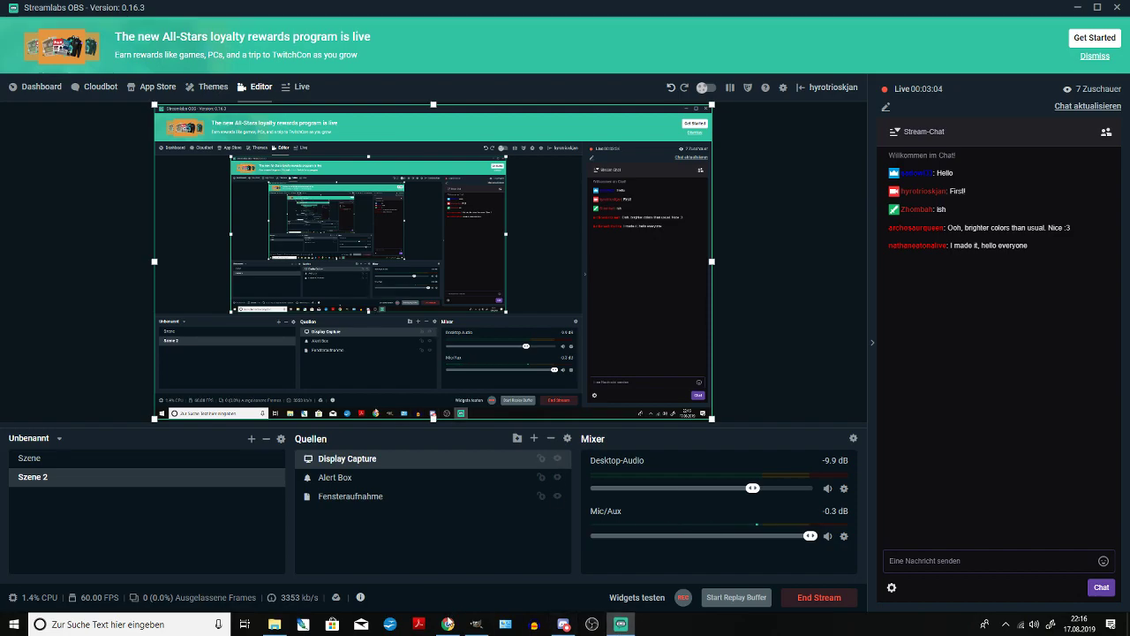
# Switch to Discord to view the shared image of the drawing folder, and return to Streamlabs OBS
pyautogui.click(564, 624)
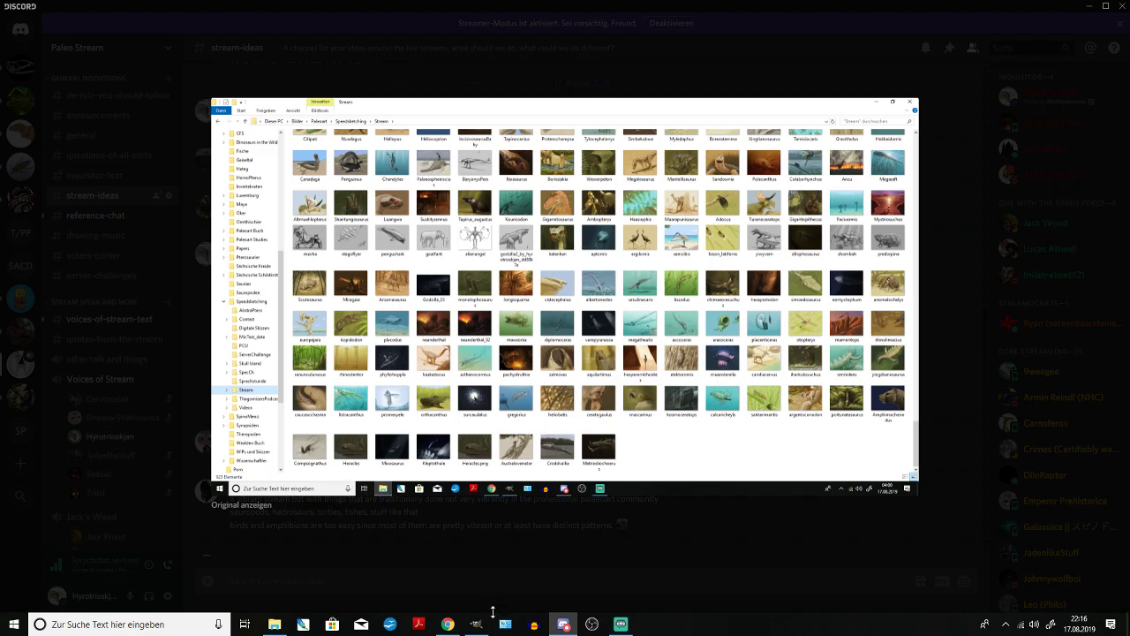
pyautogui.click(627, 625)
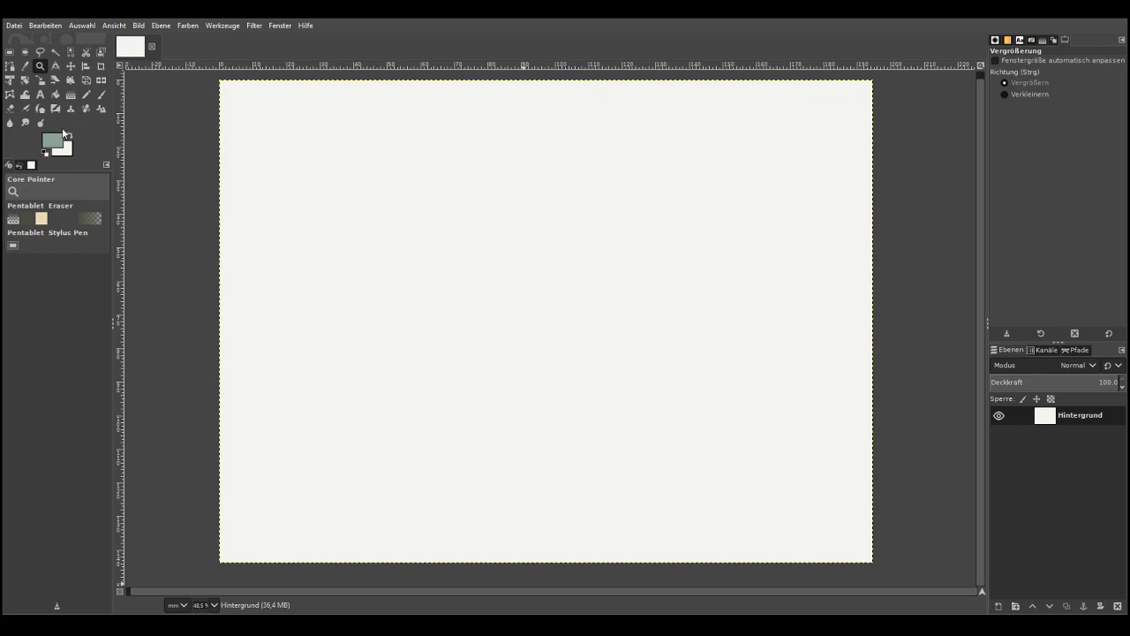
# Reset the colours to a near-black foreground and choose the Paintbrush at size 23
pyautogui.press('d')
pyautogui.click(102, 95)
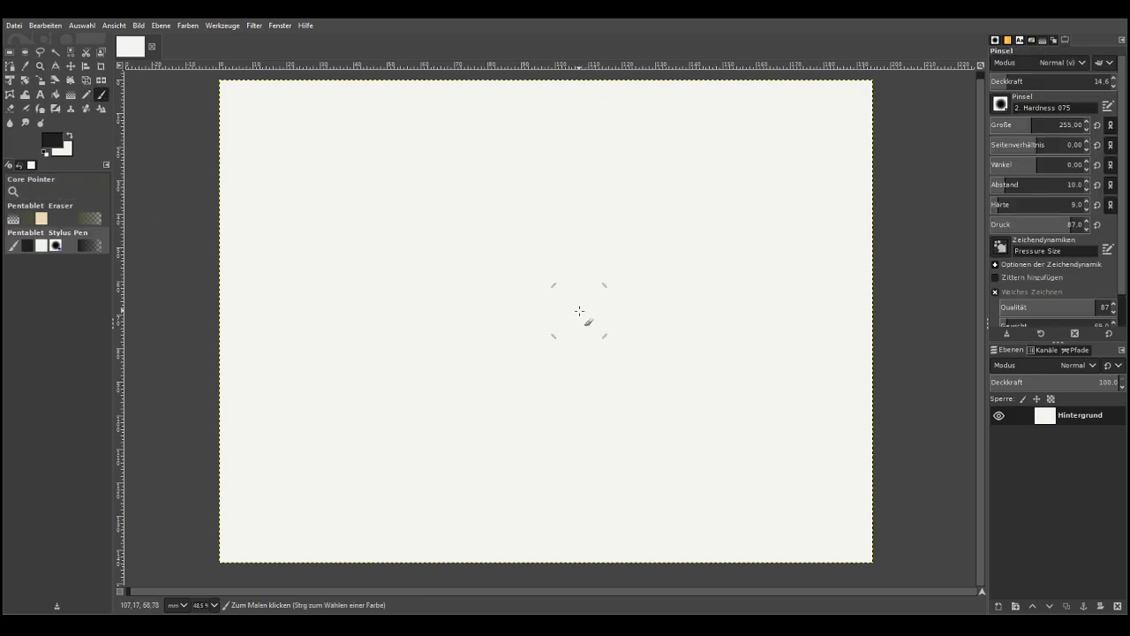
pyautogui.click(995, 126)
pyautogui.click(999, 126)
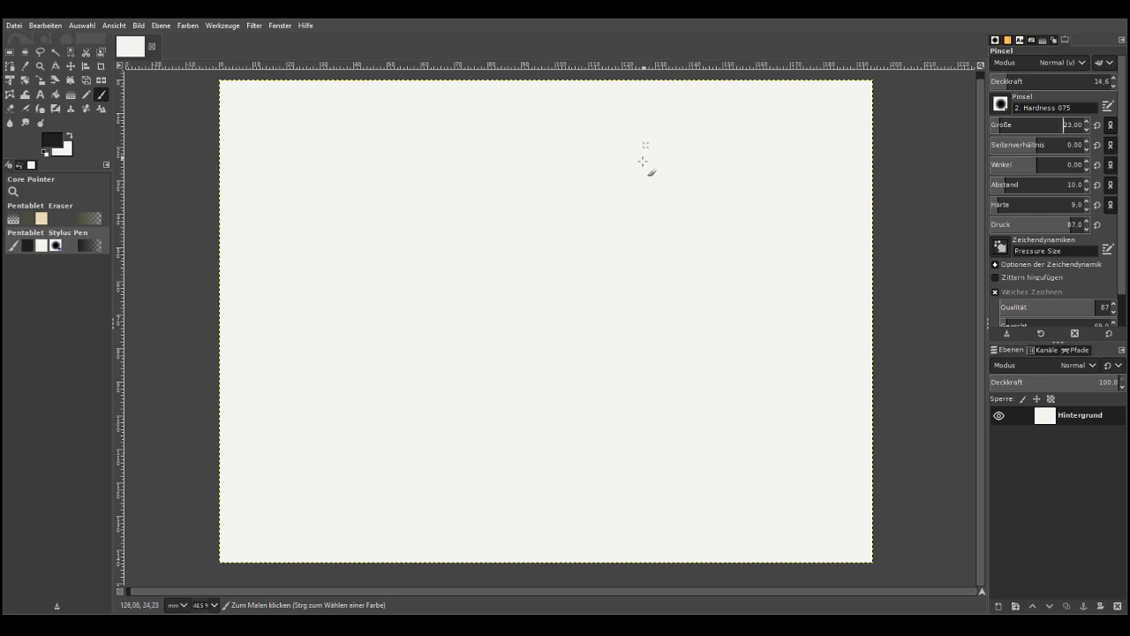
# Rough in the tilted animal head's crown, brow lines and long diagonal snout axis, raising the brush size to 44
pyautogui.moveTo(645, 192); pyautogui.dragTo(634, 205)
pyautogui.moveTo(667, 162); pyautogui.dragTo(629, 220)
pyautogui.click(1003, 125)
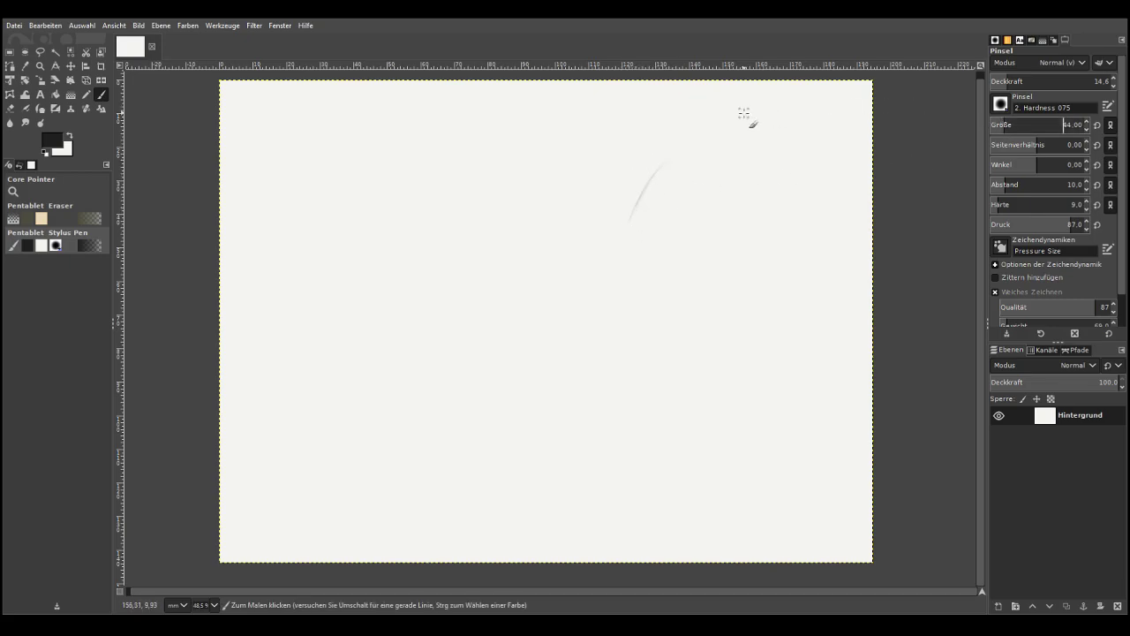
pyautogui.moveTo(661, 156)
pyautogui.mouseDown()
pyautogui.moveTo(584, 151)
pyautogui.moveTo(634, 159)
pyautogui.moveTo(599, 152)
pyautogui.moveTo(605, 170)
pyautogui.moveTo(598, 187)
pyautogui.moveTo(591, 175)
pyautogui.moveTo(569, 258)
pyautogui.moveTo(662, 167)
pyautogui.moveTo(622, 193)
pyautogui.moveTo(642, 183)
pyautogui.moveTo(623, 216)
pyautogui.moveTo(587, 216)
pyautogui.mouseUp()
pyautogui.moveTo(572, 220)
pyautogui.mouseDown()
pyautogui.moveTo(582, 200)
pyautogui.moveTo(566, 226)
pyautogui.mouseUp()
pyautogui.moveTo(642, 198)
pyautogui.mouseDown()
pyautogui.moveTo(638, 234)
pyautogui.moveTo(587, 231)
pyautogui.moveTo(566, 310)
pyautogui.mouseUp()
pyautogui.moveTo(599, 225); pyautogui.dragTo(582, 298)
pyautogui.moveTo(611, 148)
pyautogui.mouseDown()
pyautogui.moveTo(612, 178)
pyautogui.moveTo(508, 387)
pyautogui.mouseUp()
pyautogui.moveTo(582, 282); pyautogui.dragTo(494, 406)
pyautogui.moveTo(589, 305); pyautogui.dragTo(607, 146)
pyautogui.moveTo(590, 254); pyautogui.dragTo(581, 297)
pyautogui.moveTo(592, 289); pyautogui.dragTo(564, 319)
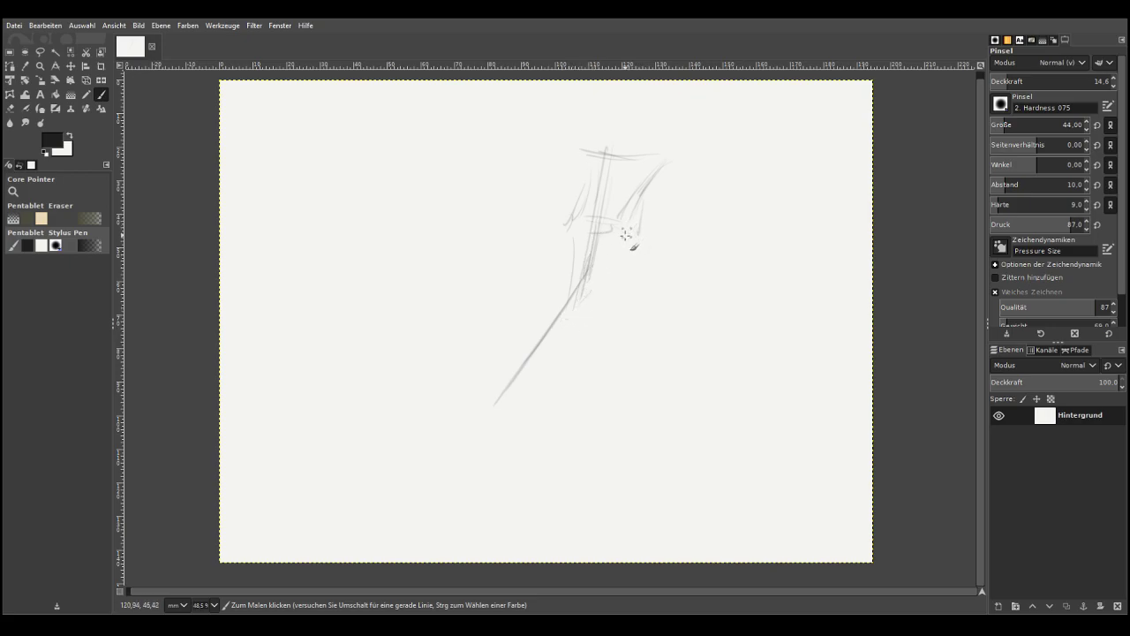
# Sketch the eyes, the two flared cheek bumps and the upper snout lines of the tilted head
pyautogui.moveTo(600, 217)
pyautogui.mouseDown()
pyautogui.moveTo(636, 227)
pyautogui.moveTo(627, 224)
pyautogui.moveTo(634, 254)
pyautogui.mouseUp()
pyautogui.moveTo(564, 224); pyautogui.dragTo(548, 245)
pyautogui.moveTo(643, 232); pyautogui.dragTo(628, 248)
pyautogui.moveTo(608, 162); pyautogui.dragTo(547, 332)
pyautogui.moveTo(689, 280)
pyautogui.mouseDown()
pyautogui.moveTo(697, 303)
pyautogui.moveTo(652, 294)
pyautogui.mouseUp()
pyautogui.moveTo(511, 263)
pyautogui.mouseDown()
pyautogui.moveTo(530, 285)
pyautogui.moveTo(515, 261)
pyautogui.moveTo(557, 237)
pyautogui.mouseUp()
pyautogui.moveTo(642, 281)
pyautogui.mouseDown()
pyautogui.moveTo(658, 245)
pyautogui.moveTo(679, 297)
pyautogui.moveTo(586, 309)
pyautogui.mouseUp()
pyautogui.moveTo(541, 246); pyautogui.dragTo(551, 343)
pyautogui.moveTo(625, 297); pyautogui.dragTo(542, 378)
pyautogui.moveTo(556, 302); pyautogui.dragTo(484, 399)
pyautogui.moveTo(565, 297); pyautogui.dragTo(493, 394)
pyautogui.moveTo(561, 292); pyautogui.dragTo(492, 389)
pyautogui.moveTo(601, 294); pyautogui.dragTo(531, 383)
pyautogui.moveTo(611, 275); pyautogui.dragTo(520, 395)
pyautogui.moveTo(560, 288); pyautogui.dragTo(526, 344)
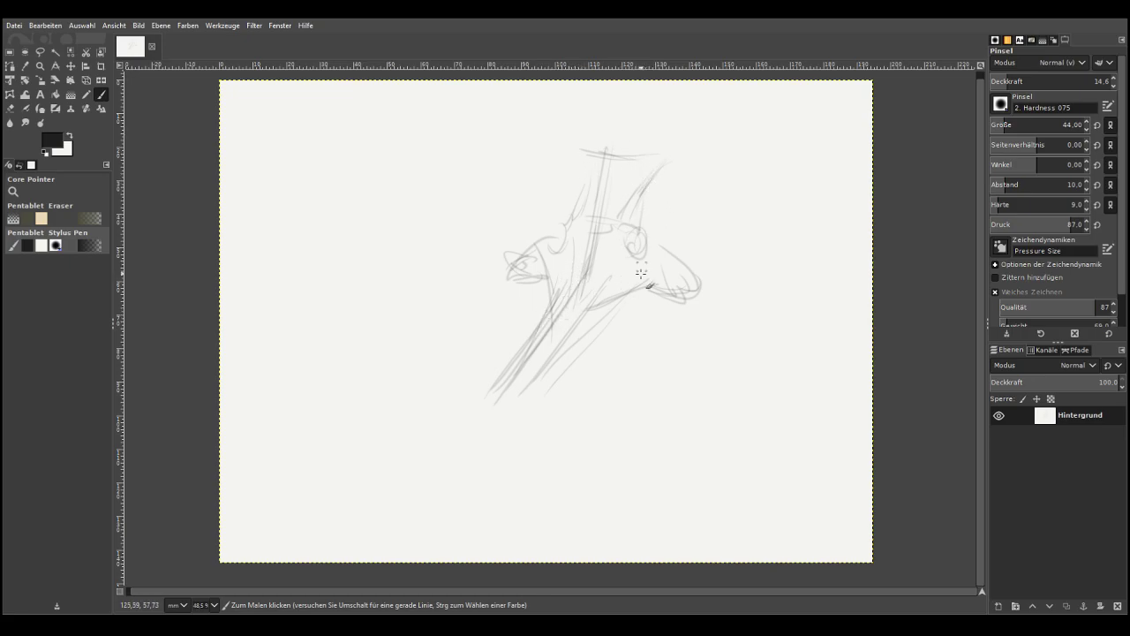
# Outline the sides of the tilted head's forehead and extend both snout edges further down
pyautogui.moveTo(673, 170); pyautogui.dragTo(672, 251)
pyautogui.moveTo(583, 158); pyautogui.dragTo(556, 226)
pyautogui.moveTo(494, 389); pyautogui.dragTo(468, 455)
pyautogui.moveTo(562, 381)
pyautogui.mouseDown()
pyautogui.moveTo(501, 465)
pyautogui.moveTo(576, 378)
pyautogui.mouseUp()
pyautogui.moveTo(613, 300); pyautogui.dragTo(547, 405)
pyautogui.moveTo(619, 323); pyautogui.dragTo(530, 424)
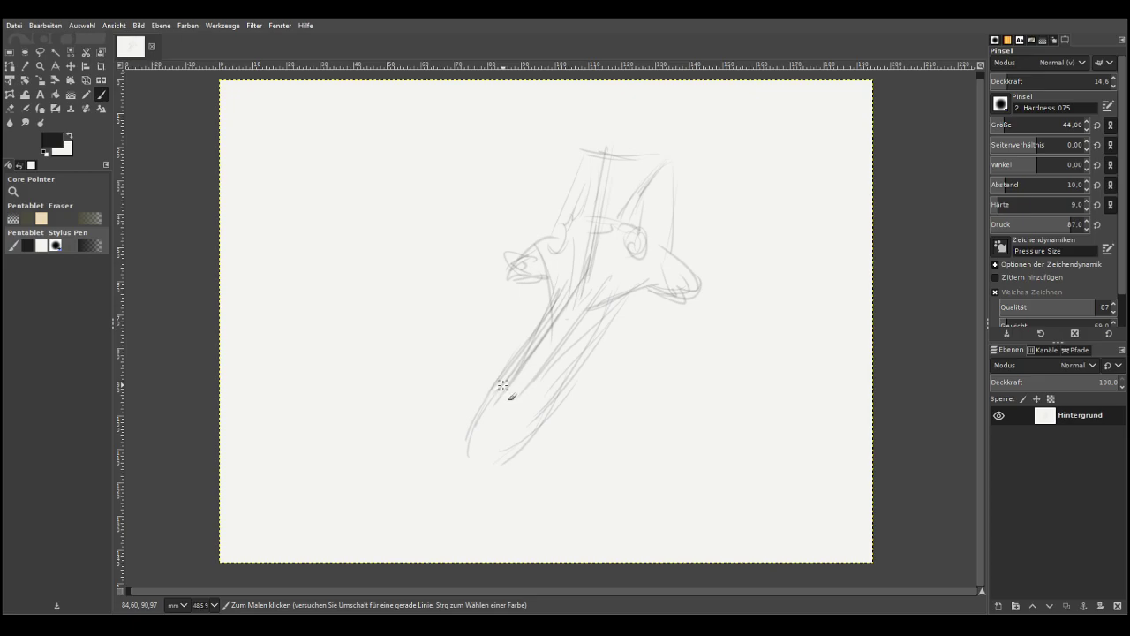
# Clear the tilted head sketch from the canvas with the Eraser at size 611
pyautogui.click(39, 66)
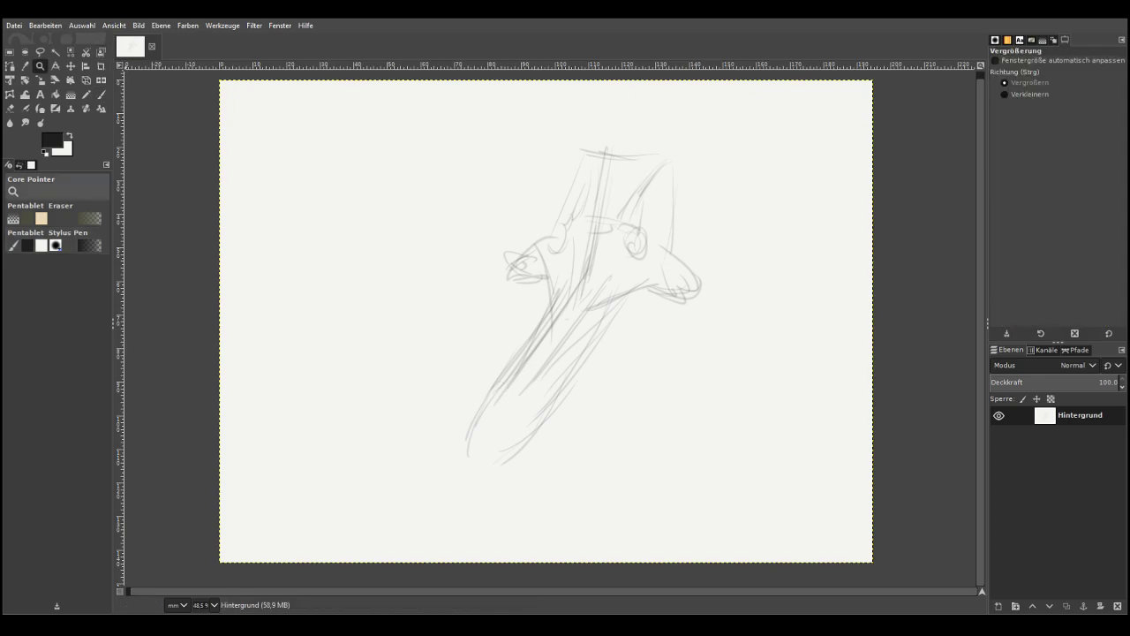
pyautogui.click(42, 28)
pyautogui.click(43, 40)
pyautogui.click(11, 108)
pyautogui.moveTo(622, 253)
pyautogui.mouseDown()
pyautogui.moveTo(630, 335)
pyautogui.moveTo(559, 397)
pyautogui.mouseUp()
pyautogui.moveTo(518, 292); pyautogui.dragTo(530, 410)
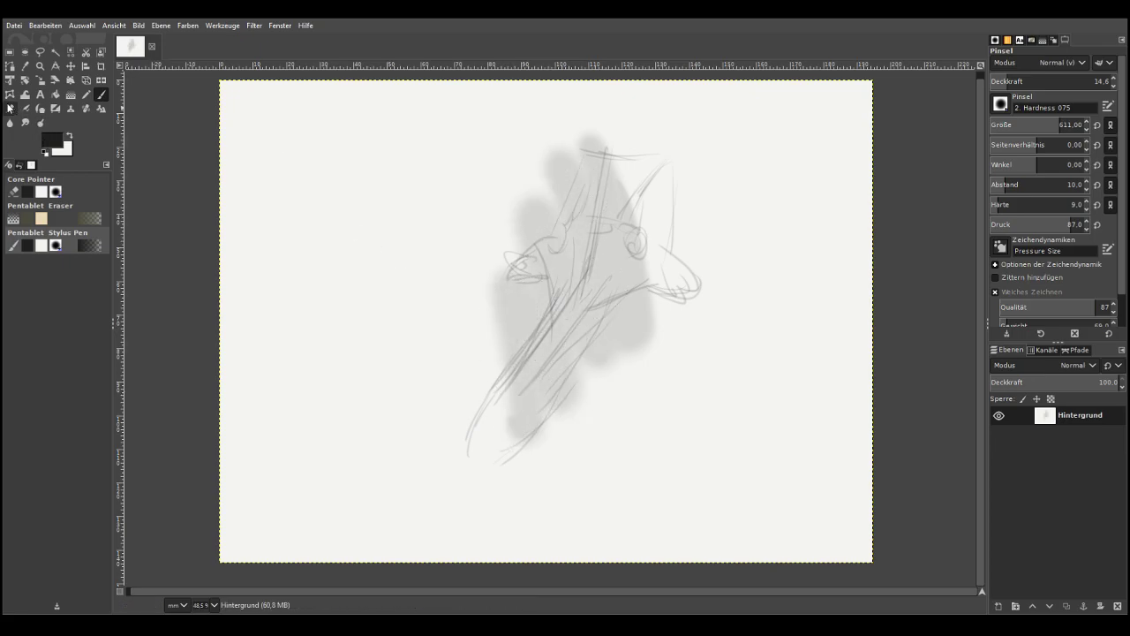
pyautogui.click(11, 109)
pyautogui.moveTo(559, 326)
pyautogui.mouseDown()
pyautogui.moveTo(470, 494)
pyautogui.moveTo(562, 447)
pyautogui.moveTo(574, 387)
pyautogui.moveTo(620, 305)
pyautogui.moveTo(651, 144)
pyautogui.mouseUp()
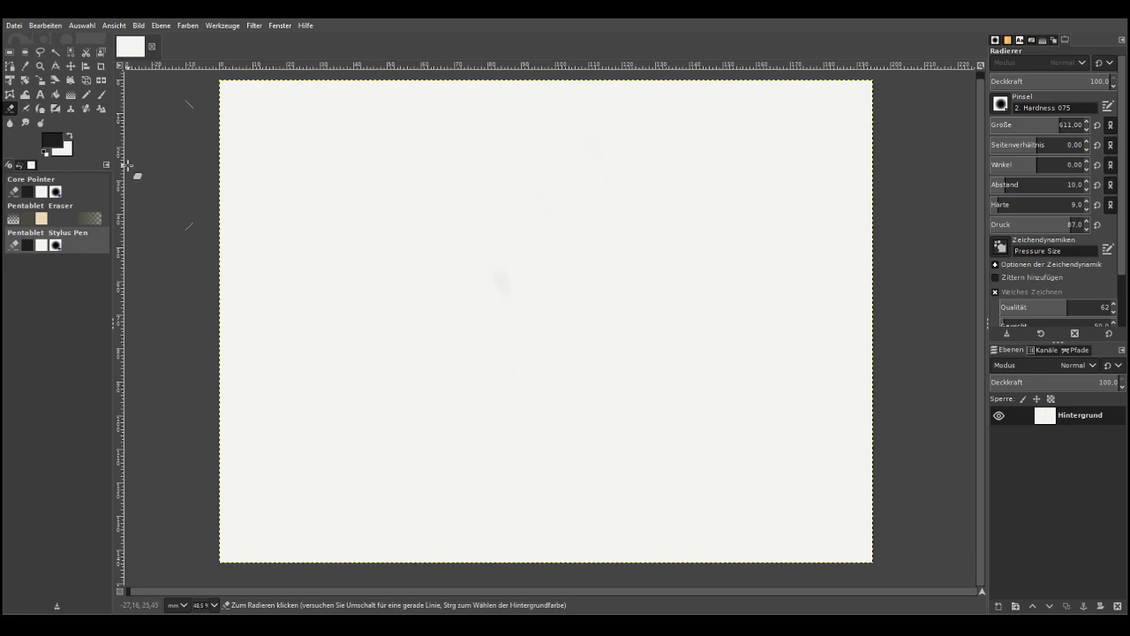
# With the Paintbrush at size 47, sketch the top edge and both sides of a forehead seen from the front
pyautogui.click(101, 94)
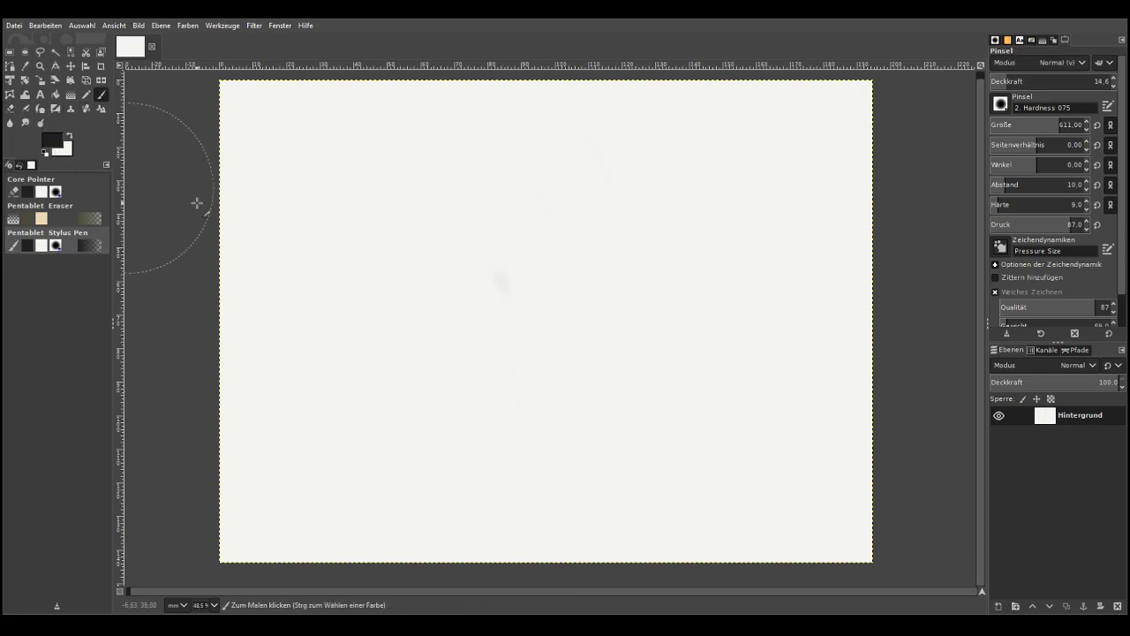
pyautogui.click(998, 125)
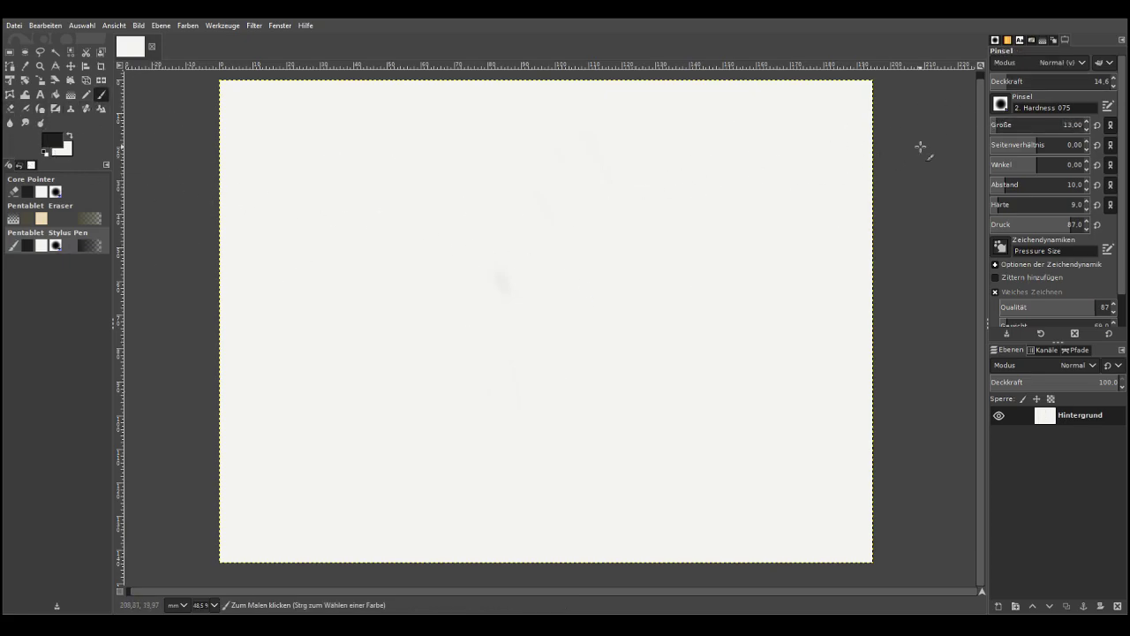
pyautogui.click(1004, 124)
pyautogui.moveTo(613, 139)
pyautogui.mouseDown()
pyautogui.moveTo(551, 130)
pyautogui.moveTo(548, 205)
pyautogui.mouseUp()
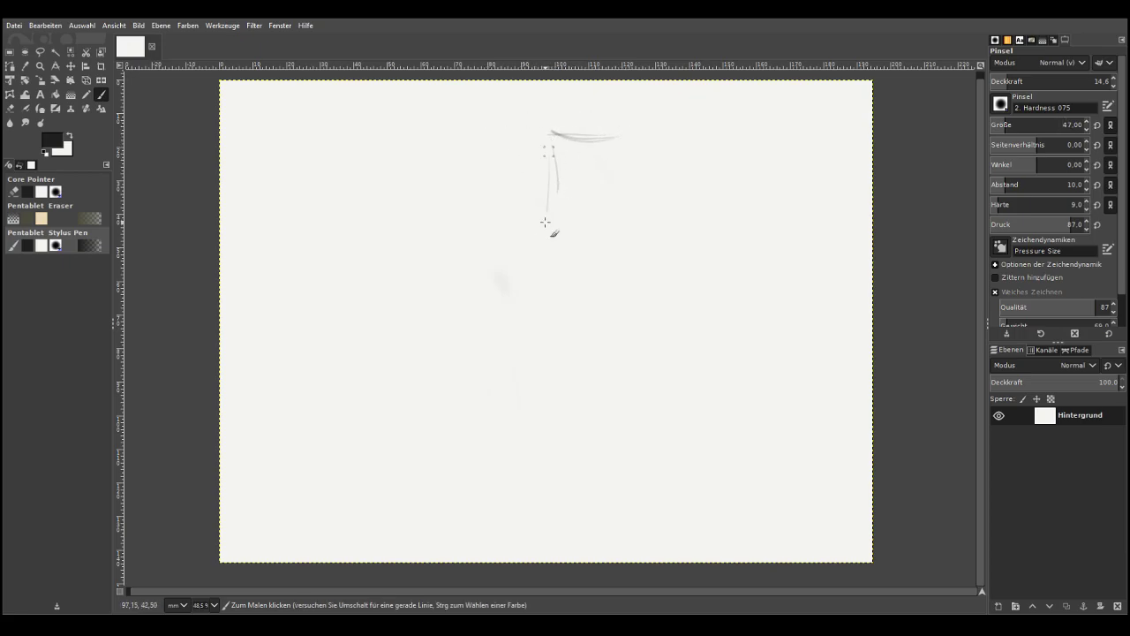
pyautogui.moveTo(616, 145); pyautogui.dragTo(613, 198)
pyautogui.moveTo(623, 142)
pyautogui.mouseDown()
pyautogui.moveTo(616, 222)
pyautogui.moveTo(627, 240)
pyautogui.mouseUp()
pyautogui.moveTo(553, 136); pyautogui.dragTo(554, 215)
pyautogui.moveTo(555, 187); pyautogui.dragTo(547, 220)
pyautogui.moveTo(610, 176)
pyautogui.mouseDown()
pyautogui.moveTo(637, 233)
pyautogui.moveTo(611, 254)
pyautogui.mouseUp()
# Add the converging brow lines and a round eye on each side below the forehead
pyautogui.moveTo(556, 189)
pyautogui.mouseDown()
pyautogui.moveTo(537, 227)
pyautogui.moveTo(540, 269)
pyautogui.mouseUp()
pyautogui.moveTo(614, 221); pyautogui.dragTo(599, 276)
pyautogui.moveTo(555, 223)
pyautogui.mouseDown()
pyautogui.moveTo(571, 262)
pyautogui.moveTo(551, 271)
pyautogui.mouseUp()
pyautogui.moveTo(627, 237); pyautogui.dragTo(628, 270)
pyautogui.moveTo(549, 235)
pyautogui.mouseDown()
pyautogui.moveTo(544, 267)
pyautogui.moveTo(525, 263)
pyautogui.mouseUp()
pyautogui.moveTo(624, 265)
pyautogui.mouseDown()
pyautogui.moveTo(646, 259)
pyautogui.moveTo(629, 263)
pyautogui.mouseUp()
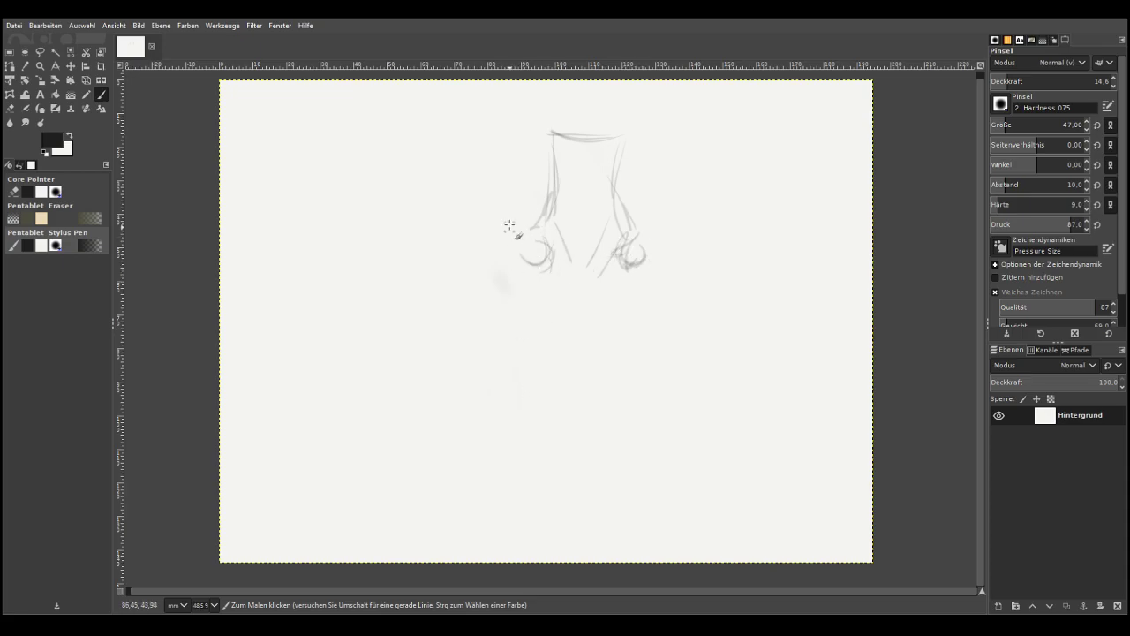
# Draw the head's outer sides flaring out into two rounded cheek bumps with their undersides curving in to the snout
pyautogui.moveTo(529, 176); pyautogui.dragTo(508, 239)
pyautogui.moveTo(638, 181)
pyautogui.mouseDown()
pyautogui.moveTo(692, 280)
pyautogui.moveTo(660, 291)
pyautogui.mouseUp()
pyautogui.moveTo(529, 175); pyautogui.dragTo(512, 236)
pyautogui.moveTo(669, 255); pyautogui.dragTo(639, 181)
pyautogui.moveTo(527, 187); pyautogui.dragTo(540, 149)
pyautogui.moveTo(664, 246)
pyautogui.mouseDown()
pyautogui.moveTo(685, 290)
pyautogui.moveTo(644, 287)
pyautogui.mouseUp()
pyautogui.moveTo(507, 247)
pyautogui.mouseDown()
pyautogui.moveTo(482, 265)
pyautogui.moveTo(478, 293)
pyautogui.moveTo(521, 303)
pyautogui.mouseUp()
pyautogui.moveTo(685, 300)
pyautogui.mouseDown()
pyautogui.moveTo(637, 281)
pyautogui.moveTo(620, 289)
pyautogui.mouseUp()
pyautogui.moveTo(528, 294)
pyautogui.mouseDown()
pyautogui.moveTo(502, 301)
pyautogui.moveTo(668, 289)
pyautogui.moveTo(615, 315)
pyautogui.mouseUp()
pyautogui.moveTo(530, 303); pyautogui.dragTo(564, 342)
pyautogui.moveTo(653, 293); pyautogui.dragTo(606, 347)
# Draw both edges of the upper snout descending from the cheek bumps with repeated strokes
pyautogui.moveTo(528, 305)
pyautogui.mouseDown()
pyautogui.moveTo(549, 364)
pyautogui.moveTo(552, 327)
pyautogui.moveTo(545, 347)
pyautogui.moveTo(549, 385)
pyautogui.mouseUp()
pyautogui.moveTo(631, 305); pyautogui.dragTo(617, 382)
pyautogui.moveTo(546, 311); pyautogui.dragTo(555, 369)
pyautogui.moveTo(548, 320); pyautogui.dragTo(560, 379)
pyautogui.moveTo(621, 323); pyautogui.dragTo(611, 368)
pyautogui.moveTo(625, 325)
pyautogui.mouseDown()
pyautogui.moveTo(617, 382)
pyautogui.moveTo(614, 362)
pyautogui.mouseUp()
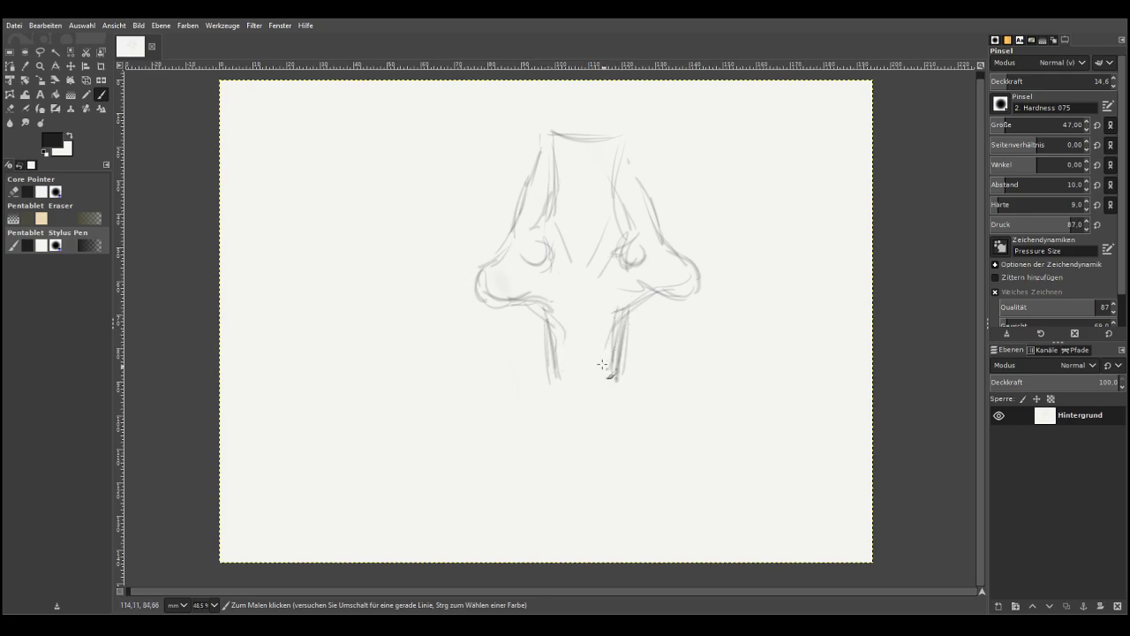
# Erase the stray strokes outside the snout edges and paint a lower snout line on each side
pyautogui.click(9, 108)
pyautogui.moveTo(540, 329); pyautogui.dragTo(549, 380)
pyautogui.moveTo(628, 322); pyautogui.dragTo(623, 376)
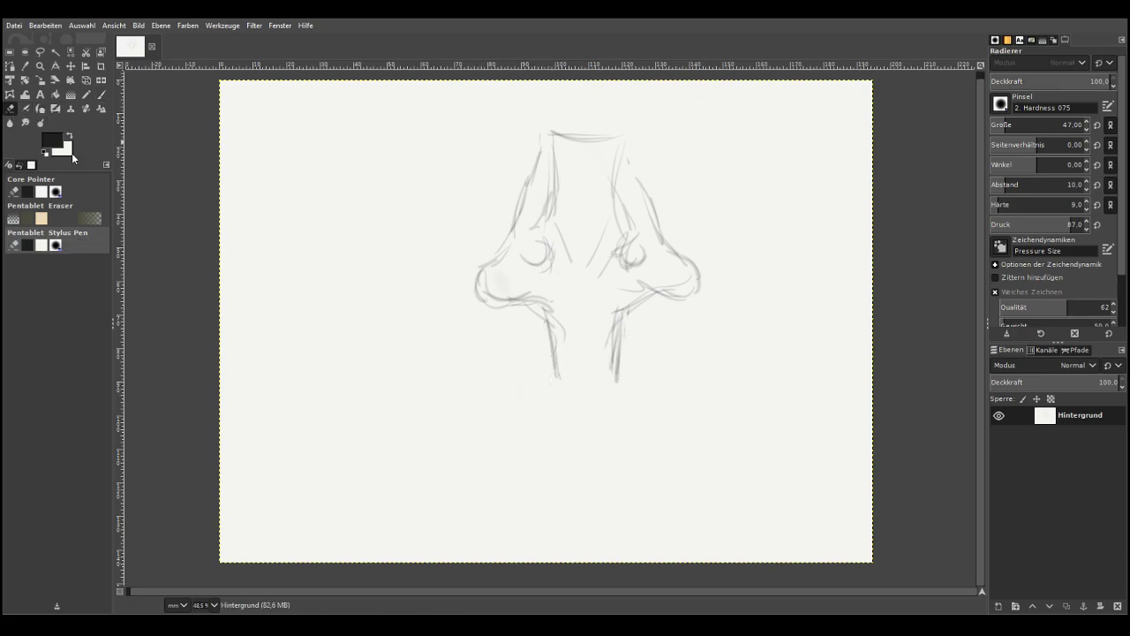
pyautogui.click(101, 94)
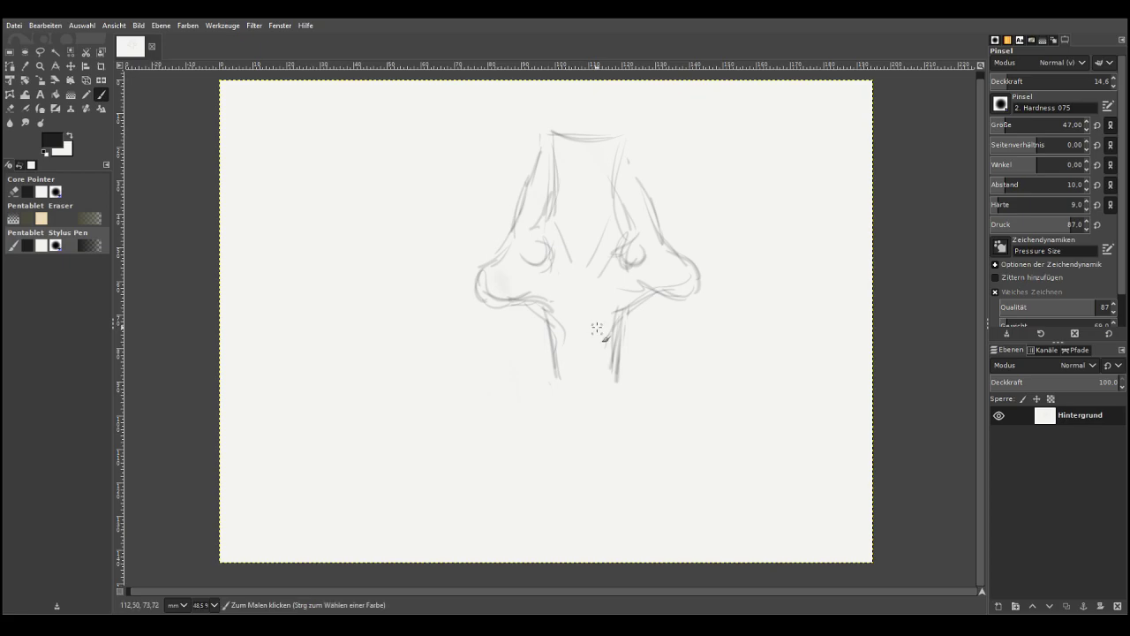
pyautogui.moveTo(607, 338)
pyautogui.mouseDown()
pyautogui.moveTo(608, 354)
pyautogui.moveTo(553, 372)
pyautogui.moveTo(552, 417)
pyautogui.mouseUp()
pyautogui.moveTo(610, 369)
pyautogui.mouseDown()
pyautogui.moveTo(624, 376)
pyautogui.moveTo(612, 442)
pyautogui.mouseUp()
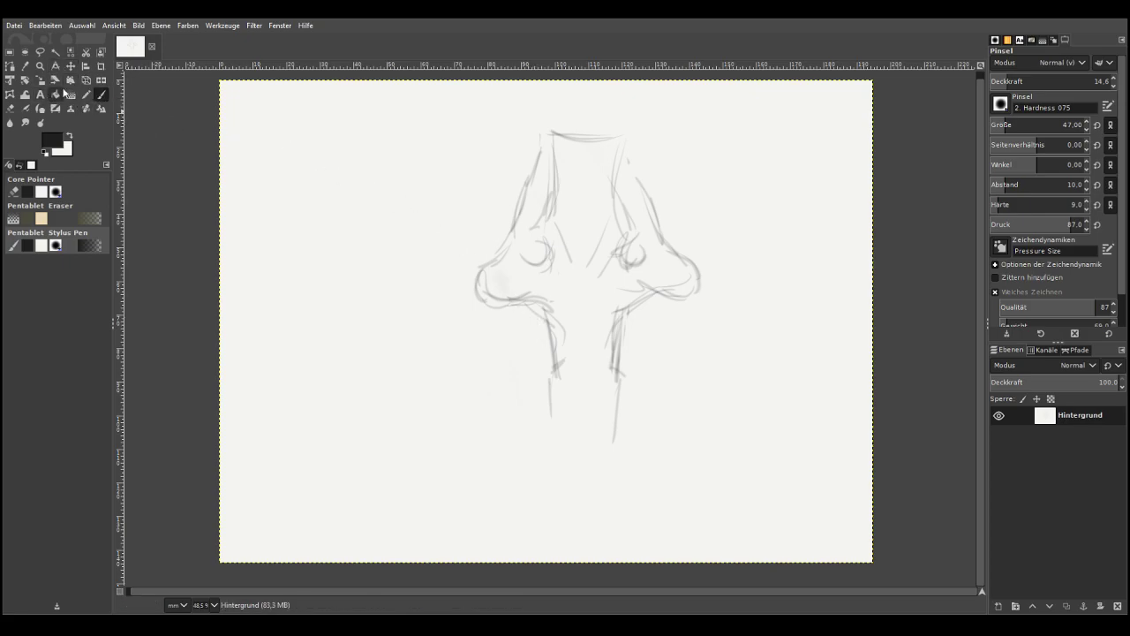
# Erase part of the upper snout edges and redraw them as cleaner curves below the cheeks
pyautogui.click(10, 108)
pyautogui.moveTo(623, 335); pyautogui.dragTo(618, 367)
pyautogui.moveTo(548, 325); pyautogui.dragTo(562, 371)
pyautogui.click(102, 94)
pyautogui.moveTo(637, 310); pyautogui.dragTo(618, 357)
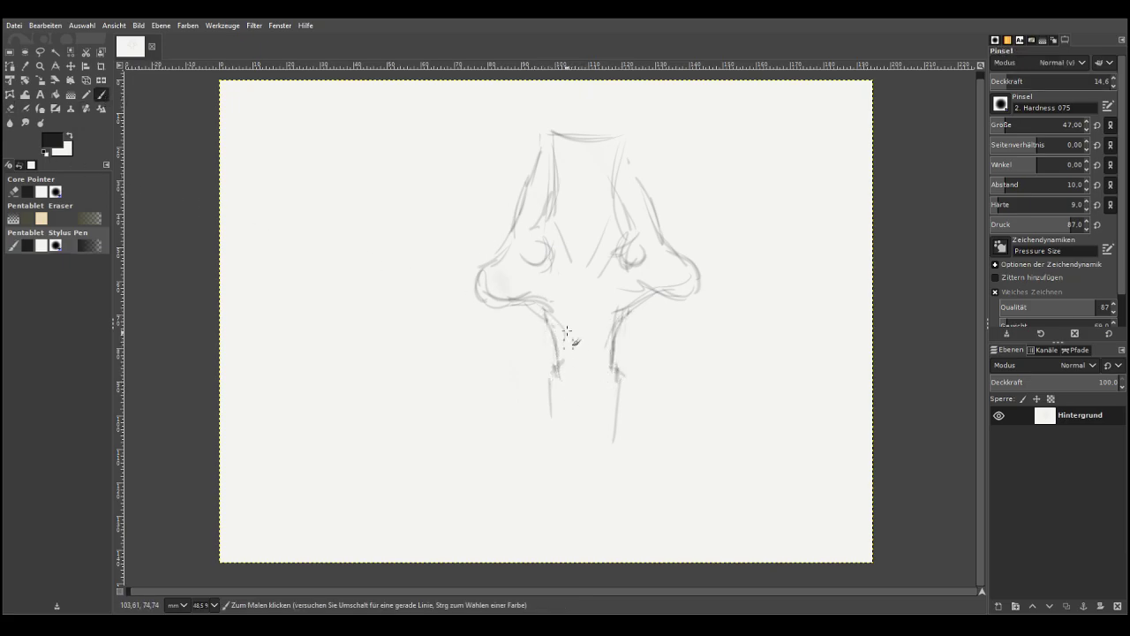
pyautogui.moveTo(556, 318); pyautogui.dragTo(549, 366)
pyautogui.moveTo(615, 318); pyautogui.dragTo(618, 378)
# Draw the ridge lines down the middle of the snout and outline the rounded muzzle at its end
pyautogui.moveTo(574, 288); pyautogui.dragTo(572, 391)
pyautogui.moveTo(597, 305)
pyautogui.mouseDown()
pyautogui.moveTo(597, 401)
pyautogui.moveTo(567, 283)
pyautogui.mouseUp()
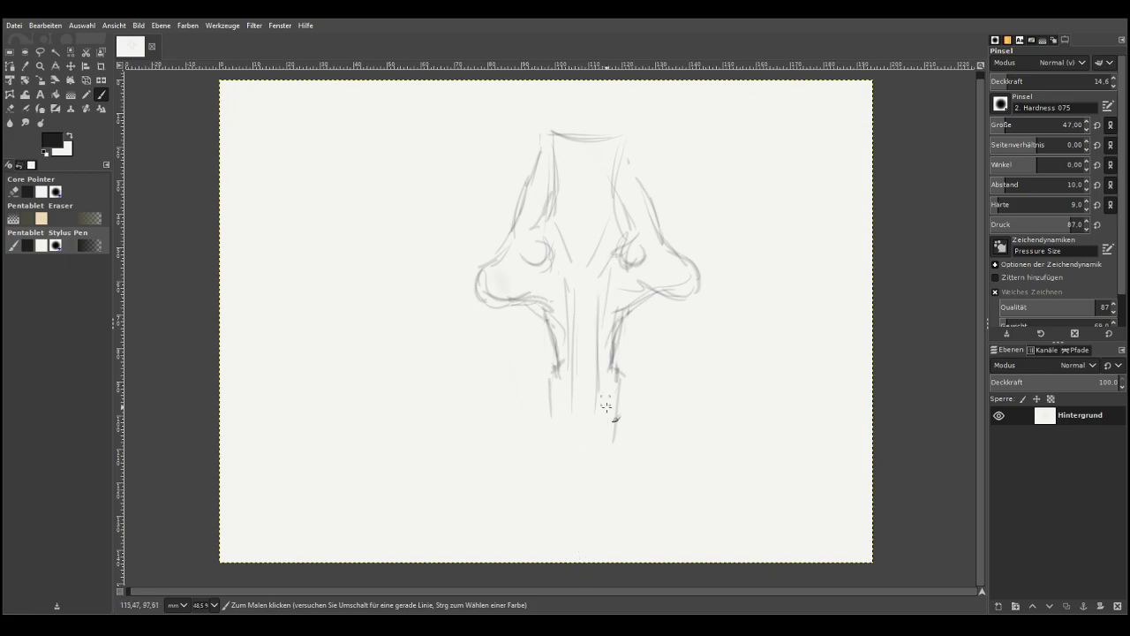
pyautogui.moveTo(620, 373)
pyautogui.mouseDown()
pyautogui.moveTo(623, 436)
pyautogui.moveTo(609, 444)
pyautogui.mouseUp()
pyautogui.moveTo(555, 371)
pyautogui.mouseDown()
pyautogui.moveTo(548, 433)
pyautogui.moveTo(566, 459)
pyautogui.mouseUp()
pyautogui.moveTo(621, 435); pyautogui.dragTo(592, 460)
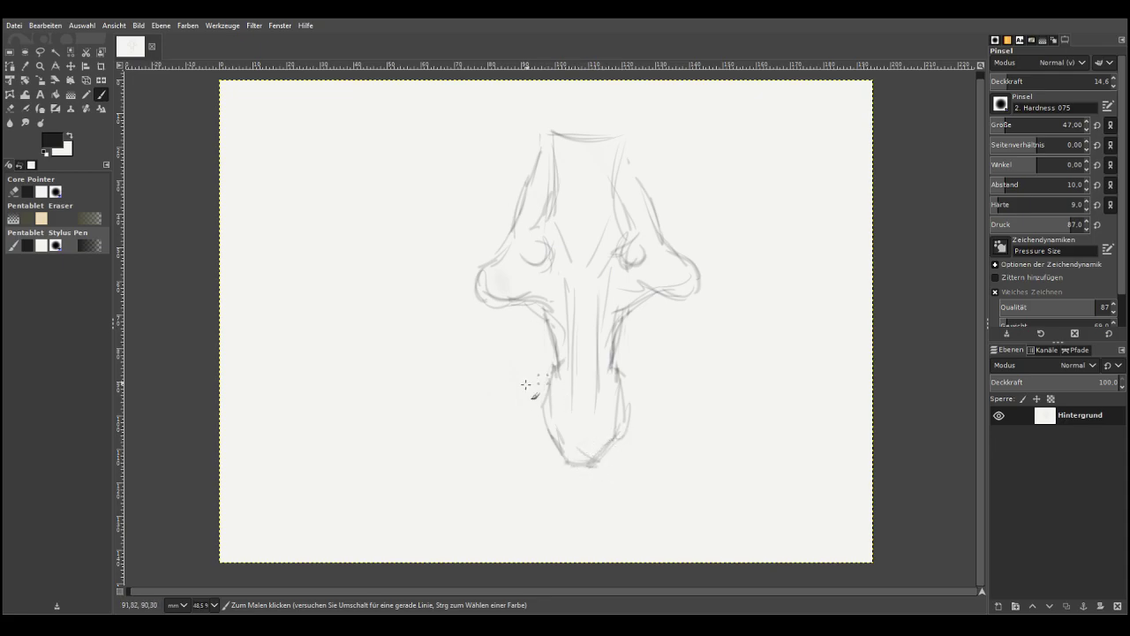
# Sketch a long upward-curving tusk on each side of the muzzle
pyautogui.moveTo(539, 413)
pyautogui.mouseDown()
pyautogui.moveTo(494, 446)
pyautogui.moveTo(434, 411)
pyautogui.moveTo(502, 456)
pyautogui.mouseUp()
pyautogui.moveTo(628, 408)
pyautogui.mouseDown()
pyautogui.moveTo(680, 430)
pyautogui.moveTo(732, 429)
pyautogui.moveTo(699, 441)
pyautogui.moveTo(740, 410)
pyautogui.moveTo(695, 452)
pyautogui.moveTo(743, 423)
pyautogui.moveTo(650, 441)
pyautogui.moveTo(626, 428)
pyautogui.mouseUp()
pyautogui.moveTo(626, 432)
pyautogui.mouseDown()
pyautogui.moveTo(671, 459)
pyautogui.moveTo(732, 439)
pyautogui.mouseUp()
pyautogui.moveTo(552, 442)
pyautogui.mouseDown()
pyautogui.moveTo(448, 451)
pyautogui.moveTo(430, 412)
pyautogui.moveTo(507, 431)
pyautogui.moveTo(473, 464)
pyautogui.moveTo(458, 463)
pyautogui.moveTo(497, 460)
pyautogui.mouseUp()
pyautogui.moveTo(621, 438); pyautogui.dragTo(643, 453)
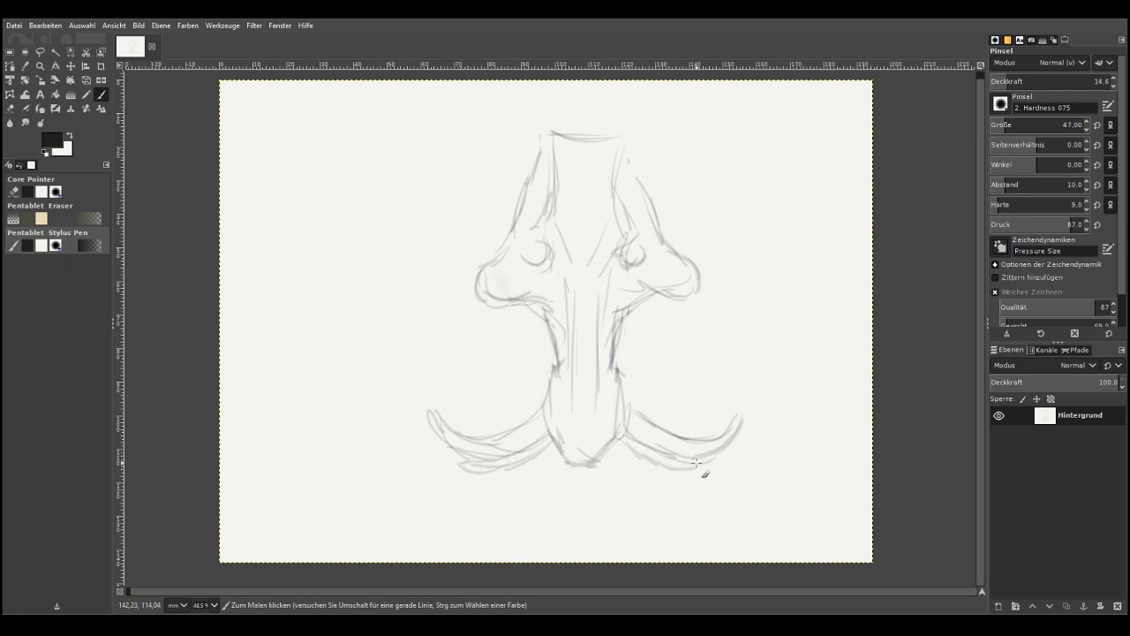
# Add the chin below the muzzle and reinforce the muzzle sides and the lines running up to the cheeks
pyautogui.moveTo(555, 431)
pyautogui.mouseDown()
pyautogui.moveTo(562, 466)
pyautogui.moveTo(602, 478)
pyautogui.moveTo(559, 479)
pyautogui.moveTo(556, 419)
pyautogui.moveTo(606, 450)
pyautogui.mouseUp()
pyautogui.moveTo(617, 359); pyautogui.dragTo(625, 406)
pyautogui.moveTo(558, 437); pyautogui.dragTo(548, 314)
pyautogui.moveTo(618, 384)
pyautogui.mouseDown()
pyautogui.moveTo(625, 319)
pyautogui.moveTo(658, 297)
pyautogui.mouseUp()
pyautogui.moveTo(540, 335)
pyautogui.mouseDown()
pyautogui.moveTo(530, 305)
pyautogui.moveTo(519, 305)
pyautogui.moveTo(542, 329)
pyautogui.mouseUp()
pyautogui.moveTo(625, 332); pyautogui.dragTo(655, 286)
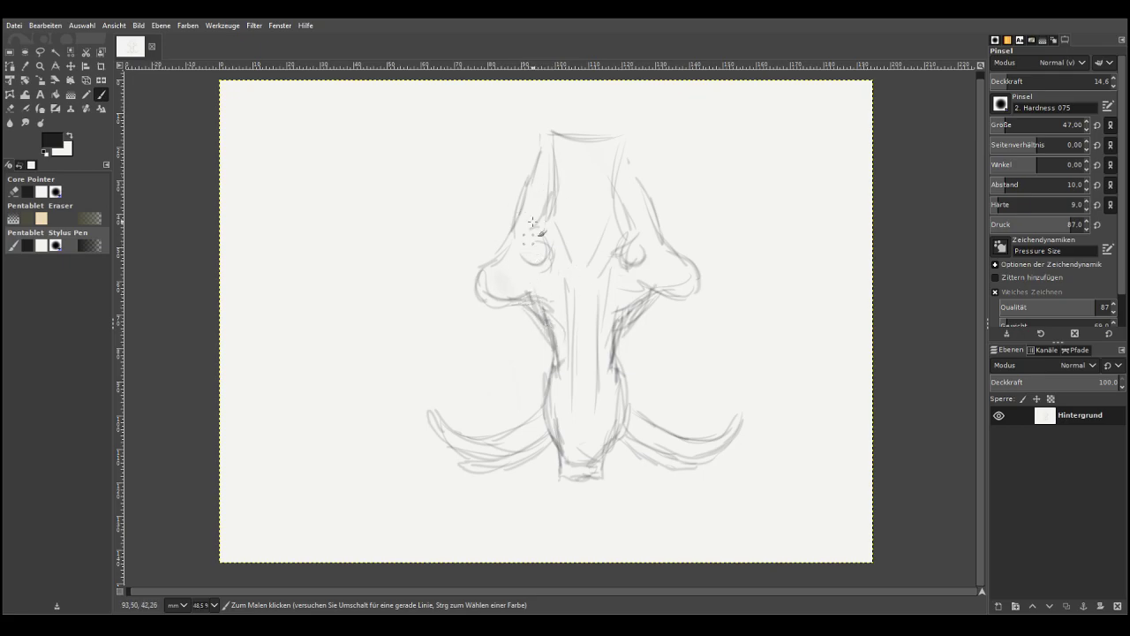
# Draw narrow ears along both sides of the forehead and a peaked hump above the head's top edge
pyautogui.moveTo(538, 141); pyautogui.dragTo(532, 212)
pyautogui.moveTo(629, 140); pyautogui.dragTo(638, 220)
pyautogui.moveTo(638, 168); pyautogui.dragTo(649, 228)
pyautogui.moveTo(537, 143); pyautogui.dragTo(526, 227)
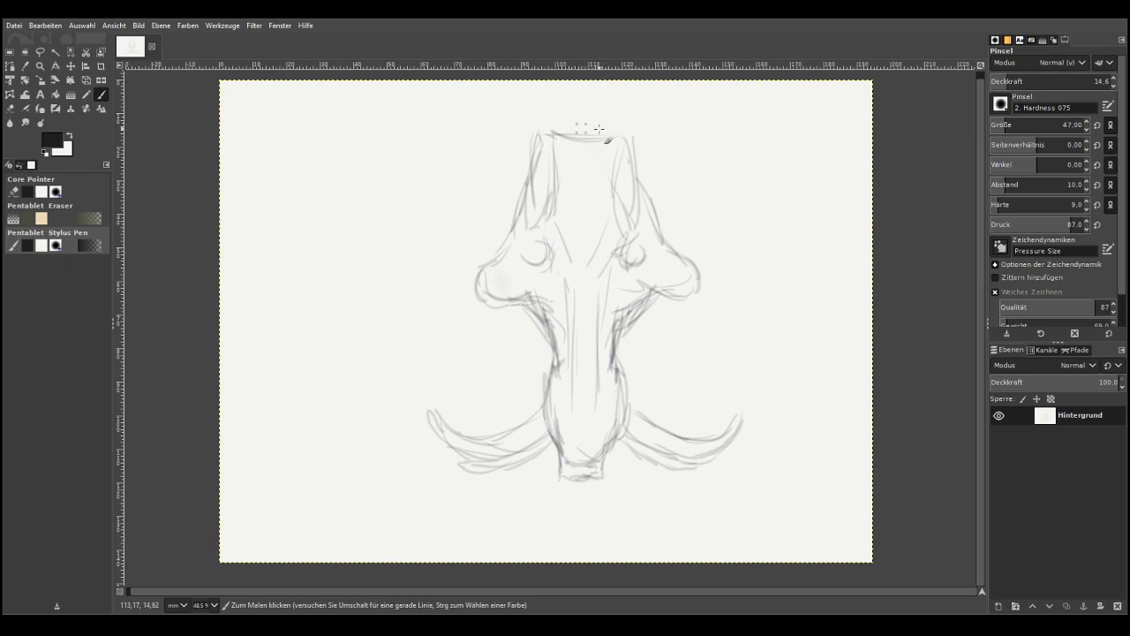
pyautogui.moveTo(623, 129); pyautogui.dragTo(605, 132)
pyautogui.moveTo(665, 247)
pyautogui.mouseDown()
pyautogui.moveTo(693, 288)
pyautogui.moveTo(658, 299)
pyautogui.mouseUp()
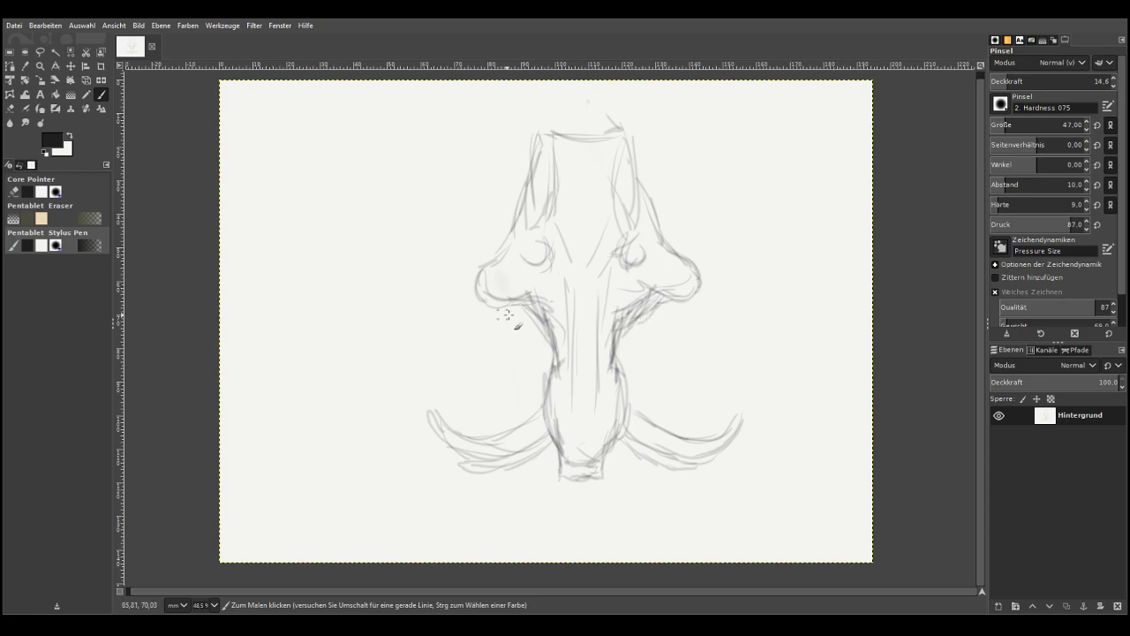
pyautogui.moveTo(532, 147)
pyautogui.mouseDown()
pyautogui.moveTo(520, 194)
pyautogui.moveTo(513, 227)
pyautogui.mouseUp()
pyautogui.moveTo(628, 137); pyautogui.dragTo(647, 225)
pyautogui.moveTo(529, 131); pyautogui.dragTo(532, 190)
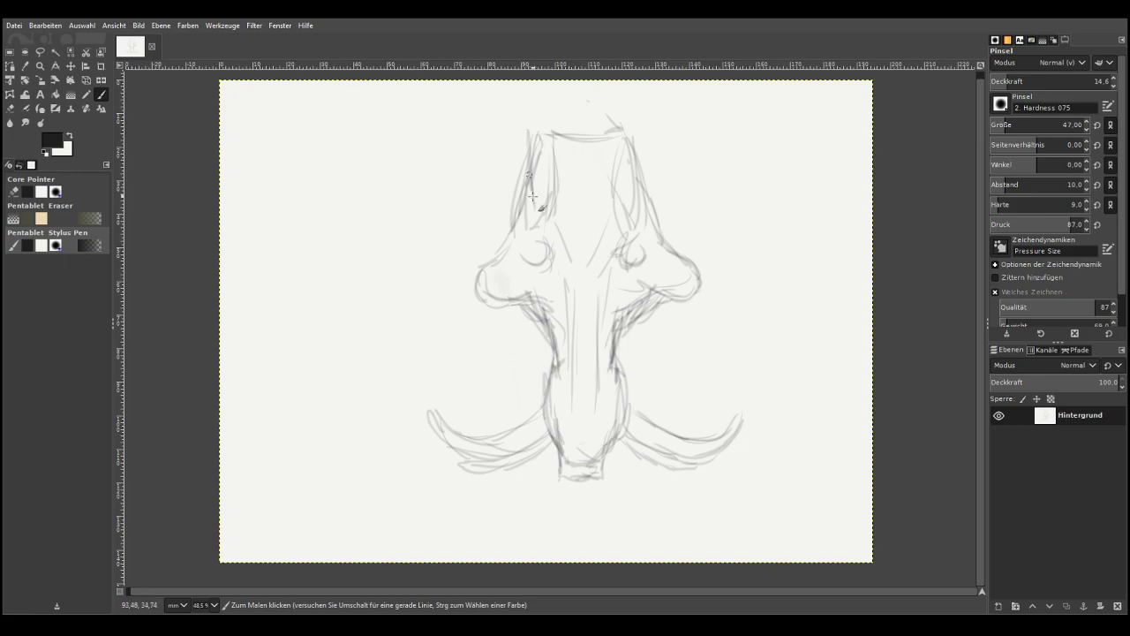
pyautogui.moveTo(646, 187)
pyautogui.mouseDown()
pyautogui.moveTo(608, 108)
pyautogui.moveTo(576, 99)
pyautogui.moveTo(522, 180)
pyautogui.mouseUp()
pyautogui.moveTo(600, 100); pyautogui.dragTo(626, 118)
# Select a rectangle around the whole head, copy it and paste it as a new layer
pyautogui.click(9, 51)
pyautogui.moveTo(416, 80); pyautogui.dragTo(763, 527)
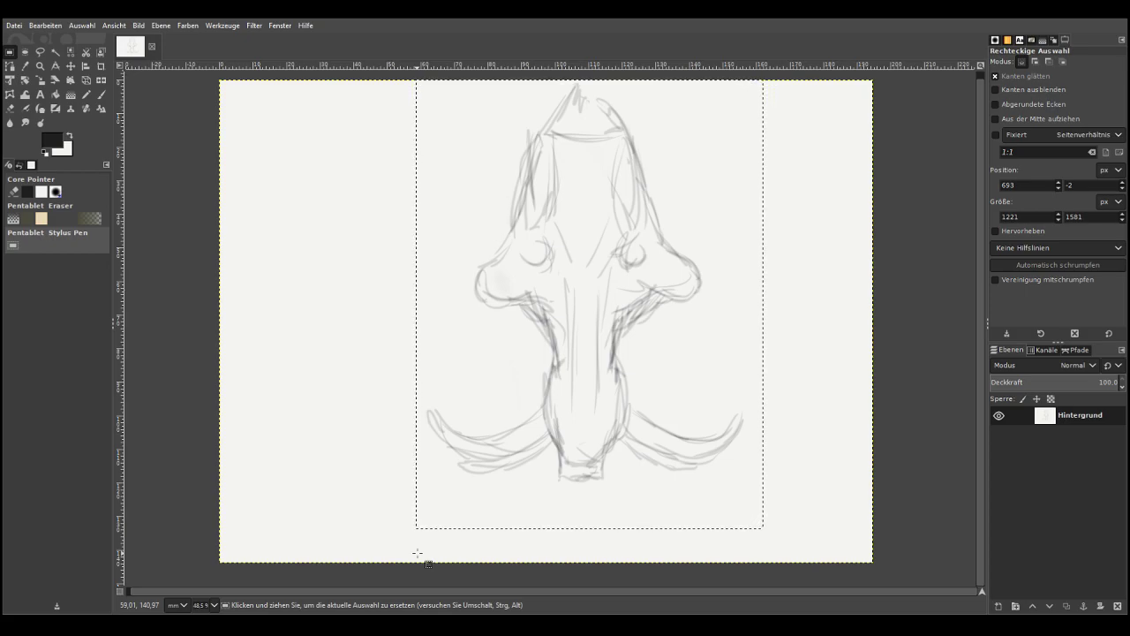
pyautogui.hotkey('ctrl', 'c')
pyautogui.hotkey('ctrl', 'v')
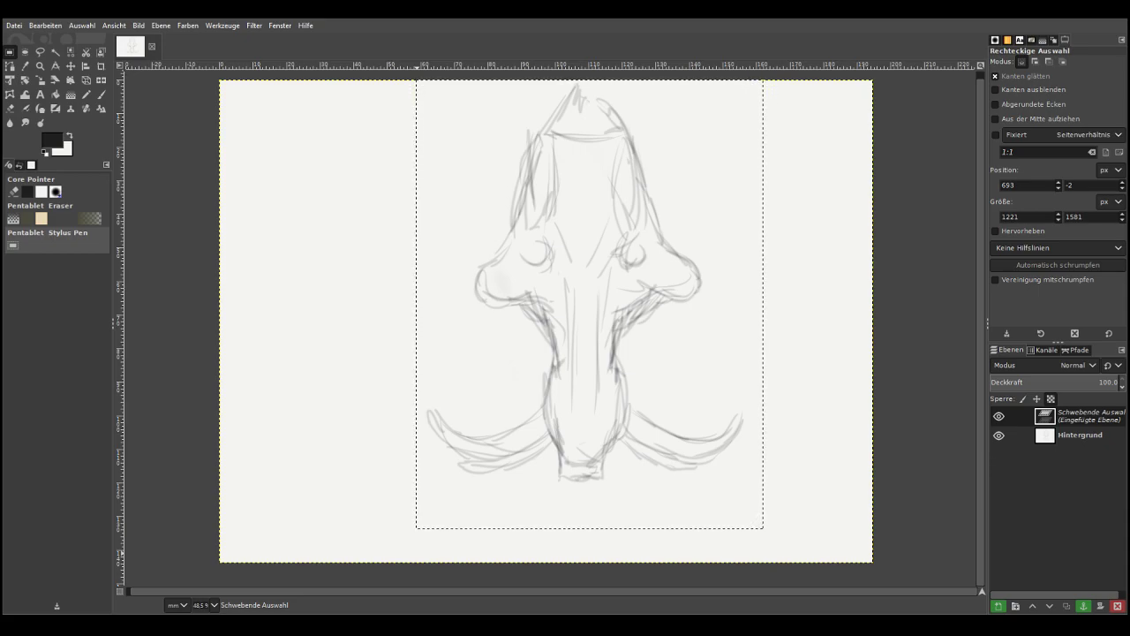
pyautogui.hotkey('shift', 'e')
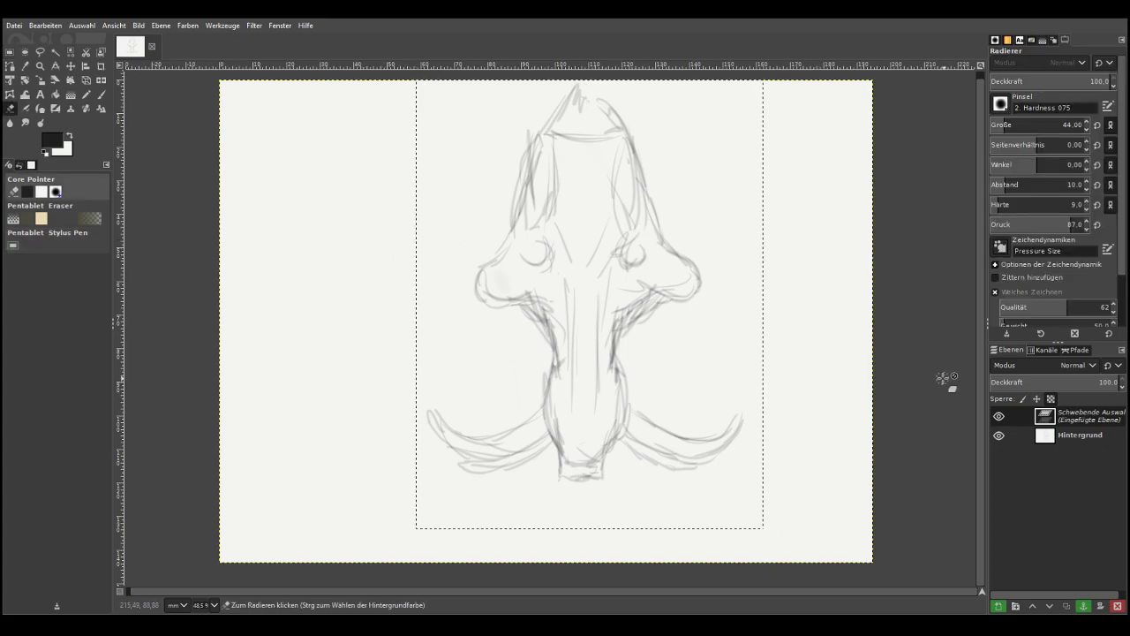
pyautogui.click(998, 606)
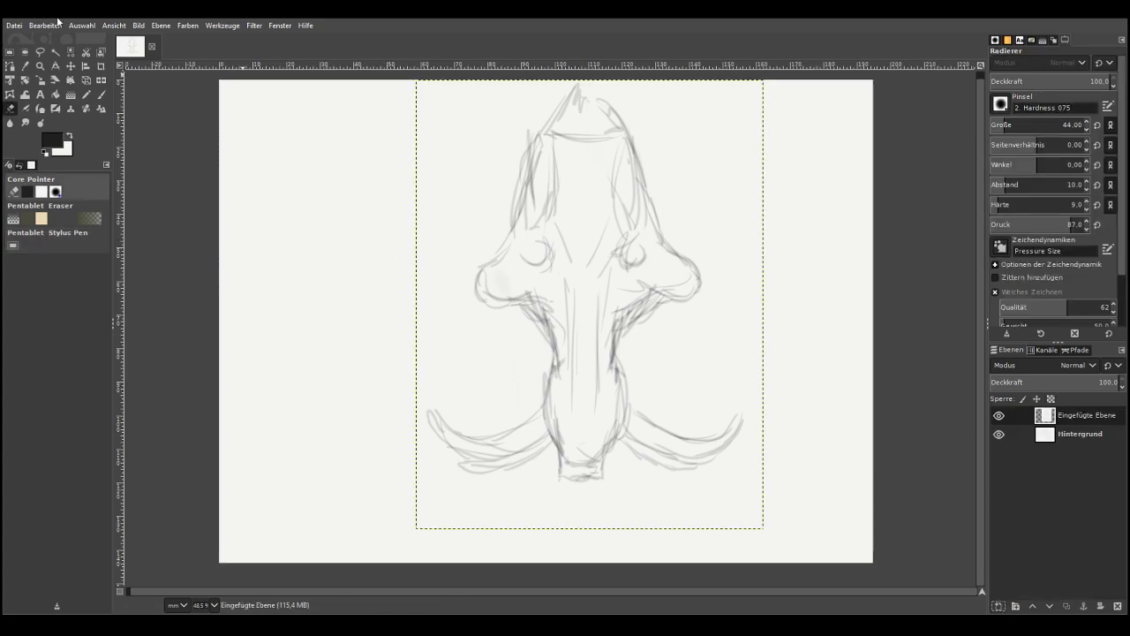
# Move the pasted head layer down and to the left, and merge it into the Hintergrund layer
pyautogui.click(71, 65)
pyautogui.moveTo(562, 232)
pyautogui.mouseDown()
pyautogui.moveTo(521, 243)
pyautogui.moveTo(491, 234)
pyautogui.moveTo(502, 273)
pyautogui.moveTo(534, 294)
pyautogui.mouseUp()
pyautogui.click(1073, 418)
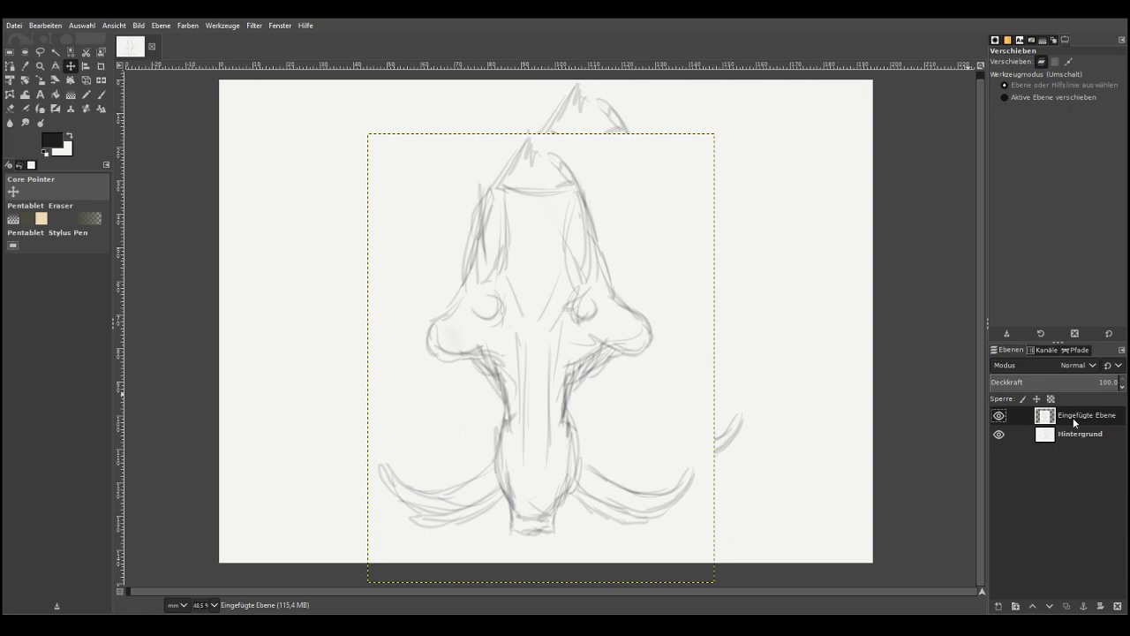
pyautogui.click(983, 158)
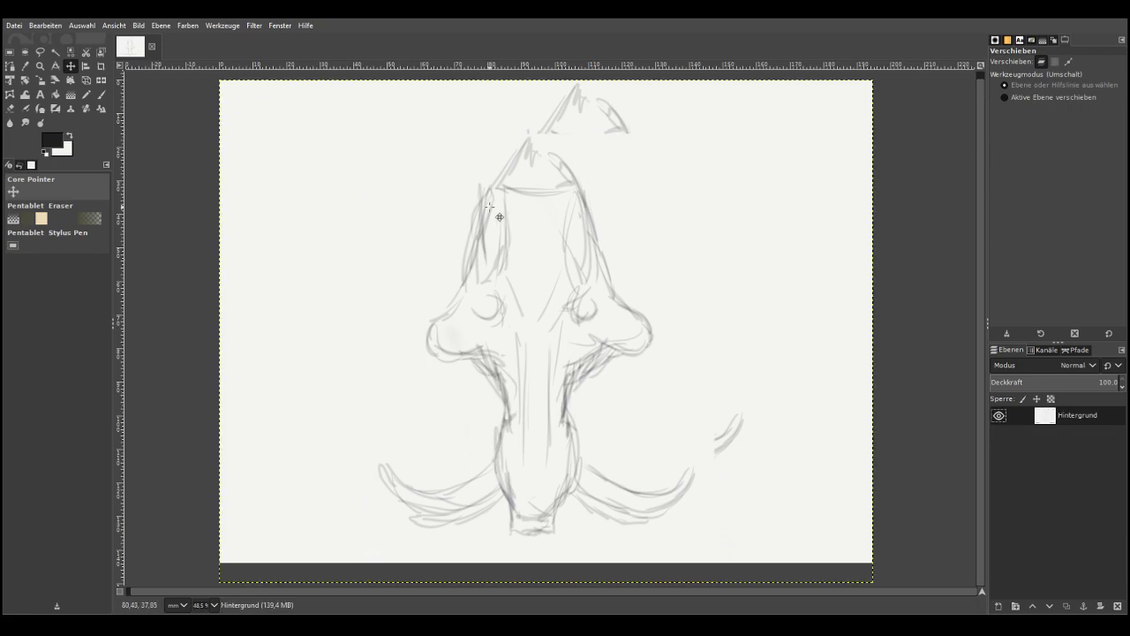
# Erase over the leftover tusk tip beside the moved head and remove the Hintergrund layer's alpha channel
pyautogui.click(11, 109)
pyautogui.moveTo(718, 436)
pyautogui.mouseDown()
pyautogui.moveTo(714, 406)
pyautogui.moveTo(747, 434)
pyautogui.mouseUp()
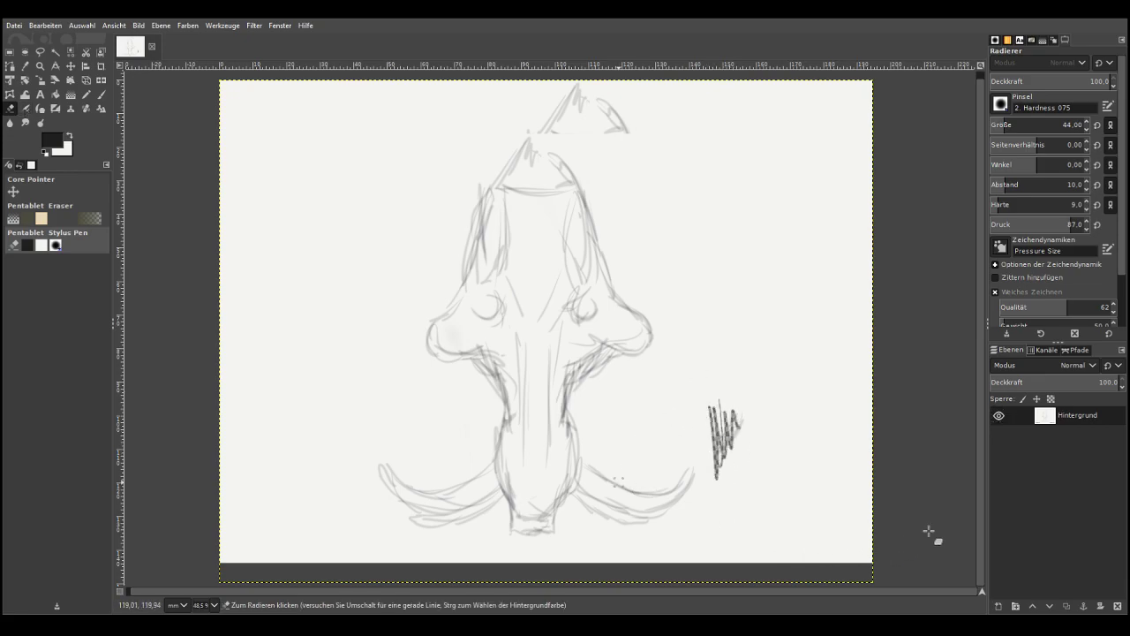
pyautogui.rightClick(1079, 420)
pyautogui.click(1025, 369)
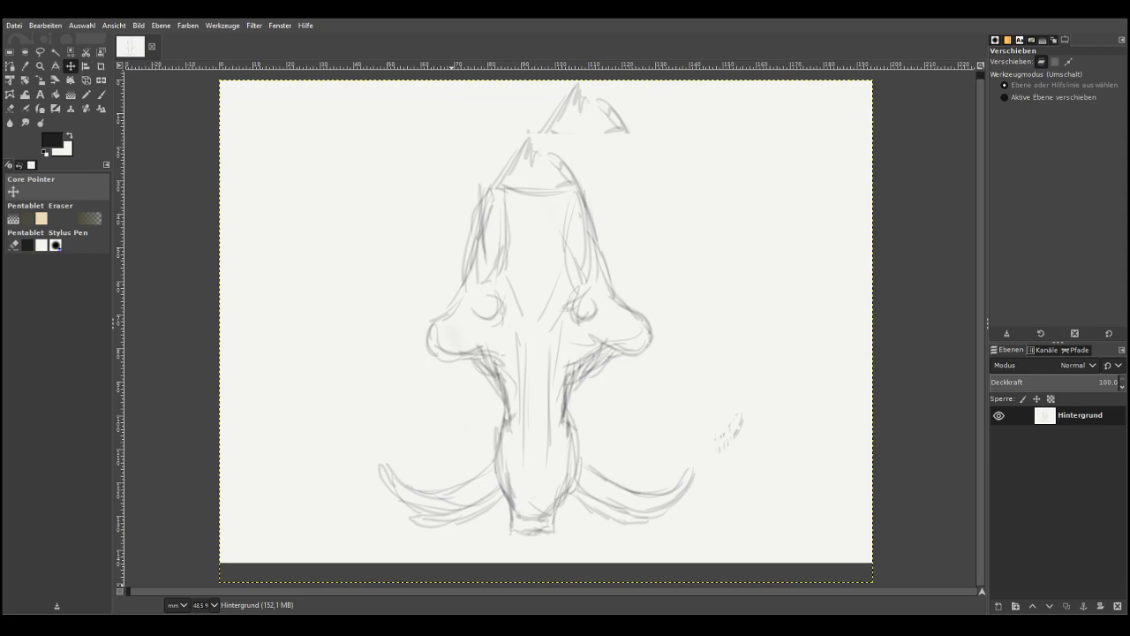
# Erase the leftover tusk-tip marks beside the head and the stray hump fragments above its top edge
pyautogui.hotkey('shift', 'e')
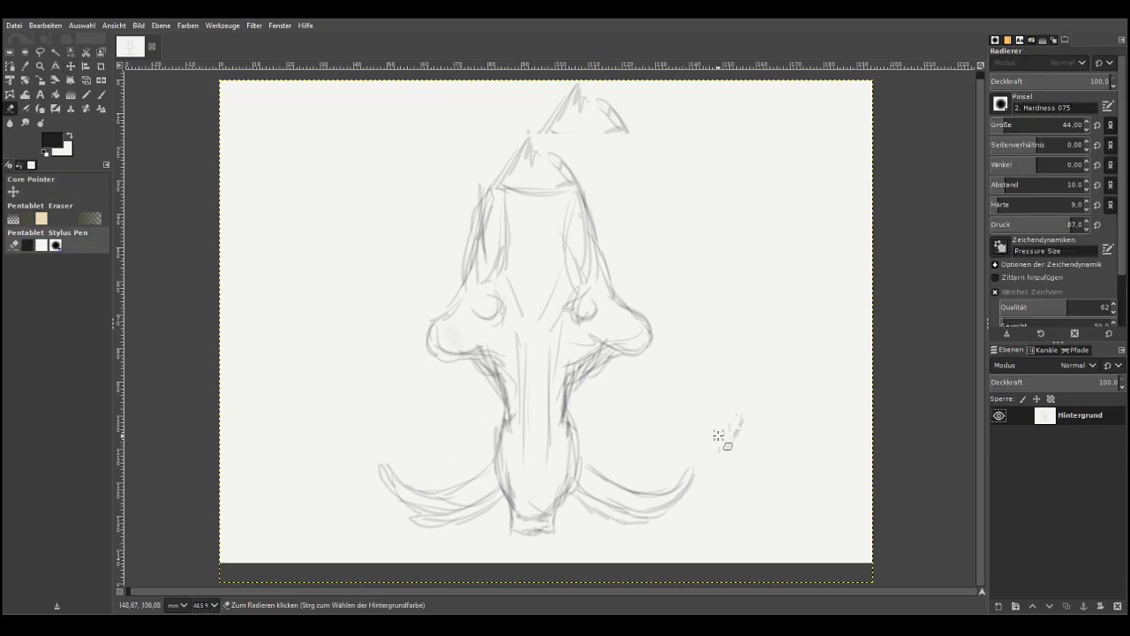
pyautogui.moveTo(705, 436)
pyautogui.mouseDown()
pyautogui.moveTo(727, 415)
pyautogui.moveTo(733, 445)
pyautogui.moveTo(741, 420)
pyautogui.mouseUp()
pyautogui.moveTo(578, 119)
pyautogui.mouseDown()
pyautogui.moveTo(524, 112)
pyautogui.moveTo(597, 153)
pyautogui.moveTo(572, 81)
pyautogui.moveTo(630, 136)
pyautogui.moveTo(571, 94)
pyautogui.moveTo(547, 131)
pyautogui.moveTo(566, 123)
pyautogui.moveTo(581, 90)
pyautogui.moveTo(563, 122)
pyautogui.moveTo(536, 130)
pyautogui.mouseUp()
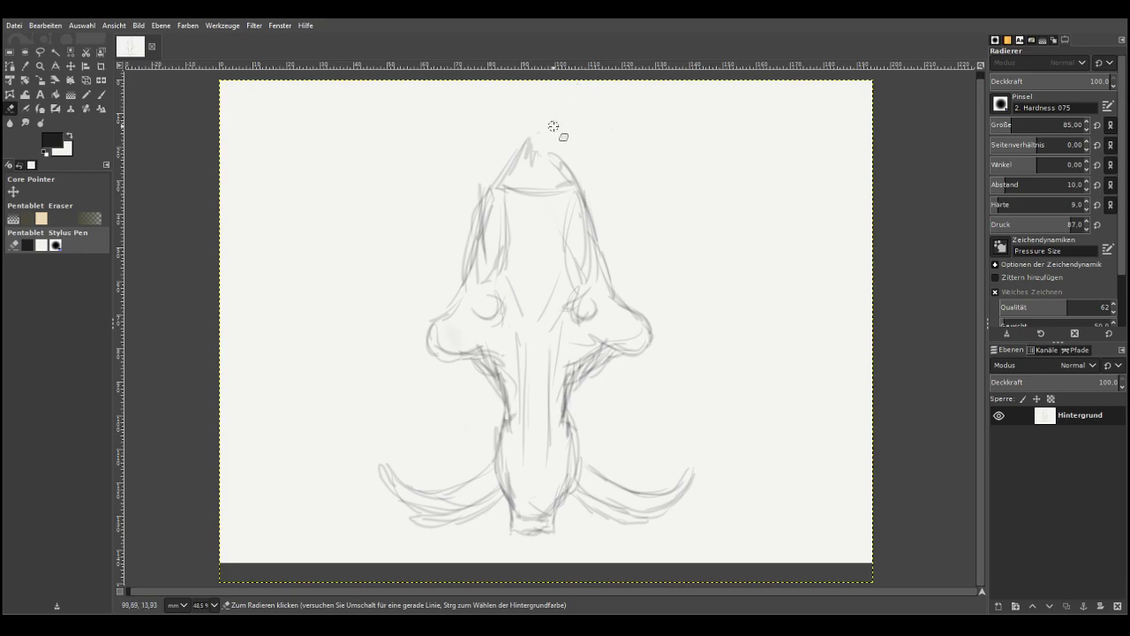
# Sketch a taller pointed tuft on top of the head with the Paintbrush at 21 opacity and size 15
pyautogui.press('p')
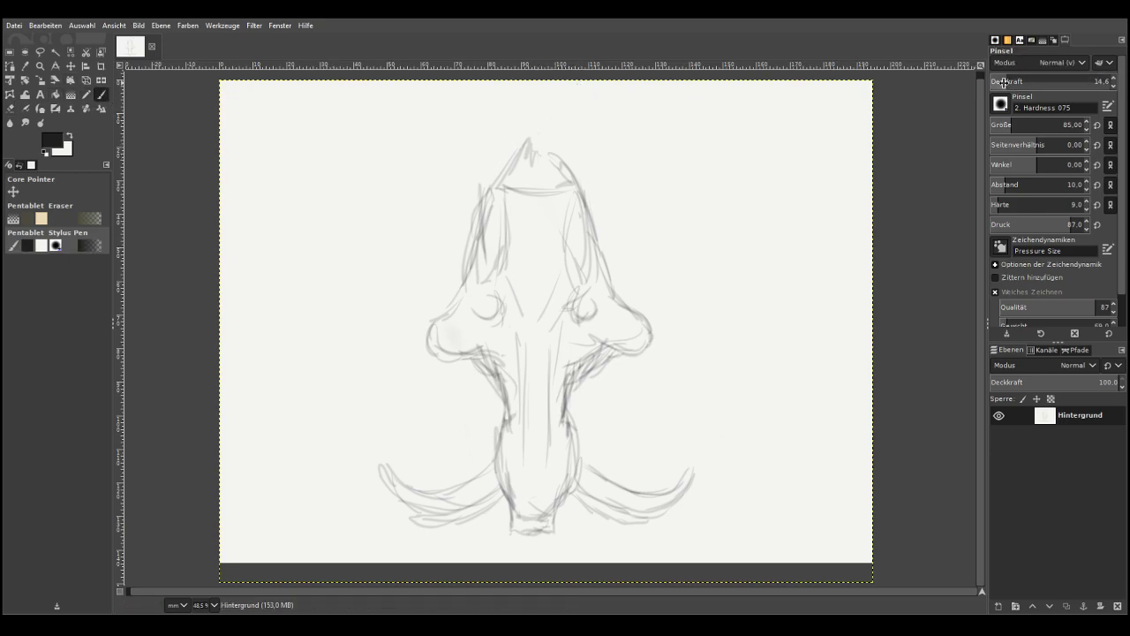
pyautogui.click(1016, 81)
pyautogui.click(1063, 125)
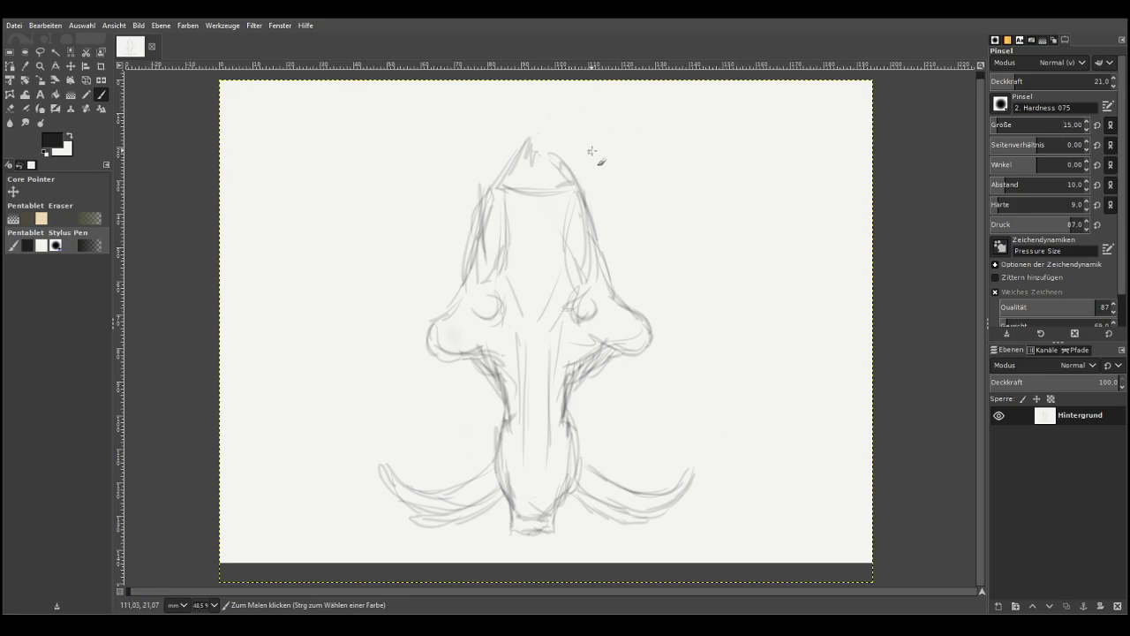
pyautogui.moveTo(559, 153)
pyautogui.mouseDown()
pyautogui.moveTo(534, 115)
pyautogui.moveTo(519, 147)
pyautogui.mouseUp()
pyautogui.moveTo(535, 113)
pyautogui.mouseDown()
pyautogui.moveTo(519, 146)
pyautogui.moveTo(549, 143)
pyautogui.moveTo(541, 119)
pyautogui.moveTo(520, 163)
pyautogui.mouseUp()
# Set the brush size to 36 and sketch hair strokes through the tuft and down over the forehead
pyautogui.click(1002, 125)
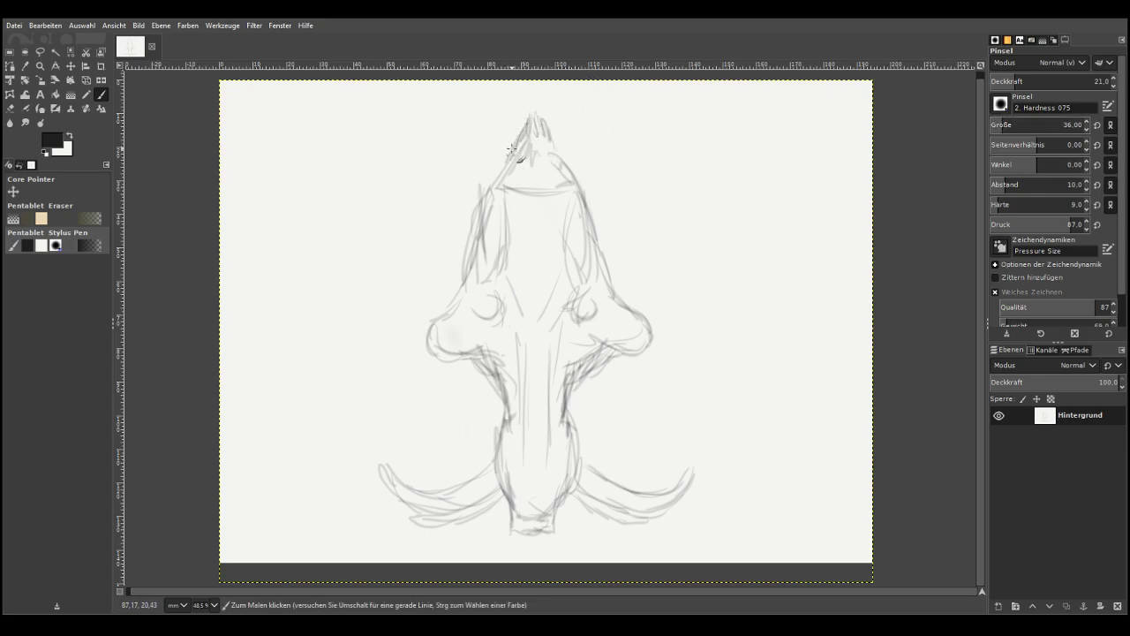
pyautogui.moveTo(549, 123); pyautogui.dragTo(557, 159)
pyautogui.moveTo(550, 144)
pyautogui.mouseDown()
pyautogui.moveTo(544, 197)
pyautogui.moveTo(512, 187)
pyautogui.mouseUp()
pyautogui.moveTo(510, 196); pyautogui.dragTo(527, 252)
pyautogui.moveTo(558, 197); pyautogui.dragTo(547, 223)
pyautogui.moveTo(544, 156); pyautogui.dragTo(547, 184)
pyautogui.moveTo(541, 135)
pyautogui.mouseDown()
pyautogui.moveTo(545, 164)
pyautogui.moveTo(533, 155)
pyautogui.mouseUp()
pyautogui.moveTo(517, 128); pyautogui.dragTo(511, 163)
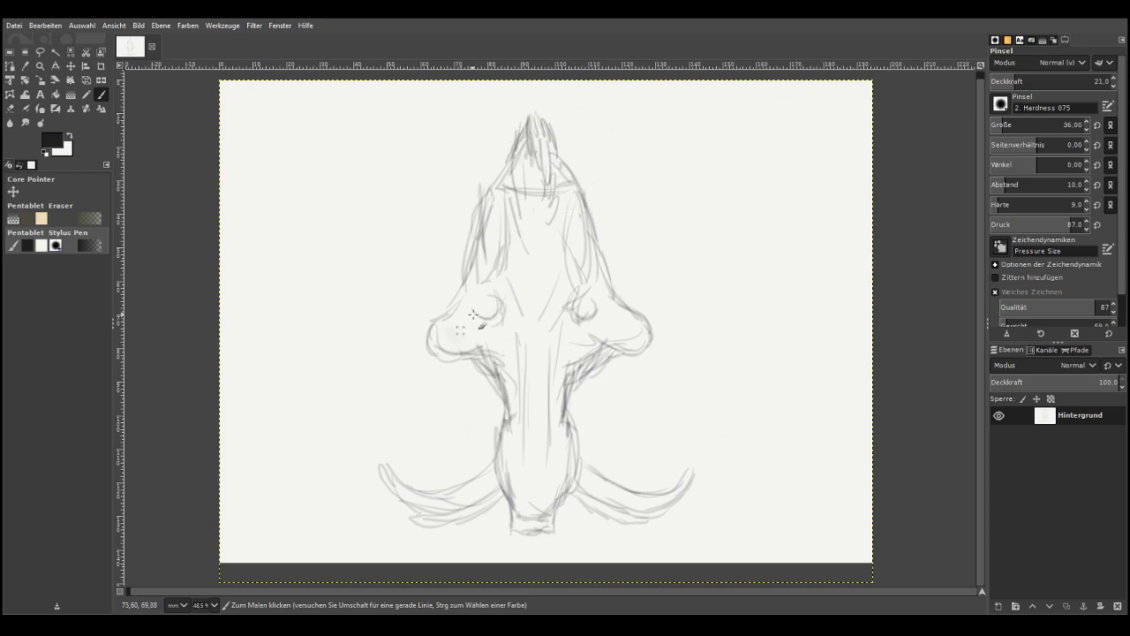
# Sketch small pointed ears sticking out from both sides of the upper head
pyautogui.moveTo(597, 208)
pyautogui.mouseDown()
pyautogui.moveTo(639, 184)
pyautogui.moveTo(613, 218)
pyautogui.mouseUp()
pyautogui.moveTo(464, 194)
pyautogui.mouseDown()
pyautogui.moveTo(414, 176)
pyautogui.moveTo(428, 202)
pyautogui.moveTo(453, 217)
pyautogui.moveTo(433, 192)
pyautogui.moveTo(463, 208)
pyautogui.mouseUp()
pyautogui.moveTo(467, 204); pyautogui.dragTo(480, 212)
pyautogui.moveTo(599, 208); pyautogui.dragTo(646, 178)
pyautogui.moveTo(646, 178)
pyautogui.mouseDown()
pyautogui.moveTo(614, 219)
pyautogui.moveTo(625, 196)
pyautogui.moveTo(585, 204)
pyautogui.mouseUp()
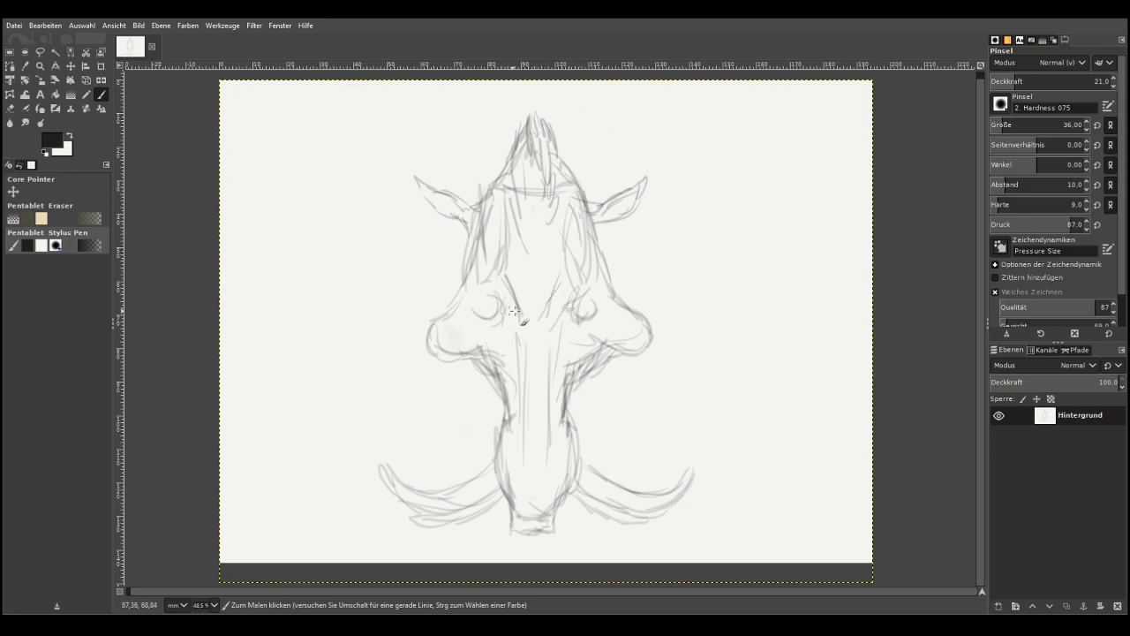
# Add pupils and small wart marks around the eyes, and sketch loose body-outline strokes above and beside the head
pyautogui.moveTo(585, 309); pyautogui.dragTo(581, 312)
pyautogui.moveTo(488, 305); pyautogui.dragTo(486, 312)
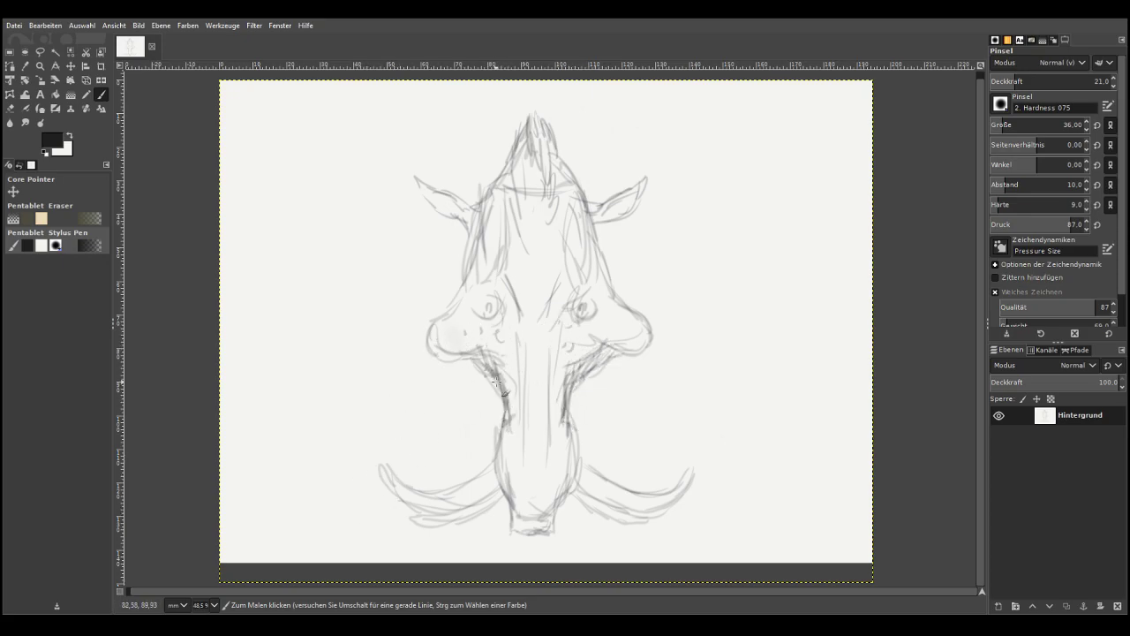
pyautogui.moveTo(490, 139)
pyautogui.mouseDown()
pyautogui.moveTo(494, 114)
pyautogui.moveTo(539, 86)
pyautogui.moveTo(552, 109)
pyautogui.moveTo(506, 119)
pyautogui.moveTo(480, 153)
pyautogui.mouseUp()
pyautogui.moveTo(498, 104); pyautogui.dragTo(456, 185)
pyautogui.moveTo(440, 229); pyautogui.dragTo(433, 276)
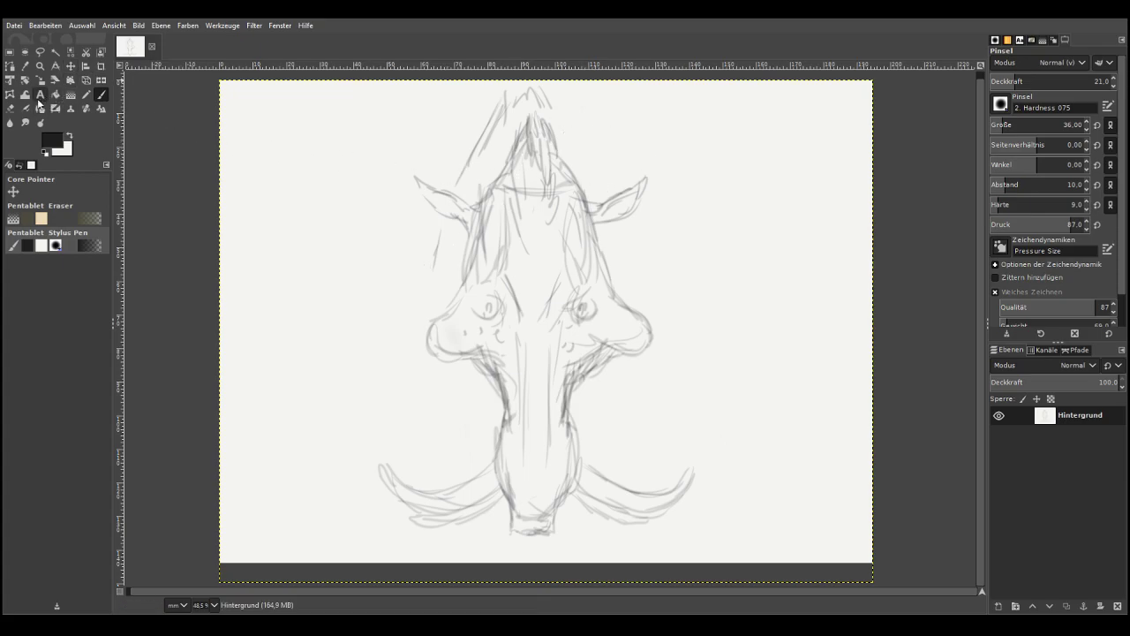
# Erase both small ears and redraw them larger and higher on the sides of the head at brush size 36
pyautogui.click(10, 109)
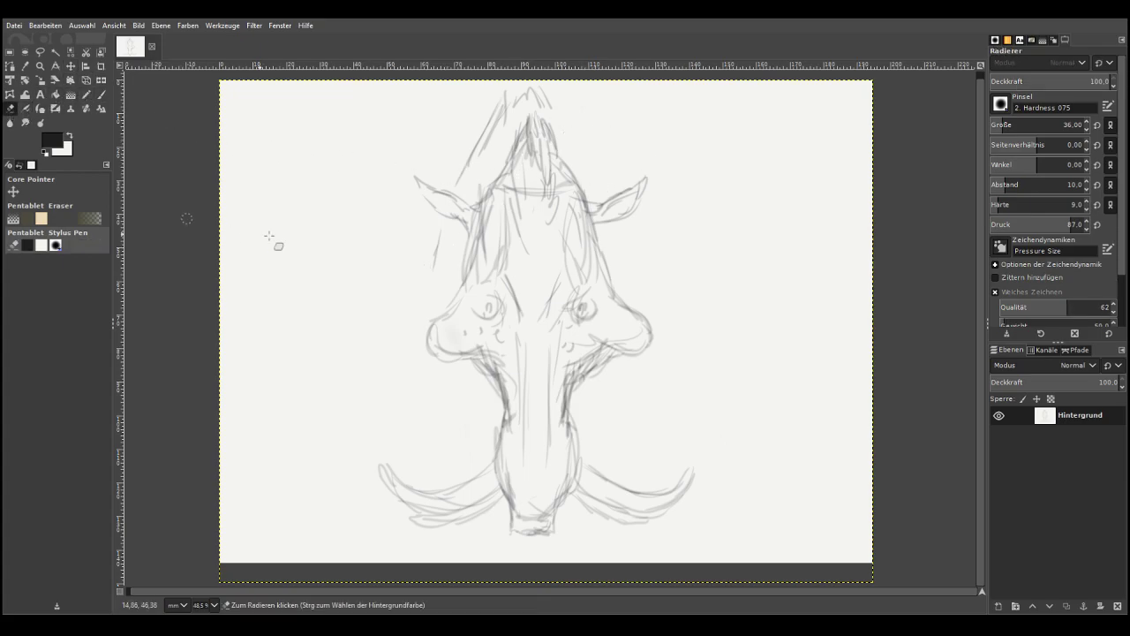
pyautogui.moveTo(614, 224)
pyautogui.mouseDown()
pyautogui.moveTo(658, 167)
pyautogui.moveTo(613, 220)
pyautogui.moveTo(628, 189)
pyautogui.moveTo(640, 180)
pyautogui.moveTo(615, 221)
pyautogui.moveTo(601, 209)
pyautogui.moveTo(611, 203)
pyautogui.moveTo(610, 231)
pyautogui.moveTo(611, 196)
pyautogui.mouseUp()
pyautogui.moveTo(446, 203)
pyautogui.mouseDown()
pyautogui.moveTo(469, 180)
pyautogui.moveTo(464, 239)
pyautogui.moveTo(404, 175)
pyautogui.moveTo(454, 214)
pyautogui.moveTo(411, 179)
pyautogui.mouseUp()
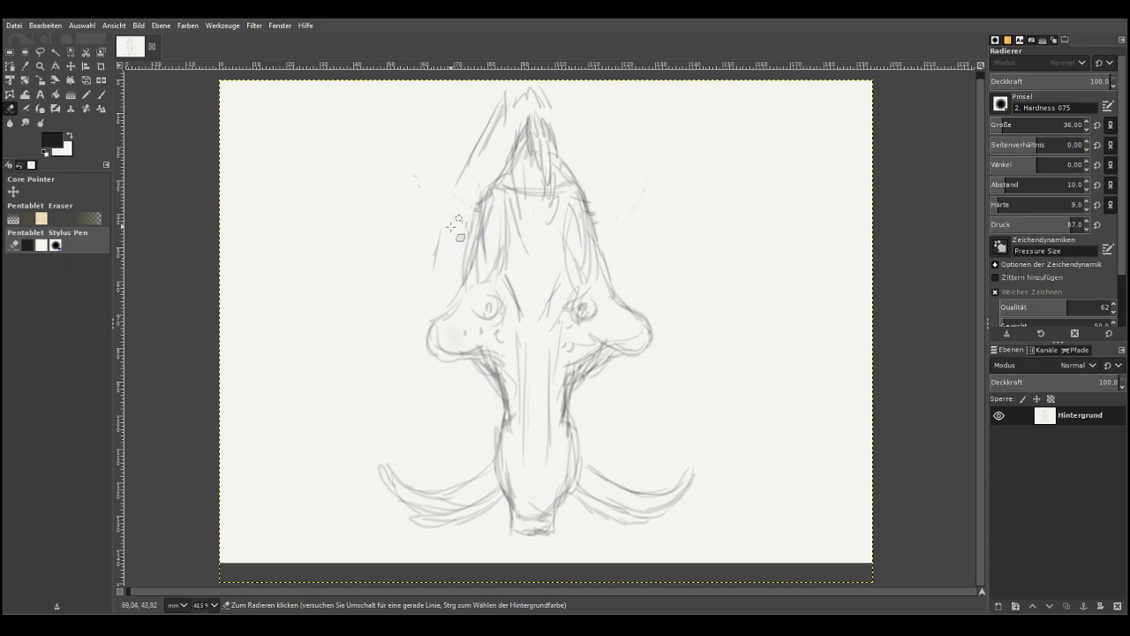
pyautogui.click(101, 94)
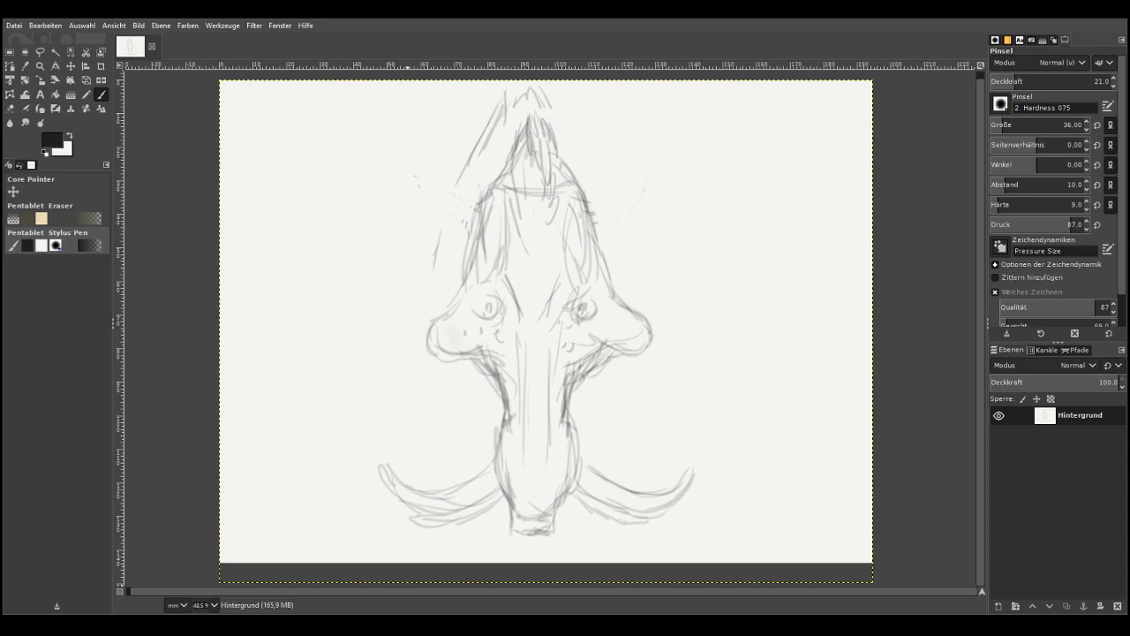
pyautogui.moveTo(587, 183)
pyautogui.mouseDown()
pyautogui.moveTo(650, 154)
pyautogui.moveTo(617, 204)
pyautogui.moveTo(592, 200)
pyautogui.moveTo(631, 191)
pyautogui.moveTo(662, 145)
pyautogui.moveTo(608, 180)
pyautogui.mouseUp()
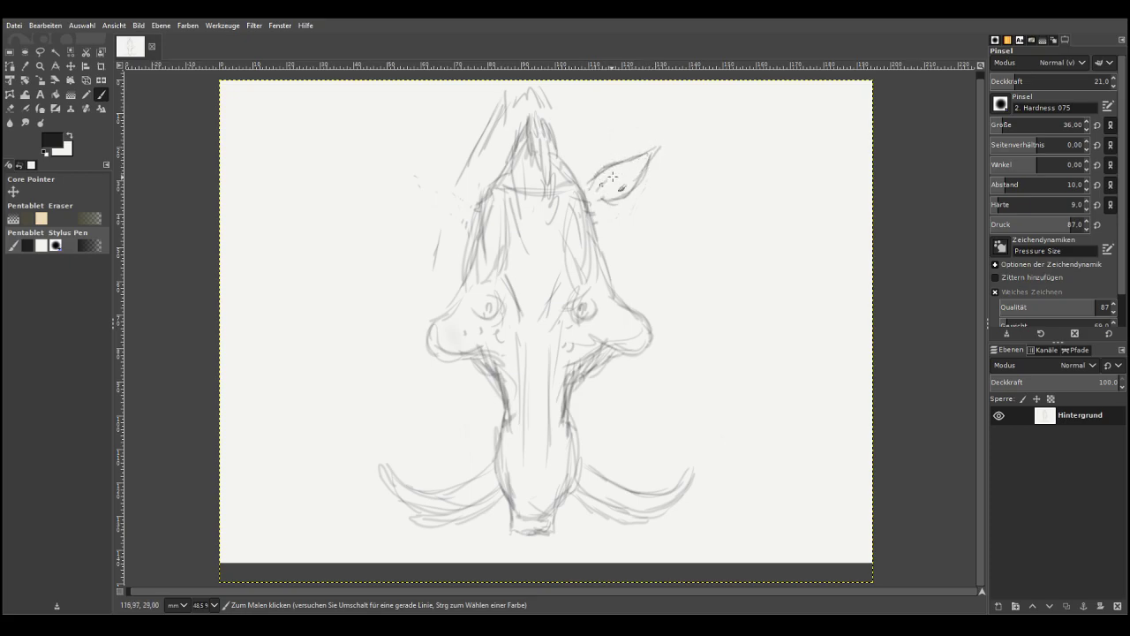
pyautogui.moveTo(481, 188)
pyautogui.mouseDown()
pyautogui.moveTo(418, 161)
pyautogui.moveTo(419, 183)
pyautogui.moveTo(450, 199)
pyautogui.moveTo(445, 175)
pyautogui.moveTo(459, 183)
pyautogui.mouseUp()
pyautogui.moveTo(400, 152)
pyautogui.mouseDown()
pyautogui.moveTo(409, 178)
pyautogui.moveTo(437, 200)
pyautogui.moveTo(411, 173)
pyautogui.moveTo(436, 198)
pyautogui.moveTo(475, 187)
pyautogui.mouseUp()
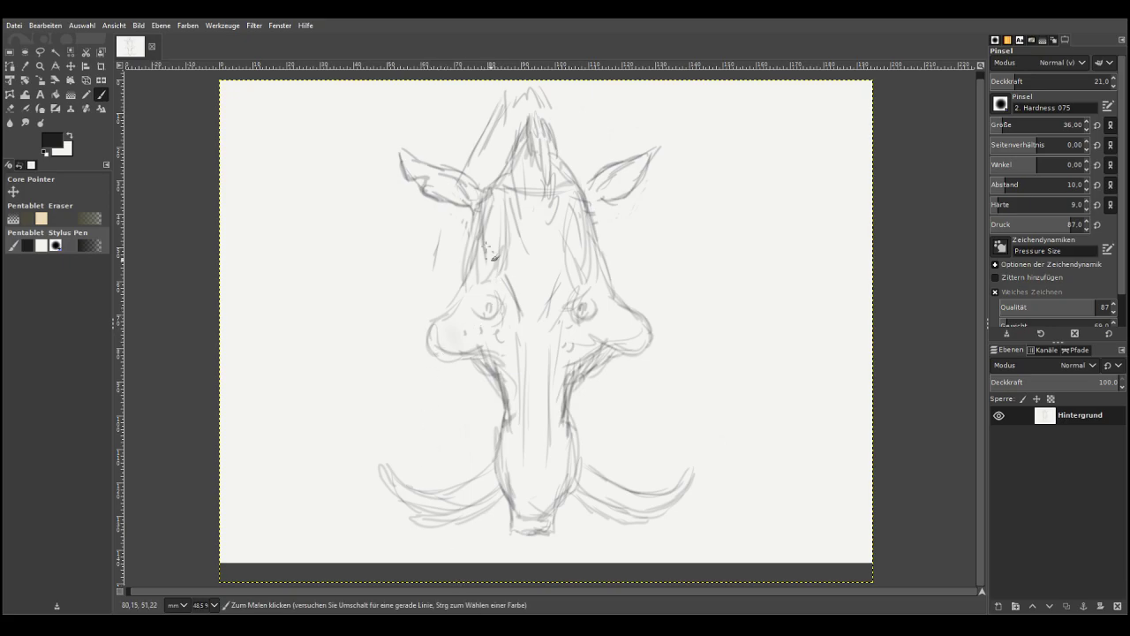
# Magnify the eye and cheek area of the head to 150 % for detail work
pyautogui.click(41, 70)
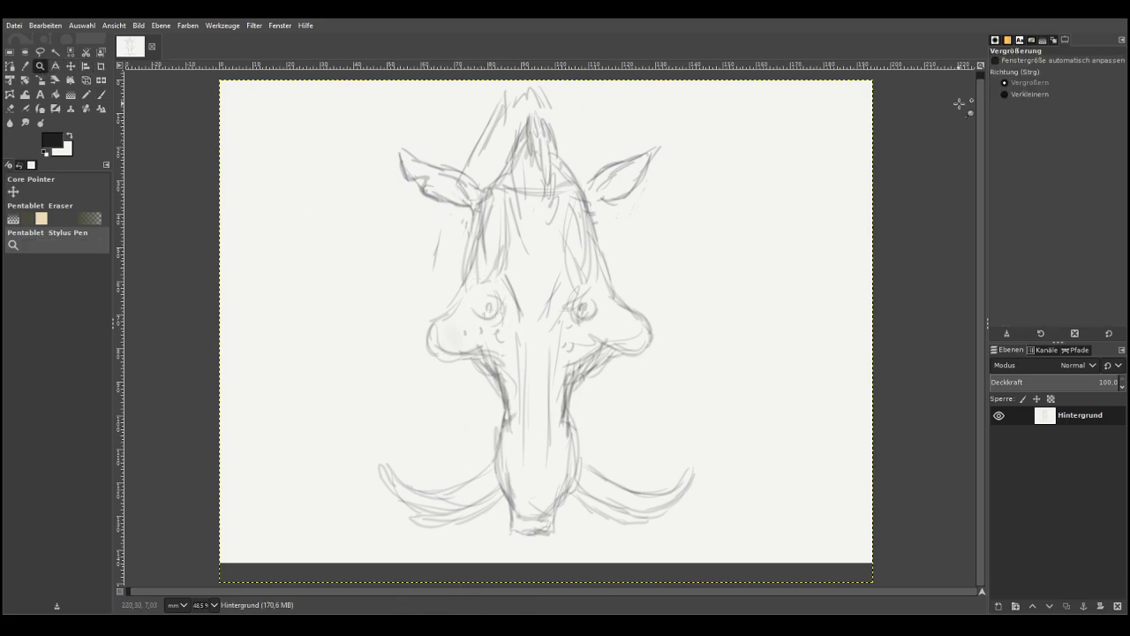
pyautogui.moveTo(369, 243); pyautogui.dragTo(699, 379)
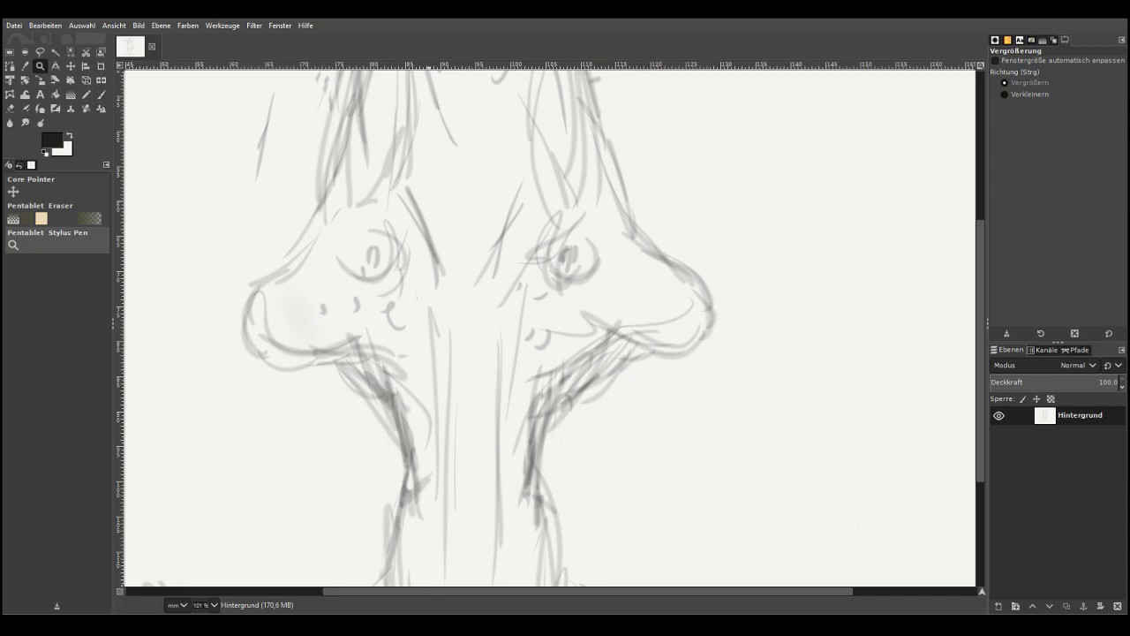
pyautogui.moveTo(328, 374); pyautogui.dragTo(335, 380)
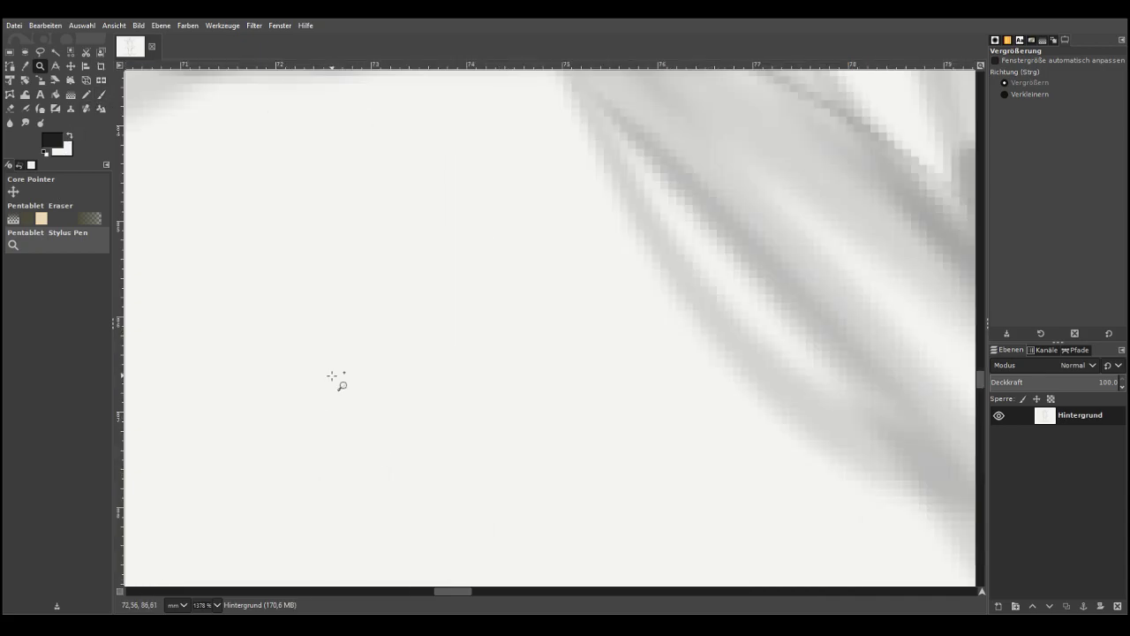
pyautogui.press('ctrl')
pyautogui.keyDown('ctrl'); pyautogui.click(877, 149); pyautogui.keyUp('ctrl')
pyautogui.keyDown('ctrl'); pyautogui.click(877, 149); pyautogui.keyUp('ctrl')
pyautogui.keyDown('ctrl'); pyautogui.click(876, 150); pyautogui.keyUp('ctrl')
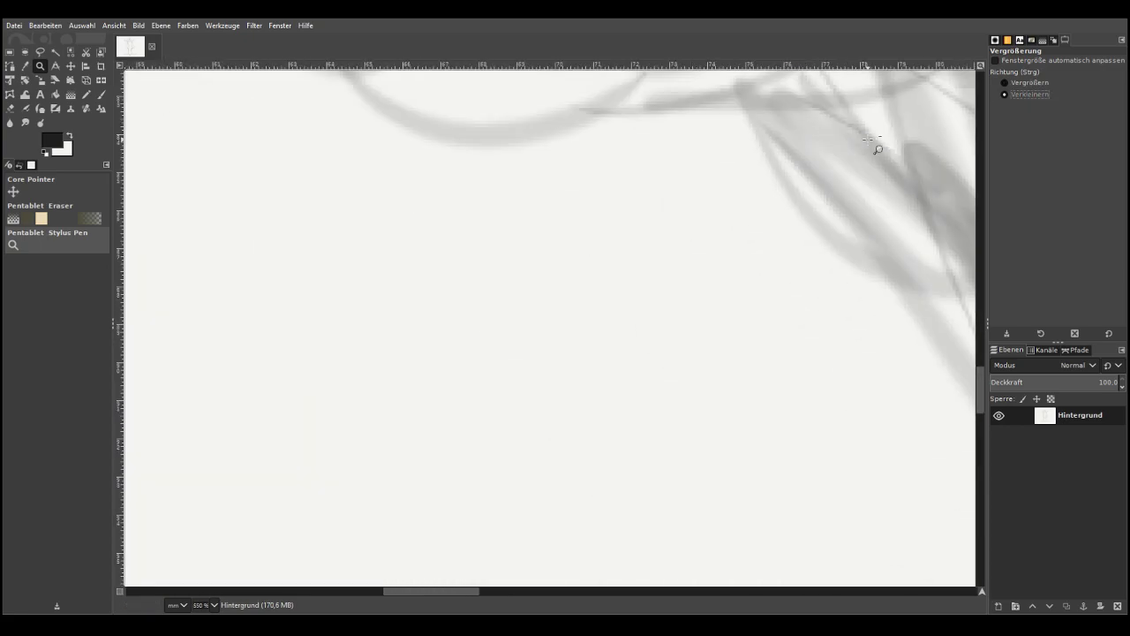
pyautogui.keyDown('ctrl'); pyautogui.click(877, 150); pyautogui.keyUp('ctrl')
pyautogui.keyDown('ctrl'); pyautogui.click(876, 149); pyautogui.keyUp('ctrl')
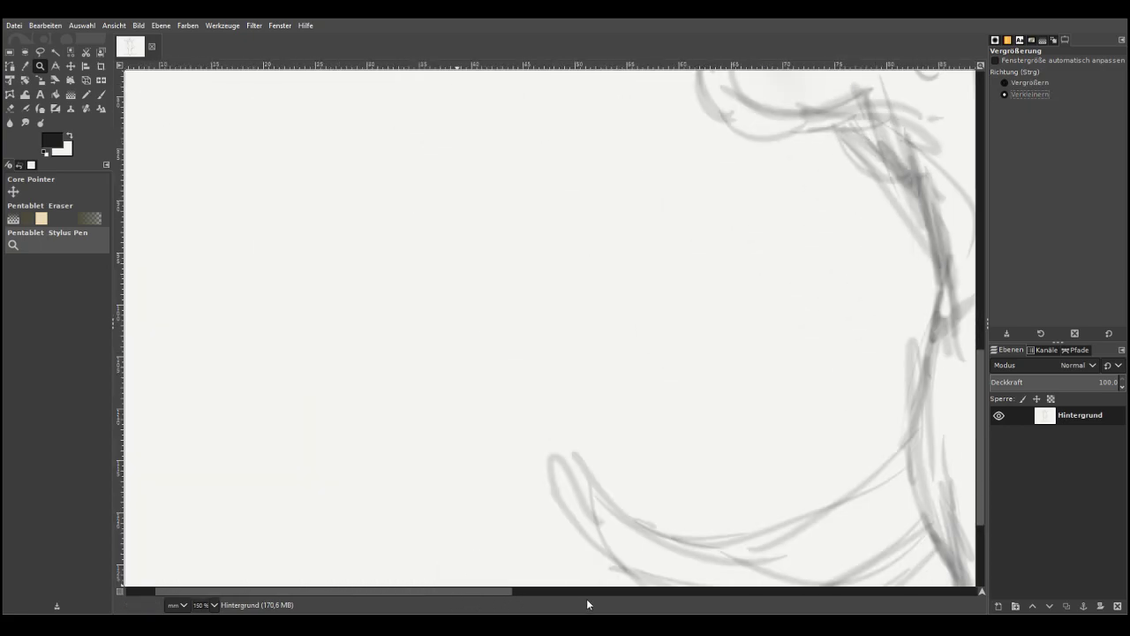
pyautogui.moveTo(468, 589); pyautogui.dragTo(647, 589)
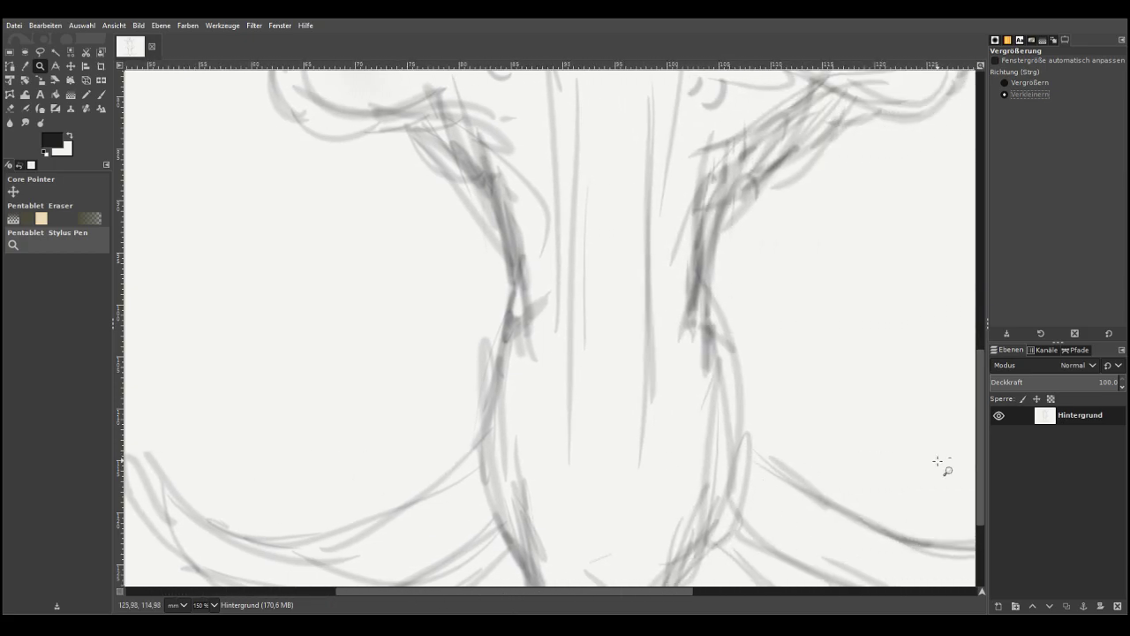
pyautogui.moveTo(984, 445); pyautogui.dragTo(981, 337)
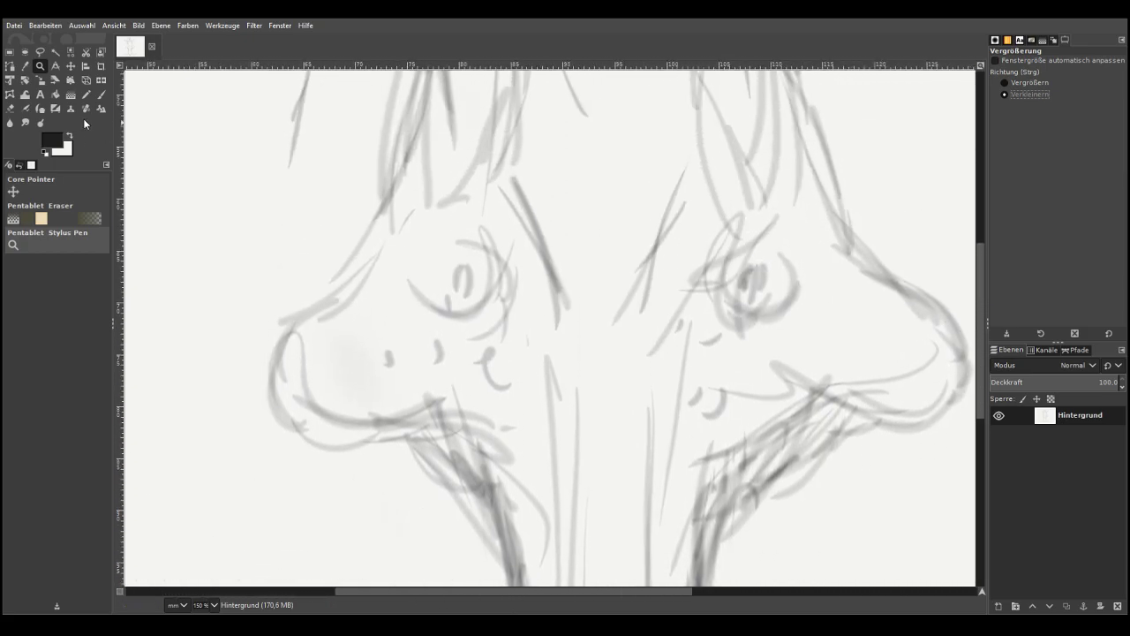
# Paint dark pupils, eyelid rings and wrinkles around both eyes with the Paintbrush, using 52.2 opacity and size 21
pyautogui.press('p')
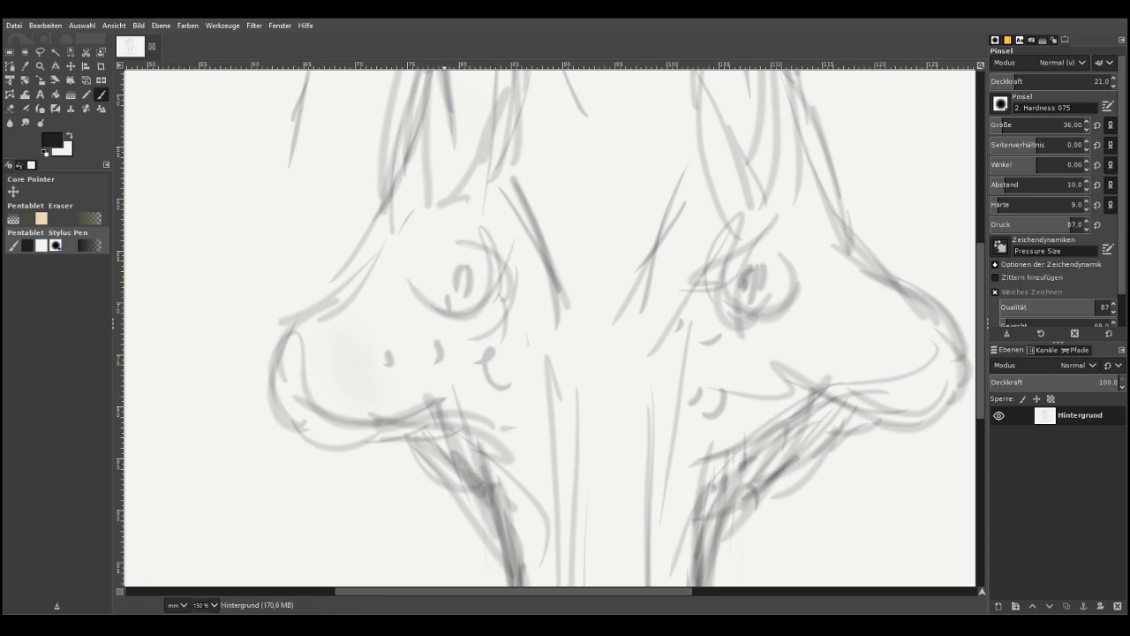
pyautogui.moveTo(471, 286)
pyautogui.mouseDown()
pyautogui.moveTo(463, 253)
pyautogui.moveTo(475, 311)
pyautogui.mouseUp()
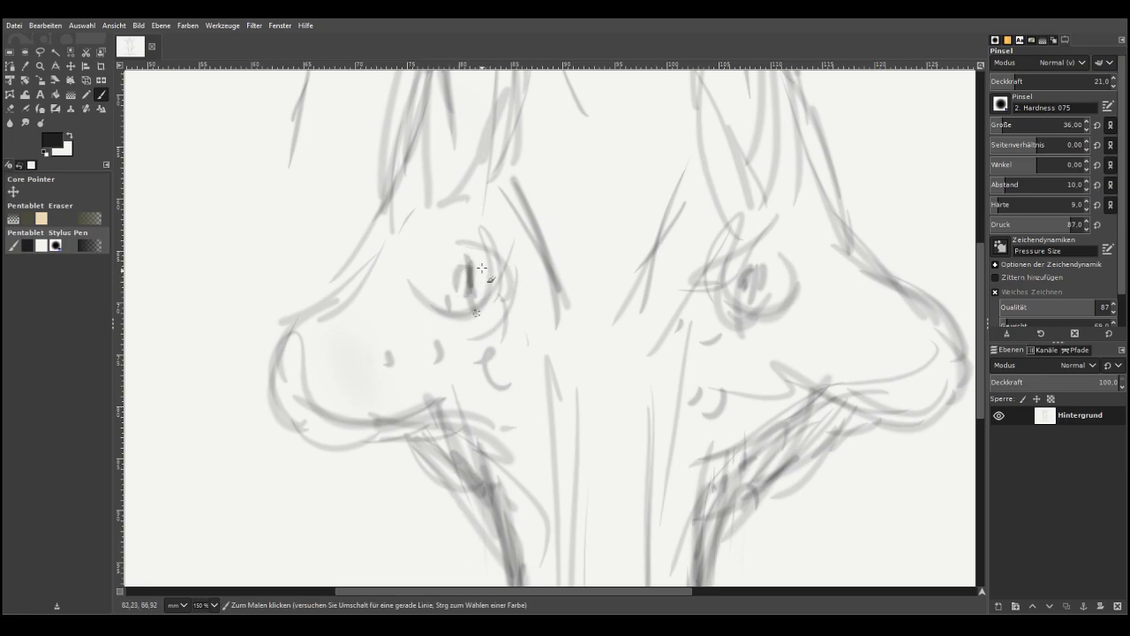
pyautogui.moveTo(1039, 80); pyautogui.dragTo(1052, 82)
pyautogui.moveTo(1003, 124); pyautogui.dragTo(996, 124)
pyautogui.moveTo(475, 282)
pyautogui.mouseDown()
pyautogui.moveTo(467, 265)
pyautogui.moveTo(485, 318)
pyautogui.moveTo(491, 245)
pyautogui.moveTo(503, 318)
pyautogui.moveTo(466, 281)
pyautogui.moveTo(470, 307)
pyautogui.moveTo(463, 284)
pyautogui.moveTo(461, 297)
pyautogui.mouseUp()
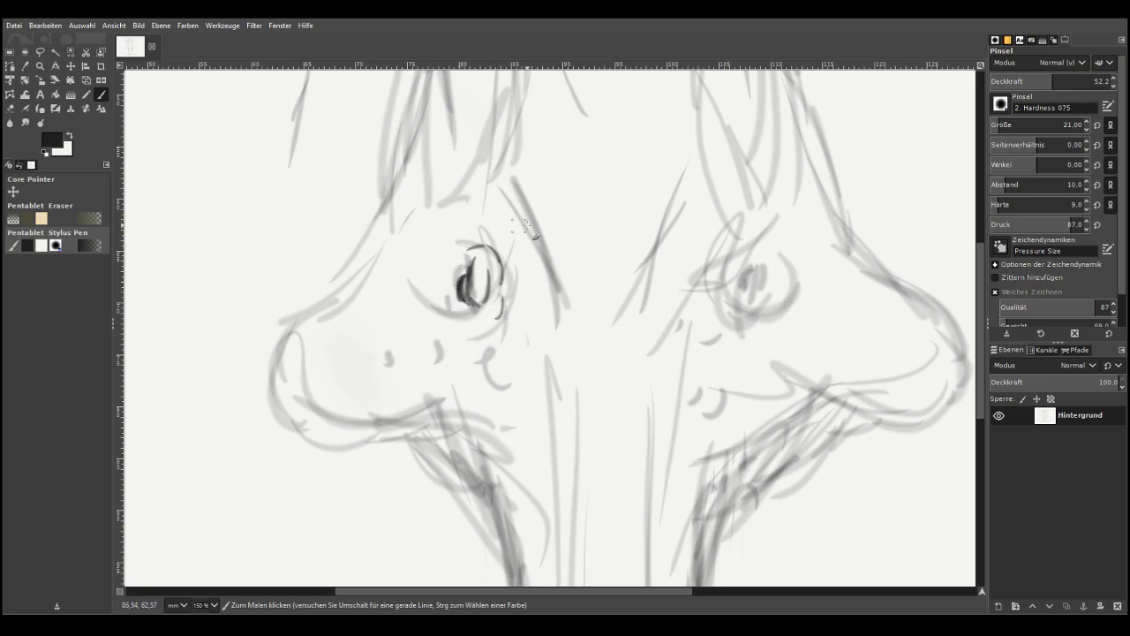
pyautogui.moveTo(750, 256)
pyautogui.mouseDown()
pyautogui.moveTo(772, 290)
pyautogui.moveTo(747, 316)
pyautogui.moveTo(769, 281)
pyautogui.moveTo(769, 304)
pyautogui.moveTo(776, 257)
pyautogui.moveTo(772, 316)
pyautogui.moveTo(742, 319)
pyautogui.mouseUp()
pyautogui.moveTo(463, 315)
pyautogui.mouseDown()
pyautogui.moveTo(447, 254)
pyautogui.moveTo(433, 351)
pyautogui.mouseUp()
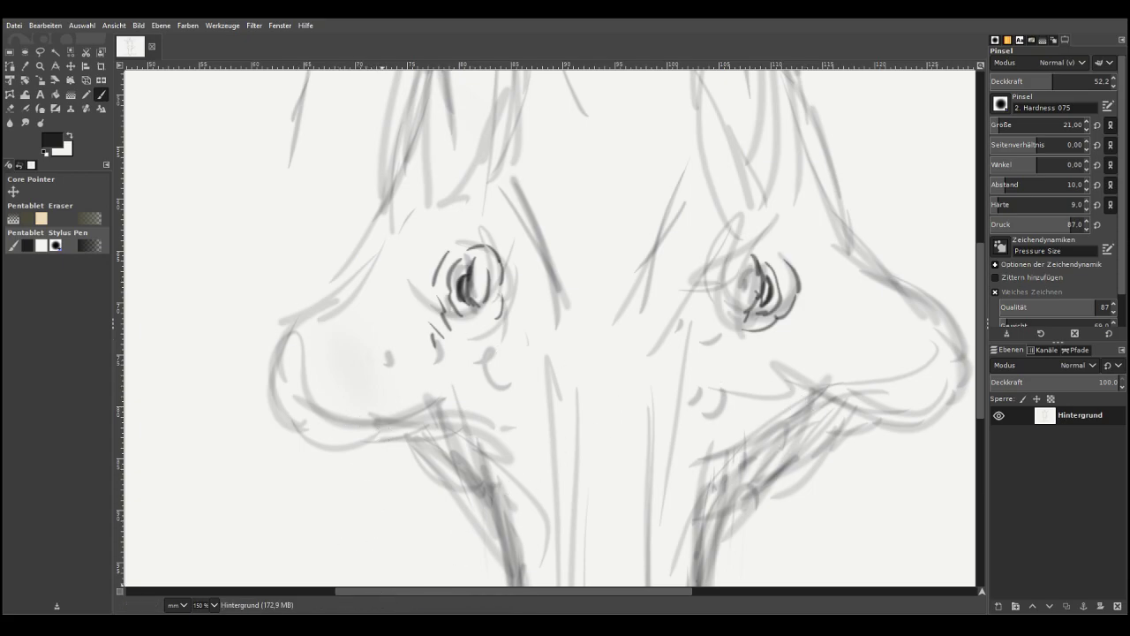
# Trace dark outlines around both bulging cheeks and add short fold strokes beneath them
pyautogui.moveTo(441, 439)
pyautogui.mouseDown()
pyautogui.moveTo(294, 445)
pyautogui.moveTo(268, 426)
pyautogui.moveTo(257, 396)
pyautogui.moveTo(270, 352)
pyautogui.moveTo(362, 258)
pyautogui.mouseUp()
pyautogui.moveTo(835, 215)
pyautogui.mouseDown()
pyautogui.moveTo(969, 352)
pyautogui.moveTo(963, 427)
pyautogui.moveTo(821, 417)
pyautogui.moveTo(804, 446)
pyautogui.mouseUp()
pyautogui.moveTo(432, 438); pyautogui.dragTo(477, 474)
pyautogui.moveTo(835, 413)
pyautogui.mouseDown()
pyautogui.moveTo(775, 427)
pyautogui.moveTo(793, 429)
pyautogui.moveTo(728, 475)
pyautogui.mouseUp()
pyautogui.moveTo(441, 451); pyautogui.dragTo(468, 519)
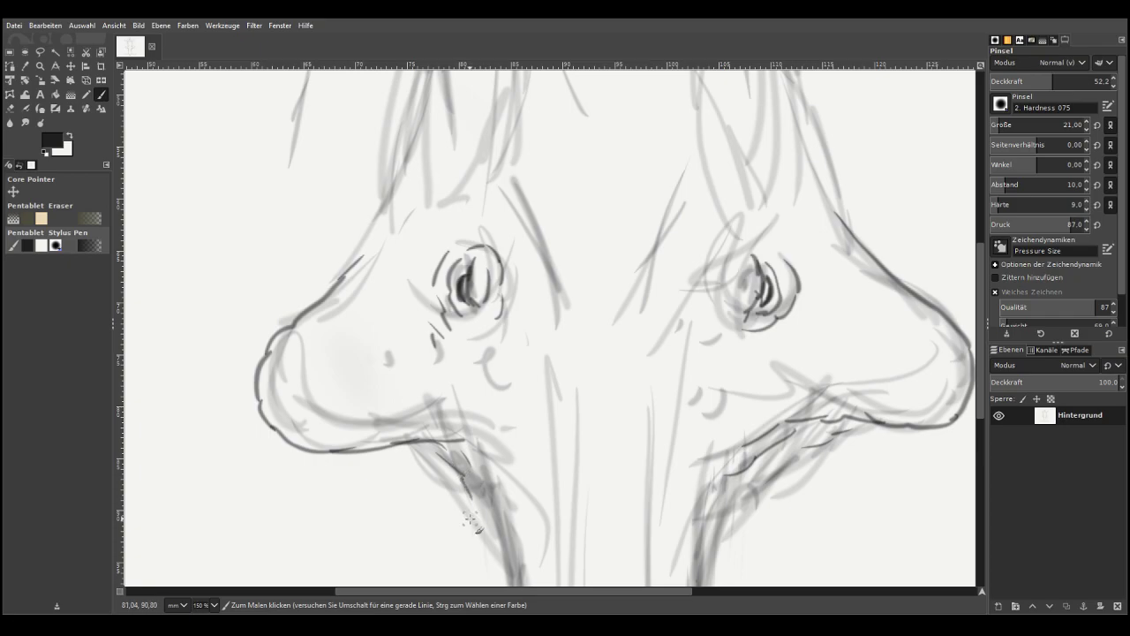
# Draw short fur strokes below both cheeks and continue the outline down the narrow sides above the snout
pyautogui.moveTo(981, 396); pyautogui.dragTo(978, 335)
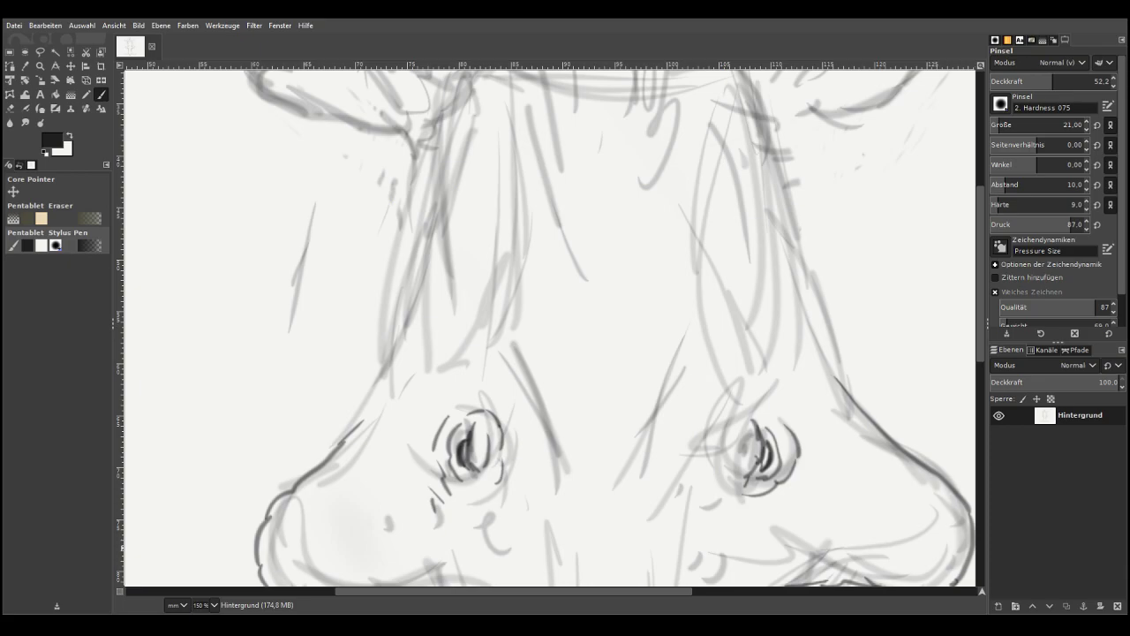
pyautogui.scroll(-5, 898, 395)
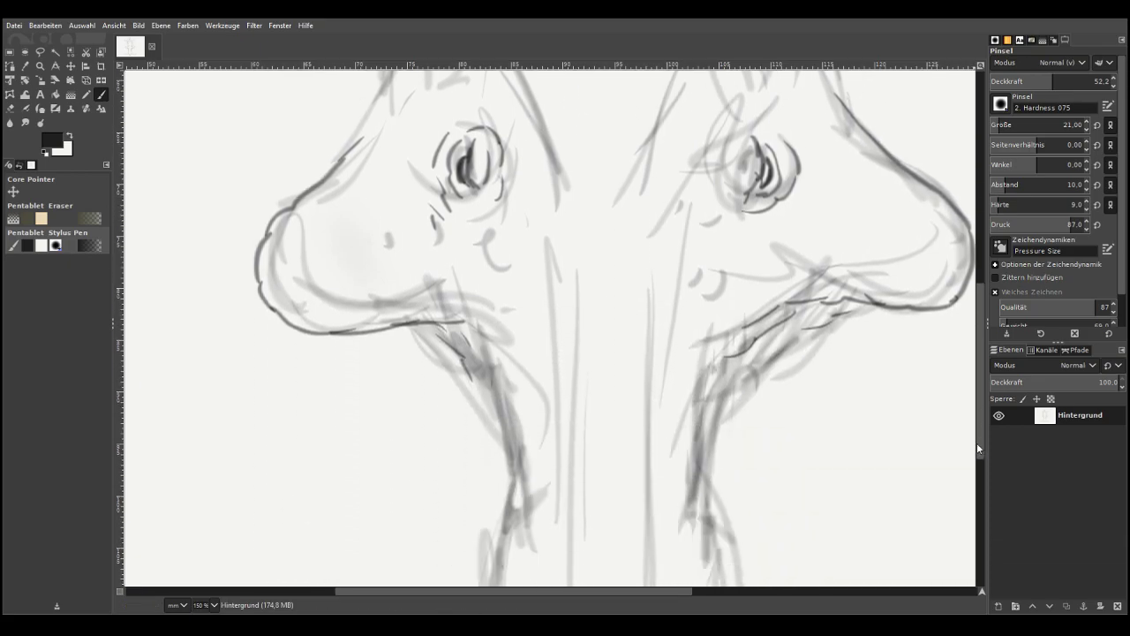
pyautogui.moveTo(455, 356)
pyautogui.mouseDown()
pyautogui.moveTo(408, 329)
pyautogui.moveTo(400, 304)
pyautogui.mouseUp()
pyautogui.moveTo(871, 270); pyautogui.dragTo(836, 296)
pyautogui.moveTo(867, 290)
pyautogui.mouseDown()
pyautogui.moveTo(836, 306)
pyautogui.moveTo(845, 314)
pyautogui.mouseUp()
pyautogui.moveTo(865, 308)
pyautogui.mouseDown()
pyautogui.moveTo(742, 370)
pyautogui.moveTo(756, 386)
pyautogui.moveTo(720, 406)
pyautogui.mouseUp()
pyautogui.moveTo(467, 383)
pyautogui.mouseDown()
pyautogui.moveTo(441, 369)
pyautogui.moveTo(459, 380)
pyautogui.mouseUp()
pyautogui.moveTo(491, 431)
pyautogui.mouseDown()
pyautogui.moveTo(486, 403)
pyautogui.moveTo(497, 457)
pyautogui.mouseUp()
pyautogui.moveTo(726, 395); pyautogui.dragTo(728, 468)
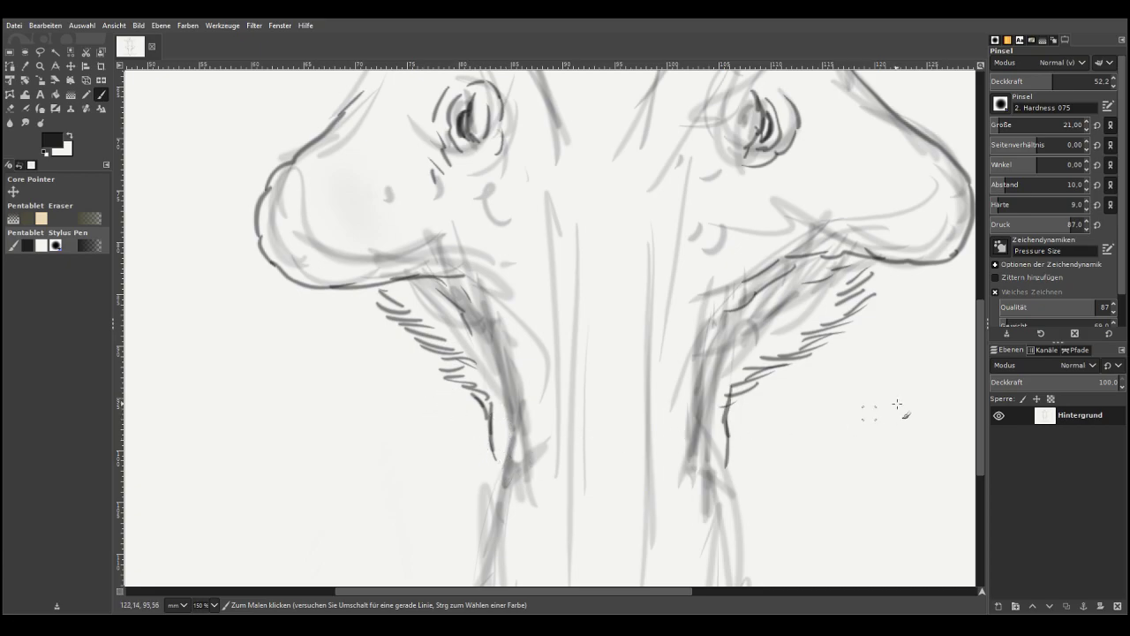
# Trace dark, outward-bulging contours along both sides of the snout down past the tusk roots
pyautogui.scroll(-5, 485, 291)
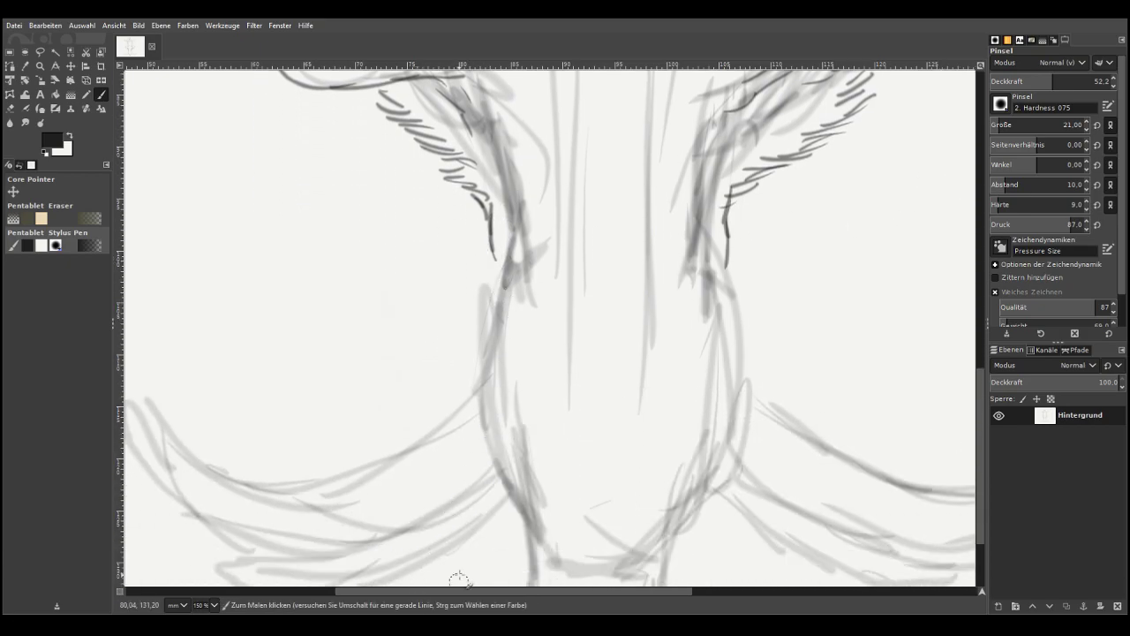
pyautogui.moveTo(502, 255)
pyautogui.mouseDown()
pyautogui.moveTo(463, 390)
pyautogui.moveTo(521, 511)
pyautogui.mouseUp()
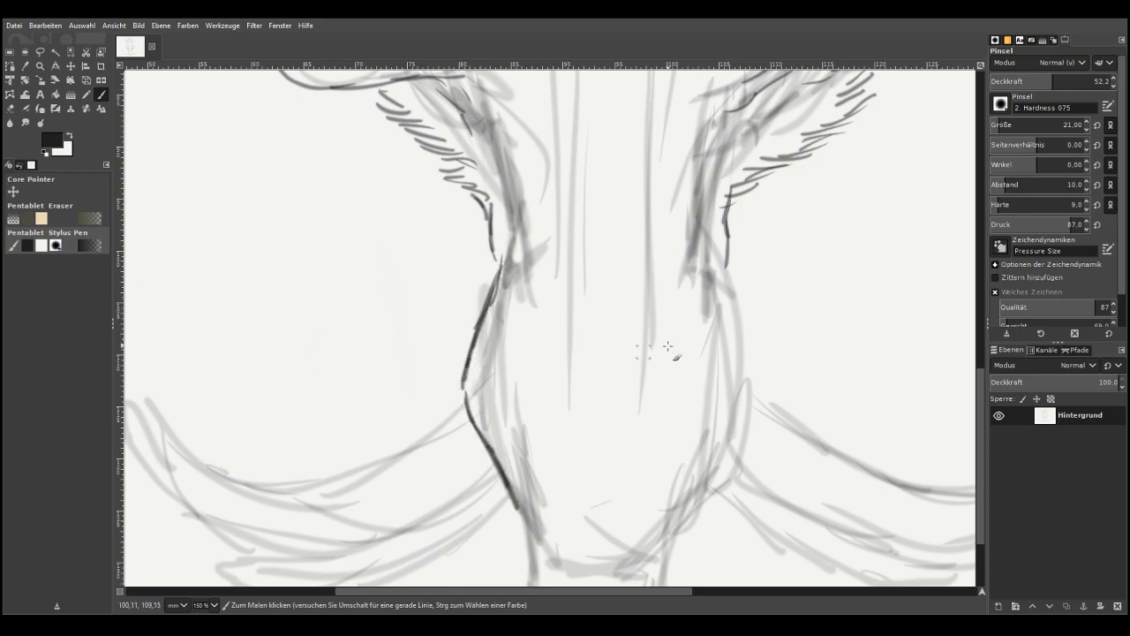
pyautogui.moveTo(727, 236)
pyautogui.mouseDown()
pyautogui.moveTo(765, 378)
pyautogui.moveTo(725, 484)
pyautogui.moveTo(700, 519)
pyautogui.mouseUp()
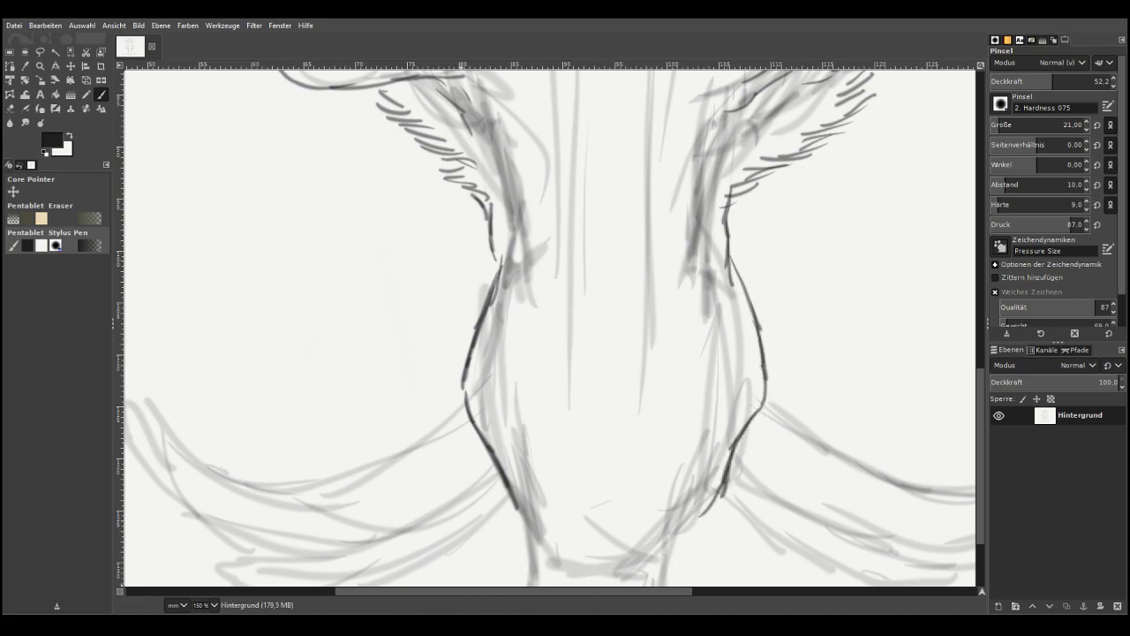
# Extend the snout contours to the muzzle and draw its bottom edge with two dark nostrils
pyautogui.moveTo(488, 461); pyautogui.dragTo(521, 572)
pyautogui.scroll(-3, 936, 495)
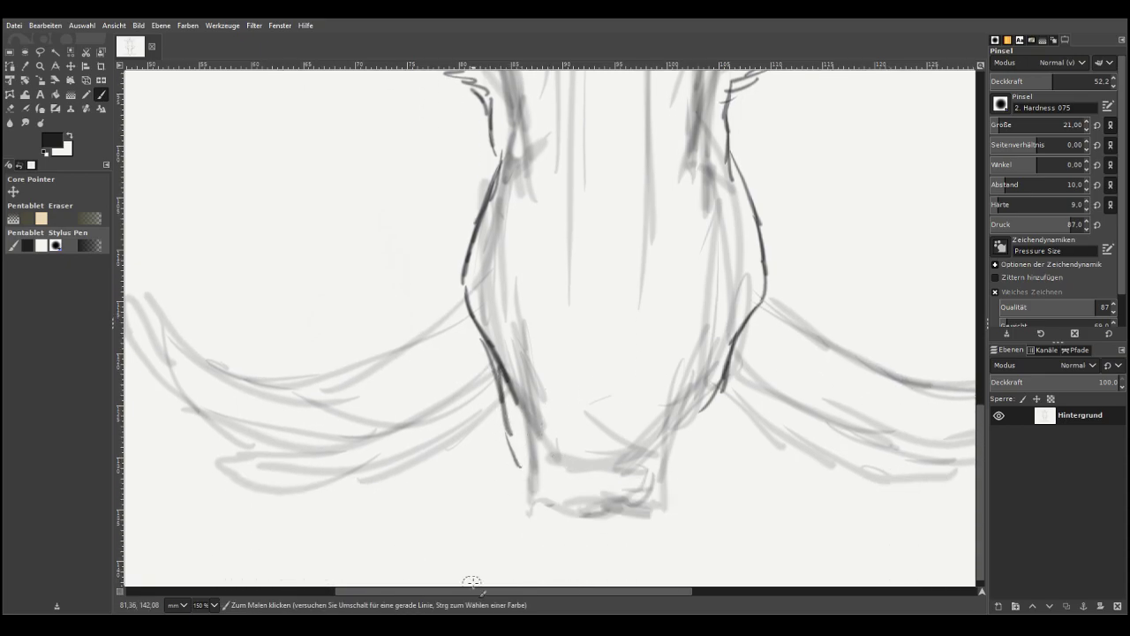
pyautogui.moveTo(722, 385); pyautogui.dragTo(654, 504)
pyautogui.moveTo(702, 444)
pyautogui.mouseDown()
pyautogui.moveTo(600, 491)
pyautogui.moveTo(528, 477)
pyautogui.moveTo(514, 444)
pyautogui.moveTo(525, 483)
pyautogui.moveTo(542, 495)
pyautogui.moveTo(666, 492)
pyautogui.moveTo(702, 469)
pyautogui.moveTo(538, 466)
pyautogui.moveTo(568, 474)
pyautogui.moveTo(534, 488)
pyautogui.mouseUp()
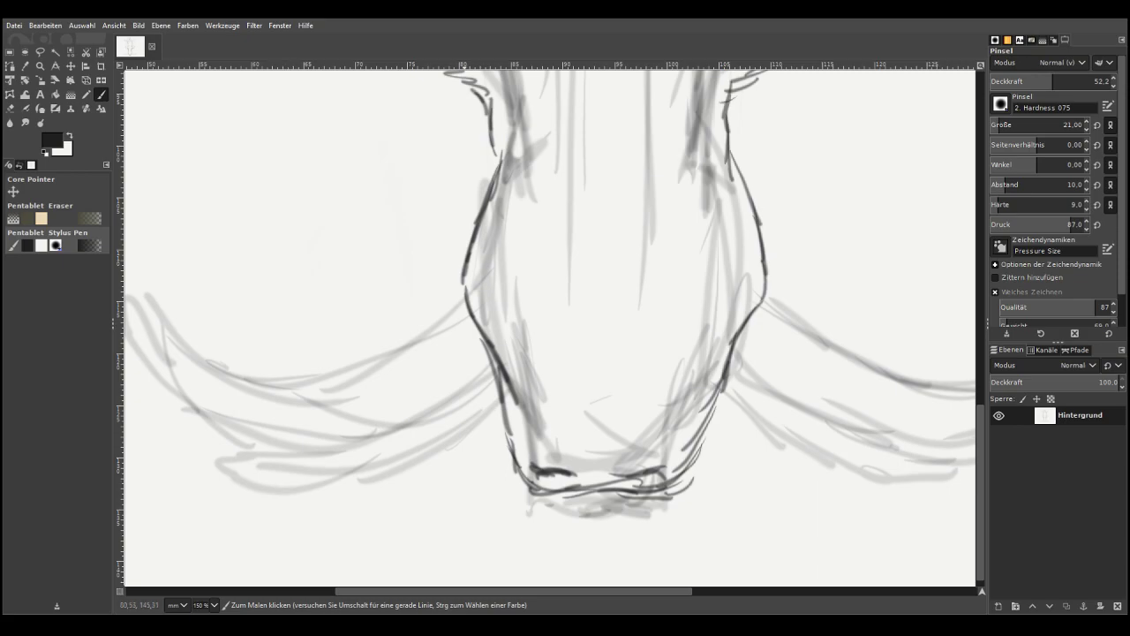
# Add a second outer contour around the tusk roots and reinforce the lower snout sides and muzzle edge
pyautogui.moveTo(519, 461)
pyautogui.mouseDown()
pyautogui.moveTo(456, 321)
pyautogui.moveTo(500, 181)
pyautogui.moveTo(468, 351)
pyautogui.mouseUp()
pyautogui.moveTo(752, 215)
pyautogui.mouseDown()
pyautogui.moveTo(777, 278)
pyautogui.moveTo(771, 317)
pyautogui.moveTo(712, 446)
pyautogui.mouseUp()
pyautogui.moveTo(735, 371); pyautogui.dragTo(692, 490)
pyautogui.moveTo(755, 349); pyautogui.dragTo(699, 464)
pyautogui.moveTo(722, 397); pyautogui.dragTo(679, 468)
pyautogui.moveTo(696, 452); pyautogui.dragTo(681, 497)
pyautogui.moveTo(690, 483); pyautogui.dragTo(584, 510)
pyautogui.moveTo(512, 433); pyautogui.dragTo(537, 477)
pyautogui.moveTo(531, 459); pyautogui.dragTo(533, 492)
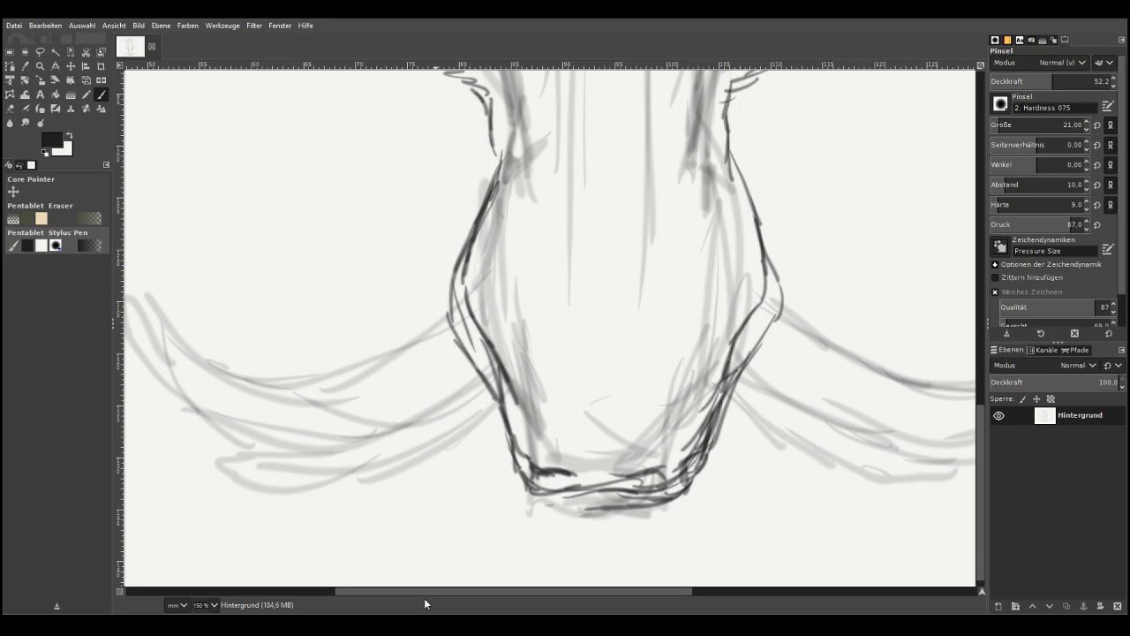
# Undo the dark strokes of the snout contours, tusk roots, muzzle edge and nostrils
pyautogui.hotkey('ctrl', 'z')
pyautogui.hotkey('ctrl', 'z')
pyautogui.hotkey('ctrl', 'z')
pyautogui.hotkey('ctrl', 'z')
pyautogui.hotkey('ctrl', 'z')
pyautogui.hotkey('ctrl', 'z')
pyautogui.hotkey('ctrl', 'z')
pyautogui.hotkey('ctrl', 'z')
pyautogui.hotkey('ctrl', 'z')
pyautogui.hotkey('ctrl', 'z')
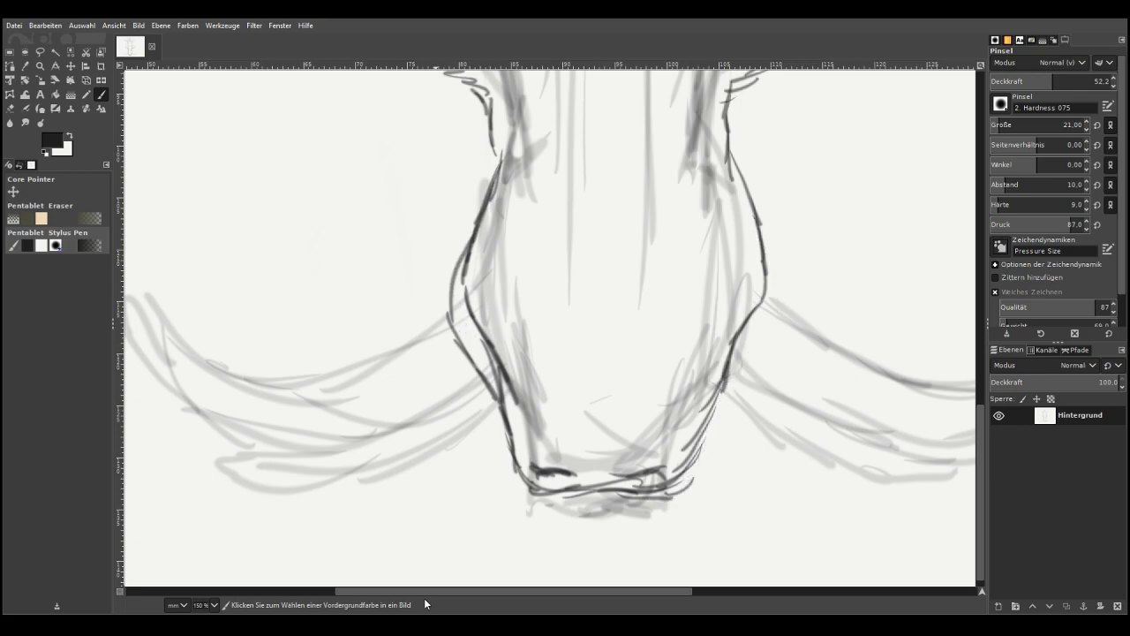
pyautogui.hotkey('ctrl', 'z')
pyautogui.hotkey('ctrl', 'z')
pyautogui.hotkey('ctrl', 'z')
pyautogui.hotkey('ctrl', 'z')
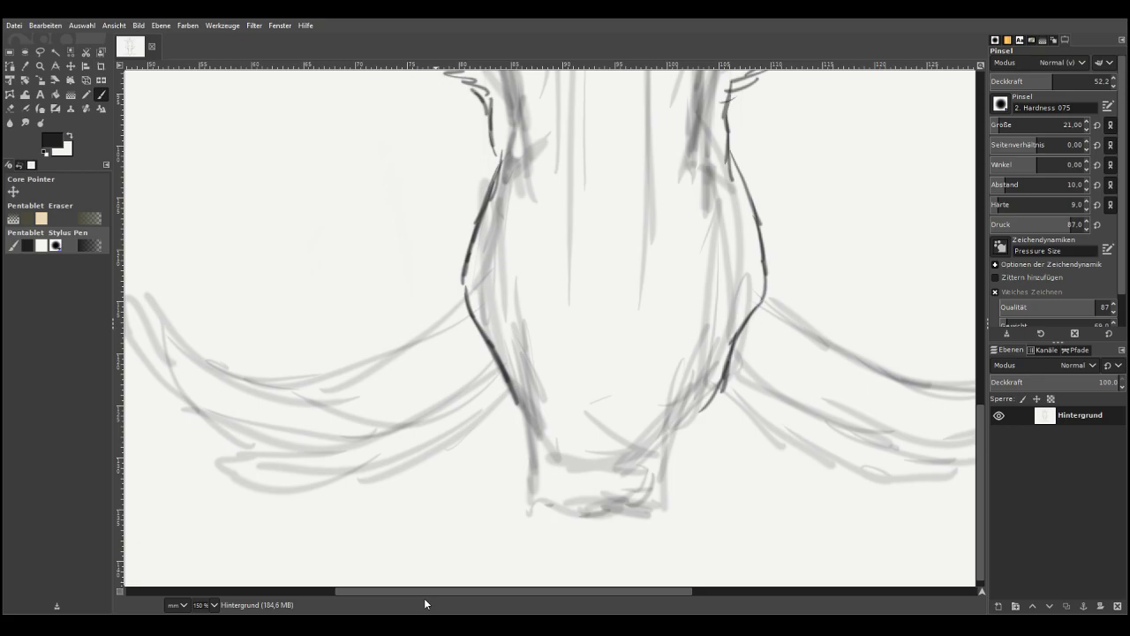
pyautogui.hotkey('ctrl', 'z')
pyautogui.hotkey('ctrl', 'z')
pyautogui.hotkey('ctrl', 'z')
pyautogui.hotkey('ctrl', 'z')
pyautogui.hotkey('ctrl', 'z')
pyautogui.hotkey('ctrl', 'z')
pyautogui.hotkey('ctrl', 'z')
pyautogui.hotkey('ctrl', 'z')
pyautogui.hotkey('ctrl', 'z')
pyautogui.hotkey('ctrl', 'z')
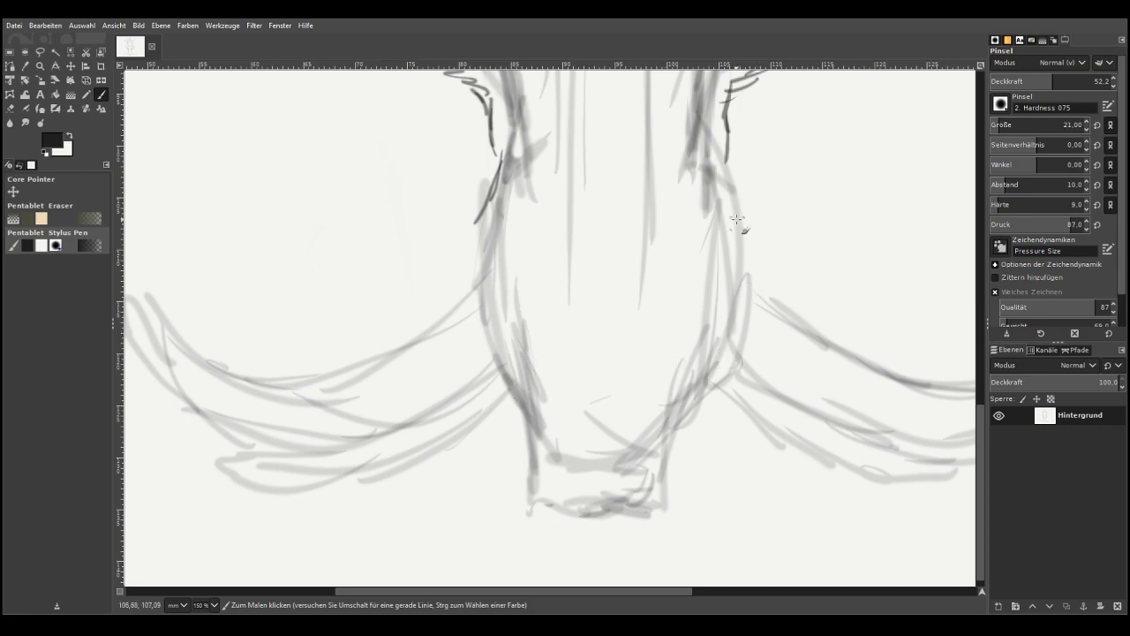
# Redraw both snout contours with a wider outward bulge past the tusk roots, tapering toward the muzzle
pyautogui.moveTo(722, 164)
pyautogui.mouseDown()
pyautogui.moveTo(767, 276)
pyautogui.moveTo(750, 358)
pyautogui.moveTo(712, 404)
pyautogui.mouseUp()
pyautogui.moveTo(500, 177)
pyautogui.mouseDown()
pyautogui.moveTo(454, 269)
pyautogui.moveTo(469, 357)
pyautogui.moveTo(512, 459)
pyautogui.mouseUp()
pyautogui.moveTo(749, 379); pyautogui.dragTo(687, 478)
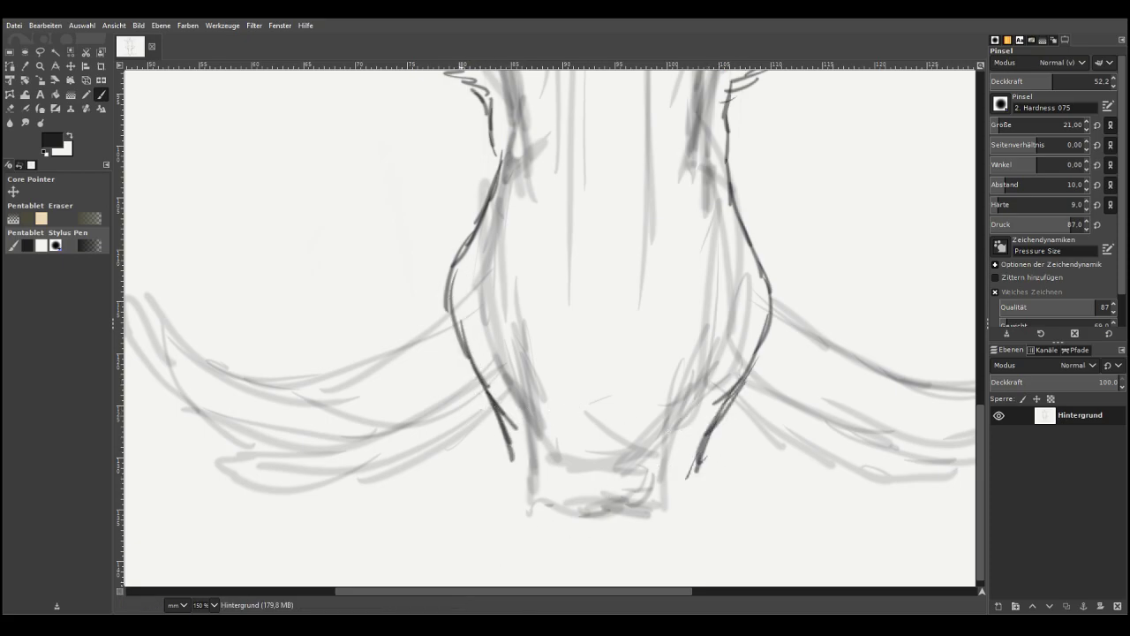
# Draw short curved crease strokes inside both sides of the snout beside the tusk roots
pyautogui.moveTo(727, 371); pyautogui.dragTo(699, 410)
pyautogui.moveTo(739, 330); pyautogui.dragTo(712, 385)
pyautogui.moveTo(728, 276)
pyautogui.mouseDown()
pyautogui.moveTo(714, 345)
pyautogui.moveTo(693, 362)
pyautogui.mouseUp()
pyautogui.moveTo(695, 363); pyautogui.dragTo(683, 389)
pyautogui.moveTo(686, 307); pyautogui.dragTo(671, 348)
pyautogui.moveTo(493, 294); pyautogui.dragTo(517, 408)
pyautogui.moveTo(509, 275); pyautogui.dragTo(526, 341)
pyautogui.moveTo(530, 318); pyautogui.dragTo(542, 389)
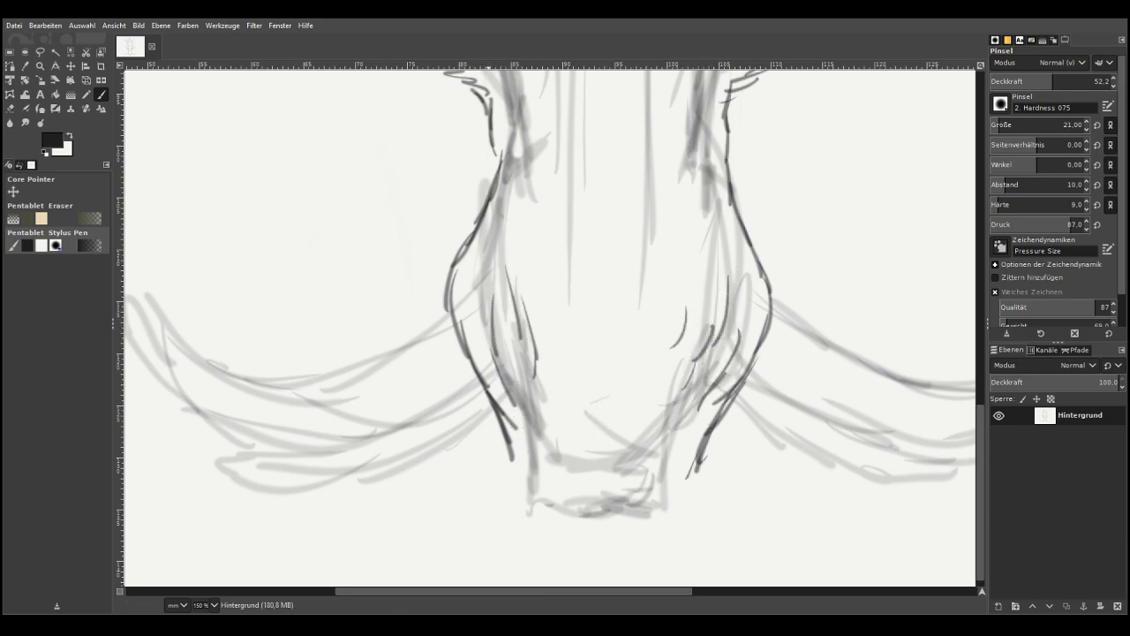
# Draw long converging creases down both sides of the snout's middle
pyautogui.moveTo(549, 217); pyautogui.dragTo(579, 388)
pyautogui.moveTo(654, 211); pyautogui.dragTo(634, 288)
pyautogui.moveTo(647, 258); pyautogui.dragTo(627, 372)
pyautogui.moveTo(659, 301); pyautogui.dragTo(642, 357)
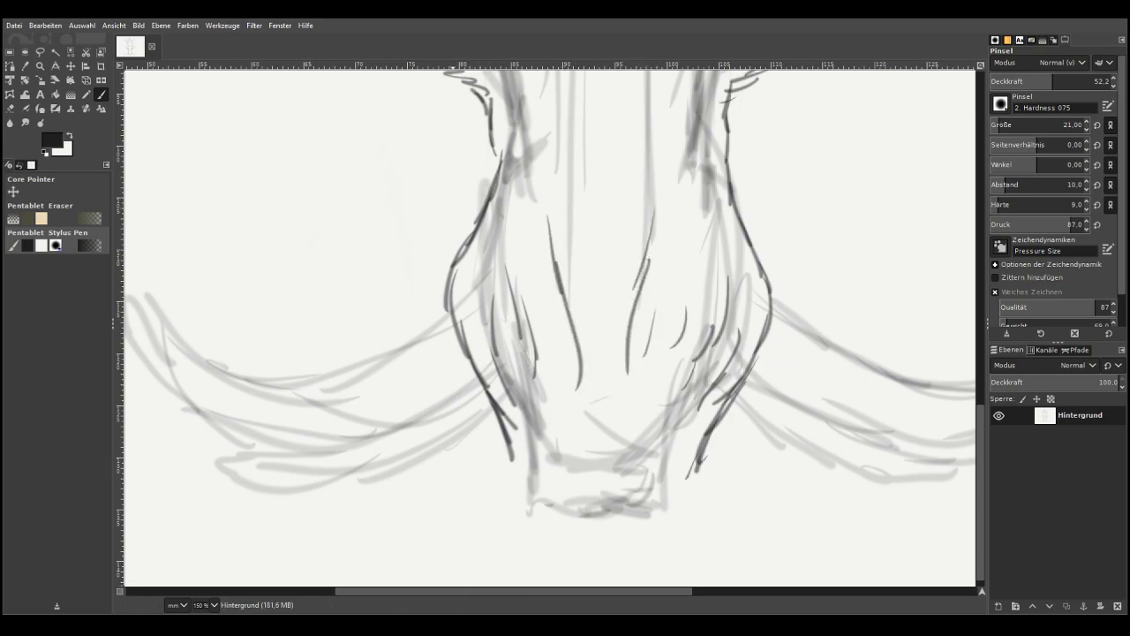
# Add curved wrinkles across the lower snout just above the muzzle
pyautogui.moveTo(603, 445); pyautogui.dragTo(652, 460)
pyautogui.moveTo(606, 448)
pyautogui.mouseDown()
pyautogui.moveTo(561, 466)
pyautogui.moveTo(548, 444)
pyautogui.moveTo(595, 426)
pyautogui.moveTo(654, 443)
pyautogui.mouseUp()
pyautogui.moveTo(606, 387)
pyautogui.mouseDown()
pyautogui.moveTo(654, 412)
pyautogui.moveTo(686, 397)
pyautogui.mouseUp()
pyautogui.moveTo(578, 403)
pyautogui.mouseDown()
pyautogui.moveTo(524, 432)
pyautogui.moveTo(546, 431)
pyautogui.mouseUp()
# Outline the flared muzzle tip with two dark nostrils and add short creases on the upper snout
pyautogui.moveTo(713, 440)
pyautogui.mouseDown()
pyautogui.moveTo(673, 504)
pyautogui.moveTo(602, 476)
pyautogui.mouseUp()
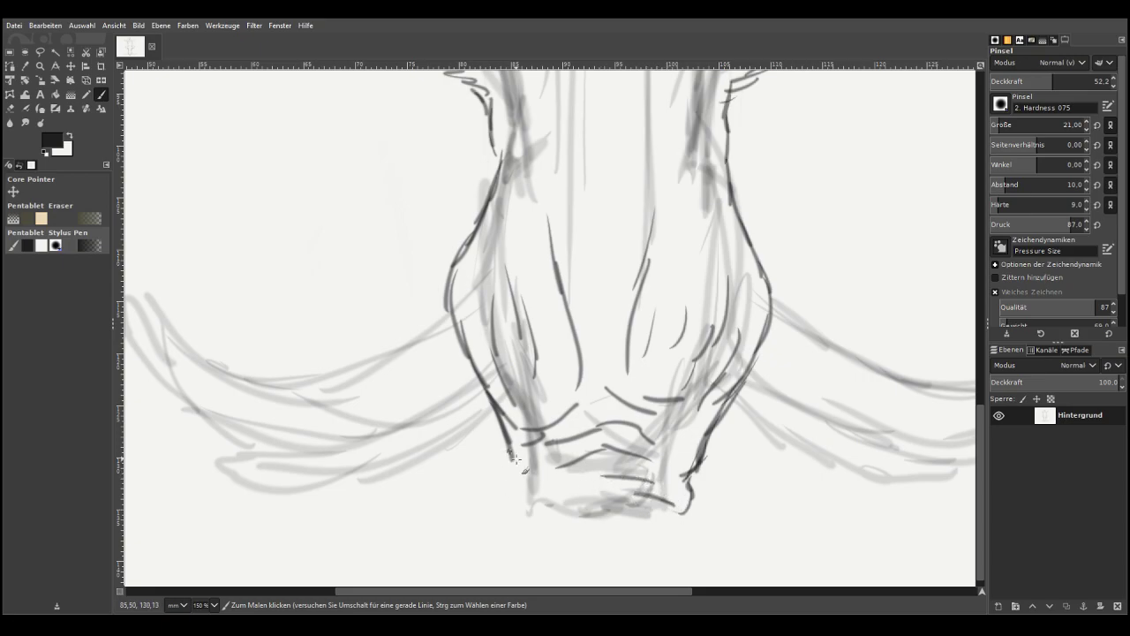
pyautogui.moveTo(521, 475); pyautogui.dragTo(535, 515)
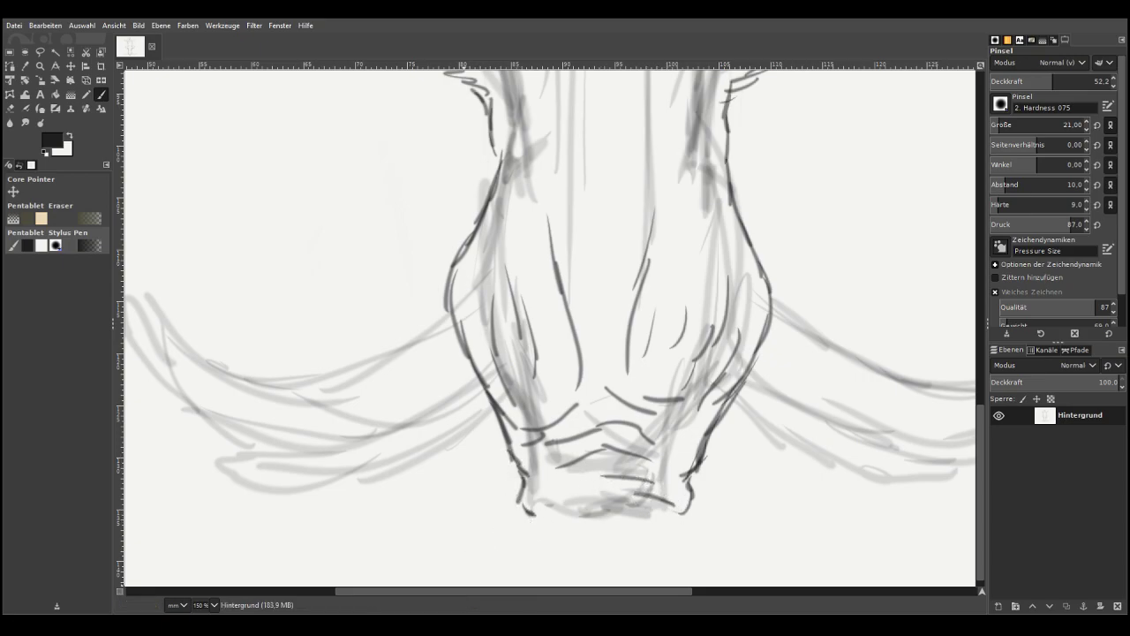
pyautogui.moveTo(676, 518)
pyautogui.mouseDown()
pyautogui.moveTo(603, 523)
pyautogui.moveTo(529, 509)
pyautogui.moveTo(594, 483)
pyautogui.moveTo(665, 501)
pyautogui.moveTo(610, 490)
pyautogui.moveTo(562, 507)
pyautogui.moveTo(658, 506)
pyautogui.moveTo(629, 496)
pyautogui.mouseUp()
pyautogui.moveTo(541, 323)
pyautogui.mouseDown()
pyautogui.moveTo(533, 208)
pyautogui.moveTo(519, 257)
pyautogui.mouseUp()
pyautogui.moveTo(686, 219); pyautogui.dragTo(685, 257)
pyautogui.moveTo(689, 237); pyautogui.dragTo(683, 282)
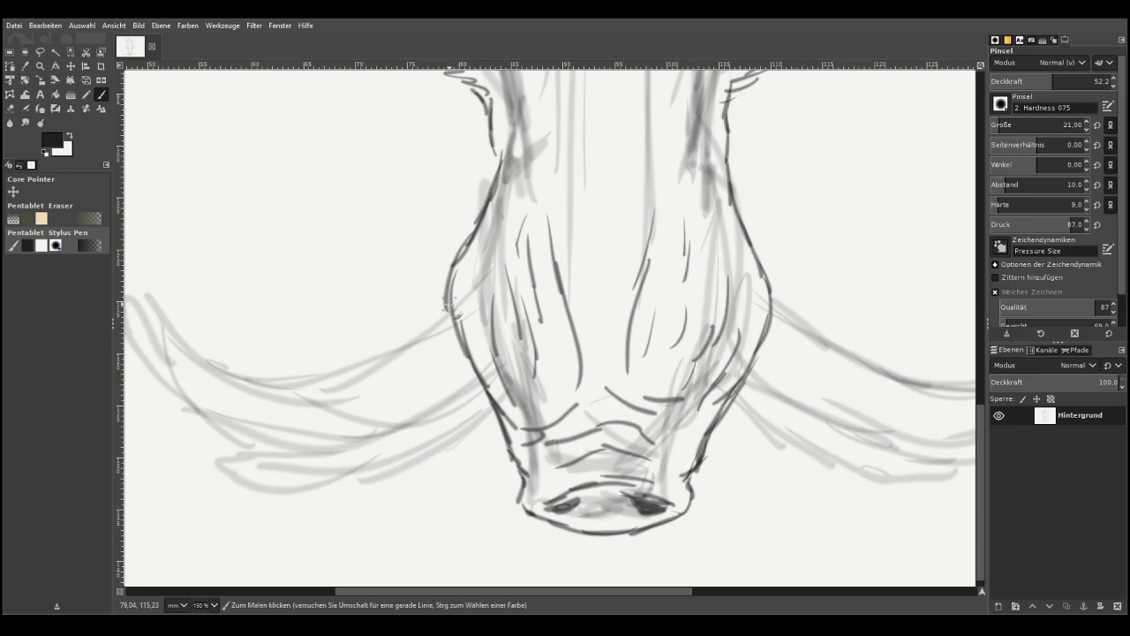
# Add dense fur strokes along both narrow sides above the snout and up beneath the cheeks
pyautogui.moveTo(474, 95); pyautogui.dragTo(491, 205)
pyautogui.moveTo(750, 88); pyautogui.dragTo(733, 200)
pyautogui.scroll(5, 971, 422)
pyautogui.moveTo(479, 330); pyautogui.dragTo(468, 386)
pyautogui.moveTo(416, 277)
pyautogui.mouseDown()
pyautogui.moveTo(407, 297)
pyautogui.moveTo(376, 291)
pyautogui.moveTo(362, 274)
pyautogui.moveTo(389, 234)
pyautogui.moveTo(353, 265)
pyautogui.moveTo(393, 261)
pyautogui.mouseUp()
pyautogui.moveTo(811, 279)
pyautogui.mouseDown()
pyautogui.moveTo(878, 265)
pyautogui.moveTo(850, 227)
pyautogui.moveTo(891, 231)
pyautogui.moveTo(874, 207)
pyautogui.moveTo(836, 287)
pyautogui.moveTo(769, 296)
pyautogui.mouseUp()
pyautogui.moveTo(424, 281)
pyautogui.mouseDown()
pyautogui.moveTo(398, 301)
pyautogui.moveTo(375, 265)
pyautogui.moveTo(385, 236)
pyautogui.moveTo(442, 295)
pyautogui.moveTo(472, 353)
pyautogui.moveTo(462, 385)
pyautogui.mouseUp()
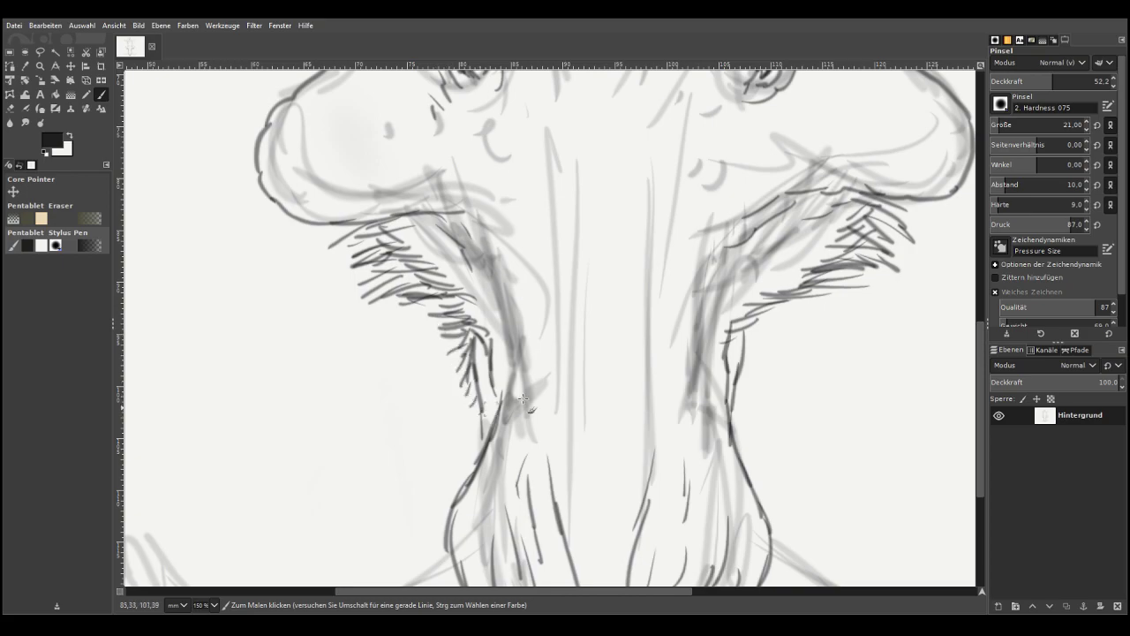
pyautogui.moveTo(744, 374)
pyautogui.mouseDown()
pyautogui.moveTo(782, 281)
pyautogui.moveTo(848, 265)
pyautogui.moveTo(892, 234)
pyautogui.moveTo(821, 216)
pyautogui.mouseUp()
pyautogui.moveTo(406, 257)
pyautogui.mouseDown()
pyautogui.moveTo(388, 287)
pyautogui.moveTo(393, 252)
pyautogui.moveTo(355, 248)
pyautogui.mouseUp()
# Draw jagged dark creases running down from both eyes toward the nose bridge
pyautogui.scroll(8, 961, 389)
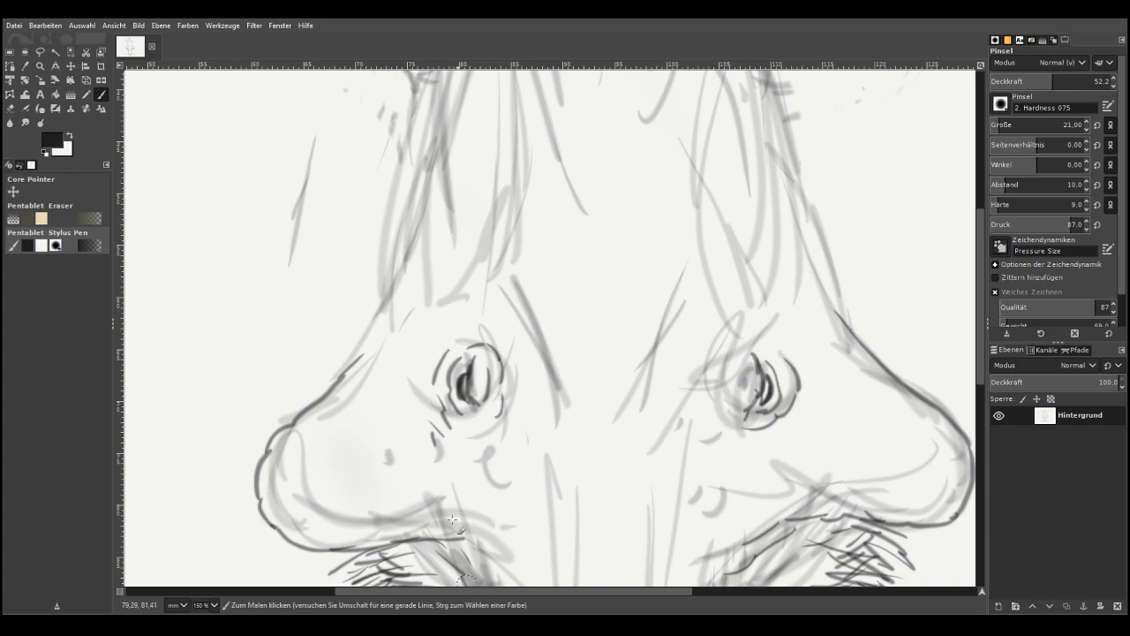
pyautogui.moveTo(491, 397); pyautogui.dragTo(506, 491)
pyautogui.moveTo(758, 402); pyautogui.dragTo(716, 501)
pyautogui.moveTo(774, 436); pyautogui.dragTo(751, 482)
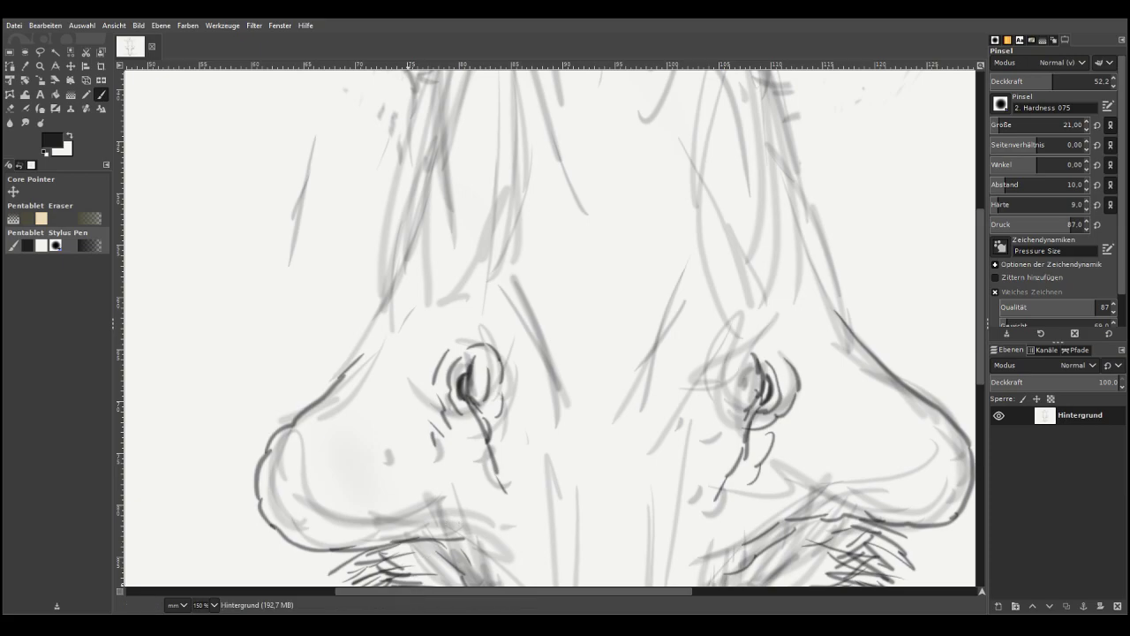
# Surround both eyes with curved lid and wrinkle lines and darken the inner eye shapes
pyautogui.moveTo(493, 444); pyautogui.dragTo(532, 409)
pyautogui.moveTo(507, 325)
pyautogui.mouseDown()
pyautogui.moveTo(531, 394)
pyautogui.moveTo(514, 427)
pyautogui.mouseUp()
pyautogui.moveTo(465, 363)
pyautogui.mouseDown()
pyautogui.moveTo(468, 344)
pyautogui.moveTo(488, 333)
pyautogui.mouseUp()
pyautogui.moveTo(499, 319)
pyautogui.mouseDown()
pyautogui.moveTo(457, 327)
pyautogui.moveTo(427, 375)
pyautogui.mouseUp()
pyautogui.moveTo(425, 393); pyautogui.dragTo(436, 443)
pyautogui.moveTo(753, 352)
pyautogui.mouseDown()
pyautogui.moveTo(760, 330)
pyautogui.moveTo(795, 329)
pyautogui.mouseUp()
pyautogui.moveTo(805, 340)
pyautogui.mouseDown()
pyautogui.moveTo(815, 422)
pyautogui.moveTo(762, 463)
pyautogui.mouseUp()
pyautogui.moveTo(750, 342)
pyautogui.mouseDown()
pyautogui.moveTo(760, 328)
pyautogui.moveTo(723, 338)
pyautogui.mouseUp()
pyautogui.moveTo(719, 343); pyautogui.dragTo(713, 388)
pyautogui.moveTo(756, 357)
pyautogui.mouseDown()
pyautogui.moveTo(770, 389)
pyautogui.moveTo(730, 422)
pyautogui.moveTo(744, 408)
pyautogui.mouseUp()
pyautogui.moveTo(649, 352); pyautogui.dragTo(656, 346)
pyautogui.moveTo(475, 352)
pyautogui.mouseDown()
pyautogui.moveTo(502, 408)
pyautogui.moveTo(484, 423)
pyautogui.mouseUp()
pyautogui.moveTo(758, 350)
pyautogui.mouseDown()
pyautogui.moveTo(761, 421)
pyautogui.moveTo(755, 399)
pyautogui.moveTo(779, 401)
pyautogui.moveTo(804, 442)
pyautogui.moveTo(760, 479)
pyautogui.mouseUp()
# Add short strokes along the lower inner edges of both cheeks and down beside the nose bridge
pyautogui.moveTo(417, 498); pyautogui.dragTo(358, 526)
pyautogui.moveTo(826, 527); pyautogui.dragTo(773, 553)
pyautogui.moveTo(491, 516); pyautogui.dragTo(468, 549)
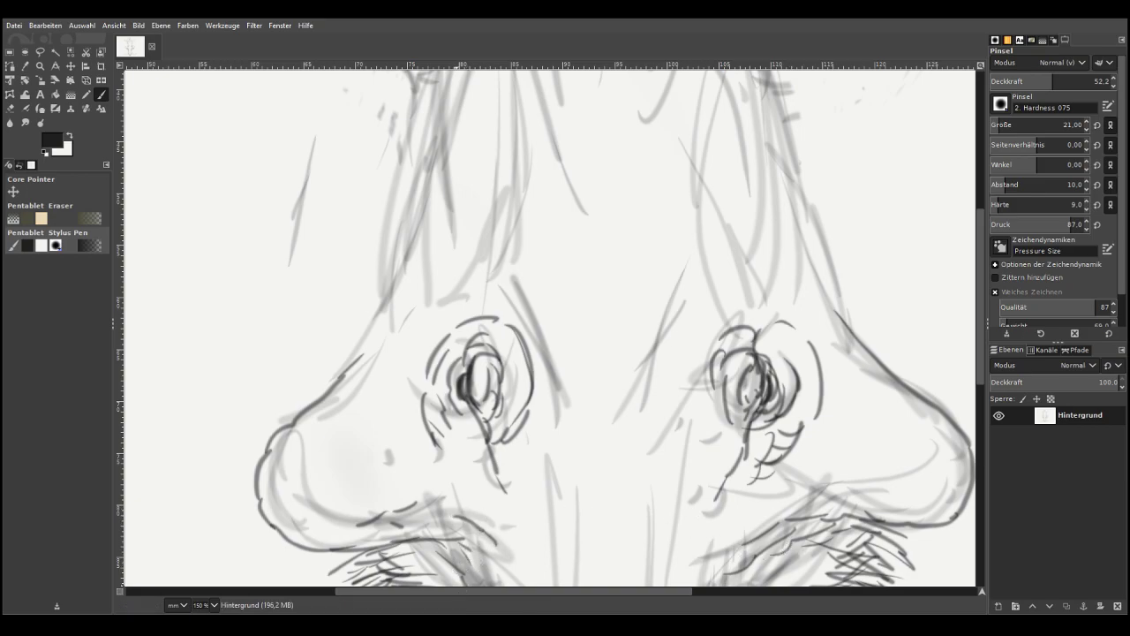
pyautogui.moveTo(499, 500); pyautogui.dragTo(507, 533)
pyautogui.moveTo(486, 480); pyautogui.dragTo(494, 505)
pyautogui.moveTo(703, 475)
pyautogui.mouseDown()
pyautogui.moveTo(692, 535)
pyautogui.moveTo(708, 539)
pyautogui.mouseUp()
pyautogui.moveTo(709, 445); pyautogui.dragTo(693, 484)
# Draw long and short vertical creases down both sides of the nose bridge below the eyes
pyautogui.scroll(-3, 966, 369)
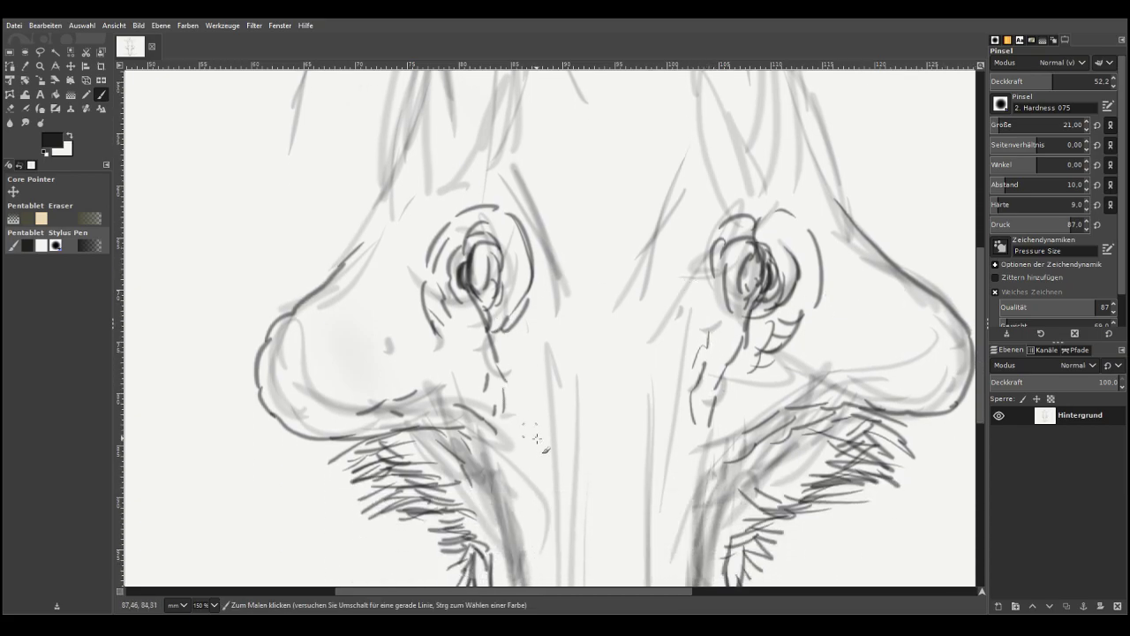
pyautogui.moveTo(544, 357); pyautogui.dragTo(558, 538)
pyautogui.moveTo(695, 325); pyautogui.dragTo(673, 509)
pyautogui.moveTo(536, 362); pyautogui.dragTo(544, 447)
pyautogui.moveTo(504, 337); pyautogui.dragTo(514, 420)
pyautogui.moveTo(526, 357); pyautogui.dragTo(532, 403)
pyautogui.moveTo(691, 328); pyautogui.dragTo(697, 355)
pyautogui.moveTo(711, 334); pyautogui.dragTo(705, 362)
pyautogui.moveTo(662, 314)
pyautogui.mouseDown()
pyautogui.moveTo(655, 382)
pyautogui.moveTo(626, 422)
pyautogui.mouseUp()
pyautogui.moveTo(566, 341); pyautogui.dragTo(565, 320)
pyautogui.moveTo(567, 289); pyautogui.dragTo(530, 203)
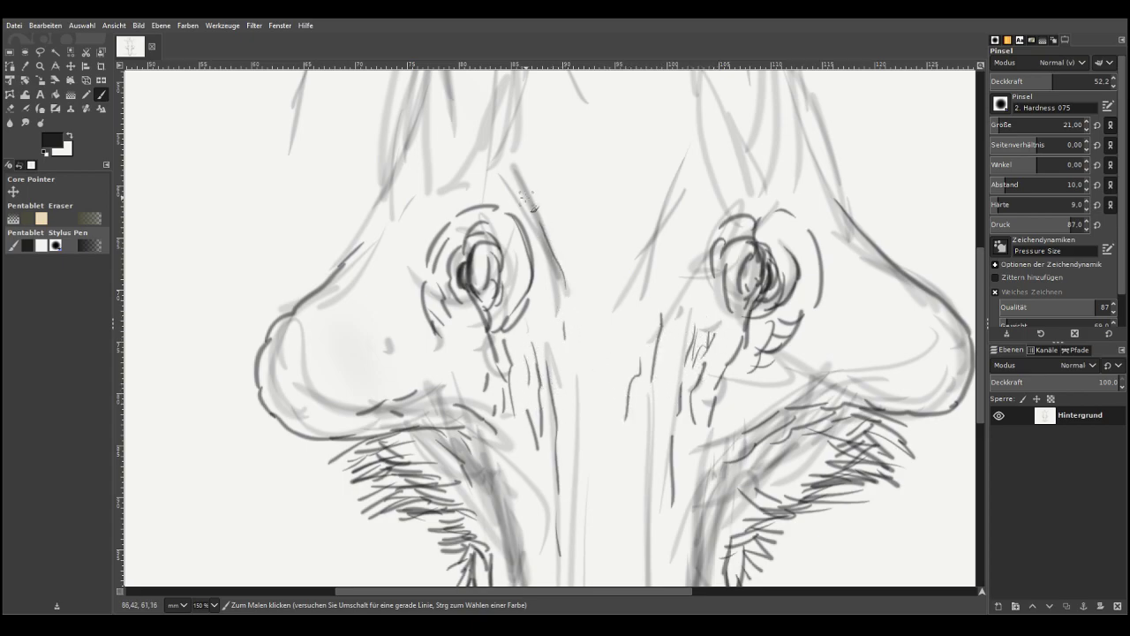
# Darken the slanted brow lines inside both eyes and add short strokes down the middle between them
pyautogui.moveTo(691, 175); pyautogui.dragTo(667, 231)
pyautogui.moveTo(673, 228); pyautogui.dragTo(643, 320)
pyautogui.moveTo(541, 207); pyautogui.dragTo(580, 336)
pyautogui.moveTo(513, 166)
pyautogui.mouseDown()
pyautogui.moveTo(575, 298)
pyautogui.moveTo(581, 363)
pyautogui.mouseUp()
pyautogui.moveTo(605, 284)
pyautogui.mouseDown()
pyautogui.moveTo(601, 342)
pyautogui.moveTo(618, 328)
pyautogui.mouseUp()
pyautogui.moveTo(632, 312); pyautogui.dragTo(616, 347)
pyautogui.moveTo(602, 343); pyautogui.dragTo(600, 363)
pyautogui.moveTo(590, 373); pyautogui.dragTo(594, 430)
pyautogui.moveTo(612, 377); pyautogui.dragTo(609, 452)
# Draw curved brow strokes above both eyes and short fur strokes at the outer edge of the right brow
pyautogui.scroll(6, 965, 411)
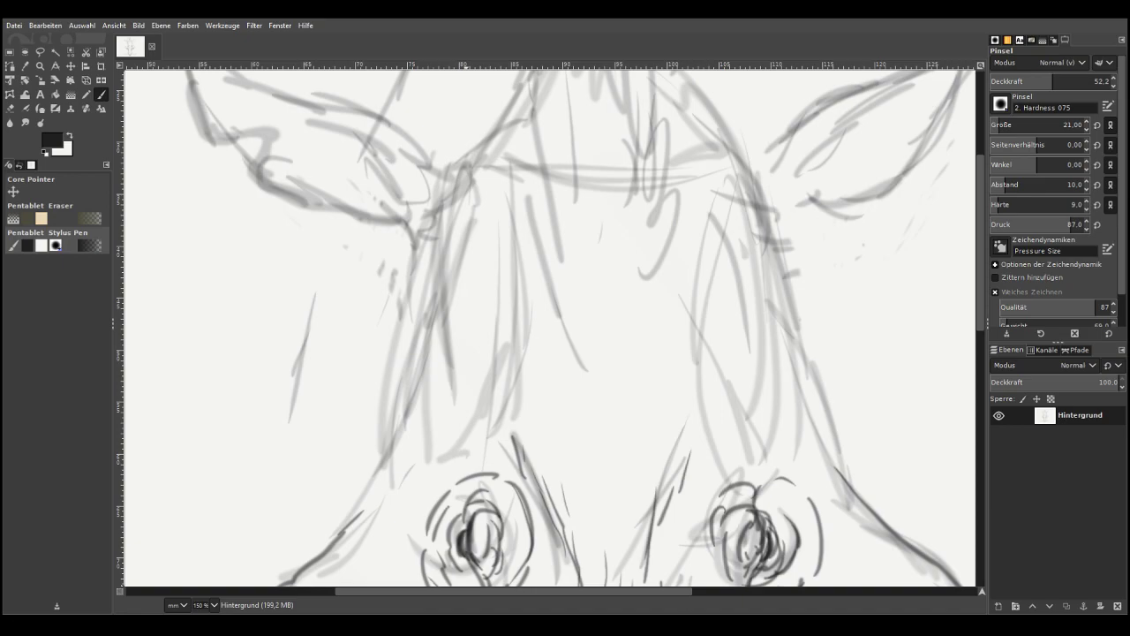
pyautogui.moveTo(437, 468)
pyautogui.mouseDown()
pyautogui.moveTo(420, 508)
pyautogui.moveTo(422, 486)
pyautogui.mouseUp()
pyautogui.moveTo(487, 392)
pyautogui.mouseDown()
pyautogui.moveTo(452, 445)
pyautogui.moveTo(413, 454)
pyautogui.mouseUp()
pyautogui.moveTo(454, 397); pyautogui.dragTo(431, 430)
pyautogui.moveTo(770, 408)
pyautogui.mouseDown()
pyautogui.moveTo(802, 456)
pyautogui.moveTo(760, 412)
pyautogui.mouseUp()
pyautogui.moveTo(831, 425)
pyautogui.mouseDown()
pyautogui.moveTo(847, 466)
pyautogui.moveTo(846, 445)
pyautogui.mouseUp()
pyautogui.moveTo(839, 425); pyautogui.dragTo(857, 488)
pyautogui.moveTo(830, 396); pyautogui.dragTo(851, 441)
pyautogui.moveTo(839, 392); pyautogui.dragTo(857, 422)
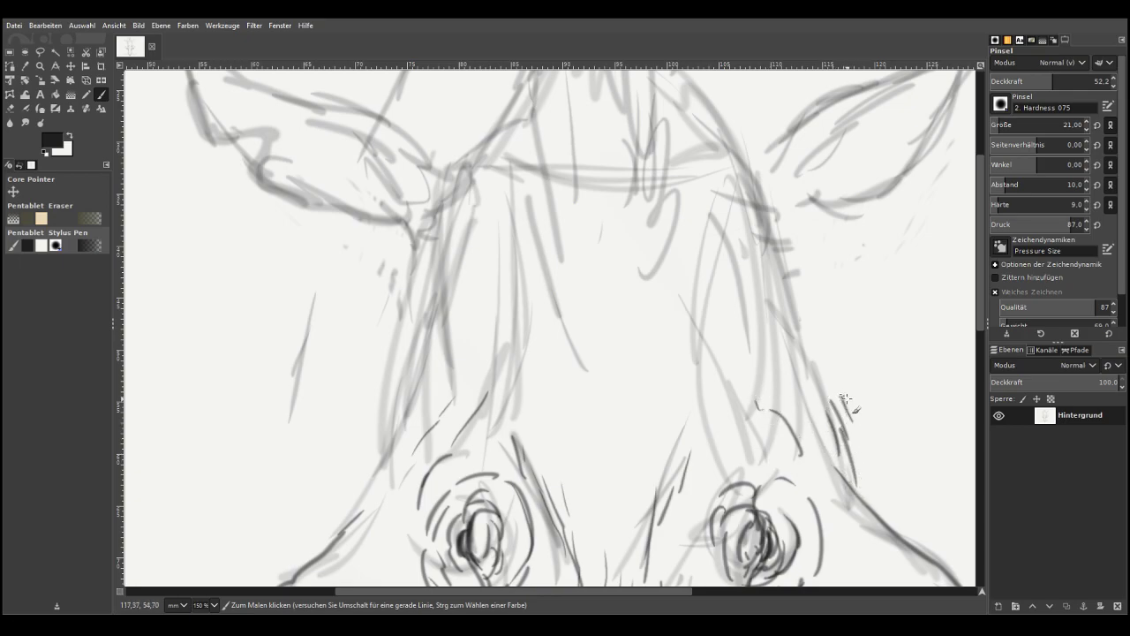
# Draw short fur strokes down both outer sides of the head from the ears toward the eyes
pyautogui.moveTo(806, 228); pyautogui.dragTo(834, 243)
pyautogui.moveTo(807, 235)
pyautogui.mouseDown()
pyautogui.moveTo(842, 246)
pyautogui.moveTo(805, 243)
pyautogui.moveTo(832, 272)
pyautogui.mouseUp()
pyautogui.moveTo(805, 270)
pyautogui.mouseDown()
pyautogui.moveTo(837, 304)
pyautogui.moveTo(830, 327)
pyautogui.mouseUp()
pyautogui.moveTo(420, 226); pyautogui.dragTo(404, 256)
pyautogui.moveTo(413, 256); pyautogui.dragTo(378, 309)
pyautogui.moveTo(399, 309)
pyautogui.mouseDown()
pyautogui.moveTo(380, 327)
pyautogui.moveTo(383, 347)
pyautogui.mouseUp()
pyautogui.moveTo(403, 338); pyautogui.dragTo(367, 396)
pyautogui.moveTo(393, 378)
pyautogui.mouseDown()
pyautogui.moveTo(370, 394)
pyautogui.moveTo(371, 426)
pyautogui.mouseUp()
pyautogui.moveTo(397, 413); pyautogui.dragTo(365, 464)
pyautogui.moveTo(385, 456); pyautogui.dragTo(362, 500)
pyautogui.moveTo(374, 489); pyautogui.dragTo(355, 512)
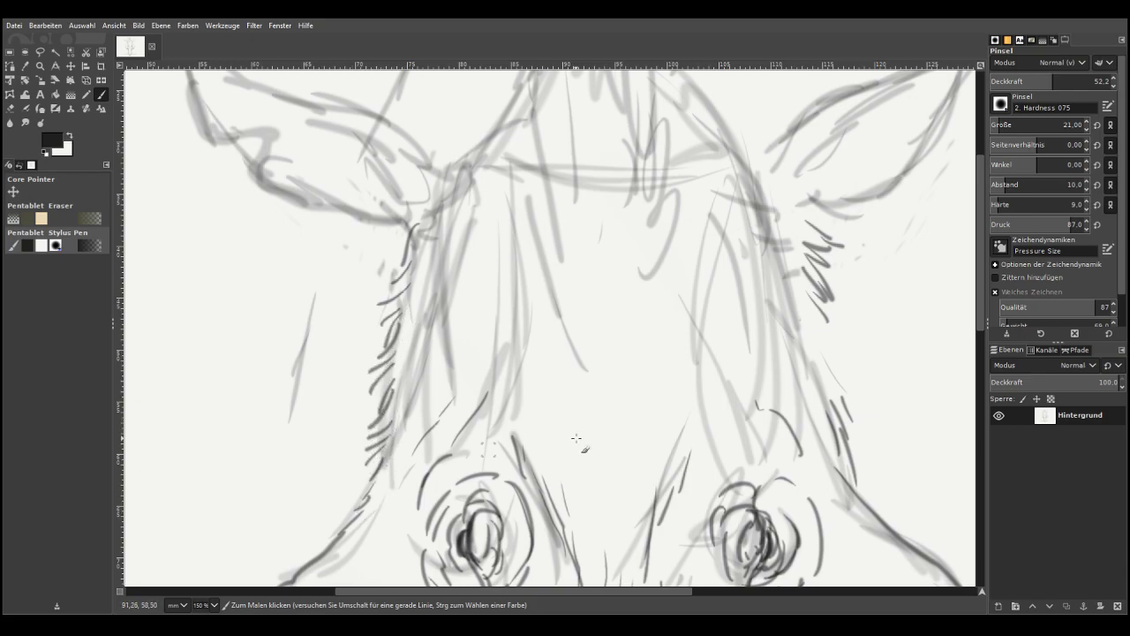
pyautogui.moveTo(806, 313); pyautogui.dragTo(830, 364)
# Extend the fur below both cheeks outward with additional strokes
pyautogui.scroll(5, 658, 284)
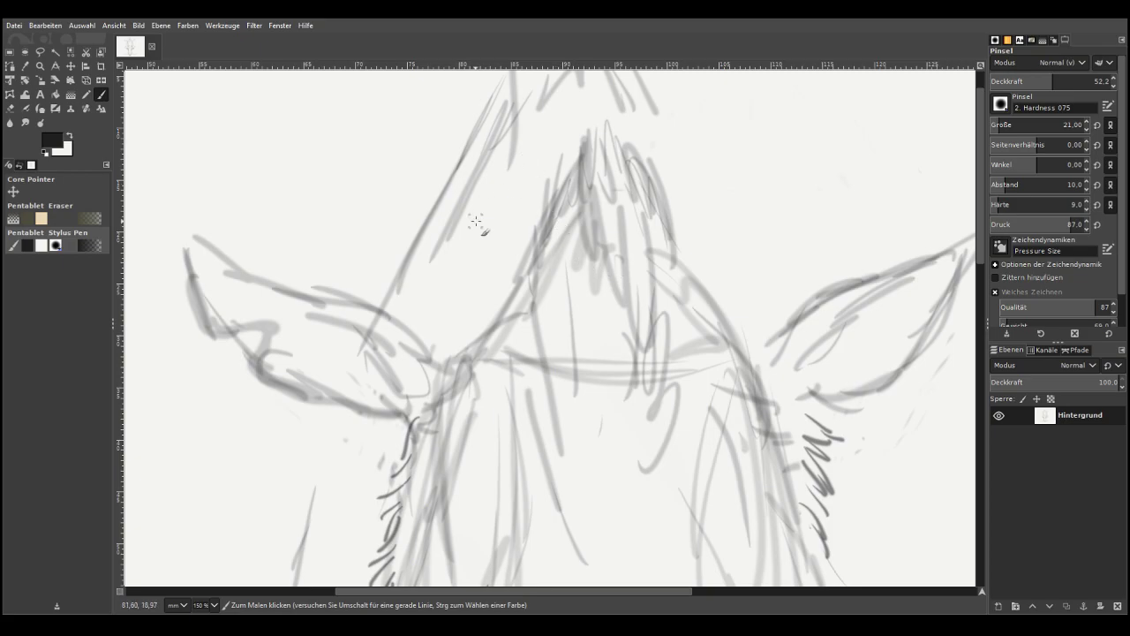
pyautogui.scroll(-4, 475, 221)
pyautogui.scroll(1, 475, 221)
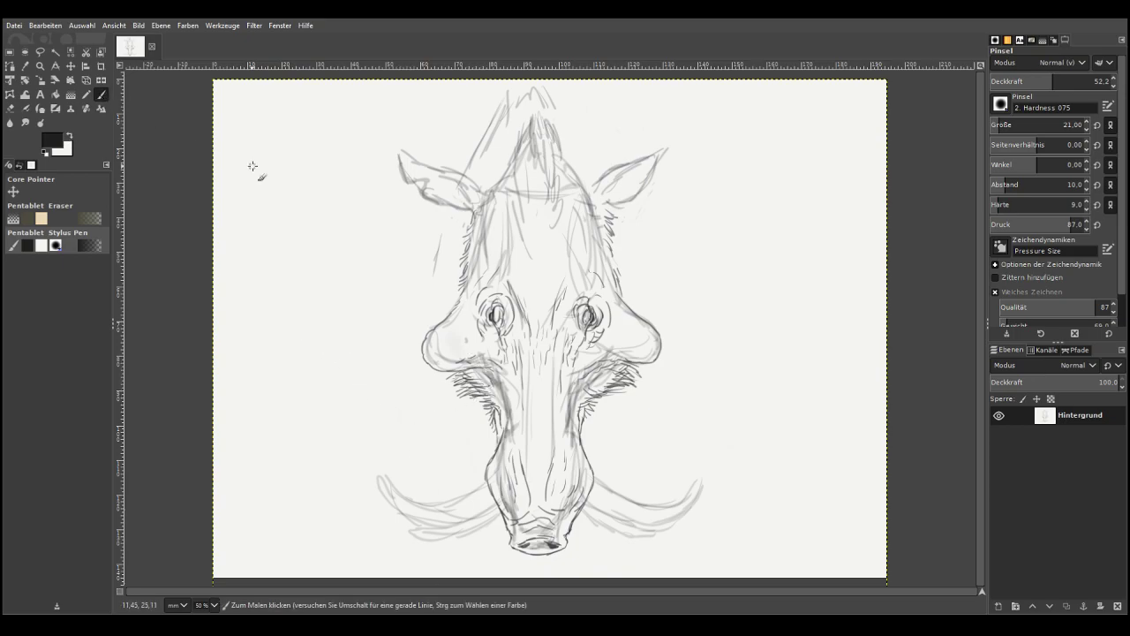
pyautogui.moveTo(451, 378); pyautogui.dragTo(494, 426)
pyautogui.moveTo(611, 391)
pyautogui.mouseDown()
pyautogui.moveTo(654, 378)
pyautogui.moveTo(647, 395)
pyautogui.moveTo(649, 376)
pyautogui.moveTo(602, 408)
pyautogui.mouseUp()
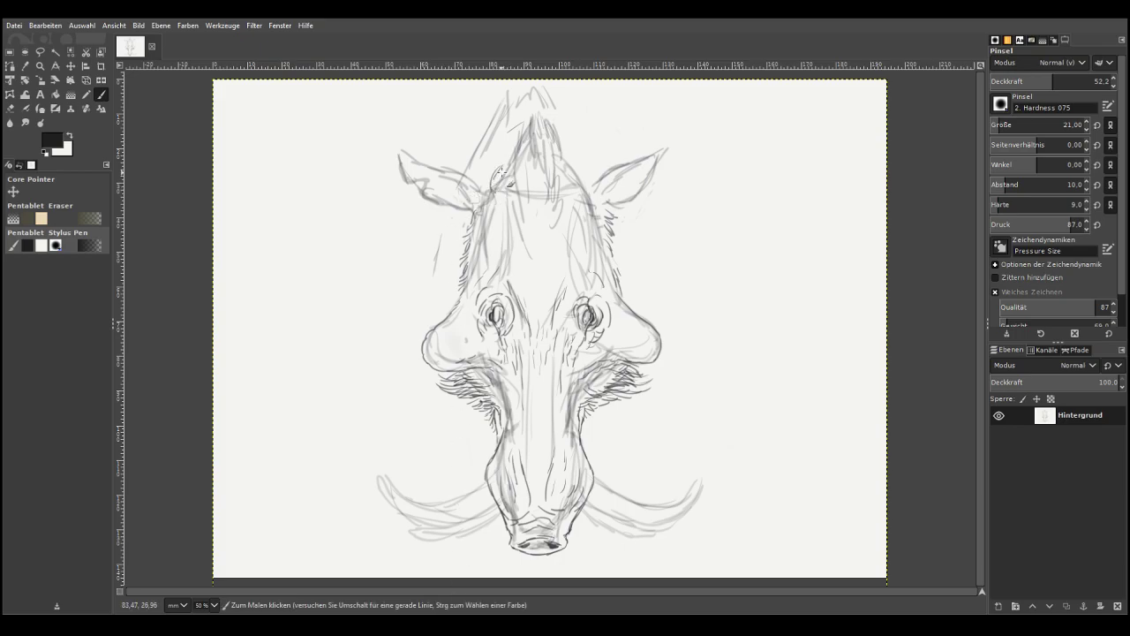
# Sketch a large rounded outline behind the head, arching between the ears and curving down past both cheeks
pyautogui.moveTo(510, 144); pyautogui.dragTo(480, 161)
pyautogui.moveTo(430, 205); pyautogui.dragTo(403, 296)
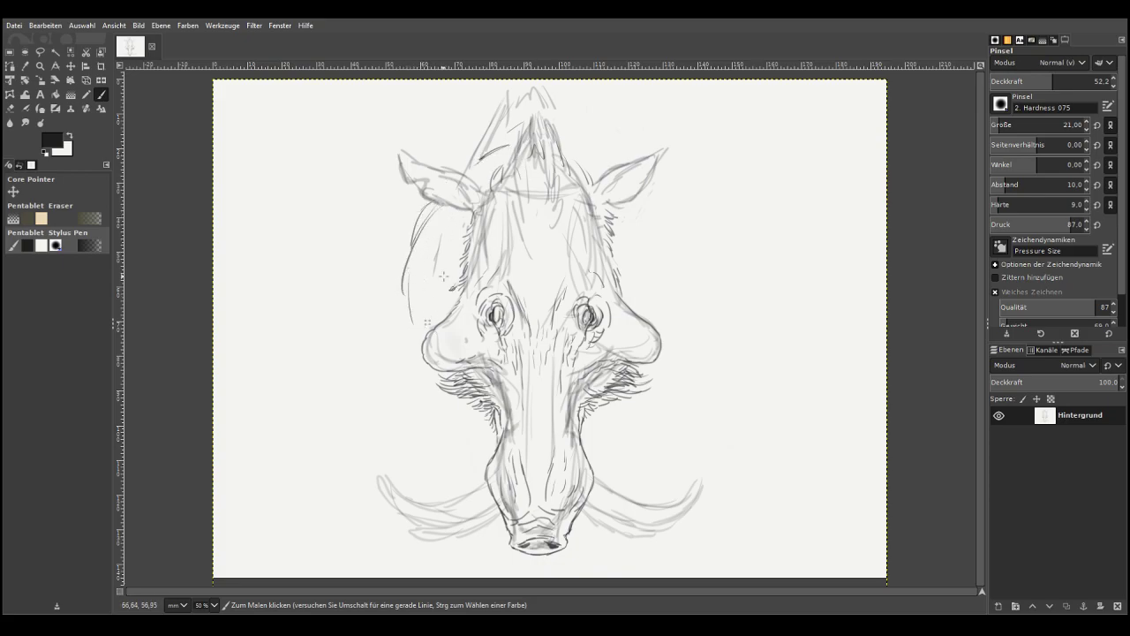
pyautogui.moveTo(639, 202)
pyautogui.mouseDown()
pyautogui.moveTo(679, 265)
pyautogui.moveTo(669, 395)
pyautogui.mouseUp()
pyautogui.moveTo(418, 232)
pyautogui.mouseDown()
pyautogui.moveTo(403, 324)
pyautogui.moveTo(419, 386)
pyautogui.mouseUp()
pyautogui.moveTo(685, 333)
pyautogui.mouseDown()
pyautogui.moveTo(665, 406)
pyautogui.moveTo(629, 441)
pyautogui.mouseUp()
pyautogui.moveTo(482, 173)
pyautogui.mouseDown()
pyautogui.moveTo(497, 137)
pyautogui.moveTo(518, 134)
pyautogui.moveTo(616, 165)
pyautogui.mouseUp()
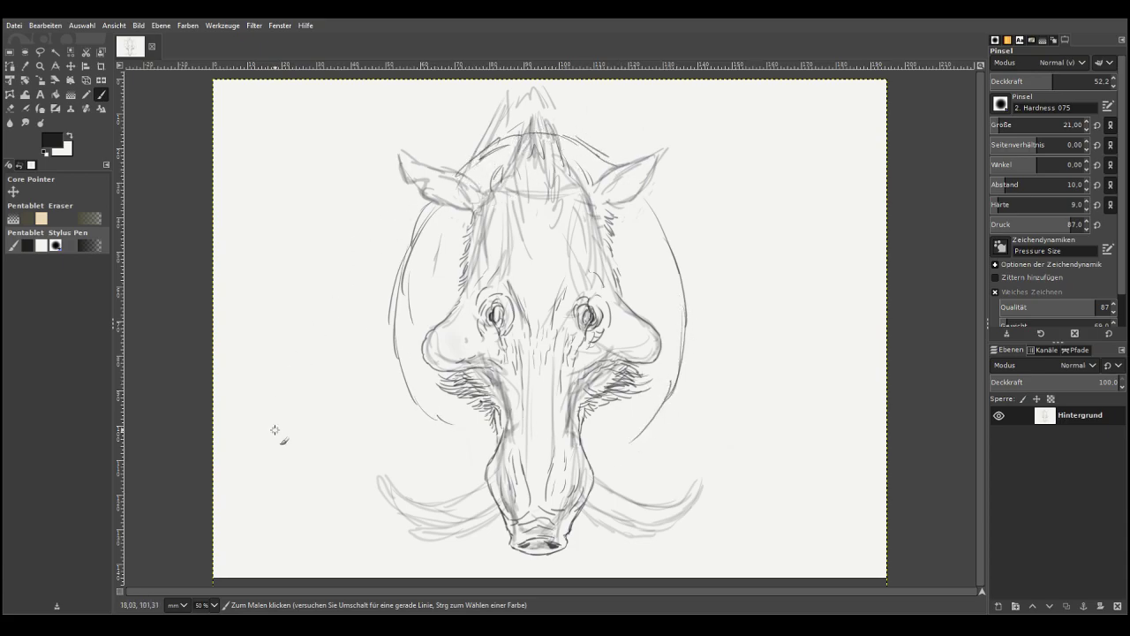
# Set the brush to size 33 and opacity 32.2 and trace the upper edge of the right ear
pyautogui.click(39, 66)
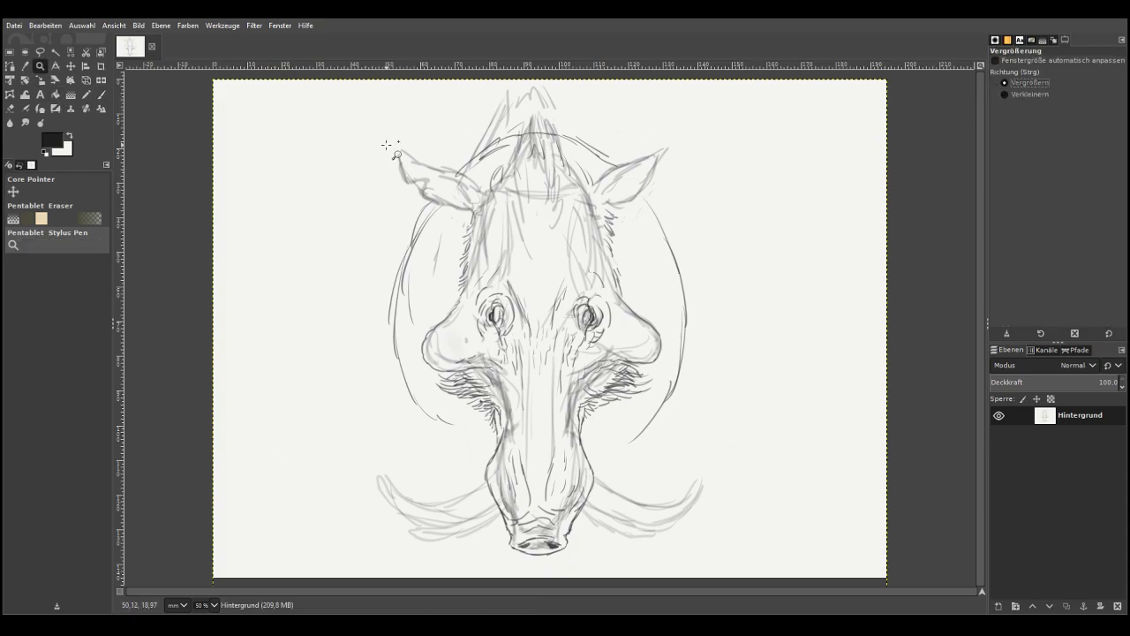
pyautogui.moveTo(550, 119); pyautogui.dragTo(727, 313)
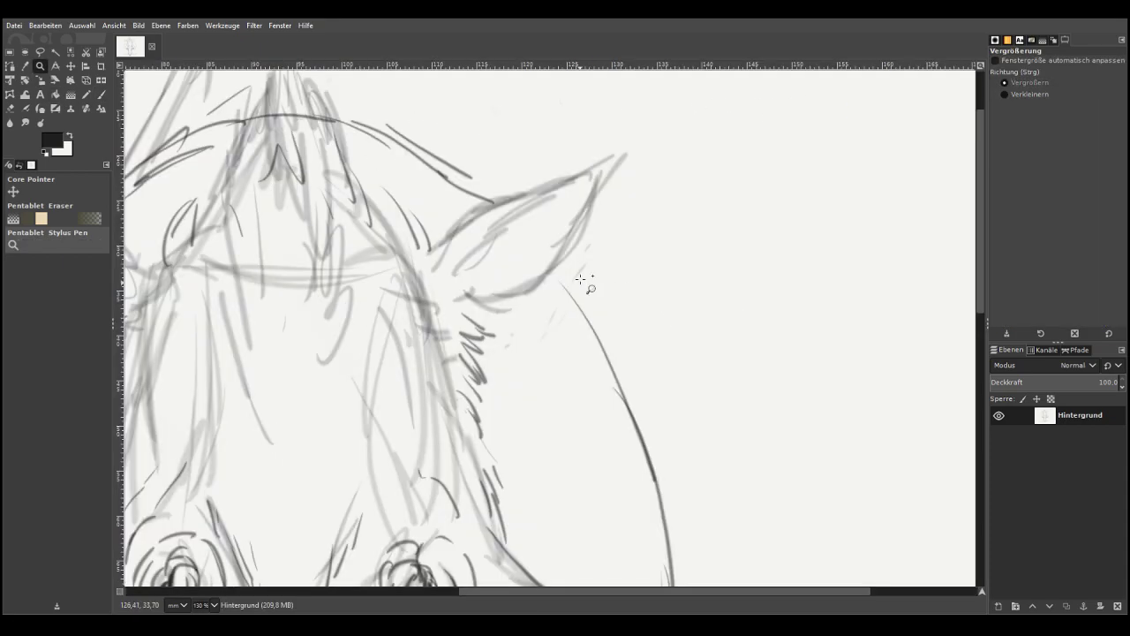
pyautogui.click(101, 94)
pyautogui.click(1003, 124)
pyautogui.click(1028, 82)
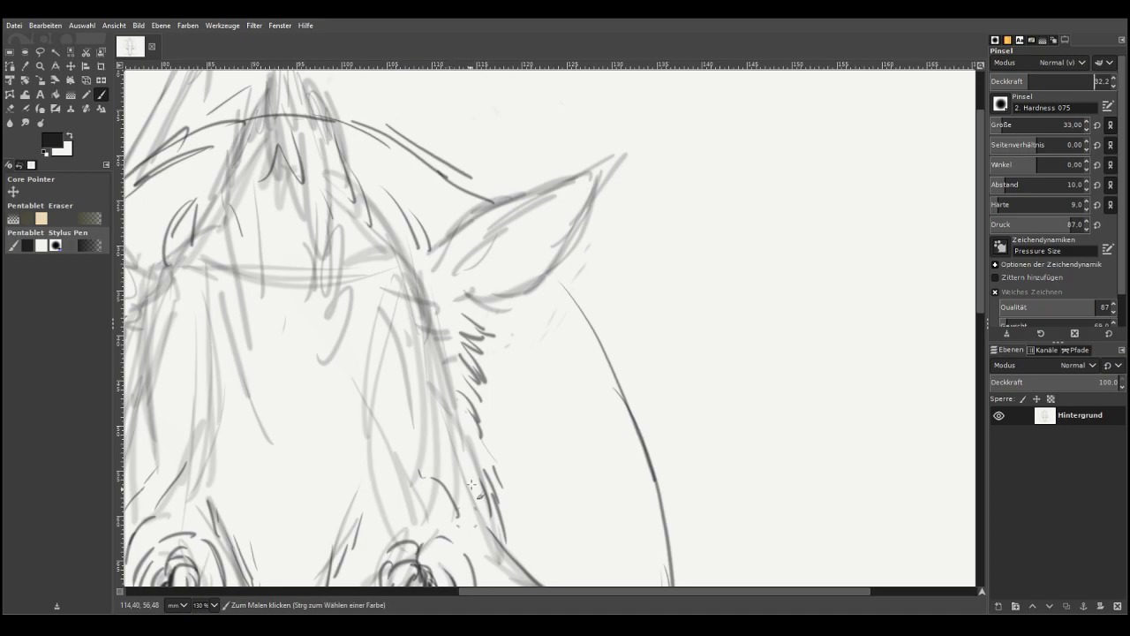
pyautogui.moveTo(414, 236)
pyautogui.mouseDown()
pyautogui.moveTo(519, 192)
pyautogui.moveTo(500, 207)
pyautogui.moveTo(618, 155)
pyautogui.mouseUp()
# With brush size 19 and opacity 43.4, outline the right ear's tip and lower edge and add inner hair
pyautogui.click(1042, 82)
pyautogui.click(998, 123)
pyautogui.moveTo(557, 183)
pyautogui.mouseDown()
pyautogui.moveTo(633, 147)
pyautogui.moveTo(611, 196)
pyautogui.mouseUp()
pyautogui.moveTo(626, 159); pyautogui.dragTo(584, 230)
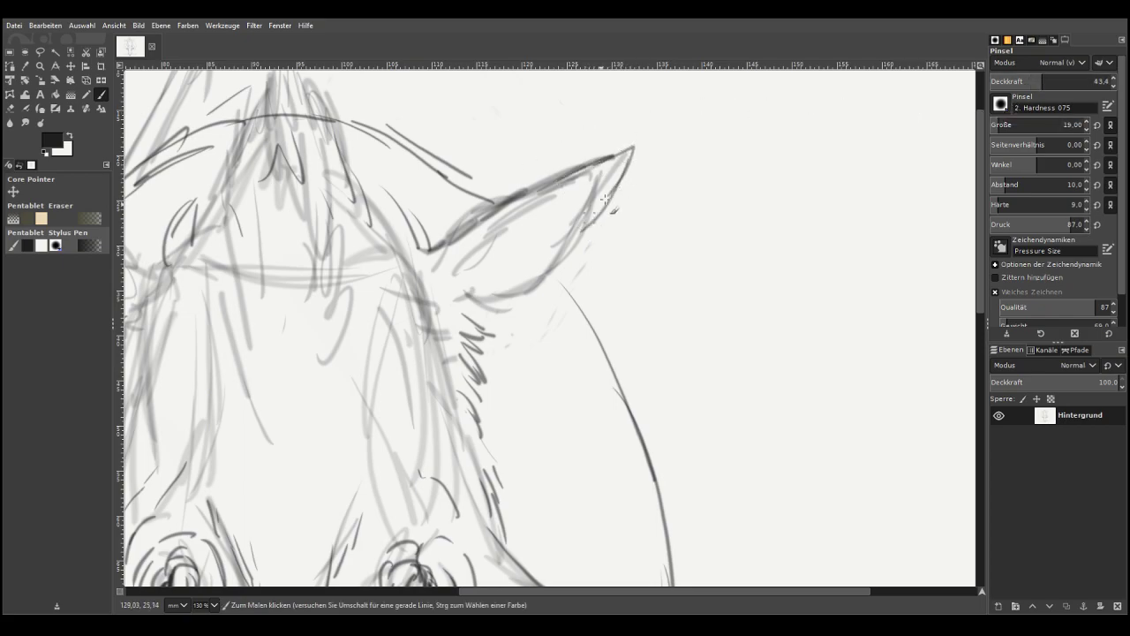
pyautogui.moveTo(606, 157); pyautogui.dragTo(635, 142)
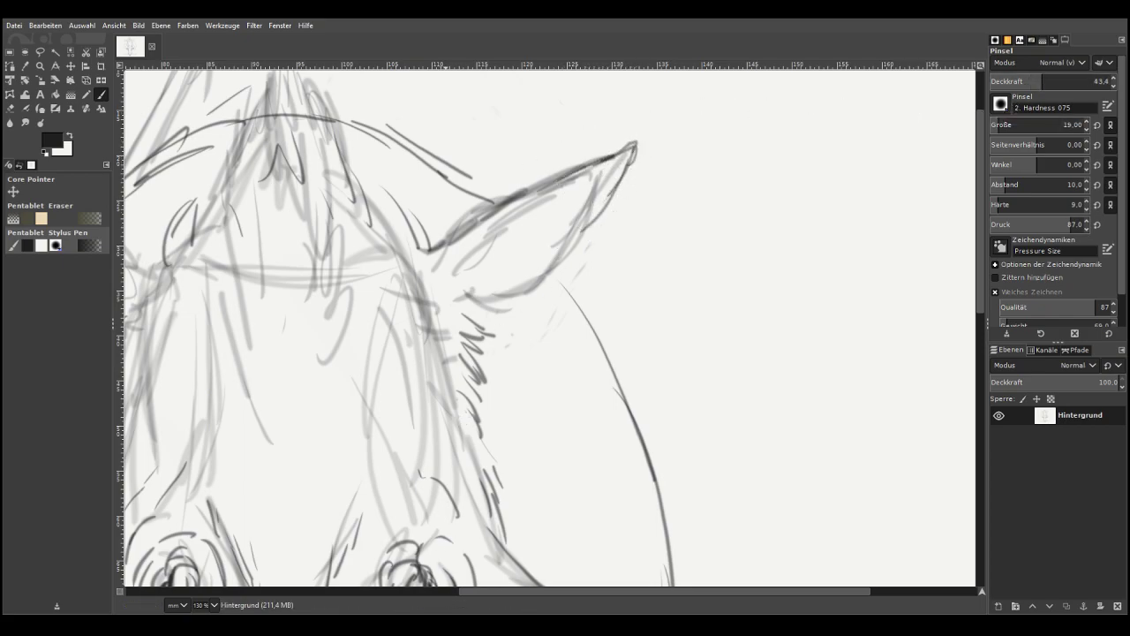
pyautogui.moveTo(615, 186)
pyautogui.mouseDown()
pyautogui.moveTo(544, 303)
pyautogui.moveTo(477, 311)
pyautogui.mouseUp()
pyautogui.moveTo(542, 211)
pyautogui.mouseDown()
pyautogui.moveTo(451, 293)
pyautogui.moveTo(516, 226)
pyautogui.moveTo(491, 279)
pyautogui.moveTo(516, 273)
pyautogui.moveTo(520, 290)
pyautogui.moveTo(471, 294)
pyautogui.moveTo(446, 340)
pyautogui.mouseUp()
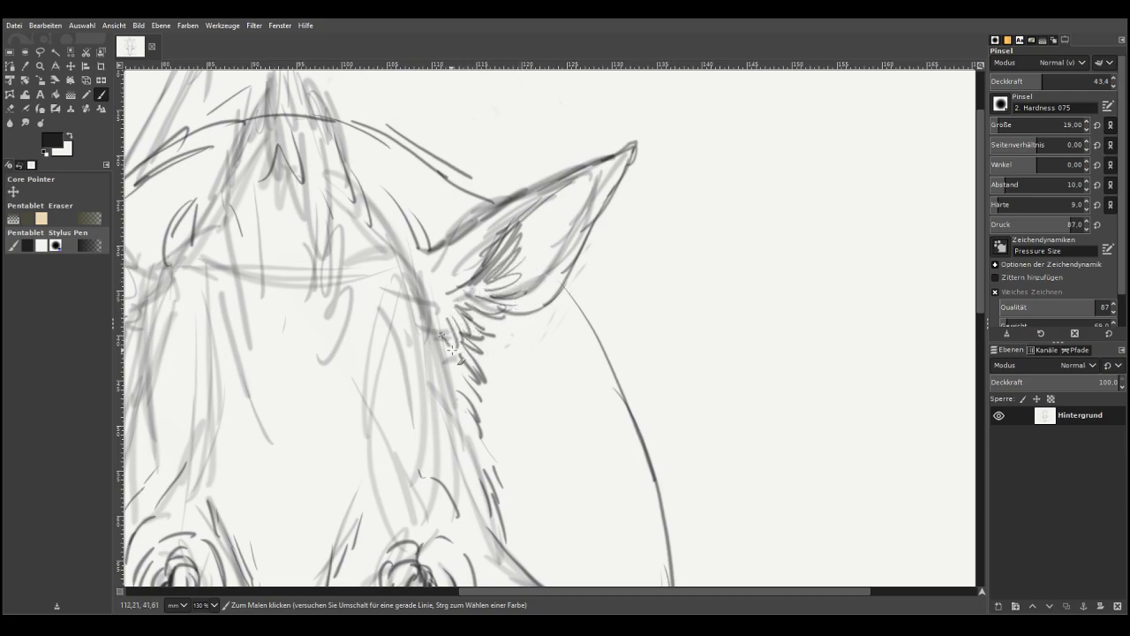
# Trace the left ear's outline with its notched lower edge and add inner hair strokes and fur at its base
pyautogui.moveTo(526, 589); pyautogui.dragTo(328, 589)
pyautogui.moveTo(567, 258); pyautogui.dragTo(513, 234)
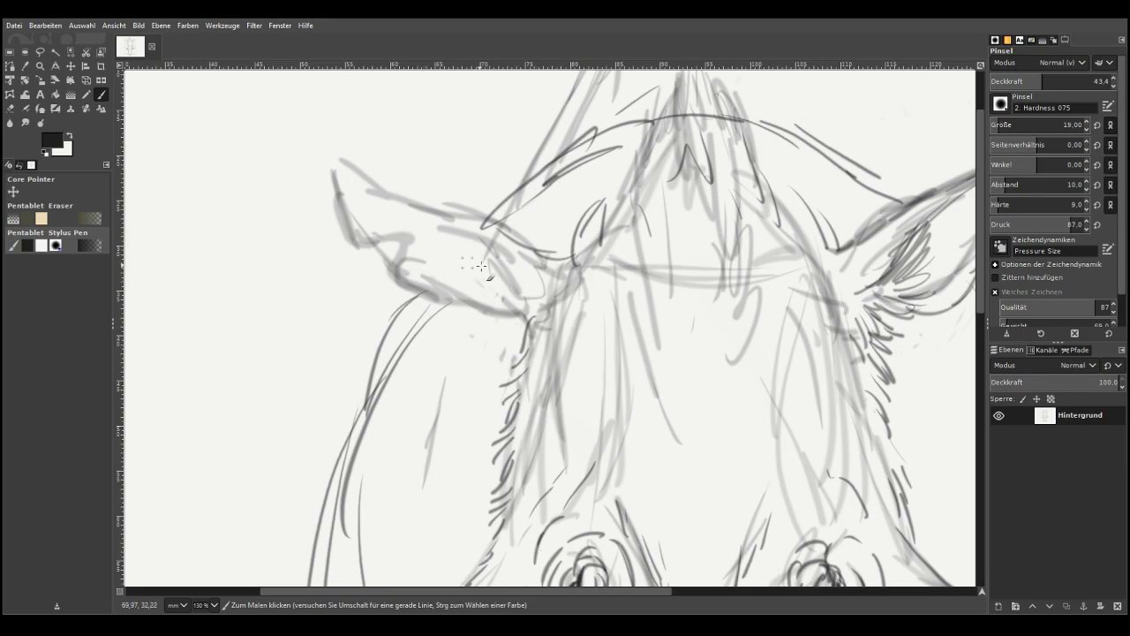
pyautogui.moveTo(520, 316)
pyautogui.mouseDown()
pyautogui.moveTo(430, 300)
pyautogui.moveTo(447, 302)
pyautogui.moveTo(396, 276)
pyautogui.moveTo(392, 237)
pyautogui.moveTo(377, 243)
pyautogui.moveTo(402, 235)
pyautogui.moveTo(380, 247)
pyautogui.moveTo(348, 231)
pyautogui.moveTo(338, 161)
pyautogui.moveTo(415, 203)
pyautogui.moveTo(525, 237)
pyautogui.moveTo(563, 234)
pyautogui.moveTo(520, 288)
pyautogui.moveTo(363, 200)
pyautogui.moveTo(492, 263)
pyautogui.moveTo(466, 280)
pyautogui.moveTo(510, 298)
pyautogui.moveTo(528, 333)
pyautogui.moveTo(560, 362)
pyautogui.mouseUp()
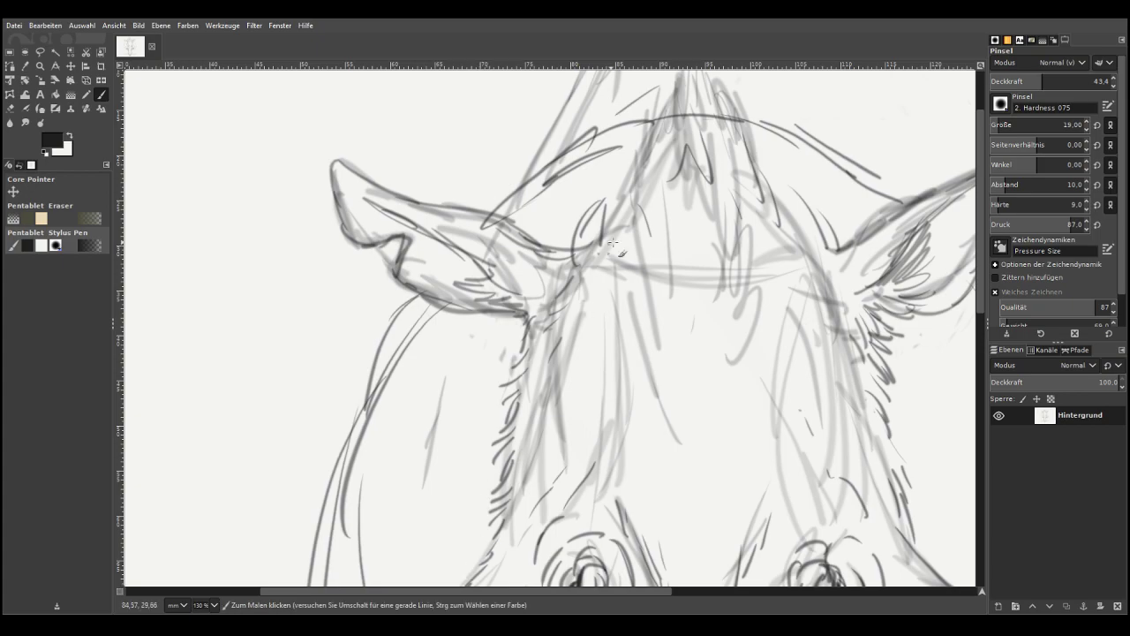
# Draw a fringe of long hair strokes hanging across the forehead between the ears
pyautogui.moveTo(757, 274)
pyautogui.mouseDown()
pyautogui.moveTo(800, 318)
pyautogui.moveTo(821, 315)
pyautogui.mouseUp()
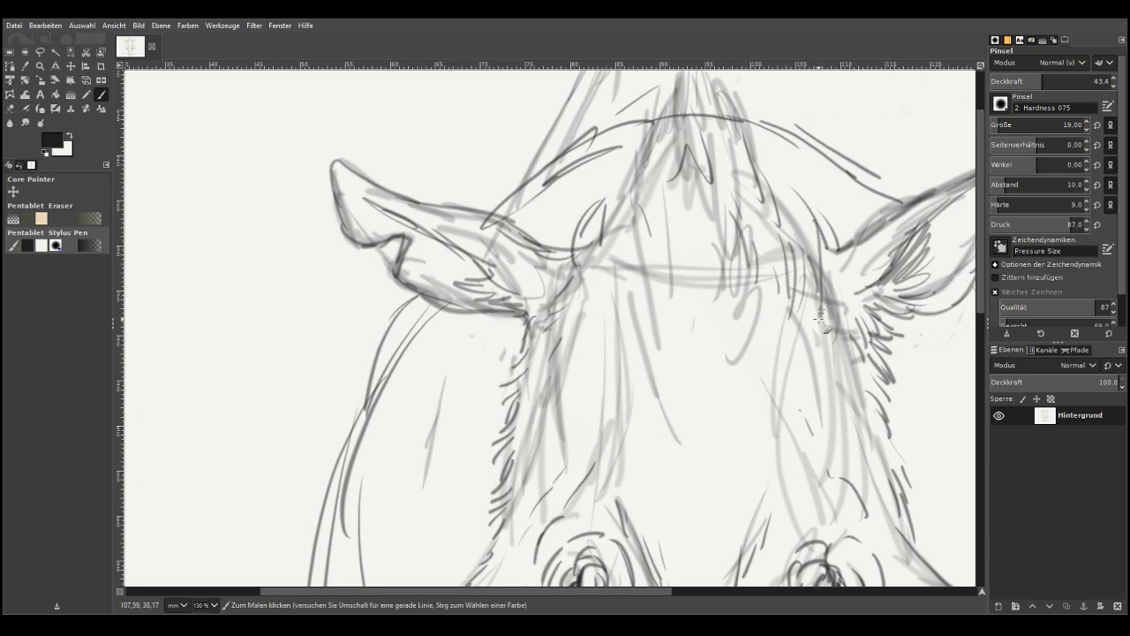
pyautogui.moveTo(711, 279)
pyautogui.mouseDown()
pyautogui.moveTo(654, 291)
pyautogui.moveTo(631, 314)
pyautogui.moveTo(622, 282)
pyautogui.moveTo(601, 304)
pyautogui.moveTo(704, 292)
pyautogui.moveTo(750, 256)
pyautogui.moveTo(790, 265)
pyautogui.moveTo(852, 227)
pyautogui.mouseUp()
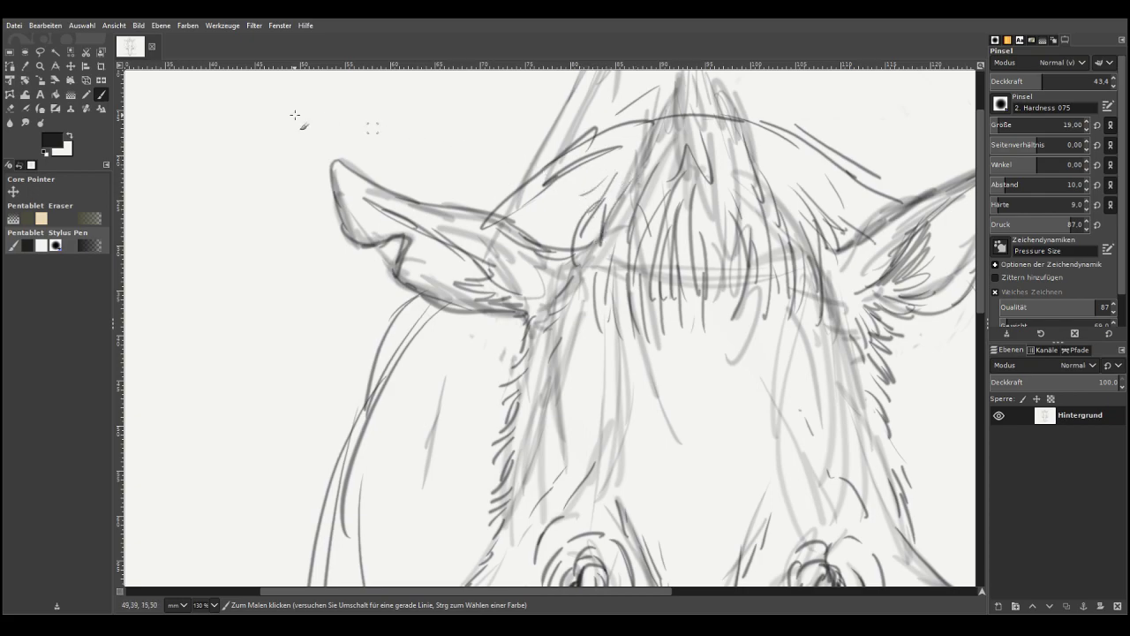
# Erase the pointed crest lines above the head with the Eraser at size 70
pyautogui.click(11, 108)
pyautogui.scroll(3, 963, 168)
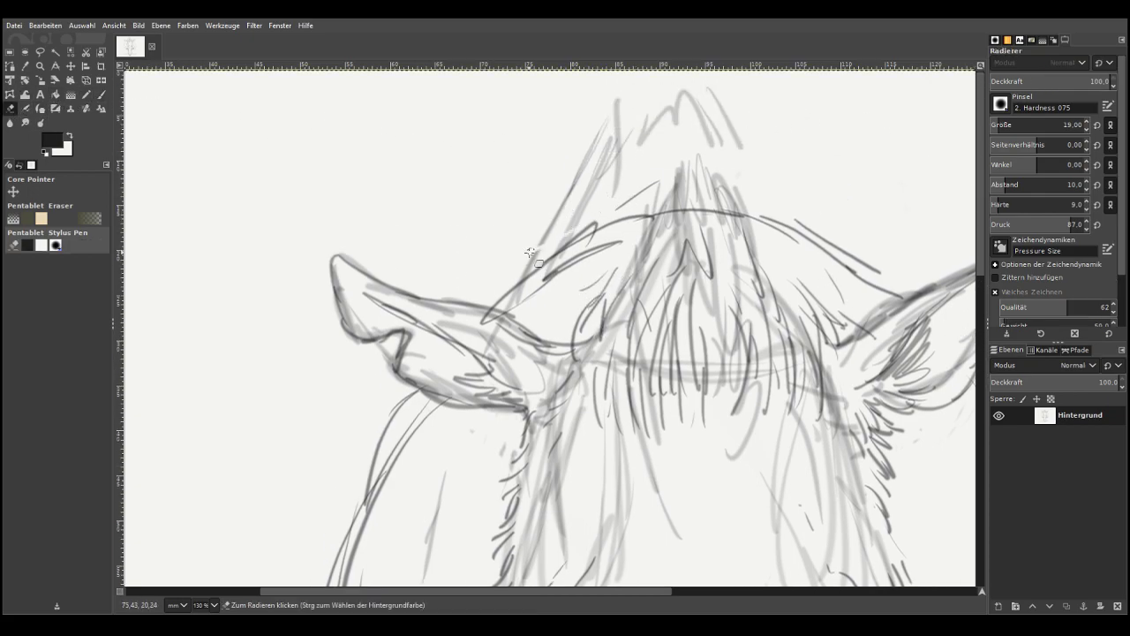
pyautogui.moveTo(583, 217)
pyautogui.mouseDown()
pyautogui.moveTo(589, 196)
pyautogui.moveTo(549, 233)
pyautogui.mouseUp()
pyautogui.click(1009, 121)
pyautogui.moveTo(654, 188)
pyautogui.mouseDown()
pyautogui.moveTo(750, 207)
pyautogui.moveTo(740, 189)
pyautogui.moveTo(618, 212)
pyautogui.moveTo(612, 197)
pyautogui.moveTo(702, 226)
pyautogui.moveTo(623, 287)
pyautogui.moveTo(694, 264)
pyautogui.moveTo(755, 269)
pyautogui.moveTo(713, 159)
pyautogui.moveTo(609, 141)
pyautogui.moveTo(613, 96)
pyautogui.moveTo(662, 125)
pyautogui.moveTo(689, 114)
pyautogui.moveTo(720, 133)
pyautogui.moveTo(712, 101)
pyautogui.mouseUp()
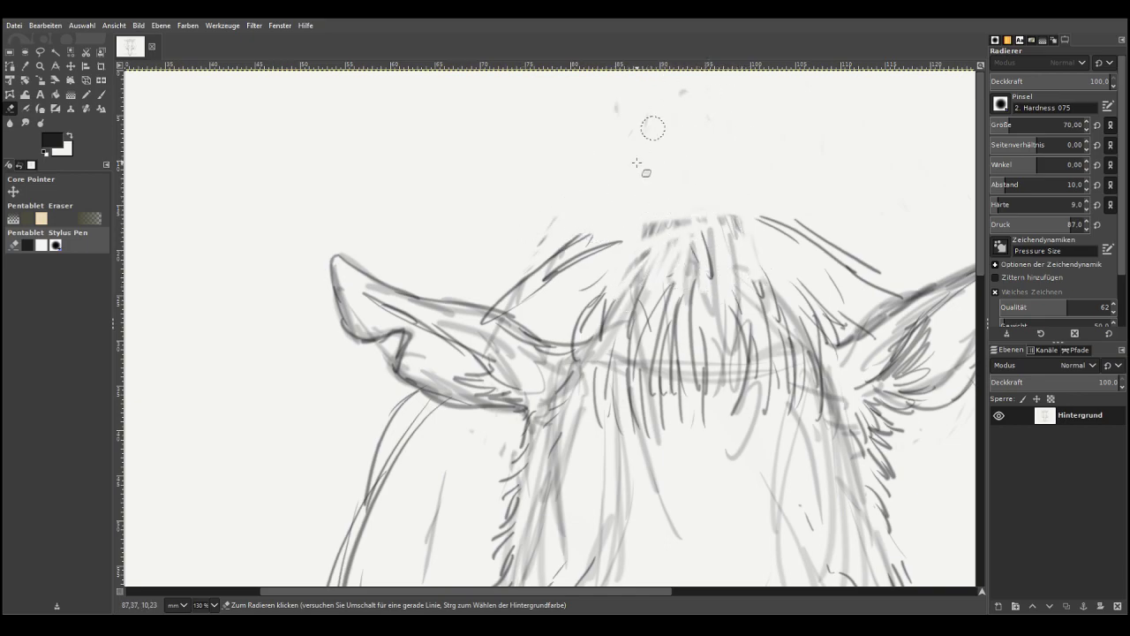
# Erase the leftover stray marks above the head and above the left ear
pyautogui.moveTo(556, 219); pyautogui.dragTo(535, 254)
pyautogui.moveTo(704, 80); pyautogui.dragTo(631, 126)
# With the Paintbrush at size 44, draw the arched back outline between the ears and reinforce the body contour below the left ear
pyautogui.press('p')
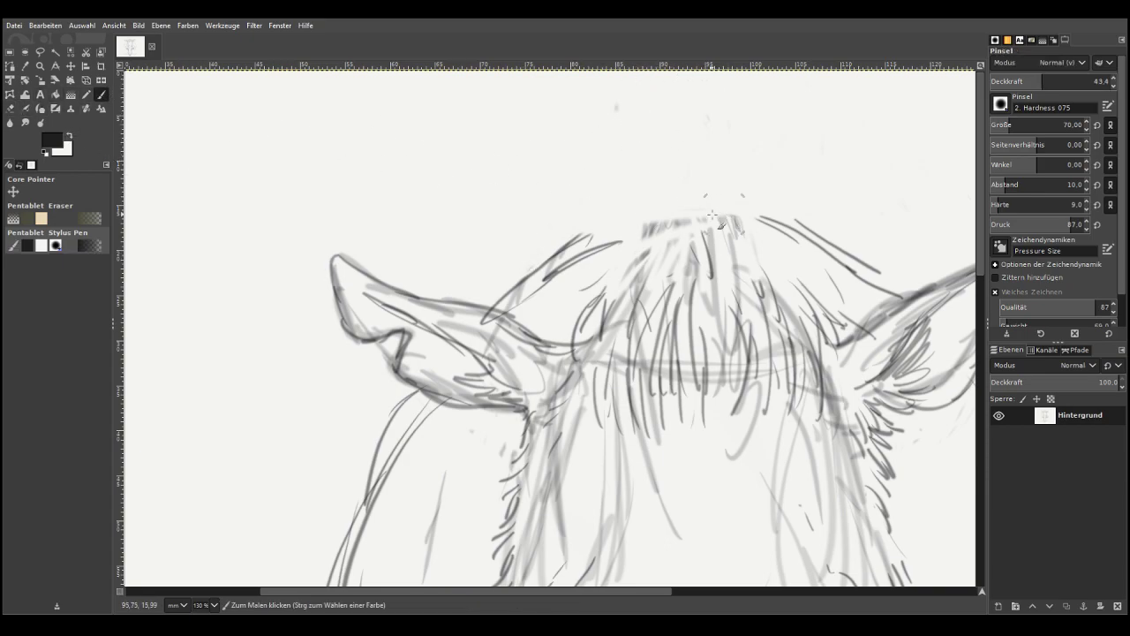
pyautogui.moveTo(777, 222); pyautogui.dragTo(680, 216)
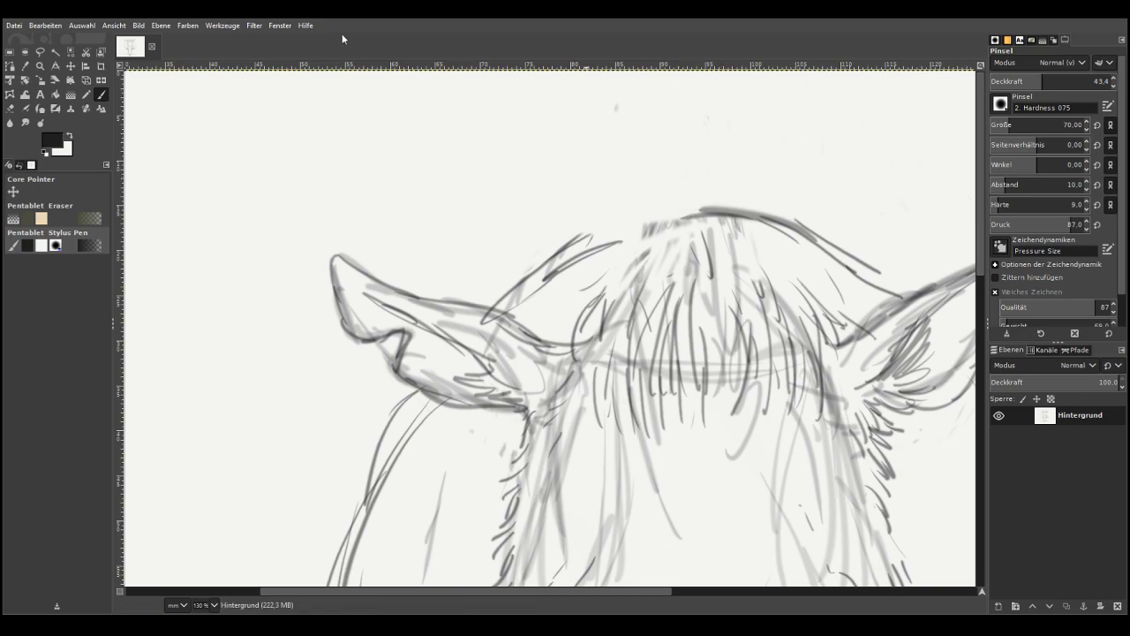
pyautogui.click(45, 29)
pyautogui.click(52, 41)
pyautogui.click(1004, 122)
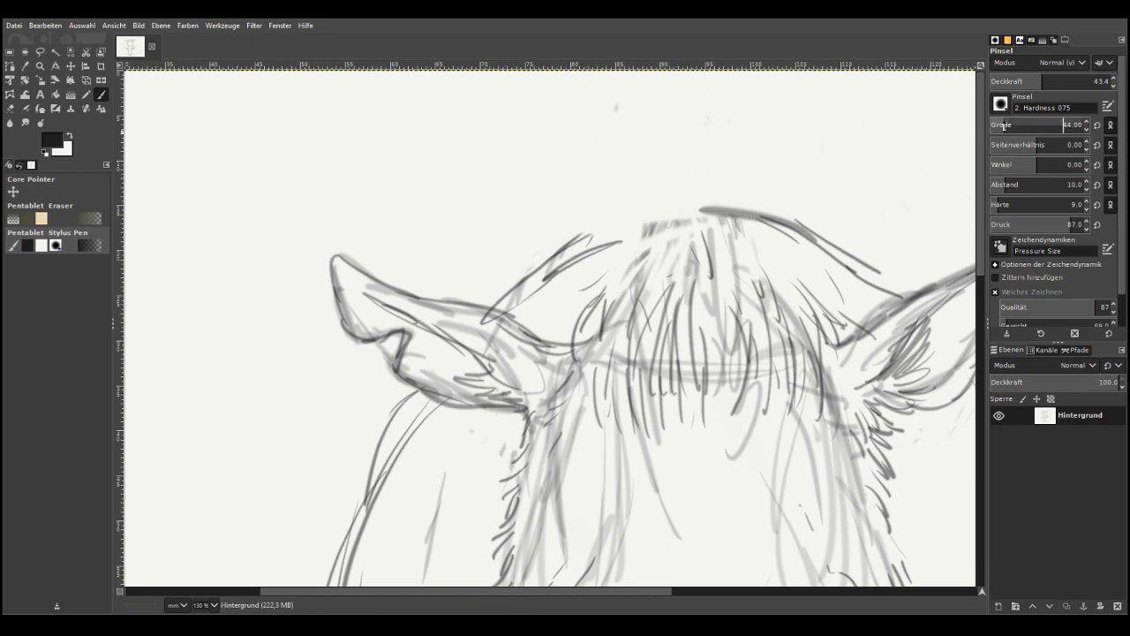
pyautogui.moveTo(903, 297)
pyautogui.mouseDown()
pyautogui.moveTo(784, 220)
pyautogui.moveTo(649, 217)
pyautogui.moveTo(535, 270)
pyautogui.moveTo(486, 314)
pyautogui.mouseUp()
pyautogui.moveTo(408, 407); pyautogui.dragTo(337, 567)
# Outline the upper right tusk with brush size 23, from the snout to its upturned tip
pyautogui.scroll(-5, 958, 306)
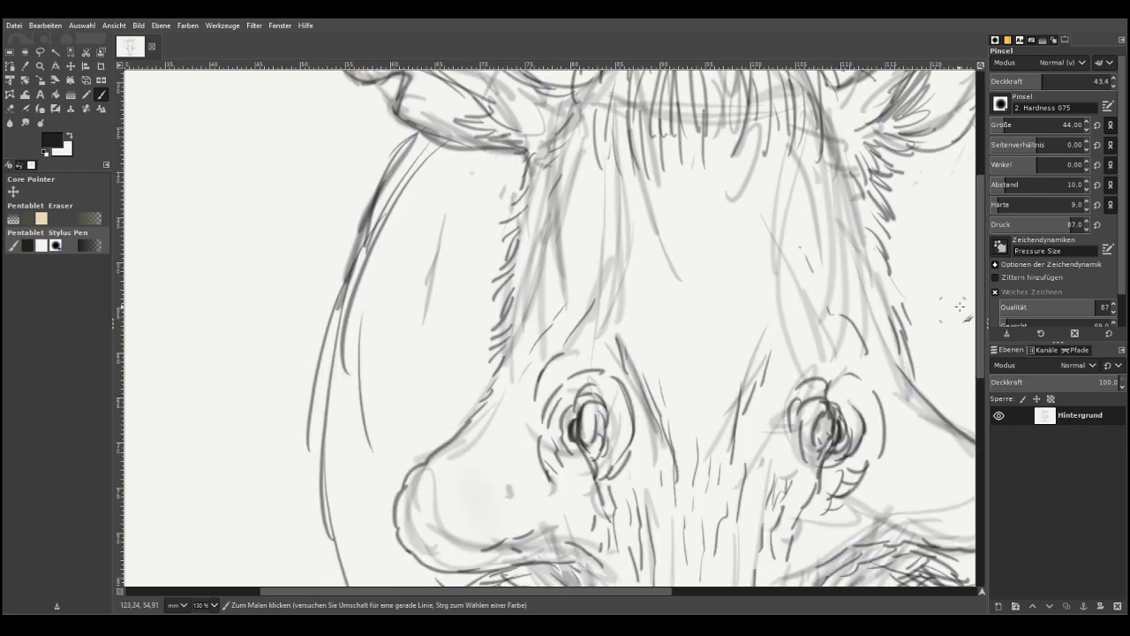
pyautogui.scroll(-8, 958, 306)
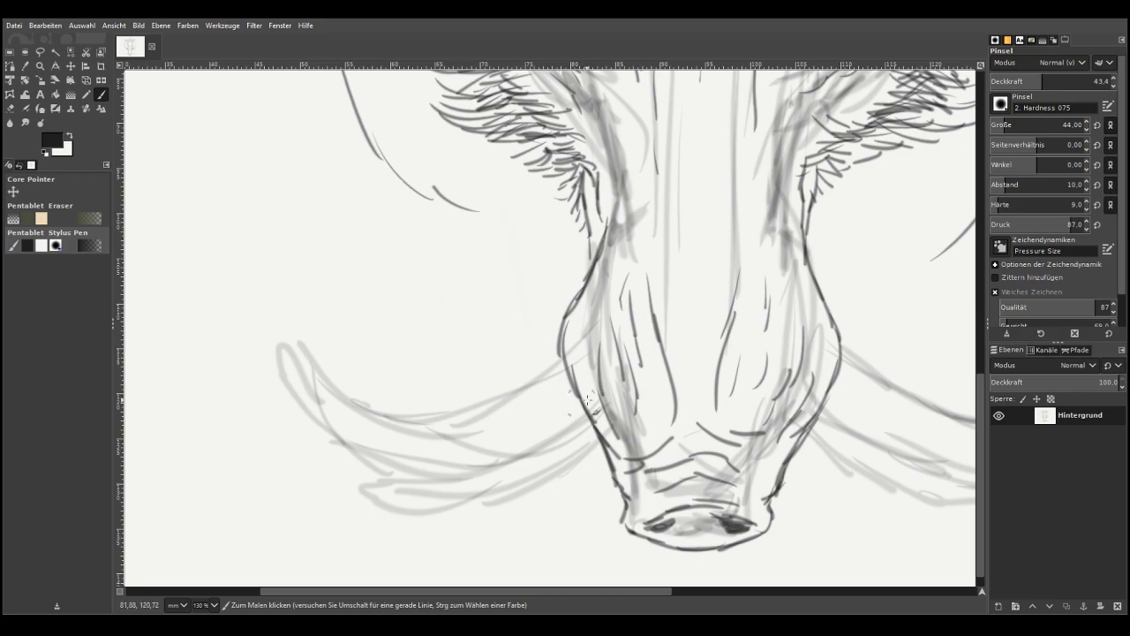
pyautogui.moveTo(635, 593); pyautogui.dragTo(776, 594)
pyautogui.moveTo(537, 422)
pyautogui.mouseDown()
pyautogui.moveTo(620, 466)
pyautogui.moveTo(696, 482)
pyautogui.mouseUp()
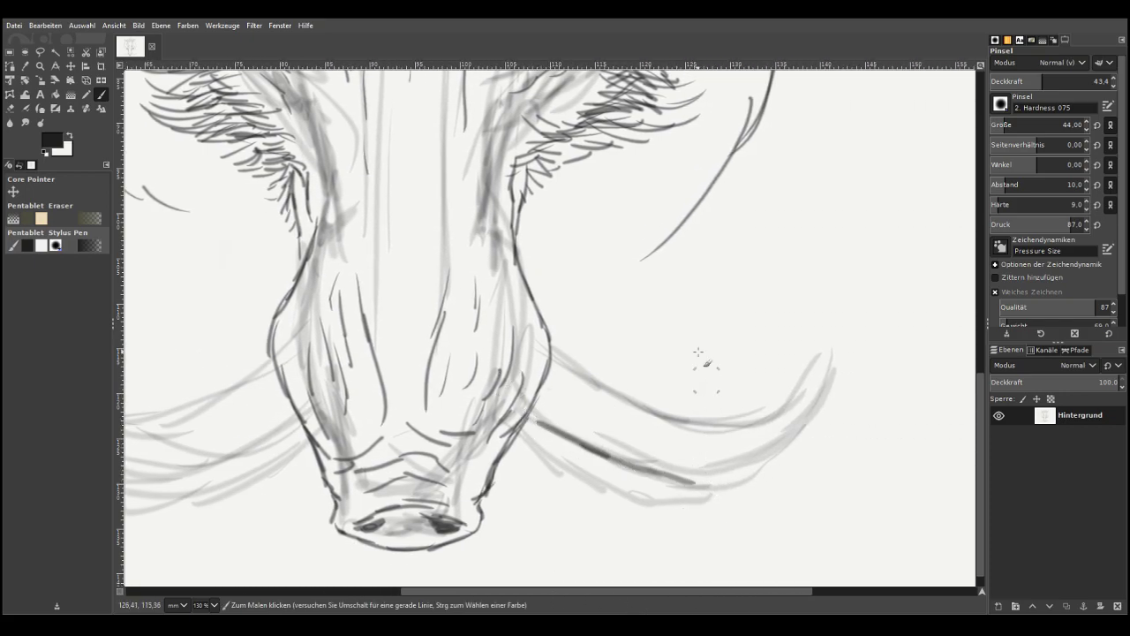
pyautogui.hotkey('ctrl', 'z')
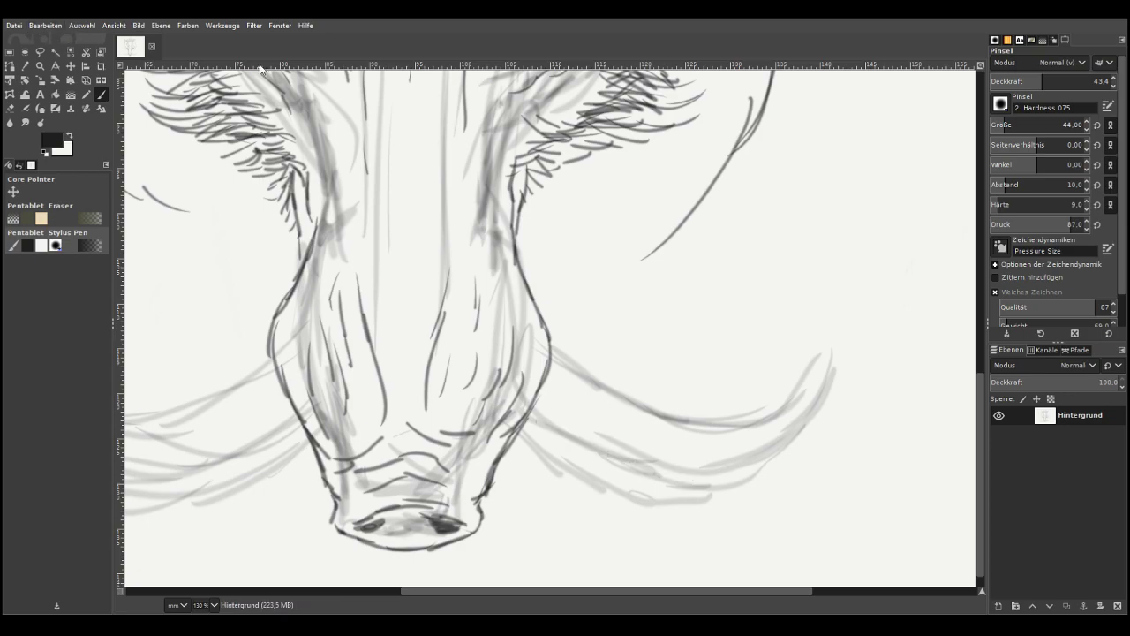
pyautogui.click(1000, 126)
pyautogui.moveTo(549, 431)
pyautogui.mouseDown()
pyautogui.moveTo(673, 477)
pyautogui.moveTo(720, 477)
pyautogui.mouseUp()
pyautogui.moveTo(637, 466)
pyautogui.mouseDown()
pyautogui.moveTo(676, 480)
pyautogui.moveTo(780, 455)
pyautogui.moveTo(812, 418)
pyautogui.moveTo(830, 352)
pyautogui.moveTo(775, 412)
pyautogui.moveTo(672, 426)
pyautogui.moveTo(550, 358)
pyautogui.mouseUp()
pyautogui.moveTo(693, 482); pyautogui.dragTo(525, 413)
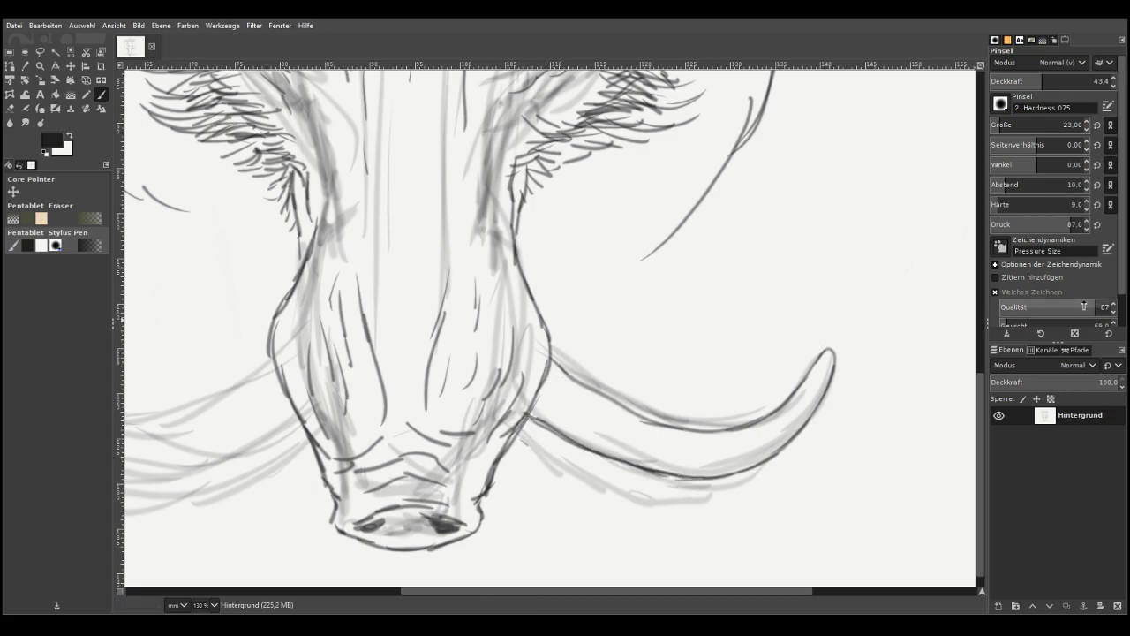
# Outline the shorter lower right tusk beneath the upper one
pyautogui.moveTo(521, 437); pyautogui.dragTo(678, 495)
pyautogui.moveTo(757, 465)
pyautogui.mouseDown()
pyautogui.moveTo(633, 483)
pyautogui.moveTo(549, 459)
pyautogui.moveTo(520, 434)
pyautogui.moveTo(496, 460)
pyautogui.moveTo(497, 465)
pyautogui.mouseUp()
pyautogui.moveTo(307, 446); pyautogui.dragTo(319, 465)
pyautogui.moveTo(284, 401); pyautogui.dragTo(287, 411)
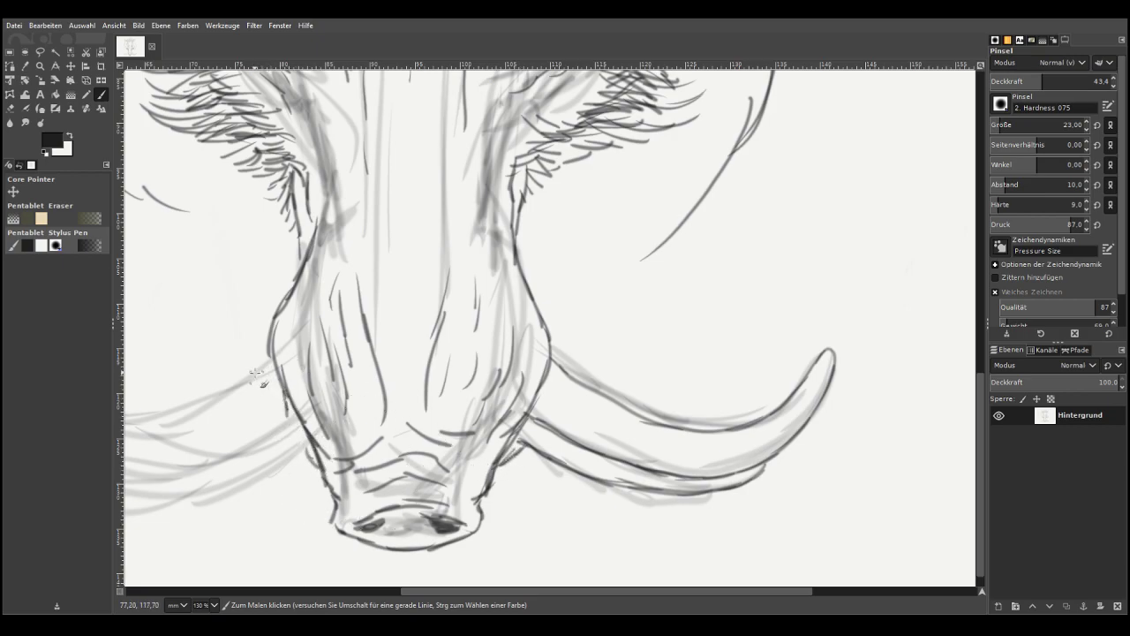
# Outline the curved upper left tusk and the shorter lower tusk beneath it
pyautogui.moveTo(411, 591); pyautogui.dragTo(290, 591)
pyautogui.moveTo(544, 421)
pyautogui.mouseDown()
pyautogui.moveTo(367, 458)
pyautogui.moveTo(314, 436)
pyautogui.moveTo(371, 480)
pyautogui.moveTo(405, 469)
pyautogui.moveTo(312, 441)
pyautogui.moveTo(323, 449)
pyautogui.moveTo(283, 415)
pyautogui.moveTo(249, 344)
pyautogui.moveTo(269, 386)
pyautogui.moveTo(245, 364)
pyautogui.moveTo(244, 383)
pyautogui.moveTo(240, 356)
pyautogui.moveTo(279, 422)
pyautogui.moveTo(244, 383)
pyautogui.moveTo(242, 349)
pyautogui.moveTo(291, 425)
pyautogui.mouseUp()
pyautogui.moveTo(244, 369)
pyautogui.mouseDown()
pyautogui.moveTo(276, 423)
pyautogui.moveTo(312, 445)
pyautogui.moveTo(267, 365)
pyautogui.moveTo(314, 409)
pyautogui.moveTo(307, 424)
pyautogui.moveTo(286, 398)
pyautogui.moveTo(368, 429)
pyautogui.moveTo(467, 400)
pyautogui.mouseUp()
pyautogui.moveTo(395, 429); pyautogui.dragTo(519, 354)
pyautogui.moveTo(515, 361)
pyautogui.mouseDown()
pyautogui.moveTo(485, 394)
pyautogui.moveTo(388, 430)
pyautogui.mouseUp()
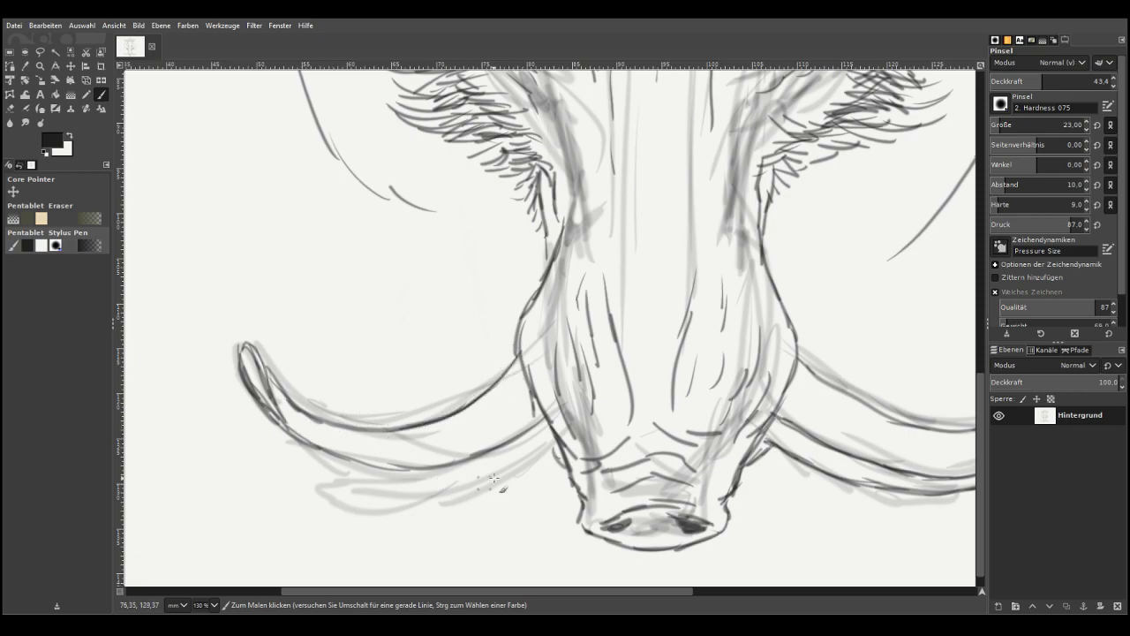
pyautogui.moveTo(557, 460)
pyautogui.mouseDown()
pyautogui.moveTo(468, 505)
pyautogui.moveTo(387, 518)
pyautogui.moveTo(312, 479)
pyautogui.moveTo(332, 467)
pyautogui.moveTo(496, 452)
pyautogui.moveTo(544, 419)
pyautogui.moveTo(527, 453)
pyautogui.moveTo(490, 478)
pyautogui.mouseUp()
# Reinforce the snout's side contours and add short whiskers along its left edge
pyautogui.moveTo(546, 422)
pyautogui.mouseDown()
pyautogui.moveTo(561, 454)
pyautogui.moveTo(536, 367)
pyautogui.mouseUp()
pyautogui.moveTo(544, 307); pyautogui.dragTo(535, 336)
pyautogui.moveTo(794, 338); pyautogui.dragTo(749, 432)
pyautogui.moveTo(579, 456); pyautogui.dragTo(562, 494)
pyautogui.moveTo(568, 455)
pyautogui.mouseDown()
pyautogui.moveTo(549, 479)
pyautogui.moveTo(538, 464)
pyautogui.mouseUp()
pyautogui.moveTo(535, 324); pyautogui.dragTo(495, 317)
pyautogui.moveTo(536, 329); pyautogui.dragTo(493, 336)
pyautogui.moveTo(532, 318)
pyautogui.mouseDown()
pyautogui.moveTo(503, 312)
pyautogui.moveTo(509, 296)
pyautogui.mouseUp()
pyautogui.moveTo(552, 274)
pyautogui.mouseDown()
pyautogui.moveTo(521, 282)
pyautogui.moveTo(556, 272)
pyautogui.mouseUp()
# Clean up the faint construction lines around the left and right tusks with the Eraser at size 23
pyautogui.moveTo(441, 422)
pyautogui.mouseDown()
pyautogui.moveTo(335, 420)
pyautogui.moveTo(289, 401)
pyautogui.moveTo(265, 358)
pyautogui.mouseUp()
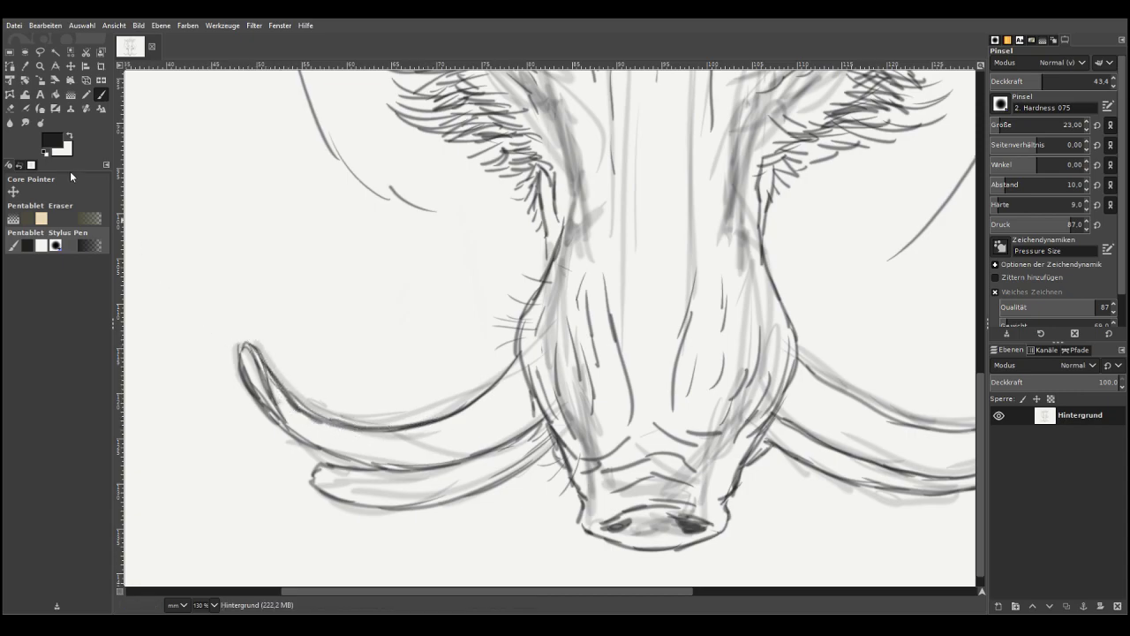
pyautogui.click(11, 107)
pyautogui.moveTo(393, 389)
pyautogui.mouseDown()
pyautogui.moveTo(437, 405)
pyautogui.moveTo(506, 380)
pyautogui.moveTo(440, 417)
pyautogui.moveTo(311, 396)
pyautogui.moveTo(388, 406)
pyautogui.moveTo(443, 397)
pyautogui.moveTo(495, 363)
pyautogui.moveTo(500, 392)
pyautogui.moveTo(329, 413)
pyautogui.moveTo(278, 354)
pyautogui.moveTo(309, 461)
pyautogui.moveTo(378, 477)
pyautogui.moveTo(276, 430)
pyautogui.moveTo(231, 355)
pyautogui.moveTo(256, 411)
pyautogui.moveTo(245, 351)
pyautogui.moveTo(252, 409)
pyautogui.moveTo(254, 340)
pyautogui.moveTo(309, 402)
pyautogui.moveTo(244, 324)
pyautogui.moveTo(232, 369)
pyautogui.moveTo(236, 342)
pyautogui.moveTo(298, 478)
pyautogui.moveTo(350, 516)
pyautogui.mouseUp()
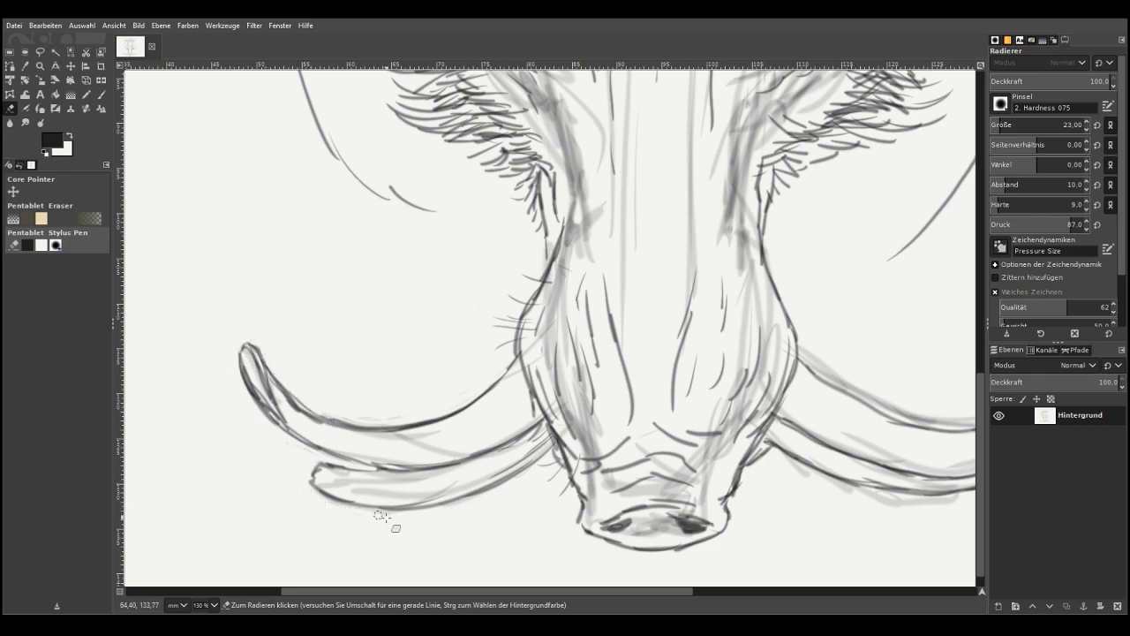
pyautogui.moveTo(595, 589); pyautogui.dragTo(721, 589)
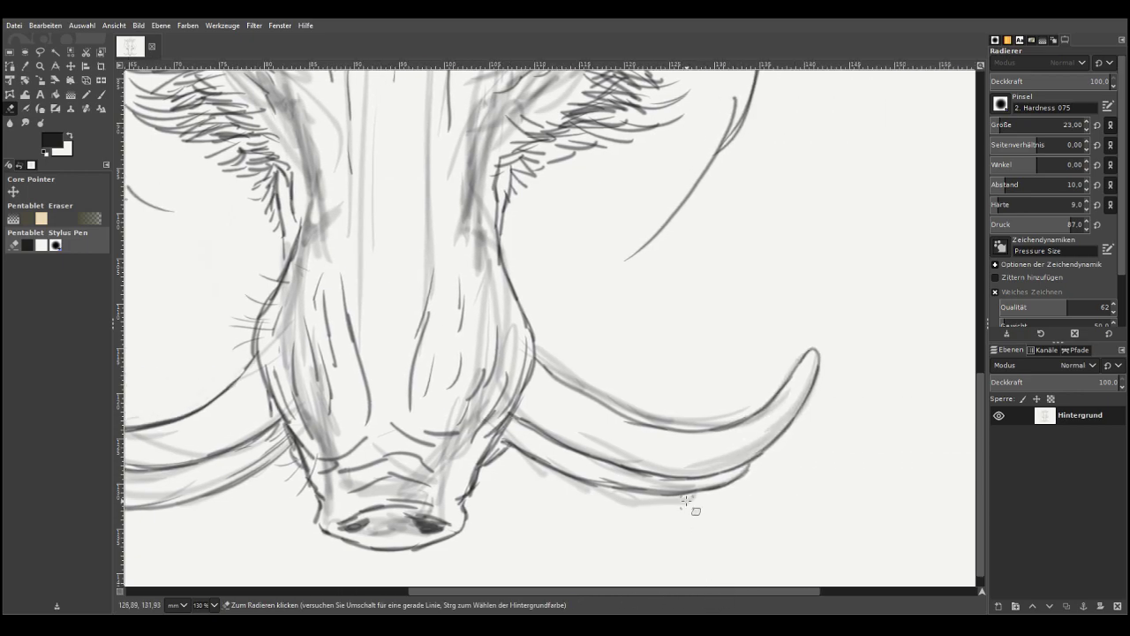
pyautogui.moveTo(533, 466)
pyautogui.mouseDown()
pyautogui.moveTo(592, 493)
pyautogui.moveTo(527, 477)
pyautogui.mouseUp()
pyautogui.moveTo(740, 410)
pyautogui.mouseDown()
pyautogui.moveTo(688, 421)
pyautogui.moveTo(734, 416)
pyautogui.moveTo(612, 401)
pyautogui.moveTo(622, 408)
pyautogui.moveTo(543, 359)
pyautogui.mouseUp()
pyautogui.moveTo(673, 415); pyautogui.dragTo(638, 413)
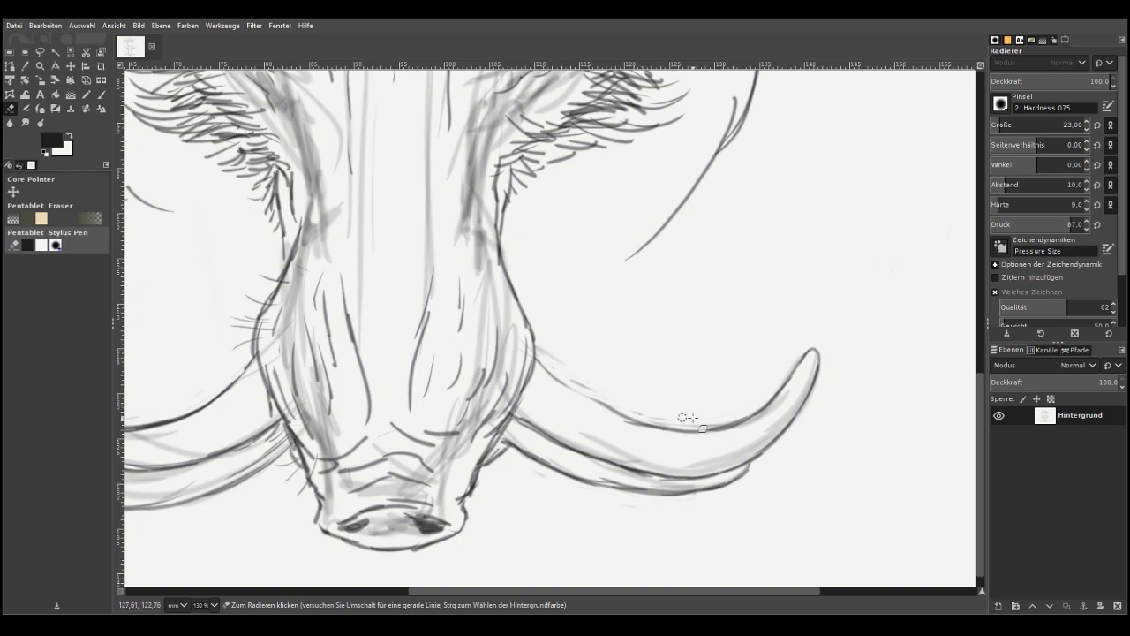
pyautogui.moveTo(704, 422)
pyautogui.mouseDown()
pyautogui.moveTo(669, 427)
pyautogui.moveTo(645, 415)
pyautogui.mouseUp()
# Add denser fur strokes beneath the cheek bumps with the Paintbrush
pyautogui.moveTo(976, 424); pyautogui.dragTo(962, 281)
pyautogui.scroll(-1, 668, 530)
pyautogui.moveTo(661, 592); pyautogui.dragTo(573, 606)
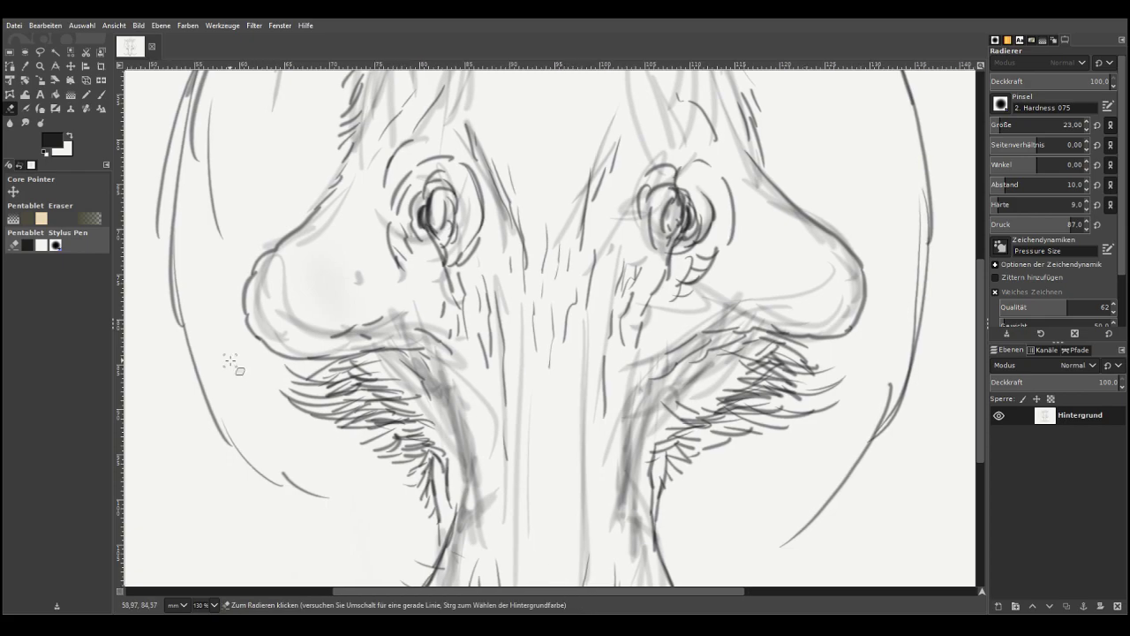
pyautogui.click(101, 94)
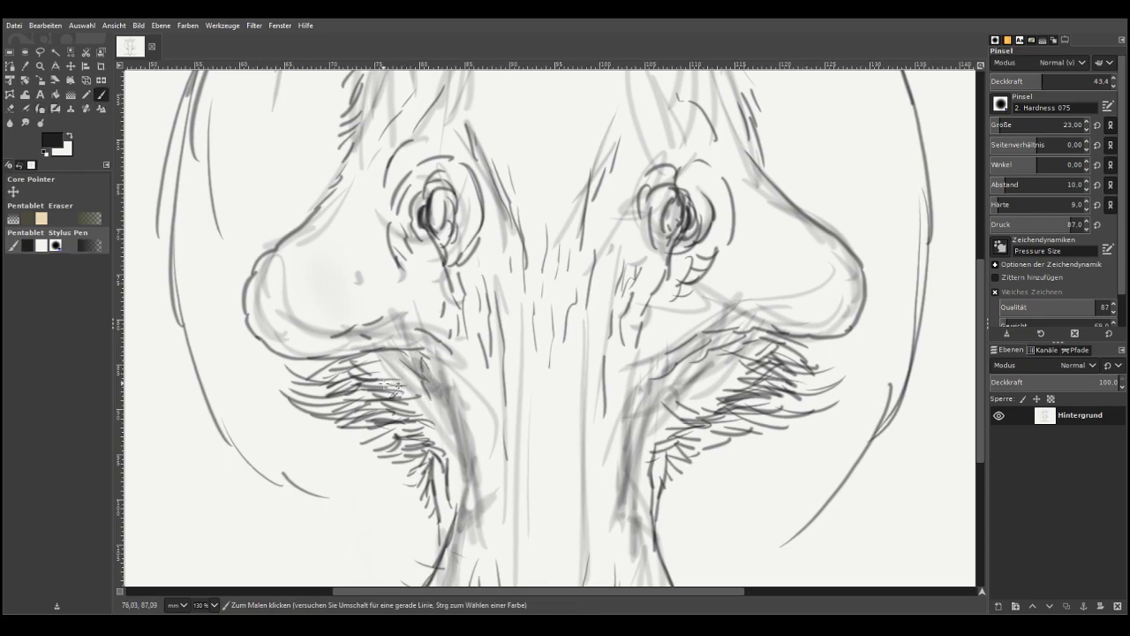
pyautogui.moveTo(705, 408); pyautogui.dragTo(770, 360)
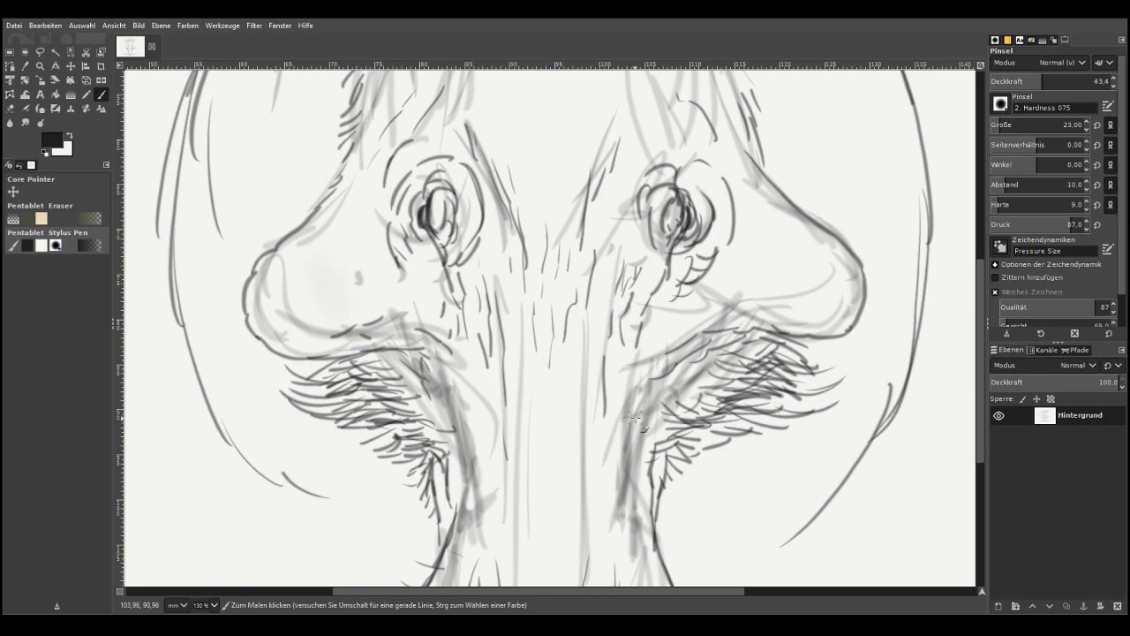
# Darken the whole sketch layer to a dark gray background using Curves
pyautogui.scroll(-3, 635, 418)
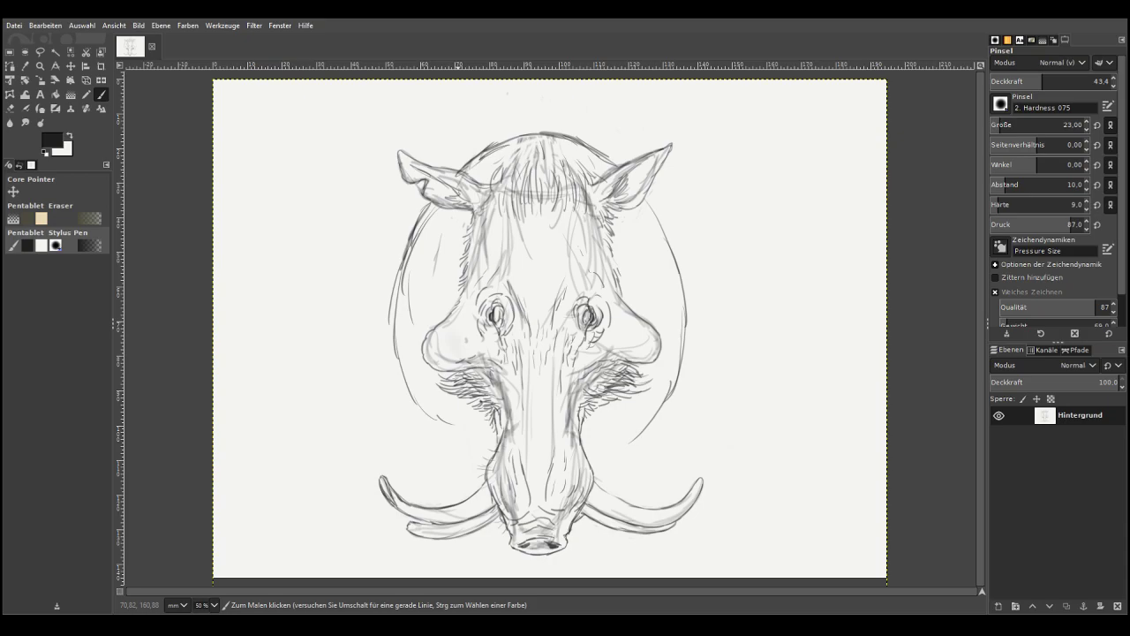
pyautogui.press('m')
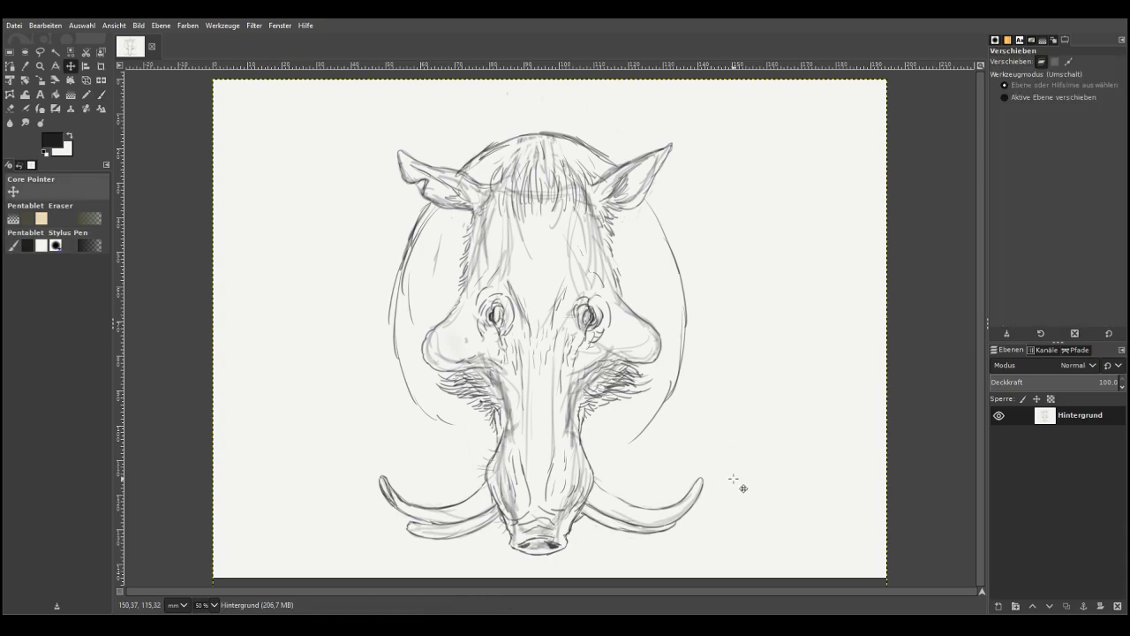
pyautogui.press('p')
pyautogui.click(189, 25)
pyautogui.click(197, 168)
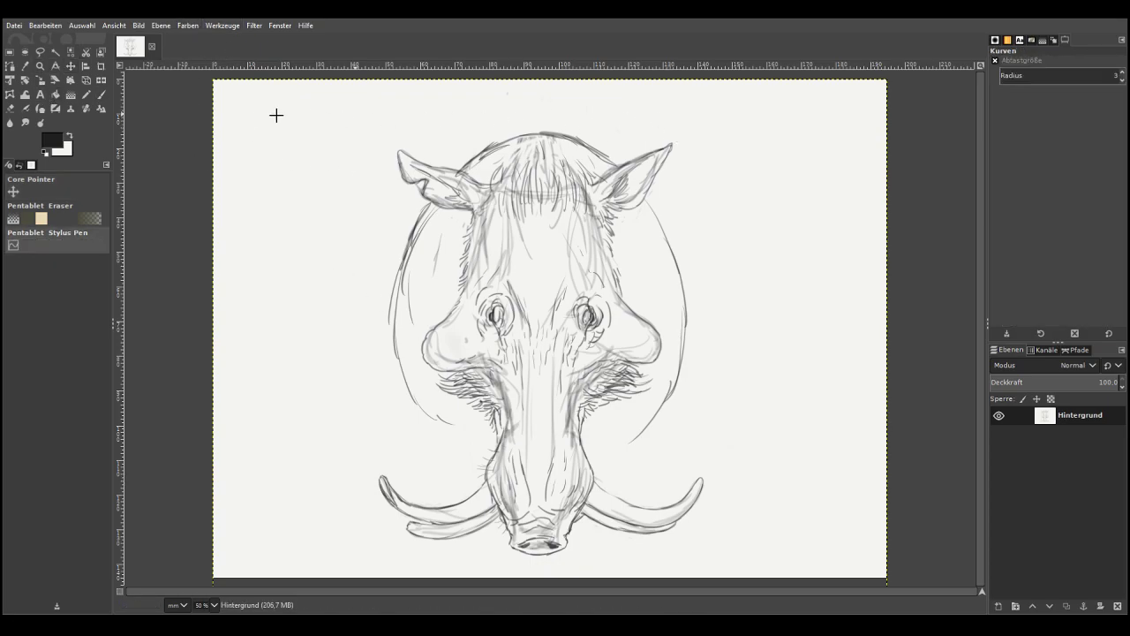
pyautogui.moveTo(348, 125); pyautogui.dragTo(361, 215)
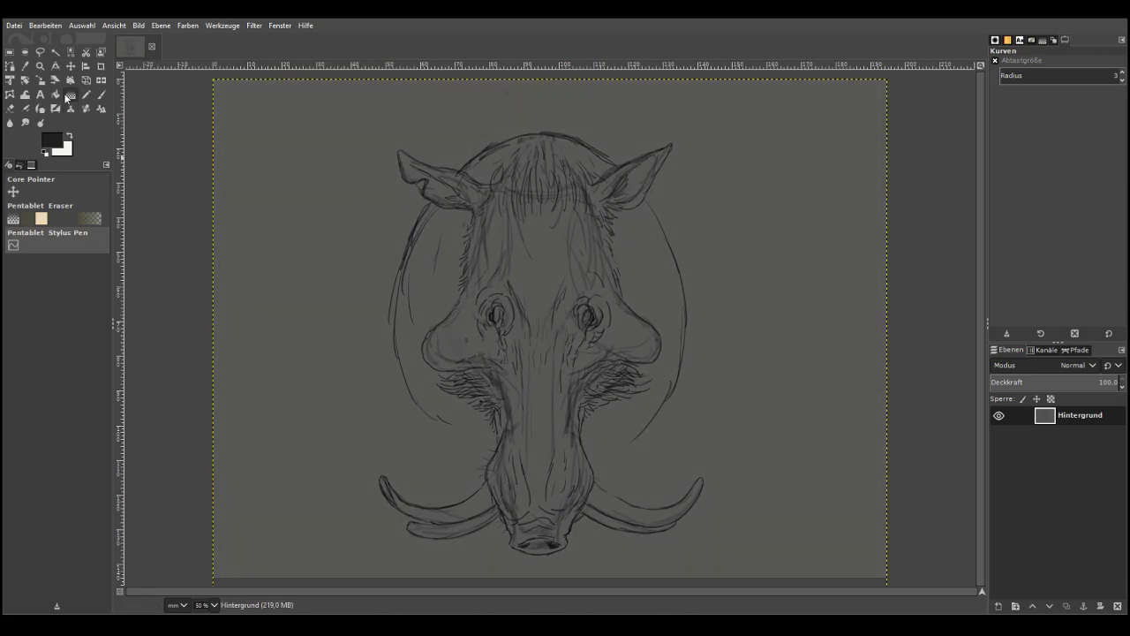
# With the Paintbrush at size 74 and opacity 7.3, softly shade around the right eye and below the right cheek
pyautogui.click(40, 66)
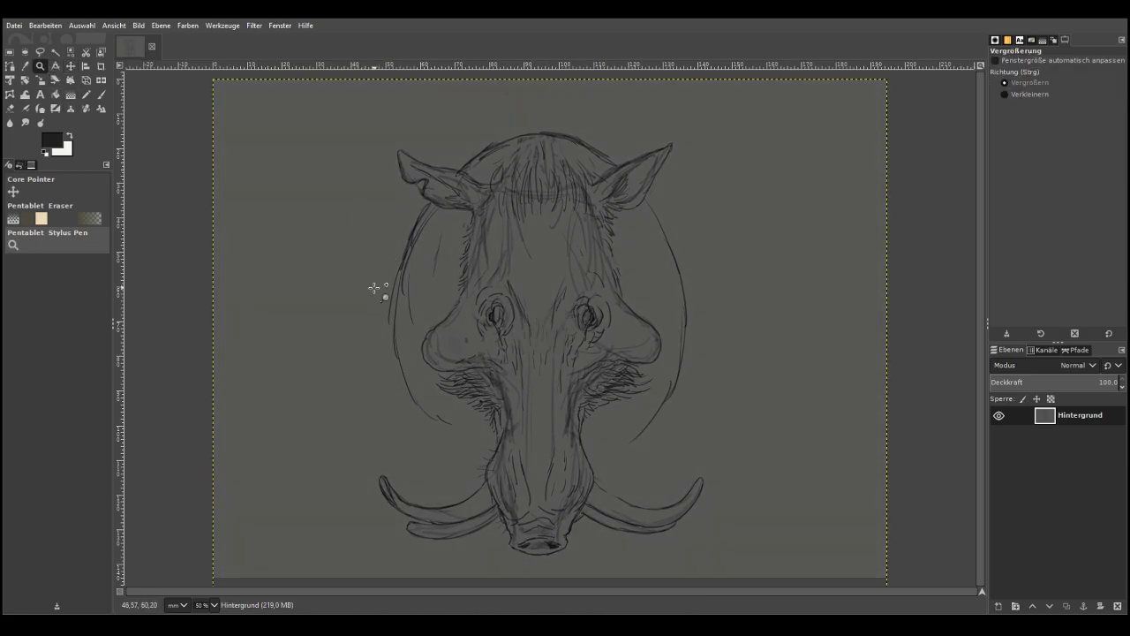
pyautogui.moveTo(348, 107); pyautogui.dragTo(764, 533)
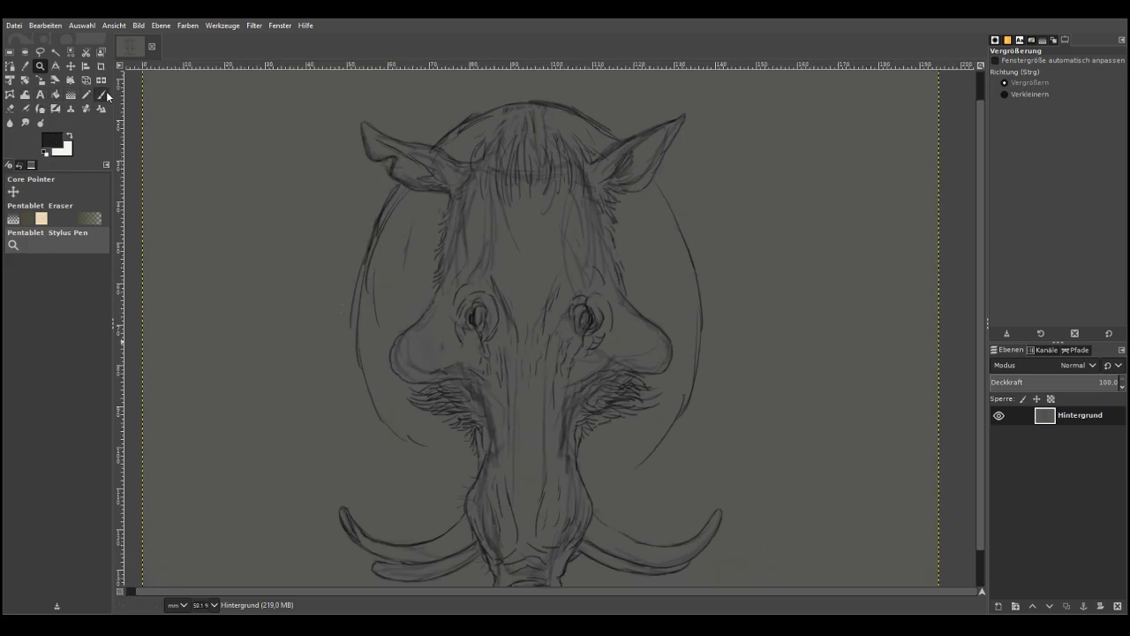
pyautogui.click(100, 94)
pyautogui.click(1004, 83)
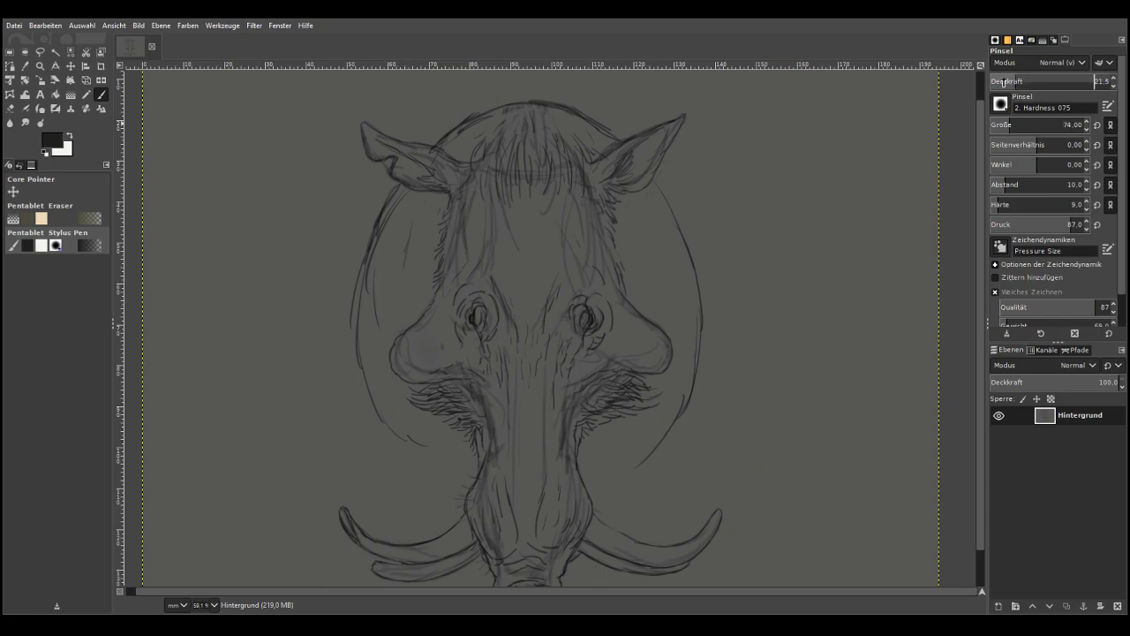
pyautogui.click(999, 82)
pyautogui.moveTo(579, 413)
pyautogui.mouseDown()
pyautogui.moveTo(623, 382)
pyautogui.moveTo(601, 396)
pyautogui.mouseUp()
pyautogui.moveTo(594, 345)
pyautogui.mouseDown()
pyautogui.moveTo(607, 371)
pyautogui.moveTo(588, 370)
pyautogui.mouseUp()
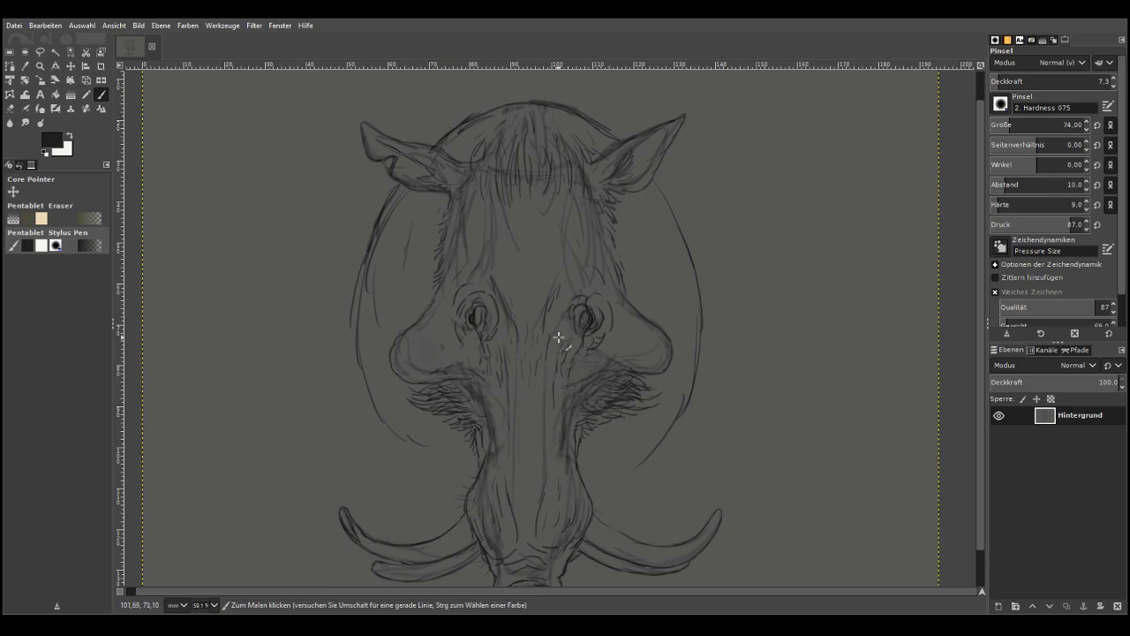
# With brush size 66, shade the forehead, both sides of the nose bridge and the body area behind the cheeks
pyautogui.moveTo(1015, 125); pyautogui.dragTo(1022, 126)
pyautogui.moveTo(451, 389)
pyautogui.mouseDown()
pyautogui.moveTo(402, 372)
pyautogui.moveTo(456, 402)
pyautogui.moveTo(431, 383)
pyautogui.moveTo(439, 441)
pyautogui.moveTo(420, 445)
pyautogui.moveTo(378, 371)
pyautogui.moveTo(437, 461)
pyautogui.moveTo(468, 475)
pyautogui.mouseUp()
pyautogui.moveTo(586, 441)
pyautogui.mouseDown()
pyautogui.moveTo(583, 466)
pyautogui.moveTo(656, 401)
pyautogui.mouseUp()
pyautogui.moveTo(609, 474)
pyautogui.mouseDown()
pyautogui.moveTo(588, 471)
pyautogui.moveTo(640, 417)
pyautogui.mouseUp()
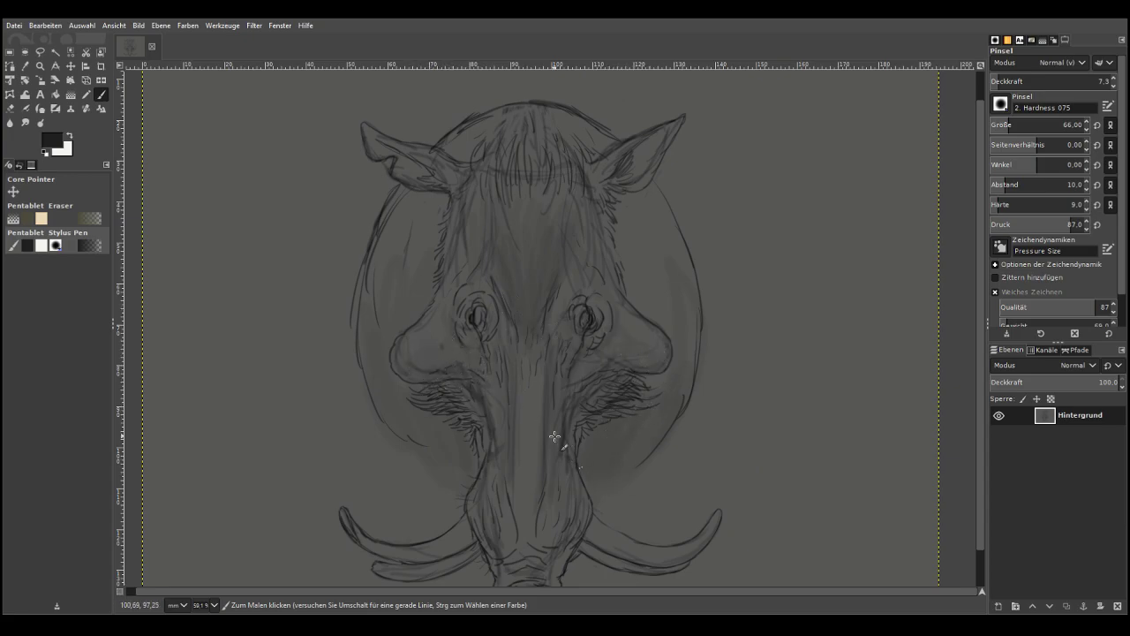
# Shade the snout and darken the nose's lower edge with opacity 18 and brush size 33
pyautogui.scroll(-1, 980, 558)
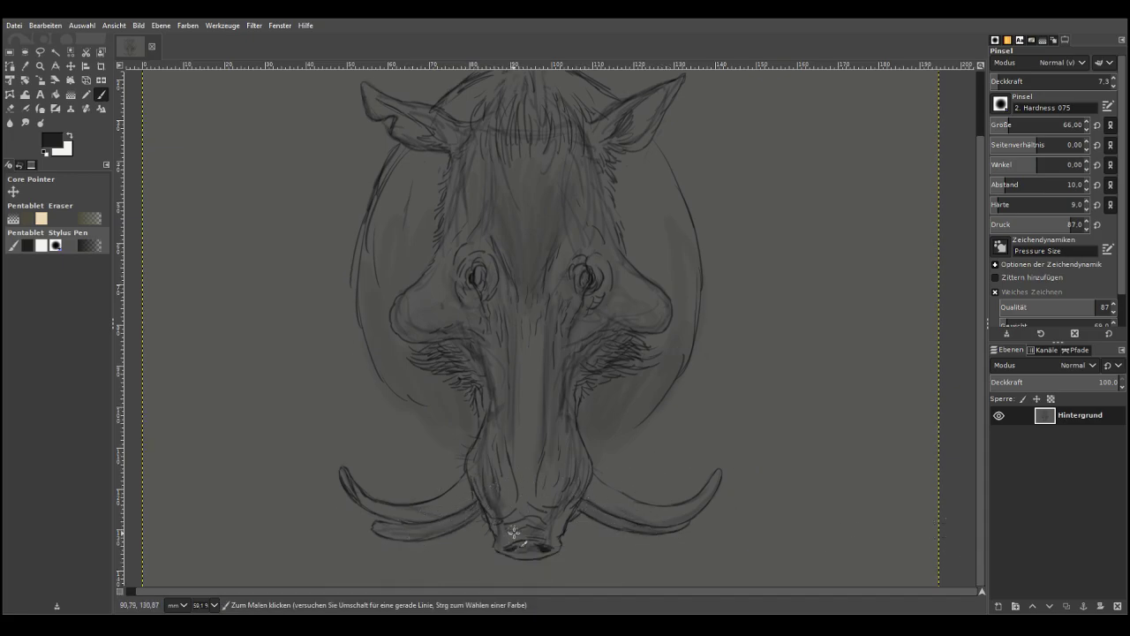
pyautogui.moveTo(513, 533); pyautogui.dragTo(517, 519)
pyautogui.click(1012, 81)
pyautogui.click(1002, 125)
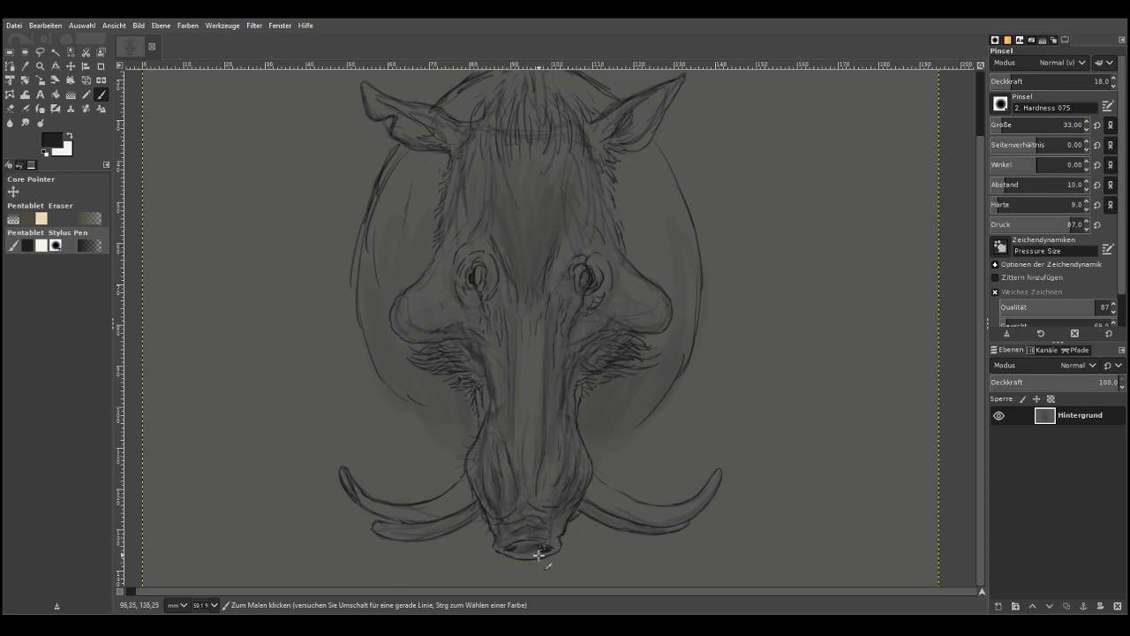
pyautogui.moveTo(548, 554); pyautogui.dragTo(511, 555)
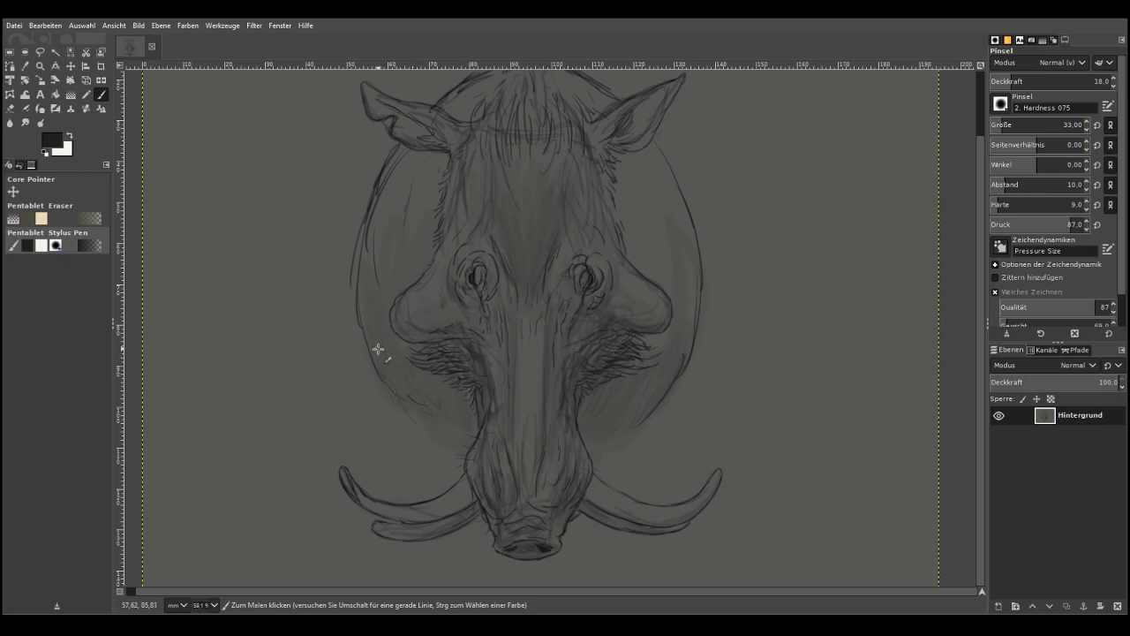
# Swap to the white foreground color and lightly highlight the snout's left side at opacity 6.3 and brush size 36
pyautogui.click(69, 134)
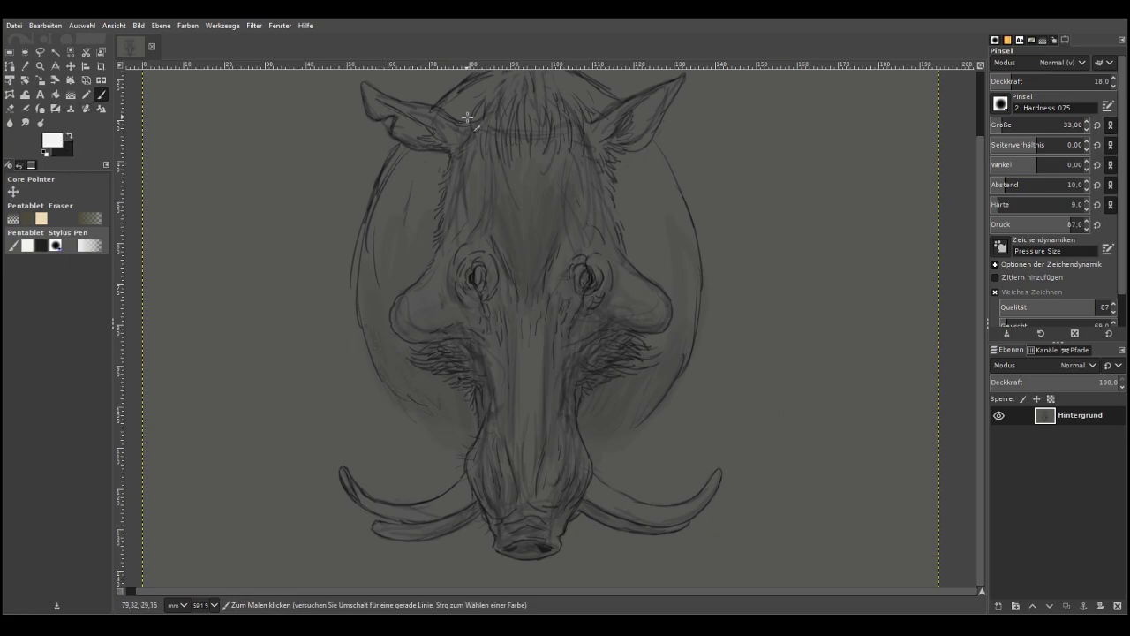
pyautogui.click(1020, 83)
pyautogui.click(998, 126)
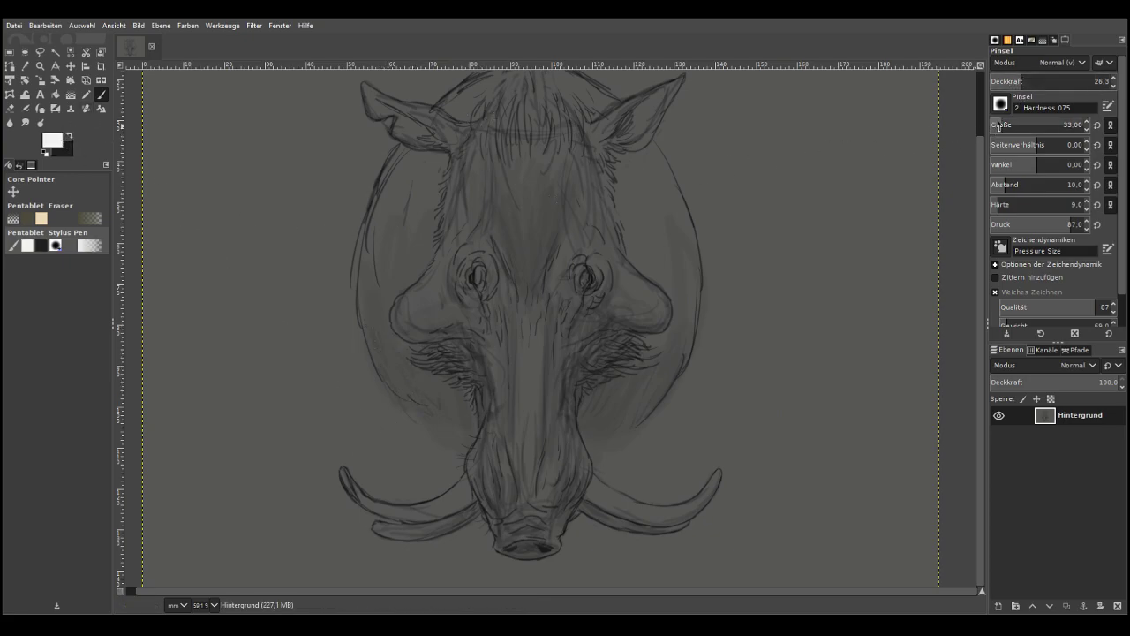
pyautogui.moveTo(486, 449); pyautogui.dragTo(486, 486)
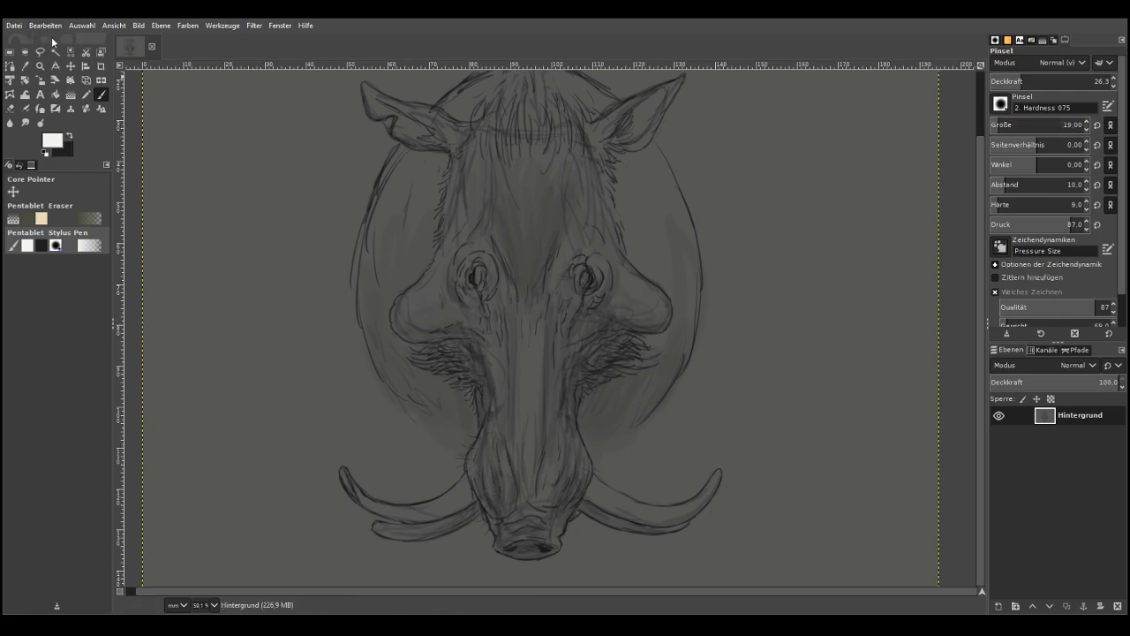
pyautogui.click(998, 82)
pyautogui.click(1002, 124)
pyautogui.moveTo(483, 427); pyautogui.dragTo(480, 483)
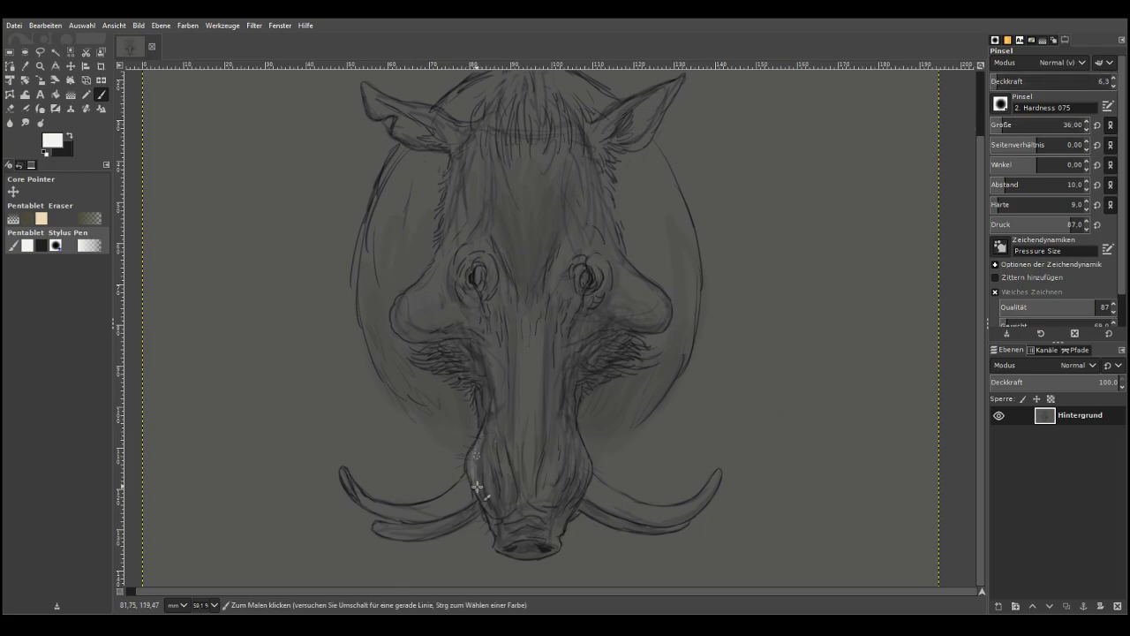
# With opacity 10.2 and brush size 63, paint highlights on the snout, nose bridge, right cheek bump and around the right eye
pyautogui.click(1001, 82)
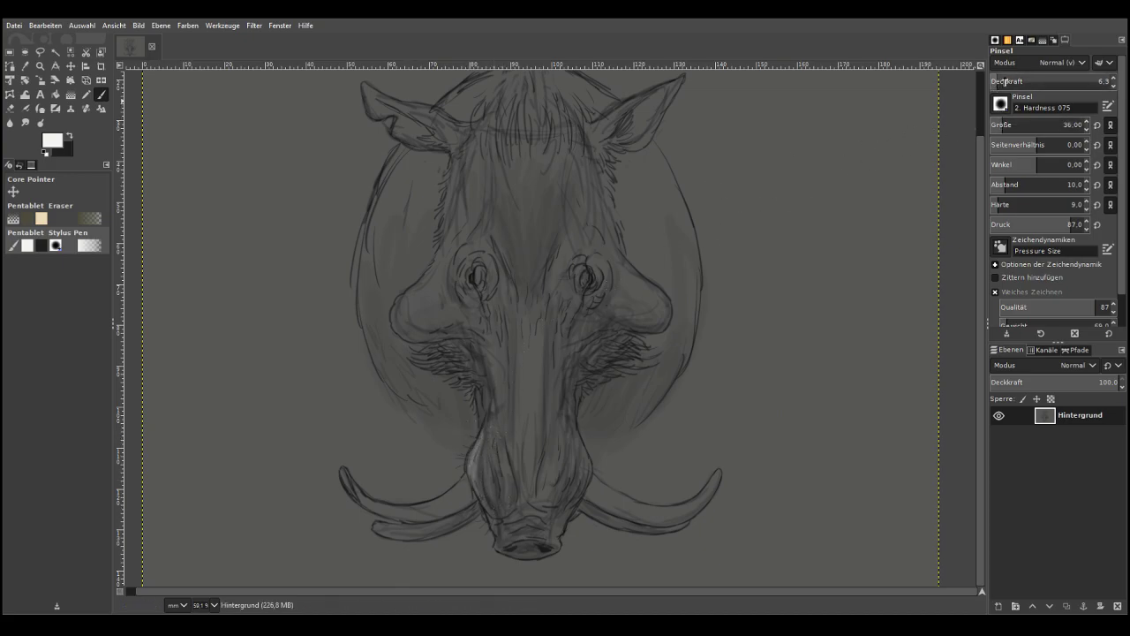
pyautogui.click(1007, 126)
pyautogui.moveTo(490, 439)
pyautogui.mouseDown()
pyautogui.moveTo(488, 478)
pyautogui.moveTo(512, 485)
pyautogui.mouseUp()
pyautogui.moveTo(563, 430)
pyautogui.mouseDown()
pyautogui.moveTo(558, 468)
pyautogui.moveTo(576, 456)
pyautogui.moveTo(588, 476)
pyautogui.moveTo(570, 400)
pyautogui.moveTo(569, 448)
pyautogui.mouseUp()
pyautogui.moveTo(557, 410); pyautogui.dragTo(550, 463)
pyautogui.moveTo(532, 319)
pyautogui.mouseDown()
pyautogui.moveTo(521, 363)
pyautogui.moveTo(532, 485)
pyautogui.mouseUp()
pyautogui.moveTo(522, 346)
pyautogui.mouseDown()
pyautogui.moveTo(535, 403)
pyautogui.moveTo(520, 411)
pyautogui.moveTo(532, 338)
pyautogui.mouseUp()
pyautogui.moveTo(652, 296)
pyautogui.mouseDown()
pyautogui.moveTo(664, 311)
pyautogui.moveTo(623, 265)
pyautogui.moveTo(634, 287)
pyautogui.moveTo(622, 300)
pyautogui.moveTo(600, 264)
pyautogui.moveTo(599, 275)
pyautogui.mouseUp()
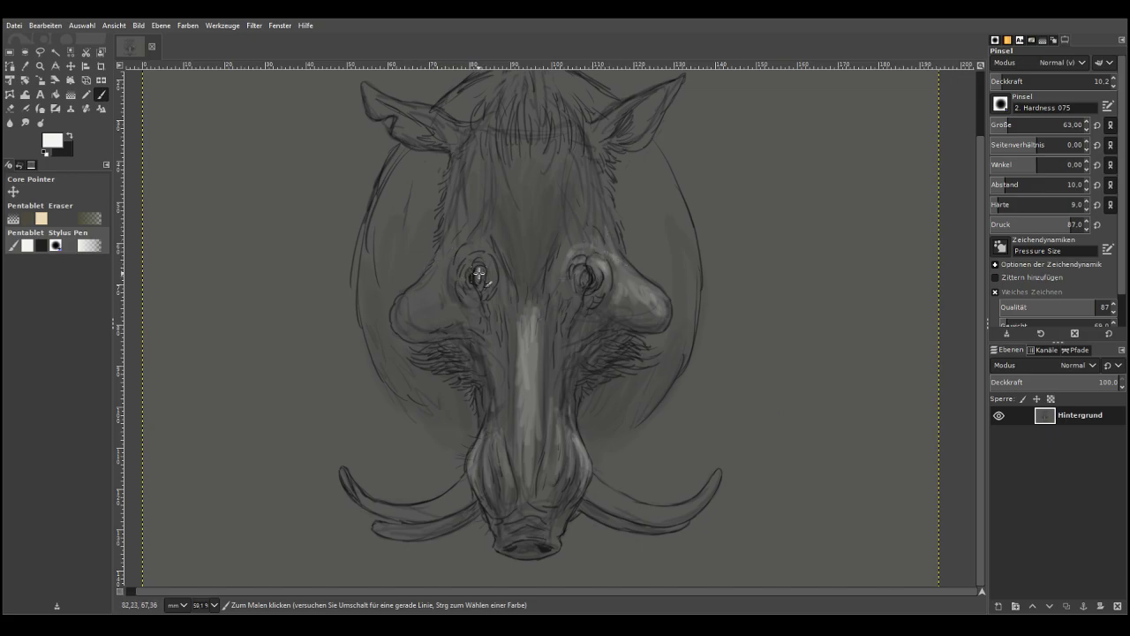
# Highlight the skin around both eyes, the left cheek bump and the sides of the upper nose bridge with soft strokes
pyautogui.moveTo(566, 246); pyautogui.dragTo(554, 279)
pyautogui.moveTo(469, 251); pyautogui.dragTo(474, 300)
pyautogui.moveTo(402, 304)
pyautogui.mouseDown()
pyautogui.moveTo(429, 309)
pyautogui.moveTo(429, 279)
pyautogui.moveTo(441, 287)
pyautogui.moveTo(470, 249)
pyautogui.moveTo(451, 230)
pyautogui.mouseUp()
pyautogui.moveTo(496, 270); pyautogui.dragTo(515, 360)
pyautogui.moveTo(503, 307); pyautogui.dragTo(504, 345)
pyautogui.moveTo(554, 296)
pyautogui.mouseDown()
pyautogui.moveTo(554, 325)
pyautogui.moveTo(578, 296)
pyautogui.moveTo(567, 325)
pyautogui.moveTo(556, 279)
pyautogui.mouseUp()
pyautogui.moveTo(495, 302)
pyautogui.mouseDown()
pyautogui.moveTo(496, 322)
pyautogui.moveTo(517, 303)
pyautogui.moveTo(507, 268)
pyautogui.mouseUp()
pyautogui.moveTo(416, 302)
pyautogui.mouseDown()
pyautogui.moveTo(423, 317)
pyautogui.moveTo(398, 327)
pyautogui.moveTo(406, 294)
pyautogui.moveTo(434, 277)
pyautogui.mouseUp()
pyautogui.moveTo(622, 279); pyautogui.dragTo(613, 263)
# Paint highlights on the snout wrinkles, the tusks on both sides and along the nose bridge
pyautogui.moveTo(539, 474)
pyautogui.mouseDown()
pyautogui.moveTo(556, 416)
pyautogui.moveTo(508, 436)
pyautogui.moveTo(510, 408)
pyautogui.moveTo(497, 447)
pyautogui.moveTo(509, 487)
pyautogui.mouseUp()
pyautogui.moveTo(537, 536)
pyautogui.mouseDown()
pyautogui.moveTo(517, 536)
pyautogui.moveTo(546, 534)
pyautogui.mouseUp()
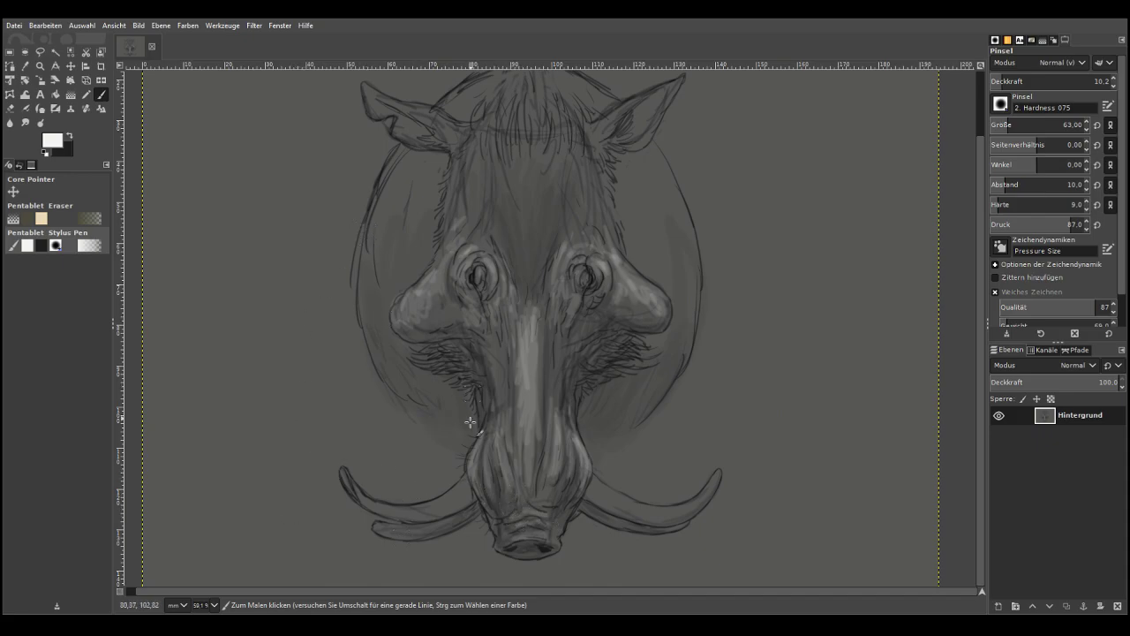
pyautogui.moveTo(354, 491)
pyautogui.mouseDown()
pyautogui.moveTo(386, 512)
pyautogui.moveTo(441, 512)
pyautogui.moveTo(417, 513)
pyautogui.moveTo(454, 491)
pyautogui.moveTo(460, 504)
pyautogui.moveTo(467, 487)
pyautogui.moveTo(432, 508)
pyautogui.moveTo(393, 511)
pyautogui.moveTo(467, 494)
pyautogui.moveTo(433, 516)
pyautogui.moveTo(420, 516)
pyautogui.moveTo(464, 492)
pyautogui.moveTo(383, 510)
pyautogui.moveTo(465, 501)
pyautogui.moveTo(387, 513)
pyautogui.moveTo(451, 486)
pyautogui.mouseUp()
pyautogui.moveTo(641, 516)
pyautogui.mouseDown()
pyautogui.moveTo(684, 511)
pyautogui.moveTo(708, 493)
pyautogui.moveTo(643, 512)
pyautogui.moveTo(629, 508)
pyautogui.moveTo(663, 509)
pyautogui.moveTo(598, 489)
pyautogui.moveTo(660, 515)
pyautogui.moveTo(689, 511)
pyautogui.moveTo(713, 479)
pyautogui.moveTo(605, 491)
pyautogui.moveTo(701, 504)
pyautogui.moveTo(593, 491)
pyautogui.moveTo(670, 511)
pyautogui.moveTo(592, 482)
pyautogui.moveTo(596, 512)
pyautogui.moveTo(616, 523)
pyautogui.moveTo(598, 514)
pyautogui.moveTo(664, 515)
pyautogui.mouseUp()
pyautogui.moveTo(469, 514)
pyautogui.mouseDown()
pyautogui.moveTo(384, 533)
pyautogui.moveTo(415, 535)
pyautogui.moveTo(381, 532)
pyautogui.moveTo(403, 525)
pyautogui.mouseUp()
pyautogui.moveTo(495, 423)
pyautogui.mouseDown()
pyautogui.moveTo(503, 482)
pyautogui.moveTo(499, 327)
pyautogui.mouseUp()
pyautogui.moveTo(558, 394)
pyautogui.mouseDown()
pyautogui.moveTo(551, 401)
pyautogui.moveTo(565, 311)
pyautogui.moveTo(524, 346)
pyautogui.moveTo(534, 255)
pyautogui.moveTo(522, 246)
pyautogui.mouseUp()
# With brush size 127, highlight the hair area on the forehead and the upper body on both sides of the head
pyautogui.moveTo(1010, 124); pyautogui.dragTo(1018, 124)
pyautogui.scroll(3, 977, 119)
pyautogui.moveTo(530, 176)
pyautogui.mouseDown()
pyautogui.moveTo(554, 213)
pyautogui.moveTo(564, 201)
pyautogui.moveTo(556, 157)
pyautogui.moveTo(603, 170)
pyautogui.moveTo(546, 181)
pyautogui.moveTo(498, 163)
pyautogui.moveTo(475, 176)
pyautogui.moveTo(488, 157)
pyautogui.moveTo(452, 181)
pyautogui.moveTo(536, 152)
pyautogui.moveTo(565, 182)
pyautogui.moveTo(522, 165)
pyautogui.moveTo(496, 178)
pyautogui.moveTo(483, 231)
pyautogui.mouseUp()
pyautogui.moveTo(629, 253)
pyautogui.mouseDown()
pyautogui.moveTo(641, 227)
pyautogui.moveTo(664, 255)
pyautogui.mouseUp()
pyautogui.moveTo(675, 256); pyautogui.dragTo(690, 309)
pyautogui.moveTo(628, 238); pyautogui.dragTo(639, 287)
pyautogui.moveTo(385, 265)
pyautogui.mouseDown()
pyautogui.moveTo(420, 272)
pyautogui.moveTo(438, 255)
pyautogui.moveTo(435, 236)
pyautogui.moveTo(390, 251)
pyautogui.moveTo(388, 273)
pyautogui.moveTo(447, 230)
pyautogui.moveTo(390, 301)
pyautogui.mouseUp()
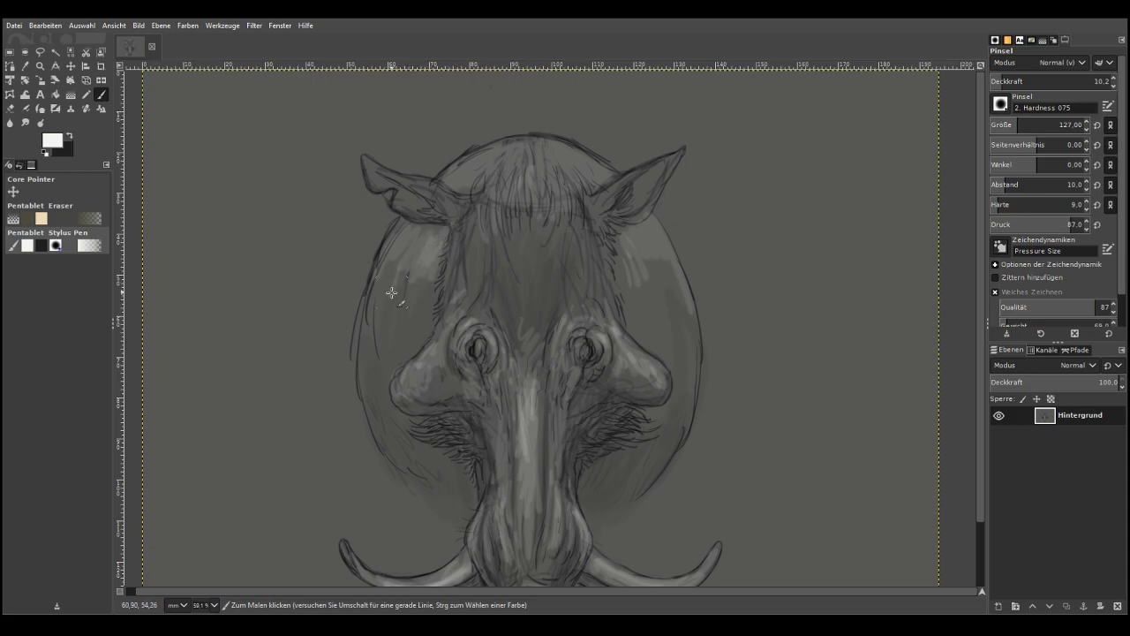
# Extend the highlights down both sides of the body and brighten the crown of the head
pyautogui.click(997, 82)
pyautogui.moveTo(407, 241)
pyautogui.mouseDown()
pyautogui.moveTo(369, 332)
pyautogui.moveTo(428, 231)
pyautogui.moveTo(416, 279)
pyautogui.moveTo(400, 242)
pyautogui.moveTo(387, 285)
pyautogui.moveTo(421, 272)
pyautogui.moveTo(416, 237)
pyautogui.moveTo(405, 287)
pyautogui.moveTo(424, 322)
pyautogui.moveTo(420, 265)
pyautogui.moveTo(408, 260)
pyautogui.moveTo(394, 286)
pyautogui.moveTo(417, 269)
pyautogui.mouseUp()
pyautogui.moveTo(628, 329)
pyautogui.mouseDown()
pyautogui.moveTo(654, 234)
pyautogui.moveTo(652, 313)
pyautogui.moveTo(636, 307)
pyautogui.moveTo(619, 229)
pyautogui.moveTo(524, 186)
pyautogui.mouseUp()
pyautogui.moveTo(530, 233)
pyautogui.mouseDown()
pyautogui.moveTo(520, 186)
pyautogui.moveTo(504, 197)
pyautogui.moveTo(555, 264)
pyautogui.moveTo(585, 227)
pyautogui.moveTo(570, 208)
pyautogui.moveTo(556, 228)
pyautogui.moveTo(457, 278)
pyautogui.moveTo(456, 296)
pyautogui.moveTo(462, 207)
pyautogui.moveTo(514, 158)
pyautogui.moveTo(574, 182)
pyautogui.moveTo(534, 157)
pyautogui.moveTo(584, 169)
pyautogui.moveTo(478, 167)
pyautogui.moveTo(551, 181)
pyautogui.mouseUp()
# With opacity 11.2 and brush size 63, paint highlights on the ears, the hair tuft and the crown, and touch the right cheek fur
pyautogui.click(1004, 80)
pyautogui.click(1008, 124)
pyautogui.moveTo(597, 201)
pyautogui.mouseDown()
pyautogui.moveTo(649, 166)
pyautogui.moveTo(609, 190)
pyautogui.moveTo(605, 212)
pyautogui.moveTo(574, 194)
pyautogui.mouseUp()
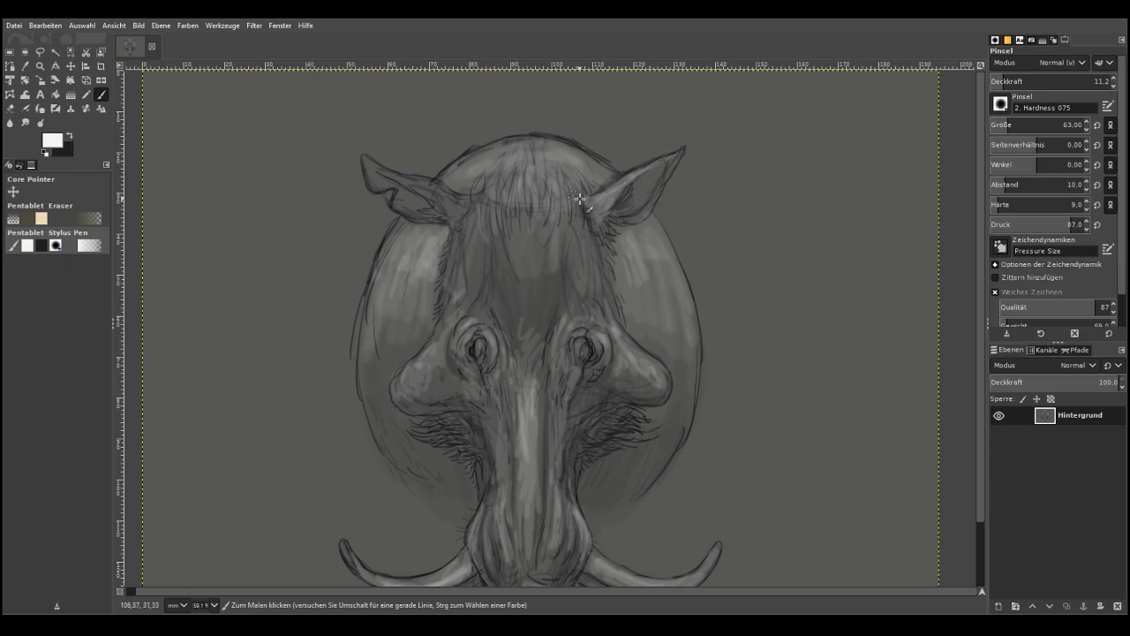
pyautogui.moveTo(416, 177)
pyautogui.mouseDown()
pyautogui.moveTo(449, 214)
pyautogui.moveTo(444, 190)
pyautogui.moveTo(399, 183)
pyautogui.moveTo(416, 179)
pyautogui.moveTo(378, 163)
pyautogui.moveTo(455, 212)
pyautogui.moveTo(500, 164)
pyautogui.moveTo(477, 208)
pyautogui.moveTo(499, 211)
pyautogui.moveTo(540, 157)
pyautogui.moveTo(578, 215)
pyautogui.moveTo(577, 192)
pyautogui.moveTo(536, 172)
pyautogui.moveTo(509, 239)
pyautogui.moveTo(468, 202)
pyautogui.mouseUp()
pyautogui.moveTo(569, 200)
pyautogui.mouseDown()
pyautogui.moveTo(586, 228)
pyautogui.moveTo(585, 158)
pyautogui.moveTo(563, 139)
pyautogui.mouseUp()
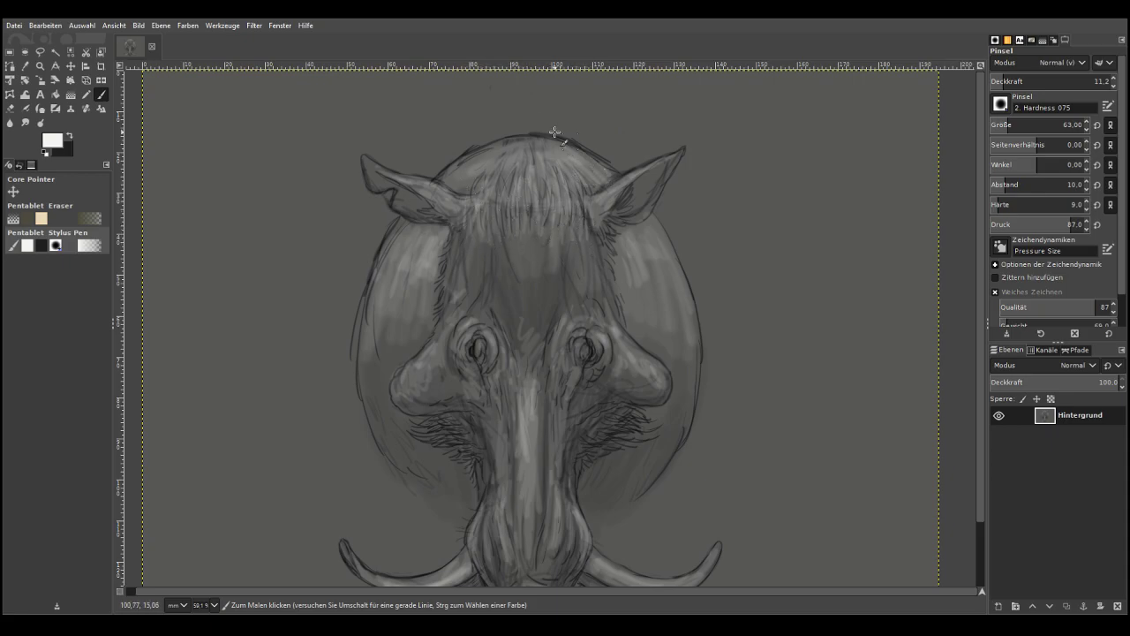
pyautogui.moveTo(454, 168)
pyautogui.mouseDown()
pyautogui.moveTo(509, 147)
pyautogui.moveTo(608, 173)
pyautogui.mouseUp()
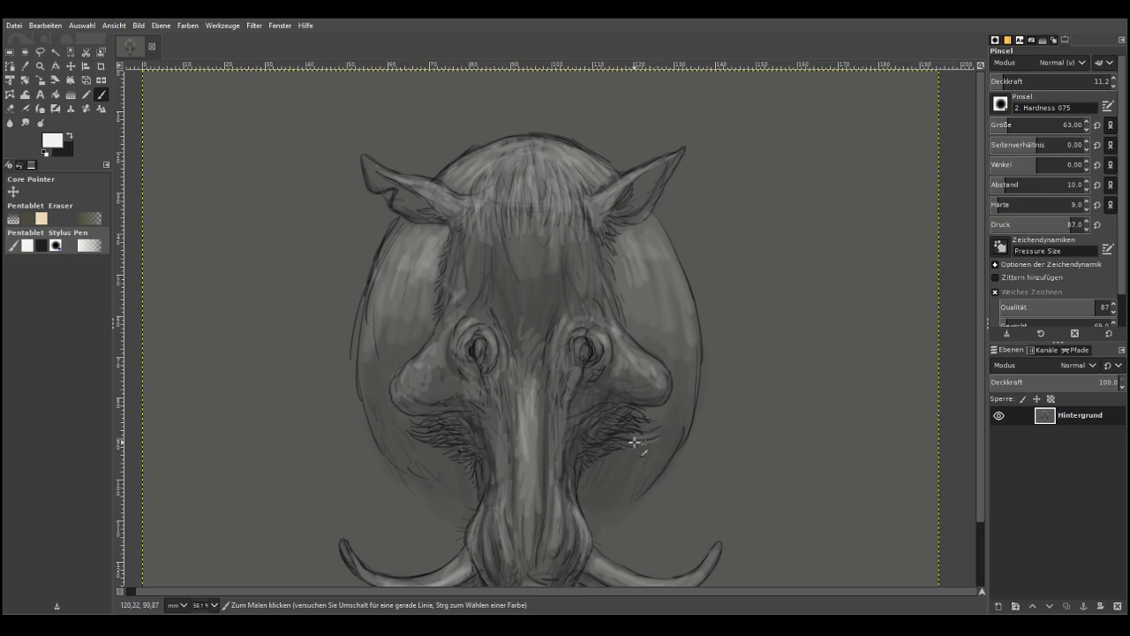
pyautogui.moveTo(632, 423); pyautogui.dragTo(626, 446)
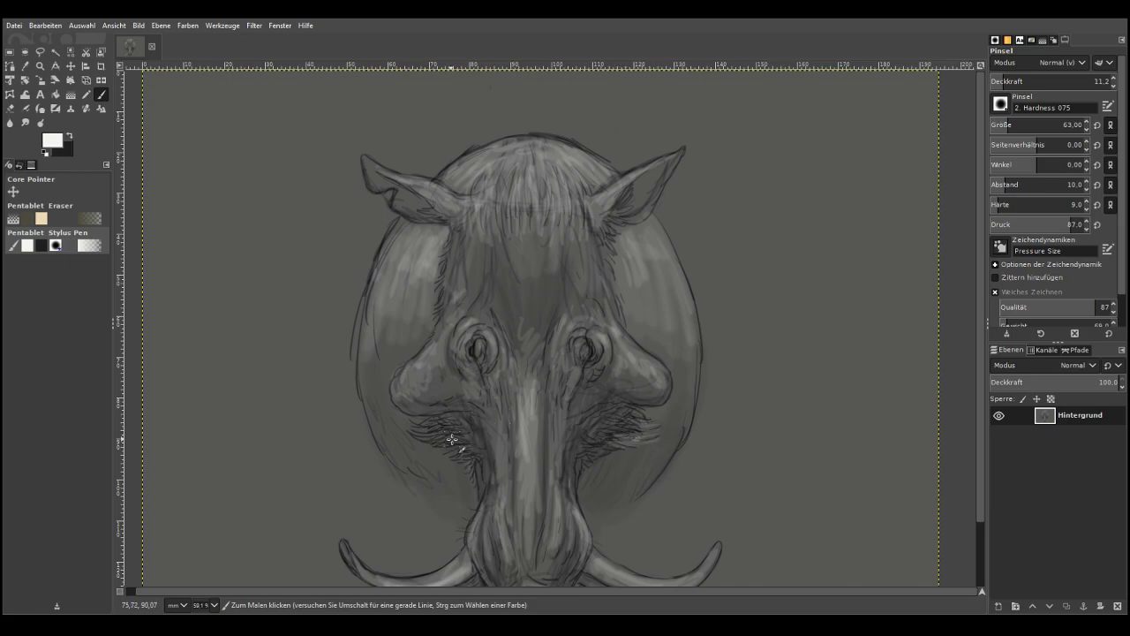
# With opacity 25.9 and brush size 19, paint thin white hair strands on the fur below the right cheek bump
pyautogui.click(43, 66)
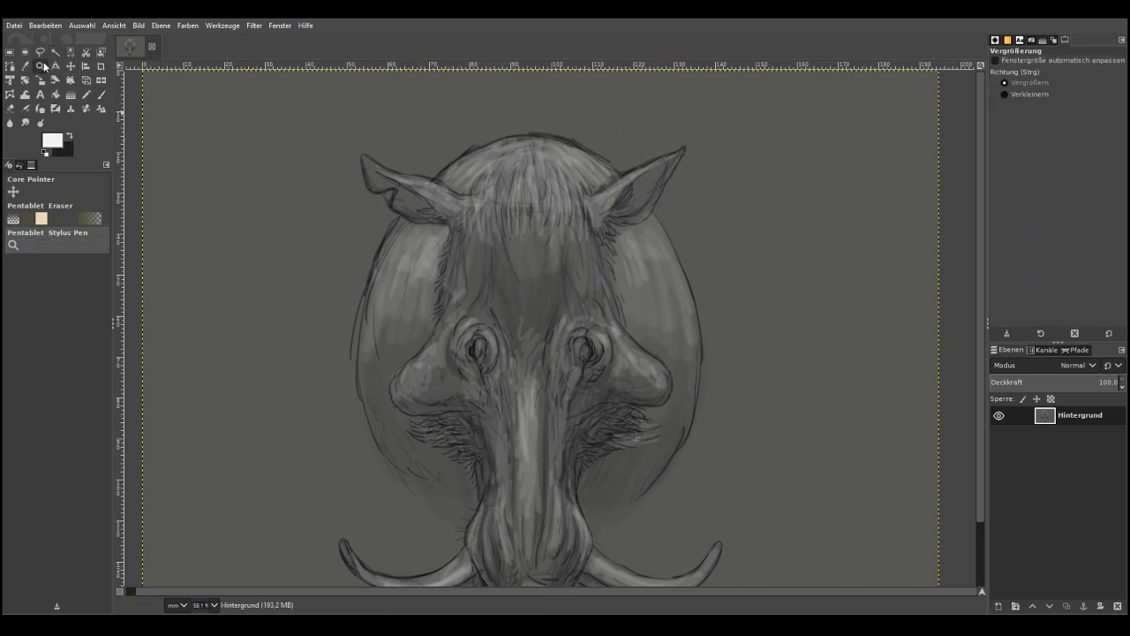
pyautogui.moveTo(372, 355); pyautogui.dragTo(667, 475)
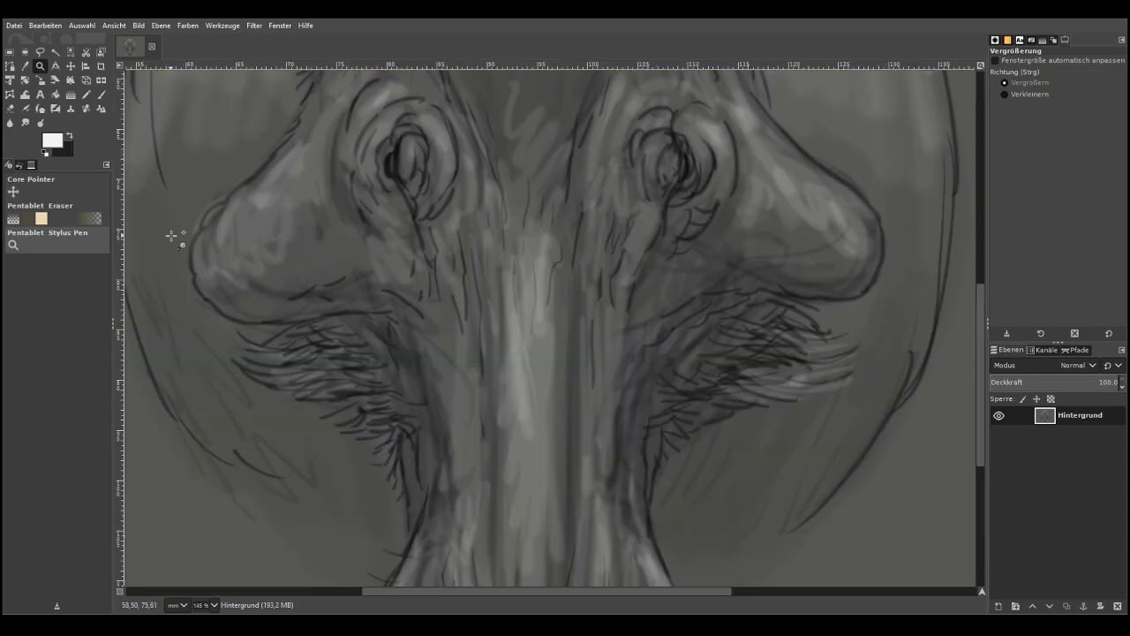
pyautogui.click(100, 95)
pyautogui.click(996, 125)
pyautogui.moveTo(861, 344)
pyautogui.mouseDown()
pyautogui.moveTo(797, 350)
pyautogui.moveTo(774, 383)
pyautogui.moveTo(750, 372)
pyautogui.mouseUp()
pyautogui.moveTo(847, 325); pyautogui.dragTo(790, 329)
pyautogui.moveTo(849, 341)
pyautogui.mouseDown()
pyautogui.moveTo(777, 349)
pyautogui.moveTo(751, 388)
pyautogui.mouseUp()
pyautogui.moveTo(804, 371); pyautogui.dragTo(726, 391)
# Paint thin white hair strands over the fur below the left cheek bump
pyautogui.moveTo(251, 379); pyautogui.dragTo(329, 362)
pyautogui.moveTo(239, 351); pyautogui.dragTo(331, 357)
pyautogui.moveTo(273, 393)
pyautogui.mouseDown()
pyautogui.moveTo(334, 374)
pyautogui.moveTo(357, 382)
pyautogui.mouseUp()
pyautogui.moveTo(311, 415)
pyautogui.mouseDown()
pyautogui.moveTo(376, 398)
pyautogui.moveTo(371, 388)
pyautogui.mouseUp()
pyautogui.moveTo(275, 393)
pyautogui.mouseDown()
pyautogui.moveTo(329, 362)
pyautogui.moveTo(313, 356)
pyautogui.mouseUp()
pyautogui.moveTo(255, 329); pyautogui.dragTo(308, 345)
pyautogui.moveTo(309, 394); pyautogui.dragTo(363, 364)
pyautogui.moveTo(314, 415)
pyautogui.mouseDown()
pyautogui.moveTo(344, 419)
pyautogui.moveTo(373, 401)
pyautogui.mouseUp()
pyautogui.moveTo(325, 428); pyautogui.dragTo(363, 430)
pyautogui.moveTo(329, 383); pyautogui.dragTo(353, 378)
pyautogui.moveTo(316, 357); pyautogui.dragTo(366, 343)
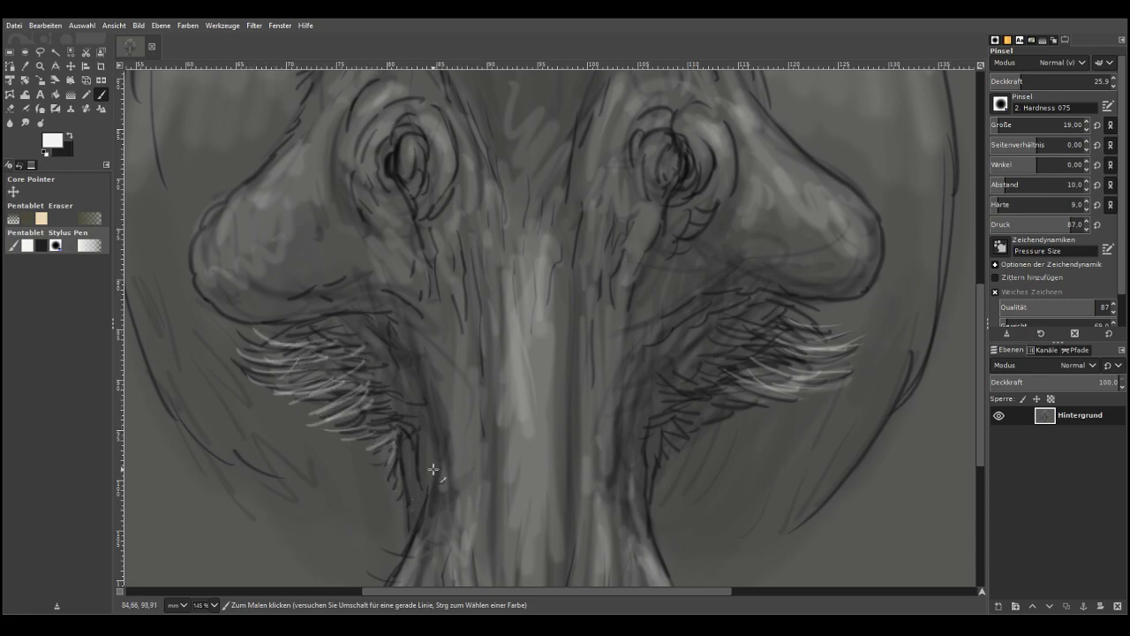
# Add short white hairs along the lower ends of the cheek fur on both sides of the nose
pyautogui.moveTo(659, 475); pyautogui.dragTo(690, 479)
pyautogui.moveTo(657, 457)
pyautogui.mouseDown()
pyautogui.moveTo(689, 464)
pyautogui.moveTo(689, 449)
pyautogui.mouseUp()
pyautogui.moveTo(652, 427); pyautogui.dragTo(692, 429)
pyautogui.moveTo(417, 494); pyautogui.dragTo(398, 533)
pyautogui.moveTo(391, 447); pyautogui.dragTo(418, 461)
pyautogui.moveTo(390, 433); pyautogui.dragTo(411, 430)
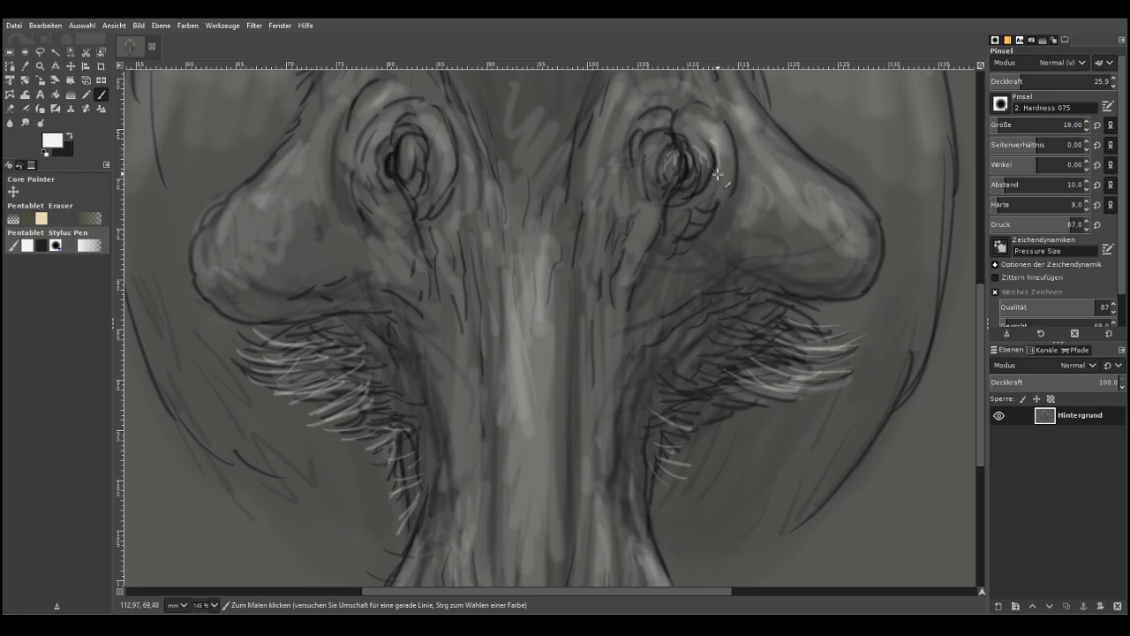
# Add fine white strokes and speckles around the eyes, on the cheek bumps, nose bridge and snout, and at the tusk bases
pyautogui.moveTo(408, 145); pyautogui.dragTo(398, 168)
pyautogui.moveTo(371, 158)
pyautogui.mouseDown()
pyautogui.moveTo(369, 185)
pyautogui.moveTo(392, 218)
pyautogui.mouseUp()
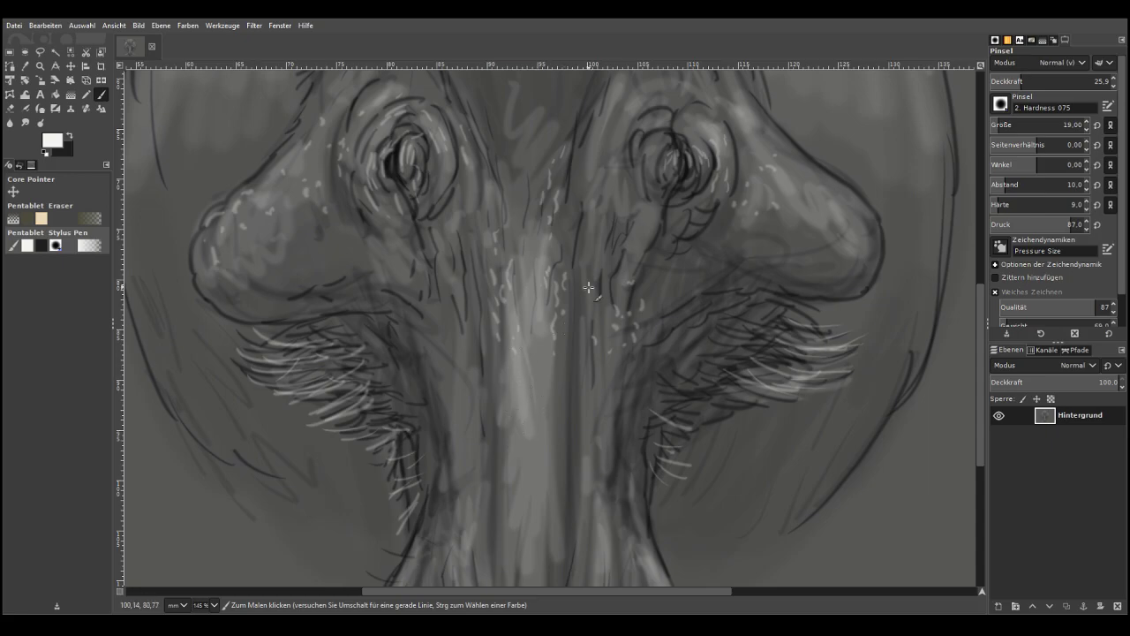
pyautogui.moveTo(657, 221); pyautogui.dragTo(641, 230)
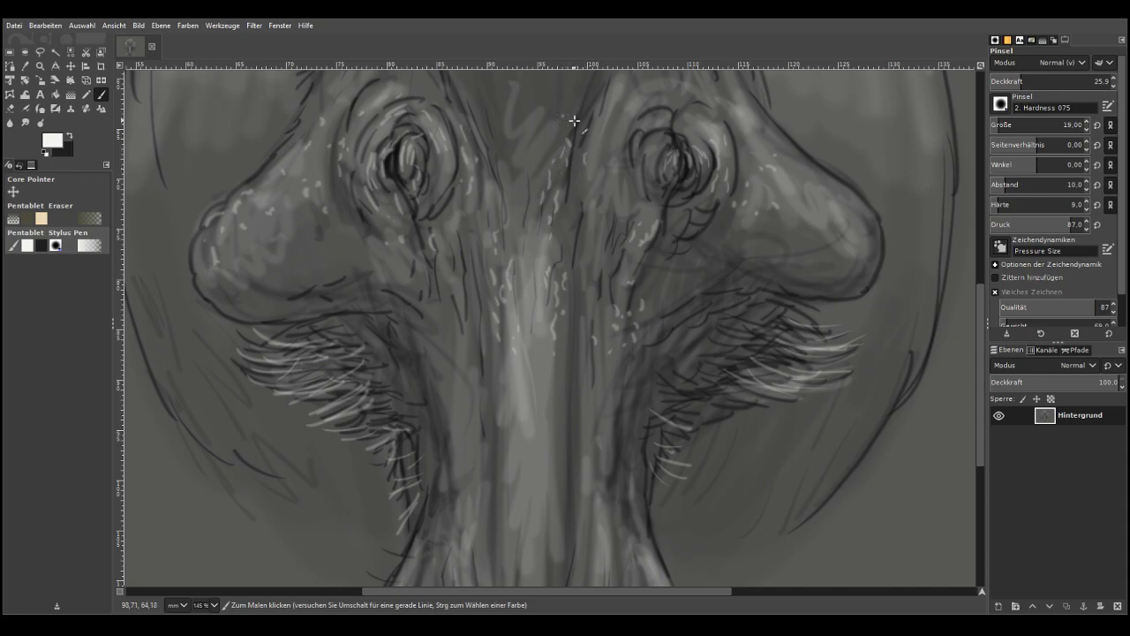
pyautogui.scroll(-5, 972, 350)
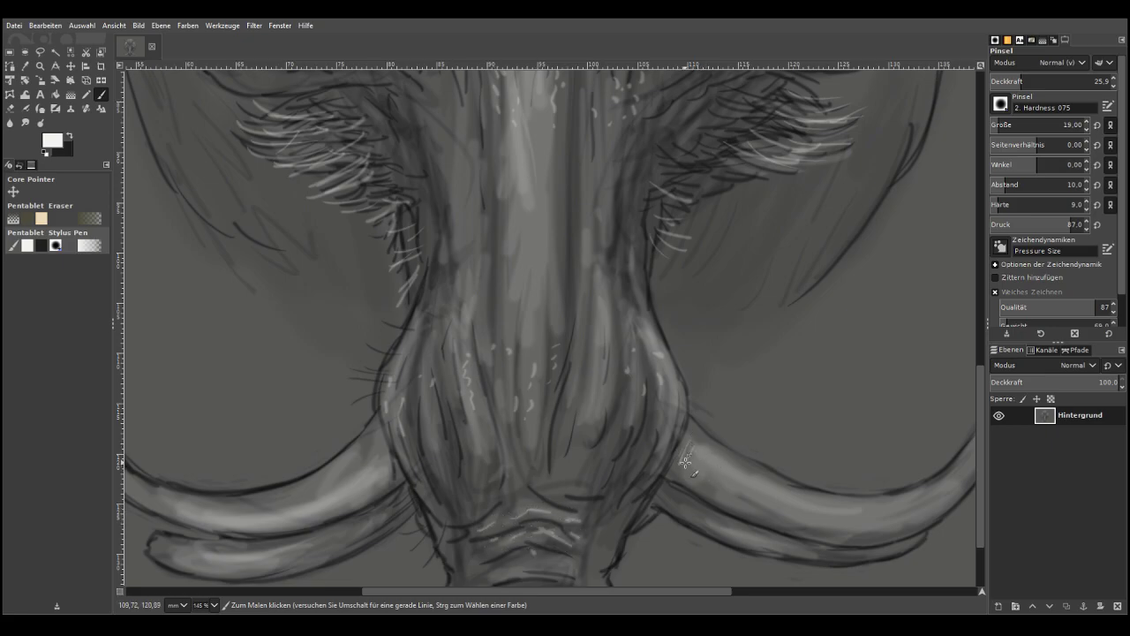
pyautogui.moveTo(355, 458); pyautogui.dragTo(350, 485)
# Swap to the dark foreground color and, with a larger, more opaque brush, block in the background around the head, body and tusks
pyautogui.click(39, 65)
pyautogui.hotkey('shift', 'ctrl', 'j')
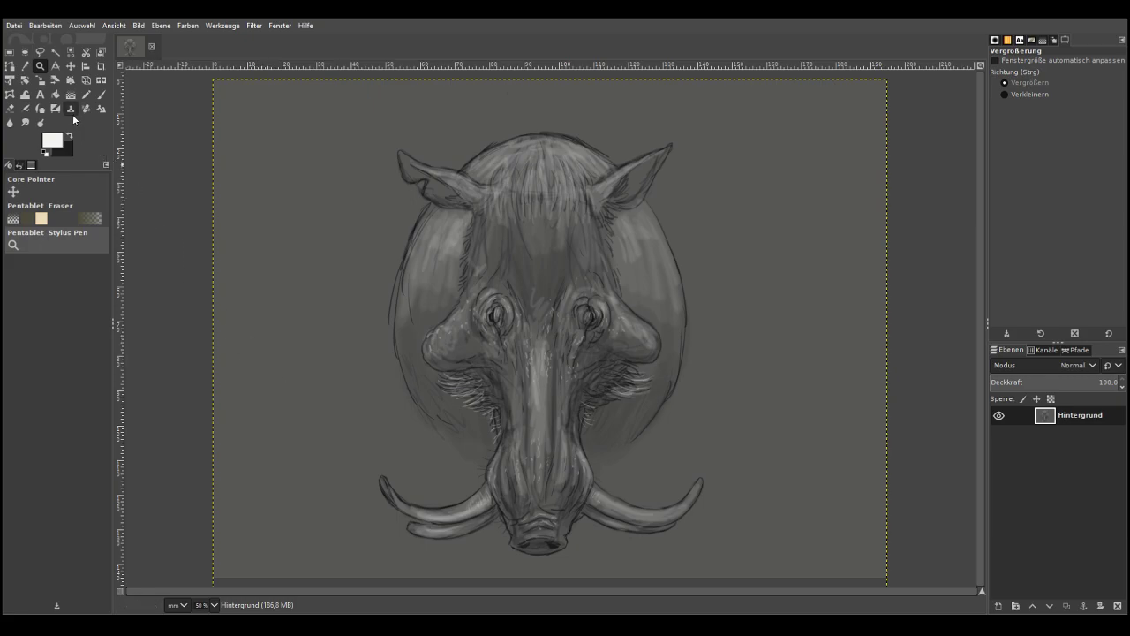
pyautogui.click(103, 94)
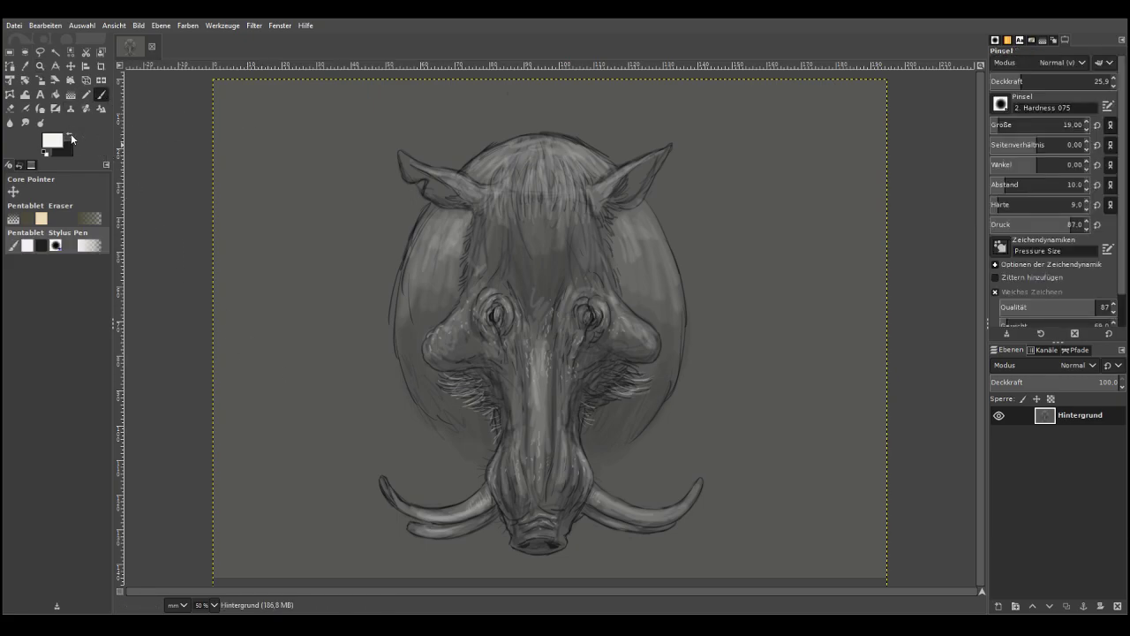
pyautogui.click(70, 136)
pyautogui.moveTo(1008, 125); pyautogui.dragTo(1037, 129)
pyautogui.moveTo(1039, 80); pyautogui.dragTo(1062, 80)
pyautogui.moveTo(669, 212)
pyautogui.mouseDown()
pyautogui.moveTo(714, 329)
pyautogui.moveTo(686, 232)
pyautogui.moveTo(706, 341)
pyautogui.moveTo(676, 412)
pyautogui.moveTo(636, 461)
pyautogui.moveTo(653, 446)
pyautogui.moveTo(686, 243)
pyautogui.moveTo(672, 212)
pyautogui.moveTo(734, 353)
pyautogui.moveTo(659, 449)
pyautogui.moveTo(609, 479)
pyautogui.moveTo(653, 499)
pyautogui.moveTo(636, 485)
pyautogui.moveTo(651, 495)
pyautogui.moveTo(691, 472)
pyautogui.moveTo(643, 497)
pyautogui.moveTo(675, 500)
pyautogui.moveTo(663, 500)
pyautogui.moveTo(671, 472)
pyautogui.moveTo(628, 487)
pyautogui.moveTo(605, 472)
pyautogui.moveTo(632, 496)
pyautogui.moveTo(609, 470)
pyautogui.moveTo(622, 455)
pyautogui.moveTo(598, 462)
pyautogui.moveTo(697, 461)
pyautogui.moveTo(704, 472)
pyautogui.moveTo(649, 495)
pyautogui.moveTo(719, 462)
pyautogui.moveTo(682, 531)
pyautogui.moveTo(627, 546)
pyautogui.moveTo(676, 538)
pyautogui.moveTo(733, 473)
pyautogui.moveTo(712, 517)
pyautogui.moveTo(666, 540)
pyautogui.moveTo(615, 543)
pyautogui.moveTo(666, 539)
pyautogui.moveTo(630, 543)
pyautogui.moveTo(585, 523)
pyautogui.moveTo(582, 556)
pyautogui.moveTo(597, 552)
pyautogui.moveTo(558, 568)
pyautogui.moveTo(505, 560)
pyautogui.moveTo(503, 536)
pyautogui.moveTo(465, 541)
pyautogui.moveTo(477, 561)
pyautogui.moveTo(516, 574)
pyautogui.mouseUp()
pyautogui.moveTo(579, 535); pyautogui.dragTo(596, 554)
pyautogui.moveTo(446, 574)
pyautogui.mouseDown()
pyautogui.moveTo(421, 568)
pyautogui.moveTo(462, 551)
pyautogui.moveTo(398, 544)
pyautogui.moveTo(389, 512)
pyautogui.moveTo(411, 557)
pyautogui.moveTo(397, 572)
pyautogui.moveTo(376, 530)
pyautogui.moveTo(423, 451)
pyautogui.moveTo(483, 466)
pyautogui.moveTo(459, 493)
pyautogui.moveTo(429, 497)
pyautogui.moveTo(401, 474)
pyautogui.moveTo(420, 499)
pyautogui.moveTo(416, 467)
pyautogui.moveTo(457, 477)
pyautogui.moveTo(424, 431)
pyautogui.moveTo(401, 435)
pyautogui.moveTo(371, 471)
pyautogui.moveTo(365, 454)
pyautogui.moveTo(357, 499)
pyautogui.moveTo(363, 415)
pyautogui.moveTo(388, 371)
pyautogui.moveTo(399, 394)
pyautogui.moveTo(383, 255)
pyautogui.moveTo(376, 336)
pyautogui.moveTo(402, 196)
pyautogui.moveTo(411, 203)
pyautogui.moveTo(394, 153)
pyautogui.moveTo(348, 374)
pyautogui.moveTo(389, 104)
pyautogui.moveTo(451, 156)
pyautogui.mouseUp()
pyautogui.moveTo(474, 146)
pyautogui.mouseDown()
pyautogui.moveTo(393, 131)
pyautogui.moveTo(435, 146)
pyautogui.moveTo(425, 133)
pyautogui.moveTo(433, 142)
pyautogui.moveTo(422, 146)
pyautogui.moveTo(439, 161)
pyautogui.moveTo(531, 130)
pyautogui.moveTo(513, 123)
pyautogui.moveTo(606, 139)
pyautogui.moveTo(619, 157)
pyautogui.moveTo(662, 138)
pyautogui.moveTo(620, 160)
pyautogui.moveTo(524, 107)
pyautogui.moveTo(588, 131)
pyautogui.moveTo(487, 109)
pyautogui.moveTo(440, 138)
pyautogui.moveTo(434, 119)
pyautogui.moveTo(661, 126)
pyautogui.moveTo(687, 138)
pyautogui.moveTo(659, 211)
pyautogui.moveTo(664, 180)
pyautogui.moveTo(655, 191)
pyautogui.moveTo(664, 227)
pyautogui.moveTo(673, 167)
pyautogui.moveTo(704, 140)
pyautogui.moveTo(680, 183)
pyautogui.moveTo(652, 193)
pyautogui.moveTo(706, 283)
pyautogui.moveTo(712, 225)
pyautogui.moveTo(686, 96)
pyautogui.moveTo(598, 119)
pyautogui.mouseUp()
# Pick the painted dark gray and cover the remaining background at opacity 100, finishing with brush size 273 and hardness 43
pyautogui.click(25, 66)
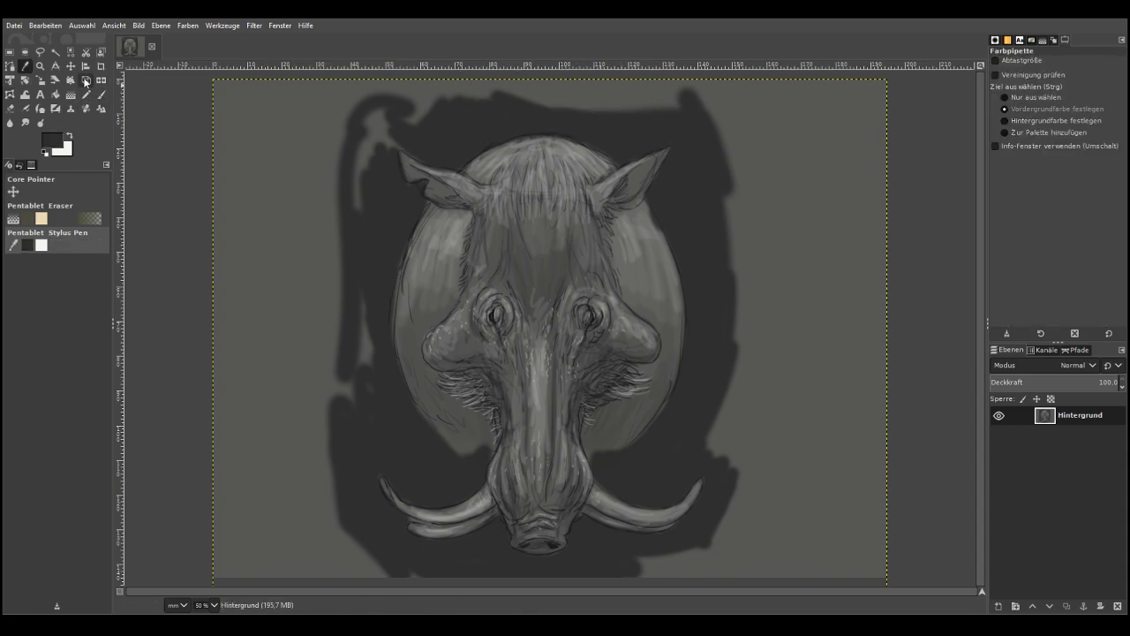
pyautogui.click(101, 94)
pyautogui.moveTo(1102, 83); pyautogui.dragTo(1114, 82)
pyautogui.click(1052, 121)
pyautogui.moveTo(732, 133)
pyautogui.mouseDown()
pyautogui.moveTo(742, 226)
pyautogui.moveTo(720, 143)
pyautogui.moveTo(747, 134)
pyautogui.moveTo(750, 90)
pyautogui.moveTo(794, 80)
pyautogui.moveTo(840, 94)
pyautogui.moveTo(885, 250)
pyautogui.moveTo(776, 368)
pyautogui.moveTo(739, 381)
pyautogui.moveTo(728, 434)
pyautogui.moveTo(753, 491)
pyautogui.moveTo(755, 574)
pyautogui.moveTo(727, 549)
pyautogui.moveTo(638, 580)
pyautogui.mouseUp()
pyautogui.moveTo(741, 515)
pyautogui.mouseDown()
pyautogui.moveTo(754, 423)
pyautogui.moveTo(702, 441)
pyautogui.moveTo(751, 446)
pyautogui.moveTo(758, 562)
pyautogui.moveTo(625, 574)
pyautogui.moveTo(764, 476)
pyautogui.moveTo(817, 414)
pyautogui.moveTo(875, 416)
pyautogui.mouseUp()
pyautogui.moveTo(329, 562)
pyautogui.mouseDown()
pyautogui.moveTo(336, 521)
pyautogui.moveTo(224, 439)
pyautogui.moveTo(231, 530)
pyautogui.moveTo(264, 361)
pyautogui.moveTo(315, 292)
pyautogui.moveTo(225, 459)
pyautogui.moveTo(275, 181)
pyautogui.moveTo(336, 151)
pyautogui.moveTo(270, 255)
pyautogui.moveTo(221, 154)
pyautogui.mouseUp()
pyautogui.moveTo(1035, 125); pyautogui.dragTo(1016, 124)
pyautogui.click(1032, 204)
pyautogui.moveTo(631, 95)
pyautogui.mouseDown()
pyautogui.moveTo(603, 107)
pyautogui.moveTo(557, 86)
pyautogui.moveTo(770, 101)
pyautogui.moveTo(538, 82)
pyautogui.moveTo(900, 99)
pyautogui.moveTo(510, 78)
pyautogui.moveTo(519, 94)
pyautogui.moveTo(409, 58)
pyautogui.moveTo(394, 124)
pyautogui.moveTo(371, 166)
pyautogui.moveTo(388, 129)
pyautogui.moveTo(407, 139)
pyautogui.moveTo(476, 110)
pyautogui.moveTo(468, 91)
pyautogui.moveTo(337, 161)
pyautogui.moveTo(293, 155)
pyautogui.moveTo(219, 89)
pyautogui.moveTo(231, 165)
pyautogui.moveTo(355, 155)
pyautogui.mouseUp()
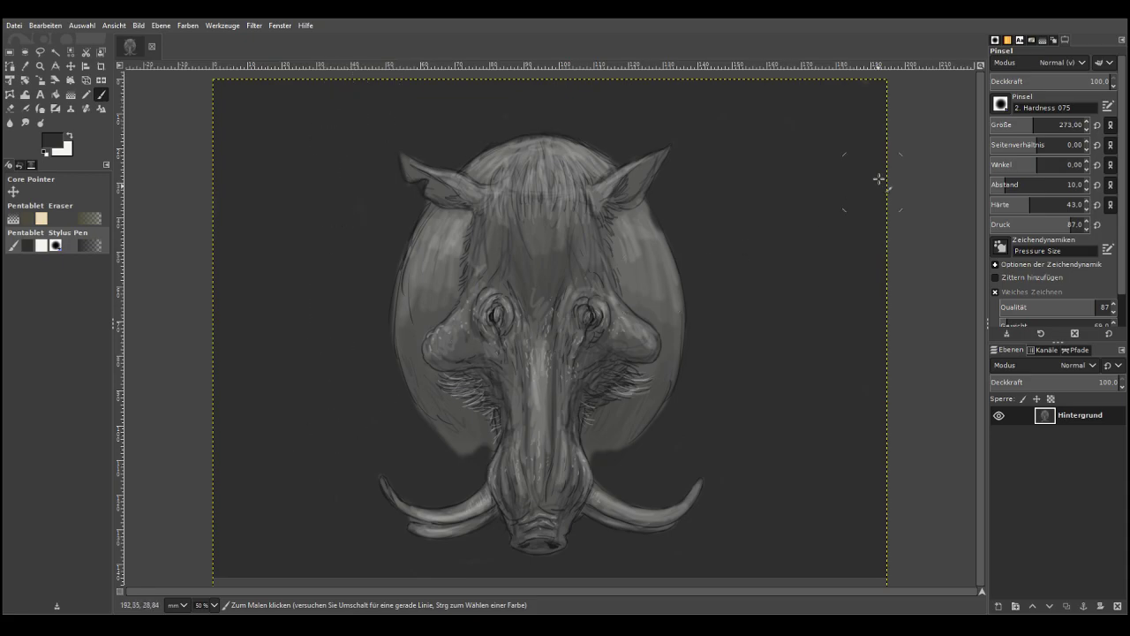
# Fade the body's outer edges into the background, first at opacity 15.6 and size 273, and finally at opacity 16.1 and size 160
pyautogui.click(1030, 82)
pyautogui.click(1008, 83)
pyautogui.moveTo(597, 437)
pyautogui.mouseDown()
pyautogui.moveTo(602, 457)
pyautogui.moveTo(644, 409)
pyautogui.mouseUp()
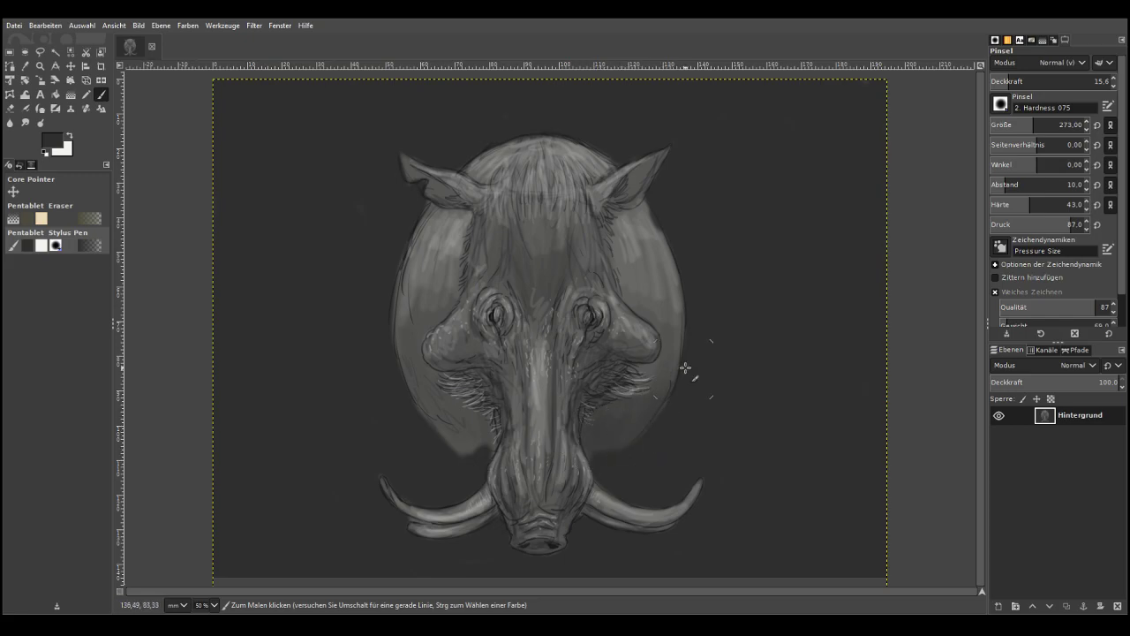
pyautogui.click(1022, 82)
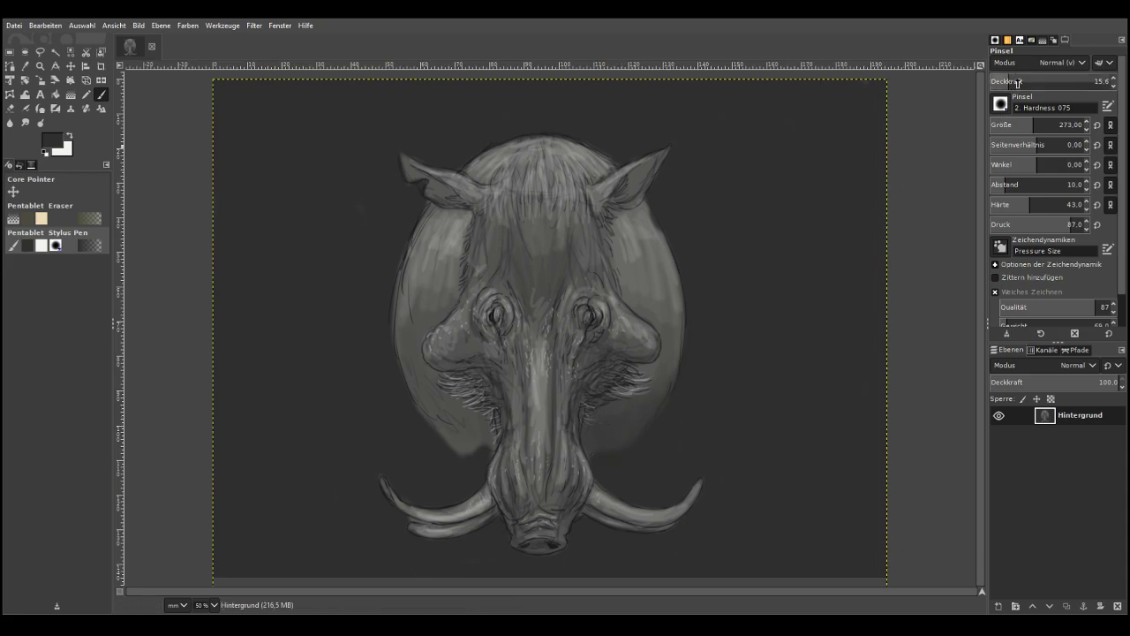
pyautogui.click(1026, 123)
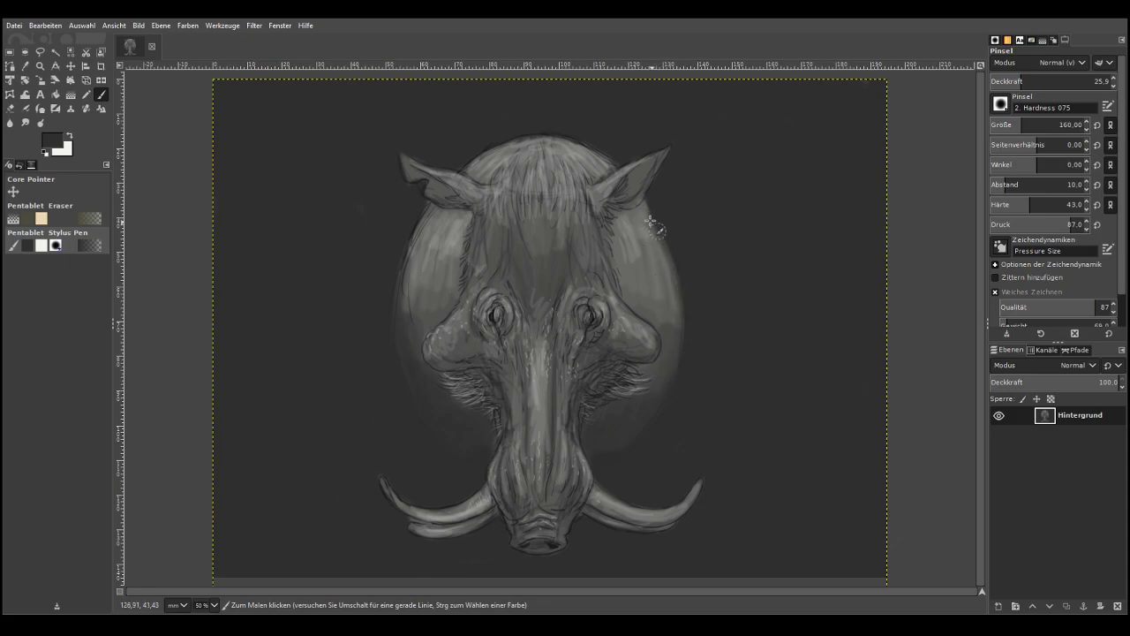
pyautogui.moveTo(656, 226); pyautogui.dragTo(677, 323)
pyautogui.click(1011, 78)
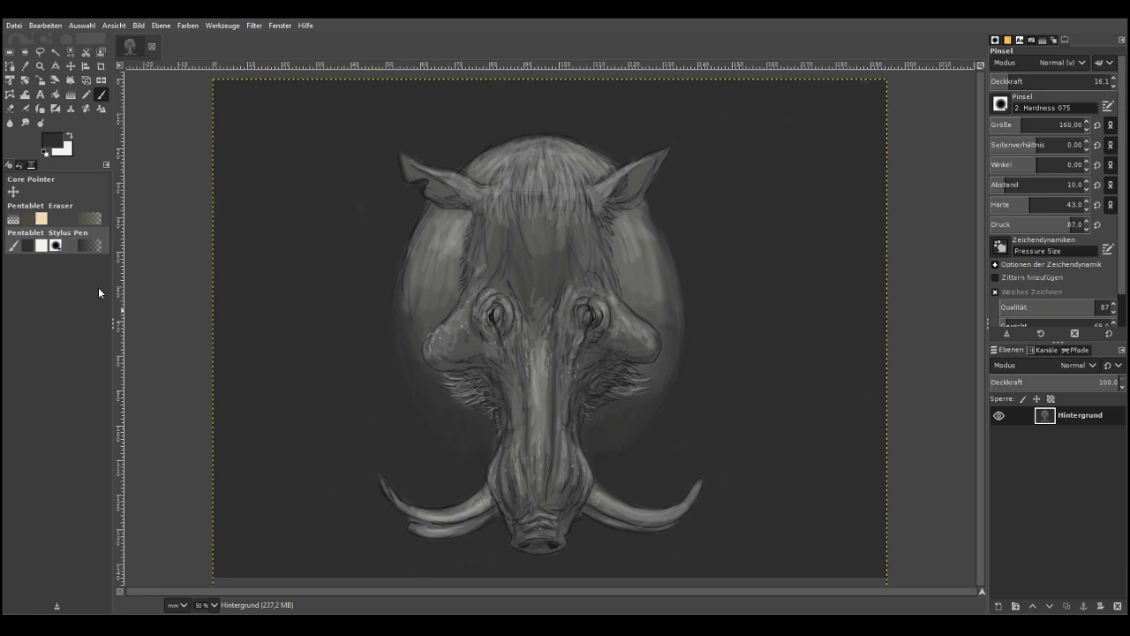
# Crop the image to 2300 × 1700 px from position 0, 0, removing the unpainted strip along the lower edge
pyautogui.click(101, 66)
pyautogui.moveTo(213, 82); pyautogui.dragTo(912, 564)
pyautogui.moveTo(489, 98); pyautogui.dragTo(489, 91)
pyautogui.moveTo(293, 539); pyautogui.dragTo(294, 567)
pyautogui.press('Return')
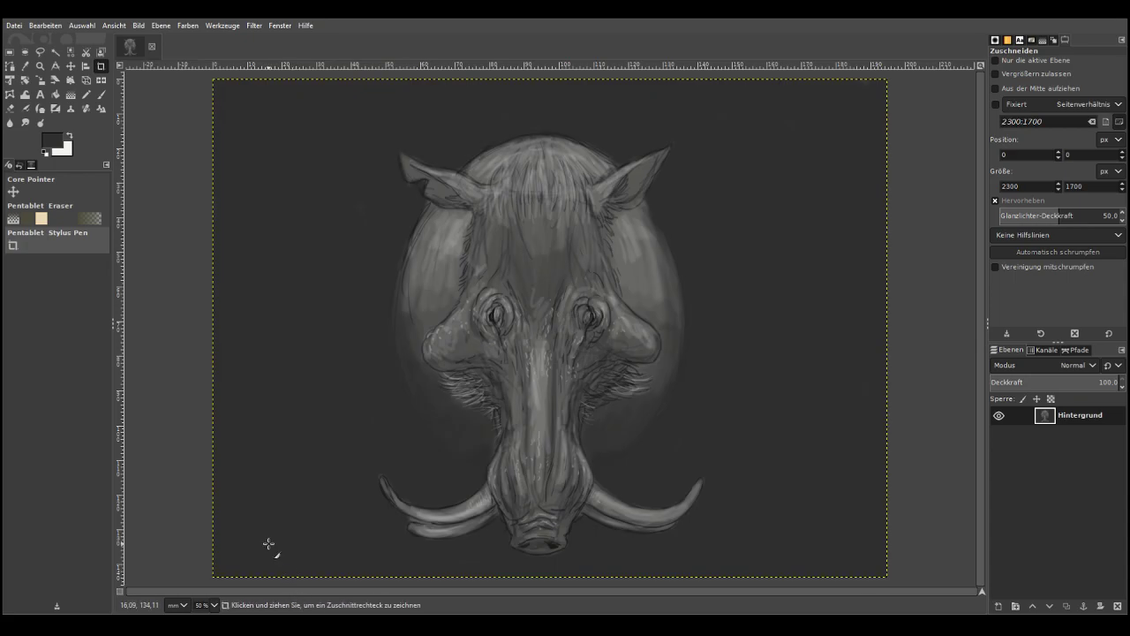
# Colorize the whole image in a dark golden brown
pyautogui.click(187, 26)
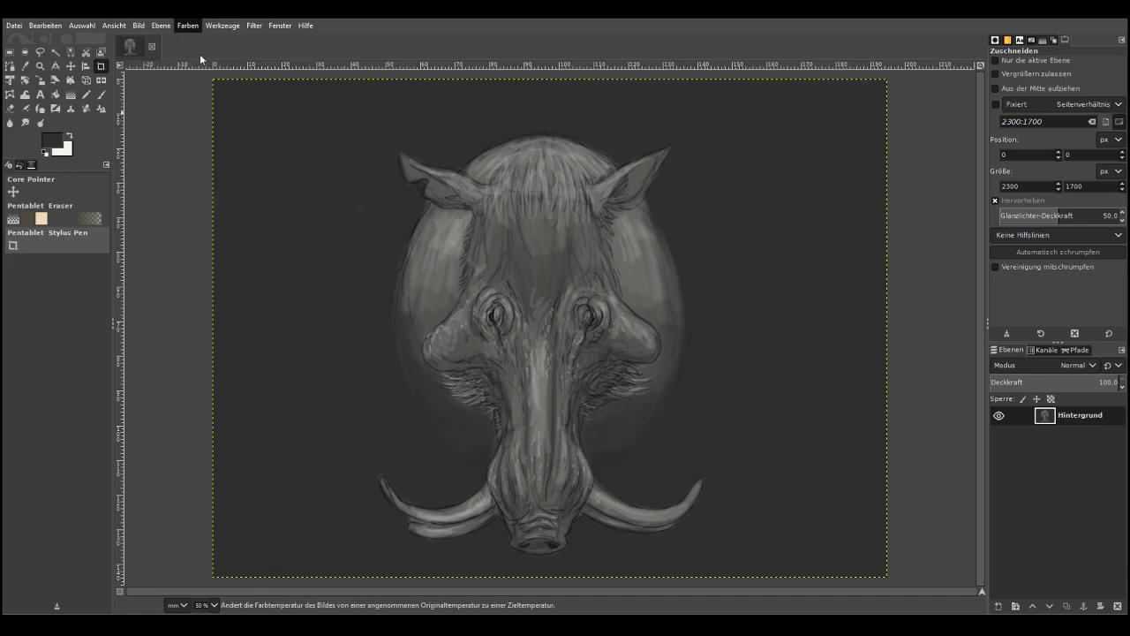
pyautogui.click(211, 343)
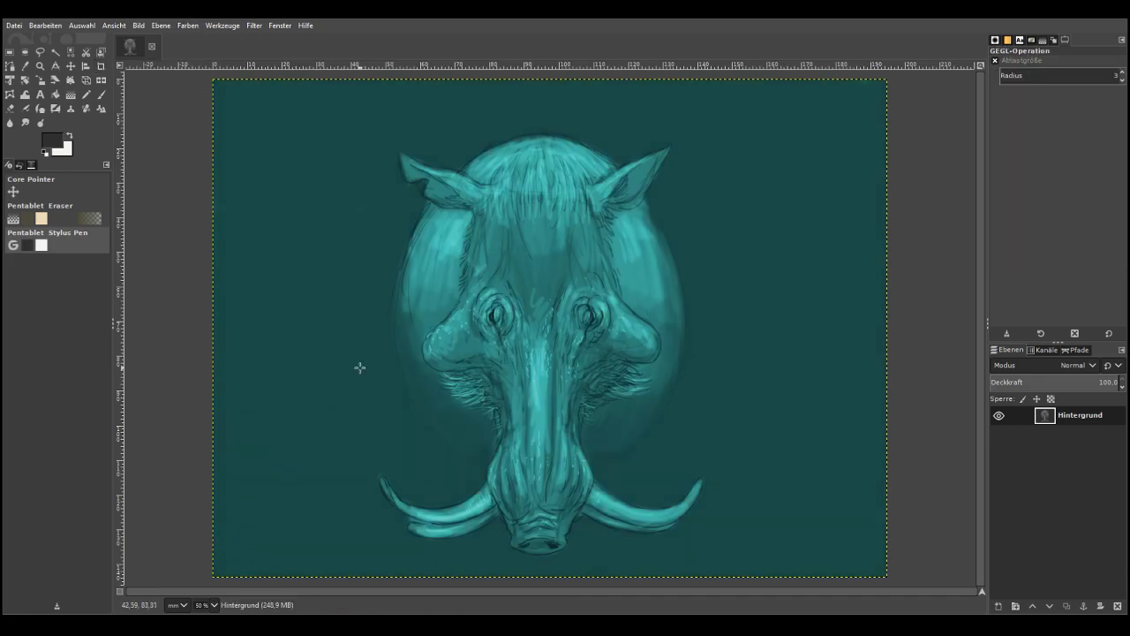
pyautogui.moveTo(675, 231); pyautogui.dragTo(678, 234)
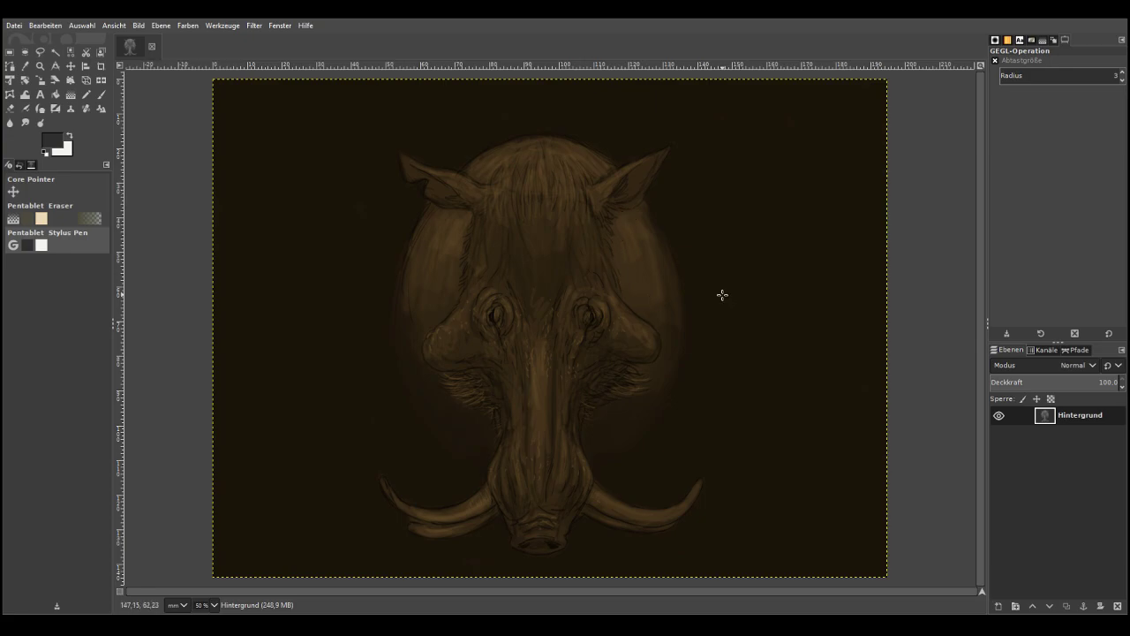
pyautogui.click(744, 226)
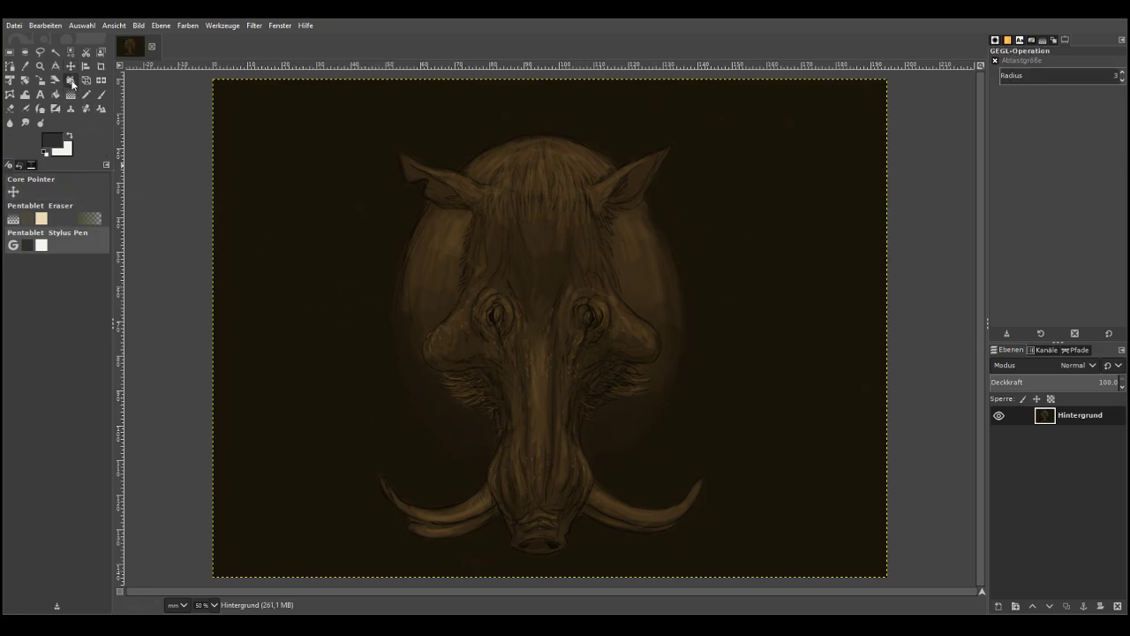
# Choose a red foreground color and set the Paintbrush to opacity 76.1 and size 17 for work on the snout
pyautogui.click(40, 65)
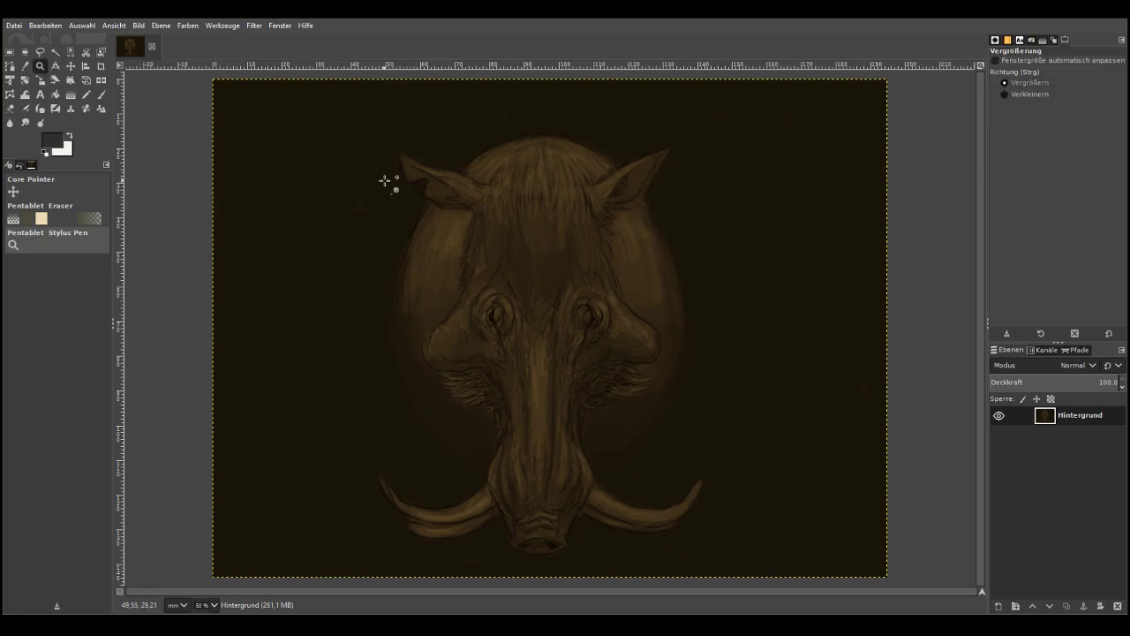
pyautogui.click(584, 256)
pyautogui.moveTo(239, 233); pyautogui.dragTo(700, 484)
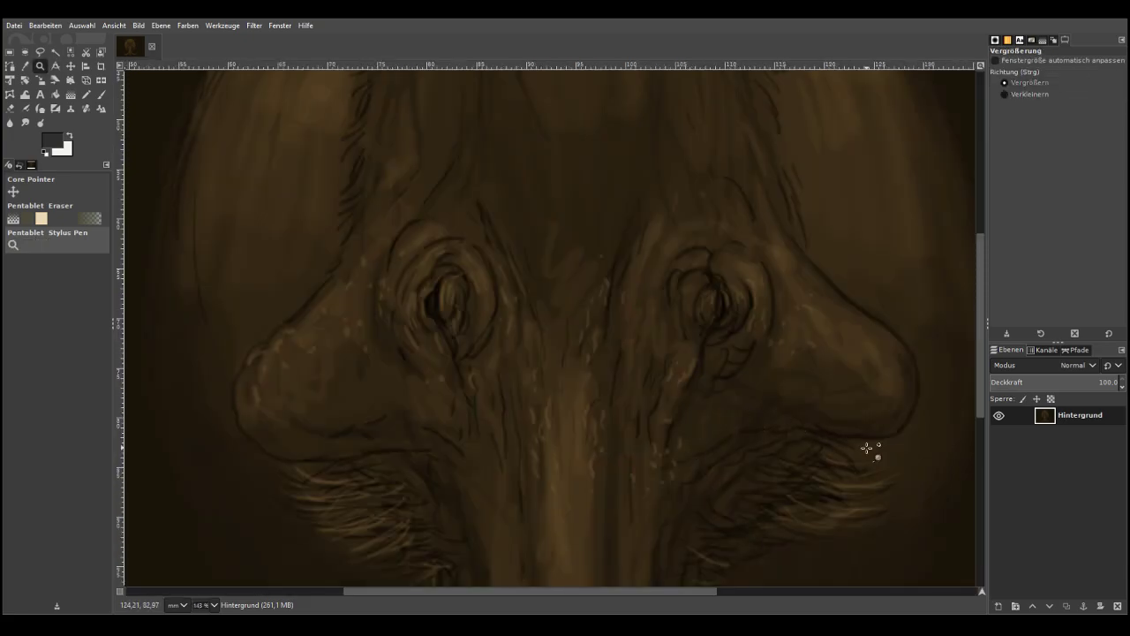
pyautogui.scroll(-5, 945, 433)
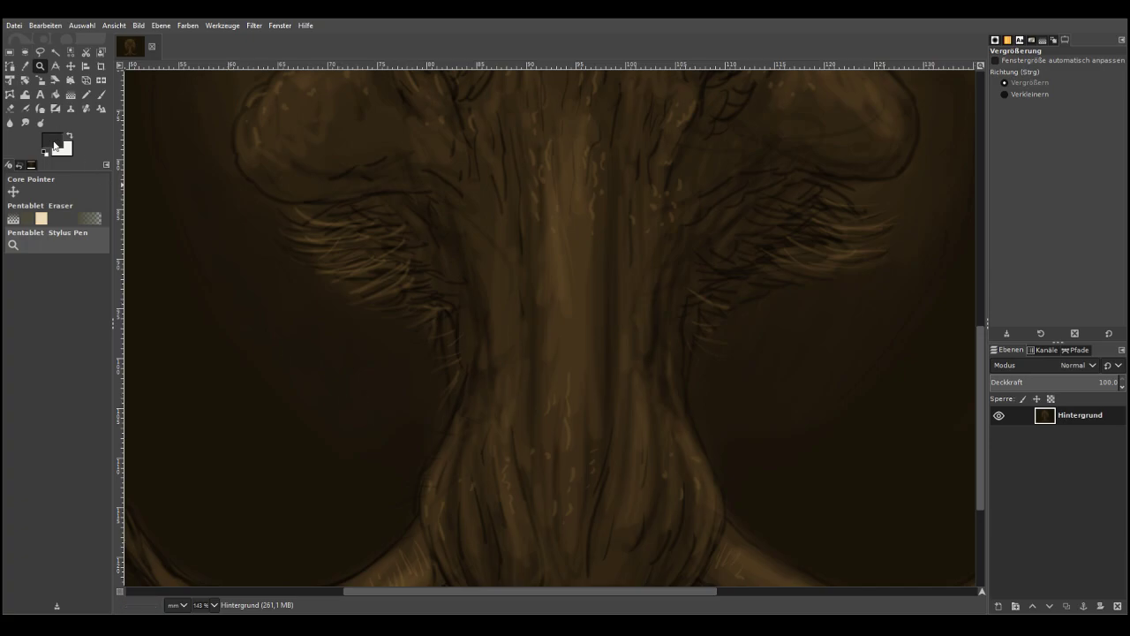
pyautogui.click(101, 94)
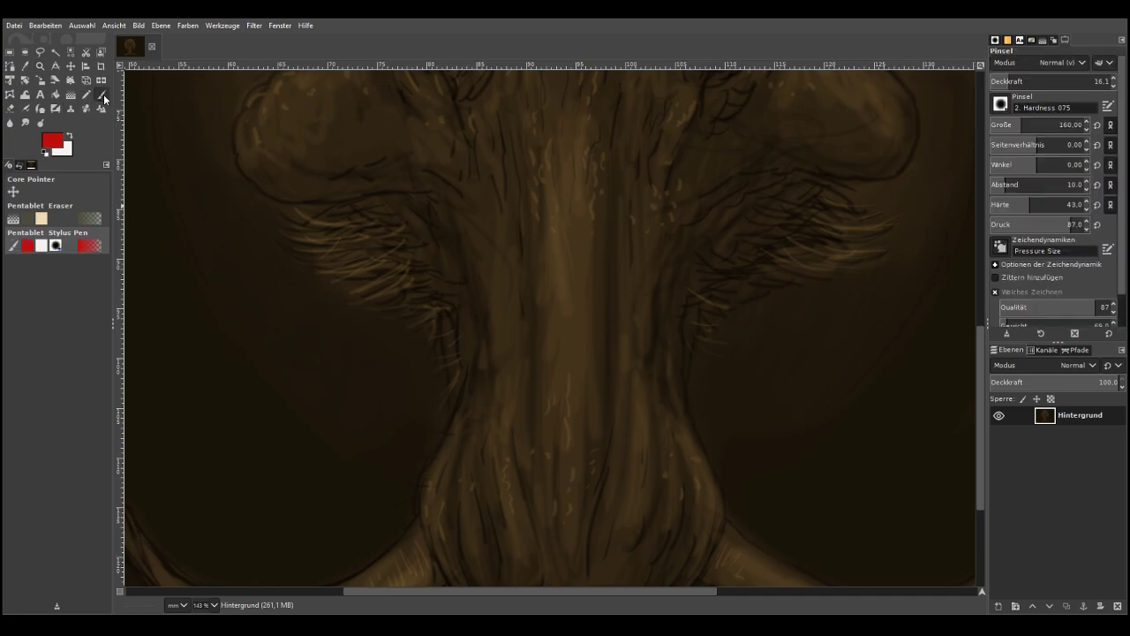
pyautogui.moveTo(982, 361); pyautogui.dragTo(980, 435)
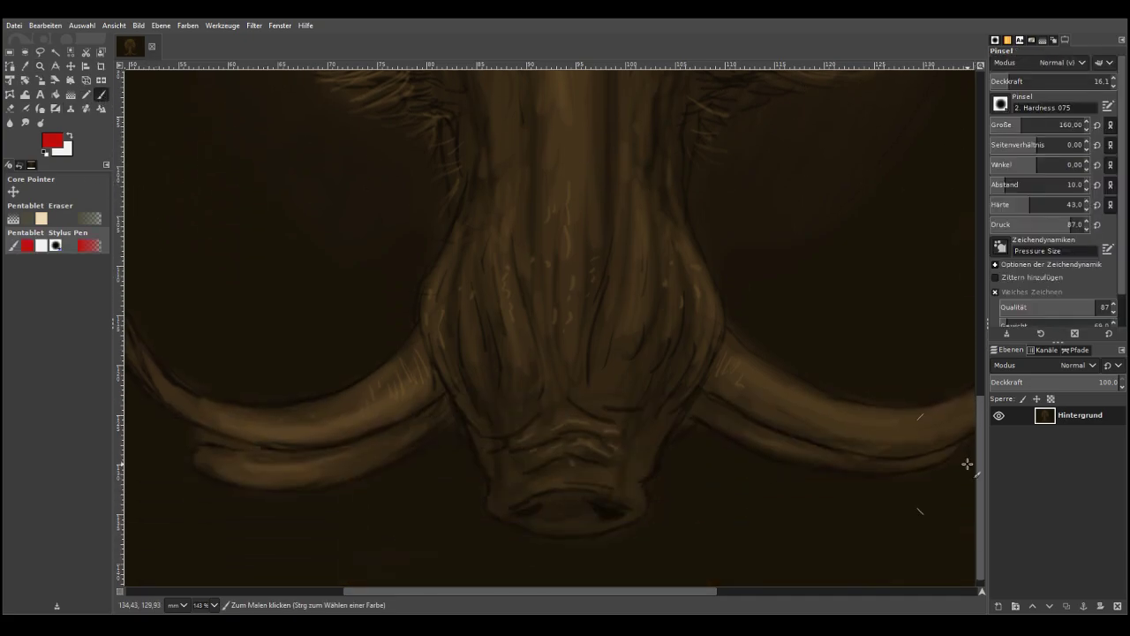
pyautogui.click(1082, 79)
pyautogui.click(998, 122)
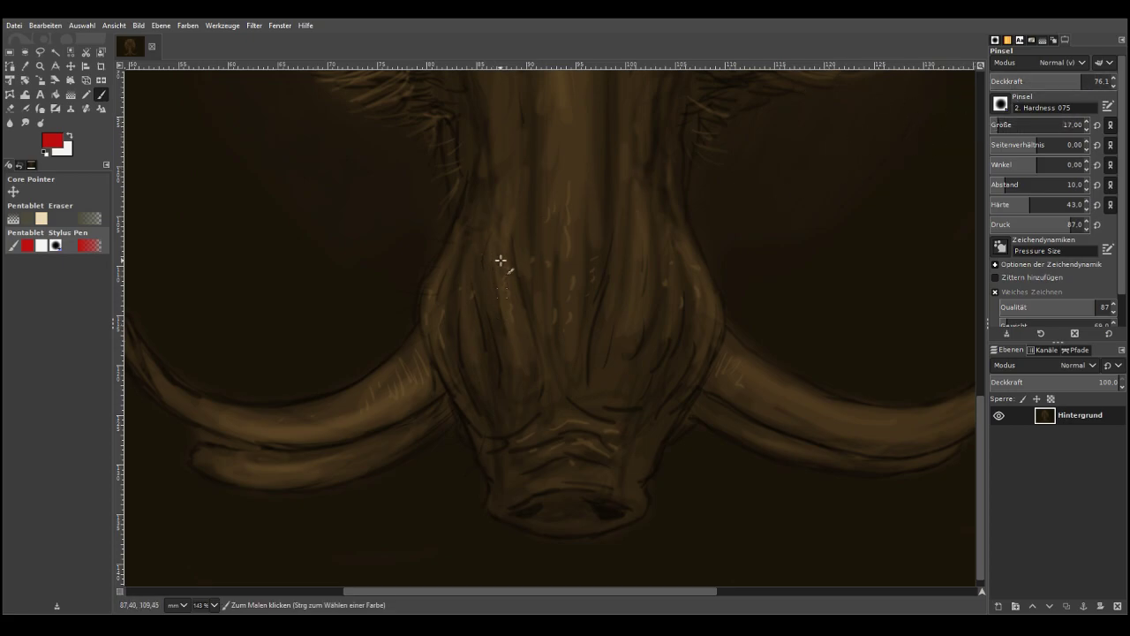
pyautogui.moveTo(485, 209); pyautogui.dragTo(463, 253)
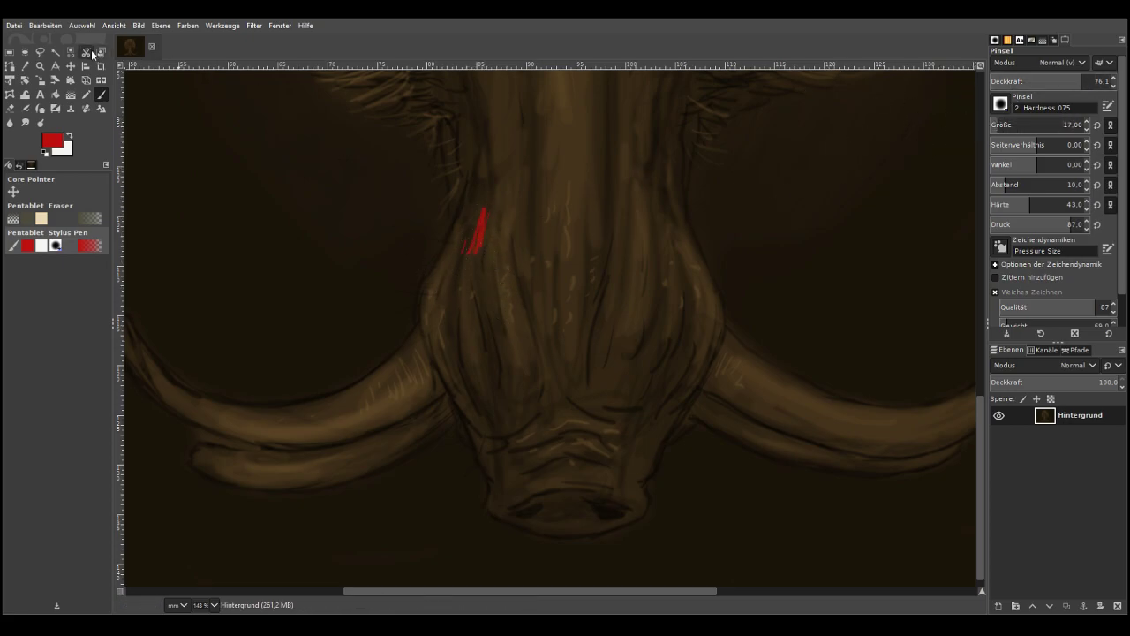
pyautogui.click(51, 29)
pyautogui.click(62, 40)
pyautogui.hotkey('ctrl', 'z')
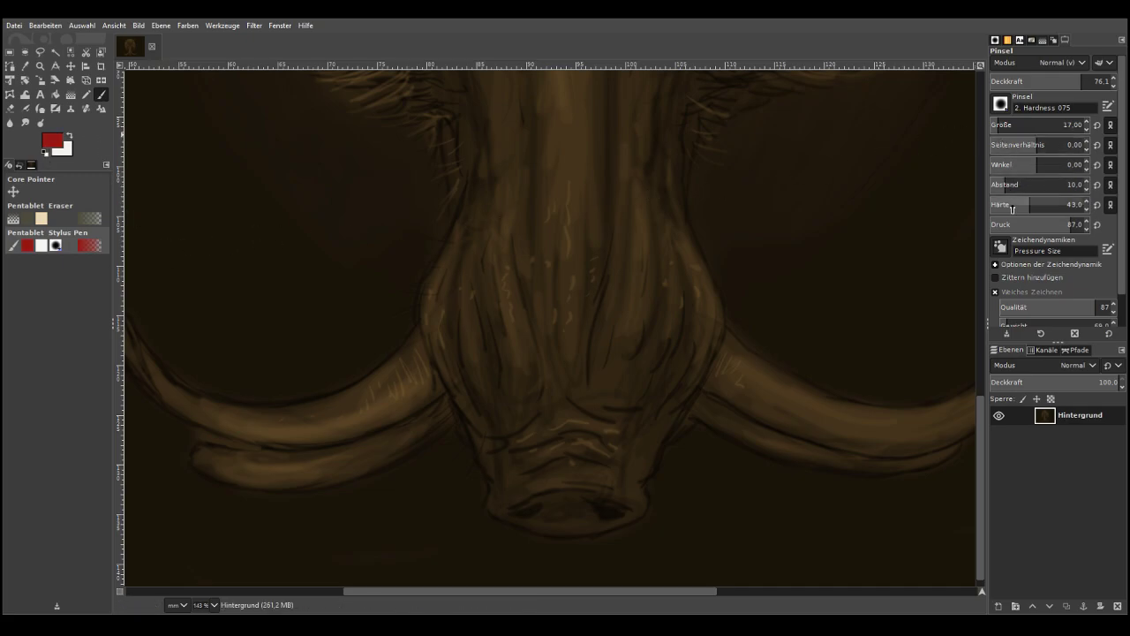
# Set the Paintbrush to opacity 42.9 and hardness 11 and paint red strokes along both lower sides of the snout
pyautogui.moveTo(1014, 206); pyautogui.dragTo(999, 205)
pyautogui.click(1042, 83)
pyautogui.moveTo(485, 424); pyautogui.dragTo(456, 339)
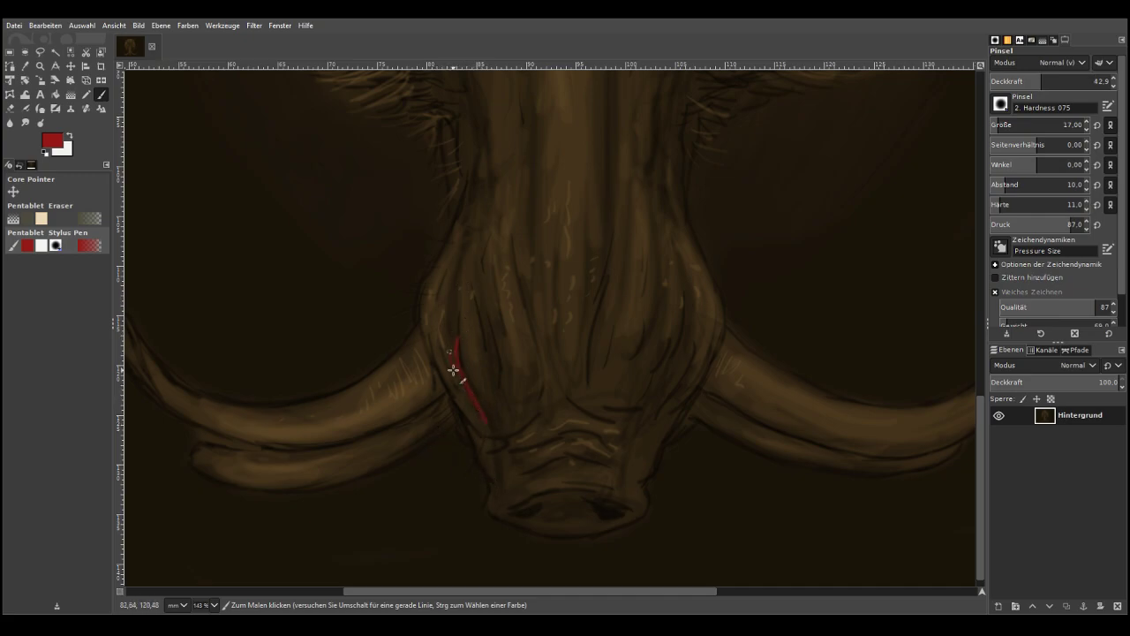
pyautogui.moveTo(709, 357); pyautogui.dragTo(661, 439)
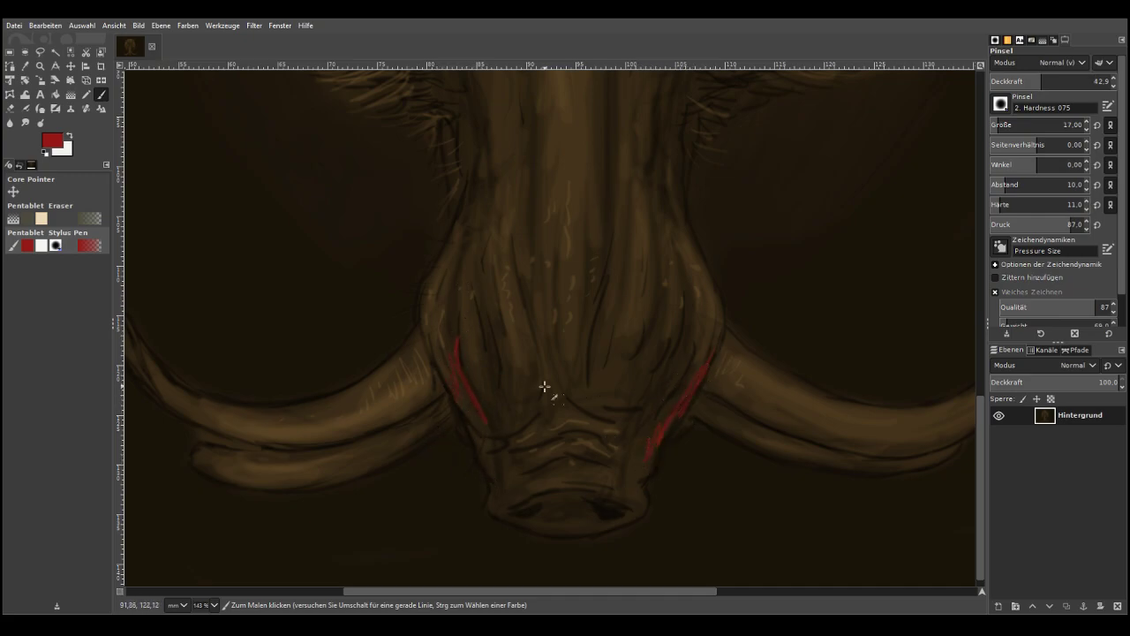
# Choose a darker red and brush size 41, and paint the nostril rim, the right-hand bulge and the lower snout folds
pyautogui.click(100, 154)
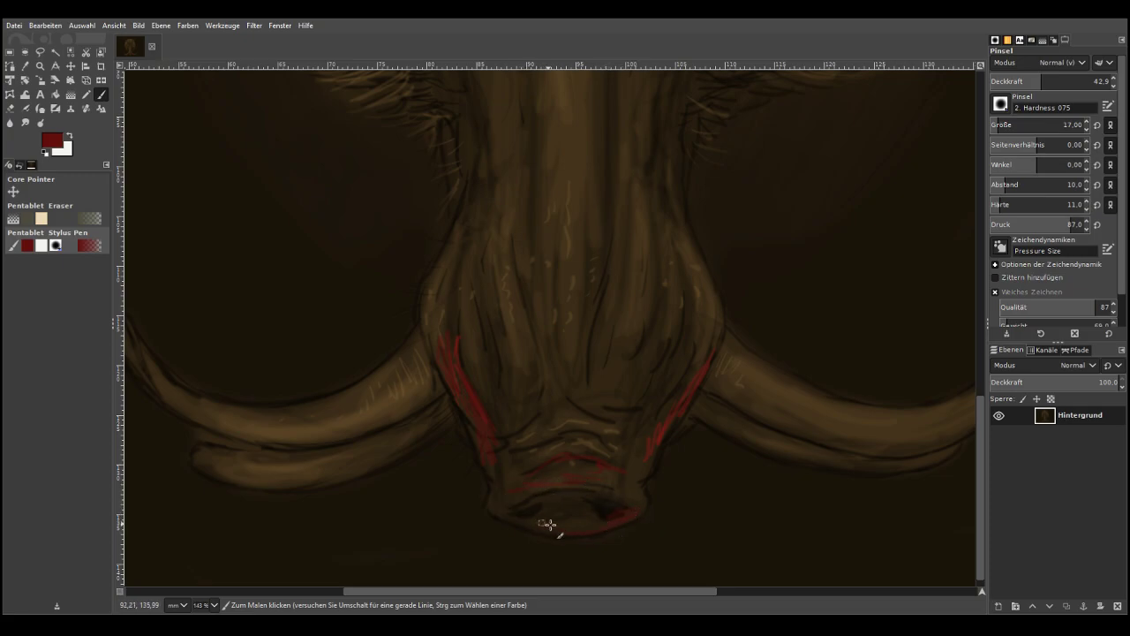
pyautogui.click(1003, 124)
pyautogui.moveTo(625, 467)
pyautogui.mouseDown()
pyautogui.moveTo(499, 491)
pyautogui.moveTo(540, 486)
pyautogui.moveTo(503, 507)
pyautogui.moveTo(584, 516)
pyautogui.moveTo(545, 524)
pyautogui.mouseUp()
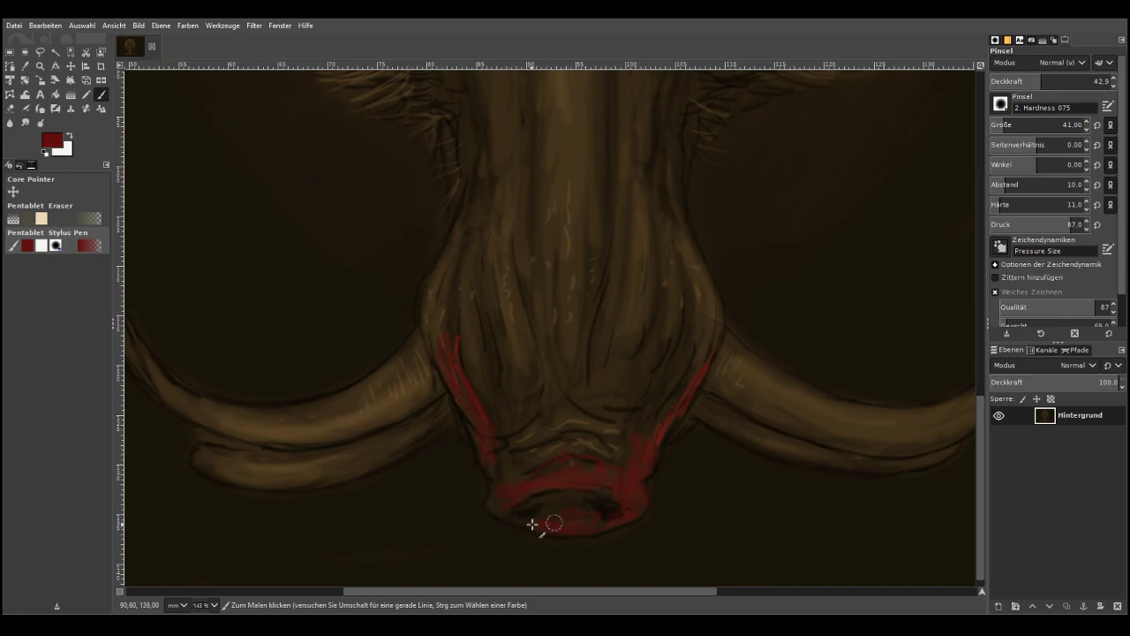
pyautogui.moveTo(711, 302); pyautogui.dragTo(694, 357)
pyautogui.moveTo(650, 167)
pyautogui.mouseDown()
pyautogui.moveTo(645, 306)
pyautogui.moveTo(635, 298)
pyautogui.moveTo(651, 386)
pyautogui.mouseUp()
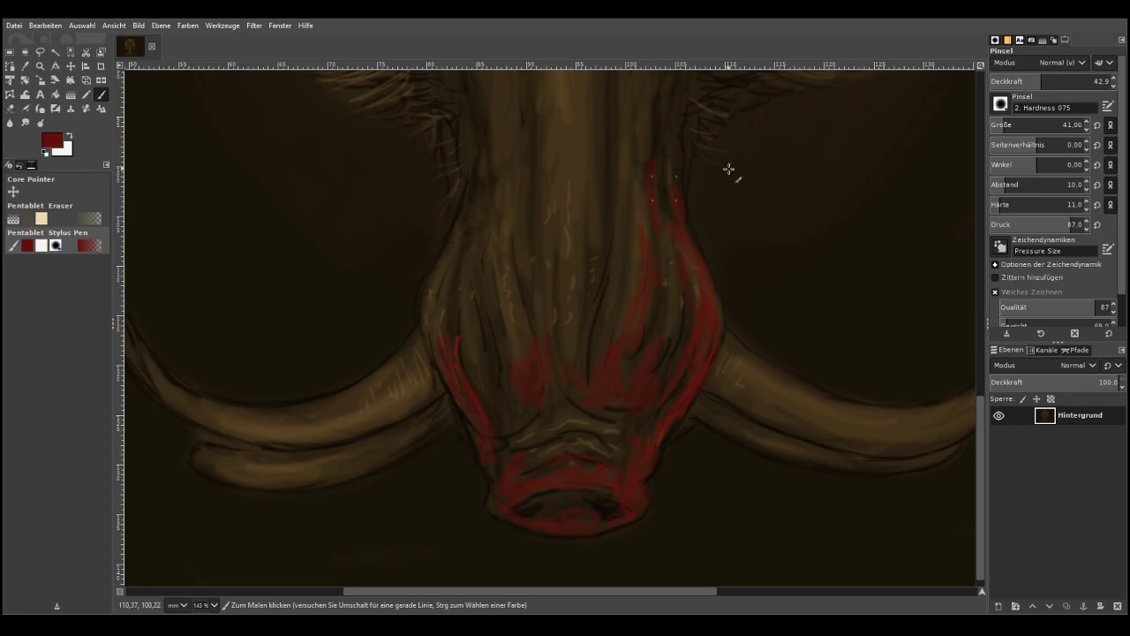
# Switch the brush mode to HSL-Farbe at opacity 76.1 and tint the whole snout red up to the bridge
pyautogui.click(1021, 370)
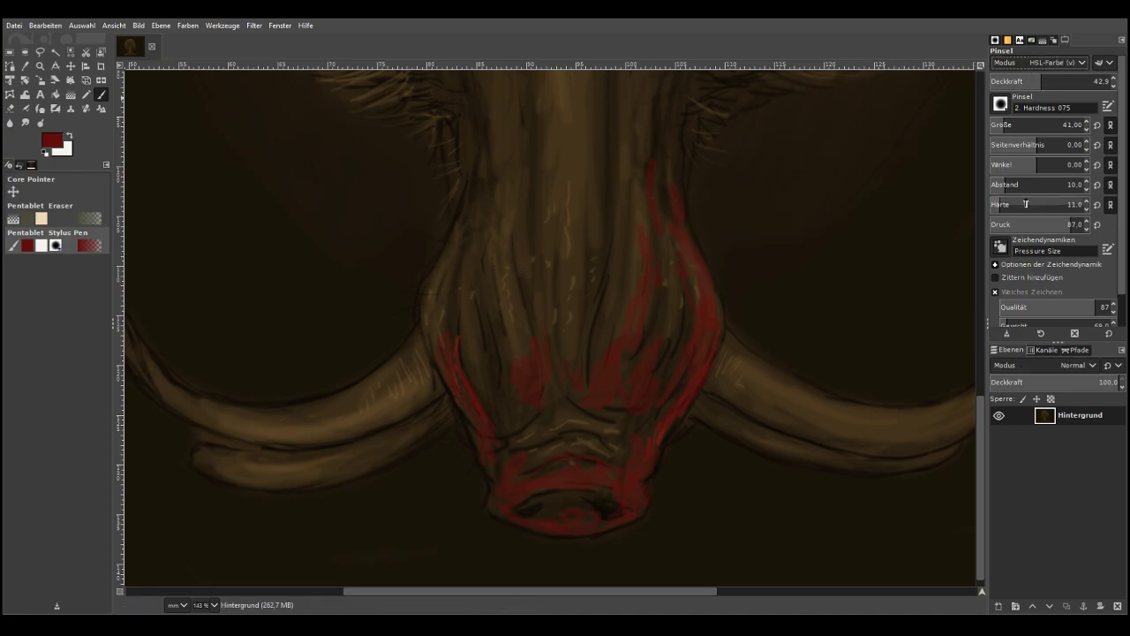
pyautogui.moveTo(1054, 84); pyautogui.dragTo(1081, 83)
pyautogui.moveTo(611, 402)
pyautogui.mouseDown()
pyautogui.moveTo(645, 463)
pyautogui.moveTo(612, 477)
pyautogui.moveTo(607, 380)
pyautogui.moveTo(542, 482)
pyautogui.moveTo(518, 475)
pyautogui.moveTo(506, 408)
pyautogui.moveTo(491, 440)
pyautogui.moveTo(494, 504)
pyautogui.moveTo(548, 520)
pyautogui.moveTo(542, 480)
pyautogui.moveTo(607, 496)
pyautogui.moveTo(605, 521)
pyautogui.moveTo(619, 523)
pyautogui.moveTo(507, 474)
pyautogui.moveTo(476, 434)
pyautogui.moveTo(436, 340)
pyautogui.moveTo(465, 252)
pyautogui.moveTo(422, 303)
pyautogui.moveTo(477, 209)
pyautogui.moveTo(483, 156)
pyautogui.moveTo(457, 333)
pyautogui.moveTo(468, 388)
pyautogui.moveTo(479, 245)
pyautogui.moveTo(496, 234)
pyautogui.moveTo(570, 403)
pyautogui.moveTo(584, 244)
pyautogui.moveTo(603, 226)
pyautogui.moveTo(645, 302)
pyautogui.moveTo(642, 398)
pyautogui.moveTo(586, 460)
pyautogui.moveTo(584, 391)
pyautogui.moveTo(548, 466)
pyautogui.moveTo(535, 454)
pyautogui.moveTo(542, 369)
pyautogui.moveTo(637, 328)
pyautogui.moveTo(655, 391)
pyautogui.moveTo(668, 388)
pyautogui.moveTo(671, 315)
pyautogui.moveTo(691, 273)
pyautogui.moveTo(714, 327)
pyautogui.moveTo(709, 286)
pyautogui.moveTo(710, 347)
pyautogui.moveTo(656, 199)
pyautogui.moveTo(659, 170)
pyautogui.moveTo(677, 213)
pyautogui.moveTo(636, 264)
pyautogui.mouseUp()
pyautogui.moveTo(605, 440)
pyautogui.mouseDown()
pyautogui.moveTo(634, 491)
pyautogui.moveTo(574, 528)
pyautogui.moveTo(635, 472)
pyautogui.mouseUp()
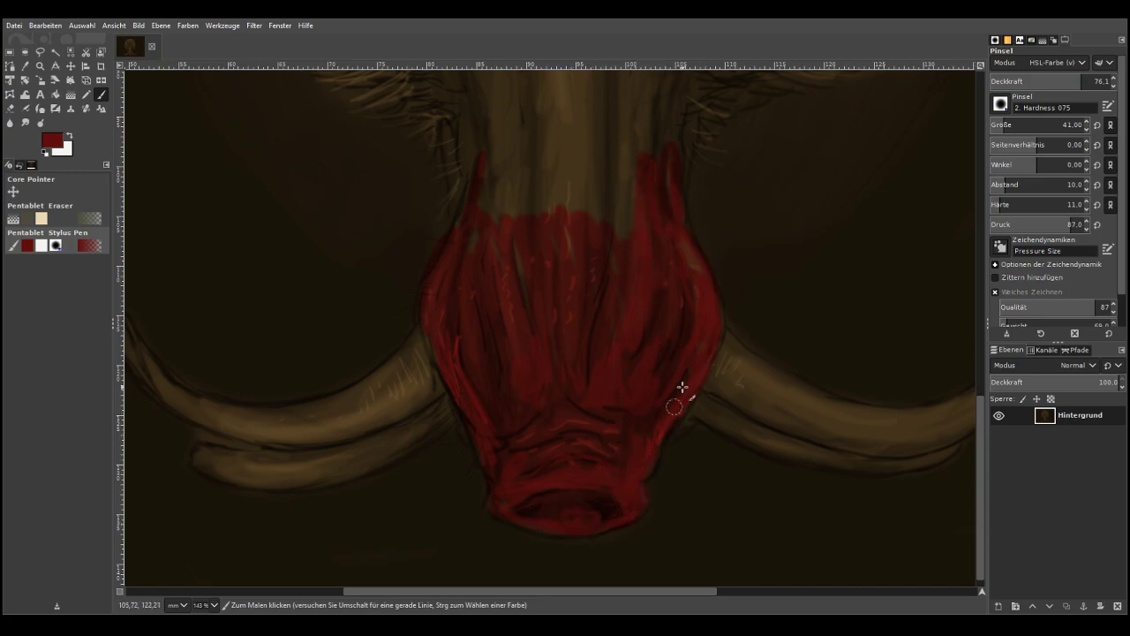
pyautogui.moveTo(663, 211)
pyautogui.mouseDown()
pyautogui.moveTo(641, 121)
pyautogui.moveTo(625, 137)
pyautogui.moveTo(613, 219)
pyautogui.moveTo(599, 204)
pyautogui.moveTo(610, 144)
pyautogui.moveTo(559, 212)
pyautogui.moveTo(536, 209)
pyautogui.moveTo(530, 188)
pyautogui.moveTo(515, 251)
pyautogui.moveTo(547, 351)
pyautogui.moveTo(605, 315)
pyautogui.moveTo(610, 243)
pyautogui.moveTo(555, 156)
pyautogui.moveTo(492, 257)
pyautogui.moveTo(470, 262)
pyautogui.moveTo(482, 212)
pyautogui.moveTo(519, 126)
pyautogui.moveTo(538, 189)
pyautogui.moveTo(595, 174)
pyautogui.mouseUp()
# Tint red patches up the muzzle's right side, beneath the right-hand eye, on the cheek wart and over the whiskers below it
pyautogui.moveTo(984, 438); pyautogui.dragTo(978, 327)
pyautogui.moveTo(642, 274); pyautogui.dragTo(626, 315)
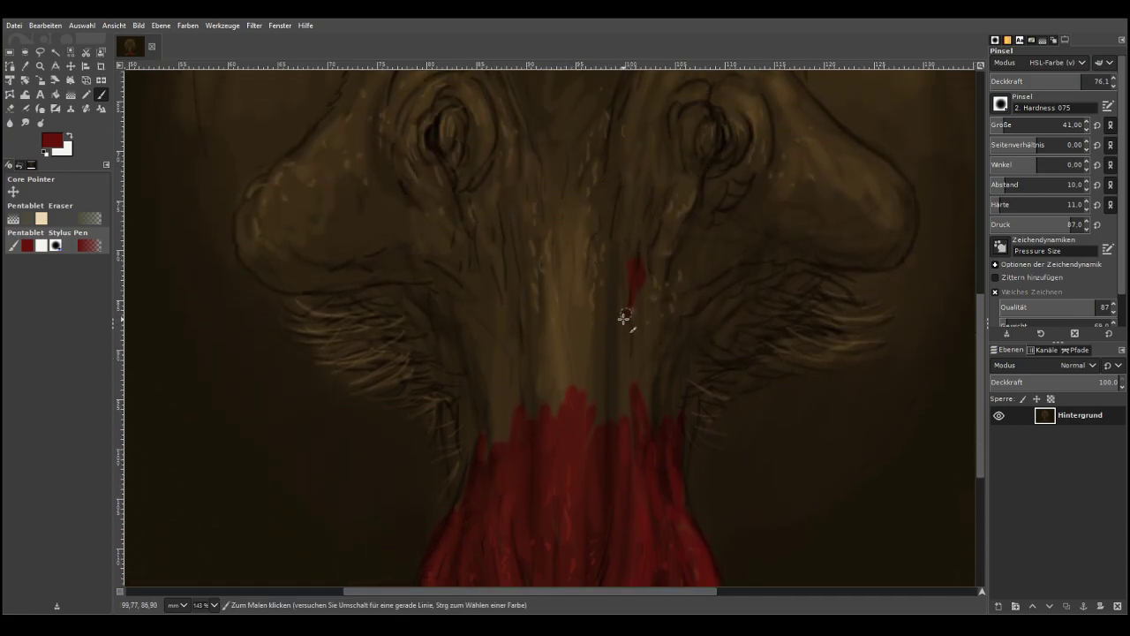
pyautogui.moveTo(902, 247); pyautogui.dragTo(880, 228)
pyautogui.moveTo(783, 204)
pyautogui.mouseDown()
pyautogui.moveTo(726, 249)
pyautogui.moveTo(819, 212)
pyautogui.moveTo(769, 177)
pyautogui.mouseUp()
pyautogui.moveTo(734, 212)
pyautogui.mouseDown()
pyautogui.moveTo(678, 238)
pyautogui.moveTo(645, 329)
pyautogui.moveTo(633, 302)
pyautogui.moveTo(601, 364)
pyautogui.moveTo(640, 397)
pyautogui.moveTo(650, 447)
pyautogui.moveTo(656, 335)
pyautogui.moveTo(684, 445)
pyautogui.moveTo(677, 484)
pyautogui.moveTo(709, 379)
pyautogui.moveTo(763, 365)
pyautogui.mouseUp()
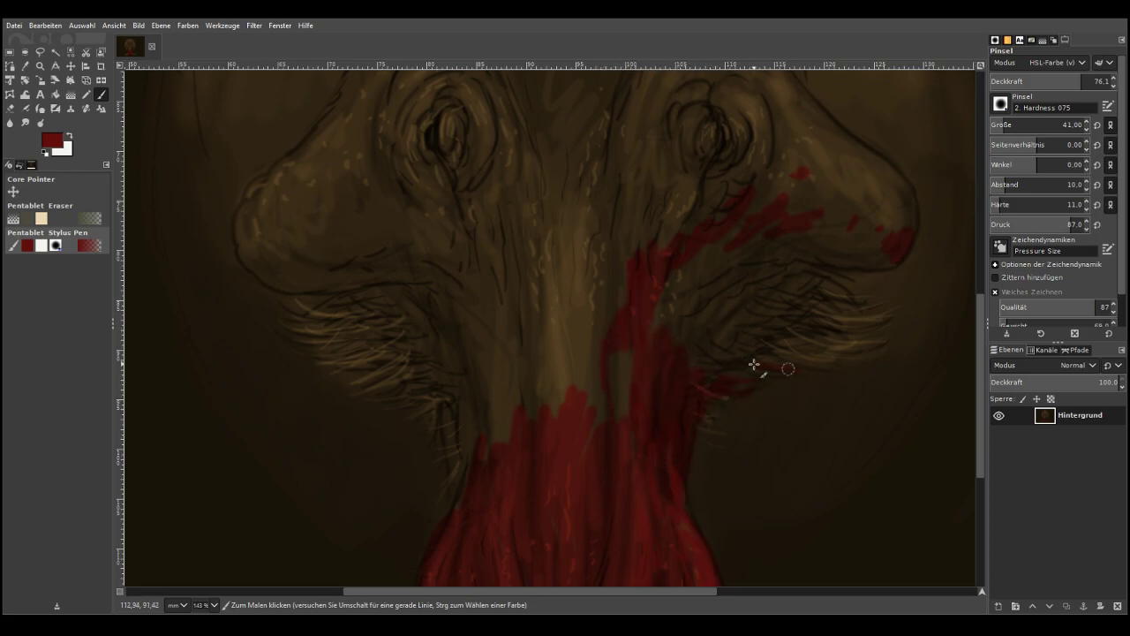
pyautogui.moveTo(830, 355)
pyautogui.mouseDown()
pyautogui.moveTo(801, 347)
pyautogui.moveTo(864, 351)
pyautogui.moveTo(799, 359)
pyautogui.moveTo(808, 346)
pyautogui.moveTo(741, 341)
pyautogui.moveTo(782, 327)
pyautogui.moveTo(731, 320)
pyautogui.mouseUp()
# Tint the left-hand whiskers and the upper muzzle red, adding scattered patches below and between the eyes
pyautogui.moveTo(455, 353)
pyautogui.mouseDown()
pyautogui.moveTo(409, 361)
pyautogui.moveTo(403, 374)
pyautogui.mouseUp()
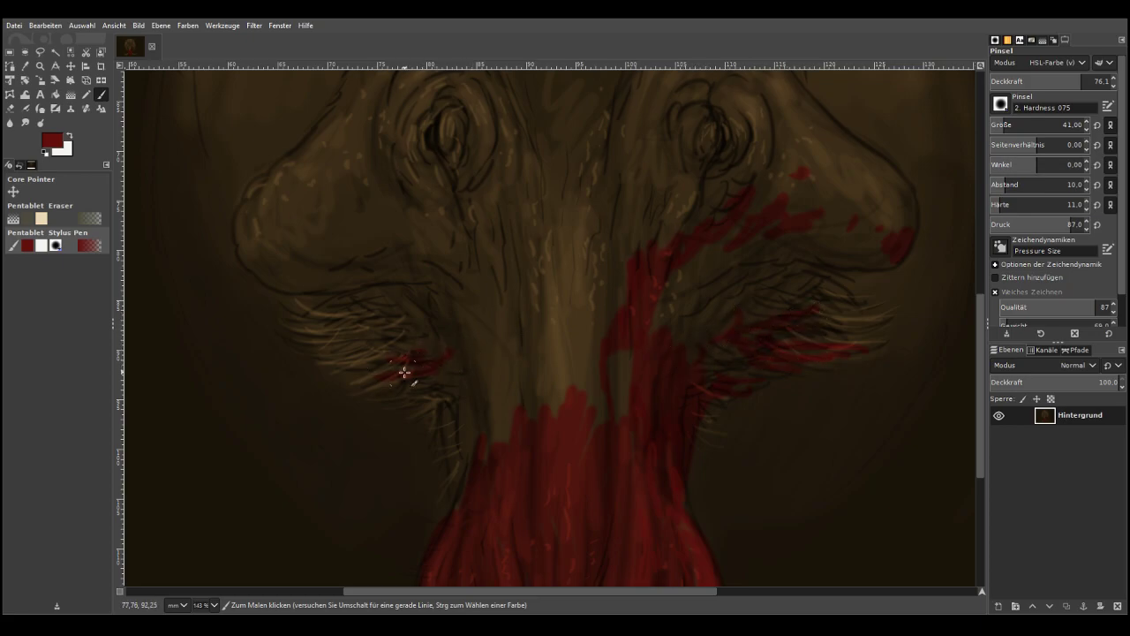
pyautogui.moveTo(473, 392)
pyautogui.mouseDown()
pyautogui.moveTo(458, 435)
pyautogui.moveTo(441, 402)
pyautogui.moveTo(455, 449)
pyautogui.moveTo(479, 467)
pyautogui.mouseUp()
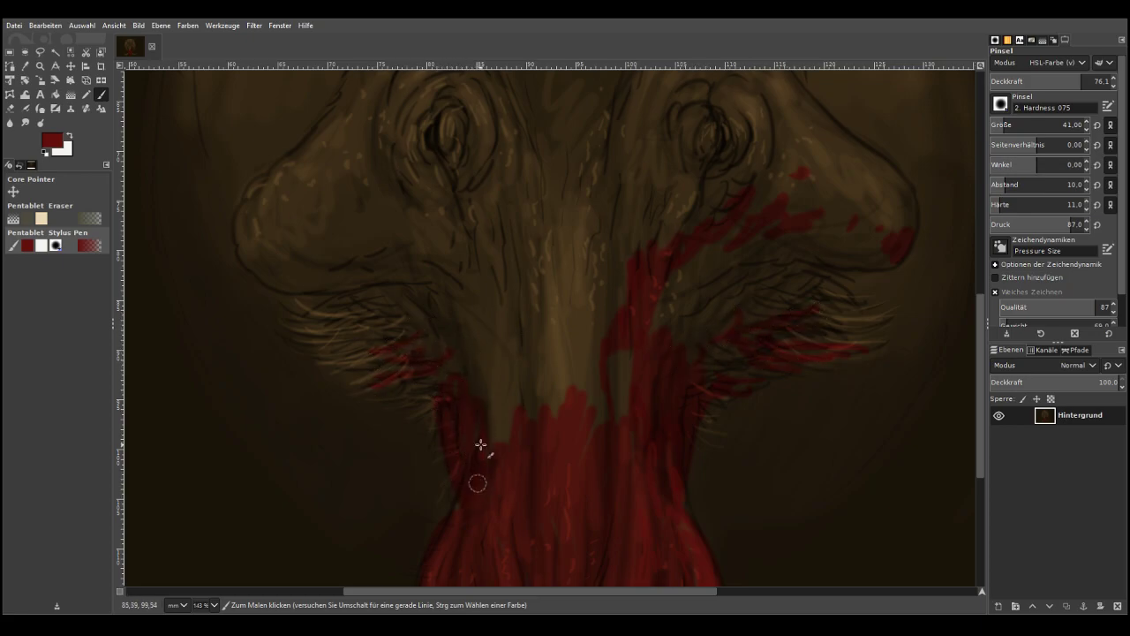
pyautogui.moveTo(477, 378); pyautogui.dragTo(455, 342)
pyautogui.moveTo(533, 281); pyautogui.dragTo(529, 319)
pyautogui.moveTo(504, 254); pyautogui.dragTo(490, 272)
pyautogui.moveTo(487, 219); pyautogui.dragTo(496, 189)
pyautogui.moveTo(472, 212)
pyautogui.mouseDown()
pyautogui.moveTo(488, 266)
pyautogui.moveTo(573, 258)
pyautogui.moveTo(566, 348)
pyautogui.moveTo(582, 240)
pyautogui.moveTo(604, 258)
pyautogui.moveTo(578, 264)
pyautogui.moveTo(516, 333)
pyautogui.moveTo(528, 379)
pyautogui.moveTo(544, 376)
pyautogui.moveTo(581, 339)
pyautogui.moveTo(584, 312)
pyautogui.moveTo(613, 368)
pyautogui.moveTo(629, 374)
pyautogui.moveTo(595, 349)
pyautogui.moveTo(519, 371)
pyautogui.moveTo(516, 389)
pyautogui.moveTo(491, 278)
pyautogui.moveTo(464, 250)
pyautogui.moveTo(464, 277)
pyautogui.moveTo(441, 237)
pyautogui.moveTo(415, 239)
pyautogui.moveTo(442, 194)
pyautogui.moveTo(521, 165)
pyautogui.moveTo(514, 159)
pyautogui.moveTo(520, 205)
pyautogui.moveTo(594, 196)
pyautogui.moveTo(586, 181)
pyautogui.moveTo(560, 209)
pyautogui.moveTo(624, 190)
pyautogui.moveTo(657, 212)
pyautogui.mouseUp()
pyautogui.moveTo(526, 366)
pyautogui.mouseDown()
pyautogui.moveTo(508, 433)
pyautogui.moveTo(509, 380)
pyautogui.moveTo(533, 387)
pyautogui.moveTo(503, 460)
pyautogui.moveTo(490, 343)
pyautogui.moveTo(472, 329)
pyautogui.moveTo(502, 416)
pyautogui.mouseUp()
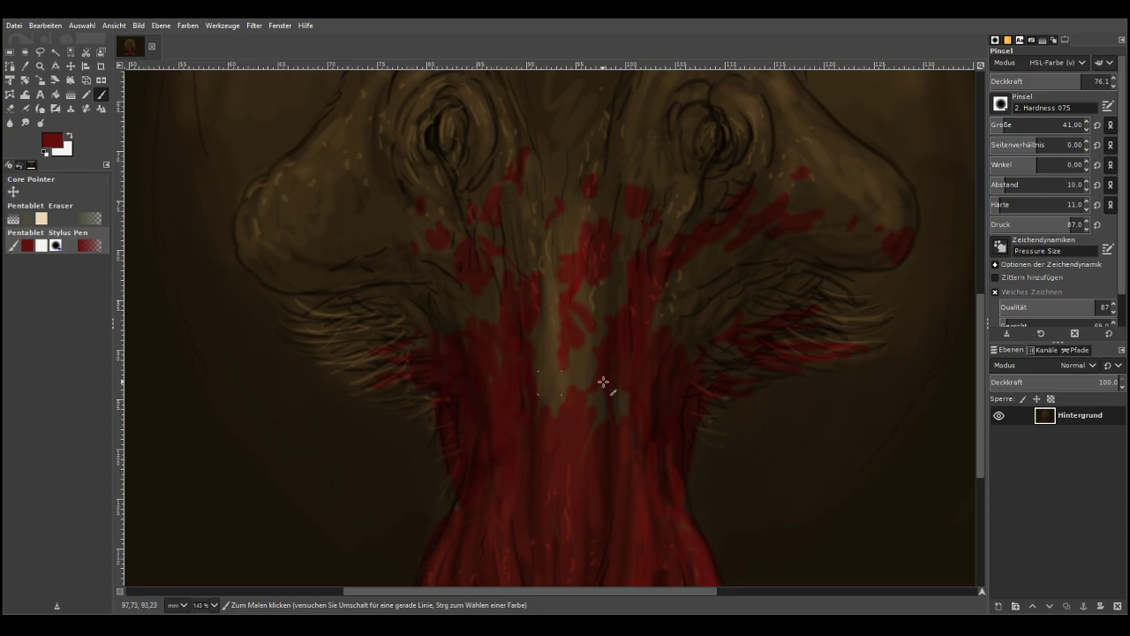
pyautogui.moveTo(568, 383)
pyautogui.mouseDown()
pyautogui.moveTo(576, 456)
pyautogui.moveTo(597, 391)
pyautogui.moveTo(547, 408)
pyautogui.mouseUp()
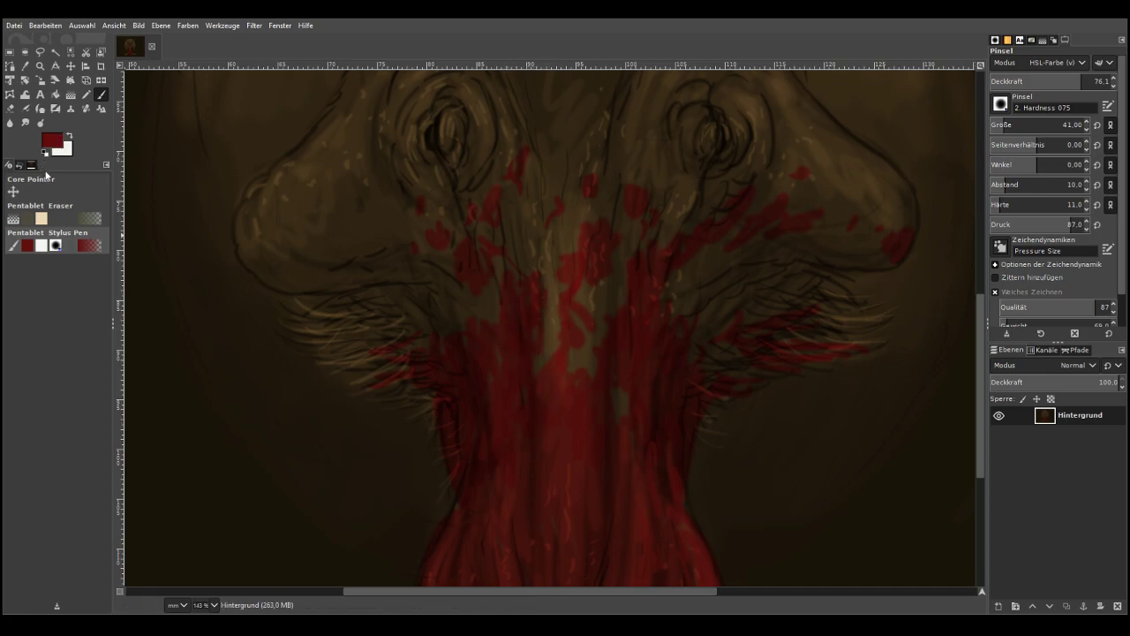
# Return the brush to Normal mode with a darker red at opacity 83.9 and paint strands over both cheek whisker tufts
pyautogui.click(100, 169)
pyautogui.click(1013, 67)
pyautogui.click(1011, 63)
pyautogui.click(1092, 81)
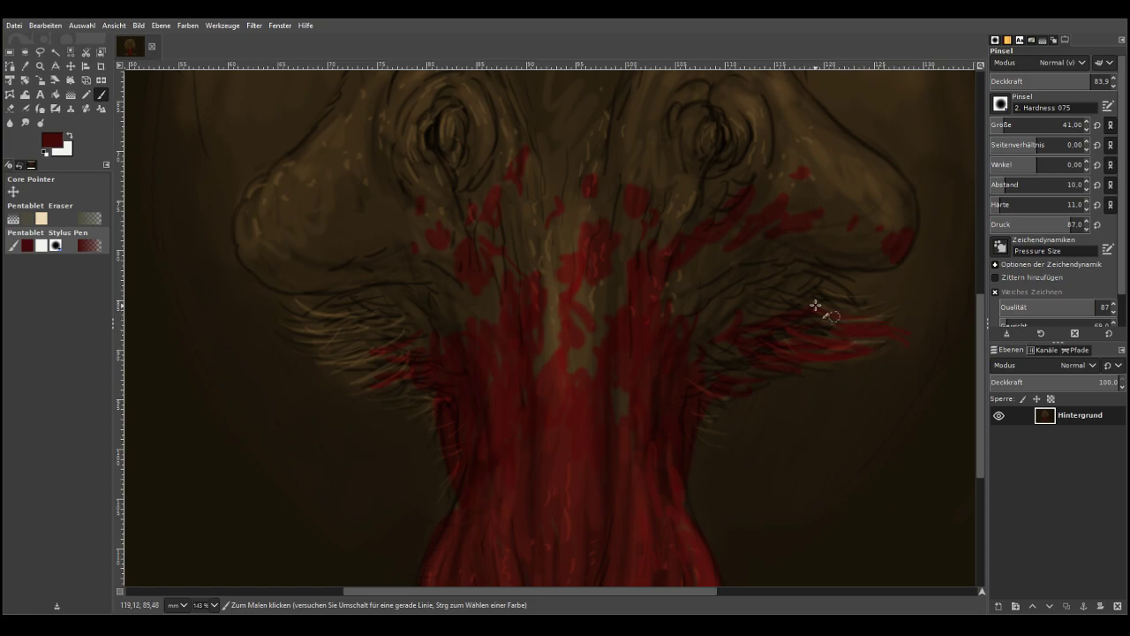
pyautogui.moveTo(877, 302); pyautogui.dragTo(860, 316)
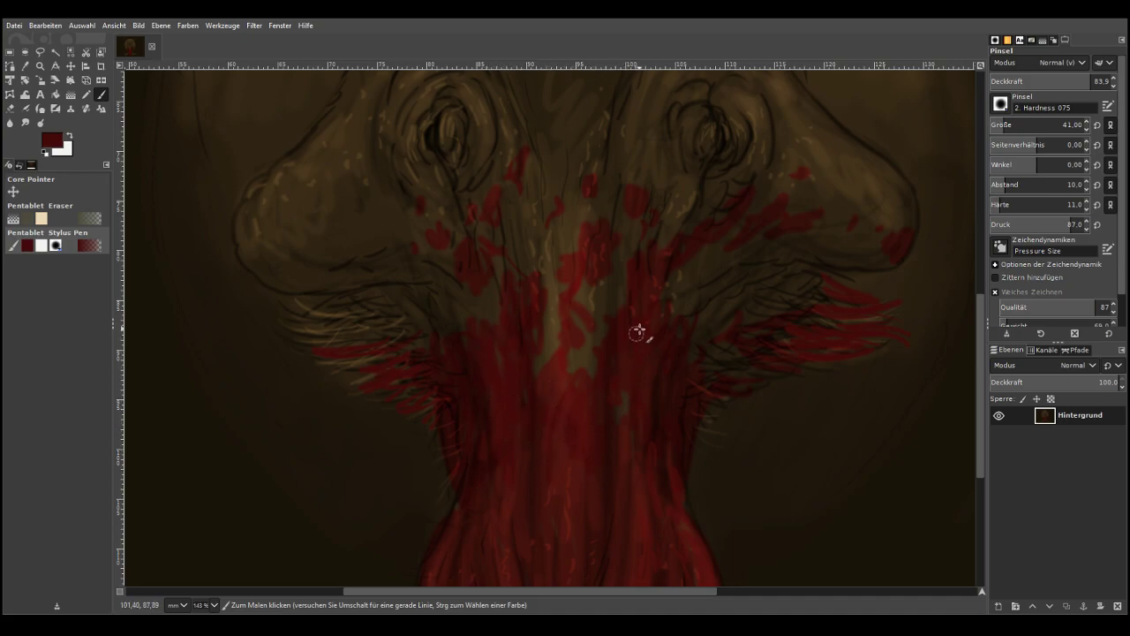
# Deepen the shadows along both sides of the upper muzzle with a near-black red, adding small dark spots
pyautogui.click(99, 182)
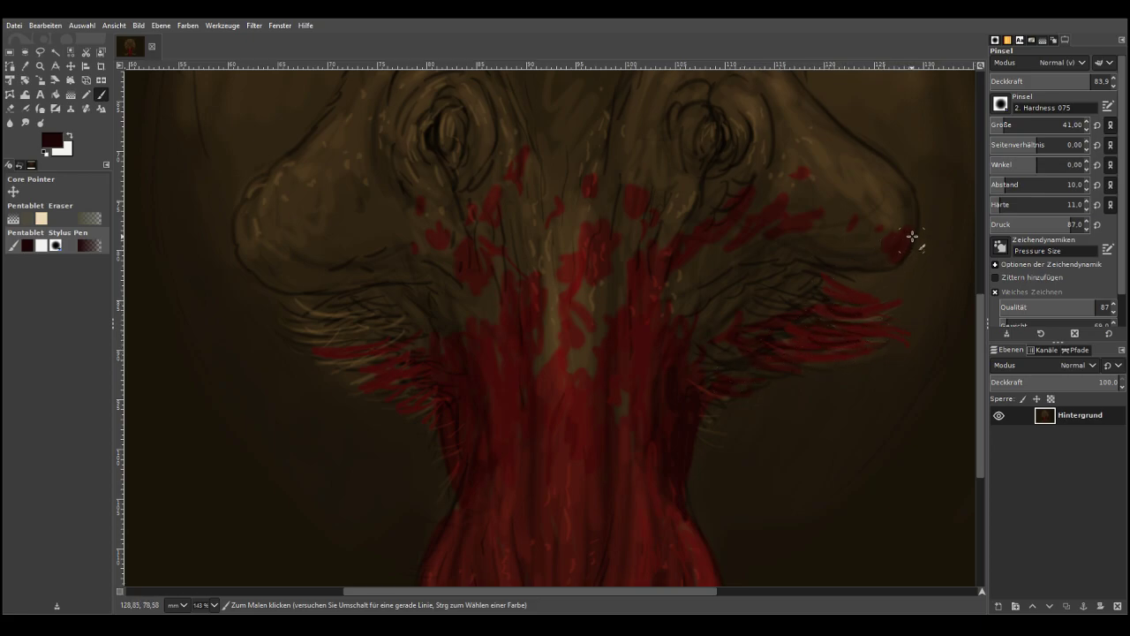
pyautogui.click(641, 367)
pyautogui.click(654, 364)
pyautogui.moveTo(649, 384); pyautogui.dragTo(645, 406)
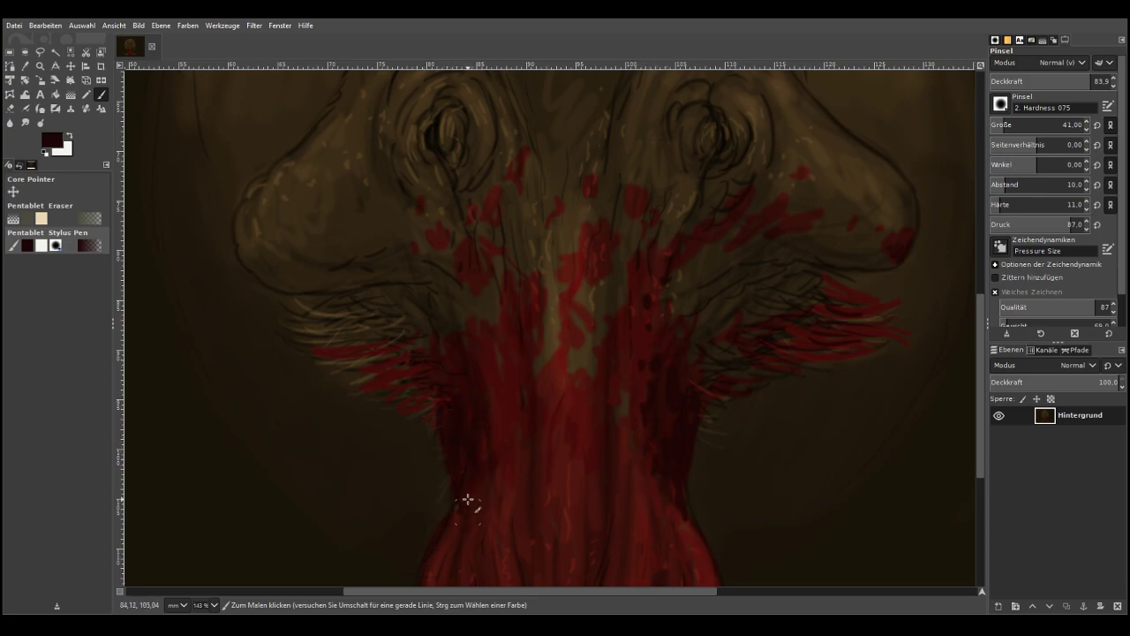
# Shade the snout's folds, outline and nostrils with the near-black red at opacity 62.4
pyautogui.moveTo(980, 425); pyautogui.dragTo(980, 518)
pyautogui.click(1065, 80)
pyautogui.moveTo(645, 497)
pyautogui.mouseDown()
pyautogui.moveTo(712, 396)
pyautogui.moveTo(696, 421)
pyautogui.moveTo(710, 312)
pyautogui.moveTo(682, 416)
pyautogui.moveTo(621, 480)
pyautogui.moveTo(634, 515)
pyautogui.moveTo(621, 541)
pyautogui.moveTo(590, 519)
pyautogui.moveTo(530, 555)
pyautogui.moveTo(629, 540)
pyautogui.moveTo(521, 531)
pyautogui.moveTo(628, 528)
pyautogui.mouseUp()
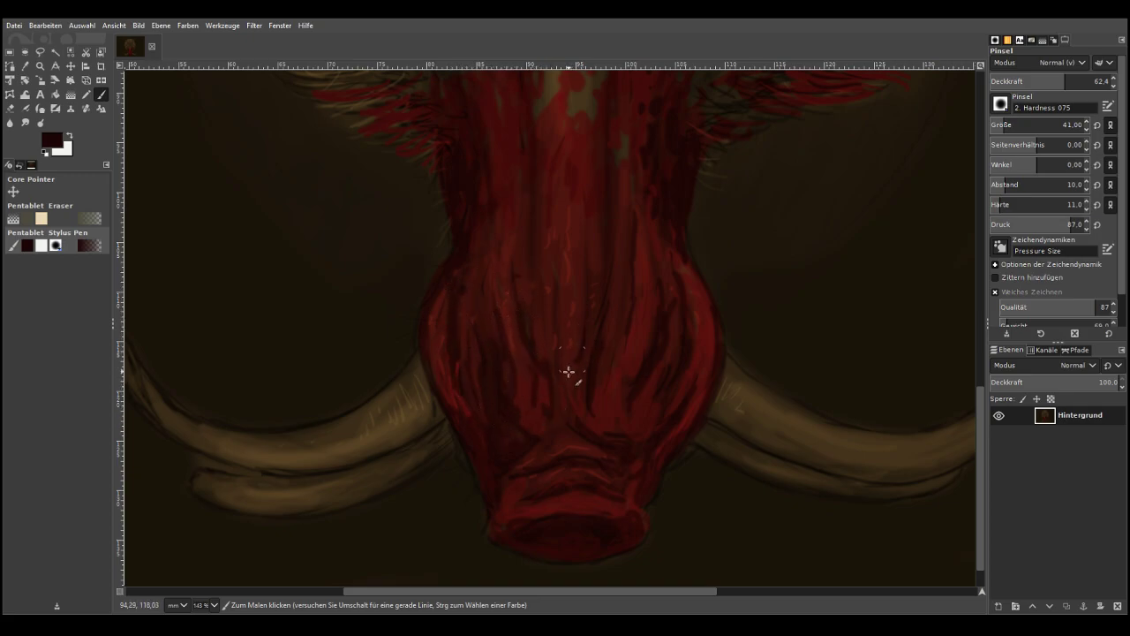
# Lower the brush opacity to 38.5 and soften the snout shading, extending the dark red onto the bases of both tusks
pyautogui.click(1036, 80)
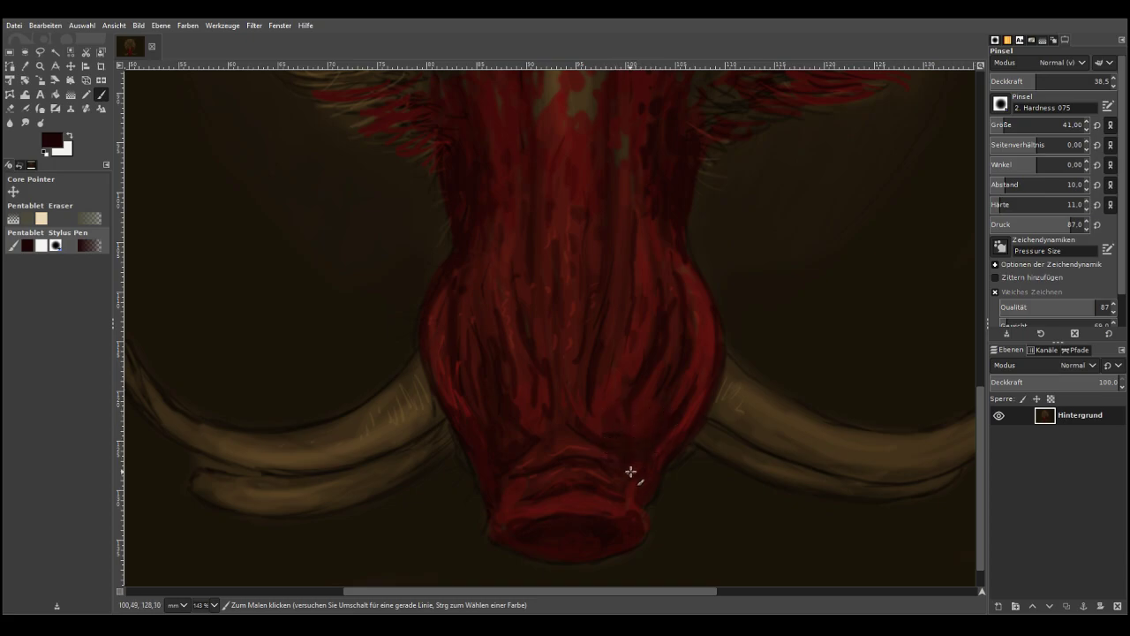
pyautogui.moveTo(448, 426)
pyautogui.mouseDown()
pyautogui.moveTo(424, 391)
pyautogui.moveTo(430, 419)
pyautogui.moveTo(408, 400)
pyautogui.moveTo(380, 436)
pyautogui.mouseUp()
pyautogui.moveTo(419, 374)
pyautogui.mouseDown()
pyautogui.moveTo(433, 406)
pyautogui.moveTo(390, 440)
pyautogui.mouseUp()
pyautogui.moveTo(730, 380); pyautogui.dragTo(725, 408)
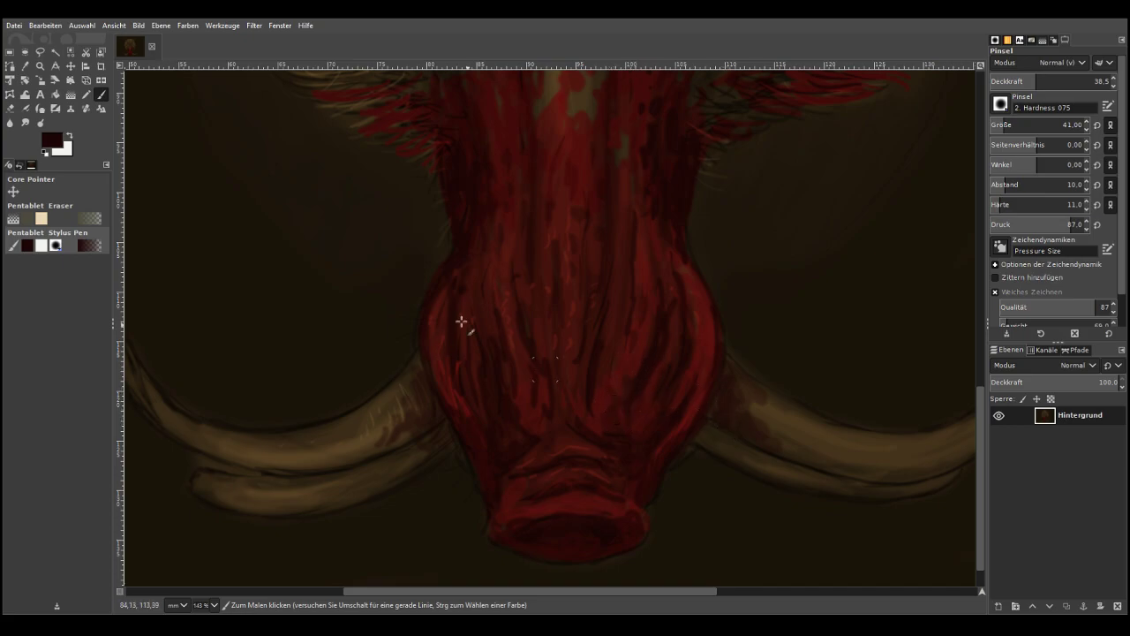
# Paint muted reddish-brown strokes along the snout and upper muzzle, and blend the face patches with a darker red-brown, ending at opacity 67.3
pyautogui.moveTo(60, 182); pyautogui.dragTo(89, 176)
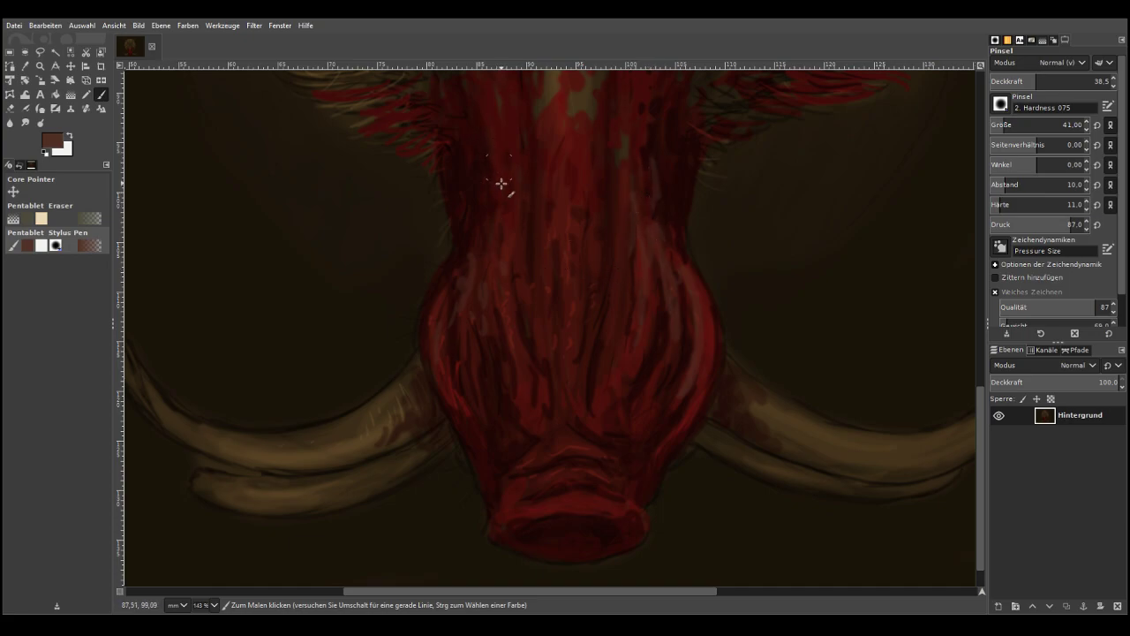
pyautogui.moveTo(979, 400); pyautogui.dragTo(963, 305)
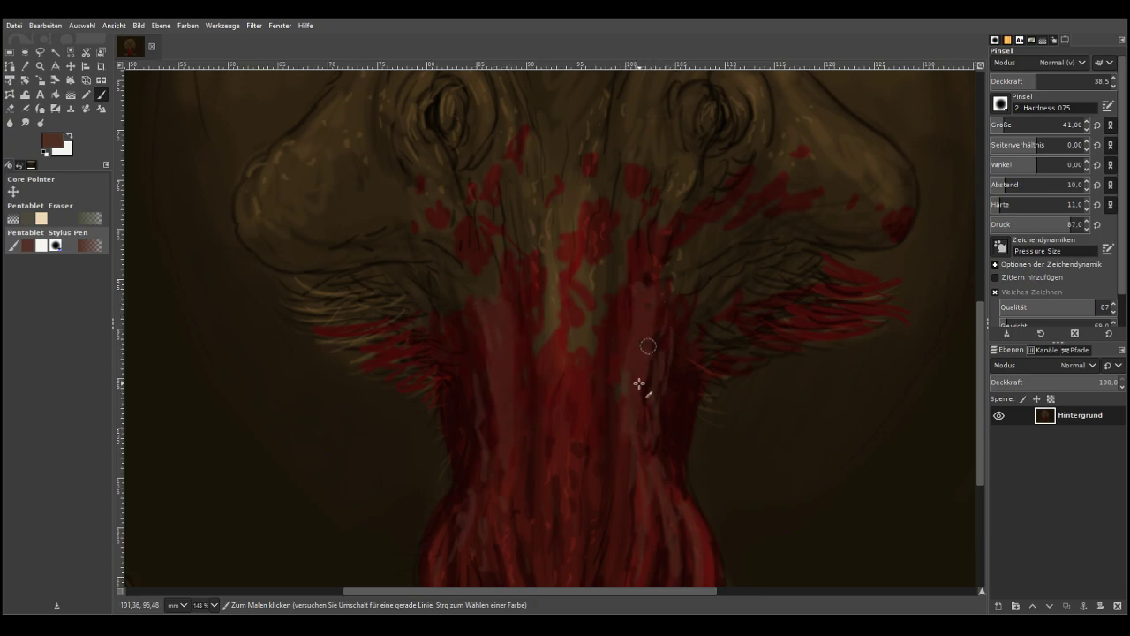
pyautogui.moveTo(494, 375); pyautogui.dragTo(473, 300)
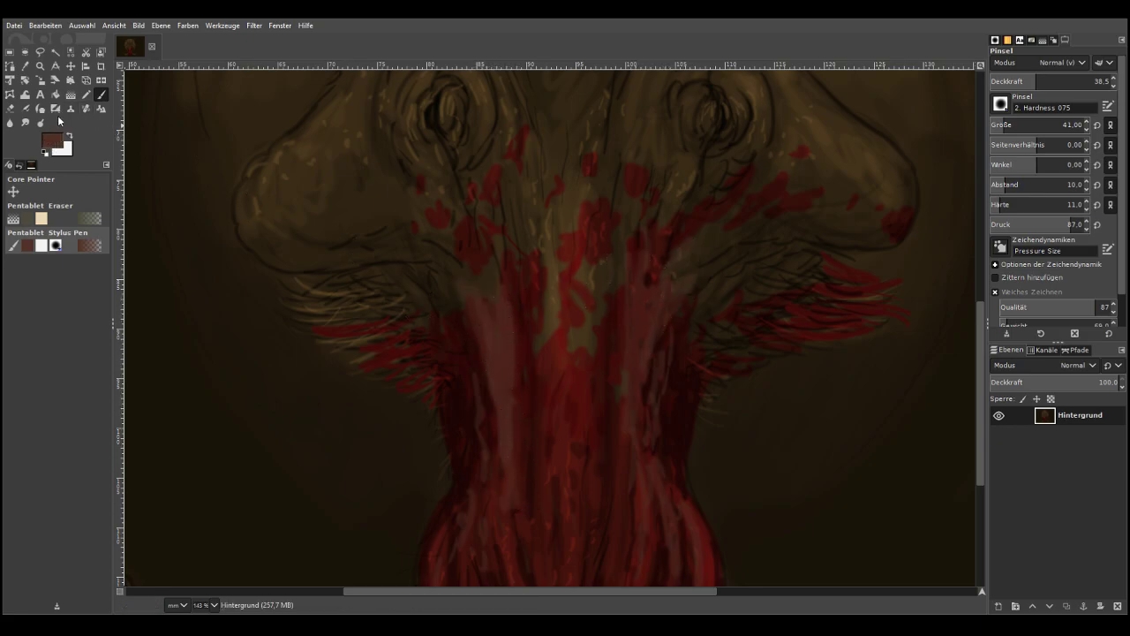
pyautogui.moveTo(84, 168); pyautogui.dragTo(94, 180)
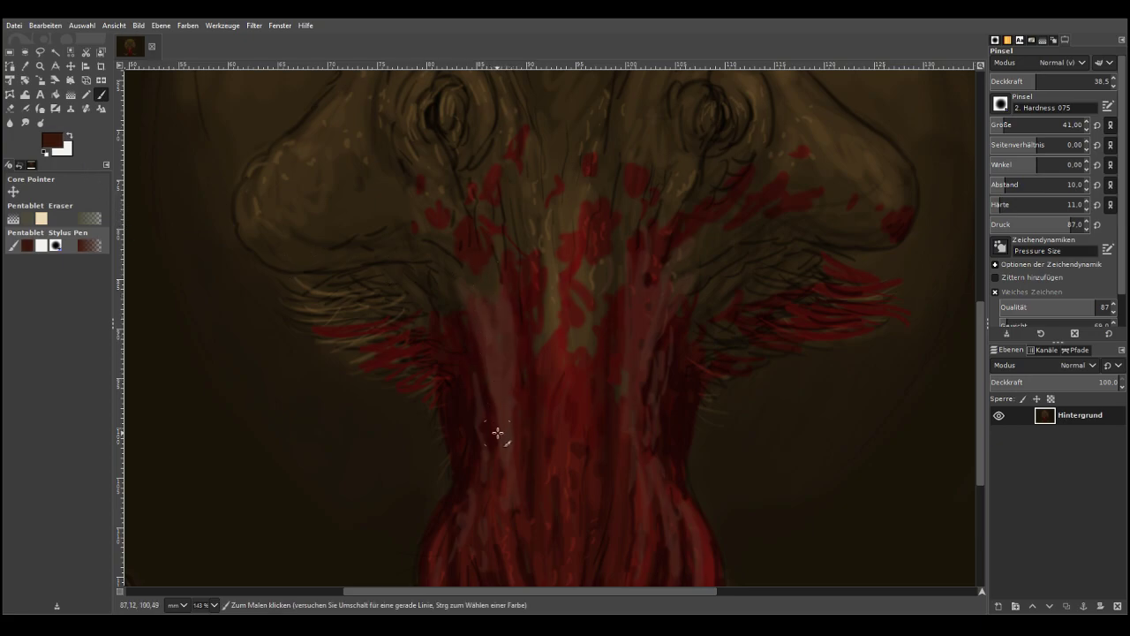
pyautogui.moveTo(1008, 85); pyautogui.dragTo(1073, 83)
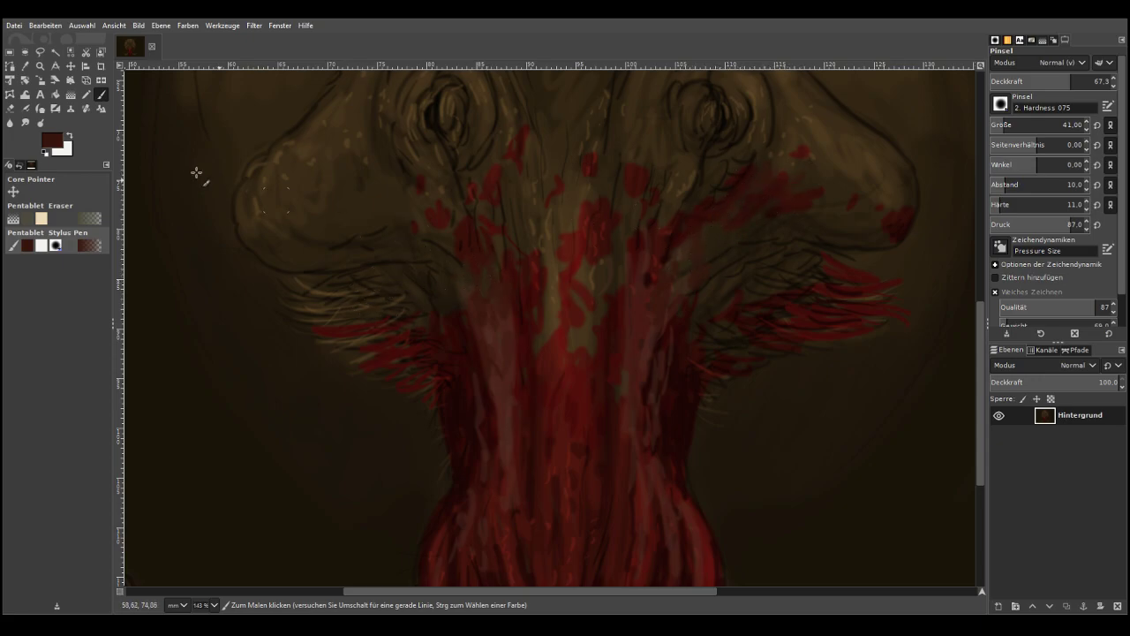
# Add bright orange-red accents below the eyes, in the left-hand whiskers and along the muzzle at opacity 76.1
pyautogui.click(103, 157)
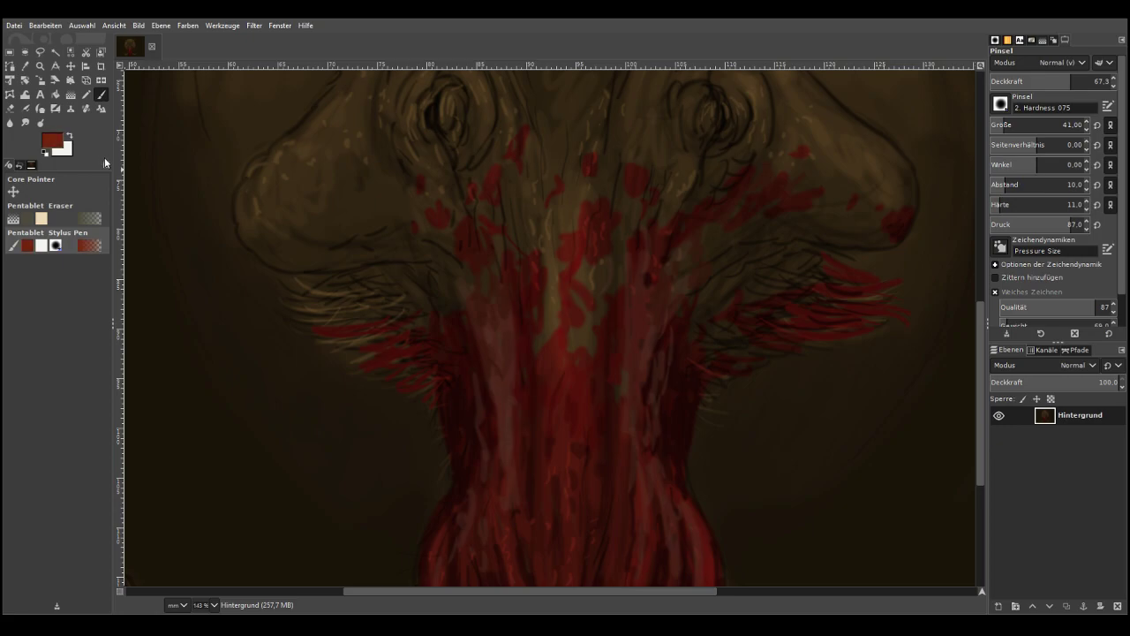
pyautogui.click(1081, 80)
pyautogui.moveTo(718, 164); pyautogui.dragTo(701, 189)
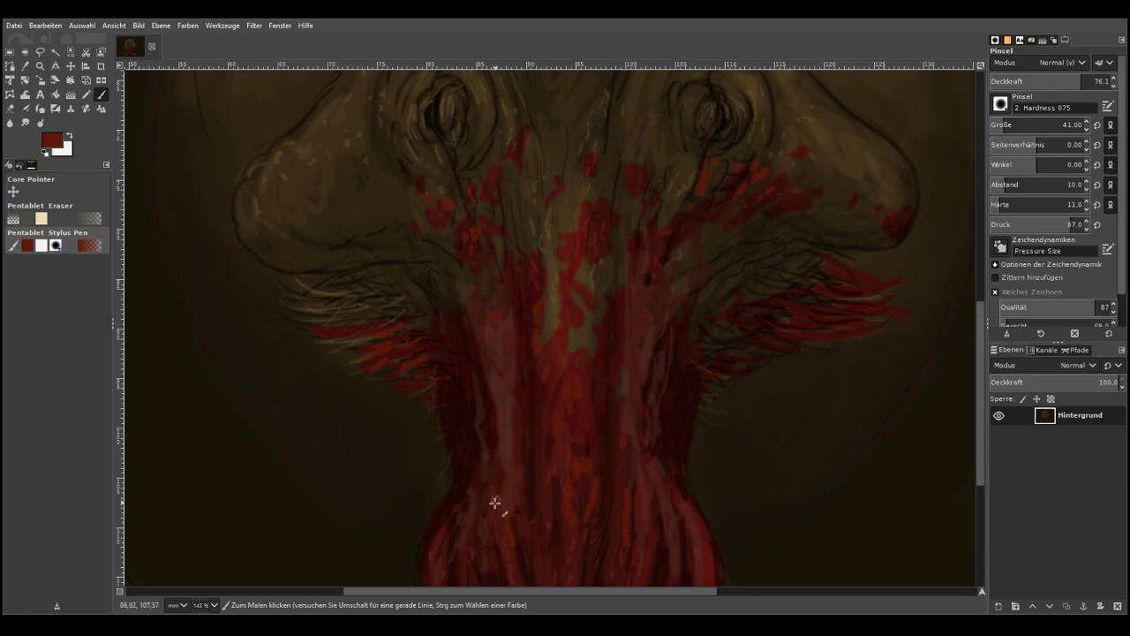
# Shade the nostril disc, lower snout and left-hand bulge dark brown-red, and add warmer red-brown strokes over the folds
pyautogui.scroll(-5, 969, 408)
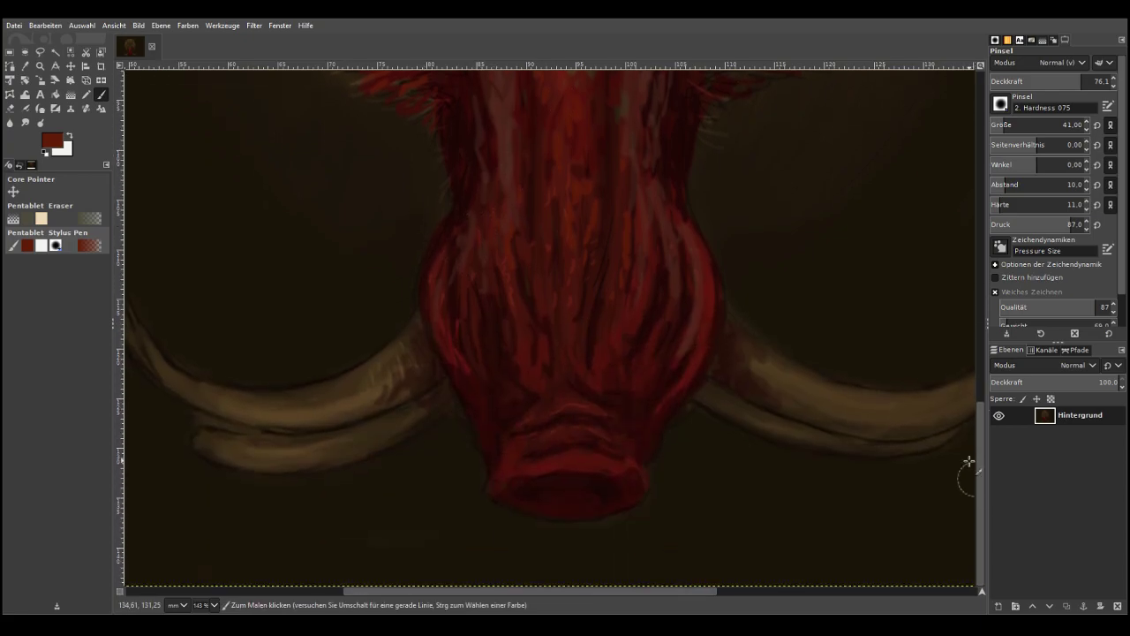
pyautogui.click(83, 181)
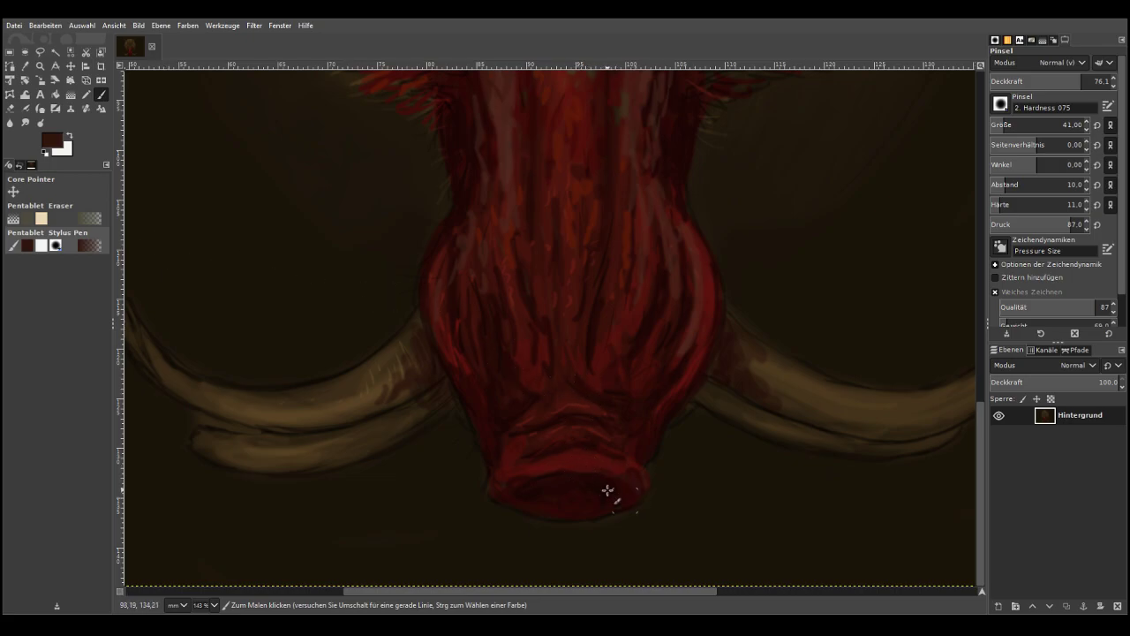
pyautogui.moveTo(618, 508); pyautogui.dragTo(549, 510)
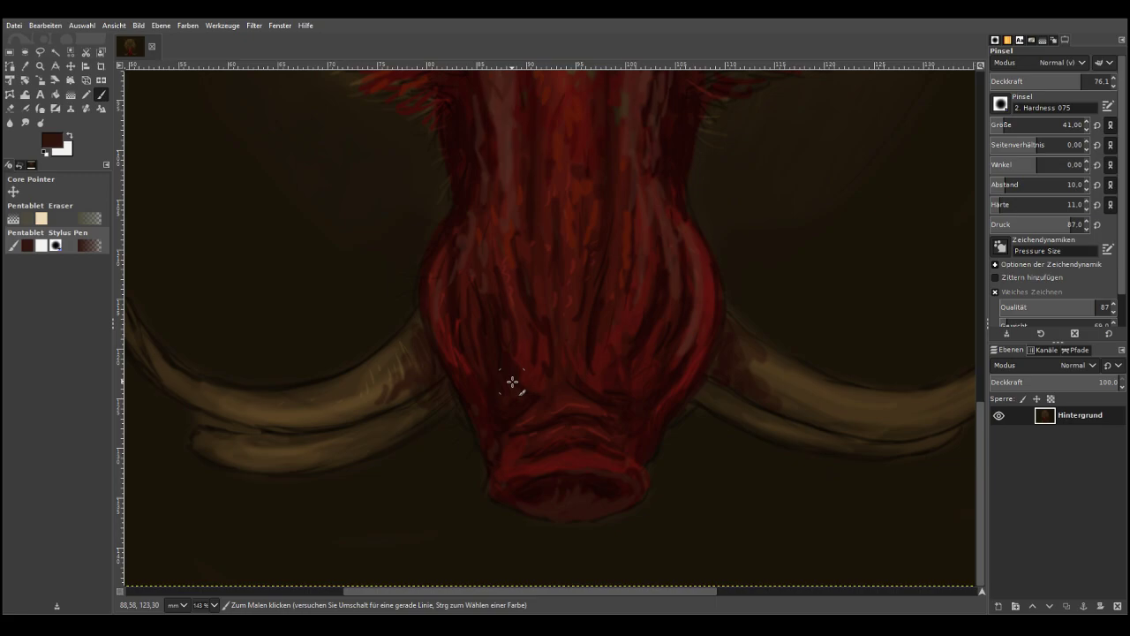
pyautogui.moveTo(459, 235); pyautogui.dragTo(429, 296)
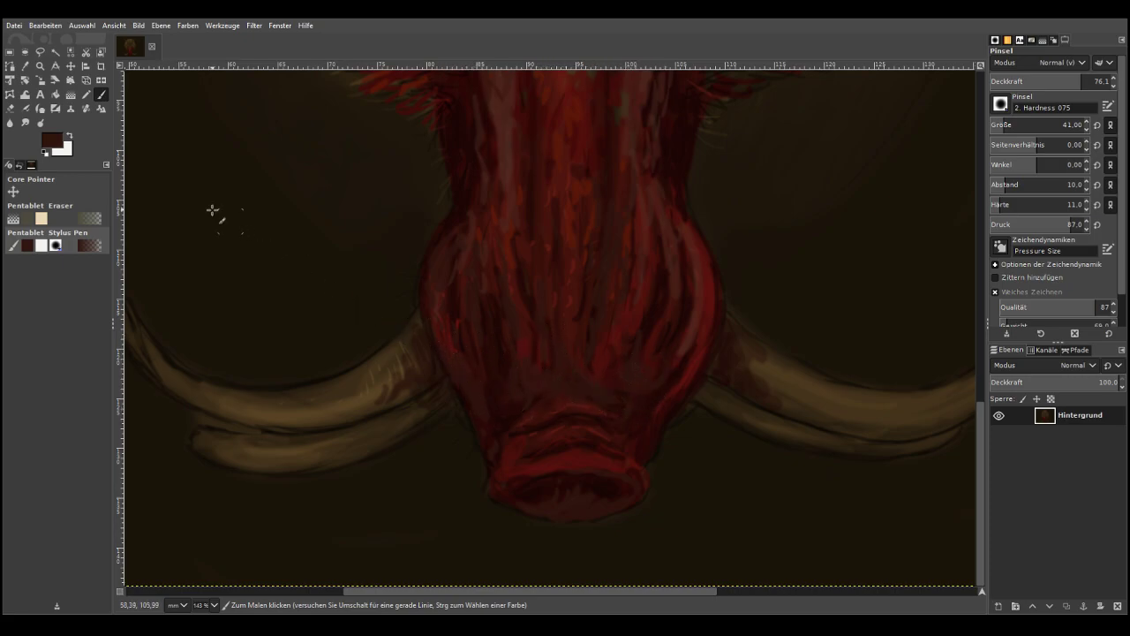
pyautogui.click(174, 232)
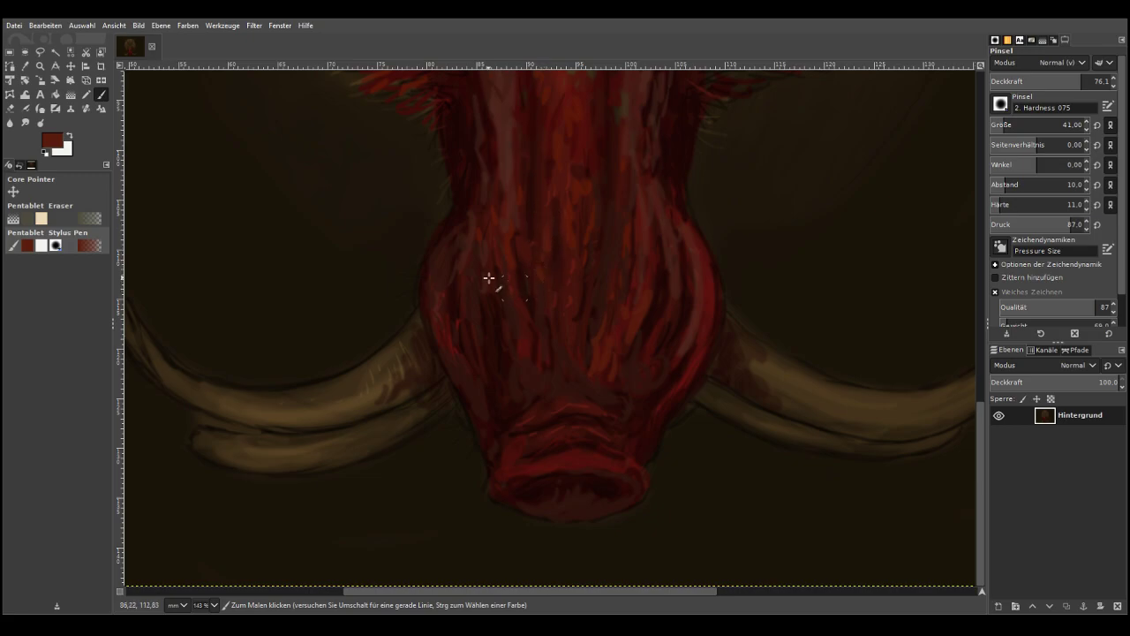
# Choose a pale pink and dot small highlights on the snout's left-hand bulge, lowering the brush opacity to 48.8
pyautogui.moveTo(69, 143); pyautogui.dragTo(46, 124)
pyautogui.click(161, 250)
pyautogui.click(437, 274)
pyautogui.click(434, 289)
pyautogui.click(1049, 81)
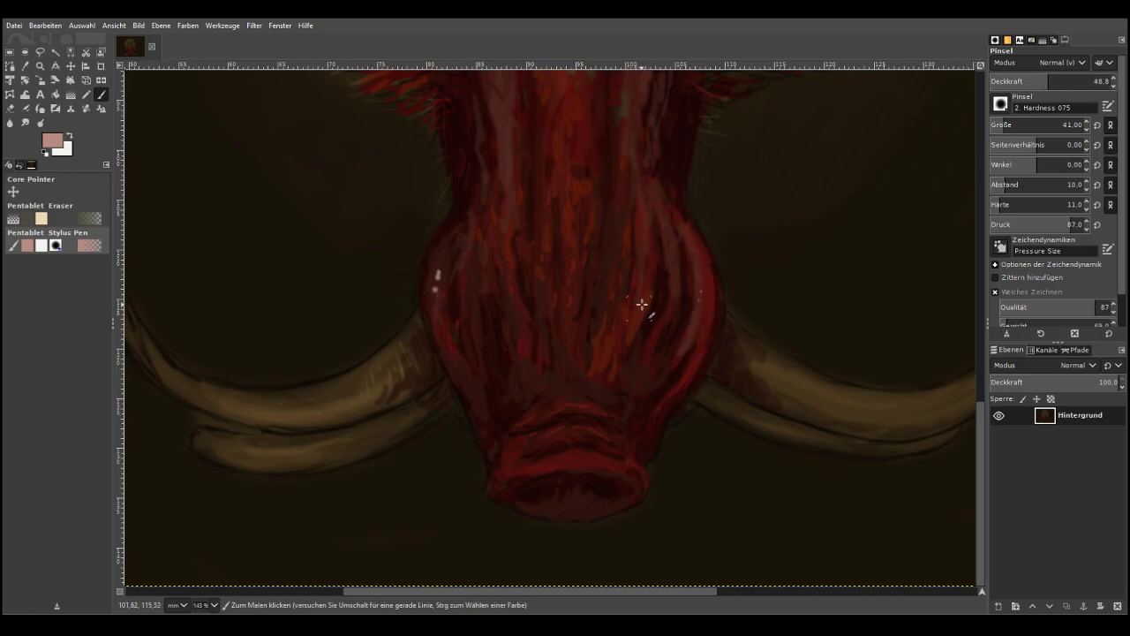
# Dot pale pink highlights along the nostril rim, snout folds and right-hand bulge, and reduce the brush size to 17
pyautogui.click(569, 467)
pyautogui.click(537, 473)
pyautogui.click(515, 478)
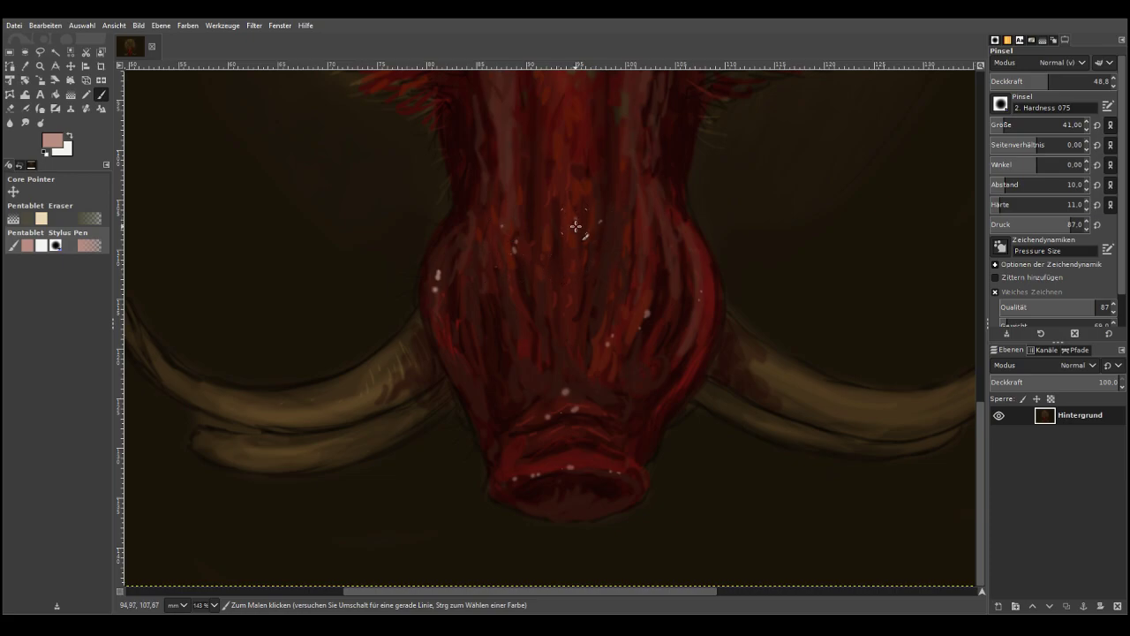
pyautogui.click(696, 263)
pyautogui.click(703, 281)
pyautogui.click(703, 296)
pyautogui.click(998, 125)
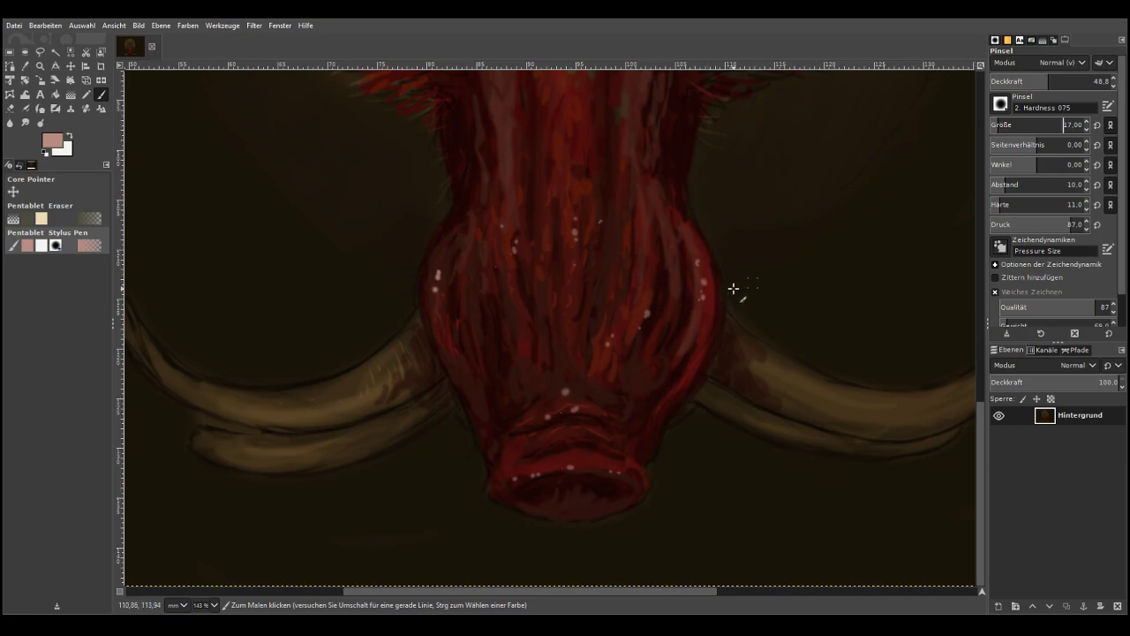
# Paint fine pale pink bristles along both snout bulges and beside the lower snout folds
pyautogui.moveTo(713, 277)
pyautogui.mouseDown()
pyautogui.moveTo(731, 264)
pyautogui.moveTo(736, 275)
pyautogui.moveTo(710, 298)
pyautogui.mouseUp()
pyautogui.moveTo(736, 306); pyautogui.dragTo(727, 315)
pyautogui.moveTo(733, 240); pyautogui.dragTo(705, 253)
pyautogui.moveTo(436, 289)
pyautogui.mouseDown()
pyautogui.moveTo(405, 290)
pyautogui.moveTo(434, 311)
pyautogui.mouseUp()
pyautogui.moveTo(484, 396)
pyautogui.mouseDown()
pyautogui.moveTo(459, 411)
pyautogui.moveTo(474, 459)
pyautogui.mouseUp()
pyautogui.moveTo(662, 432); pyautogui.dragTo(673, 450)
pyautogui.moveTo(682, 386); pyautogui.dragTo(698, 397)
pyautogui.moveTo(450, 240)
pyautogui.mouseDown()
pyautogui.moveTo(420, 223)
pyautogui.moveTo(449, 273)
pyautogui.moveTo(433, 245)
pyautogui.mouseUp()
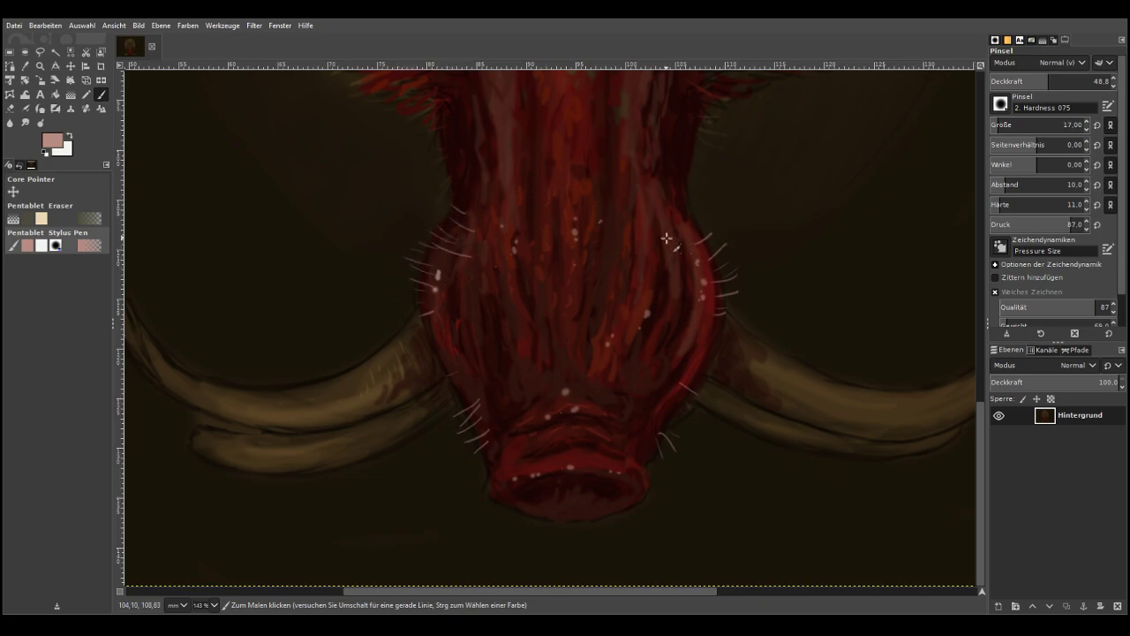
pyautogui.moveTo(679, 238)
pyautogui.mouseDown()
pyautogui.moveTo(710, 234)
pyautogui.moveTo(709, 264)
pyautogui.mouseUp()
pyautogui.moveTo(677, 212); pyautogui.dragTo(699, 195)
pyautogui.moveTo(675, 203); pyautogui.dragTo(695, 185)
pyautogui.moveTo(678, 290); pyautogui.dragTo(715, 285)
# Add thin pale pink hairs to the red cheek whiskers on both sides of the face
pyautogui.moveTo(980, 364); pyautogui.dragTo(975, 323)
pyautogui.moveTo(411, 464)
pyautogui.mouseDown()
pyautogui.moveTo(372, 468)
pyautogui.moveTo(321, 449)
pyautogui.mouseUp()
pyautogui.moveTo(816, 430); pyautogui.dragTo(868, 436)
pyautogui.moveTo(904, 395); pyautogui.dragTo(848, 423)
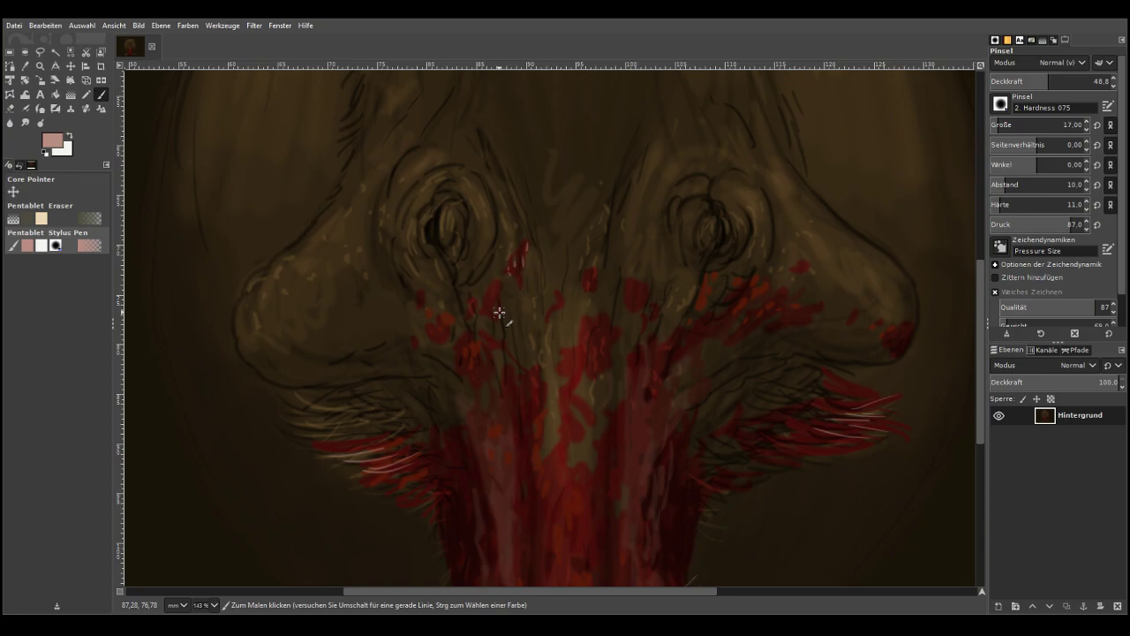
# Choose dark maroon and a muted red, and paint fine muted red hairs through both cheek whiskers
pyautogui.click(71, 182)
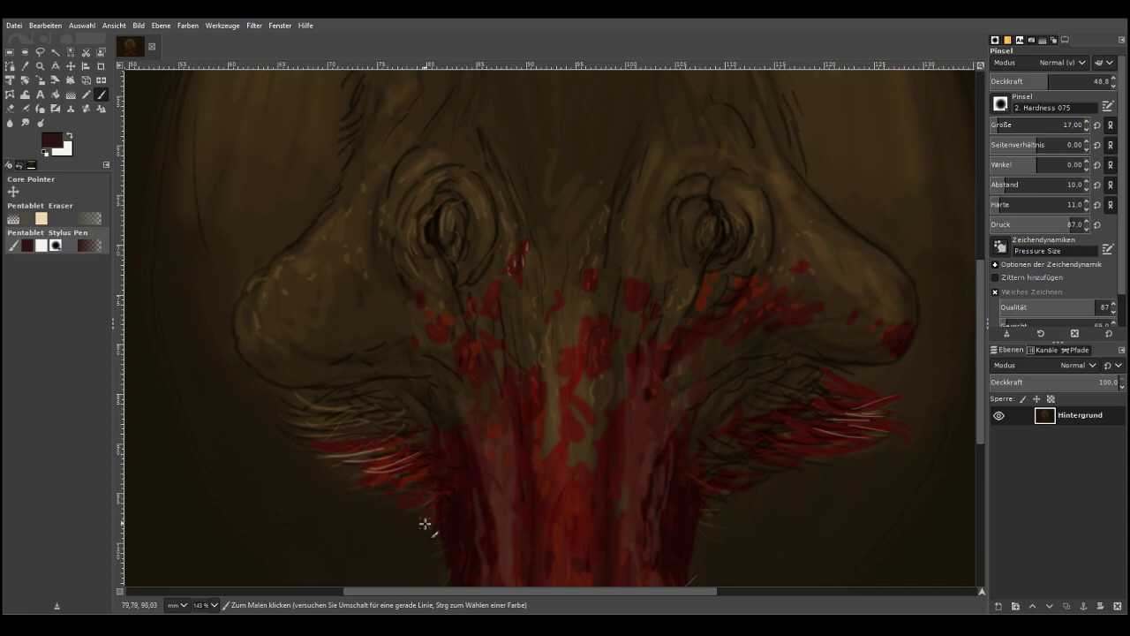
pyautogui.moveTo(979, 391); pyautogui.dragTo(990, 470)
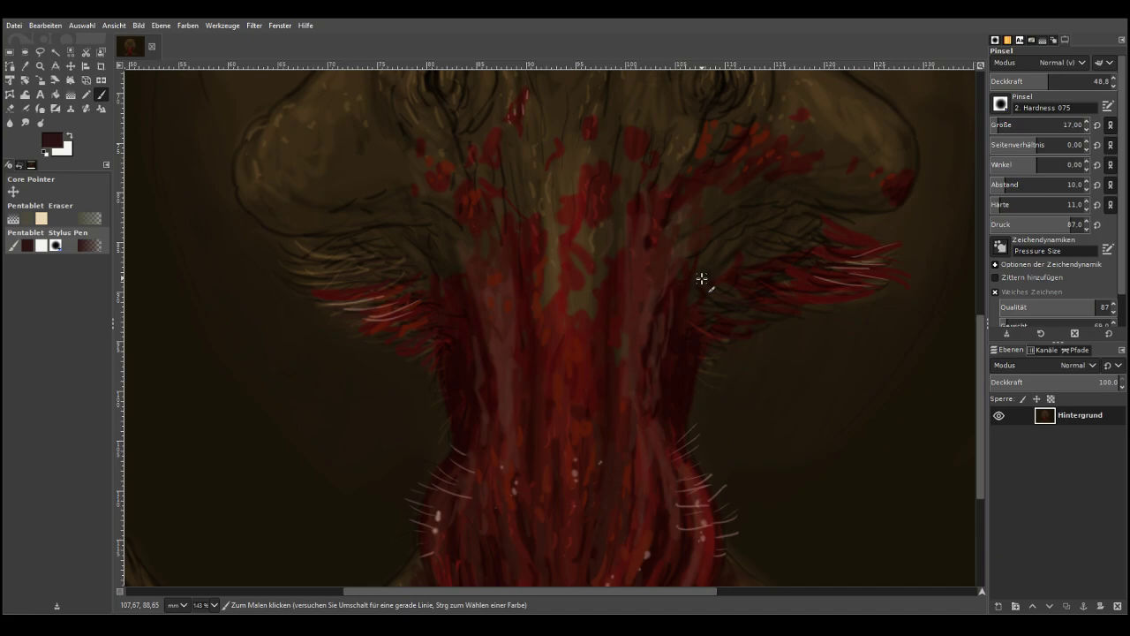
pyautogui.click(81, 167)
pyautogui.click(74, 154)
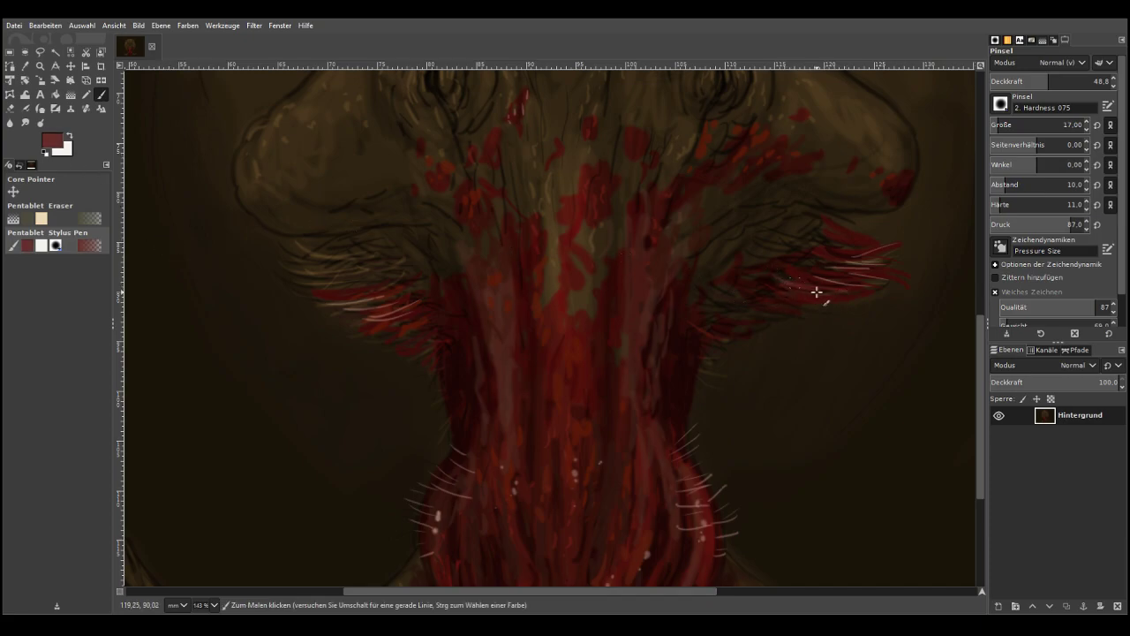
pyautogui.moveTo(867, 256)
pyautogui.mouseDown()
pyautogui.moveTo(801, 227)
pyautogui.moveTo(784, 258)
pyautogui.mouseUp()
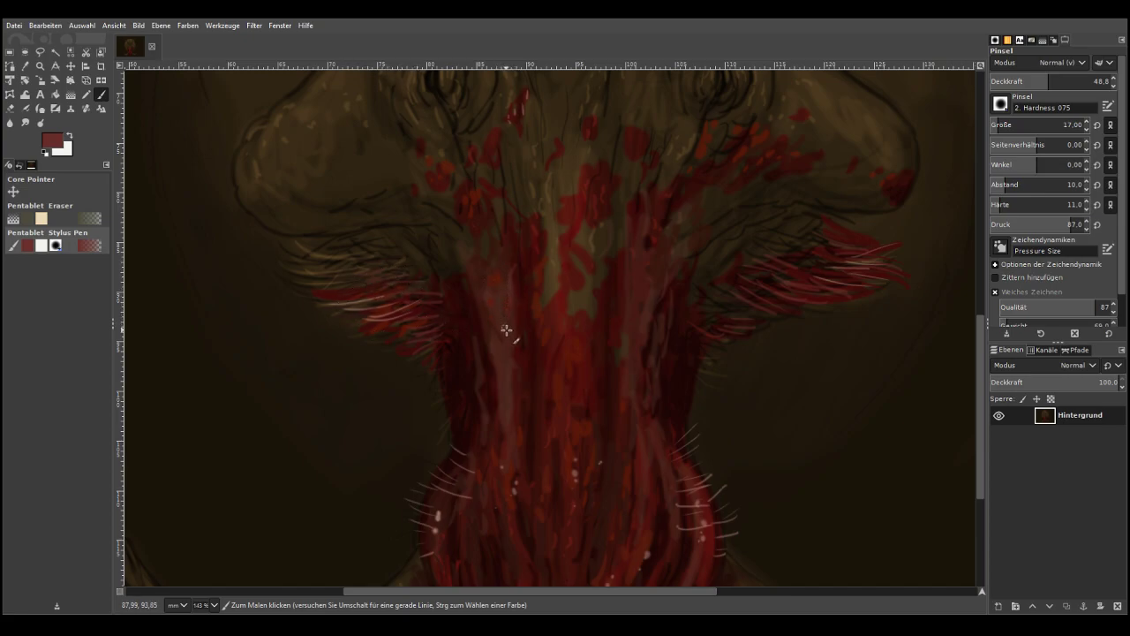
# Hatch muted red strokes down the centre of the muzzle and up its right-hand side
pyautogui.moveTo(555, 350)
pyautogui.mouseDown()
pyautogui.moveTo(568, 325)
pyautogui.moveTo(584, 337)
pyautogui.moveTo(577, 347)
pyautogui.moveTo(563, 334)
pyautogui.moveTo(563, 372)
pyautogui.mouseUp()
pyautogui.moveTo(587, 210)
pyautogui.mouseDown()
pyautogui.moveTo(594, 183)
pyautogui.moveTo(591, 212)
pyautogui.mouseUp()
pyautogui.moveTo(616, 284); pyautogui.dragTo(606, 347)
pyautogui.moveTo(613, 419); pyautogui.dragTo(647, 240)
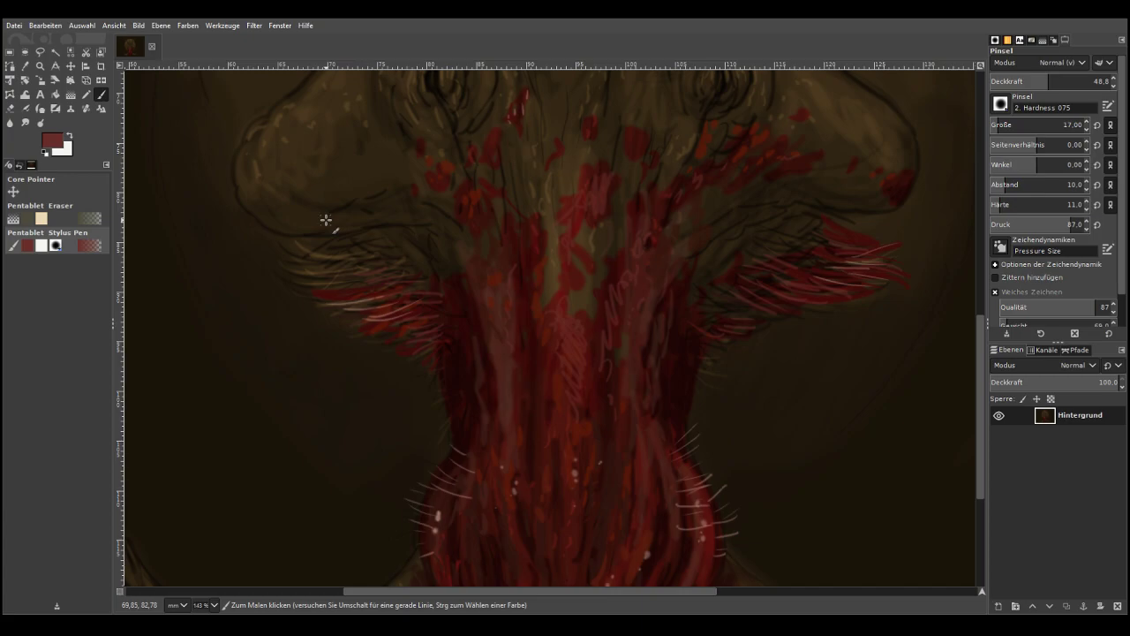
# Tint both pairs of tusks muted red with the Paintbrush in HSL Color mode at size 47 and opacity 76.1
pyautogui.press('-')
pyautogui.press('-')
pyautogui.press('-')
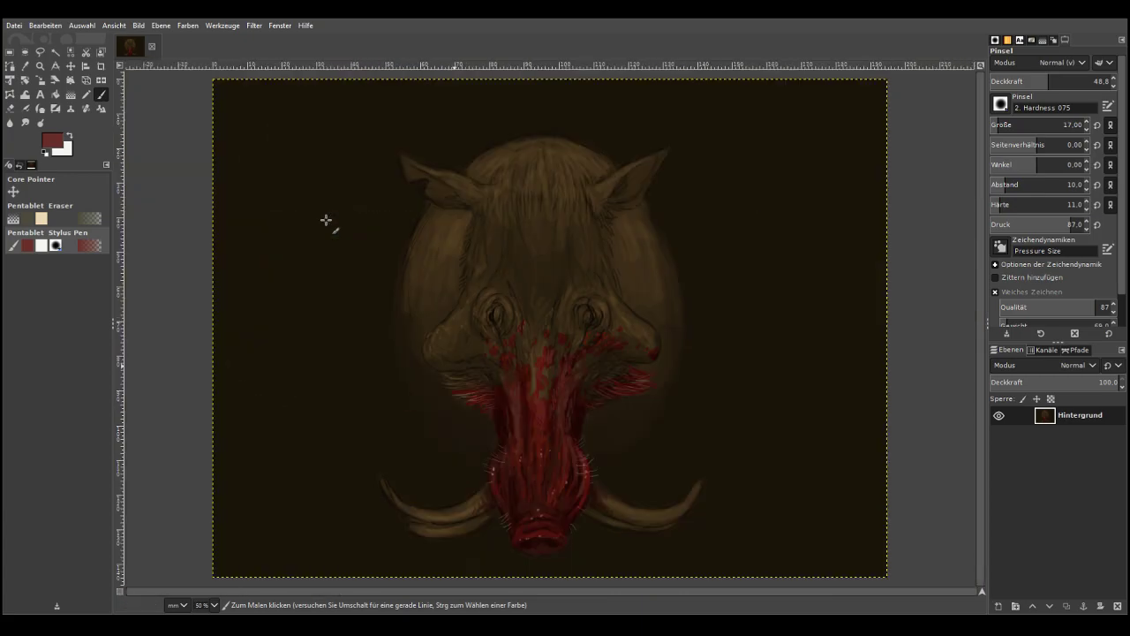
pyautogui.press('z')
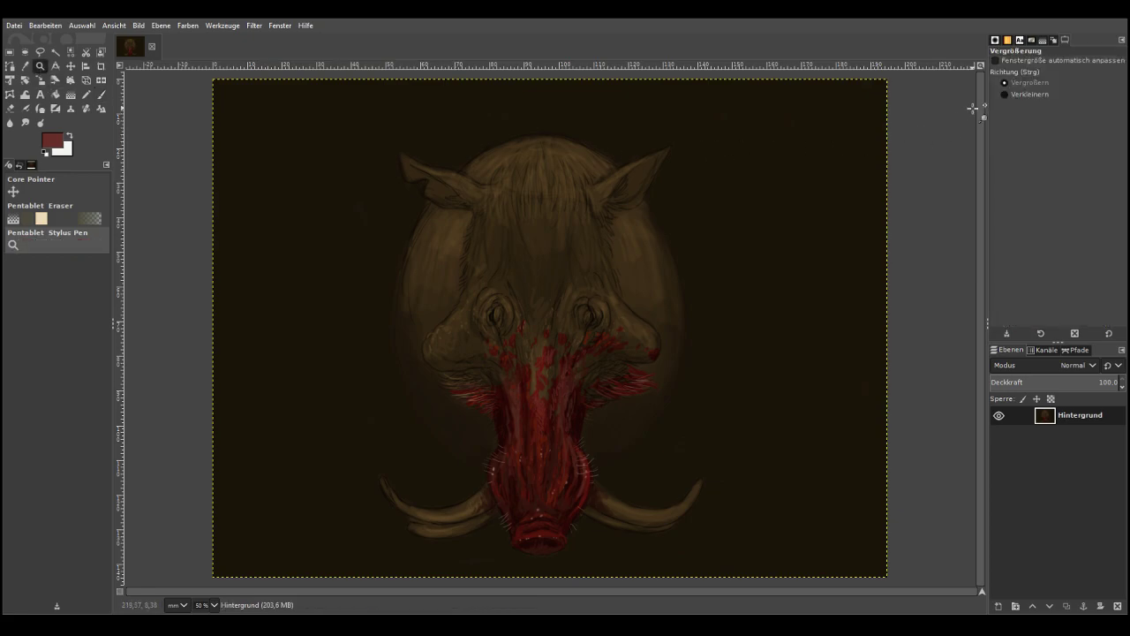
pyautogui.moveTo(305, 436); pyautogui.dragTo(778, 543)
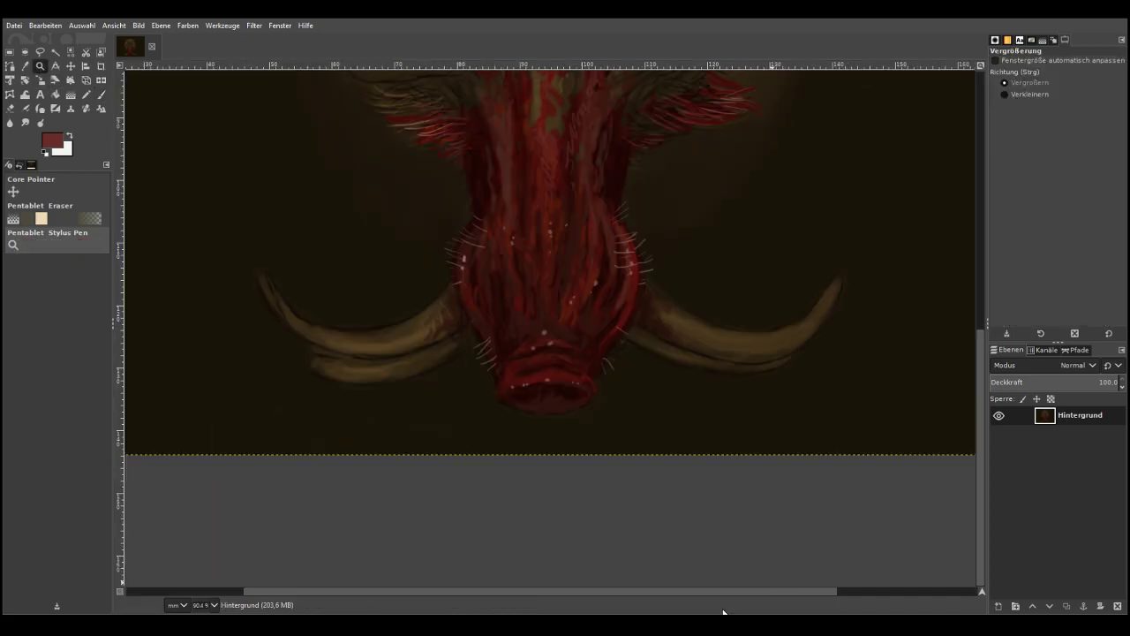
pyautogui.click(101, 94)
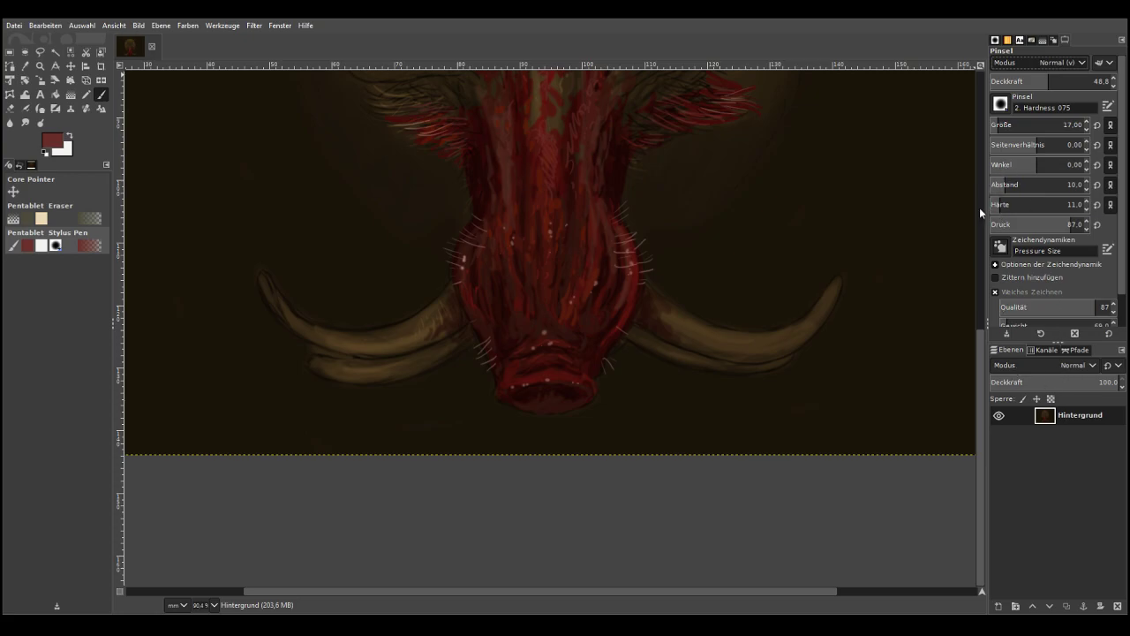
pyautogui.click(1019, 368)
pyautogui.click(1005, 125)
pyautogui.click(1077, 81)
pyautogui.moveTo(757, 367)
pyautogui.mouseDown()
pyautogui.moveTo(709, 365)
pyautogui.moveTo(640, 336)
pyautogui.moveTo(744, 354)
pyautogui.moveTo(790, 345)
pyautogui.moveTo(835, 283)
pyautogui.moveTo(834, 299)
pyautogui.moveTo(773, 359)
pyautogui.moveTo(794, 355)
pyautogui.moveTo(649, 332)
pyautogui.moveTo(646, 344)
pyautogui.moveTo(732, 358)
pyautogui.moveTo(779, 344)
pyautogui.moveTo(736, 350)
pyautogui.mouseUp()
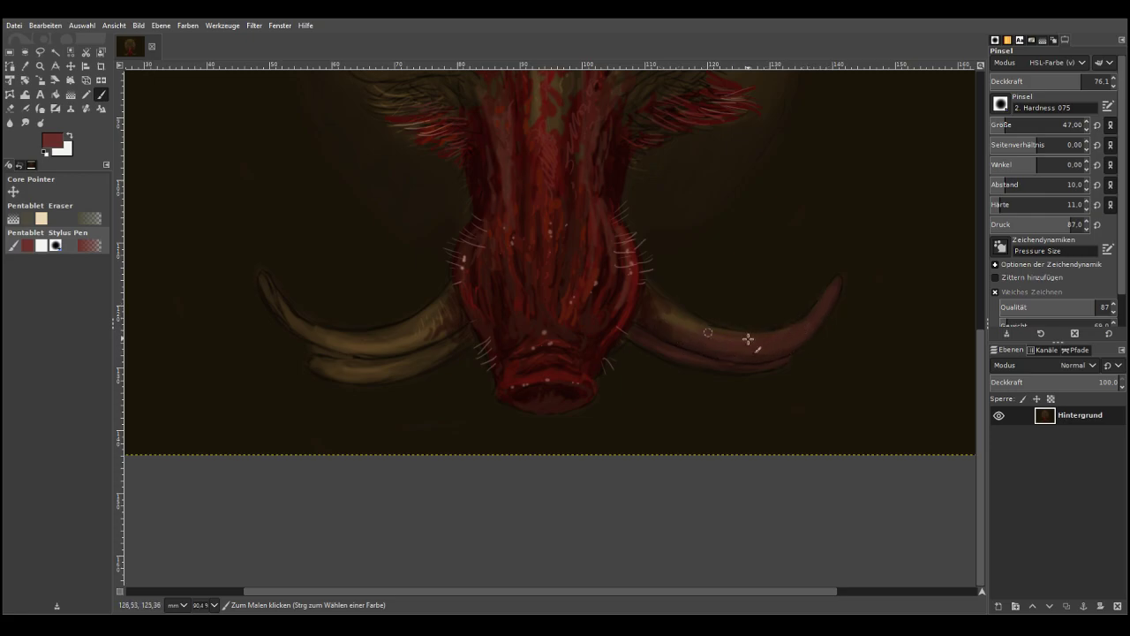
pyautogui.moveTo(705, 332)
pyautogui.mouseDown()
pyautogui.moveTo(723, 337)
pyautogui.moveTo(674, 311)
pyautogui.moveTo(636, 331)
pyautogui.moveTo(637, 304)
pyautogui.mouseUp()
pyautogui.moveTo(754, 338)
pyautogui.mouseDown()
pyautogui.moveTo(779, 334)
pyautogui.moveTo(660, 300)
pyautogui.moveTo(776, 342)
pyautogui.moveTo(835, 290)
pyautogui.moveTo(771, 361)
pyautogui.moveTo(659, 327)
pyautogui.mouseUp()
pyautogui.moveTo(445, 343)
pyautogui.mouseDown()
pyautogui.moveTo(394, 378)
pyautogui.moveTo(323, 367)
pyautogui.moveTo(397, 369)
pyautogui.moveTo(464, 332)
pyautogui.moveTo(434, 362)
pyautogui.moveTo(386, 377)
pyautogui.moveTo(338, 372)
pyautogui.moveTo(424, 346)
pyautogui.moveTo(443, 314)
pyautogui.moveTo(452, 323)
pyautogui.moveTo(422, 339)
pyautogui.moveTo(369, 351)
pyautogui.moveTo(406, 350)
pyautogui.moveTo(378, 345)
pyautogui.moveTo(415, 333)
pyautogui.moveTo(459, 288)
pyautogui.moveTo(381, 343)
pyautogui.moveTo(424, 313)
pyautogui.moveTo(406, 330)
pyautogui.moveTo(307, 324)
pyautogui.moveTo(311, 335)
pyautogui.moveTo(288, 316)
pyautogui.moveTo(333, 342)
pyautogui.moveTo(273, 305)
pyautogui.moveTo(261, 278)
pyautogui.moveTo(295, 325)
pyautogui.mouseUp()
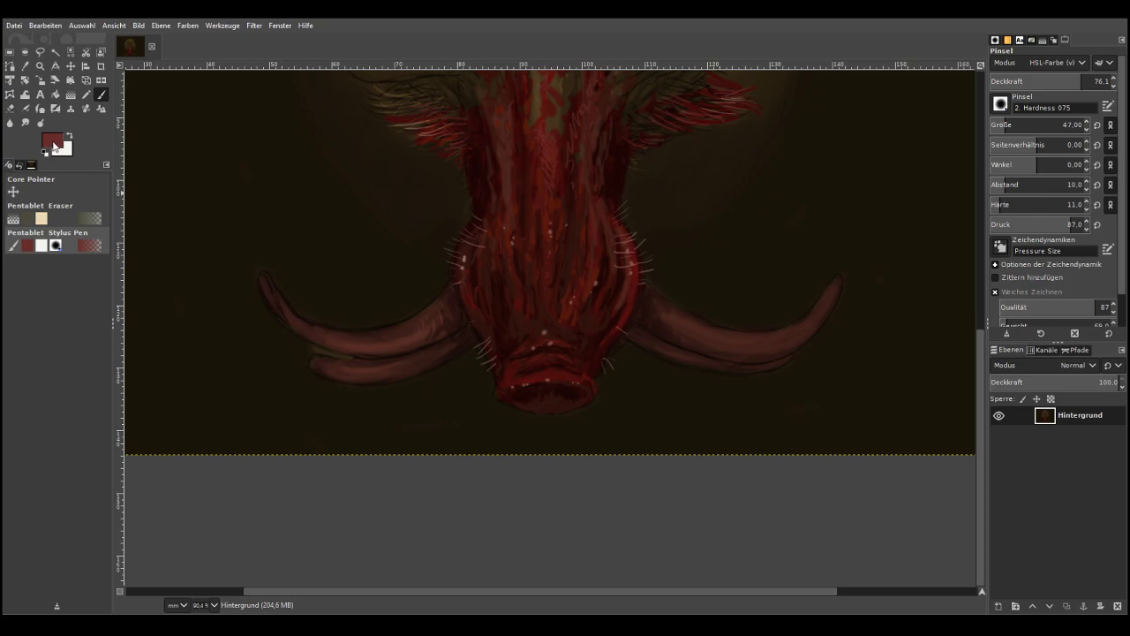
# Shade the tusks with a darker red in Darken only mode at opacity 57.6 and in Multiply mode at opacity 29.3
pyautogui.moveTo(78, 161); pyautogui.dragTo(88, 167)
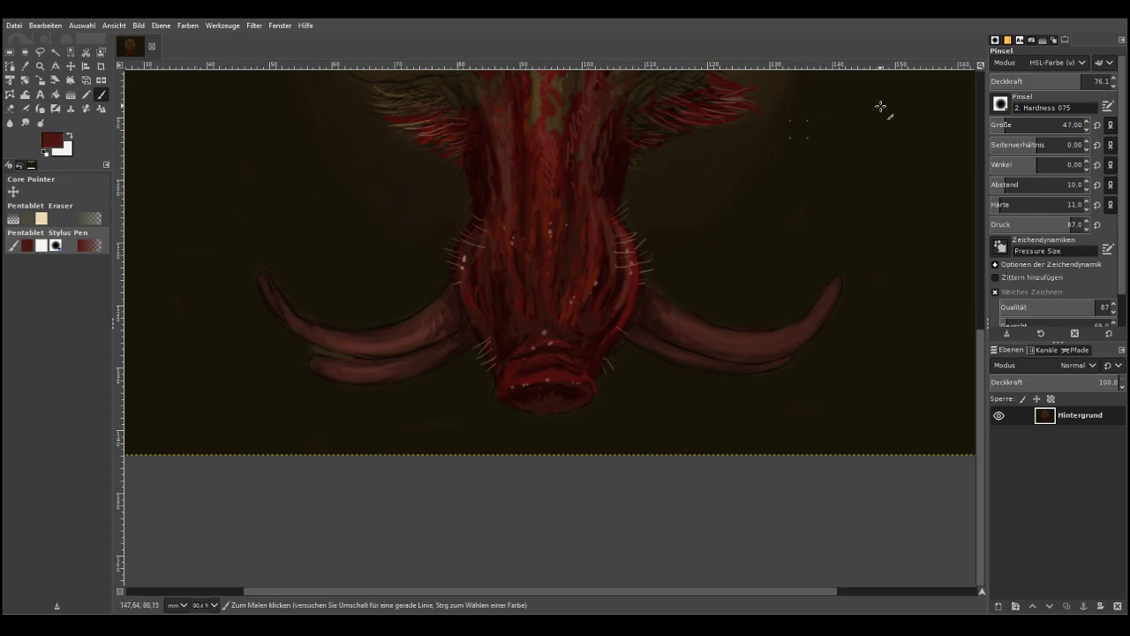
pyautogui.click(1014, 148)
pyautogui.click(1058, 78)
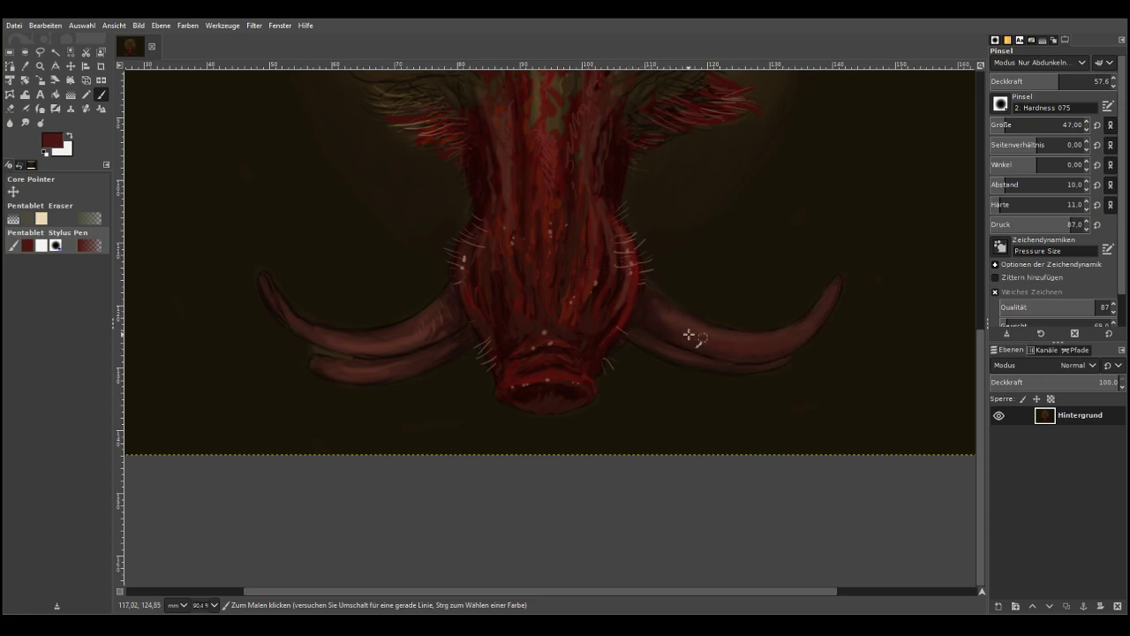
pyautogui.moveTo(800, 337); pyautogui.dragTo(826, 303)
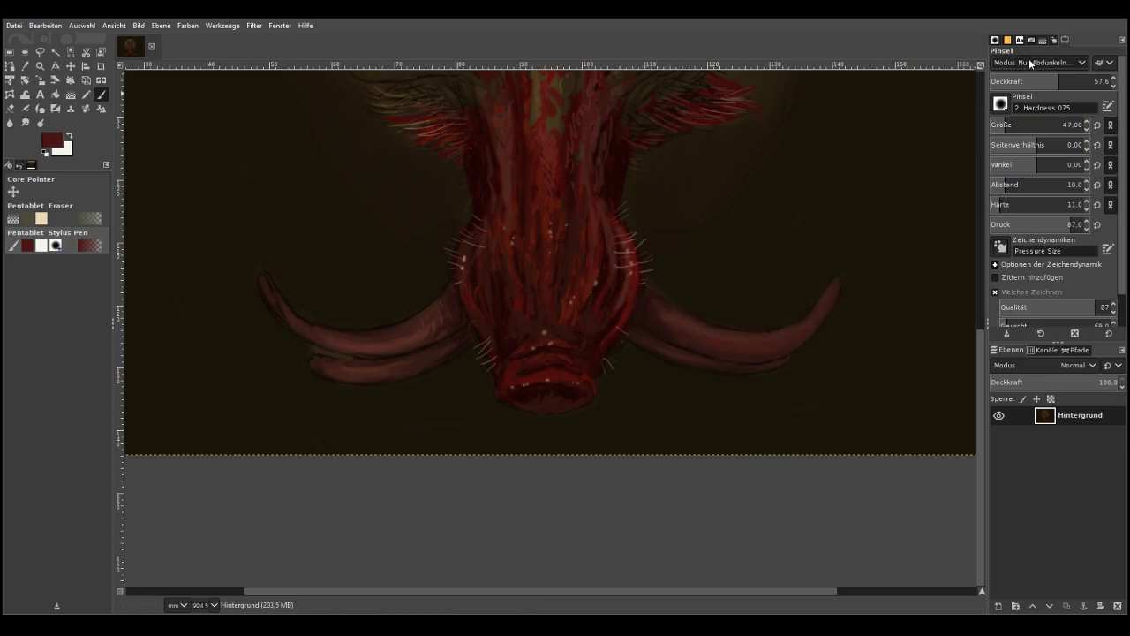
pyautogui.scroll(-2, 1037, 62)
pyautogui.click(1026, 77)
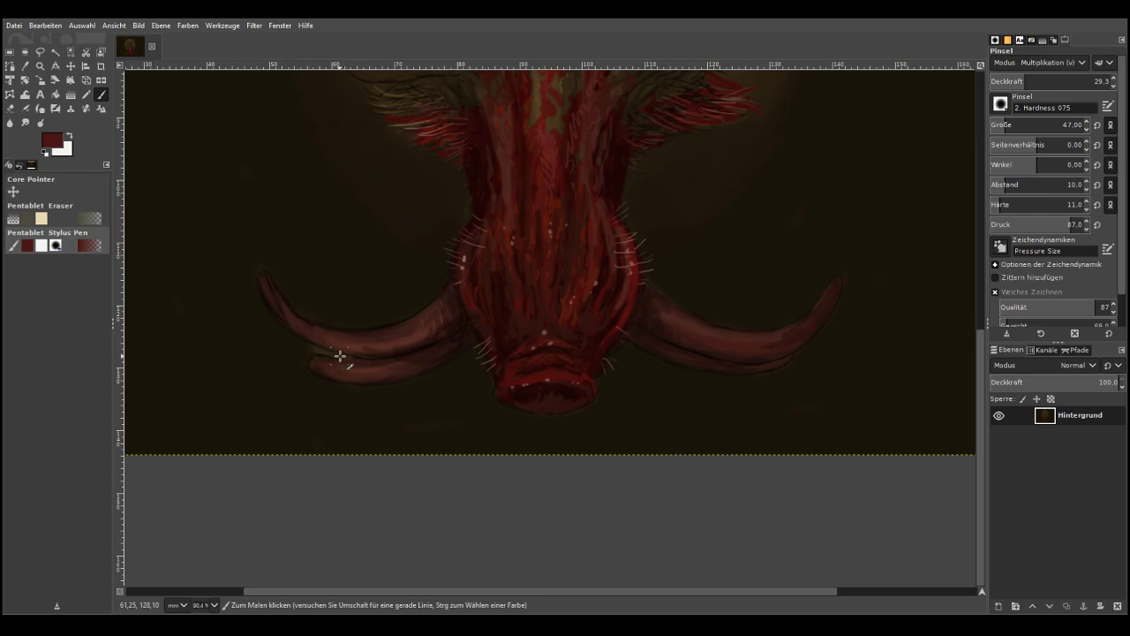
# Sample the dark background colour and refine the left-hand tusks' edges and gap at opacity 77.1, finishing in Normal mode at size 21
pyautogui.press('z')
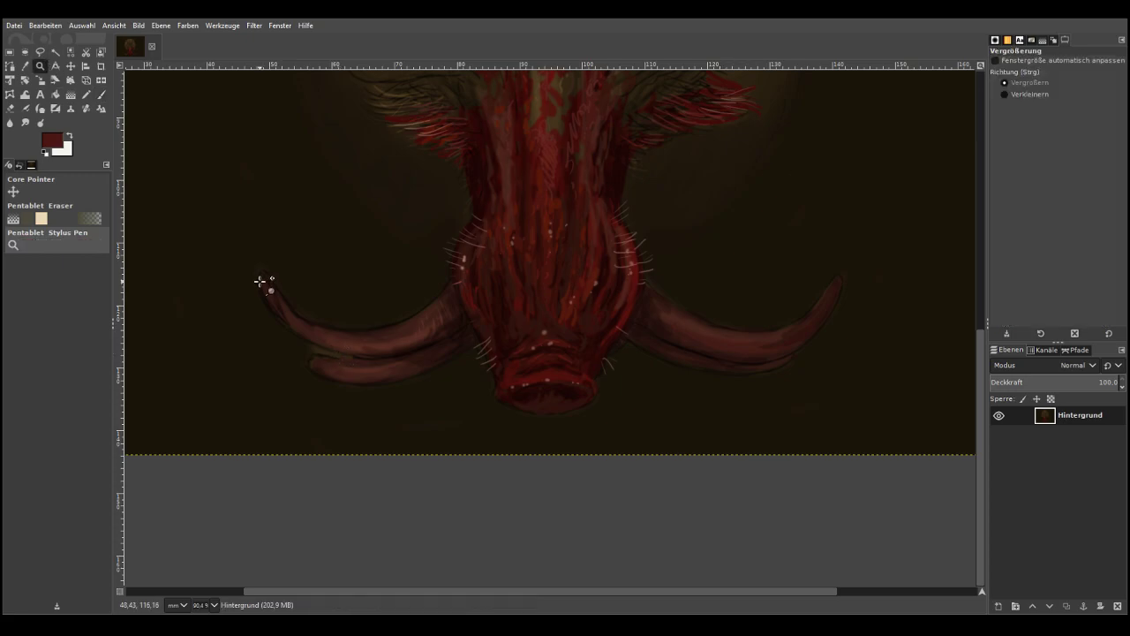
pyautogui.moveTo(236, 252); pyautogui.dragTo(521, 424)
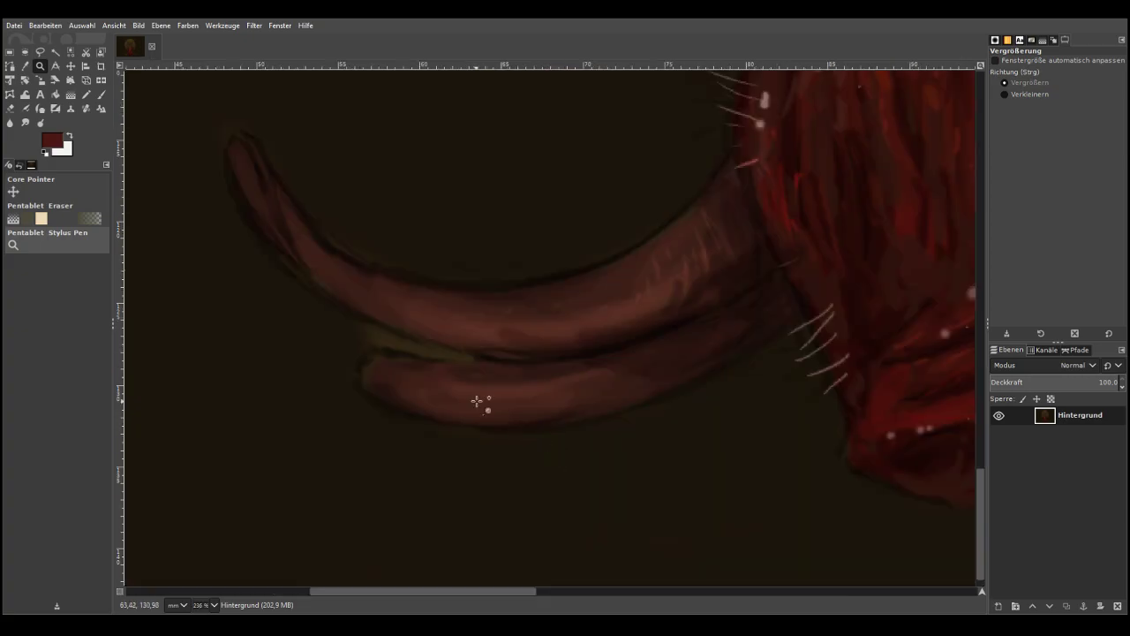
pyautogui.click(24, 65)
pyautogui.click(172, 236)
pyautogui.click(100, 95)
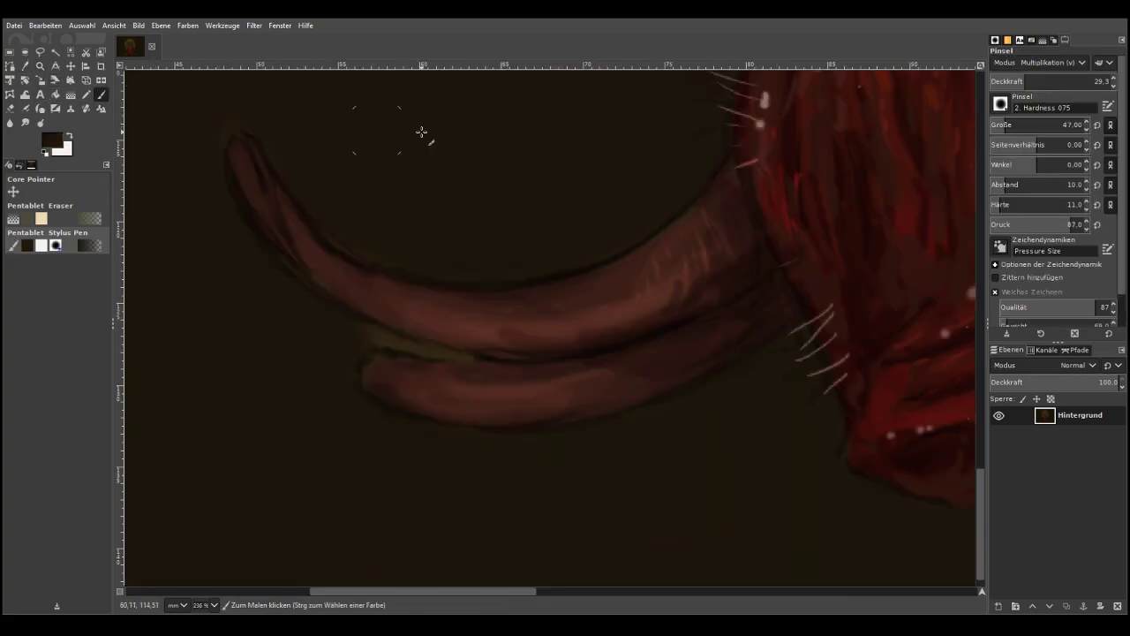
pyautogui.moveTo(1049, 84); pyautogui.dragTo(1083, 83)
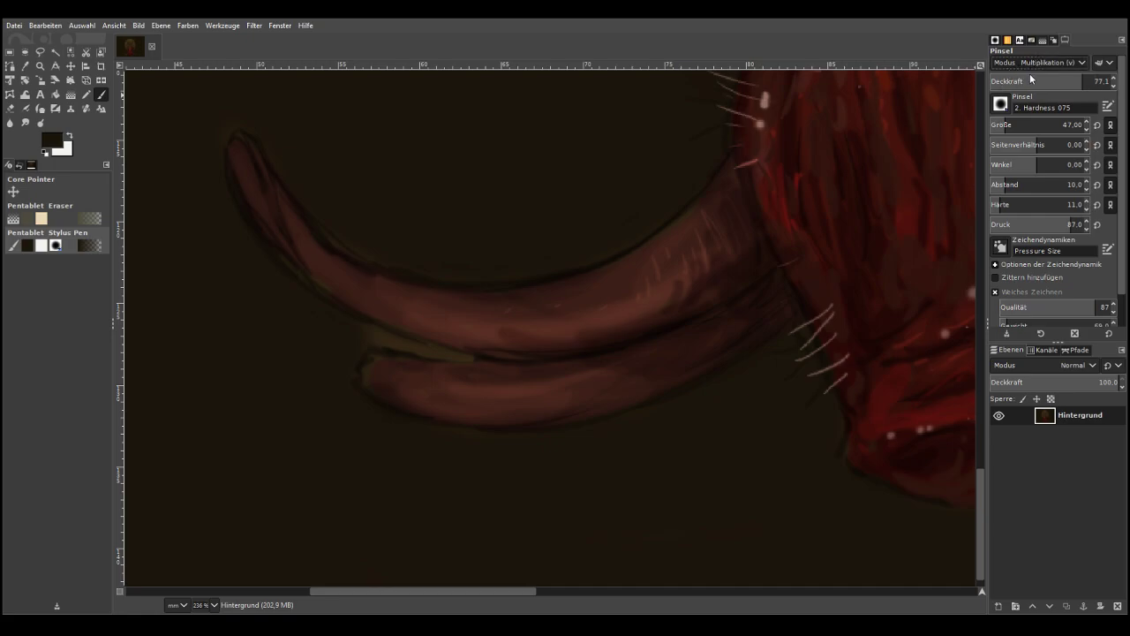
pyautogui.click(1031, 81)
pyautogui.click(999, 120)
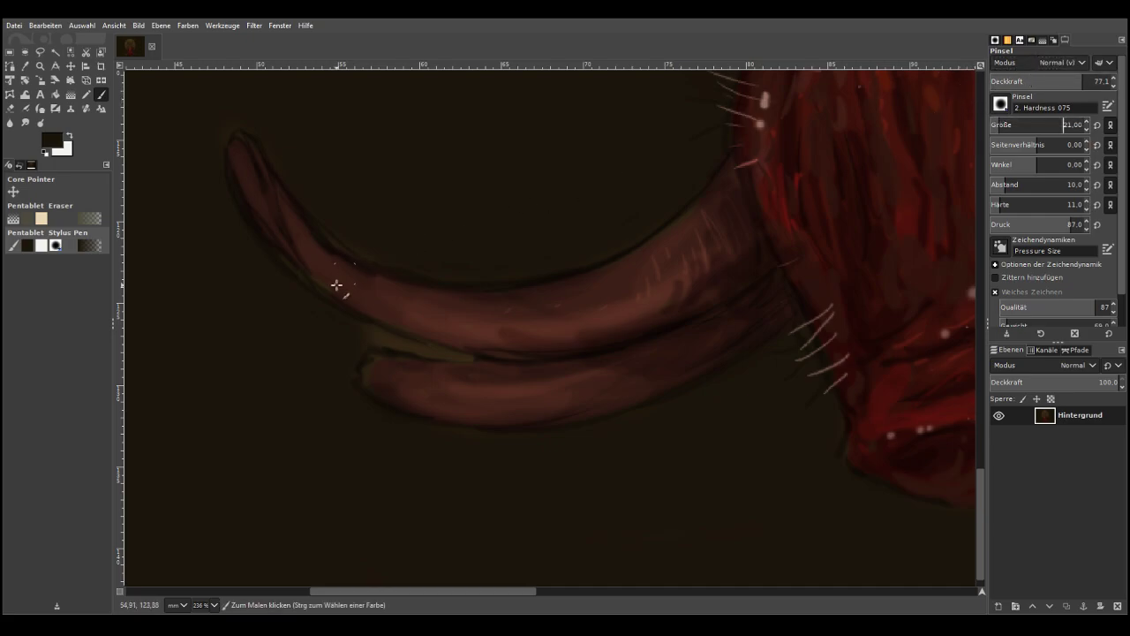
pyautogui.moveTo(400, 344)
pyautogui.mouseDown()
pyautogui.moveTo(444, 354)
pyautogui.moveTo(404, 338)
pyautogui.moveTo(426, 354)
pyautogui.mouseUp()
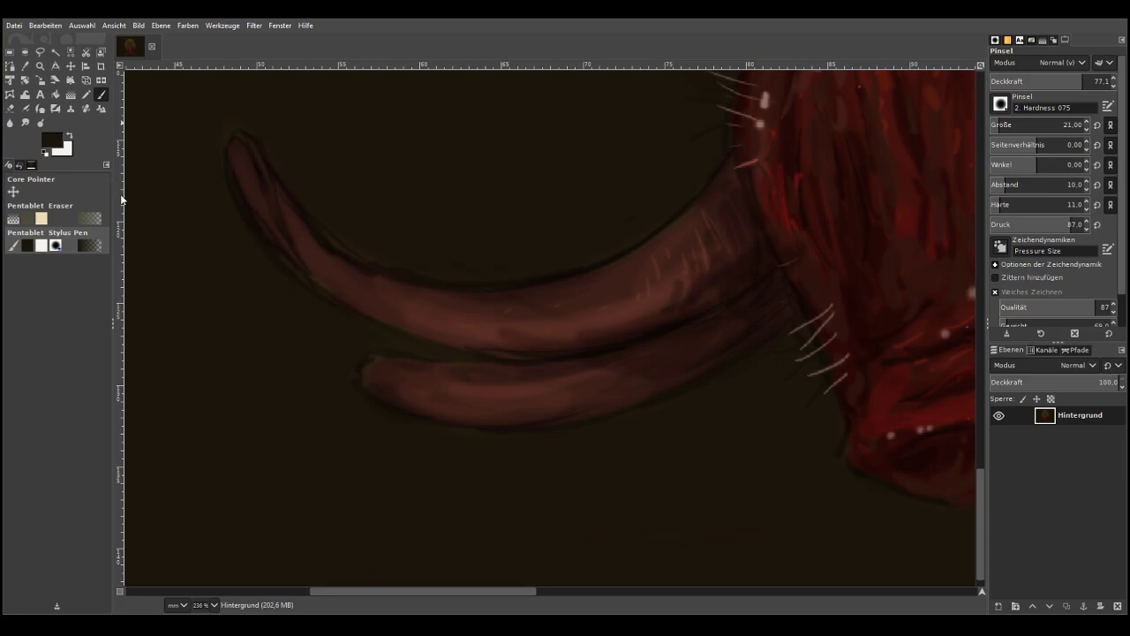
# Choose dark reds and paint streaks and blotches along the upper and lower left-hand tusks
pyautogui.moveTo(121, 199); pyautogui.dragTo(106, 151)
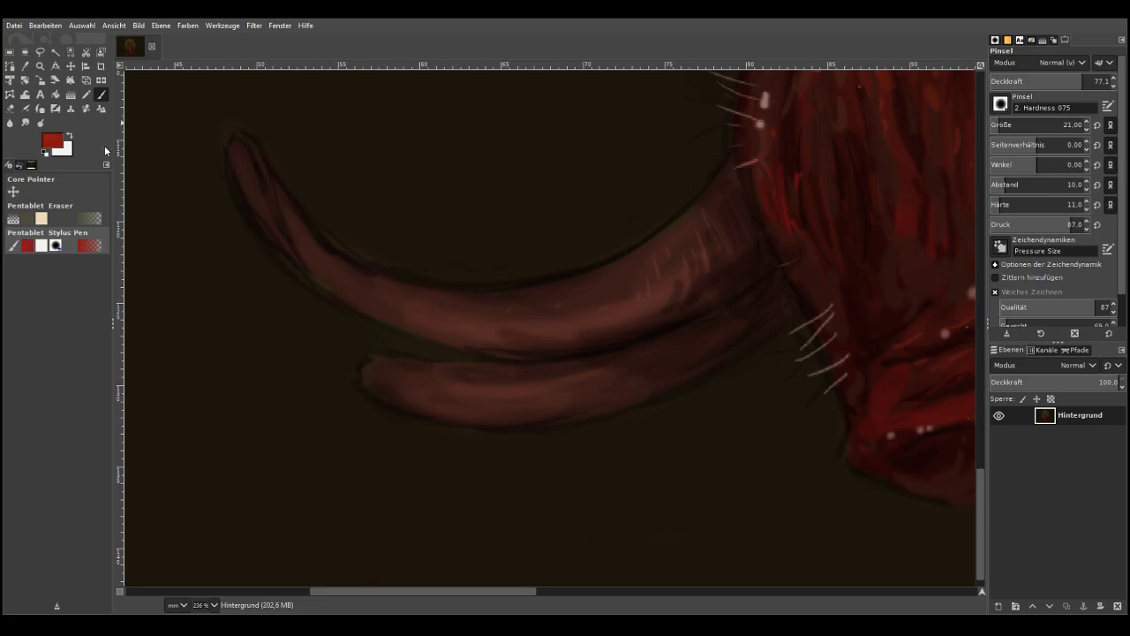
pyautogui.click(115, 197)
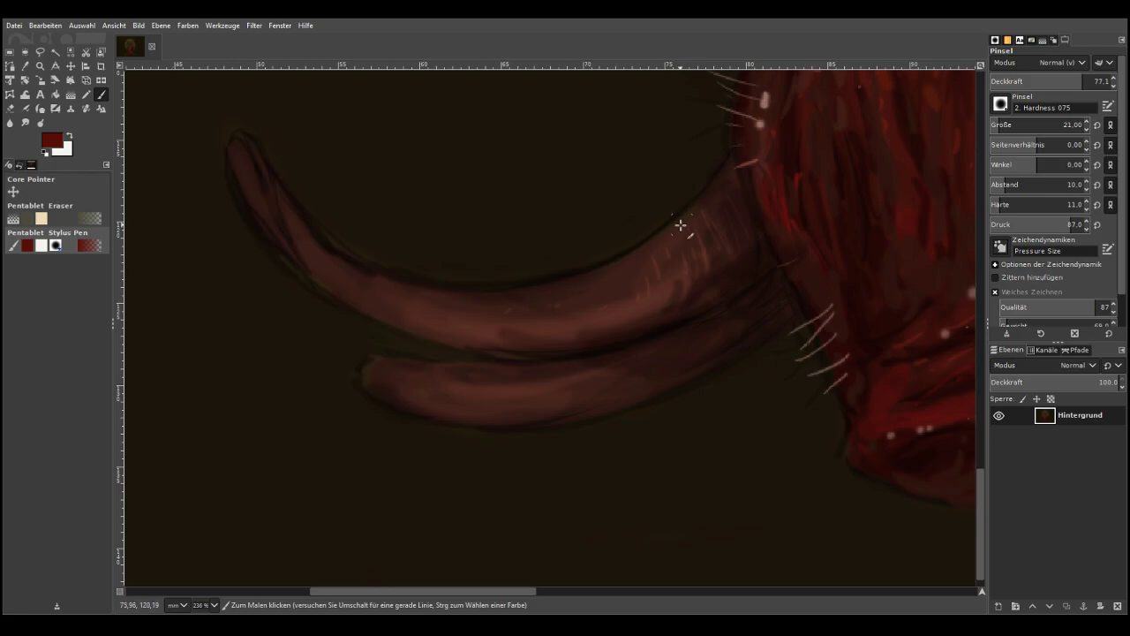
pyautogui.moveTo(698, 212); pyautogui.dragTo(592, 271)
pyautogui.moveTo(640, 257); pyautogui.dragTo(581, 305)
pyautogui.moveTo(592, 310)
pyautogui.mouseDown()
pyautogui.moveTo(578, 318)
pyautogui.moveTo(594, 341)
pyautogui.mouseUp()
pyautogui.moveTo(579, 318); pyautogui.dragTo(568, 321)
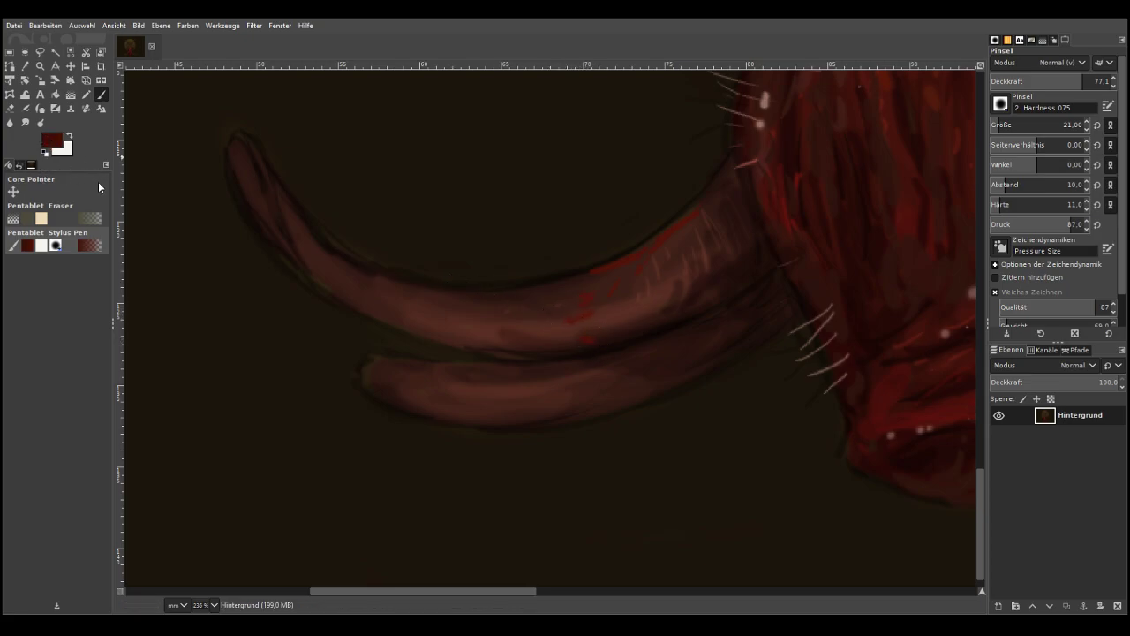
pyautogui.moveTo(592, 298)
pyautogui.mouseDown()
pyautogui.moveTo(576, 335)
pyautogui.moveTo(607, 337)
pyautogui.mouseUp()
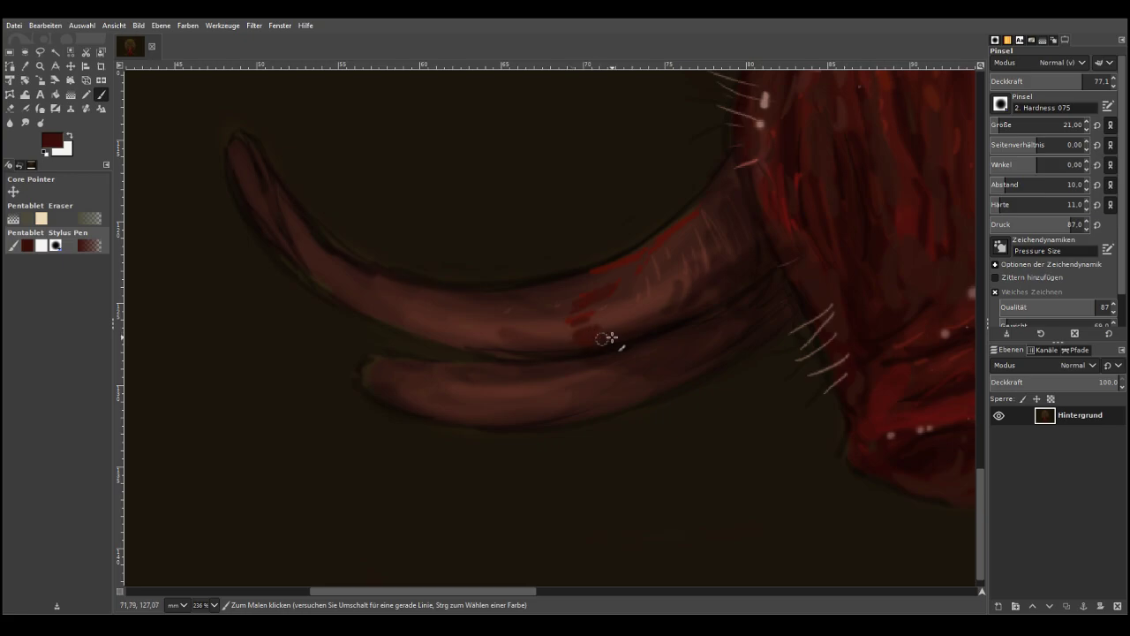
pyautogui.moveTo(675, 239)
pyautogui.mouseDown()
pyautogui.moveTo(583, 277)
pyautogui.moveTo(701, 199)
pyautogui.moveTo(689, 261)
pyautogui.mouseUp()
pyautogui.moveTo(545, 309)
pyautogui.mouseDown()
pyautogui.moveTo(409, 305)
pyautogui.moveTo(421, 297)
pyautogui.moveTo(412, 289)
pyautogui.moveTo(389, 308)
pyautogui.mouseUp()
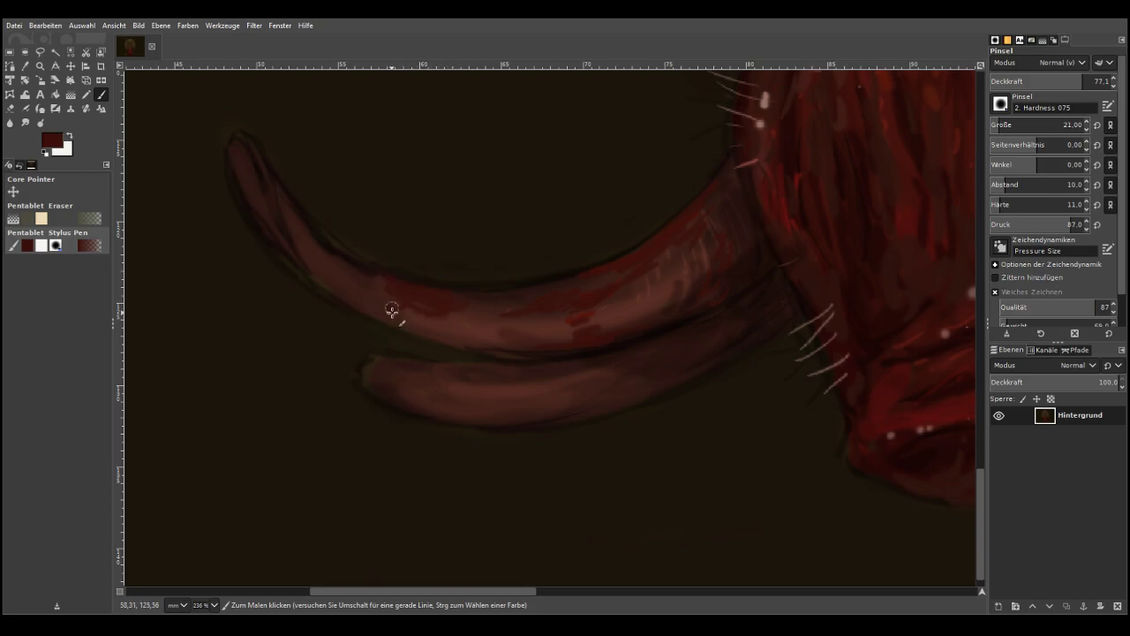
pyautogui.moveTo(472, 384)
pyautogui.mouseDown()
pyautogui.moveTo(375, 370)
pyautogui.moveTo(368, 385)
pyautogui.moveTo(414, 374)
pyautogui.moveTo(521, 403)
pyautogui.moveTo(582, 383)
pyautogui.mouseUp()
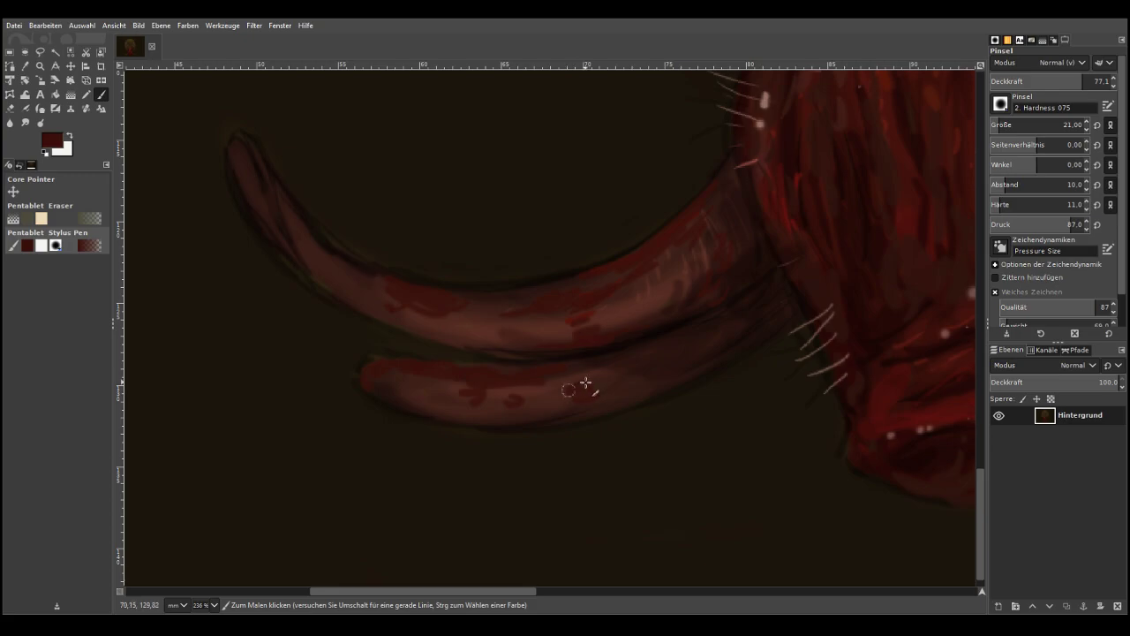
# Paint dark red streaks along the upper right-hand tusk from its base to its tip
pyautogui.click(648, 590)
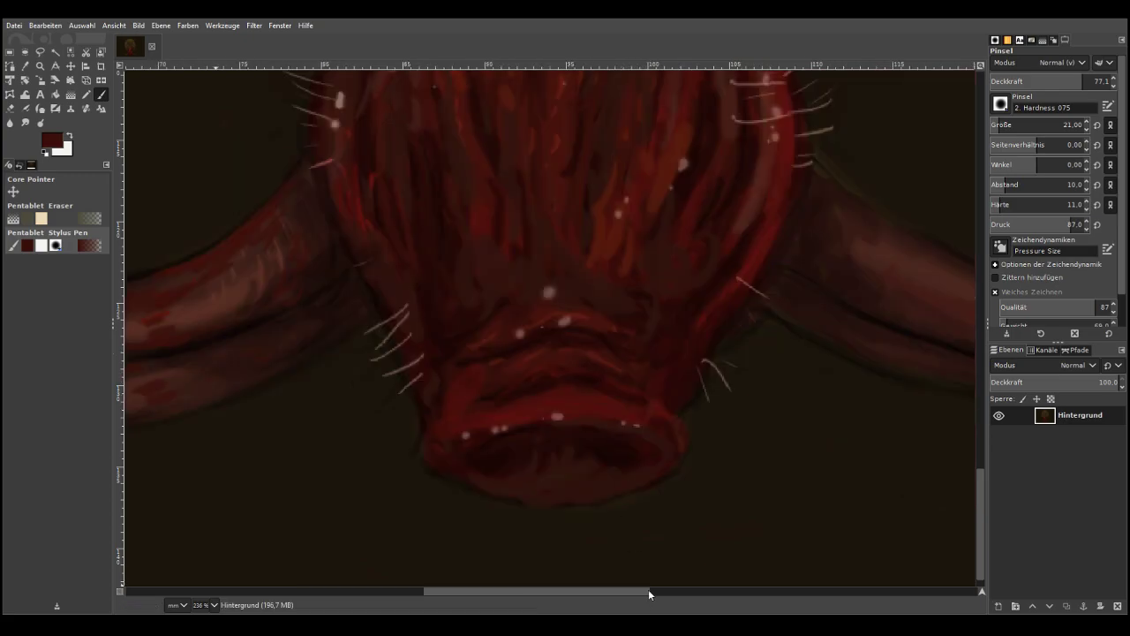
pyautogui.click(776, 589)
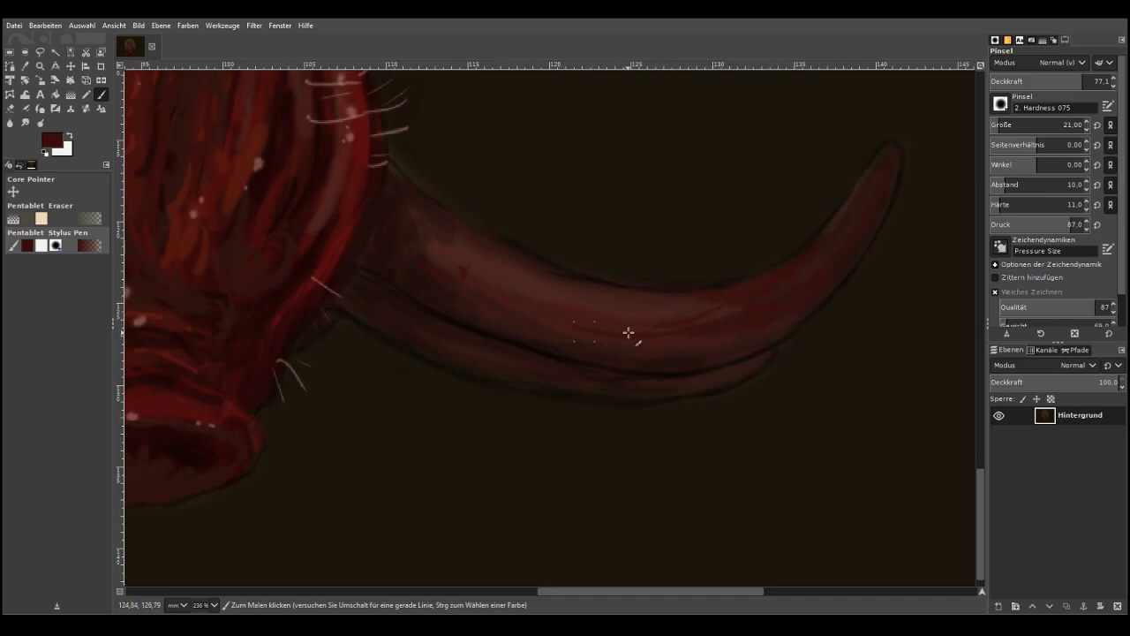
pyautogui.moveTo(490, 289)
pyautogui.mouseDown()
pyautogui.moveTo(767, 288)
pyautogui.moveTo(582, 298)
pyautogui.moveTo(825, 263)
pyautogui.moveTo(871, 196)
pyautogui.mouseUp()
pyautogui.moveTo(463, 284)
pyautogui.mouseDown()
pyautogui.moveTo(430, 254)
pyautogui.moveTo(473, 260)
pyautogui.mouseUp()
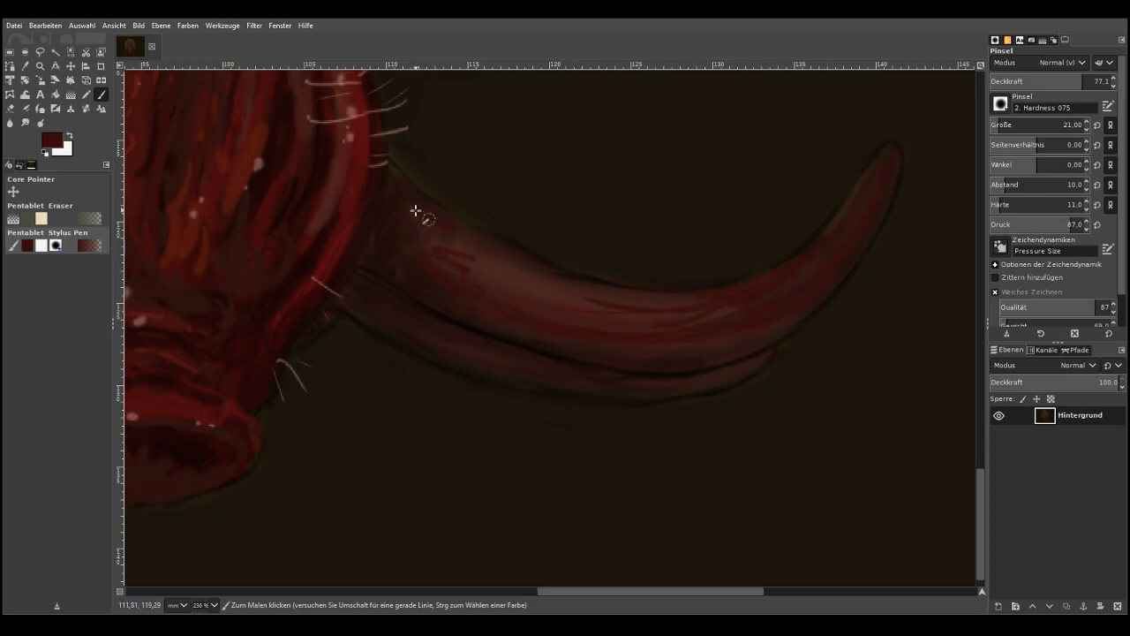
# Choose a pale greyish pink and paint highlights on the right-hand tusks' upper tip and lower edge at opacity 36.6
pyautogui.moveTo(50, 170); pyautogui.dragTo(45, 141)
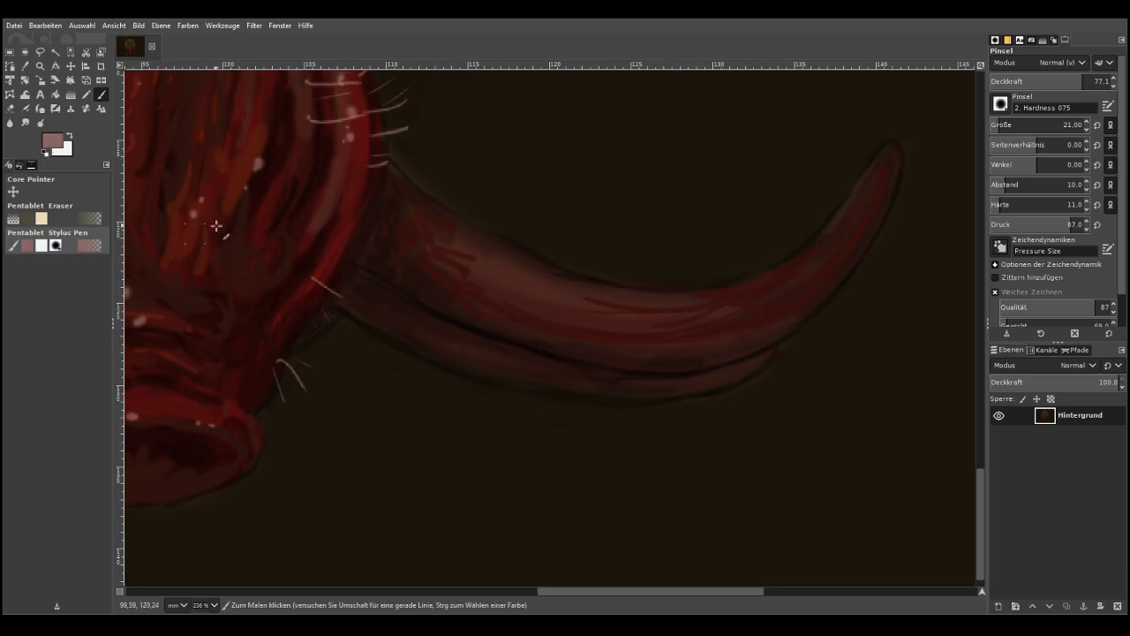
pyautogui.click(1079, 77)
pyautogui.moveTo(888, 155); pyautogui.dragTo(850, 239)
pyautogui.moveTo(886, 179); pyautogui.dragTo(855, 232)
pyautogui.moveTo(742, 366)
pyautogui.mouseDown()
pyautogui.moveTo(653, 387)
pyautogui.moveTo(548, 373)
pyautogui.mouseUp()
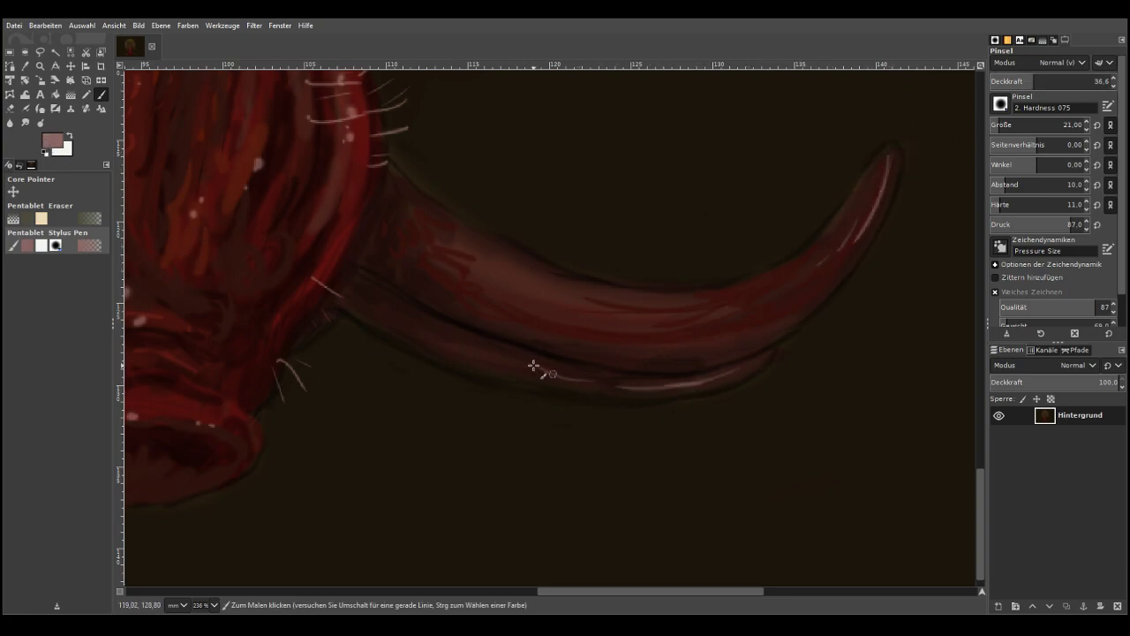
# Paint thin pale pink highlight streaks along the upper and lower left-hand tusks and near the upper tusk's base
pyautogui.click(447, 592)
pyautogui.moveTo(426, 594); pyautogui.dragTo(291, 587)
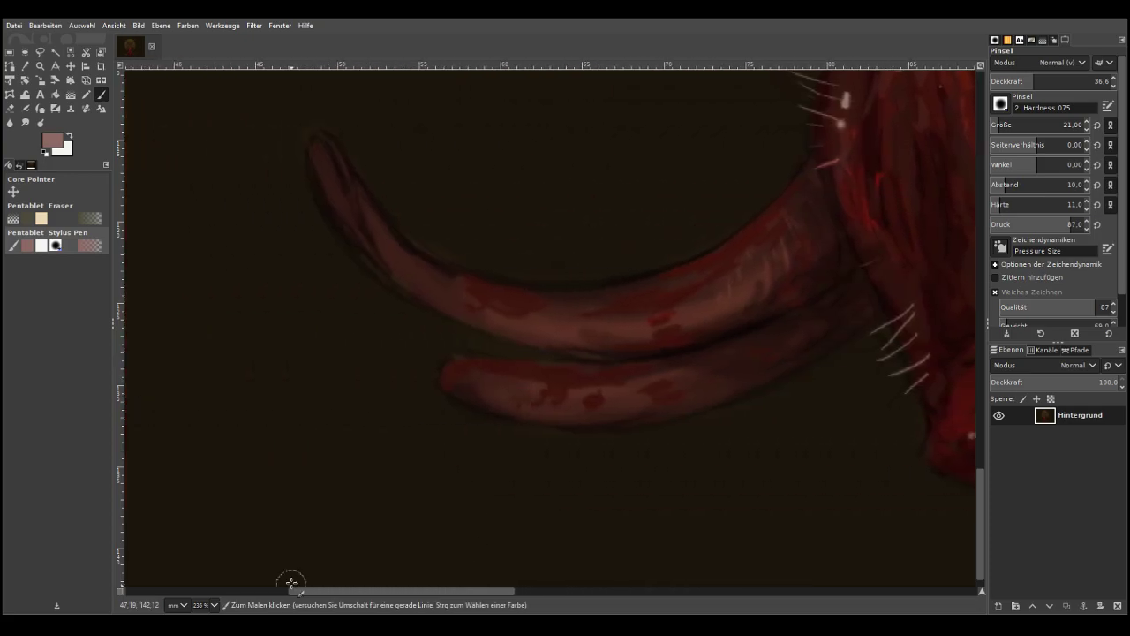
pyautogui.moveTo(743, 369); pyautogui.dragTo(627, 402)
pyautogui.moveTo(684, 306); pyautogui.dragTo(611, 320)
pyautogui.moveTo(750, 255)
pyautogui.mouseDown()
pyautogui.moveTo(639, 301)
pyautogui.moveTo(557, 310)
pyautogui.mouseUp()
pyautogui.moveTo(724, 257); pyautogui.dragTo(602, 291)
pyautogui.moveTo(796, 237); pyautogui.dragTo(767, 260)
pyautogui.moveTo(806, 253); pyautogui.dragTo(769, 273)
# Paint faint pale speckles and wrinkle highlights on the snout disc and muzzle at opacity 22
pyautogui.moveTo(612, 590); pyautogui.dragTo(636, 590)
pyautogui.click(1017, 80)
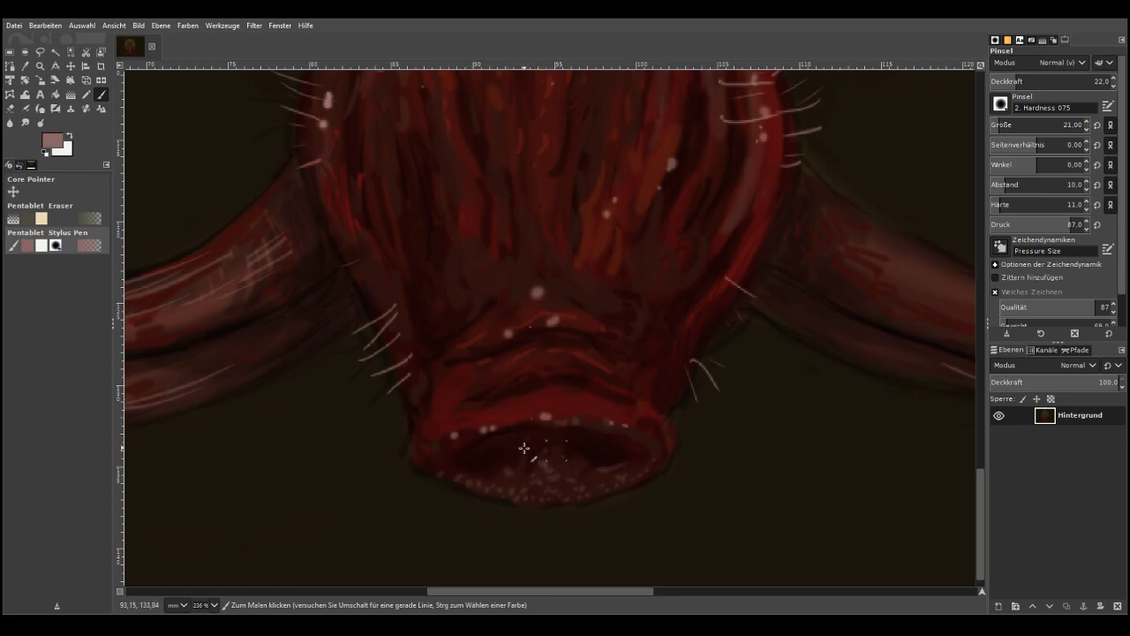
pyautogui.moveTo(504, 467); pyautogui.dragTo(470, 472)
pyautogui.moveTo(632, 371)
pyautogui.mouseDown()
pyautogui.moveTo(612, 356)
pyautogui.moveTo(533, 347)
pyautogui.moveTo(525, 371)
pyautogui.mouseUp()
pyautogui.moveTo(578, 322)
pyautogui.mouseDown()
pyautogui.moveTo(616, 334)
pyautogui.moveTo(604, 305)
pyautogui.moveTo(506, 318)
pyautogui.moveTo(471, 343)
pyautogui.moveTo(529, 299)
pyautogui.moveTo(485, 326)
pyautogui.moveTo(496, 289)
pyautogui.moveTo(467, 310)
pyautogui.moveTo(446, 281)
pyautogui.mouseUp()
pyautogui.moveTo(646, 287)
pyautogui.mouseDown()
pyautogui.moveTo(604, 249)
pyautogui.moveTo(499, 275)
pyautogui.moveTo(465, 267)
pyautogui.moveTo(480, 227)
pyautogui.mouseUp()
pyautogui.moveTo(589, 258); pyautogui.dragTo(598, 221)
pyautogui.moveTo(686, 233); pyautogui.dragTo(698, 193)
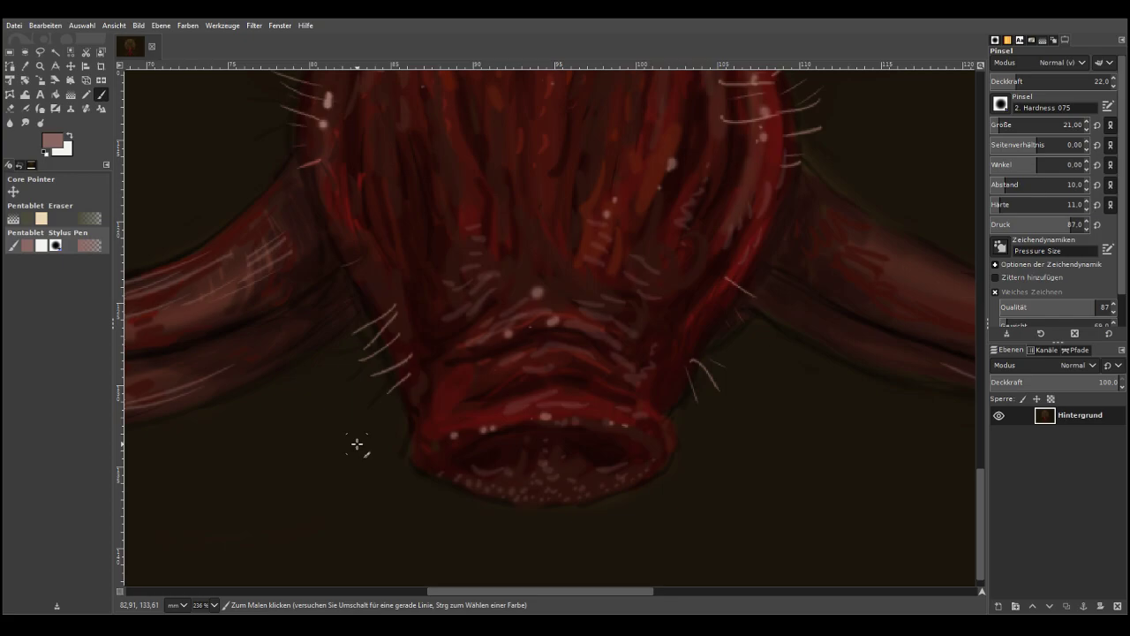
# Add faint pale wrinkles to both sides of the snout and squiggly highlights up the bridge of the nose
pyautogui.moveTo(484, 426)
pyautogui.mouseDown()
pyautogui.moveTo(441, 428)
pyautogui.moveTo(424, 386)
pyautogui.mouseUp()
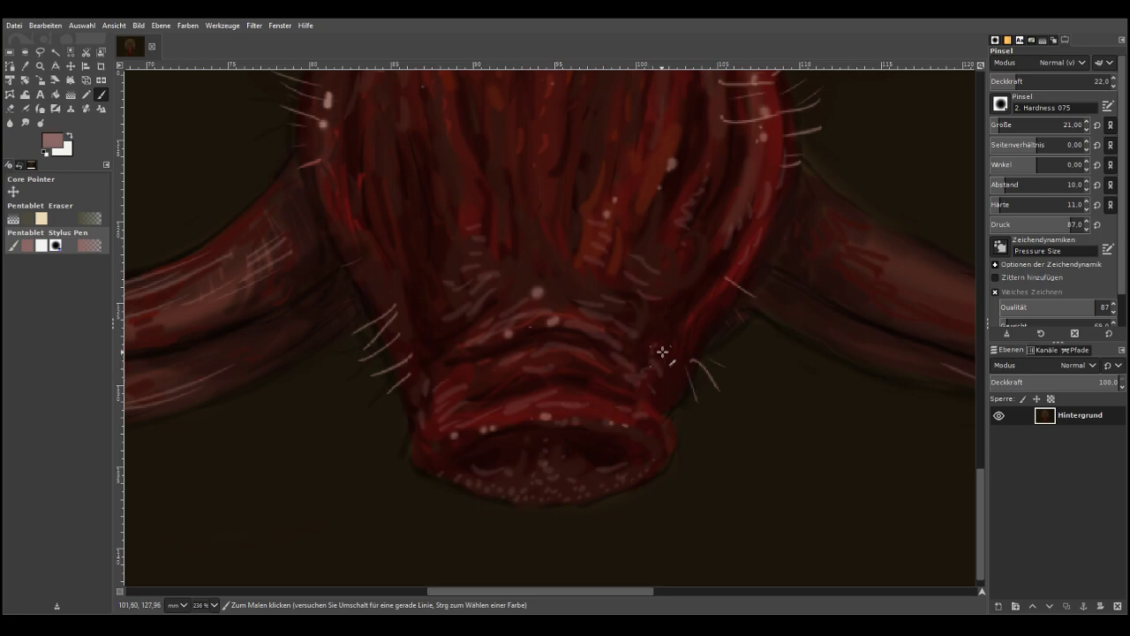
pyautogui.moveTo(980, 468); pyautogui.dragTo(961, 399)
pyautogui.moveTo(671, 398); pyautogui.dragTo(671, 365)
pyautogui.moveTo(629, 410); pyautogui.dragTo(620, 388)
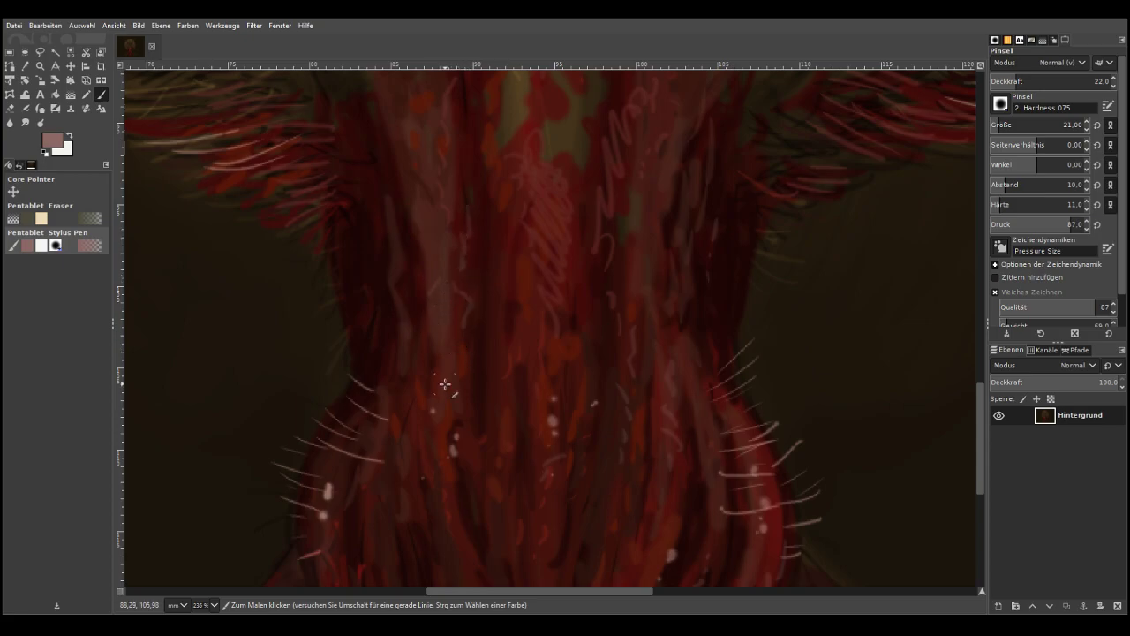
# Try brightening the area beside the right-hand eye with a greyish pink brush in Dodge mode at opacity 36.1
pyautogui.scroll(-5, 445, 384)
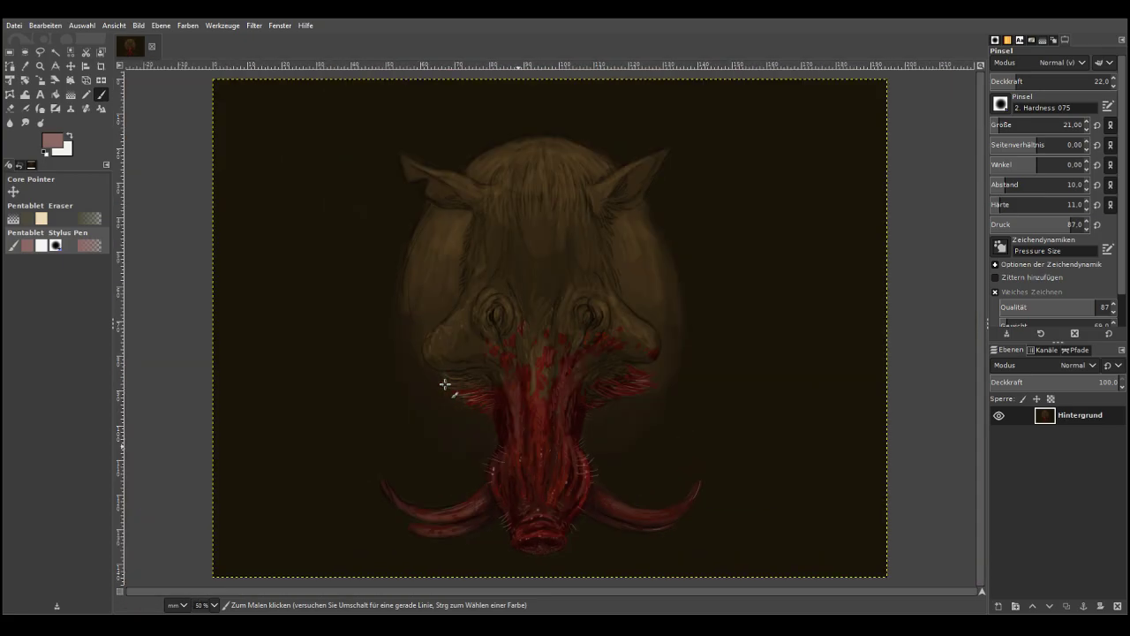
pyautogui.press('z')
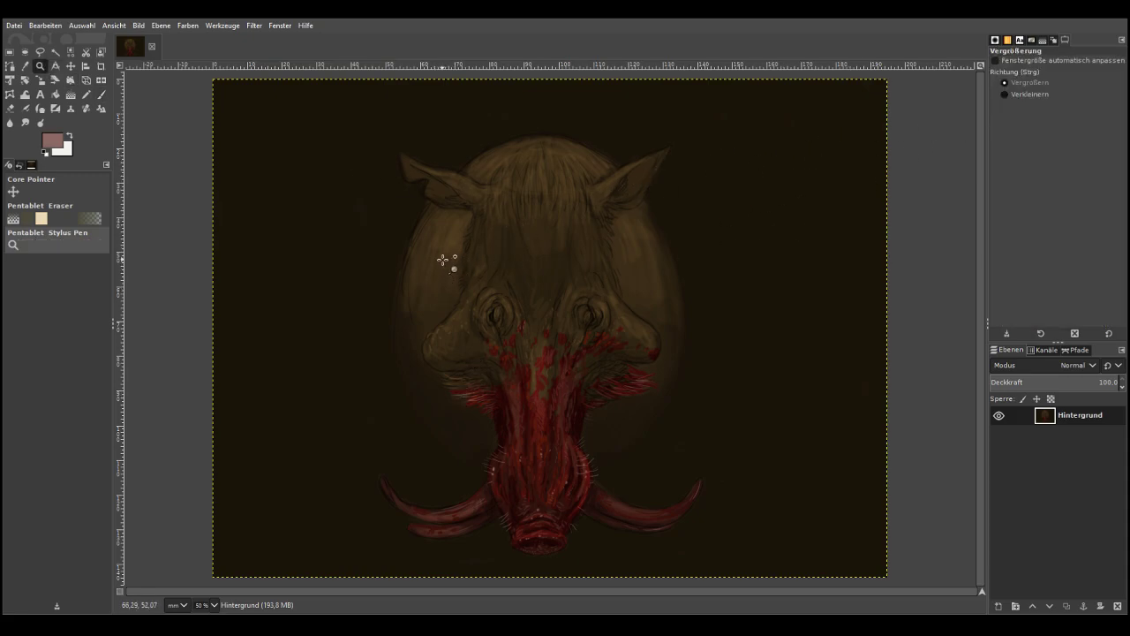
pyautogui.moveTo(392, 247); pyautogui.dragTo(721, 404)
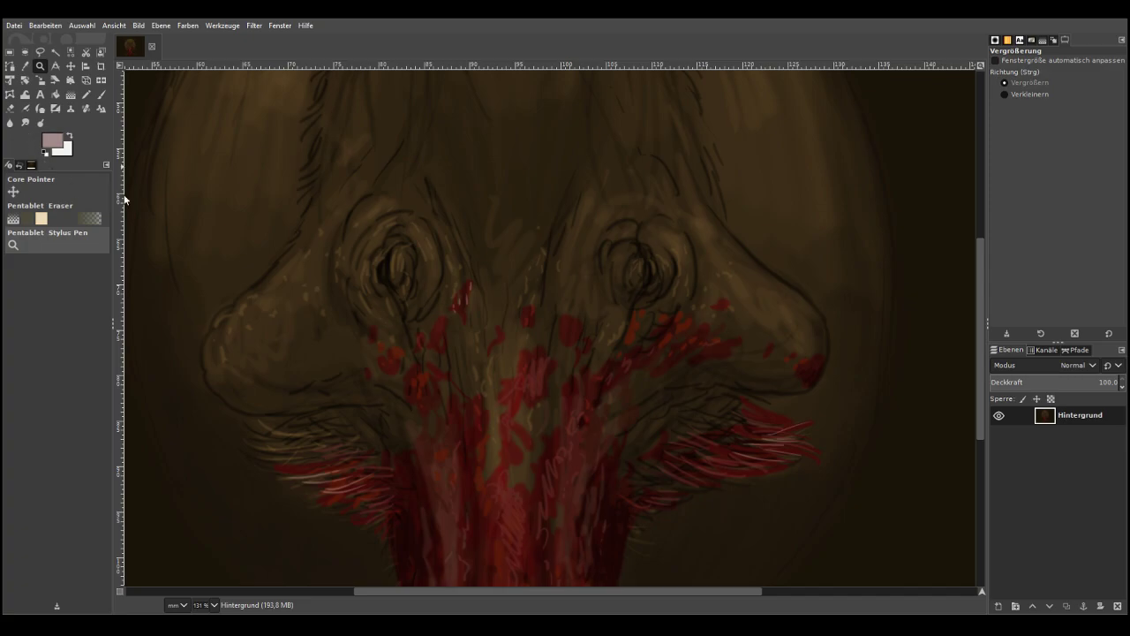
pyautogui.click(102, 93)
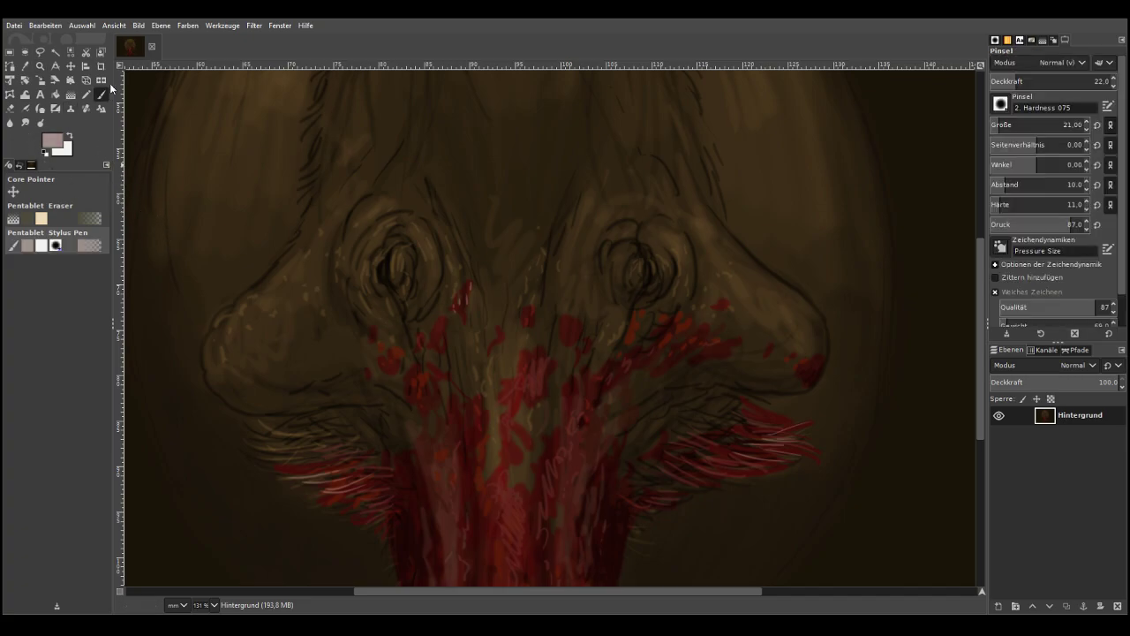
pyautogui.click(1004, 163)
pyautogui.click(1032, 80)
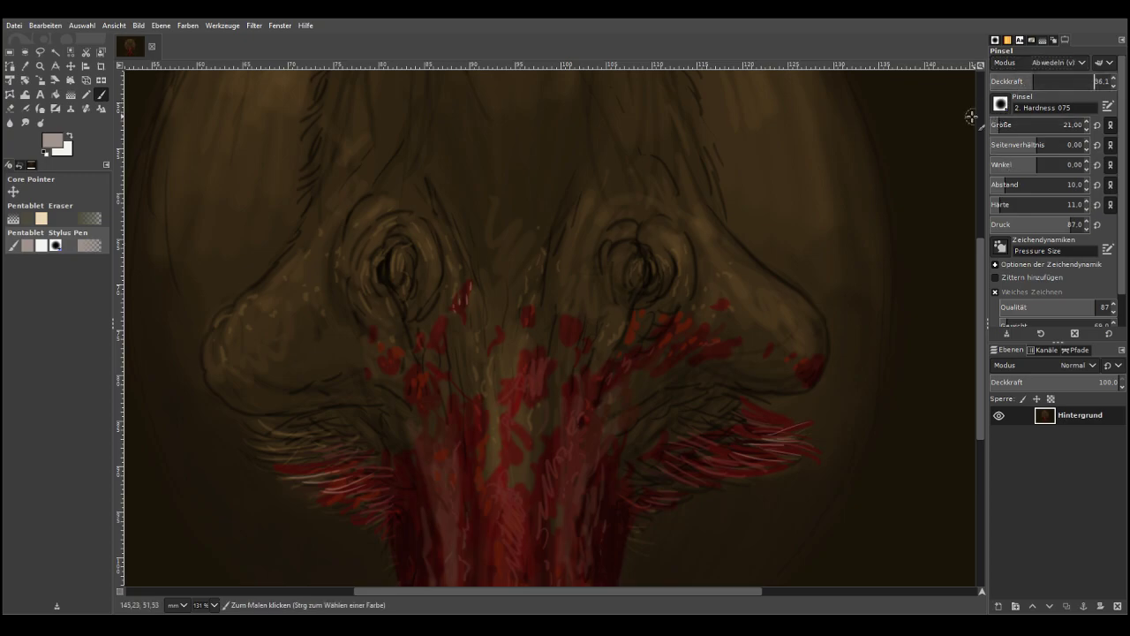
pyautogui.moveTo(562, 256); pyautogui.dragTo(549, 295)
pyautogui.moveTo(557, 235); pyautogui.dragTo(535, 289)
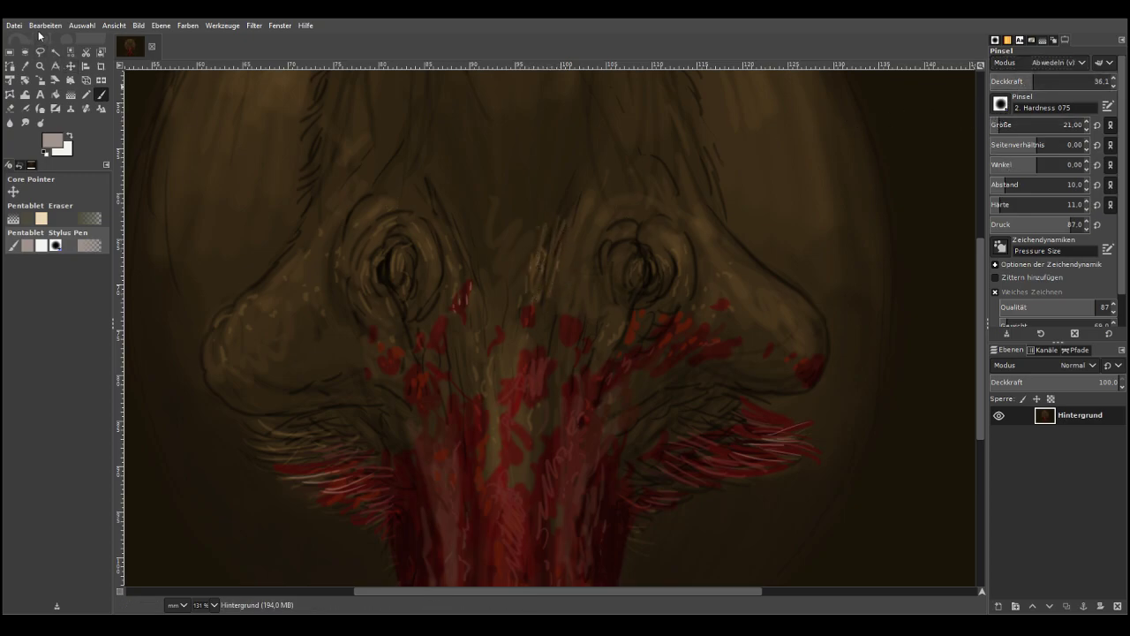
pyautogui.hotkey('ctrl', 'z')
# Try lightening the skin around the right-hand eye in Dodge mode with a greyer colour at size 41
pyautogui.click(24, 146)
pyautogui.click(1003, 122)
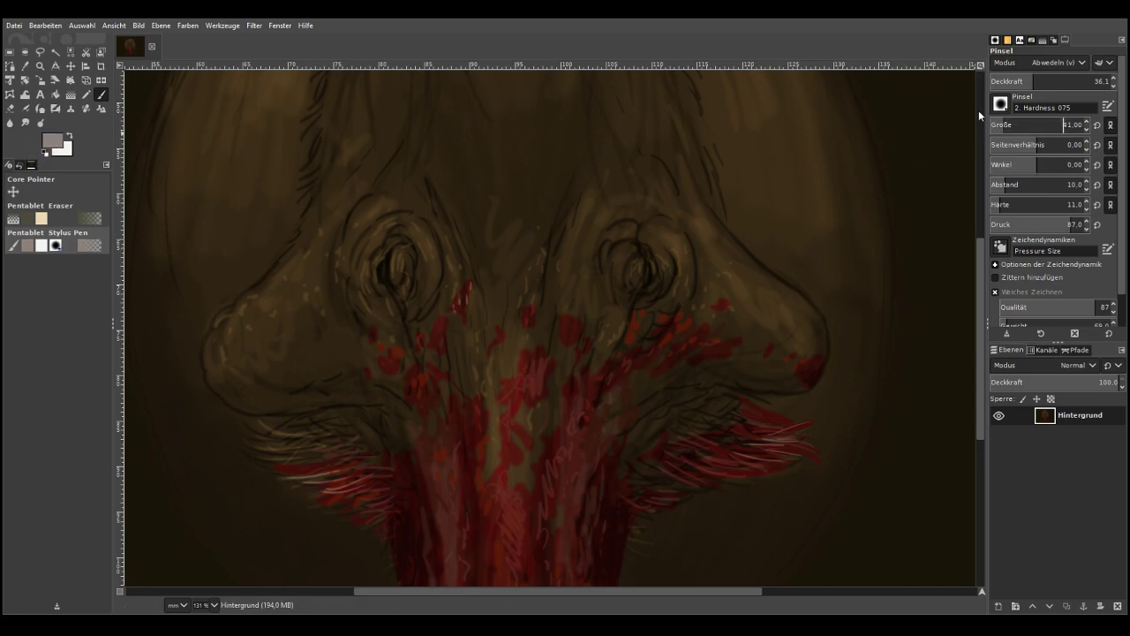
pyautogui.moveTo(587, 301)
pyautogui.mouseDown()
pyautogui.moveTo(573, 235)
pyautogui.moveTo(550, 283)
pyautogui.mouseUp()
pyautogui.click(48, 26)
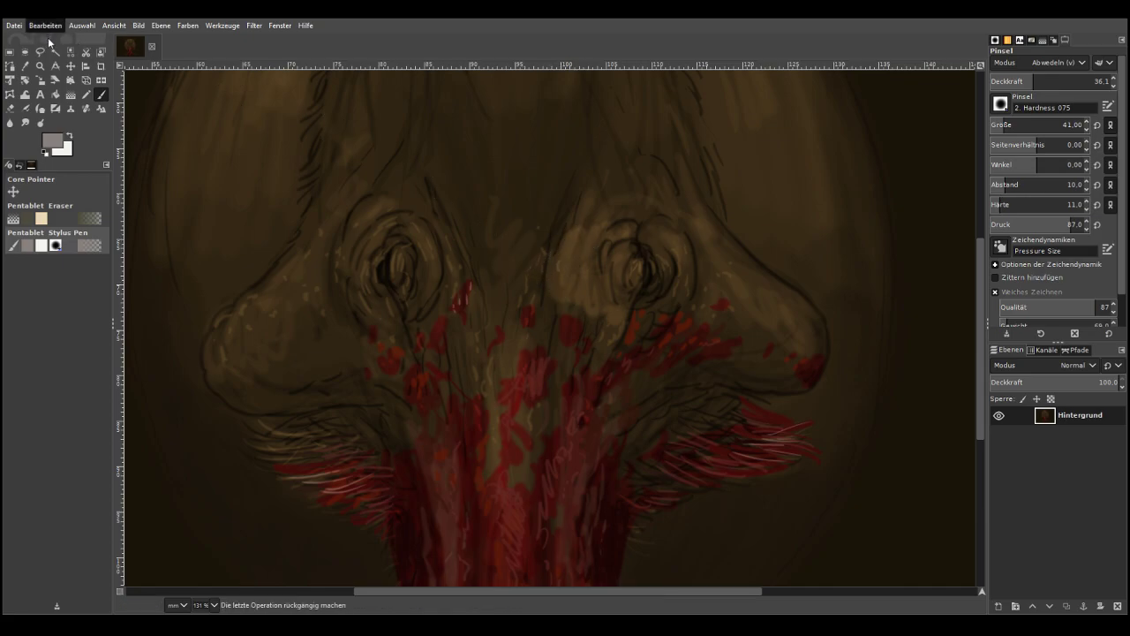
pyautogui.click(48, 37)
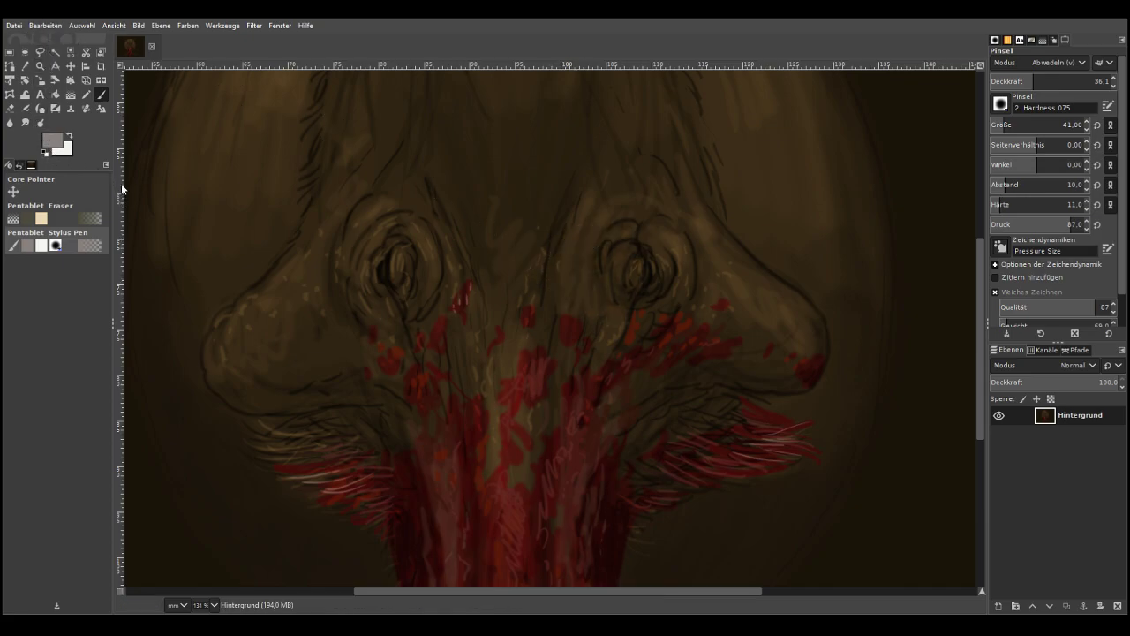
pyautogui.moveTo(626, 247)
pyautogui.mouseDown()
pyautogui.moveTo(624, 232)
pyautogui.moveTo(585, 290)
pyautogui.mouseUp()
pyautogui.click(45, 25)
pyautogui.click(53, 37)
# Choose a light grey in Normal mode at opacity 41 and size 26, and dab it below the right-hand eye and on the forehead
pyautogui.click(26, 143)
pyautogui.click(1018, 80)
pyautogui.click(1038, 82)
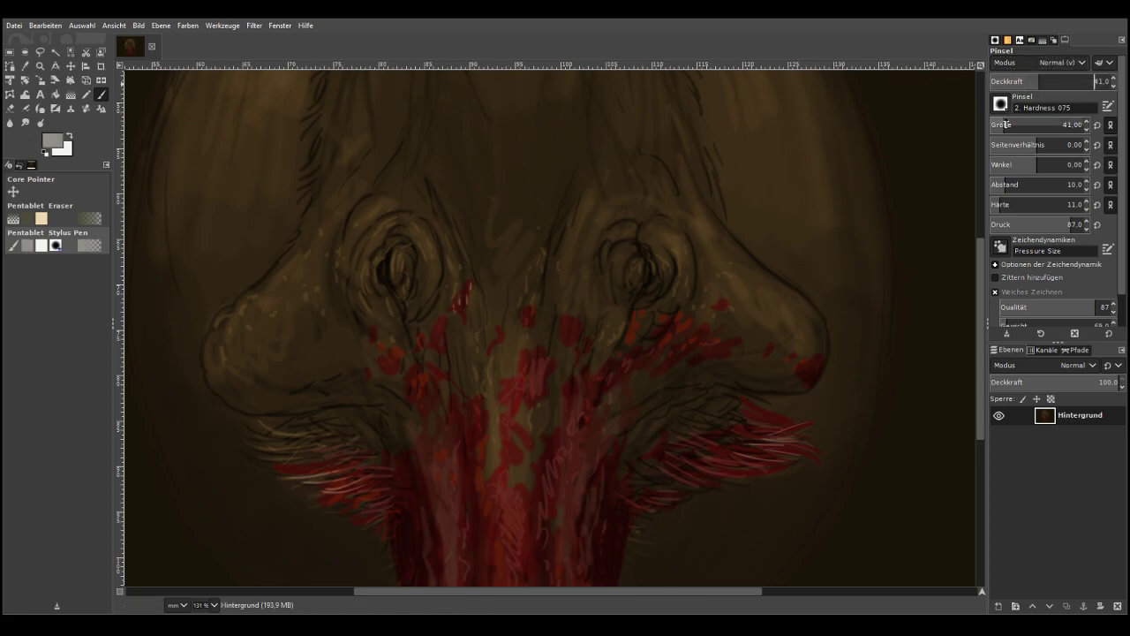
pyautogui.moveTo(1002, 125); pyautogui.dragTo(998, 126)
pyautogui.moveTo(607, 345)
pyautogui.mouseDown()
pyautogui.moveTo(603, 359)
pyautogui.moveTo(606, 330)
pyautogui.moveTo(630, 348)
pyautogui.moveTo(648, 328)
pyautogui.moveTo(666, 265)
pyautogui.mouseUp()
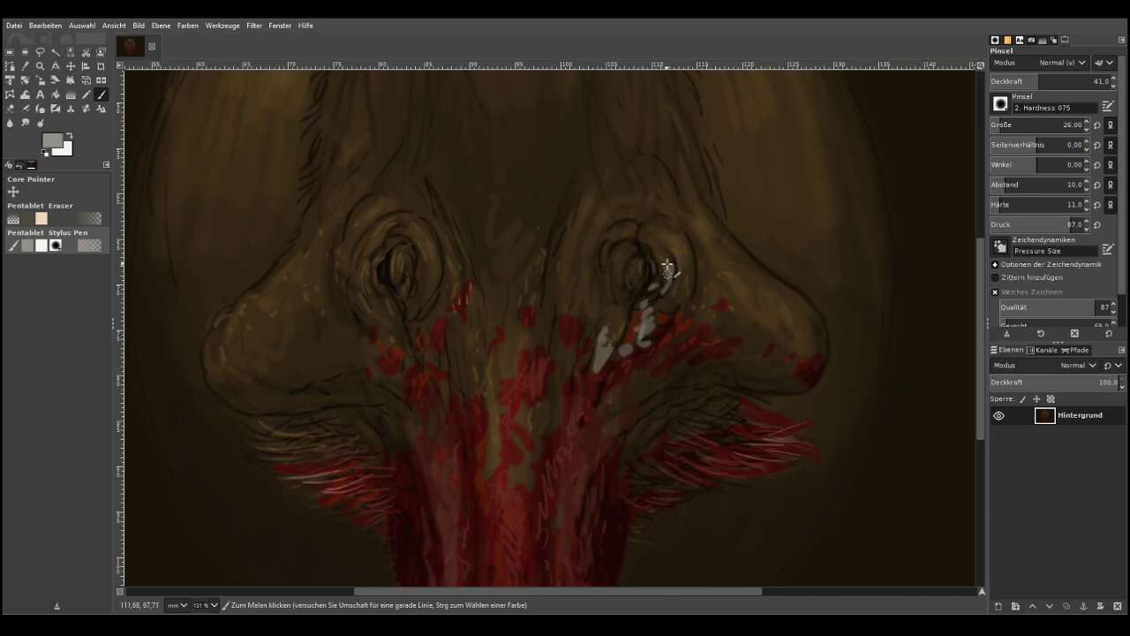
pyautogui.click(527, 175)
pyautogui.click(508, 166)
pyautogui.click(455, 148)
pyautogui.click(461, 124)
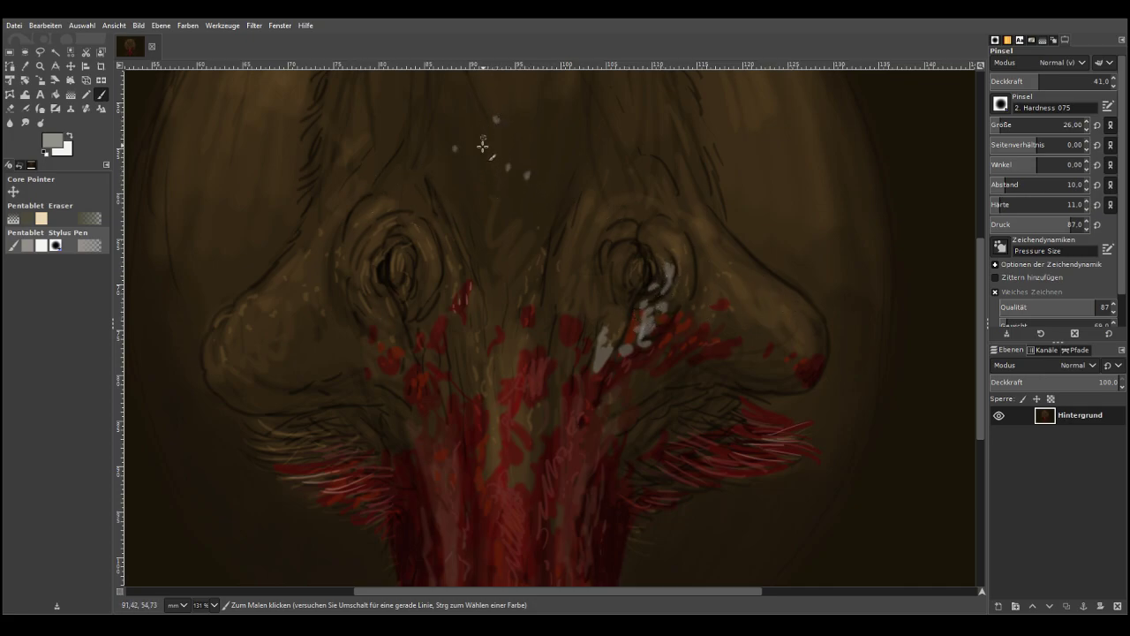
# Paint light grey strokes around and below the left-hand eye and on the inner side of the right-hand eye
pyautogui.moveTo(461, 203)
pyautogui.mouseDown()
pyautogui.moveTo(426, 302)
pyautogui.moveTo(428, 253)
pyautogui.moveTo(399, 305)
pyautogui.moveTo(408, 261)
pyautogui.moveTo(394, 271)
pyautogui.moveTo(404, 251)
pyautogui.moveTo(384, 291)
pyautogui.moveTo(379, 255)
pyautogui.moveTo(365, 283)
pyautogui.moveTo(392, 313)
pyautogui.moveTo(431, 259)
pyautogui.moveTo(430, 278)
pyautogui.moveTo(411, 228)
pyautogui.mouseUp()
pyautogui.moveTo(459, 261)
pyautogui.mouseDown()
pyautogui.moveTo(443, 299)
pyautogui.moveTo(458, 277)
pyautogui.moveTo(447, 305)
pyautogui.moveTo(449, 326)
pyautogui.moveTo(457, 323)
pyautogui.moveTo(454, 350)
pyautogui.moveTo(432, 355)
pyautogui.moveTo(442, 410)
pyautogui.moveTo(466, 353)
pyautogui.moveTo(461, 383)
pyautogui.moveTo(408, 329)
pyautogui.moveTo(433, 368)
pyautogui.moveTo(444, 347)
pyautogui.moveTo(440, 362)
pyautogui.moveTo(424, 360)
pyautogui.moveTo(430, 326)
pyautogui.moveTo(406, 326)
pyautogui.moveTo(413, 349)
pyautogui.moveTo(393, 326)
pyautogui.moveTo(397, 294)
pyautogui.mouseUp()
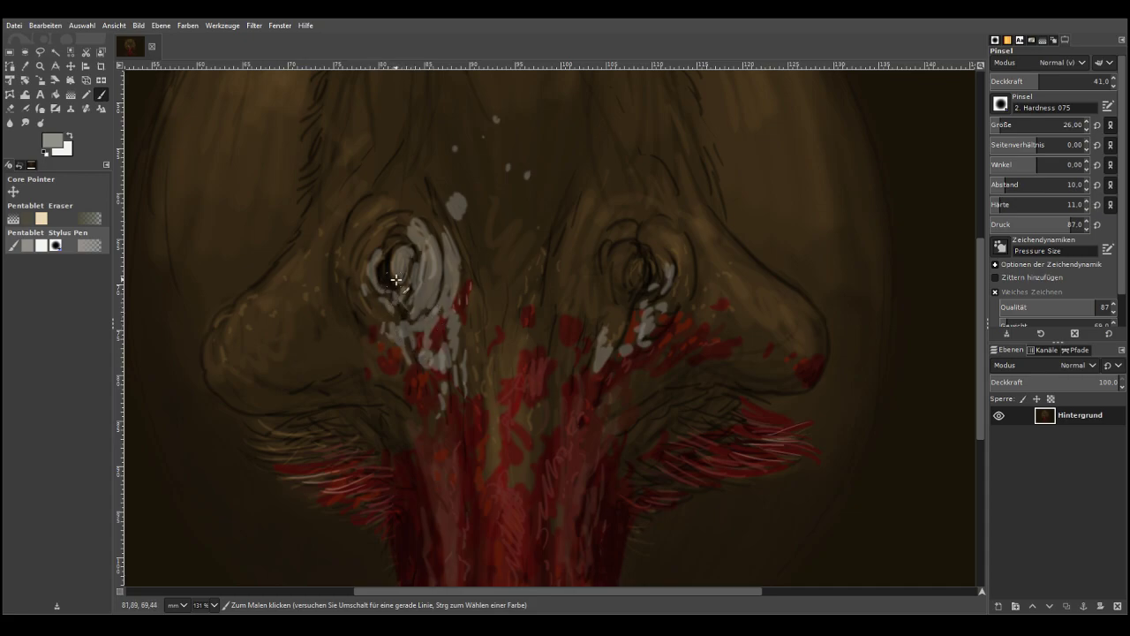
pyautogui.moveTo(404, 219)
pyautogui.mouseDown()
pyautogui.moveTo(375, 243)
pyautogui.moveTo(370, 230)
pyautogui.moveTo(407, 227)
pyautogui.moveTo(374, 230)
pyautogui.moveTo(358, 274)
pyautogui.moveTo(393, 213)
pyautogui.moveTo(382, 213)
pyautogui.moveTo(386, 202)
pyautogui.moveTo(348, 243)
pyautogui.moveTo(374, 193)
pyautogui.moveTo(340, 258)
pyautogui.moveTo(359, 275)
pyautogui.moveTo(362, 322)
pyautogui.moveTo(369, 301)
pyautogui.moveTo(378, 308)
pyautogui.moveTo(368, 326)
pyautogui.moveTo(319, 296)
pyautogui.mouseUp()
pyautogui.moveTo(630, 277)
pyautogui.mouseDown()
pyautogui.moveTo(636, 262)
pyautogui.moveTo(621, 247)
pyautogui.moveTo(618, 274)
pyautogui.moveTo(608, 262)
pyautogui.mouseUp()
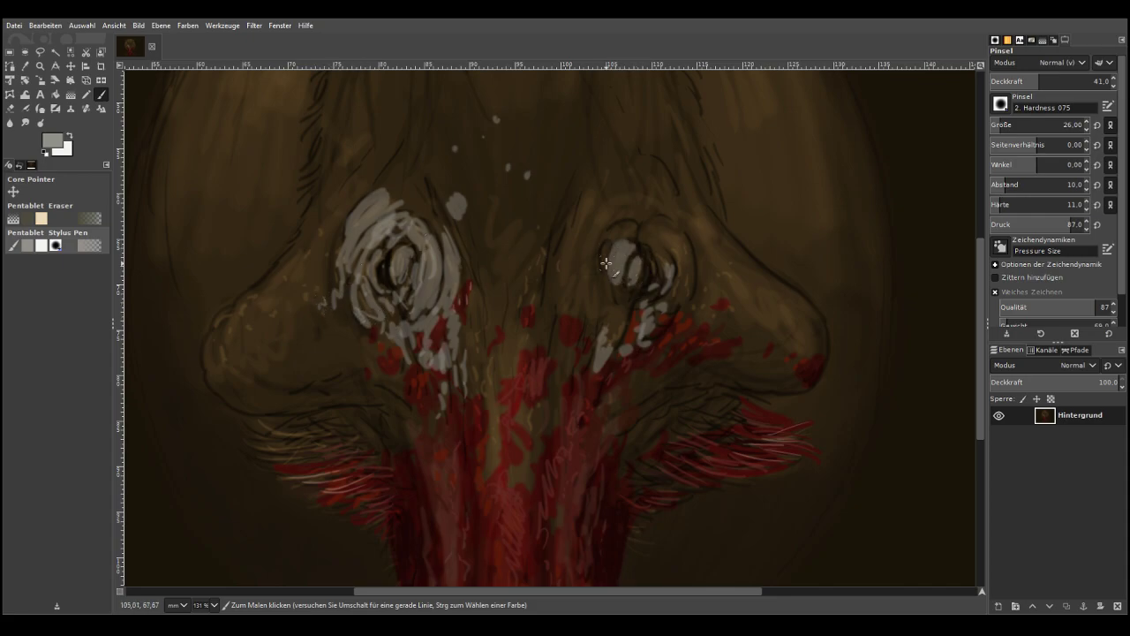
pyautogui.moveTo(542, 237)
pyautogui.mouseDown()
pyautogui.moveTo(562, 265)
pyautogui.moveTo(570, 257)
pyautogui.moveTo(570, 289)
pyautogui.mouseUp()
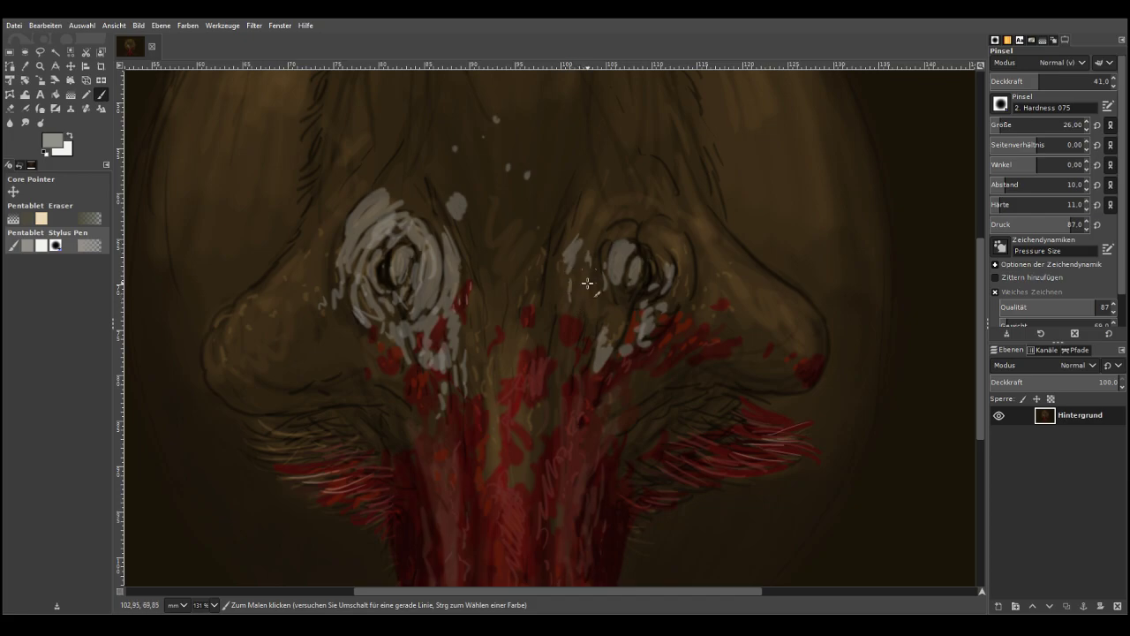
# Paint light grey highlights on the tip and underside of the right-hand cheek wart and along the left-hand one
pyautogui.moveTo(811, 331); pyautogui.dragTo(792, 320)
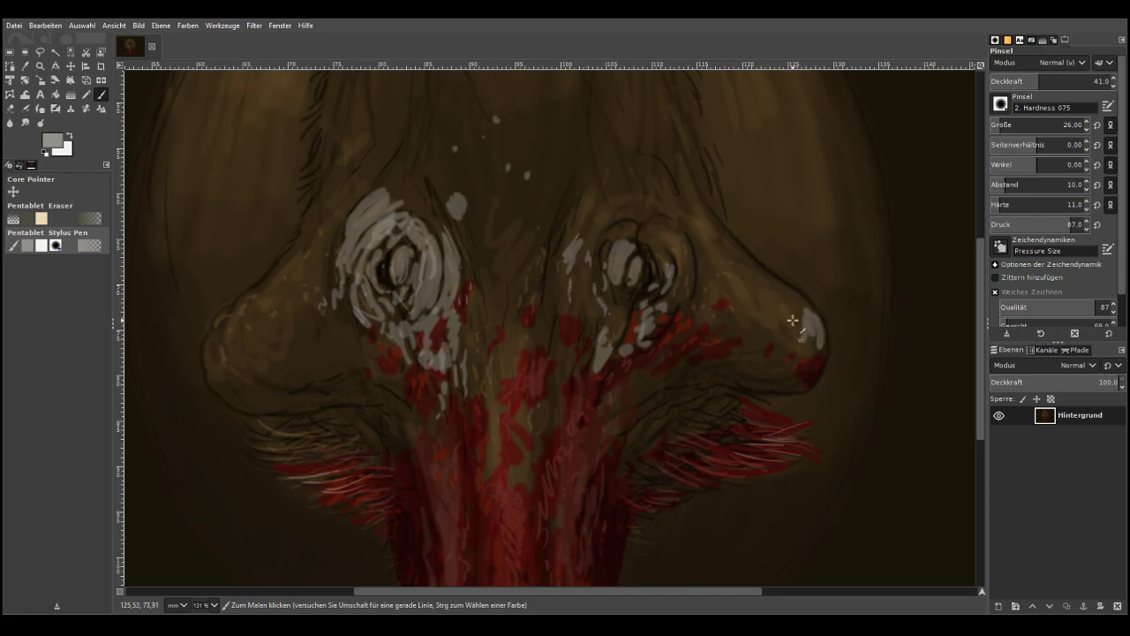
pyautogui.moveTo(789, 385); pyautogui.dragTo(765, 374)
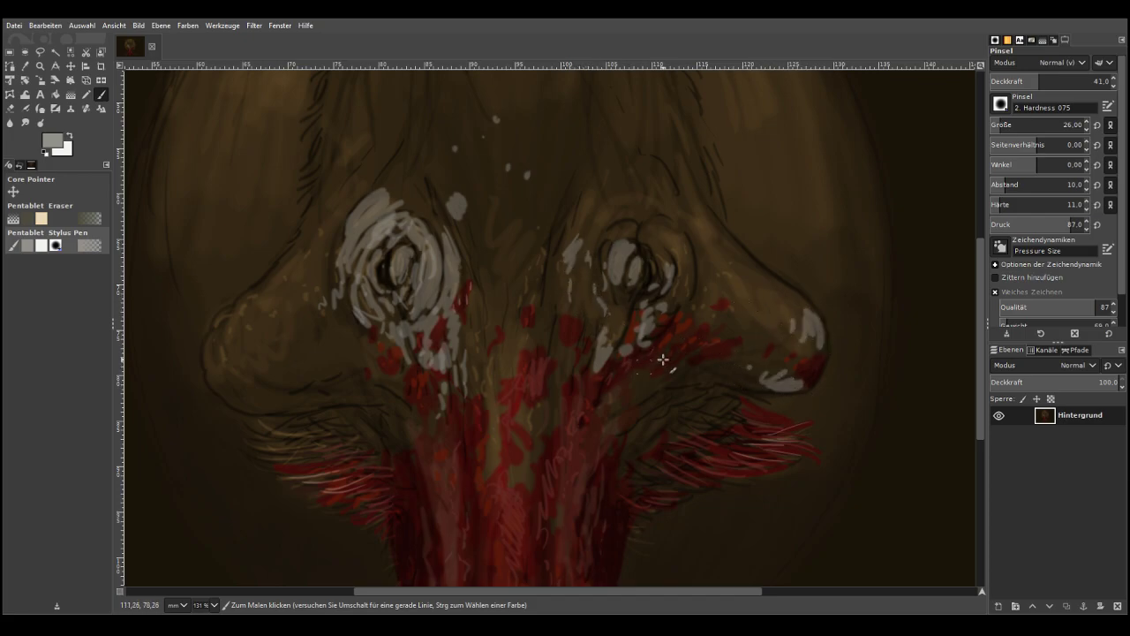
pyautogui.moveTo(284, 370)
pyautogui.mouseDown()
pyautogui.moveTo(262, 329)
pyautogui.moveTo(259, 340)
pyautogui.moveTo(278, 278)
pyautogui.moveTo(220, 322)
pyautogui.moveTo(229, 349)
pyautogui.moveTo(320, 262)
pyautogui.moveTo(333, 231)
pyautogui.moveTo(305, 287)
pyautogui.moveTo(295, 278)
pyautogui.moveTo(309, 227)
pyautogui.moveTo(284, 258)
pyautogui.mouseUp()
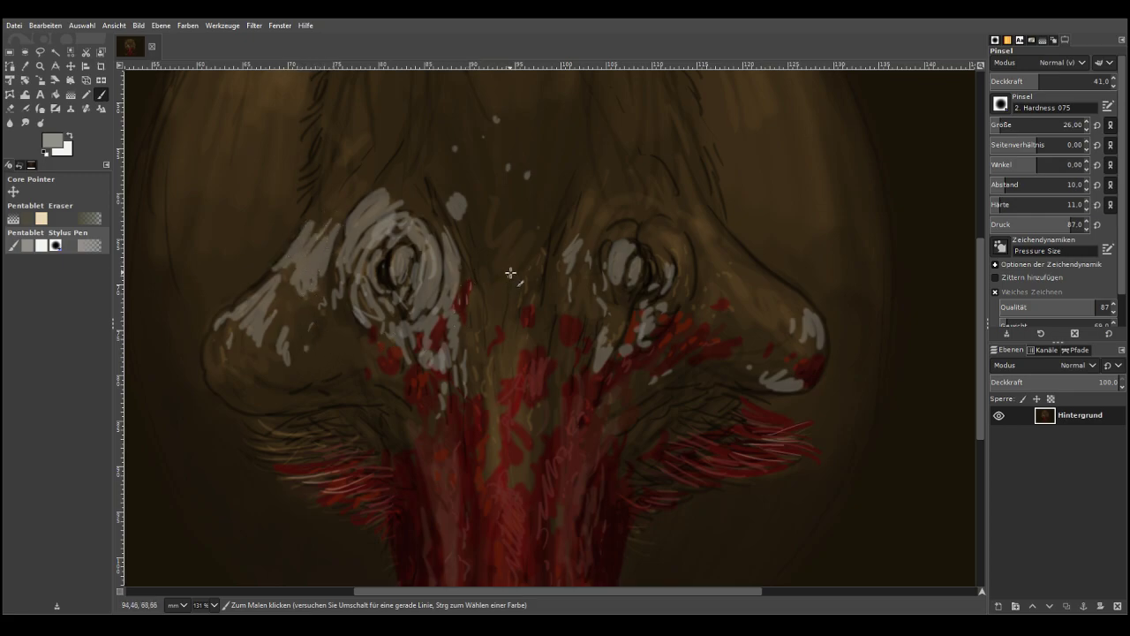
# Wash soft grey over the left-hand cheek, the area between the eyes and the right-hand wart at size 97, opacity 21.5
pyautogui.click(1014, 124)
pyautogui.click(1015, 80)
pyautogui.moveTo(315, 317)
pyautogui.mouseDown()
pyautogui.moveTo(295, 342)
pyautogui.moveTo(235, 336)
pyautogui.moveTo(225, 349)
pyautogui.moveTo(256, 336)
pyautogui.moveTo(284, 404)
pyautogui.moveTo(326, 393)
pyautogui.moveTo(257, 398)
pyautogui.moveTo(255, 369)
pyautogui.moveTo(376, 400)
pyautogui.moveTo(331, 360)
pyautogui.moveTo(321, 337)
pyautogui.moveTo(332, 288)
pyautogui.moveTo(321, 303)
pyautogui.moveTo(308, 276)
pyautogui.moveTo(377, 200)
pyautogui.moveTo(425, 194)
pyautogui.moveTo(473, 262)
pyautogui.moveTo(512, 217)
pyautogui.moveTo(523, 282)
pyautogui.moveTo(504, 323)
pyautogui.moveTo(613, 228)
pyautogui.mouseUp()
pyautogui.moveTo(798, 329); pyautogui.dragTo(733, 319)
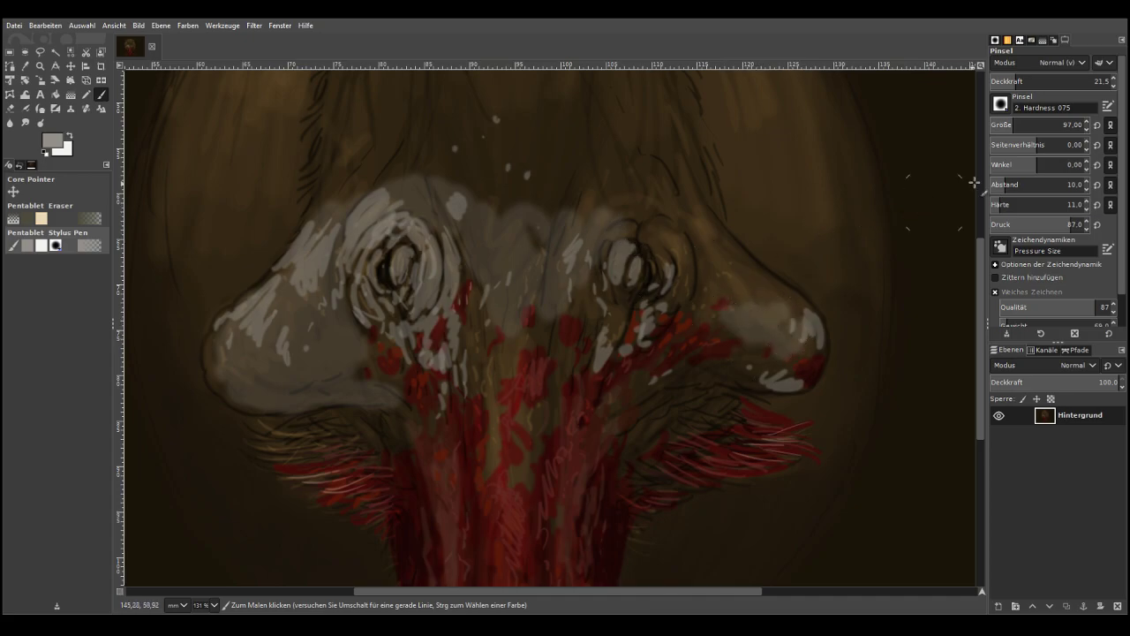
# Build up short grey strokes on the left-hand cheek and above the left-hand eye at size 33, opacity 30.7
pyautogui.click(1003, 124)
pyautogui.click(1022, 80)
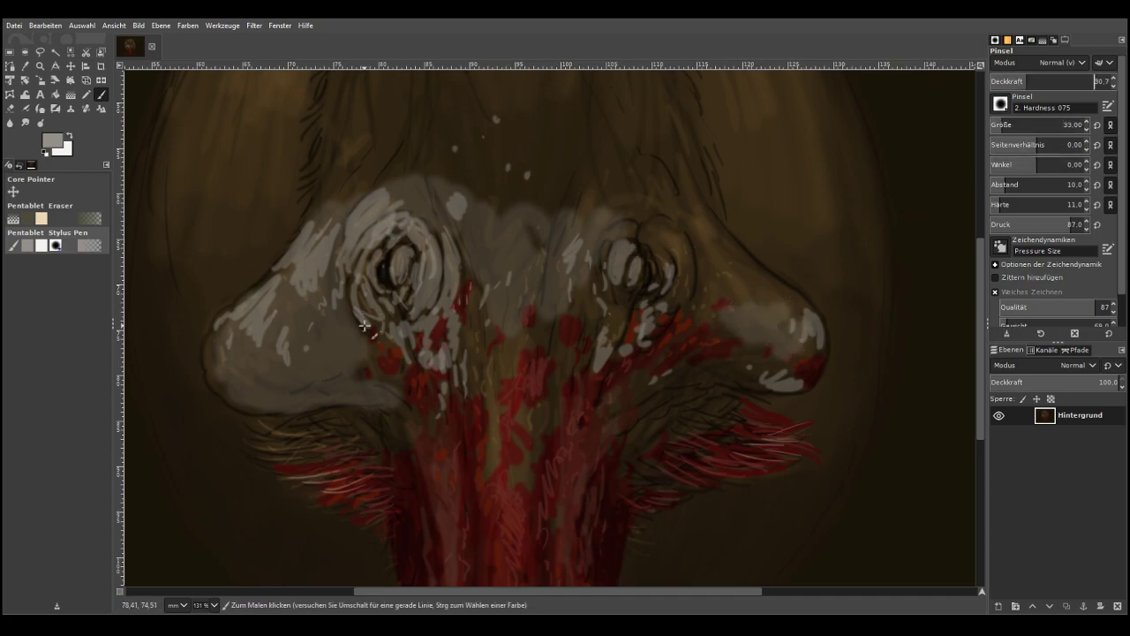
pyautogui.moveTo(347, 311)
pyautogui.mouseDown()
pyautogui.moveTo(345, 271)
pyautogui.moveTo(335, 311)
pyautogui.moveTo(314, 287)
pyautogui.moveTo(282, 311)
pyautogui.moveTo(285, 268)
pyautogui.moveTo(207, 350)
pyautogui.moveTo(228, 375)
pyautogui.moveTo(252, 355)
pyautogui.moveTo(268, 361)
pyautogui.moveTo(247, 346)
pyautogui.moveTo(289, 308)
pyautogui.moveTo(320, 310)
pyautogui.moveTo(355, 216)
pyautogui.moveTo(306, 239)
pyautogui.moveTo(305, 227)
pyautogui.moveTo(370, 176)
pyautogui.moveTo(303, 212)
pyautogui.moveTo(270, 274)
pyautogui.mouseUp()
pyautogui.moveTo(331, 215); pyautogui.dragTo(311, 235)
pyautogui.moveTo(393, 187); pyautogui.dragTo(411, 171)
# Paint grey dabs on the forehead, patches down the nose bridge and strands in the whiskers on both sides
pyautogui.moveTo(549, 169)
pyautogui.mouseDown()
pyautogui.moveTo(575, 130)
pyautogui.moveTo(566, 151)
pyautogui.moveTo(596, 153)
pyautogui.moveTo(542, 197)
pyautogui.mouseUp()
pyautogui.moveTo(557, 191); pyautogui.dragTo(576, 194)
pyautogui.moveTo(535, 155)
pyautogui.mouseDown()
pyautogui.moveTo(526, 200)
pyautogui.moveTo(585, 140)
pyautogui.mouseUp()
pyautogui.moveTo(477, 322)
pyautogui.mouseDown()
pyautogui.moveTo(458, 347)
pyautogui.moveTo(473, 361)
pyautogui.moveTo(488, 340)
pyautogui.moveTo(471, 395)
pyautogui.moveTo(479, 373)
pyautogui.moveTo(489, 416)
pyautogui.moveTo(500, 416)
pyautogui.moveTo(488, 471)
pyautogui.moveTo(531, 484)
pyautogui.moveTo(512, 435)
pyautogui.moveTo(539, 459)
pyautogui.mouseUp()
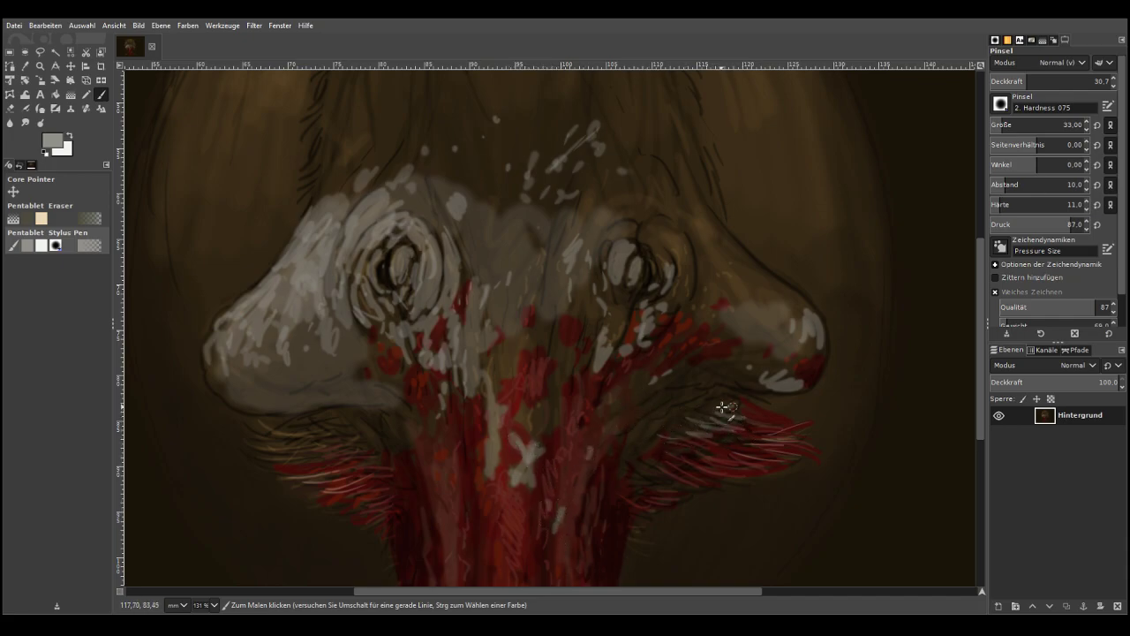
pyautogui.moveTo(340, 459)
pyautogui.mouseDown()
pyautogui.moveTo(265, 446)
pyautogui.moveTo(318, 429)
pyautogui.mouseUp()
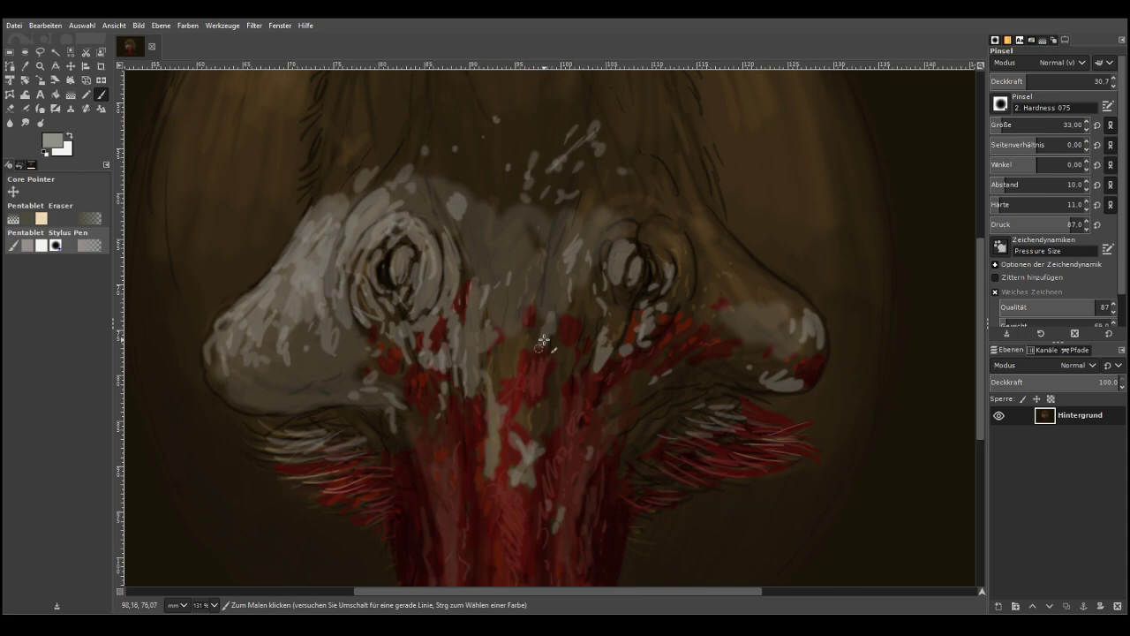
# Cover the right-hand cheek from beside the eye to the wart's tip with light grey strokes
pyautogui.moveTo(683, 276)
pyautogui.mouseDown()
pyautogui.moveTo(675, 304)
pyautogui.moveTo(680, 238)
pyautogui.moveTo(706, 313)
pyautogui.moveTo(697, 280)
pyautogui.moveTo(777, 313)
pyautogui.moveTo(799, 305)
pyautogui.moveTo(715, 265)
pyautogui.mouseUp()
pyautogui.moveTo(686, 219); pyautogui.dragTo(728, 242)
pyautogui.moveTo(696, 199); pyautogui.dragTo(773, 289)
pyautogui.moveTo(719, 244); pyautogui.dragTo(743, 286)
pyautogui.moveTo(788, 323)
pyautogui.mouseDown()
pyautogui.moveTo(813, 337)
pyautogui.moveTo(764, 316)
pyautogui.moveTo(740, 339)
pyautogui.moveTo(779, 292)
pyautogui.mouseUp()
pyautogui.moveTo(713, 231); pyautogui.dragTo(767, 280)
pyautogui.moveTo(733, 256); pyautogui.dragTo(739, 266)
# Paint light grey strokes around the right-hand eye and along its brow
pyautogui.moveTo(640, 238); pyautogui.dragTo(672, 264)
pyautogui.moveTo(650, 255)
pyautogui.mouseDown()
pyautogui.moveTo(663, 228)
pyautogui.moveTo(681, 243)
pyautogui.mouseUp()
pyautogui.moveTo(631, 224); pyautogui.dragTo(609, 245)
pyautogui.moveTo(647, 202); pyautogui.dragTo(623, 218)
pyautogui.moveTo(609, 210)
pyautogui.mouseDown()
pyautogui.moveTo(604, 236)
pyautogui.moveTo(600, 224)
pyautogui.moveTo(586, 250)
pyautogui.moveTo(566, 227)
pyautogui.moveTo(550, 275)
pyautogui.moveTo(565, 260)
pyautogui.moveTo(506, 221)
pyautogui.moveTo(466, 280)
pyautogui.moveTo(431, 243)
pyautogui.moveTo(446, 238)
pyautogui.moveTo(431, 268)
pyautogui.moveTo(424, 220)
pyautogui.moveTo(436, 213)
pyautogui.moveTo(425, 225)
pyautogui.moveTo(403, 189)
pyautogui.moveTo(362, 273)
pyautogui.moveTo(380, 327)
pyautogui.moveTo(386, 303)
pyautogui.moveTo(368, 287)
pyautogui.moveTo(376, 223)
pyautogui.moveTo(395, 241)
pyautogui.moveTo(392, 171)
pyautogui.moveTo(402, 197)
pyautogui.moveTo(475, 180)
pyautogui.moveTo(474, 213)
pyautogui.moveTo(597, 205)
pyautogui.moveTo(581, 204)
pyautogui.moveTo(571, 222)
pyautogui.moveTo(619, 194)
pyautogui.moveTo(706, 216)
pyautogui.moveTo(675, 176)
pyautogui.moveTo(658, 182)
pyautogui.moveTo(652, 209)
pyautogui.moveTo(687, 220)
pyautogui.moveTo(693, 276)
pyautogui.moveTo(664, 225)
pyautogui.moveTo(680, 247)
pyautogui.moveTo(695, 240)
pyautogui.moveTo(702, 210)
pyautogui.mouseUp()
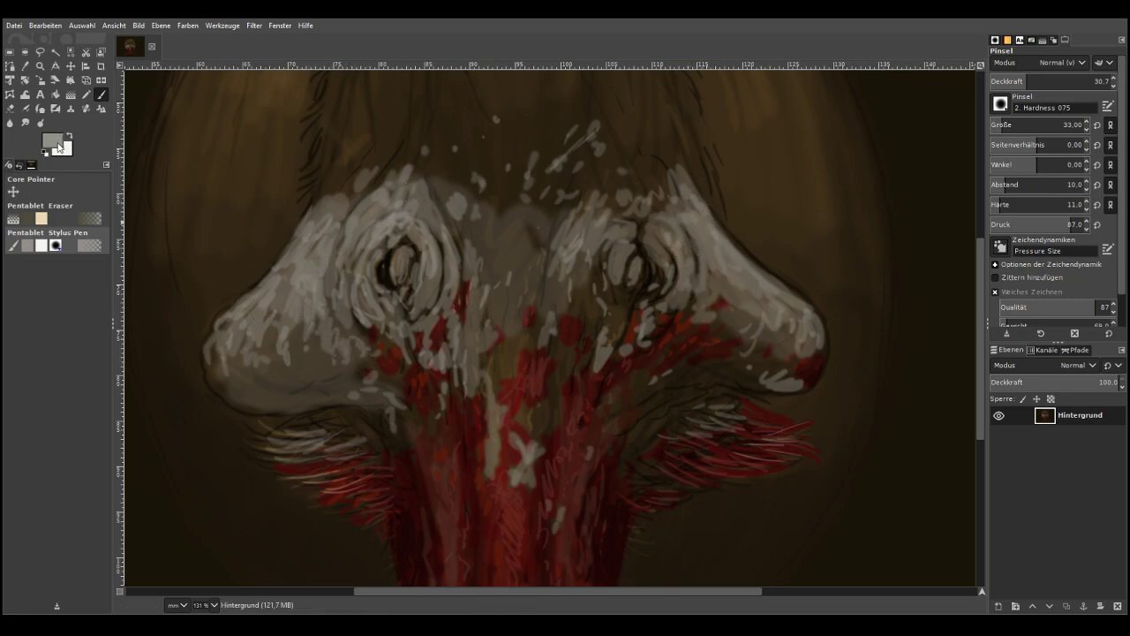
# Choose a darker grey and shade the left-hand cheek's underside and the fold running down to the nose
pyautogui.click(20, 158)
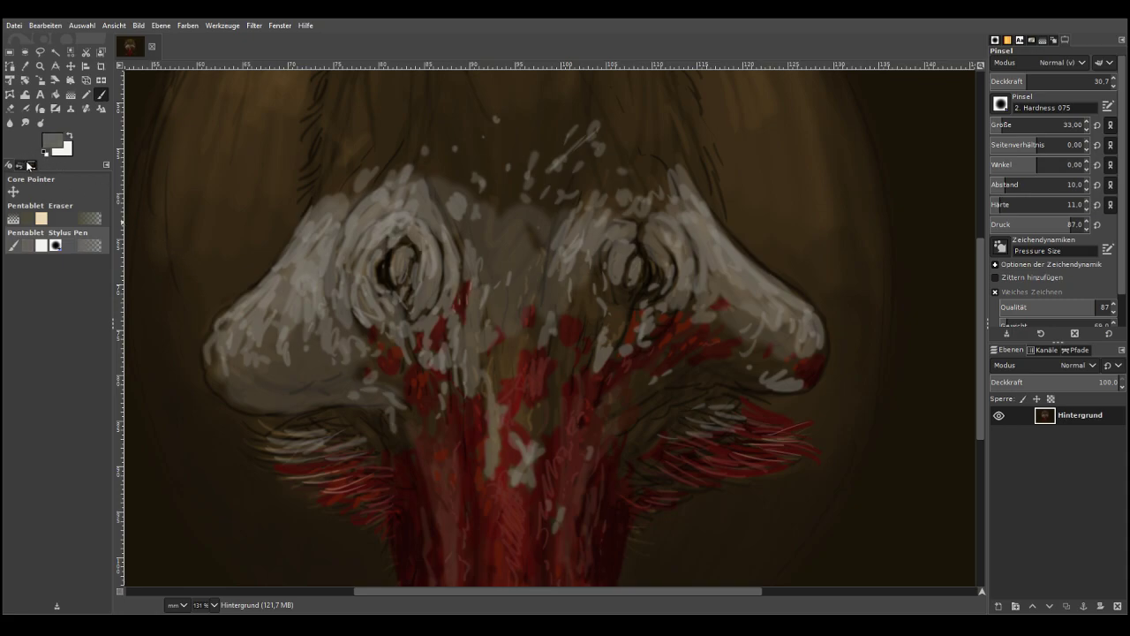
pyautogui.moveTo(340, 367)
pyautogui.mouseDown()
pyautogui.moveTo(307, 377)
pyautogui.moveTo(404, 378)
pyautogui.moveTo(423, 435)
pyautogui.moveTo(437, 417)
pyautogui.moveTo(398, 445)
pyautogui.moveTo(395, 403)
pyautogui.mouseUp()
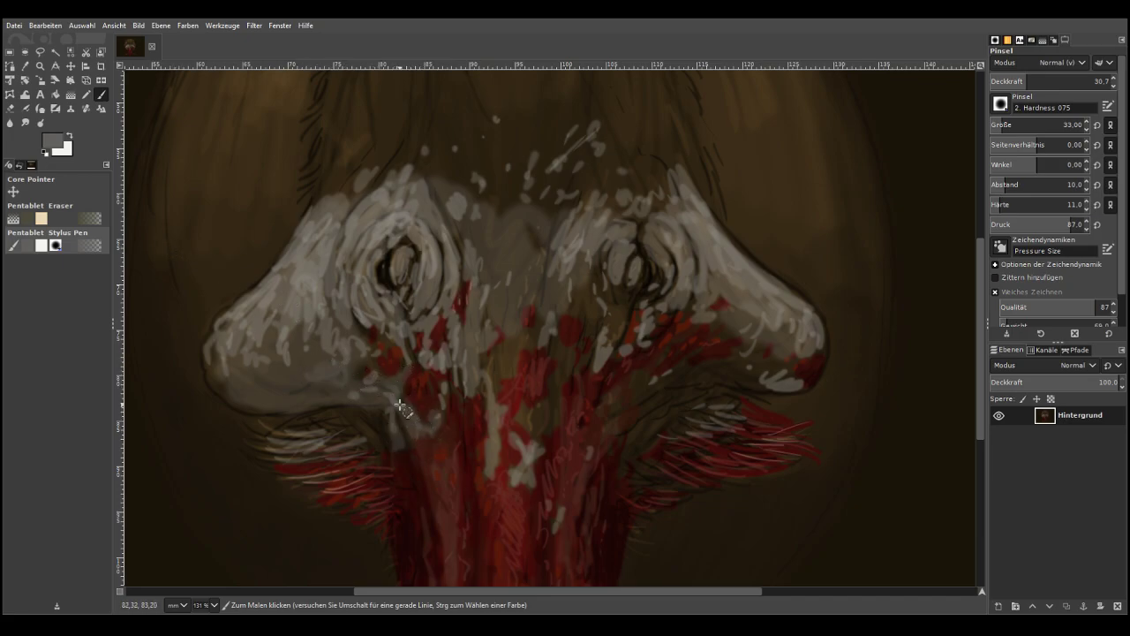
pyautogui.moveTo(387, 332)
pyautogui.mouseDown()
pyautogui.moveTo(350, 371)
pyautogui.moveTo(323, 355)
pyautogui.moveTo(265, 374)
pyautogui.moveTo(296, 396)
pyautogui.moveTo(239, 402)
pyautogui.moveTo(214, 351)
pyautogui.moveTo(254, 384)
pyautogui.mouseUp()
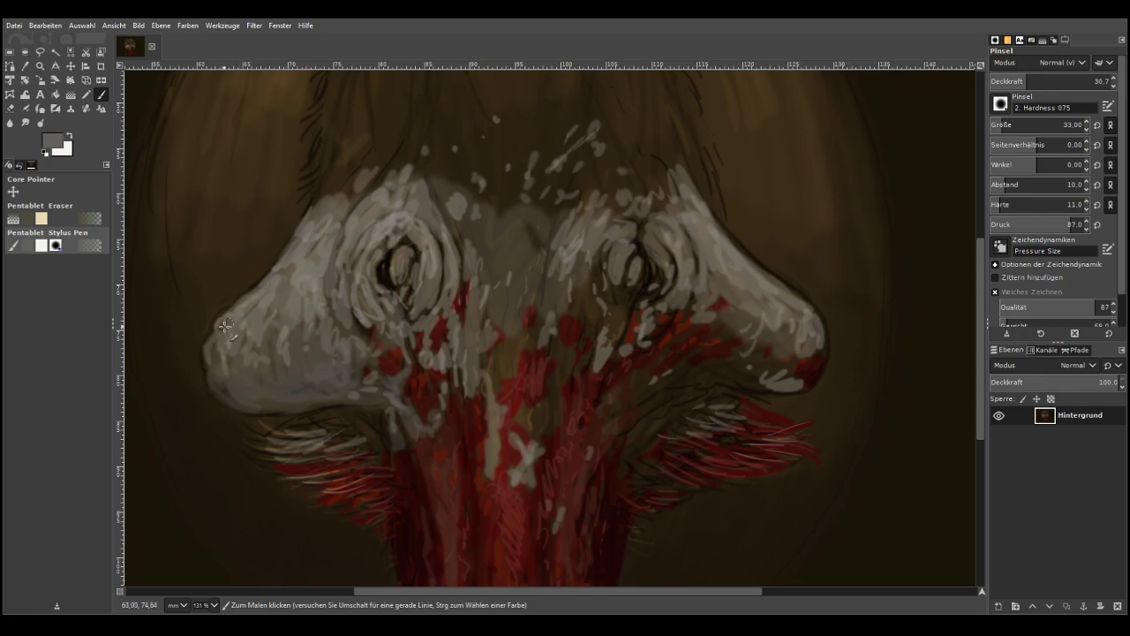
# Paint darker grey on the nose bridge, the right-hand whiskers, the right-hand cheek's underside and above the right-hand eye
pyautogui.moveTo(505, 363)
pyautogui.mouseDown()
pyautogui.moveTo(519, 338)
pyautogui.moveTo(490, 377)
pyautogui.mouseUp()
pyautogui.moveTo(547, 431)
pyautogui.mouseDown()
pyautogui.moveTo(552, 389)
pyautogui.moveTo(537, 425)
pyautogui.mouseUp()
pyautogui.moveTo(641, 428)
pyautogui.mouseDown()
pyautogui.moveTo(641, 455)
pyautogui.moveTo(670, 422)
pyautogui.moveTo(678, 464)
pyautogui.moveTo(659, 476)
pyautogui.moveTo(664, 490)
pyautogui.moveTo(676, 446)
pyautogui.mouseUp()
pyautogui.moveTo(674, 413)
pyautogui.mouseDown()
pyautogui.moveTo(706, 407)
pyautogui.moveTo(741, 378)
pyautogui.moveTo(777, 375)
pyautogui.moveTo(635, 394)
pyautogui.moveTo(687, 347)
pyautogui.moveTo(667, 351)
pyautogui.mouseUp()
pyautogui.moveTo(703, 341)
pyautogui.mouseDown()
pyautogui.moveTo(748, 325)
pyautogui.moveTo(726, 345)
pyautogui.mouseUp()
pyautogui.moveTo(657, 118); pyautogui.dragTo(677, 144)
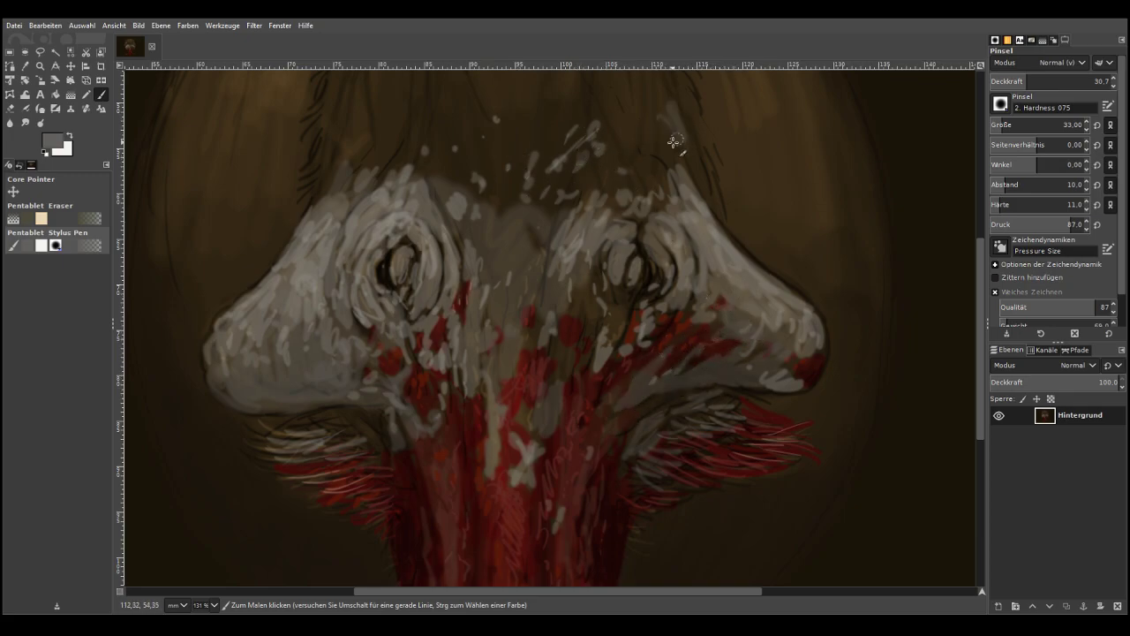
# Paint faint grey patches on the background around the right-hand cheek and whiskers at size 74, opacity 17.6
pyautogui.moveTo(789, 399)
pyautogui.mouseDown()
pyautogui.moveTo(820, 392)
pyautogui.moveTo(839, 409)
pyautogui.moveTo(827, 453)
pyautogui.mouseUp()
pyautogui.click(1012, 83)
pyautogui.click(1006, 206)
pyautogui.click(1000, 206)
pyautogui.click(1010, 126)
pyautogui.moveTo(822, 411); pyautogui.dragTo(794, 405)
pyautogui.moveTo(817, 301)
pyautogui.mouseDown()
pyautogui.moveTo(813, 268)
pyautogui.moveTo(844, 277)
pyautogui.mouseUp()
pyautogui.moveTo(852, 327); pyautogui.dragTo(853, 339)
pyautogui.click(847, 217)
pyautogui.moveTo(753, 484); pyautogui.dragTo(722, 514)
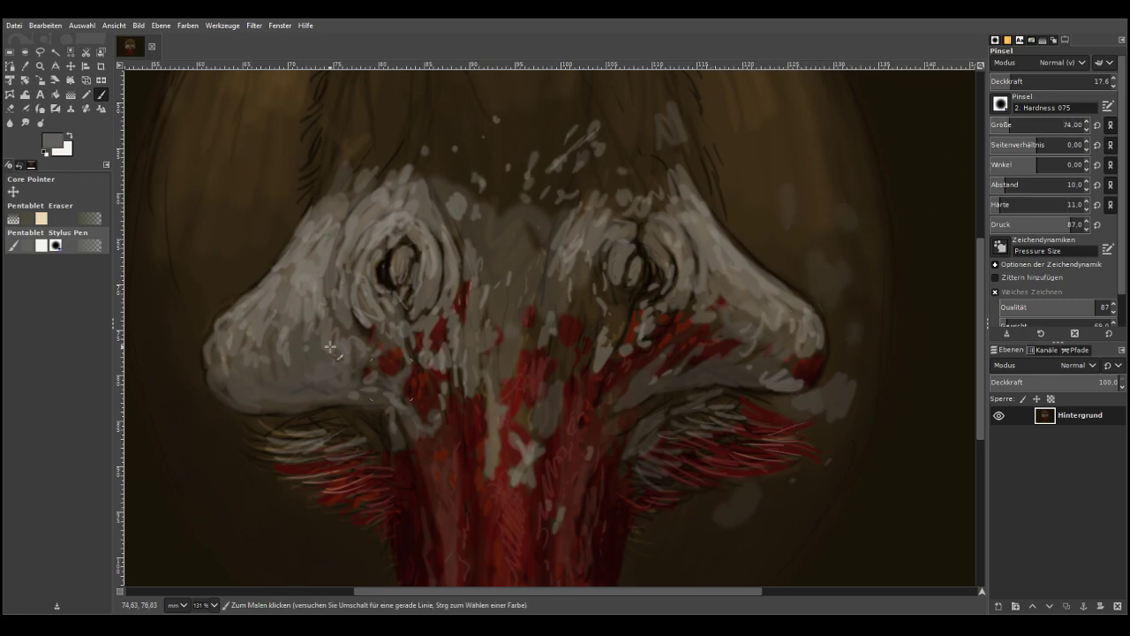
# Paint faint grey patches up the middle and right-hand side of the forehead
pyautogui.moveTo(496, 173); pyautogui.dragTo(512, 141)
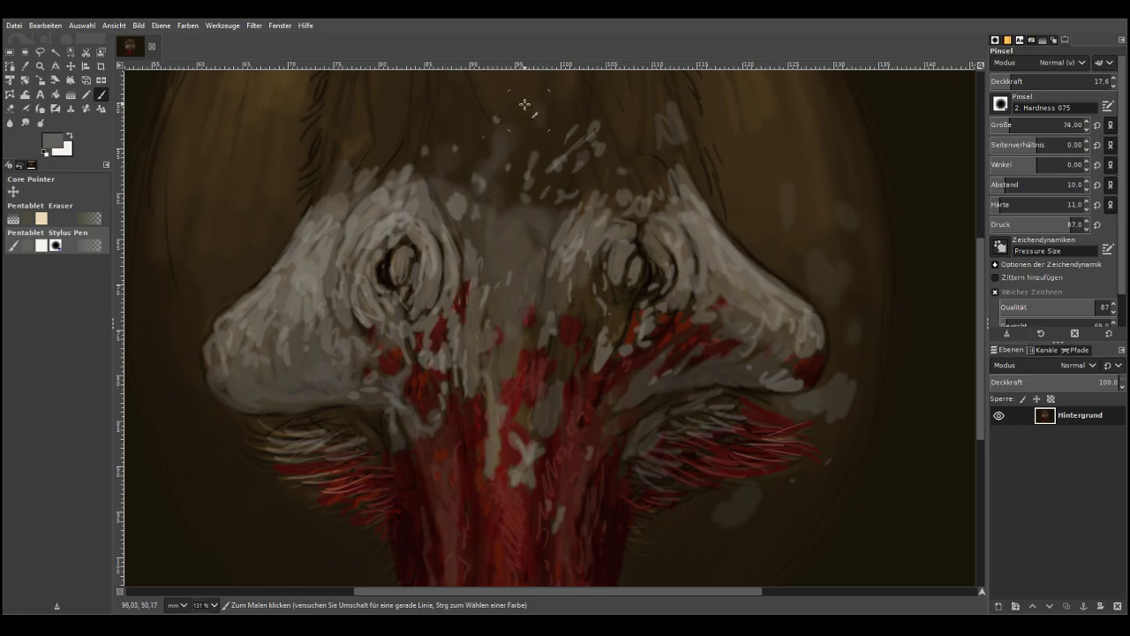
pyautogui.moveTo(976, 358); pyautogui.dragTo(984, 245)
pyautogui.moveTo(520, 272); pyautogui.dragTo(522, 253)
pyautogui.moveTo(477, 235); pyautogui.dragTo(481, 216)
pyautogui.moveTo(644, 272); pyautogui.dragTo(641, 250)
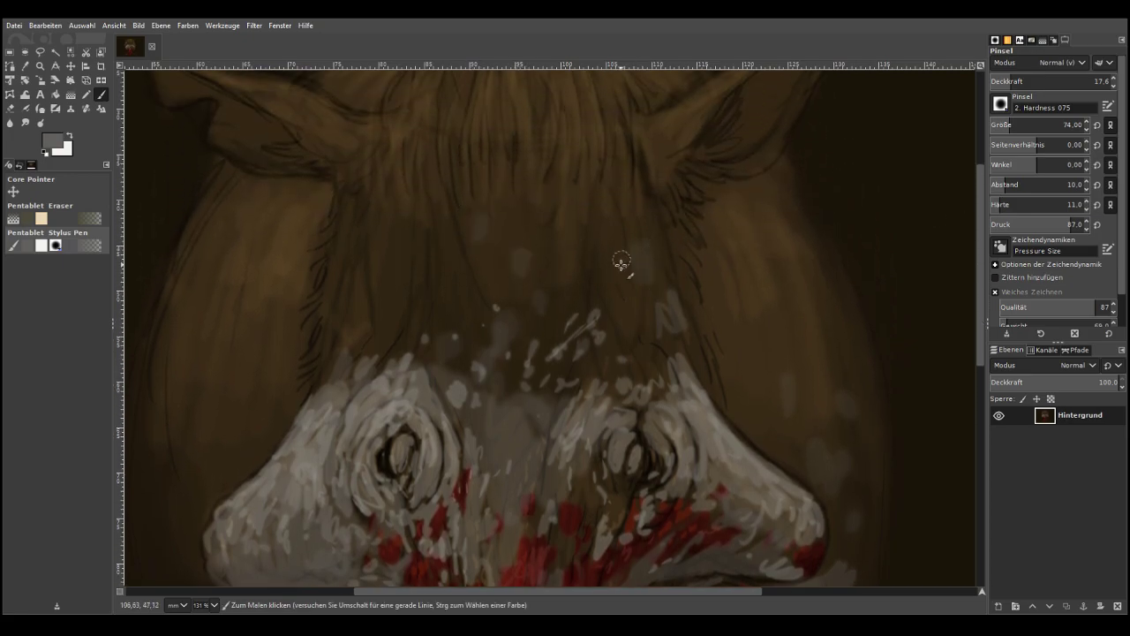
# At opacity 54.1 and size 26, paint grey strokes on the forehead, the right-hand ear's lower edge, both temple fringes and the head's sides
pyautogui.click(1054, 80)
pyautogui.click(1062, 125)
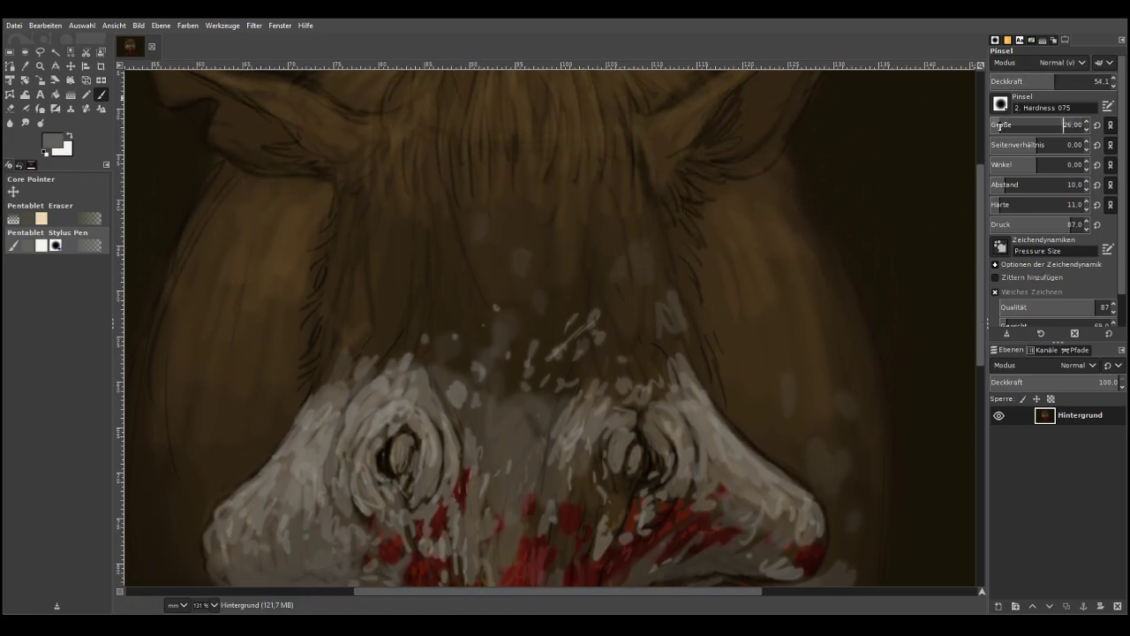
pyautogui.moveTo(631, 259)
pyautogui.mouseDown()
pyautogui.moveTo(649, 257)
pyautogui.moveTo(618, 271)
pyautogui.mouseUp()
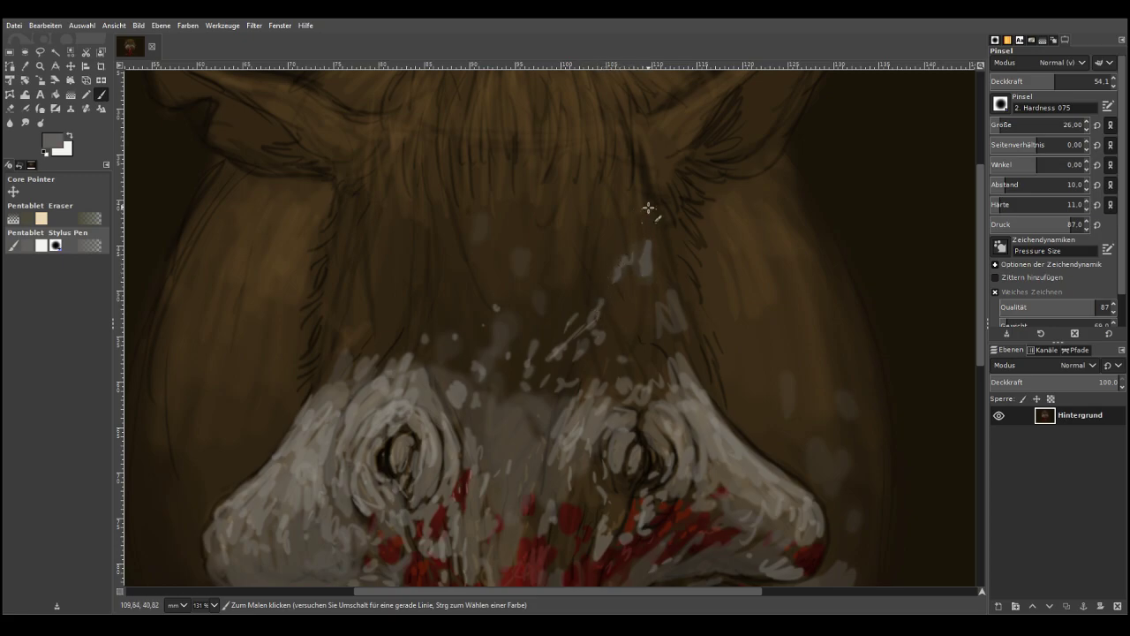
pyautogui.moveTo(773, 140); pyautogui.dragTo(750, 165)
pyautogui.moveTo(349, 210); pyautogui.dragTo(312, 357)
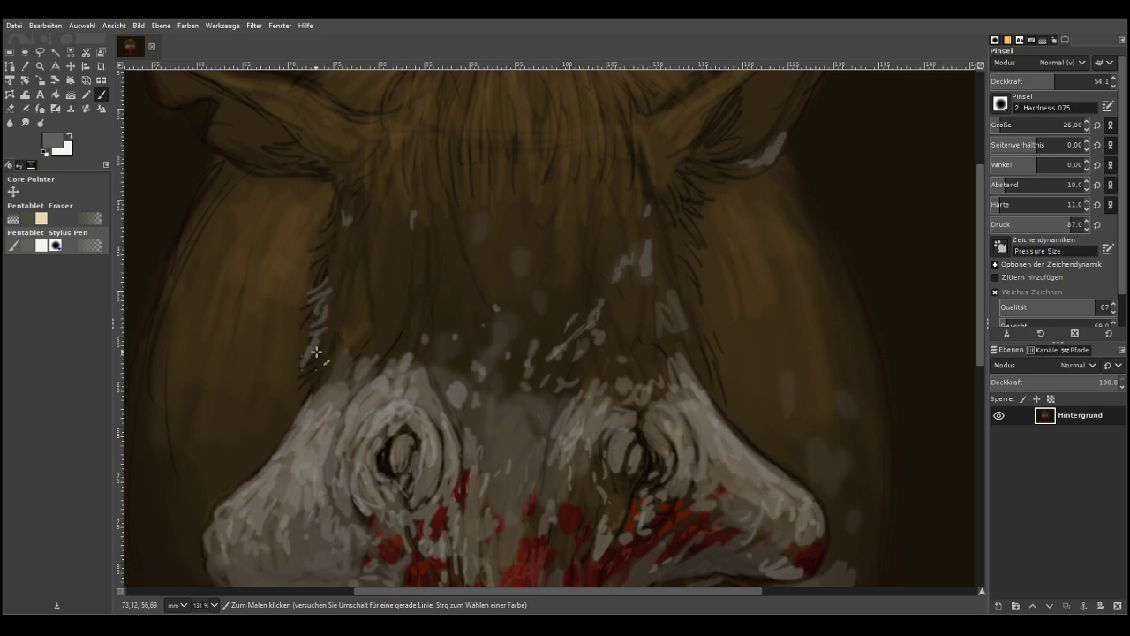
pyautogui.moveTo(686, 258); pyautogui.dragTo(694, 320)
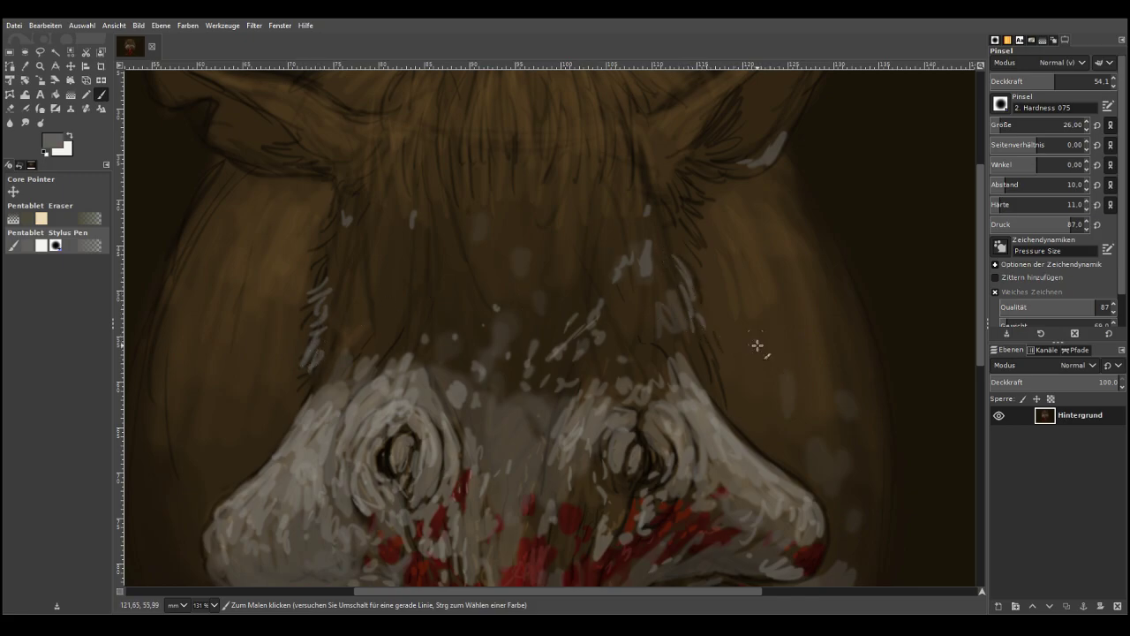
pyautogui.moveTo(289, 275)
pyautogui.mouseDown()
pyautogui.moveTo(286, 345)
pyautogui.moveTo(260, 418)
pyautogui.mouseUp()
pyautogui.moveTo(824, 443)
pyautogui.mouseDown()
pyautogui.moveTo(825, 470)
pyautogui.moveTo(784, 454)
pyautogui.mouseUp()
pyautogui.moveTo(780, 302); pyautogui.dragTo(774, 314)
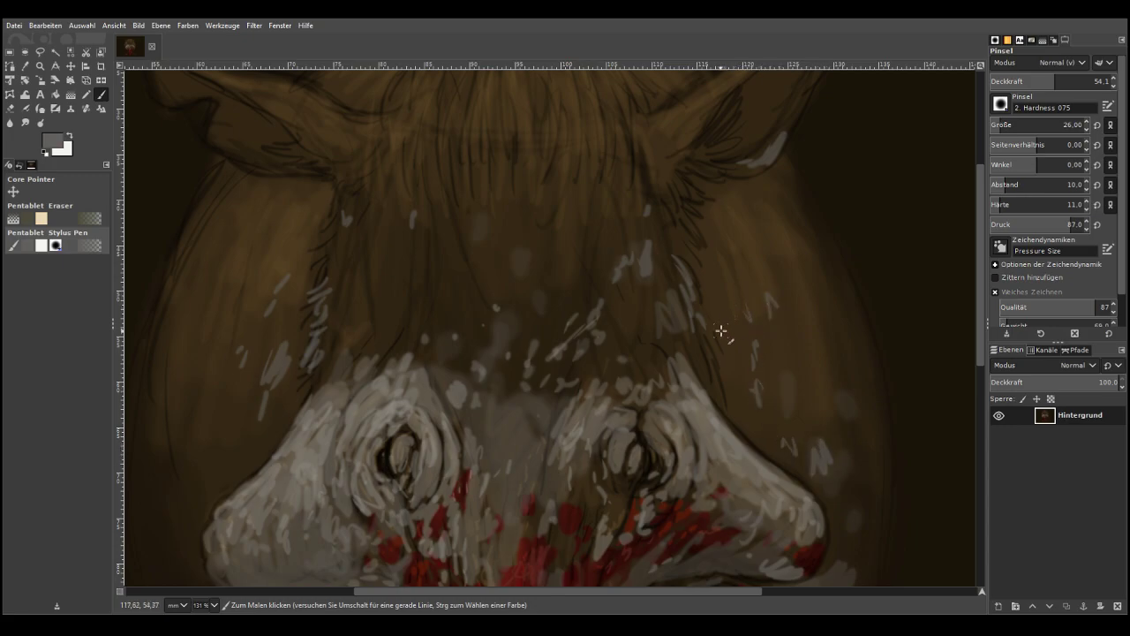
# Choose a light brownish grey and paint fine hair strands in the centre of the forelock
pyautogui.press('-')
pyautogui.press('-')
pyautogui.press('-')
pyautogui.press('-')
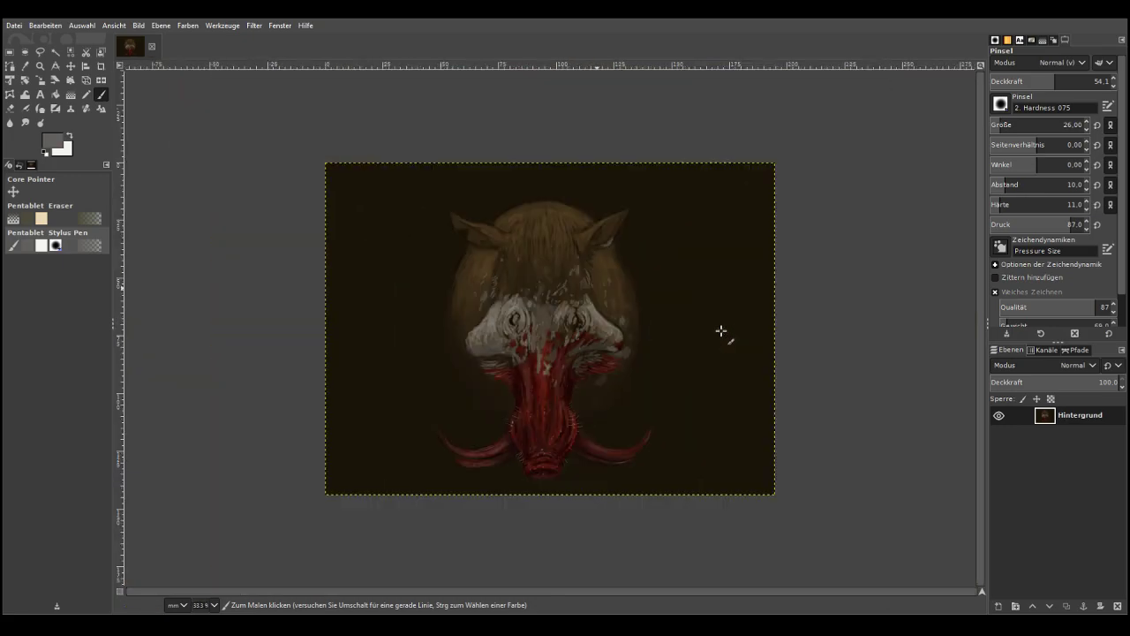
pyautogui.click(40, 66)
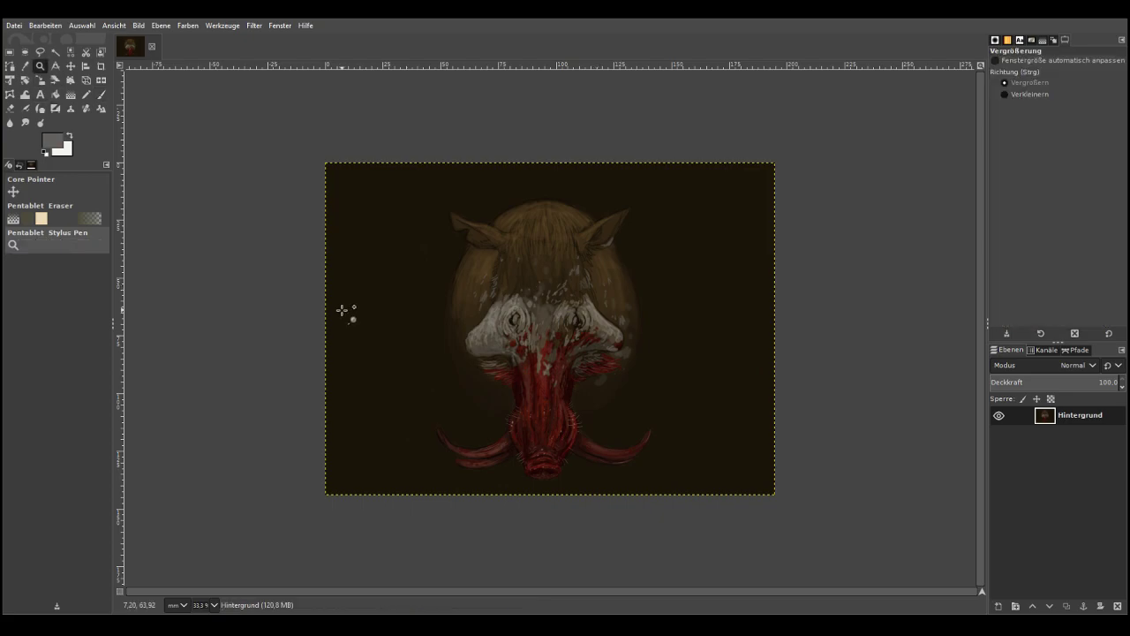
pyautogui.click(1025, 82)
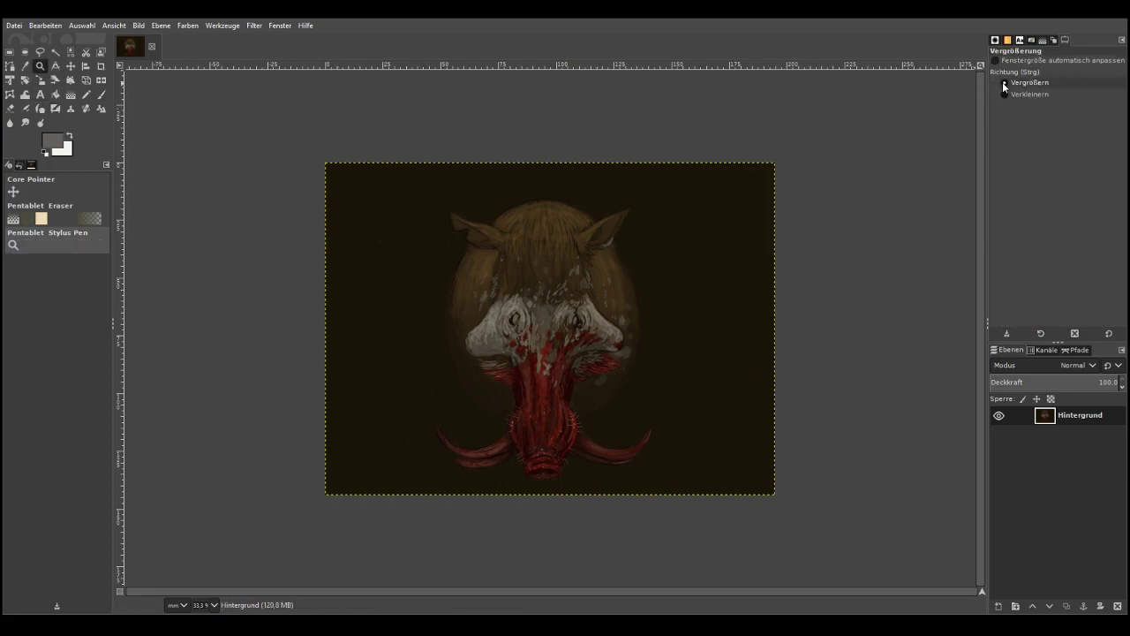
pyautogui.click(416, 198)
pyautogui.moveTo(221, 181); pyautogui.dragTo(803, 446)
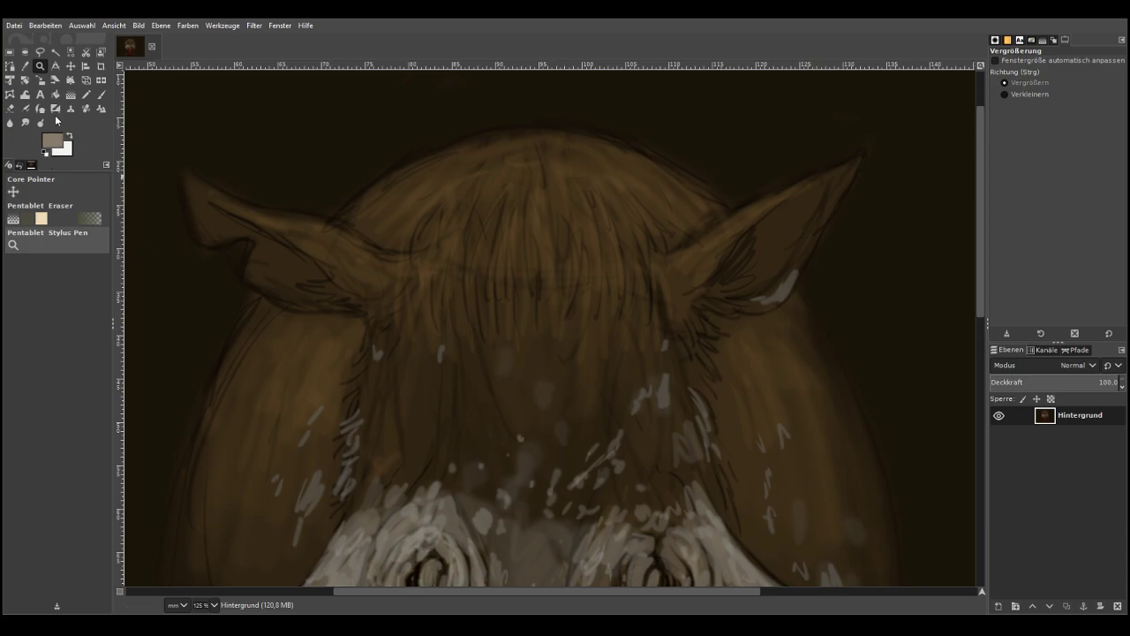
pyautogui.press('p')
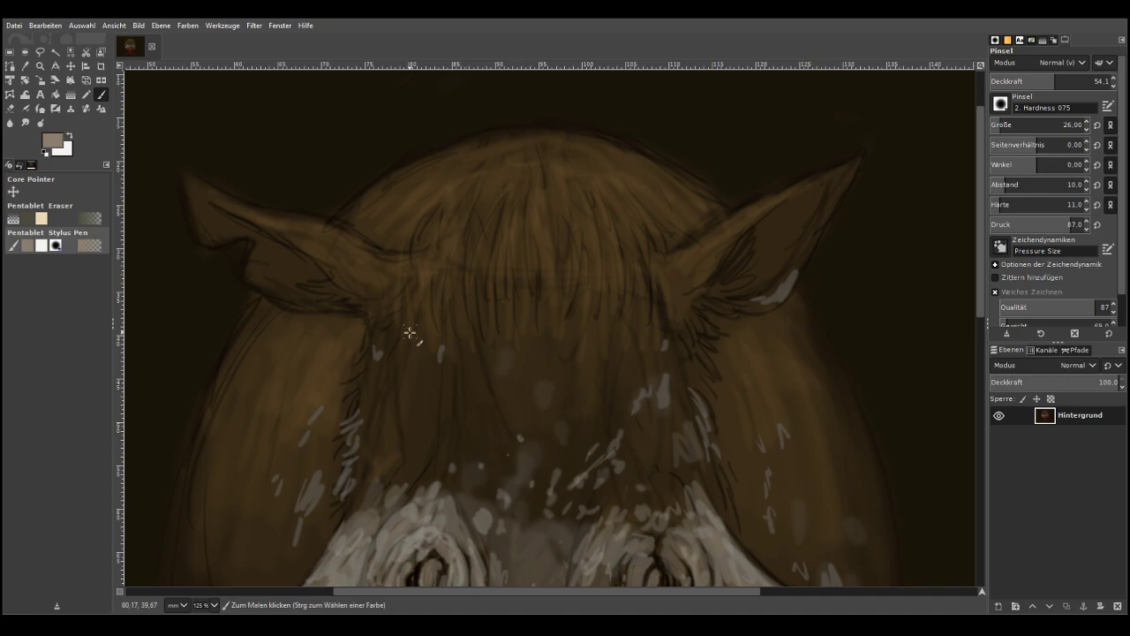
pyautogui.moveTo(495, 235); pyautogui.dragTo(474, 305)
pyautogui.moveTo(532, 246); pyautogui.dragTo(533, 262)
pyautogui.moveTo(541, 221); pyautogui.dragTo(544, 275)
# Set the brush opacity to 38 and paint fine light hairs across the whole forelock between the ears
pyautogui.click(1035, 81)
pyautogui.moveTo(616, 297); pyautogui.dragTo(607, 231)
pyautogui.moveTo(606, 289)
pyautogui.mouseDown()
pyautogui.moveTo(587, 219)
pyautogui.moveTo(608, 253)
pyautogui.moveTo(623, 251)
pyautogui.moveTo(615, 205)
pyautogui.mouseUp()
pyautogui.moveTo(660, 279)
pyautogui.mouseDown()
pyautogui.moveTo(609, 198)
pyautogui.moveTo(579, 301)
pyautogui.mouseUp()
pyautogui.moveTo(596, 210); pyautogui.dragTo(603, 247)
pyautogui.moveTo(555, 190); pyautogui.dragTo(565, 258)
pyautogui.moveTo(532, 212)
pyautogui.mouseDown()
pyautogui.moveTo(516, 241)
pyautogui.moveTo(518, 279)
pyautogui.mouseUp()
pyautogui.moveTo(512, 221)
pyautogui.mouseDown()
pyautogui.moveTo(506, 263)
pyautogui.moveTo(466, 250)
pyautogui.mouseUp()
pyautogui.moveTo(477, 211)
pyautogui.mouseDown()
pyautogui.moveTo(440, 279)
pyautogui.moveTo(413, 275)
pyautogui.mouseUp()
pyautogui.moveTo(446, 227); pyautogui.dragTo(416, 295)
pyautogui.moveTo(458, 194); pyautogui.dragTo(422, 235)
pyautogui.moveTo(441, 204); pyautogui.dragTo(412, 231)
# Paint short light hairs beneath the right-hand ear and along the left-hand temple
pyautogui.moveTo(726, 284)
pyautogui.mouseDown()
pyautogui.moveTo(762, 280)
pyautogui.moveTo(720, 305)
pyautogui.moveTo(694, 381)
pyautogui.mouseUp()
pyautogui.moveTo(375, 346); pyautogui.dragTo(357, 364)
pyautogui.moveTo(378, 356); pyautogui.dragTo(362, 376)
pyautogui.moveTo(370, 367); pyautogui.dragTo(353, 382)
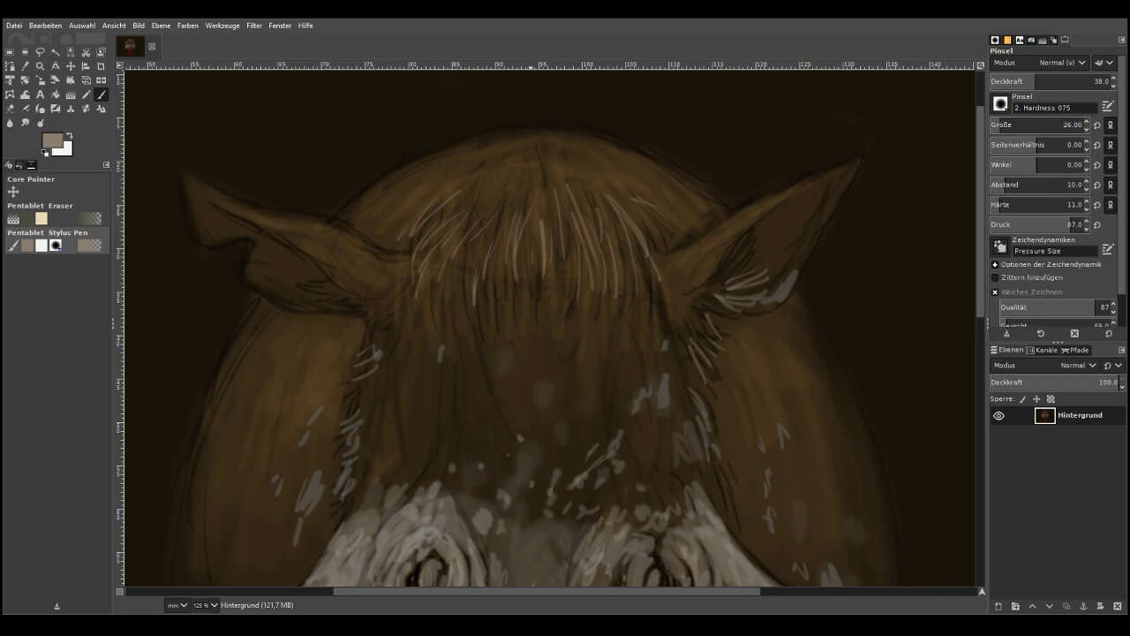
# Thicken the forelock with light strands along its lower fringe and upper left-hand part
pyautogui.moveTo(448, 265); pyautogui.dragTo(443, 290)
pyautogui.moveTo(437, 276); pyautogui.dragTo(431, 306)
pyautogui.moveTo(476, 245); pyautogui.dragTo(465, 296)
pyautogui.moveTo(474, 264); pyautogui.dragTo(467, 309)
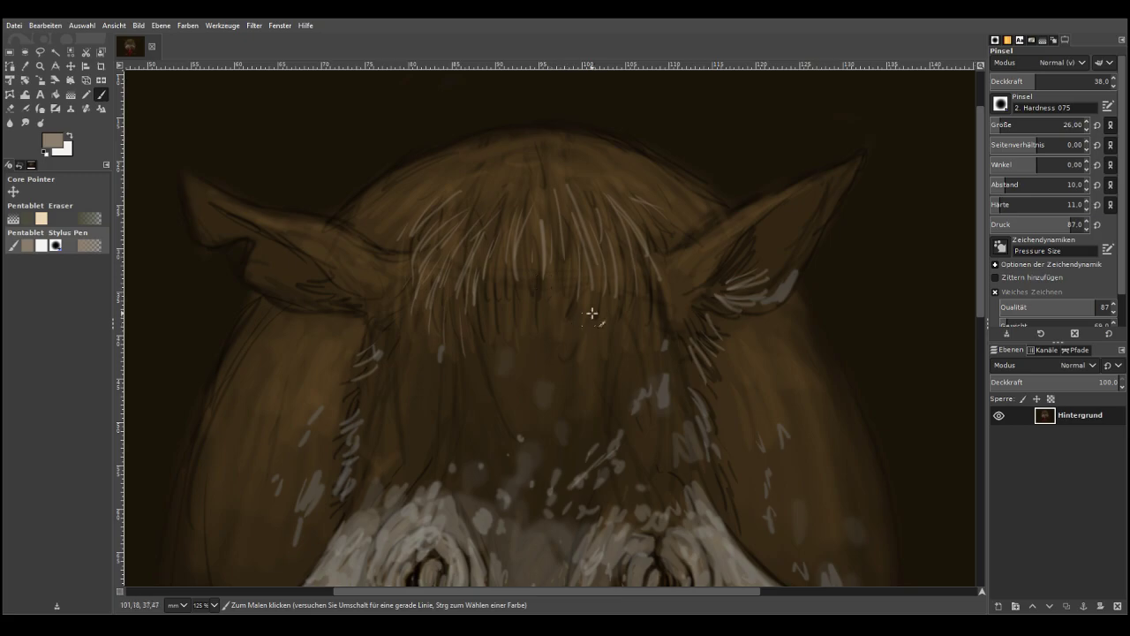
pyautogui.moveTo(626, 263); pyautogui.dragTo(631, 331)
pyautogui.moveTo(568, 256)
pyautogui.mouseDown()
pyautogui.moveTo(565, 327)
pyautogui.moveTo(540, 315)
pyautogui.mouseUp()
pyautogui.moveTo(532, 257); pyautogui.dragTo(530, 320)
pyautogui.moveTo(509, 278); pyautogui.dragTo(486, 325)
pyautogui.moveTo(517, 204); pyautogui.dragTo(486, 249)
pyautogui.moveTo(489, 177); pyautogui.dragTo(463, 198)
pyautogui.moveTo(524, 159); pyautogui.dragTo(505, 208)
# Paint stray light hairs on the crown and right-hand ear's tip and edge, and light accents along the left-hand ear
pyautogui.moveTo(517, 134); pyautogui.dragTo(513, 116)
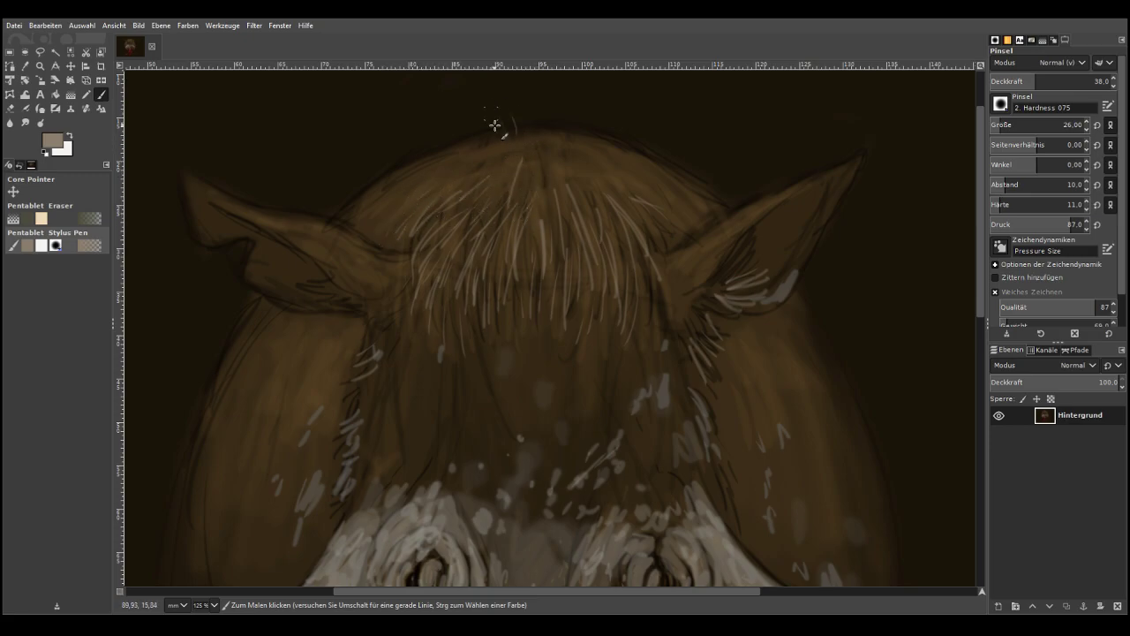
pyautogui.moveTo(868, 141); pyautogui.dragTo(827, 207)
pyautogui.moveTo(856, 211); pyautogui.dragTo(823, 218)
pyautogui.moveTo(853, 230)
pyautogui.mouseDown()
pyautogui.moveTo(814, 233)
pyautogui.moveTo(804, 250)
pyautogui.mouseUp()
pyautogui.moveTo(760, 196); pyautogui.dragTo(739, 227)
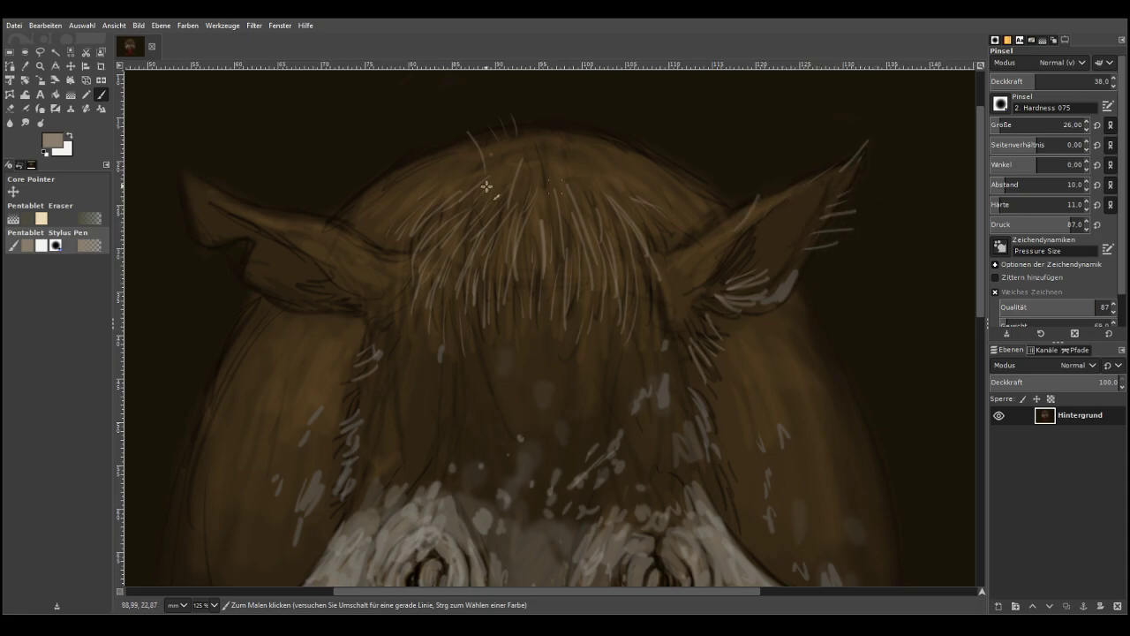
pyautogui.moveTo(261, 250)
pyautogui.mouseDown()
pyautogui.moveTo(249, 268)
pyautogui.moveTo(208, 232)
pyautogui.mouseUp()
pyautogui.moveTo(211, 221); pyautogui.dragTo(208, 218)
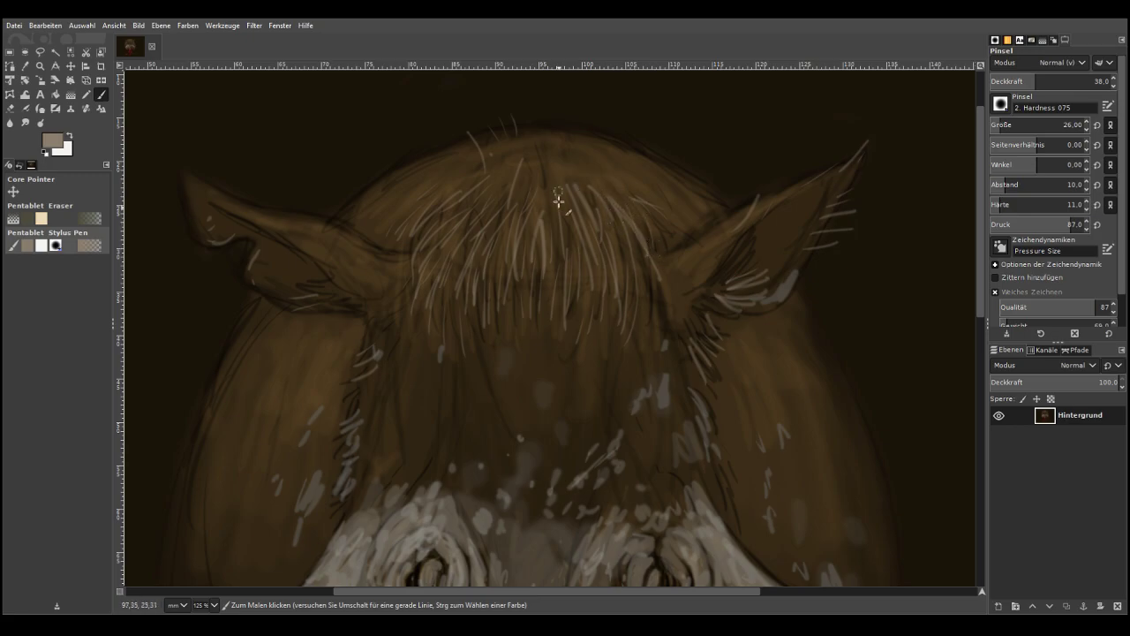
# Choose a dark brownish grey at opacity 58.5 and paint stray hairs on both sides of the head and on the crown
pyautogui.moveTo(44, 157); pyautogui.dragTo(51, 166)
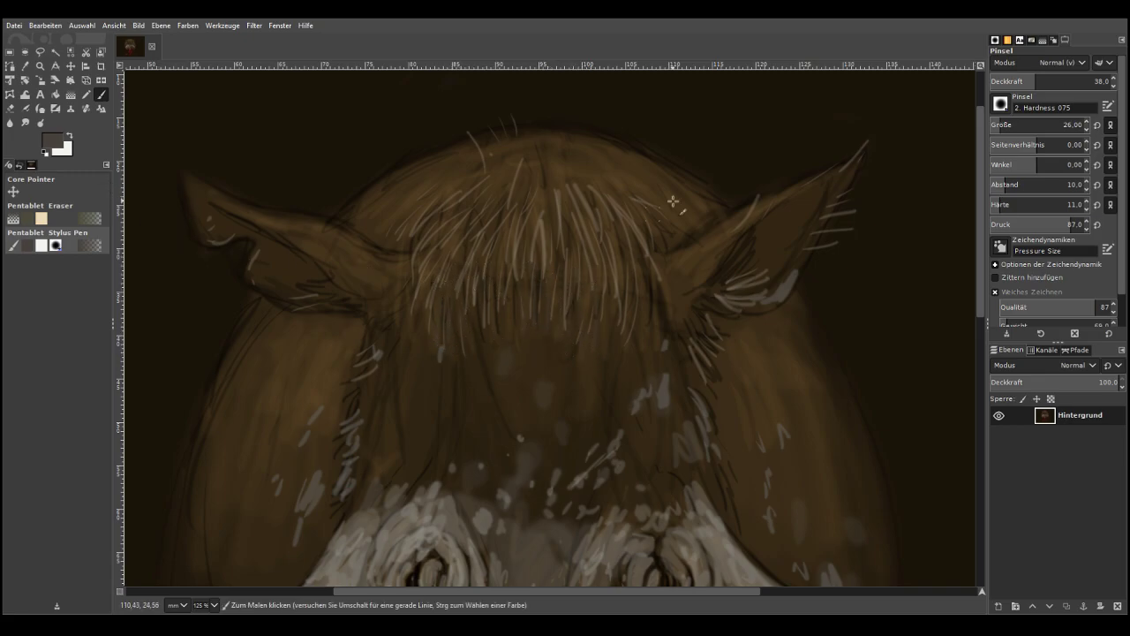
pyautogui.click(1060, 80)
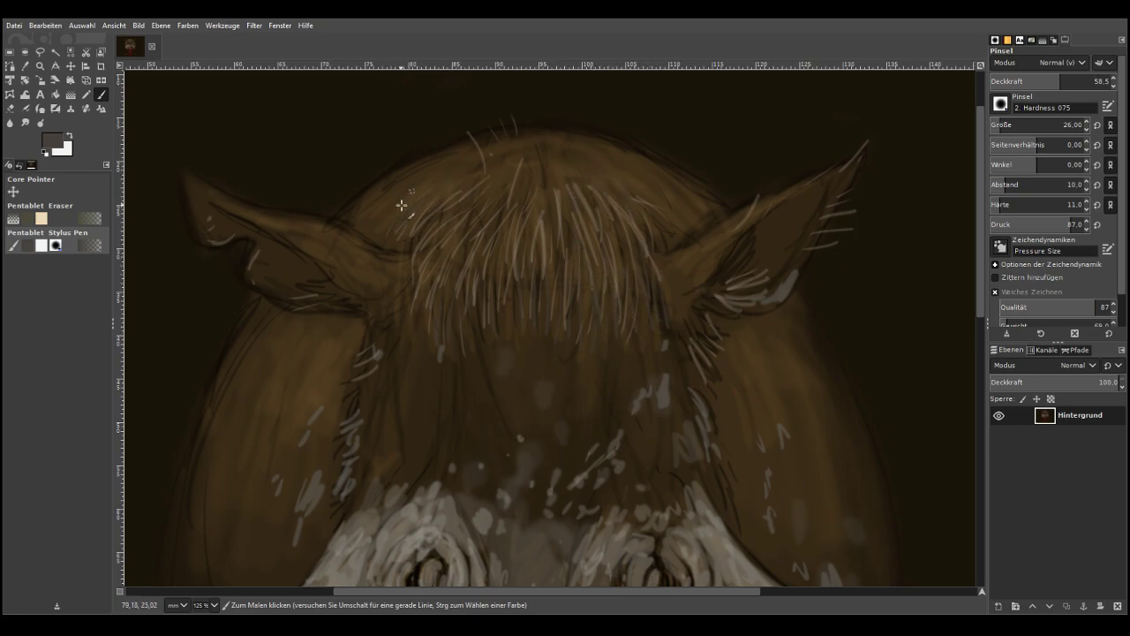
pyautogui.moveTo(246, 324); pyautogui.dragTo(226, 321)
pyautogui.moveTo(242, 332); pyautogui.dragTo(224, 332)
pyautogui.moveTo(228, 373); pyautogui.dragTo(214, 381)
pyautogui.moveTo(227, 382); pyautogui.dragTo(212, 387)
pyautogui.moveTo(850, 334)
pyautogui.mouseDown()
pyautogui.moveTo(797, 330)
pyautogui.moveTo(805, 305)
pyautogui.mouseUp()
pyautogui.moveTo(640, 162)
pyautogui.mouseDown()
pyautogui.moveTo(612, 133)
pyautogui.moveTo(518, 162)
pyautogui.mouseUp()
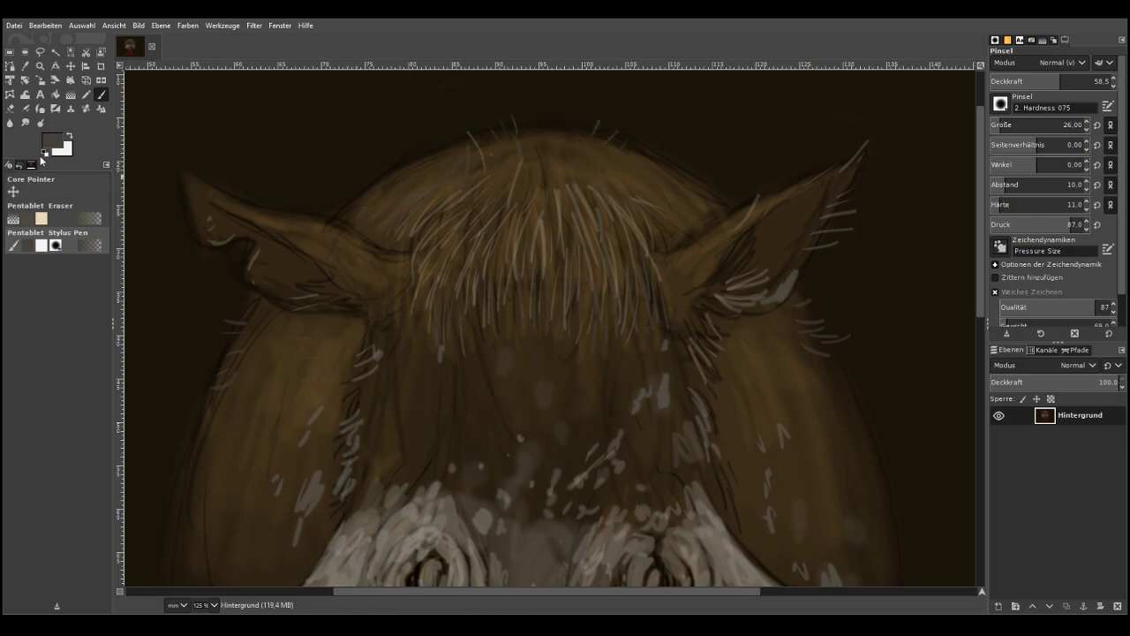
# Choose a lighter grey and paint hairs on the upper forelock, the lower forehead and above the left-hand cheek
pyautogui.moveTo(42, 160); pyautogui.dragTo(35, 154)
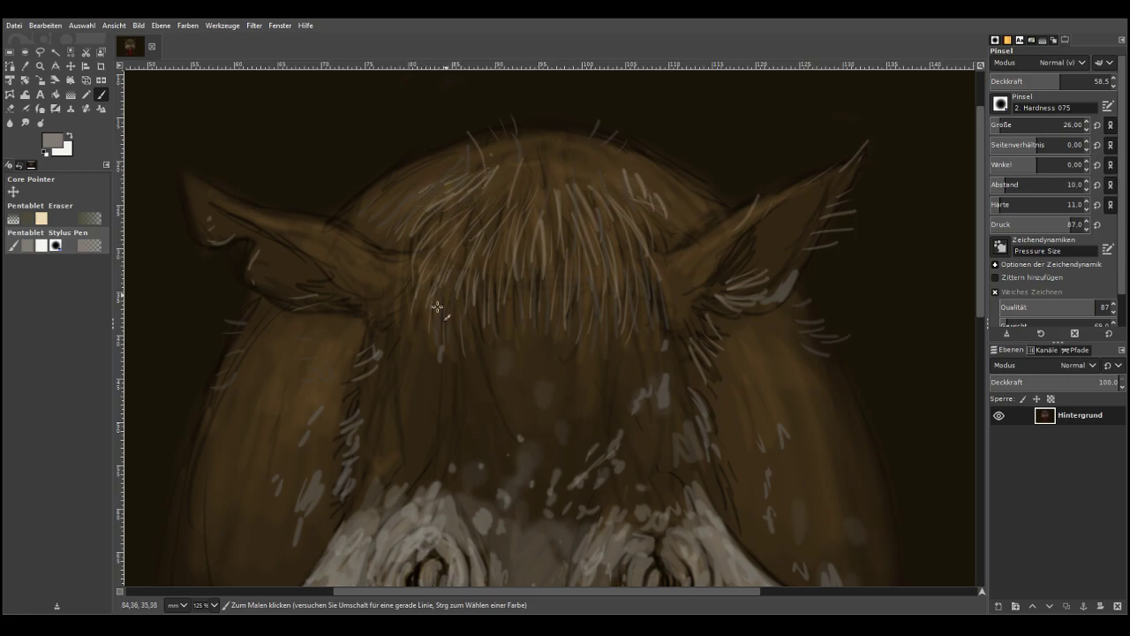
pyautogui.moveTo(434, 443); pyautogui.dragTo(405, 438)
pyautogui.click(983, 337)
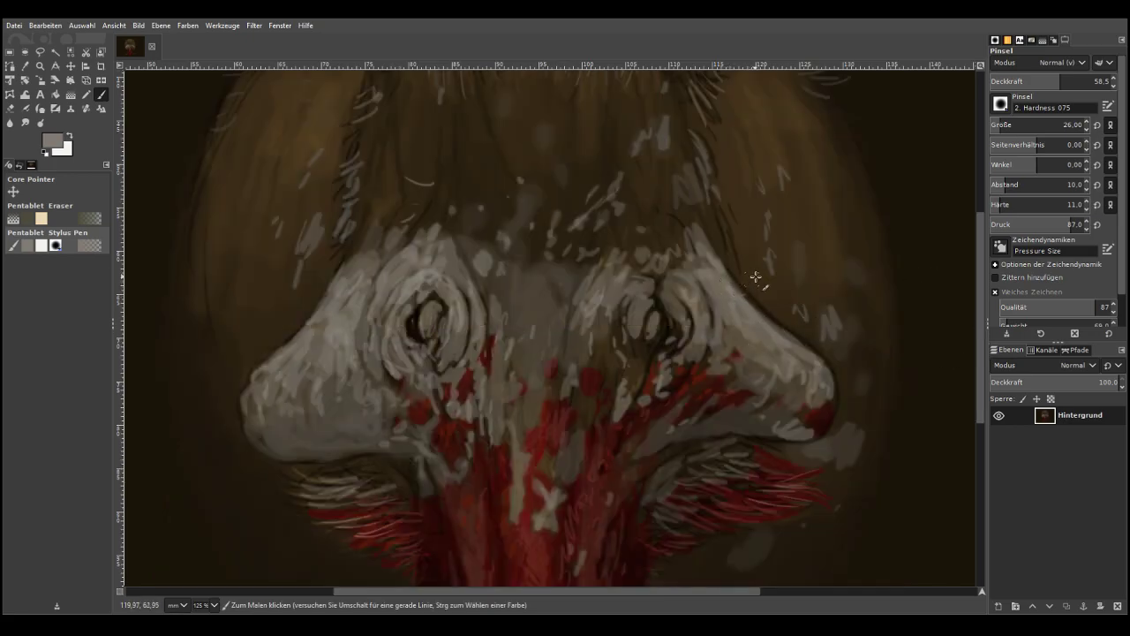
pyautogui.moveTo(327, 310)
pyautogui.mouseDown()
pyautogui.moveTo(352, 287)
pyautogui.moveTo(324, 264)
pyautogui.mouseUp()
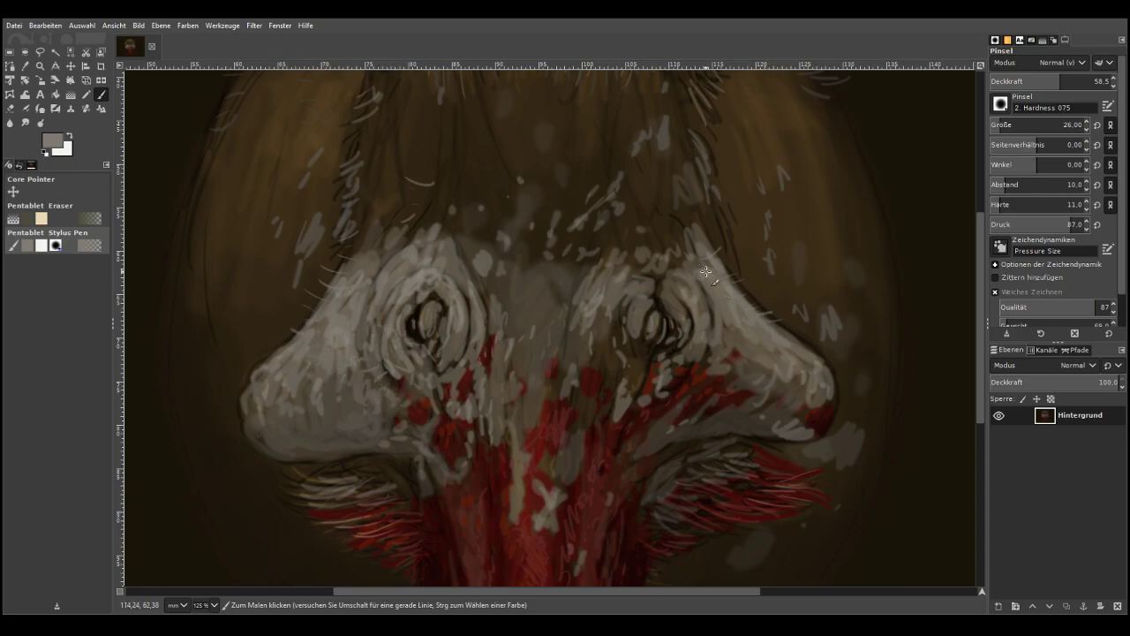
# Swap to the white colour and paint small highlights in the left-hand eye and beside its inner rim
pyautogui.click(67, 140)
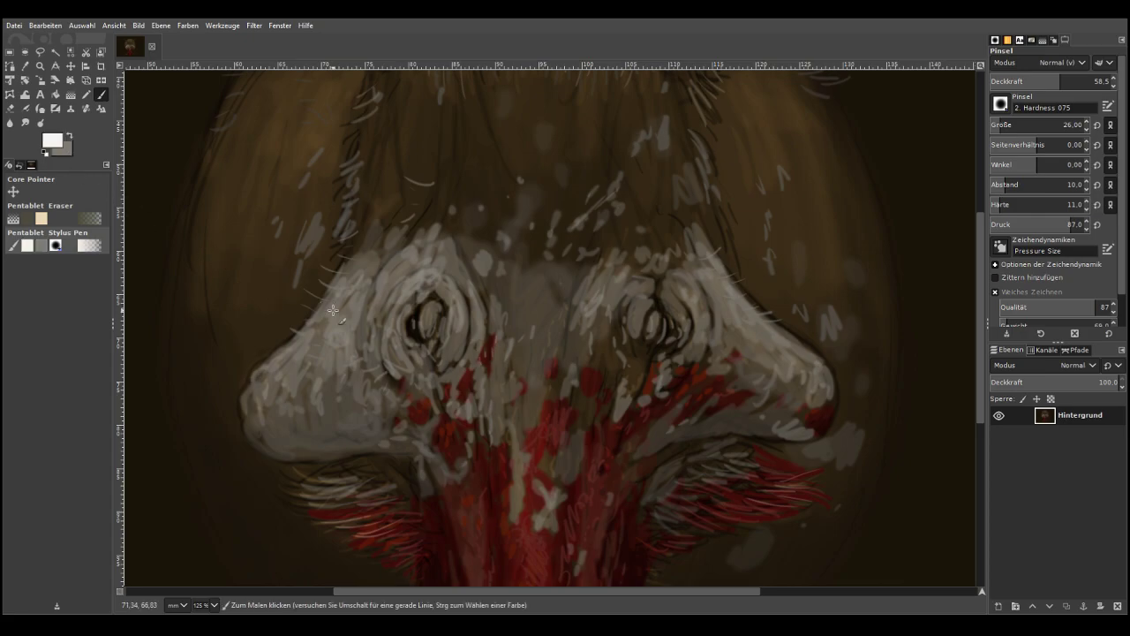
pyautogui.moveTo(442, 318)
pyautogui.mouseDown()
pyautogui.moveTo(427, 320)
pyautogui.moveTo(437, 307)
pyautogui.mouseUp()
pyautogui.moveTo(482, 277); pyautogui.dragTo(477, 283)
pyautogui.click(482, 289)
pyautogui.click(479, 294)
# At opacity 32.7 and size 36, dab white highlights on both cheeks, between the eyes, on the right-hand brow and on the nose bridge
pyautogui.click(1030, 78)
pyautogui.click(1004, 122)
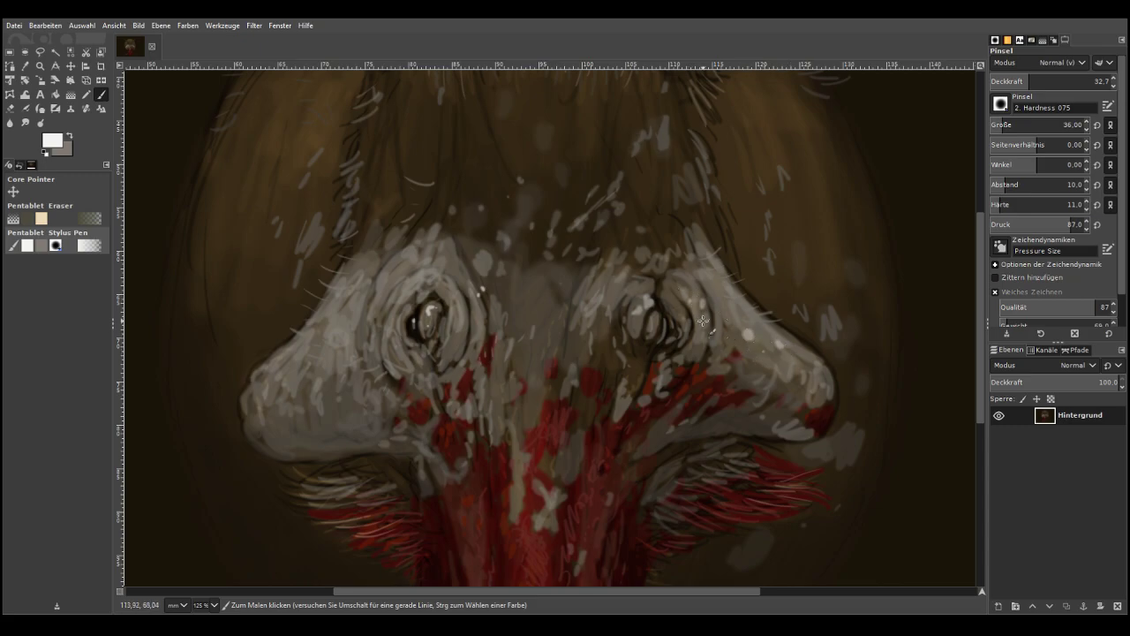
pyautogui.moveTo(319, 319); pyautogui.dragTo(315, 326)
pyautogui.moveTo(268, 367)
pyautogui.mouseDown()
pyautogui.moveTo(285, 391)
pyautogui.moveTo(320, 360)
pyautogui.moveTo(315, 382)
pyautogui.moveTo(307, 335)
pyautogui.moveTo(326, 306)
pyautogui.moveTo(284, 357)
pyautogui.moveTo(347, 301)
pyautogui.mouseUp()
pyautogui.click(532, 311)
pyautogui.click(521, 322)
pyautogui.moveTo(605, 283); pyautogui.dragTo(601, 295)
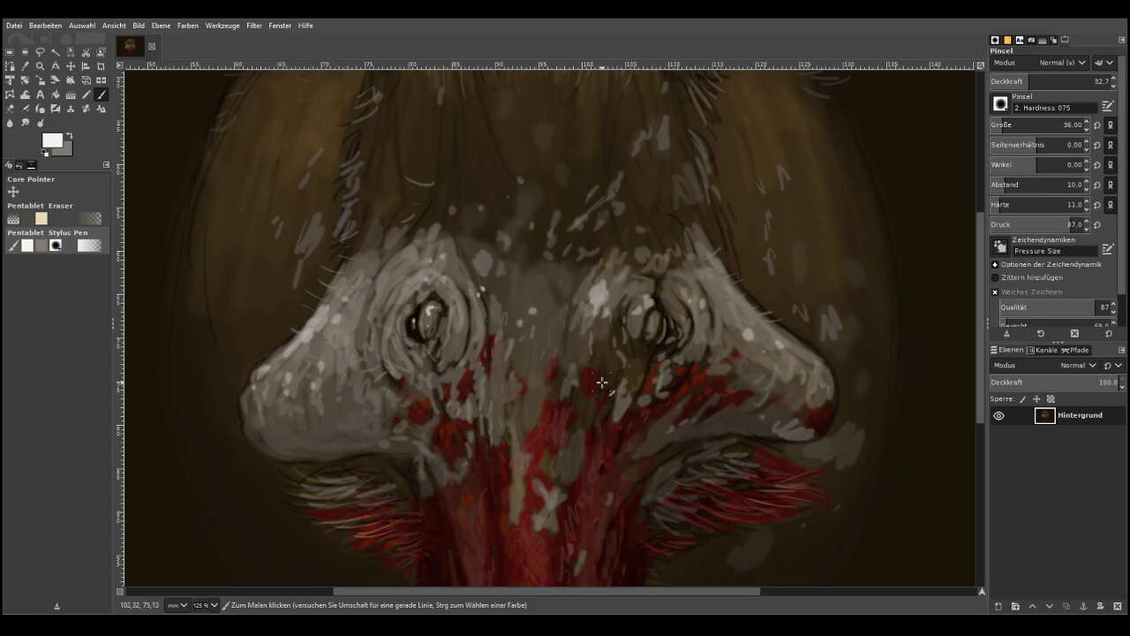
pyautogui.moveTo(591, 400)
pyautogui.mouseDown()
pyautogui.moveTo(582, 422)
pyautogui.moveTo(575, 400)
pyautogui.moveTo(576, 459)
pyautogui.moveTo(612, 424)
pyautogui.moveTo(619, 392)
pyautogui.mouseUp()
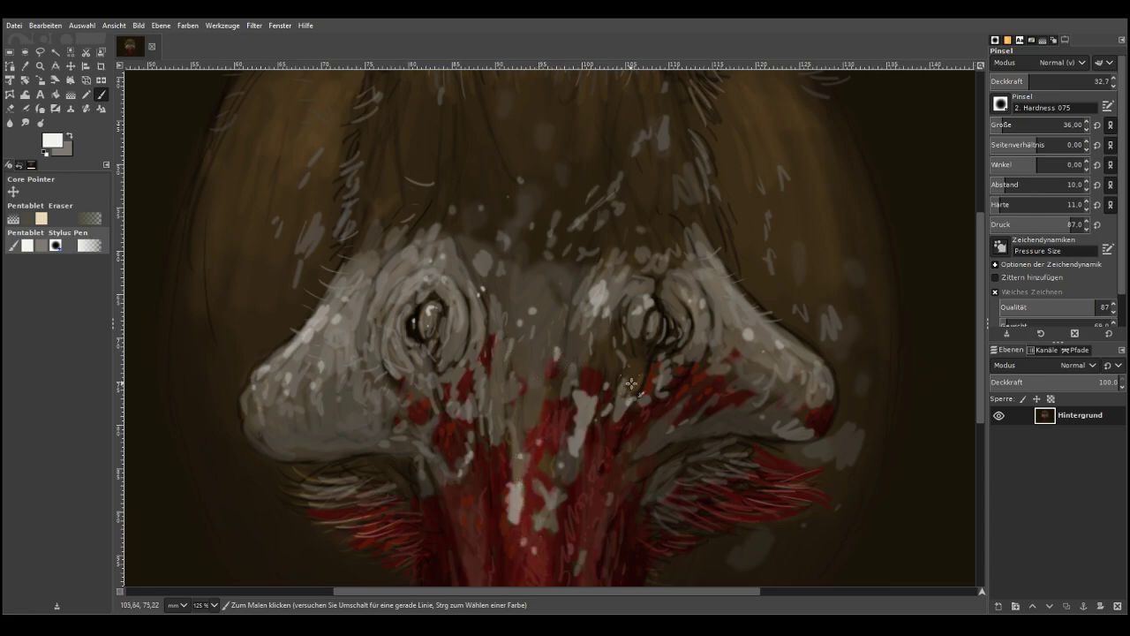
# Set the opacity to 14.1 and paint faint white strokes between the eyes and below the right-hand eye
pyautogui.click(1008, 79)
pyautogui.moveTo(584, 343)
pyautogui.mouseDown()
pyautogui.moveTo(581, 358)
pyautogui.moveTo(596, 351)
pyautogui.moveTo(535, 339)
pyautogui.mouseUp()
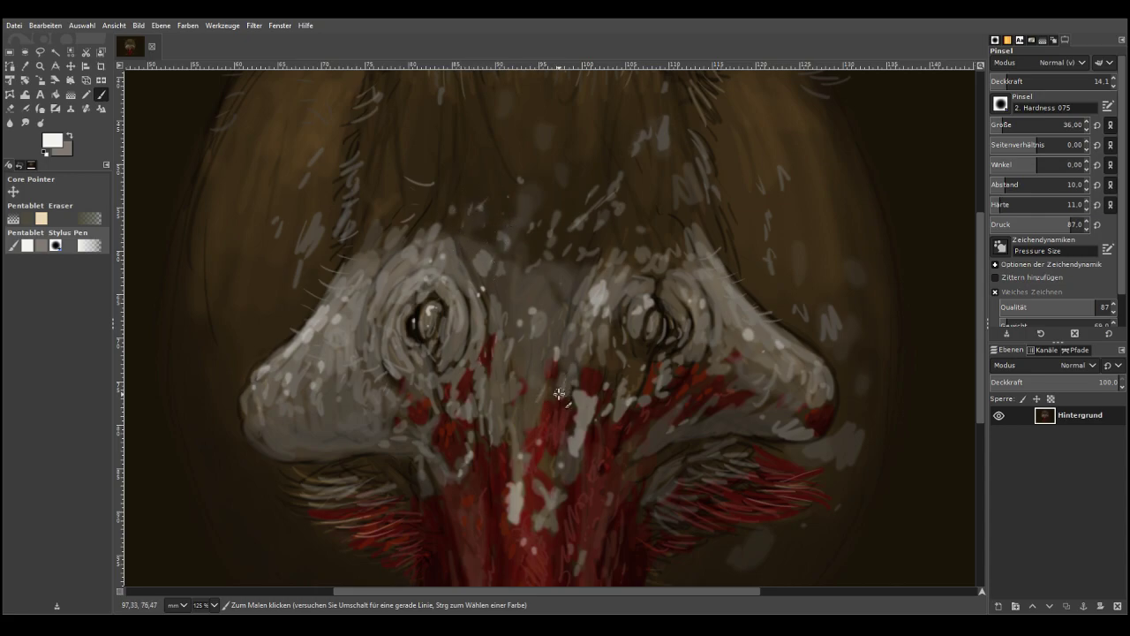
pyautogui.moveTo(629, 389)
pyautogui.mouseDown()
pyautogui.moveTo(629, 351)
pyautogui.moveTo(615, 365)
pyautogui.moveTo(604, 356)
pyautogui.moveTo(647, 348)
pyautogui.mouseUp()
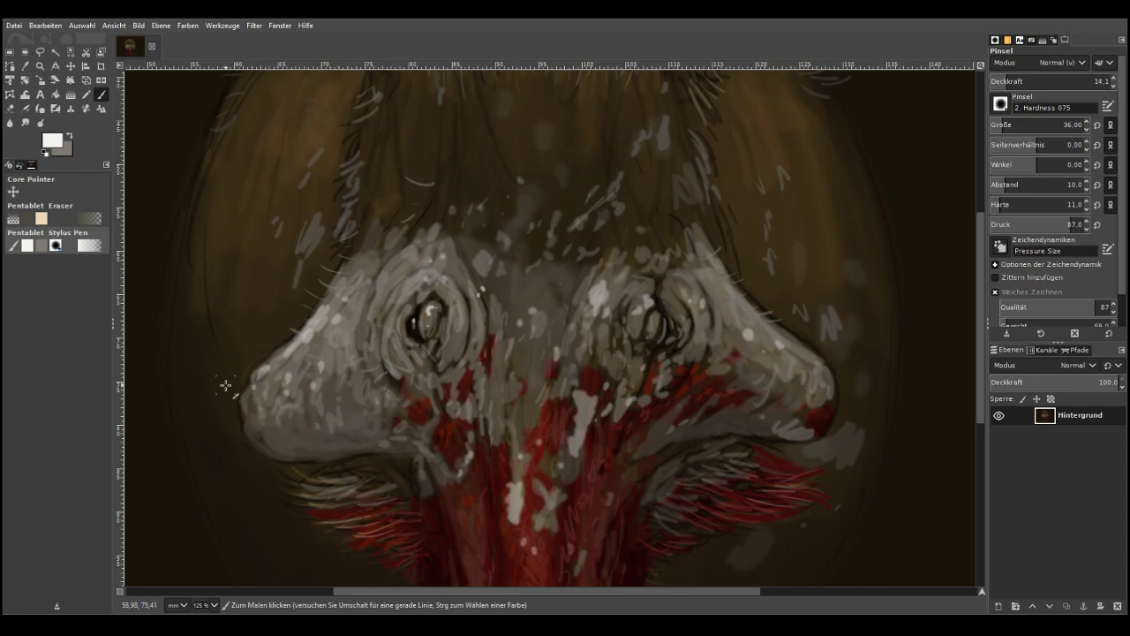
# Choose a dark slate blue and shade the outer edges of the red snout below the cheeks
pyautogui.click(54, 143)
pyautogui.moveTo(38, 155); pyautogui.dragTo(57, 196)
pyautogui.click(125, 139)
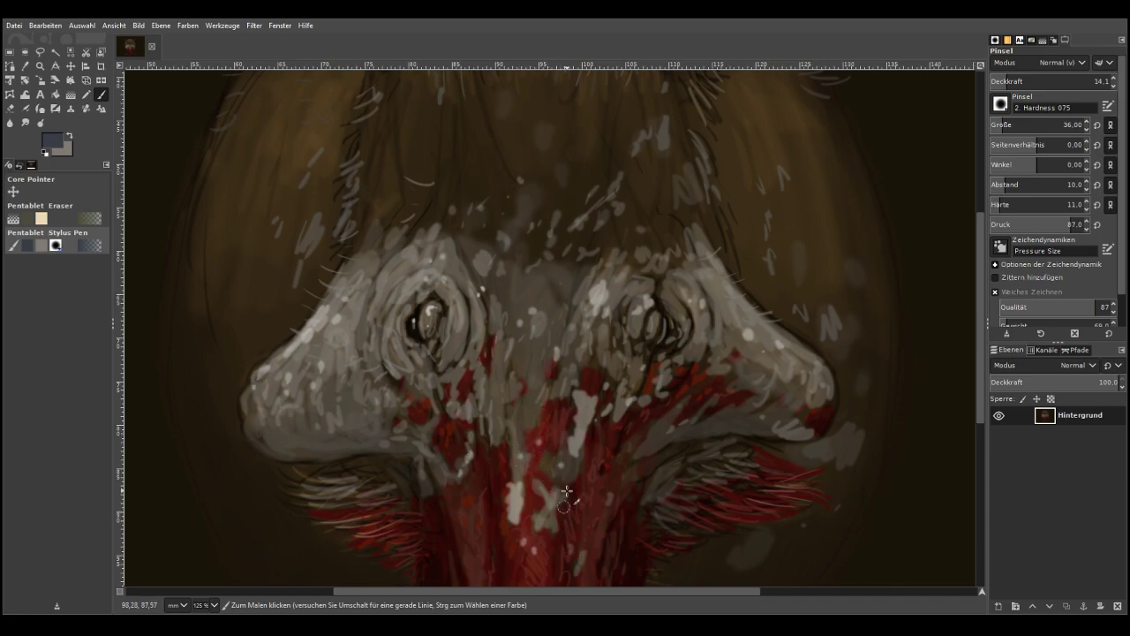
pyautogui.scroll(-5, 917, 427)
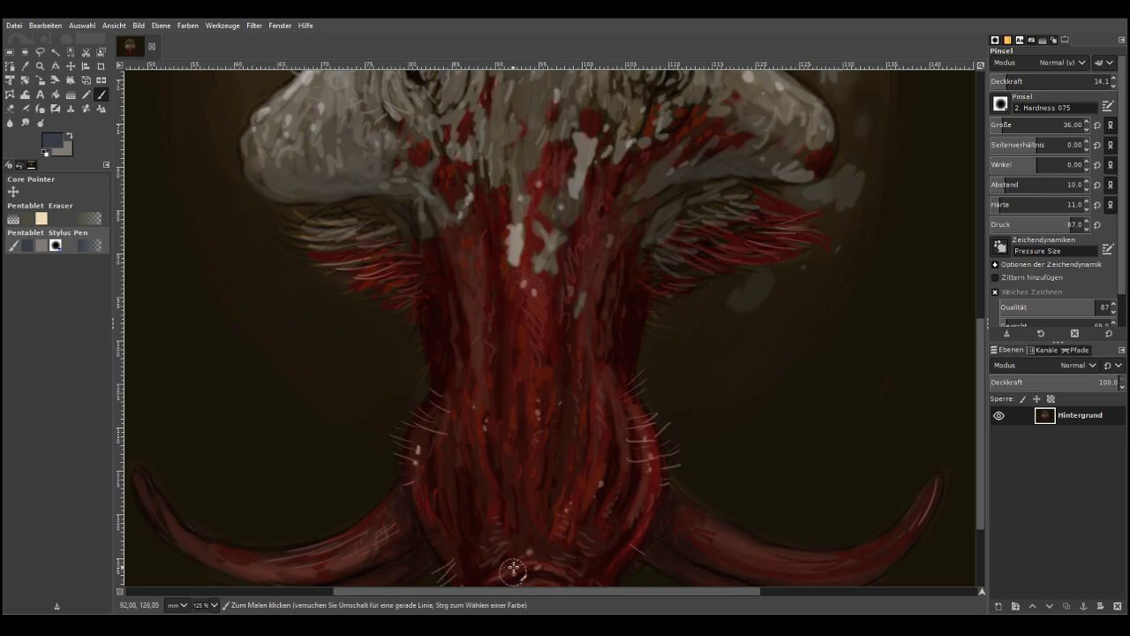
pyautogui.moveTo(430, 308); pyautogui.dragTo(435, 389)
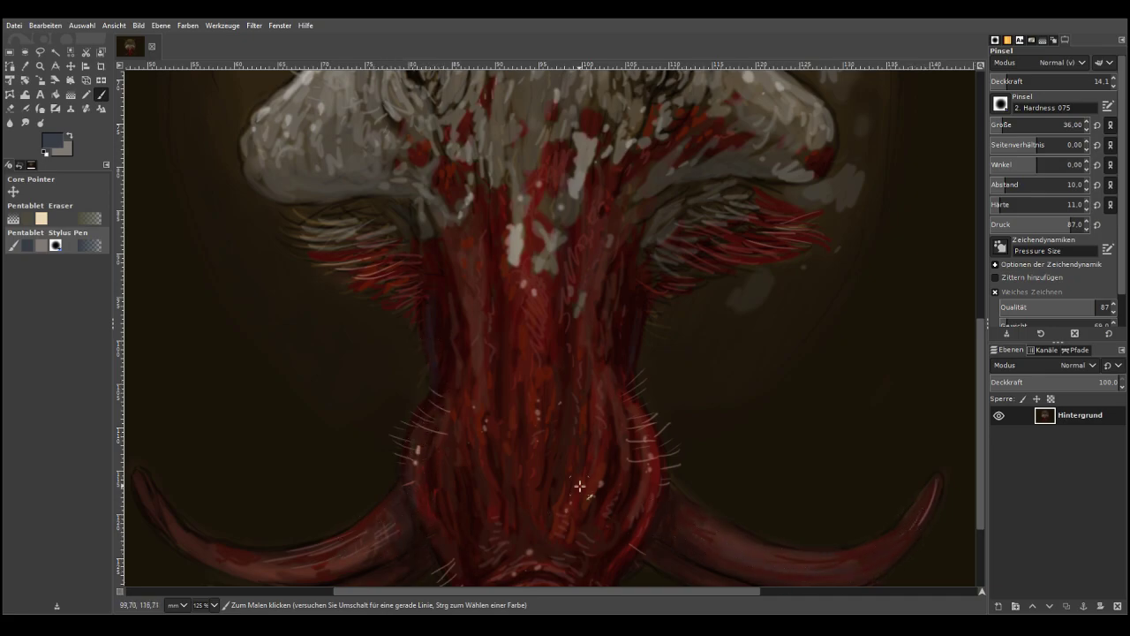
# Fit the whole painting in view and export it as Metriodiochoerus2.png
pyautogui.hotkey('ctrl', 'shift', 'j')
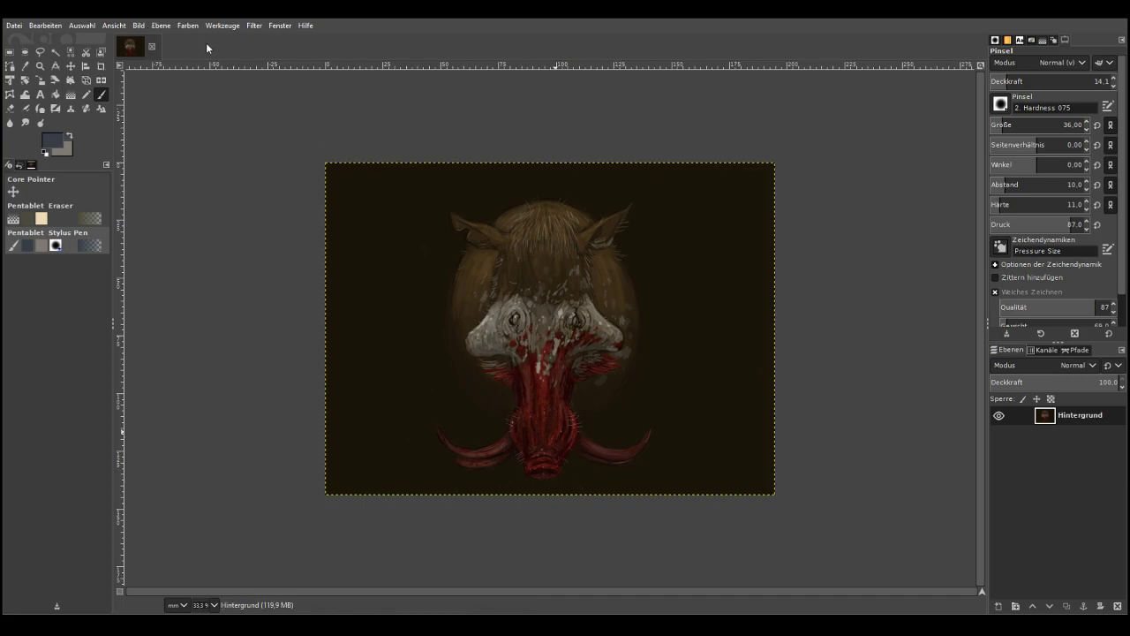
pyautogui.click(14, 24)
pyautogui.click(68, 206)
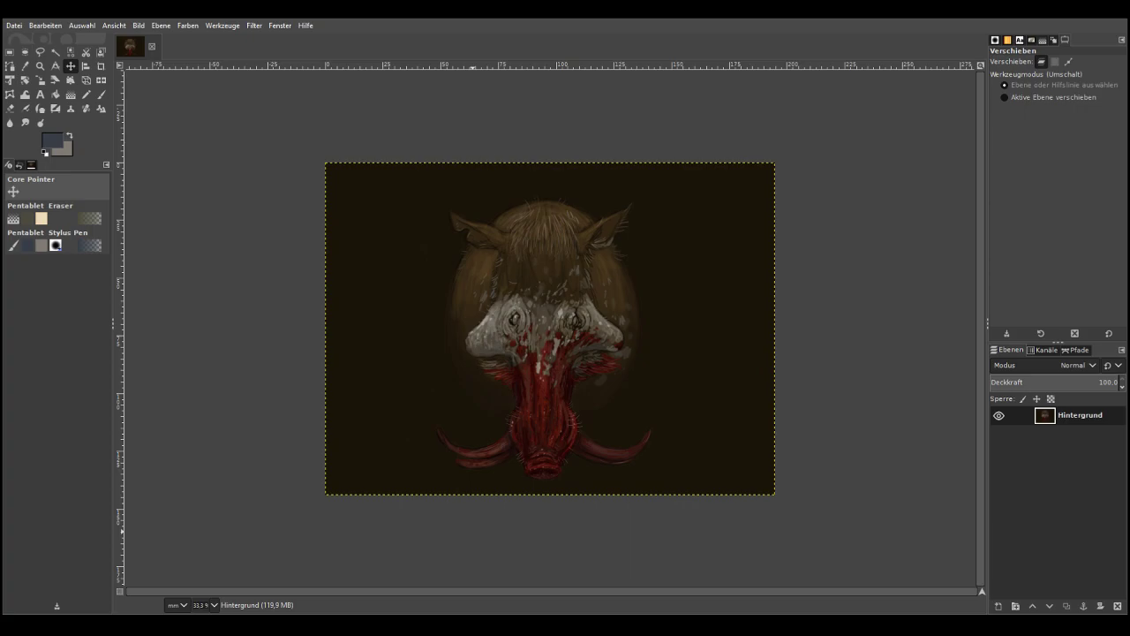
pyautogui.hotkey('ctrl', 'e')
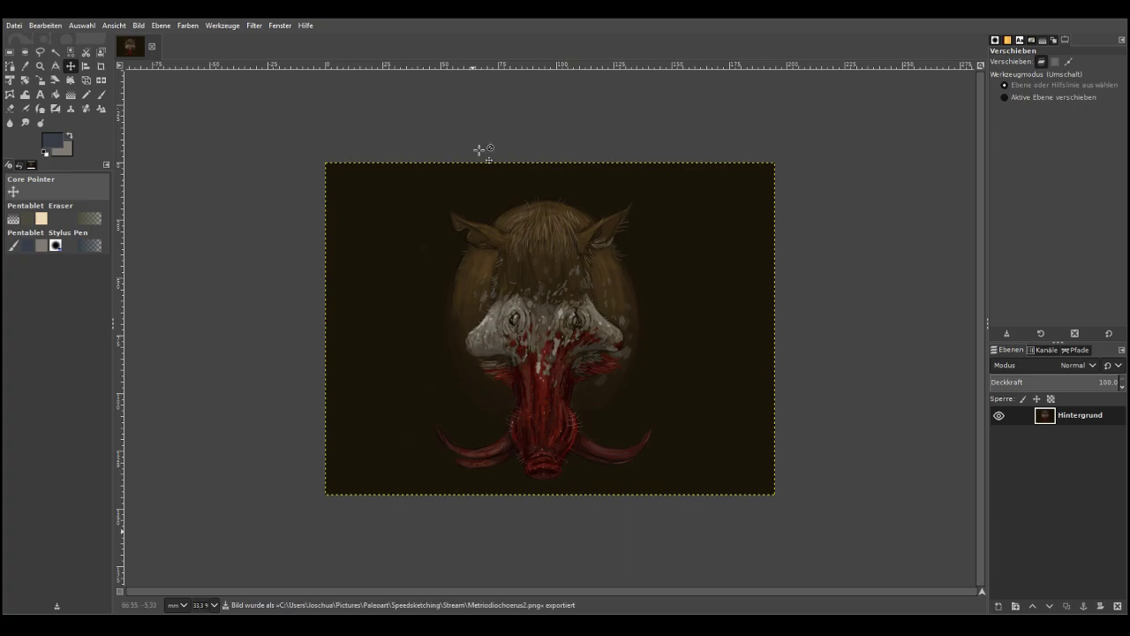
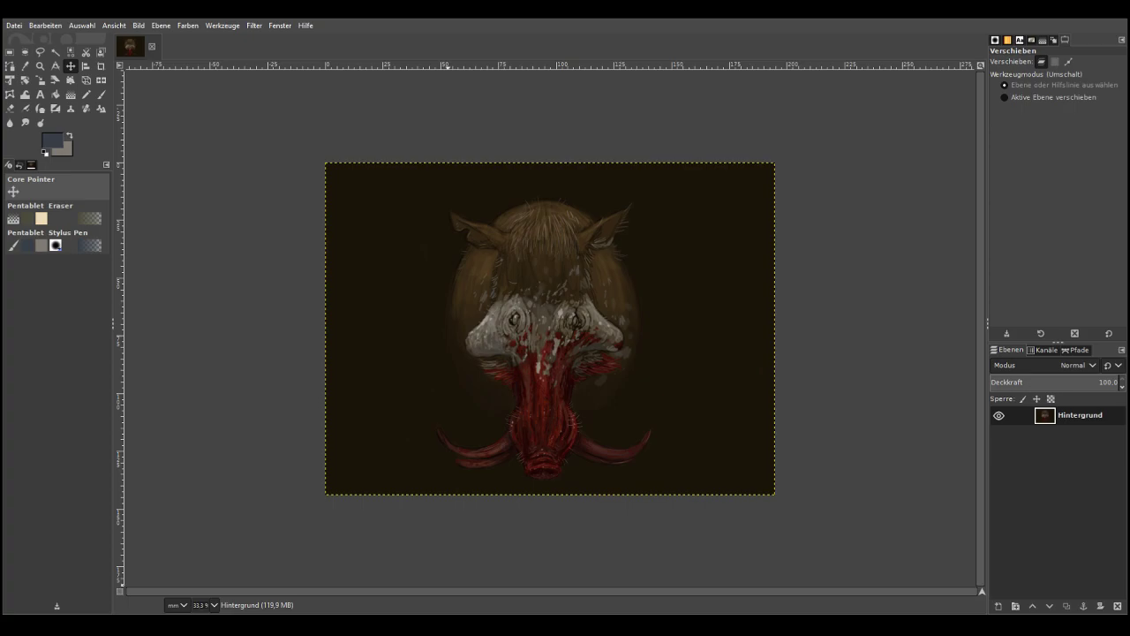
# Choose white and paint over the whole warthog painting at opacity 100 and brush size 638 to get a blank canvas
pyautogui.click(51, 139)
pyautogui.moveTo(47, 149); pyautogui.dragTo(17, 82)
pyautogui.moveTo(78, 107)
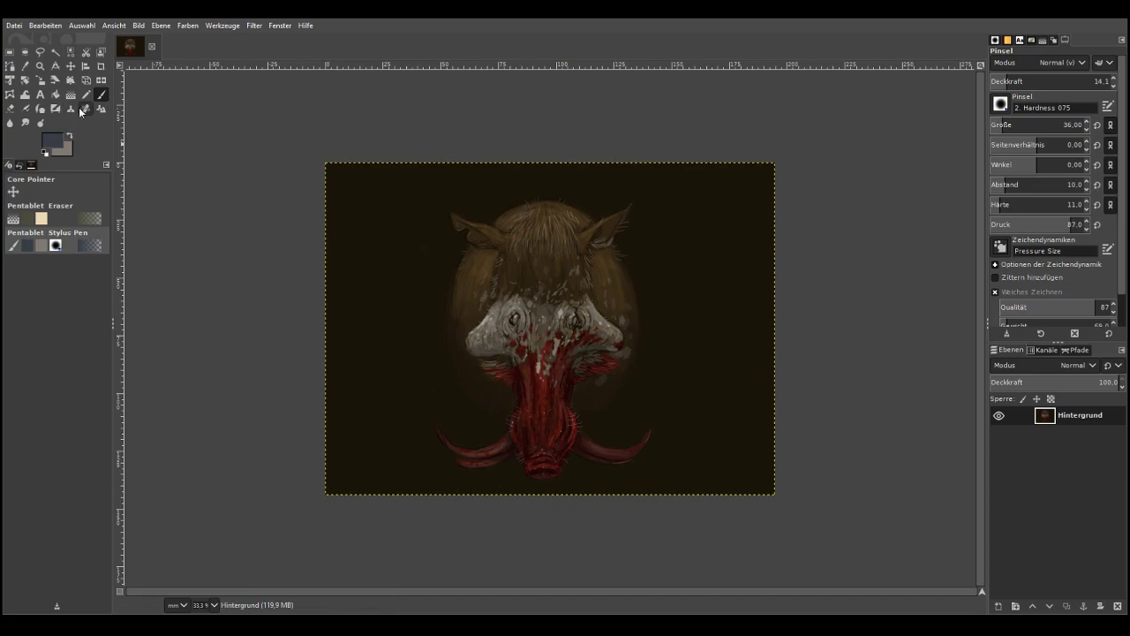
pyautogui.click(46, 152)
pyautogui.moveTo(1025, 84); pyautogui.dragTo(1099, 83)
pyautogui.click(1057, 127)
pyautogui.moveTo(707, 182)
pyautogui.mouseDown()
pyautogui.moveTo(648, 144)
pyautogui.moveTo(580, 357)
pyautogui.moveTo(362, 351)
pyautogui.moveTo(305, 421)
pyautogui.moveTo(385, 492)
pyautogui.moveTo(822, 489)
pyautogui.moveTo(371, 470)
pyautogui.moveTo(601, 443)
pyautogui.moveTo(792, 444)
pyautogui.moveTo(738, 490)
pyautogui.moveTo(323, 348)
pyautogui.moveTo(339, 296)
pyautogui.moveTo(333, 251)
pyautogui.moveTo(461, 338)
pyautogui.moveTo(403, 234)
pyautogui.moveTo(410, 223)
pyautogui.moveTo(524, 221)
pyautogui.moveTo(592, 190)
pyautogui.moveTo(733, 318)
pyautogui.moveTo(800, 205)
pyautogui.moveTo(268, 189)
pyautogui.moveTo(402, 166)
pyautogui.moveTo(549, 375)
pyautogui.moveTo(734, 405)
pyautogui.moveTo(348, 168)
pyautogui.moveTo(775, 169)
pyautogui.moveTo(609, 453)
pyautogui.mouseUp()
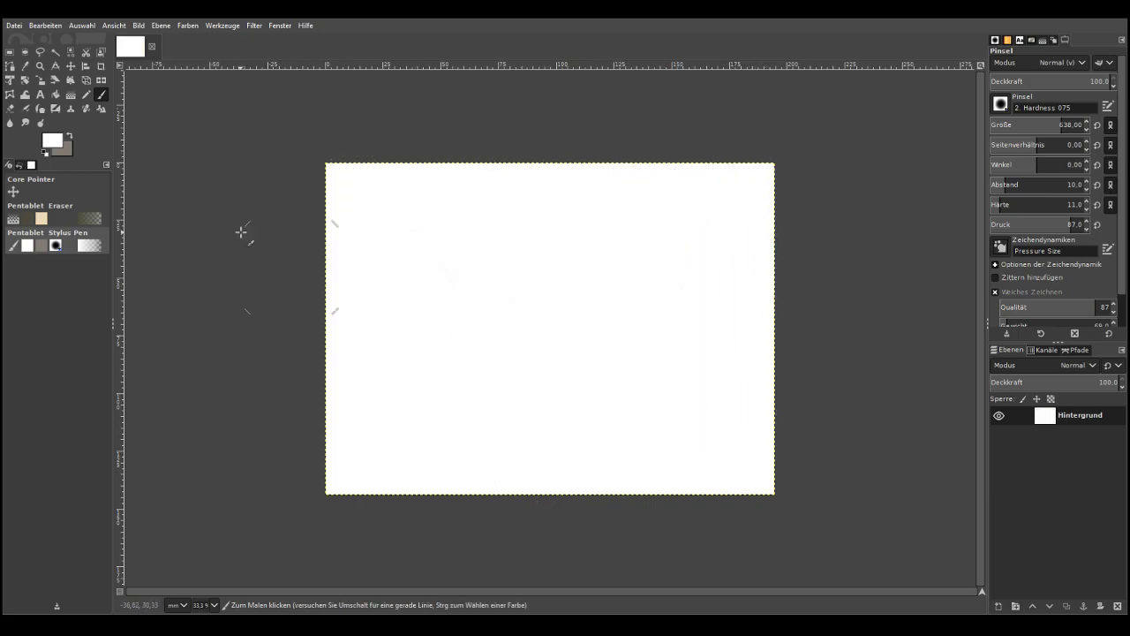
# Choose black and set the Paintbrush size to 33 for sketching on the blank canvas
pyautogui.click(40, 65)
pyautogui.moveTo(305, 156); pyautogui.dragTo(799, 513)
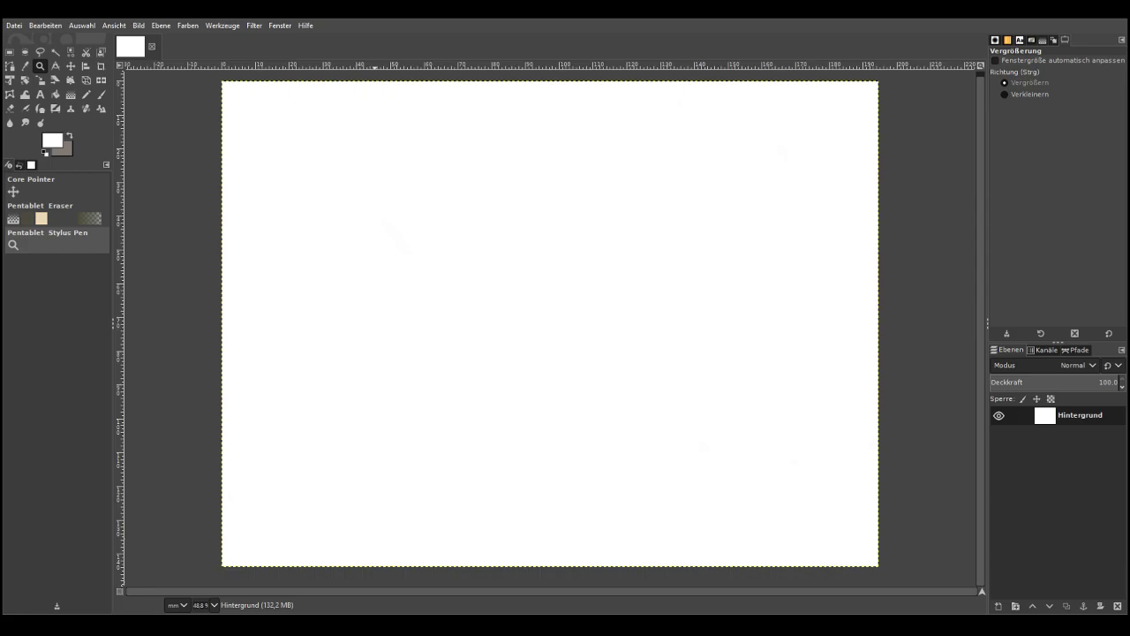
pyautogui.press('m')
pyautogui.click(100, 95)
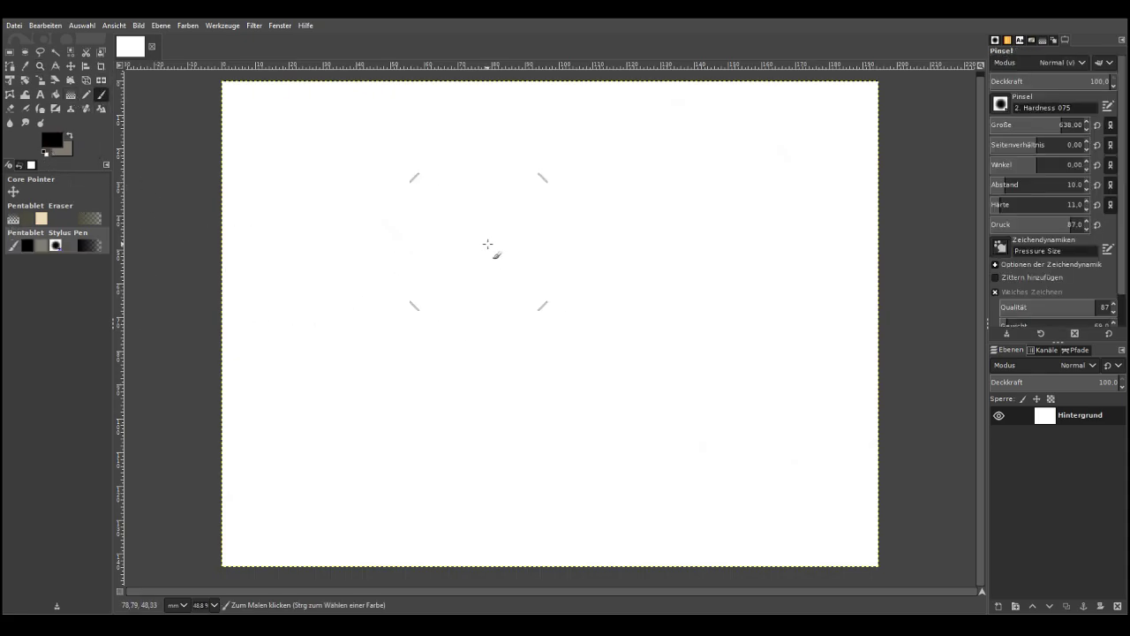
pyautogui.click(996, 125)
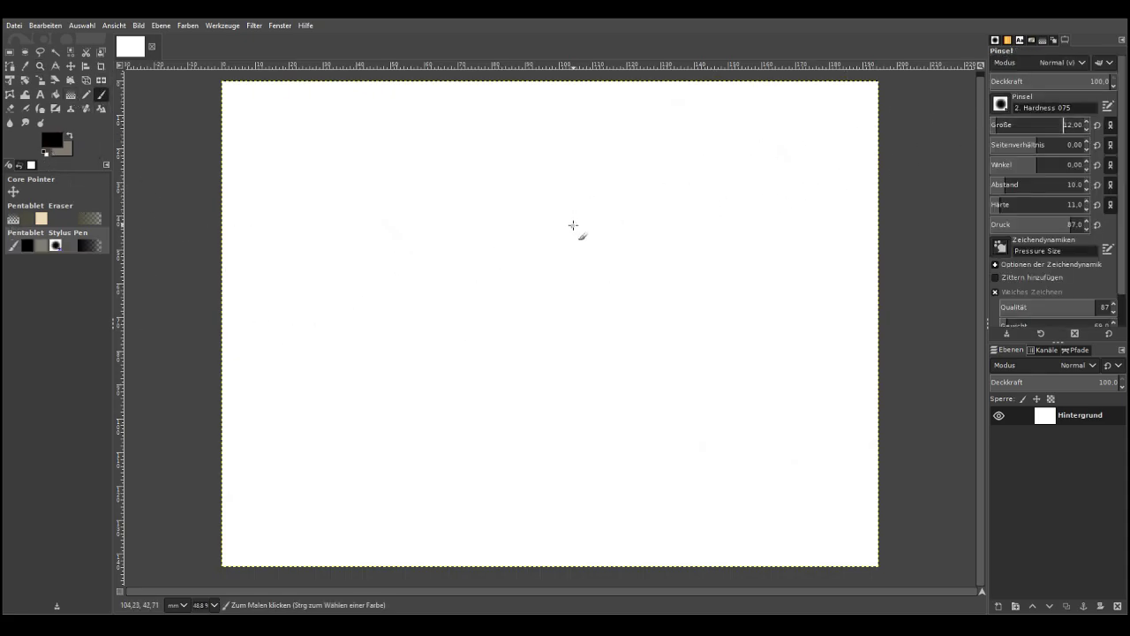
pyautogui.click(1000, 121)
pyautogui.click(42, 67)
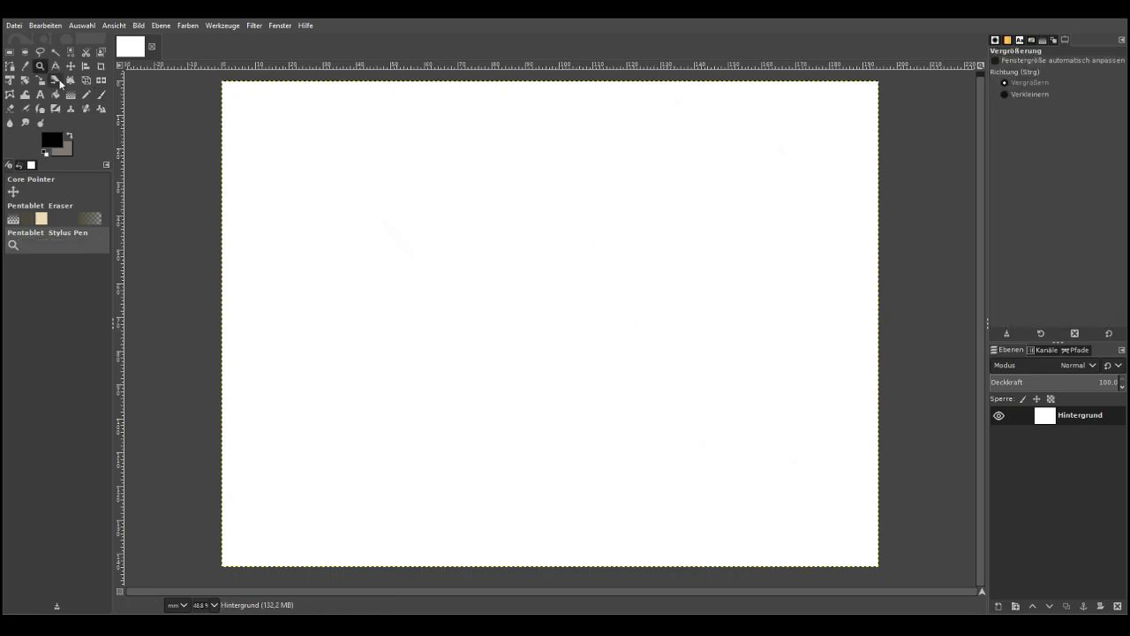
pyautogui.click(100, 95)
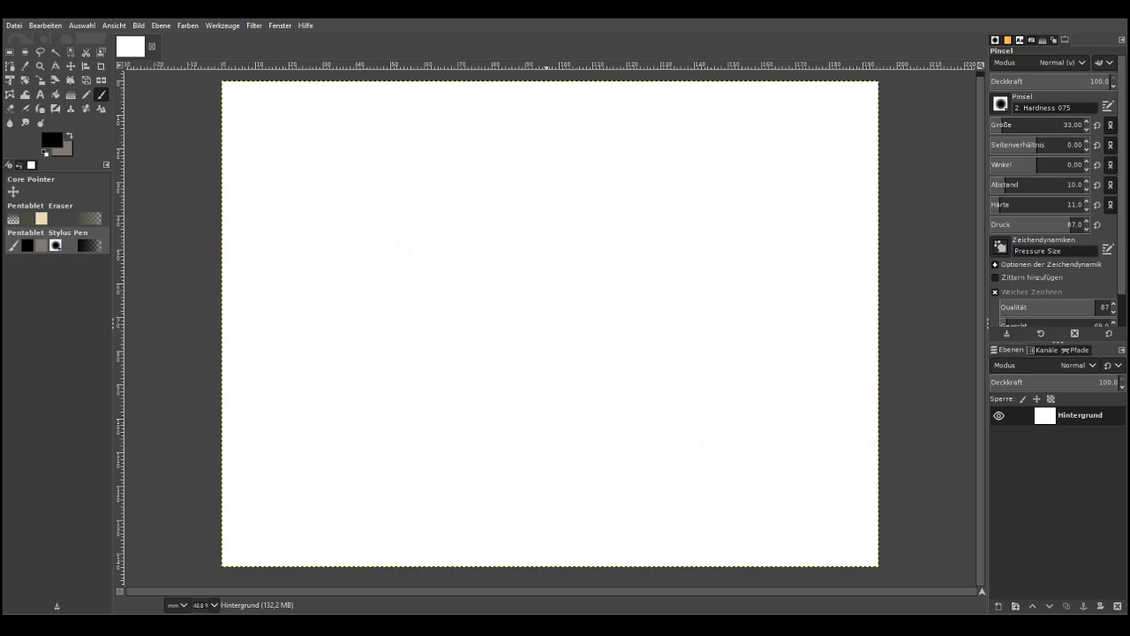
pyautogui.press('m')
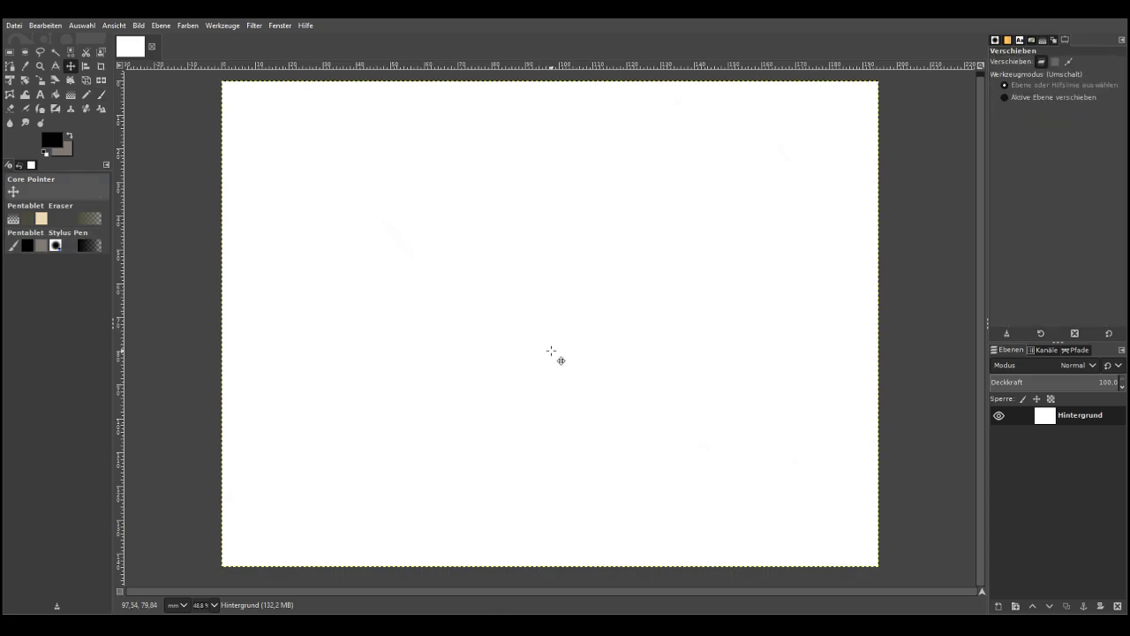
pyautogui.press('p')
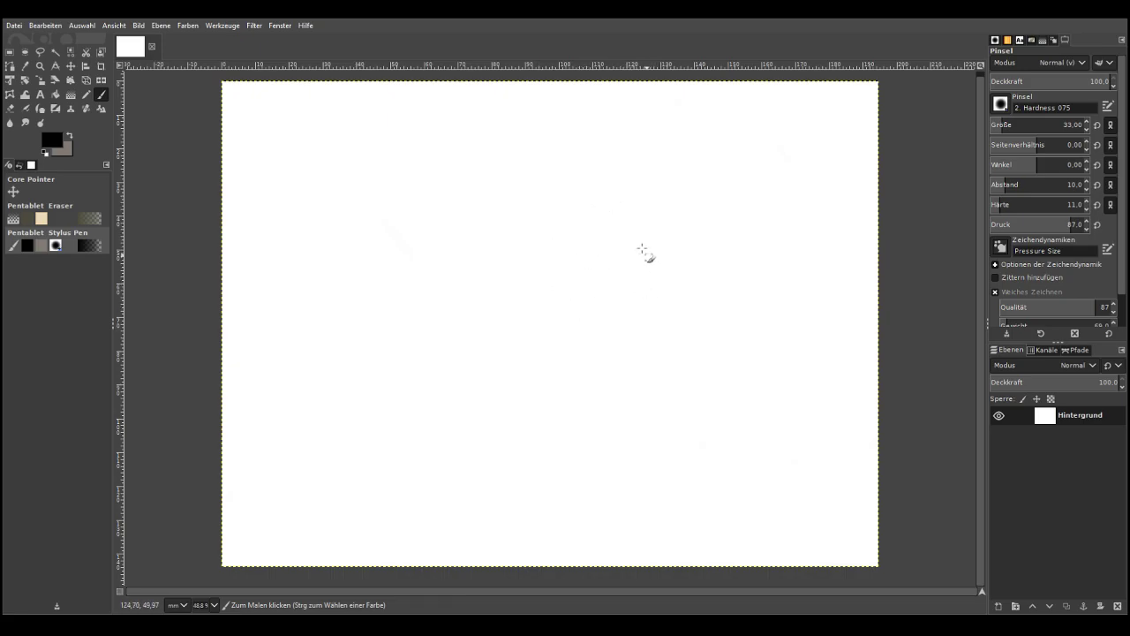
# Try a black full-opacity sketch of a long-necked dinosaur with spines along neck and back, a rounded body, legs and tail
pyautogui.moveTo(692, 272)
pyautogui.mouseDown()
pyautogui.moveTo(619, 210)
pyautogui.moveTo(572, 256)
pyautogui.mouseUp()
pyautogui.moveTo(582, 236); pyautogui.dragTo(582, 268)
pyautogui.moveTo(659, 203); pyautogui.dragTo(618, 390)
pyautogui.moveTo(606, 221)
pyautogui.mouseDown()
pyautogui.moveTo(549, 312)
pyautogui.moveTo(577, 223)
pyautogui.moveTo(647, 335)
pyautogui.moveTo(629, 242)
pyautogui.moveTo(533, 335)
pyautogui.mouseUp()
pyautogui.moveTo(614, 306)
pyautogui.mouseDown()
pyautogui.moveTo(559, 377)
pyautogui.moveTo(444, 372)
pyautogui.moveTo(325, 419)
pyautogui.moveTo(365, 372)
pyautogui.moveTo(542, 405)
pyautogui.moveTo(563, 389)
pyautogui.mouseUp()
pyautogui.moveTo(396, 367)
pyautogui.mouseDown()
pyautogui.moveTo(576, 266)
pyautogui.moveTo(397, 351)
pyautogui.moveTo(570, 294)
pyautogui.moveTo(544, 316)
pyautogui.moveTo(574, 214)
pyautogui.mouseUp()
pyautogui.moveTo(525, 310)
pyautogui.mouseDown()
pyautogui.moveTo(574, 234)
pyautogui.moveTo(644, 209)
pyautogui.mouseUp()
pyautogui.moveTo(619, 195)
pyautogui.mouseDown()
pyautogui.moveTo(742, 245)
pyautogui.moveTo(649, 391)
pyautogui.mouseUp()
pyautogui.moveTo(700, 281); pyautogui.dragTo(669, 387)
pyautogui.moveTo(697, 285); pyautogui.dragTo(631, 427)
pyautogui.moveTo(678, 346); pyautogui.dragTo(645, 496)
pyautogui.moveTo(634, 484); pyautogui.dragTo(621, 541)
pyautogui.moveTo(569, 413); pyautogui.dragTo(583, 483)
pyautogui.moveTo(534, 405); pyautogui.dragTo(573, 549)
pyautogui.moveTo(555, 484)
pyautogui.mouseDown()
pyautogui.moveTo(477, 380)
pyautogui.moveTo(371, 414)
pyautogui.moveTo(605, 325)
pyautogui.mouseUp()
pyautogui.moveTo(746, 237); pyautogui.dragTo(814, 424)
pyautogui.moveTo(751, 344)
pyautogui.mouseDown()
pyautogui.moveTo(757, 374)
pyautogui.moveTo(788, 355)
pyautogui.mouseUp()
pyautogui.moveTo(742, 383); pyautogui.dragTo(797, 487)
pyautogui.moveTo(789, 353); pyautogui.dragTo(804, 487)
pyautogui.moveTo(683, 399); pyautogui.dragTo(677, 503)
pyautogui.moveTo(659, 487); pyautogui.dragTo(636, 495)
pyautogui.moveTo(610, 355); pyautogui.dragTo(647, 493)
pyautogui.moveTo(715, 207); pyautogui.dragTo(879, 258)
pyautogui.moveTo(398, 360)
pyautogui.mouseDown()
pyautogui.moveTo(417, 338)
pyautogui.moveTo(461, 347)
pyautogui.moveTo(516, 272)
pyautogui.moveTo(540, 305)
pyautogui.moveTo(567, 294)
pyautogui.moveTo(593, 222)
pyautogui.moveTo(597, 147)
pyautogui.moveTo(662, 191)
pyautogui.moveTo(682, 169)
pyautogui.moveTo(707, 205)
pyautogui.moveTo(767, 125)
pyautogui.moveTo(748, 218)
pyautogui.moveTo(781, 220)
pyautogui.moveTo(826, 183)
pyautogui.moveTo(872, 252)
pyautogui.mouseUp()
pyautogui.moveTo(555, 221)
pyautogui.mouseDown()
pyautogui.moveTo(558, 184)
pyautogui.moveTo(609, 182)
pyautogui.moveTo(672, 131)
pyautogui.moveTo(737, 168)
pyautogui.moveTo(774, 168)
pyautogui.moveTo(563, 385)
pyautogui.moveTo(712, 378)
pyautogui.moveTo(496, 427)
pyautogui.moveTo(626, 427)
pyautogui.moveTo(640, 481)
pyautogui.moveTo(659, 363)
pyautogui.moveTo(648, 504)
pyautogui.moveTo(634, 428)
pyautogui.moveTo(639, 462)
pyautogui.moveTo(597, 481)
pyautogui.moveTo(569, 411)
pyautogui.moveTo(569, 519)
pyautogui.moveTo(523, 392)
pyautogui.moveTo(683, 347)
pyautogui.moveTo(732, 313)
pyautogui.moveTo(603, 414)
pyautogui.moveTo(809, 451)
pyautogui.moveTo(786, 500)
pyautogui.mouseUp()
pyautogui.moveTo(753, 351); pyautogui.dragTo(821, 284)
pyautogui.moveTo(775, 304); pyautogui.dragTo(926, 282)
pyautogui.moveTo(812, 284); pyautogui.dragTo(665, 284)
pyautogui.moveTo(787, 302)
pyautogui.mouseDown()
pyautogui.moveTo(680, 259)
pyautogui.moveTo(673, 332)
pyautogui.moveTo(640, 281)
pyautogui.moveTo(608, 361)
pyautogui.moveTo(529, 355)
pyautogui.moveTo(602, 299)
pyautogui.moveTo(491, 363)
pyautogui.moveTo(366, 397)
pyautogui.moveTo(360, 421)
pyautogui.moveTo(471, 357)
pyautogui.moveTo(358, 402)
pyautogui.moveTo(360, 373)
pyautogui.moveTo(311, 422)
pyautogui.moveTo(308, 448)
pyautogui.moveTo(342, 402)
pyautogui.moveTo(320, 440)
pyautogui.moveTo(343, 442)
pyautogui.moveTo(340, 468)
pyautogui.moveTo(386, 413)
pyautogui.moveTo(365, 436)
pyautogui.moveTo(496, 397)
pyautogui.moveTo(577, 404)
pyautogui.moveTo(608, 374)
pyautogui.moveTo(644, 278)
pyautogui.moveTo(648, 330)
pyautogui.moveTo(552, 236)
pyautogui.moveTo(534, 309)
pyautogui.moveTo(615, 232)
pyautogui.moveTo(694, 209)
pyautogui.moveTo(749, 209)
pyautogui.moveTo(782, 345)
pyautogui.mouseUp()
pyautogui.moveTo(688, 199)
pyautogui.mouseDown()
pyautogui.moveTo(716, 242)
pyautogui.moveTo(701, 216)
pyautogui.moveTo(728, 358)
pyautogui.moveTo(707, 209)
pyautogui.moveTo(752, 362)
pyautogui.mouseUp()
pyautogui.moveTo(726, 209)
pyautogui.mouseDown()
pyautogui.moveTo(751, 370)
pyautogui.moveTo(784, 388)
pyautogui.mouseUp()
pyautogui.moveTo(720, 247)
pyautogui.mouseDown()
pyautogui.moveTo(759, 232)
pyautogui.moveTo(785, 283)
pyautogui.moveTo(799, 250)
pyautogui.mouseUp()
pyautogui.moveTo(742, 226)
pyautogui.mouseDown()
pyautogui.moveTo(670, 188)
pyautogui.moveTo(576, 251)
pyautogui.mouseUp()
pyautogui.moveTo(620, 203); pyautogui.dragTo(755, 213)
pyautogui.moveTo(592, 254); pyautogui.dragTo(545, 348)
pyautogui.moveTo(581, 242); pyautogui.dragTo(493, 352)
pyautogui.moveTo(587, 240); pyautogui.dragTo(408, 385)
pyautogui.moveTo(616, 413); pyautogui.dragTo(647, 554)
pyautogui.moveTo(623, 538); pyautogui.dragTo(596, 565)
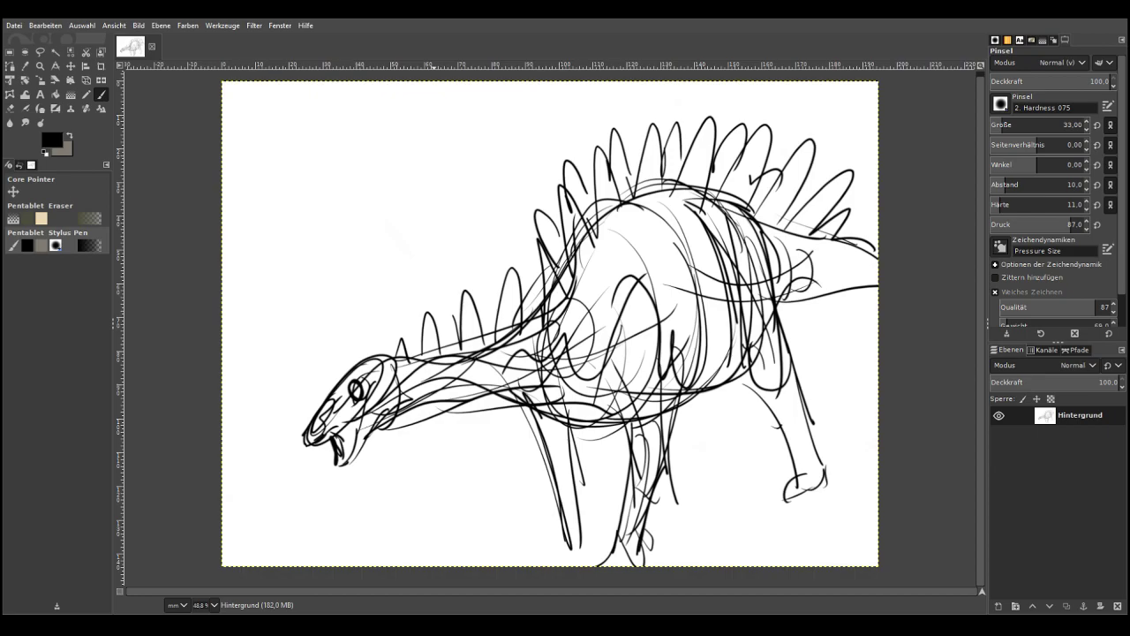
# Undo all strokes of the spined dinosaur sketch back to the blank canvas
pyautogui.hotkey('ctrl', 'z')
pyautogui.hotkey('ctrl', 'z')
pyautogui.hotkey('ctrl', 'z')
pyautogui.hotkey('ctrl', 'z')
pyautogui.hotkey('ctrl', 'z')
pyautogui.hotkey('ctrl', 'z')
pyautogui.hotkey('ctrl', 'z')
pyautogui.hotkey('ctrl', 'z')
pyautogui.hotkey('ctrl', 'z')
pyautogui.hotkey('ctrl', 'z')
pyautogui.hotkey('ctrl', 'z')
pyautogui.hotkey('ctrl', 'z')
pyautogui.hotkey('ctrl', 'z')
pyautogui.hotkey('ctrl', 'z')
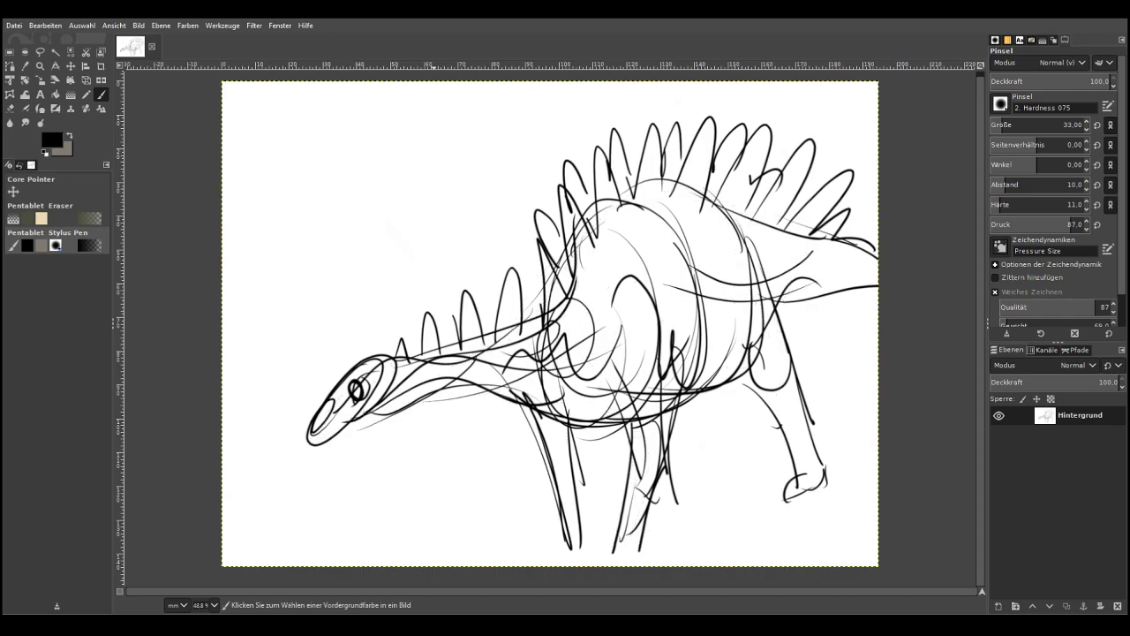
pyautogui.hotkey('ctrl', 'z')
pyautogui.hotkey('ctrl', 'z')
pyautogui.hotkey('ctrl', 'z')
pyautogui.hotkey('ctrl', 'z')
pyautogui.hotkey('ctrl', 'z')
pyautogui.hotkey('ctrl', 'z')
pyautogui.hotkey('ctrl', 'z')
pyautogui.hotkey('ctrl', 'z')
pyautogui.hotkey('ctrl', 'z')
pyautogui.hotkey('ctrl', 'z')
pyautogui.hotkey('ctrl', 'z')
pyautogui.hotkey('ctrl', 'z')
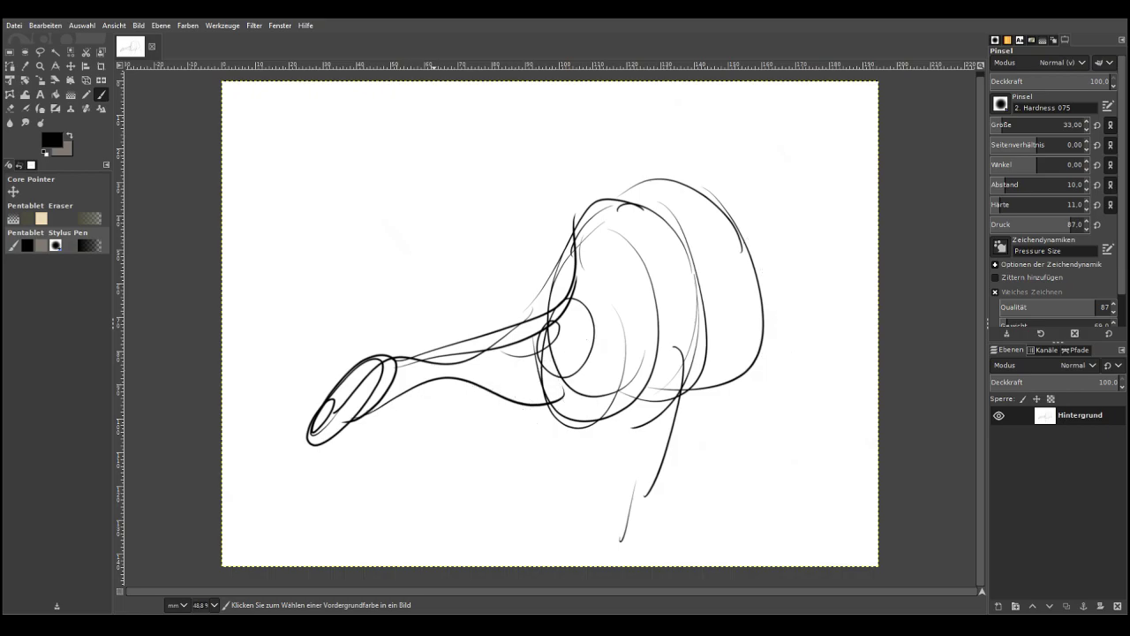
pyautogui.hotkey('ctrl', 'z')
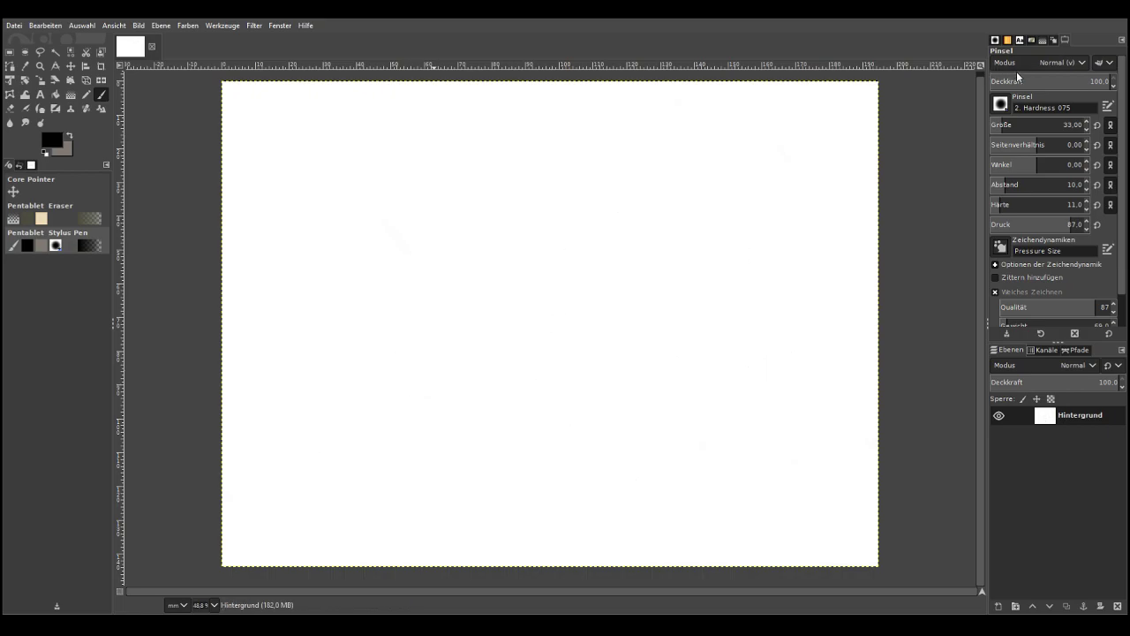
# At opacity 10.7, faintly sketch the right-hand long-necked animal's back, shoulder, upper foreleg, raised neck and open-mouthed head
pyautogui.click(1024, 79)
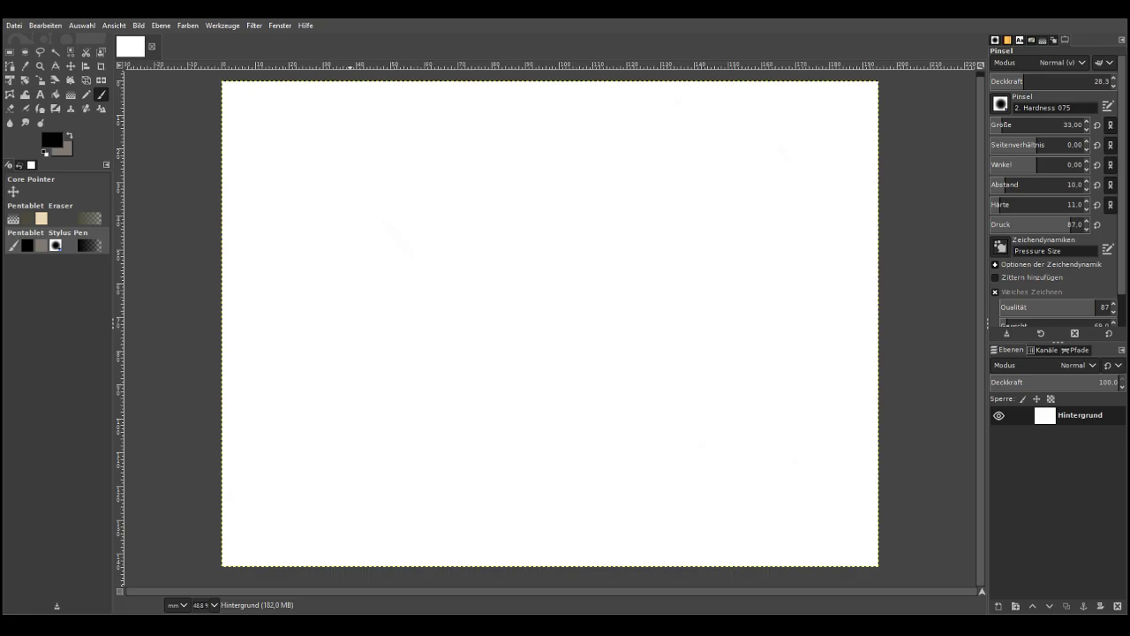
pyautogui.press('m')
pyautogui.press('p')
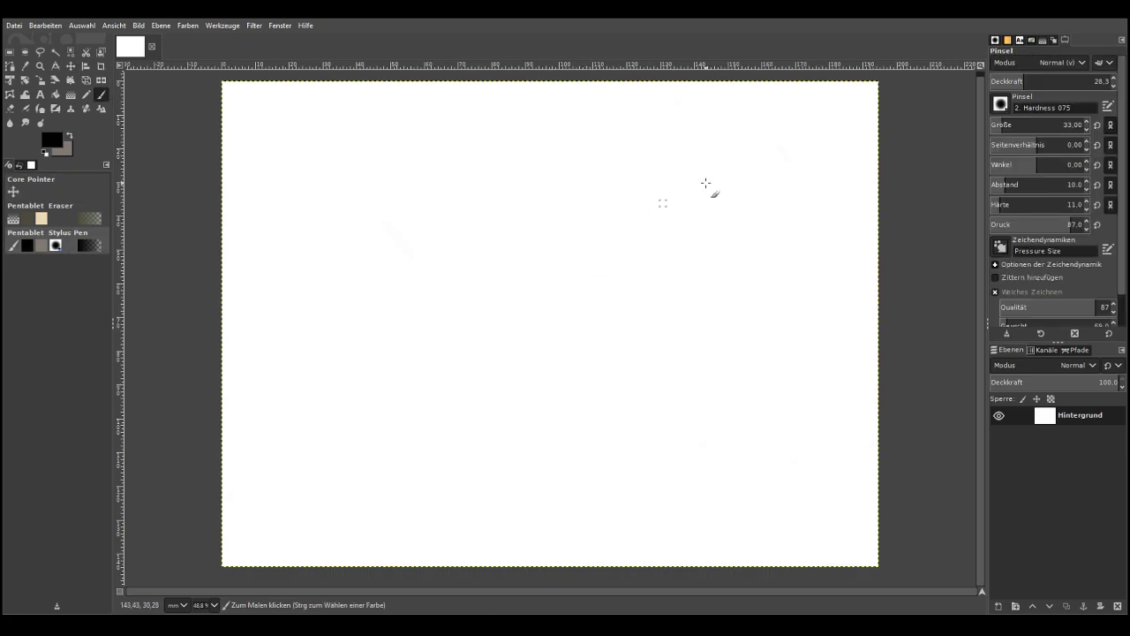
pyautogui.click(1001, 125)
pyautogui.click(1002, 125)
pyautogui.click(1003, 81)
pyautogui.moveTo(874, 444); pyautogui.dragTo(709, 399)
pyautogui.moveTo(815, 420)
pyautogui.mouseDown()
pyautogui.moveTo(693, 391)
pyautogui.moveTo(679, 416)
pyautogui.moveTo(680, 506)
pyautogui.mouseUp()
pyautogui.moveTo(653, 459)
pyautogui.mouseDown()
pyautogui.moveTo(696, 405)
pyautogui.moveTo(769, 418)
pyautogui.mouseUp()
pyautogui.moveTo(777, 406)
pyautogui.mouseDown()
pyautogui.moveTo(879, 461)
pyautogui.moveTo(648, 411)
pyautogui.moveTo(666, 506)
pyautogui.moveTo(747, 444)
pyautogui.moveTo(657, 472)
pyautogui.moveTo(798, 458)
pyautogui.moveTo(704, 482)
pyautogui.moveTo(654, 475)
pyautogui.moveTo(680, 504)
pyautogui.moveTo(717, 491)
pyautogui.moveTo(677, 539)
pyautogui.moveTo(638, 522)
pyautogui.moveTo(655, 491)
pyautogui.moveTo(693, 488)
pyautogui.moveTo(677, 519)
pyautogui.moveTo(693, 543)
pyautogui.moveTo(692, 485)
pyautogui.moveTo(869, 439)
pyautogui.moveTo(739, 396)
pyautogui.moveTo(644, 476)
pyautogui.moveTo(646, 512)
pyautogui.moveTo(669, 426)
pyautogui.moveTo(672, 392)
pyautogui.moveTo(658, 376)
pyautogui.moveTo(677, 408)
pyautogui.moveTo(623, 314)
pyautogui.moveTo(744, 404)
pyautogui.moveTo(661, 324)
pyautogui.moveTo(716, 385)
pyautogui.moveTo(769, 403)
pyautogui.moveTo(592, 266)
pyautogui.moveTo(682, 354)
pyautogui.moveTo(614, 335)
pyautogui.moveTo(644, 397)
pyautogui.moveTo(668, 352)
pyautogui.mouseUp()
pyautogui.moveTo(566, 271)
pyautogui.mouseDown()
pyautogui.moveTo(629, 303)
pyautogui.moveTo(492, 248)
pyautogui.moveTo(578, 294)
pyautogui.moveTo(507, 270)
pyautogui.mouseUp()
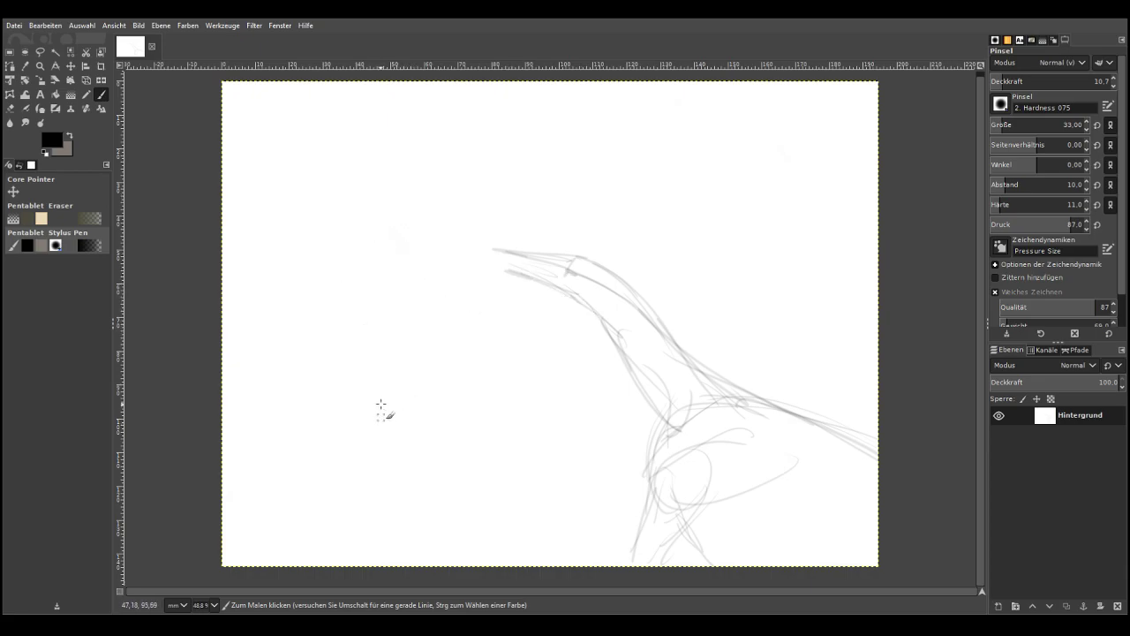
# Faintly sketch the left-hand animal's rounded shoulder, back line and outstretched neck, with its head crossing the other animal's neck
pyautogui.moveTo(427, 399); pyautogui.dragTo(459, 460)
pyautogui.moveTo(618, 323)
pyautogui.mouseDown()
pyautogui.moveTo(566, 311)
pyautogui.moveTo(633, 347)
pyautogui.moveTo(572, 330)
pyautogui.moveTo(569, 314)
pyautogui.moveTo(606, 316)
pyautogui.moveTo(569, 304)
pyautogui.moveTo(559, 332)
pyautogui.moveTo(634, 335)
pyautogui.moveTo(585, 324)
pyautogui.moveTo(595, 321)
pyautogui.moveTo(597, 337)
pyautogui.moveTo(559, 331)
pyautogui.moveTo(575, 322)
pyautogui.moveTo(544, 323)
pyautogui.moveTo(624, 323)
pyautogui.moveTo(546, 303)
pyautogui.mouseUp()
pyautogui.moveTo(594, 347); pyautogui.dragTo(482, 335)
pyautogui.moveTo(543, 302)
pyautogui.mouseDown()
pyautogui.moveTo(459, 316)
pyautogui.moveTo(389, 358)
pyautogui.mouseUp()
pyautogui.moveTo(528, 336); pyautogui.dragTo(370, 394)
pyautogui.moveTo(518, 337)
pyautogui.mouseDown()
pyautogui.moveTo(411, 383)
pyautogui.moveTo(495, 337)
pyautogui.moveTo(385, 397)
pyautogui.mouseUp()
pyautogui.moveTo(482, 351); pyautogui.dragTo(380, 400)
pyautogui.moveTo(506, 311)
pyautogui.mouseDown()
pyautogui.moveTo(352, 364)
pyautogui.moveTo(344, 381)
pyautogui.moveTo(355, 485)
pyautogui.moveTo(331, 455)
pyautogui.moveTo(464, 468)
pyautogui.moveTo(317, 394)
pyautogui.mouseUp()
pyautogui.moveTo(378, 352)
pyautogui.mouseDown()
pyautogui.moveTo(305, 371)
pyautogui.moveTo(384, 351)
pyautogui.moveTo(222, 410)
pyautogui.mouseUp()
pyautogui.moveTo(342, 359); pyautogui.dragTo(222, 408)
# Sketch the left-hand animal's legs and belly in faint lines and reinforce its back and neck contours
pyautogui.moveTo(360, 484)
pyautogui.mouseDown()
pyautogui.moveTo(344, 533)
pyautogui.moveTo(362, 560)
pyautogui.moveTo(327, 527)
pyautogui.mouseUp()
pyautogui.moveTo(334, 488); pyautogui.dragTo(319, 563)
pyautogui.moveTo(425, 479); pyautogui.dragTo(434, 540)
pyautogui.moveTo(456, 460)
pyautogui.mouseDown()
pyautogui.moveTo(447, 520)
pyautogui.moveTo(458, 537)
pyautogui.mouseUp()
pyautogui.moveTo(423, 489); pyautogui.dragTo(434, 562)
pyautogui.moveTo(465, 519); pyautogui.dragTo(480, 565)
pyautogui.moveTo(415, 461); pyautogui.dragTo(346, 537)
pyautogui.moveTo(389, 503); pyautogui.dragTo(292, 565)
pyautogui.moveTo(418, 482); pyautogui.dragTo(251, 561)
pyautogui.moveTo(360, 360); pyautogui.dragTo(221, 400)
pyautogui.moveTo(420, 487)
pyautogui.mouseDown()
pyautogui.moveTo(323, 568)
pyautogui.moveTo(336, 565)
pyautogui.mouseUp()
pyautogui.moveTo(357, 359)
pyautogui.mouseDown()
pyautogui.moveTo(223, 408)
pyautogui.moveTo(425, 356)
pyautogui.mouseUp()
pyautogui.moveTo(553, 336); pyautogui.dragTo(433, 363)
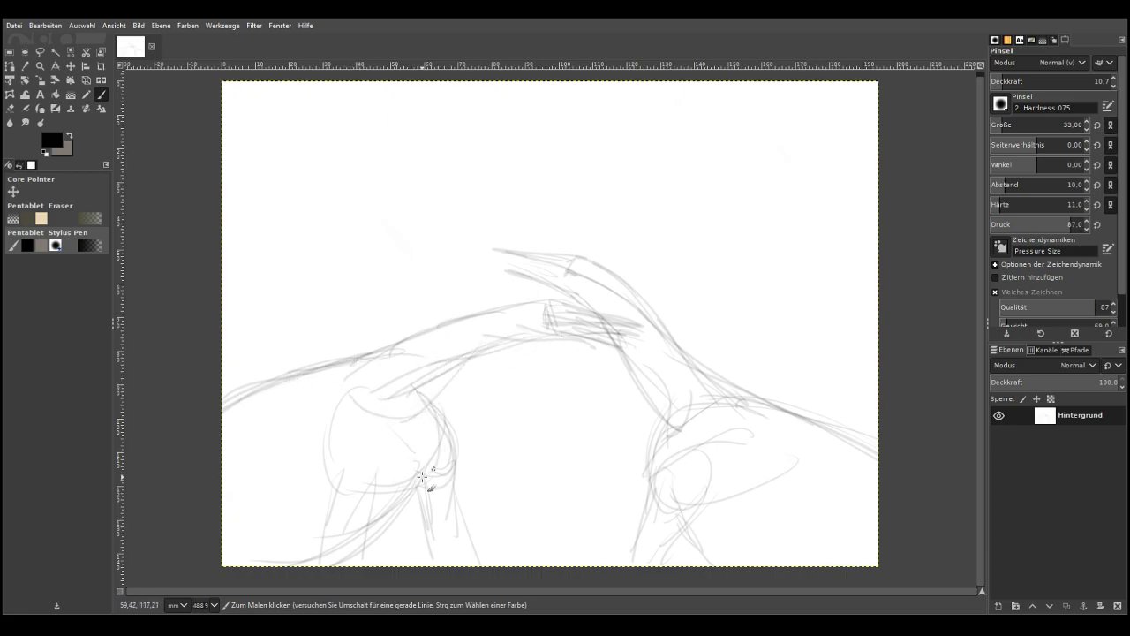
# Set the brush to opacity 42.9 and size 23, and draw the upper head's eye with lid lines around it
pyautogui.click(41, 66)
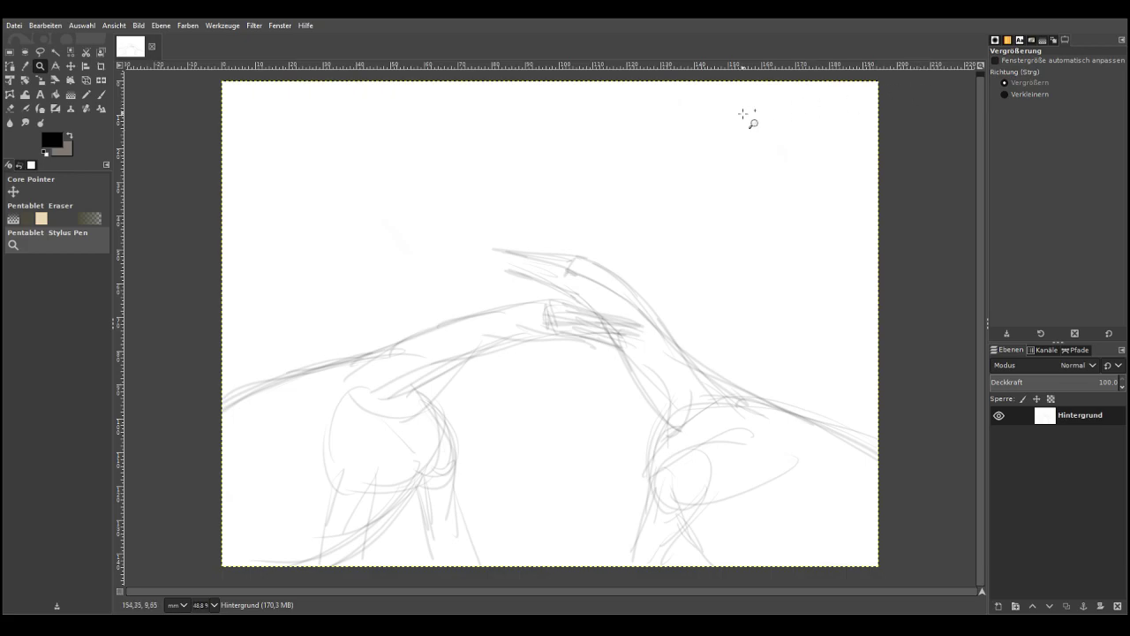
pyautogui.click(444, 310)
pyautogui.moveTo(288, 139); pyautogui.dragTo(406, 171)
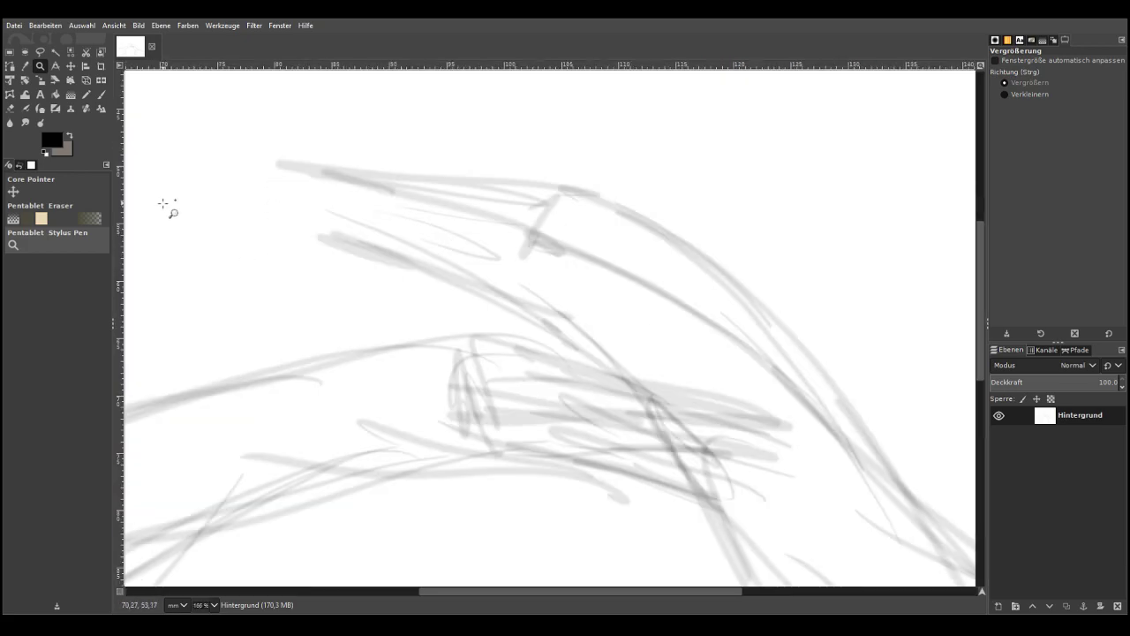
pyautogui.click(101, 95)
pyautogui.moveTo(1023, 86); pyautogui.dragTo(1034, 87)
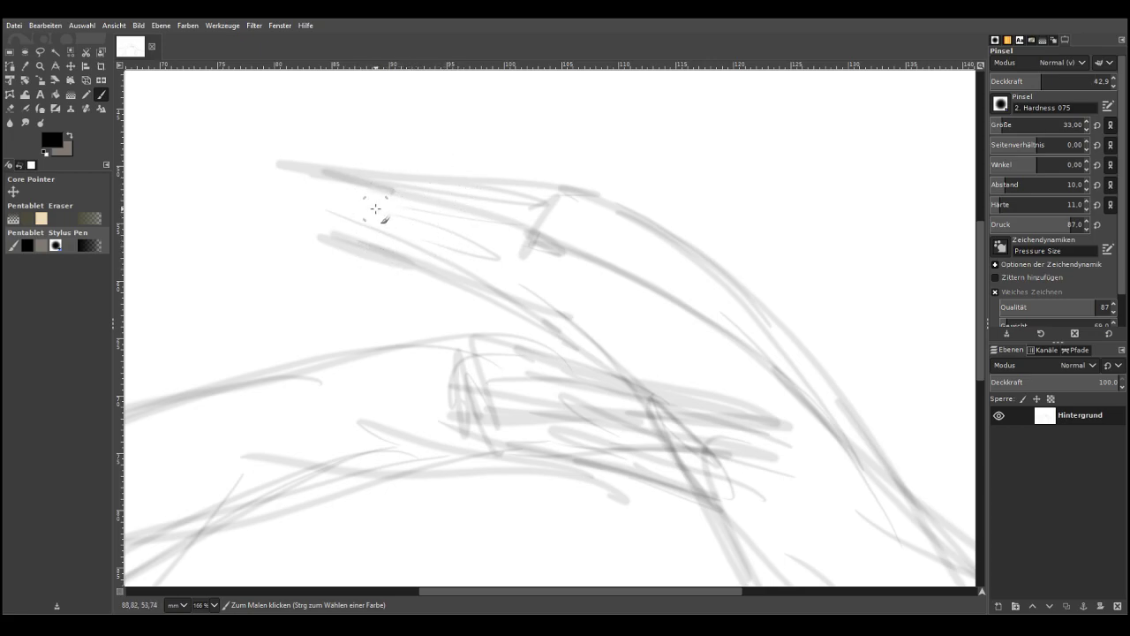
pyautogui.moveTo(998, 128); pyautogui.dragTo(984, 129)
pyautogui.moveTo(463, 217)
pyautogui.mouseDown()
pyautogui.moveTo(430, 209)
pyautogui.moveTo(451, 231)
pyautogui.moveTo(436, 232)
pyautogui.moveTo(430, 207)
pyautogui.moveTo(452, 230)
pyautogui.moveTo(454, 219)
pyautogui.moveTo(432, 214)
pyautogui.moveTo(445, 196)
pyautogui.moveTo(473, 208)
pyautogui.moveTo(440, 200)
pyautogui.moveTo(421, 224)
pyautogui.moveTo(452, 199)
pyautogui.mouseUp()
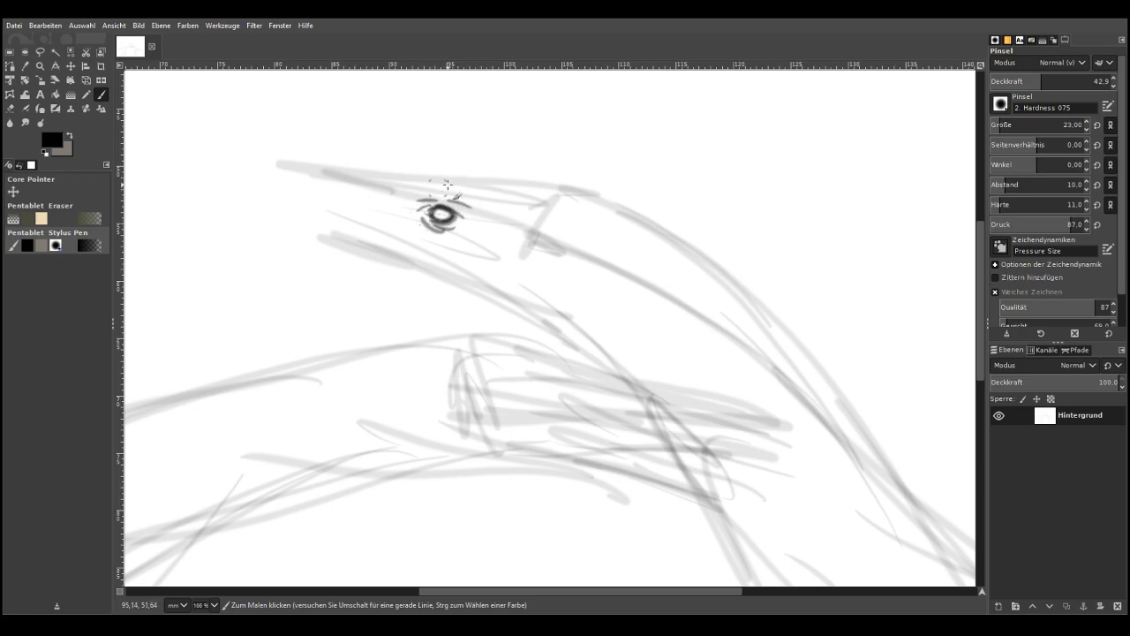
# Outline the upper head's crown, snout, open mouth, cheek and lower jaw in darker lines
pyautogui.moveTo(543, 180)
pyautogui.mouseDown()
pyautogui.moveTo(308, 182)
pyautogui.moveTo(323, 182)
pyautogui.mouseUp()
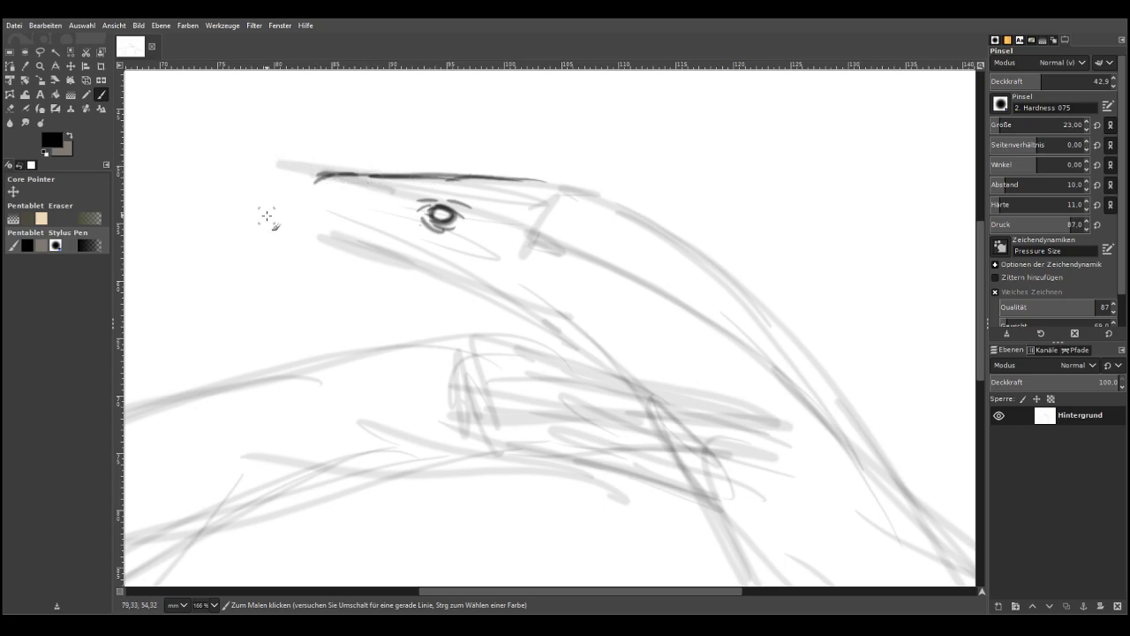
pyautogui.moveTo(398, 180)
pyautogui.mouseDown()
pyautogui.moveTo(308, 170)
pyautogui.moveTo(340, 171)
pyautogui.moveTo(272, 185)
pyautogui.moveTo(296, 170)
pyautogui.moveTo(273, 208)
pyautogui.moveTo(346, 217)
pyautogui.mouseUp()
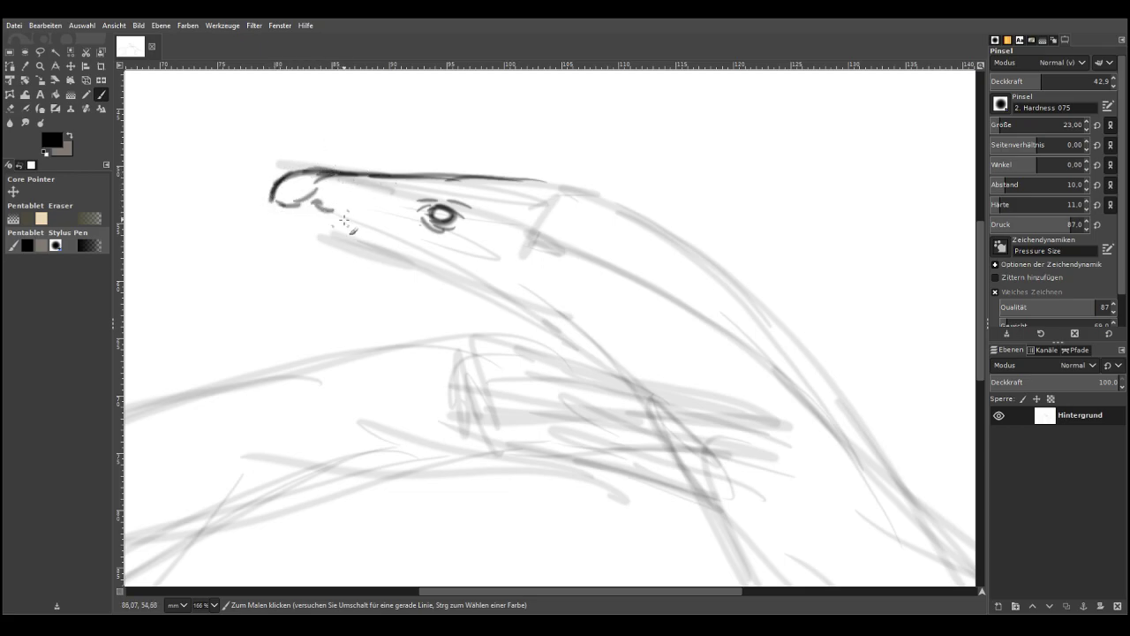
pyautogui.moveTo(461, 208)
pyautogui.mouseDown()
pyautogui.moveTo(490, 217)
pyautogui.moveTo(319, 181)
pyautogui.moveTo(282, 213)
pyautogui.moveTo(316, 203)
pyautogui.moveTo(376, 231)
pyautogui.moveTo(332, 244)
pyautogui.mouseUp()
pyautogui.moveTo(501, 222); pyautogui.dragTo(530, 224)
pyautogui.moveTo(542, 181); pyautogui.dragTo(530, 220)
pyautogui.moveTo(554, 222)
pyautogui.mouseDown()
pyautogui.moveTo(527, 244)
pyautogui.moveTo(491, 279)
pyautogui.mouseUp()
pyautogui.moveTo(345, 235)
pyautogui.mouseDown()
pyautogui.moveTo(280, 229)
pyautogui.moveTo(329, 251)
pyautogui.moveTo(288, 243)
pyautogui.moveTo(339, 229)
pyautogui.moveTo(376, 236)
pyautogui.mouseUp()
pyautogui.moveTo(290, 248)
pyautogui.mouseDown()
pyautogui.moveTo(318, 270)
pyautogui.moveTo(513, 283)
pyautogui.mouseUp()
# Draw the throat and side folds behind the upper head and trace the long upper edge of its neck
pyautogui.moveTo(437, 287)
pyautogui.mouseDown()
pyautogui.moveTo(553, 353)
pyautogui.moveTo(596, 360)
pyautogui.mouseUp()
pyautogui.moveTo(521, 286); pyautogui.dragTo(574, 310)
pyautogui.moveTo(577, 311); pyautogui.dragTo(641, 361)
pyautogui.moveTo(577, 282); pyautogui.dragTo(588, 300)
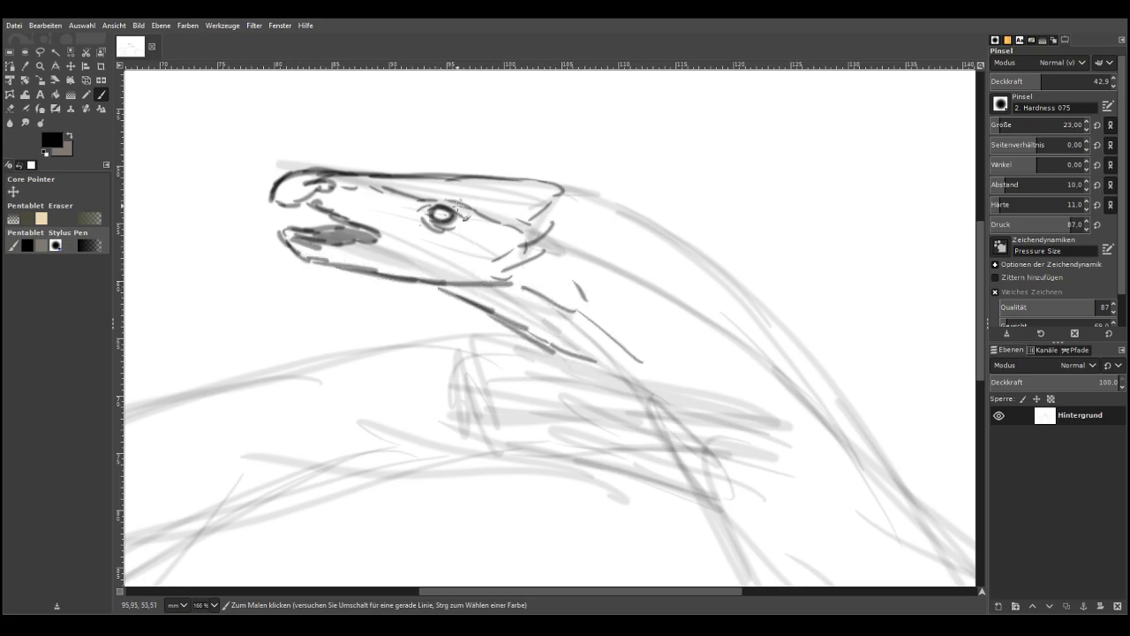
pyautogui.moveTo(546, 181)
pyautogui.mouseDown()
pyautogui.moveTo(741, 282)
pyautogui.moveTo(817, 357)
pyautogui.mouseUp()
pyautogui.moveTo(724, 268); pyautogui.dragTo(945, 526)
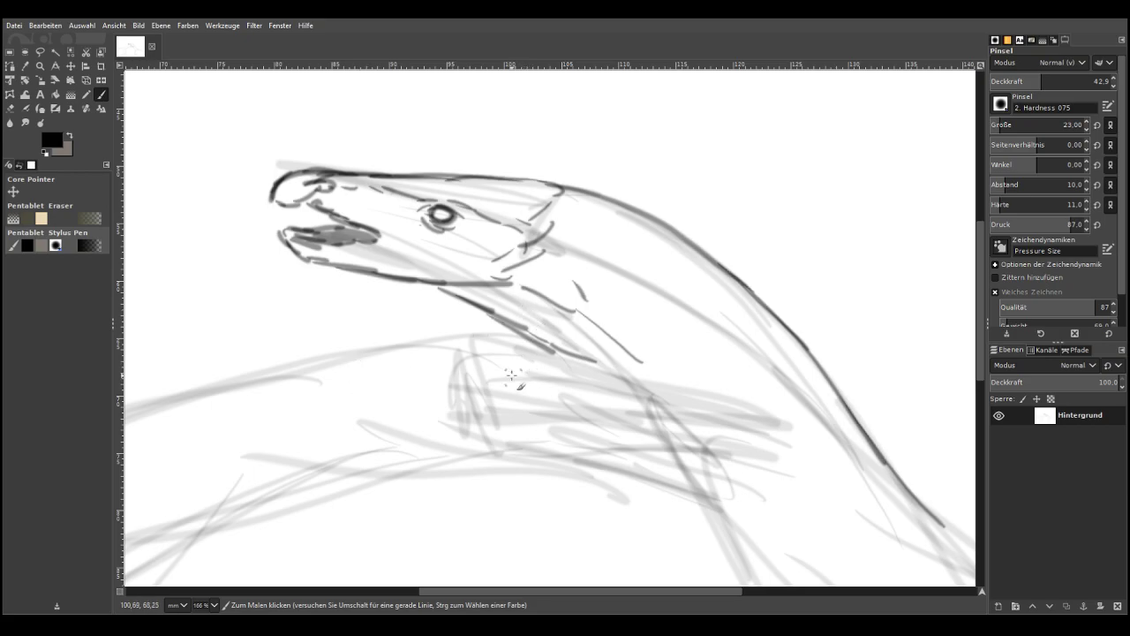
# Draw the lower head's outline, jaw, mouth, eye and nostril, and darken the upper head's nostril
pyautogui.moveTo(527, 339); pyautogui.dragTo(530, 404)
pyautogui.moveTo(528, 341)
pyautogui.mouseDown()
pyautogui.moveTo(687, 382)
pyautogui.moveTo(776, 422)
pyautogui.moveTo(793, 453)
pyautogui.mouseUp()
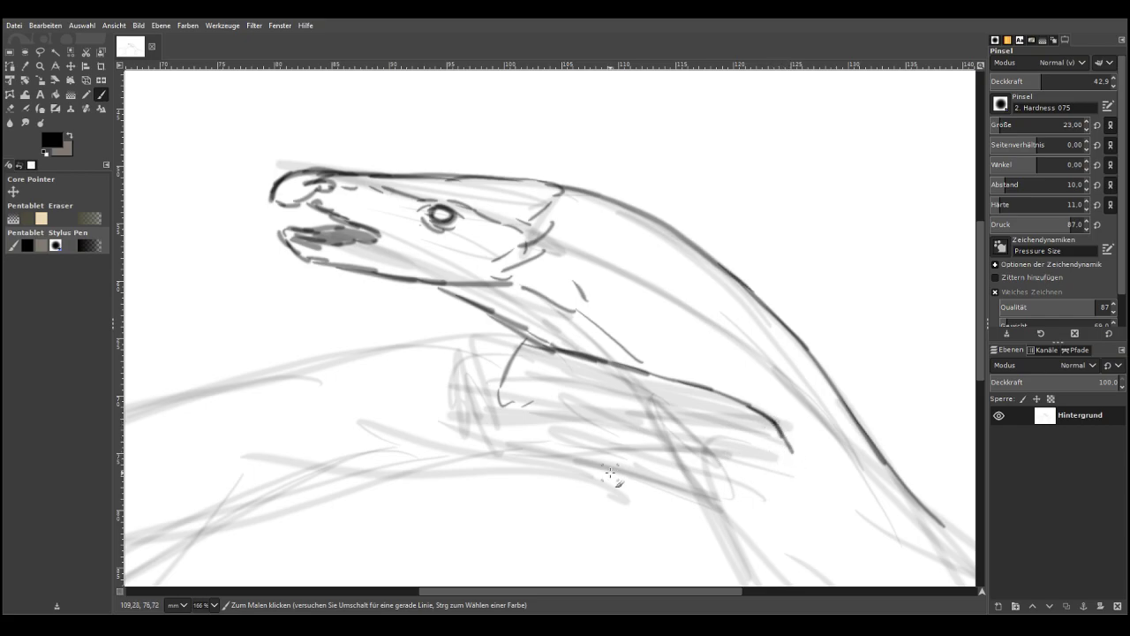
pyautogui.moveTo(781, 450)
pyautogui.mouseDown()
pyautogui.moveTo(720, 438)
pyautogui.moveTo(670, 446)
pyautogui.moveTo(750, 425)
pyautogui.moveTo(723, 440)
pyautogui.moveTo(654, 444)
pyautogui.moveTo(649, 461)
pyautogui.moveTo(685, 467)
pyautogui.moveTo(674, 472)
pyautogui.moveTo(682, 477)
pyautogui.moveTo(655, 457)
pyautogui.moveTo(676, 461)
pyautogui.moveTo(682, 500)
pyautogui.moveTo(632, 487)
pyautogui.moveTo(687, 507)
pyautogui.moveTo(484, 442)
pyautogui.mouseUp()
pyautogui.moveTo(547, 482); pyautogui.dragTo(432, 455)
pyautogui.moveTo(600, 406)
pyautogui.mouseDown()
pyautogui.moveTo(585, 422)
pyautogui.moveTo(634, 427)
pyautogui.moveTo(590, 428)
pyautogui.moveTo(576, 415)
pyautogui.moveTo(622, 424)
pyautogui.moveTo(590, 422)
pyautogui.moveTo(608, 408)
pyautogui.mouseUp()
pyautogui.moveTo(734, 425); pyautogui.dragTo(744, 430)
pyautogui.moveTo(321, 183); pyautogui.dragTo(305, 190)
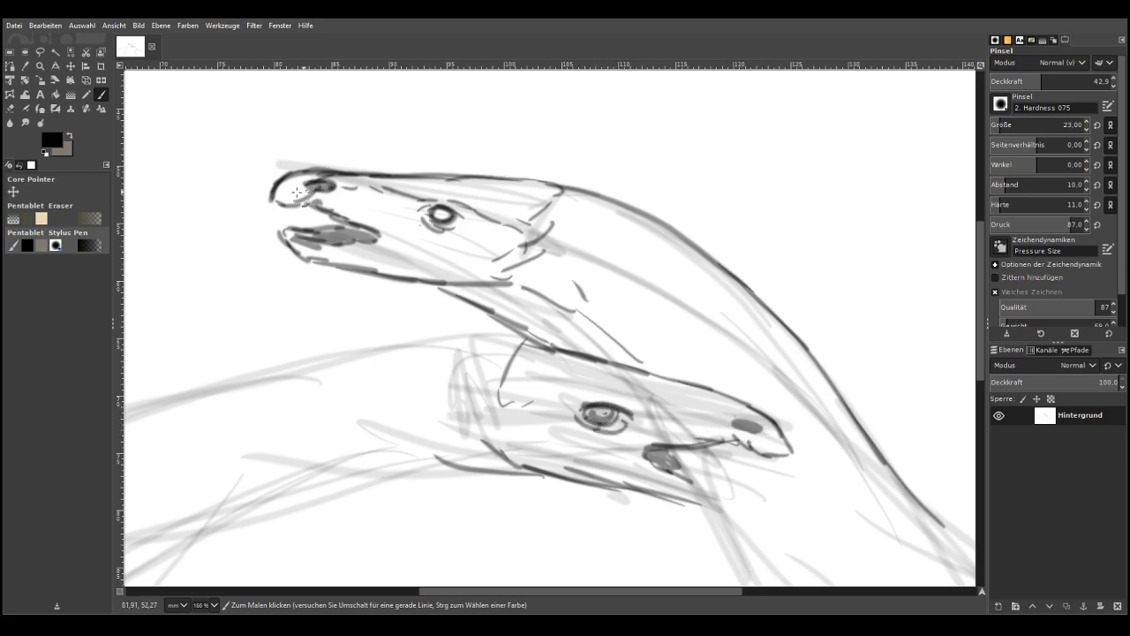
# Add the lower head's nape line, the ridges before and behind its eye, and the back edge of its cheek
pyautogui.moveTo(468, 334); pyautogui.dragTo(563, 346)
pyautogui.moveTo(558, 404)
pyautogui.mouseDown()
pyautogui.moveTo(502, 383)
pyautogui.moveTo(474, 407)
pyautogui.moveTo(586, 401)
pyautogui.moveTo(619, 410)
pyautogui.moveTo(602, 416)
pyautogui.moveTo(673, 413)
pyautogui.mouseUp()
pyautogui.moveTo(677, 412); pyautogui.dragTo(724, 419)
pyautogui.moveTo(532, 404)
pyautogui.mouseDown()
pyautogui.moveTo(507, 393)
pyautogui.moveTo(478, 430)
pyautogui.moveTo(488, 453)
pyautogui.mouseUp()
pyautogui.moveTo(457, 417); pyautogui.dragTo(448, 434)
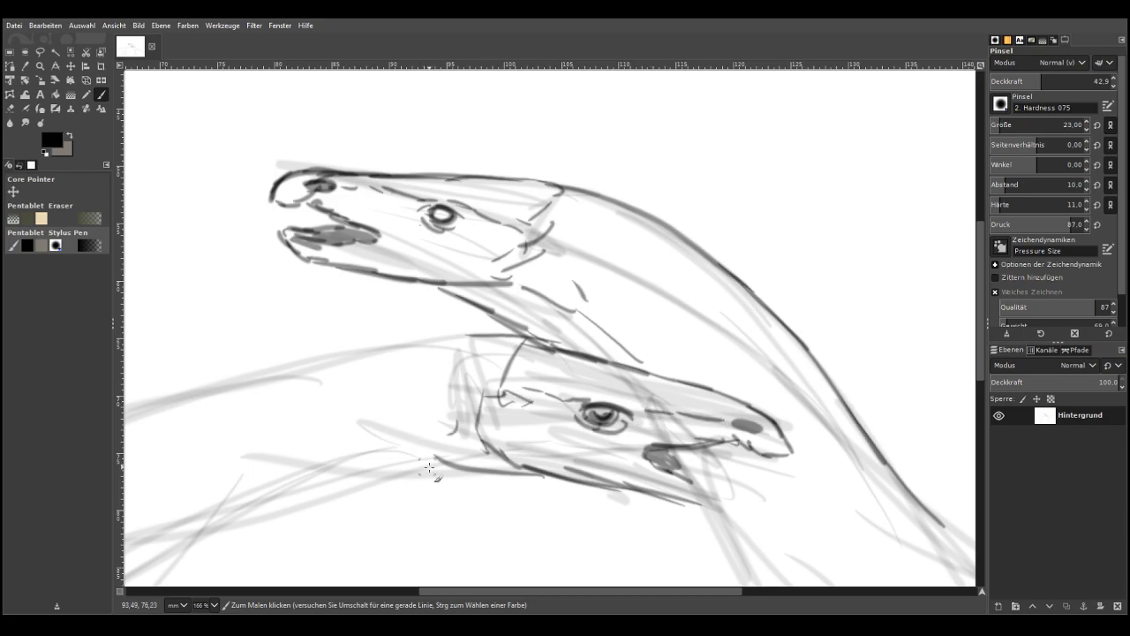
# Trace the underside of the left-hand animal's neck from the jaw down towards its chest
pyautogui.moveTo(522, 473); pyautogui.dragTo(327, 487)
pyautogui.moveTo(415, 476); pyautogui.dragTo(194, 547)
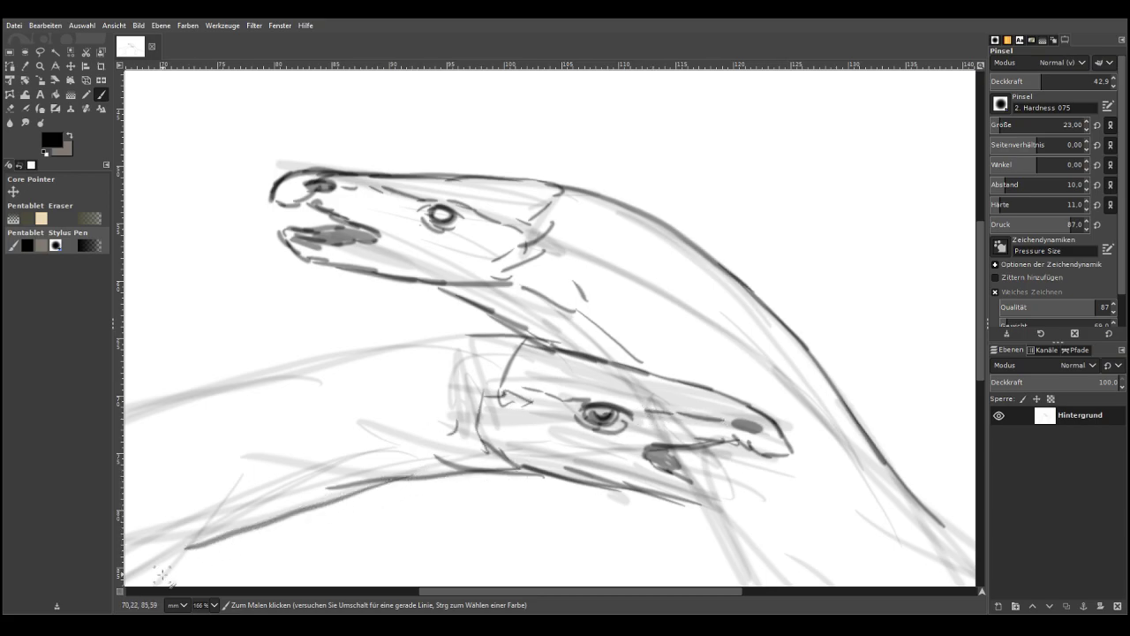
pyautogui.scroll(3, 163, 575)
pyautogui.scroll(-5, 162, 574)
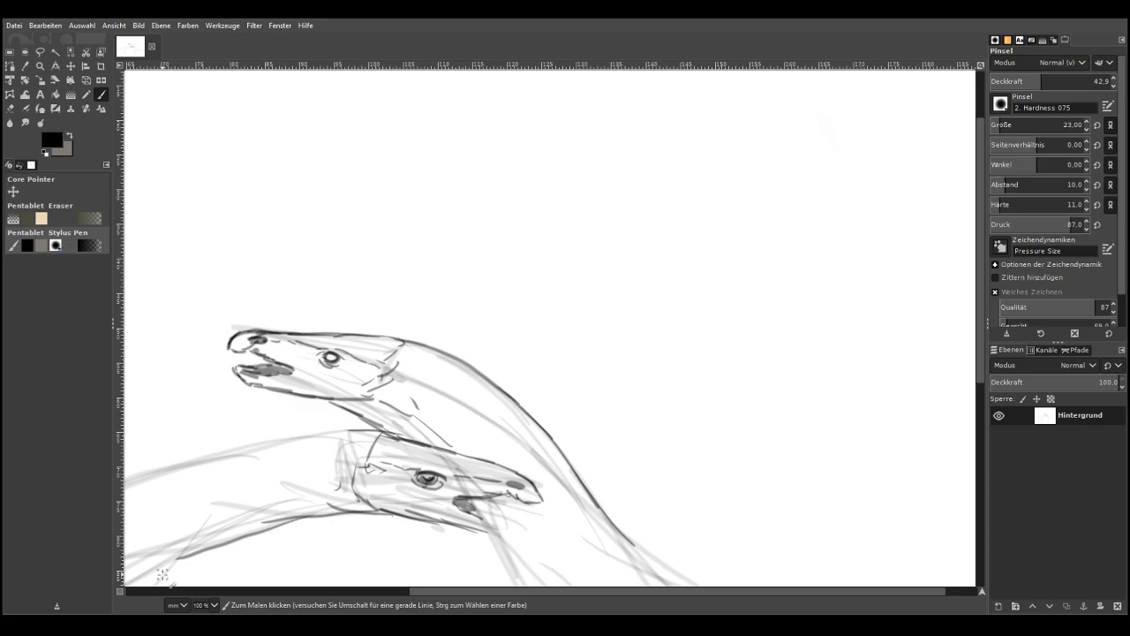
pyautogui.moveTo(981, 274); pyautogui.dragTo(986, 455)
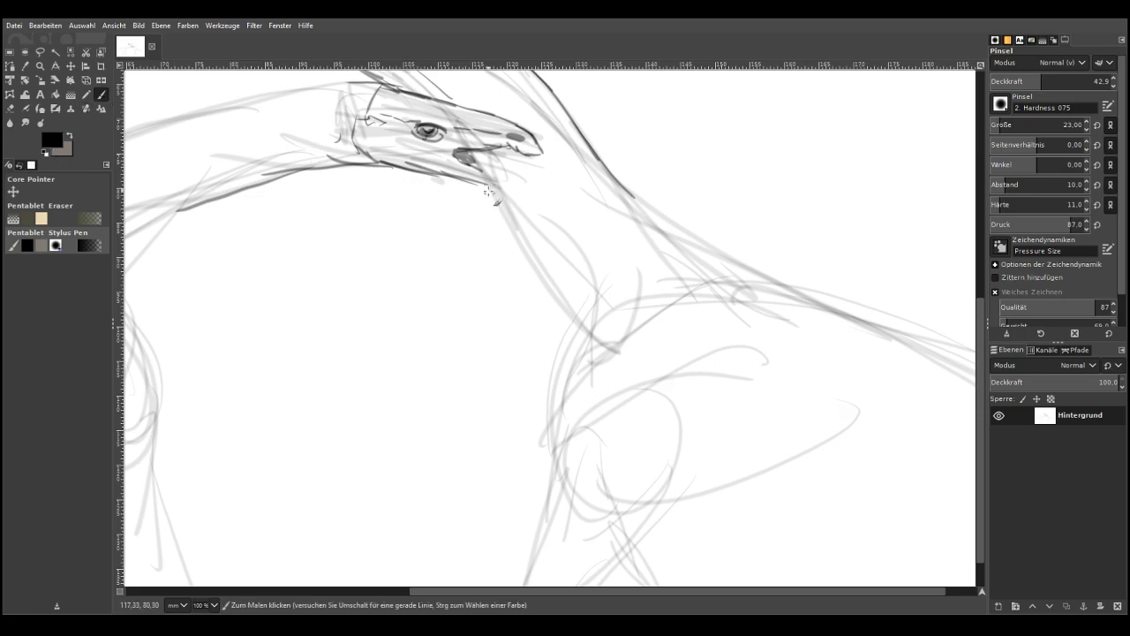
# Trace the underside of the right-hand animal's neck and continue down its chest and the front edge of its foreleg
pyautogui.moveTo(487, 189)
pyautogui.mouseDown()
pyautogui.moveTo(558, 325)
pyautogui.moveTo(590, 345)
pyautogui.moveTo(605, 340)
pyautogui.mouseUp()
pyautogui.moveTo(563, 338)
pyautogui.mouseDown()
pyautogui.moveTo(565, 355)
pyautogui.moveTo(608, 369)
pyautogui.moveTo(679, 357)
pyautogui.moveTo(559, 378)
pyautogui.moveTo(553, 441)
pyautogui.mouseUp()
pyautogui.moveTo(566, 427)
pyautogui.mouseDown()
pyautogui.moveTo(653, 387)
pyautogui.moveTo(548, 462)
pyautogui.moveTo(538, 499)
pyautogui.mouseUp()
pyautogui.moveTo(550, 457); pyautogui.dragTo(523, 565)
# Draw the right-hand animal's inner leg edges and elbow creases, and trace its back line to the canvas edge
pyautogui.click(980, 574)
pyautogui.moveTo(754, 457)
pyautogui.mouseDown()
pyautogui.moveTo(615, 491)
pyautogui.moveTo(735, 507)
pyautogui.mouseUp()
pyautogui.moveTo(627, 517); pyautogui.dragTo(682, 577)
pyautogui.moveTo(618, 511); pyautogui.dragTo(640, 536)
pyautogui.moveTo(651, 488); pyautogui.dragTo(606, 517)
pyautogui.moveTo(622, 512)
pyautogui.mouseDown()
pyautogui.moveTo(573, 585)
pyautogui.moveTo(523, 526)
pyautogui.moveTo(530, 497)
pyautogui.mouseUp()
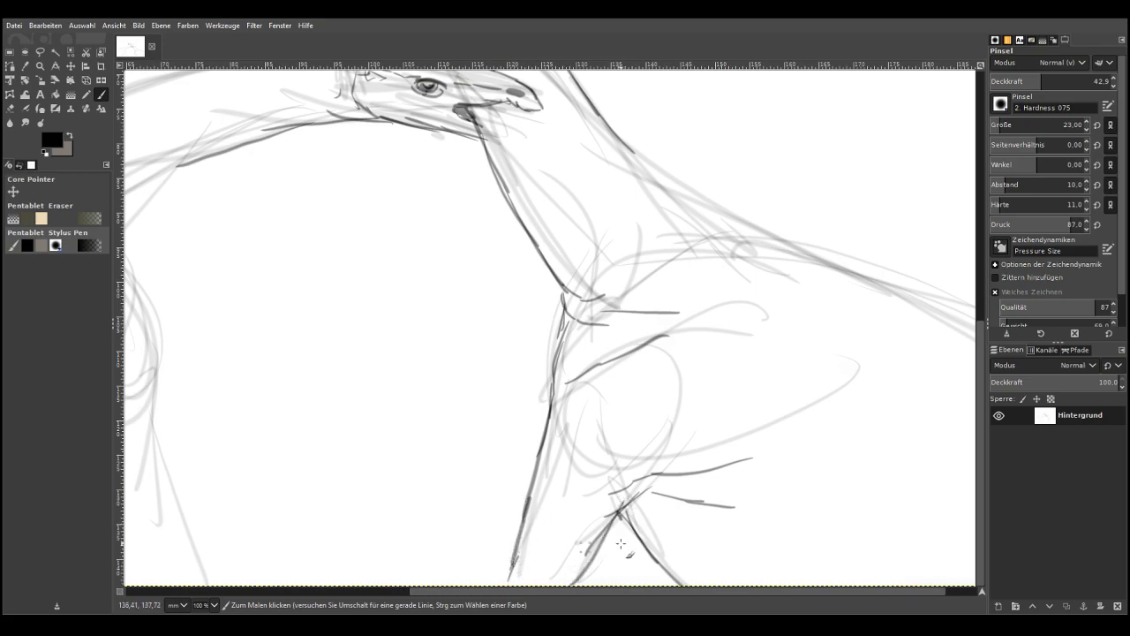
pyautogui.moveTo(626, 519)
pyautogui.mouseDown()
pyautogui.moveTo(621, 563)
pyautogui.moveTo(624, 510)
pyautogui.mouseUp()
pyautogui.click(959, 592)
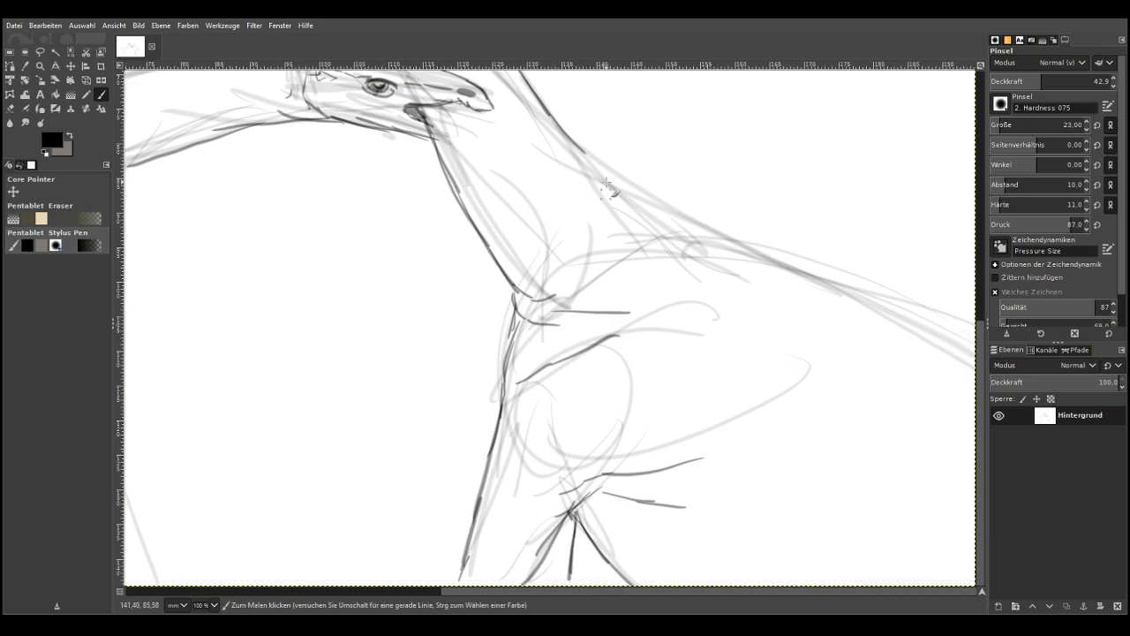
pyautogui.moveTo(574, 145); pyautogui.dragTo(975, 369)
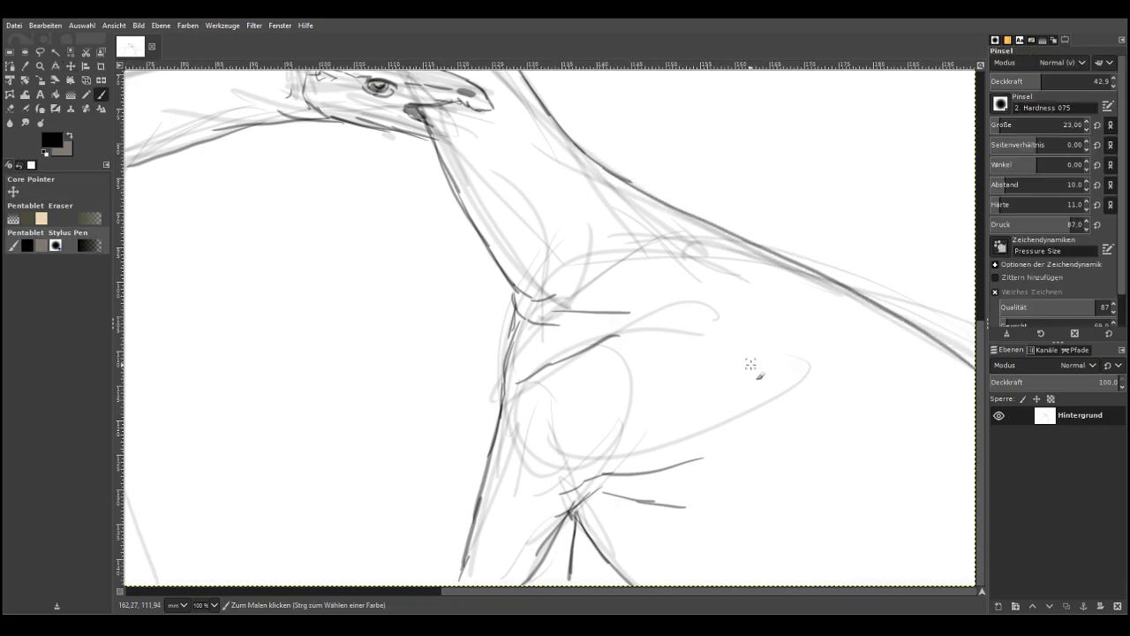
# Draw the folds where the left-hand animal's neck meets its chest and the crease lines across its shoulder
pyautogui.hscroll(-10, 908, 590)
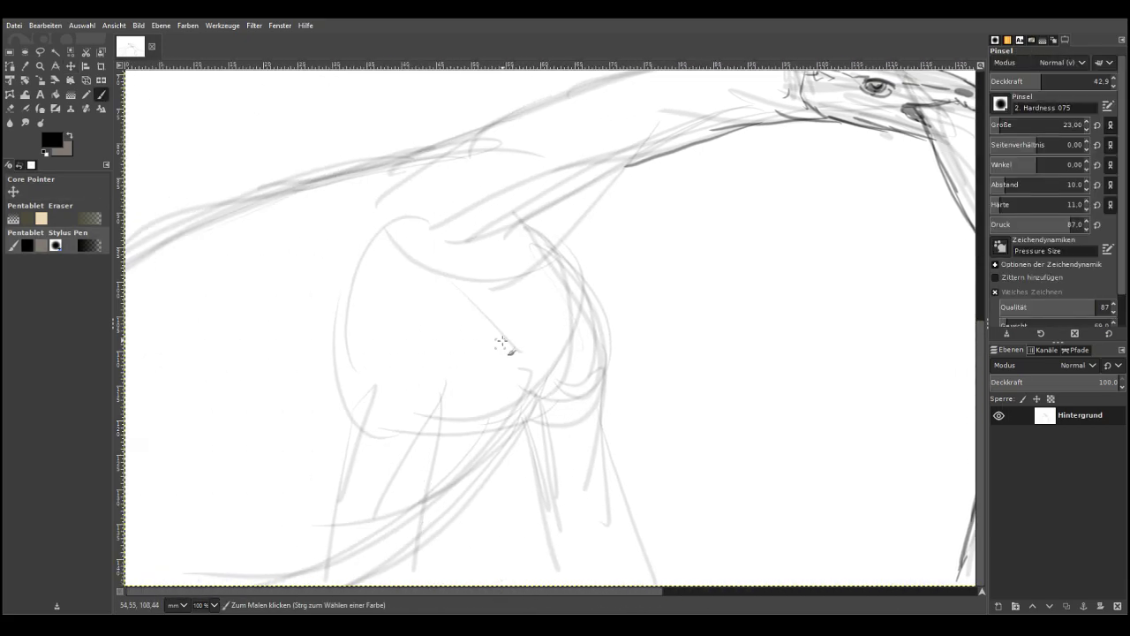
pyautogui.moveTo(656, 156); pyautogui.dragTo(529, 220)
pyautogui.moveTo(544, 213); pyautogui.dragTo(496, 217)
pyautogui.moveTo(580, 205)
pyautogui.mouseDown()
pyautogui.moveTo(547, 234)
pyautogui.moveTo(518, 239)
pyautogui.moveTo(534, 216)
pyautogui.moveTo(490, 235)
pyautogui.mouseUp()
pyautogui.moveTo(543, 213); pyautogui.dragTo(492, 215)
pyautogui.moveTo(464, 164); pyautogui.dragTo(492, 201)
pyautogui.moveTo(486, 235); pyautogui.dragTo(436, 222)
pyautogui.moveTo(555, 239)
pyautogui.mouseDown()
pyautogui.moveTo(430, 282)
pyautogui.moveTo(368, 279)
pyautogui.mouseUp()
pyautogui.moveTo(415, 240); pyautogui.dragTo(344, 251)
pyautogui.moveTo(455, 307); pyautogui.dragTo(397, 320)
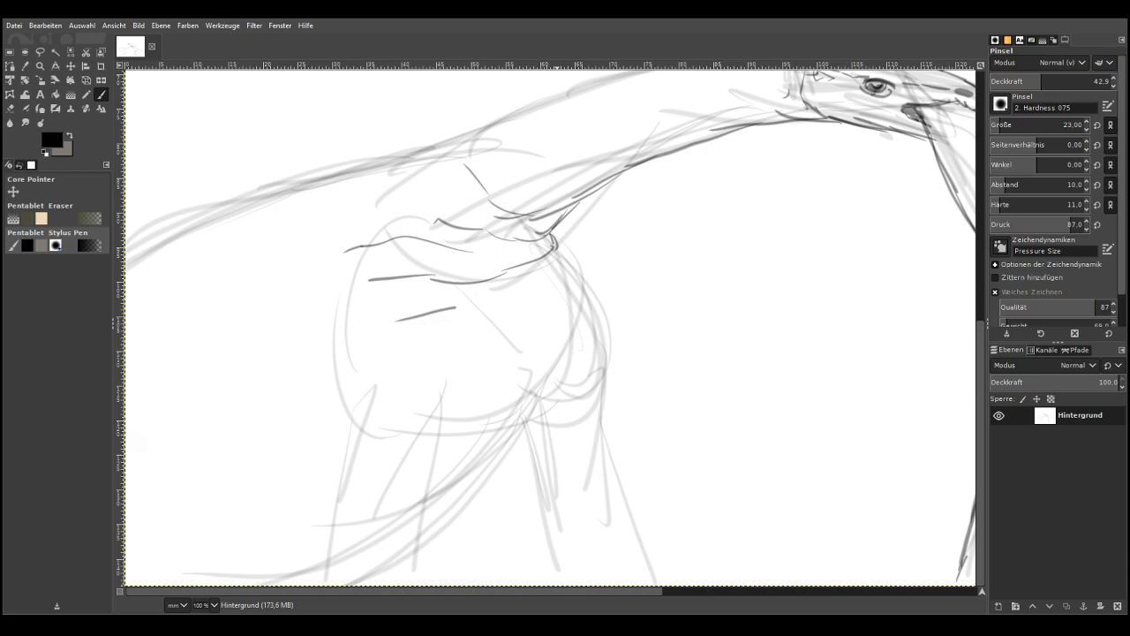
# Trace the left-hand animal's chest and both edges of its far foreleg, adding the crease at the knee
pyautogui.moveTo(554, 251)
pyautogui.mouseDown()
pyautogui.moveTo(583, 282)
pyautogui.moveTo(606, 341)
pyautogui.moveTo(607, 450)
pyautogui.mouseUp()
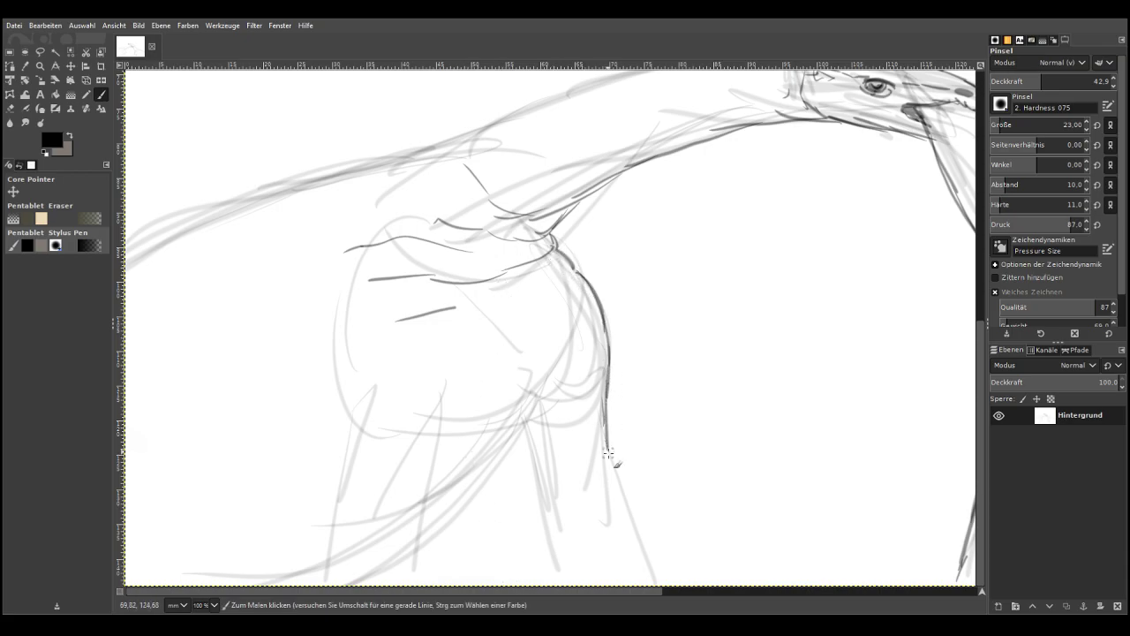
pyautogui.moveTo(522, 424); pyautogui.dragTo(559, 575)
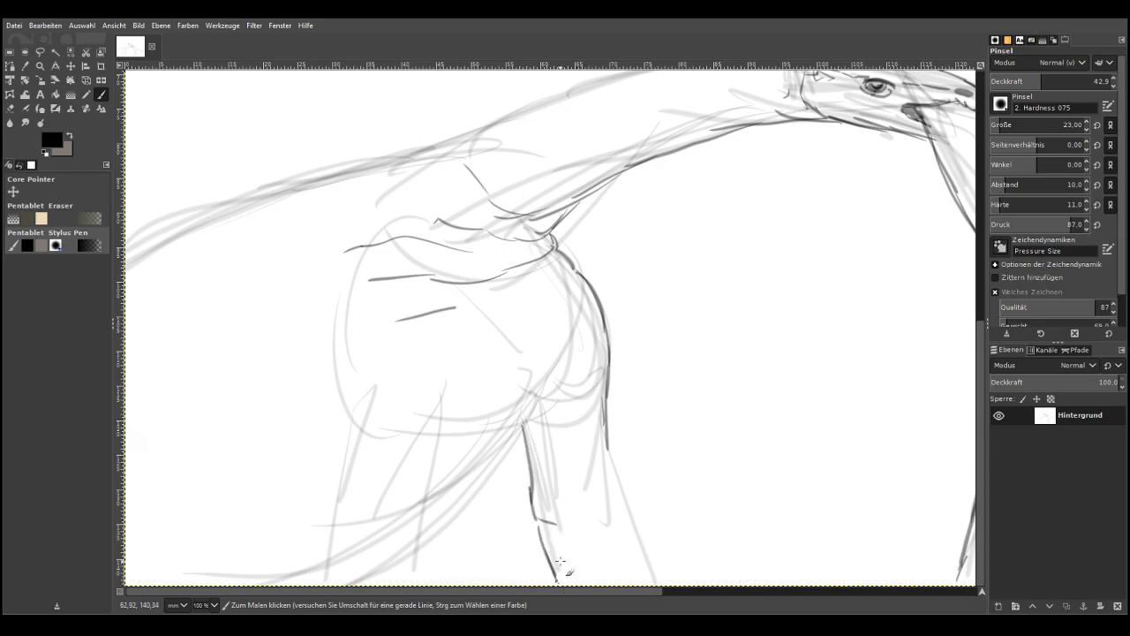
pyautogui.moveTo(604, 423); pyautogui.dragTo(657, 582)
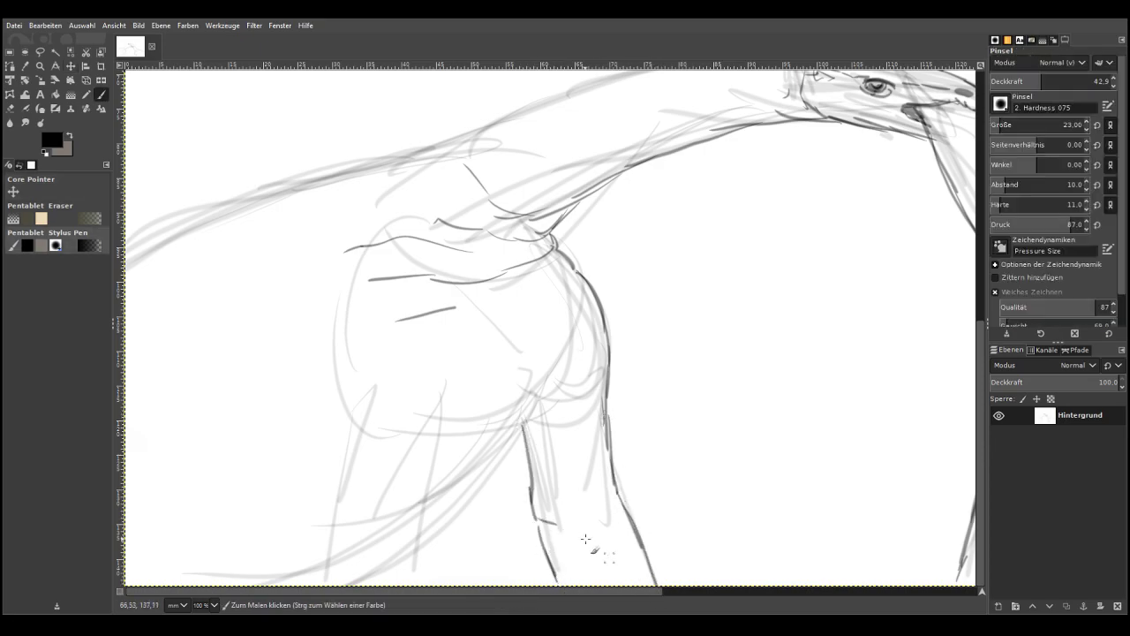
pyautogui.moveTo(604, 511)
pyautogui.mouseDown()
pyautogui.moveTo(561, 525)
pyautogui.moveTo(611, 563)
pyautogui.mouseUp()
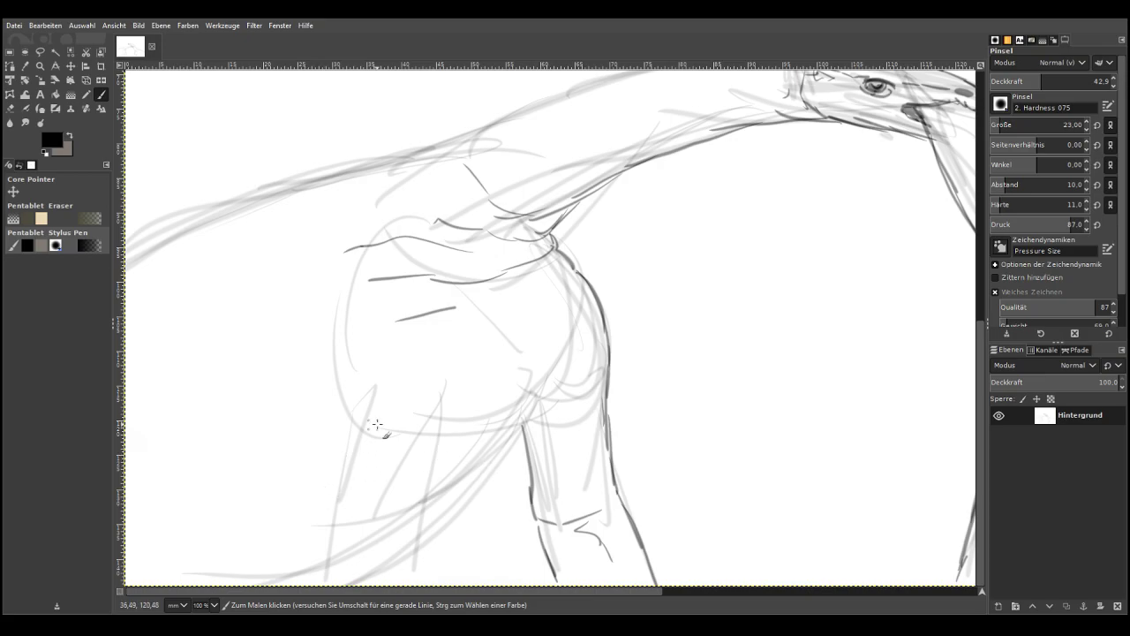
# Draw the inner edge of the left-hand animal's near foreleg, the armpit folds and the belly curve between the legs
pyautogui.moveTo(419, 512)
pyautogui.mouseDown()
pyautogui.moveTo(413, 532)
pyautogui.moveTo(437, 473)
pyautogui.moveTo(445, 396)
pyautogui.mouseUp()
pyautogui.moveTo(448, 457); pyautogui.dragTo(466, 433)
pyautogui.moveTo(466, 376)
pyautogui.mouseDown()
pyautogui.moveTo(472, 431)
pyautogui.moveTo(512, 403)
pyautogui.mouseUp()
pyautogui.moveTo(533, 338)
pyautogui.mouseDown()
pyautogui.moveTo(510, 411)
pyautogui.moveTo(527, 422)
pyautogui.moveTo(439, 522)
pyautogui.mouseUp()
pyautogui.moveTo(505, 465)
pyautogui.mouseDown()
pyautogui.moveTo(422, 539)
pyautogui.moveTo(415, 583)
pyautogui.mouseUp()
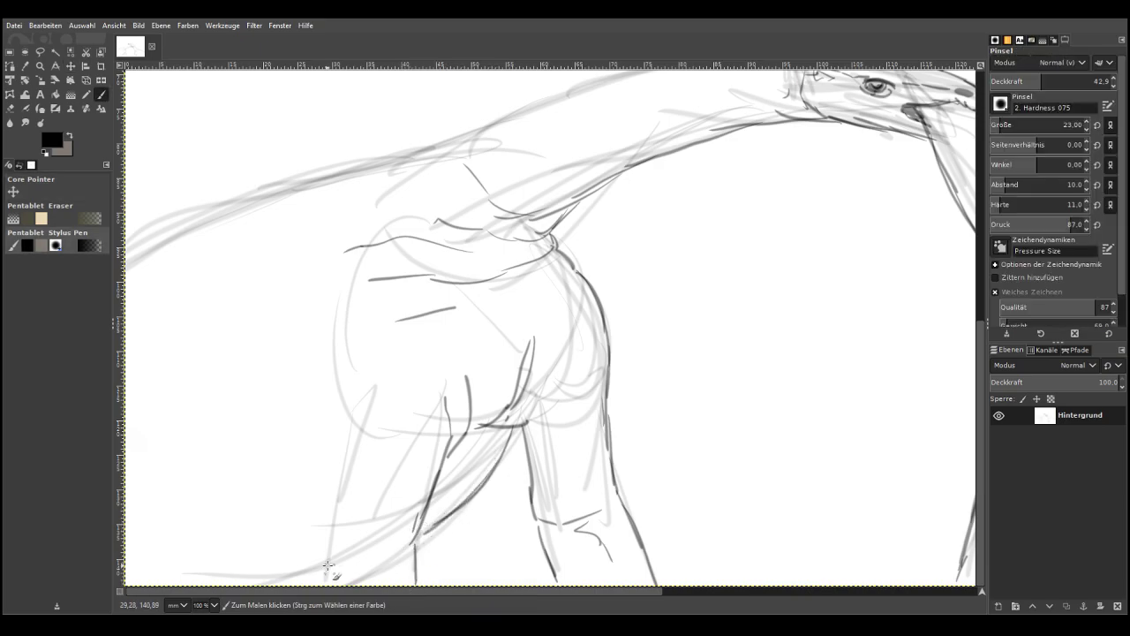
# Trace the outer edge of the left-hand animal's near foreleg up to the shoulder and add short creases on the flank
pyautogui.moveTo(331, 557); pyautogui.dragTo(375, 356)
pyautogui.moveTo(357, 438)
pyautogui.mouseDown()
pyautogui.moveTo(340, 374)
pyautogui.moveTo(352, 286)
pyautogui.mouseUp()
pyautogui.moveTo(333, 422)
pyautogui.mouseDown()
pyautogui.moveTo(332, 396)
pyautogui.moveTo(323, 448)
pyautogui.mouseUp()
pyautogui.moveTo(297, 478); pyautogui.dragTo(275, 503)
pyautogui.moveTo(315, 334); pyautogui.dragTo(328, 365)
pyautogui.moveTo(341, 455); pyautogui.dragTo(289, 439)
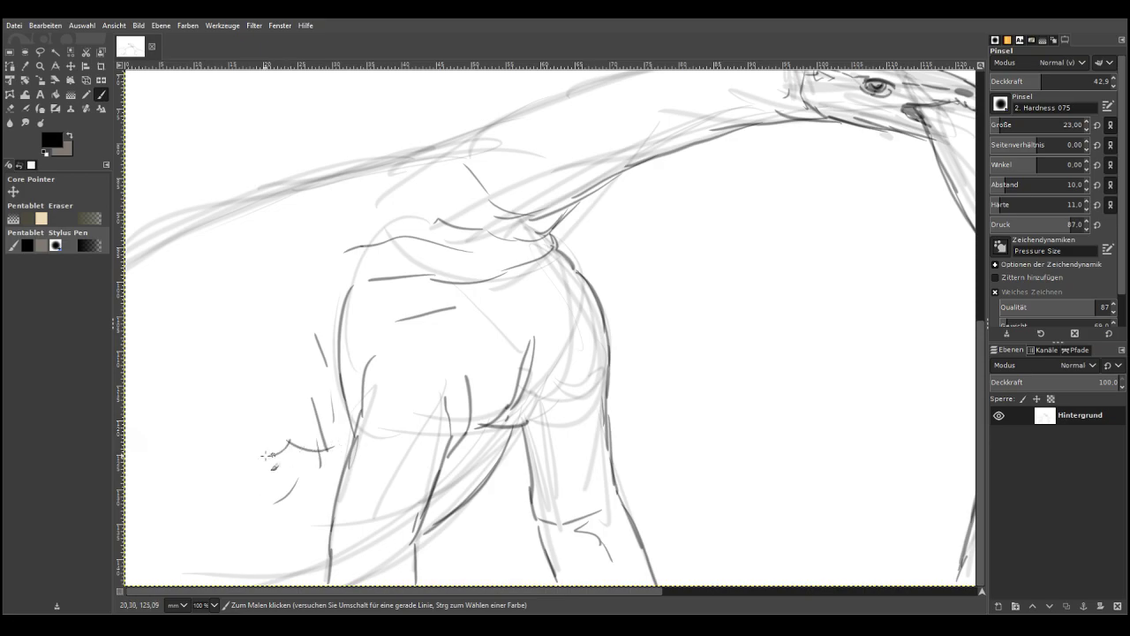
# Trace the left-hand animal's upper neck line from behind the head along the back to the canvas edge
pyautogui.moveTo(982, 592); pyautogui.dragTo(984, 574)
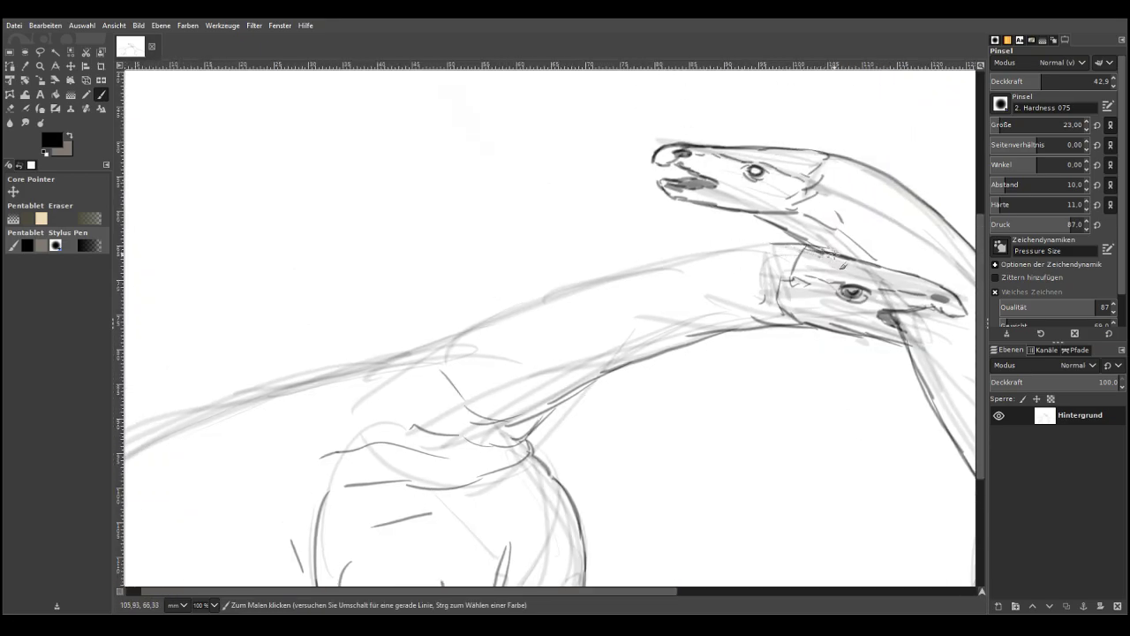
pyautogui.moveTo(795, 243)
pyautogui.mouseDown()
pyautogui.moveTo(669, 255)
pyautogui.moveTo(688, 256)
pyautogui.moveTo(570, 285)
pyautogui.moveTo(408, 345)
pyautogui.moveTo(354, 379)
pyautogui.mouseUp()
pyautogui.moveTo(404, 350); pyautogui.dragTo(152, 433)
pyautogui.hscroll(-1, 212, 446)
pyautogui.moveTo(256, 400); pyautogui.dragTo(131, 448)
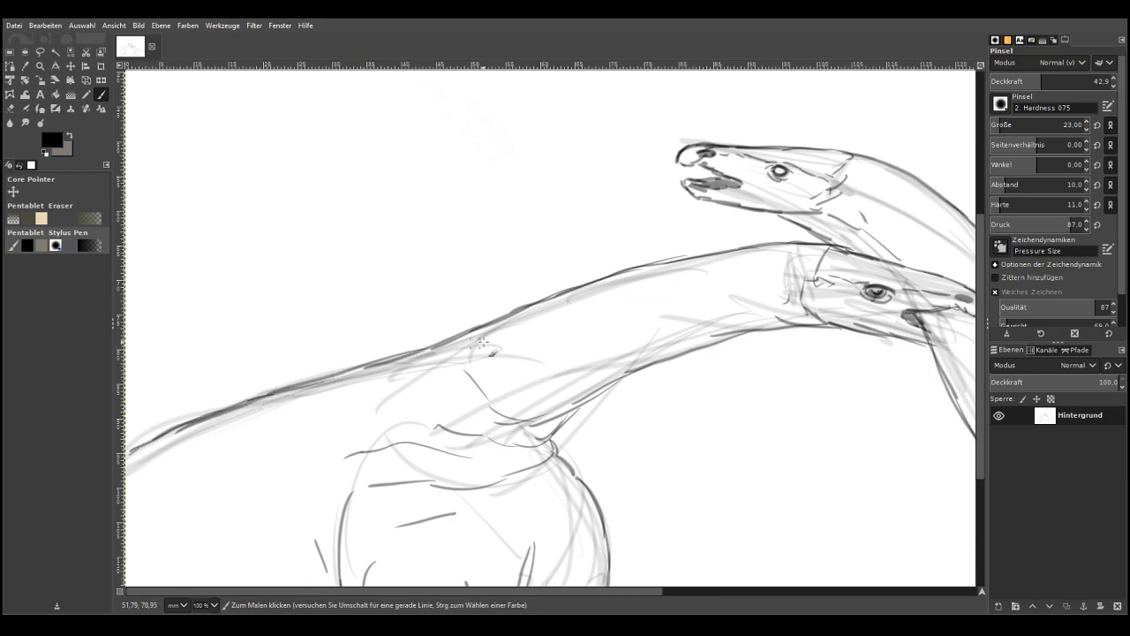
# Add short skin folds along the lower part of the right-hand animal's neck and at its base
pyautogui.click(813, 590)
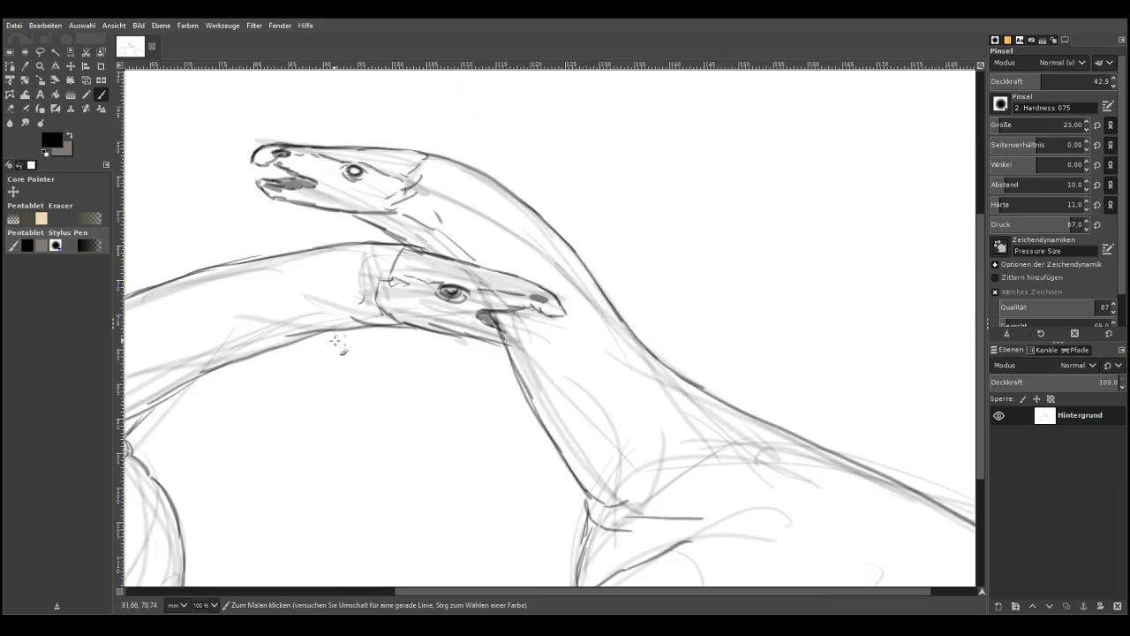
pyautogui.moveTo(620, 465)
pyautogui.mouseDown()
pyautogui.moveTo(587, 431)
pyautogui.moveTo(642, 492)
pyautogui.mouseUp()
pyautogui.moveTo(609, 427)
pyautogui.mouseDown()
pyautogui.moveTo(654, 484)
pyautogui.moveTo(649, 499)
pyautogui.moveTo(697, 506)
pyautogui.mouseUp()
pyautogui.moveTo(613, 422); pyautogui.dragTo(667, 484)
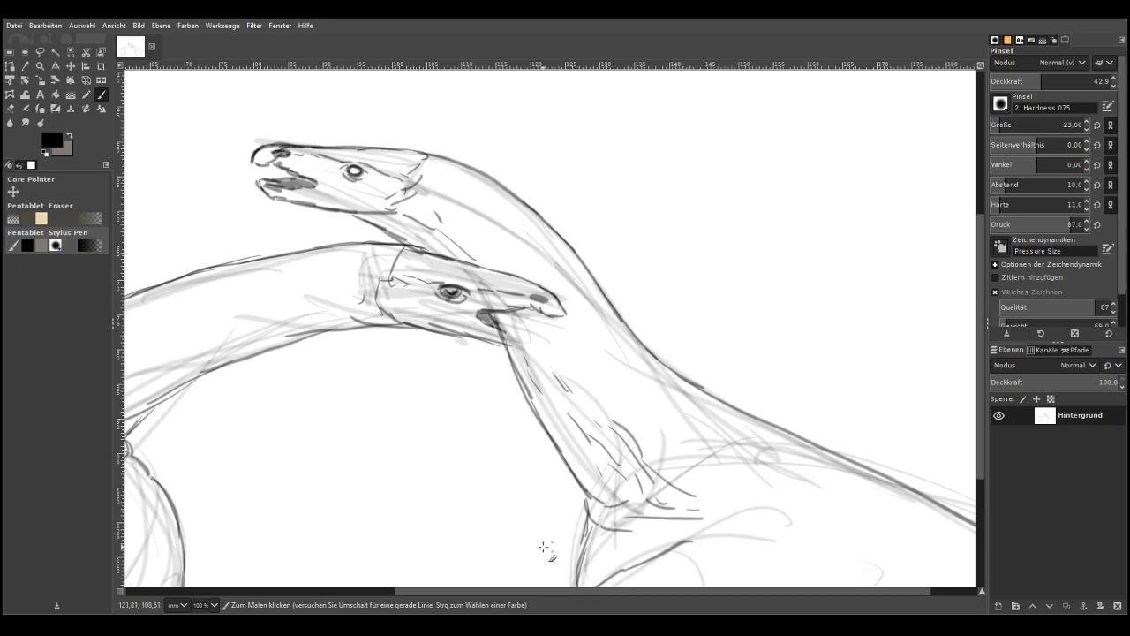
# Add wrinkle lines along the left-hand animal's neck and short folds on the other neck just below the lower head's jaw
pyautogui.click(370, 591)
pyautogui.moveTo(750, 315); pyautogui.dragTo(610, 356)
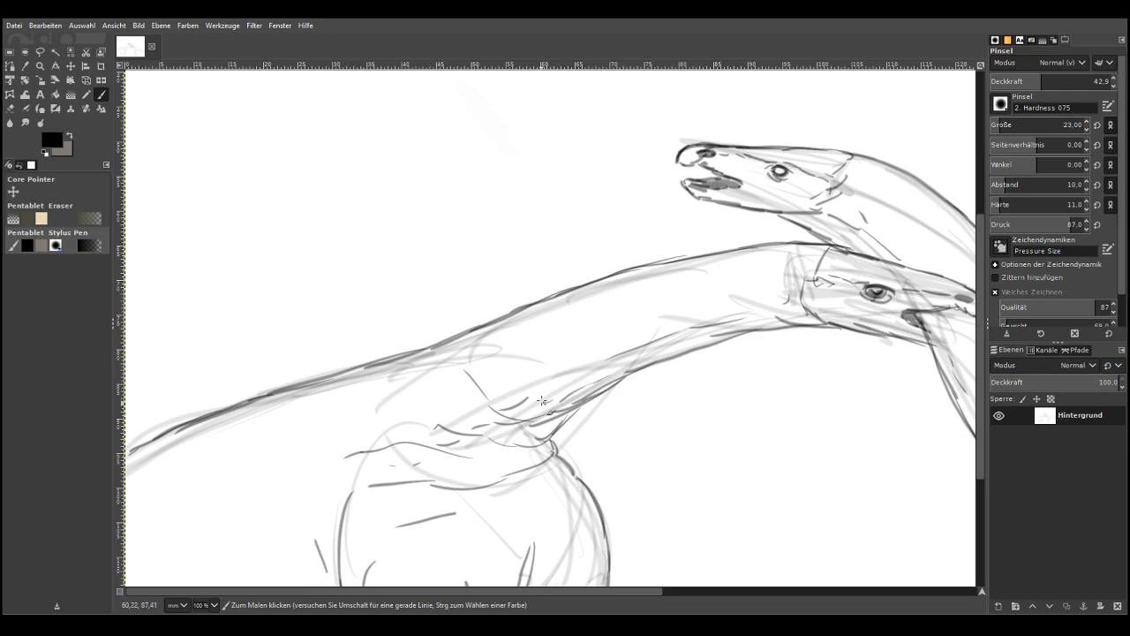
pyautogui.moveTo(780, 313)
pyautogui.mouseDown()
pyautogui.moveTo(643, 327)
pyautogui.moveTo(550, 358)
pyautogui.moveTo(502, 392)
pyautogui.mouseUp()
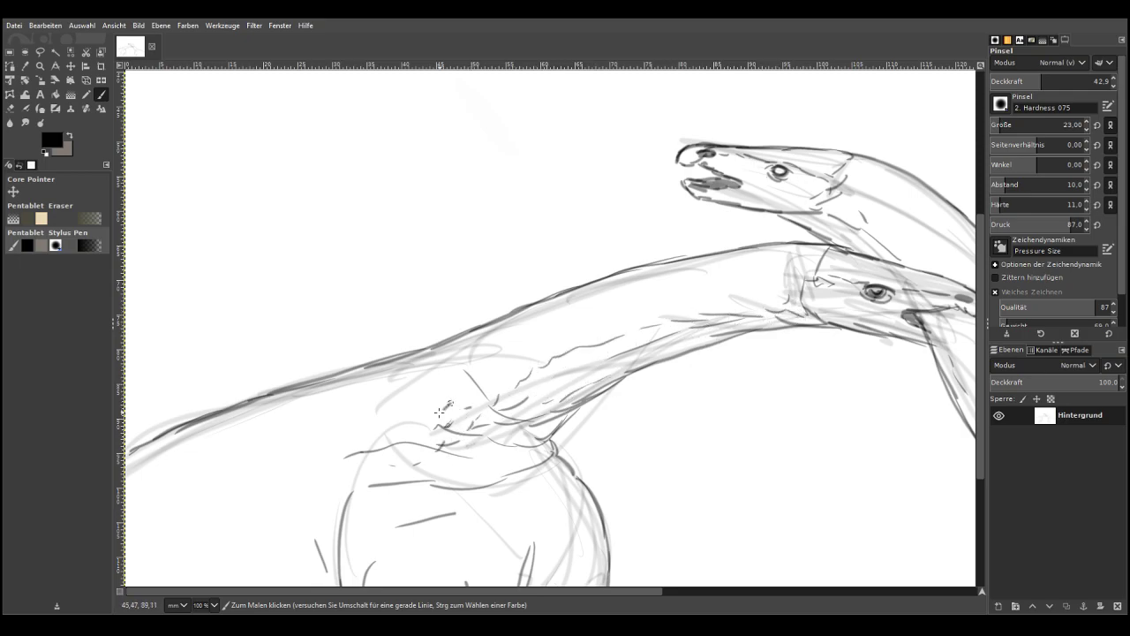
pyautogui.click(679, 590)
pyautogui.moveTo(553, 365); pyautogui.dragTo(527, 326)
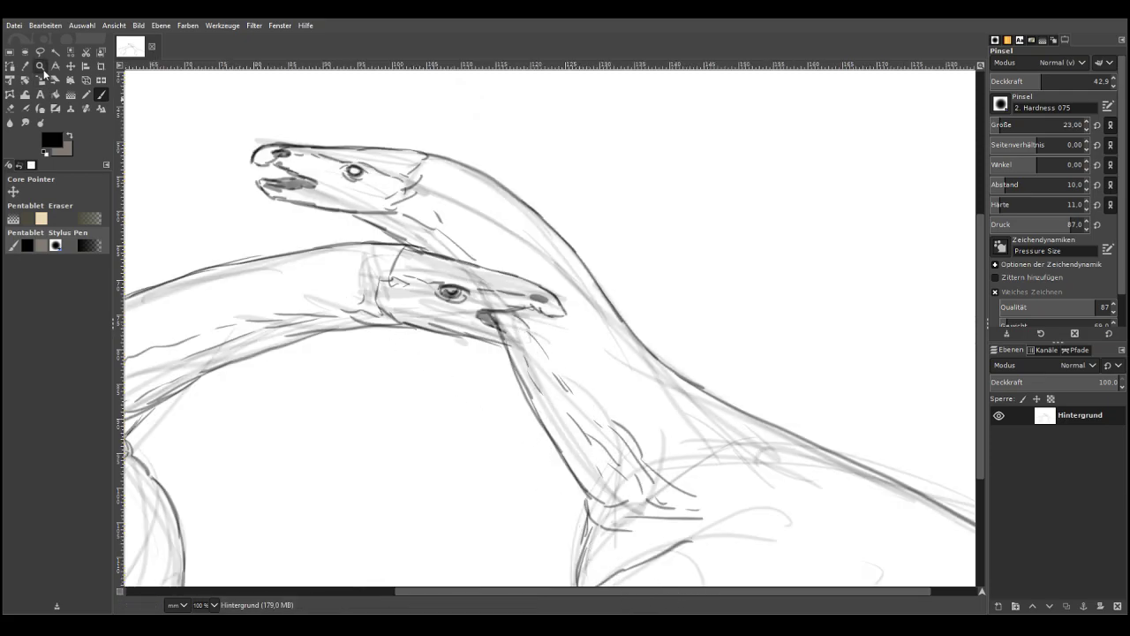
# Shade the lower head's cheek and jaw and the throat behind it with a size 56 brush at 21 opacity
pyautogui.click(40, 67)
pyautogui.moveTo(313, 216); pyautogui.dragTo(689, 441)
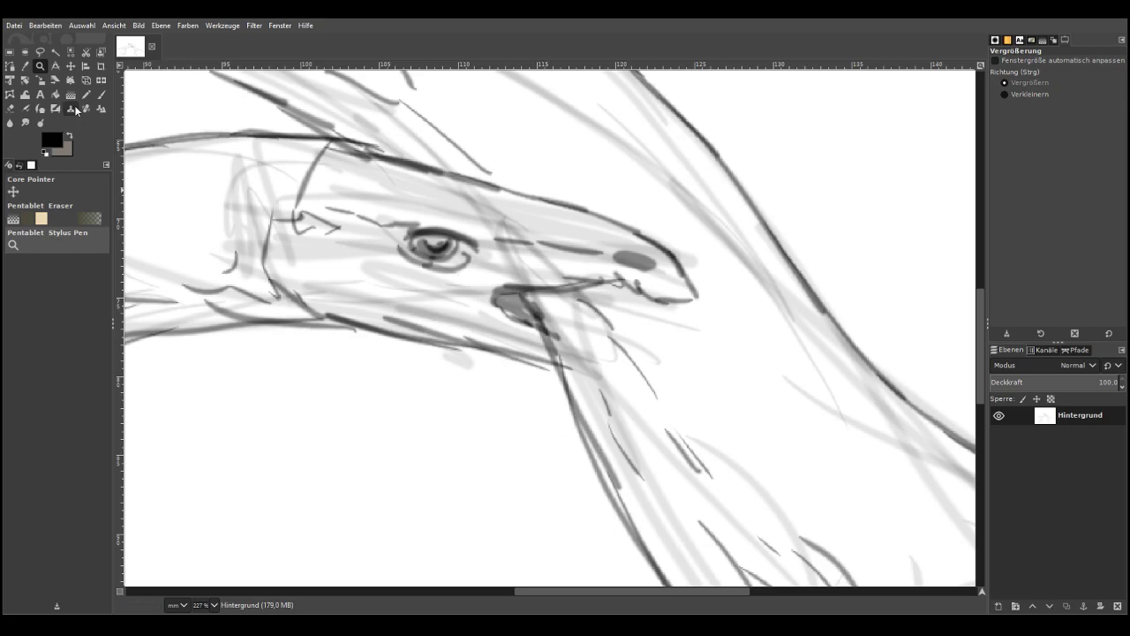
pyautogui.moveTo(523, 299); pyautogui.dragTo(767, 533)
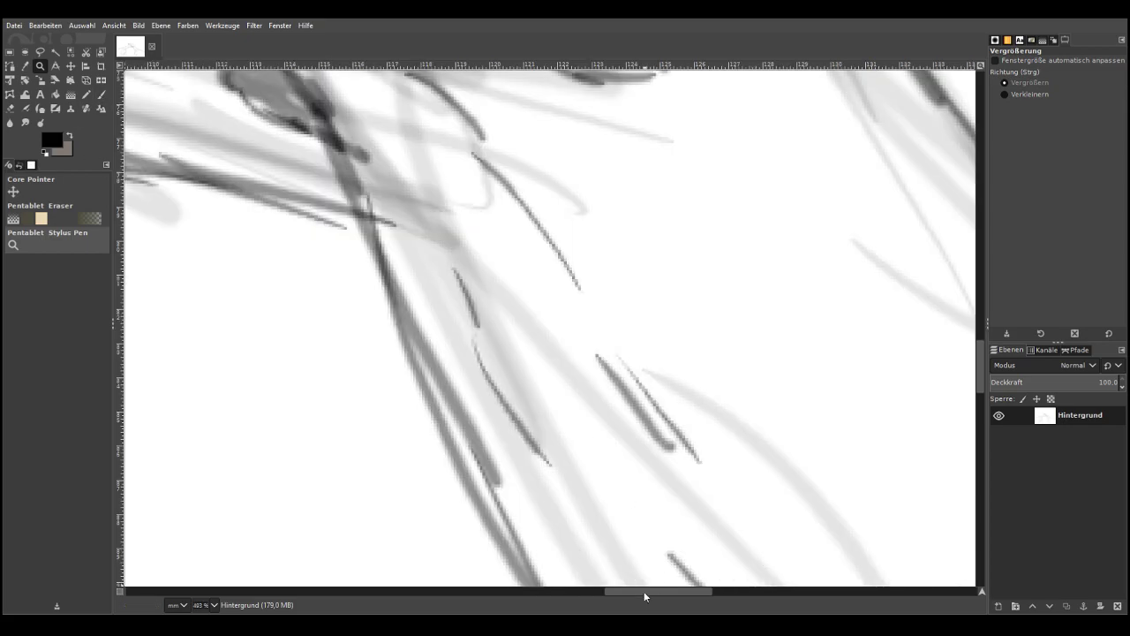
pyautogui.scroll(-5, 330, 316)
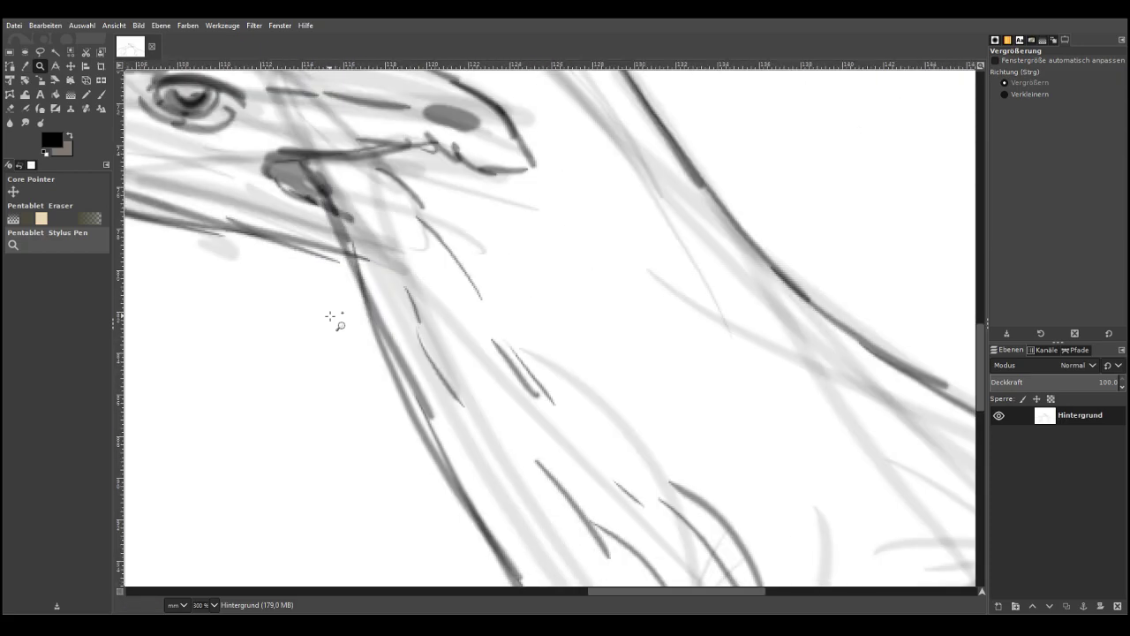
pyautogui.moveTo(554, 596); pyautogui.dragTo(378, 596)
pyautogui.click(101, 95)
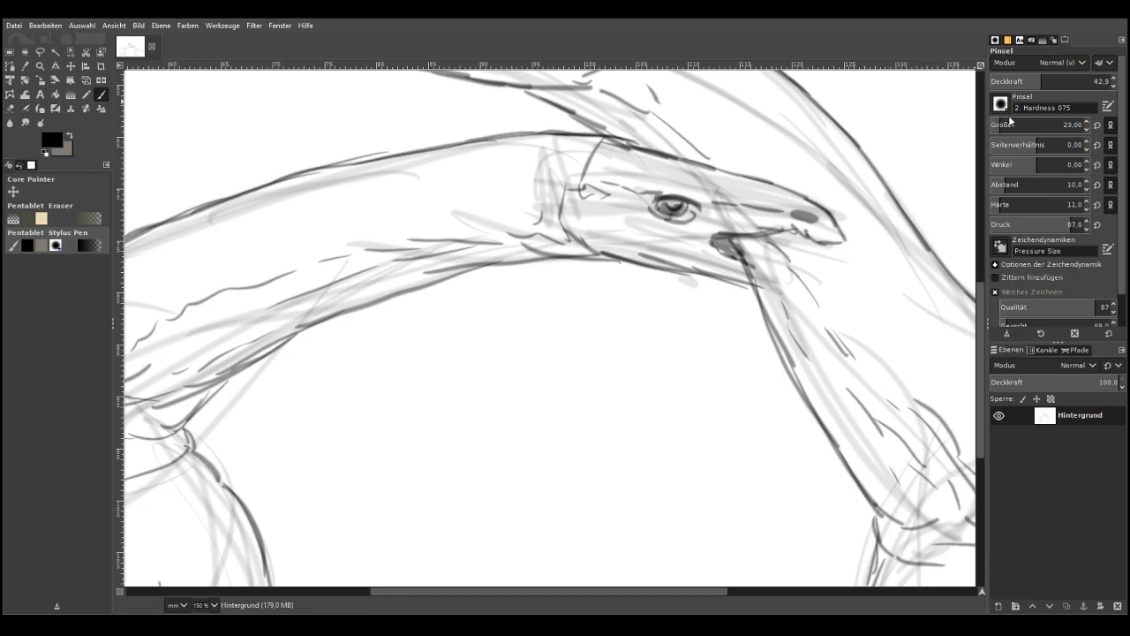
pyautogui.moveTo(745, 265)
pyautogui.mouseDown()
pyautogui.moveTo(637, 242)
pyautogui.moveTo(618, 249)
pyautogui.moveTo(732, 249)
pyautogui.moveTo(794, 232)
pyautogui.moveTo(604, 217)
pyautogui.moveTo(632, 207)
pyautogui.moveTo(618, 225)
pyautogui.moveTo(706, 201)
pyautogui.moveTo(704, 230)
pyautogui.moveTo(574, 208)
pyautogui.moveTo(565, 238)
pyautogui.moveTo(530, 216)
pyautogui.mouseUp()
pyautogui.moveTo(500, 219); pyautogui.dragTo(424, 253)
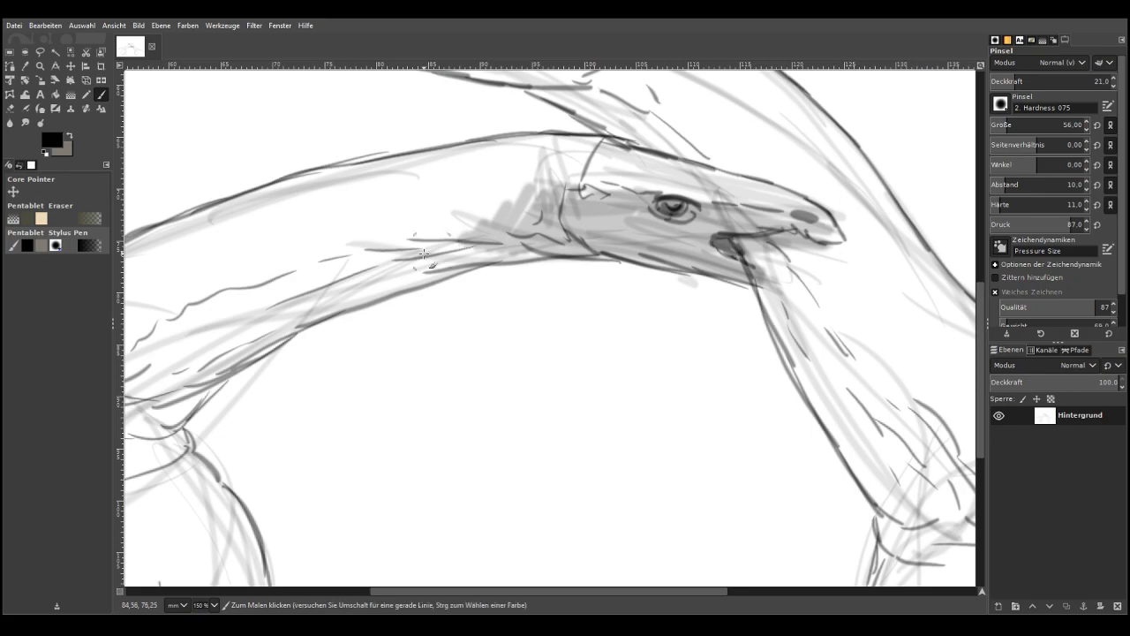
# Examine the whole sketch and the base of the right-hand animal's neck at different magnifications
pyautogui.press('-')
pyautogui.press('-')
pyautogui.press('-')
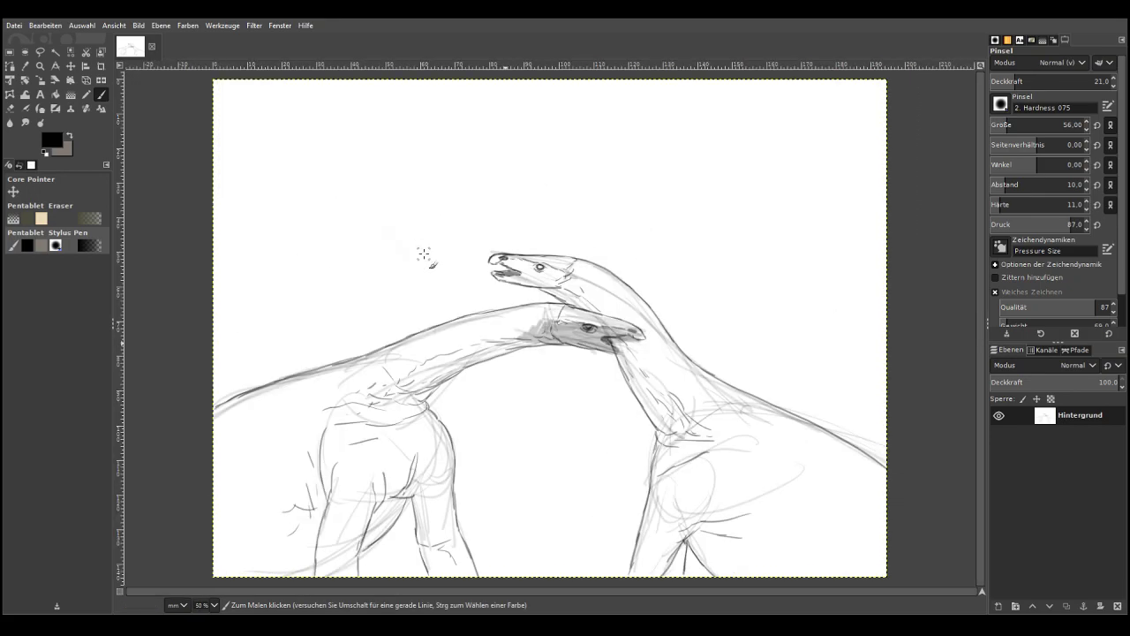
pyautogui.press('+')
pyautogui.moveTo(981, 594); pyautogui.dragTo(990, 606)
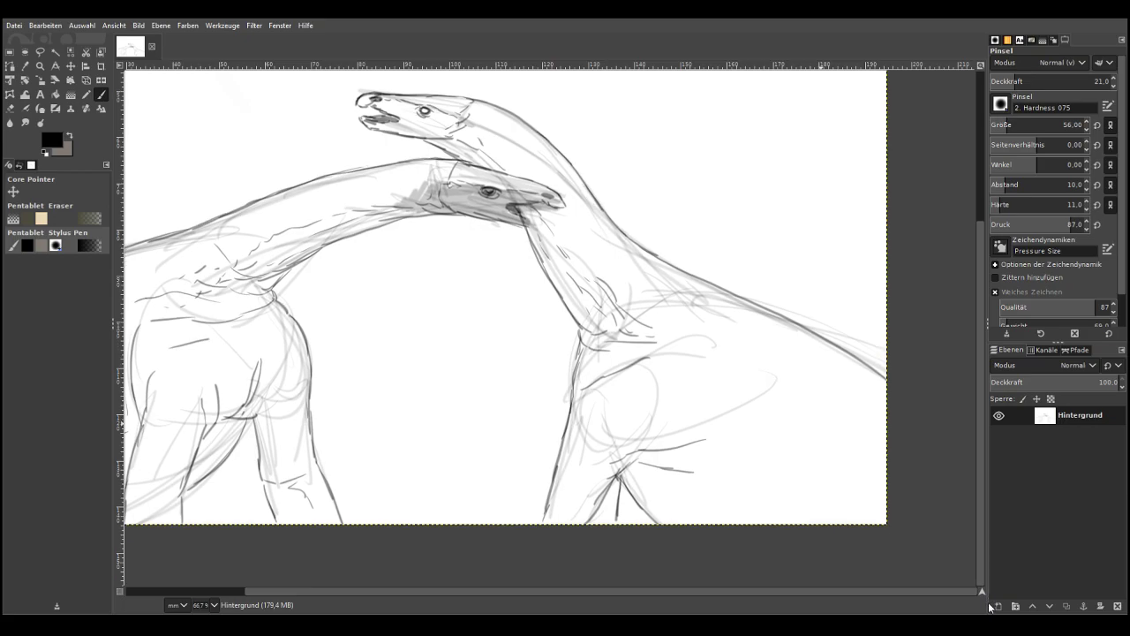
pyautogui.press('+')
pyautogui.press('+')
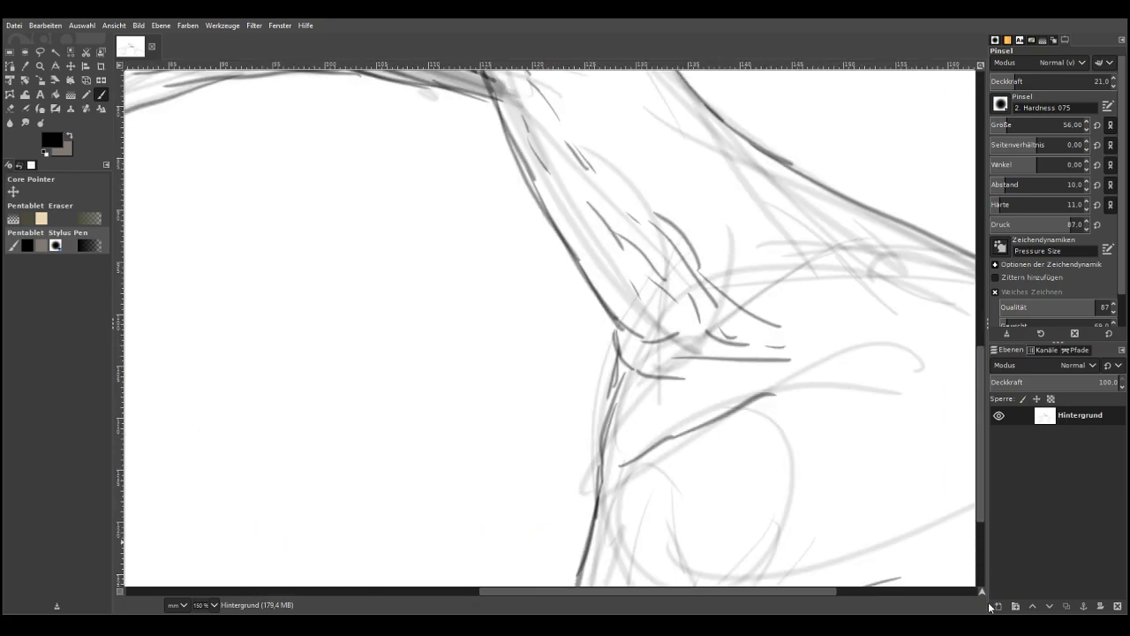
pyautogui.press('-')
pyautogui.press('-')
pyautogui.press('-')
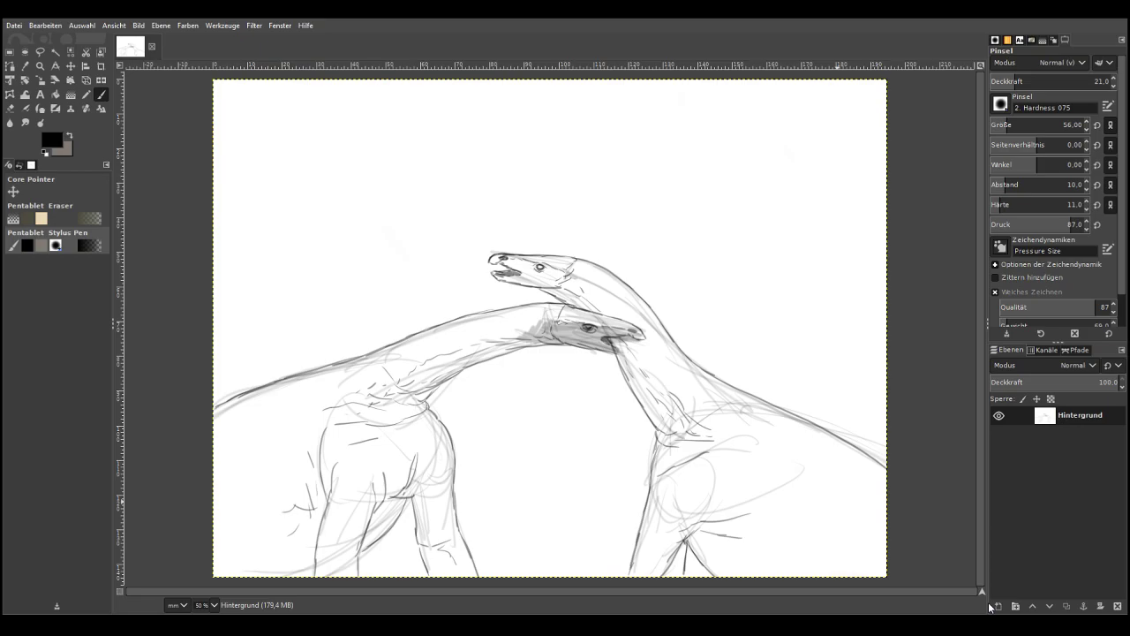
# Reset the colours to black and white and erase the entire sketch of the two long-necked dinosaurs with a size 560 Eraser
pyautogui.click(10, 109)
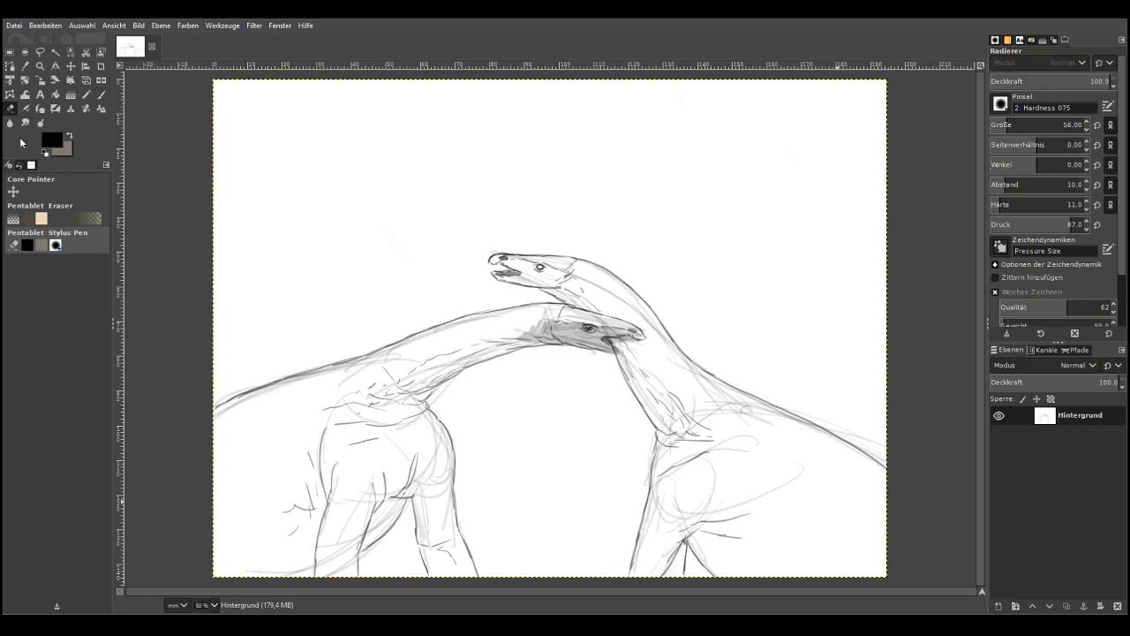
pyautogui.press('d')
pyautogui.press('p')
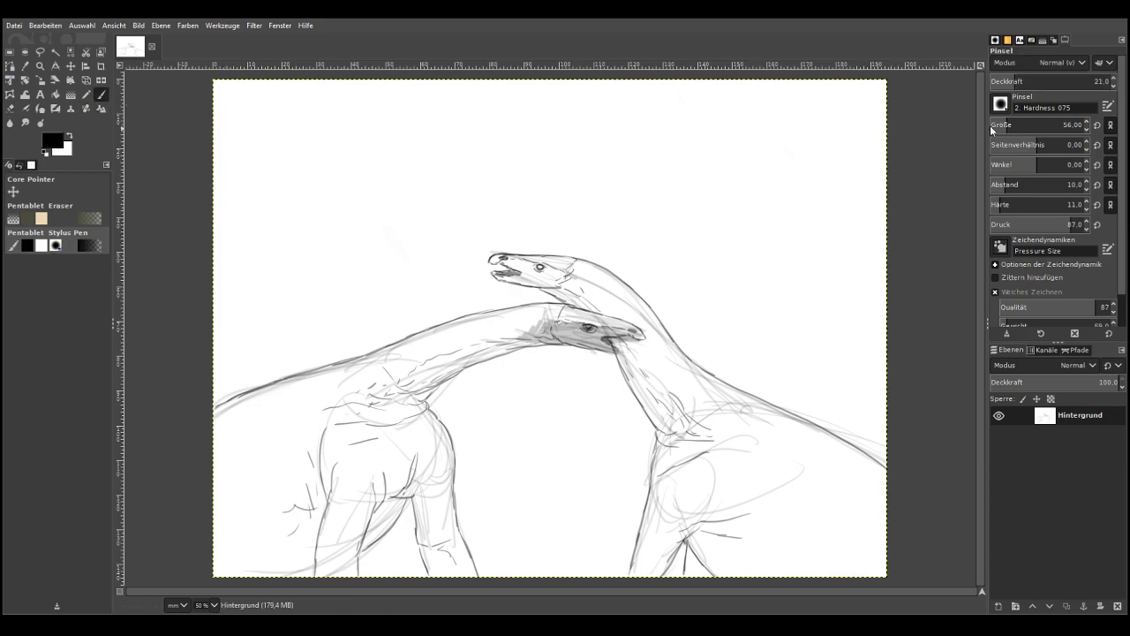
pyautogui.hotkey('shift', 'e')
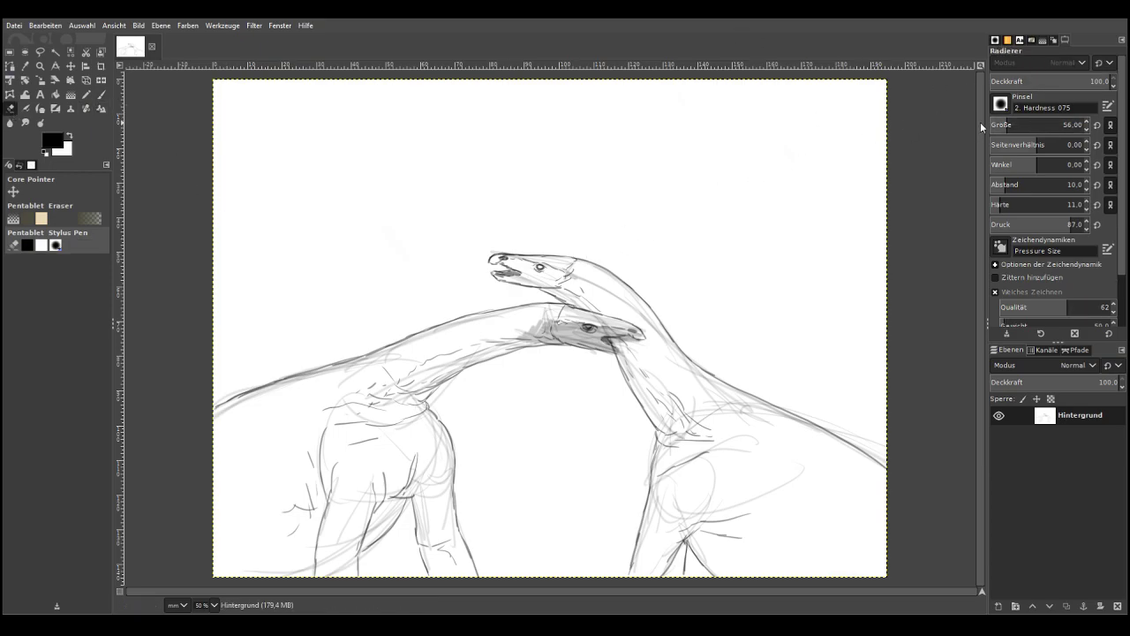
pyautogui.moveTo(1035, 126); pyautogui.dragTo(1057, 126)
pyautogui.moveTo(281, 363)
pyautogui.mouseDown()
pyautogui.moveTo(306, 468)
pyautogui.moveTo(245, 403)
pyautogui.moveTo(245, 434)
pyautogui.moveTo(280, 379)
pyautogui.moveTo(353, 353)
pyautogui.moveTo(348, 384)
pyautogui.moveTo(309, 406)
pyautogui.moveTo(401, 296)
pyautogui.moveTo(585, 239)
pyautogui.moveTo(783, 346)
pyautogui.moveTo(779, 376)
pyautogui.moveTo(633, 495)
pyautogui.moveTo(698, 468)
pyautogui.moveTo(631, 495)
pyautogui.mouseUp()
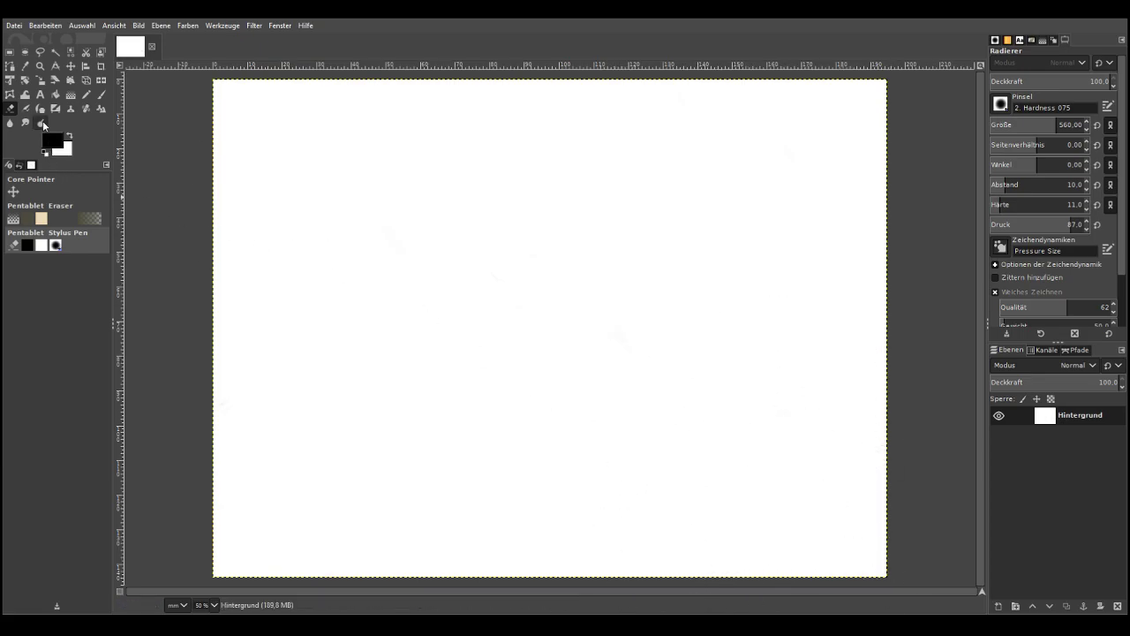
# With the Paintbrush at size 28 and 11.7 opacity, sketch overlapping curves forming a large rounded torso right of the canvas centre
pyautogui.click(99, 97)
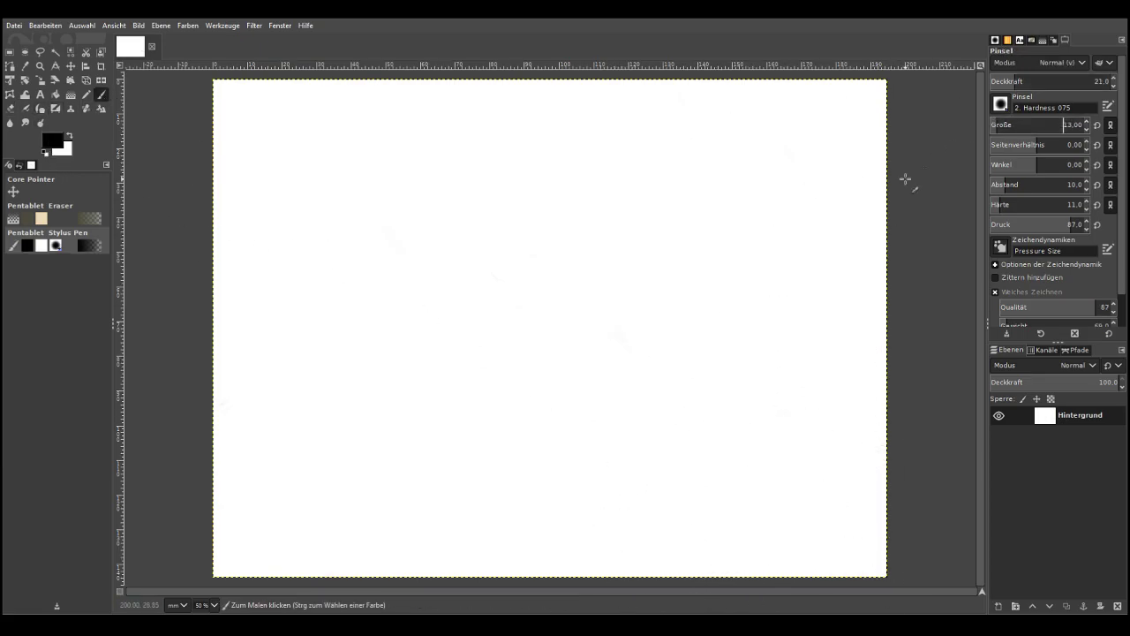
pyautogui.click(1001, 126)
pyautogui.click(1004, 82)
pyautogui.moveTo(664, 244)
pyautogui.mouseDown()
pyautogui.moveTo(595, 292)
pyautogui.moveTo(586, 328)
pyautogui.mouseUp()
pyautogui.moveTo(675, 245)
pyautogui.mouseDown()
pyautogui.moveTo(688, 261)
pyautogui.moveTo(679, 345)
pyautogui.mouseUp()
pyautogui.moveTo(682, 247); pyautogui.dragTo(687, 394)
pyautogui.moveTo(646, 257)
pyautogui.mouseDown()
pyautogui.moveTo(583, 311)
pyautogui.moveTo(563, 350)
pyautogui.mouseUp()
pyautogui.moveTo(691, 251)
pyautogui.mouseDown()
pyautogui.moveTo(729, 321)
pyautogui.moveTo(708, 399)
pyautogui.mouseUp()
pyautogui.moveTo(726, 390)
pyautogui.mouseDown()
pyautogui.moveTo(636, 278)
pyautogui.moveTo(598, 283)
pyautogui.mouseUp()
pyautogui.moveTo(622, 263)
pyautogui.mouseDown()
pyautogui.moveTo(589, 291)
pyautogui.moveTo(578, 386)
pyautogui.mouseUp()
pyautogui.moveTo(575, 360)
pyautogui.mouseDown()
pyautogui.moveTo(689, 276)
pyautogui.moveTo(686, 431)
pyautogui.mouseUp()
pyautogui.moveTo(698, 260)
pyautogui.mouseDown()
pyautogui.moveTo(654, 423)
pyautogui.moveTo(606, 370)
pyautogui.mouseUp()
pyautogui.moveTo(663, 267); pyautogui.dragTo(696, 424)
pyautogui.moveTo(723, 298)
pyautogui.mouseDown()
pyautogui.moveTo(690, 277)
pyautogui.moveTo(746, 333)
pyautogui.moveTo(702, 270)
pyautogui.moveTo(610, 259)
pyautogui.moveTo(576, 334)
pyautogui.mouseUp()
pyautogui.moveTo(740, 310); pyautogui.dragTo(749, 410)
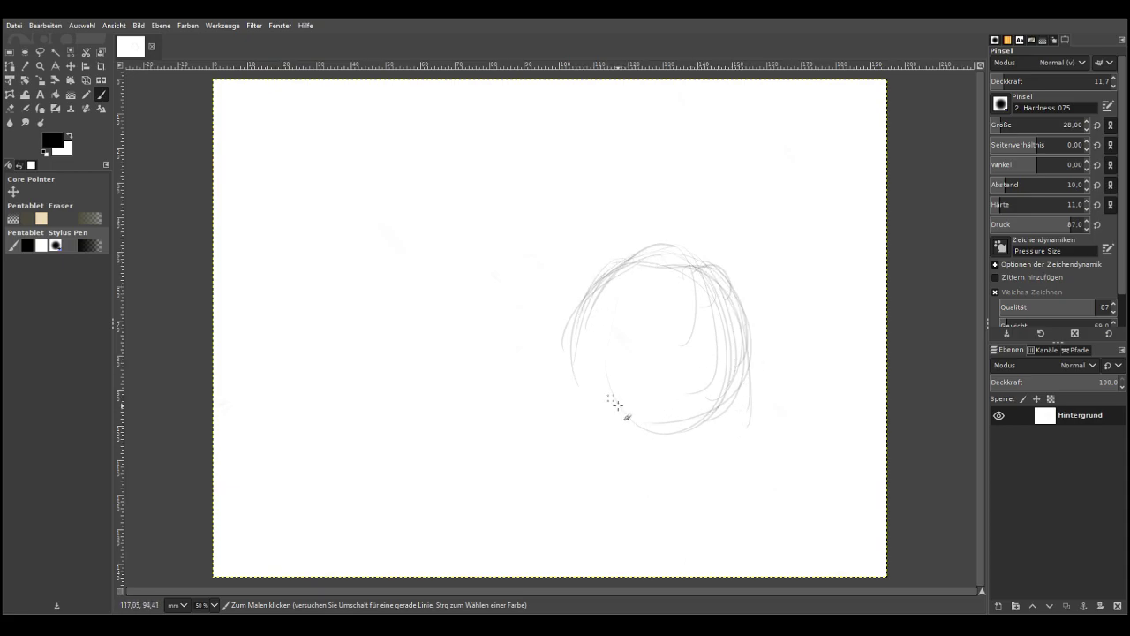
# Sketch the upper front leg and shoulder inside the torso and the start of the other front leg at its lower front
pyautogui.moveTo(682, 340); pyautogui.dragTo(661, 439)
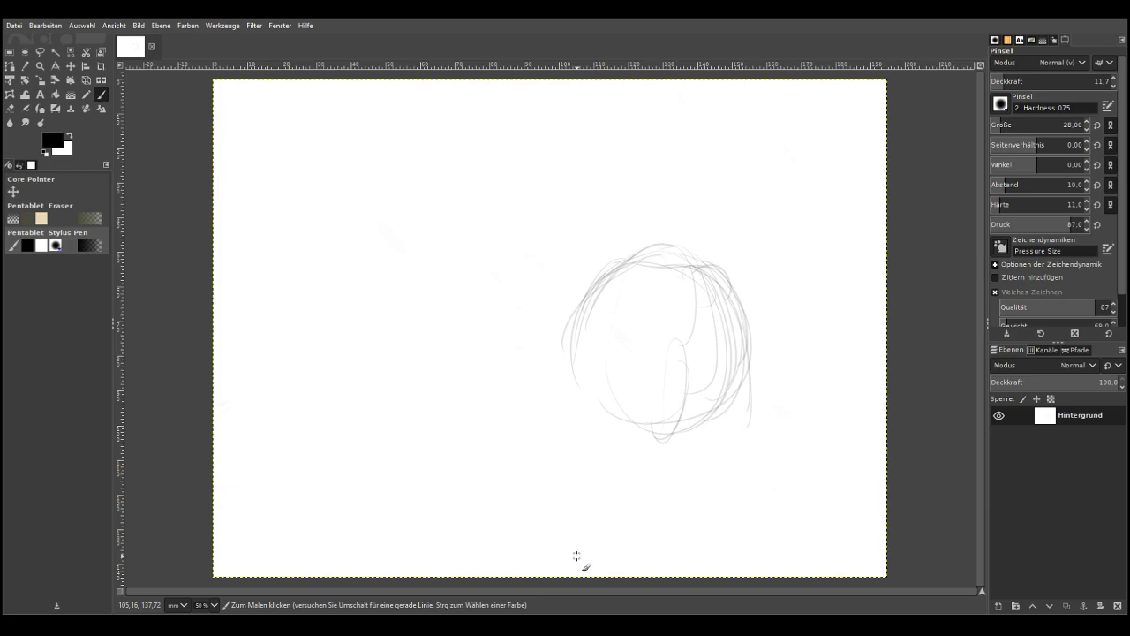
pyautogui.moveTo(656, 436)
pyautogui.mouseDown()
pyautogui.moveTo(639, 438)
pyautogui.moveTo(655, 315)
pyautogui.mouseUp()
pyautogui.moveTo(604, 431); pyautogui.dragTo(571, 371)
pyautogui.moveTo(571, 371)
pyautogui.mouseDown()
pyautogui.moveTo(574, 412)
pyautogui.moveTo(605, 439)
pyautogui.mouseUp()
# Sketch a short horizontal neck with a pointed head in front of the torso and reinforce the line of the back
pyautogui.moveTo(649, 400)
pyautogui.mouseDown()
pyautogui.moveTo(600, 335)
pyautogui.moveTo(553, 369)
pyautogui.moveTo(480, 324)
pyautogui.moveTo(500, 326)
pyautogui.moveTo(465, 348)
pyautogui.moveTo(525, 356)
pyautogui.moveTo(468, 340)
pyautogui.mouseUp()
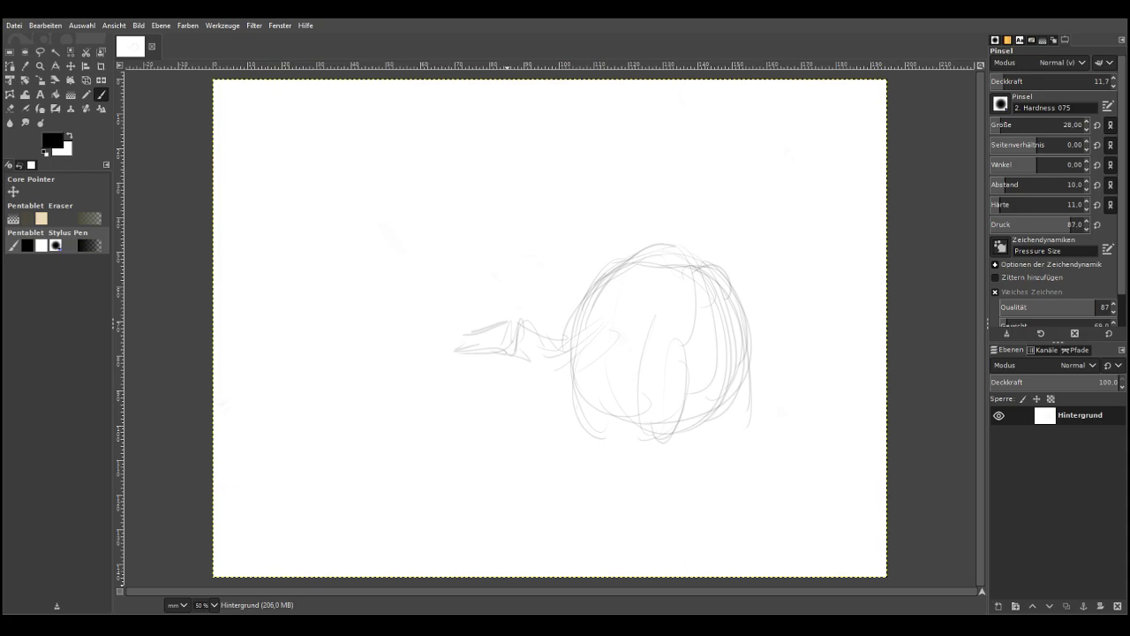
pyautogui.moveTo(534, 332)
pyautogui.mouseDown()
pyautogui.moveTo(579, 327)
pyautogui.moveTo(618, 302)
pyautogui.mouseUp()
pyautogui.moveTo(477, 352)
pyautogui.mouseDown()
pyautogui.moveTo(551, 348)
pyautogui.moveTo(544, 359)
pyautogui.moveTo(576, 332)
pyautogui.moveTo(521, 346)
pyautogui.mouseUp()
pyautogui.moveTo(630, 306)
pyautogui.mouseDown()
pyautogui.moveTo(568, 361)
pyautogui.moveTo(627, 343)
pyautogui.moveTo(629, 305)
pyautogui.moveTo(596, 316)
pyautogui.moveTo(687, 248)
pyautogui.moveTo(606, 313)
pyautogui.moveTo(702, 256)
pyautogui.mouseUp()
pyautogui.moveTo(615, 276)
pyautogui.mouseDown()
pyautogui.moveTo(583, 323)
pyautogui.moveTo(610, 303)
pyautogui.moveTo(595, 323)
pyautogui.moveTo(625, 266)
pyautogui.moveTo(607, 289)
pyautogui.mouseUp()
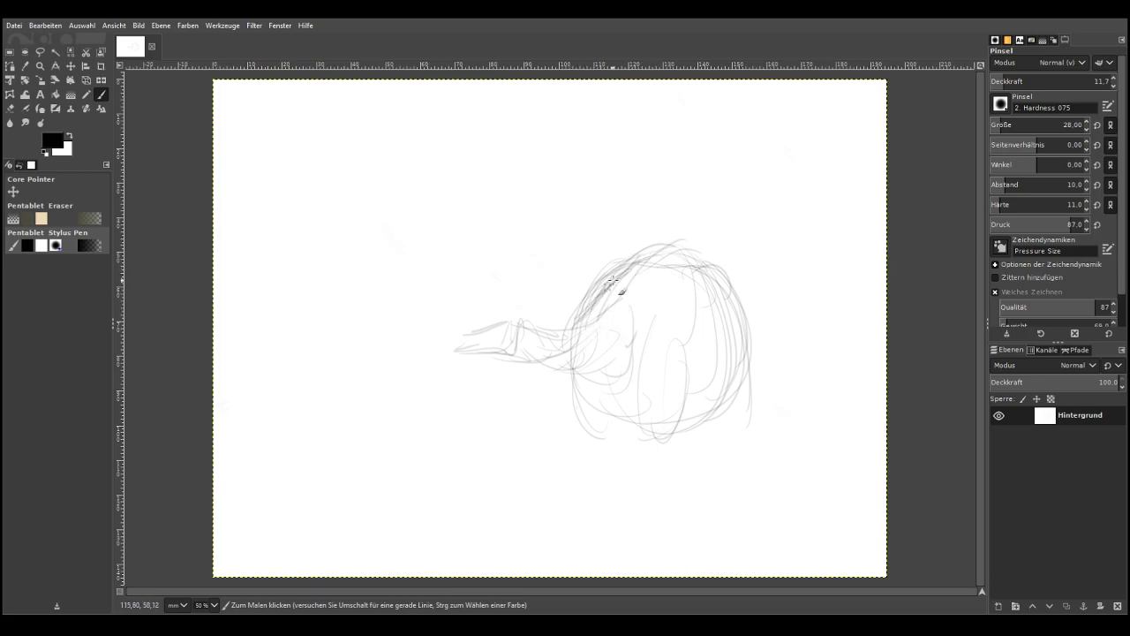
# Add curved contour lines across the torso's flank to suggest its volume
pyautogui.moveTo(709, 298); pyautogui.dragTo(724, 333)
pyautogui.moveTo(673, 284)
pyautogui.mouseDown()
pyautogui.moveTo(713, 358)
pyautogui.moveTo(710, 376)
pyautogui.mouseUp()
pyautogui.moveTo(664, 305); pyautogui.dragTo(698, 370)
pyautogui.moveTo(735, 311)
pyautogui.mouseDown()
pyautogui.moveTo(663, 414)
pyautogui.moveTo(716, 276)
pyautogui.moveTo(733, 294)
pyautogui.moveTo(714, 404)
pyautogui.mouseUp()
# Define the belly line and sketch the hind leg with its foot below the rear of the torso
pyautogui.moveTo(664, 433)
pyautogui.mouseDown()
pyautogui.moveTo(630, 440)
pyautogui.moveTo(599, 431)
pyautogui.mouseUp()
pyautogui.moveTo(749, 378)
pyautogui.mouseDown()
pyautogui.moveTo(727, 409)
pyautogui.moveTo(731, 490)
pyautogui.mouseUp()
pyautogui.moveTo(748, 439); pyautogui.dragTo(756, 491)
pyautogui.moveTo(726, 422)
pyautogui.mouseDown()
pyautogui.moveTo(732, 500)
pyautogui.moveTo(762, 482)
pyautogui.mouseUp()
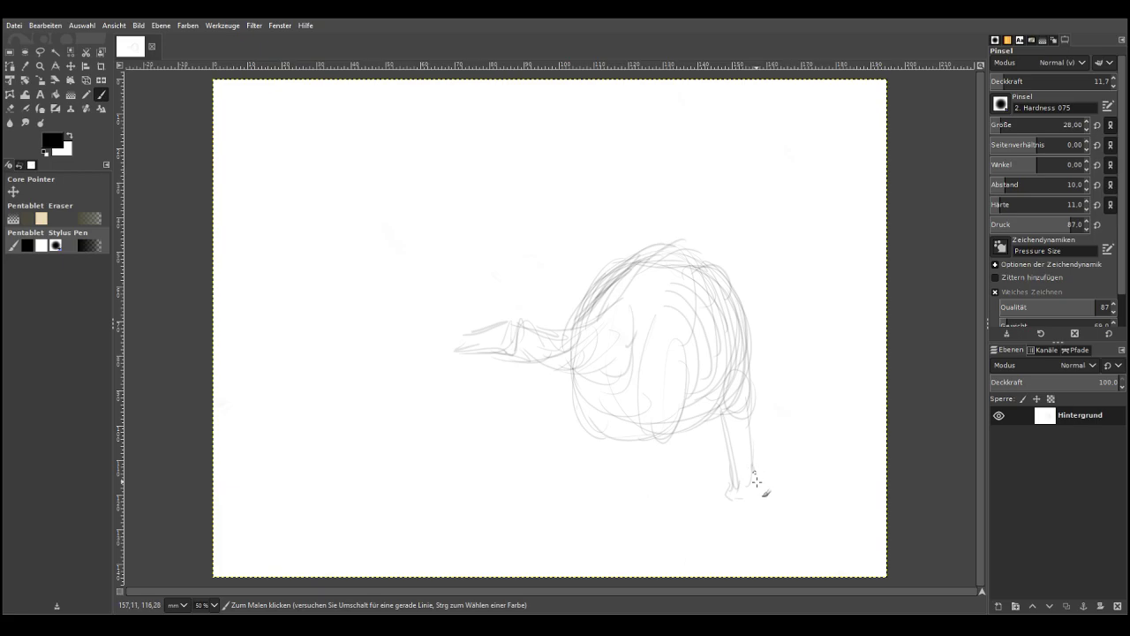
# Sketch the two front legs with their feet below the front of the torso
pyautogui.moveTo(669, 434)
pyautogui.mouseDown()
pyautogui.moveTo(653, 496)
pyautogui.moveTo(630, 505)
pyautogui.mouseUp()
pyautogui.moveTo(681, 414)
pyautogui.mouseDown()
pyautogui.moveTo(664, 486)
pyautogui.moveTo(649, 468)
pyautogui.moveTo(645, 514)
pyautogui.mouseUp()
pyautogui.moveTo(662, 470)
pyautogui.mouseDown()
pyautogui.moveTo(633, 513)
pyautogui.moveTo(651, 524)
pyautogui.moveTo(622, 530)
pyautogui.mouseUp()
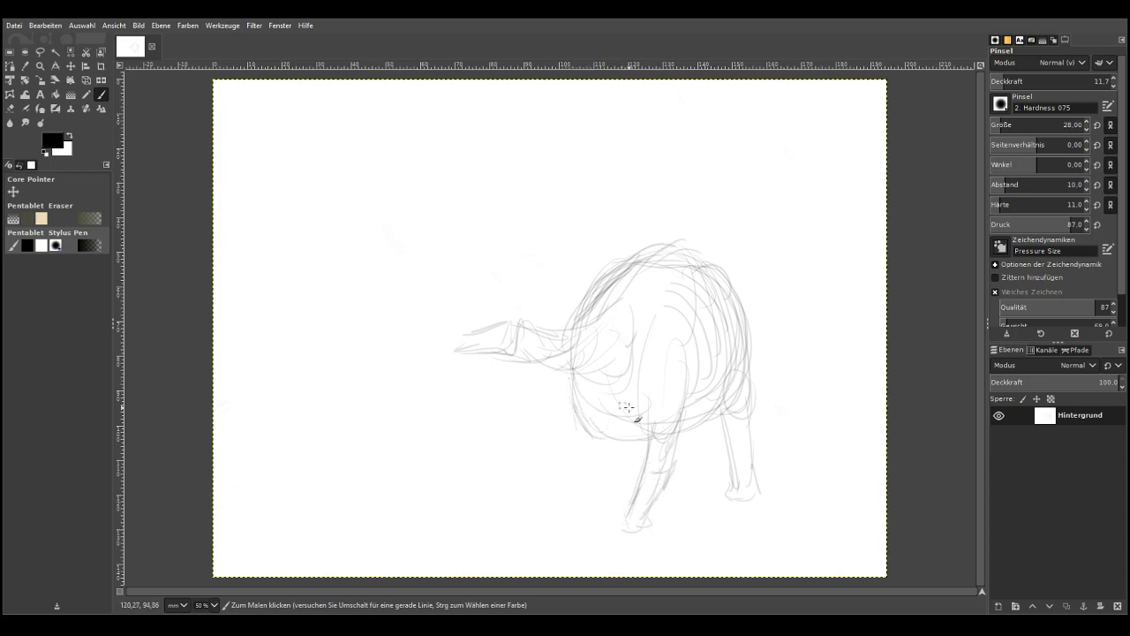
pyautogui.moveTo(579, 423)
pyautogui.mouseDown()
pyautogui.moveTo(598, 441)
pyautogui.moveTo(600, 415)
pyautogui.mouseUp()
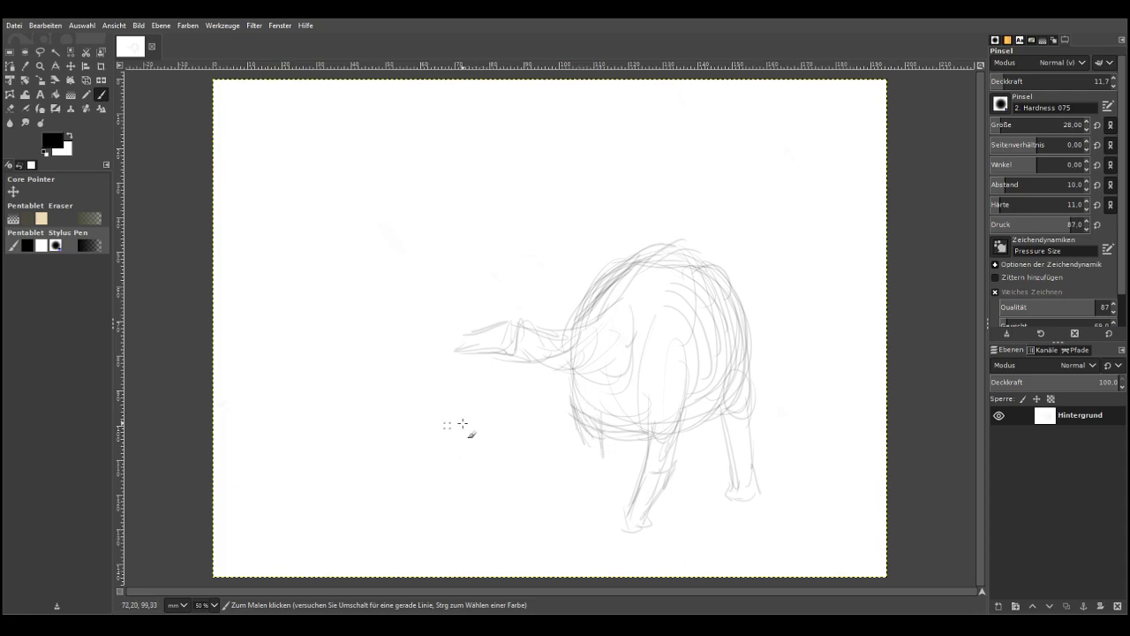
pyautogui.moveTo(580, 439)
pyautogui.mouseDown()
pyautogui.moveTo(569, 364)
pyautogui.moveTo(572, 416)
pyautogui.moveTo(603, 433)
pyautogui.moveTo(609, 461)
pyautogui.moveTo(607, 439)
pyautogui.moveTo(589, 456)
pyautogui.moveTo(588, 484)
pyautogui.moveTo(605, 461)
pyautogui.moveTo(606, 477)
pyautogui.moveTo(585, 511)
pyautogui.moveTo(611, 518)
pyautogui.moveTo(583, 515)
pyautogui.mouseUp()
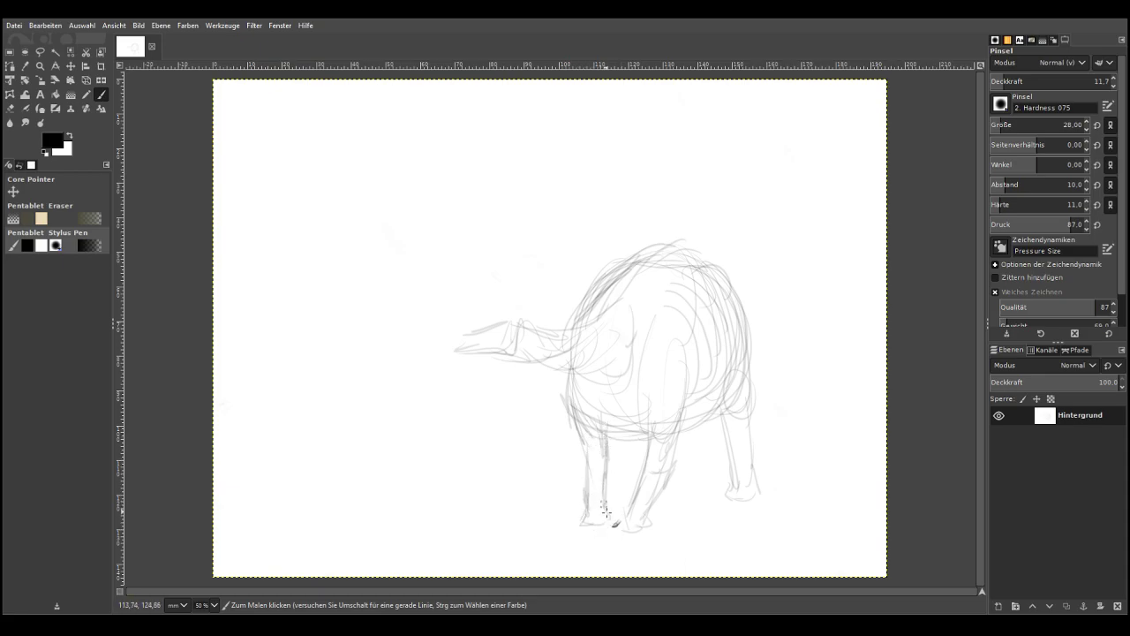
# Finish the foremost foot and add curved strokes along the underside of the neck
pyautogui.moveTo(607, 428)
pyautogui.mouseDown()
pyautogui.moveTo(660, 433)
pyautogui.moveTo(724, 331)
pyautogui.mouseUp()
pyautogui.moveTo(716, 390)
pyautogui.mouseDown()
pyautogui.moveTo(721, 309)
pyautogui.moveTo(677, 239)
pyautogui.moveTo(717, 265)
pyautogui.moveTo(641, 252)
pyautogui.mouseUp()
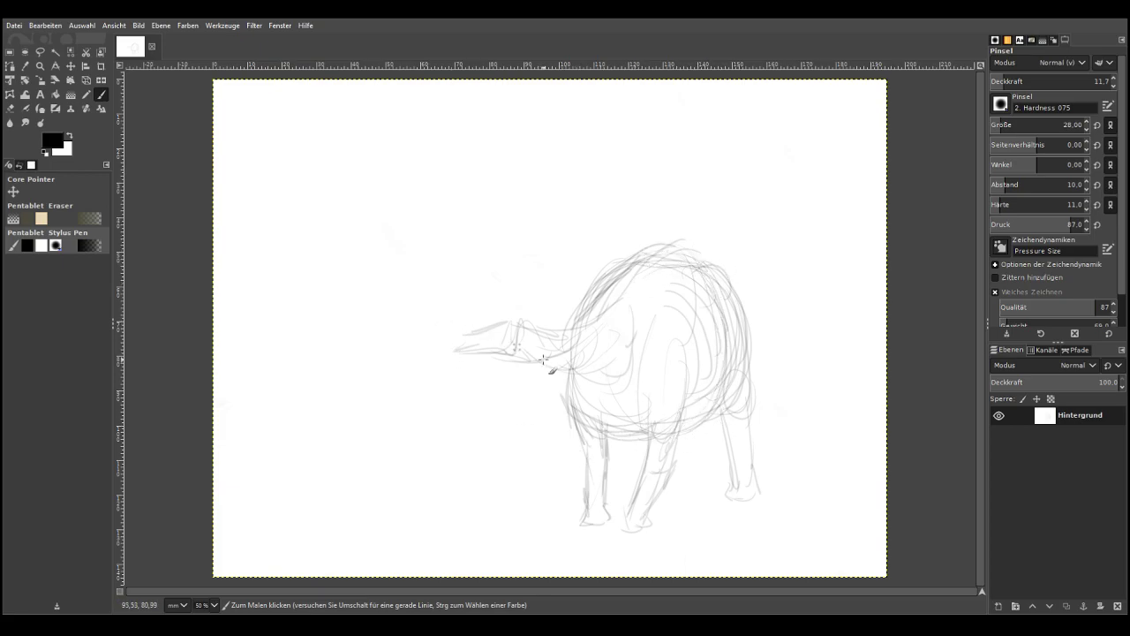
pyautogui.moveTo(588, 387)
pyautogui.mouseDown()
pyautogui.moveTo(479, 348)
pyautogui.moveTo(588, 390)
pyautogui.moveTo(549, 369)
pyautogui.mouseUp()
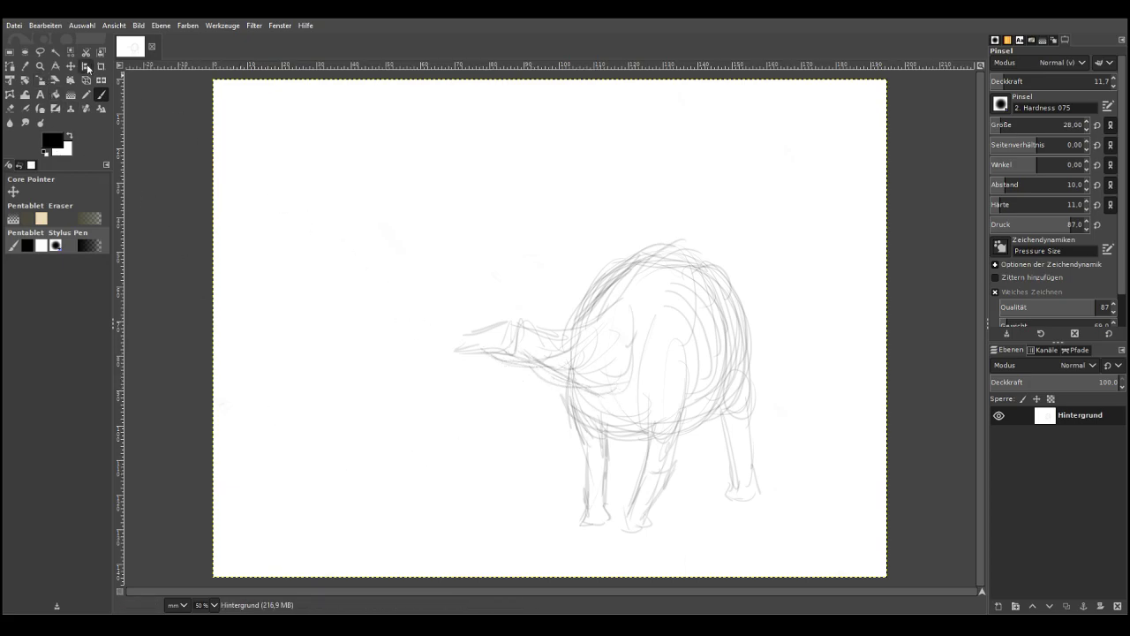
# Erase the head and the neck in front of the torso with the Eraser at size 312
pyautogui.click(11, 110)
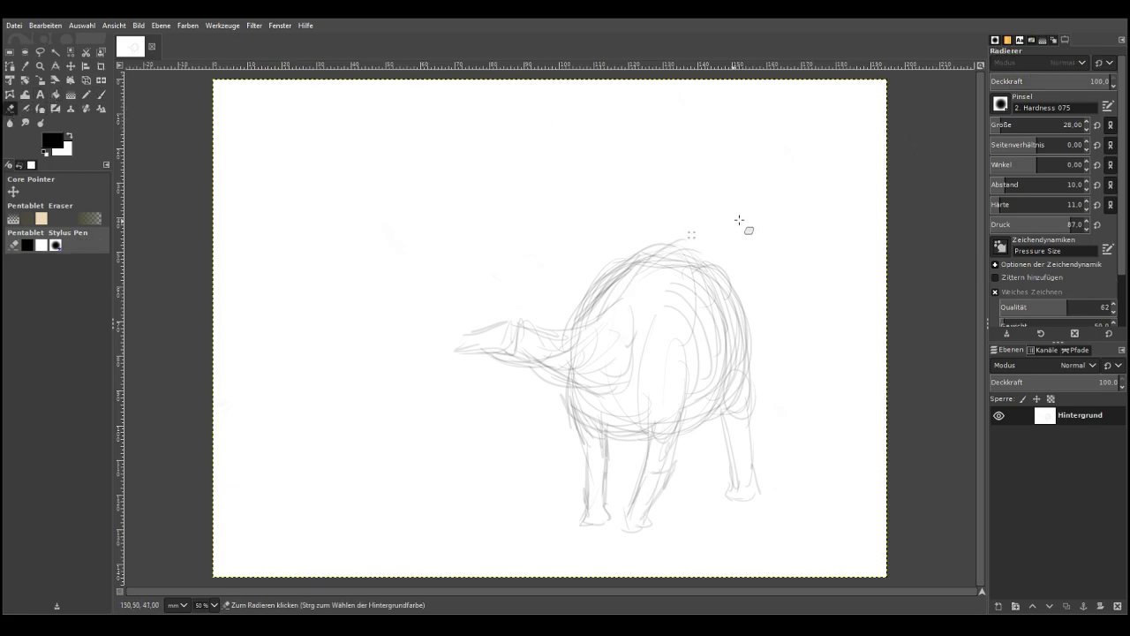
pyautogui.click(1036, 123)
pyautogui.moveTo(501, 364)
pyautogui.mouseDown()
pyautogui.moveTo(536, 310)
pyautogui.moveTo(459, 366)
pyautogui.mouseUp()
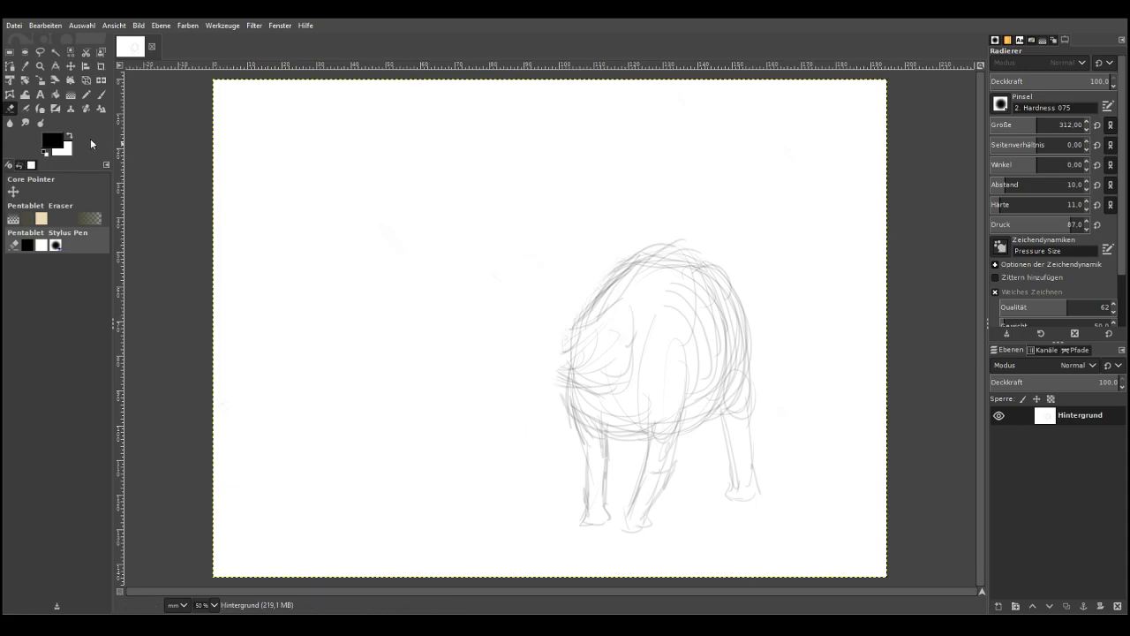
# With the Paintbrush at size 38, redraw the neck arching forward and down to a narrow head pointing towards the ground
pyautogui.press('p')
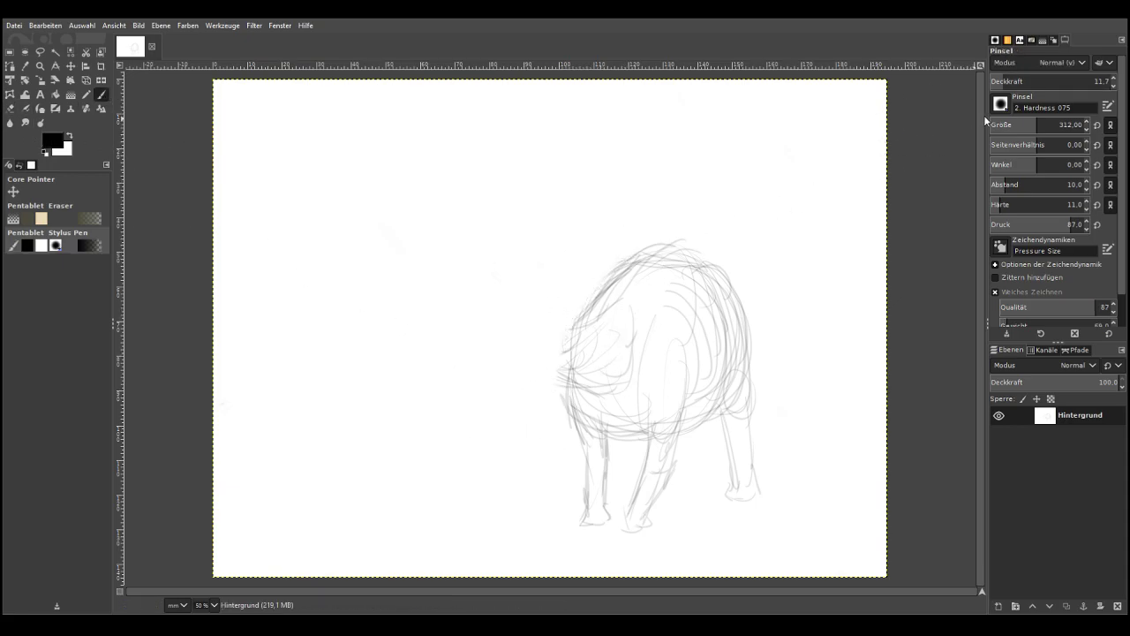
pyautogui.click(998, 125)
pyautogui.click(1002, 124)
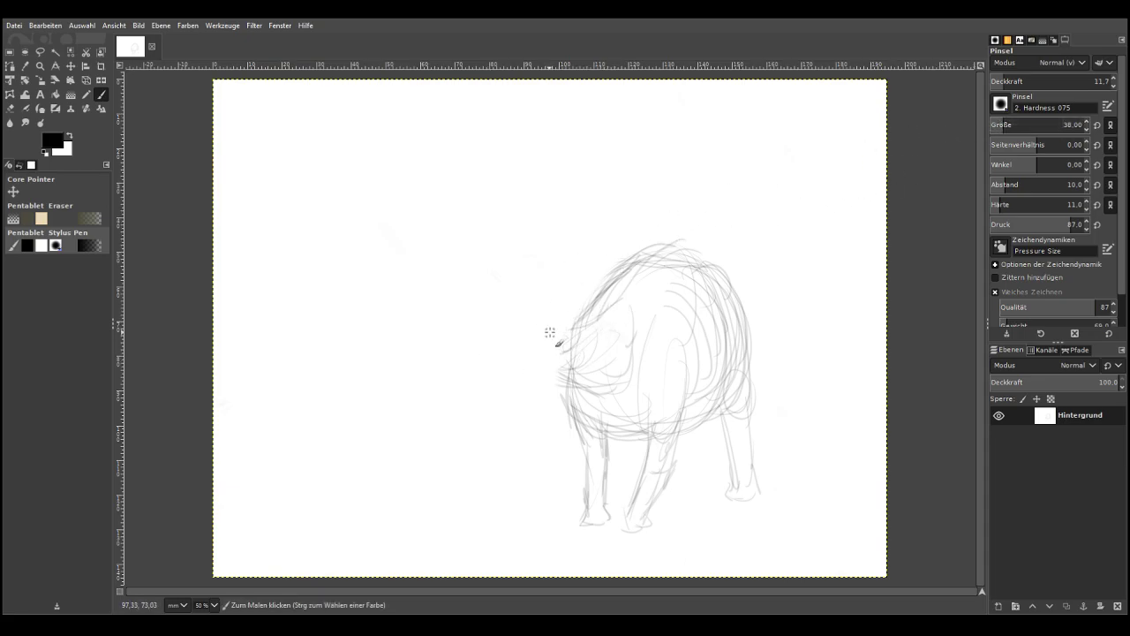
pyautogui.moveTo(568, 334)
pyautogui.mouseDown()
pyautogui.moveTo(508, 354)
pyautogui.moveTo(519, 342)
pyautogui.moveTo(529, 340)
pyautogui.moveTo(475, 381)
pyautogui.mouseUp()
pyautogui.moveTo(632, 309); pyautogui.dragTo(492, 365)
pyautogui.moveTo(588, 378)
pyautogui.mouseDown()
pyautogui.moveTo(477, 391)
pyautogui.moveTo(458, 423)
pyautogui.mouseUp()
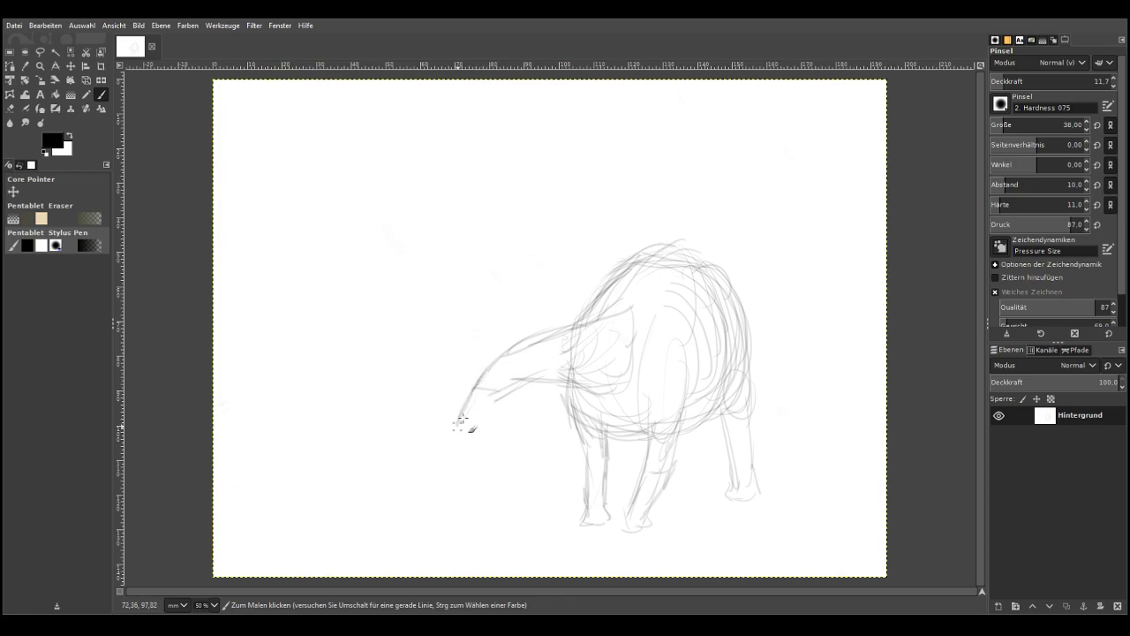
pyautogui.moveTo(514, 382); pyautogui.dragTo(457, 439)
pyautogui.moveTo(475, 388)
pyautogui.mouseDown()
pyautogui.moveTo(452, 435)
pyautogui.moveTo(500, 400)
pyautogui.mouseUp()
pyautogui.moveTo(485, 375)
pyautogui.mouseDown()
pyautogui.moveTo(499, 400)
pyautogui.moveTo(488, 385)
pyautogui.moveTo(591, 381)
pyautogui.moveTo(581, 368)
pyautogui.mouseUp()
pyautogui.moveTo(633, 309); pyautogui.dragTo(603, 391)
pyautogui.moveTo(544, 336); pyautogui.dragTo(608, 325)
# Darken the line of the back and reinforce the shoulder and upper front leg contours
pyautogui.moveTo(643, 256)
pyautogui.mouseDown()
pyautogui.moveTo(597, 311)
pyautogui.moveTo(643, 258)
pyautogui.mouseUp()
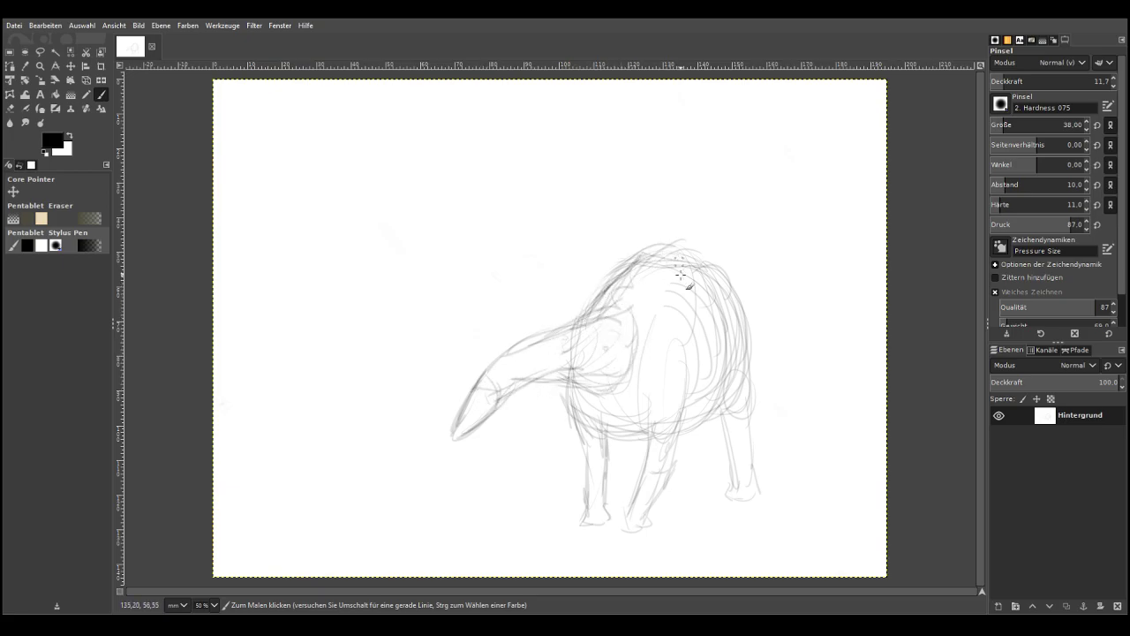
pyautogui.moveTo(681, 399)
pyautogui.mouseDown()
pyautogui.moveTo(674, 425)
pyautogui.moveTo(653, 304)
pyautogui.moveTo(680, 406)
pyautogui.mouseUp()
pyautogui.moveTo(669, 411); pyautogui.dragTo(637, 307)
pyautogui.moveTo(711, 350)
pyautogui.mouseDown()
pyautogui.moveTo(689, 393)
pyautogui.moveTo(651, 392)
pyautogui.moveTo(669, 373)
pyautogui.moveTo(618, 404)
pyautogui.moveTo(609, 427)
pyautogui.mouseUp()
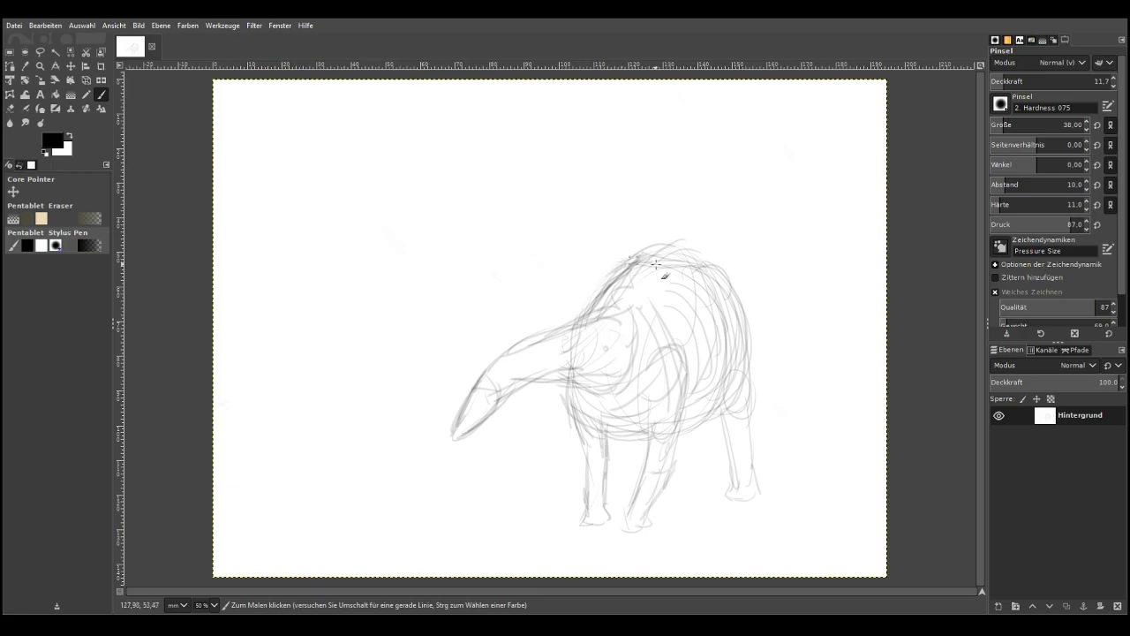
# Sketch a tapering tail that curves down from the rump towards the canvas edge
pyautogui.moveTo(735, 263)
pyautogui.mouseDown()
pyautogui.moveTo(846, 305)
pyautogui.moveTo(757, 262)
pyautogui.moveTo(807, 298)
pyautogui.moveTo(749, 311)
pyautogui.moveTo(790, 300)
pyautogui.moveTo(874, 338)
pyautogui.mouseUp()
pyautogui.moveTo(755, 265)
pyautogui.mouseDown()
pyautogui.moveTo(643, 257)
pyautogui.moveTo(661, 281)
pyautogui.moveTo(586, 318)
pyautogui.mouseUp()
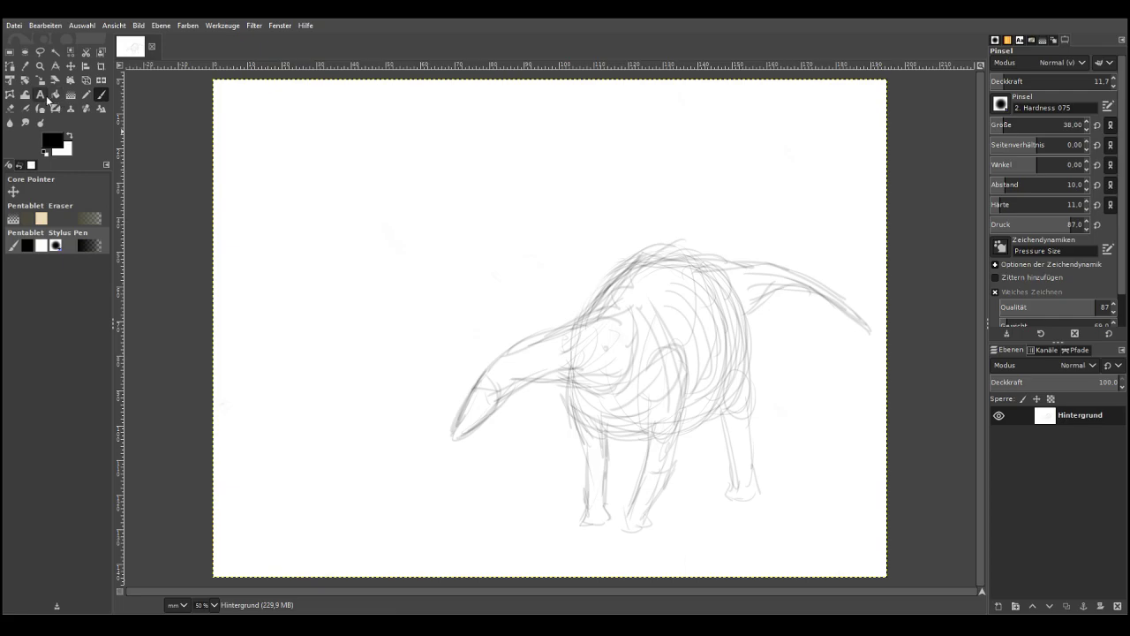
# Erase the stray sketch lines above the back with the Eraser at size 38
pyautogui.click(10, 108)
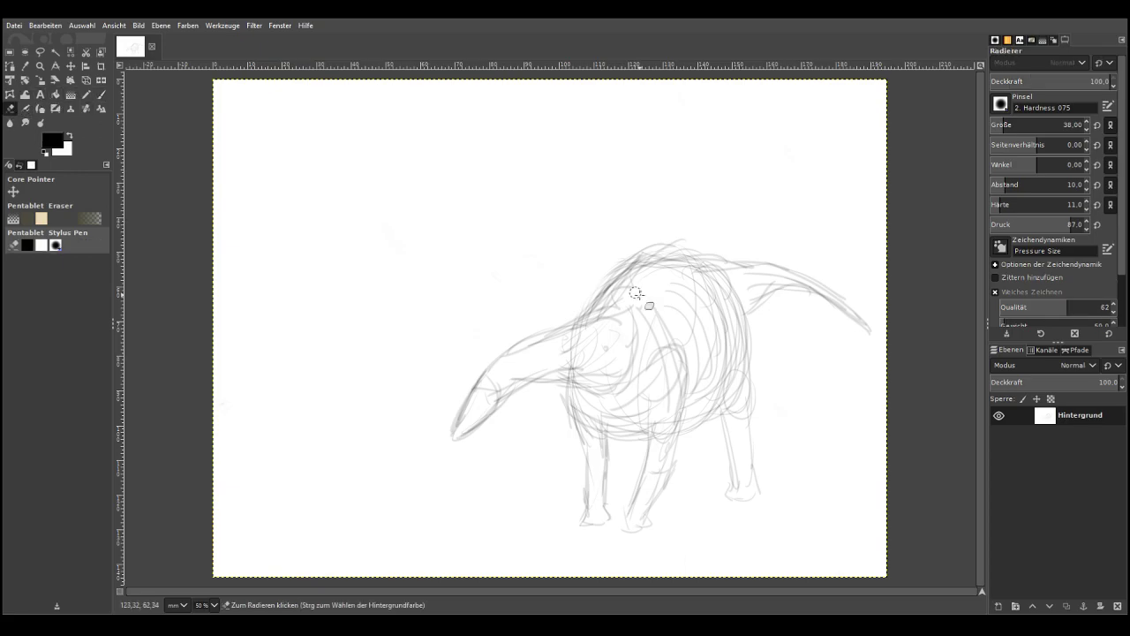
pyautogui.moveTo(611, 267)
pyautogui.mouseDown()
pyautogui.moveTo(691, 240)
pyautogui.moveTo(613, 270)
pyautogui.mouseUp()
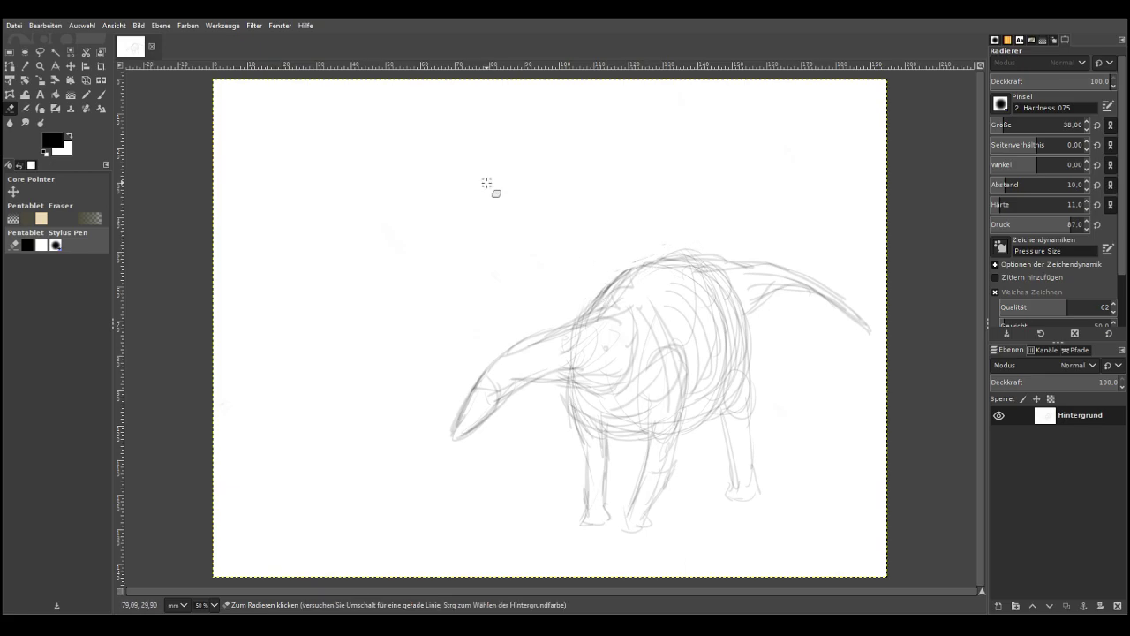
pyautogui.click(100, 94)
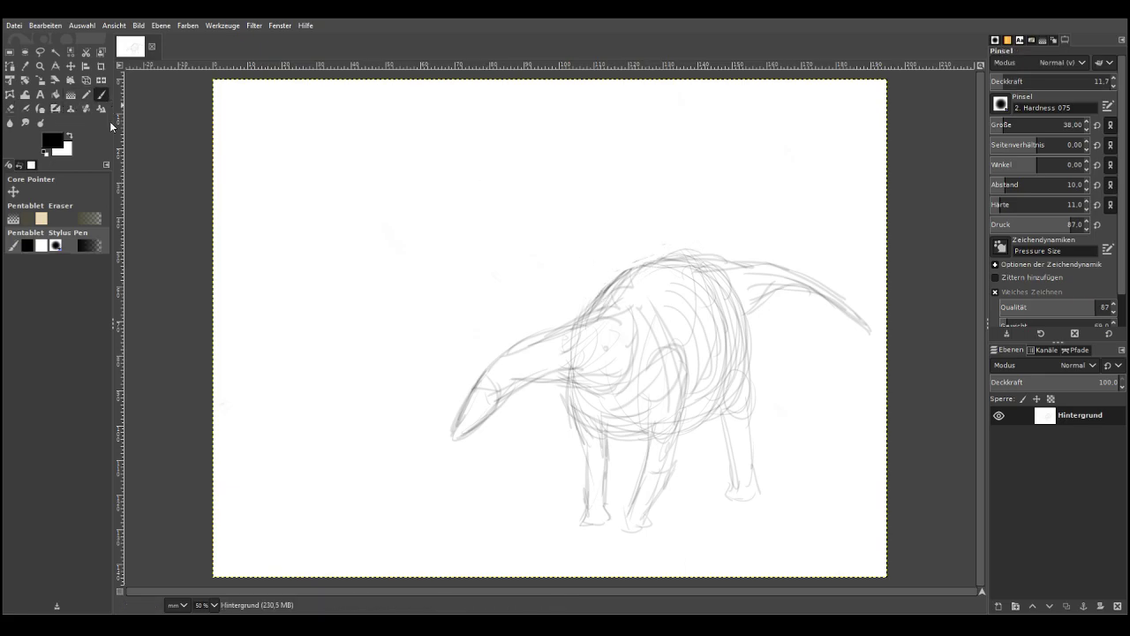
# Erase the slanted head at the end of the neck
pyautogui.click(41, 66)
pyautogui.moveTo(351, 310); pyautogui.dragTo(523, 425)
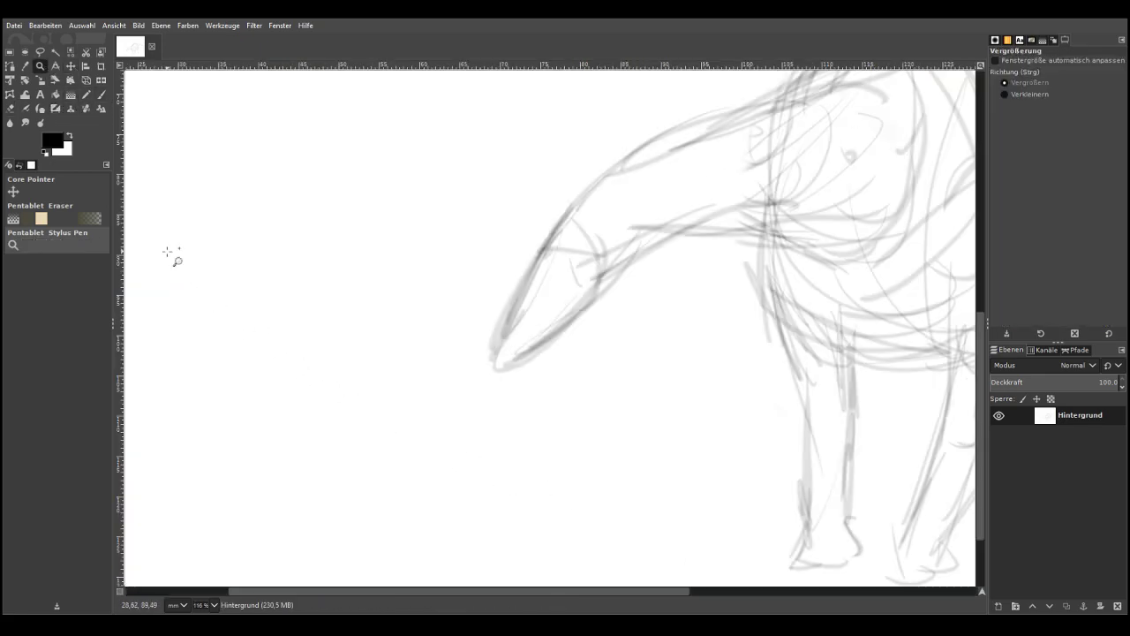
pyautogui.click(10, 108)
pyautogui.moveTo(480, 290)
pyautogui.mouseDown()
pyautogui.moveTo(517, 327)
pyautogui.moveTo(504, 324)
pyautogui.moveTo(524, 305)
pyautogui.moveTo(601, 291)
pyautogui.moveTo(535, 311)
pyautogui.moveTo(585, 297)
pyautogui.moveTo(524, 386)
pyautogui.moveTo(517, 348)
pyautogui.moveTo(604, 256)
pyautogui.moveTo(601, 281)
pyautogui.mouseUp()
# Paint a new elongated head hanging almost vertically from the neck, with inner lines along the snout
pyautogui.click(101, 93)
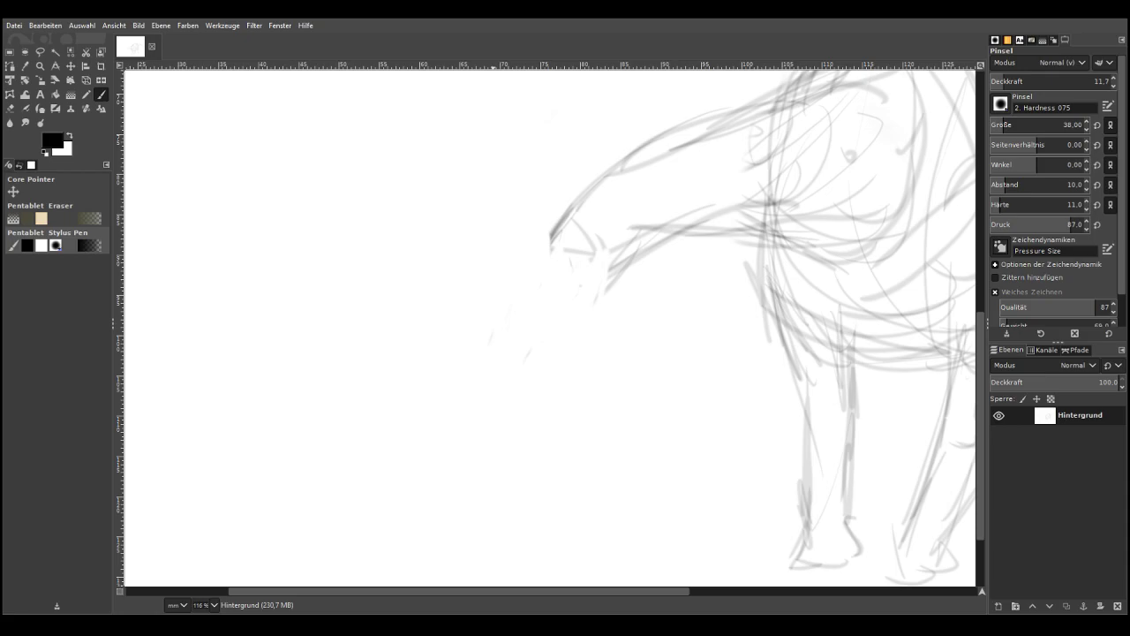
pyautogui.moveTo(549, 237); pyautogui.dragTo(544, 366)
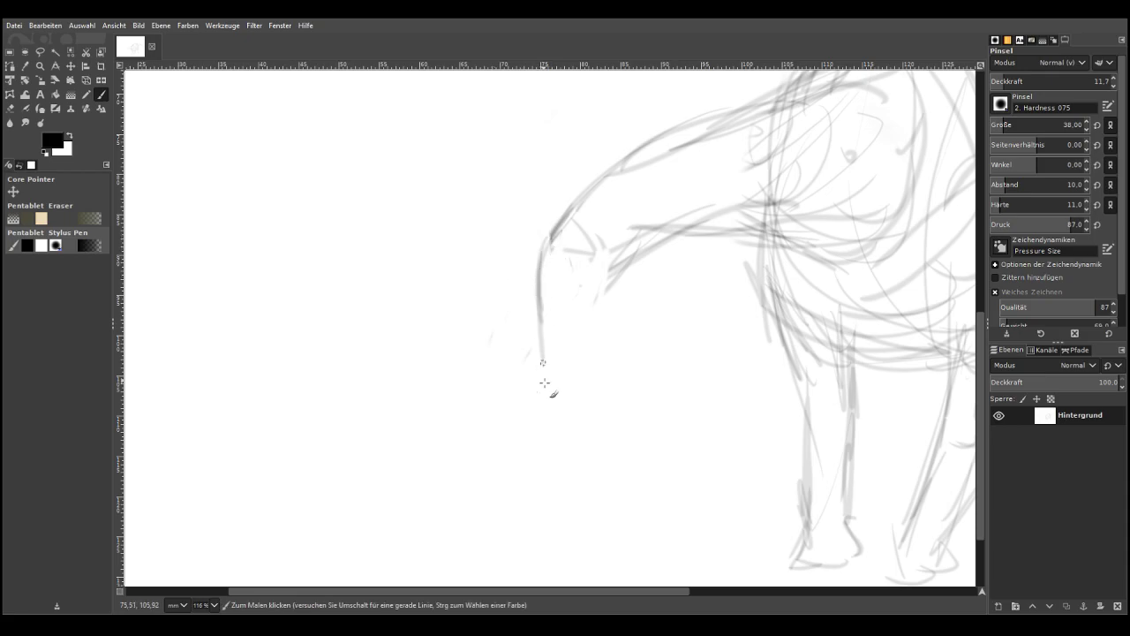
pyautogui.moveTo(608, 256); pyautogui.dragTo(585, 352)
pyautogui.moveTo(609, 276); pyautogui.dragTo(573, 378)
pyautogui.moveTo(593, 311); pyautogui.dragTo(573, 378)
pyautogui.moveTo(539, 279); pyautogui.dragTo(539, 371)
pyautogui.moveTo(541, 274)
pyautogui.mouseDown()
pyautogui.moveTo(550, 400)
pyautogui.moveTo(598, 335)
pyautogui.mouseUp()
pyautogui.moveTo(570, 398)
pyautogui.mouseDown()
pyautogui.moveTo(595, 288)
pyautogui.moveTo(587, 335)
pyautogui.mouseUp()
pyautogui.moveTo(569, 273)
pyautogui.mouseDown()
pyautogui.moveTo(555, 366)
pyautogui.moveTo(561, 322)
pyautogui.mouseUp()
pyautogui.moveTo(583, 247)
pyautogui.mouseDown()
pyautogui.moveTo(545, 253)
pyautogui.moveTo(541, 313)
pyautogui.mouseUp()
pyautogui.moveTo(550, 353)
pyautogui.mouseDown()
pyautogui.moveTo(554, 383)
pyautogui.moveTo(553, 355)
pyautogui.mouseUp()
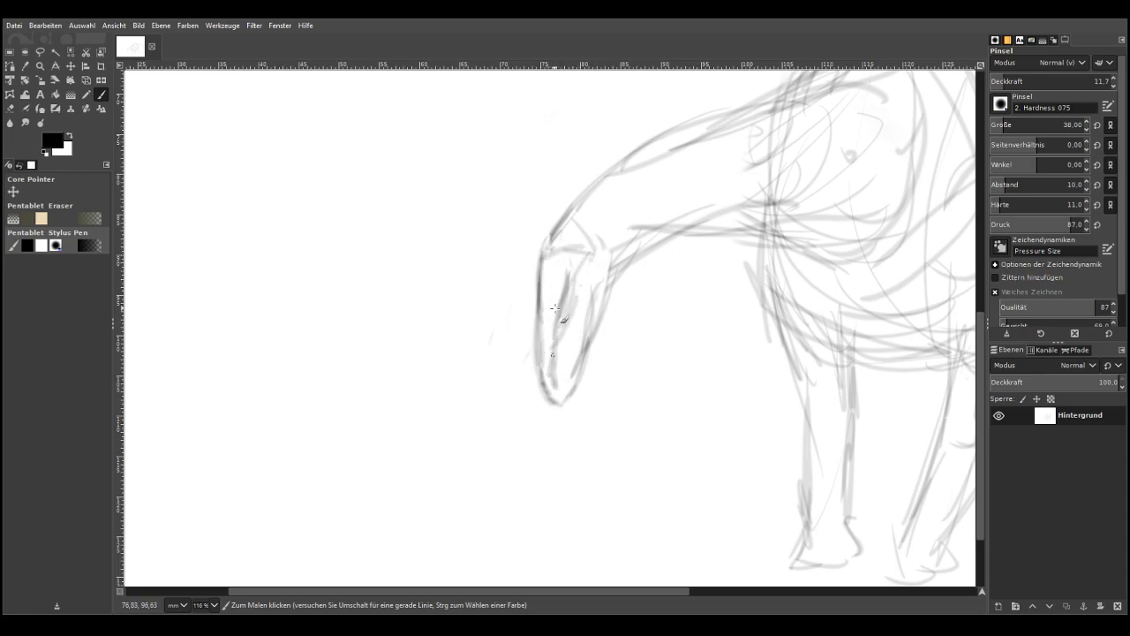
# Add a zigzag stroke behind the head and reinforce the lower neck contours where they run into the chest
pyautogui.moveTo(609, 268)
pyautogui.mouseDown()
pyautogui.moveTo(573, 241)
pyautogui.moveTo(586, 227)
pyautogui.moveTo(631, 221)
pyautogui.mouseUp()
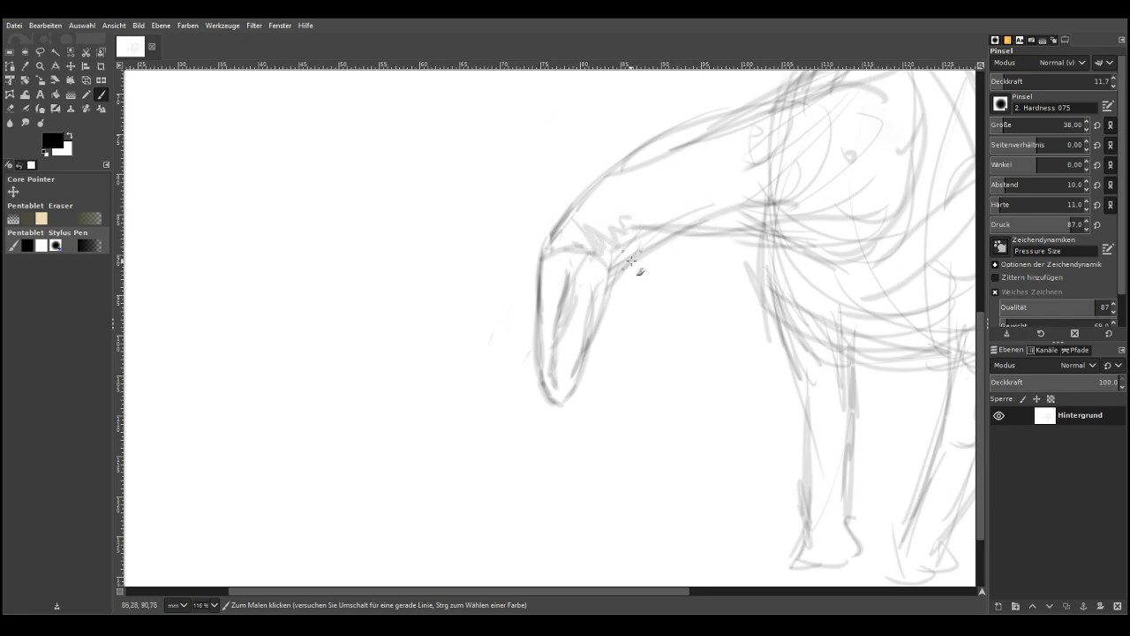
pyautogui.moveTo(658, 240); pyautogui.dragTo(874, 212)
pyautogui.moveTo(938, 185); pyautogui.dragTo(831, 250)
pyautogui.moveTo(908, 237); pyautogui.dragTo(793, 249)
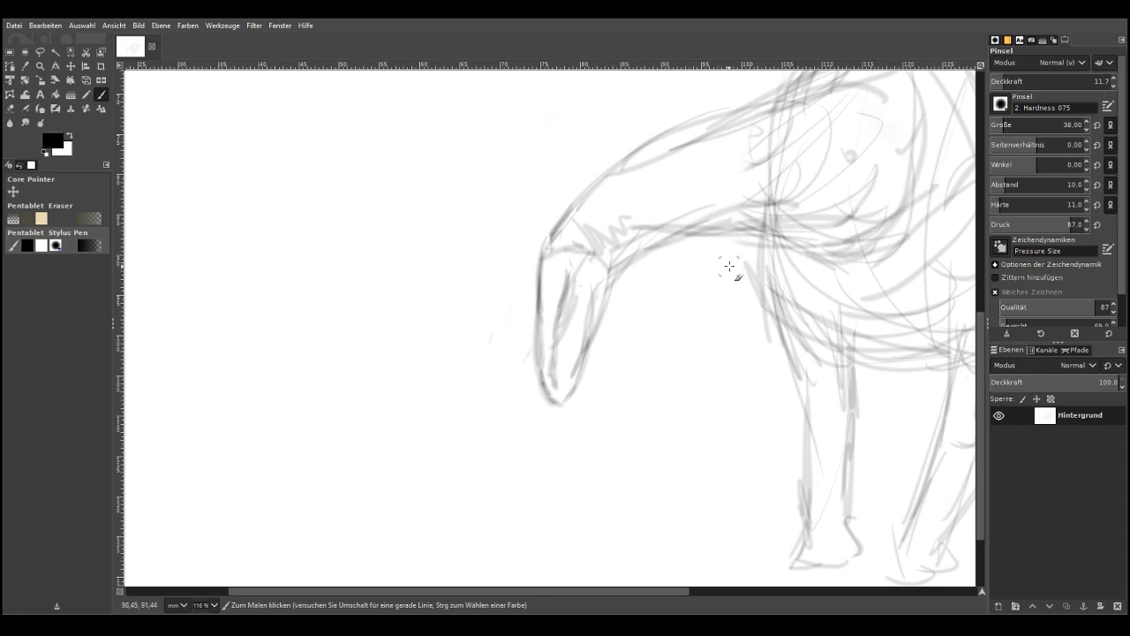
# Darken the underside of the neck and blend it into the back edge of the jaw
pyautogui.moveTo(731, 220); pyautogui.dragTo(625, 265)
pyautogui.moveTo(685, 233); pyautogui.dragTo(610, 277)
pyautogui.moveTo(650, 244); pyautogui.dragTo(602, 314)
pyautogui.moveTo(646, 252); pyautogui.dragTo(606, 313)
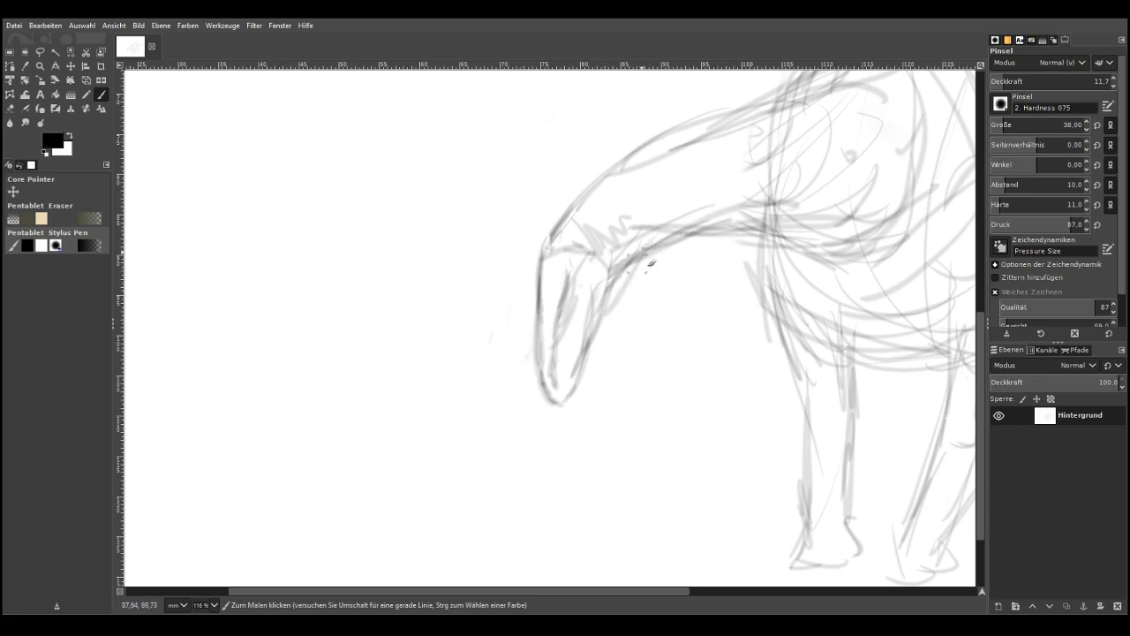
# Set the brush to opacity 56.6 and size 28 and draw a dark, ringed eye in the middle of the head
pyautogui.press('z')
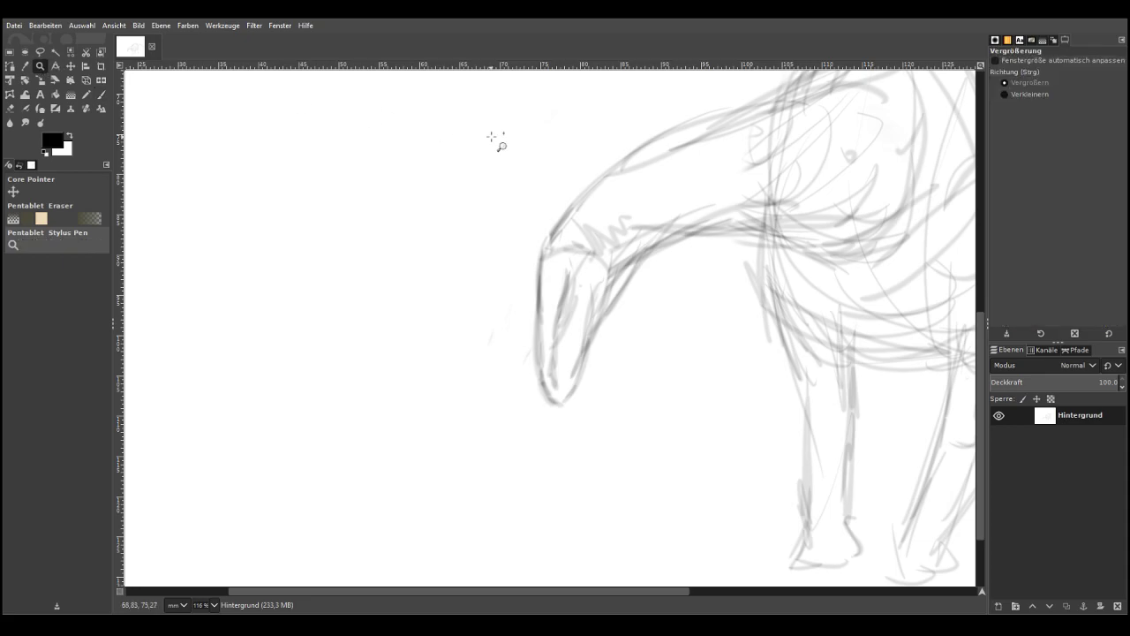
pyautogui.moveTo(432, 141); pyautogui.dragTo(667, 460)
pyautogui.press('p')
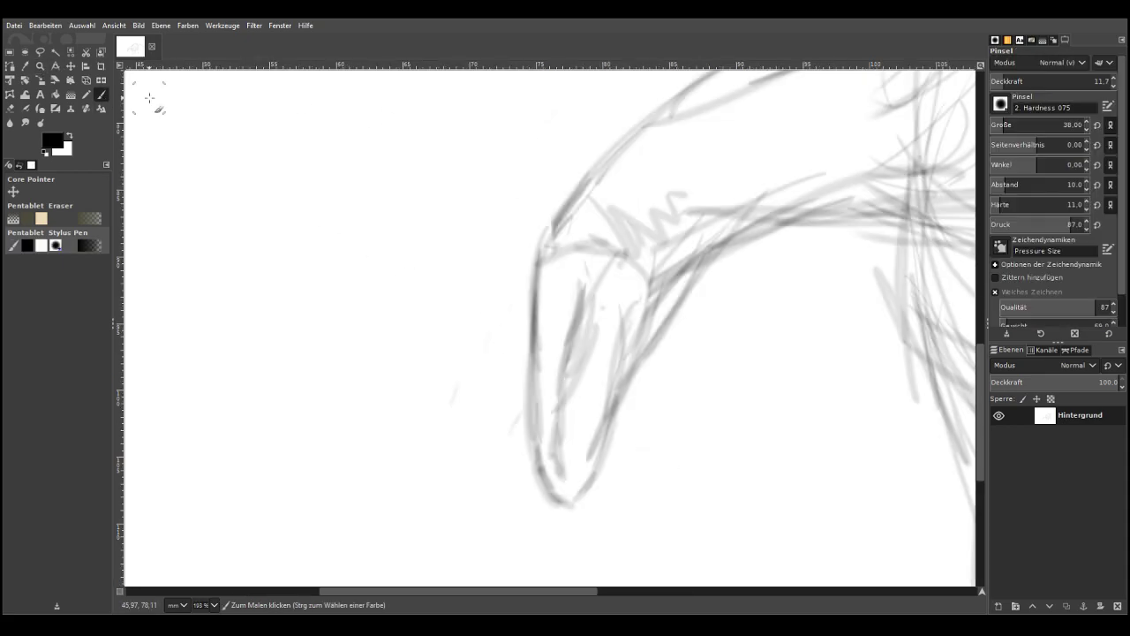
pyautogui.click(1038, 81)
pyautogui.moveTo(993, 121); pyautogui.dragTo(971, 132)
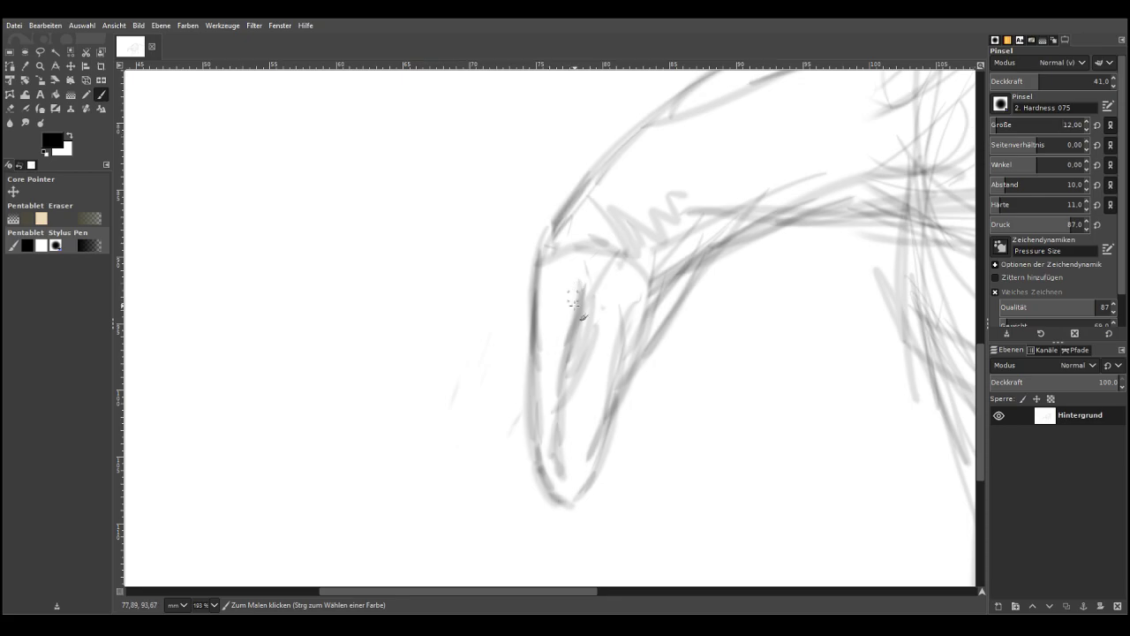
pyautogui.moveTo(578, 330); pyautogui.dragTo(569, 357)
pyautogui.hotkey('ctrl', 'z')
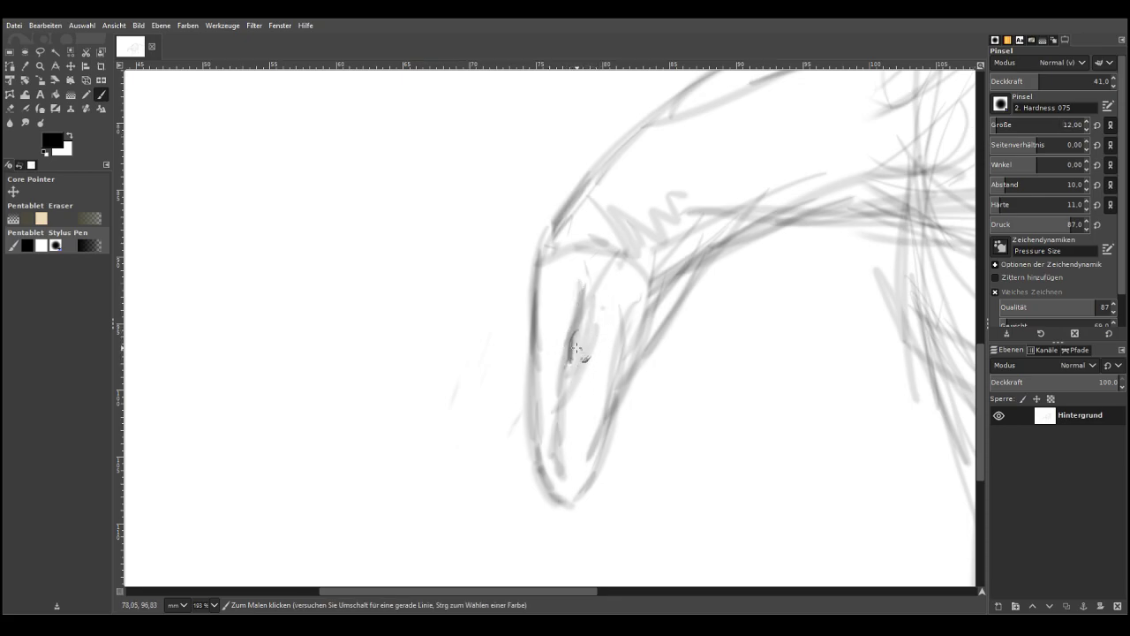
pyautogui.moveTo(1001, 125); pyautogui.dragTo(1004, 125)
pyautogui.moveTo(1039, 82); pyautogui.dragTo(1058, 82)
pyautogui.moveTo(576, 334)
pyautogui.mouseDown()
pyautogui.moveTo(570, 358)
pyautogui.moveTo(582, 336)
pyautogui.moveTo(574, 367)
pyautogui.moveTo(586, 339)
pyautogui.moveTo(584, 367)
pyautogui.mouseUp()
# Trace the head outline in dark strokes from the forehead around the snout to the jaw, with a dashed line near the snout tip
pyautogui.moveTo(529, 319)
pyautogui.mouseDown()
pyautogui.moveTo(529, 397)
pyautogui.moveTo(537, 264)
pyautogui.moveTo(602, 243)
pyautogui.mouseUp()
pyautogui.moveTo(529, 402)
pyautogui.mouseDown()
pyautogui.moveTo(536, 468)
pyautogui.moveTo(565, 507)
pyautogui.moveTo(576, 505)
pyautogui.moveTo(579, 472)
pyautogui.moveTo(583, 502)
pyautogui.moveTo(604, 468)
pyautogui.moveTo(611, 422)
pyautogui.mouseUp()
pyautogui.moveTo(583, 462)
pyautogui.mouseDown()
pyautogui.moveTo(587, 409)
pyautogui.moveTo(615, 405)
pyautogui.moveTo(607, 441)
pyautogui.moveTo(649, 318)
pyautogui.moveTo(637, 381)
pyautogui.moveTo(668, 309)
pyautogui.mouseUp()
pyautogui.moveTo(663, 261); pyautogui.dragTo(643, 367)
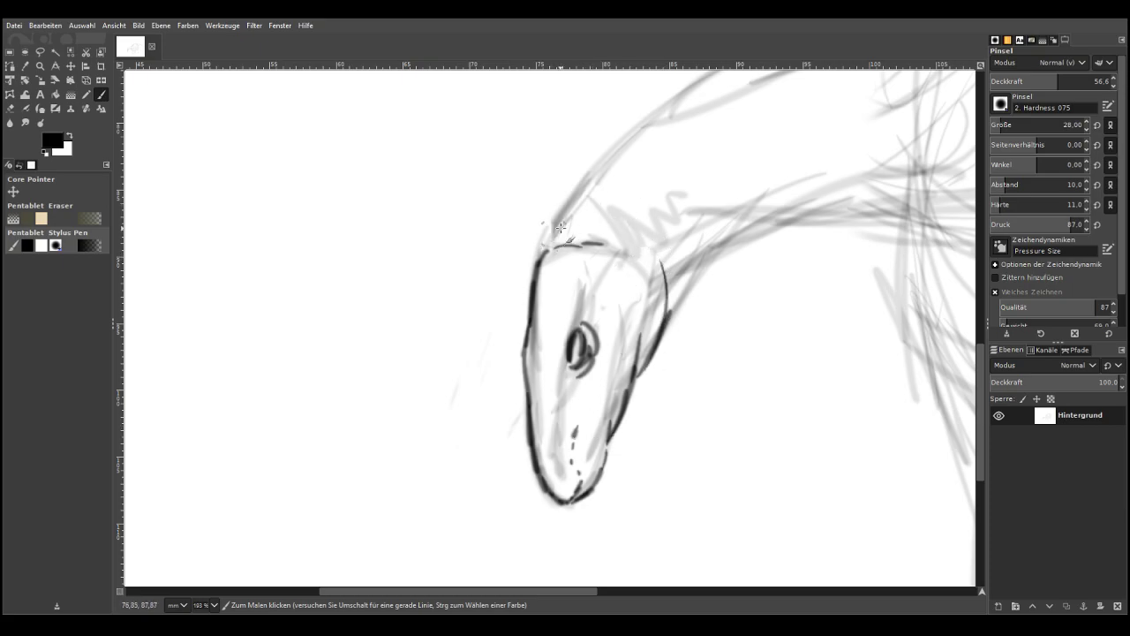
# Add short crease lines where the head meets the neck and darken the neck's underside and the nape
pyautogui.moveTo(578, 242)
pyautogui.mouseDown()
pyautogui.moveTo(610, 239)
pyautogui.moveTo(654, 259)
pyautogui.moveTo(649, 270)
pyautogui.mouseUp()
pyautogui.moveTo(674, 265); pyautogui.dragTo(653, 227)
pyautogui.moveTo(637, 190); pyautogui.dragTo(639, 210)
pyautogui.moveTo(669, 223); pyautogui.dragTo(678, 248)
pyautogui.moveTo(669, 309)
pyautogui.mouseDown()
pyautogui.moveTo(817, 194)
pyautogui.moveTo(830, 201)
pyautogui.moveTo(707, 265)
pyautogui.mouseUp()
pyautogui.moveTo(539, 258); pyautogui.dragTo(565, 208)
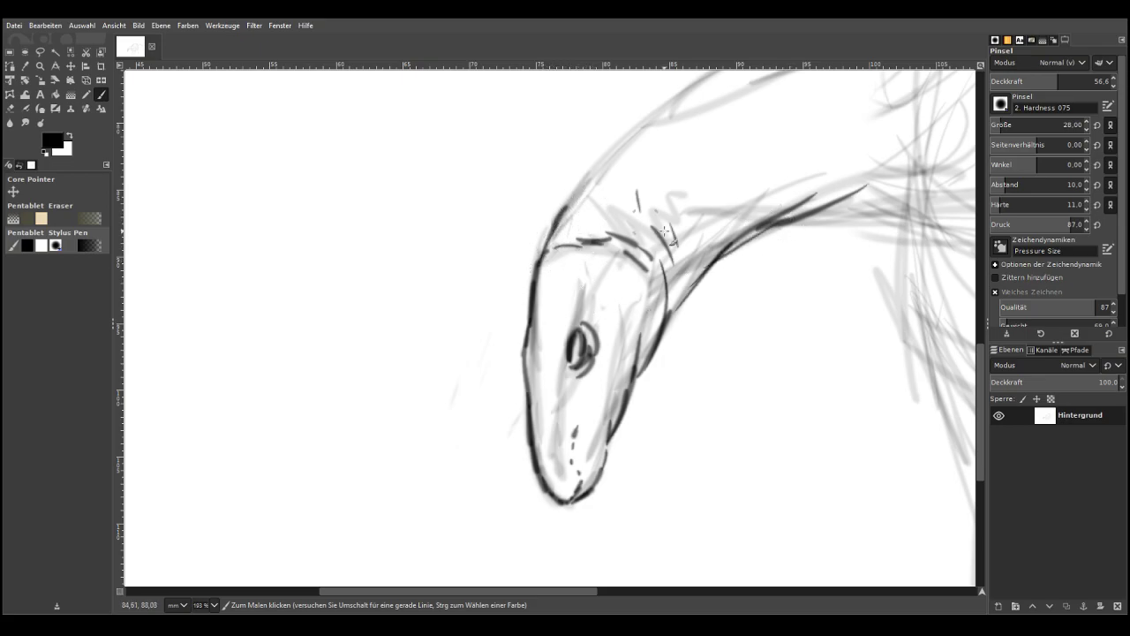
# Try a pair of pointed ears on top of the head and undo their strokes
pyautogui.scroll(5, 647, 223)
pyautogui.moveTo(602, 366)
pyautogui.mouseDown()
pyautogui.moveTo(589, 321)
pyautogui.moveTo(650, 297)
pyautogui.moveTo(657, 311)
pyautogui.moveTo(562, 350)
pyautogui.moveTo(542, 320)
pyautogui.moveTo(572, 304)
pyautogui.mouseUp()
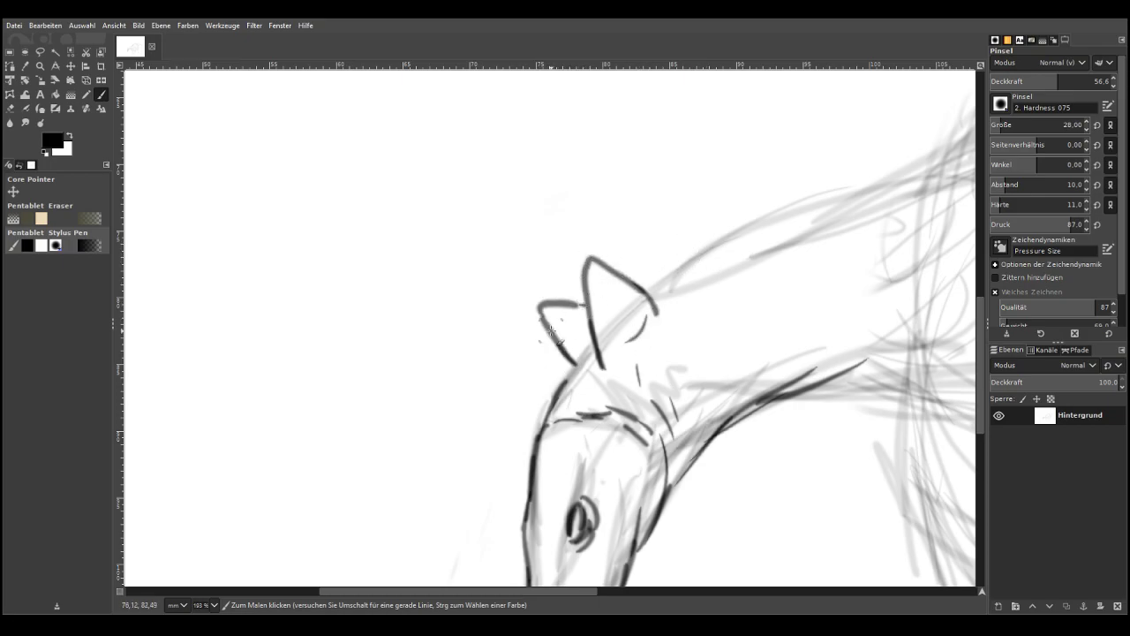
pyautogui.press('ctrl')
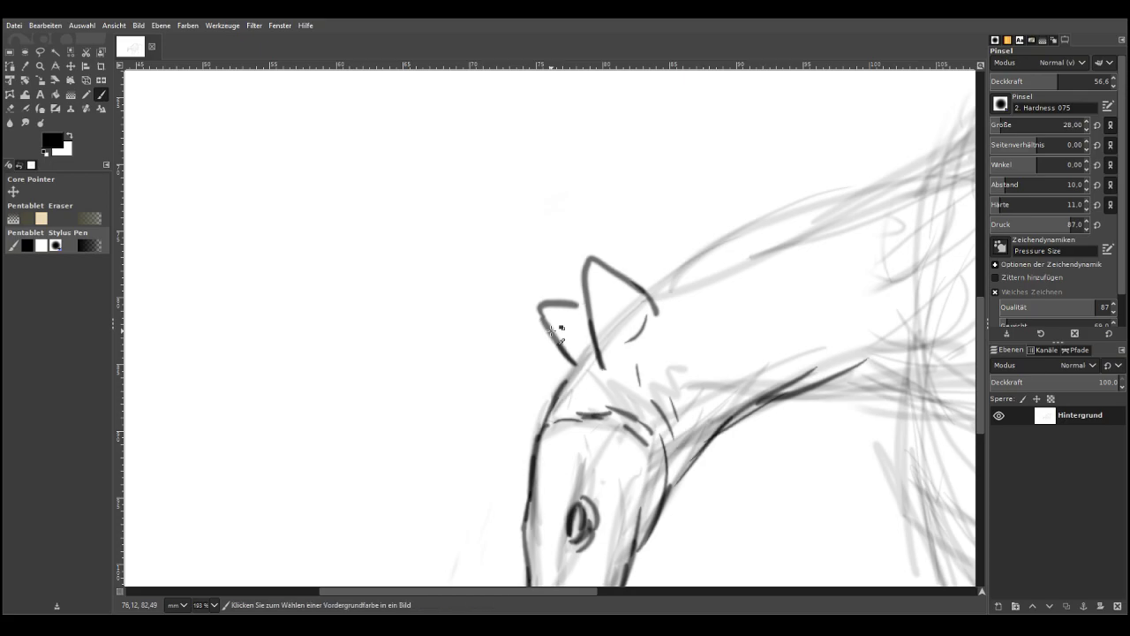
pyautogui.hotkey('ctrl', 'z')
pyautogui.hotkey('ctrl', 'z')
pyautogui.hotkey('ctrl', 'z')
pyautogui.hotkey('ctrl', 'z')
pyautogui.hotkey('ctrl', 'z')
pyautogui.hotkey('ctrl', 'z')
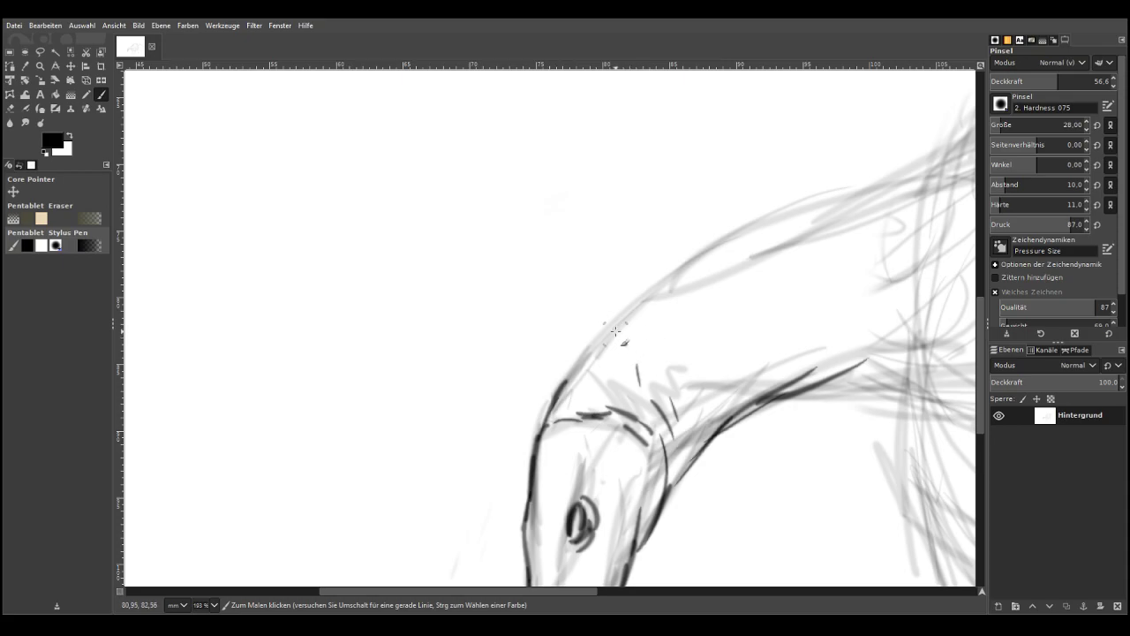
# Lower the brush opacity to 26.3 and sketch a row of long pointed spikes along the neck and back to the tail base
pyautogui.click(1021, 81)
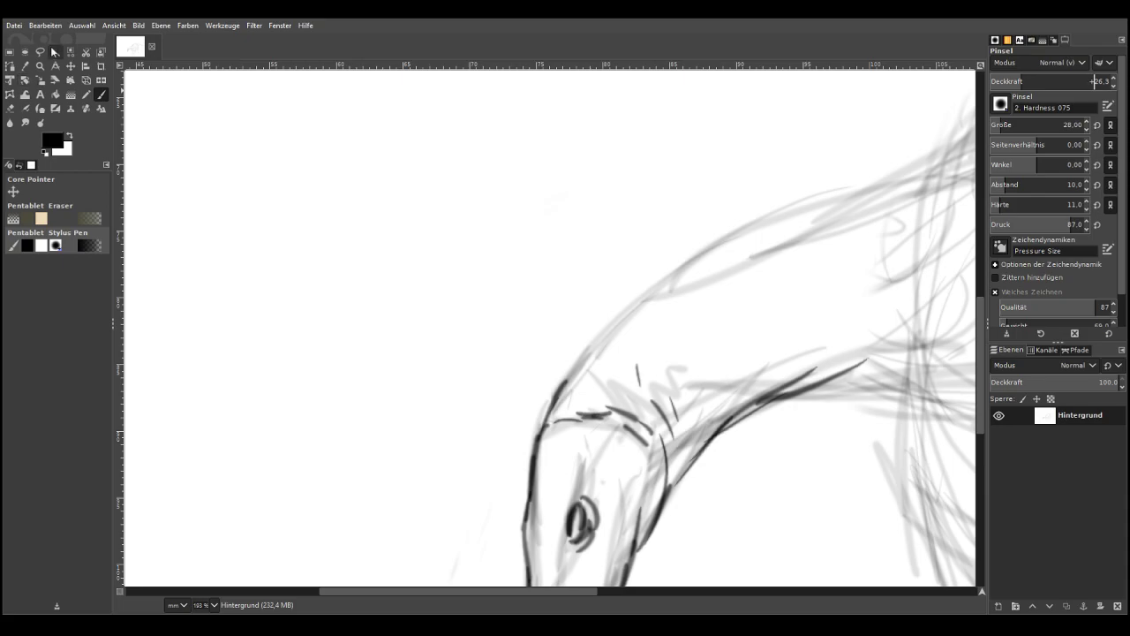
pyautogui.click(40, 66)
pyautogui.click(1004, 94)
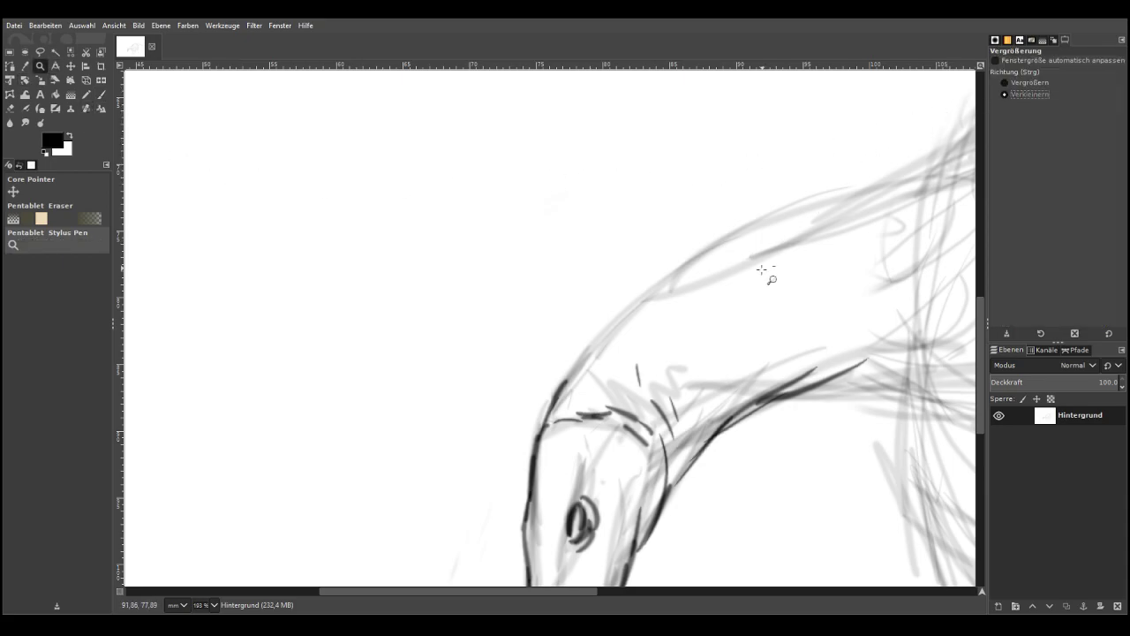
pyautogui.click(773, 273)
pyautogui.click(764, 309)
pyautogui.moveTo(579, 591); pyautogui.dragTo(728, 592)
pyautogui.click(101, 94)
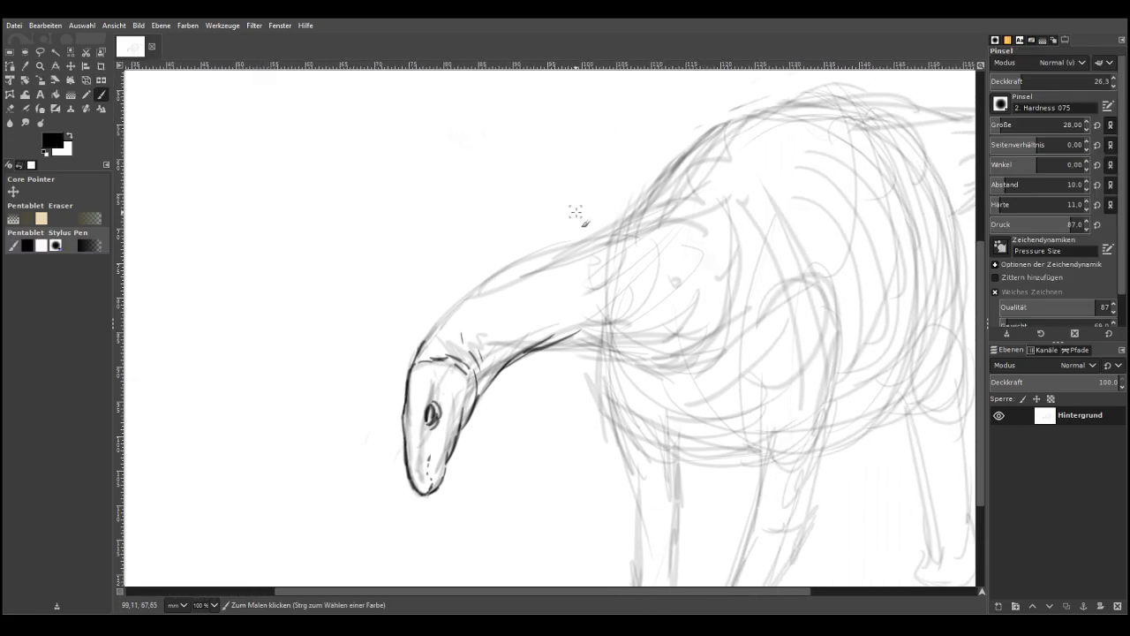
pyautogui.moveTo(447, 336)
pyautogui.mouseDown()
pyautogui.moveTo(439, 294)
pyautogui.moveTo(445, 310)
pyautogui.moveTo(477, 289)
pyautogui.moveTo(481, 262)
pyautogui.moveTo(500, 287)
pyautogui.moveTo(529, 230)
pyautogui.moveTo(542, 266)
pyautogui.moveTo(581, 222)
pyautogui.moveTo(597, 253)
pyautogui.moveTo(621, 245)
pyautogui.moveTo(649, 175)
pyautogui.moveTo(654, 226)
pyautogui.moveTo(632, 228)
pyautogui.moveTo(680, 218)
pyautogui.moveTo(712, 131)
pyautogui.moveTo(720, 205)
pyautogui.mouseUp()
pyautogui.moveTo(982, 592); pyautogui.dragTo(989, 589)
pyautogui.moveTo(521, 286)
pyautogui.mouseDown()
pyautogui.moveTo(581, 179)
pyautogui.moveTo(542, 284)
pyautogui.mouseUp()
pyautogui.moveTo(588, 248)
pyautogui.mouseDown()
pyautogui.moveTo(652, 161)
pyautogui.moveTo(593, 247)
pyautogui.mouseUp()
pyautogui.moveTo(655, 211)
pyautogui.mouseDown()
pyautogui.moveTo(709, 199)
pyautogui.moveTo(660, 230)
pyautogui.moveTo(722, 213)
pyautogui.moveTo(781, 167)
pyautogui.moveTo(765, 199)
pyautogui.moveTo(731, 222)
pyautogui.moveTo(778, 207)
pyautogui.moveTo(770, 219)
pyautogui.moveTo(856, 179)
pyautogui.moveTo(821, 208)
pyautogui.moveTo(882, 213)
pyautogui.moveTo(845, 248)
pyautogui.mouseUp()
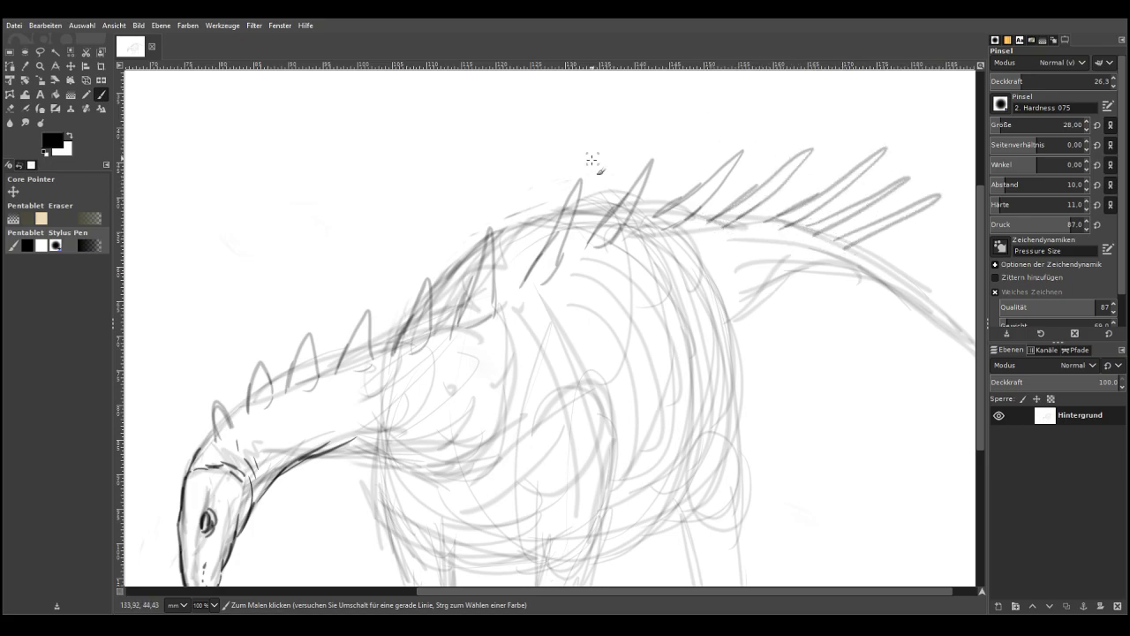
# Sketch a second row of more upright spikes behind the first, from the nape over the back to the tail base
pyautogui.moveTo(198, 434)
pyautogui.mouseDown()
pyautogui.moveTo(274, 371)
pyautogui.moveTo(270, 382)
pyautogui.moveTo(271, 362)
pyautogui.moveTo(321, 352)
pyautogui.moveTo(334, 314)
pyautogui.moveTo(340, 335)
pyautogui.moveTo(378, 322)
pyautogui.moveTo(375, 337)
pyautogui.moveTo(383, 309)
pyautogui.moveTo(395, 319)
pyautogui.moveTo(423, 288)
pyautogui.moveTo(416, 302)
pyautogui.moveTo(415, 272)
pyautogui.moveTo(445, 252)
pyautogui.moveTo(430, 222)
pyautogui.moveTo(453, 254)
pyautogui.moveTo(488, 171)
pyautogui.moveTo(501, 207)
pyautogui.moveTo(548, 200)
pyautogui.moveTo(551, 154)
pyautogui.moveTo(623, 141)
pyautogui.mouseUp()
pyautogui.moveTo(623, 142)
pyautogui.mouseDown()
pyautogui.moveTo(629, 189)
pyautogui.moveTo(668, 159)
pyautogui.mouseUp()
pyautogui.moveTo(668, 159); pyautogui.dragTo(671, 201)
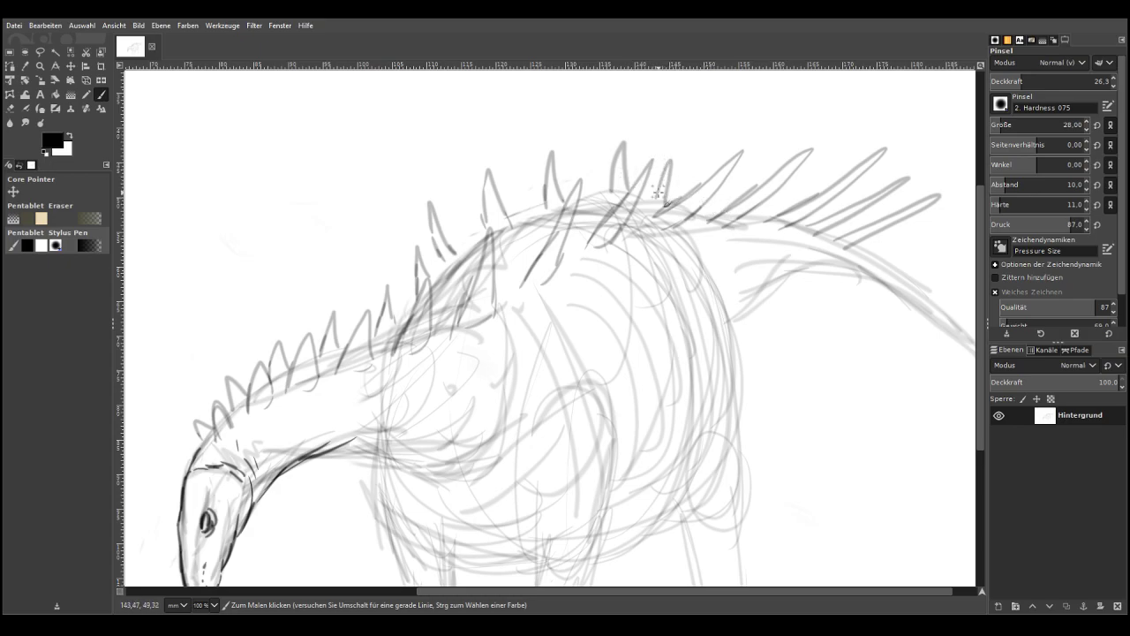
pyautogui.moveTo(661, 196)
pyautogui.mouseDown()
pyautogui.moveTo(668, 147)
pyautogui.moveTo(672, 196)
pyautogui.mouseUp()
pyautogui.click(694, 205)
pyautogui.moveTo(696, 129)
pyautogui.mouseDown()
pyautogui.moveTo(722, 190)
pyautogui.moveTo(781, 202)
pyautogui.moveTo(831, 181)
pyautogui.mouseUp()
pyautogui.moveTo(842, 229)
pyautogui.mouseDown()
pyautogui.moveTo(847, 196)
pyautogui.moveTo(853, 217)
pyautogui.mouseUp()
# Continue both spike rows down the tail with backward-pointing spikes and smaller upright ones between them
pyautogui.moveTo(885, 257)
pyautogui.mouseDown()
pyautogui.moveTo(950, 241)
pyautogui.moveTo(876, 279)
pyautogui.moveTo(963, 275)
pyautogui.mouseUp()
pyautogui.click(974, 593)
pyautogui.moveTo(913, 314); pyautogui.dragTo(969, 307)
pyautogui.moveTo(934, 341); pyautogui.dragTo(976, 345)
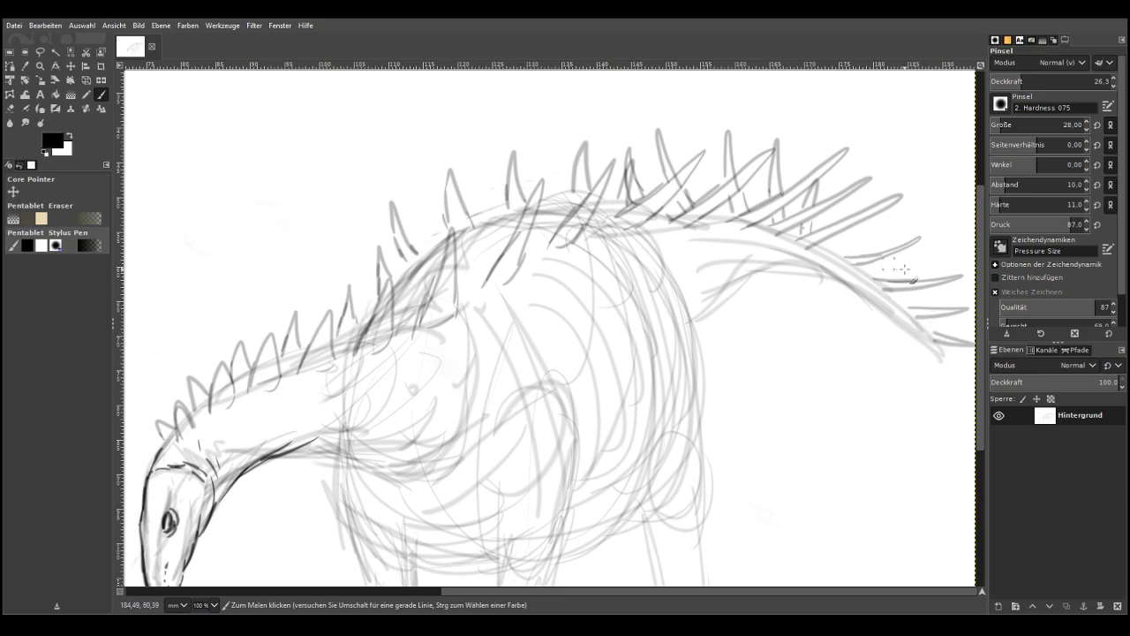
pyautogui.moveTo(835, 248)
pyautogui.mouseDown()
pyautogui.moveTo(850, 228)
pyautogui.moveTo(919, 239)
pyautogui.mouseUp()
pyautogui.moveTo(906, 251)
pyautogui.mouseDown()
pyautogui.moveTo(860, 265)
pyautogui.moveTo(841, 234)
pyautogui.moveTo(860, 258)
pyautogui.moveTo(890, 232)
pyautogui.moveTo(888, 279)
pyautogui.moveTo(930, 266)
pyautogui.moveTo(941, 341)
pyautogui.moveTo(910, 315)
pyautogui.mouseUp()
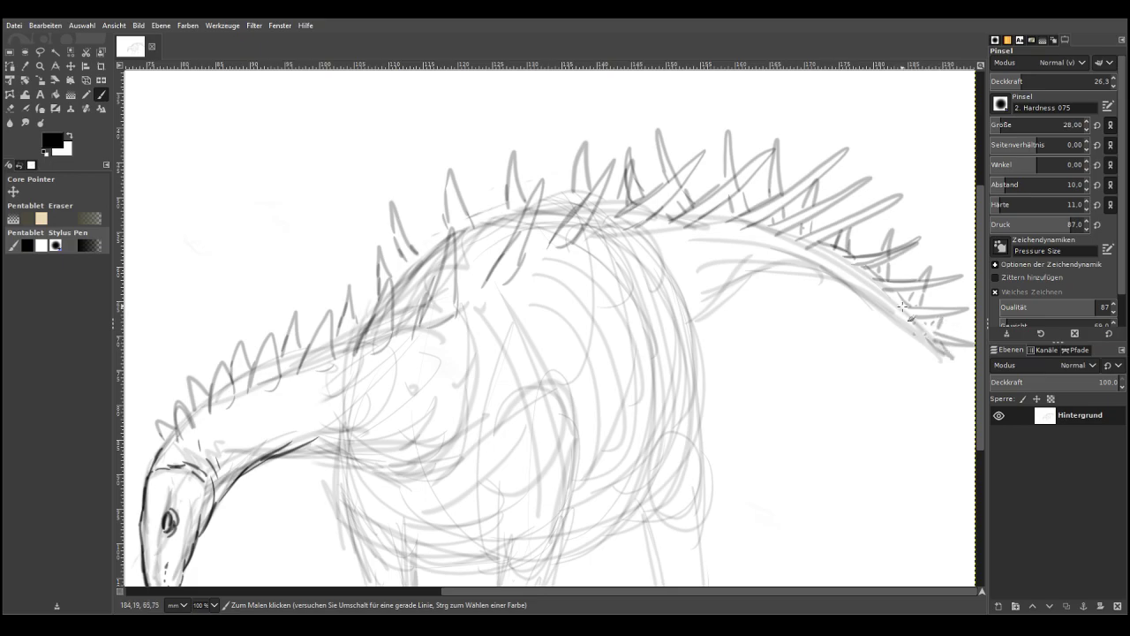
# Shade the area between the eye and the crown of the head with soft grey strokes
pyautogui.moveTo(982, 593); pyautogui.dragTo(965, 604)
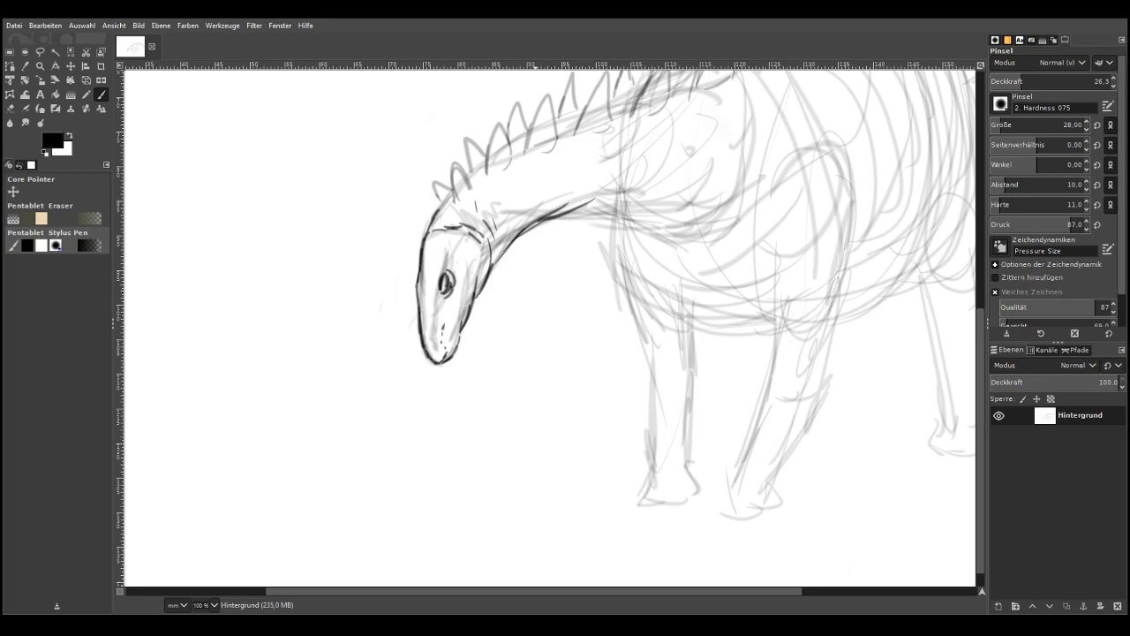
pyautogui.click(40, 65)
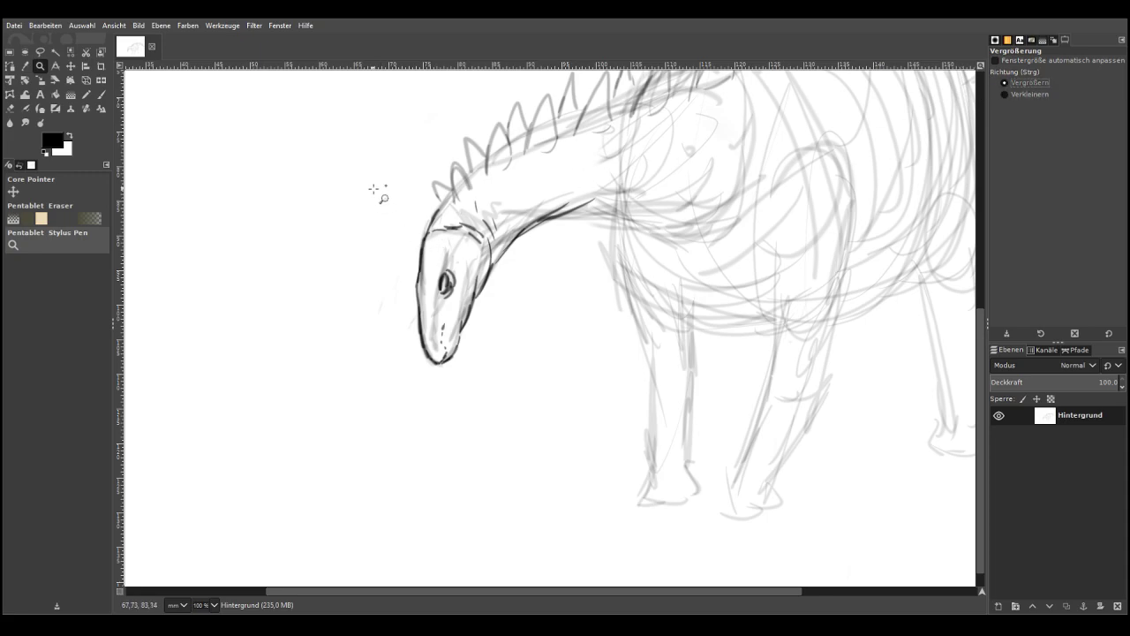
pyautogui.moveTo(380, 199); pyautogui.dragTo(534, 409)
pyautogui.click(101, 93)
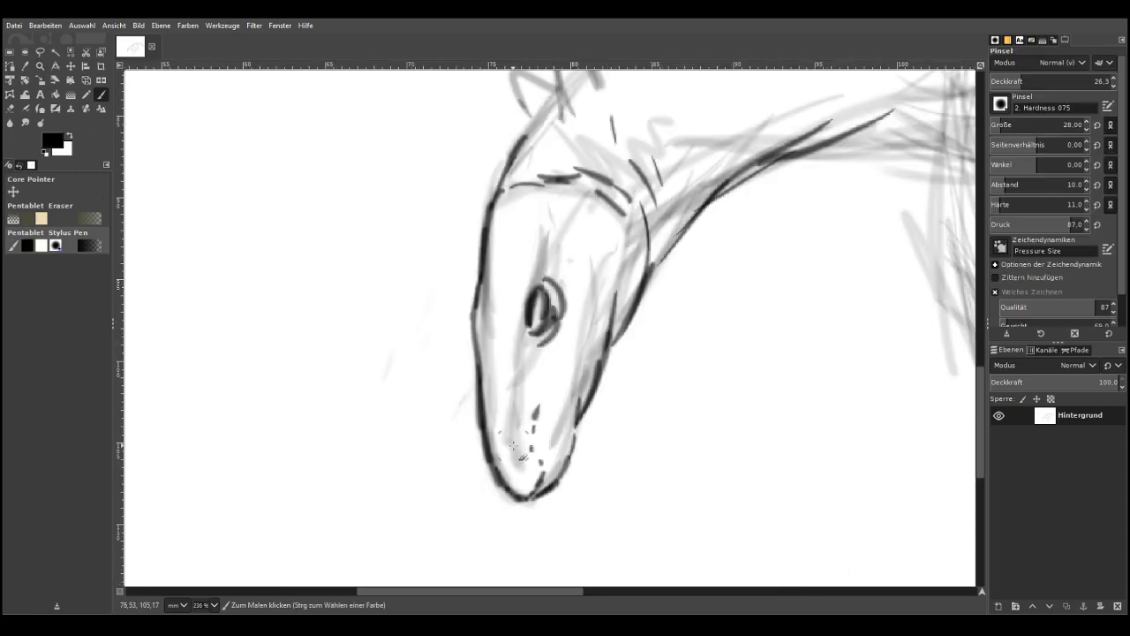
pyautogui.moveTo(533, 331)
pyautogui.mouseDown()
pyautogui.moveTo(521, 378)
pyautogui.moveTo(554, 296)
pyautogui.moveTo(546, 235)
pyautogui.moveTo(569, 255)
pyautogui.moveTo(578, 211)
pyautogui.mouseUp()
# Set the brush to opacity 44.9 and size 30 and darken the outlines of the first neck spikes behind the head
pyautogui.moveTo(980, 407); pyautogui.dragTo(979, 347)
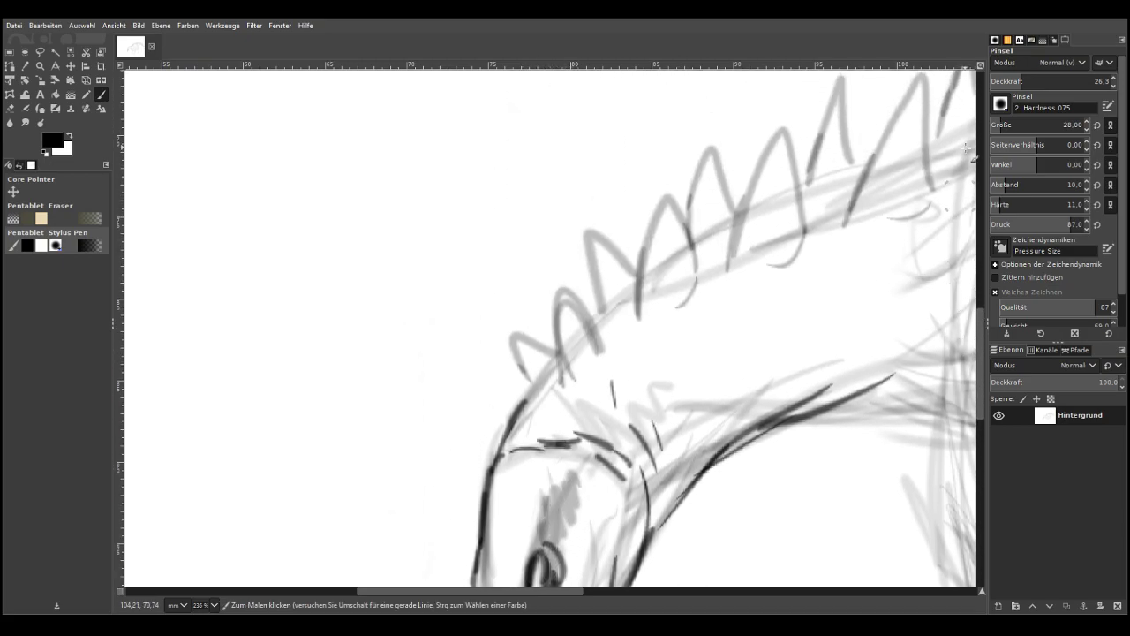
pyautogui.click(1044, 81)
pyautogui.click(997, 123)
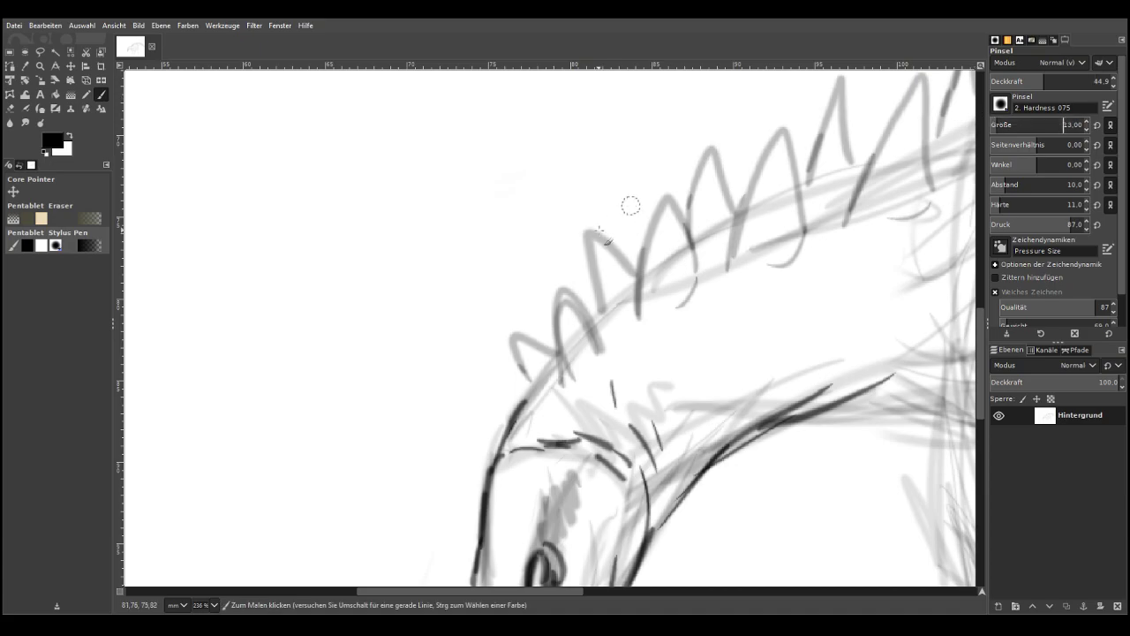
pyautogui.moveTo(598, 347); pyautogui.dragTo(574, 305)
pyautogui.click(1002, 124)
pyautogui.moveTo(597, 341)
pyautogui.mouseDown()
pyautogui.moveTo(567, 286)
pyautogui.moveTo(560, 302)
pyautogui.moveTo(561, 283)
pyautogui.moveTo(568, 376)
pyautogui.moveTo(553, 324)
pyautogui.moveTo(540, 349)
pyautogui.moveTo(520, 322)
pyautogui.moveTo(535, 385)
pyautogui.mouseUp()
pyautogui.moveTo(637, 309)
pyautogui.mouseDown()
pyautogui.moveTo(658, 208)
pyautogui.moveTo(698, 265)
pyautogui.moveTo(672, 309)
pyautogui.mouseUp()
pyautogui.moveTo(601, 305)
pyautogui.mouseDown()
pyautogui.moveTo(588, 266)
pyautogui.moveTo(593, 217)
pyautogui.moveTo(638, 261)
pyautogui.mouseUp()
pyautogui.moveTo(730, 255)
pyautogui.mouseDown()
pyautogui.moveTo(784, 128)
pyautogui.moveTo(816, 222)
pyautogui.moveTo(765, 265)
pyautogui.mouseUp()
pyautogui.moveTo(689, 231)
pyautogui.mouseDown()
pyautogui.moveTo(715, 140)
pyautogui.moveTo(732, 192)
pyautogui.moveTo(707, 231)
pyautogui.mouseUp()
# Add short contour strokes at the bases of the neck spikes and along the nape to join them to the neck
pyautogui.moveTo(633, 319); pyautogui.dragTo(610, 336)
pyautogui.moveTo(724, 264); pyautogui.dragTo(698, 283)
pyautogui.moveTo(560, 382); pyautogui.dragTo(514, 418)
pyautogui.moveTo(544, 362); pyautogui.dragTo(526, 394)
pyautogui.moveTo(587, 302)
pyautogui.mouseDown()
pyautogui.moveTo(592, 313)
pyautogui.moveTo(602, 298)
pyautogui.mouseUp()
pyautogui.moveTo(809, 213)
pyautogui.mouseDown()
pyautogui.moveTo(817, 233)
pyautogui.moveTo(852, 210)
pyautogui.mouseUp()
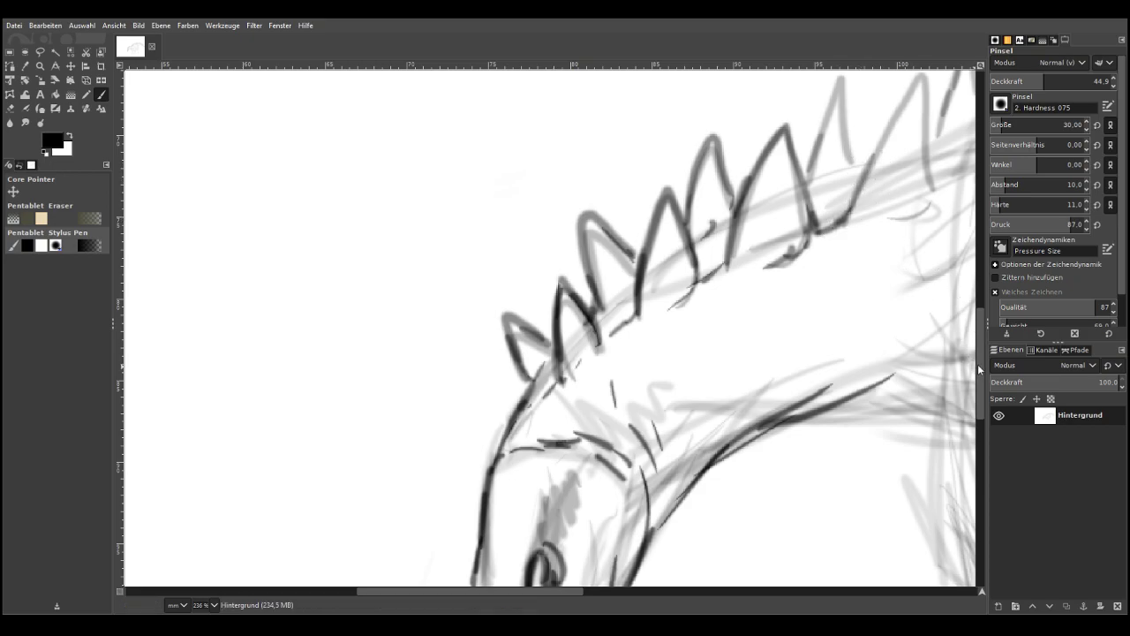
# Darken the outlines of the next spikes in both rows, from the middle of the neck towards the shoulder
pyautogui.scroll(4, 952, 275)
pyautogui.moveTo(528, 591); pyautogui.dragTo(631, 591)
pyautogui.moveTo(478, 345)
pyautogui.mouseDown()
pyautogui.moveTo(540, 327)
pyautogui.moveTo(539, 385)
pyautogui.mouseUp()
pyautogui.moveTo(427, 360)
pyautogui.mouseDown()
pyautogui.moveTo(425, 326)
pyautogui.moveTo(463, 305)
pyautogui.mouseUp()
pyautogui.moveTo(551, 307)
pyautogui.mouseDown()
pyautogui.moveTo(562, 247)
pyautogui.moveTo(605, 263)
pyautogui.moveTo(604, 278)
pyautogui.mouseUp()
pyautogui.moveTo(591, 345)
pyautogui.mouseDown()
pyautogui.moveTo(676, 165)
pyautogui.moveTo(689, 283)
pyautogui.moveTo(676, 326)
pyautogui.mouseUp()
# Reduce the brush size to 19 and outline the shoulder spikes in both rows together with the back contour between them
pyautogui.click(999, 124)
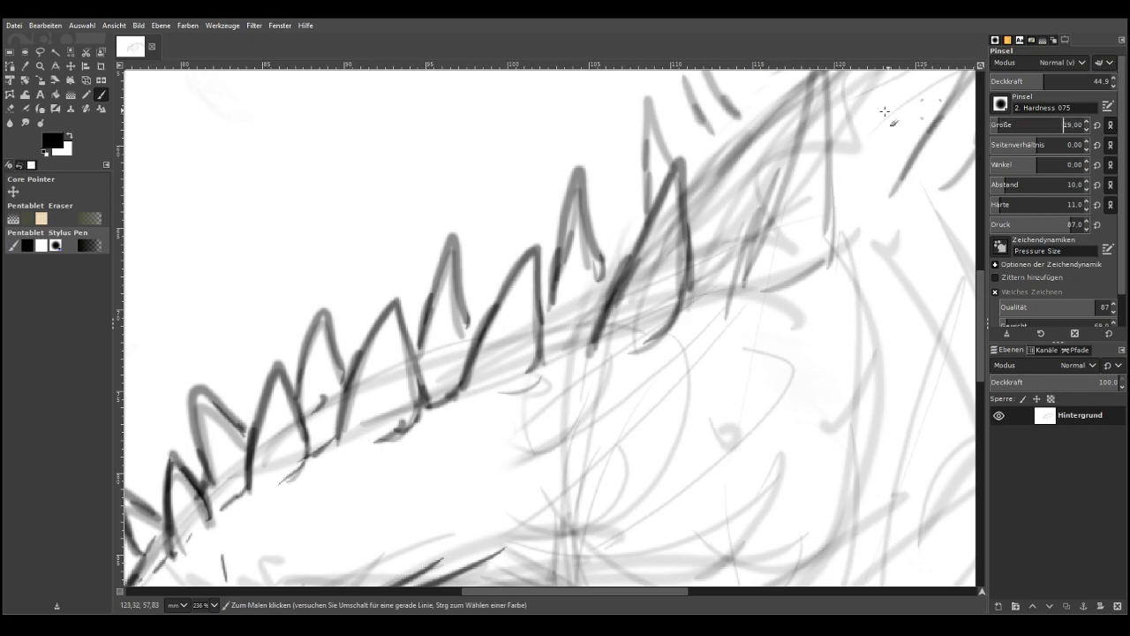
pyautogui.moveTo(979, 322); pyautogui.dragTo(980, 279)
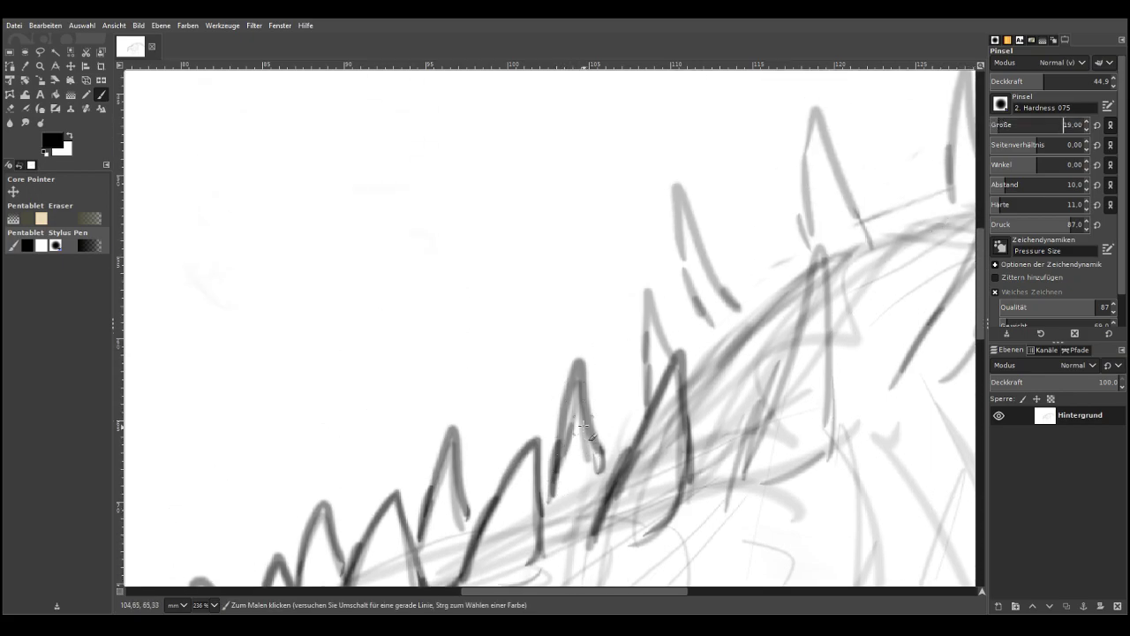
pyautogui.moveTo(679, 439); pyautogui.dragTo(687, 516)
pyautogui.moveTo(640, 543)
pyautogui.mouseDown()
pyautogui.moveTo(686, 509)
pyautogui.moveTo(807, 314)
pyautogui.moveTo(837, 362)
pyautogui.moveTo(849, 444)
pyautogui.moveTo(758, 475)
pyautogui.moveTo(749, 423)
pyautogui.mouseUp()
pyautogui.moveTo(644, 393)
pyautogui.mouseDown()
pyautogui.moveTo(634, 318)
pyautogui.moveTo(688, 362)
pyautogui.mouseUp()
pyautogui.moveTo(687, 291); pyautogui.dragTo(710, 342)
pyautogui.moveTo(681, 266)
pyautogui.mouseDown()
pyautogui.moveTo(695, 307)
pyautogui.moveTo(736, 295)
pyautogui.moveTo(746, 309)
pyautogui.mouseUp()
pyautogui.moveTo(745, 312)
pyautogui.mouseDown()
pyautogui.moveTo(682, 381)
pyautogui.moveTo(707, 345)
pyautogui.mouseUp()
pyautogui.moveTo(686, 383)
pyautogui.mouseDown()
pyautogui.moveTo(812, 258)
pyautogui.moveTo(806, 177)
pyautogui.moveTo(835, 145)
pyautogui.moveTo(872, 243)
pyautogui.mouseUp()
# Outline the two long slanted spikes on the upper back and add curved skin folds around their bases
pyautogui.moveTo(591, 590); pyautogui.dragTo(685, 590)
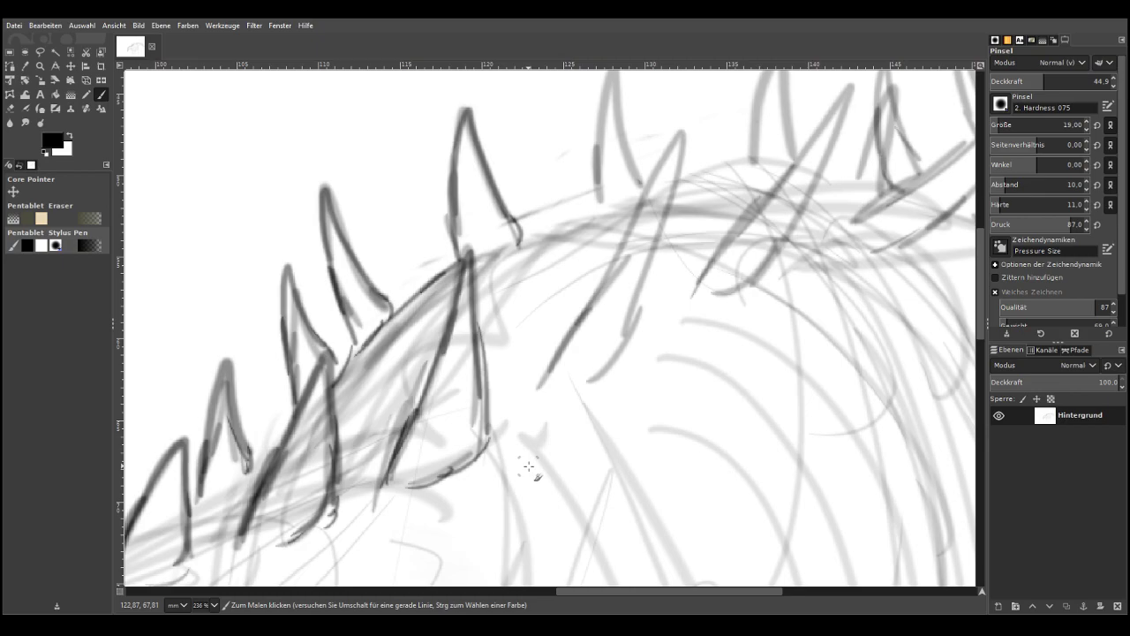
pyautogui.moveTo(561, 360)
pyautogui.mouseDown()
pyautogui.moveTo(659, 208)
pyautogui.moveTo(689, 134)
pyautogui.moveTo(624, 353)
pyautogui.moveTo(540, 396)
pyautogui.mouseUp()
pyautogui.moveTo(650, 326); pyautogui.dragTo(583, 402)
pyautogui.moveTo(565, 355)
pyautogui.mouseDown()
pyautogui.moveTo(521, 407)
pyautogui.moveTo(493, 422)
pyautogui.mouseUp()
pyautogui.moveTo(692, 292)
pyautogui.mouseDown()
pyautogui.moveTo(847, 88)
pyautogui.moveTo(849, 113)
pyautogui.moveTo(804, 234)
pyautogui.moveTo(777, 266)
pyautogui.moveTo(690, 293)
pyautogui.moveTo(814, 261)
pyautogui.moveTo(789, 301)
pyautogui.mouseUp()
pyautogui.moveTo(722, 328); pyautogui.dragTo(695, 337)
pyautogui.moveTo(708, 354); pyautogui.dragTo(651, 416)
pyautogui.moveTo(599, 422); pyautogui.dragTo(529, 440)
# Darken the back's top contour and outline the two upright spikes standing on it behind the long slanted ones
pyautogui.moveTo(521, 240)
pyautogui.mouseDown()
pyautogui.moveTo(576, 214)
pyautogui.moveTo(488, 261)
pyautogui.mouseUp()
pyautogui.moveTo(687, 179)
pyautogui.mouseDown()
pyautogui.moveTo(781, 158)
pyautogui.moveTo(890, 187)
pyautogui.mouseUp()
pyautogui.moveTo(597, 203); pyautogui.dragTo(613, 79)
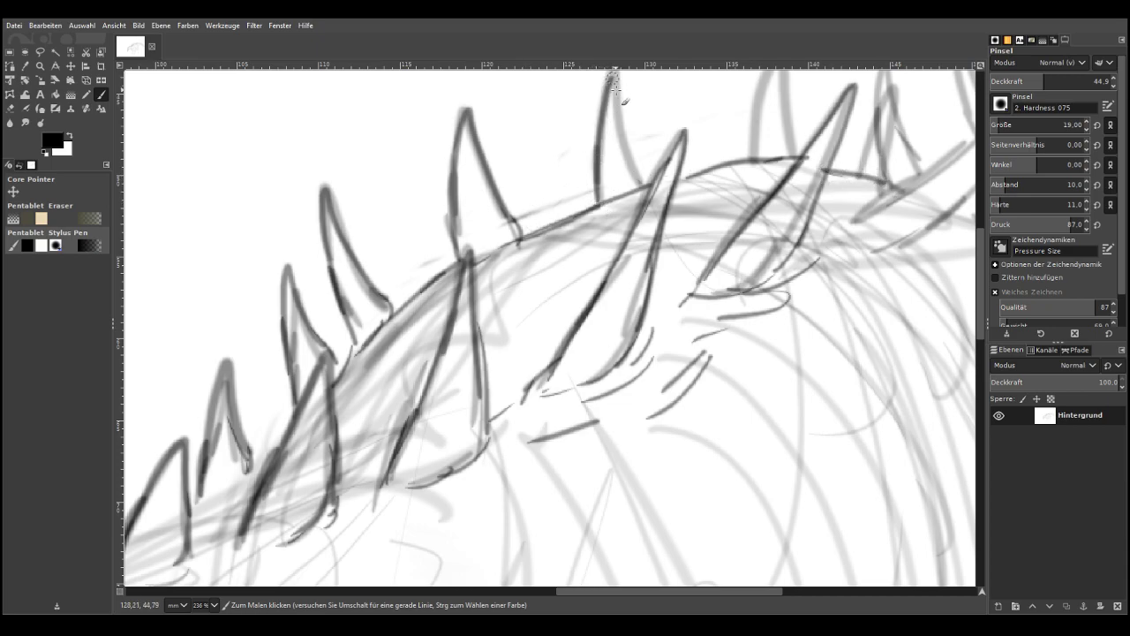
pyautogui.scroll(3, 632, 250)
pyautogui.moveTo(597, 353)
pyautogui.mouseDown()
pyautogui.moveTo(613, 205)
pyautogui.moveTo(650, 341)
pyautogui.mouseUp()
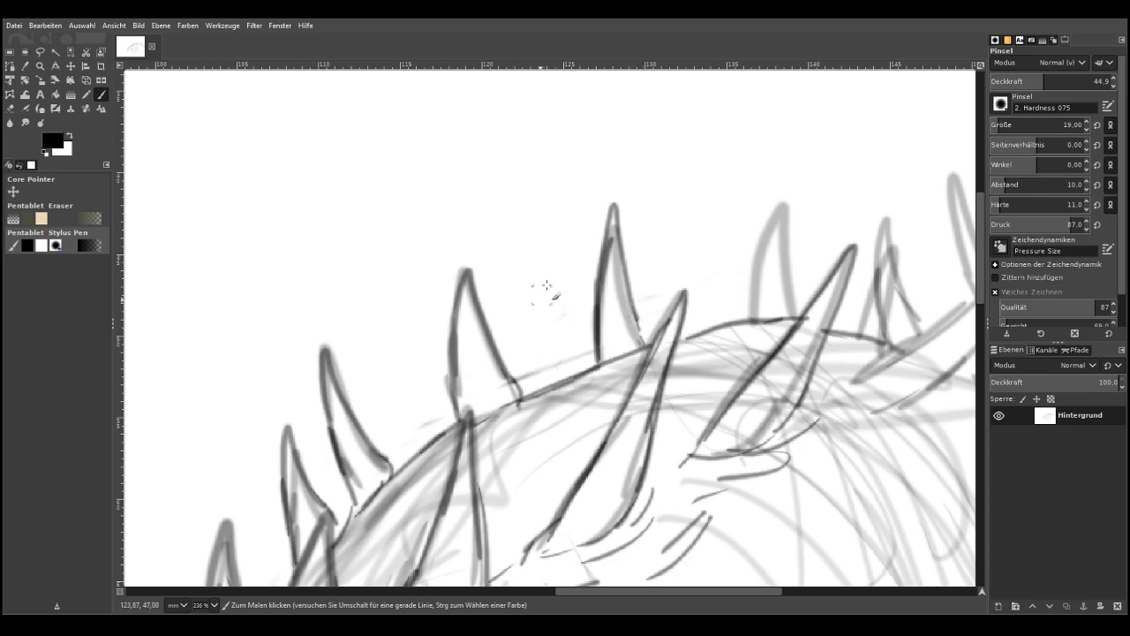
pyautogui.moveTo(738, 316)
pyautogui.mouseDown()
pyautogui.moveTo(741, 282)
pyautogui.moveTo(795, 294)
pyautogui.mouseUp()
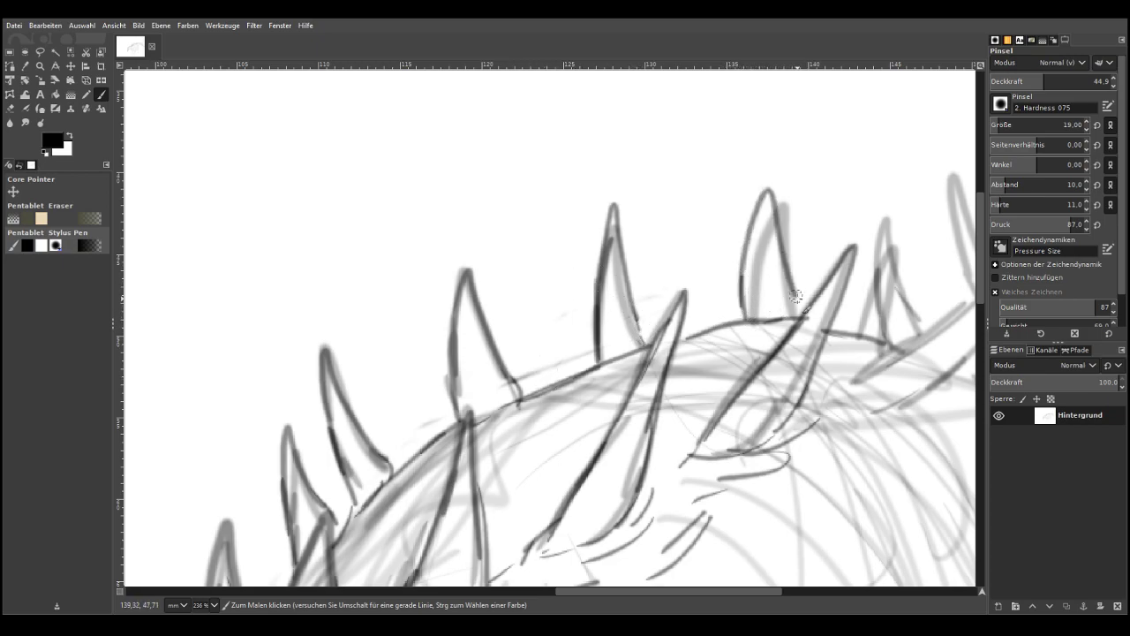
pyautogui.moveTo(769, 205); pyautogui.dragTo(745, 329)
# Outline the next two slanted spikes over the hips and the two upright spikes behind them, rounding off the bases
pyautogui.moveTo(580, 590); pyautogui.dragTo(662, 552)
pyautogui.moveTo(493, 375)
pyautogui.mouseDown()
pyautogui.moveTo(595, 317)
pyautogui.moveTo(688, 227)
pyautogui.moveTo(579, 379)
pyautogui.moveTo(553, 397)
pyautogui.moveTo(475, 387)
pyautogui.mouseUp()
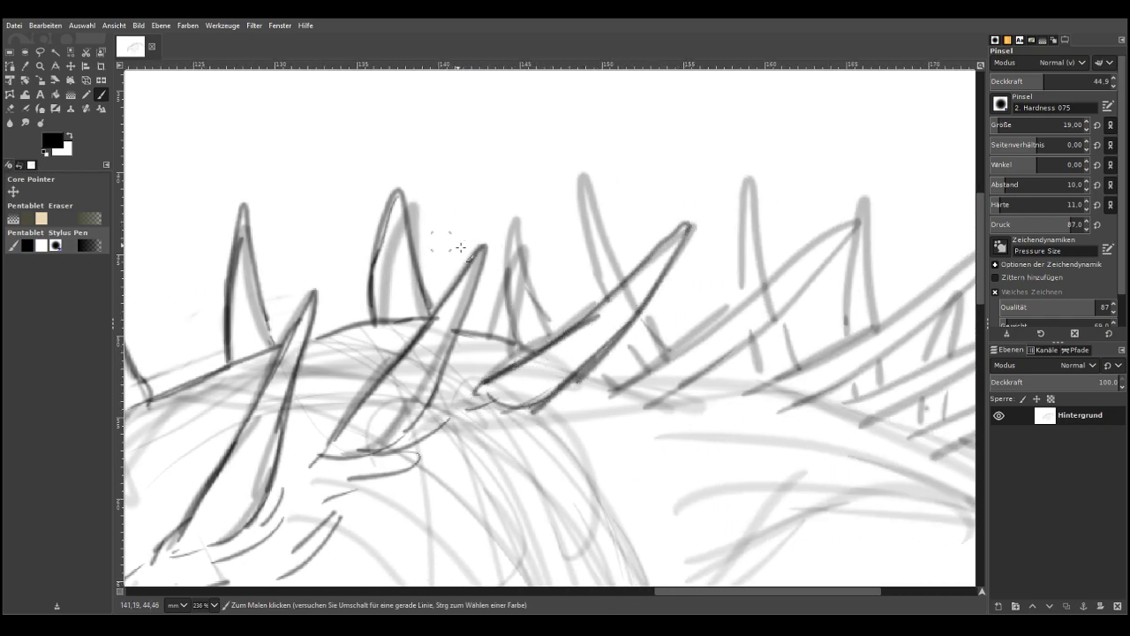
pyautogui.moveTo(512, 333)
pyautogui.mouseDown()
pyautogui.moveTo(499, 233)
pyautogui.moveTo(557, 338)
pyautogui.mouseUp()
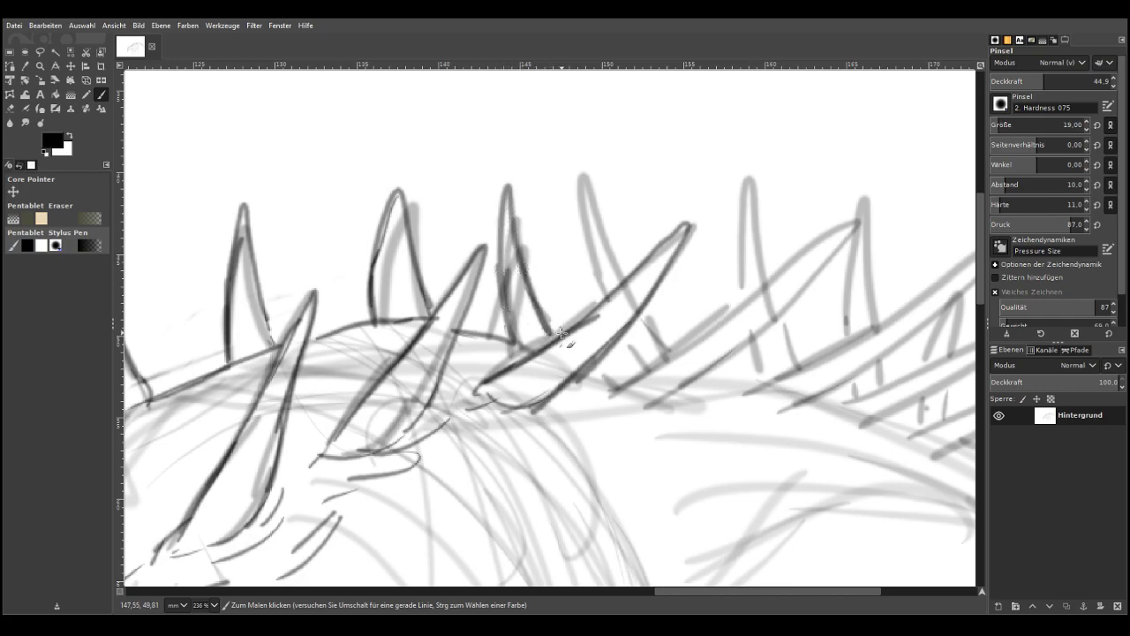
pyautogui.moveTo(597, 396)
pyautogui.mouseDown()
pyautogui.moveTo(697, 349)
pyautogui.moveTo(855, 213)
pyautogui.moveTo(724, 358)
pyautogui.moveTo(683, 375)
pyautogui.mouseUp()
pyautogui.moveTo(770, 279); pyautogui.dragTo(599, 390)
pyautogui.moveTo(760, 328)
pyautogui.mouseDown()
pyautogui.moveTo(675, 402)
pyautogui.moveTo(618, 389)
pyautogui.moveTo(620, 332)
pyautogui.moveTo(577, 210)
pyautogui.moveTo(627, 274)
pyautogui.mouseUp()
pyautogui.moveTo(669, 344); pyautogui.dragTo(653, 306)
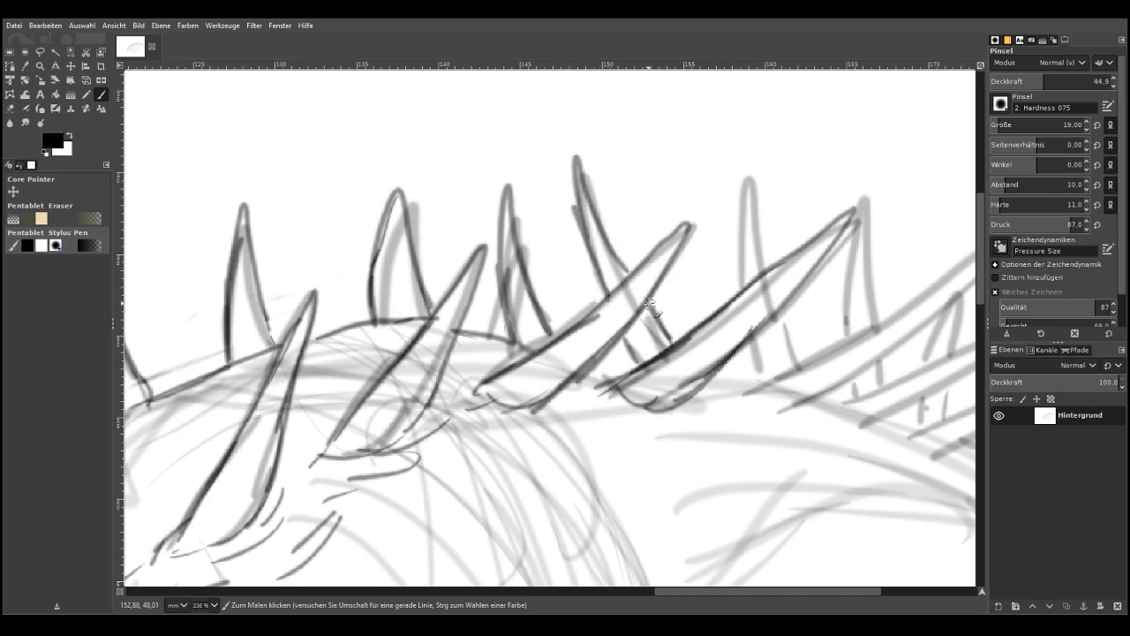
pyautogui.moveTo(713, 369); pyautogui.dragTo(748, 379)
# Trace the long slanted spike above the tail base in dark strokes and close its lower end
pyautogui.moveTo(785, 591); pyautogui.dragTo(833, 593)
pyautogui.moveTo(576, 386)
pyautogui.mouseDown()
pyautogui.moveTo(800, 270)
pyautogui.moveTo(855, 212)
pyautogui.mouseUp()
pyautogui.moveTo(687, 358)
pyautogui.mouseDown()
pyautogui.moveTo(774, 288)
pyautogui.moveTo(649, 393)
pyautogui.mouseUp()
pyautogui.moveTo(756, 316)
pyautogui.mouseDown()
pyautogui.moveTo(614, 412)
pyautogui.moveTo(576, 404)
pyautogui.moveTo(601, 376)
pyautogui.moveTo(563, 415)
pyautogui.mouseUp()
pyautogui.moveTo(633, 404); pyautogui.dragTo(567, 419)
# Add curved folds and short marks below the hip spikes and outline the following, flatter spike at the tail base
pyautogui.moveTo(511, 393); pyautogui.dragTo(459, 451)
pyautogui.click(429, 418)
pyautogui.moveTo(518, 474); pyautogui.dragTo(518, 493)
pyautogui.moveTo(540, 379); pyautogui.dragTo(594, 389)
pyautogui.moveTo(666, 399)
pyautogui.mouseDown()
pyautogui.moveTo(660, 434)
pyautogui.moveTo(694, 446)
pyautogui.mouseUp()
pyautogui.moveTo(676, 395)
pyautogui.mouseDown()
pyautogui.moveTo(756, 379)
pyautogui.moveTo(916, 294)
pyautogui.mouseUp()
pyautogui.moveTo(710, 414); pyautogui.dragTo(671, 421)
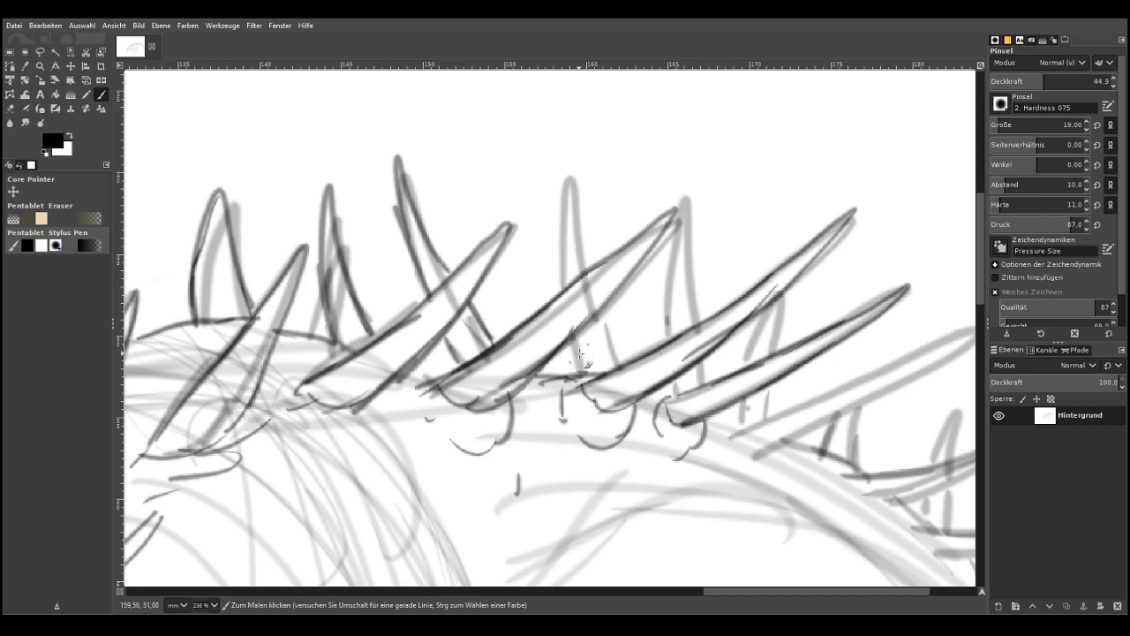
# Darken the two upright background spikes that stand between the slanted spikes at the tail base
pyautogui.moveTo(581, 369)
pyautogui.mouseDown()
pyautogui.moveTo(558, 228)
pyautogui.moveTo(585, 262)
pyautogui.mouseUp()
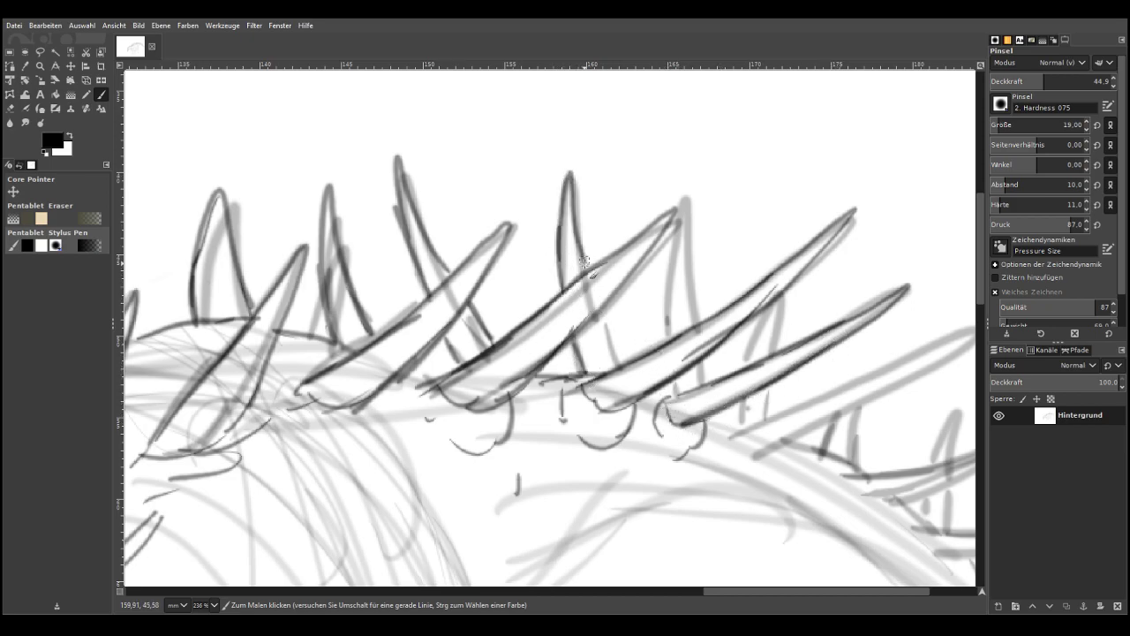
pyautogui.moveTo(607, 329); pyautogui.dragTo(618, 360)
pyautogui.moveTo(691, 374); pyautogui.dragTo(671, 395)
pyautogui.moveTo(669, 340)
pyautogui.mouseDown()
pyautogui.moveTo(676, 225)
pyautogui.moveTo(697, 309)
pyautogui.mouseUp()
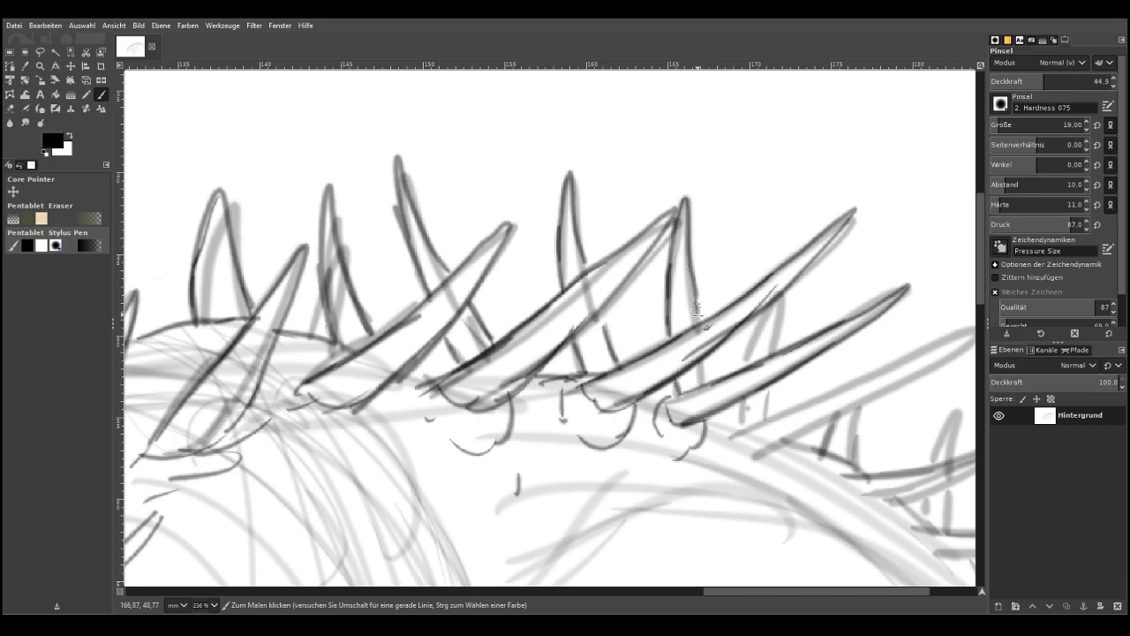
pyautogui.moveTo(707, 370); pyautogui.dragTo(713, 388)
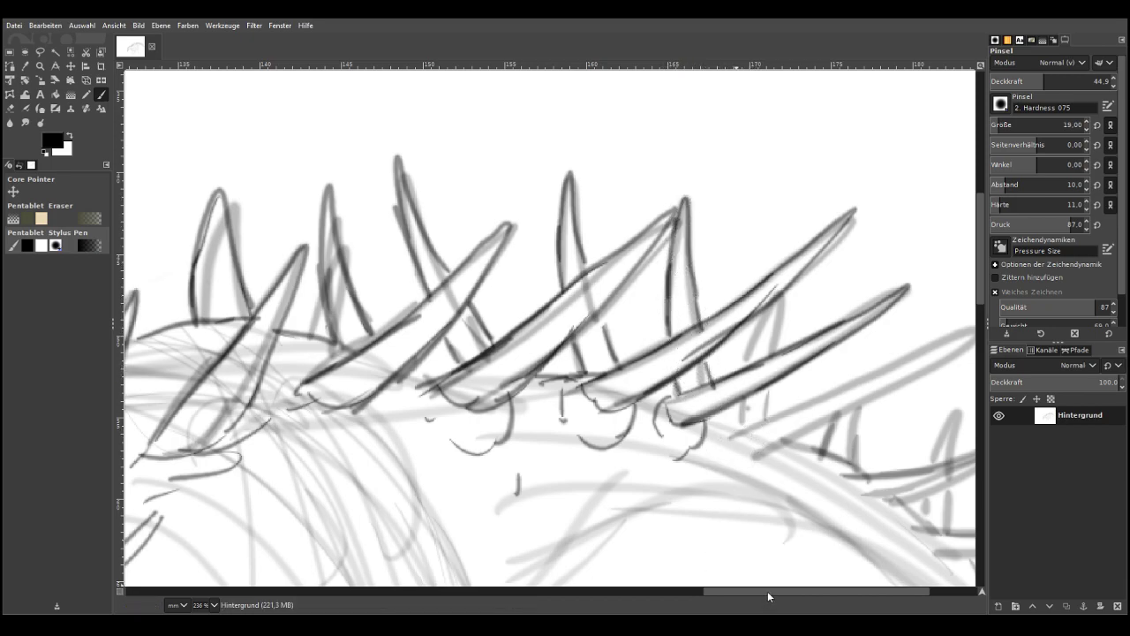
# Trace the upright background spikes and the next slanted spikes down the tail in dark strokes, rounding their bases
pyautogui.moveTo(767, 590); pyautogui.dragTo(847, 558)
pyautogui.moveTo(566, 428)
pyautogui.mouseDown()
pyautogui.moveTo(751, 371)
pyautogui.moveTo(813, 332)
pyautogui.moveTo(703, 411)
pyautogui.moveTo(597, 447)
pyautogui.moveTo(568, 427)
pyautogui.moveTo(570, 464)
pyautogui.moveTo(627, 445)
pyautogui.moveTo(535, 421)
pyautogui.mouseUp()
pyautogui.moveTo(579, 366)
pyautogui.mouseDown()
pyautogui.moveTo(601, 294)
pyautogui.moveTo(605, 346)
pyautogui.moveTo(602, 241)
pyautogui.mouseUp()
pyautogui.moveTo(583, 318); pyautogui.dragTo(573, 369)
pyautogui.moveTo(680, 387)
pyautogui.mouseDown()
pyautogui.moveTo(675, 333)
pyautogui.moveTo(682, 455)
pyautogui.moveTo(747, 465)
pyautogui.moveTo(873, 435)
pyautogui.moveTo(719, 499)
pyautogui.moveTo(694, 499)
pyautogui.moveTo(682, 477)
pyautogui.moveTo(673, 505)
pyautogui.mouseUp()
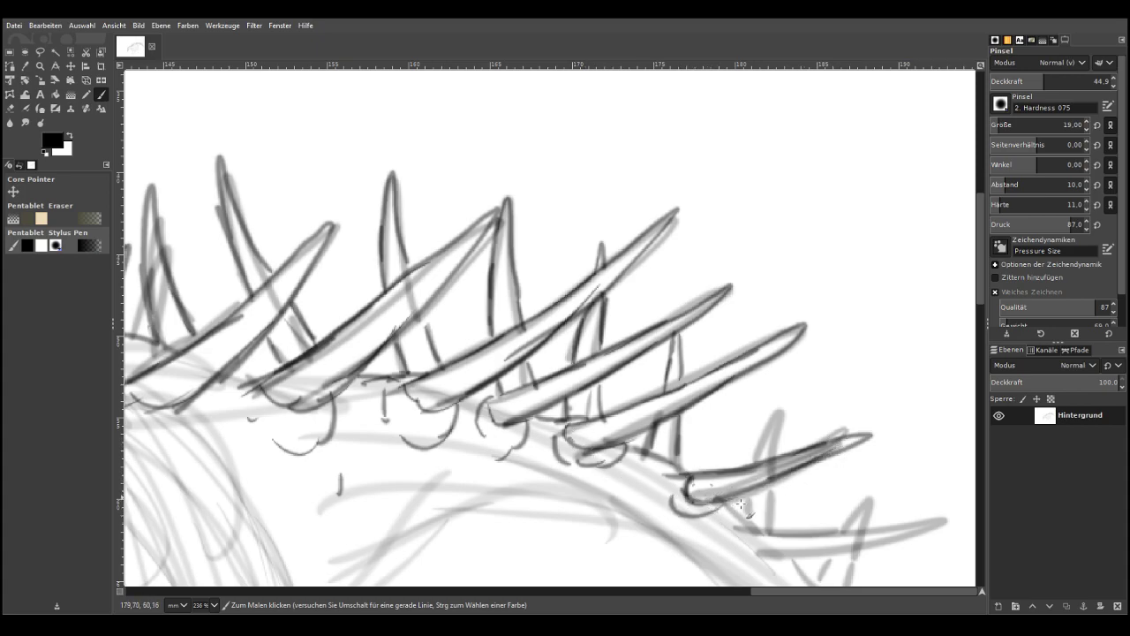
# Darken the remaining front and background spikes out to the tail tip and erase stray guide lines between them
pyautogui.moveTo(981, 593); pyautogui.dragTo(989, 590)
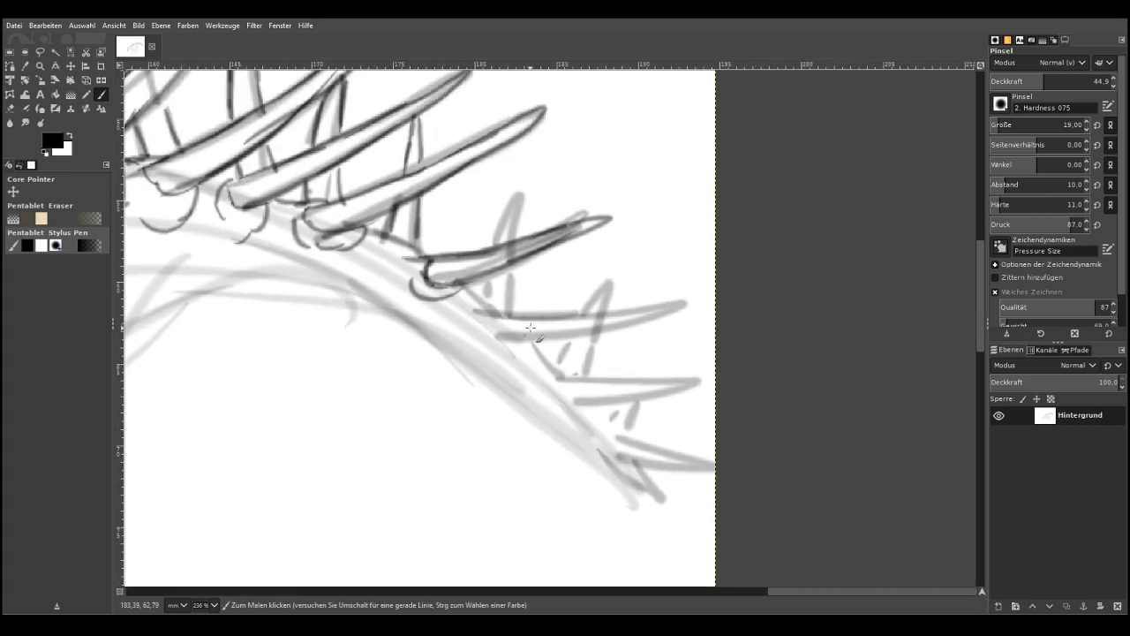
pyautogui.moveTo(501, 337)
pyautogui.mouseDown()
pyautogui.moveTo(685, 303)
pyautogui.moveTo(513, 340)
pyautogui.mouseUp()
pyautogui.moveTo(494, 239)
pyautogui.mouseDown()
pyautogui.moveTo(519, 178)
pyautogui.moveTo(516, 309)
pyautogui.mouseUp()
pyautogui.moveTo(591, 381)
pyautogui.mouseDown()
pyautogui.moveTo(697, 395)
pyautogui.moveTo(576, 405)
pyautogui.mouseUp()
pyautogui.moveTo(550, 351)
pyautogui.mouseDown()
pyautogui.moveTo(601, 251)
pyautogui.moveTo(586, 394)
pyautogui.moveTo(636, 445)
pyautogui.moveTo(736, 467)
pyautogui.moveTo(645, 458)
pyautogui.moveTo(669, 499)
pyautogui.moveTo(606, 453)
pyautogui.mouseUp()
pyautogui.moveTo(626, 386)
pyautogui.mouseDown()
pyautogui.moveTo(649, 351)
pyautogui.moveTo(616, 386)
pyautogui.moveTo(572, 379)
pyautogui.mouseUp()
pyautogui.click(571, 358)
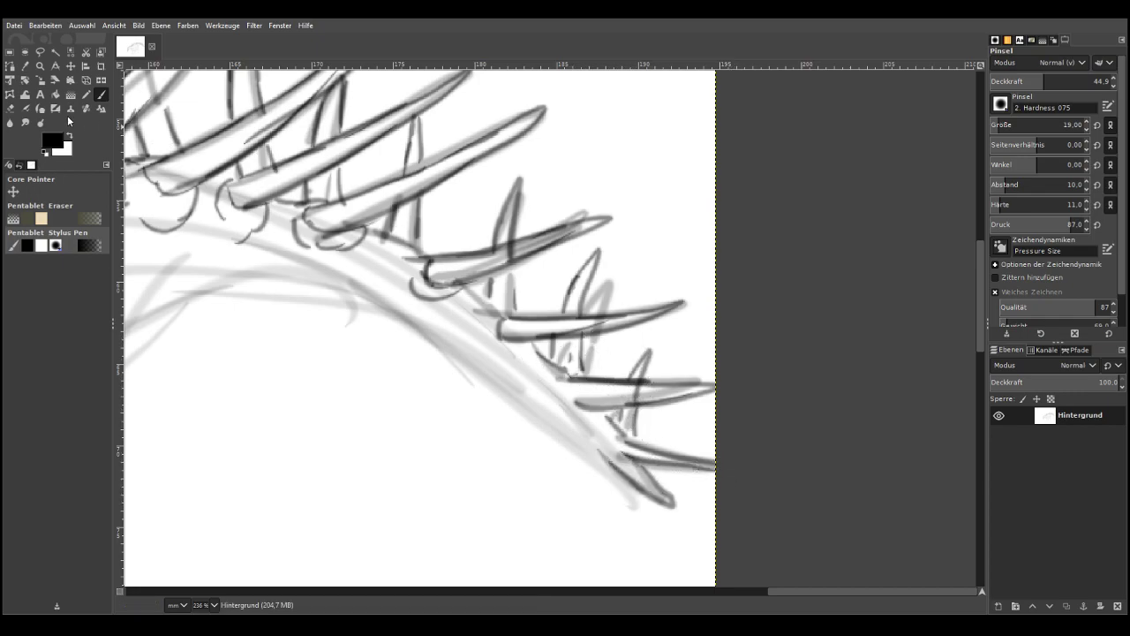
pyautogui.click(12, 108)
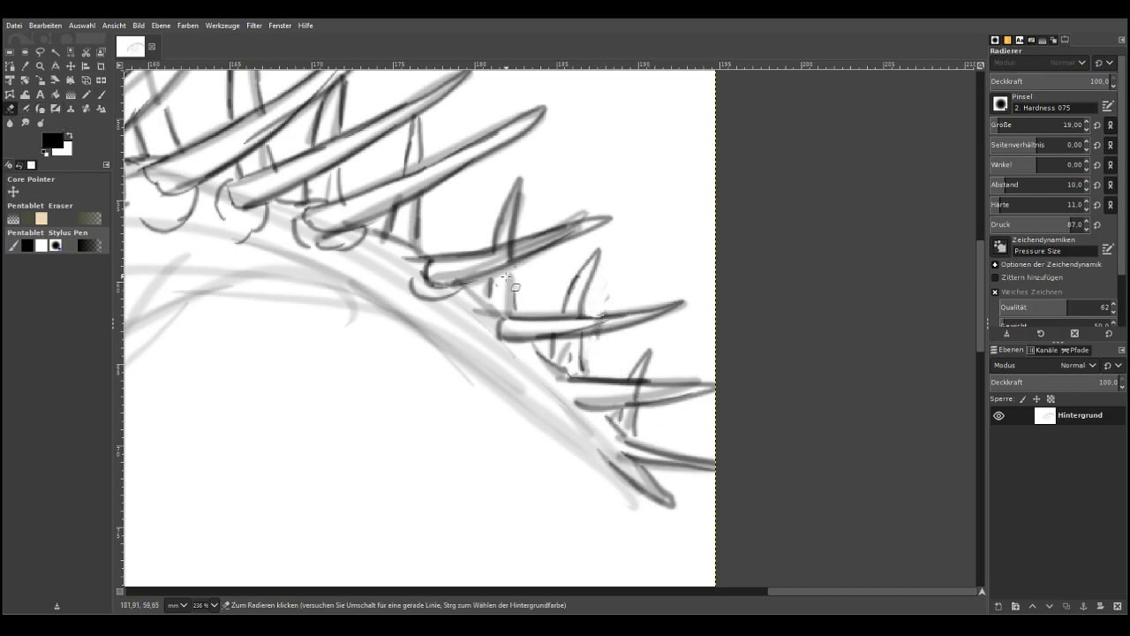
# Paint the tail's underside as one dark contour from the tip forward to the hind thigh
pyautogui.click(100, 93)
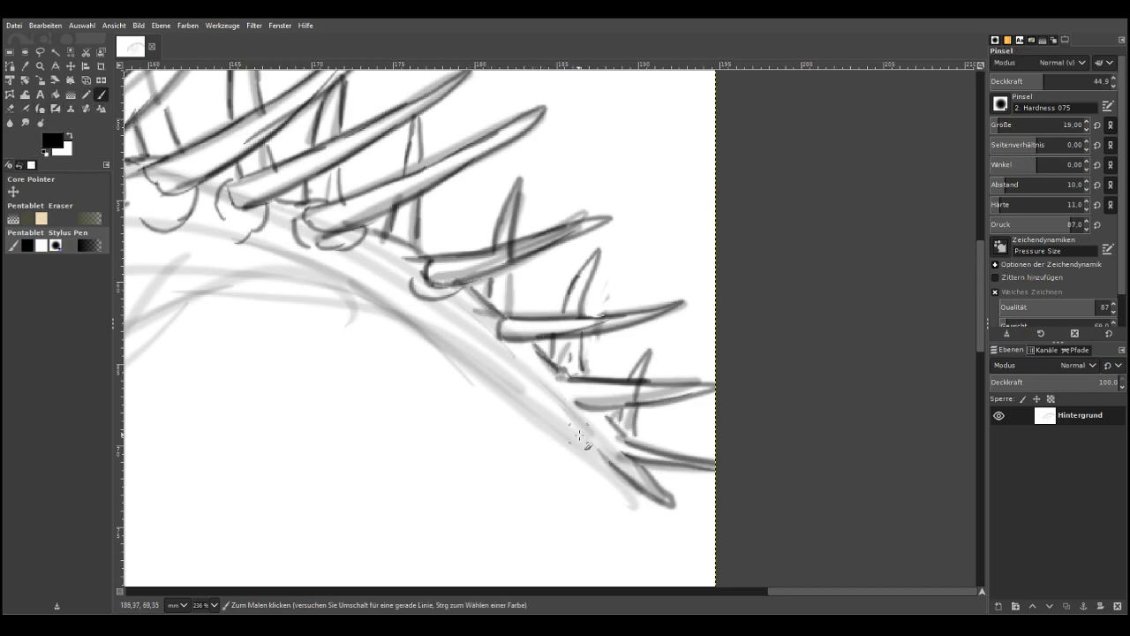
pyautogui.moveTo(615, 473)
pyautogui.mouseDown()
pyautogui.moveTo(384, 311)
pyautogui.moveTo(254, 287)
pyautogui.mouseUp()
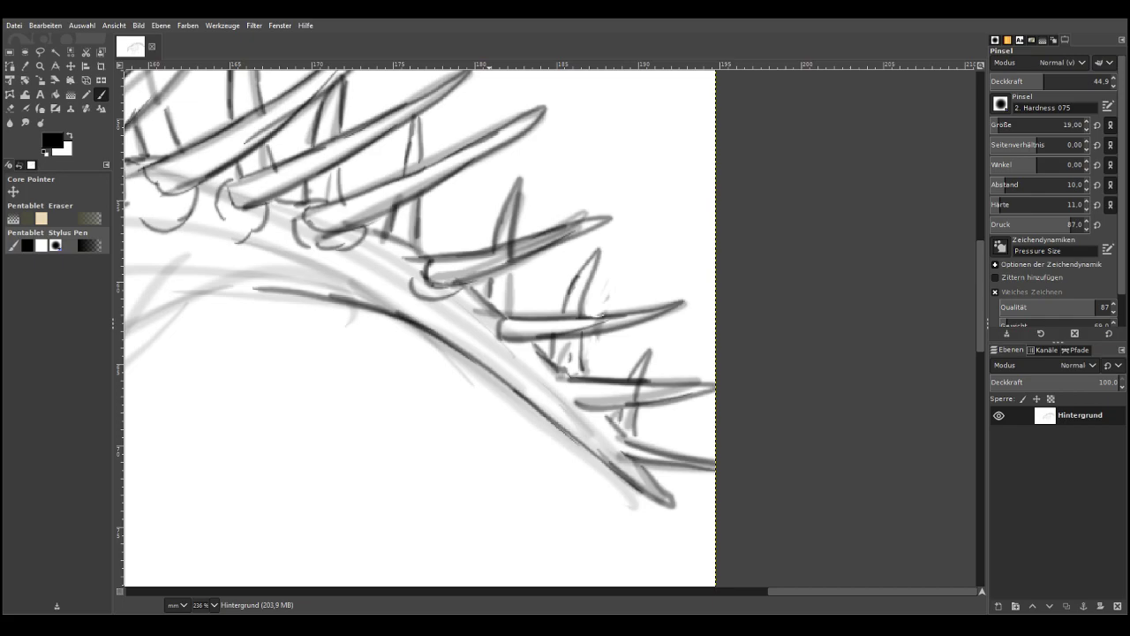
pyautogui.moveTo(783, 592); pyautogui.dragTo(704, 594)
pyautogui.moveTo(764, 289)
pyautogui.mouseDown()
pyautogui.moveTo(696, 318)
pyautogui.moveTo(570, 416)
pyautogui.moveTo(549, 452)
pyautogui.mouseUp()
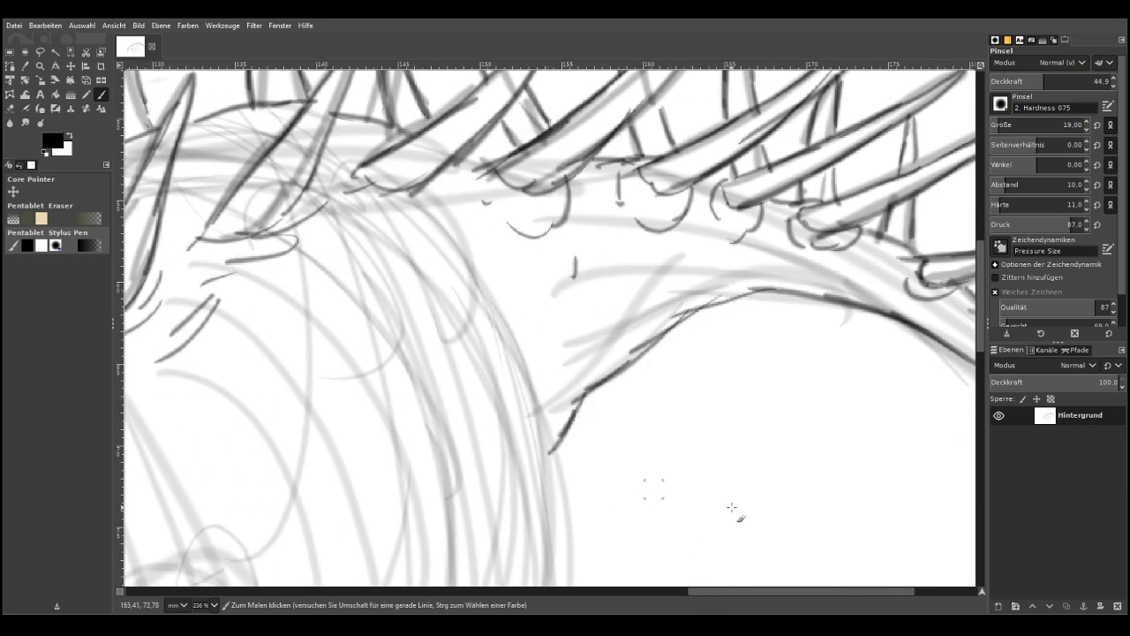
# Darken the neck's underside into the chest and add slanted skin folds between chest and shoulder
pyautogui.moveTo(981, 595); pyautogui.dragTo(967, 601)
pyautogui.moveTo(309, 196)
pyautogui.mouseDown()
pyautogui.moveTo(406, 202)
pyautogui.moveTo(505, 231)
pyautogui.moveTo(577, 282)
pyautogui.mouseUp()
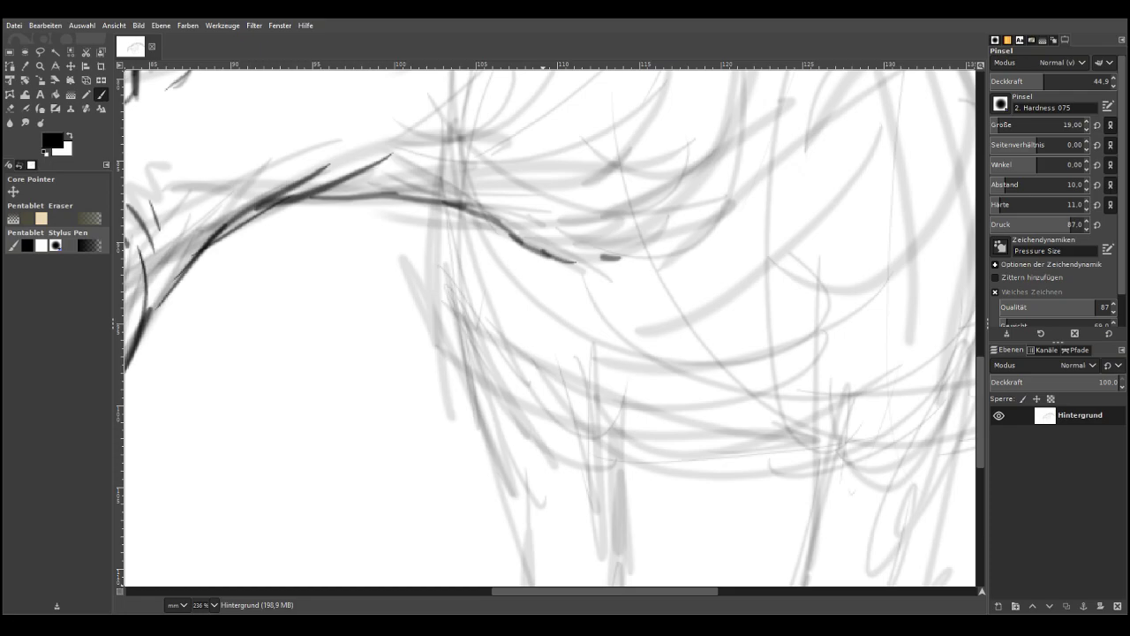
pyautogui.moveTo(649, 232); pyautogui.dragTo(777, 154)
pyautogui.moveTo(808, 160)
pyautogui.mouseDown()
pyautogui.moveTo(731, 226)
pyautogui.moveTo(633, 275)
pyautogui.mouseUp()
pyautogui.moveTo(809, 234); pyautogui.dragTo(723, 282)
pyautogui.moveTo(724, 266); pyautogui.dragTo(684, 279)
# Outline the upper part of the front leg below the neck with knee folds, and the belly line between the front legs
pyautogui.moveTo(442, 218)
pyautogui.mouseDown()
pyautogui.moveTo(462, 361)
pyautogui.moveTo(504, 477)
pyautogui.mouseUp()
pyautogui.moveTo(576, 399); pyautogui.dragTo(613, 452)
pyautogui.moveTo(521, 352); pyautogui.dragTo(594, 415)
pyautogui.moveTo(570, 367); pyautogui.dragTo(640, 408)
pyautogui.scroll(-5, 921, 394)
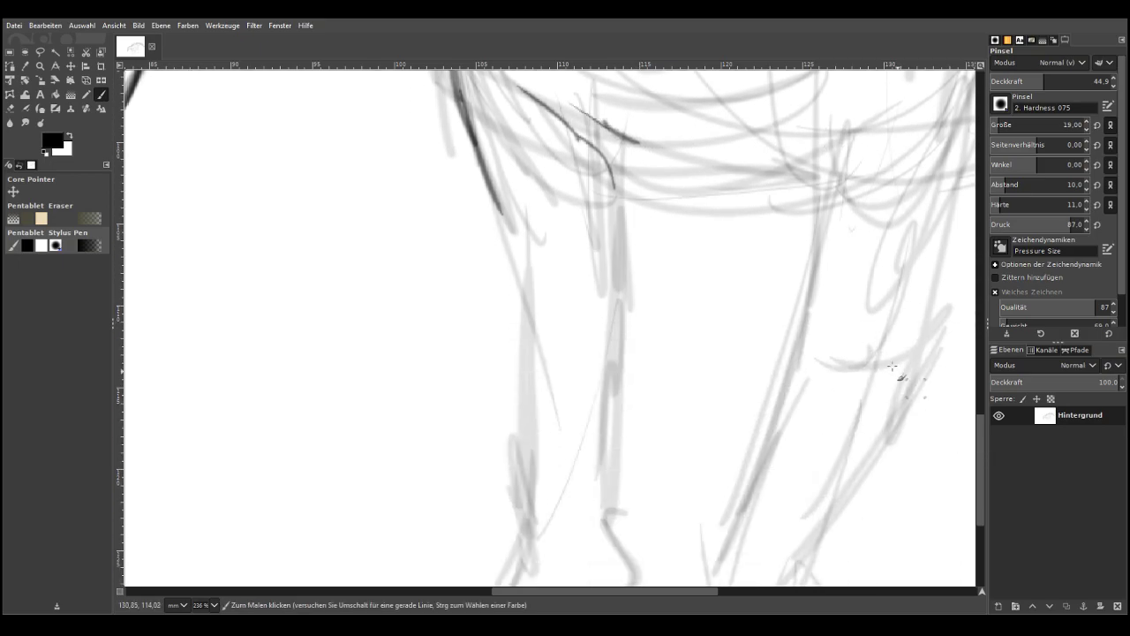
pyautogui.moveTo(629, 186)
pyautogui.mouseDown()
pyautogui.moveTo(746, 202)
pyautogui.moveTo(709, 207)
pyautogui.moveTo(821, 192)
pyautogui.mouseUp()
pyautogui.moveTo(629, 168)
pyautogui.mouseDown()
pyautogui.moveTo(633, 256)
pyautogui.moveTo(618, 334)
pyautogui.moveTo(572, 385)
pyautogui.mouseUp()
pyautogui.moveTo(611, 287); pyautogui.dragTo(581, 335)
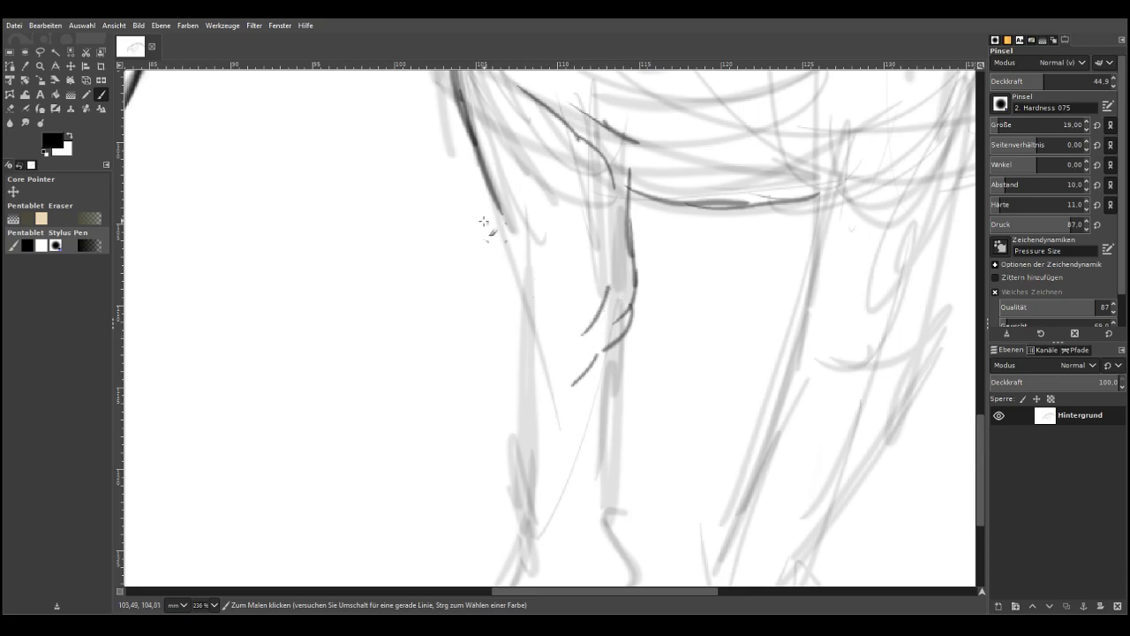
# Draw the knee curve and the front and back edges of the same leg's lower part down to the ankle
pyautogui.moveTo(484, 152)
pyautogui.mouseDown()
pyautogui.moveTo(522, 278)
pyautogui.moveTo(579, 304)
pyautogui.mouseUp()
pyautogui.moveTo(521, 293); pyautogui.dragTo(517, 450)
pyautogui.scroll(-5, 914, 426)
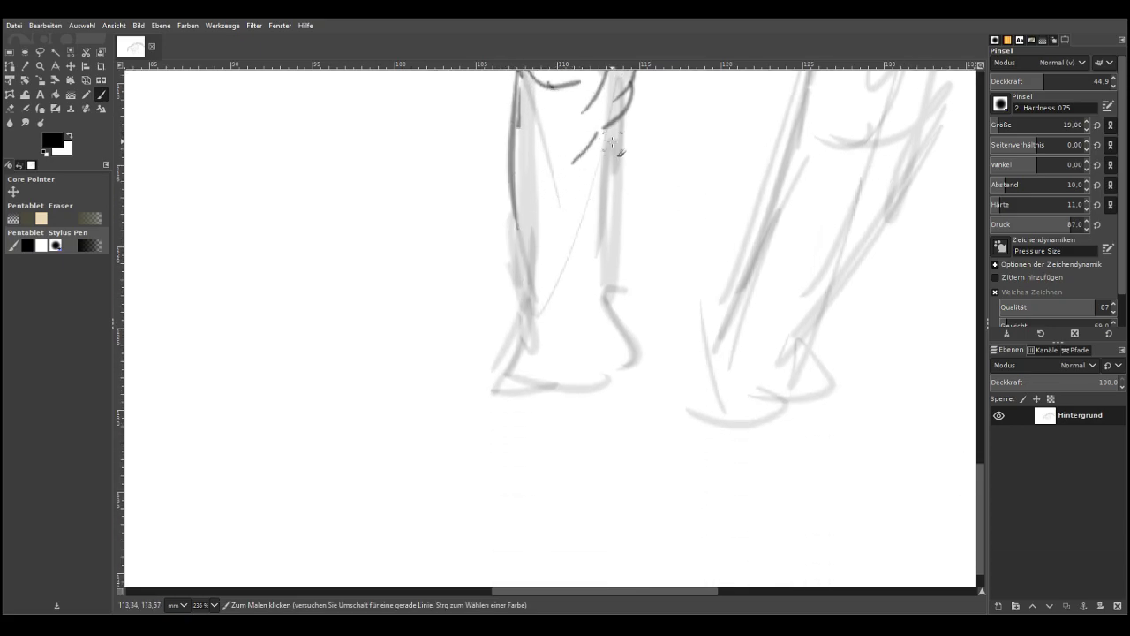
pyautogui.moveTo(632, 108); pyautogui.dragTo(616, 298)
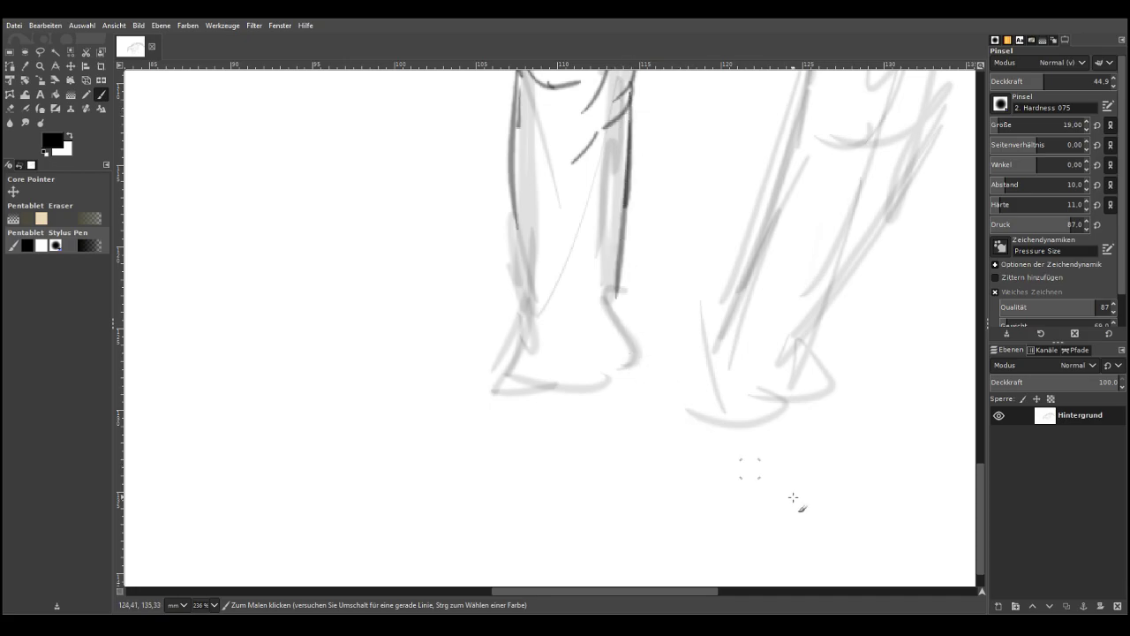
# Outline both edges of the nearer front leg's upper part and add short folds where it meets the belly
pyautogui.moveTo(978, 596); pyautogui.dragTo(984, 584)
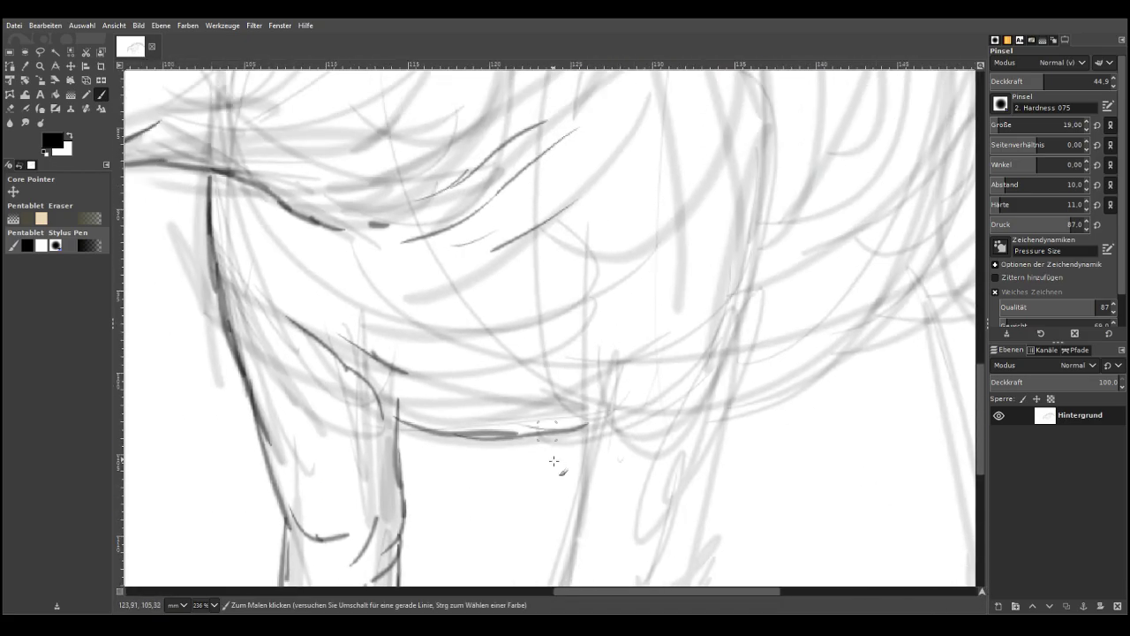
pyautogui.moveTo(576, 509)
pyautogui.mouseDown()
pyautogui.moveTo(572, 400)
pyautogui.moveTo(616, 312)
pyautogui.mouseUp()
pyautogui.moveTo(566, 418)
pyautogui.mouseDown()
pyautogui.moveTo(560, 363)
pyautogui.moveTo(531, 344)
pyautogui.mouseUp()
pyautogui.moveTo(537, 374); pyautogui.dragTo(509, 313)
pyautogui.moveTo(597, 307); pyautogui.dragTo(563, 327)
pyautogui.moveTo(763, 214); pyautogui.dragTo(777, 290)
pyautogui.moveTo(768, 296)
pyautogui.mouseDown()
pyautogui.moveTo(756, 335)
pyautogui.moveTo(726, 367)
pyautogui.mouseUp()
pyautogui.moveTo(721, 363)
pyautogui.mouseDown()
pyautogui.moveTo(646, 400)
pyautogui.moveTo(734, 418)
pyautogui.moveTo(697, 536)
pyautogui.mouseUp()
# Add short wrinkle strokes across the chest, the belly and the top of the nearer front leg
pyautogui.moveTo(702, 287); pyautogui.dragTo(615, 290)
pyautogui.moveTo(556, 278)
pyautogui.mouseDown()
pyautogui.moveTo(621, 247)
pyautogui.moveTo(614, 226)
pyautogui.mouseUp()
pyautogui.moveTo(511, 274); pyautogui.dragTo(448, 284)
pyautogui.moveTo(499, 352); pyautogui.dragTo(416, 325)
pyautogui.moveTo(378, 268); pyautogui.dragTo(433, 342)
pyautogui.moveTo(457, 378)
pyautogui.mouseDown()
pyautogui.moveTo(385, 372)
pyautogui.moveTo(455, 378)
pyautogui.mouseUp()
pyautogui.moveTo(460, 371); pyautogui.dragTo(510, 366)
pyautogui.moveTo(474, 397); pyautogui.dragTo(519, 403)
# Trace both edges of the nearer front leg from the knee to the ankle and start the heel
pyautogui.scroll(-5, 969, 415)
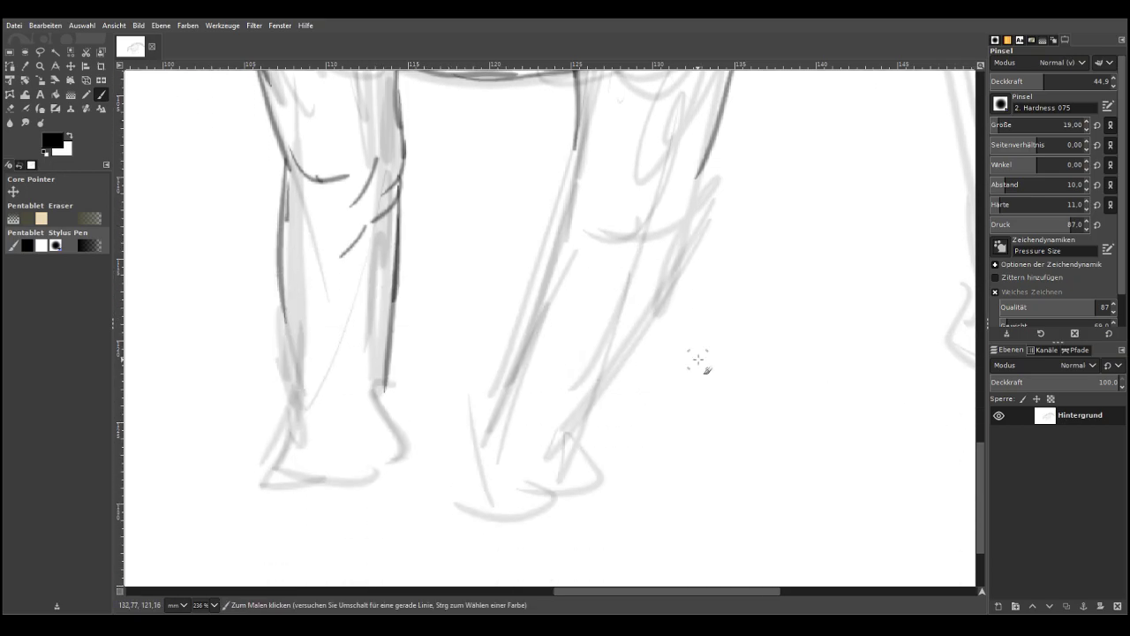
pyautogui.moveTo(719, 136); pyautogui.dragTo(698, 239)
pyautogui.moveTo(710, 182); pyautogui.dragTo(629, 359)
pyautogui.moveTo(678, 291); pyautogui.dragTo(570, 436)
pyautogui.moveTo(584, 147); pyautogui.dragTo(555, 255)
pyautogui.moveTo(569, 189); pyautogui.dragTo(510, 355)
pyautogui.moveTo(546, 270)
pyautogui.mouseDown()
pyautogui.moveTo(494, 413)
pyautogui.moveTo(484, 484)
pyautogui.mouseUp()
pyautogui.moveTo(584, 415); pyautogui.dragTo(599, 482)
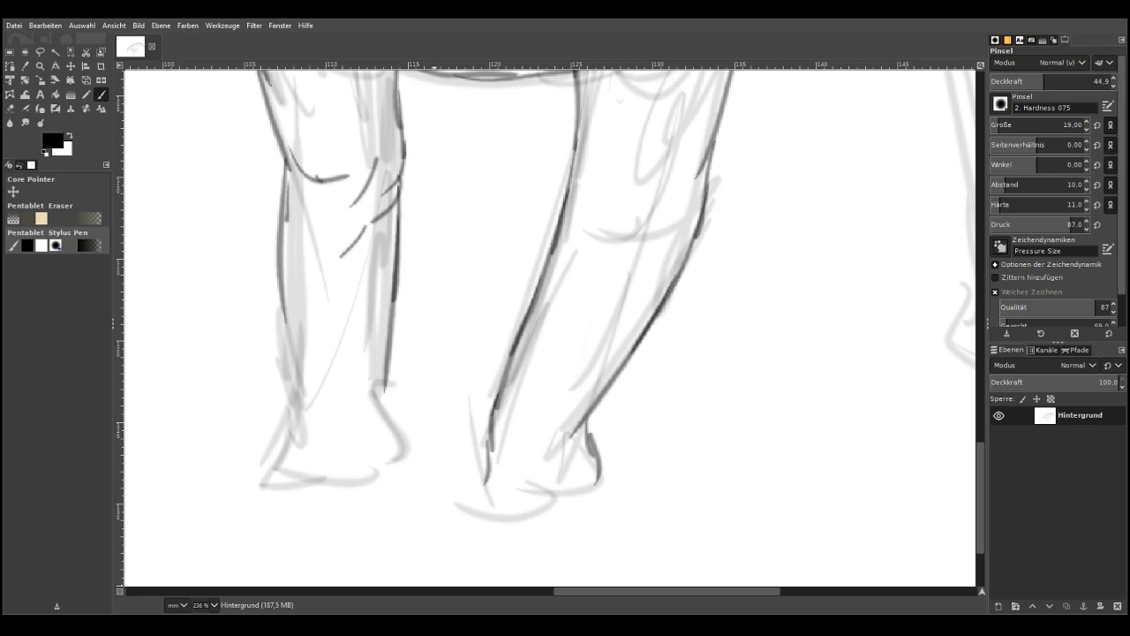
# Draw the toes of the nearer front foot, then complete the other front leg's ankle, heel and toes
pyautogui.moveTo(491, 455)
pyautogui.mouseDown()
pyautogui.moveTo(462, 489)
pyautogui.moveTo(485, 490)
pyautogui.moveTo(467, 495)
pyautogui.moveTo(501, 470)
pyautogui.moveTo(490, 509)
pyautogui.moveTo(511, 512)
pyautogui.moveTo(533, 468)
pyautogui.moveTo(522, 485)
pyautogui.moveTo(534, 511)
pyautogui.moveTo(558, 483)
pyautogui.moveTo(579, 502)
pyautogui.moveTo(593, 473)
pyautogui.mouseUp()
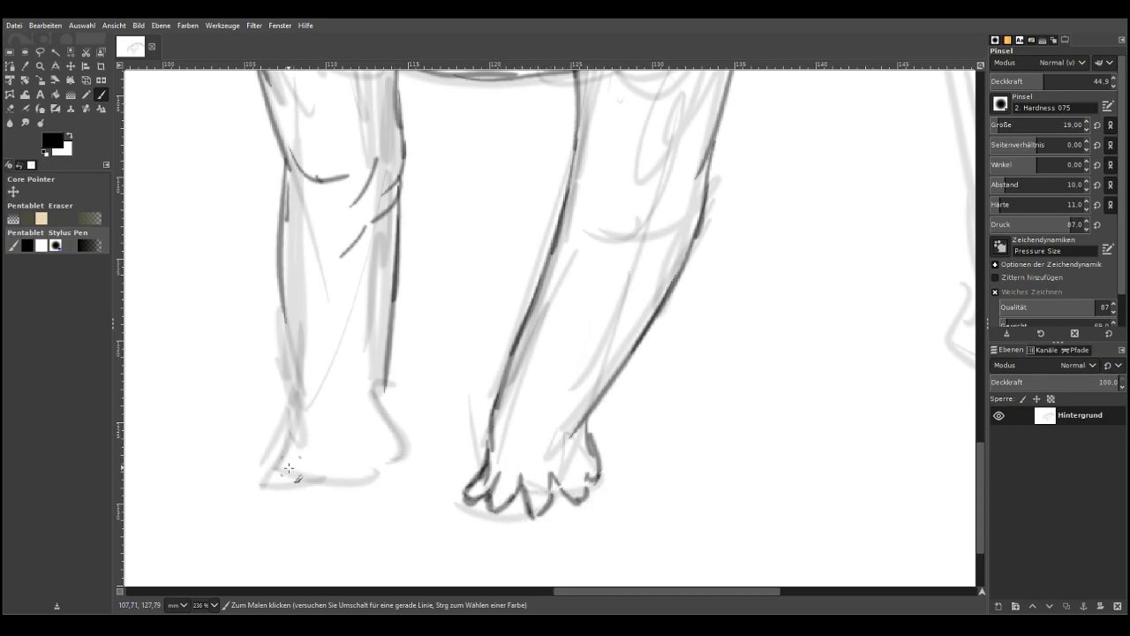
pyautogui.moveTo(282, 281)
pyautogui.mouseDown()
pyautogui.moveTo(294, 372)
pyautogui.moveTo(279, 459)
pyautogui.moveTo(301, 462)
pyautogui.moveTo(276, 491)
pyautogui.moveTo(301, 459)
pyautogui.moveTo(276, 490)
pyautogui.moveTo(294, 499)
pyautogui.moveTo(325, 488)
pyautogui.moveTo(339, 457)
pyautogui.moveTo(323, 462)
pyautogui.moveTo(330, 484)
pyautogui.moveTo(341, 482)
pyautogui.moveTo(281, 473)
pyautogui.moveTo(279, 486)
pyautogui.moveTo(262, 487)
pyautogui.moveTo(286, 460)
pyautogui.moveTo(257, 474)
pyautogui.moveTo(293, 440)
pyautogui.mouseUp()
pyautogui.moveTo(350, 485)
pyautogui.mouseDown()
pyautogui.moveTo(391, 465)
pyautogui.moveTo(407, 429)
pyautogui.moveTo(359, 410)
pyautogui.moveTo(368, 387)
pyautogui.moveTo(365, 347)
pyautogui.mouseUp()
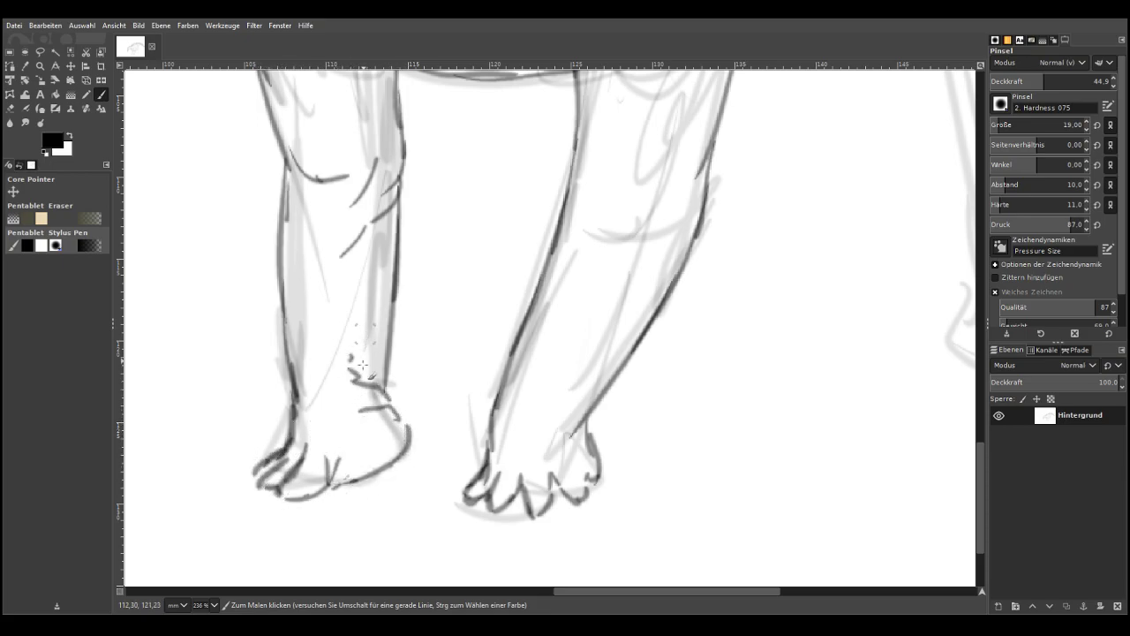
# Add ankle wrinkles to the nearer front foot and darken the contours of its toes
pyautogui.moveTo(502, 430); pyautogui.dragTo(543, 423)
pyautogui.moveTo(510, 421); pyautogui.dragTo(558, 413)
pyautogui.moveTo(515, 494)
pyautogui.mouseDown()
pyautogui.moveTo(496, 516)
pyautogui.moveTo(488, 501)
pyautogui.moveTo(464, 499)
pyautogui.moveTo(529, 455)
pyautogui.moveTo(556, 472)
pyautogui.moveTo(542, 476)
pyautogui.moveTo(553, 513)
pyautogui.mouseUp()
pyautogui.moveTo(547, 472); pyautogui.dragTo(565, 482)
pyautogui.moveTo(572, 467); pyautogui.dragTo(583, 473)
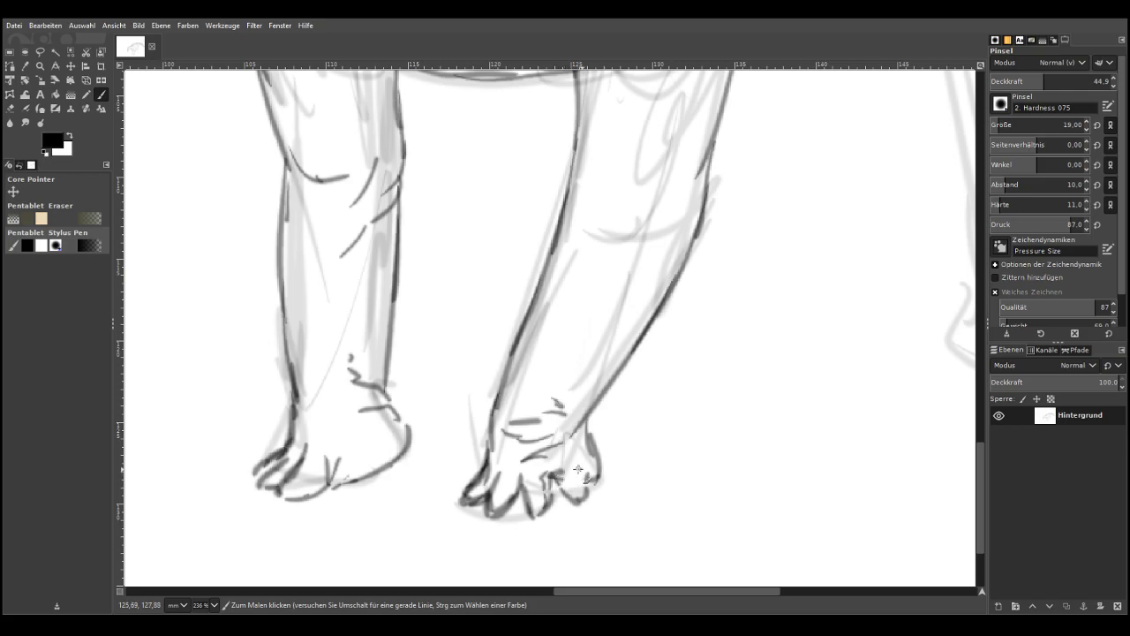
# Add wrinkles and short skin marks around the knees and along the shins of both front legs
pyautogui.moveTo(333, 343); pyautogui.dragTo(348, 319)
pyautogui.moveTo(356, 302); pyautogui.dragTo(357, 279)
pyautogui.moveTo(370, 319); pyautogui.dragTo(375, 280)
pyautogui.moveTo(654, 241)
pyautogui.mouseDown()
pyautogui.moveTo(604, 229)
pyautogui.moveTo(627, 251)
pyautogui.moveTo(590, 260)
pyautogui.moveTo(618, 257)
pyautogui.mouseUp()
pyautogui.moveTo(624, 270); pyautogui.dragTo(650, 259)
pyautogui.moveTo(634, 279)
pyautogui.mouseDown()
pyautogui.moveTo(613, 300)
pyautogui.moveTo(600, 353)
pyautogui.mouseUp()
pyautogui.moveTo(580, 380); pyautogui.dragTo(567, 394)
pyautogui.moveTo(680, 215)
pyautogui.mouseDown()
pyautogui.moveTo(677, 143)
pyautogui.moveTo(697, 239)
pyautogui.moveTo(671, 233)
pyautogui.mouseUp()
pyautogui.moveTo(696, 239); pyautogui.dragTo(661, 263)
pyautogui.moveTo(341, 208); pyautogui.dragTo(338, 208)
pyautogui.click(320, 204)
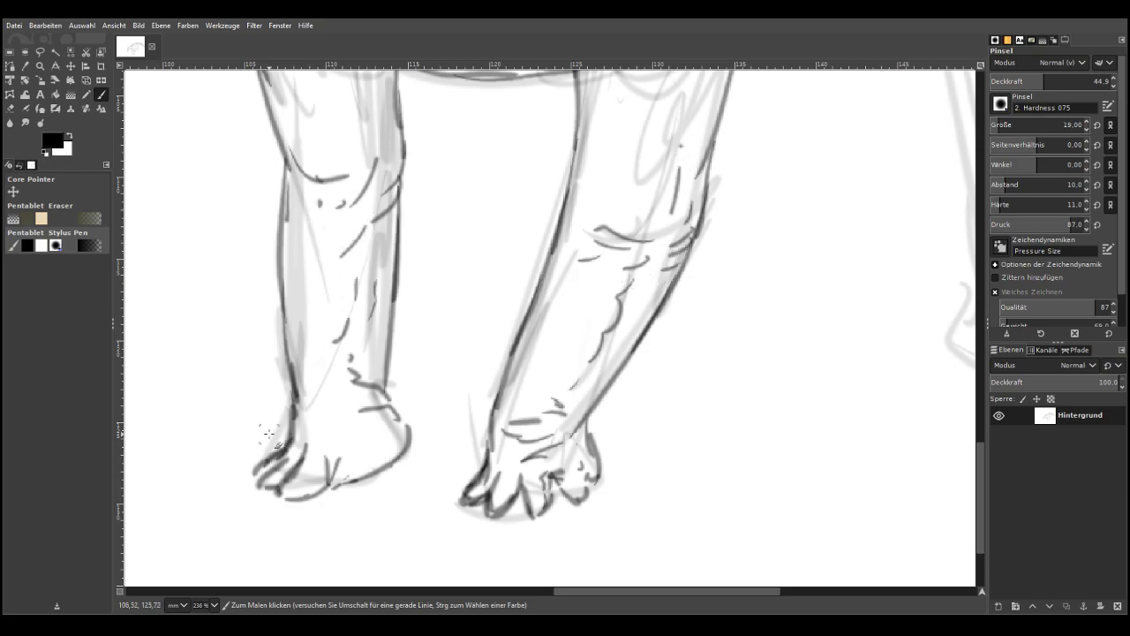
# Paint the belly contour from behind the nearer front leg up to the flank, with a small fold at the hind leg
pyautogui.scroll(3, 268, 433)
pyautogui.scroll(-12, 268, 433)
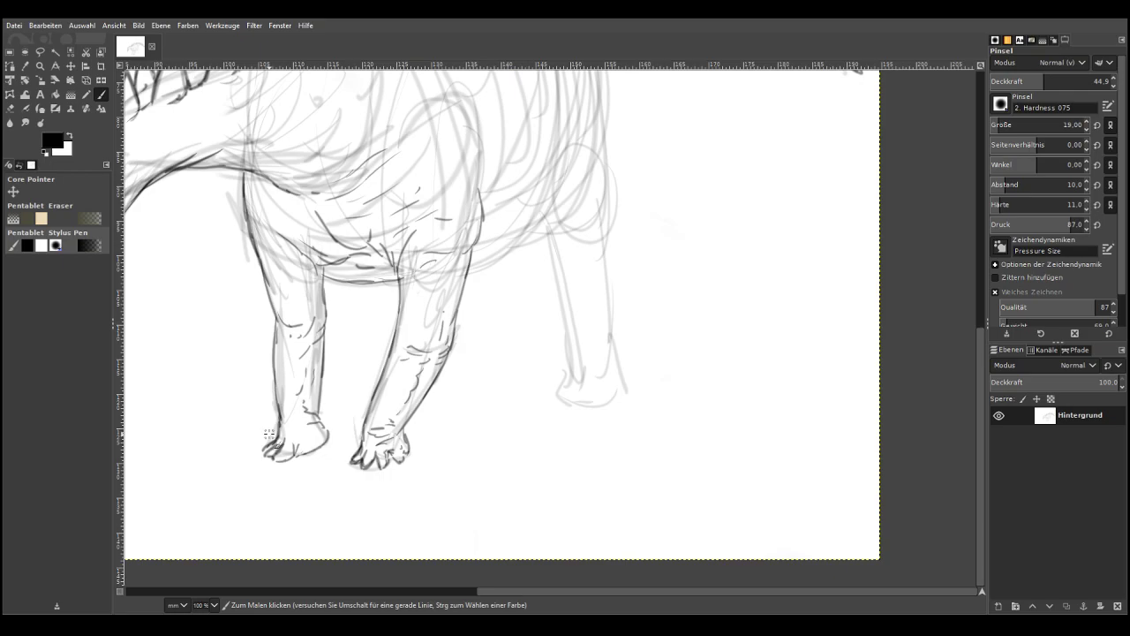
pyautogui.scroll(1, 269, 433)
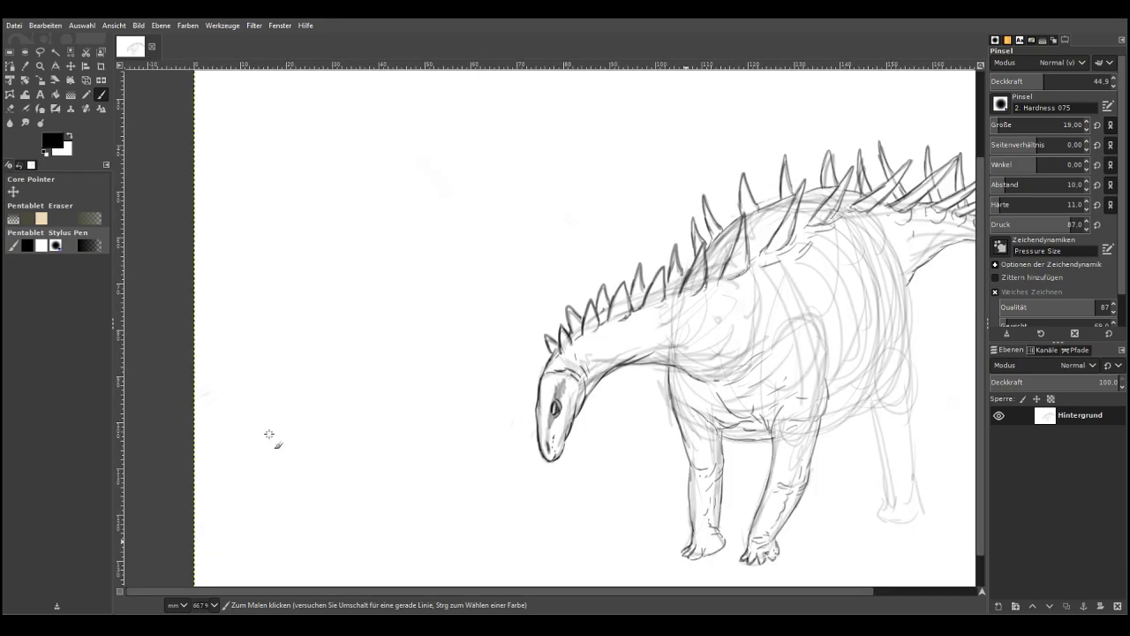
pyautogui.click(912, 589)
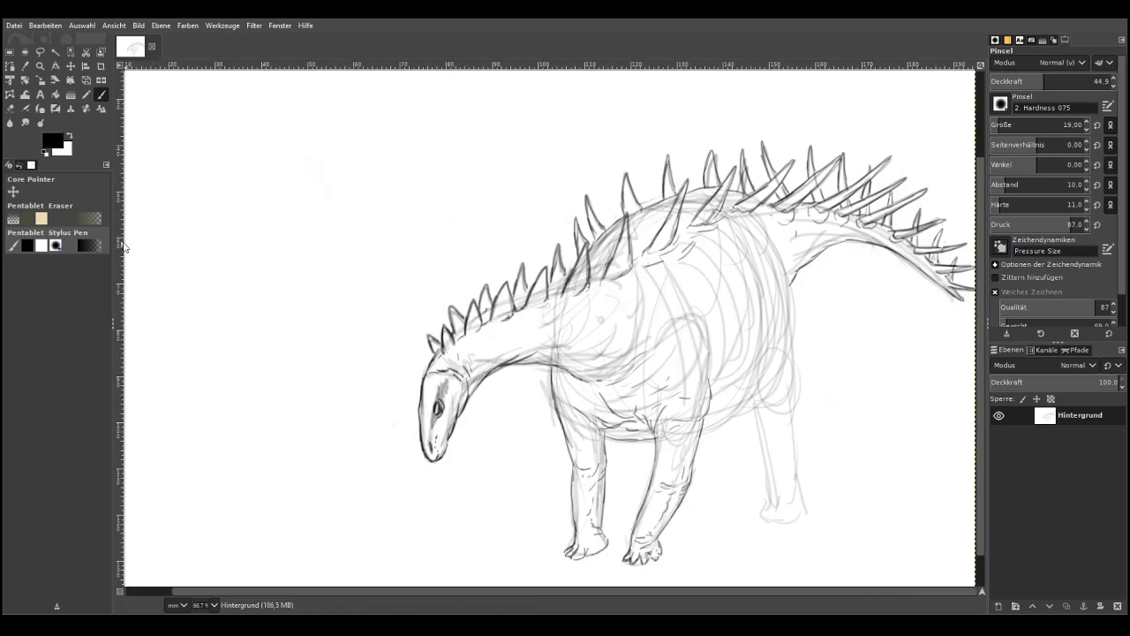
pyautogui.click(40, 65)
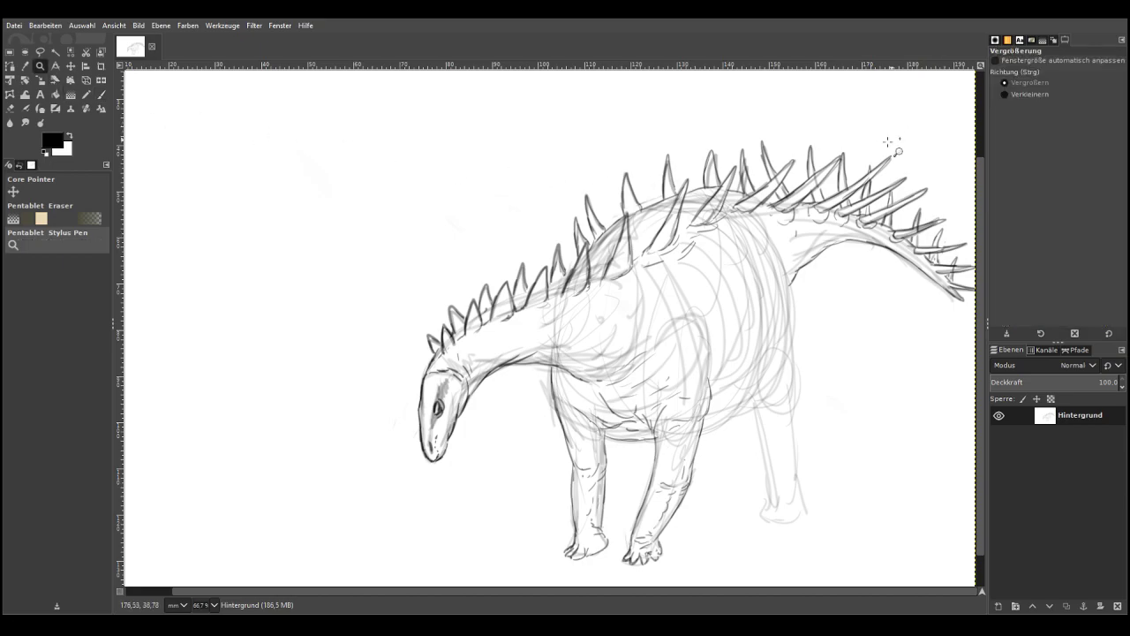
pyautogui.click(609, 226)
pyautogui.moveTo(397, 103); pyautogui.dragTo(748, 540)
pyautogui.click(99, 96)
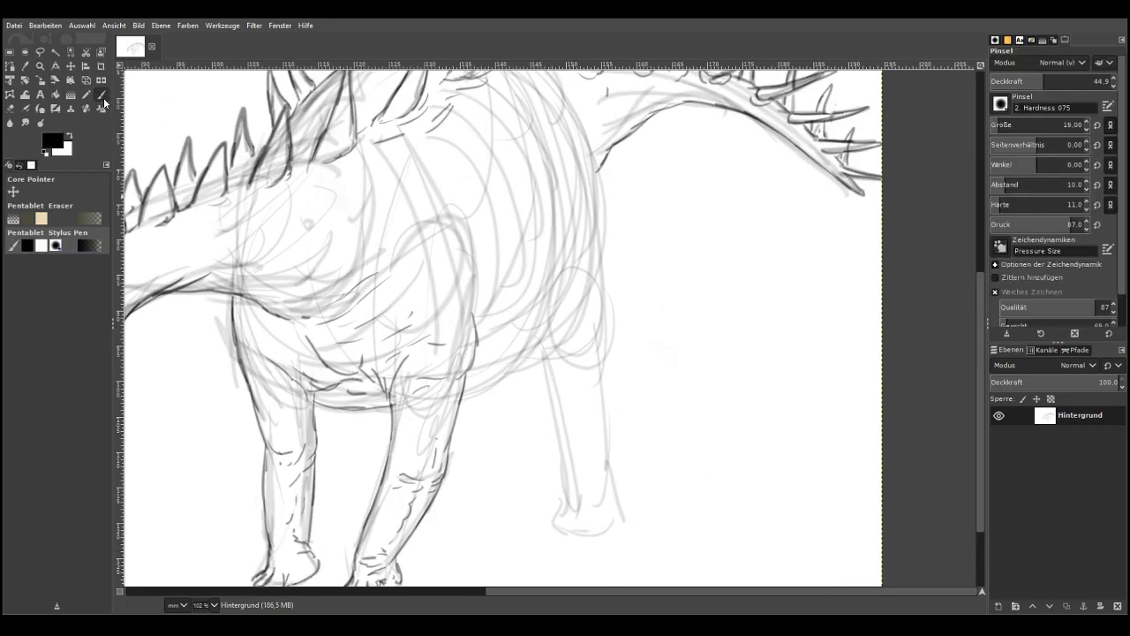
pyautogui.moveTo(489, 382)
pyautogui.mouseDown()
pyautogui.moveTo(543, 299)
pyautogui.moveTo(552, 210)
pyautogui.mouseUp()
pyautogui.moveTo(522, 355)
pyautogui.mouseDown()
pyautogui.moveTo(557, 329)
pyautogui.moveTo(547, 352)
pyautogui.mouseUp()
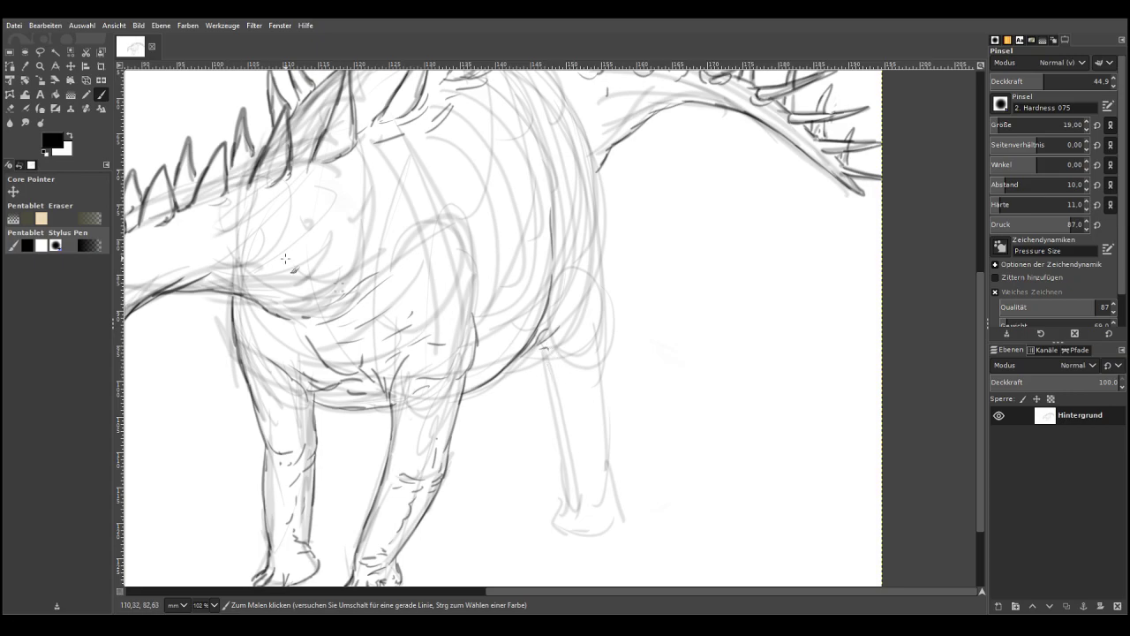
# Trace the front edge of the hind leg down to the ankle and add folds below the flank
pyautogui.click(40, 66)
pyautogui.moveTo(478, 314); pyautogui.dragTo(638, 493)
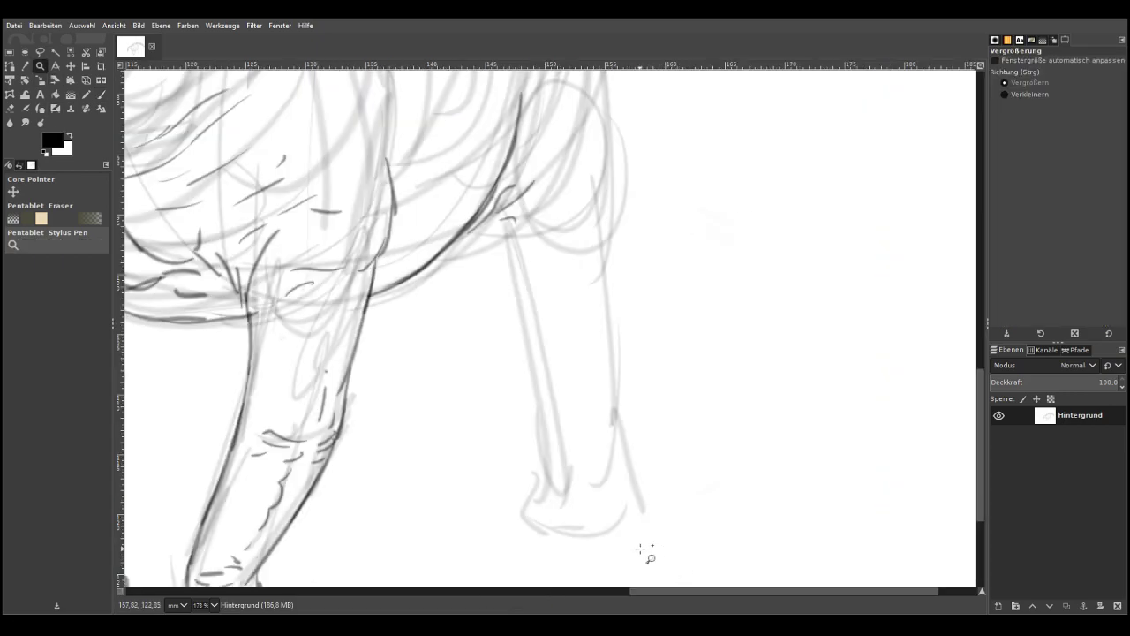
pyautogui.press('p')
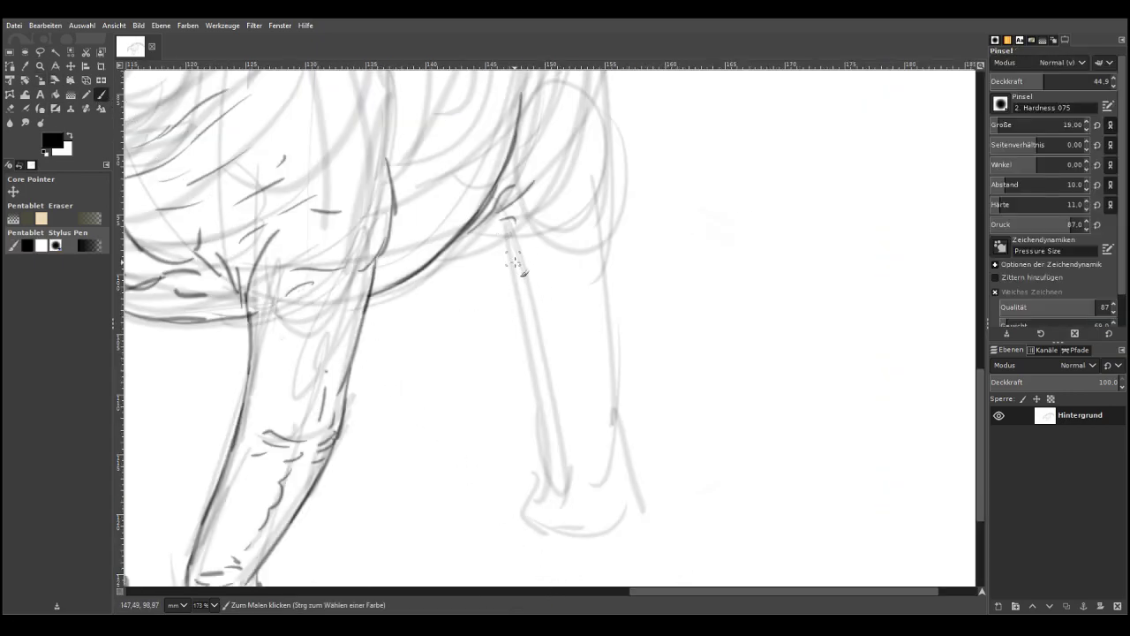
pyautogui.moveTo(493, 214); pyautogui.dragTo(529, 320)
pyautogui.moveTo(532, 227)
pyautogui.mouseDown()
pyautogui.moveTo(568, 192)
pyautogui.moveTo(546, 237)
pyautogui.mouseUp()
pyautogui.moveTo(543, 235)
pyautogui.mouseDown()
pyautogui.moveTo(506, 269)
pyautogui.moveTo(549, 482)
pyautogui.mouseUp()
# Set the brush size to 20, then draw the hind leg's rear edge, ankle fold and three-toed foot
pyautogui.click(1003, 125)
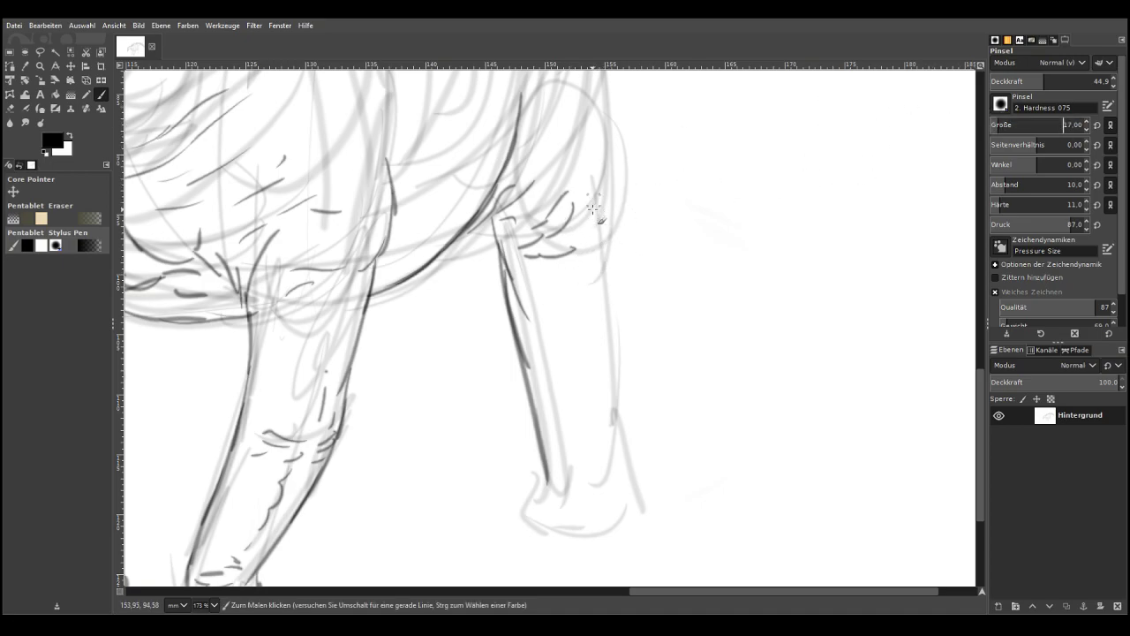
pyautogui.click(1087, 122)
pyautogui.moveTo(611, 210)
pyautogui.mouseDown()
pyautogui.moveTo(648, 503)
pyautogui.moveTo(629, 530)
pyautogui.mouseUp()
pyautogui.moveTo(544, 475)
pyautogui.mouseDown()
pyautogui.moveTo(530, 507)
pyautogui.moveTo(603, 486)
pyautogui.moveTo(597, 460)
pyautogui.mouseUp()
pyautogui.moveTo(539, 524)
pyautogui.mouseDown()
pyautogui.moveTo(526, 508)
pyautogui.moveTo(522, 530)
pyautogui.moveTo(560, 542)
pyautogui.moveTo(597, 523)
pyautogui.moveTo(612, 540)
pyautogui.moveTo(636, 524)
pyautogui.mouseUp()
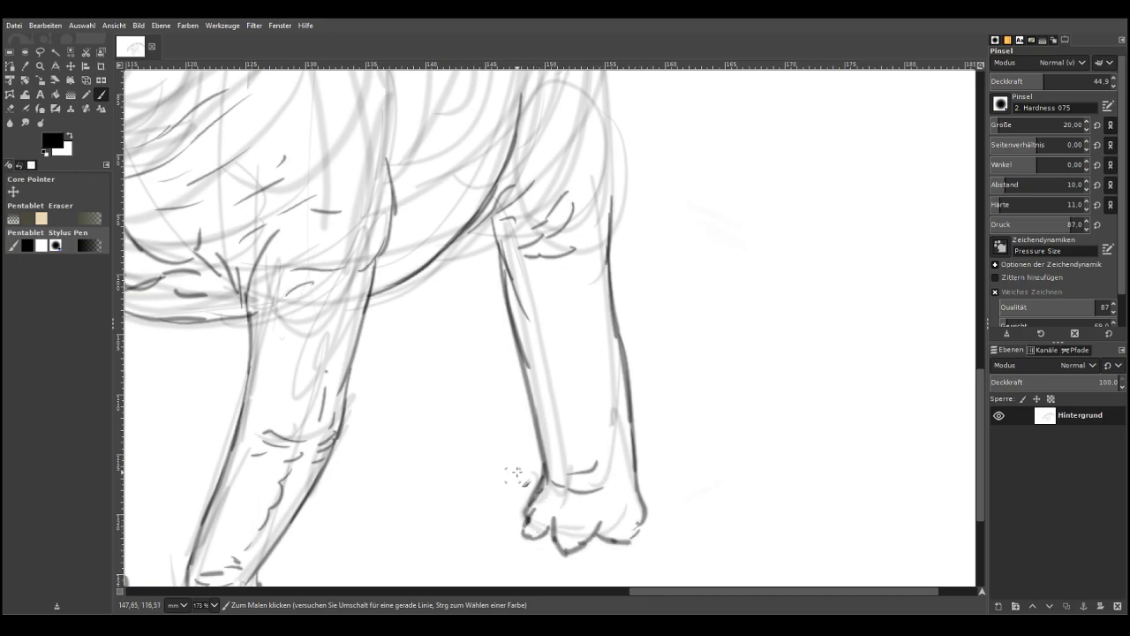
# Outline the rear of the hind thigh up to the hips and draw the flank line in front of it
pyautogui.scroll(10, 897, 275)
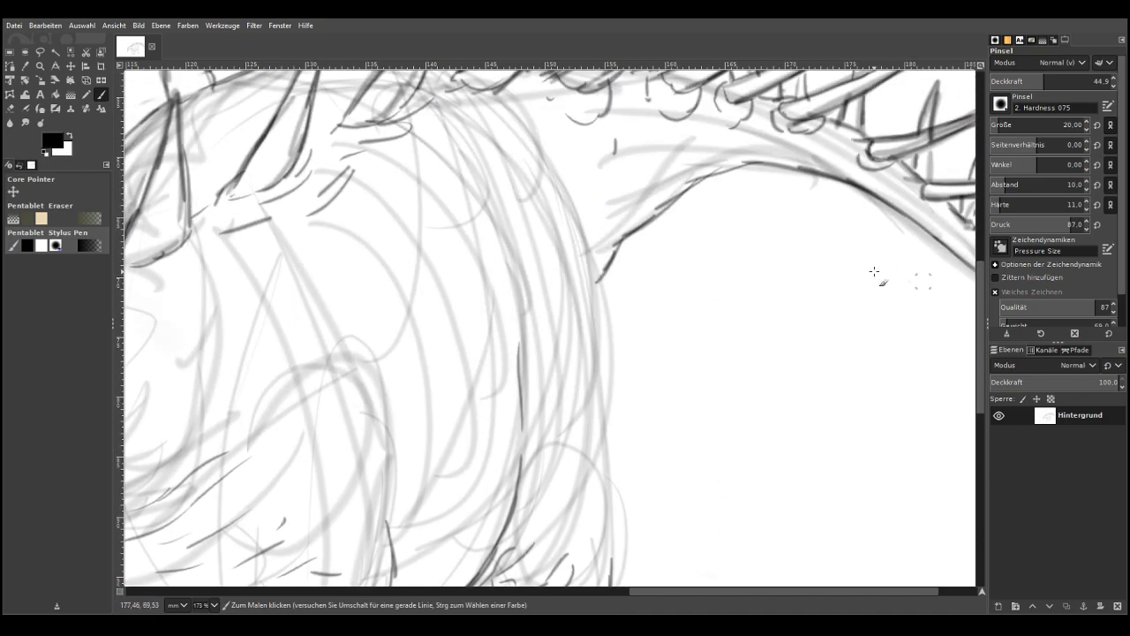
pyautogui.moveTo(609, 565)
pyautogui.mouseDown()
pyautogui.moveTo(612, 527)
pyautogui.moveTo(616, 584)
pyautogui.mouseUp()
pyautogui.moveTo(615, 512); pyautogui.dragTo(590, 302)
pyautogui.moveTo(610, 351); pyautogui.dragTo(553, 168)
pyautogui.moveTo(544, 157); pyautogui.dragTo(489, 123)
pyautogui.moveTo(469, 129)
pyautogui.mouseDown()
pyautogui.moveTo(444, 141)
pyautogui.moveTo(464, 210)
pyautogui.moveTo(506, 266)
pyautogui.mouseUp()
pyautogui.moveTo(506, 286); pyautogui.dragTo(512, 352)
# Hatch short folds where the hind thigh meets the tail and along the tail's underside
pyautogui.moveTo(607, 265)
pyautogui.mouseDown()
pyautogui.moveTo(602, 371)
pyautogui.moveTo(597, 219)
pyautogui.moveTo(600, 259)
pyautogui.mouseUp()
pyautogui.moveTo(592, 256)
pyautogui.mouseDown()
pyautogui.moveTo(595, 288)
pyautogui.moveTo(624, 180)
pyautogui.moveTo(659, 200)
pyautogui.moveTo(627, 212)
pyautogui.moveTo(614, 279)
pyautogui.moveTo(604, 218)
pyautogui.moveTo(583, 221)
pyautogui.moveTo(656, 212)
pyautogui.mouseUp()
pyautogui.moveTo(830, 181)
pyautogui.mouseDown()
pyautogui.moveTo(647, 214)
pyautogui.moveTo(849, 182)
pyautogui.moveTo(764, 173)
pyautogui.mouseUp()
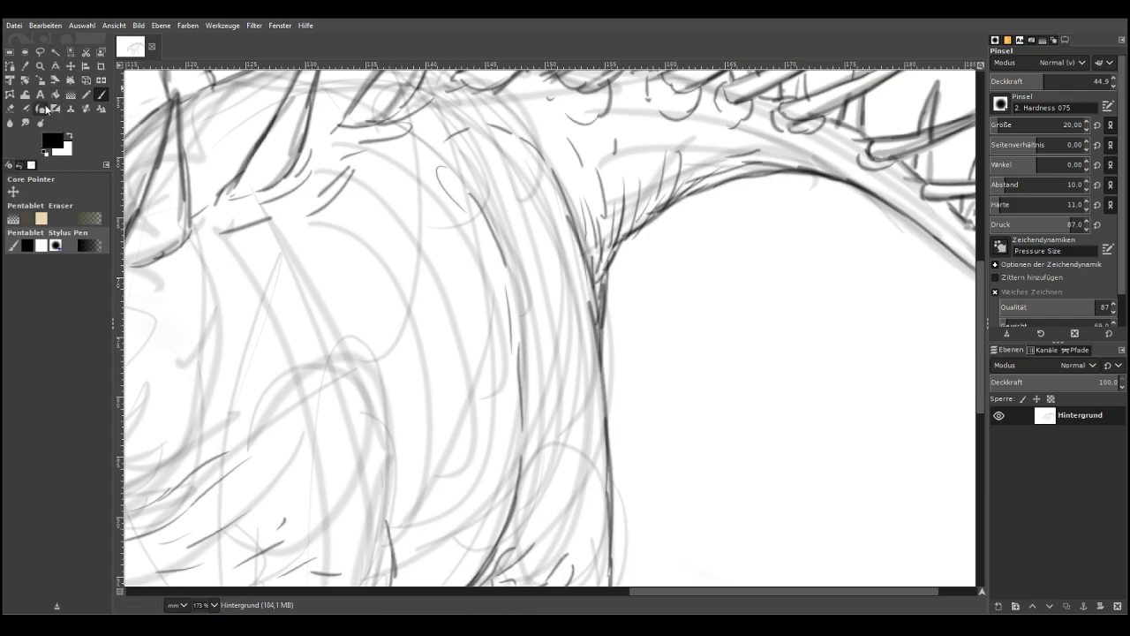
# Erase the leftover guide lines at the tail base and inside the hind thigh
pyautogui.click(16, 109)
pyautogui.moveTo(853, 176)
pyautogui.mouseDown()
pyautogui.moveTo(794, 167)
pyautogui.moveTo(698, 174)
pyautogui.moveTo(834, 168)
pyautogui.moveTo(689, 148)
pyautogui.moveTo(610, 176)
pyautogui.mouseUp()
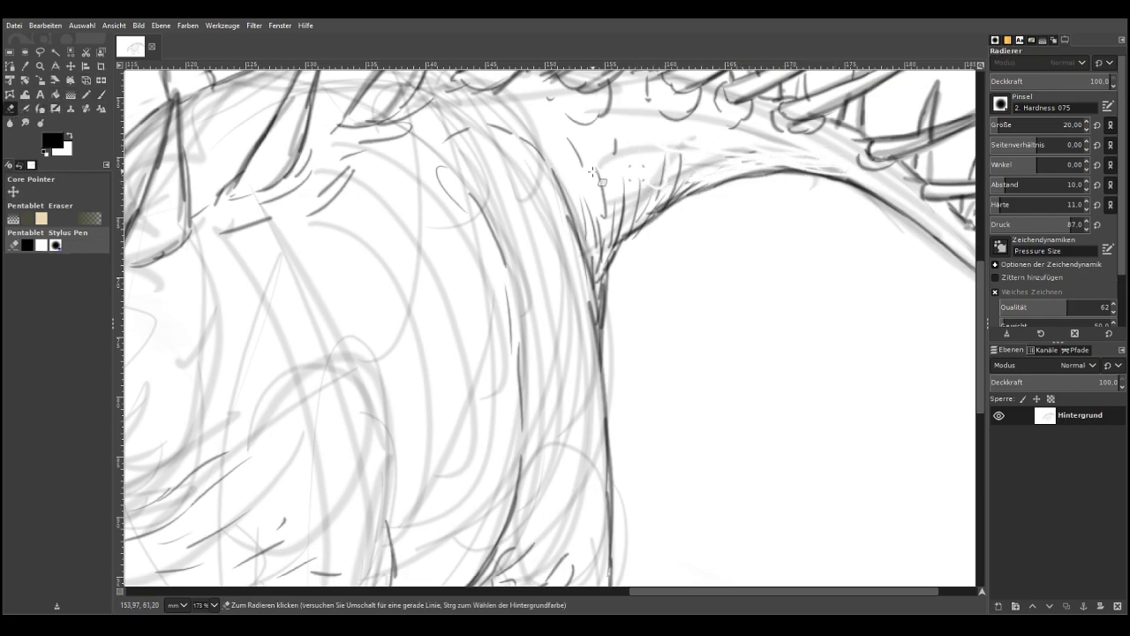
pyautogui.moveTo(527, 318)
pyautogui.mouseDown()
pyautogui.moveTo(508, 204)
pyautogui.moveTo(592, 389)
pyautogui.mouseUp()
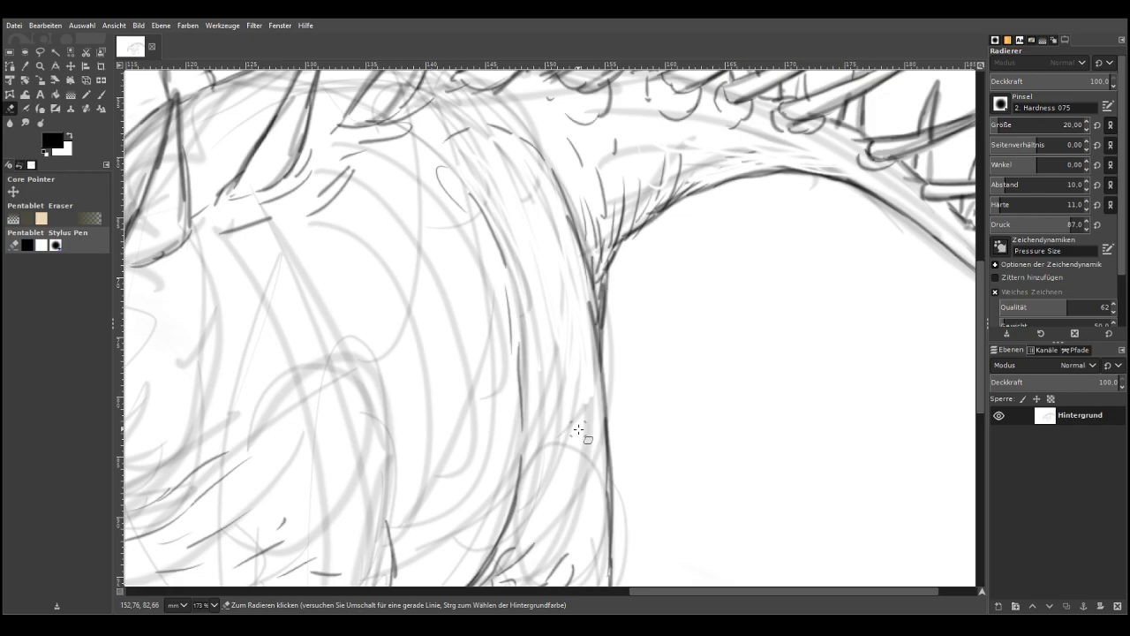
# Darken the whole drawing with Curves so the white canvas turns mid grey
pyautogui.scroll(-5, 579, 430)
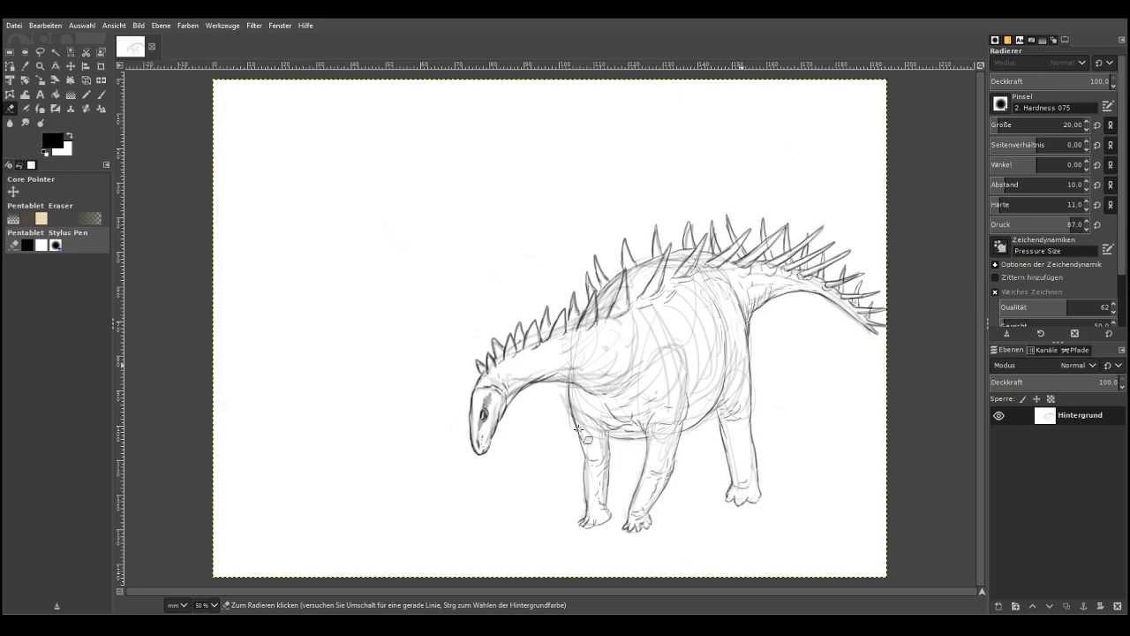
pyautogui.click(183, 28)
pyautogui.click(201, 177)
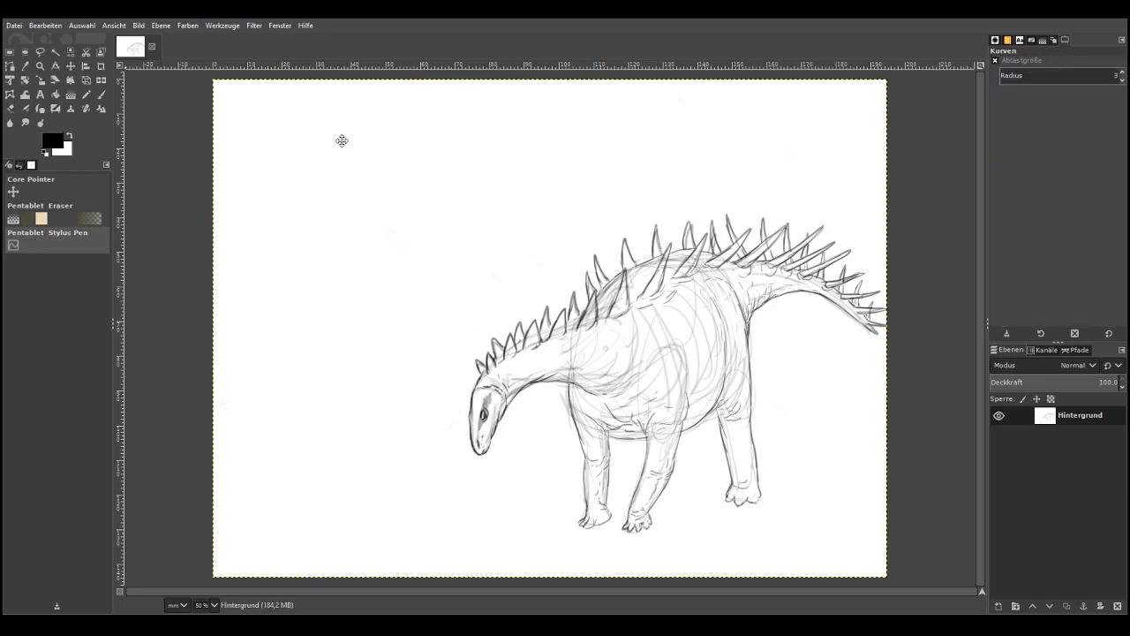
pyautogui.moveTo(346, 120); pyautogui.dragTo(366, 208)
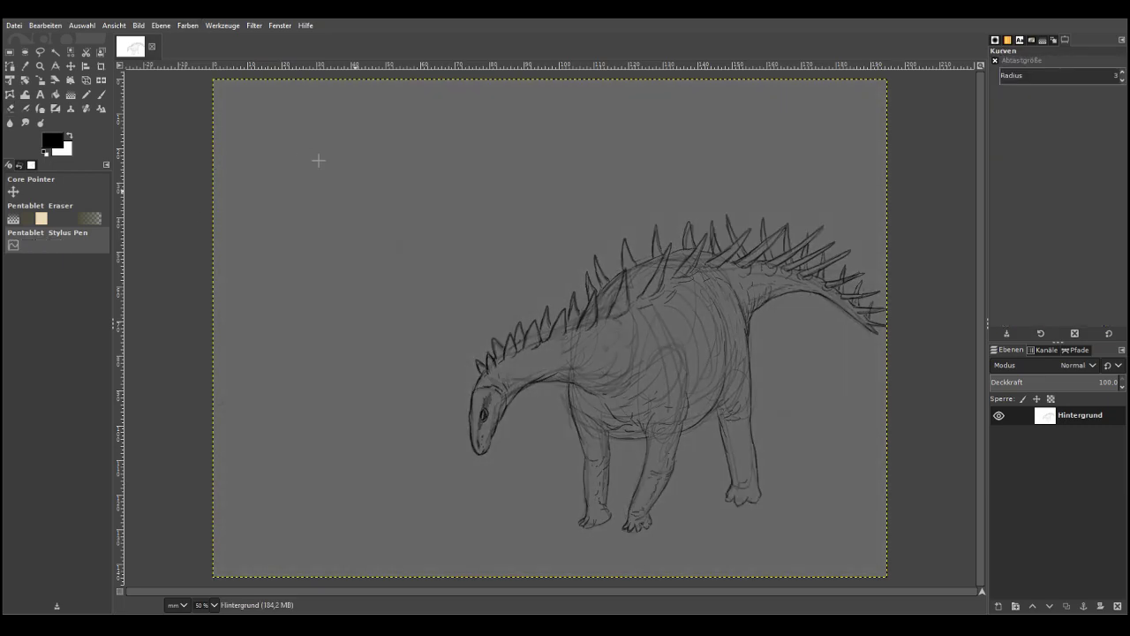
# Sample the canvas grey and set it as the background colour, with white as the foreground colour
pyautogui.press('z')
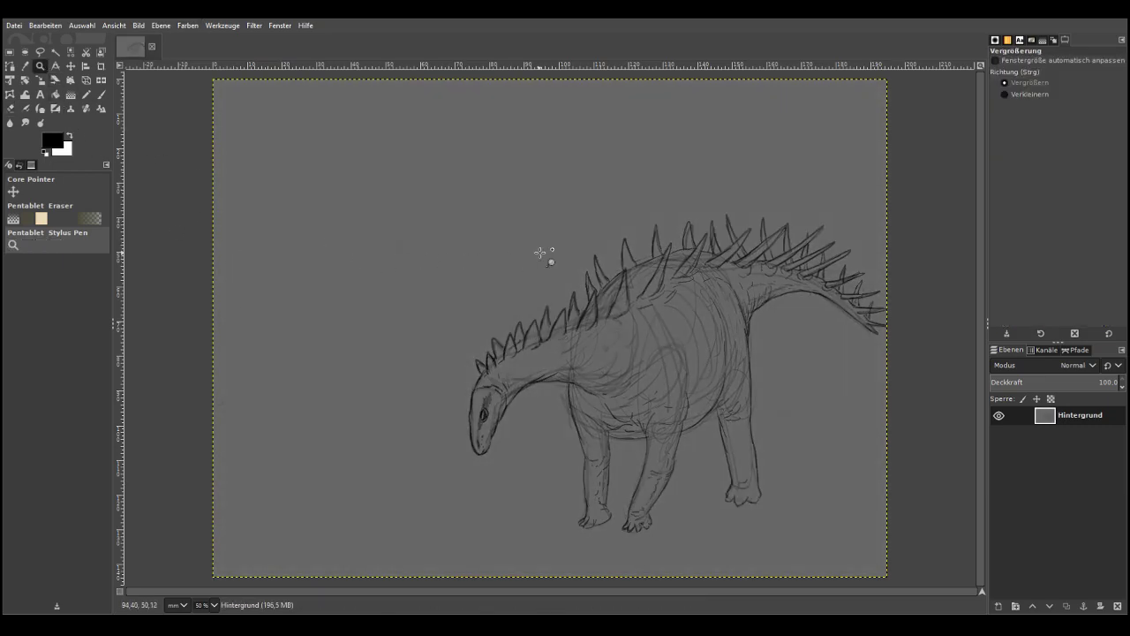
pyautogui.moveTo(391, 273); pyautogui.dragTo(705, 574)
pyautogui.moveTo(342, 112); pyautogui.dragTo(818, 464)
pyautogui.press('o')
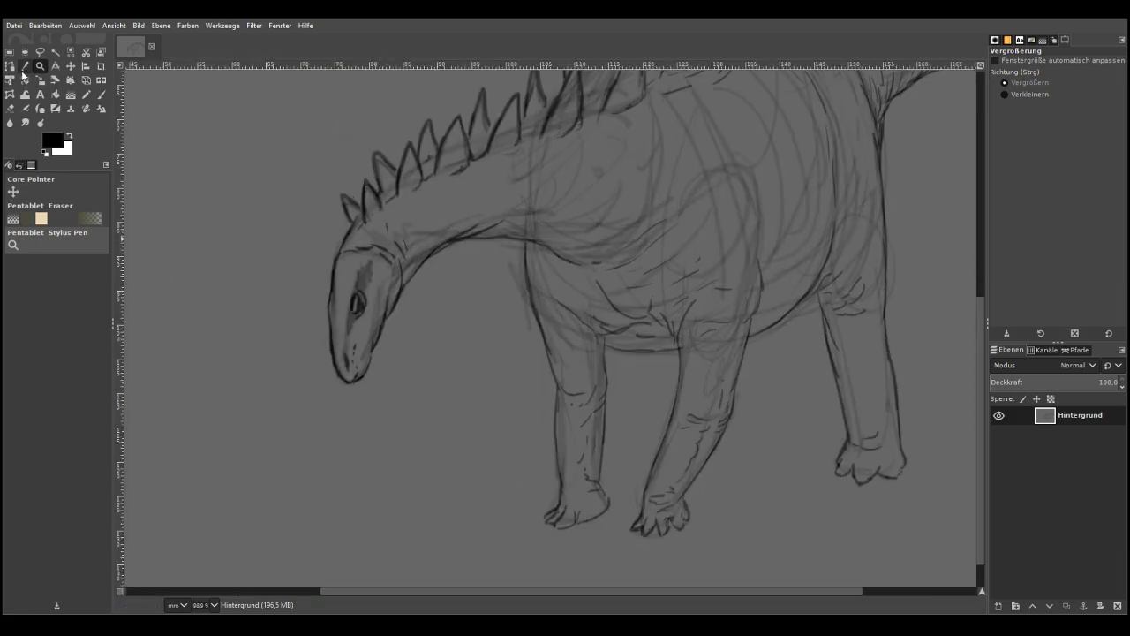
pyautogui.click(199, 250)
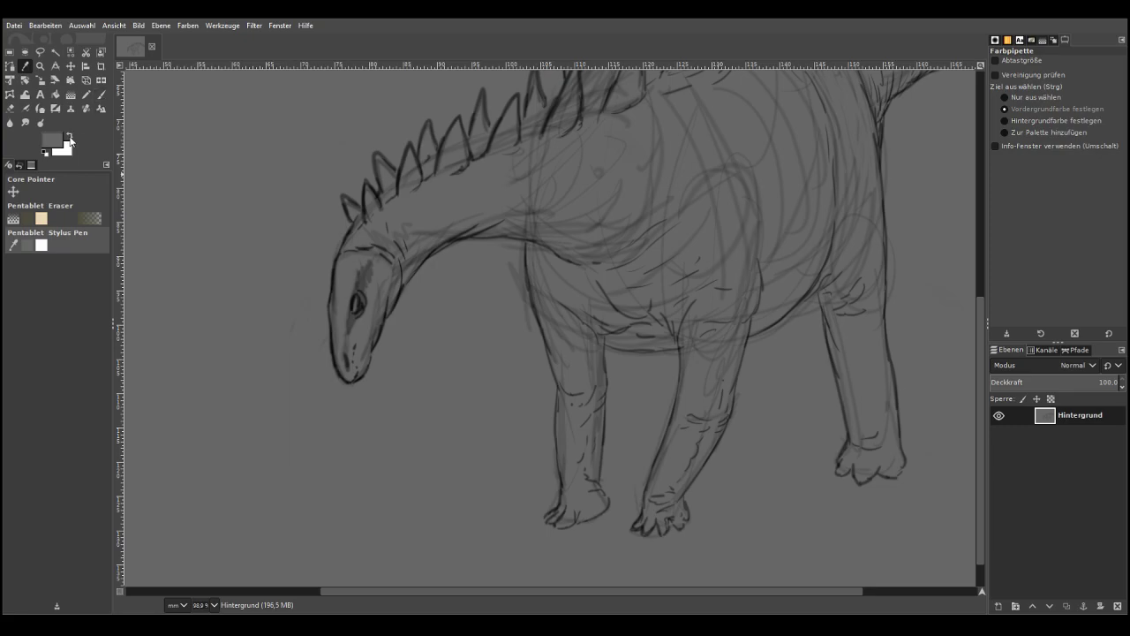
pyautogui.click(69, 137)
pyautogui.click(100, 95)
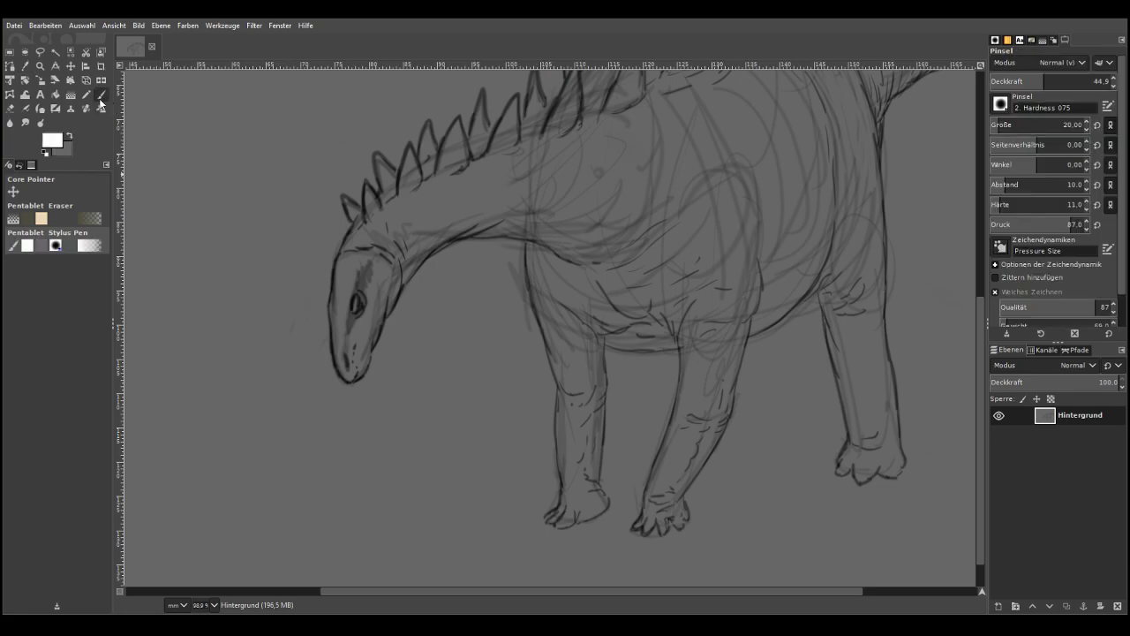
# Erase the stray guide lines in front of the chest and beneath the belly
pyautogui.click(10, 107)
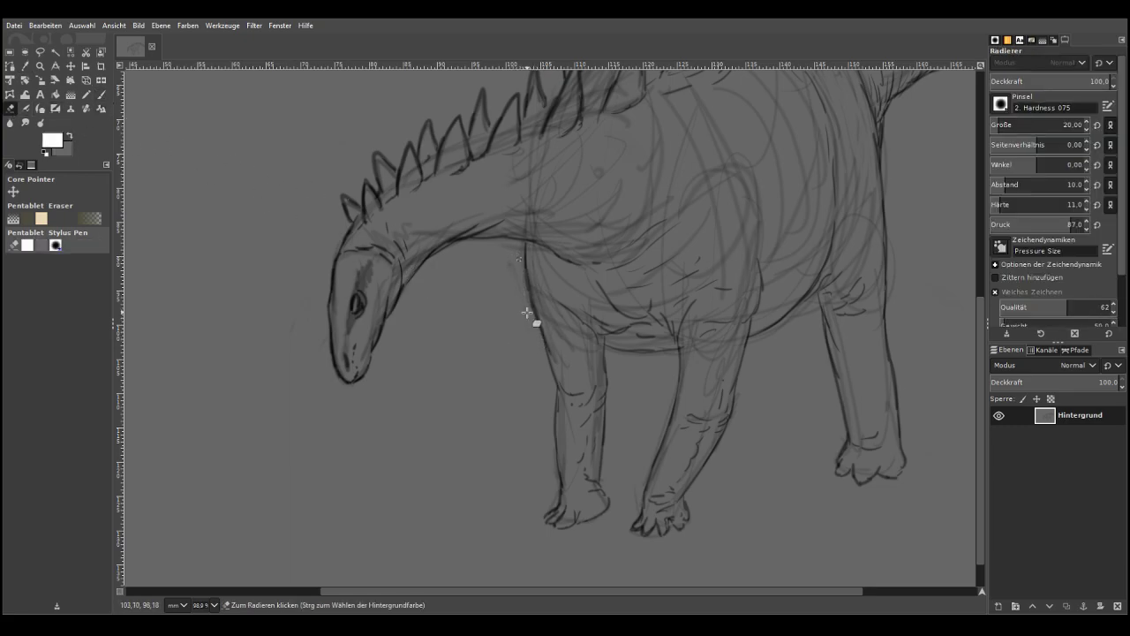
pyautogui.moveTo(504, 295); pyautogui.dragTo(521, 316)
pyautogui.moveTo(758, 342); pyautogui.dragTo(791, 324)
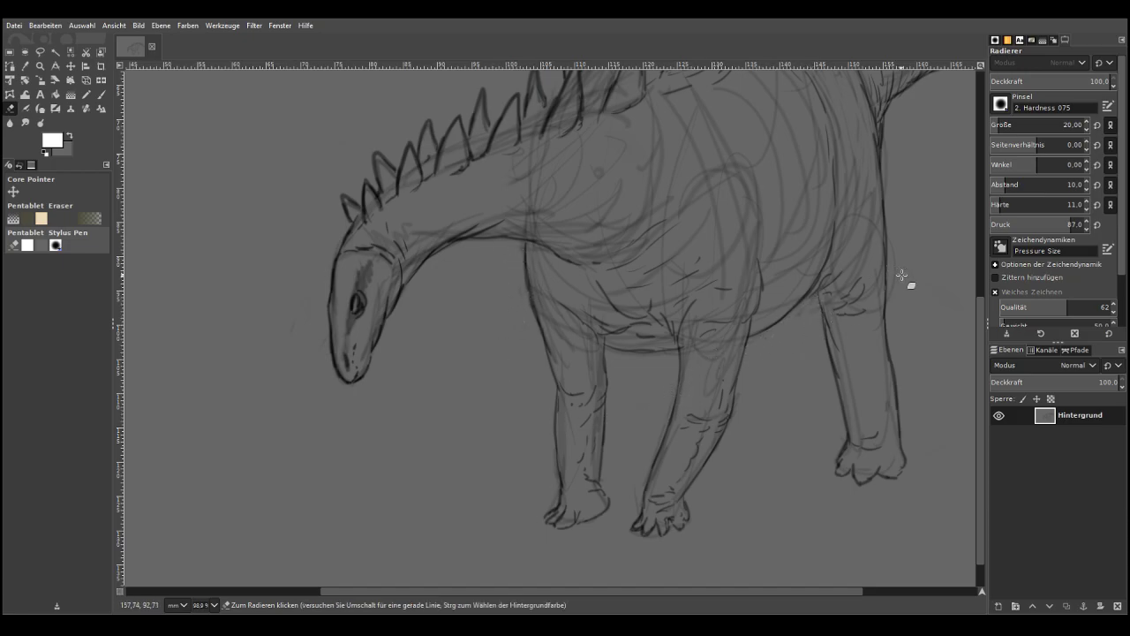
pyautogui.scroll(5, 908, 268)
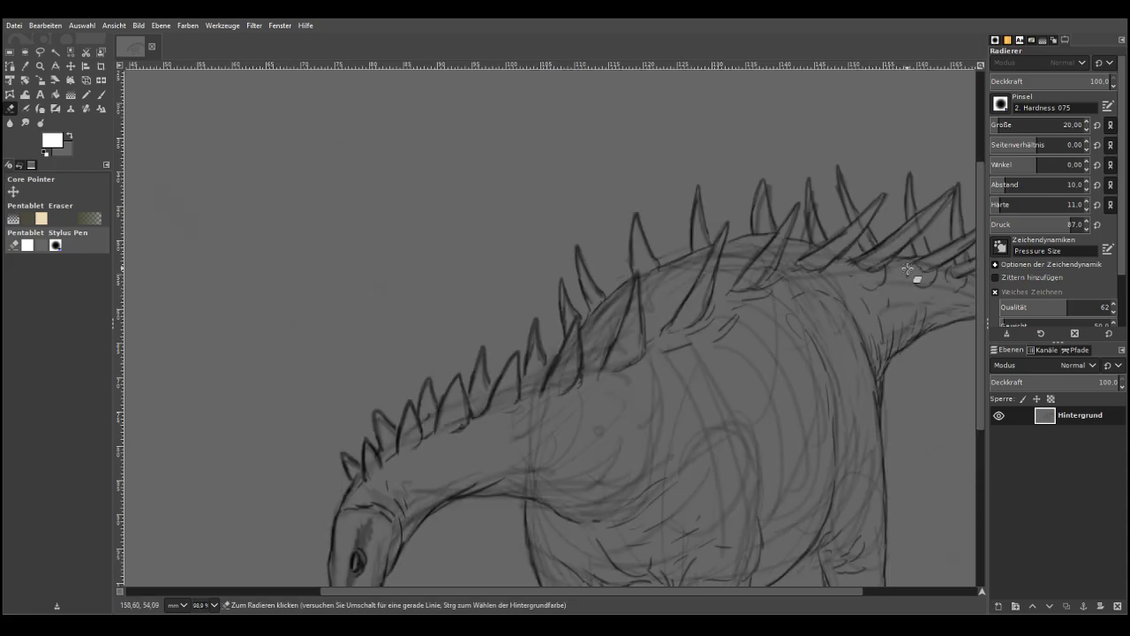
pyautogui.click(931, 590)
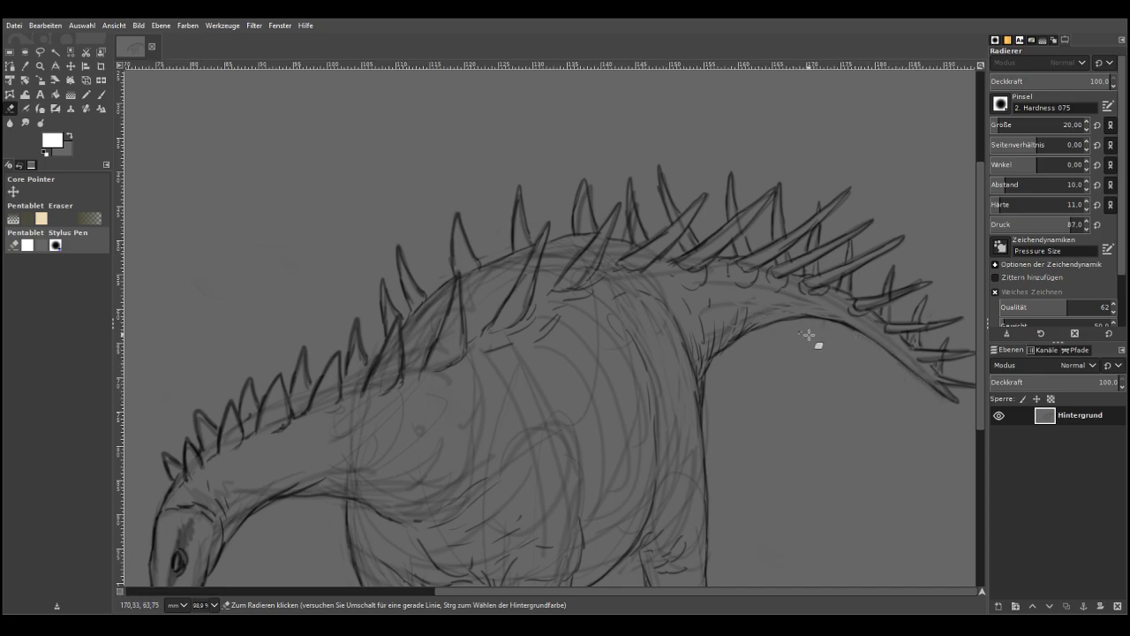
pyautogui.moveTo(981, 592); pyautogui.dragTo(975, 603)
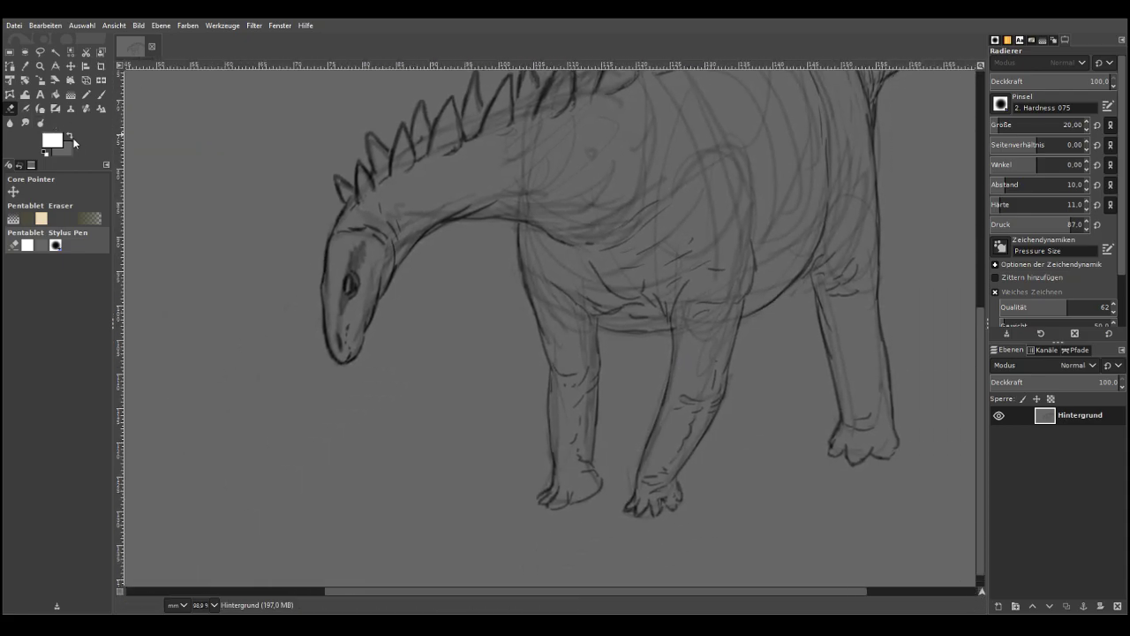
# Restore the default black and white colours and shade the rear belly with a paintbrush at size 44 and opacity 10.7
pyautogui.click(69, 136)
pyautogui.click(69, 135)
pyautogui.click(45, 152)
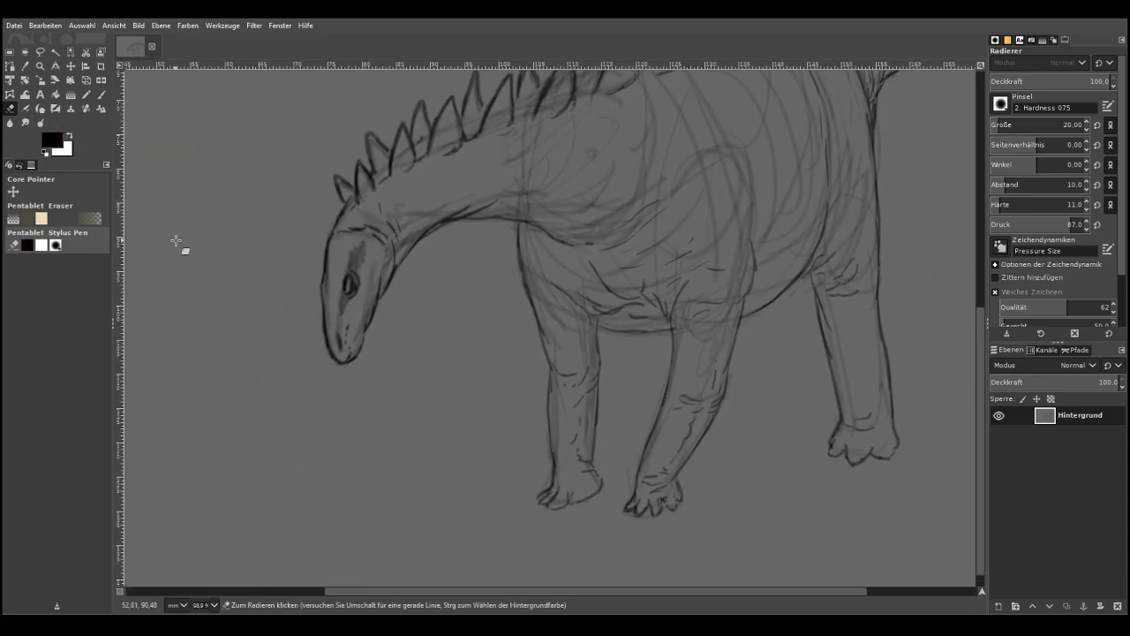
pyautogui.press('p')
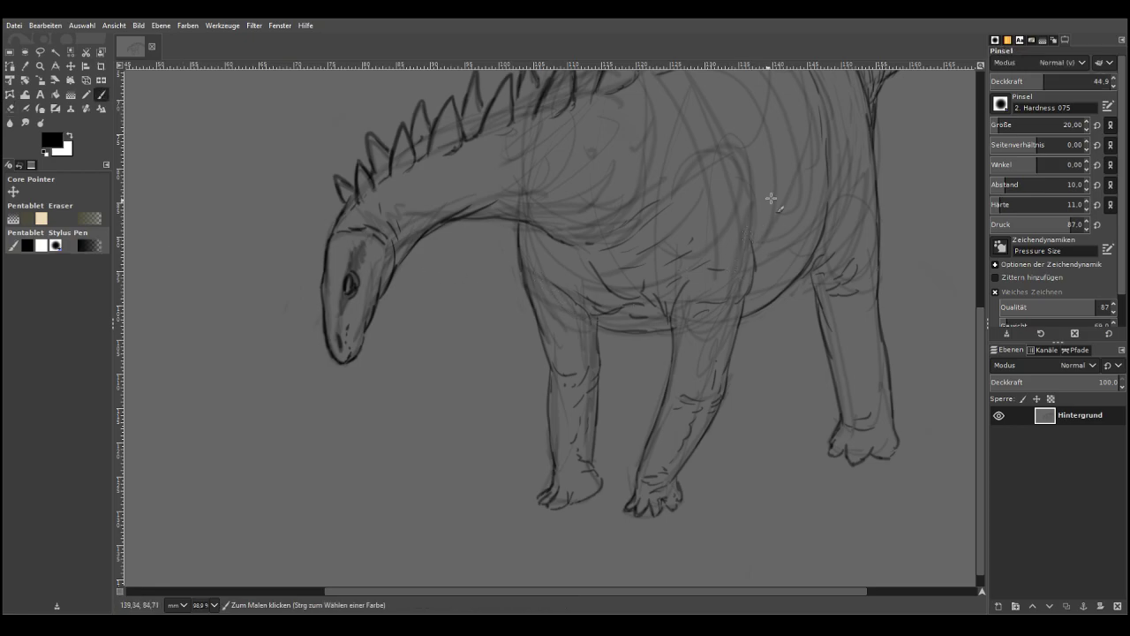
pyautogui.click(1004, 125)
pyautogui.click(1003, 81)
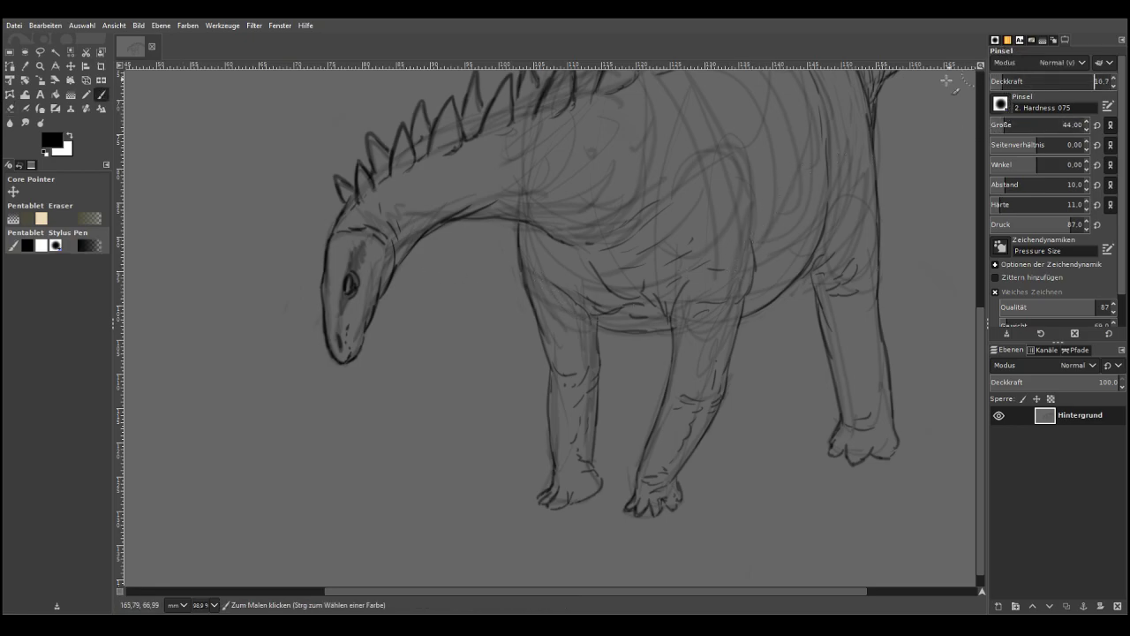
pyautogui.moveTo(788, 265)
pyautogui.mouseDown()
pyautogui.moveTo(821, 193)
pyautogui.moveTo(776, 230)
pyautogui.moveTo(755, 276)
pyautogui.mouseUp()
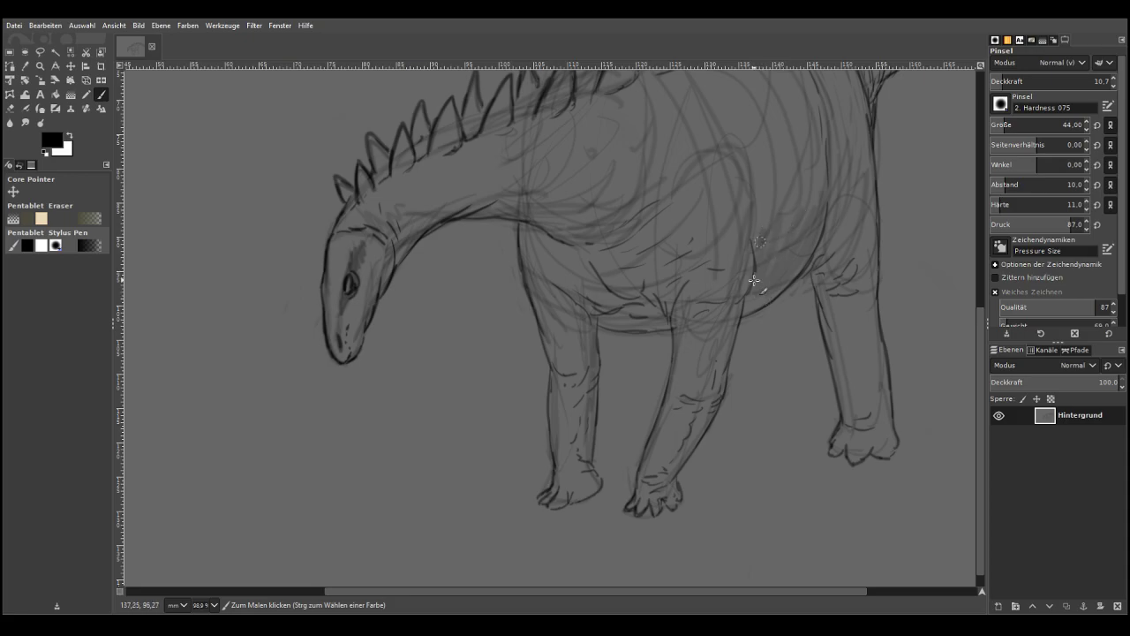
pyautogui.moveTo(820, 224)
pyautogui.mouseDown()
pyautogui.moveTo(744, 303)
pyautogui.moveTo(759, 239)
pyautogui.moveTo(772, 266)
pyautogui.moveTo(794, 268)
pyautogui.moveTo(811, 234)
pyautogui.moveTo(757, 269)
pyautogui.mouseUp()
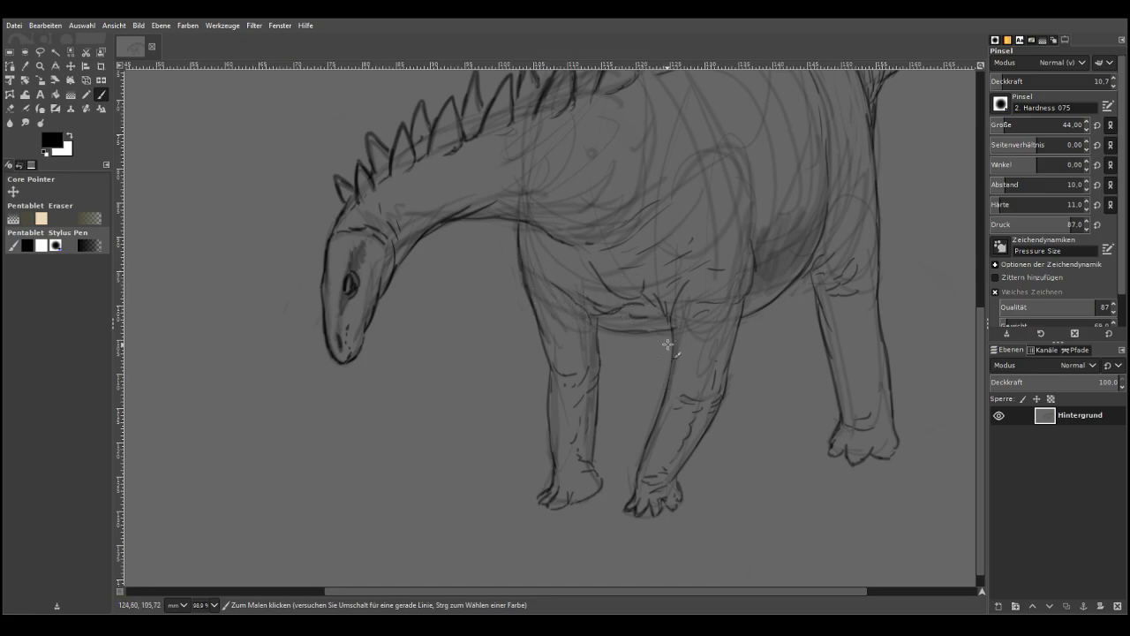
# Shade the hind leg, both forelegs, the chest and the underside of the neck with soft black strokes
pyautogui.moveTo(830, 327)
pyautogui.mouseDown()
pyautogui.moveTo(855, 392)
pyautogui.moveTo(845, 346)
pyautogui.mouseUp()
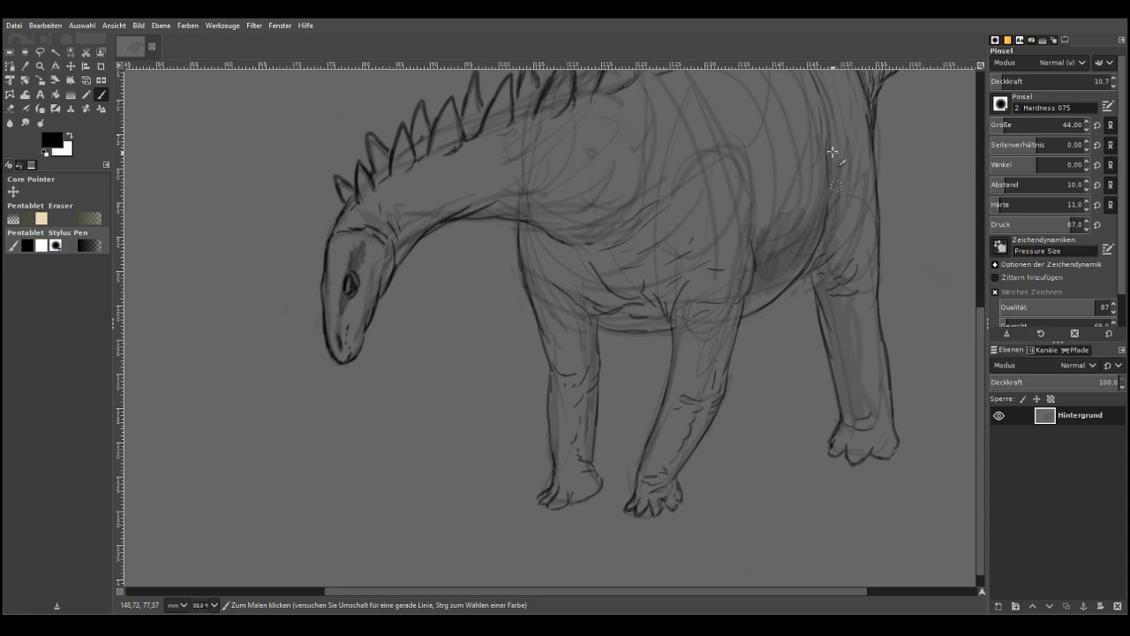
pyautogui.moveTo(835, 287); pyautogui.dragTo(874, 440)
pyautogui.moveTo(679, 415)
pyautogui.mouseDown()
pyautogui.moveTo(687, 366)
pyautogui.moveTo(707, 386)
pyautogui.moveTo(703, 398)
pyautogui.moveTo(687, 394)
pyautogui.moveTo(692, 305)
pyautogui.moveTo(674, 316)
pyautogui.moveTo(628, 318)
pyautogui.mouseUp()
pyautogui.moveTo(670, 287)
pyautogui.mouseDown()
pyautogui.moveTo(666, 250)
pyautogui.moveTo(628, 297)
pyautogui.moveTo(604, 295)
pyautogui.moveTo(611, 302)
pyautogui.moveTo(605, 264)
pyautogui.moveTo(598, 270)
pyautogui.moveTo(619, 286)
pyautogui.moveTo(647, 287)
pyautogui.moveTo(643, 222)
pyautogui.moveTo(567, 273)
pyautogui.moveTo(536, 230)
pyautogui.moveTo(590, 378)
pyautogui.moveTo(580, 397)
pyautogui.moveTo(576, 364)
pyautogui.moveTo(568, 448)
pyautogui.moveTo(570, 432)
pyautogui.moveTo(581, 455)
pyautogui.moveTo(573, 427)
pyautogui.moveTo(557, 495)
pyautogui.mouseUp()
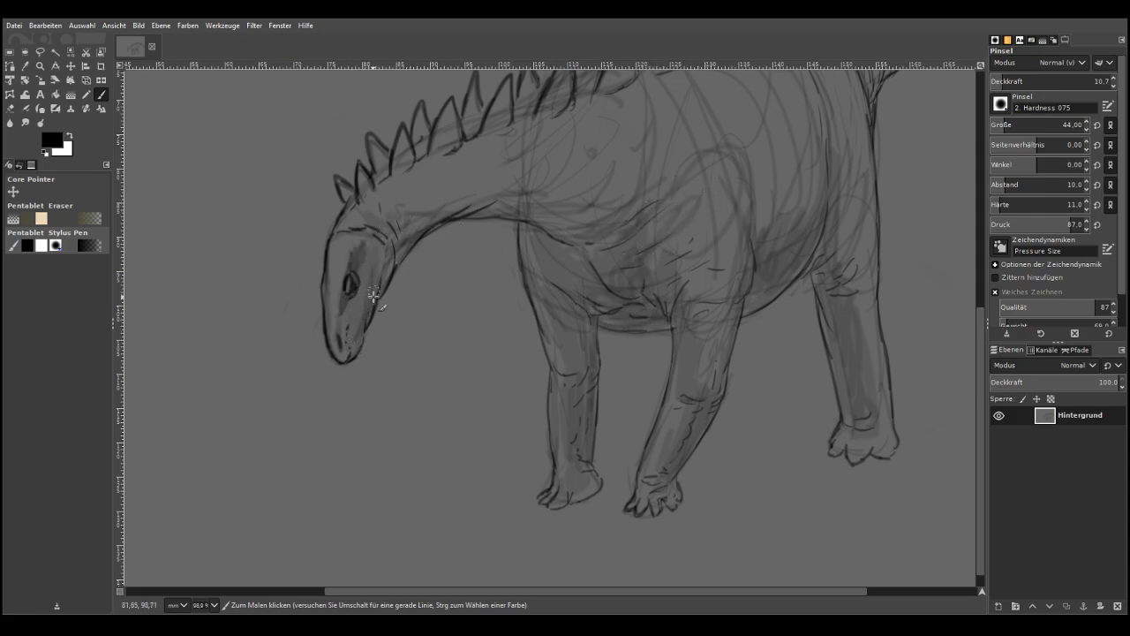
pyautogui.moveTo(425, 216)
pyautogui.mouseDown()
pyautogui.moveTo(582, 215)
pyautogui.moveTo(523, 207)
pyautogui.moveTo(608, 226)
pyautogui.moveTo(563, 224)
pyautogui.moveTo(568, 183)
pyautogui.moveTo(443, 210)
pyautogui.mouseUp()
pyautogui.moveTo(530, 202)
pyautogui.mouseDown()
pyautogui.moveTo(423, 211)
pyautogui.moveTo(547, 177)
pyautogui.moveTo(409, 220)
pyautogui.mouseUp()
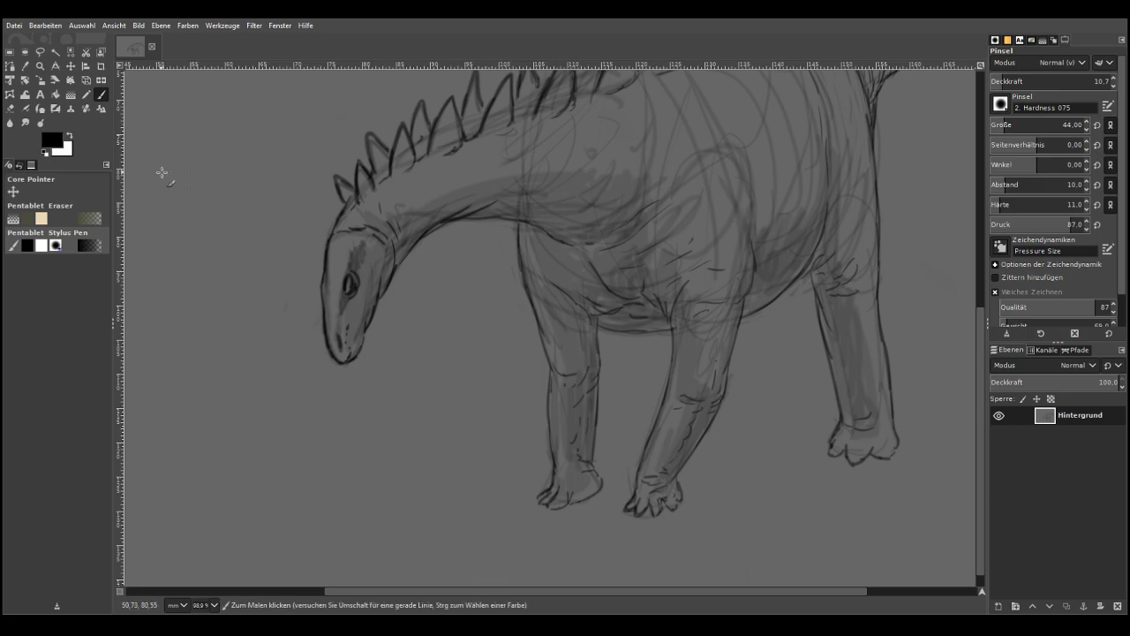
# Paint a highlight along the front of the head in white at size 30 and opacity 17.1
pyautogui.click(68, 138)
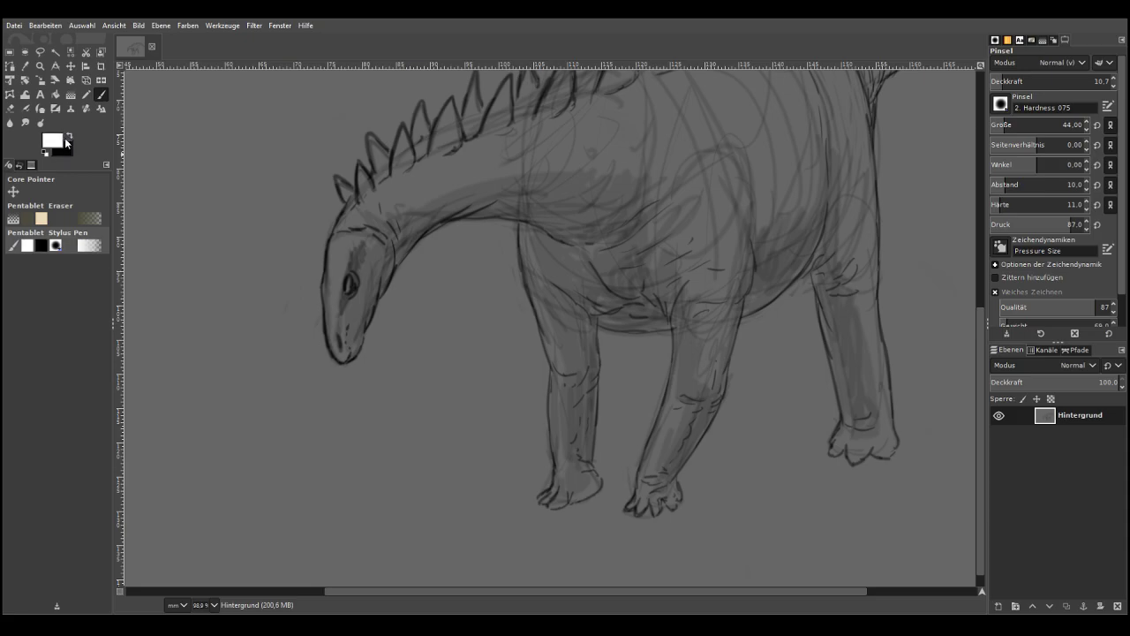
pyautogui.click(1001, 125)
pyautogui.click(1008, 81)
pyautogui.moveTo(344, 244)
pyautogui.mouseDown()
pyautogui.moveTo(331, 319)
pyautogui.moveTo(334, 256)
pyautogui.moveTo(343, 265)
pyautogui.moveTo(349, 232)
pyautogui.moveTo(375, 228)
pyautogui.moveTo(340, 223)
pyautogui.moveTo(364, 219)
pyautogui.mouseUp()
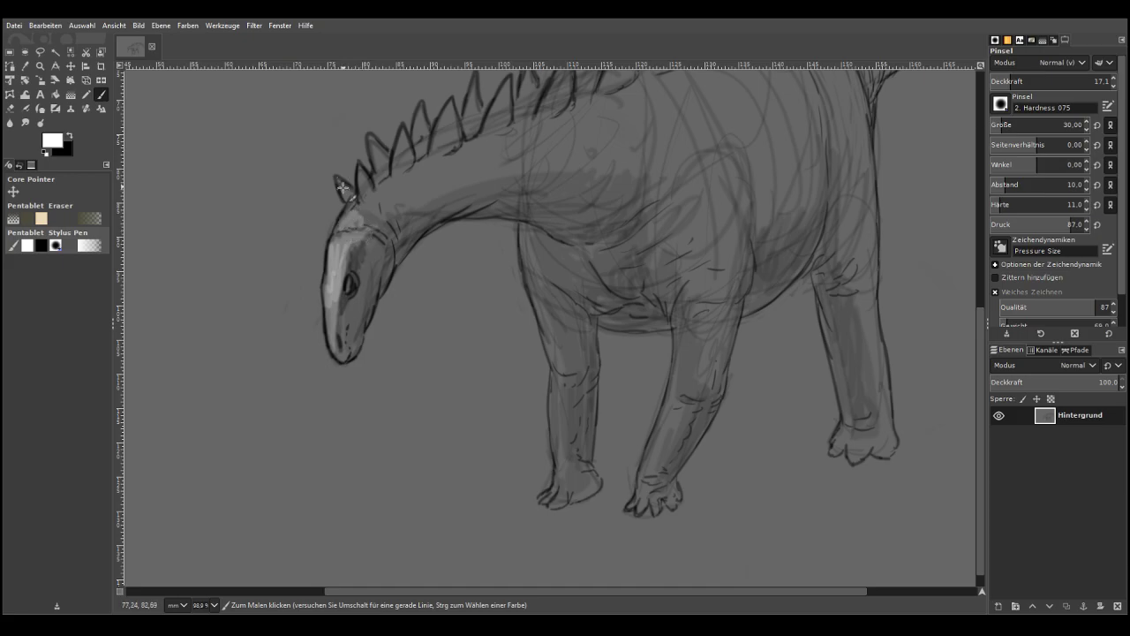
# Highlight the front neck spikes and add light strokes on the skin of the upper neck
pyautogui.moveTo(339, 183); pyautogui.dragTo(346, 198)
pyautogui.moveTo(375, 143)
pyautogui.mouseDown()
pyautogui.moveTo(385, 172)
pyautogui.moveTo(376, 168)
pyautogui.moveTo(343, 222)
pyautogui.mouseUp()
pyautogui.moveTo(381, 181); pyautogui.dragTo(390, 184)
pyautogui.moveTo(425, 137)
pyautogui.mouseDown()
pyautogui.moveTo(417, 153)
pyautogui.moveTo(418, 127)
pyautogui.moveTo(480, 125)
pyautogui.moveTo(477, 103)
pyautogui.moveTo(471, 124)
pyautogui.mouseUp()
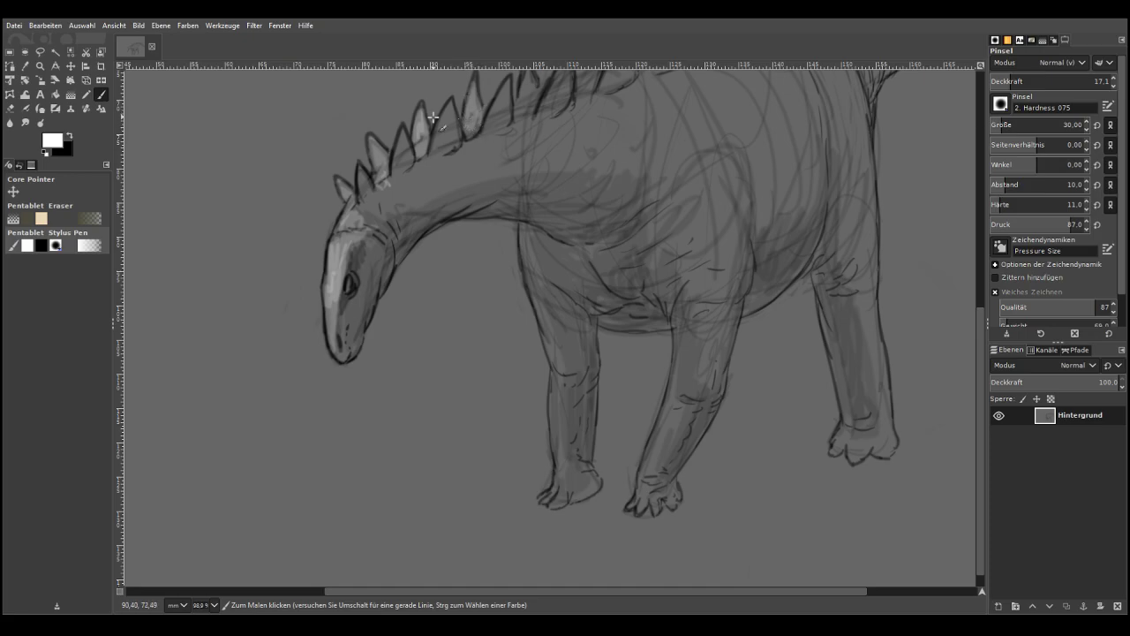
pyautogui.moveTo(388, 202); pyautogui.dragTo(369, 214)
# Add white highlights to the shoulder folds, the front edges of the forelegs and the toes of all three feet
pyautogui.moveTo(674, 176); pyautogui.dragTo(648, 198)
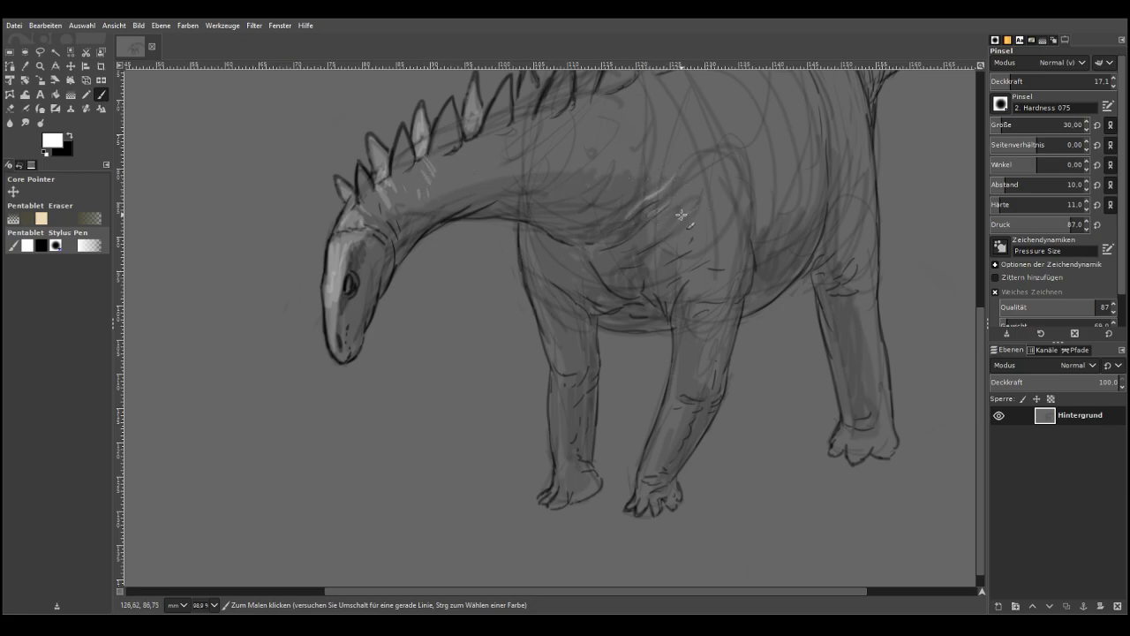
pyautogui.moveTo(522, 233); pyautogui.dragTo(534, 264)
pyautogui.moveTo(554, 383); pyautogui.dragTo(551, 414)
pyautogui.moveTo(556, 491); pyautogui.dragTo(547, 491)
pyautogui.moveTo(646, 496)
pyautogui.mouseDown()
pyautogui.moveTo(651, 507)
pyautogui.moveTo(662, 487)
pyautogui.moveTo(650, 481)
pyautogui.mouseUp()
pyautogui.moveTo(697, 407); pyautogui.dragTo(671, 439)
pyautogui.moveTo(875, 452); pyautogui.dragTo(857, 436)
# Highlight the far-side spikes above the shoulders and the hump of the back between them with scaly texture
pyautogui.scroll(5, 961, 458)
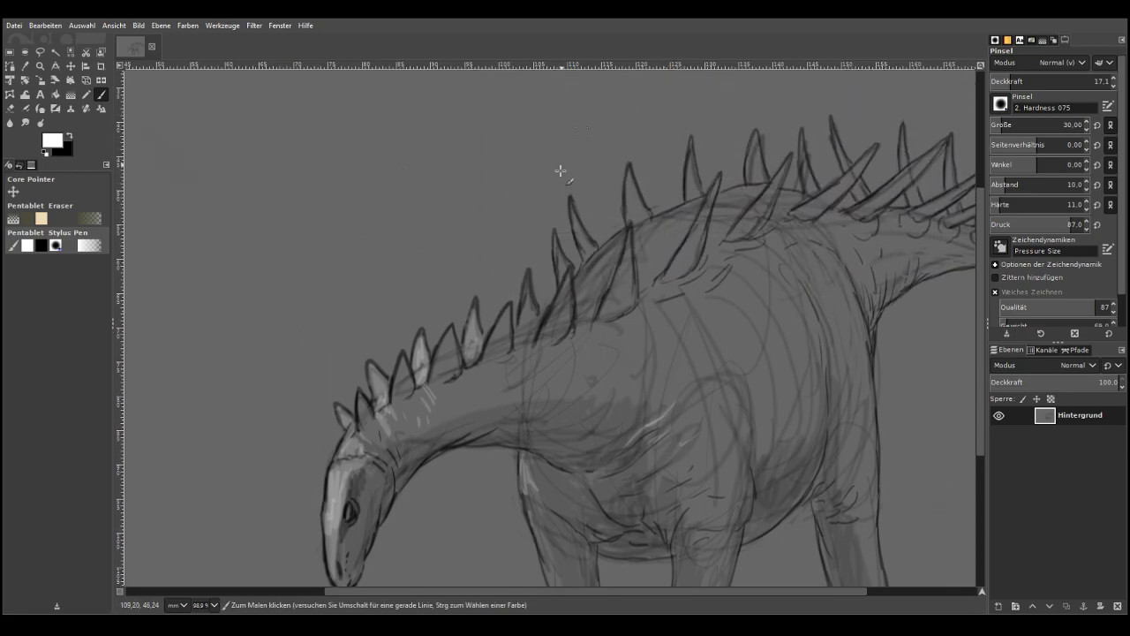
pyautogui.moveTo(587, 243)
pyautogui.mouseDown()
pyautogui.moveTo(588, 254)
pyautogui.moveTo(554, 260)
pyautogui.moveTo(566, 269)
pyautogui.moveTo(554, 236)
pyautogui.mouseUp()
pyautogui.moveTo(526, 285); pyautogui.dragTo(530, 332)
pyautogui.moveTo(590, 277)
pyautogui.mouseDown()
pyautogui.moveTo(619, 241)
pyautogui.moveTo(587, 280)
pyautogui.moveTo(583, 312)
pyautogui.moveTo(625, 236)
pyautogui.moveTo(617, 224)
pyautogui.moveTo(636, 209)
pyautogui.moveTo(631, 178)
pyautogui.moveTo(643, 212)
pyautogui.mouseUp()
pyautogui.moveTo(628, 169)
pyautogui.mouseDown()
pyautogui.moveTo(633, 232)
pyautogui.moveTo(690, 212)
pyautogui.moveTo(635, 234)
pyautogui.moveTo(581, 281)
pyautogui.moveTo(659, 225)
pyautogui.moveTo(682, 235)
pyautogui.moveTo(638, 241)
pyautogui.moveTo(648, 265)
pyautogui.moveTo(656, 258)
pyautogui.moveTo(645, 240)
pyautogui.moveTo(689, 216)
pyautogui.moveTo(650, 237)
pyautogui.mouseUp()
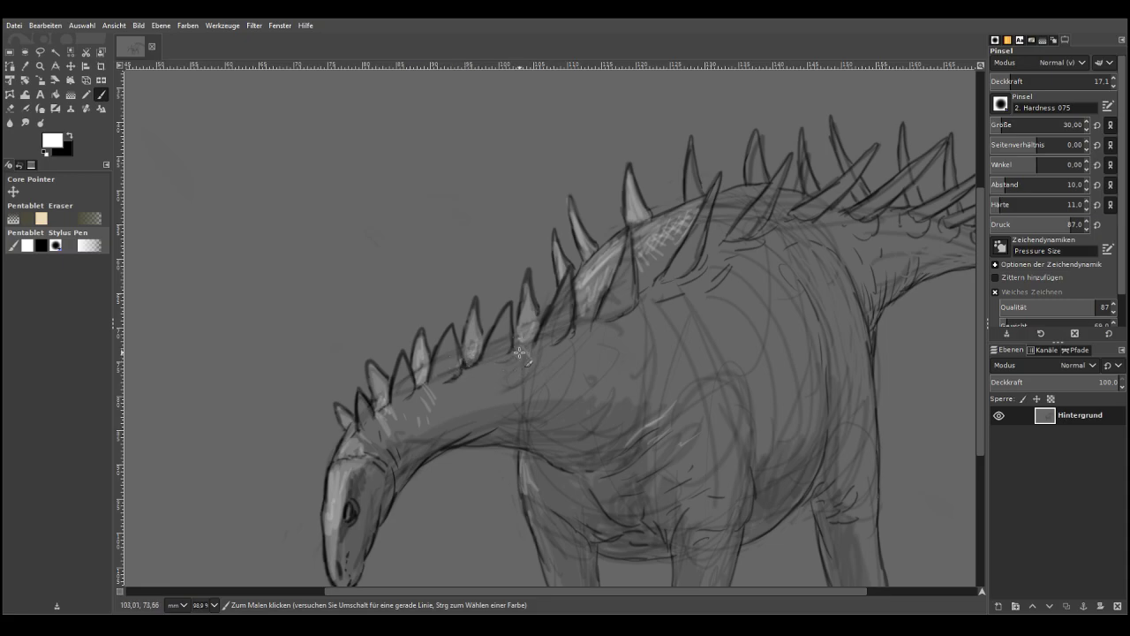
# Draw light skin strokes across the shoulder and flank and brighten the top of the back
pyautogui.moveTo(563, 357)
pyautogui.mouseDown()
pyautogui.moveTo(558, 380)
pyautogui.moveTo(587, 332)
pyautogui.moveTo(595, 372)
pyautogui.mouseUp()
pyautogui.moveTo(660, 278); pyautogui.dragTo(674, 306)
pyautogui.moveTo(658, 254)
pyautogui.mouseDown()
pyautogui.moveTo(672, 267)
pyautogui.moveTo(652, 276)
pyautogui.moveTo(645, 265)
pyautogui.mouseUp()
pyautogui.moveTo(724, 203)
pyautogui.mouseDown()
pyautogui.moveTo(754, 190)
pyautogui.moveTo(716, 217)
pyautogui.moveTo(720, 231)
pyautogui.moveTo(724, 217)
pyautogui.moveTo(668, 223)
pyautogui.moveTo(651, 250)
pyautogui.moveTo(648, 238)
pyautogui.moveTo(587, 273)
pyautogui.mouseUp()
pyautogui.moveTo(780, 201)
pyautogui.mouseDown()
pyautogui.moveTo(807, 196)
pyautogui.moveTo(778, 227)
pyautogui.moveTo(808, 284)
pyautogui.moveTo(842, 294)
pyautogui.moveTo(826, 250)
pyautogui.moveTo(858, 323)
pyautogui.moveTo(862, 376)
pyautogui.moveTo(792, 290)
pyautogui.moveTo(808, 325)
pyautogui.moveTo(785, 267)
pyautogui.moveTo(798, 336)
pyautogui.moveTo(758, 286)
pyautogui.moveTo(754, 333)
pyautogui.moveTo(712, 320)
pyautogui.moveTo(699, 351)
pyautogui.moveTo(680, 330)
pyautogui.moveTo(685, 380)
pyautogui.moveTo(636, 331)
pyautogui.moveTo(632, 360)
pyautogui.mouseUp()
# Highlight the large spikes along the neck, back and hips and add light strokes at the tail base
pyautogui.hscroll(5, 881, 585)
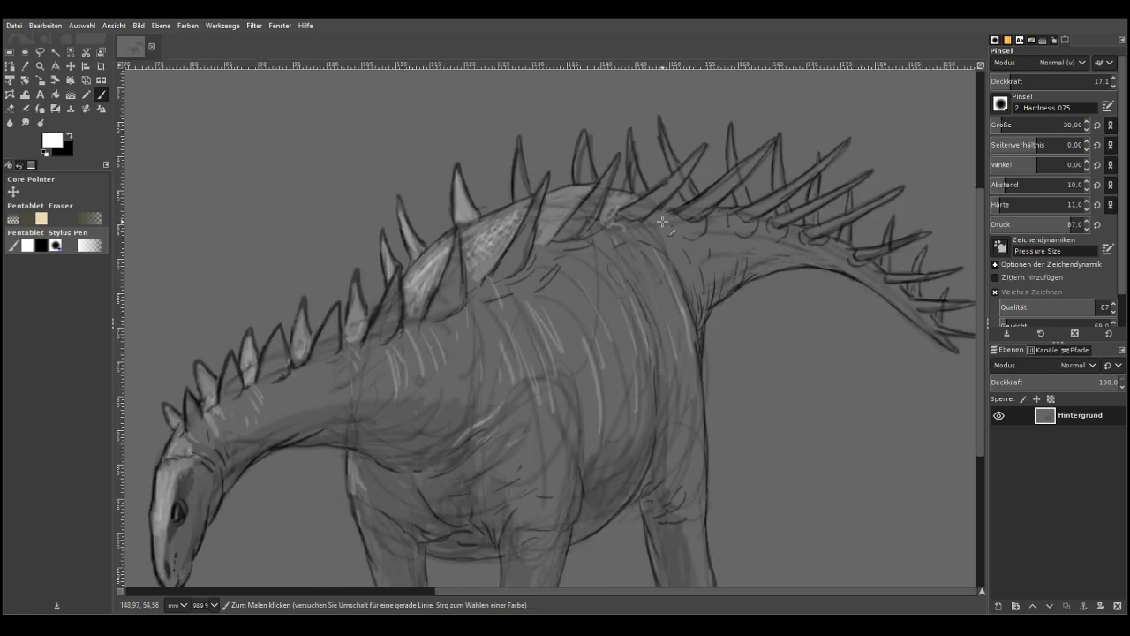
pyautogui.moveTo(674, 221)
pyautogui.mouseDown()
pyautogui.moveTo(711, 209)
pyautogui.moveTo(684, 177)
pyautogui.moveTo(627, 212)
pyautogui.moveTo(697, 154)
pyautogui.moveTo(606, 177)
pyautogui.mouseUp()
pyautogui.moveTo(523, 186)
pyautogui.mouseDown()
pyautogui.moveTo(522, 155)
pyautogui.moveTo(528, 218)
pyautogui.moveTo(534, 203)
pyautogui.moveTo(505, 264)
pyautogui.moveTo(538, 198)
pyautogui.moveTo(450, 280)
pyautogui.moveTo(459, 241)
pyautogui.moveTo(400, 299)
pyautogui.moveTo(398, 316)
pyautogui.moveTo(396, 275)
pyautogui.moveTo(377, 330)
pyautogui.moveTo(332, 333)
pyautogui.moveTo(335, 315)
pyautogui.moveTo(272, 351)
pyautogui.moveTo(259, 375)
pyautogui.mouseUp()
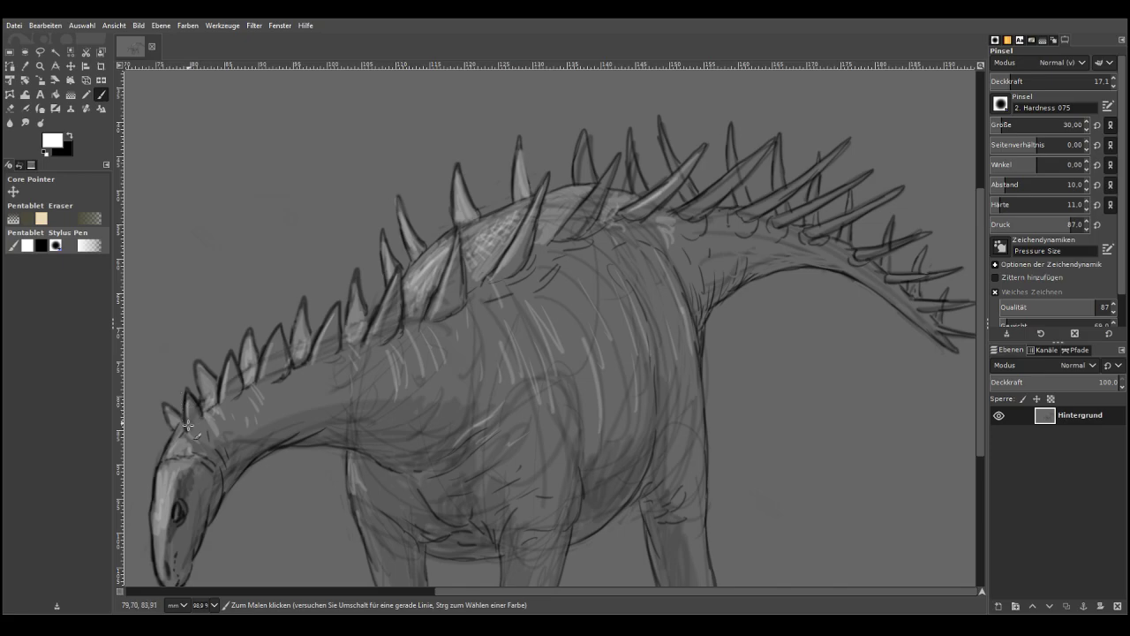
pyautogui.moveTo(609, 170); pyautogui.dragTo(566, 232)
pyautogui.moveTo(579, 178)
pyautogui.mouseDown()
pyautogui.moveTo(587, 155)
pyautogui.moveTo(590, 172)
pyautogui.moveTo(583, 146)
pyautogui.moveTo(573, 175)
pyautogui.mouseUp()
pyautogui.moveTo(651, 163)
pyautogui.mouseDown()
pyautogui.moveTo(643, 191)
pyautogui.moveTo(635, 168)
pyautogui.moveTo(643, 195)
pyautogui.moveTo(633, 180)
pyautogui.moveTo(638, 189)
pyautogui.moveTo(665, 143)
pyautogui.moveTo(687, 196)
pyautogui.mouseUp()
pyautogui.moveTo(727, 158)
pyautogui.mouseDown()
pyautogui.moveTo(738, 204)
pyautogui.moveTo(720, 261)
pyautogui.moveTo(701, 254)
pyautogui.mouseUp()
# Add more long, light skin strokes down the ribs and behind the shoulder
pyautogui.moveTo(578, 265); pyautogui.dragTo(631, 362)
pyautogui.moveTo(585, 320); pyautogui.dragTo(598, 385)
pyautogui.moveTo(528, 283); pyautogui.dragTo(573, 408)
pyautogui.moveTo(507, 323); pyautogui.dragTo(511, 396)
pyautogui.moveTo(473, 306); pyautogui.dragTo(486, 385)
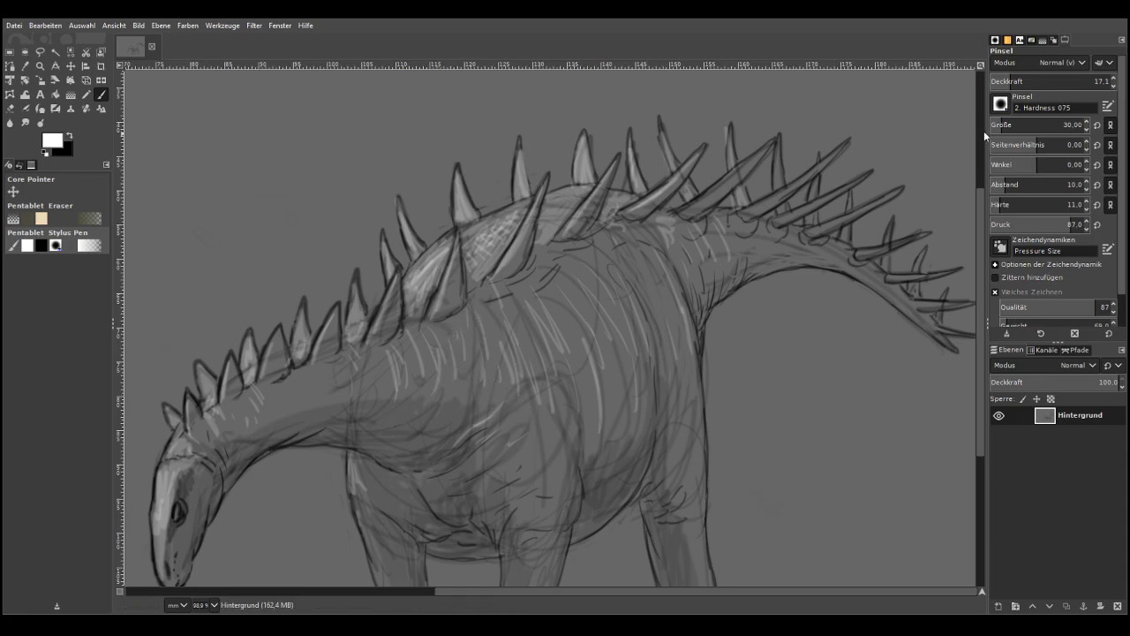
# Set the white brush to size 97 and opacity 9.8, then brighten the shoulder, neck, flank, thigh and tail with broad strokes
pyautogui.click(1013, 123)
pyautogui.click(1002, 80)
pyautogui.moveTo(528, 310)
pyautogui.mouseDown()
pyautogui.moveTo(514, 411)
pyautogui.moveTo(486, 407)
pyautogui.mouseUp()
pyautogui.moveTo(470, 315)
pyautogui.mouseDown()
pyautogui.moveTo(464, 369)
pyautogui.moveTo(442, 382)
pyautogui.moveTo(424, 326)
pyautogui.moveTo(407, 369)
pyautogui.moveTo(381, 369)
pyautogui.moveTo(371, 340)
pyautogui.moveTo(239, 411)
pyautogui.moveTo(267, 391)
pyautogui.moveTo(193, 450)
pyautogui.mouseUp()
pyautogui.moveTo(513, 339)
pyautogui.mouseDown()
pyautogui.moveTo(491, 283)
pyautogui.moveTo(503, 277)
pyautogui.moveTo(516, 285)
pyautogui.moveTo(550, 455)
pyautogui.moveTo(509, 439)
pyautogui.moveTo(555, 448)
pyautogui.moveTo(540, 252)
pyautogui.moveTo(612, 260)
pyautogui.moveTo(662, 302)
pyautogui.moveTo(681, 357)
pyautogui.moveTo(647, 249)
pyautogui.moveTo(689, 252)
pyautogui.moveTo(698, 272)
pyautogui.moveTo(721, 235)
pyautogui.moveTo(741, 228)
pyautogui.moveTo(865, 269)
pyautogui.mouseUp()
pyautogui.moveTo(609, 226)
pyautogui.mouseDown()
pyautogui.moveTo(601, 266)
pyautogui.moveTo(669, 344)
pyautogui.moveTo(653, 522)
pyautogui.mouseUp()
pyautogui.moveTo(520, 466)
pyautogui.mouseDown()
pyautogui.moveTo(542, 432)
pyautogui.moveTo(471, 503)
pyautogui.moveTo(518, 501)
pyautogui.moveTo(523, 430)
pyautogui.moveTo(504, 418)
pyautogui.moveTo(518, 402)
pyautogui.moveTo(513, 363)
pyautogui.moveTo(478, 358)
pyautogui.moveTo(492, 334)
pyautogui.moveTo(504, 371)
pyautogui.moveTo(535, 243)
pyautogui.moveTo(511, 237)
pyautogui.moveTo(480, 275)
pyautogui.moveTo(461, 250)
pyautogui.moveTo(603, 212)
pyautogui.moveTo(600, 225)
pyautogui.moveTo(622, 192)
pyautogui.moveTo(548, 222)
pyautogui.moveTo(609, 303)
pyautogui.moveTo(562, 445)
pyautogui.mouseUp()
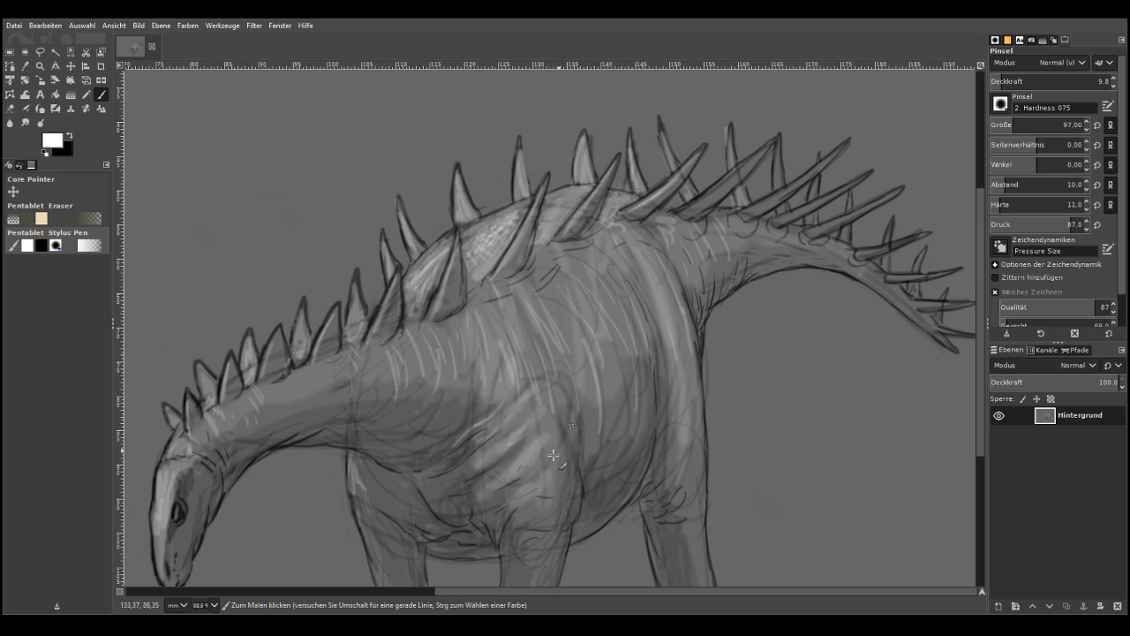
pyautogui.moveTo(471, 398)
pyautogui.mouseDown()
pyautogui.moveTo(489, 428)
pyautogui.moveTo(458, 449)
pyautogui.moveTo(493, 422)
pyautogui.moveTo(525, 421)
pyautogui.moveTo(480, 480)
pyautogui.moveTo(486, 491)
pyautogui.moveTo(453, 519)
pyautogui.moveTo(513, 513)
pyautogui.moveTo(497, 534)
pyautogui.moveTo(549, 543)
pyautogui.moveTo(531, 565)
pyautogui.moveTo(533, 395)
pyautogui.moveTo(517, 325)
pyautogui.moveTo(466, 400)
pyautogui.moveTo(422, 317)
pyautogui.moveTo(386, 380)
pyautogui.moveTo(358, 337)
pyautogui.moveTo(313, 375)
pyautogui.moveTo(257, 397)
pyautogui.moveTo(496, 310)
pyautogui.moveTo(486, 308)
pyautogui.moveTo(557, 244)
pyautogui.moveTo(605, 291)
pyautogui.moveTo(614, 327)
pyautogui.moveTo(643, 320)
pyautogui.moveTo(659, 265)
pyautogui.moveTo(695, 233)
pyautogui.moveTo(714, 275)
pyautogui.moveTo(834, 246)
pyautogui.mouseUp()
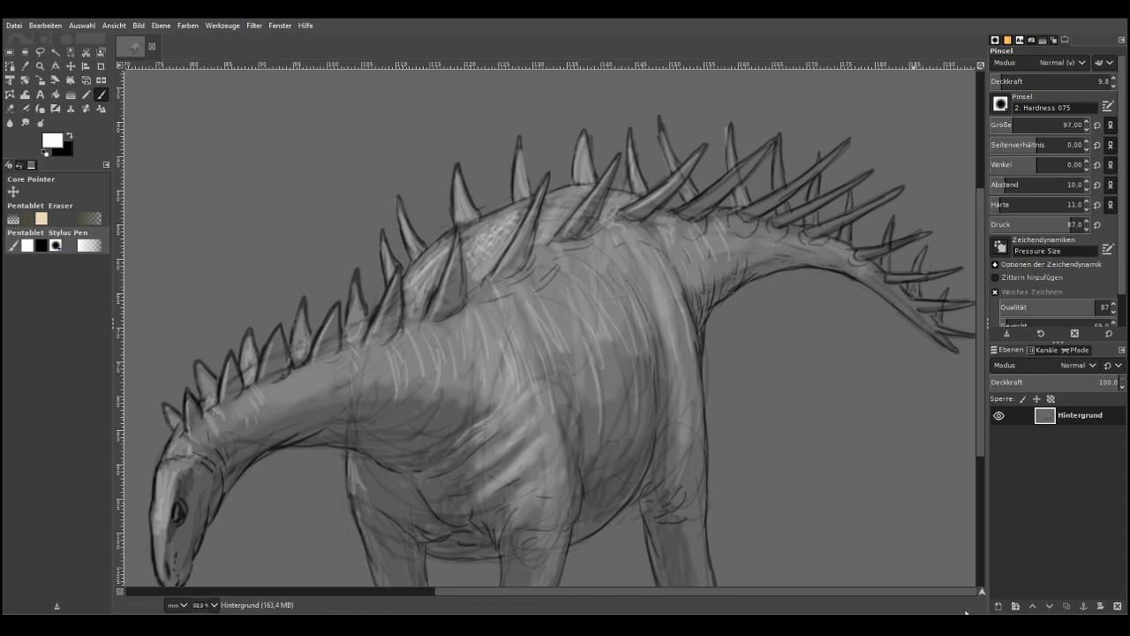
# Brighten the front of the foreleg and the rear of the hind leg down to its foot
pyautogui.moveTo(981, 595); pyautogui.dragTo(970, 601)
pyautogui.moveTo(546, 295)
pyautogui.mouseDown()
pyautogui.moveTo(530, 331)
pyautogui.moveTo(541, 287)
pyautogui.moveTo(552, 407)
pyautogui.mouseUp()
pyautogui.moveTo(867, 287); pyautogui.dragTo(876, 358)
pyautogui.moveTo(871, 475)
pyautogui.mouseDown()
pyautogui.moveTo(860, 493)
pyautogui.moveTo(890, 477)
pyautogui.moveTo(879, 362)
pyautogui.mouseUp()
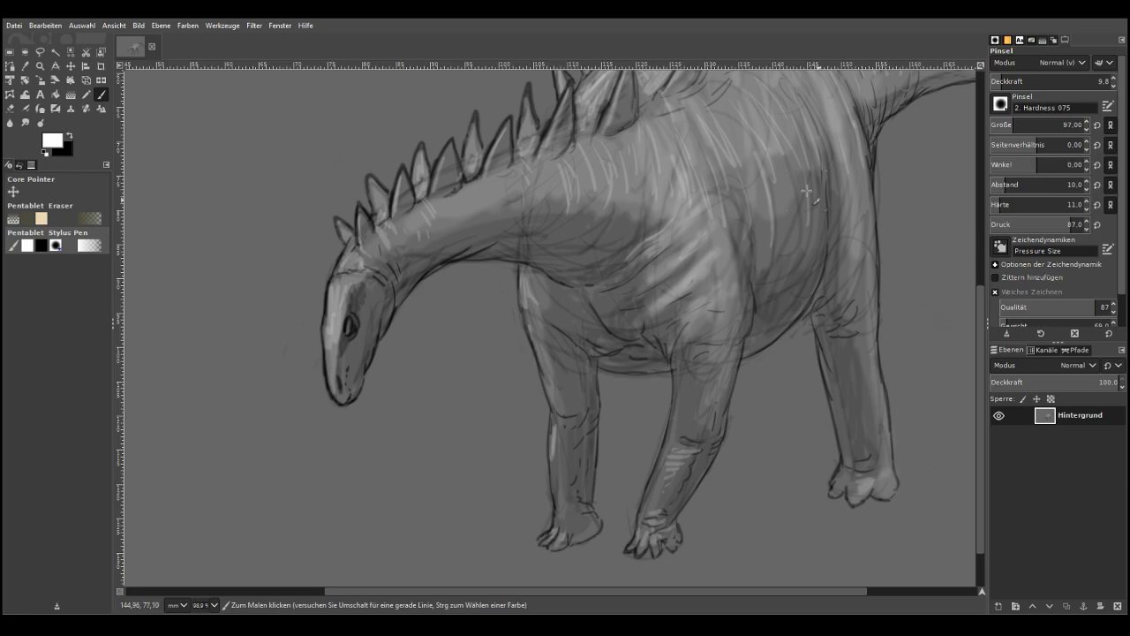
# Build up soft white light on the shoulder folds, ribs, flank and along the neck to the head
pyautogui.moveTo(704, 227); pyautogui.dragTo(616, 301)
pyautogui.moveTo(654, 244); pyautogui.dragTo(596, 269)
pyautogui.moveTo(724, 182); pyautogui.dragTo(740, 250)
pyautogui.moveTo(742, 215)
pyautogui.mouseDown()
pyautogui.moveTo(740, 141)
pyautogui.moveTo(774, 196)
pyautogui.mouseUp()
pyautogui.moveTo(770, 146)
pyautogui.mouseDown()
pyautogui.moveTo(824, 175)
pyautogui.moveTo(784, 196)
pyautogui.mouseUp()
pyautogui.moveTo(749, 231); pyautogui.dragTo(757, 194)
pyautogui.moveTo(809, 157); pyautogui.dragTo(828, 203)
pyautogui.moveTo(828, 173)
pyautogui.mouseDown()
pyautogui.moveTo(795, 105)
pyautogui.moveTo(756, 139)
pyautogui.mouseUp()
pyautogui.moveTo(724, 168); pyautogui.dragTo(738, 217)
pyautogui.moveTo(675, 189); pyautogui.dragTo(659, 240)
pyautogui.moveTo(509, 208)
pyautogui.mouseDown()
pyautogui.moveTo(455, 193)
pyautogui.moveTo(358, 265)
pyautogui.moveTo(372, 323)
pyautogui.moveTo(339, 373)
pyautogui.mouseUp()
# Add soft white strokes along the neck, over the shoulder and on the upper flank below the back spikes
pyautogui.hotkey('shift', 'ctrl', 'j')
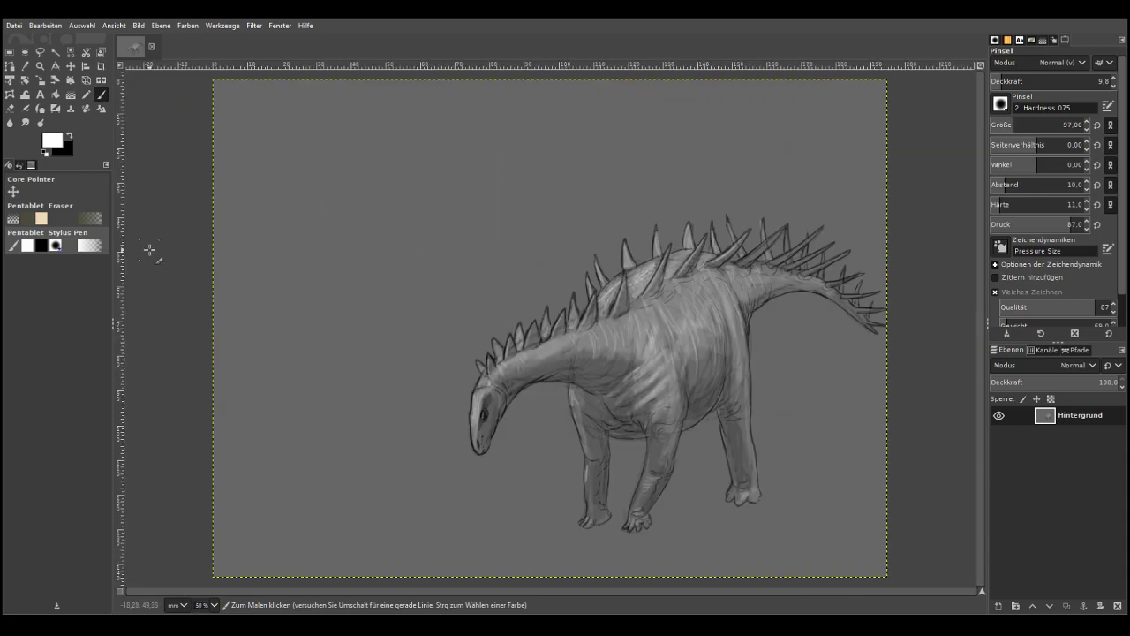
pyautogui.click(40, 66)
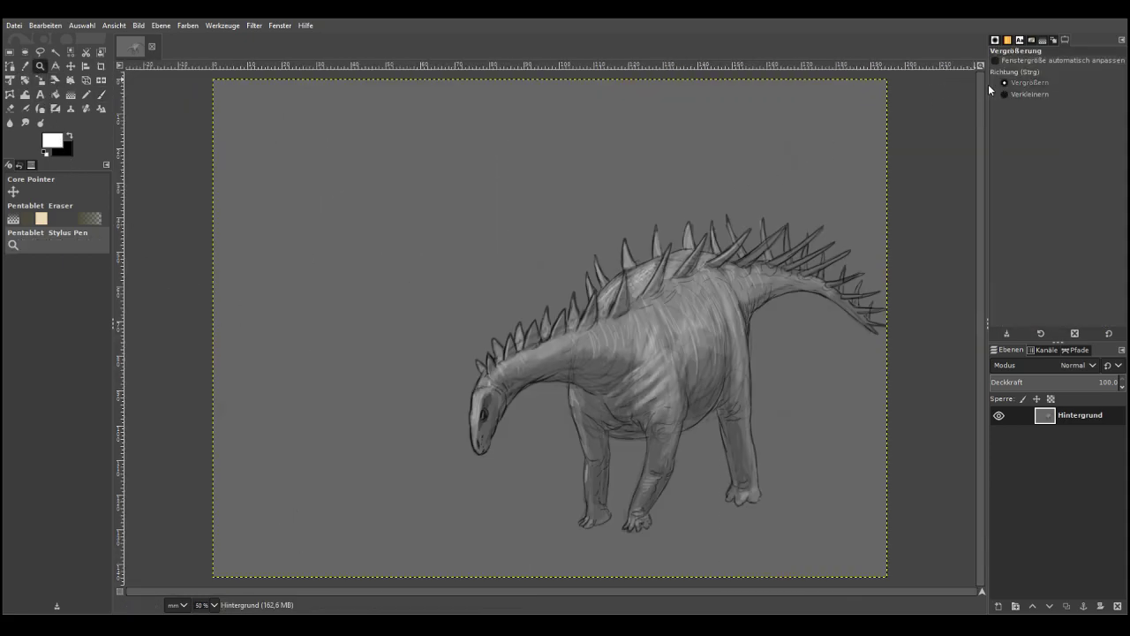
pyautogui.moveTo(533, 214); pyautogui.dragTo(680, 425)
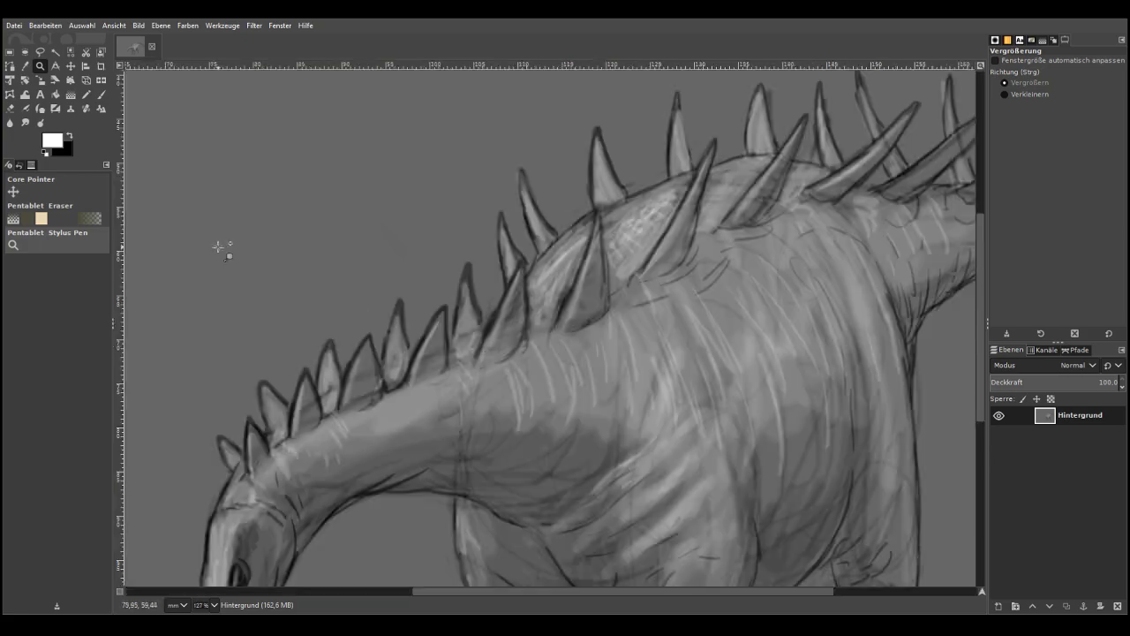
pyautogui.click(101, 93)
pyautogui.moveTo(559, 301)
pyautogui.mouseDown()
pyautogui.moveTo(572, 272)
pyautogui.moveTo(551, 327)
pyautogui.moveTo(540, 326)
pyautogui.mouseUp()
pyautogui.moveTo(496, 368); pyautogui.dragTo(266, 477)
pyautogui.moveTo(461, 374); pyautogui.dragTo(604, 353)
pyautogui.moveTo(674, 365)
pyautogui.mouseDown()
pyautogui.moveTo(628, 443)
pyautogui.moveTo(591, 455)
pyautogui.mouseUp()
pyautogui.moveTo(618, 388)
pyautogui.mouseDown()
pyautogui.moveTo(556, 472)
pyautogui.moveTo(565, 485)
pyautogui.mouseUp()
pyautogui.moveTo(587, 358); pyautogui.dragTo(535, 464)
pyautogui.moveTo(561, 366)
pyautogui.mouseDown()
pyautogui.moveTo(514, 466)
pyautogui.moveTo(491, 452)
pyautogui.mouseUp()
pyautogui.moveTo(487, 404); pyautogui.dragTo(465, 443)
pyautogui.moveTo(465, 382); pyautogui.dragTo(415, 442)
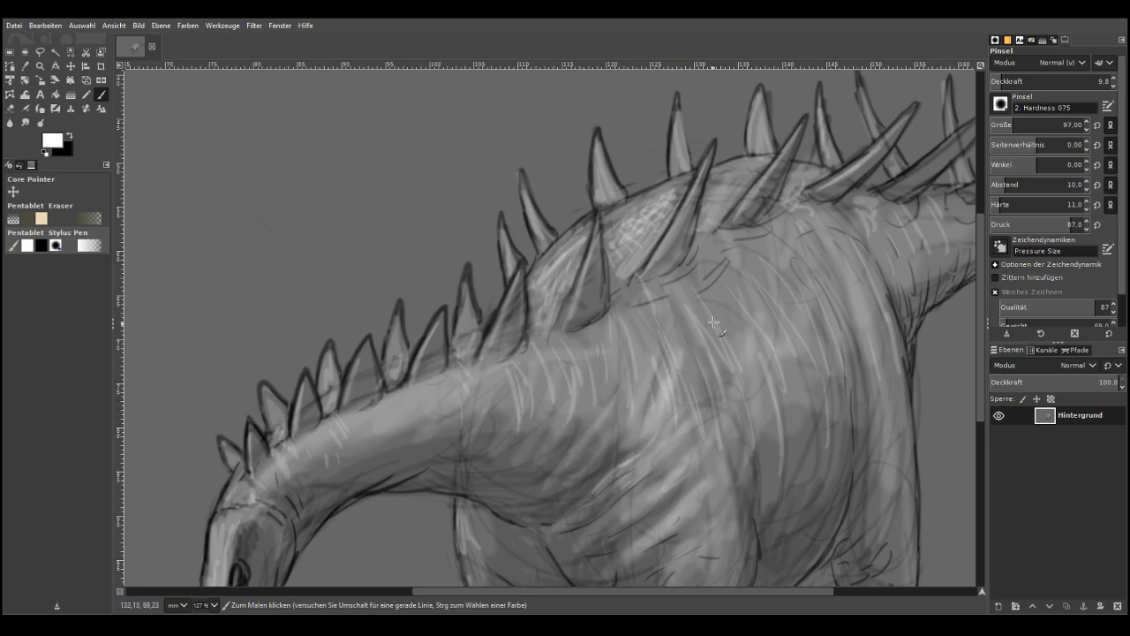
pyautogui.moveTo(736, 272); pyautogui.dragTo(711, 415)
pyautogui.moveTo(736, 298); pyautogui.dragTo(691, 429)
pyautogui.scroll(-4, 526, 440)
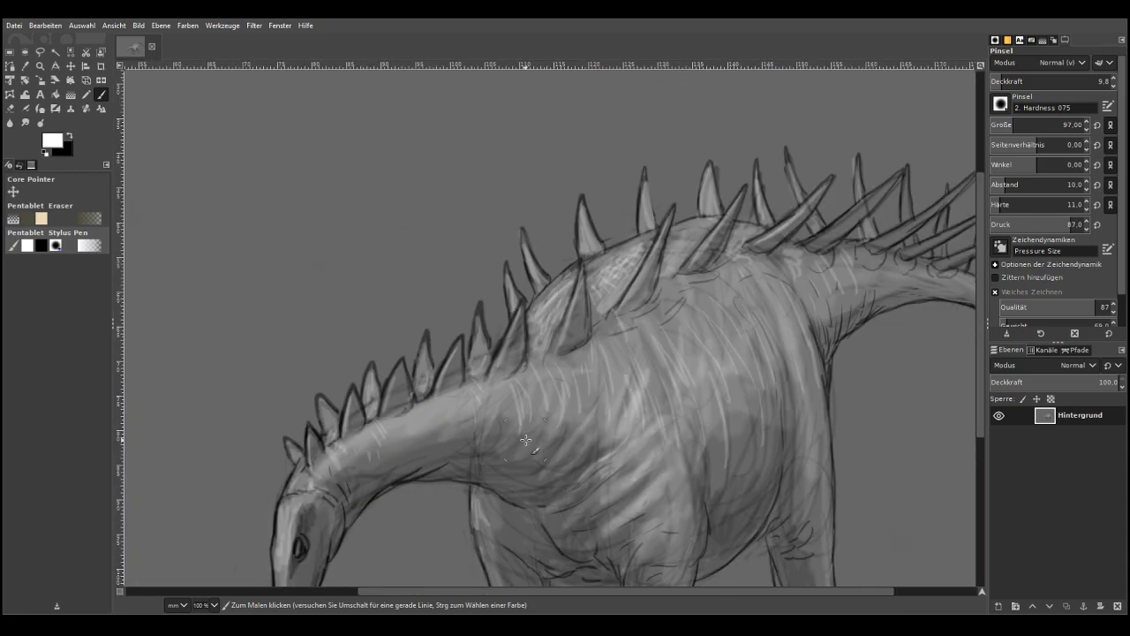
# Sample the grey inside a neck spike and paint over another neck spike's interior with the brush at size 23 and opacity 65.9
pyautogui.click(40, 65)
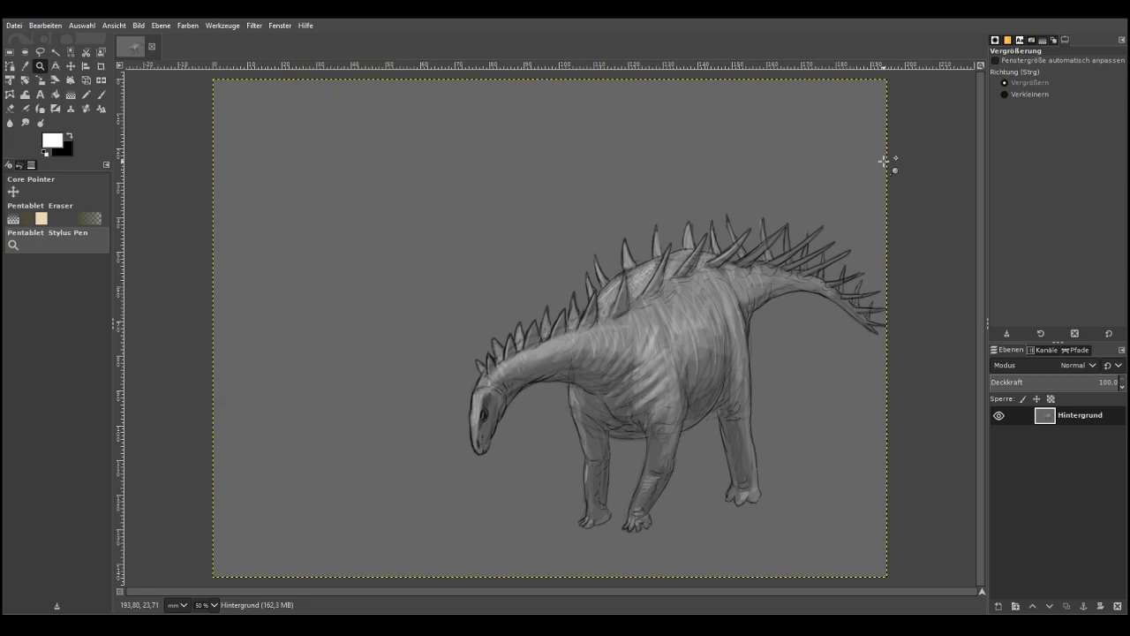
pyautogui.moveTo(441, 261); pyautogui.dragTo(646, 390)
pyautogui.moveTo(235, 173); pyautogui.dragTo(620, 399)
pyautogui.click(26, 67)
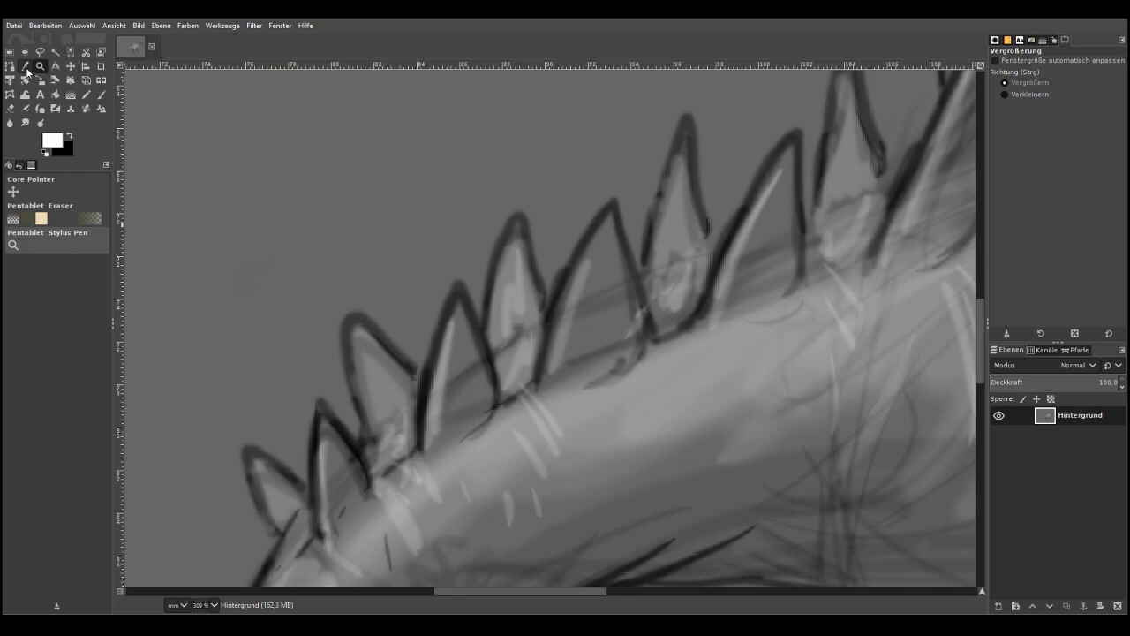
pyautogui.click(468, 396)
pyautogui.click(101, 94)
pyautogui.click(1069, 82)
pyautogui.click(1000, 121)
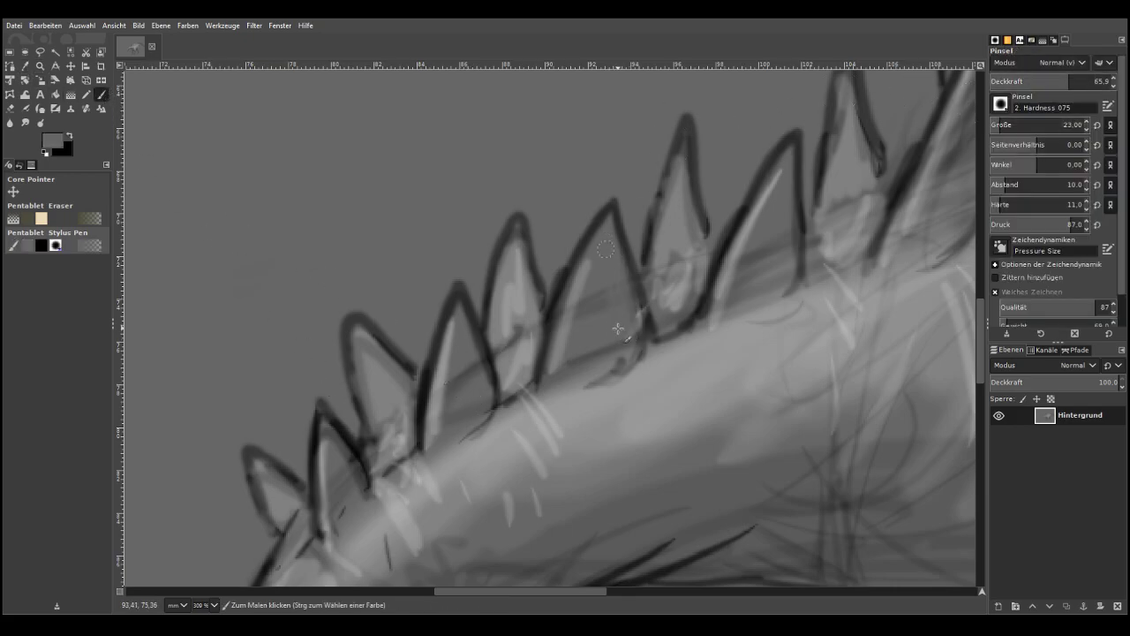
pyautogui.moveTo(566, 358); pyautogui.dragTo(573, 325)
pyautogui.moveTo(583, 269); pyautogui.dragTo(560, 355)
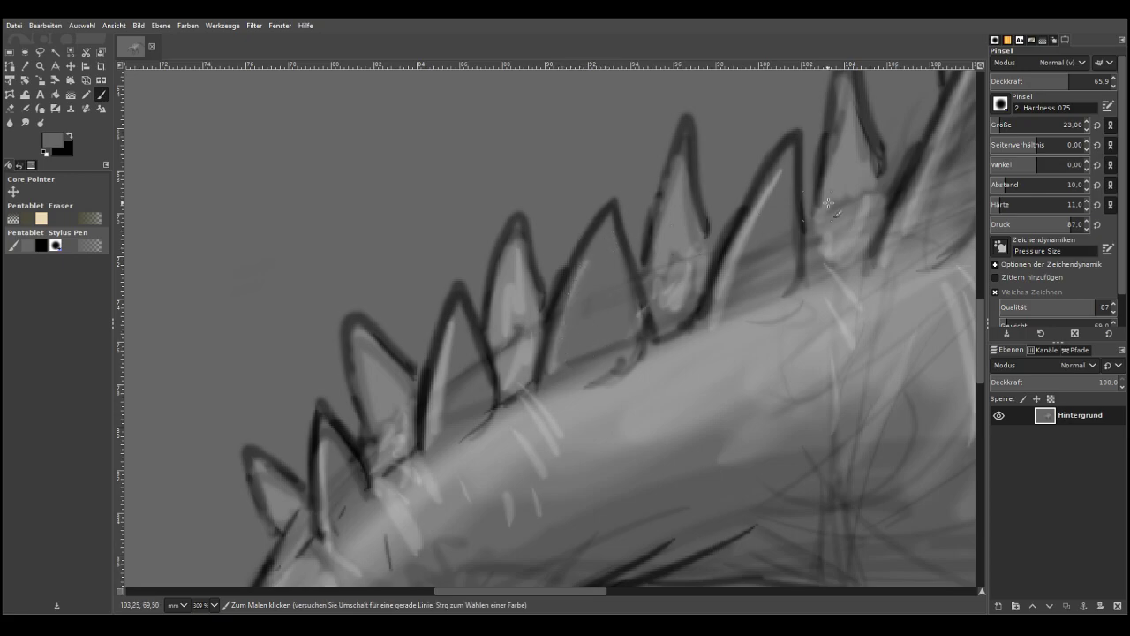
# Raise the brush opacity to 94.6 and cover the light streaks and guide lines inside the near-side neck spikes with grey
pyautogui.moveTo(1069, 82); pyautogui.dragTo(1103, 82)
pyautogui.moveTo(769, 268)
pyautogui.mouseDown()
pyautogui.moveTo(770, 226)
pyautogui.moveTo(761, 292)
pyautogui.mouseUp()
pyautogui.moveTo(458, 323); pyautogui.dragTo(446, 426)
pyautogui.moveTo(459, 312); pyautogui.dragTo(485, 382)
pyautogui.moveTo(351, 492)
pyautogui.mouseDown()
pyautogui.moveTo(362, 468)
pyautogui.moveTo(327, 435)
pyautogui.moveTo(342, 494)
pyautogui.mouseUp()
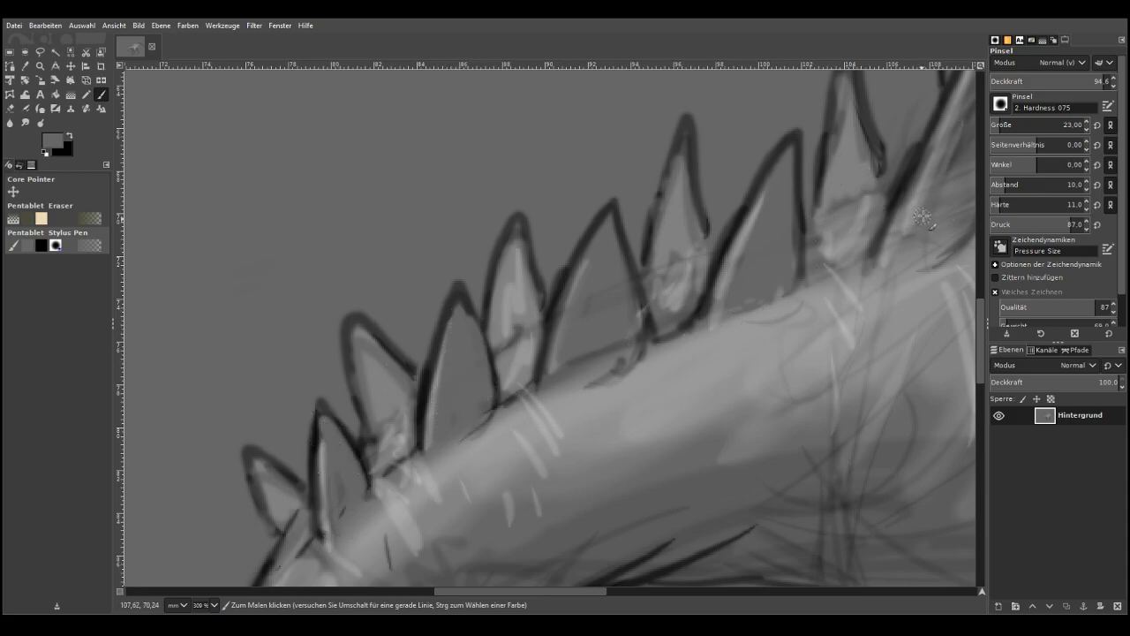
# Cover the guide lines inside the larger spikes at the base of the neck and above the shoulder with grey
pyautogui.hscroll(5, 960, 535)
pyautogui.moveTo(550, 127)
pyautogui.mouseDown()
pyautogui.moveTo(555, 114)
pyautogui.moveTo(540, 236)
pyautogui.moveTo(466, 263)
pyautogui.mouseUp()
pyautogui.moveTo(549, 253); pyautogui.dragTo(485, 279)
pyautogui.moveTo(368, 288)
pyautogui.mouseDown()
pyautogui.moveTo(309, 318)
pyautogui.moveTo(328, 327)
pyautogui.mouseUp()
pyautogui.moveTo(349, 329); pyautogui.dragTo(331, 338)
pyautogui.scroll(4, 386, 325)
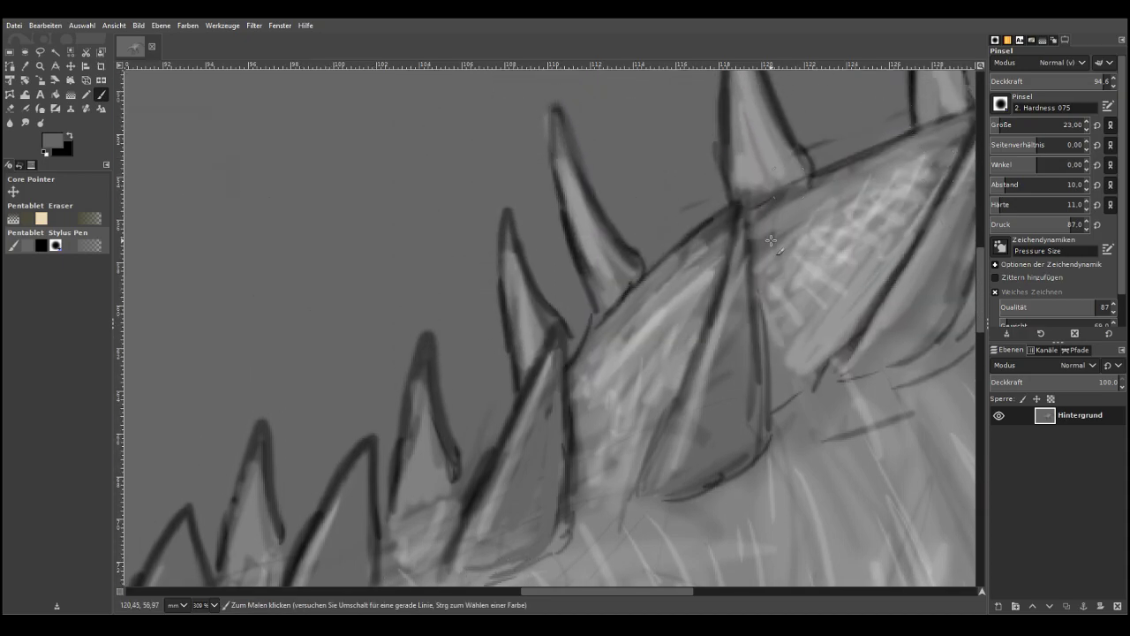
pyautogui.moveTo(730, 317); pyautogui.dragTo(685, 448)
pyautogui.moveTo(753, 421); pyautogui.dragTo(750, 261)
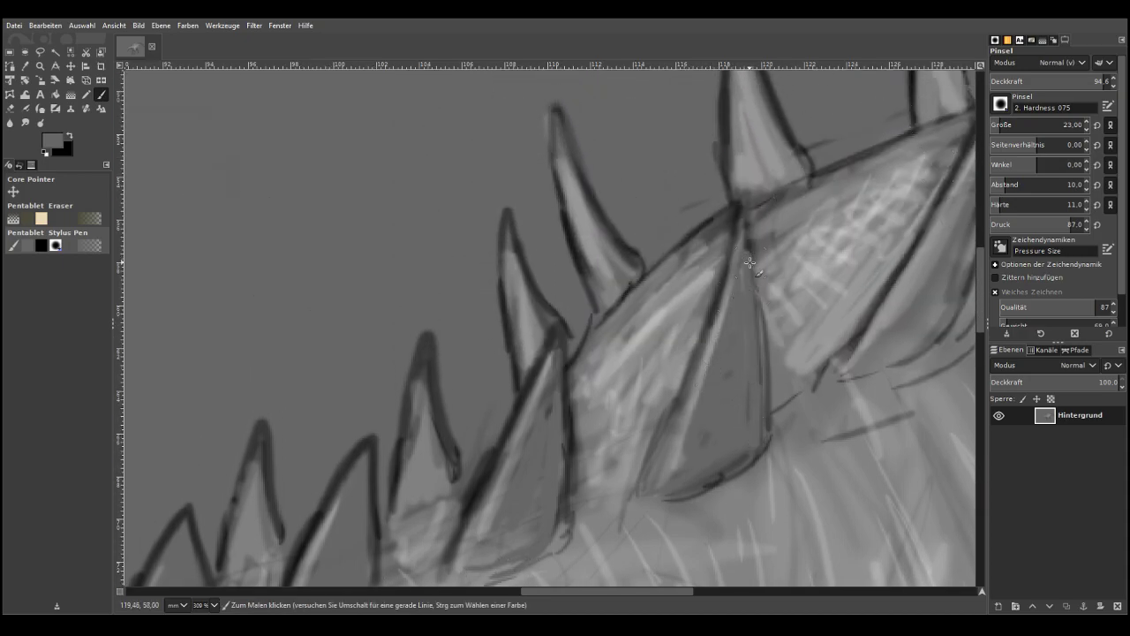
# Paint grey over the stray lines inside the long near-side spikes along the middle of the back
pyautogui.hscroll(5, 731, 291)
pyautogui.moveTo(535, 210); pyautogui.dragTo(506, 269)
pyautogui.moveTo(727, 171); pyautogui.dragTo(708, 198)
pyautogui.moveTo(769, 102)
pyautogui.mouseDown()
pyautogui.moveTo(709, 214)
pyautogui.moveTo(649, 229)
pyautogui.mouseUp()
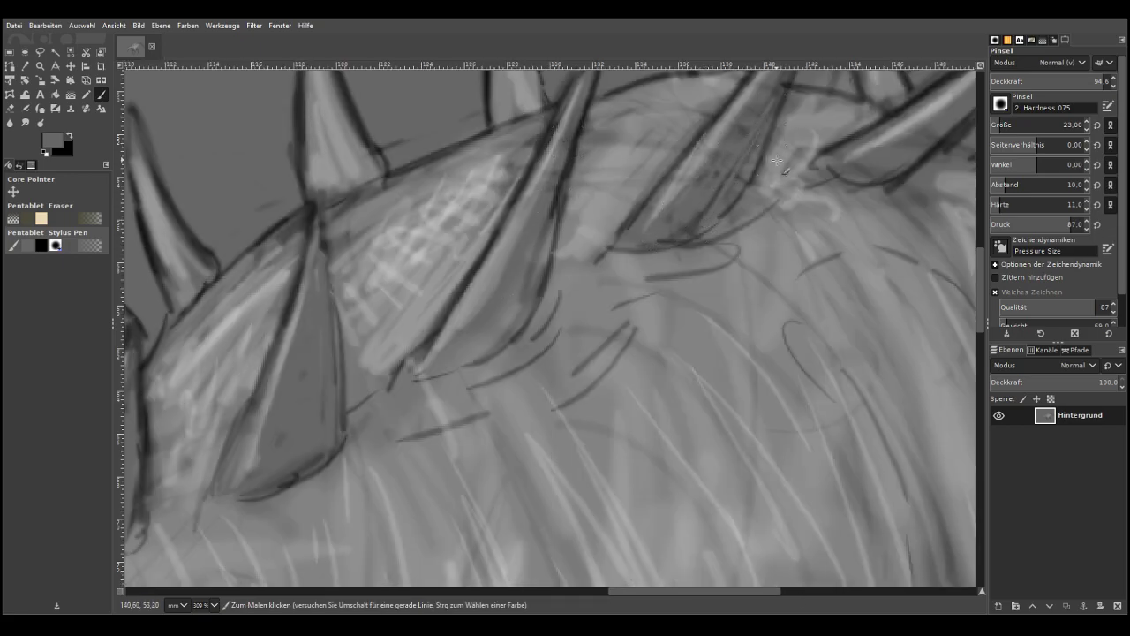
pyautogui.hscroll(5, 684, 330)
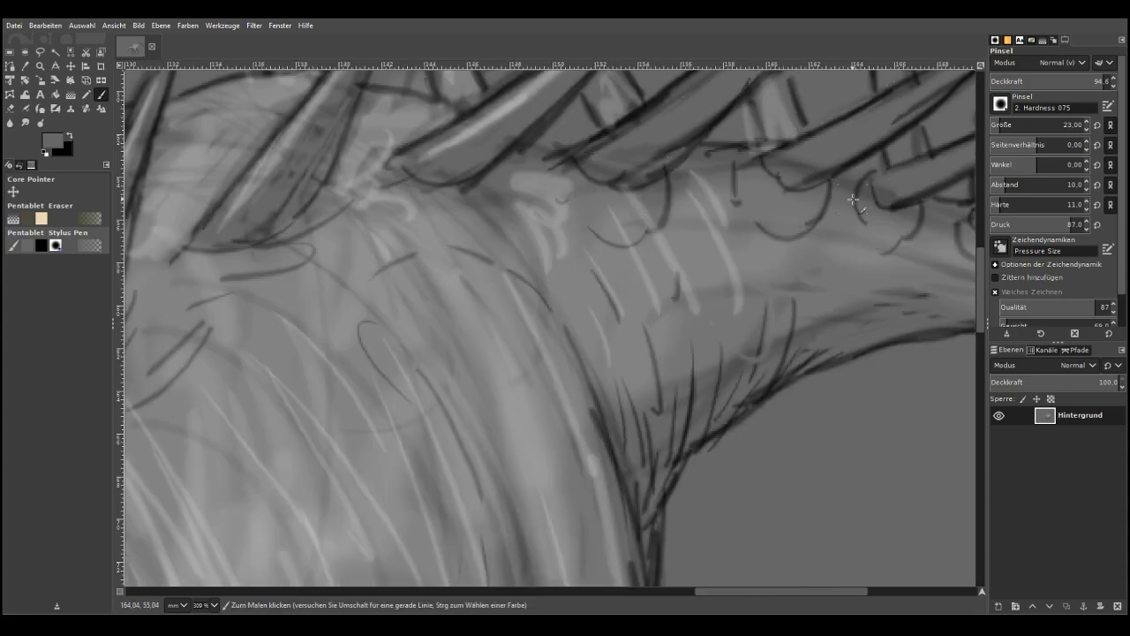
pyautogui.scroll(-5, 853, 200)
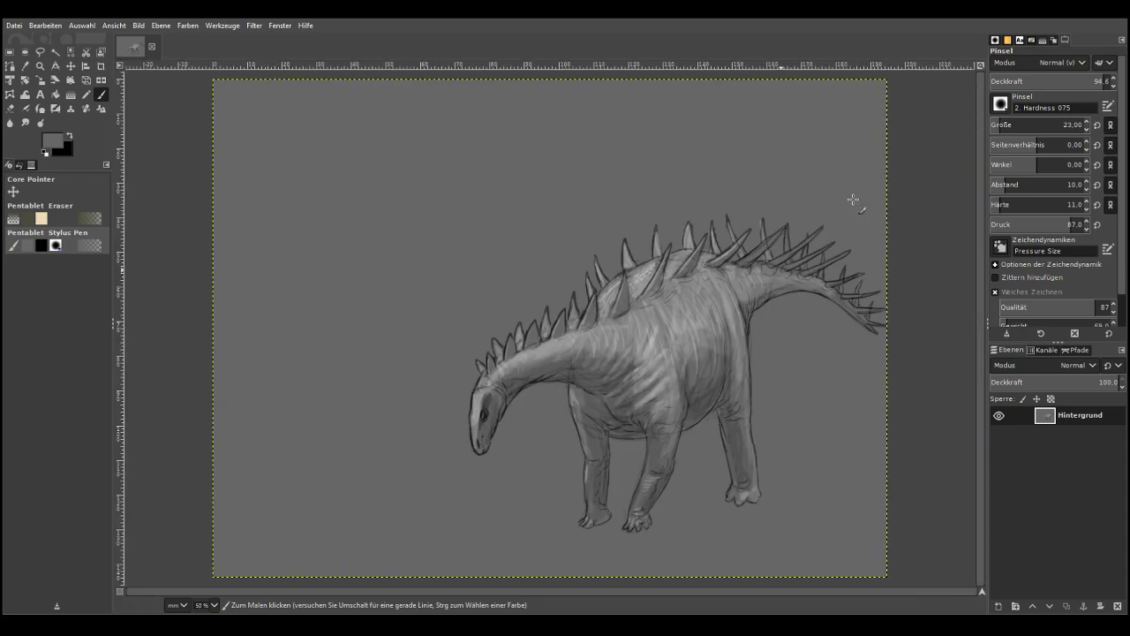
# Switch to black at size 109 and opacity 10.7, shade the belly, chest and legs, and set the brush size to 47
pyautogui.click(39, 65)
pyautogui.moveTo(383, 228); pyautogui.dragTo(740, 554)
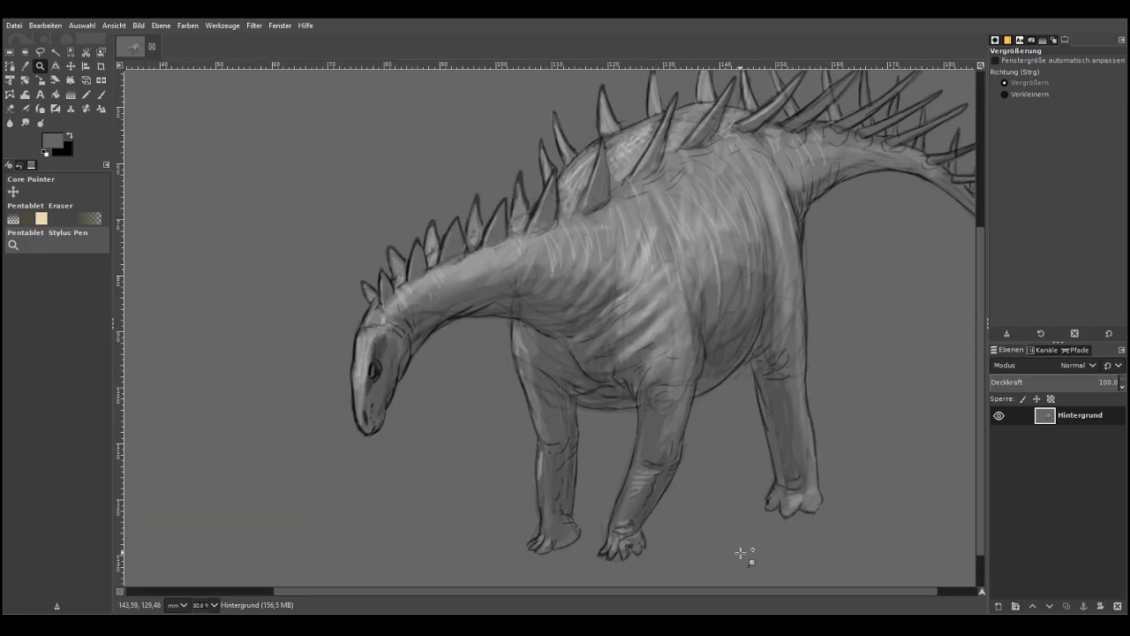
pyautogui.click(102, 95)
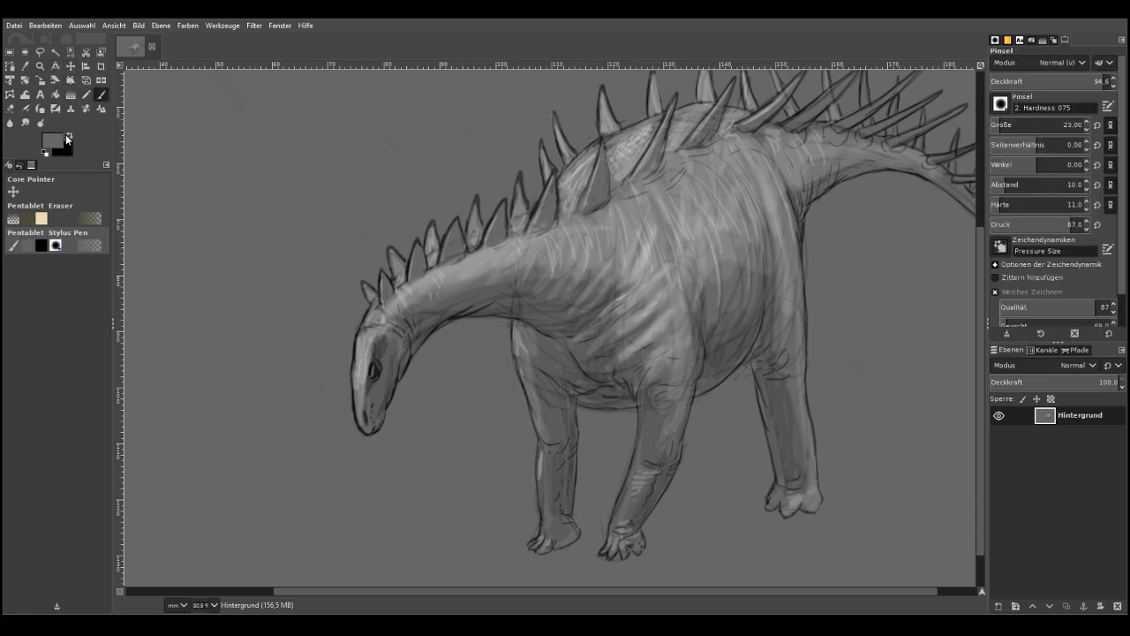
pyautogui.click(1016, 121)
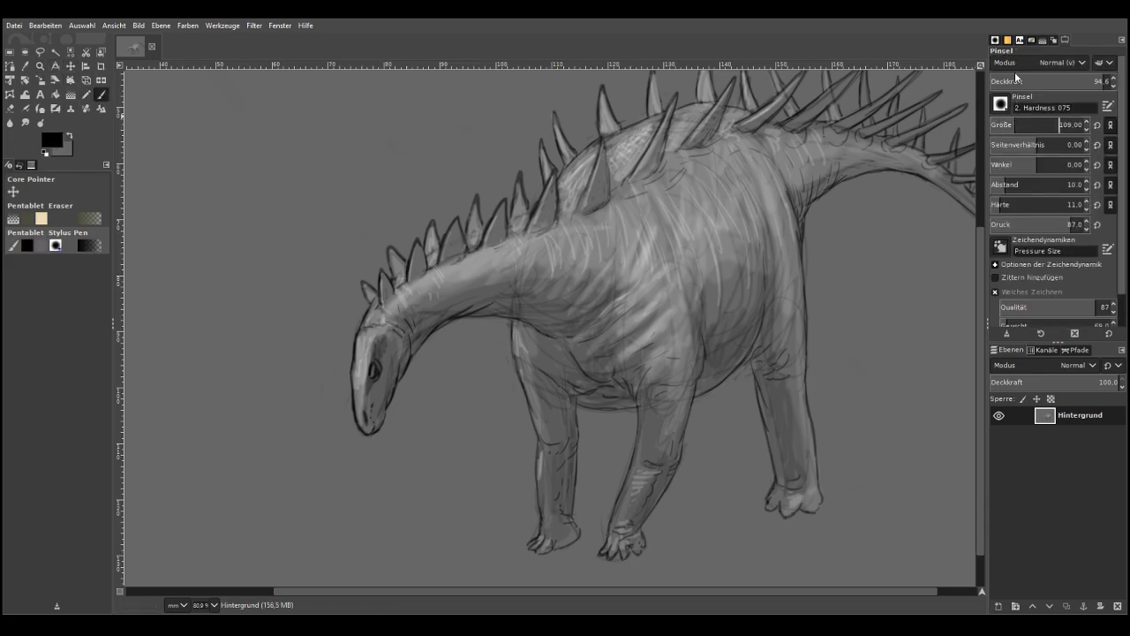
pyautogui.click(1012, 82)
pyautogui.click(1003, 81)
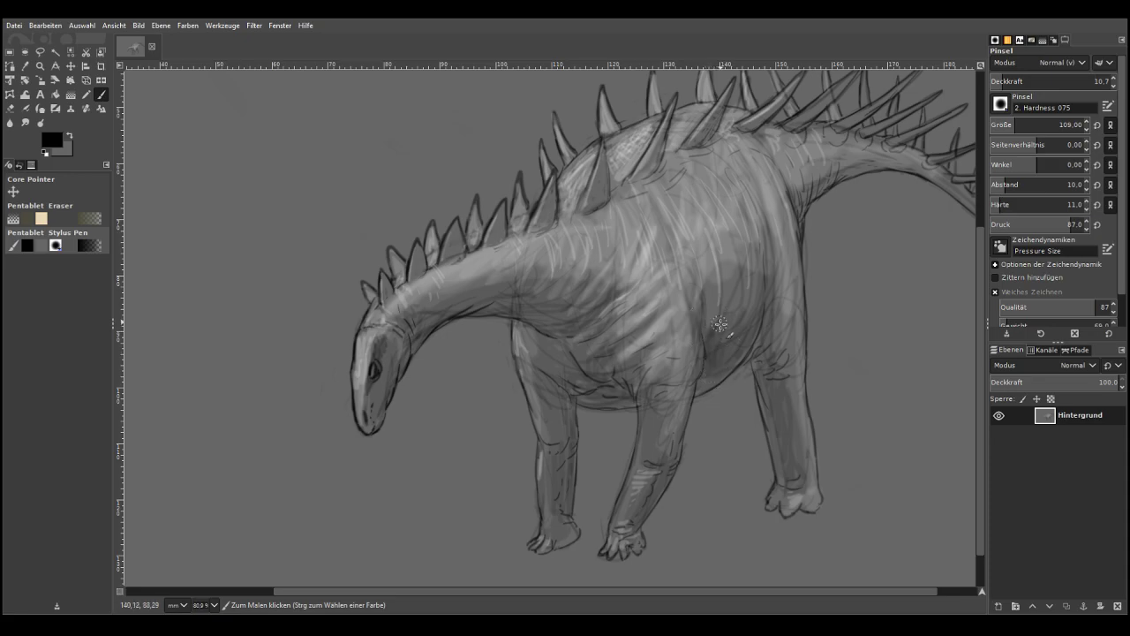
pyautogui.moveTo(710, 350)
pyautogui.mouseDown()
pyautogui.moveTo(713, 325)
pyautogui.moveTo(768, 269)
pyautogui.moveTo(717, 337)
pyautogui.moveTo(698, 314)
pyautogui.mouseUp()
pyautogui.moveTo(607, 362)
pyautogui.mouseDown()
pyautogui.moveTo(626, 367)
pyautogui.moveTo(603, 373)
pyautogui.moveTo(594, 400)
pyautogui.moveTo(557, 400)
pyautogui.moveTo(535, 339)
pyautogui.moveTo(565, 365)
pyautogui.mouseUp()
pyautogui.moveTo(567, 450); pyautogui.dragTo(558, 505)
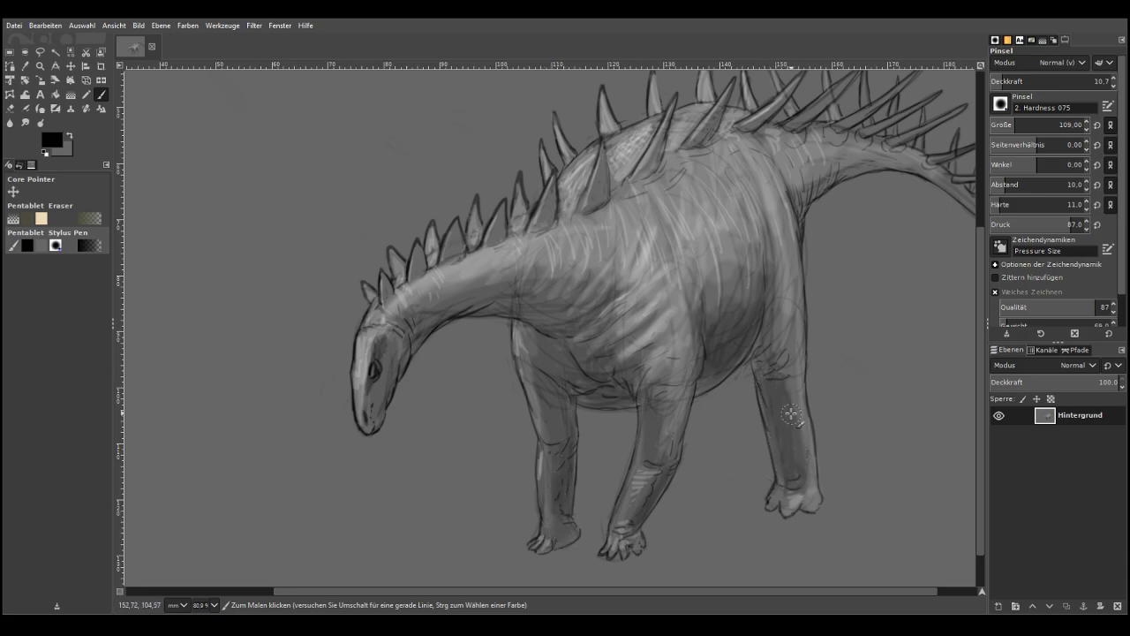
pyautogui.moveTo(761, 342); pyautogui.dragTo(759, 215)
pyautogui.click(1004, 127)
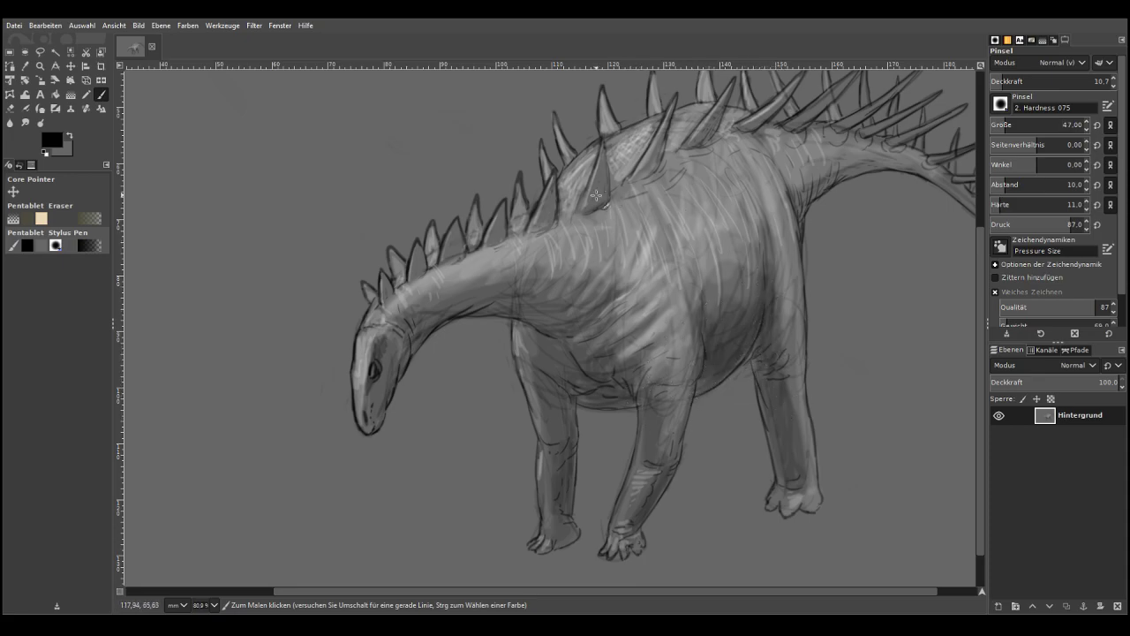
# Set the black brush to size 146 and paint a soft ground shadow from the forefeet forward beneath the head
pyautogui.click(40, 65)
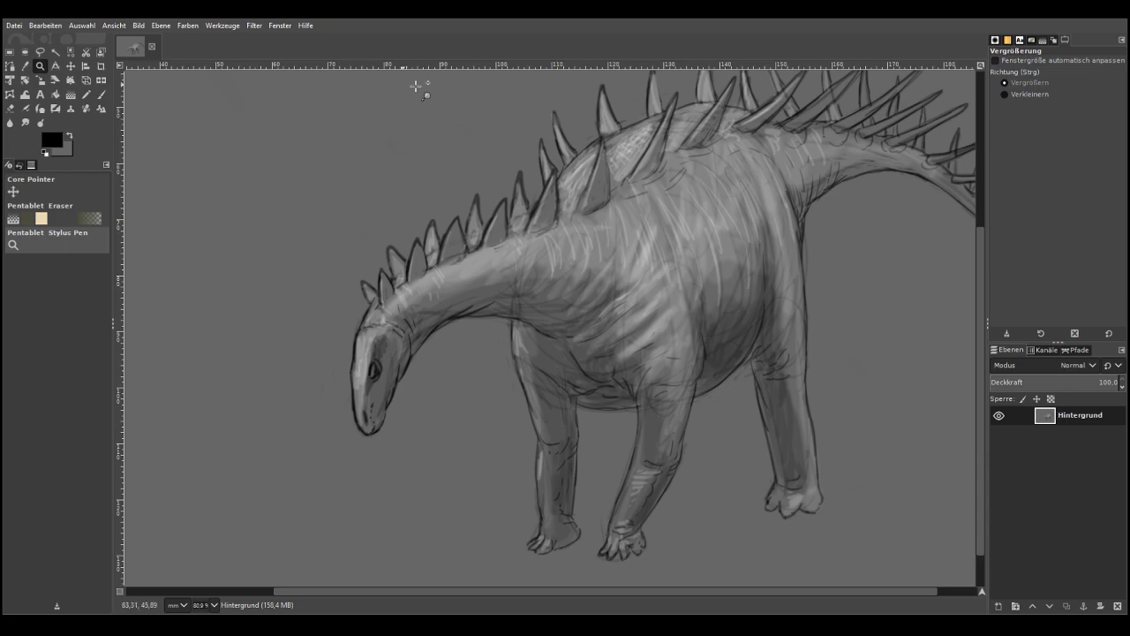
pyautogui.click(1004, 93)
pyautogui.click(556, 322)
pyautogui.click(556, 323)
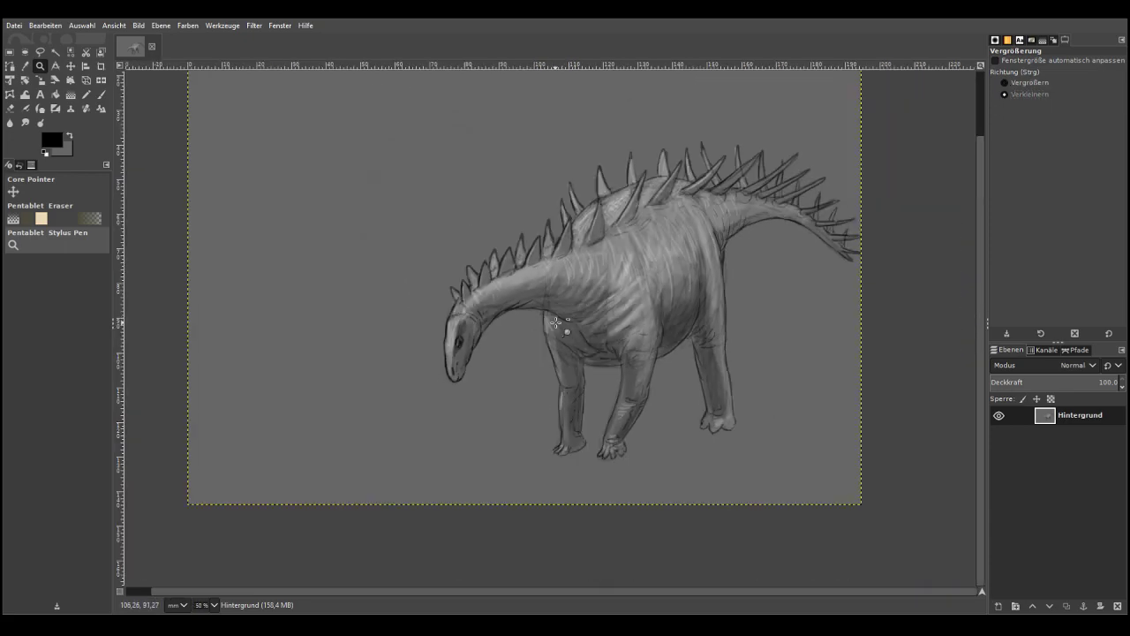
pyautogui.click(100, 95)
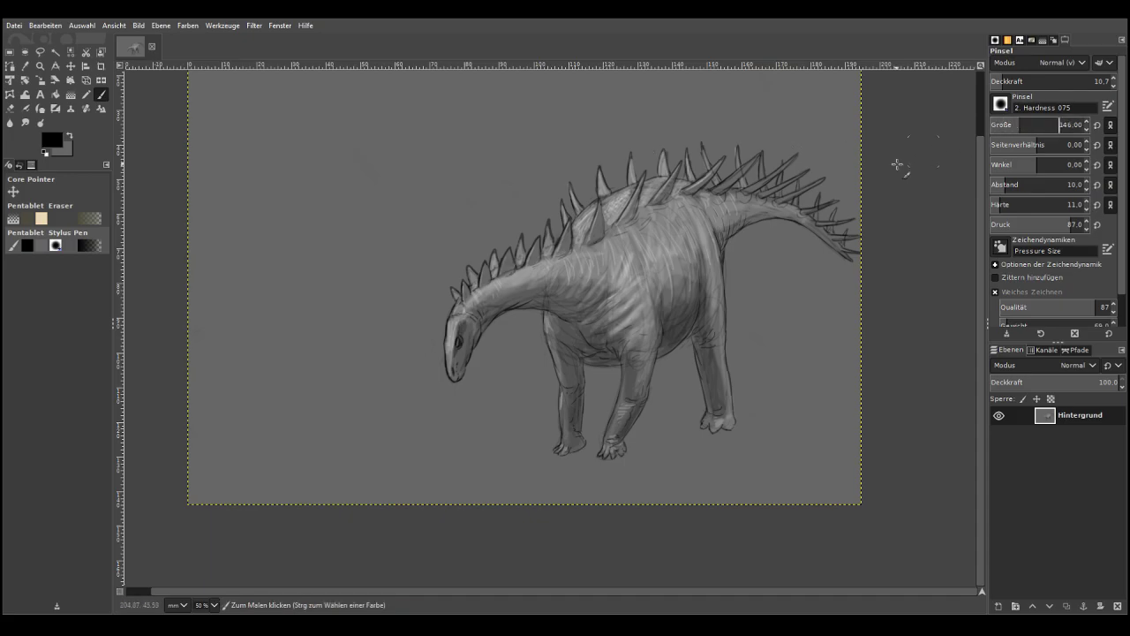
pyautogui.moveTo(570, 458)
pyautogui.mouseDown()
pyautogui.moveTo(484, 466)
pyautogui.moveTo(585, 449)
pyautogui.moveTo(501, 463)
pyautogui.mouseUp()
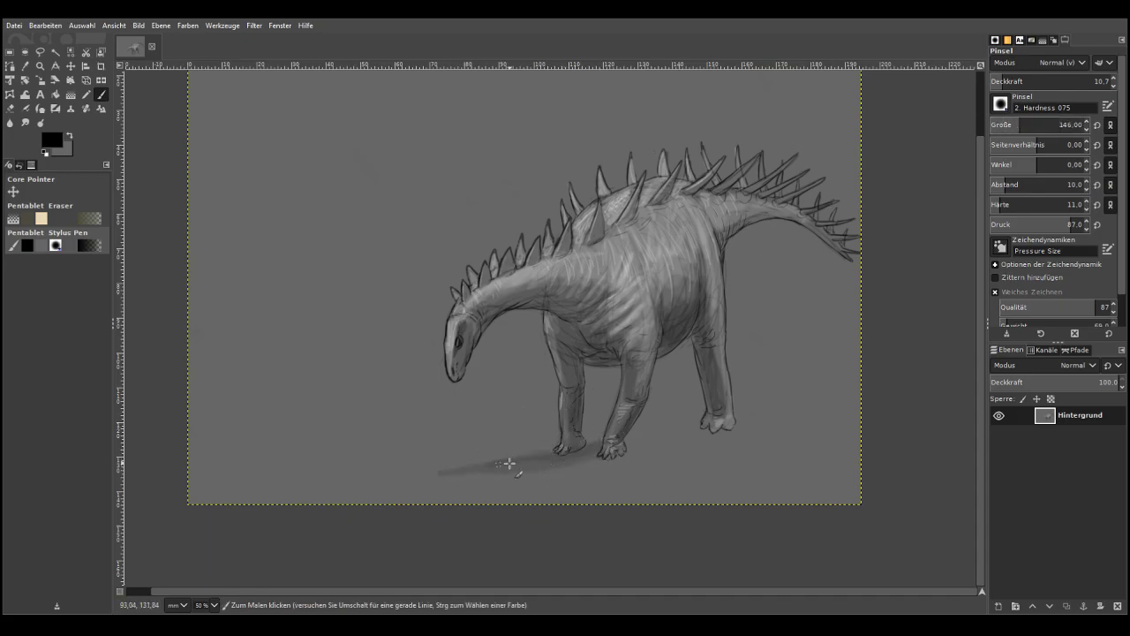
# Extend and darken the ground shadow between the feet, past the hind foot and out to the canvas edge below the tail
pyautogui.moveTo(618, 450); pyautogui.dragTo(704, 431)
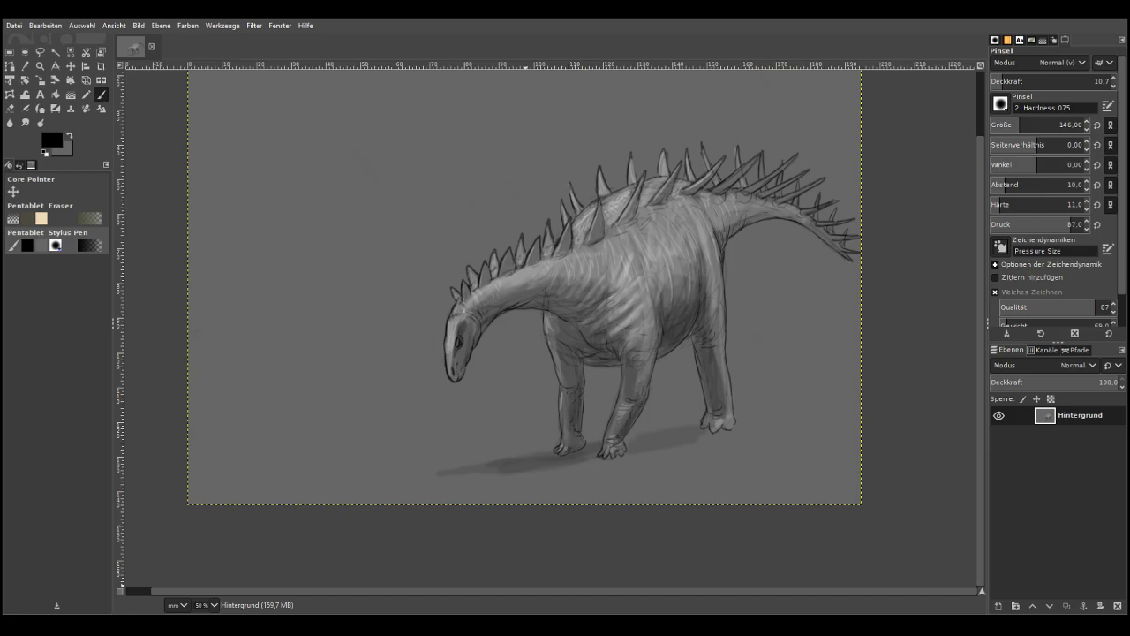
pyautogui.moveTo(711, 433); pyautogui.dragTo(608, 457)
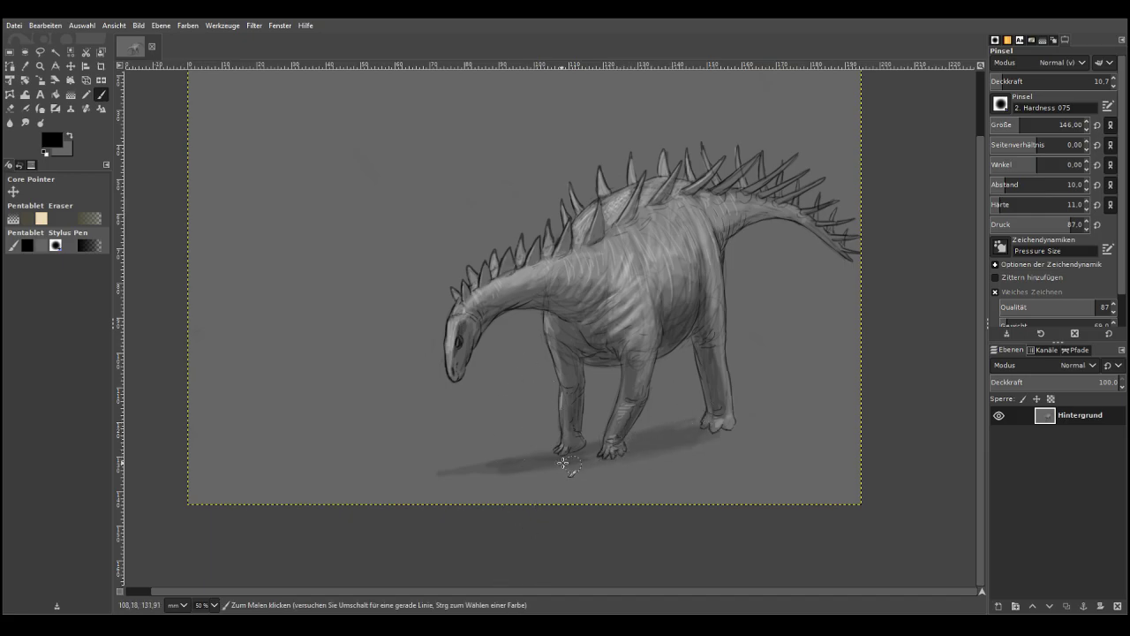
pyautogui.moveTo(720, 435)
pyautogui.mouseDown()
pyautogui.moveTo(675, 438)
pyautogui.moveTo(703, 426)
pyautogui.moveTo(641, 451)
pyautogui.moveTo(609, 442)
pyautogui.mouseUp()
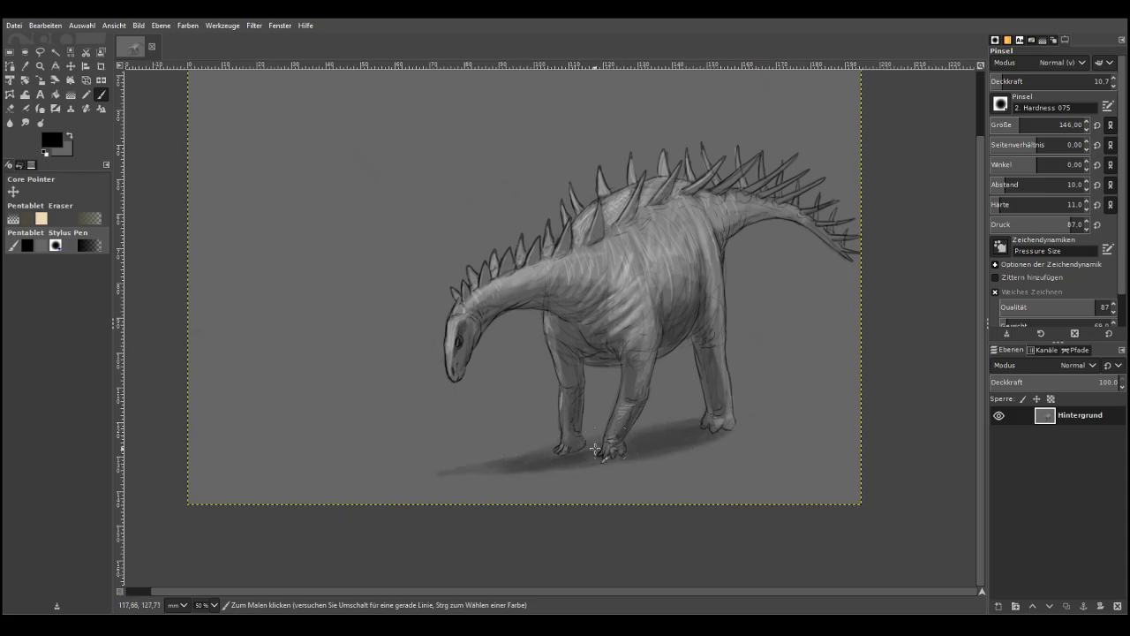
pyautogui.moveTo(746, 422); pyautogui.dragTo(861, 396)
# Outline the far hind leg and its foot behind the near foreleg, working up to brush size 23 and opacity 35.6
pyautogui.press('z')
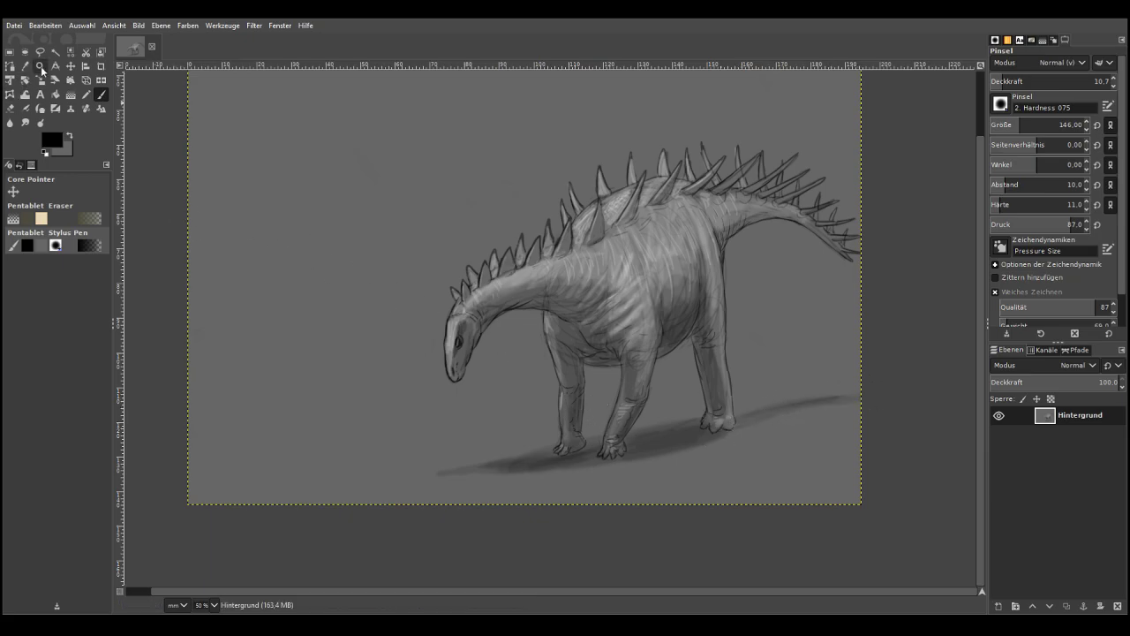
pyautogui.click(1003, 84)
pyautogui.moveTo(545, 346); pyautogui.dragTo(709, 461)
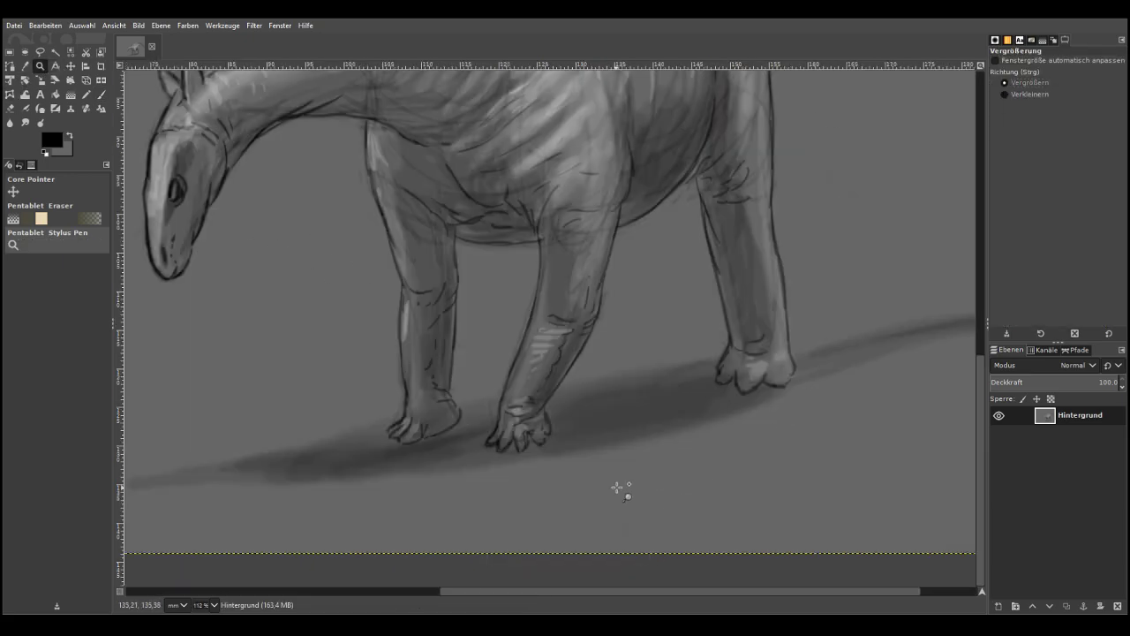
pyautogui.click(100, 96)
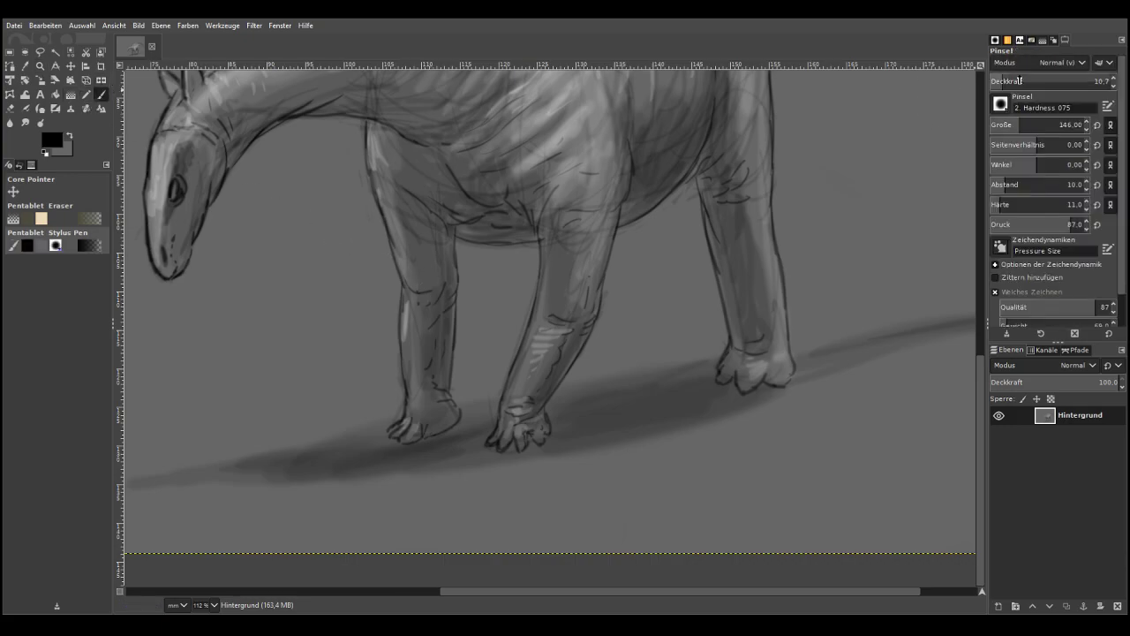
pyautogui.click(995, 127)
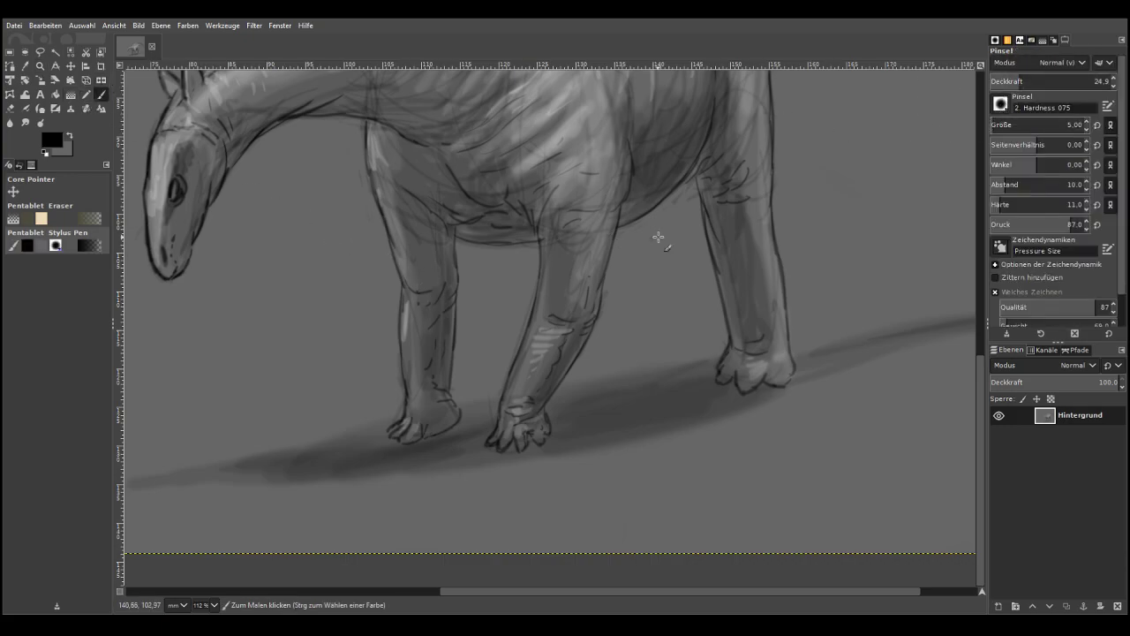
pyautogui.click(996, 124)
pyautogui.moveTo(616, 236); pyautogui.dragTo(613, 314)
pyautogui.moveTo(1027, 80); pyautogui.dragTo(1078, 81)
pyautogui.click(1000, 123)
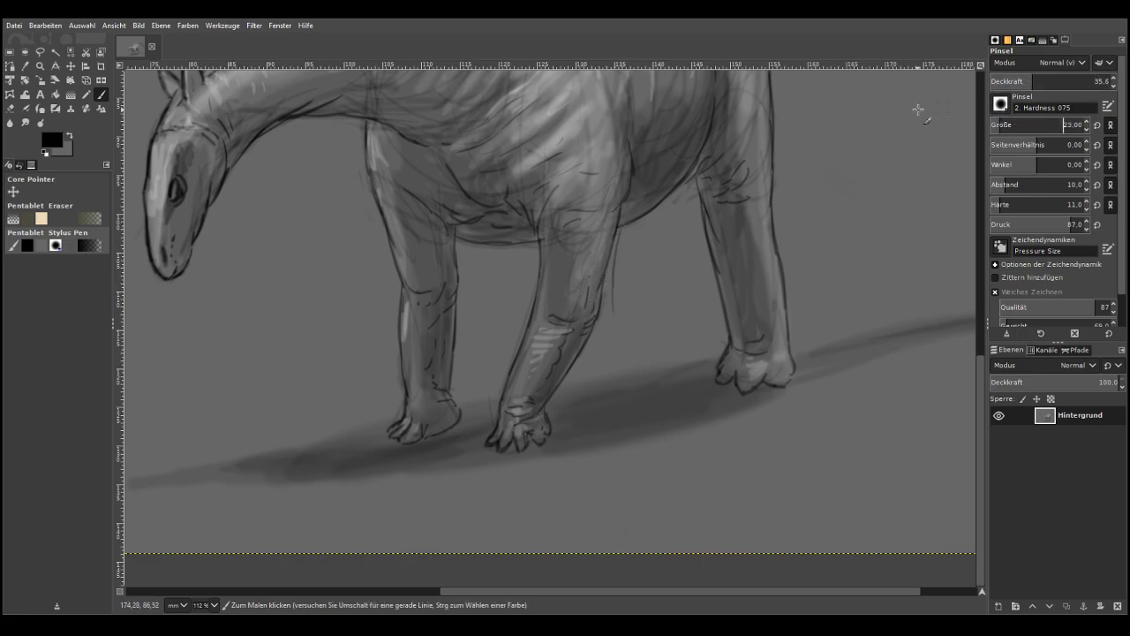
pyautogui.moveTo(612, 256); pyautogui.dragTo(604, 369)
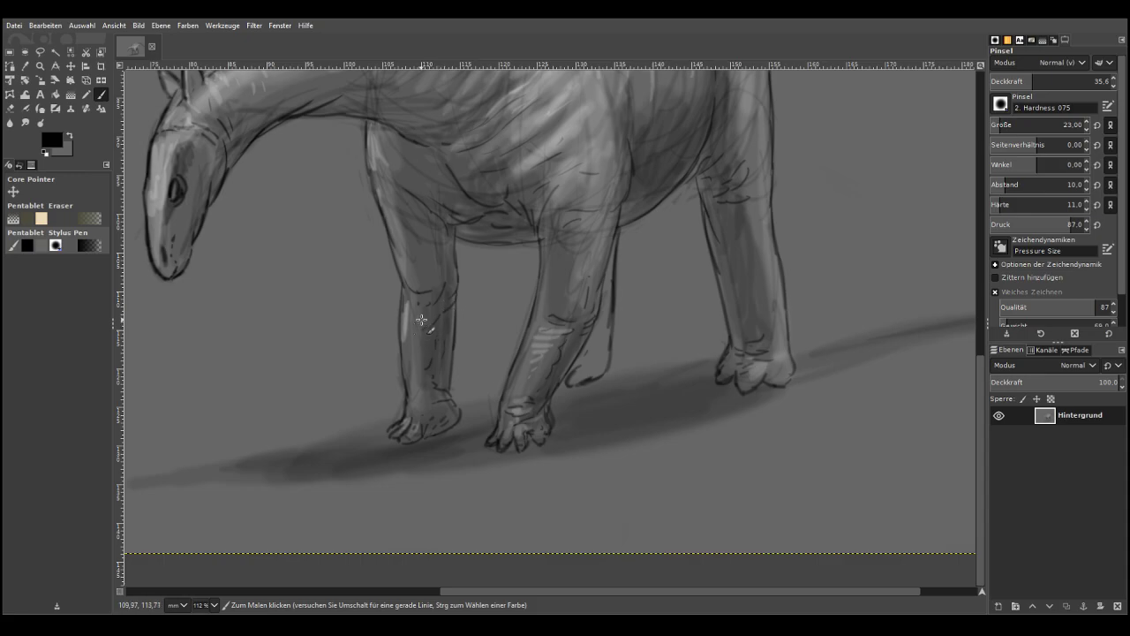
# Undo a trial stroke on the far hind leg, then shade that leg and mottle the ground shadow at size 47 and opacity 16.1
pyautogui.click(1012, 80)
pyautogui.moveTo(606, 337)
pyautogui.mouseDown()
pyautogui.moveTo(581, 360)
pyautogui.moveTo(588, 384)
pyautogui.moveTo(599, 370)
pyautogui.mouseUp()
pyautogui.click(53, 26)
pyautogui.click(59, 38)
pyautogui.click(1005, 126)
pyautogui.moveTo(616, 323)
pyautogui.mouseDown()
pyautogui.moveTo(580, 379)
pyautogui.moveTo(600, 321)
pyautogui.moveTo(602, 353)
pyautogui.moveTo(610, 245)
pyautogui.moveTo(596, 367)
pyautogui.moveTo(568, 380)
pyautogui.moveTo(673, 409)
pyautogui.moveTo(639, 423)
pyautogui.moveTo(733, 393)
pyautogui.moveTo(641, 398)
pyautogui.moveTo(567, 431)
pyautogui.moveTo(427, 444)
pyautogui.moveTo(517, 448)
pyautogui.moveTo(449, 446)
pyautogui.moveTo(316, 476)
pyautogui.moveTo(327, 457)
pyautogui.moveTo(284, 460)
pyautogui.mouseUp()
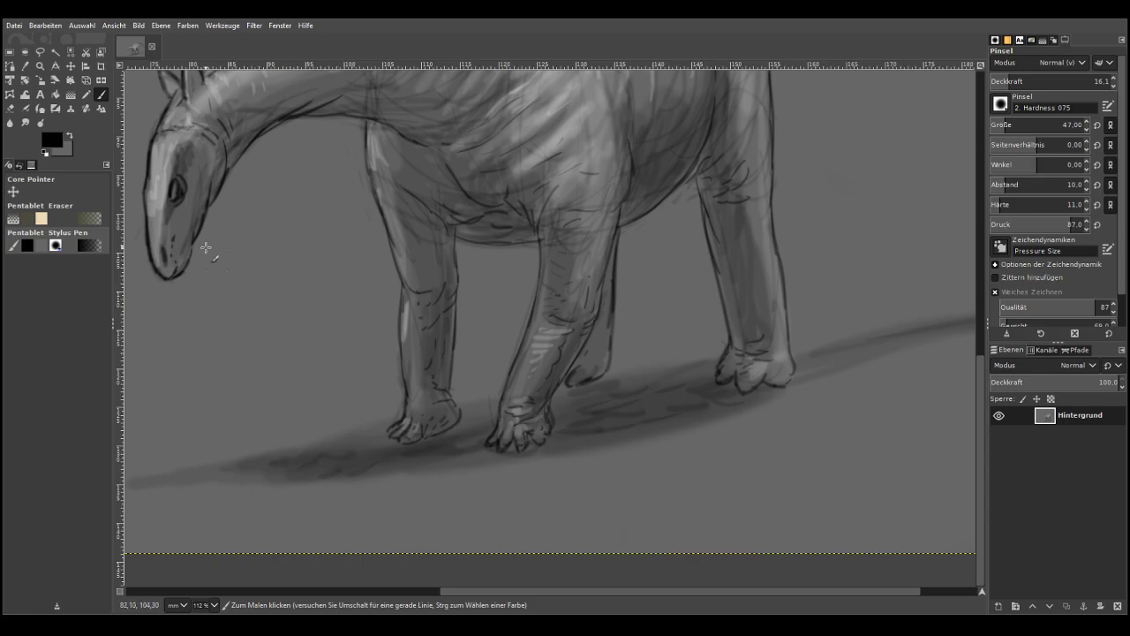
# Shade the cheek, jaw and underside of the neck with soft black strokes at size 47 and opacity 16.1
pyautogui.moveTo(213, 150)
pyautogui.mouseDown()
pyautogui.moveTo(197, 208)
pyautogui.moveTo(203, 180)
pyautogui.mouseUp()
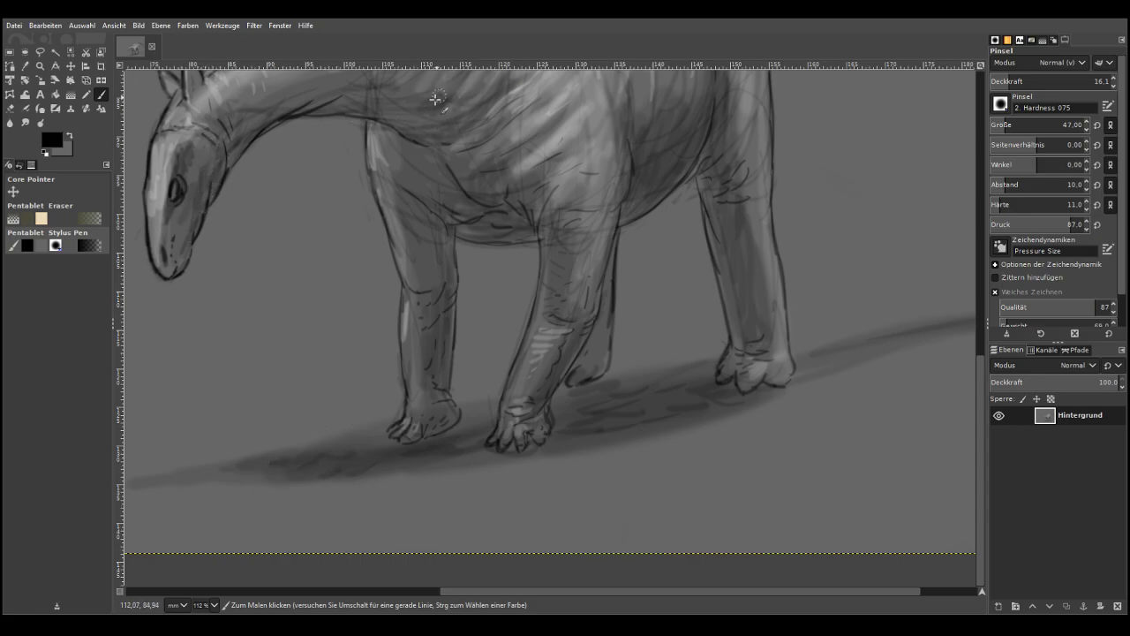
pyautogui.moveTo(394, 99)
pyautogui.mouseDown()
pyautogui.moveTo(337, 102)
pyautogui.moveTo(286, 89)
pyautogui.moveTo(215, 151)
pyautogui.mouseUp()
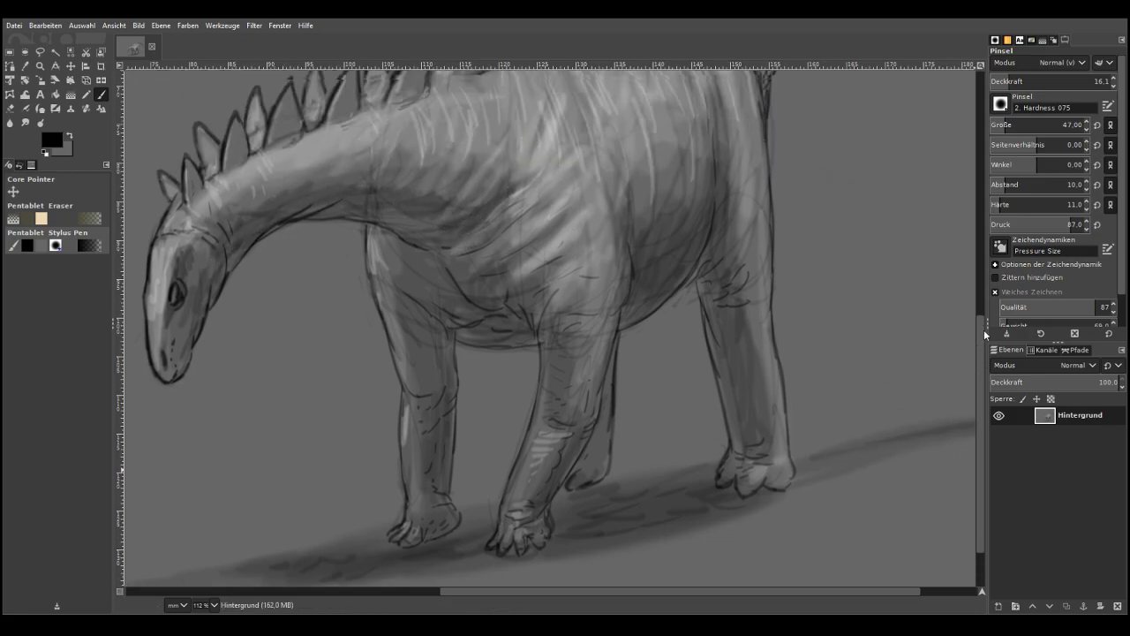
pyautogui.moveTo(985, 335); pyautogui.dragTo(983, 315)
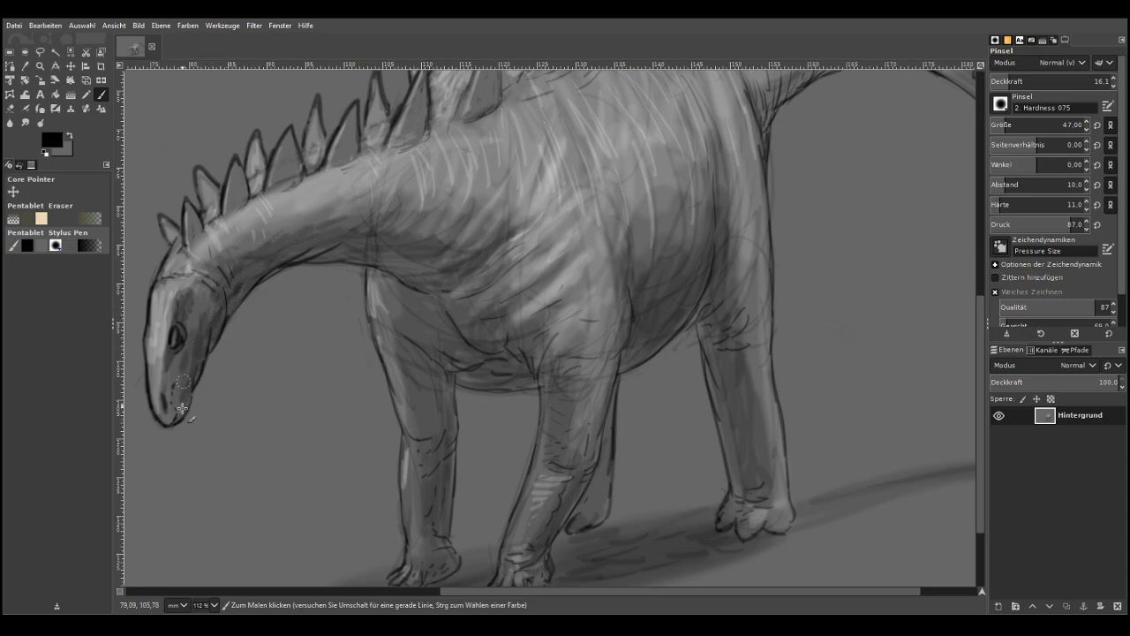
pyautogui.moveTo(170, 382)
pyautogui.mouseDown()
pyautogui.moveTo(196, 349)
pyautogui.moveTo(186, 330)
pyautogui.moveTo(213, 322)
pyautogui.mouseUp()
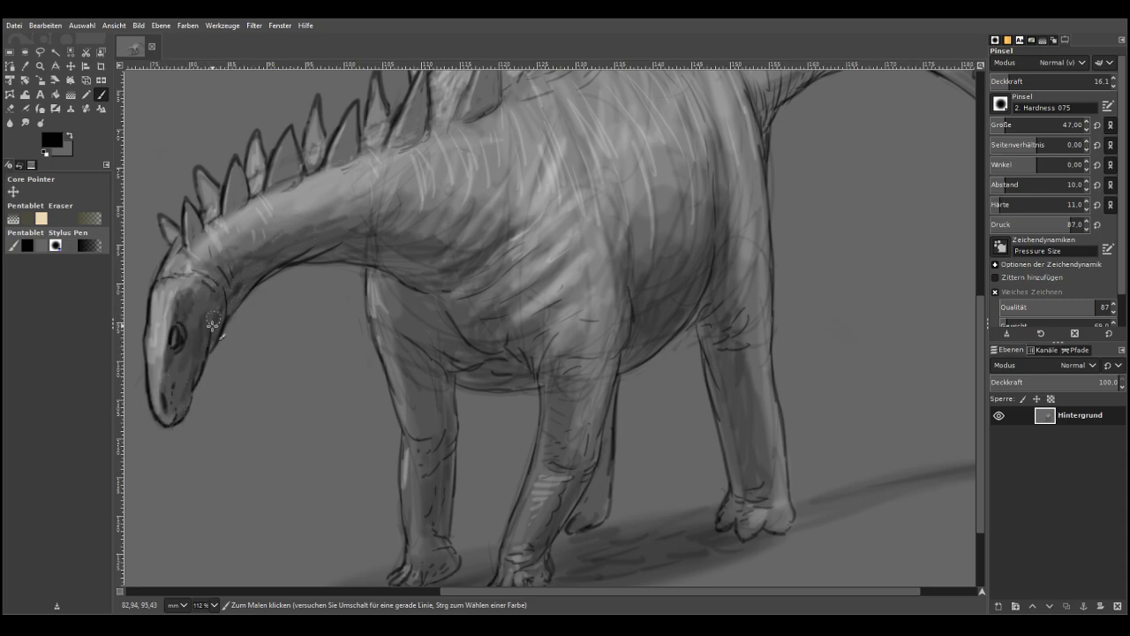
# Draw the mouth line and fine creases along the snout and jaw with the black brush at size 12 and opacity 37.6
pyautogui.moveTo(452, 590); pyautogui.dragTo(212, 590)
pyautogui.press('z')
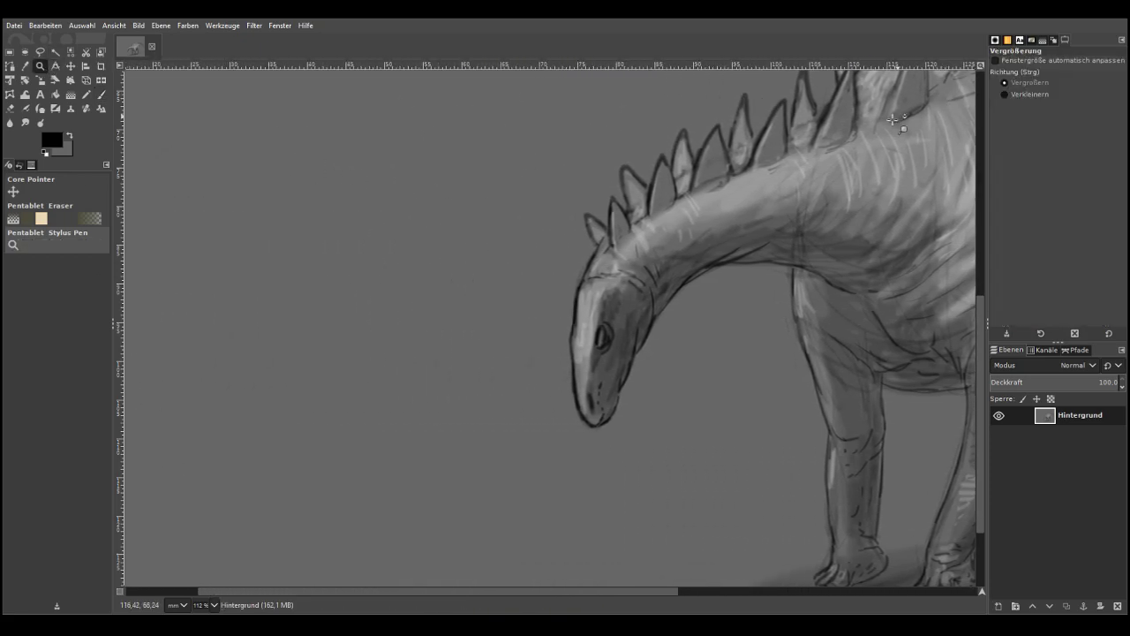
pyautogui.moveTo(500, 218); pyautogui.dragTo(717, 496)
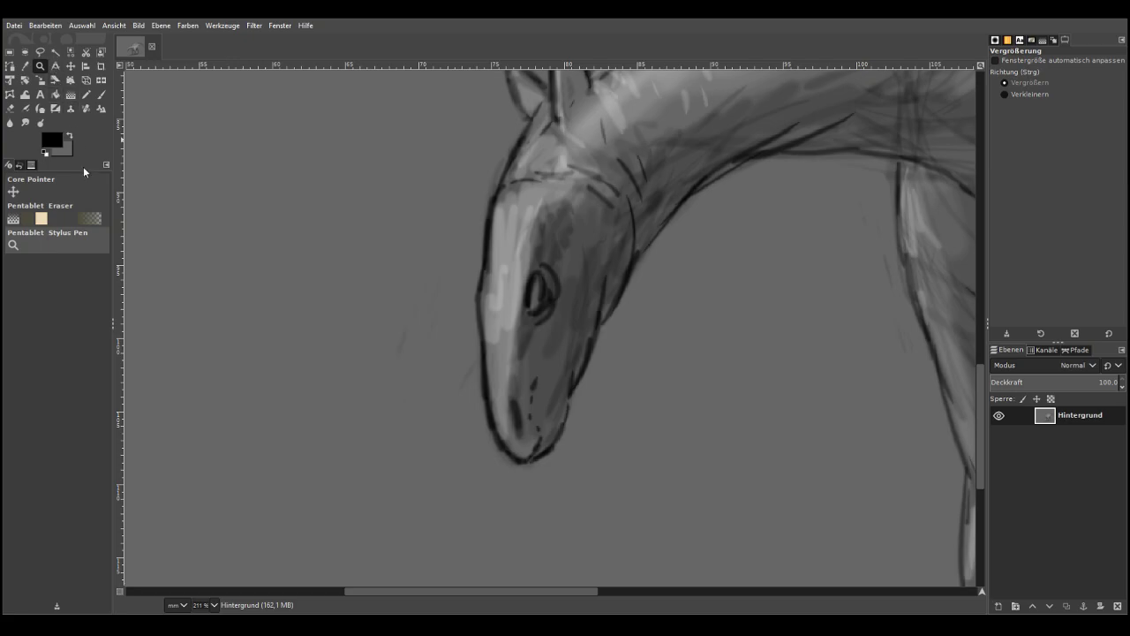
pyautogui.click(101, 95)
pyautogui.click(1035, 80)
pyautogui.click(998, 125)
pyautogui.moveTo(542, 383); pyautogui.dragTo(541, 433)
pyautogui.moveTo(547, 361); pyautogui.dragTo(539, 401)
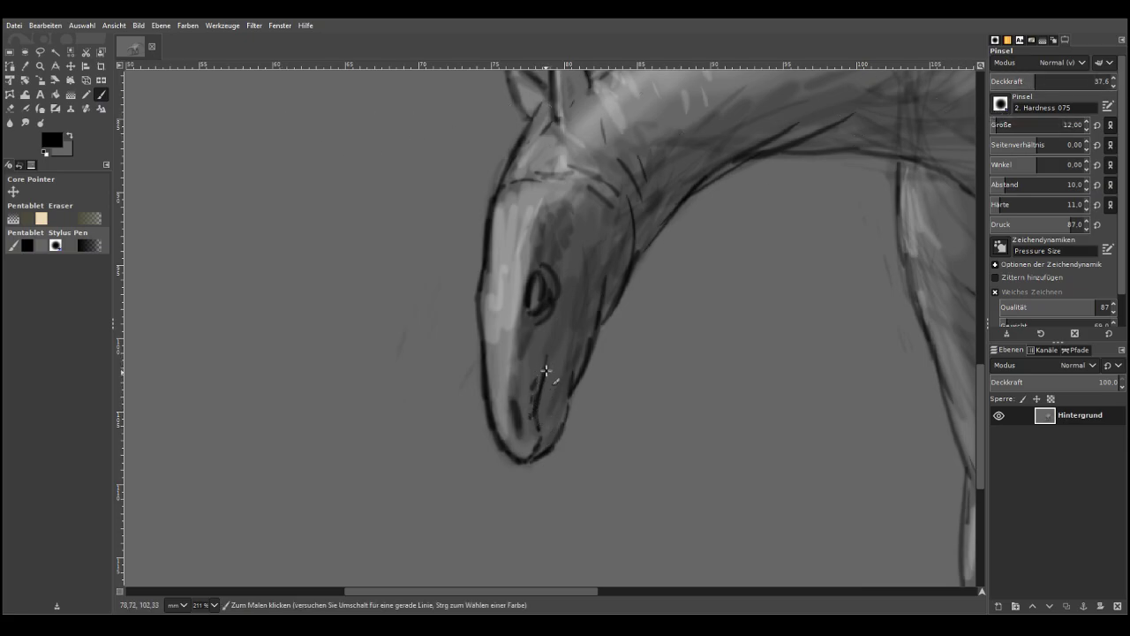
pyautogui.moveTo(568, 316)
pyautogui.mouseDown()
pyautogui.moveTo(535, 445)
pyautogui.moveTo(512, 444)
pyautogui.moveTo(507, 432)
pyautogui.moveTo(532, 386)
pyautogui.moveTo(559, 388)
pyautogui.moveTo(548, 435)
pyautogui.mouseUp()
pyautogui.moveTo(564, 396); pyautogui.dragTo(556, 408)
# Add short dark skin wrinkles around the eye, down the bright front of the face and across the cheek
pyautogui.moveTo(550, 315)
pyautogui.mouseDown()
pyautogui.moveTo(538, 284)
pyautogui.moveTo(536, 305)
pyautogui.moveTo(538, 282)
pyautogui.moveTo(529, 303)
pyautogui.moveTo(532, 279)
pyautogui.moveTo(521, 372)
pyautogui.moveTo(513, 256)
pyautogui.mouseUp()
pyautogui.moveTo(499, 331); pyautogui.dragTo(499, 324)
pyautogui.moveTo(493, 314); pyautogui.dragTo(495, 264)
pyautogui.moveTo(498, 254); pyautogui.dragTo(500, 233)
pyautogui.moveTo(546, 263); pyautogui.dragTo(559, 285)
pyautogui.moveTo(551, 327)
pyautogui.mouseDown()
pyautogui.moveTo(565, 271)
pyautogui.moveTo(574, 293)
pyautogui.moveTo(581, 282)
pyautogui.moveTo(567, 242)
pyautogui.moveTo(583, 218)
pyautogui.mouseUp()
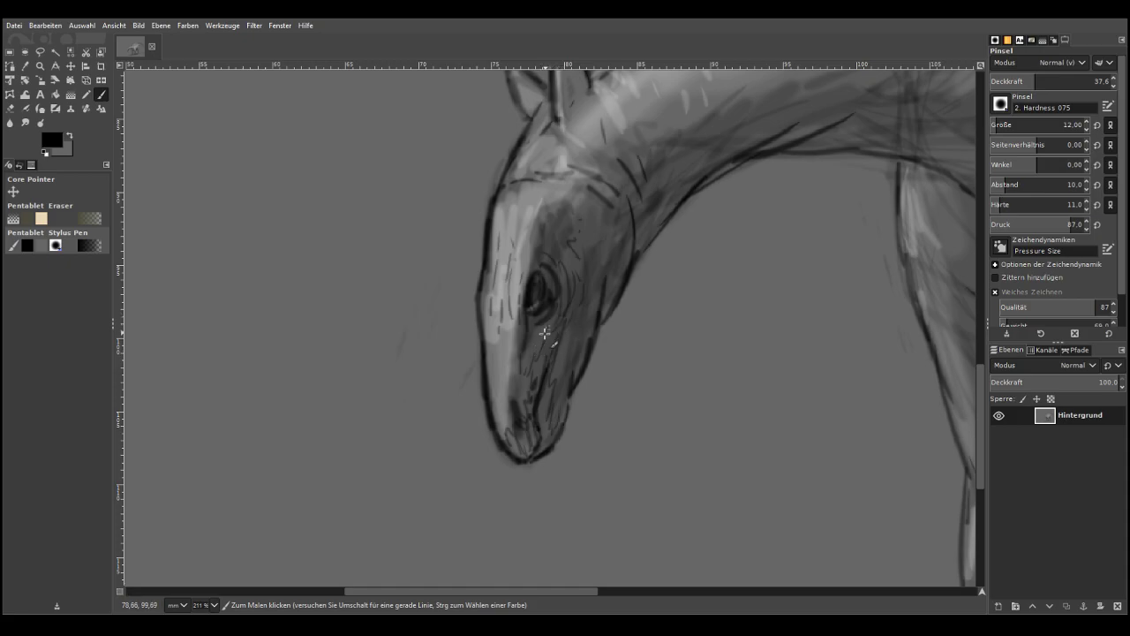
# Switch to white and add a glint in the eye, curved crease highlights on the crown and a highlight beside the nostril
pyautogui.press('d')
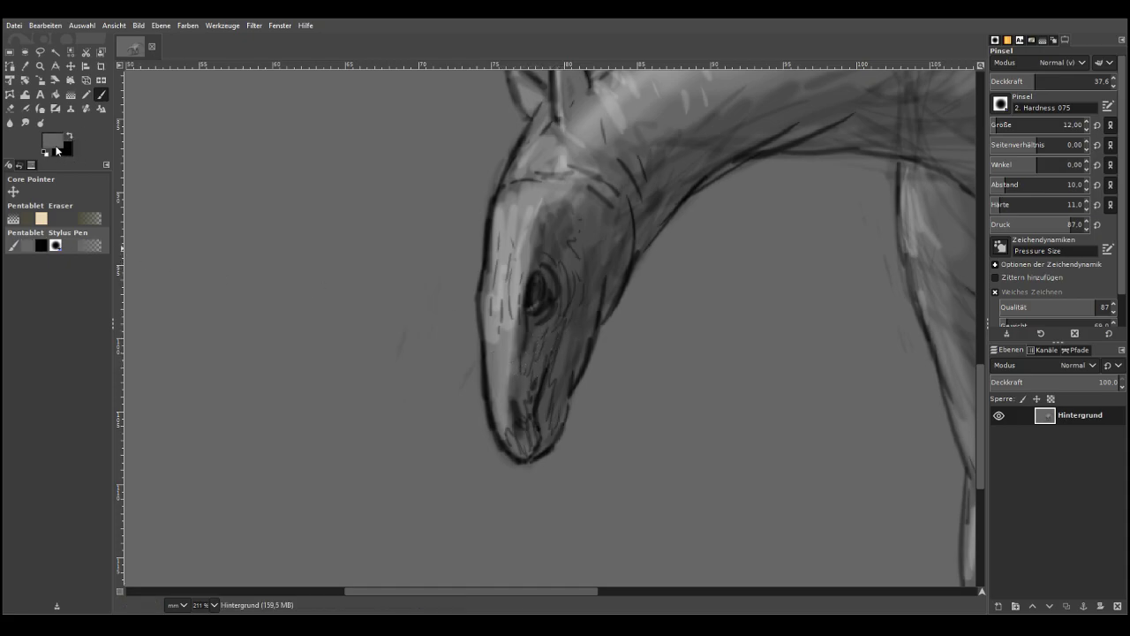
pyautogui.press('x')
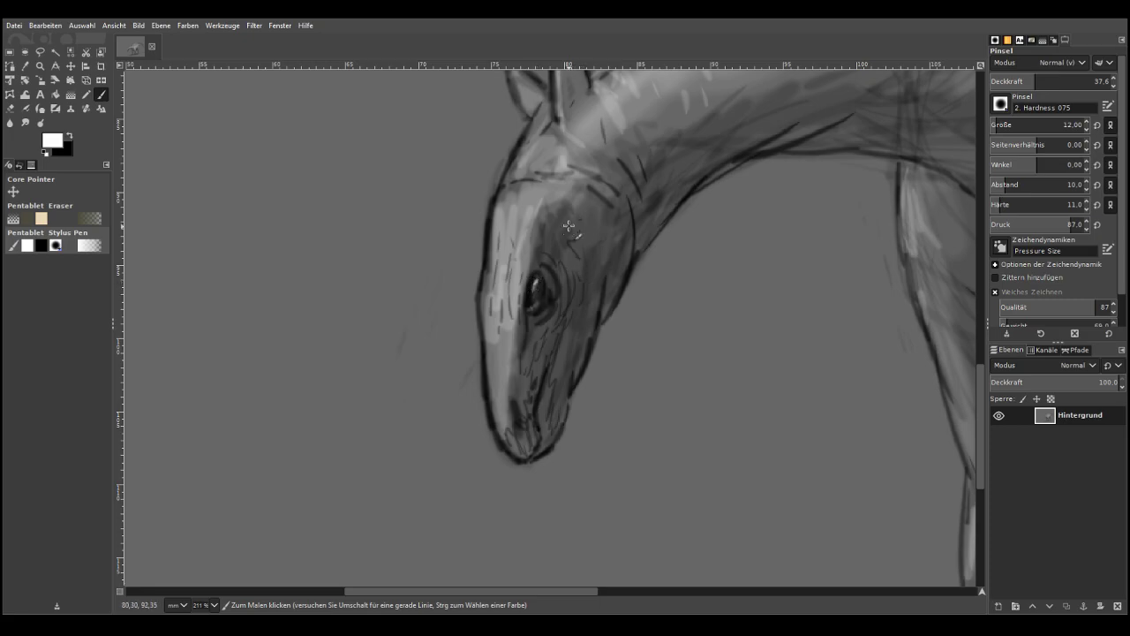
pyautogui.moveTo(600, 221)
pyautogui.mouseDown()
pyautogui.moveTo(568, 188)
pyautogui.moveTo(586, 161)
pyautogui.mouseUp()
pyautogui.moveTo(596, 148); pyautogui.dragTo(565, 144)
pyautogui.moveTo(572, 162); pyautogui.dragTo(542, 159)
pyautogui.moveTo(507, 409); pyautogui.dragTo(512, 438)
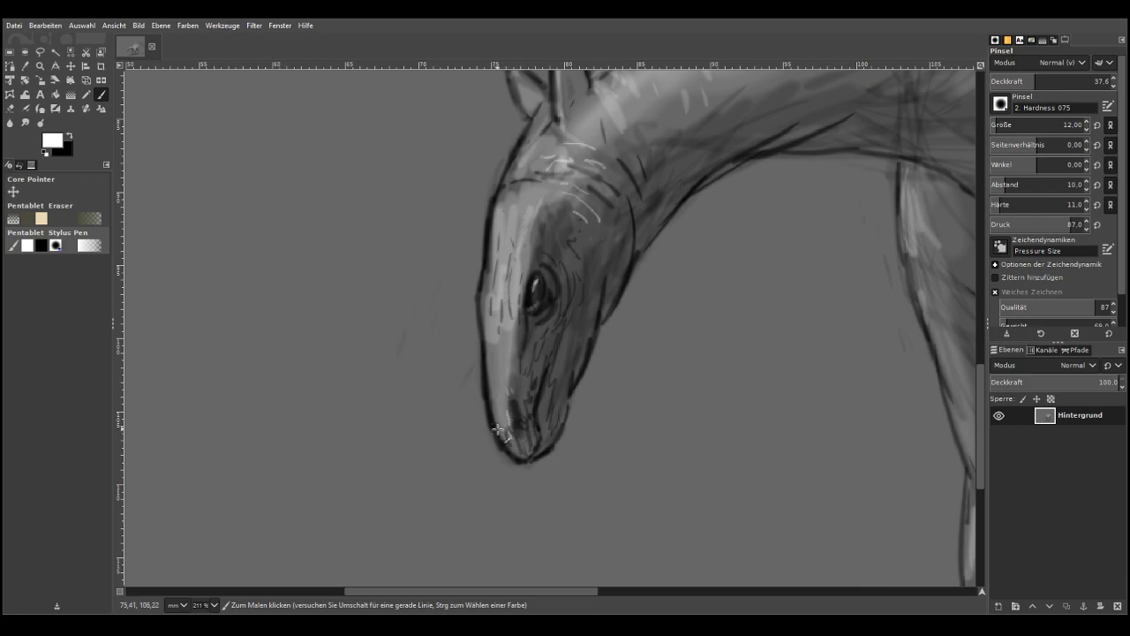
# Lower the brush opacity to 20 and paint subtle white highlights on the forehead, brow and back of the head
pyautogui.moveTo(1029, 80); pyautogui.dragTo(1011, 80)
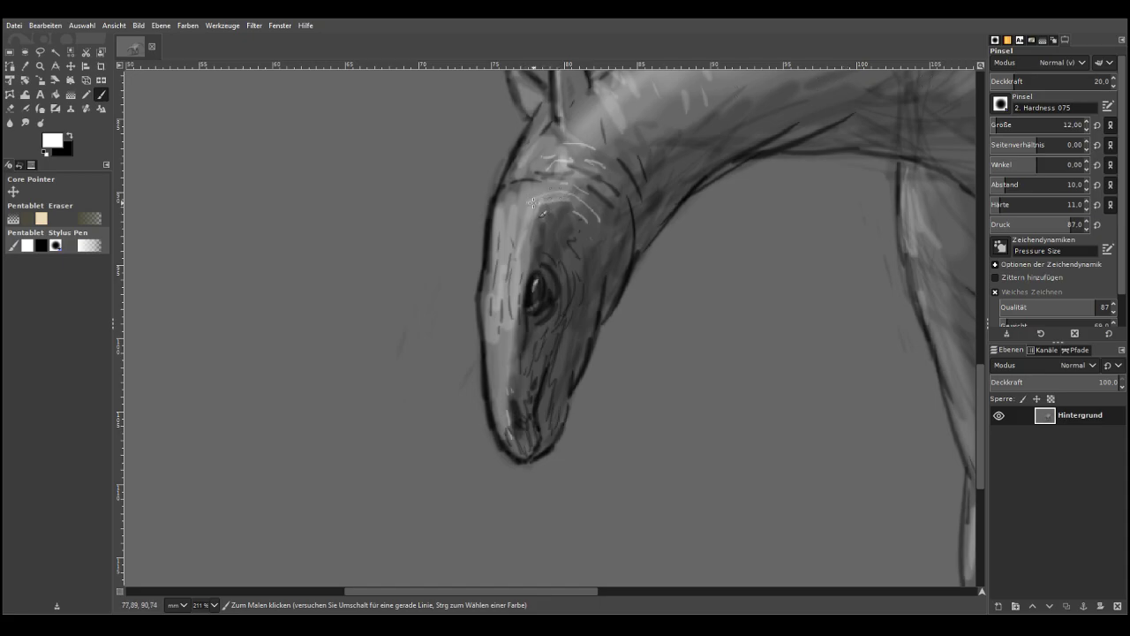
pyautogui.moveTo(521, 208)
pyautogui.mouseDown()
pyautogui.moveTo(549, 141)
pyautogui.moveTo(568, 142)
pyautogui.moveTo(557, 134)
pyautogui.moveTo(529, 150)
pyautogui.moveTo(504, 183)
pyautogui.moveTo(486, 324)
pyautogui.mouseUp()
pyautogui.moveTo(531, 265)
pyautogui.mouseDown()
pyautogui.moveTo(537, 309)
pyautogui.moveTo(553, 284)
pyautogui.moveTo(542, 316)
pyautogui.moveTo(560, 288)
pyautogui.moveTo(563, 255)
pyautogui.mouseUp()
pyautogui.moveTo(606, 167); pyautogui.dragTo(624, 181)
# Add fine white highlight strokes along the skin folds of the chest and shoulder
pyautogui.click(853, 590)
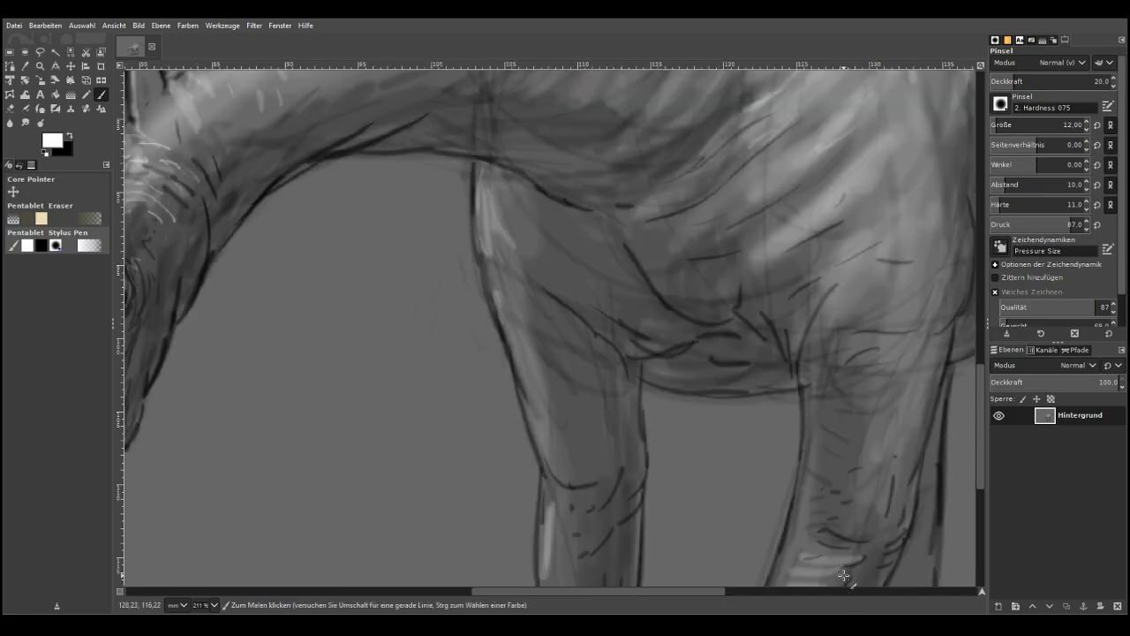
pyautogui.moveTo(839, 305)
pyautogui.mouseDown()
pyautogui.moveTo(800, 292)
pyautogui.moveTo(803, 251)
pyautogui.moveTo(777, 259)
pyautogui.mouseUp()
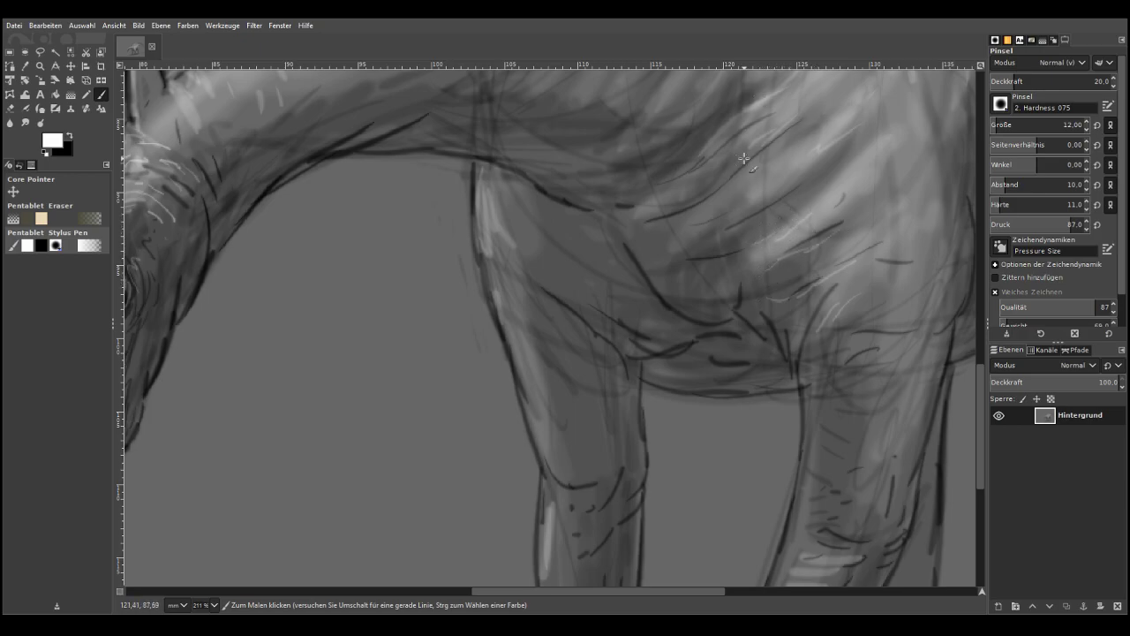
pyautogui.moveTo(980, 375); pyautogui.dragTo(982, 309)
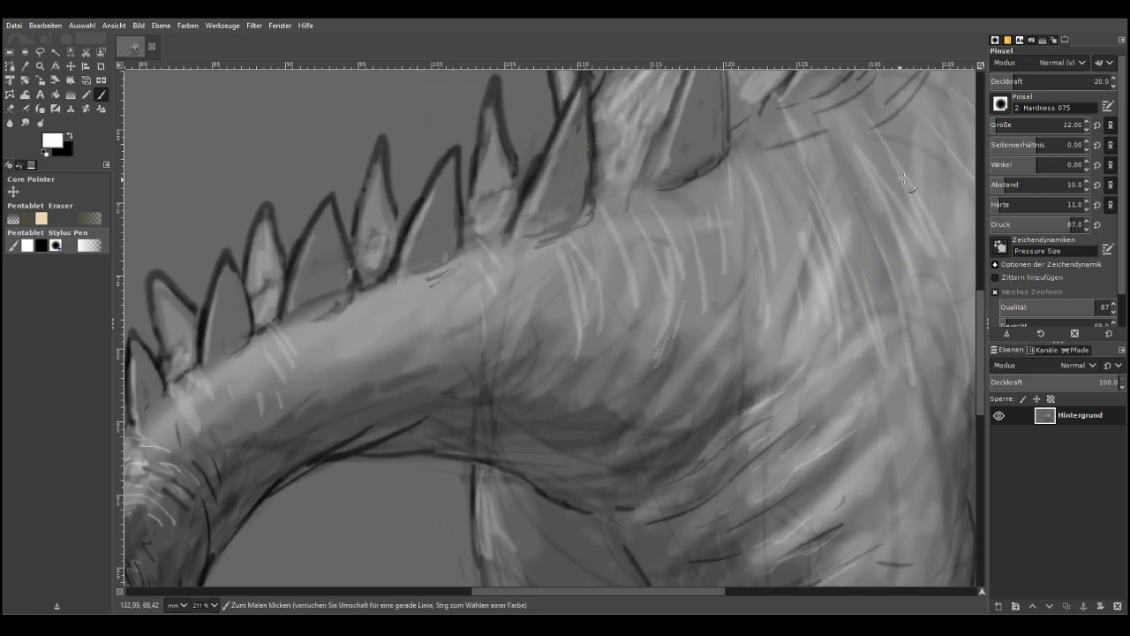
# Set the brush size to 30 and paint white highlights on the neck spikes and along the skin folds of the neck
pyautogui.click(1002, 123)
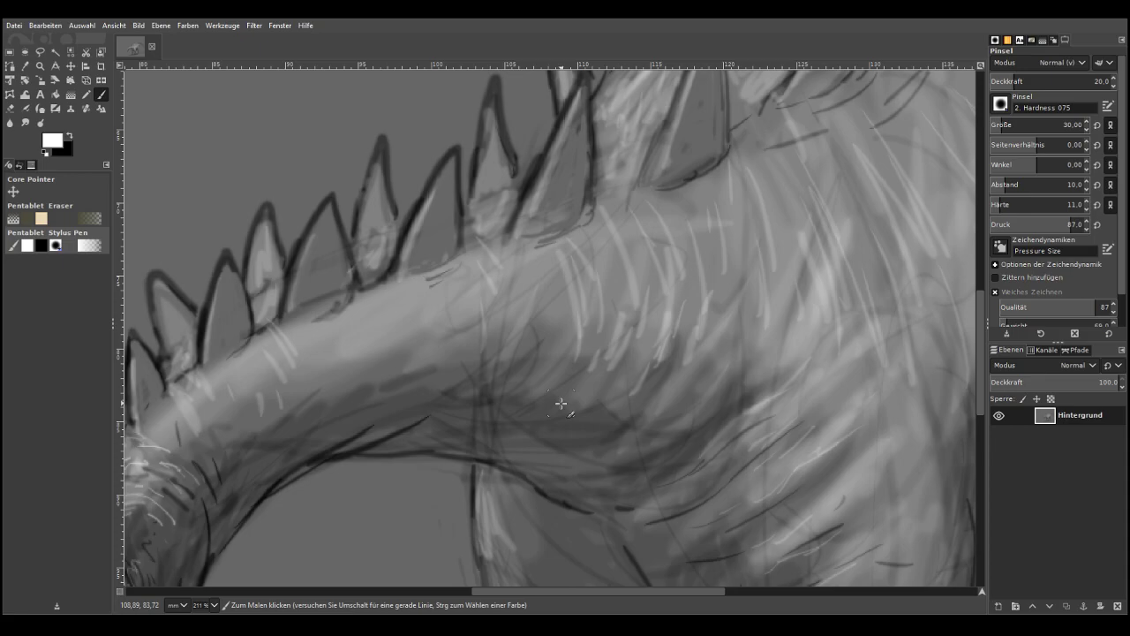
pyautogui.moveTo(444, 169); pyautogui.dragTo(412, 230)
pyautogui.moveTo(330, 205); pyautogui.dragTo(299, 264)
pyautogui.moveTo(226, 256); pyautogui.dragTo(206, 334)
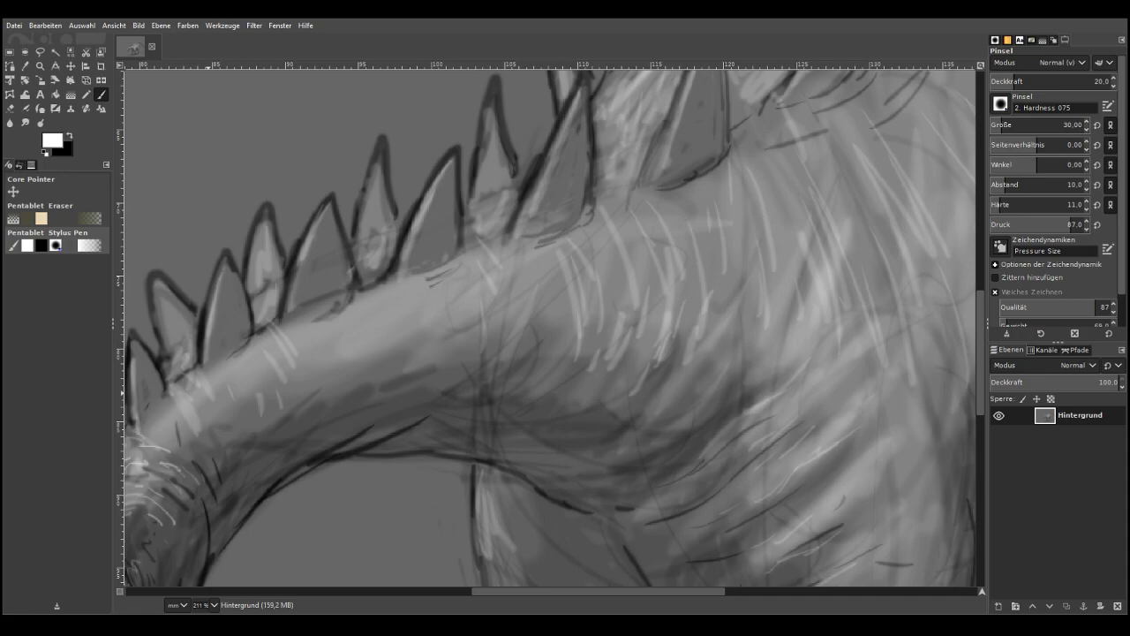
pyautogui.moveTo(435, 292); pyautogui.dragTo(443, 312)
pyautogui.moveTo(423, 295)
pyautogui.mouseDown()
pyautogui.moveTo(434, 314)
pyautogui.moveTo(389, 318)
pyautogui.moveTo(353, 365)
pyautogui.mouseUp()
pyautogui.moveTo(290, 402)
pyautogui.mouseDown()
pyautogui.moveTo(212, 469)
pyautogui.moveTo(221, 497)
pyautogui.moveTo(259, 446)
pyautogui.moveTo(327, 392)
pyautogui.moveTo(263, 400)
pyautogui.moveTo(203, 460)
pyautogui.moveTo(192, 457)
pyautogui.moveTo(208, 441)
pyautogui.moveTo(168, 424)
pyautogui.mouseUp()
# Brush white highlight strokes over the lower neck, shoulder, flank and upper hind leg
pyautogui.moveTo(602, 383)
pyautogui.mouseDown()
pyautogui.moveTo(652, 402)
pyautogui.moveTo(642, 413)
pyautogui.moveTo(689, 408)
pyautogui.moveTo(657, 443)
pyautogui.mouseUp()
pyautogui.moveTo(694, 589); pyautogui.dragTo(822, 589)
pyautogui.moveTo(566, 453)
pyautogui.mouseDown()
pyautogui.moveTo(544, 500)
pyautogui.moveTo(518, 412)
pyautogui.moveTo(533, 451)
pyautogui.moveTo(542, 417)
pyautogui.moveTo(559, 414)
pyautogui.moveTo(565, 344)
pyautogui.moveTo(543, 294)
pyautogui.moveTo(541, 305)
pyautogui.moveTo(487, 285)
pyautogui.moveTo(458, 402)
pyautogui.moveTo(432, 425)
pyautogui.moveTo(439, 456)
pyautogui.moveTo(470, 450)
pyautogui.moveTo(473, 382)
pyautogui.moveTo(423, 356)
pyautogui.moveTo(384, 397)
pyautogui.mouseUp()
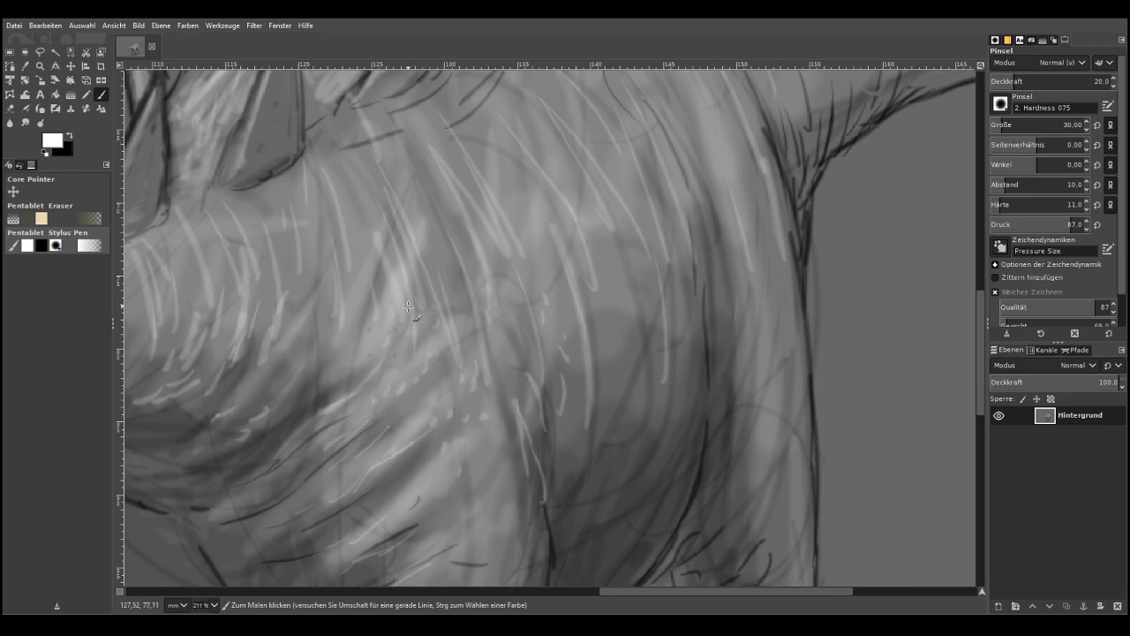
pyautogui.moveTo(767, 378)
pyautogui.mouseDown()
pyautogui.moveTo(762, 430)
pyautogui.moveTo(764, 319)
pyautogui.mouseUp()
# Highlight the large near-side spikes over the rear back and tail base with white strokes
pyautogui.scroll(8, 967, 340)
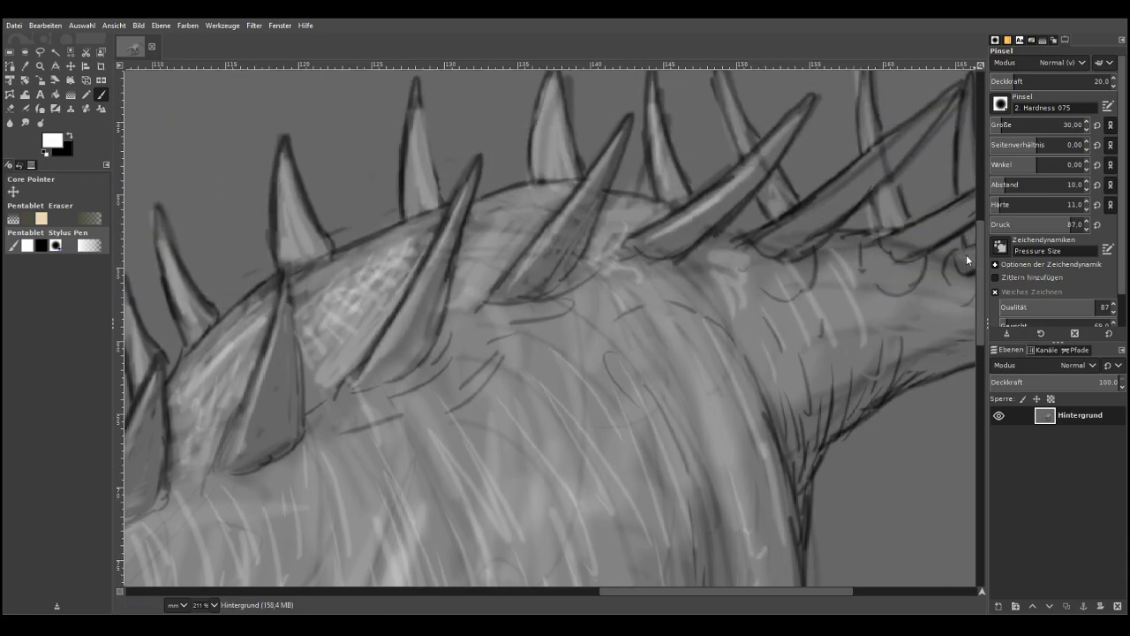
pyautogui.moveTo(574, 239); pyautogui.dragTo(521, 309)
pyautogui.moveTo(788, 161); pyautogui.dragTo(676, 258)
pyautogui.moveTo(943, 139); pyautogui.dragTo(810, 240)
pyautogui.moveTo(908, 166); pyautogui.dragTo(761, 267)
# Add white skin-texture highlights from the tail base forward along the back between the spikes
pyautogui.moveTo(838, 293)
pyautogui.mouseDown()
pyautogui.moveTo(851, 277)
pyautogui.moveTo(853, 313)
pyautogui.mouseUp()
pyautogui.moveTo(735, 280); pyautogui.dragTo(690, 294)
pyautogui.moveTo(653, 248); pyautogui.dragTo(628, 252)
pyautogui.moveTo(544, 237)
pyautogui.mouseDown()
pyautogui.moveTo(491, 251)
pyautogui.moveTo(468, 277)
pyautogui.moveTo(487, 264)
pyautogui.mouseUp()
pyautogui.moveTo(418, 268)
pyautogui.mouseDown()
pyautogui.moveTo(261, 380)
pyautogui.moveTo(264, 329)
pyautogui.moveTo(188, 414)
pyautogui.mouseUp()
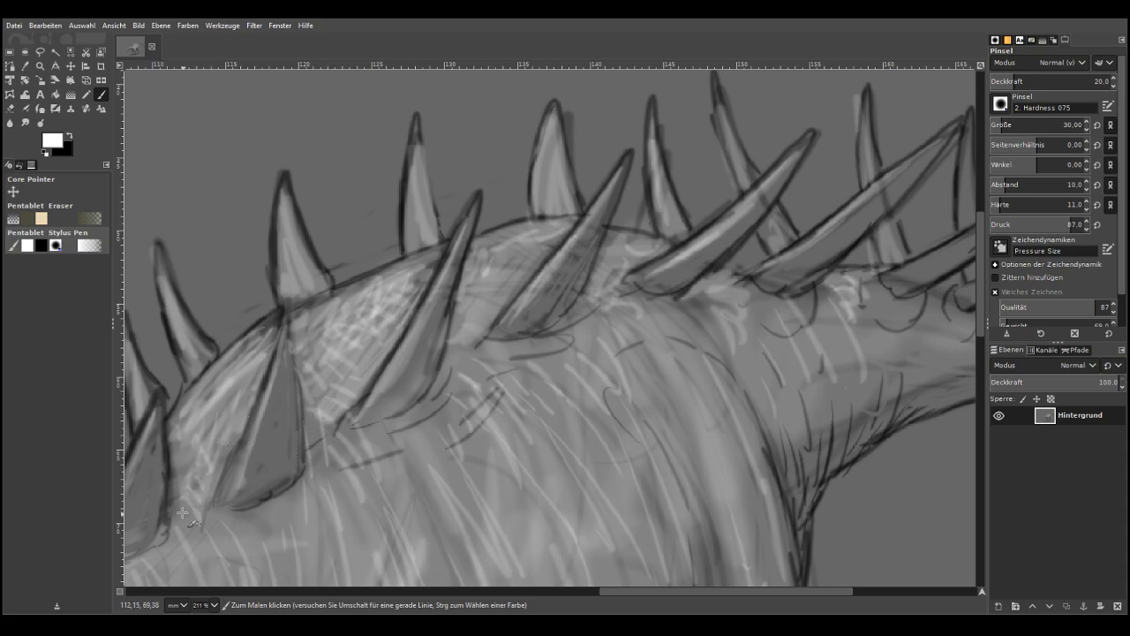
# Brighten the front back spikes and the upper contour of the back between them with white strokes
pyautogui.moveTo(225, 499); pyautogui.dragTo(286, 357)
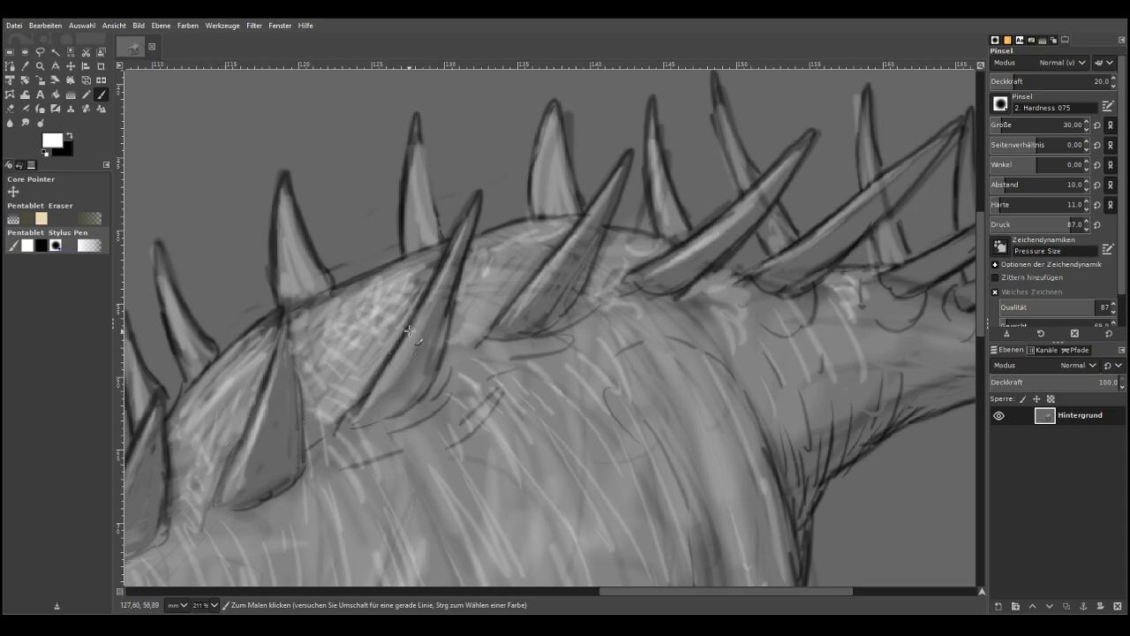
pyautogui.moveTo(375, 408); pyautogui.dragTo(455, 258)
pyautogui.moveTo(318, 274); pyautogui.dragTo(292, 198)
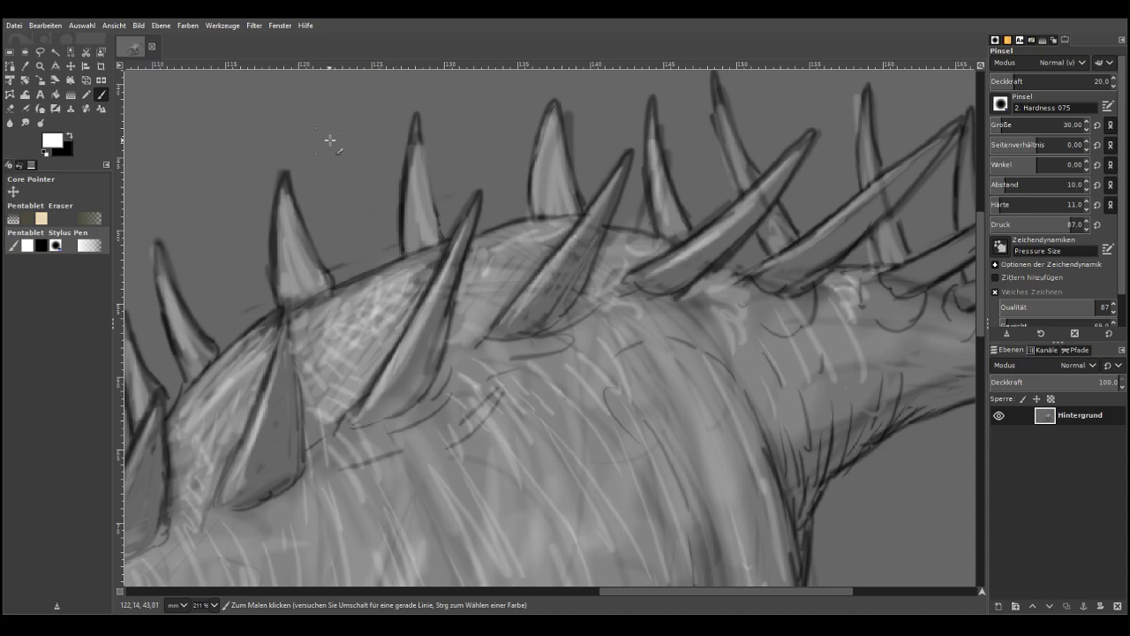
pyautogui.moveTo(196, 378)
pyautogui.mouseDown()
pyautogui.moveTo(222, 351)
pyautogui.moveTo(193, 319)
pyautogui.mouseUp()
pyautogui.moveTo(289, 318); pyautogui.dragTo(244, 347)
pyautogui.moveTo(318, 304); pyautogui.dragTo(380, 276)
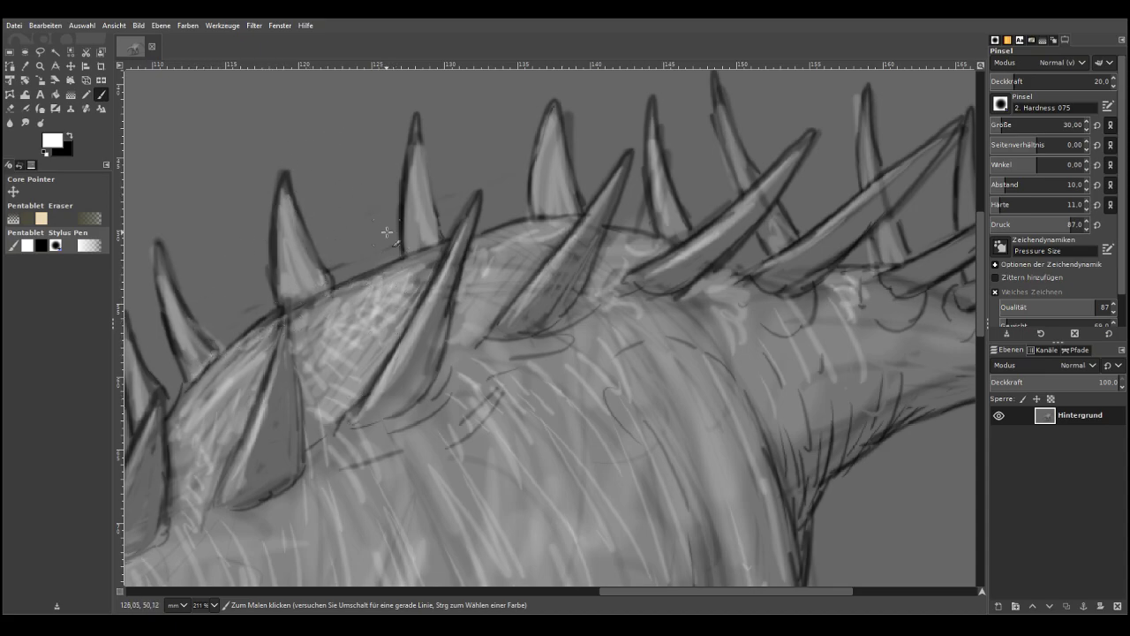
# Flatten the hump of the back slightly with Warp Transform in move-pixels mode, using sizes 377.90 and 164.47
pyautogui.click(25, 94)
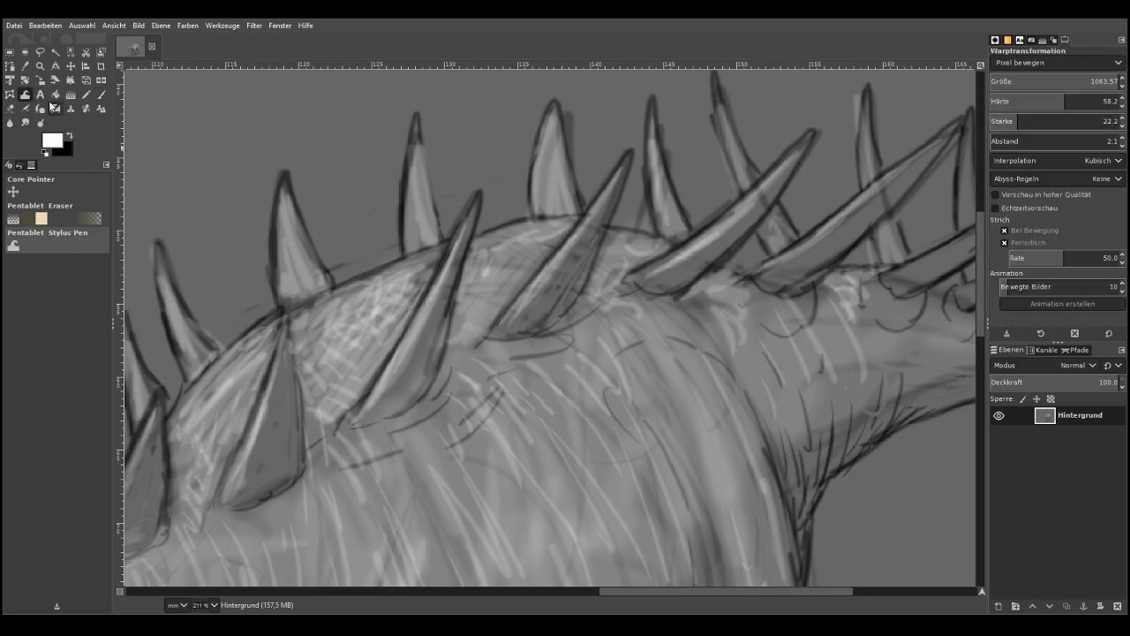
pyautogui.click(1040, 80)
pyautogui.moveTo(553, 190); pyautogui.dragTo(556, 207)
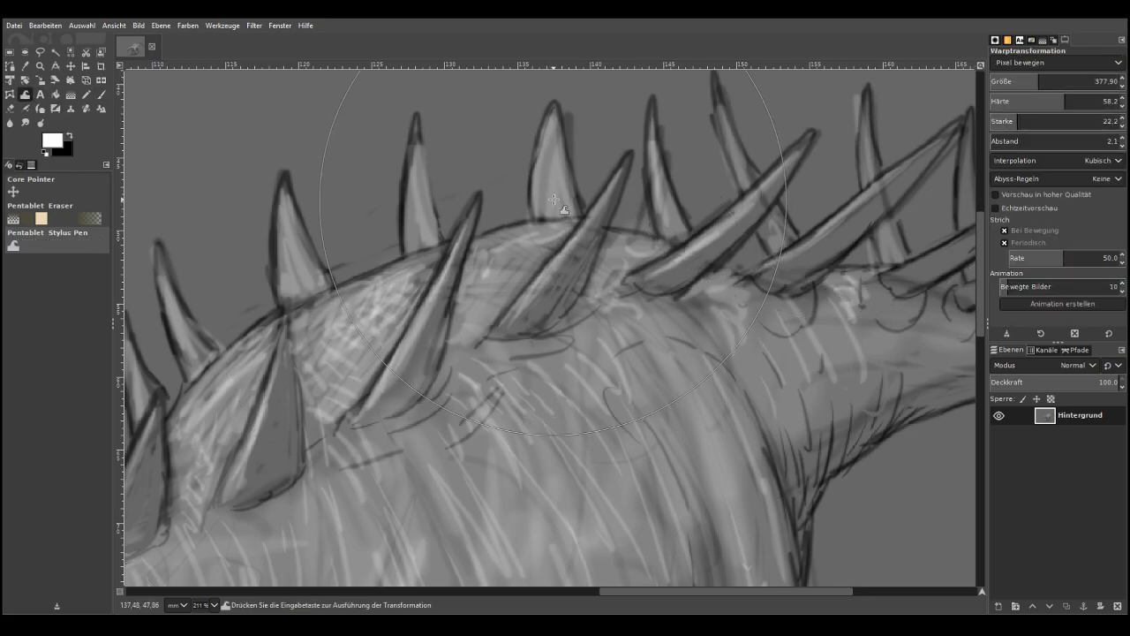
pyautogui.click(1010, 81)
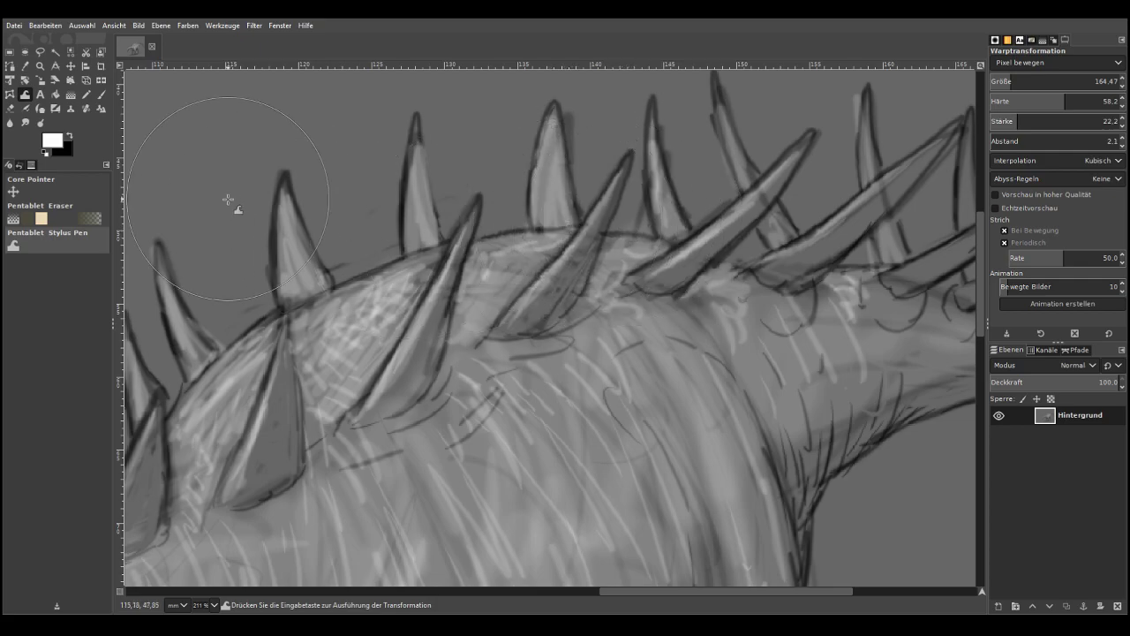
# Switch the brush back to black and deepen the shading on the neck underside, jaw and snout at size 30 and opacity 20
pyautogui.click(40, 66)
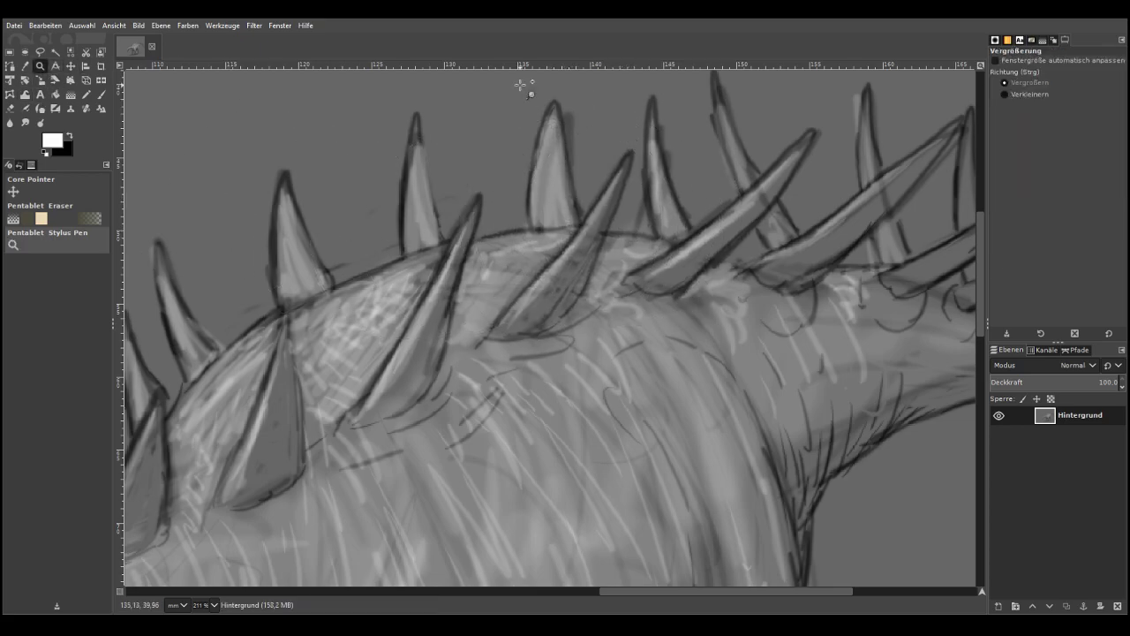
pyautogui.click(1004, 93)
pyautogui.click(601, 298)
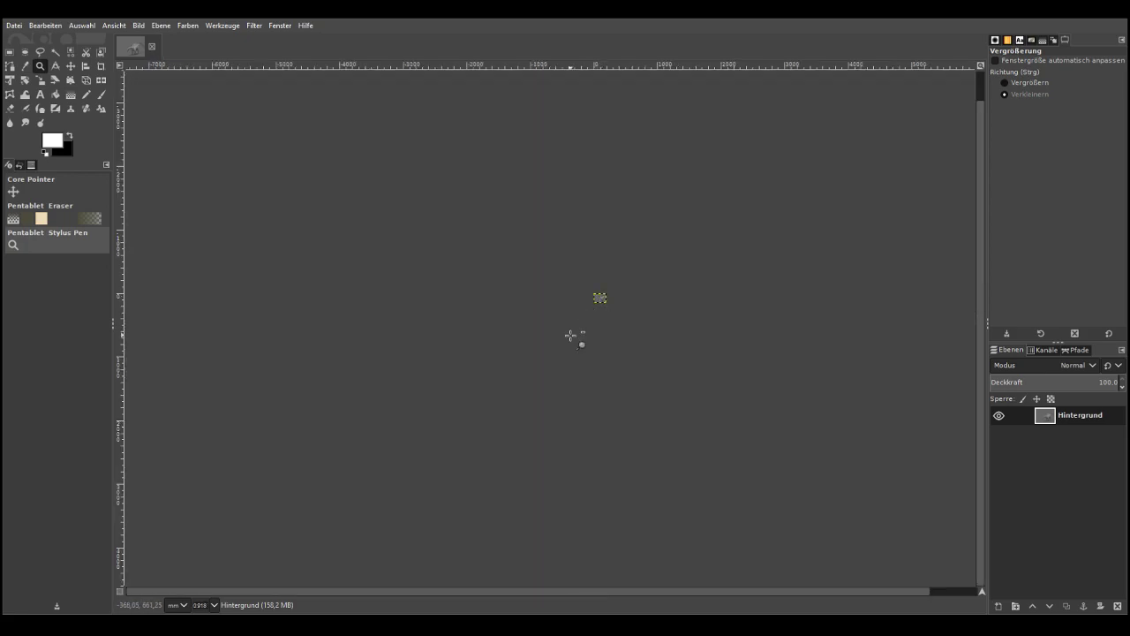
pyautogui.click(1004, 82)
pyautogui.moveTo(591, 287); pyautogui.dragTo(614, 309)
pyautogui.moveTo(348, 224); pyautogui.dragTo(697, 461)
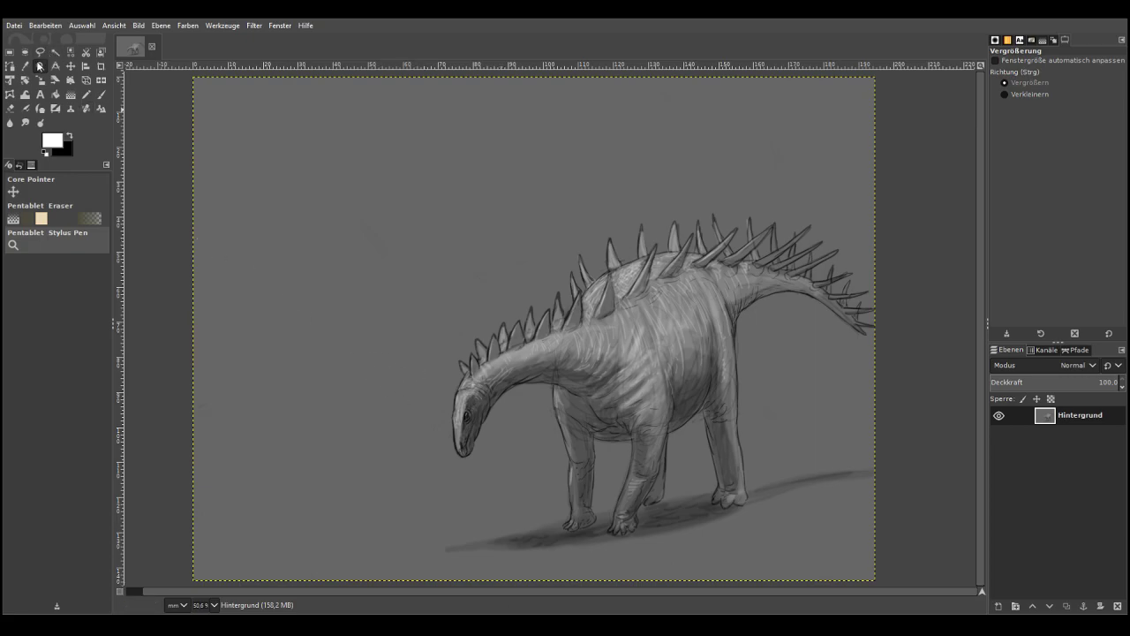
pyautogui.moveTo(399, 340); pyautogui.dragTo(573, 525)
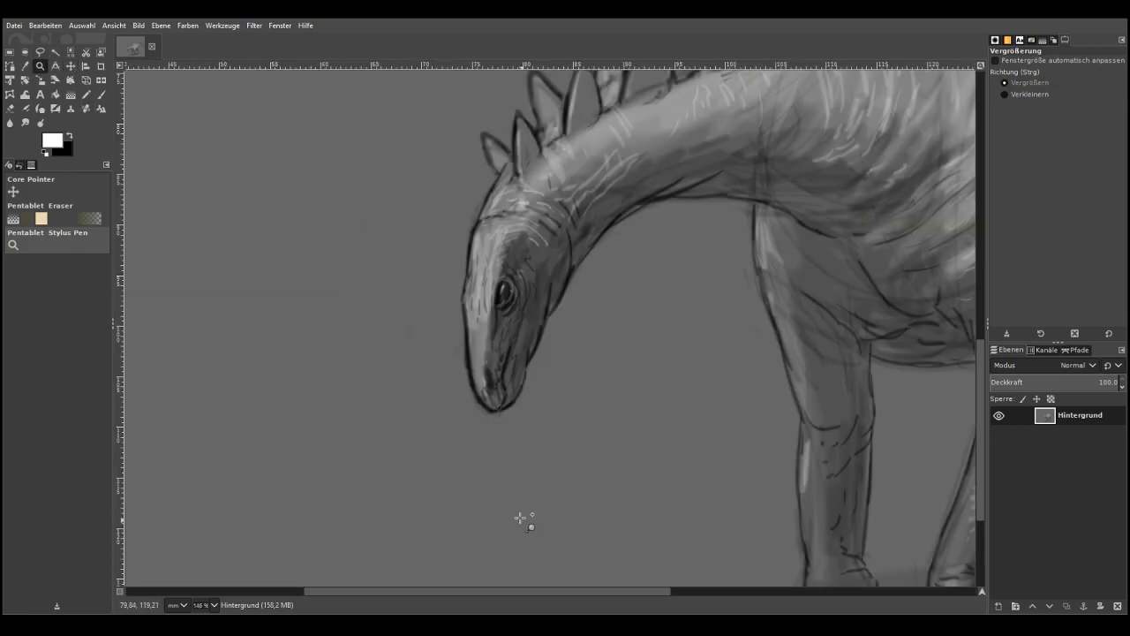
pyautogui.moveTo(394, 149); pyautogui.dragTo(669, 460)
pyautogui.click(101, 94)
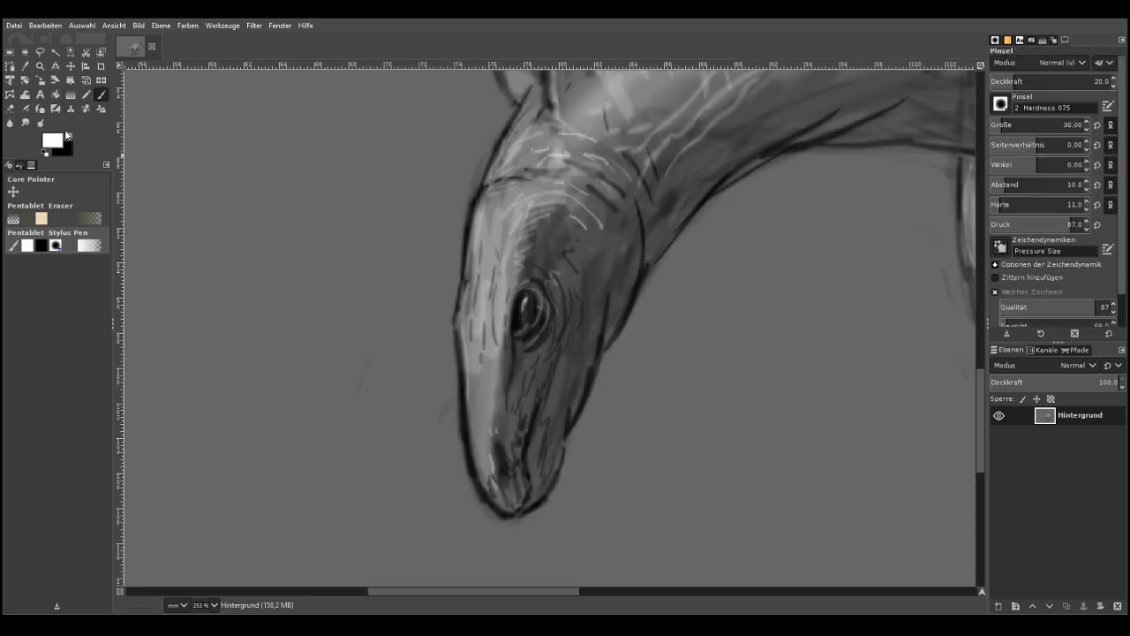
pyautogui.click(71, 141)
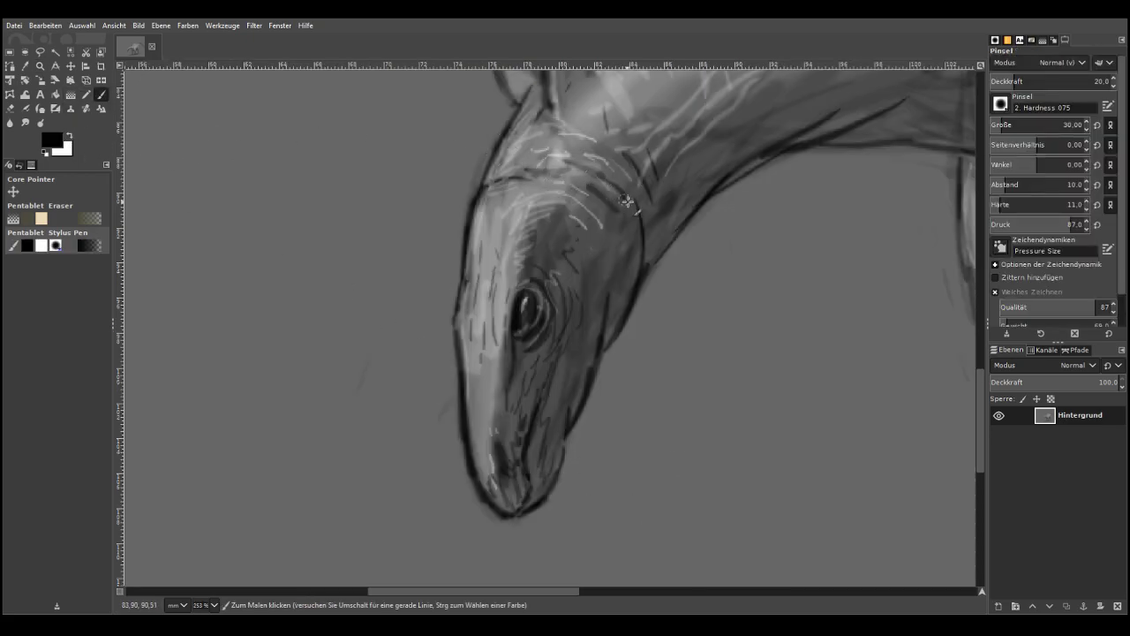
pyautogui.moveTo(643, 239)
pyautogui.mouseDown()
pyautogui.moveTo(655, 236)
pyautogui.moveTo(685, 146)
pyautogui.moveTo(712, 160)
pyautogui.mouseUp()
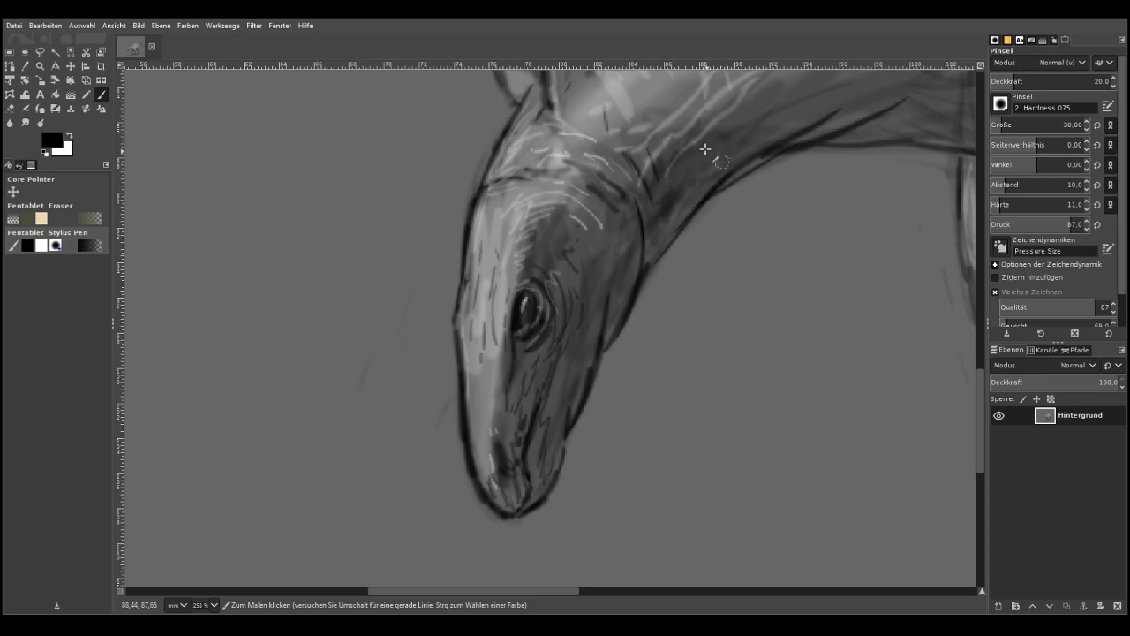
pyautogui.moveTo(633, 265)
pyautogui.mouseDown()
pyautogui.moveTo(601, 349)
pyautogui.moveTo(530, 468)
pyautogui.moveTo(535, 457)
pyautogui.mouseUp()
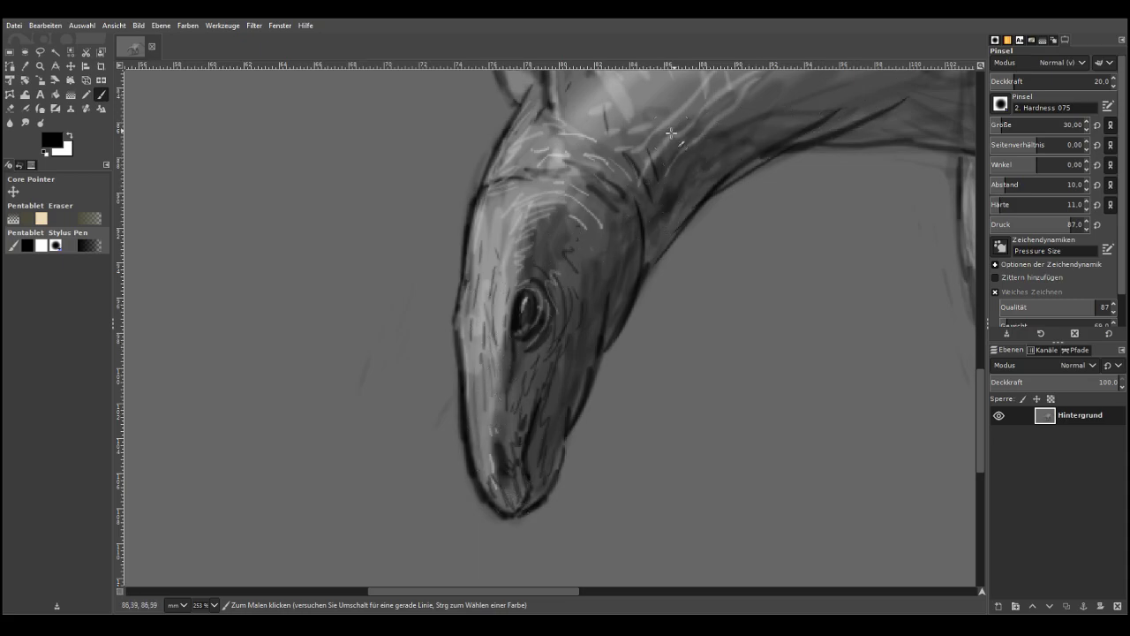
pyautogui.hotkey('shift', 'ctrl', 'j')
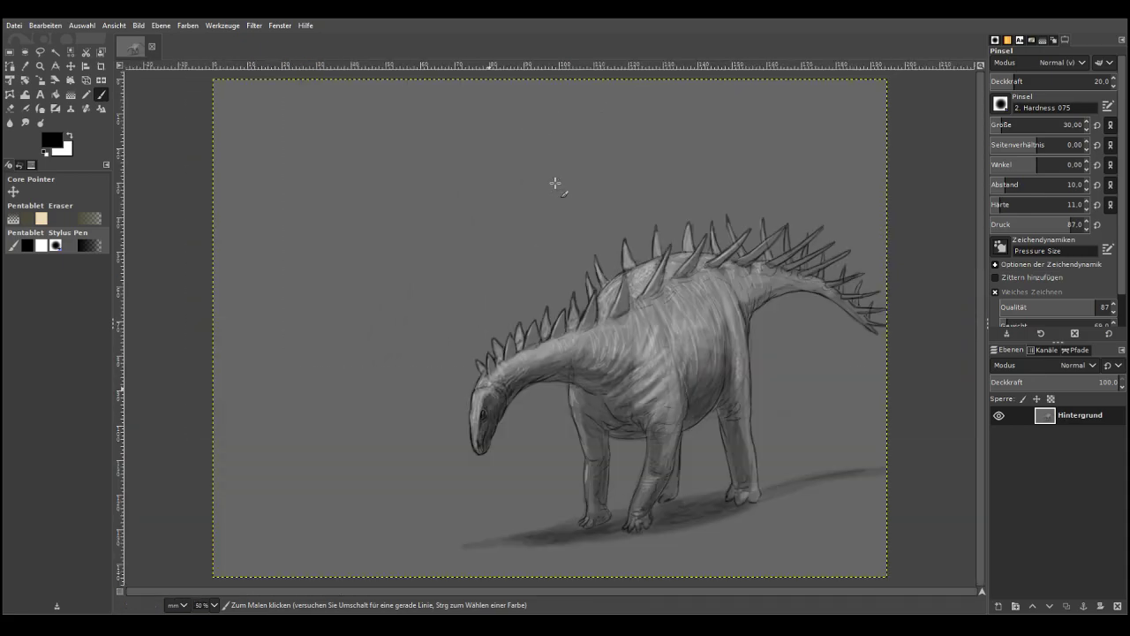
# Colorize the whole drawing in a muted khaki-beige tone
pyautogui.click(40, 65)
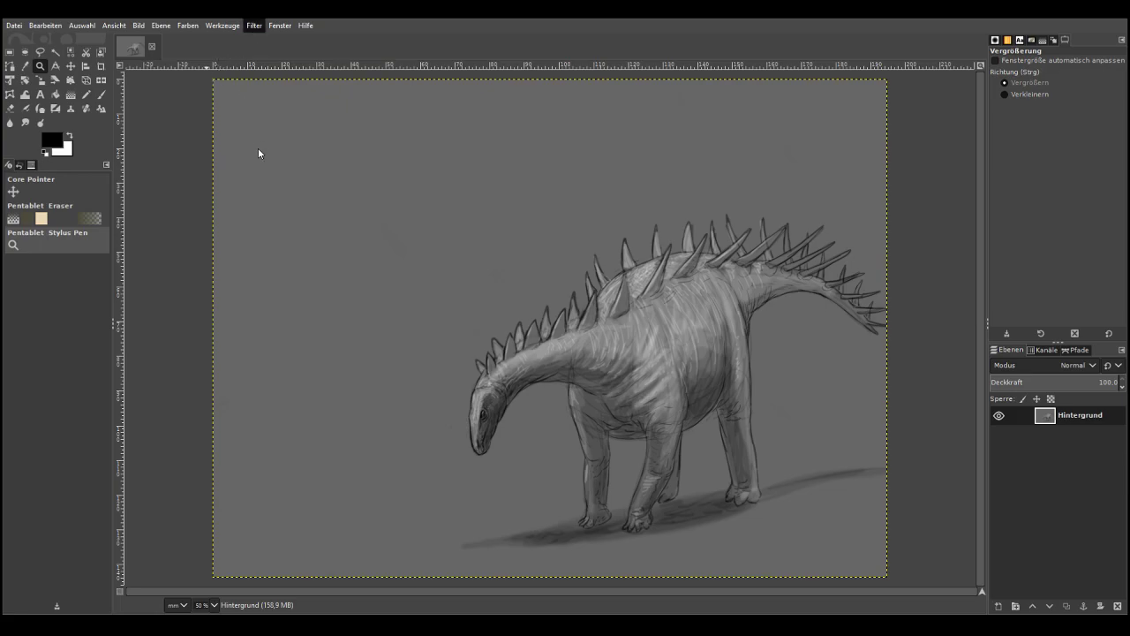
pyautogui.click(187, 26)
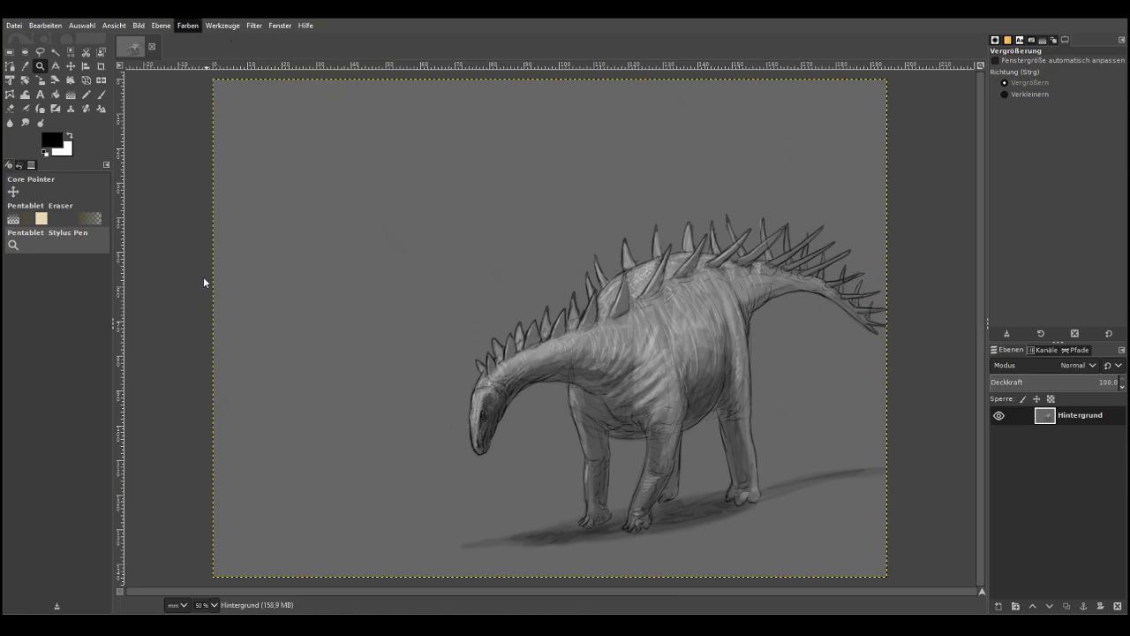
pyautogui.click(202, 343)
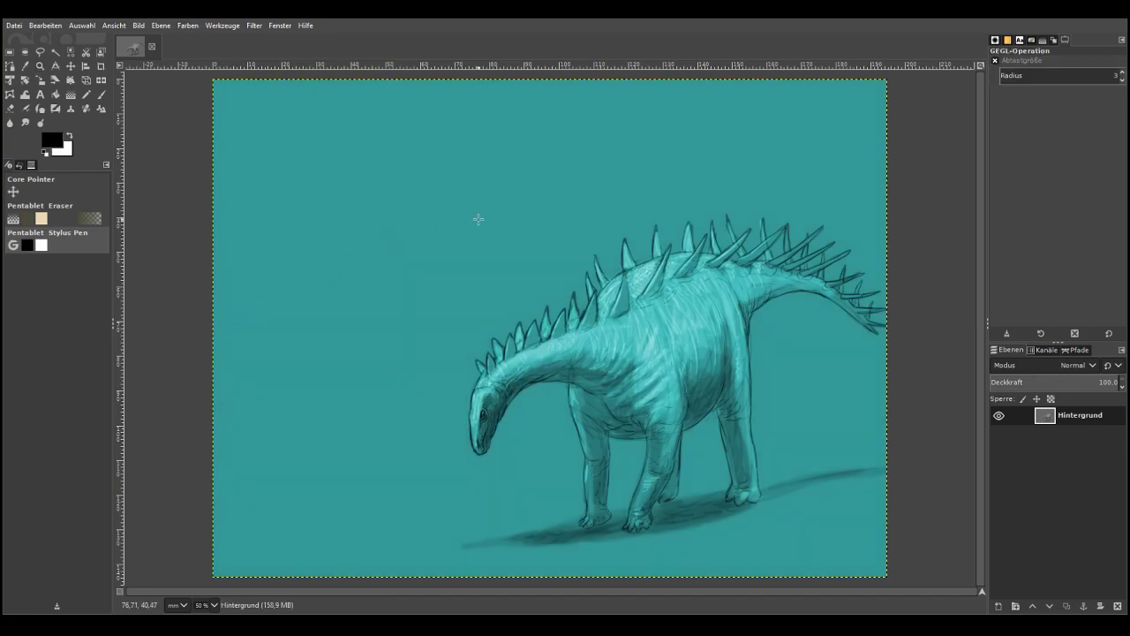
pyautogui.click(678, 239)
pyautogui.moveTo(611, 181); pyautogui.dragTo(597, 202)
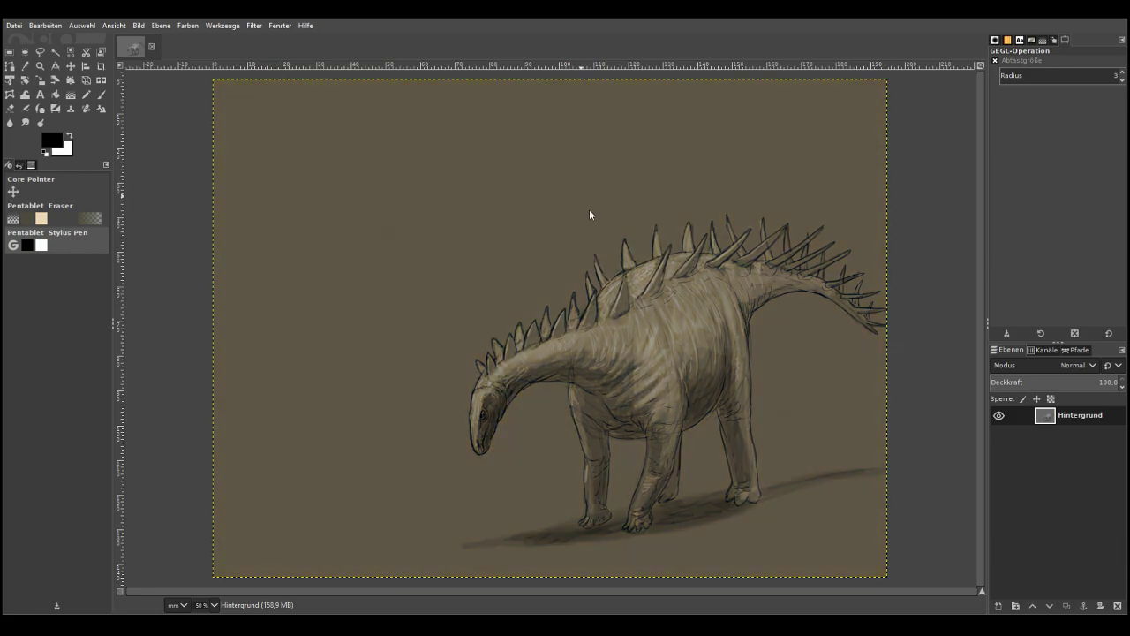
pyautogui.click(596, 209)
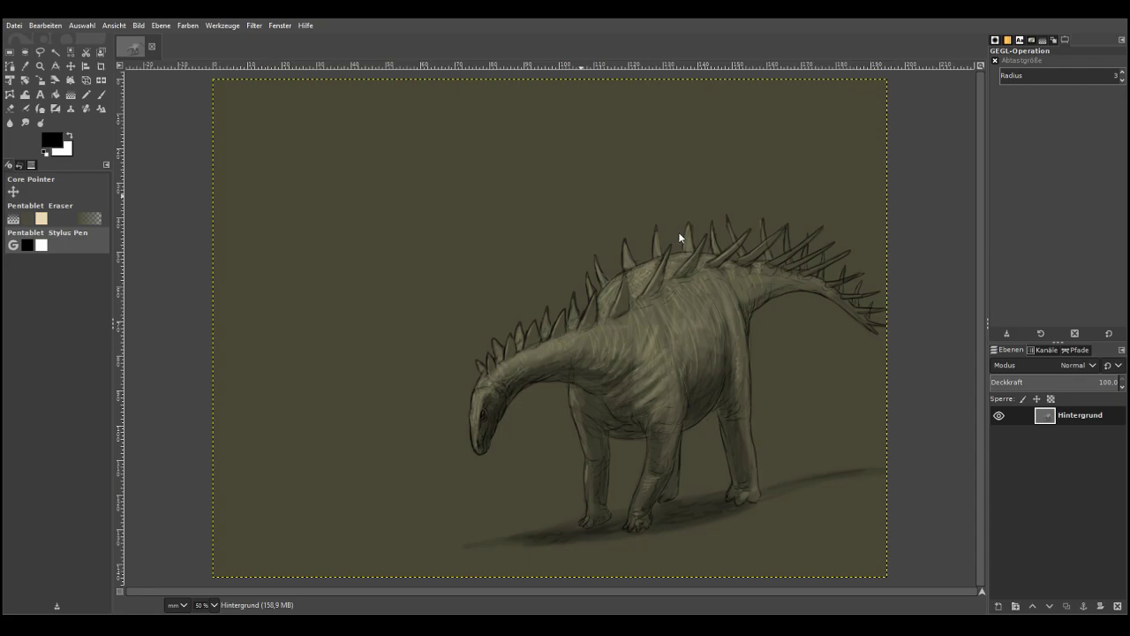
pyautogui.hotkey('ctrl', 'z')
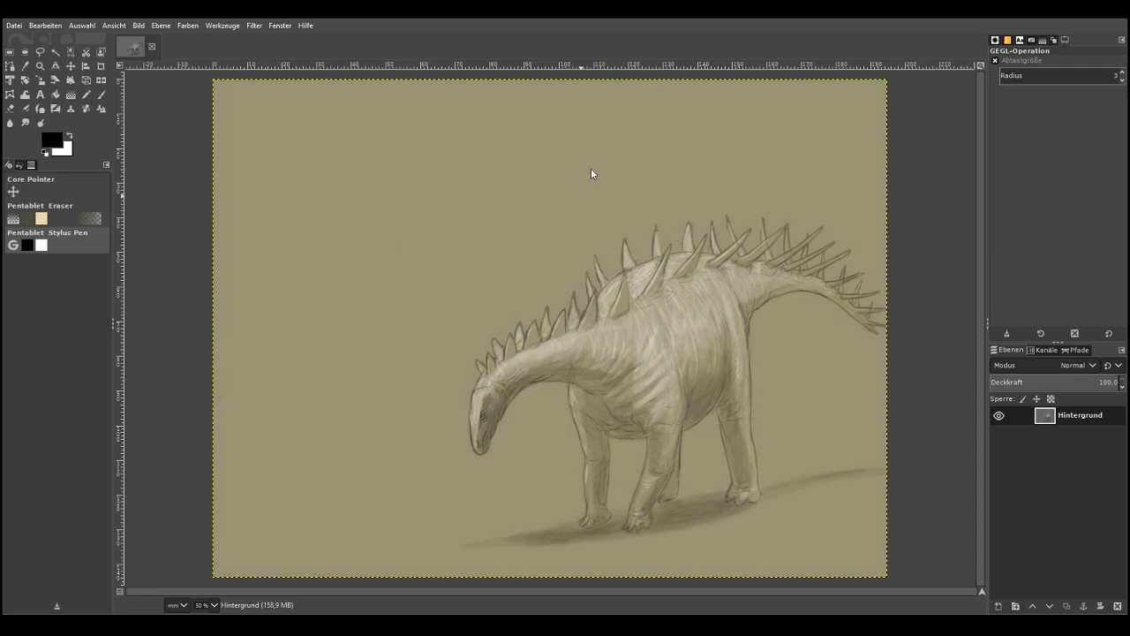
pyautogui.click(590, 174)
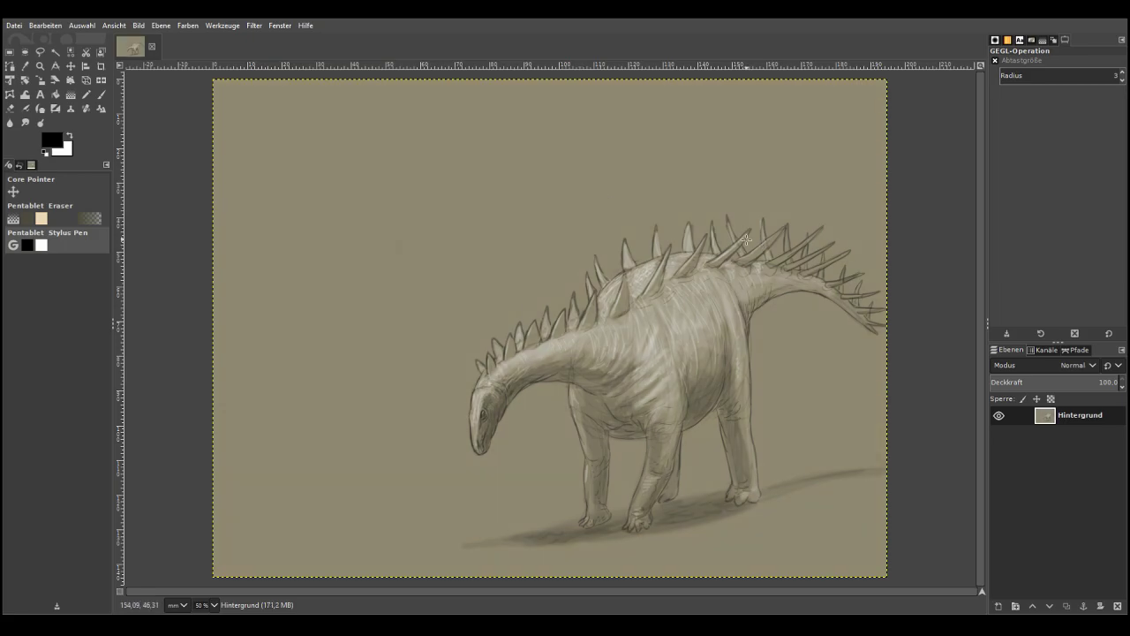
# Set the paintbrush to dark pink in Multiply mode and try a stripe from the snout along the neck at size 77 and opacity 54.6
pyautogui.click(40, 65)
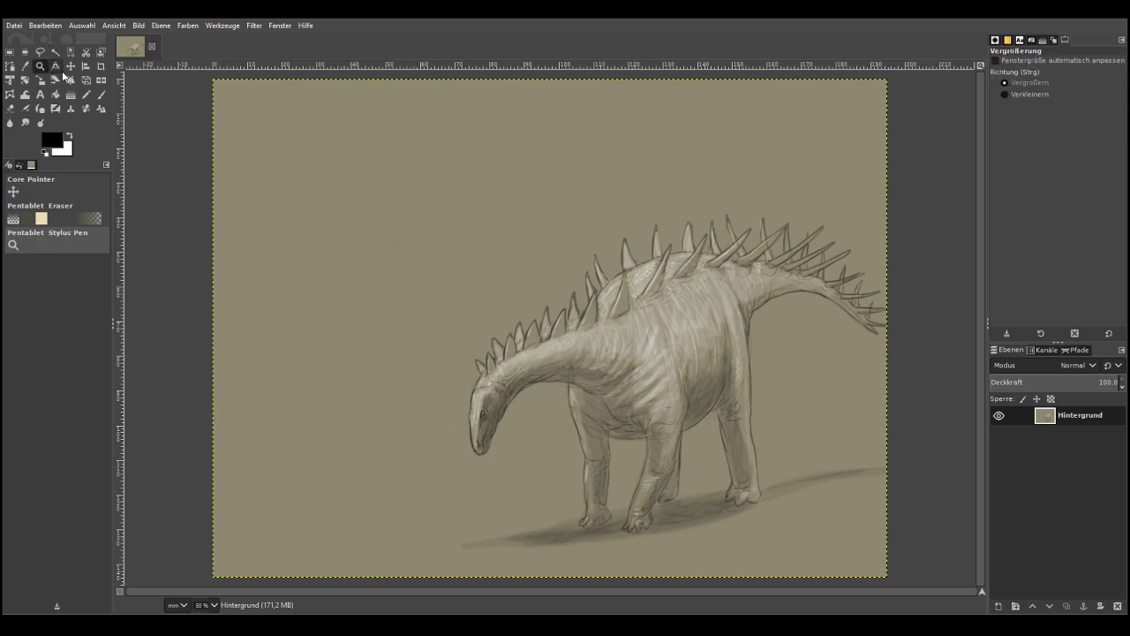
pyautogui.moveTo(394, 235); pyautogui.dragTo(751, 571)
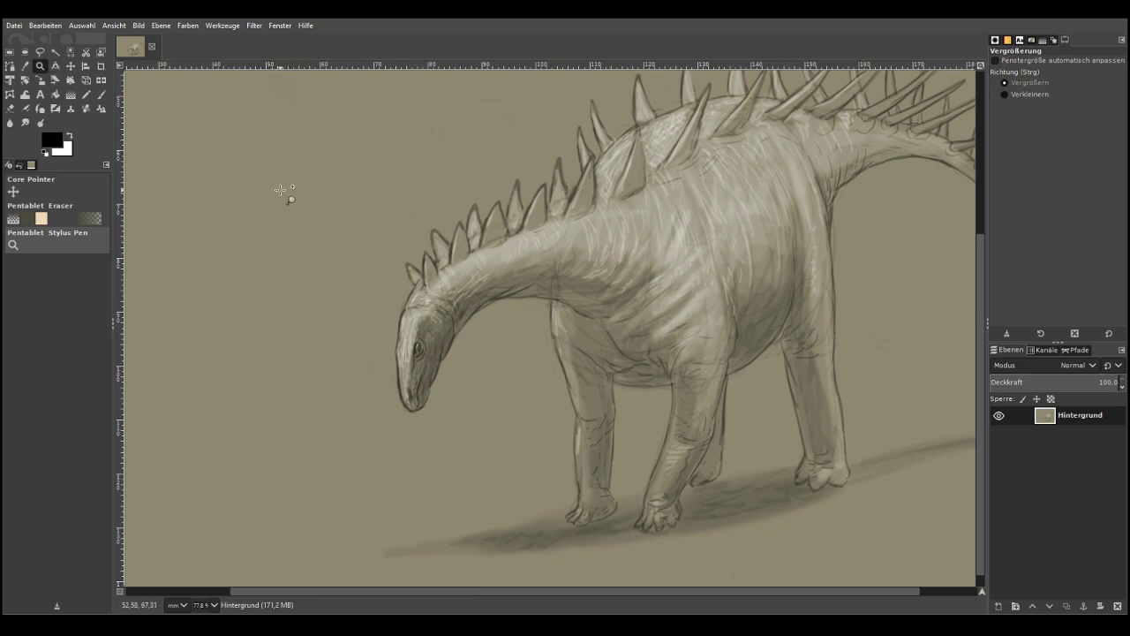
pyautogui.moveTo(291, 208); pyautogui.dragTo(688, 504)
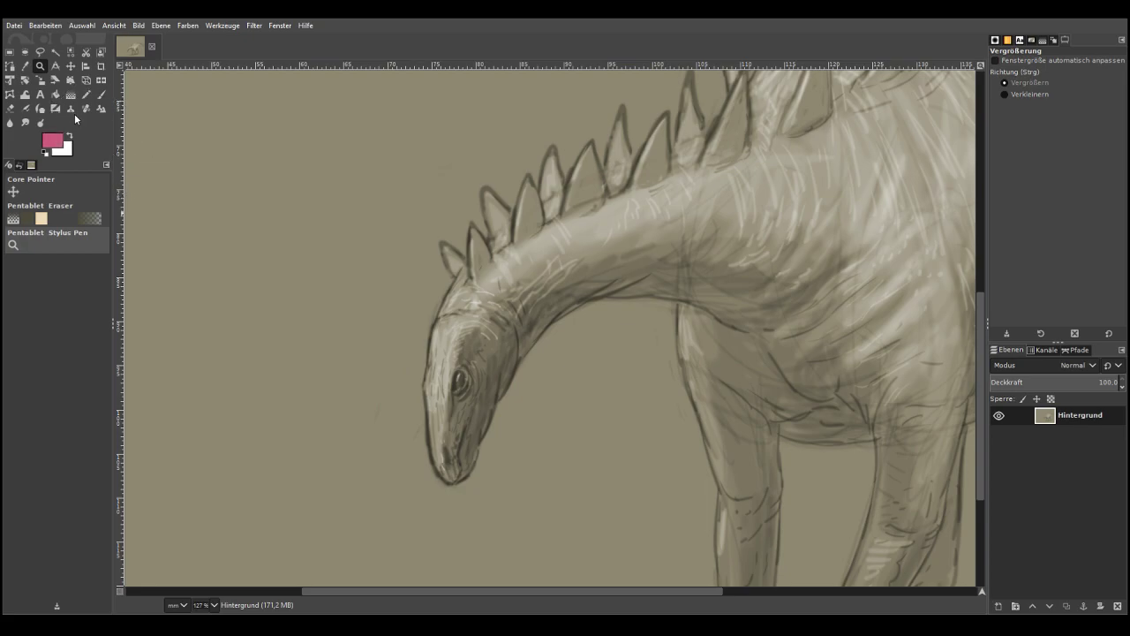
pyautogui.press('p')
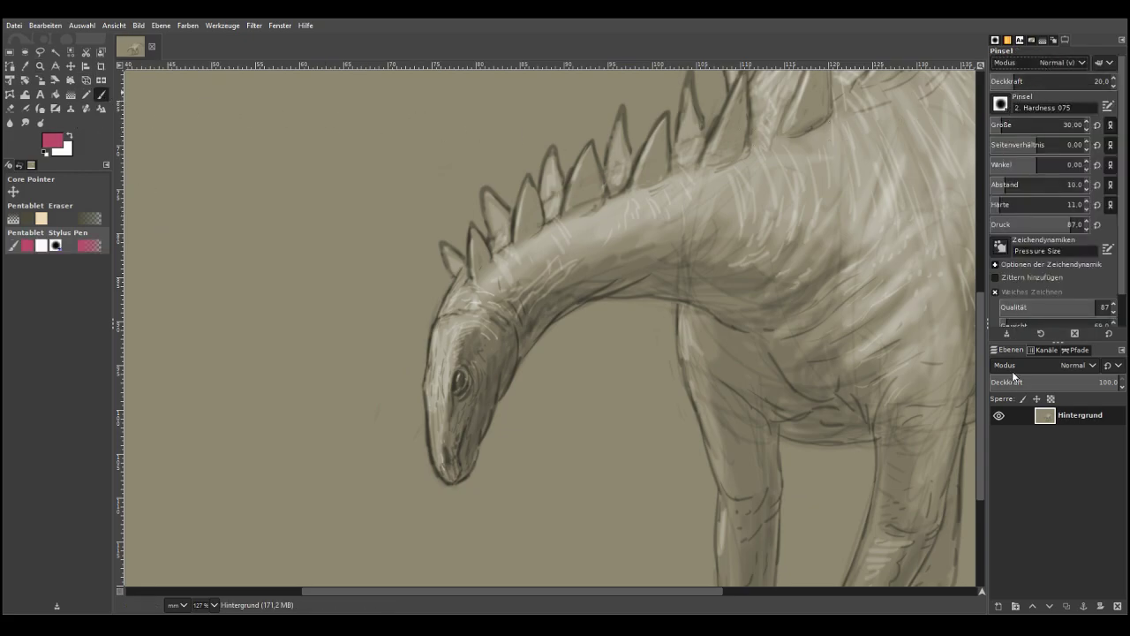
pyautogui.click(1011, 205)
pyautogui.click(1010, 122)
pyautogui.moveTo(1019, 84); pyautogui.dragTo(1055, 79)
pyautogui.moveTo(548, 258)
pyautogui.mouseDown()
pyautogui.moveTo(495, 296)
pyautogui.moveTo(466, 378)
pyautogui.moveTo(455, 375)
pyautogui.moveTo(506, 269)
pyautogui.moveTo(782, 181)
pyautogui.mouseUp()
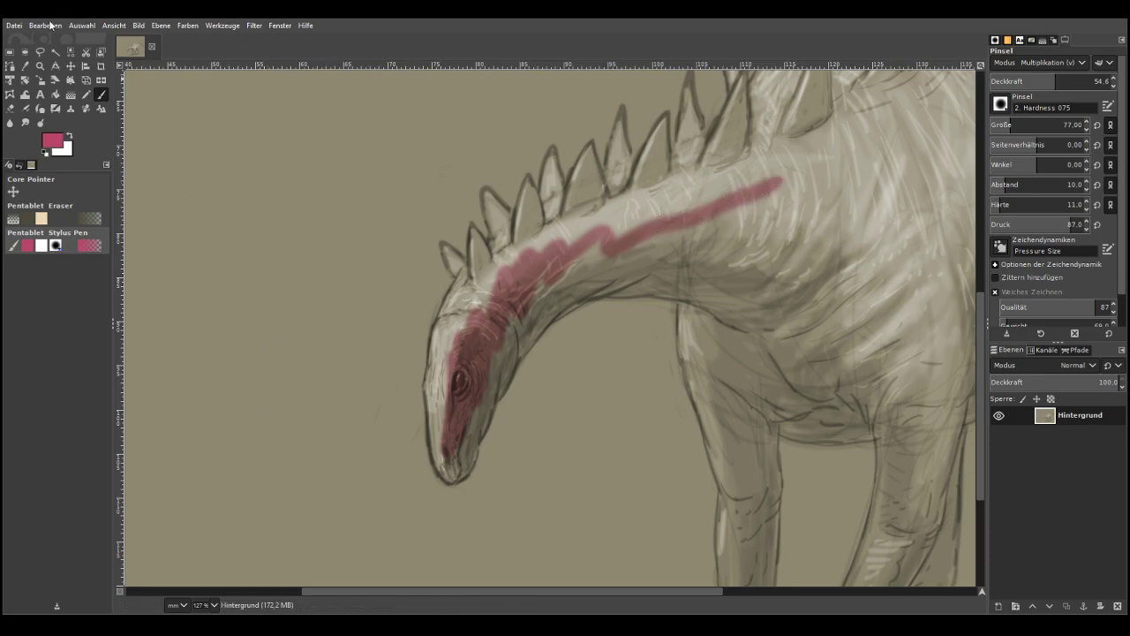
pyautogui.hotkey('ctrl', 'z')
# Paint a lighter pink stripe from the snout past the eye and along the upper neck to the shoulder at size 38 and opacity 72.7
pyautogui.click(1003, 125)
pyautogui.click(1076, 82)
pyautogui.moveTo(452, 399)
pyautogui.mouseDown()
pyautogui.moveTo(450, 449)
pyautogui.moveTo(450, 437)
pyautogui.moveTo(456, 465)
pyautogui.moveTo(475, 381)
pyautogui.moveTo(443, 405)
pyautogui.mouseUp()
pyautogui.click(53, 27)
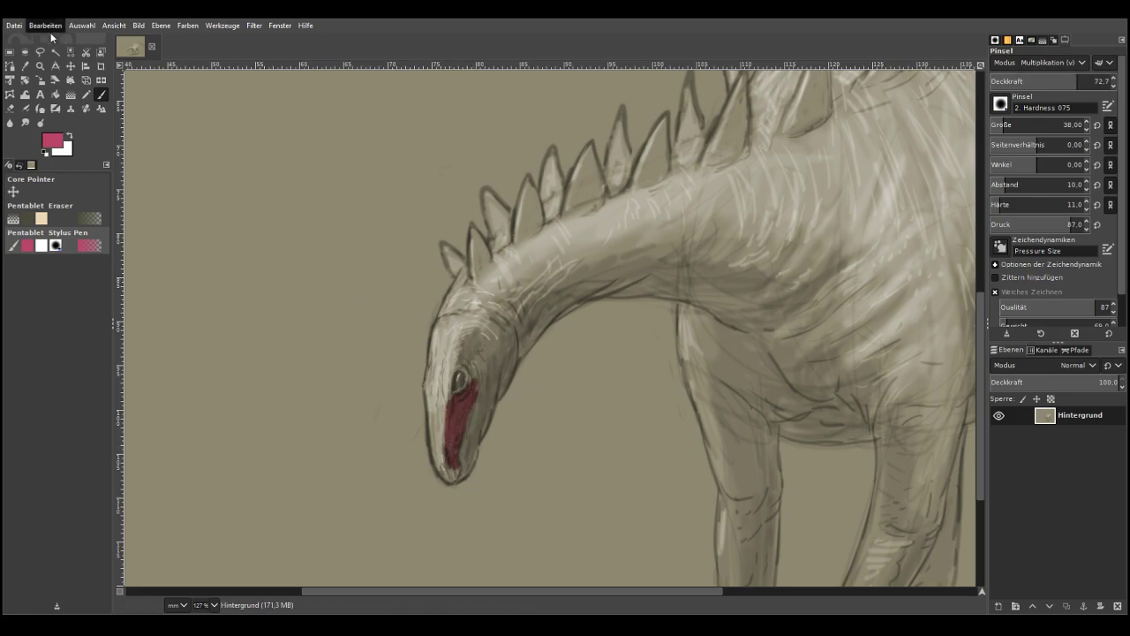
pyautogui.click(53, 42)
pyautogui.click(59, 106)
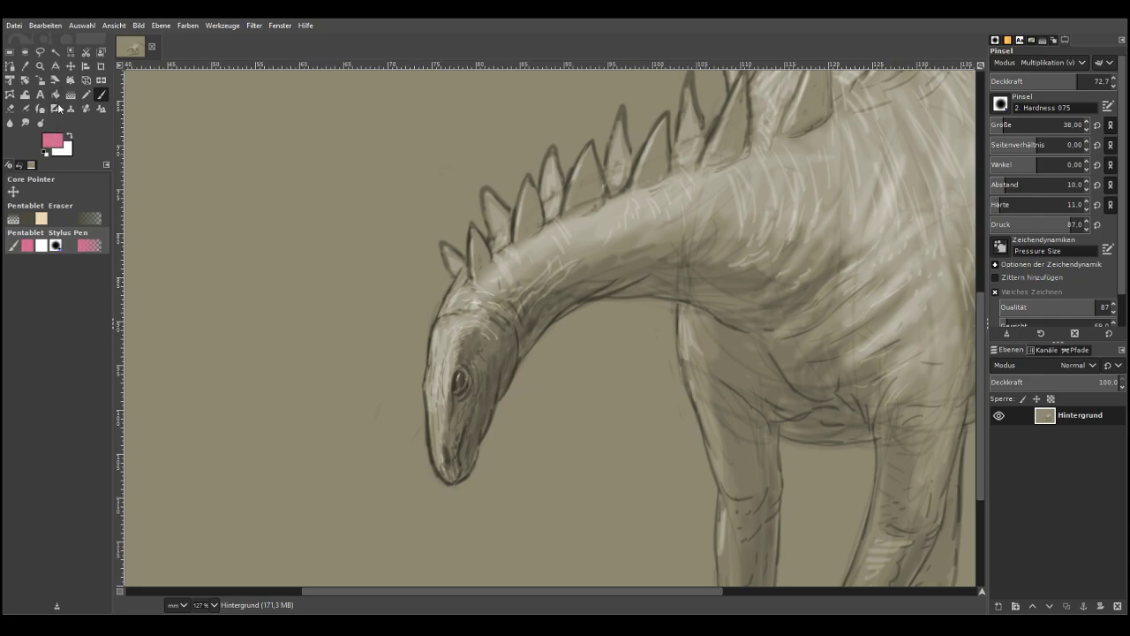
pyautogui.moveTo(461, 394)
pyautogui.mouseDown()
pyautogui.moveTo(453, 422)
pyautogui.moveTo(468, 371)
pyautogui.moveTo(457, 397)
pyautogui.moveTo(460, 359)
pyautogui.moveTo(467, 402)
pyautogui.moveTo(453, 447)
pyautogui.moveTo(484, 333)
pyautogui.moveTo(470, 356)
pyautogui.moveTo(469, 322)
pyautogui.moveTo(479, 348)
pyautogui.moveTo(482, 309)
pyautogui.moveTo(467, 345)
pyautogui.moveTo(483, 298)
pyautogui.moveTo(497, 308)
pyautogui.moveTo(518, 264)
pyautogui.moveTo(547, 239)
pyautogui.moveTo(498, 291)
pyautogui.moveTo(575, 238)
pyautogui.moveTo(545, 246)
pyautogui.moveTo(645, 214)
pyautogui.moveTo(627, 221)
pyautogui.moveTo(816, 245)
pyautogui.moveTo(888, 297)
pyautogui.mouseUp()
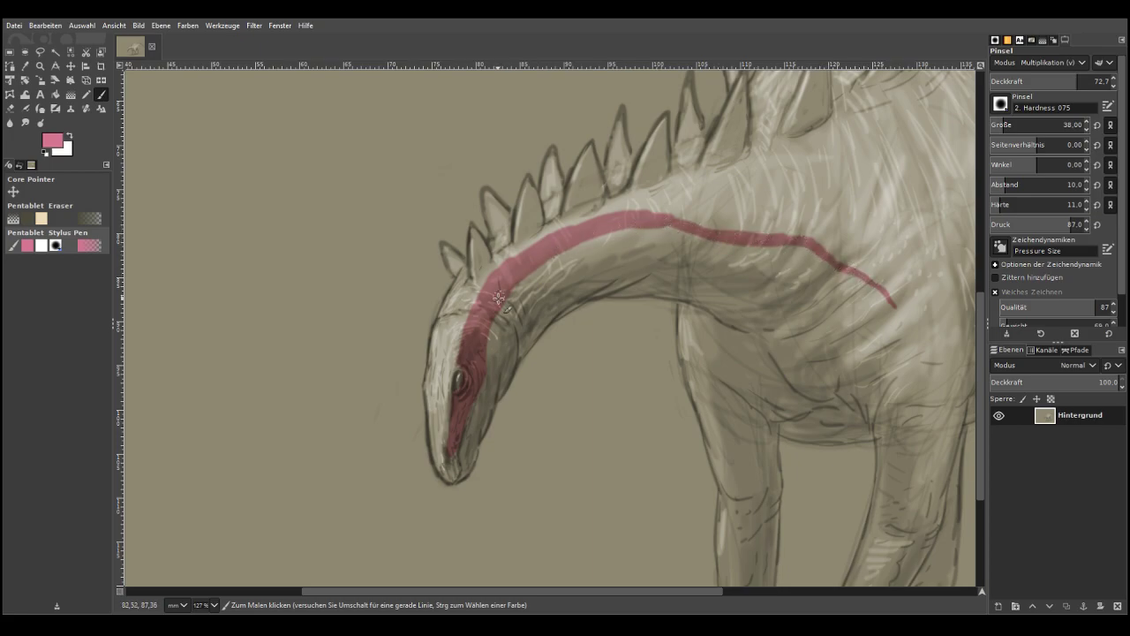
pyautogui.moveTo(630, 218)
pyautogui.mouseDown()
pyautogui.moveTo(821, 254)
pyautogui.moveTo(668, 228)
pyautogui.moveTo(584, 237)
pyautogui.moveTo(530, 270)
pyautogui.moveTo(498, 315)
pyautogui.mouseUp()
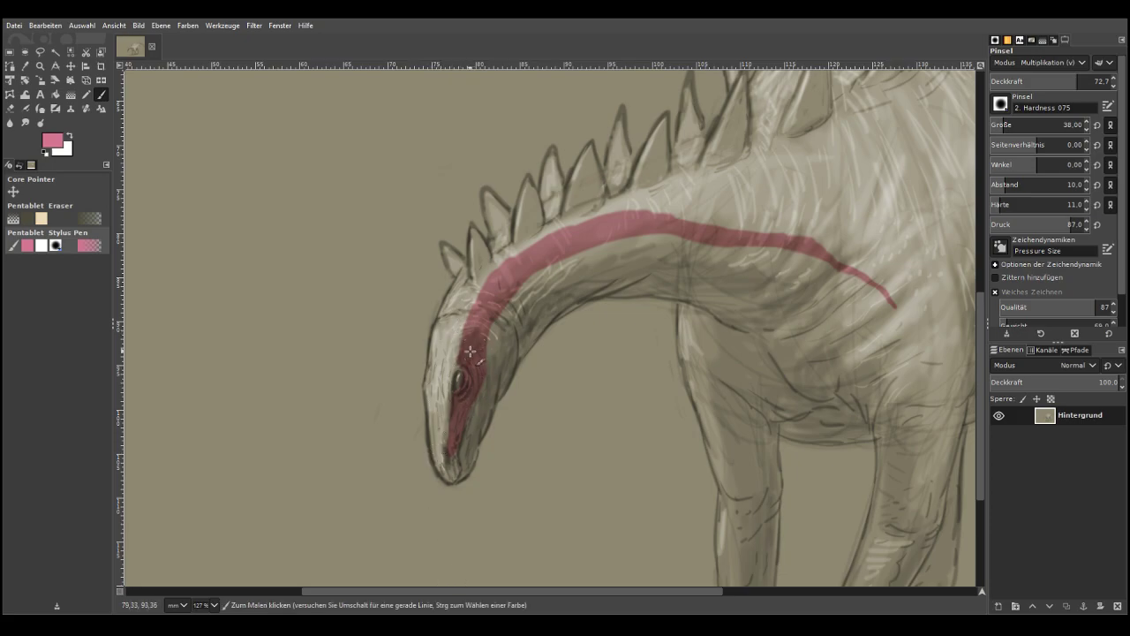
# Try a second, thinner pink stripe from the jaw along the lower neck and undo it
pyautogui.moveTo(512, 329)
pyautogui.mouseDown()
pyautogui.moveTo(475, 442)
pyautogui.moveTo(520, 315)
pyautogui.moveTo(513, 324)
pyautogui.moveTo(572, 271)
pyautogui.moveTo(554, 283)
pyautogui.moveTo(531, 303)
pyautogui.moveTo(615, 252)
pyautogui.moveTo(714, 262)
pyautogui.moveTo(810, 288)
pyautogui.moveTo(834, 328)
pyautogui.moveTo(840, 378)
pyautogui.mouseUp()
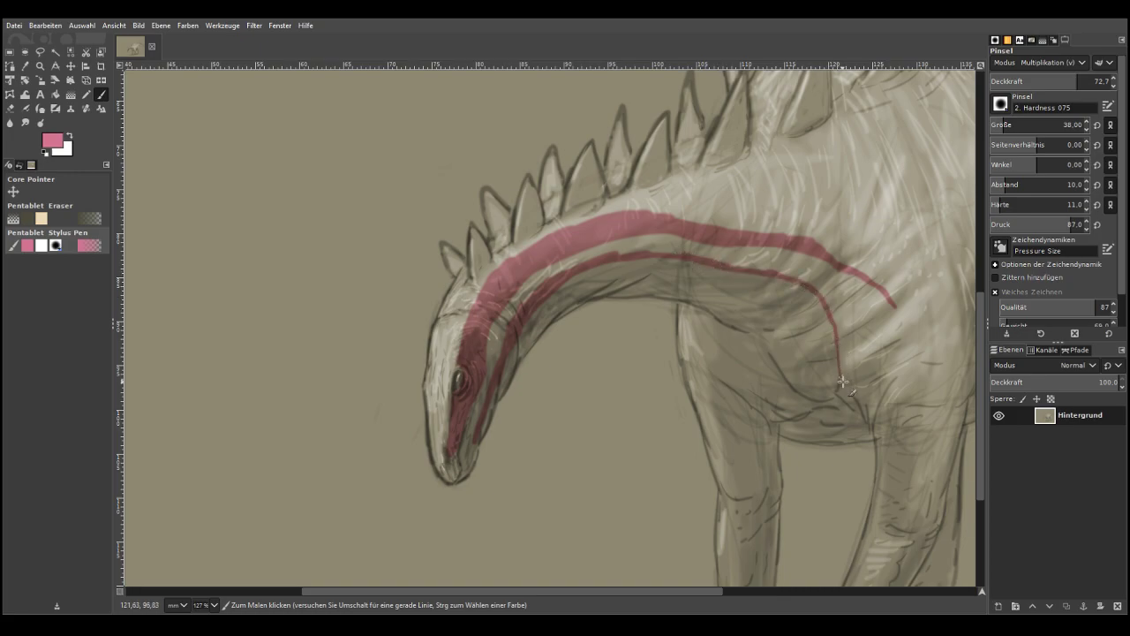
pyautogui.click(50, 26)
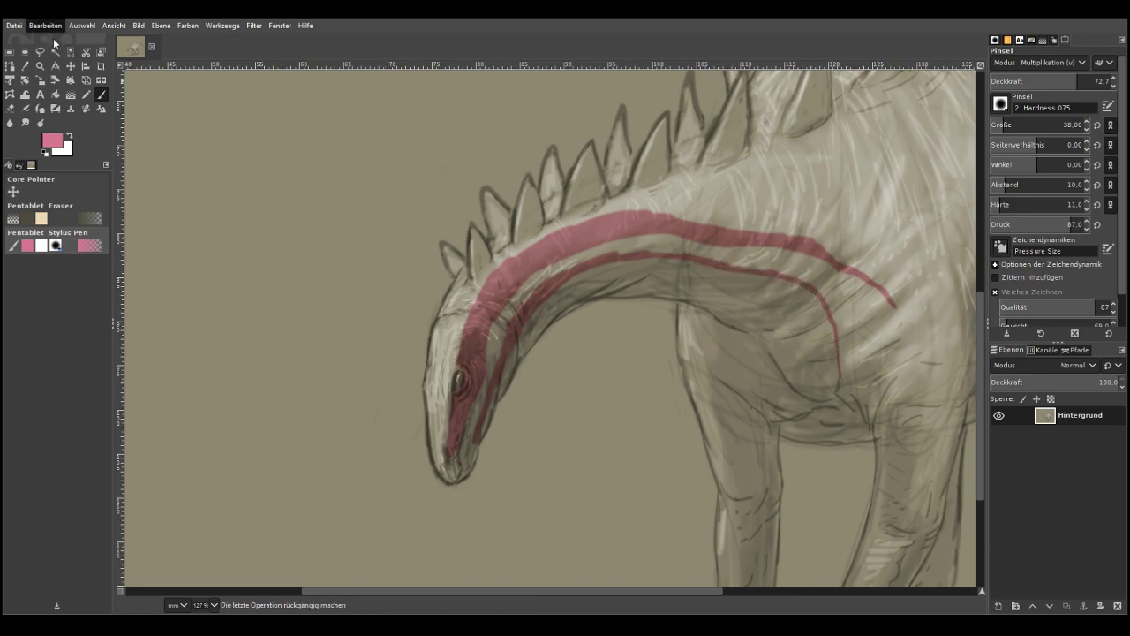
pyautogui.click(54, 38)
pyautogui.moveTo(502, 347)
pyautogui.mouseDown()
pyautogui.moveTo(473, 430)
pyautogui.moveTo(510, 329)
pyautogui.moveTo(555, 278)
pyautogui.moveTo(631, 256)
pyautogui.moveTo(613, 261)
pyautogui.moveTo(754, 276)
pyautogui.mouseUp()
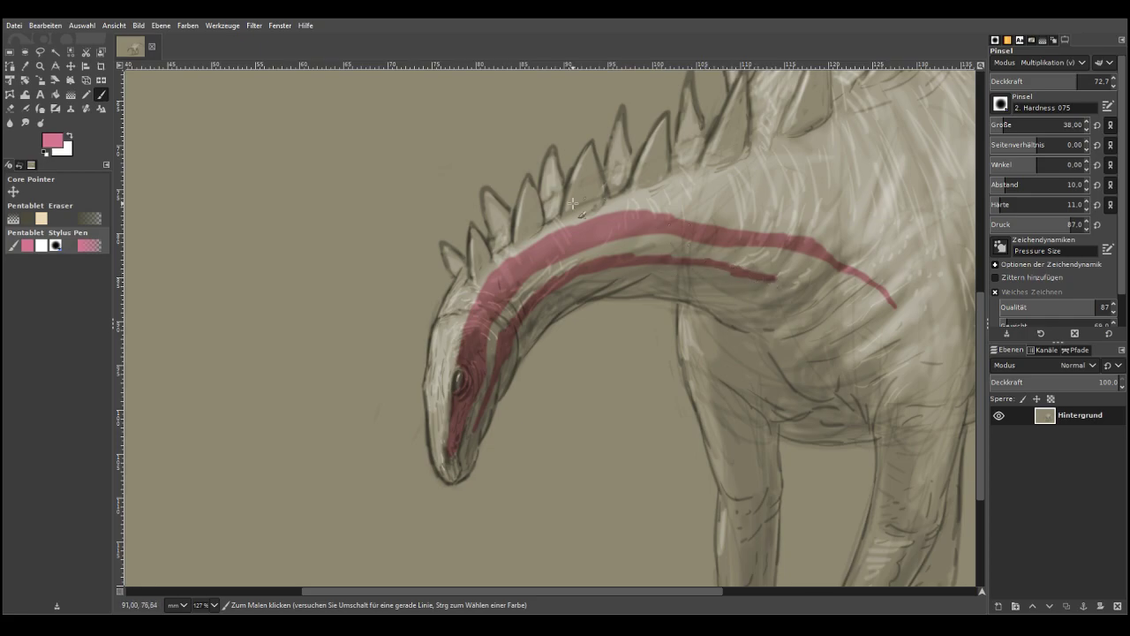
pyautogui.click(45, 25)
pyautogui.click(58, 42)
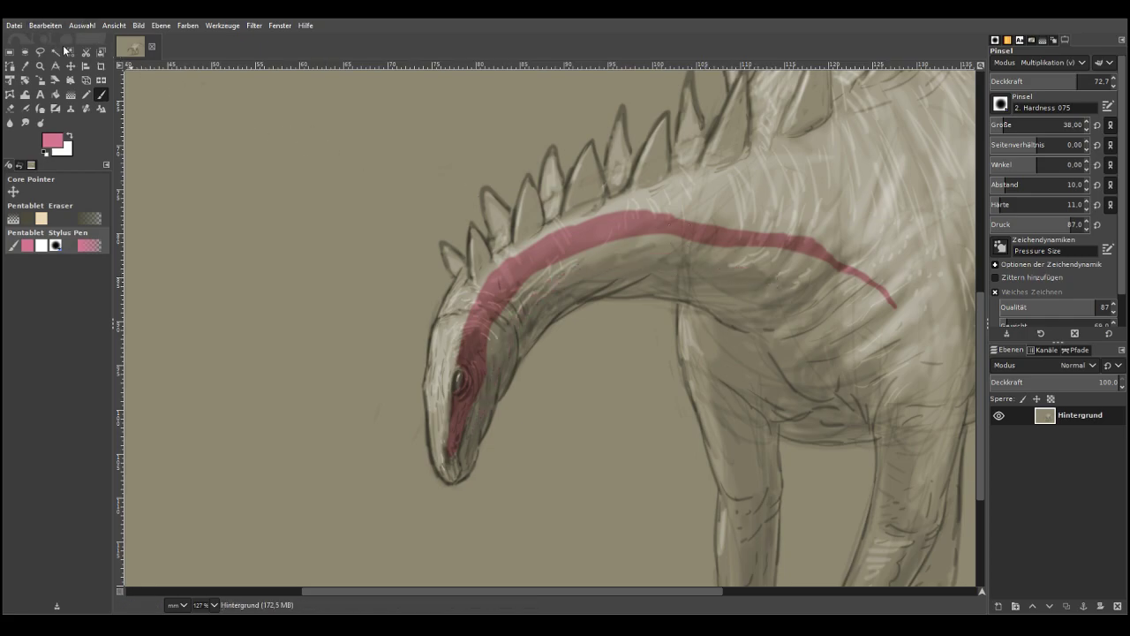
# Paint a thin pink stripe from the jaw along the lower neck to the chest, plus a short one atop the far front leg
pyautogui.moveTo(509, 326)
pyautogui.mouseDown()
pyautogui.moveTo(472, 440)
pyautogui.moveTo(532, 300)
pyautogui.moveTo(516, 314)
pyautogui.moveTo(510, 329)
pyautogui.moveTo(554, 282)
pyautogui.moveTo(529, 298)
pyautogui.moveTo(594, 262)
pyautogui.moveTo(538, 297)
pyautogui.moveTo(615, 258)
pyautogui.moveTo(595, 266)
pyautogui.moveTo(661, 253)
pyautogui.moveTo(819, 280)
pyautogui.moveTo(844, 352)
pyautogui.moveTo(814, 293)
pyautogui.moveTo(846, 355)
pyautogui.moveTo(832, 296)
pyautogui.moveTo(810, 280)
pyautogui.moveTo(825, 291)
pyautogui.moveTo(766, 268)
pyautogui.moveTo(795, 272)
pyautogui.moveTo(692, 261)
pyautogui.mouseUp()
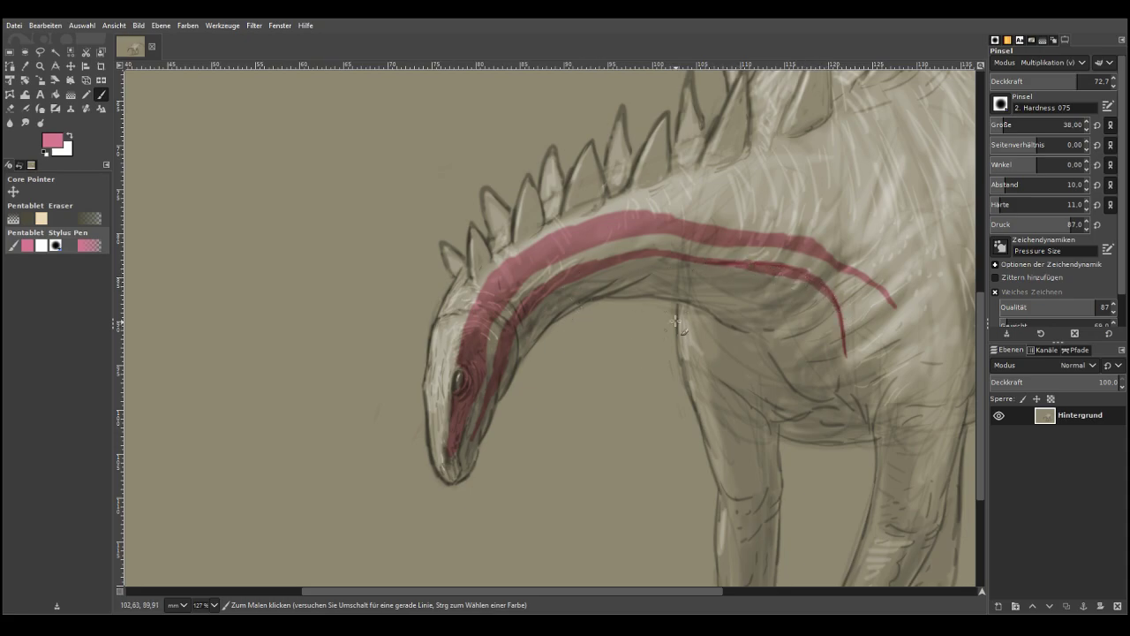
pyautogui.moveTo(703, 320); pyautogui.dragTo(740, 381)
# Fill the gap between the two pink stripes with light grey in Normal mode, from the jaw along the neck to the shoulder
pyautogui.click(68, 137)
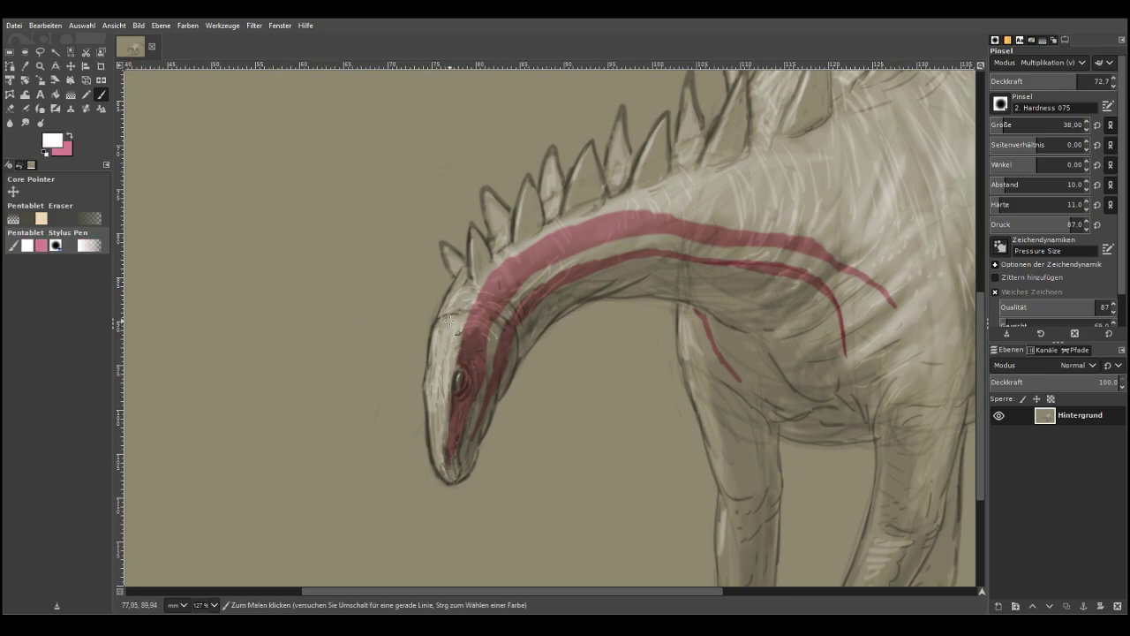
pyautogui.moveTo(31, 118); pyautogui.dragTo(21, 134)
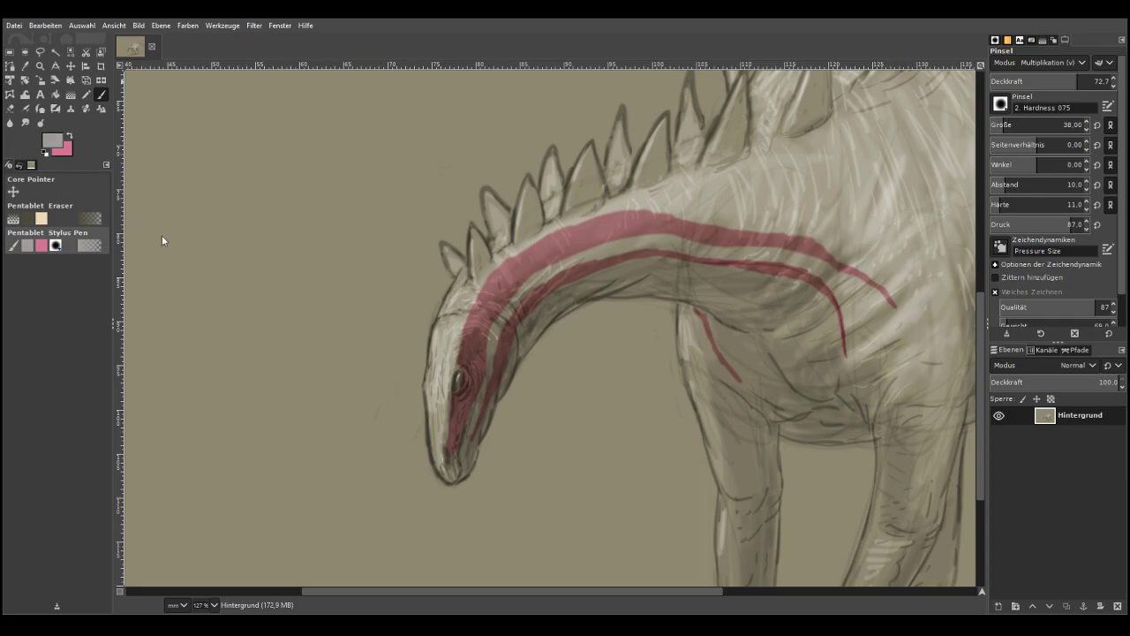
pyautogui.click(44, 25)
pyautogui.click(53, 44)
pyautogui.click(1019, 63)
pyautogui.click(1019, 77)
pyautogui.moveTo(491, 329); pyautogui.dragTo(468, 433)
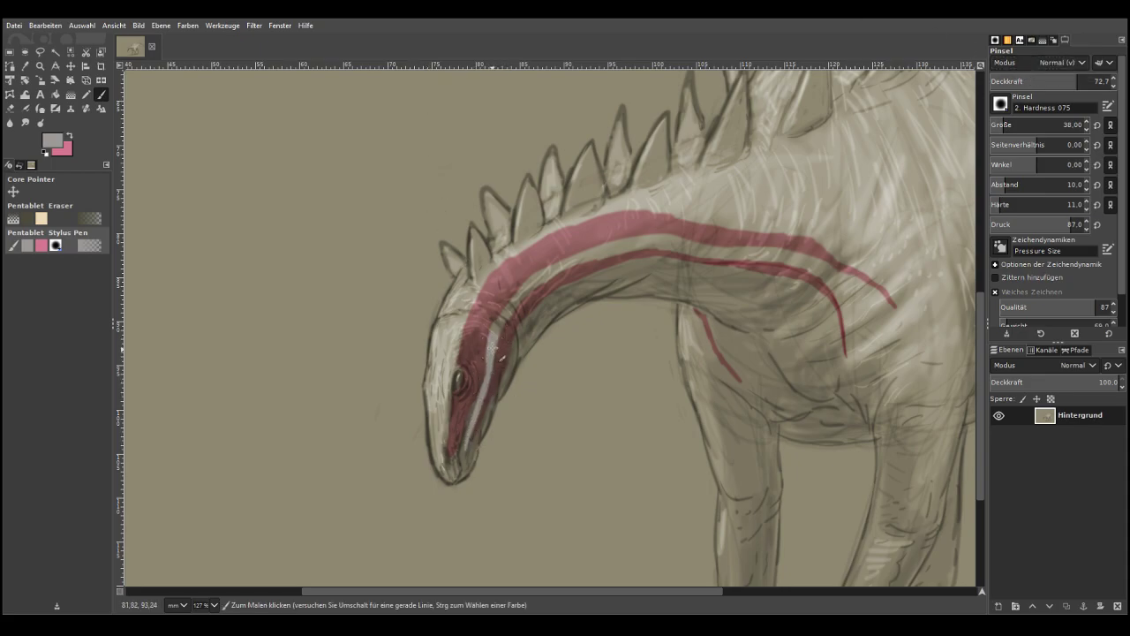
pyautogui.moveTo(502, 324); pyautogui.dragTo(546, 276)
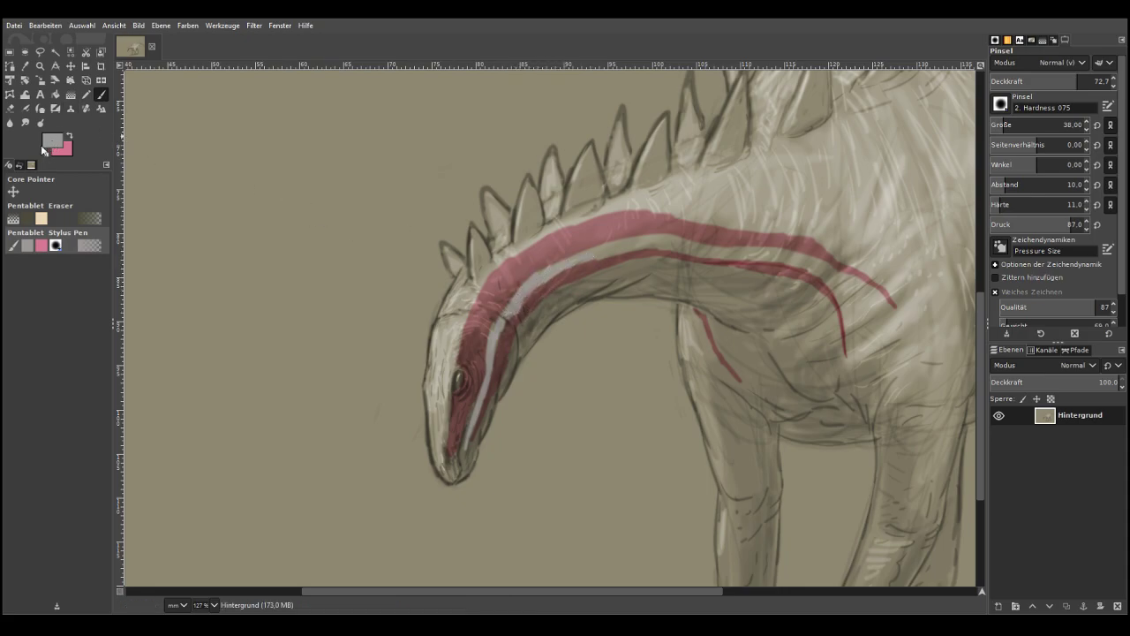
pyautogui.moveTo(548, 275)
pyautogui.mouseDown()
pyautogui.moveTo(630, 245)
pyautogui.moveTo(761, 257)
pyautogui.mouseUp()
pyautogui.moveTo(649, 241)
pyautogui.mouseDown()
pyautogui.moveTo(807, 263)
pyautogui.moveTo(798, 255)
pyautogui.moveTo(842, 301)
pyautogui.mouseUp()
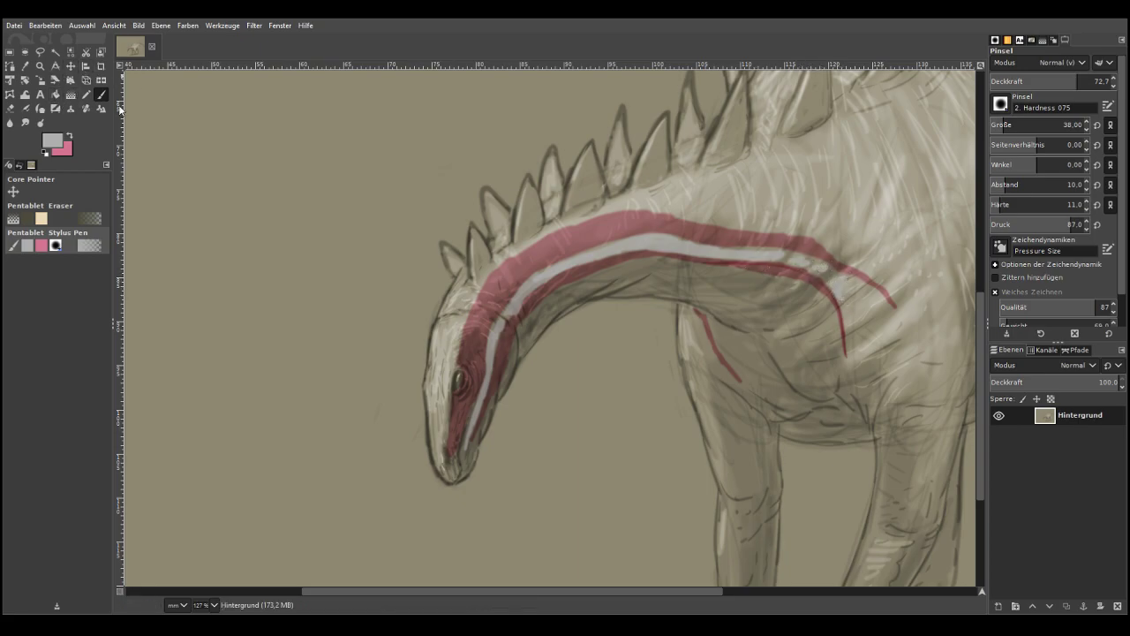
# Widen the light stripe into a near-white shoulder patch and whiten the front of the face, lowering the opacity to 41.5
pyautogui.moveTo(813, 268)
pyautogui.mouseDown()
pyautogui.moveTo(863, 290)
pyautogui.moveTo(842, 300)
pyautogui.moveTo(859, 323)
pyautogui.mouseUp()
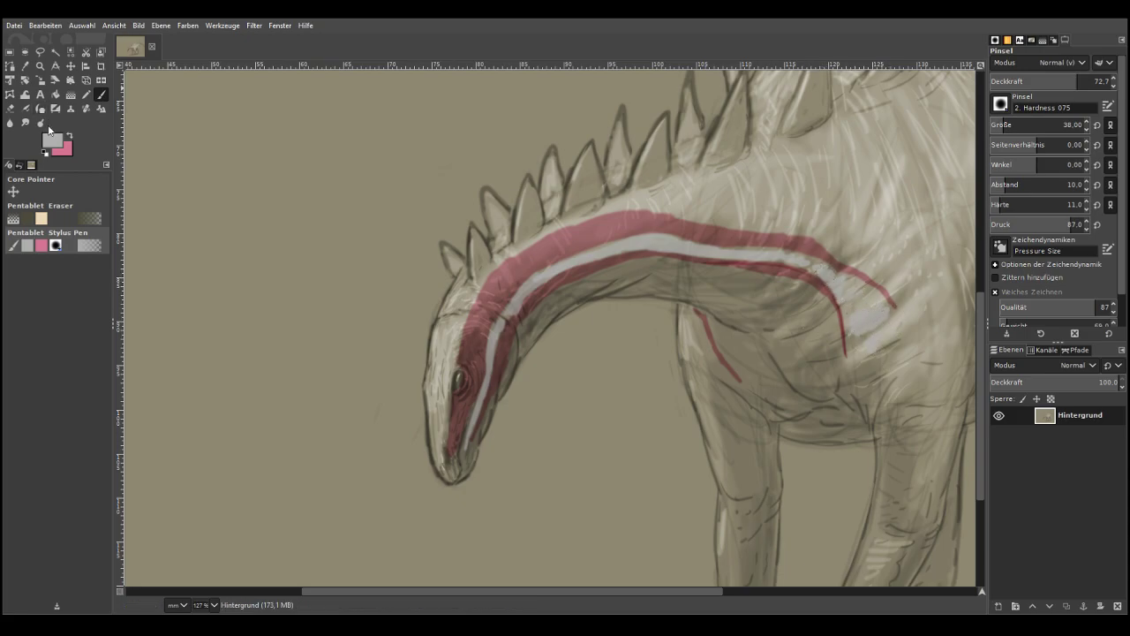
pyautogui.moveTo(28, 124); pyautogui.dragTo(12, 112)
pyautogui.moveTo(864, 298)
pyautogui.mouseDown()
pyautogui.moveTo(850, 316)
pyautogui.moveTo(869, 298)
pyautogui.moveTo(865, 311)
pyautogui.mouseUp()
pyautogui.click(1040, 81)
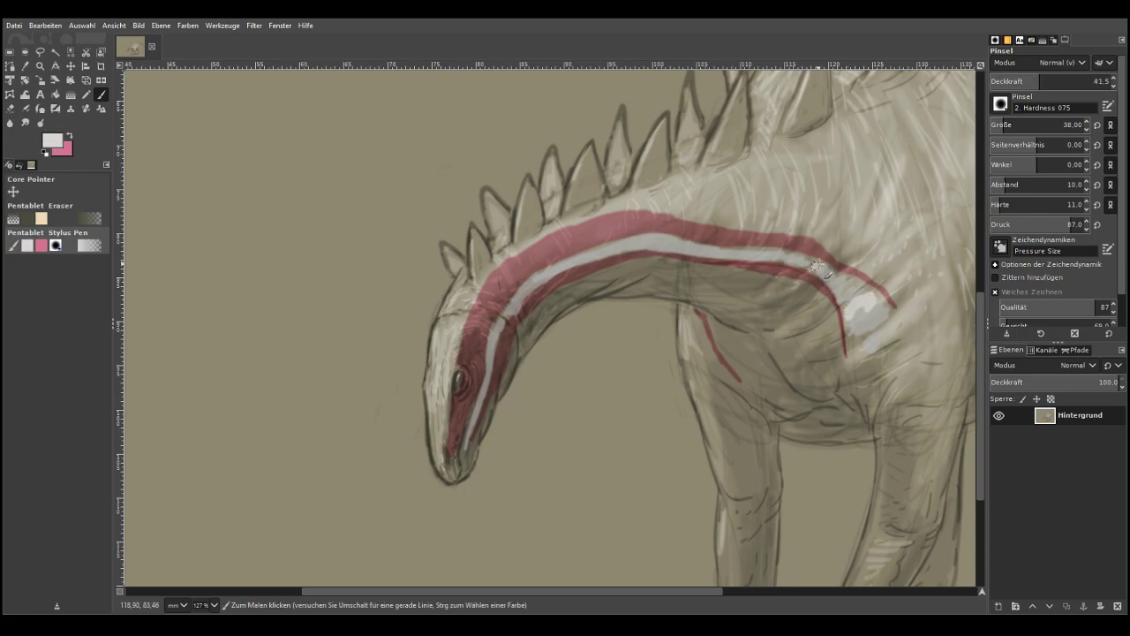
pyautogui.moveTo(793, 254)
pyautogui.mouseDown()
pyautogui.moveTo(748, 252)
pyautogui.moveTo(849, 293)
pyautogui.moveTo(847, 317)
pyautogui.moveTo(868, 289)
pyautogui.moveTo(877, 313)
pyautogui.moveTo(898, 318)
pyautogui.moveTo(855, 350)
pyautogui.moveTo(900, 306)
pyautogui.moveTo(857, 344)
pyautogui.moveTo(855, 329)
pyautogui.moveTo(919, 299)
pyautogui.moveTo(870, 299)
pyautogui.moveTo(848, 319)
pyautogui.moveTo(873, 303)
pyautogui.moveTo(877, 293)
pyautogui.moveTo(863, 294)
pyautogui.moveTo(848, 294)
pyautogui.mouseUp()
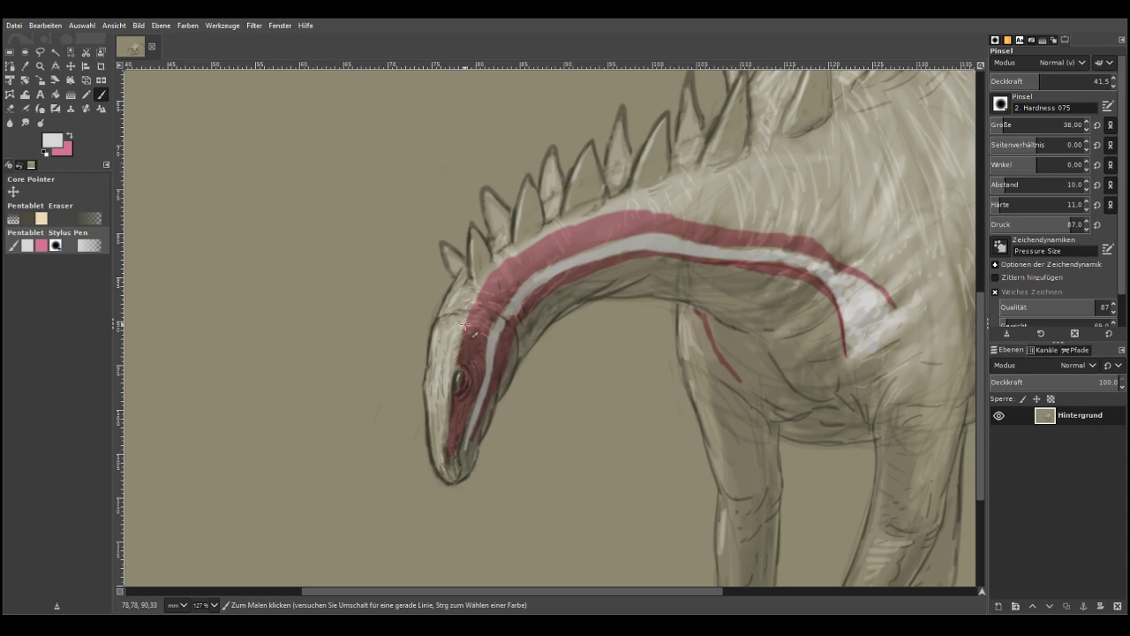
pyautogui.moveTo(492, 326)
pyautogui.mouseDown()
pyautogui.moveTo(489, 363)
pyautogui.moveTo(440, 391)
pyautogui.moveTo(454, 326)
pyautogui.moveTo(445, 343)
pyautogui.moveTo(438, 457)
pyautogui.moveTo(430, 371)
pyautogui.moveTo(460, 294)
pyautogui.mouseUp()
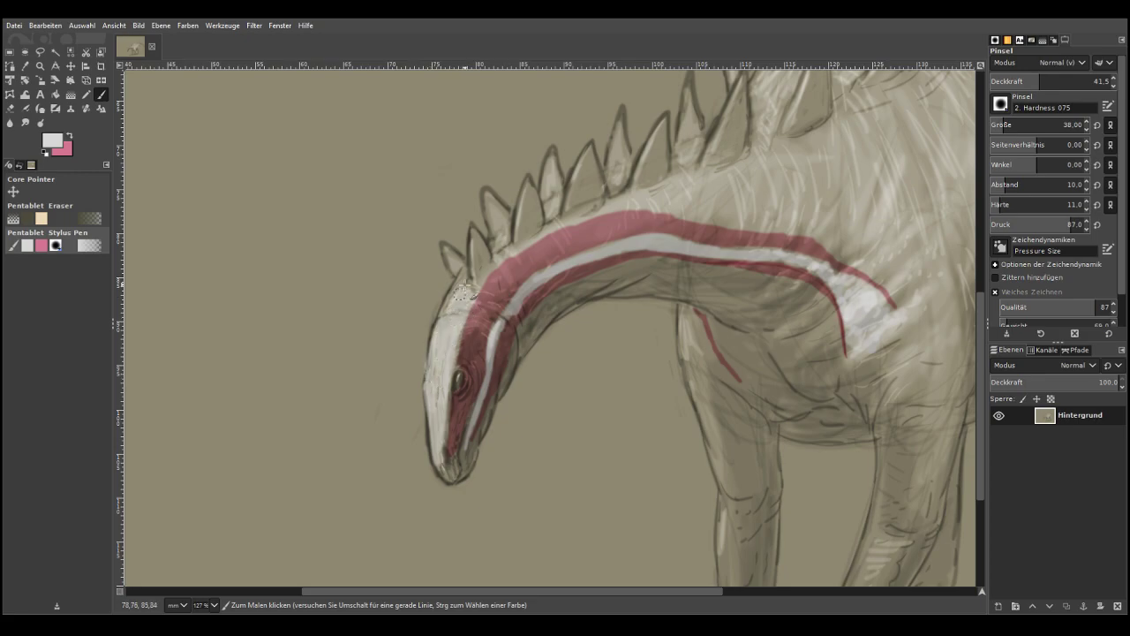
# Paint a dark brownish-black stripe above the upper pink one from the eye to the shoulder, with a branch below the spikes, and darken the head's outline
pyautogui.click(33, 165)
pyautogui.click(35, 176)
pyautogui.click(37, 180)
pyautogui.moveTo(458, 334)
pyautogui.mouseDown()
pyautogui.moveTo(456, 355)
pyautogui.moveTo(482, 284)
pyautogui.moveTo(456, 353)
pyautogui.moveTo(505, 252)
pyautogui.moveTo(500, 263)
pyautogui.moveTo(543, 235)
pyautogui.moveTo(484, 289)
pyautogui.moveTo(456, 340)
pyautogui.moveTo(451, 402)
pyautogui.moveTo(454, 343)
pyautogui.moveTo(477, 285)
pyautogui.moveTo(549, 229)
pyautogui.moveTo(626, 206)
pyautogui.moveTo(508, 261)
pyautogui.moveTo(619, 202)
pyautogui.moveTo(579, 219)
pyautogui.moveTo(668, 195)
pyautogui.moveTo(609, 207)
pyautogui.mouseUp()
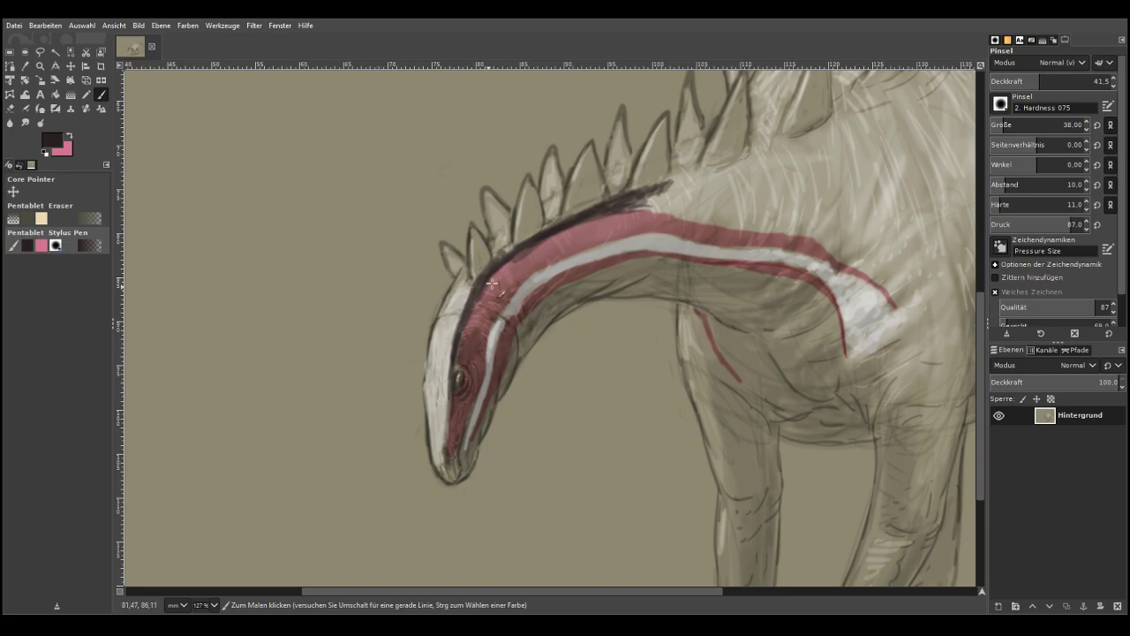
pyautogui.moveTo(641, 196)
pyautogui.mouseDown()
pyautogui.moveTo(752, 161)
pyautogui.moveTo(707, 194)
pyautogui.moveTo(666, 185)
pyautogui.moveTo(741, 166)
pyautogui.moveTo(643, 204)
pyautogui.moveTo(699, 221)
pyautogui.moveTo(712, 213)
pyautogui.moveTo(584, 216)
pyautogui.moveTo(633, 209)
pyautogui.moveTo(820, 240)
pyautogui.moveTo(675, 213)
pyautogui.moveTo(567, 222)
pyautogui.mouseUp()
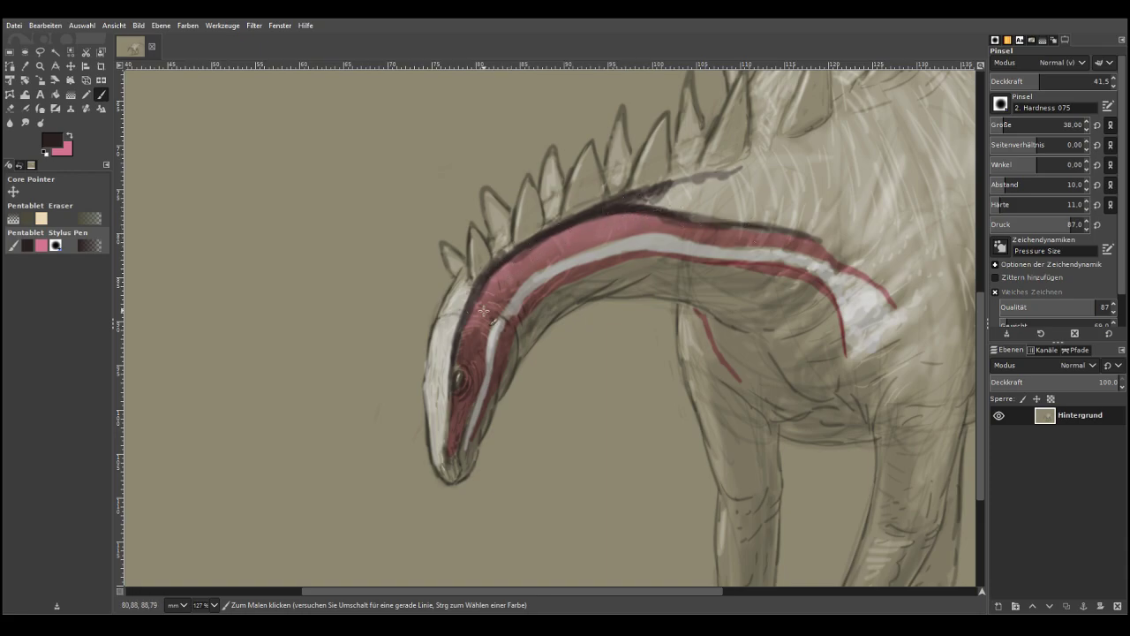
pyautogui.moveTo(448, 304)
pyautogui.mouseDown()
pyautogui.moveTo(462, 275)
pyautogui.moveTo(425, 359)
pyautogui.moveTo(459, 399)
pyautogui.moveTo(464, 300)
pyautogui.moveTo(428, 347)
pyautogui.moveTo(436, 326)
pyautogui.moveTo(439, 349)
pyautogui.moveTo(465, 271)
pyautogui.mouseUp()
pyautogui.moveTo(680, 218); pyautogui.dragTo(573, 225)
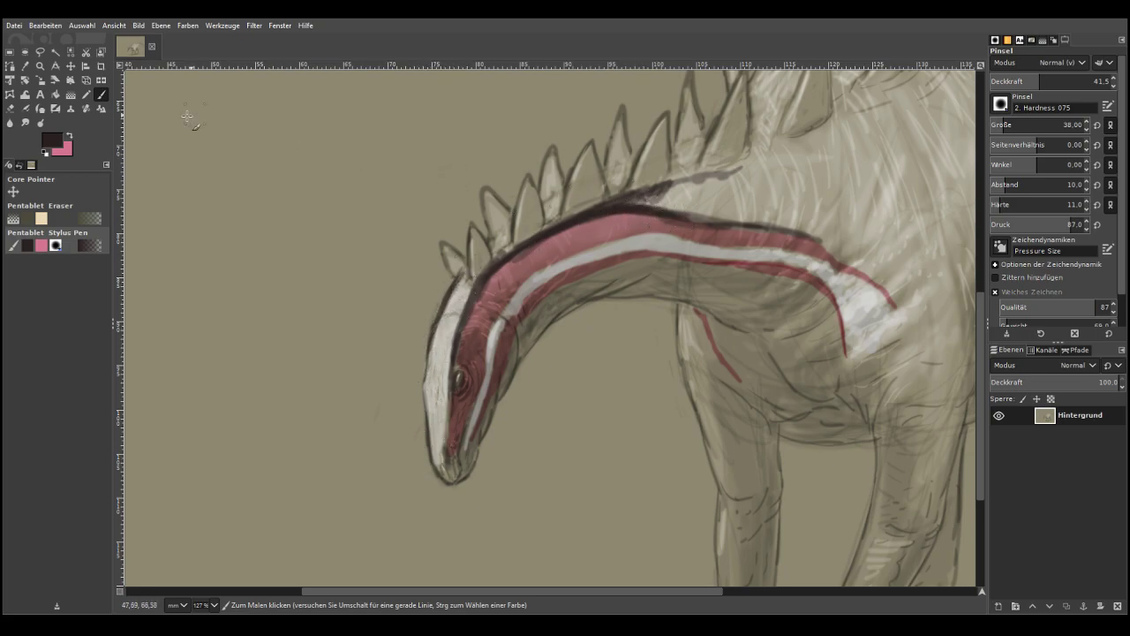
# Highlight the upper pink stripe along the neck and face with a paler pink at size 60 and opacity 23.9
pyautogui.click(68, 135)
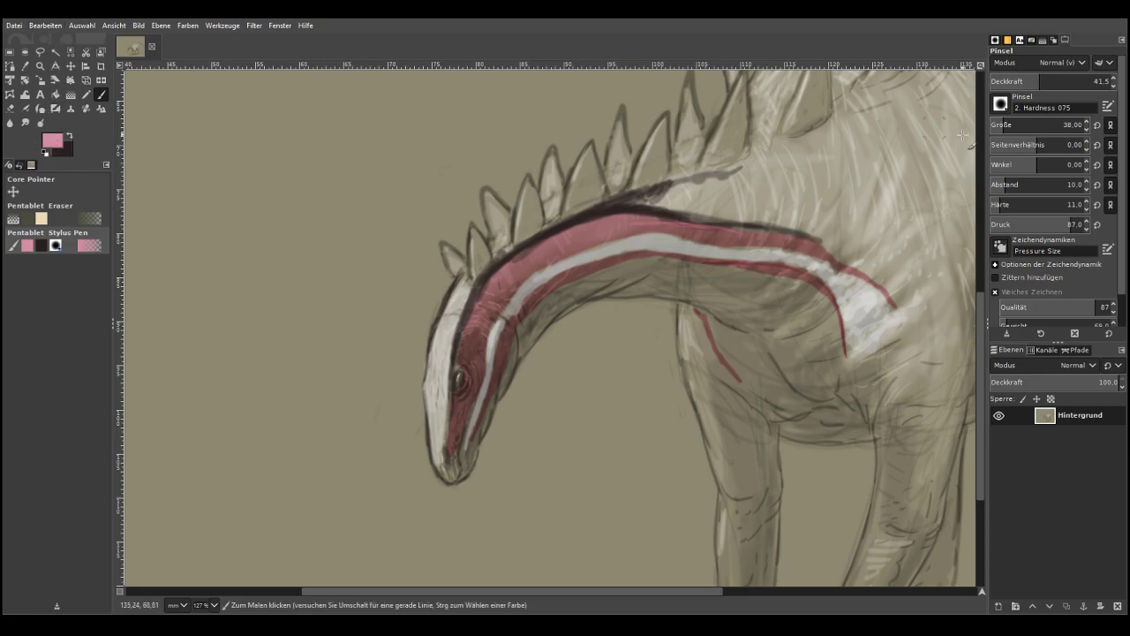
pyautogui.click(1008, 123)
pyautogui.click(1019, 79)
pyautogui.moveTo(675, 212)
pyautogui.mouseDown()
pyautogui.moveTo(758, 237)
pyautogui.moveTo(626, 231)
pyautogui.moveTo(561, 244)
pyautogui.moveTo(597, 226)
pyautogui.moveTo(491, 298)
pyautogui.moveTo(557, 242)
pyautogui.moveTo(624, 225)
pyautogui.moveTo(507, 318)
pyautogui.moveTo(470, 333)
pyautogui.moveTo(467, 358)
pyautogui.moveTo(489, 300)
pyautogui.moveTo(450, 404)
pyautogui.moveTo(453, 472)
pyautogui.moveTo(467, 357)
pyautogui.moveTo(436, 439)
pyautogui.mouseUp()
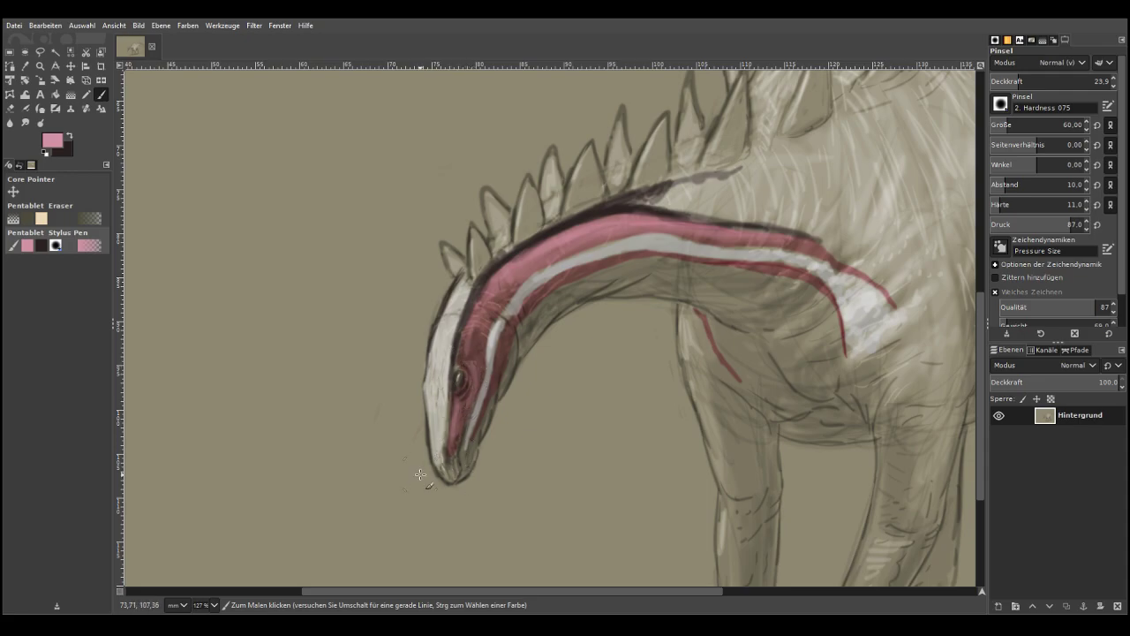
# Undo the last paler pink highlight strokes on the upper pink neck stripe
pyautogui.click(57, 35)
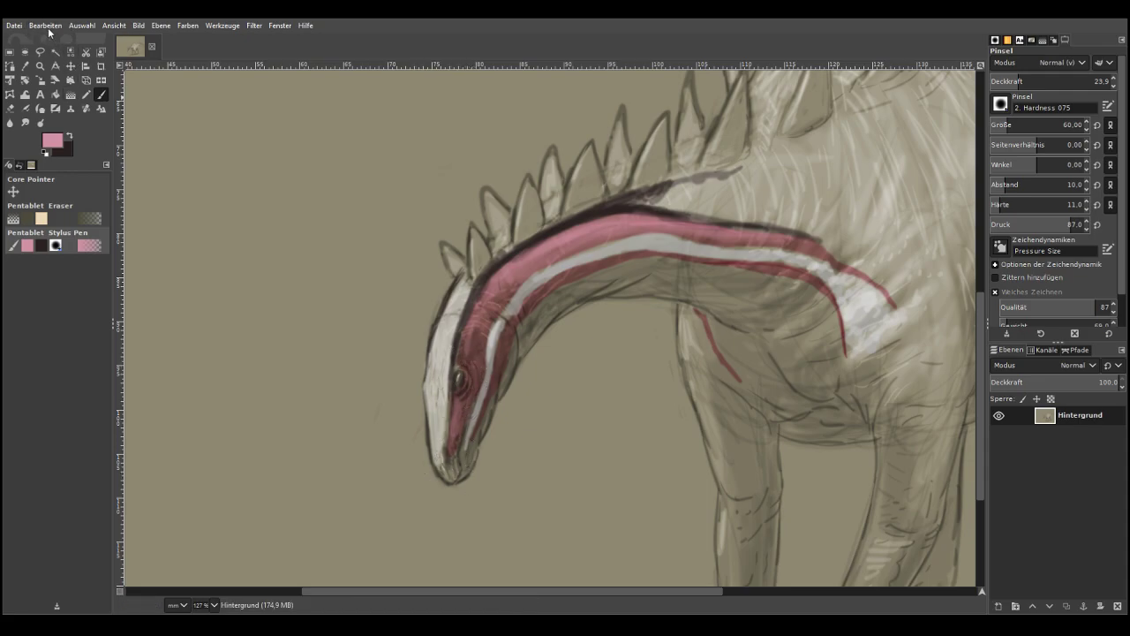
pyautogui.click(56, 36)
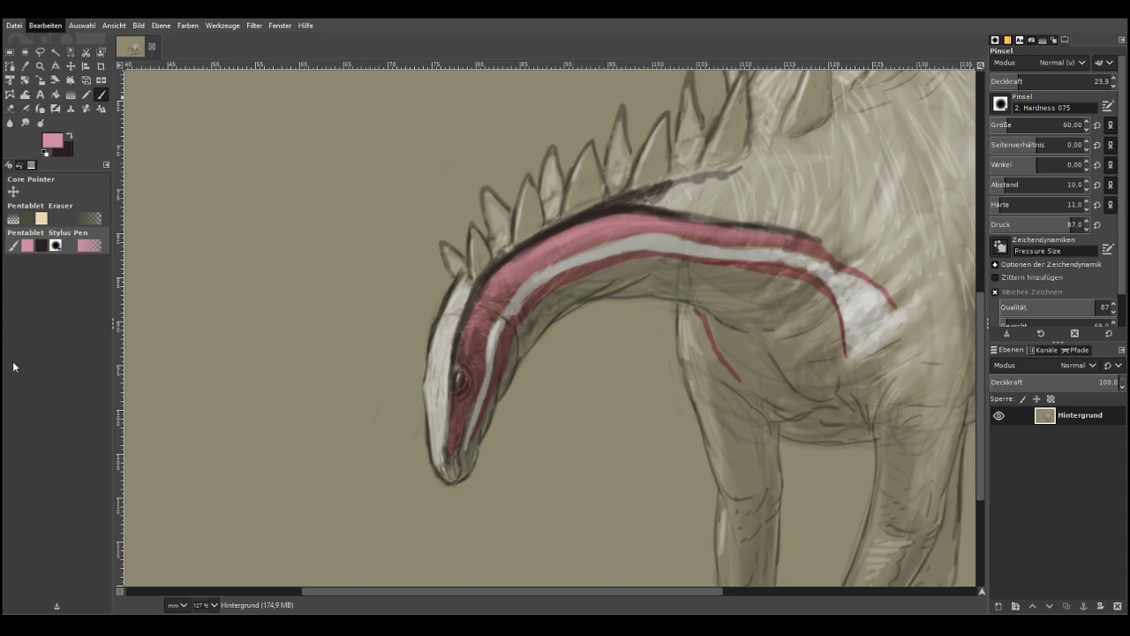
pyautogui.press('ctrl')
pyautogui.hotkey('ctrl', 'z')
pyautogui.hotkey('ctrl', 'z')
pyautogui.hotkey('ctrl', 'z')
pyautogui.hotkey('ctrl', 'z')
pyautogui.hotkey('ctrl', 'z')
pyautogui.hotkey('ctrl', 'z')
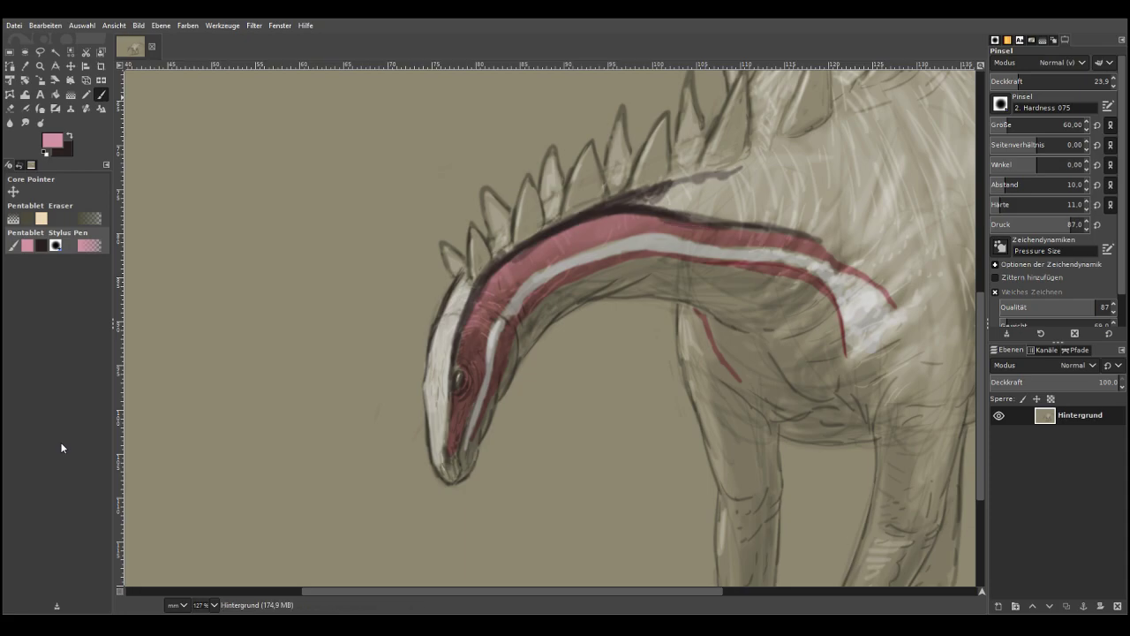
# Brush a muted light pink sampled from the stripe and lightened over the upper pink stripe, using size 23 and opacity 35.6, ending at 17.1
pyautogui.press('o')
pyautogui.click(542, 255)
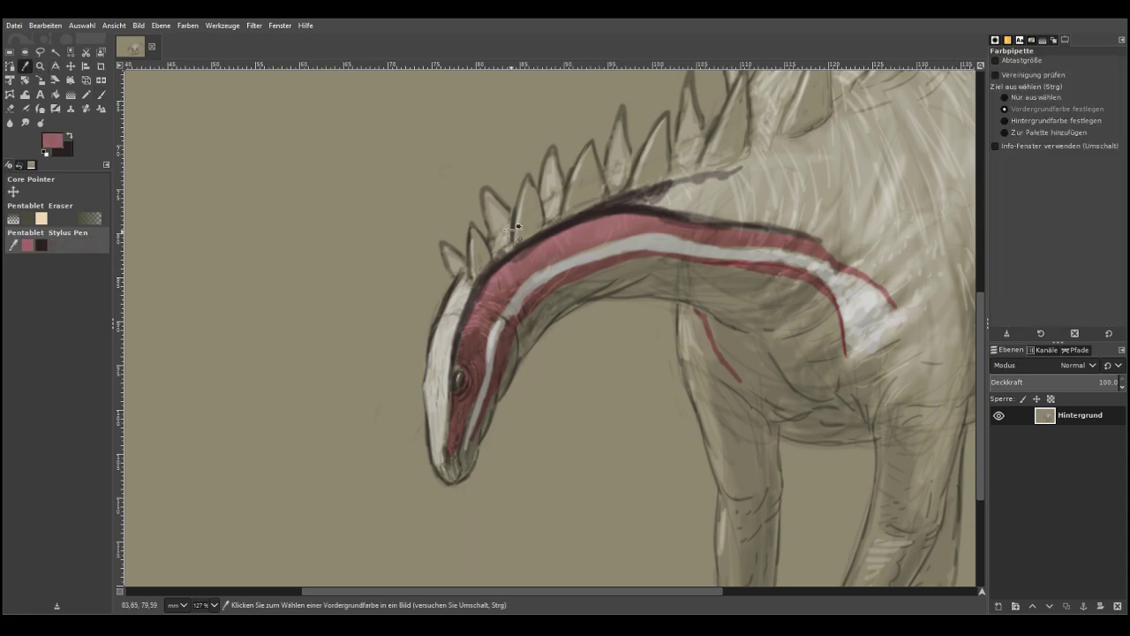
pyautogui.click(101, 94)
pyautogui.click(46, 138)
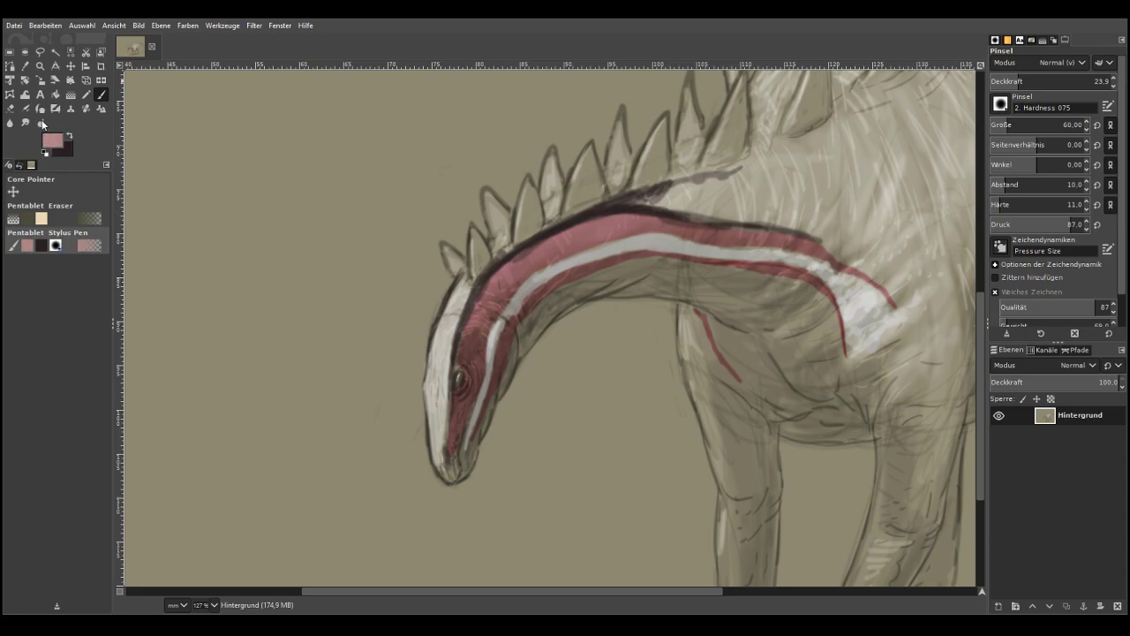
pyautogui.moveTo(467, 333); pyautogui.dragTo(475, 374)
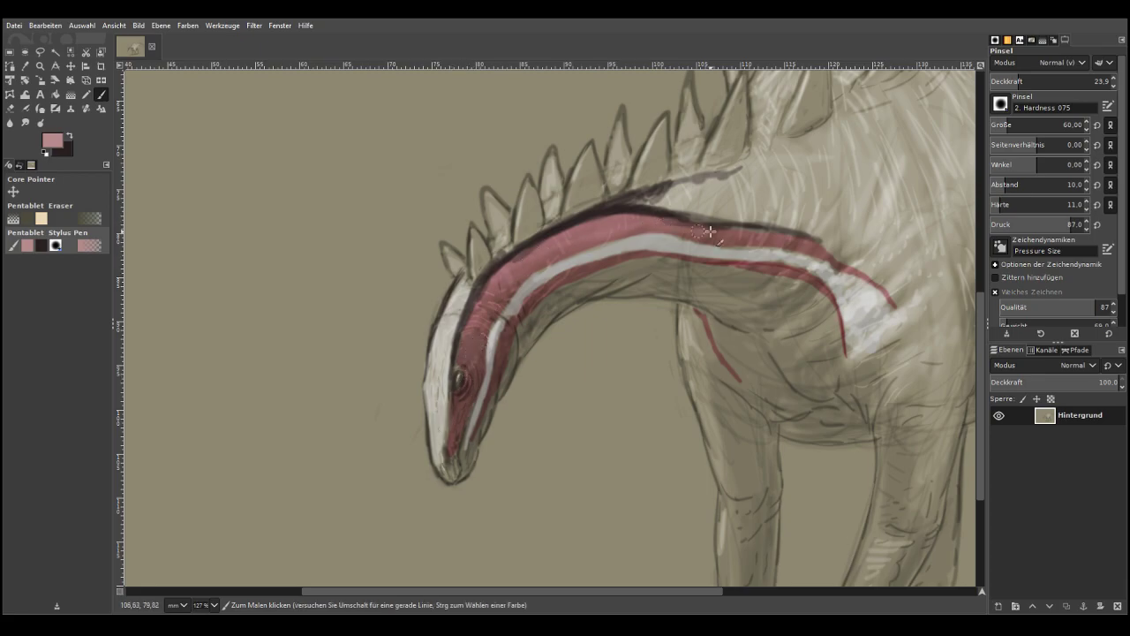
pyautogui.click(1031, 81)
pyautogui.click(1000, 126)
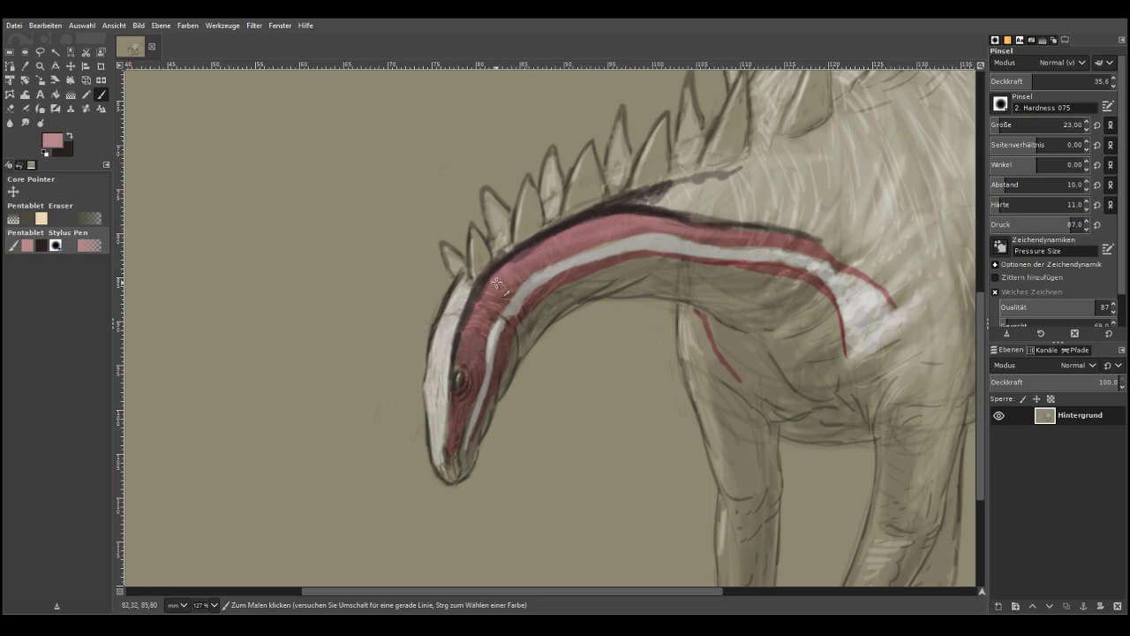
pyautogui.click(1010, 80)
# Paint rough dark brown branches from the neck stripe onto the shoulder and flank at size 38 and opacity 27.8
pyautogui.click(69, 135)
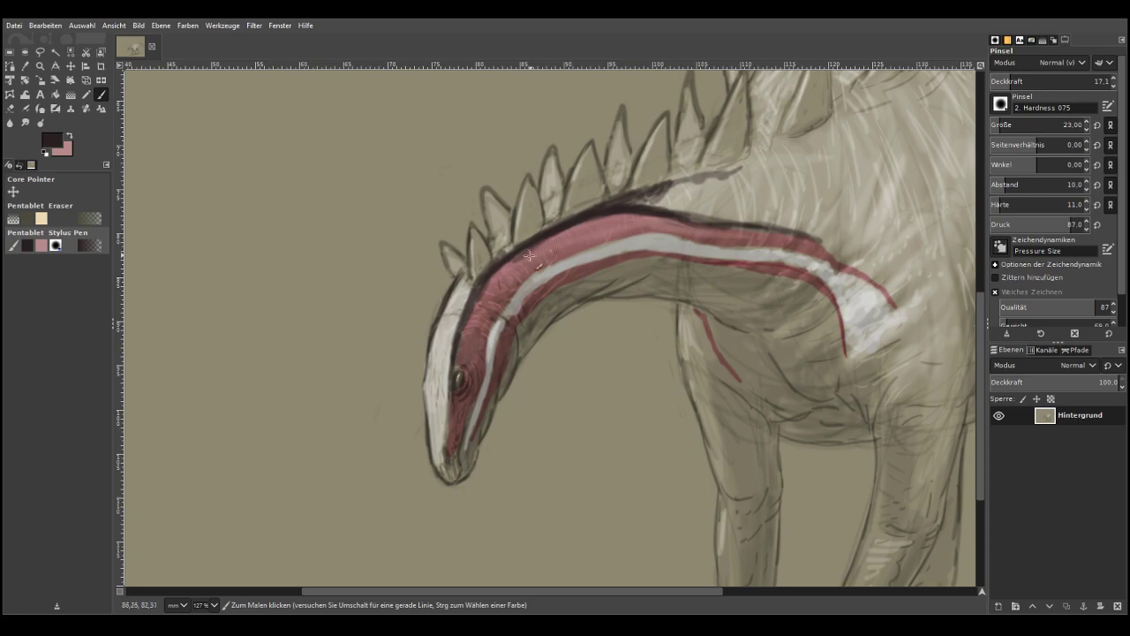
pyautogui.click(1019, 80)
pyautogui.click(1004, 125)
pyautogui.moveTo(693, 174)
pyautogui.mouseDown()
pyautogui.moveTo(749, 160)
pyautogui.moveTo(677, 177)
pyautogui.moveTo(648, 199)
pyautogui.moveTo(697, 183)
pyautogui.moveTo(704, 194)
pyautogui.moveTo(702, 178)
pyautogui.moveTo(725, 177)
pyautogui.moveTo(694, 183)
pyautogui.moveTo(698, 193)
pyautogui.moveTo(712, 174)
pyautogui.moveTo(742, 165)
pyautogui.moveTo(705, 189)
pyautogui.moveTo(739, 167)
pyautogui.moveTo(760, 171)
pyautogui.moveTo(766, 148)
pyautogui.moveTo(790, 138)
pyautogui.moveTo(755, 154)
pyautogui.moveTo(827, 127)
pyautogui.moveTo(851, 137)
pyautogui.moveTo(853, 126)
pyautogui.moveTo(789, 141)
pyautogui.moveTo(764, 182)
pyautogui.moveTo(766, 153)
pyautogui.moveTo(720, 174)
pyautogui.moveTo(755, 182)
pyautogui.moveTo(744, 213)
pyautogui.moveTo(701, 212)
pyautogui.moveTo(764, 221)
pyautogui.mouseUp()
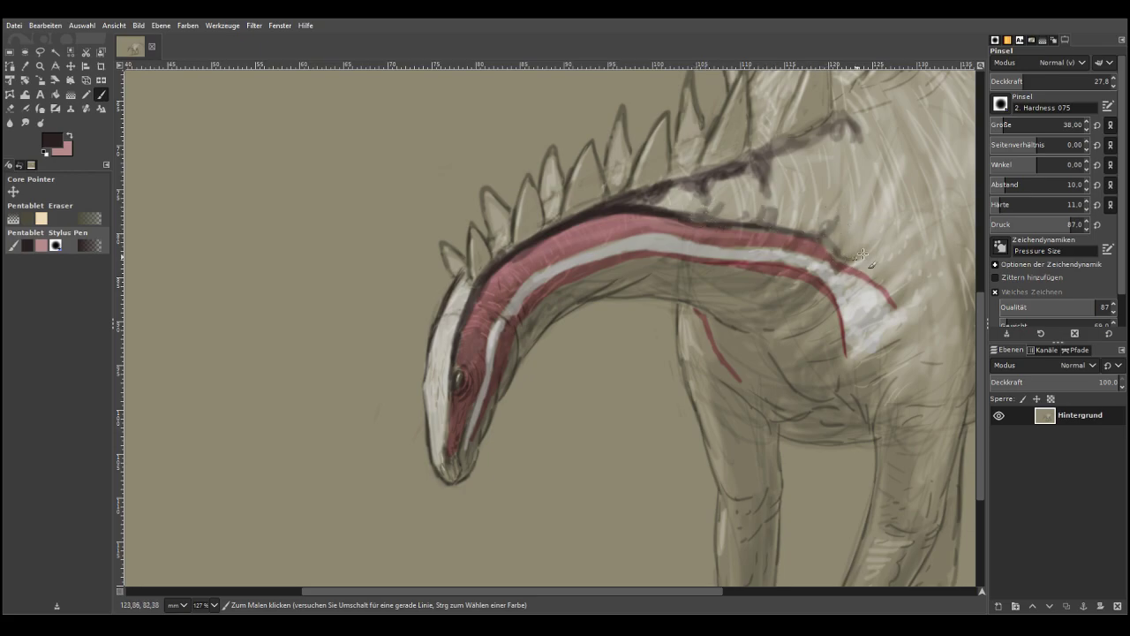
pyautogui.moveTo(831, 247)
pyautogui.mouseDown()
pyautogui.moveTo(899, 240)
pyautogui.moveTo(943, 219)
pyautogui.mouseUp()
pyautogui.moveTo(886, 283)
pyautogui.mouseDown()
pyautogui.moveTo(936, 275)
pyautogui.moveTo(833, 255)
pyautogui.moveTo(896, 288)
pyautogui.moveTo(935, 276)
pyautogui.mouseUp()
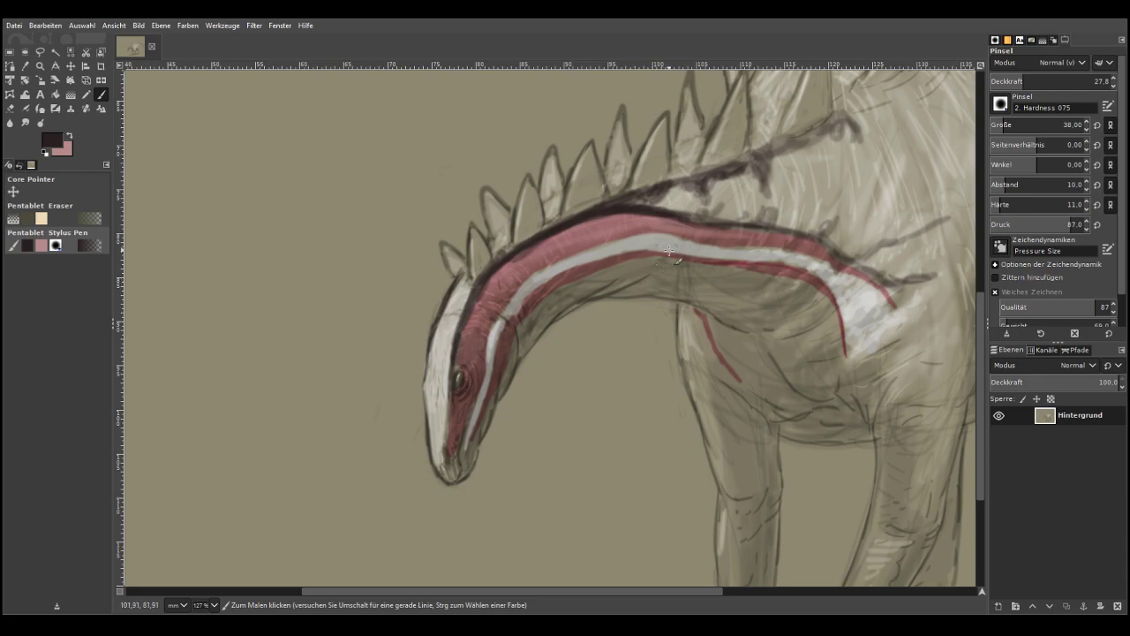
pyautogui.moveTo(733, 222); pyautogui.dragTo(772, 220)
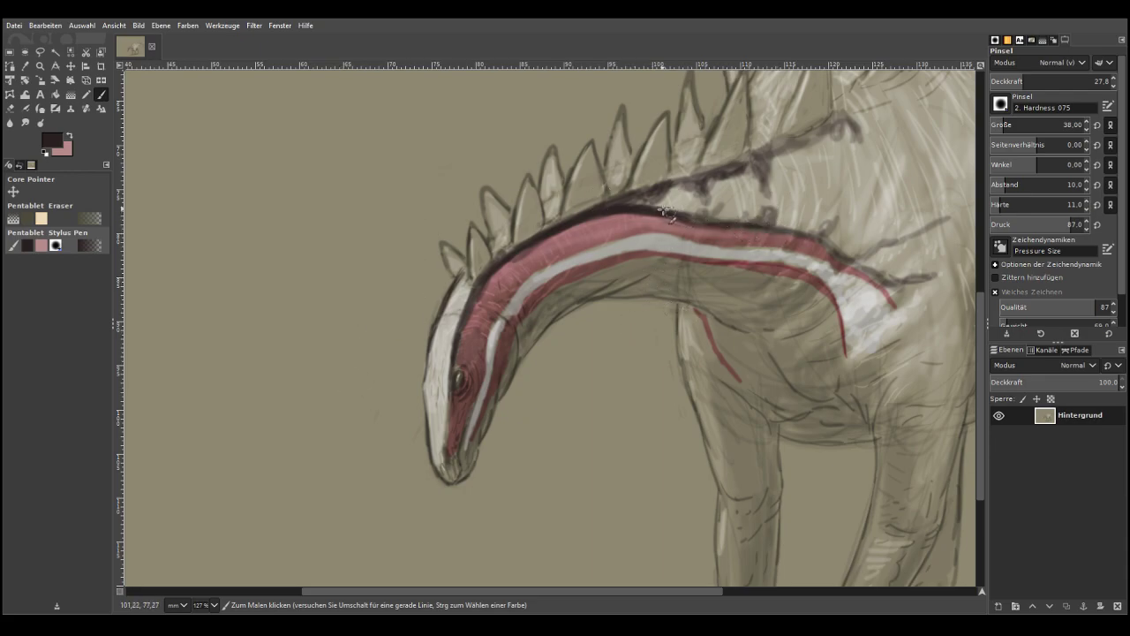
# Reinforce the shoulder branches with a lighter dark brown at size 28, opacity 64.9 and hardness 23, adding short offshoots between them
pyautogui.press('z')
pyautogui.moveTo(604, 120); pyautogui.dragTo(973, 362)
pyautogui.press('p')
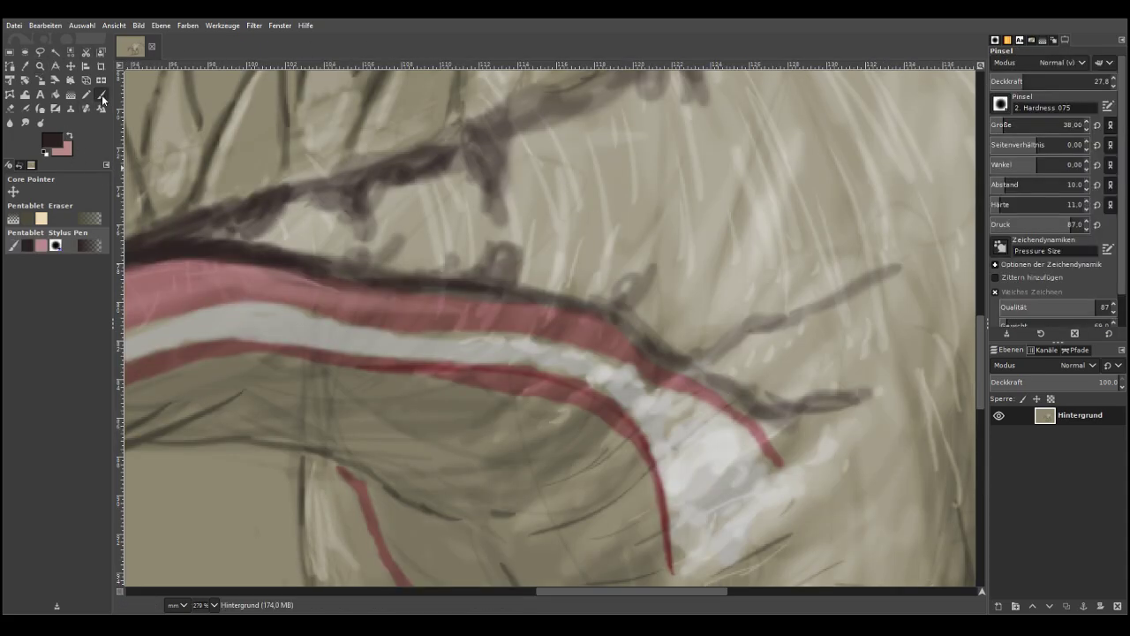
pyautogui.click(32, 172)
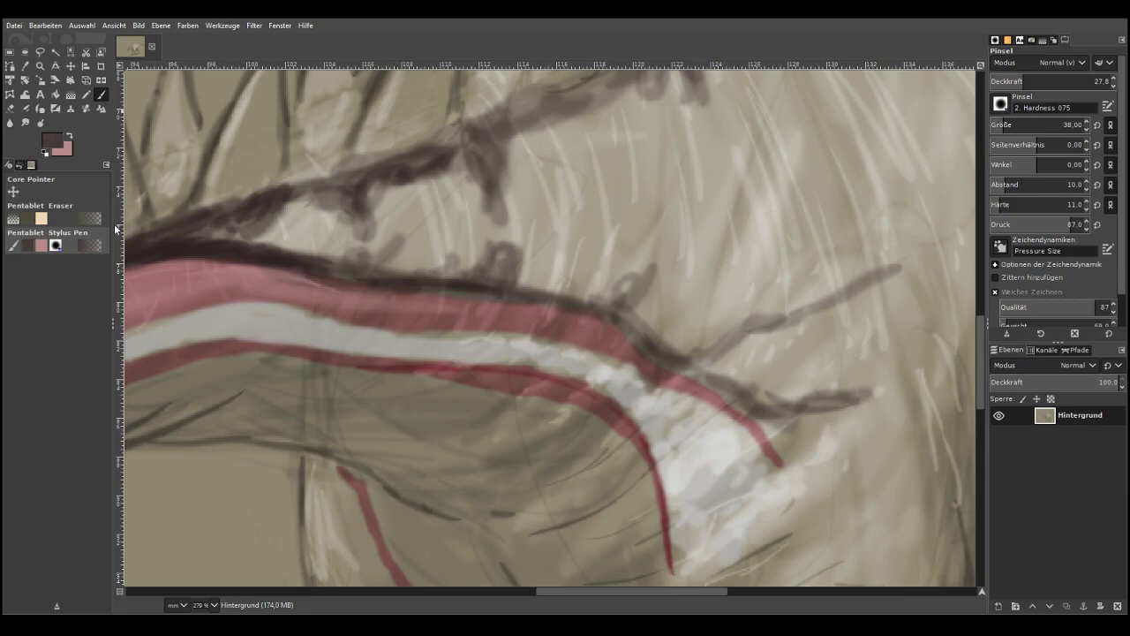
pyautogui.click(1057, 80)
pyautogui.click(1001, 124)
pyautogui.click(1012, 204)
pyautogui.moveTo(877, 394)
pyautogui.mouseDown()
pyautogui.moveTo(766, 415)
pyautogui.moveTo(770, 428)
pyautogui.moveTo(777, 415)
pyautogui.moveTo(820, 409)
pyautogui.moveTo(787, 411)
pyautogui.moveTo(706, 380)
pyautogui.moveTo(740, 331)
pyautogui.moveTo(901, 283)
pyautogui.mouseUp()
pyautogui.moveTo(800, 320)
pyautogui.mouseDown()
pyautogui.moveTo(725, 349)
pyautogui.moveTo(743, 332)
pyautogui.moveTo(649, 342)
pyautogui.moveTo(612, 325)
pyautogui.moveTo(660, 353)
pyautogui.moveTo(517, 290)
pyautogui.moveTo(554, 300)
pyautogui.moveTo(432, 288)
pyautogui.moveTo(506, 253)
pyautogui.moveTo(469, 275)
pyautogui.moveTo(386, 290)
pyautogui.moveTo(501, 258)
pyautogui.moveTo(511, 231)
pyautogui.moveTo(493, 260)
pyautogui.moveTo(495, 197)
pyautogui.moveTo(468, 131)
pyautogui.moveTo(444, 155)
pyautogui.moveTo(395, 167)
pyautogui.moveTo(354, 215)
pyautogui.moveTo(366, 265)
pyautogui.moveTo(393, 276)
pyautogui.moveTo(386, 253)
pyautogui.moveTo(354, 254)
pyautogui.moveTo(371, 282)
pyautogui.moveTo(173, 247)
pyautogui.moveTo(252, 219)
pyautogui.moveTo(136, 250)
pyautogui.moveTo(254, 217)
pyautogui.moveTo(268, 195)
pyautogui.moveTo(353, 191)
pyautogui.moveTo(357, 214)
pyautogui.moveTo(361, 198)
pyautogui.moveTo(383, 192)
pyautogui.moveTo(339, 181)
pyautogui.moveTo(367, 245)
pyautogui.moveTo(356, 252)
pyautogui.moveTo(374, 249)
pyautogui.moveTo(327, 248)
pyautogui.mouseUp()
pyautogui.moveTo(500, 272)
pyautogui.mouseDown()
pyautogui.moveTo(421, 277)
pyautogui.moveTo(602, 303)
pyautogui.moveTo(657, 277)
pyautogui.moveTo(665, 249)
pyautogui.moveTo(634, 291)
pyautogui.moveTo(638, 326)
pyautogui.moveTo(615, 313)
pyautogui.moveTo(693, 353)
pyautogui.moveTo(736, 330)
pyautogui.moveTo(772, 268)
pyautogui.moveTo(755, 298)
pyautogui.moveTo(772, 322)
pyautogui.moveTo(771, 267)
pyautogui.mouseUp()
pyautogui.moveTo(667, 212); pyautogui.dragTo(665, 231)
# Add small dark spots below the upper branch and thicken it along the base of the first back spikes
pyautogui.moveTo(633, 92)
pyautogui.mouseDown()
pyautogui.moveTo(656, 113)
pyautogui.moveTo(621, 150)
pyautogui.mouseUp()
pyautogui.moveTo(980, 324); pyautogui.dragTo(983, 289)
pyautogui.moveTo(504, 312)
pyautogui.mouseDown()
pyautogui.moveTo(448, 330)
pyautogui.moveTo(506, 300)
pyautogui.moveTo(516, 276)
pyautogui.moveTo(484, 298)
pyautogui.moveTo(517, 282)
pyautogui.moveTo(592, 278)
pyautogui.moveTo(517, 302)
pyautogui.moveTo(603, 284)
pyautogui.moveTo(638, 268)
pyautogui.moveTo(651, 241)
pyautogui.moveTo(640, 250)
pyautogui.moveTo(661, 240)
pyautogui.moveTo(684, 269)
pyautogui.moveTo(674, 204)
pyautogui.moveTo(645, 209)
pyautogui.moveTo(732, 170)
pyautogui.moveTo(678, 186)
pyautogui.moveTo(666, 200)
pyautogui.moveTo(800, 155)
pyautogui.moveTo(685, 214)
pyautogui.moveTo(695, 187)
pyautogui.moveTo(649, 214)
pyautogui.mouseUp()
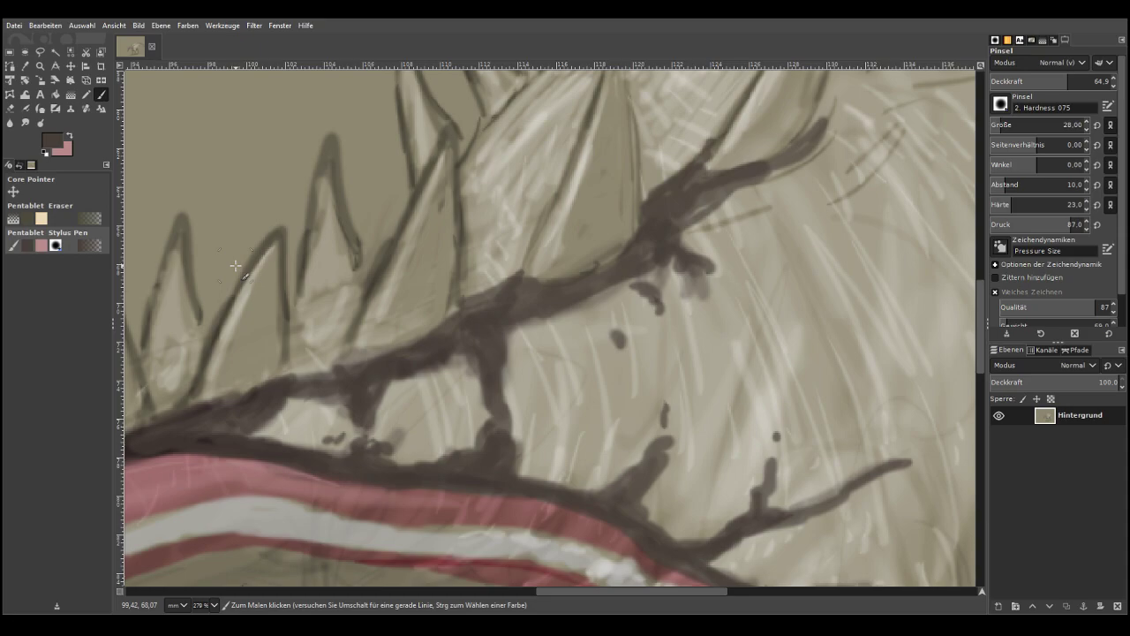
# Paint a dark brown line behind the neck spikes along the far side of the neck
pyautogui.scroll(-5, 235, 265)
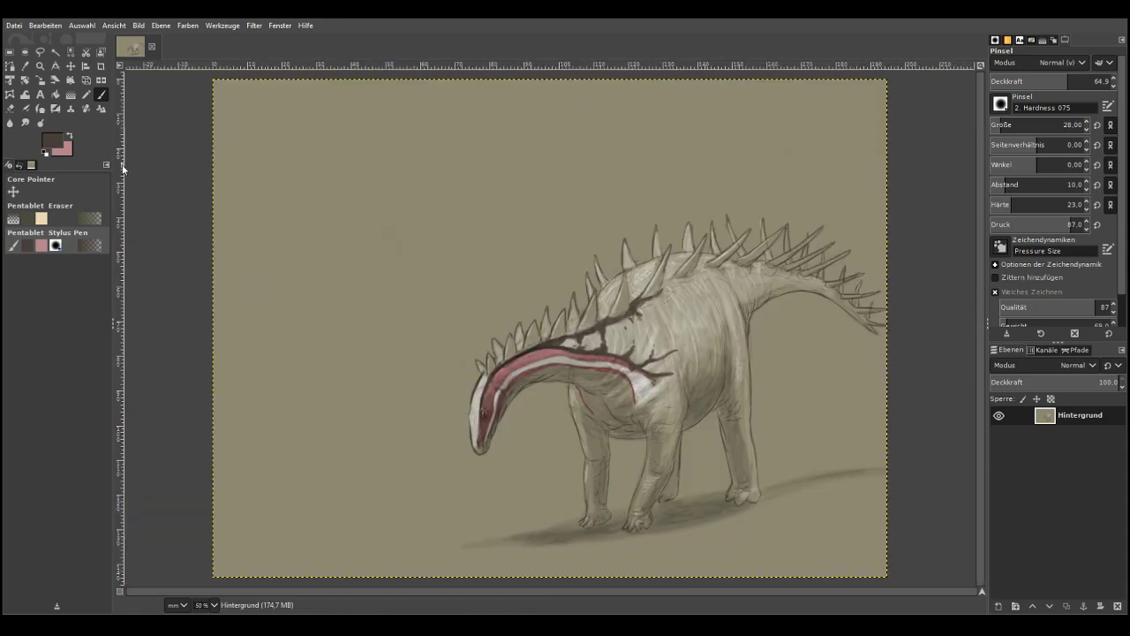
pyautogui.click(39, 66)
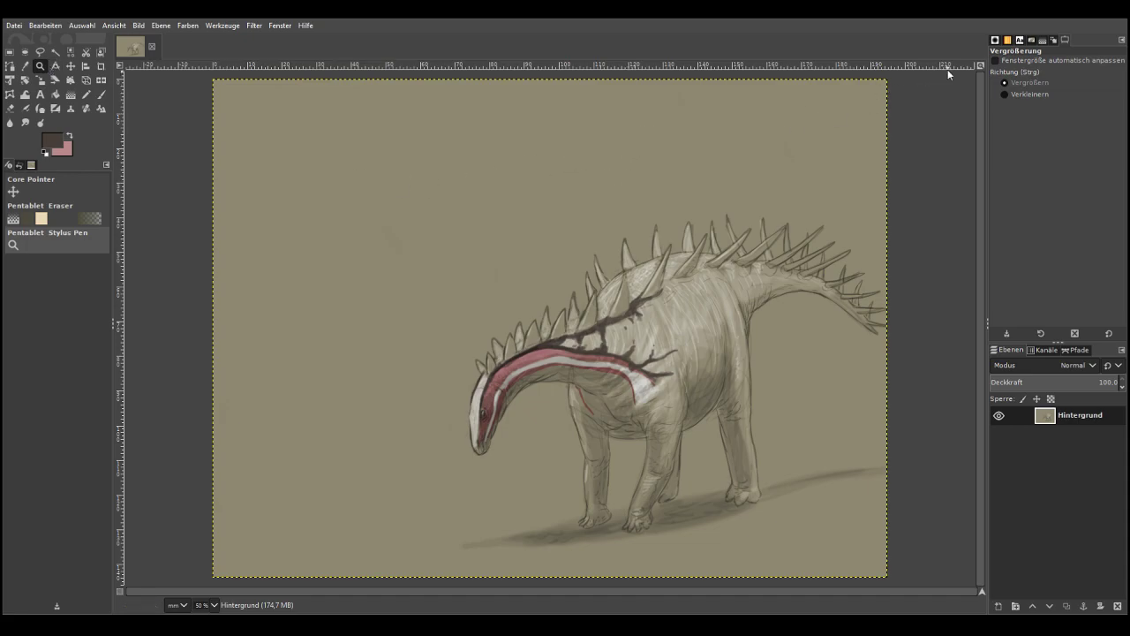
pyautogui.moveTo(499, 231); pyautogui.dragTo(791, 408)
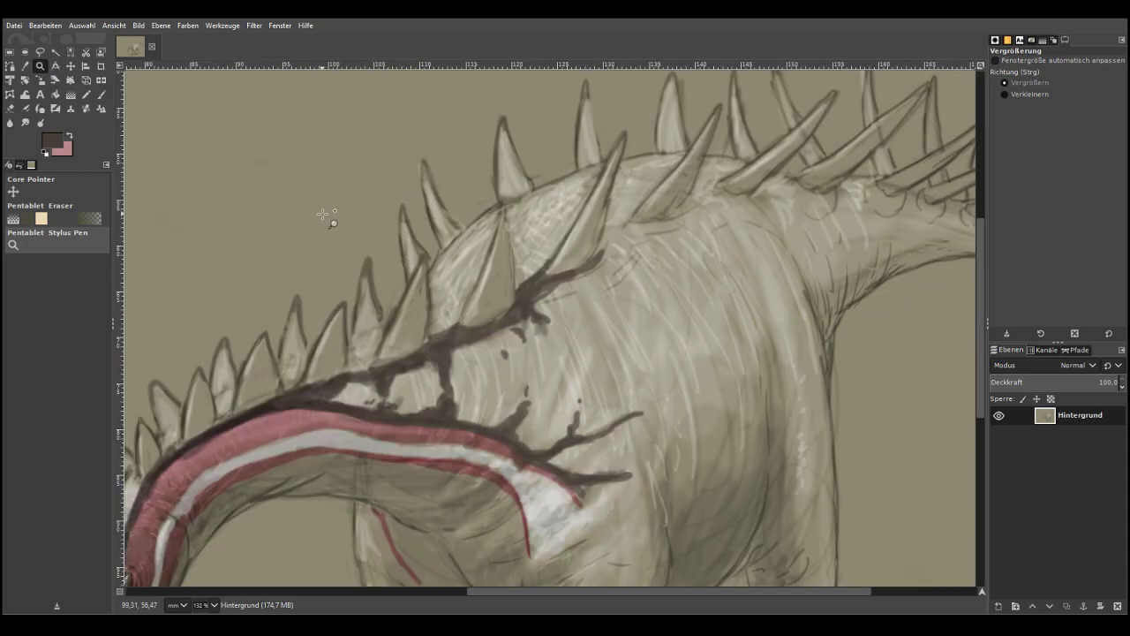
pyautogui.click(102, 95)
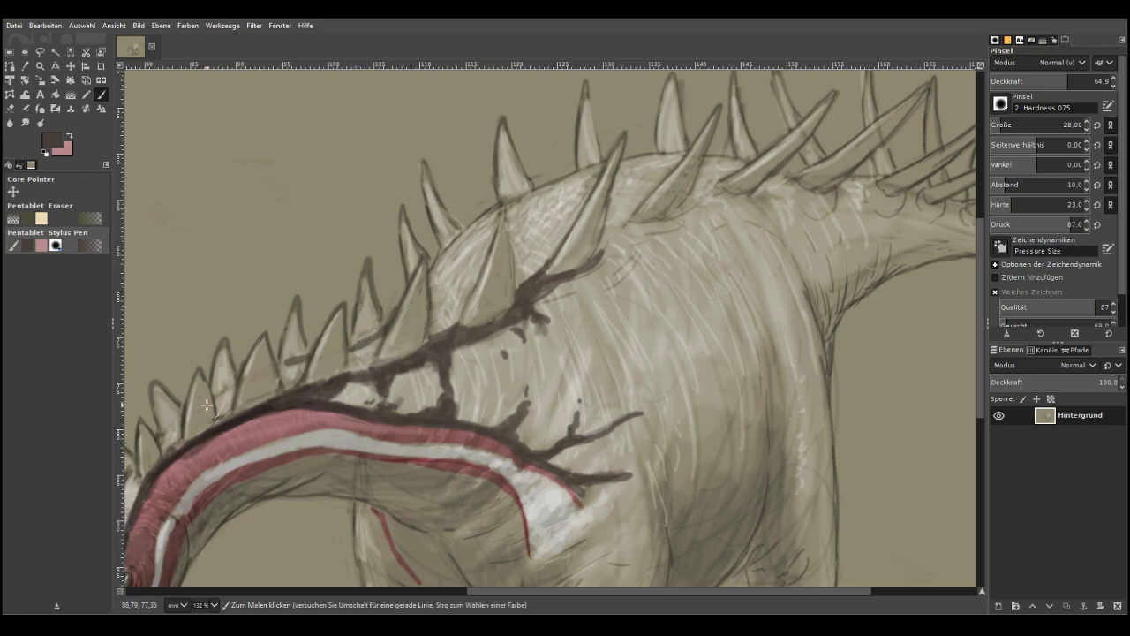
pyautogui.moveTo(432, 273)
pyautogui.mouseDown()
pyautogui.moveTo(479, 221)
pyautogui.moveTo(628, 160)
pyautogui.mouseUp()
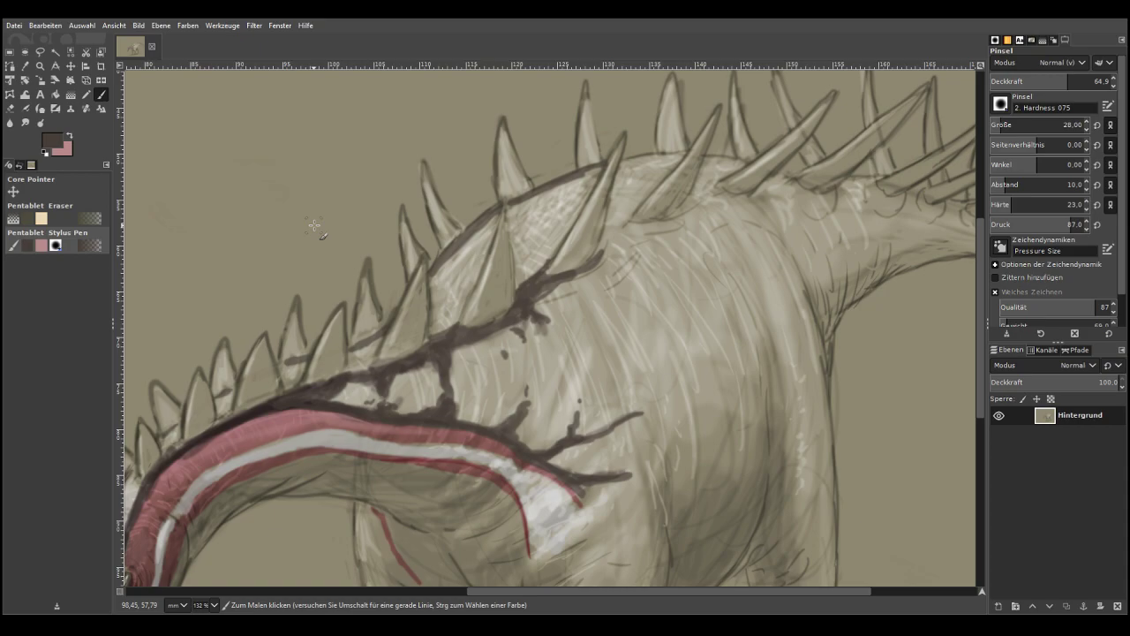
pyautogui.hotkey('ctrl', 'z')
pyautogui.hotkey('ctrl', 'z')
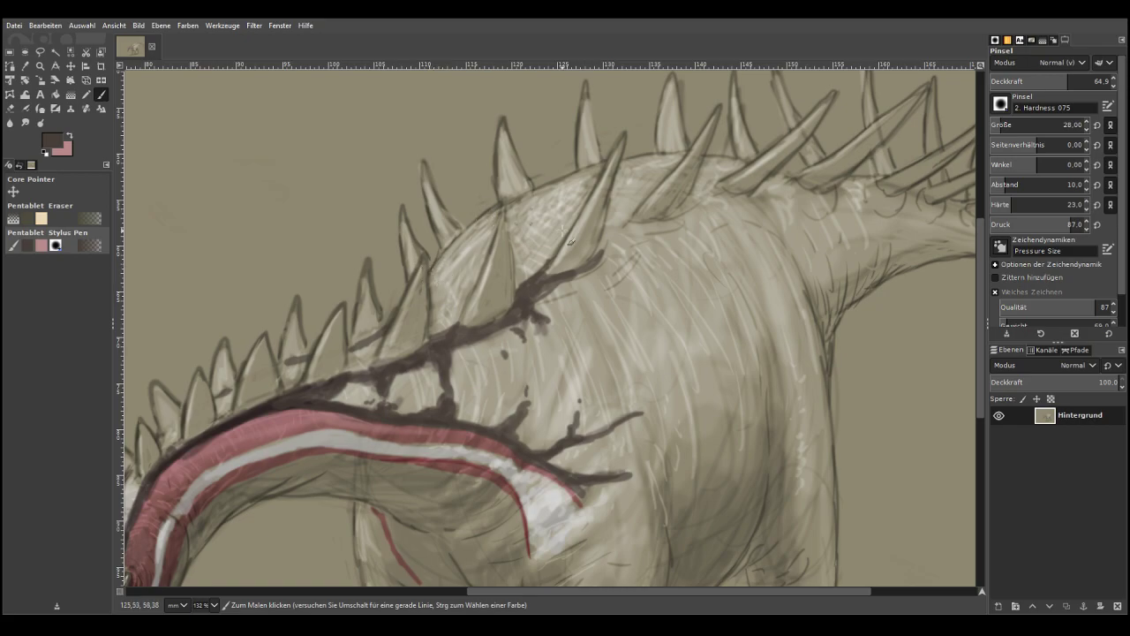
# Extend the upper dark brown stripe along the base of the back spikes from the shoulder onto the tail
pyautogui.moveTo(607, 258)
pyautogui.mouseDown()
pyautogui.moveTo(622, 231)
pyautogui.moveTo(602, 253)
pyautogui.moveTo(605, 240)
pyautogui.moveTo(717, 193)
pyautogui.moveTo(683, 208)
pyautogui.moveTo(710, 201)
pyautogui.moveTo(710, 188)
pyautogui.moveTo(678, 211)
pyautogui.moveTo(779, 186)
pyautogui.mouseUp()
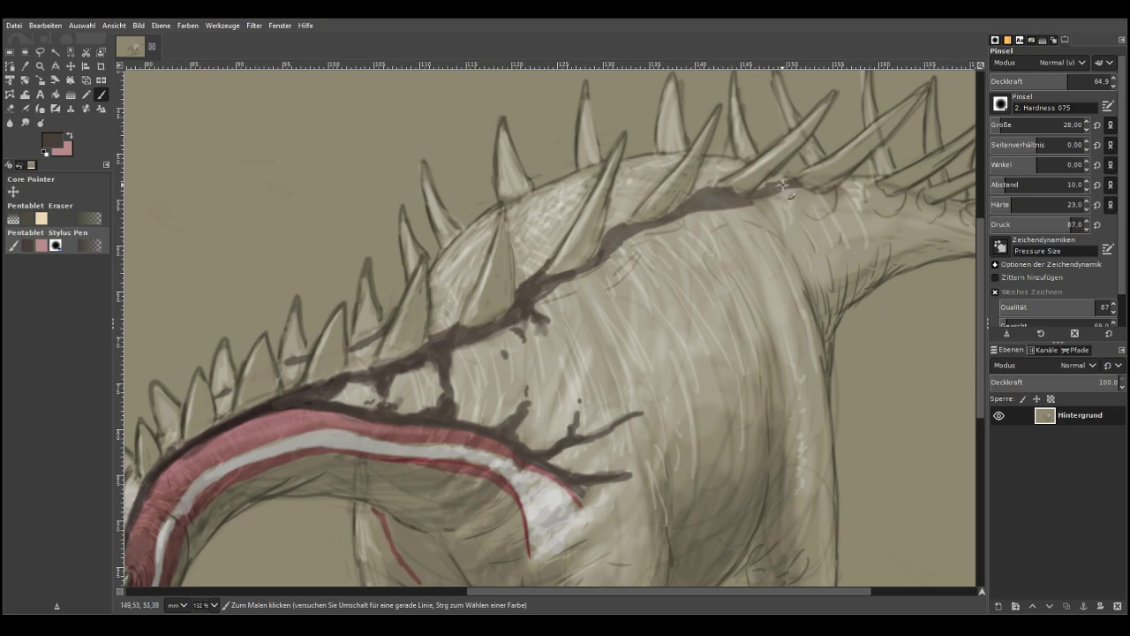
pyautogui.moveTo(697, 210)
pyautogui.mouseDown()
pyautogui.moveTo(633, 228)
pyautogui.moveTo(550, 282)
pyautogui.moveTo(746, 197)
pyautogui.moveTo(879, 188)
pyautogui.moveTo(808, 191)
pyautogui.mouseUp()
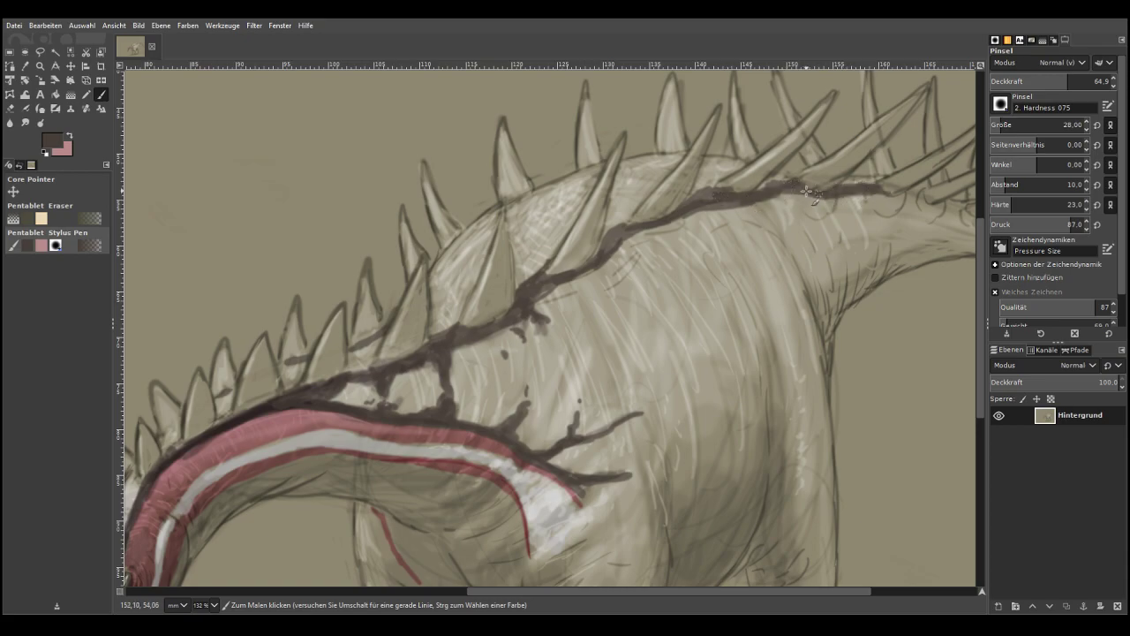
pyautogui.moveTo(896, 196); pyautogui.dragTo(927, 203)
pyautogui.hscroll(5, 884, 579)
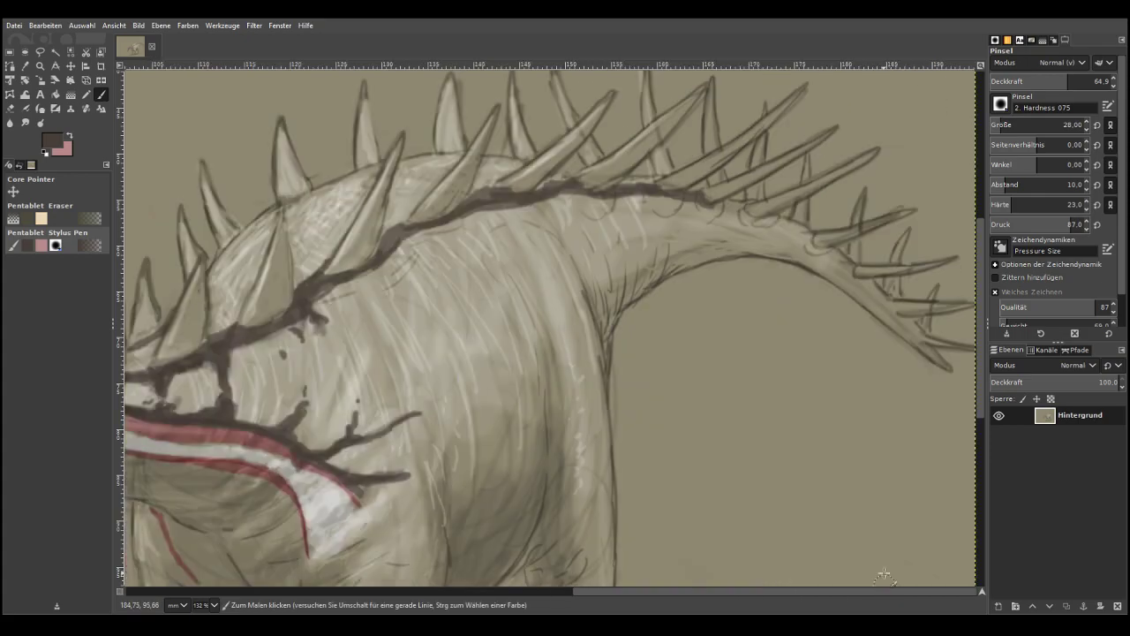
pyautogui.moveTo(720, 206)
pyautogui.mouseDown()
pyautogui.moveTo(702, 201)
pyautogui.moveTo(799, 231)
pyautogui.mouseUp()
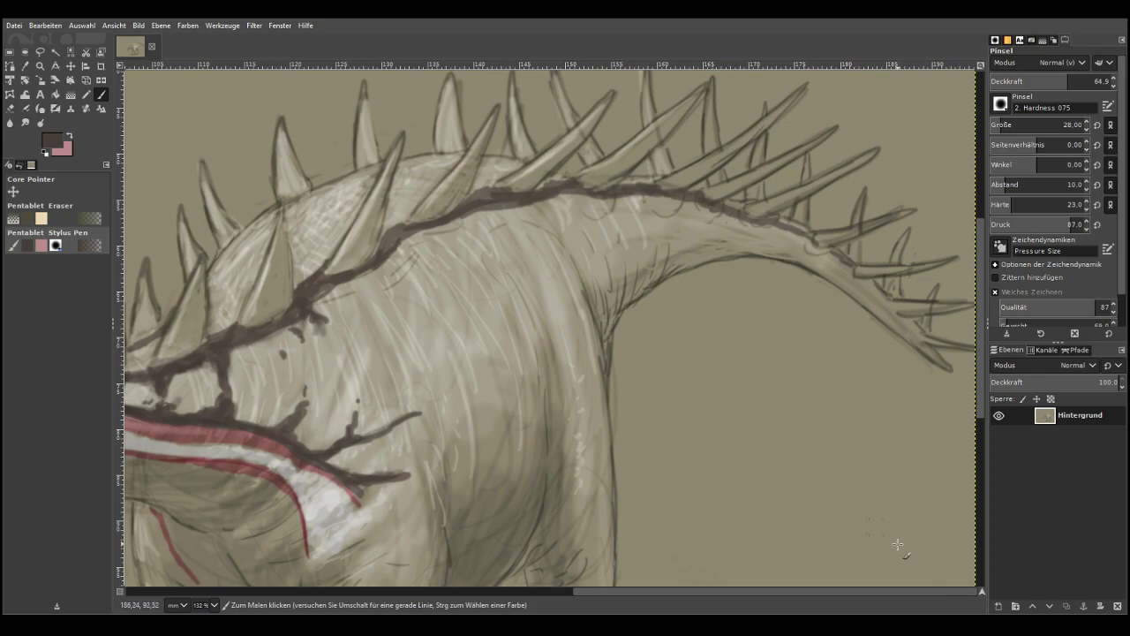
pyautogui.moveTo(982, 592); pyautogui.dragTo(964, 597)
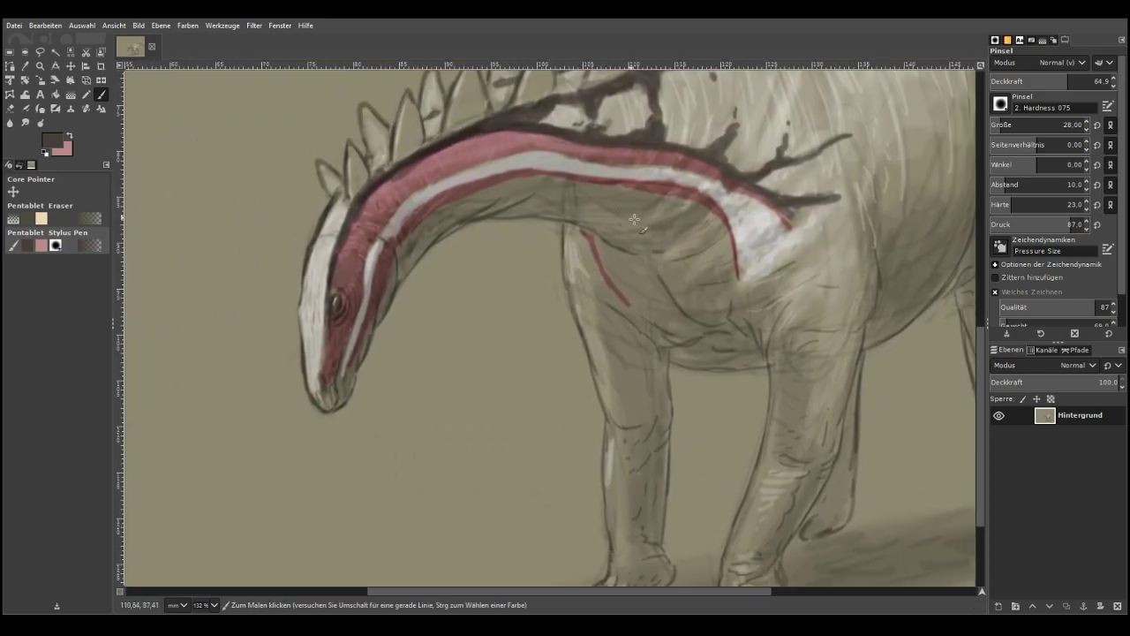
pyautogui.moveTo(611, 188)
pyautogui.mouseDown()
pyautogui.moveTo(686, 202)
pyautogui.moveTo(713, 222)
pyautogui.mouseUp()
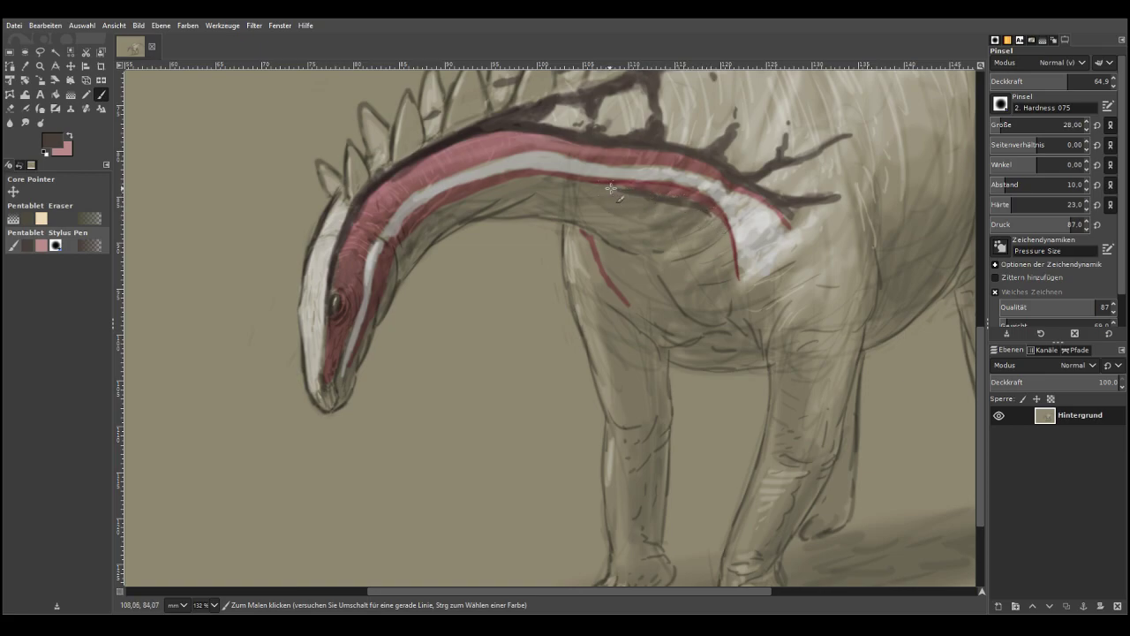
pyautogui.moveTo(699, 210)
pyautogui.mouseDown()
pyautogui.moveTo(726, 238)
pyautogui.moveTo(721, 229)
pyautogui.moveTo(718, 269)
pyautogui.moveTo(721, 233)
pyautogui.moveTo(732, 270)
pyautogui.mouseUp()
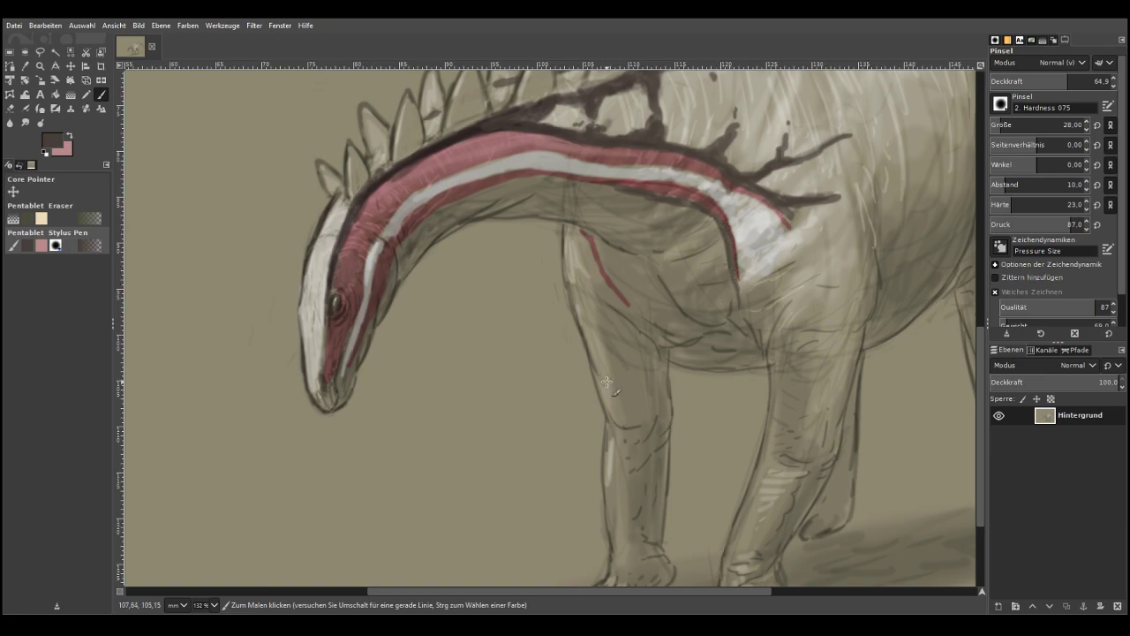
pyautogui.press('ctrl')
pyautogui.hotkey('ctrl', 'z')
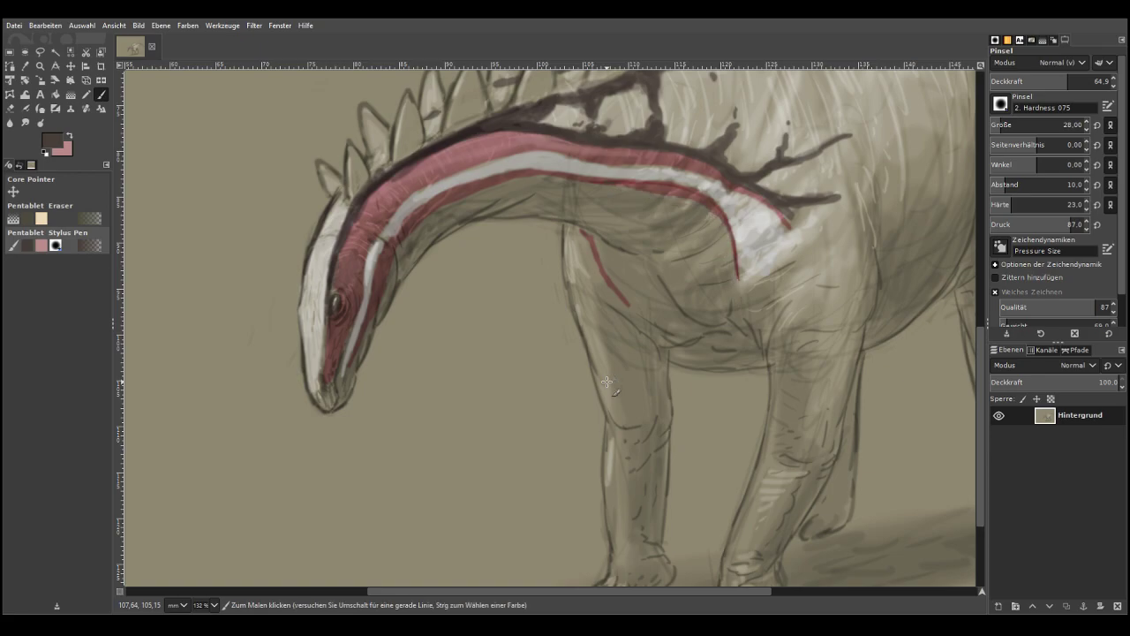
# Switch the paintbrush to a medium grey based on the light neck stripe and set its size to 63
pyautogui.press('o')
pyautogui.click(601, 165)
pyautogui.click(101, 94)
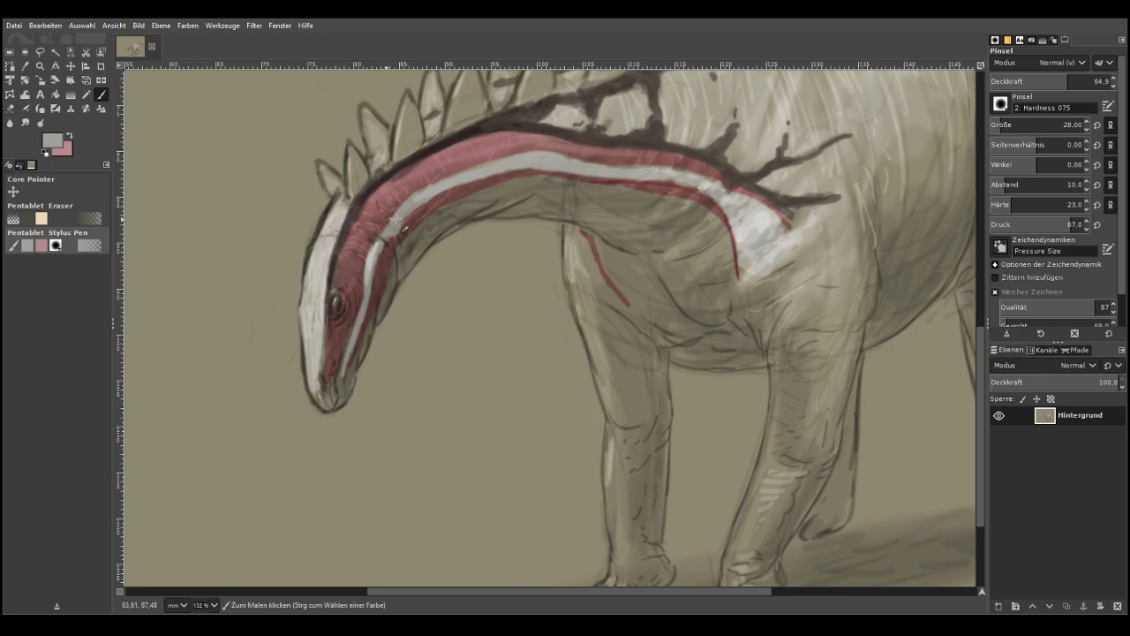
pyautogui.click(1008, 124)
pyautogui.moveTo(471, 207)
pyautogui.mouseDown()
pyautogui.moveTo(409, 248)
pyautogui.moveTo(399, 273)
pyautogui.moveTo(425, 235)
pyautogui.moveTo(496, 201)
pyautogui.moveTo(555, 195)
pyautogui.moveTo(442, 215)
pyautogui.moveTo(547, 210)
pyautogui.mouseUp()
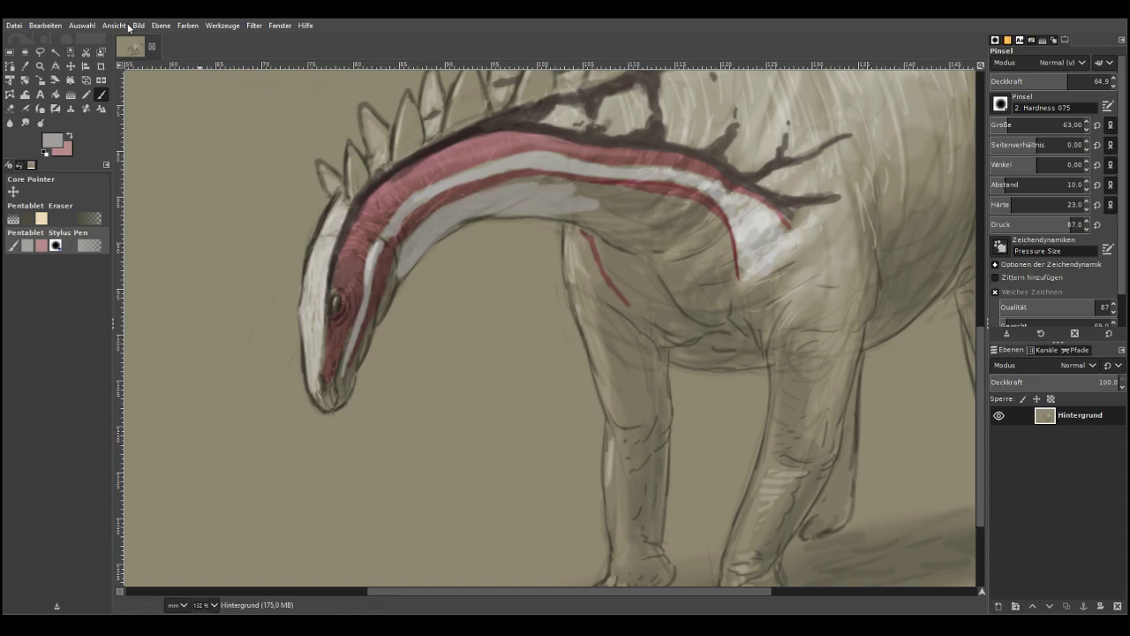
pyautogui.click(46, 27)
pyautogui.click(49, 40)
# Lower the opacity to 28.8 and tint the underside of the neck and the chest with translucent grey
pyautogui.click(1025, 81)
pyautogui.moveTo(568, 213)
pyautogui.mouseDown()
pyautogui.moveTo(679, 225)
pyautogui.moveTo(563, 206)
pyautogui.moveTo(464, 216)
pyautogui.moveTo(416, 244)
pyautogui.moveTo(374, 330)
pyautogui.moveTo(446, 218)
pyautogui.moveTo(436, 220)
pyautogui.moveTo(474, 201)
pyautogui.moveTo(506, 193)
pyautogui.moveTo(494, 202)
pyautogui.moveTo(641, 223)
pyautogui.moveTo(667, 209)
pyautogui.moveTo(636, 228)
pyautogui.moveTo(680, 235)
pyautogui.moveTo(658, 252)
pyautogui.moveTo(548, 205)
pyautogui.moveTo(677, 206)
pyautogui.mouseUp()
pyautogui.moveTo(700, 254)
pyautogui.mouseDown()
pyautogui.moveTo(718, 291)
pyautogui.moveTo(705, 235)
pyautogui.moveTo(690, 230)
pyautogui.moveTo(672, 241)
pyautogui.moveTo(678, 311)
pyautogui.moveTo(618, 258)
pyautogui.moveTo(665, 310)
pyautogui.moveTo(675, 280)
pyautogui.moveTo(713, 277)
pyautogui.moveTo(695, 269)
pyautogui.moveTo(726, 283)
pyautogui.moveTo(756, 331)
pyautogui.moveTo(748, 356)
pyautogui.moveTo(669, 328)
pyautogui.mouseUp()
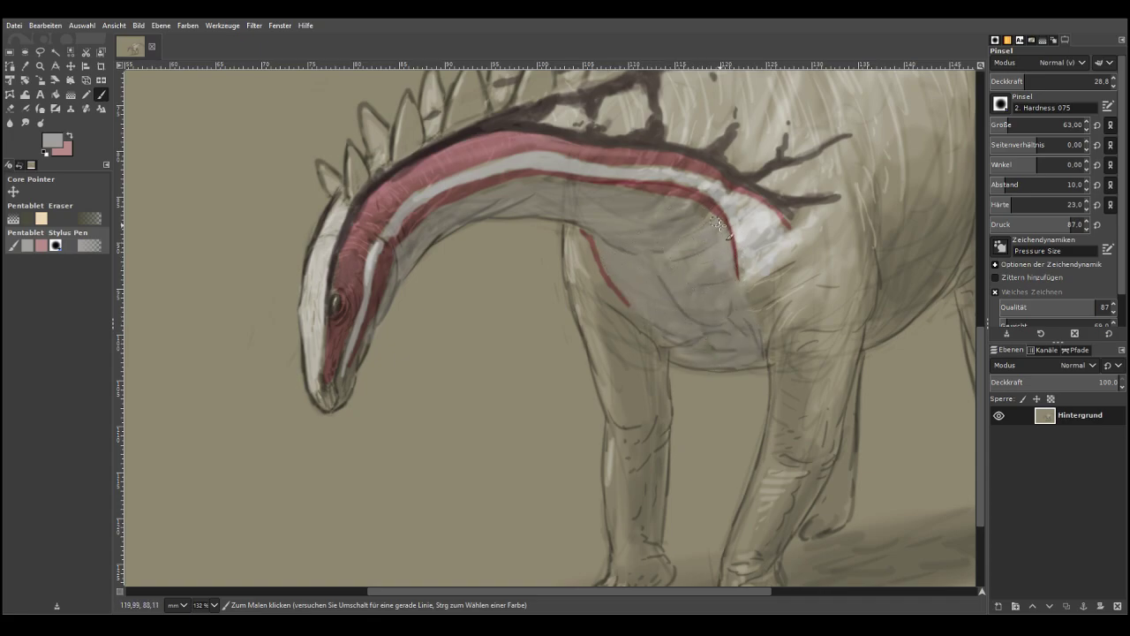
pyautogui.moveTo(686, 201)
pyautogui.mouseDown()
pyautogui.moveTo(623, 231)
pyautogui.moveTo(737, 307)
pyautogui.moveTo(761, 362)
pyautogui.moveTo(658, 336)
pyautogui.moveTo(722, 364)
pyautogui.moveTo(751, 354)
pyautogui.moveTo(789, 282)
pyautogui.moveTo(761, 292)
pyautogui.mouseUp()
pyautogui.moveTo(674, 347)
pyautogui.mouseDown()
pyautogui.moveTo(603, 309)
pyautogui.moveTo(582, 256)
pyautogui.mouseUp()
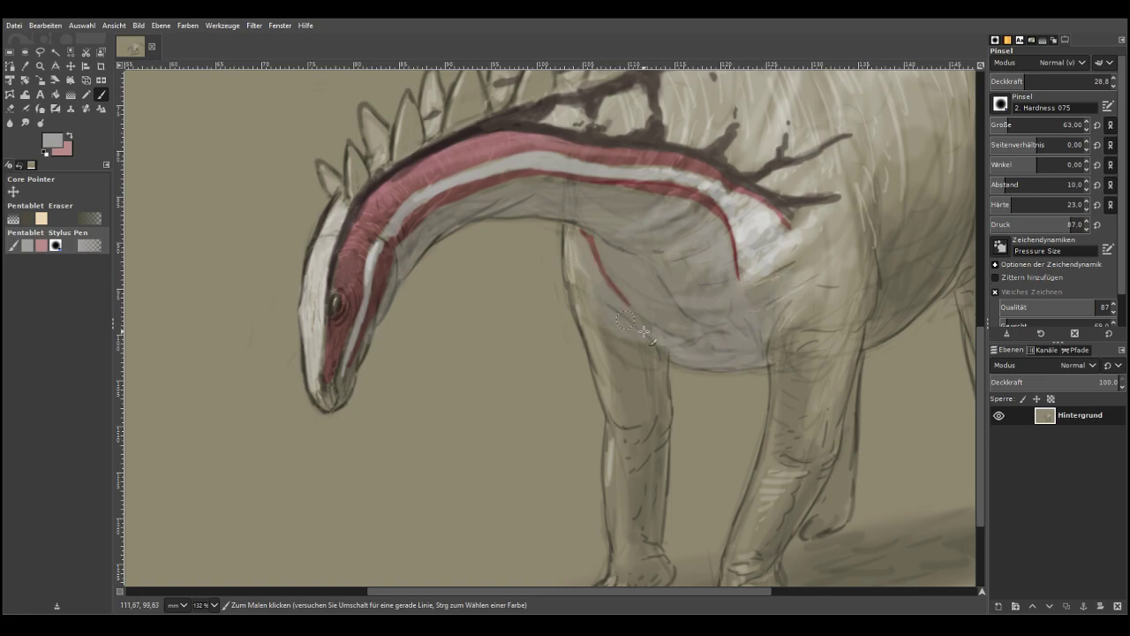
# Tint the belly between the legs translucent grey and deepen the underside shading with a darker grey at opacity 41 and size 41
pyautogui.moveTo(645, 589); pyautogui.dragTo(762, 422)
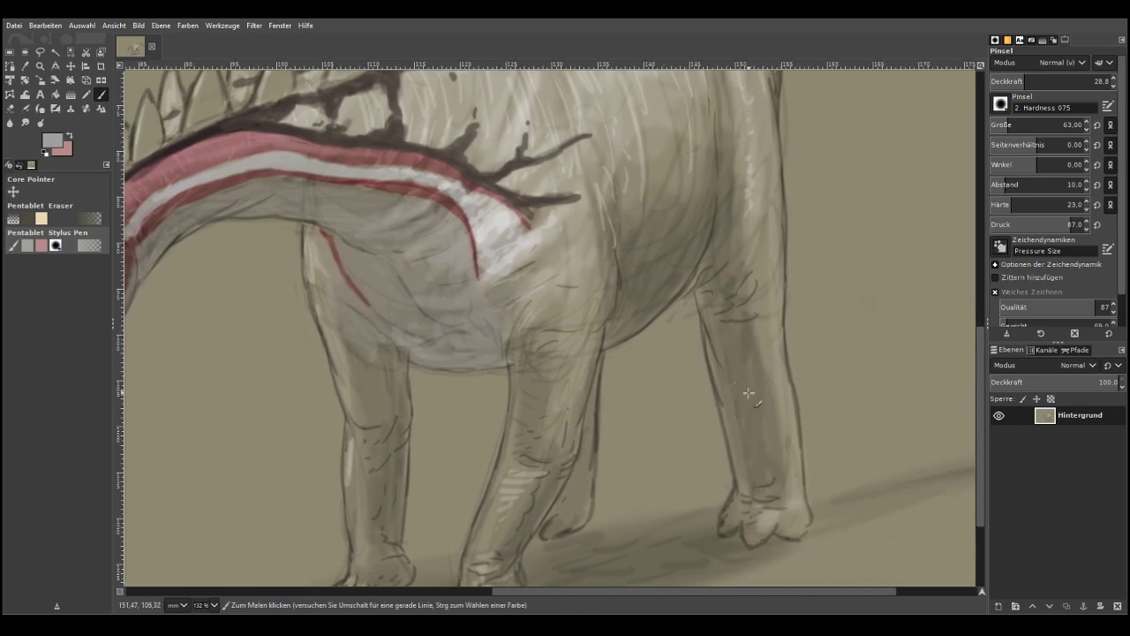
pyautogui.moveTo(634, 323)
pyautogui.mouseDown()
pyautogui.moveTo(684, 289)
pyautogui.moveTo(618, 339)
pyautogui.moveTo(627, 276)
pyautogui.moveTo(636, 317)
pyautogui.moveTo(679, 280)
pyautogui.moveTo(662, 281)
pyautogui.moveTo(666, 247)
pyautogui.moveTo(617, 311)
pyautogui.moveTo(603, 370)
pyautogui.moveTo(713, 286)
pyautogui.moveTo(710, 260)
pyautogui.moveTo(722, 260)
pyautogui.moveTo(726, 353)
pyautogui.mouseUp()
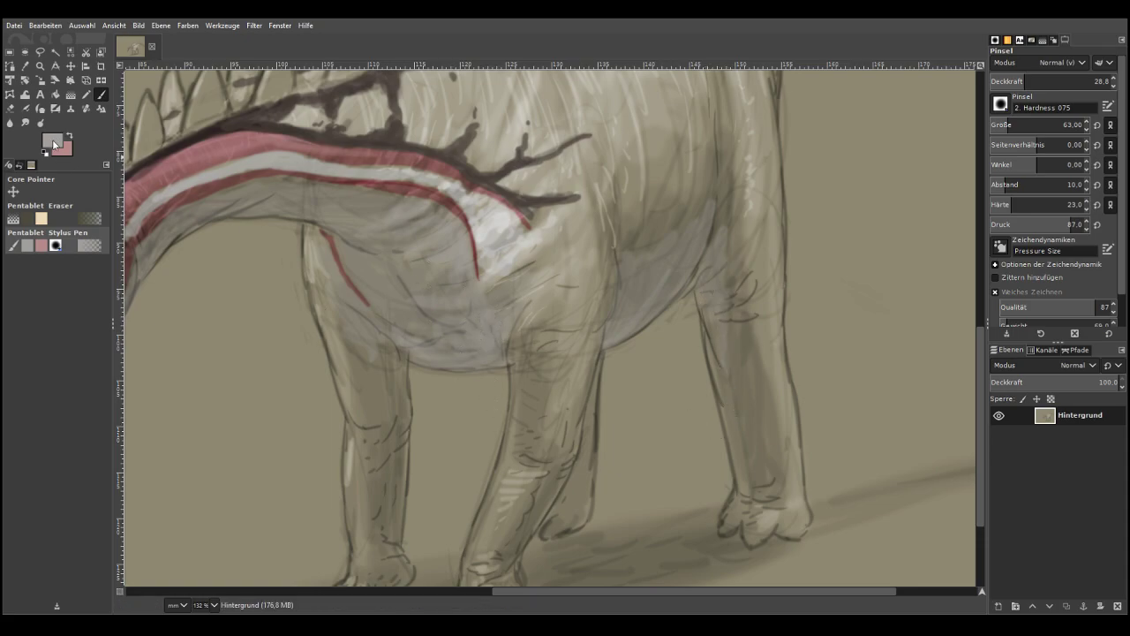
pyautogui.moveTo(27, 144); pyautogui.dragTo(39, 167)
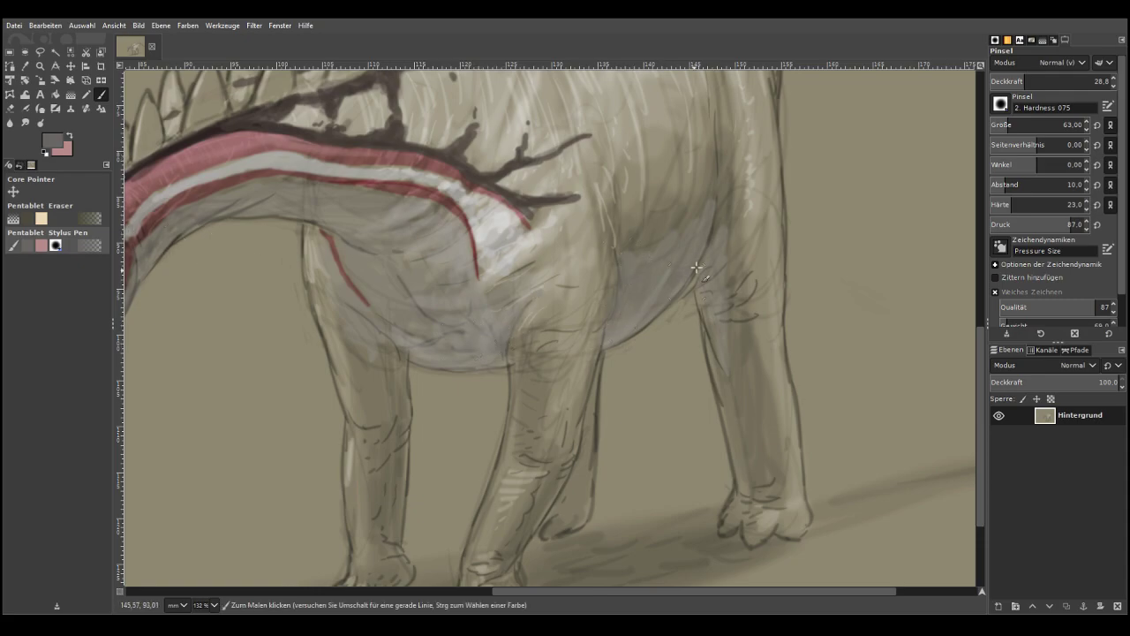
pyautogui.click(1039, 82)
pyautogui.click(997, 123)
pyautogui.press(']')
pyautogui.press(']')
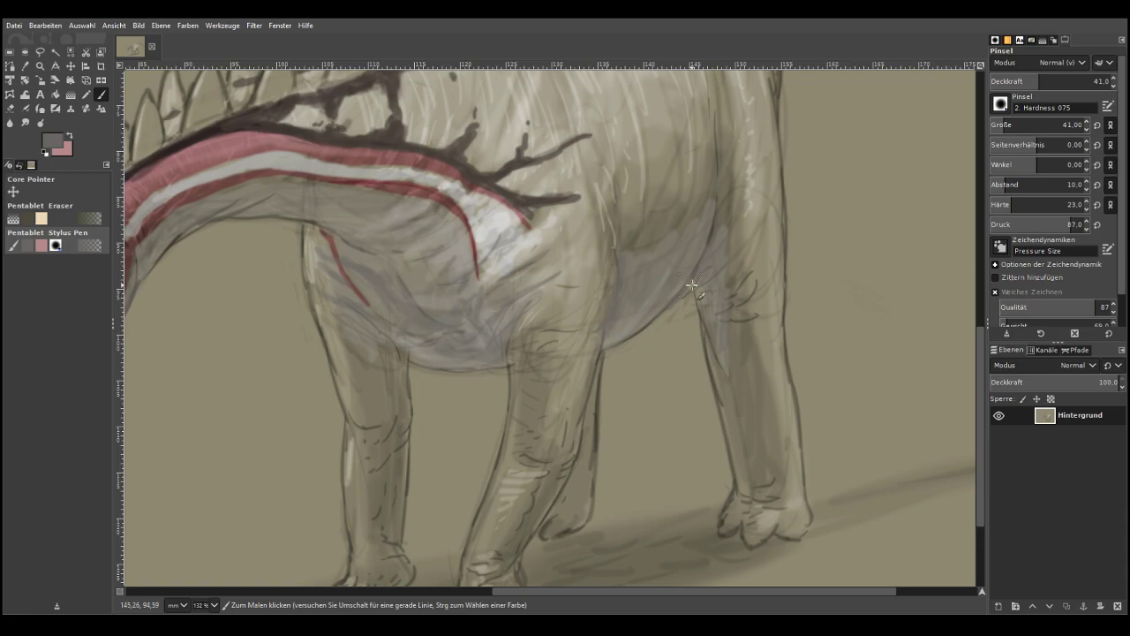
# Switch the paintbrush to near-white at opacity 55.6 and line the gaps and edges of the dark branching stripes on the neck base and shoulder
pyautogui.scroll(-5, 727, 376)
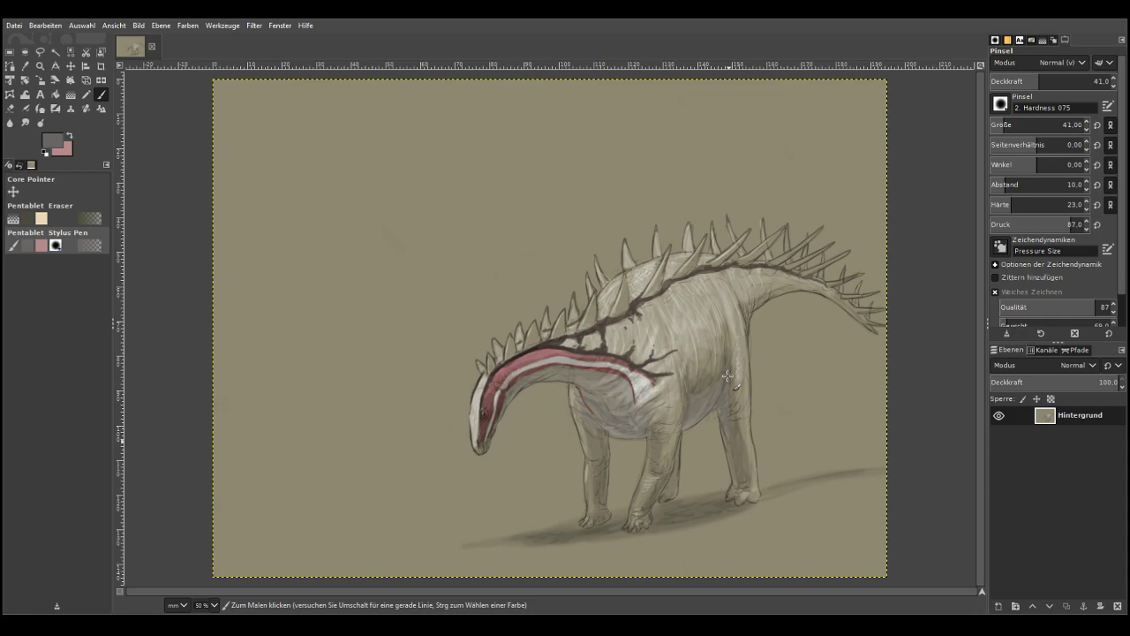
pyautogui.click(41, 66)
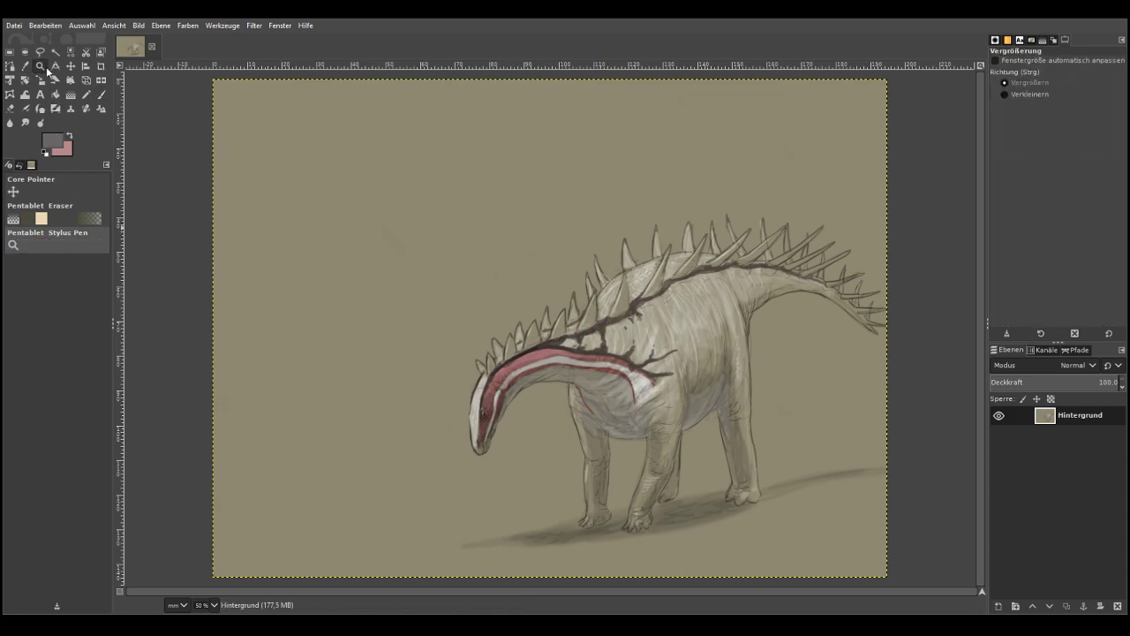
pyautogui.moveTo(484, 275); pyautogui.dragTo(689, 384)
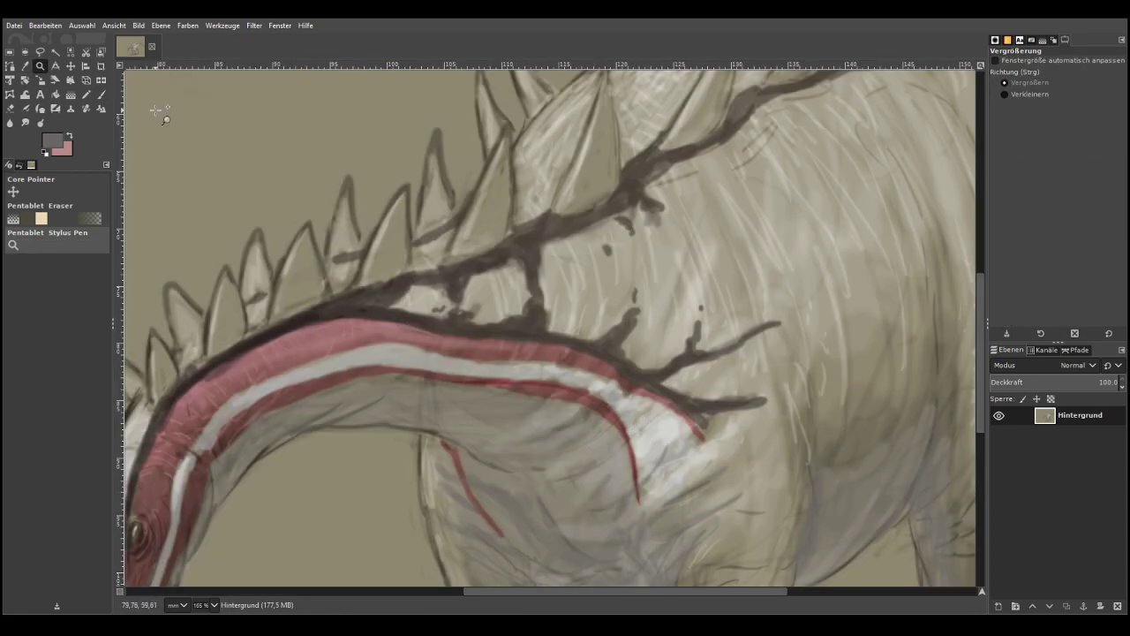
pyautogui.moveTo(34, 137); pyautogui.dragTo(15, 102)
pyautogui.click(101, 95)
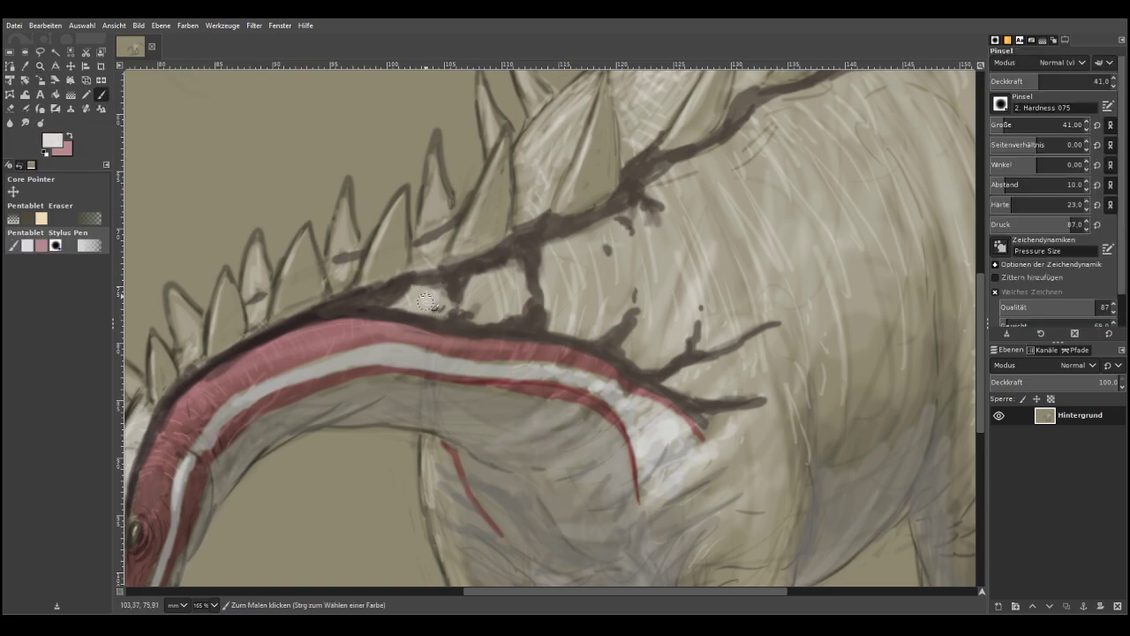
pyautogui.click(1057, 80)
pyautogui.moveTo(422, 300)
pyautogui.mouseDown()
pyautogui.moveTo(503, 303)
pyautogui.moveTo(477, 317)
pyautogui.moveTo(489, 275)
pyautogui.moveTo(518, 279)
pyautogui.moveTo(467, 314)
pyautogui.moveTo(432, 307)
pyautogui.moveTo(469, 305)
pyautogui.moveTo(487, 272)
pyautogui.moveTo(525, 284)
pyautogui.moveTo(512, 316)
pyautogui.moveTo(364, 305)
pyautogui.mouseUp()
pyautogui.moveTo(553, 259)
pyautogui.mouseDown()
pyautogui.moveTo(588, 233)
pyautogui.moveTo(546, 272)
pyautogui.moveTo(555, 326)
pyautogui.moveTo(611, 318)
pyautogui.moveTo(593, 327)
pyautogui.moveTo(585, 241)
pyautogui.moveTo(633, 215)
pyautogui.moveTo(616, 243)
pyautogui.moveTo(590, 263)
pyautogui.mouseUp()
pyautogui.moveTo(634, 326)
pyautogui.mouseDown()
pyautogui.moveTo(645, 358)
pyautogui.moveTo(677, 342)
pyautogui.moveTo(643, 360)
pyautogui.moveTo(700, 312)
pyautogui.moveTo(712, 338)
pyautogui.moveTo(788, 314)
pyautogui.mouseUp()
pyautogui.moveTo(650, 195)
pyautogui.mouseDown()
pyautogui.moveTo(769, 113)
pyautogui.moveTo(676, 181)
pyautogui.mouseUp()
pyautogui.moveTo(711, 368)
pyautogui.mouseDown()
pyautogui.moveTo(694, 390)
pyautogui.moveTo(773, 390)
pyautogui.mouseUp()
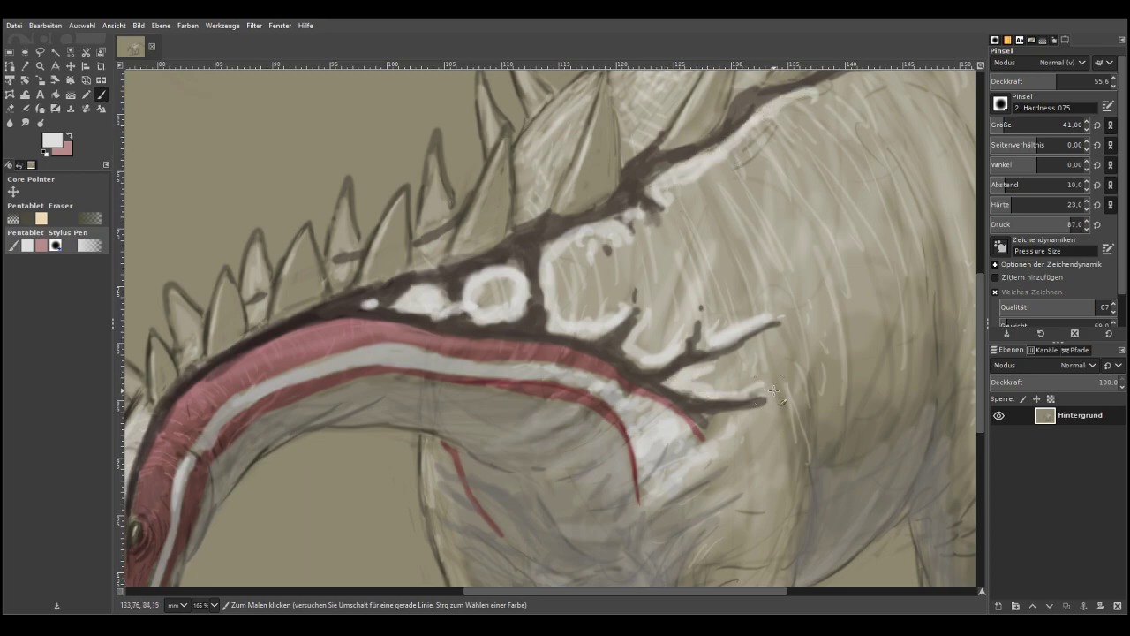
# Scatter small white spots across the flank from the dark branch tips to the hind thigh
pyautogui.moveTo(760, 593); pyautogui.dragTo(838, 591)
pyautogui.moveTo(563, 393); pyautogui.dragTo(549, 398)
pyautogui.moveTo(602, 380); pyautogui.dragTo(608, 398)
pyautogui.moveTo(635, 359); pyautogui.dragTo(641, 389)
pyautogui.moveTo(643, 334); pyautogui.dragTo(647, 341)
pyautogui.moveTo(560, 356)
pyautogui.mouseDown()
pyautogui.moveTo(532, 364)
pyautogui.moveTo(575, 332)
pyautogui.moveTo(575, 312)
pyautogui.moveTo(604, 330)
pyautogui.mouseUp()
pyautogui.moveTo(643, 298)
pyautogui.mouseDown()
pyautogui.moveTo(646, 311)
pyautogui.moveTo(623, 332)
pyautogui.mouseUp()
pyautogui.moveTo(687, 292); pyautogui.dragTo(687, 340)
pyautogui.moveTo(672, 264); pyautogui.dragTo(704, 300)
pyautogui.moveTo(705, 251); pyautogui.dragTo(724, 297)
pyautogui.moveTo(709, 251)
pyautogui.mouseDown()
pyautogui.moveTo(720, 276)
pyautogui.moveTo(723, 236)
pyautogui.moveTo(759, 258)
pyautogui.mouseUp()
pyautogui.moveTo(760, 284); pyautogui.dragTo(761, 301)
pyautogui.moveTo(749, 201); pyautogui.dragTo(750, 212)
pyautogui.moveTo(574, 247); pyautogui.dragTo(576, 265)
pyautogui.moveTo(545, 275); pyautogui.dragTo(548, 293)
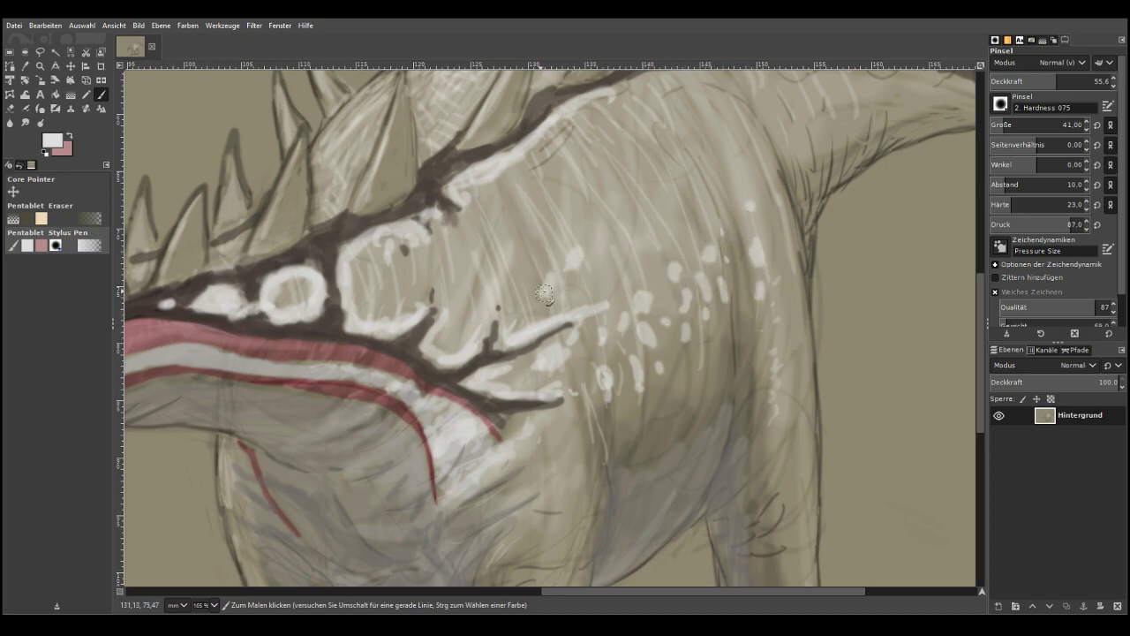
# Paint a ragged white band with a few small spots along the lower edge of the dark back stripe up to the tail base
pyautogui.moveTo(533, 172)
pyautogui.mouseDown()
pyautogui.moveTo(499, 176)
pyautogui.moveTo(563, 113)
pyautogui.moveTo(615, 107)
pyautogui.moveTo(559, 154)
pyautogui.moveTo(478, 191)
pyautogui.moveTo(508, 219)
pyautogui.mouseUp()
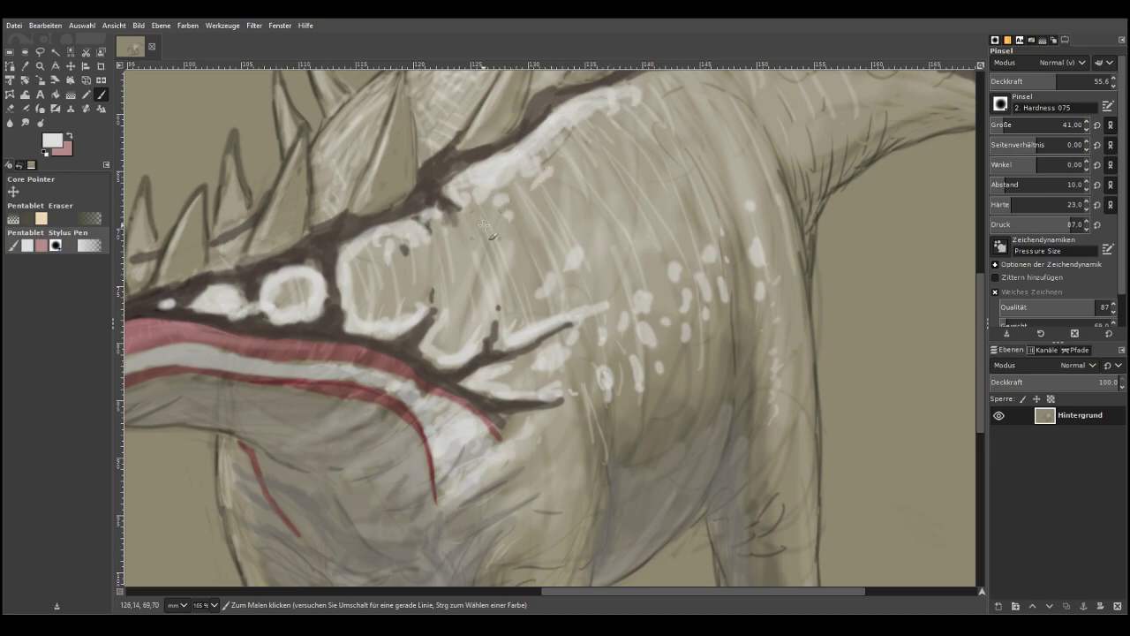
pyautogui.moveTo(475, 258); pyautogui.dragTo(474, 269)
pyautogui.moveTo(436, 226)
pyautogui.mouseDown()
pyautogui.moveTo(472, 213)
pyautogui.moveTo(462, 199)
pyautogui.moveTo(503, 186)
pyautogui.moveTo(499, 200)
pyautogui.moveTo(525, 173)
pyautogui.mouseUp()
pyautogui.moveTo(980, 340); pyautogui.dragTo(979, 287)
pyautogui.moveTo(569, 250)
pyautogui.mouseDown()
pyautogui.moveTo(660, 217)
pyautogui.moveTo(665, 241)
pyautogui.moveTo(668, 216)
pyautogui.moveTo(699, 208)
pyautogui.moveTo(736, 226)
pyautogui.moveTo(755, 261)
pyautogui.moveTo(717, 205)
pyautogui.moveTo(727, 202)
pyautogui.moveTo(753, 222)
pyautogui.moveTo(712, 210)
pyautogui.moveTo(687, 222)
pyautogui.moveTo(761, 199)
pyautogui.moveTo(914, 207)
pyautogui.mouseUp()
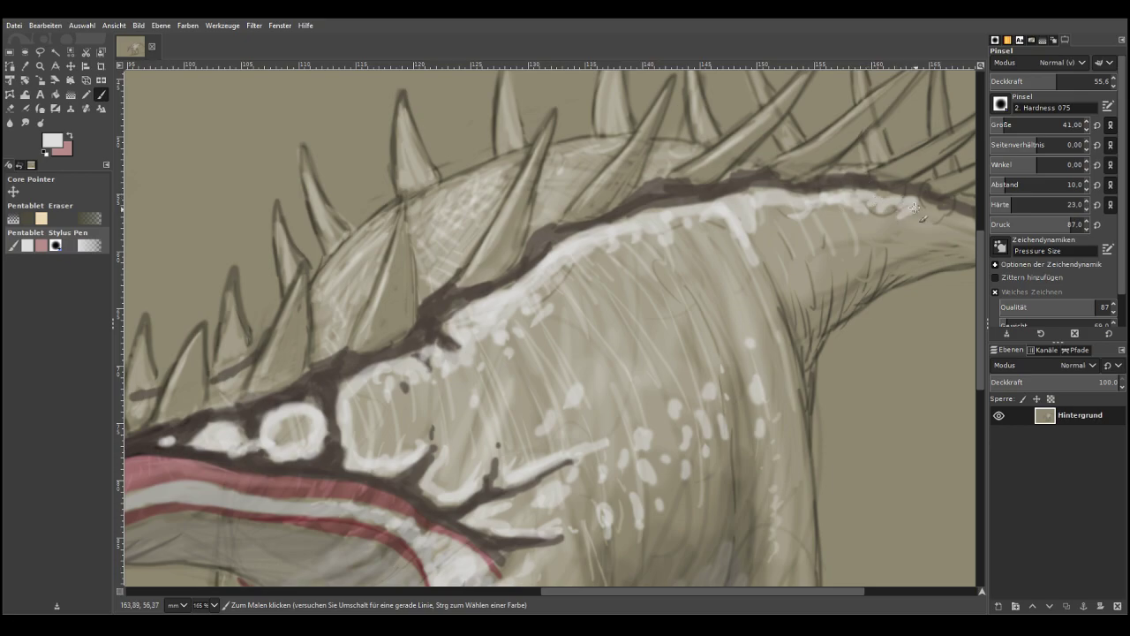
# Lower the opacity to 37.1 and continue the white band along the tail beneath its spikes
pyautogui.click(896, 591)
pyautogui.click(1035, 82)
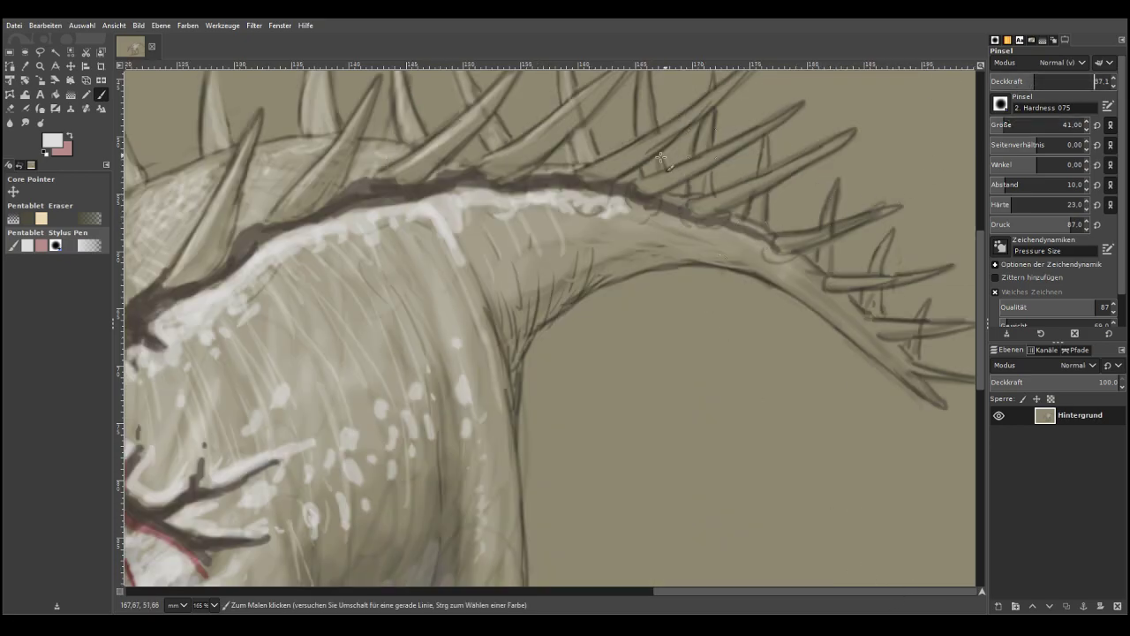
pyautogui.moveTo(619, 206)
pyautogui.mouseDown()
pyautogui.moveTo(810, 270)
pyautogui.moveTo(885, 341)
pyautogui.mouseUp()
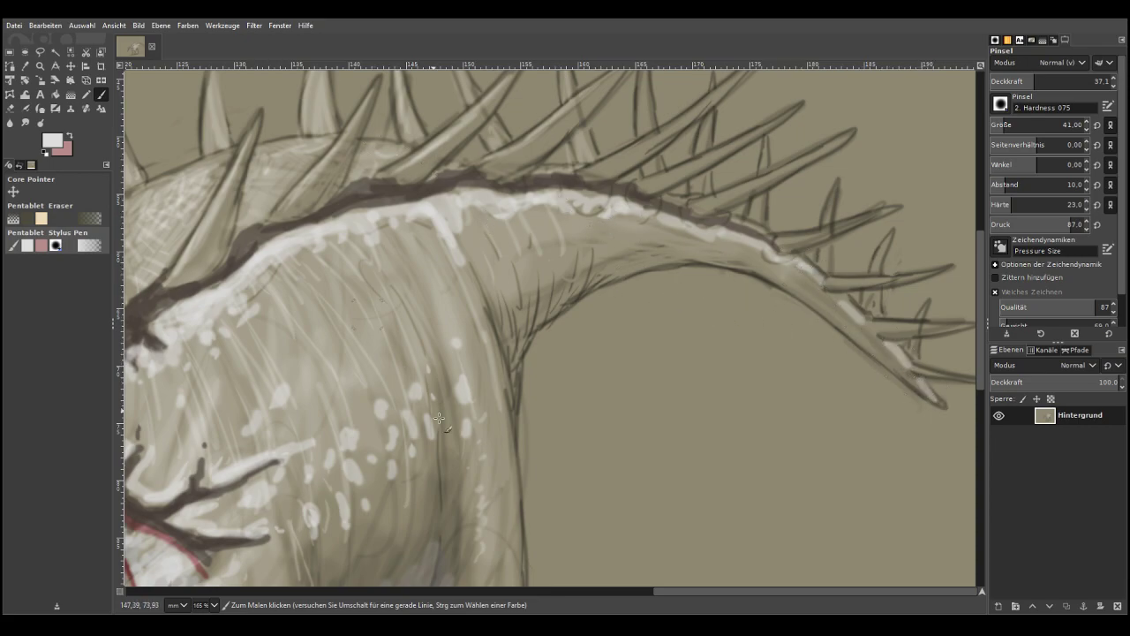
# Add thin white highlights along the lower edge of the red chest stripe and on the skin folds of the near foreleg
pyautogui.click(620, 590)
pyautogui.scroll(-5, 960, 358)
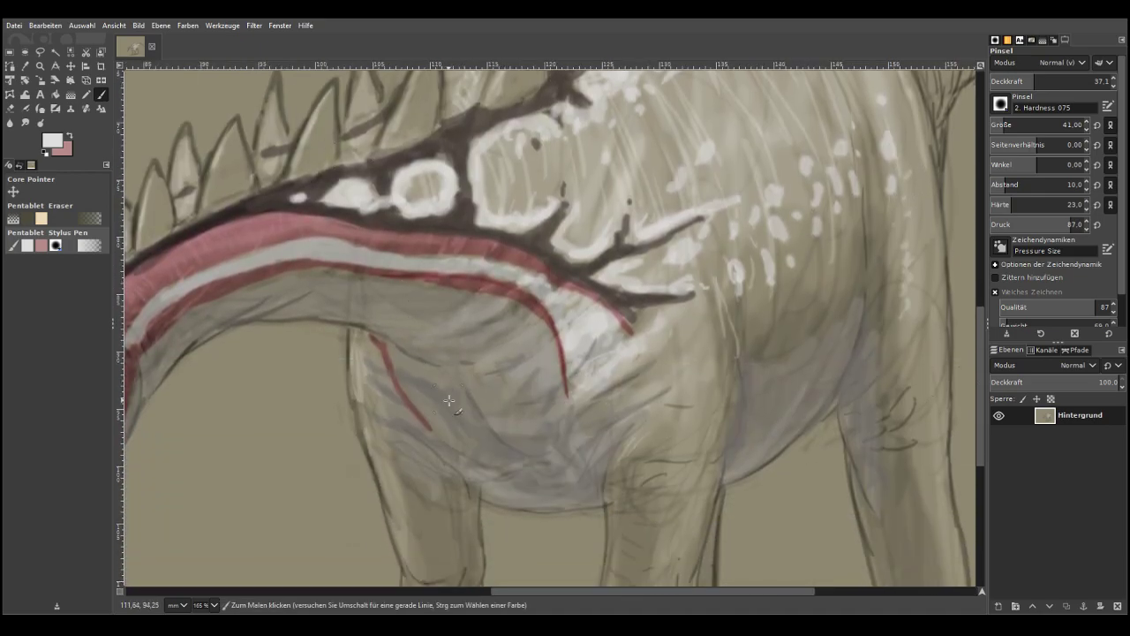
pyautogui.moveTo(562, 390); pyautogui.dragTo(555, 352)
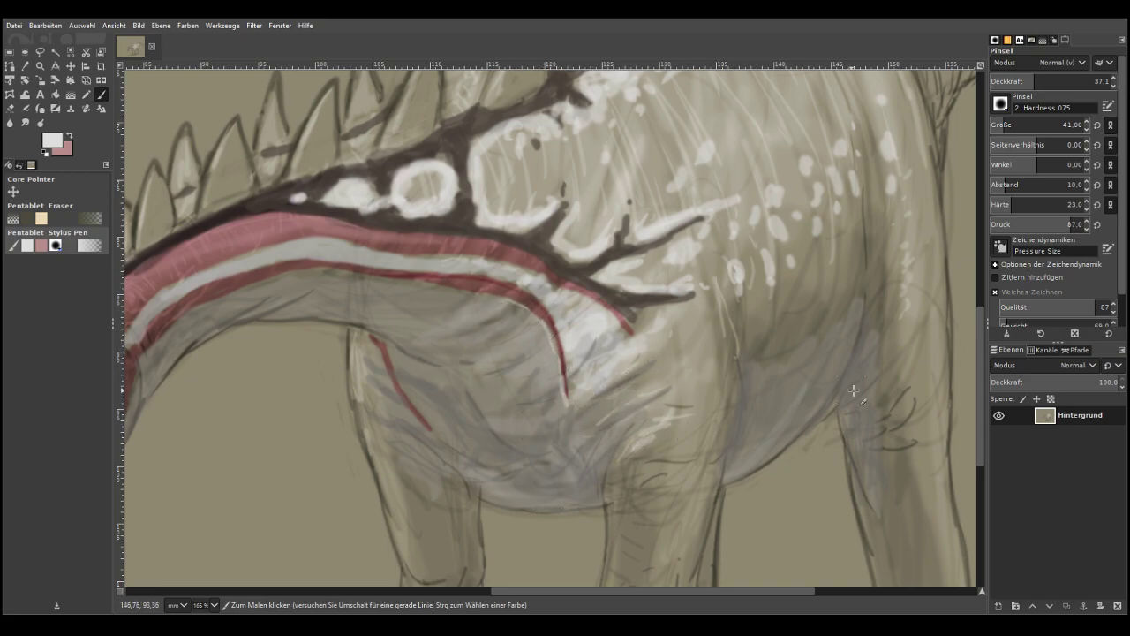
# Switch to yellow and fill the white rings on the neck base, adding a row of yellow spots along the upper flank
pyautogui.scroll(5, 471, 156)
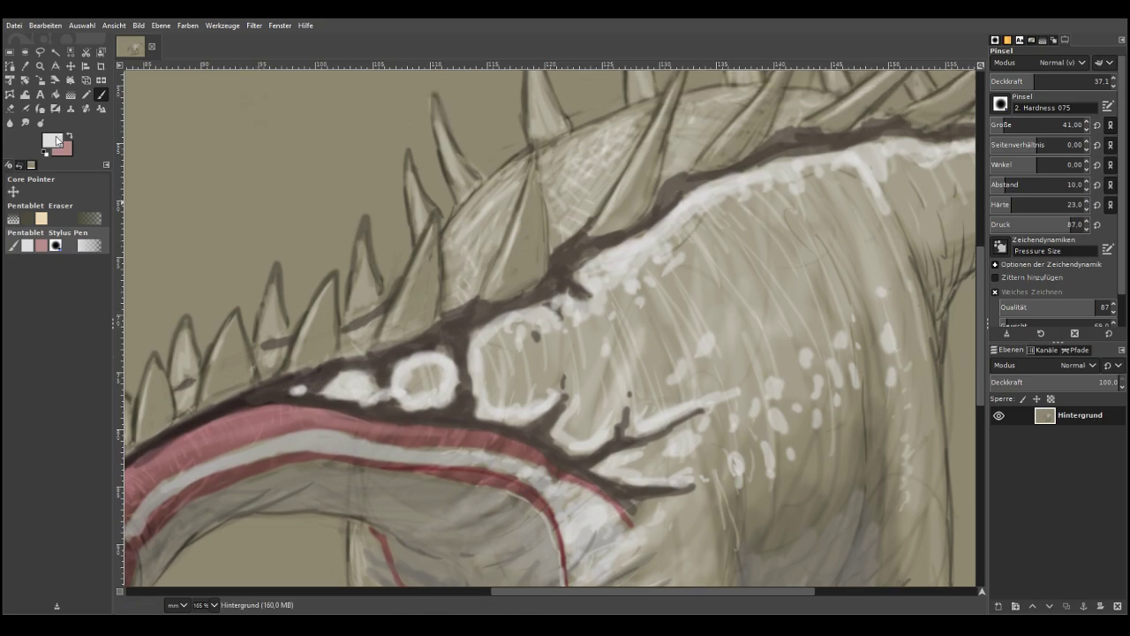
pyautogui.click(70, 137)
pyautogui.click(121, 187)
pyautogui.click(62, 107)
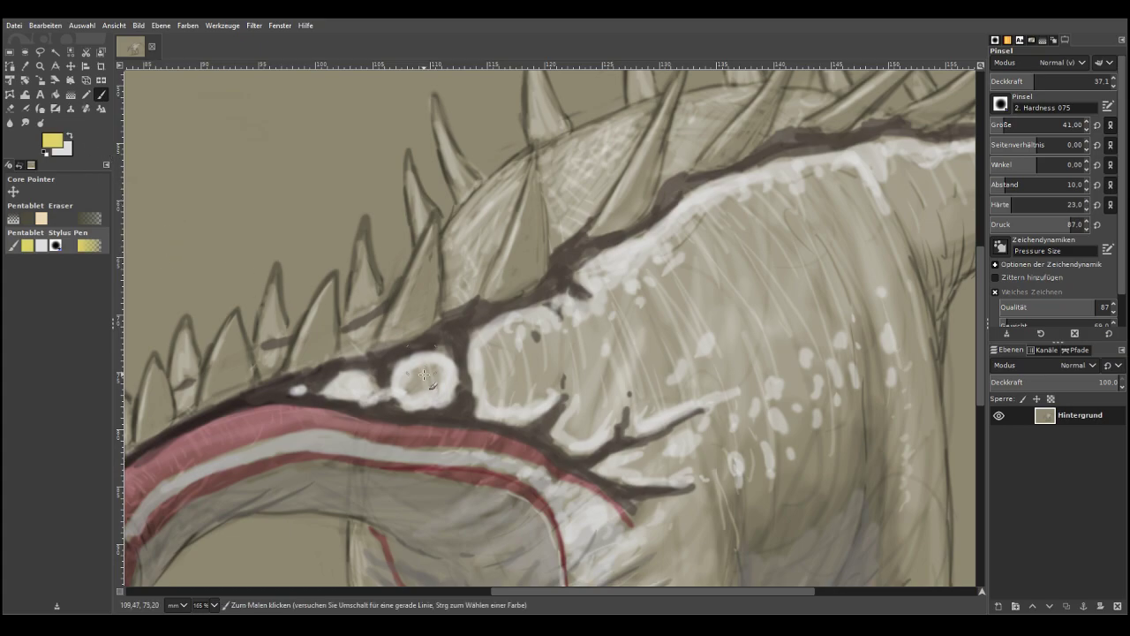
pyautogui.moveTo(431, 378)
pyautogui.mouseDown()
pyautogui.moveTo(352, 386)
pyautogui.moveTo(431, 383)
pyautogui.moveTo(416, 372)
pyautogui.mouseUp()
pyautogui.moveTo(492, 353)
pyautogui.mouseDown()
pyautogui.moveTo(507, 326)
pyautogui.moveTo(489, 393)
pyautogui.moveTo(496, 339)
pyautogui.moveTo(514, 327)
pyautogui.moveTo(550, 335)
pyautogui.moveTo(603, 320)
pyautogui.moveTo(609, 299)
pyautogui.moveTo(657, 284)
pyautogui.moveTo(669, 308)
pyautogui.mouseUp()
pyautogui.moveTo(702, 252); pyautogui.dragTo(712, 284)
pyautogui.moveTo(735, 221); pyautogui.dragTo(741, 238)
pyautogui.moveTo(789, 205); pyautogui.dragTo(810, 239)
pyautogui.moveTo(735, 226)
pyautogui.mouseDown()
pyautogui.moveTo(752, 266)
pyautogui.moveTo(700, 254)
pyautogui.mouseUp()
pyautogui.moveTo(606, 306); pyautogui.dragTo(613, 310)
pyautogui.moveTo(497, 378)
pyautogui.mouseDown()
pyautogui.moveTo(512, 404)
pyautogui.moveTo(537, 402)
pyautogui.mouseUp()
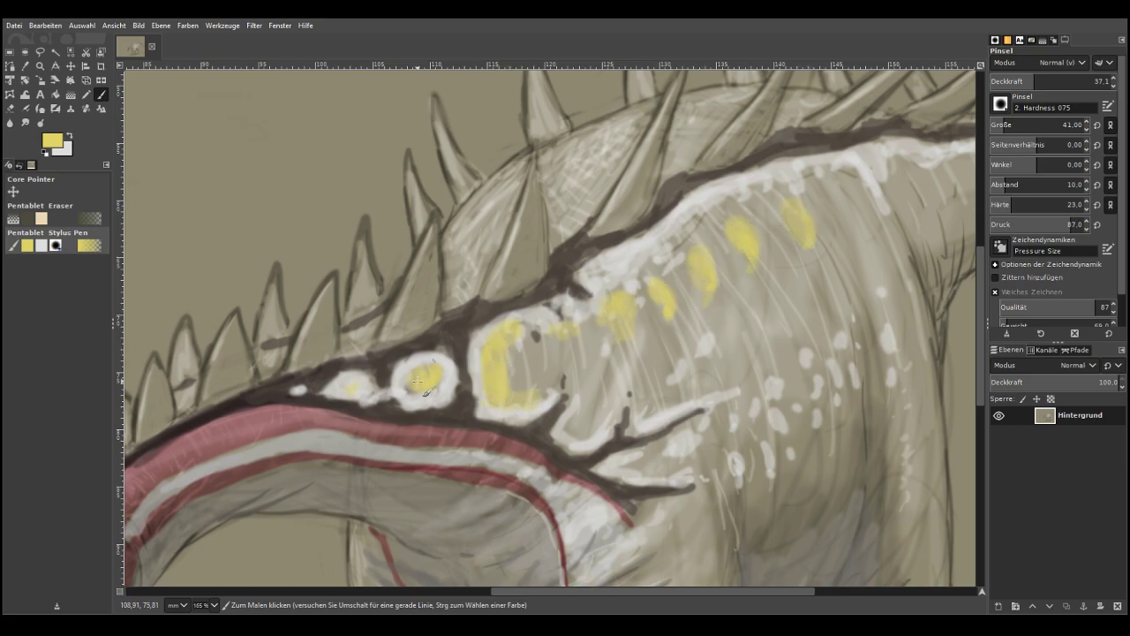
# Strengthen the yellow flank spots and extend the row with yellow patches over the hip and tail base
pyautogui.moveTo(708, 278); pyautogui.dragTo(710, 297)
pyautogui.moveTo(798, 215); pyautogui.dragTo(812, 254)
pyautogui.moveTo(857, 203); pyautogui.dragTo(862, 224)
pyautogui.moveTo(918, 179); pyautogui.dragTo(936, 212)
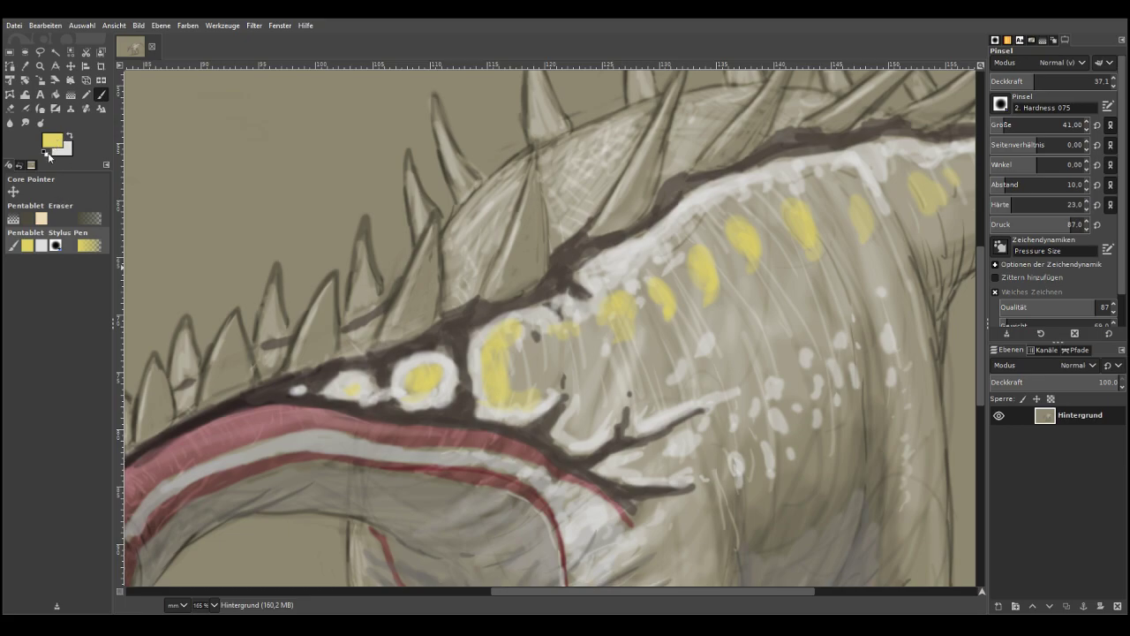
# Switch to dark brown at size 26, outline the yellow flank spots and add small dark dots beneath them
pyautogui.moveTo(74, 138); pyautogui.dragTo(50, 168)
pyautogui.click(1000, 122)
pyautogui.moveTo(604, 322)
pyautogui.mouseDown()
pyautogui.moveTo(624, 353)
pyautogui.moveTo(639, 311)
pyautogui.moveTo(608, 345)
pyautogui.mouseUp()
pyautogui.moveTo(636, 307)
pyautogui.mouseDown()
pyautogui.moveTo(618, 297)
pyautogui.moveTo(684, 314)
pyautogui.moveTo(648, 275)
pyautogui.moveTo(681, 322)
pyautogui.moveTo(638, 298)
pyautogui.moveTo(605, 327)
pyautogui.mouseUp()
pyautogui.moveTo(521, 333); pyautogui.dragTo(508, 366)
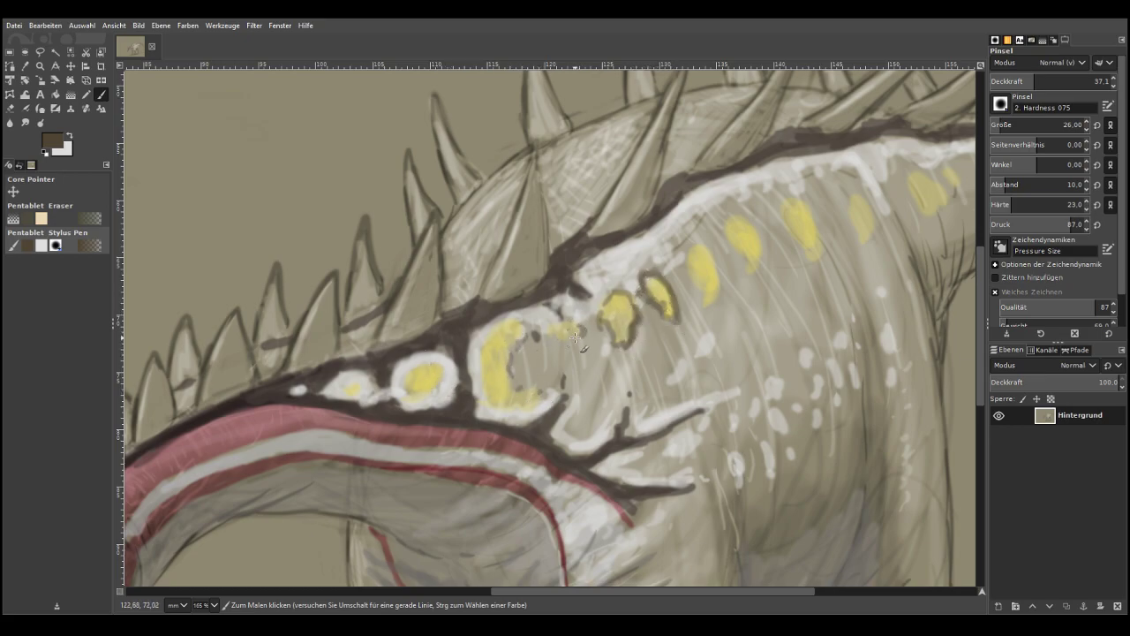
pyautogui.moveTo(570, 331)
pyautogui.mouseDown()
pyautogui.moveTo(578, 337)
pyautogui.moveTo(555, 347)
pyautogui.mouseUp()
pyautogui.moveTo(684, 265)
pyautogui.mouseDown()
pyautogui.moveTo(700, 302)
pyautogui.moveTo(710, 261)
pyautogui.moveTo(690, 248)
pyautogui.moveTo(715, 283)
pyautogui.mouseUp()
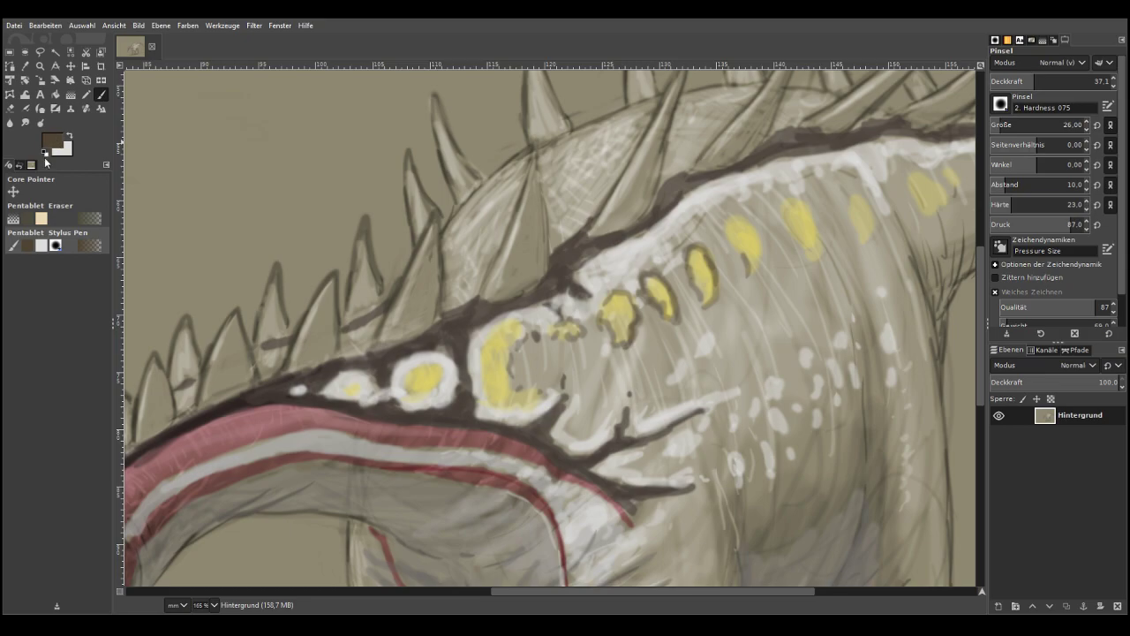
pyautogui.moveTo(720, 269)
pyautogui.mouseDown()
pyautogui.moveTo(728, 230)
pyautogui.moveTo(755, 231)
pyautogui.moveTo(757, 276)
pyautogui.moveTo(740, 221)
pyautogui.moveTo(740, 242)
pyautogui.moveTo(782, 207)
pyautogui.moveTo(830, 254)
pyautogui.moveTo(826, 265)
pyautogui.moveTo(786, 227)
pyautogui.moveTo(810, 261)
pyautogui.mouseUp()
pyautogui.moveTo(857, 249)
pyautogui.mouseDown()
pyautogui.moveTo(847, 211)
pyautogui.moveTo(876, 225)
pyautogui.moveTo(853, 203)
pyautogui.moveTo(872, 259)
pyautogui.mouseUp()
pyautogui.moveTo(786, 310)
pyautogui.mouseDown()
pyautogui.moveTo(807, 263)
pyautogui.moveTo(784, 269)
pyautogui.mouseUp()
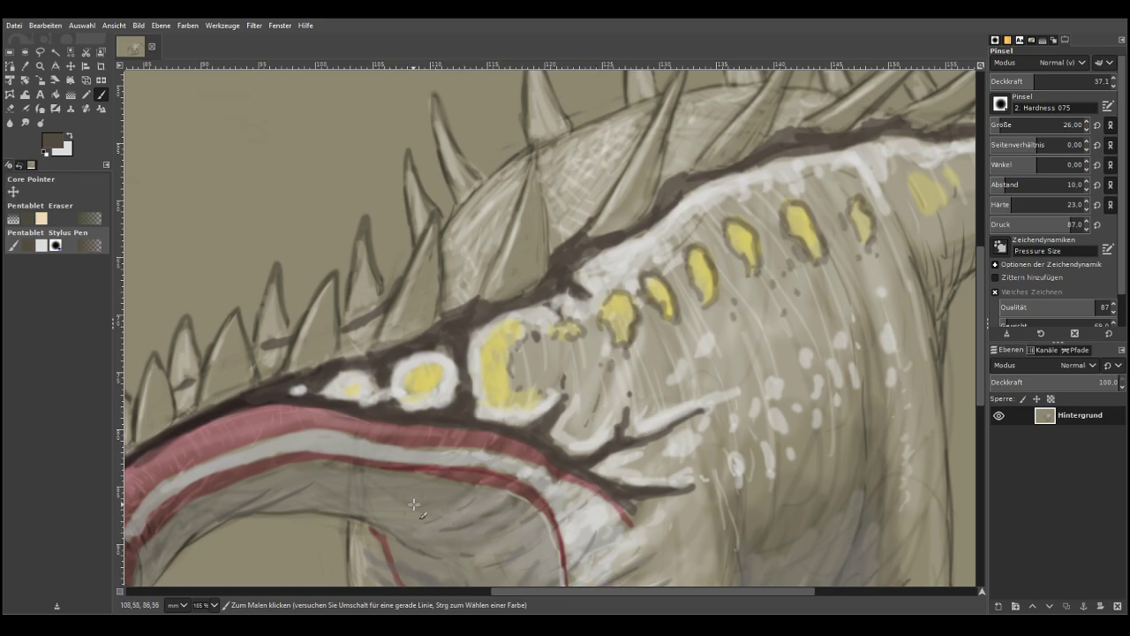
# Lower the opacity to 19 and faintly outline the yellow patches at the tail base
pyautogui.click(1012, 81)
pyautogui.click(838, 588)
pyautogui.moveTo(493, 203)
pyautogui.mouseDown()
pyautogui.moveTo(483, 177)
pyautogui.moveTo(506, 173)
pyautogui.moveTo(520, 186)
pyautogui.moveTo(510, 211)
pyautogui.moveTo(523, 199)
pyautogui.moveTo(502, 174)
pyautogui.moveTo(499, 206)
pyautogui.moveTo(486, 192)
pyautogui.moveTo(530, 187)
pyautogui.moveTo(522, 164)
pyautogui.moveTo(528, 196)
pyautogui.moveTo(486, 208)
pyautogui.moveTo(512, 202)
pyautogui.moveTo(487, 206)
pyautogui.moveTo(559, 254)
pyautogui.moveTo(631, 220)
pyautogui.moveTo(634, 206)
pyautogui.moveTo(525, 273)
pyautogui.moveTo(505, 313)
pyautogui.mouseUp()
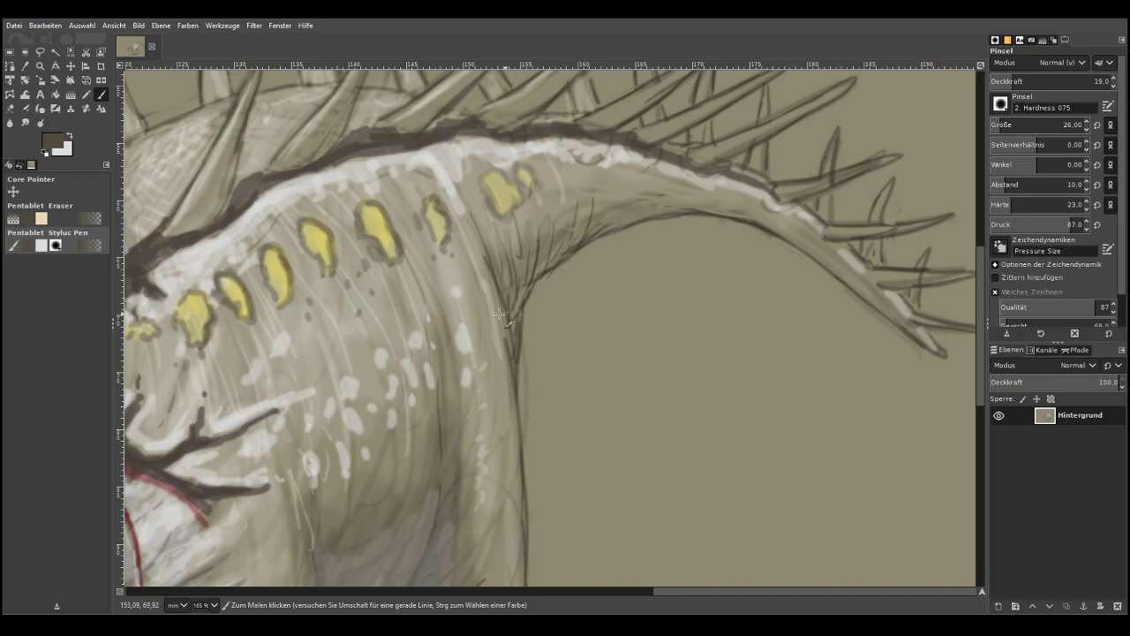
pyautogui.moveTo(450, 378); pyautogui.dragTo(453, 429)
# Switch back to near-white, set the opacity to 45.4 and whiten the skin at the base of the far neck spikes
pyautogui.scroll(2, 358, 539)
pyautogui.scroll(-5, 358, 540)
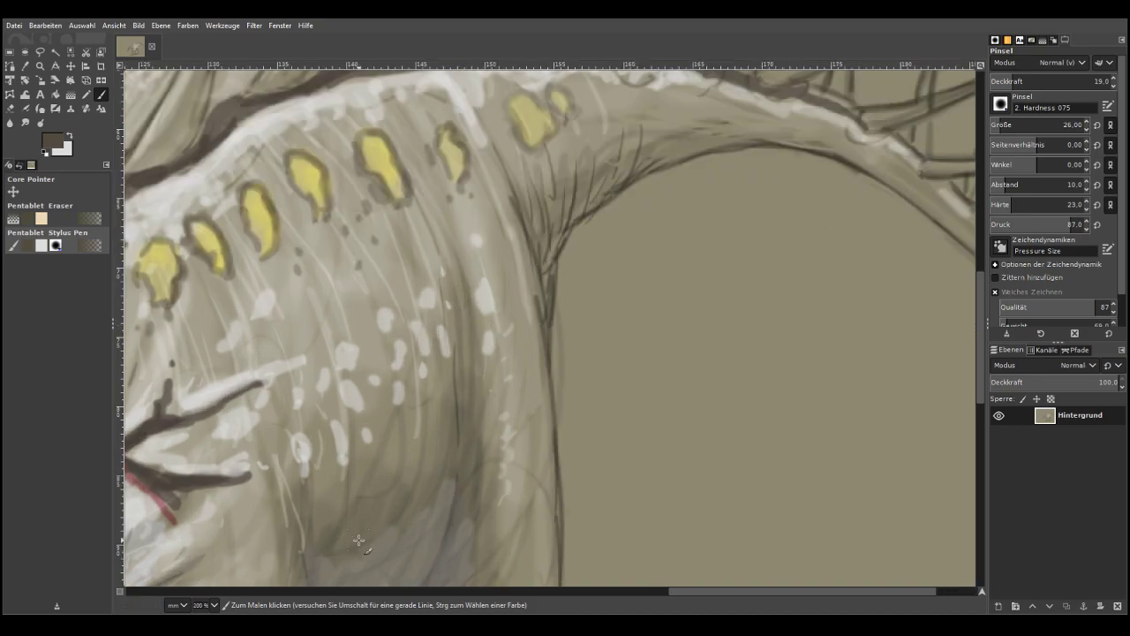
pyautogui.press('-')
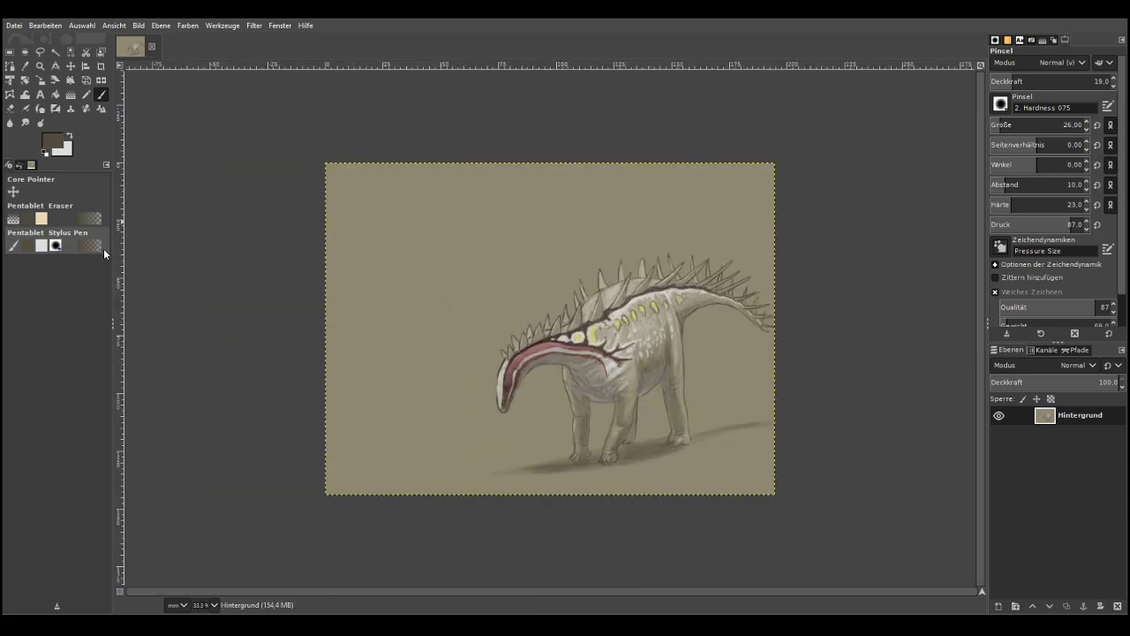
pyautogui.click(40, 65)
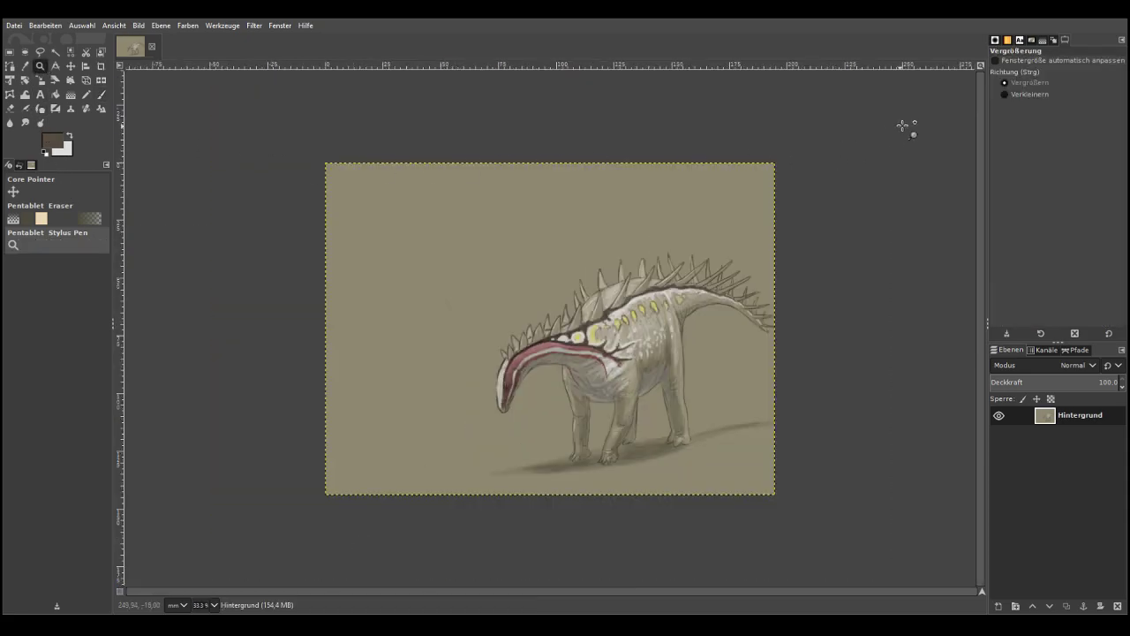
pyautogui.moveTo(456, 295); pyautogui.dragTo(614, 355)
pyautogui.moveTo(270, 216); pyautogui.dragTo(399, 480)
pyautogui.click(69, 138)
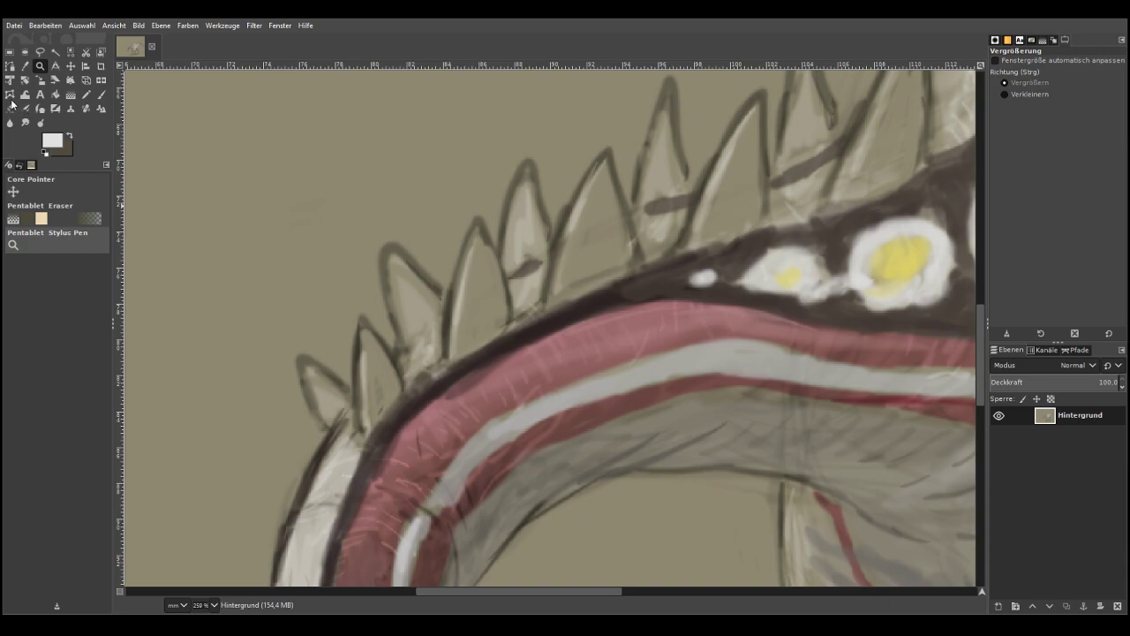
pyautogui.click(101, 94)
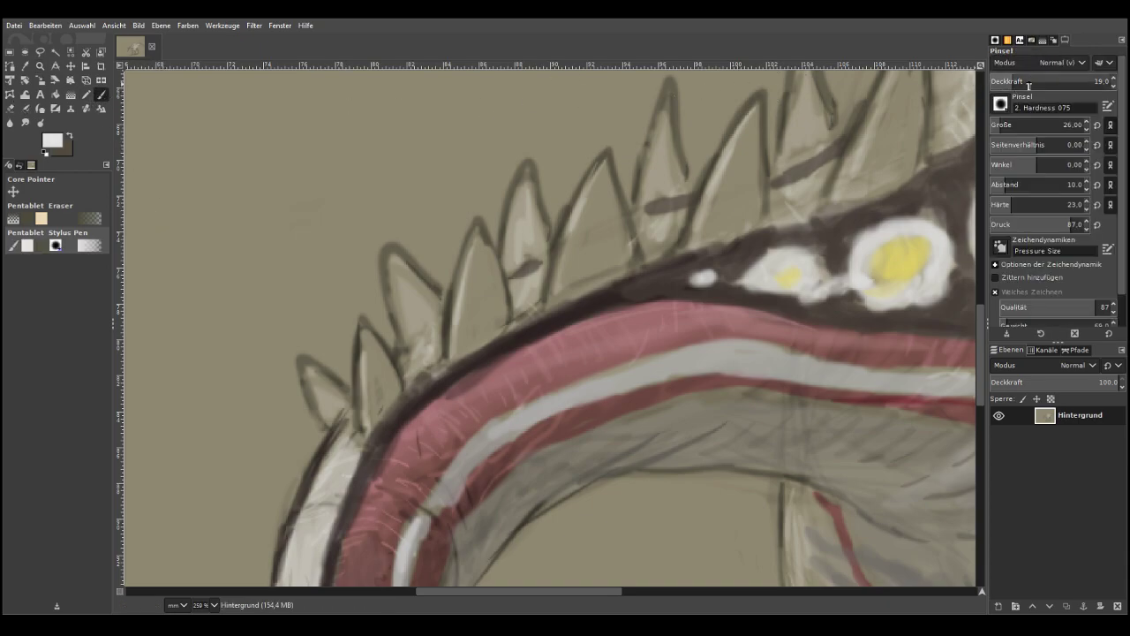
pyautogui.moveTo(406, 367); pyautogui.dragTo(436, 343)
pyautogui.moveTo(517, 304)
pyautogui.mouseDown()
pyautogui.moveTo(531, 281)
pyautogui.moveTo(537, 303)
pyautogui.moveTo(553, 266)
pyautogui.mouseUp()
pyautogui.moveTo(658, 221)
pyautogui.mouseDown()
pyautogui.moveTo(652, 239)
pyautogui.moveTo(680, 216)
pyautogui.moveTo(658, 214)
pyautogui.moveTo(693, 187)
pyautogui.mouseUp()
pyautogui.moveTo(782, 196)
pyautogui.mouseDown()
pyautogui.moveTo(830, 165)
pyautogui.moveTo(807, 208)
pyautogui.moveTo(794, 188)
pyautogui.moveTo(775, 212)
pyautogui.mouseUp()
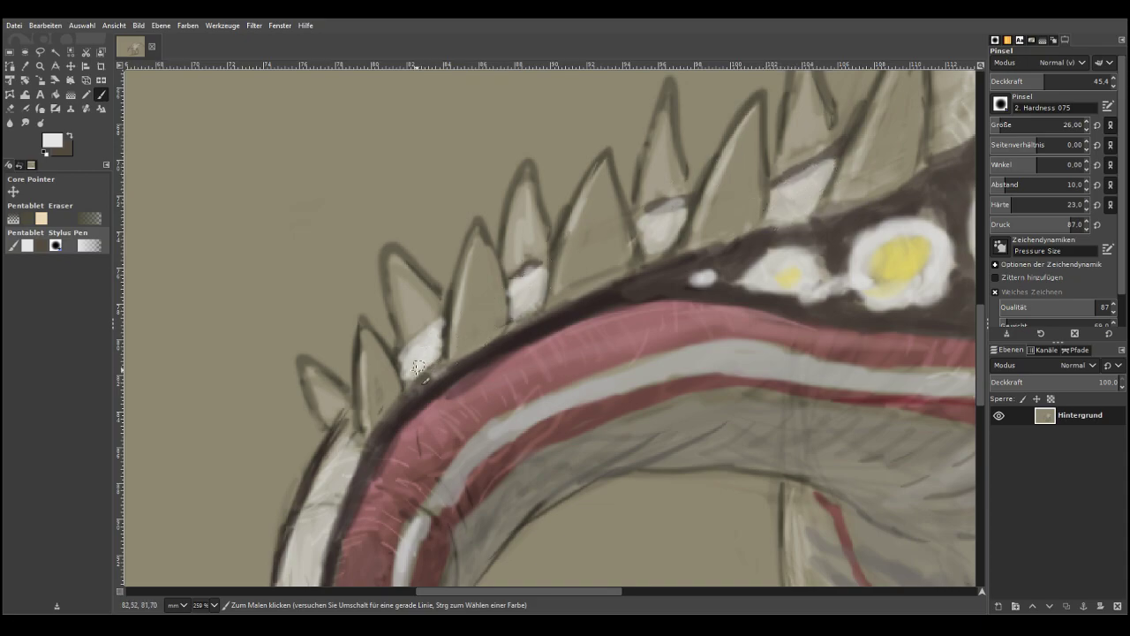
# Whiten the skin between the shoulder and back spikes above the dark back stripe
pyautogui.moveTo(584, 589); pyautogui.dragTo(675, 590)
pyautogui.moveTo(981, 365); pyautogui.dragTo(981, 297)
pyautogui.moveTo(580, 451)
pyautogui.mouseDown()
pyautogui.moveTo(605, 426)
pyautogui.moveTo(612, 441)
pyautogui.moveTo(579, 487)
pyautogui.moveTo(588, 425)
pyautogui.moveTo(590, 460)
pyautogui.moveTo(640, 413)
pyautogui.moveTo(617, 435)
pyautogui.moveTo(594, 356)
pyautogui.moveTo(645, 306)
pyautogui.moveTo(768, 380)
pyautogui.moveTo(748, 391)
pyautogui.moveTo(801, 329)
pyautogui.moveTo(738, 387)
pyautogui.mouseUp()
pyautogui.moveTo(784, 333); pyautogui.dragTo(826, 317)
pyautogui.moveTo(634, 424)
pyautogui.mouseDown()
pyautogui.moveTo(592, 466)
pyautogui.moveTo(613, 437)
pyautogui.mouseUp()
pyautogui.moveTo(912, 285)
pyautogui.mouseDown()
pyautogui.moveTo(961, 256)
pyautogui.moveTo(858, 305)
pyautogui.moveTo(833, 292)
pyautogui.moveTo(802, 311)
pyautogui.moveTo(660, 308)
pyautogui.moveTo(588, 363)
pyautogui.moveTo(662, 277)
pyautogui.moveTo(769, 217)
pyautogui.moveTo(834, 189)
pyautogui.moveTo(634, 305)
pyautogui.moveTo(587, 451)
pyautogui.mouseUp()
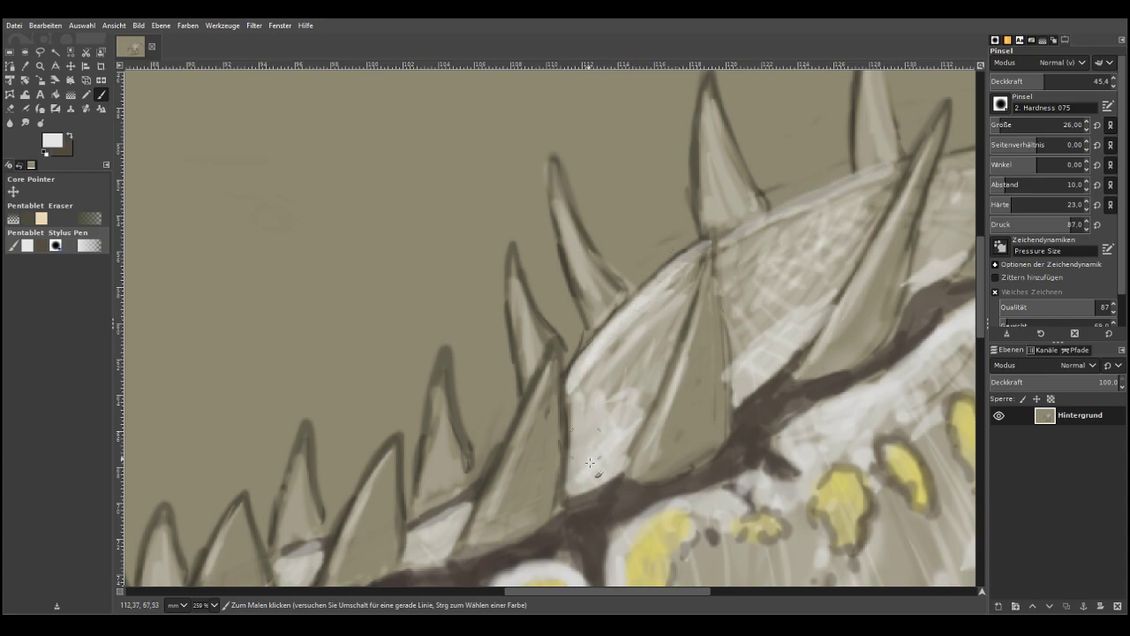
pyautogui.click(719, 588)
pyautogui.moveTo(521, 254)
pyautogui.mouseDown()
pyautogui.moveTo(690, 203)
pyautogui.moveTo(654, 223)
pyautogui.moveTo(680, 205)
pyautogui.moveTo(839, 190)
pyautogui.mouseUp()
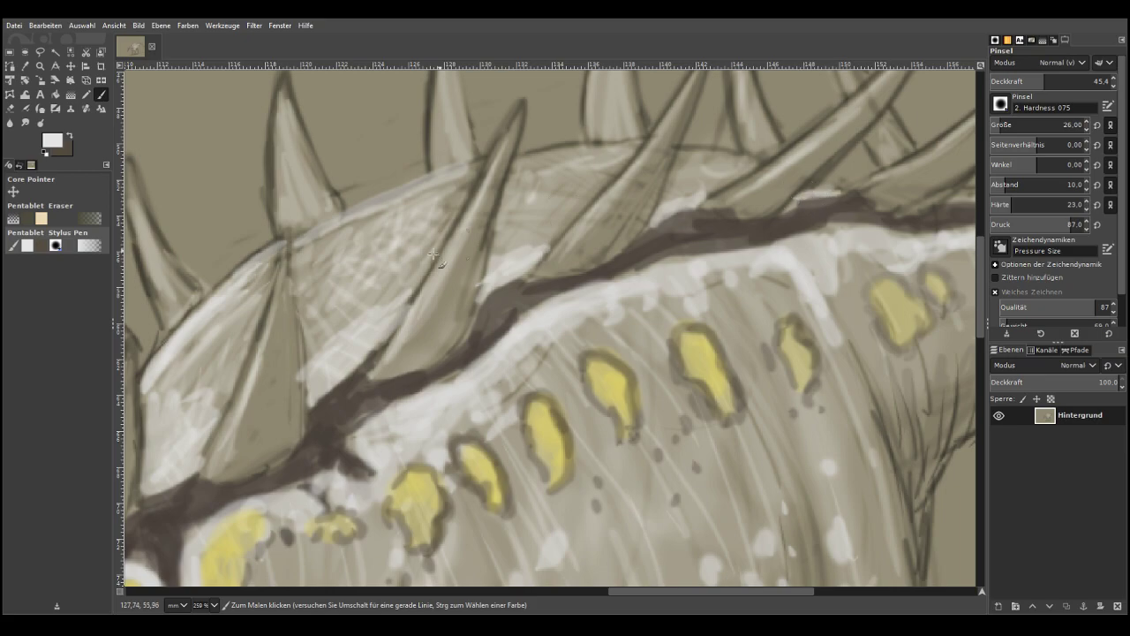
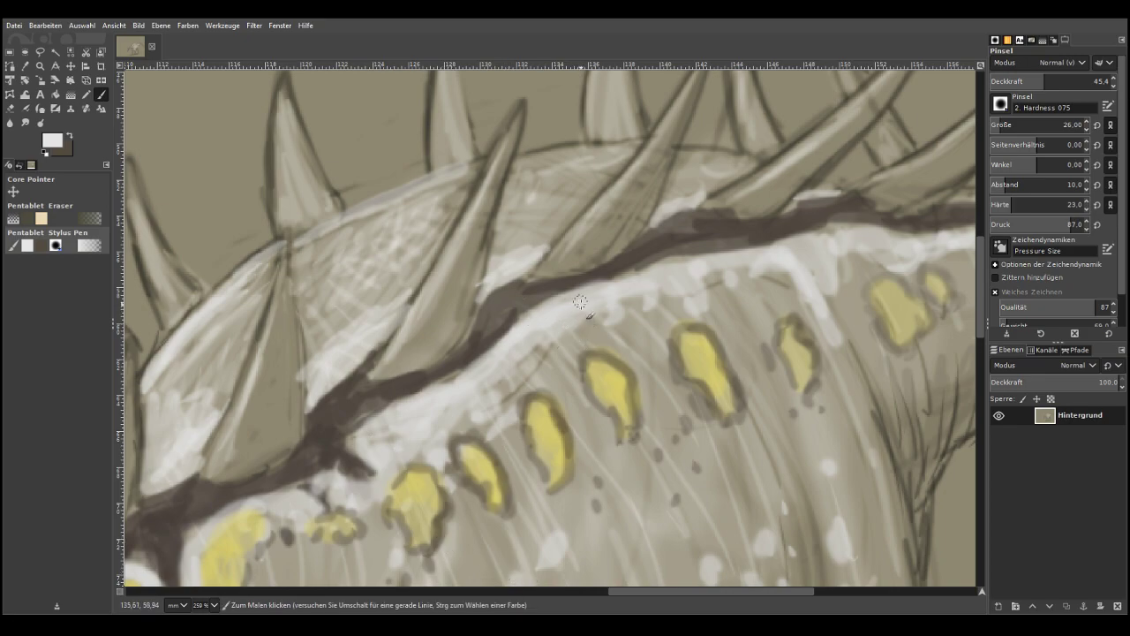
# Paint white edge highlights on the two large shoulder spikes and brighten the scaly skin between them
pyautogui.moveTo(393, 323); pyautogui.dragTo(325, 374)
pyautogui.moveTo(288, 242); pyautogui.dragTo(296, 421)
pyautogui.moveTo(280, 270); pyautogui.dragTo(236, 415)
pyautogui.moveTo(522, 107); pyautogui.dragTo(456, 238)
pyautogui.moveTo(491, 160)
pyautogui.mouseDown()
pyautogui.moveTo(422, 307)
pyautogui.moveTo(340, 352)
pyautogui.moveTo(309, 412)
pyautogui.mouseUp()
pyautogui.moveTo(228, 387)
pyautogui.mouseDown()
pyautogui.moveTo(205, 434)
pyautogui.moveTo(194, 411)
pyautogui.moveTo(161, 470)
pyautogui.moveTo(216, 412)
pyautogui.mouseUp()
pyautogui.moveTo(318, 356)
pyautogui.mouseDown()
pyautogui.moveTo(311, 333)
pyautogui.moveTo(413, 281)
pyautogui.moveTo(418, 295)
pyautogui.mouseUp()
pyautogui.moveTo(503, 253)
pyautogui.mouseDown()
pyautogui.moveTo(549, 222)
pyautogui.moveTo(560, 230)
pyautogui.mouseUp()
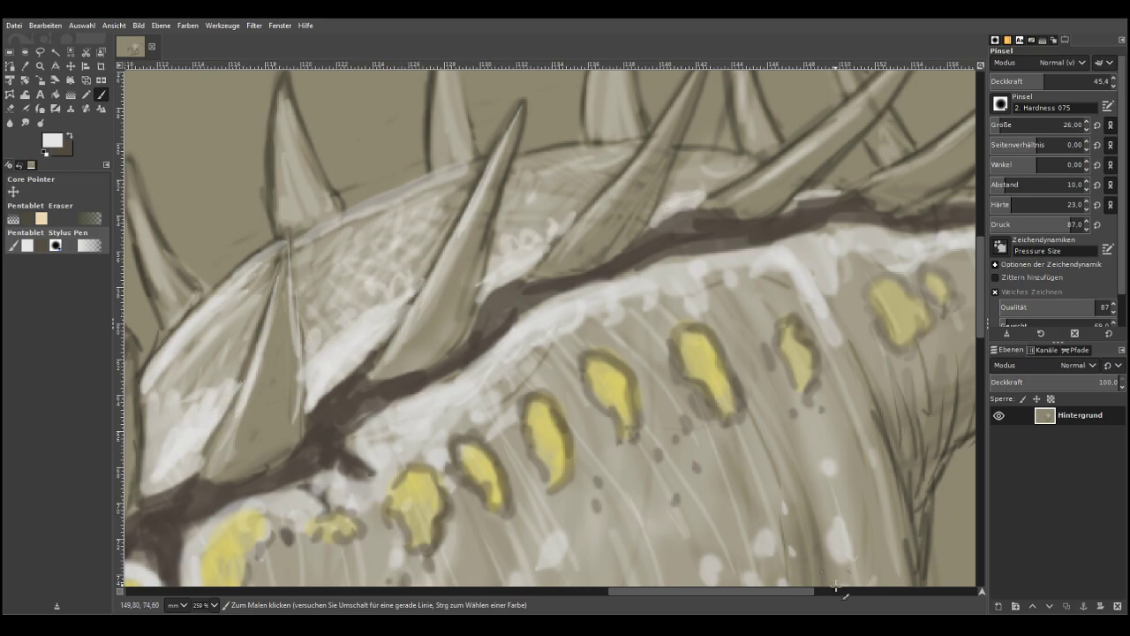
# Dab white patches along the upper edge of the dark stripe between the spikes of the rump and tail
pyautogui.hscroll(5, 800, 505)
pyautogui.moveTo(579, 204); pyautogui.dragTo(530, 200)
pyautogui.moveTo(658, 215)
pyautogui.mouseDown()
pyautogui.moveTo(747, 240)
pyautogui.moveTo(734, 239)
pyautogui.mouseUp()
pyautogui.moveTo(894, 294); pyautogui.dragTo(836, 271)
pyautogui.moveTo(767, 243); pyautogui.dragTo(748, 243)
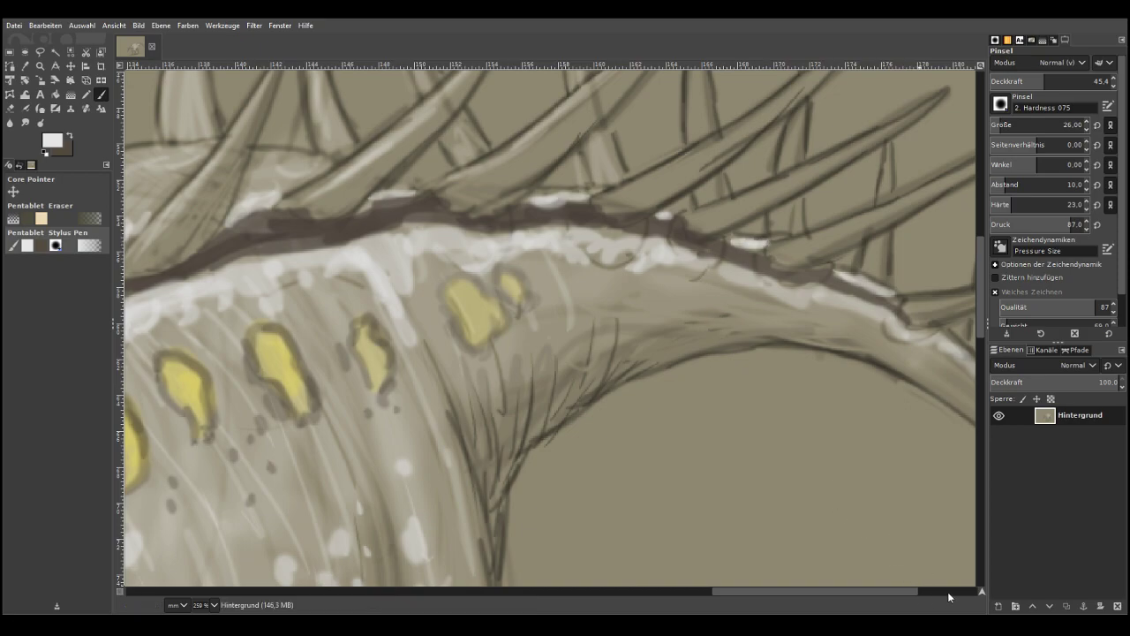
# Continue the white patches beside the dark stripe along the outer tail
pyautogui.hscroll(3, 948, 595)
pyautogui.moveTo(711, 337); pyautogui.dragTo(731, 355)
pyautogui.moveTo(772, 402); pyautogui.dragTo(804, 429)
pyautogui.moveTo(846, 474); pyautogui.dragTo(876, 504)
pyautogui.scroll(-7, 837, 490)
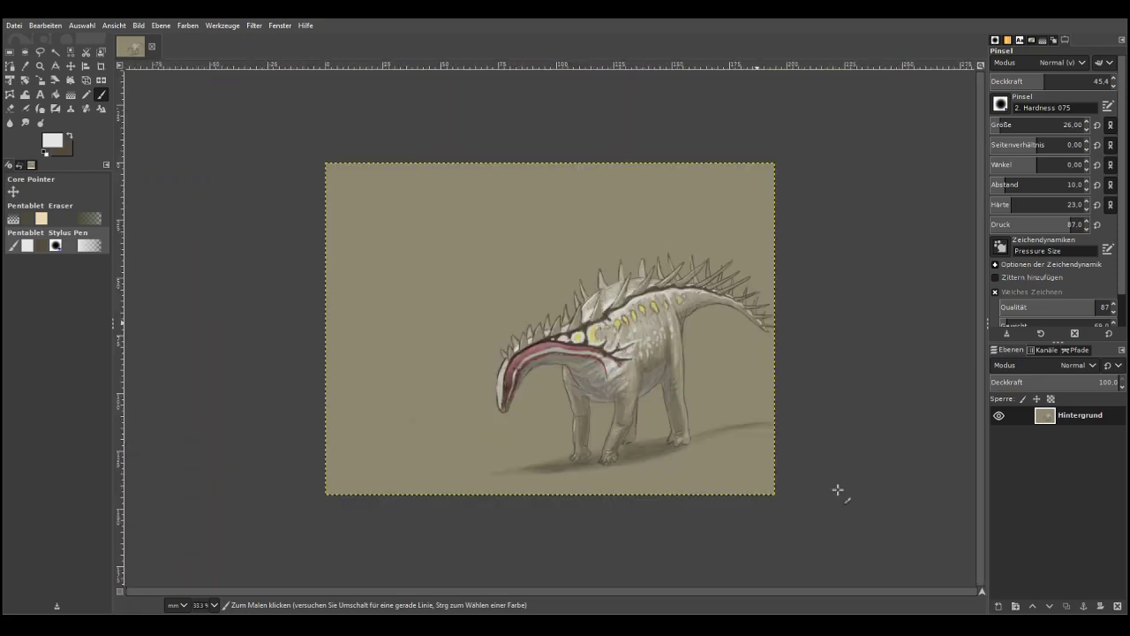
# Sample the dark brown of the back stripe and start dotting the whitish scaly skin between the shoulder spikes
pyautogui.click(40, 65)
pyautogui.moveTo(490, 198); pyautogui.dragTo(588, 247)
pyautogui.moveTo(295, 182); pyautogui.dragTo(732, 435)
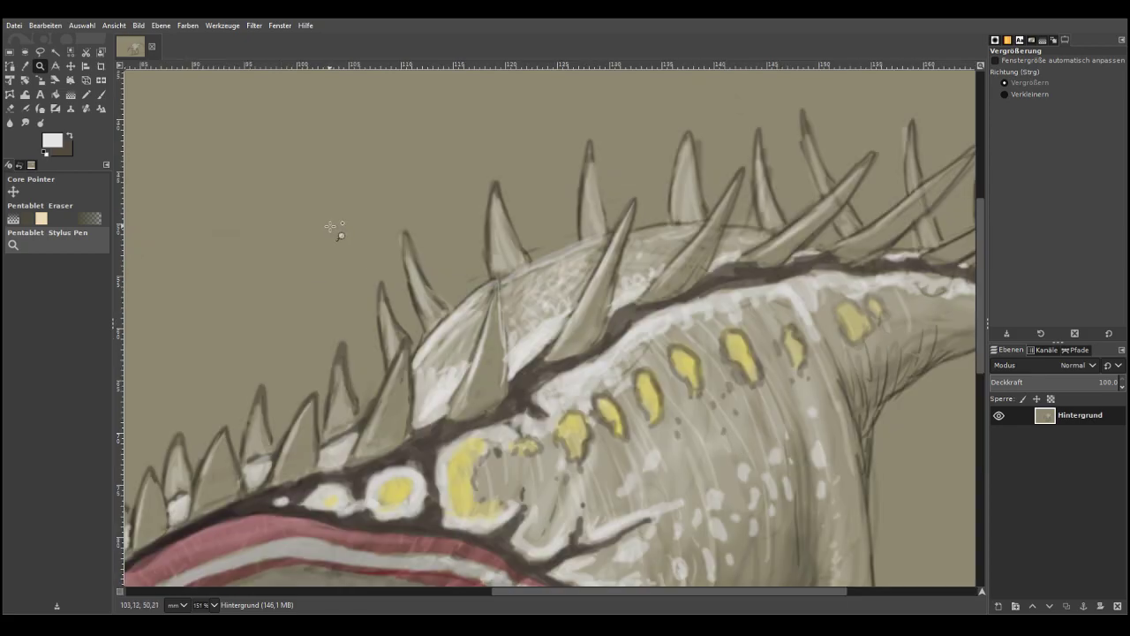
pyautogui.click(25, 65)
pyautogui.click(446, 429)
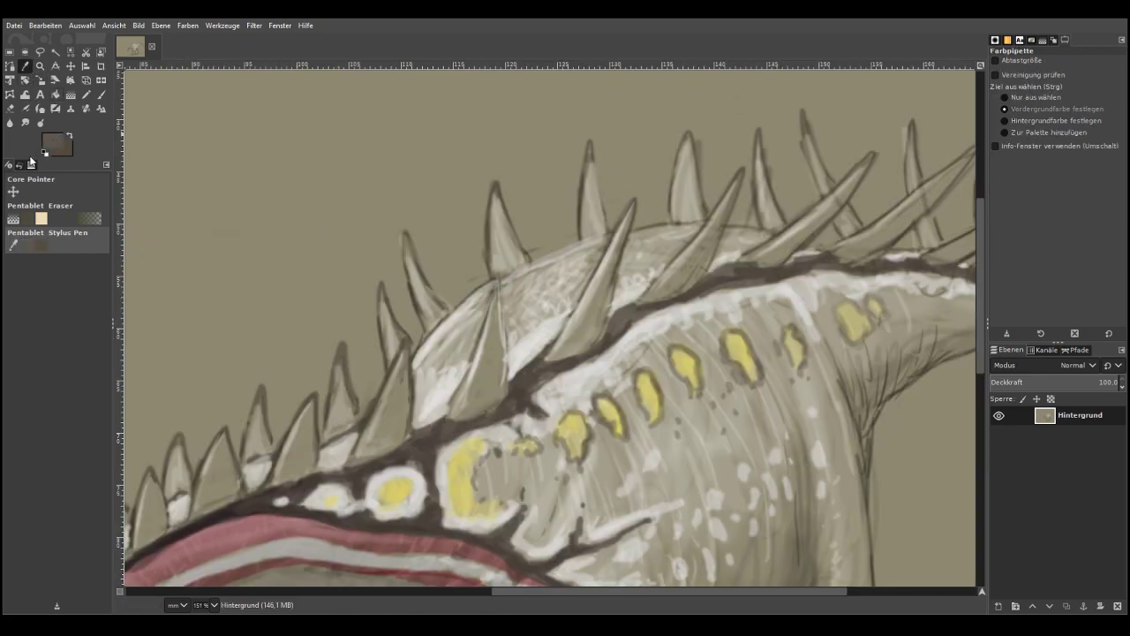
pyautogui.click(100, 94)
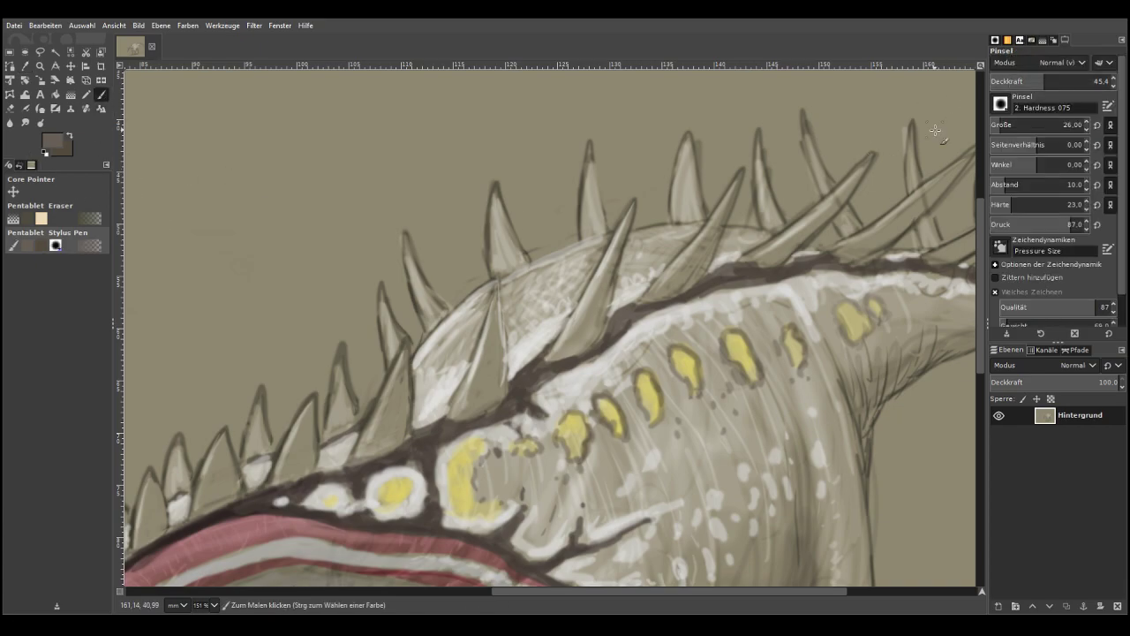
pyautogui.moveTo(442, 374)
pyautogui.mouseDown()
pyautogui.moveTo(448, 347)
pyautogui.moveTo(465, 340)
pyautogui.moveTo(436, 369)
pyautogui.mouseUp()
pyautogui.moveTo(532, 308)
pyautogui.mouseDown()
pyautogui.moveTo(520, 324)
pyautogui.moveTo(537, 294)
pyautogui.moveTo(569, 287)
pyautogui.mouseUp()
# Set the brush opacity to 61.5 and cover the pale skin of the far shoulder with small dark brown spots
pyautogui.click(1063, 84)
pyautogui.moveTo(453, 360); pyautogui.dragTo(459, 355)
pyautogui.moveTo(446, 381); pyautogui.dragTo(421, 382)
pyautogui.moveTo(462, 333); pyautogui.dragTo(433, 356)
pyautogui.moveTo(480, 317); pyautogui.dragTo(464, 332)
pyautogui.moveTo(529, 314)
pyautogui.mouseDown()
pyautogui.moveTo(516, 320)
pyautogui.moveTo(569, 303)
pyautogui.moveTo(557, 308)
pyautogui.mouseUp()
pyautogui.moveTo(581, 258); pyautogui.dragTo(535, 286)
pyautogui.moveTo(573, 271); pyautogui.dragTo(551, 286)
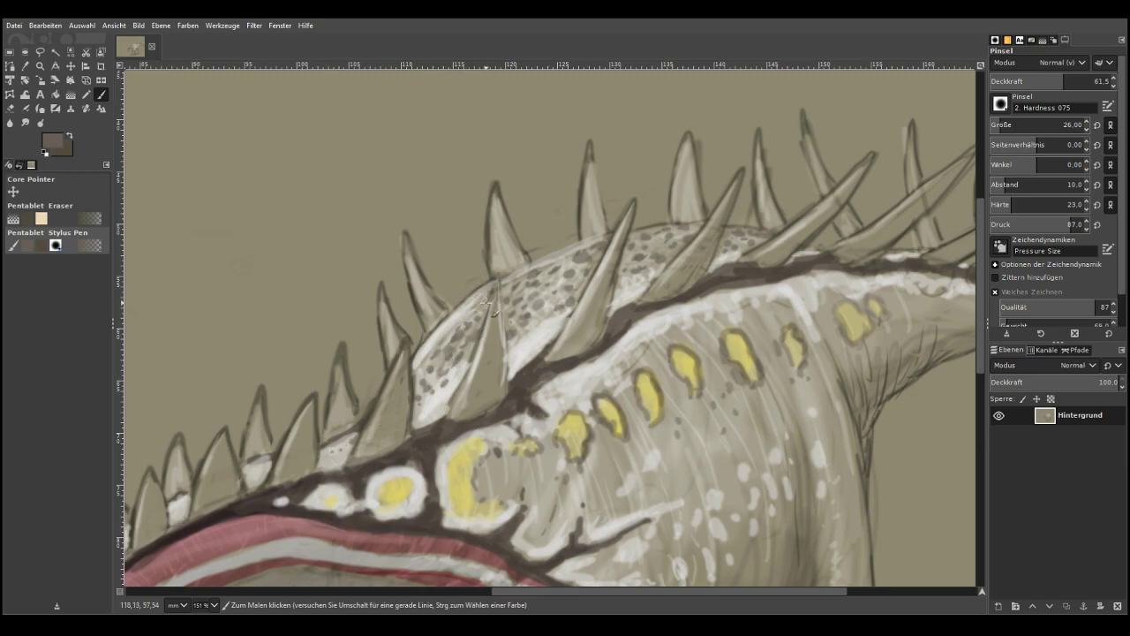
# Switch to light grey and dab small pale spots down the shoulder and upper front leg
pyautogui.moveTo(34, 142); pyautogui.dragTo(20, 115)
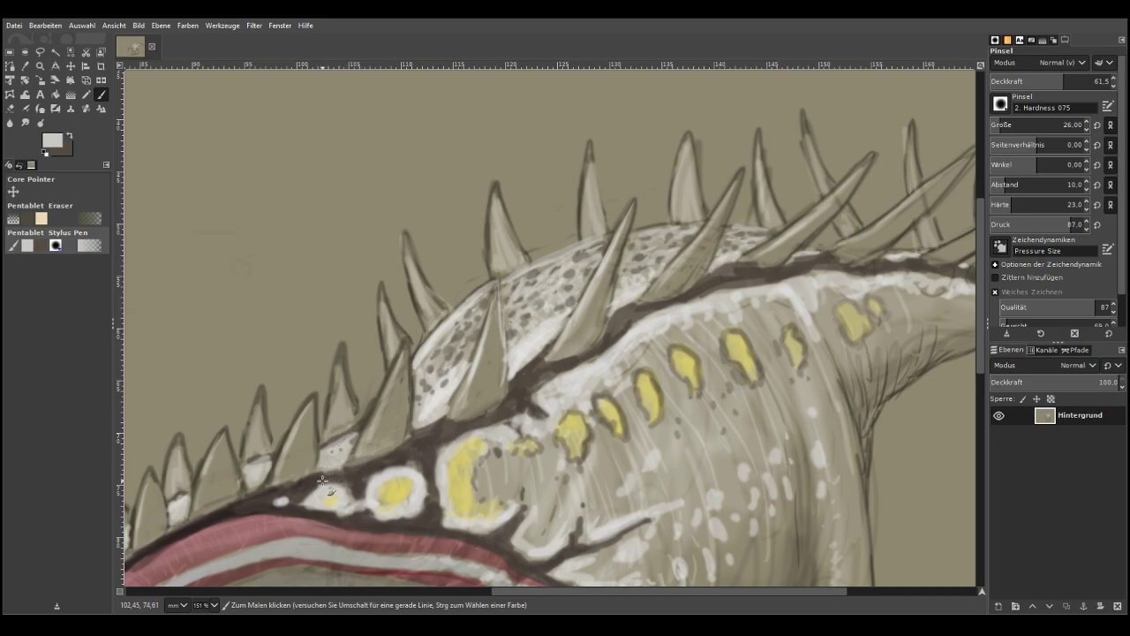
pyautogui.moveTo(980, 326); pyautogui.dragTo(980, 412)
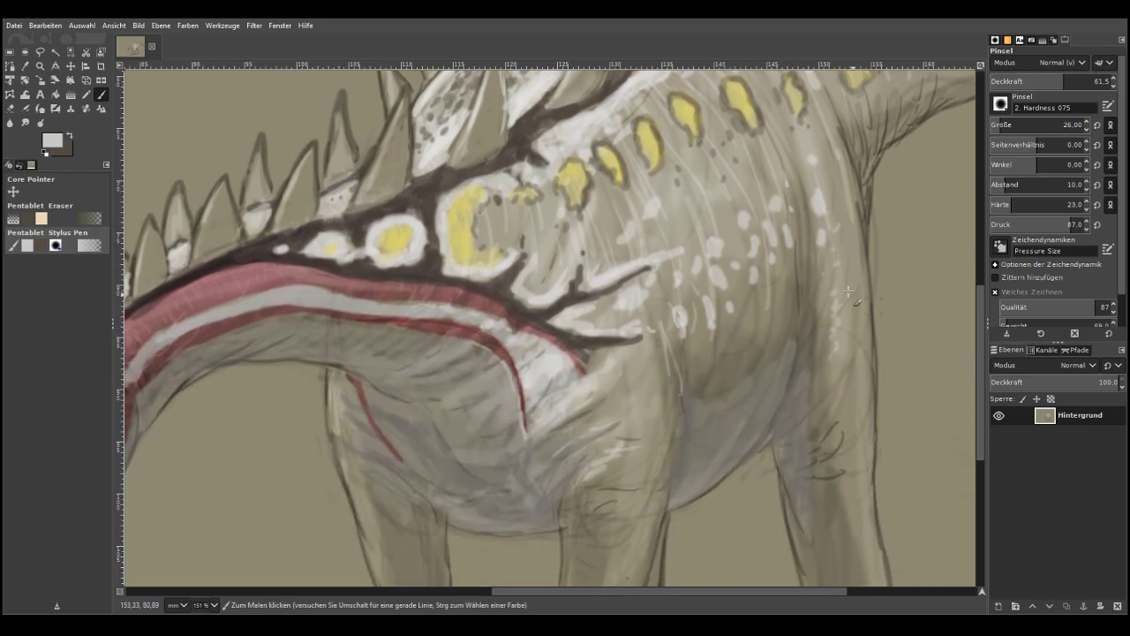
pyautogui.click(606, 413)
pyautogui.click(640, 382)
pyautogui.click(647, 397)
pyautogui.click(643, 427)
pyautogui.click(658, 381)
pyautogui.click(656, 361)
pyautogui.click(645, 361)
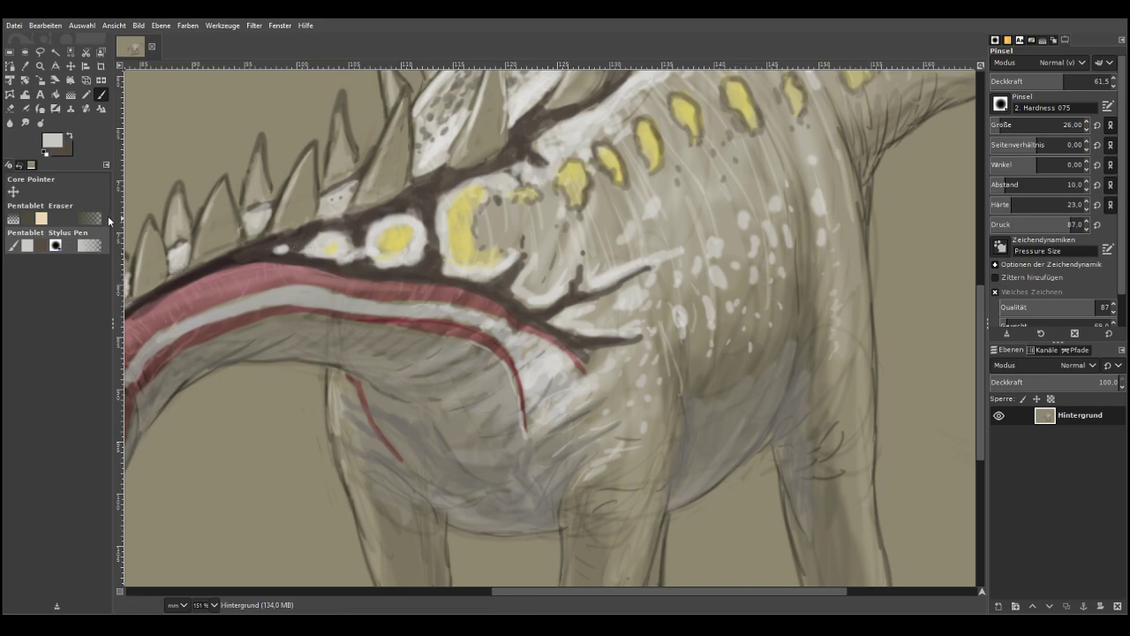
# Swap to dark brown, edge the upper white flank spots with dark arcs and dot the hind thigh
pyautogui.click(71, 138)
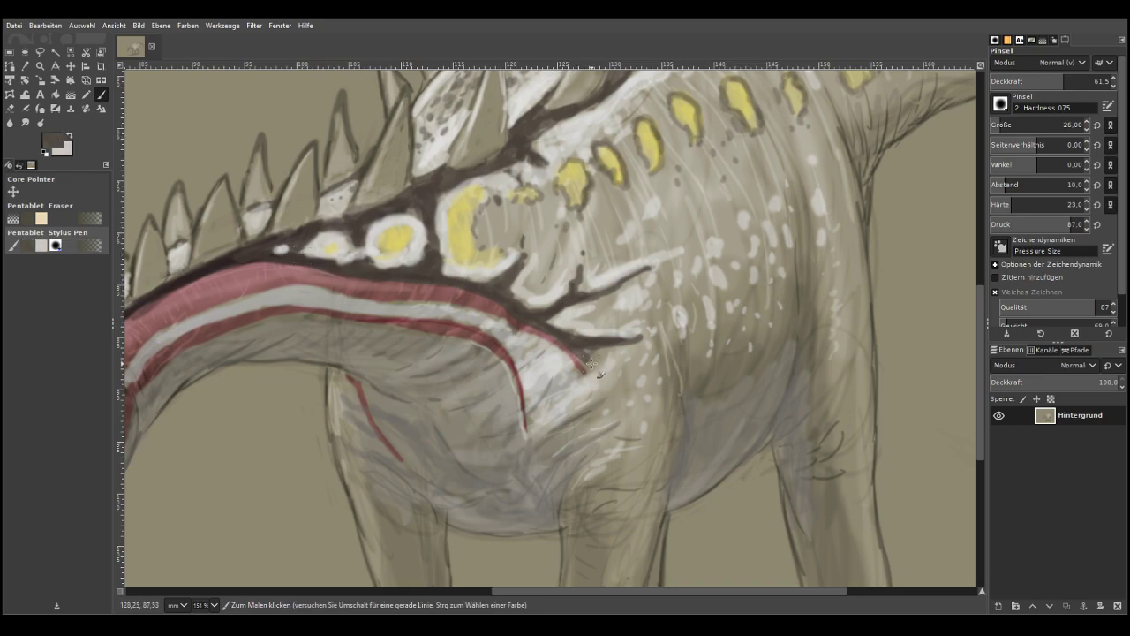
pyautogui.moveTo(636, 271)
pyautogui.mouseDown()
pyautogui.moveTo(726, 239)
pyautogui.moveTo(715, 258)
pyautogui.mouseUp()
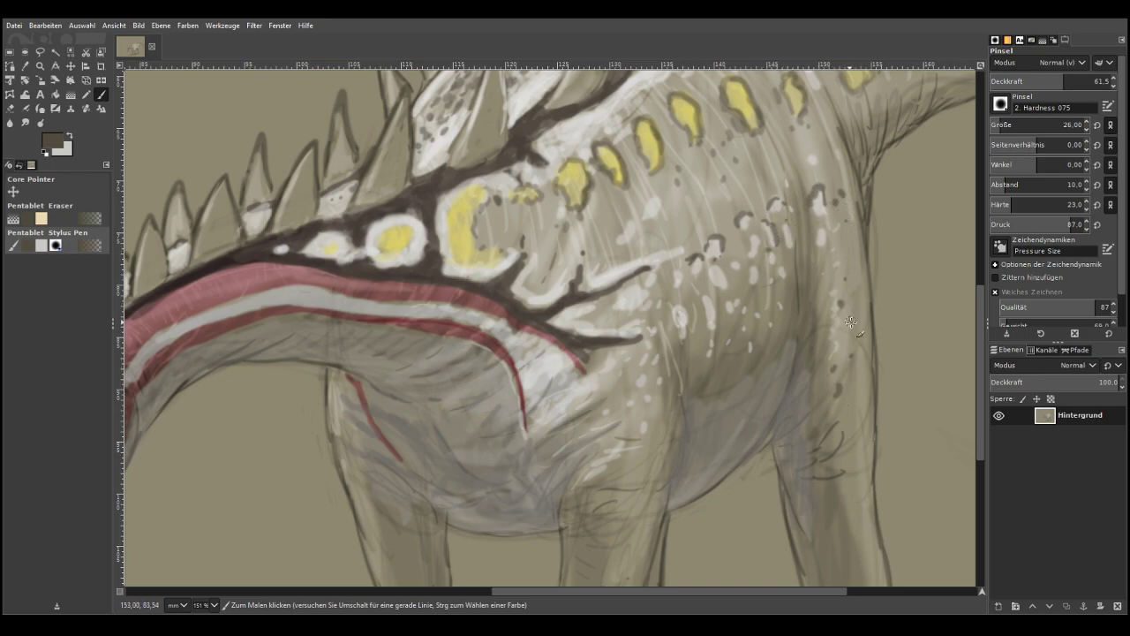
pyautogui.scroll(3, 756, 434)
pyautogui.scroll(-6, 757, 434)
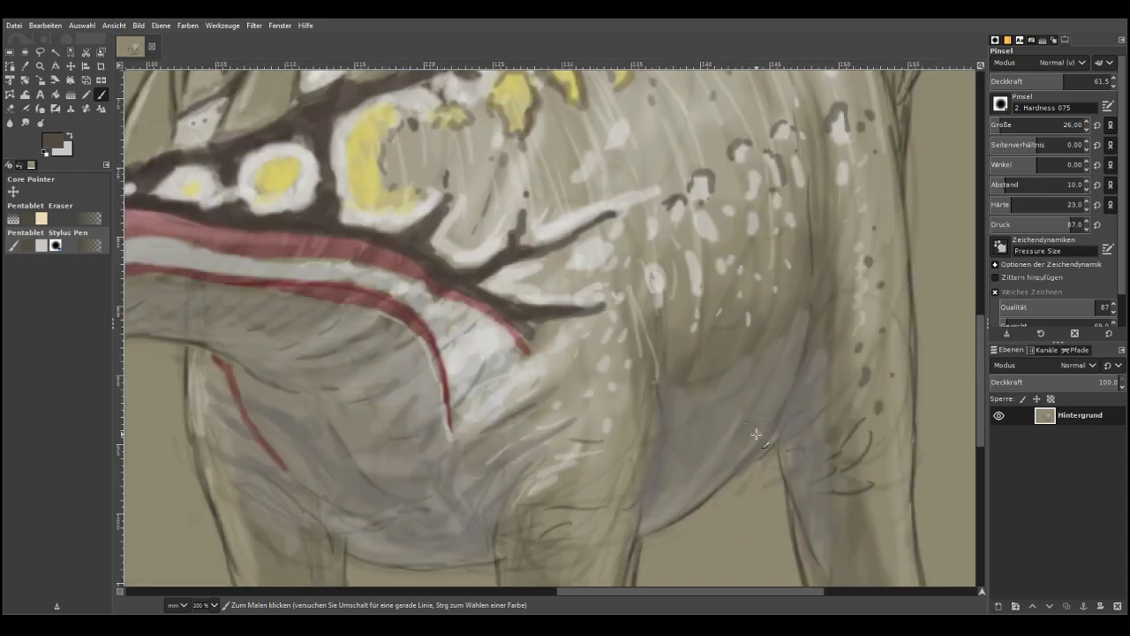
pyautogui.scroll(-1, 756, 433)
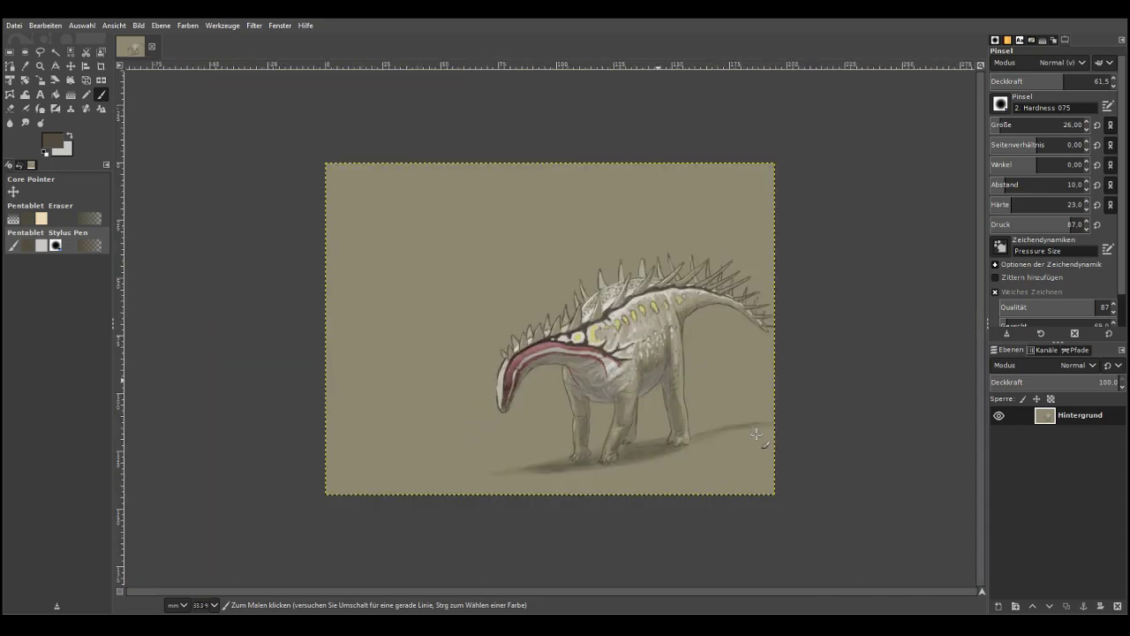
# Try to colour the small near-side spike behind the head pale orange
pyautogui.click(39, 65)
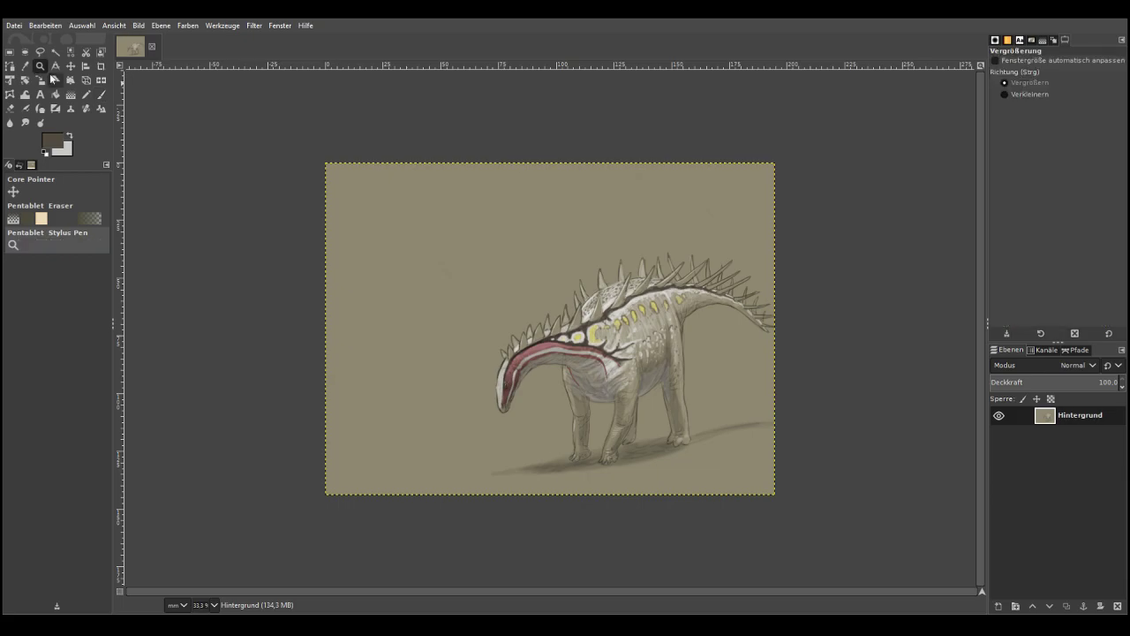
pyautogui.moveTo(415, 247); pyautogui.dragTo(486, 285)
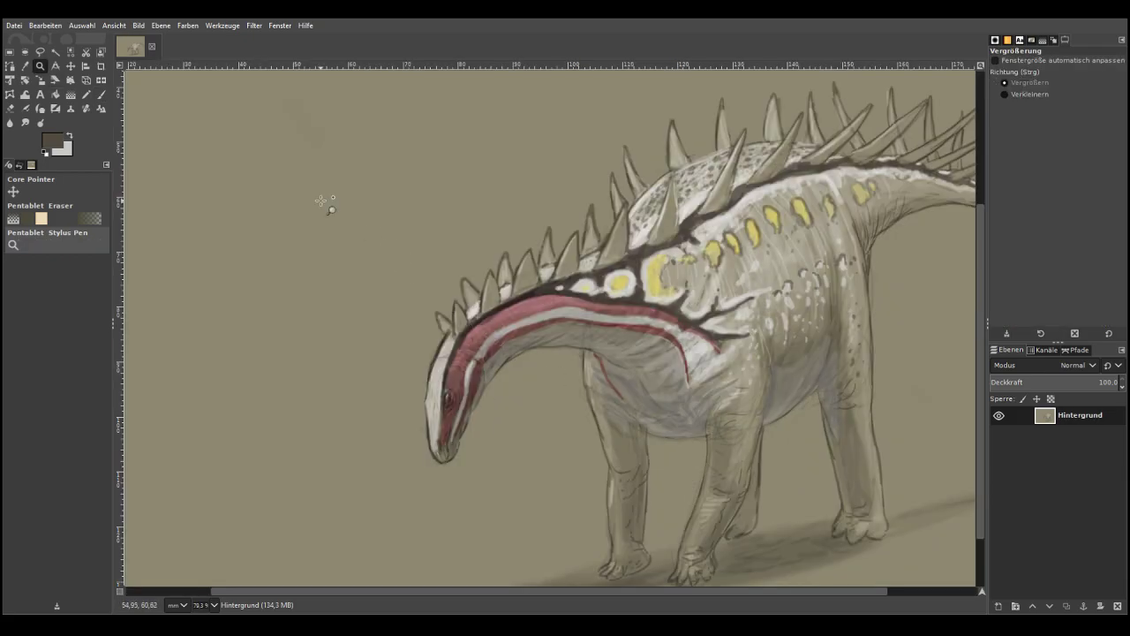
pyautogui.moveTo(296, 182); pyautogui.dragTo(607, 334)
pyautogui.moveTo(255, 170); pyautogui.dragTo(744, 392)
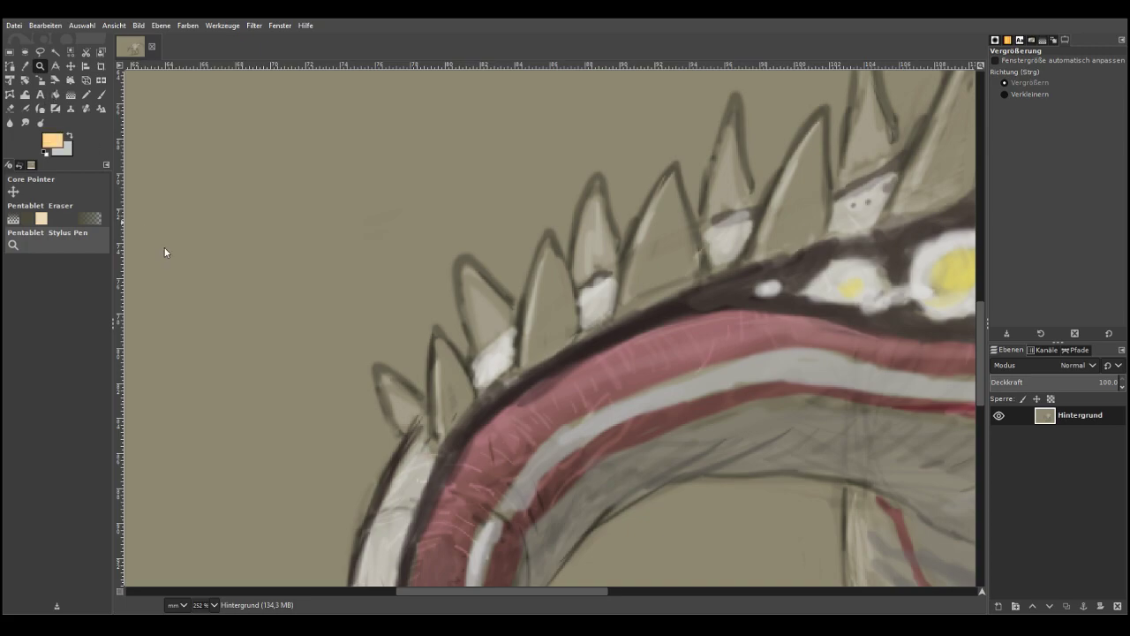
pyautogui.click(99, 95)
pyautogui.moveTo(462, 408)
pyautogui.mouseDown()
pyautogui.moveTo(450, 366)
pyautogui.moveTo(442, 437)
pyautogui.mouseUp()
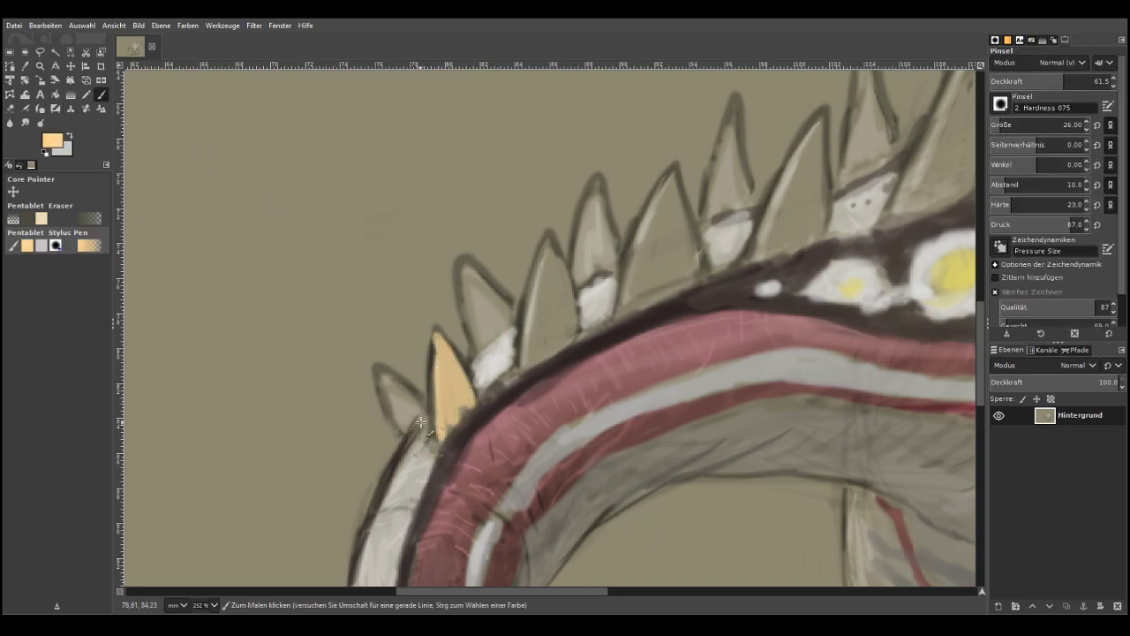
pyautogui.click(45, 25)
pyautogui.click(53, 41)
# Set the foreground colour to black and darken the neck spikes from behind the head to mid-neck
pyautogui.press('d')
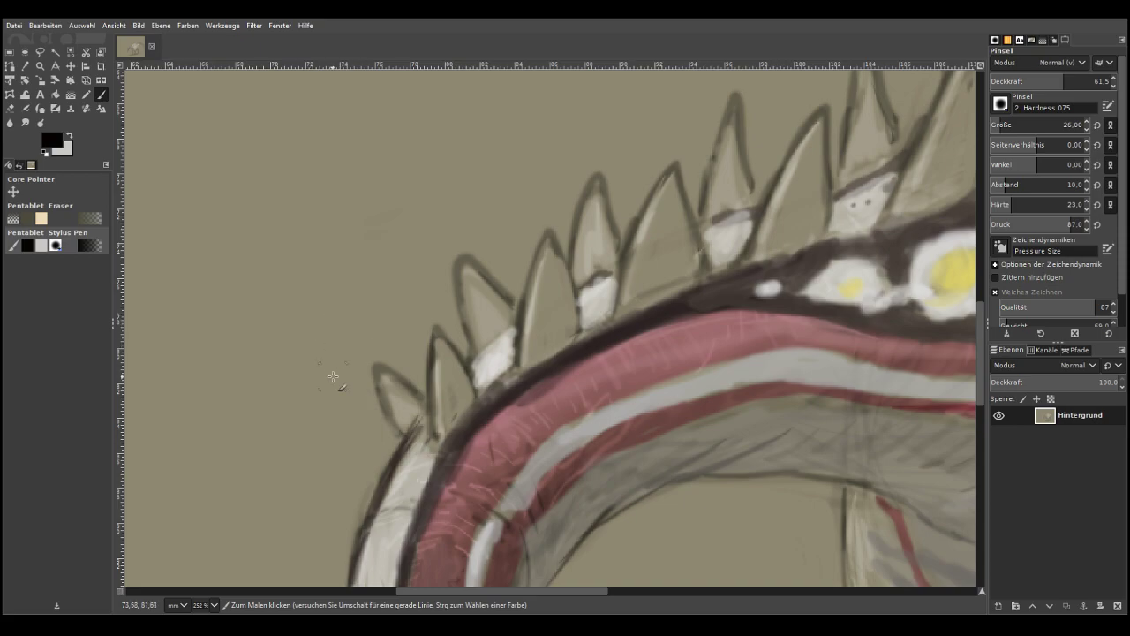
pyautogui.moveTo(471, 386)
pyautogui.mouseDown()
pyautogui.moveTo(451, 348)
pyautogui.moveTo(461, 414)
pyautogui.moveTo(444, 422)
pyautogui.moveTo(438, 409)
pyautogui.moveTo(440, 439)
pyautogui.moveTo(467, 413)
pyautogui.moveTo(446, 350)
pyautogui.moveTo(445, 433)
pyautogui.moveTo(411, 403)
pyautogui.moveTo(402, 435)
pyautogui.moveTo(418, 406)
pyautogui.moveTo(383, 376)
pyautogui.moveTo(408, 429)
pyautogui.mouseUp()
pyautogui.moveTo(540, 267)
pyautogui.mouseDown()
pyautogui.moveTo(529, 355)
pyautogui.moveTo(546, 342)
pyautogui.moveTo(563, 291)
pyautogui.moveTo(571, 326)
pyautogui.moveTo(552, 350)
pyautogui.moveTo(535, 306)
pyautogui.moveTo(540, 289)
pyautogui.moveTo(577, 332)
pyautogui.moveTo(552, 244)
pyautogui.mouseUp()
pyautogui.moveTo(495, 328)
pyautogui.mouseDown()
pyautogui.moveTo(461, 276)
pyautogui.moveTo(507, 310)
pyautogui.moveTo(487, 332)
pyautogui.moveTo(509, 310)
pyautogui.moveTo(475, 274)
pyautogui.moveTo(505, 318)
pyautogui.moveTo(472, 272)
pyautogui.mouseUp()
pyautogui.moveTo(591, 266)
pyautogui.mouseDown()
pyautogui.moveTo(598, 184)
pyautogui.moveTo(608, 223)
pyautogui.moveTo(641, 227)
pyautogui.moveTo(640, 216)
pyautogui.moveTo(637, 263)
pyautogui.moveTo(659, 279)
pyautogui.moveTo(655, 300)
pyautogui.moveTo(687, 279)
pyautogui.moveTo(684, 222)
pyautogui.moveTo(677, 269)
pyautogui.moveTo(669, 256)
pyautogui.moveTo(643, 258)
pyautogui.moveTo(669, 177)
pyautogui.mouseUp()
pyautogui.moveTo(693, 280)
pyautogui.mouseDown()
pyautogui.moveTo(640, 287)
pyautogui.moveTo(627, 301)
pyautogui.moveTo(672, 222)
pyautogui.mouseUp()
pyautogui.moveTo(752, 200)
pyautogui.mouseDown()
pyautogui.moveTo(721, 181)
pyautogui.moveTo(735, 100)
pyautogui.moveTo(748, 160)
pyautogui.moveTo(739, 104)
pyautogui.moveTo(743, 179)
pyautogui.moveTo(729, 200)
pyautogui.moveTo(778, 209)
pyautogui.moveTo(788, 166)
pyautogui.moveTo(780, 210)
pyautogui.moveTo(795, 205)
pyautogui.moveTo(827, 231)
pyautogui.moveTo(752, 259)
pyautogui.moveTo(808, 201)
pyautogui.moveTo(816, 159)
pyautogui.mouseUp()
pyautogui.moveTo(796, 248); pyautogui.dragTo(752, 262)
# Darken the remaining spikes at the base of the neck and the first large near-side shoulder spike with black
pyautogui.moveTo(980, 392); pyautogui.dragTo(980, 347)
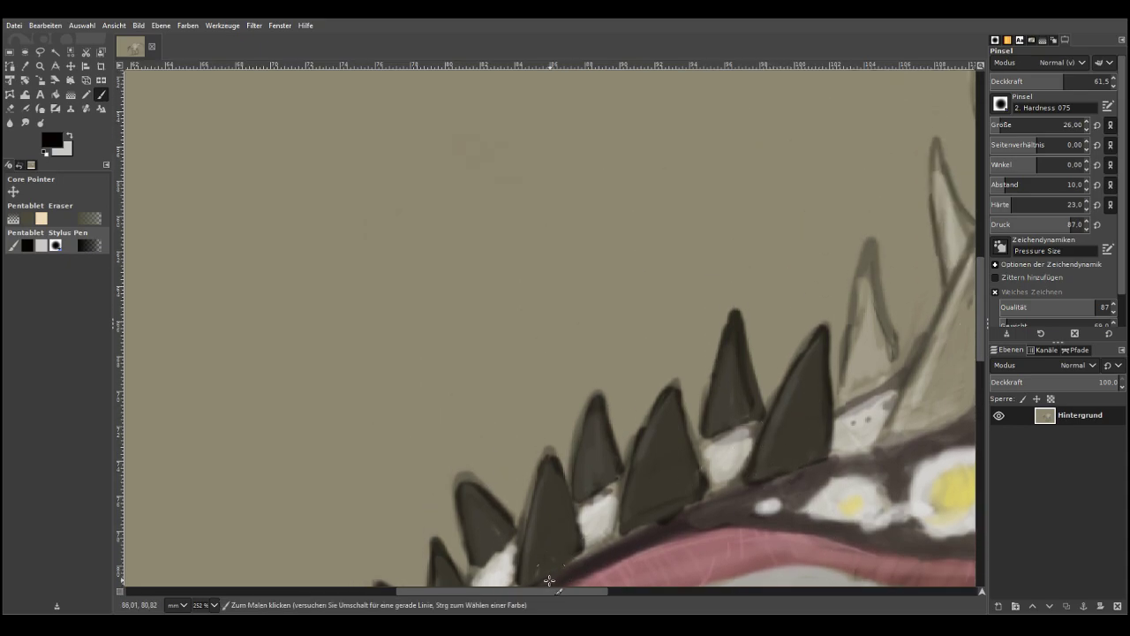
pyautogui.moveTo(535, 592); pyautogui.dragTo(626, 570)
pyautogui.moveTo(508, 280); pyautogui.dragTo(535, 362)
pyautogui.moveTo(527, 323)
pyautogui.mouseDown()
pyautogui.moveTo(502, 280)
pyautogui.moveTo(491, 326)
pyautogui.moveTo(507, 376)
pyautogui.moveTo(530, 373)
pyautogui.moveTo(480, 408)
pyautogui.mouseUp()
pyautogui.moveTo(578, 337)
pyautogui.mouseDown()
pyautogui.moveTo(541, 398)
pyautogui.moveTo(573, 328)
pyautogui.moveTo(547, 415)
pyautogui.moveTo(620, 244)
pyautogui.moveTo(611, 402)
pyautogui.moveTo(601, 384)
pyautogui.moveTo(556, 424)
pyautogui.moveTo(560, 409)
pyautogui.mouseUp()
pyautogui.moveTo(739, 265)
pyautogui.mouseDown()
pyautogui.moveTo(698, 349)
pyautogui.moveTo(770, 128)
pyautogui.moveTo(780, 265)
pyautogui.moveTo(773, 241)
pyautogui.moveTo(706, 362)
pyautogui.moveTo(765, 334)
pyautogui.moveTo(768, 285)
pyautogui.moveTo(768, 314)
pyautogui.mouseUp()
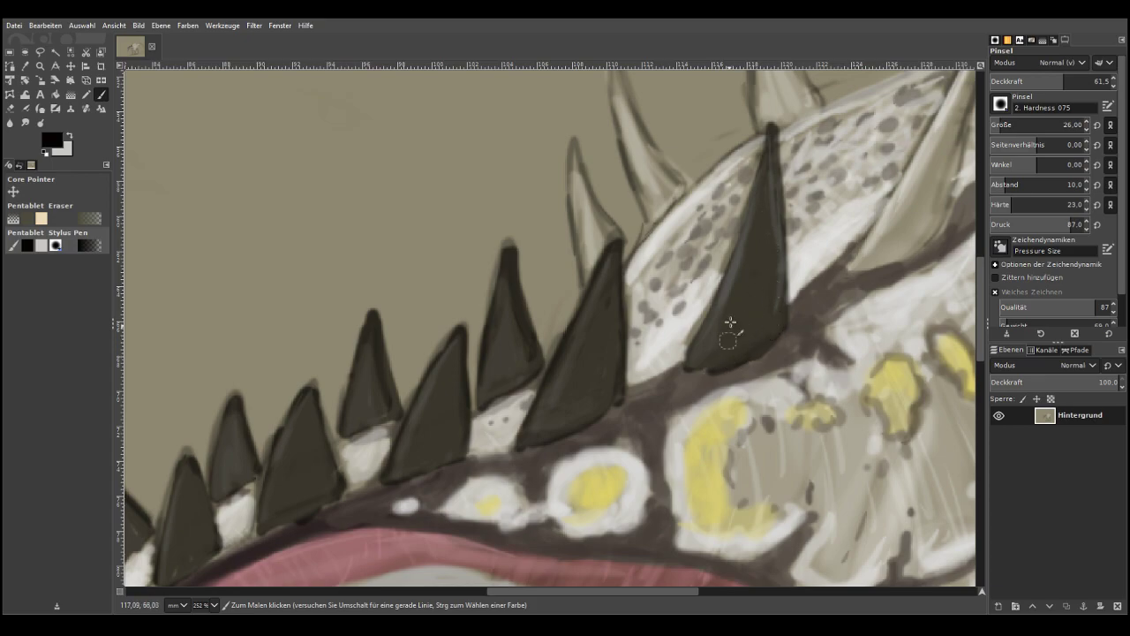
# Darken the next two large near-side back spikes from base to tip with black
pyautogui.scroll(4, 974, 300)
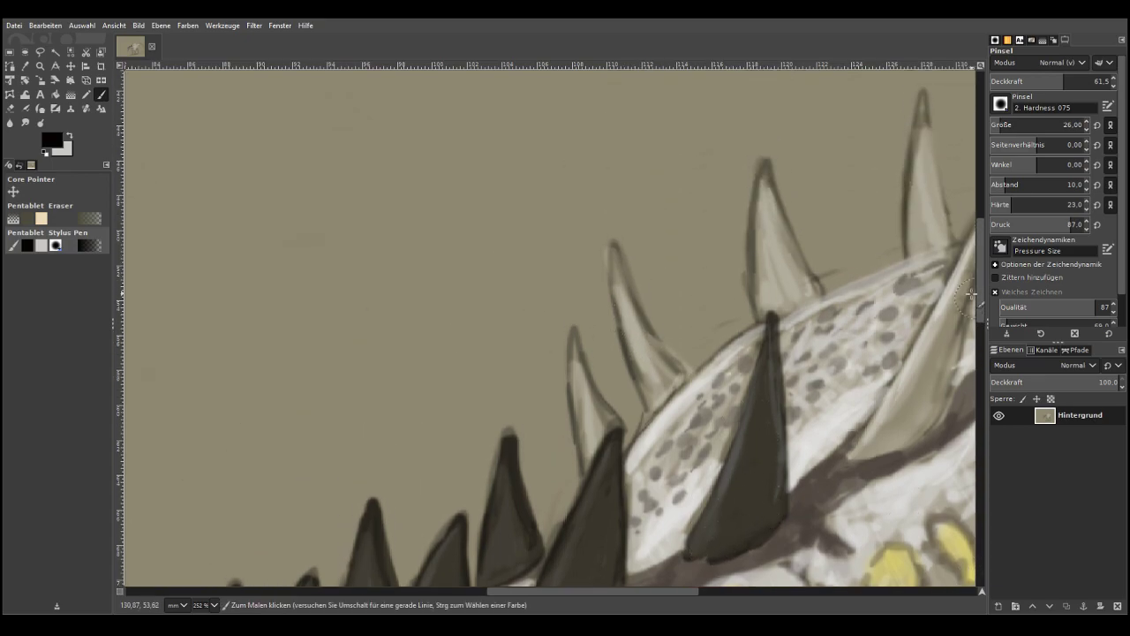
pyautogui.moveTo(676, 591); pyautogui.dragTo(725, 590)
pyautogui.moveTo(720, 372)
pyautogui.mouseDown()
pyautogui.moveTo(677, 438)
pyautogui.moveTo(749, 330)
pyautogui.moveTo(697, 432)
pyautogui.moveTo(708, 422)
pyautogui.moveTo(729, 426)
pyautogui.moveTo(746, 397)
pyautogui.moveTo(736, 412)
pyautogui.moveTo(795, 203)
pyautogui.moveTo(729, 331)
pyautogui.moveTo(794, 210)
pyautogui.mouseUp()
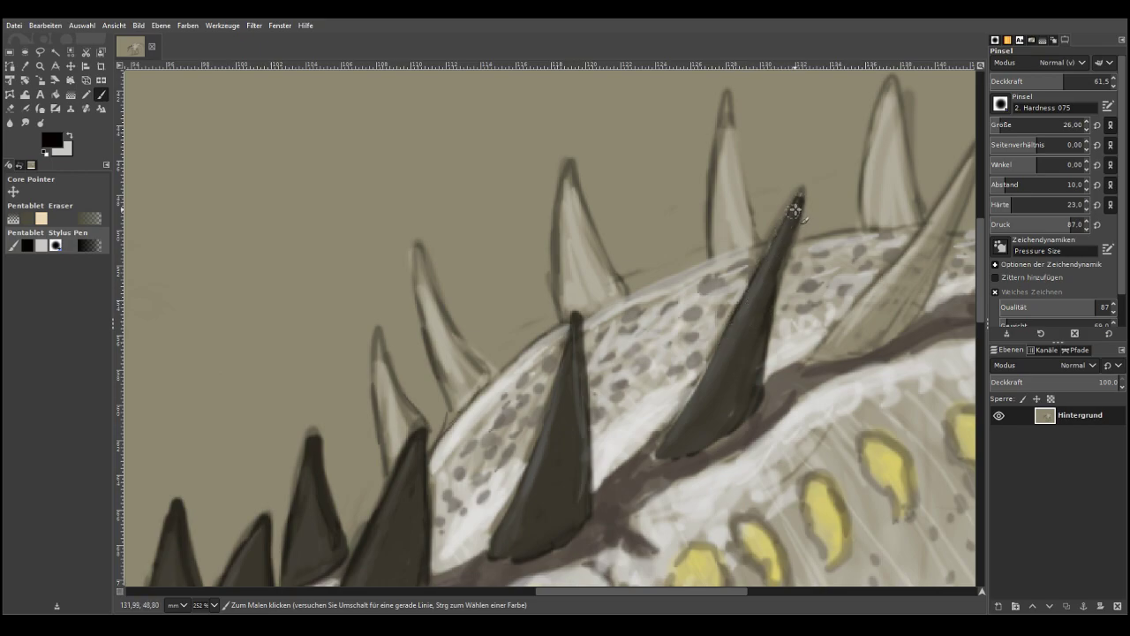
pyautogui.moveTo(723, 350)
pyautogui.mouseDown()
pyautogui.moveTo(716, 386)
pyautogui.moveTo(697, 390)
pyautogui.moveTo(752, 289)
pyautogui.mouseUp()
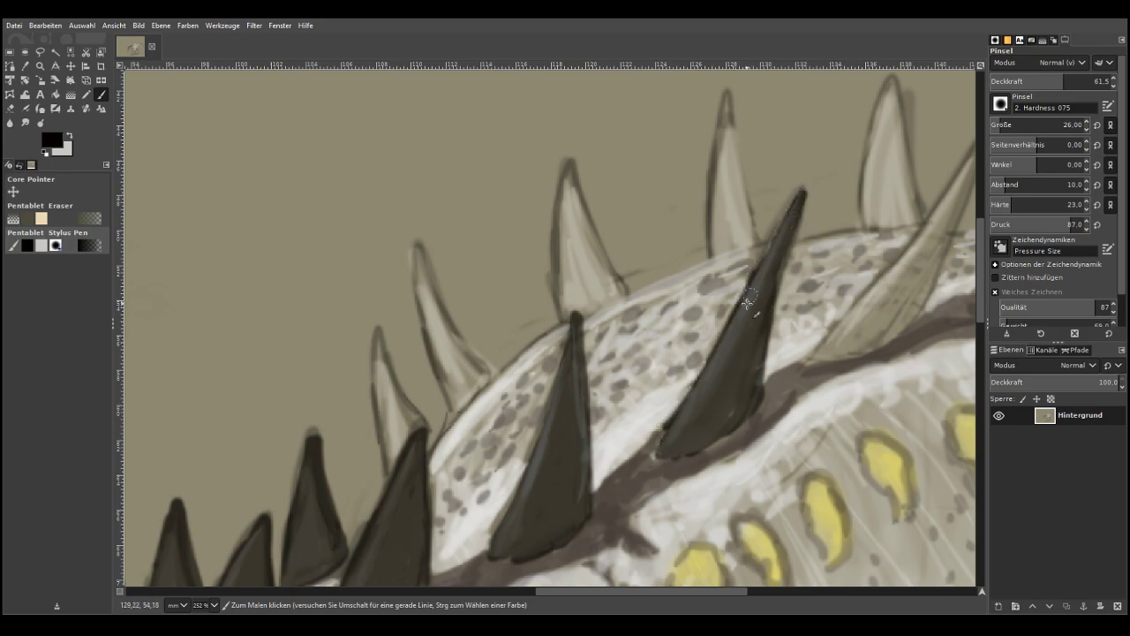
pyautogui.moveTo(683, 591); pyautogui.dragTo(718, 589)
pyautogui.moveTo(827, 189)
pyautogui.mouseDown()
pyautogui.moveTo(803, 248)
pyautogui.moveTo(808, 226)
pyautogui.moveTo(792, 234)
pyautogui.moveTo(828, 174)
pyautogui.moveTo(697, 341)
pyautogui.moveTo(811, 222)
pyautogui.moveTo(747, 343)
pyautogui.moveTo(761, 329)
pyautogui.moveTo(763, 302)
pyautogui.moveTo(747, 288)
pyautogui.moveTo(691, 342)
pyautogui.moveTo(731, 344)
pyautogui.mouseUp()
pyautogui.moveTo(762, 301)
pyautogui.mouseDown()
pyautogui.moveTo(817, 190)
pyautogui.moveTo(751, 279)
pyautogui.mouseUp()
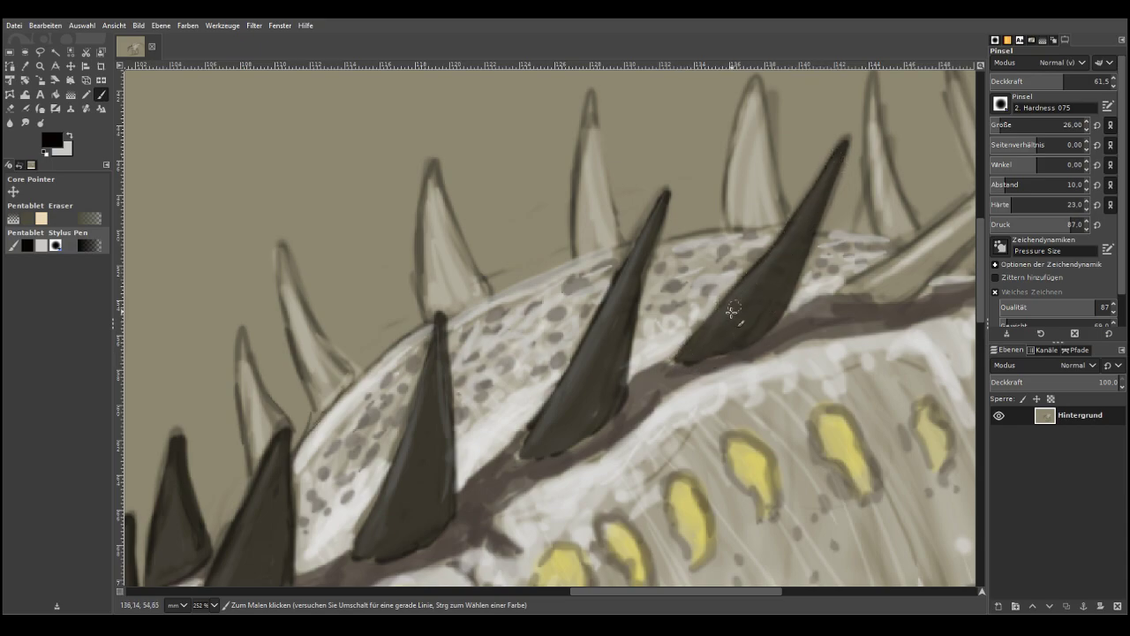
# Lower the brush opacity to 43.4 and tint the first four far-side shoulder and back spikes dark grey
pyautogui.moveTo(706, 592); pyautogui.dragTo(622, 594)
pyautogui.click(1043, 80)
pyautogui.moveTo(602, 448)
pyautogui.mouseDown()
pyautogui.moveTo(584, 378)
pyautogui.moveTo(627, 431)
pyautogui.moveTo(580, 364)
pyautogui.moveTo(579, 339)
pyautogui.moveTo(585, 432)
pyautogui.mouseUp()
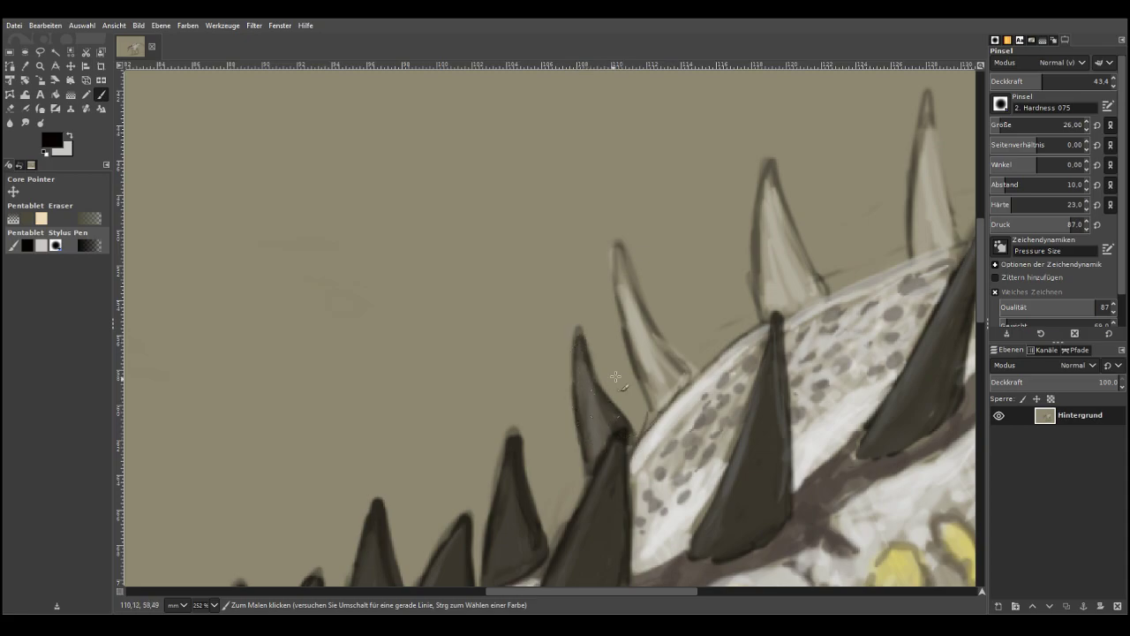
pyautogui.moveTo(662, 400)
pyautogui.mouseDown()
pyautogui.moveTo(632, 335)
pyautogui.moveTo(644, 333)
pyautogui.moveTo(680, 402)
pyautogui.moveTo(622, 264)
pyautogui.moveTo(633, 335)
pyautogui.mouseUp()
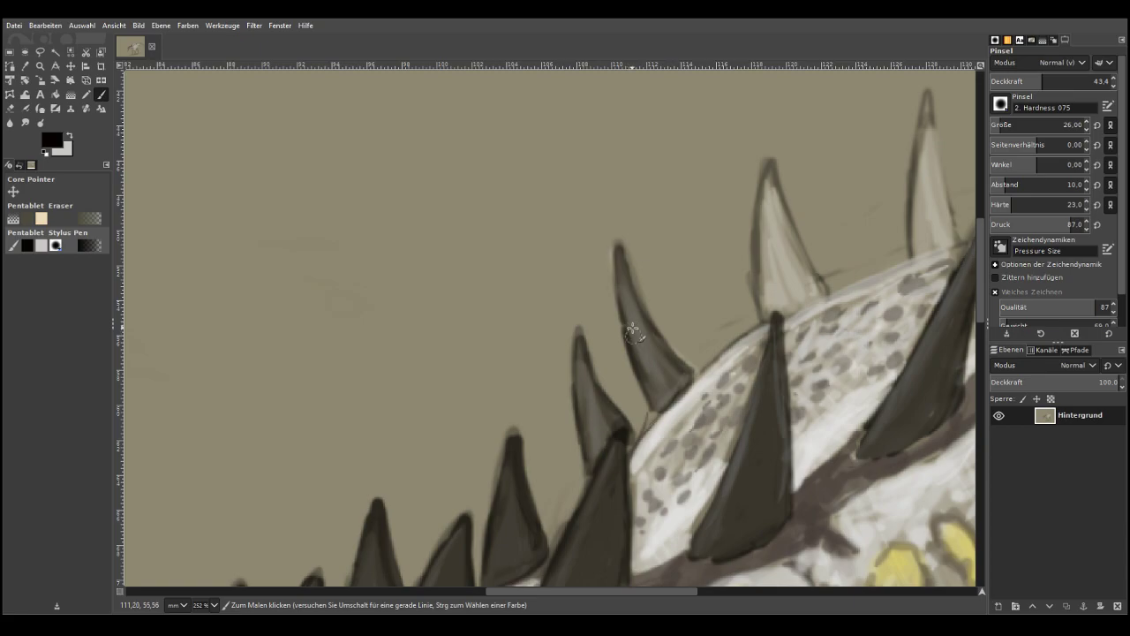
pyautogui.moveTo(765, 292)
pyautogui.mouseDown()
pyautogui.moveTo(794, 309)
pyautogui.moveTo(813, 298)
pyautogui.moveTo(808, 275)
pyautogui.moveTo(815, 283)
pyautogui.moveTo(761, 250)
pyautogui.mouseUp()
pyautogui.moveTo(920, 238)
pyautogui.mouseDown()
pyautogui.moveTo(952, 231)
pyautogui.moveTo(933, 165)
pyautogui.moveTo(937, 232)
pyautogui.moveTo(927, 252)
pyautogui.moveTo(920, 244)
pyautogui.moveTo(918, 188)
pyautogui.moveTo(937, 222)
pyautogui.moveTo(945, 217)
pyautogui.moveTo(922, 192)
pyautogui.mouseUp()
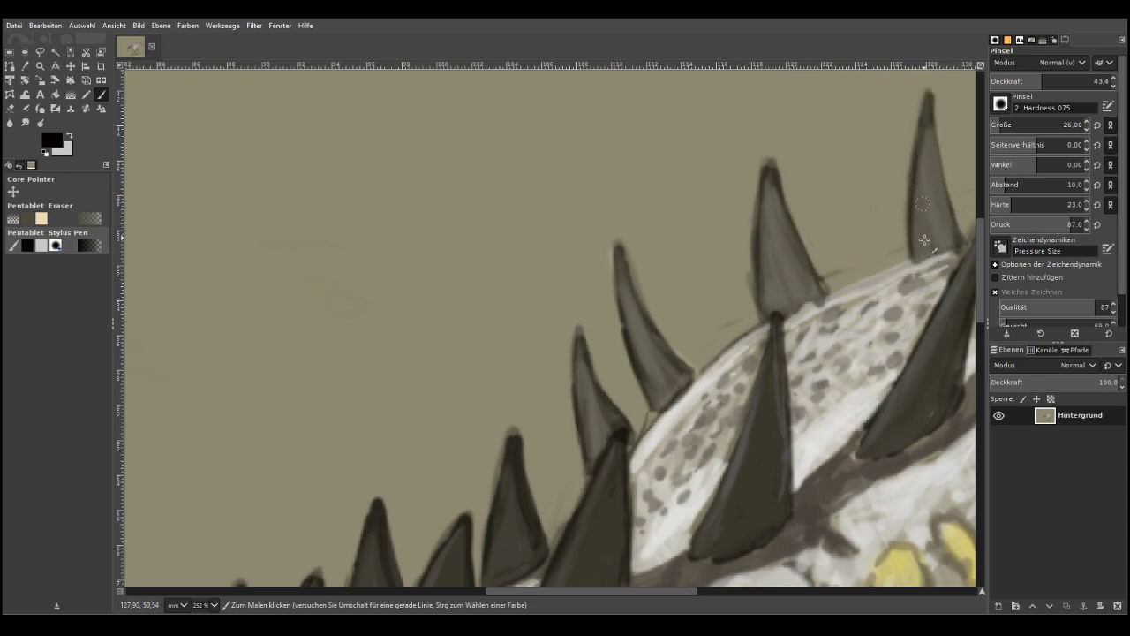
# Try to darken the next far-side back spike and the following near-side spike at the same opacity
pyautogui.moveTo(604, 590); pyautogui.dragTo(697, 568)
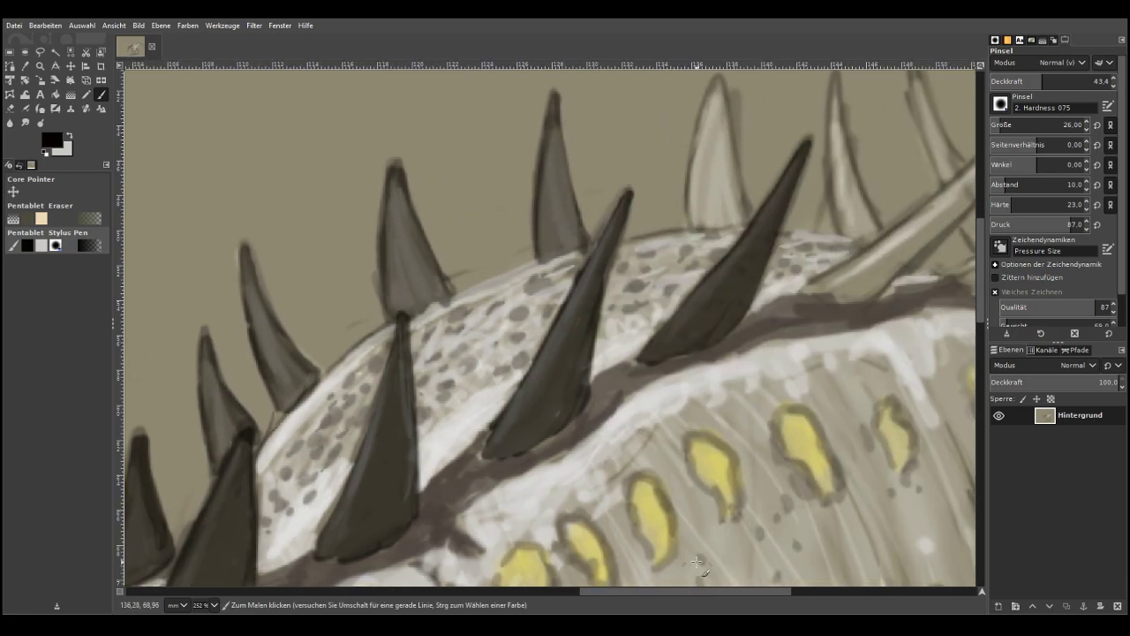
pyautogui.moveTo(737, 192)
pyautogui.mouseDown()
pyautogui.moveTo(733, 220)
pyautogui.moveTo(717, 228)
pyautogui.moveTo(702, 221)
pyautogui.moveTo(702, 180)
pyautogui.moveTo(694, 216)
pyautogui.moveTo(717, 97)
pyautogui.moveTo(728, 198)
pyautogui.moveTo(704, 152)
pyautogui.mouseUp()
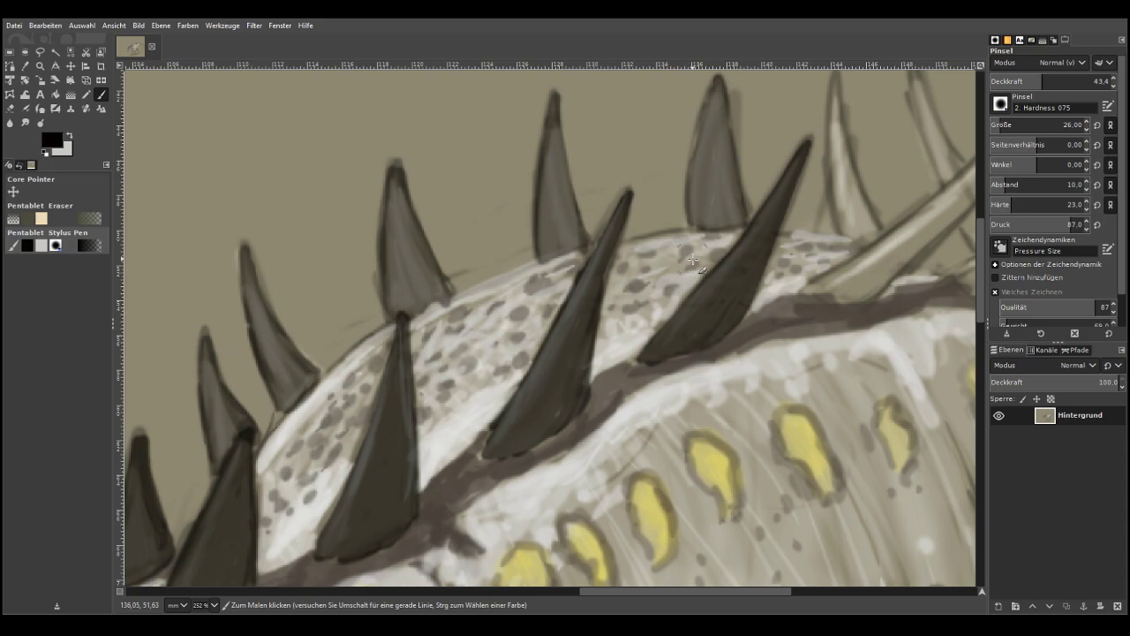
pyautogui.moveTo(605, 593); pyautogui.dragTo(659, 592)
pyautogui.moveTo(717, 237)
pyautogui.mouseDown()
pyautogui.moveTo(639, 284)
pyautogui.moveTo(587, 291)
pyautogui.moveTo(715, 217)
pyautogui.moveTo(790, 137)
pyautogui.moveTo(711, 236)
pyautogui.moveTo(642, 297)
pyautogui.mouseUp()
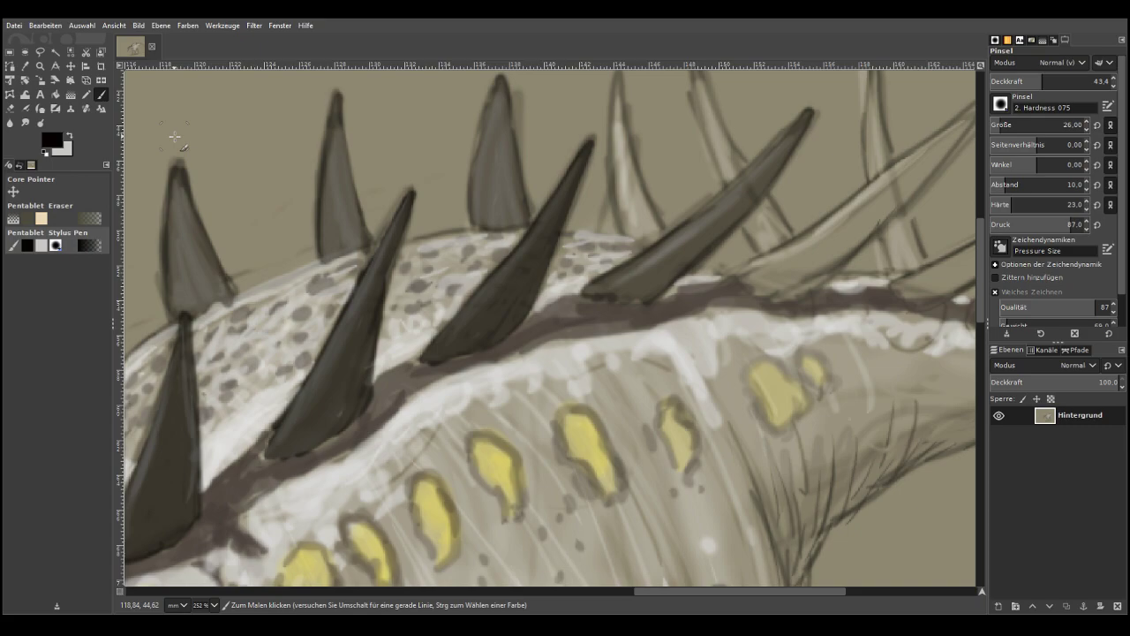
pyautogui.press('shift')
pyautogui.hotkey('ctrl', 'z')
pyautogui.hotkey('ctrl', 'z')
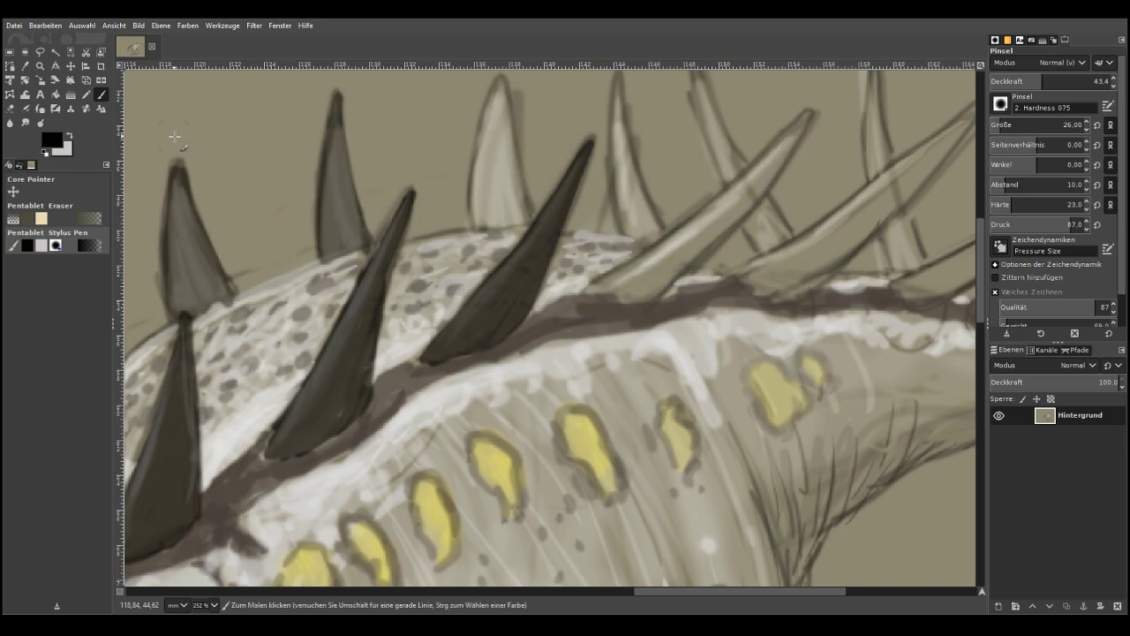
# Draw fine black lengthwise streaks on the two large near-side back spikes
pyautogui.moveTo(339, 381); pyautogui.dragTo(309, 433)
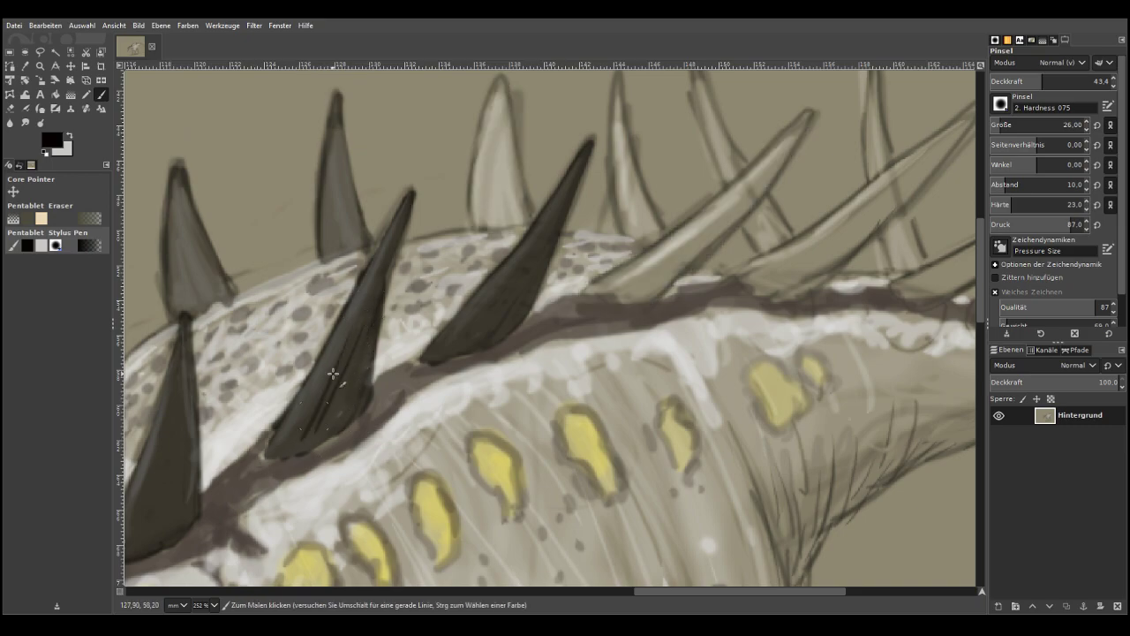
pyautogui.moveTo(559, 238); pyautogui.dragTo(421, 376)
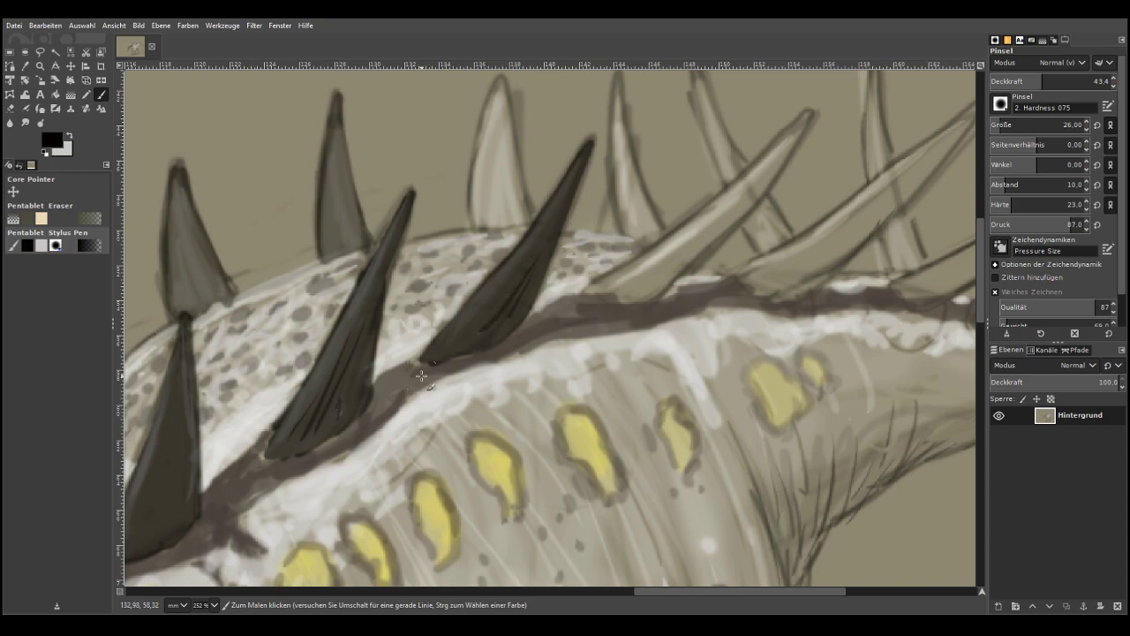
pyautogui.scroll(-5, 421, 376)
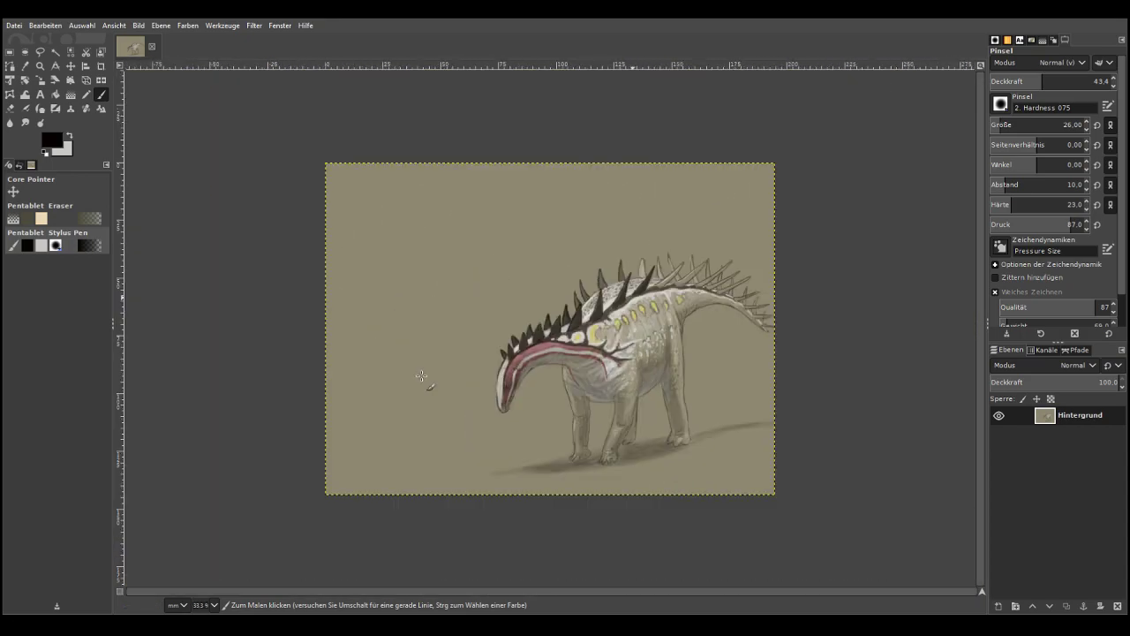
# Pick the pink of the neck stripe as paint colour and set the brush to opacity 78.5 and size 17
pyautogui.press('z')
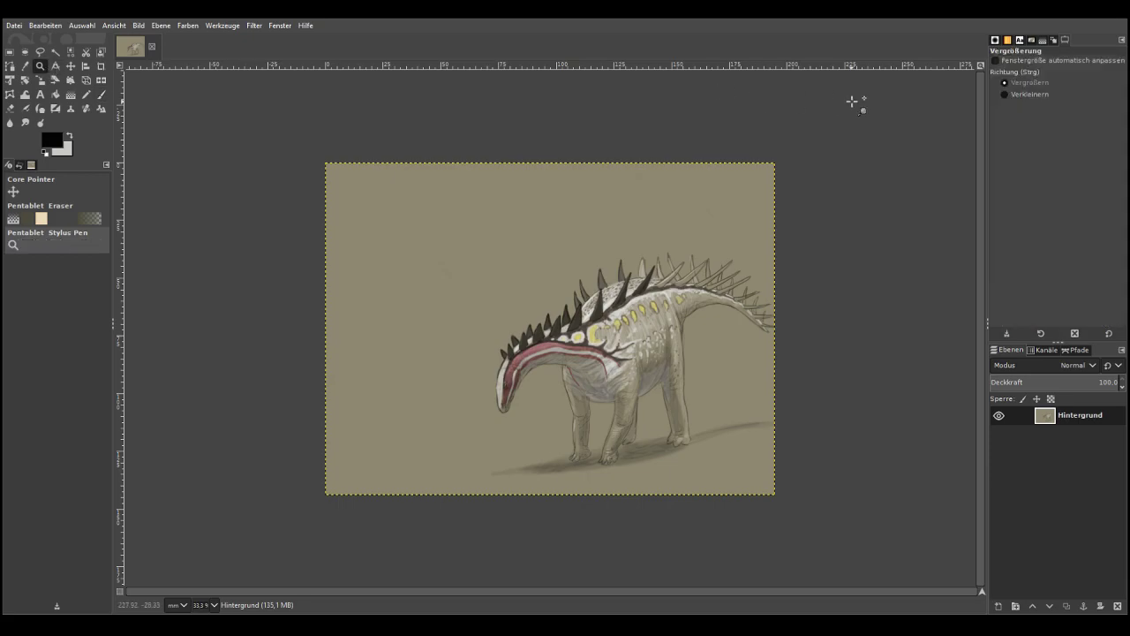
pyautogui.moveTo(434, 270); pyautogui.dragTo(622, 424)
pyautogui.moveTo(343, 203); pyautogui.dragTo(835, 435)
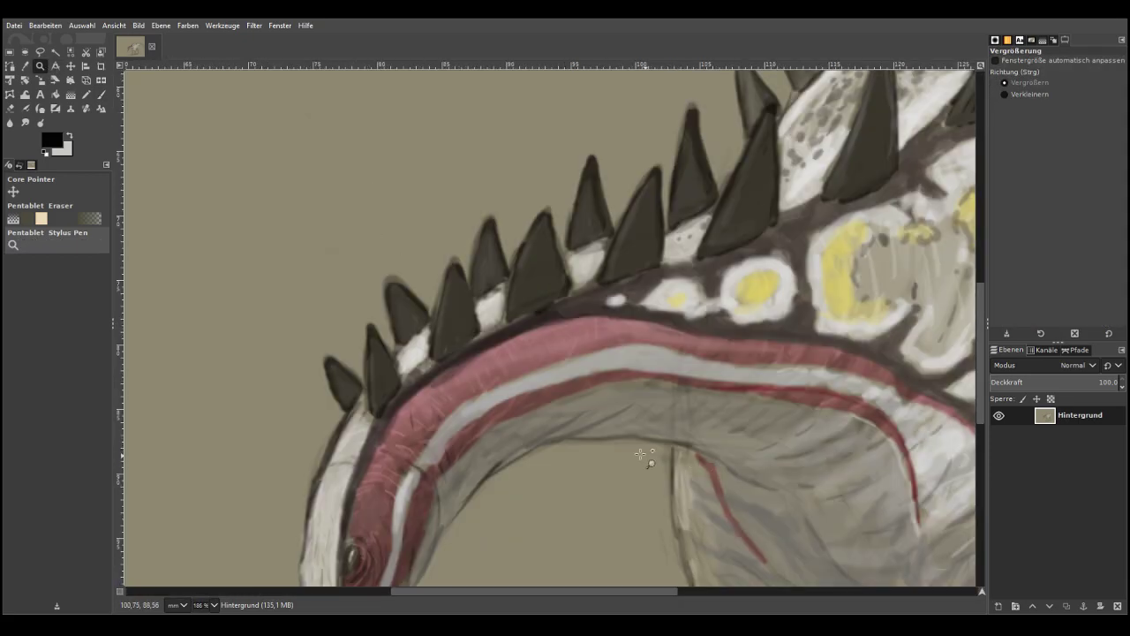
pyautogui.moveTo(212, 149); pyautogui.dragTo(703, 488)
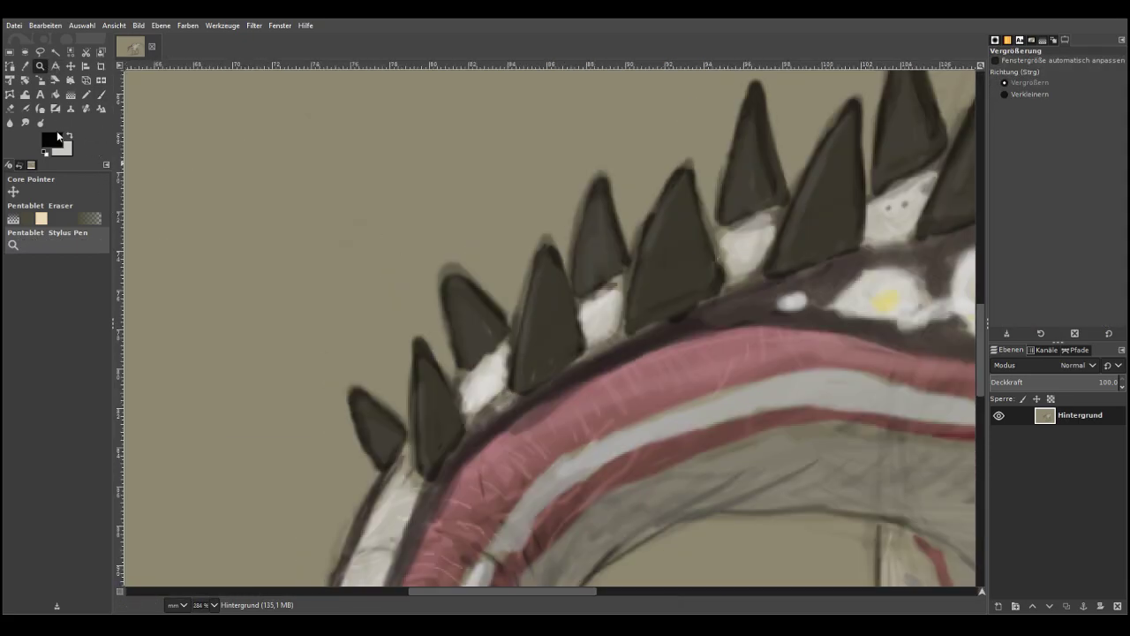
pyautogui.click(24, 65)
pyautogui.click(541, 428)
pyautogui.press('p')
pyautogui.click(1084, 78)
pyautogui.click(1000, 121)
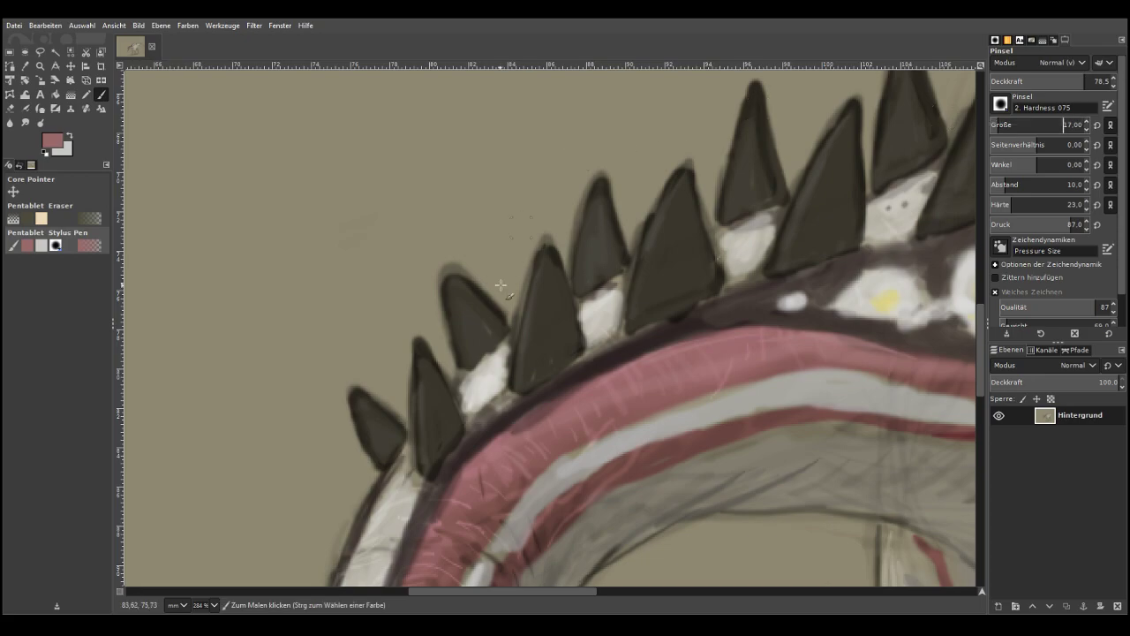
# Try painting pink tips on the first four neck spikes behind the head and undo the strokes
pyautogui.moveTo(425, 363)
pyautogui.mouseDown()
pyautogui.moveTo(422, 376)
pyautogui.moveTo(422, 353)
pyautogui.mouseUp()
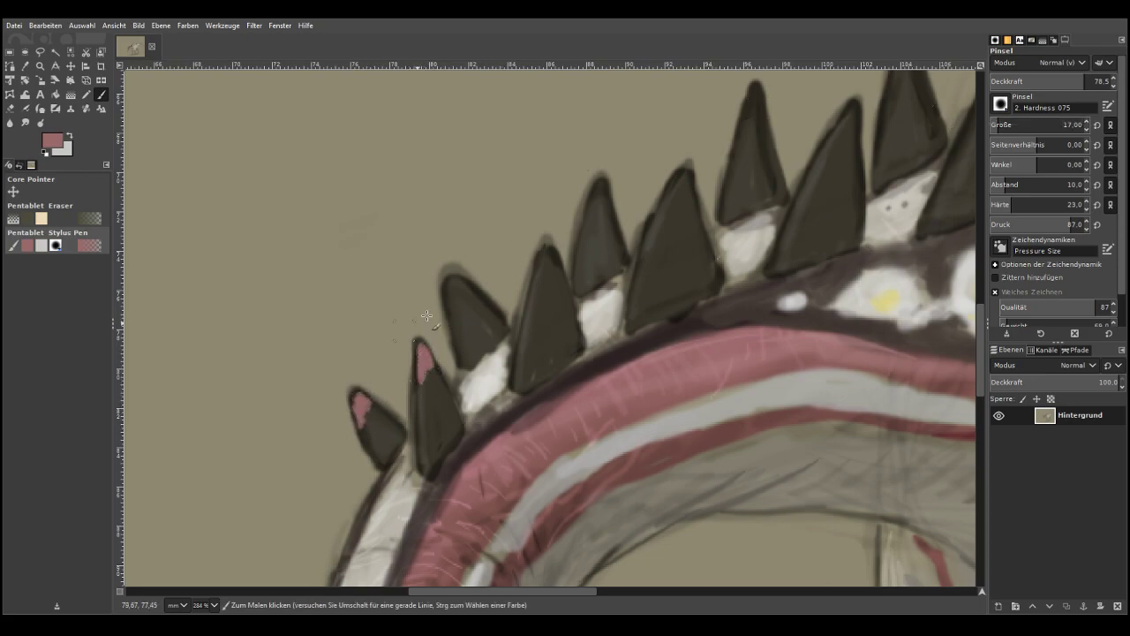
pyautogui.moveTo(449, 285); pyautogui.dragTo(451, 290)
pyautogui.moveTo(554, 259); pyautogui.dragTo(535, 290)
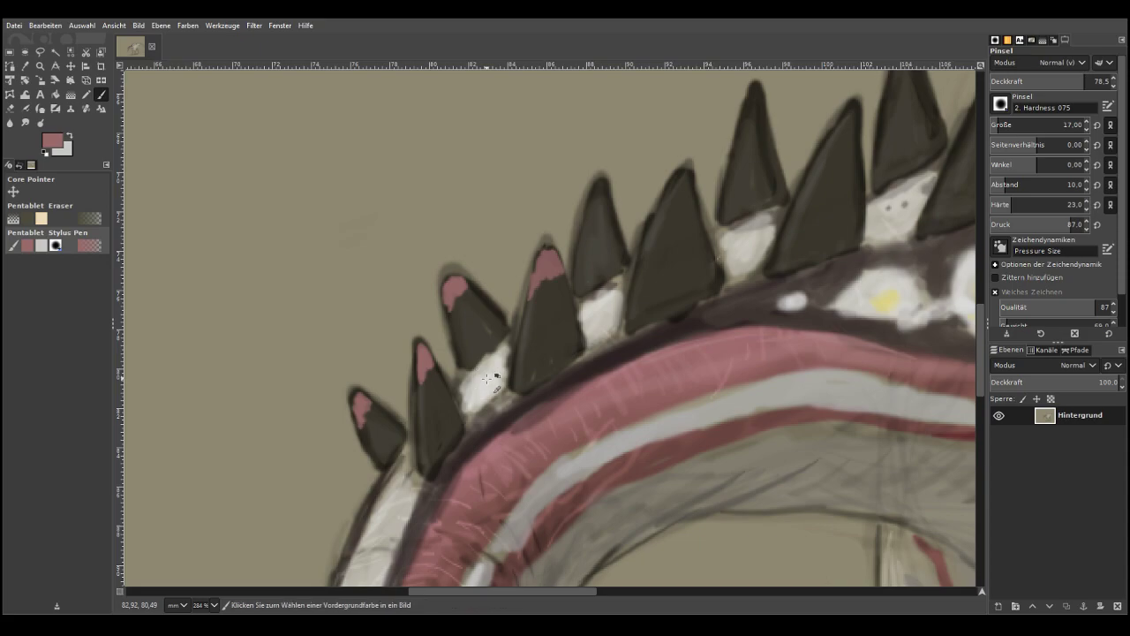
pyautogui.hotkey('ctrl', 'z')
pyautogui.hotkey('ctrl', 'z')
pyautogui.hotkey('ctrl', 'z')
pyautogui.hotkey('ctrl', 'z')
pyautogui.hotkey('ctrl', 'z')
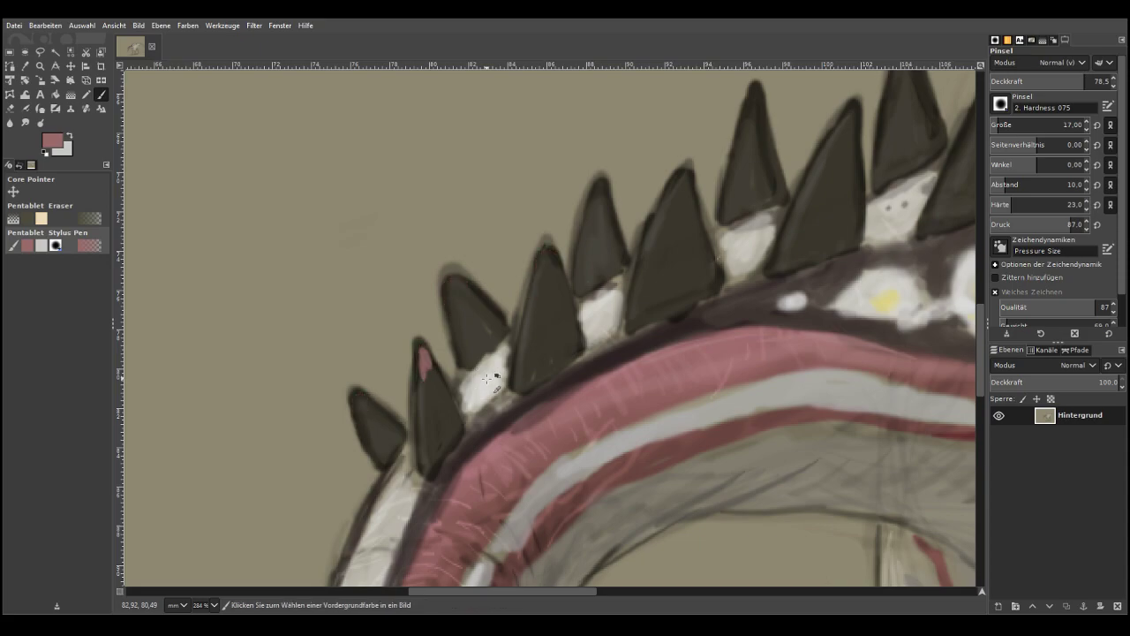
# Pick the yellow of a shoulder spot, warm it slightly and paint the tips of the first three neck spikes
pyautogui.press('o')
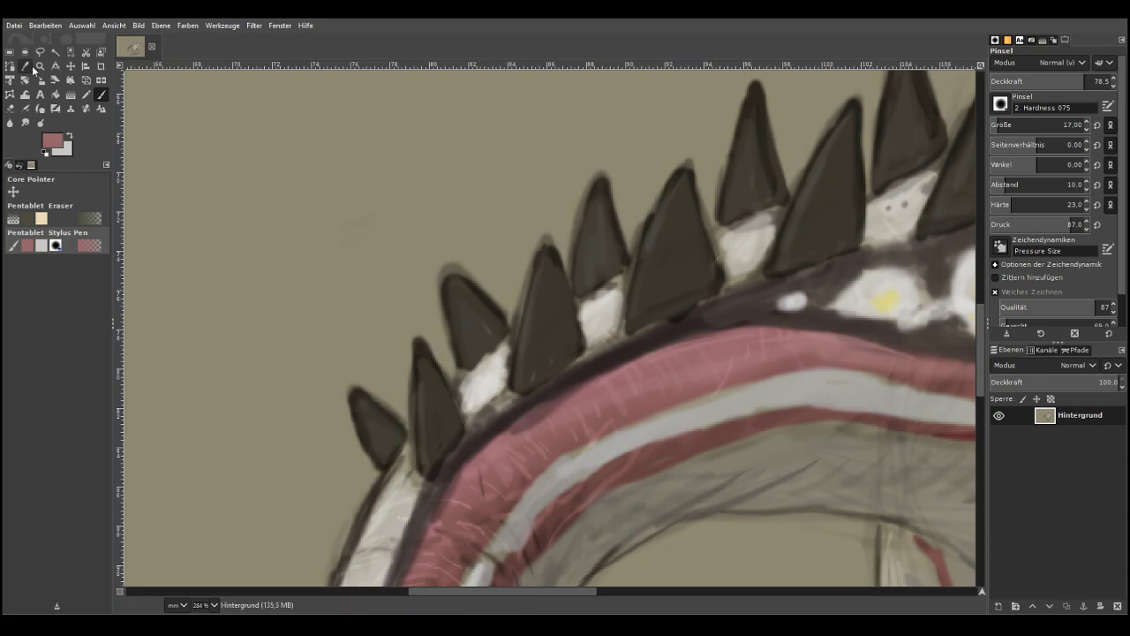
pyautogui.moveTo(570, 591); pyautogui.dragTo(618, 588)
pyautogui.click(792, 255)
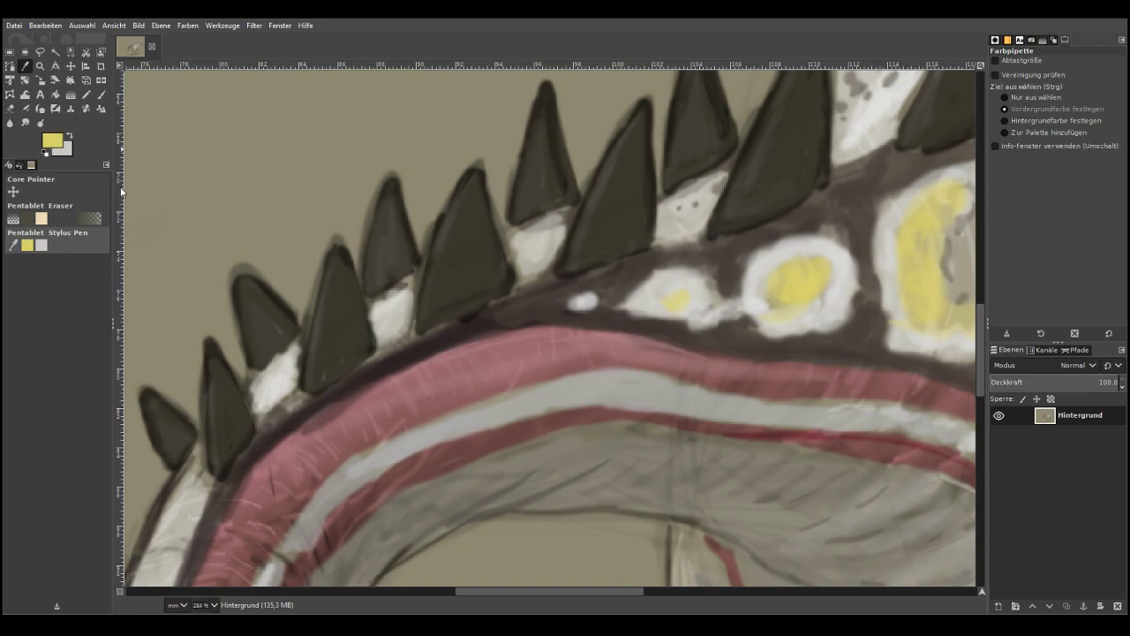
pyautogui.click(103, 97)
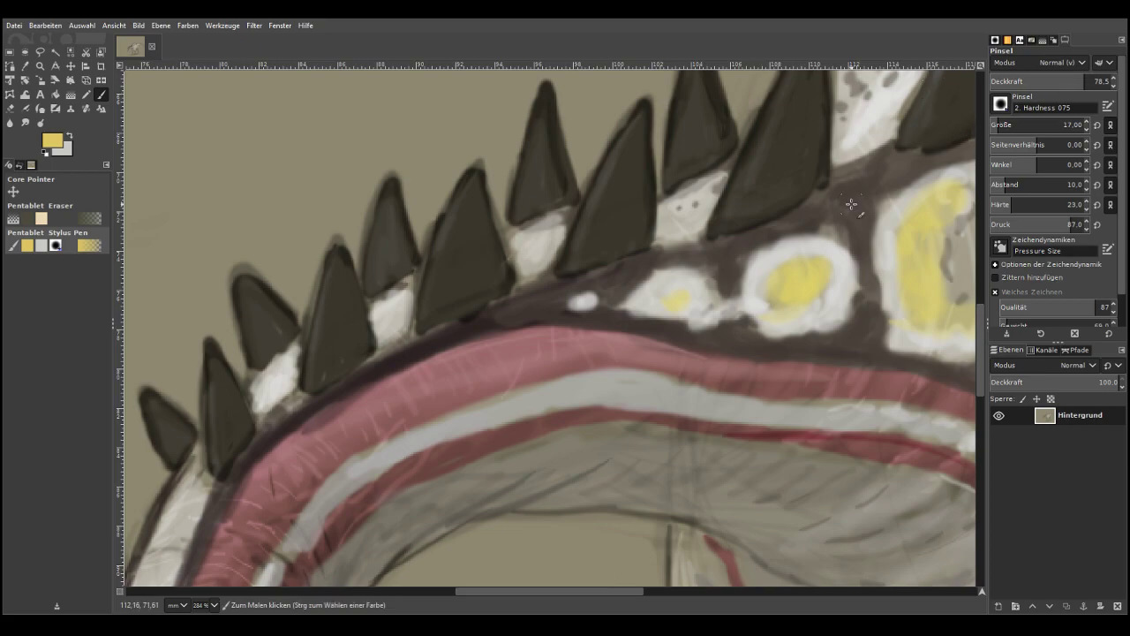
pyautogui.press('m')
pyautogui.moveTo(218, 358); pyautogui.dragTo(223, 383)
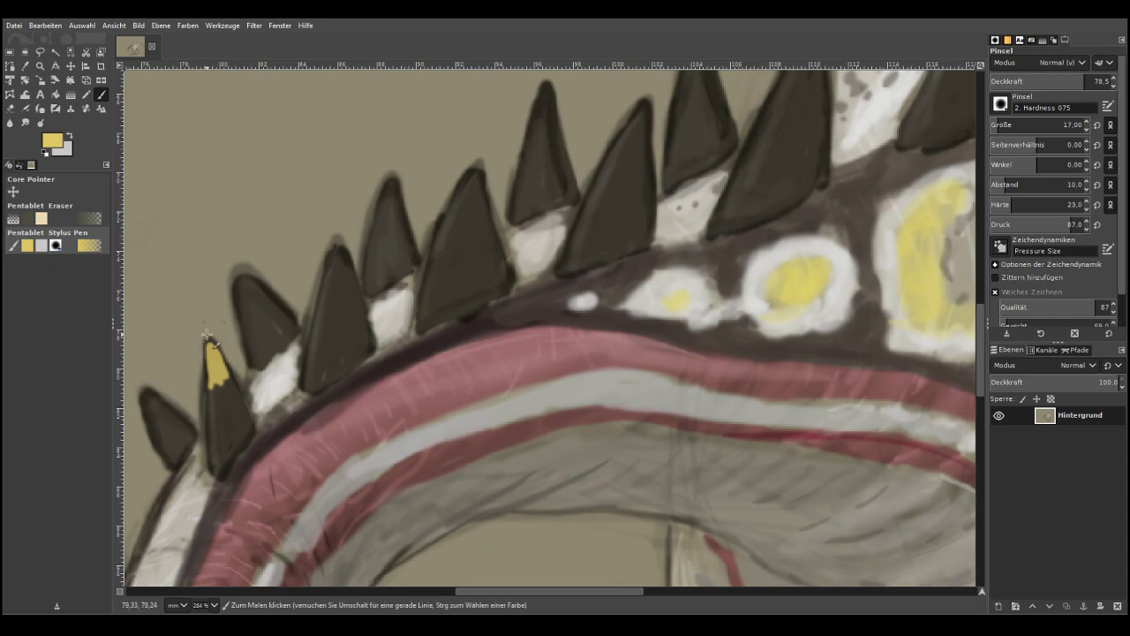
pyautogui.moveTo(152, 401); pyautogui.dragTo(159, 407)
pyautogui.moveTo(232, 280)
pyautogui.mouseDown()
pyautogui.moveTo(256, 286)
pyautogui.moveTo(244, 296)
pyautogui.mouseUp()
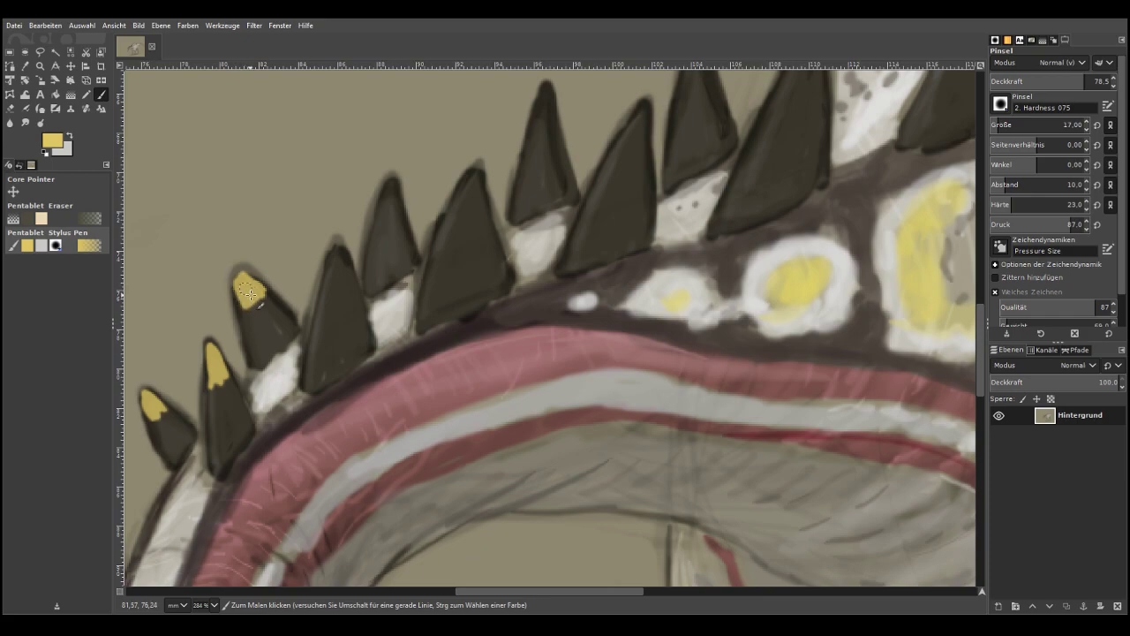
# Paint warm yellow tips on the next far-side neck spike and the following three near-side neck spikes
pyautogui.moveTo(384, 186); pyautogui.dragTo(390, 202)
pyautogui.moveTo(343, 249)
pyautogui.mouseDown()
pyautogui.moveTo(349, 279)
pyautogui.moveTo(334, 270)
pyautogui.moveTo(351, 280)
pyautogui.mouseUp()
pyautogui.moveTo(477, 181)
pyautogui.mouseDown()
pyautogui.moveTo(481, 206)
pyautogui.moveTo(473, 189)
pyautogui.moveTo(457, 206)
pyautogui.mouseUp()
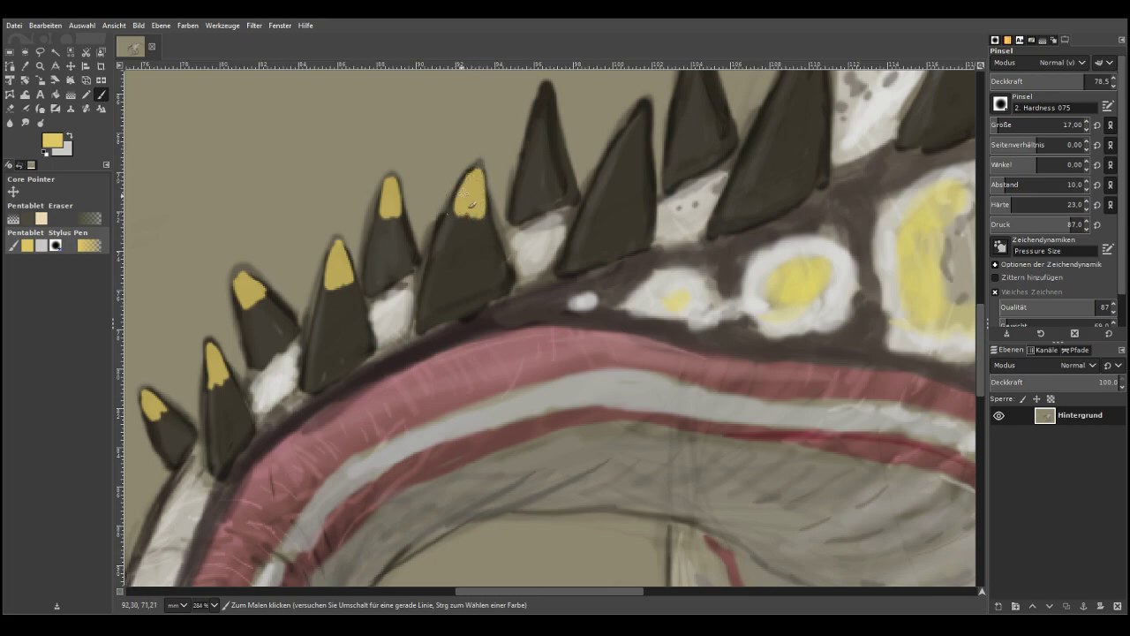
pyautogui.moveTo(642, 114)
pyautogui.mouseDown()
pyautogui.moveTo(649, 141)
pyautogui.moveTo(622, 150)
pyautogui.mouseUp()
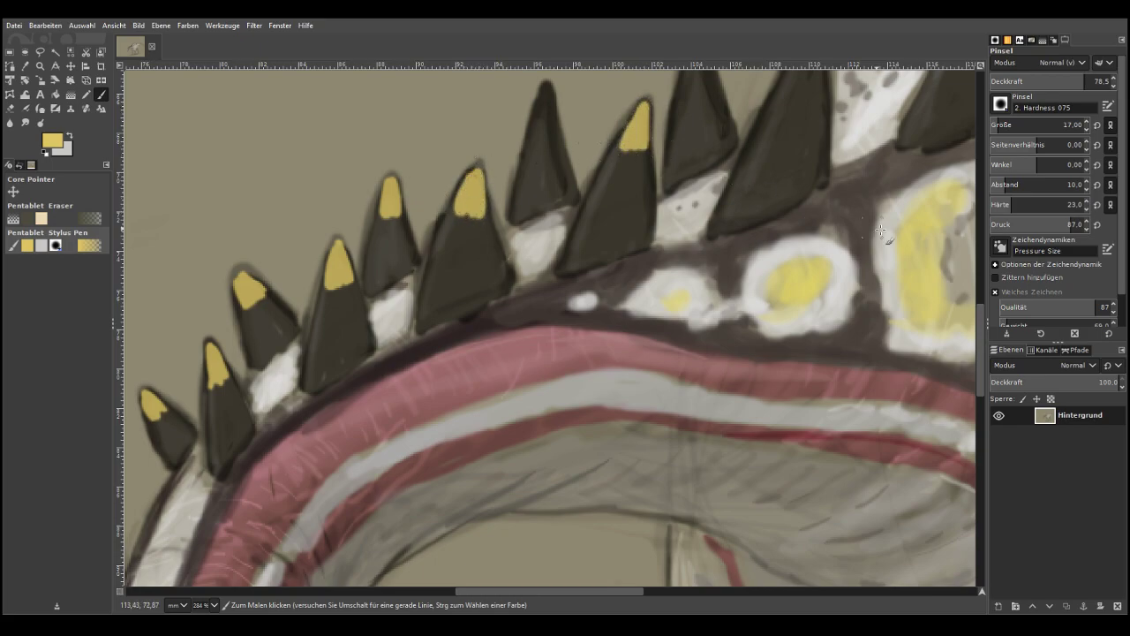
# Paint yellow tips on the four large near-side spikes running from the neck base over the shoulder to the back
pyautogui.moveTo(980, 315); pyautogui.dragTo(980, 261)
pyautogui.moveTo(819, 323); pyautogui.dragTo(792, 372)
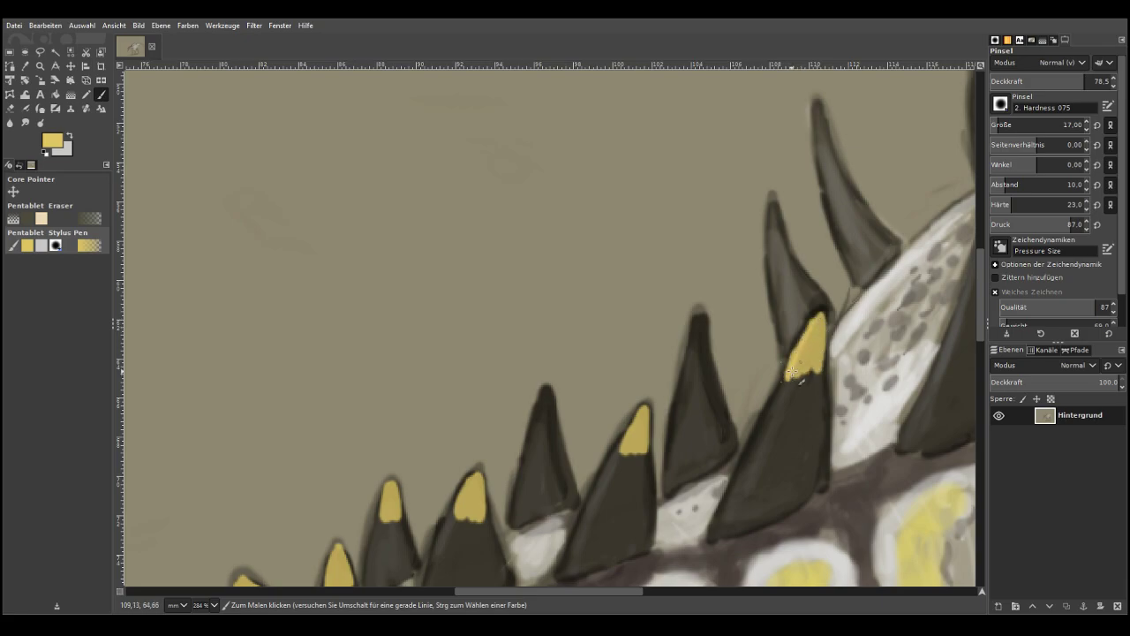
pyautogui.click(726, 591)
pyautogui.moveTo(571, 183)
pyautogui.mouseDown()
pyautogui.moveTo(552, 273)
pyautogui.moveTo(570, 256)
pyautogui.moveTo(559, 262)
pyautogui.mouseUp()
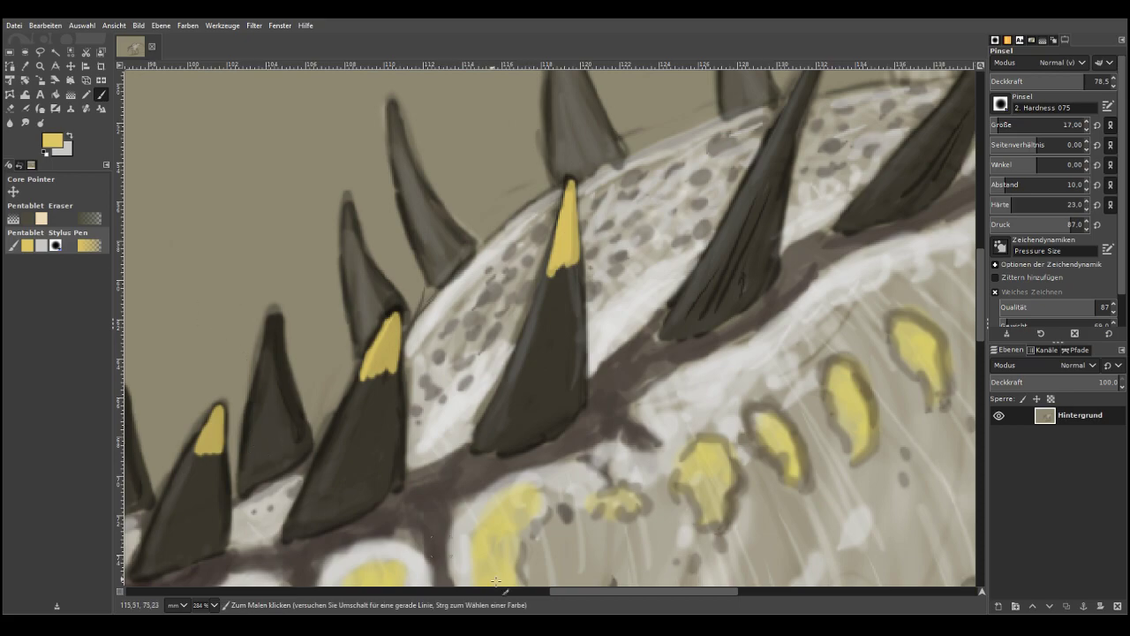
pyautogui.moveTo(593, 591); pyautogui.dragTo(654, 591)
pyautogui.moveTo(979, 329); pyautogui.dragTo(978, 298)
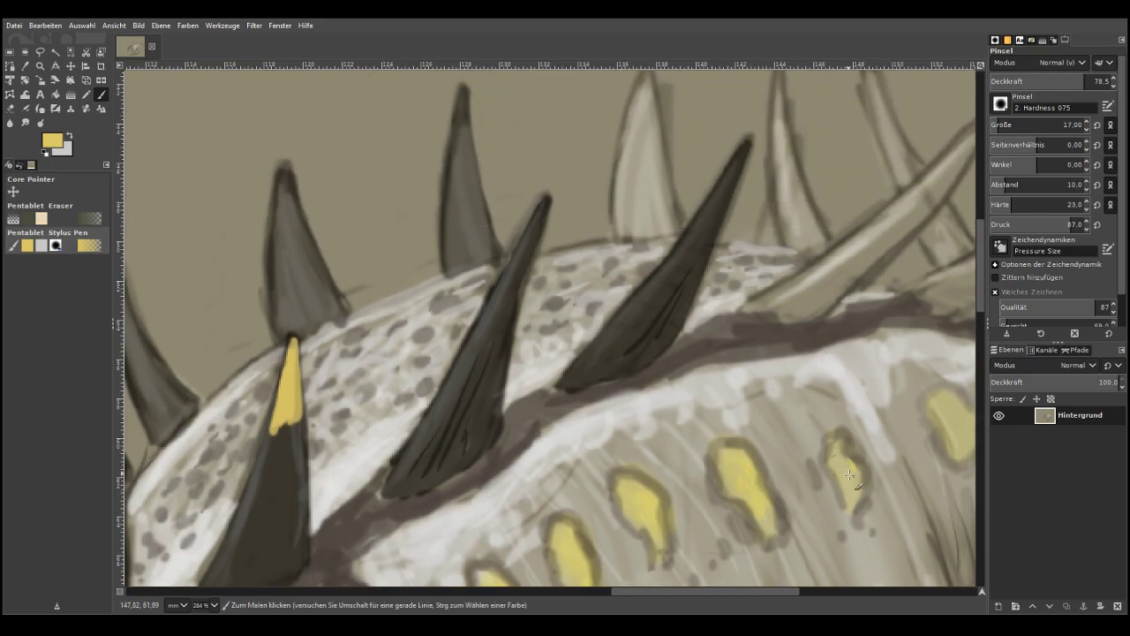
pyautogui.moveTo(543, 205)
pyautogui.mouseDown()
pyautogui.moveTo(498, 296)
pyautogui.moveTo(516, 265)
pyautogui.moveTo(513, 276)
pyautogui.mouseUp()
pyautogui.moveTo(730, 183)
pyautogui.mouseDown()
pyautogui.moveTo(713, 221)
pyautogui.moveTo(703, 215)
pyautogui.moveTo(697, 228)
pyautogui.moveTo(729, 185)
pyautogui.mouseUp()
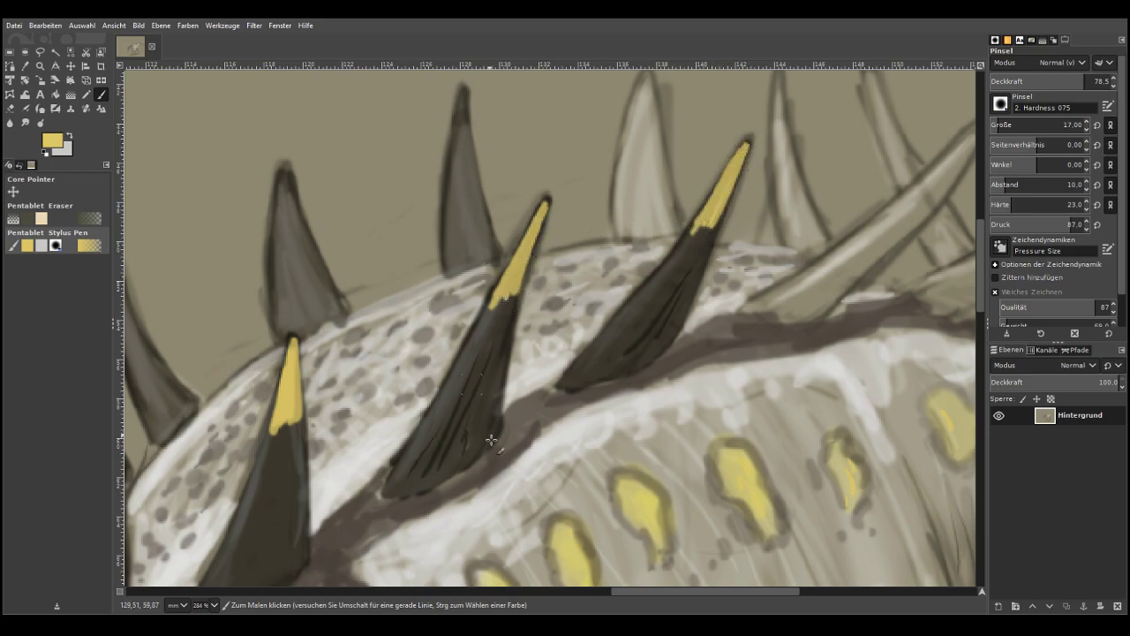
# Lighten the yellow paint colour and paint it onto the tips of three far-side neck spikes
pyautogui.moveTo(695, 590)
pyautogui.mouseDown()
pyautogui.moveTo(588, 606)
pyautogui.moveTo(569, 592)
pyautogui.mouseUp()
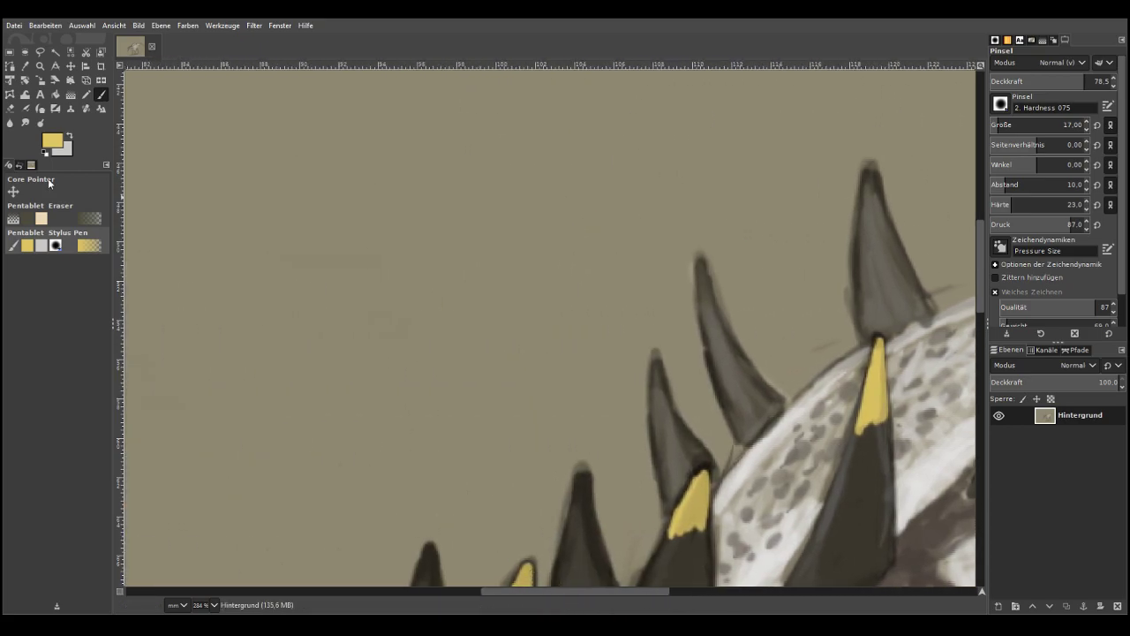
pyautogui.click(57, 106)
pyautogui.scroll(-5, 717, 272)
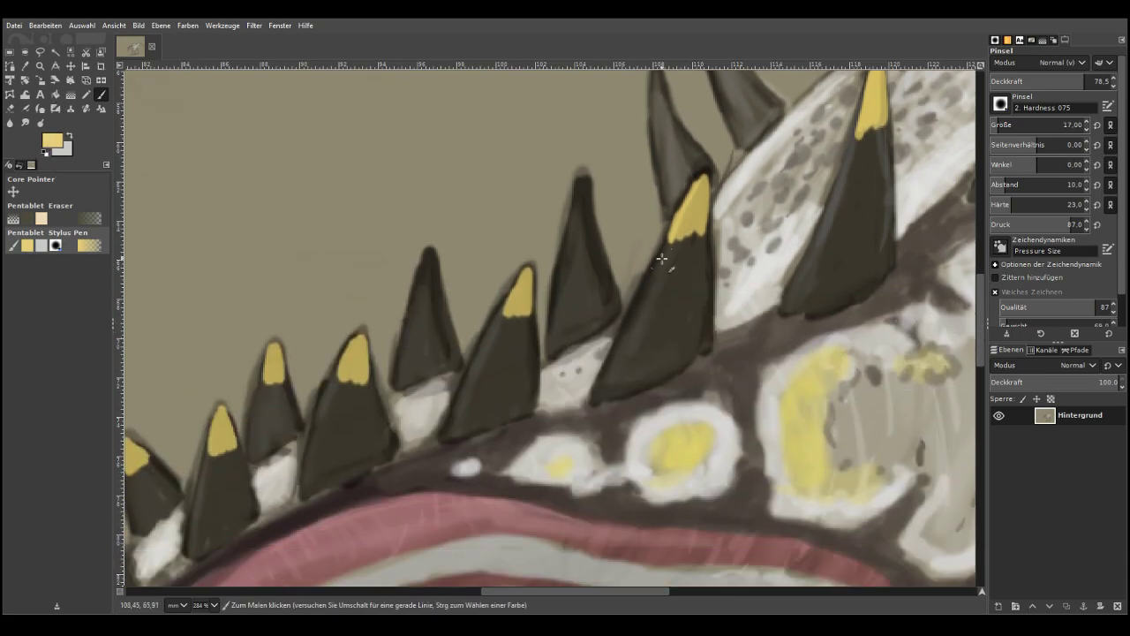
pyautogui.moveTo(423, 291)
pyautogui.mouseDown()
pyautogui.moveTo(424, 270)
pyautogui.moveTo(429, 291)
pyautogui.mouseUp()
pyautogui.moveTo(281, 360)
pyautogui.mouseDown()
pyautogui.moveTo(276, 379)
pyautogui.moveTo(272, 364)
pyautogui.mouseUp()
pyautogui.moveTo(581, 196)
pyautogui.mouseDown()
pyautogui.moveTo(587, 221)
pyautogui.moveTo(582, 184)
pyautogui.moveTo(572, 231)
pyautogui.moveTo(579, 212)
pyautogui.mouseUp()
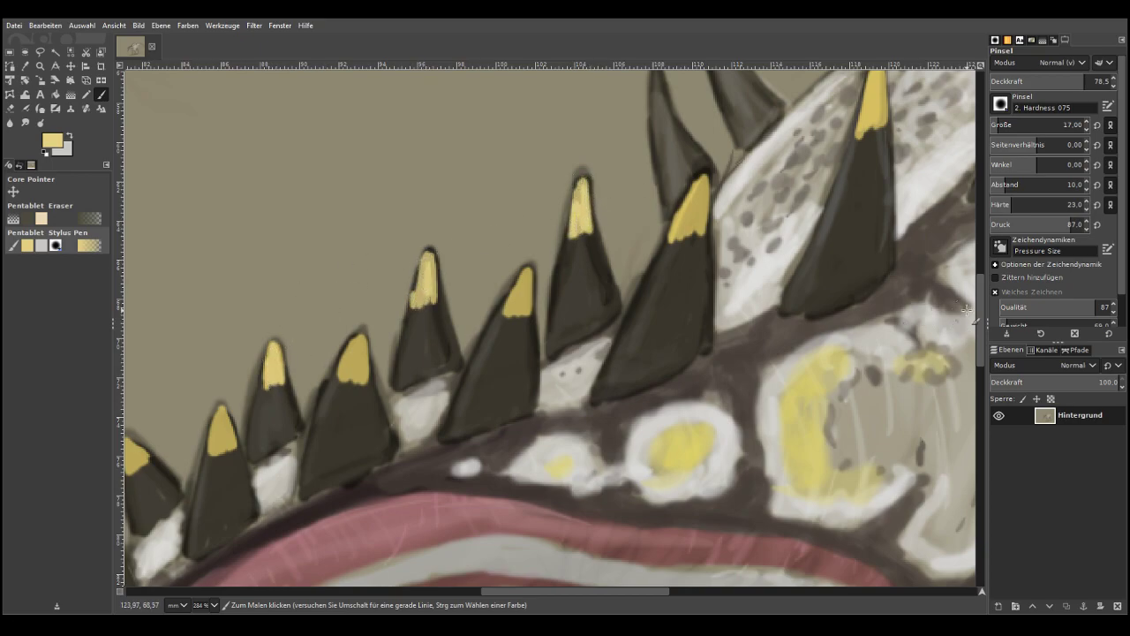
# Paint light yellow tips on the four dark grey far-side shoulder and back spikes
pyautogui.scroll(5, 967, 311)
pyautogui.moveTo(651, 389); pyautogui.dragTo(655, 426)
pyautogui.moveTo(700, 292); pyautogui.dragTo(708, 340)
pyautogui.moveTo(871, 194)
pyautogui.mouseDown()
pyautogui.moveTo(878, 240)
pyautogui.moveTo(863, 237)
pyautogui.moveTo(874, 208)
pyautogui.mouseUp()
pyautogui.moveTo(647, 589); pyautogui.dragTo(744, 585)
pyautogui.moveTo(609, 116)
pyautogui.mouseDown()
pyautogui.moveTo(622, 152)
pyautogui.moveTo(619, 175)
pyautogui.moveTo(611, 150)
pyautogui.moveTo(610, 170)
pyautogui.mouseUp()
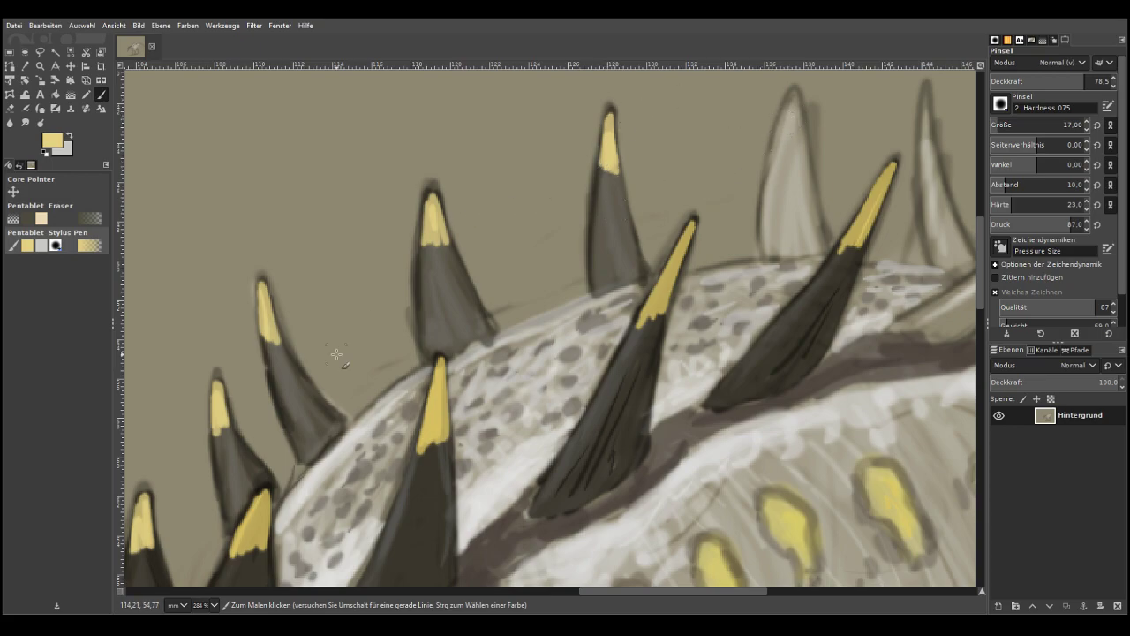
# Set the brush to black at opacity 52.7 and try a stroke on the first uncoloured near-side back spike
pyautogui.scroll(-6, 336, 354)
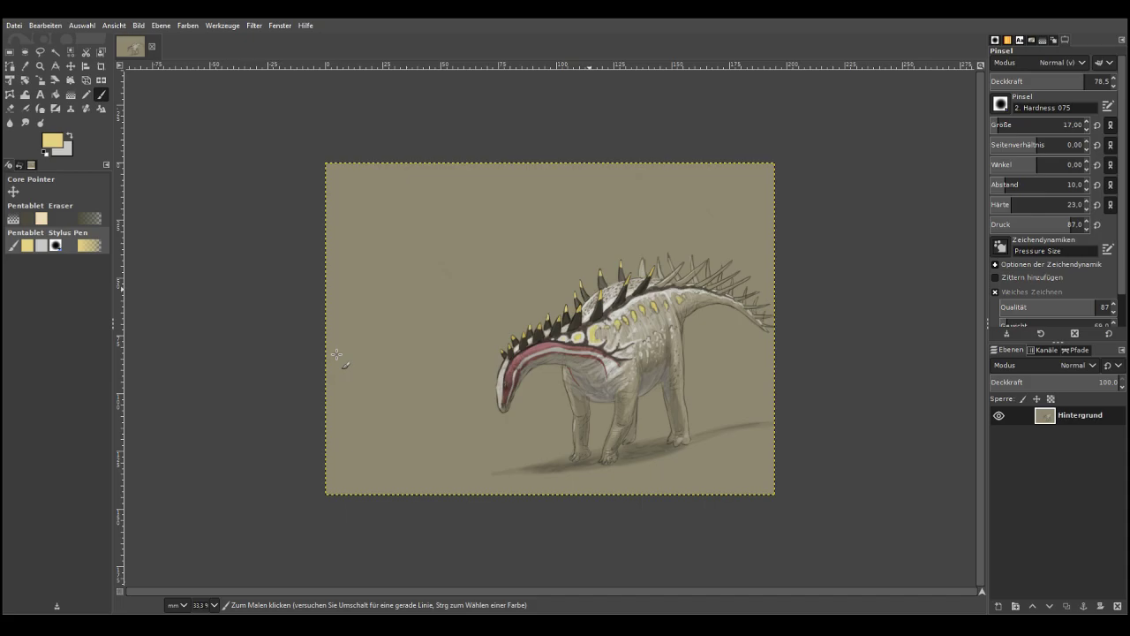
pyautogui.click(40, 65)
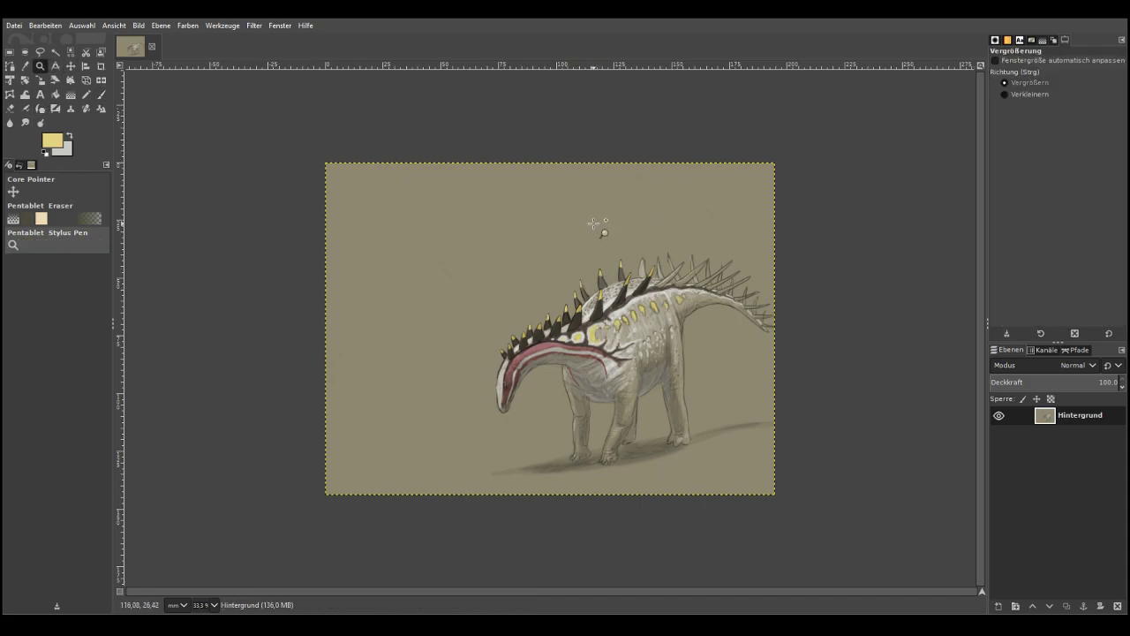
pyautogui.moveTo(596, 227); pyautogui.dragTo(742, 323)
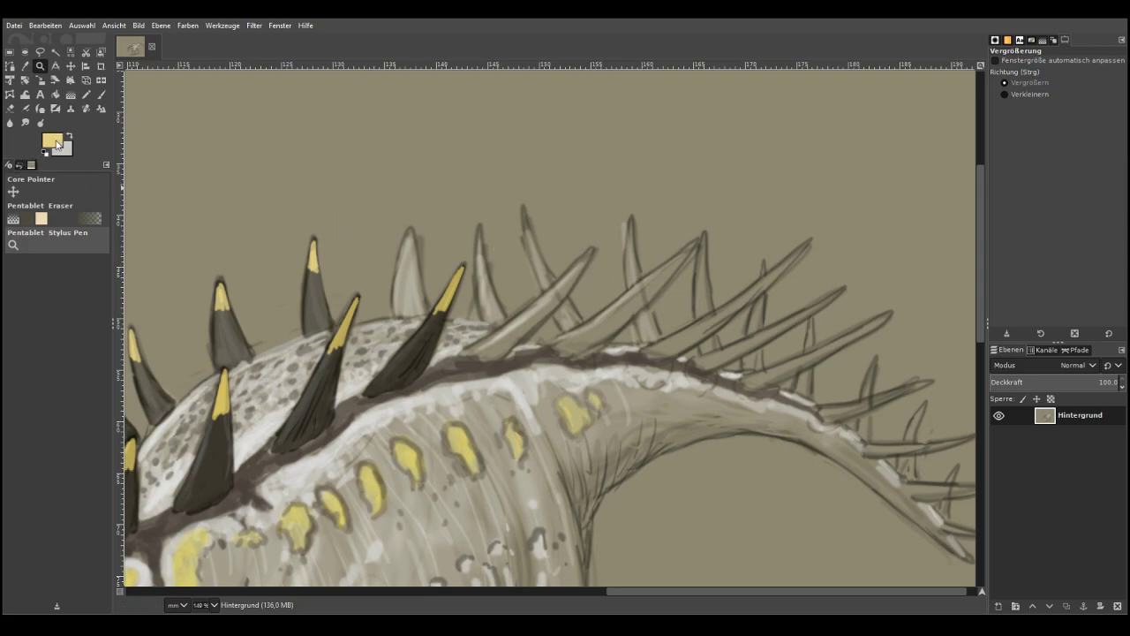
pyautogui.press('d')
pyautogui.click(100, 94)
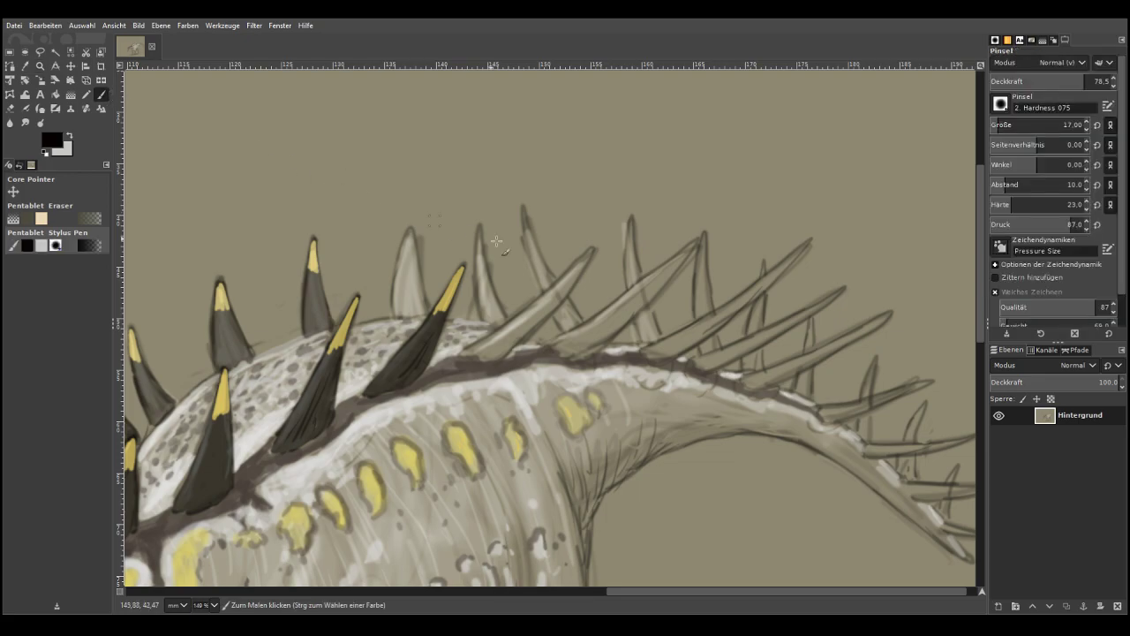
pyautogui.click(1054, 81)
pyautogui.moveTo(491, 355); pyautogui.dragTo(558, 300)
pyautogui.hotkey('ctrl', 'z')
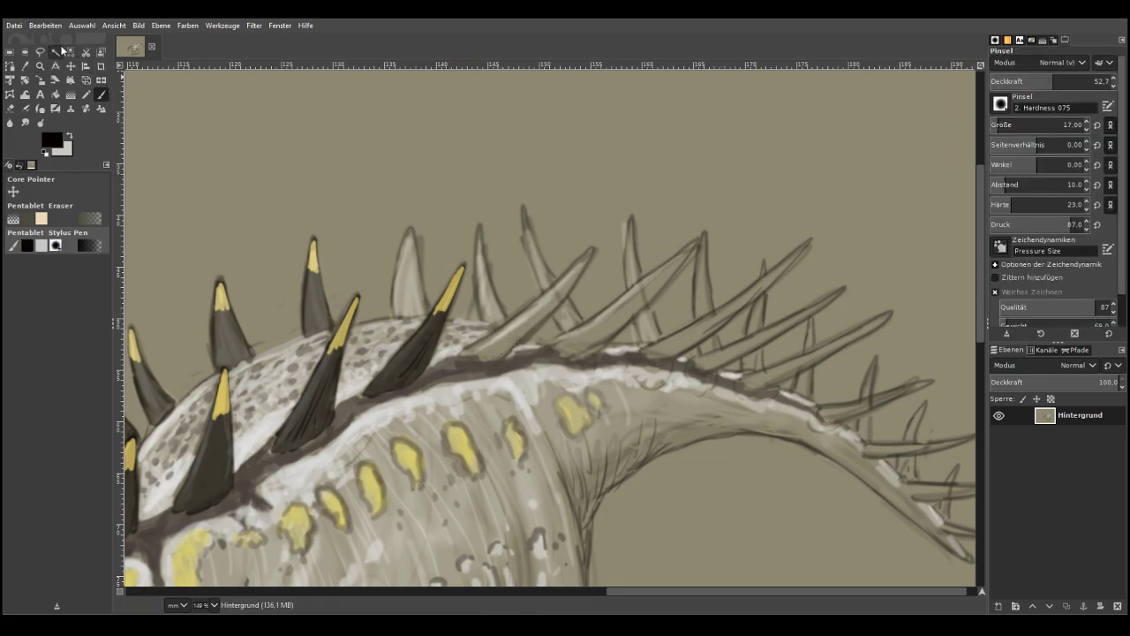
# Set the brush size to 21 and darken the next four near-side back spikes from base to tip with black
pyautogui.click(1003, 126)
pyautogui.moveTo(492, 355)
pyautogui.mouseDown()
pyautogui.moveTo(536, 320)
pyautogui.moveTo(464, 358)
pyautogui.moveTo(537, 311)
pyautogui.moveTo(572, 267)
pyautogui.moveTo(534, 325)
pyautogui.moveTo(583, 267)
pyautogui.moveTo(470, 357)
pyautogui.mouseUp()
pyautogui.moveTo(585, 354)
pyautogui.mouseDown()
pyautogui.moveTo(620, 328)
pyautogui.moveTo(565, 354)
pyautogui.moveTo(636, 304)
pyautogui.moveTo(645, 309)
pyautogui.moveTo(652, 277)
pyautogui.moveTo(698, 246)
pyautogui.moveTo(631, 294)
pyautogui.mouseUp()
pyautogui.moveTo(563, 352); pyautogui.dragTo(625, 314)
pyautogui.click(999, 124)
pyautogui.moveTo(700, 348)
pyautogui.mouseDown()
pyautogui.moveTo(733, 311)
pyautogui.moveTo(658, 353)
pyautogui.moveTo(737, 309)
pyautogui.moveTo(649, 353)
pyautogui.moveTo(675, 358)
pyautogui.moveTo(664, 356)
pyautogui.moveTo(746, 299)
pyautogui.moveTo(750, 309)
pyautogui.moveTo(739, 297)
pyautogui.moveTo(736, 311)
pyautogui.moveTo(800, 251)
pyautogui.moveTo(739, 301)
pyautogui.mouseUp()
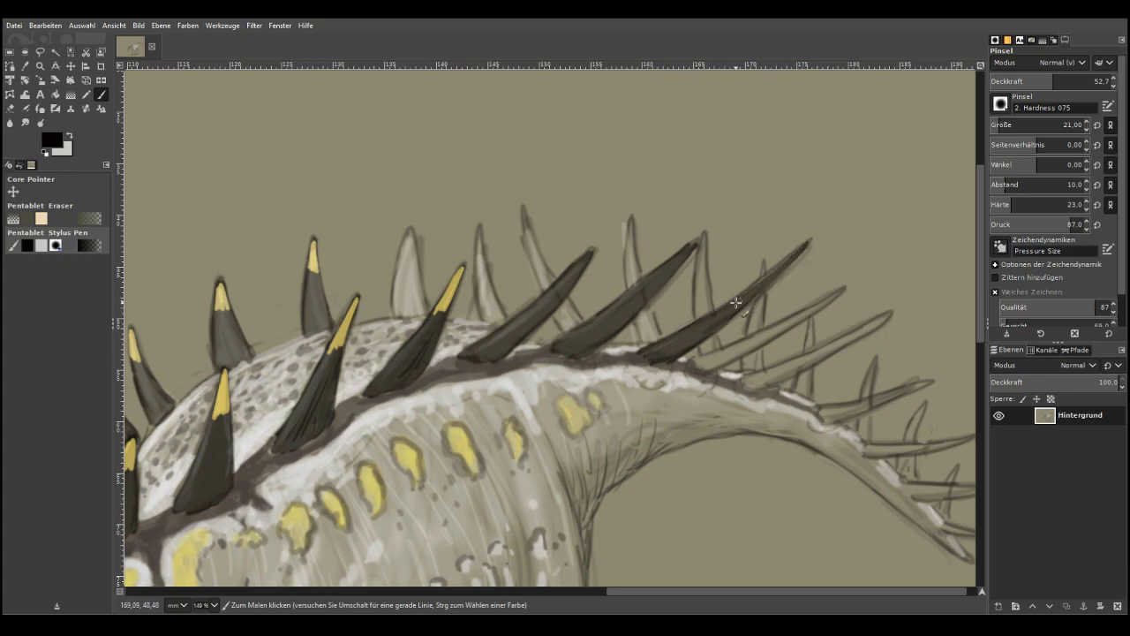
pyautogui.moveTo(712, 364)
pyautogui.mouseDown()
pyautogui.moveTo(761, 336)
pyautogui.moveTo(709, 357)
pyautogui.moveTo(822, 304)
pyautogui.moveTo(778, 328)
pyautogui.moveTo(800, 323)
pyautogui.moveTo(842, 291)
pyautogui.mouseUp()
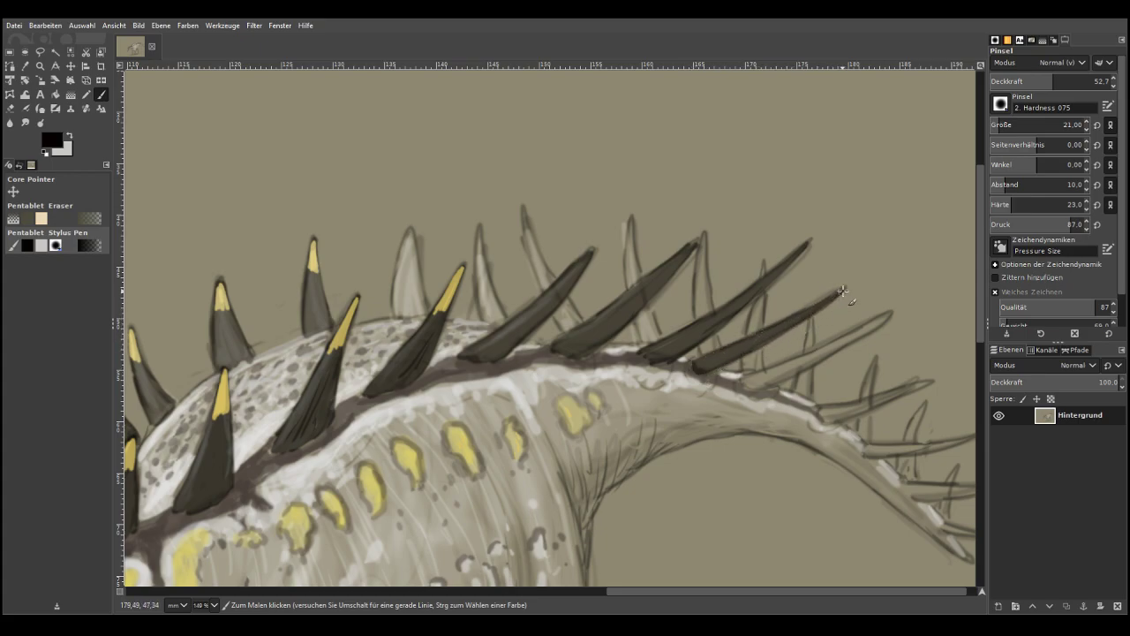
# Darken the remaining near-side spikes down the tail with the same black brush
pyautogui.moveTo(981, 596); pyautogui.dragTo(968, 558)
pyautogui.moveTo(574, 287)
pyautogui.mouseDown()
pyautogui.moveTo(542, 307)
pyautogui.moveTo(611, 268)
pyautogui.moveTo(524, 302)
pyautogui.moveTo(549, 305)
pyautogui.moveTo(521, 305)
pyautogui.moveTo(648, 252)
pyautogui.mouseUp()
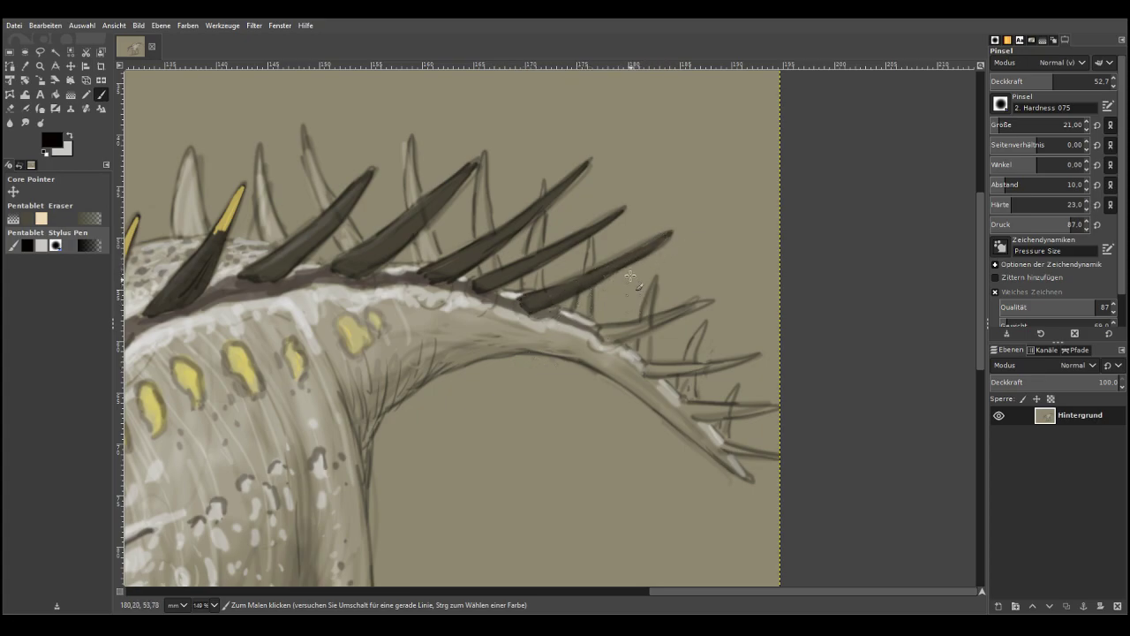
pyautogui.moveTo(649, 321)
pyautogui.mouseDown()
pyautogui.moveTo(675, 313)
pyautogui.moveTo(606, 328)
pyautogui.moveTo(602, 339)
pyautogui.moveTo(711, 303)
pyautogui.mouseUp()
pyautogui.moveTo(669, 367)
pyautogui.mouseDown()
pyautogui.moveTo(697, 365)
pyautogui.moveTo(642, 369)
pyautogui.moveTo(749, 358)
pyautogui.moveTo(664, 371)
pyautogui.mouseUp()
pyautogui.moveTo(739, 414)
pyautogui.mouseDown()
pyautogui.moveTo(698, 417)
pyautogui.moveTo(774, 408)
pyautogui.moveTo(712, 414)
pyautogui.moveTo(751, 451)
pyautogui.moveTo(798, 456)
pyautogui.moveTo(731, 450)
pyautogui.moveTo(774, 454)
pyautogui.mouseUp()
# Lower the brush opacity to 32.7 and try to tint the first uncoloured far-side back spike dark grey
pyautogui.click(1032, 81)
pyautogui.moveTo(685, 591); pyautogui.dragTo(574, 593)
pyautogui.moveTo(564, 170)
pyautogui.mouseDown()
pyautogui.moveTo(582, 227)
pyautogui.moveTo(563, 237)
pyautogui.moveTo(577, 226)
pyautogui.moveTo(567, 173)
pyautogui.moveTo(558, 224)
pyautogui.mouseUp()
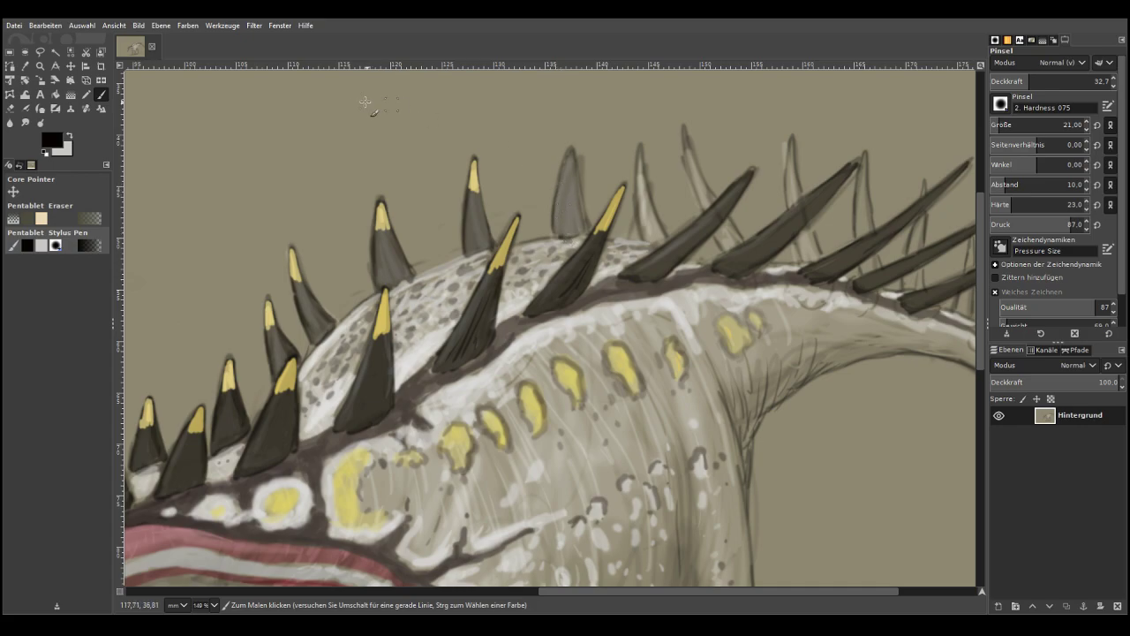
pyautogui.click(53, 43)
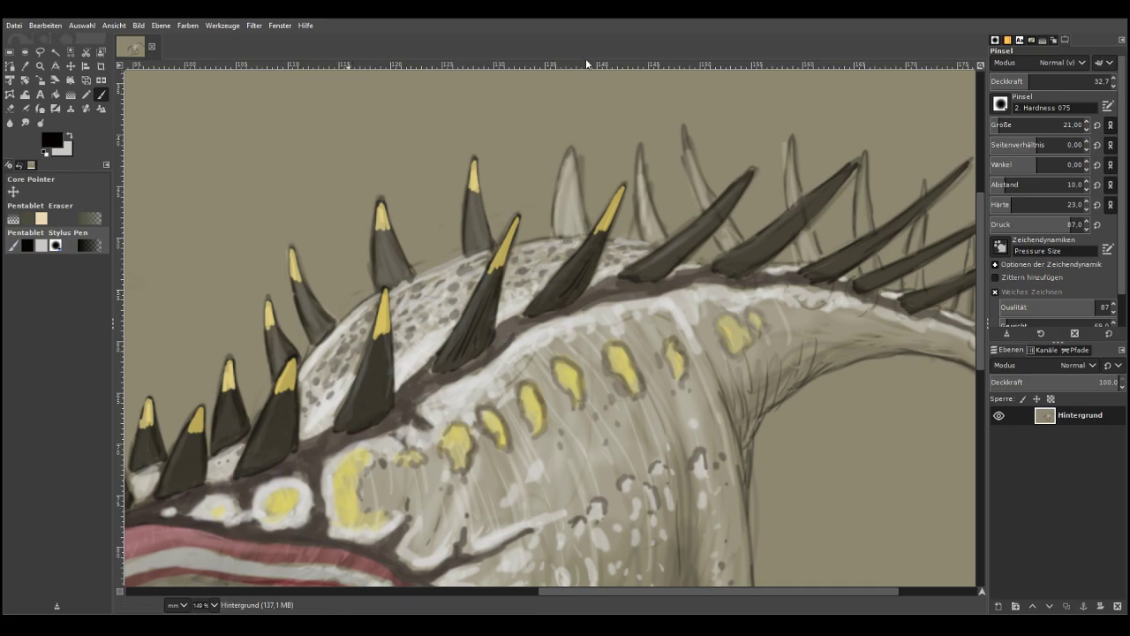
# Raise the brush opacity to 52.2 and fill the next three pale far-side spikes behind the hump with dark paint
pyautogui.click(1053, 80)
pyautogui.moveTo(580, 219)
pyautogui.mouseDown()
pyautogui.moveTo(572, 176)
pyautogui.moveTo(569, 234)
pyautogui.moveTo(558, 228)
pyautogui.moveTo(567, 168)
pyautogui.moveTo(581, 231)
pyautogui.moveTo(564, 236)
pyautogui.moveTo(580, 228)
pyautogui.moveTo(565, 215)
pyautogui.mouseUp()
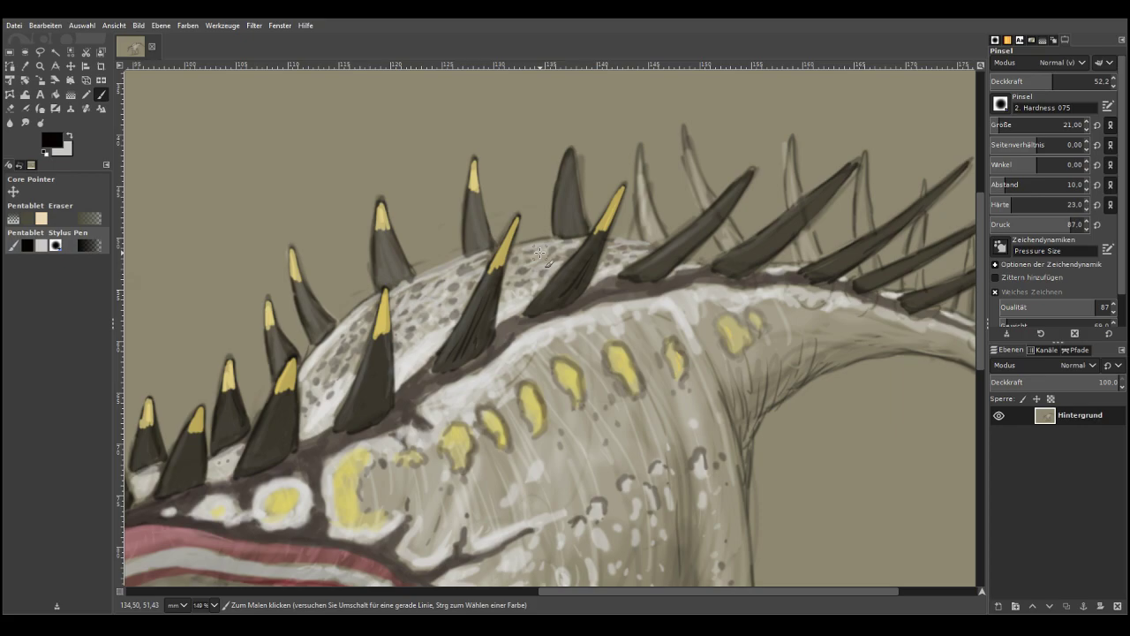
pyautogui.moveTo(646, 231)
pyautogui.mouseDown()
pyautogui.moveTo(643, 212)
pyautogui.moveTo(662, 241)
pyautogui.moveTo(641, 154)
pyautogui.mouseUp()
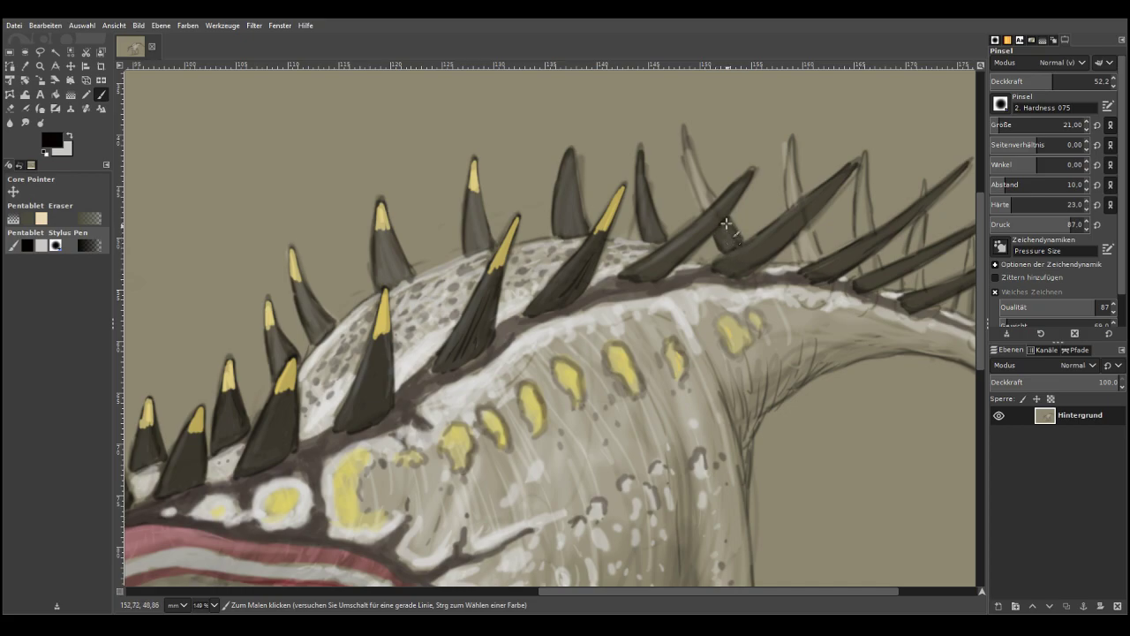
pyautogui.moveTo(705, 210)
pyautogui.mouseDown()
pyautogui.moveTo(704, 207)
pyautogui.moveTo(685, 138)
pyautogui.moveTo(688, 165)
pyautogui.moveTo(725, 102)
pyautogui.moveTo(973, 381)
pyautogui.mouseUp()
# Fill the four unpainted far-side spikes above the tail base with dark paint, keeping them behind the near-side spikes
pyautogui.press('z')
pyautogui.click(101, 94)
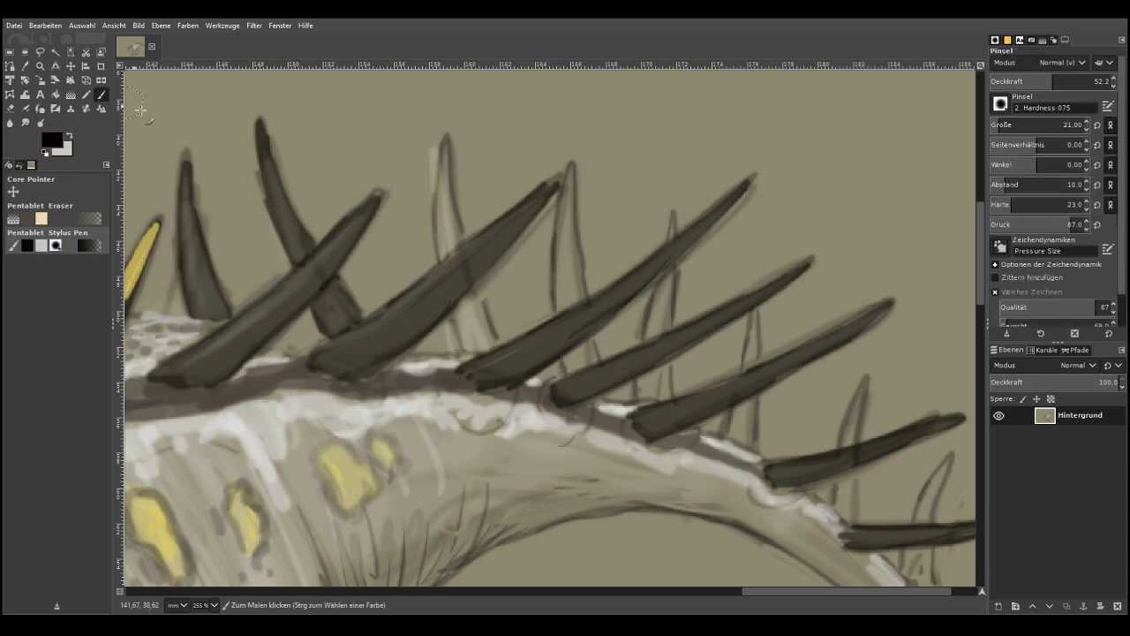
pyautogui.moveTo(464, 234)
pyautogui.mouseDown()
pyautogui.moveTo(445, 260)
pyautogui.moveTo(446, 148)
pyautogui.moveTo(445, 161)
pyautogui.mouseUp()
pyautogui.moveTo(466, 330)
pyautogui.mouseDown()
pyautogui.moveTo(461, 344)
pyautogui.moveTo(496, 348)
pyautogui.moveTo(471, 291)
pyautogui.mouseUp()
pyautogui.moveTo(571, 304)
pyautogui.mouseDown()
pyautogui.moveTo(562, 228)
pyautogui.moveTo(575, 283)
pyautogui.moveTo(572, 171)
pyautogui.mouseUp()
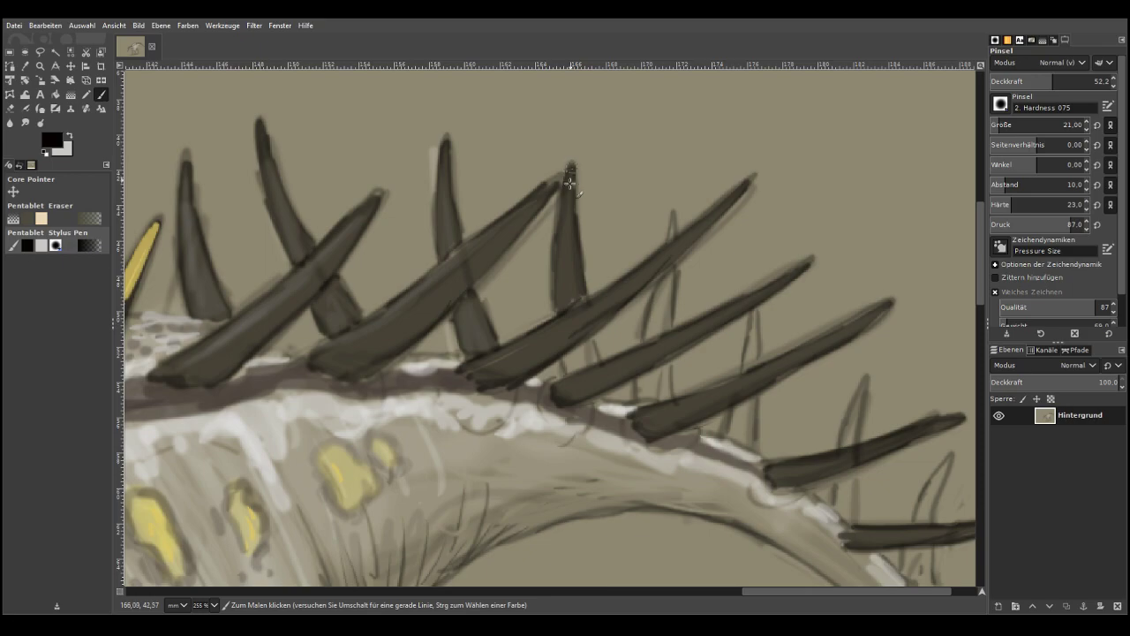
pyautogui.moveTo(568, 357); pyautogui.dragTo(589, 353)
pyautogui.moveTo(652, 318)
pyautogui.mouseDown()
pyautogui.moveTo(658, 295)
pyautogui.moveTo(654, 328)
pyautogui.moveTo(670, 281)
pyautogui.moveTo(662, 332)
pyautogui.moveTo(667, 307)
pyautogui.mouseUp()
pyautogui.moveTo(672, 232); pyautogui.dragTo(671, 238)
pyautogui.moveTo(640, 395)
pyautogui.mouseDown()
pyautogui.moveTo(661, 377)
pyautogui.moveTo(666, 387)
pyautogui.mouseUp()
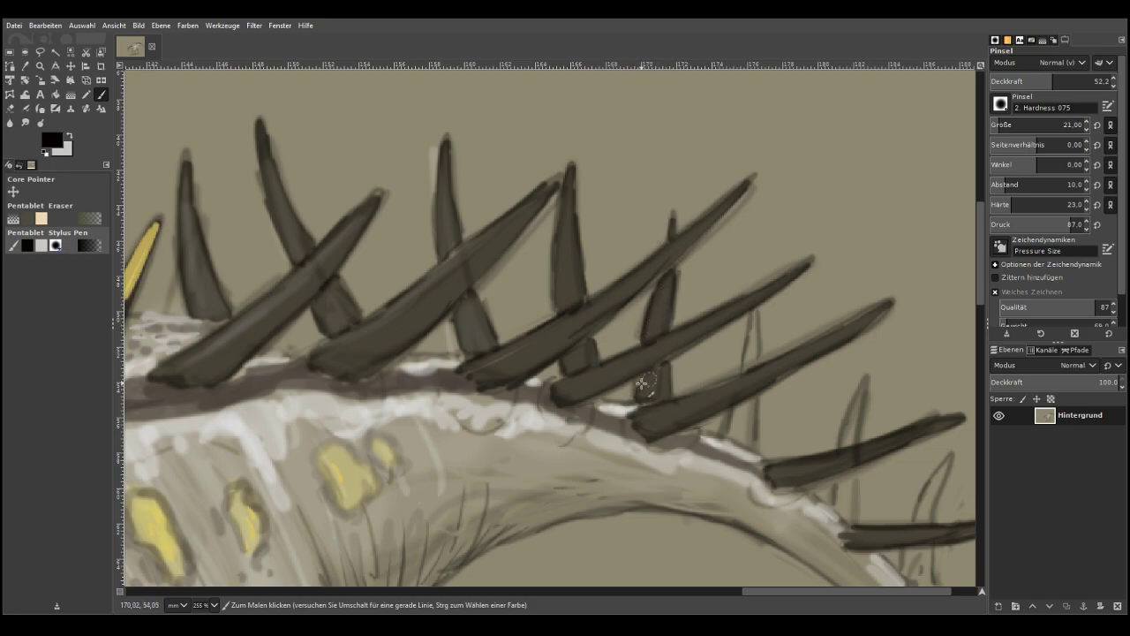
pyautogui.moveTo(744, 367); pyautogui.dragTo(753, 309)
pyautogui.moveTo(729, 426); pyautogui.dragTo(747, 425)
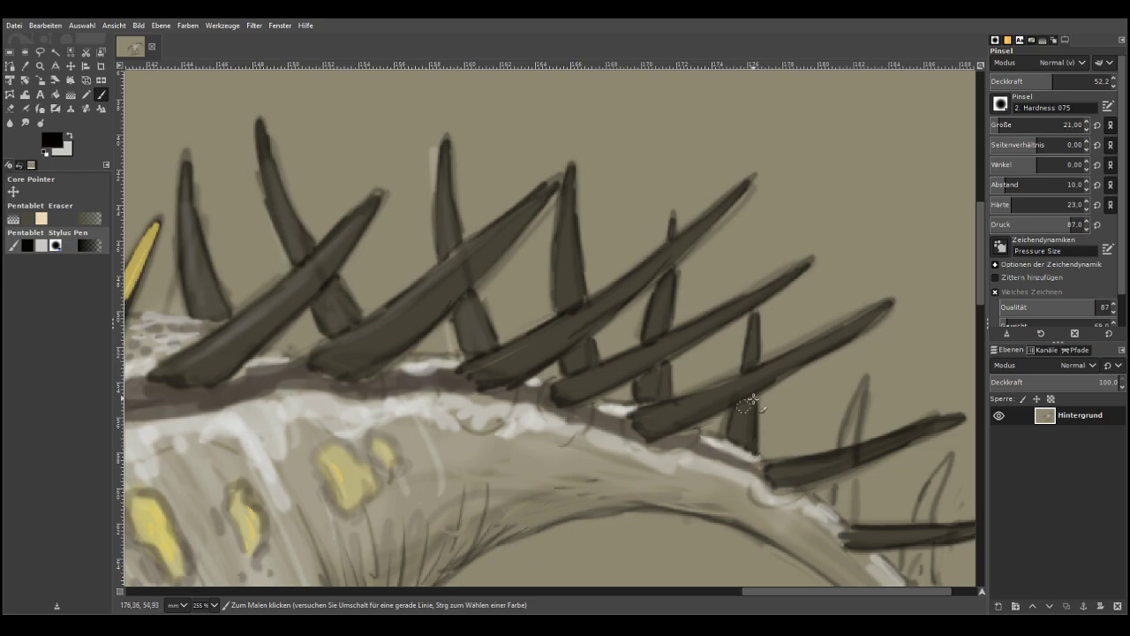
# Fill the last three far-side spikes near the tail tip with the same dark paint
pyautogui.moveTo(834, 589); pyautogui.dragTo(873, 592)
pyautogui.moveTo(981, 296); pyautogui.dragTo(983, 340)
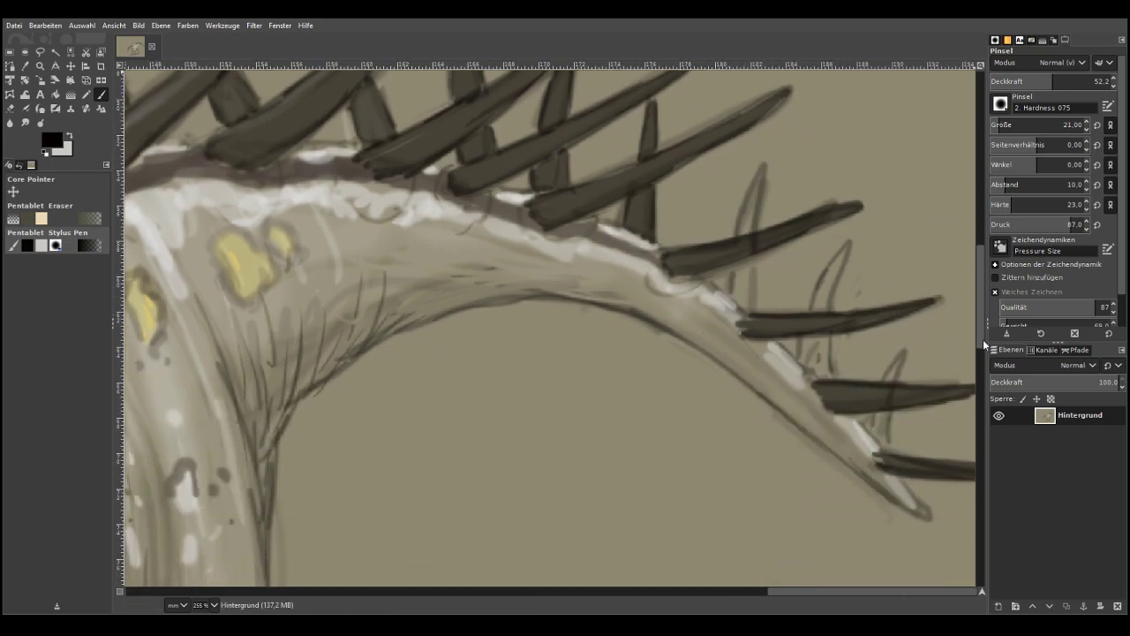
pyautogui.moveTo(743, 276)
pyautogui.mouseDown()
pyautogui.moveTo(738, 300)
pyautogui.moveTo(746, 281)
pyautogui.moveTo(749, 294)
pyautogui.moveTo(758, 194)
pyautogui.moveTo(745, 235)
pyautogui.moveTo(751, 215)
pyautogui.mouseUp()
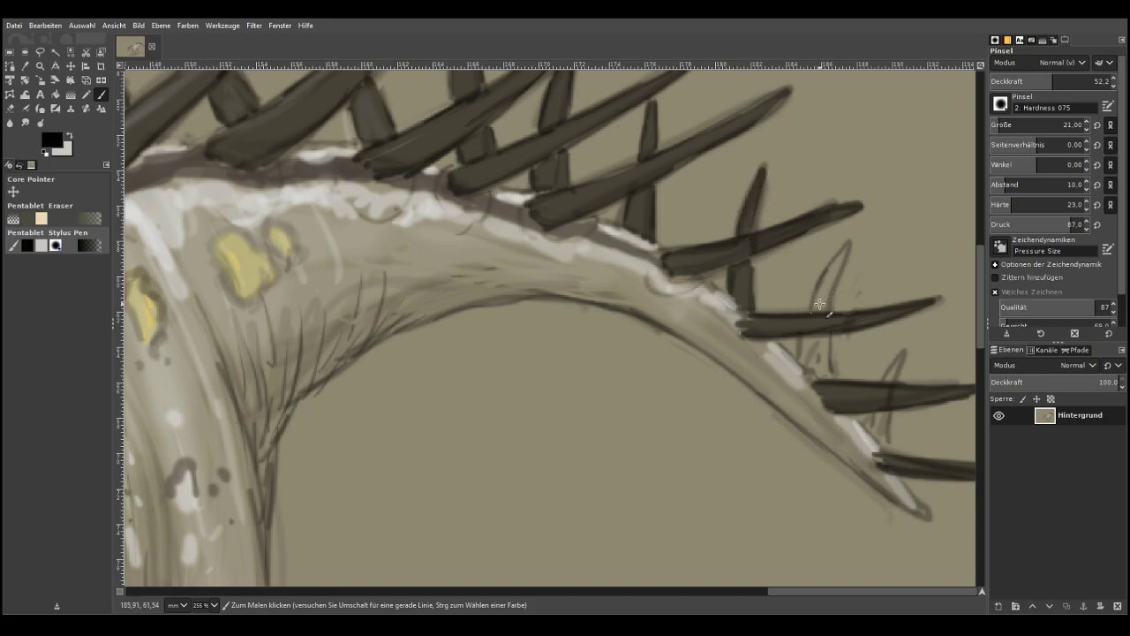
pyautogui.moveTo(818, 308)
pyautogui.mouseDown()
pyautogui.moveTo(836, 263)
pyautogui.moveTo(818, 297)
pyautogui.mouseUp()
pyautogui.moveTo(811, 342)
pyautogui.mouseDown()
pyautogui.moveTo(825, 376)
pyautogui.moveTo(808, 348)
pyautogui.moveTo(802, 358)
pyautogui.moveTo(822, 326)
pyautogui.mouseUp()
pyautogui.moveTo(893, 375)
pyautogui.mouseDown()
pyautogui.moveTo(899, 353)
pyautogui.moveTo(881, 389)
pyautogui.mouseUp()
pyautogui.moveTo(876, 430)
pyautogui.mouseDown()
pyautogui.moveTo(882, 446)
pyautogui.moveTo(874, 434)
pyautogui.mouseUp()
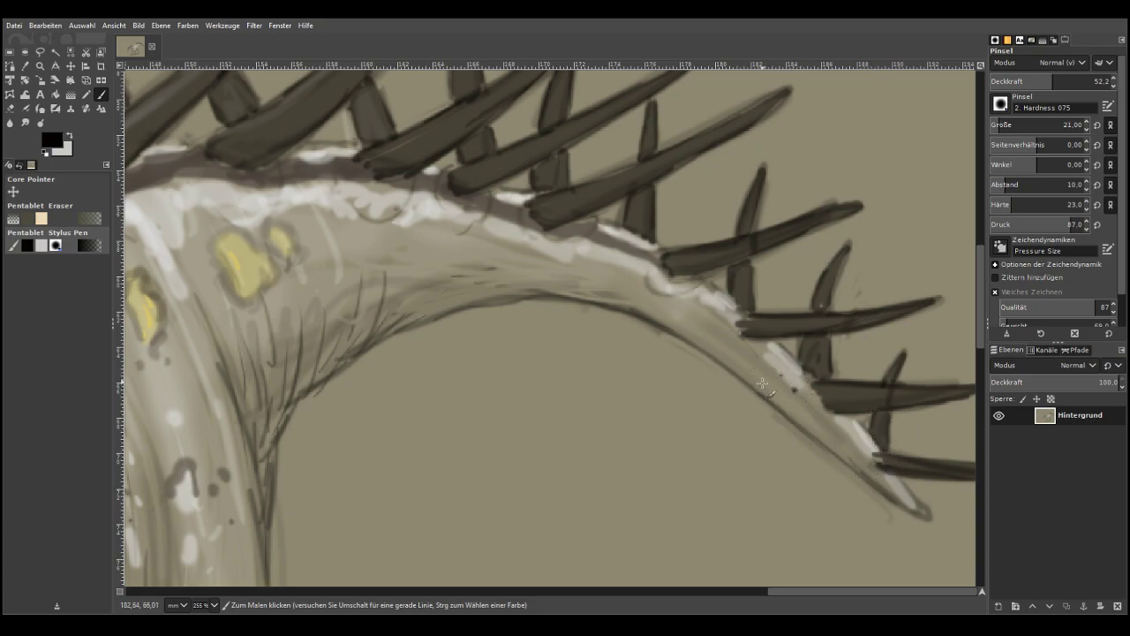
# Lower the brush opacity to 31.7 and paint a row of seven dark patches along the tail below the white stripe
pyautogui.click(1028, 81)
pyautogui.moveTo(874, 461); pyautogui.dragTo(862, 466)
pyautogui.moveTo(810, 399); pyautogui.dragTo(799, 412)
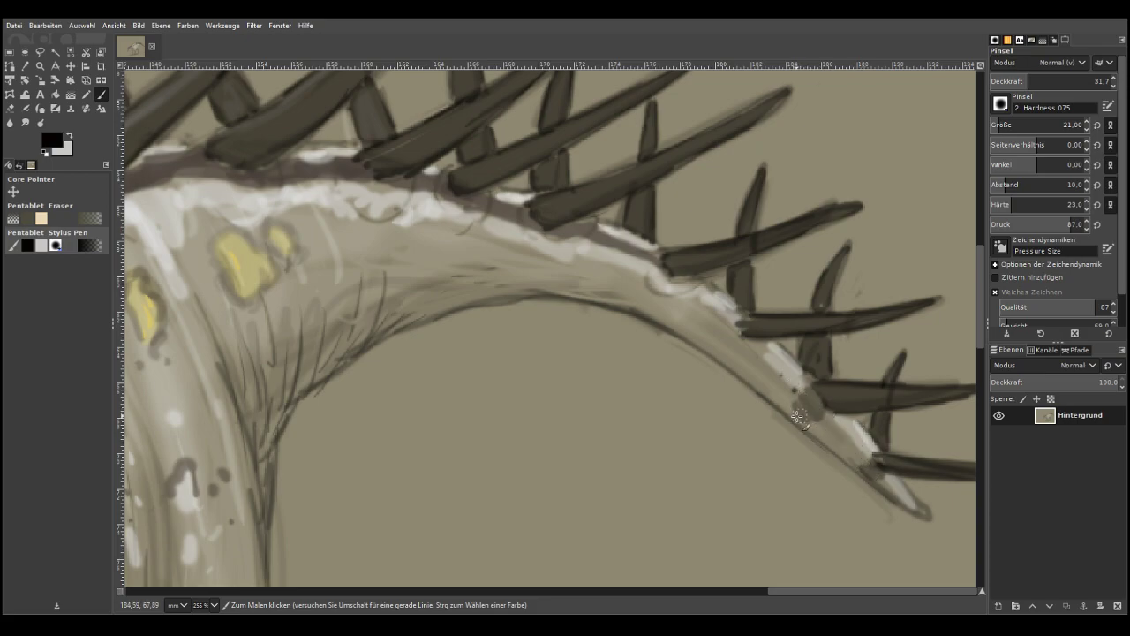
pyautogui.moveTo(544, 249)
pyautogui.mouseDown()
pyautogui.moveTo(565, 265)
pyautogui.moveTo(537, 269)
pyautogui.moveTo(548, 274)
pyautogui.mouseUp()
pyautogui.moveTo(647, 289); pyautogui.dragTo(645, 306)
pyautogui.moveTo(725, 331)
pyautogui.mouseDown()
pyautogui.moveTo(737, 346)
pyautogui.moveTo(720, 348)
pyautogui.mouseUp()
pyautogui.moveTo(460, 233); pyautogui.dragTo(437, 247)
pyautogui.moveTo(362, 218)
pyautogui.mouseDown()
pyautogui.moveTo(381, 228)
pyautogui.moveTo(366, 232)
pyautogui.mouseUp()
# Darken the edges around the yellow spots at the tail base and on the rear flank
pyautogui.moveTo(292, 237); pyautogui.dragTo(275, 226)
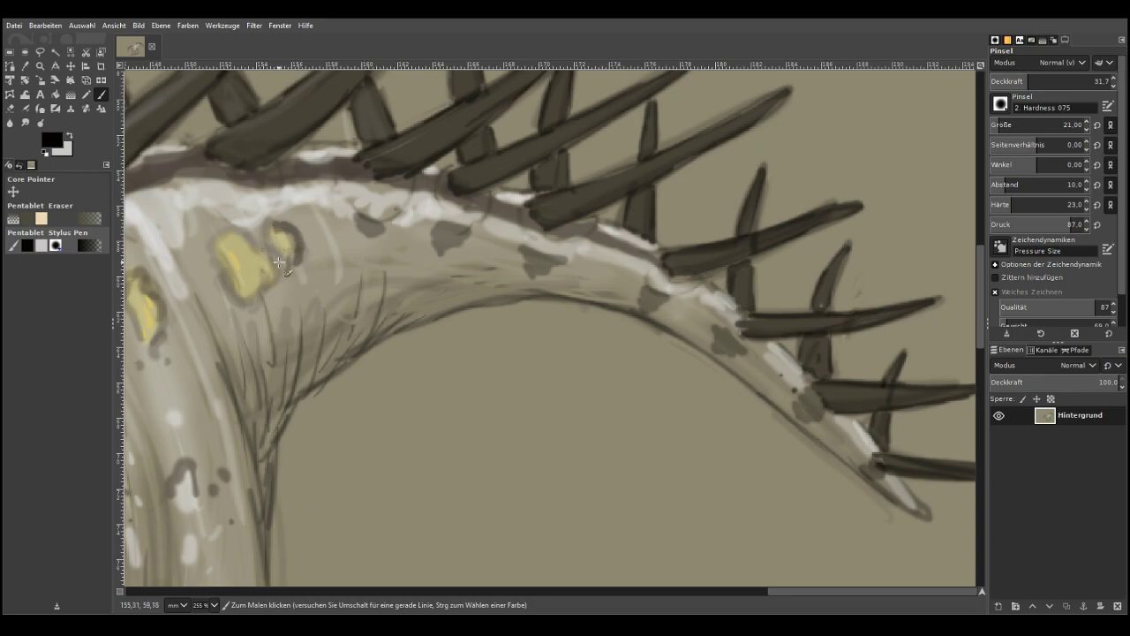
pyautogui.moveTo(267, 281); pyautogui.dragTo(247, 301)
pyautogui.moveTo(150, 291); pyautogui.dragTo(159, 308)
# Sample yellow from a painted spike tip and colour the next two near-side spike tips, raising the opacity to 58
pyautogui.scroll(-5, 147, 359)
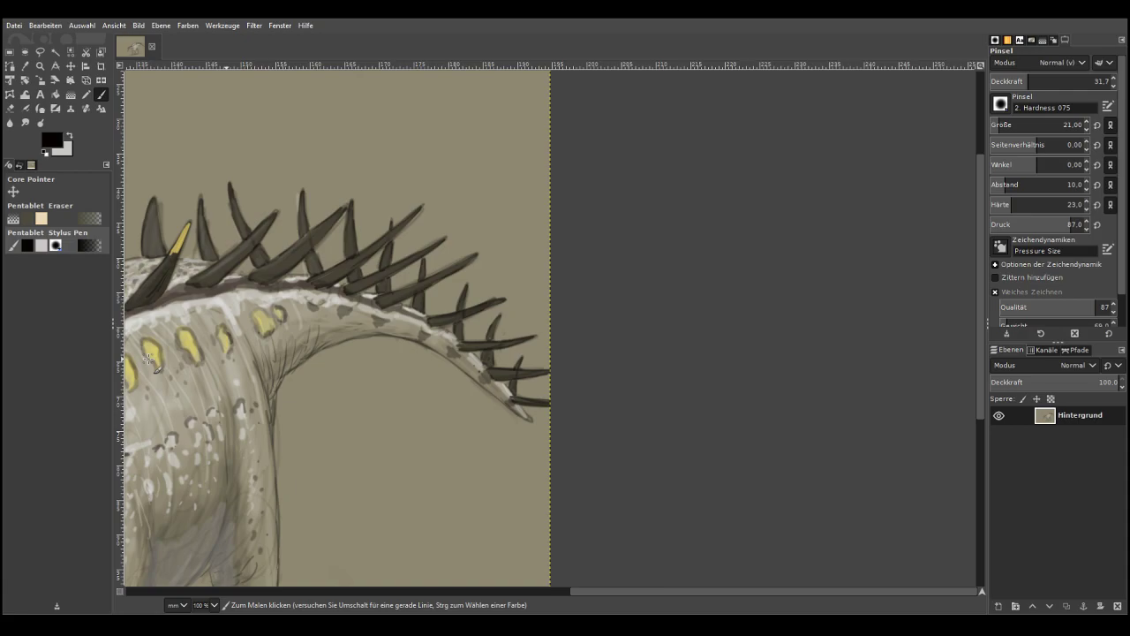
pyautogui.moveTo(543, 588)
pyautogui.mouseDown()
pyautogui.moveTo(406, 599)
pyautogui.moveTo(535, 586)
pyautogui.mouseUp()
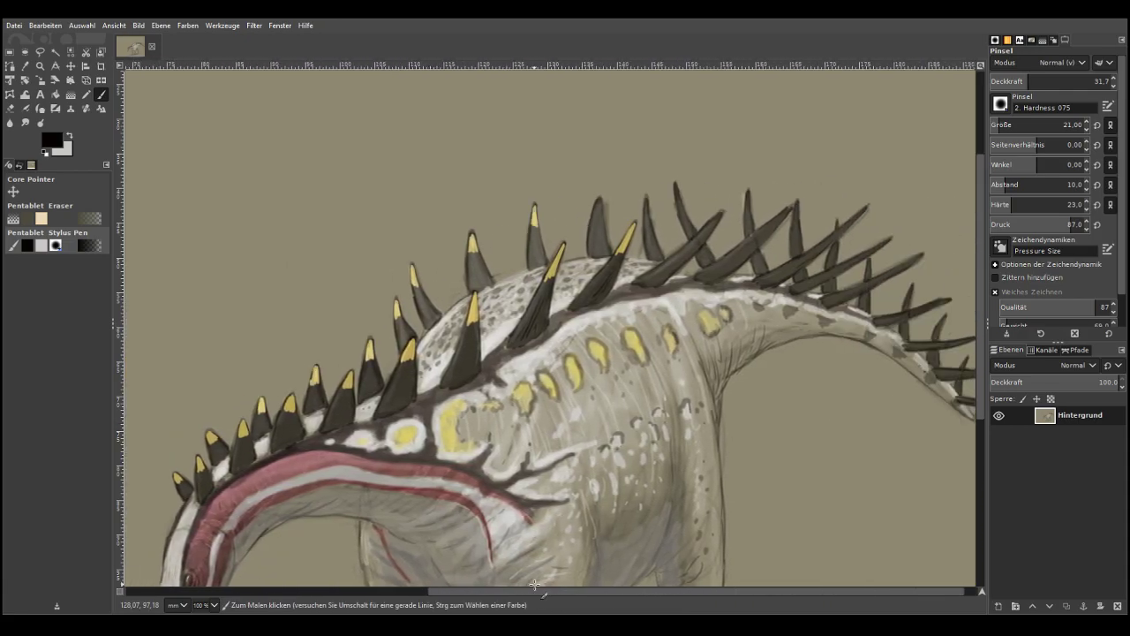
pyautogui.press('z')
pyautogui.moveTo(521, 155); pyautogui.dragTo(781, 305)
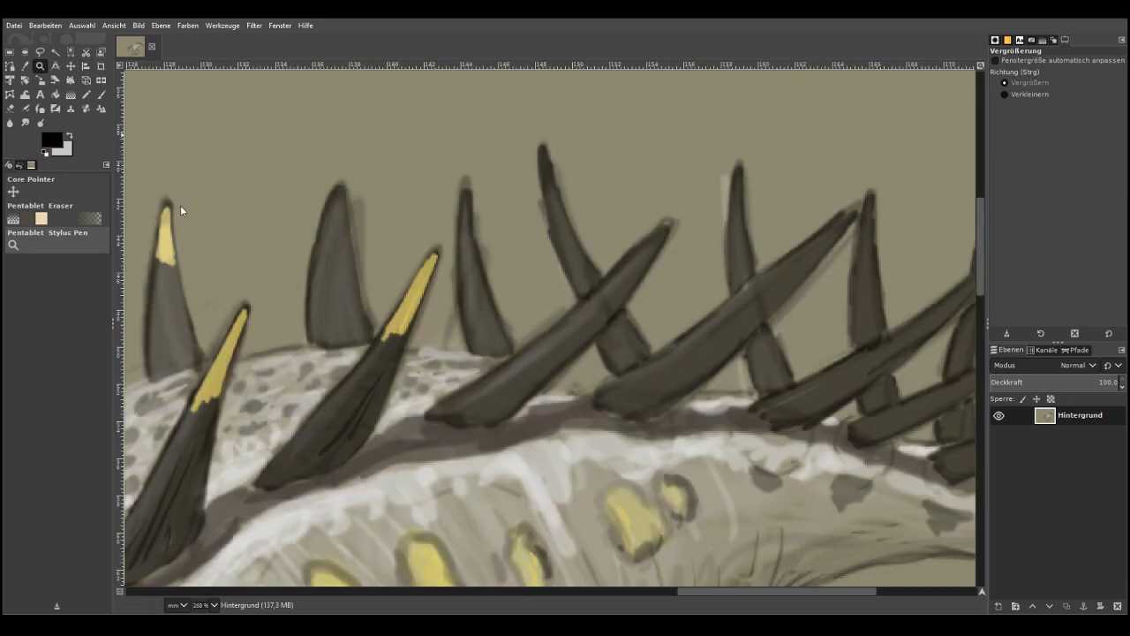
pyautogui.keyDown('ctrl'); pyautogui.click(171, 249); pyautogui.keyUp('ctrl')
pyautogui.press('p')
pyautogui.moveTo(637, 264)
pyautogui.mouseDown()
pyautogui.moveTo(623, 292)
pyautogui.moveTo(658, 238)
pyautogui.moveTo(610, 296)
pyautogui.moveTo(643, 258)
pyautogui.mouseUp()
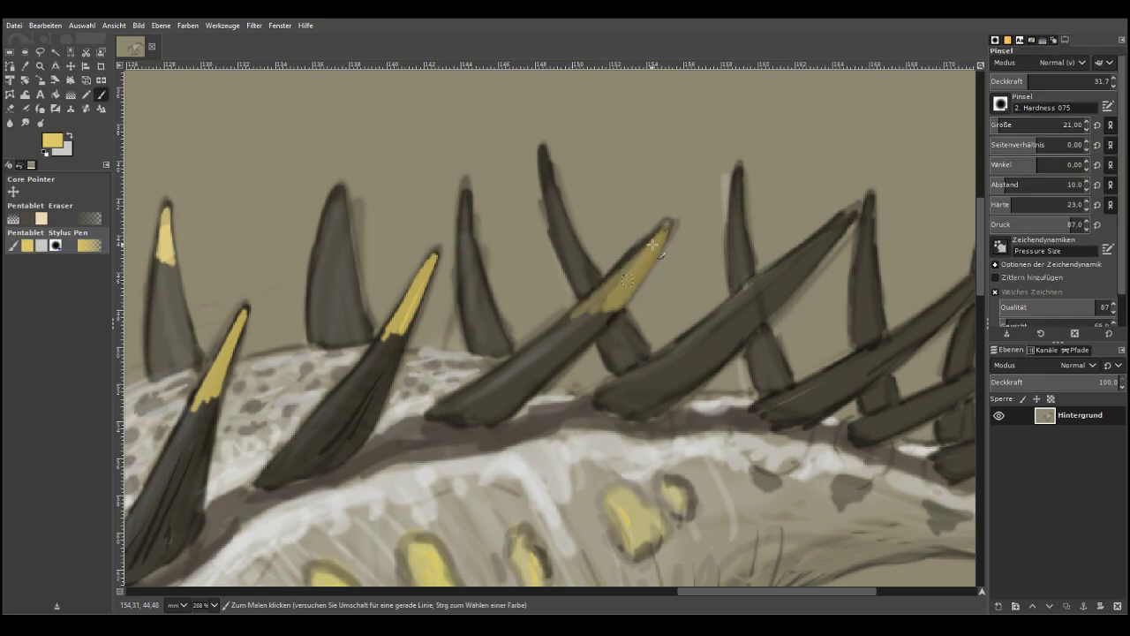
pyautogui.moveTo(837, 230)
pyautogui.mouseDown()
pyautogui.moveTo(843, 251)
pyautogui.moveTo(846, 223)
pyautogui.moveTo(808, 266)
pyautogui.moveTo(753, 298)
pyautogui.mouseUp()
pyautogui.click(1059, 82)
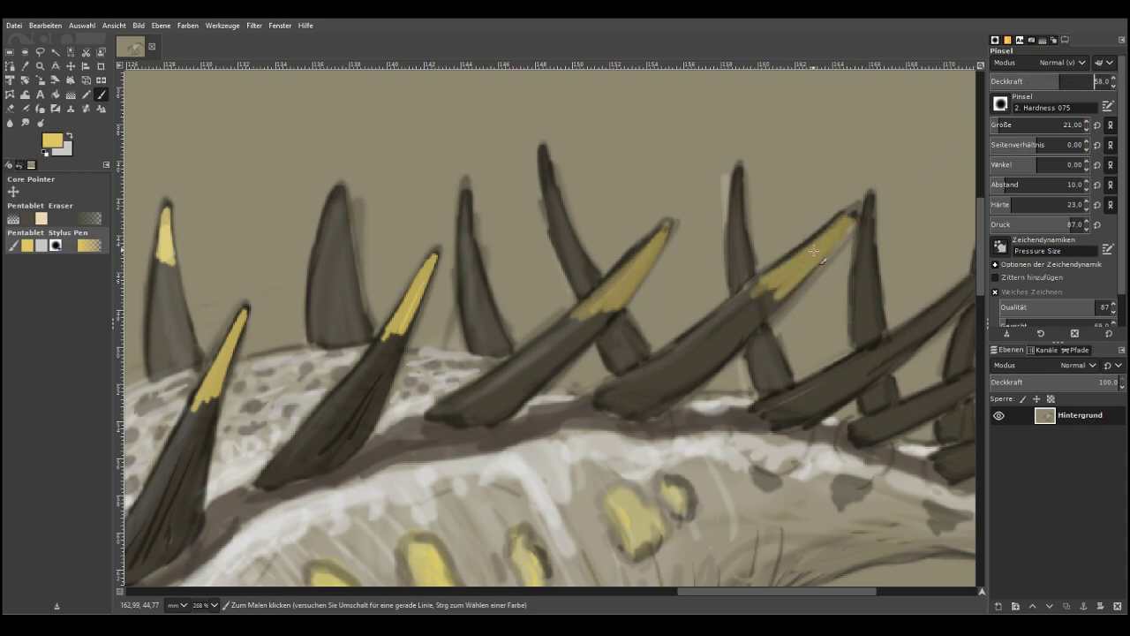
# Paint yellow tips on the next four near-side spikes along the upper tail
pyautogui.click(886, 589)
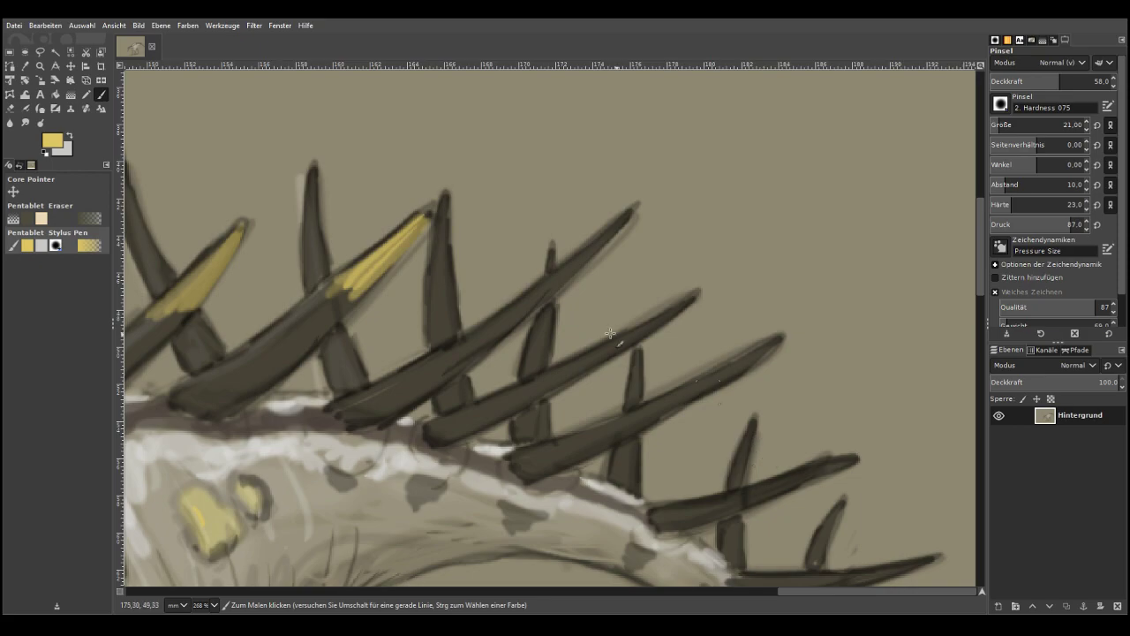
pyautogui.moveTo(608, 238)
pyautogui.mouseDown()
pyautogui.moveTo(559, 283)
pyautogui.moveTo(613, 230)
pyautogui.moveTo(524, 304)
pyautogui.mouseUp()
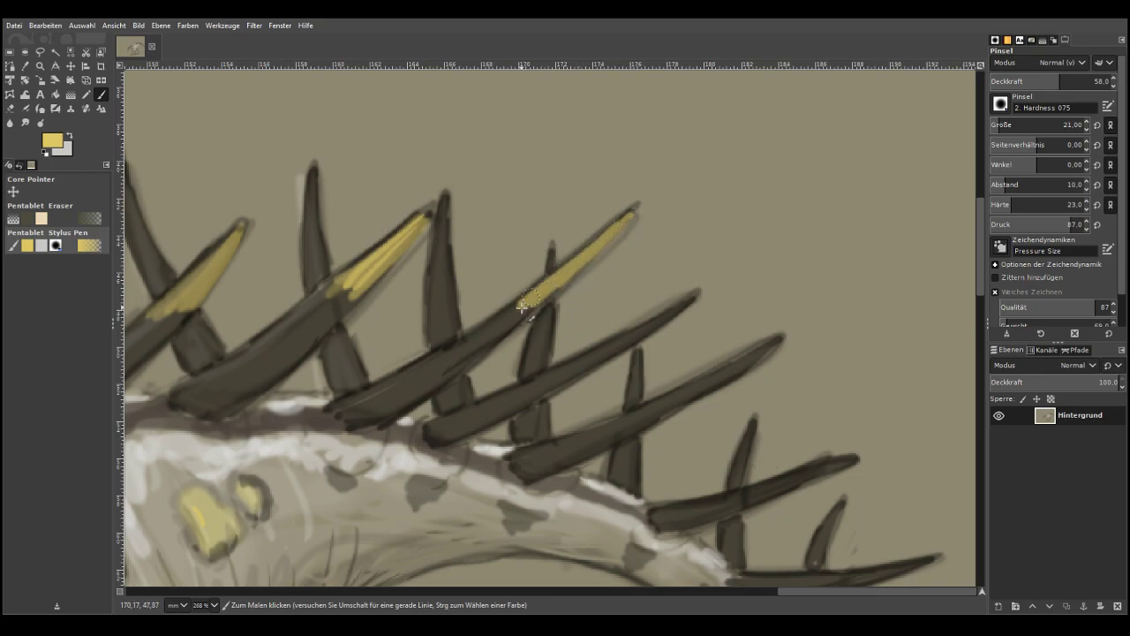
pyautogui.moveTo(691, 300); pyautogui.dragTo(602, 353)
pyautogui.moveTo(780, 338); pyautogui.dragTo(685, 397)
pyautogui.moveTo(850, 460); pyautogui.dragTo(764, 491)
# Paint yellow tips on the last three near-side spikes at the tail end
pyautogui.moveTo(982, 593); pyautogui.dragTo(985, 596)
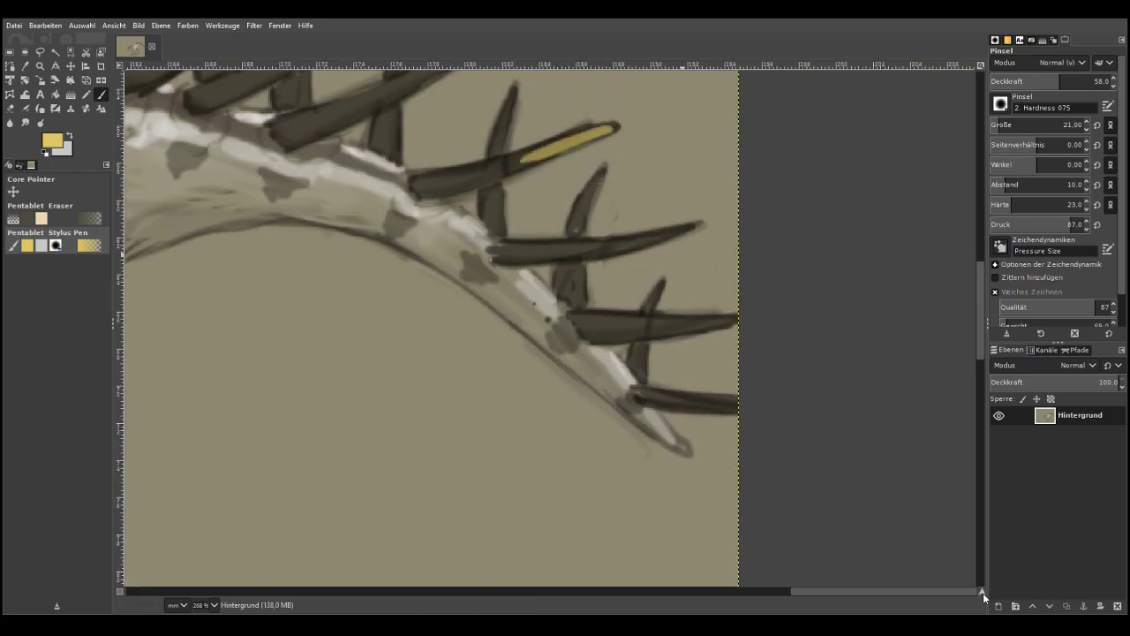
pyautogui.moveTo(685, 229); pyautogui.dragTo(599, 251)
pyautogui.moveTo(738, 317); pyautogui.dragTo(672, 329)
pyautogui.moveTo(740, 405); pyautogui.dragTo(698, 406)
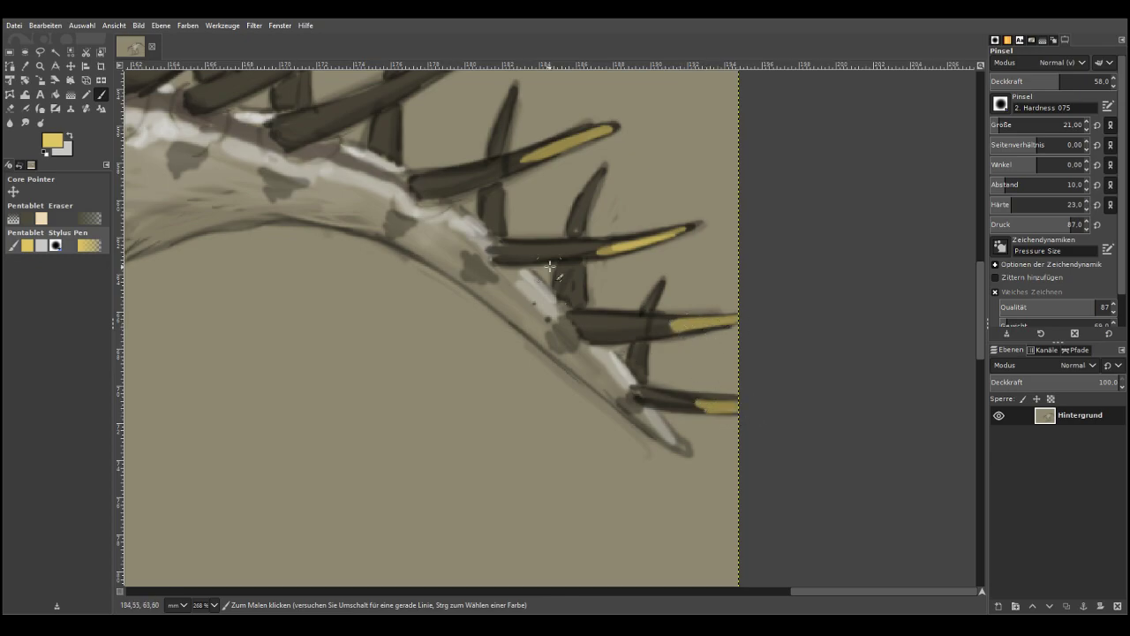
# Set the brush opacity to 39.5, choose a paler yellow and paint the tips of the far-side spikes near the tail end
pyautogui.moveTo(1033, 81); pyautogui.dragTo(1010, 80)
pyautogui.write('39.5')
pyautogui.press('Return')
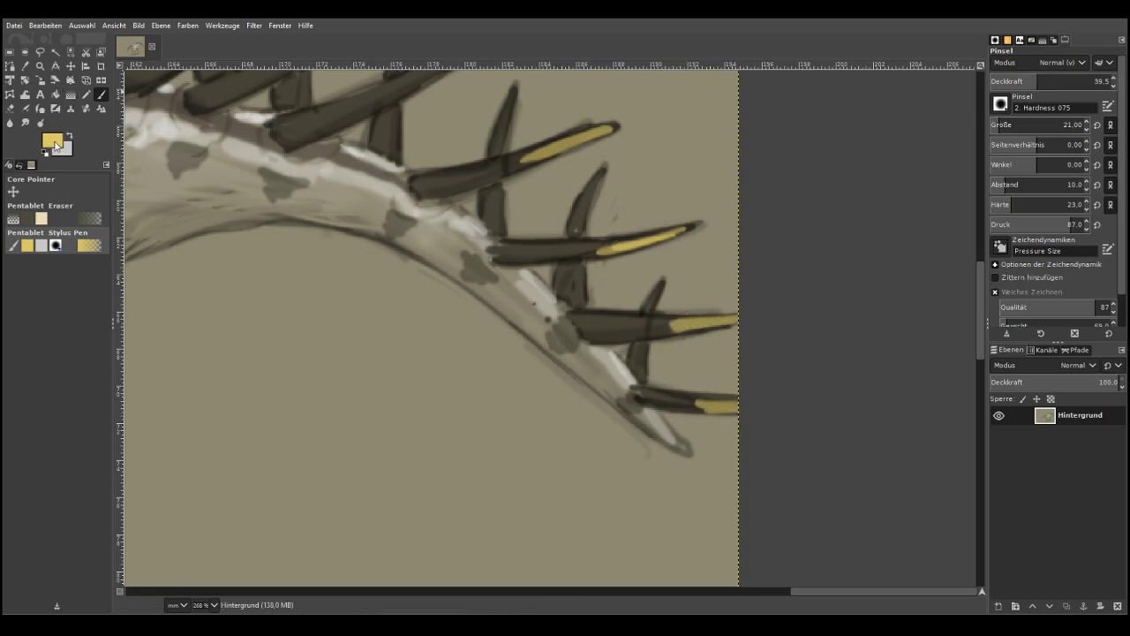
pyautogui.click(53, 98)
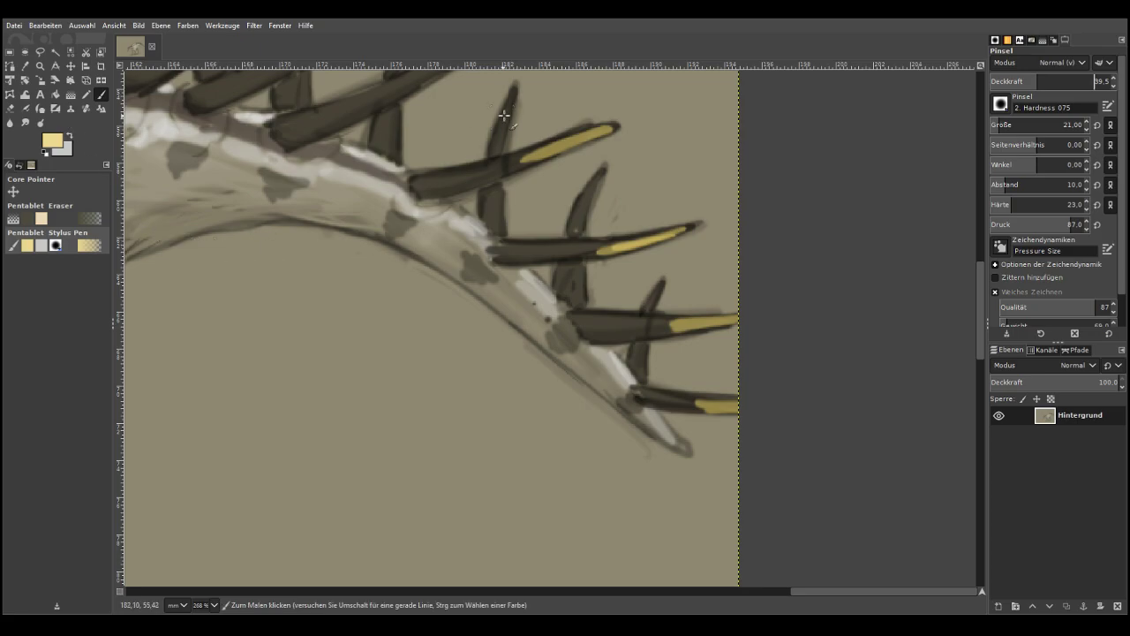
pyautogui.moveTo(513, 95); pyautogui.dragTo(500, 142)
pyautogui.moveTo(602, 167); pyautogui.dragTo(579, 222)
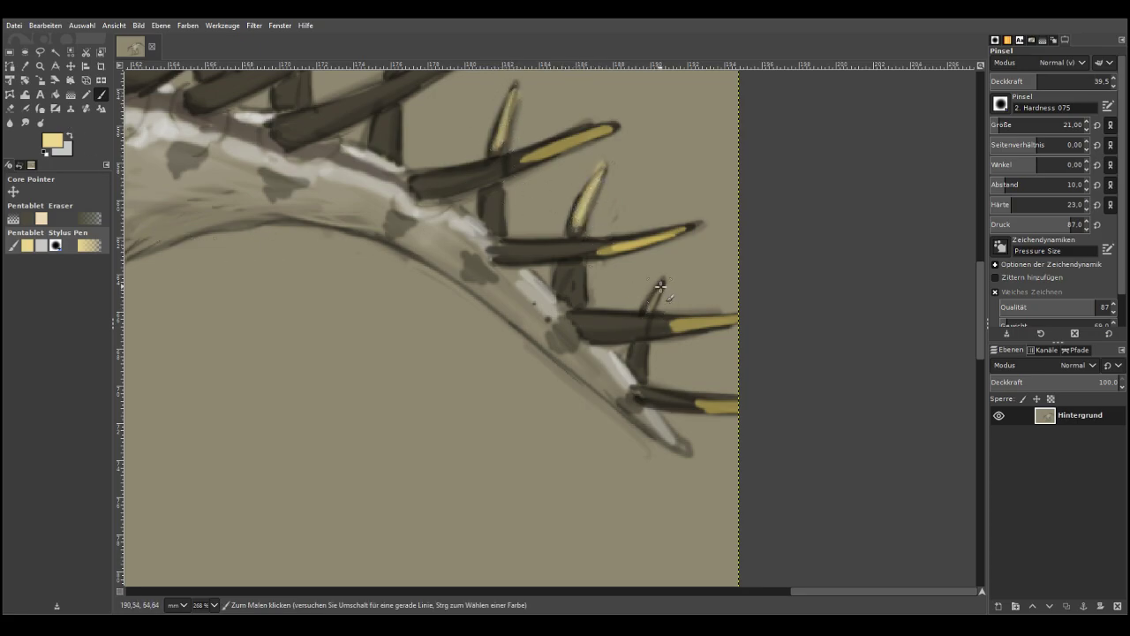
# Paint pale yellow tips on the four far-side spikes between the hump and the tail base
pyautogui.moveTo(808, 590); pyautogui.dragTo(678, 590)
pyautogui.moveTo(980, 343); pyautogui.dragTo(979, 284)
pyautogui.moveTo(406, 173)
pyautogui.mouseDown()
pyautogui.moveTo(389, 226)
pyautogui.moveTo(411, 213)
pyautogui.moveTo(389, 226)
pyautogui.mouseUp()
pyautogui.moveTo(532, 166); pyautogui.dragTo(538, 220)
pyautogui.moveTo(611, 130)
pyautogui.mouseDown()
pyautogui.moveTo(638, 211)
pyautogui.moveTo(629, 203)
pyautogui.mouseUp()
pyautogui.moveTo(531, 169); pyautogui.dragTo(542, 231)
pyautogui.moveTo(530, 172); pyautogui.dragTo(535, 219)
pyautogui.moveTo(404, 177)
pyautogui.mouseDown()
pyautogui.moveTo(392, 226)
pyautogui.moveTo(401, 212)
pyautogui.mouseUp()
pyautogui.moveTo(805, 145); pyautogui.dragTo(811, 219)
# Highlight two large near-side spike tips with pale yellow and paint the tips of the three remaining far-side tail spikes
pyautogui.click(886, 594)
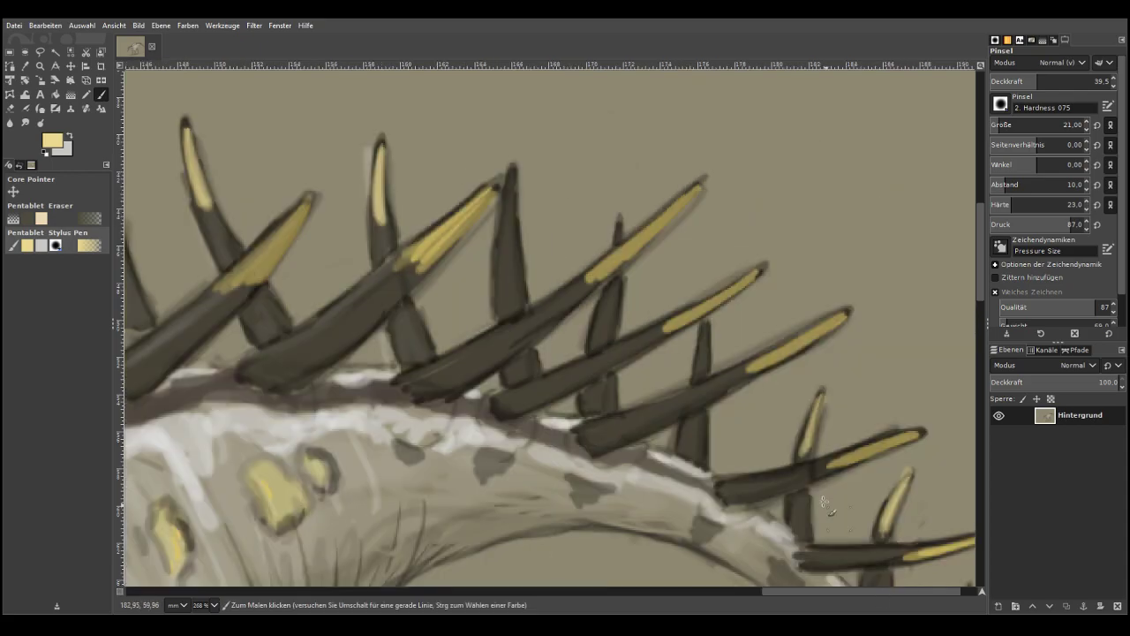
pyautogui.moveTo(469, 212); pyautogui.dragTo(405, 253)
pyautogui.moveTo(306, 203); pyautogui.dragTo(223, 279)
pyautogui.moveTo(513, 169); pyautogui.dragTo(509, 261)
pyautogui.moveTo(513, 190); pyautogui.dragTo(516, 258)
pyautogui.moveTo(619, 225); pyautogui.dragTo(611, 309)
pyautogui.moveTo(706, 327); pyautogui.dragTo(701, 374)
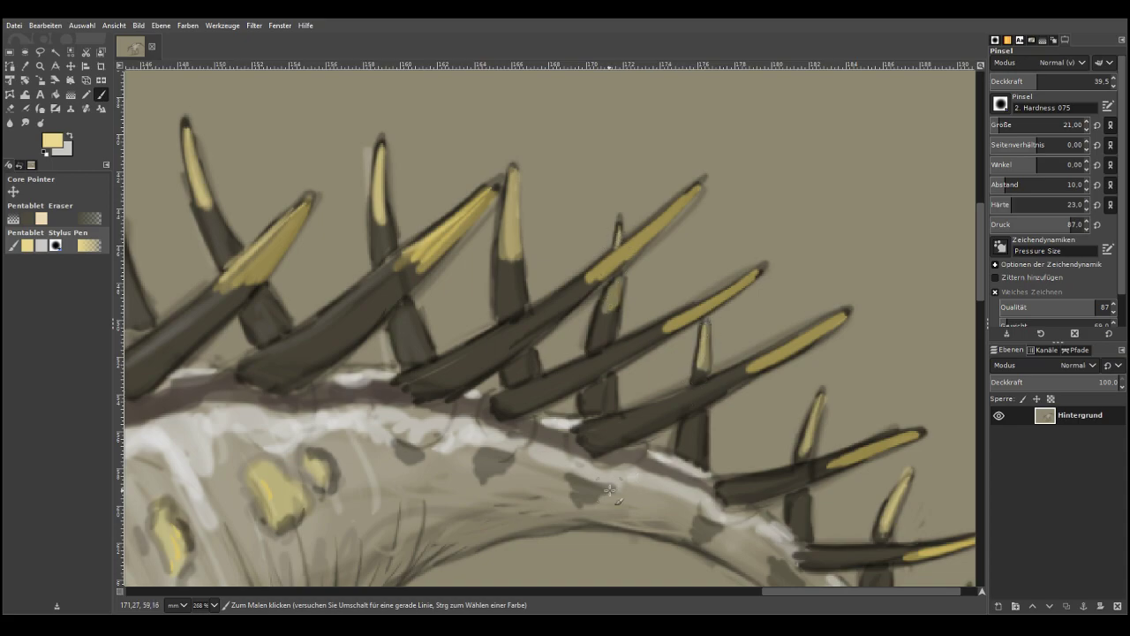
# Switch to a dark brown, raise the brush opacity to 59 and shade the tip of the dinosaur's snout
pyautogui.hotkey('shift', 'ctrl', 'j')
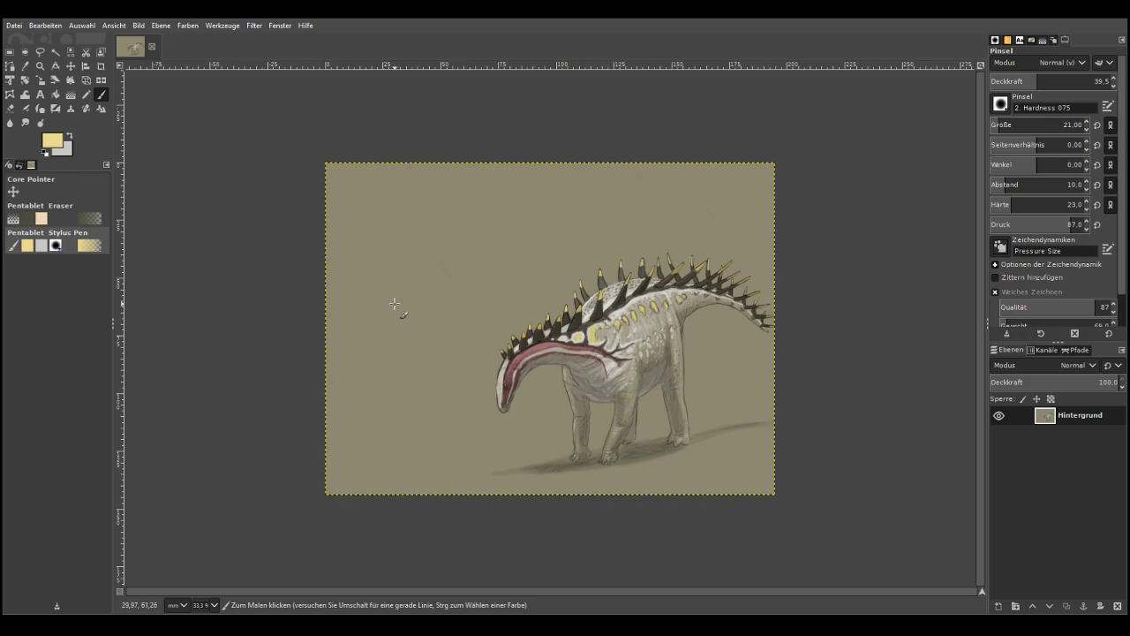
pyautogui.press('z')
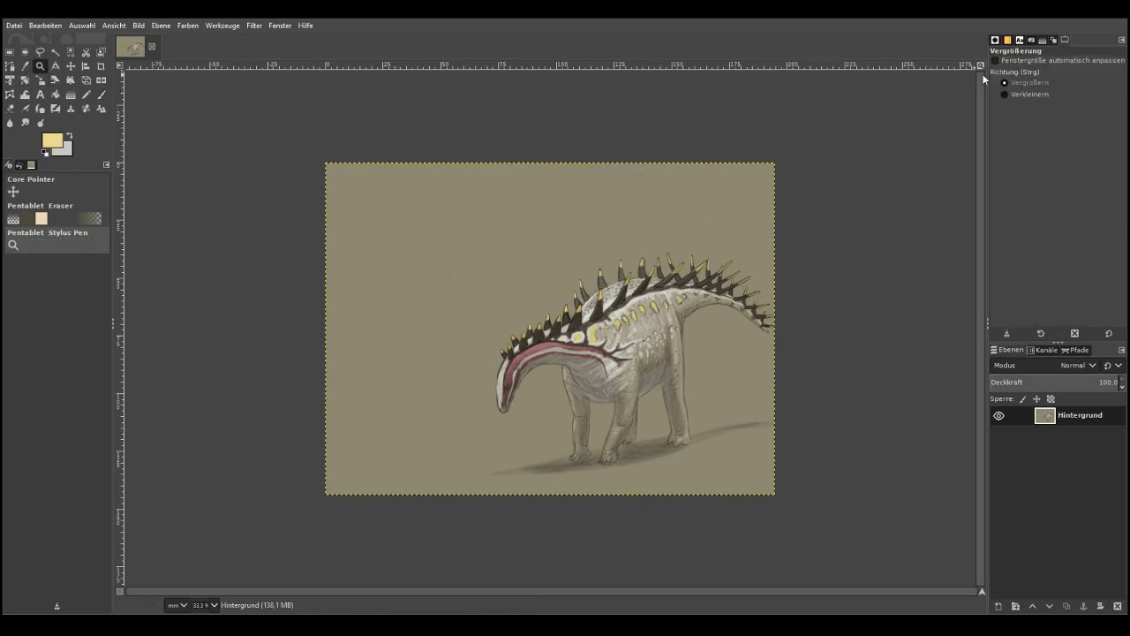
pyautogui.moveTo(428, 294); pyautogui.dragTo(583, 423)
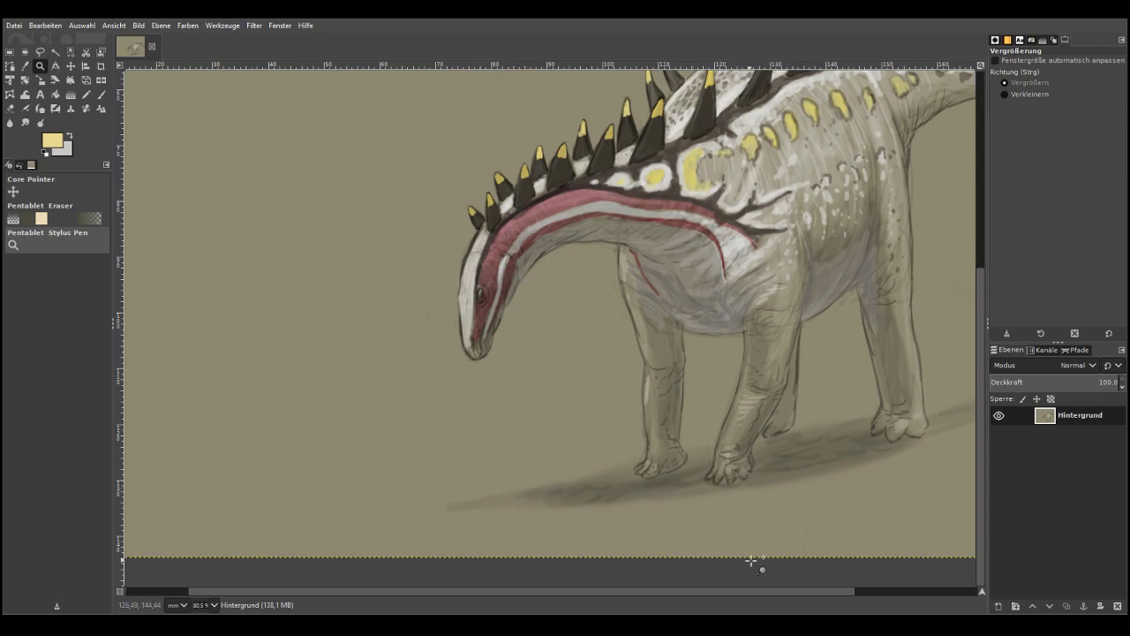
pyautogui.moveTo(421, 265); pyautogui.dragTo(550, 374)
pyautogui.moveTo(391, 202); pyautogui.dragTo(566, 304)
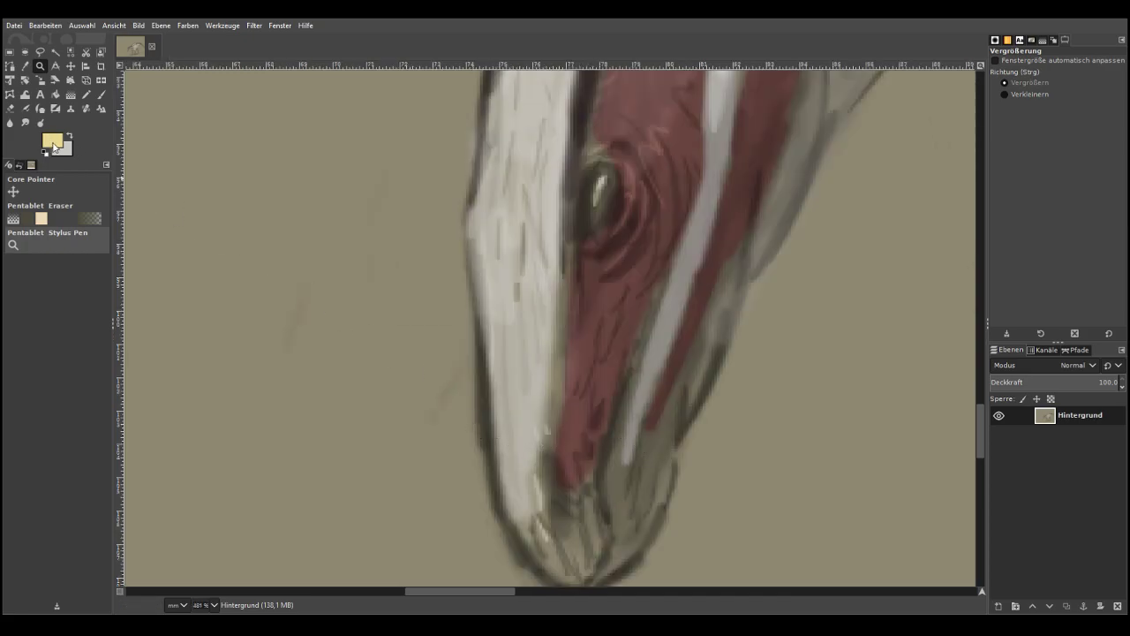
pyautogui.moveTo(88, 190); pyautogui.dragTo(51, 148)
pyautogui.moveTo(45, 162); pyautogui.dragTo(97, 200)
pyautogui.click(101, 95)
pyautogui.moveTo(568, 249); pyautogui.dragTo(564, 319)
pyautogui.click(1061, 83)
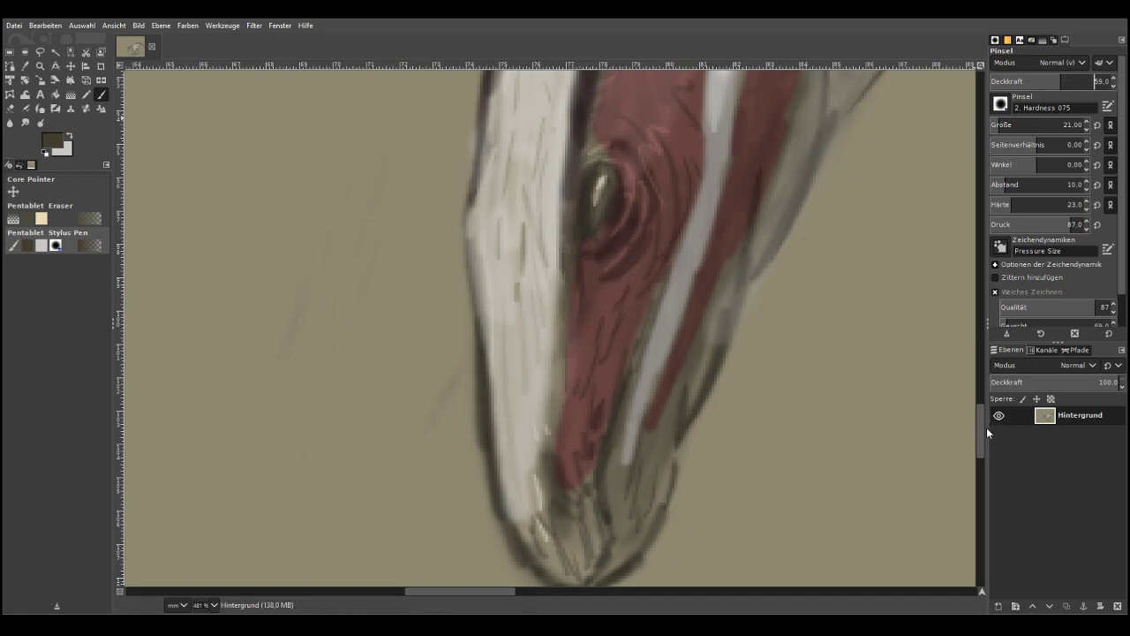
pyautogui.scroll(-2, 851, 325)
pyautogui.moveTo(588, 362)
pyautogui.mouseDown()
pyautogui.moveTo(610, 415)
pyautogui.moveTo(567, 379)
pyautogui.moveTo(565, 449)
pyautogui.moveTo(543, 369)
pyautogui.moveTo(550, 295)
pyautogui.moveTo(627, 353)
pyautogui.moveTo(616, 431)
pyautogui.moveTo(701, 214)
pyautogui.moveTo(611, 437)
pyautogui.mouseUp()
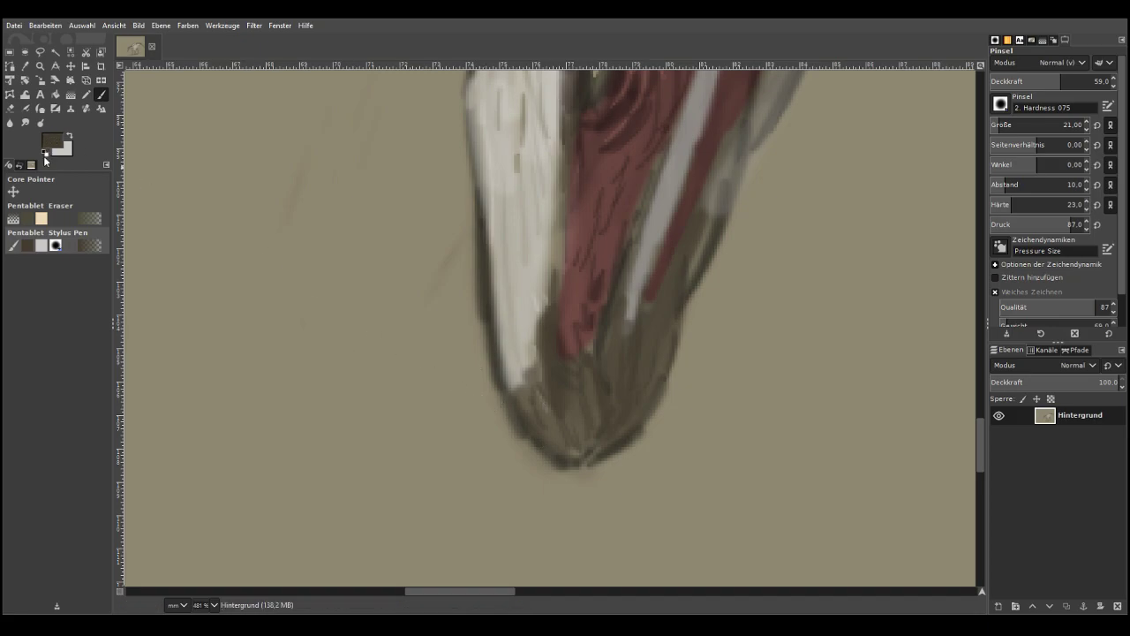
# Choose a darker brown, lower the opacity to 36.1 and deepen the shading around the nostril and mouth
pyautogui.moveTo(608, 328)
pyautogui.mouseDown()
pyautogui.moveTo(598, 444)
pyautogui.moveTo(585, 462)
pyautogui.moveTo(575, 457)
pyautogui.moveTo(616, 293)
pyautogui.moveTo(619, 385)
pyautogui.mouseUp()
pyautogui.click(1034, 78)
pyautogui.moveTo(551, 319); pyautogui.dragTo(560, 404)
pyautogui.moveTo(653, 382)
pyautogui.mouseDown()
pyautogui.moveTo(664, 311)
pyautogui.moveTo(639, 371)
pyautogui.moveTo(671, 303)
pyautogui.moveTo(664, 271)
pyautogui.moveTo(631, 260)
pyautogui.moveTo(580, 374)
pyautogui.moveTo(570, 434)
pyautogui.mouseUp()
# With a near-black brush at size 10, darken the eye's outline and draw skin wrinkles around it and on the white face stripe
pyautogui.scroll(8, 938, 394)
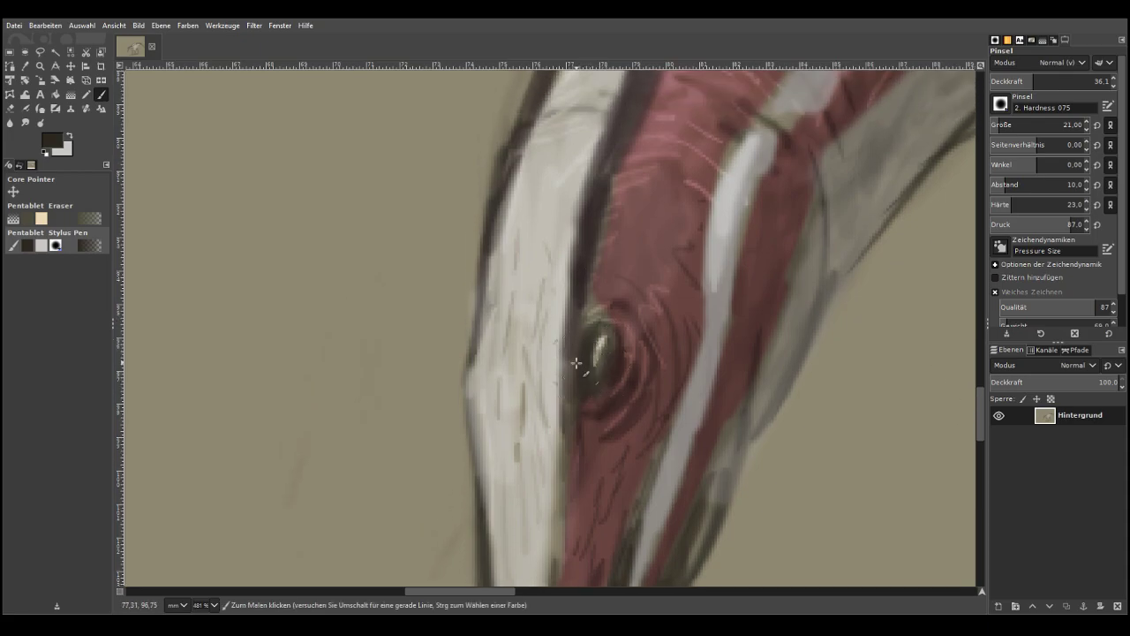
pyautogui.click(37, 193)
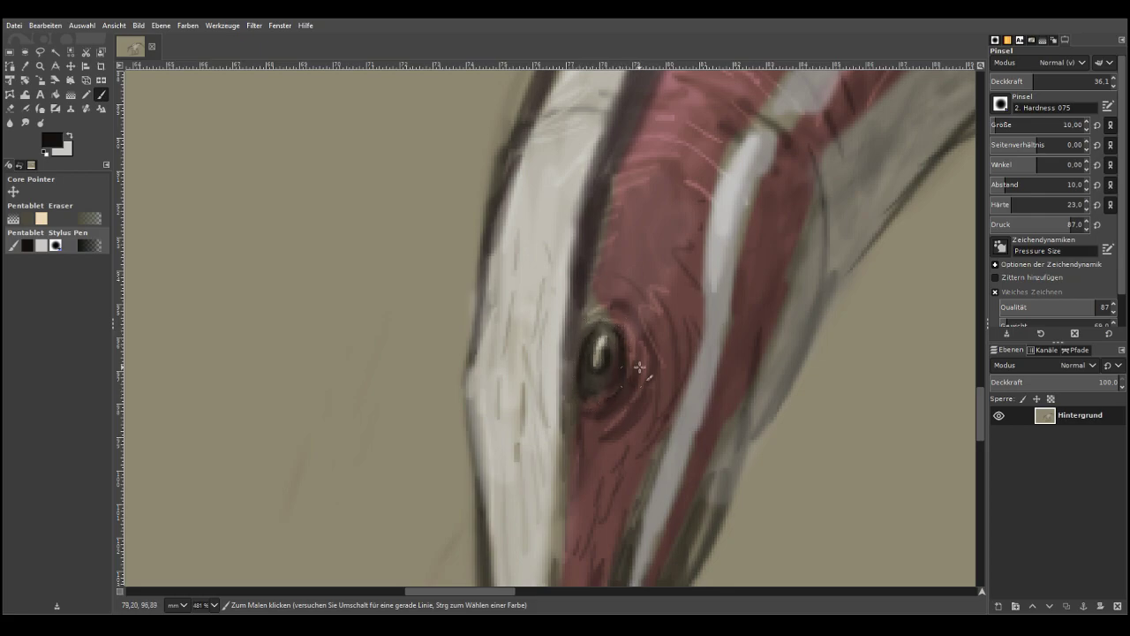
pyautogui.moveTo(642, 419); pyautogui.dragTo(629, 323)
pyautogui.moveTo(604, 443); pyautogui.dragTo(651, 423)
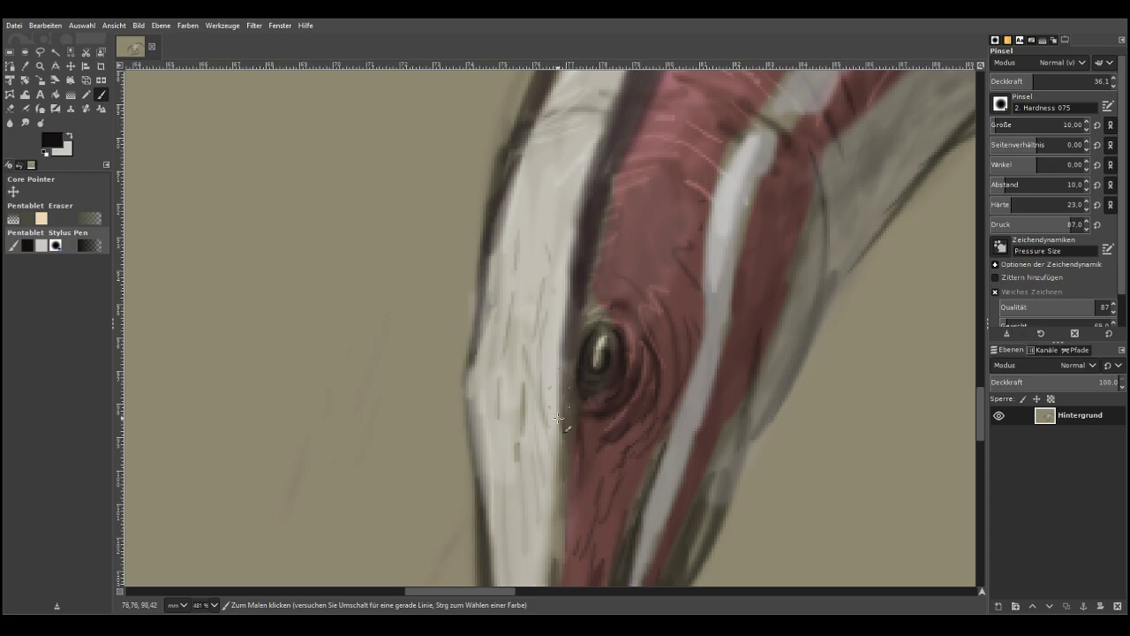
pyautogui.moveTo(577, 328)
pyautogui.mouseDown()
pyautogui.moveTo(558, 402)
pyautogui.moveTo(556, 340)
pyautogui.mouseUp()
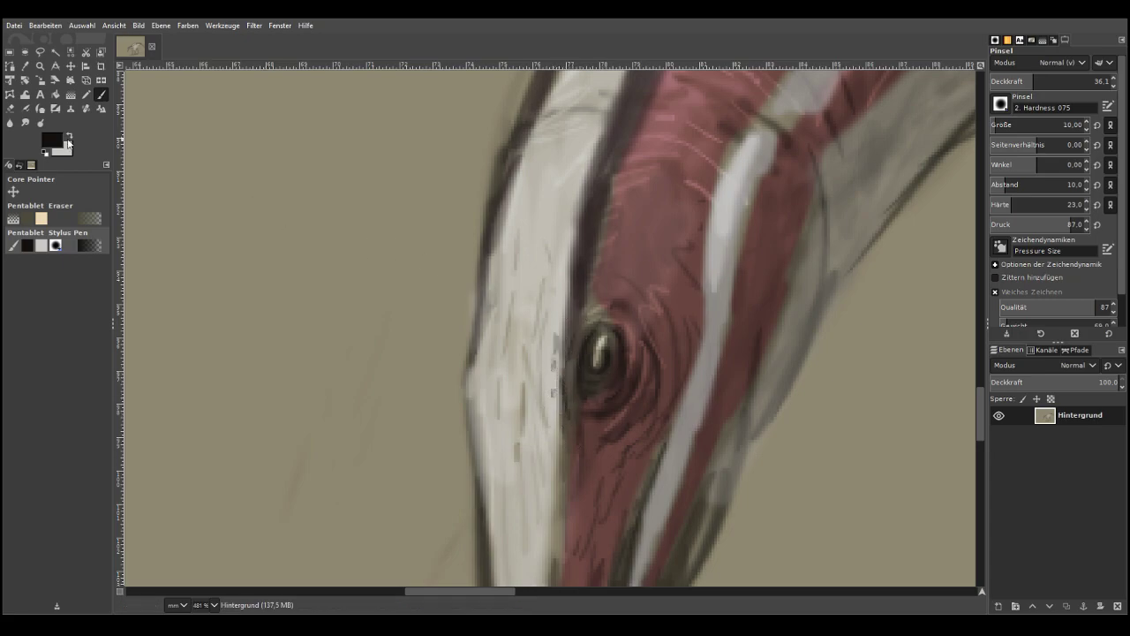
# Switch to a muted brown and dab a brown tint into the light reflection of the dinosaur's eye
pyautogui.click(54, 144)
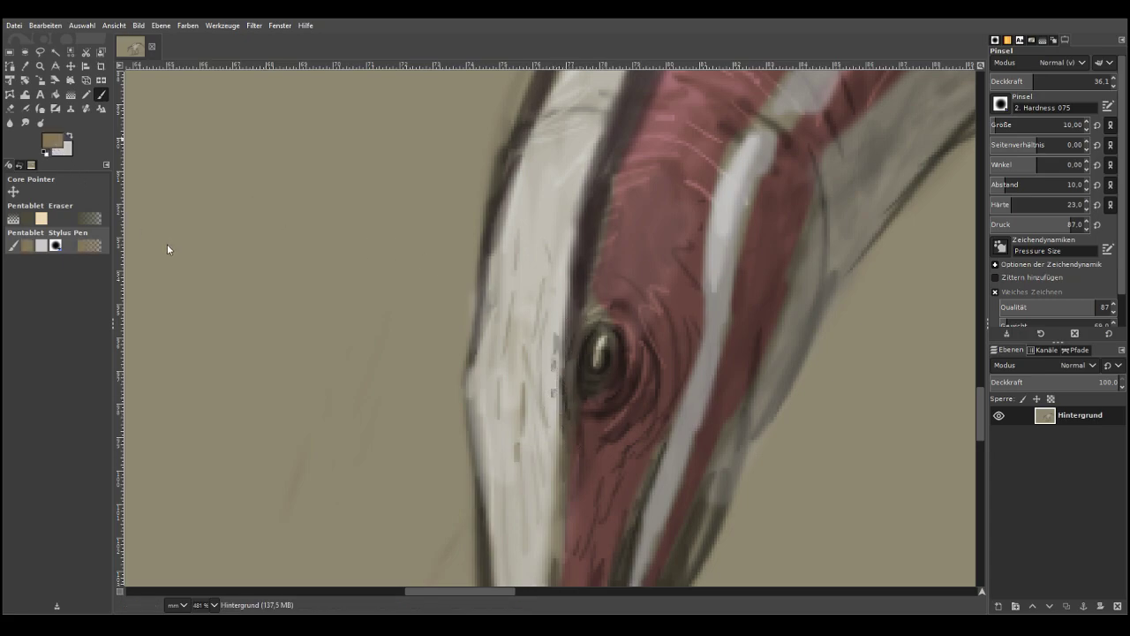
pyautogui.moveTo(610, 351)
pyautogui.mouseDown()
pyautogui.moveTo(602, 380)
pyautogui.moveTo(613, 356)
pyautogui.moveTo(594, 371)
pyautogui.mouseUp()
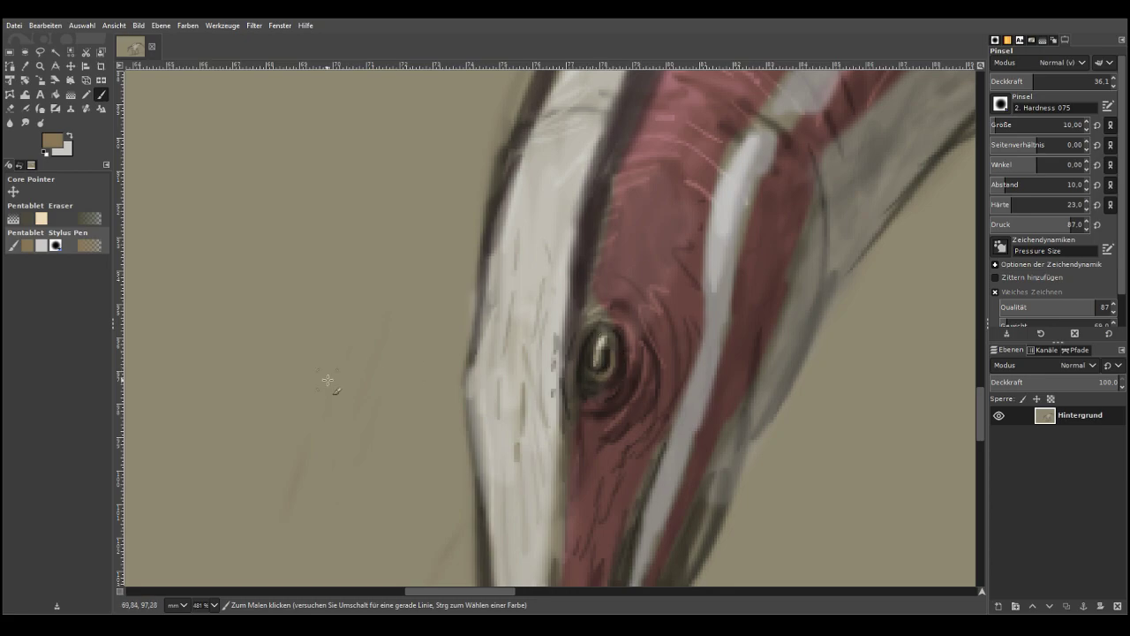
pyautogui.scroll(-7, 327, 380)
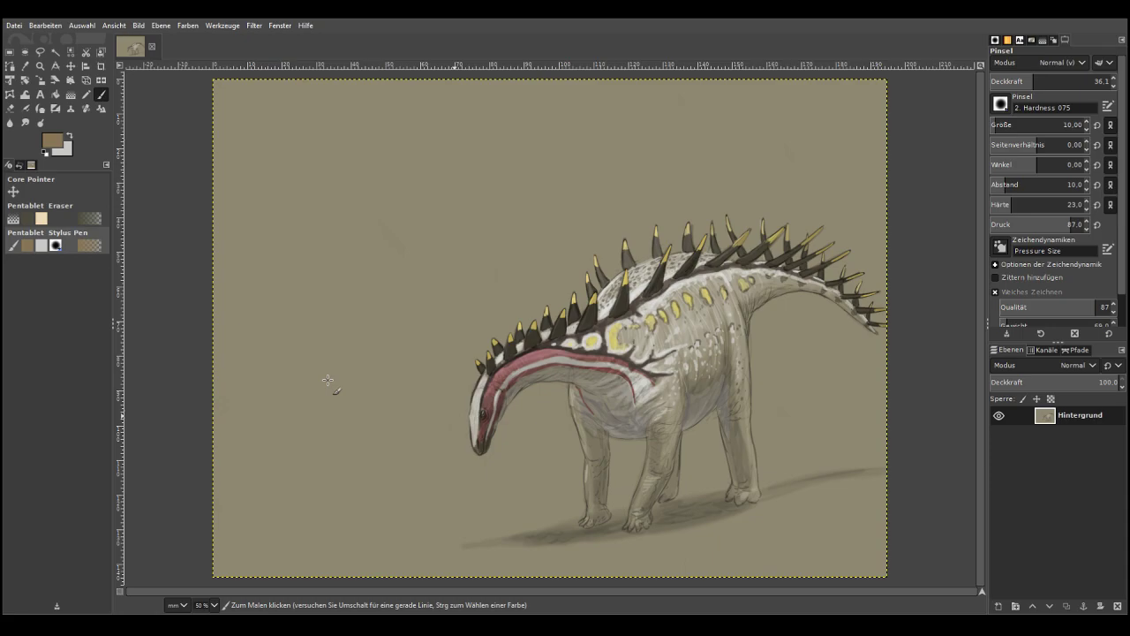
pyautogui.click(40, 66)
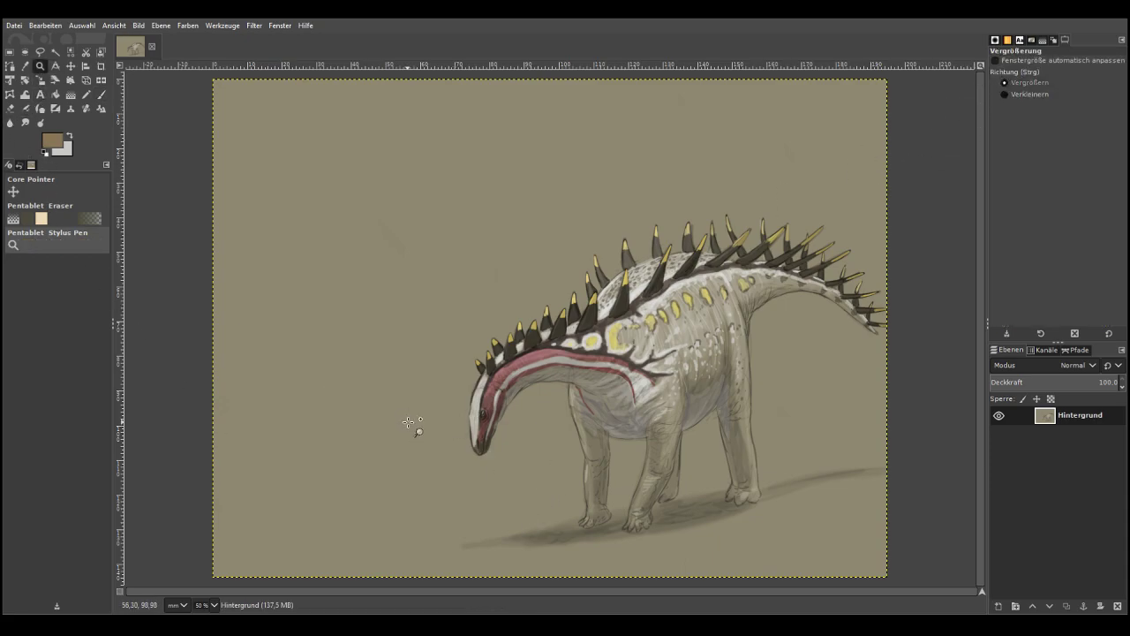
pyautogui.click(1004, 93)
pyautogui.click(602, 285)
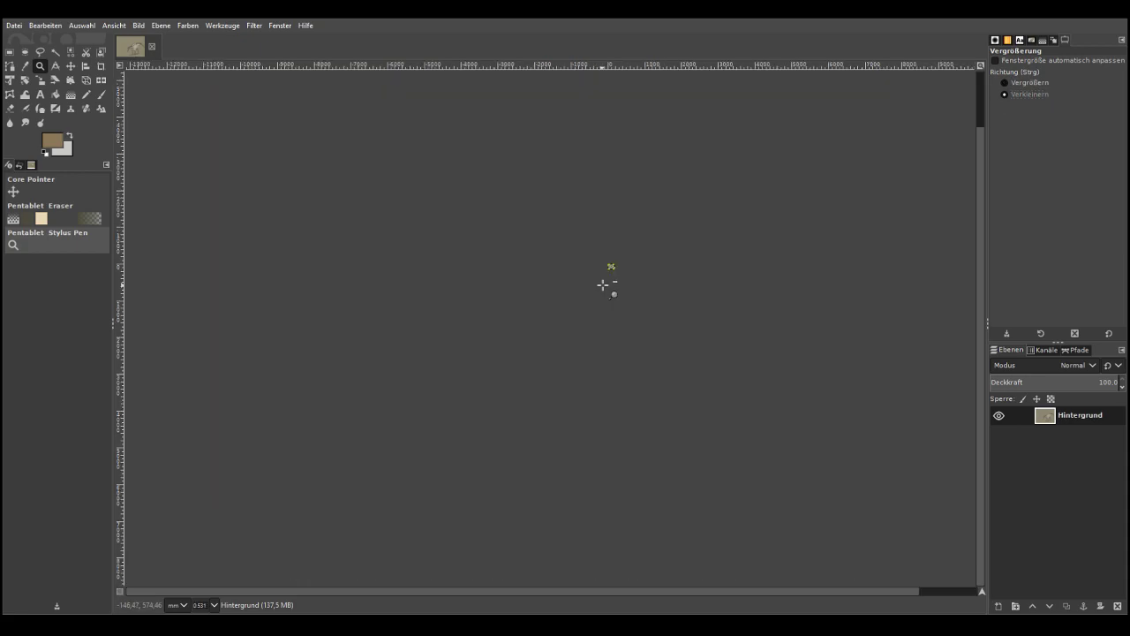
pyautogui.click(1005, 83)
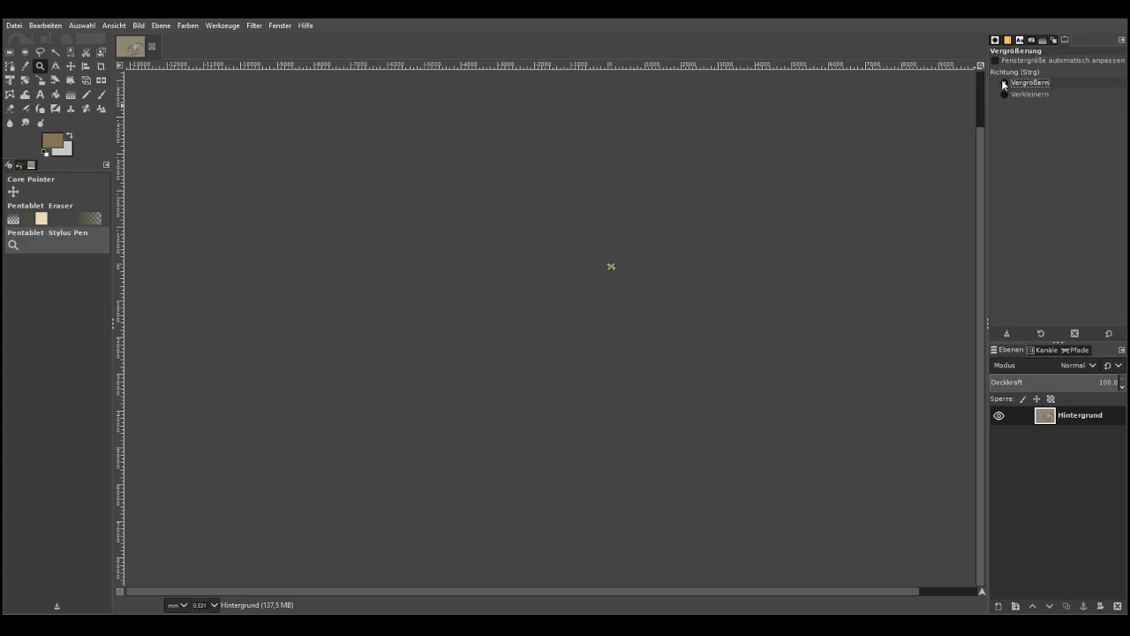
pyautogui.moveTo(598, 254); pyautogui.dragTo(642, 301)
pyautogui.moveTo(369, 148); pyautogui.dragTo(564, 283)
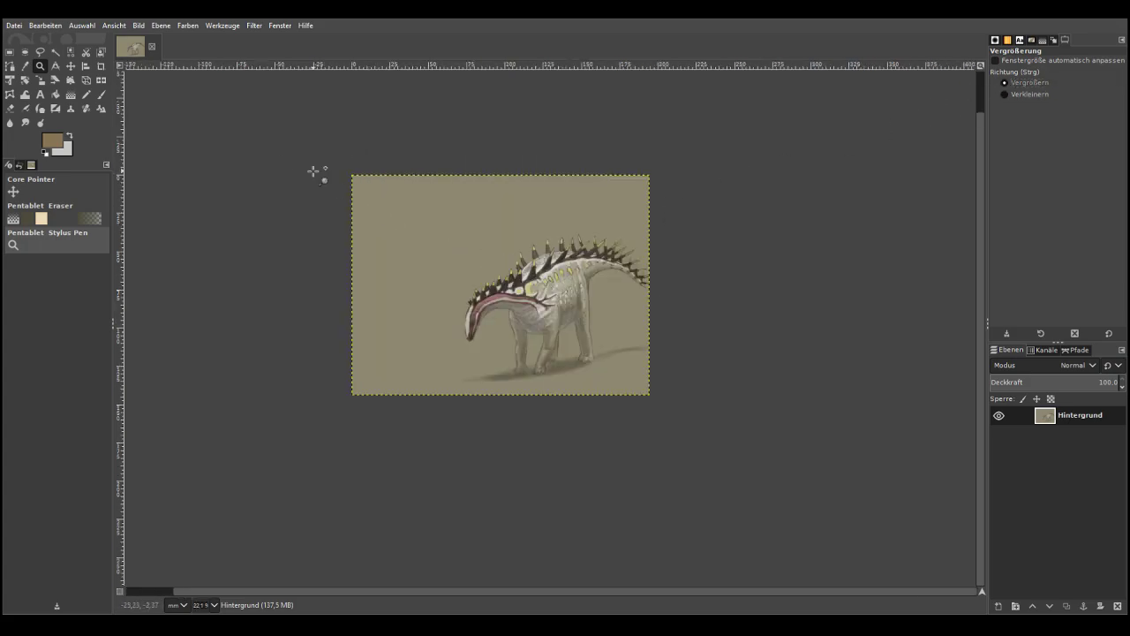
pyautogui.click(454, 269)
pyautogui.moveTo(242, 114); pyautogui.dragTo(852, 521)
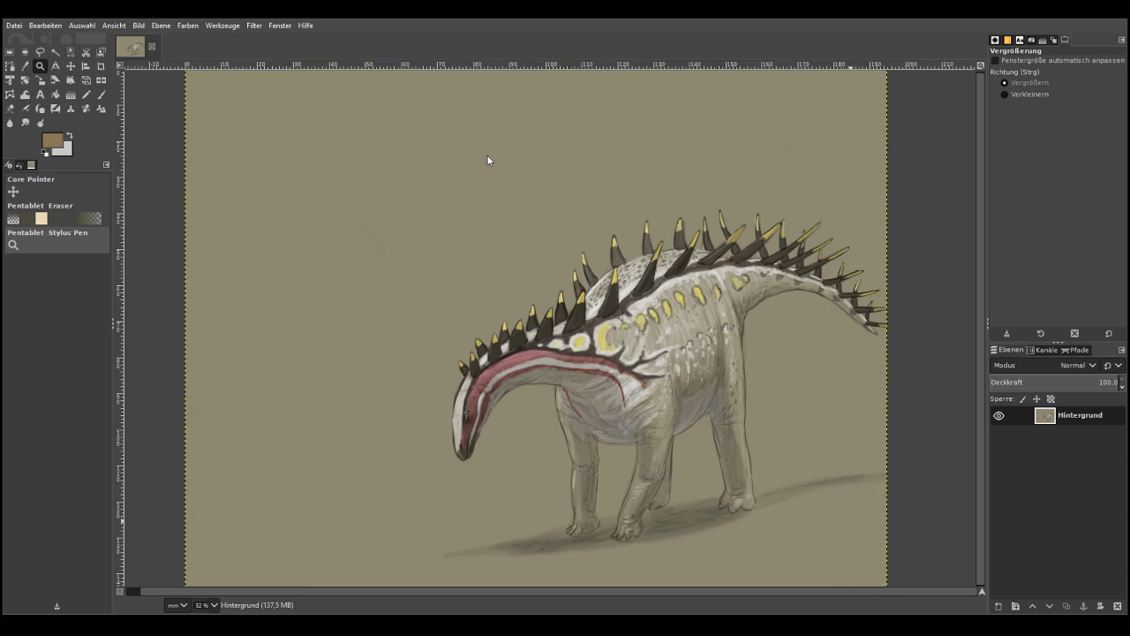
# Try to shift the whole painting layer diagonally across the canvas, and undo the move
pyautogui.press('m')
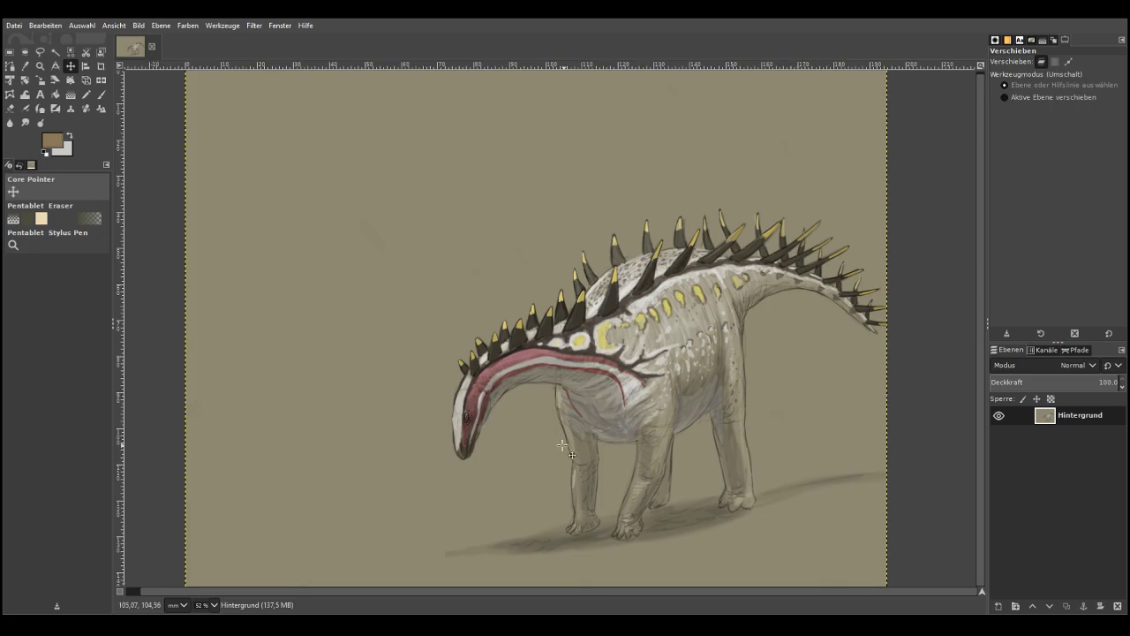
pyautogui.moveTo(428, 433); pyautogui.dragTo(856, 609)
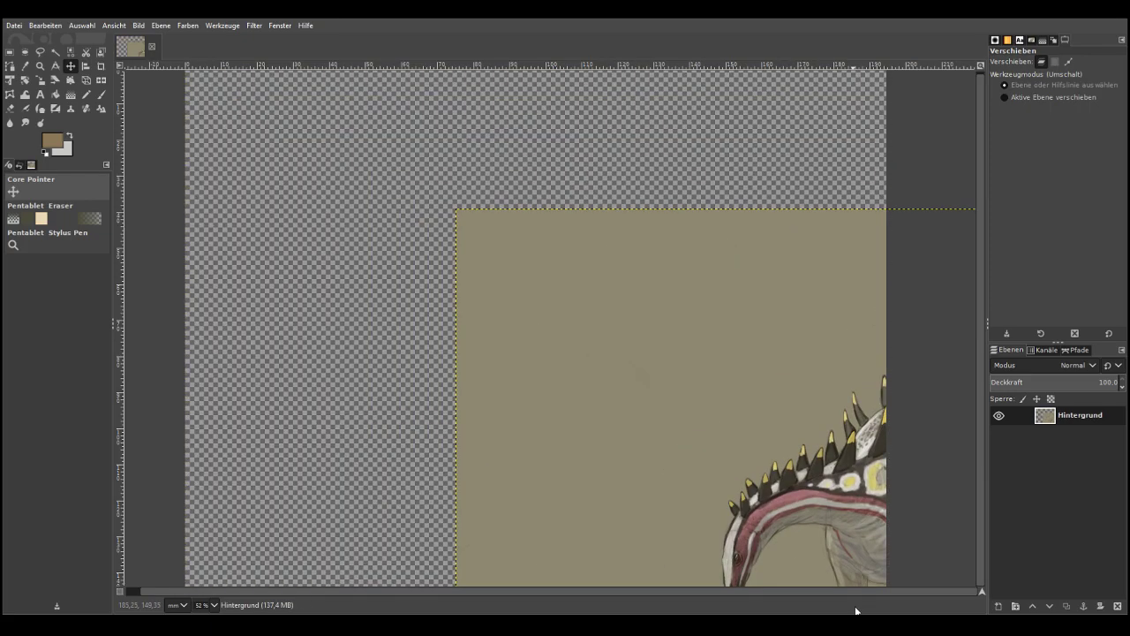
pyautogui.click(53, 24)
pyautogui.click(55, 44)
# With a near-black brush at size 23 and opacity 42.9, darken the claws and toe outlines of the near hind foot
pyautogui.click(40, 66)
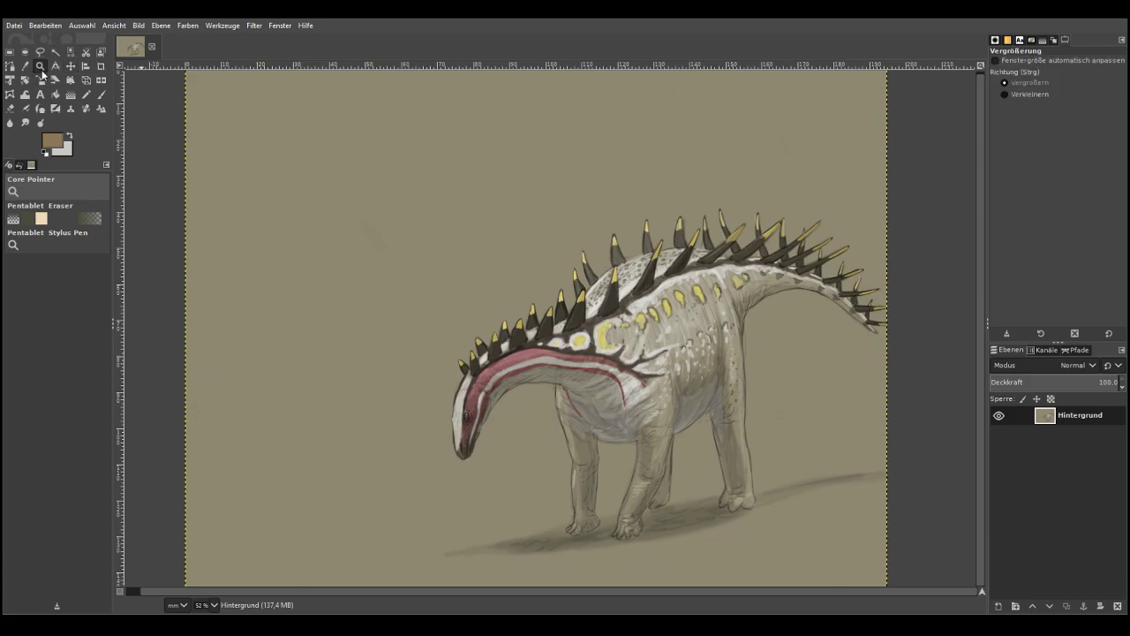
pyautogui.moveTo(521, 455); pyautogui.dragTo(865, 568)
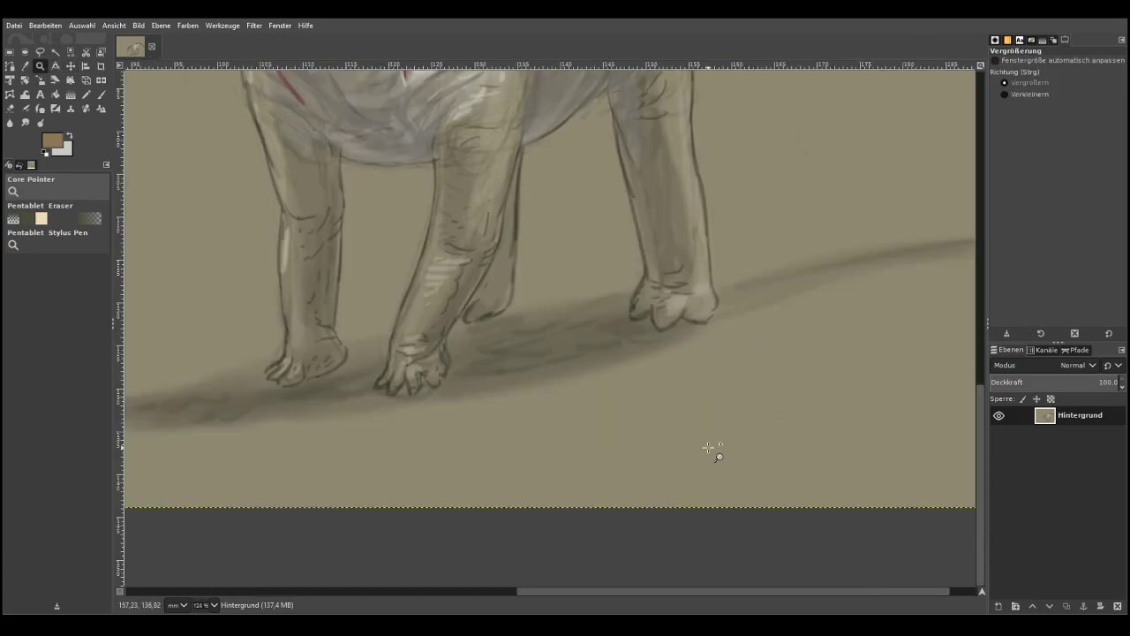
pyautogui.click(36, 202)
pyautogui.click(102, 94)
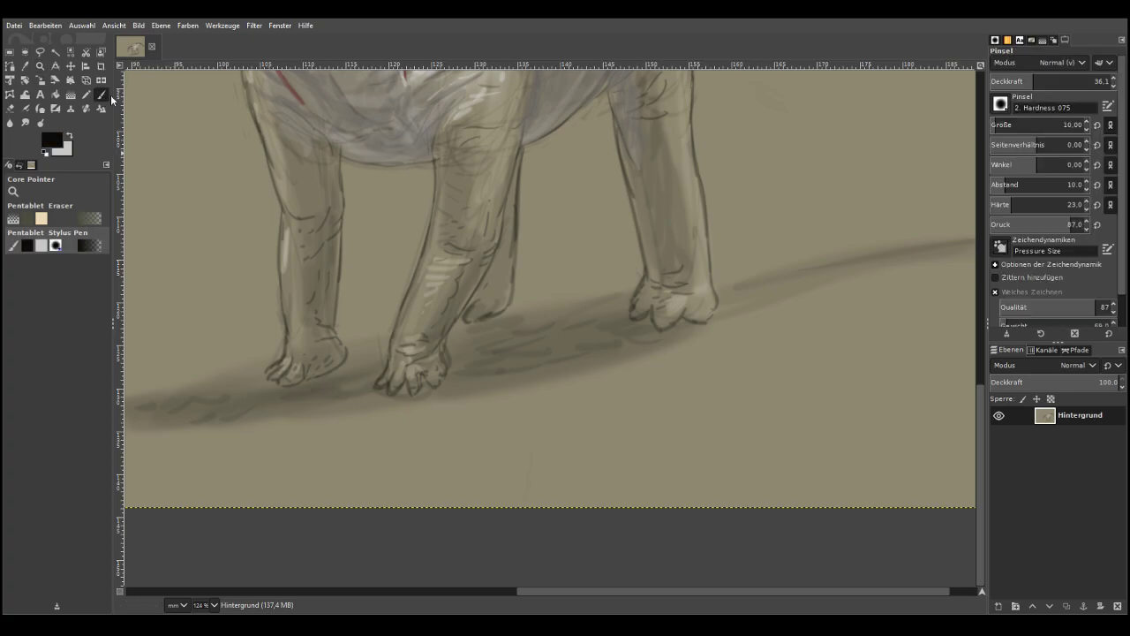
pyautogui.click(1000, 122)
pyautogui.click(1042, 80)
pyautogui.moveTo(667, 316)
pyautogui.mouseDown()
pyautogui.moveTo(643, 313)
pyautogui.moveTo(709, 315)
pyautogui.moveTo(698, 320)
pyautogui.moveTo(692, 302)
pyautogui.mouseUp()
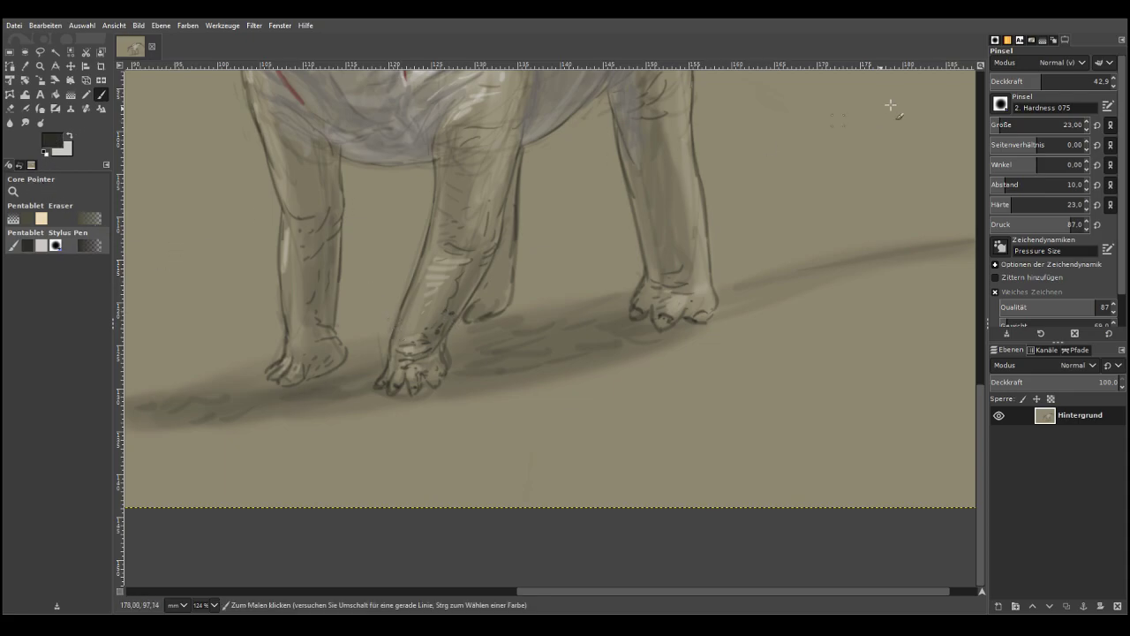
# Shade the hind leg and both forelegs softly with the dark brush in Multiply mode at size 50 and opacity 9.3
pyautogui.click(1003, 202)
pyautogui.click(1005, 122)
pyautogui.click(1011, 81)
pyautogui.click(1007, 81)
pyautogui.moveTo(660, 309)
pyautogui.mouseDown()
pyautogui.moveTo(665, 313)
pyautogui.moveTo(691, 315)
pyautogui.moveTo(652, 310)
pyautogui.mouseUp()
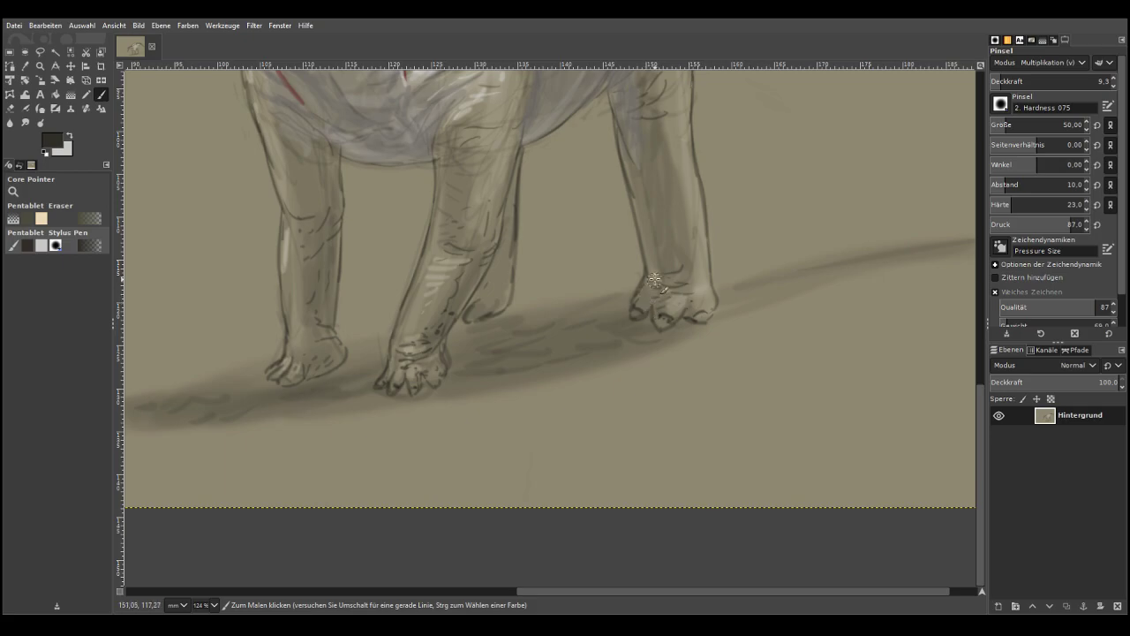
pyautogui.moveTo(642, 165)
pyautogui.mouseDown()
pyautogui.moveTo(665, 241)
pyautogui.moveTo(663, 182)
pyautogui.mouseUp()
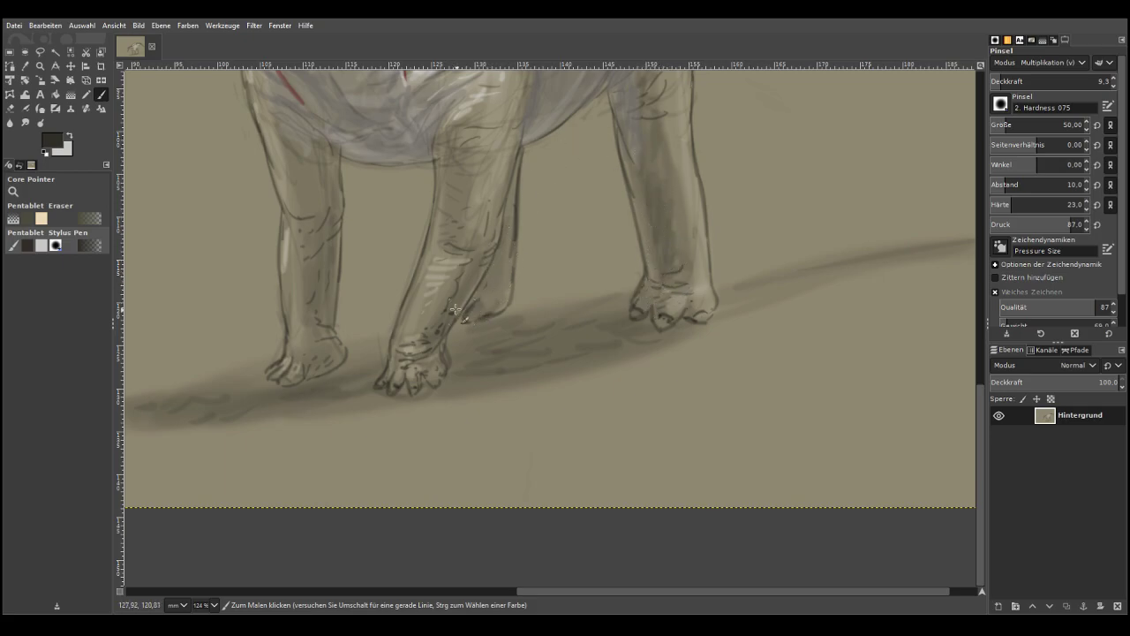
pyautogui.moveTo(444, 319); pyautogui.dragTo(452, 303)
pyautogui.moveTo(324, 248)
pyautogui.mouseDown()
pyautogui.moveTo(312, 305)
pyautogui.moveTo(307, 262)
pyautogui.moveTo(330, 201)
pyautogui.moveTo(323, 152)
pyautogui.moveTo(308, 205)
pyautogui.moveTo(296, 164)
pyautogui.mouseUp()
# Deepen the shadow beneath the dinosaur and add short, soft dark marks on the ground in front of it
pyautogui.moveTo(423, 137)
pyautogui.mouseDown()
pyautogui.moveTo(457, 133)
pyautogui.moveTo(443, 152)
pyautogui.moveTo(437, 129)
pyautogui.moveTo(452, 128)
pyautogui.moveTo(461, 170)
pyautogui.moveTo(484, 148)
pyautogui.moveTo(453, 157)
pyautogui.moveTo(446, 137)
pyautogui.moveTo(466, 153)
pyautogui.moveTo(444, 238)
pyautogui.moveTo(442, 222)
pyautogui.moveTo(461, 234)
pyautogui.moveTo(428, 322)
pyautogui.moveTo(451, 289)
pyautogui.moveTo(405, 335)
pyautogui.moveTo(484, 266)
pyautogui.moveTo(639, 197)
pyautogui.moveTo(650, 238)
pyautogui.moveTo(625, 140)
pyautogui.moveTo(511, 289)
pyautogui.moveTo(552, 310)
pyautogui.moveTo(519, 307)
pyautogui.moveTo(445, 336)
pyautogui.moveTo(449, 344)
pyautogui.moveTo(497, 326)
pyautogui.moveTo(498, 365)
pyautogui.moveTo(541, 370)
pyautogui.moveTo(464, 388)
pyautogui.moveTo(385, 360)
pyautogui.moveTo(354, 378)
pyautogui.moveTo(277, 388)
pyautogui.moveTo(287, 375)
pyautogui.moveTo(205, 396)
pyautogui.mouseUp()
pyautogui.moveTo(494, 411); pyautogui.dragTo(456, 412)
pyautogui.moveTo(704, 412); pyautogui.dragTo(606, 413)
pyautogui.moveTo(582, 429); pyautogui.dragTo(555, 431)
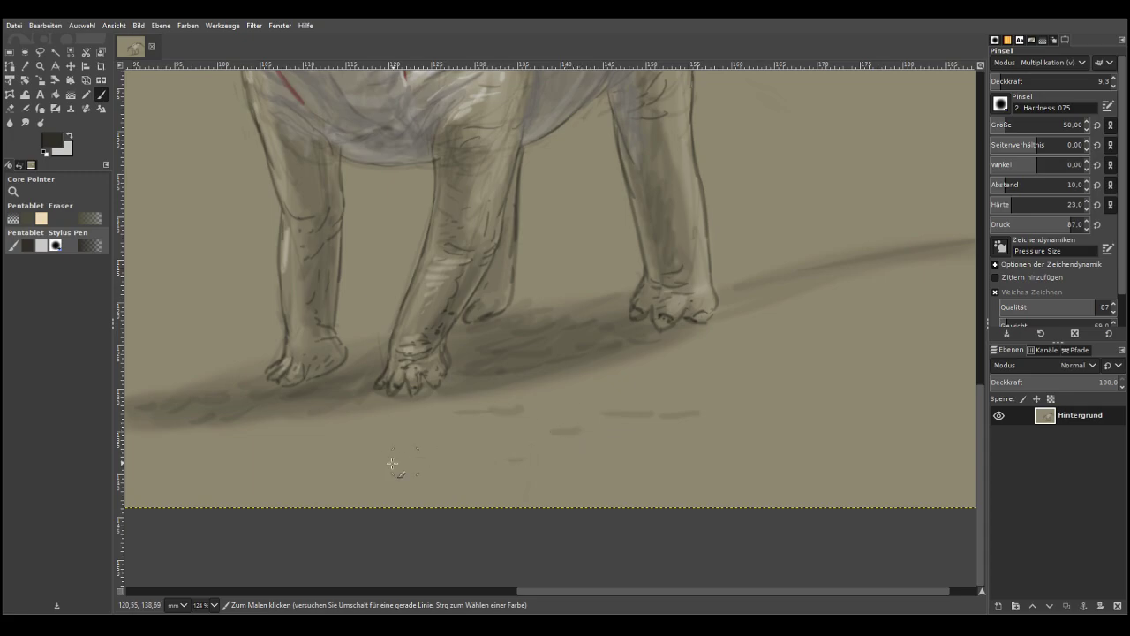
pyautogui.hscroll(-5, 410, 582)
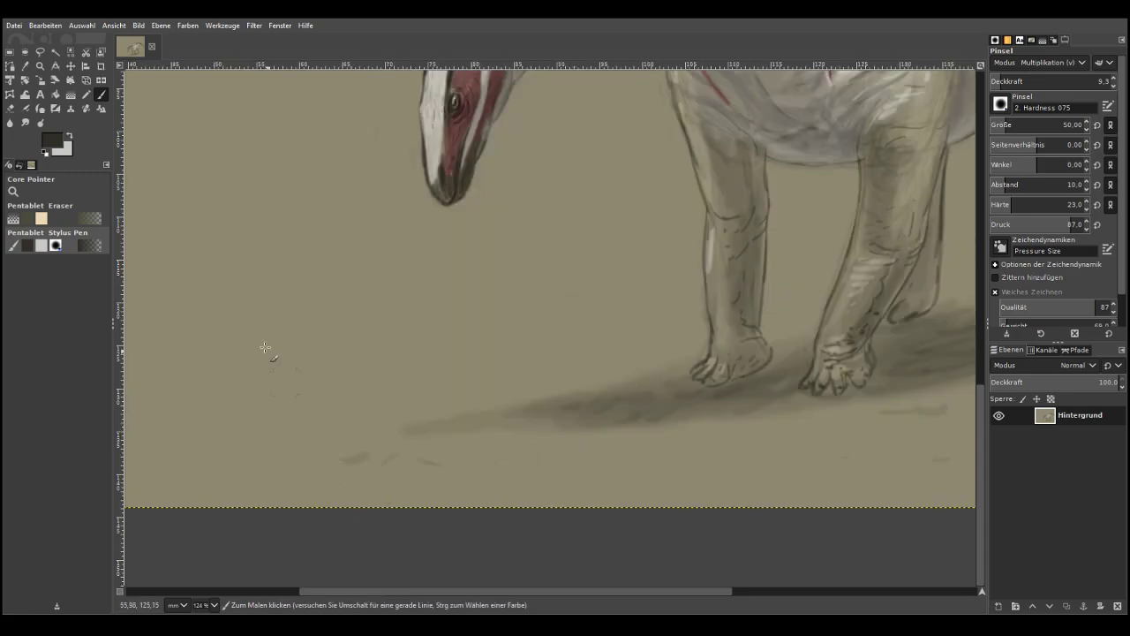
# With light grey in Normal mode at size 15 and opacity 22.9, scatter short thin strokes over the ground around the shadow
pyautogui.click(70, 137)
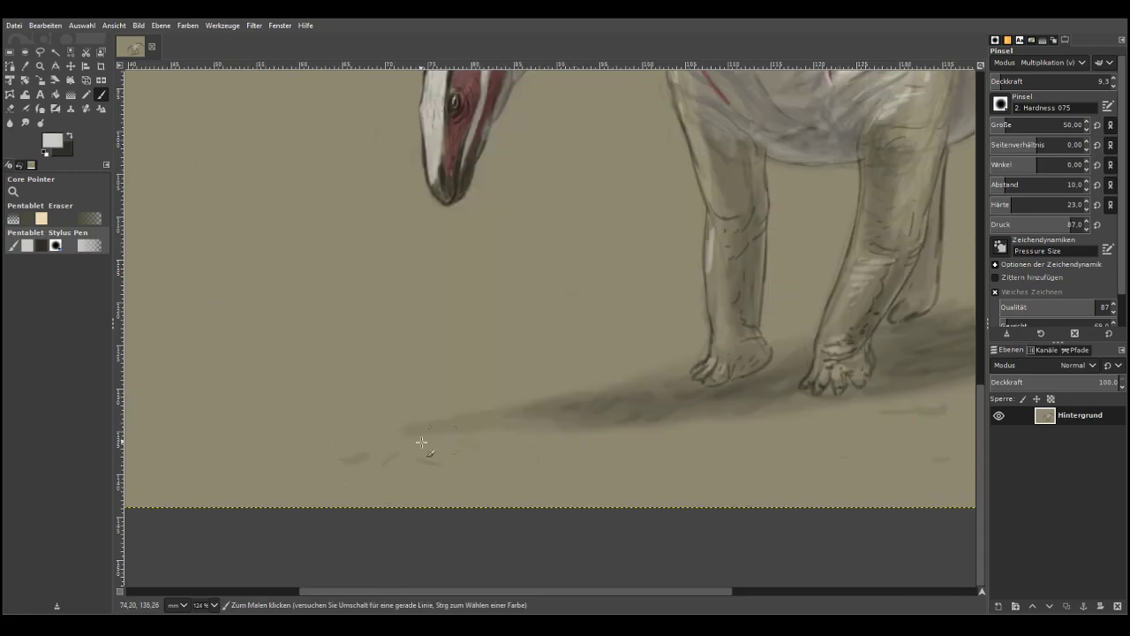
pyautogui.moveTo(296, 459); pyautogui.dragTo(250, 472)
pyautogui.click(1025, 65)
pyautogui.click(1019, 81)
pyautogui.click(1019, 83)
pyautogui.click(997, 124)
pyautogui.moveTo(558, 434); pyautogui.dragTo(471, 450)
pyautogui.moveTo(508, 433); pyautogui.dragTo(456, 440)
pyautogui.moveTo(419, 439); pyautogui.dragTo(381, 447)
pyautogui.moveTo(559, 397); pyautogui.dragTo(522, 401)
pyautogui.moveTo(635, 379); pyautogui.dragTo(611, 386)
pyautogui.moveTo(783, 443); pyautogui.dragTo(762, 453)
pyautogui.moveTo(874, 421); pyautogui.dragTo(836, 420)
pyautogui.moveTo(856, 444); pyautogui.dragTo(837, 451)
pyautogui.moveTo(725, 473); pyautogui.dragTo(705, 492)
pyautogui.moveTo(704, 488); pyautogui.dragTo(649, 482)
pyautogui.moveTo(596, 464); pyautogui.dragTo(561, 479)
pyautogui.moveTo(407, 432); pyautogui.dragTo(360, 437)
pyautogui.moveTo(351, 434); pyautogui.dragTo(300, 434)
pyautogui.moveTo(279, 424); pyautogui.dragTo(258, 417)
pyautogui.moveTo(441, 404); pyautogui.dragTo(409, 398)
pyautogui.moveTo(397, 412)
pyautogui.mouseDown()
pyautogui.moveTo(384, 387)
pyautogui.moveTo(364, 409)
pyautogui.mouseUp()
pyautogui.moveTo(350, 415); pyautogui.dragTo(326, 418)
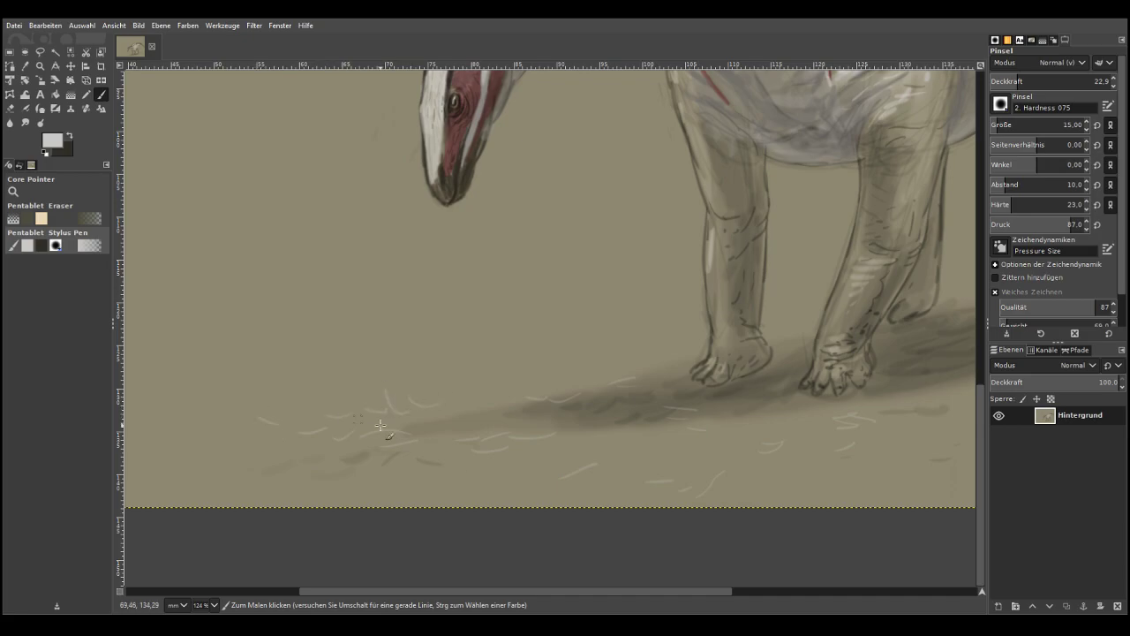
# Draw fine light grey skin wrinkles on the near hind foot and up the leg
pyautogui.click(788, 589)
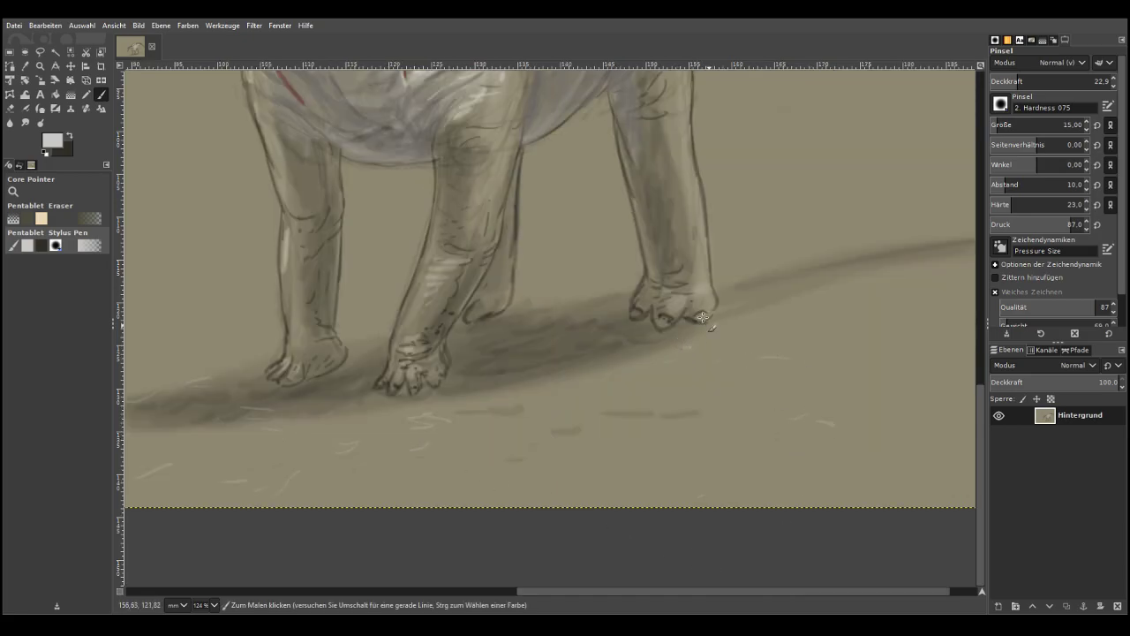
pyautogui.moveTo(669, 306)
pyautogui.mouseDown()
pyautogui.moveTo(682, 299)
pyautogui.moveTo(687, 252)
pyautogui.mouseUp()
pyautogui.scroll(5, 947, 211)
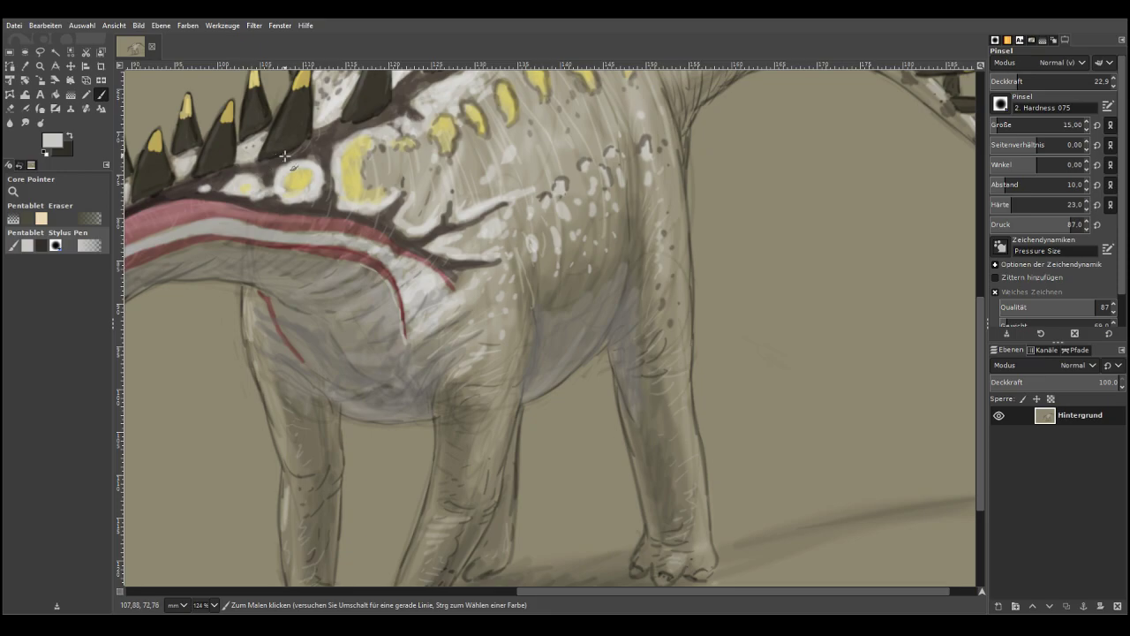
pyautogui.scroll(-5, 177, 225)
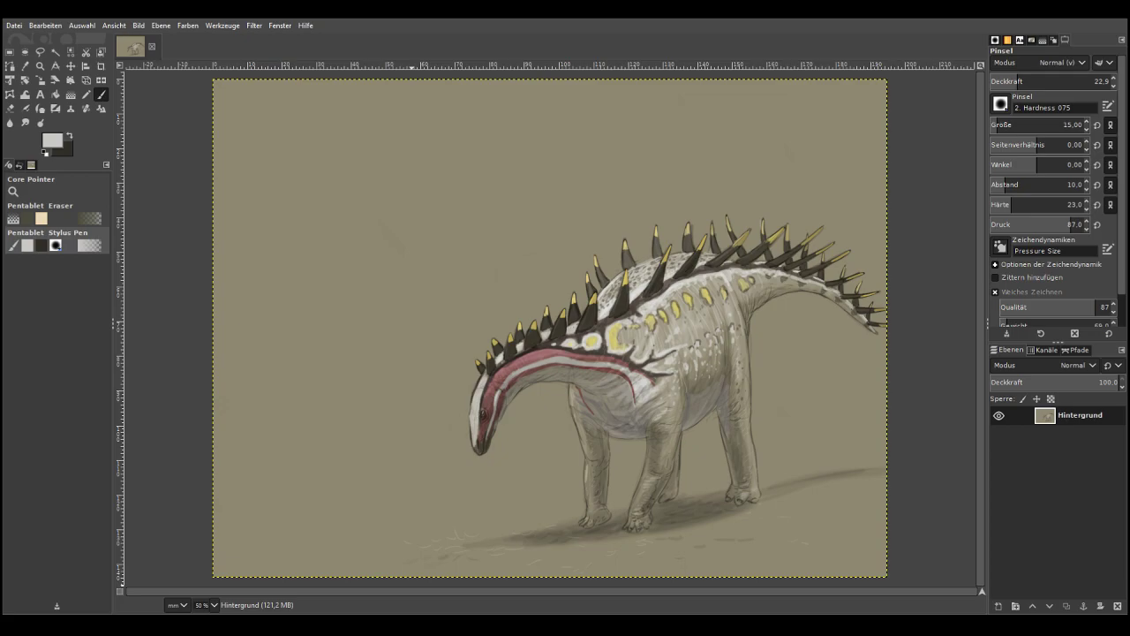
# Cover the entire canvas with pure white using a brush at opacity 100 and size 720
pyautogui.press('z')
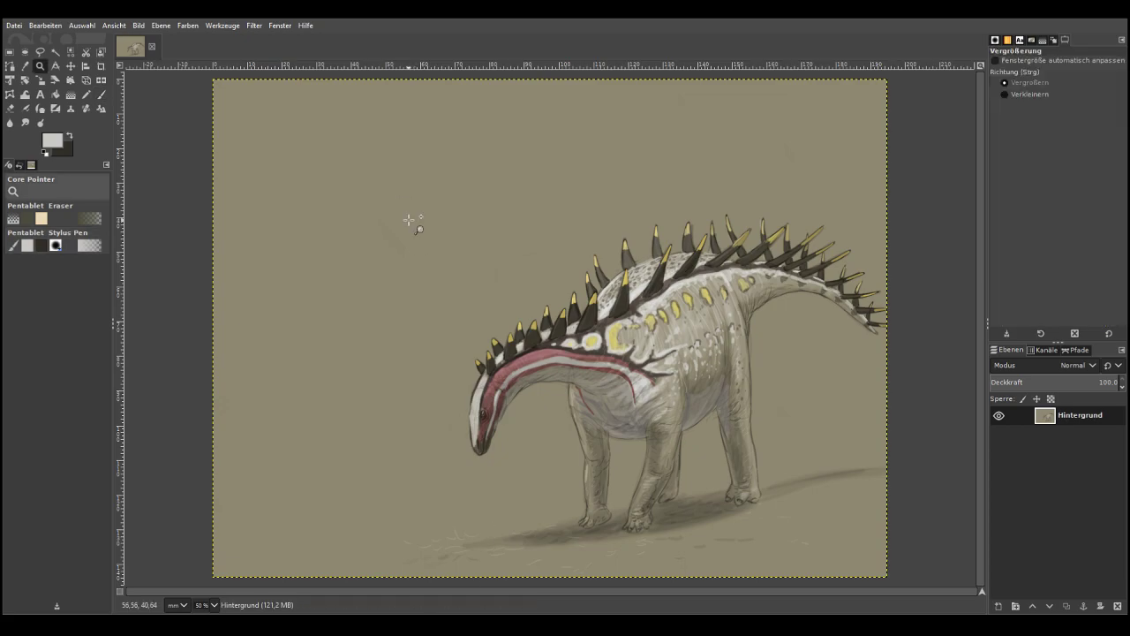
pyautogui.click(55, 141)
pyautogui.click(5, 48)
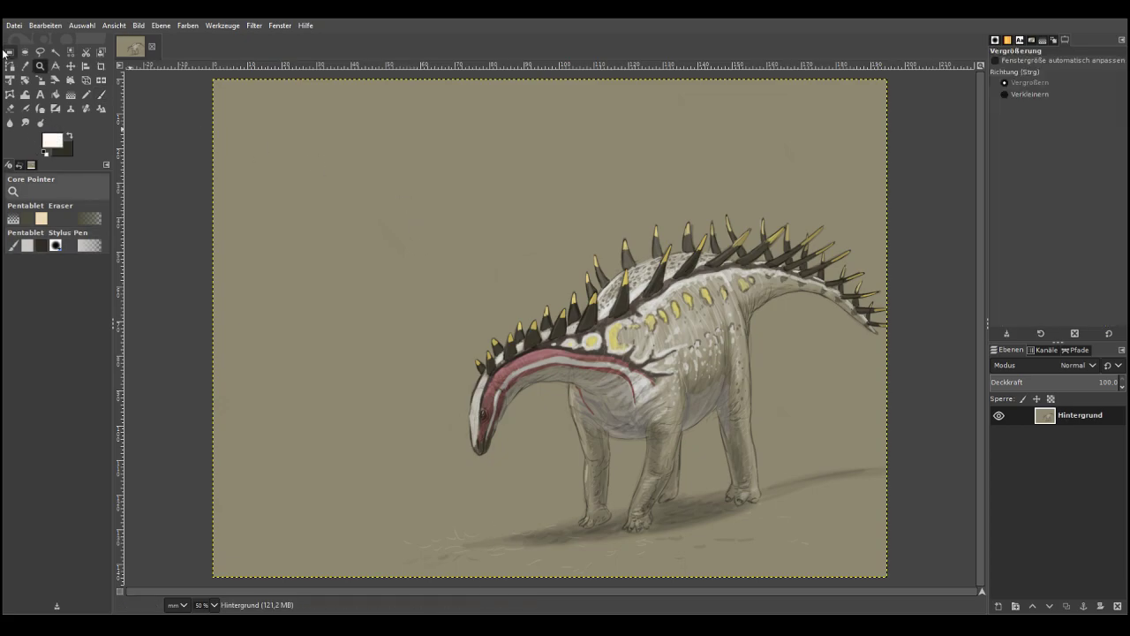
pyautogui.click(152, 239)
pyautogui.click(100, 94)
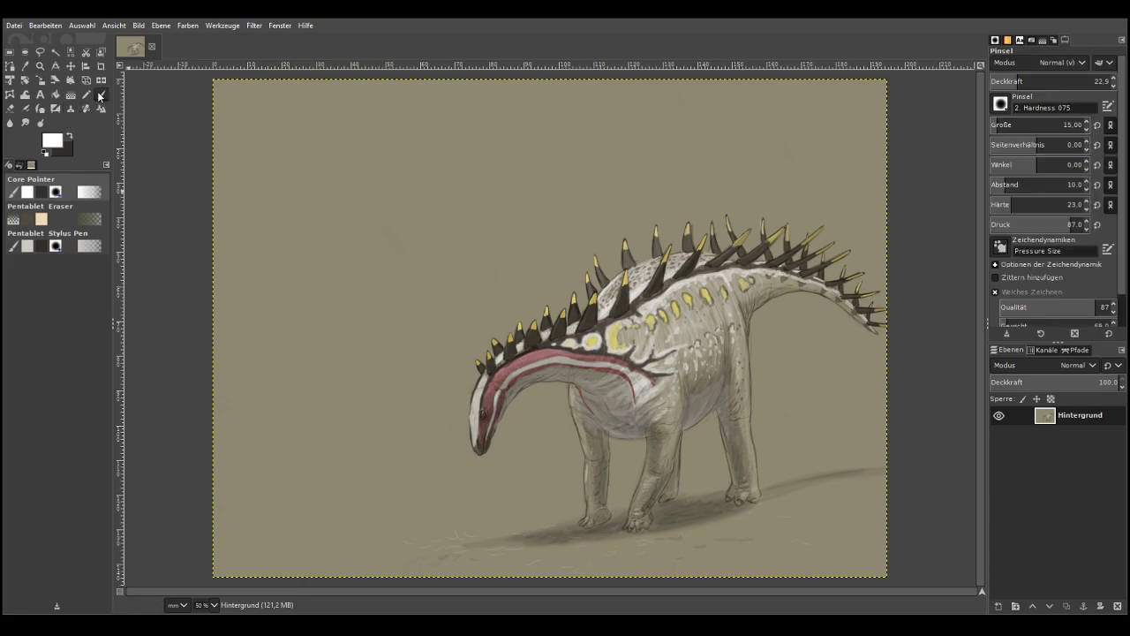
pyautogui.moveTo(1038, 81); pyautogui.dragTo(1111, 80)
pyautogui.moveTo(1027, 122); pyautogui.dragTo(1067, 124)
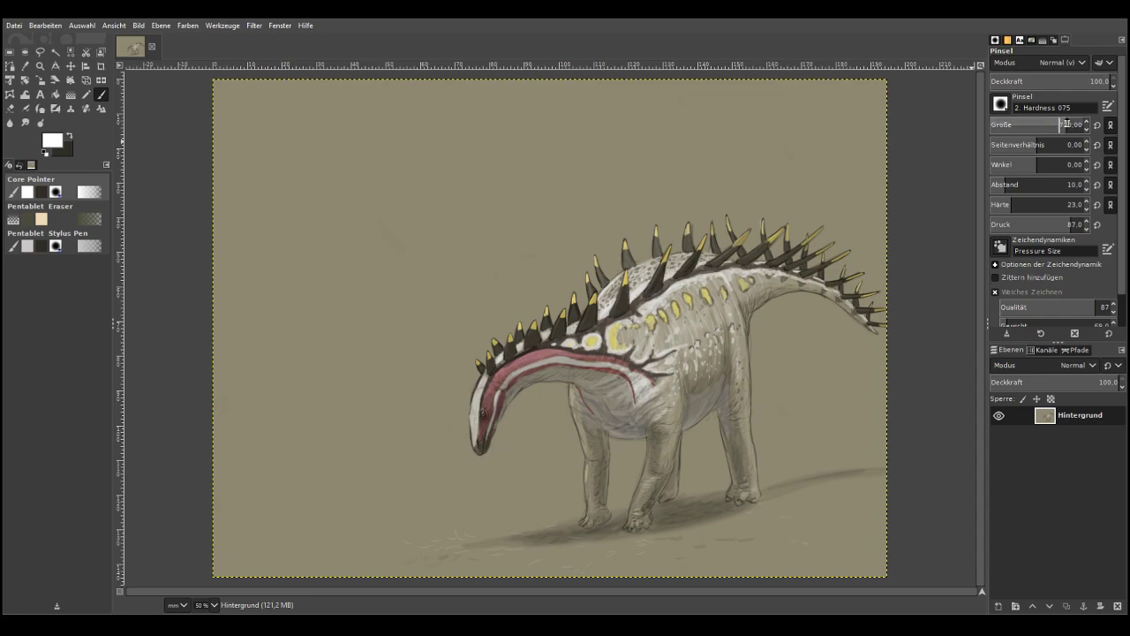
pyautogui.moveTo(243, 100)
pyautogui.mouseDown()
pyautogui.moveTo(362, 113)
pyautogui.moveTo(707, 114)
pyautogui.moveTo(875, 133)
pyautogui.moveTo(85, 146)
pyautogui.moveTo(931, 272)
pyautogui.moveTo(113, 315)
pyautogui.moveTo(206, 315)
pyautogui.moveTo(32, 400)
pyautogui.moveTo(918, 556)
pyautogui.moveTo(315, 550)
pyautogui.moveTo(850, 177)
pyautogui.mouseUp()
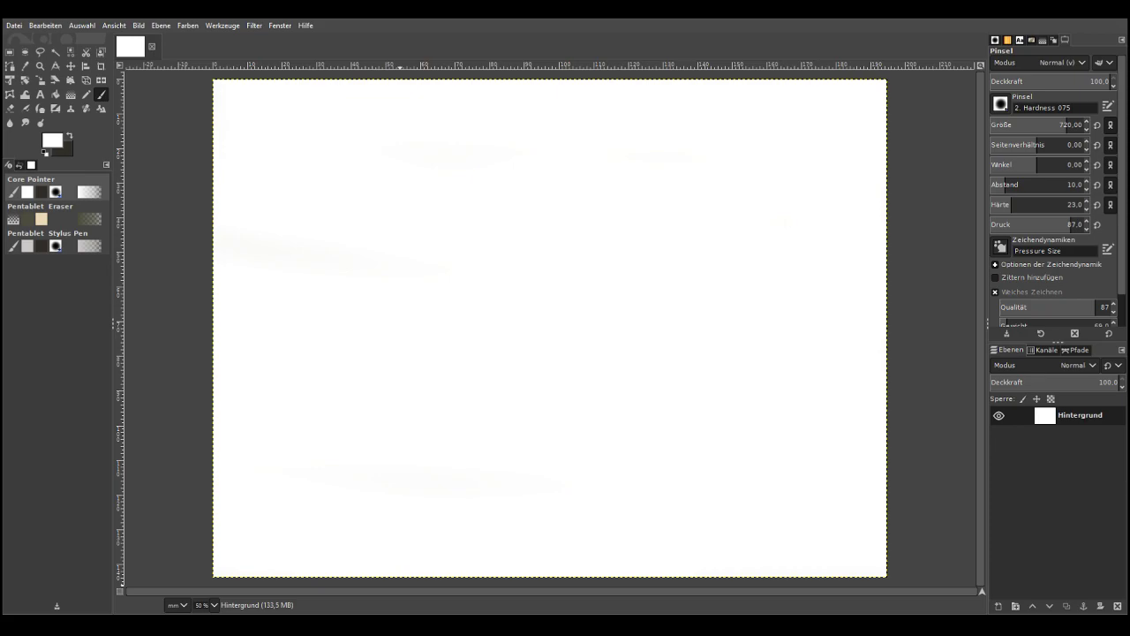
# With a light grey brush at size 28 and opacity 22.9, sketch a head with a long pointed bill on the white canvas
pyautogui.click(69, 136)
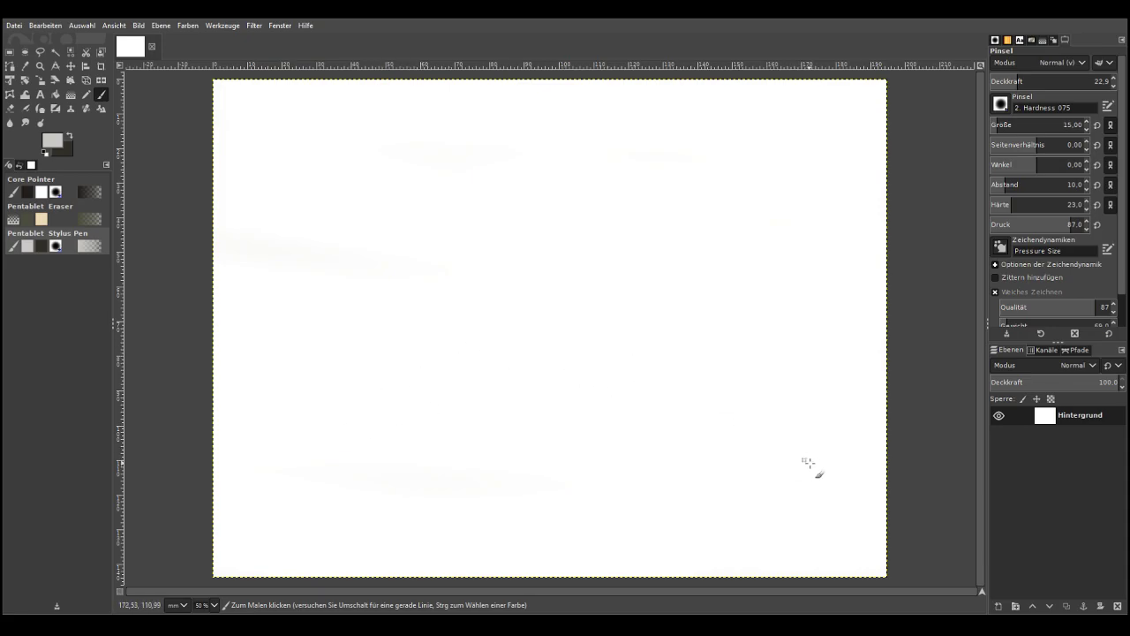
pyautogui.click(1002, 124)
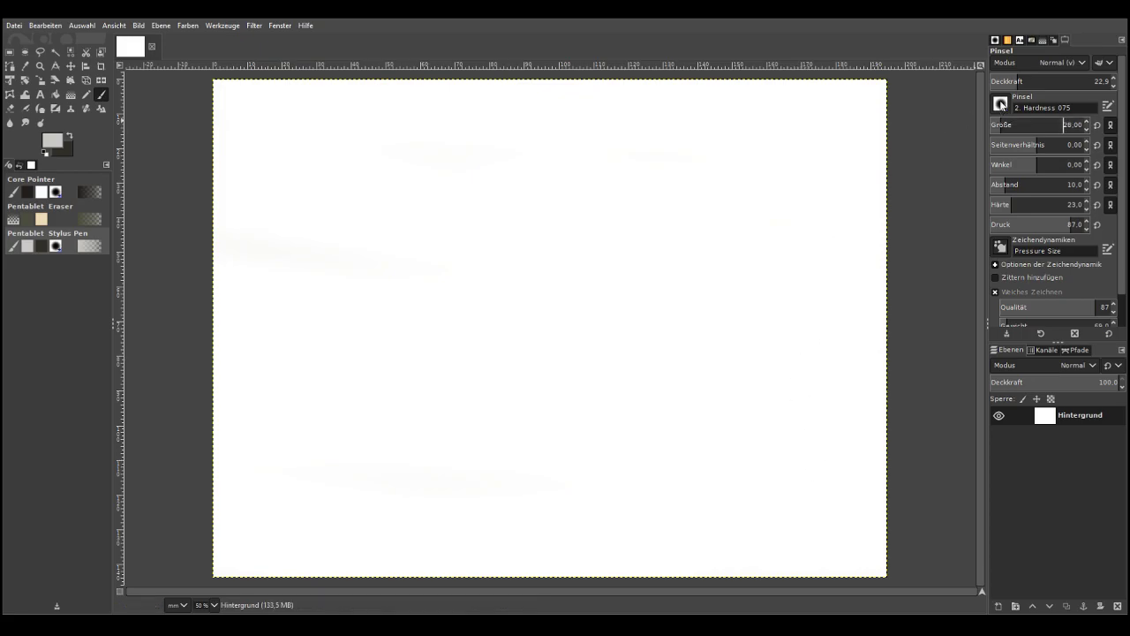
pyautogui.moveTo(759, 440)
pyautogui.mouseDown()
pyautogui.moveTo(820, 487)
pyautogui.moveTo(742, 429)
pyautogui.moveTo(812, 486)
pyautogui.moveTo(722, 427)
pyautogui.moveTo(818, 488)
pyautogui.moveTo(729, 429)
pyautogui.moveTo(672, 422)
pyautogui.moveTo(654, 403)
pyautogui.moveTo(732, 424)
pyautogui.moveTo(694, 398)
pyautogui.moveTo(738, 451)
pyautogui.moveTo(691, 387)
pyautogui.moveTo(732, 426)
pyautogui.moveTo(701, 384)
pyautogui.moveTo(659, 420)
pyautogui.moveTo(729, 458)
pyautogui.moveTo(748, 449)
pyautogui.moveTo(655, 422)
pyautogui.moveTo(699, 396)
pyautogui.moveTo(773, 451)
pyautogui.mouseUp()
pyautogui.moveTo(710, 395)
pyautogui.mouseDown()
pyautogui.moveTo(684, 384)
pyautogui.moveTo(650, 408)
pyautogui.mouseUp()
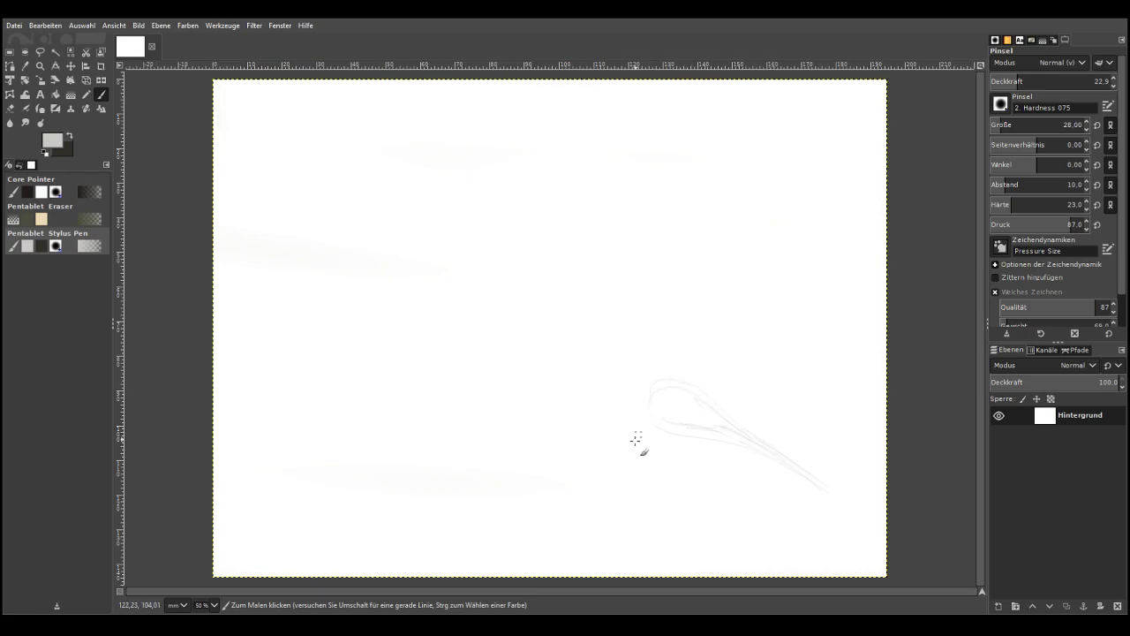
# Sketch the long curved back and belly lines behind the head and a forked tail fin at their end
pyautogui.moveTo(549, 379)
pyautogui.mouseDown()
pyautogui.moveTo(449, 313)
pyautogui.moveTo(523, 299)
pyautogui.moveTo(467, 282)
pyautogui.moveTo(318, 280)
pyautogui.moveTo(478, 319)
pyautogui.moveTo(330, 278)
pyautogui.moveTo(444, 299)
pyautogui.mouseUp()
pyautogui.moveTo(330, 288)
pyautogui.mouseDown()
pyautogui.moveTo(527, 350)
pyautogui.moveTo(414, 300)
pyautogui.moveTo(534, 341)
pyautogui.mouseUp()
pyautogui.moveTo(699, 392)
pyautogui.mouseDown()
pyautogui.moveTo(391, 261)
pyautogui.moveTo(410, 272)
pyautogui.moveTo(269, 268)
pyautogui.moveTo(479, 322)
pyautogui.moveTo(623, 394)
pyautogui.mouseUp()
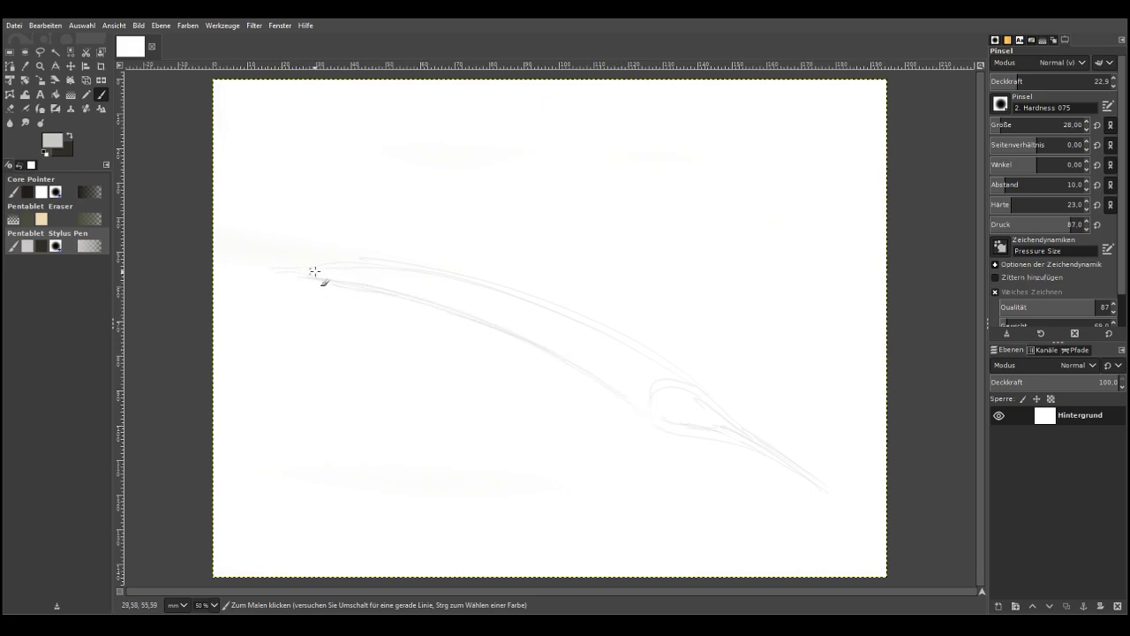
pyautogui.moveTo(261, 257)
pyautogui.mouseDown()
pyautogui.moveTo(236, 217)
pyautogui.moveTo(233, 332)
pyautogui.moveTo(257, 283)
pyautogui.moveTo(243, 310)
pyautogui.moveTo(221, 190)
pyautogui.moveTo(251, 236)
pyautogui.moveTo(221, 193)
pyautogui.moveTo(245, 270)
pyautogui.moveTo(240, 316)
pyautogui.moveTo(266, 276)
pyautogui.moveTo(233, 338)
pyautogui.mouseUp()
pyautogui.moveTo(259, 296); pyautogui.dragTo(227, 386)
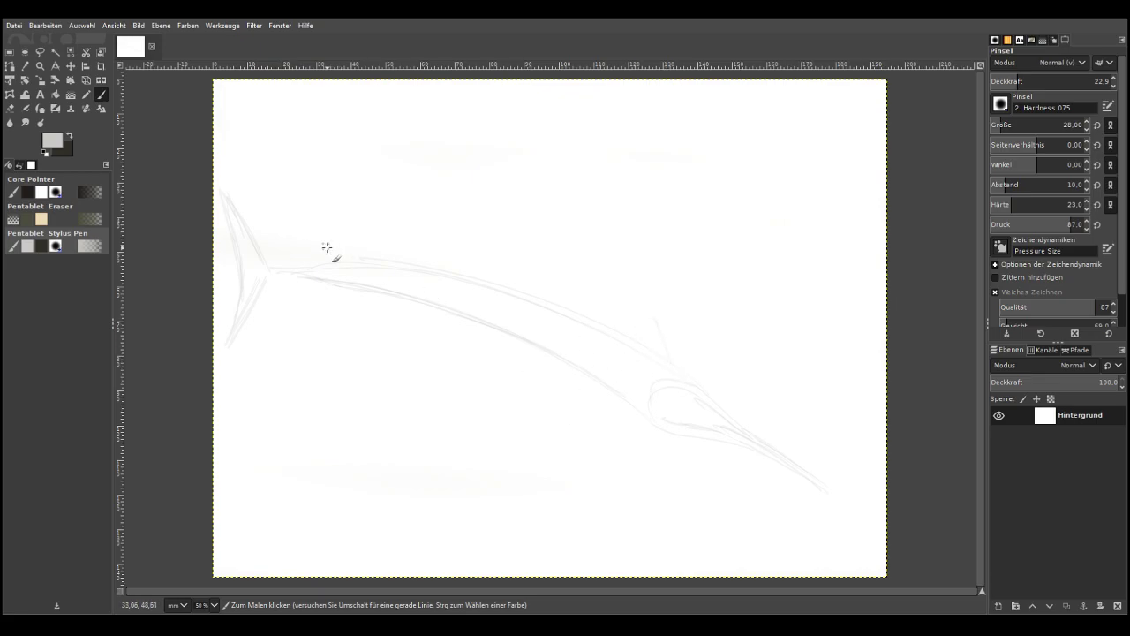
# Sketch a tall sail-like dorsal fin along the back and a long, narrow shape beneath the belly
pyautogui.moveTo(336, 267)
pyautogui.mouseDown()
pyautogui.moveTo(318, 219)
pyautogui.moveTo(336, 178)
pyautogui.moveTo(631, 328)
pyautogui.mouseUp()
pyautogui.click(41, 66)
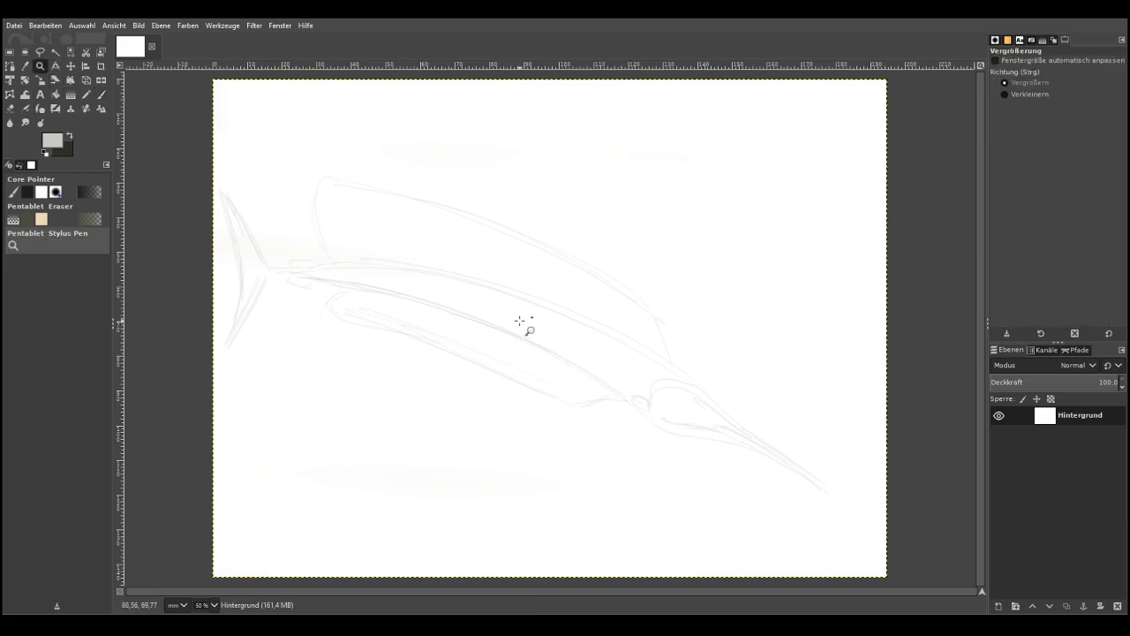
pyautogui.moveTo(518, 307); pyautogui.dragTo(840, 553)
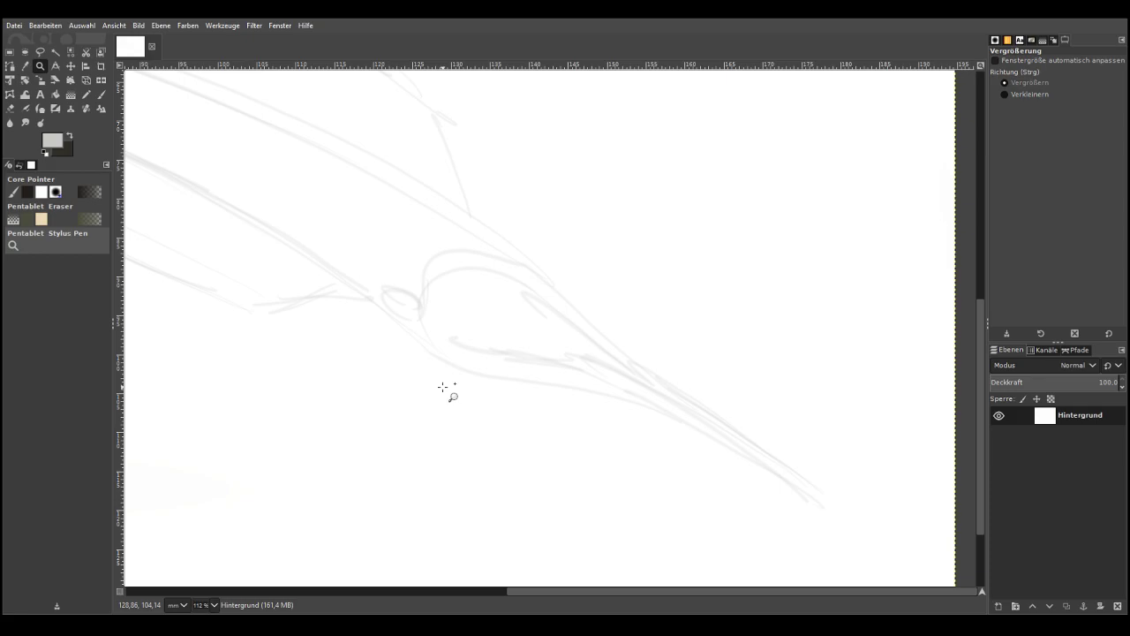
# Refine the forehead curve in light grey and trace the upper bill and forehead in dark grey at opacity 33.7 and size 28
pyautogui.click(101, 94)
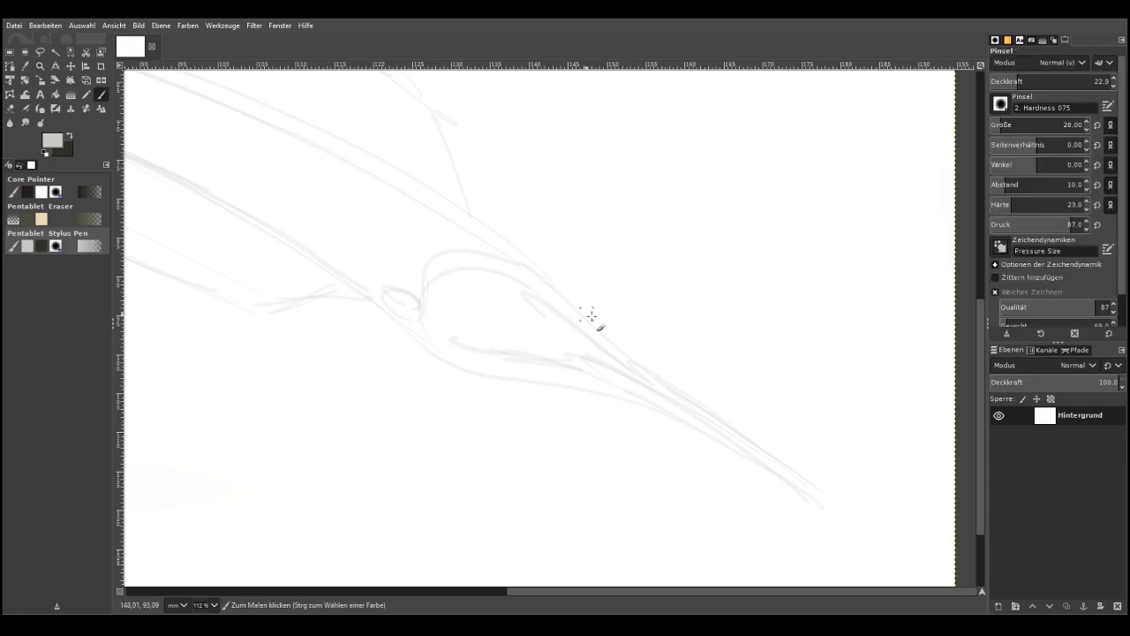
pyautogui.moveTo(530, 261); pyautogui.dragTo(605, 330)
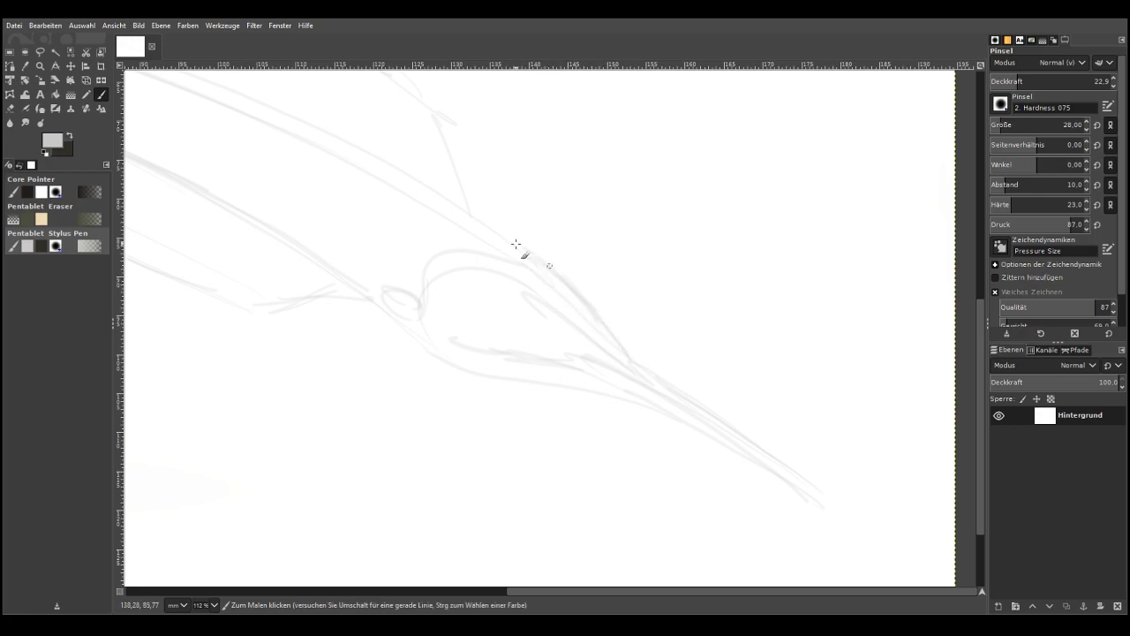
pyautogui.click(1048, 81)
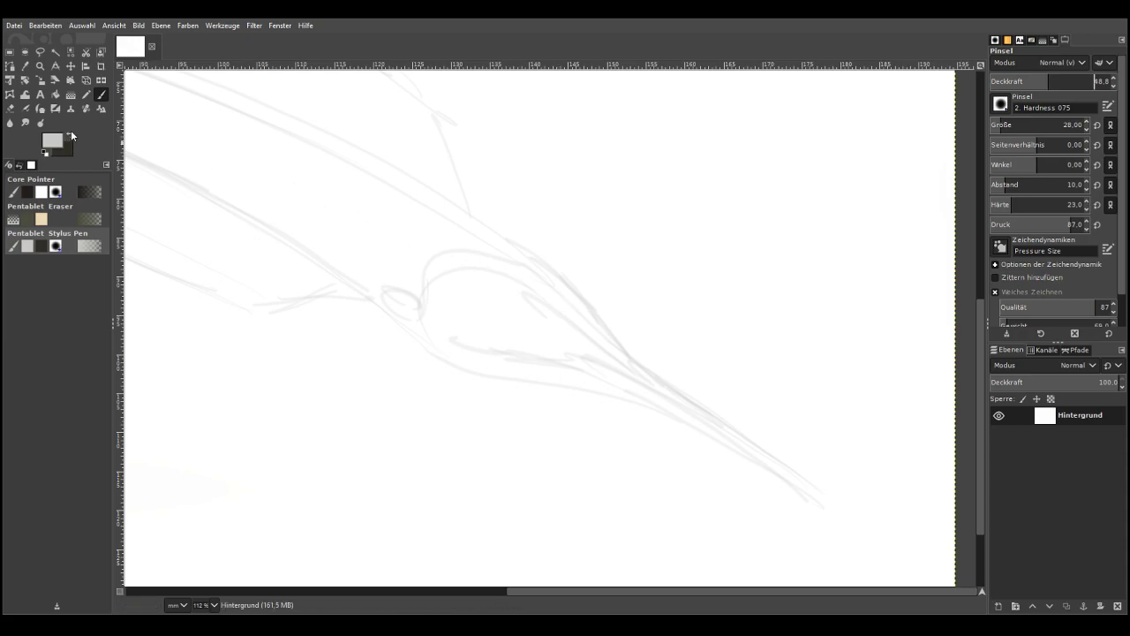
pyautogui.click(70, 134)
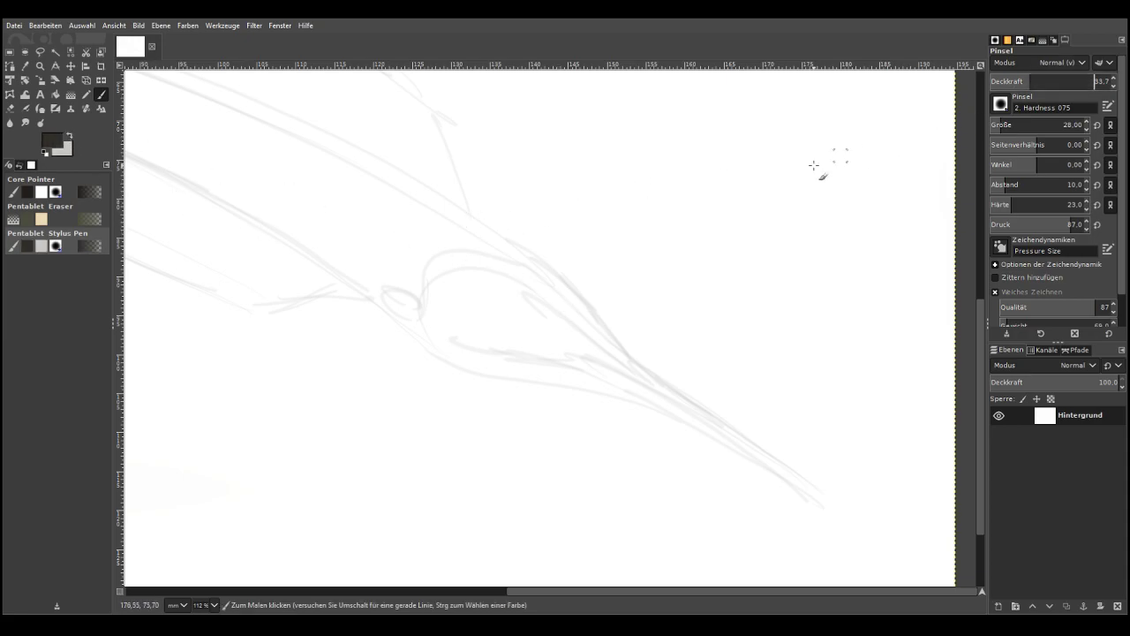
pyautogui.moveTo(620, 348)
pyautogui.mouseDown()
pyautogui.moveTo(557, 268)
pyautogui.moveTo(586, 305)
pyautogui.moveTo(487, 222)
pyautogui.moveTo(575, 288)
pyautogui.moveTo(674, 394)
pyautogui.moveTo(632, 357)
pyautogui.moveTo(752, 441)
pyautogui.mouseUp()
pyautogui.moveTo(653, 380); pyautogui.dragTo(786, 463)
pyautogui.moveTo(714, 421)
pyautogui.mouseDown()
pyautogui.moveTo(788, 460)
pyautogui.moveTo(702, 411)
pyautogui.moveTo(803, 474)
pyautogui.moveTo(780, 461)
pyautogui.moveTo(789, 473)
pyautogui.moveTo(763, 447)
pyautogui.moveTo(825, 486)
pyautogui.mouseUp()
pyautogui.moveTo(761, 451)
pyautogui.mouseDown()
pyautogui.moveTo(812, 475)
pyautogui.moveTo(736, 442)
pyautogui.mouseUp()
pyautogui.moveTo(816, 482)
pyautogui.mouseDown()
pyautogui.moveTo(624, 376)
pyautogui.moveTo(555, 359)
pyautogui.mouseUp()
pyautogui.moveTo(821, 486)
pyautogui.mouseDown()
pyautogui.moveTo(702, 415)
pyautogui.moveTo(740, 430)
pyautogui.moveTo(602, 337)
pyautogui.moveTo(631, 359)
pyautogui.moveTo(557, 278)
pyautogui.mouseUp()
pyautogui.moveTo(604, 323); pyautogui.dragTo(473, 211)
pyautogui.moveTo(518, 242); pyautogui.dragTo(465, 206)
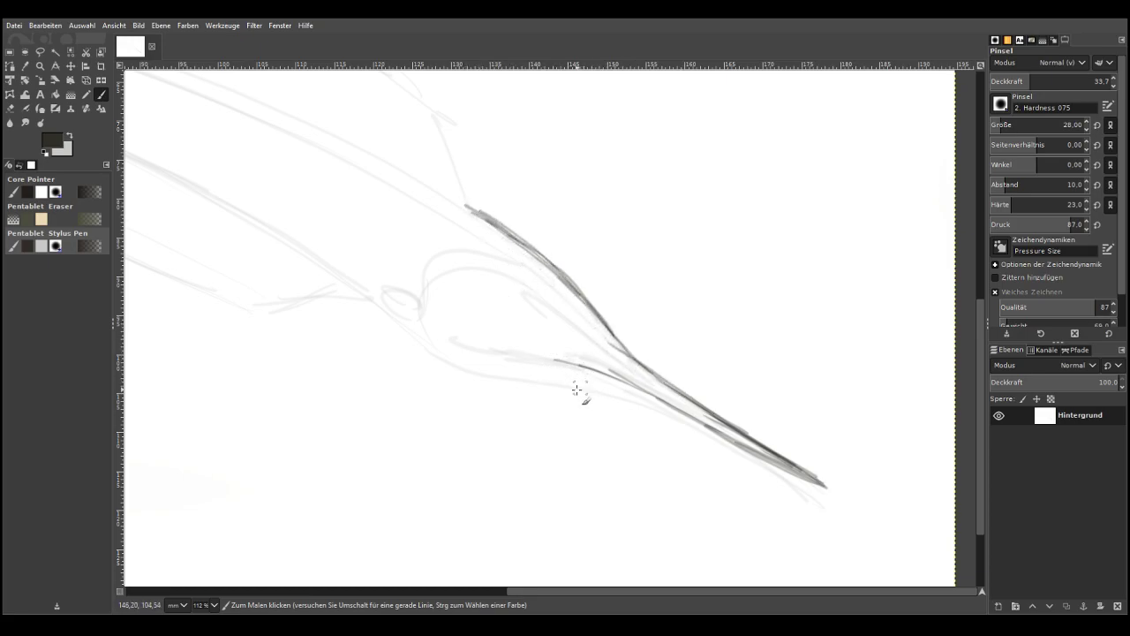
# Trace the lower jaw and throat contour in dark grey and draw the small pectoral fin behind the head
pyautogui.moveTo(600, 375)
pyautogui.mouseDown()
pyautogui.moveTo(479, 358)
pyautogui.moveTo(560, 361)
pyautogui.moveTo(649, 398)
pyautogui.mouseUp()
pyautogui.moveTo(786, 475)
pyautogui.mouseDown()
pyautogui.moveTo(757, 463)
pyautogui.moveTo(806, 477)
pyautogui.moveTo(674, 416)
pyautogui.moveTo(758, 468)
pyautogui.moveTo(596, 386)
pyautogui.moveTo(636, 399)
pyautogui.moveTo(511, 378)
pyautogui.mouseUp()
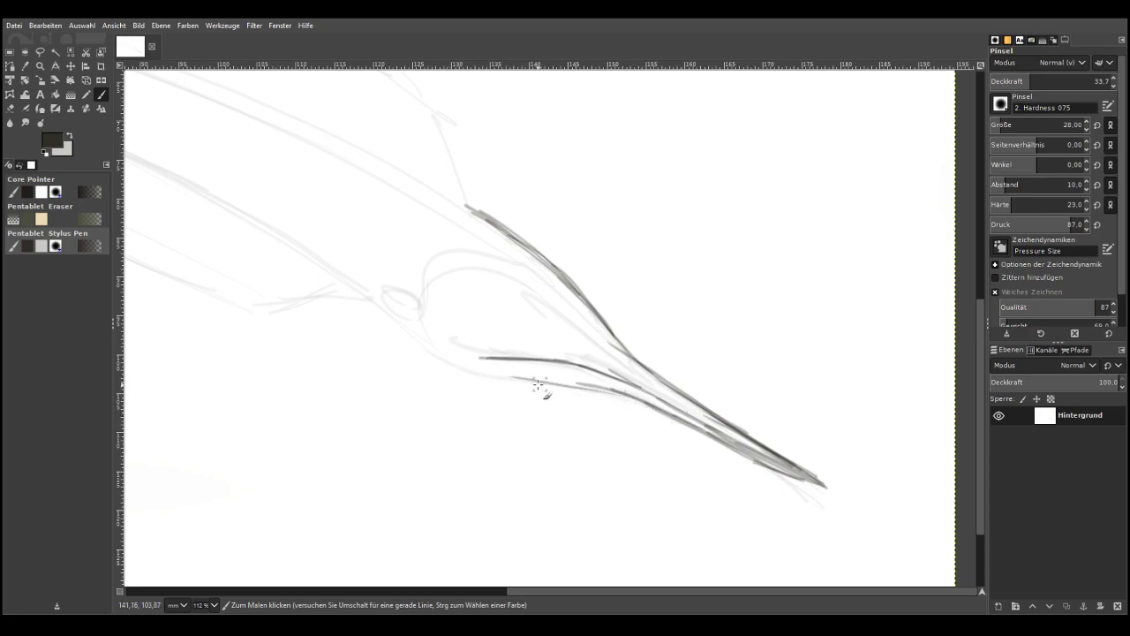
pyautogui.moveTo(602, 390); pyautogui.dragTo(488, 378)
pyautogui.moveTo(568, 386); pyautogui.dragTo(458, 374)
pyautogui.moveTo(468, 369); pyautogui.dragTo(399, 323)
pyautogui.moveTo(445, 355)
pyautogui.mouseDown()
pyautogui.moveTo(361, 297)
pyautogui.moveTo(377, 281)
pyautogui.moveTo(407, 293)
pyautogui.moveTo(366, 275)
pyautogui.moveTo(396, 309)
pyautogui.moveTo(417, 312)
pyautogui.moveTo(407, 307)
pyautogui.moveTo(419, 298)
pyautogui.moveTo(388, 274)
pyautogui.mouseUp()
# With the brush at size 15 and opacity 56.6, draw the round eye, the fine bill lines and the curved gill cover
pyautogui.click(996, 122)
pyautogui.click(1058, 80)
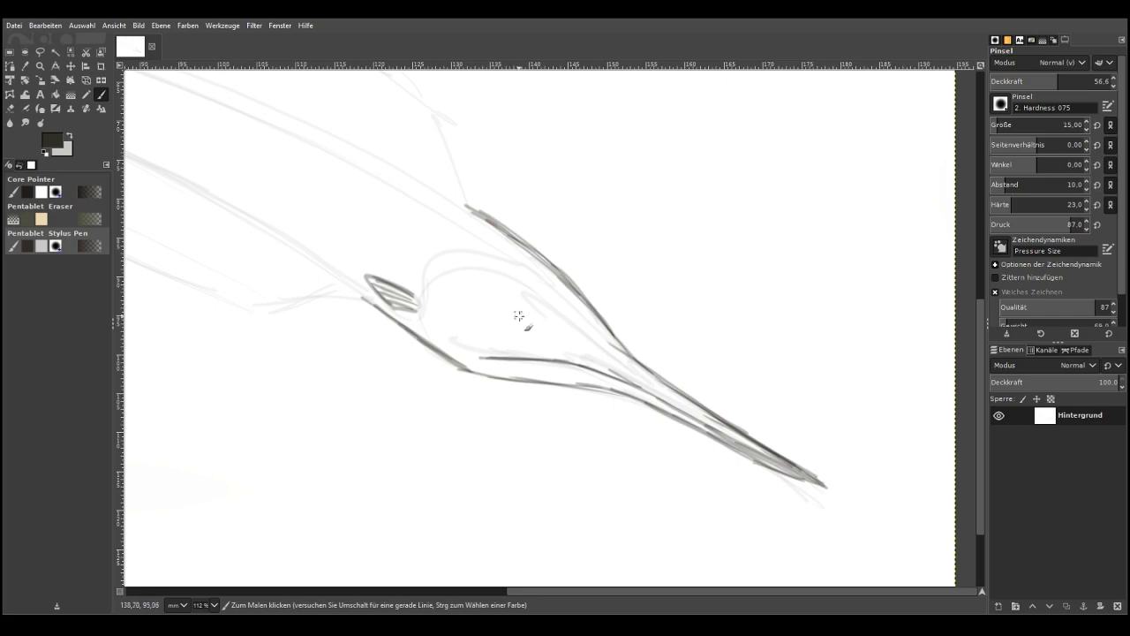
pyautogui.moveTo(504, 341)
pyautogui.mouseDown()
pyautogui.moveTo(515, 302)
pyautogui.moveTo(548, 325)
pyautogui.moveTo(542, 344)
pyautogui.moveTo(518, 348)
pyautogui.moveTo(513, 332)
pyautogui.moveTo(534, 310)
pyautogui.moveTo(549, 326)
pyautogui.moveTo(521, 346)
pyautogui.moveTo(508, 328)
pyautogui.moveTo(527, 313)
pyautogui.moveTo(538, 336)
pyautogui.moveTo(527, 342)
pyautogui.moveTo(524, 325)
pyautogui.moveTo(542, 335)
pyautogui.moveTo(517, 329)
pyautogui.moveTo(528, 339)
pyautogui.moveTo(531, 326)
pyautogui.moveTo(552, 326)
pyautogui.moveTo(599, 358)
pyautogui.mouseUp()
pyautogui.moveTo(562, 323)
pyautogui.mouseDown()
pyautogui.moveTo(676, 401)
pyautogui.moveTo(567, 325)
pyautogui.moveTo(624, 360)
pyautogui.moveTo(581, 318)
pyautogui.moveTo(632, 356)
pyautogui.mouseUp()
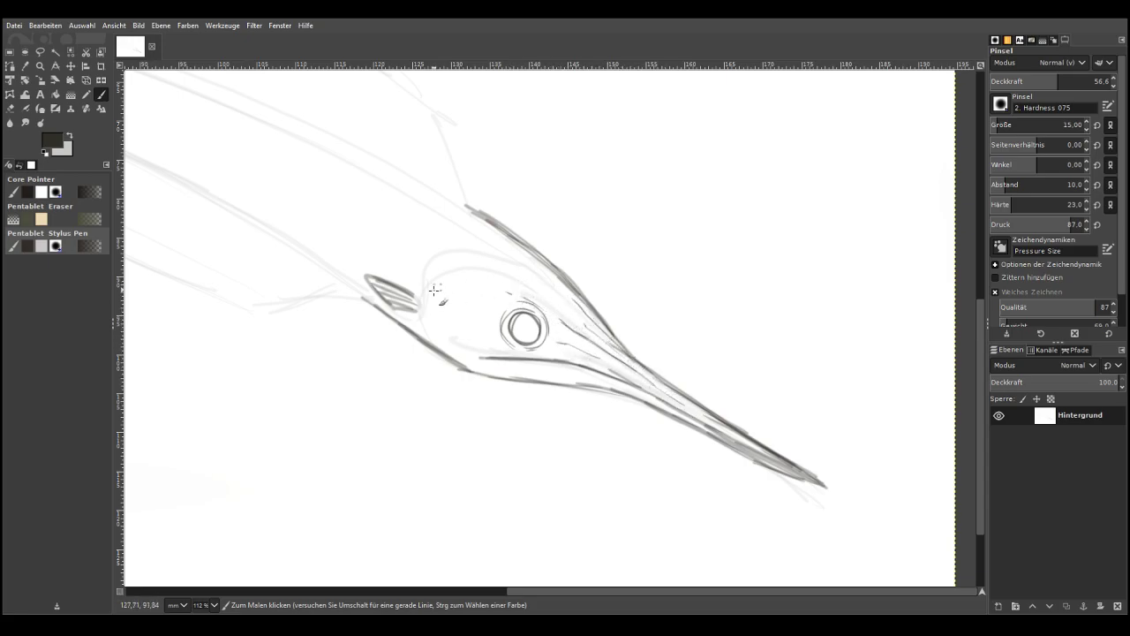
pyautogui.moveTo(424, 324)
pyautogui.mouseDown()
pyautogui.moveTo(434, 259)
pyautogui.moveTo(460, 247)
pyautogui.moveTo(515, 266)
pyautogui.moveTo(519, 255)
pyautogui.moveTo(423, 271)
pyautogui.moveTo(424, 319)
pyautogui.mouseUp()
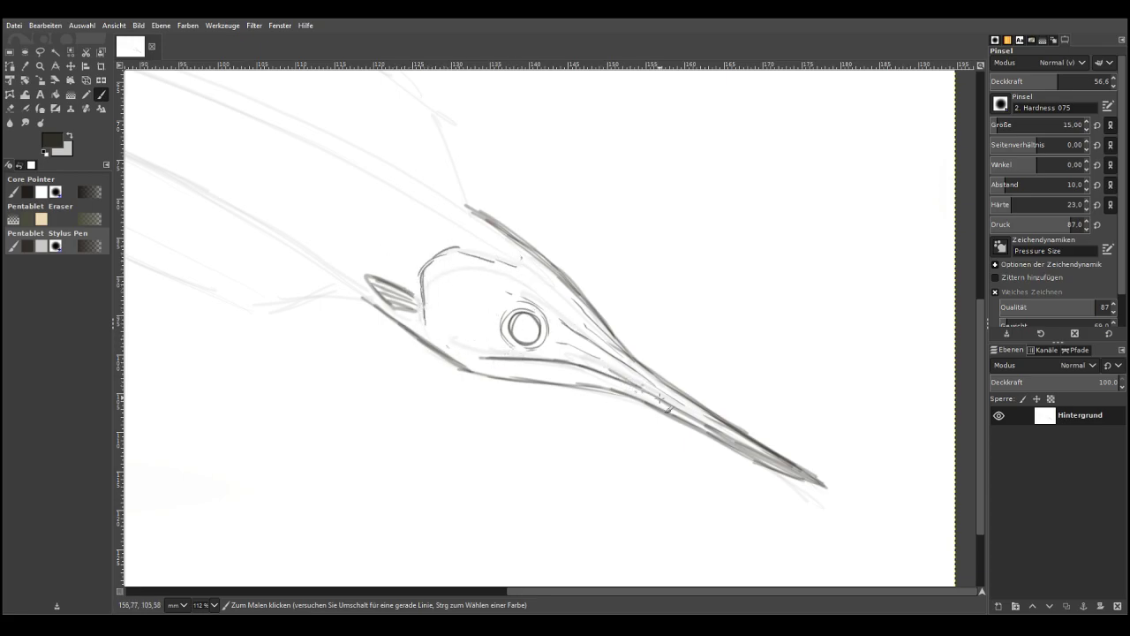
# Darken the mouth line along the bill and strengthen the lower jaw and throat contour
pyautogui.moveTo(803, 479)
pyautogui.mouseDown()
pyautogui.moveTo(610, 378)
pyautogui.moveTo(488, 358)
pyautogui.mouseUp()
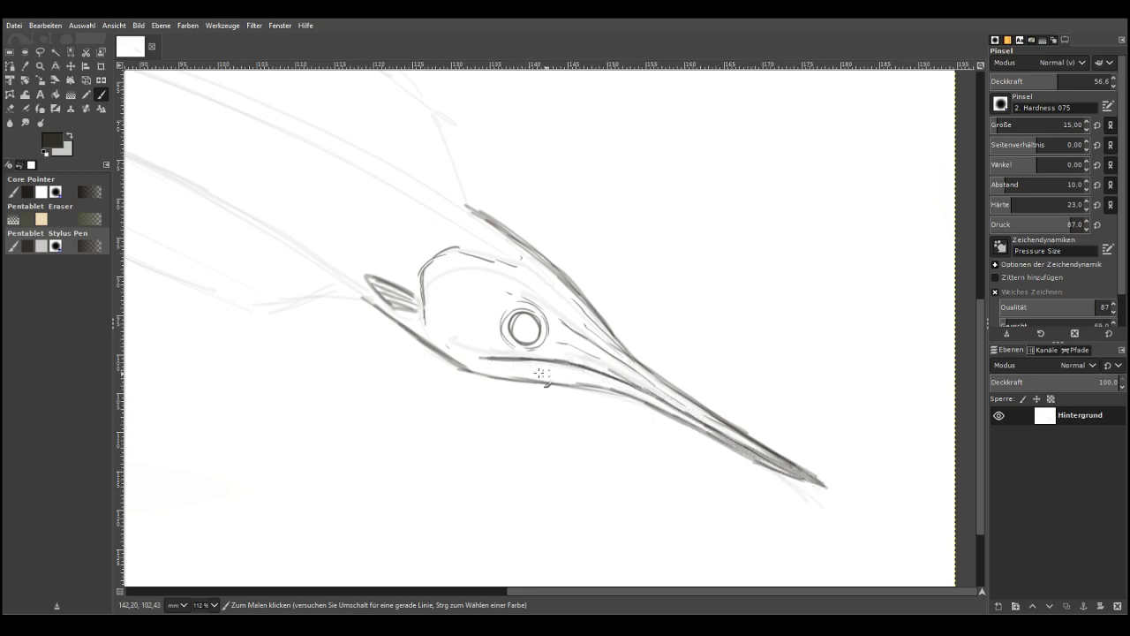
pyautogui.moveTo(598, 390)
pyautogui.mouseDown()
pyautogui.moveTo(417, 358)
pyautogui.moveTo(565, 383)
pyautogui.mouseUp()
pyautogui.moveTo(493, 377)
pyautogui.mouseDown()
pyautogui.moveTo(616, 393)
pyautogui.moveTo(472, 372)
pyautogui.moveTo(397, 339)
pyautogui.mouseUp()
# Reset the background colour to white and erase the stray strokes beneath the throat and around the bill tip
pyautogui.hotkey('shift', 'e')
pyautogui.moveTo(463, 369); pyautogui.dragTo(401, 342)
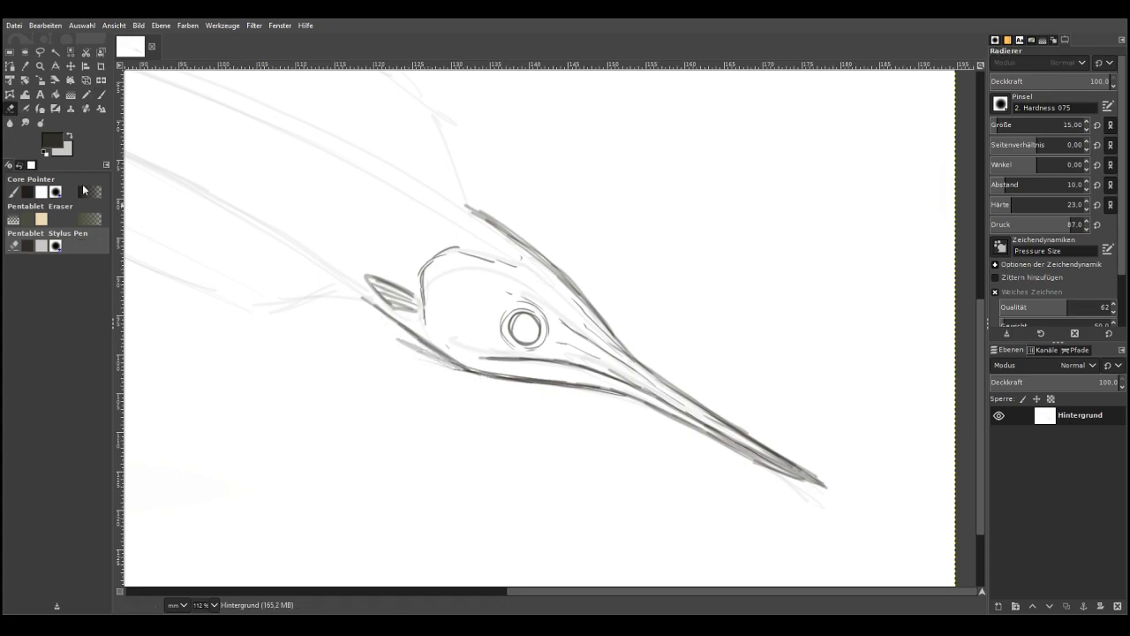
pyautogui.press('d')
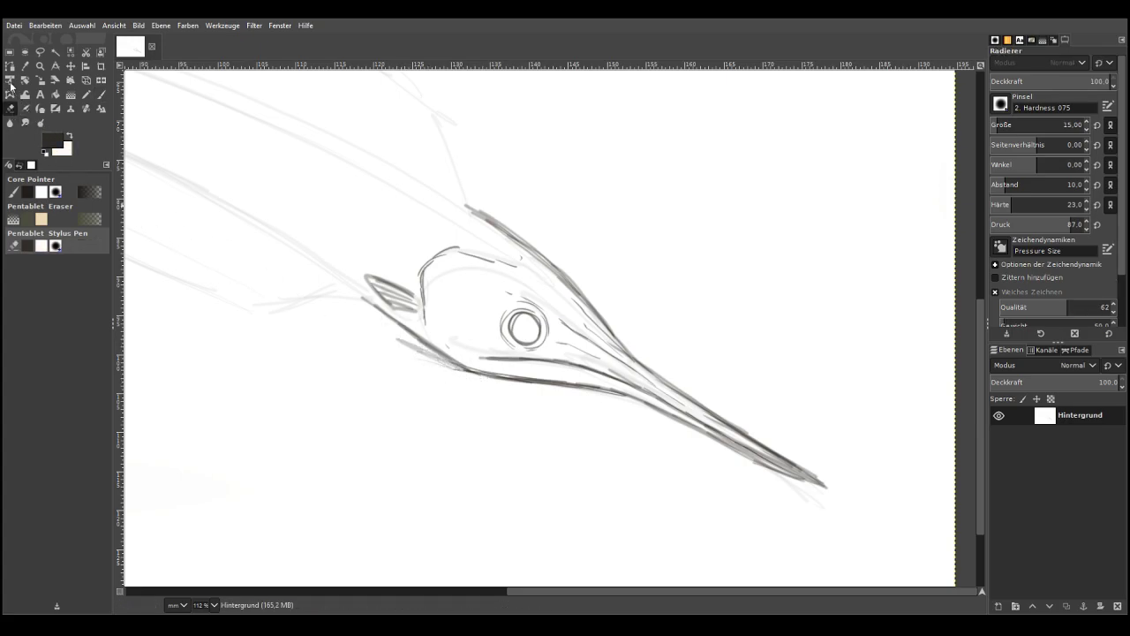
pyautogui.moveTo(459, 374)
pyautogui.mouseDown()
pyautogui.moveTo(434, 360)
pyautogui.moveTo(480, 380)
pyautogui.mouseUp()
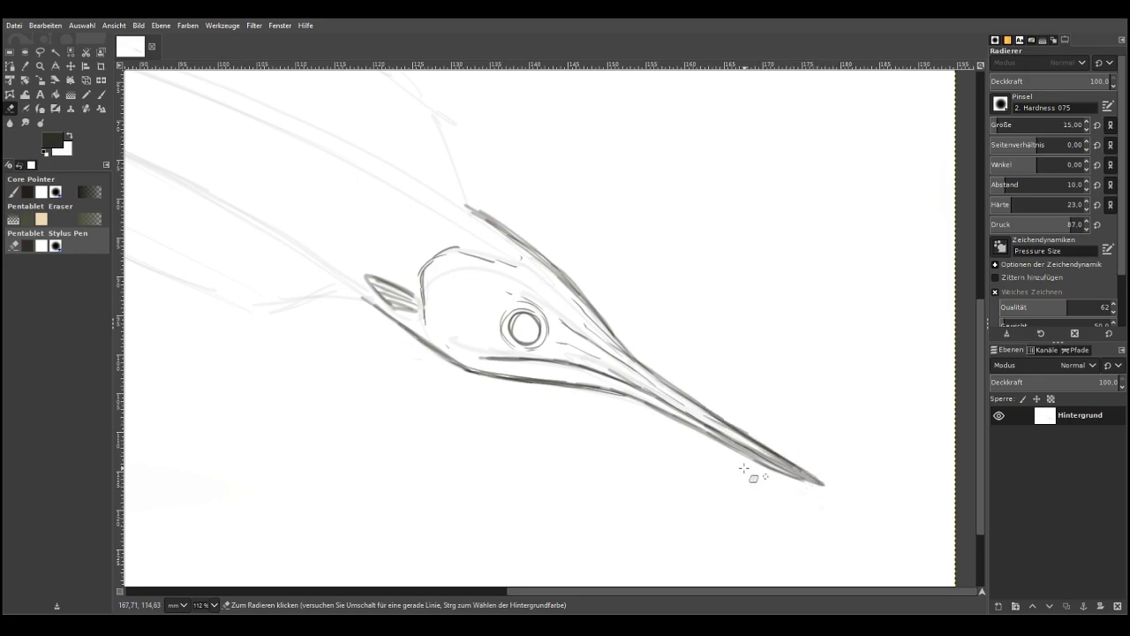
# Reinforce the pectoral fin's rays and trace the front edge of the dorsal fin in dark grey
pyautogui.click(100, 94)
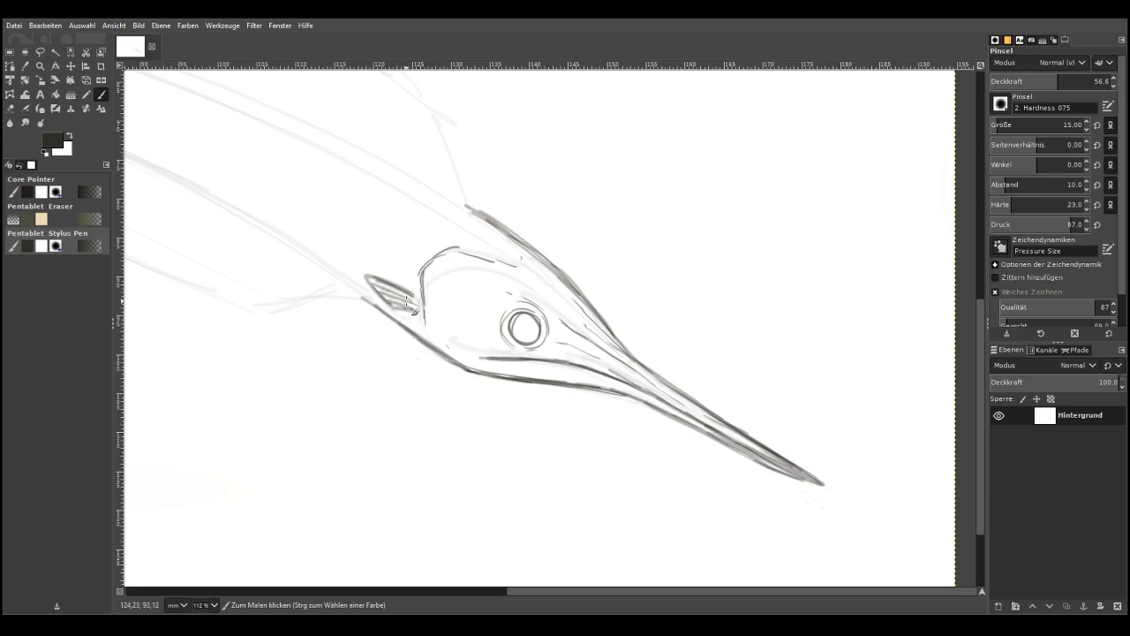
pyautogui.moveTo(370, 275)
pyautogui.mouseDown()
pyautogui.moveTo(412, 297)
pyautogui.moveTo(415, 318)
pyautogui.moveTo(378, 292)
pyautogui.mouseUp()
pyautogui.moveTo(465, 209); pyautogui.dragTo(437, 115)
# With the brush at opacity 39 and size 26, trace the back and belly lines from the head toward the tail
pyautogui.moveTo(588, 589); pyautogui.dragTo(353, 585)
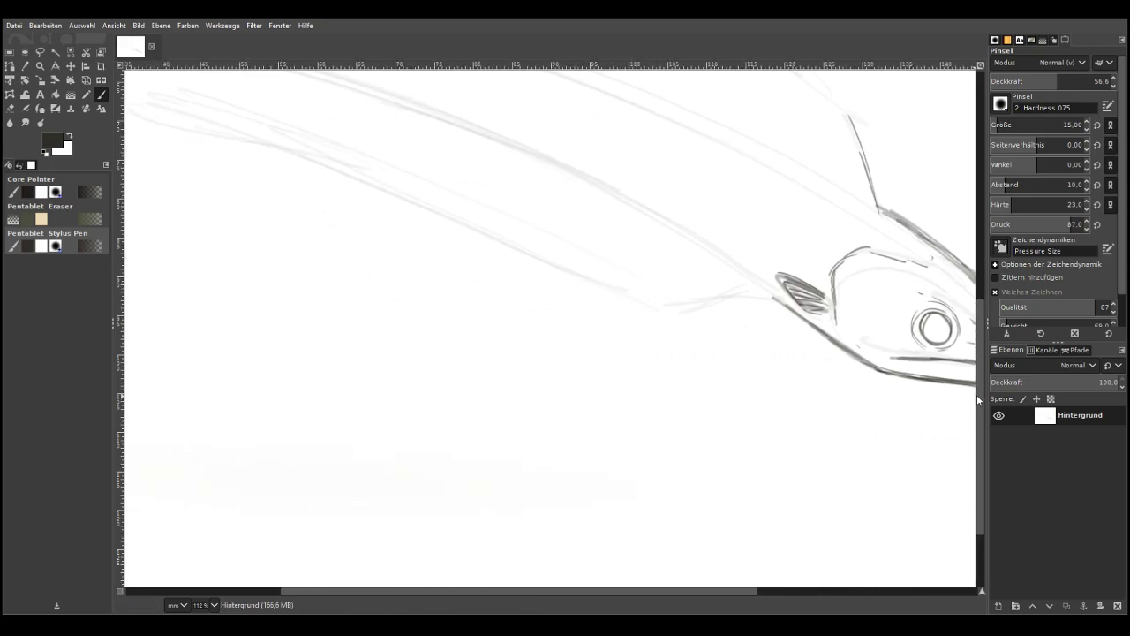
pyautogui.scroll(3, 906, 400)
pyautogui.click(1036, 77)
pyautogui.moveTo(792, 422)
pyautogui.mouseDown()
pyautogui.moveTo(488, 238)
pyautogui.moveTo(631, 312)
pyautogui.moveTo(314, 179)
pyautogui.mouseUp()
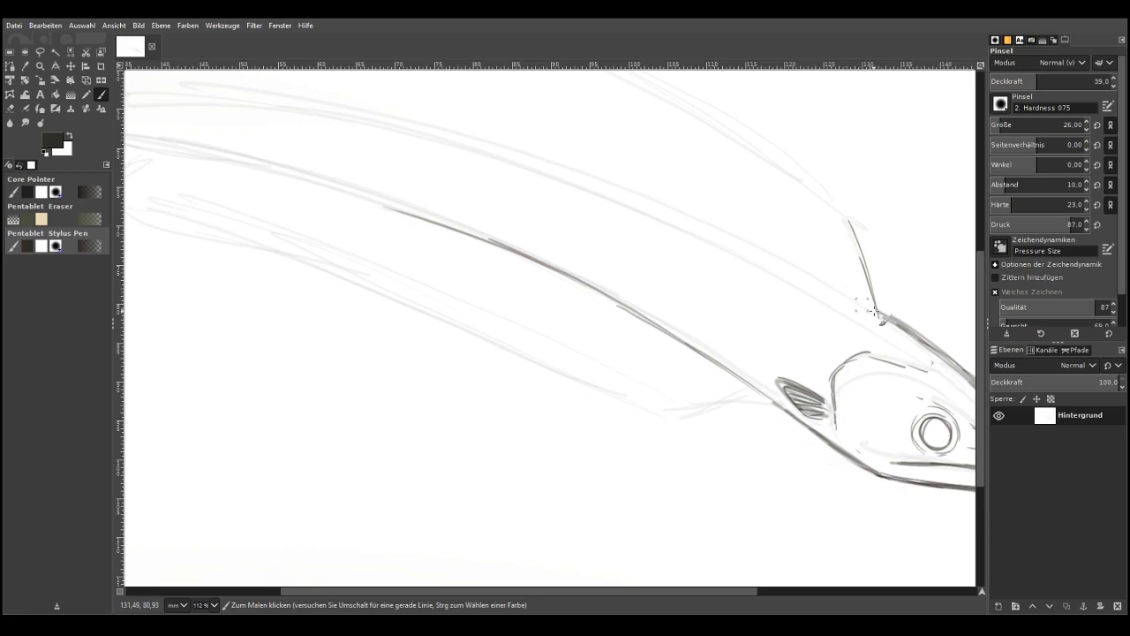
pyautogui.moveTo(874, 316)
pyautogui.mouseDown()
pyautogui.moveTo(641, 197)
pyautogui.moveTo(666, 210)
pyautogui.moveTo(441, 133)
pyautogui.mouseUp()
pyautogui.moveTo(565, 168); pyautogui.dragTo(311, 107)
pyautogui.moveTo(473, 237); pyautogui.dragTo(267, 167)
pyautogui.moveTo(396, 220); pyautogui.dragTo(183, 152)
# Extend the dark back and belly lines into the narrow tail stalk up to the tail fin
pyautogui.moveTo(402, 588); pyautogui.dragTo(247, 589)
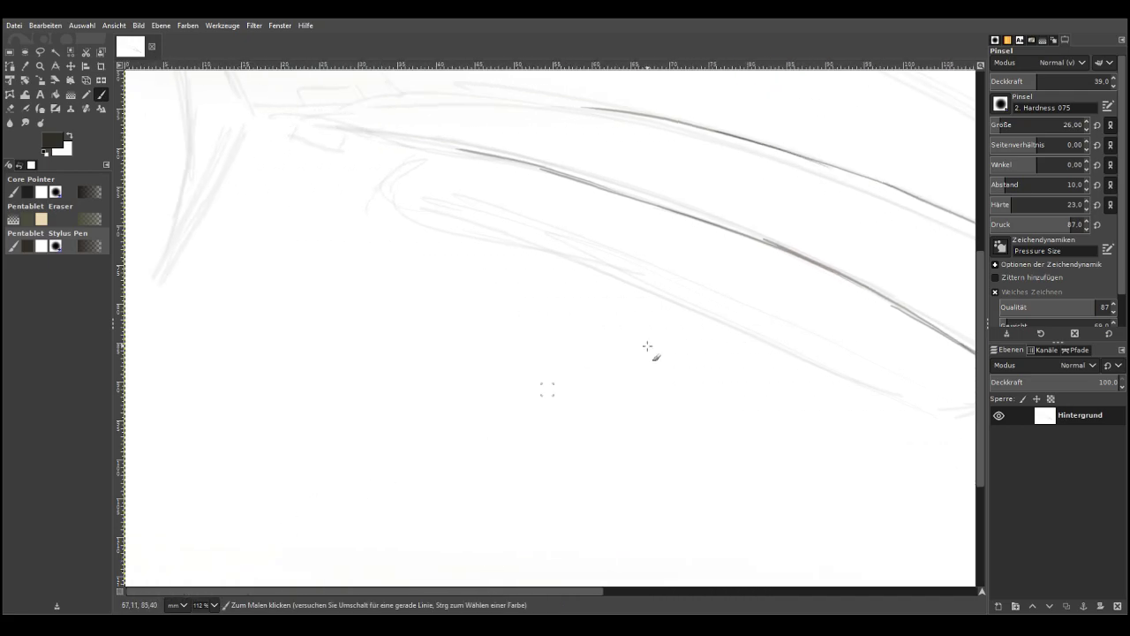
pyautogui.moveTo(981, 368); pyautogui.dragTo(931, 253)
pyautogui.moveTo(556, 421); pyautogui.dragTo(367, 378)
pyautogui.moveTo(587, 352)
pyautogui.mouseDown()
pyautogui.moveTo(442, 333)
pyautogui.moveTo(373, 342)
pyautogui.moveTo(348, 375)
pyautogui.moveTo(251, 366)
pyautogui.mouseUp()
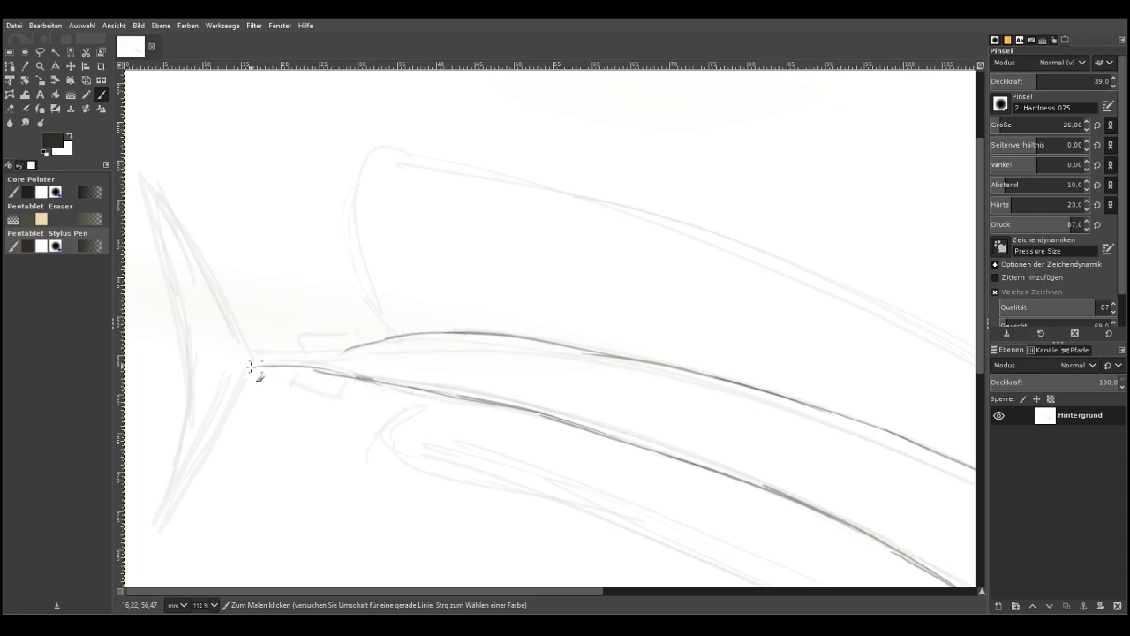
pyautogui.moveTo(356, 351); pyautogui.dragTo(264, 354)
pyautogui.moveTo(351, 382)
pyautogui.mouseDown()
pyautogui.moveTo(275, 365)
pyautogui.moveTo(427, 398)
pyautogui.mouseUp()
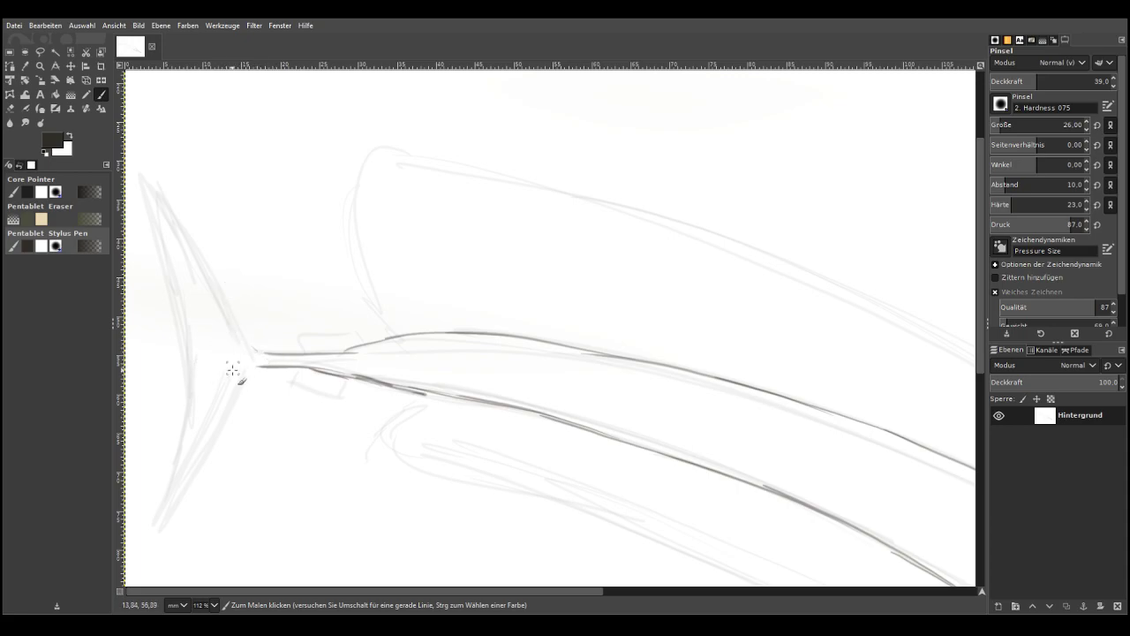
# Outline the forked tail fin in dark grey and fill it with fin rays fanning out from its base
pyautogui.moveTo(259, 351)
pyautogui.mouseDown()
pyautogui.moveTo(146, 171)
pyautogui.moveTo(173, 253)
pyautogui.moveTo(175, 442)
pyautogui.moveTo(188, 375)
pyautogui.moveTo(158, 514)
pyautogui.moveTo(234, 406)
pyautogui.moveTo(163, 503)
pyautogui.moveTo(229, 422)
pyautogui.moveTo(208, 477)
pyautogui.moveTo(193, 468)
pyautogui.moveTo(176, 487)
pyautogui.moveTo(194, 403)
pyautogui.moveTo(181, 385)
pyautogui.moveTo(190, 340)
pyautogui.moveTo(179, 284)
pyautogui.moveTo(196, 293)
pyautogui.moveTo(167, 248)
pyautogui.moveTo(228, 326)
pyautogui.moveTo(160, 209)
pyautogui.moveTo(188, 254)
pyautogui.moveTo(164, 210)
pyautogui.moveTo(179, 220)
pyautogui.moveTo(217, 297)
pyautogui.moveTo(228, 391)
pyautogui.mouseUp()
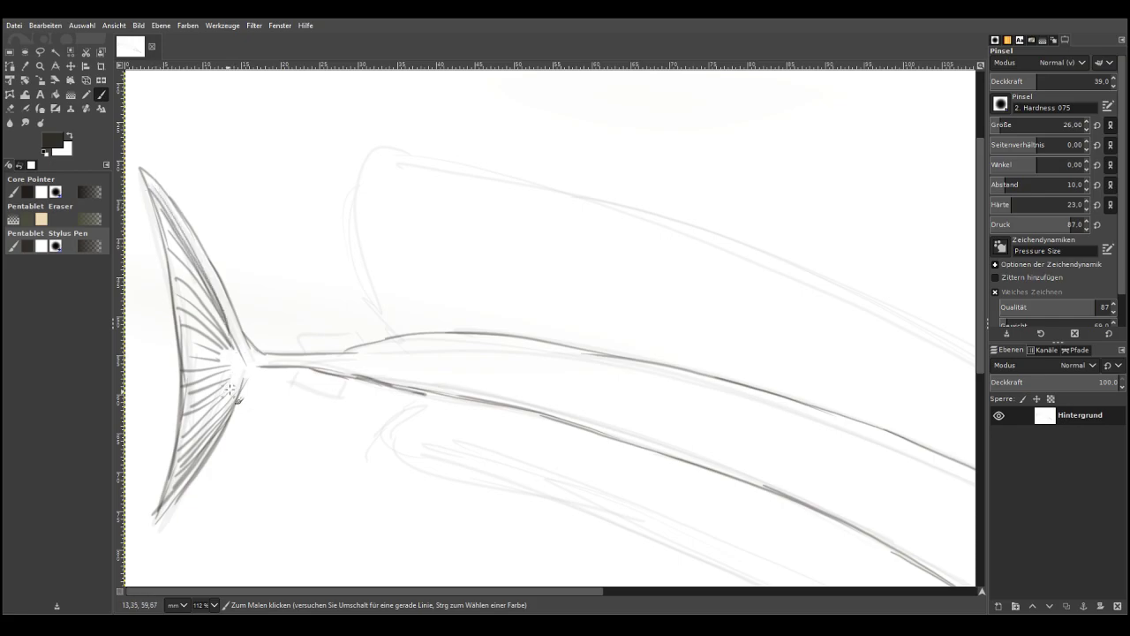
pyautogui.moveTo(231, 336)
pyautogui.mouseDown()
pyautogui.moveTo(230, 406)
pyautogui.moveTo(237, 395)
pyautogui.moveTo(224, 418)
pyautogui.moveTo(237, 380)
pyautogui.moveTo(185, 475)
pyautogui.moveTo(228, 322)
pyautogui.moveTo(219, 288)
pyautogui.moveTo(237, 342)
pyautogui.moveTo(165, 202)
pyautogui.mouseUp()
pyautogui.moveTo(207, 277)
pyautogui.mouseDown()
pyautogui.moveTo(231, 351)
pyautogui.moveTo(260, 370)
pyautogui.mouseUp()
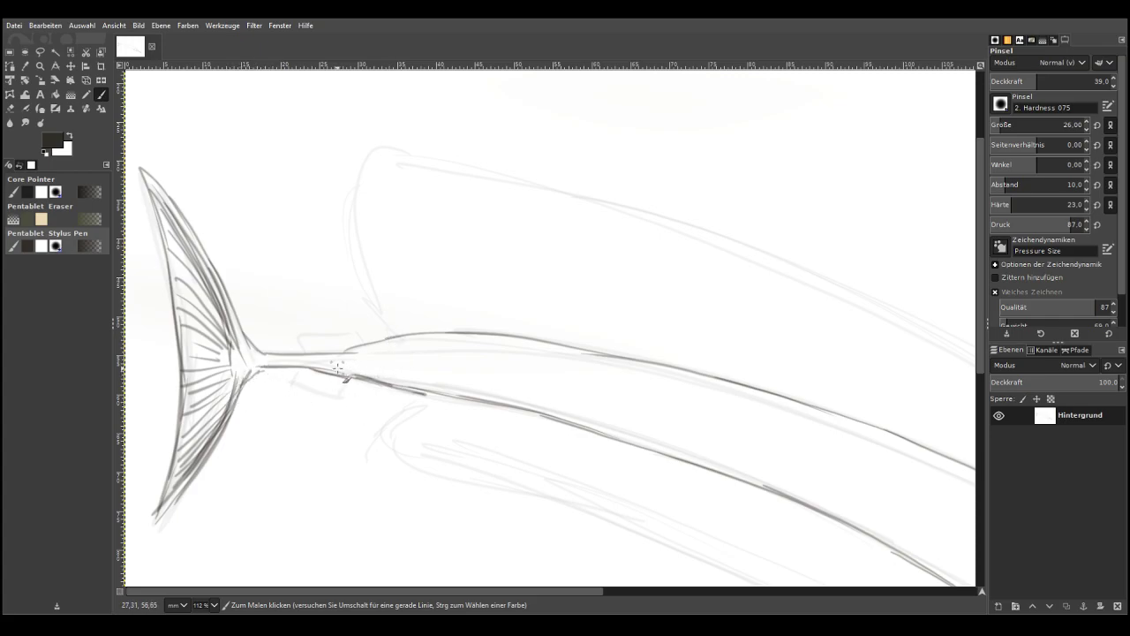
# Reinforce the tail stalk and outline the dorsal fin's rear edge and the rear part of its upper edge
pyautogui.moveTo(385, 337)
pyautogui.mouseDown()
pyautogui.moveTo(353, 351)
pyautogui.moveTo(252, 360)
pyautogui.moveTo(415, 399)
pyautogui.moveTo(362, 433)
pyautogui.mouseUp()
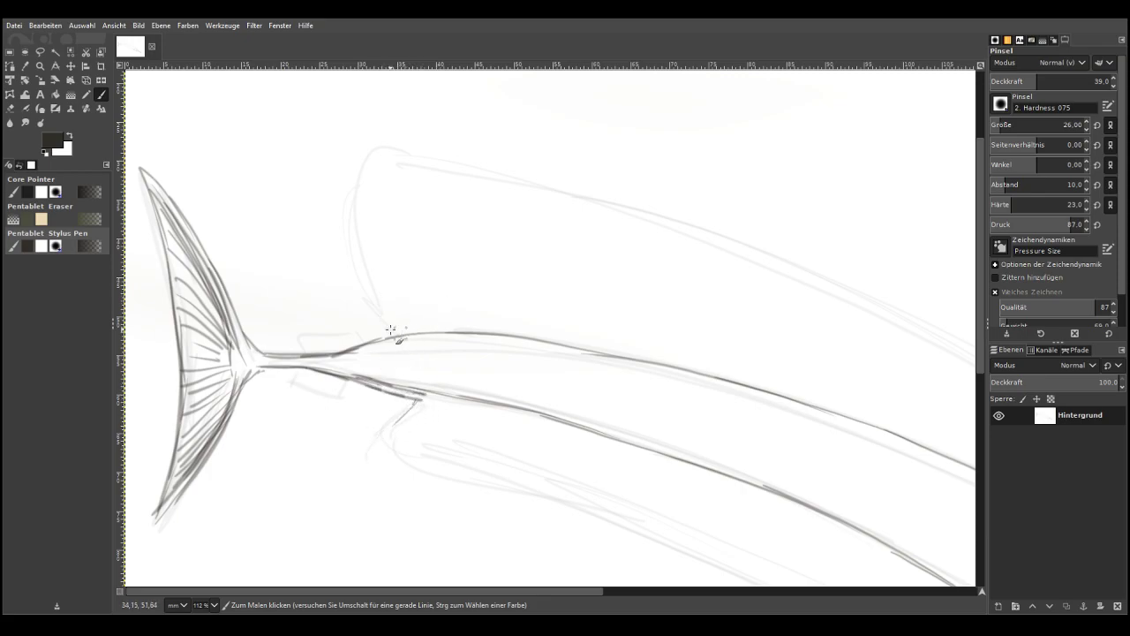
pyautogui.moveTo(385, 327)
pyautogui.mouseDown()
pyautogui.moveTo(355, 174)
pyautogui.moveTo(388, 150)
pyautogui.moveTo(499, 160)
pyautogui.moveTo(838, 272)
pyautogui.mouseUp()
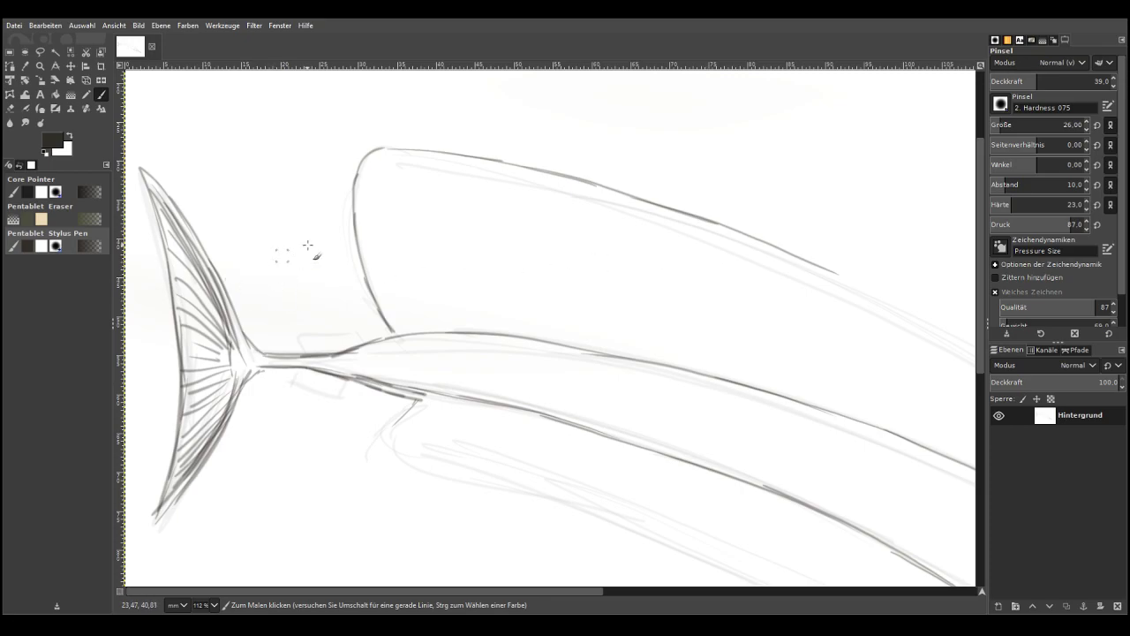
pyautogui.moveTo(237, 354)
pyautogui.mouseDown()
pyautogui.moveTo(236, 380)
pyautogui.moveTo(243, 355)
pyautogui.mouseUp()
# Draw two small hatched fins, one above and one below the tail stalk
pyautogui.moveTo(353, 382)
pyautogui.mouseDown()
pyautogui.moveTo(332, 393)
pyautogui.moveTo(292, 380)
pyautogui.mouseUp()
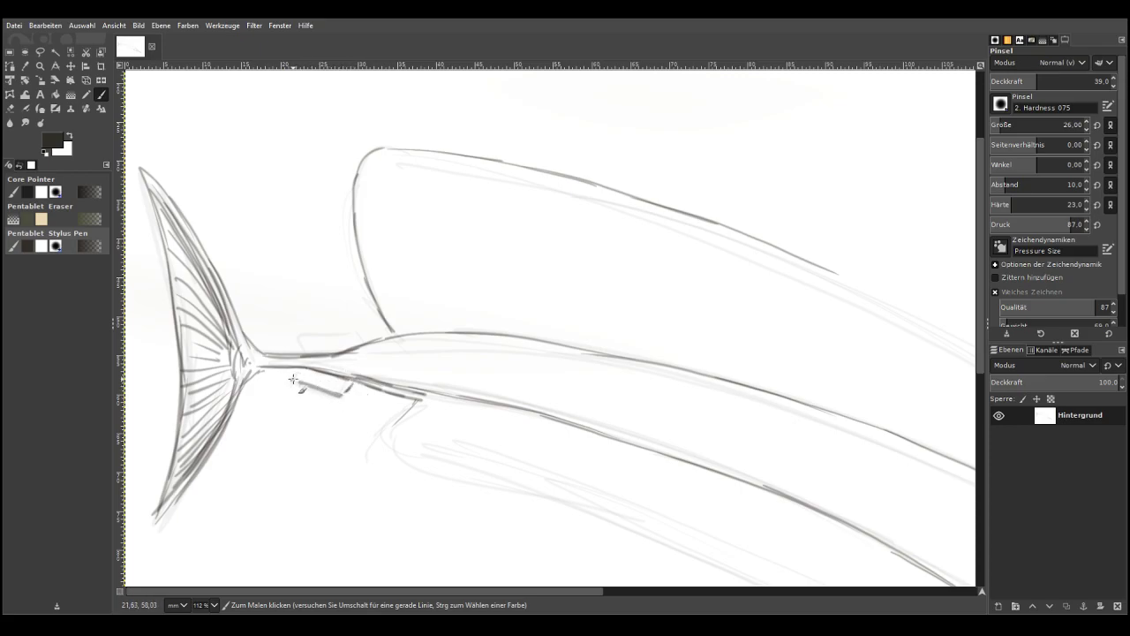
pyautogui.moveTo(357, 335)
pyautogui.mouseDown()
pyautogui.moveTo(288, 342)
pyautogui.moveTo(340, 340)
pyautogui.mouseUp()
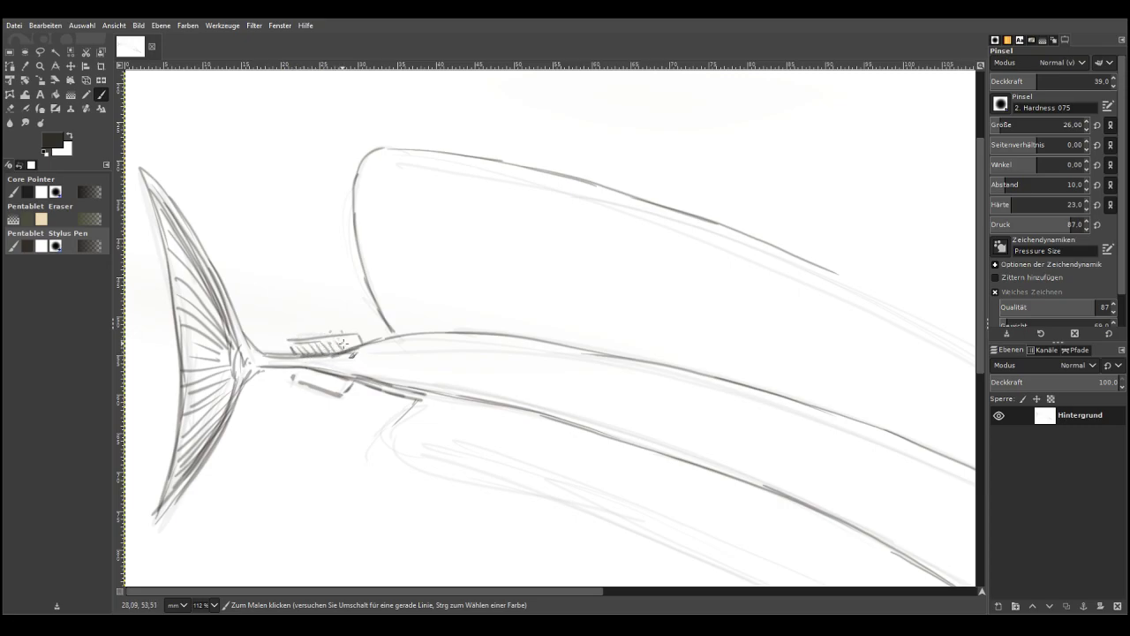
pyautogui.moveTo(341, 385)
pyautogui.mouseDown()
pyautogui.moveTo(292, 380)
pyautogui.moveTo(289, 344)
pyautogui.moveTo(397, 332)
pyautogui.mouseUp()
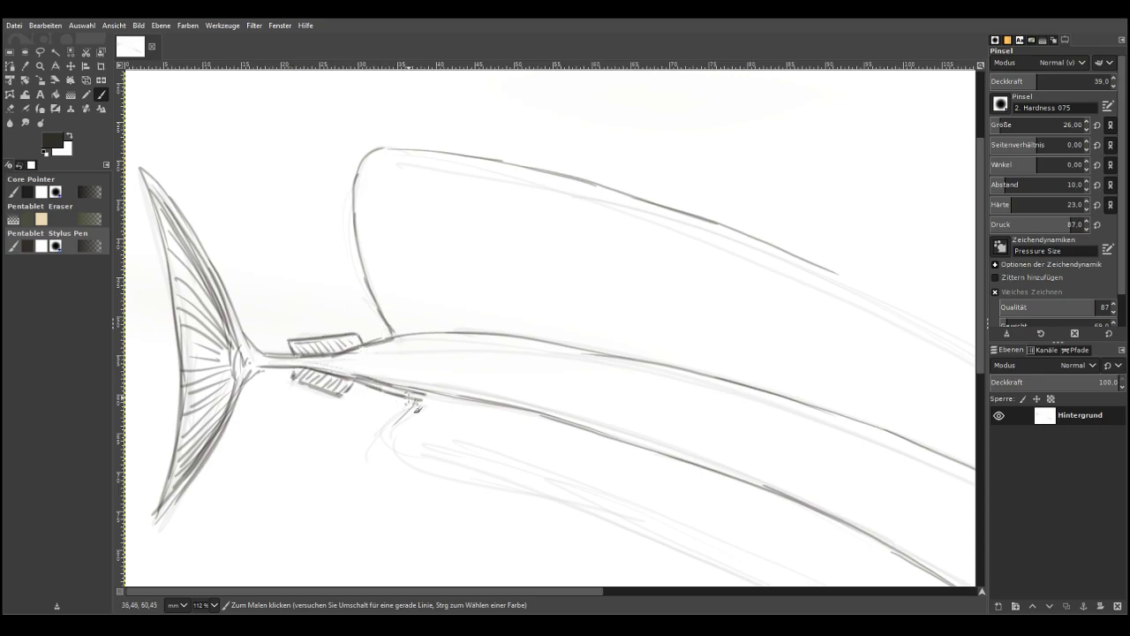
# Trace the rear edge of the long belly fin, darken the tail fin's contours and erase stray marks around the tail
pyautogui.moveTo(412, 403); pyautogui.dragTo(385, 435)
pyautogui.moveTo(265, 364)
pyautogui.mouseDown()
pyautogui.moveTo(252, 369)
pyautogui.moveTo(232, 350)
pyautogui.moveTo(238, 329)
pyautogui.moveTo(156, 187)
pyautogui.moveTo(240, 332)
pyautogui.moveTo(216, 442)
pyautogui.moveTo(232, 380)
pyautogui.moveTo(212, 438)
pyautogui.moveTo(164, 508)
pyautogui.moveTo(169, 523)
pyautogui.moveTo(177, 509)
pyautogui.moveTo(166, 499)
pyautogui.moveTo(152, 534)
pyautogui.moveTo(191, 489)
pyautogui.moveTo(154, 530)
pyautogui.moveTo(182, 514)
pyautogui.mouseUp()
pyautogui.click(9, 109)
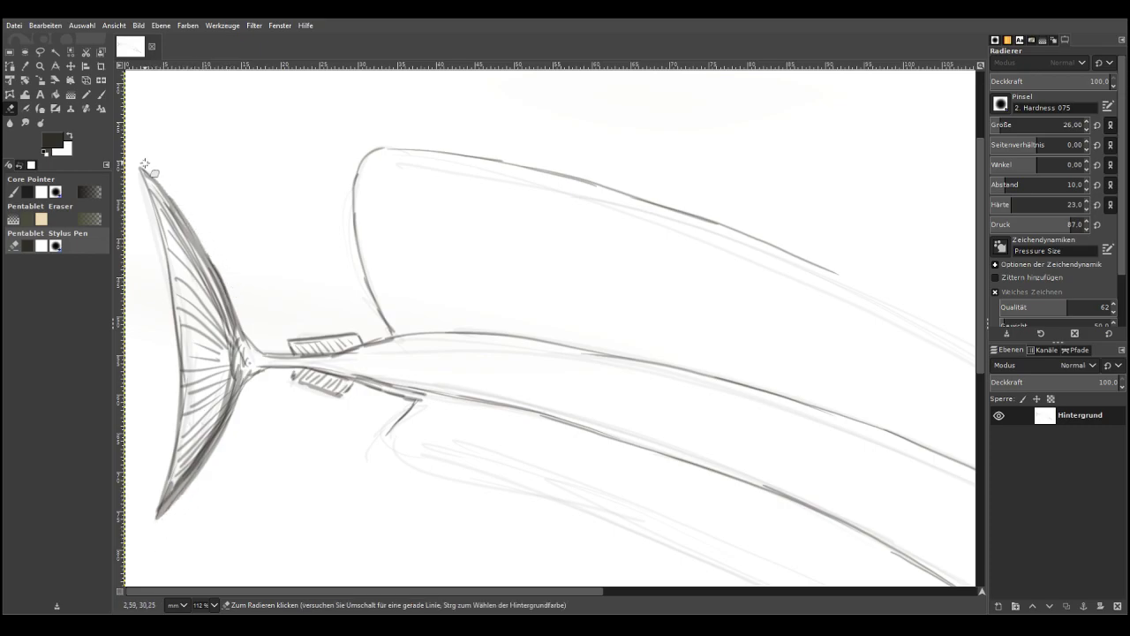
# Complete the dorsal fin's upper edge in dark grey down to its front edge above the head
pyautogui.click(627, 590)
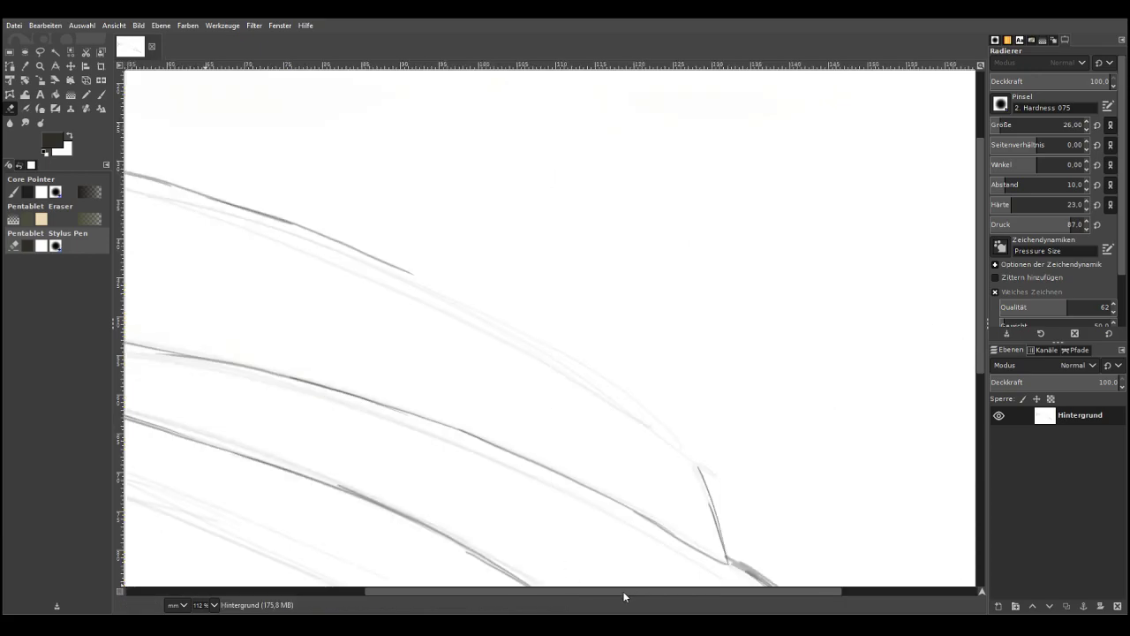
pyautogui.click(100, 95)
pyautogui.moveTo(719, 518)
pyautogui.mouseDown()
pyautogui.moveTo(685, 458)
pyautogui.moveTo(698, 472)
pyautogui.moveTo(615, 396)
pyautogui.mouseUp()
pyautogui.moveTo(667, 438)
pyautogui.mouseDown()
pyautogui.moveTo(520, 332)
pyautogui.moveTo(421, 278)
pyautogui.moveTo(382, 275)
pyautogui.mouseUp()
pyautogui.moveTo(448, 295)
pyautogui.mouseDown()
pyautogui.moveTo(371, 258)
pyautogui.moveTo(258, 236)
pyautogui.mouseUp()
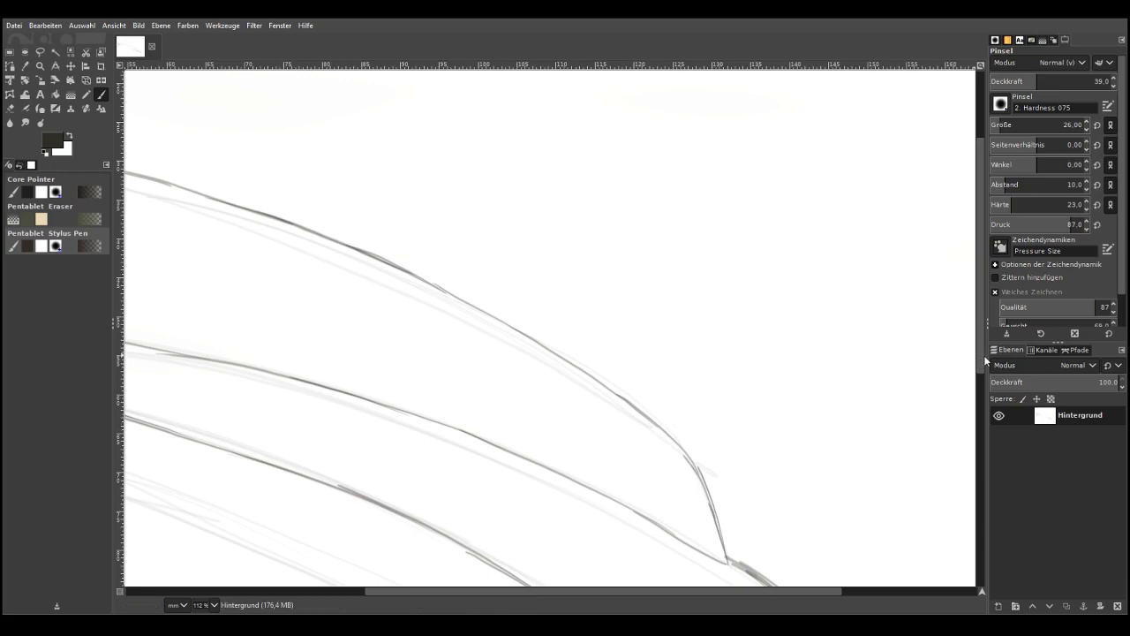
# Trace the front and forward lower edge of the long belly fin and erase the light sketch lines beneath its front
pyautogui.scroll(-10, 984, 355)
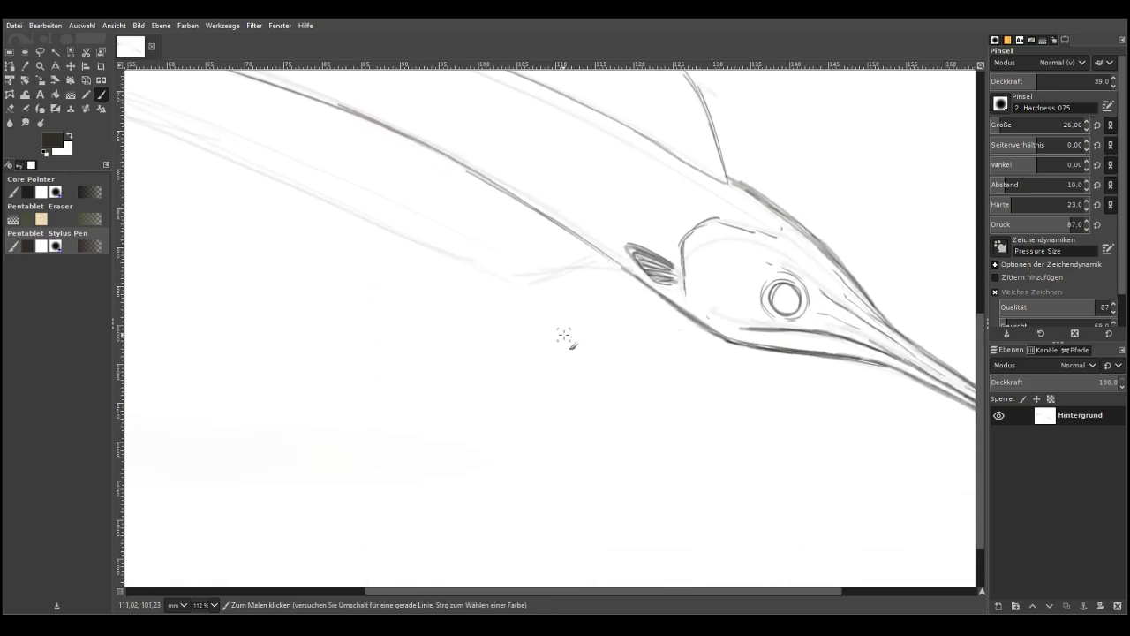
pyautogui.moveTo(623, 268)
pyautogui.mouseDown()
pyautogui.moveTo(462, 258)
pyautogui.moveTo(346, 215)
pyautogui.mouseUp()
pyautogui.moveTo(411, 241); pyautogui.dragTo(195, 147)
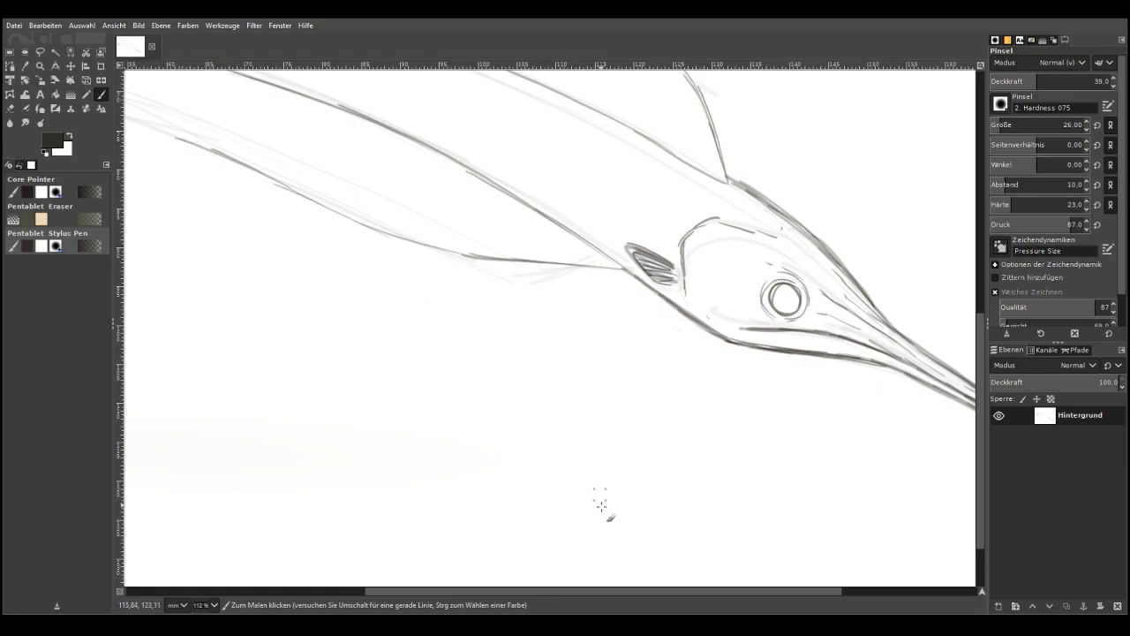
pyautogui.click(10, 108)
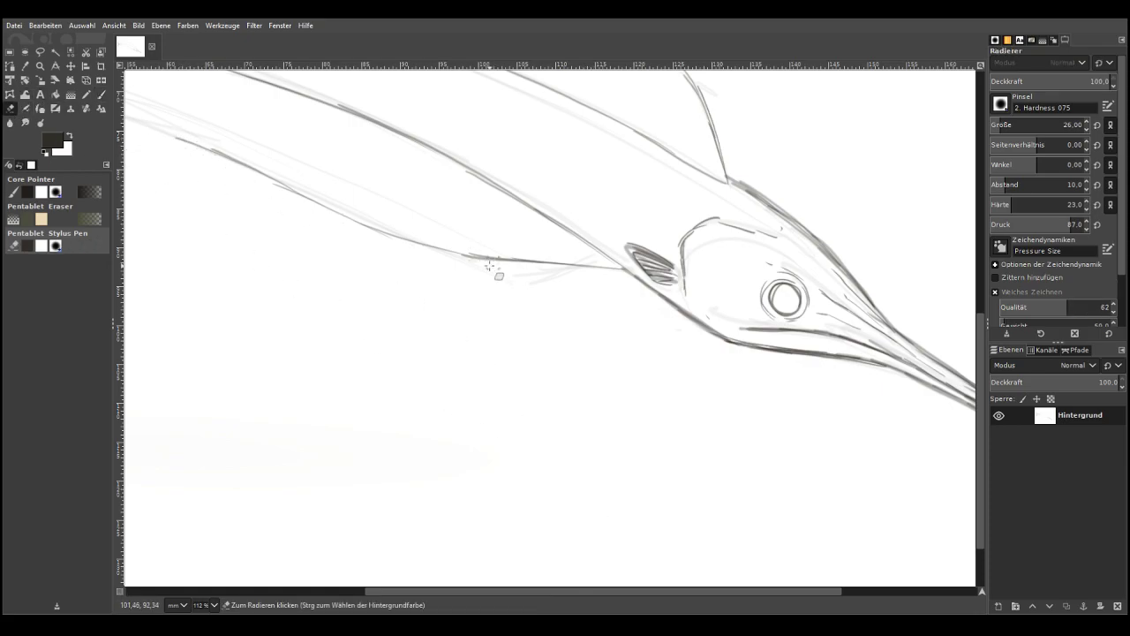
pyautogui.moveTo(560, 273)
pyautogui.mouseDown()
pyautogui.moveTo(483, 270)
pyautogui.moveTo(545, 267)
pyautogui.moveTo(544, 288)
pyautogui.mouseUp()
# Complete the belly fin's lower edge toward the tail and round it into the fin's rear edge
pyautogui.hscroll(-5, 437, 589)
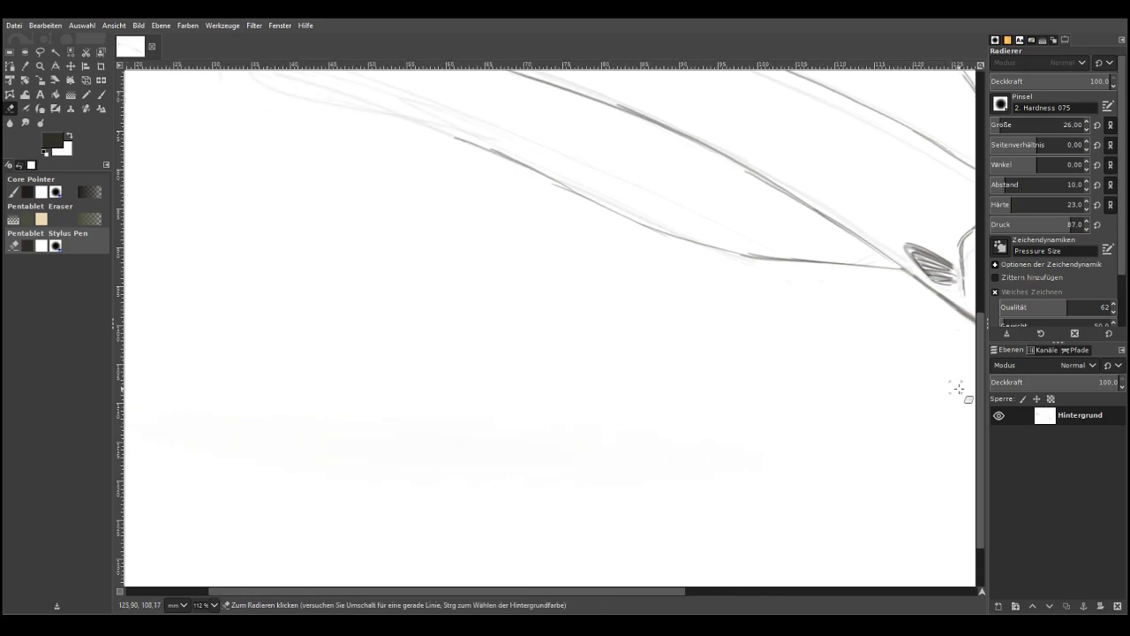
pyautogui.moveTo(980, 392); pyautogui.dragTo(970, 297)
pyautogui.click(101, 95)
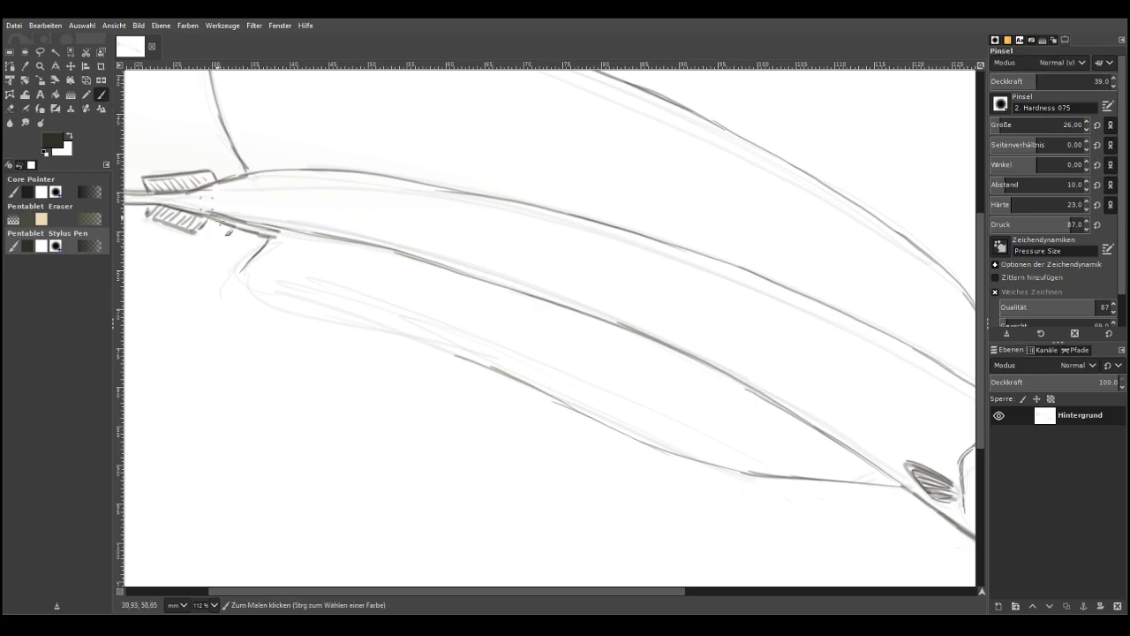
pyautogui.moveTo(245, 273); pyautogui.dragTo(242, 281)
pyautogui.moveTo(459, 362)
pyautogui.mouseDown()
pyautogui.moveTo(318, 323)
pyautogui.moveTo(242, 275)
pyautogui.mouseUp()
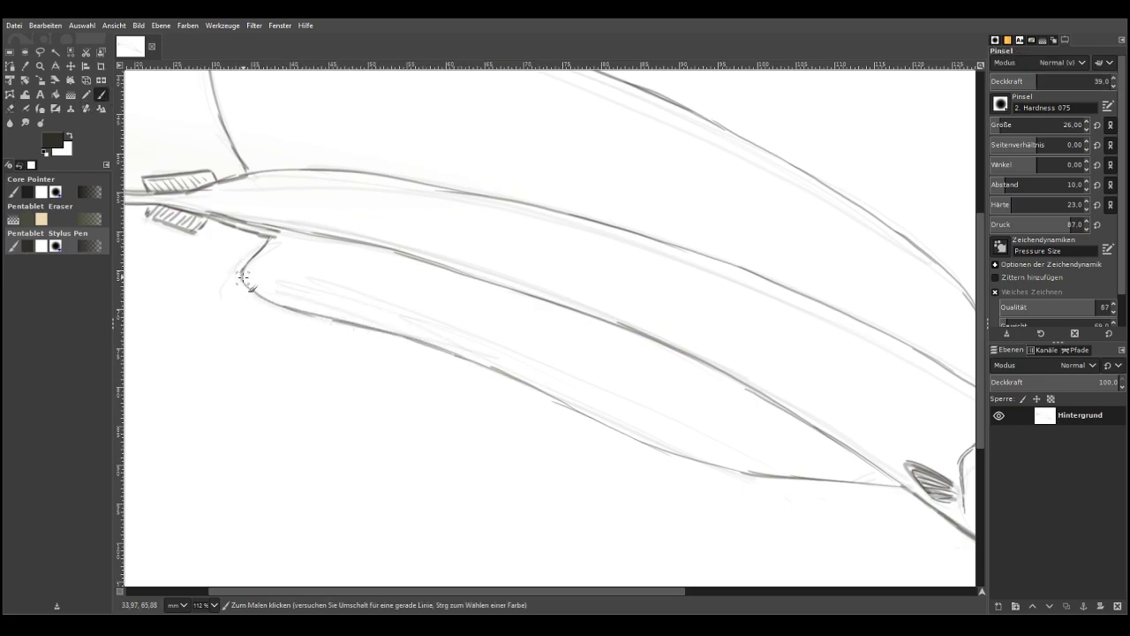
# Draw thin curved fin rays fanning from the dorsal fin's rear base and rear upper edge toward the fish's back
pyautogui.scroll(4, 389, 478)
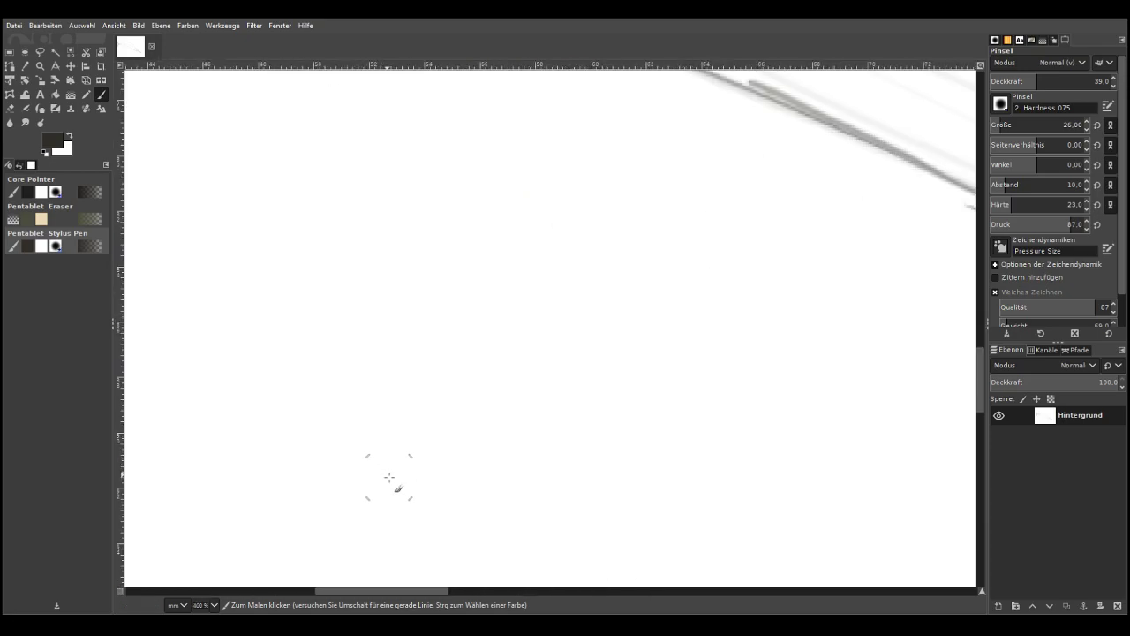
pyautogui.scroll(-6, 388, 478)
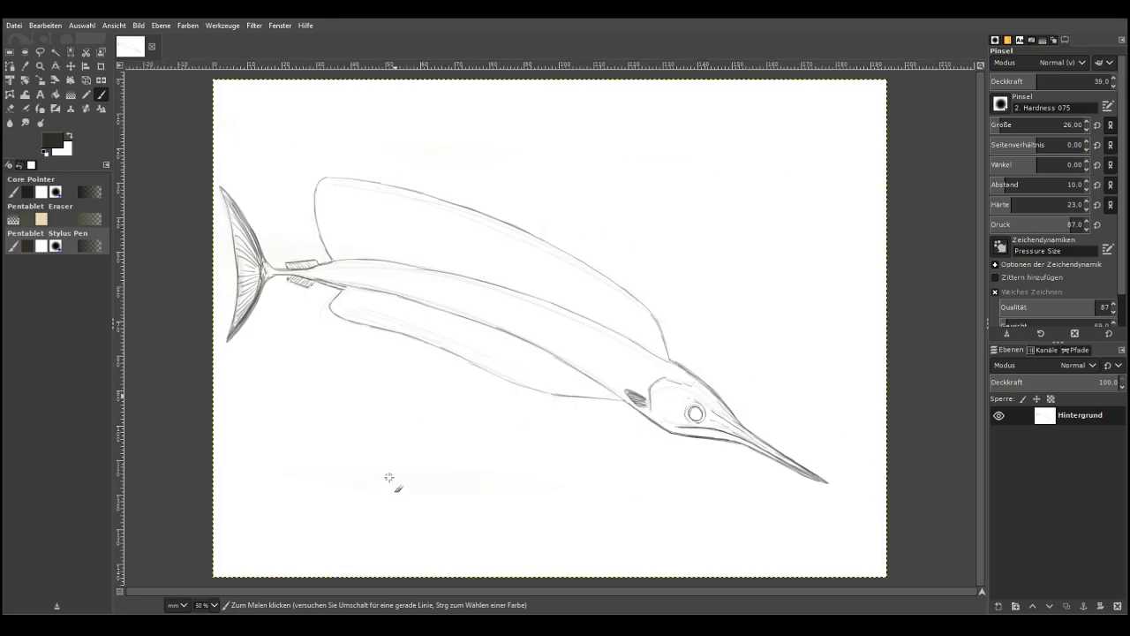
pyautogui.click(40, 66)
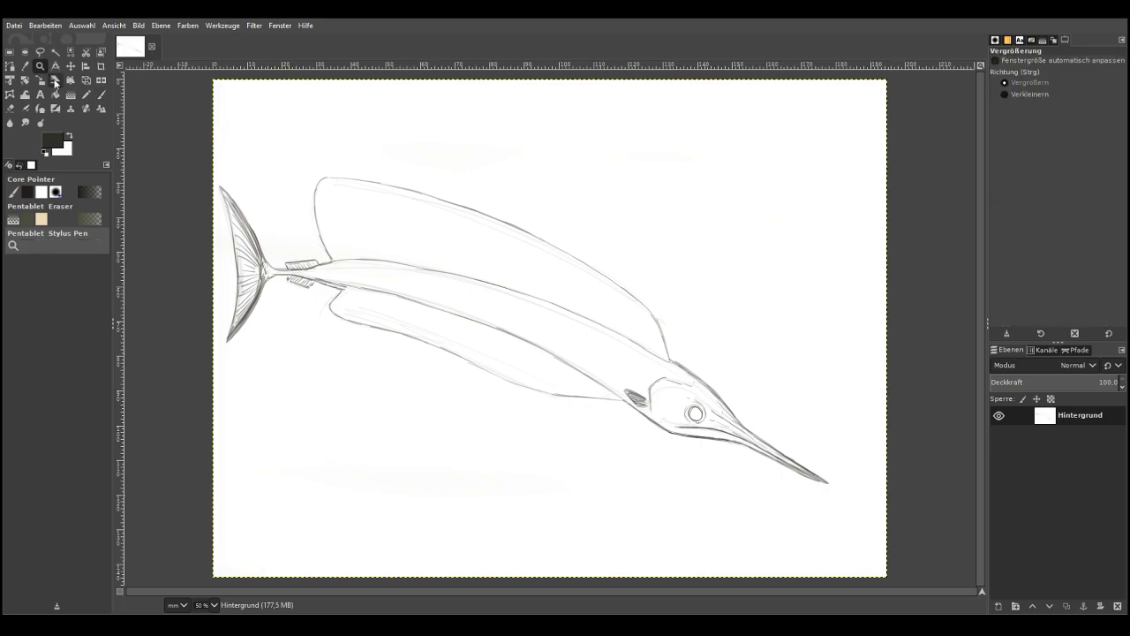
pyautogui.moveTo(252, 163); pyautogui.dragTo(701, 339)
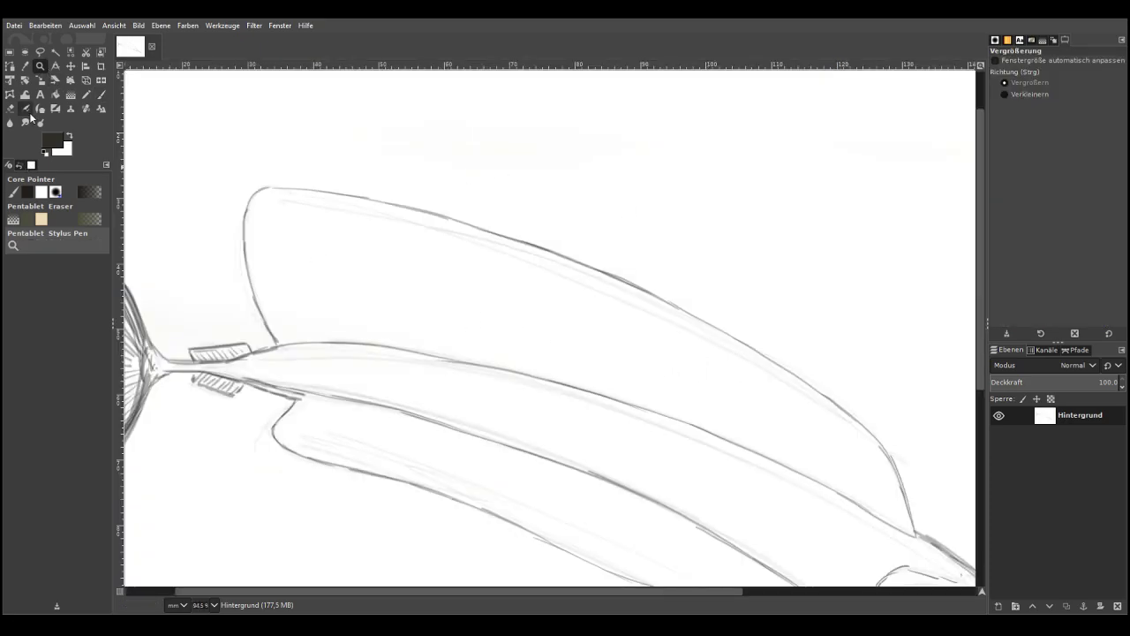
pyautogui.click(100, 94)
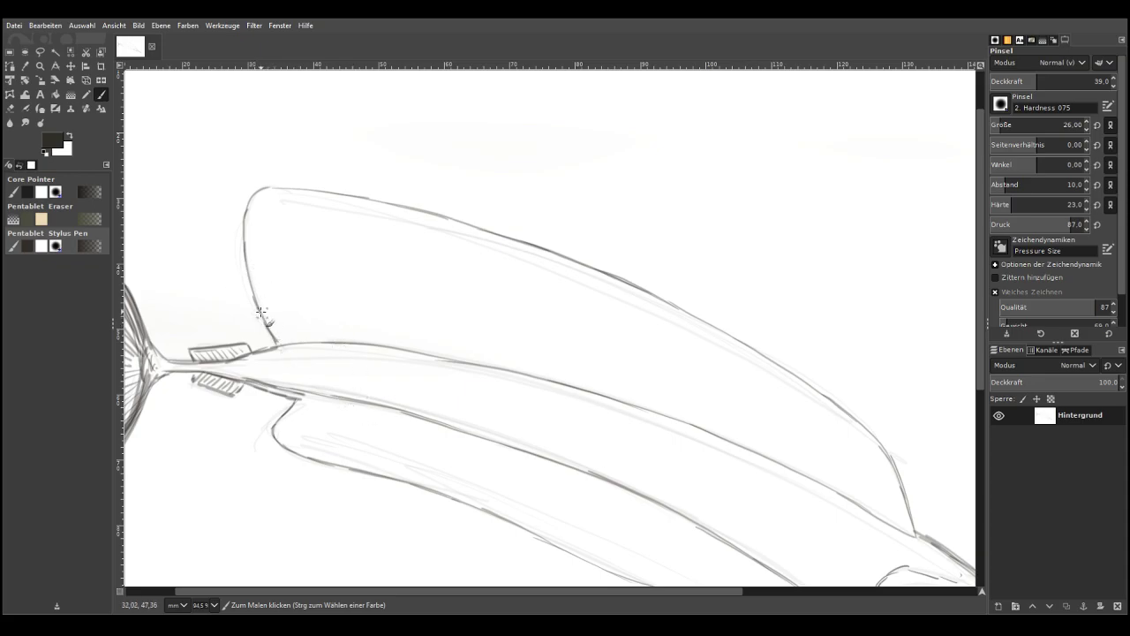
pyautogui.moveTo(257, 293); pyautogui.dragTo(325, 353)
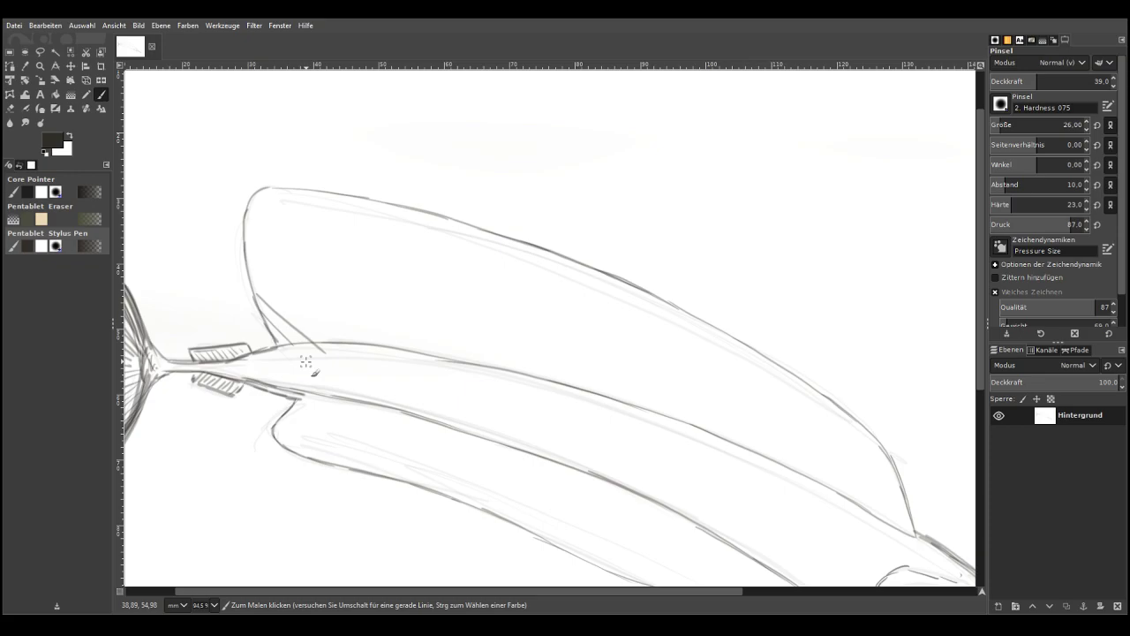
pyautogui.press('shift')
pyautogui.hotkey('ctrl', 'z')
pyautogui.moveTo(267, 326); pyautogui.dragTo(329, 346)
pyautogui.moveTo(264, 316); pyautogui.dragTo(362, 342)
pyautogui.moveTo(256, 277); pyautogui.dragTo(381, 347)
pyautogui.moveTo(255, 258); pyautogui.dragTo(408, 353)
pyautogui.moveTo(249, 229); pyautogui.dragTo(424, 353)
pyautogui.moveTo(254, 205); pyautogui.dragTo(442, 357)
pyautogui.moveTo(296, 198); pyautogui.dragTo(462, 356)
pyautogui.moveTo(357, 201); pyautogui.dragTo(484, 358)
pyautogui.moveTo(427, 217); pyautogui.dragTo(507, 363)
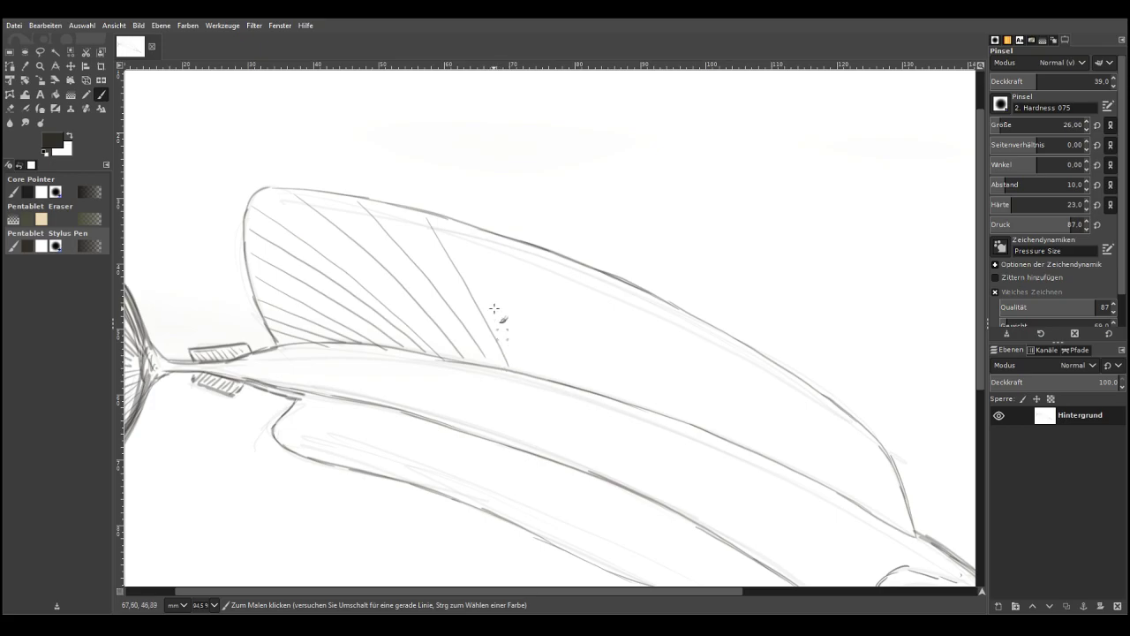
# Continue the dorsal fin rays from mid-fin to its front edge, with evenly spaced lines running down toward the back
pyautogui.moveTo(479, 244); pyautogui.dragTo(537, 375)
pyautogui.moveTo(519, 252); pyautogui.dragTo(562, 373)
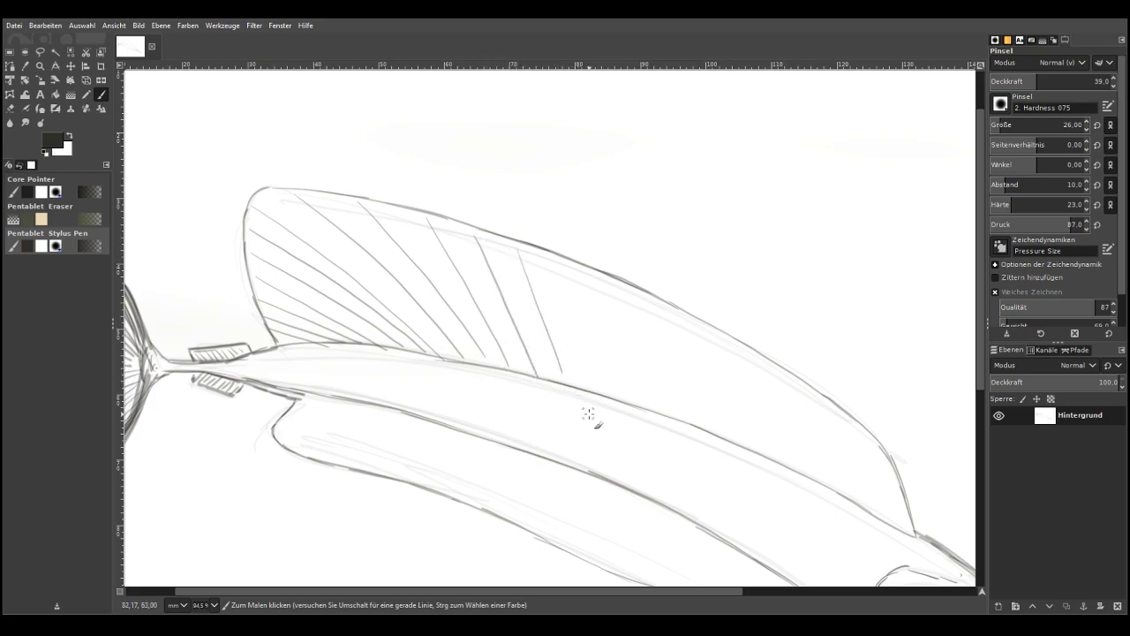
pyautogui.moveTo(548, 260); pyautogui.dragTo(592, 385)
pyautogui.moveTo(578, 269)
pyautogui.mouseDown()
pyautogui.moveTo(616, 389)
pyautogui.moveTo(628, 369)
pyautogui.moveTo(636, 392)
pyautogui.mouseUp()
pyautogui.moveTo(632, 299); pyautogui.dragTo(659, 403)
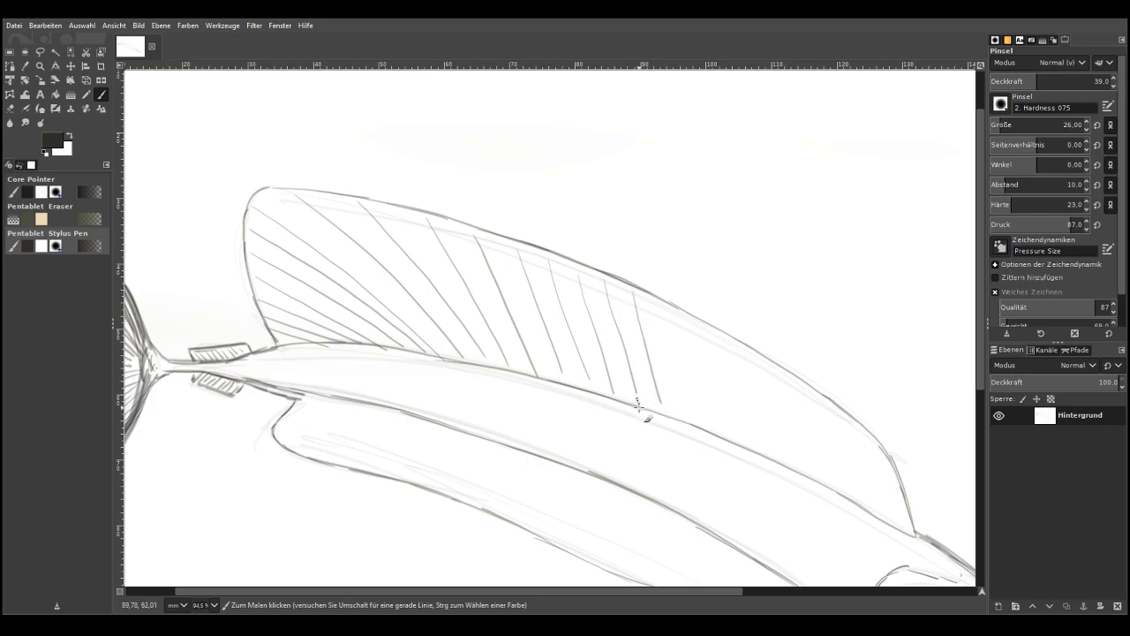
pyautogui.moveTo(657, 309); pyautogui.dragTo(686, 412)
pyautogui.moveTo(688, 319); pyautogui.dragTo(707, 415)
pyautogui.moveTo(714, 336); pyautogui.dragTo(739, 436)
pyautogui.moveTo(745, 354); pyautogui.dragTo(765, 449)
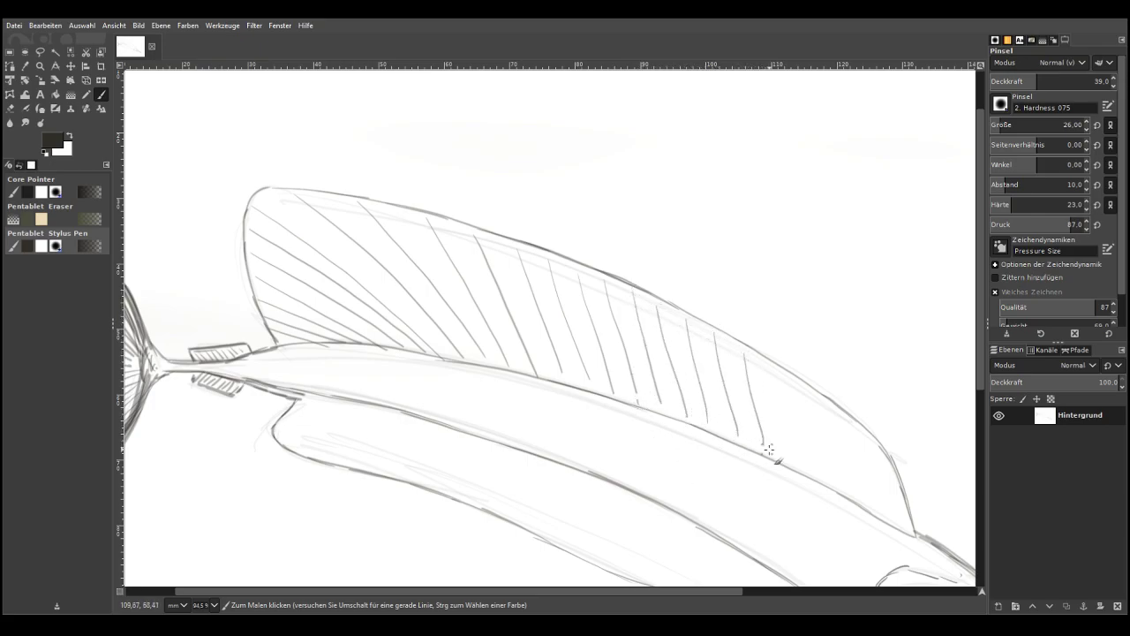
pyautogui.moveTo(769, 371); pyautogui.dragTo(786, 459)
pyautogui.moveTo(797, 387); pyautogui.dragTo(814, 475)
pyautogui.moveTo(824, 408); pyautogui.dragTo(835, 489)
pyautogui.moveTo(849, 427)
pyautogui.mouseDown()
pyautogui.moveTo(858, 498)
pyautogui.moveTo(885, 516)
pyautogui.mouseUp()
pyautogui.moveTo(891, 461); pyautogui.dragTo(907, 528)
# Fill the long belly fin with short slanted rays from its rounded rear end to its pointed front
pyautogui.moveTo(981, 377); pyautogui.dragTo(978, 457)
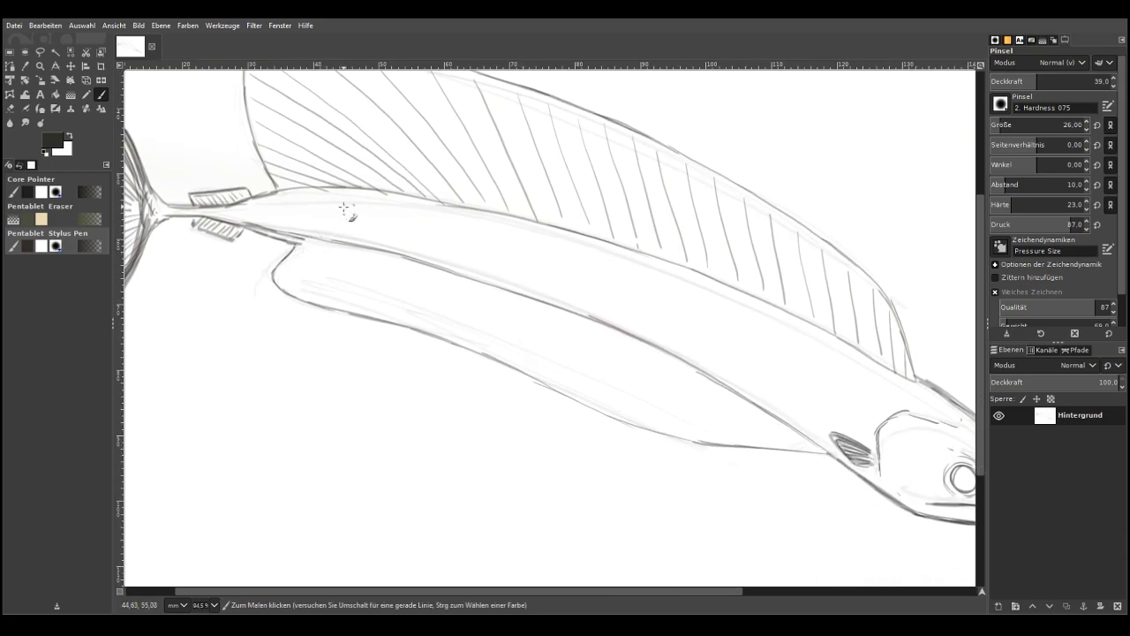
pyautogui.moveTo(311, 241)
pyautogui.mouseDown()
pyautogui.moveTo(284, 257)
pyautogui.moveTo(316, 248)
pyautogui.moveTo(288, 274)
pyautogui.moveTo(331, 259)
pyautogui.moveTo(287, 285)
pyautogui.moveTo(342, 262)
pyautogui.moveTo(302, 302)
pyautogui.mouseUp()
pyautogui.moveTo(373, 265); pyautogui.dragTo(310, 295)
pyautogui.moveTo(380, 261)
pyautogui.mouseDown()
pyautogui.moveTo(324, 303)
pyautogui.moveTo(366, 289)
pyautogui.moveTo(337, 308)
pyautogui.moveTo(390, 267)
pyautogui.mouseUp()
pyautogui.moveTo(361, 309); pyautogui.dragTo(415, 264)
pyautogui.moveTo(391, 318); pyautogui.dragTo(433, 267)
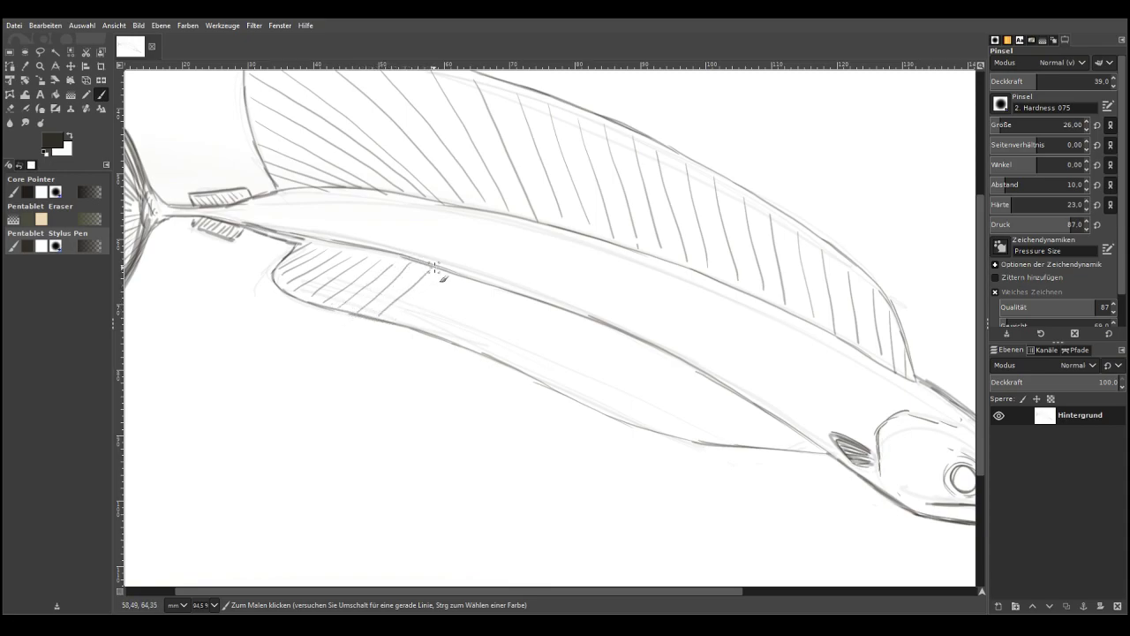
pyautogui.moveTo(400, 318); pyautogui.dragTo(444, 277)
pyautogui.moveTo(420, 327); pyautogui.dragTo(468, 280)
pyautogui.moveTo(447, 320); pyautogui.dragTo(491, 284)
pyautogui.moveTo(452, 340); pyautogui.dragTo(504, 300)
pyautogui.moveTo(482, 354); pyautogui.dragTo(541, 309)
pyautogui.moveTo(500, 356)
pyautogui.mouseDown()
pyautogui.moveTo(552, 316)
pyautogui.moveTo(519, 362)
pyautogui.moveTo(578, 323)
pyautogui.mouseUp()
pyautogui.moveTo(542, 381); pyautogui.dragTo(600, 329)
pyautogui.moveTo(557, 381); pyautogui.dragTo(628, 337)
pyautogui.moveTo(583, 392); pyautogui.dragTo(654, 348)
pyautogui.moveTo(599, 403); pyautogui.dragTo(667, 363)
pyautogui.moveTo(622, 415); pyautogui.dragTo(694, 374)
pyautogui.moveTo(641, 418)
pyautogui.mouseDown()
pyautogui.moveTo(710, 380)
pyautogui.moveTo(727, 391)
pyautogui.mouseUp()
pyautogui.moveTo(673, 424); pyautogui.dragTo(743, 397)
pyautogui.moveTo(684, 432); pyautogui.dragTo(774, 409)
pyautogui.moveTo(708, 450)
pyautogui.mouseDown()
pyautogui.moveTo(809, 442)
pyautogui.moveTo(763, 443)
pyautogui.mouseUp()
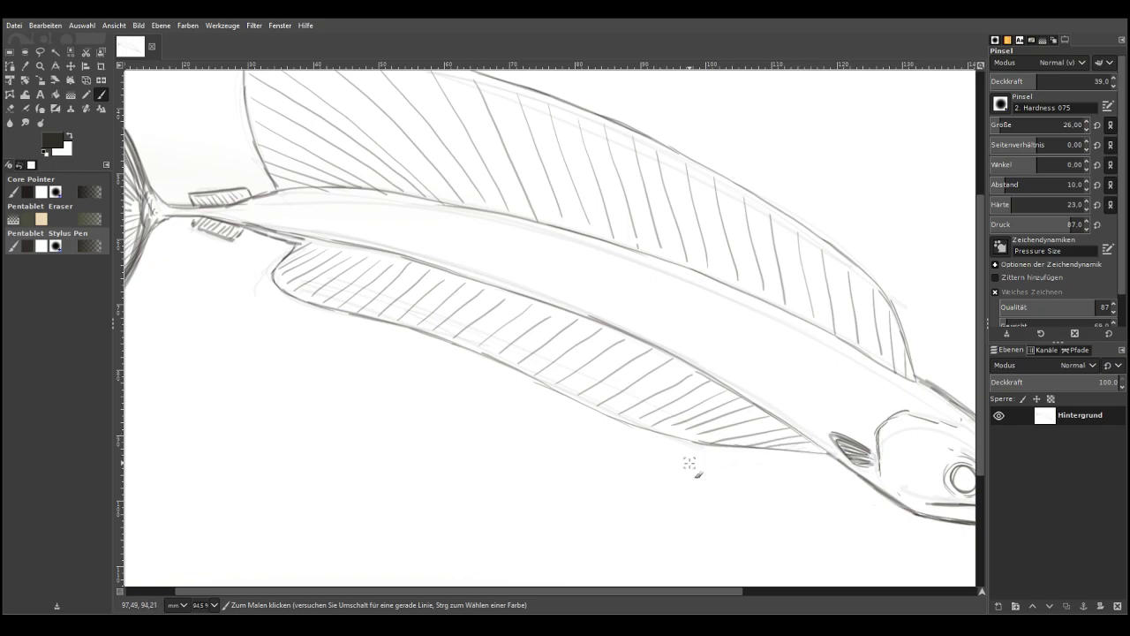
# Shade the eye's iris as a grey ring and paint a dark oval pupil in its centre
pyautogui.click(939, 591)
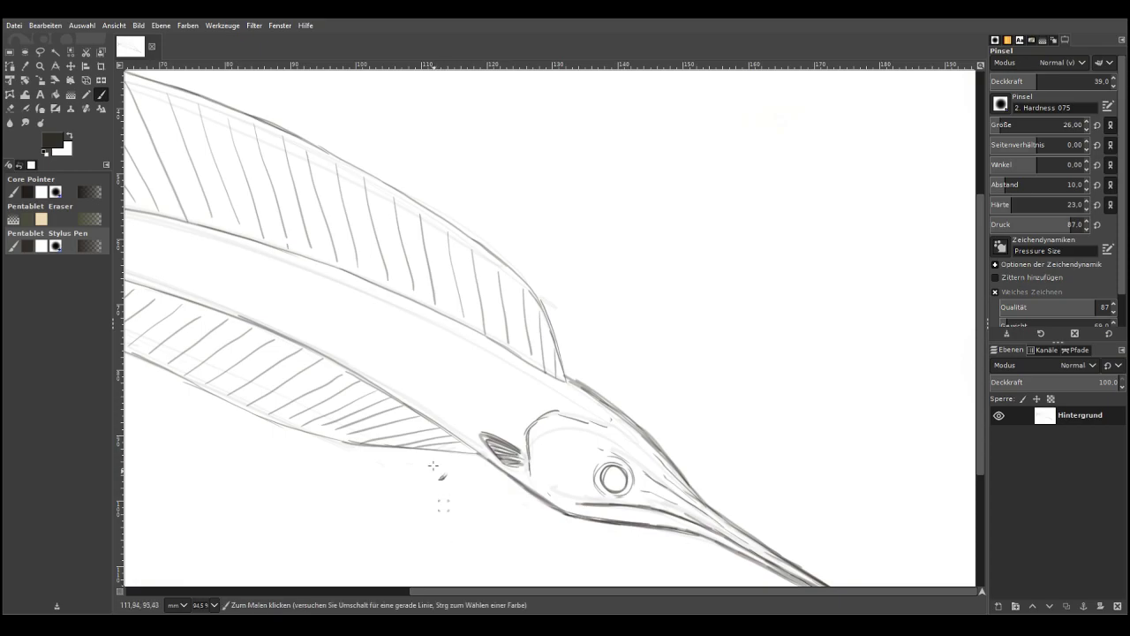
pyautogui.click(40, 65)
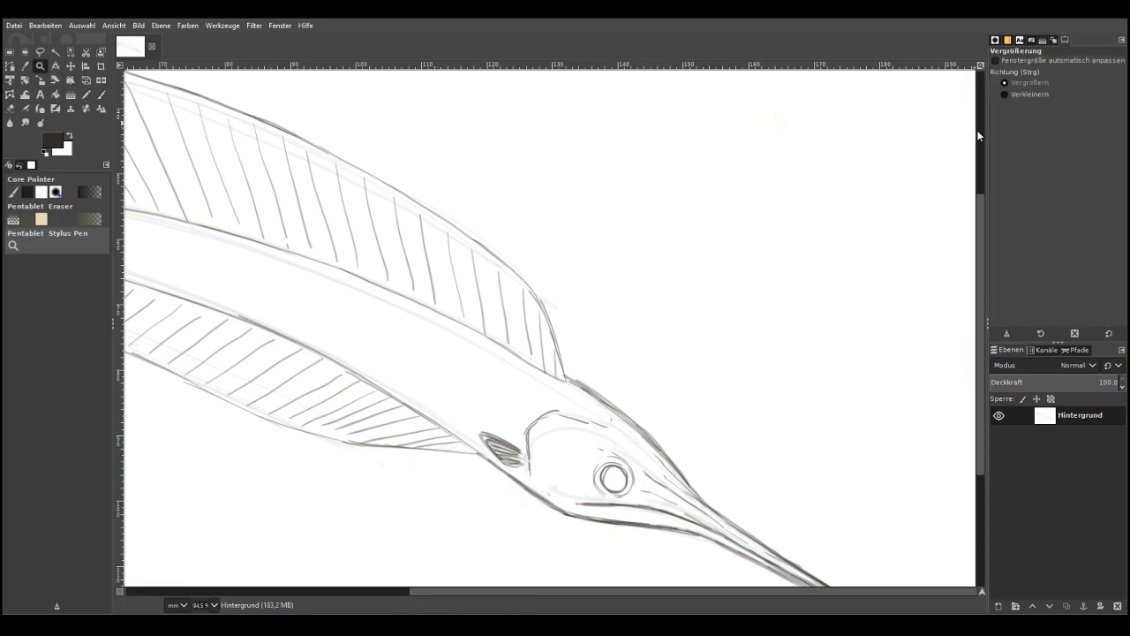
pyautogui.moveTo(569, 437); pyautogui.dragTo(671, 535)
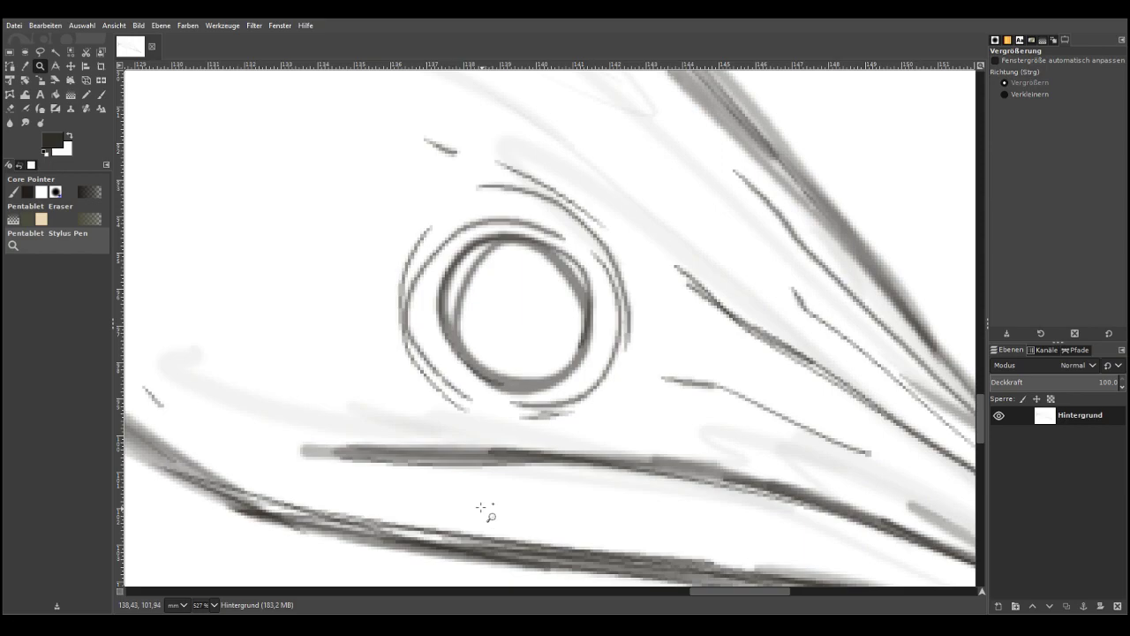
pyautogui.click(100, 93)
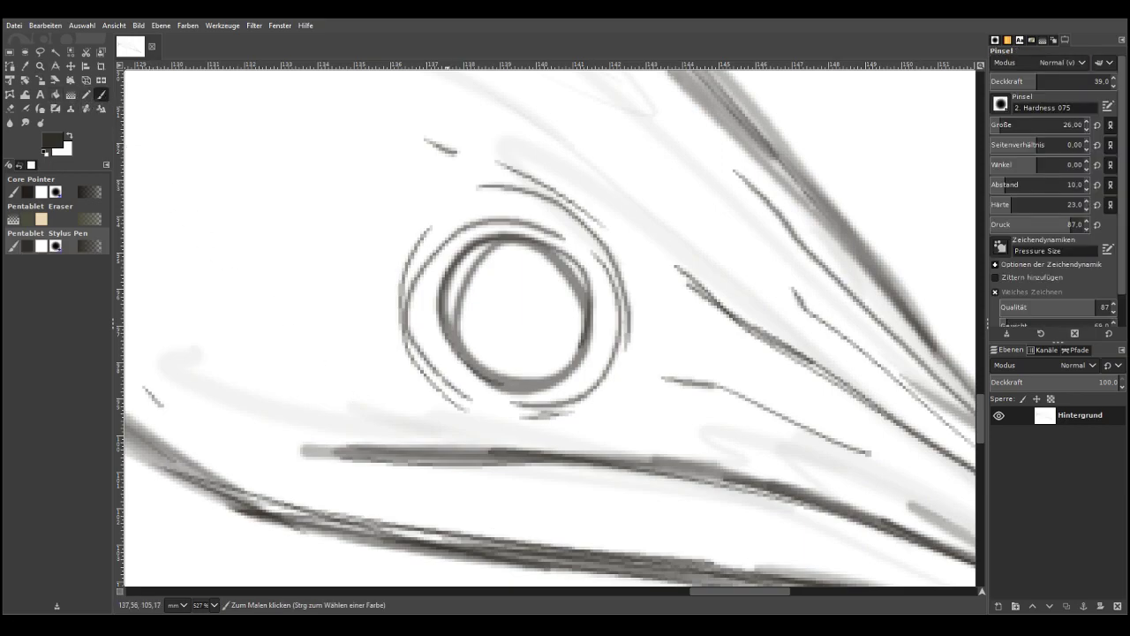
pyautogui.moveTo(565, 354)
pyautogui.mouseDown()
pyautogui.moveTo(519, 370)
pyautogui.moveTo(464, 337)
pyautogui.moveTo(519, 369)
pyautogui.moveTo(468, 346)
pyautogui.mouseUp()
pyautogui.moveTo(579, 335); pyautogui.dragTo(525, 272)
pyautogui.moveTo(570, 305)
pyautogui.mouseDown()
pyautogui.moveTo(477, 268)
pyautogui.moveTo(578, 330)
pyautogui.mouseUp()
pyautogui.moveTo(578, 331)
pyautogui.mouseDown()
pyautogui.moveTo(518, 270)
pyautogui.moveTo(463, 279)
pyautogui.mouseUp()
pyautogui.moveTo(576, 311)
pyautogui.mouseDown()
pyautogui.moveTo(540, 252)
pyautogui.moveTo(477, 251)
pyautogui.moveTo(436, 322)
pyautogui.moveTo(504, 389)
pyautogui.moveTo(444, 314)
pyautogui.mouseUp()
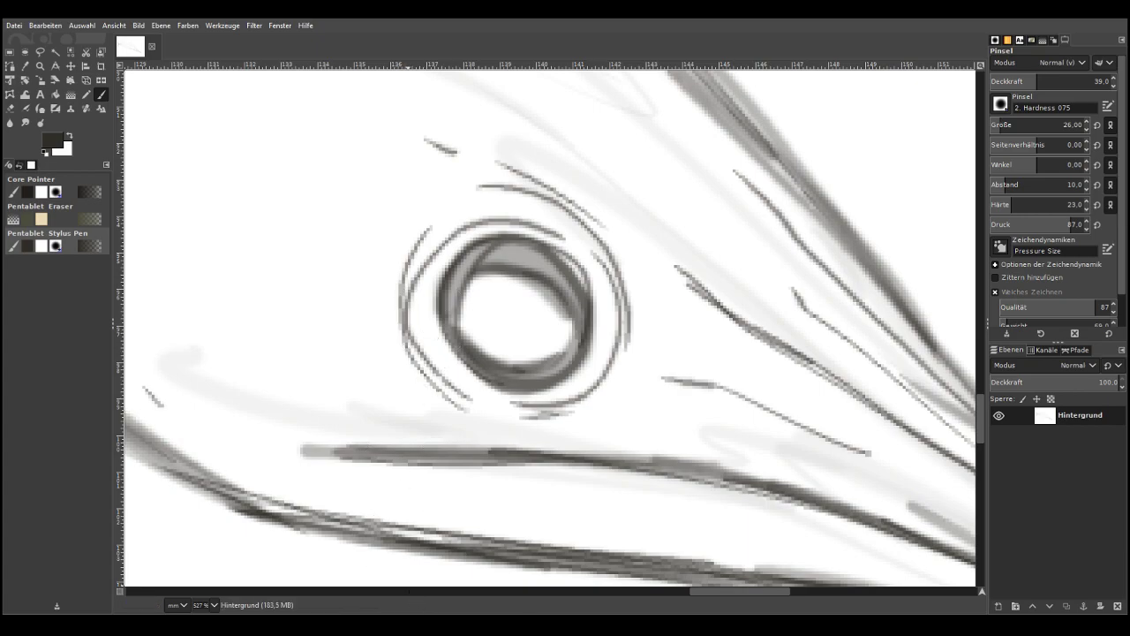
pyautogui.moveTo(497, 326)
pyautogui.mouseDown()
pyautogui.moveTo(493, 300)
pyautogui.moveTo(543, 323)
pyautogui.moveTo(521, 335)
pyautogui.moveTo(485, 318)
pyautogui.moveTo(529, 309)
pyautogui.moveTo(494, 340)
pyautogui.moveTo(525, 328)
pyautogui.moveTo(499, 320)
pyautogui.moveTo(520, 309)
pyautogui.moveTo(497, 321)
pyautogui.moveTo(520, 315)
pyautogui.mouseUp()
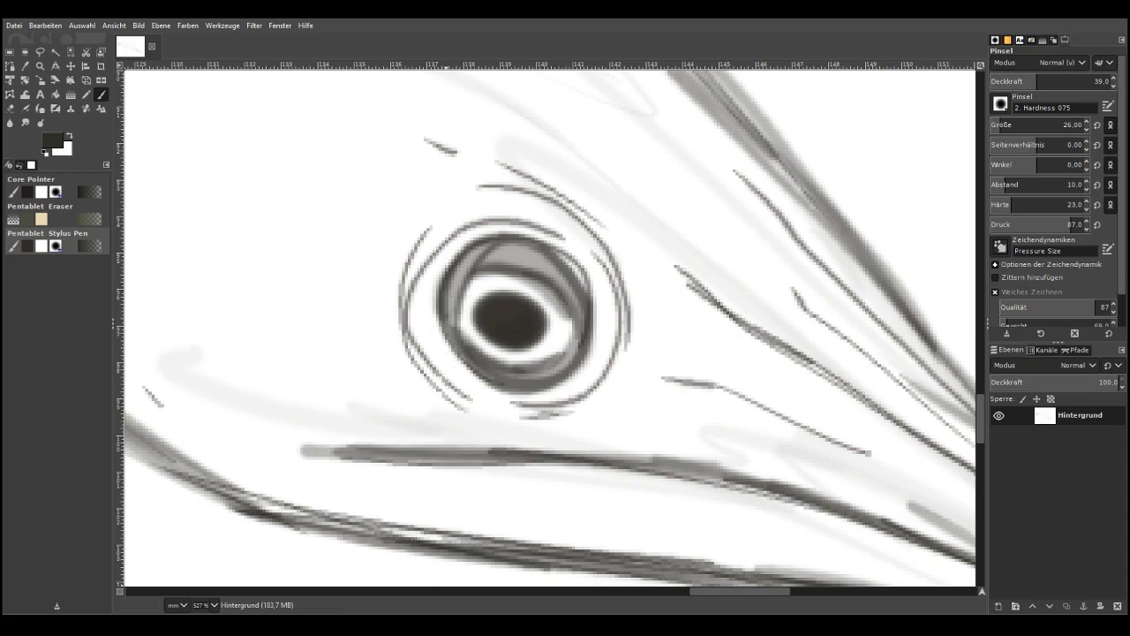
# Softly shade around the pupil at 19 opacity, and paint a white highlight in the upper iris at 58 opacity
pyautogui.click(1013, 81)
pyautogui.moveTo(570, 325)
pyautogui.mouseDown()
pyautogui.moveTo(517, 360)
pyautogui.moveTo(455, 313)
pyautogui.moveTo(565, 332)
pyautogui.moveTo(574, 322)
pyautogui.moveTo(471, 309)
pyautogui.mouseUp()
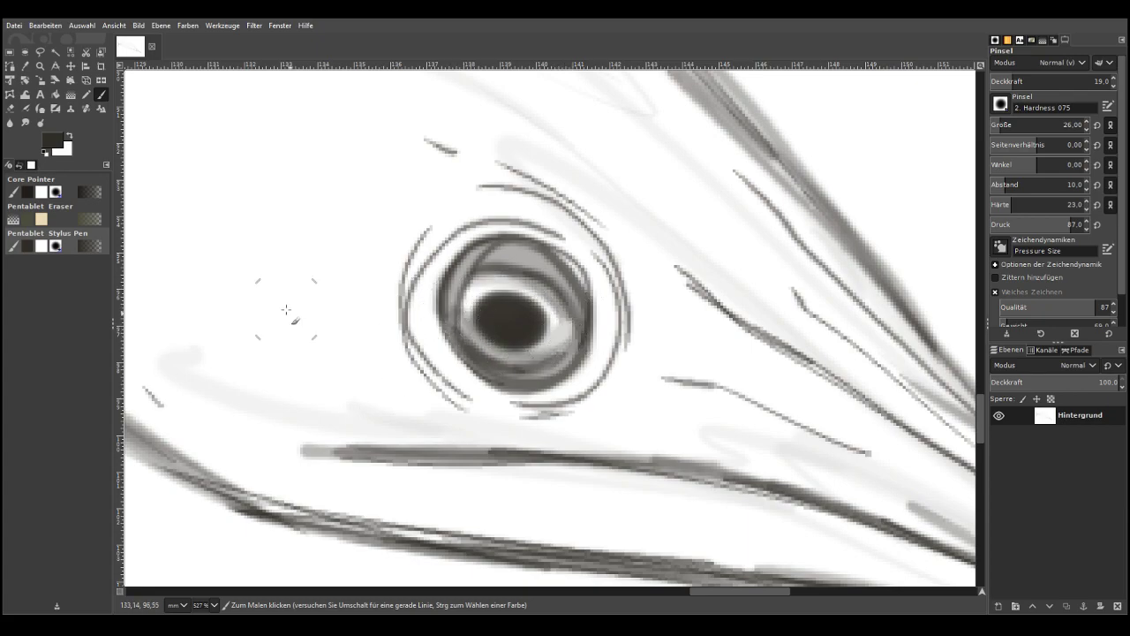
pyautogui.click(70, 136)
pyautogui.click(1060, 81)
pyautogui.moveTo(510, 261)
pyautogui.mouseDown()
pyautogui.moveTo(482, 281)
pyautogui.moveTo(474, 311)
pyautogui.mouseUp()
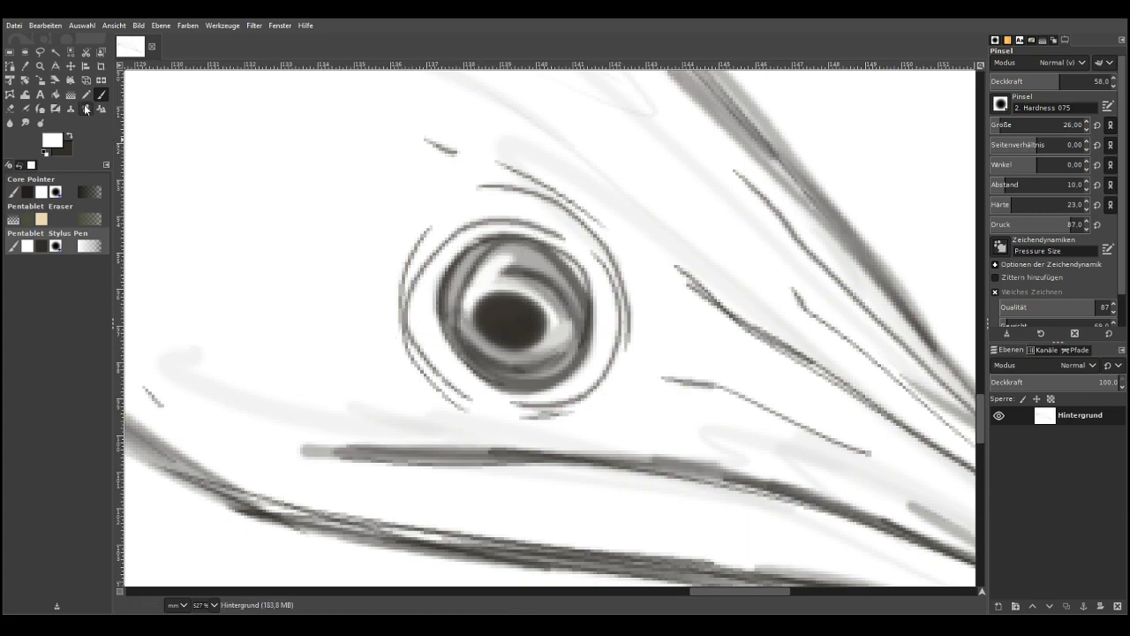
# With a dark brush at size 10 and opacity 39, refine the iris and draw fine creases in front of and behind the eye
pyautogui.click(70, 137)
pyautogui.click(996, 123)
pyautogui.click(1040, 81)
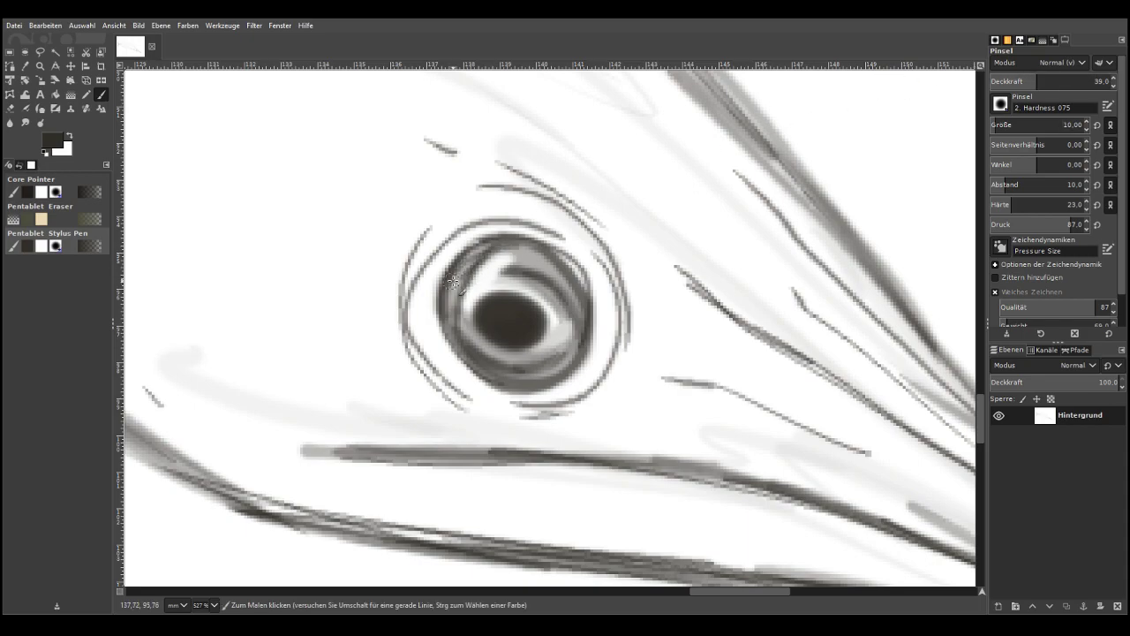
pyautogui.moveTo(487, 259)
pyautogui.mouseDown()
pyautogui.moveTo(447, 299)
pyautogui.moveTo(494, 277)
pyautogui.moveTo(457, 340)
pyautogui.mouseUp()
pyautogui.moveTo(572, 314)
pyautogui.mouseDown()
pyautogui.moveTo(582, 368)
pyautogui.moveTo(552, 409)
pyautogui.moveTo(617, 375)
pyautogui.moveTo(604, 388)
pyautogui.moveTo(685, 399)
pyautogui.mouseUp()
pyautogui.moveTo(657, 393); pyautogui.dragTo(569, 418)
pyautogui.moveTo(444, 391); pyautogui.dragTo(391, 316)
pyautogui.moveTo(402, 347); pyautogui.dragTo(354, 328)
pyautogui.moveTo(387, 350); pyautogui.dragTo(336, 342)
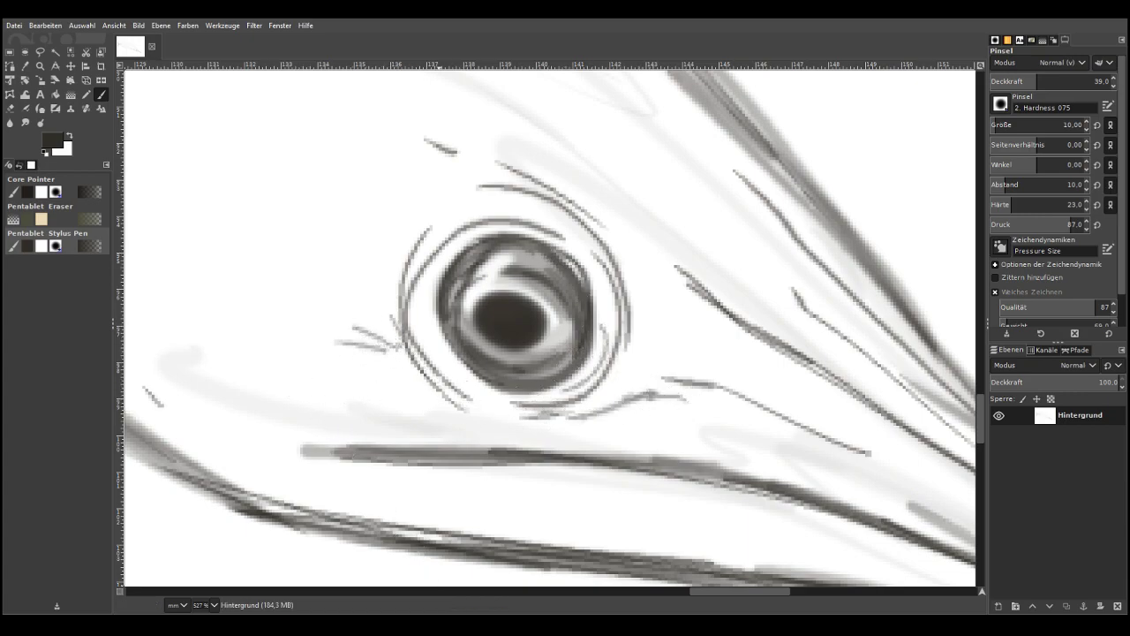
# Draw thin lines just above the mouth line to outline the upper lip below the eye
pyautogui.moveTo(291, 425); pyautogui.dragTo(484, 427)
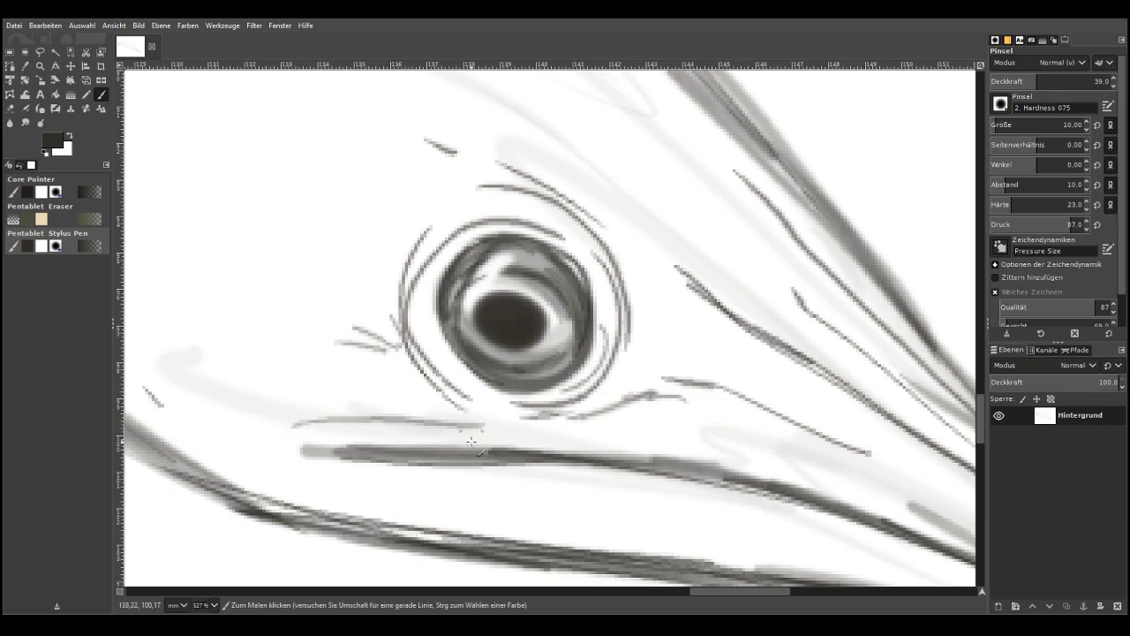
pyautogui.moveTo(336, 440)
pyautogui.mouseDown()
pyautogui.moveTo(415, 422)
pyautogui.moveTo(661, 432)
pyautogui.mouseUp()
pyautogui.moveTo(569, 424); pyautogui.dragTo(746, 452)
pyautogui.moveTo(495, 417)
pyautogui.mouseDown()
pyautogui.moveTo(342, 438)
pyautogui.moveTo(339, 454)
pyautogui.moveTo(706, 468)
pyautogui.mouseUp()
# Add short fine creases beside the eye, small marks above the mouth corner and a faint curved line on the cheek
pyautogui.moveTo(643, 305); pyautogui.dragTo(649, 362)
pyautogui.moveTo(673, 322); pyautogui.dragTo(676, 352)
pyautogui.moveTo(390, 316)
pyautogui.mouseDown()
pyautogui.moveTo(423, 398)
pyautogui.moveTo(379, 399)
pyautogui.mouseUp()
pyautogui.moveTo(364, 396); pyautogui.dragTo(353, 413)
pyautogui.moveTo(298, 284); pyautogui.dragTo(258, 411)
pyautogui.moveTo(296, 256); pyautogui.dragTo(277, 297)
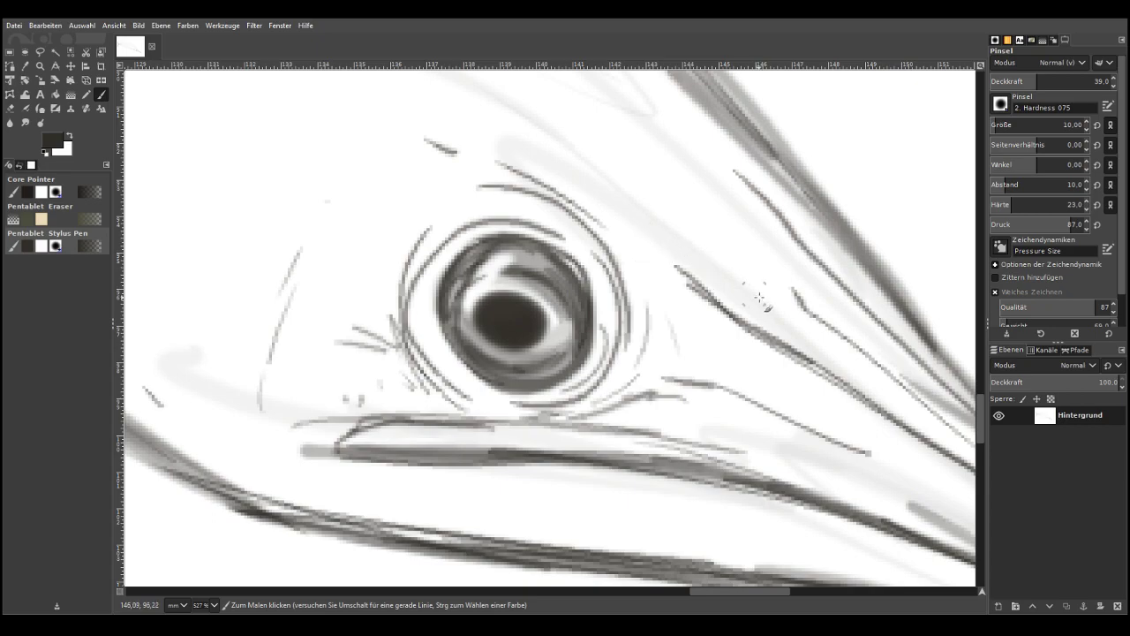
# Draw fine parallel lines along the forehead and upper bill, from above the eye toward the snout
pyautogui.moveTo(765, 300); pyautogui.dragTo(636, 203)
pyautogui.moveTo(770, 280); pyautogui.dragTo(580, 131)
pyautogui.moveTo(788, 268); pyautogui.dragTo(638, 132)
pyautogui.moveTo(840, 272); pyautogui.dragTo(695, 126)
pyautogui.moveTo(585, 181)
pyautogui.mouseDown()
pyautogui.moveTo(482, 97)
pyautogui.moveTo(585, 182)
pyautogui.mouseUp()
pyautogui.moveTo(603, 215)
pyautogui.mouseDown()
pyautogui.moveTo(685, 280)
pyautogui.moveTo(702, 318)
pyautogui.mouseUp()
pyautogui.moveTo(705, 327); pyautogui.dragTo(847, 426)
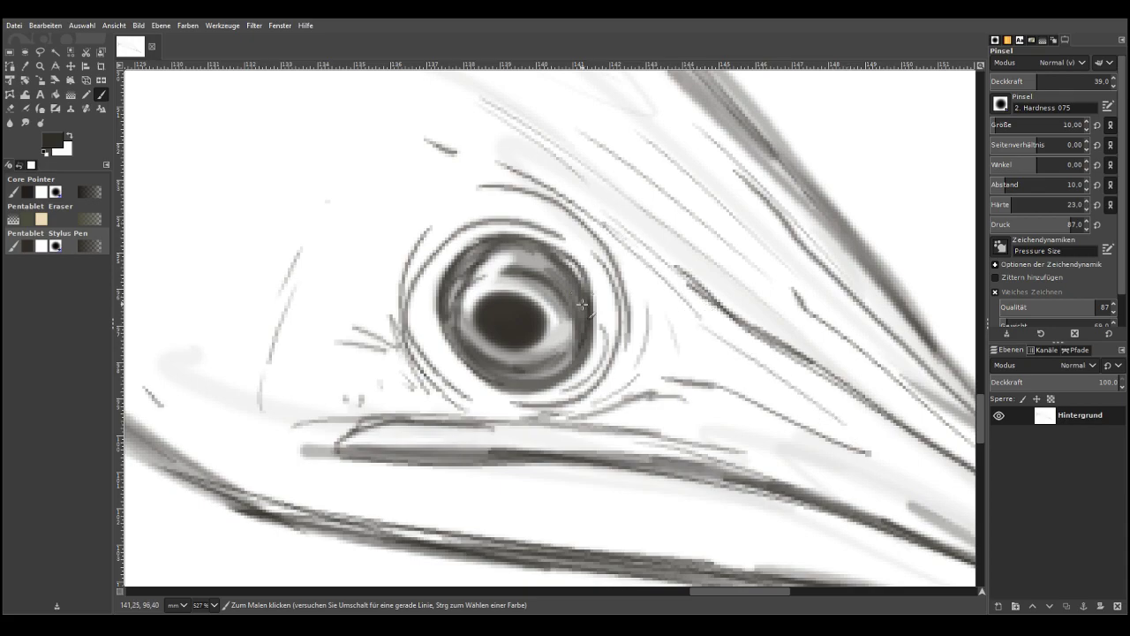
# Shade the lower jaw and gill cover light grey with a brush of size 101 and opacity 14.6
pyautogui.scroll(-4, 582, 305)
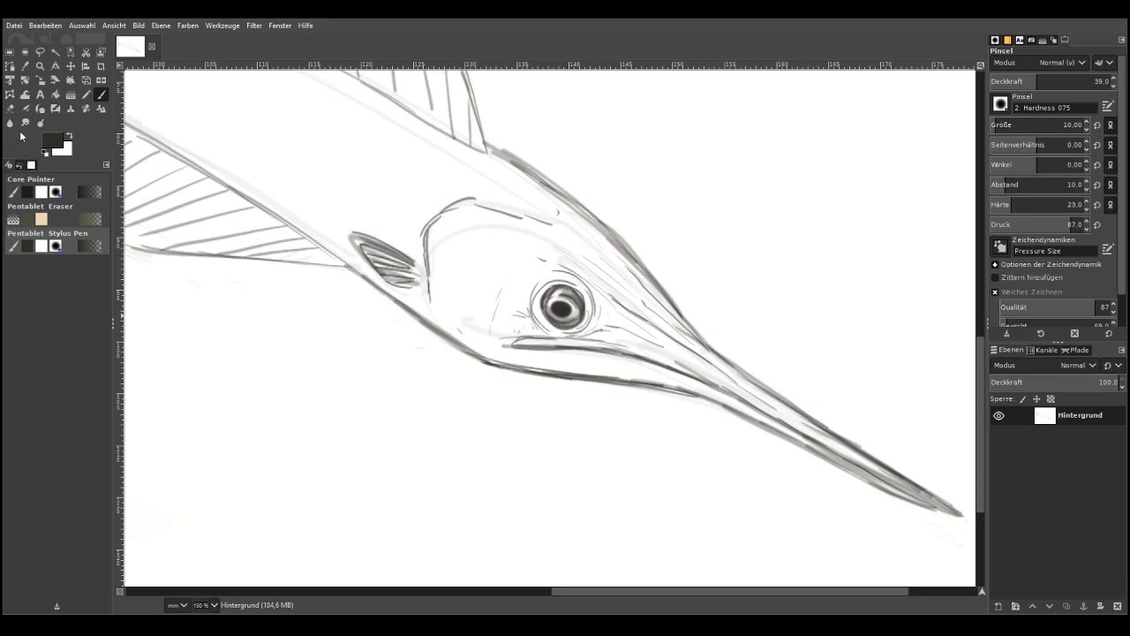
pyautogui.click(1015, 127)
pyautogui.write('101')
pyautogui.press('Return')
pyautogui.click(1009, 78)
pyautogui.moveTo(636, 371); pyautogui.dragTo(533, 351)
pyautogui.moveTo(678, 384)
pyautogui.mouseDown()
pyautogui.moveTo(773, 420)
pyautogui.moveTo(669, 389)
pyautogui.mouseUp()
pyautogui.moveTo(620, 348); pyautogui.dragTo(463, 320)
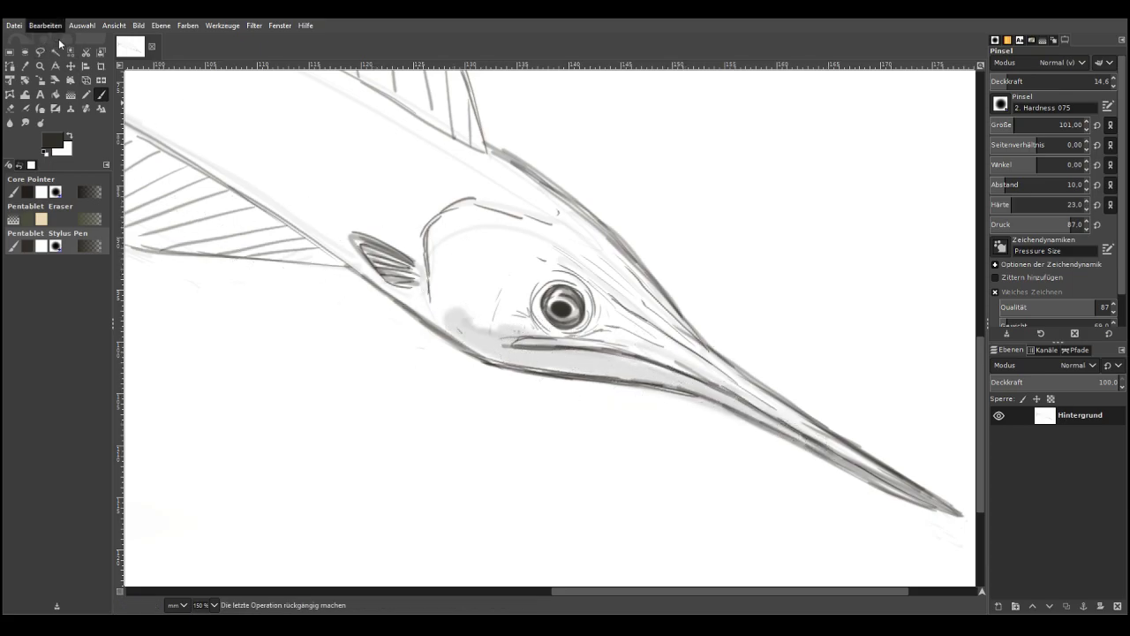
pyautogui.hotkey('ctrl', 'z')
pyautogui.moveTo(588, 340)
pyautogui.mouseDown()
pyautogui.moveTo(552, 360)
pyautogui.moveTo(680, 381)
pyautogui.moveTo(730, 411)
pyautogui.moveTo(677, 380)
pyautogui.moveTo(484, 343)
pyautogui.moveTo(572, 361)
pyautogui.moveTo(537, 342)
pyautogui.moveTo(526, 308)
pyautogui.moveTo(508, 311)
pyautogui.moveTo(480, 260)
pyautogui.mouseUp()
pyautogui.moveTo(478, 311)
pyautogui.mouseDown()
pyautogui.moveTo(460, 282)
pyautogui.moveTo(558, 361)
pyautogui.moveTo(493, 324)
pyautogui.moveTo(440, 260)
pyautogui.moveTo(446, 241)
pyautogui.moveTo(475, 275)
pyautogui.moveTo(514, 283)
pyautogui.moveTo(449, 216)
pyautogui.moveTo(446, 313)
pyautogui.moveTo(500, 268)
pyautogui.moveTo(540, 282)
pyautogui.moveTo(461, 226)
pyautogui.moveTo(517, 213)
pyautogui.moveTo(432, 321)
pyautogui.moveTo(428, 276)
pyautogui.moveTo(504, 209)
pyautogui.moveTo(444, 218)
pyautogui.moveTo(425, 272)
pyautogui.moveTo(438, 317)
pyautogui.moveTo(462, 334)
pyautogui.moveTo(433, 316)
pyautogui.moveTo(511, 357)
pyautogui.moveTo(604, 379)
pyautogui.mouseUp()
# Shade the lower flank light grey from the gill cover to the tail with brush size 186
pyautogui.scroll(2, 412, 477)
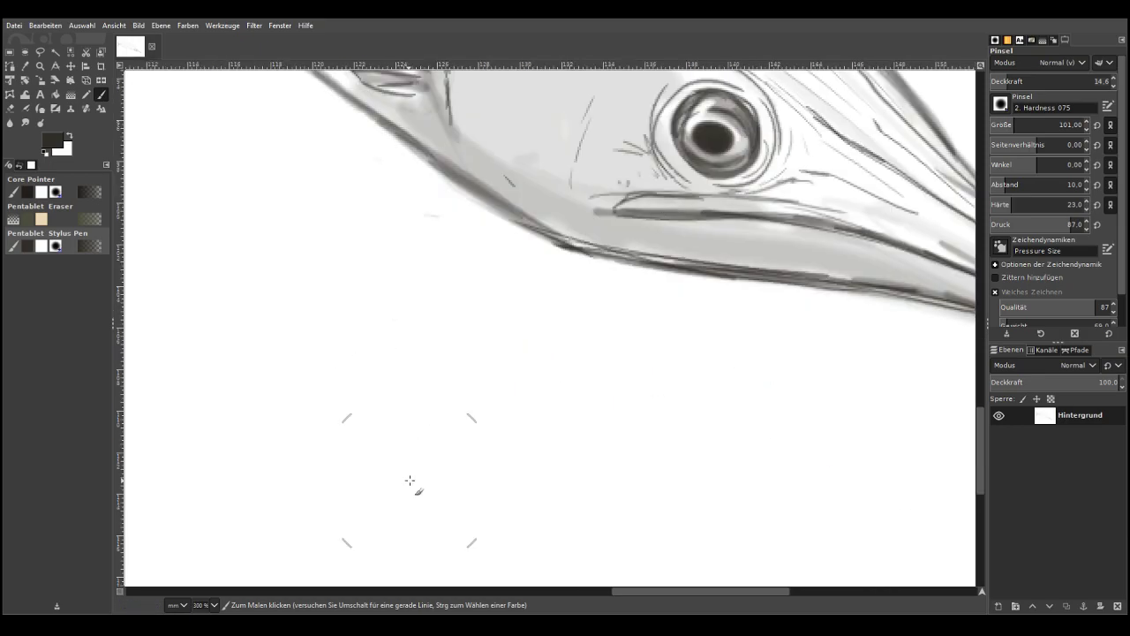
pyautogui.scroll(-5, 412, 477)
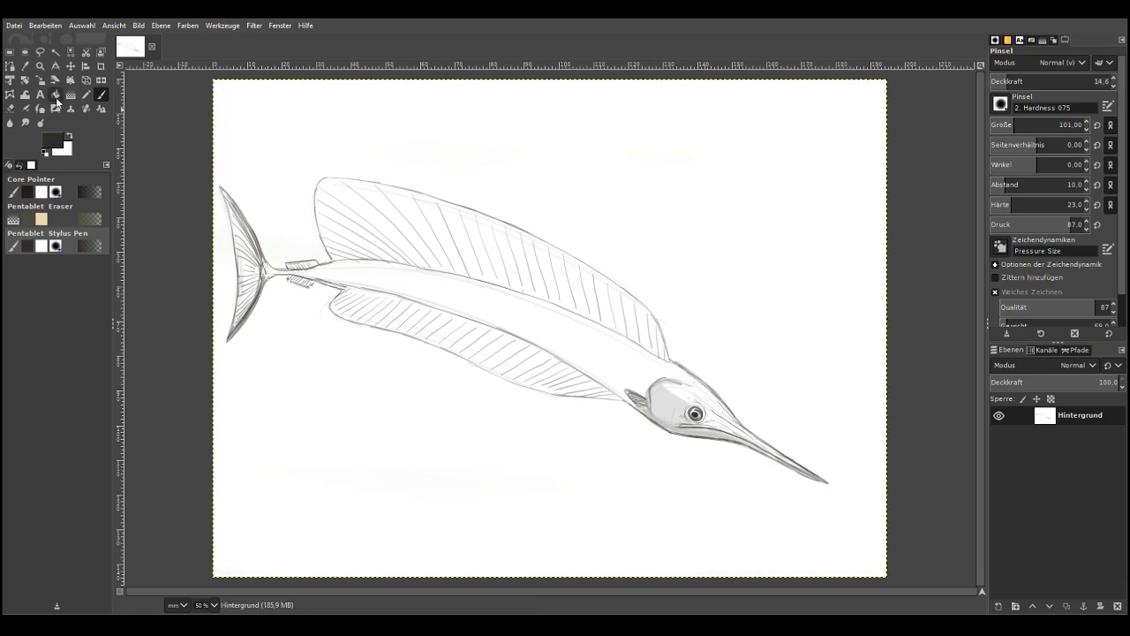
pyautogui.press('z')
pyautogui.moveTo(235, 202); pyautogui.dragTo(649, 446)
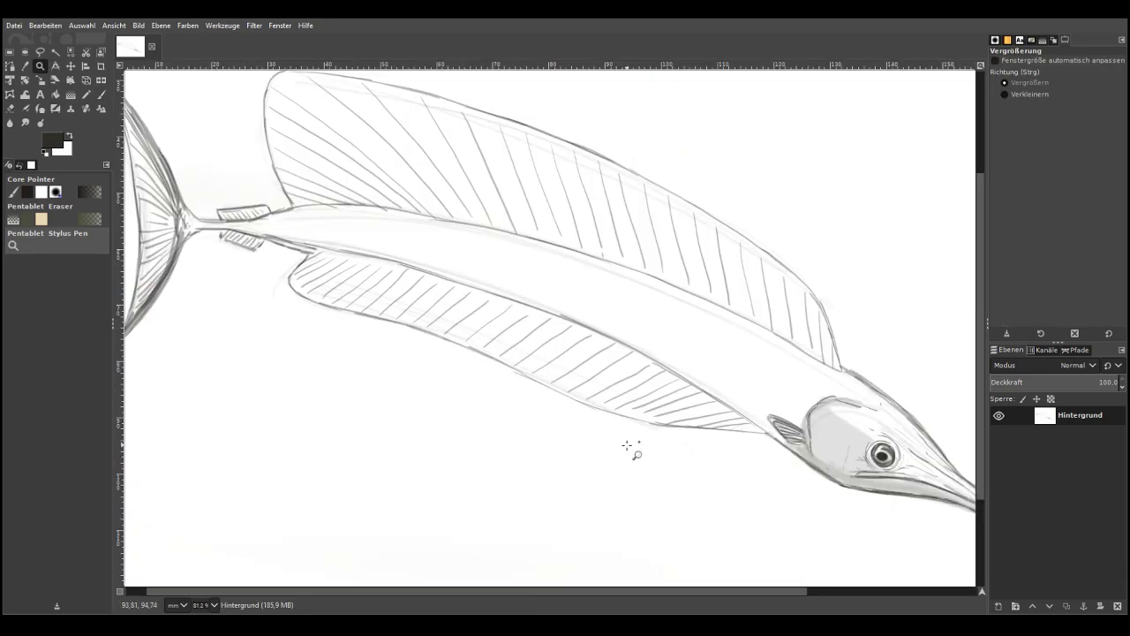
pyautogui.press('p')
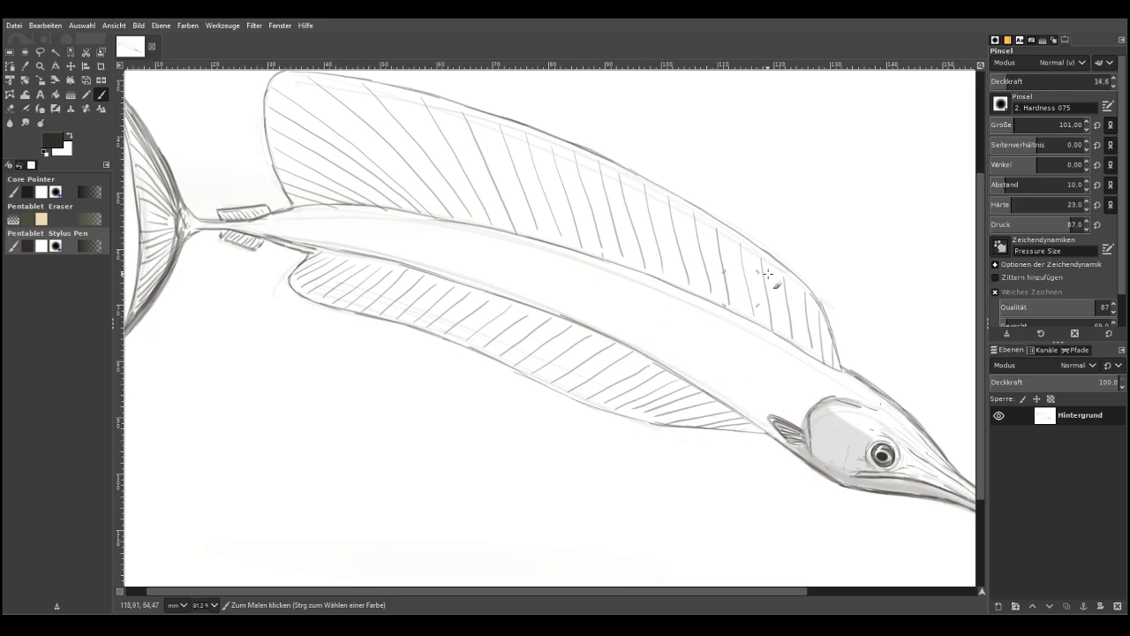
pyautogui.click(1024, 122)
pyautogui.moveTo(779, 431)
pyautogui.mouseDown()
pyautogui.moveTo(695, 377)
pyautogui.moveTo(798, 418)
pyautogui.moveTo(658, 345)
pyautogui.moveTo(697, 349)
pyautogui.moveTo(728, 375)
pyautogui.moveTo(565, 307)
pyautogui.moveTo(718, 383)
pyautogui.moveTo(523, 285)
pyautogui.moveTo(745, 375)
pyautogui.moveTo(689, 336)
pyautogui.moveTo(442, 264)
pyautogui.moveTo(270, 230)
pyautogui.moveTo(448, 270)
pyautogui.moveTo(331, 241)
pyautogui.moveTo(742, 363)
pyautogui.moveTo(503, 271)
pyautogui.mouseUp()
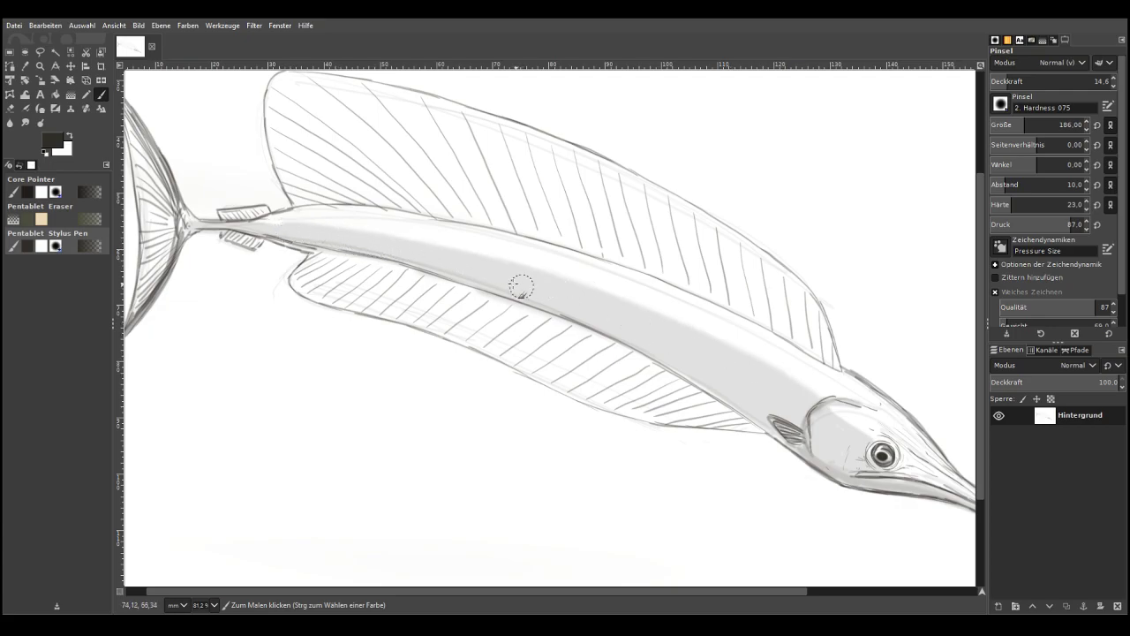
# Lay another light grey tone over the whole body at opacity 8.3, and reduce the brush size to 13
pyautogui.click(1000, 79)
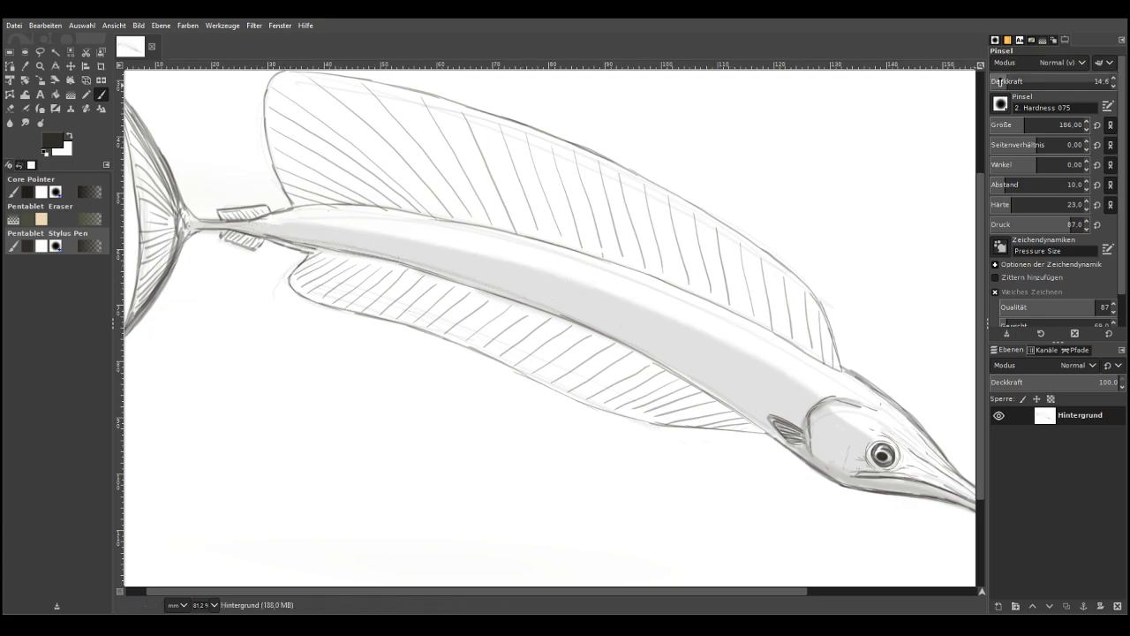
pyautogui.click(1034, 121)
pyautogui.moveTo(738, 314)
pyautogui.mouseDown()
pyautogui.moveTo(752, 395)
pyautogui.moveTo(796, 425)
pyautogui.moveTo(667, 337)
pyautogui.moveTo(711, 337)
pyautogui.moveTo(828, 380)
pyautogui.moveTo(719, 324)
pyautogui.moveTo(457, 249)
pyautogui.moveTo(759, 343)
pyautogui.moveTo(383, 241)
pyautogui.moveTo(603, 303)
pyautogui.moveTo(636, 318)
pyautogui.moveTo(586, 309)
pyautogui.moveTo(723, 376)
pyautogui.moveTo(477, 260)
pyautogui.moveTo(373, 235)
pyautogui.moveTo(491, 245)
pyautogui.moveTo(339, 227)
pyautogui.moveTo(631, 300)
pyautogui.moveTo(801, 371)
pyautogui.mouseUp()
pyautogui.moveTo(1035, 125); pyautogui.dragTo(991, 124)
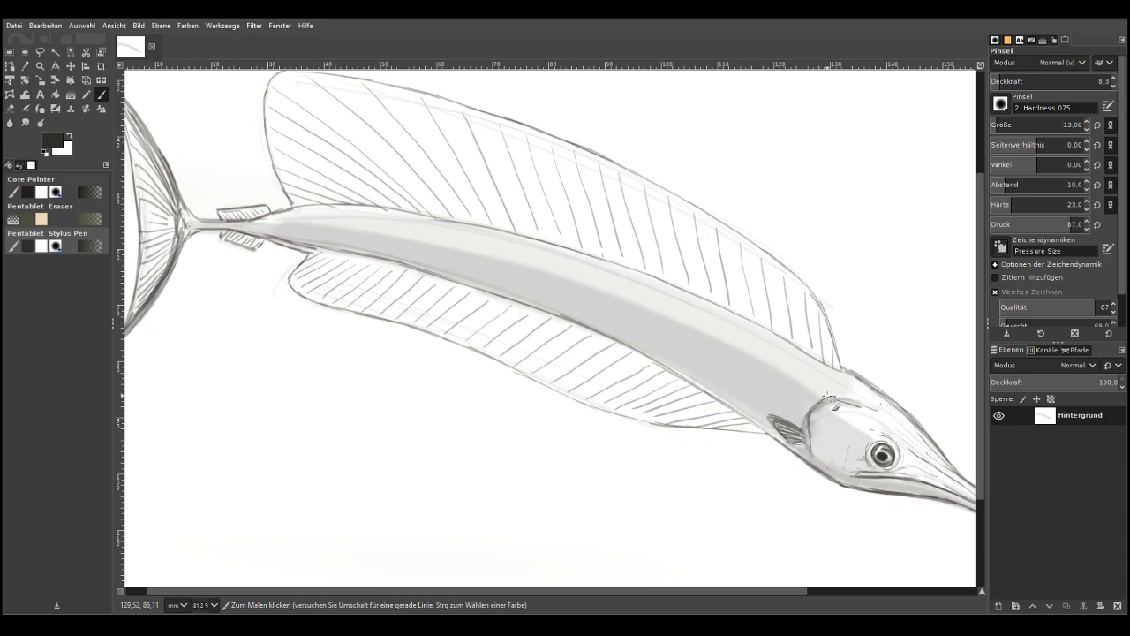
# Add a grey stroke along the rear flank with brush size 36, and tone the whole dorsal fin light grey with size 105
pyautogui.click(1002, 125)
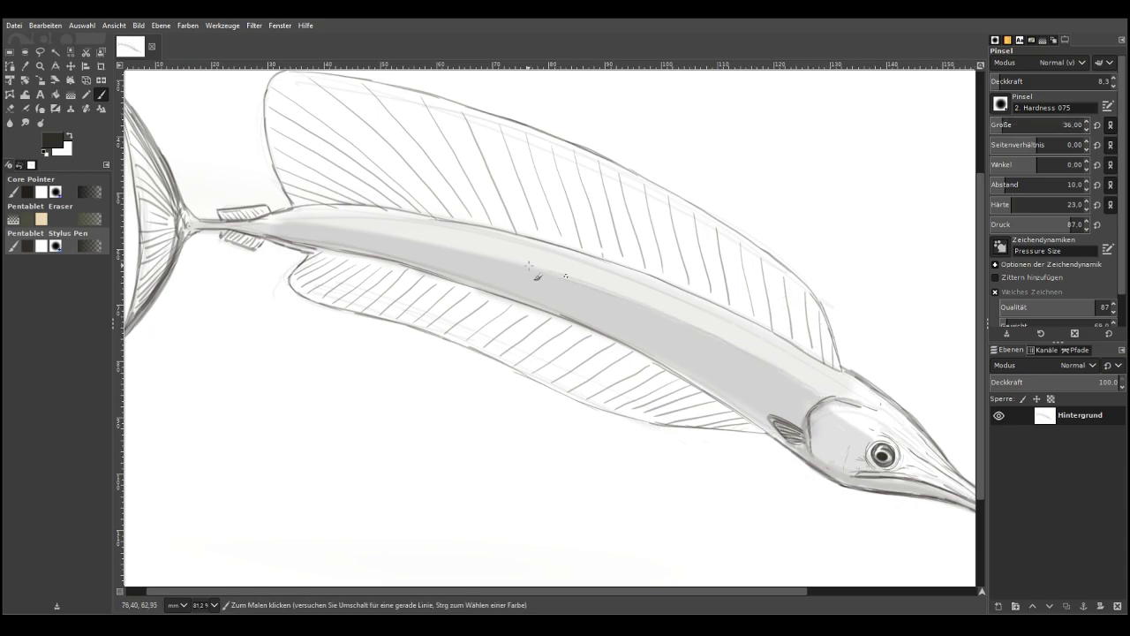
pyautogui.moveTo(544, 276); pyautogui.dragTo(309, 231)
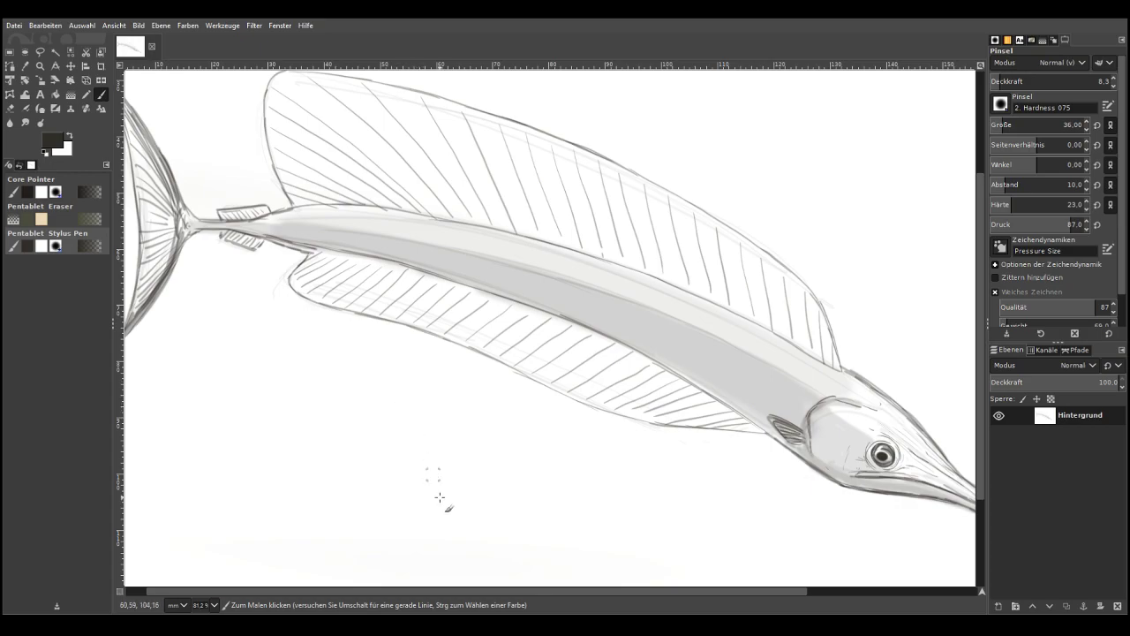
pyautogui.click(1014, 125)
pyautogui.moveTo(980, 286); pyautogui.dragTo(977, 259)
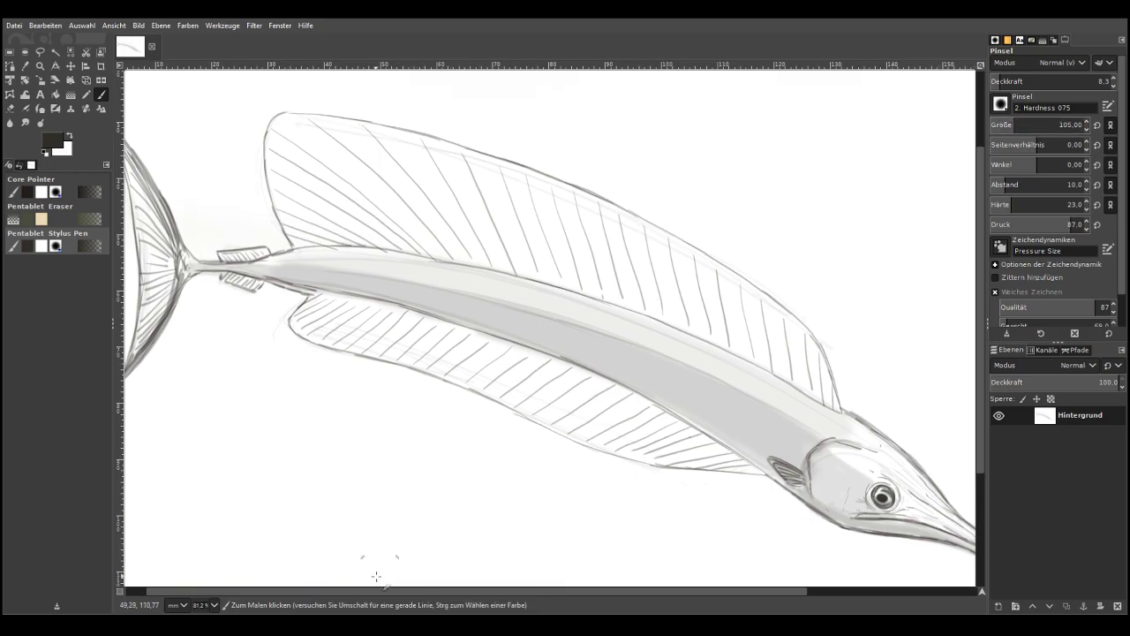
pyautogui.hscroll(-1, 366, 593)
pyautogui.moveTo(323, 186)
pyautogui.mouseDown()
pyautogui.moveTo(297, 173)
pyautogui.moveTo(359, 234)
pyautogui.moveTo(357, 245)
pyautogui.moveTo(665, 297)
pyautogui.moveTo(577, 258)
pyautogui.moveTo(830, 367)
pyautogui.moveTo(787, 329)
pyautogui.moveTo(822, 346)
pyautogui.moveTo(860, 405)
pyautogui.moveTo(820, 374)
pyautogui.mouseUp()
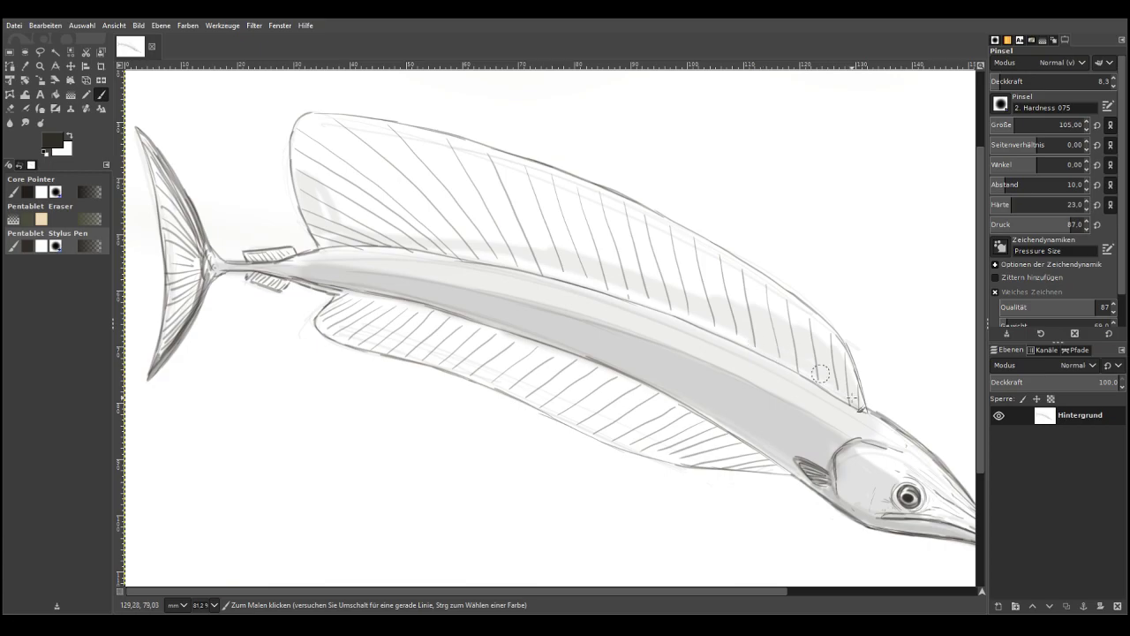
pyautogui.moveTo(856, 408)
pyautogui.mouseDown()
pyautogui.moveTo(830, 349)
pyautogui.moveTo(799, 327)
pyautogui.moveTo(821, 344)
pyautogui.moveTo(778, 343)
pyautogui.mouseUp()
pyautogui.moveTo(606, 277)
pyautogui.mouseDown()
pyautogui.moveTo(788, 346)
pyautogui.moveTo(550, 265)
pyautogui.moveTo(769, 335)
pyautogui.moveTo(554, 262)
pyautogui.moveTo(605, 282)
pyautogui.mouseUp()
pyautogui.moveTo(474, 245)
pyautogui.mouseDown()
pyautogui.moveTo(713, 312)
pyautogui.moveTo(553, 211)
pyautogui.moveTo(624, 217)
pyautogui.moveTo(775, 289)
pyautogui.moveTo(747, 270)
pyautogui.moveTo(805, 315)
pyautogui.mouseUp()
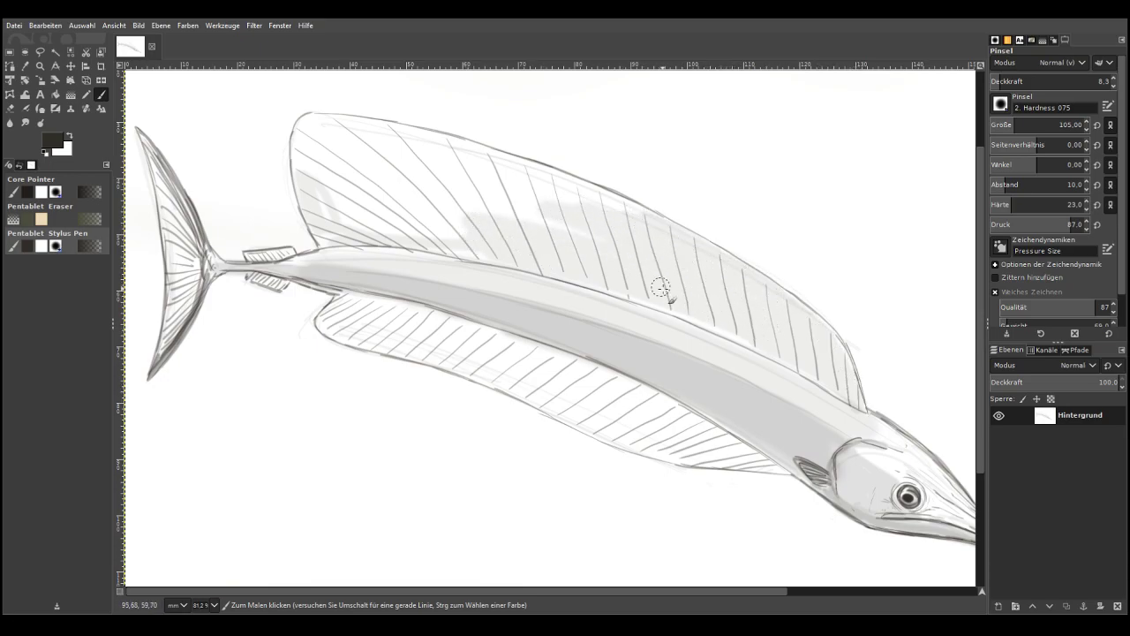
pyautogui.moveTo(773, 352)
pyautogui.mouseDown()
pyautogui.moveTo(431, 210)
pyautogui.moveTo(444, 241)
pyautogui.moveTo(572, 246)
pyautogui.moveTo(558, 219)
pyautogui.moveTo(434, 183)
pyautogui.moveTo(446, 175)
pyautogui.moveTo(653, 223)
pyautogui.moveTo(433, 150)
pyautogui.moveTo(625, 217)
pyautogui.moveTo(505, 196)
pyautogui.moveTo(453, 232)
pyautogui.moveTo(470, 228)
pyautogui.moveTo(505, 257)
pyautogui.mouseUp()
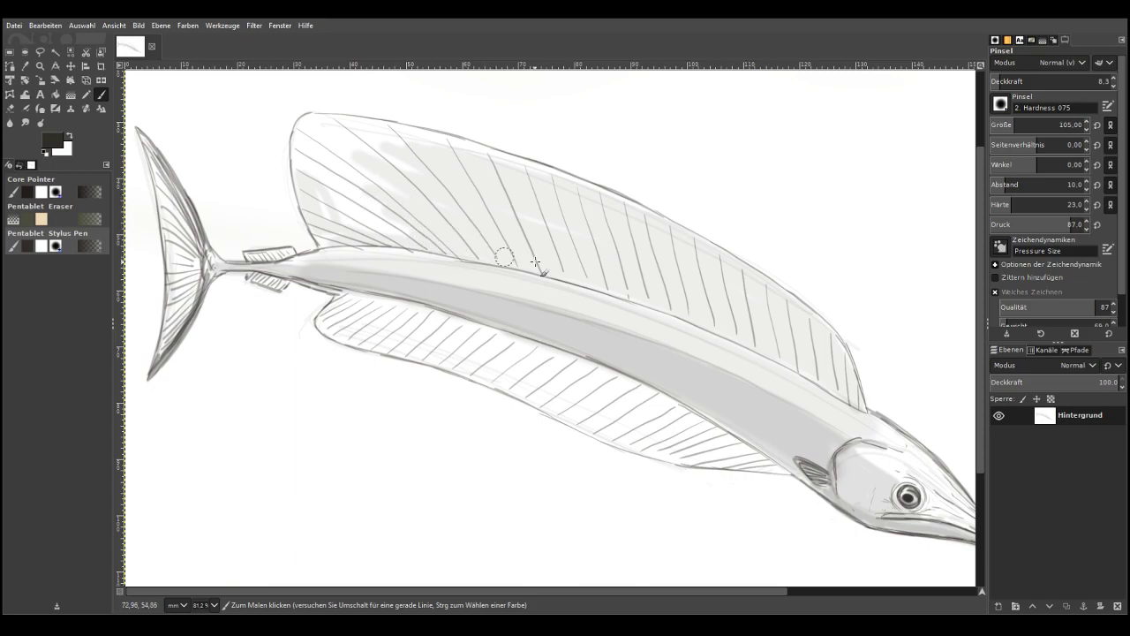
pyautogui.moveTo(384, 171)
pyautogui.mouseDown()
pyautogui.moveTo(378, 225)
pyautogui.moveTo(320, 210)
pyautogui.moveTo(324, 227)
pyautogui.moveTo(327, 210)
pyautogui.moveTo(369, 200)
pyautogui.moveTo(377, 163)
pyautogui.moveTo(429, 184)
pyautogui.moveTo(485, 158)
pyautogui.mouseUp()
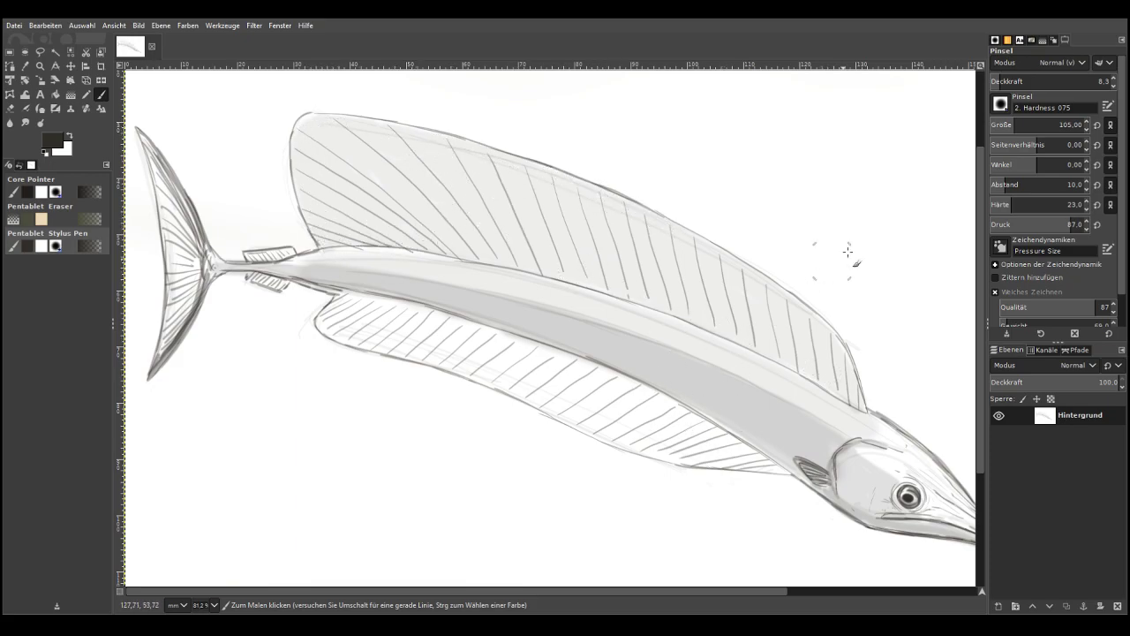
# Tone the tail fin light grey with brush size 50
pyautogui.click(1005, 122)
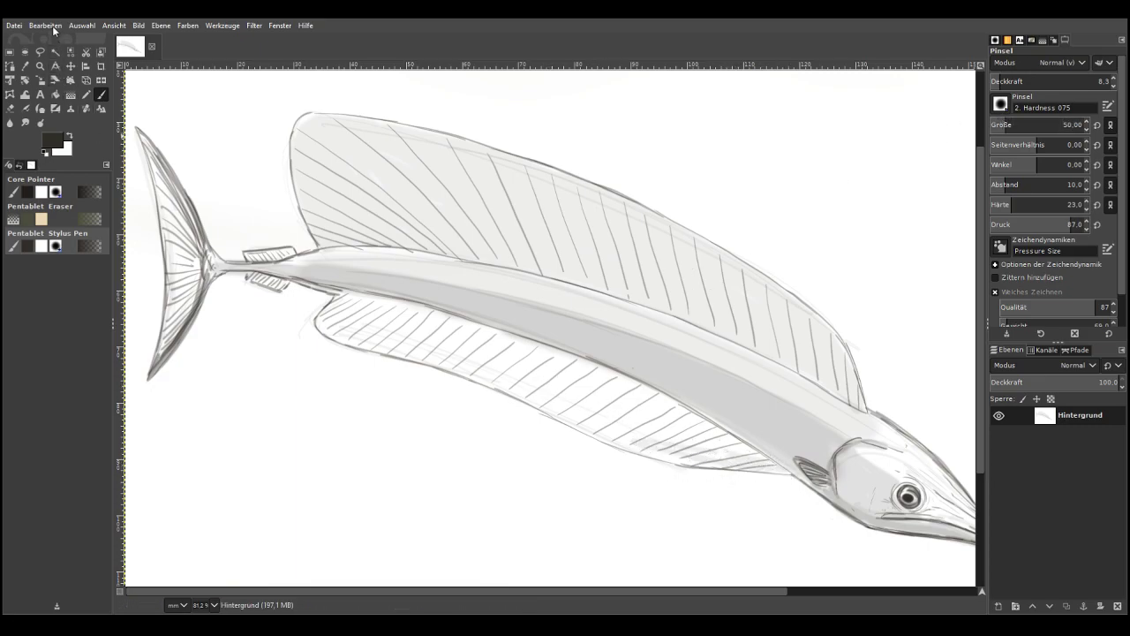
pyautogui.moveTo(190, 276); pyautogui.dragTo(202, 252)
pyautogui.moveTo(181, 322); pyautogui.dragTo(186, 250)
pyautogui.moveTo(163, 210)
pyautogui.mouseDown()
pyautogui.moveTo(169, 274)
pyautogui.moveTo(176, 245)
pyautogui.mouseUp()
pyautogui.moveTo(163, 190)
pyautogui.mouseDown()
pyautogui.moveTo(184, 245)
pyautogui.moveTo(193, 231)
pyautogui.mouseUp()
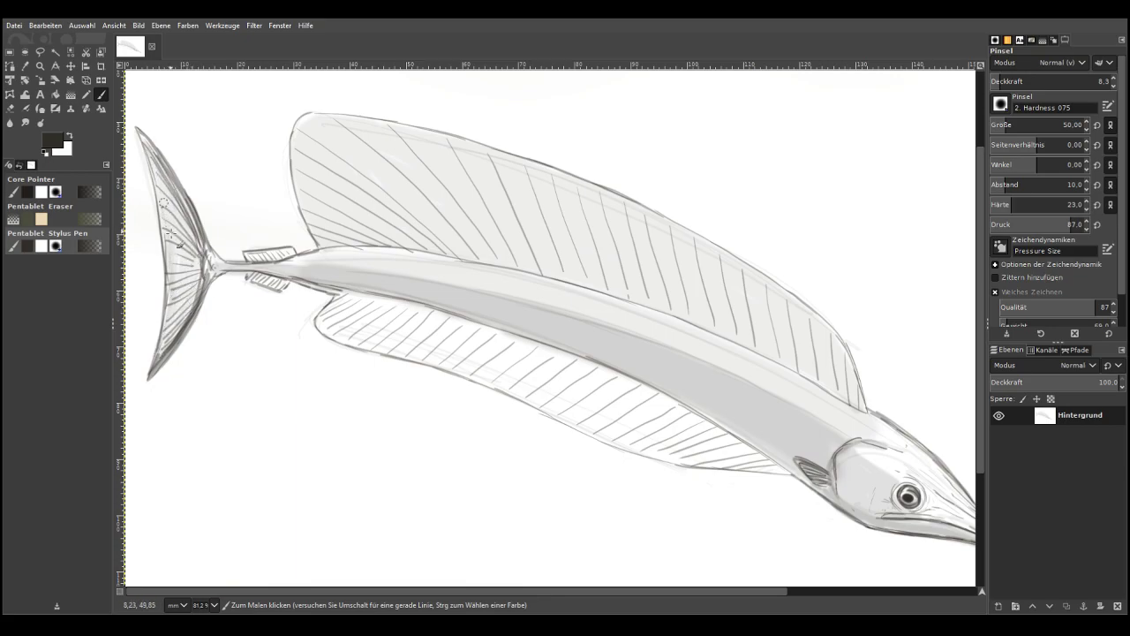
pyautogui.click(10, 109)
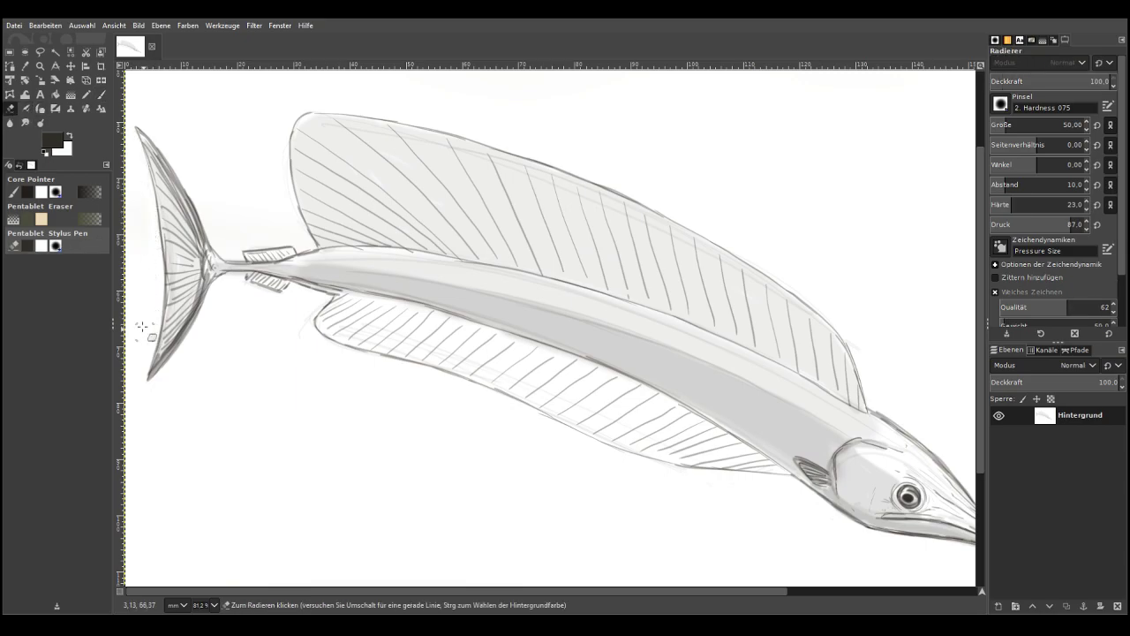
pyautogui.click(100, 95)
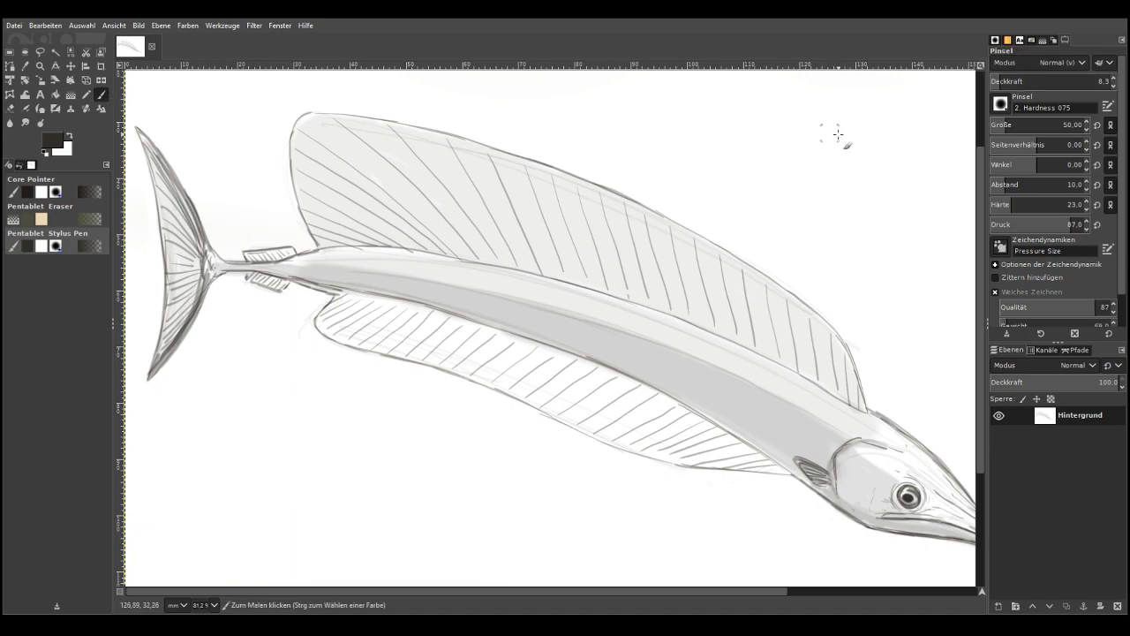
# Tone the lower fin beneath the belly light grey with brush size 105
pyautogui.click(1013, 124)
pyautogui.moveTo(664, 453)
pyautogui.mouseDown()
pyautogui.moveTo(565, 414)
pyautogui.moveTo(599, 427)
pyautogui.moveTo(498, 373)
pyautogui.moveTo(473, 367)
pyautogui.moveTo(524, 391)
pyautogui.moveTo(325, 319)
pyautogui.moveTo(373, 301)
pyautogui.moveTo(354, 310)
pyautogui.moveTo(359, 301)
pyautogui.moveTo(470, 334)
pyautogui.moveTo(367, 325)
pyautogui.moveTo(527, 372)
pyautogui.moveTo(545, 359)
pyautogui.moveTo(459, 322)
pyautogui.moveTo(613, 378)
pyautogui.moveTo(466, 342)
pyautogui.moveTo(603, 401)
pyautogui.moveTo(505, 375)
pyautogui.moveTo(699, 445)
pyautogui.moveTo(635, 419)
pyautogui.moveTo(733, 437)
pyautogui.moveTo(630, 390)
pyautogui.mouseUp()
pyautogui.moveTo(701, 423)
pyautogui.mouseDown()
pyautogui.moveTo(663, 439)
pyautogui.moveTo(620, 431)
pyautogui.moveTo(329, 332)
pyautogui.moveTo(484, 353)
pyautogui.moveTo(665, 431)
pyautogui.mouseUp()
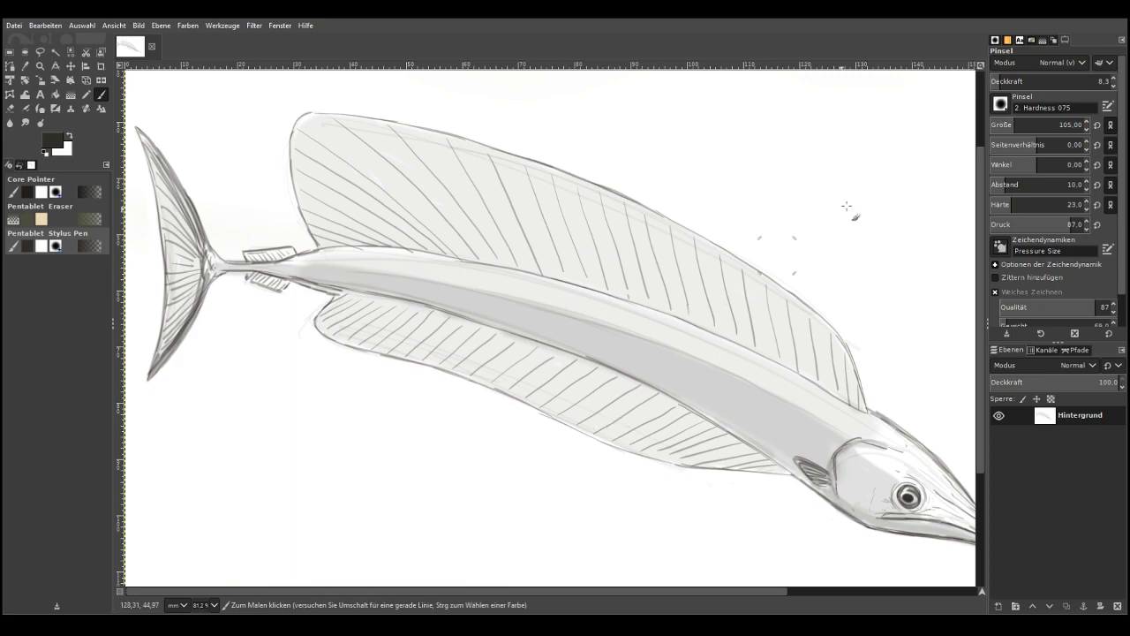
# Shade the belly and flank softly from the gill cover to the tail at opacity 6.3, finishing with brush size 74
pyautogui.click(999, 81)
pyautogui.moveTo(806, 464)
pyautogui.mouseDown()
pyautogui.moveTo(578, 345)
pyautogui.moveTo(430, 298)
pyautogui.mouseUp()
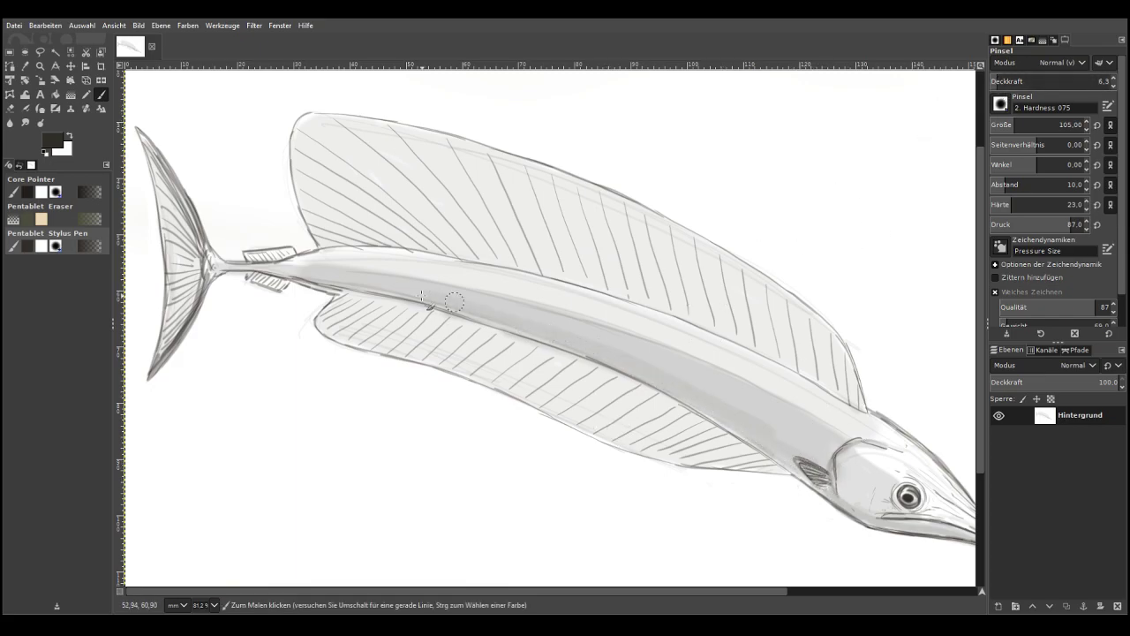
pyautogui.hotkey('ctrl', 'z')
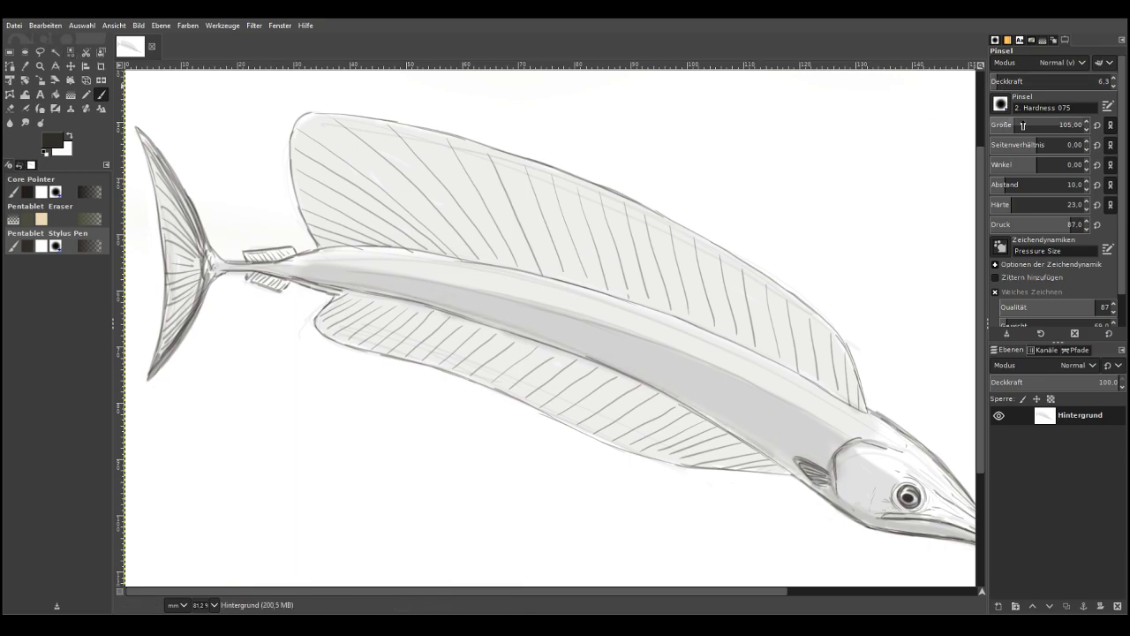
pyautogui.click(1060, 124)
pyautogui.moveTo(788, 453)
pyautogui.mouseDown()
pyautogui.moveTo(724, 415)
pyautogui.moveTo(780, 435)
pyautogui.moveTo(501, 317)
pyautogui.moveTo(675, 377)
pyautogui.moveTo(383, 295)
pyautogui.moveTo(454, 309)
pyautogui.moveTo(311, 281)
pyautogui.mouseUp()
pyautogui.moveTo(764, 461); pyautogui.dragTo(422, 317)
pyautogui.click(1010, 122)
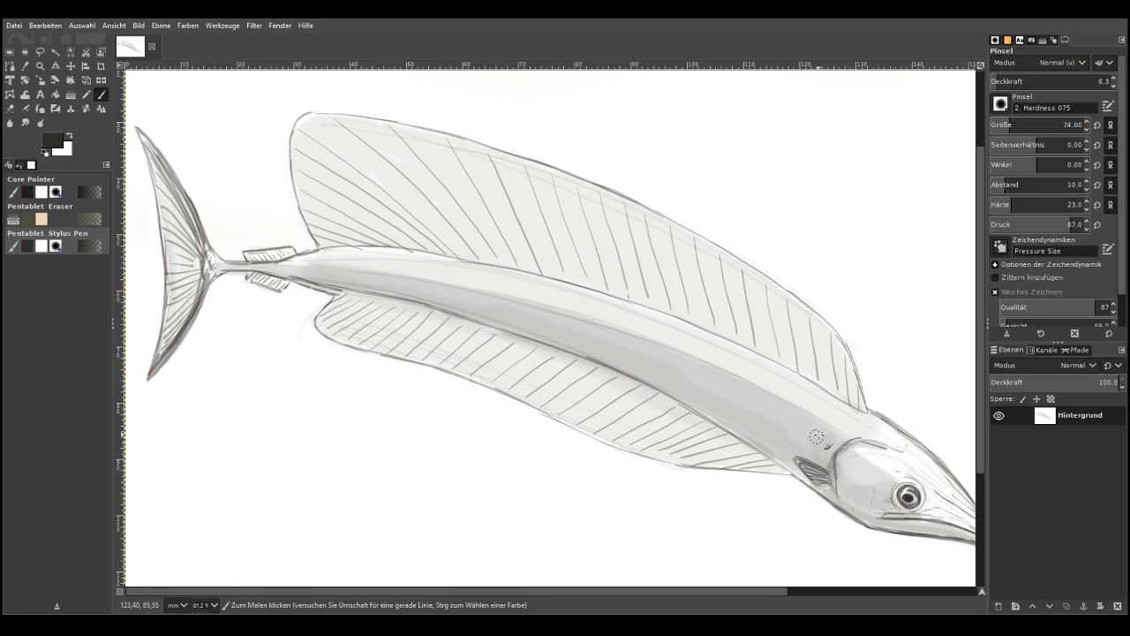
pyautogui.moveTo(840, 434); pyautogui.dragTo(674, 359)
# Darken along the rays of the dorsal, lower and tail fins with soft grey strokes
pyautogui.moveTo(553, 191); pyautogui.dragTo(580, 269)
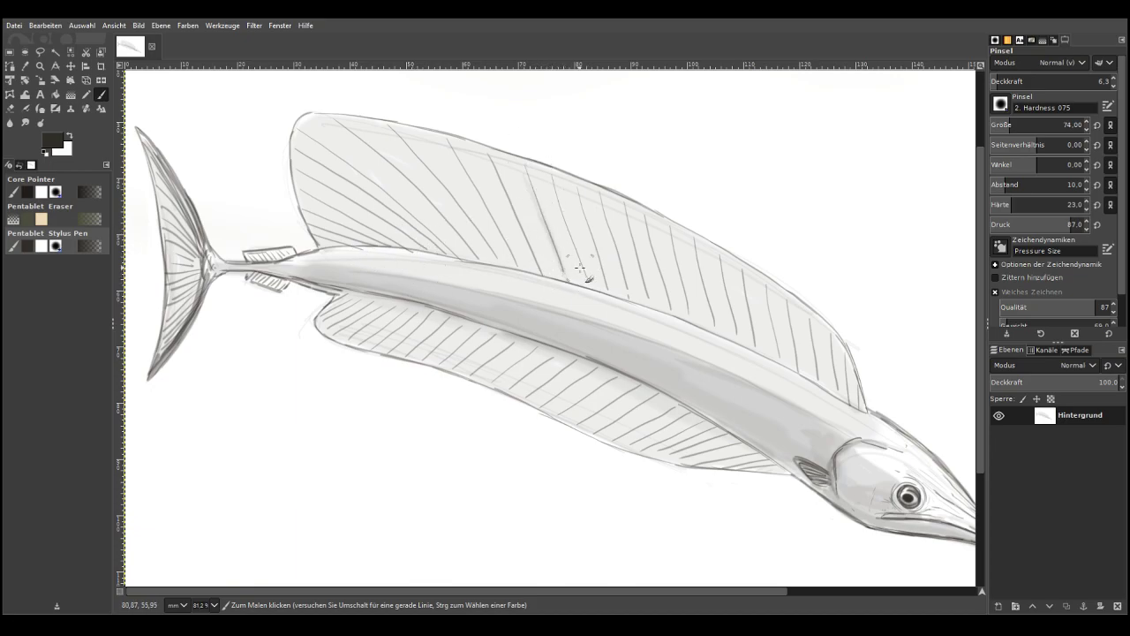
pyautogui.moveTo(579, 201); pyautogui.dragTo(598, 257)
pyautogui.moveTo(604, 215)
pyautogui.mouseDown()
pyautogui.moveTo(618, 252)
pyautogui.moveTo(673, 311)
pyautogui.mouseUp()
pyautogui.moveTo(676, 254)
pyautogui.mouseDown()
pyautogui.moveTo(691, 302)
pyautogui.moveTo(761, 354)
pyautogui.mouseUp()
pyautogui.moveTo(772, 300); pyautogui.dragTo(786, 369)
pyautogui.moveTo(533, 250)
pyautogui.mouseDown()
pyautogui.moveTo(475, 165)
pyautogui.moveTo(504, 251)
pyautogui.moveTo(454, 155)
pyautogui.mouseUp()
pyautogui.moveTo(494, 260)
pyautogui.mouseDown()
pyautogui.moveTo(390, 127)
pyautogui.moveTo(368, 139)
pyautogui.mouseUp()
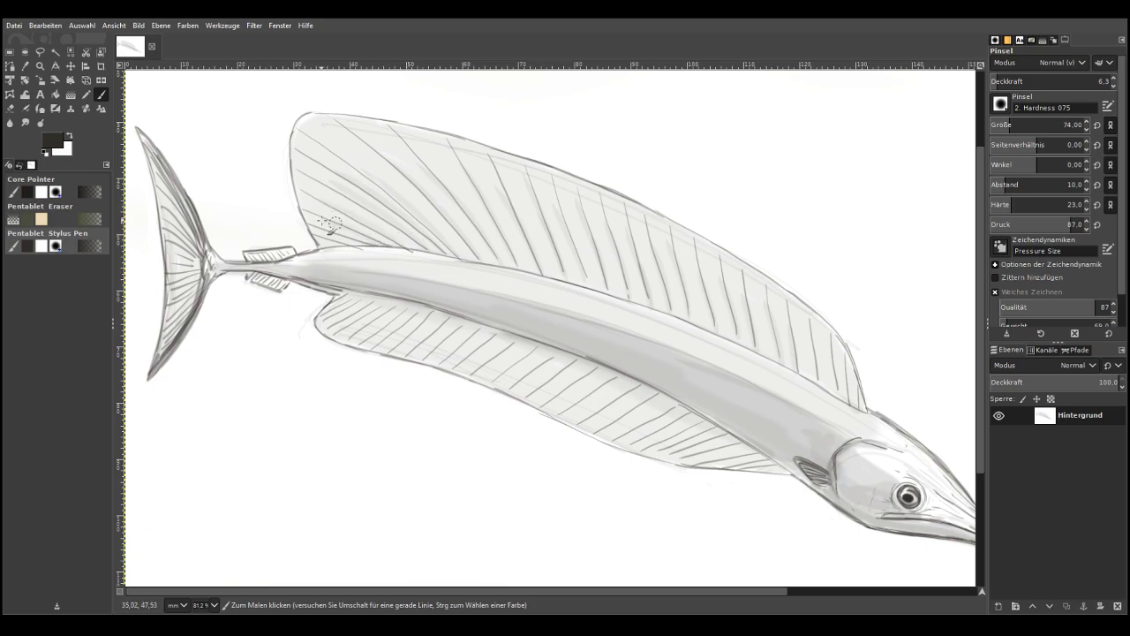
pyautogui.moveTo(807, 339); pyautogui.dragTo(816, 368)
pyautogui.moveTo(622, 395); pyautogui.dragTo(587, 416)
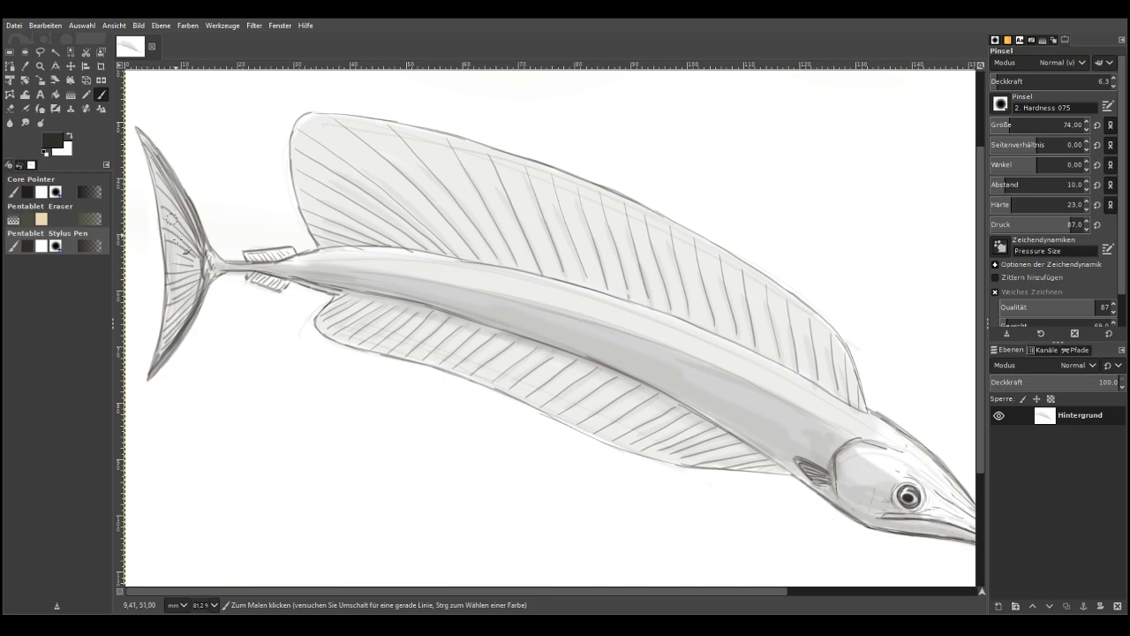
pyautogui.moveTo(181, 273); pyautogui.dragTo(164, 341)
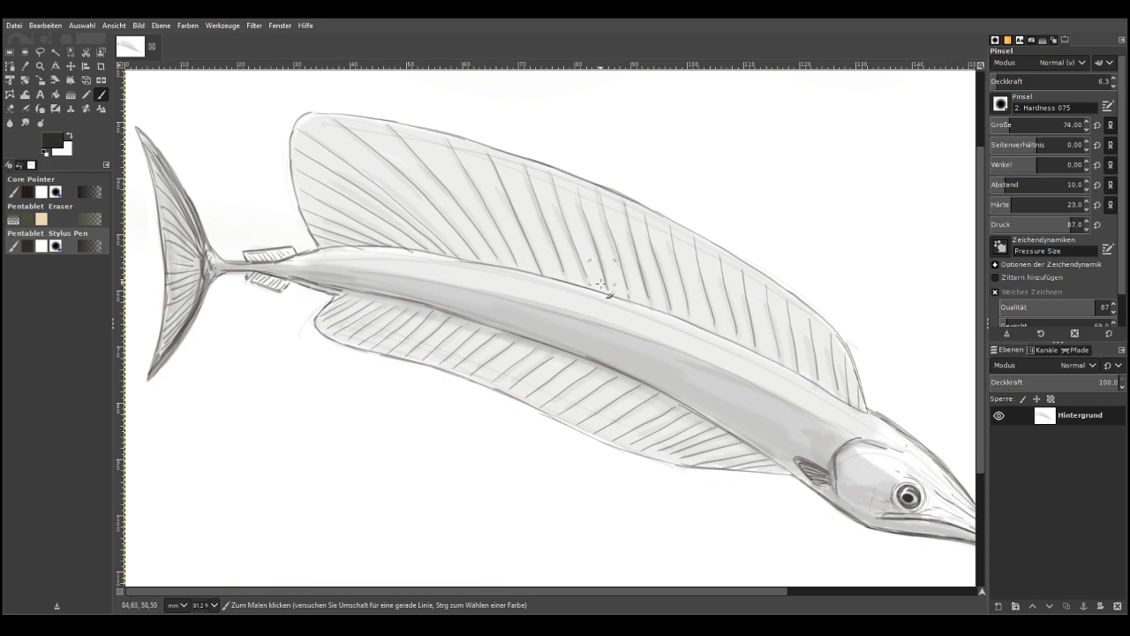
# Darken the belly contour along the base of the lower fin, from the pectoral fin backwards
pyautogui.click(947, 592)
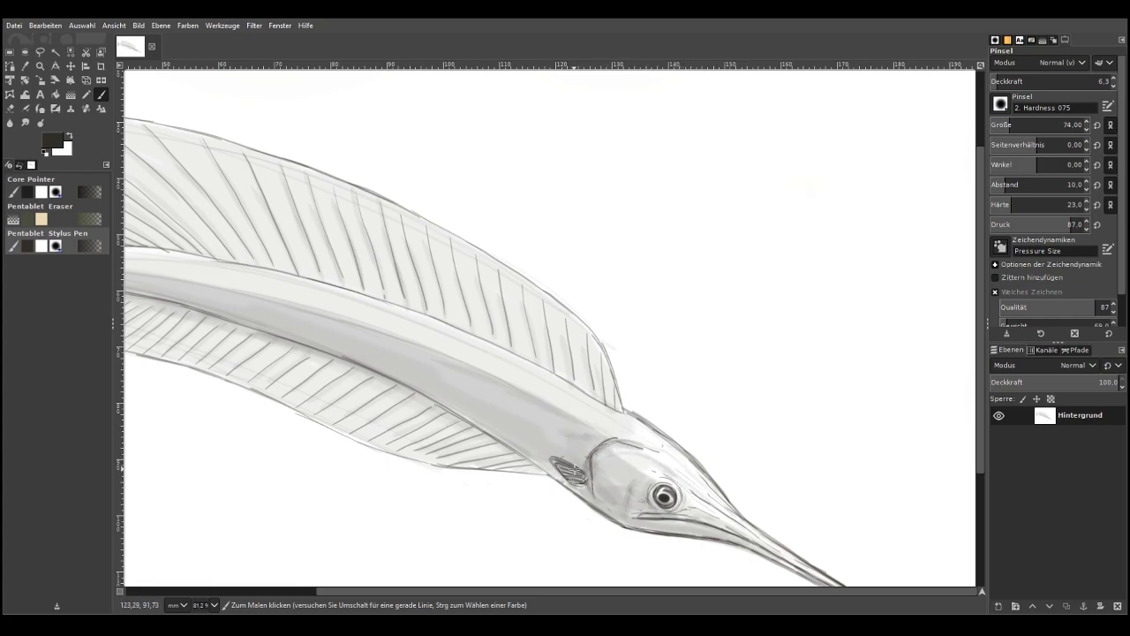
pyautogui.moveTo(469, 415); pyautogui.dragTo(534, 452)
pyautogui.moveTo(443, 397); pyautogui.dragTo(317, 341)
pyautogui.press('+')
pyautogui.press('+')
pyautogui.press('-')
pyautogui.press('-')
pyautogui.press('-')
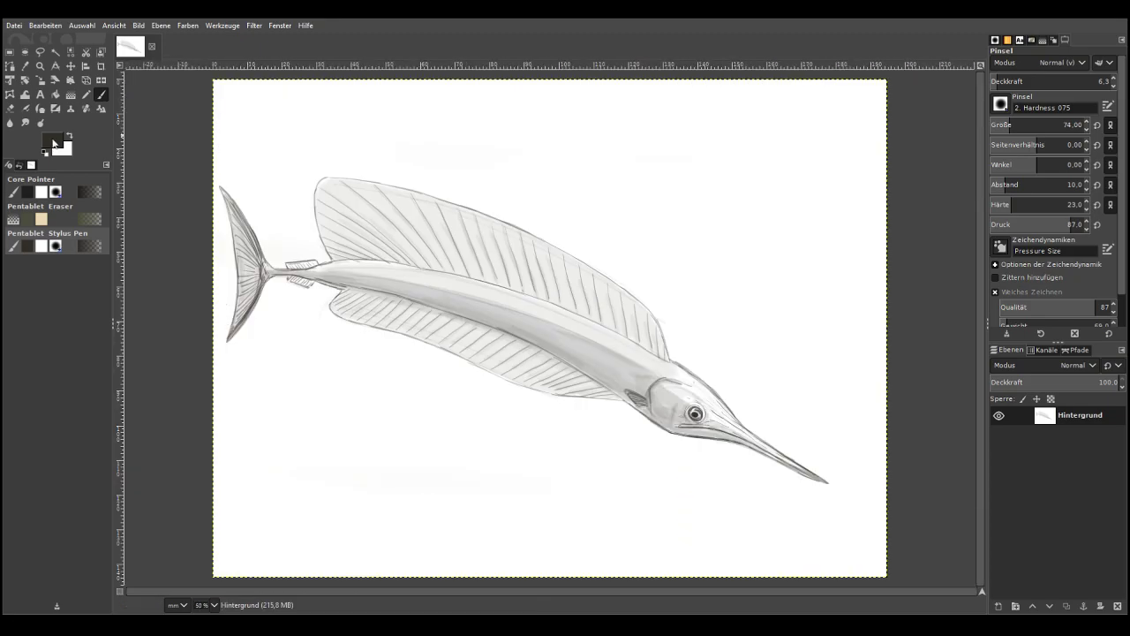
# Reset the foreground colour to black, try a zigzag stroke beside the fish at hardness 42 and opacity 70.7, and undo it
pyautogui.click(1030, 204)
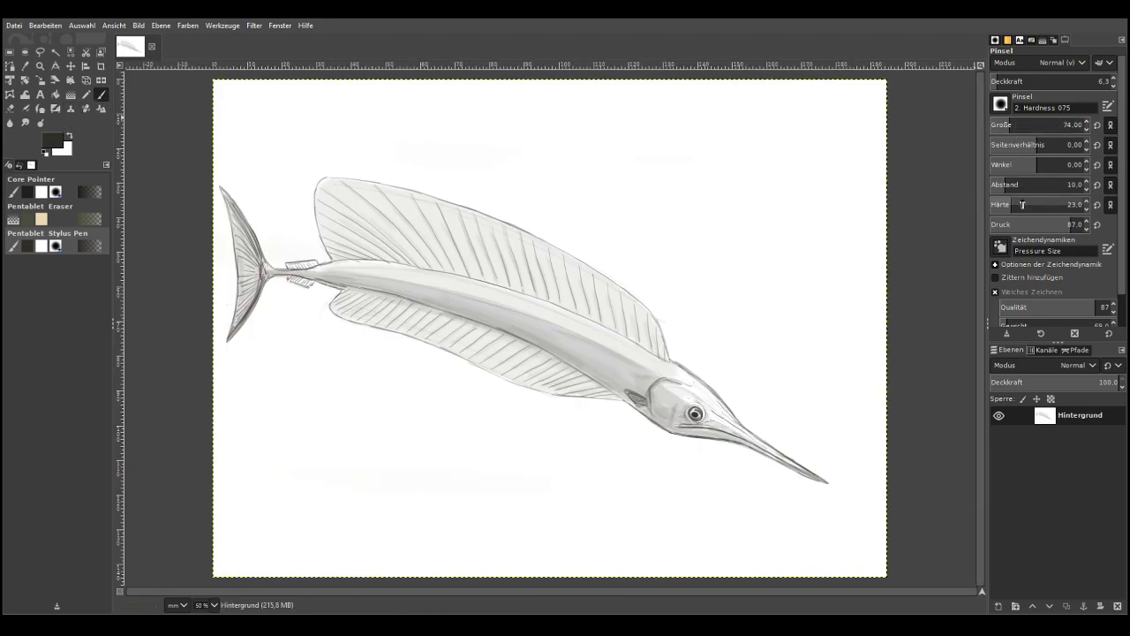
pyautogui.click(1075, 79)
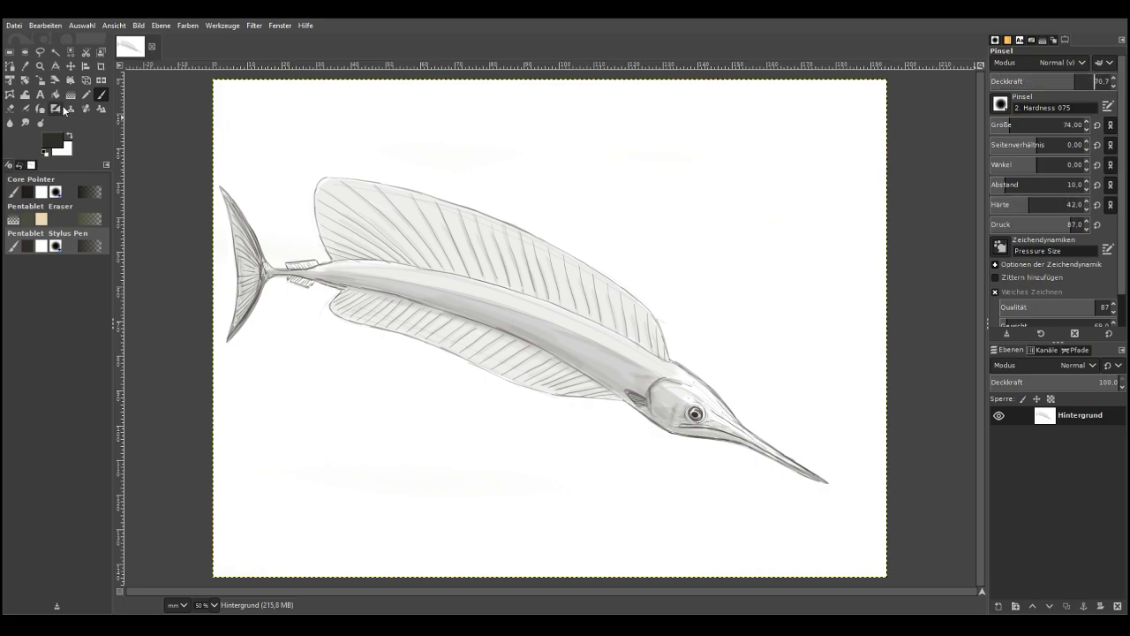
pyautogui.click(45, 153)
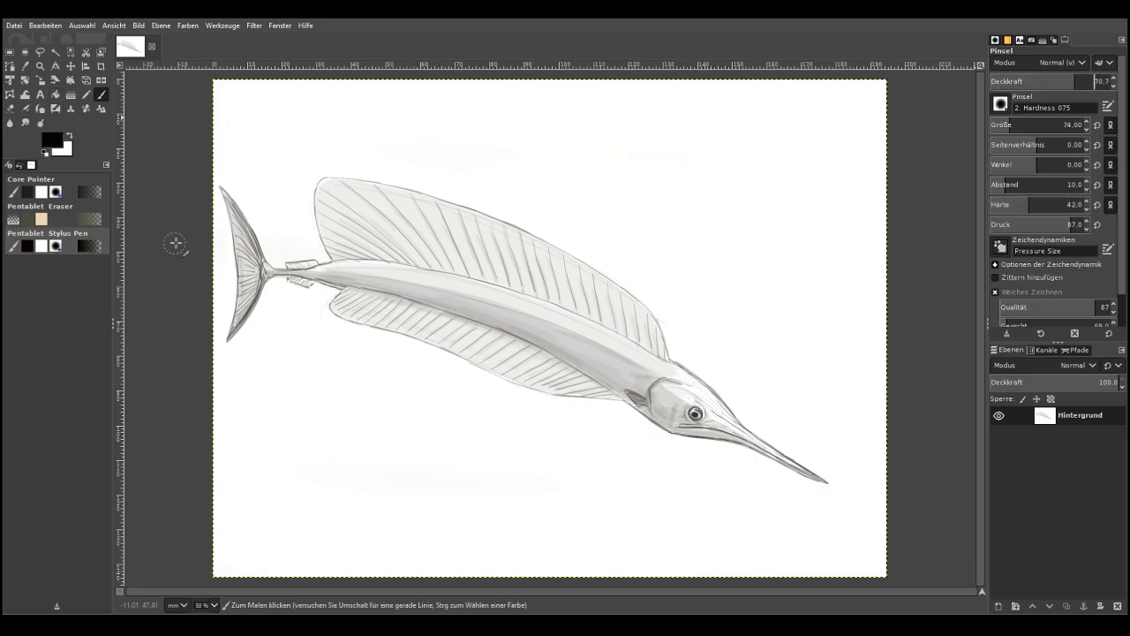
pyautogui.moveTo(780, 173)
pyautogui.mouseDown()
pyautogui.moveTo(799, 346)
pyautogui.moveTo(742, 240)
pyautogui.mouseUp()
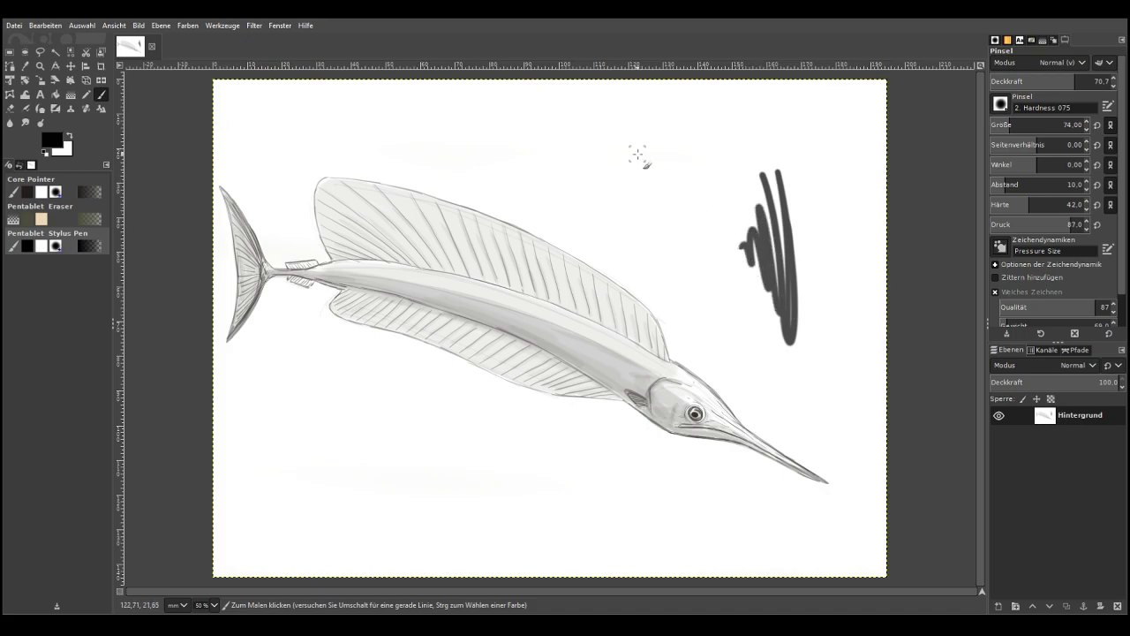
pyautogui.hotkey('ctrl', 'z')
# Enlarge the brush to size 325, try a background stroke below the fish at opacity 39, and undo it
pyautogui.click(1031, 126)
pyautogui.moveTo(1038, 125); pyautogui.dragTo(1064, 125)
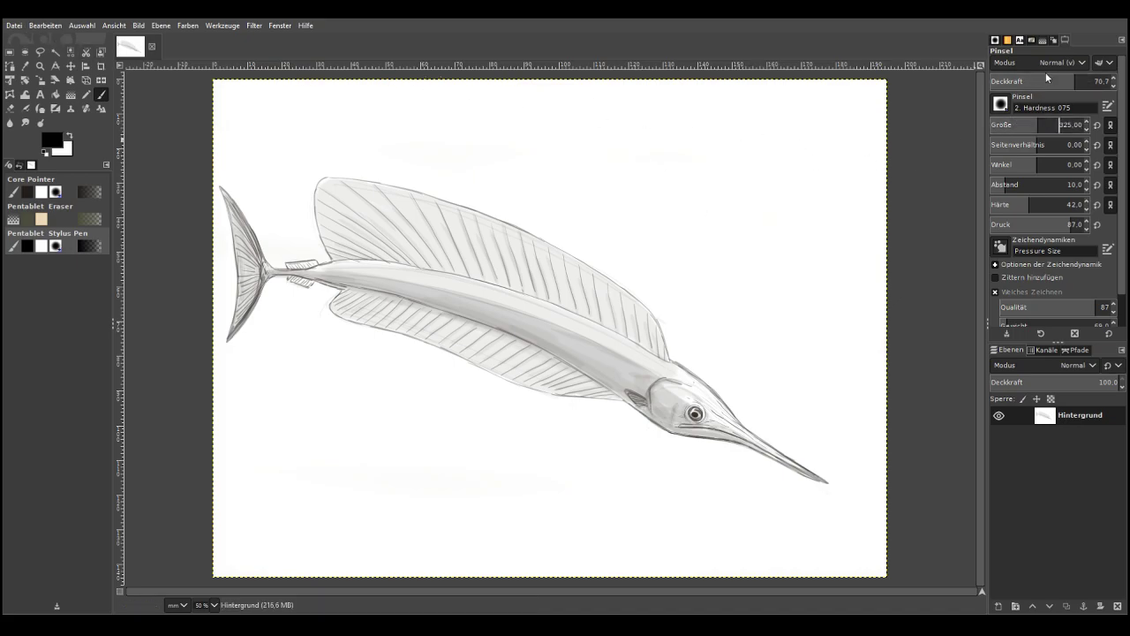
pyautogui.click(1036, 79)
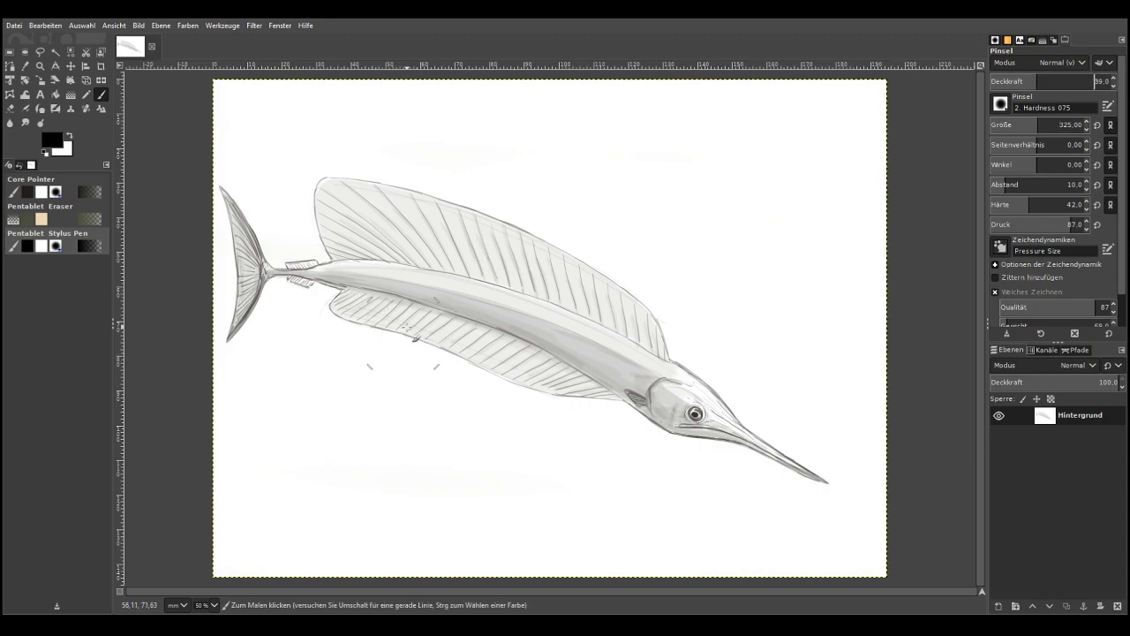
pyautogui.moveTo(563, 469)
pyautogui.mouseDown()
pyautogui.moveTo(466, 432)
pyautogui.moveTo(634, 484)
pyautogui.moveTo(626, 504)
pyautogui.moveTo(548, 499)
pyautogui.moveTo(437, 468)
pyautogui.mouseUp()
pyautogui.hotkey('ctrl', 'z')
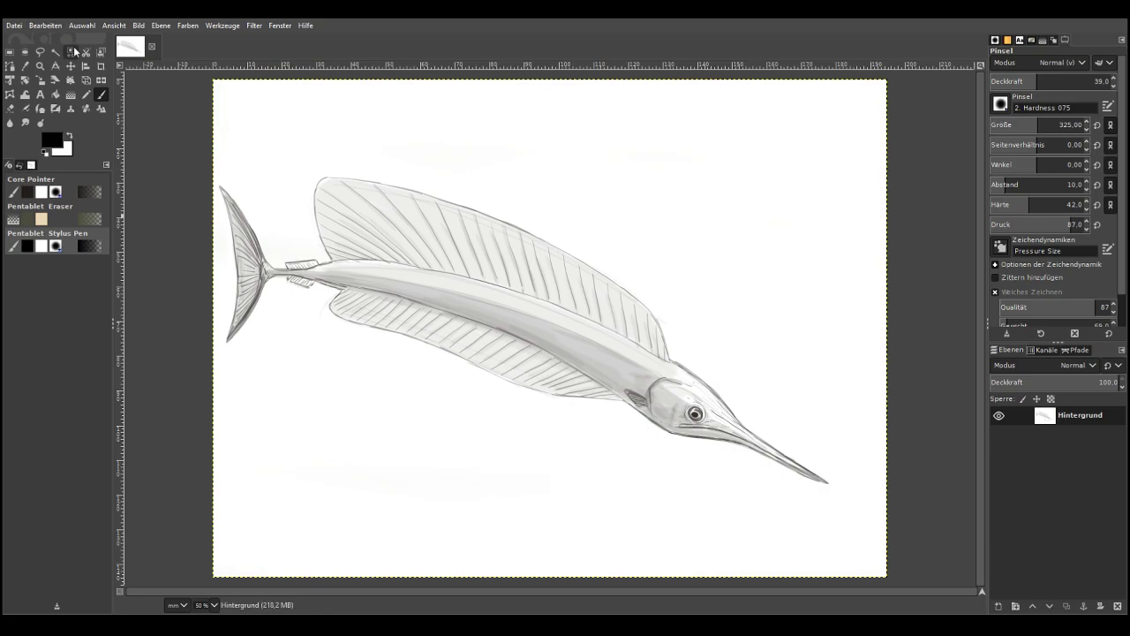
# Paint the entire background around the fish dark grey with black at opacity 63.9 and brush hardness 66
pyautogui.click(1067, 81)
pyautogui.moveTo(590, 436)
pyautogui.mouseDown()
pyautogui.moveTo(674, 468)
pyautogui.moveTo(669, 450)
pyautogui.moveTo(626, 419)
pyautogui.moveTo(686, 455)
pyautogui.moveTo(623, 416)
pyautogui.moveTo(583, 417)
pyautogui.mouseUp()
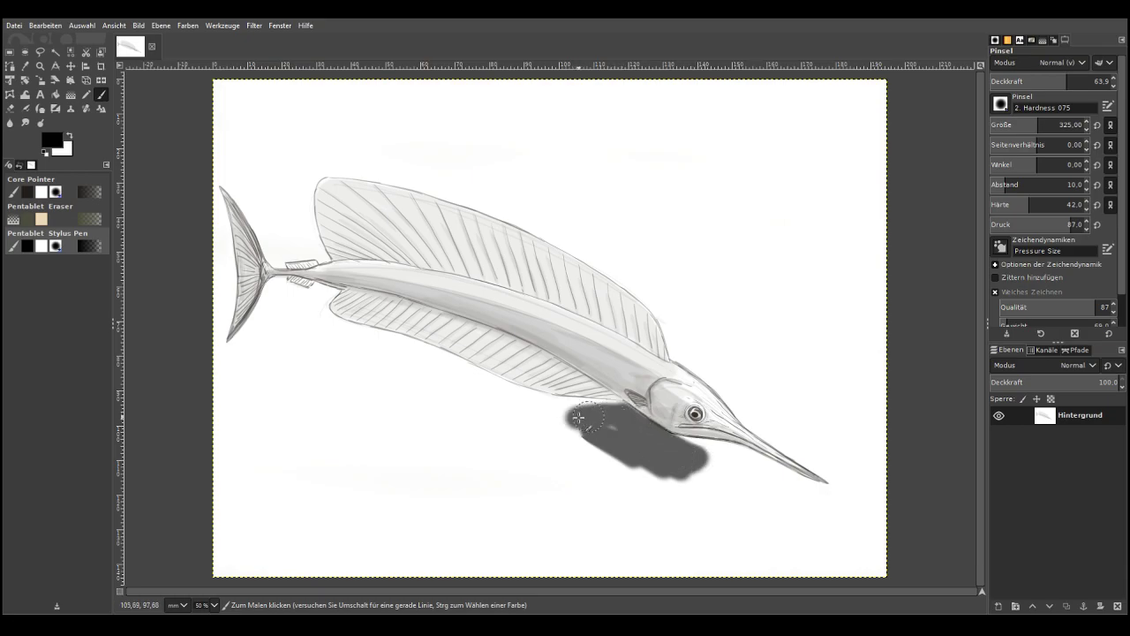
pyautogui.click(55, 27)
pyautogui.click(81, 45)
pyautogui.moveTo(1033, 210); pyautogui.dragTo(1066, 204)
pyautogui.moveTo(807, 510)
pyautogui.mouseDown()
pyautogui.moveTo(755, 476)
pyautogui.moveTo(830, 503)
pyautogui.moveTo(754, 463)
pyautogui.moveTo(773, 461)
pyautogui.moveTo(729, 453)
pyautogui.moveTo(769, 472)
pyautogui.moveTo(676, 446)
pyautogui.moveTo(733, 477)
pyautogui.moveTo(632, 437)
pyautogui.moveTo(681, 451)
pyautogui.moveTo(622, 413)
pyautogui.moveTo(593, 413)
pyautogui.moveTo(701, 491)
pyautogui.moveTo(799, 519)
pyautogui.moveTo(844, 488)
pyautogui.moveTo(825, 460)
pyautogui.moveTo(791, 437)
pyautogui.moveTo(805, 461)
pyautogui.moveTo(786, 435)
pyautogui.moveTo(782, 446)
pyautogui.moveTo(746, 399)
pyautogui.moveTo(759, 411)
pyautogui.moveTo(702, 371)
pyautogui.moveTo(682, 319)
pyautogui.moveTo(755, 365)
pyautogui.moveTo(865, 476)
pyautogui.moveTo(896, 562)
pyautogui.moveTo(680, 524)
pyautogui.moveTo(798, 575)
pyautogui.moveTo(610, 556)
pyautogui.moveTo(253, 551)
pyautogui.moveTo(429, 524)
pyautogui.moveTo(635, 529)
pyautogui.moveTo(508, 475)
pyautogui.moveTo(617, 468)
pyautogui.moveTo(528, 442)
pyautogui.moveTo(550, 412)
pyautogui.moveTo(487, 397)
pyautogui.moveTo(528, 384)
pyautogui.moveTo(470, 376)
pyautogui.moveTo(482, 386)
pyautogui.moveTo(336, 326)
pyautogui.moveTo(509, 454)
pyautogui.moveTo(326, 421)
pyautogui.moveTo(300, 508)
pyautogui.moveTo(225, 454)
pyautogui.moveTo(333, 358)
pyautogui.moveTo(257, 393)
pyautogui.moveTo(225, 378)
pyautogui.moveTo(277, 340)
pyautogui.moveTo(287, 308)
pyautogui.moveTo(194, 333)
pyautogui.moveTo(212, 292)
pyautogui.moveTo(204, 144)
pyautogui.moveTo(294, 241)
pyautogui.moveTo(263, 147)
pyautogui.moveTo(448, 157)
pyautogui.moveTo(701, 313)
pyautogui.moveTo(551, 197)
pyautogui.moveTo(861, 422)
pyautogui.moveTo(788, 350)
pyautogui.moveTo(759, 283)
pyautogui.moveTo(817, 349)
pyautogui.moveTo(844, 216)
pyautogui.moveTo(813, 219)
pyautogui.moveTo(335, 111)
pyautogui.moveTo(777, 93)
pyautogui.moveTo(832, 157)
pyautogui.moveTo(888, 157)
pyautogui.moveTo(880, 78)
pyautogui.mouseUp()
pyautogui.moveTo(808, 209)
pyautogui.mouseDown()
pyautogui.moveTo(695, 226)
pyautogui.moveTo(702, 247)
pyautogui.moveTo(206, 115)
pyautogui.moveTo(254, 121)
pyautogui.moveTo(288, 177)
pyautogui.mouseUp()
pyautogui.moveTo(220, 105)
pyautogui.mouseDown()
pyautogui.moveTo(247, 83)
pyautogui.moveTo(204, 113)
pyautogui.moveTo(528, 188)
pyautogui.moveTo(415, 169)
pyautogui.moveTo(522, 196)
pyautogui.moveTo(636, 262)
pyautogui.moveTo(666, 294)
pyautogui.moveTo(633, 263)
pyautogui.moveTo(364, 161)
pyautogui.moveTo(468, 189)
pyautogui.mouseUp()
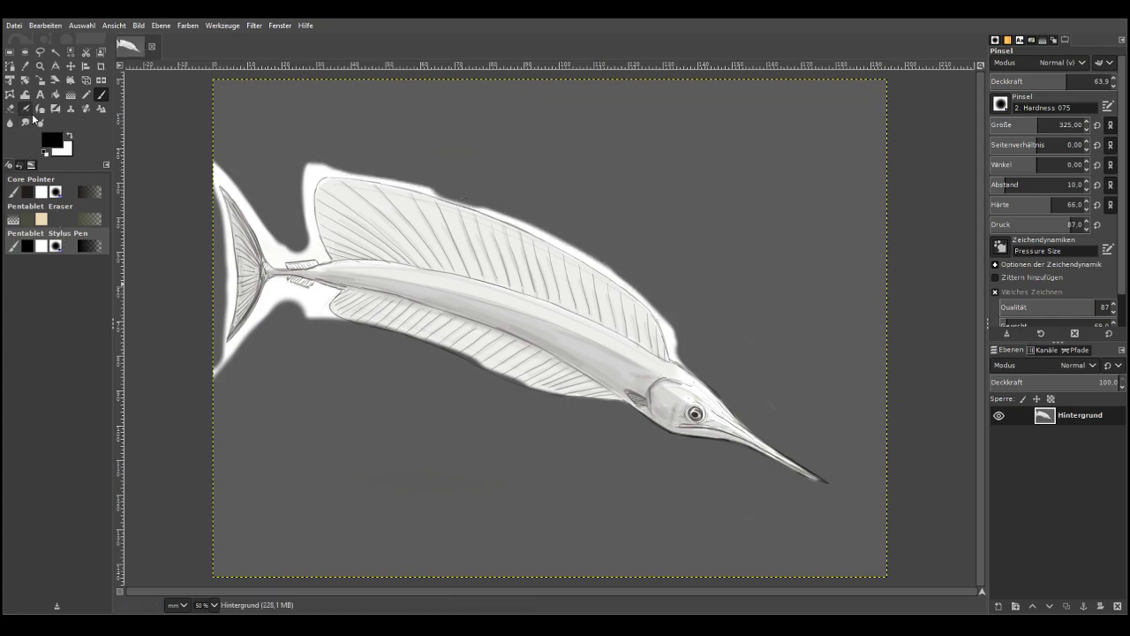
# Pick up the background grey and paint over the white halo along the dorsal fin's upper edge with brush size 219 and opacity 94.6
pyautogui.click(41, 79)
pyautogui.click(40, 66)
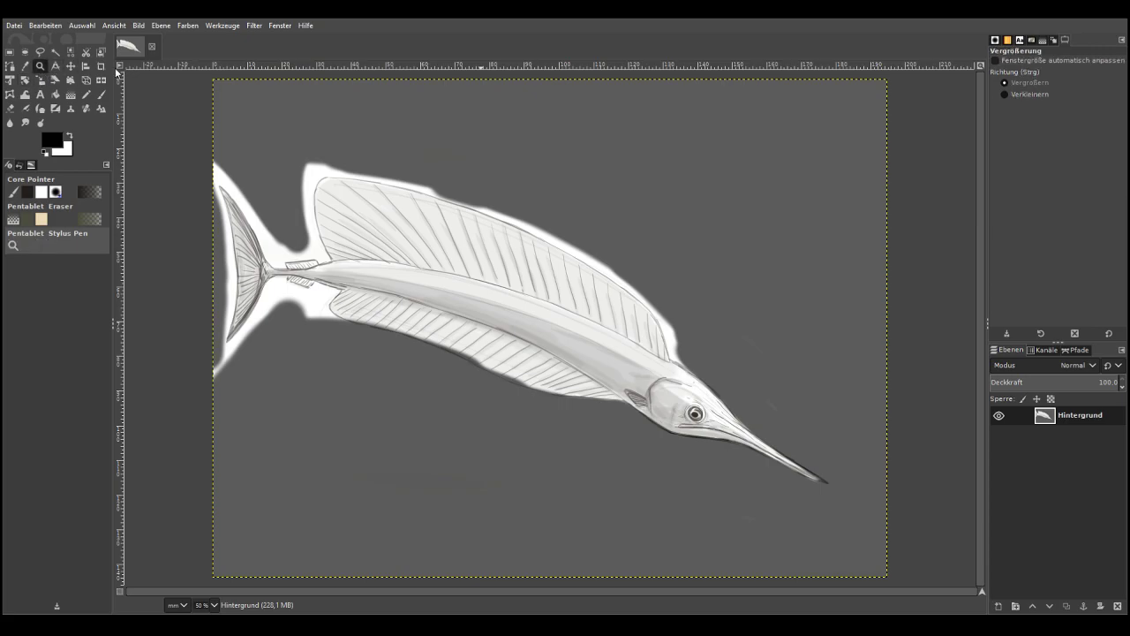
pyautogui.moveTo(357, 216); pyautogui.dragTo(784, 451)
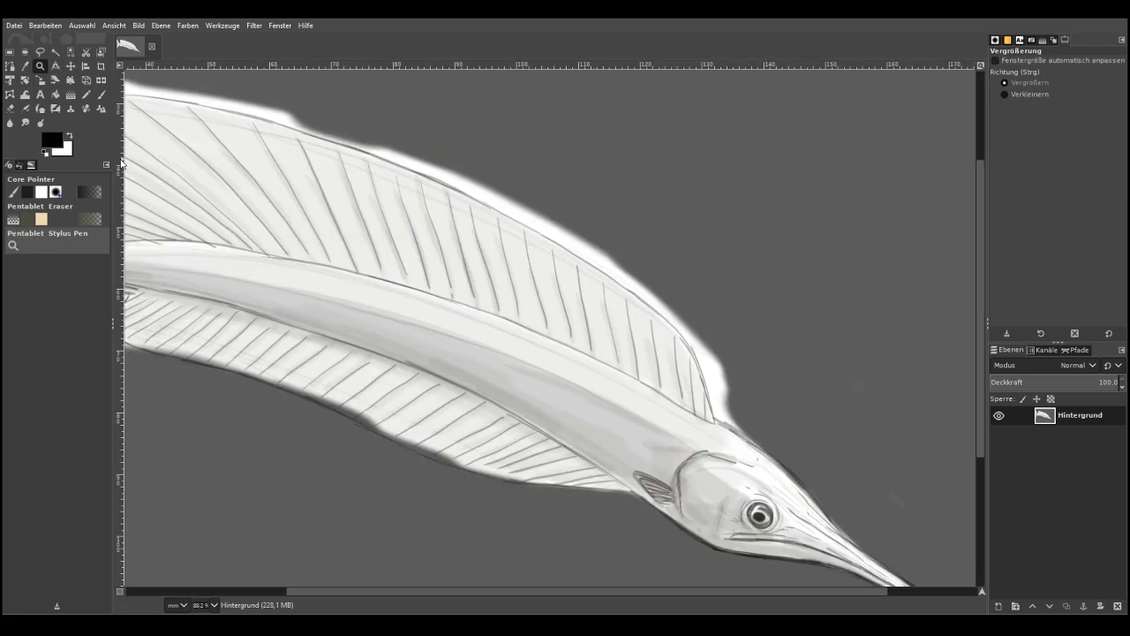
pyautogui.click(24, 65)
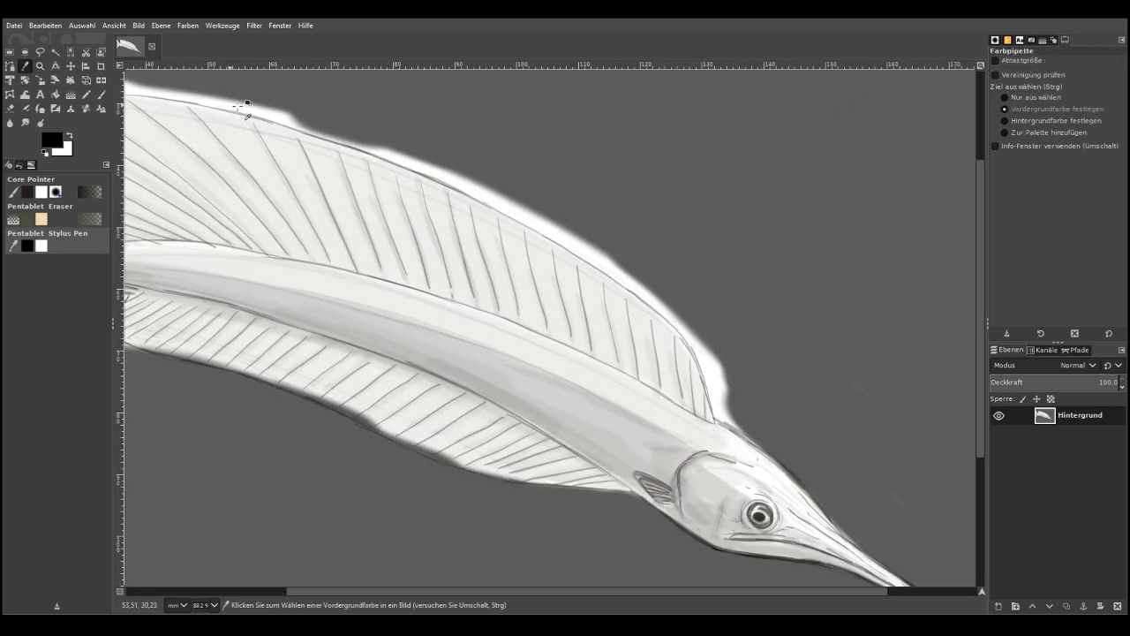
pyautogui.click(101, 94)
pyautogui.moveTo(1101, 76); pyautogui.dragTo(1095, 82)
pyautogui.click(1027, 124)
pyautogui.moveTo(730, 381)
pyautogui.mouseDown()
pyautogui.moveTo(710, 351)
pyautogui.moveTo(742, 420)
pyautogui.moveTo(661, 292)
pyautogui.moveTo(609, 256)
pyautogui.mouseUp()
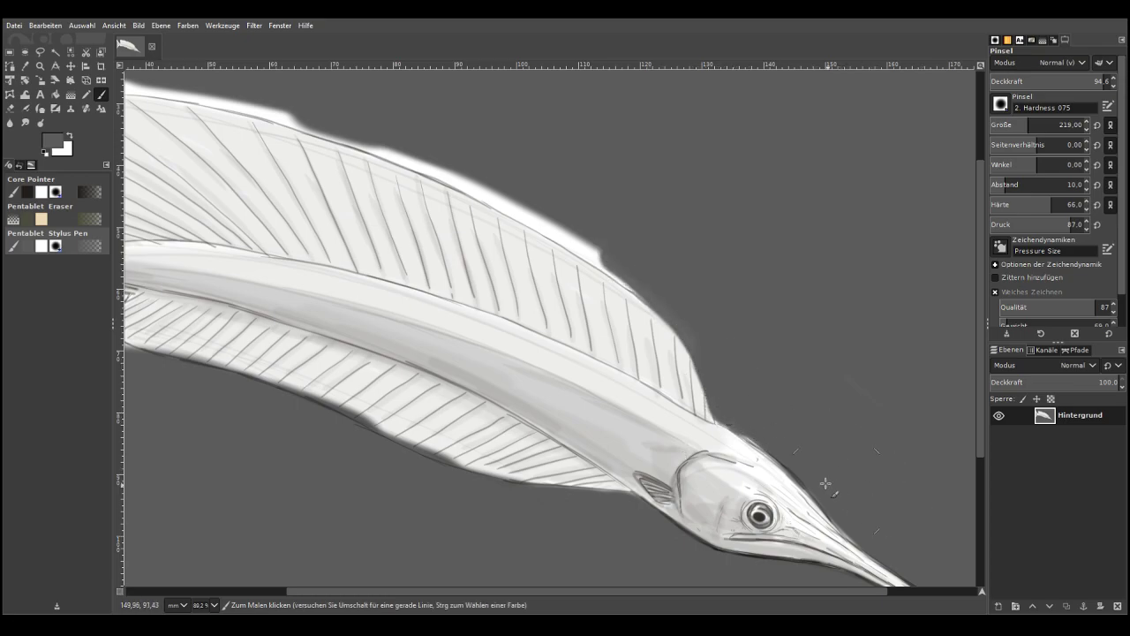
pyautogui.moveTo(563, 212)
pyautogui.mouseDown()
pyautogui.moveTo(584, 229)
pyautogui.moveTo(555, 216)
pyautogui.moveTo(562, 227)
pyautogui.moveTo(654, 293)
pyautogui.moveTo(545, 217)
pyautogui.moveTo(496, 192)
pyautogui.moveTo(555, 231)
pyautogui.moveTo(423, 158)
pyautogui.moveTo(447, 168)
pyautogui.moveTo(376, 146)
pyautogui.moveTo(611, 259)
pyautogui.moveTo(508, 194)
pyautogui.moveTo(564, 228)
pyautogui.mouseUp()
pyautogui.moveTo(351, 126); pyautogui.dragTo(212, 97)
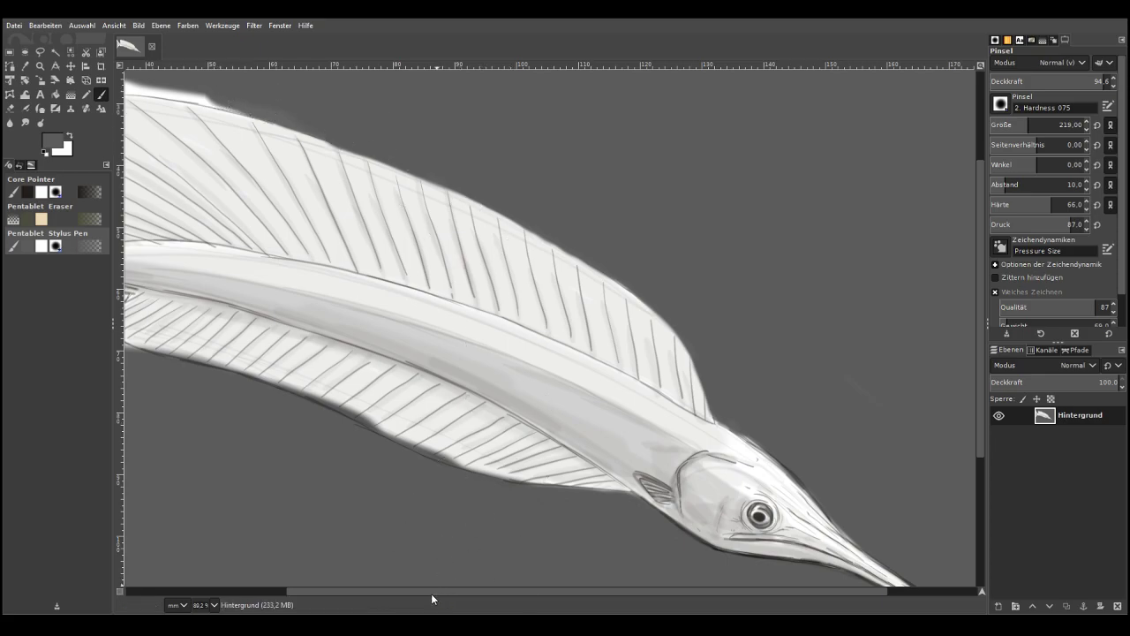
# Paint over the white halo at the dorsal fin's rear tip and upper edge with the background grey
pyautogui.moveTo(432, 593); pyautogui.dragTo(198, 589)
pyautogui.moveTo(275, 160)
pyautogui.mouseDown()
pyautogui.moveTo(289, 117)
pyautogui.moveTo(309, 209)
pyautogui.moveTo(293, 106)
pyautogui.moveTo(296, 150)
pyautogui.moveTo(312, 82)
pyautogui.moveTo(297, 175)
pyautogui.moveTo(328, 240)
pyautogui.moveTo(304, 216)
pyautogui.moveTo(292, 147)
pyautogui.moveTo(316, 219)
pyautogui.mouseUp()
pyautogui.scroll(3, 979, 269)
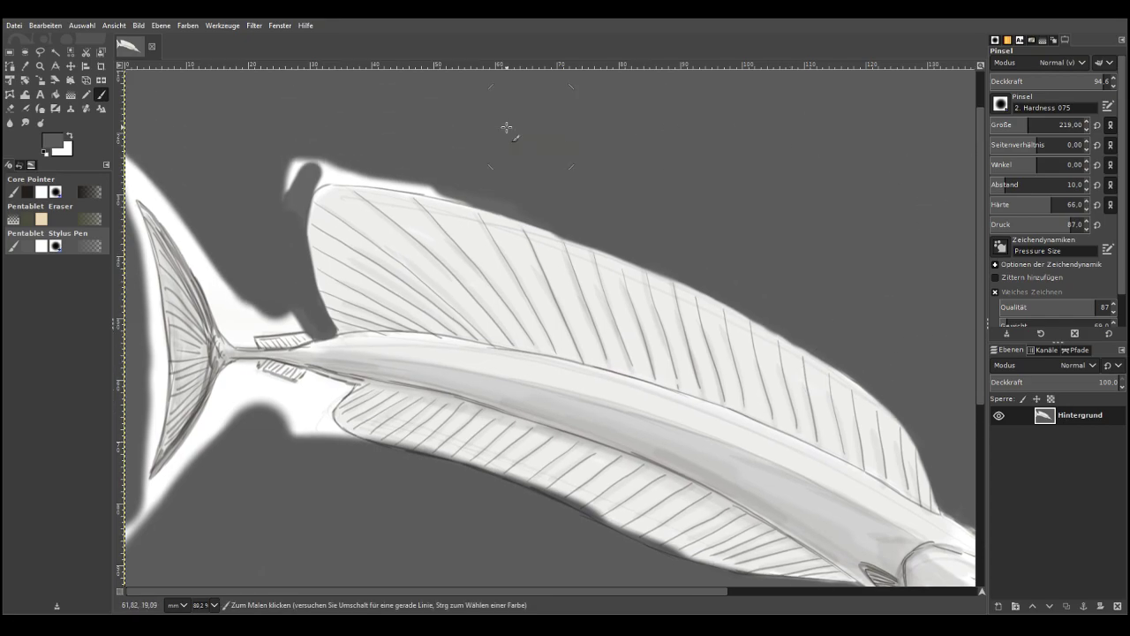
pyautogui.moveTo(328, 173); pyautogui.dragTo(468, 191)
pyautogui.moveTo(361, 173)
pyautogui.mouseDown()
pyautogui.moveTo(295, 185)
pyautogui.moveTo(278, 218)
pyautogui.mouseUp()
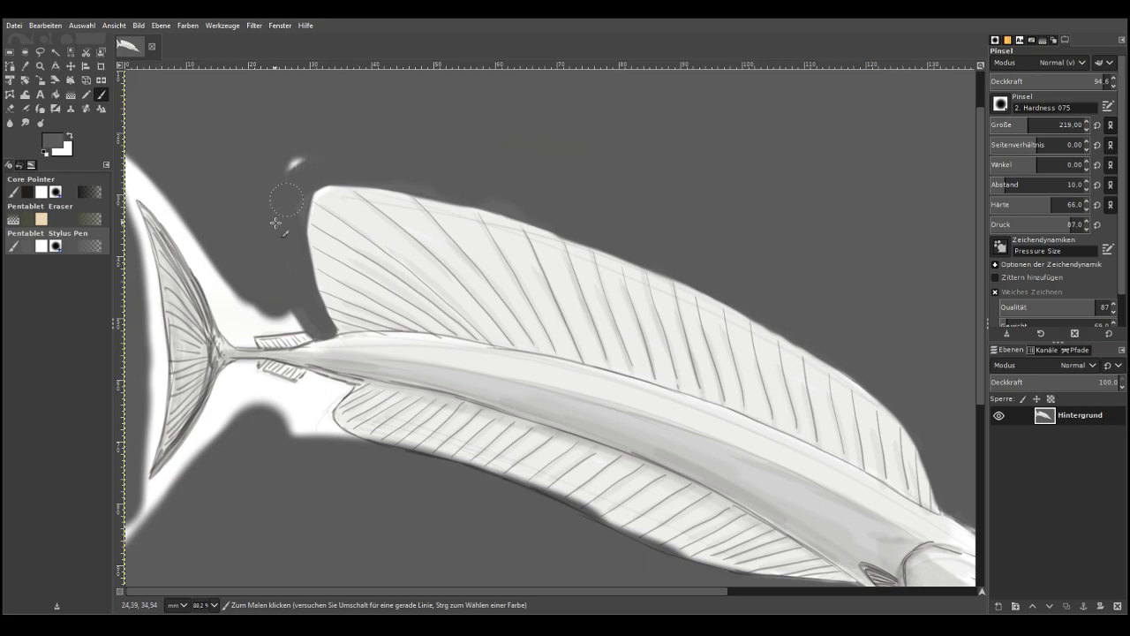
pyautogui.moveTo(506, 189)
pyautogui.mouseDown()
pyautogui.moveTo(475, 191)
pyautogui.moveTo(402, 158)
pyautogui.mouseUp()
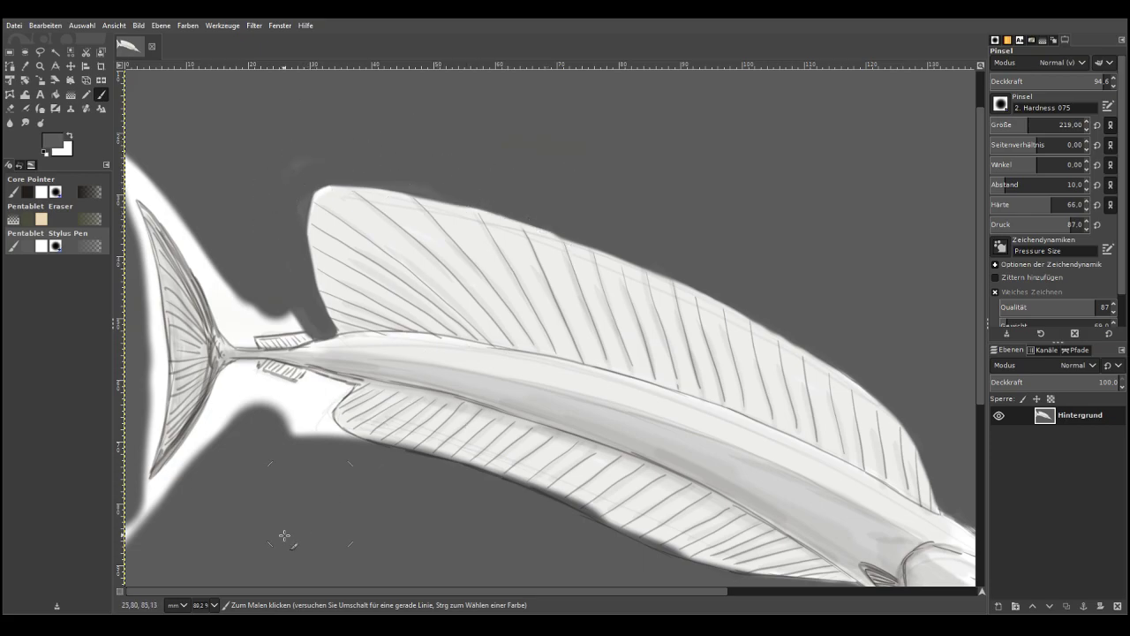
# Cover the white areas around the tail fin, tail stalk and small finlets with the background grey at brush size 122
pyautogui.click(1016, 125)
pyautogui.moveTo(232, 311)
pyautogui.mouseDown()
pyautogui.moveTo(133, 179)
pyautogui.moveTo(139, 167)
pyautogui.moveTo(183, 220)
pyautogui.moveTo(237, 336)
pyautogui.moveTo(307, 324)
pyautogui.moveTo(238, 329)
pyautogui.moveTo(253, 288)
pyautogui.mouseUp()
pyautogui.moveTo(293, 236); pyautogui.dragTo(303, 196)
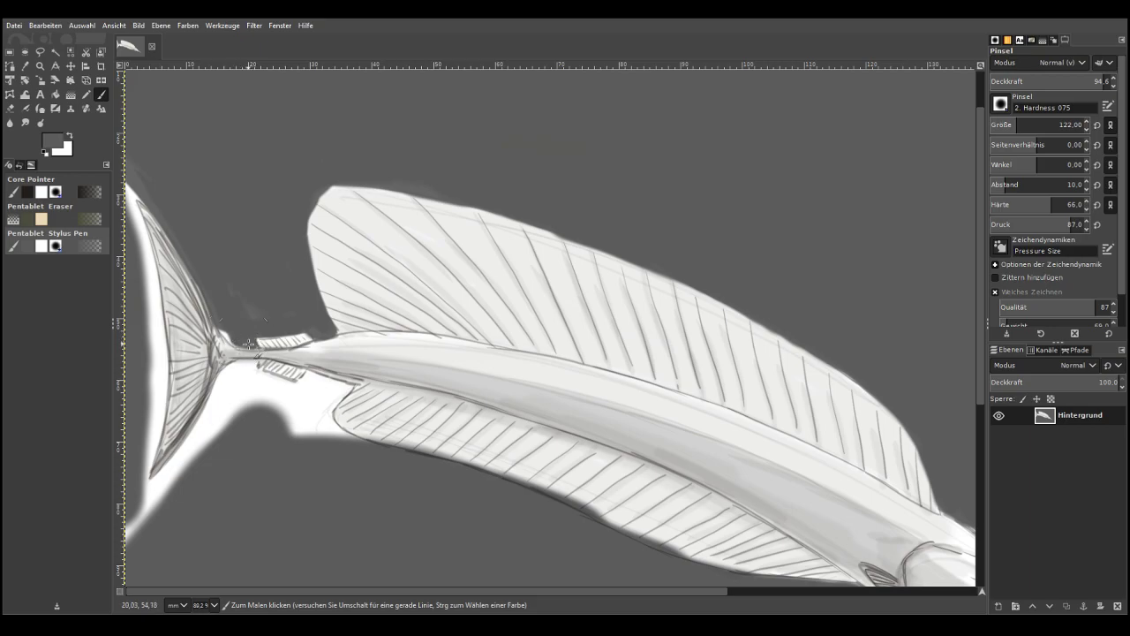
pyautogui.moveTo(245, 371)
pyautogui.mouseDown()
pyautogui.moveTo(129, 531)
pyautogui.moveTo(189, 443)
pyautogui.moveTo(142, 506)
pyautogui.moveTo(239, 428)
pyautogui.moveTo(357, 448)
pyautogui.moveTo(326, 423)
pyautogui.moveTo(344, 390)
pyautogui.moveTo(319, 375)
pyautogui.moveTo(339, 391)
pyautogui.moveTo(309, 443)
pyautogui.moveTo(286, 422)
pyautogui.moveTo(287, 400)
pyautogui.moveTo(311, 435)
pyautogui.mouseUp()
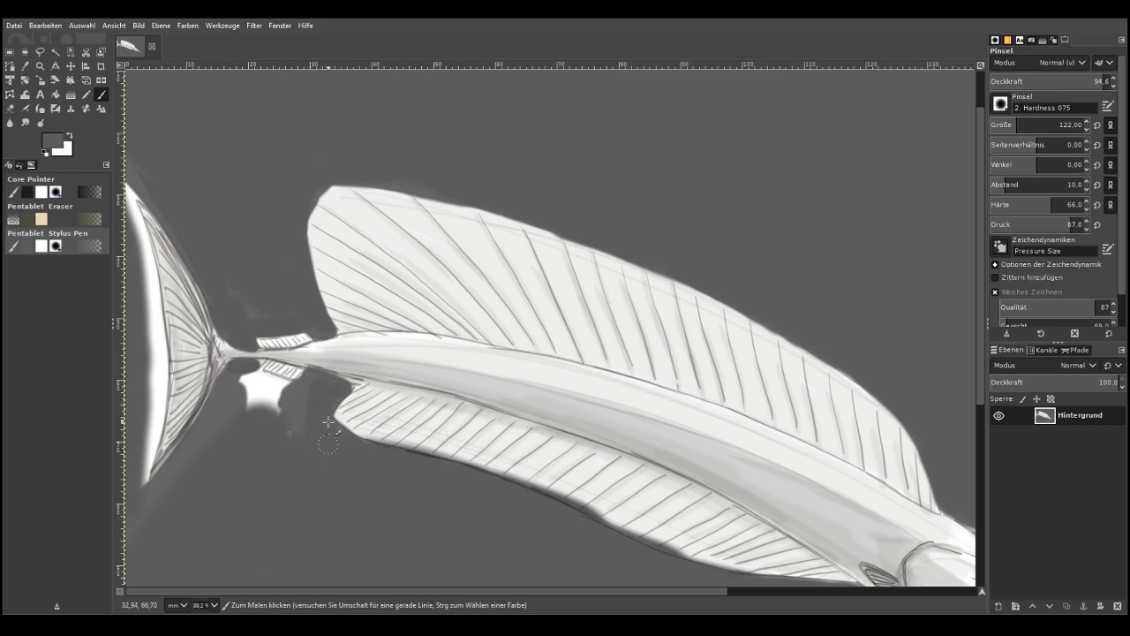
pyautogui.moveTo(330, 396)
pyautogui.mouseDown()
pyautogui.moveTo(282, 400)
pyautogui.moveTo(291, 386)
pyautogui.moveTo(259, 373)
pyautogui.moveTo(262, 362)
pyautogui.moveTo(232, 367)
pyautogui.moveTo(282, 425)
pyautogui.moveTo(274, 432)
pyautogui.moveTo(267, 402)
pyautogui.moveTo(237, 381)
pyautogui.moveTo(239, 431)
pyautogui.moveTo(206, 476)
pyautogui.moveTo(150, 435)
pyautogui.moveTo(141, 485)
pyautogui.moveTo(163, 371)
pyautogui.moveTo(155, 424)
pyautogui.moveTo(141, 264)
pyautogui.moveTo(156, 333)
pyautogui.moveTo(137, 188)
pyautogui.mouseUp()
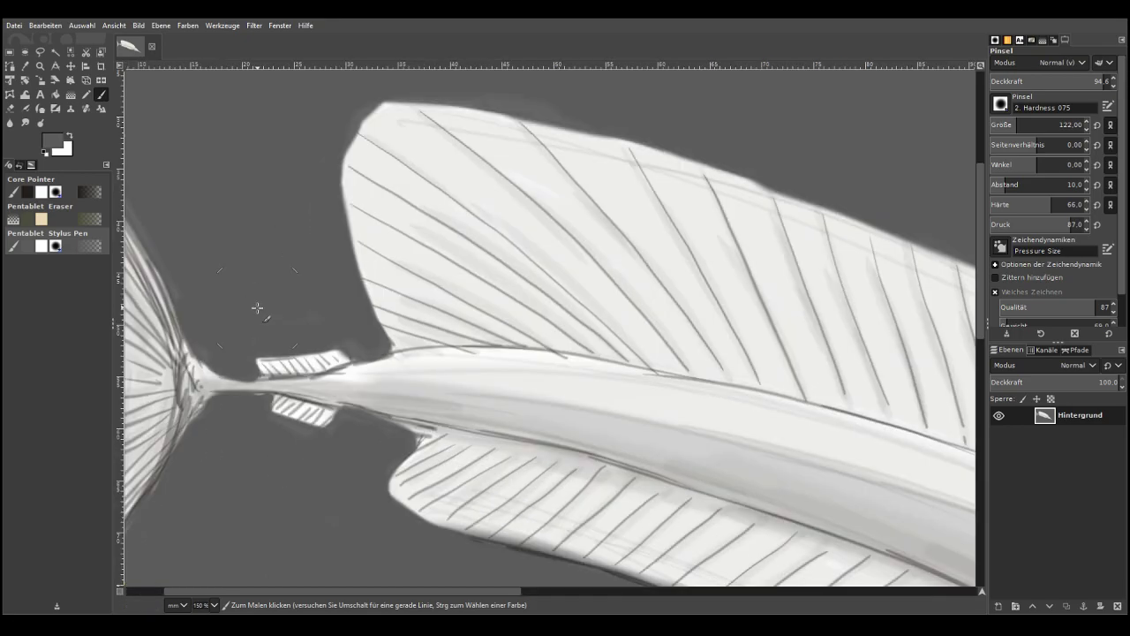
# Pick up the lower fin's light grey and paint over the first dark smudges along its outer edge with a smaller brush
pyautogui.press('-')
pyautogui.press('-')
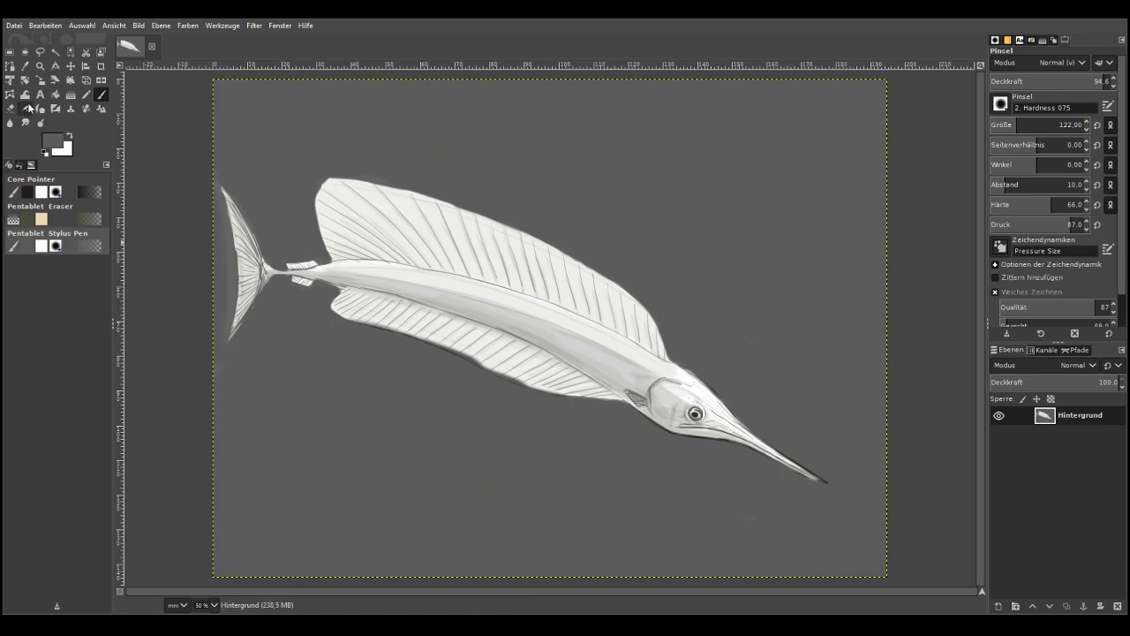
pyautogui.click(39, 66)
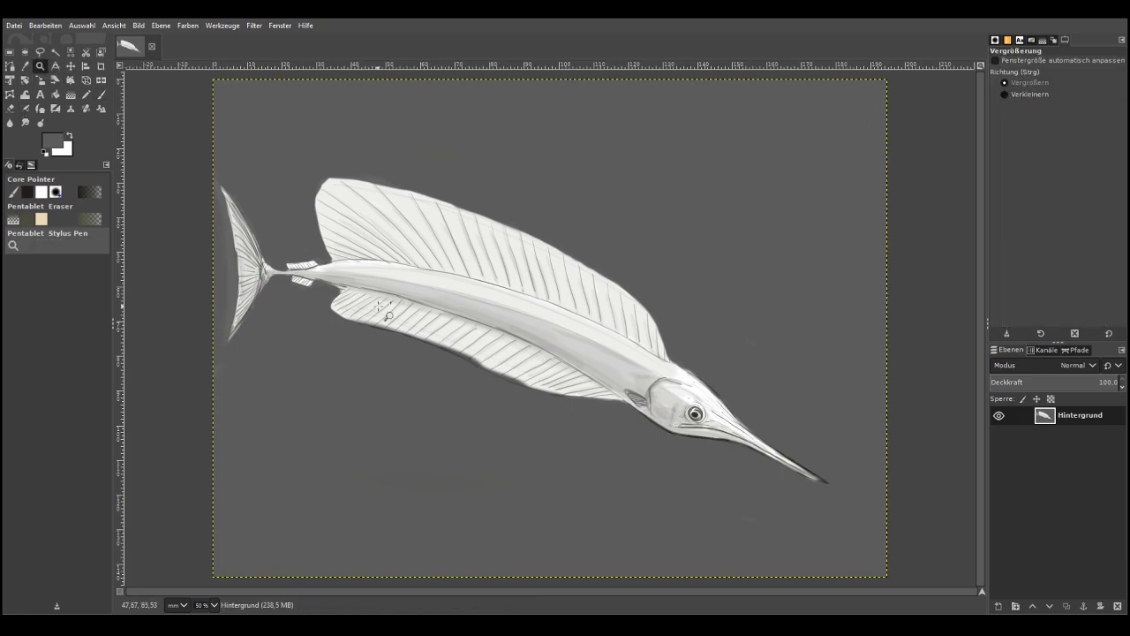
pyautogui.moveTo(400, 321); pyautogui.dragTo(549, 458)
pyautogui.moveTo(185, 146); pyautogui.dragTo(618, 374)
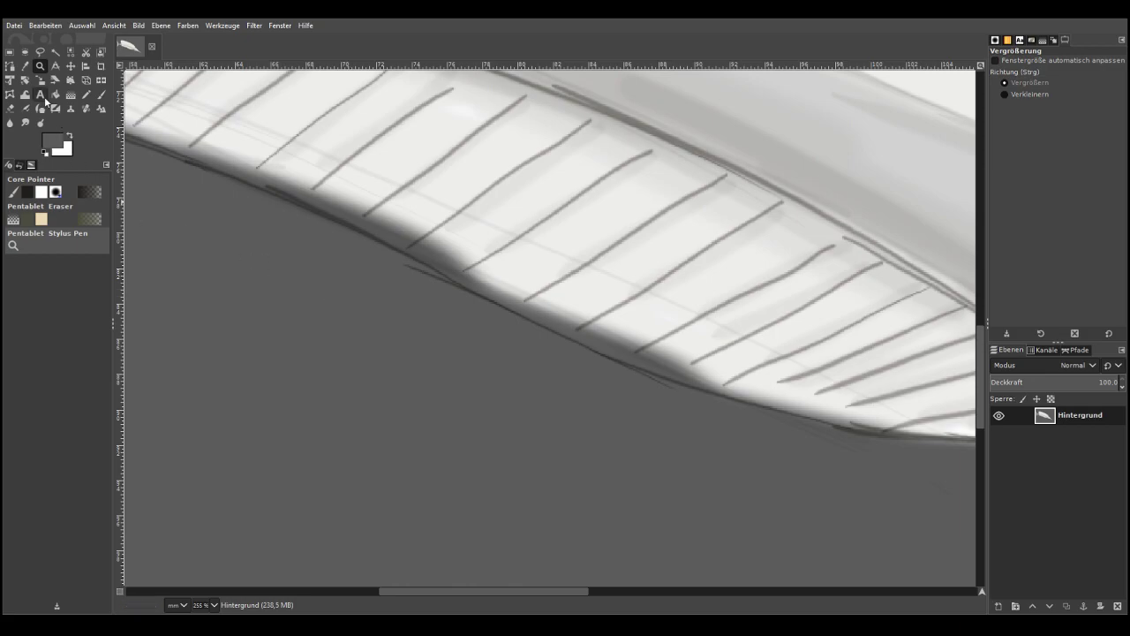
pyautogui.click(25, 66)
pyautogui.click(406, 161)
pyautogui.click(101, 94)
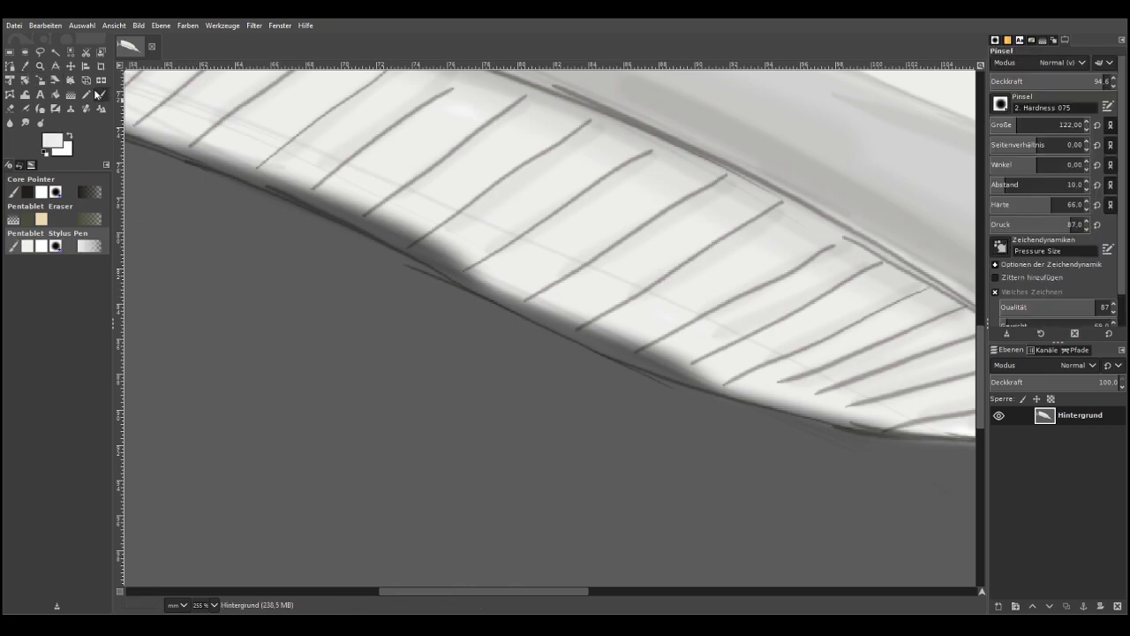
pyautogui.moveTo(1025, 122); pyautogui.dragTo(1010, 122)
pyautogui.moveTo(590, 334)
pyautogui.mouseDown()
pyautogui.moveTo(642, 327)
pyautogui.moveTo(649, 366)
pyautogui.moveTo(680, 360)
pyautogui.mouseUp()
# Cover the remaining dark shading along the middle of the lower fin's edge with brush size 19
pyautogui.moveTo(1009, 125); pyautogui.dragTo(996, 124)
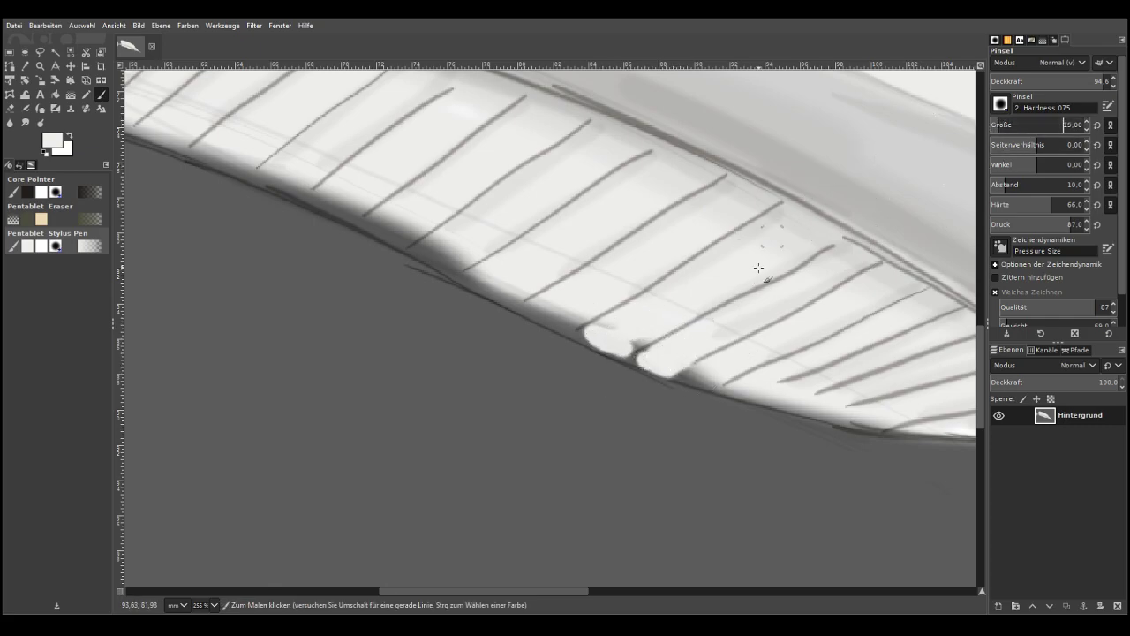
pyautogui.moveTo(688, 375)
pyautogui.mouseDown()
pyautogui.moveTo(910, 431)
pyautogui.moveTo(853, 423)
pyautogui.mouseUp()
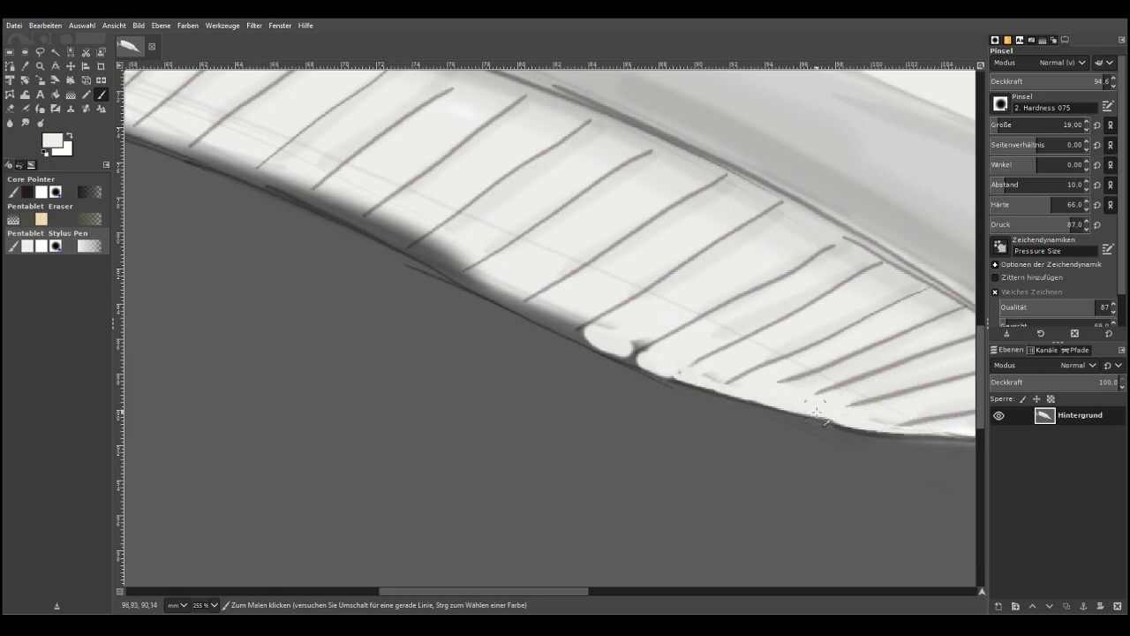
pyautogui.moveTo(605, 333)
pyautogui.mouseDown()
pyautogui.moveTo(653, 373)
pyautogui.moveTo(215, 158)
pyautogui.moveTo(426, 259)
pyautogui.moveTo(454, 263)
pyautogui.moveTo(445, 239)
pyautogui.moveTo(459, 224)
pyautogui.moveTo(450, 256)
pyautogui.moveTo(459, 243)
pyautogui.moveTo(477, 275)
pyautogui.moveTo(531, 308)
pyautogui.moveTo(624, 316)
pyautogui.moveTo(655, 351)
pyautogui.mouseUp()
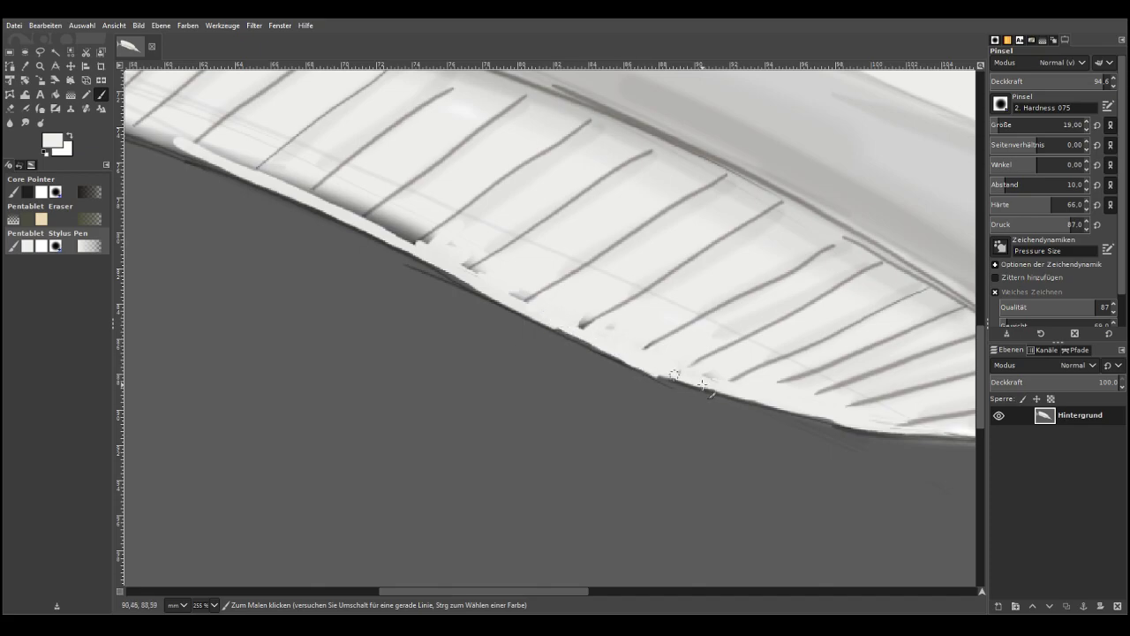
pyautogui.moveTo(416, 245)
pyautogui.mouseDown()
pyautogui.moveTo(390, 232)
pyautogui.moveTo(394, 215)
pyautogui.moveTo(408, 226)
pyautogui.moveTo(327, 200)
pyautogui.moveTo(373, 200)
pyautogui.moveTo(369, 224)
pyautogui.moveTo(268, 164)
pyautogui.moveTo(220, 163)
pyautogui.moveTo(248, 156)
pyautogui.moveTo(282, 177)
pyautogui.mouseUp()
# Lighten the rear part of the lower fin's edge at opacity 65.9
pyautogui.click(1068, 80)
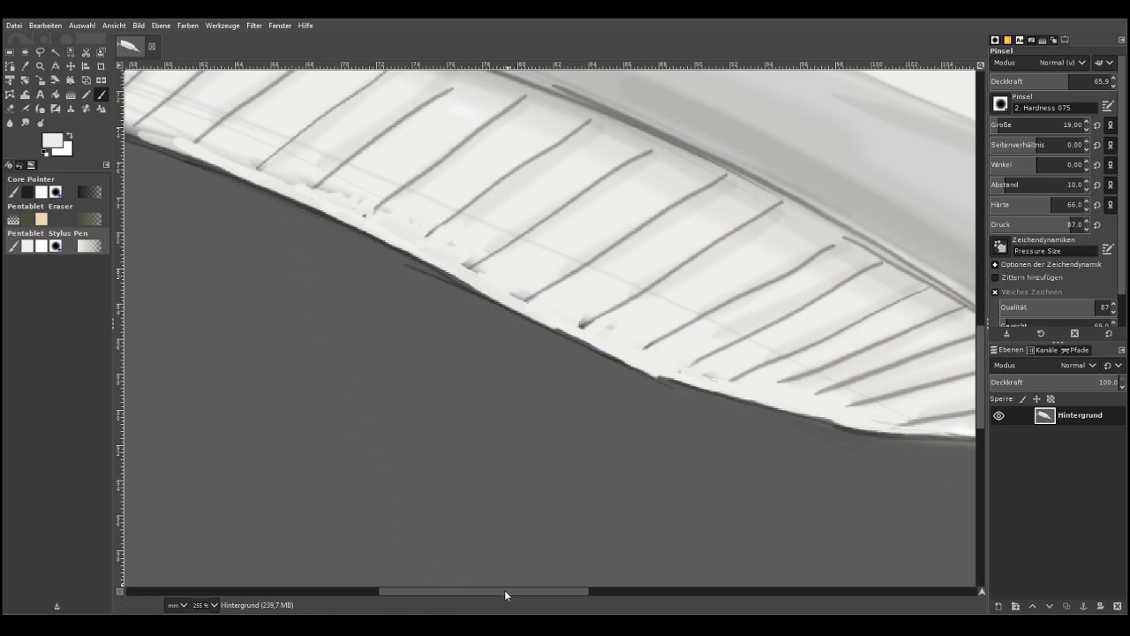
pyautogui.moveTo(426, 590); pyautogui.dragTo(322, 591)
pyautogui.moveTo(461, 107)
pyautogui.mouseDown()
pyautogui.moveTo(579, 134)
pyautogui.moveTo(629, 162)
pyautogui.mouseUp()
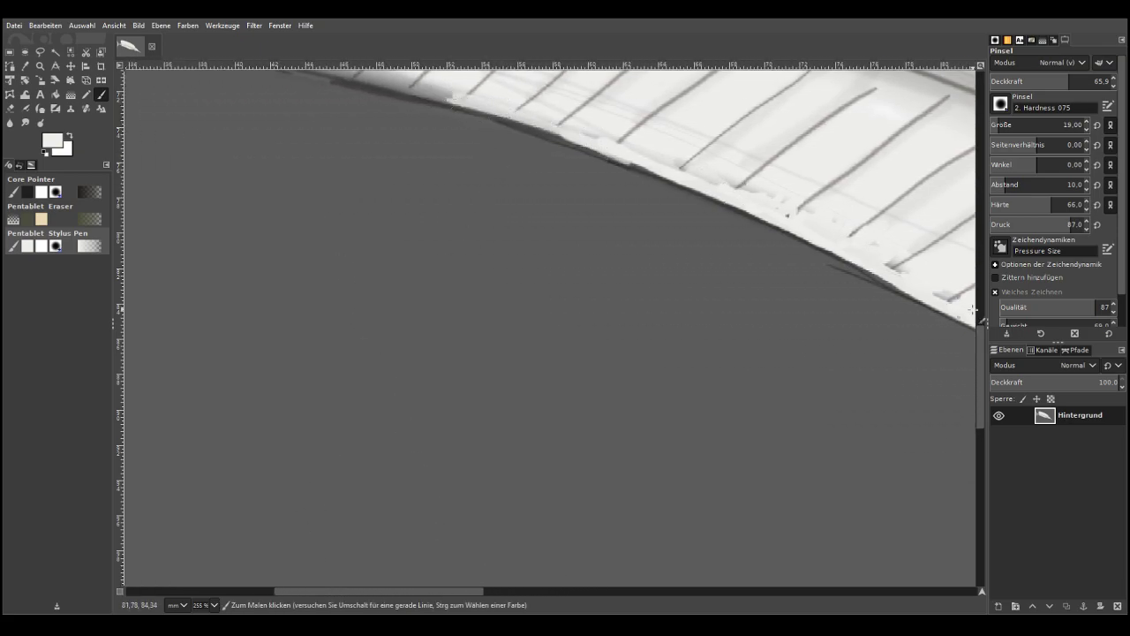
pyautogui.moveTo(978, 350); pyautogui.dragTo(978, 313)
pyautogui.moveTo(352, 252)
pyautogui.mouseDown()
pyautogui.moveTo(449, 270)
pyautogui.moveTo(217, 213)
pyautogui.moveTo(577, 322)
pyautogui.mouseUp()
pyautogui.scroll(3, 554, 372)
pyautogui.scroll(-7, 555, 371)
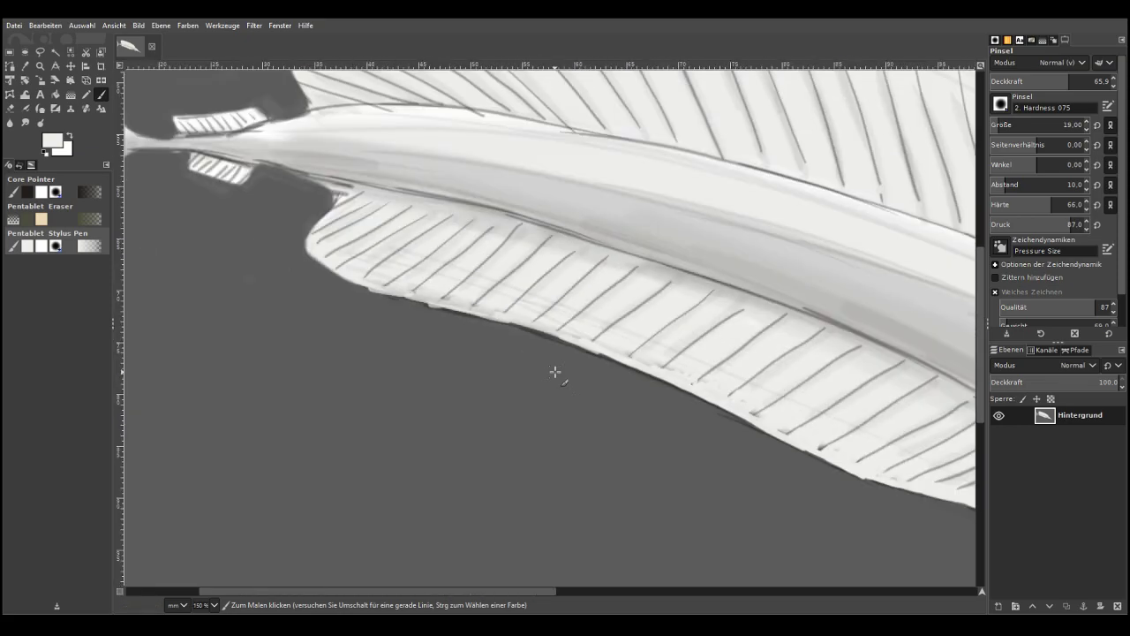
pyautogui.scroll(-1, 555, 372)
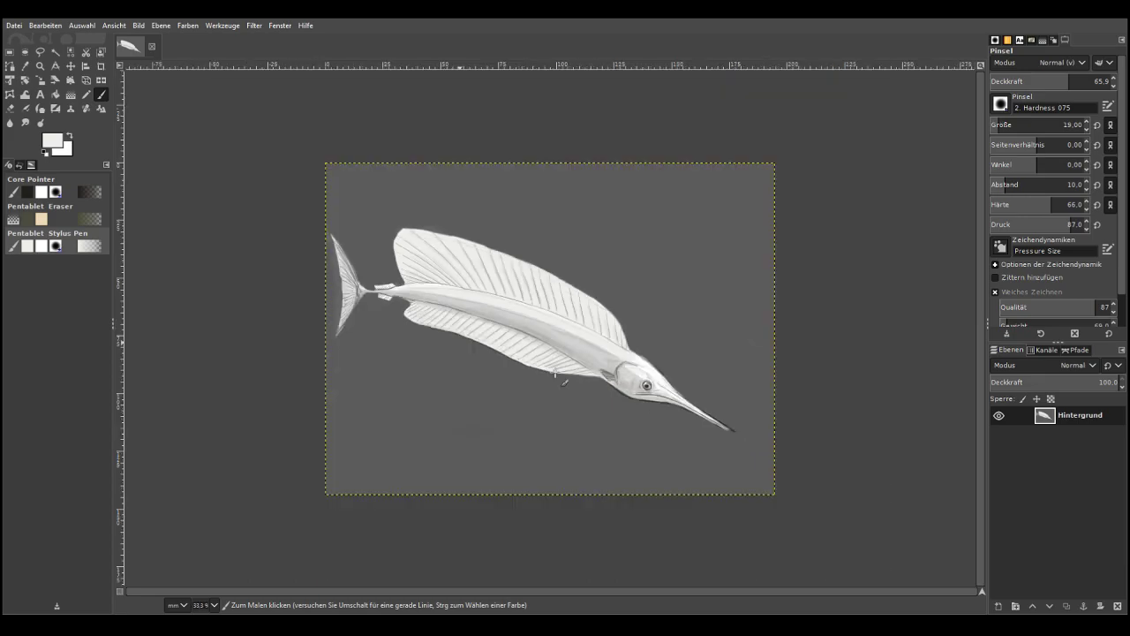
# Darken the whole image with Curves and colorize it in a dark blue-green
pyautogui.click(189, 27)
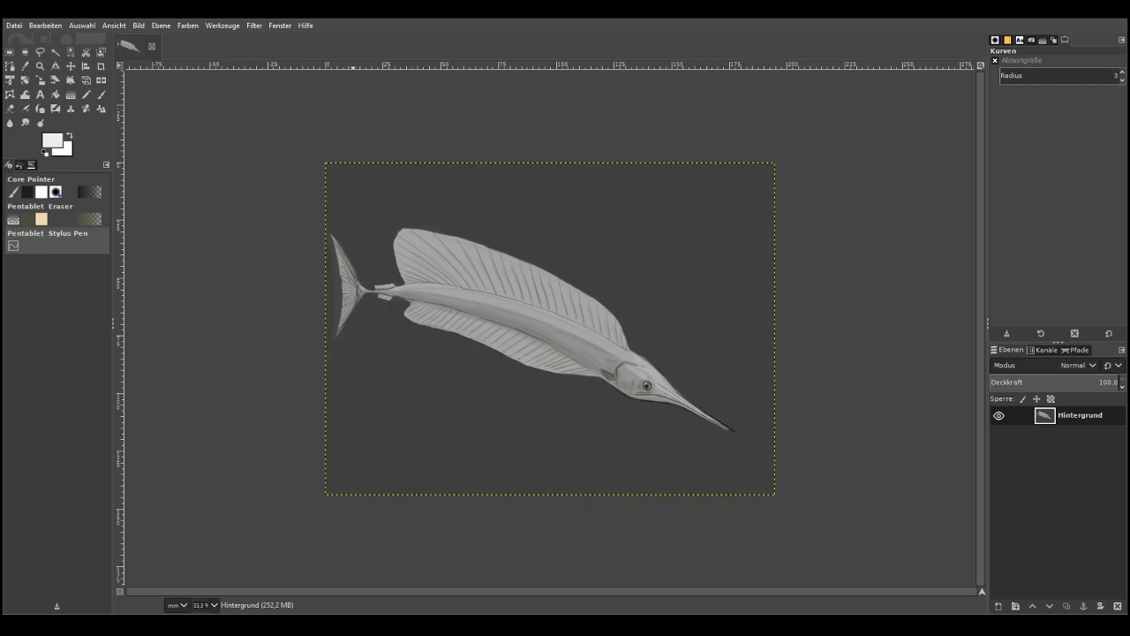
pyautogui.click(188, 26)
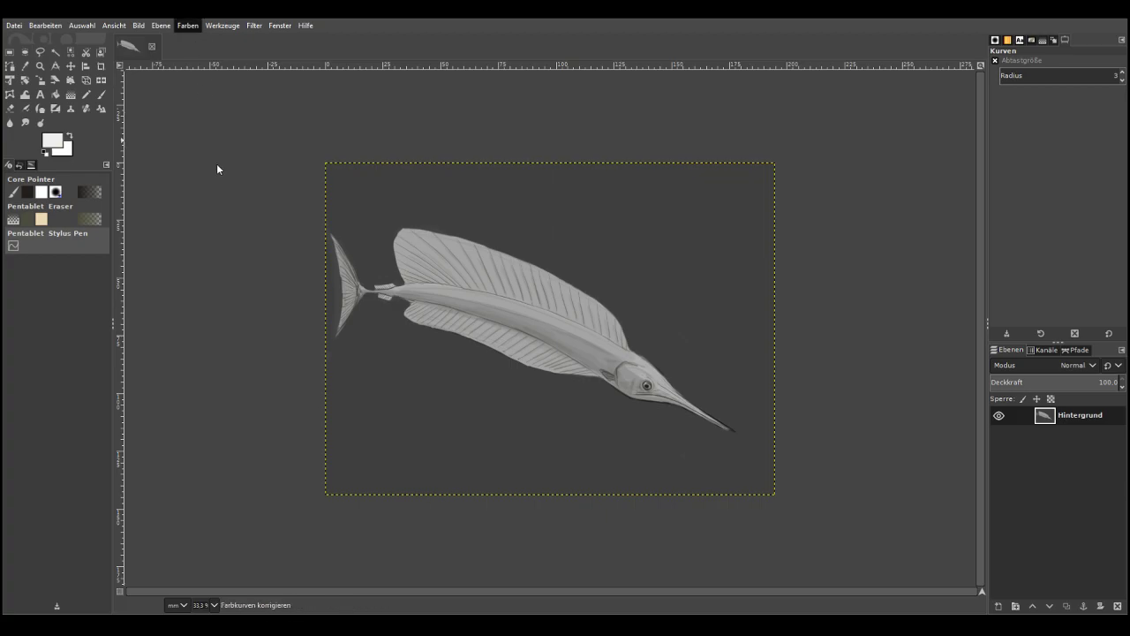
pyautogui.click(202, 343)
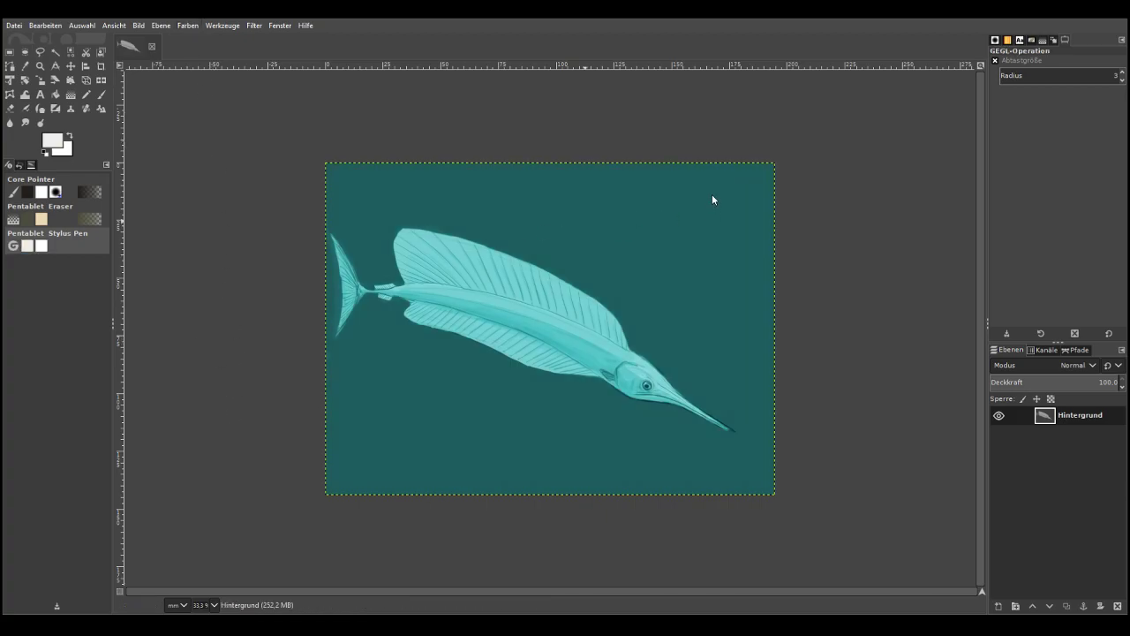
pyautogui.moveTo(696, 188); pyautogui.dragTo(633, 182)
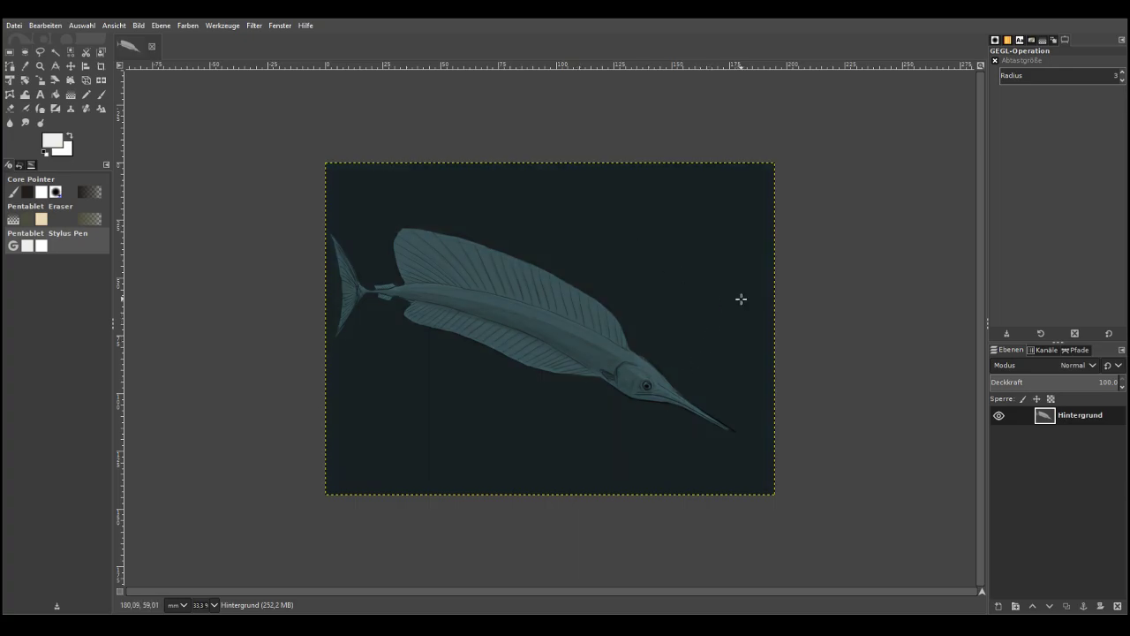
pyautogui.press('Return')
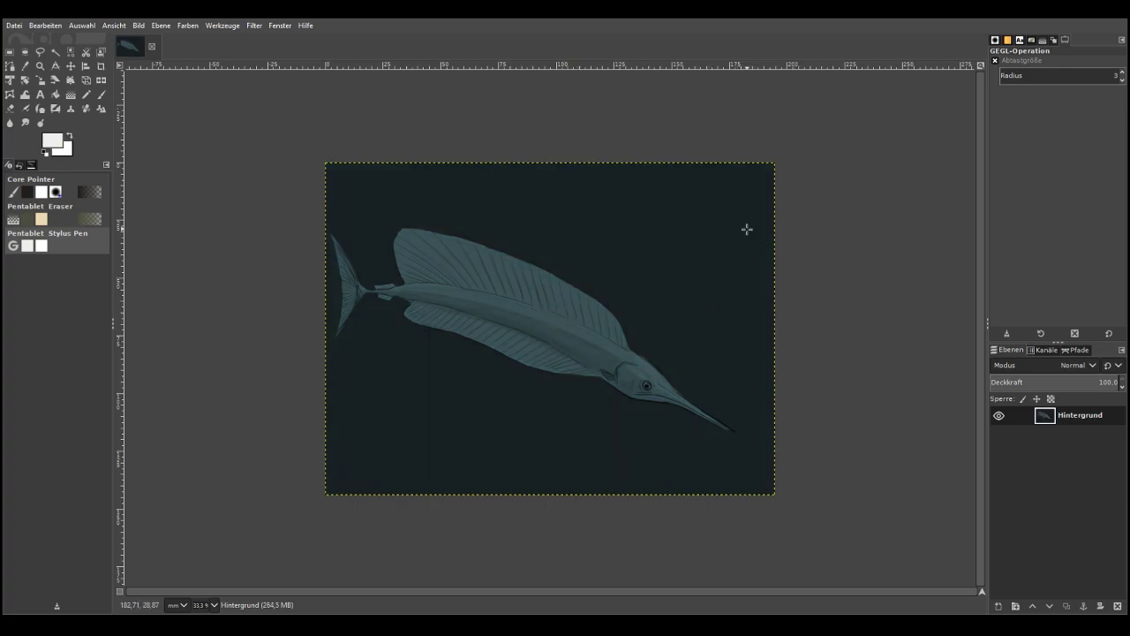
# Set the foreground colour to reddish brown and paint a thin stroke above the eye with brush size 10
pyautogui.click(40, 66)
pyautogui.moveTo(466, 263); pyautogui.dragTo(795, 468)
pyautogui.moveTo(356, 257); pyautogui.dragTo(772, 485)
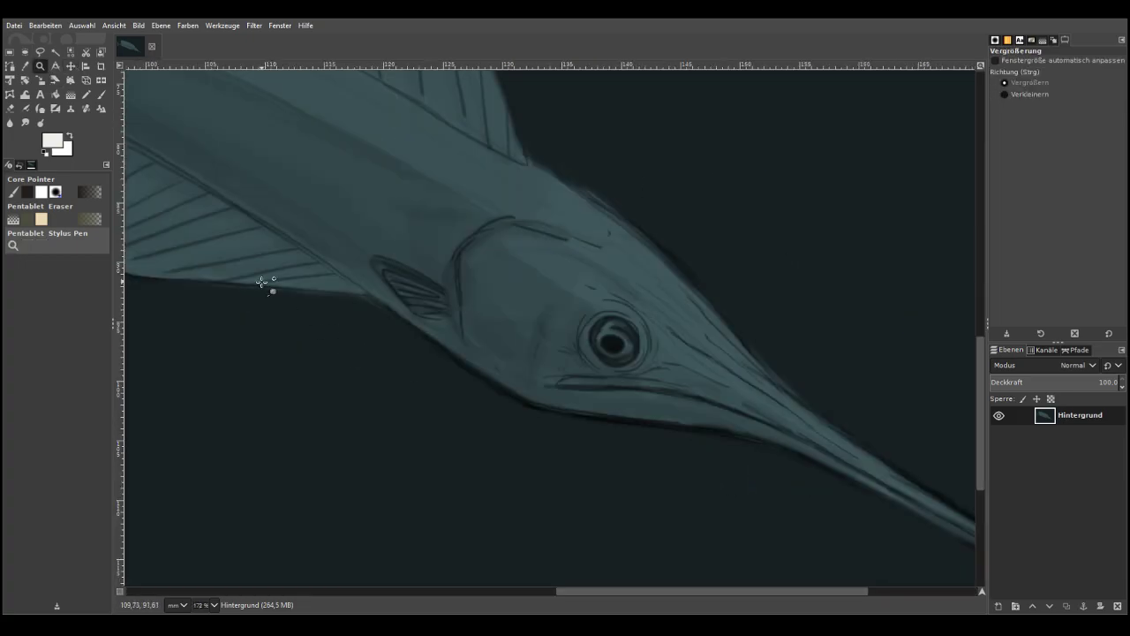
pyautogui.click(57, 141)
pyautogui.moveTo(67, 129); pyautogui.dragTo(62, 157)
pyautogui.click(92, 175)
pyautogui.click(72, 143)
pyautogui.click(102, 95)
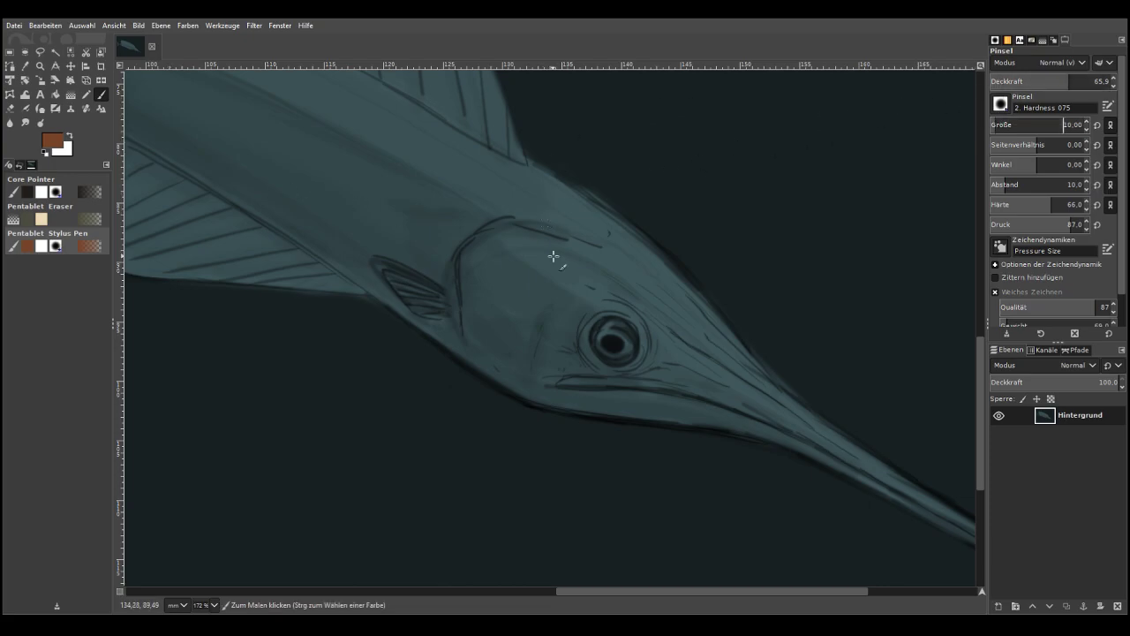
pyautogui.moveTo(601, 307); pyautogui.dragTo(621, 308)
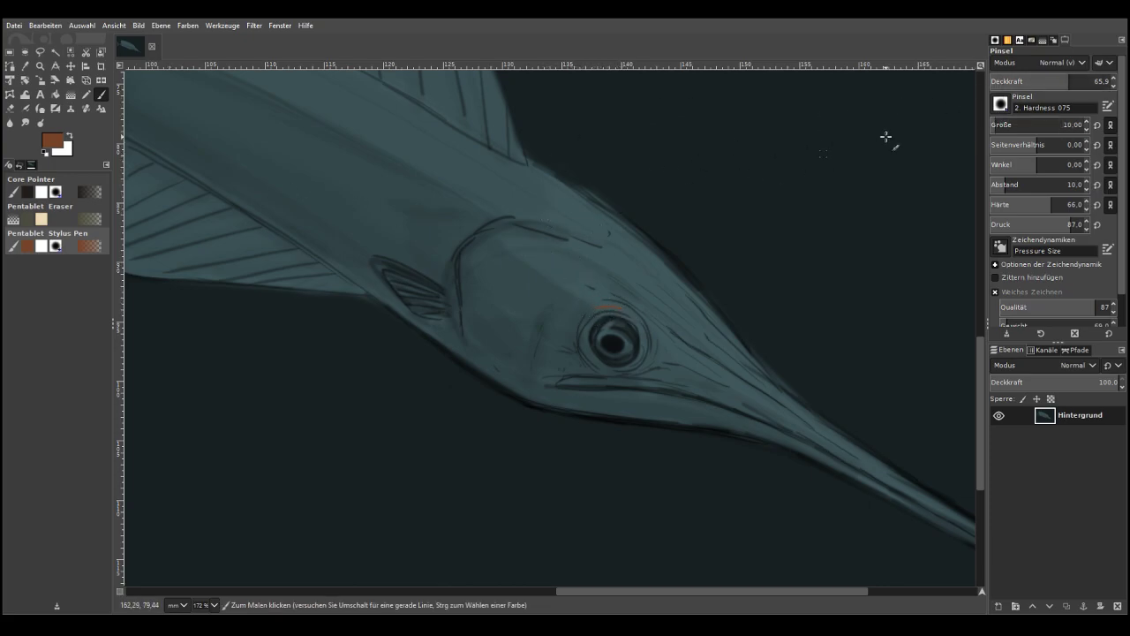
# Paint reddish-brown stripes across the forehead, nape, cheek and around the eye with brush size 33 at opacity 39
pyautogui.click(1002, 122)
pyautogui.click(1057, 82)
pyautogui.click(1037, 82)
pyautogui.moveTo(618, 307)
pyautogui.mouseDown()
pyautogui.moveTo(590, 312)
pyautogui.moveTo(616, 300)
pyautogui.moveTo(598, 280)
pyautogui.moveTo(591, 235)
pyautogui.moveTo(592, 281)
pyautogui.moveTo(591, 226)
pyautogui.moveTo(671, 270)
pyautogui.mouseUp()
pyautogui.moveTo(614, 239)
pyautogui.mouseDown()
pyautogui.moveTo(598, 283)
pyautogui.moveTo(593, 232)
pyautogui.moveTo(639, 251)
pyautogui.moveTo(629, 238)
pyautogui.moveTo(541, 238)
pyautogui.moveTo(571, 250)
pyautogui.moveTo(530, 259)
pyautogui.moveTo(504, 273)
pyautogui.mouseUp()
pyautogui.moveTo(583, 252)
pyautogui.mouseDown()
pyautogui.moveTo(491, 288)
pyautogui.moveTo(482, 323)
pyautogui.moveTo(526, 277)
pyautogui.moveTo(579, 259)
pyautogui.moveTo(492, 312)
pyautogui.moveTo(506, 278)
pyautogui.moveTo(478, 330)
pyautogui.moveTo(548, 265)
pyautogui.moveTo(586, 258)
pyautogui.mouseUp()
pyautogui.moveTo(638, 307)
pyautogui.mouseDown()
pyautogui.moveTo(722, 381)
pyautogui.moveTo(731, 405)
pyautogui.mouseUp()
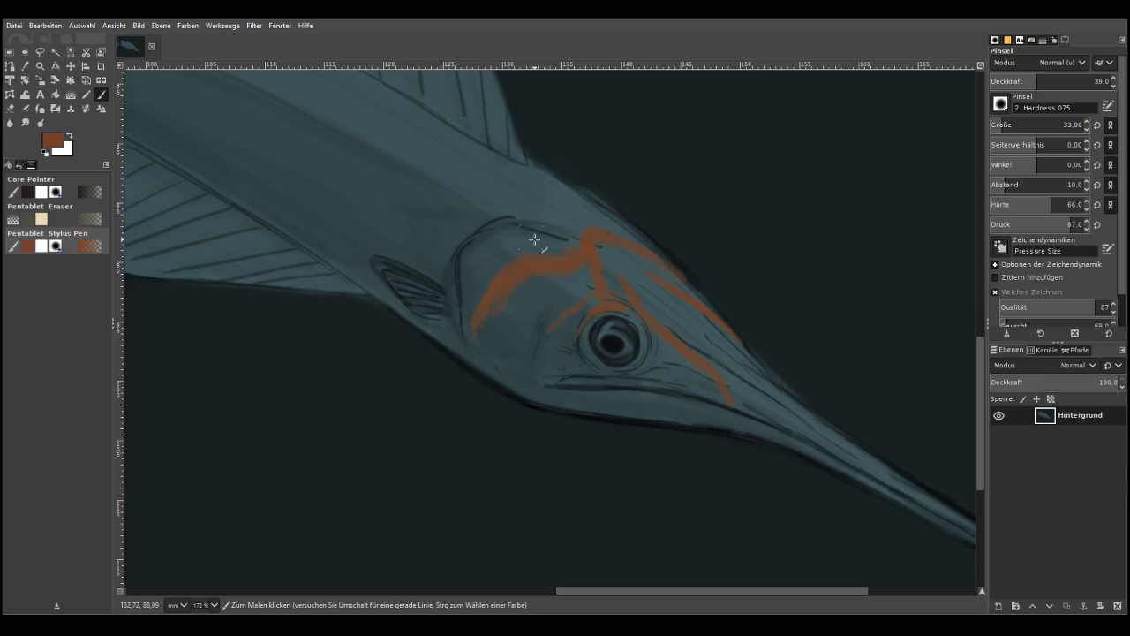
pyautogui.moveTo(573, 247)
pyautogui.mouseDown()
pyautogui.moveTo(475, 247)
pyautogui.moveTo(583, 235)
pyautogui.mouseUp()
pyautogui.moveTo(491, 150); pyautogui.dragTo(572, 209)
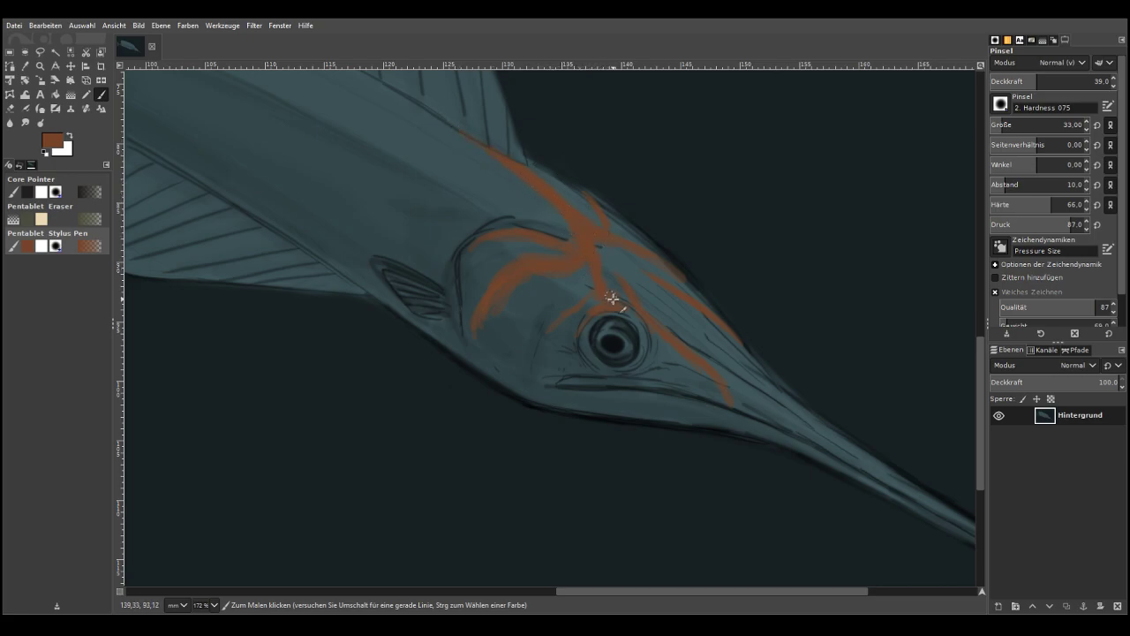
pyautogui.moveTo(651, 359)
pyautogui.mouseDown()
pyautogui.moveTo(644, 376)
pyautogui.moveTo(671, 382)
pyautogui.mouseUp()
# Switch to white and paint highlight streaks from the forehead along the bill at opacity 26.3
pyautogui.click(68, 134)
pyautogui.click(1022, 81)
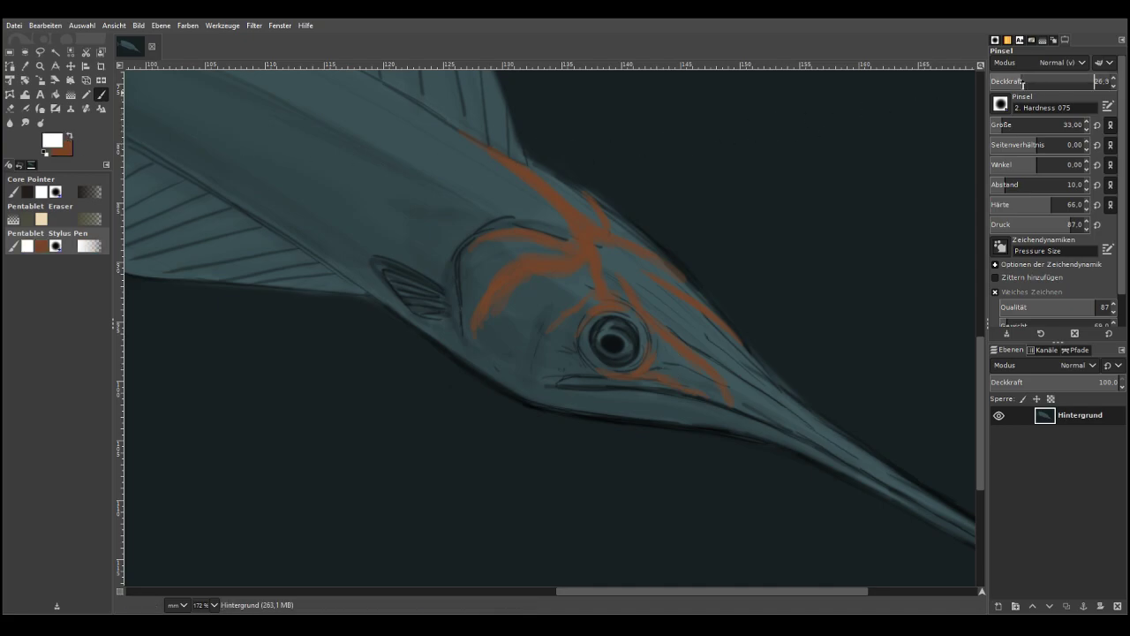
pyautogui.moveTo(700, 354)
pyautogui.mouseDown()
pyautogui.moveTo(740, 402)
pyautogui.moveTo(643, 299)
pyautogui.moveTo(795, 408)
pyautogui.moveTo(724, 369)
pyautogui.moveTo(738, 374)
pyautogui.moveTo(653, 282)
pyautogui.moveTo(671, 328)
pyautogui.moveTo(629, 261)
pyautogui.mouseUp()
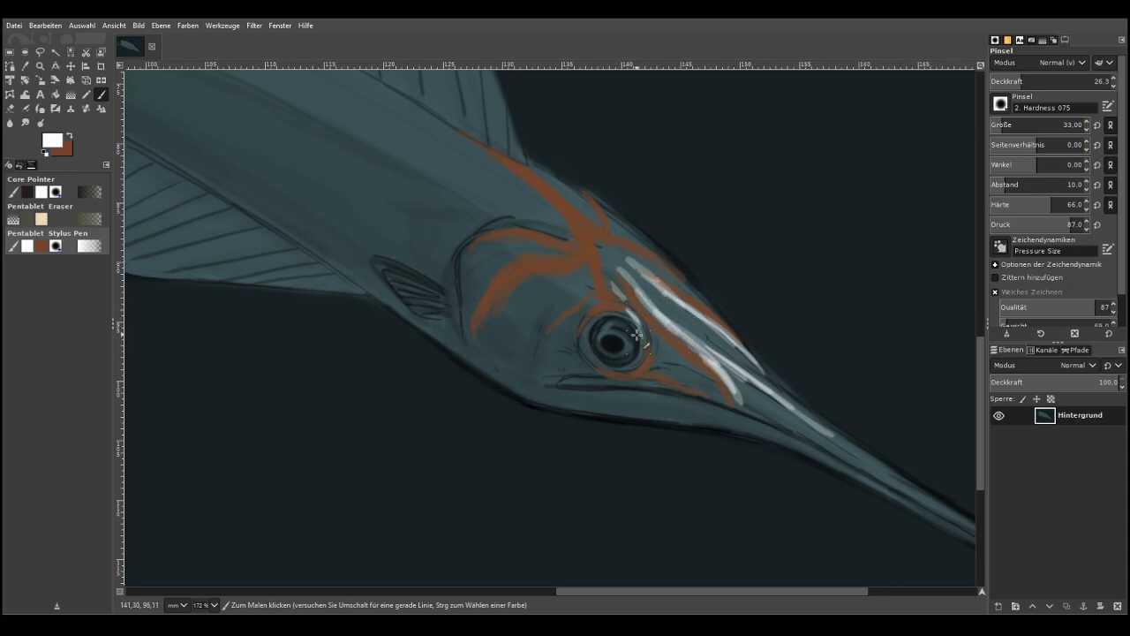
pyautogui.moveTo(601, 256); pyautogui.dragTo(622, 295)
# Paint fainter white streaks beside the brown stripes on the nape, cheek and behind the eye at opacity 14.1
pyautogui.click(1006, 82)
pyautogui.moveTo(617, 251)
pyautogui.mouseDown()
pyautogui.moveTo(704, 304)
pyautogui.moveTo(632, 262)
pyautogui.moveTo(669, 305)
pyautogui.moveTo(611, 255)
pyautogui.moveTo(625, 289)
pyautogui.moveTo(608, 264)
pyautogui.moveTo(615, 279)
pyautogui.moveTo(630, 270)
pyautogui.moveTo(607, 254)
pyautogui.moveTo(657, 274)
pyautogui.moveTo(611, 268)
pyautogui.mouseUp()
pyautogui.moveTo(559, 234)
pyautogui.mouseDown()
pyautogui.moveTo(521, 183)
pyautogui.moveTo(553, 211)
pyautogui.moveTo(464, 142)
pyautogui.moveTo(524, 223)
pyautogui.moveTo(516, 244)
pyautogui.moveTo(472, 248)
pyautogui.moveTo(540, 250)
pyautogui.moveTo(526, 289)
pyautogui.moveTo(500, 314)
pyautogui.moveTo(587, 265)
pyautogui.moveTo(576, 299)
pyautogui.moveTo(547, 319)
pyautogui.moveTo(534, 351)
pyautogui.mouseUp()
pyautogui.moveTo(586, 270); pyautogui.dragTo(533, 354)
pyautogui.moveTo(549, 270); pyautogui.dragTo(482, 326)
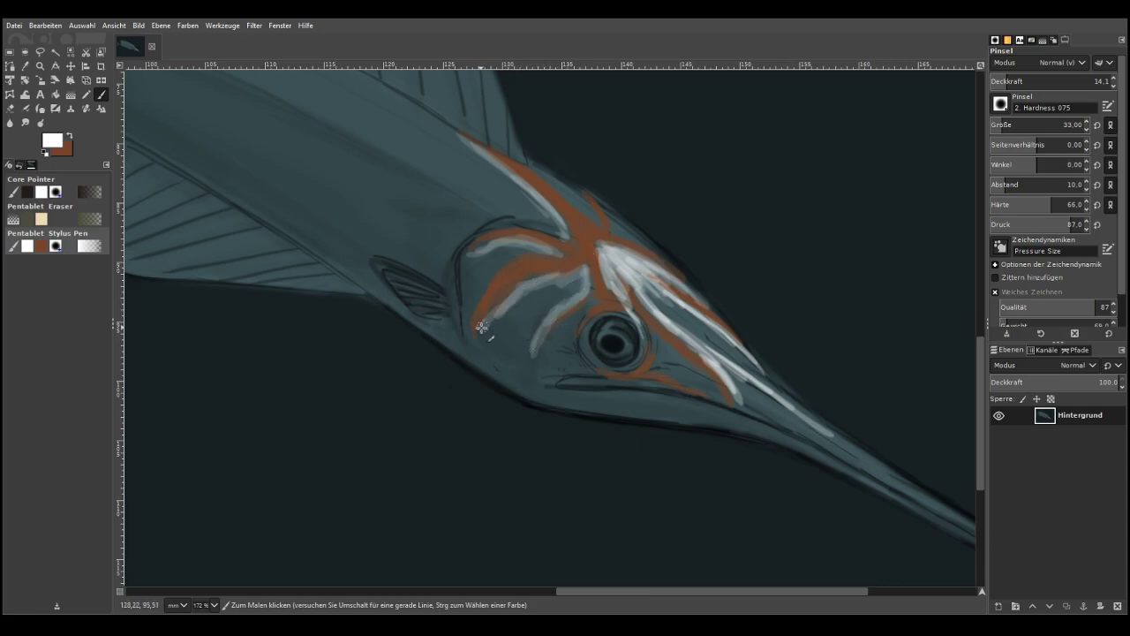
pyautogui.moveTo(575, 321); pyautogui.dragTo(581, 369)
pyautogui.moveTo(581, 268)
pyautogui.mouseDown()
pyautogui.moveTo(500, 260)
pyautogui.moveTo(546, 253)
pyautogui.moveTo(459, 269)
pyautogui.mouseUp()
# Add short white accents along the upper head and gill cover, plus small brown strokes on the forehead
pyautogui.moveTo(615, 232)
pyautogui.mouseDown()
pyautogui.moveTo(557, 211)
pyautogui.moveTo(548, 193)
pyautogui.moveTo(544, 207)
pyautogui.moveTo(581, 206)
pyautogui.moveTo(601, 224)
pyautogui.moveTo(545, 180)
pyautogui.mouseUp()
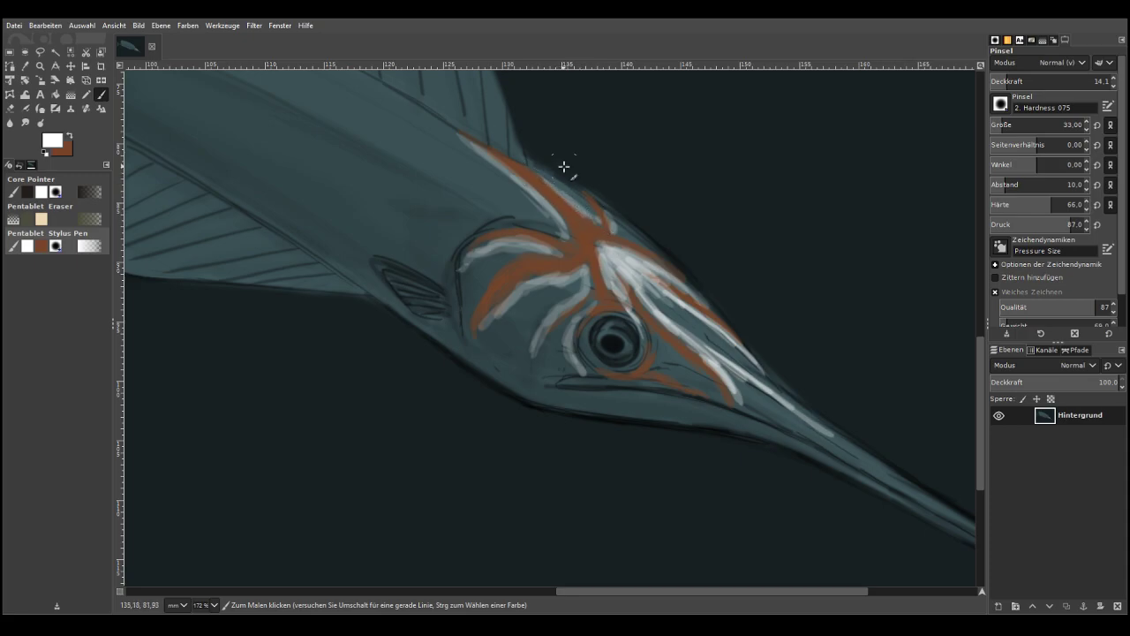
pyautogui.moveTo(597, 222); pyautogui.dragTo(579, 191)
pyautogui.moveTo(553, 233); pyautogui.dragTo(508, 220)
pyautogui.moveTo(614, 233)
pyautogui.mouseDown()
pyautogui.moveTo(653, 252)
pyautogui.moveTo(464, 269)
pyautogui.moveTo(586, 239)
pyautogui.moveTo(573, 218)
pyautogui.moveTo(519, 214)
pyautogui.moveTo(656, 253)
pyautogui.mouseUp()
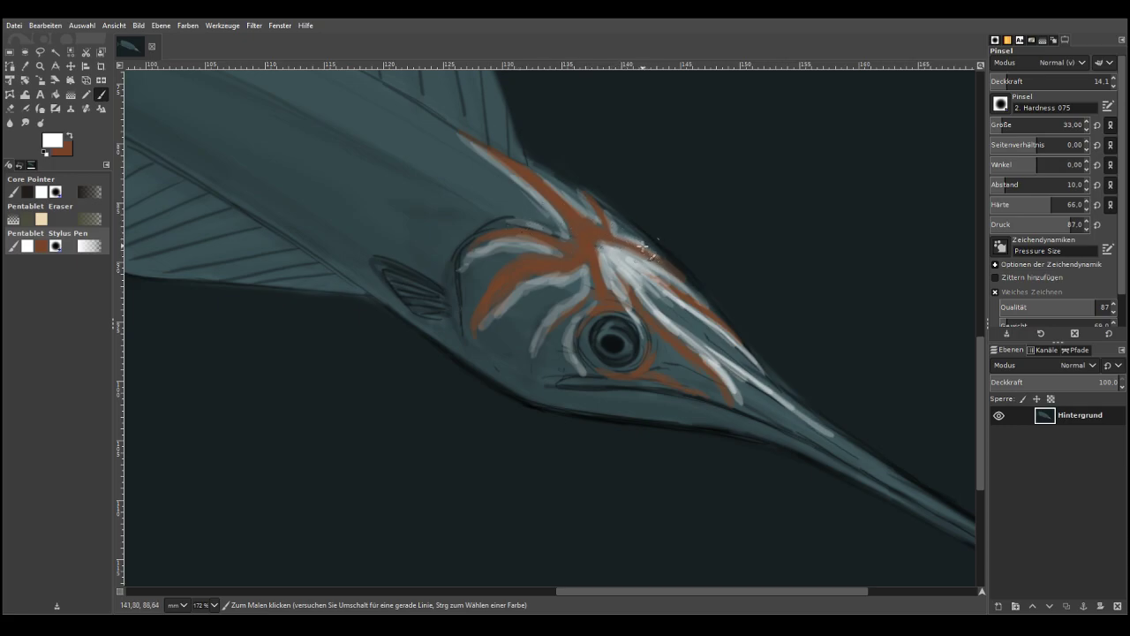
pyautogui.press('x')
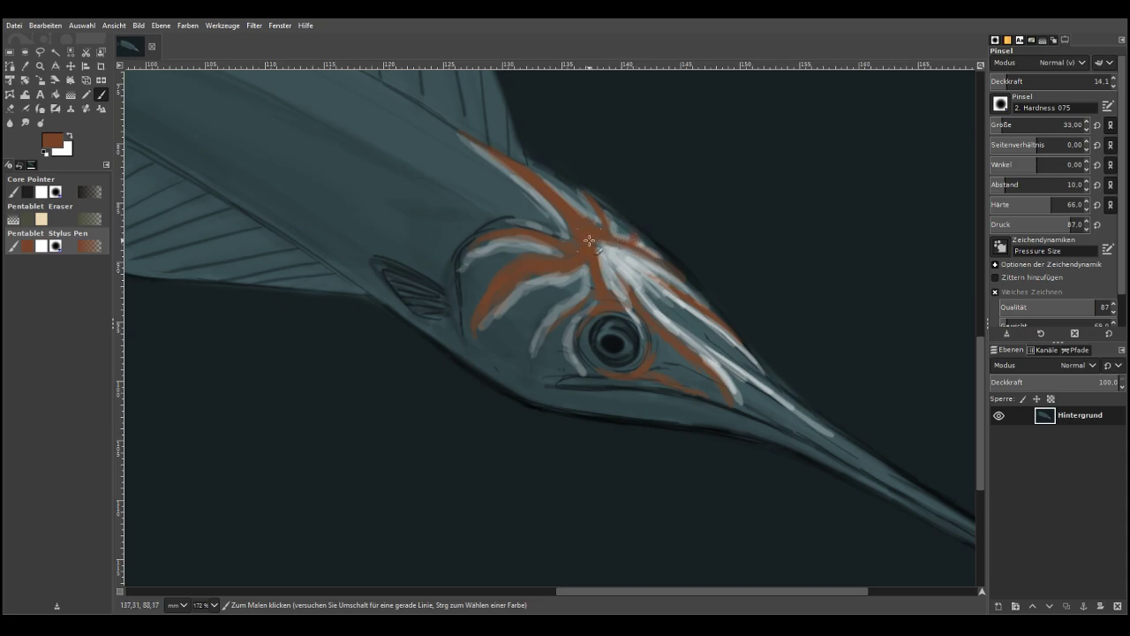
# Switch back to white and add highlights to the nape stripe, the eye and the front of the bill
pyautogui.click(68, 135)
pyautogui.moveTo(586, 271); pyautogui.dragTo(500, 297)
pyautogui.moveTo(513, 247)
pyautogui.mouseDown()
pyautogui.moveTo(552, 253)
pyautogui.moveTo(527, 222)
pyautogui.moveTo(491, 227)
pyautogui.moveTo(552, 230)
pyautogui.moveTo(512, 179)
pyautogui.moveTo(527, 218)
pyautogui.moveTo(497, 164)
pyautogui.moveTo(469, 148)
pyautogui.mouseUp()
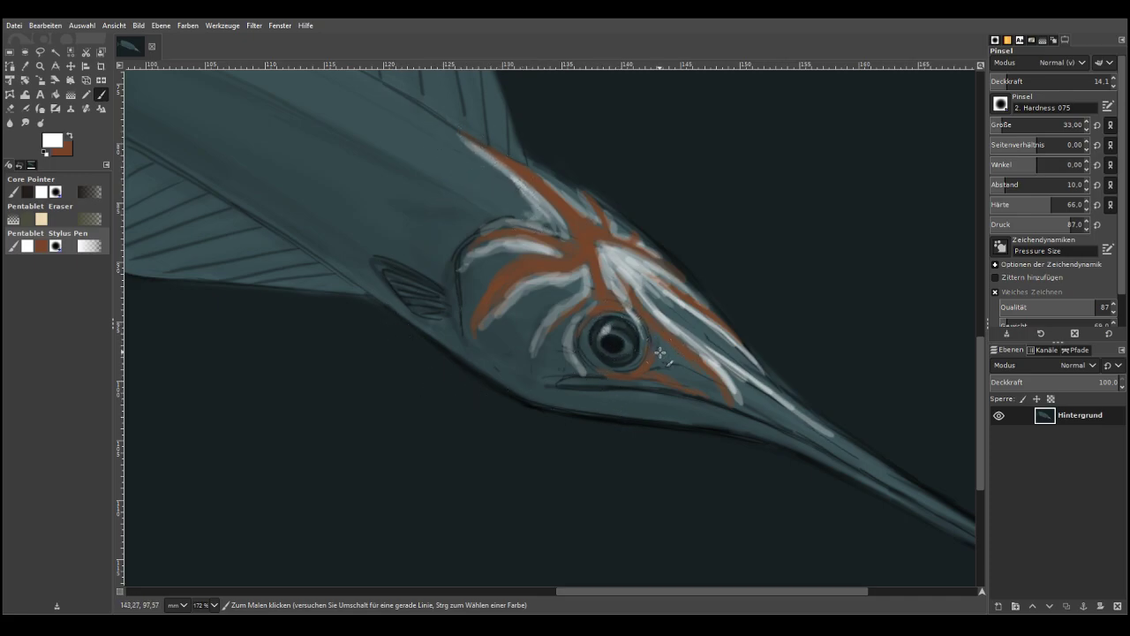
pyautogui.moveTo(659, 340)
pyautogui.mouseDown()
pyautogui.moveTo(721, 400)
pyautogui.moveTo(679, 380)
pyautogui.mouseUp()
pyautogui.moveTo(758, 388)
pyautogui.mouseDown()
pyautogui.moveTo(883, 468)
pyautogui.moveTo(654, 299)
pyautogui.mouseUp()
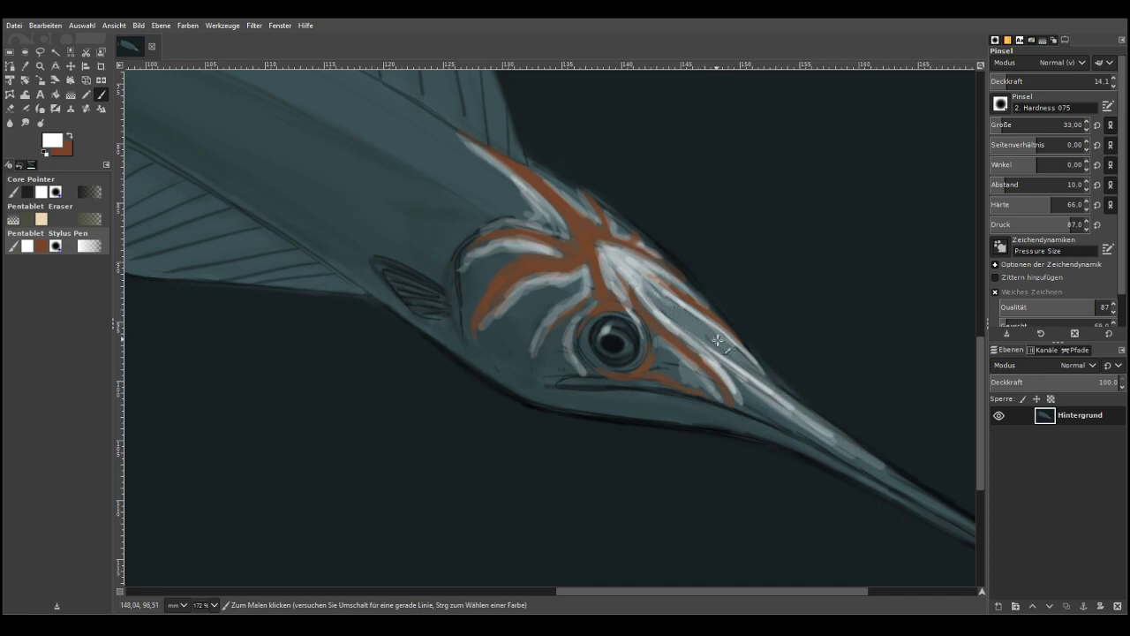
# Extend the white highlights along the bill and strengthen them back towards the forehead
pyautogui.moveTo(855, 452)
pyautogui.mouseDown()
pyautogui.moveTo(877, 470)
pyautogui.moveTo(825, 434)
pyautogui.moveTo(938, 503)
pyautogui.mouseUp()
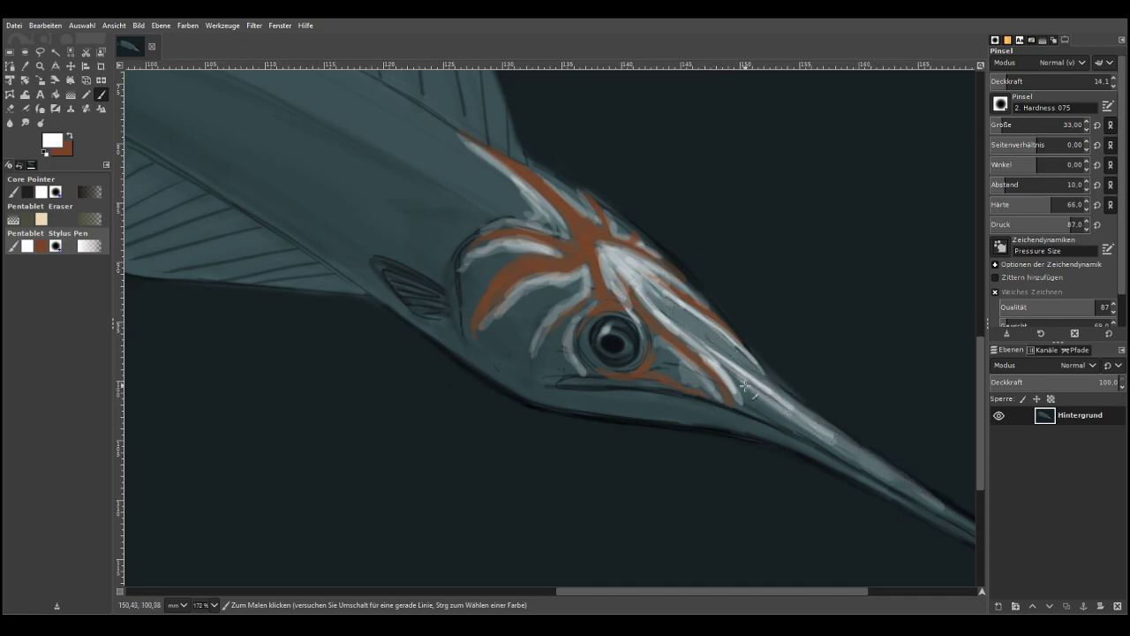
pyautogui.moveTo(827, 432)
pyautogui.mouseDown()
pyautogui.moveTo(683, 318)
pyautogui.moveTo(732, 362)
pyautogui.moveTo(702, 345)
pyautogui.mouseUp()
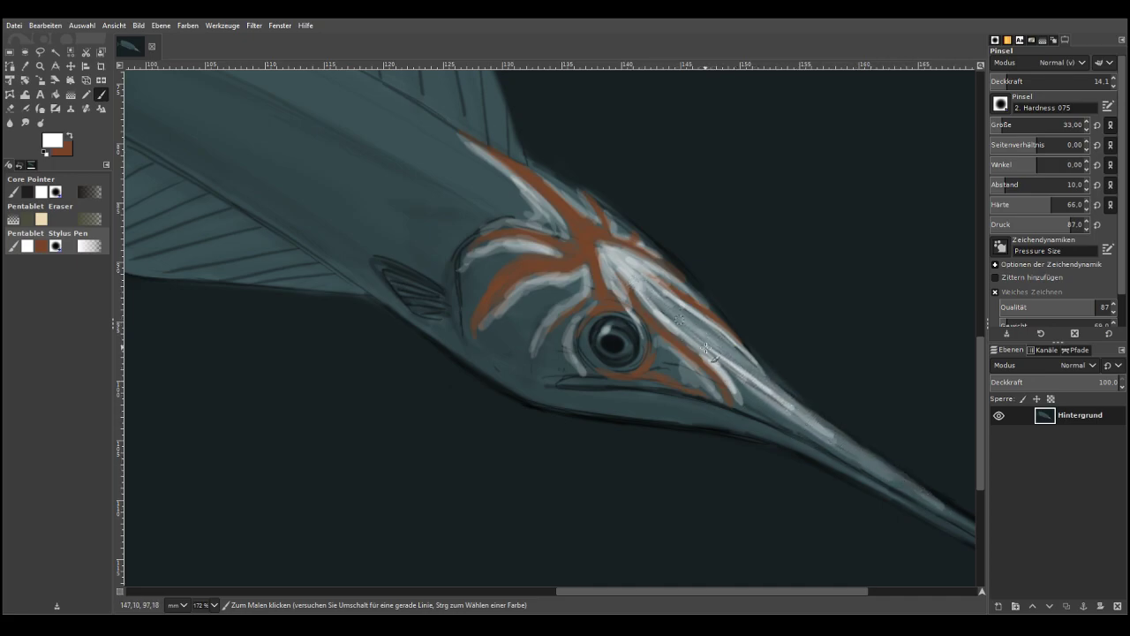
# Switch to brown and paint a stripe along the front of the upper sail fin, strengthening it at opacity 28.3
pyautogui.click(69, 137)
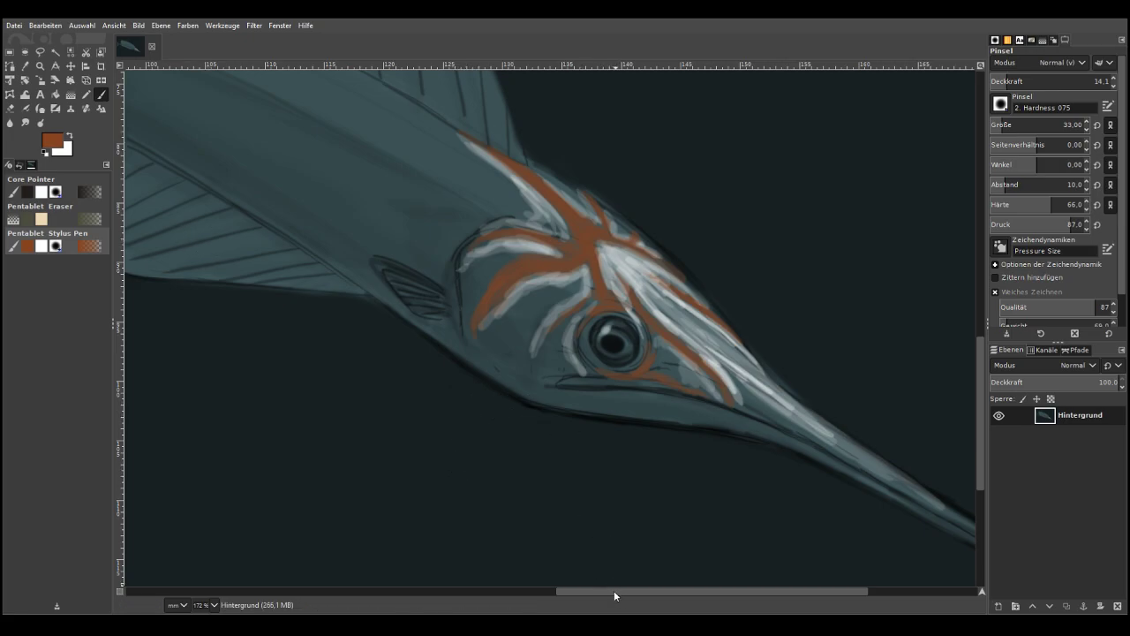
pyautogui.moveTo(617, 591); pyautogui.dragTo(518, 585)
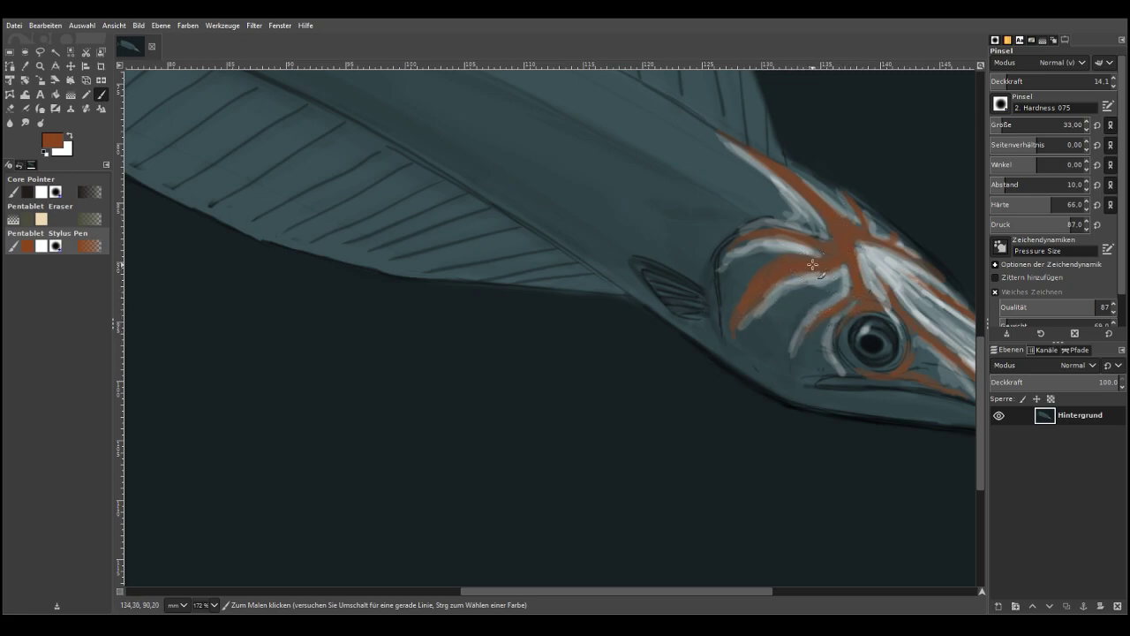
pyautogui.scroll(3, 823, 186)
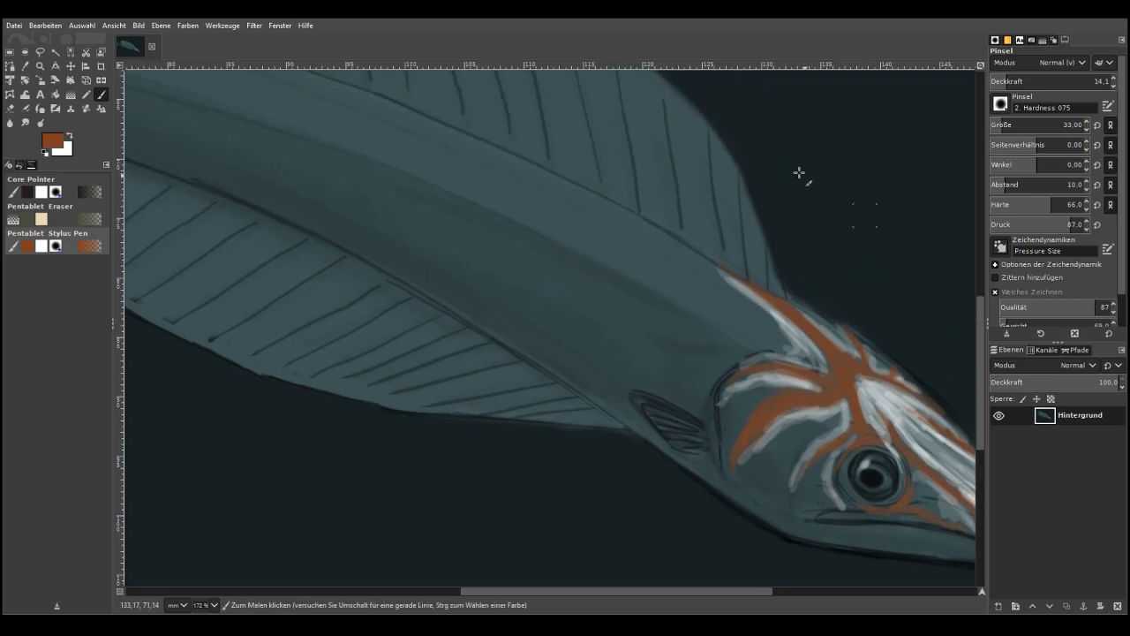
pyautogui.moveTo(739, 270); pyautogui.dragTo(721, 164)
pyautogui.moveTo(725, 244); pyautogui.dragTo(708, 130)
pyautogui.moveTo(728, 248)
pyautogui.mouseDown()
pyautogui.moveTo(708, 126)
pyautogui.moveTo(723, 223)
pyautogui.moveTo(715, 168)
pyautogui.moveTo(742, 250)
pyautogui.mouseUp()
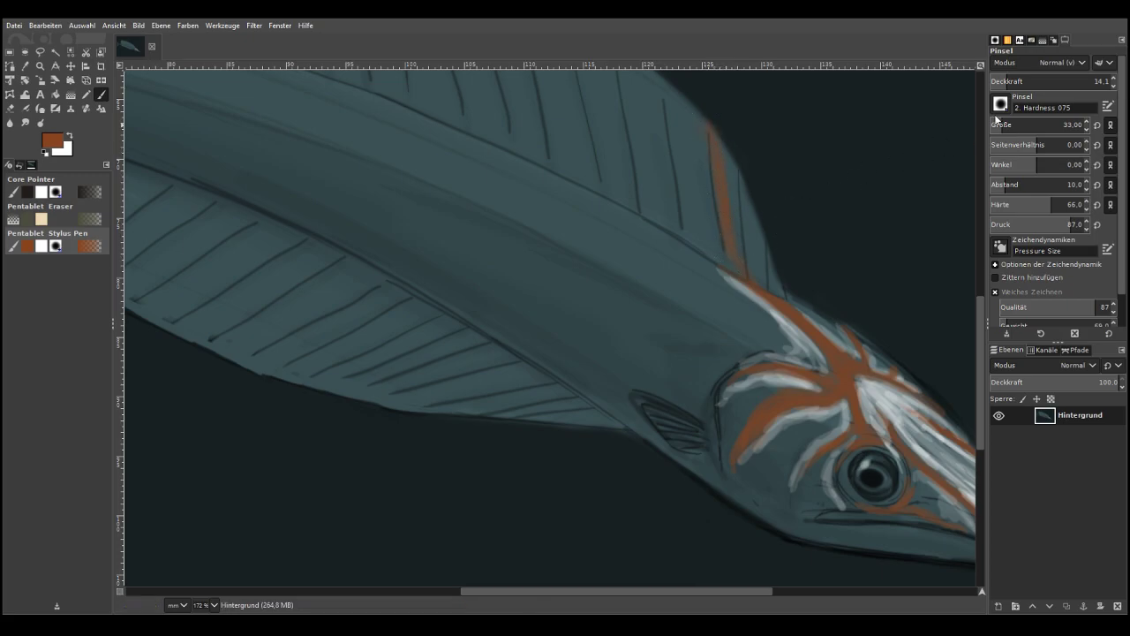
pyautogui.click(1024, 82)
pyautogui.moveTo(697, 113); pyautogui.dragTo(720, 165)
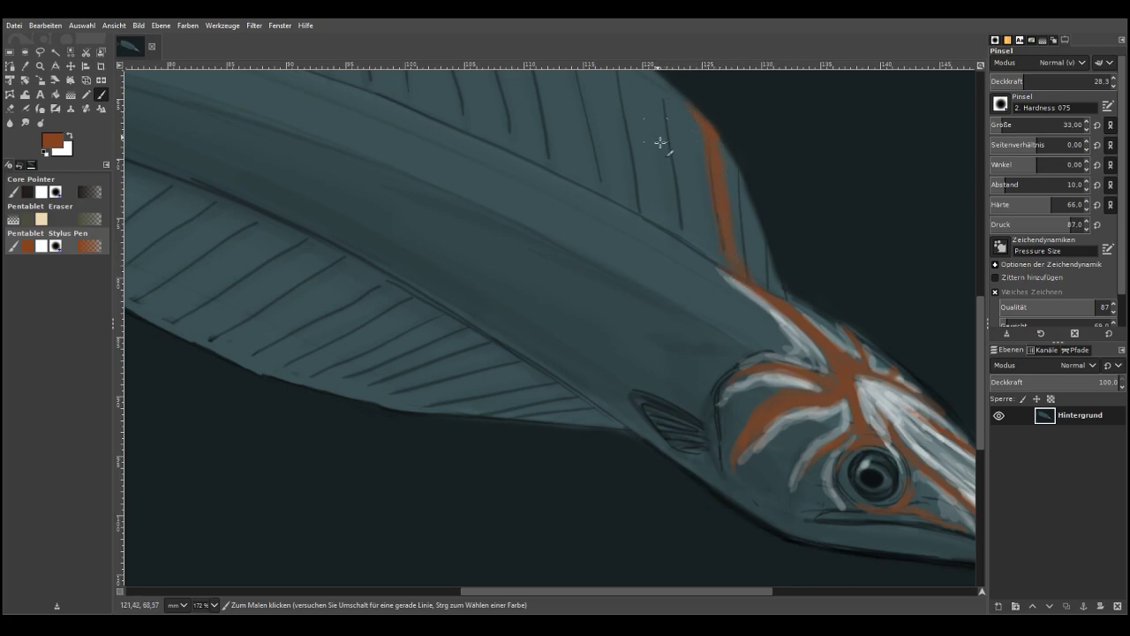
pyautogui.moveTo(660, 130); pyautogui.dragTo(676, 214)
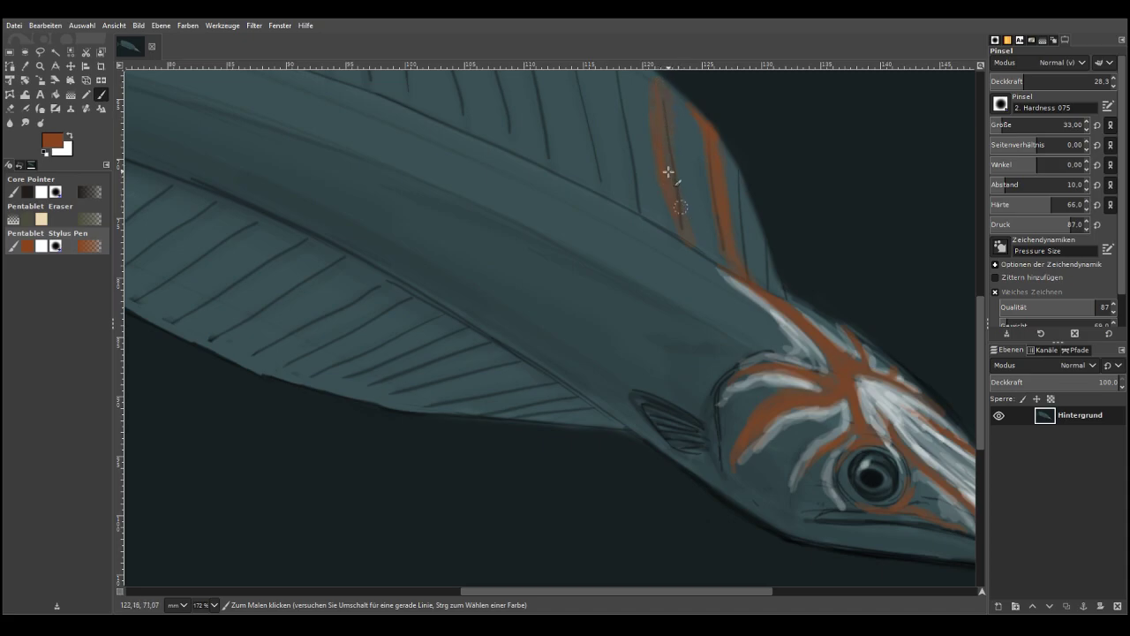
pyautogui.scroll(-4, 614, 281)
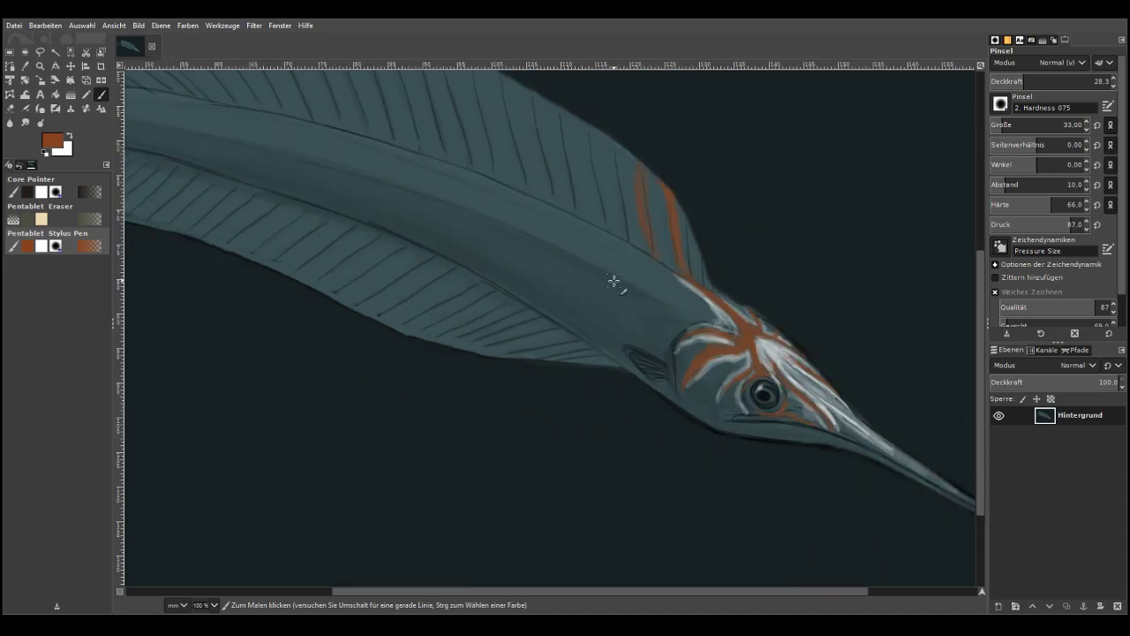
pyautogui.click(39, 66)
pyautogui.moveTo(477, 149); pyautogui.dragTo(813, 434)
pyautogui.click(99, 95)
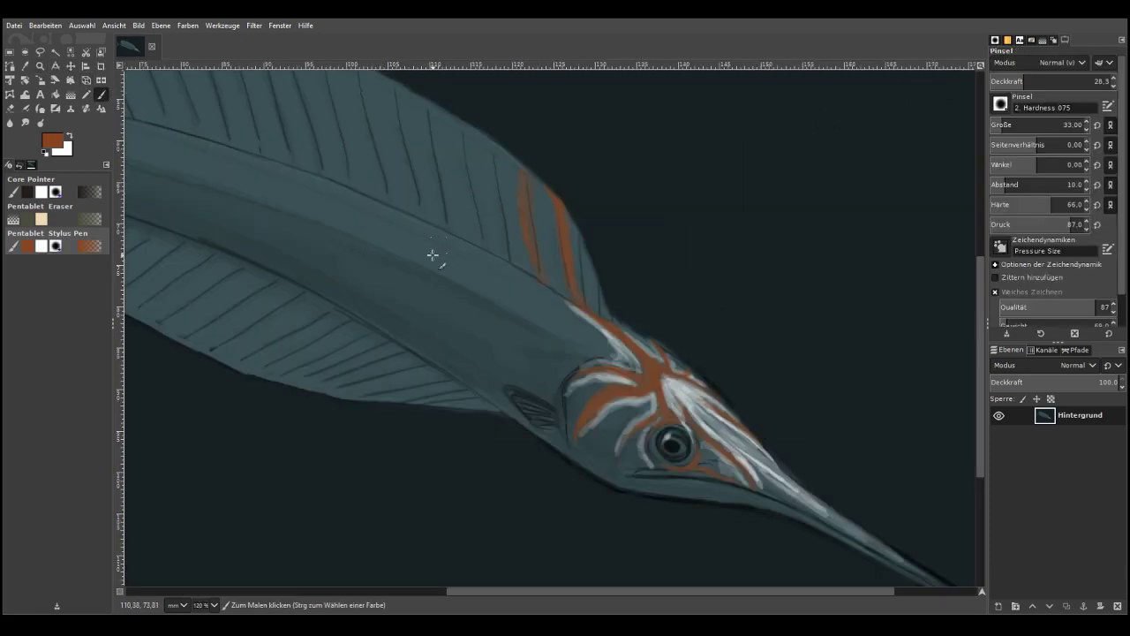
pyautogui.moveTo(432, 232)
pyautogui.mouseDown()
pyautogui.moveTo(402, 263)
pyautogui.moveTo(399, 344)
pyautogui.moveTo(391, 298)
pyautogui.moveTo(401, 269)
pyautogui.moveTo(409, 350)
pyautogui.mouseUp()
pyautogui.moveTo(396, 307); pyautogui.dragTo(410, 349)
pyautogui.moveTo(441, 239)
pyautogui.mouseDown()
pyautogui.moveTo(398, 282)
pyautogui.moveTo(437, 217)
pyautogui.mouseUp()
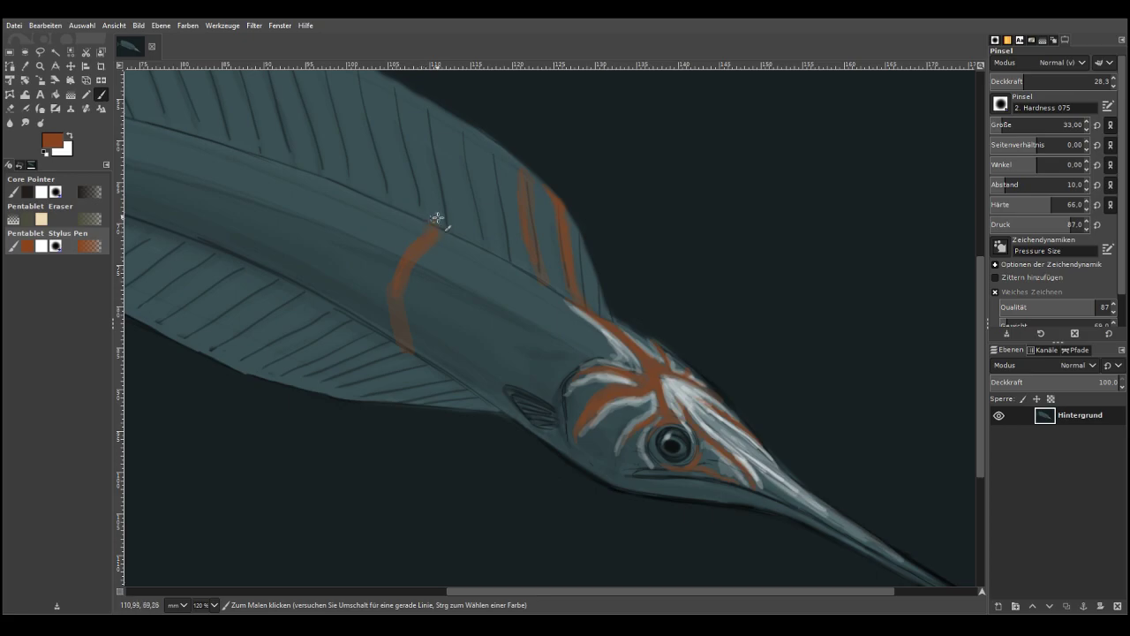
# Set the brush size to 74, thicken the front fin stripe and paint a second brown stripe behind it
pyautogui.click(1010, 125)
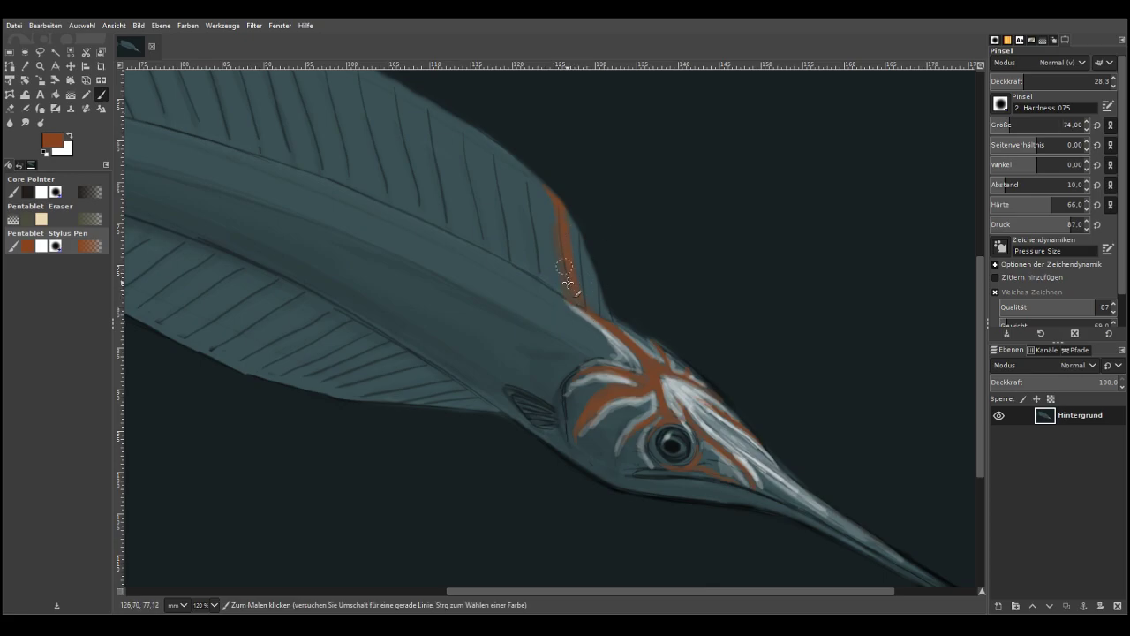
pyautogui.moveTo(543, 190); pyautogui.dragTo(563, 273)
pyautogui.moveTo(558, 230); pyautogui.dragTo(582, 312)
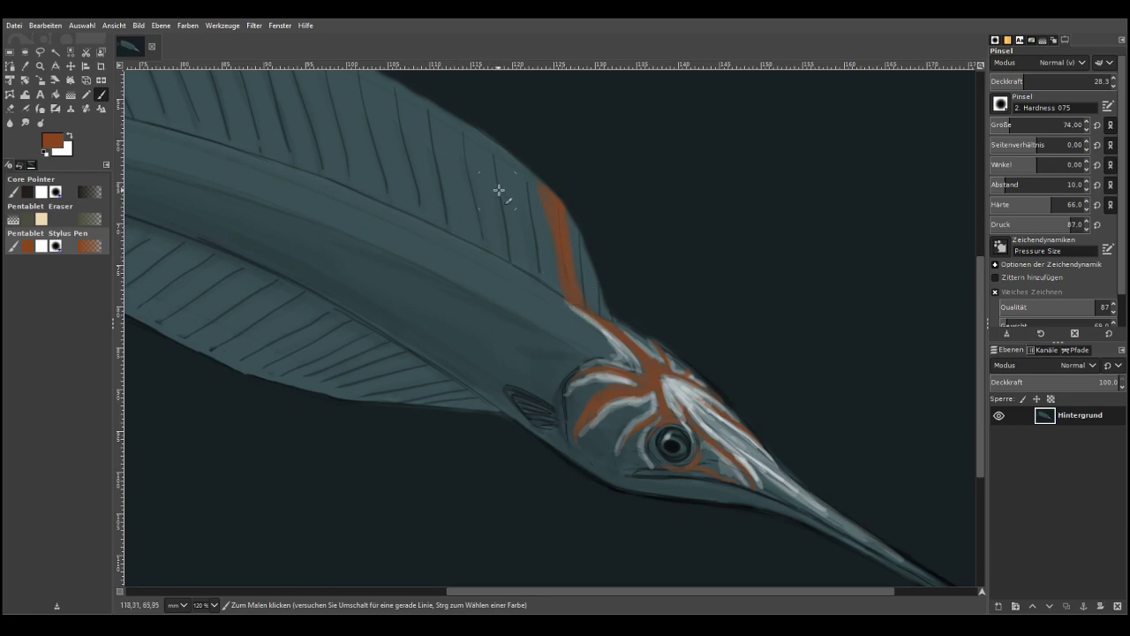
pyautogui.moveTo(500, 159); pyautogui.dragTo(517, 258)
pyautogui.moveTo(500, 178); pyautogui.dragTo(530, 265)
pyautogui.moveTo(506, 168)
pyautogui.mouseDown()
pyautogui.moveTo(531, 268)
pyautogui.moveTo(517, 250)
pyautogui.mouseUp()
# Paint curved brown bands across the front of the body behind the head, starting below the second fin stripe
pyautogui.moveTo(509, 169)
pyautogui.mouseDown()
pyautogui.moveTo(496, 145)
pyautogui.moveTo(529, 261)
pyautogui.moveTo(523, 280)
pyautogui.moveTo(505, 277)
pyautogui.moveTo(461, 307)
pyautogui.moveTo(439, 356)
pyautogui.mouseUp()
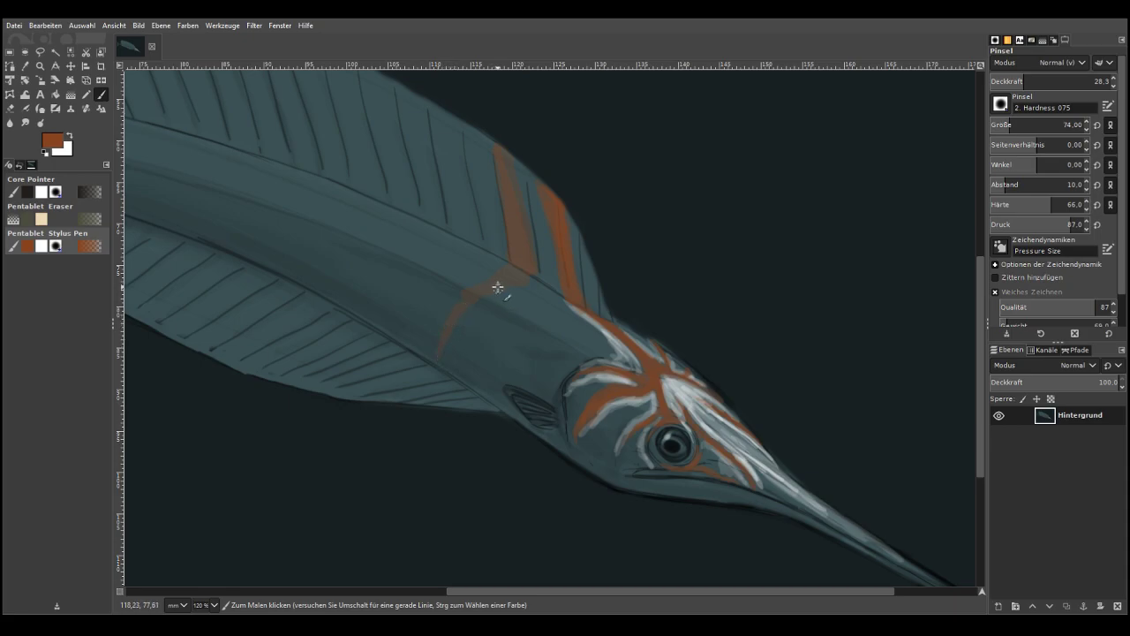
pyautogui.moveTo(556, 315); pyautogui.dragTo(473, 357)
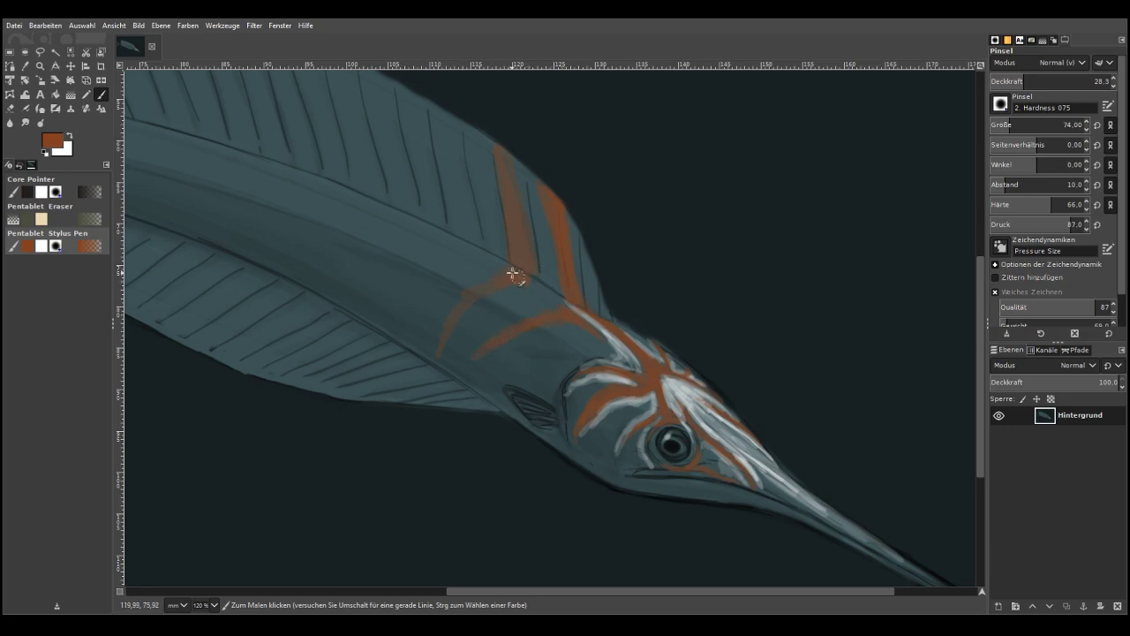
pyautogui.moveTo(454, 255)
pyautogui.mouseDown()
pyautogui.moveTo(455, 244)
pyautogui.moveTo(459, 253)
pyautogui.moveTo(424, 270)
pyautogui.moveTo(408, 306)
pyautogui.mouseUp()
# Paint slanted brown stripes along the front rays of the lower fin and extend the body bands towards them
pyautogui.moveTo(435, 367); pyautogui.dragTo(405, 397)
pyautogui.moveTo(398, 355); pyautogui.dragTo(316, 384)
pyautogui.moveTo(360, 331)
pyautogui.mouseDown()
pyautogui.moveTo(243, 368)
pyautogui.moveTo(249, 338)
pyautogui.moveTo(224, 344)
pyautogui.moveTo(314, 312)
pyautogui.moveTo(217, 349)
pyautogui.moveTo(253, 333)
pyautogui.moveTo(230, 340)
pyautogui.moveTo(317, 346)
pyautogui.moveTo(253, 366)
pyautogui.mouseUp()
pyautogui.moveTo(398, 361); pyautogui.dragTo(333, 380)
pyautogui.moveTo(411, 309)
pyautogui.mouseDown()
pyautogui.moveTo(406, 347)
pyautogui.moveTo(434, 374)
pyautogui.moveTo(456, 375)
pyautogui.mouseUp()
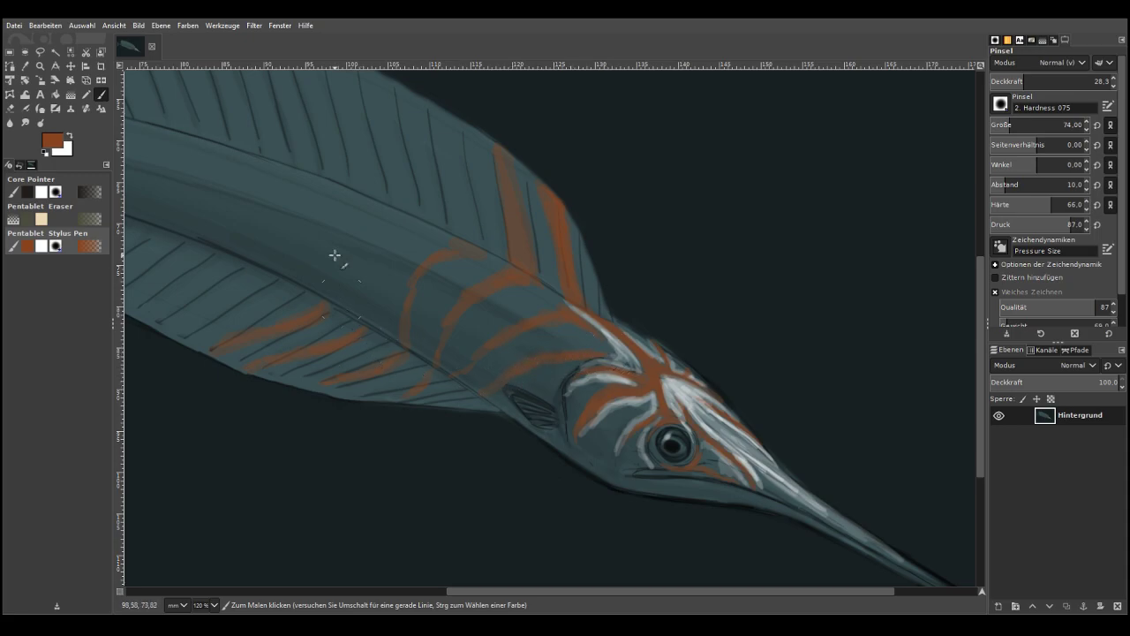
# Add a third brown stripe to the upper fin and continue the curved brown bands along the body towards the tail
pyautogui.moveTo(479, 232)
pyautogui.mouseDown()
pyautogui.moveTo(452, 121)
pyautogui.moveTo(468, 150)
pyautogui.moveTo(478, 234)
pyautogui.mouseUp()
pyautogui.moveTo(453, 123); pyautogui.dragTo(467, 192)
pyautogui.moveTo(452, 122); pyautogui.dragTo(475, 246)
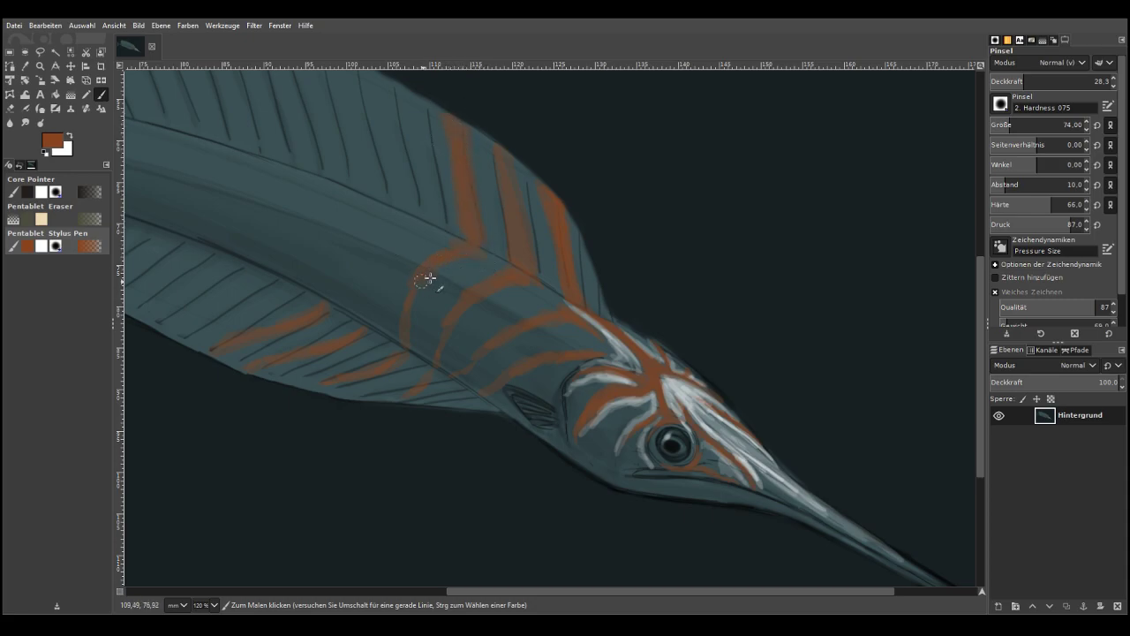
pyautogui.moveTo(391, 235)
pyautogui.mouseDown()
pyautogui.moveTo(422, 226)
pyautogui.moveTo(387, 243)
pyautogui.moveTo(364, 296)
pyautogui.mouseUp()
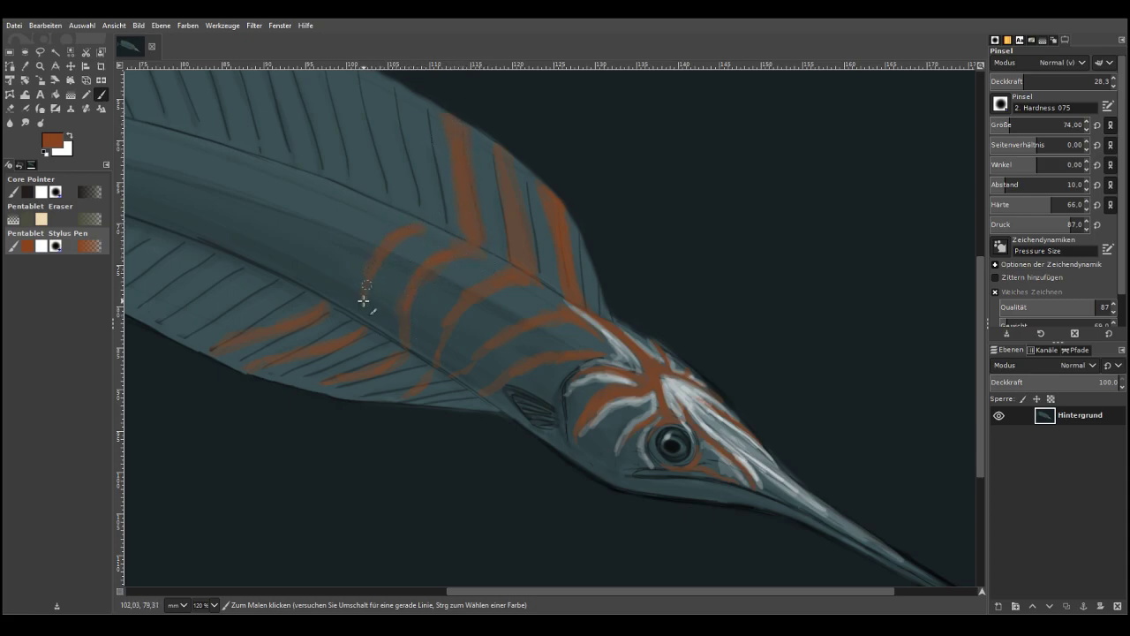
pyautogui.moveTo(390, 212)
pyautogui.mouseDown()
pyautogui.moveTo(335, 239)
pyautogui.moveTo(321, 278)
pyautogui.moveTo(375, 206)
pyautogui.moveTo(417, 240)
pyautogui.moveTo(358, 301)
pyautogui.moveTo(324, 192)
pyautogui.moveTo(287, 234)
pyautogui.moveTo(263, 196)
pyautogui.moveTo(250, 224)
pyautogui.mouseUp()
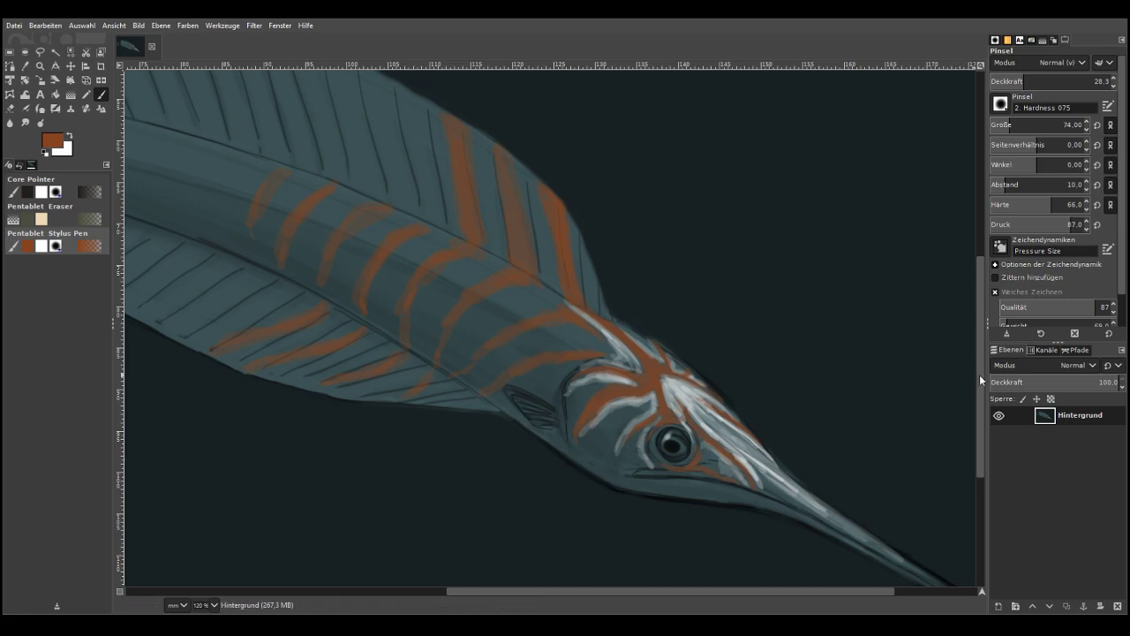
# Paint more brown stripes along the middle of the upper fin and strengthen the rearmost body band
pyautogui.moveTo(980, 364); pyautogui.dragTo(980, 321)
pyautogui.moveTo(620, 597); pyautogui.dragTo(518, 597)
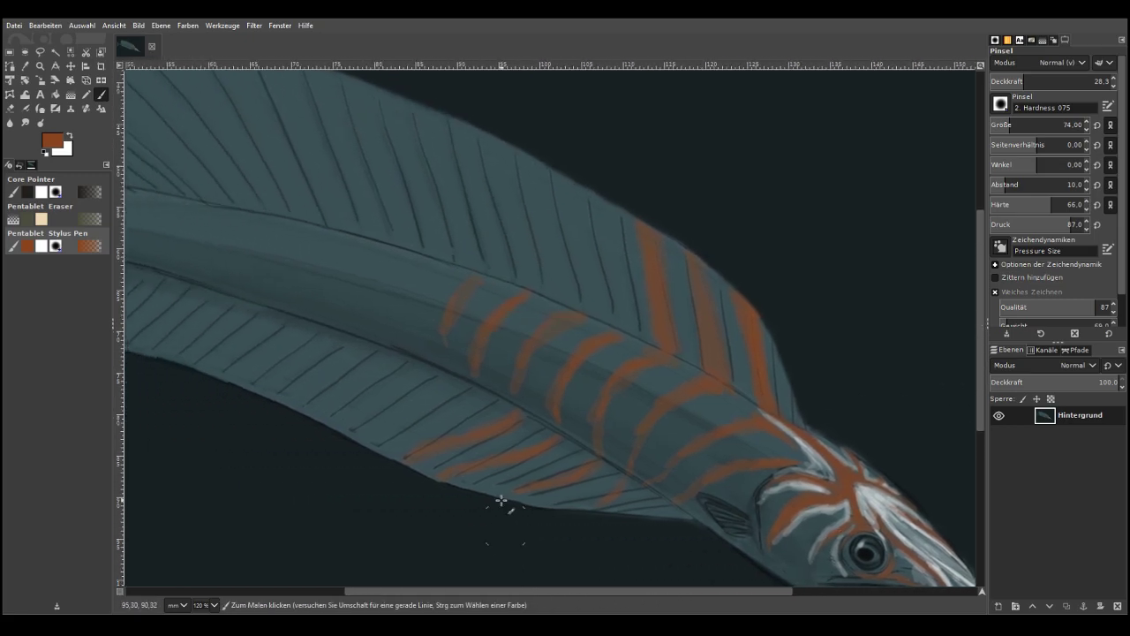
pyautogui.moveTo(614, 279)
pyautogui.mouseDown()
pyautogui.moveTo(621, 327)
pyautogui.moveTo(606, 212)
pyautogui.moveTo(590, 197)
pyautogui.moveTo(619, 306)
pyautogui.moveTo(599, 207)
pyautogui.moveTo(582, 189)
pyautogui.moveTo(570, 262)
pyautogui.moveTo(543, 182)
pyautogui.moveTo(570, 303)
pyautogui.mouseUp()
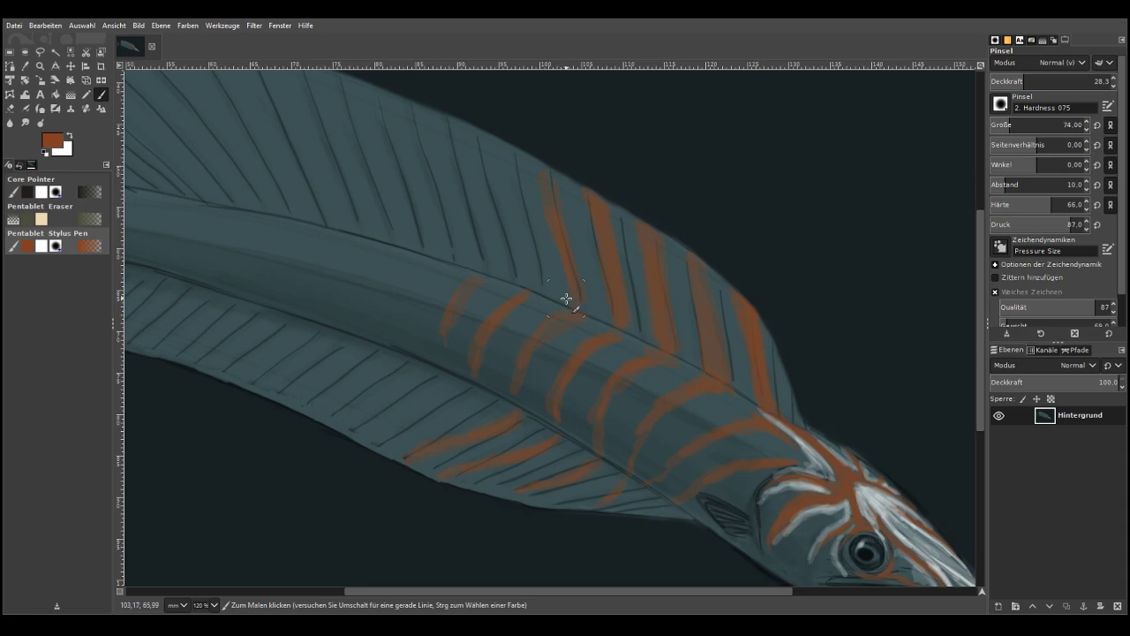
pyautogui.moveTo(522, 277); pyautogui.dragTo(494, 150)
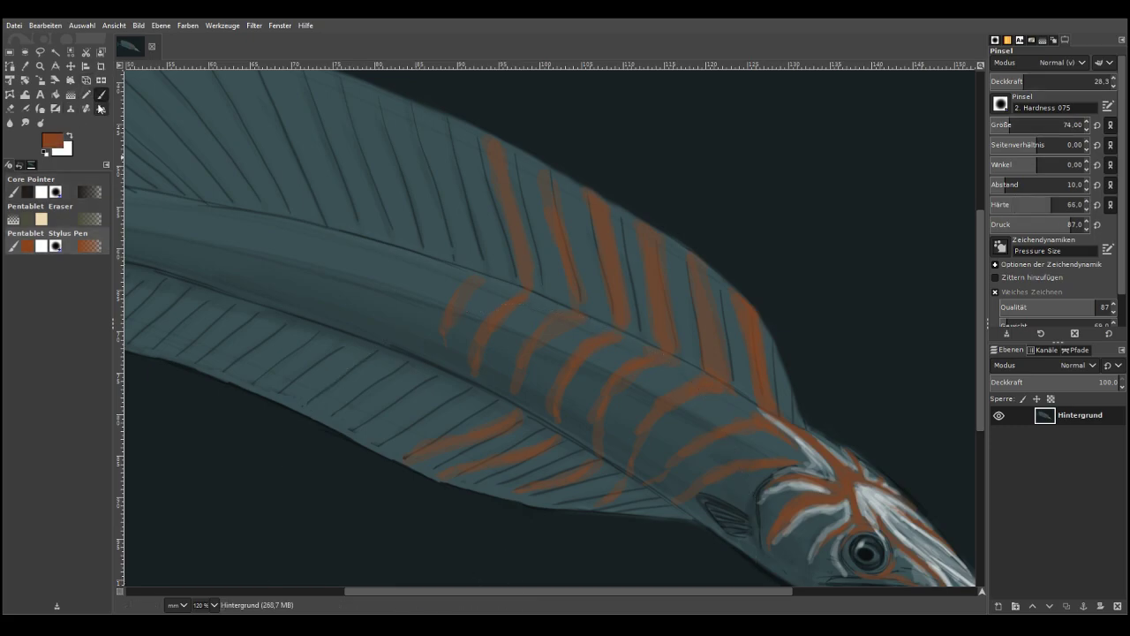
pyautogui.moveTo(450, 311); pyautogui.dragTo(446, 371)
pyautogui.moveTo(454, 204); pyautogui.dragTo(436, 118)
pyautogui.moveTo(465, 232); pyautogui.dragTo(432, 115)
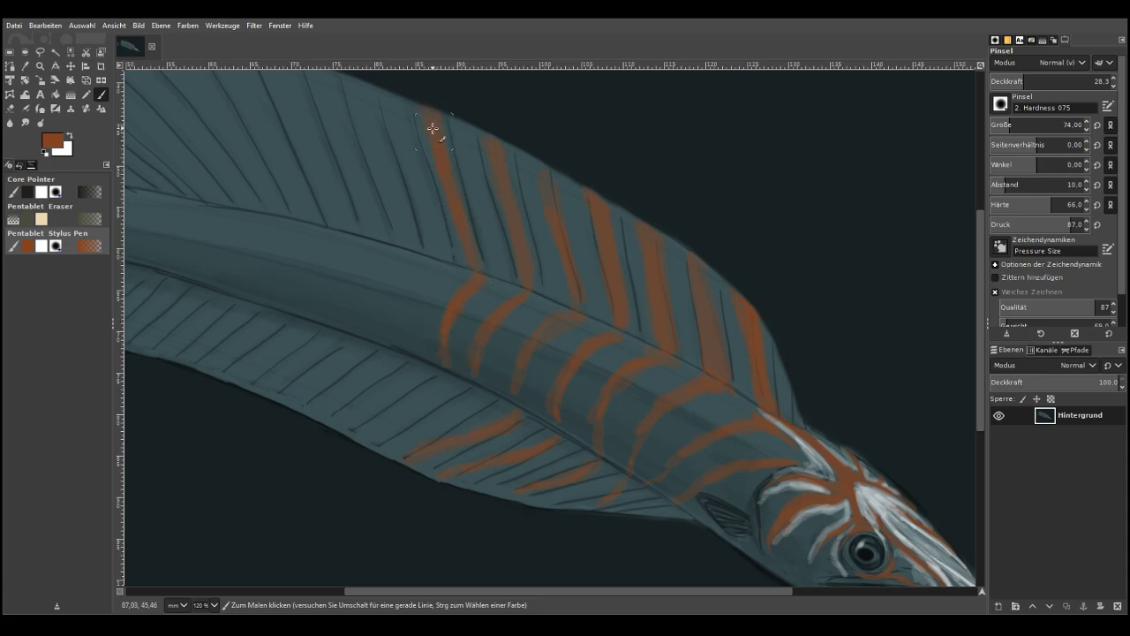
# Paint a forked brown stripe on the upper fin, a thick band across the body below it, and matching lower fin stripes
pyautogui.moveTo(401, 230)
pyautogui.mouseDown()
pyautogui.moveTo(380, 95)
pyautogui.moveTo(328, 107)
pyautogui.moveTo(319, 94)
pyautogui.moveTo(375, 163)
pyautogui.moveTo(402, 237)
pyautogui.moveTo(367, 289)
pyautogui.moveTo(363, 337)
pyautogui.mouseUp()
pyautogui.moveTo(390, 266)
pyautogui.mouseDown()
pyautogui.moveTo(383, 333)
pyautogui.moveTo(379, 282)
pyautogui.moveTo(382, 334)
pyautogui.moveTo(395, 256)
pyautogui.moveTo(386, 332)
pyautogui.mouseUp()
pyautogui.moveTo(472, 275)
pyautogui.mouseDown()
pyautogui.moveTo(440, 352)
pyautogui.moveTo(466, 267)
pyautogui.moveTo(436, 350)
pyautogui.moveTo(427, 344)
pyautogui.moveTo(437, 366)
pyautogui.moveTo(389, 413)
pyautogui.mouseUp()
pyautogui.moveTo(381, 339)
pyautogui.mouseDown()
pyautogui.moveTo(366, 356)
pyautogui.moveTo(268, 383)
pyautogui.mouseUp()
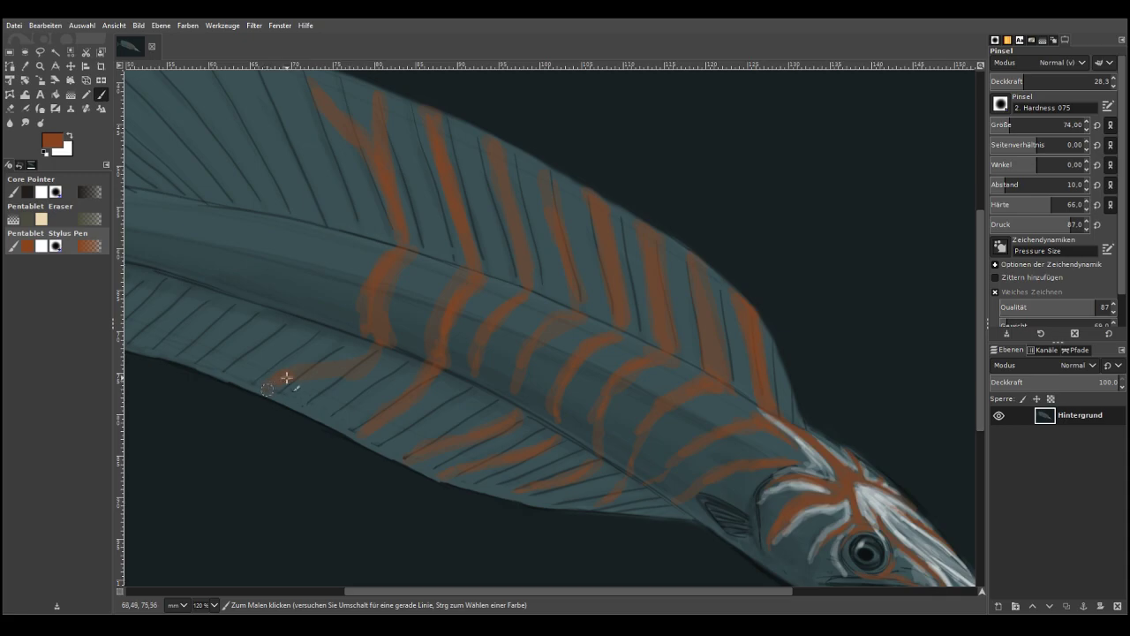
pyautogui.moveTo(377, 344)
pyautogui.mouseDown()
pyautogui.moveTo(382, 264)
pyautogui.moveTo(374, 315)
pyautogui.mouseUp()
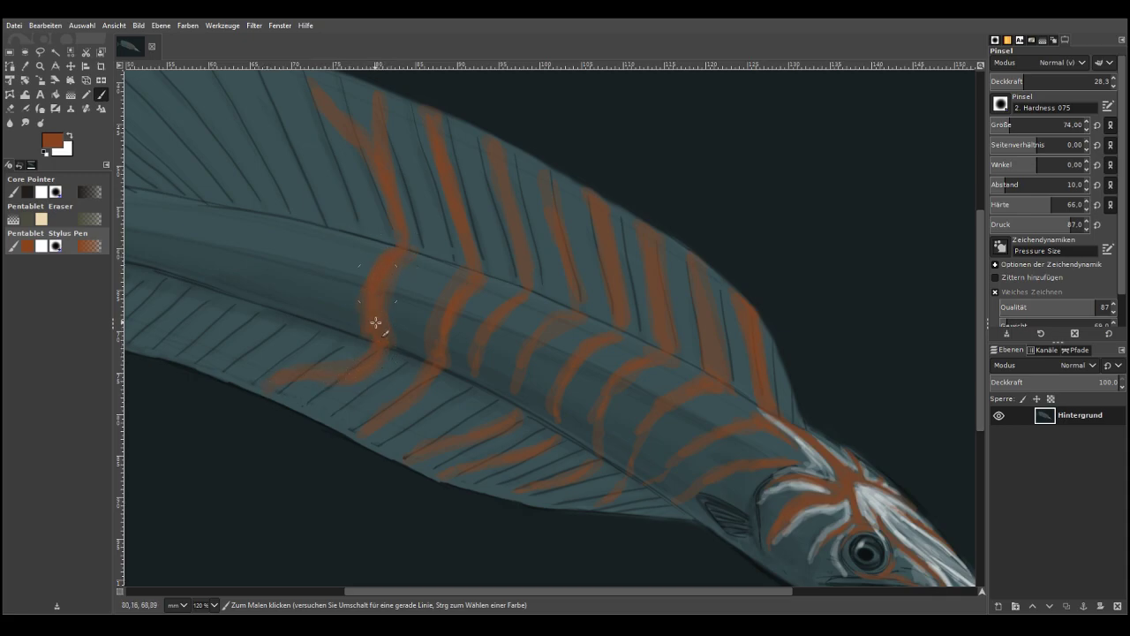
# Paint two branching brown stripes on the rear part of the upper fin, reaching down to the body
pyautogui.moveTo(454, 592); pyautogui.dragTo(357, 598)
pyautogui.moveTo(979, 377); pyautogui.dragTo(978, 311)
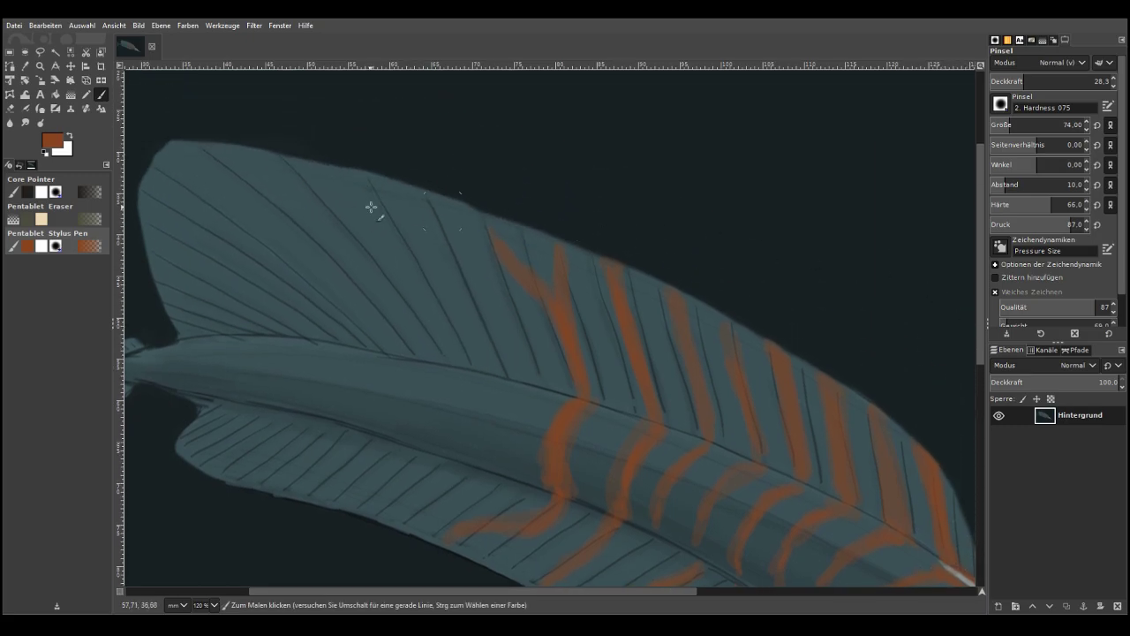
pyautogui.moveTo(425, 213)
pyautogui.mouseDown()
pyautogui.moveTo(428, 267)
pyautogui.moveTo(320, 191)
pyautogui.moveTo(323, 169)
pyautogui.moveTo(386, 249)
pyautogui.mouseUp()
pyautogui.moveTo(259, 159)
pyautogui.mouseDown()
pyautogui.moveTo(265, 194)
pyautogui.moveTo(203, 248)
pyautogui.moveTo(260, 257)
pyautogui.moveTo(273, 247)
pyautogui.moveTo(277, 185)
pyautogui.moveTo(270, 208)
pyautogui.mouseUp()
pyautogui.moveTo(262, 156)
pyautogui.mouseDown()
pyautogui.moveTo(273, 253)
pyautogui.moveTo(202, 255)
pyautogui.moveTo(147, 232)
pyautogui.moveTo(147, 245)
pyautogui.moveTo(306, 305)
pyautogui.moveTo(320, 335)
pyautogui.moveTo(315, 323)
pyautogui.mouseUp()
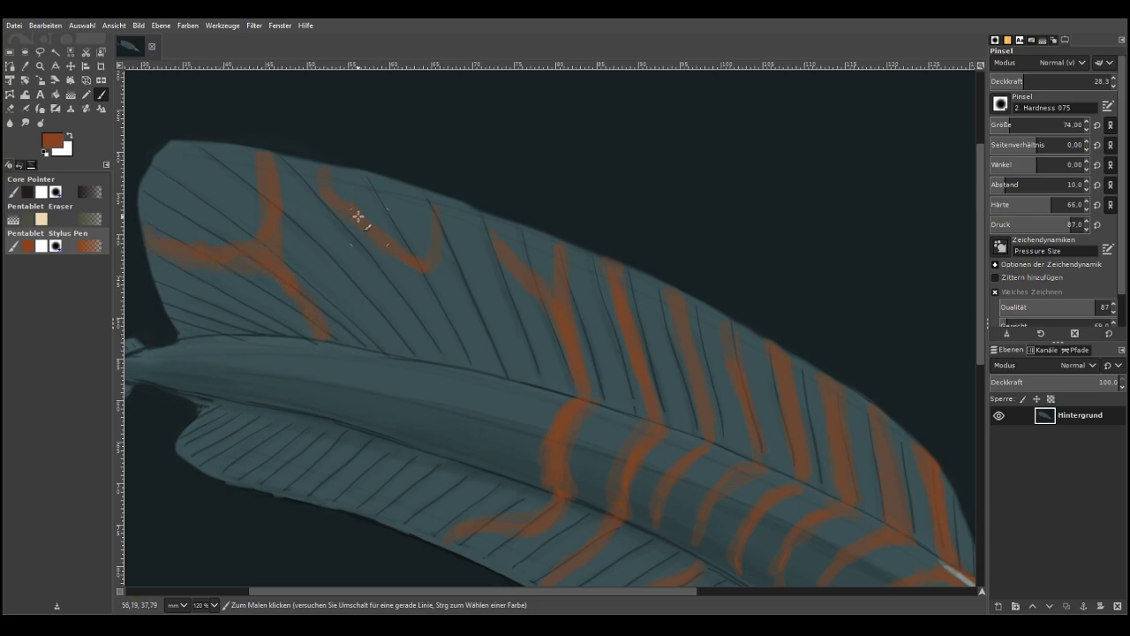
pyautogui.moveTo(410, 277)
pyautogui.mouseDown()
pyautogui.moveTo(424, 348)
pyautogui.moveTo(424, 272)
pyautogui.moveTo(424, 321)
pyautogui.moveTo(442, 361)
pyautogui.mouseUp()
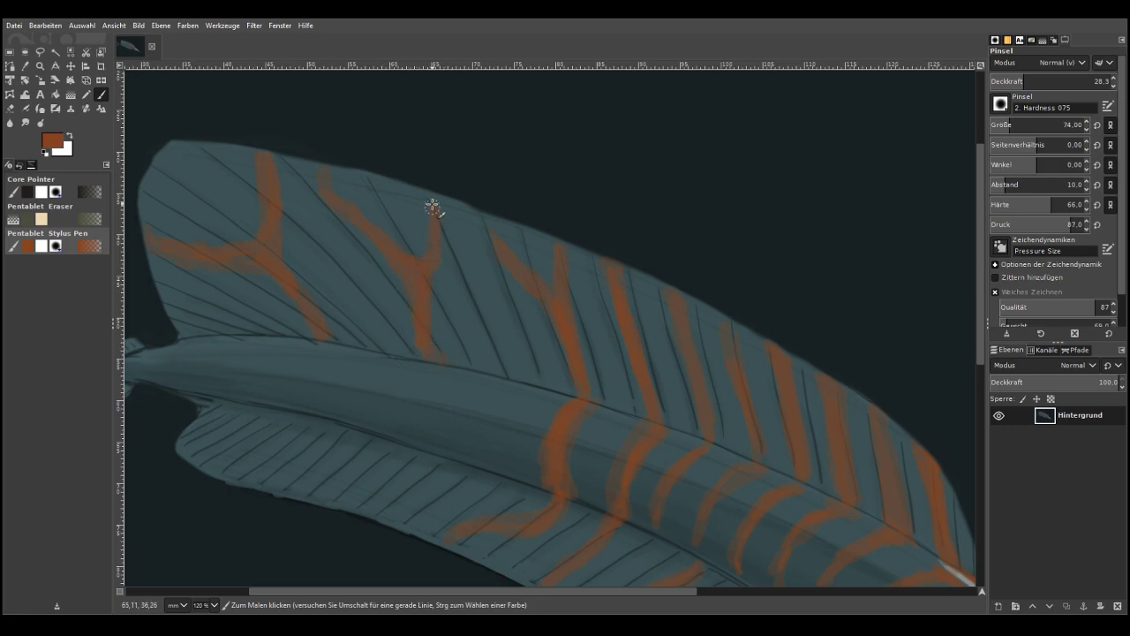
# Paint brown bands across the rear body, continuing them onto the rear of the upper and lower fins
pyautogui.moveTo(429, 250)
pyautogui.mouseDown()
pyautogui.moveTo(427, 191)
pyautogui.moveTo(430, 315)
pyautogui.moveTo(411, 297)
pyautogui.moveTo(437, 365)
pyautogui.moveTo(402, 441)
pyautogui.mouseUp()
pyautogui.moveTo(505, 371)
pyautogui.mouseDown()
pyautogui.moveTo(490, 329)
pyautogui.moveTo(488, 368)
pyautogui.moveTo(498, 316)
pyautogui.moveTo(468, 265)
pyautogui.moveTo(498, 357)
pyautogui.moveTo(486, 455)
pyautogui.mouseUp()
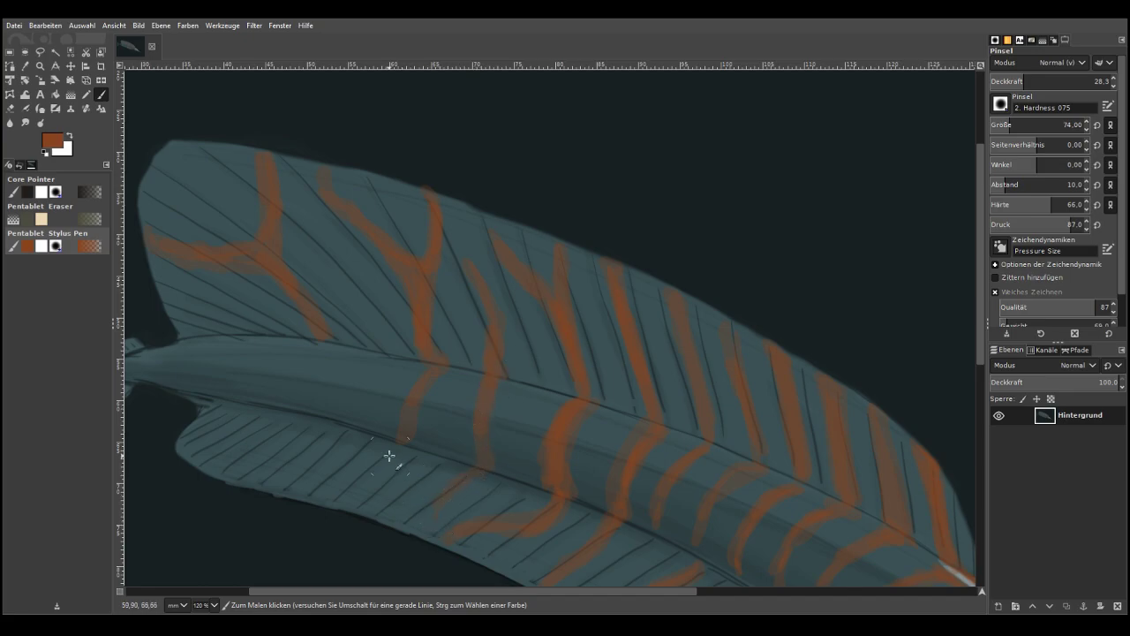
pyautogui.moveTo(394, 468); pyautogui.dragTo(392, 516)
pyautogui.moveTo(324, 340)
pyautogui.mouseDown()
pyautogui.moveTo(304, 392)
pyautogui.moveTo(314, 405)
pyautogui.moveTo(320, 346)
pyautogui.moveTo(306, 393)
pyautogui.moveTo(315, 426)
pyautogui.moveTo(264, 480)
pyautogui.mouseUp()
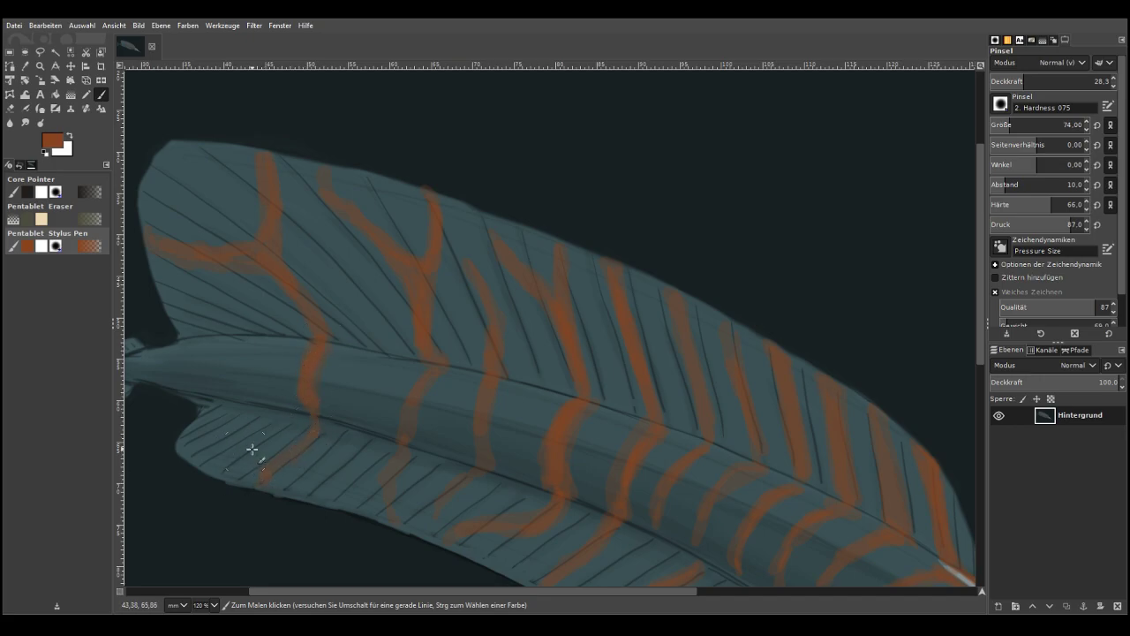
pyautogui.moveTo(186, 436); pyautogui.dragTo(255, 434)
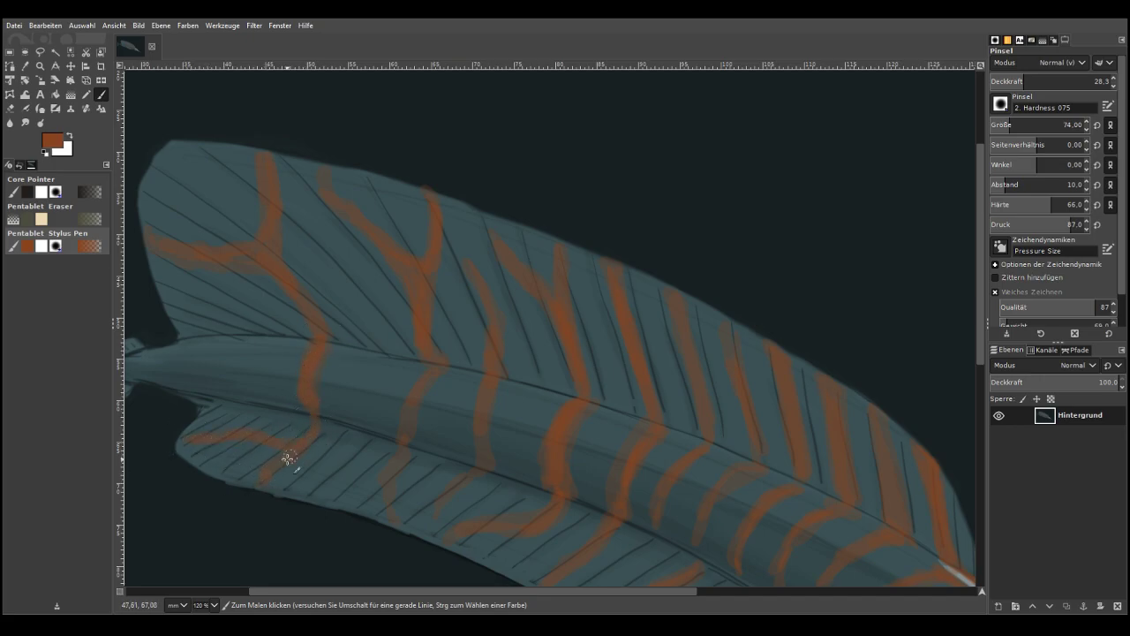
pyautogui.moveTo(344, 452)
pyautogui.mouseDown()
pyautogui.moveTo(353, 446)
pyautogui.moveTo(328, 486)
pyautogui.moveTo(372, 406)
pyautogui.mouseUp()
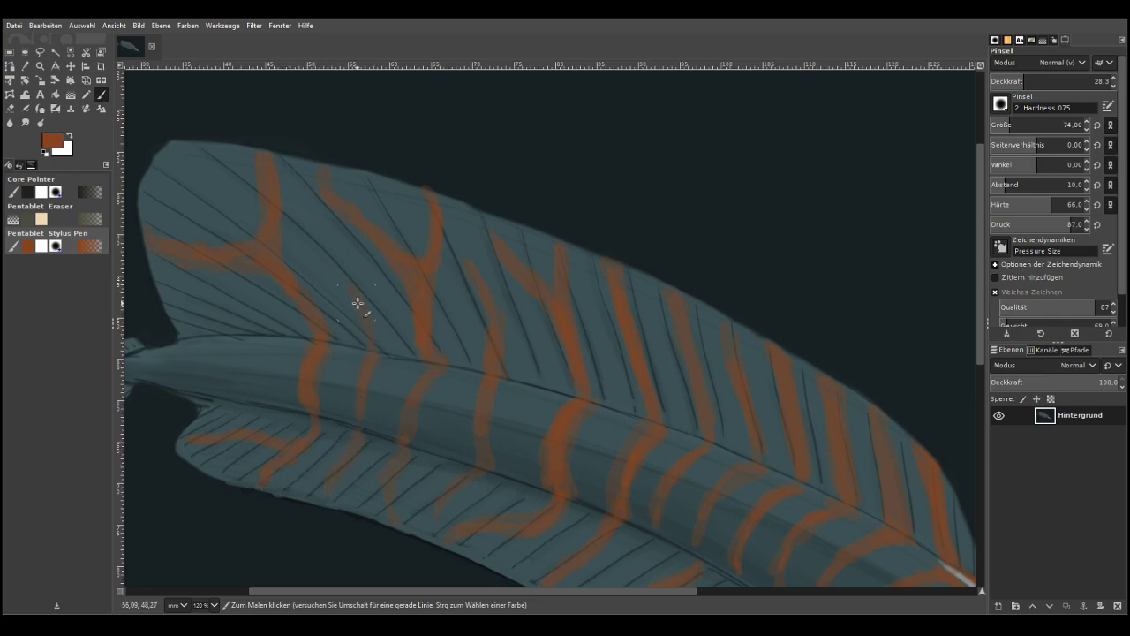
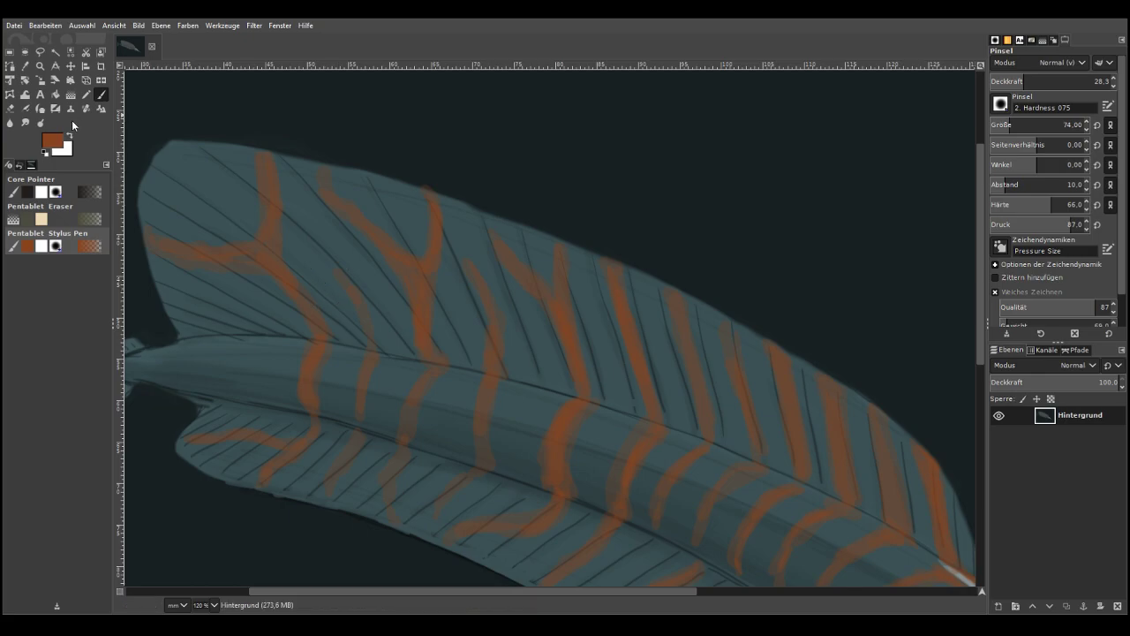
# Switch the painting colour to white and paint a pale patch along the upper fin's front edge, just behind the head
pyautogui.click(70, 135)
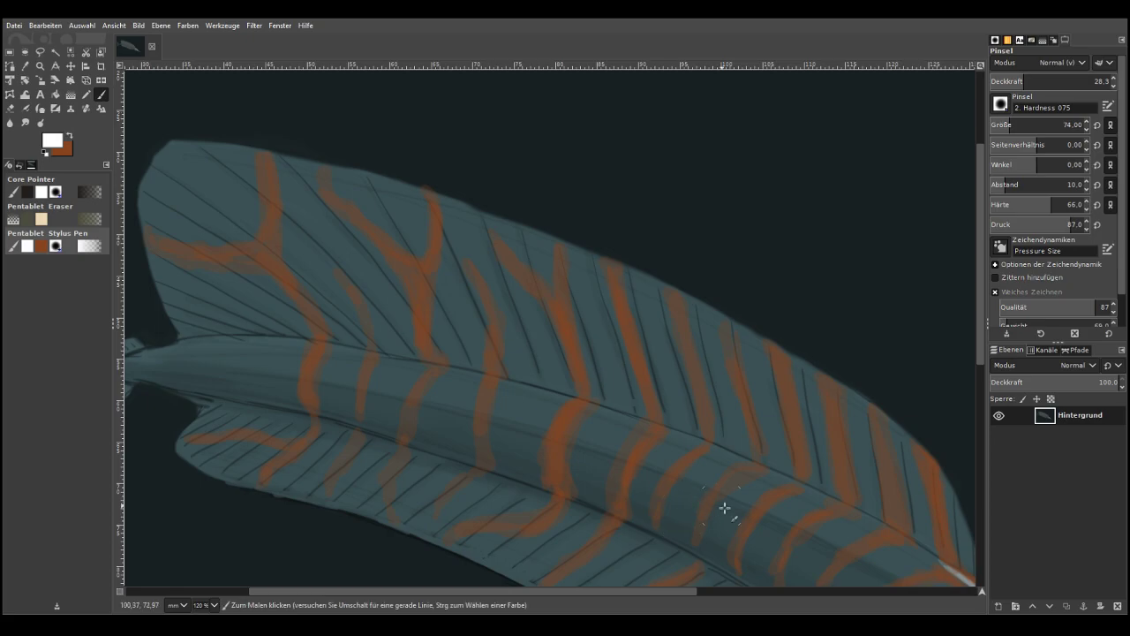
pyautogui.scroll(-5, 981, 353)
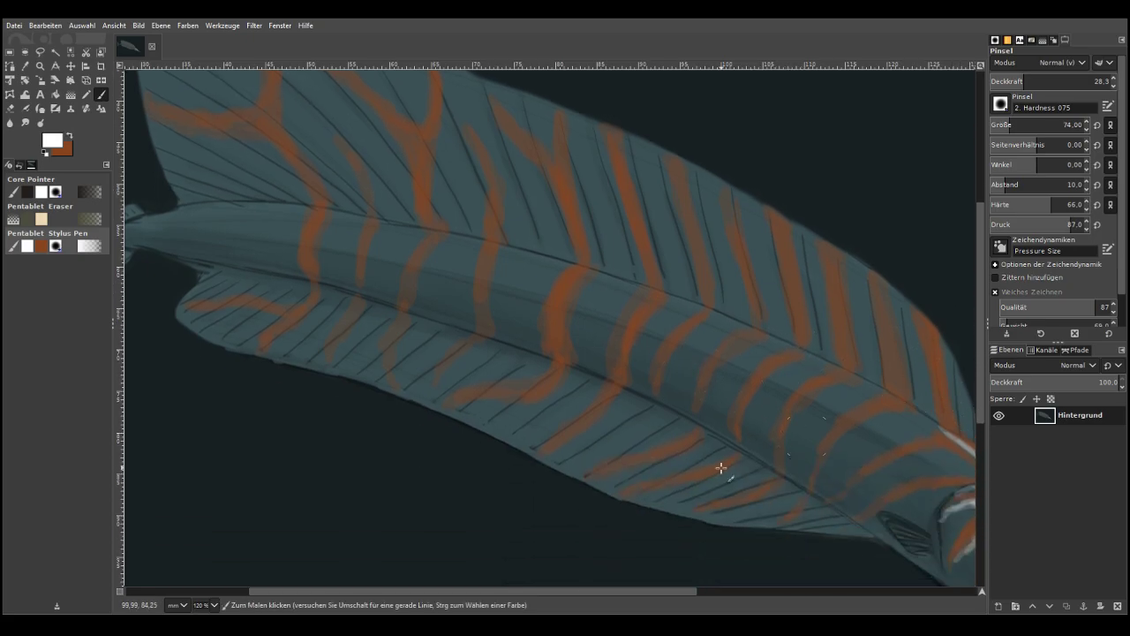
pyautogui.moveTo(609, 589); pyautogui.dragTo(720, 591)
pyautogui.moveTo(749, 415)
pyautogui.mouseDown()
pyautogui.moveTo(739, 357)
pyautogui.moveTo(768, 439)
pyautogui.moveTo(737, 351)
pyautogui.mouseUp()
# Using light blue-grey at 15.6 opacity and brush size 33, paint pale streaks between the frontmost brown stripes on the upper fin and body
pyautogui.click(1009, 81)
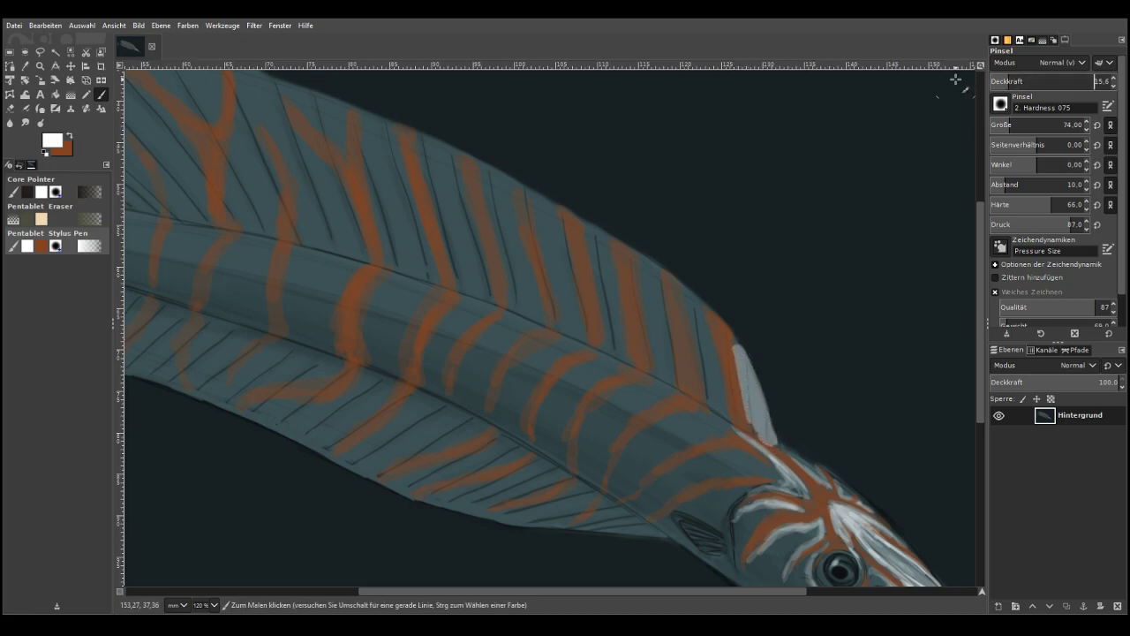
pyautogui.click(15, 108)
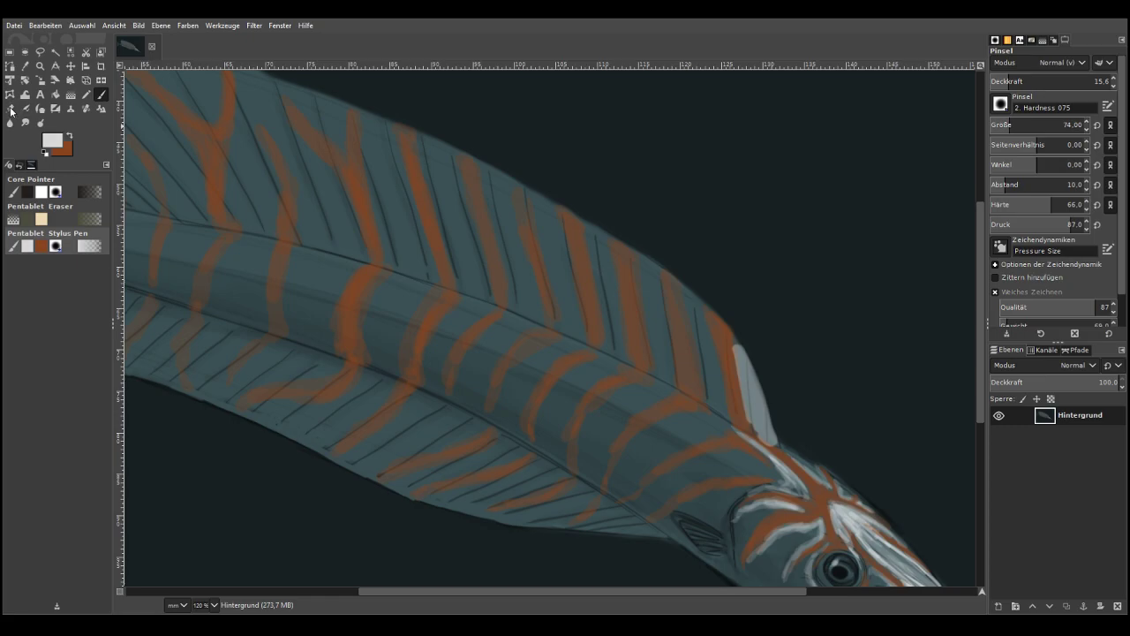
pyautogui.click(21, 116)
pyautogui.click(165, 244)
pyautogui.click(1001, 124)
pyautogui.moveTo(759, 438)
pyautogui.mouseDown()
pyautogui.moveTo(743, 361)
pyautogui.moveTo(748, 418)
pyautogui.moveTo(760, 426)
pyautogui.moveTo(764, 400)
pyautogui.moveTo(757, 429)
pyautogui.moveTo(771, 445)
pyautogui.moveTo(746, 402)
pyautogui.mouseUp()
pyautogui.moveTo(704, 311)
pyautogui.mouseDown()
pyautogui.moveTo(726, 416)
pyautogui.moveTo(697, 300)
pyautogui.moveTo(712, 409)
pyautogui.moveTo(695, 333)
pyautogui.moveTo(660, 292)
pyautogui.moveTo(673, 385)
pyautogui.moveTo(649, 267)
pyautogui.moveTo(665, 333)
pyautogui.moveTo(651, 420)
pyautogui.moveTo(656, 400)
pyautogui.moveTo(613, 430)
pyautogui.moveTo(603, 456)
pyautogui.moveTo(728, 434)
pyautogui.moveTo(681, 450)
pyautogui.moveTo(774, 472)
pyautogui.moveTo(675, 492)
pyautogui.moveTo(648, 514)
pyautogui.moveTo(757, 468)
pyautogui.moveTo(748, 451)
pyautogui.moveTo(746, 466)
pyautogui.moveTo(696, 481)
pyautogui.moveTo(740, 467)
pyautogui.moveTo(712, 478)
pyautogui.moveTo(677, 457)
pyautogui.moveTo(659, 462)
pyautogui.moveTo(709, 413)
pyautogui.moveTo(718, 428)
pyautogui.moveTo(680, 441)
pyautogui.moveTo(708, 421)
pyautogui.moveTo(702, 412)
pyautogui.moveTo(666, 438)
pyautogui.moveTo(705, 435)
pyautogui.moveTo(671, 447)
pyautogui.moveTo(692, 441)
pyautogui.moveTo(727, 460)
pyautogui.moveTo(606, 398)
pyautogui.moveTo(652, 405)
pyautogui.moveTo(646, 385)
pyautogui.moveTo(593, 412)
pyautogui.moveTo(635, 421)
pyautogui.moveTo(607, 451)
pyautogui.moveTo(664, 395)
pyautogui.moveTo(638, 388)
pyautogui.moveTo(666, 389)
pyautogui.moveTo(587, 425)
pyautogui.mouseUp()
pyautogui.moveTo(657, 363)
pyautogui.mouseDown()
pyautogui.moveTo(644, 328)
pyautogui.moveTo(652, 364)
pyautogui.moveTo(634, 265)
pyautogui.moveTo(650, 356)
pyautogui.moveTo(653, 271)
pyautogui.moveTo(666, 357)
pyautogui.moveTo(689, 307)
pyautogui.moveTo(714, 407)
pyautogui.moveTo(700, 329)
pyautogui.moveTo(647, 288)
pyautogui.moveTo(652, 267)
pyautogui.moveTo(663, 327)
pyautogui.moveTo(645, 281)
pyautogui.moveTo(646, 359)
pyautogui.mouseUp()
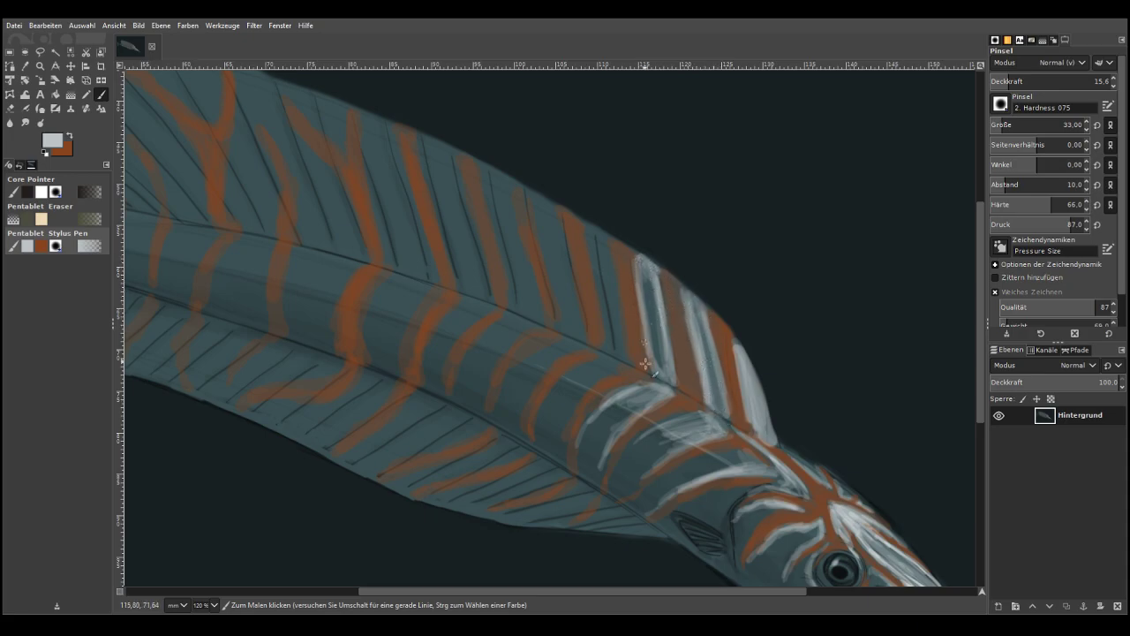
# Extend the pale streaks backward beside the next brown stripes on the upper fin and the body bands below them
pyautogui.moveTo(607, 244)
pyautogui.mouseDown()
pyautogui.moveTo(627, 353)
pyautogui.moveTo(607, 245)
pyautogui.moveTo(624, 339)
pyautogui.moveTo(604, 333)
pyautogui.moveTo(604, 317)
pyautogui.moveTo(610, 347)
pyautogui.moveTo(588, 238)
pyautogui.moveTo(613, 345)
pyautogui.moveTo(606, 251)
pyautogui.moveTo(591, 230)
pyautogui.moveTo(600, 338)
pyautogui.moveTo(554, 212)
pyautogui.moveTo(581, 326)
pyautogui.moveTo(554, 216)
pyautogui.mouseUp()
pyautogui.moveTo(590, 361)
pyautogui.mouseDown()
pyautogui.moveTo(607, 386)
pyautogui.moveTo(625, 374)
pyautogui.moveTo(619, 365)
pyautogui.moveTo(577, 404)
pyautogui.moveTo(598, 378)
pyautogui.moveTo(563, 436)
pyautogui.moveTo(557, 369)
pyautogui.moveTo(569, 351)
pyautogui.moveTo(535, 390)
pyautogui.mouseUp()
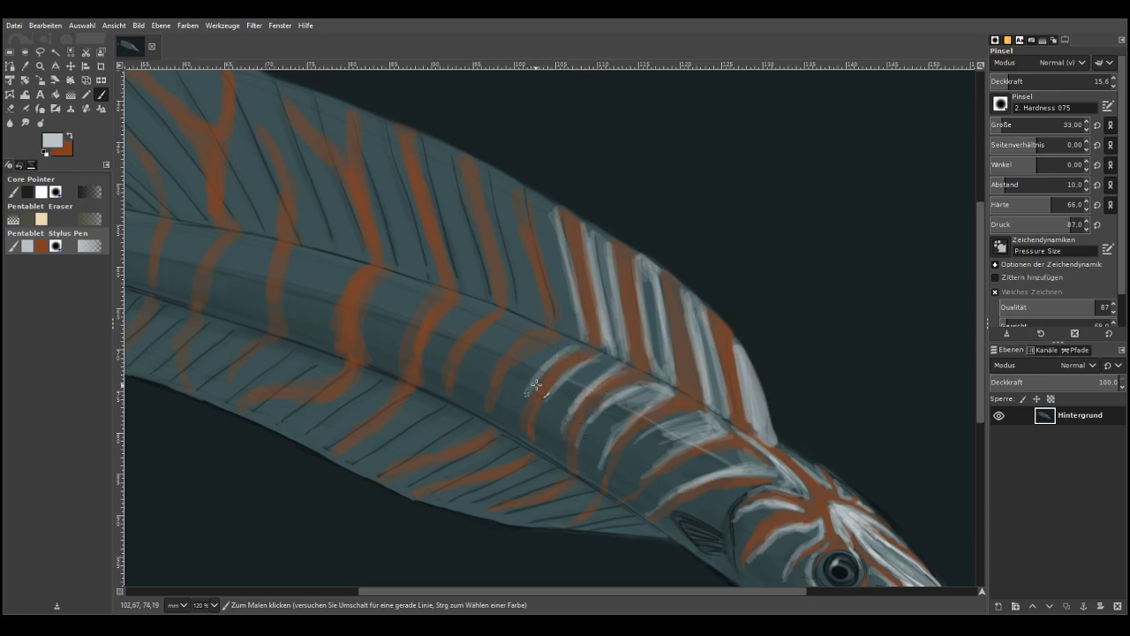
pyautogui.moveTo(551, 349)
pyautogui.mouseDown()
pyautogui.moveTo(584, 334)
pyautogui.moveTo(554, 358)
pyautogui.moveTo(546, 418)
pyautogui.moveTo(589, 359)
pyautogui.moveTo(546, 409)
pyautogui.moveTo(554, 384)
pyautogui.moveTo(600, 354)
pyautogui.mouseUp()
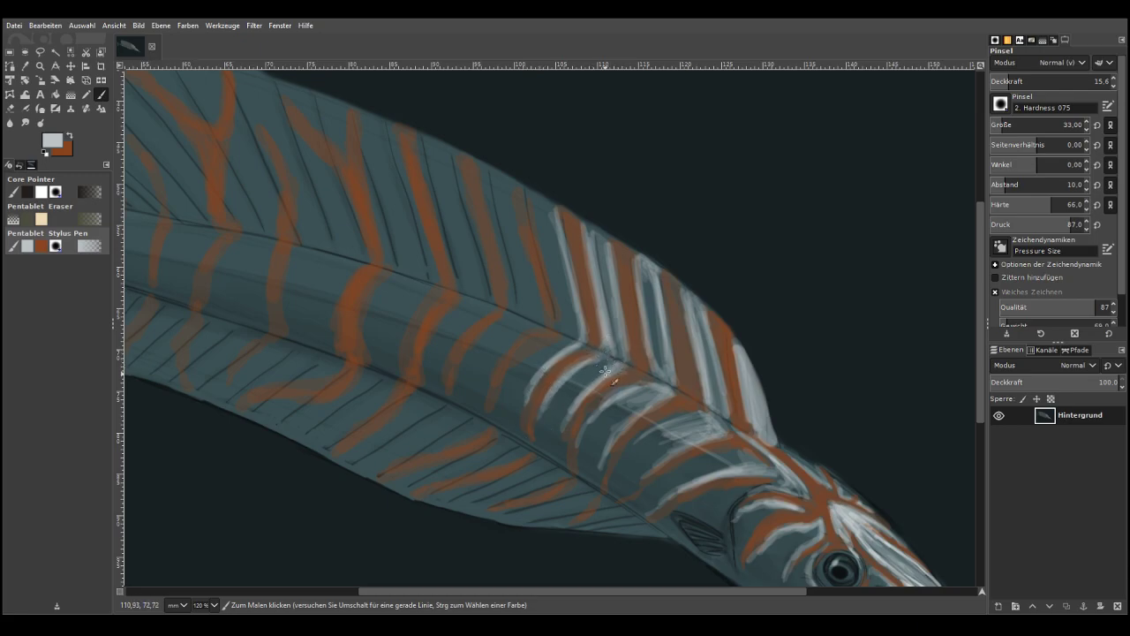
# Build up pale highlights between the brown body bands directly behind the head, up to the nape
pyautogui.moveTo(647, 396)
pyautogui.mouseDown()
pyautogui.moveTo(656, 390)
pyautogui.moveTo(634, 388)
pyautogui.moveTo(592, 428)
pyautogui.mouseUp()
pyautogui.moveTo(687, 415)
pyautogui.mouseDown()
pyautogui.moveTo(676, 449)
pyautogui.moveTo(664, 436)
pyautogui.moveTo(648, 443)
pyautogui.moveTo(695, 407)
pyautogui.moveTo(622, 458)
pyautogui.moveTo(680, 423)
pyautogui.moveTo(738, 453)
pyautogui.moveTo(656, 481)
pyautogui.moveTo(737, 450)
pyautogui.moveTo(715, 465)
pyautogui.moveTo(747, 449)
pyautogui.mouseUp()
pyautogui.moveTo(817, 473)
pyautogui.mouseDown()
pyautogui.moveTo(785, 446)
pyautogui.moveTo(807, 467)
pyautogui.mouseUp()
pyautogui.moveTo(726, 450); pyautogui.dragTo(695, 473)
pyautogui.moveTo(760, 484)
pyautogui.mouseDown()
pyautogui.moveTo(732, 502)
pyautogui.moveTo(759, 487)
pyautogui.moveTo(705, 497)
pyautogui.moveTo(734, 498)
pyautogui.moveTo(728, 514)
pyautogui.moveTo(785, 485)
pyautogui.mouseUp()
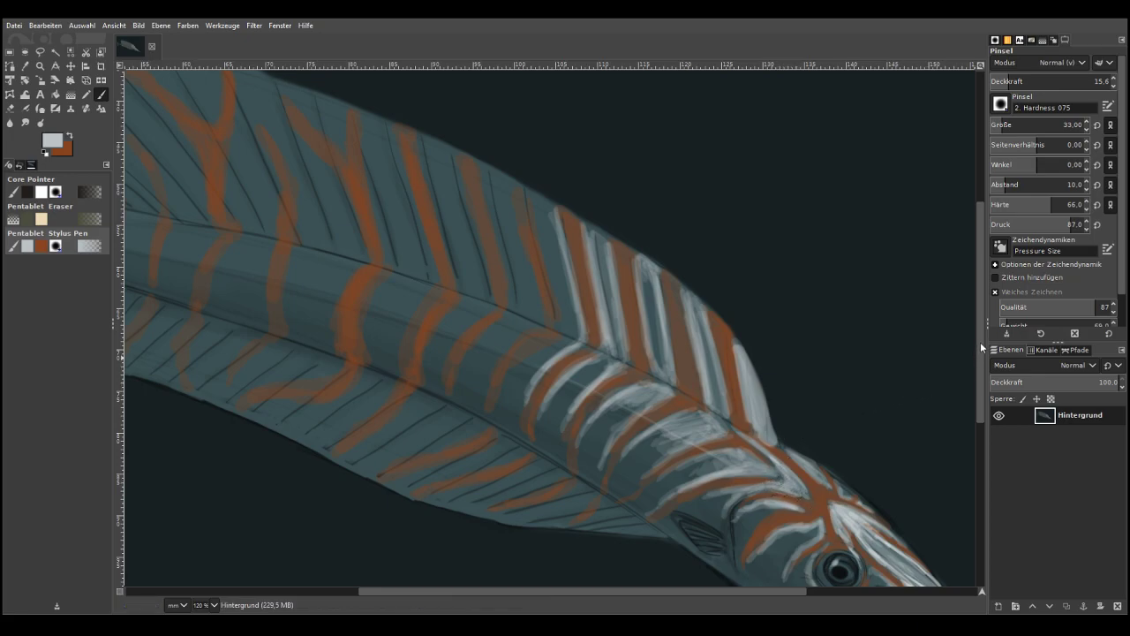
# Raise the brush opacity to 33.7 and strengthen the pale markings on the head, around the eye and toward the bill
pyautogui.moveTo(980, 342); pyautogui.dragTo(980, 379)
pyautogui.click(1029, 81)
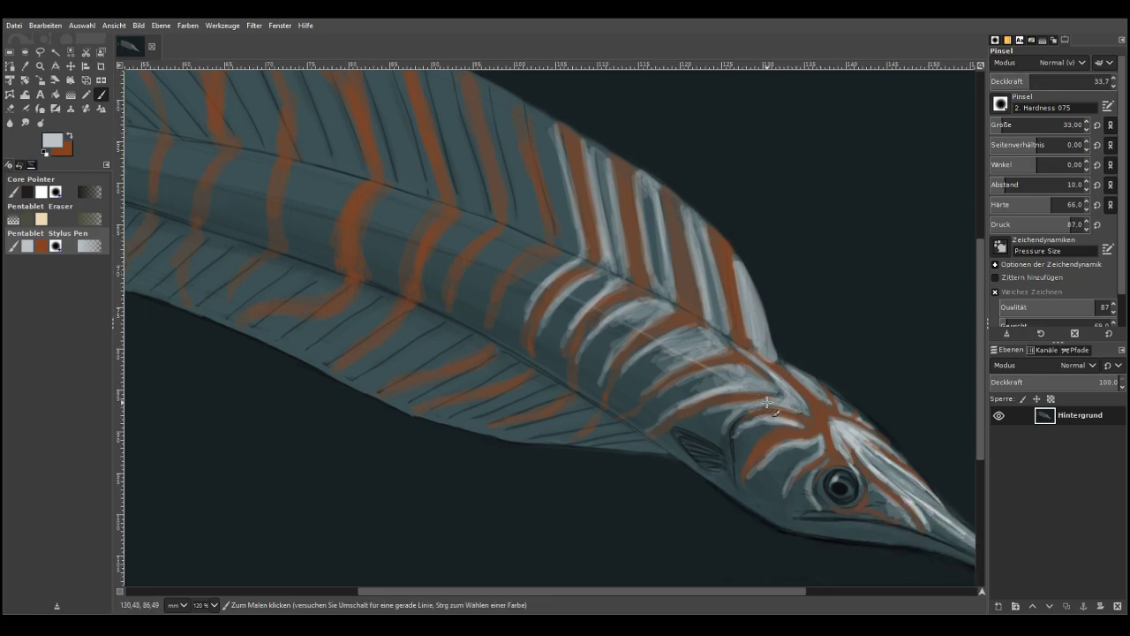
pyautogui.moveTo(794, 406); pyautogui.dragTo(797, 409)
pyautogui.moveTo(821, 447); pyautogui.dragTo(781, 507)
pyautogui.moveTo(823, 463)
pyautogui.mouseDown()
pyautogui.moveTo(883, 514)
pyautogui.moveTo(879, 499)
pyautogui.moveTo(875, 506)
pyautogui.moveTo(927, 512)
pyautogui.mouseUp()
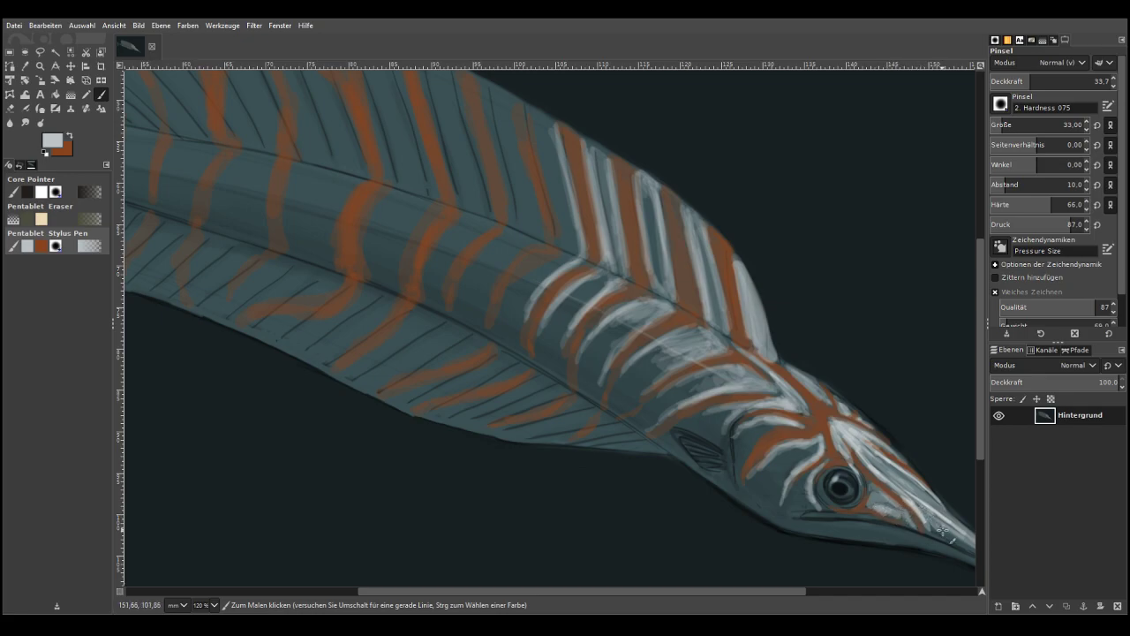
# Paint a thin pale rim along the upper fin's front outline and a pale streak at the next body band
pyautogui.moveTo(672, 310); pyautogui.dragTo(646, 283)
pyautogui.moveTo(742, 269)
pyautogui.mouseDown()
pyautogui.moveTo(700, 218)
pyautogui.moveTo(580, 138)
pyautogui.moveTo(658, 185)
pyautogui.moveTo(500, 89)
pyautogui.mouseUp()
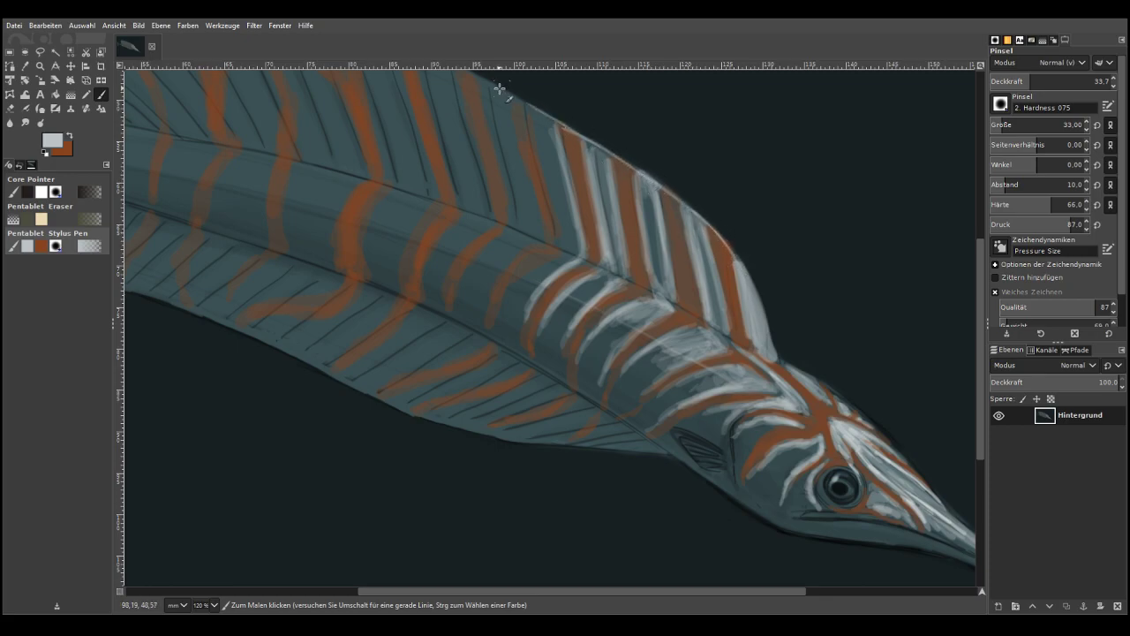
pyautogui.moveTo(774, 354); pyautogui.dragTo(728, 245)
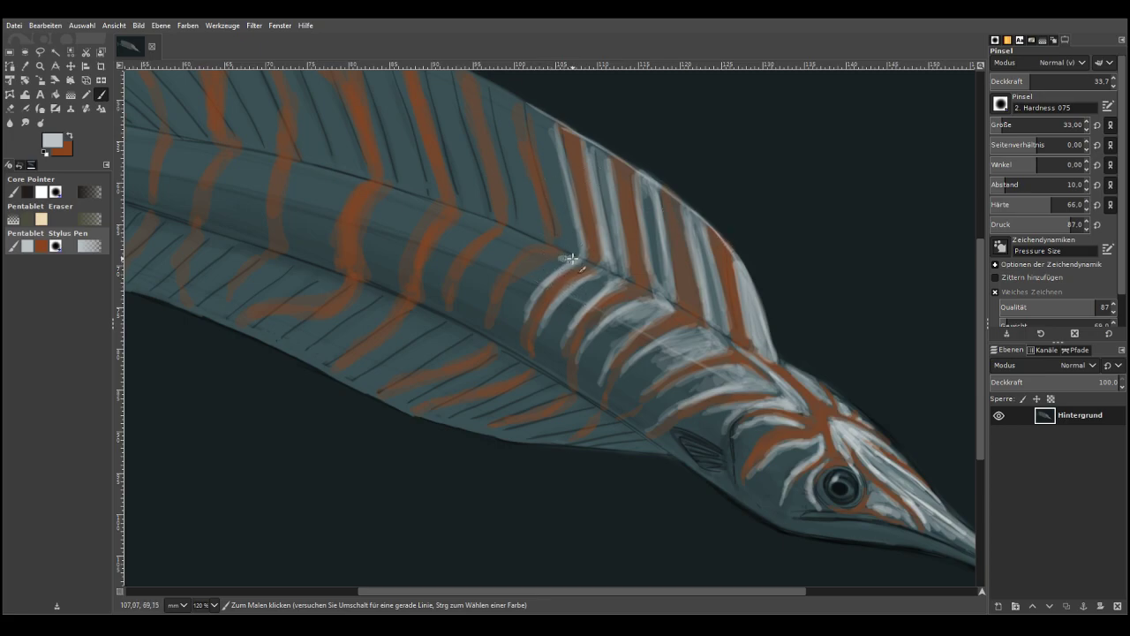
pyautogui.moveTo(564, 256)
pyautogui.mouseDown()
pyautogui.moveTo(522, 244)
pyautogui.moveTo(490, 287)
pyautogui.mouseUp()
# Paint bold pale U-shaped outlines inside the three forked brown stripes on the rear half of the upper fin
pyautogui.moveTo(521, 598); pyautogui.dragTo(354, 597)
pyautogui.moveTo(980, 318); pyautogui.dragTo(976, 197)
pyautogui.moveTo(530, 270)
pyautogui.mouseDown()
pyautogui.moveTo(535, 318)
pyautogui.moveTo(445, 234)
pyautogui.moveTo(528, 318)
pyautogui.moveTo(530, 253)
pyautogui.moveTo(500, 240)
pyautogui.moveTo(523, 306)
pyautogui.moveTo(497, 285)
pyautogui.moveTo(521, 291)
pyautogui.moveTo(468, 265)
pyautogui.moveTo(450, 236)
pyautogui.moveTo(517, 311)
pyautogui.moveTo(537, 281)
pyautogui.moveTo(530, 313)
pyautogui.mouseUp()
pyautogui.moveTo(609, 290)
pyautogui.mouseDown()
pyautogui.moveTo(660, 351)
pyautogui.moveTo(652, 299)
pyautogui.moveTo(654, 338)
pyautogui.moveTo(662, 302)
pyautogui.moveTo(657, 335)
pyautogui.moveTo(632, 320)
pyautogui.moveTo(658, 342)
pyautogui.moveTo(623, 310)
pyautogui.mouseUp()
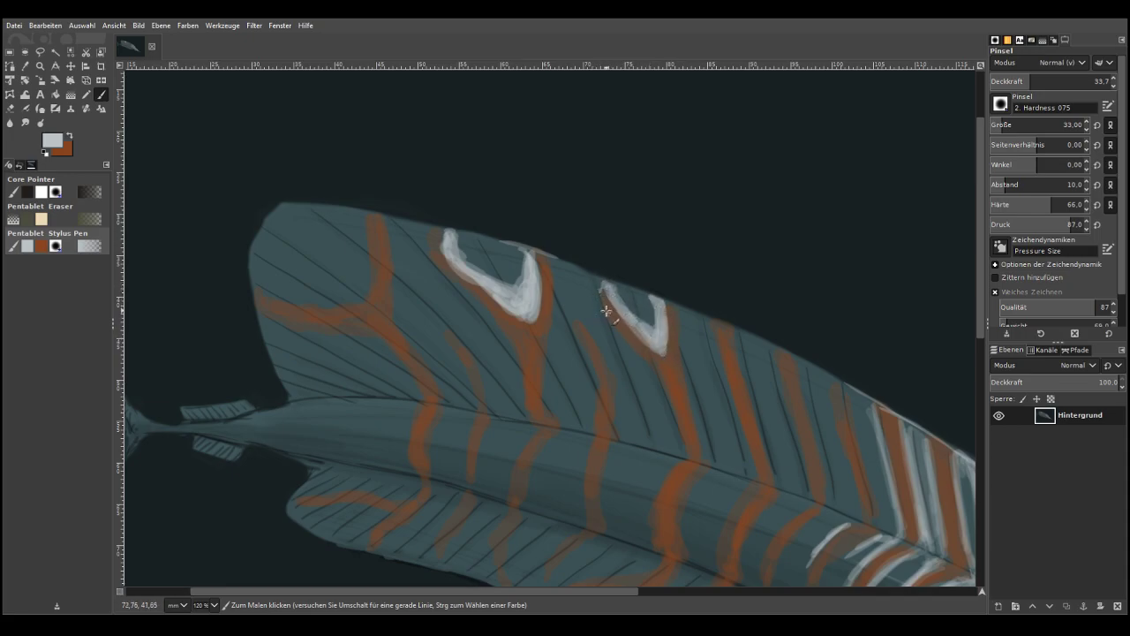
pyautogui.moveTo(614, 284); pyautogui.dragTo(562, 262)
pyautogui.moveTo(368, 234)
pyautogui.mouseDown()
pyautogui.moveTo(376, 270)
pyautogui.moveTo(359, 284)
pyautogui.moveTo(372, 242)
pyautogui.moveTo(364, 301)
pyautogui.moveTo(314, 301)
pyautogui.moveTo(346, 304)
pyautogui.moveTo(269, 290)
pyautogui.moveTo(254, 253)
pyautogui.moveTo(261, 279)
pyautogui.moveTo(306, 304)
pyautogui.moveTo(263, 280)
pyautogui.moveTo(254, 255)
pyautogui.moveTo(261, 281)
pyautogui.moveTo(284, 299)
pyautogui.moveTo(343, 302)
pyautogui.moveTo(369, 258)
pyautogui.moveTo(360, 228)
pyautogui.moveTo(342, 294)
pyautogui.mouseUp()
pyautogui.moveTo(370, 250)
pyautogui.mouseDown()
pyautogui.moveTo(343, 297)
pyautogui.moveTo(361, 225)
pyautogui.moveTo(348, 212)
pyautogui.moveTo(365, 232)
pyautogui.moveTo(340, 221)
pyautogui.mouseUp()
pyautogui.moveTo(350, 289)
pyautogui.mouseDown()
pyautogui.moveTo(322, 266)
pyautogui.moveTo(254, 269)
pyautogui.moveTo(252, 250)
pyautogui.moveTo(287, 302)
pyautogui.moveTo(365, 276)
pyautogui.moveTo(366, 228)
pyautogui.moveTo(368, 296)
pyautogui.moveTo(355, 308)
pyautogui.moveTo(295, 307)
pyautogui.mouseUp()
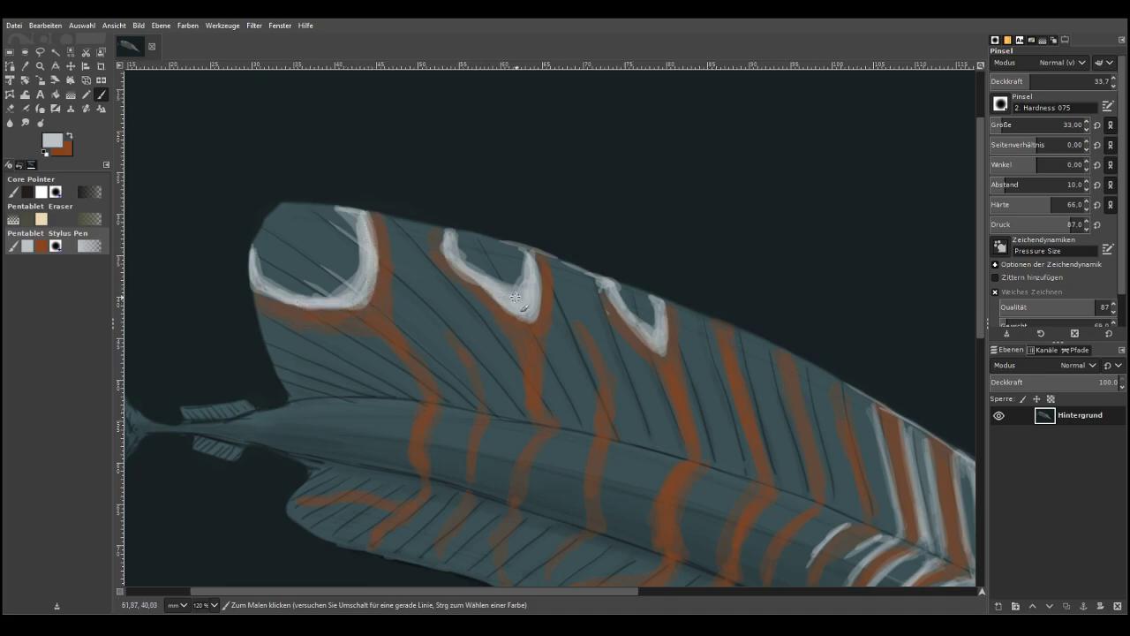
# Lower the brush opacity to 14.1 and paint thin pale rays across the rear part of the upper fin
pyautogui.click(1007, 85)
pyautogui.moveTo(563, 306); pyautogui.dragTo(606, 407)
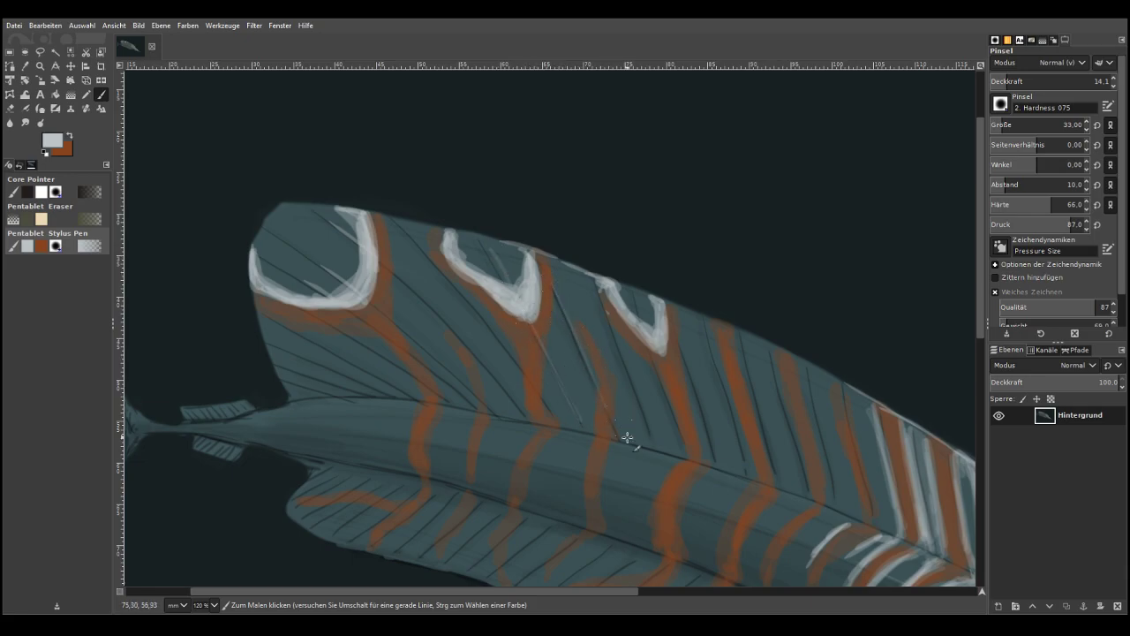
pyautogui.moveTo(647, 328); pyautogui.dragTo(669, 403)
pyautogui.moveTo(347, 287); pyautogui.dragTo(485, 404)
pyautogui.moveTo(427, 246); pyautogui.dragTo(537, 392)
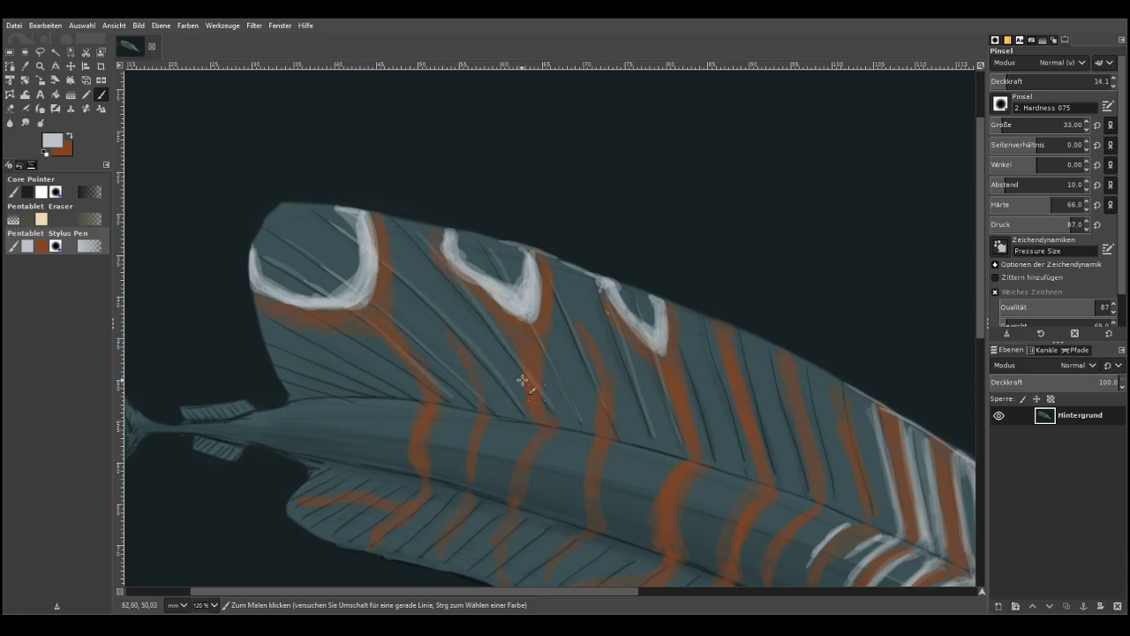
pyautogui.moveTo(393, 359); pyautogui.dragTo(446, 397)
pyautogui.moveTo(268, 310); pyautogui.dragTo(401, 390)
pyautogui.moveTo(279, 339); pyautogui.dragTo(358, 380)
# Add thin pale rays to the middle of the upper fin and faint highlights on the rear fin and tail base
pyautogui.moveTo(708, 429); pyautogui.dragTo(700, 351)
pyautogui.moveTo(774, 452); pyautogui.dragTo(743, 346)
pyautogui.moveTo(739, 439); pyautogui.dragTo(712, 352)
pyautogui.moveTo(830, 456); pyautogui.dragTo(808, 372)
pyautogui.moveTo(876, 506); pyautogui.dragTo(855, 423)
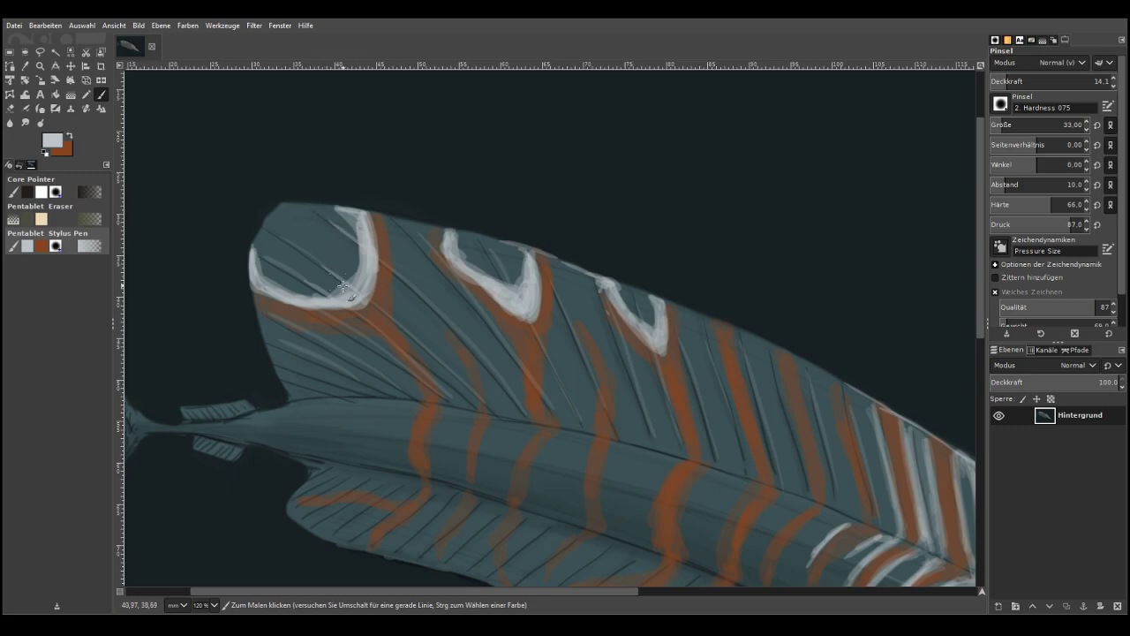
pyautogui.moveTo(474, 405); pyautogui.dragTo(381, 329)
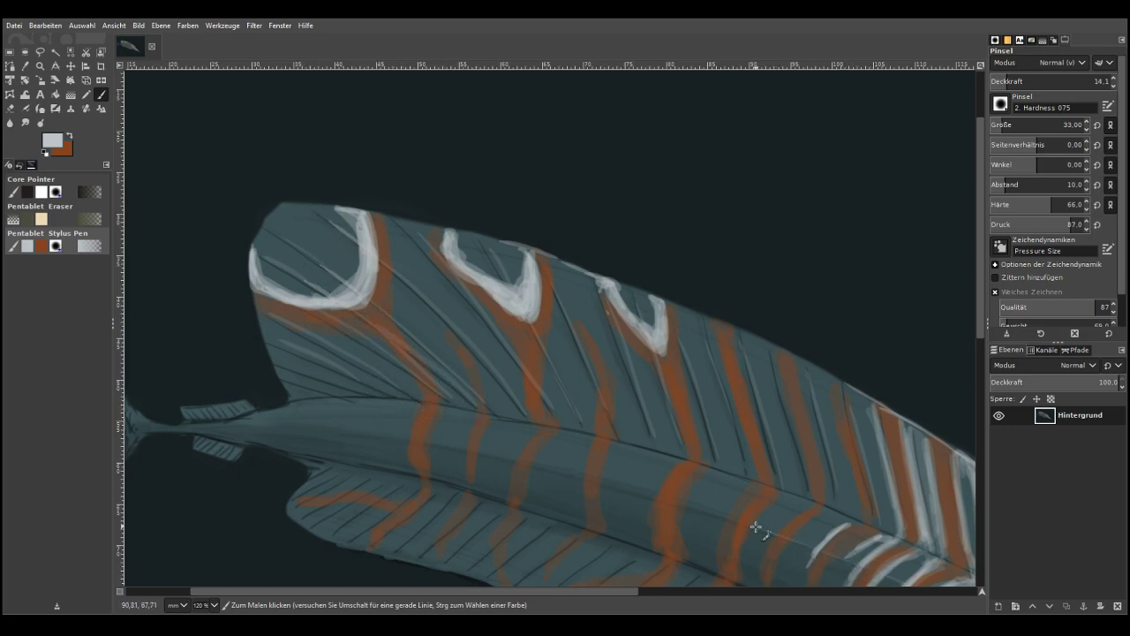
pyautogui.moveTo(238, 422); pyautogui.dragTo(201, 424)
# Paint pale streaks between the brown stripes in the middle of the upper fin and along the body bands beneath
pyautogui.press('-')
pyautogui.press('-')
pyautogui.press('-')
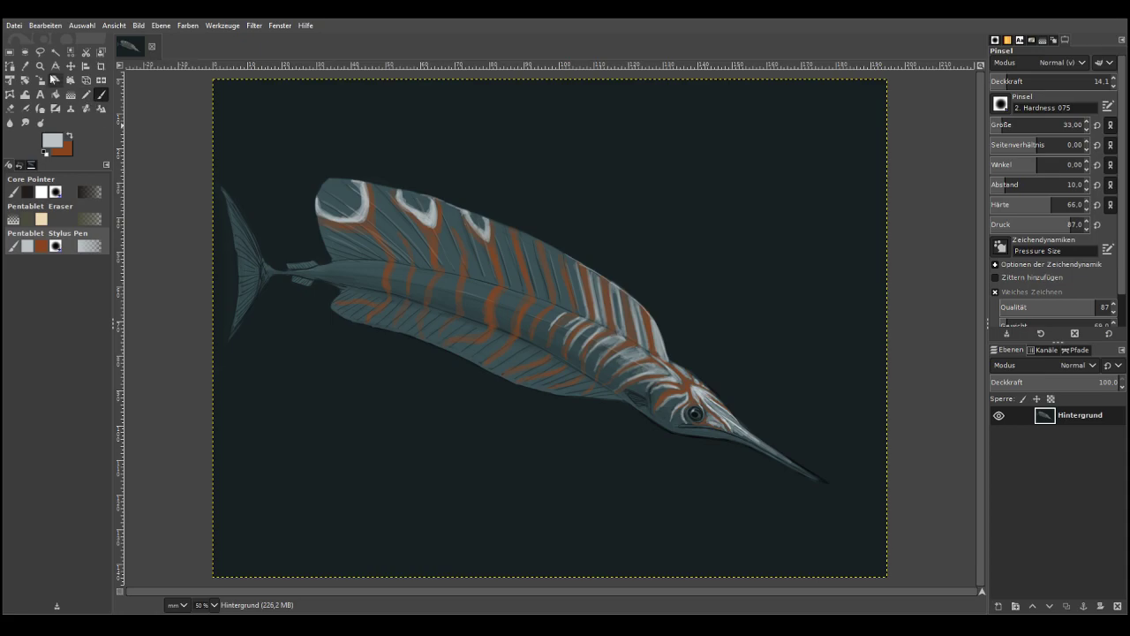
pyautogui.click(39, 65)
pyautogui.moveTo(386, 168); pyautogui.dragTo(569, 285)
pyautogui.moveTo(328, 180); pyautogui.dragTo(585, 299)
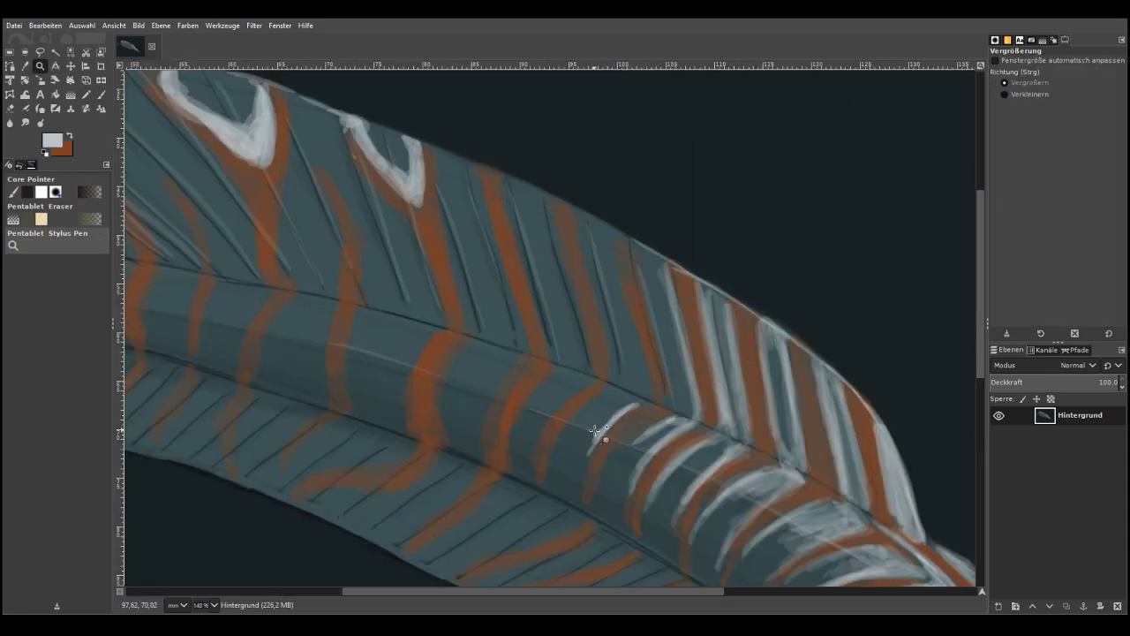
pyautogui.click(101, 94)
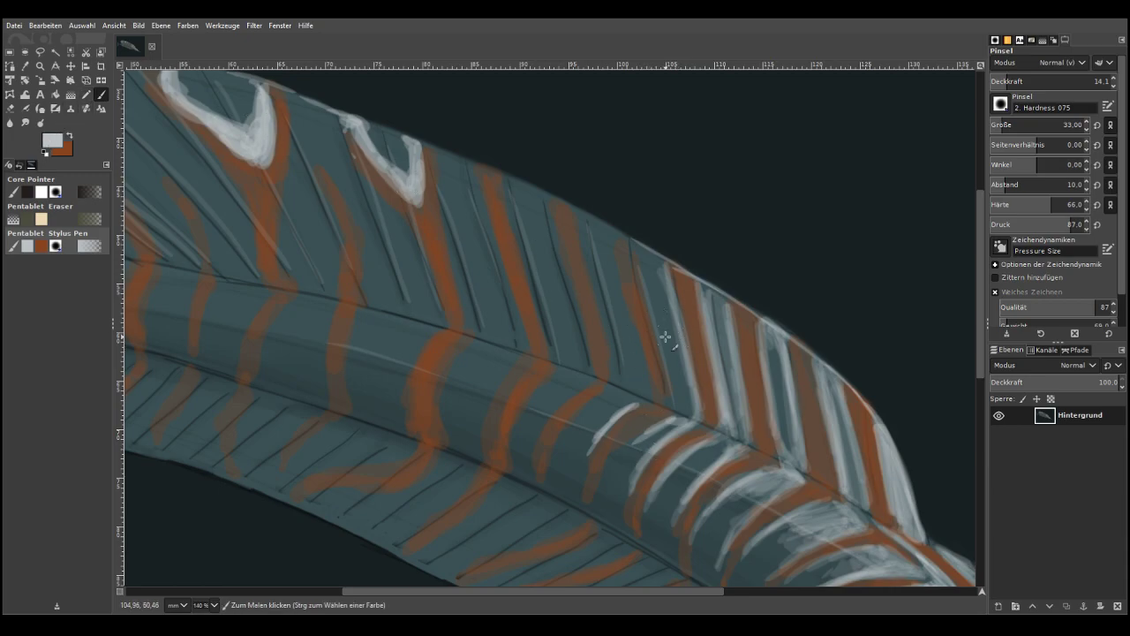
pyautogui.moveTo(676, 408)
pyautogui.mouseDown()
pyautogui.moveTo(647, 278)
pyautogui.moveTo(684, 386)
pyautogui.moveTo(635, 258)
pyautogui.moveTo(670, 336)
pyautogui.mouseUp()
pyautogui.moveTo(618, 275)
pyautogui.mouseDown()
pyautogui.moveTo(624, 313)
pyautogui.moveTo(606, 226)
pyautogui.moveTo(620, 300)
pyautogui.moveTo(611, 378)
pyautogui.moveTo(618, 361)
pyautogui.moveTo(585, 253)
pyautogui.moveTo(626, 387)
pyautogui.moveTo(605, 388)
pyautogui.moveTo(546, 459)
pyautogui.moveTo(629, 413)
pyautogui.moveTo(597, 438)
pyautogui.moveTo(566, 425)
pyautogui.moveTo(557, 441)
pyautogui.moveTo(600, 397)
pyautogui.moveTo(539, 385)
pyautogui.moveTo(576, 391)
pyautogui.moveTo(546, 415)
pyautogui.moveTo(578, 382)
pyautogui.moveTo(536, 434)
pyautogui.moveTo(551, 376)
pyautogui.moveTo(532, 397)
pyautogui.moveTo(562, 364)
pyautogui.moveTo(543, 299)
pyautogui.moveTo(594, 349)
pyautogui.moveTo(581, 344)
pyautogui.moveTo(535, 199)
pyautogui.moveTo(530, 226)
pyautogui.moveTo(498, 176)
pyautogui.moveTo(559, 332)
pyautogui.moveTo(540, 199)
pyautogui.moveTo(546, 216)
pyautogui.moveTo(513, 208)
pyautogui.moveTo(546, 311)
pyautogui.moveTo(534, 241)
pyautogui.moveTo(582, 372)
pyautogui.moveTo(548, 403)
pyautogui.moveTo(574, 342)
pyautogui.moveTo(541, 212)
pyautogui.moveTo(573, 325)
pyautogui.moveTo(483, 219)
pyautogui.moveTo(493, 236)
pyautogui.moveTo(474, 188)
pyautogui.moveTo(503, 306)
pyautogui.moveTo(432, 184)
pyautogui.moveTo(438, 166)
pyautogui.moveTo(472, 331)
pyautogui.moveTo(437, 204)
pyautogui.moveTo(514, 310)
pyautogui.moveTo(474, 209)
pyautogui.moveTo(520, 349)
pyautogui.moveTo(496, 394)
pyautogui.moveTo(520, 351)
pyautogui.moveTo(501, 369)
pyautogui.moveTo(466, 340)
pyautogui.moveTo(452, 389)
pyautogui.moveTo(455, 230)
pyautogui.moveTo(475, 327)
pyautogui.moveTo(450, 356)
pyautogui.mouseUp()
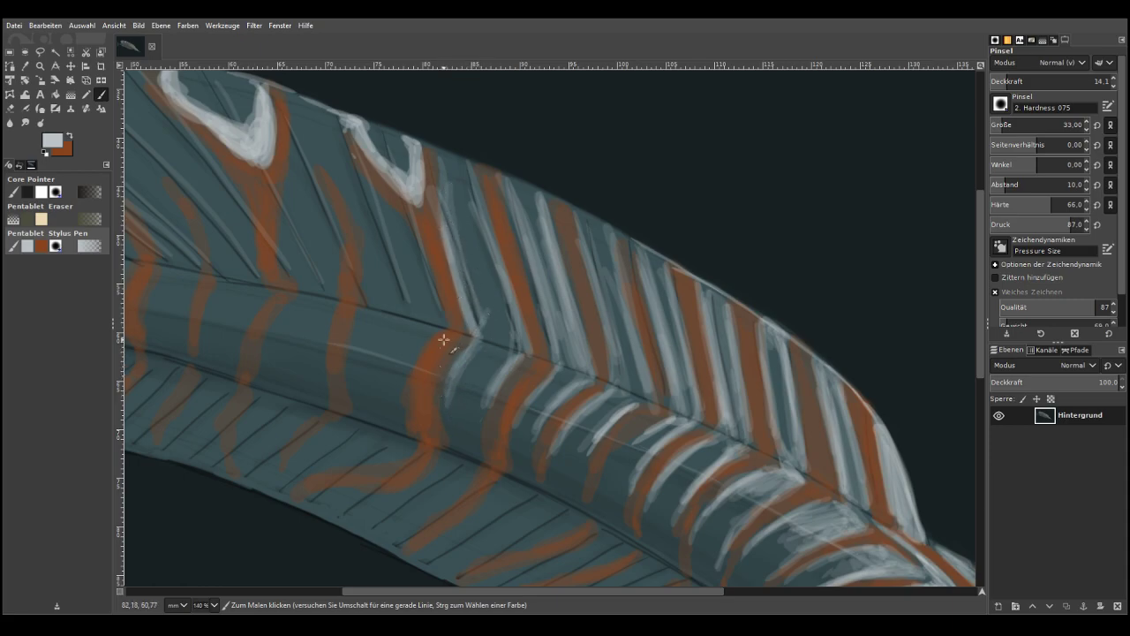
# Edge the thick body band and the next brown stripes toward the tail with pale lines, from upper fin onto body
pyautogui.moveTo(436, 315)
pyautogui.mouseDown()
pyautogui.moveTo(411, 373)
pyautogui.moveTo(431, 292)
pyautogui.moveTo(437, 314)
pyautogui.moveTo(408, 233)
pyautogui.moveTo(349, 145)
pyautogui.moveTo(395, 214)
pyautogui.moveTo(442, 199)
pyautogui.moveTo(439, 148)
pyautogui.moveTo(488, 301)
pyautogui.moveTo(471, 203)
pyautogui.moveTo(499, 333)
pyautogui.moveTo(464, 164)
pyautogui.moveTo(515, 335)
pyautogui.moveTo(502, 276)
pyautogui.moveTo(487, 440)
pyautogui.moveTo(479, 349)
pyautogui.moveTo(459, 368)
pyautogui.moveTo(405, 350)
pyautogui.moveTo(423, 341)
pyautogui.moveTo(399, 405)
pyautogui.mouseUp()
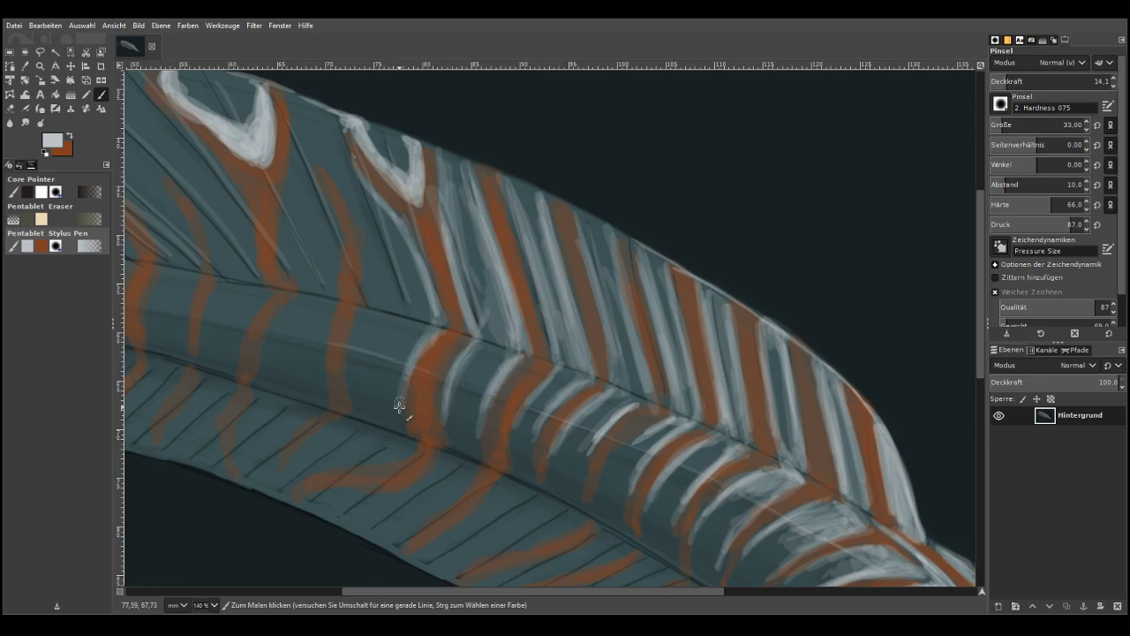
pyautogui.moveTo(430, 314)
pyautogui.mouseDown()
pyautogui.moveTo(356, 159)
pyautogui.moveTo(367, 305)
pyautogui.moveTo(366, 224)
pyautogui.moveTo(305, 128)
pyautogui.moveTo(340, 234)
pyautogui.moveTo(336, 299)
pyautogui.moveTo(316, 184)
pyautogui.moveTo(337, 240)
pyautogui.moveTo(371, 240)
pyautogui.moveTo(381, 310)
pyautogui.moveTo(397, 307)
pyautogui.moveTo(367, 233)
pyautogui.mouseUp()
pyautogui.moveTo(324, 274)
pyautogui.mouseDown()
pyautogui.moveTo(326, 300)
pyautogui.moveTo(334, 295)
pyautogui.moveTo(358, 335)
pyautogui.moveTo(359, 325)
pyautogui.moveTo(355, 348)
pyautogui.moveTo(379, 299)
pyautogui.moveTo(351, 354)
pyautogui.moveTo(355, 341)
pyautogui.moveTo(321, 335)
pyautogui.moveTo(343, 380)
pyautogui.moveTo(424, 340)
pyautogui.moveTo(405, 386)
pyautogui.mouseUp()
pyautogui.moveTo(332, 318); pyautogui.dragTo(326, 354)
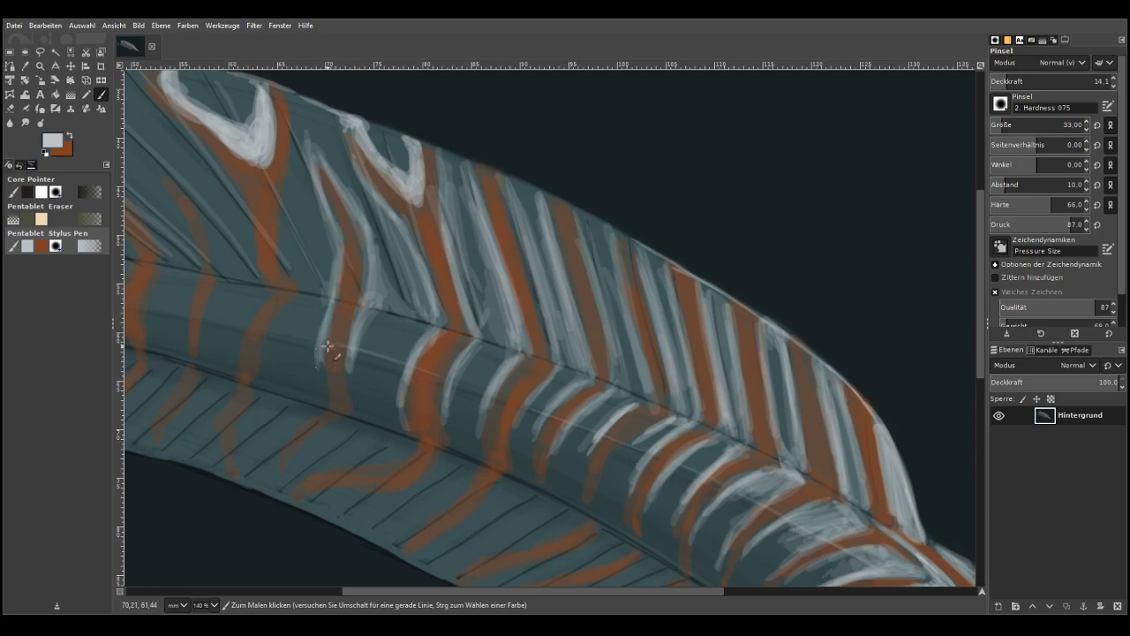
pyautogui.moveTo(294, 291)
pyautogui.mouseDown()
pyautogui.moveTo(290, 109)
pyautogui.moveTo(319, 189)
pyautogui.moveTo(301, 120)
pyautogui.moveTo(284, 208)
pyautogui.moveTo(301, 174)
pyautogui.mouseUp()
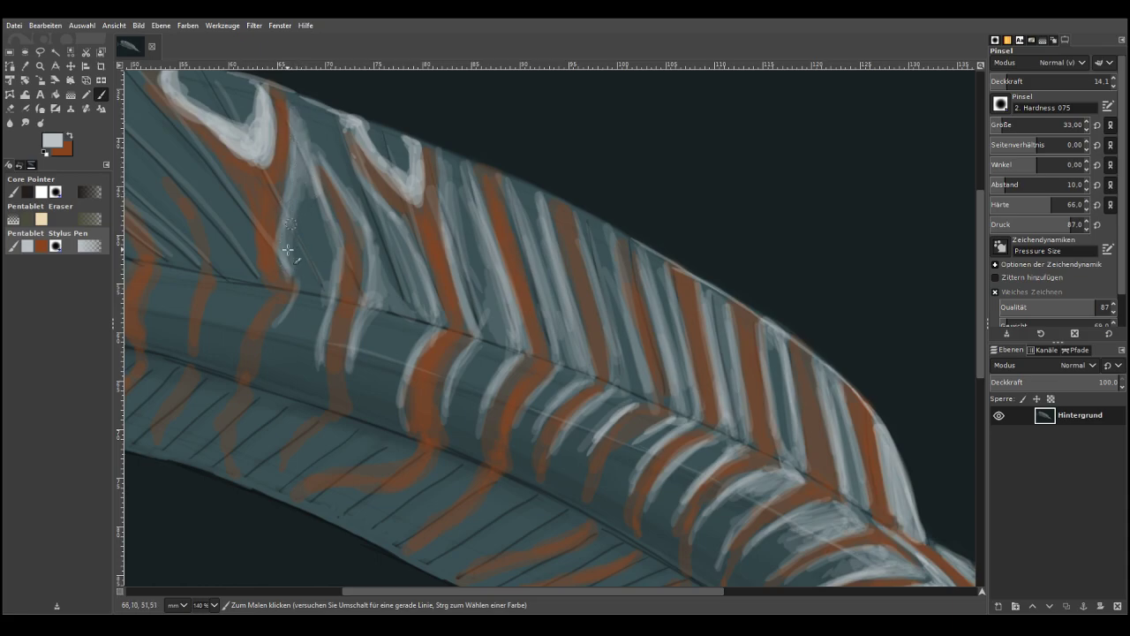
# Set the brush to opacity 25.9 and size 74, and paint broader pale streaks on both sides of the large forked fin stripe
pyautogui.click(1015, 81)
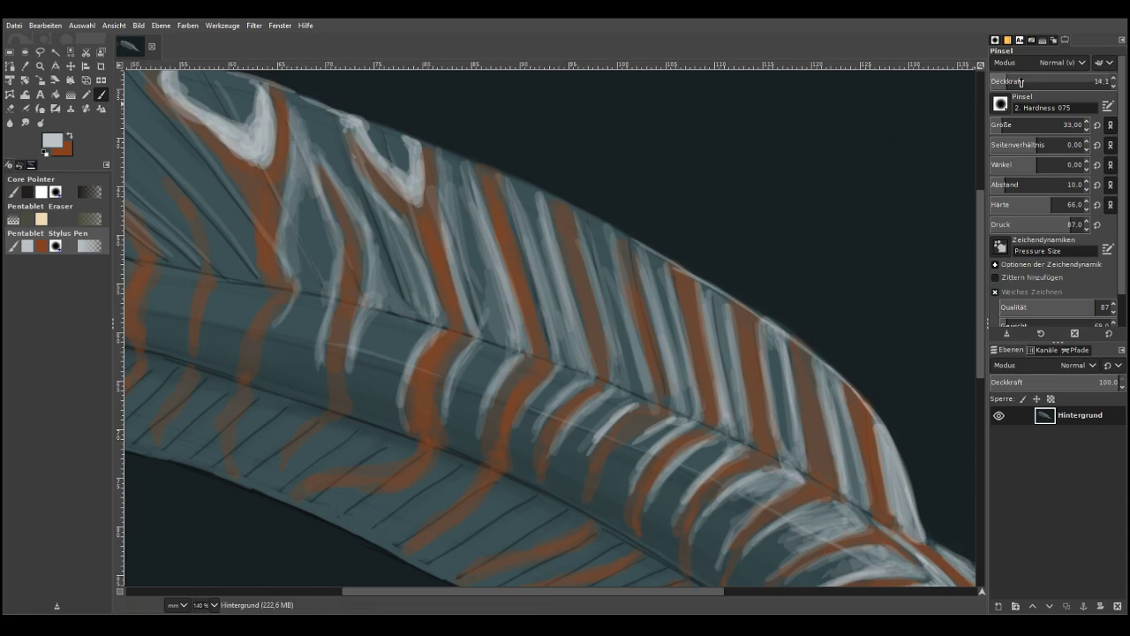
pyautogui.click(1009, 126)
pyautogui.moveTo(303, 181)
pyautogui.mouseDown()
pyautogui.moveTo(297, 116)
pyautogui.moveTo(294, 293)
pyautogui.mouseUp()
pyautogui.moveTo(240, 252)
pyautogui.mouseDown()
pyautogui.moveTo(229, 177)
pyautogui.moveTo(196, 146)
pyautogui.mouseUp()
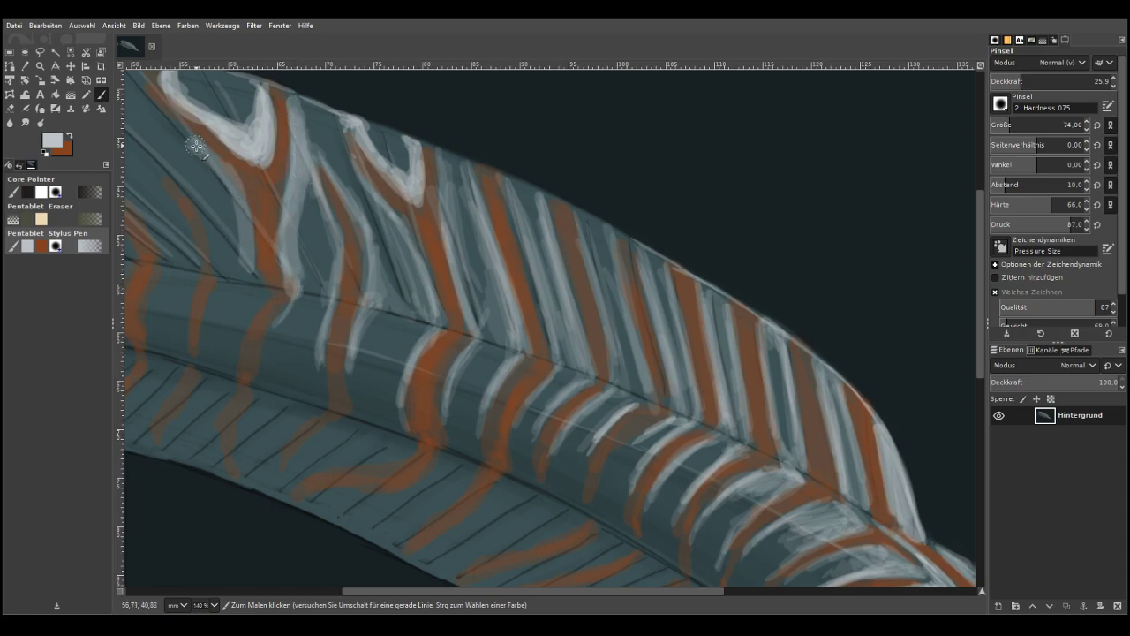
# Paint pale streaks around the brown stripes on the rear upper fin and rear body, reducing the brush opacity to 14.6
pyautogui.moveTo(423, 590); pyautogui.dragTo(291, 590)
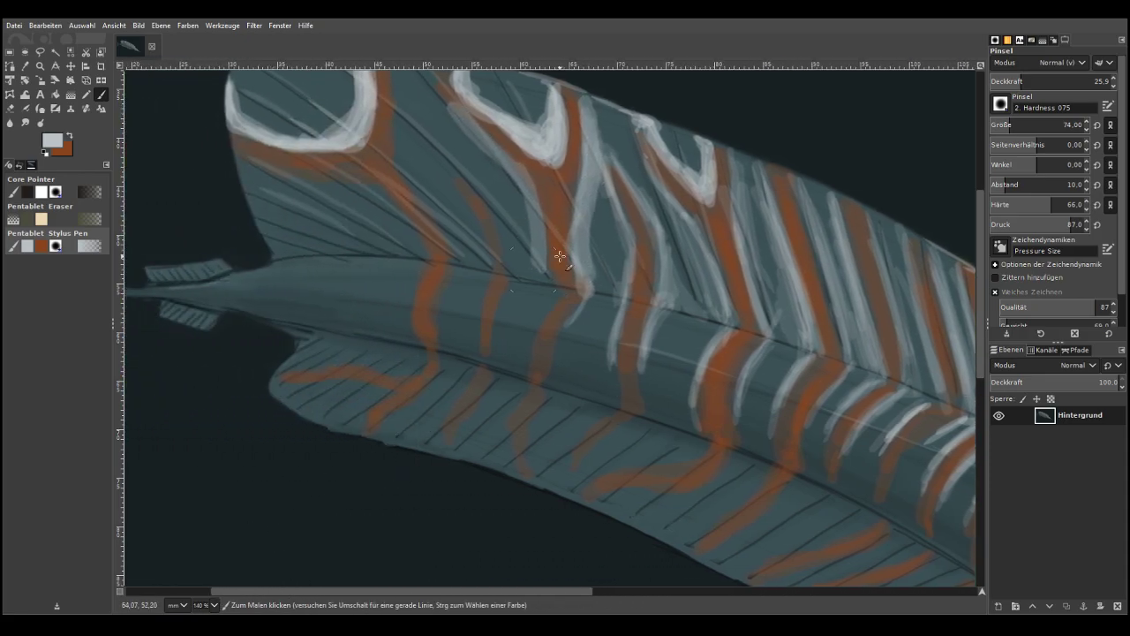
pyautogui.moveTo(977, 256); pyautogui.dragTo(977, 208)
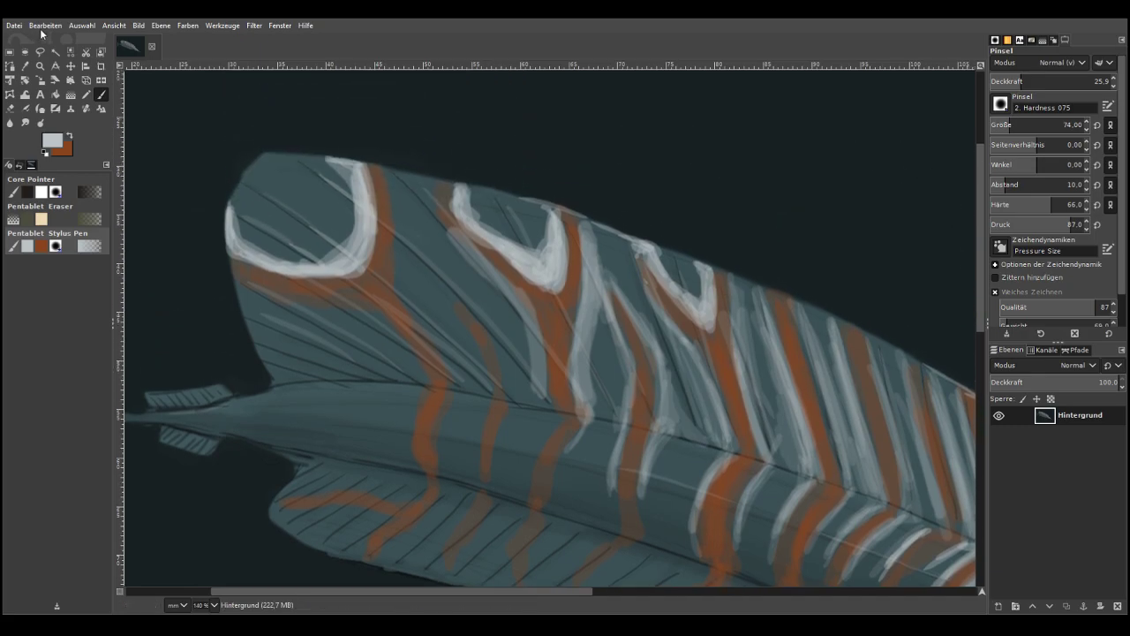
pyautogui.moveTo(545, 402)
pyautogui.mouseDown()
pyautogui.moveTo(524, 309)
pyautogui.moveTo(437, 195)
pyautogui.mouseUp()
pyautogui.moveTo(478, 271)
pyautogui.mouseDown()
pyautogui.moveTo(425, 189)
pyautogui.moveTo(411, 191)
pyautogui.moveTo(526, 326)
pyautogui.moveTo(545, 403)
pyautogui.moveTo(520, 325)
pyautogui.moveTo(411, 185)
pyautogui.mouseUp()
pyautogui.click(1007, 80)
pyautogui.moveTo(535, 367)
pyautogui.mouseDown()
pyautogui.moveTo(529, 323)
pyautogui.moveTo(427, 217)
pyautogui.moveTo(521, 336)
pyautogui.moveTo(541, 398)
pyautogui.moveTo(515, 389)
pyautogui.moveTo(482, 315)
pyautogui.moveTo(441, 271)
pyautogui.moveTo(433, 279)
pyautogui.moveTo(484, 385)
pyautogui.moveTo(386, 189)
pyautogui.moveTo(443, 362)
pyautogui.mouseUp()
pyautogui.moveTo(360, 309)
pyautogui.mouseDown()
pyautogui.moveTo(386, 369)
pyautogui.moveTo(351, 363)
pyautogui.moveTo(361, 335)
pyautogui.moveTo(324, 343)
pyautogui.moveTo(267, 313)
pyautogui.moveTo(288, 366)
pyautogui.moveTo(249, 301)
pyautogui.moveTo(352, 369)
pyautogui.mouseUp()
pyautogui.moveTo(521, 393)
pyautogui.mouseDown()
pyautogui.moveTo(547, 410)
pyautogui.moveTo(536, 462)
pyautogui.moveTo(543, 433)
pyautogui.moveTo(578, 442)
pyautogui.moveTo(567, 464)
pyautogui.moveTo(536, 422)
pyautogui.moveTo(546, 407)
pyautogui.moveTo(536, 337)
pyautogui.moveTo(499, 291)
pyautogui.moveTo(477, 371)
pyautogui.moveTo(516, 382)
pyautogui.moveTo(462, 348)
pyautogui.moveTo(487, 408)
pyautogui.moveTo(398, 399)
pyautogui.moveTo(452, 426)
pyautogui.moveTo(426, 330)
pyautogui.moveTo(403, 349)
pyautogui.moveTo(437, 342)
pyautogui.moveTo(391, 265)
pyautogui.moveTo(399, 281)
pyautogui.moveTo(390, 203)
pyautogui.moveTo(345, 315)
pyautogui.moveTo(295, 314)
pyautogui.moveTo(399, 343)
pyautogui.moveTo(408, 397)
pyautogui.moveTo(383, 394)
pyautogui.moveTo(389, 386)
pyautogui.moveTo(333, 396)
pyautogui.moveTo(328, 415)
pyautogui.moveTo(302, 399)
pyautogui.mouseUp()
# Reduce the brush size to 41 and fill in more pale strokes between the stripes on the front upper fin and body
pyautogui.press('[')
pyautogui.moveTo(595, 311)
pyautogui.mouseDown()
pyautogui.moveTo(588, 410)
pyautogui.moveTo(593, 301)
pyautogui.moveTo(625, 354)
pyautogui.moveTo(634, 410)
pyautogui.moveTo(662, 366)
pyautogui.moveTo(667, 395)
pyautogui.moveTo(655, 453)
pyautogui.moveTo(608, 442)
pyautogui.moveTo(610, 473)
pyautogui.moveTo(591, 422)
pyautogui.moveTo(605, 429)
pyautogui.moveTo(584, 438)
pyautogui.moveTo(581, 422)
pyautogui.moveTo(650, 455)
pyautogui.moveTo(673, 438)
pyautogui.moveTo(712, 449)
pyautogui.moveTo(733, 480)
pyautogui.moveTo(765, 461)
pyautogui.moveTo(733, 321)
pyautogui.moveTo(740, 371)
pyautogui.mouseUp()
pyautogui.moveTo(981, 592); pyautogui.dragTo(985, 597)
pyautogui.moveTo(562, 275); pyautogui.dragTo(582, 285)
pyautogui.moveTo(651, 329); pyautogui.dragTo(634, 269)
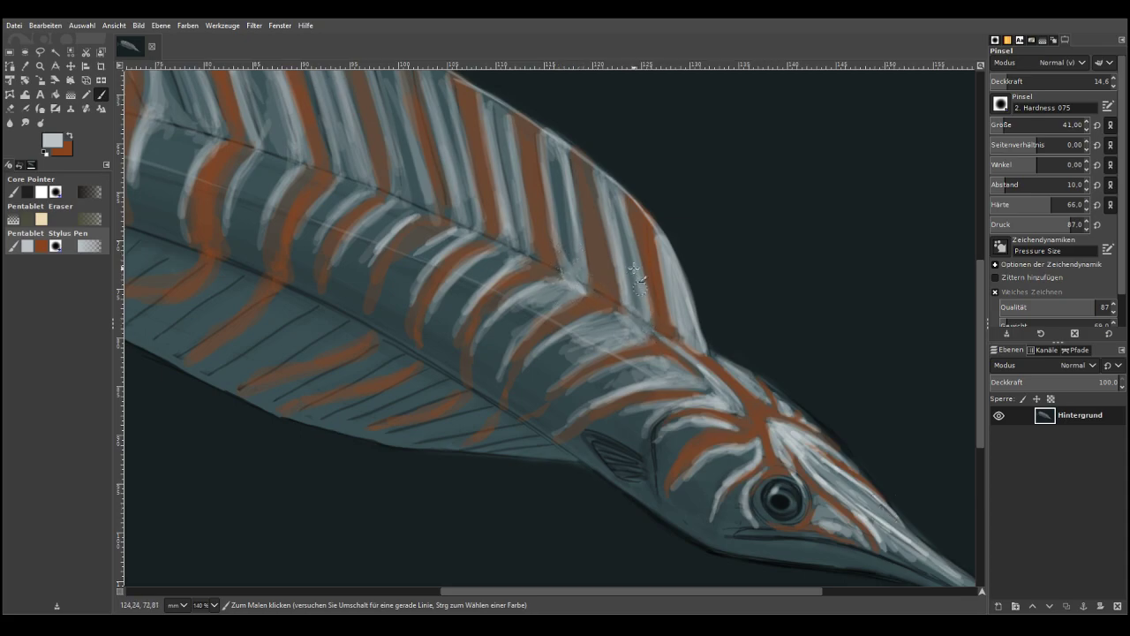
pyautogui.moveTo(520, 257)
pyautogui.mouseDown()
pyautogui.moveTo(519, 229)
pyautogui.moveTo(500, 249)
pyautogui.mouseUp()
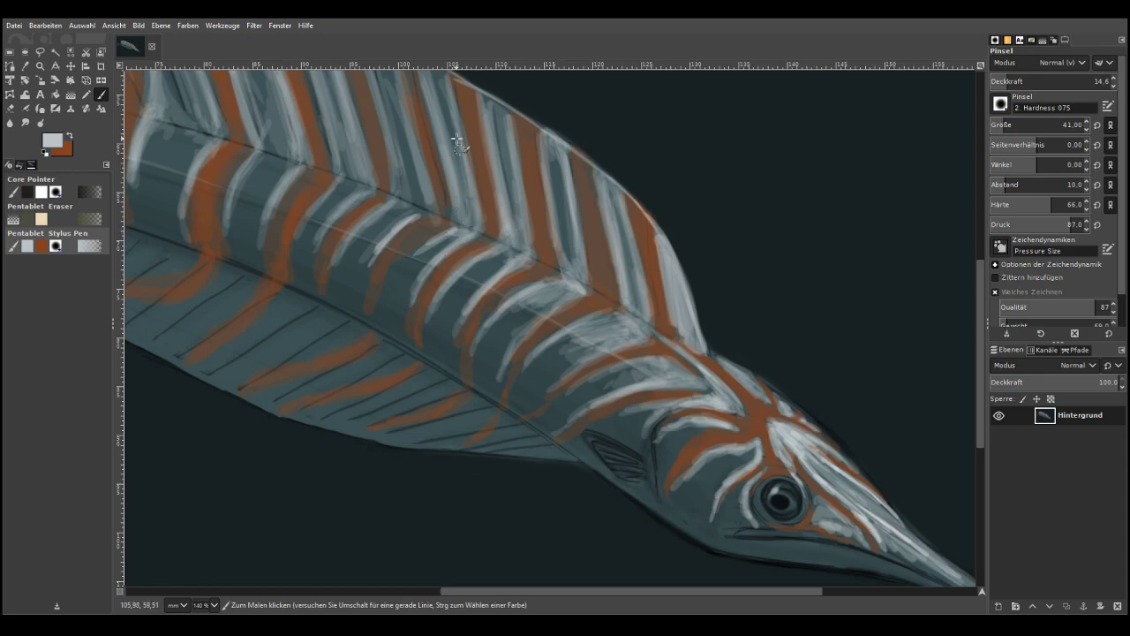
pyautogui.moveTo(421, 210)
pyautogui.mouseDown()
pyautogui.moveTo(402, 202)
pyautogui.moveTo(416, 211)
pyautogui.moveTo(400, 179)
pyautogui.moveTo(407, 138)
pyautogui.moveTo(403, 196)
pyautogui.mouseUp()
pyautogui.moveTo(457, 222); pyautogui.dragTo(456, 218)
pyautogui.moveTo(357, 180); pyautogui.dragTo(323, 214)
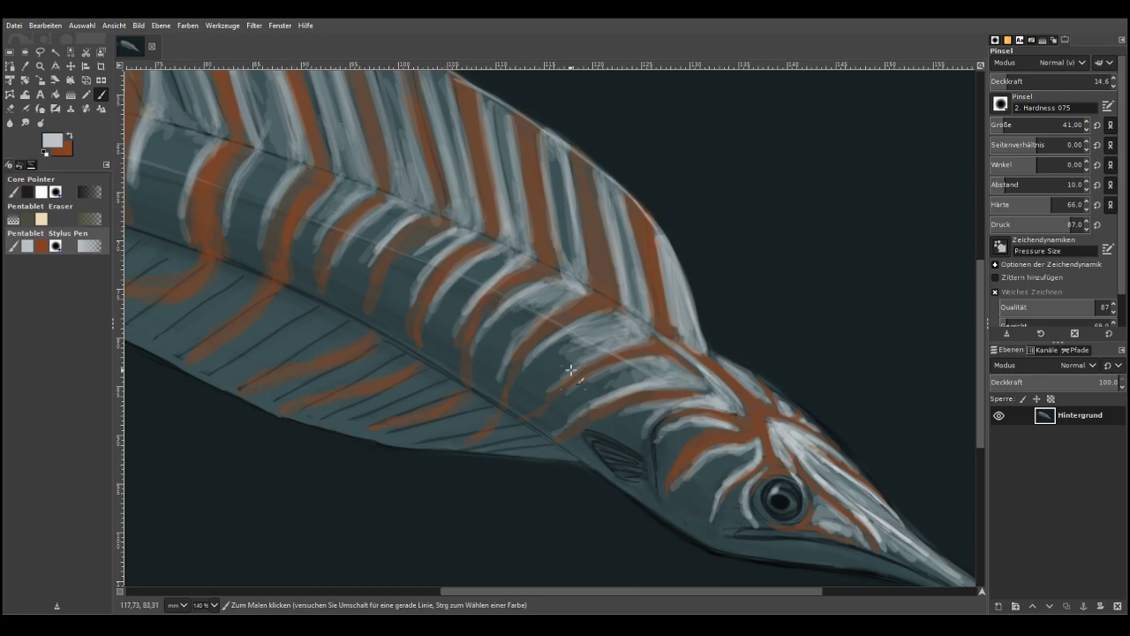
# Reduce the brush opacity to 6.3 and choose bright cyan as the paint colour for the head
pyautogui.click(1003, 81)
pyautogui.click(998, 81)
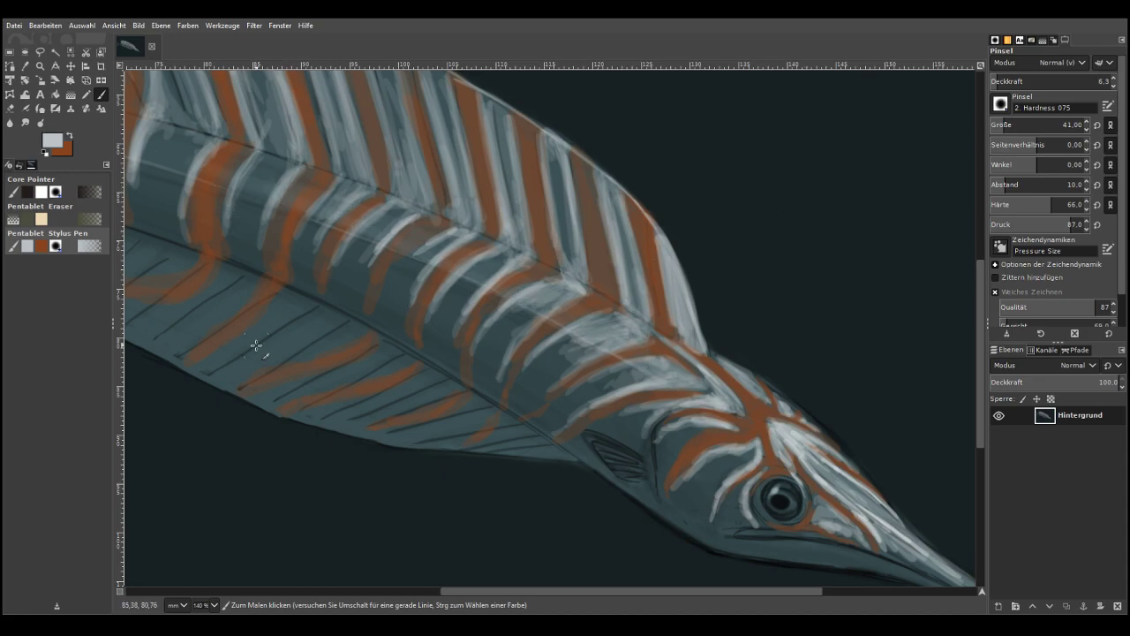
pyautogui.press('-')
pyautogui.press('-')
pyautogui.press('-')
pyautogui.press('-')
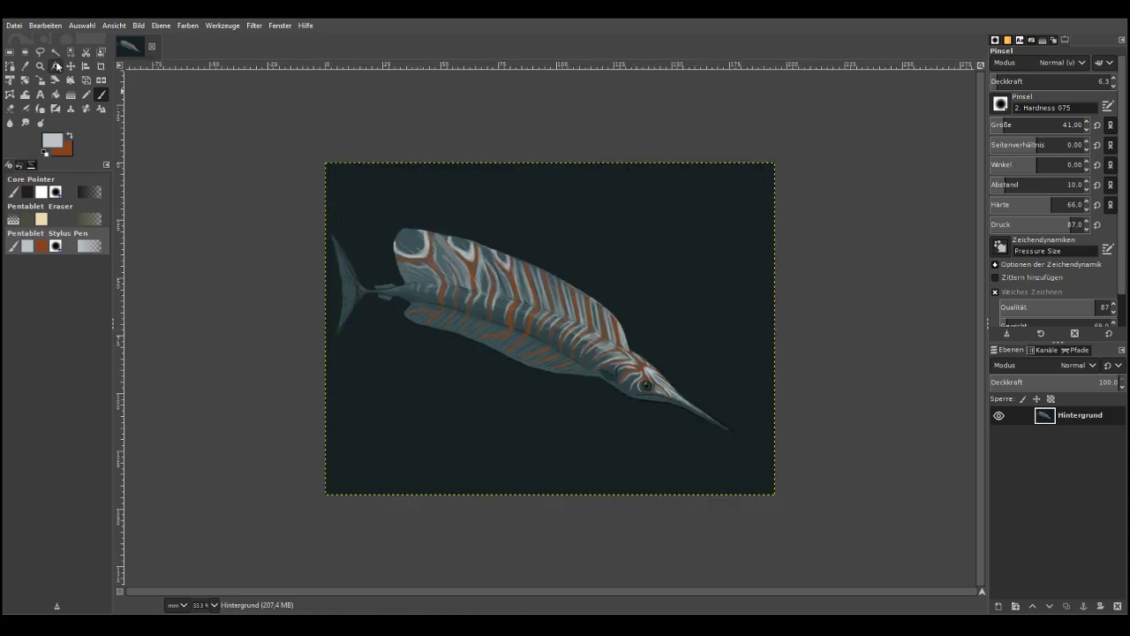
pyautogui.click(39, 66)
pyautogui.moveTo(489, 293); pyautogui.dragTo(778, 463)
pyautogui.moveTo(383, 244); pyautogui.dragTo(834, 503)
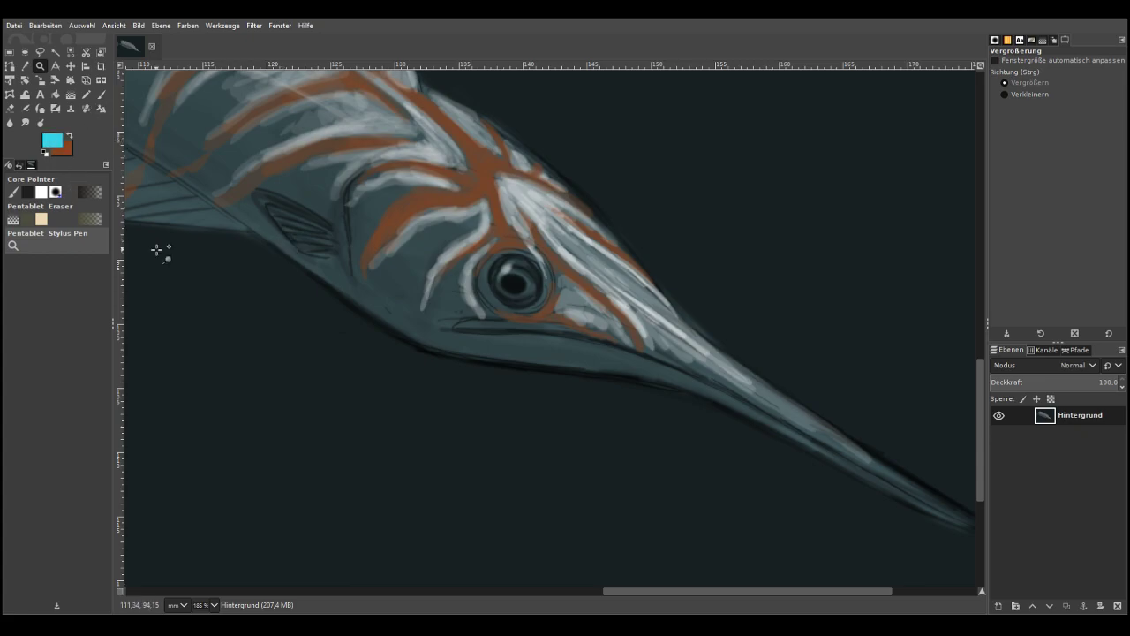
pyautogui.click(100, 94)
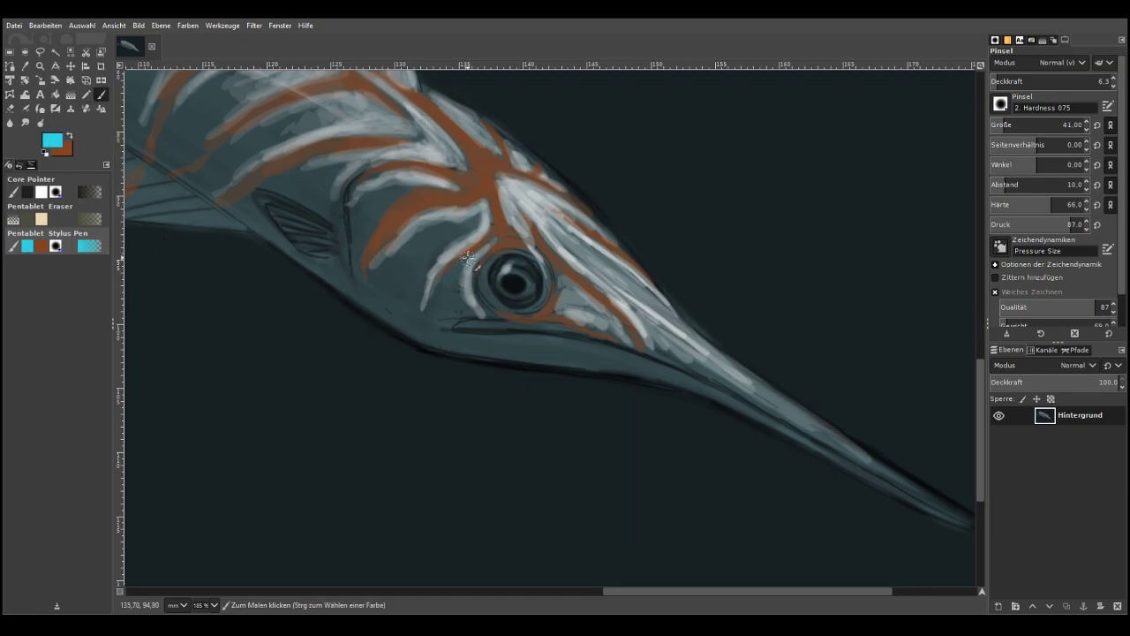
# Set the brush to opacity 19.5 and size 28, and paint cyan between the pale stripes behind and in front of the eye
pyautogui.moveTo(456, 279); pyautogui.dragTo(447, 299)
pyautogui.click(1029, 82)
pyautogui.click(1014, 84)
pyautogui.click(1001, 125)
pyautogui.moveTo(459, 269)
pyautogui.mouseDown()
pyautogui.moveTo(453, 305)
pyautogui.moveTo(450, 288)
pyautogui.moveTo(437, 305)
pyautogui.mouseUp()
pyautogui.moveTo(465, 224)
pyautogui.mouseDown()
pyautogui.moveTo(416, 295)
pyautogui.moveTo(454, 235)
pyautogui.moveTo(427, 227)
pyautogui.moveTo(415, 241)
pyautogui.moveTo(454, 231)
pyautogui.moveTo(422, 264)
pyautogui.moveTo(418, 242)
pyautogui.moveTo(397, 264)
pyautogui.moveTo(451, 238)
pyautogui.moveTo(417, 301)
pyautogui.moveTo(417, 254)
pyautogui.moveTo(474, 214)
pyautogui.moveTo(451, 236)
pyautogui.moveTo(422, 236)
pyautogui.moveTo(480, 207)
pyautogui.moveTo(420, 257)
pyautogui.moveTo(486, 251)
pyautogui.moveTo(436, 268)
pyautogui.mouseUp()
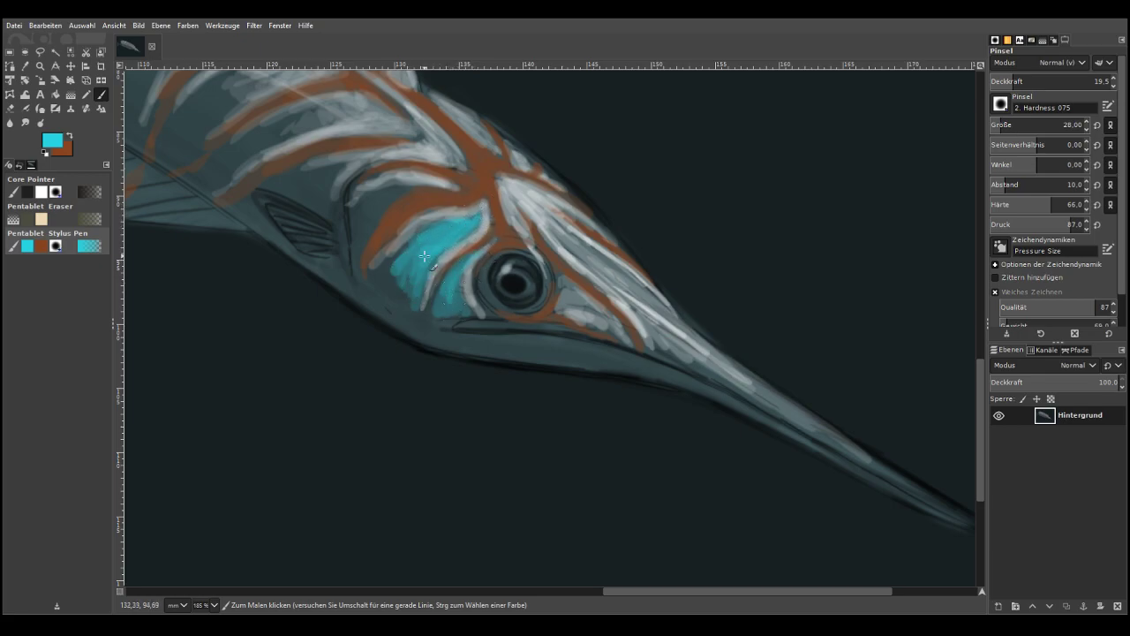
pyautogui.moveTo(431, 187)
pyautogui.mouseDown()
pyautogui.moveTo(368, 230)
pyautogui.moveTo(397, 191)
pyautogui.moveTo(412, 185)
pyautogui.moveTo(365, 235)
pyautogui.moveTo(359, 205)
pyautogui.moveTo(351, 231)
pyautogui.moveTo(375, 207)
pyautogui.moveTo(442, 187)
pyautogui.moveTo(370, 215)
pyautogui.moveTo(356, 281)
pyautogui.mouseUp()
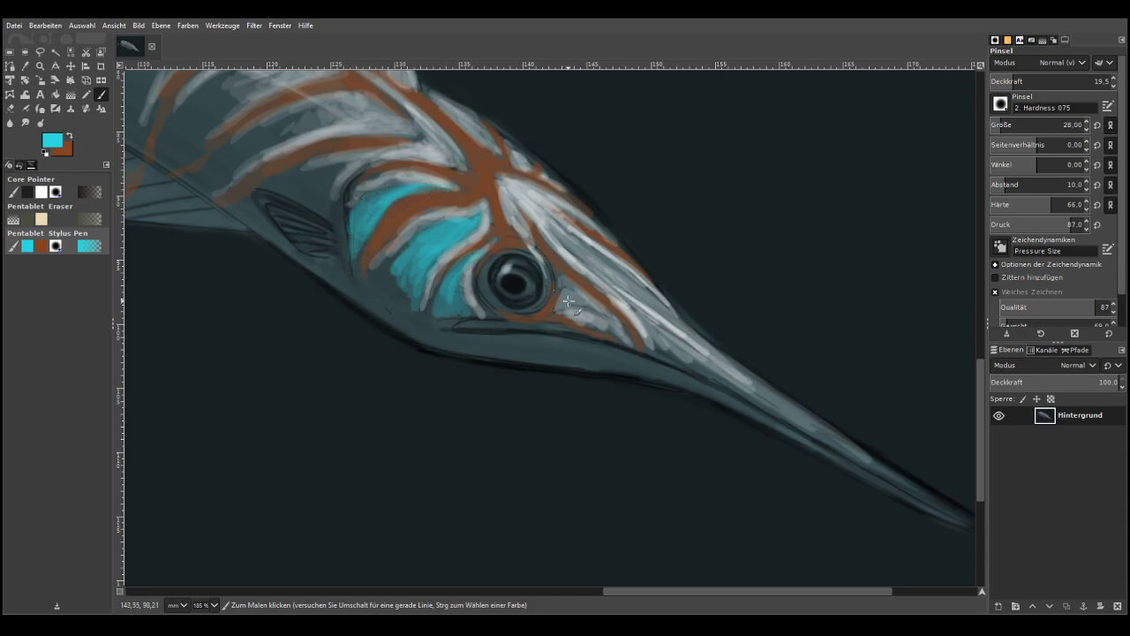
pyautogui.moveTo(561, 286); pyautogui.dragTo(598, 310)
pyautogui.moveTo(685, 361)
pyautogui.mouseDown()
pyautogui.moveTo(966, 517)
pyautogui.moveTo(748, 383)
pyautogui.moveTo(658, 300)
pyautogui.mouseUp()
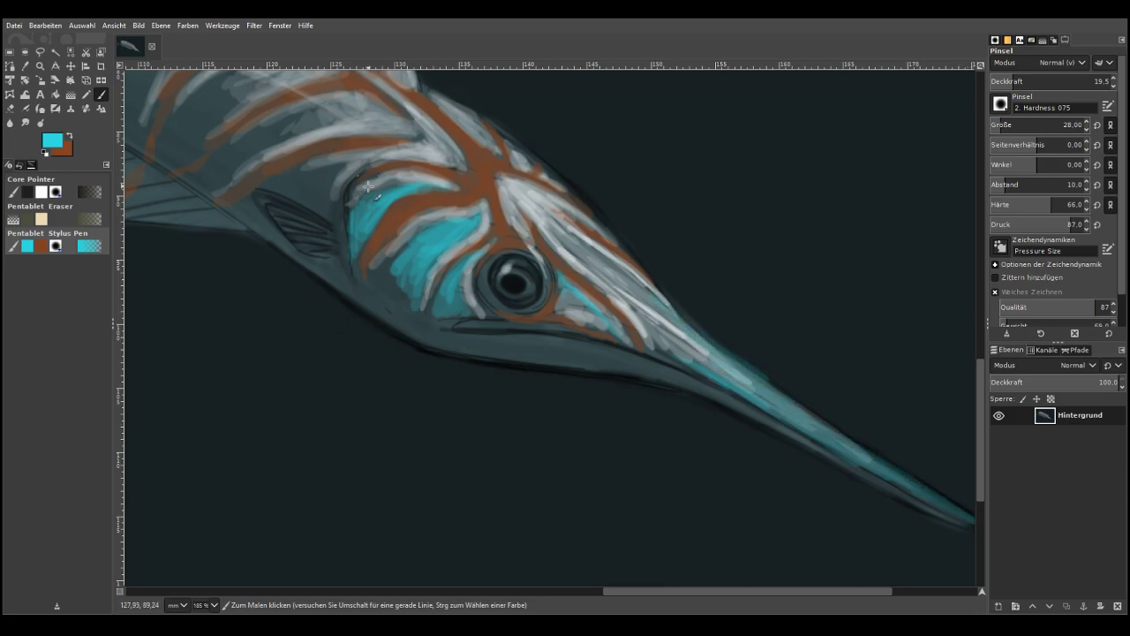
pyautogui.hotkey('ctrl', 'z')
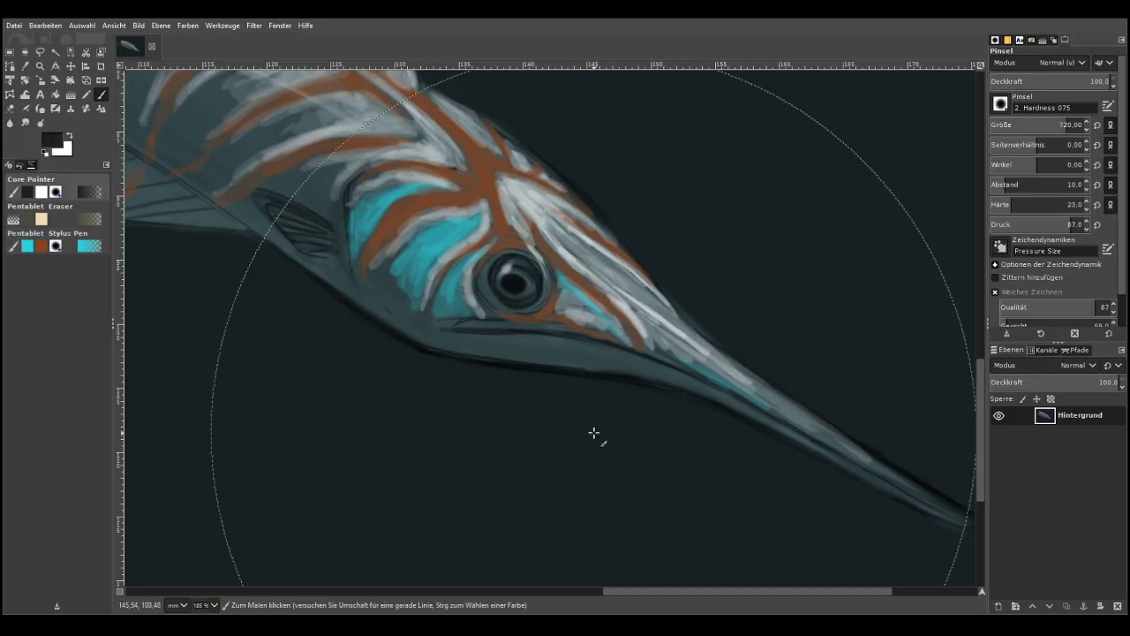
pyautogui.hotkey('ctrl', 'z')
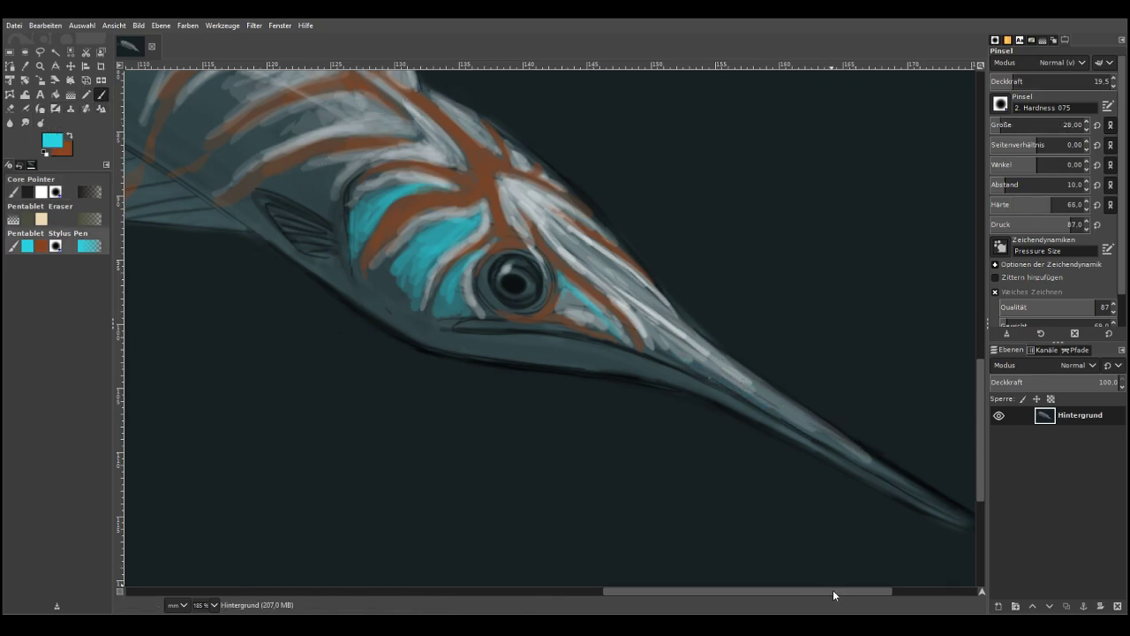
# Reduce the brush size to 19 and paint cyan along the upper bill, the forehead and the mouth line
pyautogui.moveTo(834, 591); pyautogui.dragTo(878, 591)
pyautogui.click(1005, 124)
pyautogui.click(999, 124)
pyautogui.moveTo(855, 525)
pyautogui.mouseDown()
pyautogui.moveTo(773, 479)
pyautogui.moveTo(866, 532)
pyautogui.moveTo(709, 450)
pyautogui.mouseUp()
pyautogui.moveTo(815, 504)
pyautogui.mouseDown()
pyautogui.moveTo(665, 410)
pyautogui.moveTo(840, 521)
pyautogui.moveTo(570, 369)
pyautogui.mouseUp()
pyautogui.moveTo(642, 408)
pyautogui.mouseDown()
pyautogui.moveTo(567, 361)
pyautogui.moveTo(596, 363)
pyautogui.moveTo(519, 349)
pyautogui.mouseUp()
pyautogui.moveTo(585, 380); pyautogui.dragTo(523, 347)
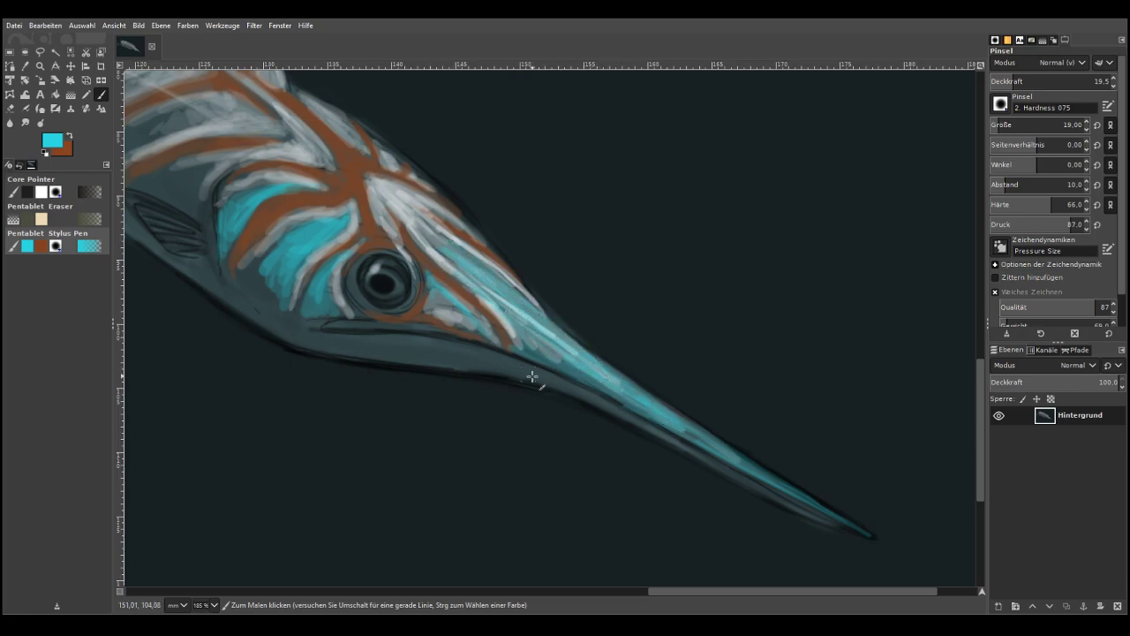
pyautogui.moveTo(517, 364)
pyautogui.mouseDown()
pyautogui.moveTo(335, 330)
pyautogui.moveTo(529, 365)
pyautogui.moveTo(479, 353)
pyautogui.moveTo(611, 398)
pyautogui.mouseUp()
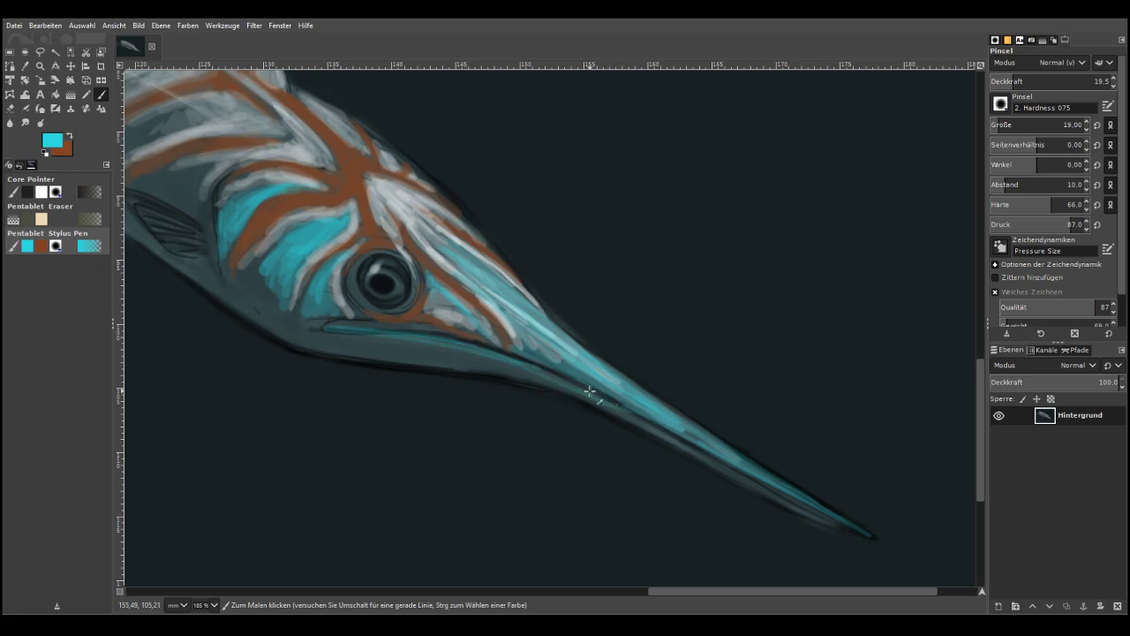
# Change the paint colour to teal and shade the cheek, the area behind the gill edge and the first gaps between body stripes
pyautogui.scroll(-5, 269, 326)
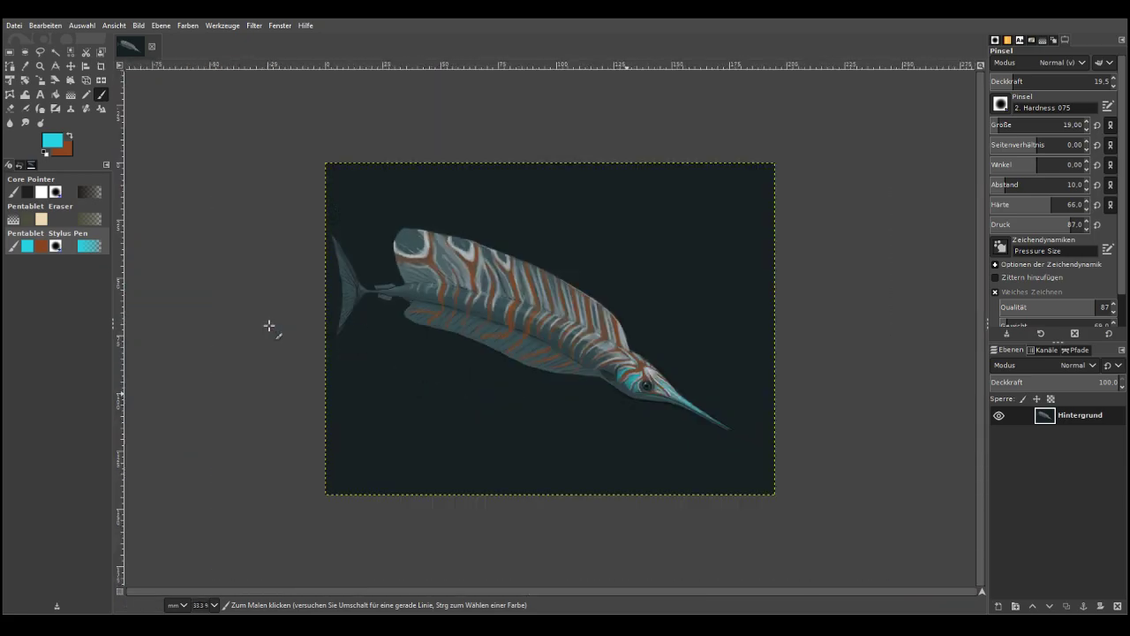
pyautogui.click(40, 66)
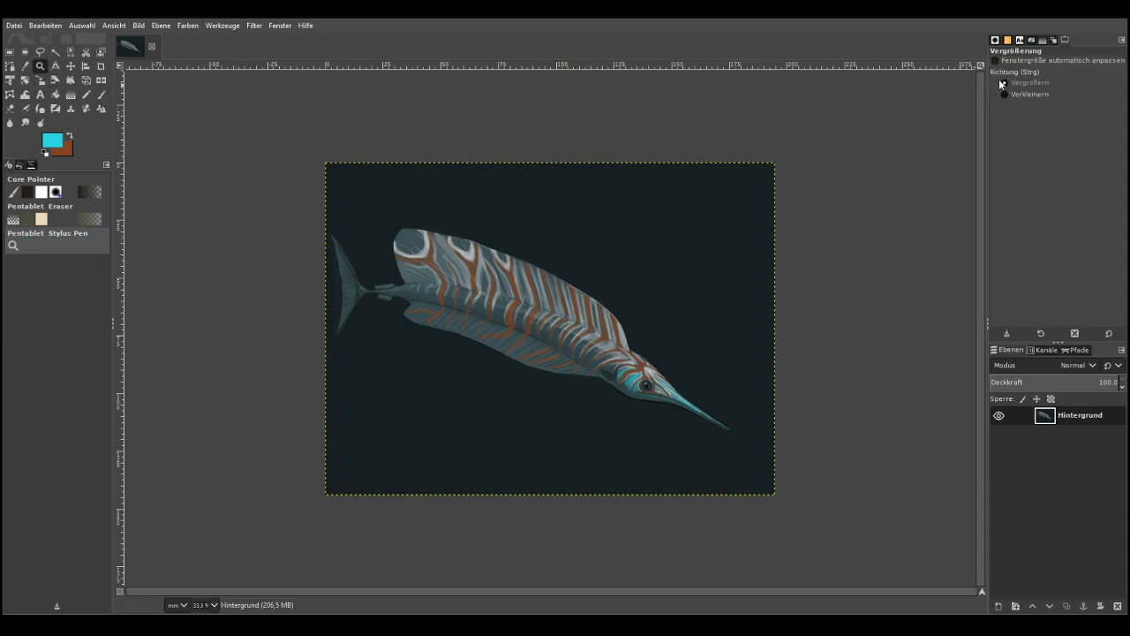
pyautogui.moveTo(421, 268); pyautogui.dragTo(812, 478)
pyautogui.moveTo(246, 201); pyautogui.dragTo(842, 498)
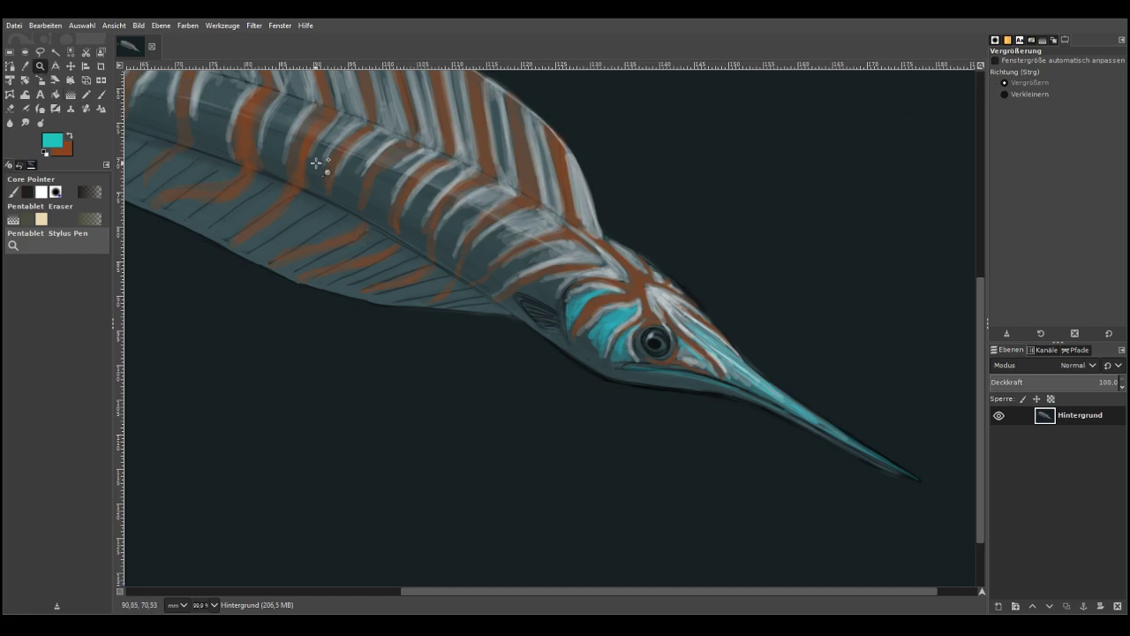
pyautogui.moveTo(315, 165); pyautogui.dragTo(836, 473)
pyautogui.press('p')
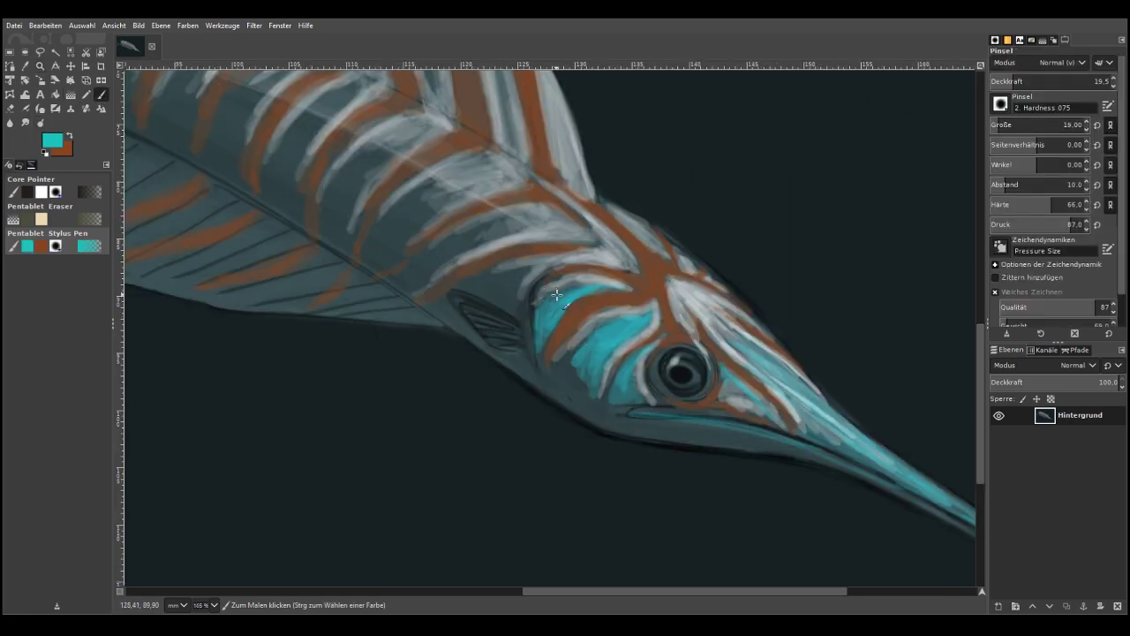
pyautogui.moveTo(547, 317)
pyautogui.mouseDown()
pyautogui.moveTo(535, 363)
pyautogui.moveTo(606, 322)
pyautogui.moveTo(577, 369)
pyautogui.mouseUp()
pyautogui.moveTo(519, 279); pyautogui.dragTo(516, 311)
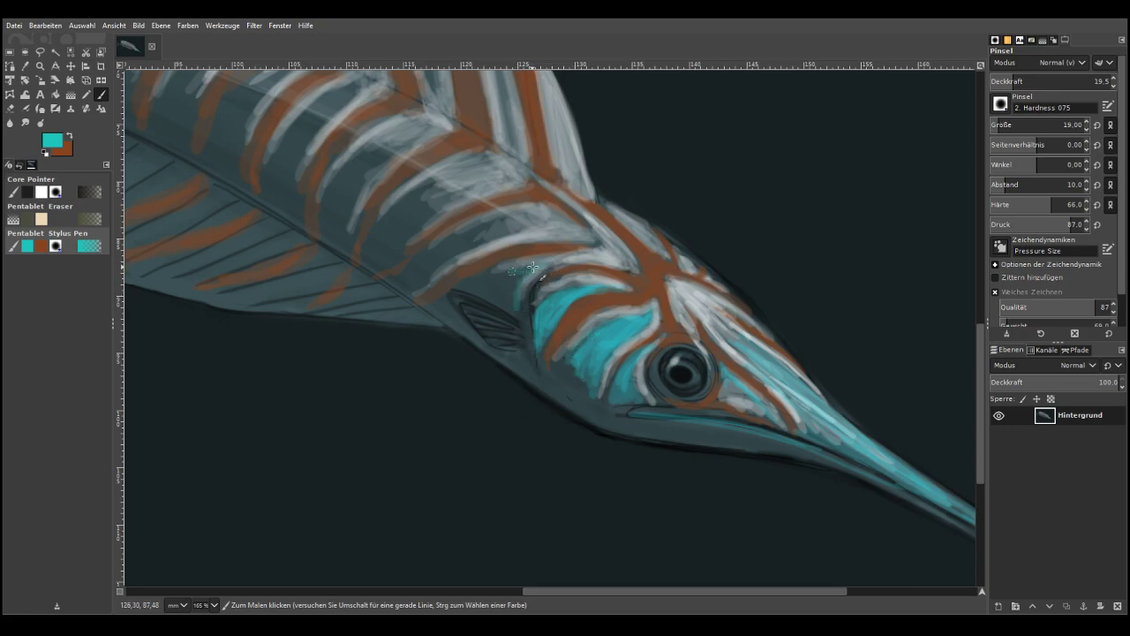
pyautogui.moveTo(536, 267)
pyautogui.mouseDown()
pyautogui.moveTo(518, 316)
pyautogui.moveTo(513, 280)
pyautogui.moveTo(504, 298)
pyautogui.moveTo(481, 285)
pyautogui.moveTo(501, 304)
pyautogui.moveTo(506, 282)
pyautogui.moveTo(530, 271)
pyautogui.moveTo(501, 285)
pyautogui.moveTo(503, 301)
pyautogui.moveTo(521, 281)
pyautogui.moveTo(485, 300)
pyautogui.moveTo(517, 325)
pyautogui.moveTo(461, 296)
pyautogui.moveTo(505, 347)
pyautogui.mouseUp()
pyautogui.moveTo(495, 283)
pyautogui.mouseDown()
pyautogui.moveTo(494, 299)
pyautogui.moveTo(541, 261)
pyautogui.moveTo(475, 280)
pyautogui.mouseUp()
pyautogui.moveTo(523, 226)
pyautogui.mouseDown()
pyautogui.moveTo(458, 238)
pyautogui.moveTo(512, 228)
pyautogui.moveTo(433, 251)
pyautogui.moveTo(503, 227)
pyautogui.moveTo(429, 232)
pyautogui.moveTo(459, 203)
pyautogui.moveTo(415, 214)
pyautogui.mouseUp()
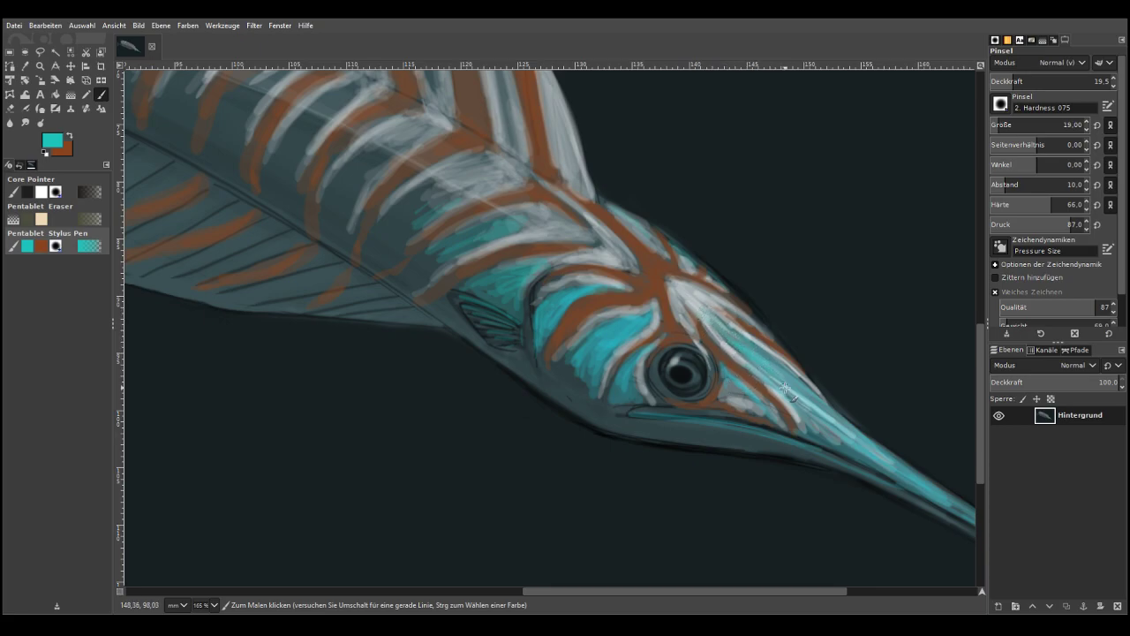
# Strengthen the teal along the forehead and bill, and deepen it on the cheek and gill edge
pyautogui.moveTo(778, 360); pyautogui.dragTo(870, 438)
pyautogui.moveTo(792, 388); pyautogui.dragTo(973, 510)
pyautogui.moveTo(879, 451); pyautogui.dragTo(969, 519)
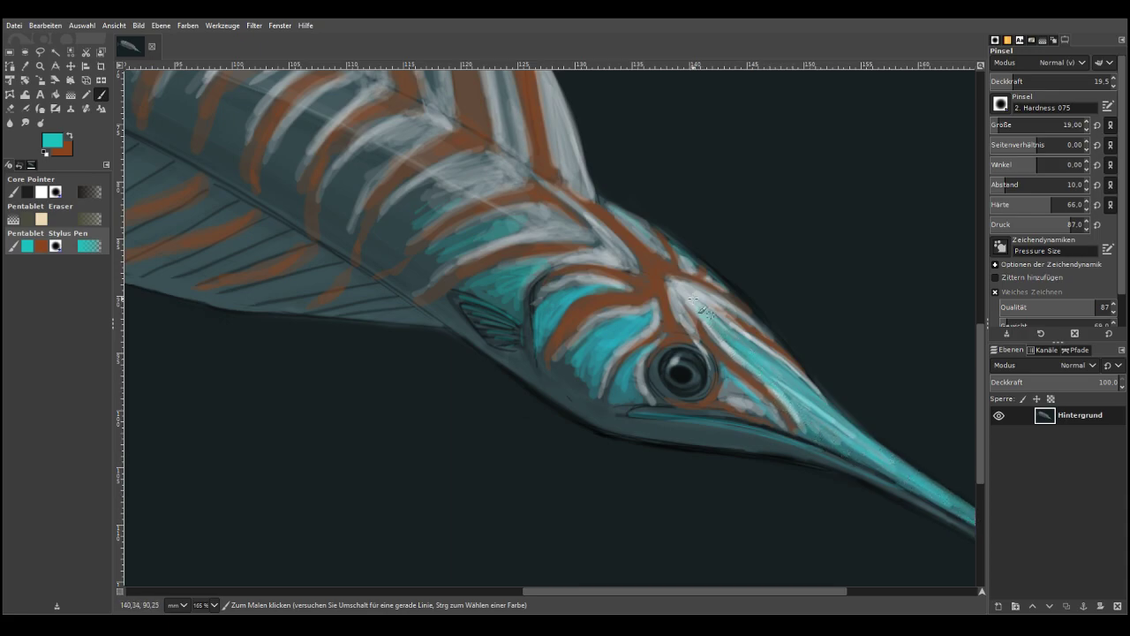
pyautogui.moveTo(609, 361)
pyautogui.mouseDown()
pyautogui.moveTo(614, 323)
pyautogui.moveTo(588, 343)
pyautogui.mouseUp()
pyautogui.moveTo(567, 282)
pyautogui.mouseDown()
pyautogui.moveTo(540, 311)
pyautogui.moveTo(542, 289)
pyautogui.moveTo(523, 329)
pyautogui.moveTo(532, 283)
pyautogui.moveTo(525, 323)
pyautogui.mouseUp()
# Set the brush to size 30 and opacity 12.2, and paint teal patches between the striped markings on the front body
pyautogui.moveTo(999, 126); pyautogui.dragTo(1002, 127)
pyautogui.click(1004, 79)
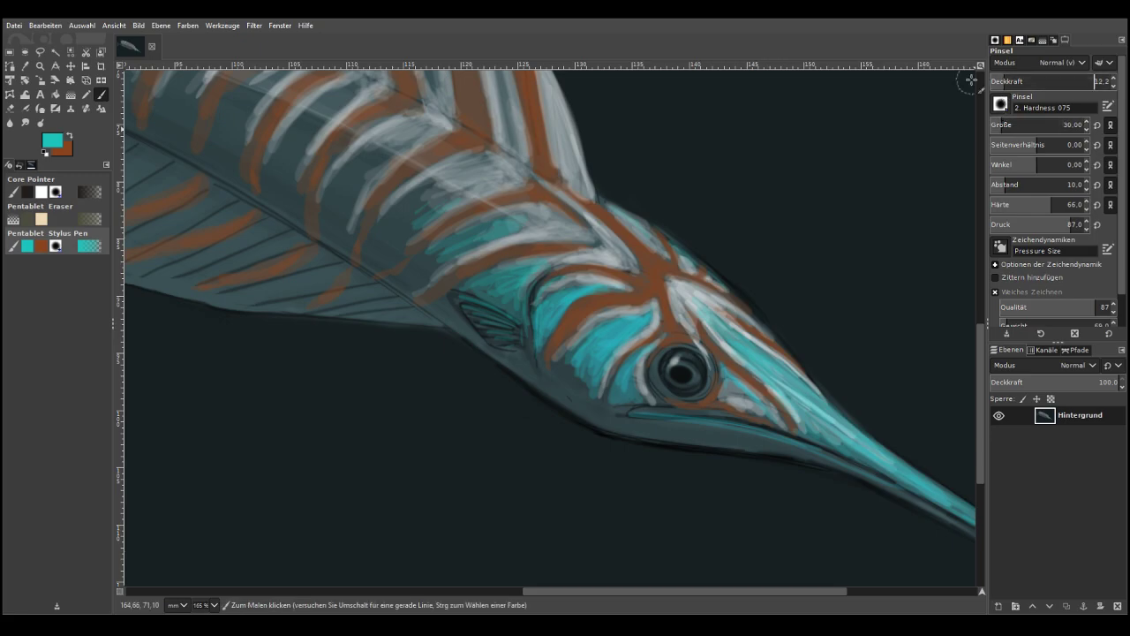
pyautogui.moveTo(449, 224)
pyautogui.mouseDown()
pyautogui.moveTo(469, 234)
pyautogui.moveTo(521, 218)
pyautogui.moveTo(445, 194)
pyautogui.moveTo(393, 221)
pyautogui.moveTo(386, 247)
pyautogui.mouseUp()
pyautogui.moveTo(418, 139)
pyautogui.mouseDown()
pyautogui.moveTo(354, 176)
pyautogui.moveTo(358, 192)
pyautogui.moveTo(354, 166)
pyautogui.moveTo(330, 212)
pyautogui.mouseUp()
pyautogui.moveTo(384, 151)
pyautogui.mouseDown()
pyautogui.moveTo(355, 190)
pyautogui.moveTo(344, 174)
pyautogui.moveTo(377, 149)
pyautogui.moveTo(355, 194)
pyautogui.moveTo(325, 205)
pyautogui.mouseUp()
pyautogui.moveTo(317, 133)
pyautogui.mouseDown()
pyautogui.moveTo(302, 146)
pyautogui.moveTo(307, 120)
pyautogui.moveTo(296, 150)
pyautogui.mouseUp()
pyautogui.moveTo(354, 87)
pyautogui.mouseDown()
pyautogui.moveTo(291, 147)
pyautogui.moveTo(314, 119)
pyautogui.mouseUp()
pyautogui.moveTo(295, 166)
pyautogui.mouseDown()
pyautogui.moveTo(292, 132)
pyautogui.moveTo(302, 134)
pyautogui.moveTo(283, 180)
pyautogui.mouseUp()
# Paint teal streaks between the brown stripes on the foremost part of the upper fin
pyautogui.moveTo(590, 591); pyautogui.dragTo(460, 591)
pyautogui.moveTo(979, 382); pyautogui.dragTo(976, 320)
pyautogui.moveTo(756, 179)
pyautogui.mouseDown()
pyautogui.moveTo(775, 276)
pyautogui.moveTo(761, 212)
pyautogui.moveTo(774, 269)
pyautogui.mouseUp()
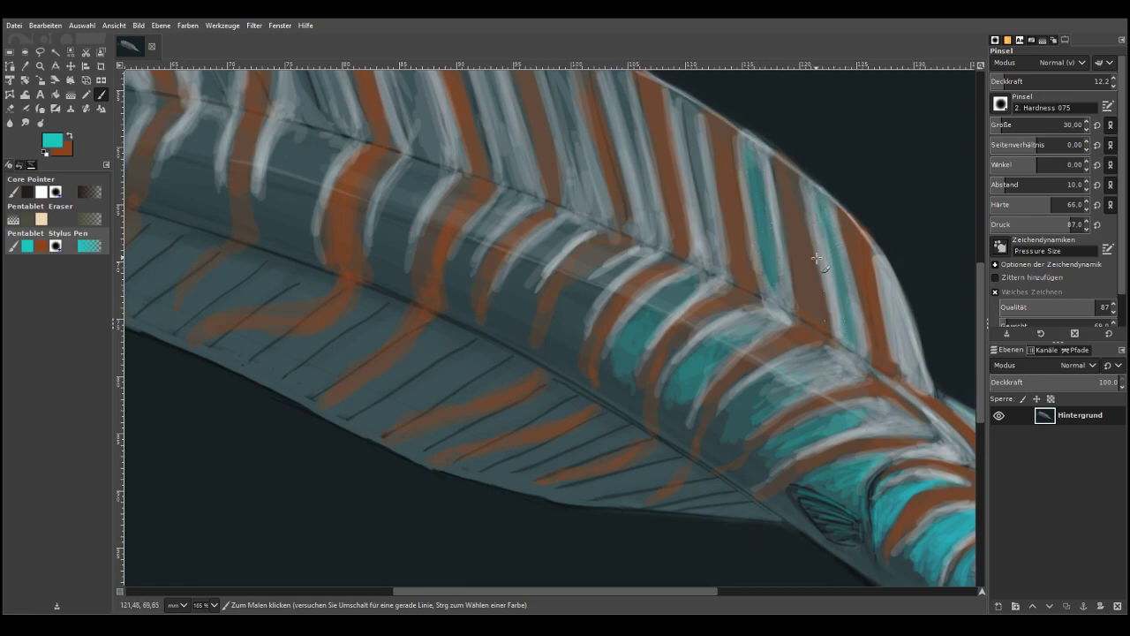
pyautogui.moveTo(677, 107)
pyautogui.mouseDown()
pyautogui.moveTo(691, 134)
pyautogui.moveTo(683, 110)
pyautogui.moveTo(701, 110)
pyautogui.moveTo(685, 123)
pyautogui.moveTo(700, 176)
pyautogui.mouseUp()
pyautogui.moveTo(614, 97); pyautogui.dragTo(642, 193)
pyautogui.moveTo(620, 70); pyautogui.dragTo(646, 215)
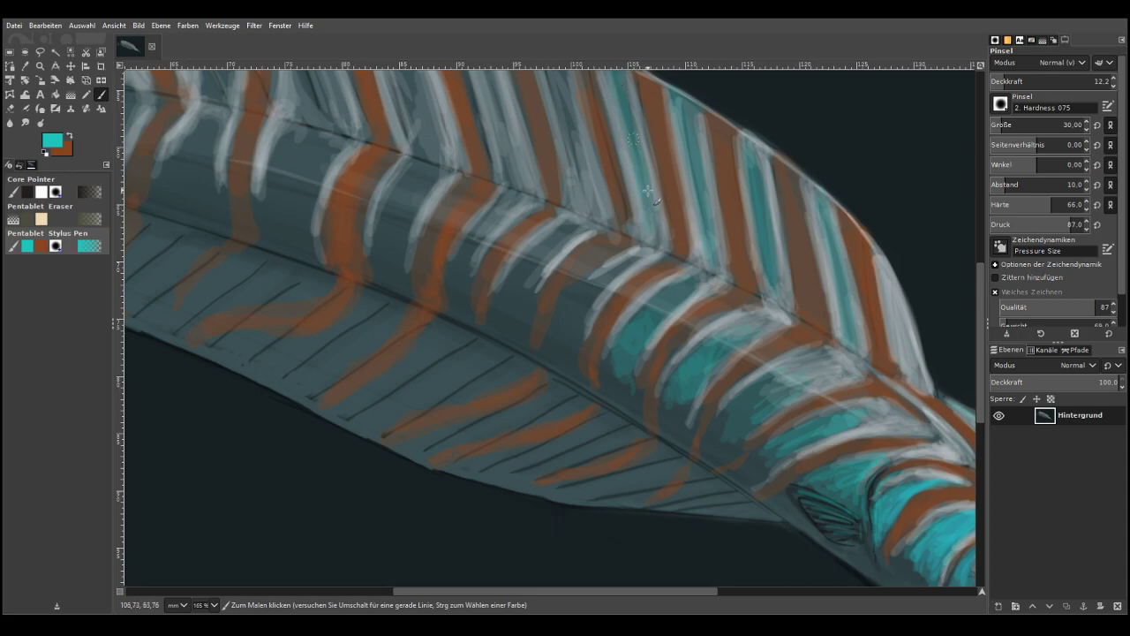
# Extend the teal streaks toward the tail on the upper fin, and tint the mid-body gaps with brush opacity 7.3
pyautogui.scroll(3, 980, 301)
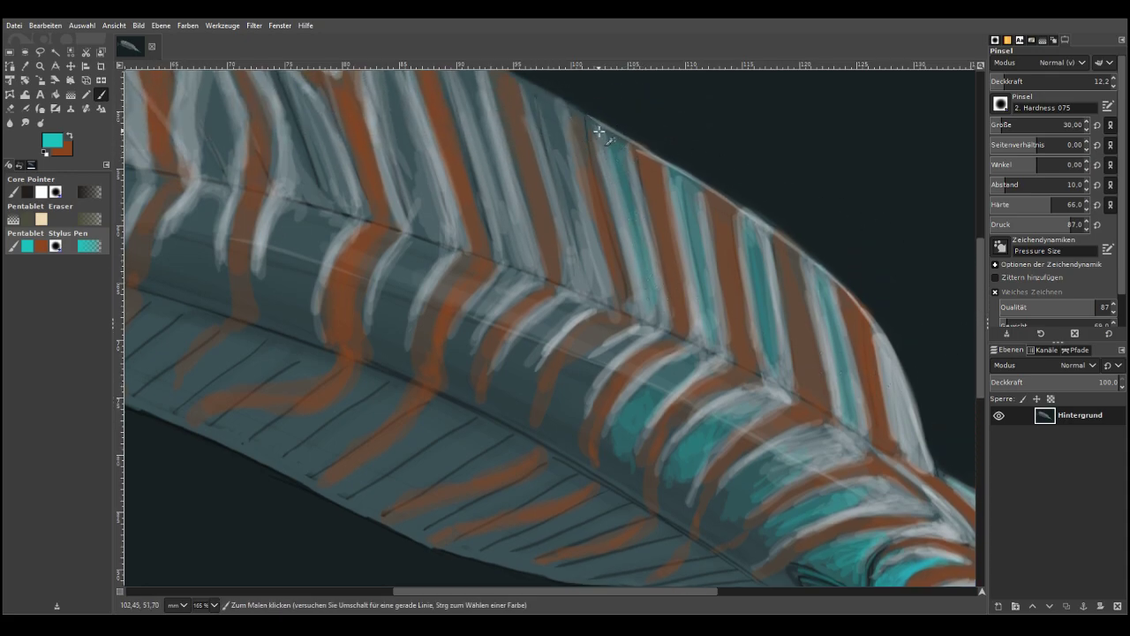
pyautogui.moveTo(553, 132)
pyautogui.mouseDown()
pyautogui.moveTo(544, 104)
pyautogui.moveTo(566, 111)
pyautogui.moveTo(546, 118)
pyautogui.moveTo(571, 203)
pyautogui.moveTo(545, 113)
pyautogui.mouseUp()
pyautogui.moveTo(570, 200); pyautogui.dragTo(559, 117)
pyautogui.moveTo(469, 93)
pyautogui.mouseDown()
pyautogui.moveTo(478, 108)
pyautogui.moveTo(470, 71)
pyautogui.moveTo(512, 237)
pyautogui.mouseUp()
pyautogui.moveTo(443, 83)
pyautogui.mouseDown()
pyautogui.moveTo(423, 172)
pyautogui.moveTo(390, 82)
pyautogui.moveTo(421, 221)
pyautogui.mouseUp()
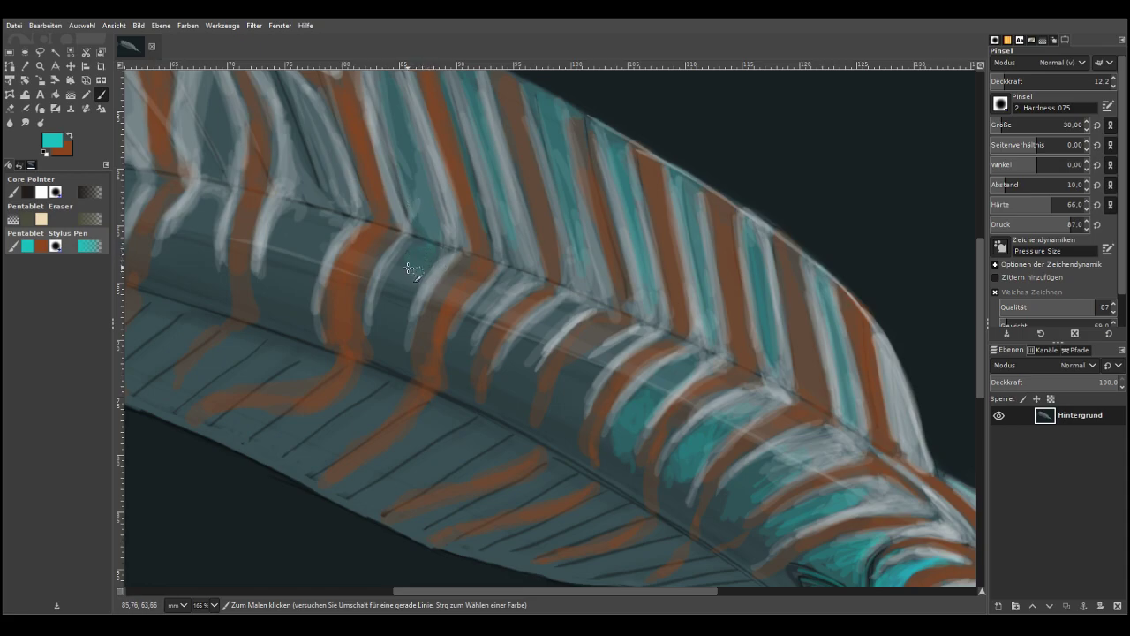
pyautogui.click(998, 80)
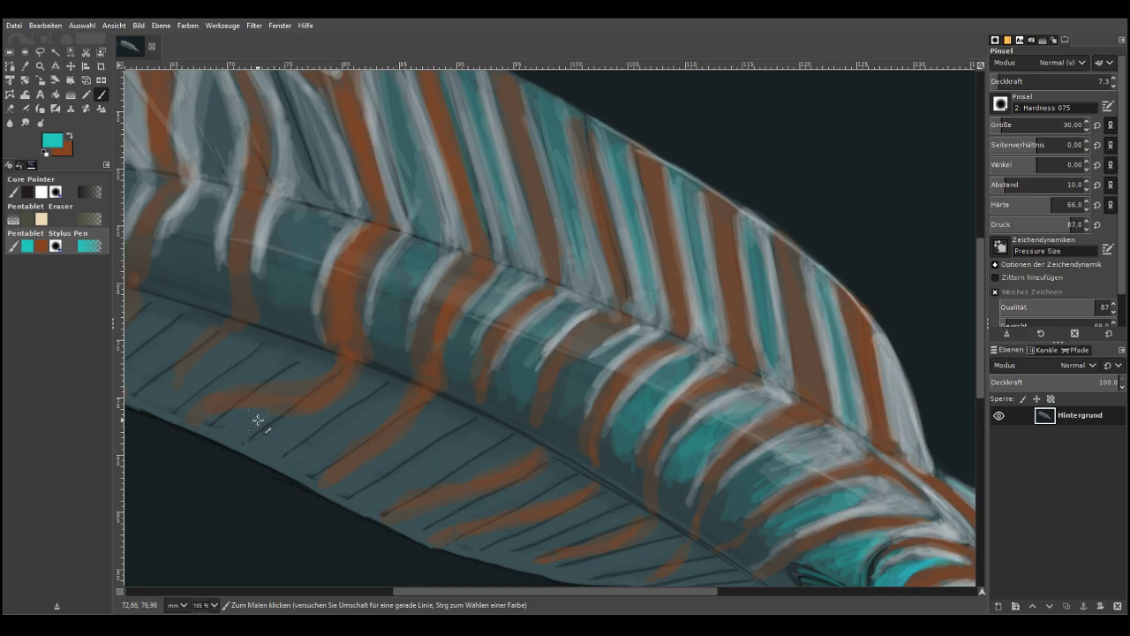
# Raise the brush opacity to 12.2 and paint teal rims inside the two rearmost eyespots of the upper fin
pyautogui.scroll(-5, 258, 420)
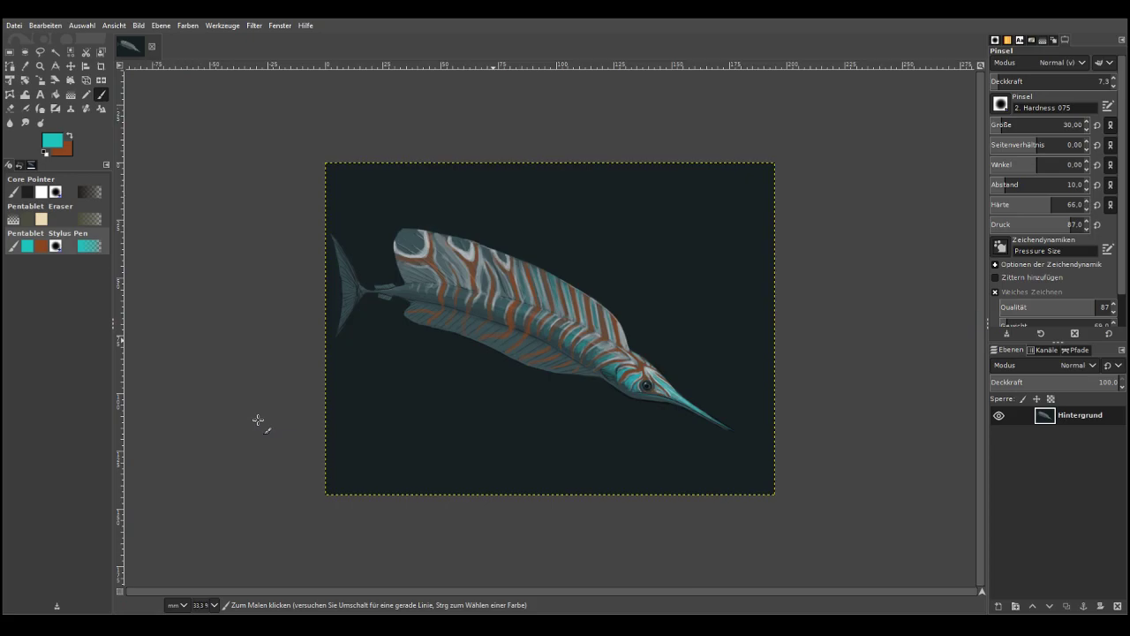
pyautogui.click(39, 65)
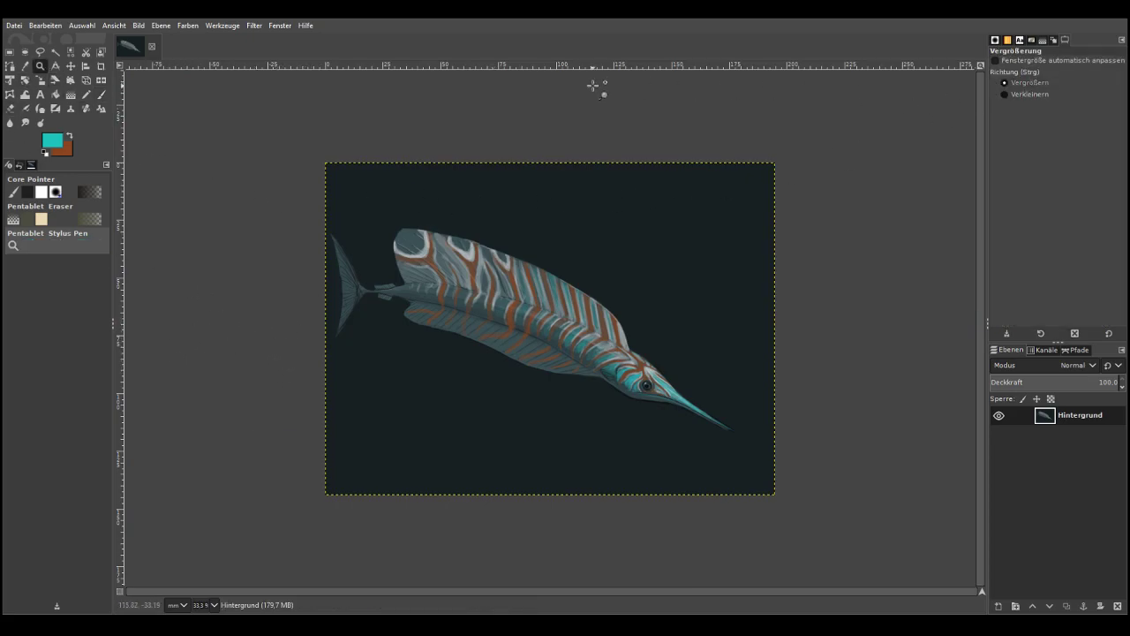
pyautogui.moveTo(280, 192); pyautogui.dragTo(592, 338)
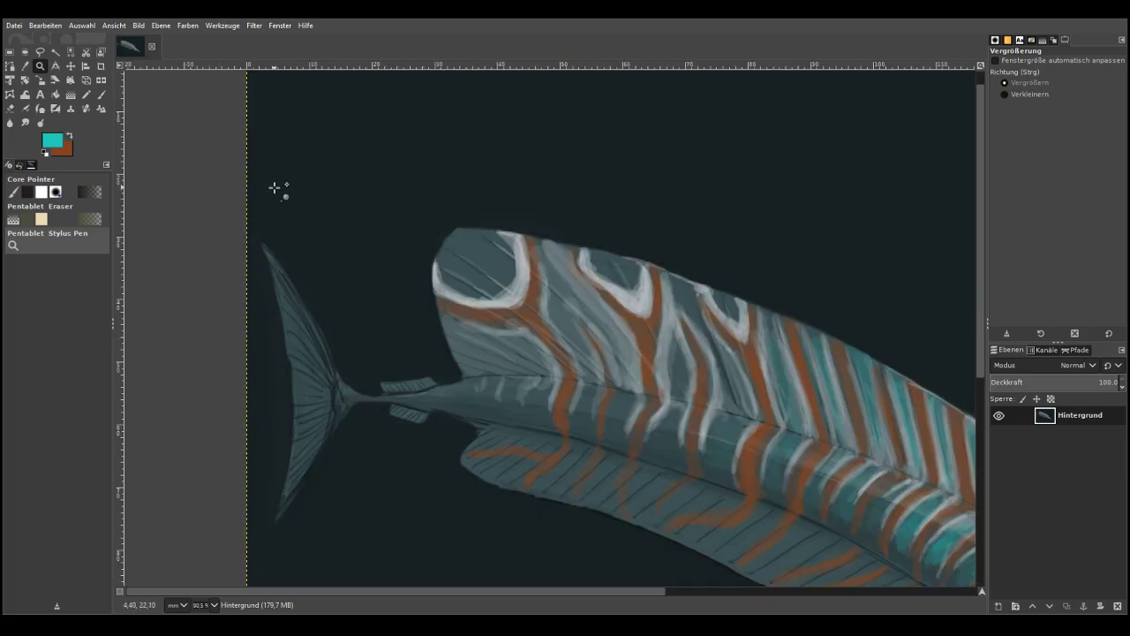
pyautogui.moveTo(266, 163); pyautogui.dragTo(712, 422)
pyautogui.click(101, 94)
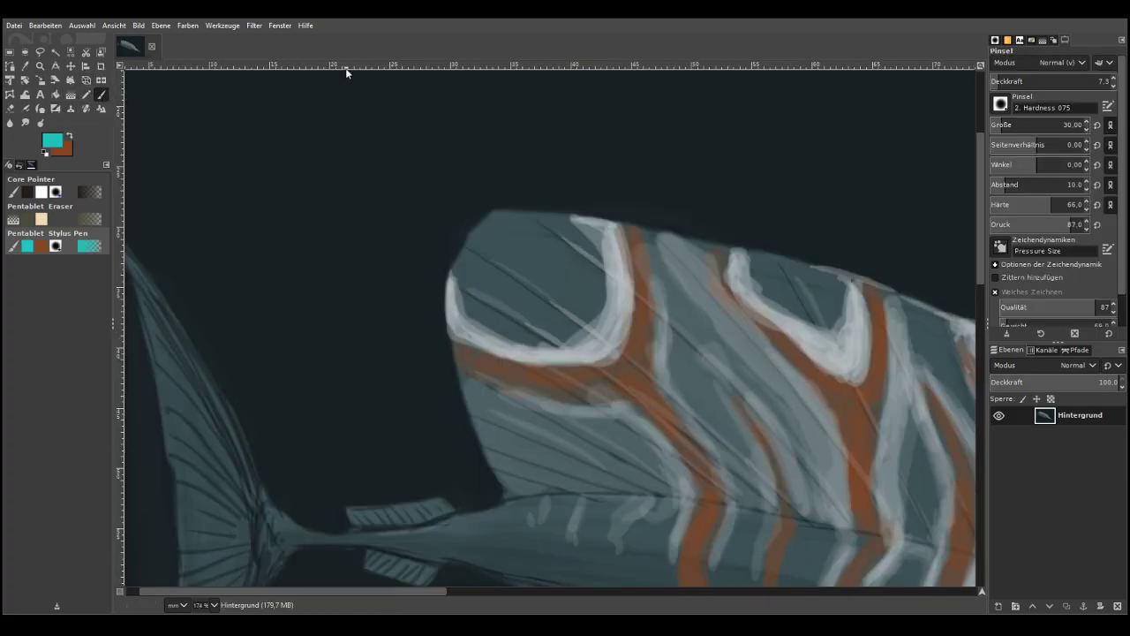
pyautogui.click(1003, 82)
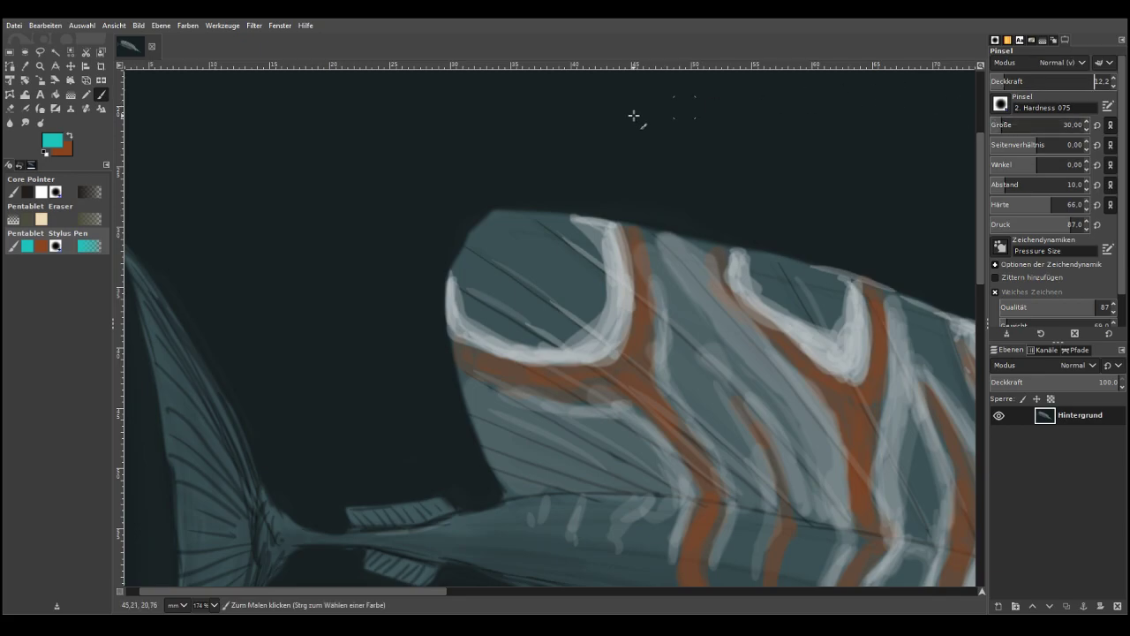
pyautogui.moveTo(572, 231)
pyautogui.mouseDown()
pyautogui.moveTo(588, 323)
pyautogui.moveTo(568, 222)
pyautogui.moveTo(545, 329)
pyautogui.moveTo(507, 338)
pyautogui.moveTo(470, 315)
pyautogui.moveTo(555, 343)
pyautogui.moveTo(597, 312)
pyautogui.moveTo(595, 265)
pyautogui.moveTo(598, 292)
pyautogui.moveTo(580, 315)
pyautogui.moveTo(504, 326)
pyautogui.moveTo(464, 289)
pyautogui.moveTo(460, 262)
pyautogui.moveTo(495, 223)
pyautogui.moveTo(567, 224)
pyautogui.moveTo(574, 252)
pyautogui.mouseUp()
pyautogui.moveTo(569, 332)
pyautogui.mouseDown()
pyautogui.moveTo(586, 272)
pyautogui.moveTo(476, 317)
pyautogui.moveTo(476, 307)
pyautogui.moveTo(516, 333)
pyautogui.moveTo(469, 268)
pyautogui.moveTo(494, 215)
pyautogui.moveTo(595, 275)
pyautogui.mouseUp()
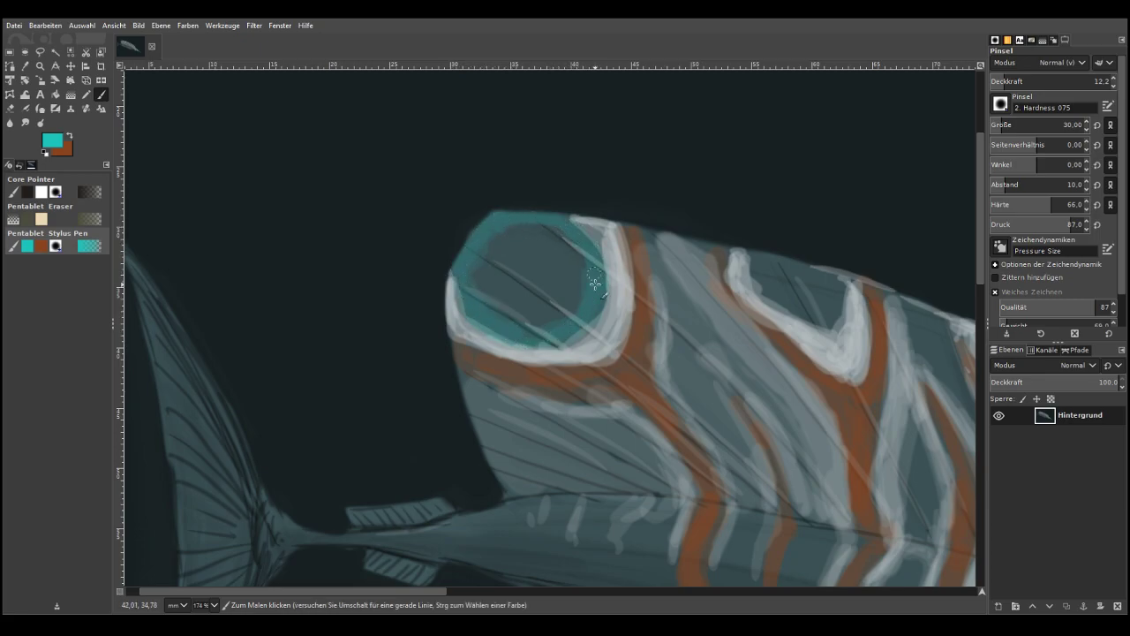
pyautogui.moveTo(559, 334)
pyautogui.mouseDown()
pyautogui.moveTo(580, 240)
pyautogui.moveTo(520, 330)
pyautogui.moveTo(475, 309)
pyautogui.moveTo(595, 304)
pyautogui.moveTo(594, 321)
pyautogui.moveTo(592, 311)
pyautogui.moveTo(581, 320)
pyautogui.moveTo(582, 241)
pyautogui.moveTo(529, 219)
pyautogui.moveTo(484, 230)
pyautogui.moveTo(492, 312)
pyautogui.moveTo(507, 224)
pyautogui.moveTo(584, 269)
pyautogui.moveTo(581, 303)
pyautogui.moveTo(594, 305)
pyautogui.moveTo(603, 278)
pyautogui.moveTo(587, 326)
pyautogui.mouseUp()
pyautogui.moveTo(784, 259)
pyautogui.mouseDown()
pyautogui.moveTo(837, 314)
pyautogui.moveTo(791, 310)
pyautogui.moveTo(749, 271)
pyautogui.moveTo(796, 313)
pyautogui.moveTo(834, 322)
pyautogui.moveTo(763, 286)
pyautogui.moveTo(784, 308)
pyautogui.moveTo(834, 322)
pyautogui.moveTo(843, 282)
pyautogui.moveTo(831, 308)
pyautogui.moveTo(765, 281)
pyautogui.mouseUp()
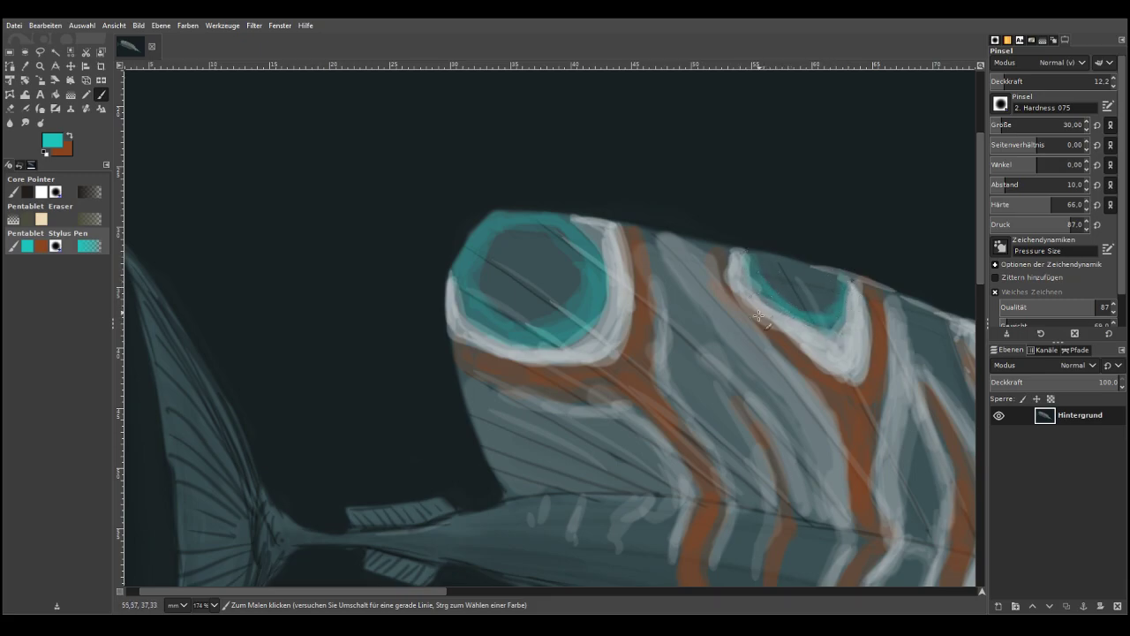
# Paint teal inside the third eyespot, deepen the second one, and add thin light turquoise ray lines across the rear upper fin
pyautogui.moveTo(432, 588); pyautogui.dragTo(533, 590)
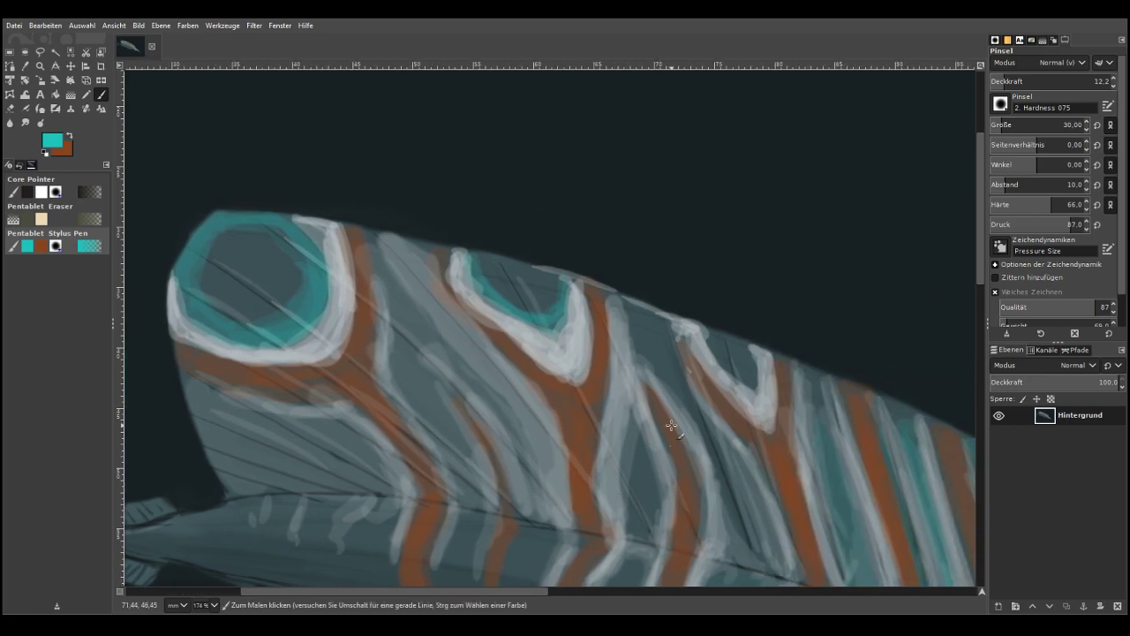
pyautogui.moveTo(750, 359)
pyautogui.mouseDown()
pyautogui.moveTo(711, 339)
pyautogui.moveTo(753, 368)
pyautogui.moveTo(714, 349)
pyautogui.moveTo(757, 384)
pyautogui.moveTo(709, 352)
pyautogui.moveTo(746, 388)
pyautogui.moveTo(755, 369)
pyautogui.moveTo(720, 363)
pyautogui.mouseUp()
pyautogui.moveTo(494, 272)
pyautogui.mouseDown()
pyautogui.moveTo(542, 326)
pyautogui.moveTo(486, 281)
pyautogui.mouseUp()
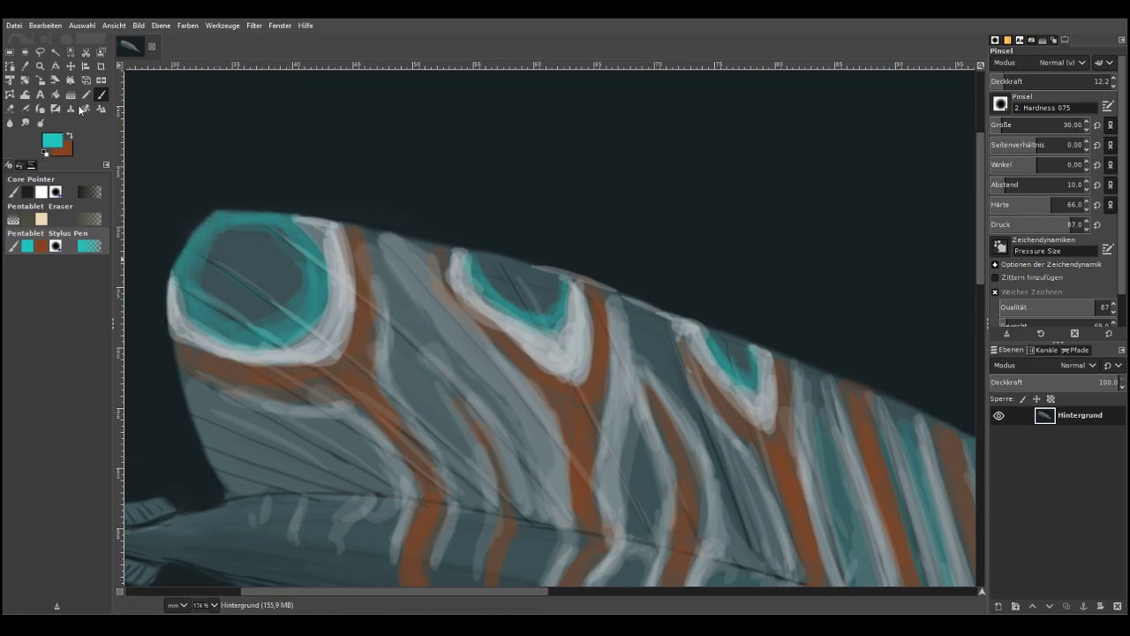
pyautogui.click(117, 159)
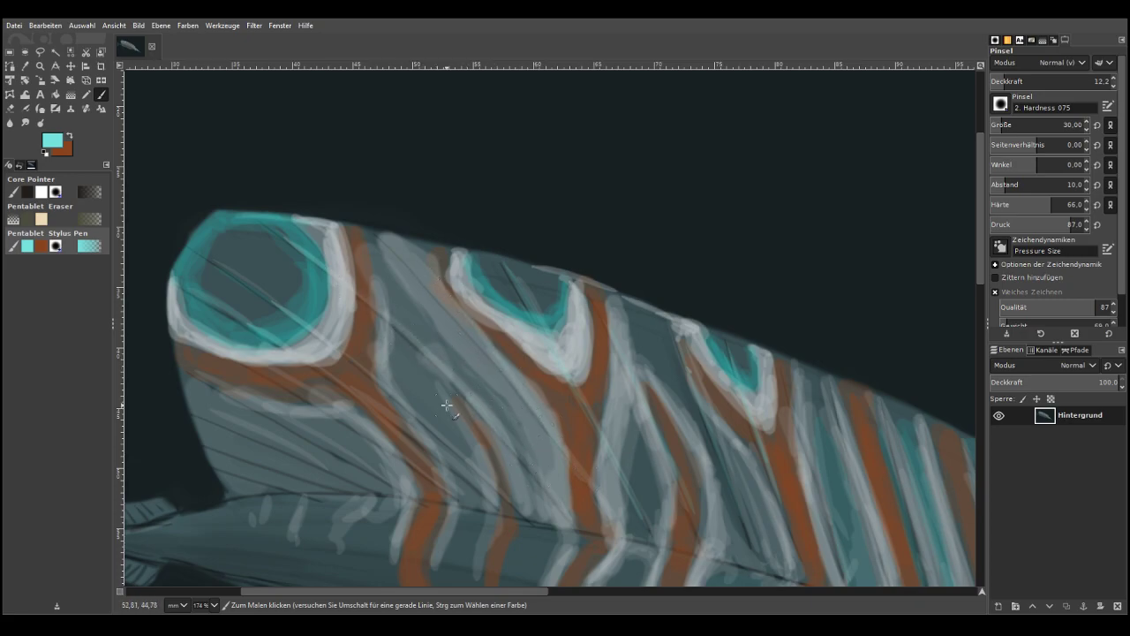
# Switch the paint color to black, set the brush opacity to 22.0, and darken the centres of the upper fin's three eyespots
pyautogui.click(52, 141)
pyautogui.moveTo(282, 345); pyautogui.dragTo(296, 340)
pyautogui.click(1015, 80)
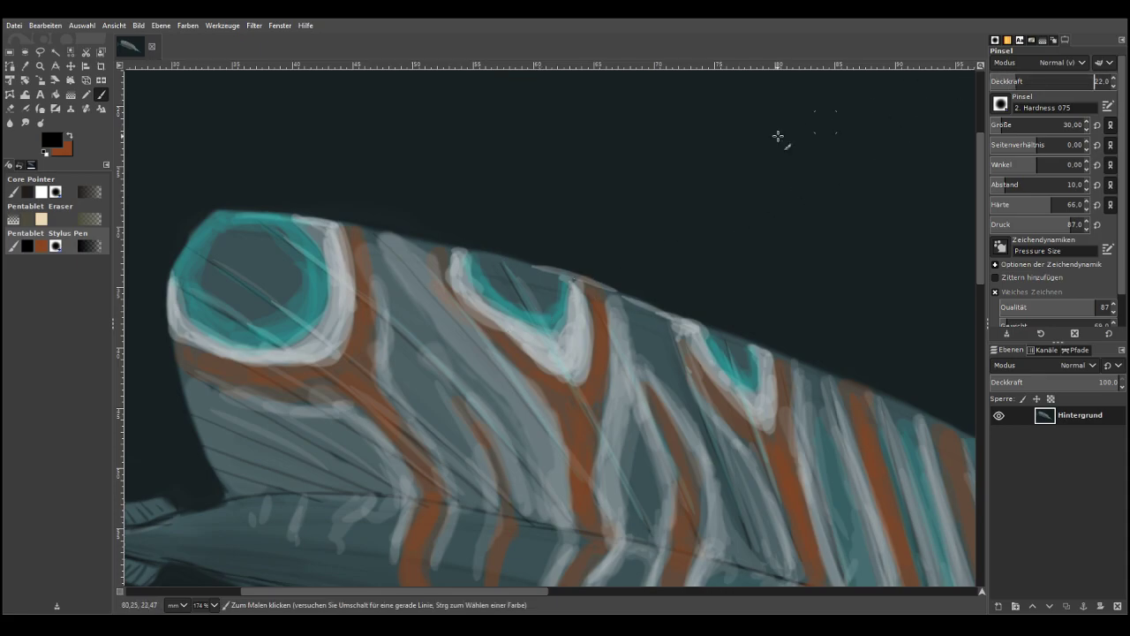
pyautogui.moveTo(555, 287)
pyautogui.mouseDown()
pyautogui.moveTo(512, 297)
pyautogui.moveTo(487, 271)
pyautogui.moveTo(536, 269)
pyautogui.moveTo(492, 268)
pyautogui.mouseUp()
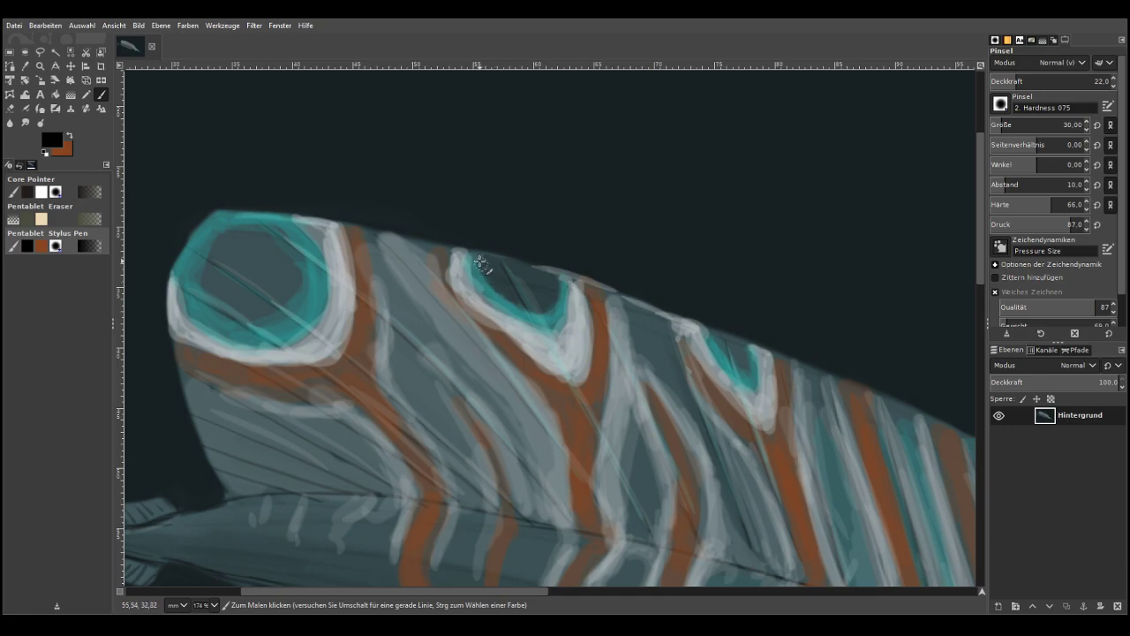
pyautogui.moveTo(280, 272)
pyautogui.mouseDown()
pyautogui.moveTo(265, 234)
pyautogui.moveTo(291, 281)
pyautogui.moveTo(223, 262)
pyautogui.moveTo(259, 306)
pyautogui.moveTo(267, 295)
pyautogui.moveTo(256, 305)
pyautogui.mouseUp()
pyautogui.moveTo(738, 353)
pyautogui.mouseDown()
pyautogui.moveTo(740, 343)
pyautogui.moveTo(725, 345)
pyautogui.mouseUp()
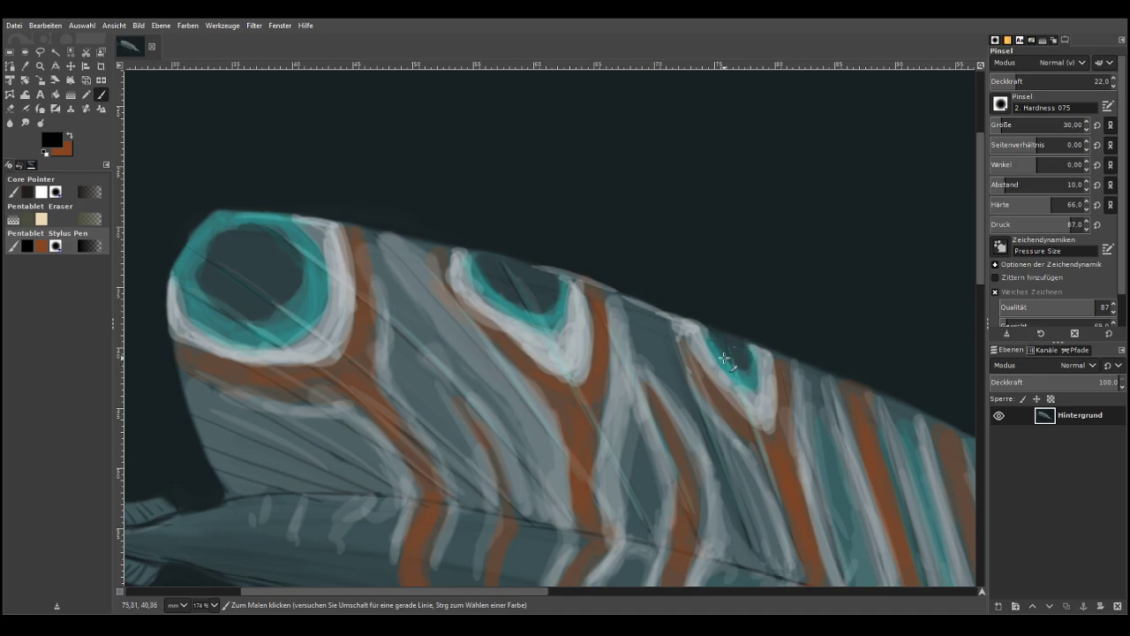
# Paint the two gaps between the brown stripes behind and beneath the third eyespot of the upper fin dark
pyautogui.press('-')
pyautogui.press('-')
pyautogui.press('-')
pyautogui.press('-')
pyautogui.press('-')
pyautogui.press('z')
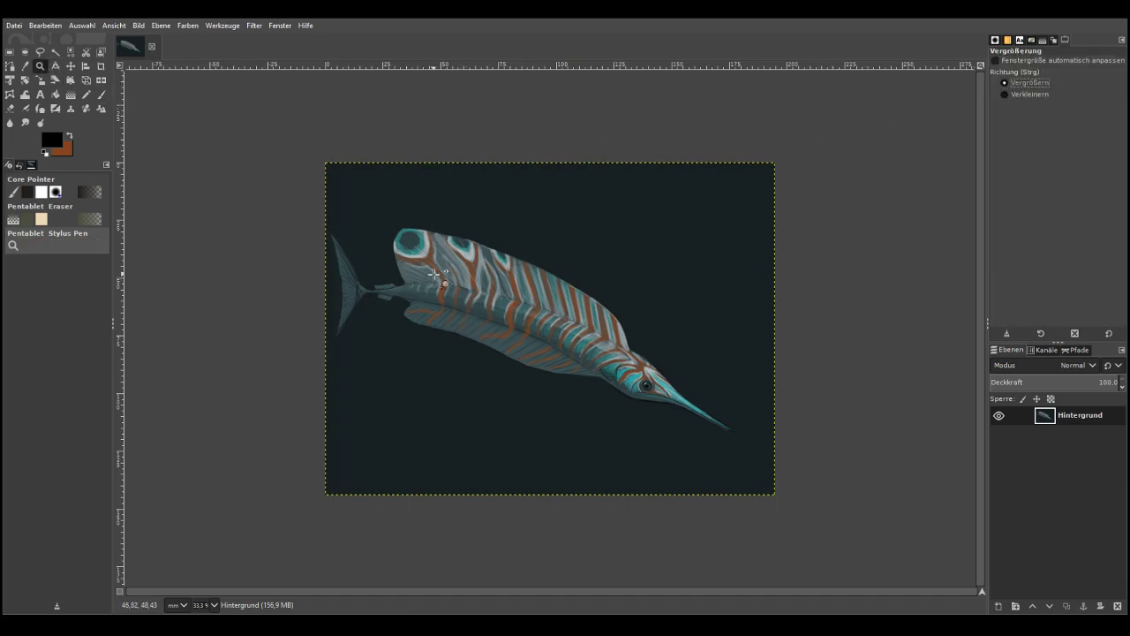
pyautogui.moveTo(359, 266); pyautogui.dragTo(663, 404)
pyautogui.moveTo(308, 146); pyautogui.dragTo(456, 141)
pyautogui.press('p')
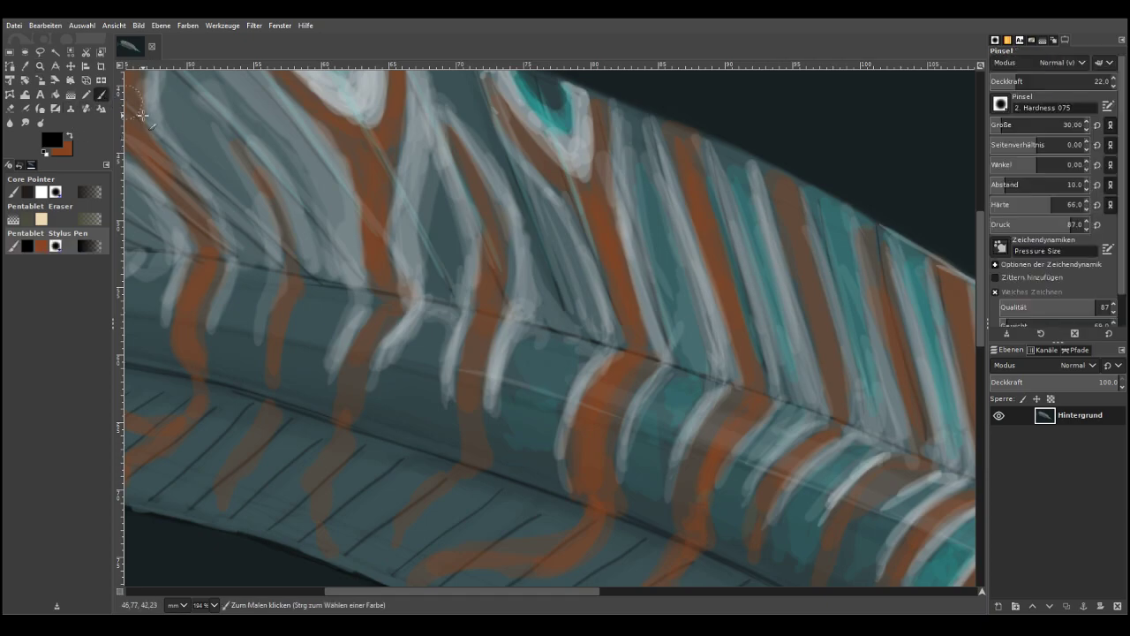
pyautogui.moveTo(430, 244)
pyautogui.mouseDown()
pyautogui.moveTo(436, 282)
pyautogui.moveTo(436, 174)
pyautogui.moveTo(454, 283)
pyautogui.moveTo(440, 298)
pyautogui.moveTo(434, 252)
pyautogui.moveTo(459, 278)
pyautogui.mouseUp()
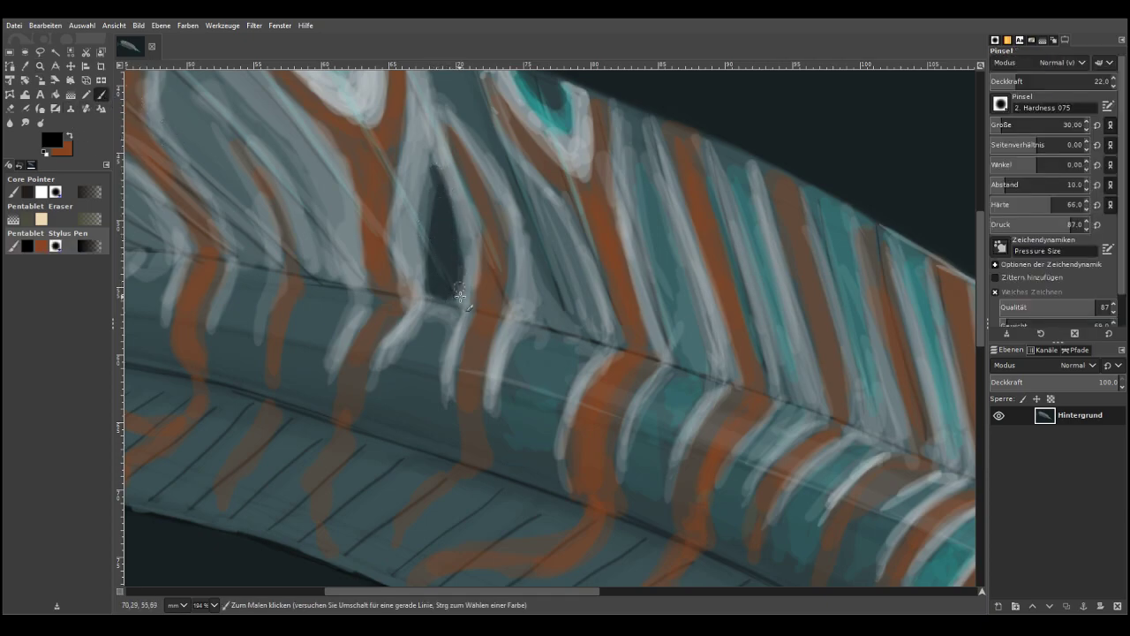
pyautogui.moveTo(577, 300)
pyautogui.mouseDown()
pyautogui.moveTo(564, 242)
pyautogui.moveTo(558, 252)
pyautogui.moveTo(534, 206)
pyautogui.moveTo(570, 291)
pyautogui.moveTo(561, 243)
pyautogui.moveTo(548, 236)
pyautogui.moveTo(585, 324)
pyautogui.moveTo(561, 302)
pyautogui.moveTo(576, 292)
pyautogui.moveTo(582, 306)
pyautogui.moveTo(454, 96)
pyautogui.mouseUp()
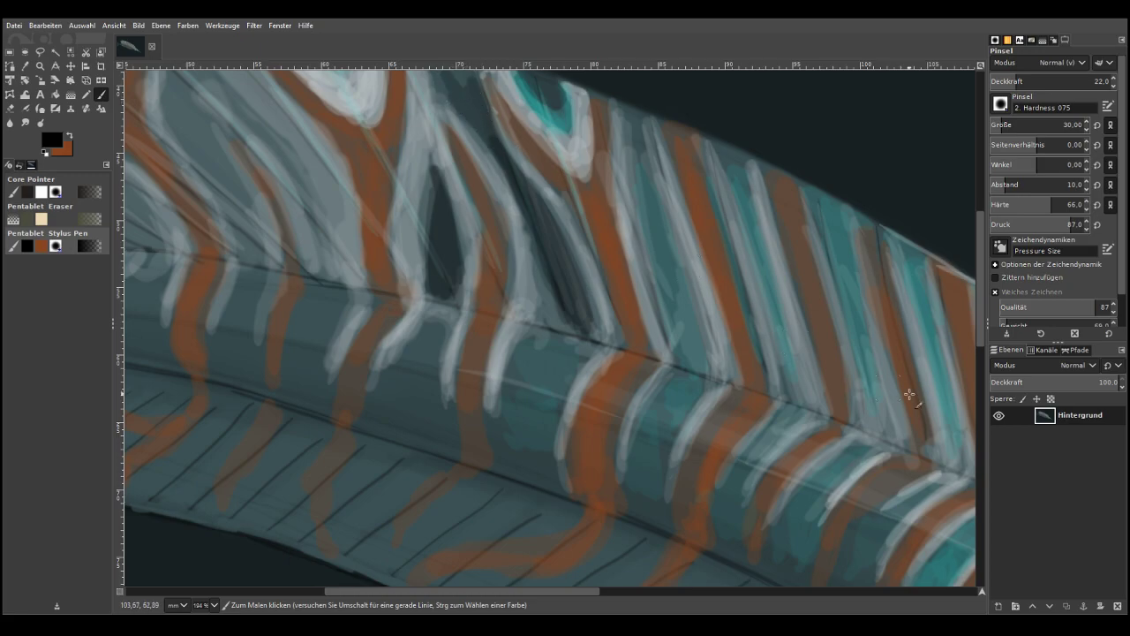
# Undo the last dark stroke and carry the dark fill beside the third eyespot up to the fin's edge
pyautogui.scroll(4, 888, 257)
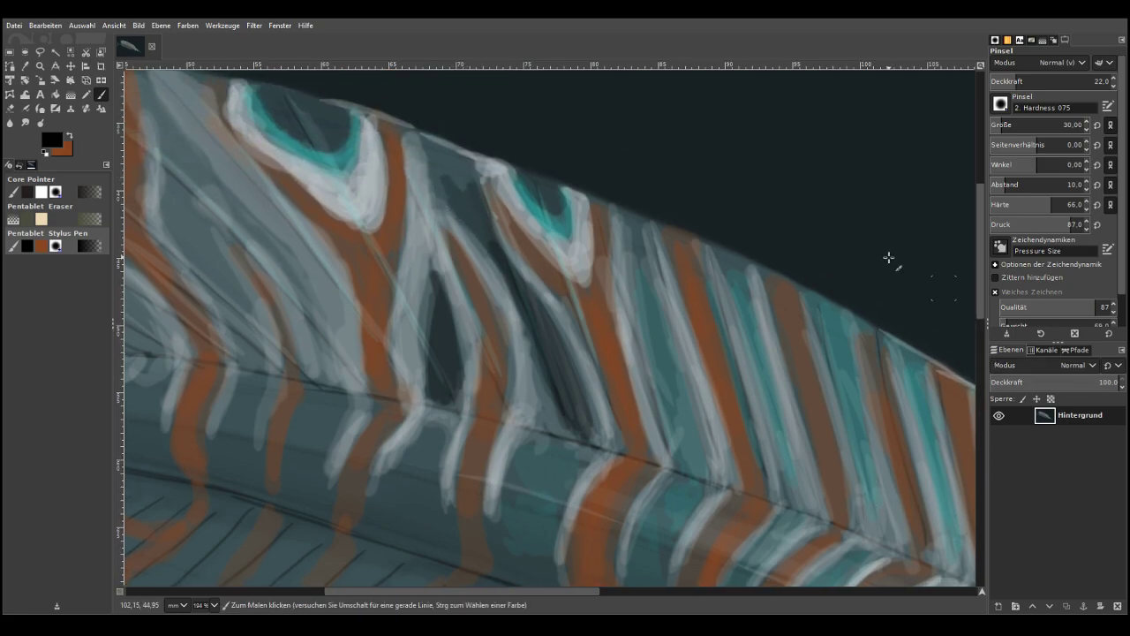
pyautogui.click(46, 26)
pyautogui.click(66, 42)
pyautogui.moveTo(468, 185)
pyautogui.mouseDown()
pyautogui.moveTo(462, 212)
pyautogui.moveTo(448, 199)
pyautogui.moveTo(472, 172)
pyautogui.moveTo(542, 340)
pyautogui.moveTo(545, 313)
pyautogui.moveTo(583, 423)
pyautogui.mouseUp()
pyautogui.moveTo(471, 169)
pyautogui.mouseDown()
pyautogui.moveTo(471, 204)
pyautogui.moveTo(437, 172)
pyautogui.moveTo(452, 234)
pyautogui.mouseUp()
pyautogui.moveTo(634, 231)
pyautogui.mouseDown()
pyautogui.moveTo(641, 260)
pyautogui.moveTo(623, 212)
pyautogui.mouseUp()
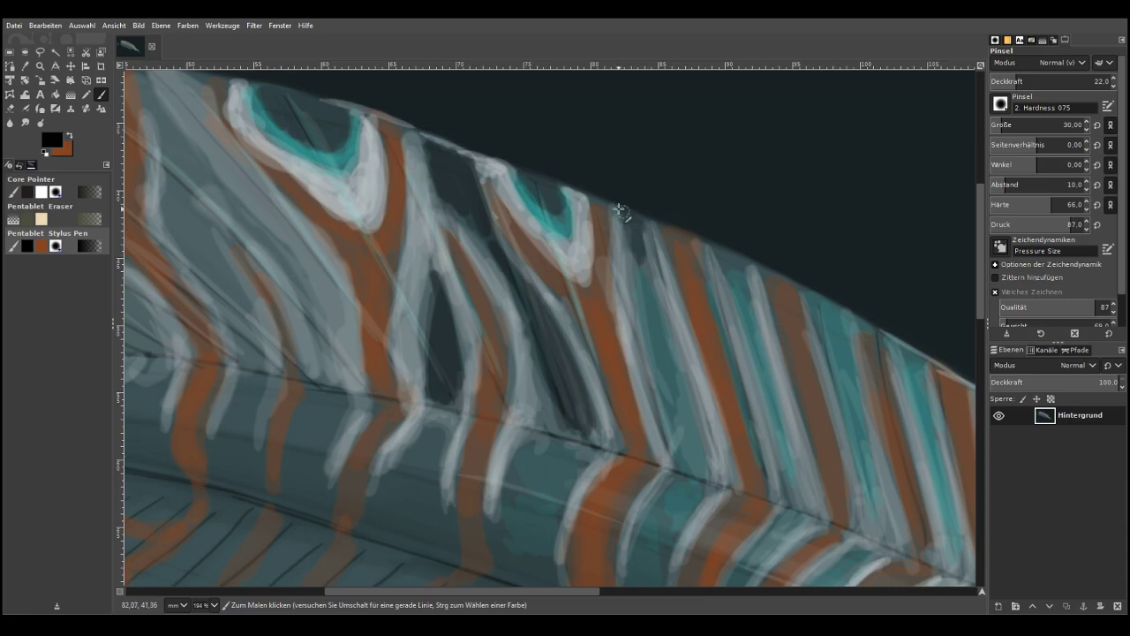
# Darken the outer tips of the teal gaps along the edge of the front upper fin
pyautogui.moveTo(715, 265)
pyautogui.mouseDown()
pyautogui.moveTo(739, 285)
pyautogui.moveTo(724, 257)
pyautogui.moveTo(738, 295)
pyautogui.mouseUp()
pyautogui.moveTo(824, 313)
pyautogui.mouseDown()
pyautogui.moveTo(836, 308)
pyautogui.moveTo(823, 314)
pyautogui.moveTo(840, 323)
pyautogui.moveTo(844, 357)
pyautogui.moveTo(917, 388)
pyautogui.moveTo(915, 365)
pyautogui.moveTo(921, 408)
pyautogui.mouseUp()
pyautogui.moveTo(817, 302); pyautogui.dragTo(840, 356)
pyautogui.moveTo(731, 265); pyautogui.dragTo(753, 342)
pyautogui.moveTo(625, 237); pyautogui.dragTo(643, 284)
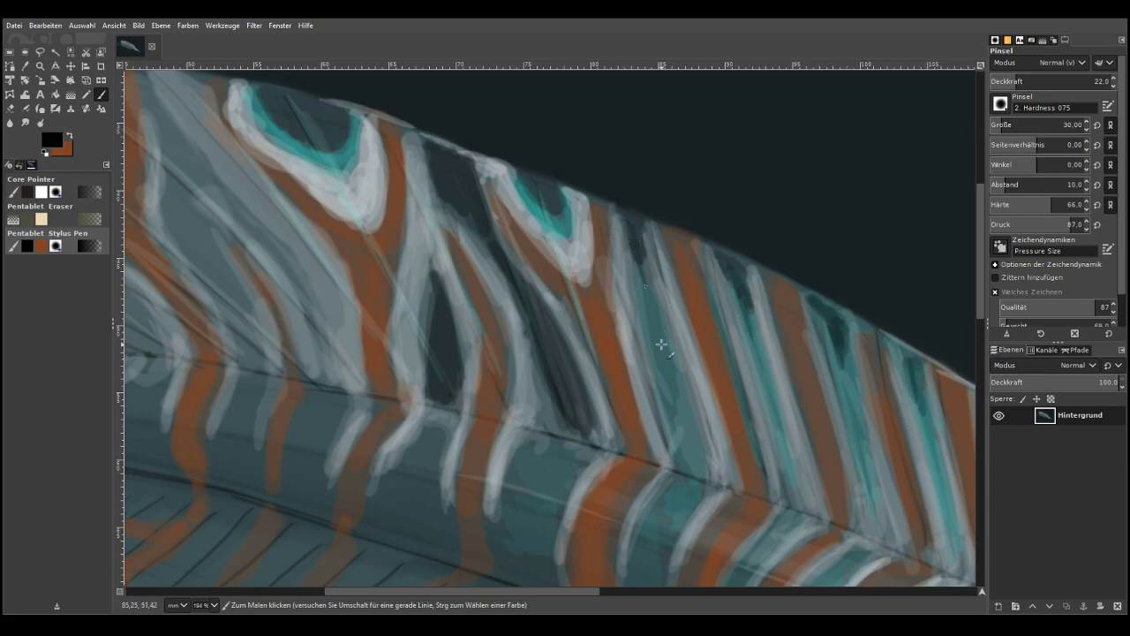
# Deepen the dark gaps around the third eyespot and add fine dark strokes between the stripes behind it
pyautogui.moveTo(472, 178)
pyautogui.mouseDown()
pyautogui.moveTo(443, 175)
pyautogui.moveTo(448, 211)
pyautogui.mouseUp()
pyautogui.moveTo(519, 283); pyautogui.dragTo(533, 358)
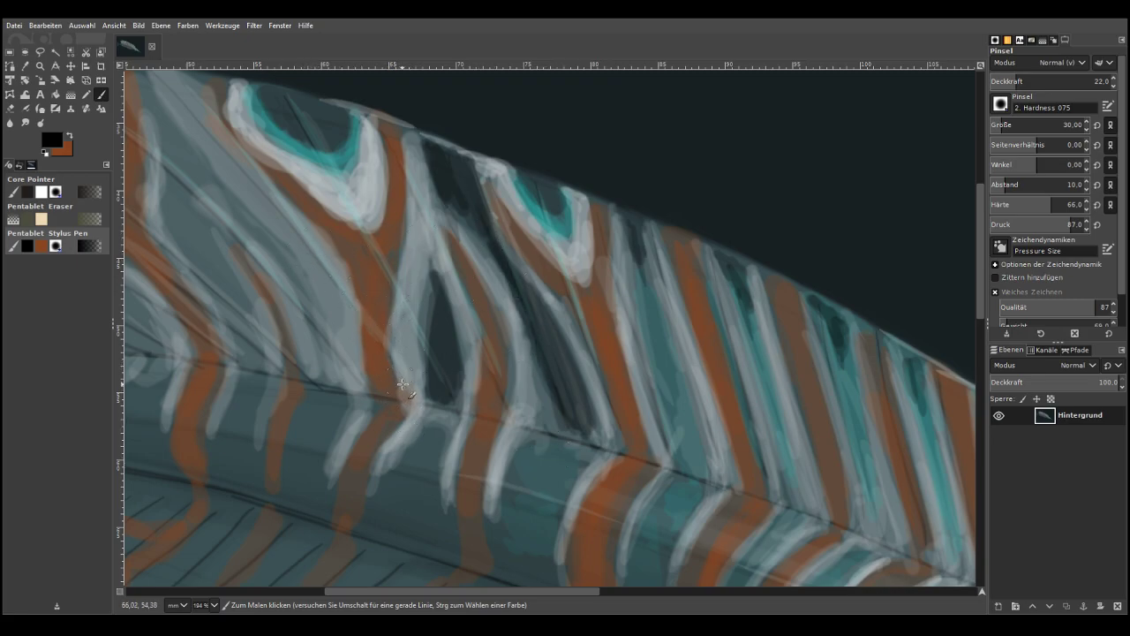
pyautogui.moveTo(387, 268); pyautogui.dragTo(320, 355)
pyautogui.moveTo(346, 300); pyautogui.dragTo(288, 382)
pyautogui.moveTo(279, 285); pyautogui.dragTo(295, 374)
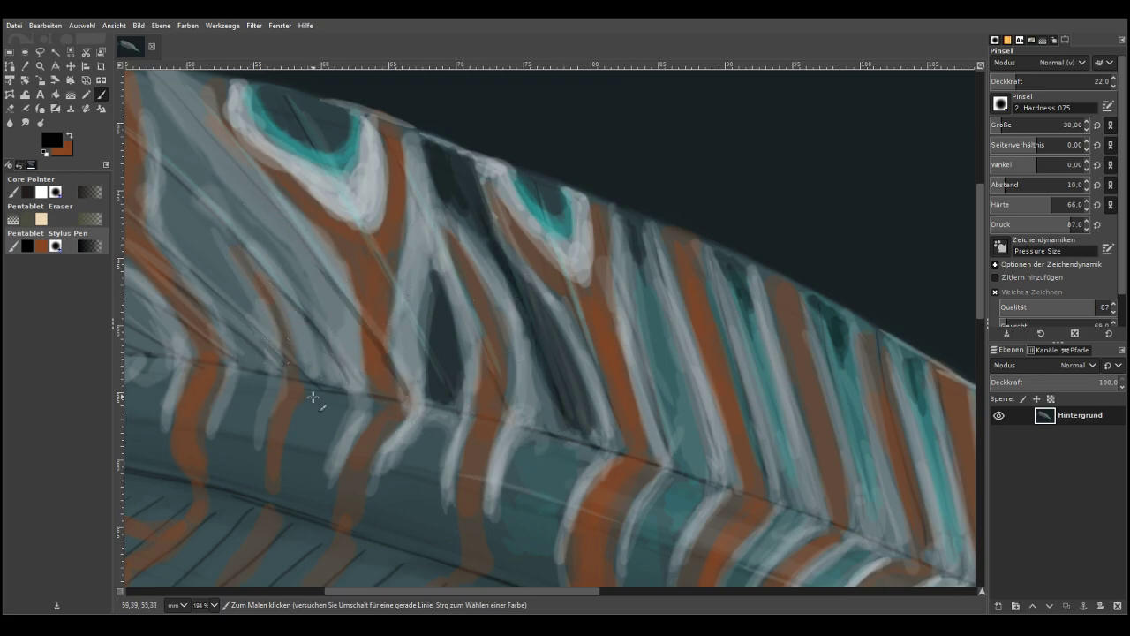
# Paint short dark streaks beside the pale and brown stripes on the middle of the body
pyautogui.moveTo(448, 425)
pyautogui.mouseDown()
pyautogui.moveTo(433, 441)
pyautogui.moveTo(428, 487)
pyautogui.mouseUp()
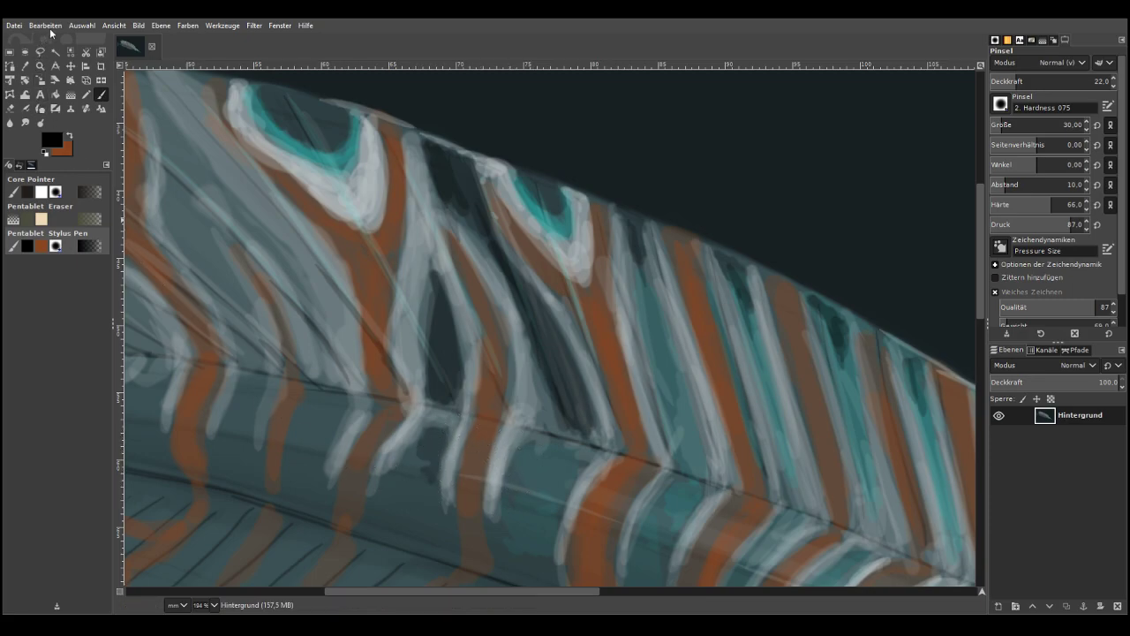
pyautogui.moveTo(977, 271); pyautogui.dragTo(976, 323)
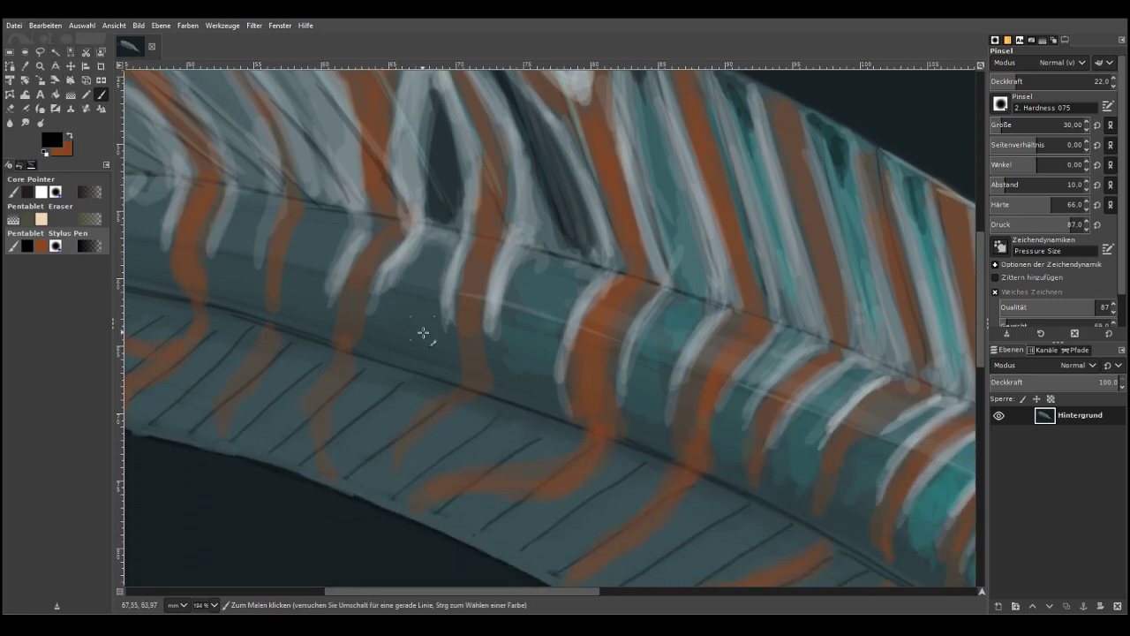
pyautogui.moveTo(676, 352); pyautogui.dragTo(664, 435)
pyautogui.moveTo(567, 325); pyautogui.dragTo(555, 387)
pyautogui.moveTo(508, 279); pyautogui.dragTo(498, 335)
pyautogui.moveTo(442, 289); pyautogui.dragTo(442, 354)
pyautogui.moveTo(422, 323); pyautogui.dragTo(423, 332)
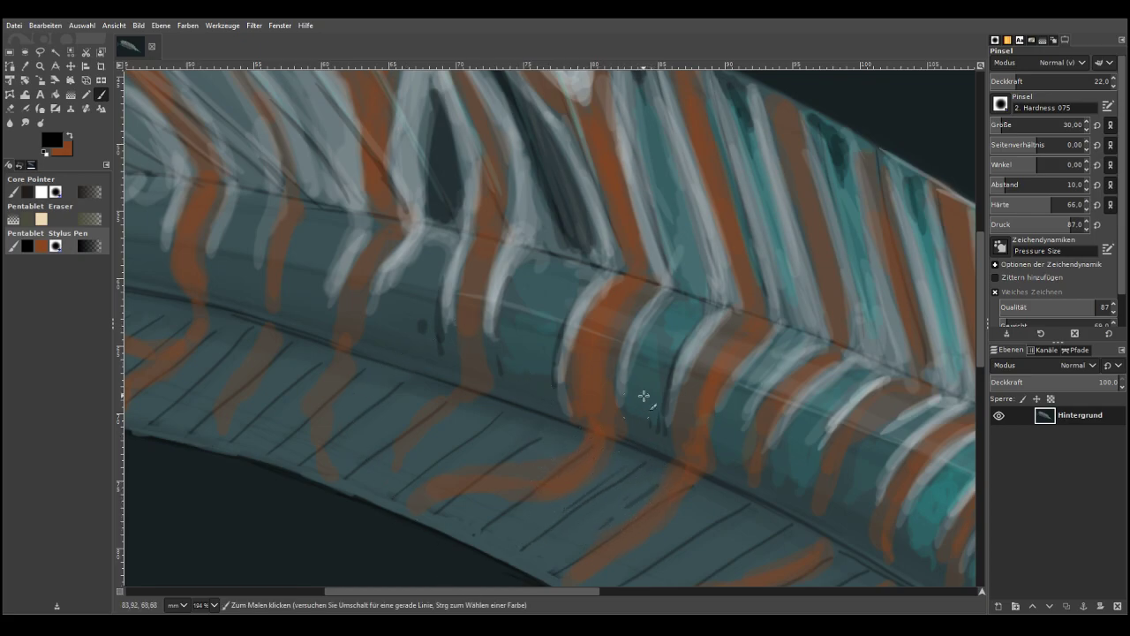
pyautogui.moveTo(529, 349); pyautogui.dragTo(529, 395)
pyautogui.moveTo(505, 354); pyautogui.dragTo(509, 373)
pyautogui.moveTo(480, 333); pyautogui.dragTo(482, 348)
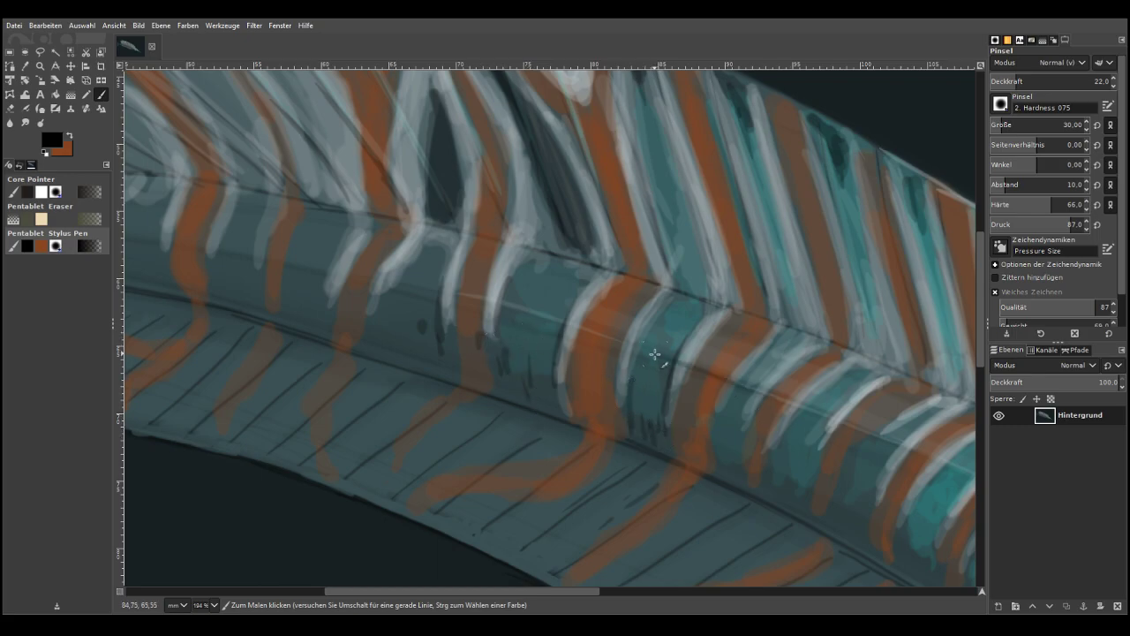
# Paint dark bands between the pale stripes behind the second eyespot and below the rearmost eyespot of the upper fin
pyautogui.scroll(-5, 292, 306)
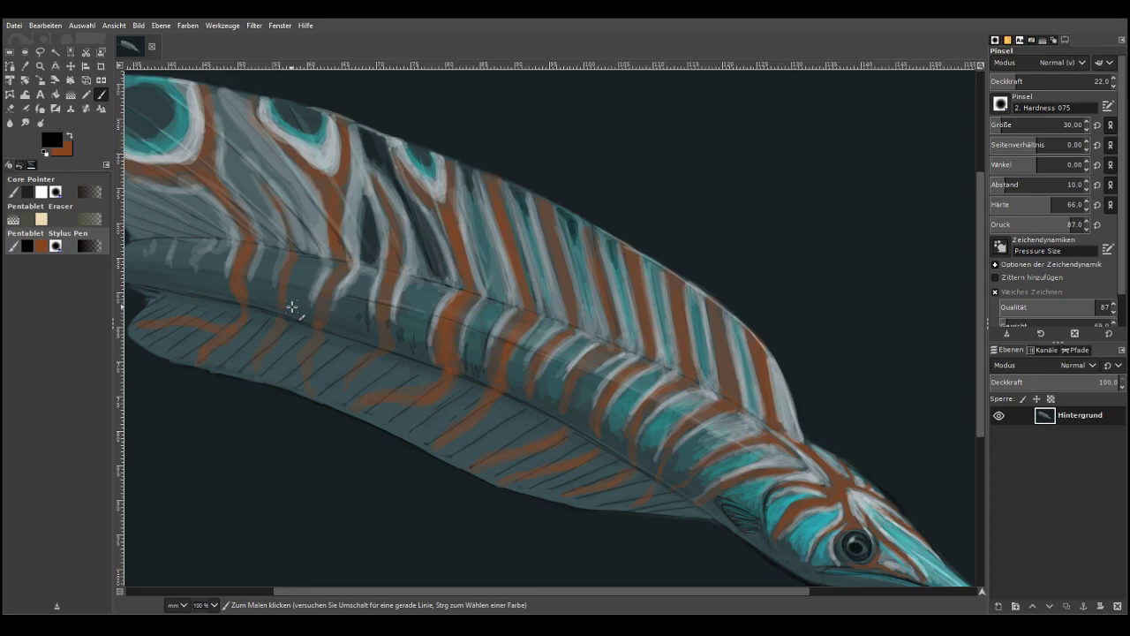
pyautogui.click(40, 65)
pyautogui.moveTo(228, 170); pyautogui.dragTo(542, 329)
pyautogui.press('p')
pyautogui.moveTo(552, 212)
pyautogui.mouseDown()
pyautogui.moveTo(534, 159)
pyautogui.moveTo(628, 290)
pyautogui.moveTo(537, 171)
pyautogui.moveTo(639, 328)
pyautogui.mouseUp()
pyautogui.moveTo(548, 212)
pyautogui.mouseDown()
pyautogui.moveTo(578, 309)
pyautogui.moveTo(545, 240)
pyautogui.moveTo(551, 254)
pyautogui.moveTo(574, 232)
pyautogui.moveTo(528, 165)
pyautogui.mouseUp()
pyautogui.moveTo(395, 302)
pyautogui.mouseDown()
pyautogui.moveTo(387, 293)
pyautogui.moveTo(428, 317)
pyautogui.moveTo(504, 335)
pyautogui.mouseUp()
pyautogui.moveTo(430, 306); pyautogui.dragTo(500, 330)
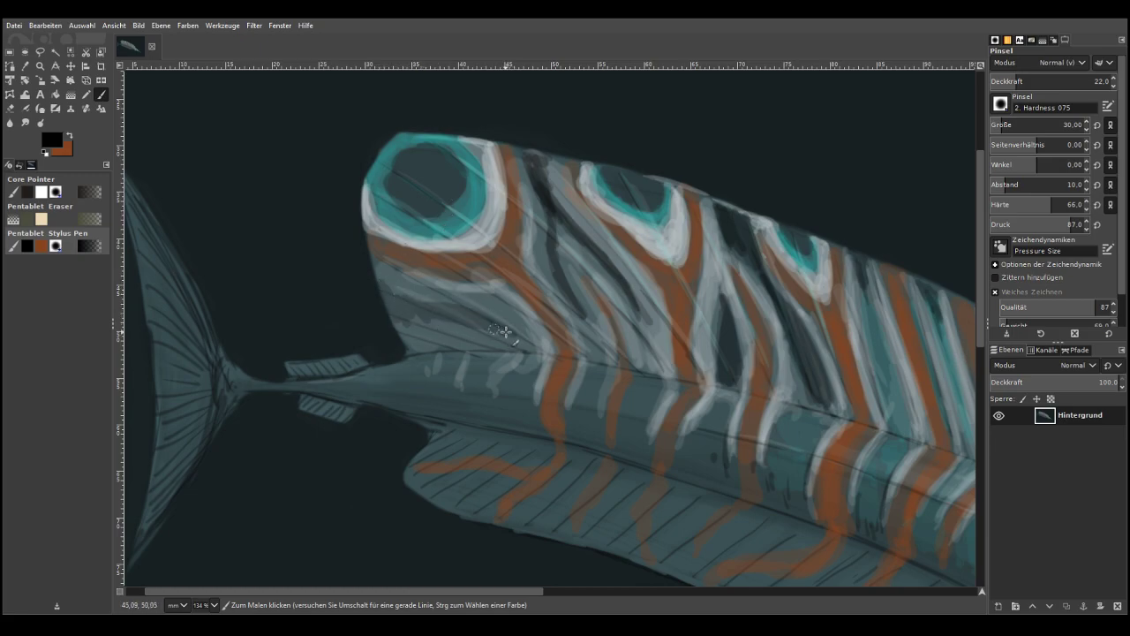
pyautogui.moveTo(386, 298)
pyautogui.mouseDown()
pyautogui.moveTo(500, 327)
pyautogui.moveTo(403, 303)
pyautogui.moveTo(430, 313)
pyautogui.moveTo(403, 328)
pyautogui.moveTo(486, 321)
pyautogui.mouseUp()
# Add short dark streaks between the pale markings along the body, from mid-body back to the tail stalk
pyautogui.moveTo(484, 364)
pyautogui.mouseDown()
pyautogui.moveTo(474, 386)
pyautogui.moveTo(462, 371)
pyautogui.moveTo(416, 365)
pyautogui.moveTo(375, 380)
pyautogui.mouseUp()
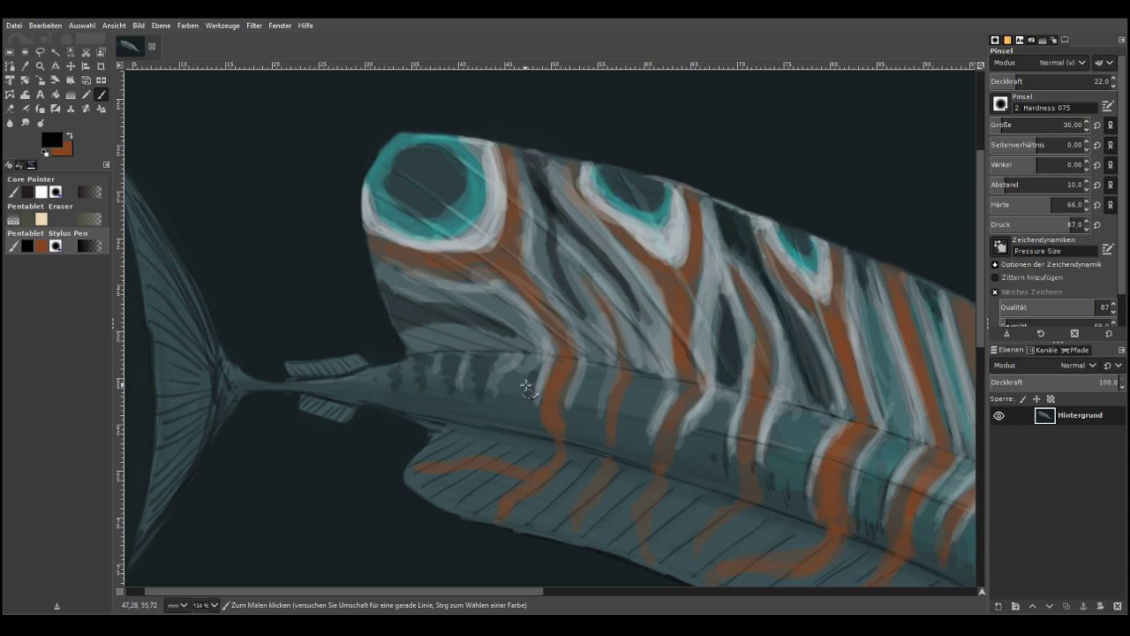
pyautogui.moveTo(589, 371); pyautogui.dragTo(589, 411)
pyautogui.moveTo(658, 376); pyautogui.dragTo(646, 416)
pyautogui.moveTo(715, 412); pyautogui.dragTo(679, 451)
pyautogui.moveTo(807, 448); pyautogui.dragTo(801, 488)
pyautogui.moveTo(777, 429); pyautogui.dragTo(773, 474)
pyautogui.moveTo(865, 475)
pyautogui.mouseDown()
pyautogui.moveTo(860, 525)
pyautogui.moveTo(890, 474)
pyautogui.moveTo(884, 540)
pyautogui.moveTo(919, 534)
pyautogui.moveTo(916, 544)
pyautogui.moveTo(933, 492)
pyautogui.moveTo(917, 559)
pyautogui.mouseUp()
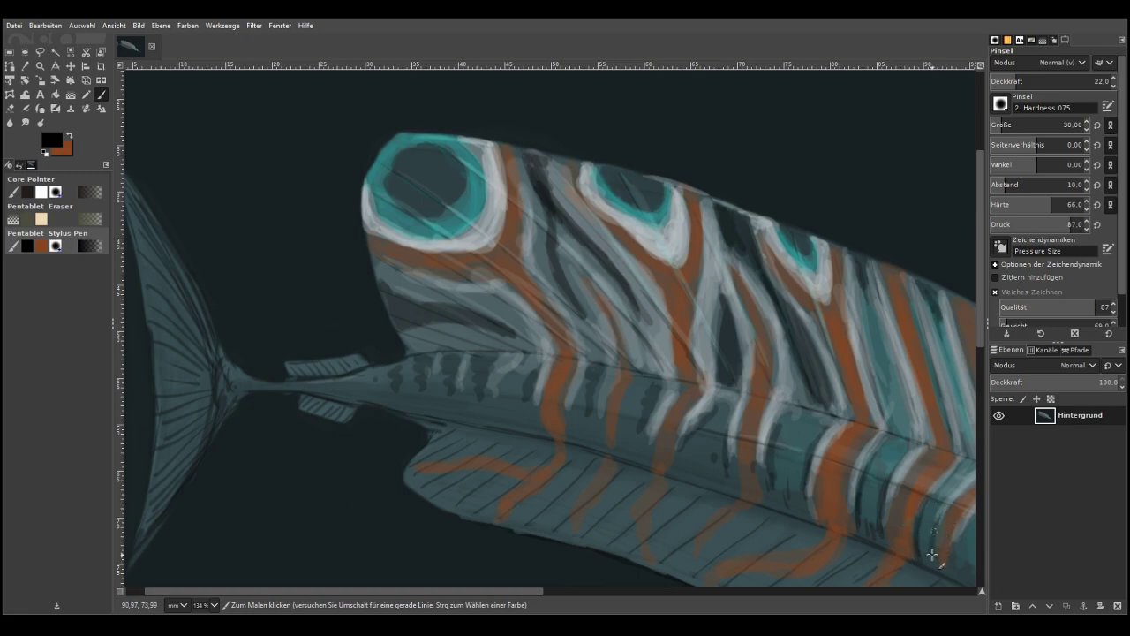
pyautogui.moveTo(362, 381)
pyautogui.mouseDown()
pyautogui.moveTo(363, 399)
pyautogui.moveTo(315, 398)
pyautogui.mouseUp()
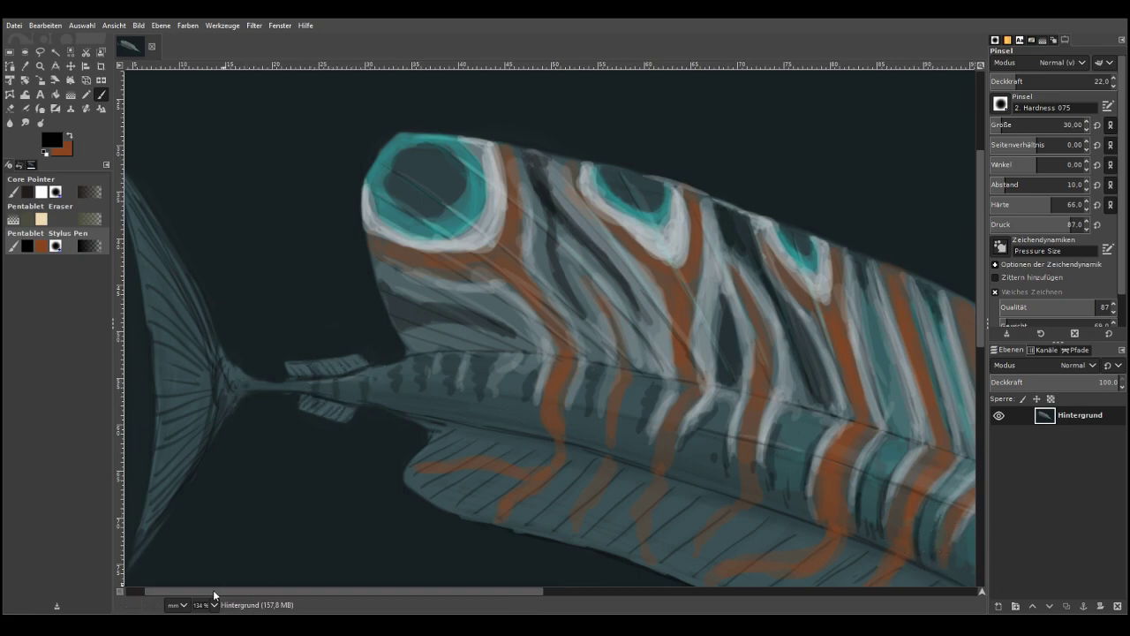
# Swap to the brown color and paint a brown band with fine streaks along the tail fin's rear edge
pyautogui.hscroll(-2, 180, 591)
pyautogui.click(74, 132)
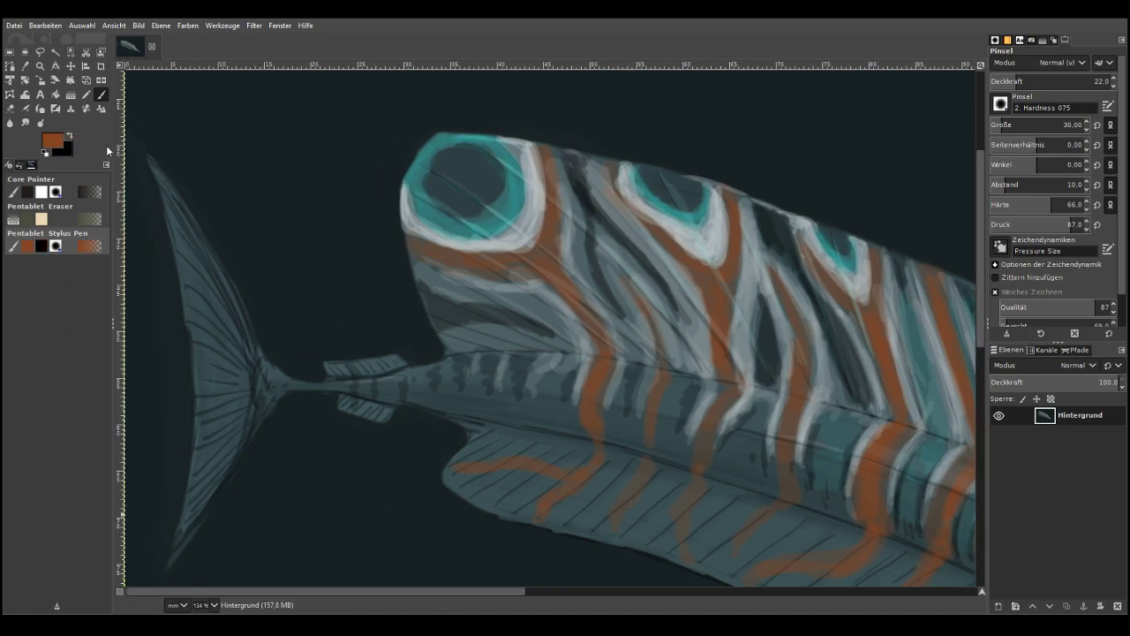
pyautogui.moveTo(190, 522)
pyautogui.mouseDown()
pyautogui.moveTo(173, 557)
pyautogui.moveTo(209, 381)
pyautogui.moveTo(205, 354)
pyautogui.moveTo(200, 431)
pyautogui.moveTo(185, 243)
pyautogui.moveTo(169, 200)
pyautogui.moveTo(185, 515)
pyautogui.mouseUp()
pyautogui.moveTo(210, 438)
pyautogui.mouseDown()
pyautogui.moveTo(194, 350)
pyautogui.moveTo(204, 279)
pyautogui.moveTo(156, 167)
pyautogui.moveTo(192, 351)
pyautogui.moveTo(193, 429)
pyautogui.mouseUp()
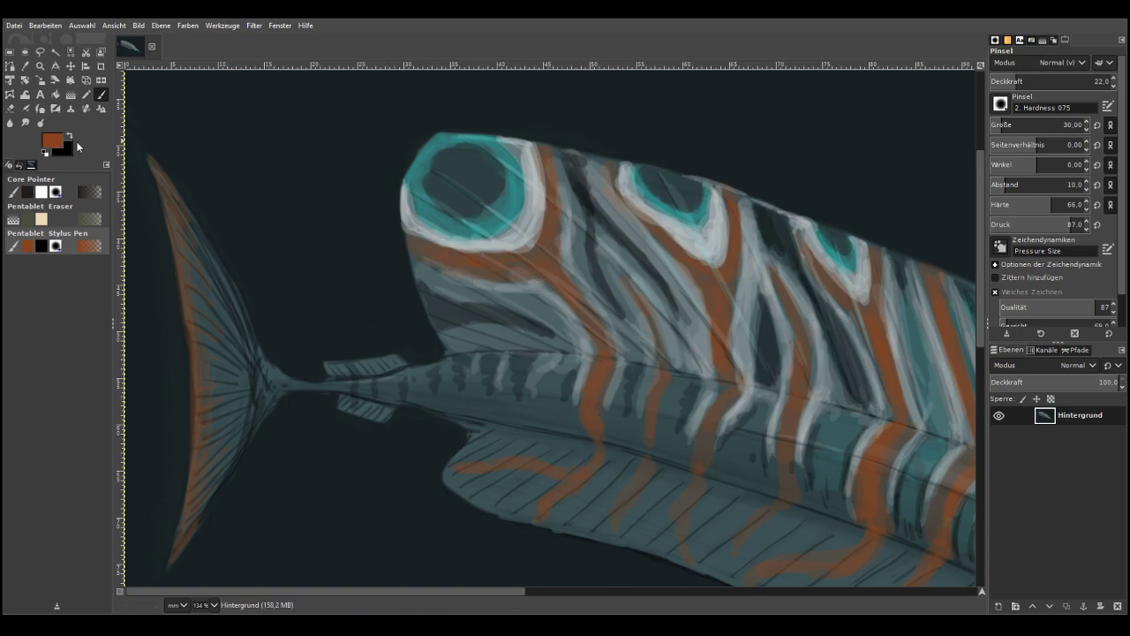
# Choose a lighter brown and brighten the brown stripes along the upper side of the body toward the head
pyautogui.moveTo(84, 135); pyautogui.dragTo(110, 185)
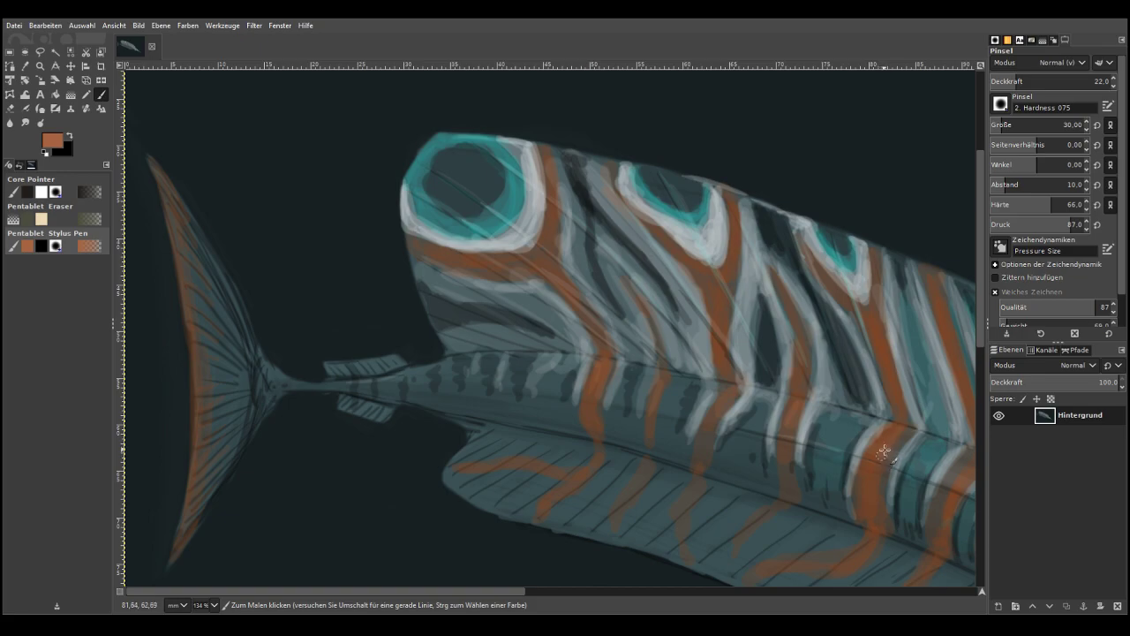
pyautogui.click(937, 591)
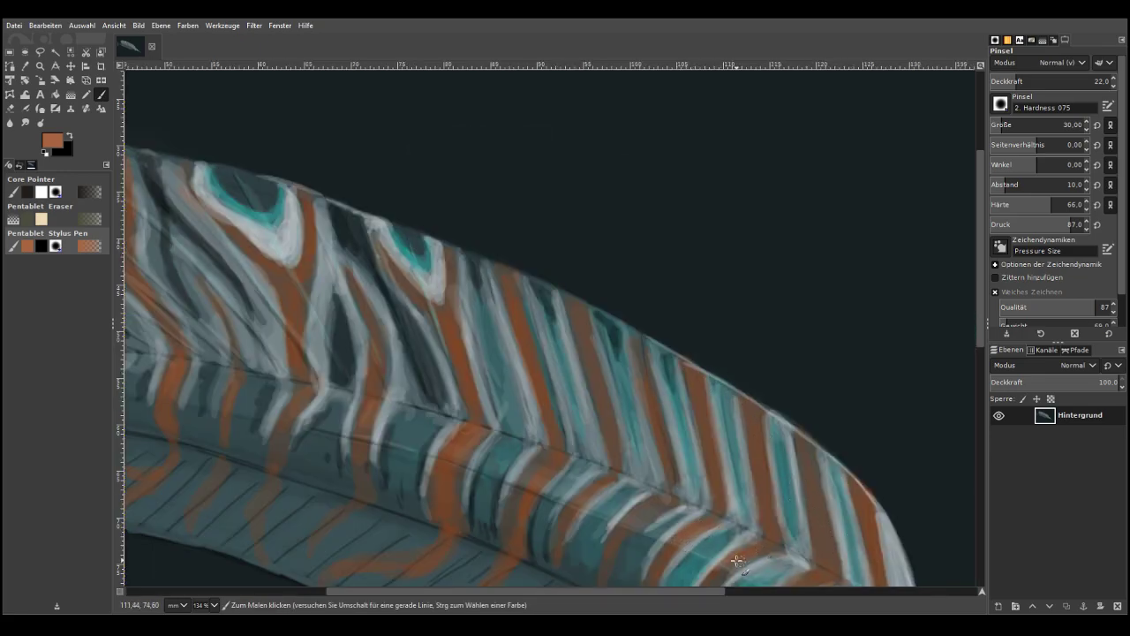
pyautogui.moveTo(981, 328); pyautogui.dragTo(981, 415)
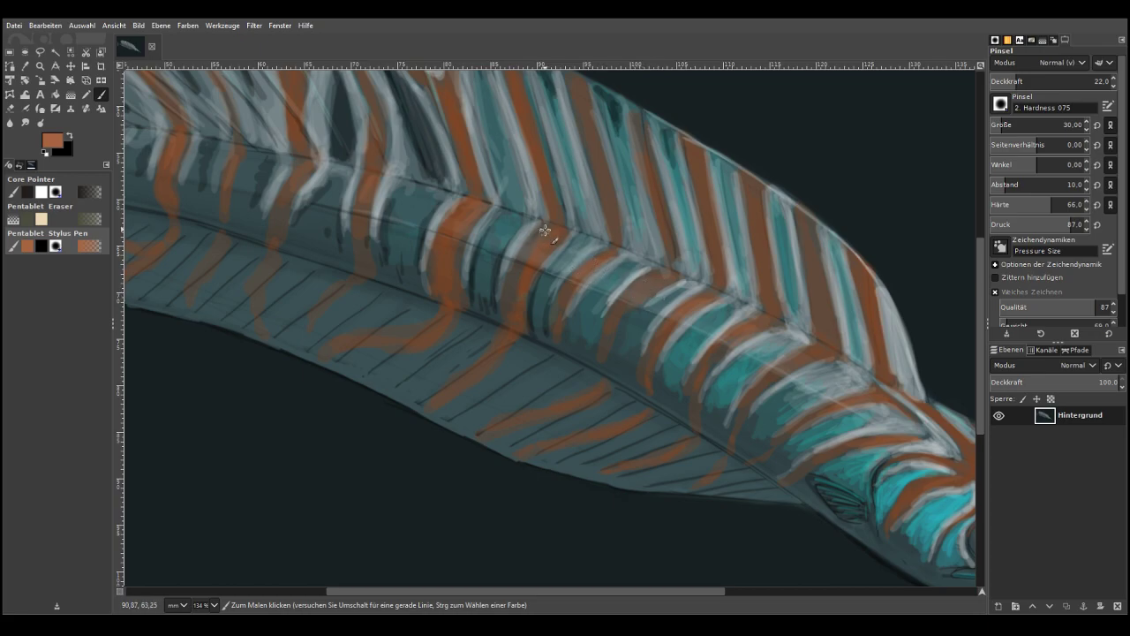
pyautogui.hscroll(5, 723, 537)
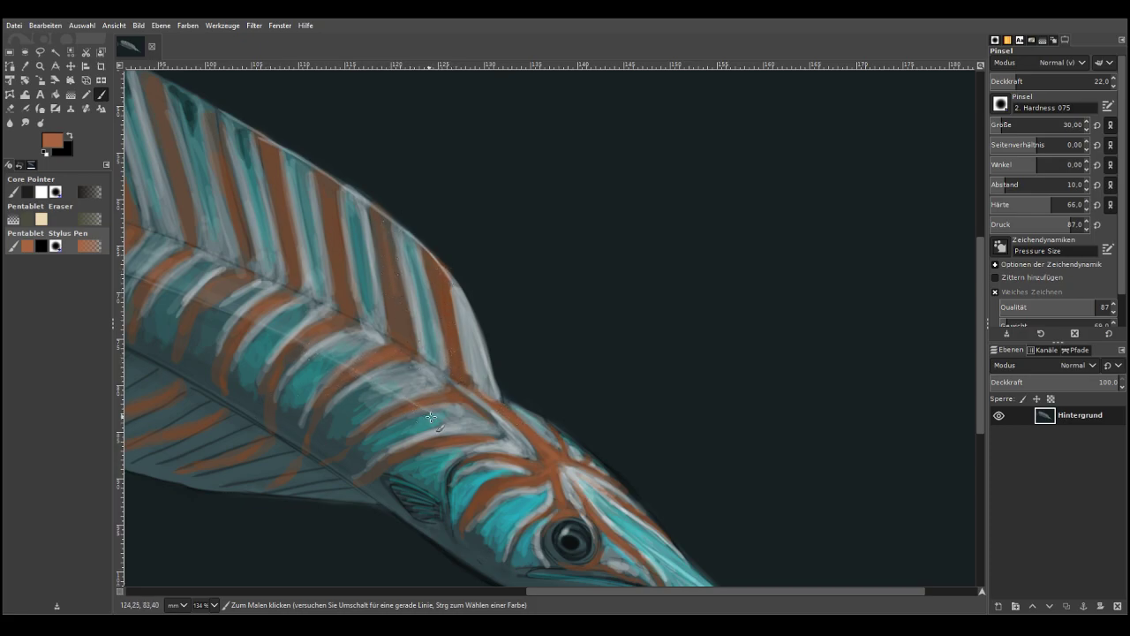
# Swap to black, set brush size 44 and opacity 11.2, and shade dark strokes beside the lower fin's brown stripes
pyautogui.scroll(-4, 225, 313)
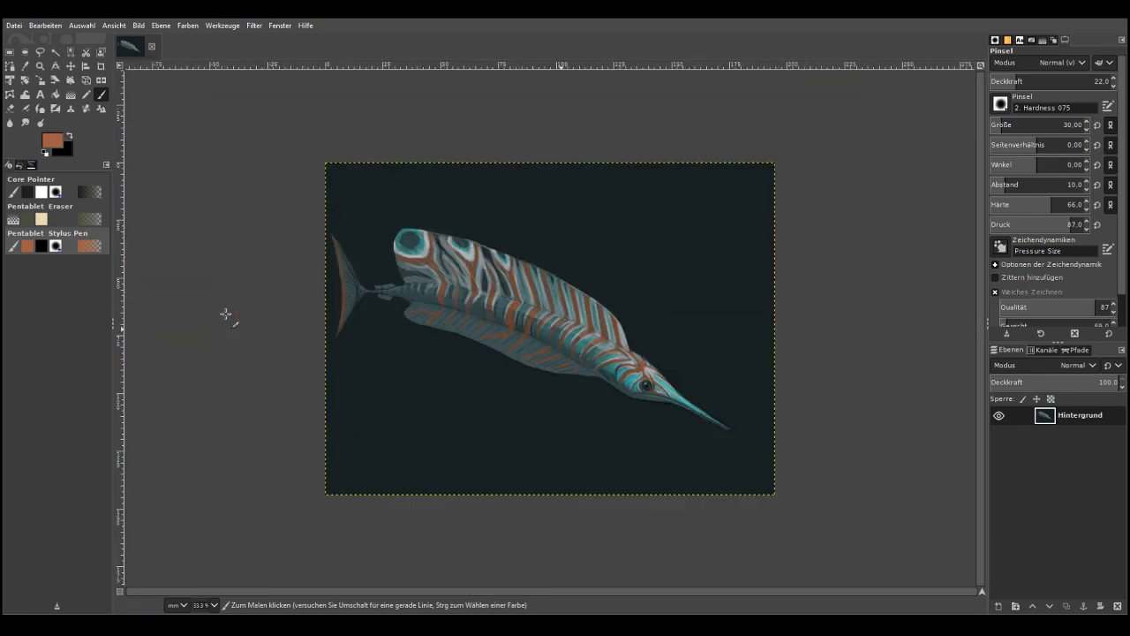
pyautogui.click(40, 65)
pyautogui.moveTo(484, 166); pyautogui.dragTo(250, 249)
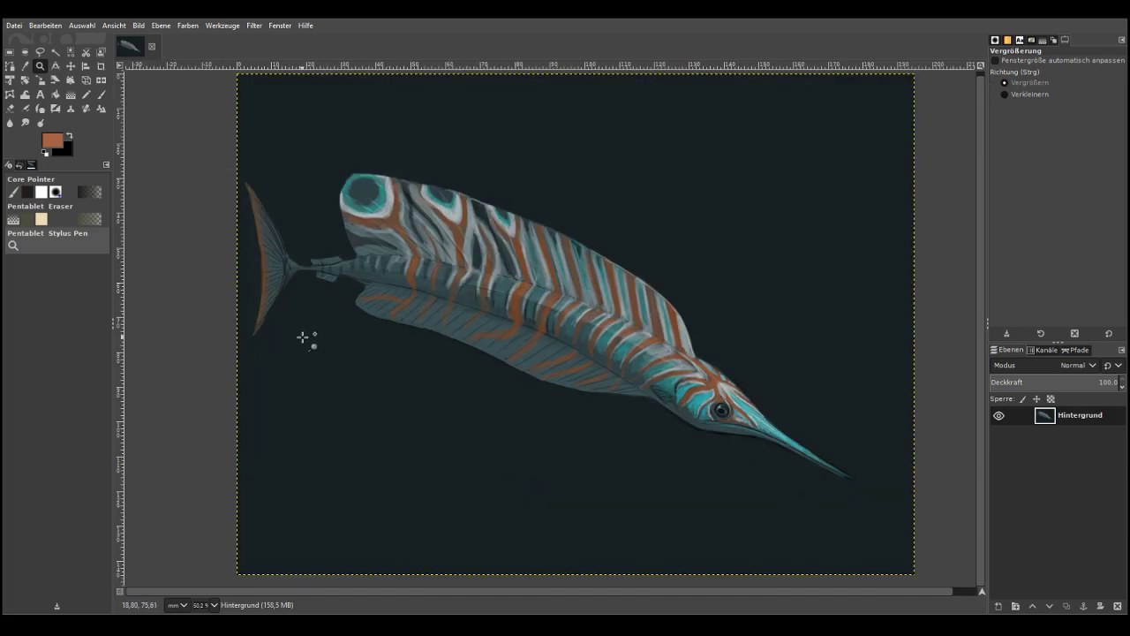
pyautogui.moveTo(262, 116); pyautogui.dragTo(378, 169)
pyautogui.moveTo(245, 173); pyautogui.dragTo(725, 477)
pyautogui.click(71, 135)
pyautogui.click(101, 94)
pyautogui.click(1007, 122)
pyautogui.click(1002, 80)
pyautogui.moveTo(532, 341); pyautogui.dragTo(515, 376)
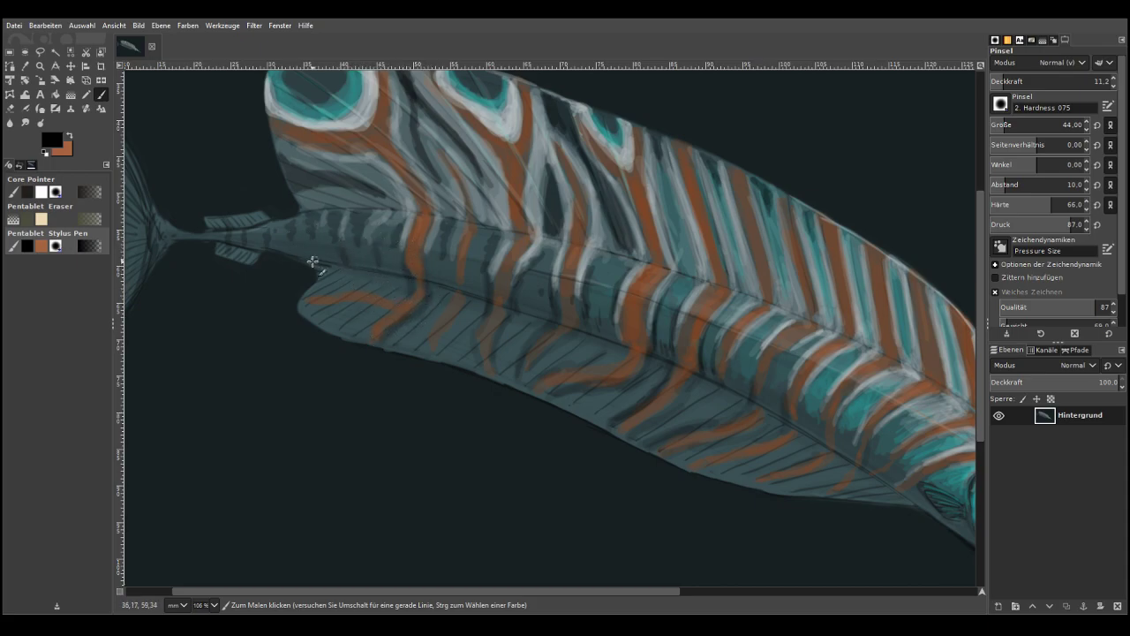
# Choose a light cyan foreground color and brush it over the body just behind the gill cover
pyautogui.click(154, 591)
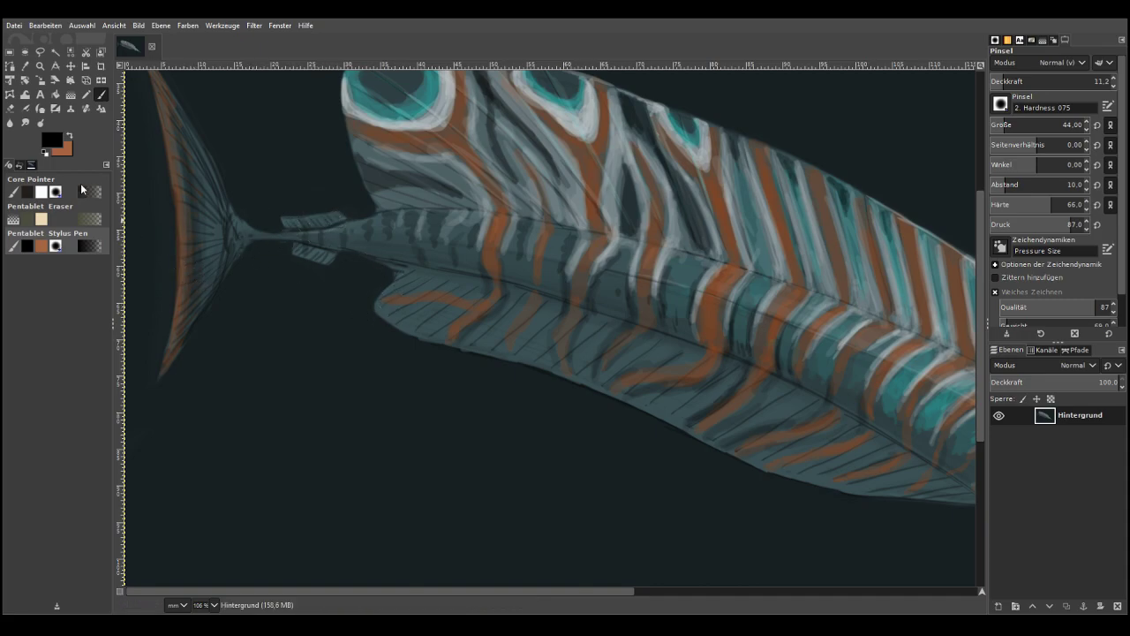
pyautogui.click(221, 205)
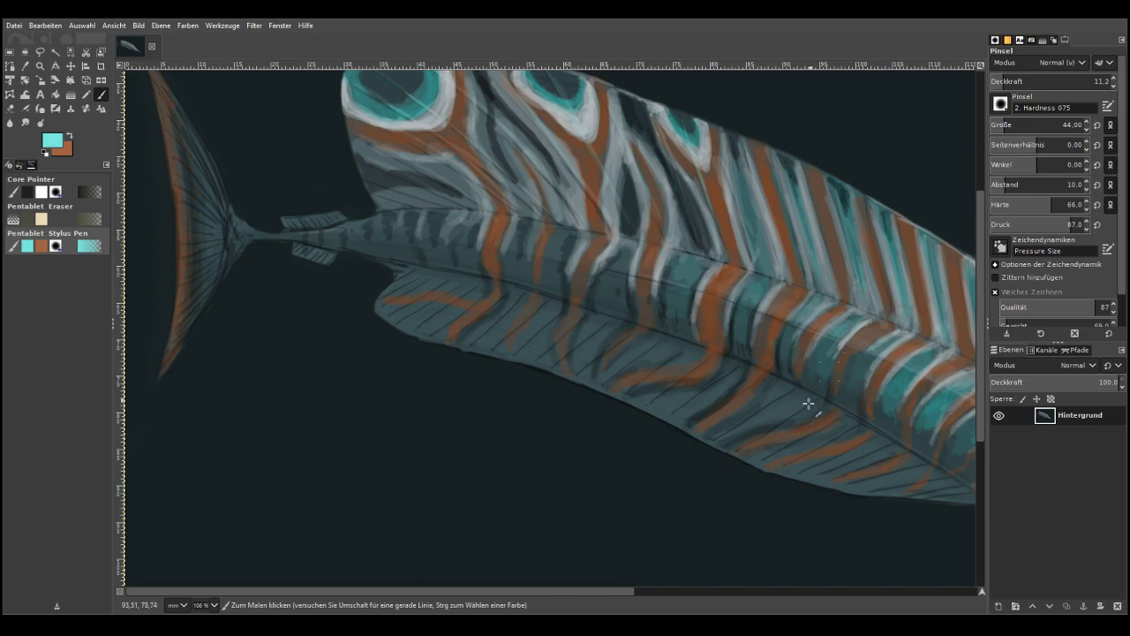
pyautogui.click(825, 592)
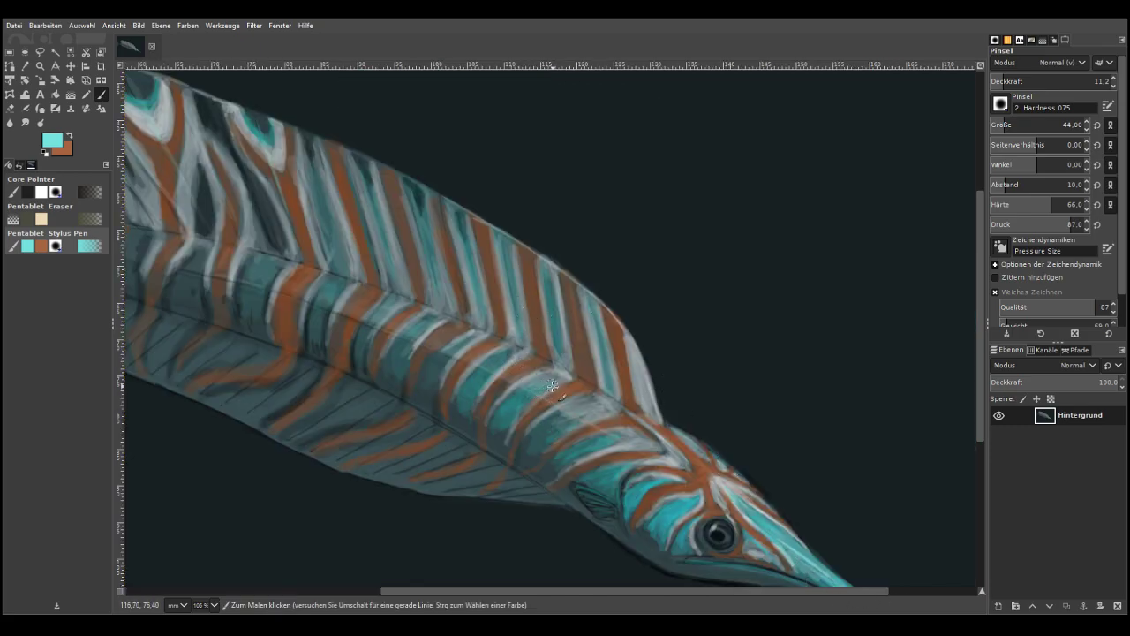
pyautogui.moveTo(561, 423)
pyautogui.mouseDown()
pyautogui.moveTo(535, 446)
pyautogui.moveTo(562, 425)
pyautogui.moveTo(582, 446)
pyautogui.moveTo(572, 456)
pyautogui.moveTo(634, 465)
pyautogui.moveTo(612, 487)
pyautogui.moveTo(659, 479)
pyautogui.moveTo(631, 509)
pyautogui.mouseUp()
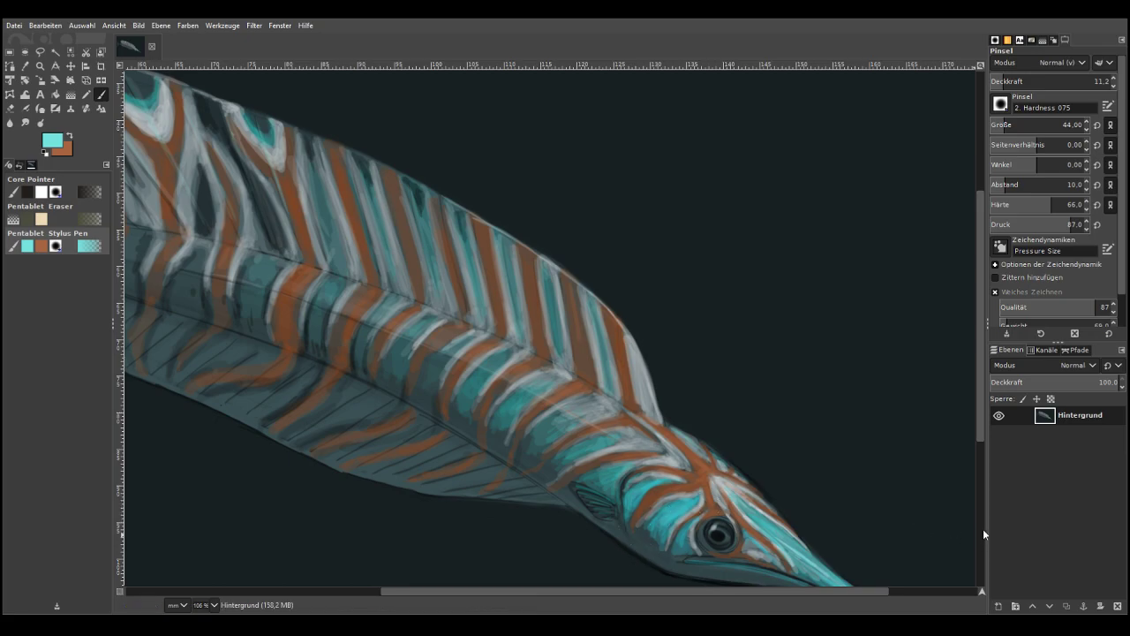
# Brush light cyan highlights along the underside of the bill, the lower jaw and the gill area
pyautogui.scroll(-5, 983, 528)
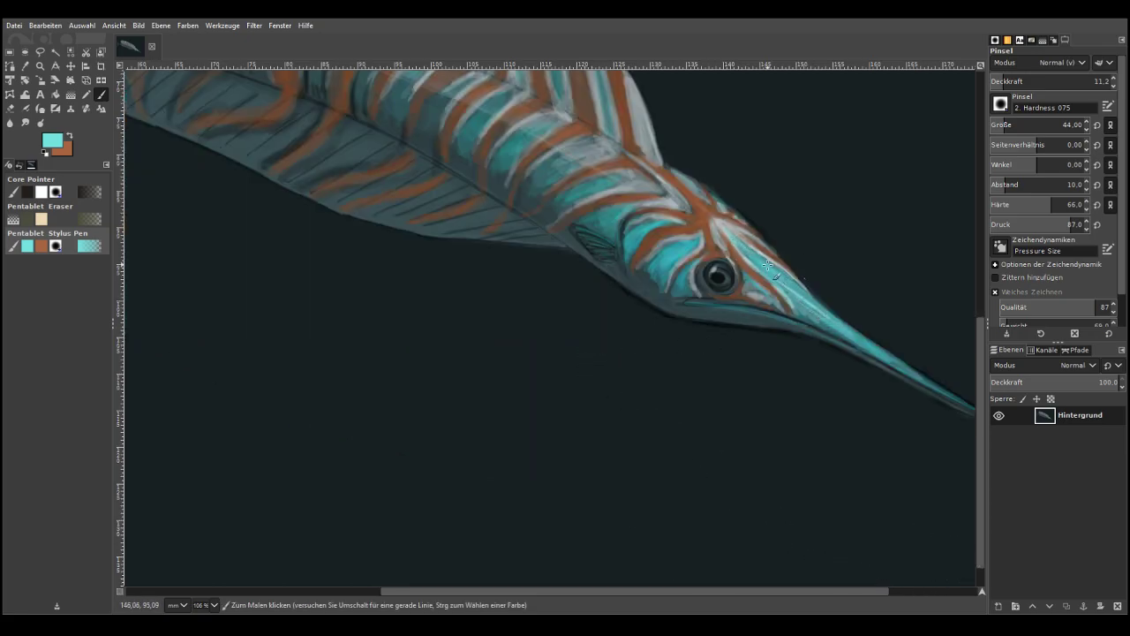
pyautogui.click(915, 590)
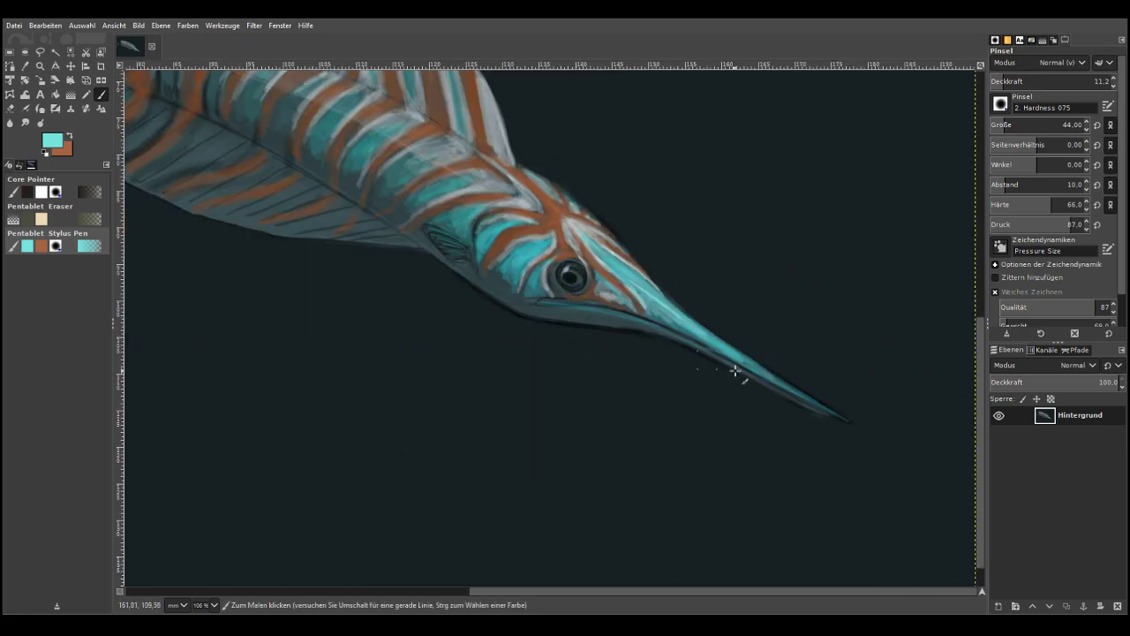
pyautogui.moveTo(795, 393); pyautogui.dragTo(846, 422)
pyautogui.moveTo(744, 362)
pyautogui.mouseDown()
pyautogui.moveTo(671, 311)
pyautogui.moveTo(823, 415)
pyautogui.moveTo(662, 329)
pyautogui.moveTo(708, 352)
pyautogui.moveTo(559, 304)
pyautogui.moveTo(669, 328)
pyautogui.moveTo(530, 302)
pyautogui.mouseUp()
pyautogui.moveTo(638, 330); pyautogui.dragTo(517, 305)
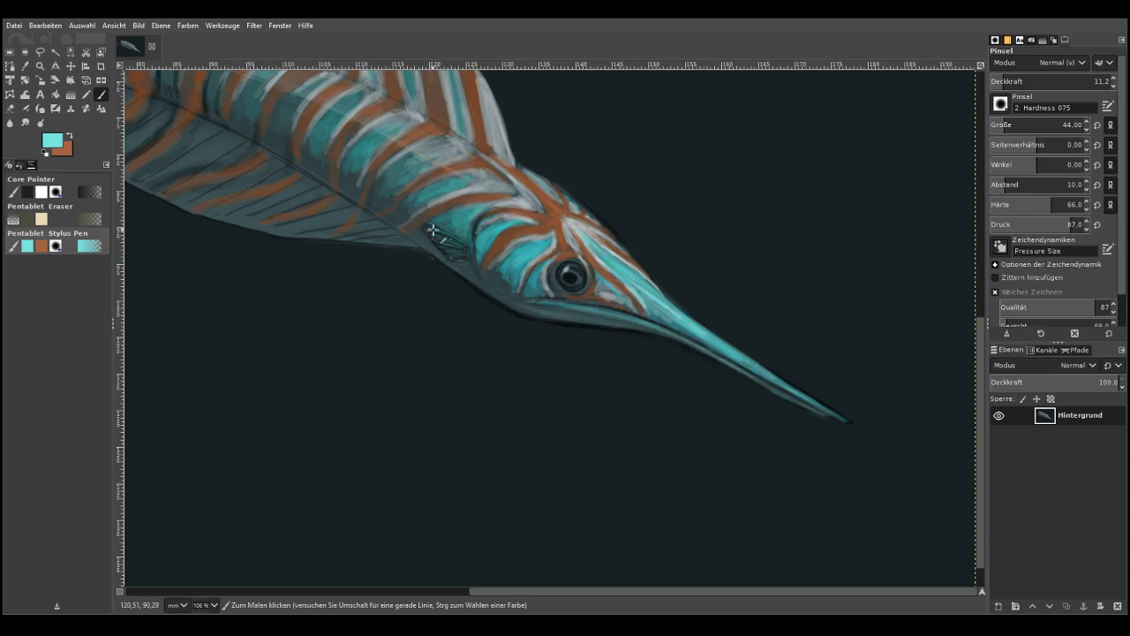
pyautogui.moveTo(463, 246); pyautogui.dragTo(479, 275)
# Apply a color adjustment to the whole picture so the teal and orange markings become more vivid
pyautogui.scroll(-4, 368, 435)
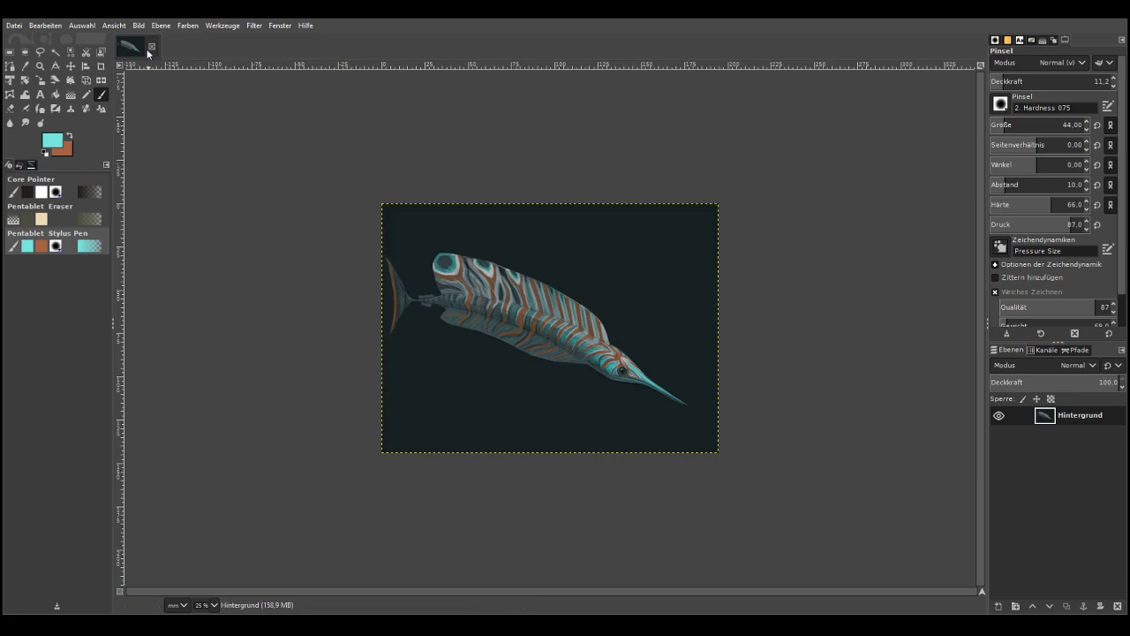
pyautogui.click(40, 65)
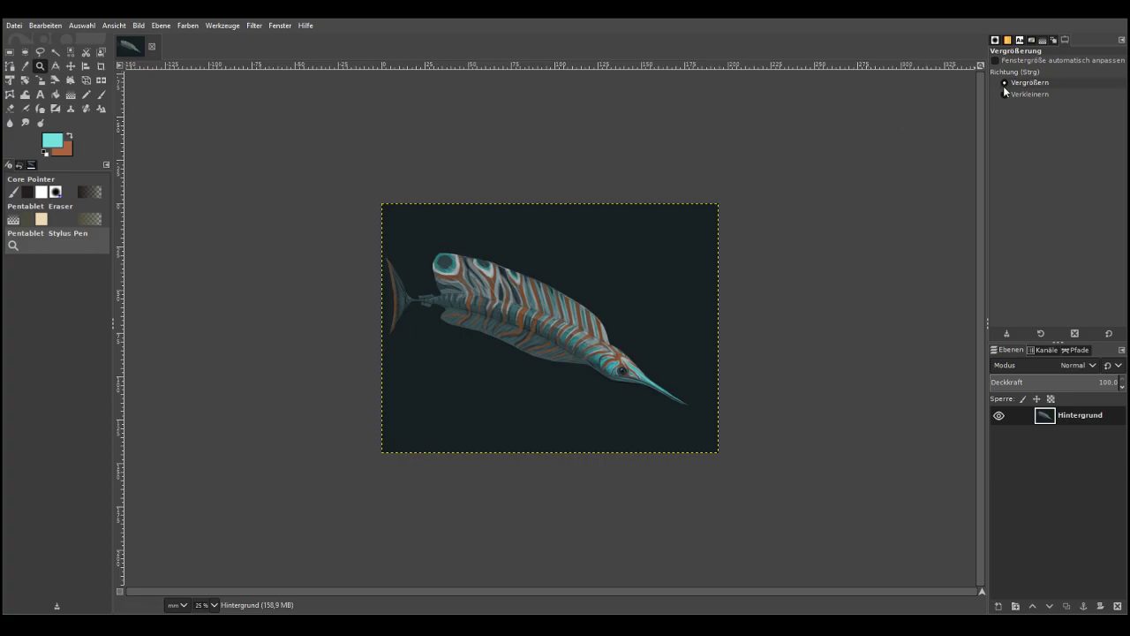
pyautogui.moveTo(324, 206); pyautogui.dragTo(784, 456)
pyautogui.moveTo(216, 145); pyautogui.dragTo(775, 520)
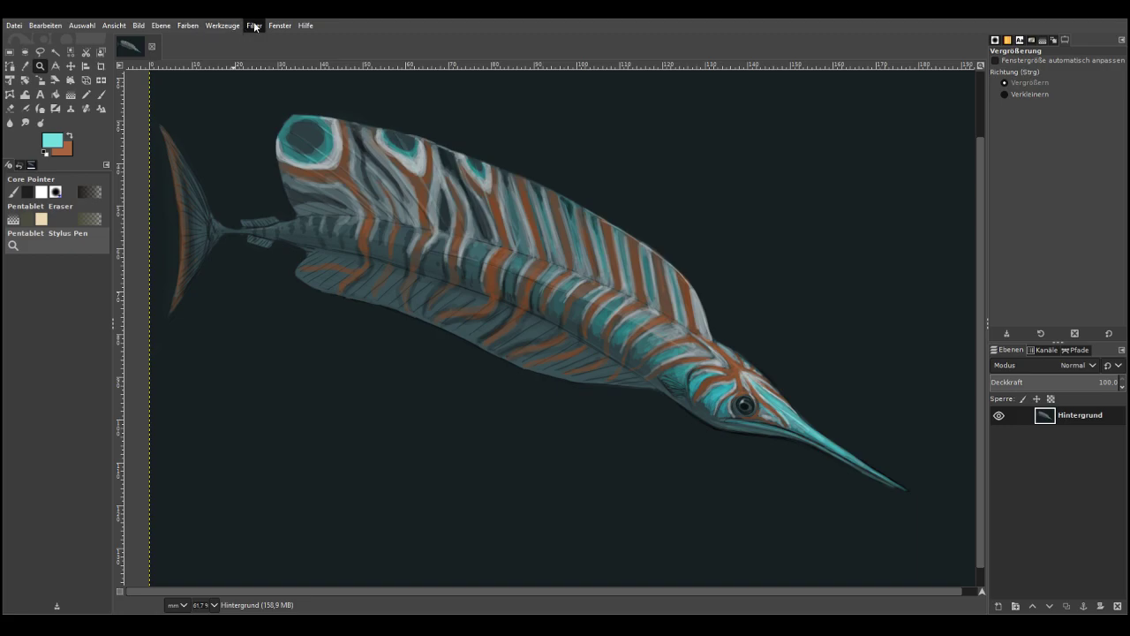
pyautogui.click(187, 27)
pyautogui.click(199, 104)
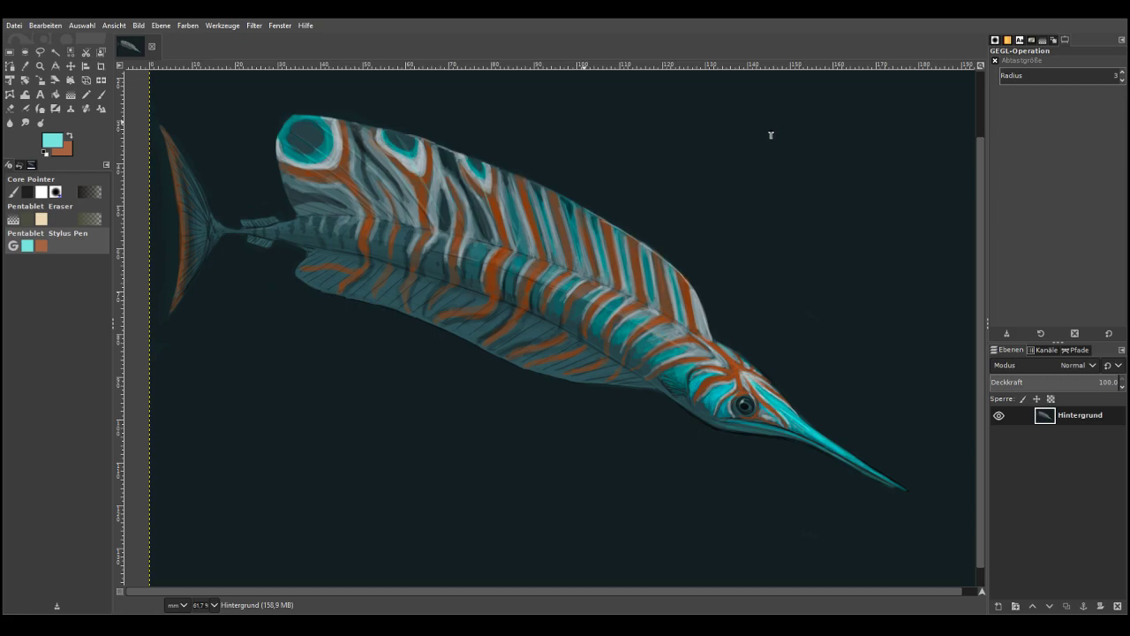
pyautogui.press('p')
pyautogui.press('d')
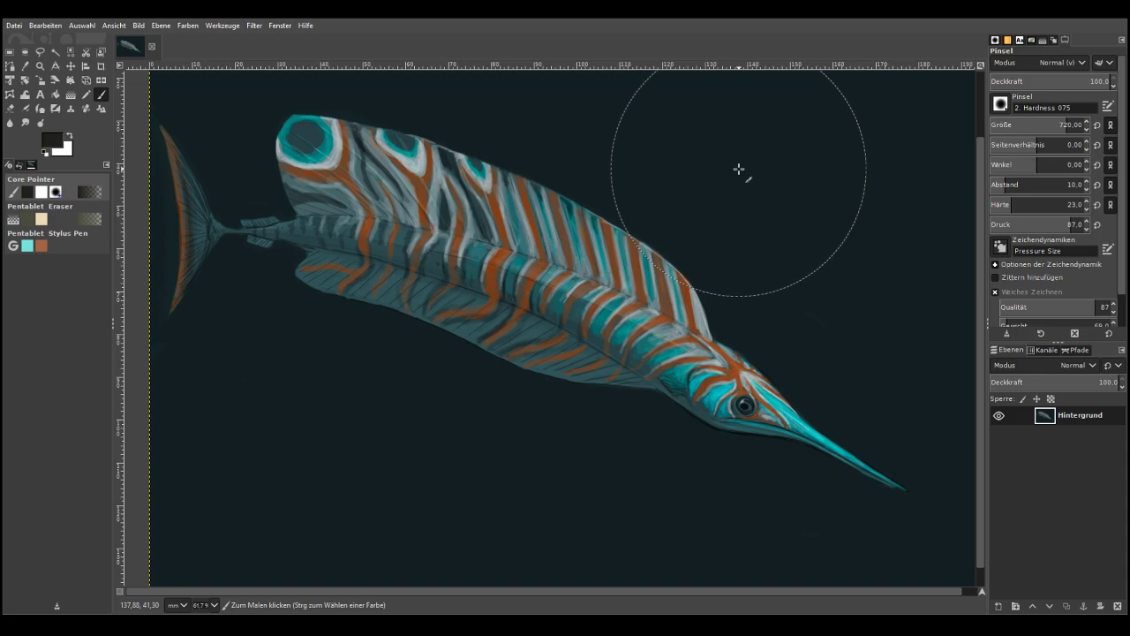
# Choose a dark blue paint color and set the brush size to 12 for detailing the fish's eye
pyautogui.press('z')
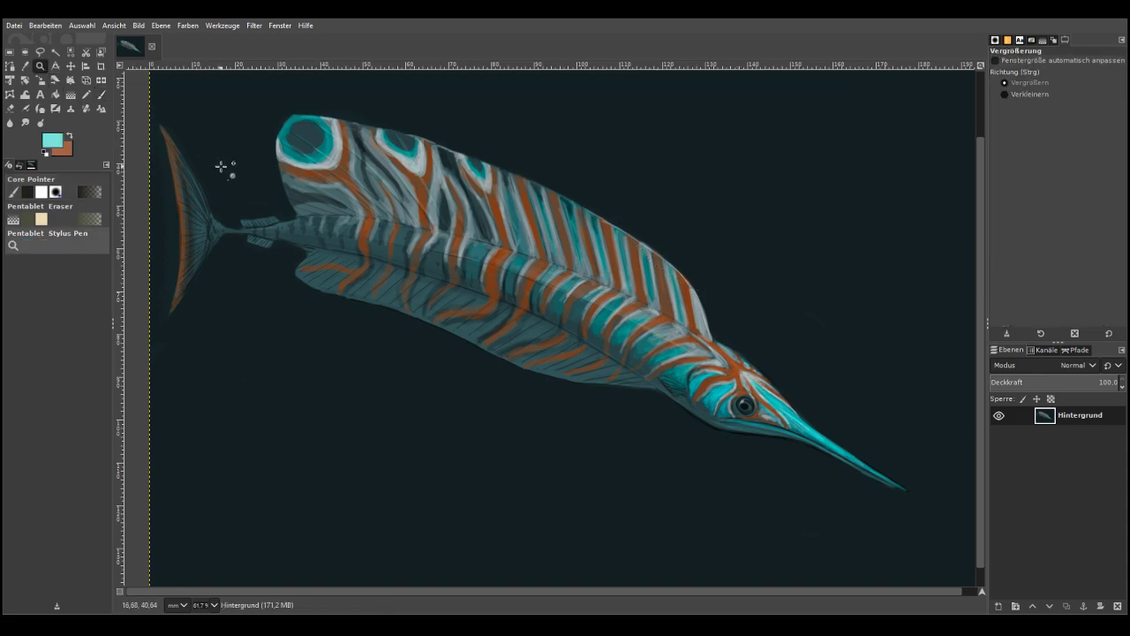
pyautogui.click(1029, 83)
pyautogui.click(786, 459)
pyautogui.moveTo(462, 189); pyautogui.dragTo(630, 271)
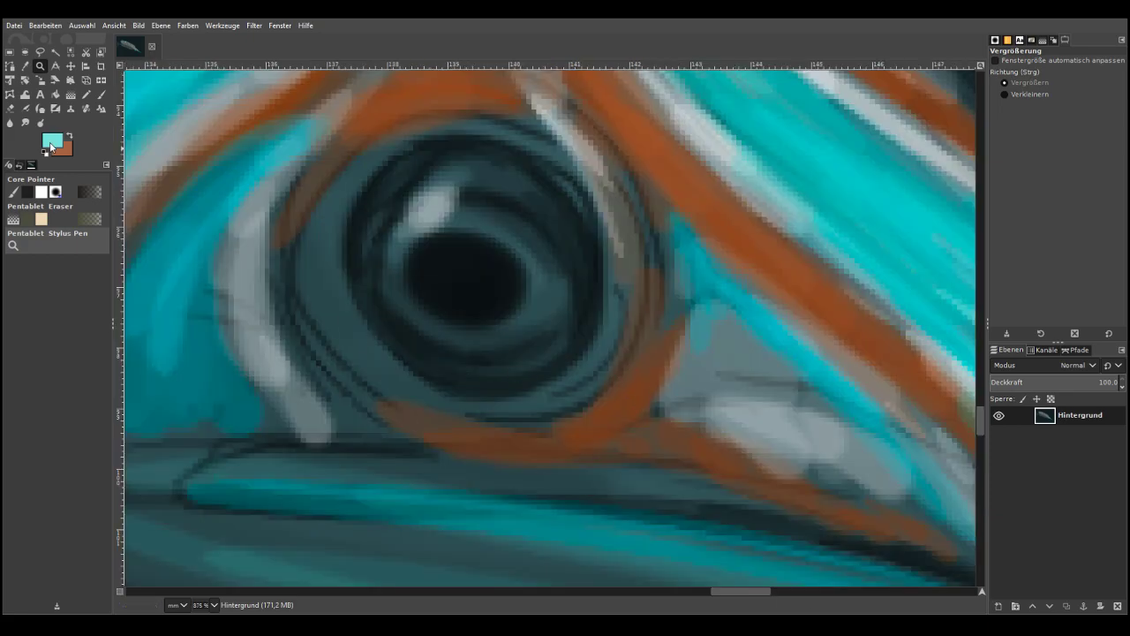
pyautogui.click(95, 99)
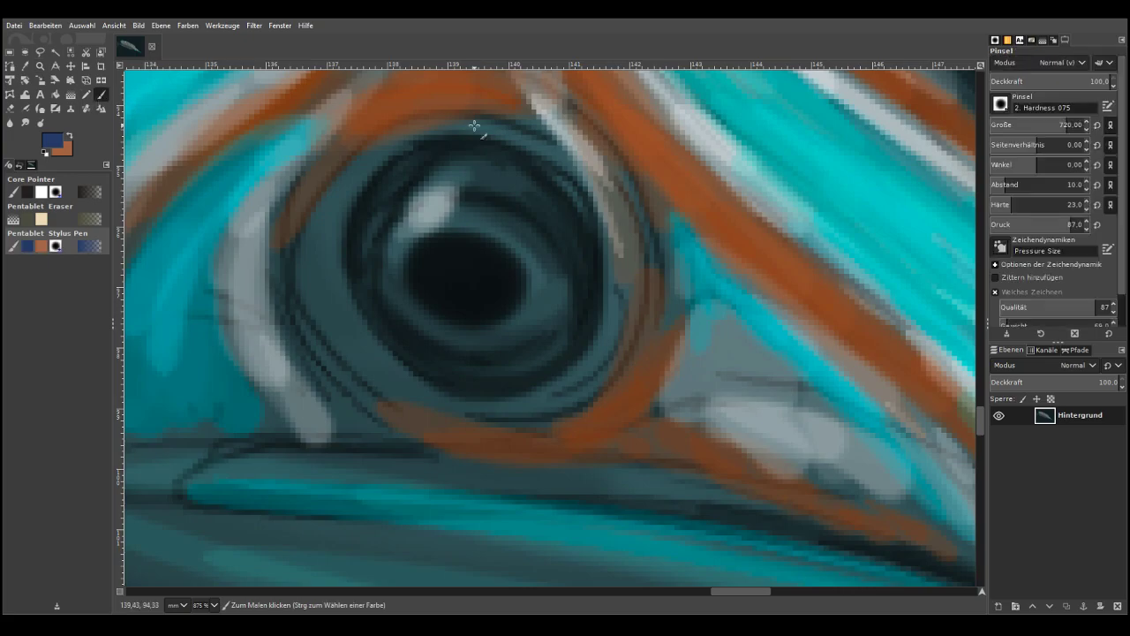
pyautogui.click(1005, 124)
pyautogui.click(996, 126)
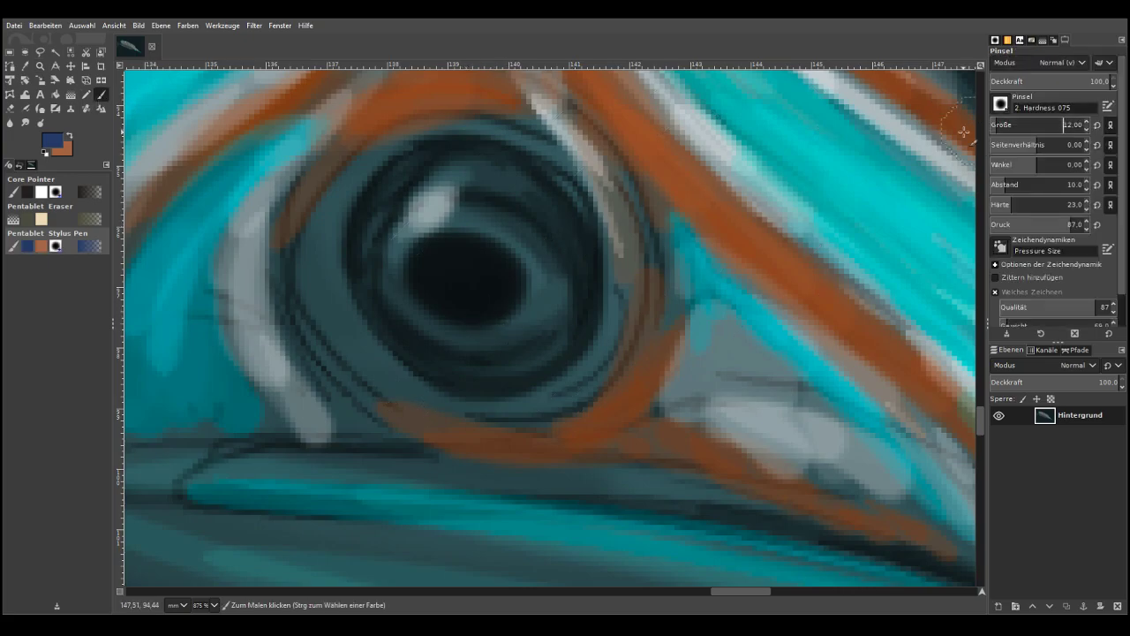
pyautogui.moveTo(539, 308); pyautogui.dragTo(469, 340)
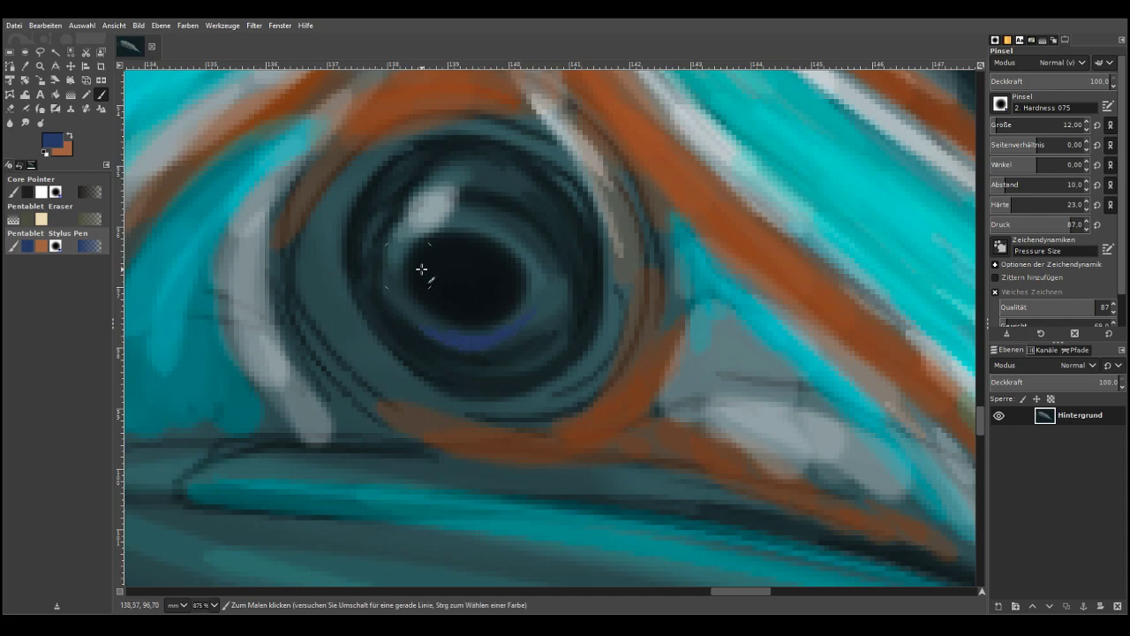
pyautogui.hotkey('ctrl', 'z')
pyautogui.hotkey('ctrl', 'z')
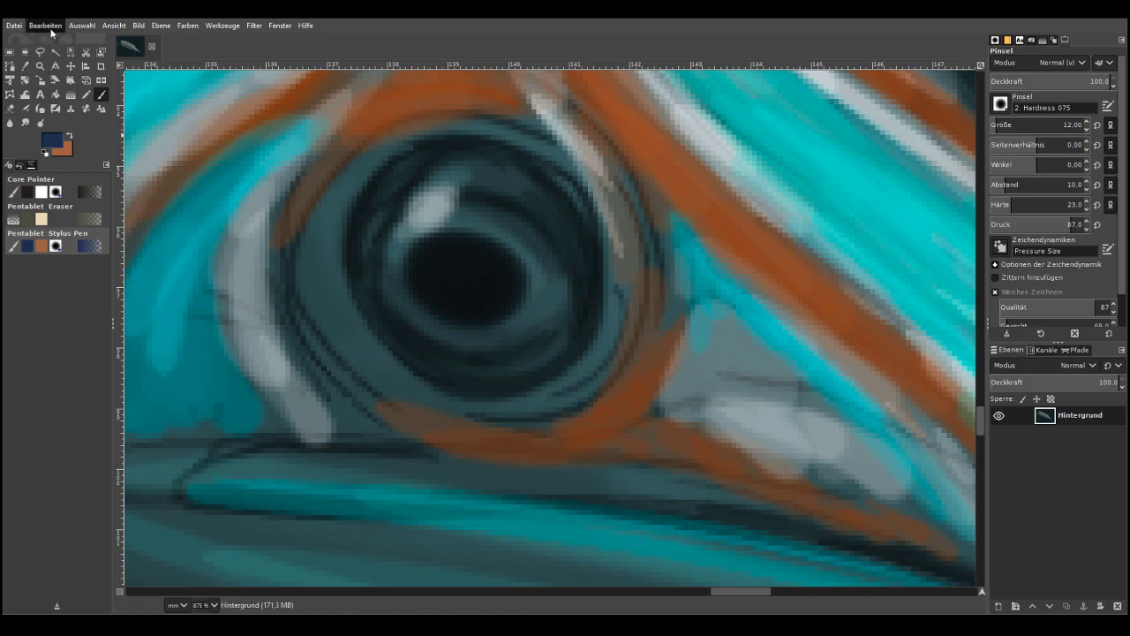
# Set the opacity to 45.4 and paint the iris around the pupil with dark blue and a lighter blue
pyautogui.click(1045, 81)
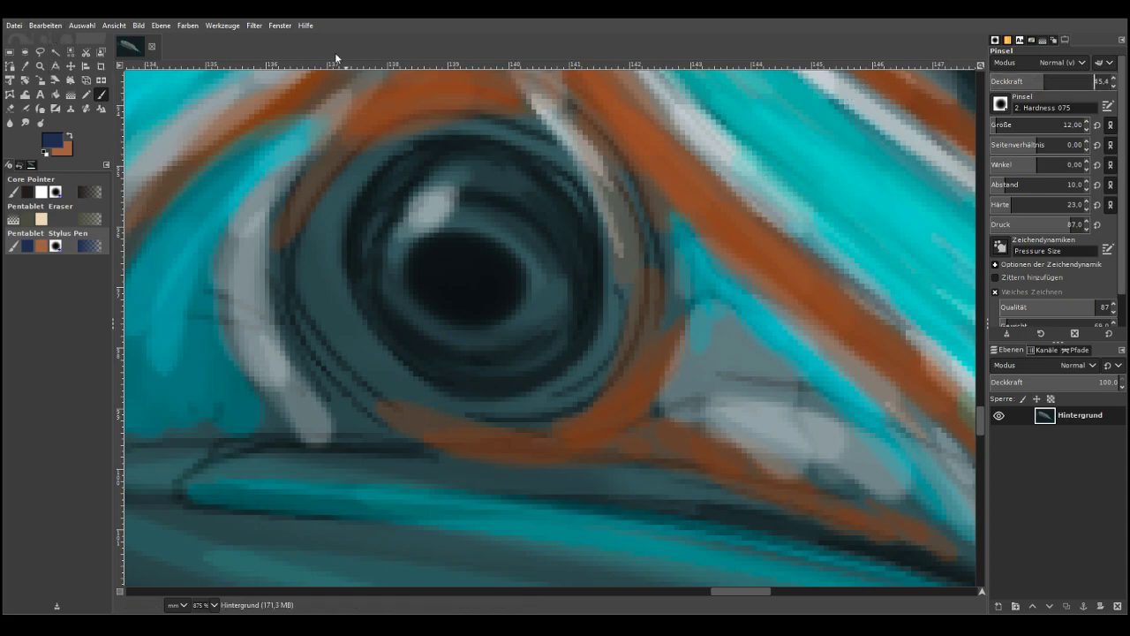
pyautogui.moveTo(535, 320)
pyautogui.mouseDown()
pyautogui.moveTo(468, 350)
pyautogui.moveTo(551, 307)
pyautogui.moveTo(416, 312)
pyautogui.moveTo(396, 286)
pyautogui.moveTo(539, 331)
pyautogui.moveTo(512, 355)
pyautogui.moveTo(502, 335)
pyautogui.moveTo(442, 341)
pyautogui.moveTo(532, 347)
pyautogui.moveTo(459, 376)
pyautogui.mouseUp()
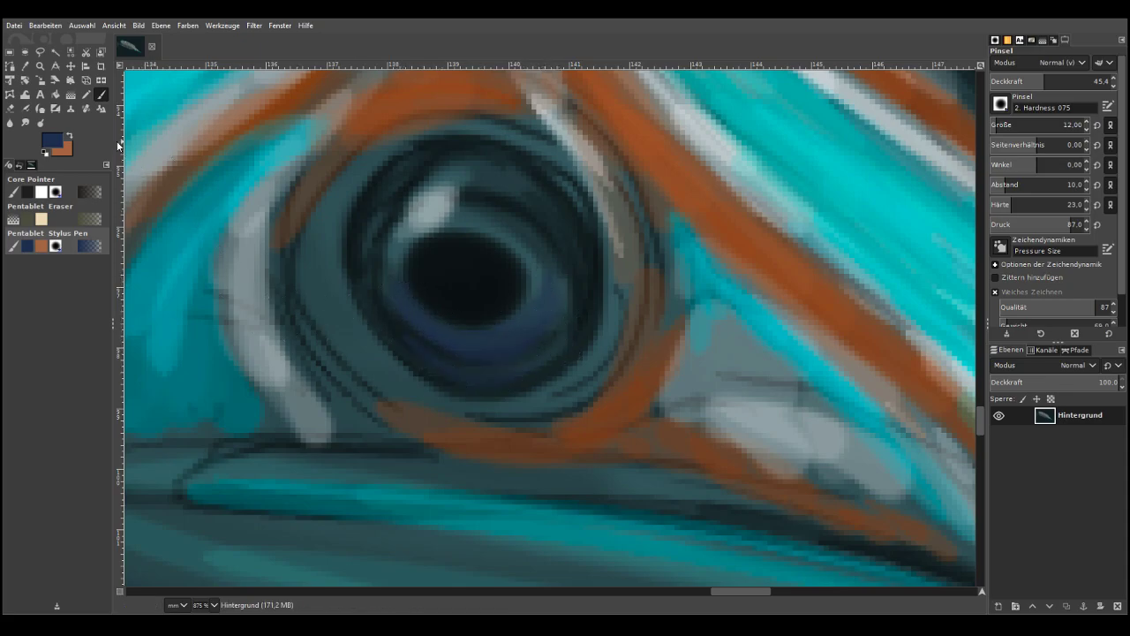
pyautogui.moveTo(72, 154); pyautogui.dragTo(72, 145)
pyautogui.click(156, 248)
pyautogui.moveTo(547, 305)
pyautogui.mouseDown()
pyautogui.moveTo(454, 219)
pyautogui.moveTo(535, 250)
pyautogui.moveTo(456, 219)
pyautogui.moveTo(558, 301)
pyautogui.mouseUp()
pyautogui.moveTo(487, 244)
pyautogui.mouseDown()
pyautogui.moveTo(409, 232)
pyautogui.moveTo(385, 305)
pyautogui.mouseUp()
pyautogui.moveTo(414, 210); pyautogui.dragTo(378, 313)
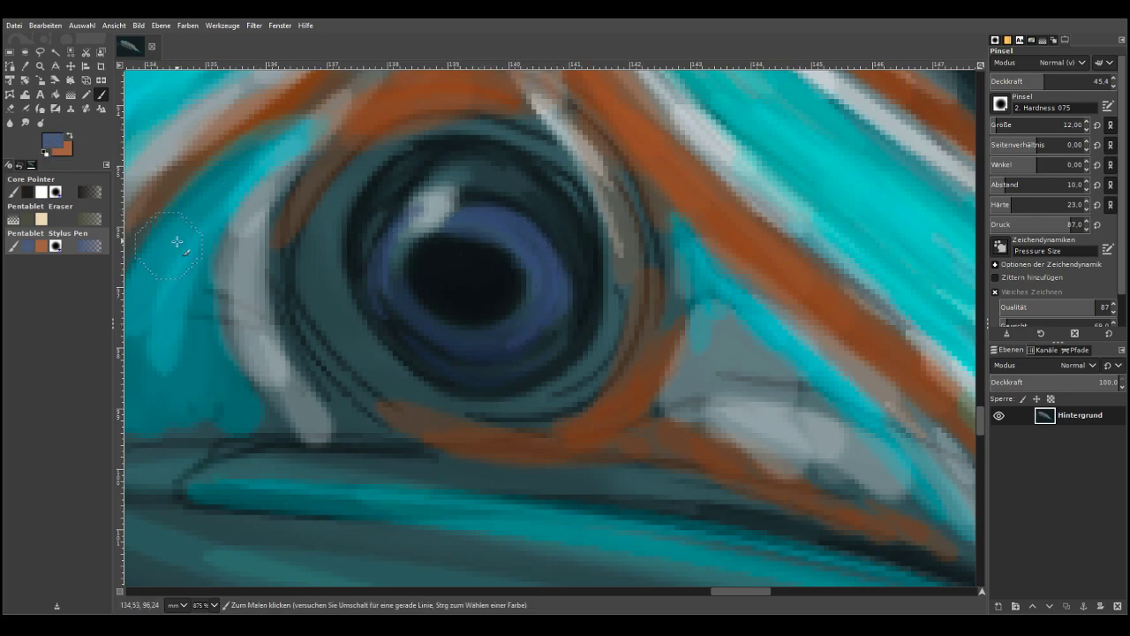
# Add thin lighter-blue strokes along the dark outer rings surrounding the iris
pyautogui.moveTo(487, 172)
pyautogui.mouseDown()
pyautogui.moveTo(582, 287)
pyautogui.moveTo(524, 187)
pyautogui.moveTo(552, 231)
pyautogui.moveTo(471, 174)
pyautogui.moveTo(499, 186)
pyautogui.moveTo(394, 193)
pyautogui.moveTo(428, 168)
pyautogui.moveTo(365, 273)
pyautogui.mouseUp()
pyautogui.moveTo(534, 135); pyautogui.dragTo(604, 295)
pyautogui.moveTo(416, 151); pyautogui.dragTo(340, 300)
pyautogui.moveTo(349, 172)
pyautogui.mouseDown()
pyautogui.moveTo(403, 374)
pyautogui.moveTo(444, 397)
pyautogui.mouseUp()
pyautogui.moveTo(617, 290); pyautogui.dragTo(537, 386)
# Extend the lighter-blue strokes along the lower eye rim and across the jaw beneath the eye
pyautogui.moveTo(680, 326); pyautogui.dragTo(576, 442)
pyautogui.moveTo(625, 483); pyautogui.dragTo(339, 469)
pyautogui.moveTo(248, 510); pyautogui.dragTo(548, 570)
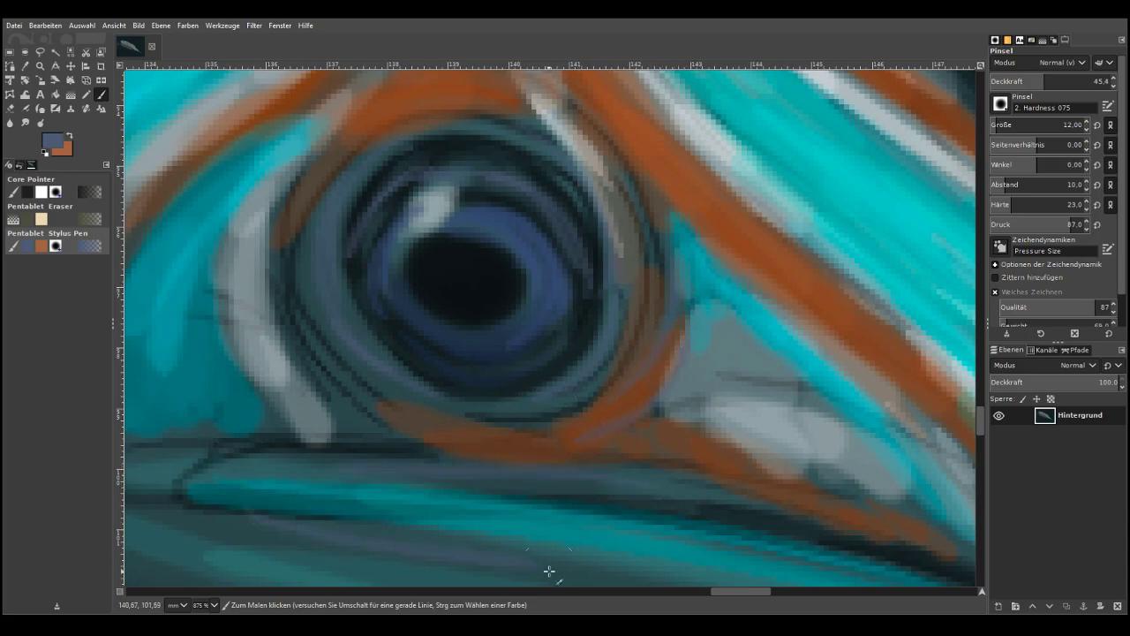
# Choose a pale grey color, set the opacity to 11.7 and brush fine highlights along the tail stalk and rear body
pyautogui.scroll(-10, 538, 575)
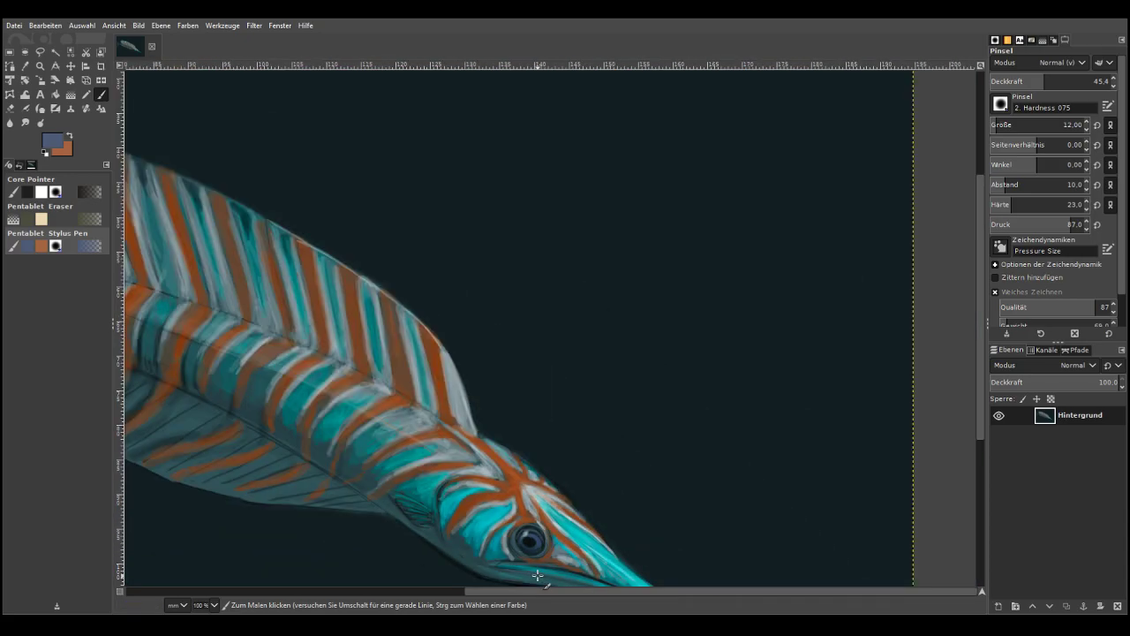
pyautogui.scroll(-1, 538, 575)
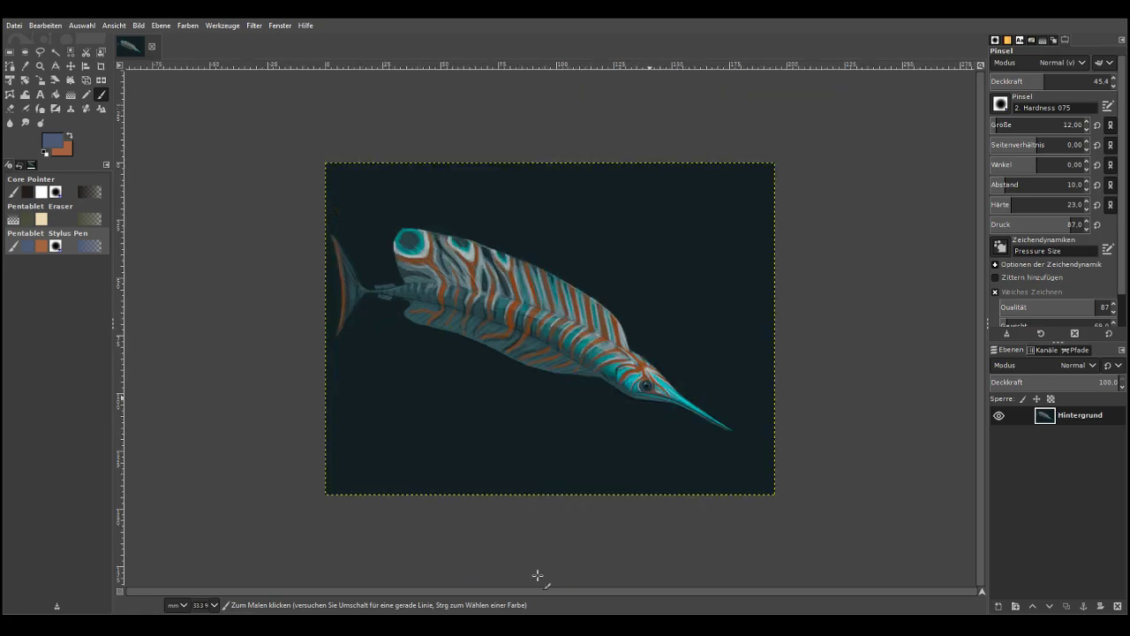
pyautogui.click(40, 65)
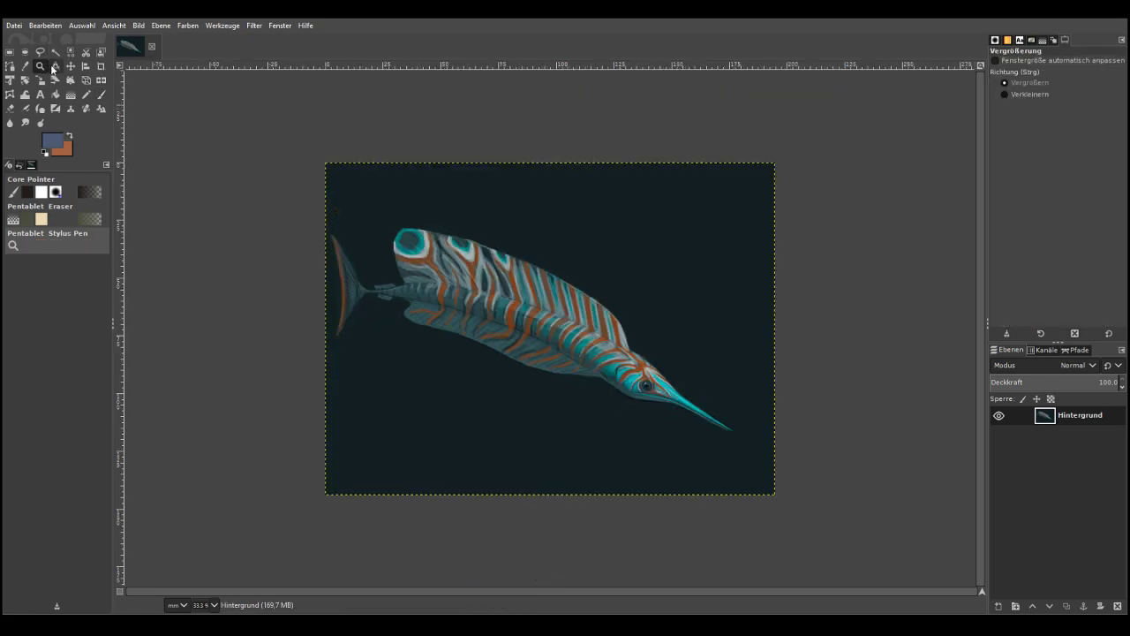
pyautogui.moveTo(323, 254); pyautogui.dragTo(561, 407)
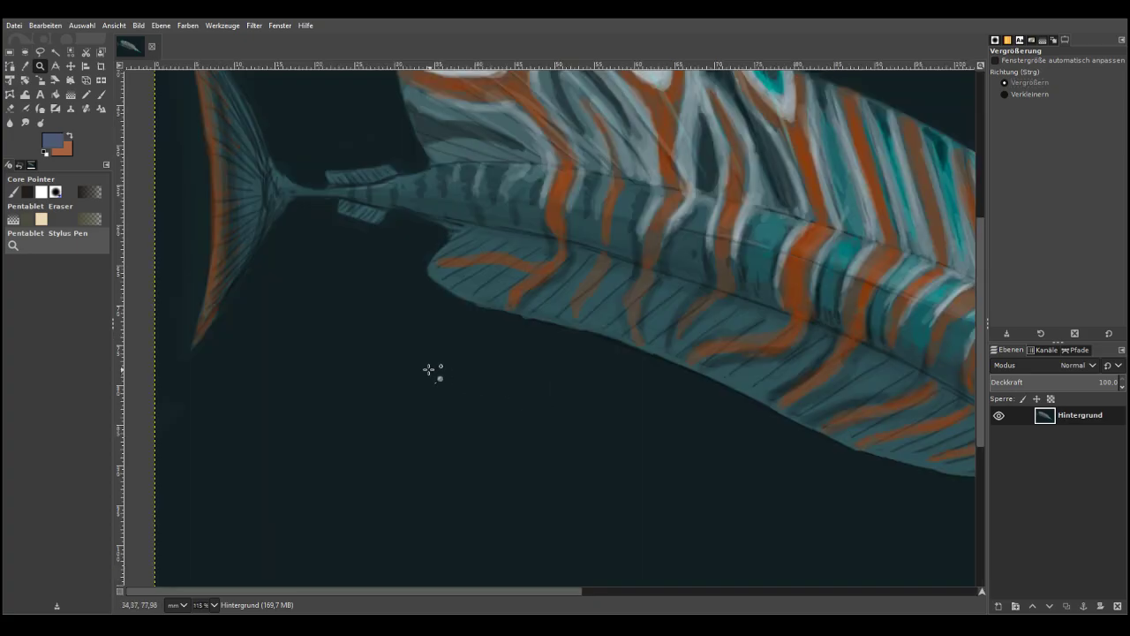
pyautogui.moveTo(281, 122); pyautogui.dragTo(650, 397)
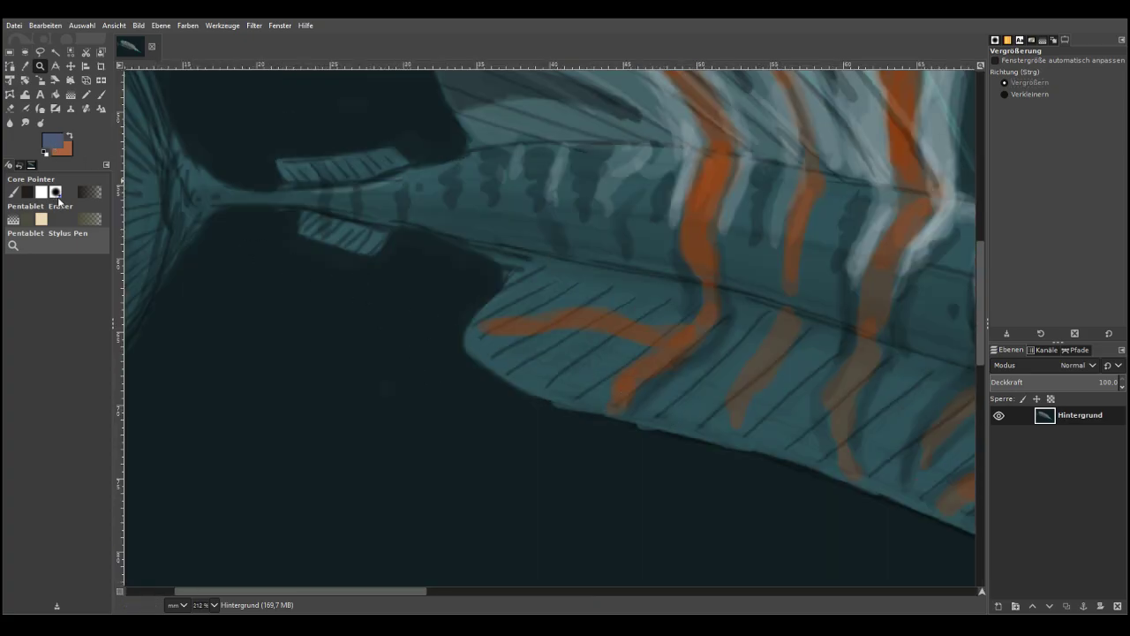
pyautogui.click(236, 218)
pyautogui.click(100, 94)
pyautogui.moveTo(649, 344); pyautogui.dragTo(597, 394)
pyautogui.hotkey('ctrl', 'z')
pyautogui.click(1093, 81)
pyautogui.click(1003, 84)
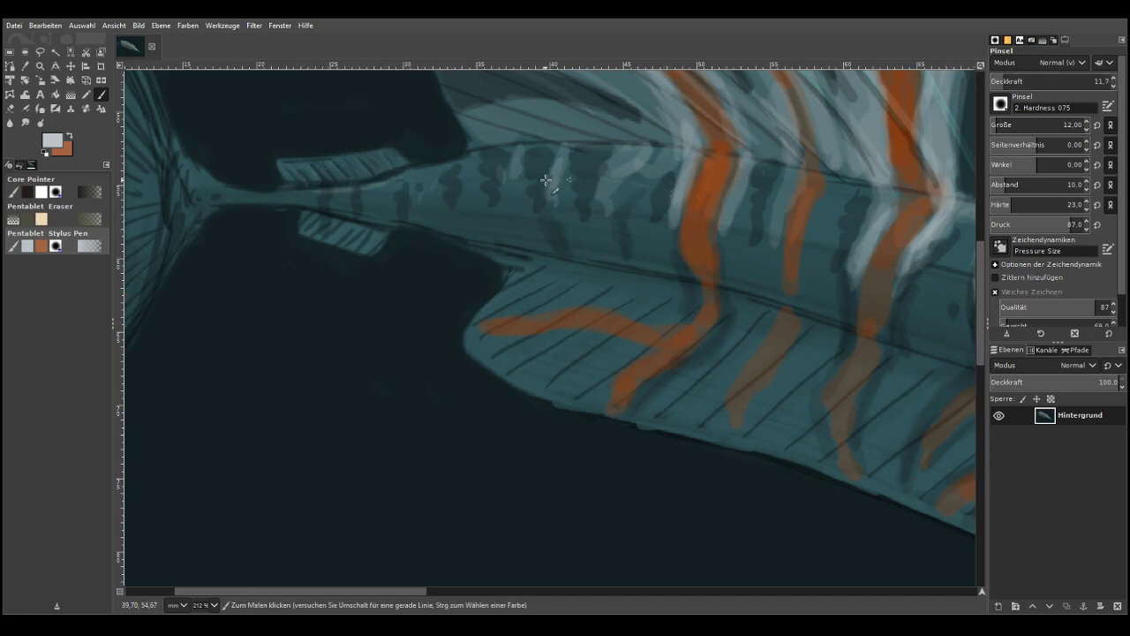
pyautogui.moveTo(219, 183)
pyautogui.mouseDown()
pyautogui.moveTo(180, 149)
pyautogui.moveTo(209, 180)
pyautogui.moveTo(295, 182)
pyautogui.moveTo(221, 186)
pyautogui.moveTo(250, 187)
pyautogui.moveTo(208, 186)
pyautogui.mouseUp()
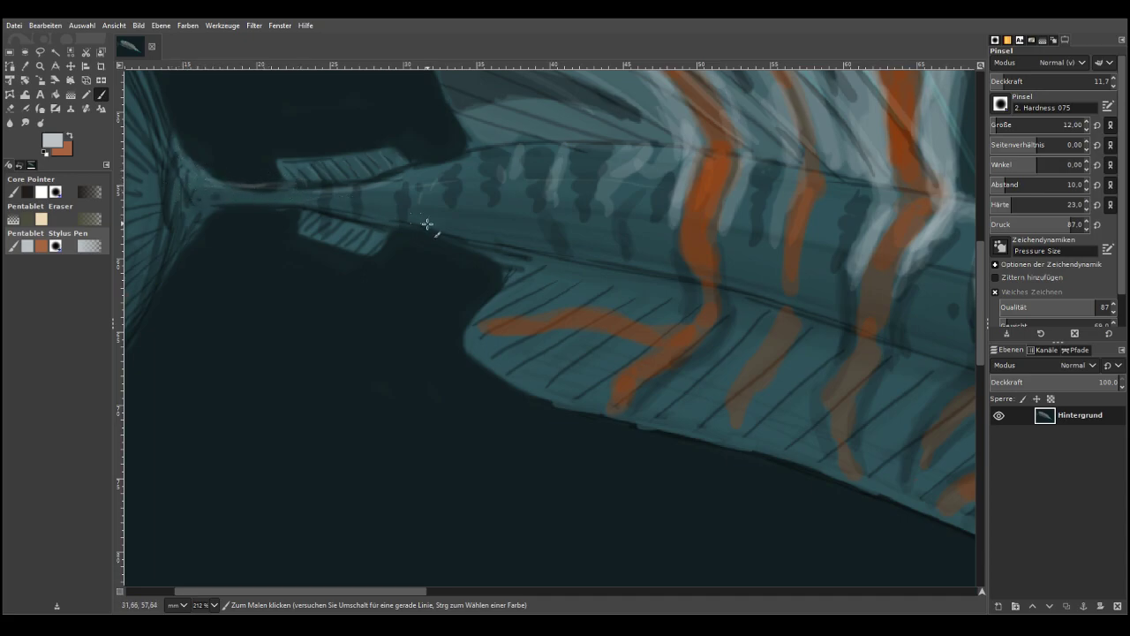
# Set the brush size to 33 and paint pale strokes beside the brown stripes at the lower fin's rear end
pyautogui.click(1002, 125)
pyautogui.moveTo(600, 405)
pyautogui.mouseDown()
pyautogui.moveTo(650, 342)
pyautogui.moveTo(596, 396)
pyautogui.moveTo(636, 347)
pyautogui.moveTo(573, 332)
pyautogui.moveTo(475, 346)
pyautogui.moveTo(531, 336)
pyautogui.moveTo(513, 301)
pyautogui.moveTo(496, 315)
pyautogui.moveTo(529, 303)
pyautogui.moveTo(616, 306)
pyautogui.moveTo(488, 315)
pyautogui.moveTo(593, 303)
pyautogui.moveTo(669, 313)
pyautogui.moveTo(647, 413)
pyautogui.moveTo(671, 389)
pyautogui.moveTo(655, 410)
pyautogui.moveTo(726, 412)
pyautogui.moveTo(724, 430)
pyautogui.moveTo(746, 348)
pyautogui.moveTo(750, 422)
pyautogui.moveTo(780, 388)
pyautogui.moveTo(726, 429)
pyautogui.moveTo(748, 358)
pyautogui.moveTo(776, 345)
pyautogui.moveTo(747, 417)
pyautogui.mouseUp()
pyautogui.moveTo(815, 454); pyautogui.dragTo(802, 449)
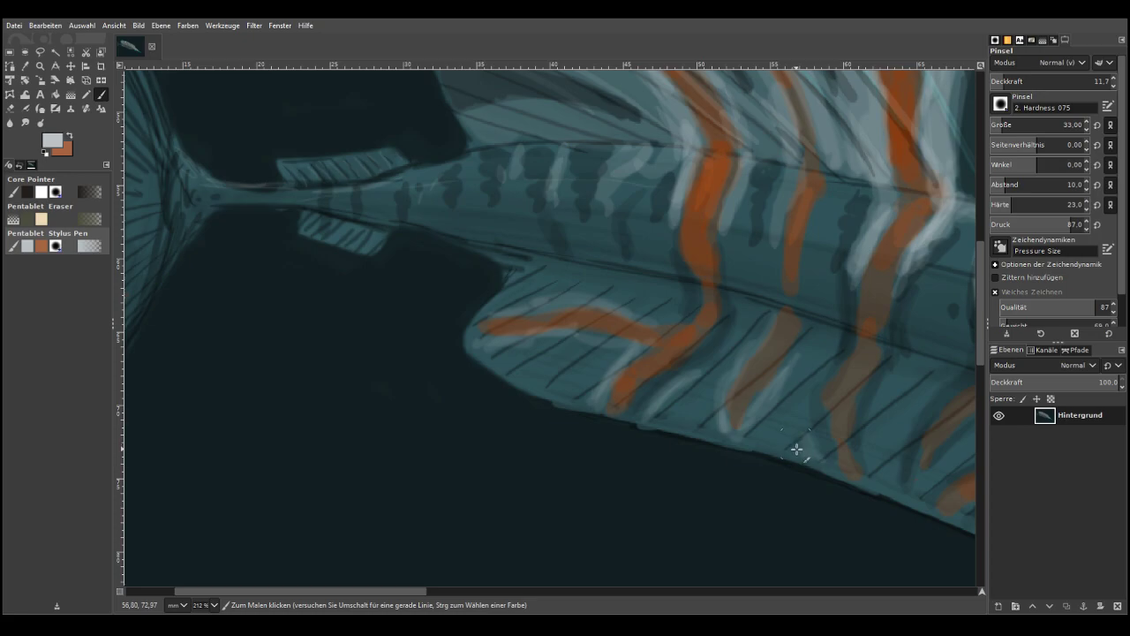
# Paint translucent pale grey edges along the orange stripes at the rear of the fish's lower fin
pyautogui.moveTo(646, 426); pyautogui.dragTo(703, 357)
pyautogui.moveTo(600, 397); pyautogui.dragTo(633, 350)
pyautogui.moveTo(647, 343)
pyautogui.mouseDown()
pyautogui.moveTo(580, 336)
pyautogui.moveTo(500, 337)
pyautogui.moveTo(503, 302)
pyautogui.moveTo(562, 303)
pyautogui.moveTo(654, 322)
pyautogui.moveTo(527, 308)
pyautogui.moveTo(646, 315)
pyautogui.moveTo(489, 348)
pyautogui.moveTo(595, 339)
pyautogui.moveTo(505, 364)
pyautogui.moveTo(488, 322)
pyautogui.mouseUp()
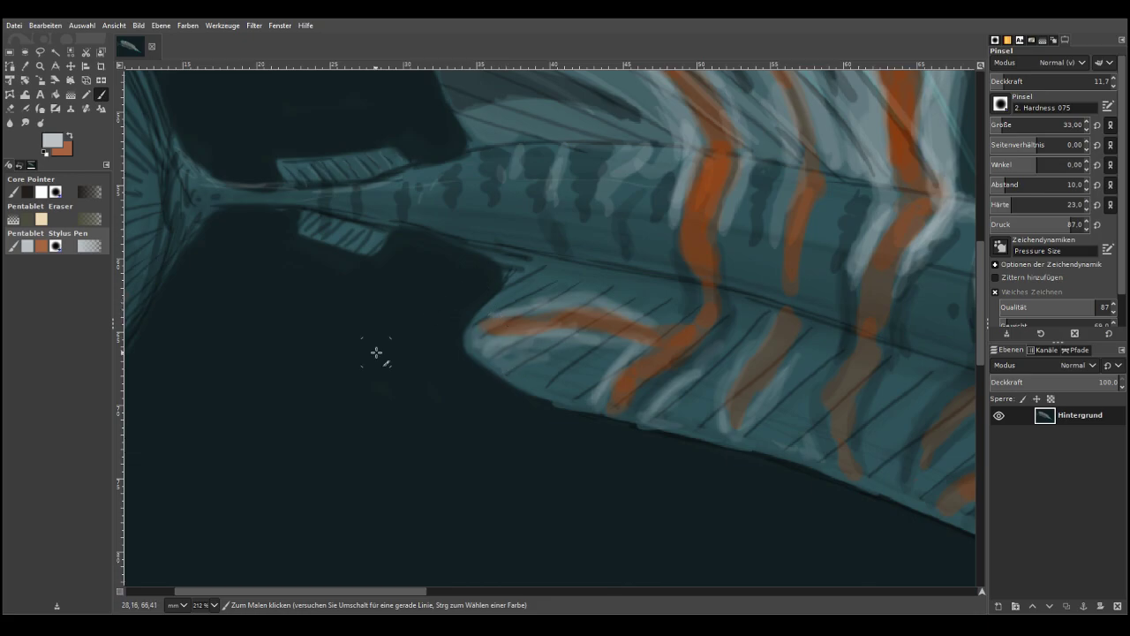
pyautogui.hotkey('shift', 'ctrl', 'j')
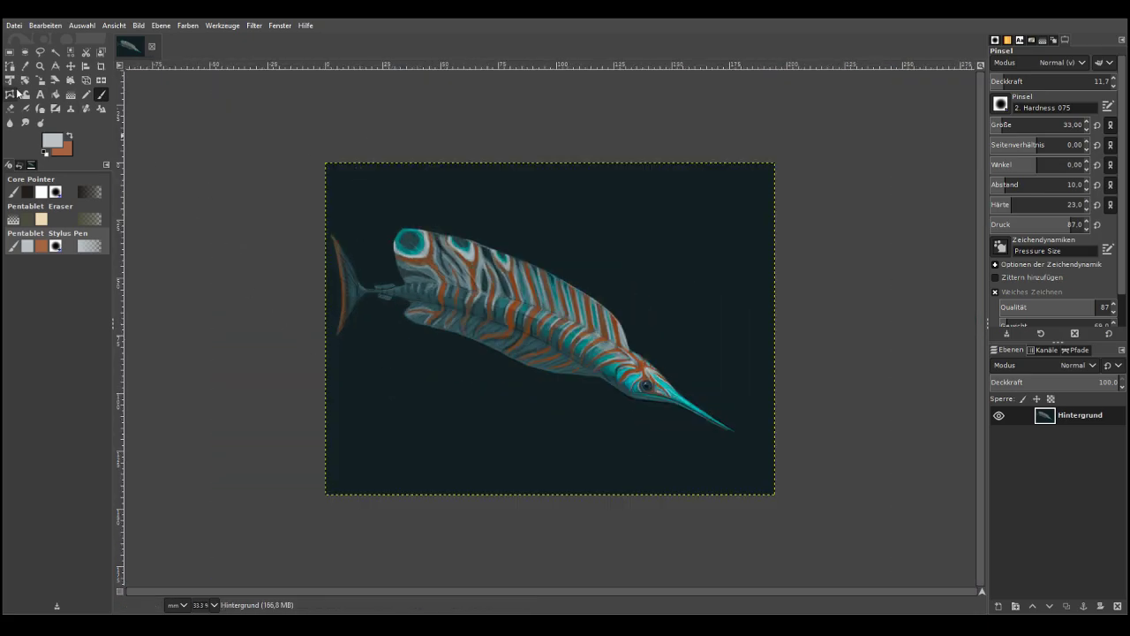
# Choose a dark teal-blue foreground colour and set the brush to size 10 and opacity 62.9
pyautogui.moveTo(55, 122); pyautogui.dragTo(72, 154)
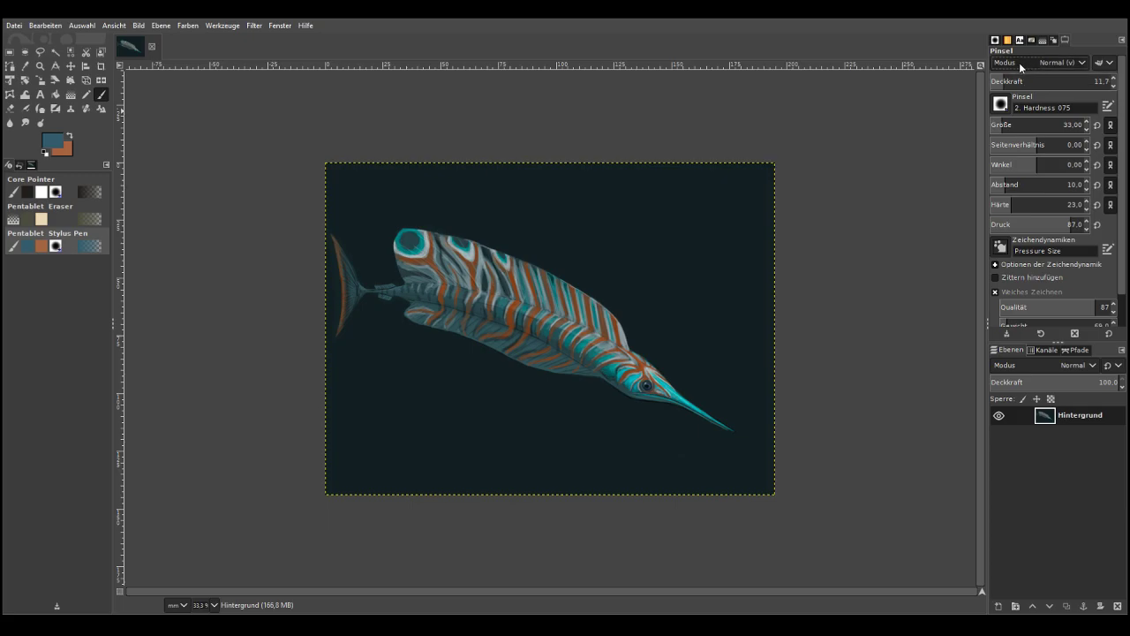
pyautogui.click(1040, 81)
pyautogui.click(996, 122)
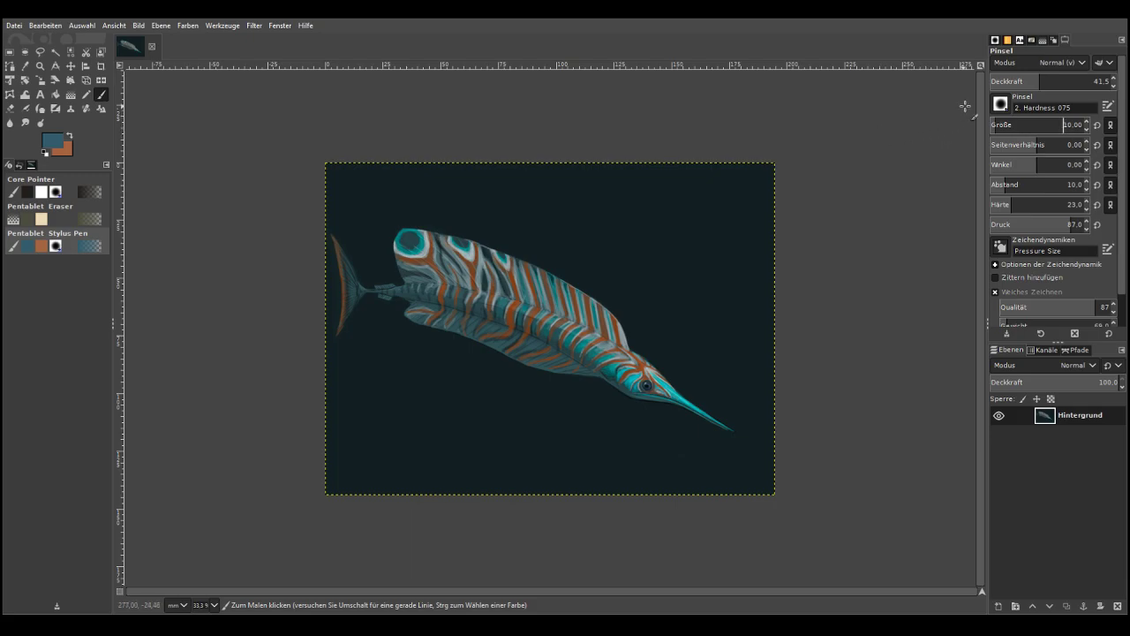
pyautogui.click(1065, 80)
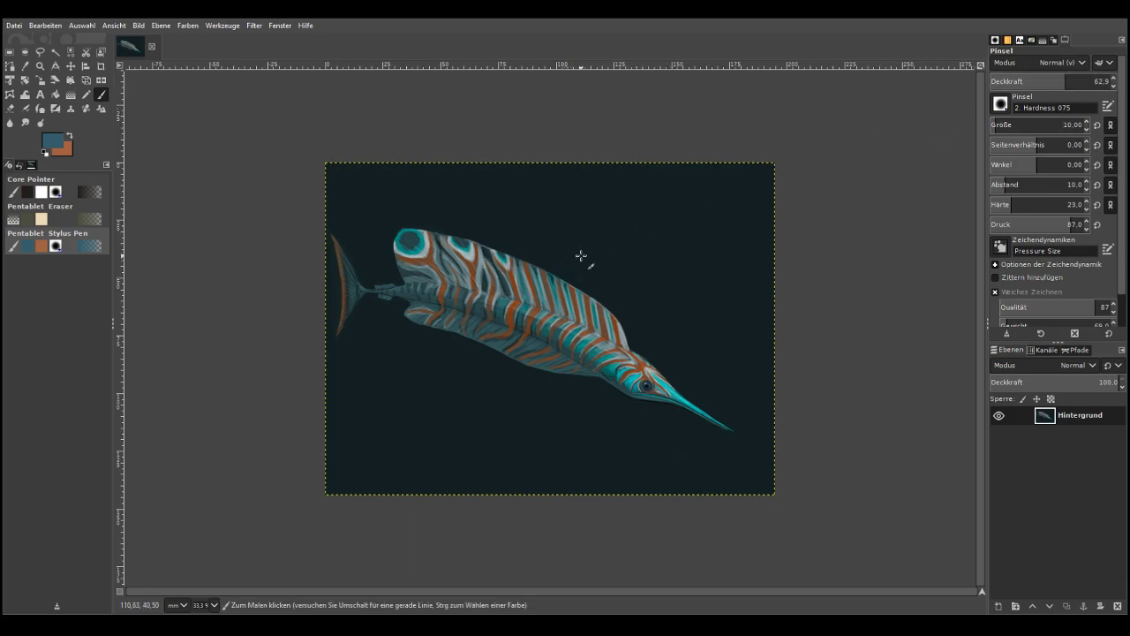
# Enable jitter for the brush and set its amount to 50
pyautogui.click(996, 277)
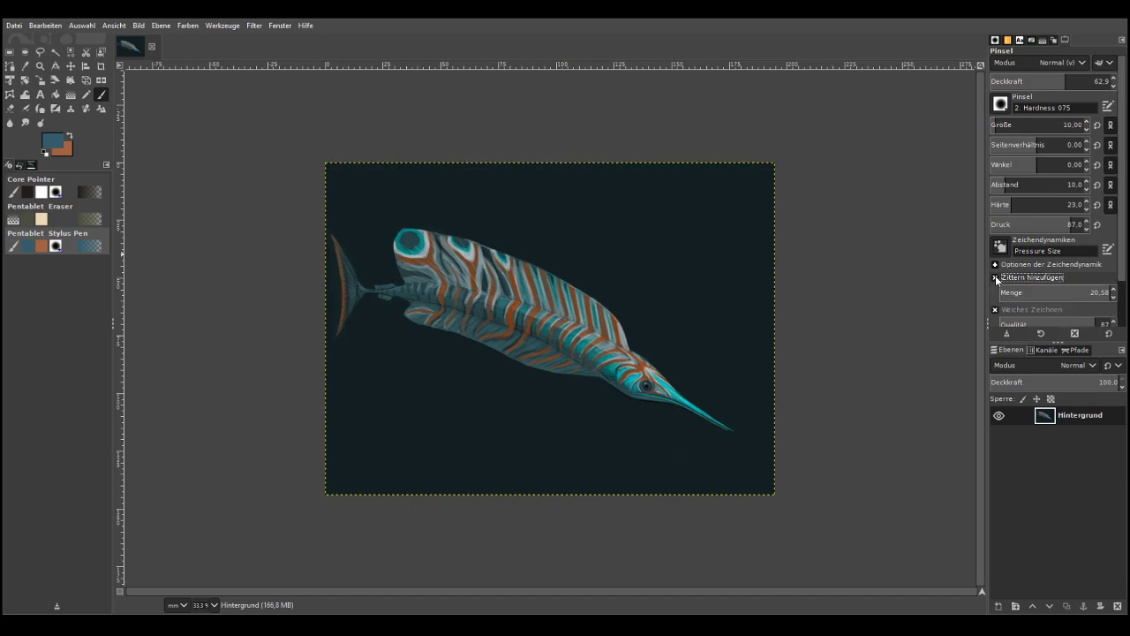
pyautogui.click(1095, 292)
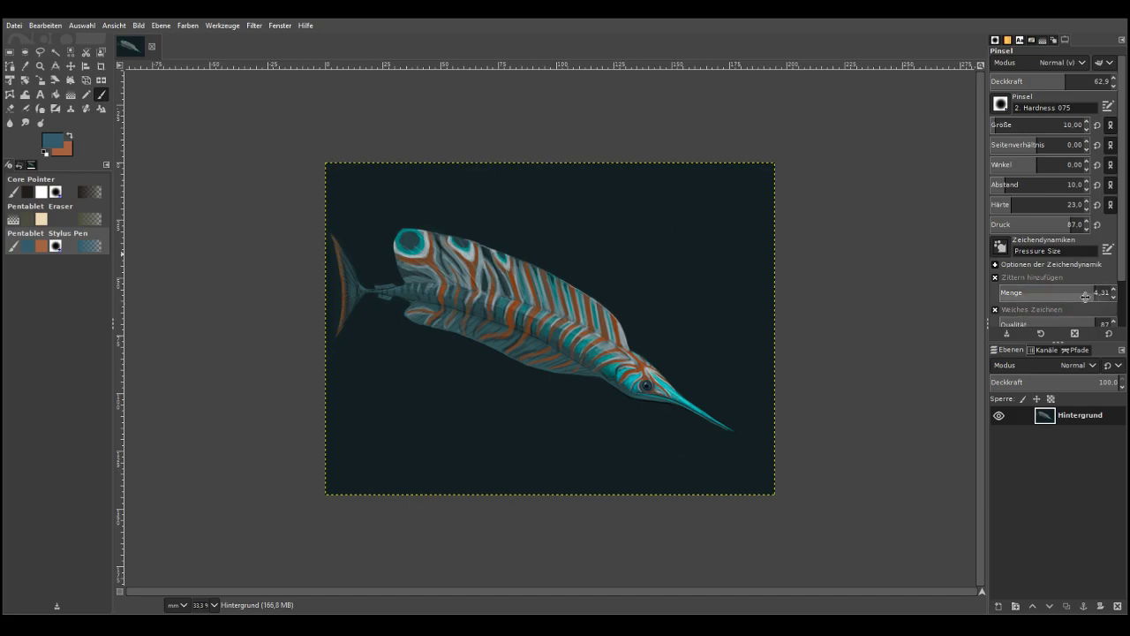
pyautogui.press('Return')
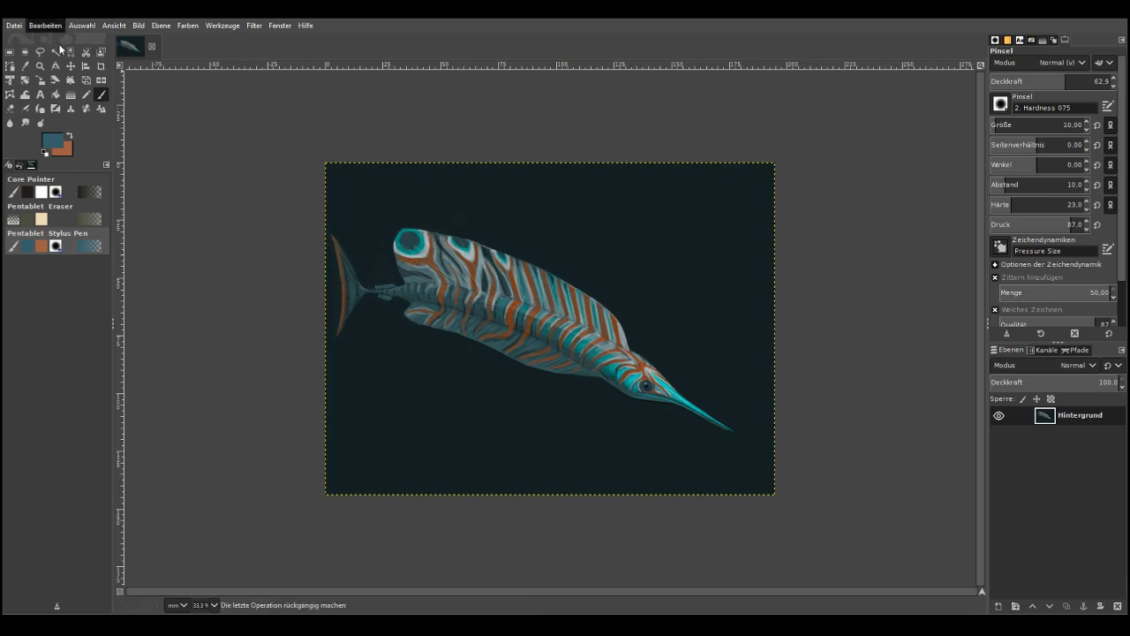
# Scatter faint blue speckles over the dark background around the fish with a size 36 brush at opacity 8.3
pyautogui.click(1002, 123)
pyautogui.click(40, 65)
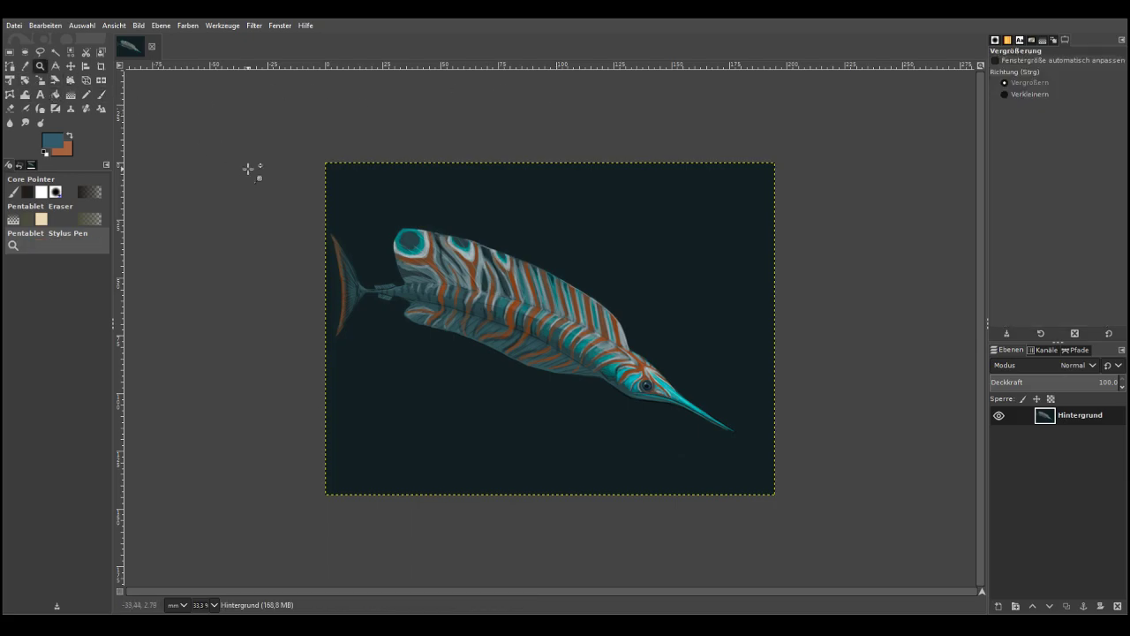
pyautogui.moveTo(248, 165); pyautogui.dragTo(691, 482)
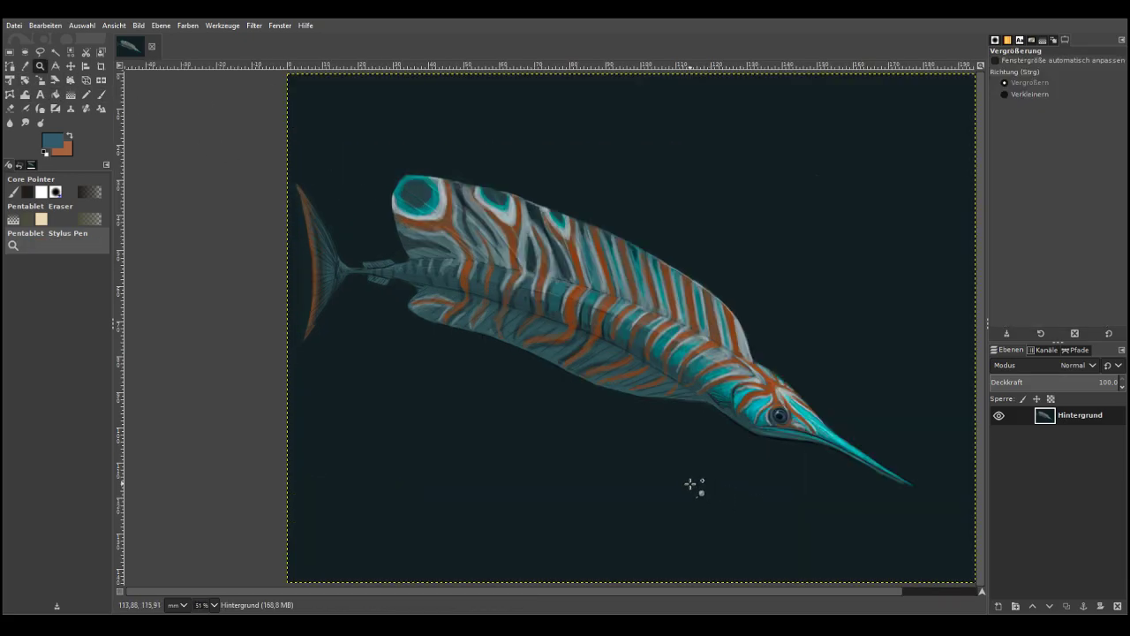
pyautogui.click(99, 93)
pyautogui.click(1021, 80)
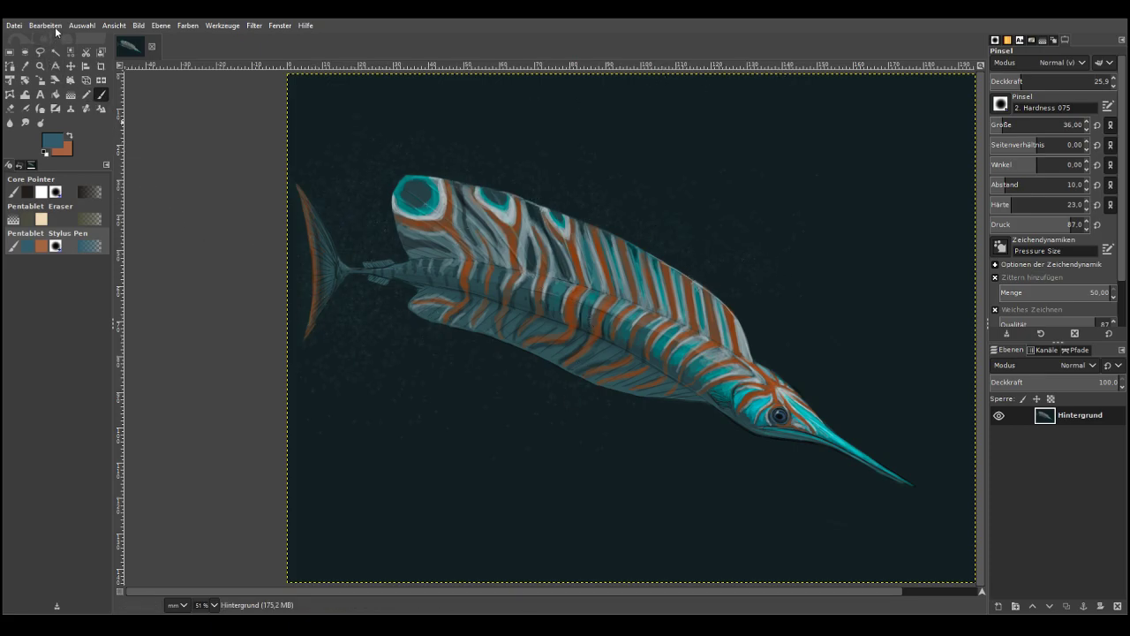
pyautogui.click(997, 81)
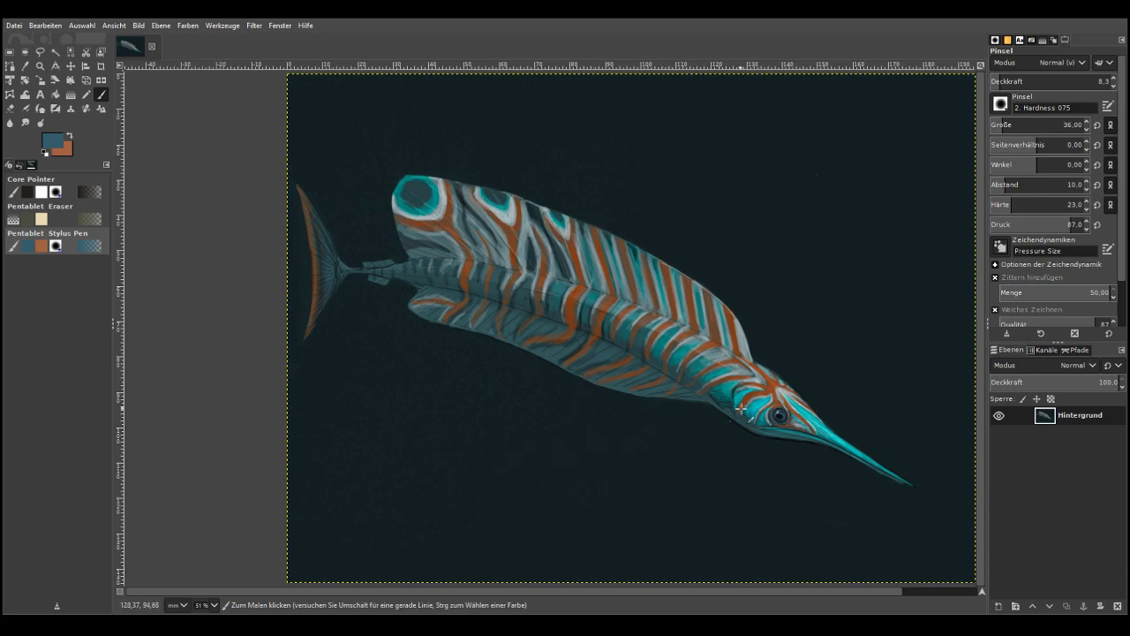
pyautogui.click(922, 592)
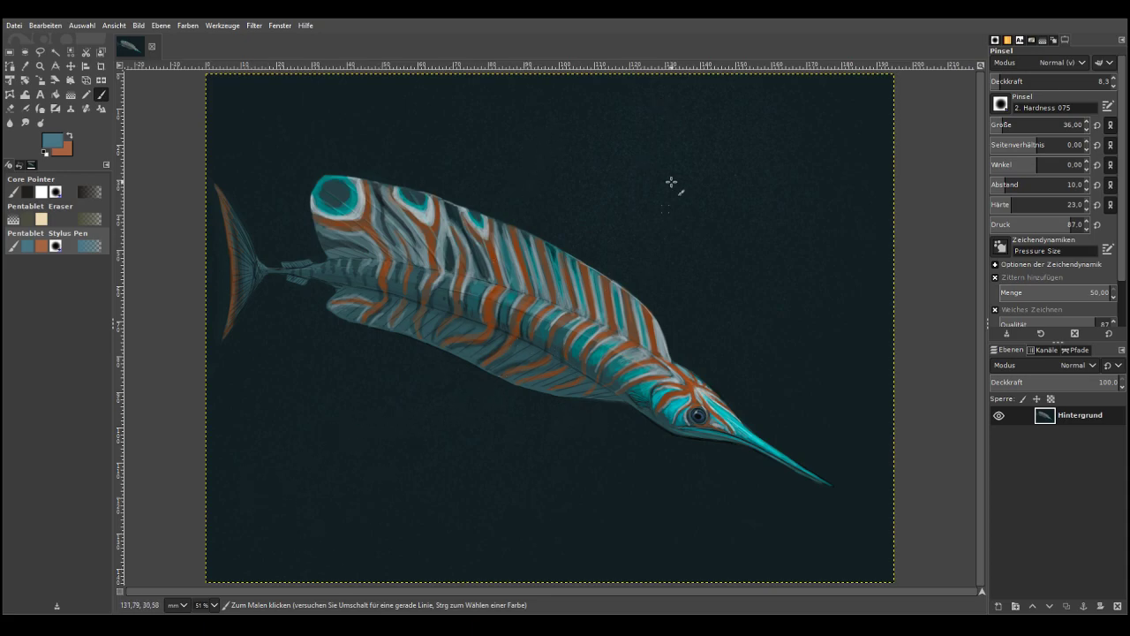
# Scatter bright light-blue speckles above and below the fish with a size 13 brush at opacities 68.3 and 40.5
pyautogui.click(51, 137)
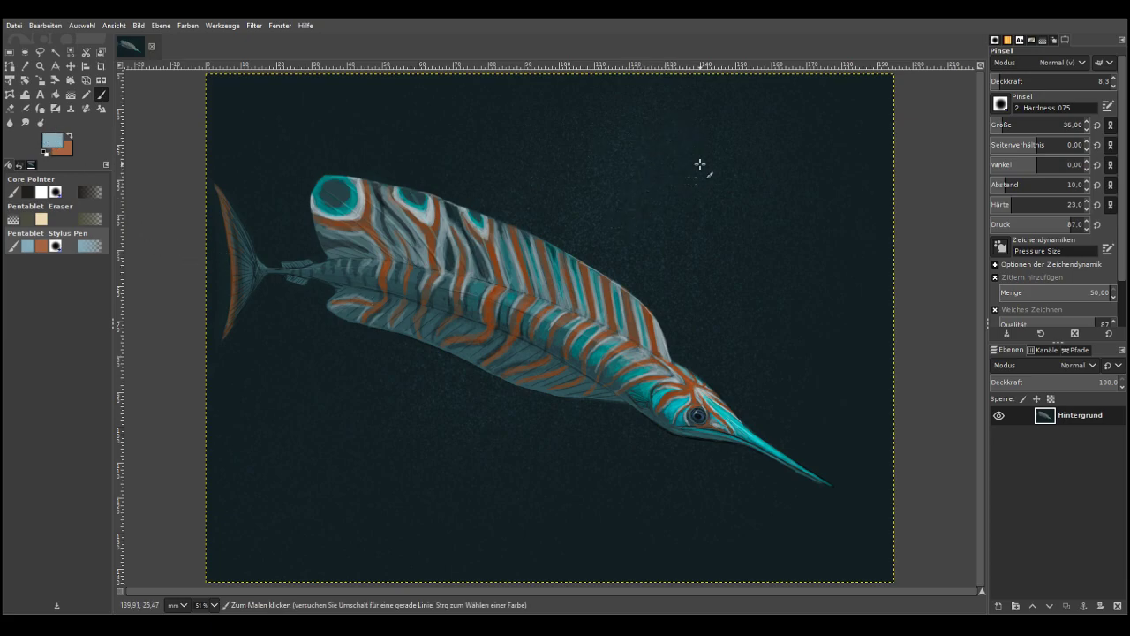
pyautogui.click(996, 80)
pyautogui.click(995, 125)
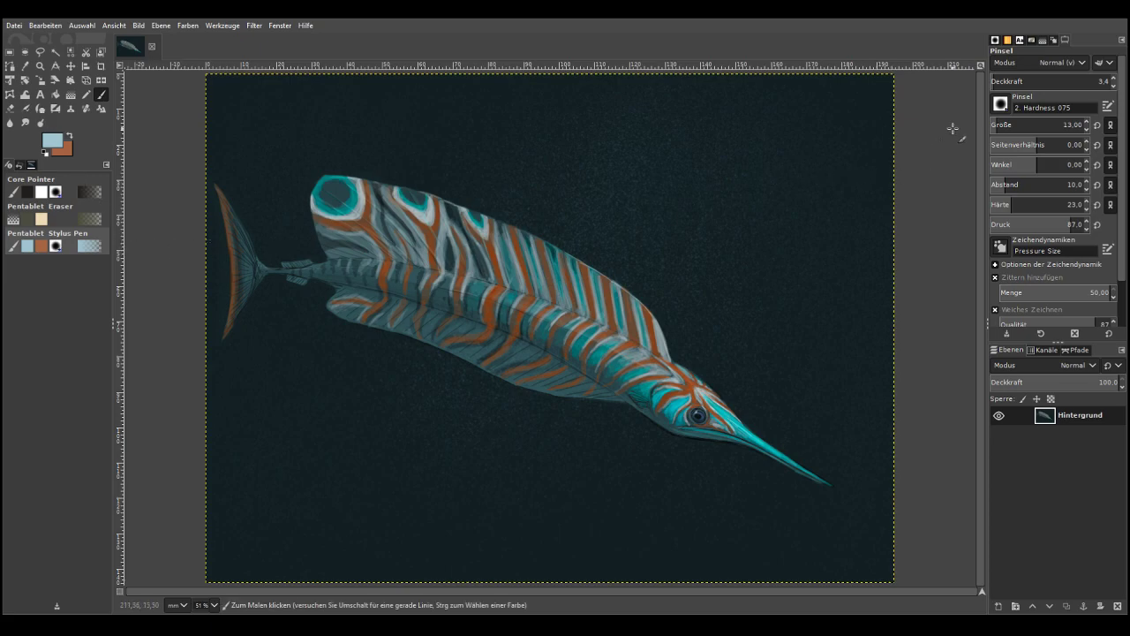
pyautogui.click(1019, 81)
pyautogui.click(1072, 81)
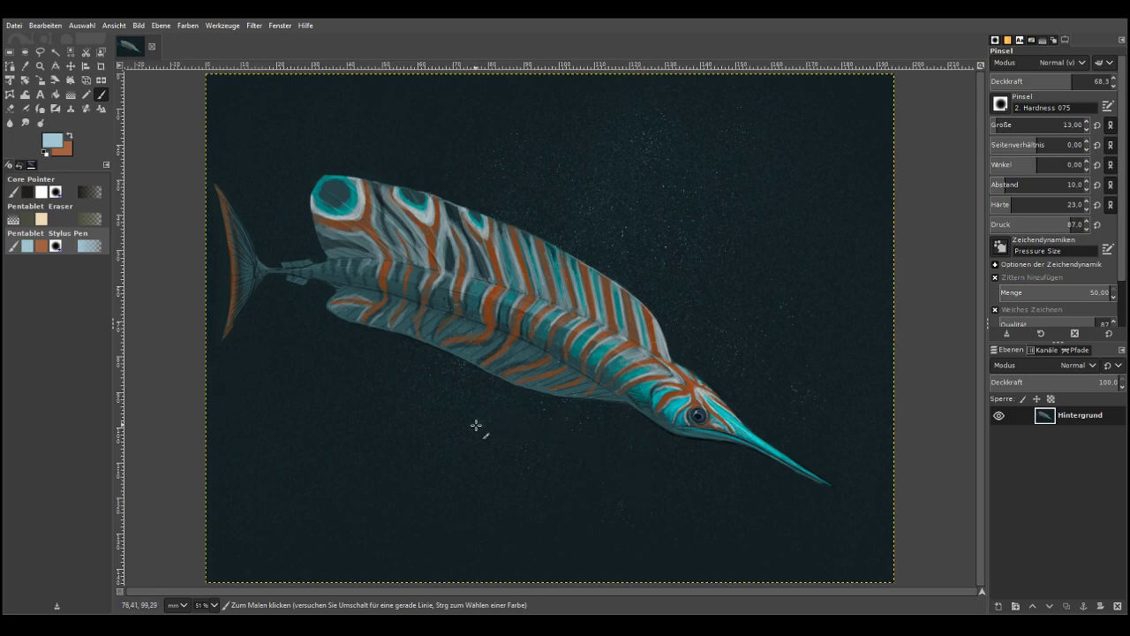
pyautogui.click(1039, 81)
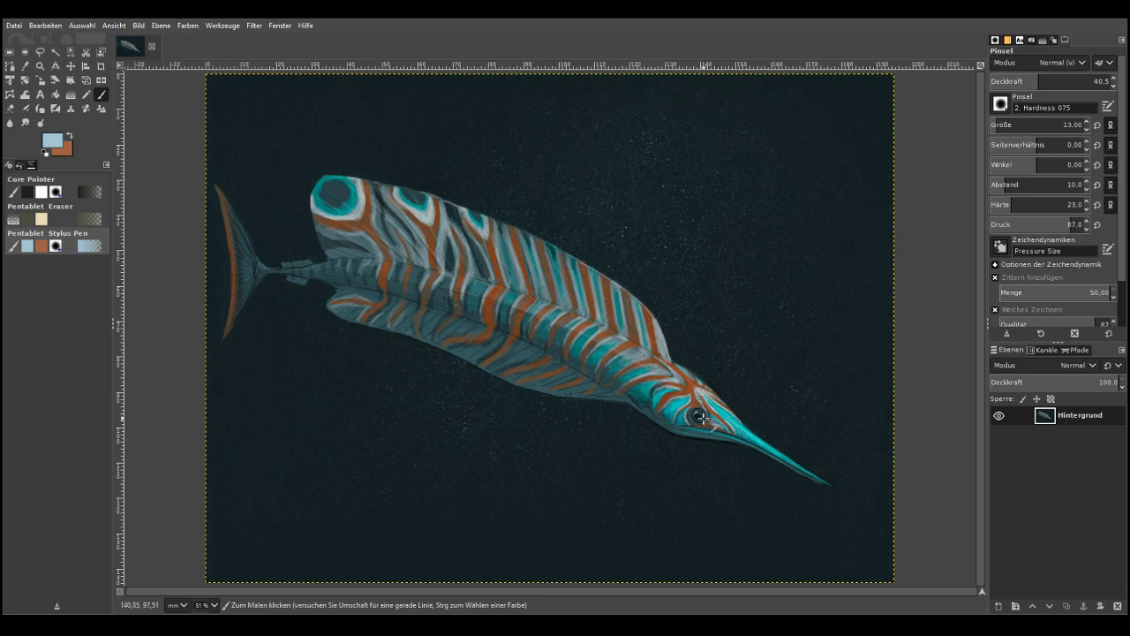
# Set the jitter amount to 50 and add softer light-blue speckles above the fish at opacities 18 and 33.2
pyautogui.click(1011, 80)
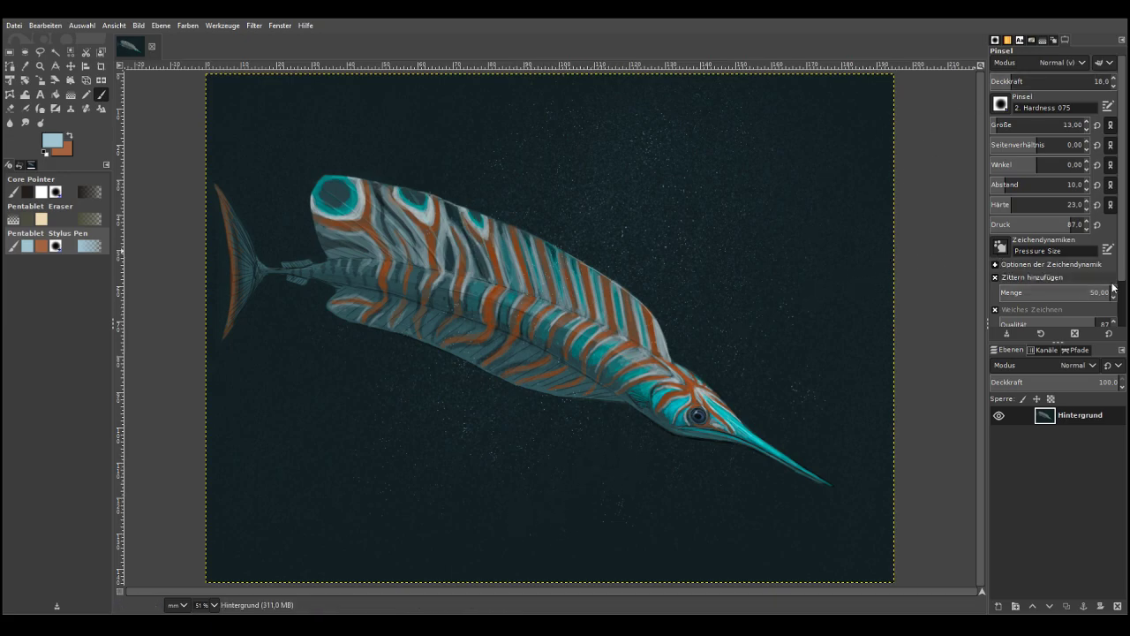
pyautogui.moveTo(1094, 292); pyautogui.dragTo(1087, 291)
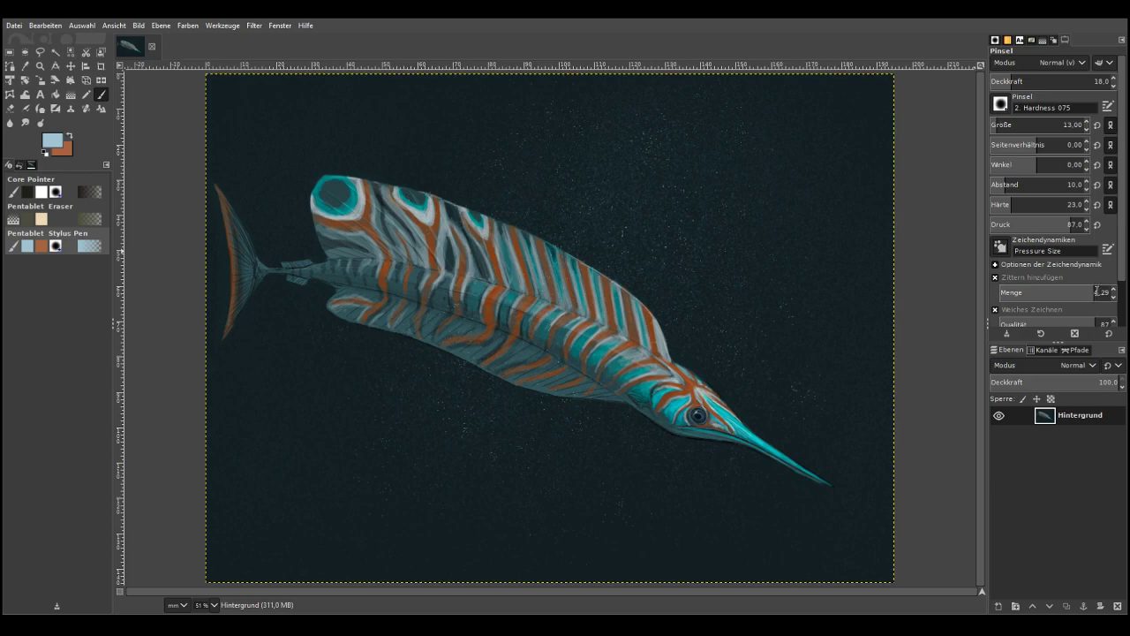
pyautogui.write('50')
pyautogui.press('Return')
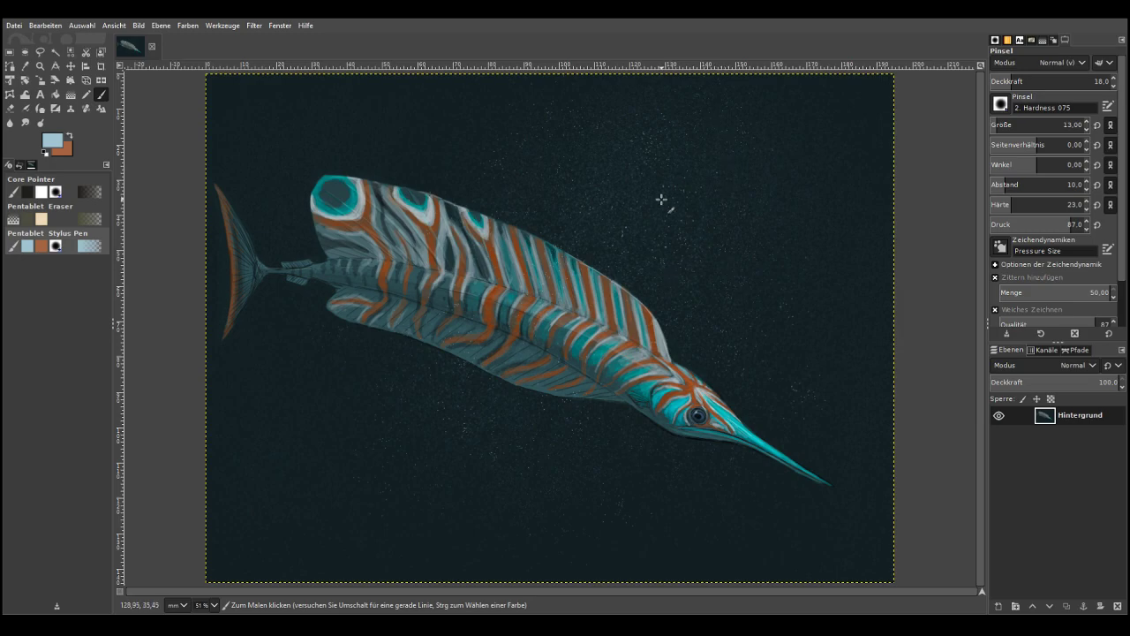
pyautogui.click(1030, 80)
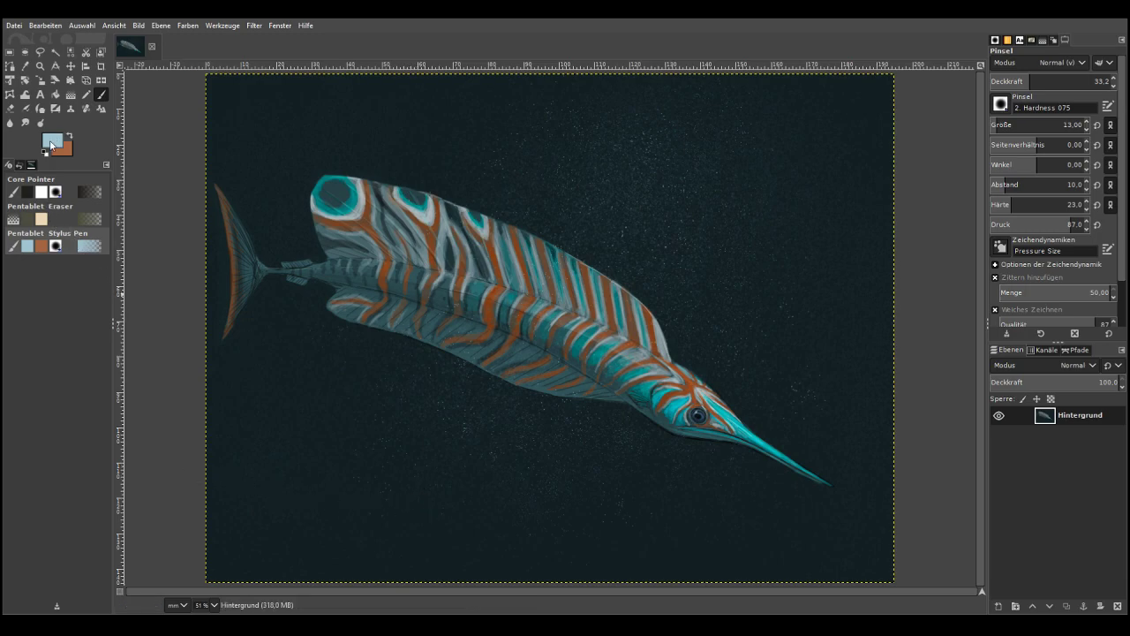
# Choose a very dark blue foreground colour and dab it over the speckled background, adjusting brush size and opacity
pyautogui.click(50, 173)
pyautogui.click(75, 194)
pyautogui.click(81, 196)
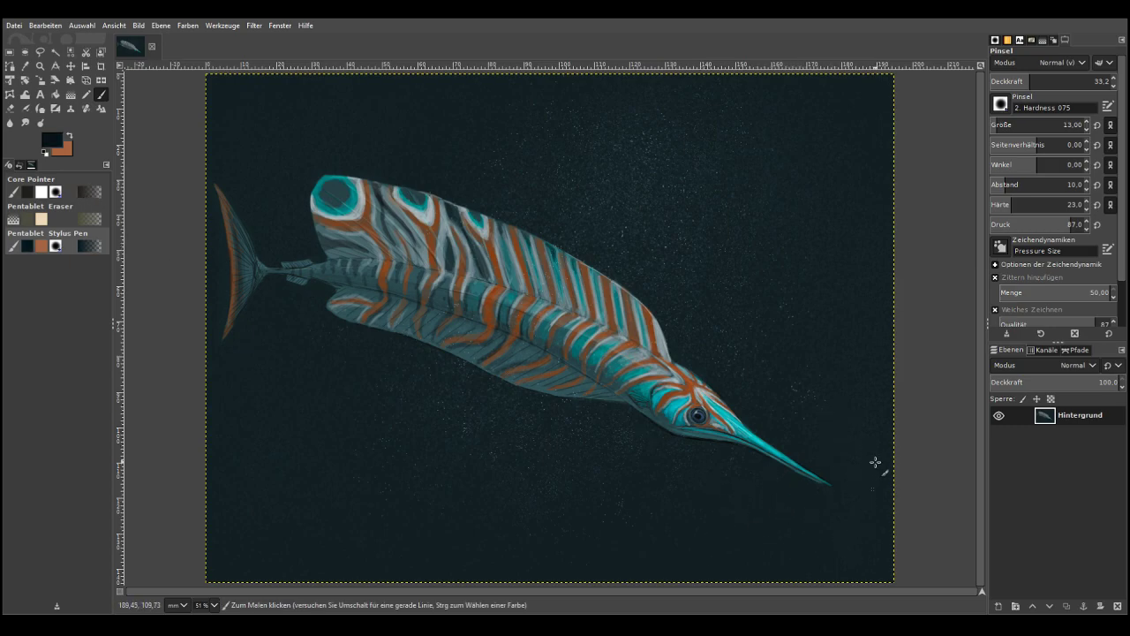
pyautogui.click(1002, 125)
pyautogui.click(1037, 81)
pyautogui.click(1014, 81)
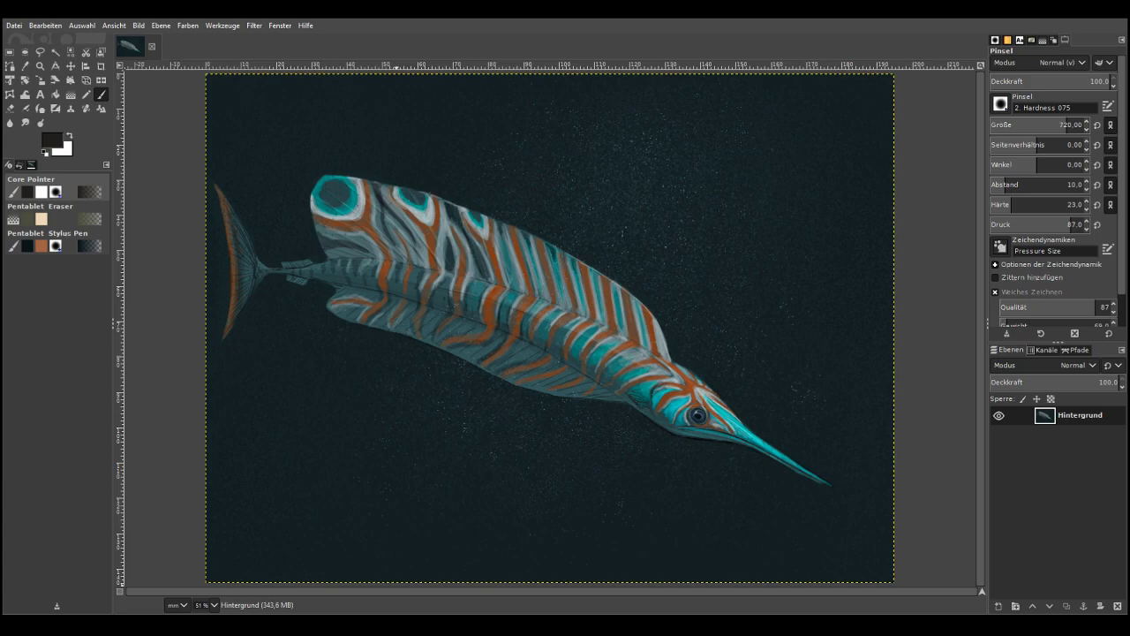
# Switch to the Gradient tool in Nachbelichten mode and try a linear gradient from above the tail to mid-body
pyautogui.click(69, 94)
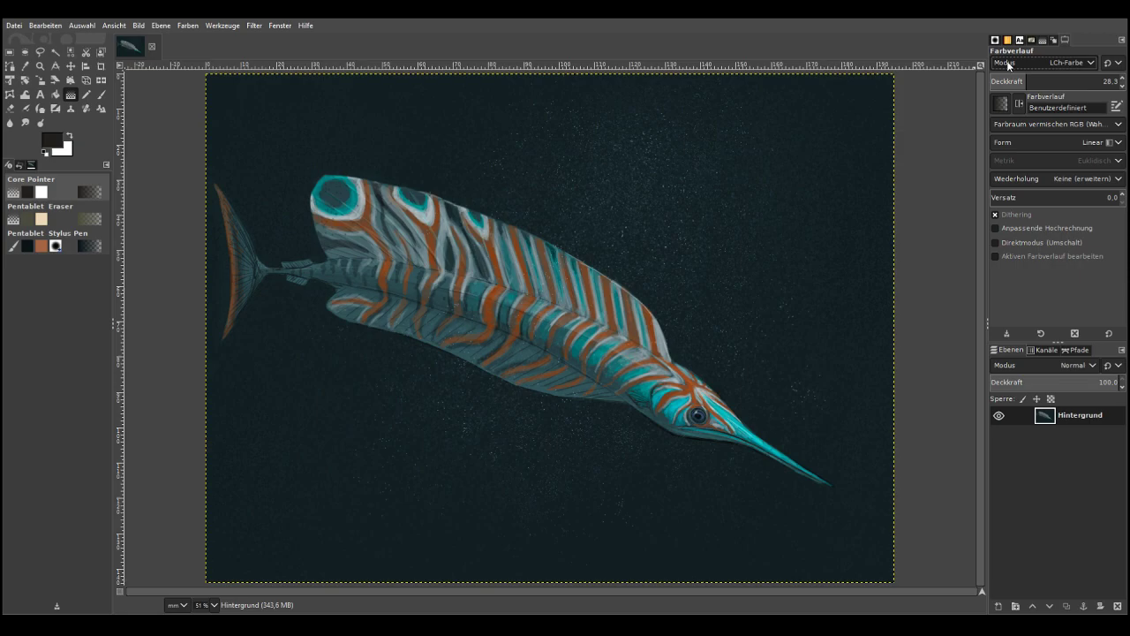
pyautogui.click(1033, 283)
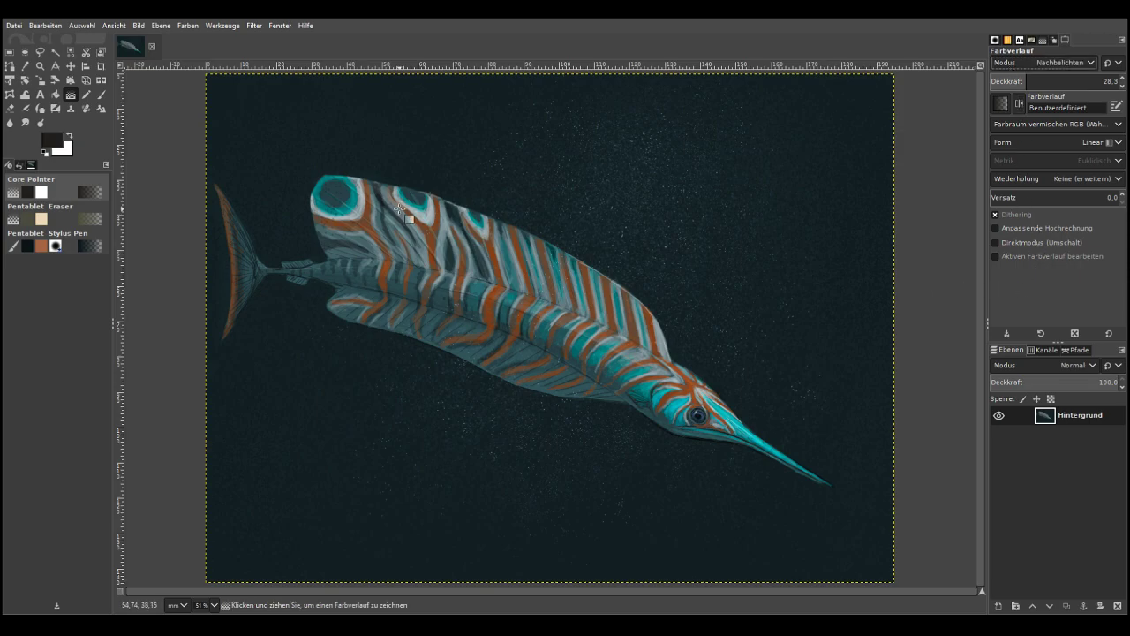
pyautogui.moveTo(225, 145); pyautogui.dragTo(581, 288)
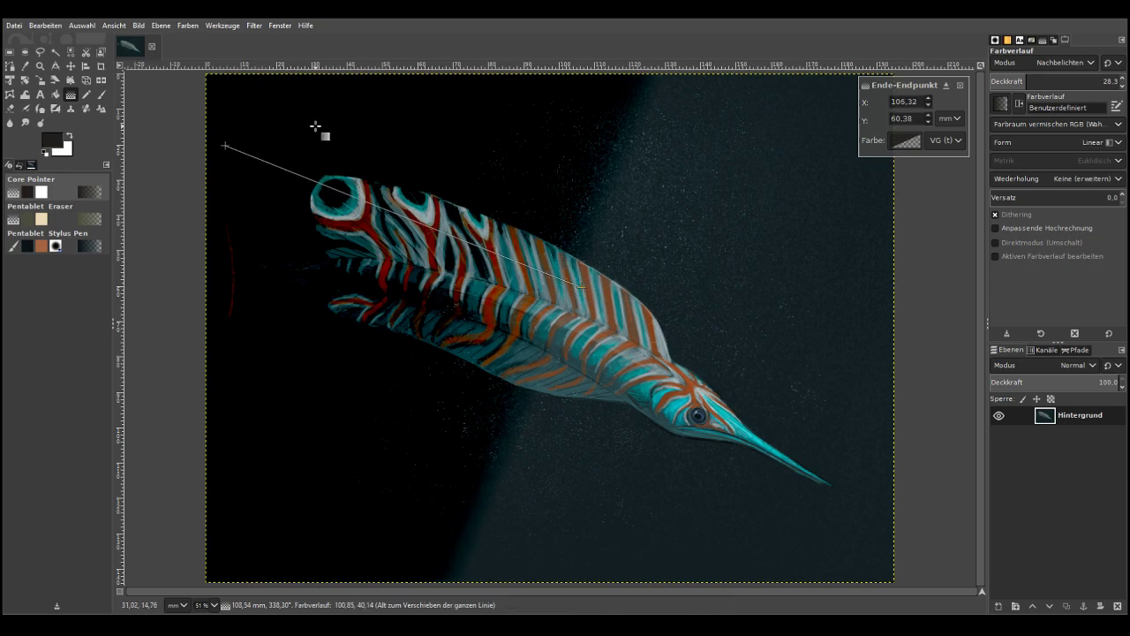
pyautogui.press('Escape')
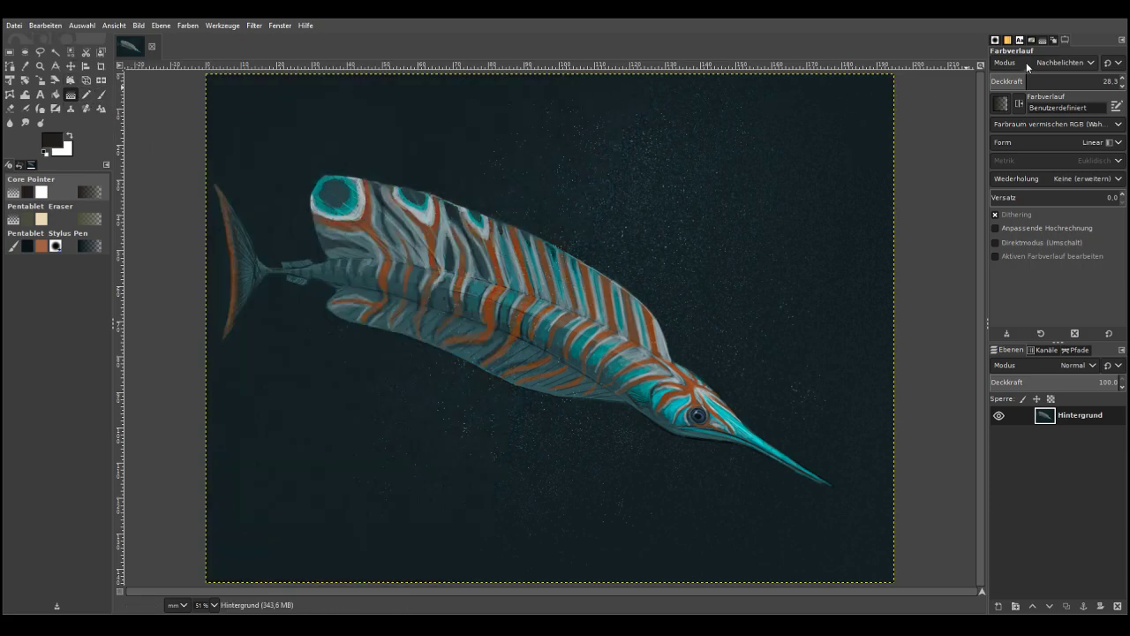
# Set the gradient opacity to 10.5 and try a shorter linear gradient along the front of the dorsal fin's eyespots
pyautogui.click(1004, 79)
pyautogui.moveTo(302, 173); pyautogui.dragTo(475, 205)
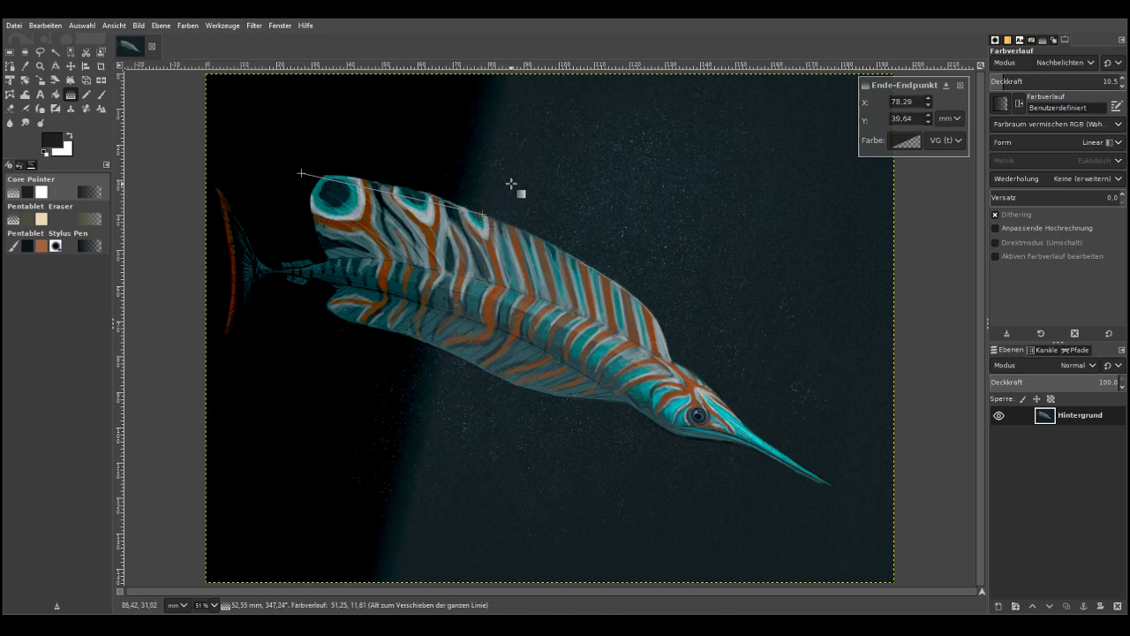
pyautogui.click(59, 28)
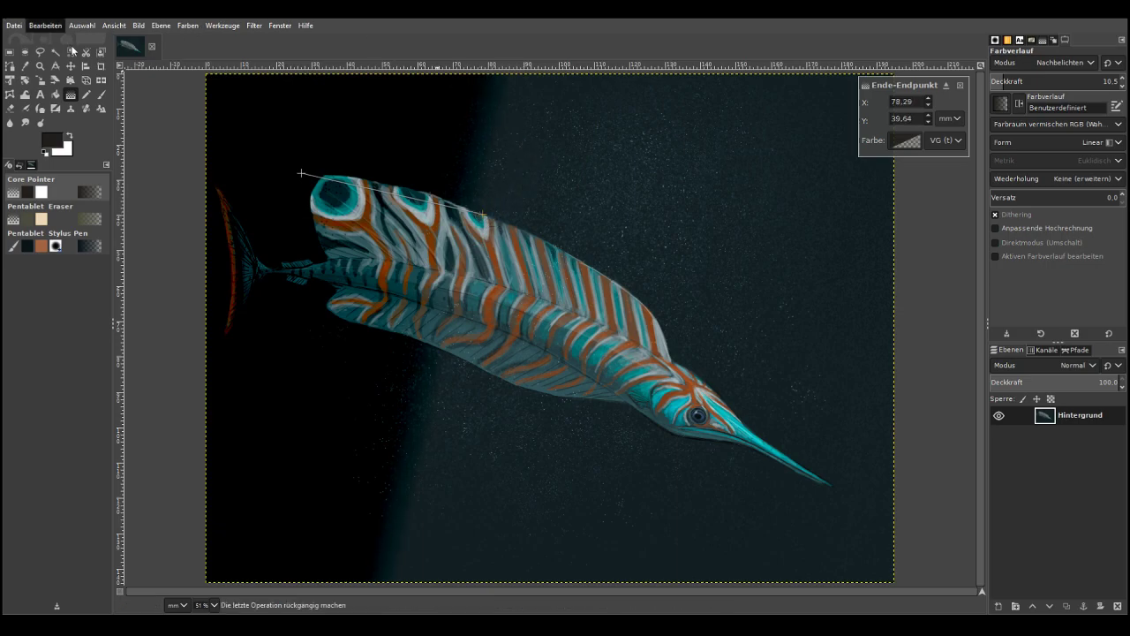
pyautogui.click(68, 41)
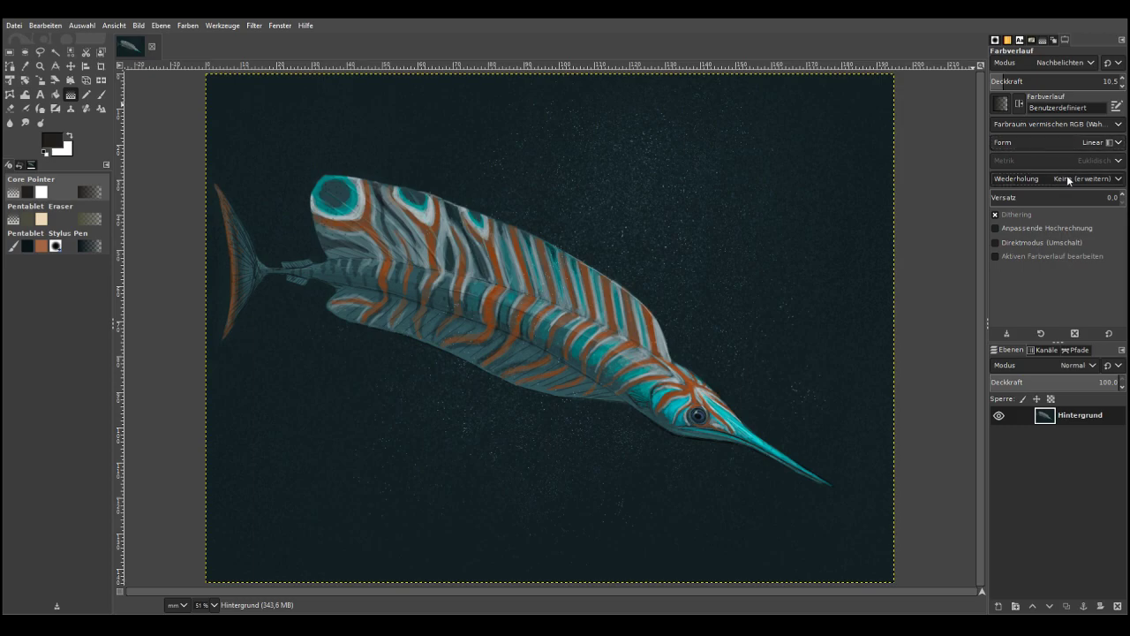
# Try a linear gradient with sawtooth repetition (Sägezahnwelle) from above the tail to the dorsal fin
pyautogui.scroll(-1, 1059, 178)
pyautogui.moveTo(260, 135); pyautogui.dragTo(448, 196)
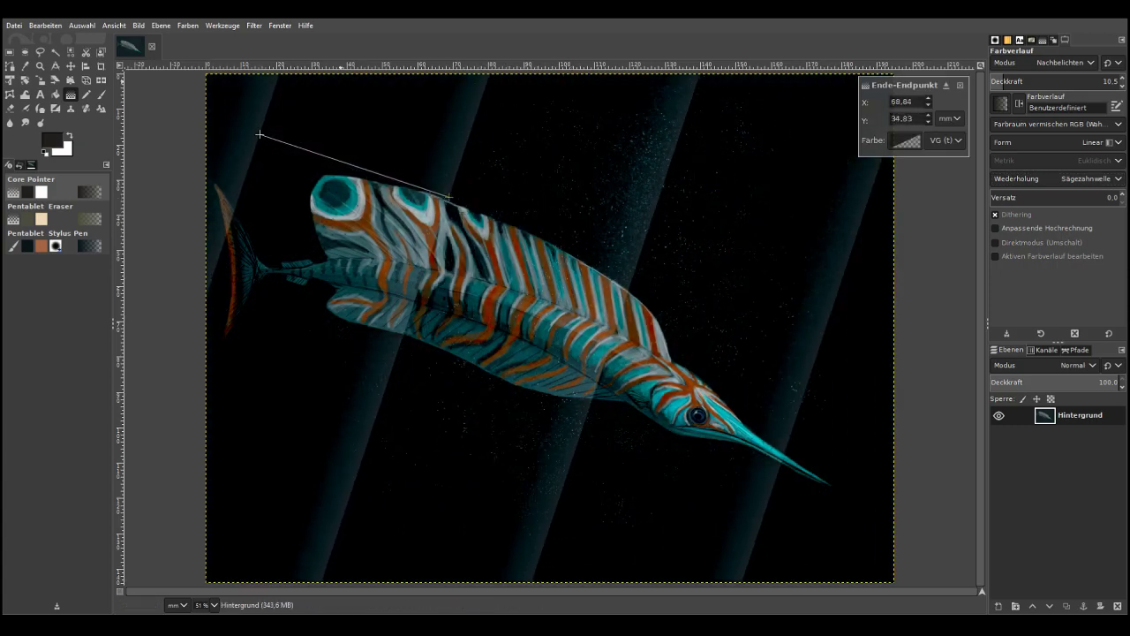
pyautogui.press('Escape')
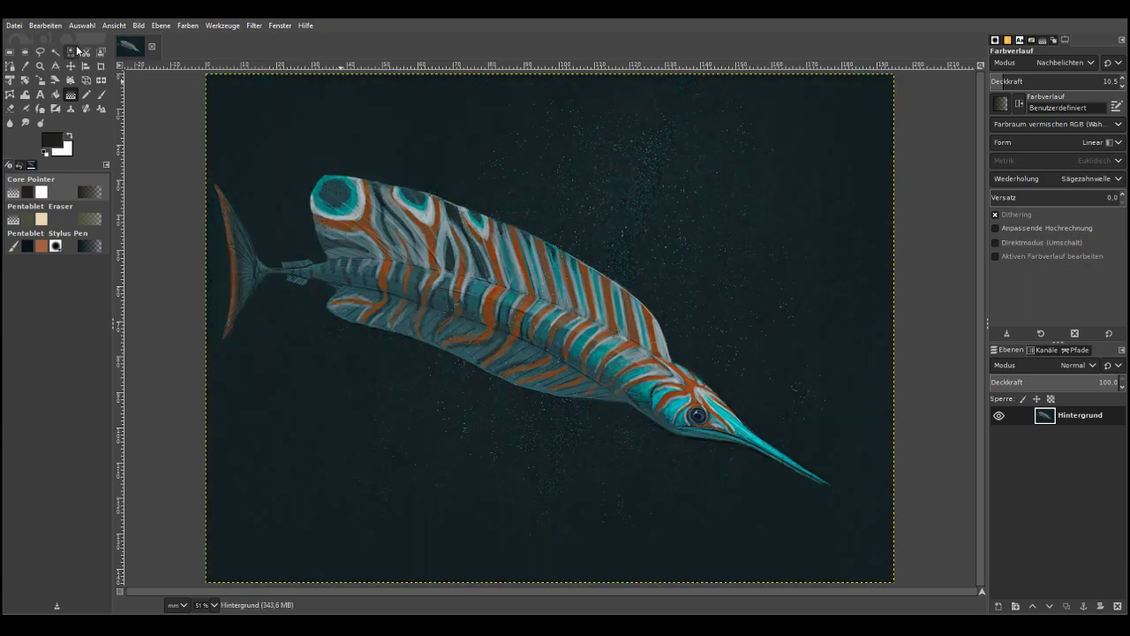
# Try a linear gradient with triangular repetition (Dreieckswelle) from above the tail to the middle of the dorsal fin
pyautogui.click(1026, 183)
pyautogui.click(1027, 219)
pyautogui.moveTo(236, 130); pyautogui.dragTo(497, 201)
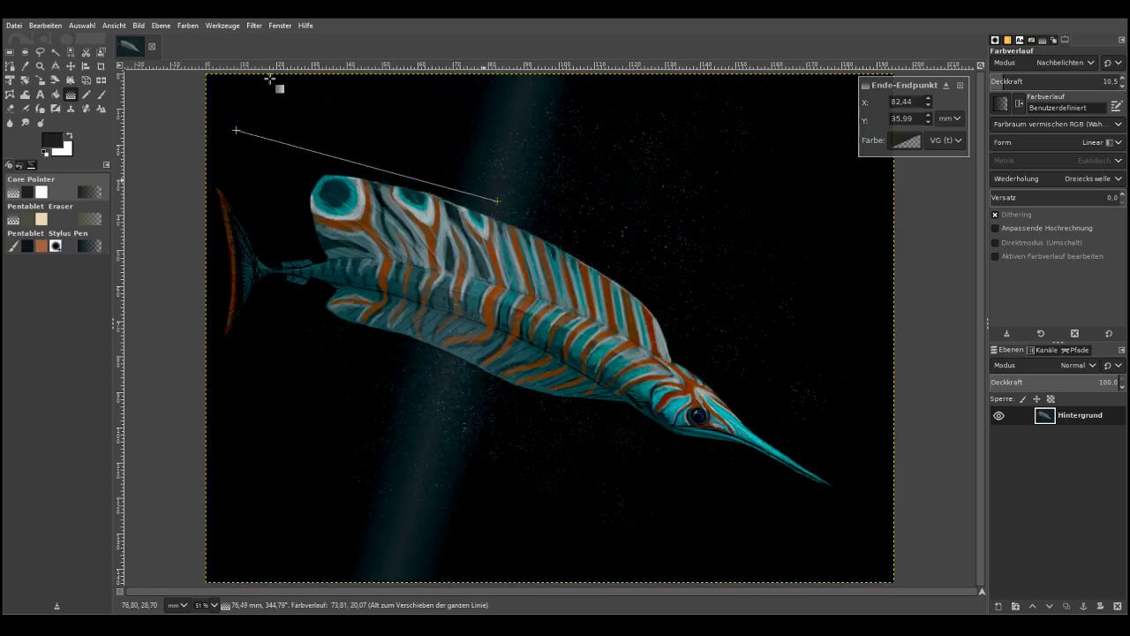
pyautogui.press('Return')
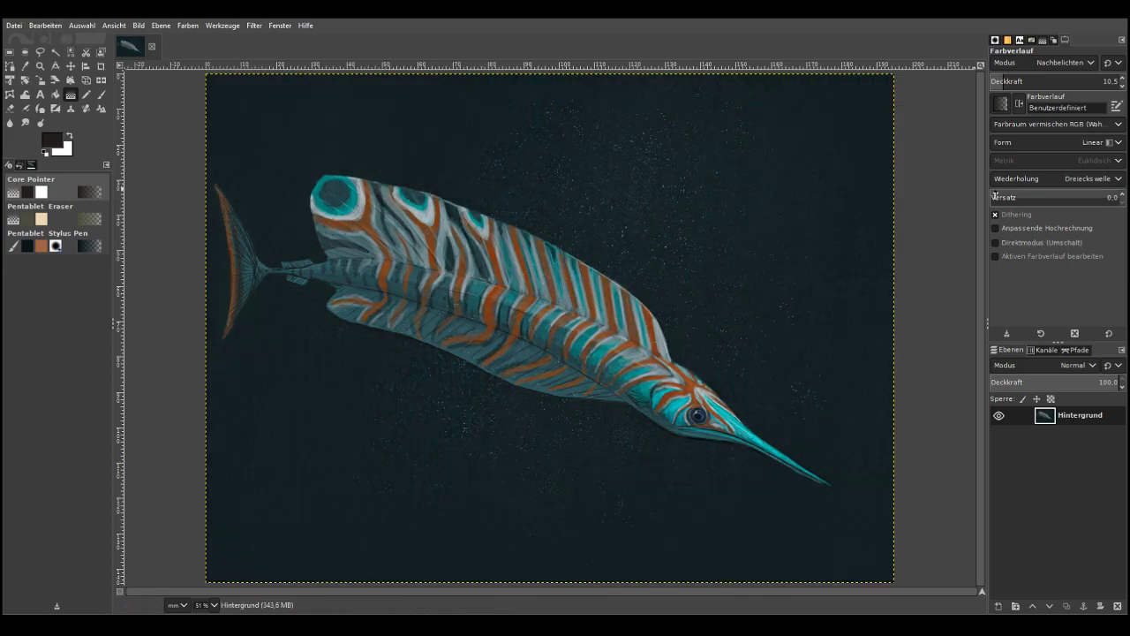
# Set the gradient repetition to Abschneiden and try linear gradients from near the tail to the water beyond the dorsal fin
pyautogui.click(1020, 184)
pyautogui.click(1028, 239)
pyautogui.moveTo(286, 165); pyautogui.dragTo(788, 296)
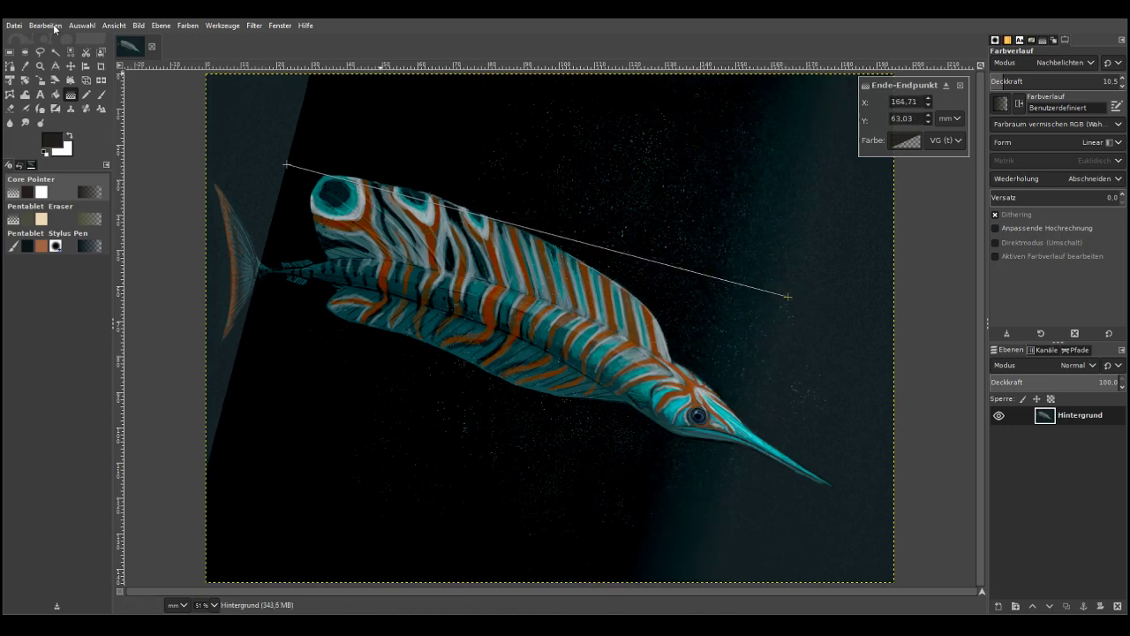
pyautogui.click(64, 41)
pyautogui.moveTo(204, 141); pyautogui.dragTo(673, 299)
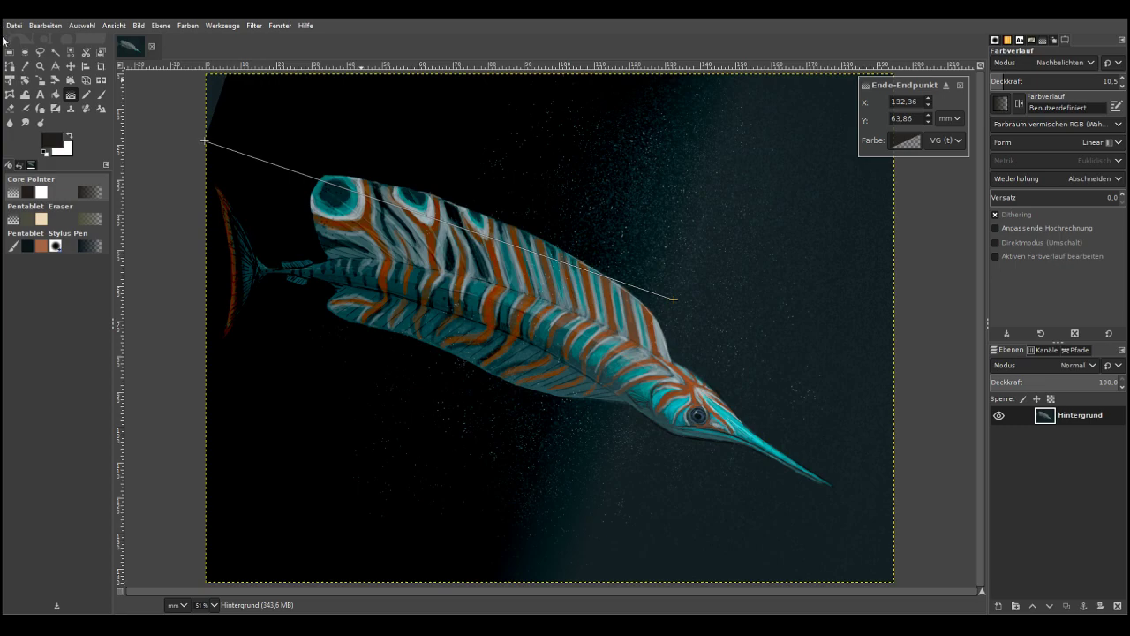
pyautogui.click(53, 42)
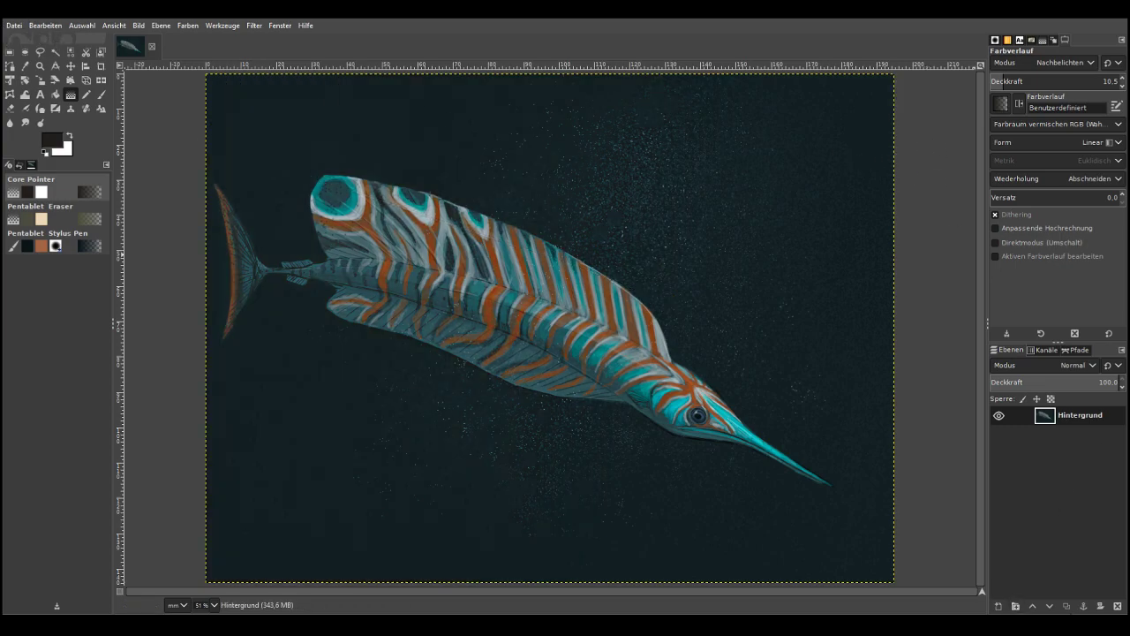
# Duplicate the background layer and apply a linear gradient on the copy from beyond the upper tail-side edge to the dorsal fin's middle
pyautogui.click(1066, 605)
pyautogui.moveTo(195, 117); pyautogui.dragTo(574, 286)
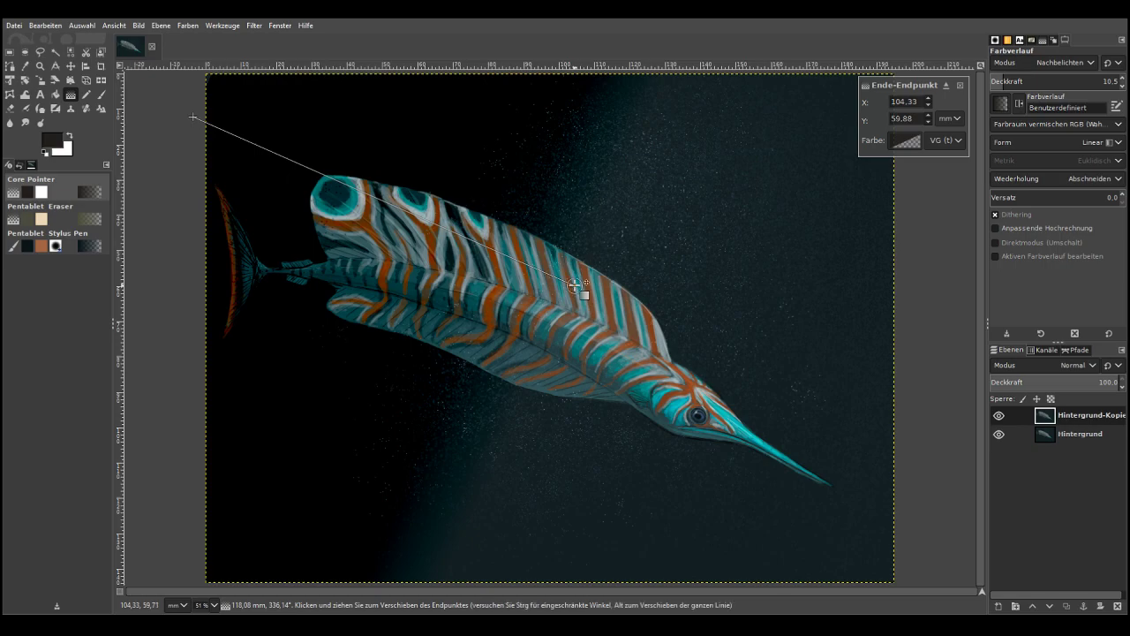
pyautogui.press('Return')
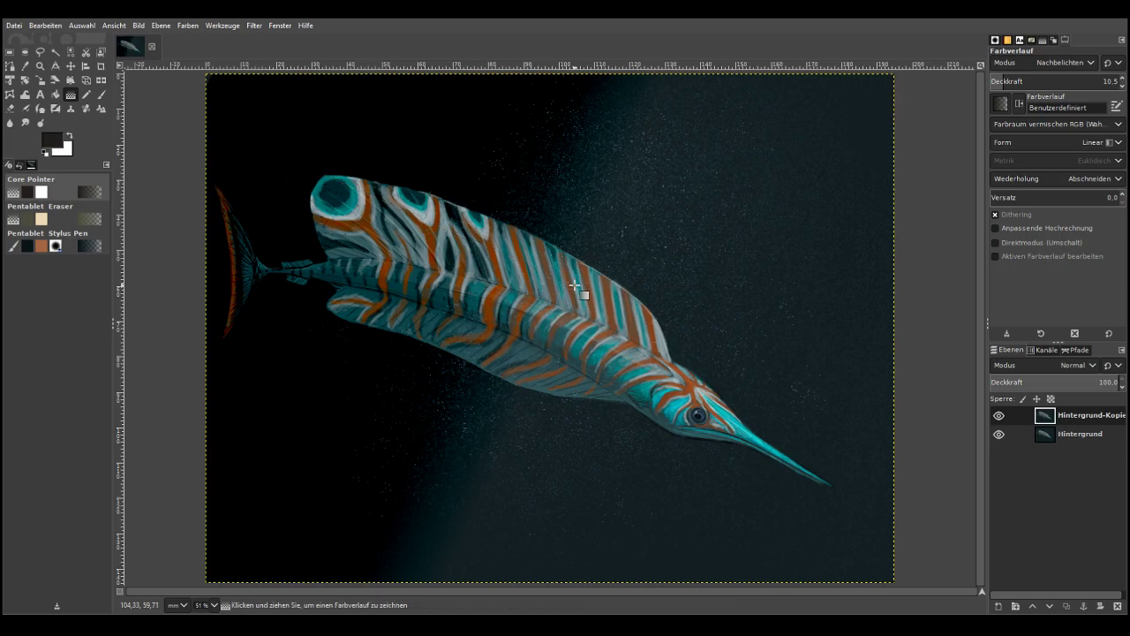
# Set the copied layer's opacity to 55.9 and merge it into the background layer
pyautogui.click(1047, 381)
pyautogui.moveTo(1047, 382)
pyautogui.mouseDown()
pyautogui.moveTo(1122, 382)
pyautogui.moveTo(1063, 386)
pyautogui.mouseUp()
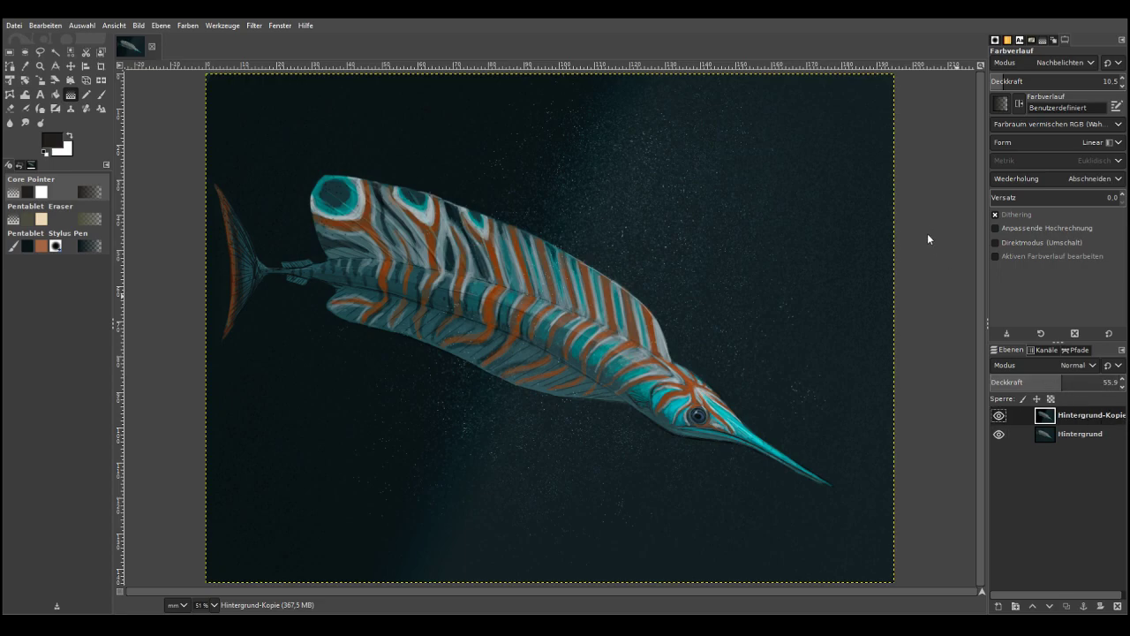
pyautogui.click(978, 157)
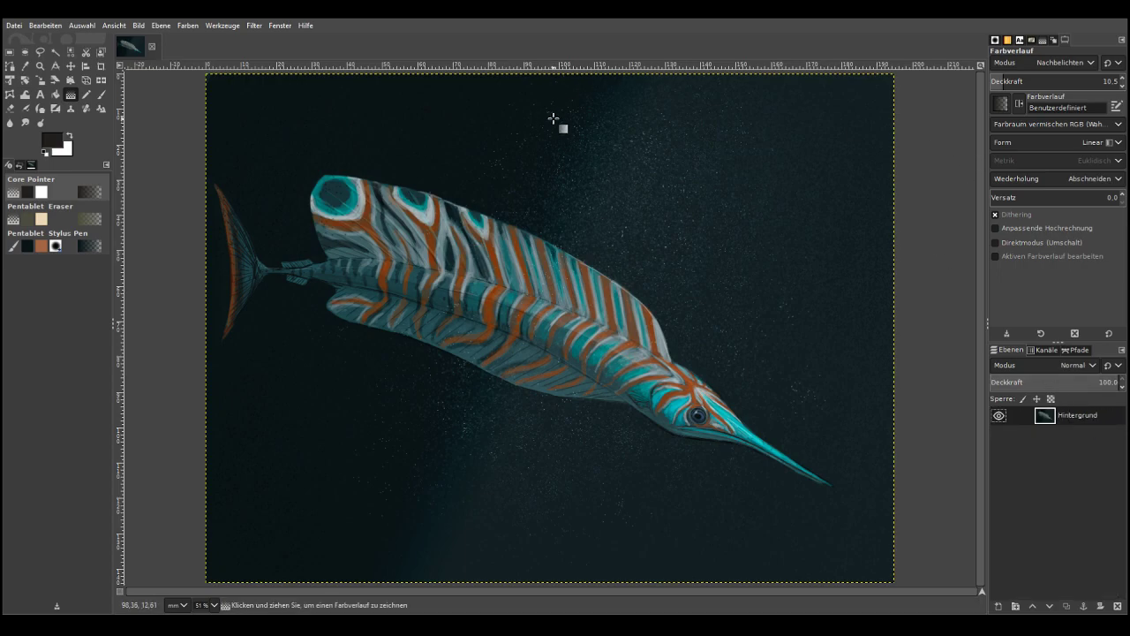
# Deepen the shadows and strengthen the fish's contrast with Curves, and export the painting as Hemingwaya.png
pyautogui.click(181, 27)
pyautogui.click(183, 27)
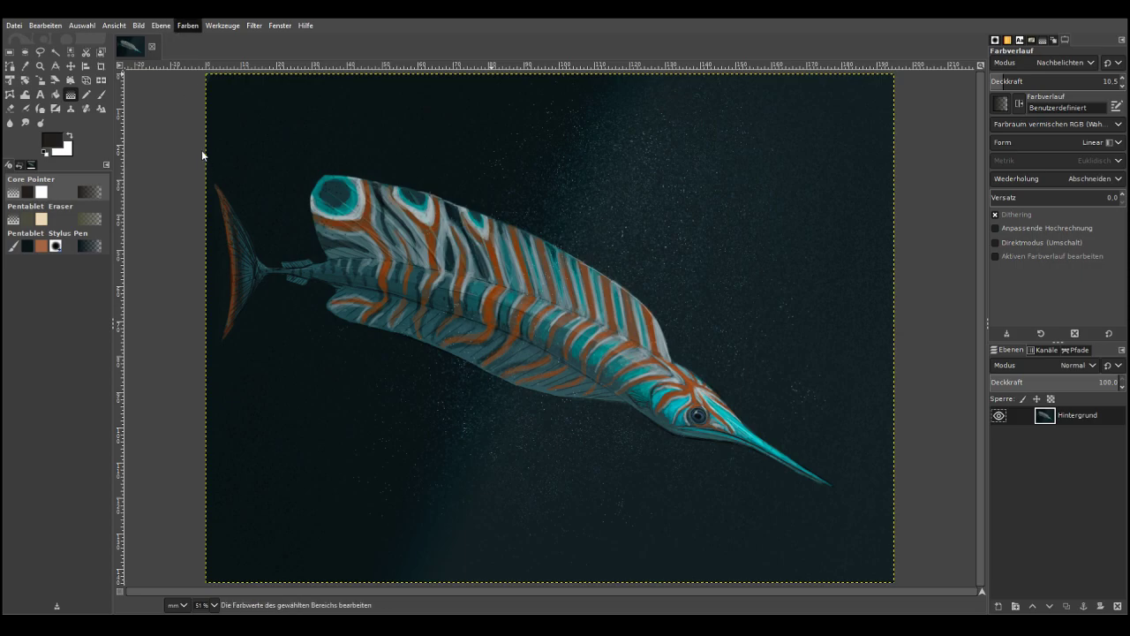
pyautogui.click(201, 148)
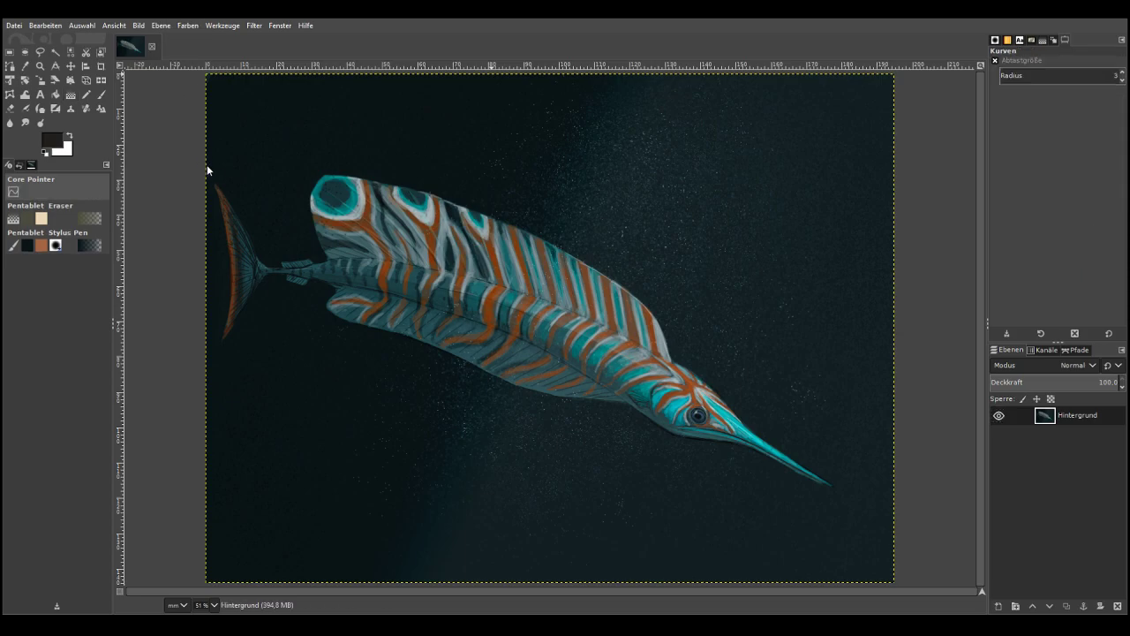
pyautogui.click(285, 128)
pyautogui.moveTo(285, 128); pyautogui.dragTo(293, 137)
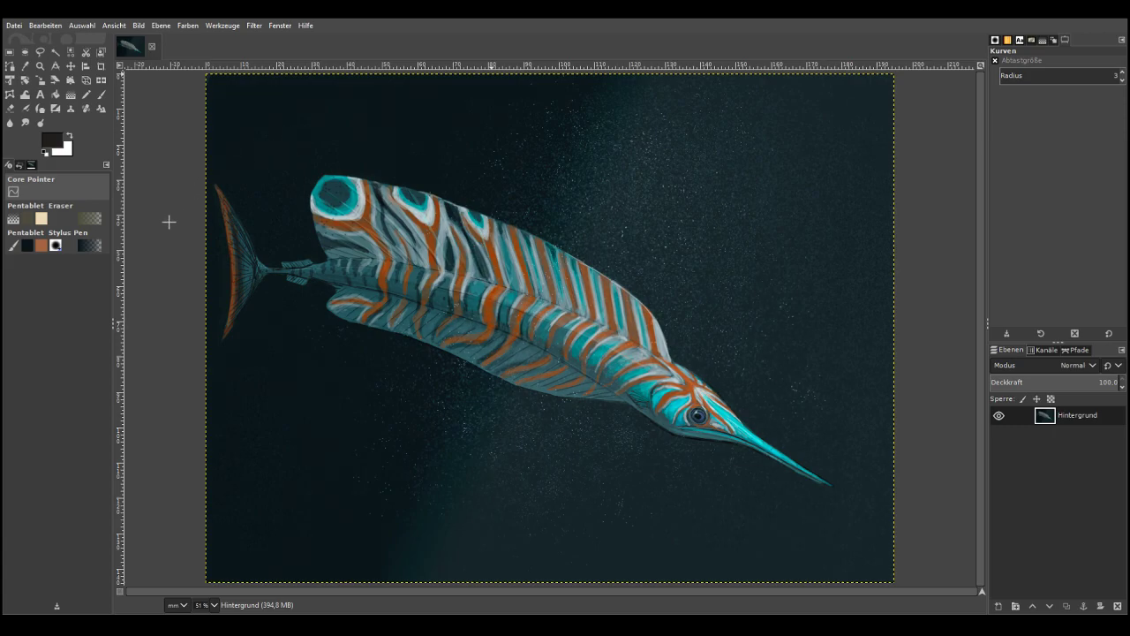
pyautogui.moveTo(186, 222); pyautogui.dragTo(188, 228)
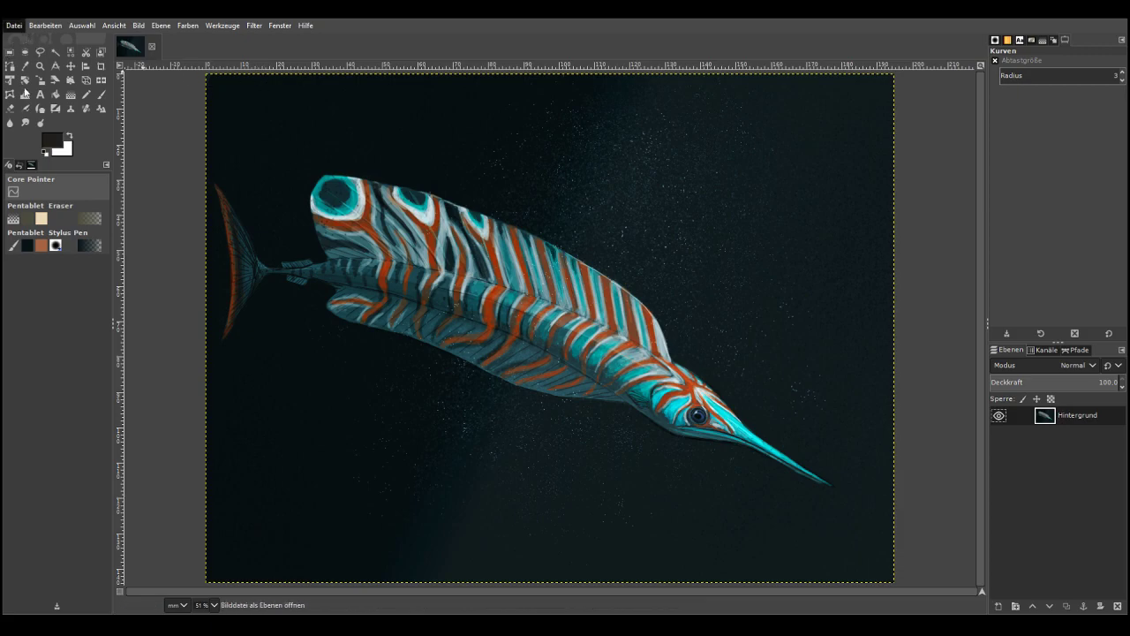
pyautogui.hotkey('ctrl', 'e')
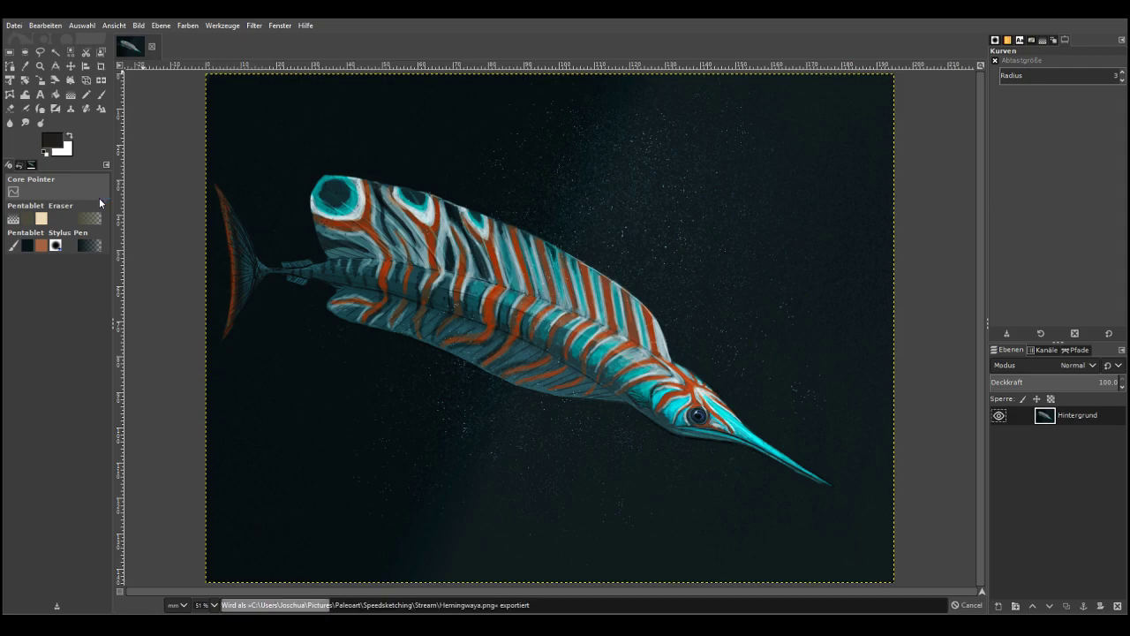
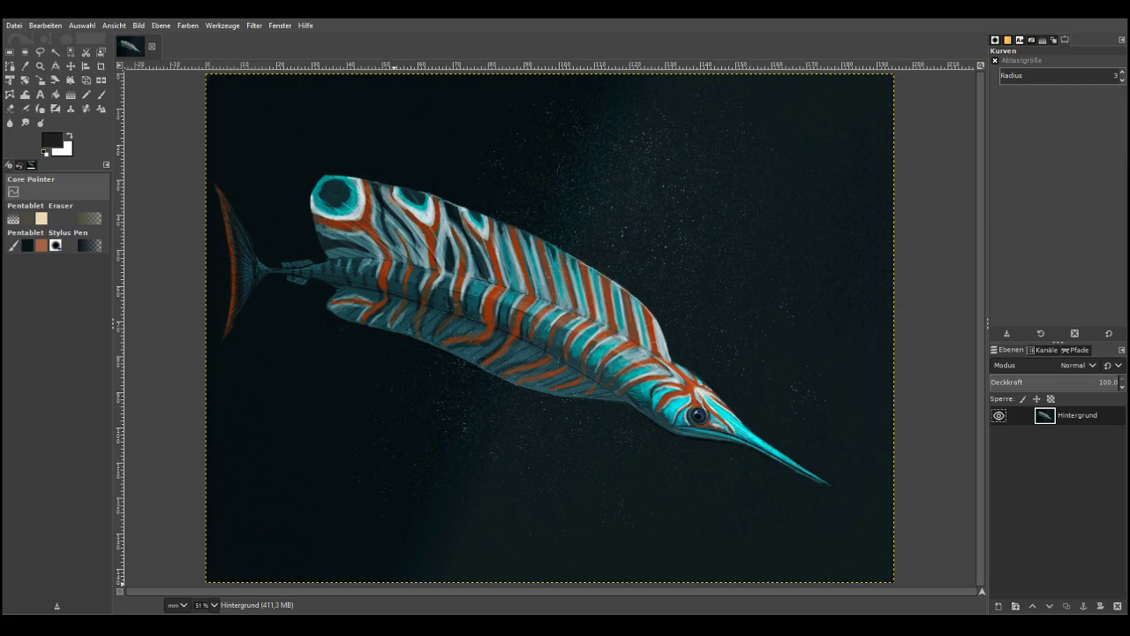
# Switch to the Paintbrush at opacity 100 and size 865 and scatter dark dabs over the fish and water
pyautogui.click(101, 93)
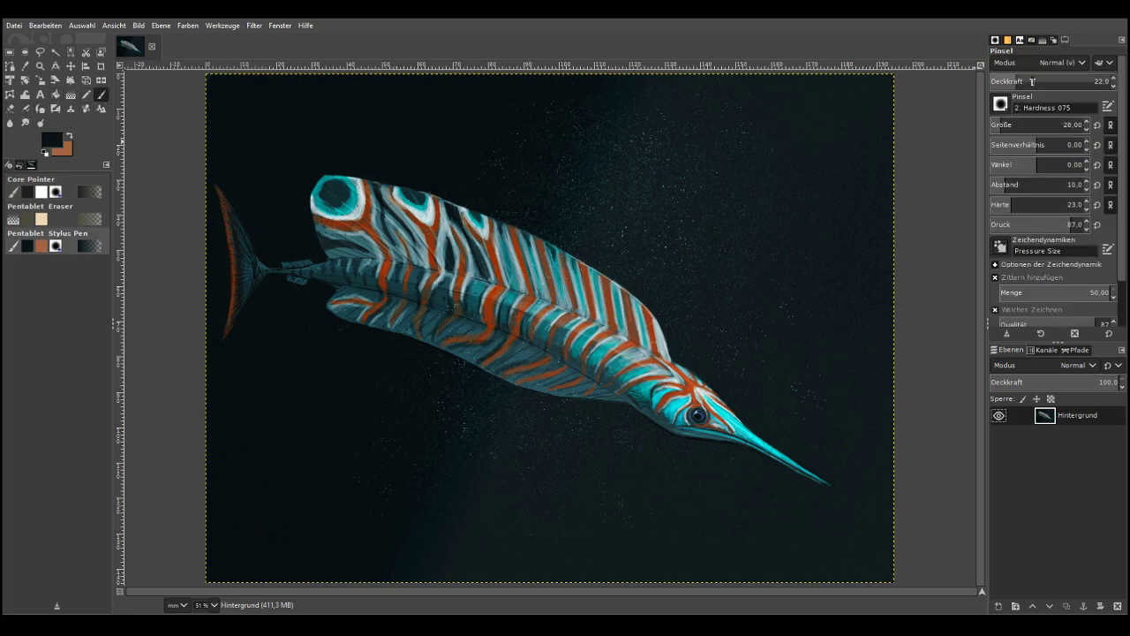
pyautogui.moveTo(1032, 81); pyautogui.dragTo(1114, 80)
pyautogui.click(1064, 123)
pyautogui.moveTo(1063, 124); pyautogui.dragTo(1075, 124)
pyautogui.moveTo(891, 124)
pyautogui.mouseDown()
pyautogui.moveTo(871, 55)
pyautogui.moveTo(842, 148)
pyautogui.moveTo(760, 143)
pyautogui.mouseUp()
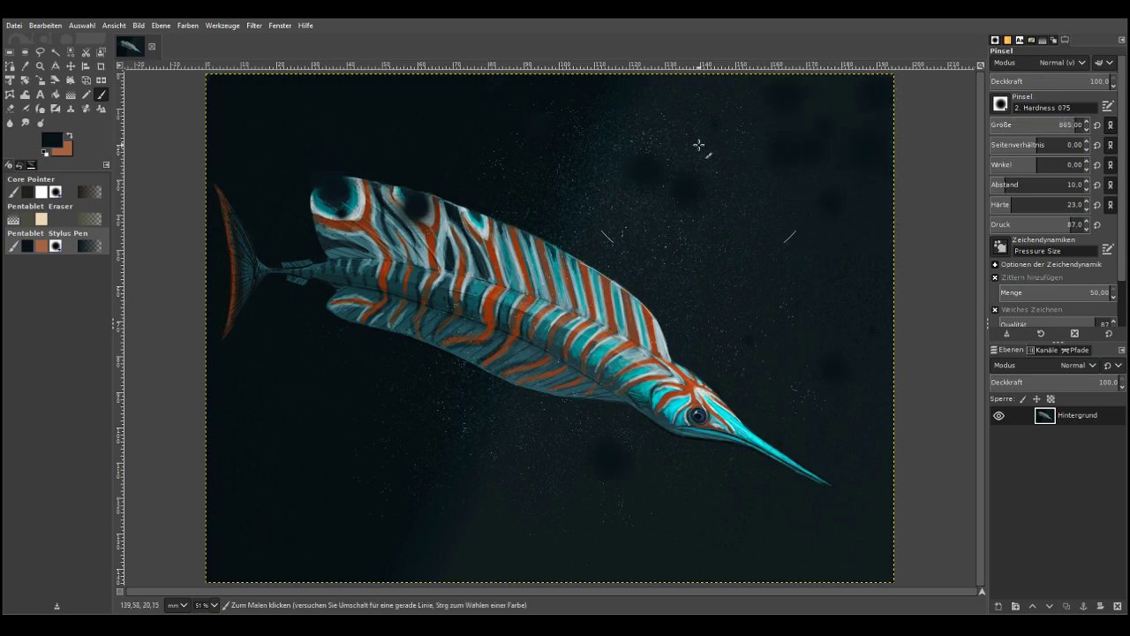
pyautogui.moveTo(637, 231)
pyautogui.mouseDown()
pyautogui.moveTo(654, 251)
pyautogui.moveTo(529, 334)
pyautogui.moveTo(719, 292)
pyautogui.mouseUp()
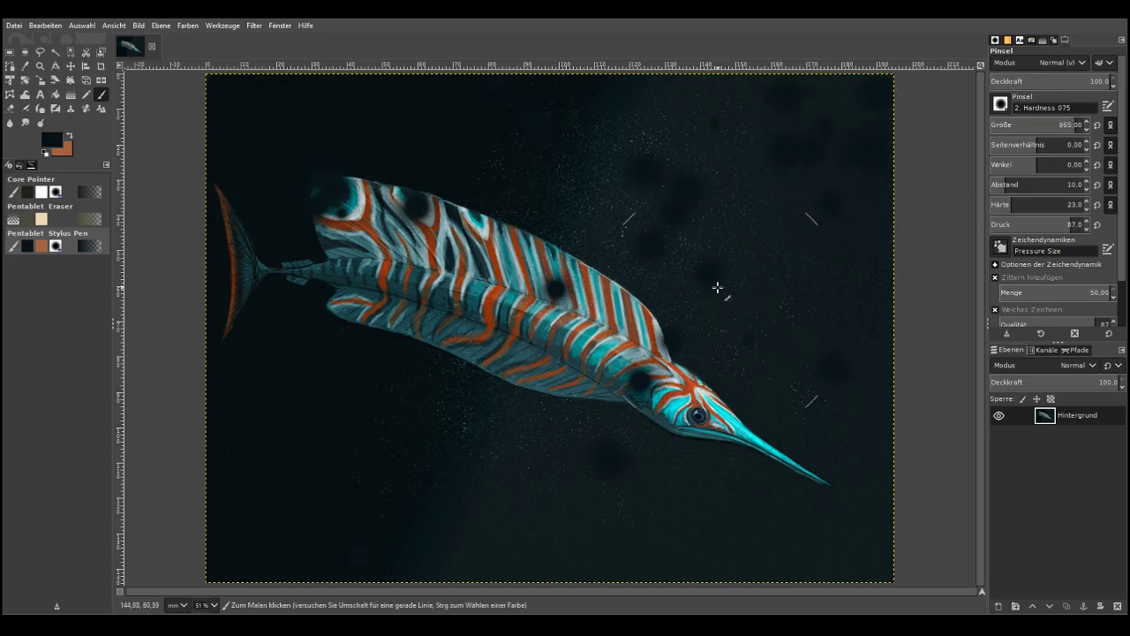
pyautogui.moveTo(541, 286)
pyautogui.mouseDown()
pyautogui.moveTo(582, 428)
pyautogui.moveTo(652, 455)
pyautogui.moveTo(719, 436)
pyautogui.moveTo(555, 471)
pyautogui.mouseUp()
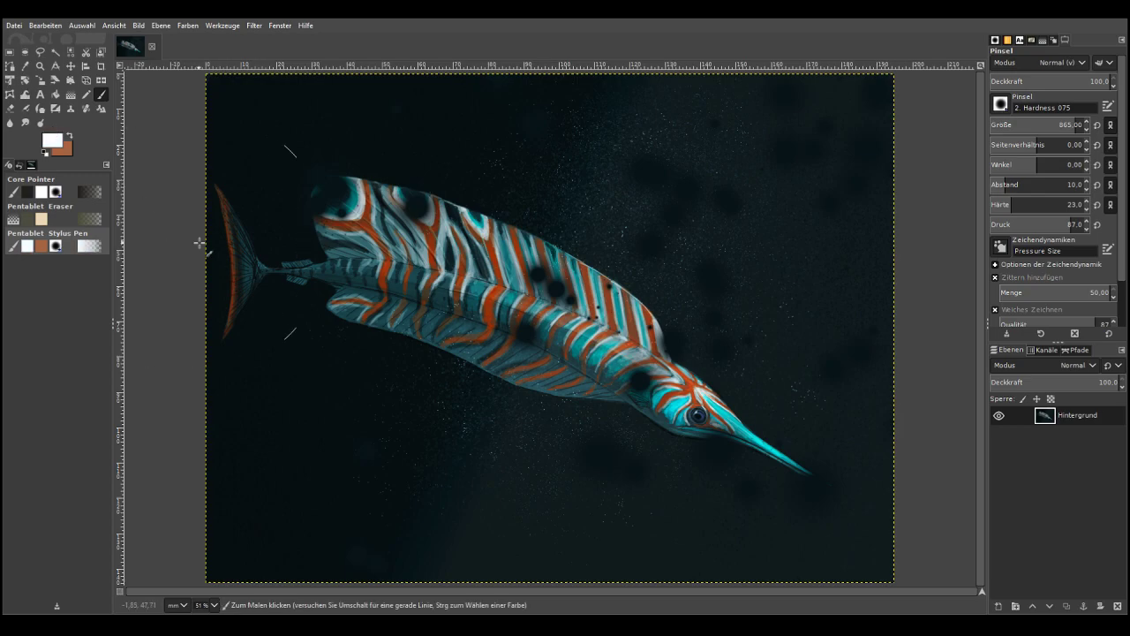
# Cover the whole canvas with white paint, turning off brush jitter (Zittern hinzufügen) for the remaining patches
pyautogui.moveTo(606, 182)
pyautogui.mouseDown()
pyautogui.moveTo(586, 252)
pyautogui.moveTo(509, 373)
pyautogui.moveTo(294, 469)
pyautogui.mouseUp()
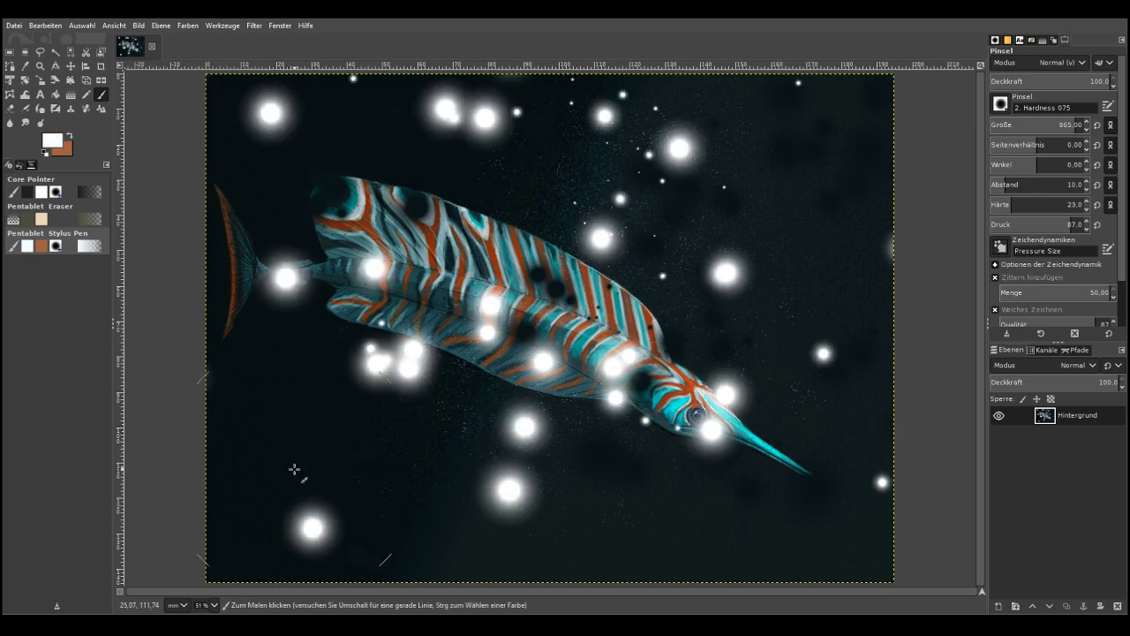
pyautogui.moveTo(796, 183)
pyautogui.mouseDown()
pyautogui.moveTo(702, 346)
pyautogui.moveTo(530, 479)
pyautogui.moveTo(335, 366)
pyautogui.moveTo(450, 174)
pyautogui.moveTo(798, 497)
pyautogui.moveTo(817, 464)
pyautogui.mouseUp()
pyautogui.moveTo(518, 195)
pyautogui.mouseDown()
pyautogui.moveTo(388, 228)
pyautogui.moveTo(352, 331)
pyautogui.moveTo(391, 415)
pyautogui.moveTo(643, 449)
pyautogui.moveTo(679, 383)
pyautogui.moveTo(641, 449)
pyautogui.moveTo(376, 505)
pyautogui.moveTo(692, 370)
pyautogui.moveTo(609, 268)
pyautogui.moveTo(293, 244)
pyautogui.moveTo(623, 389)
pyautogui.moveTo(650, 424)
pyautogui.moveTo(522, 169)
pyautogui.moveTo(415, 157)
pyautogui.moveTo(374, 248)
pyautogui.moveTo(371, 350)
pyautogui.moveTo(551, 393)
pyautogui.moveTo(662, 463)
pyautogui.moveTo(751, 490)
pyautogui.moveTo(841, 495)
pyautogui.moveTo(651, 513)
pyautogui.moveTo(396, 507)
pyautogui.moveTo(285, 477)
pyautogui.moveTo(201, 350)
pyautogui.moveTo(275, 178)
pyautogui.moveTo(447, 113)
pyautogui.moveTo(825, 95)
pyautogui.moveTo(634, 199)
pyautogui.moveTo(428, 290)
pyautogui.moveTo(320, 390)
pyautogui.moveTo(468, 361)
pyautogui.moveTo(865, 408)
pyautogui.moveTo(536, 364)
pyautogui.moveTo(431, 401)
pyautogui.moveTo(416, 588)
pyautogui.moveTo(327, 590)
pyautogui.moveTo(222, 481)
pyautogui.moveTo(215, 415)
pyautogui.moveTo(317, 458)
pyautogui.moveTo(542, 269)
pyautogui.moveTo(597, 179)
pyautogui.moveTo(692, 159)
pyautogui.moveTo(813, 234)
pyautogui.moveTo(898, 556)
pyautogui.moveTo(771, 485)
pyautogui.moveTo(834, 489)
pyautogui.moveTo(696, 478)
pyautogui.moveTo(141, 507)
pyautogui.moveTo(536, 476)
pyautogui.moveTo(846, 481)
pyautogui.moveTo(263, 309)
pyautogui.moveTo(774, 400)
pyautogui.moveTo(346, 195)
pyautogui.moveTo(482, 185)
pyautogui.moveTo(567, 164)
pyautogui.moveTo(489, 93)
pyautogui.moveTo(597, 100)
pyautogui.moveTo(516, 272)
pyautogui.moveTo(435, 389)
pyautogui.moveTo(435, 549)
pyautogui.moveTo(775, 498)
pyautogui.moveTo(820, 445)
pyautogui.moveTo(839, 362)
pyautogui.moveTo(688, 198)
pyautogui.moveTo(383, 356)
pyautogui.moveTo(288, 322)
pyautogui.moveTo(246, 445)
pyautogui.moveTo(556, 341)
pyautogui.moveTo(518, 231)
pyautogui.moveTo(333, 321)
pyautogui.moveTo(586, 176)
pyautogui.moveTo(411, 218)
pyautogui.moveTo(205, 210)
pyautogui.moveTo(460, 255)
pyautogui.moveTo(429, 348)
pyautogui.moveTo(398, 535)
pyautogui.moveTo(496, 575)
pyautogui.moveTo(603, 565)
pyautogui.moveTo(606, 530)
pyautogui.moveTo(295, 373)
pyautogui.moveTo(322, 129)
pyautogui.moveTo(343, 140)
pyautogui.moveTo(302, 116)
pyautogui.moveTo(240, 337)
pyautogui.moveTo(345, 213)
pyautogui.moveTo(850, 538)
pyautogui.moveTo(803, 560)
pyautogui.moveTo(327, 373)
pyautogui.moveTo(261, 89)
pyautogui.moveTo(257, 467)
pyautogui.moveTo(821, 450)
pyautogui.moveTo(651, 565)
pyautogui.mouseUp()
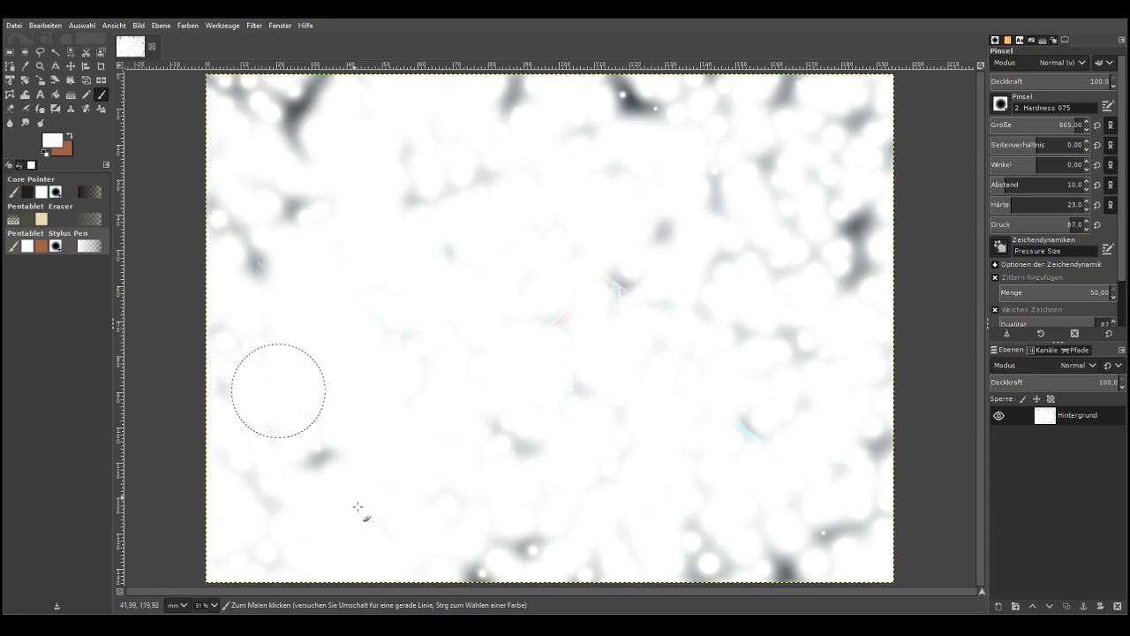
pyautogui.click(996, 278)
pyautogui.moveTo(502, 113)
pyautogui.mouseDown()
pyautogui.moveTo(750, 93)
pyautogui.moveTo(762, 185)
pyautogui.moveTo(530, 222)
pyautogui.moveTo(287, 320)
pyautogui.moveTo(167, 449)
pyautogui.moveTo(344, 560)
pyautogui.moveTo(883, 521)
pyautogui.moveTo(220, 330)
pyautogui.moveTo(195, 363)
pyautogui.mouseUp()
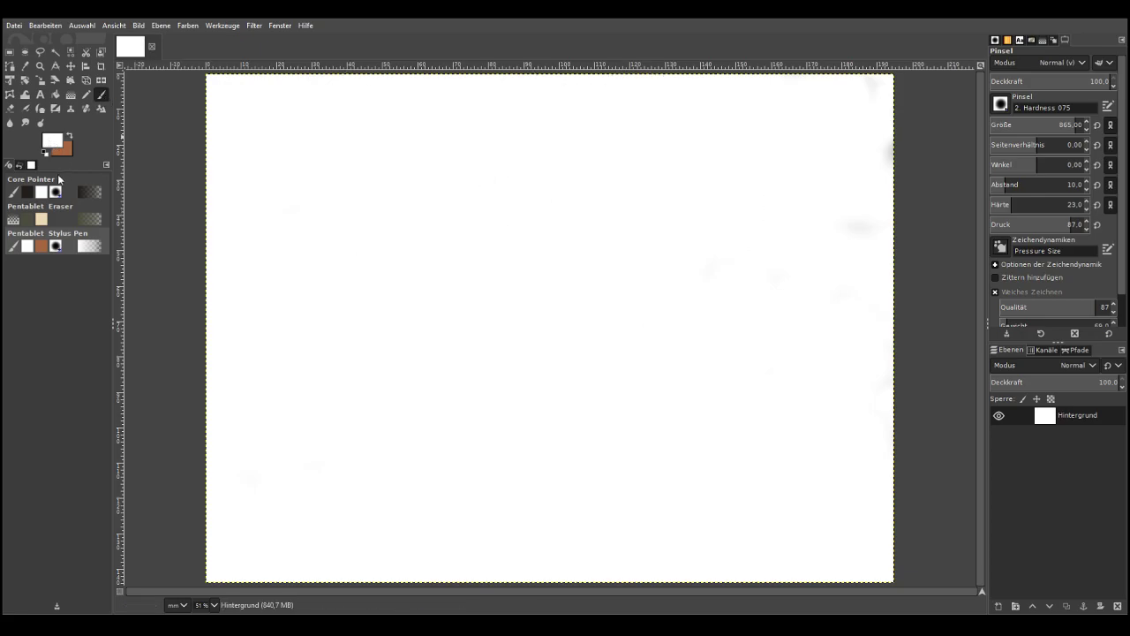
# Set up a black brush with size 26, hardness 14 and opacity 10.7
pyautogui.click(39, 221)
pyautogui.click(995, 128)
pyautogui.click(1004, 204)
pyautogui.click(1000, 125)
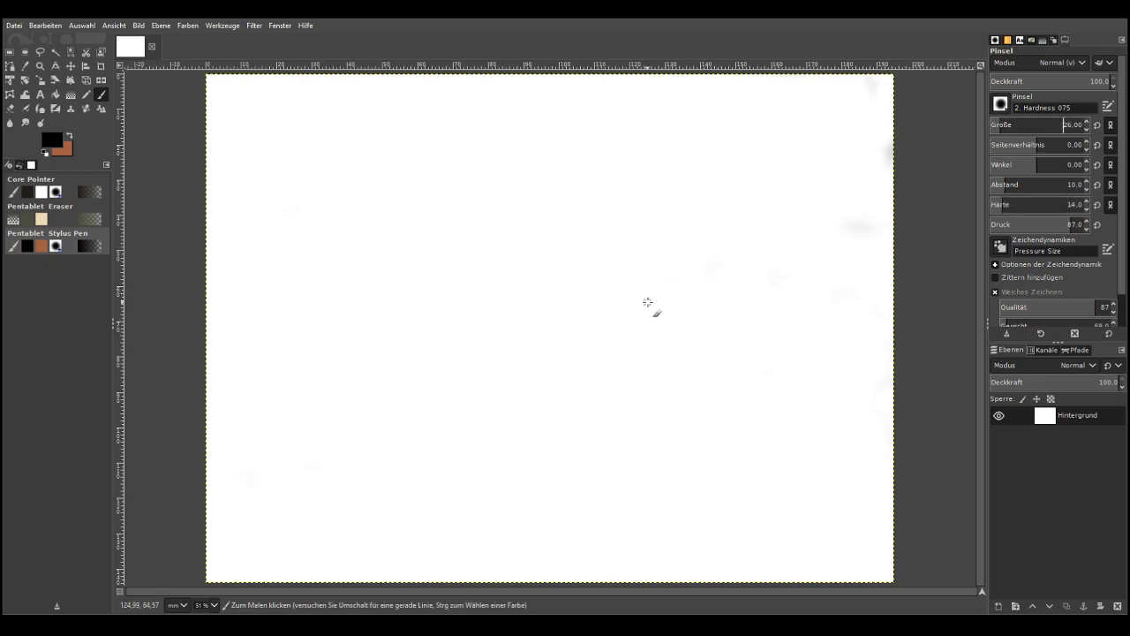
pyautogui.click(1005, 81)
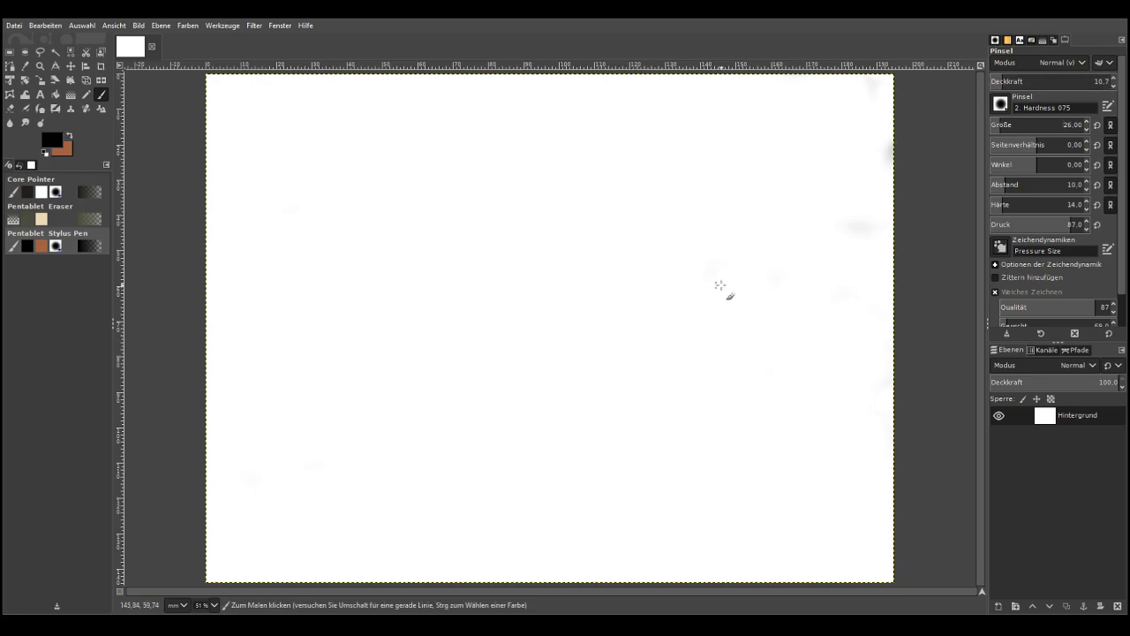
# Sketch a rounded, wedge-shaped head in the lower part of the canvas with two long lines running diagonally up from it
pyautogui.moveTo(529, 359)
pyautogui.mouseDown()
pyautogui.moveTo(680, 280)
pyautogui.moveTo(468, 371)
pyautogui.moveTo(736, 256)
pyautogui.moveTo(628, 350)
pyautogui.moveTo(499, 402)
pyautogui.mouseUp()
pyautogui.moveTo(618, 294)
pyautogui.mouseDown()
pyautogui.moveTo(543, 349)
pyautogui.moveTo(447, 380)
pyautogui.mouseUp()
pyautogui.moveTo(586, 446)
pyautogui.mouseDown()
pyautogui.moveTo(462, 368)
pyautogui.moveTo(549, 446)
pyautogui.mouseUp()
pyautogui.moveTo(553, 462)
pyautogui.mouseDown()
pyautogui.moveTo(424, 337)
pyautogui.moveTo(367, 391)
pyautogui.mouseUp()
pyautogui.moveTo(445, 348); pyautogui.dragTo(343, 415)
pyautogui.moveTo(465, 371); pyautogui.dragTo(363, 404)
pyautogui.moveTo(468, 349)
pyautogui.mouseDown()
pyautogui.moveTo(361, 439)
pyautogui.moveTo(376, 422)
pyautogui.moveTo(369, 397)
pyautogui.moveTo(369, 428)
pyautogui.moveTo(347, 430)
pyautogui.moveTo(541, 523)
pyautogui.moveTo(380, 454)
pyautogui.moveTo(588, 485)
pyautogui.mouseUp()
pyautogui.moveTo(522, 424)
pyautogui.mouseDown()
pyautogui.moveTo(593, 487)
pyautogui.moveTo(537, 420)
pyautogui.moveTo(600, 508)
pyautogui.moveTo(551, 432)
pyautogui.moveTo(603, 520)
pyautogui.moveTo(363, 459)
pyautogui.mouseUp()
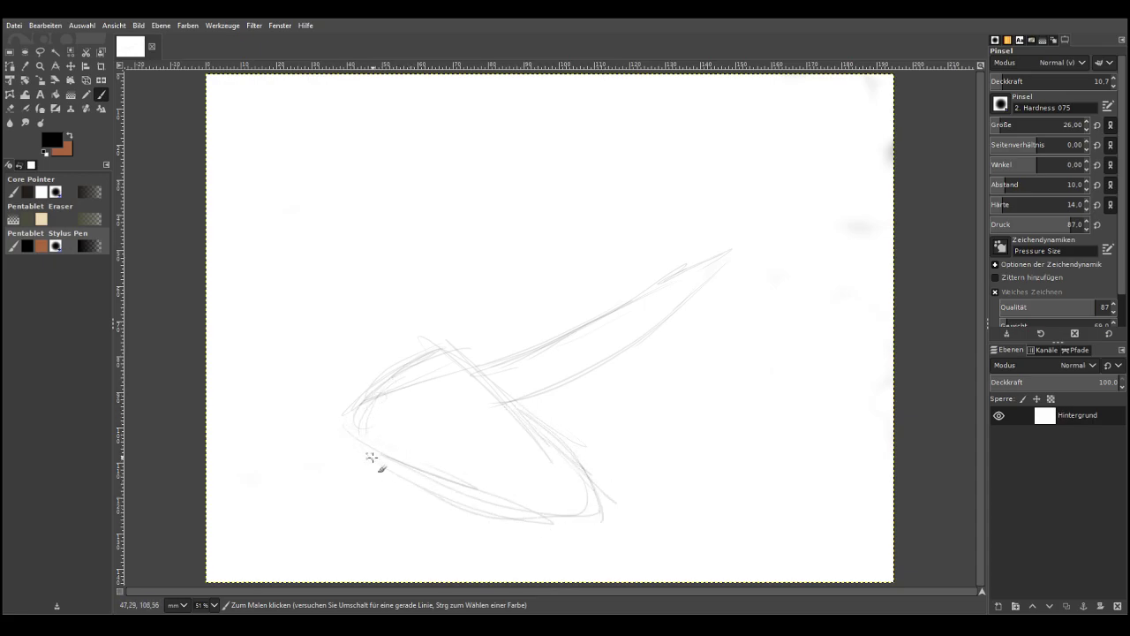
# Reinforce the front and lower contours of the head with repeated light strokes
pyautogui.moveTo(447, 351)
pyautogui.mouseDown()
pyautogui.moveTo(358, 402)
pyautogui.moveTo(435, 350)
pyautogui.moveTo(361, 431)
pyautogui.moveTo(384, 371)
pyautogui.moveTo(395, 374)
pyautogui.moveTo(352, 434)
pyautogui.mouseUp()
pyautogui.moveTo(380, 367); pyautogui.dragTo(368, 440)
pyautogui.moveTo(354, 393)
pyautogui.mouseDown()
pyautogui.moveTo(375, 430)
pyautogui.moveTo(461, 499)
pyautogui.mouseUp()
pyautogui.moveTo(346, 430); pyautogui.dragTo(521, 519)
pyautogui.moveTo(355, 403); pyautogui.dragTo(389, 465)
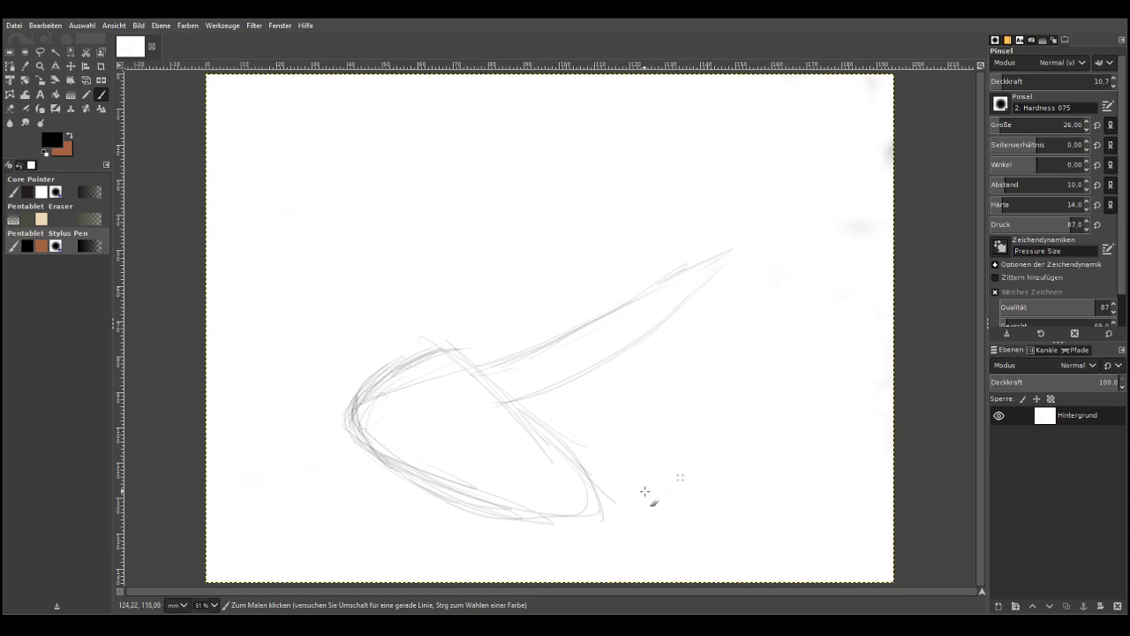
# Sketch the body's outer curves and a rounded rear end with a diagonal line separating it from the body
pyautogui.moveTo(644, 486); pyautogui.dragTo(731, 437)
pyautogui.moveTo(448, 344)
pyautogui.mouseDown()
pyautogui.moveTo(651, 249)
pyautogui.moveTo(721, 336)
pyautogui.moveTo(717, 319)
pyautogui.moveTo(647, 262)
pyautogui.moveTo(770, 355)
pyautogui.mouseUp()
pyautogui.moveTo(623, 263); pyautogui.dragTo(757, 350)
pyautogui.moveTo(632, 241)
pyautogui.mouseDown()
pyautogui.moveTo(777, 208)
pyautogui.moveTo(742, 213)
pyautogui.moveTo(821, 323)
pyautogui.moveTo(709, 454)
pyautogui.moveTo(565, 516)
pyautogui.mouseUp()
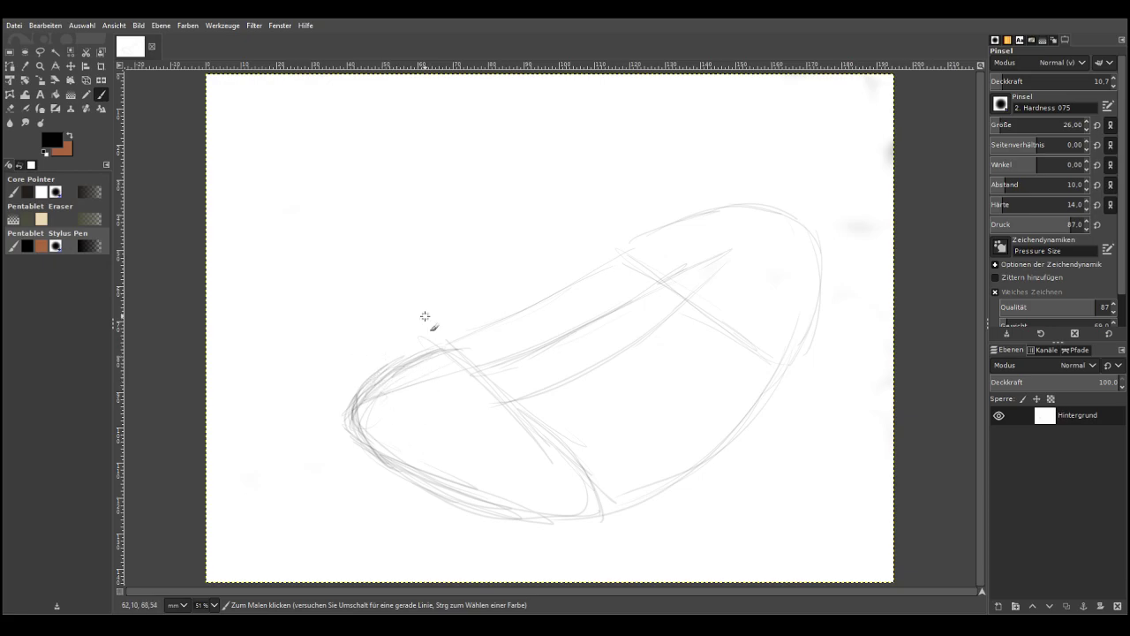
# Sketch two stalks with small rounded tips, one on each side of the head
pyautogui.moveTo(519, 370)
pyautogui.mouseDown()
pyautogui.moveTo(477, 456)
pyautogui.moveTo(486, 442)
pyautogui.mouseUp()
pyautogui.moveTo(527, 366); pyautogui.dragTo(472, 444)
pyautogui.moveTo(429, 371); pyautogui.dragTo(404, 312)
pyautogui.moveTo(406, 357)
pyautogui.mouseDown()
pyautogui.moveTo(388, 279)
pyautogui.moveTo(402, 338)
pyautogui.moveTo(389, 259)
pyautogui.moveTo(399, 249)
pyautogui.moveTo(422, 369)
pyautogui.moveTo(400, 330)
pyautogui.moveTo(406, 370)
pyautogui.moveTo(396, 309)
pyautogui.mouseUp()
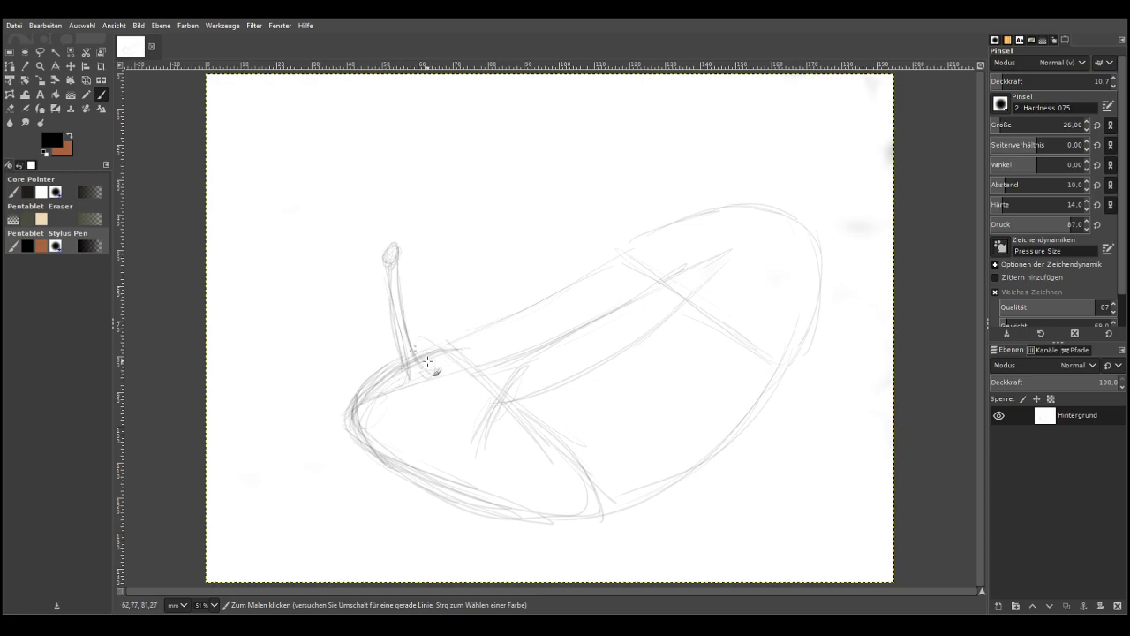
pyautogui.moveTo(498, 378)
pyautogui.mouseDown()
pyautogui.moveTo(512, 386)
pyautogui.moveTo(522, 373)
pyautogui.moveTo(491, 454)
pyautogui.mouseUp()
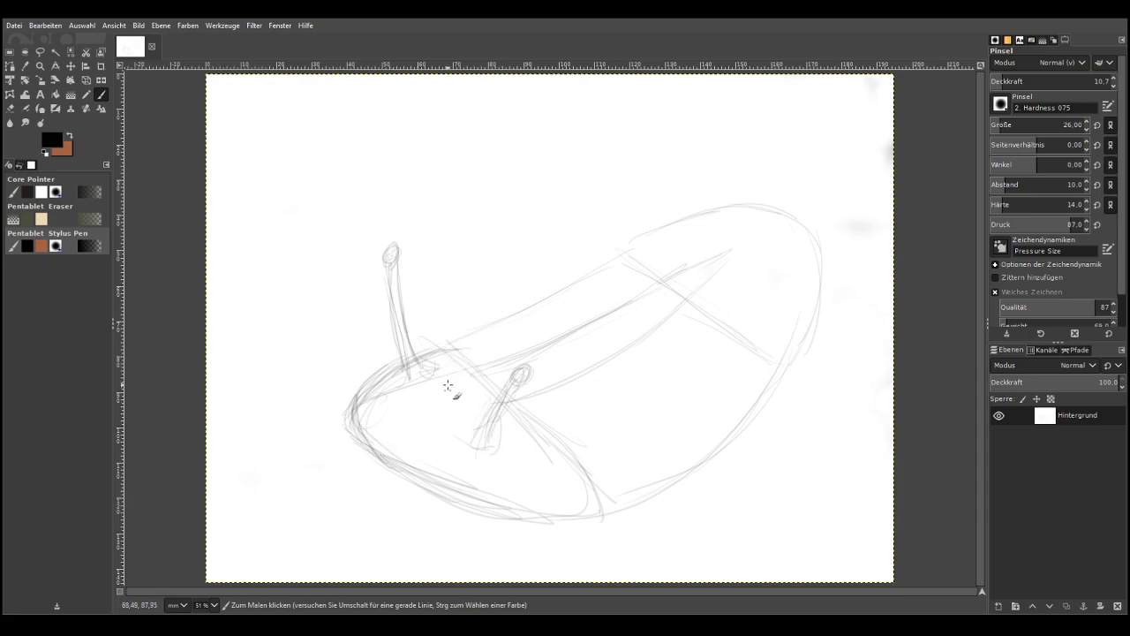
# Strengthen the two diagonal lines along the middle of the body with repeated strokes
pyautogui.moveTo(647, 285); pyautogui.dragTo(506, 356)
pyautogui.moveTo(687, 316)
pyautogui.mouseDown()
pyautogui.moveTo(537, 399)
pyautogui.moveTo(689, 300)
pyautogui.moveTo(530, 413)
pyautogui.moveTo(653, 340)
pyautogui.moveTo(529, 409)
pyautogui.mouseUp()
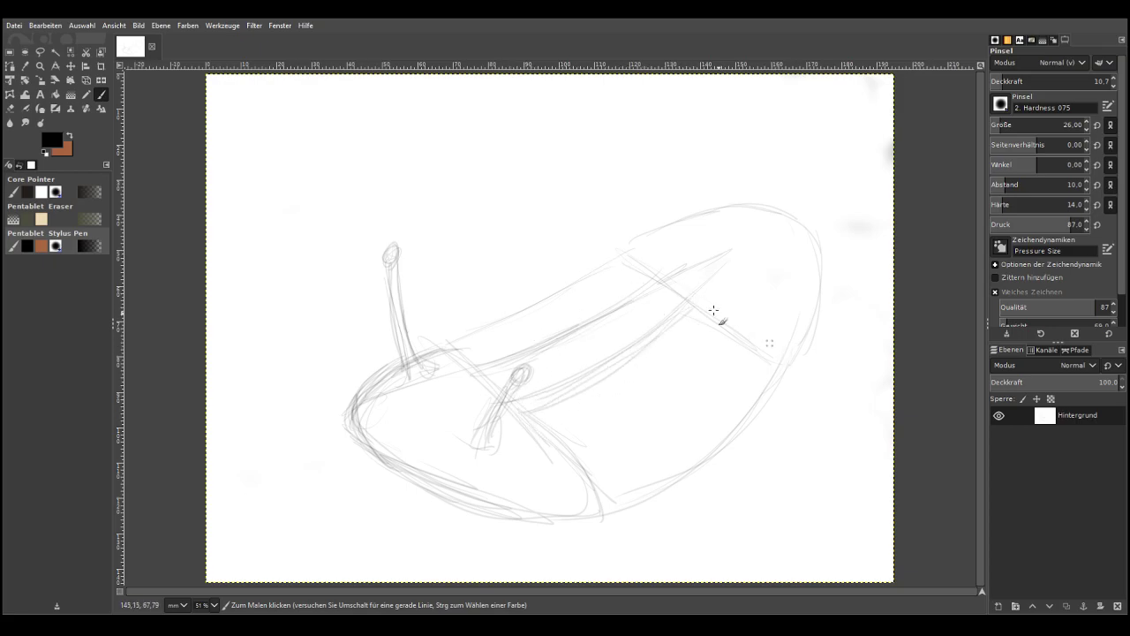
pyautogui.moveTo(609, 305)
pyautogui.mouseDown()
pyautogui.moveTo(482, 365)
pyautogui.moveTo(651, 273)
pyautogui.mouseUp()
pyautogui.moveTo(654, 344); pyautogui.dragTo(538, 414)
pyautogui.moveTo(627, 356); pyautogui.dragTo(530, 410)
pyautogui.moveTo(657, 332); pyautogui.dragTo(523, 411)
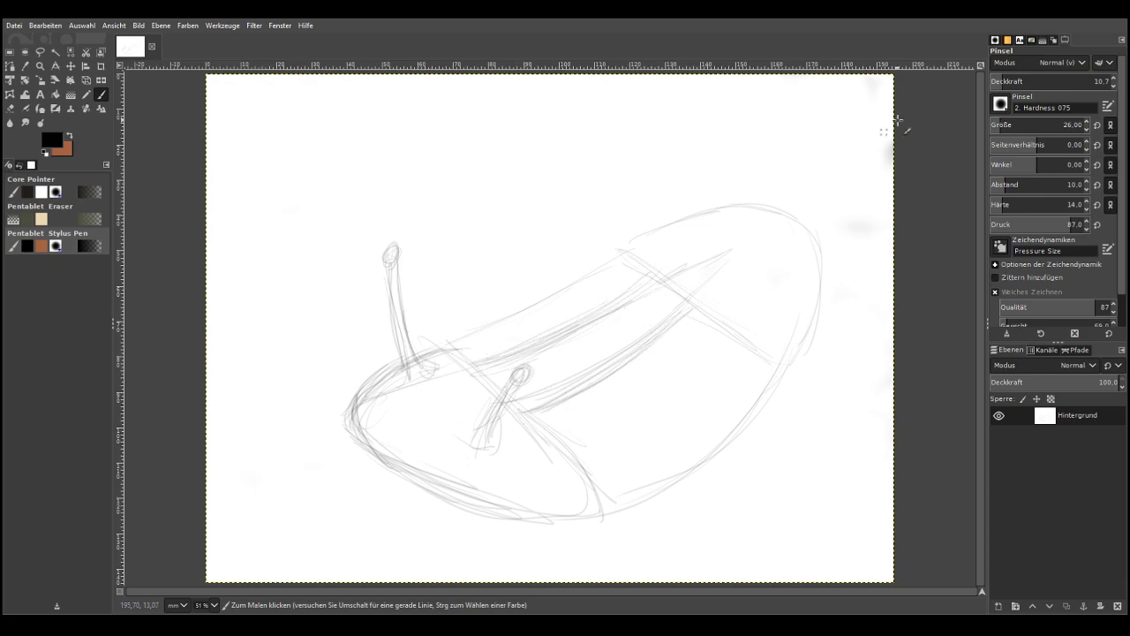
# Set the brush to size 56 and opacity 20 and redraw the head's outline with darker strokes
pyautogui.click(1005, 124)
pyautogui.click(1013, 80)
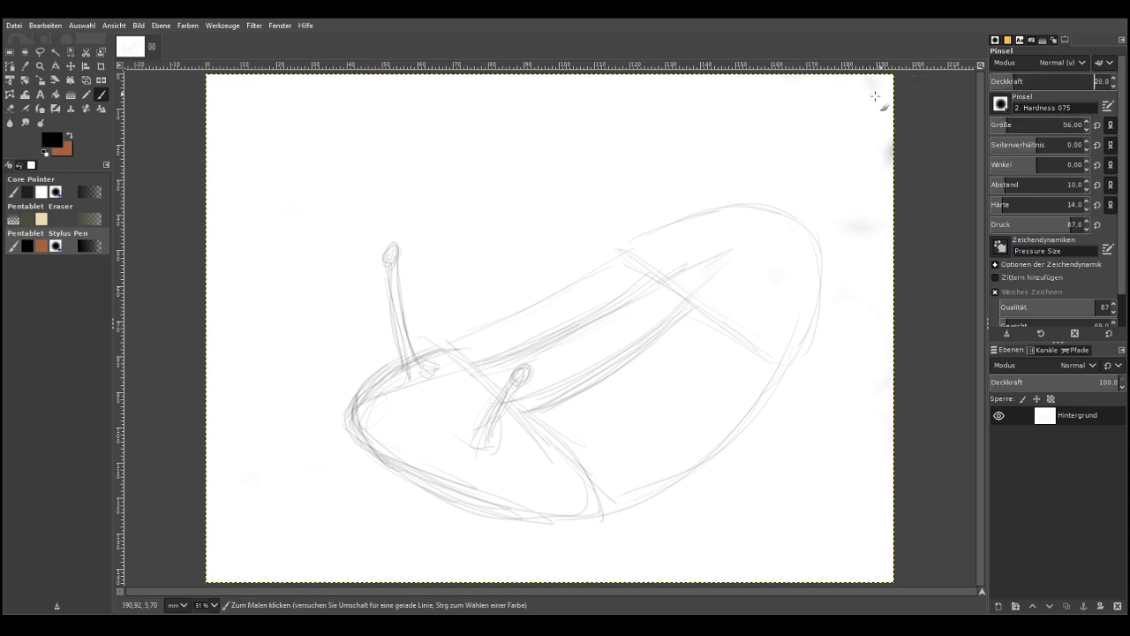
pyautogui.moveTo(536, 425)
pyautogui.mouseDown()
pyautogui.moveTo(574, 462)
pyautogui.moveTo(594, 512)
pyautogui.mouseUp()
pyautogui.moveTo(555, 438)
pyautogui.mouseDown()
pyautogui.moveTo(534, 520)
pyautogui.moveTo(543, 515)
pyautogui.moveTo(451, 502)
pyautogui.moveTo(467, 507)
pyautogui.moveTo(383, 467)
pyautogui.moveTo(435, 491)
pyautogui.moveTo(349, 430)
pyautogui.moveTo(363, 444)
pyautogui.moveTo(351, 409)
pyautogui.moveTo(395, 380)
pyautogui.moveTo(349, 408)
pyautogui.moveTo(352, 428)
pyautogui.moveTo(347, 417)
pyautogui.moveTo(384, 377)
pyautogui.moveTo(350, 399)
pyautogui.moveTo(349, 419)
pyautogui.moveTo(400, 363)
pyautogui.moveTo(436, 364)
pyautogui.mouseUp()
pyautogui.moveTo(362, 382)
pyautogui.mouseDown()
pyautogui.moveTo(408, 374)
pyautogui.moveTo(371, 380)
pyautogui.moveTo(438, 351)
pyautogui.moveTo(458, 377)
pyautogui.moveTo(463, 359)
pyautogui.moveTo(444, 351)
pyautogui.moveTo(478, 375)
pyautogui.mouseUp()
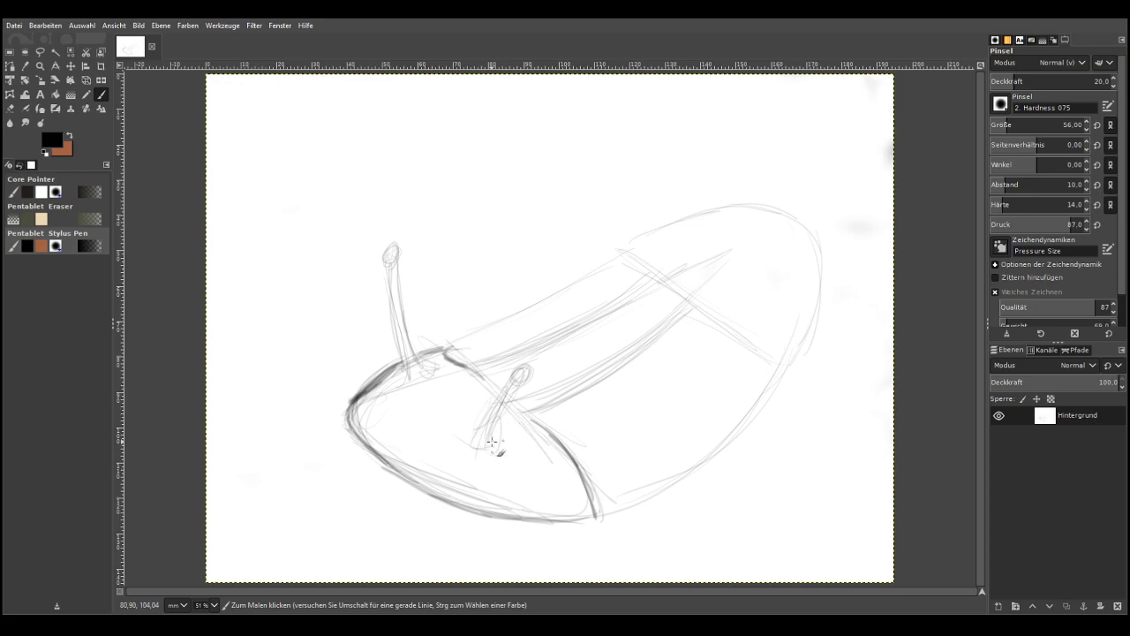
pyautogui.moveTo(439, 354)
pyautogui.mouseDown()
pyautogui.moveTo(470, 396)
pyautogui.moveTo(463, 371)
pyautogui.moveTo(528, 434)
pyautogui.moveTo(499, 395)
pyautogui.mouseUp()
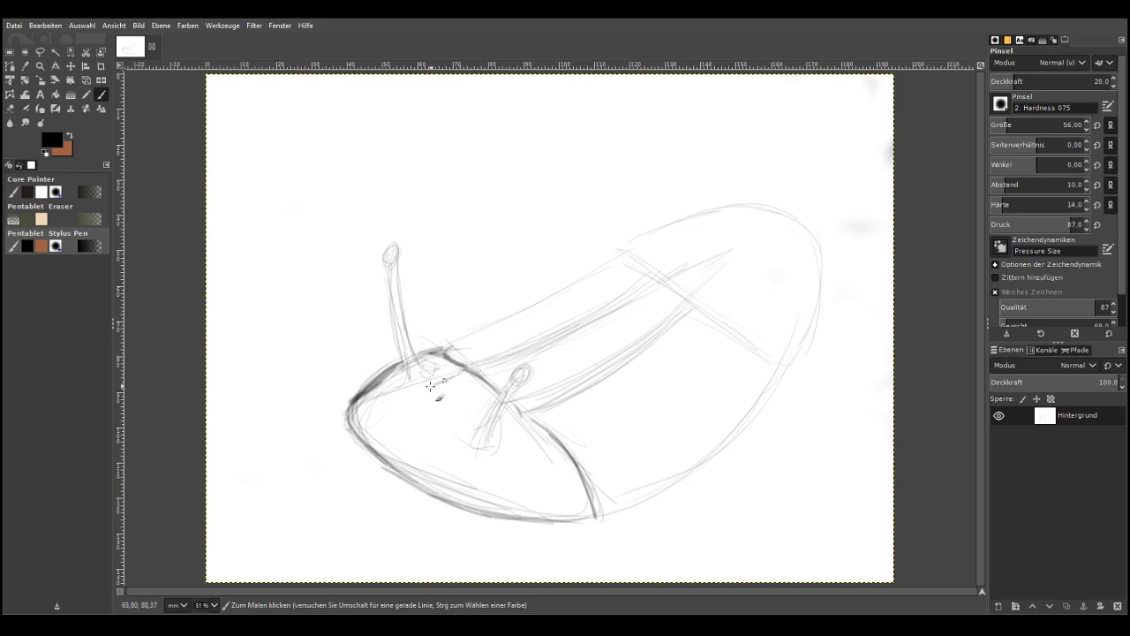
# Darken parts of the central body lines and the outline of the rounded rear end
pyautogui.moveTo(455, 414); pyautogui.dragTo(595, 380)
pyautogui.moveTo(477, 362); pyautogui.dragTo(584, 313)
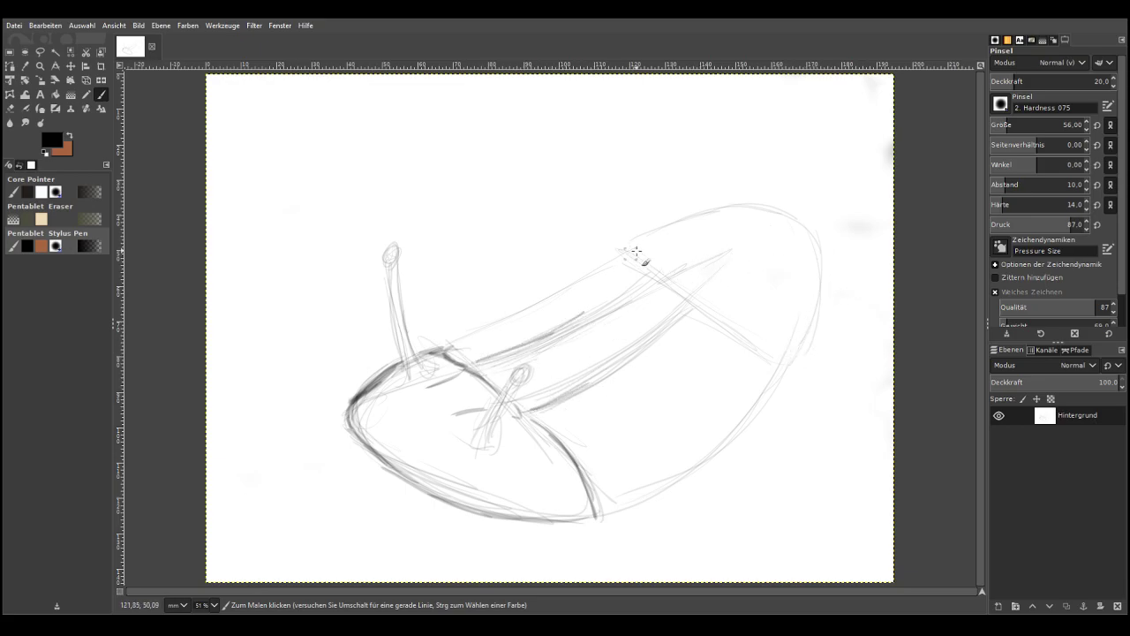
pyautogui.moveTo(627, 251)
pyautogui.mouseDown()
pyautogui.moveTo(683, 218)
pyautogui.moveTo(767, 212)
pyautogui.moveTo(749, 209)
pyautogui.moveTo(800, 226)
pyautogui.moveTo(816, 299)
pyautogui.moveTo(823, 279)
pyautogui.moveTo(820, 313)
pyautogui.moveTo(792, 360)
pyautogui.mouseUp()
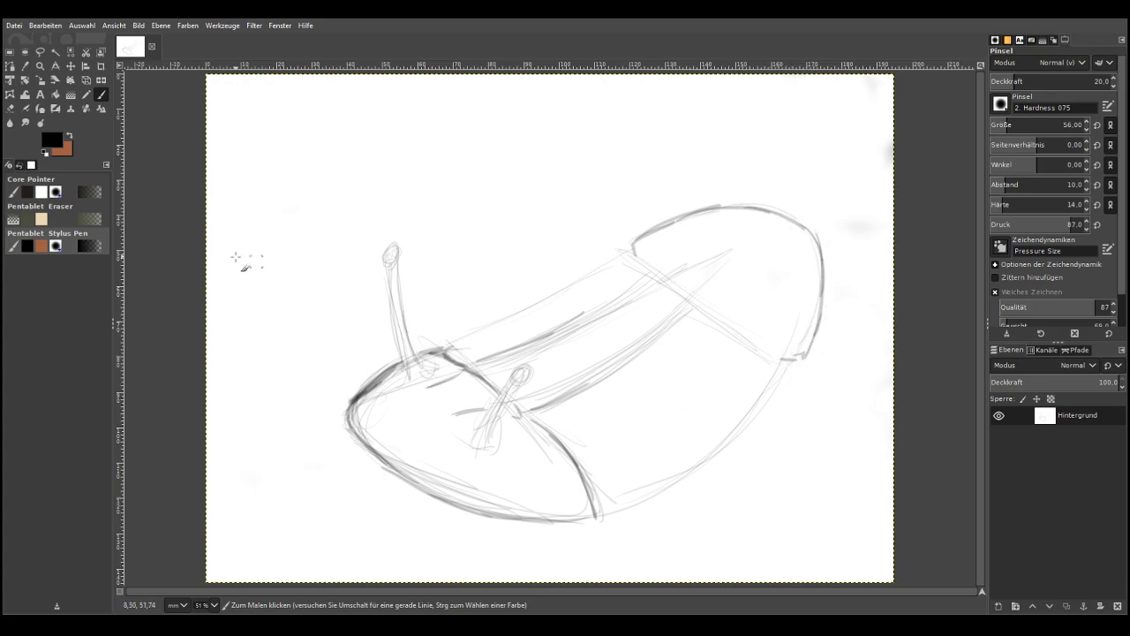
# Change the foreground colour to green
pyautogui.moveTo(64, 120); pyautogui.dragTo(104, 120)
pyautogui.click(109, 161)
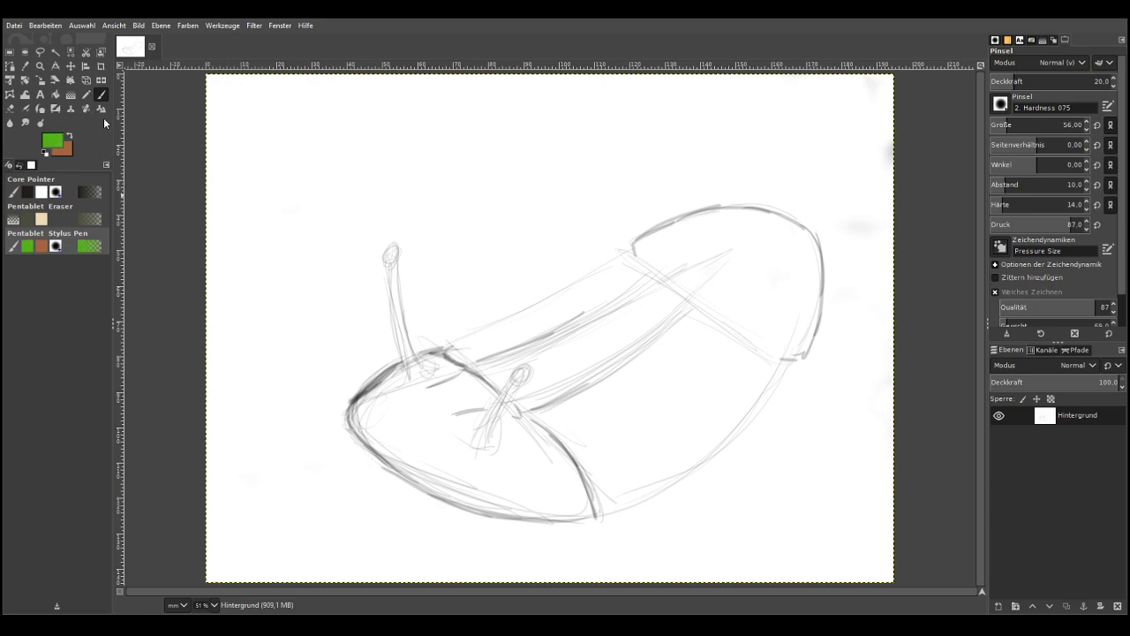
# Set the brush opacity to 72.7 and change the foreground colour to a bright blue
pyautogui.moveTo(1051, 81); pyautogui.dragTo(1077, 80)
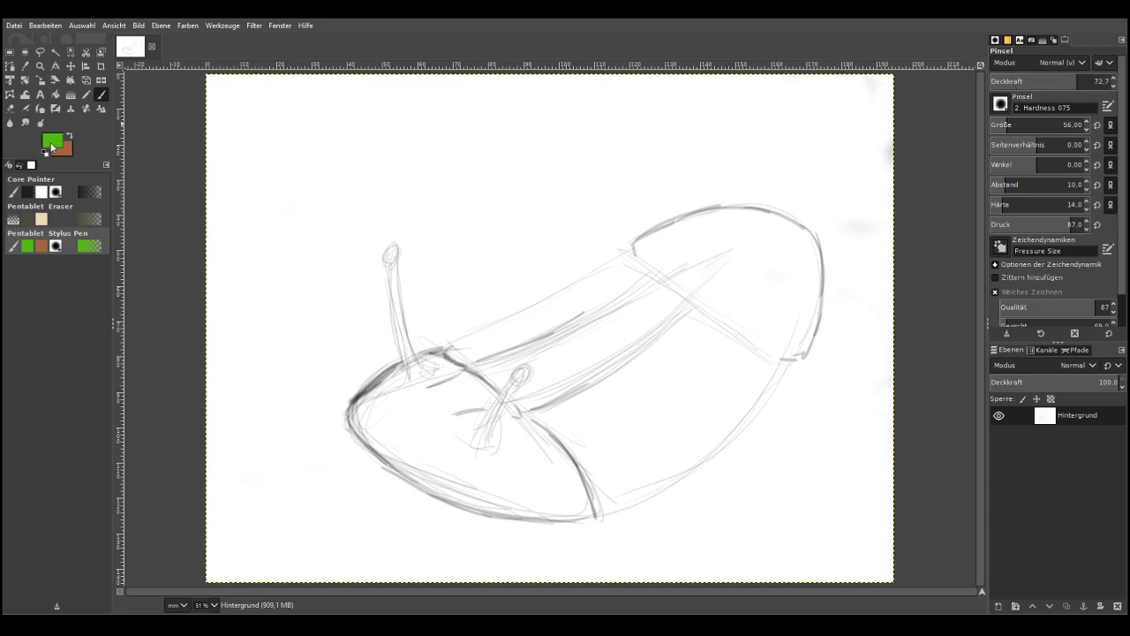
pyautogui.click(121, 177)
pyautogui.click(62, 122)
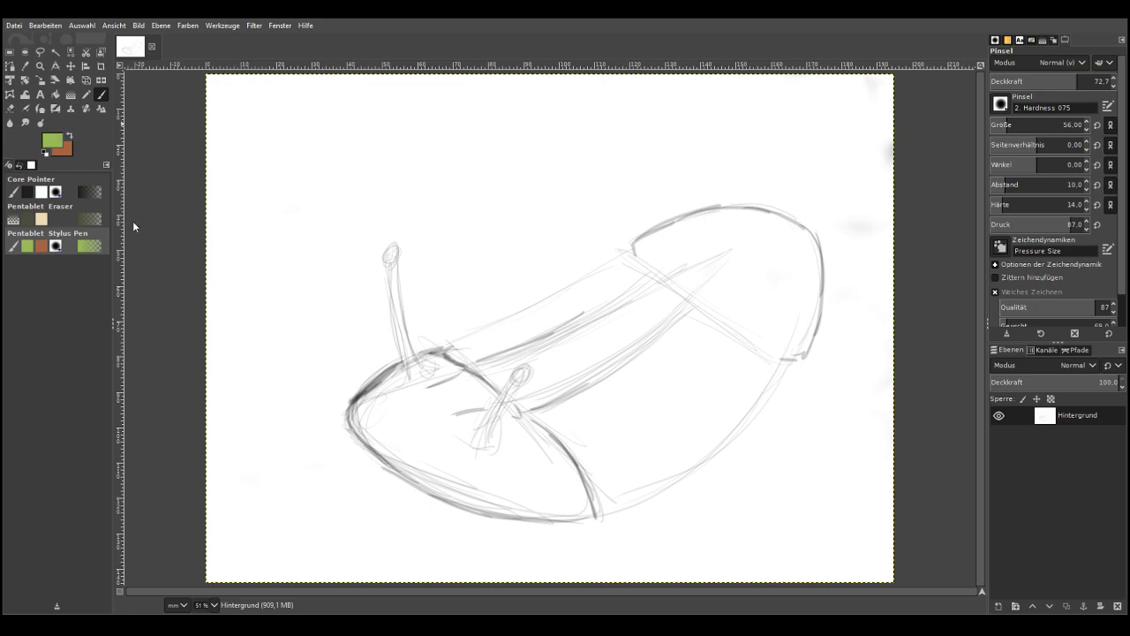
pyautogui.click(122, 140)
pyautogui.click(85, 110)
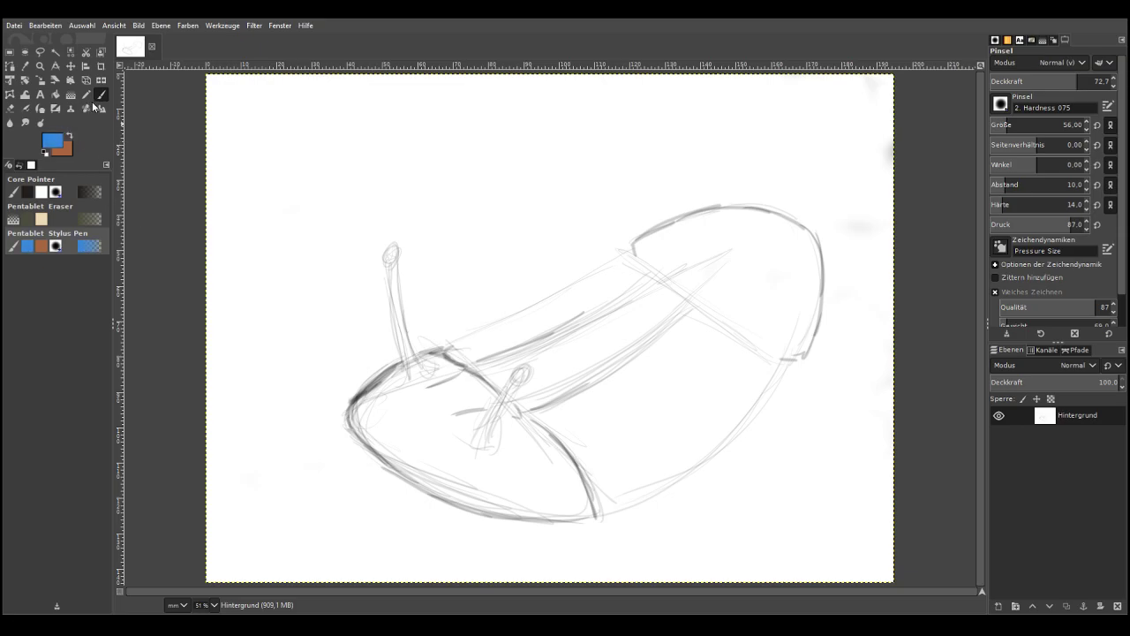
# Set the brush size to 136 and paint the head blue, leaving the areas around both eye stalks white
pyautogui.click(1004, 125)
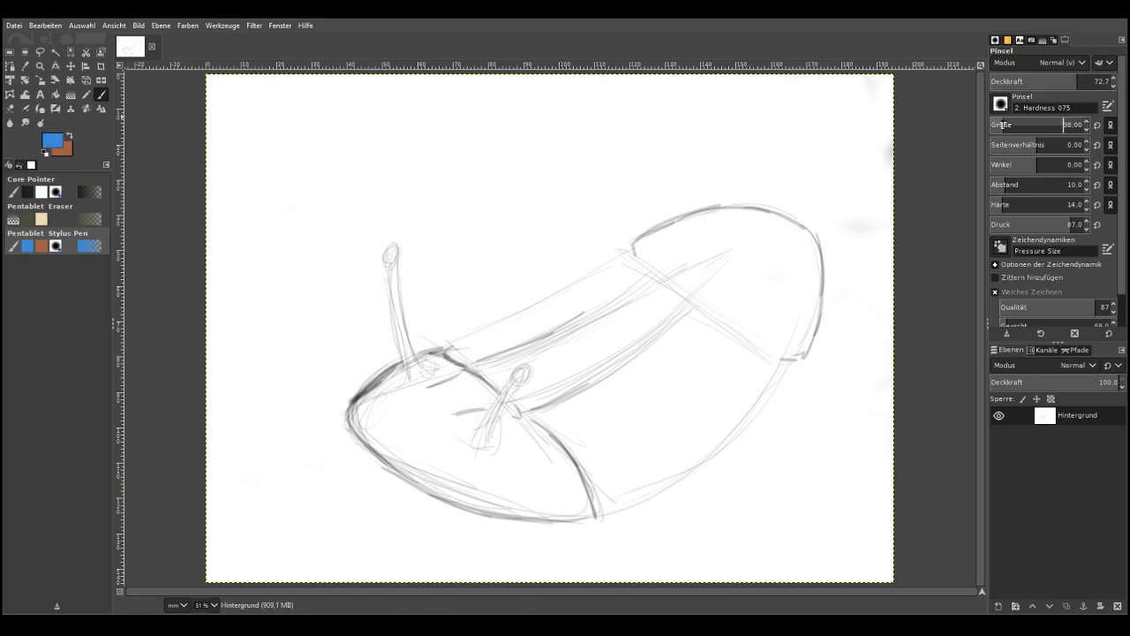
pyautogui.moveTo(470, 408)
pyautogui.mouseDown()
pyautogui.moveTo(427, 424)
pyautogui.moveTo(457, 410)
pyautogui.moveTo(438, 408)
pyautogui.moveTo(454, 399)
pyautogui.moveTo(463, 407)
pyautogui.moveTo(442, 410)
pyautogui.moveTo(486, 401)
pyautogui.moveTo(445, 402)
pyautogui.moveTo(477, 390)
pyautogui.moveTo(465, 376)
pyautogui.moveTo(486, 398)
pyautogui.moveTo(466, 378)
pyautogui.moveTo(399, 411)
pyautogui.moveTo(487, 397)
pyautogui.mouseUp()
pyautogui.click(1017, 125)
pyautogui.moveTo(403, 422)
pyautogui.mouseDown()
pyautogui.moveTo(417, 457)
pyautogui.moveTo(382, 423)
pyautogui.moveTo(391, 446)
pyautogui.moveTo(427, 439)
pyautogui.moveTo(460, 432)
pyautogui.mouseUp()
pyautogui.moveTo(527, 422)
pyautogui.mouseDown()
pyautogui.moveTo(586, 512)
pyautogui.moveTo(506, 509)
pyautogui.moveTo(514, 514)
pyautogui.moveTo(409, 476)
pyautogui.moveTo(579, 516)
pyautogui.moveTo(422, 485)
pyautogui.moveTo(378, 460)
pyautogui.moveTo(396, 466)
pyautogui.moveTo(367, 437)
pyautogui.moveTo(372, 454)
pyautogui.moveTo(367, 399)
pyautogui.moveTo(364, 429)
pyautogui.moveTo(375, 385)
pyautogui.moveTo(395, 372)
pyautogui.moveTo(351, 422)
pyautogui.mouseUp()
pyautogui.moveTo(574, 513)
pyautogui.mouseDown()
pyautogui.moveTo(460, 485)
pyautogui.moveTo(505, 514)
pyautogui.moveTo(399, 471)
pyautogui.moveTo(525, 519)
pyautogui.moveTo(404, 478)
pyautogui.moveTo(422, 485)
pyautogui.moveTo(353, 414)
pyautogui.moveTo(387, 462)
pyautogui.moveTo(353, 415)
pyautogui.moveTo(508, 507)
pyautogui.moveTo(384, 438)
pyautogui.moveTo(362, 408)
pyautogui.moveTo(373, 385)
pyautogui.moveTo(456, 372)
pyautogui.moveTo(432, 356)
pyautogui.mouseUp()
pyautogui.moveTo(530, 434)
pyautogui.mouseDown()
pyautogui.moveTo(564, 459)
pyautogui.moveTo(578, 498)
pyautogui.moveTo(566, 510)
pyautogui.moveTo(544, 445)
pyautogui.moveTo(570, 514)
pyautogui.moveTo(552, 462)
pyautogui.moveTo(551, 513)
pyautogui.moveTo(419, 477)
pyautogui.moveTo(365, 421)
pyautogui.moveTo(421, 392)
pyautogui.moveTo(406, 420)
pyautogui.moveTo(459, 419)
pyautogui.moveTo(483, 496)
pyautogui.moveTo(434, 474)
pyautogui.moveTo(556, 497)
pyautogui.moveTo(568, 480)
pyautogui.moveTo(566, 505)
pyautogui.moveTo(559, 475)
pyautogui.moveTo(528, 500)
pyautogui.moveTo(553, 487)
pyautogui.moveTo(431, 475)
pyautogui.moveTo(419, 442)
pyautogui.moveTo(433, 405)
pyautogui.moveTo(392, 407)
pyautogui.moveTo(386, 374)
pyautogui.moveTo(353, 405)
pyautogui.moveTo(356, 419)
pyautogui.moveTo(353, 403)
pyautogui.moveTo(353, 423)
pyautogui.moveTo(446, 486)
pyautogui.mouseUp()
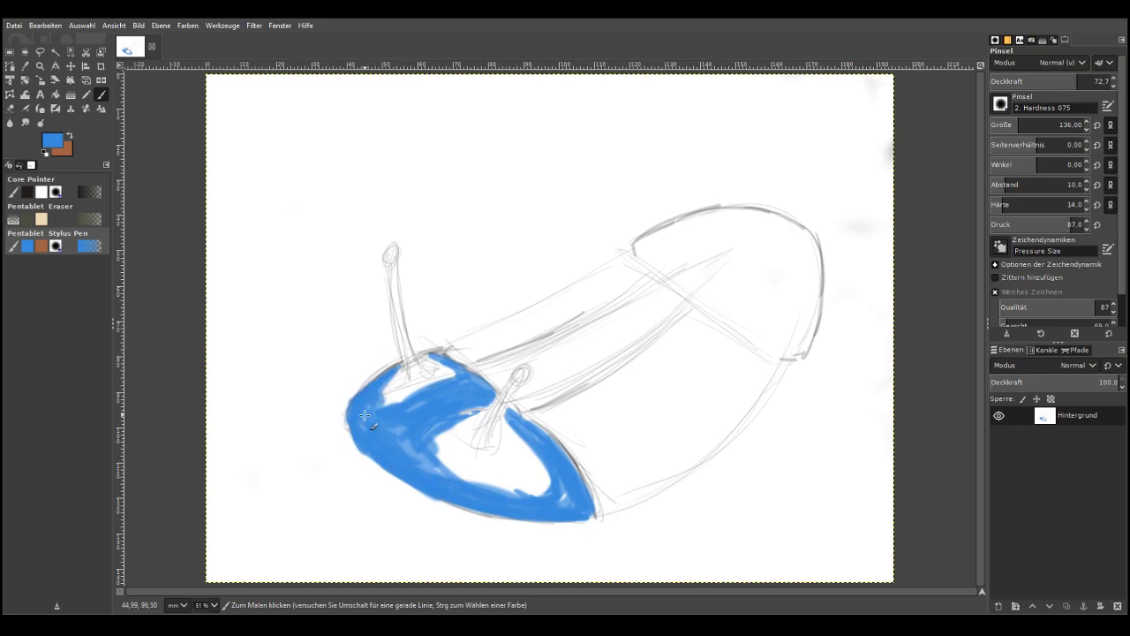
# Pick a darker blue, set the opacity to 42.9 and shade the head's rim and inner ridges
pyautogui.moveTo(101, 115); pyautogui.dragTo(102, 126)
pyautogui.click(1042, 83)
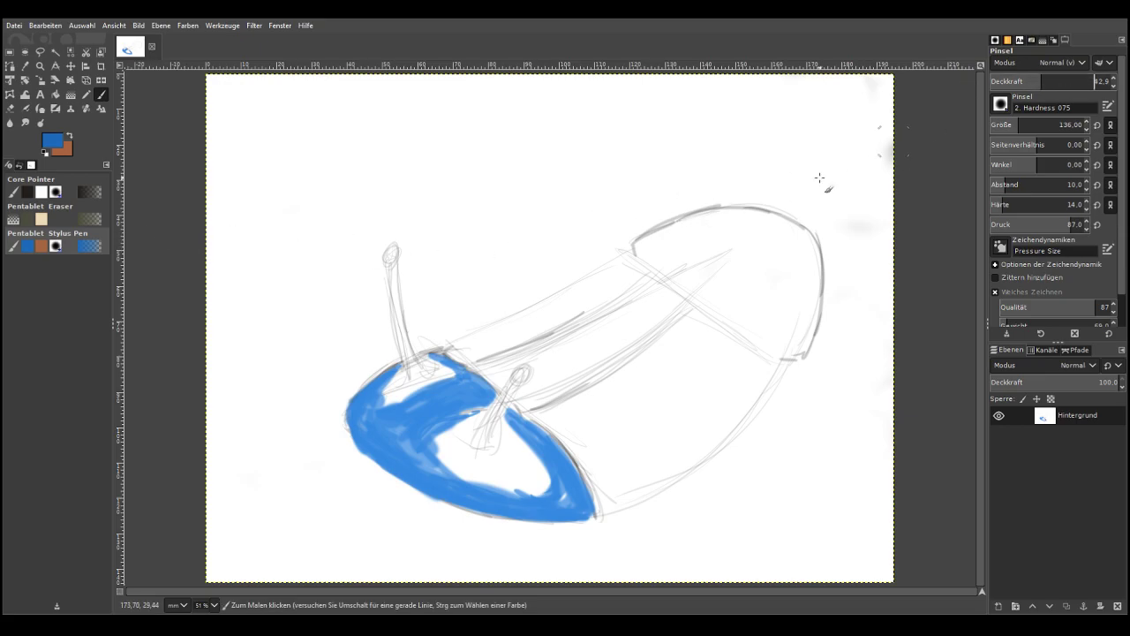
pyautogui.moveTo(585, 500)
pyautogui.mouseDown()
pyautogui.moveTo(555, 452)
pyautogui.moveTo(592, 513)
pyautogui.moveTo(518, 414)
pyautogui.moveTo(568, 496)
pyautogui.moveTo(526, 503)
pyautogui.moveTo(588, 514)
pyautogui.moveTo(399, 488)
pyautogui.moveTo(501, 519)
pyautogui.moveTo(559, 520)
pyautogui.moveTo(469, 501)
pyautogui.moveTo(507, 513)
pyautogui.moveTo(358, 451)
pyautogui.moveTo(347, 415)
pyautogui.moveTo(373, 445)
pyautogui.moveTo(366, 452)
pyautogui.moveTo(352, 418)
pyautogui.moveTo(402, 479)
pyautogui.mouseUp()
pyautogui.moveTo(367, 391); pyautogui.dragTo(387, 386)
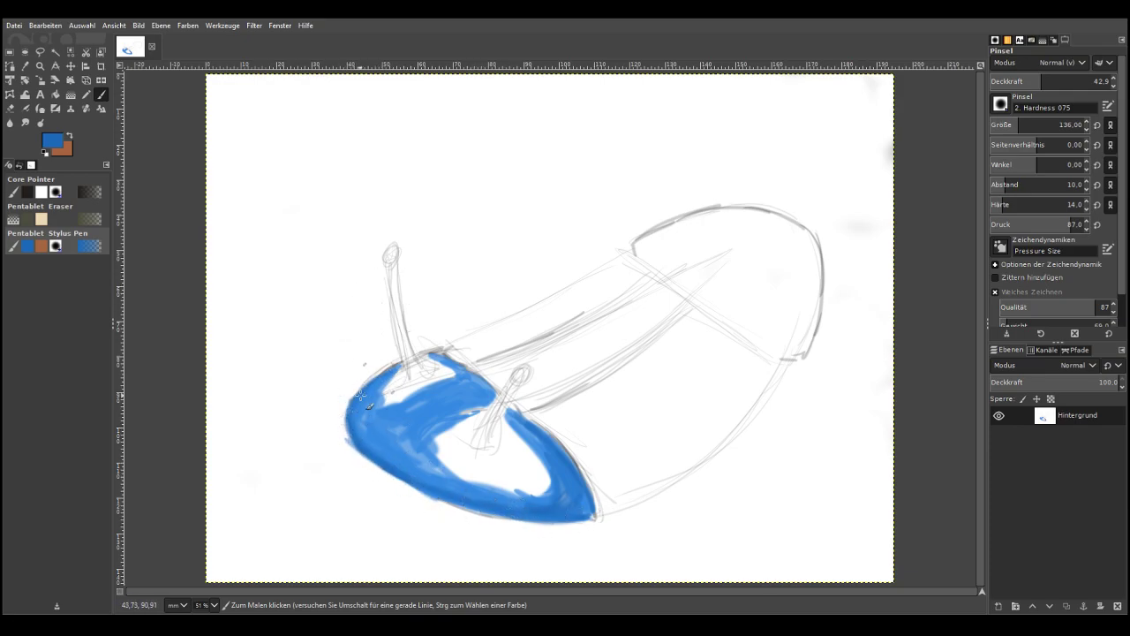
pyautogui.moveTo(465, 405); pyautogui.dragTo(426, 457)
pyautogui.moveTo(424, 398)
pyautogui.mouseDown()
pyautogui.moveTo(381, 406)
pyautogui.moveTo(450, 378)
pyautogui.moveTo(458, 409)
pyautogui.moveTo(482, 406)
pyautogui.moveTo(425, 423)
pyautogui.mouseUp()
pyautogui.moveTo(491, 397); pyautogui.dragTo(436, 358)
# Paint the two diagonal lines along the middle of the body in the darker blue
pyautogui.moveTo(527, 411); pyautogui.dragTo(689, 307)
pyautogui.moveTo(473, 364); pyautogui.dragTo(637, 279)
pyautogui.moveTo(689, 303); pyautogui.dragTo(521, 409)
pyautogui.moveTo(639, 346); pyautogui.dragTo(702, 286)
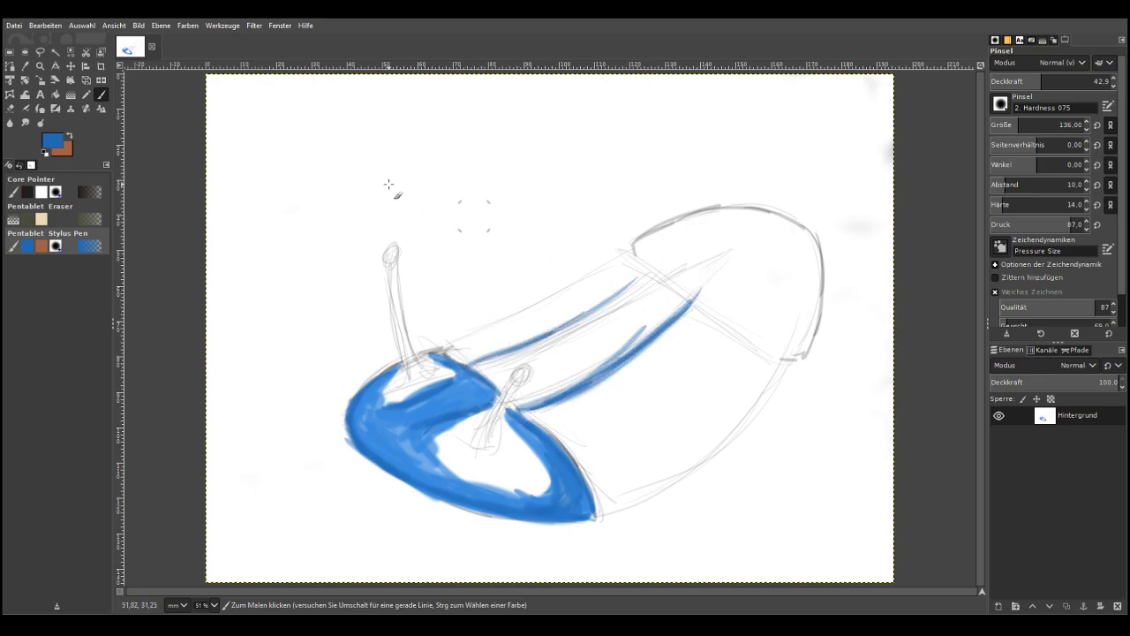
# Pick a deeper blue, set the brush size to 60 and shade the head's edges and the lower body line
pyautogui.click(98, 142)
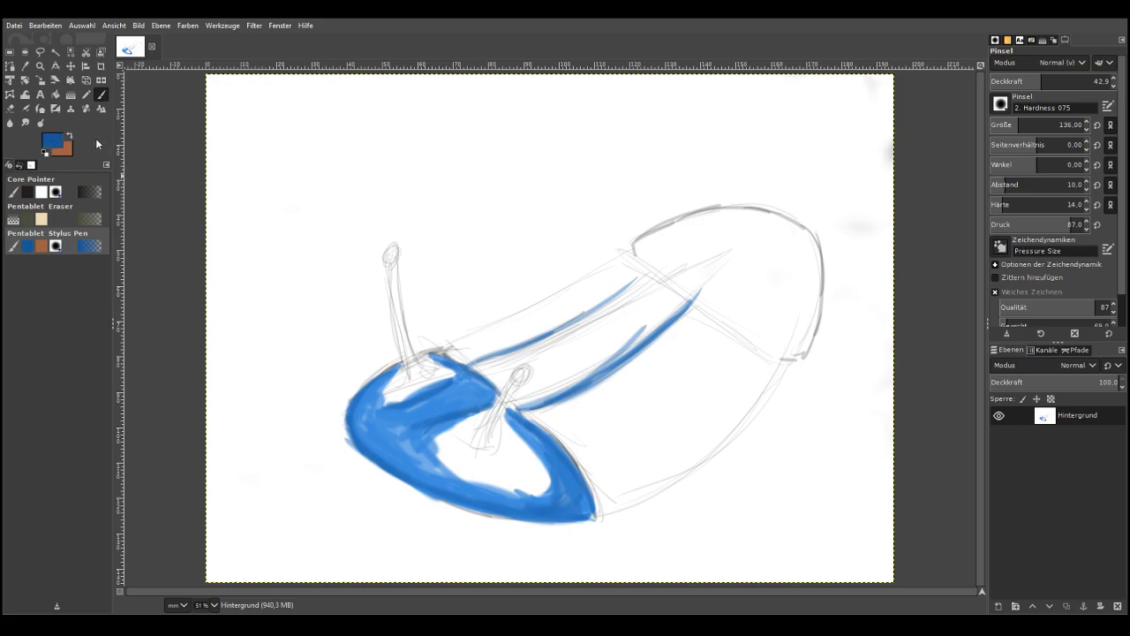
pyautogui.click(1006, 126)
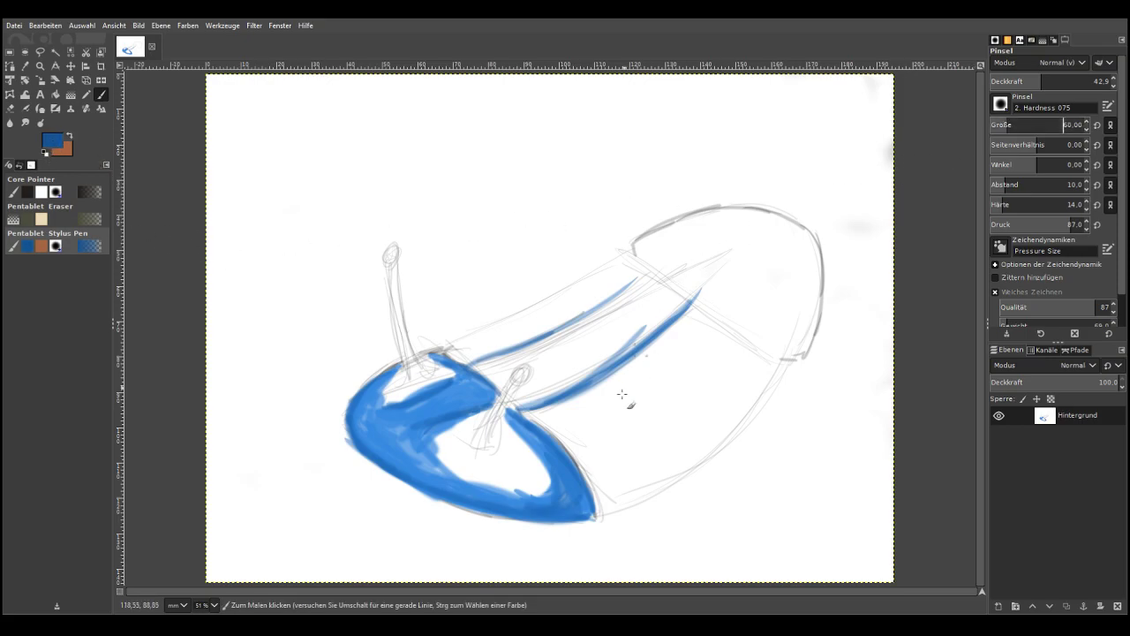
pyautogui.moveTo(591, 513)
pyautogui.mouseDown()
pyautogui.moveTo(519, 515)
pyautogui.moveTo(441, 497)
pyautogui.mouseUp()
pyautogui.moveTo(519, 510); pyautogui.dragTo(381, 472)
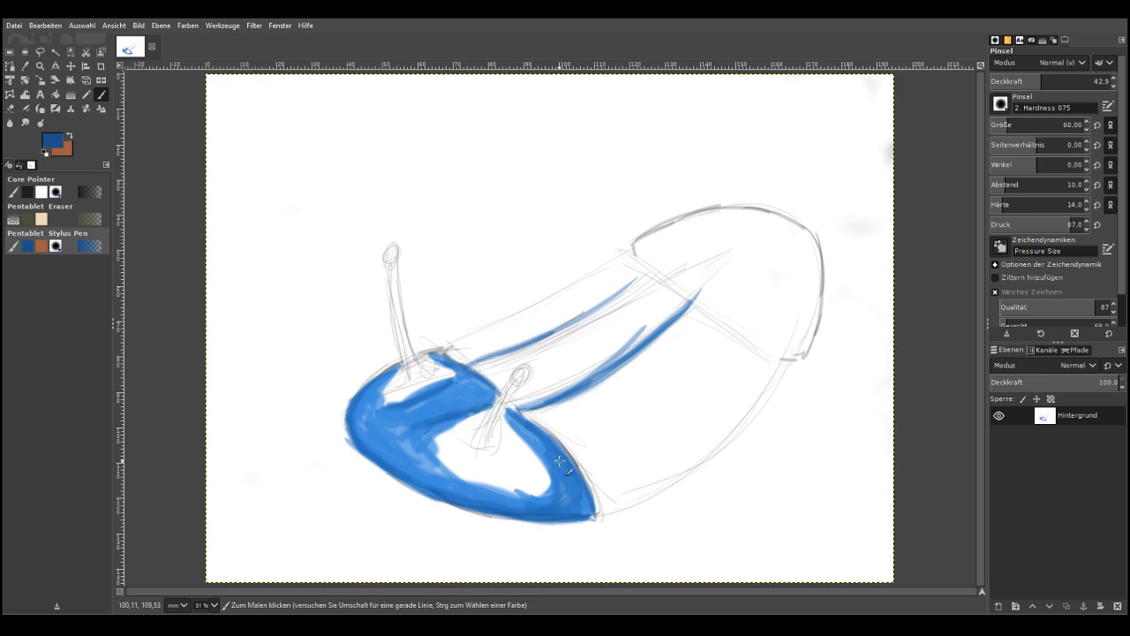
pyautogui.moveTo(593, 514)
pyautogui.mouseDown()
pyautogui.moveTo(569, 459)
pyautogui.moveTo(526, 418)
pyautogui.mouseUp()
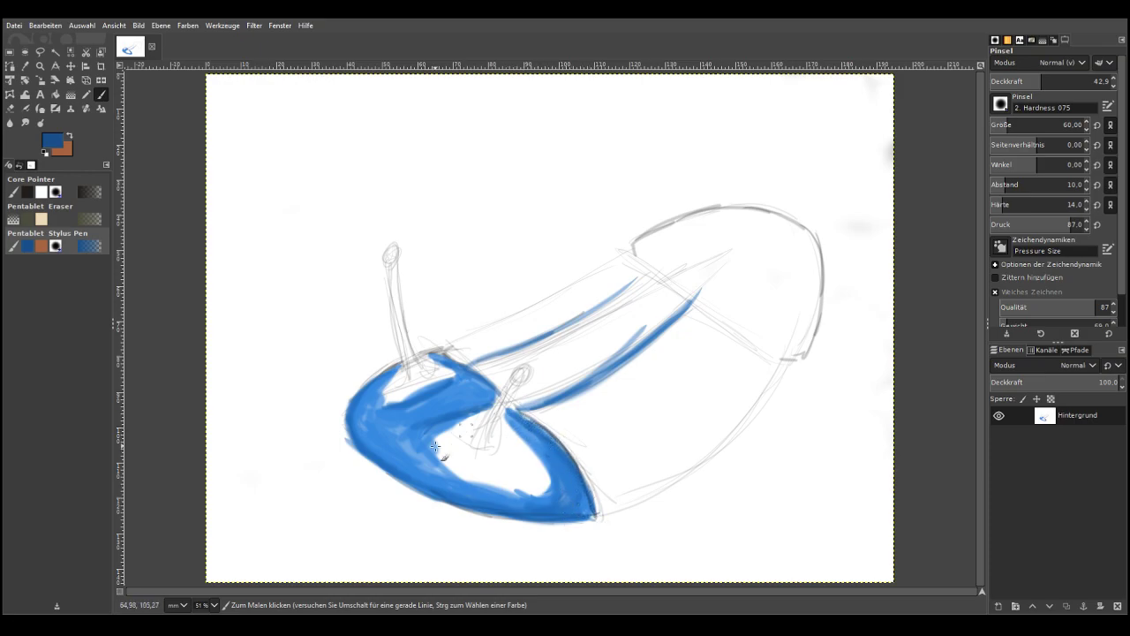
pyautogui.moveTo(453, 503); pyautogui.dragTo(353, 443)
pyautogui.moveTo(357, 403)
pyautogui.mouseDown()
pyautogui.moveTo(353, 442)
pyautogui.moveTo(391, 454)
pyautogui.mouseUp()
pyautogui.moveTo(537, 406); pyautogui.dragTo(659, 326)
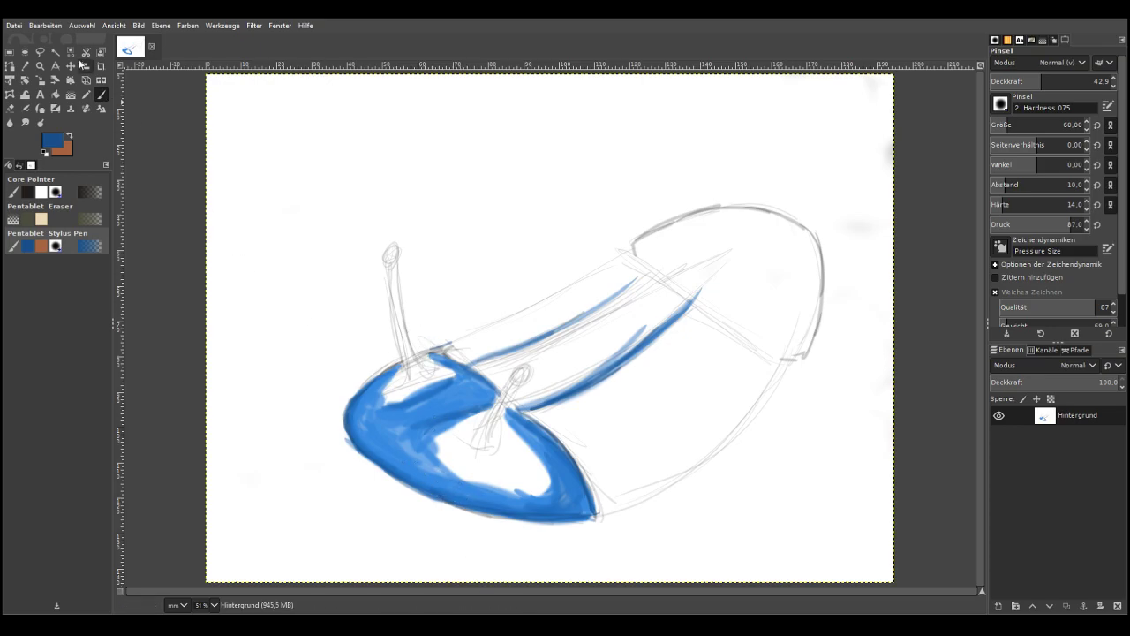
# Pick a dark navy, set the brush to size 36 and opacity 63.4 and outline the head's rear edge
pyautogui.click(40, 66)
pyautogui.moveTo(277, 258); pyautogui.dragTo(721, 564)
pyautogui.click(85, 193)
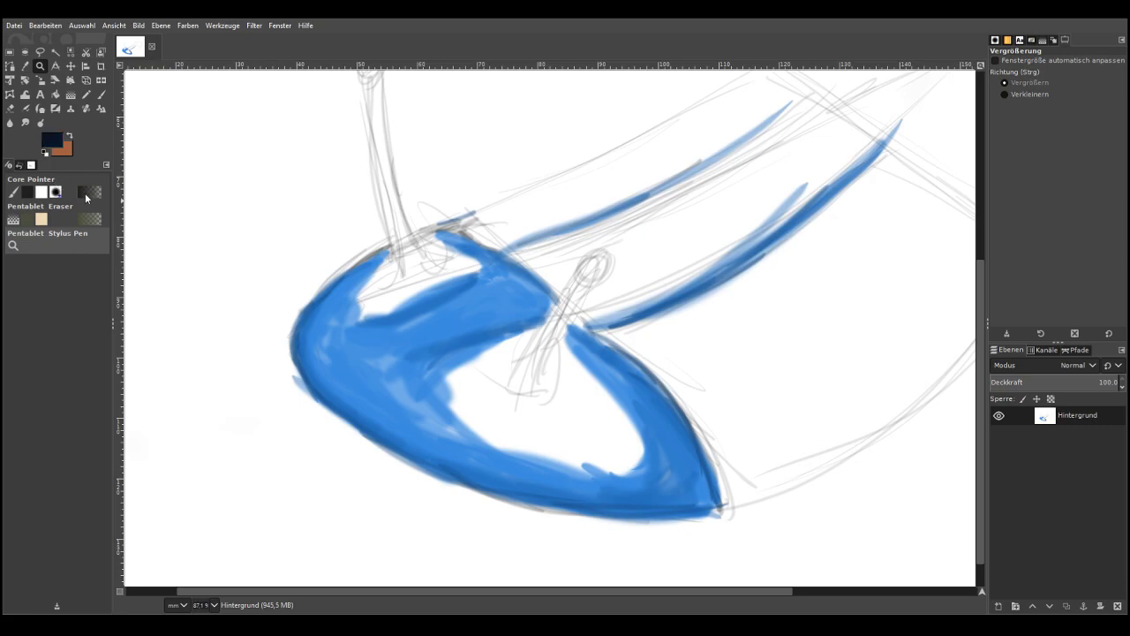
pyautogui.click(100, 94)
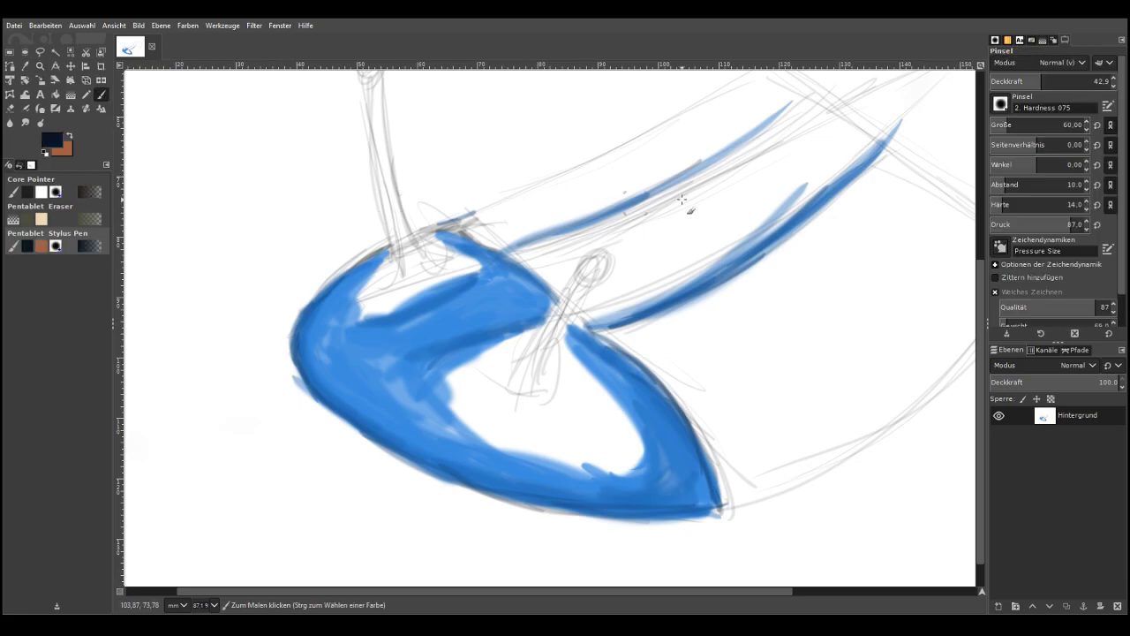
pyautogui.click(997, 125)
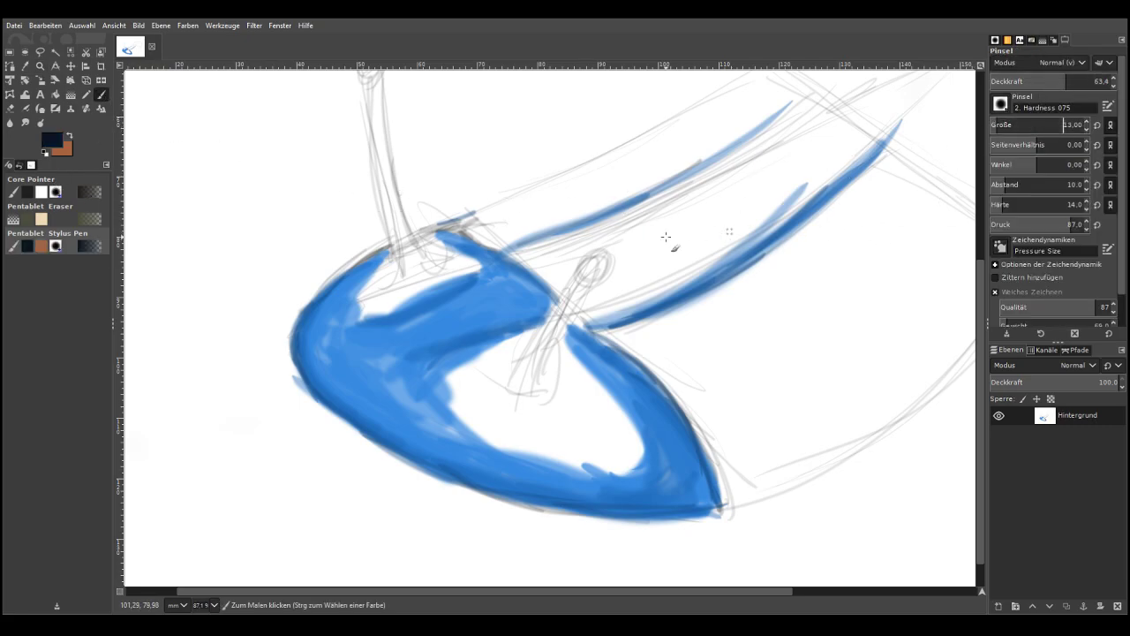
pyautogui.moveTo(724, 505); pyautogui.dragTo(664, 399)
pyautogui.click(1012, 124)
pyautogui.moveTo(709, 457); pyautogui.dragTo(596, 327)
pyautogui.moveTo(597, 328)
pyautogui.mouseDown()
pyautogui.moveTo(658, 383)
pyautogui.moveTo(719, 484)
pyautogui.mouseUp()
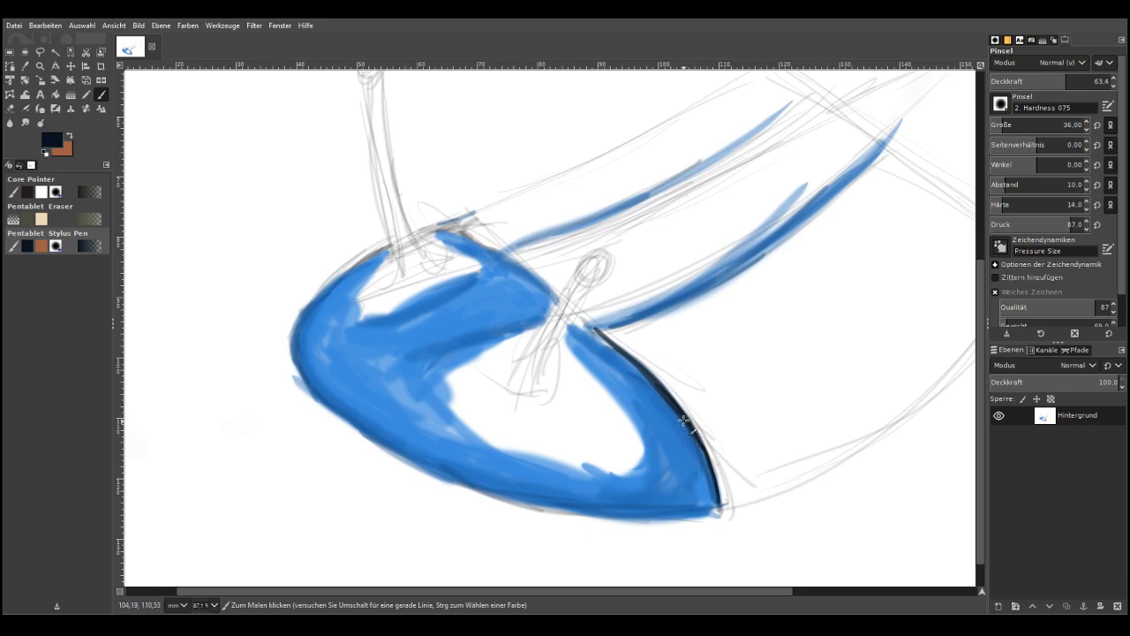
# Add an inner line along the head's rear edge and outline its underside with repeated dark strokes
pyautogui.moveTo(593, 354); pyautogui.dragTo(700, 490)
pyautogui.moveTo(696, 435)
pyautogui.mouseDown()
pyautogui.moveTo(712, 510)
pyautogui.moveTo(549, 502)
pyautogui.mouseUp()
pyautogui.moveTo(649, 515); pyautogui.dragTo(395, 465)
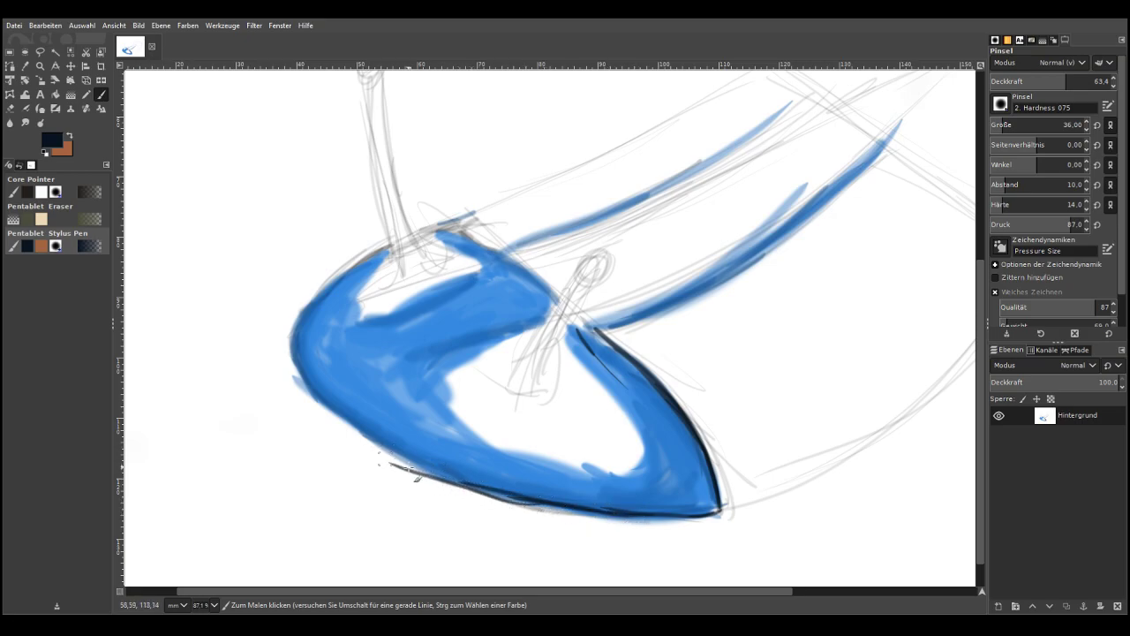
pyautogui.moveTo(530, 500)
pyautogui.mouseDown()
pyautogui.moveTo(393, 463)
pyautogui.moveTo(298, 373)
pyautogui.mouseUp()
pyautogui.moveTo(325, 412)
pyautogui.mouseDown()
pyautogui.moveTo(287, 324)
pyautogui.moveTo(463, 496)
pyautogui.moveTo(484, 492)
pyautogui.mouseUp()
pyautogui.moveTo(574, 511)
pyautogui.mouseDown()
pyautogui.moveTo(422, 472)
pyautogui.moveTo(319, 411)
pyautogui.moveTo(308, 388)
pyautogui.moveTo(318, 410)
pyautogui.moveTo(451, 496)
pyautogui.mouseUp()
# Sketch short loose dark strokes below and in front of the head
pyautogui.moveTo(339, 437); pyautogui.dragTo(342, 460)
pyautogui.moveTo(328, 409); pyautogui.dragTo(214, 396)
pyautogui.moveTo(305, 424); pyautogui.dragTo(263, 431)
# Outline the head's front and upper edges and draw two crease lines across its central ridge
pyautogui.moveTo(291, 332)
pyautogui.mouseDown()
pyautogui.moveTo(297, 309)
pyautogui.moveTo(386, 250)
pyautogui.mouseUp()
pyautogui.moveTo(325, 288)
pyautogui.mouseDown()
pyautogui.moveTo(382, 248)
pyautogui.moveTo(477, 238)
pyautogui.moveTo(556, 292)
pyautogui.mouseUp()
pyautogui.moveTo(509, 263)
pyautogui.mouseDown()
pyautogui.moveTo(597, 331)
pyautogui.moveTo(477, 337)
pyautogui.moveTo(444, 292)
pyautogui.mouseUp()
pyautogui.moveTo(499, 256); pyautogui.dragTo(510, 249)
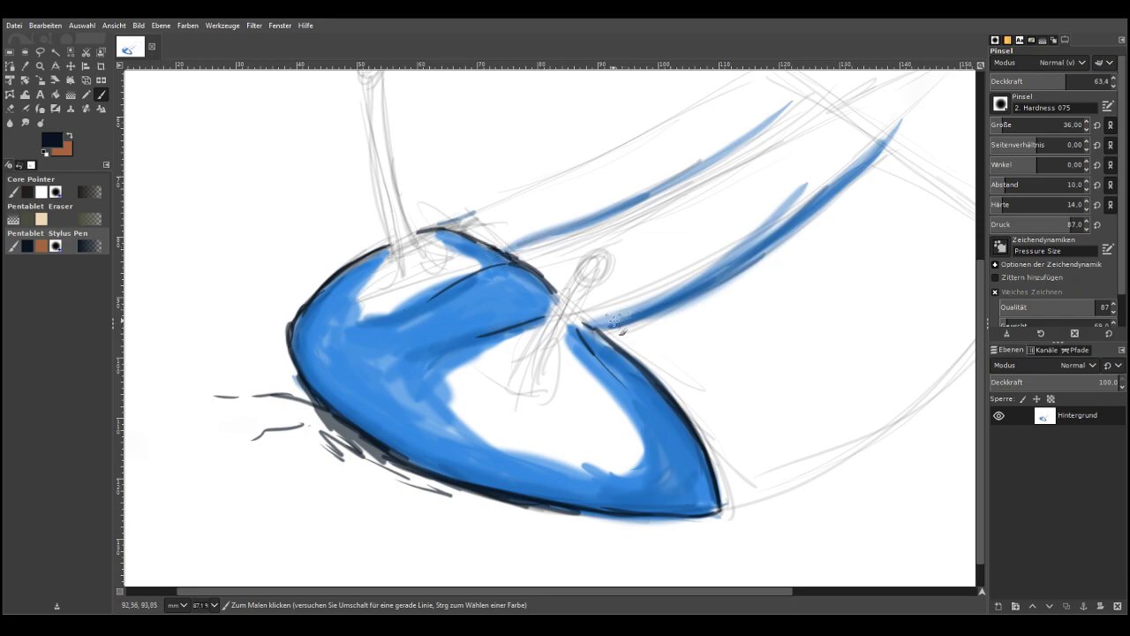
# Draw a short curved line just behind the top of the head and set the brush opacity to 32.7
pyautogui.moveTo(517, 252); pyautogui.dragTo(542, 250)
pyautogui.moveTo(537, 248); pyautogui.dragTo(576, 269)
pyautogui.click(1030, 82)
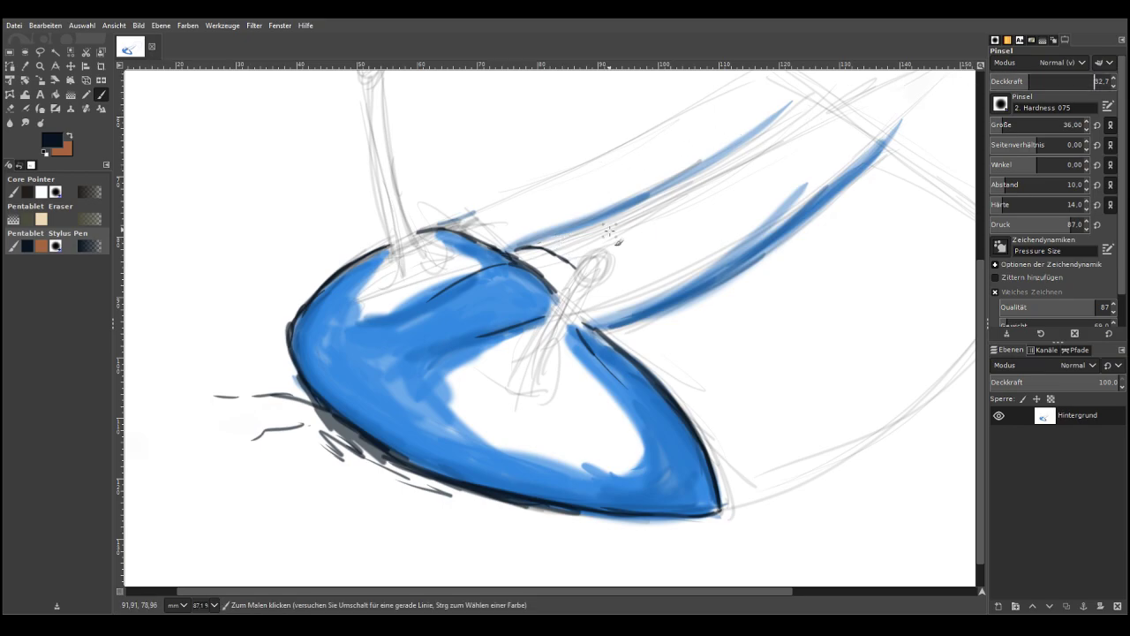
pyautogui.moveTo(555, 240)
pyautogui.mouseDown()
pyautogui.moveTo(585, 234)
pyautogui.moveTo(629, 234)
pyautogui.moveTo(625, 214)
pyautogui.moveTo(668, 203)
pyautogui.moveTo(677, 186)
pyautogui.moveTo(776, 138)
pyautogui.moveTo(787, 143)
pyautogui.moveTo(829, 111)
pyautogui.mouseUp()
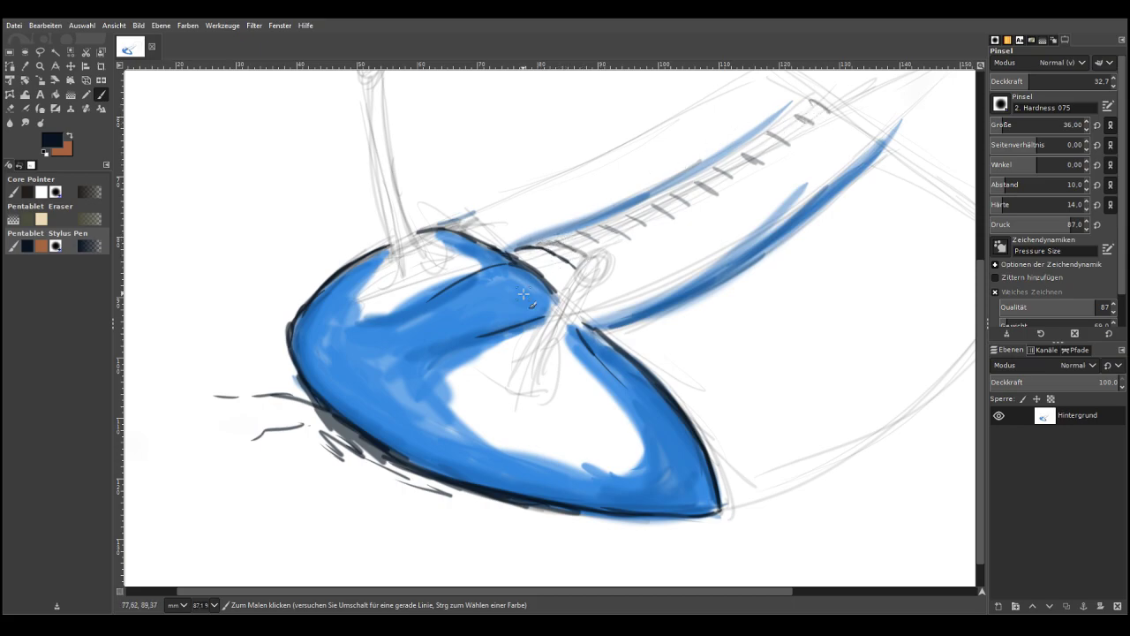
pyautogui.hotkey('ctrl', 'z')
pyautogui.hotkey('ctrl', 'z')
pyautogui.hotkey('ctrl', 'z')
pyautogui.hotkey('ctrl', 'z')
pyautogui.hotkey('ctrl', 'z')
pyautogui.hotkey('ctrl', 'z')
pyautogui.hotkey('ctrl', 'z')
pyautogui.hotkey('ctrl', 'z')
pyautogui.hotkey('ctrl', 'z')
pyautogui.hotkey('ctrl', 'z')
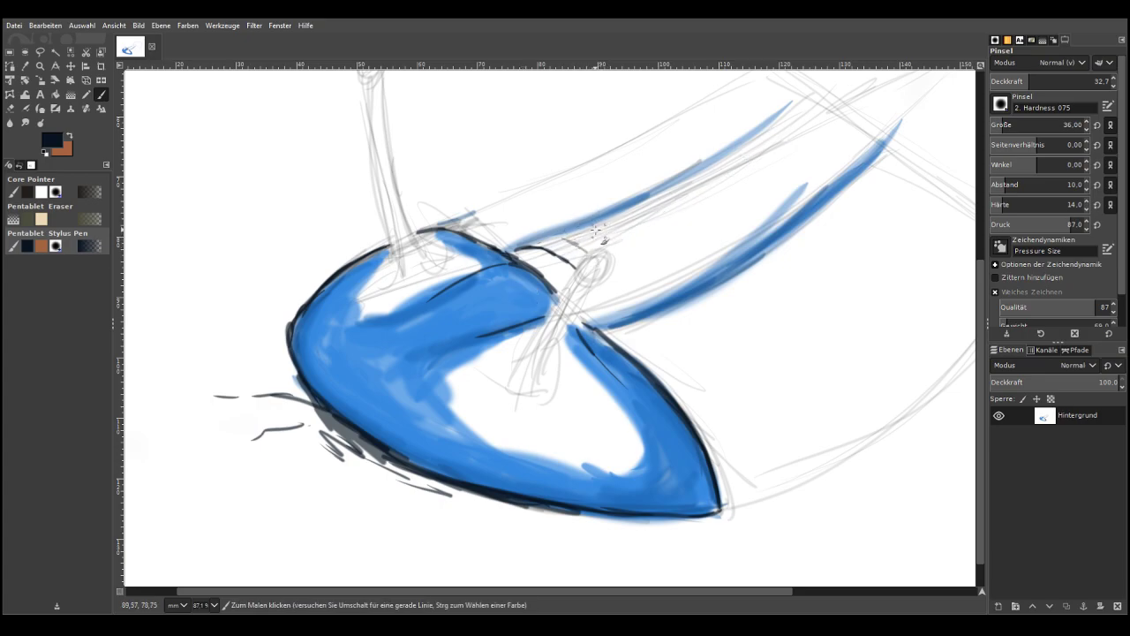
# Draw a row of evenly spaced short marks along the upper side of the central body band and a curve behind the head
pyautogui.moveTo(601, 230)
pyautogui.mouseDown()
pyautogui.moveTo(621, 240)
pyautogui.moveTo(648, 229)
pyautogui.moveTo(783, 148)
pyautogui.mouseUp()
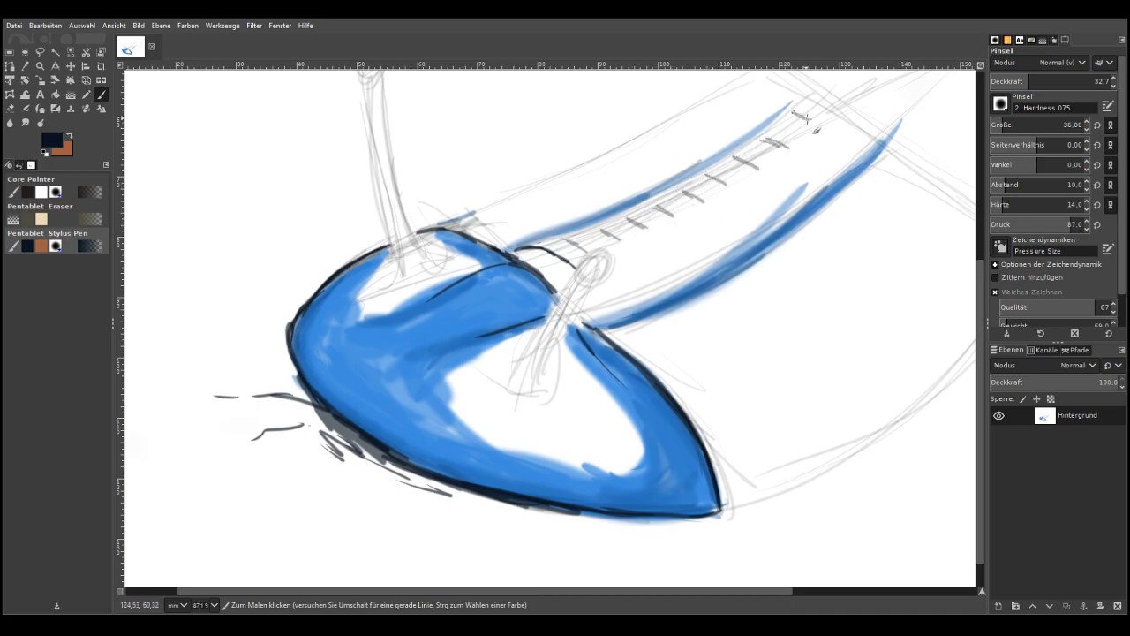
pyautogui.moveTo(557, 251)
pyautogui.mouseDown()
pyautogui.moveTo(574, 263)
pyautogui.moveTo(570, 246)
pyautogui.mouseUp()
pyautogui.moveTo(598, 287); pyautogui.dragTo(612, 313)
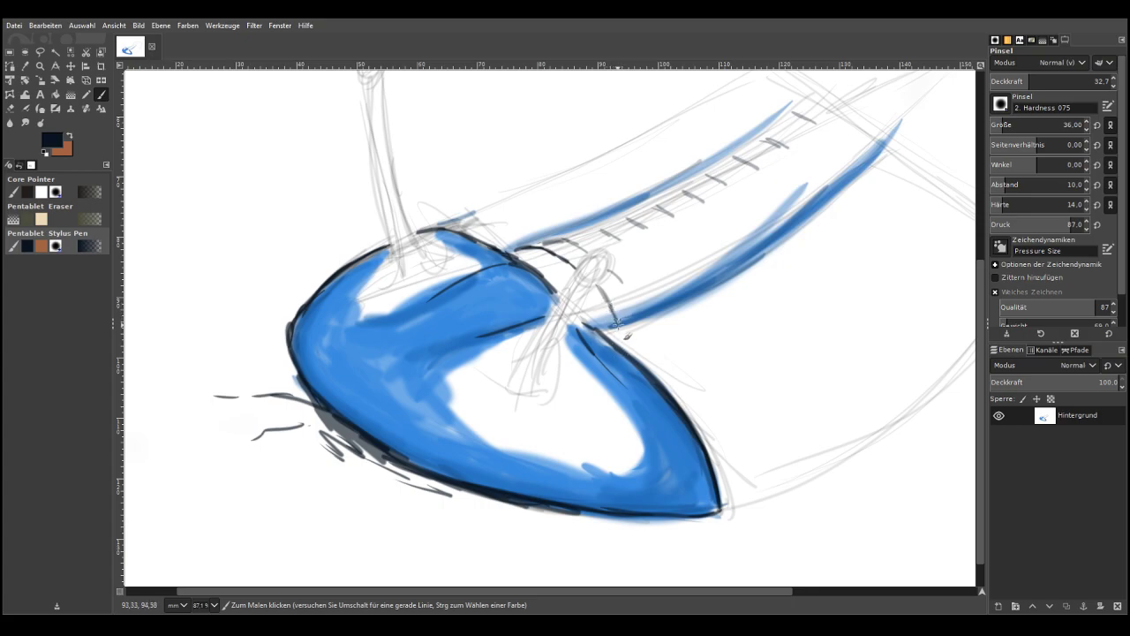
# Extend the marks into curved segment lines across the central body band down to the lower blue line
pyautogui.moveTo(616, 270); pyautogui.dragTo(647, 309)
pyautogui.moveTo(604, 232); pyautogui.dragTo(674, 298)
pyautogui.moveTo(638, 221)
pyautogui.mouseDown()
pyautogui.moveTo(682, 257)
pyautogui.moveTo(687, 228)
pyautogui.moveTo(722, 270)
pyautogui.mouseUp()
pyautogui.moveTo(675, 190)
pyautogui.mouseDown()
pyautogui.moveTo(737, 227)
pyautogui.moveTo(752, 255)
pyautogui.mouseUp()
pyautogui.moveTo(697, 175)
pyautogui.mouseDown()
pyautogui.moveTo(757, 213)
pyautogui.moveTo(767, 239)
pyautogui.mouseUp()
pyautogui.moveTo(733, 161); pyautogui.dragTo(795, 218)
pyautogui.moveTo(751, 141); pyautogui.dragTo(820, 195)
pyautogui.moveTo(779, 115); pyautogui.dragTo(840, 157)
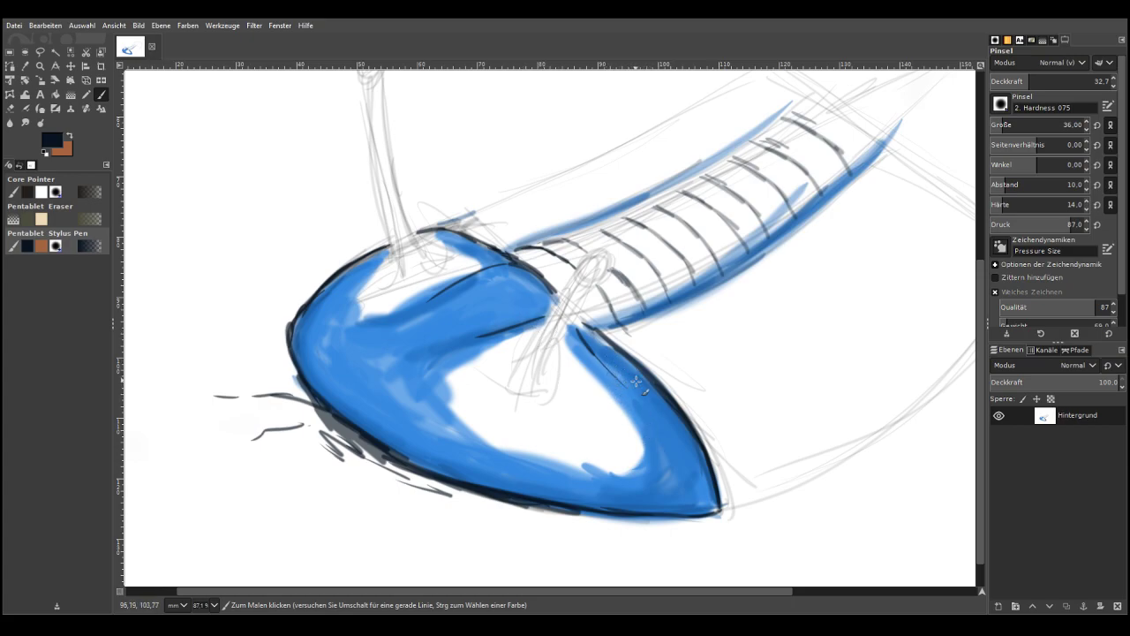
# Draw the first curved segment lines on the near flank, following the head's rear edge
pyautogui.moveTo(578, 323); pyautogui.dragTo(616, 376)
pyautogui.moveTo(639, 336)
pyautogui.mouseDown()
pyautogui.moveTo(694, 377)
pyautogui.moveTo(745, 446)
pyautogui.moveTo(750, 489)
pyautogui.mouseUp()
pyautogui.moveTo(733, 427)
pyautogui.mouseDown()
pyautogui.moveTo(748, 499)
pyautogui.moveTo(755, 488)
pyautogui.mouseUp()
pyautogui.moveTo(722, 592); pyautogui.dragTo(782, 596)
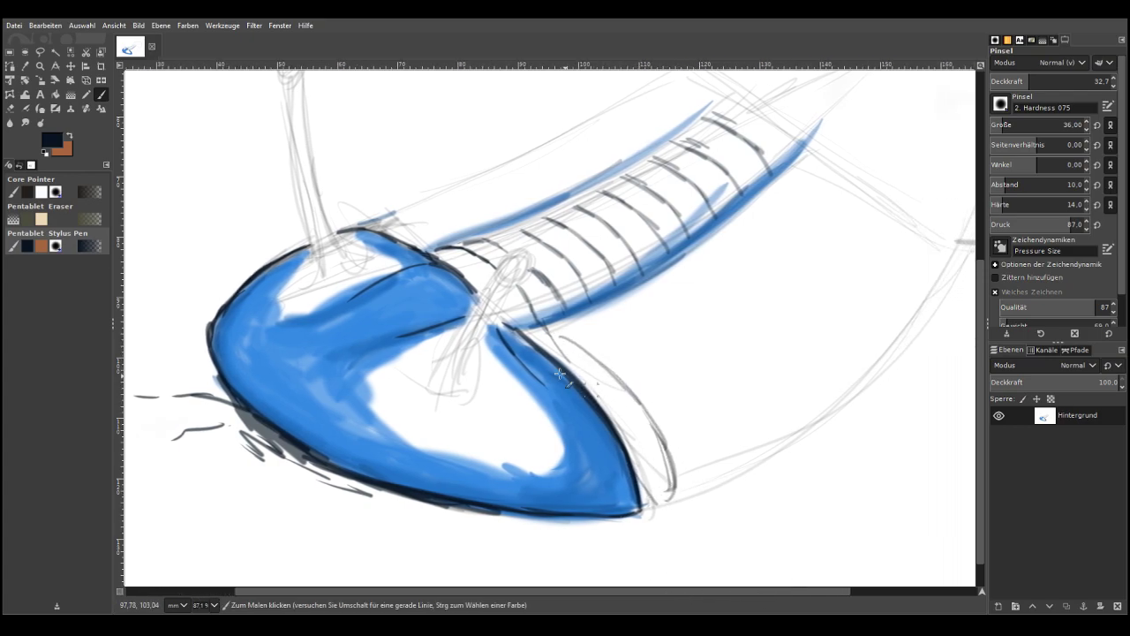
pyautogui.moveTo(603, 334)
pyautogui.mouseDown()
pyautogui.moveTo(641, 356)
pyautogui.moveTo(693, 412)
pyautogui.moveTo(716, 460)
pyautogui.mouseUp()
pyautogui.moveTo(676, 458); pyautogui.dragTo(695, 480)
# Continue the curved segment lines across the near flank from the lower blue line to the body's outer edge
pyautogui.moveTo(598, 288)
pyautogui.mouseDown()
pyautogui.moveTo(744, 411)
pyautogui.moveTo(758, 459)
pyautogui.moveTo(744, 432)
pyautogui.mouseUp()
pyautogui.moveTo(612, 275)
pyautogui.mouseDown()
pyautogui.moveTo(747, 358)
pyautogui.moveTo(774, 392)
pyautogui.moveTo(777, 446)
pyautogui.mouseUp()
pyautogui.moveTo(647, 269); pyautogui.dragTo(741, 313)
pyautogui.moveTo(678, 285)
pyautogui.mouseDown()
pyautogui.moveTo(747, 315)
pyautogui.moveTo(820, 371)
pyautogui.mouseUp()
pyautogui.moveTo(813, 377); pyautogui.dragTo(822, 412)
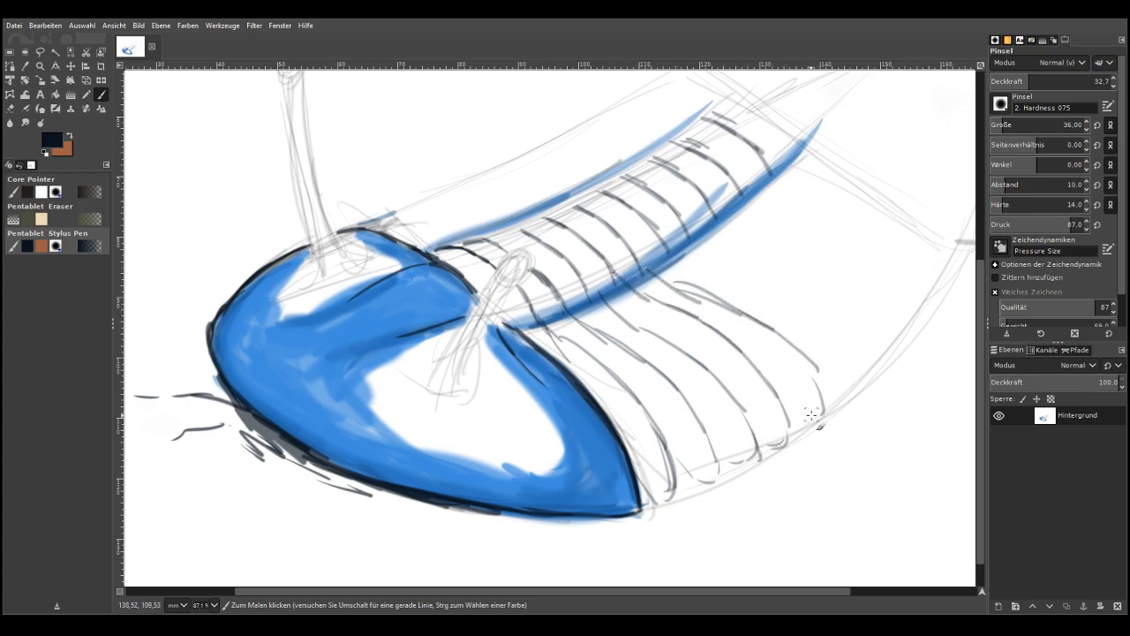
pyautogui.moveTo(670, 249)
pyautogui.mouseDown()
pyautogui.moveTo(801, 312)
pyautogui.moveTo(851, 363)
pyautogui.moveTo(836, 403)
pyautogui.mouseUp()
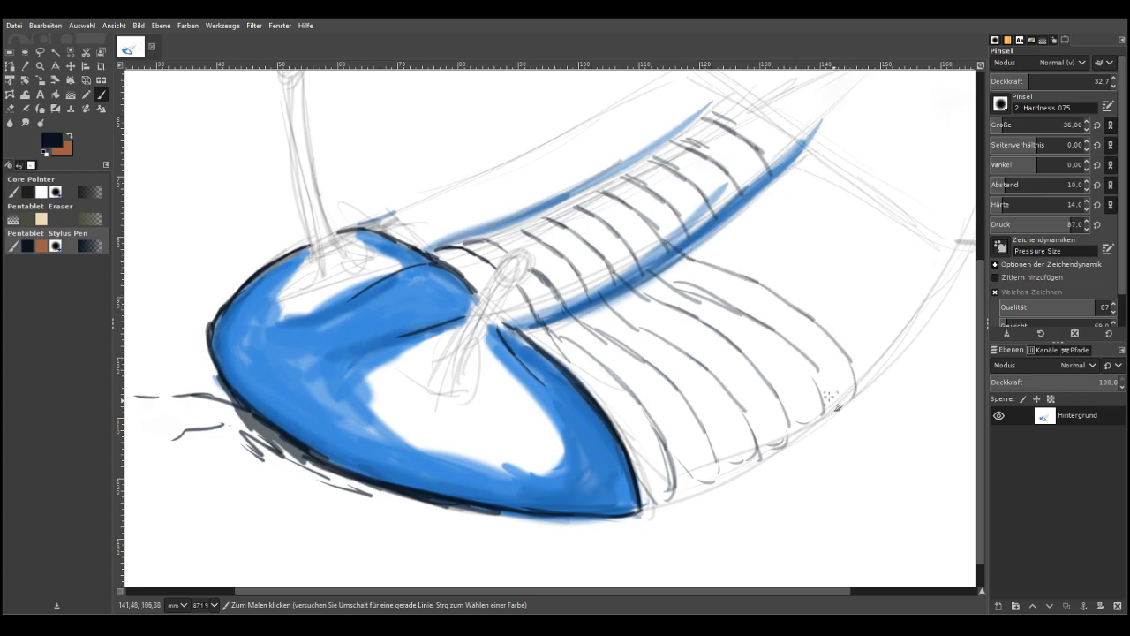
pyautogui.moveTo(687, 228)
pyautogui.mouseDown()
pyautogui.moveTo(835, 293)
pyautogui.moveTo(887, 366)
pyautogui.mouseUp()
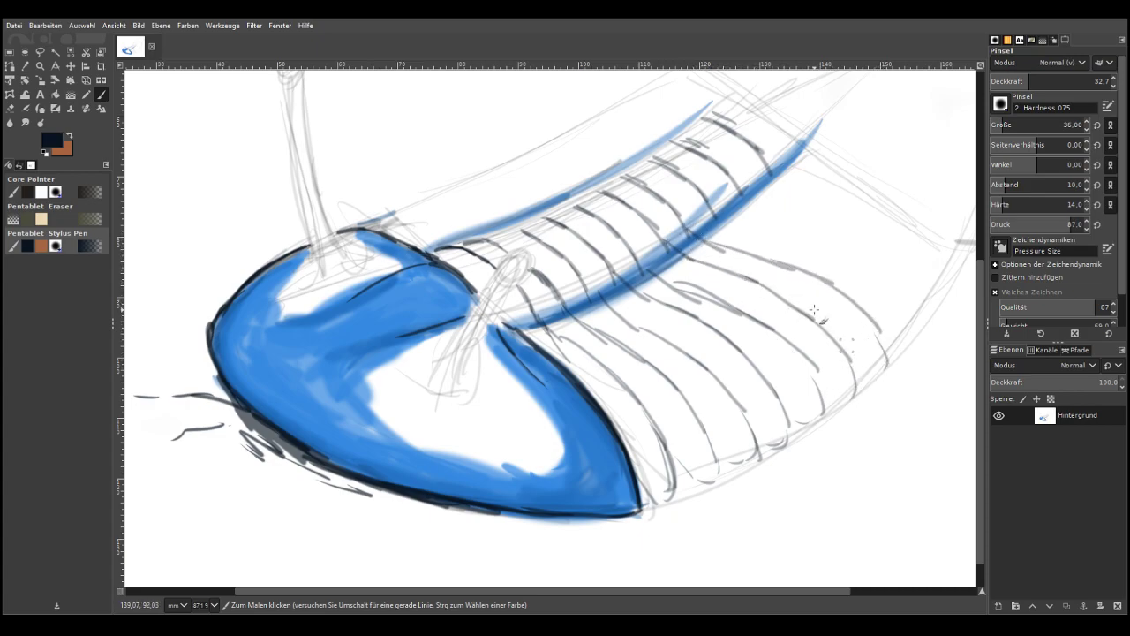
pyautogui.moveTo(717, 215)
pyautogui.mouseDown()
pyautogui.moveTo(860, 264)
pyautogui.moveTo(895, 289)
pyautogui.moveTo(920, 358)
pyautogui.mouseUp()
pyautogui.moveTo(742, 189)
pyautogui.mouseDown()
pyautogui.moveTo(885, 249)
pyautogui.moveTo(940, 312)
pyautogui.mouseUp()
pyautogui.moveTo(763, 166)
pyautogui.mouseDown()
pyautogui.moveTo(788, 186)
pyautogui.moveTo(868, 204)
pyautogui.moveTo(971, 282)
pyautogui.mouseUp()
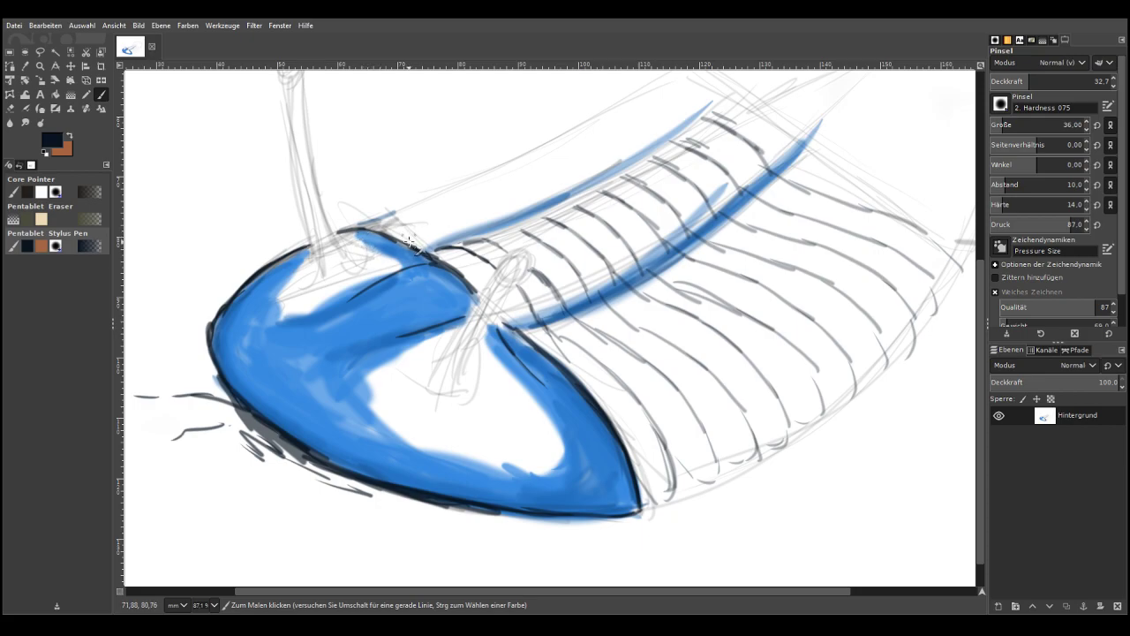
# Add short intermediate strokes between the near flank's segment lines, close to the lower blue line
pyautogui.moveTo(536, 337); pyautogui.dragTo(646, 417)
pyautogui.moveTo(576, 333); pyautogui.dragTo(678, 393)
pyautogui.moveTo(614, 328)
pyautogui.mouseDown()
pyautogui.moveTo(717, 387)
pyautogui.moveTo(729, 357)
pyautogui.mouseUp()
pyautogui.moveTo(680, 301)
pyautogui.mouseDown()
pyautogui.moveTo(777, 344)
pyautogui.moveTo(741, 314)
pyautogui.mouseUp()
pyautogui.moveTo(726, 295); pyautogui.dragTo(816, 346)
pyautogui.moveTo(738, 268); pyautogui.dragTo(818, 308)
pyautogui.moveTo(745, 246); pyautogui.dragTo(860, 281)
pyautogui.moveTo(771, 226); pyautogui.dragTo(874, 259)
pyautogui.moveTo(795, 212); pyautogui.dragTo(889, 239)
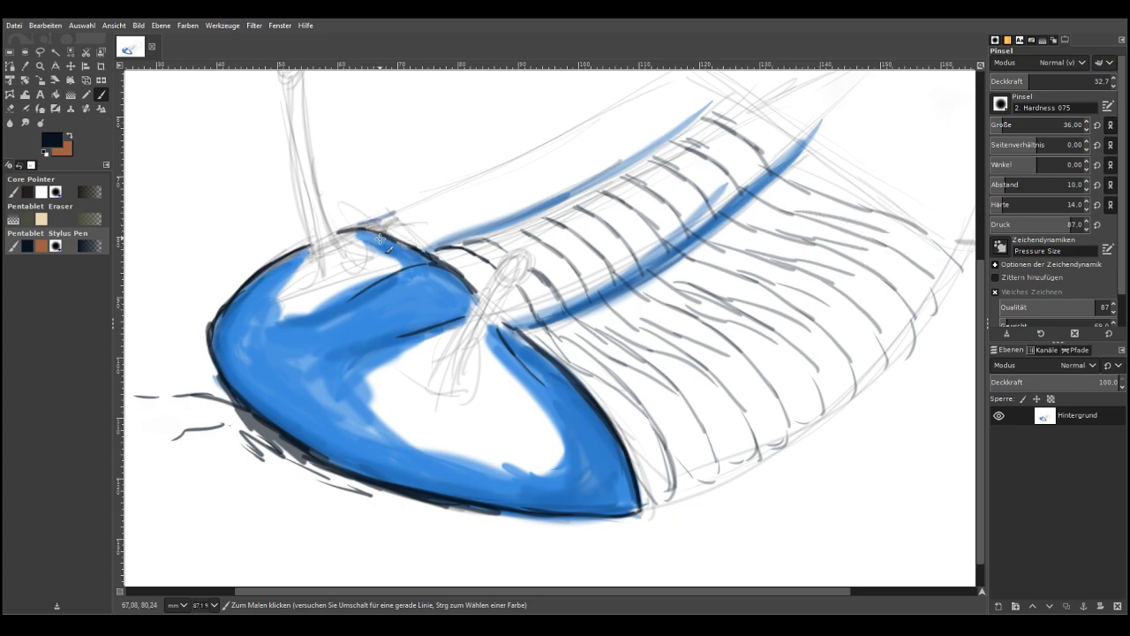
# Draw a row of rounded segment humps along the far flank above the upper blue line
pyautogui.moveTo(374, 225)
pyautogui.mouseDown()
pyautogui.moveTo(433, 252)
pyautogui.moveTo(415, 208)
pyautogui.moveTo(453, 240)
pyautogui.moveTo(425, 209)
pyautogui.moveTo(400, 212)
pyautogui.moveTo(456, 208)
pyautogui.moveTo(486, 228)
pyautogui.moveTo(438, 190)
pyautogui.moveTo(423, 203)
pyautogui.moveTo(472, 177)
pyautogui.moveTo(531, 193)
pyautogui.mouseUp()
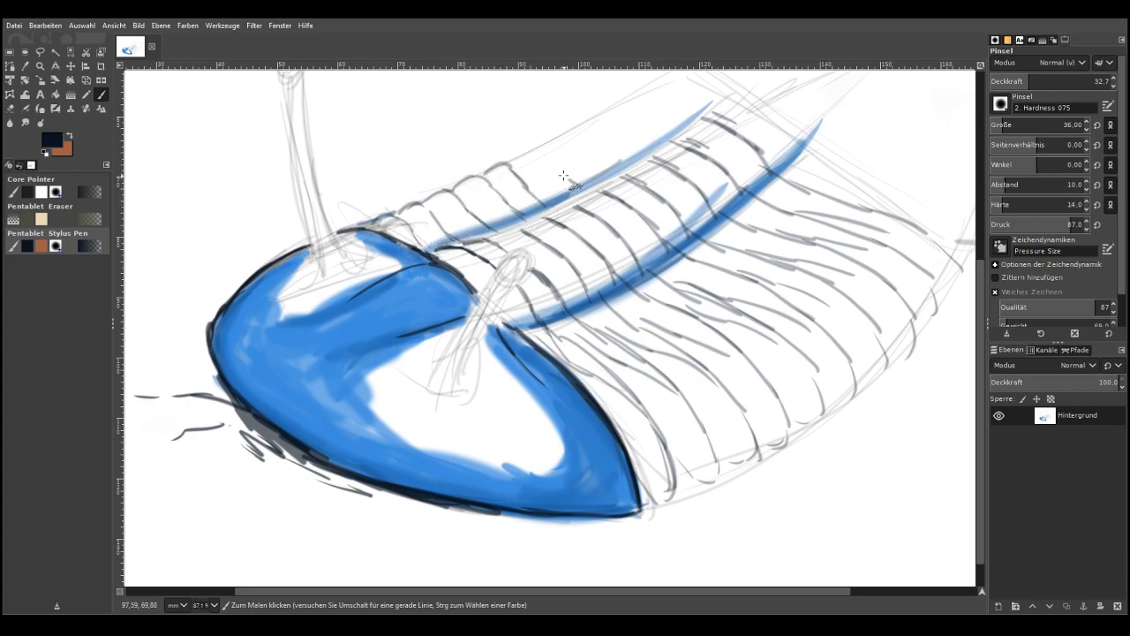
pyautogui.moveTo(514, 162)
pyautogui.mouseDown()
pyautogui.moveTo(563, 137)
pyautogui.moveTo(596, 164)
pyautogui.moveTo(597, 140)
pyautogui.moveTo(577, 132)
pyautogui.moveTo(584, 122)
pyautogui.moveTo(610, 142)
pyautogui.moveTo(619, 132)
pyautogui.moveTo(604, 112)
pyautogui.moveTo(613, 107)
pyautogui.moveTo(661, 132)
pyautogui.moveTo(640, 89)
pyautogui.moveTo(694, 120)
pyautogui.mouseUp()
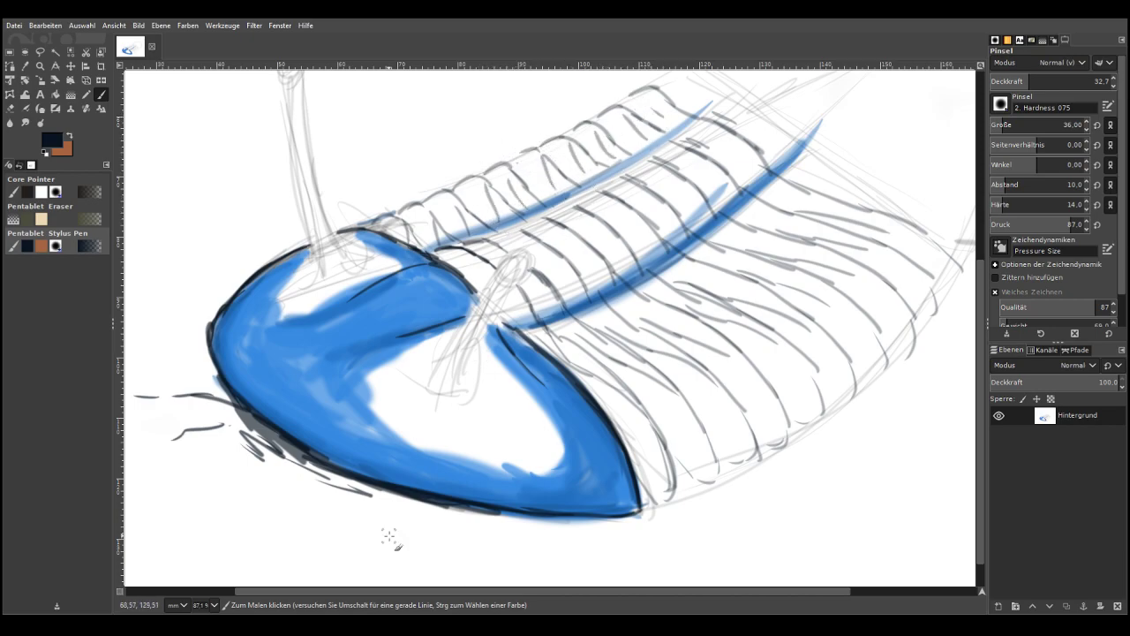
# Draw the last segment lines where the body meets the rounded rear end
pyautogui.moveTo(643, 590); pyautogui.dragTo(740, 591)
pyautogui.moveTo(980, 378); pyautogui.dragTo(982, 294)
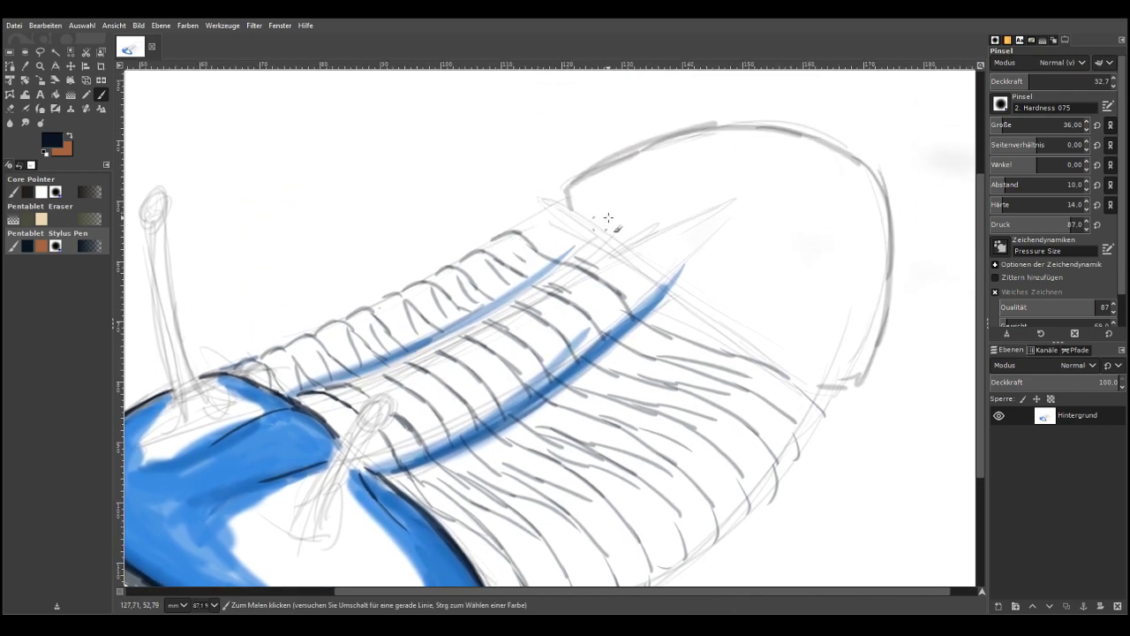
pyautogui.moveTo(532, 227)
pyautogui.mouseDown()
pyautogui.moveTo(649, 151)
pyautogui.moveTo(631, 157)
pyautogui.moveTo(763, 125)
pyautogui.moveTo(751, 128)
pyautogui.moveTo(845, 156)
pyautogui.moveTo(891, 222)
pyautogui.moveTo(877, 285)
pyautogui.mouseUp()
pyautogui.moveTo(557, 268)
pyautogui.mouseDown()
pyautogui.moveTo(690, 201)
pyautogui.moveTo(618, 311)
pyautogui.mouseUp()
pyautogui.moveTo(523, 228); pyautogui.dragTo(574, 185)
pyautogui.moveTo(826, 362); pyautogui.dragTo(694, 332)
# Set the brush opacity to 74.1 and outline the near flank's scalloped outer edge in dark strokes from head to rear end
pyautogui.moveTo(1066, 81); pyautogui.dragTo(1079, 82)
pyautogui.moveTo(981, 281); pyautogui.dragTo(980, 372)
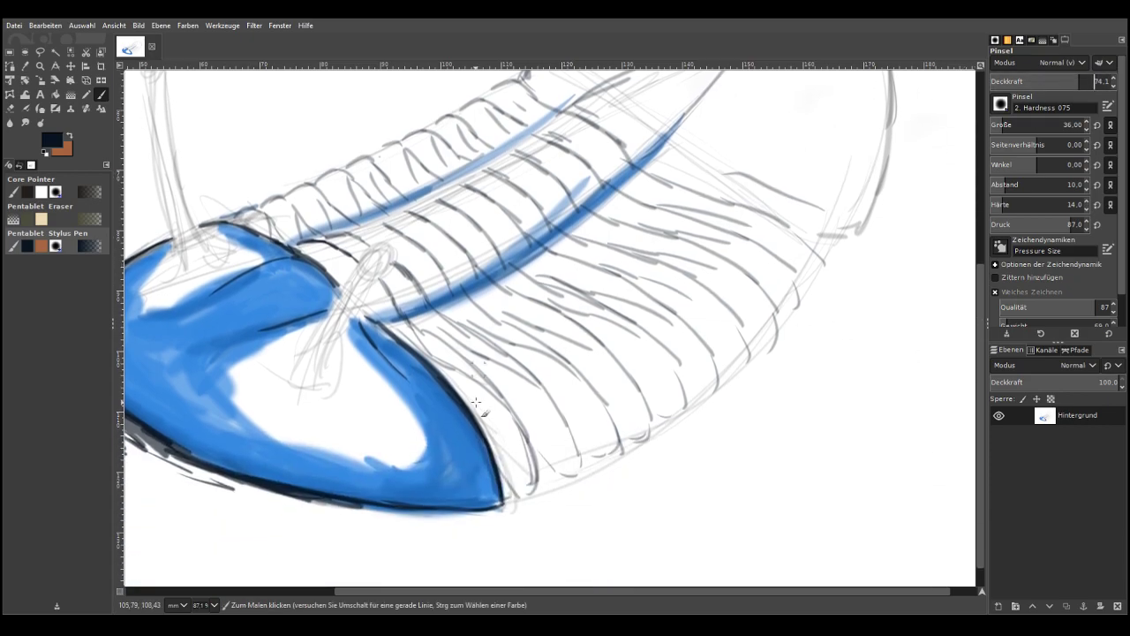
pyautogui.moveTo(501, 482)
pyautogui.mouseDown()
pyautogui.moveTo(528, 500)
pyautogui.moveTo(533, 444)
pyautogui.moveTo(548, 477)
pyautogui.moveTo(620, 469)
pyautogui.moveTo(654, 452)
pyautogui.moveTo(652, 386)
pyautogui.moveTo(683, 428)
pyautogui.moveTo(717, 404)
pyautogui.moveTo(749, 329)
pyautogui.moveTo(771, 302)
pyautogui.moveTo(785, 314)
pyautogui.moveTo(786, 269)
pyautogui.moveTo(821, 275)
pyautogui.moveTo(816, 246)
pyautogui.moveTo(868, 212)
pyautogui.mouseUp()
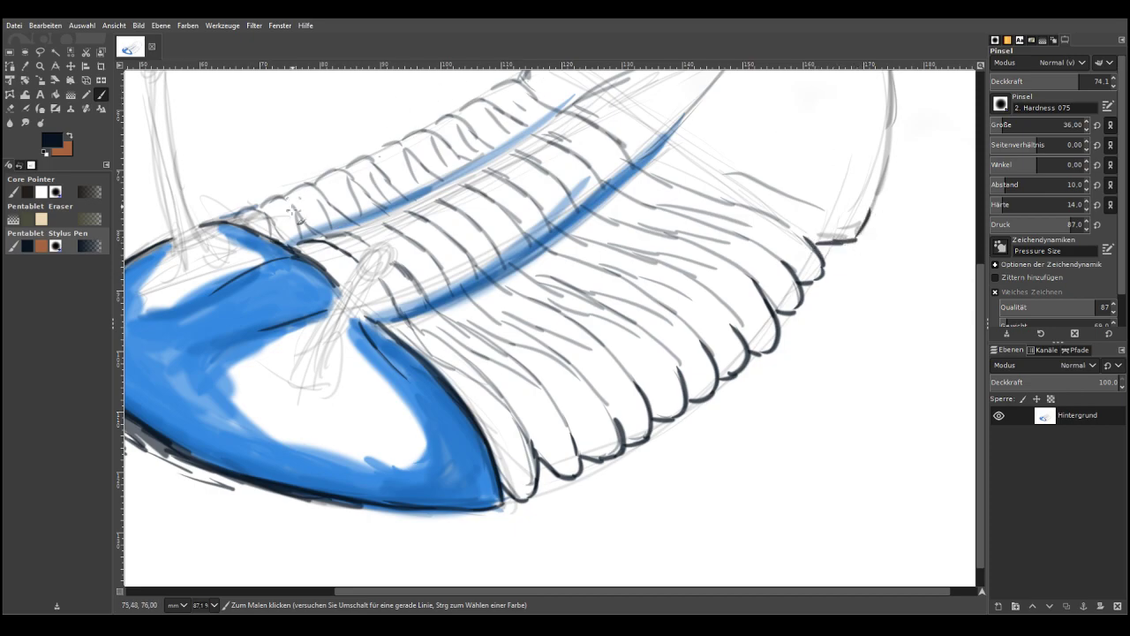
# Retrace the curved segment lines across the middle of the body and the near flank with dark strokes
pyautogui.moveTo(398, 311)
pyautogui.mouseDown()
pyautogui.moveTo(407, 319)
pyautogui.moveTo(437, 309)
pyautogui.moveTo(451, 281)
pyautogui.moveTo(478, 311)
pyautogui.moveTo(495, 281)
pyautogui.moveTo(455, 237)
pyautogui.moveTo(507, 264)
pyautogui.moveTo(464, 215)
pyautogui.mouseUp()
pyautogui.moveTo(557, 257)
pyautogui.mouseDown()
pyautogui.moveTo(481, 191)
pyautogui.moveTo(501, 176)
pyautogui.moveTo(580, 206)
pyautogui.moveTo(553, 137)
pyautogui.moveTo(669, 191)
pyautogui.moveTo(456, 329)
pyautogui.moveTo(539, 434)
pyautogui.moveTo(488, 340)
pyautogui.moveTo(519, 417)
pyautogui.moveTo(419, 326)
pyautogui.mouseUp()
pyautogui.moveTo(585, 459)
pyautogui.mouseDown()
pyautogui.moveTo(528, 374)
pyautogui.moveTo(440, 316)
pyautogui.mouseUp()
pyautogui.moveTo(615, 431)
pyautogui.mouseDown()
pyautogui.moveTo(607, 400)
pyautogui.moveTo(478, 302)
pyautogui.mouseUp()
pyautogui.moveTo(643, 399)
pyautogui.mouseDown()
pyautogui.moveTo(575, 324)
pyautogui.moveTo(493, 266)
pyautogui.mouseUp()
pyautogui.moveTo(686, 386)
pyautogui.mouseDown()
pyautogui.moveTo(641, 334)
pyautogui.moveTo(523, 273)
pyautogui.mouseUp()
pyautogui.moveTo(705, 357)
pyautogui.mouseDown()
pyautogui.moveTo(633, 292)
pyautogui.moveTo(543, 258)
pyautogui.mouseUp()
pyautogui.moveTo(743, 338)
pyautogui.mouseDown()
pyautogui.moveTo(627, 258)
pyautogui.moveTo(558, 235)
pyautogui.mouseUp()
pyautogui.moveTo(759, 292); pyautogui.dragTo(604, 205)
pyautogui.moveTo(792, 274)
pyautogui.mouseDown()
pyautogui.moveTo(678, 207)
pyautogui.moveTo(616, 199)
pyautogui.mouseUp()
pyautogui.moveTo(802, 244); pyautogui.dragTo(632, 168)
# Outline the far flank's row of rounded humps in dark strokes, including the lines separating the humps
pyautogui.moveTo(228, 223)
pyautogui.mouseDown()
pyautogui.moveTo(257, 208)
pyautogui.moveTo(285, 239)
pyautogui.moveTo(276, 201)
pyautogui.moveTo(296, 209)
pyautogui.moveTo(340, 176)
pyautogui.moveTo(364, 187)
pyautogui.moveTo(375, 166)
pyautogui.moveTo(420, 157)
pyautogui.moveTo(412, 133)
pyautogui.moveTo(450, 141)
pyautogui.moveTo(458, 118)
pyautogui.moveTo(481, 126)
pyautogui.moveTo(499, 110)
pyautogui.moveTo(491, 96)
pyautogui.moveTo(515, 85)
pyautogui.moveTo(534, 102)
pyautogui.mouseUp()
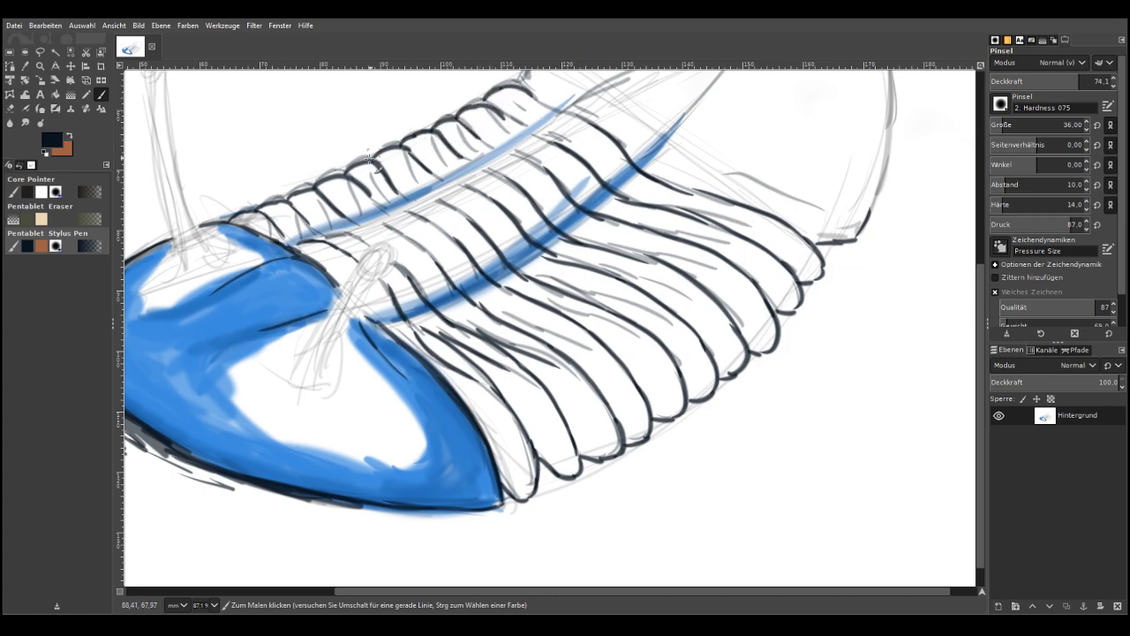
pyautogui.moveTo(322, 237); pyautogui.dragTo(291, 245)
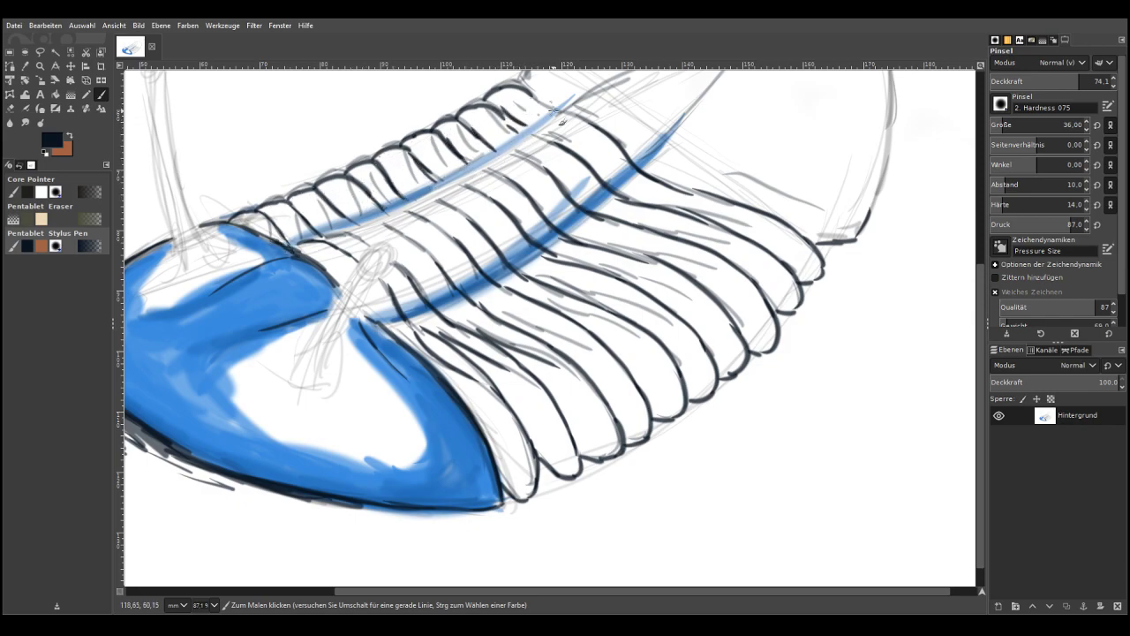
# Outline the rounded rear end in dark strokes and trace the tips of the two body ridges that run into it
pyautogui.moveTo(982, 304); pyautogui.dragTo(980, 201)
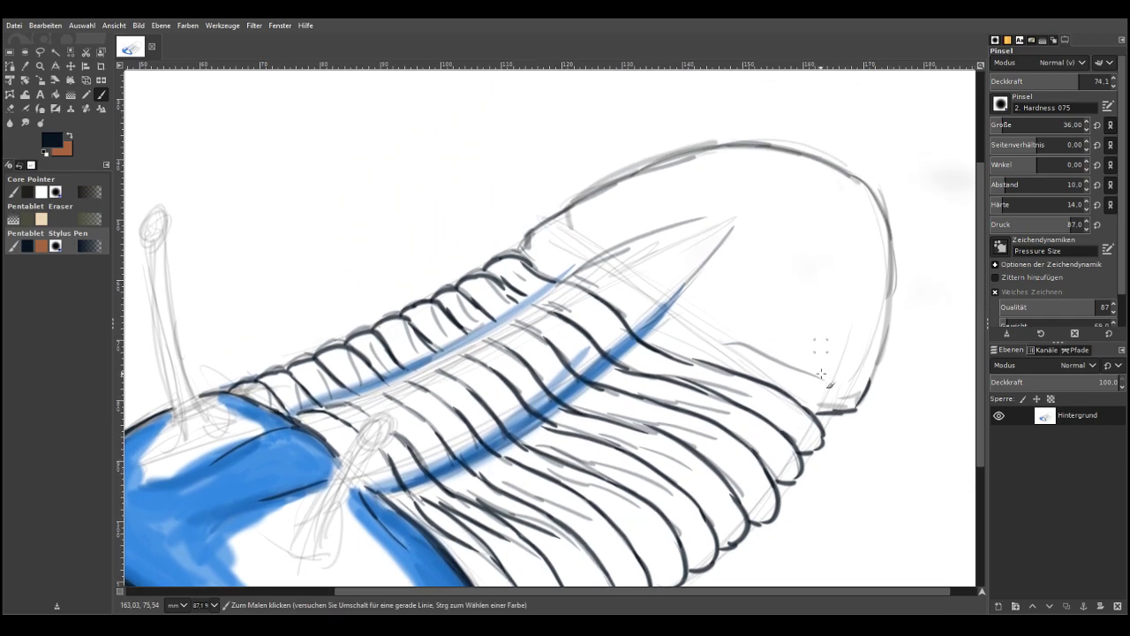
pyautogui.moveTo(864, 415)
pyautogui.mouseDown()
pyautogui.moveTo(886, 333)
pyautogui.moveTo(877, 193)
pyautogui.moveTo(868, 206)
pyautogui.moveTo(888, 230)
pyautogui.moveTo(846, 177)
pyautogui.moveTo(755, 139)
pyautogui.moveTo(859, 190)
pyautogui.moveTo(769, 141)
pyautogui.moveTo(790, 152)
pyautogui.moveTo(689, 152)
pyautogui.moveTo(718, 150)
pyautogui.moveTo(612, 185)
pyautogui.moveTo(528, 254)
pyautogui.mouseUp()
pyautogui.moveTo(637, 335)
pyautogui.mouseDown()
pyautogui.moveTo(649, 341)
pyautogui.moveTo(733, 227)
pyautogui.mouseUp()
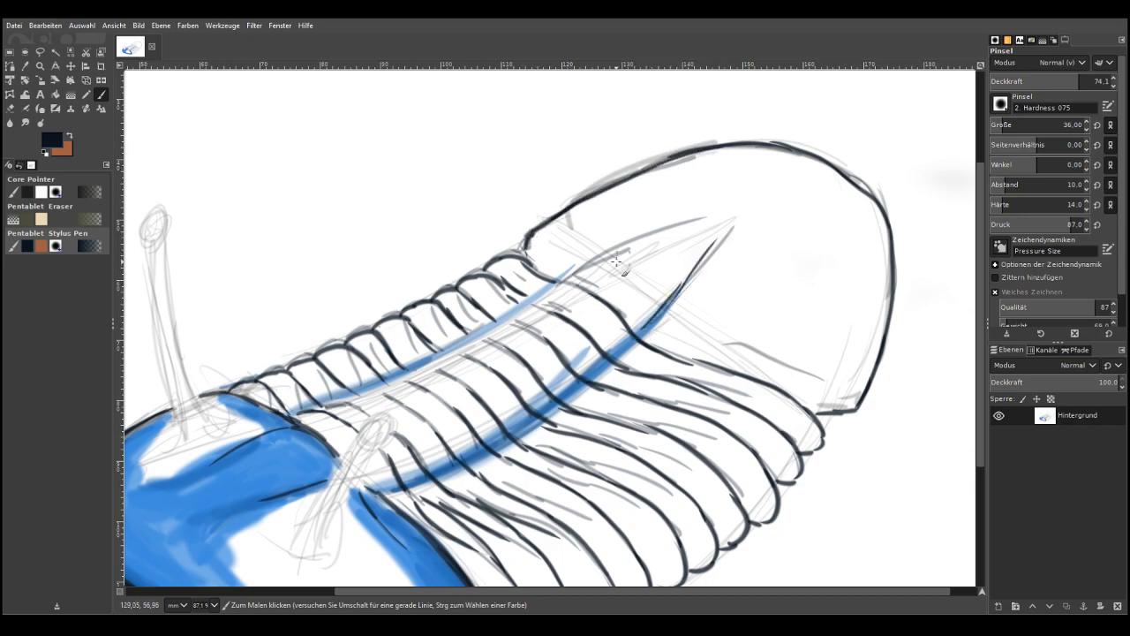
pyautogui.moveTo(567, 276); pyautogui.dragTo(707, 217)
# Darken the short intermediate strokes between the near flank's segment lines, from the rear end toward the head
pyautogui.moveTo(787, 379); pyautogui.dragTo(682, 346)
pyautogui.moveTo(727, 389); pyautogui.dragTo(684, 374)
pyautogui.moveTo(703, 413); pyautogui.dragTo(636, 391)
pyautogui.moveTo(696, 436); pyautogui.dragTo(606, 410)
pyautogui.moveTo(645, 448); pyautogui.dragTo(569, 430)
pyautogui.moveTo(645, 486); pyautogui.dragTo(540, 447)
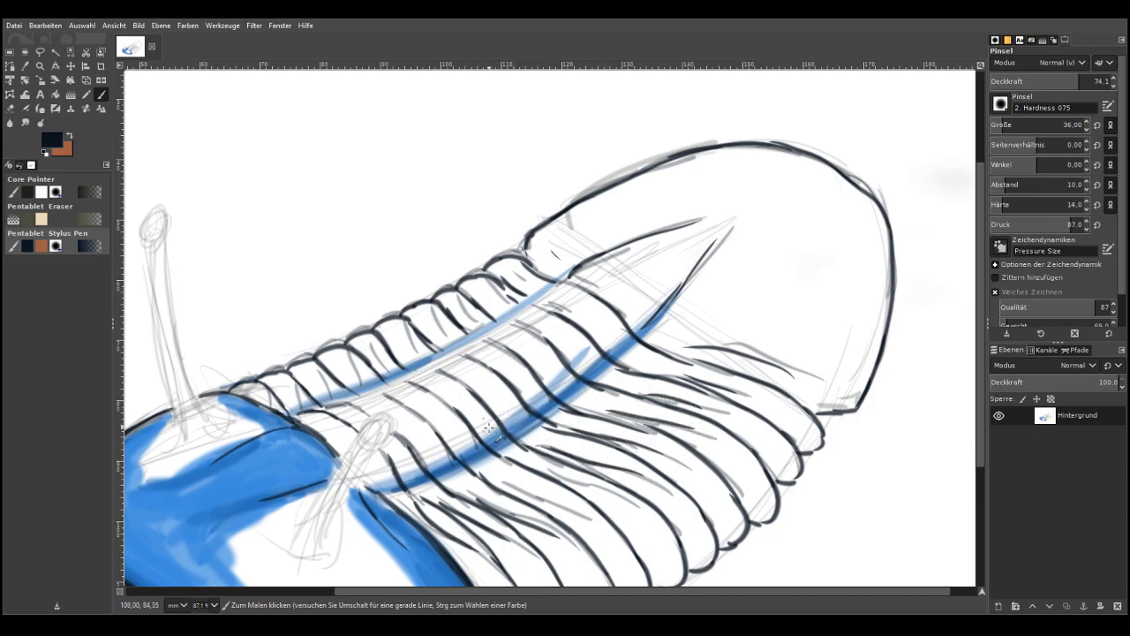
pyautogui.moveTo(496, 479); pyautogui.dragTo(586, 514)
pyautogui.moveTo(538, 469); pyautogui.dragTo(629, 491)
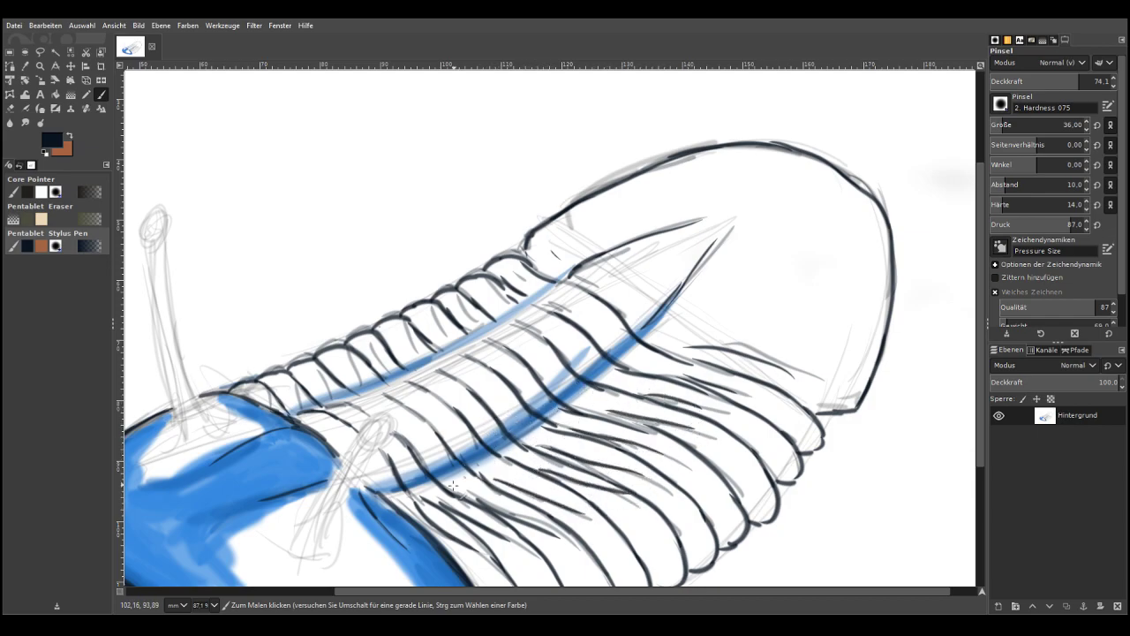
# Add dark inner strokes inside the far flank's humps and touch up the rear end's lower corner
pyautogui.moveTo(299, 412)
pyautogui.mouseDown()
pyautogui.moveTo(302, 388)
pyautogui.moveTo(368, 338)
pyautogui.mouseUp()
pyautogui.moveTo(422, 364)
pyautogui.mouseDown()
pyautogui.moveTo(400, 323)
pyautogui.moveTo(447, 289)
pyautogui.moveTo(500, 298)
pyautogui.moveTo(480, 279)
pyautogui.moveTo(496, 265)
pyautogui.mouseUp()
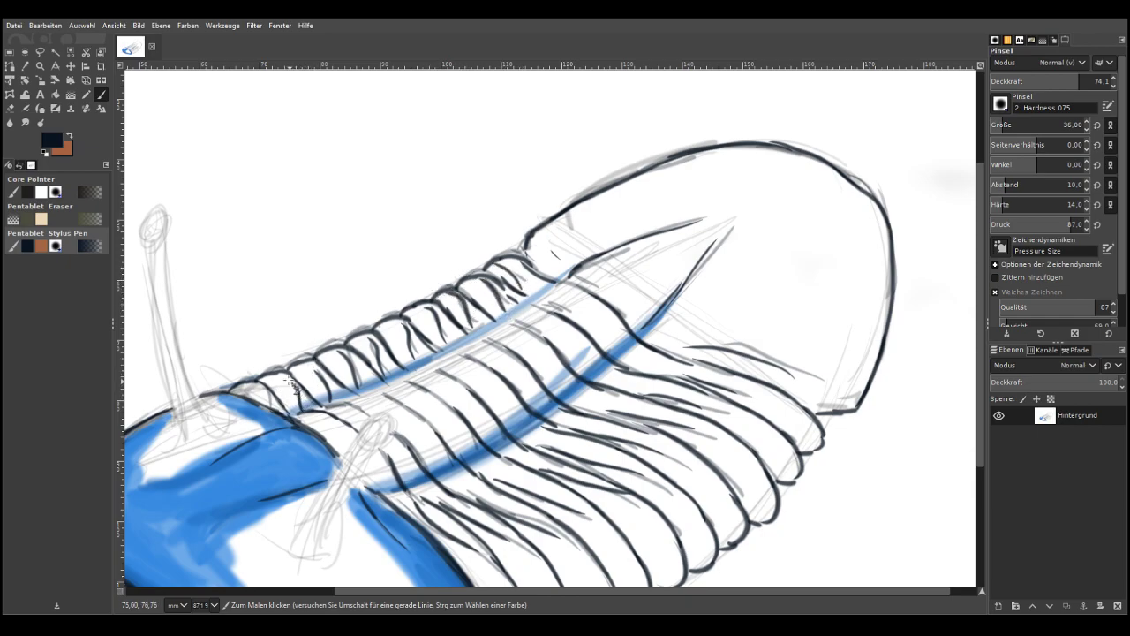
pyautogui.moveTo(846, 409); pyautogui.dragTo(823, 415)
# Outline both eye stalks and their round tips with dark strokes down to the head
pyautogui.scroll(-5, 963, 441)
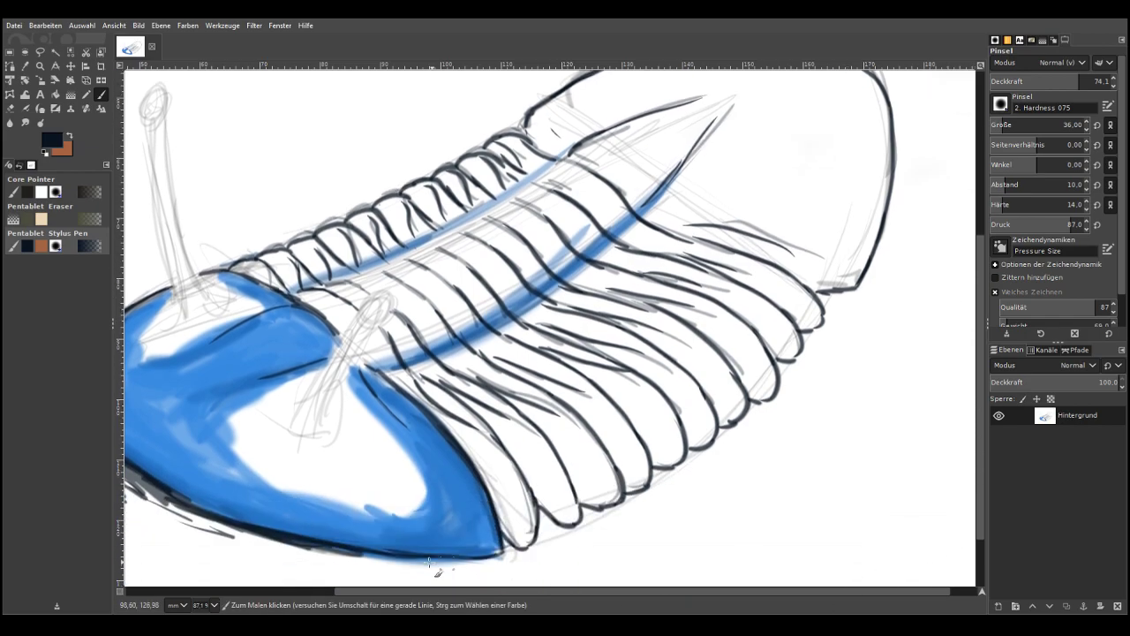
pyautogui.moveTo(430, 584); pyautogui.dragTo(324, 584)
pyautogui.moveTo(664, 565); pyautogui.dragTo(528, 551)
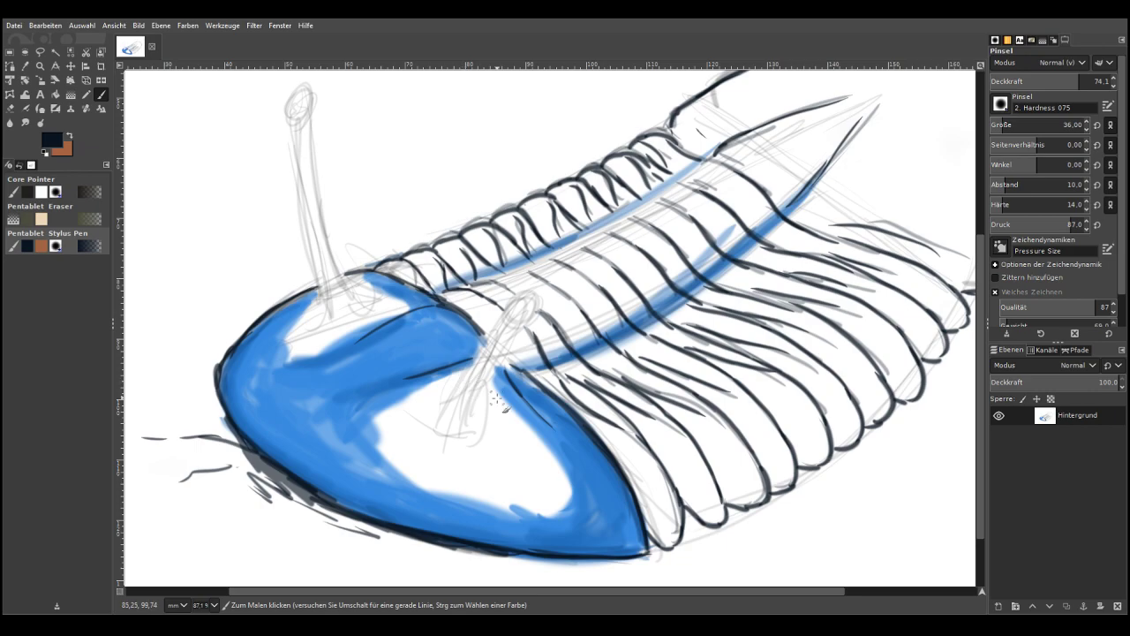
pyautogui.moveTo(535, 311)
pyautogui.mouseDown()
pyautogui.moveTo(526, 302)
pyautogui.moveTo(548, 320)
pyautogui.moveTo(519, 332)
pyautogui.moveTo(533, 298)
pyautogui.moveTo(512, 304)
pyautogui.moveTo(460, 390)
pyautogui.moveTo(484, 394)
pyautogui.moveTo(479, 426)
pyautogui.mouseUp()
pyautogui.moveTo(480, 357); pyautogui.dragTo(440, 421)
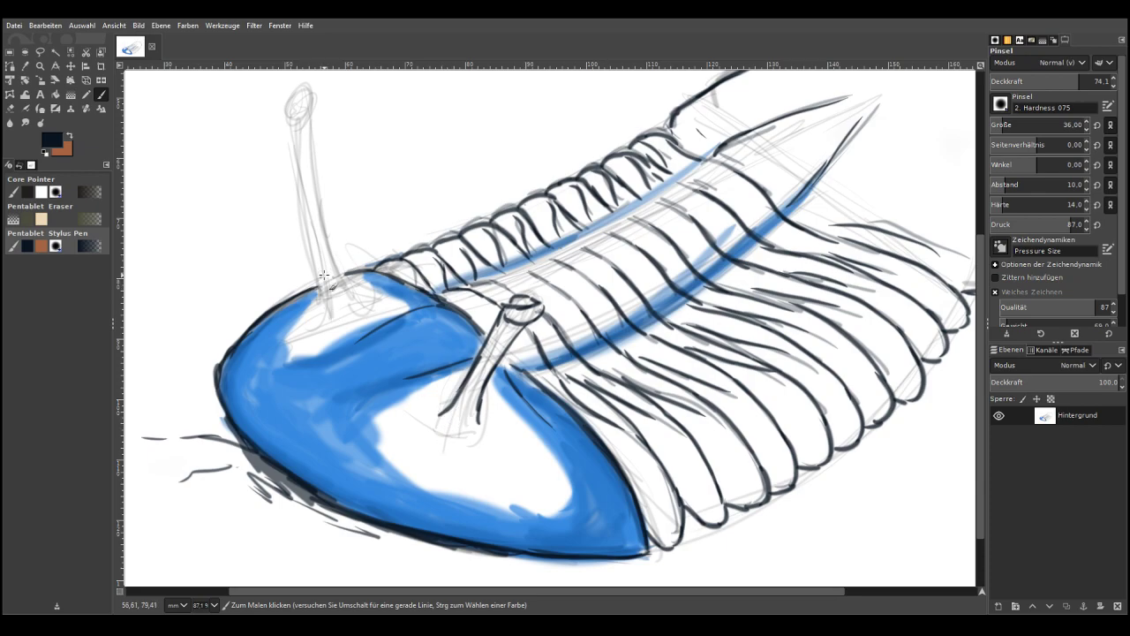
pyautogui.moveTo(316, 102)
pyautogui.mouseDown()
pyautogui.moveTo(294, 89)
pyautogui.moveTo(283, 132)
pyautogui.moveTo(340, 290)
pyautogui.mouseUp()
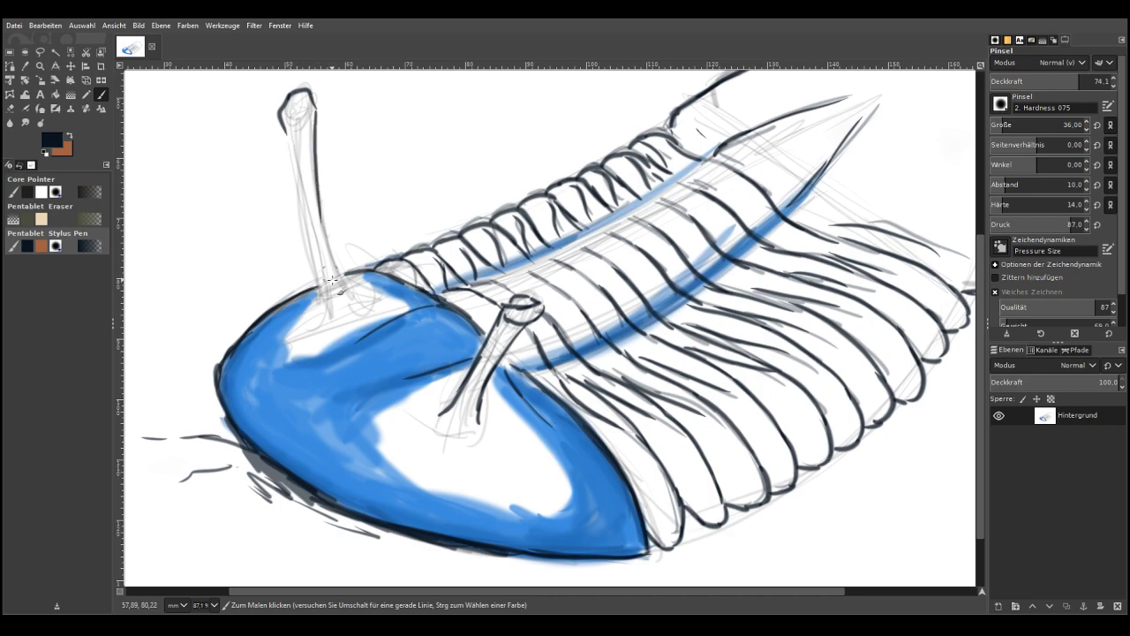
pyautogui.moveTo(317, 180)
pyautogui.mouseDown()
pyautogui.moveTo(357, 295)
pyautogui.moveTo(306, 240)
pyautogui.moveTo(288, 134)
pyautogui.mouseUp()
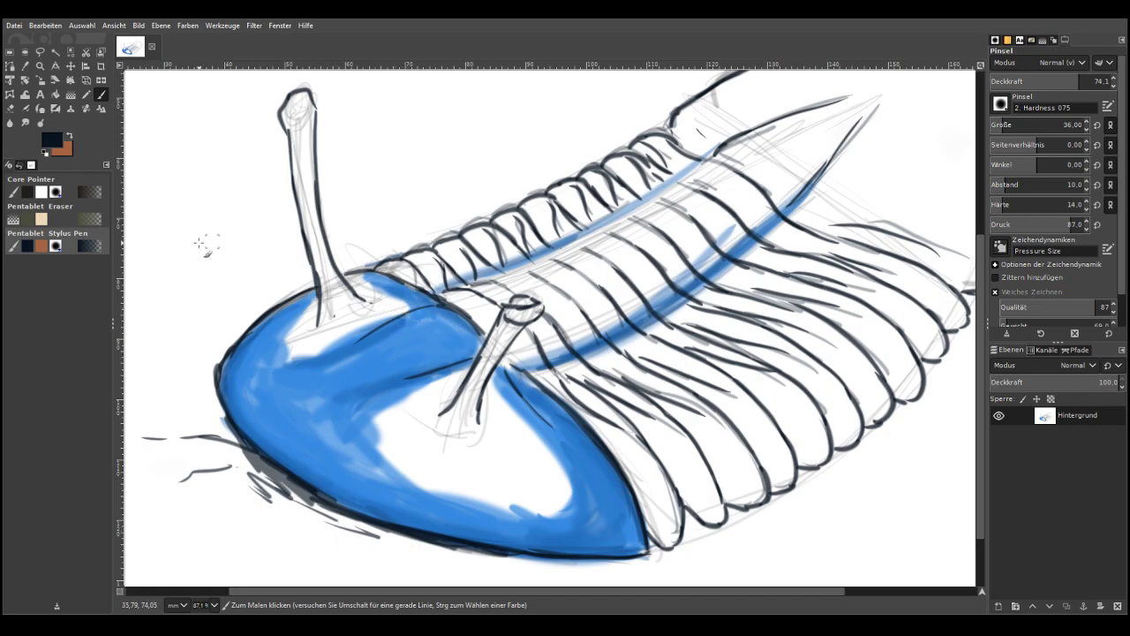
# Change the foreground color to dark blue and shade the head's near corner and lower rim with the paintbrush
pyautogui.press('-')
pyautogui.press('-')
pyautogui.press('-')
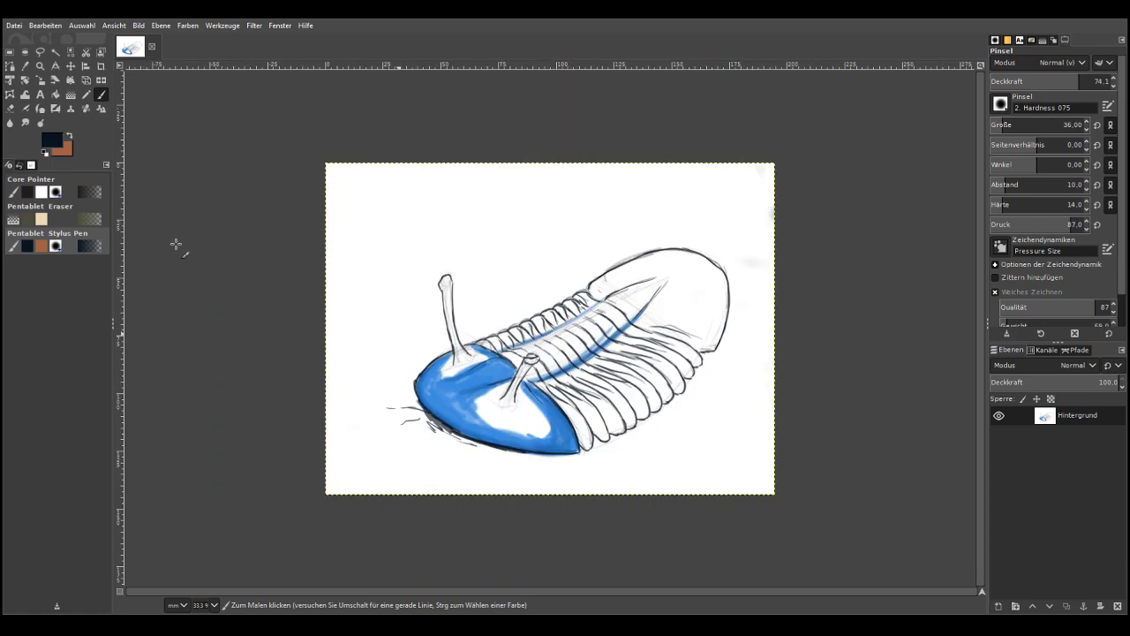
pyautogui.click(39, 66)
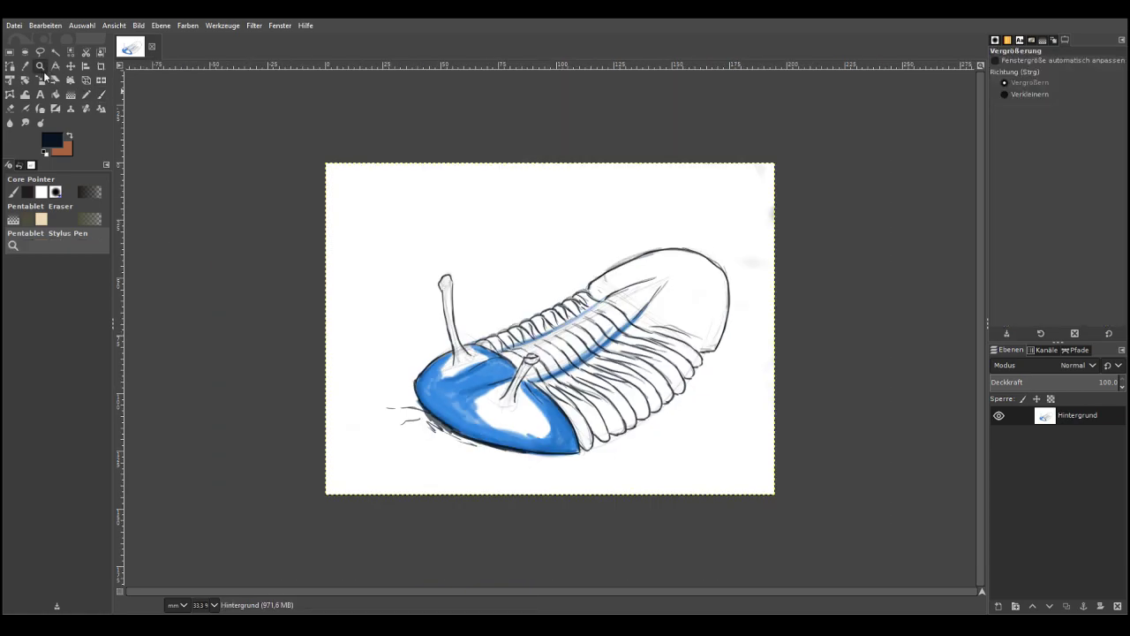
pyautogui.moveTo(394, 262); pyautogui.dragTo(817, 513)
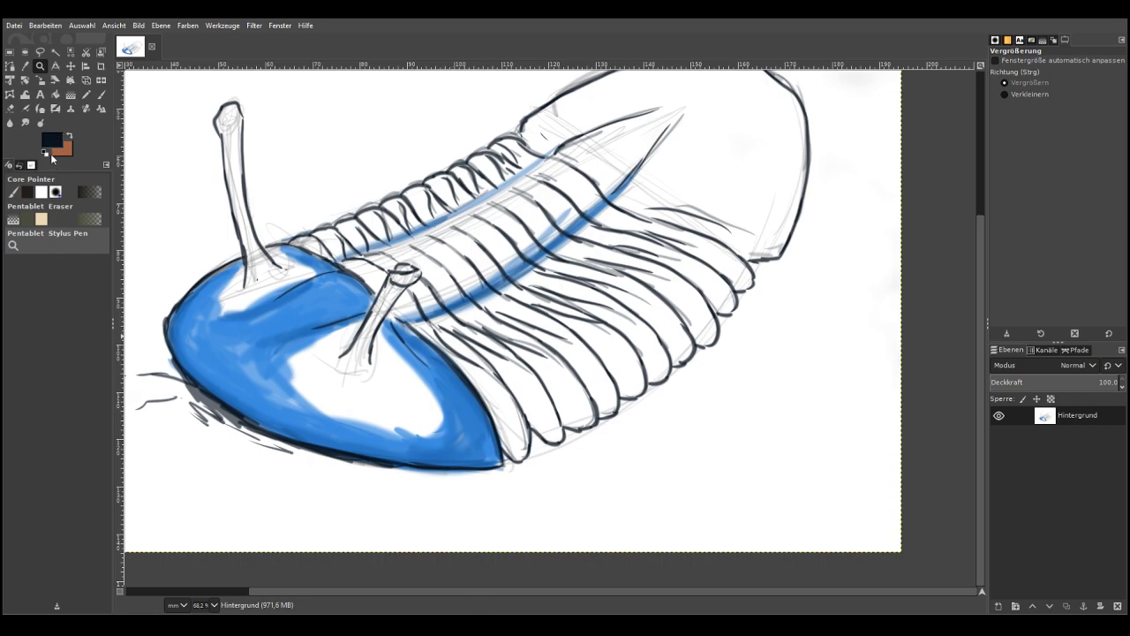
pyautogui.click(179, 209)
pyautogui.click(210, 251)
pyautogui.moveTo(491, 459); pyautogui.dragTo(188, 259)
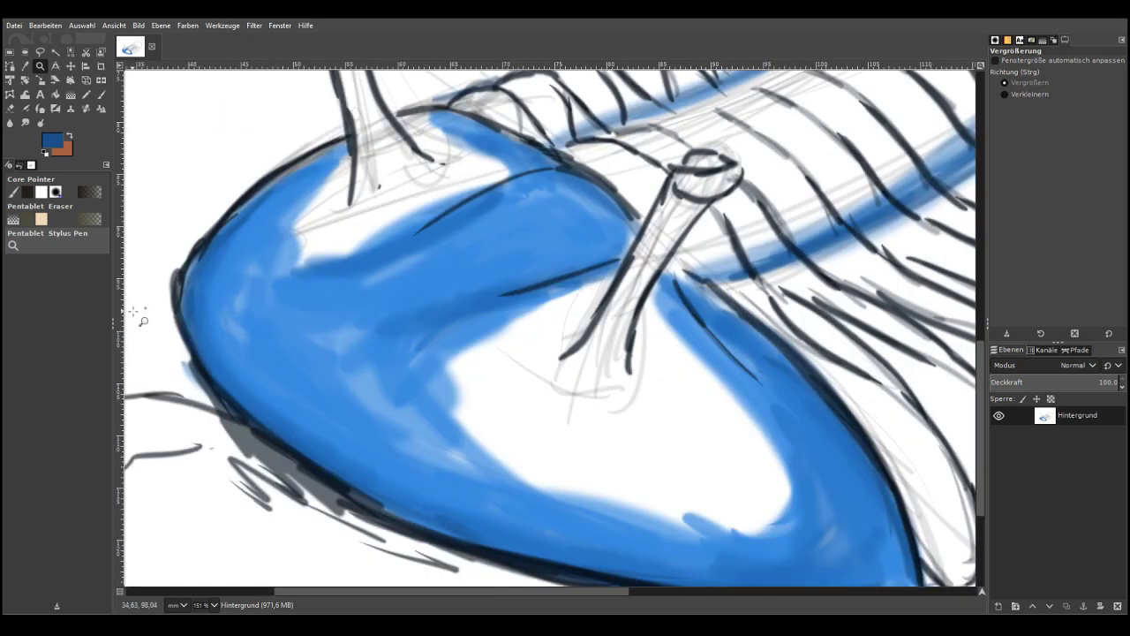
pyautogui.hotkey('shift', 'ctrl', 'j')
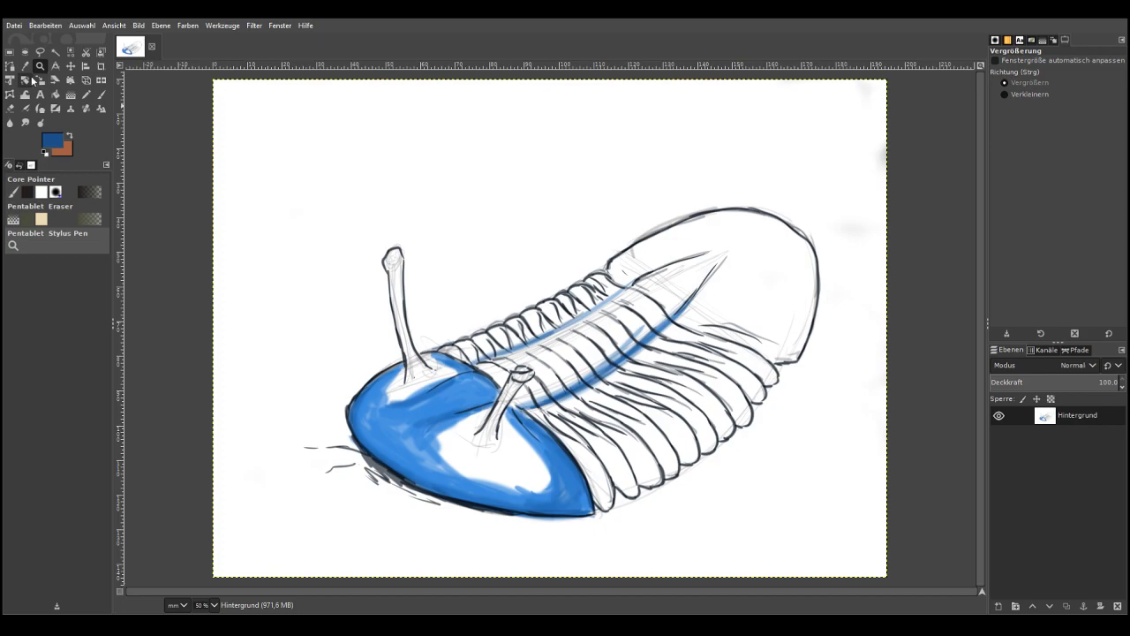
pyautogui.moveTo(263, 275); pyautogui.dragTo(680, 534)
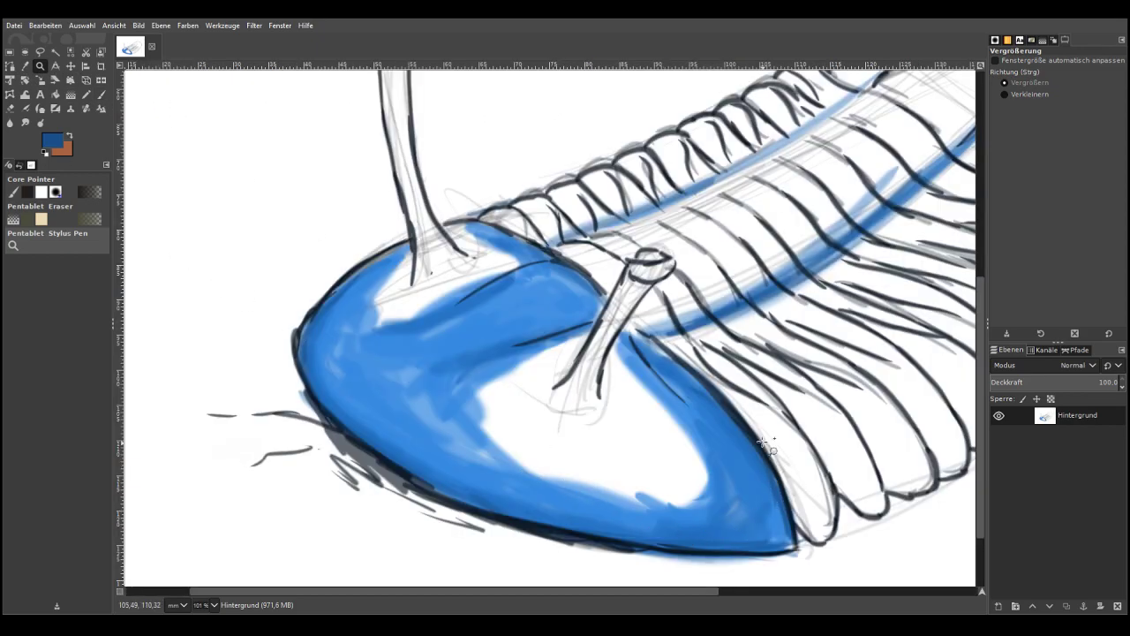
pyautogui.press('p')
pyautogui.moveTo(752, 526)
pyautogui.mouseDown()
pyautogui.moveTo(731, 433)
pyautogui.moveTo(777, 530)
pyautogui.moveTo(770, 496)
pyautogui.moveTo(751, 534)
pyautogui.mouseUp()
pyautogui.moveTo(755, 460)
pyautogui.mouseDown()
pyautogui.moveTo(658, 345)
pyautogui.moveTo(733, 419)
pyautogui.moveTo(793, 529)
pyautogui.moveTo(783, 545)
pyautogui.moveTo(770, 548)
pyautogui.moveTo(782, 542)
pyautogui.moveTo(749, 516)
pyautogui.moveTo(749, 538)
pyautogui.moveTo(650, 559)
pyautogui.moveTo(758, 536)
pyautogui.moveTo(638, 545)
pyautogui.moveTo(630, 531)
pyautogui.moveTo(447, 494)
pyautogui.moveTo(646, 541)
pyautogui.moveTo(510, 516)
pyautogui.mouseUp()
pyautogui.moveTo(654, 546)
pyautogui.mouseDown()
pyautogui.moveTo(500, 516)
pyautogui.moveTo(345, 428)
pyautogui.moveTo(379, 453)
pyautogui.moveTo(336, 411)
pyautogui.moveTo(301, 344)
pyautogui.moveTo(298, 356)
pyautogui.moveTo(311, 292)
pyautogui.moveTo(315, 327)
pyautogui.moveTo(298, 338)
pyautogui.moveTo(377, 257)
pyautogui.moveTo(302, 353)
pyautogui.mouseUp()
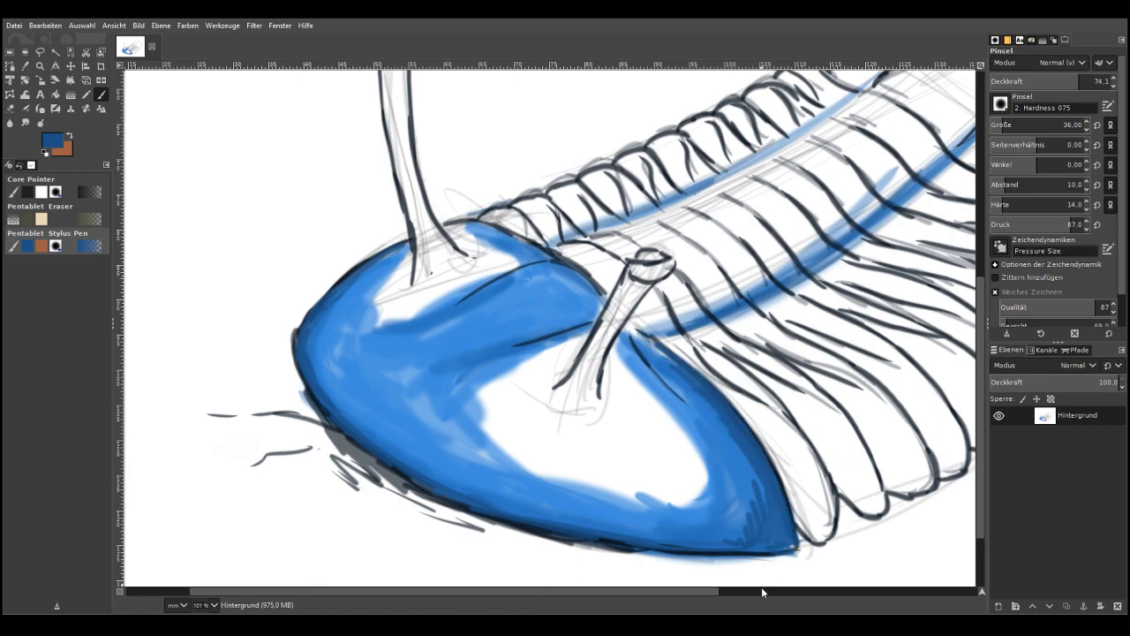
# Paint dark blue along the inner edges of the first two near-flank segments behind the head
pyautogui.moveTo(680, 596); pyautogui.dragTo(784, 596)
pyautogui.moveTo(671, 534)
pyautogui.mouseDown()
pyautogui.moveTo(653, 477)
pyautogui.moveTo(675, 545)
pyautogui.moveTo(658, 534)
pyautogui.moveTo(664, 507)
pyautogui.moveTo(636, 439)
pyautogui.moveTo(543, 371)
pyautogui.moveTo(644, 452)
pyautogui.moveTo(535, 357)
pyautogui.moveTo(634, 437)
pyautogui.moveTo(666, 542)
pyautogui.moveTo(637, 534)
pyautogui.moveTo(652, 492)
pyautogui.moveTo(617, 420)
pyautogui.moveTo(535, 362)
pyautogui.mouseUp()
pyautogui.moveTo(691, 511)
pyautogui.mouseDown()
pyautogui.moveTo(704, 468)
pyautogui.moveTo(672, 489)
pyautogui.moveTo(690, 438)
pyautogui.moveTo(671, 490)
pyautogui.moveTo(703, 477)
pyautogui.moveTo(702, 502)
pyautogui.moveTo(677, 420)
pyautogui.moveTo(698, 499)
pyautogui.mouseUp()
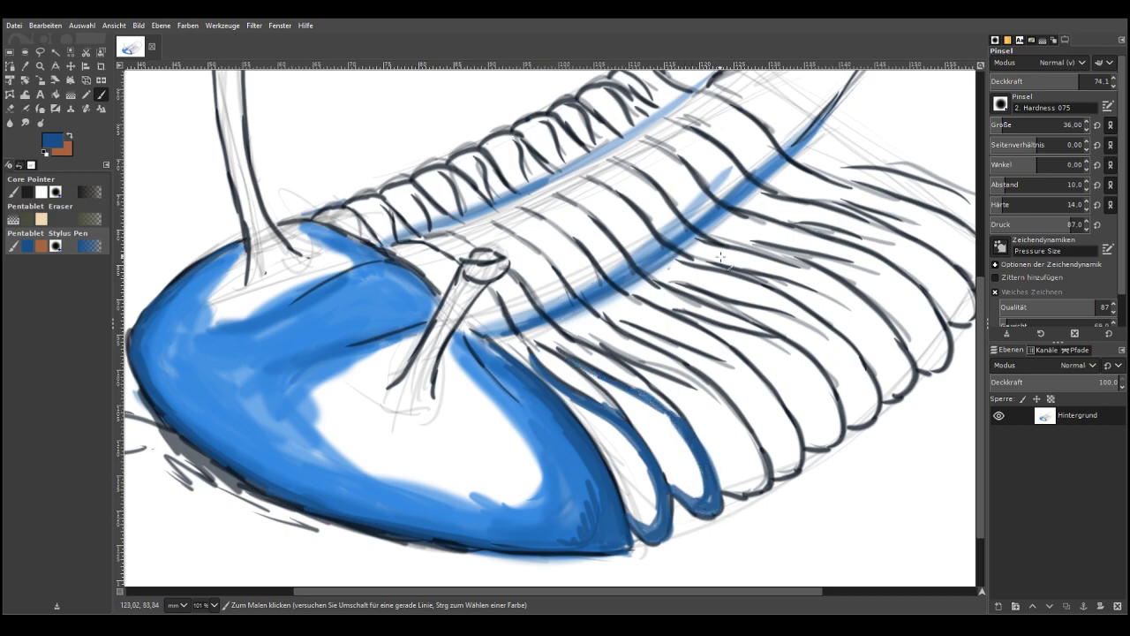
# Set the brush size to 66 and hardness to 30, and line the following near-flank segments with dark blue
pyautogui.click(1007, 124)
pyautogui.moveTo(728, 488)
pyautogui.mouseDown()
pyautogui.moveTo(756, 467)
pyautogui.moveTo(731, 489)
pyautogui.moveTo(737, 431)
pyautogui.moveTo(733, 487)
pyautogui.moveTo(725, 423)
pyautogui.moveTo(740, 488)
pyautogui.mouseUp()
pyautogui.moveTo(712, 406)
pyautogui.mouseDown()
pyautogui.moveTo(755, 460)
pyautogui.moveTo(747, 352)
pyautogui.moveTo(904, 252)
pyautogui.moveTo(704, 476)
pyautogui.moveTo(706, 491)
pyautogui.moveTo(727, 449)
pyautogui.moveTo(749, 448)
pyautogui.moveTo(673, 382)
pyautogui.moveTo(734, 428)
pyautogui.moveTo(651, 379)
pyautogui.moveTo(682, 396)
pyautogui.moveTo(611, 351)
pyautogui.mouseUp()
pyautogui.click(1017, 206)
pyautogui.moveTo(795, 458)
pyautogui.mouseDown()
pyautogui.moveTo(787, 425)
pyautogui.moveTo(778, 473)
pyautogui.moveTo(772, 404)
pyautogui.moveTo(775, 472)
pyautogui.moveTo(763, 405)
pyautogui.moveTo(792, 442)
pyautogui.moveTo(746, 413)
pyautogui.moveTo(780, 462)
pyautogui.moveTo(751, 384)
pyautogui.moveTo(767, 412)
pyautogui.moveTo(688, 358)
pyautogui.moveTo(753, 390)
pyautogui.moveTo(633, 326)
pyautogui.moveTo(737, 380)
pyautogui.moveTo(730, 371)
pyautogui.moveTo(777, 430)
pyautogui.moveTo(788, 484)
pyautogui.moveTo(809, 443)
pyautogui.moveTo(793, 470)
pyautogui.moveTo(797, 444)
pyautogui.mouseUp()
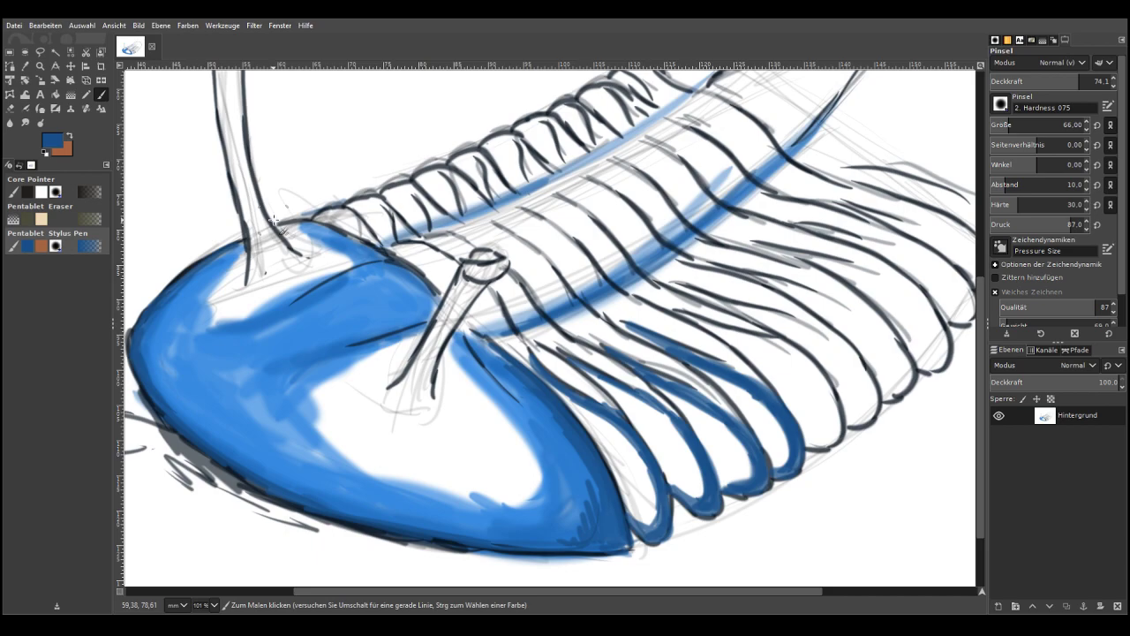
pyautogui.moveTo(717, 363); pyautogui.dragTo(686, 352)
pyautogui.moveTo(822, 452)
pyautogui.mouseDown()
pyautogui.moveTo(828, 417)
pyautogui.moveTo(803, 443)
pyautogui.moveTo(809, 385)
pyautogui.moveTo(817, 442)
pyautogui.moveTo(807, 384)
pyautogui.moveTo(821, 383)
pyautogui.moveTo(774, 375)
pyautogui.moveTo(788, 353)
pyautogui.moveTo(683, 315)
pyautogui.moveTo(816, 372)
pyautogui.moveTo(834, 406)
pyautogui.moveTo(816, 443)
pyautogui.moveTo(863, 424)
pyautogui.moveTo(850, 407)
pyautogui.moveTo(865, 372)
pyautogui.moveTo(851, 416)
pyautogui.moveTo(839, 352)
pyautogui.moveTo(869, 418)
pyautogui.moveTo(810, 334)
pyautogui.moveTo(706, 294)
pyautogui.moveTo(818, 334)
pyautogui.moveTo(852, 406)
pyautogui.mouseUp()
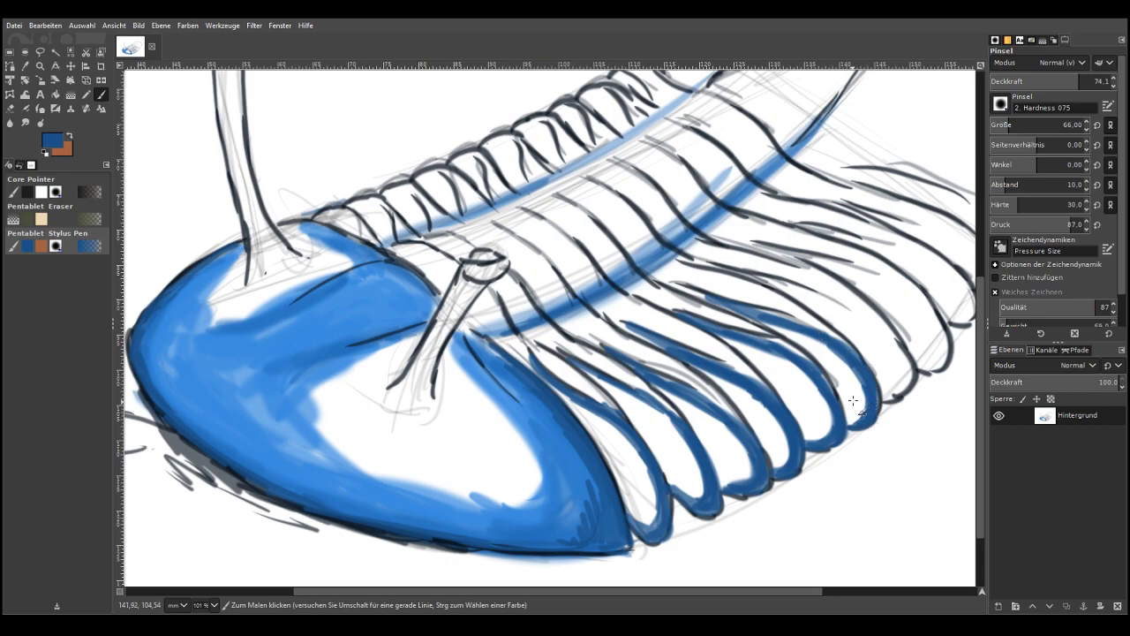
pyautogui.moveTo(588, 588); pyautogui.dragTo(750, 589)
pyautogui.moveTo(660, 399)
pyautogui.mouseDown()
pyautogui.moveTo(650, 345)
pyautogui.moveTo(643, 403)
pyautogui.moveTo(618, 316)
pyautogui.moveTo(632, 337)
pyautogui.moveTo(508, 281)
pyautogui.moveTo(636, 332)
pyautogui.moveTo(649, 402)
pyautogui.moveTo(698, 362)
pyautogui.moveTo(680, 375)
pyautogui.moveTo(676, 318)
pyautogui.moveTo(684, 362)
pyautogui.moveTo(657, 300)
pyautogui.moveTo(587, 266)
pyautogui.moveTo(671, 299)
pyautogui.moveTo(698, 362)
pyautogui.moveTo(707, 279)
pyautogui.moveTo(686, 262)
pyautogui.moveTo(707, 277)
pyautogui.moveTo(629, 247)
pyautogui.moveTo(680, 263)
pyautogui.moveTo(711, 322)
pyautogui.moveTo(715, 283)
pyautogui.moveTo(755, 283)
pyautogui.moveTo(722, 243)
pyautogui.moveTo(528, 191)
pyautogui.mouseUp()
# Paint dark blue inside the far flank's humps from the head to the rear
pyautogui.click(424, 590)
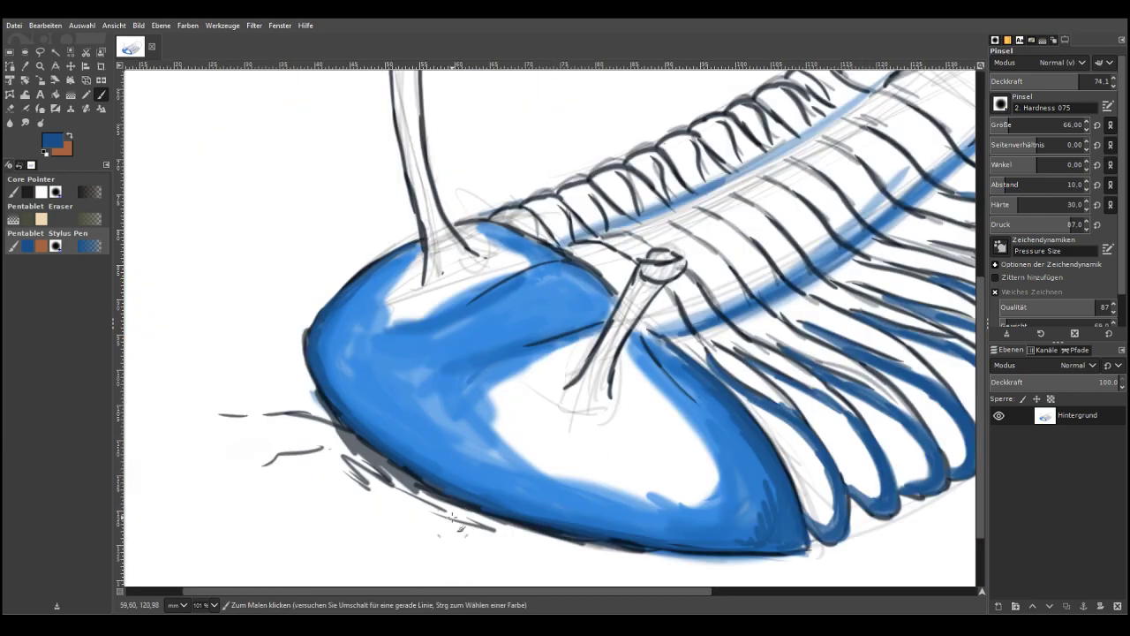
pyautogui.moveTo(497, 214); pyautogui.dragTo(549, 249)
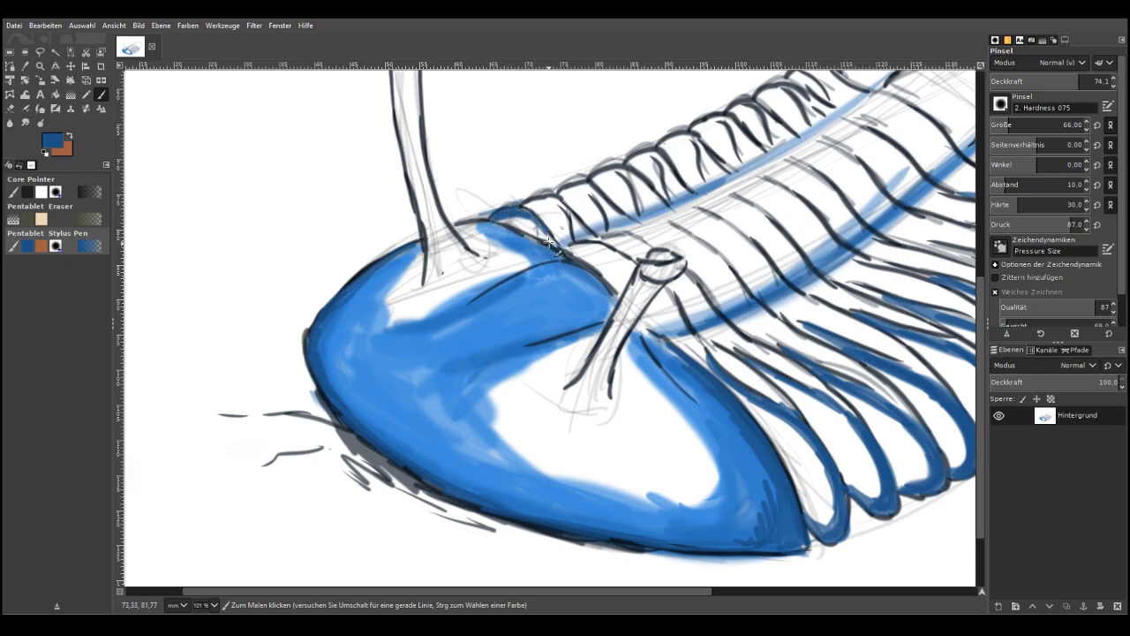
pyautogui.moveTo(531, 205)
pyautogui.mouseDown()
pyautogui.moveTo(563, 221)
pyautogui.moveTo(574, 190)
pyautogui.moveTo(565, 192)
pyautogui.moveTo(603, 234)
pyautogui.moveTo(596, 188)
pyautogui.moveTo(611, 177)
pyautogui.moveTo(633, 214)
pyautogui.moveTo(630, 203)
pyautogui.moveTo(560, 209)
pyautogui.moveTo(569, 199)
pyautogui.moveTo(601, 217)
pyautogui.moveTo(528, 217)
pyautogui.moveTo(574, 240)
pyautogui.mouseUp()
pyautogui.moveTo(630, 161)
pyautogui.mouseDown()
pyautogui.moveTo(654, 175)
pyautogui.moveTo(679, 137)
pyautogui.moveTo(696, 157)
pyautogui.moveTo(703, 122)
pyautogui.moveTo(734, 150)
pyautogui.moveTo(689, 143)
pyautogui.moveTo(697, 152)
pyautogui.moveTo(746, 103)
pyautogui.moveTo(736, 107)
pyautogui.moveTo(767, 134)
pyautogui.moveTo(765, 86)
pyautogui.moveTo(812, 132)
pyautogui.mouseUp()
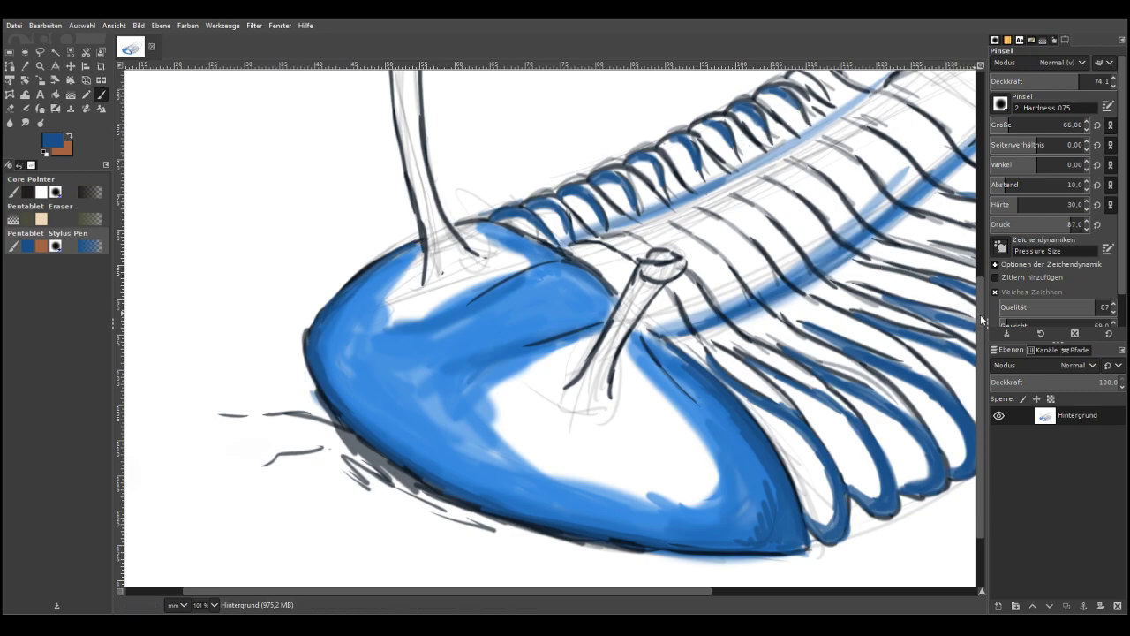
pyautogui.scroll(4, 943, 158)
pyautogui.moveTo(769, 254)
pyautogui.mouseDown()
pyautogui.moveTo(788, 238)
pyautogui.moveTo(826, 257)
pyautogui.mouseUp()
# Lower the brush opacity to 48.8 and shade the head's central ridge, front edge and lower rim with dark blue
pyautogui.moveTo(980, 395); pyautogui.dragTo(979, 505)
pyautogui.click(1048, 81)
pyautogui.moveTo(604, 289)
pyautogui.mouseDown()
pyautogui.moveTo(539, 293)
pyautogui.moveTo(612, 253)
pyautogui.moveTo(589, 276)
pyautogui.moveTo(520, 300)
pyautogui.moveTo(519, 228)
pyautogui.moveTo(471, 256)
pyautogui.moveTo(551, 212)
pyautogui.moveTo(449, 291)
pyautogui.moveTo(579, 268)
pyautogui.moveTo(500, 311)
pyautogui.mouseUp()
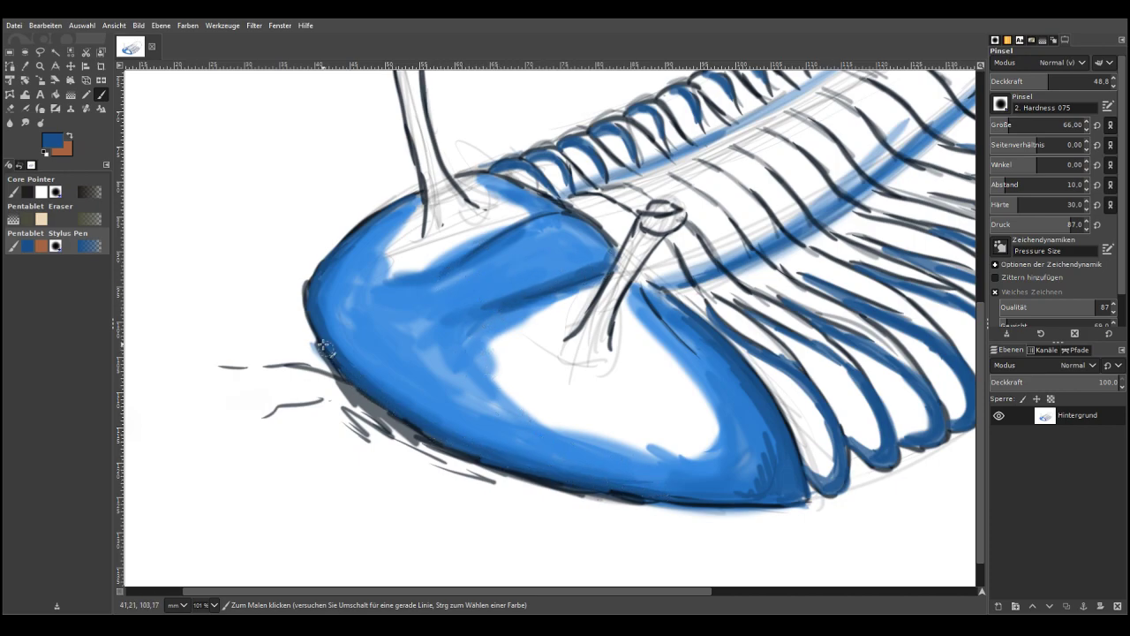
pyautogui.moveTo(320, 294)
pyautogui.mouseDown()
pyautogui.moveTo(429, 415)
pyautogui.moveTo(693, 500)
pyautogui.moveTo(475, 431)
pyautogui.mouseUp()
pyautogui.moveTo(643, 466)
pyautogui.mouseDown()
pyautogui.moveTo(424, 401)
pyautogui.moveTo(358, 362)
pyautogui.moveTo(320, 305)
pyautogui.moveTo(336, 330)
pyautogui.mouseUp()
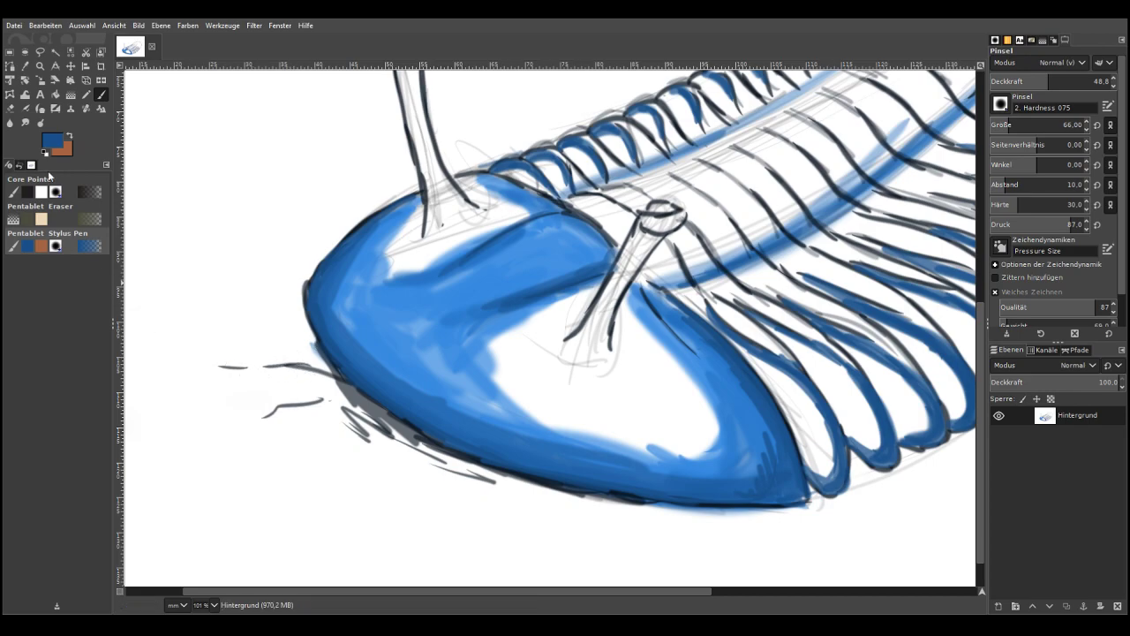
# Switch to a medium blue and blend it over the head's front, lower band and the area behind the far eye stalk
pyautogui.click(87, 127)
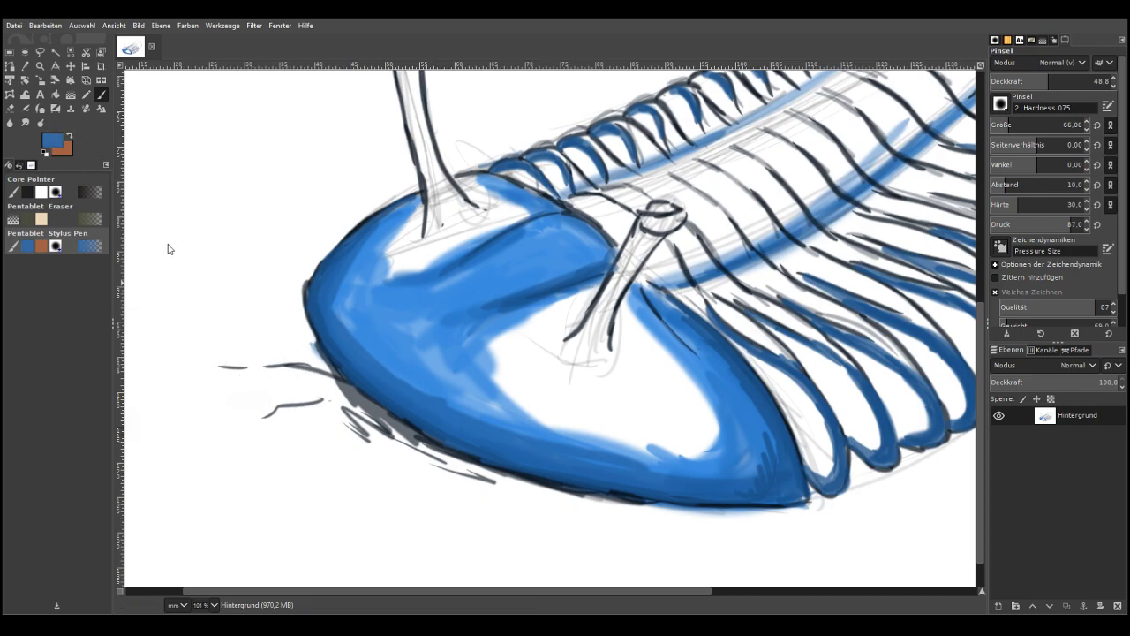
pyautogui.moveTo(683, 346)
pyautogui.mouseDown()
pyautogui.moveTo(718, 402)
pyautogui.moveTo(738, 410)
pyautogui.moveTo(740, 390)
pyautogui.moveTo(745, 461)
pyautogui.moveTo(698, 467)
pyautogui.moveTo(721, 434)
pyautogui.moveTo(571, 438)
pyautogui.moveTo(667, 457)
pyautogui.moveTo(489, 425)
pyautogui.moveTo(390, 366)
pyautogui.moveTo(350, 316)
pyautogui.moveTo(393, 317)
pyautogui.mouseUp()
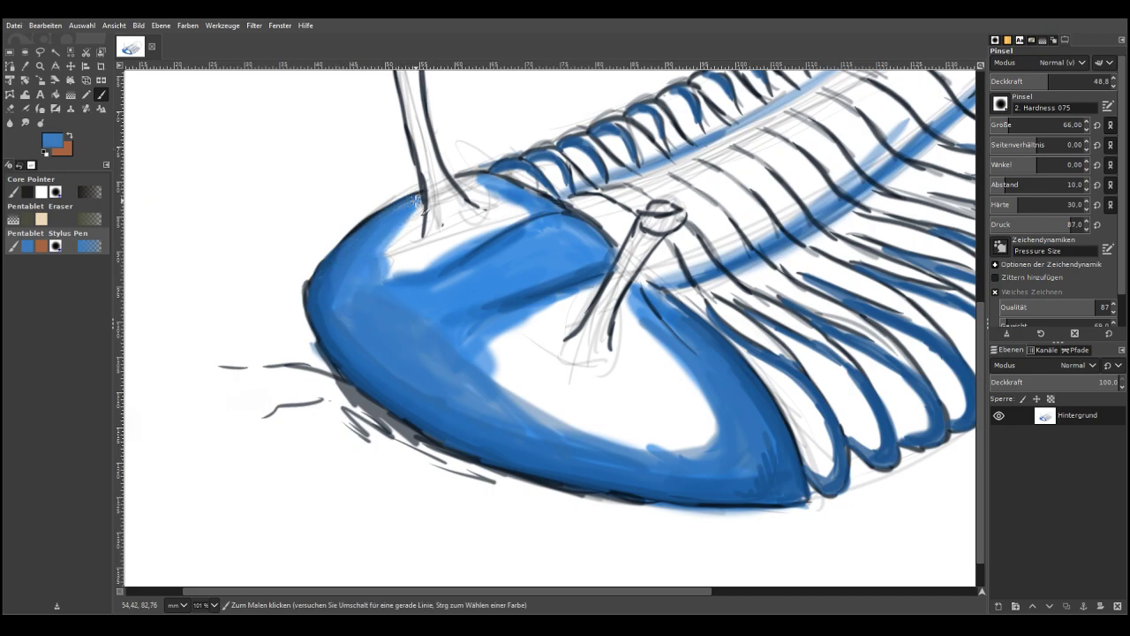
pyautogui.moveTo(473, 187); pyautogui.dragTo(521, 214)
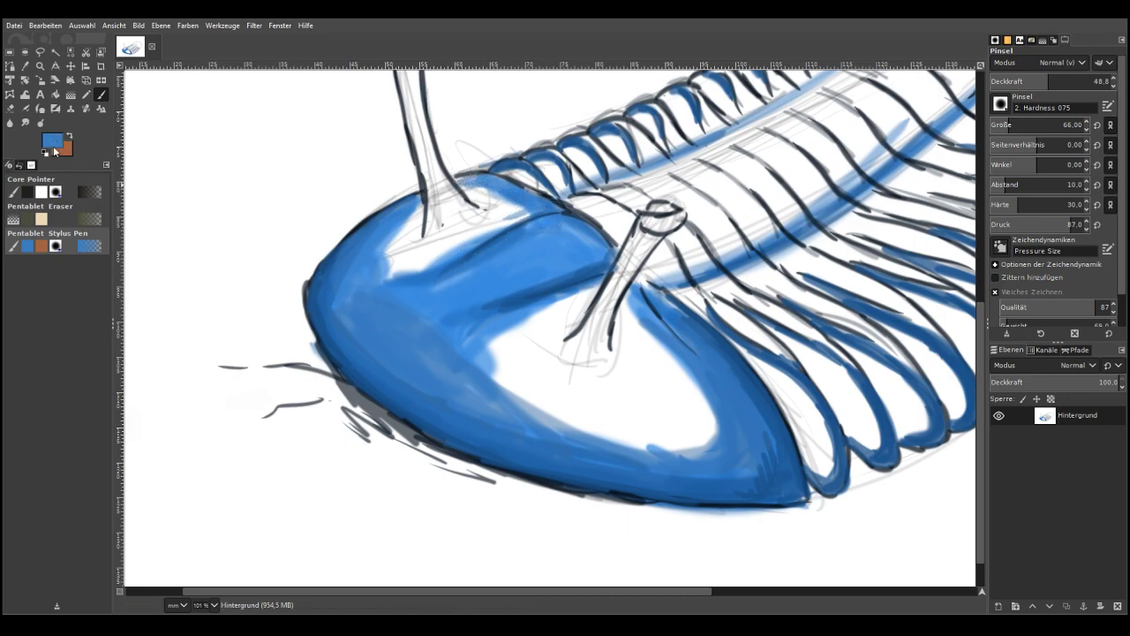
# Choose a light blue foreground color and brush soft highlights onto the head's central ridge, both cheek edges and the front
pyautogui.moveTo(82, 115); pyautogui.dragTo(56, 102)
pyautogui.moveTo(506, 250)
pyautogui.mouseDown()
pyautogui.moveTo(471, 260)
pyautogui.moveTo(567, 229)
pyautogui.moveTo(592, 235)
pyautogui.moveTo(547, 235)
pyautogui.moveTo(416, 301)
pyautogui.mouseUp()
pyautogui.moveTo(651, 307); pyautogui.dragTo(733, 383)
pyautogui.moveTo(683, 317); pyautogui.dragTo(762, 423)
pyautogui.moveTo(652, 305)
pyautogui.mouseDown()
pyautogui.moveTo(768, 423)
pyautogui.moveTo(721, 343)
pyautogui.moveTo(773, 415)
pyautogui.moveTo(678, 310)
pyautogui.moveTo(778, 434)
pyautogui.moveTo(653, 291)
pyautogui.mouseUp()
pyautogui.moveTo(553, 208); pyautogui.dragTo(459, 180)
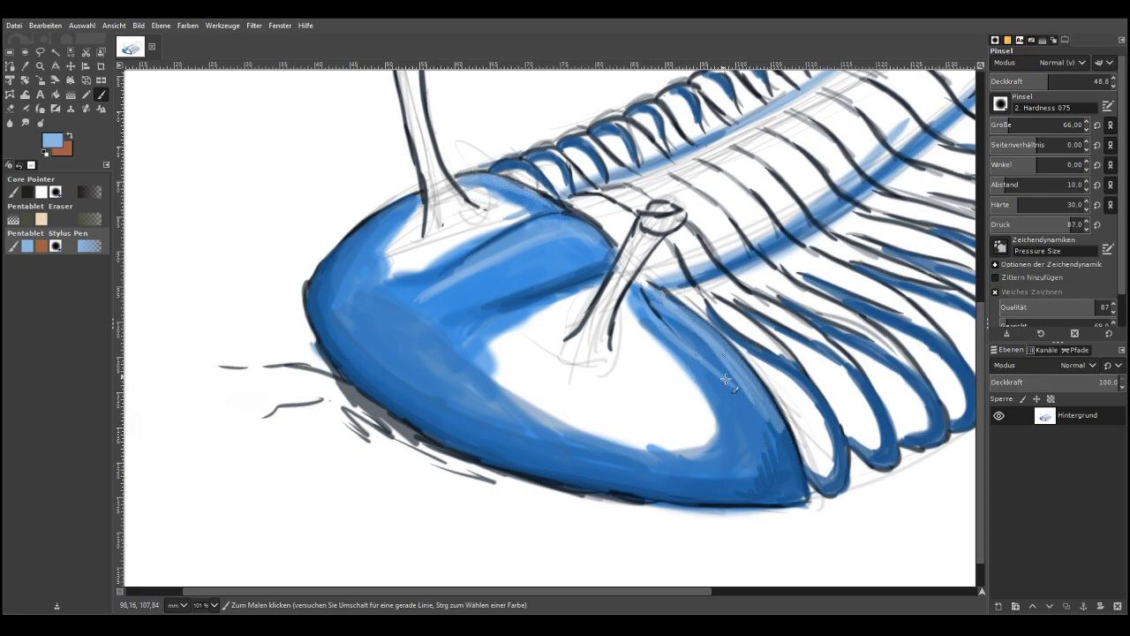
pyautogui.moveTo(760, 349); pyautogui.dragTo(819, 400)
pyautogui.moveTo(837, 363); pyautogui.dragTo(872, 402)
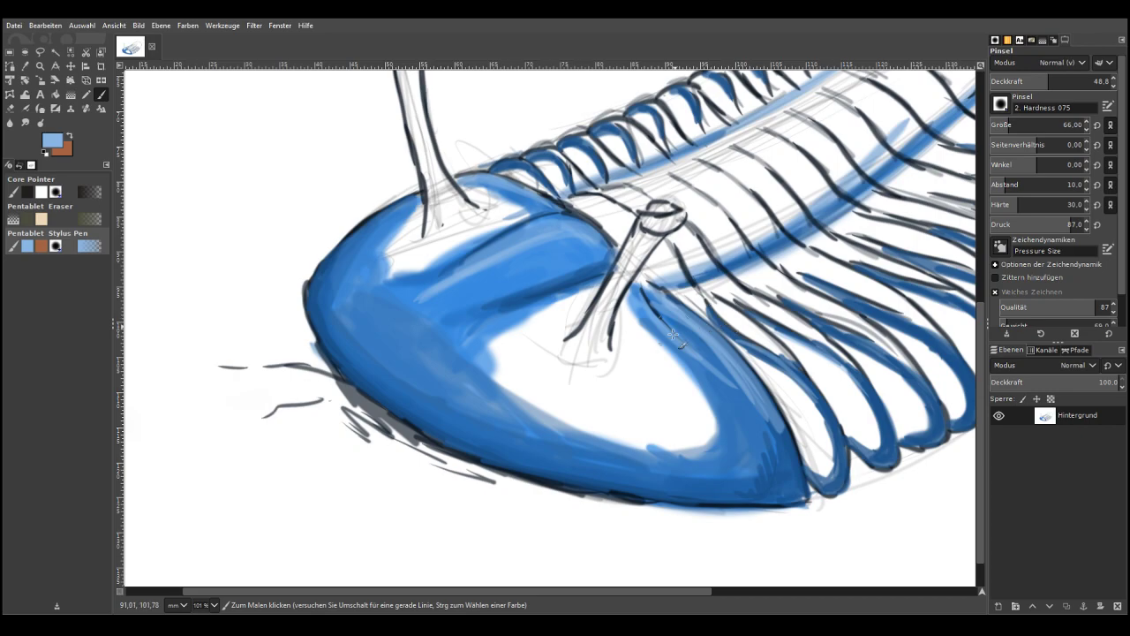
pyautogui.moveTo(530, 234); pyautogui.dragTo(372, 334)
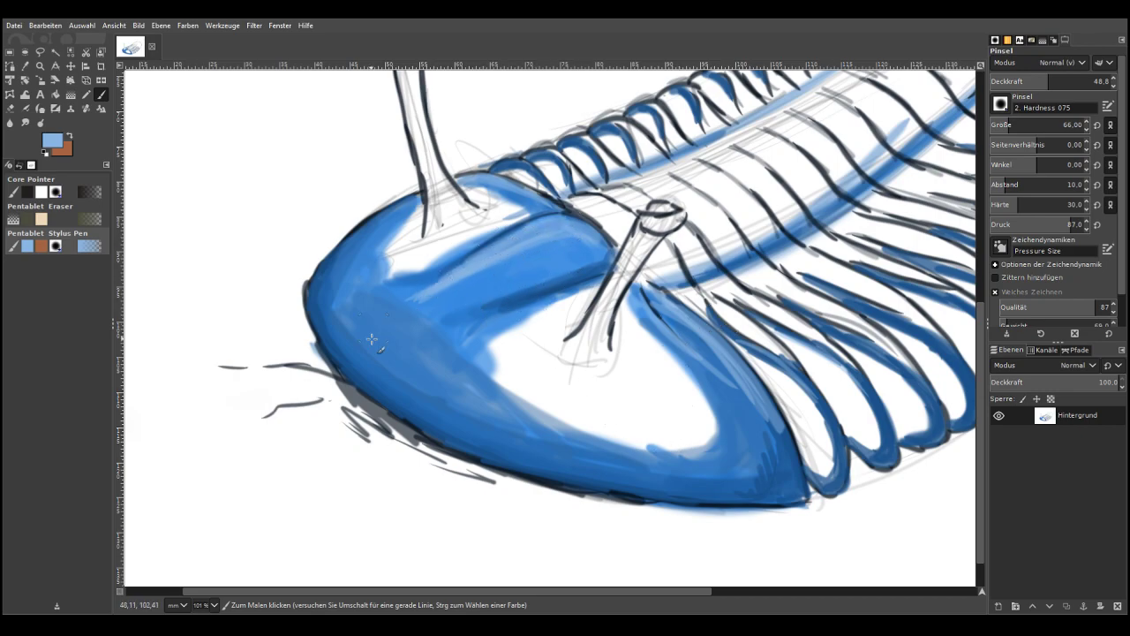
# Brush light blue highlights onto the head's front and tint the near eye stalk and its base light blue
pyautogui.moveTo(593, 263)
pyautogui.mouseDown()
pyautogui.moveTo(477, 333)
pyautogui.moveTo(499, 340)
pyautogui.moveTo(455, 280)
pyautogui.moveTo(367, 270)
pyautogui.mouseUp()
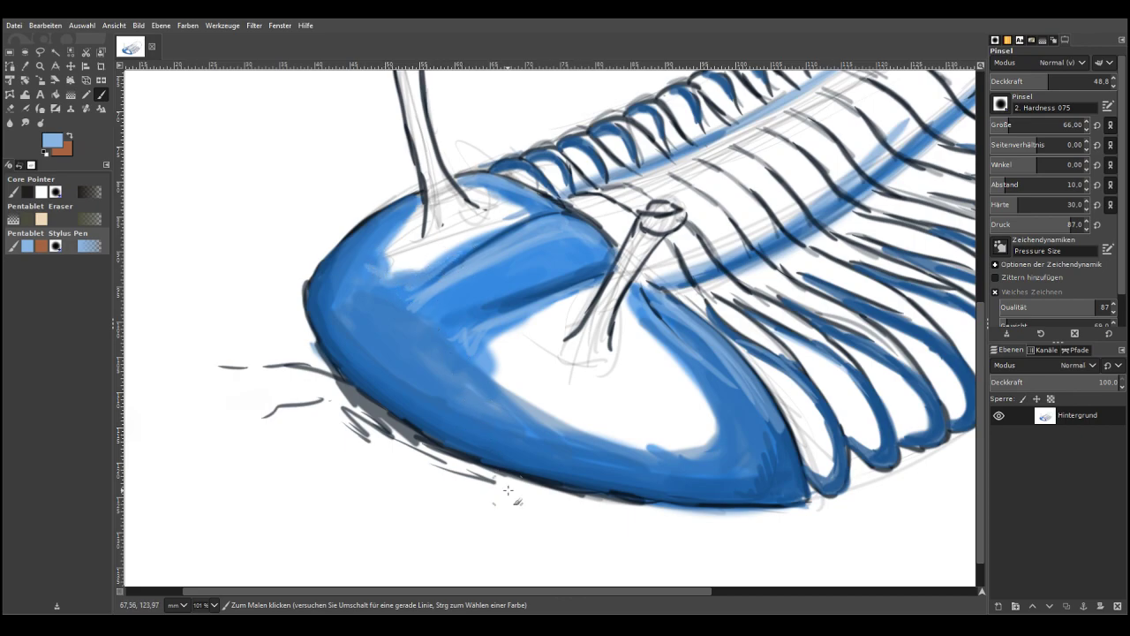
pyautogui.moveTo(626, 311)
pyautogui.mouseDown()
pyautogui.moveTo(732, 388)
pyautogui.moveTo(657, 341)
pyautogui.mouseUp()
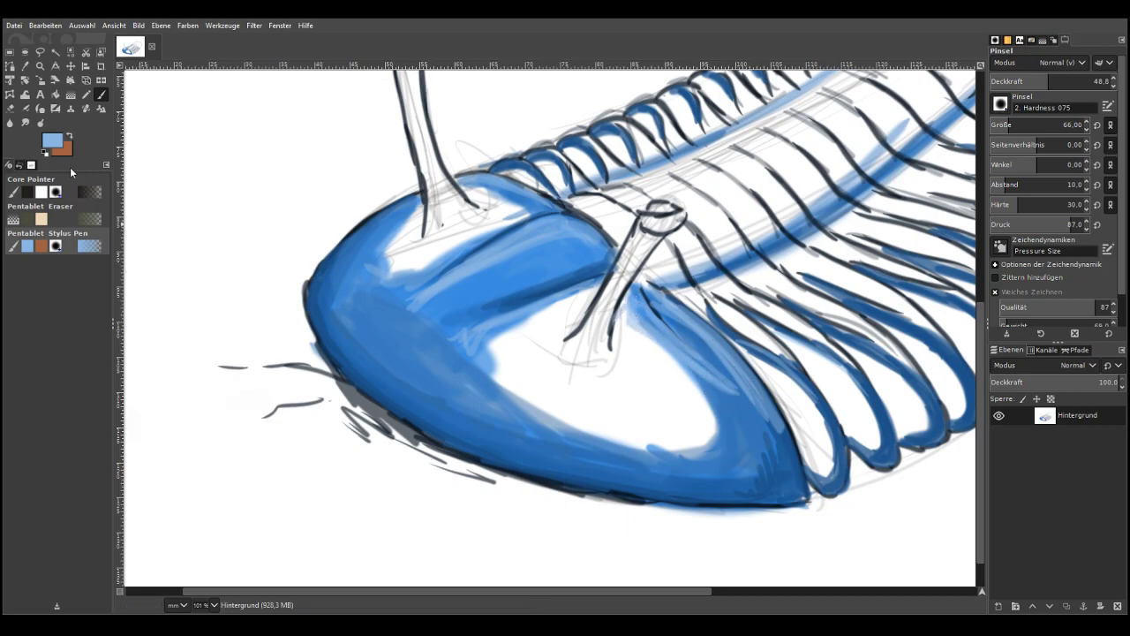
pyautogui.moveTo(639, 242)
pyautogui.mouseDown()
pyautogui.moveTo(600, 345)
pyautogui.moveTo(634, 265)
pyautogui.mouseUp()
pyautogui.moveTo(596, 342); pyautogui.dragTo(558, 353)
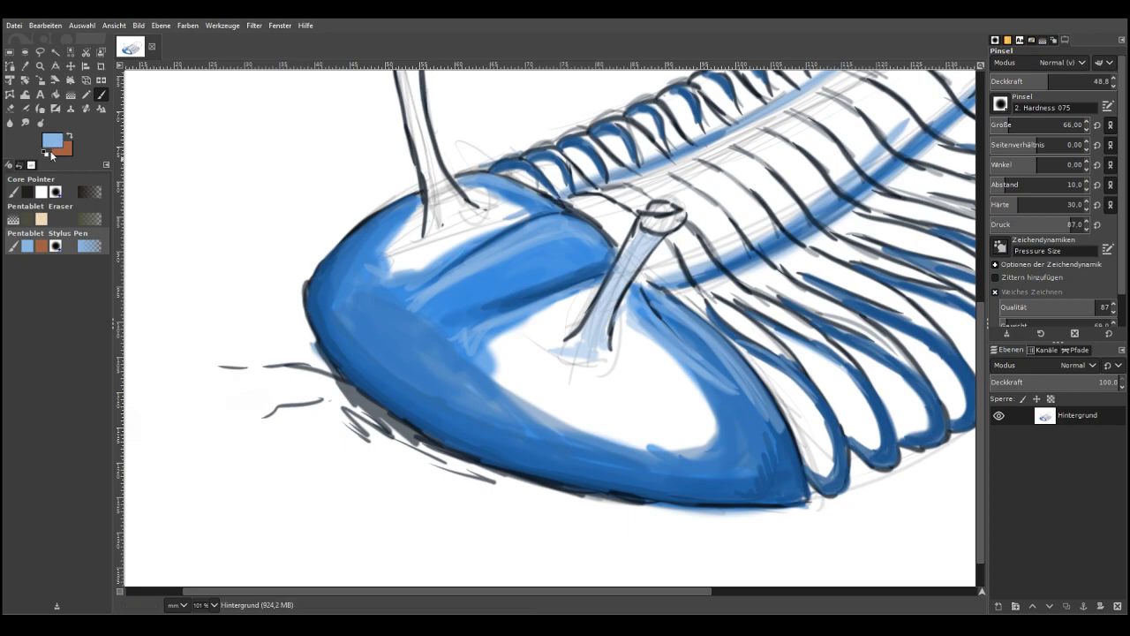
pyautogui.moveTo(37, 118); pyautogui.dragTo(96, 151)
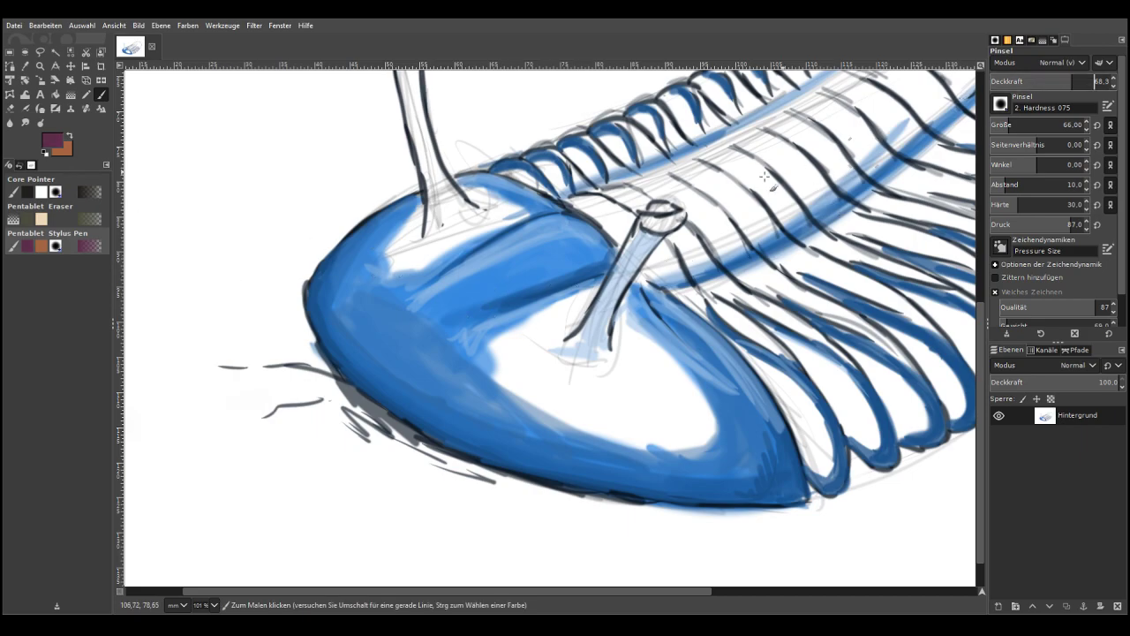
pyautogui.moveTo(627, 380)
pyautogui.mouseDown()
pyautogui.moveTo(627, 351)
pyautogui.moveTo(648, 387)
pyautogui.moveTo(631, 401)
pyautogui.moveTo(547, 363)
pyautogui.moveTo(631, 345)
pyautogui.moveTo(589, 395)
pyautogui.moveTo(635, 357)
pyautogui.moveTo(571, 392)
pyautogui.mouseUp()
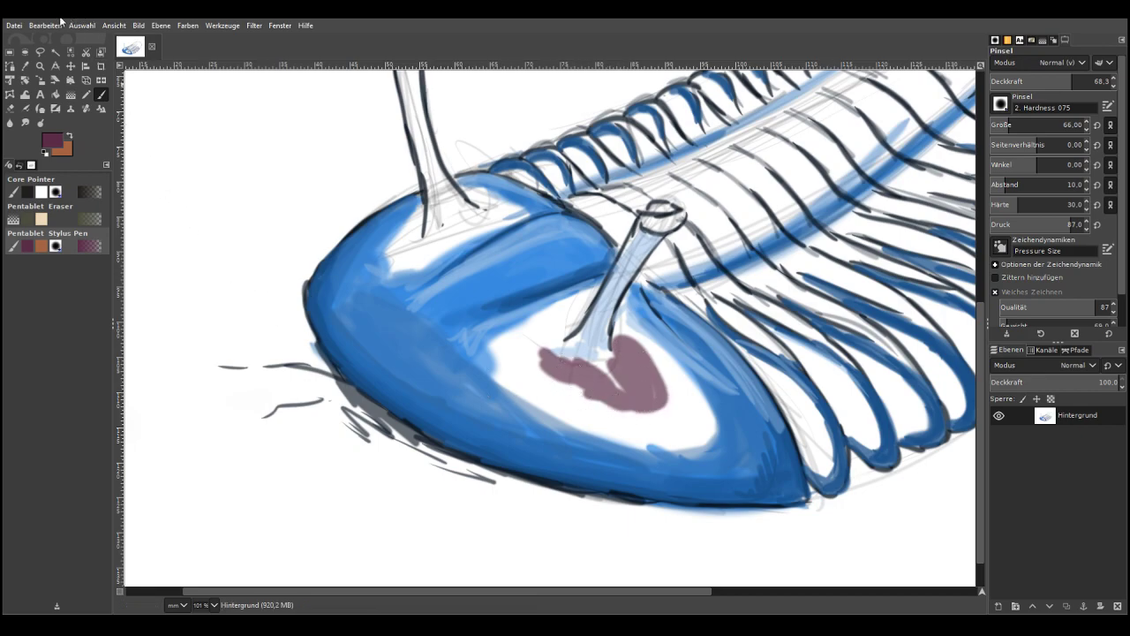
pyautogui.hotkey('ctrl', 'z')
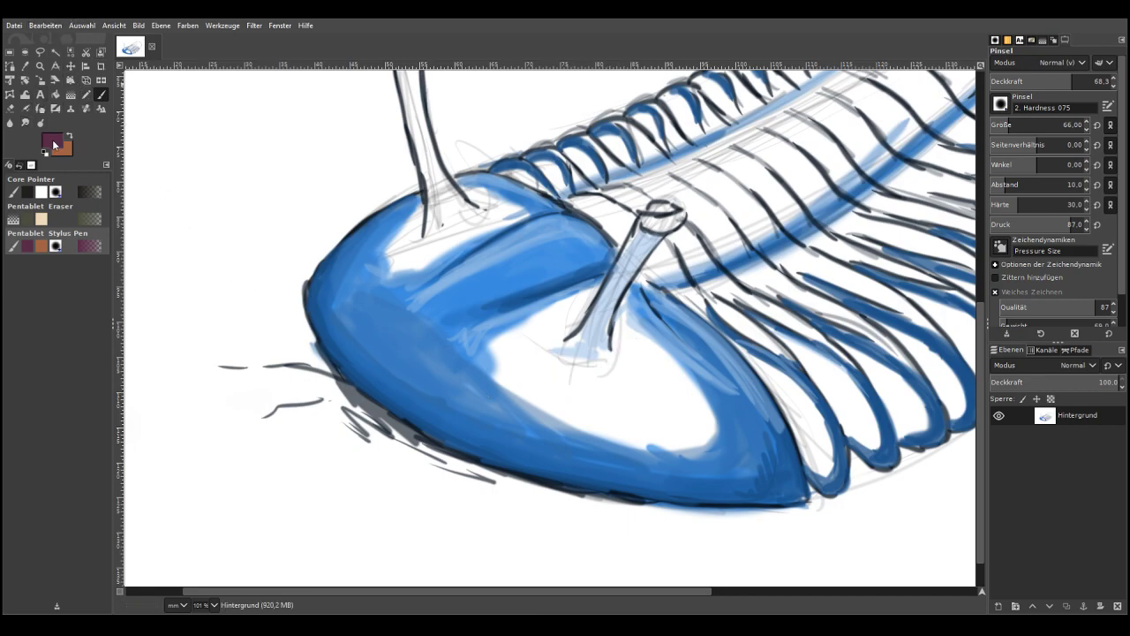
pyautogui.moveTo(63, 157); pyautogui.dragTo(125, 167)
pyautogui.click(121, 196)
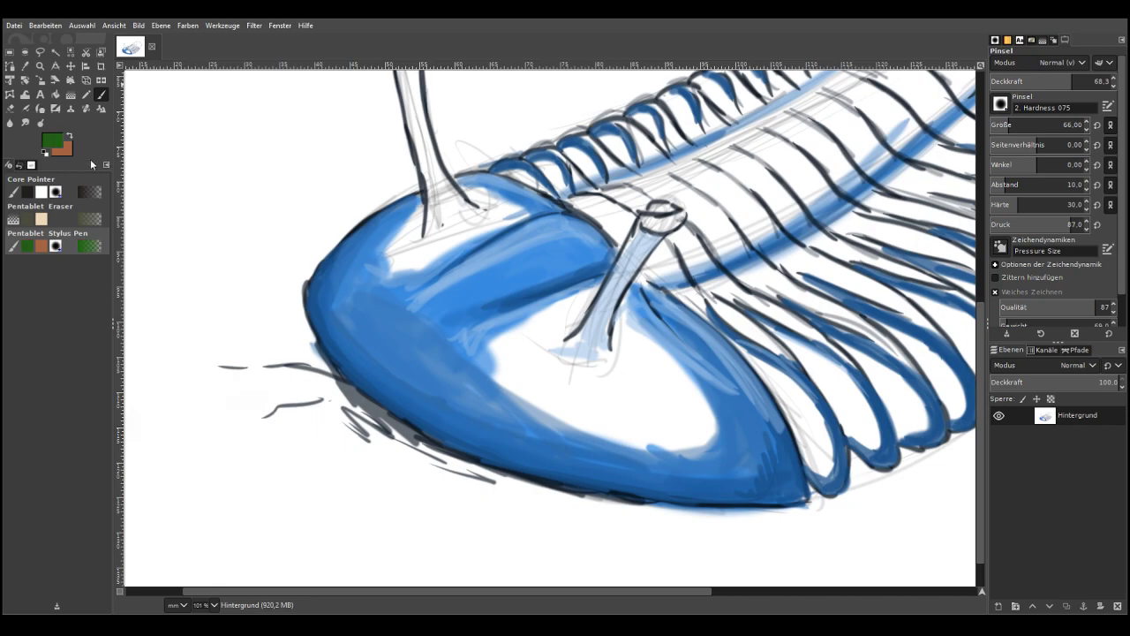
pyautogui.moveTo(98, 161); pyautogui.dragTo(102, 107)
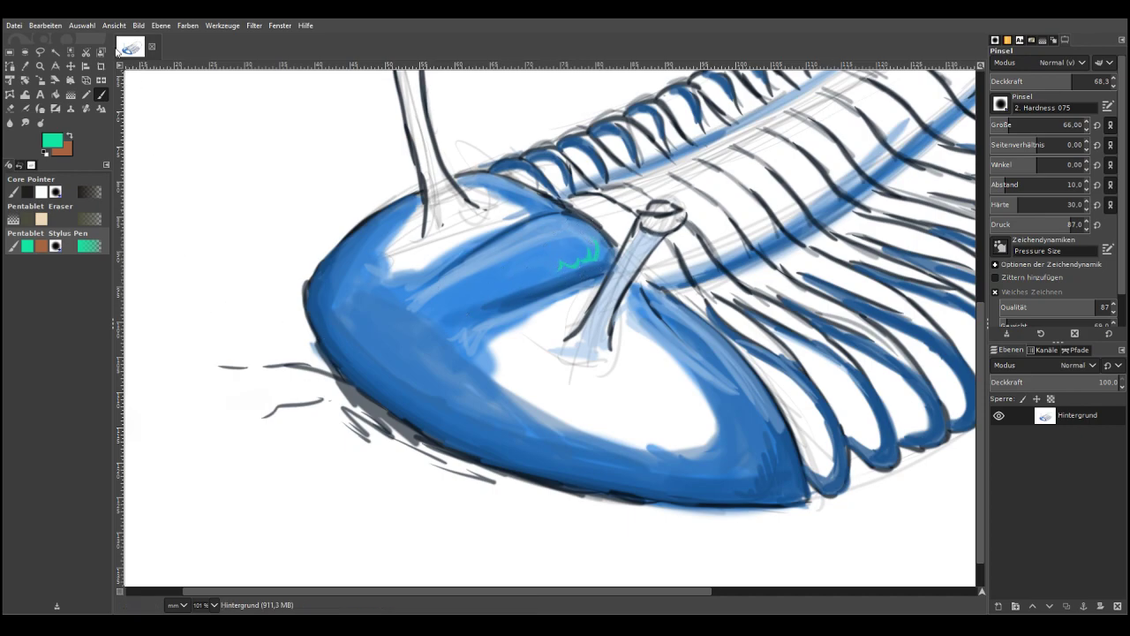
pyautogui.hotkey('ctrl', 'z')
# Set the background color to white and erase the stray gray sketch lines outside the tail shield's outline
pyautogui.press('-')
pyautogui.press('-')
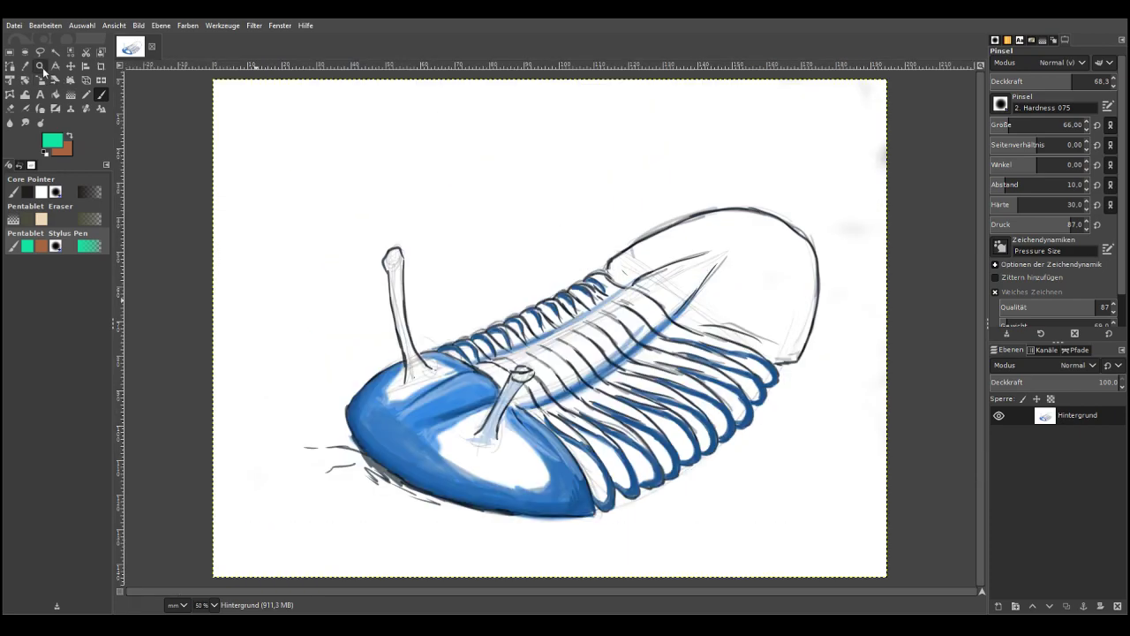
pyautogui.click(40, 65)
pyautogui.moveTo(582, 162); pyautogui.dragTo(882, 370)
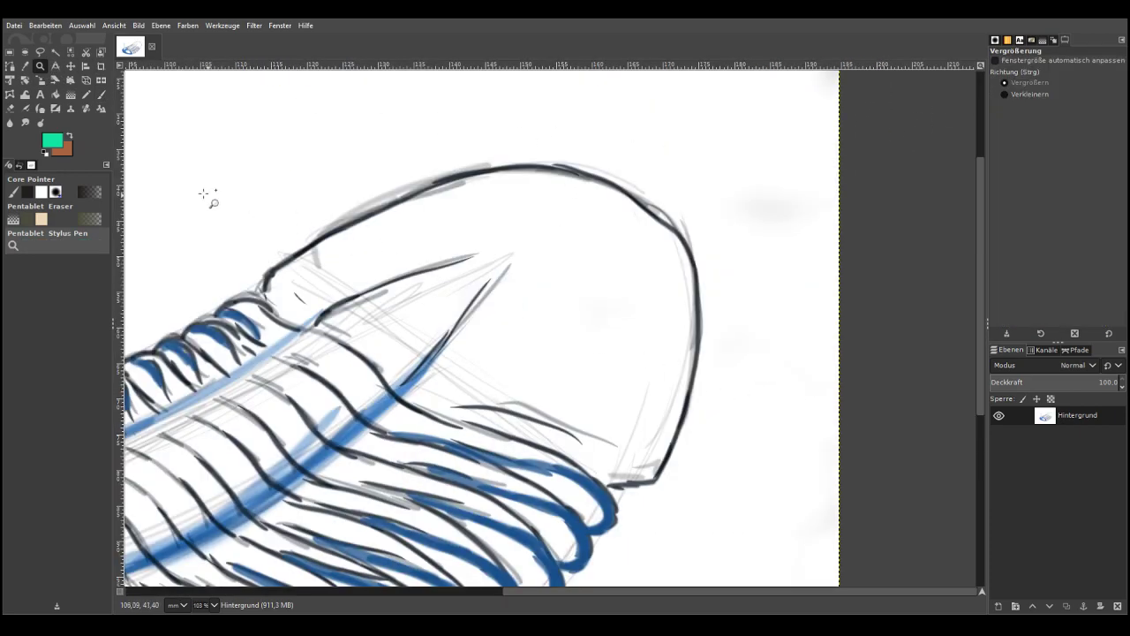
pyautogui.click(68, 150)
pyautogui.click(10, 76)
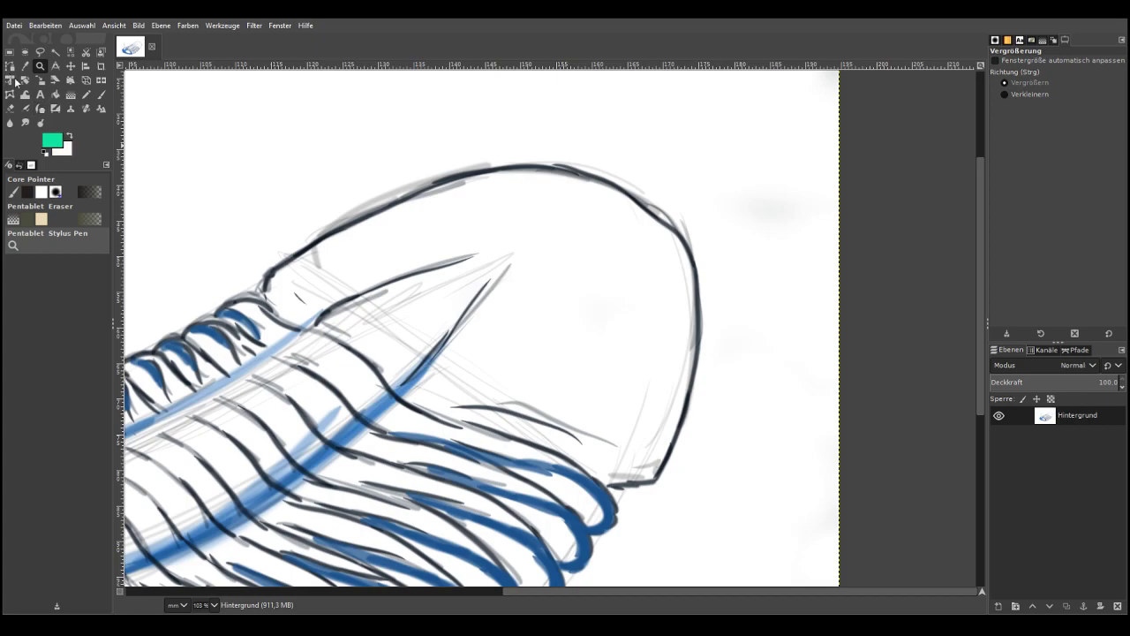
pyautogui.click(10, 107)
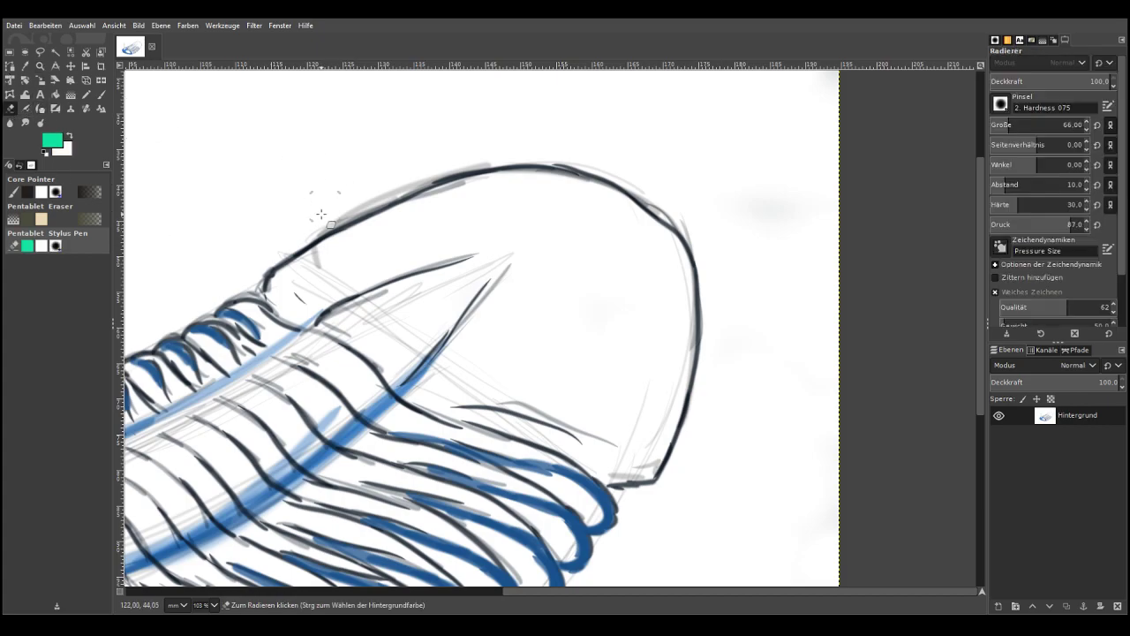
pyautogui.moveTo(393, 176); pyautogui.dragTo(298, 235)
pyautogui.moveTo(413, 196)
pyautogui.mouseDown()
pyautogui.moveTo(505, 158)
pyautogui.moveTo(274, 239)
pyautogui.moveTo(266, 264)
pyautogui.mouseUp()
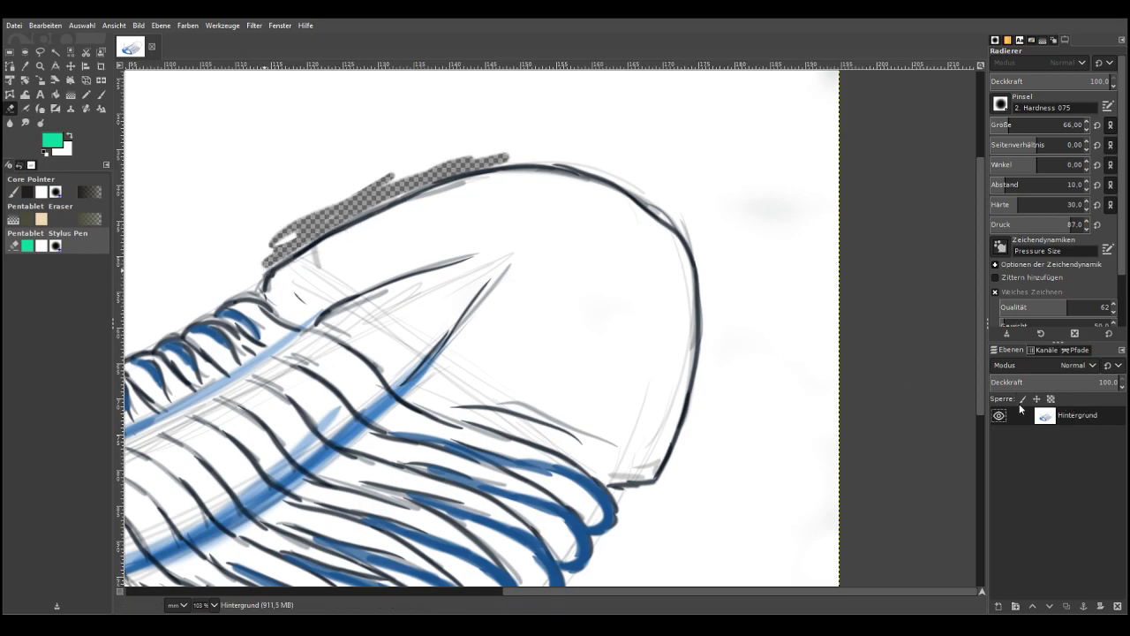
pyautogui.hotkey('ctrl', 'z')
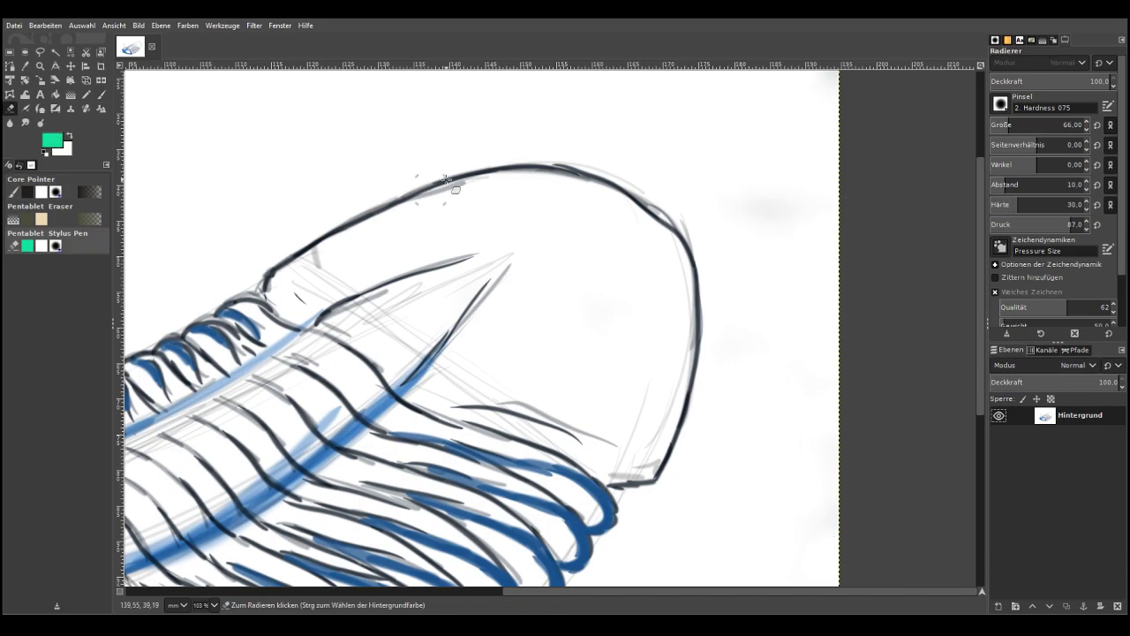
pyautogui.moveTo(701, 244); pyautogui.dragTo(643, 189)
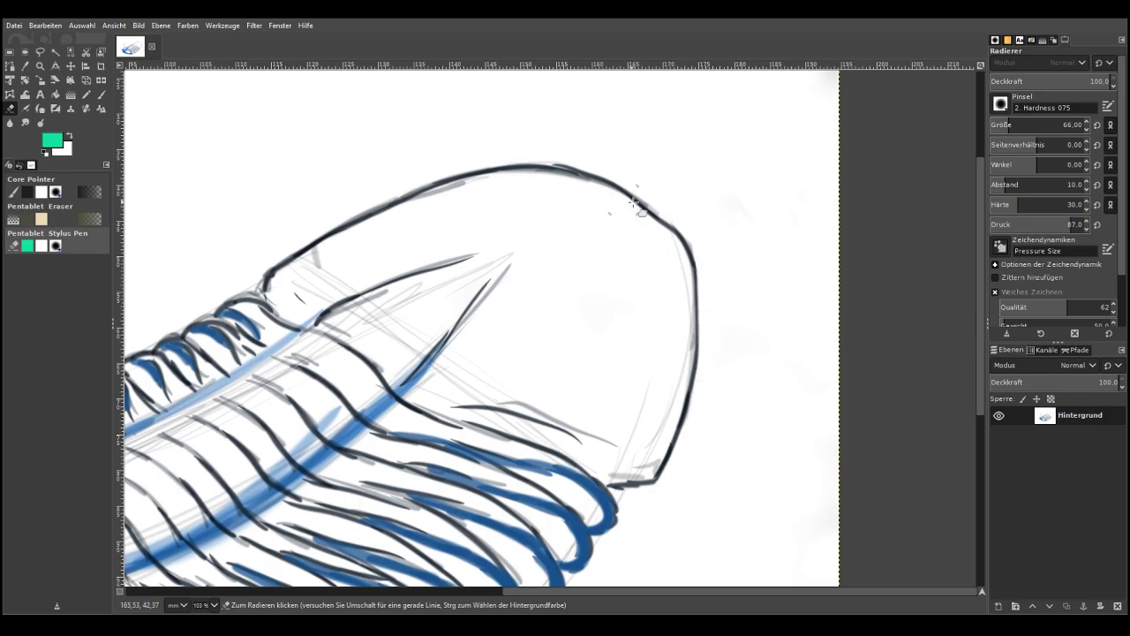
pyautogui.moveTo(566, 160); pyautogui.dragTo(689, 243)
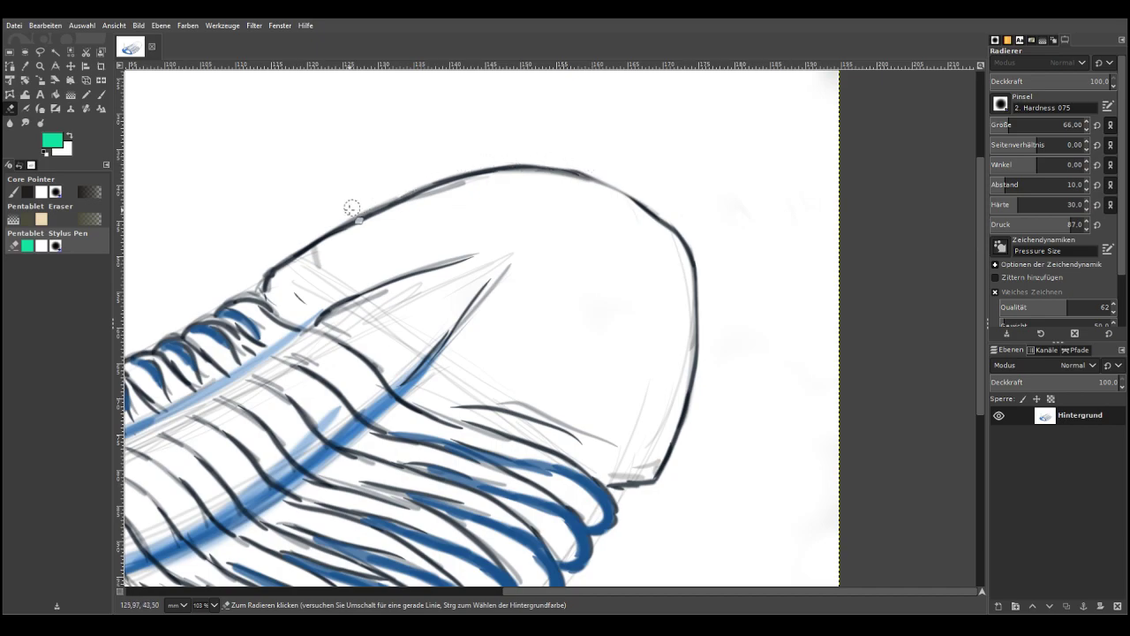
# Erase gray sketch lines inside the tail shield, along its inner edge and between the rear body segments
pyautogui.moveTo(412, 202); pyautogui.dragTo(480, 179)
pyautogui.moveTo(316, 249); pyautogui.dragTo(330, 274)
pyautogui.moveTo(422, 305); pyautogui.dragTo(394, 311)
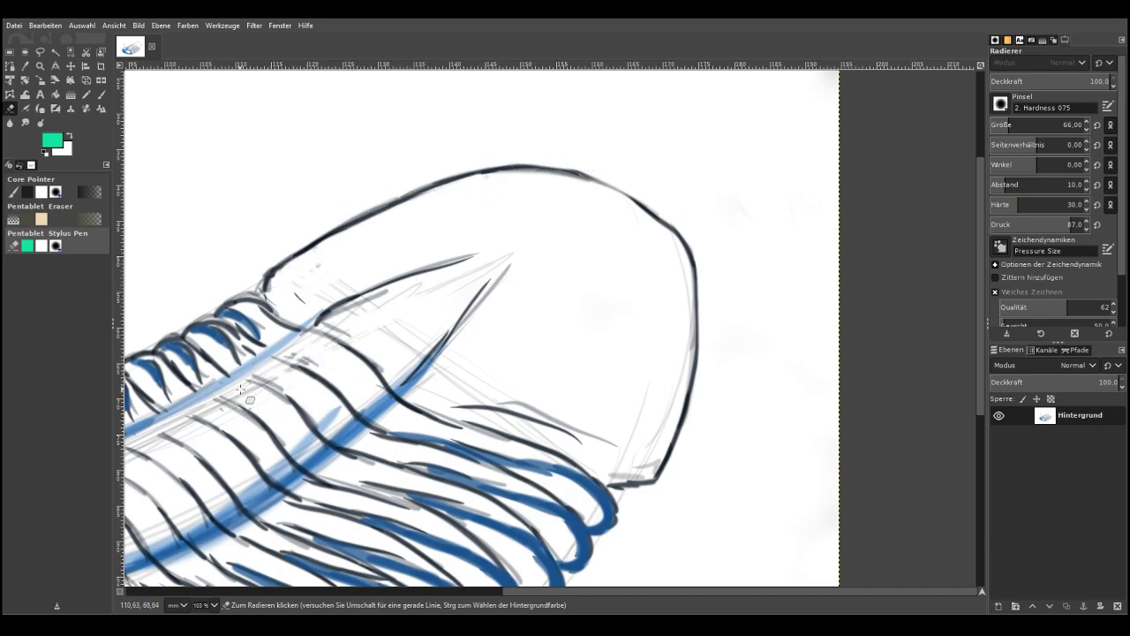
pyautogui.moveTo(192, 411)
pyautogui.mouseDown()
pyautogui.moveTo(168, 433)
pyautogui.moveTo(187, 439)
pyautogui.moveTo(153, 448)
pyautogui.moveTo(203, 481)
pyautogui.moveTo(176, 520)
pyautogui.mouseUp()
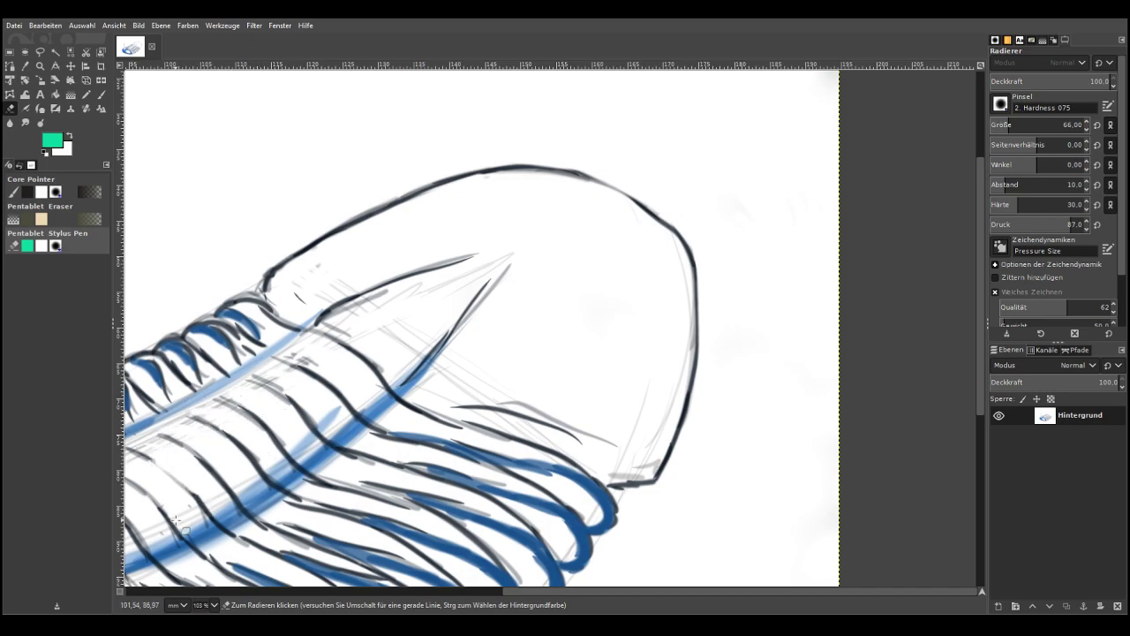
pyautogui.moveTo(510, 405); pyautogui.dragTo(583, 425)
pyautogui.moveTo(656, 447)
pyautogui.mouseDown()
pyautogui.moveTo(681, 338)
pyautogui.moveTo(659, 434)
pyautogui.moveTo(669, 252)
pyautogui.mouseUp()
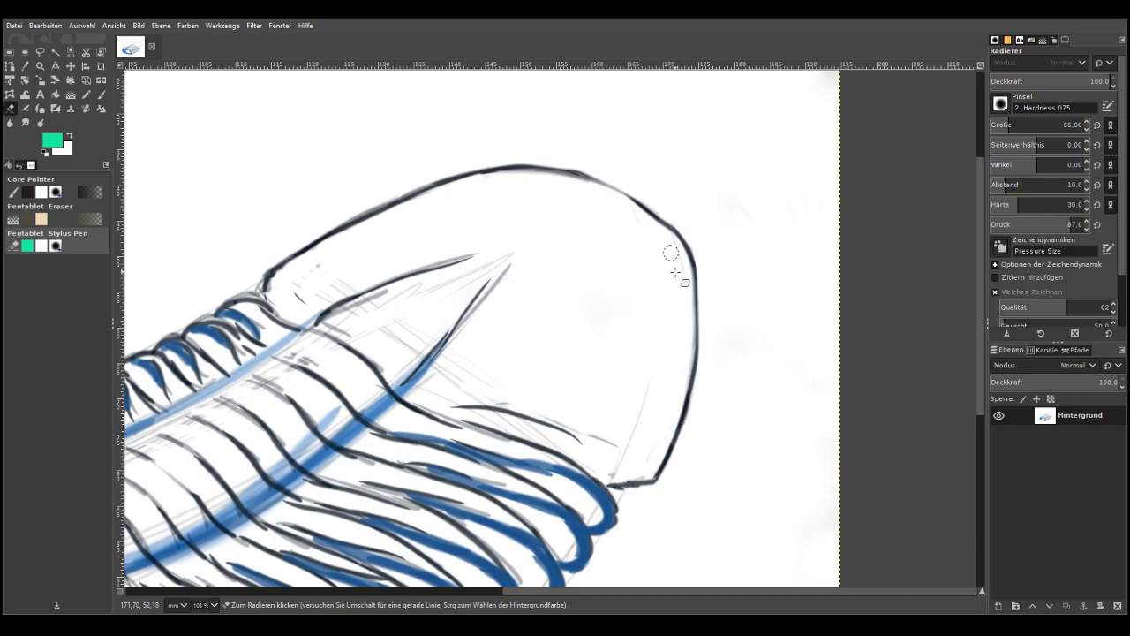
# Warp the tail shield's upper outline into a smoother, rounder curve
pyautogui.press('w')
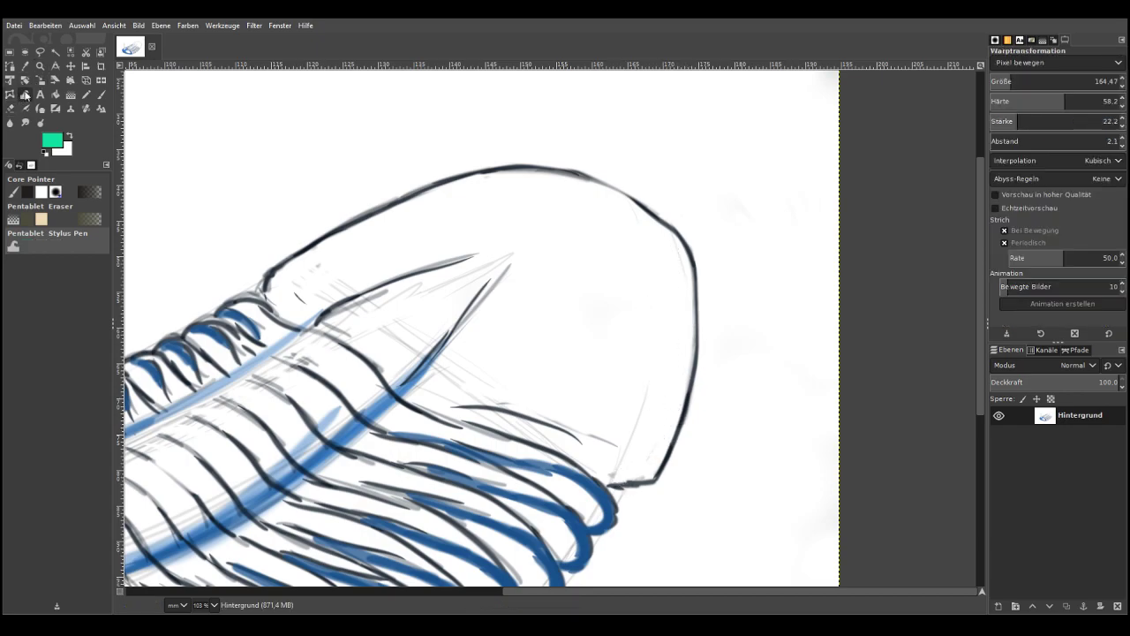
pyautogui.moveTo(639, 229)
pyautogui.mouseDown()
pyautogui.moveTo(589, 152)
pyautogui.moveTo(614, 193)
pyautogui.moveTo(639, 198)
pyautogui.moveTo(539, 167)
pyautogui.moveTo(543, 183)
pyautogui.moveTo(575, 191)
pyautogui.mouseUp()
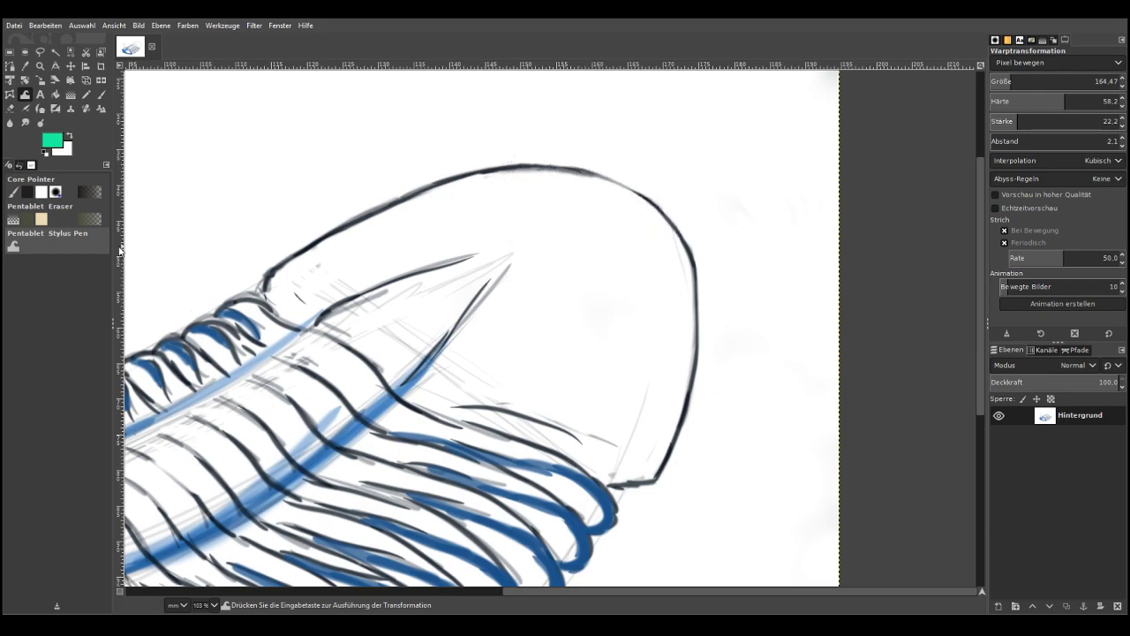
pyautogui.press('+')
pyautogui.press('-')
pyautogui.press('-')
pyautogui.press('-')
pyautogui.press('-')
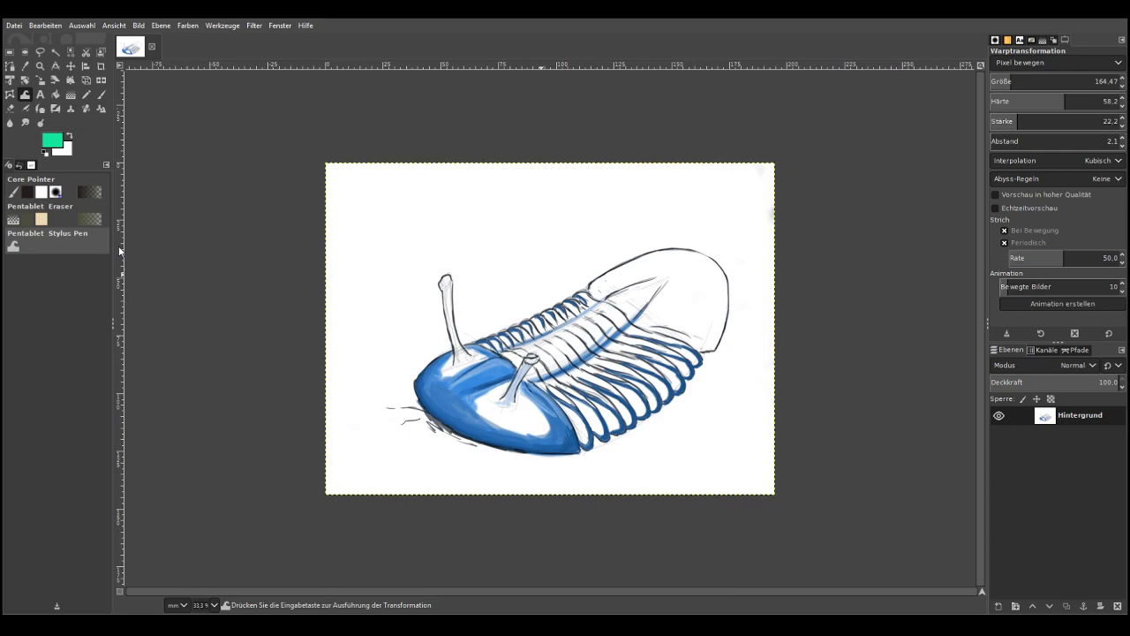
# Choose a brighter blue foreground color, set the brush opacity to 60.5 and paint over the head's front and central ridge
pyautogui.press('z')
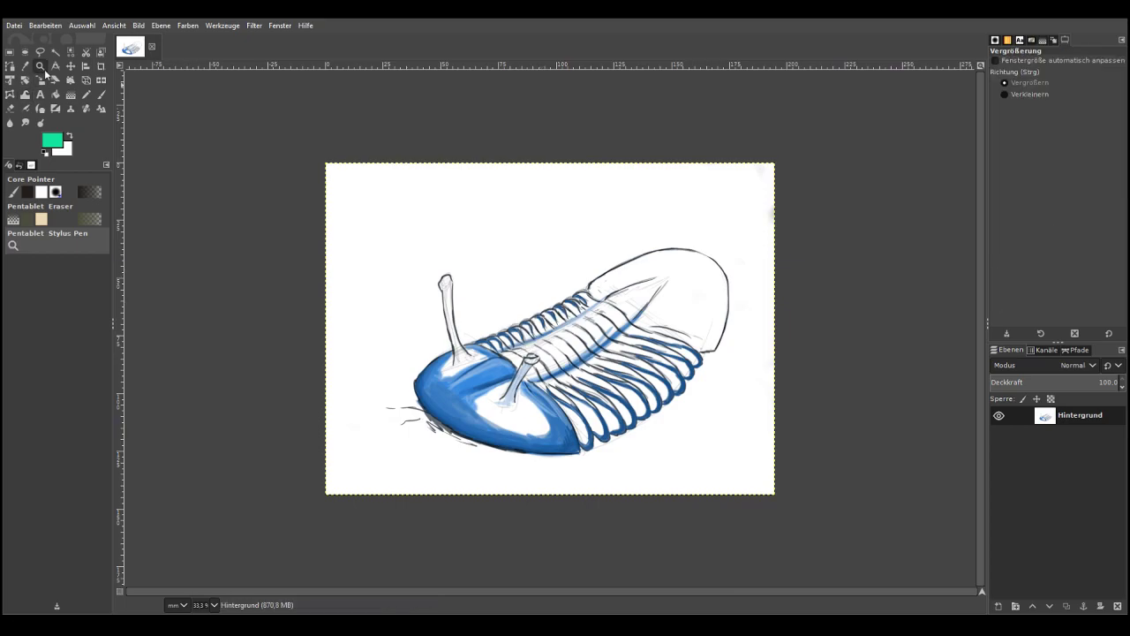
pyautogui.moveTo(315, 316); pyautogui.dragTo(678, 518)
pyautogui.moveTo(263, 124); pyautogui.dragTo(848, 493)
pyautogui.click(51, 145)
pyautogui.click(113, 117)
pyautogui.click(121, 137)
pyautogui.click(91, 110)
pyautogui.click(102, 110)
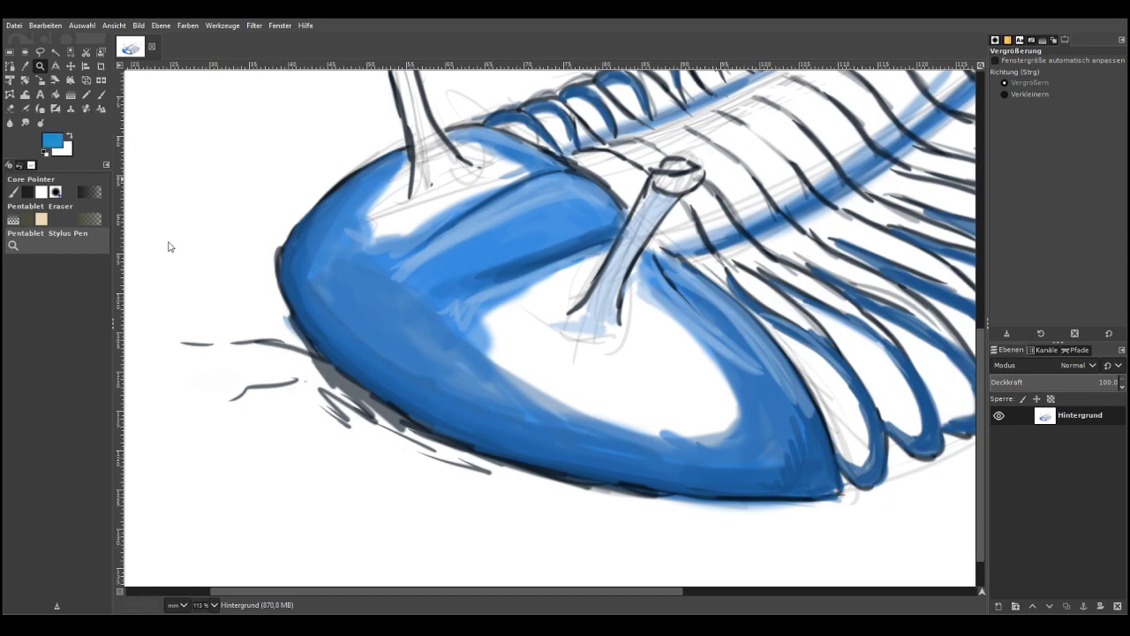
pyautogui.click(101, 95)
pyautogui.moveTo(381, 310)
pyautogui.mouseDown()
pyautogui.moveTo(437, 358)
pyautogui.moveTo(381, 288)
pyautogui.moveTo(381, 326)
pyautogui.moveTo(343, 249)
pyautogui.moveTo(364, 208)
pyautogui.mouseUp()
pyautogui.click(1063, 78)
pyautogui.moveTo(465, 351); pyautogui.dragTo(453, 275)
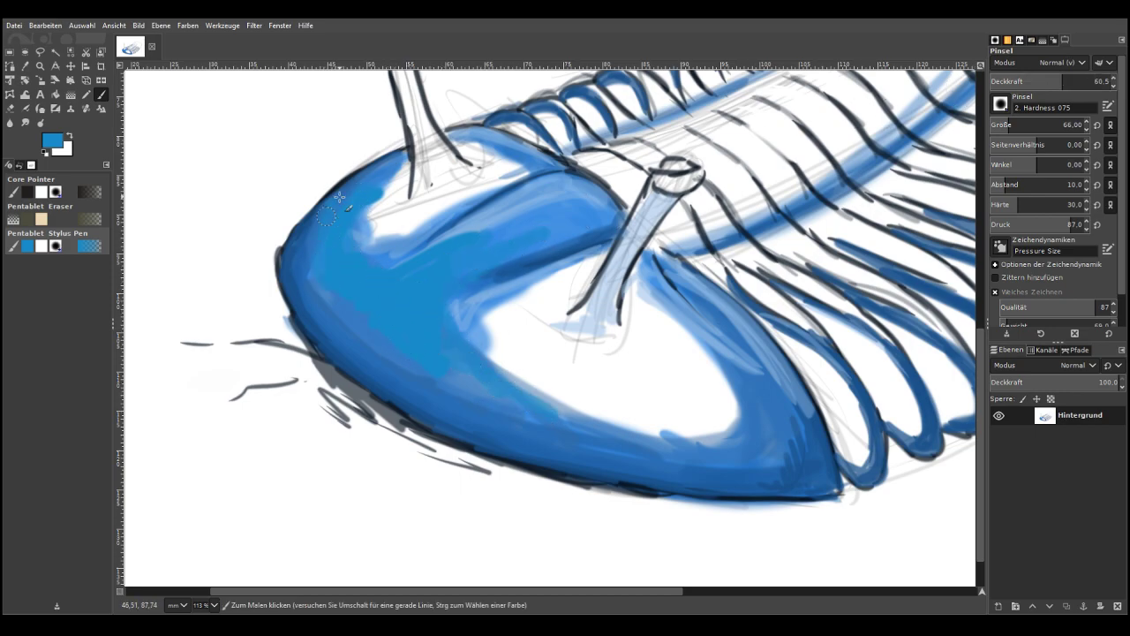
# Extend the brighter blue along the head's lower band and around the edges of both white cheek areas
pyautogui.moveTo(341, 306); pyautogui.dragTo(507, 401)
pyautogui.moveTo(758, 379)
pyautogui.mouseDown()
pyautogui.moveTo(706, 319)
pyautogui.moveTo(788, 441)
pyautogui.moveTo(736, 428)
pyautogui.moveTo(733, 444)
pyautogui.moveTo(565, 410)
pyautogui.moveTo(511, 375)
pyautogui.mouseUp()
pyautogui.moveTo(462, 301); pyautogui.dragTo(501, 371)
pyautogui.moveTo(410, 242); pyautogui.dragTo(354, 239)
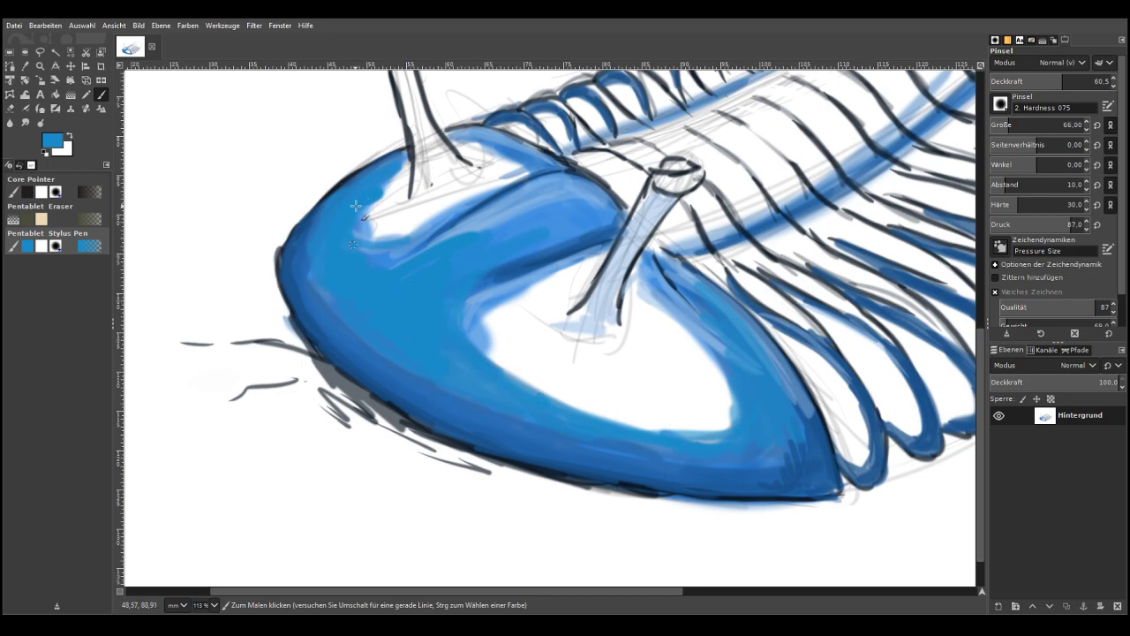
# Swap the foreground color to white and clean up the edges of the far cheek area around the eye stalk
pyautogui.press('x')
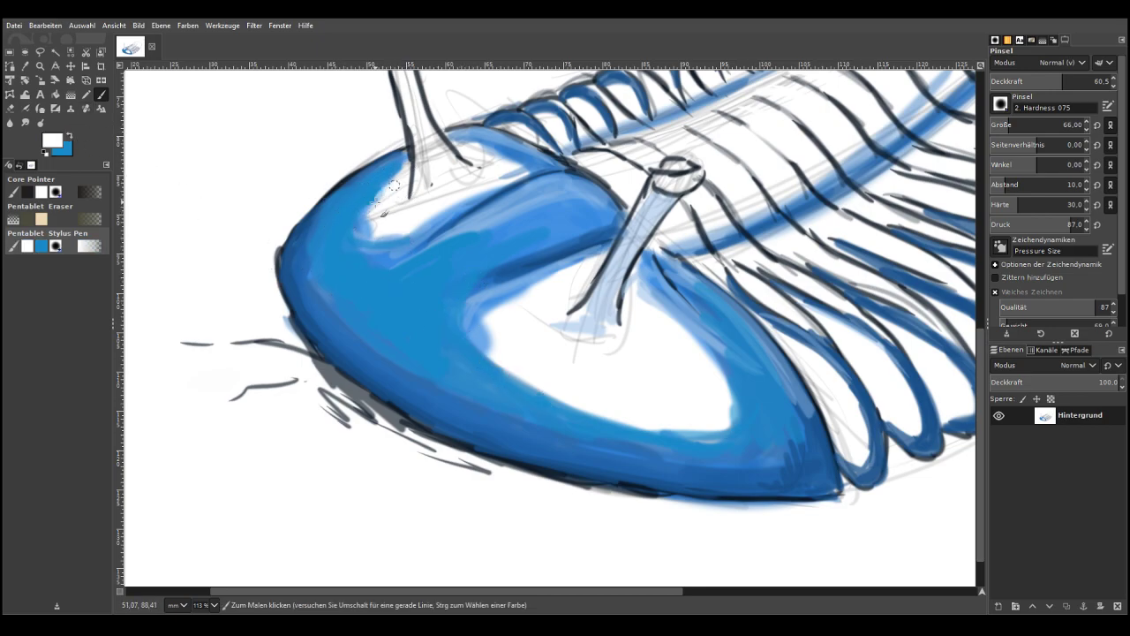
pyautogui.moveTo(373, 197)
pyautogui.mouseDown()
pyautogui.moveTo(380, 212)
pyautogui.moveTo(424, 219)
pyautogui.moveTo(392, 239)
pyautogui.mouseUp()
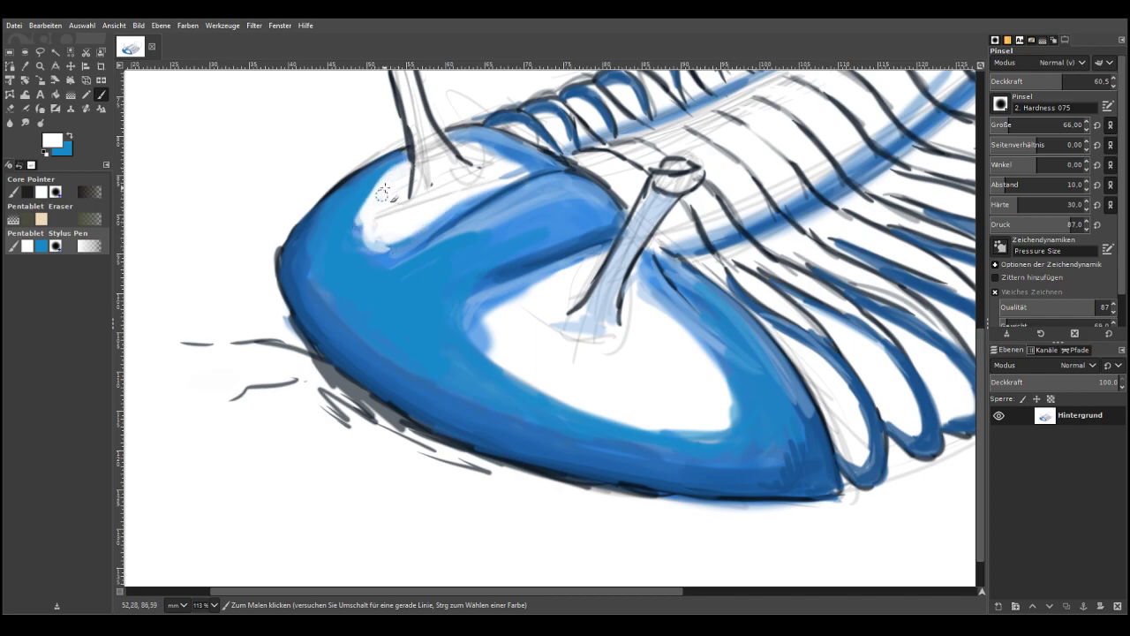
pyautogui.moveTo(407, 155)
pyautogui.mouseDown()
pyautogui.moveTo(371, 200)
pyautogui.moveTo(368, 236)
pyautogui.moveTo(397, 172)
pyautogui.moveTo(361, 226)
pyautogui.mouseUp()
pyautogui.moveTo(521, 172)
pyautogui.mouseDown()
pyautogui.moveTo(391, 247)
pyautogui.moveTo(365, 237)
pyautogui.moveTo(367, 198)
pyautogui.moveTo(369, 233)
pyautogui.mouseUp()
# Brush white along the near cheek area's edges and over the gray sketch lines between the front body segments
pyautogui.moveTo(508, 342)
pyautogui.mouseDown()
pyautogui.moveTo(492, 353)
pyautogui.moveTo(484, 323)
pyautogui.mouseUp()
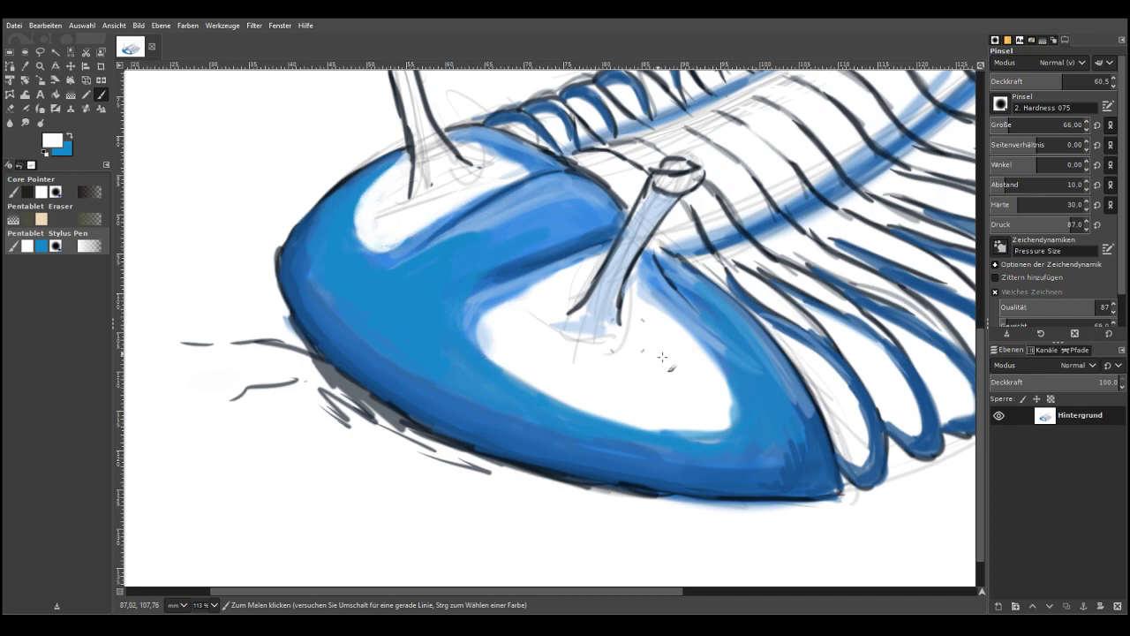
pyautogui.moveTo(649, 293); pyautogui.dragTo(699, 346)
pyautogui.moveTo(731, 413)
pyautogui.mouseDown()
pyautogui.moveTo(616, 414)
pyautogui.moveTo(638, 427)
pyautogui.moveTo(720, 396)
pyautogui.moveTo(637, 418)
pyautogui.moveTo(665, 421)
pyautogui.moveTo(572, 408)
pyautogui.moveTo(490, 351)
pyautogui.moveTo(514, 311)
pyautogui.moveTo(543, 329)
pyautogui.moveTo(587, 317)
pyautogui.moveTo(544, 322)
pyautogui.moveTo(589, 349)
pyautogui.mouseUp()
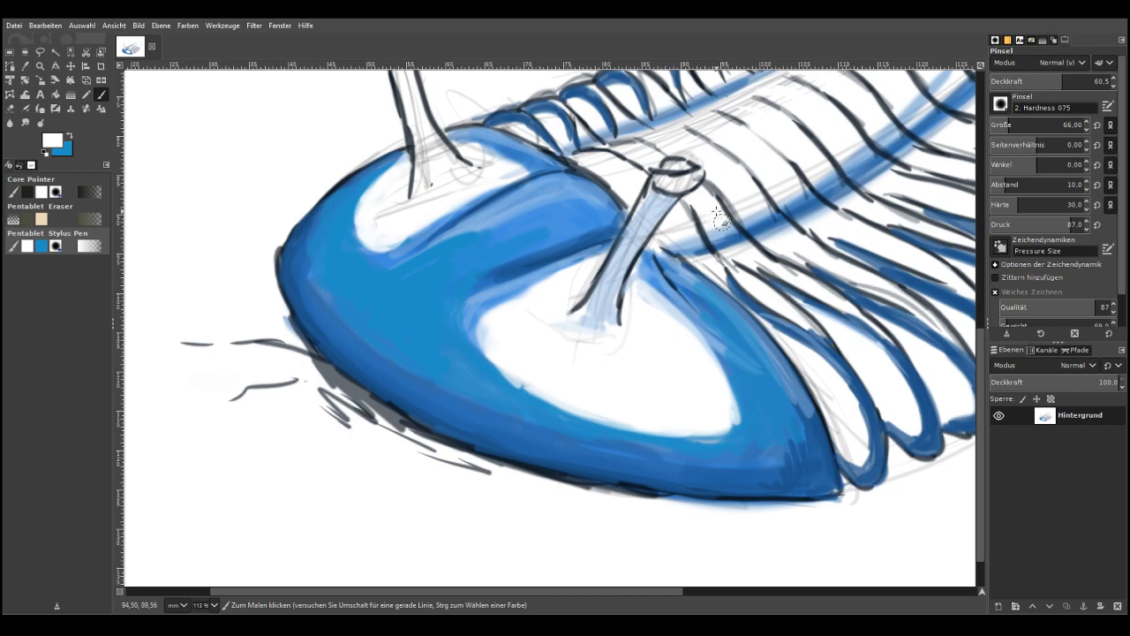
pyautogui.moveTo(791, 145)
pyautogui.mouseDown()
pyautogui.moveTo(819, 164)
pyautogui.moveTo(811, 180)
pyautogui.mouseUp()
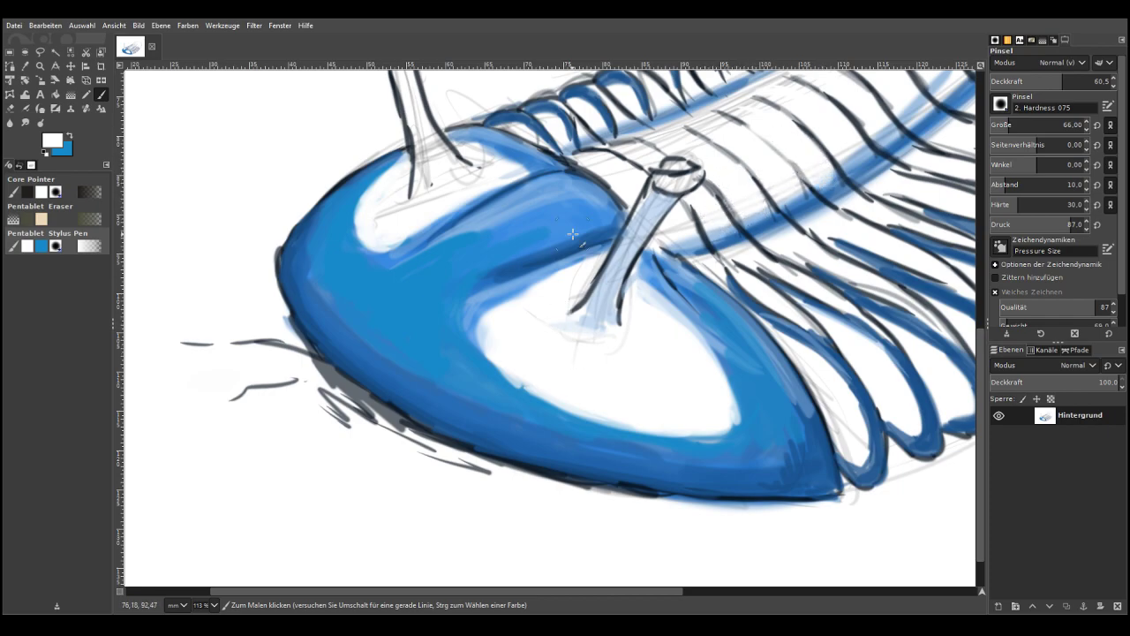
pyautogui.scroll(-4, 572, 234)
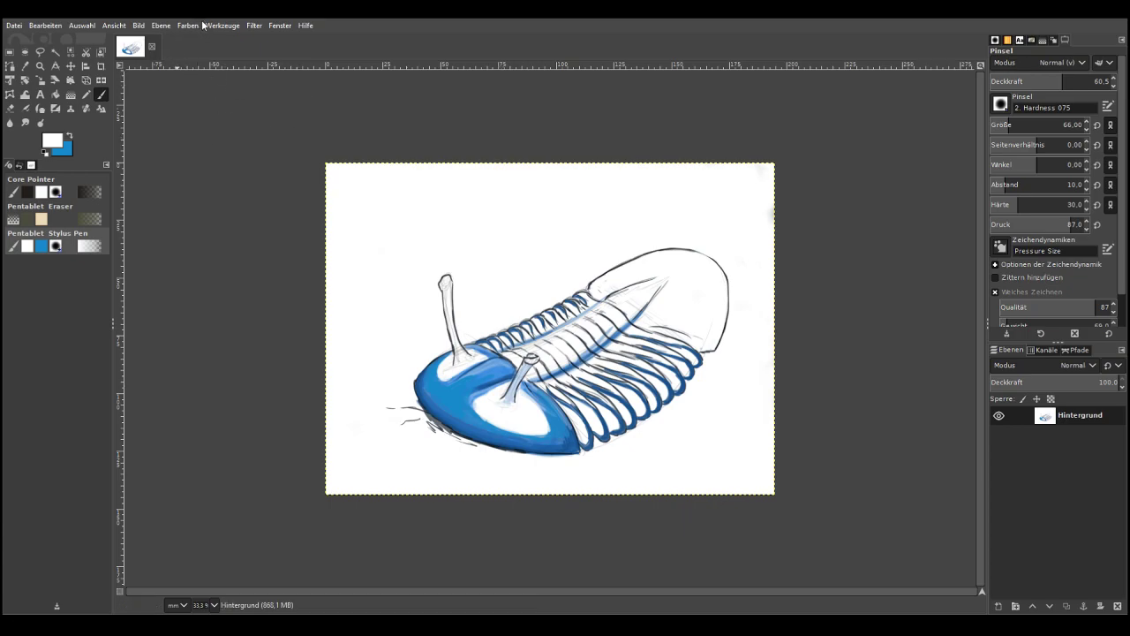
pyautogui.click(208, 160)
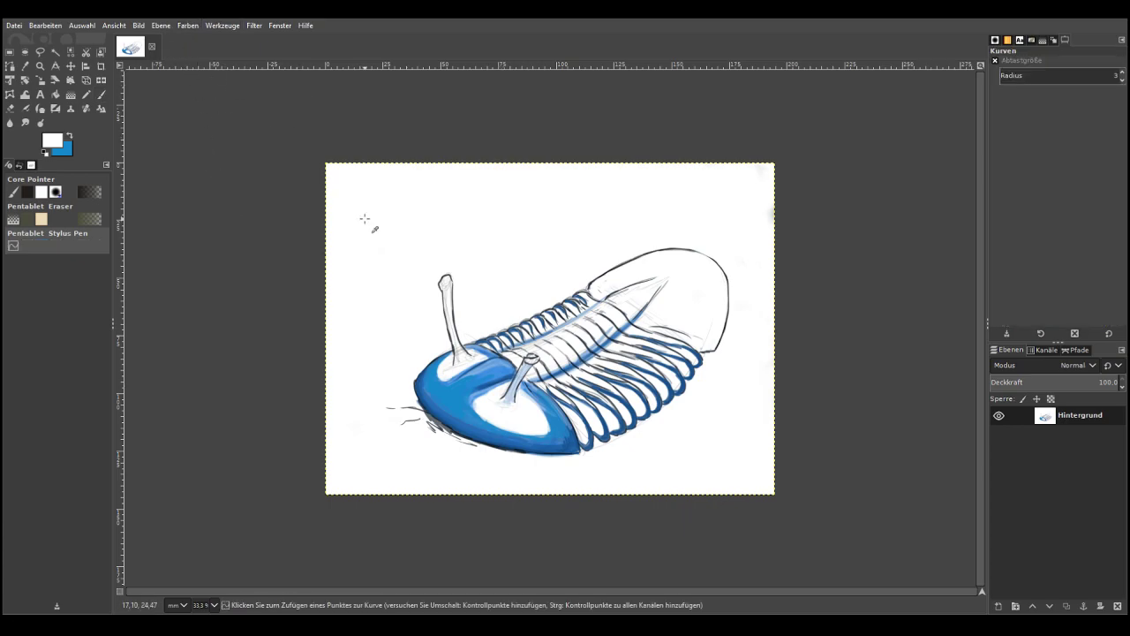
pyautogui.moveTo(344, 116); pyautogui.dragTo(355, 148)
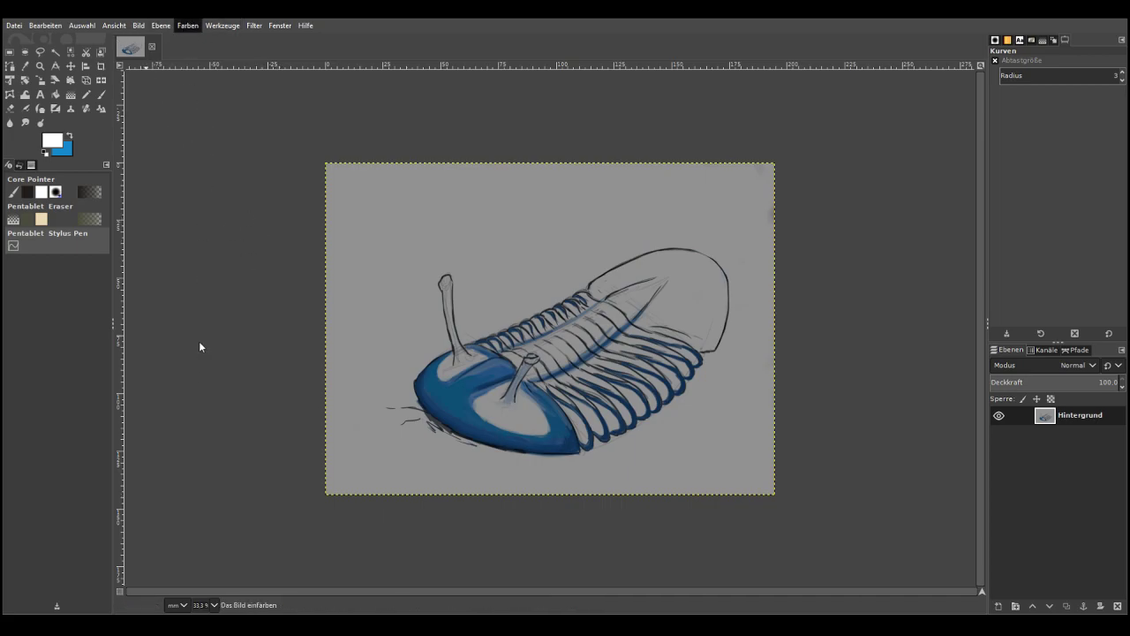
pyautogui.click(628, 172)
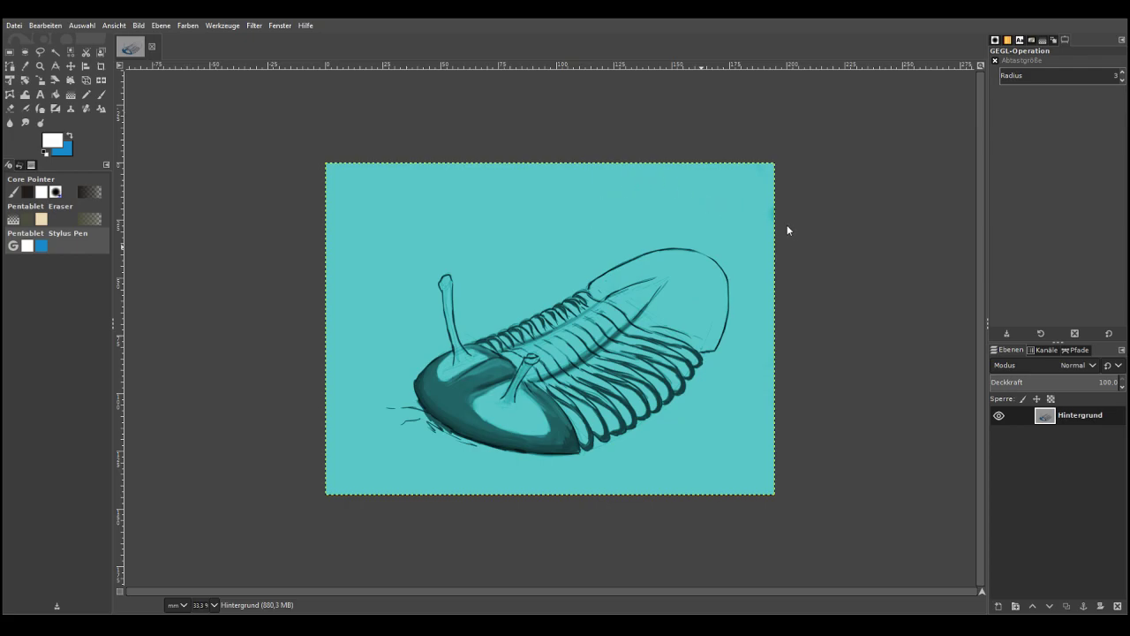
pyautogui.click(789, 229)
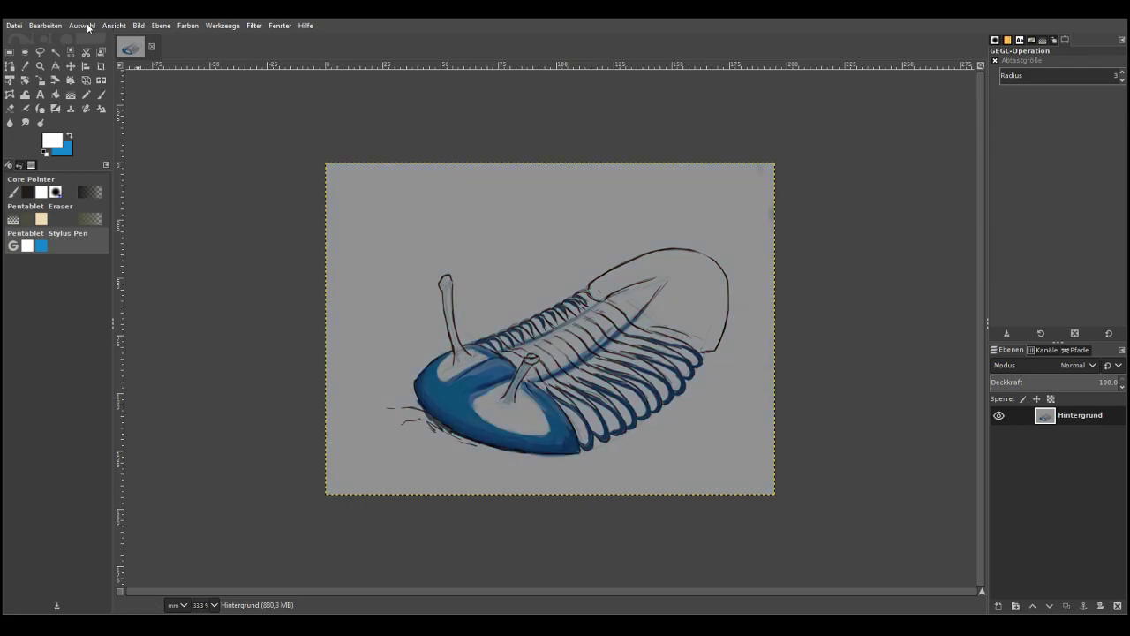
pyautogui.hotkey('ctrl', 'z')
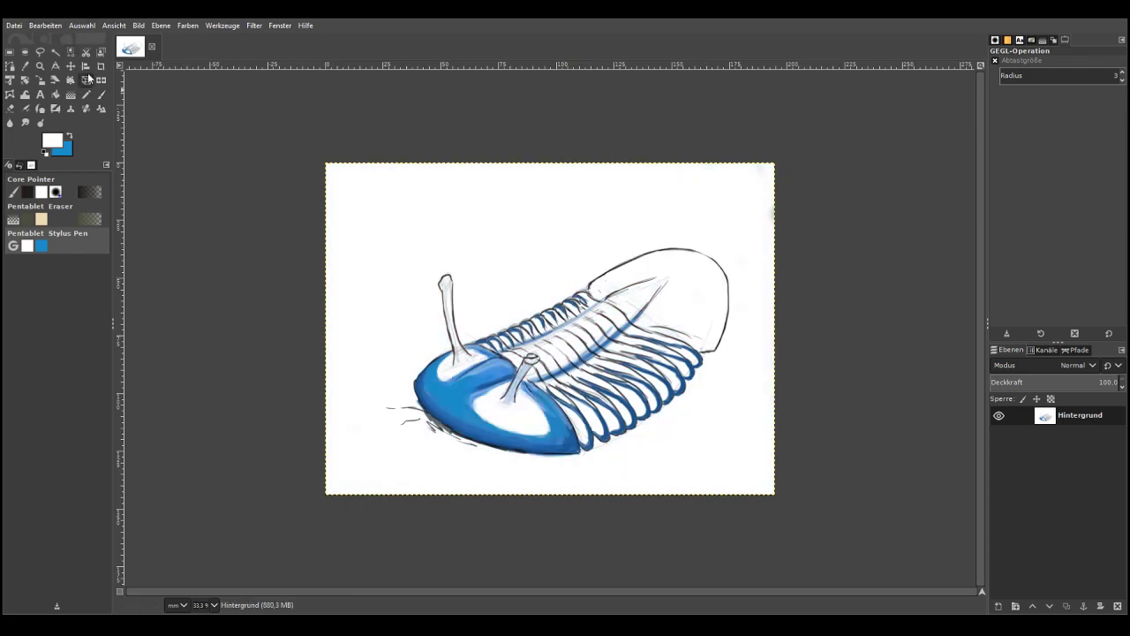
# Choose a beige foreground color, set the brush size to 479 and paint the sandy ground around the creature's front and near side
pyautogui.moveTo(67, 129); pyautogui.dragTo(41, 96)
pyautogui.click(120, 183)
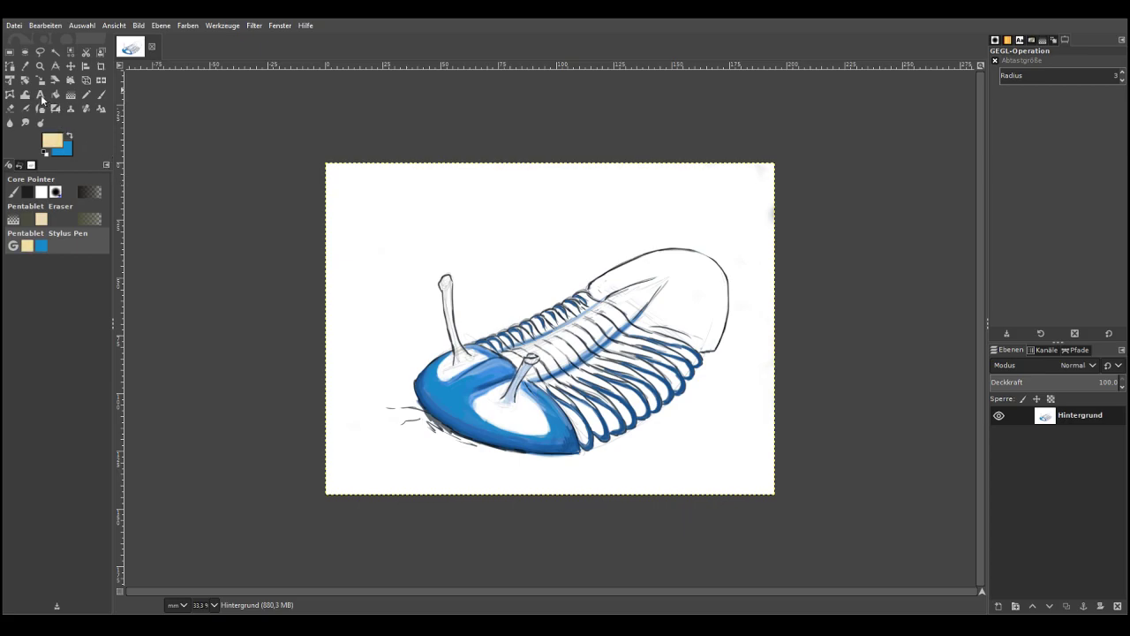
pyautogui.click(101, 92)
pyautogui.moveTo(676, 465)
pyautogui.mouseDown()
pyautogui.moveTo(590, 483)
pyautogui.moveTo(711, 492)
pyautogui.moveTo(462, 498)
pyautogui.moveTo(479, 484)
pyautogui.moveTo(409, 485)
pyautogui.moveTo(715, 445)
pyautogui.moveTo(703, 421)
pyautogui.moveTo(756, 360)
pyautogui.moveTo(718, 395)
pyautogui.moveTo(767, 368)
pyautogui.moveTo(795, 376)
pyautogui.mouseUp()
pyautogui.moveTo(447, 486)
pyautogui.mouseDown()
pyautogui.moveTo(353, 453)
pyautogui.moveTo(384, 436)
pyautogui.moveTo(337, 422)
pyautogui.moveTo(439, 456)
pyautogui.moveTo(397, 448)
pyautogui.moveTo(396, 420)
pyautogui.moveTo(350, 411)
pyautogui.mouseUp()
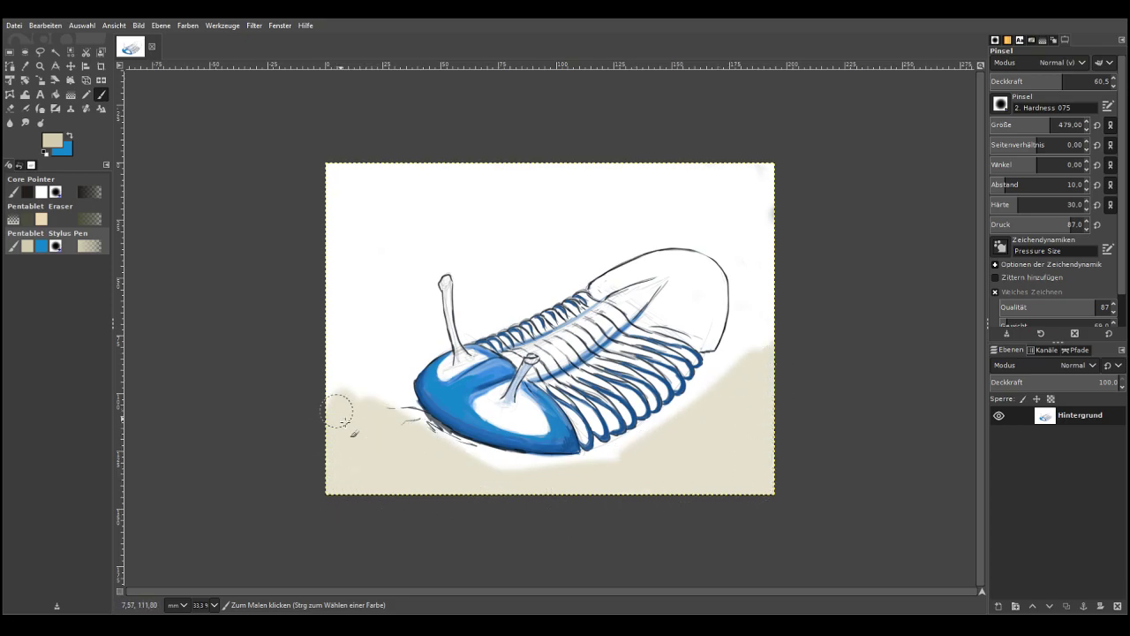
pyautogui.moveTo(586, 480)
pyautogui.mouseDown()
pyautogui.moveTo(696, 425)
pyautogui.moveTo(759, 344)
pyautogui.moveTo(760, 394)
pyautogui.moveTo(718, 407)
pyautogui.moveTo(732, 341)
pyautogui.moveTo(750, 386)
pyautogui.mouseUp()
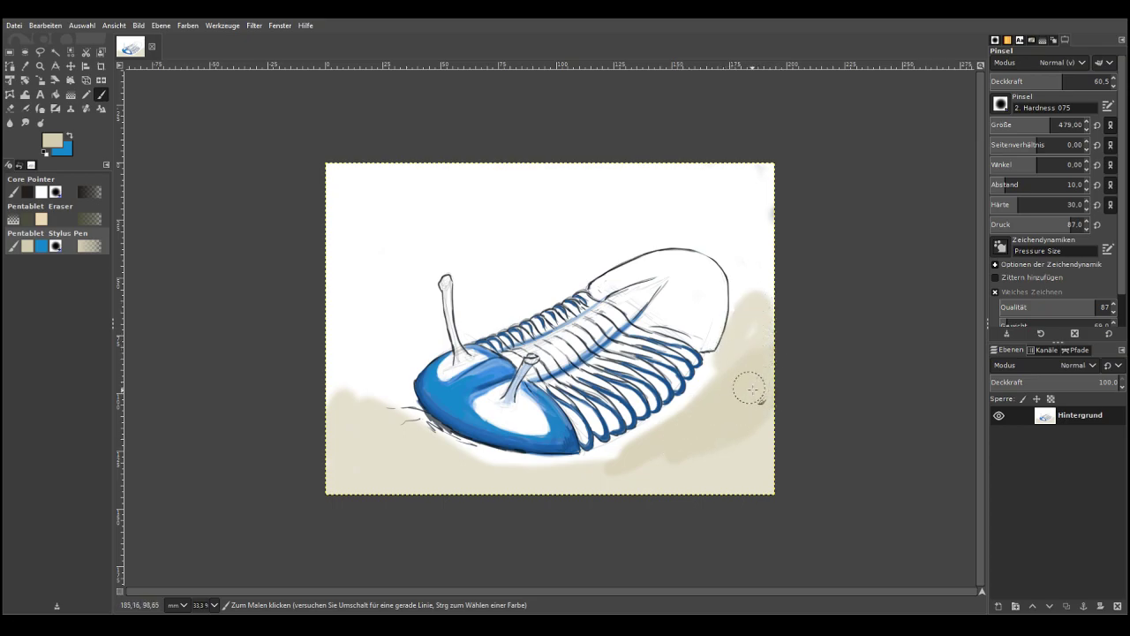
# Pick the lighter sand color from the canvas and paint it beside the near legs with brush size 160 and opacity 33.7
pyautogui.click(40, 66)
pyautogui.moveTo(207, 256); pyautogui.dragTo(863, 549)
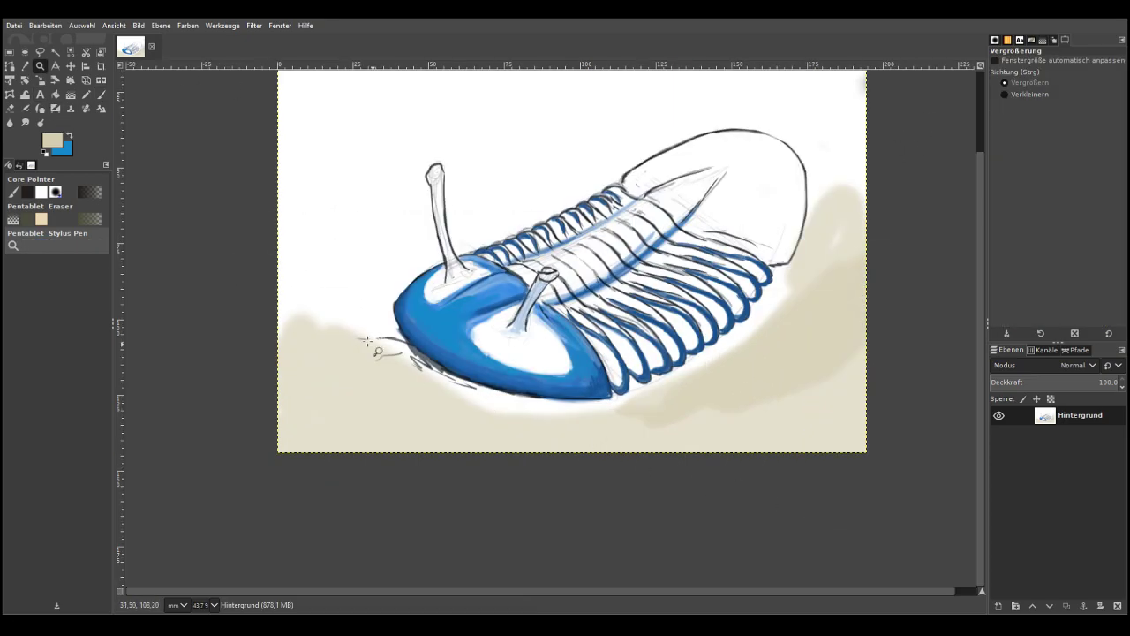
pyautogui.click(100, 94)
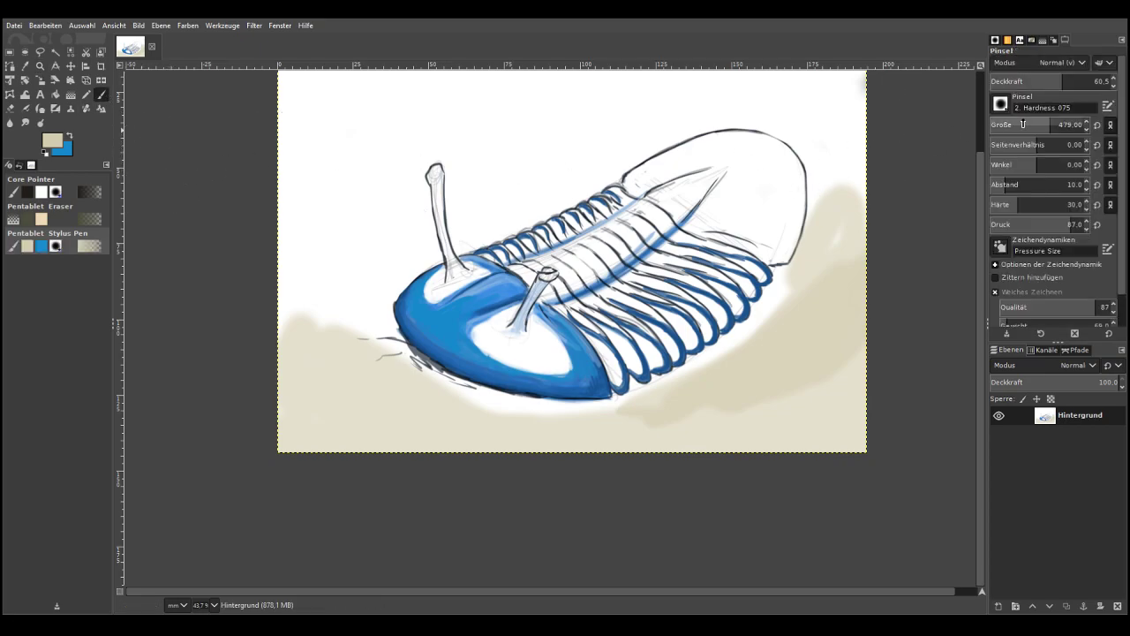
pyautogui.click(1030, 84)
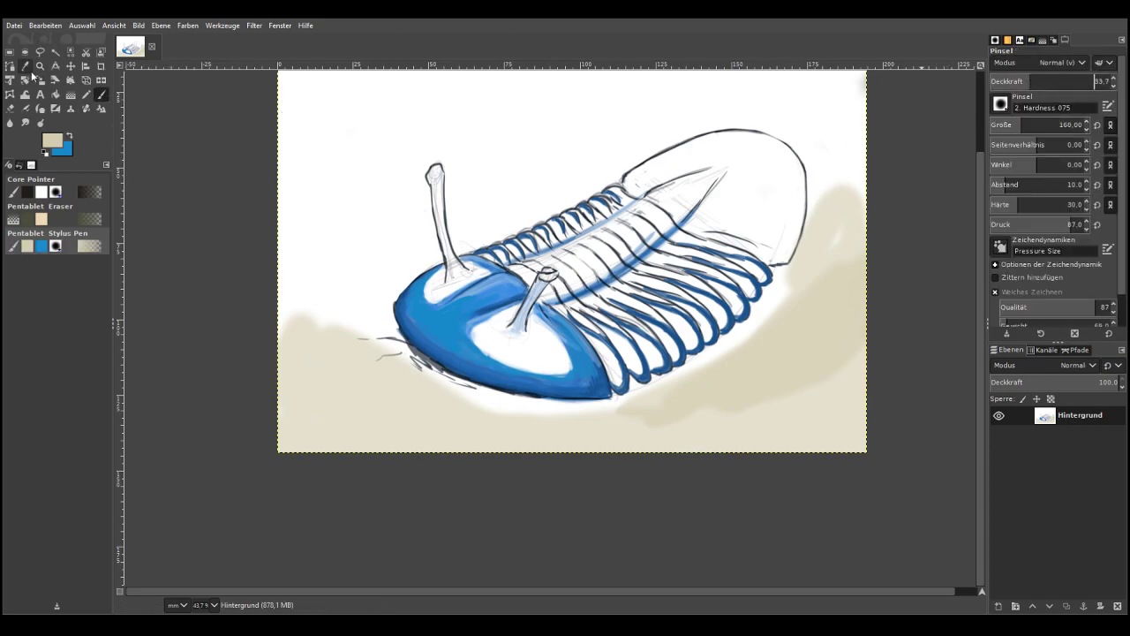
pyautogui.click(26, 68)
pyautogui.click(348, 372)
pyautogui.click(102, 96)
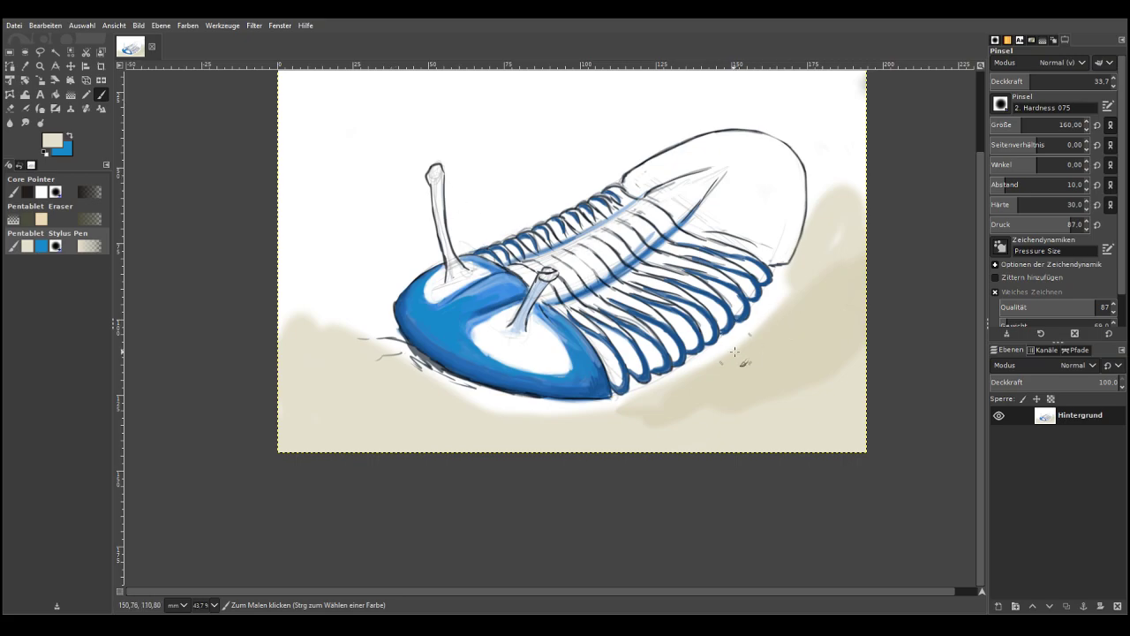
pyautogui.moveTo(721, 414); pyautogui.dragTo(707, 363)
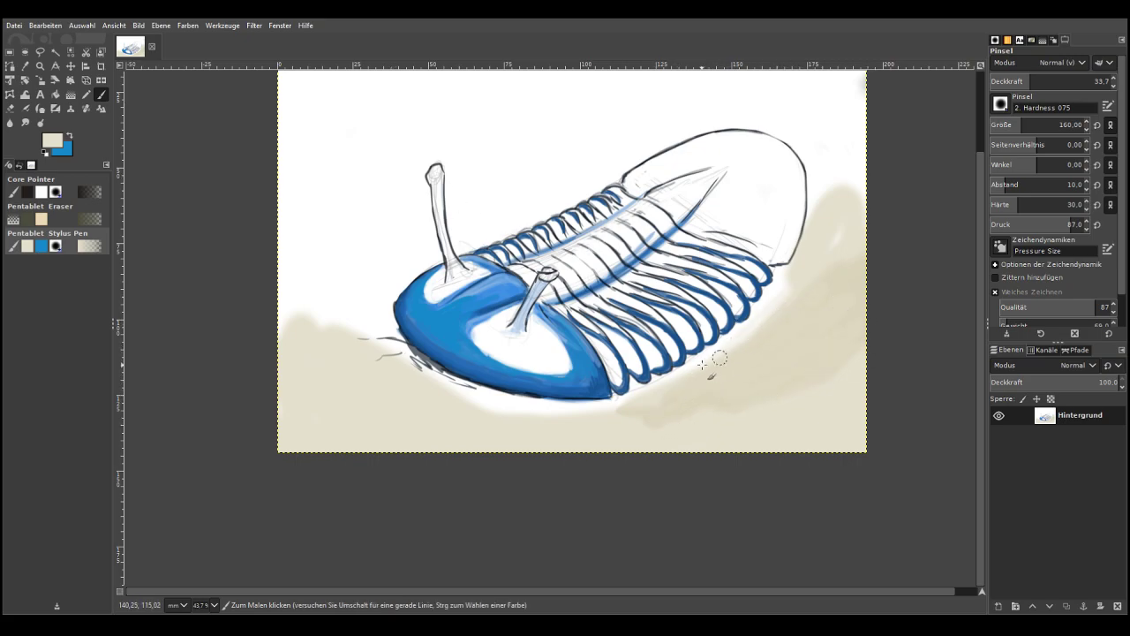
# Set brush opacity to 53.7 and hardness to 46, and extend the light sand up to the legs, head and far ground edge
pyautogui.moveTo(1051, 83); pyautogui.dragTo(1075, 83)
pyautogui.moveTo(1033, 206); pyautogui.dragTo(1048, 206)
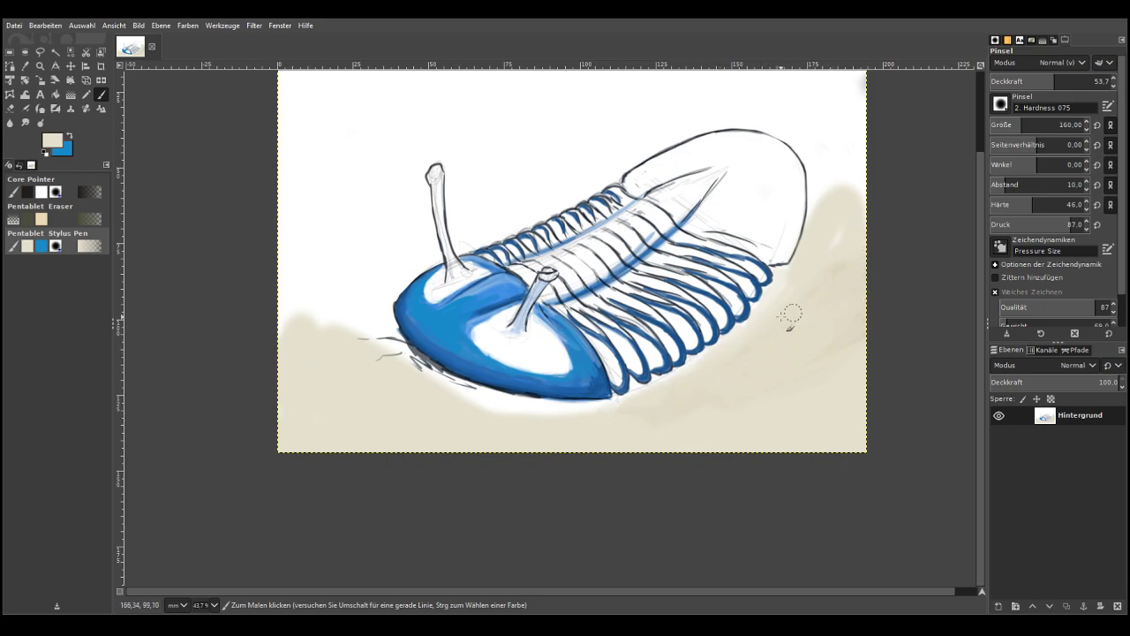
pyautogui.moveTo(821, 250)
pyautogui.mouseDown()
pyautogui.moveTo(814, 189)
pyautogui.moveTo(833, 241)
pyautogui.moveTo(861, 194)
pyautogui.mouseUp()
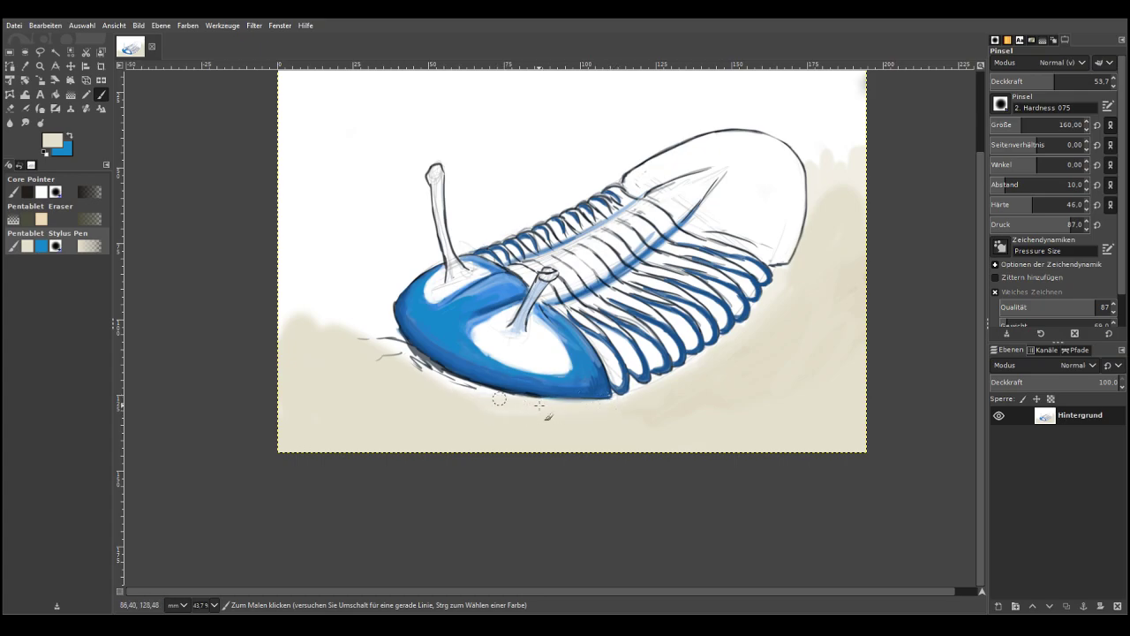
pyautogui.moveTo(459, 384)
pyautogui.mouseDown()
pyautogui.moveTo(377, 314)
pyautogui.moveTo(388, 320)
pyautogui.moveTo(386, 365)
pyautogui.moveTo(382, 266)
pyautogui.moveTo(381, 330)
pyautogui.moveTo(373, 304)
pyautogui.moveTo(326, 314)
pyautogui.mouseUp()
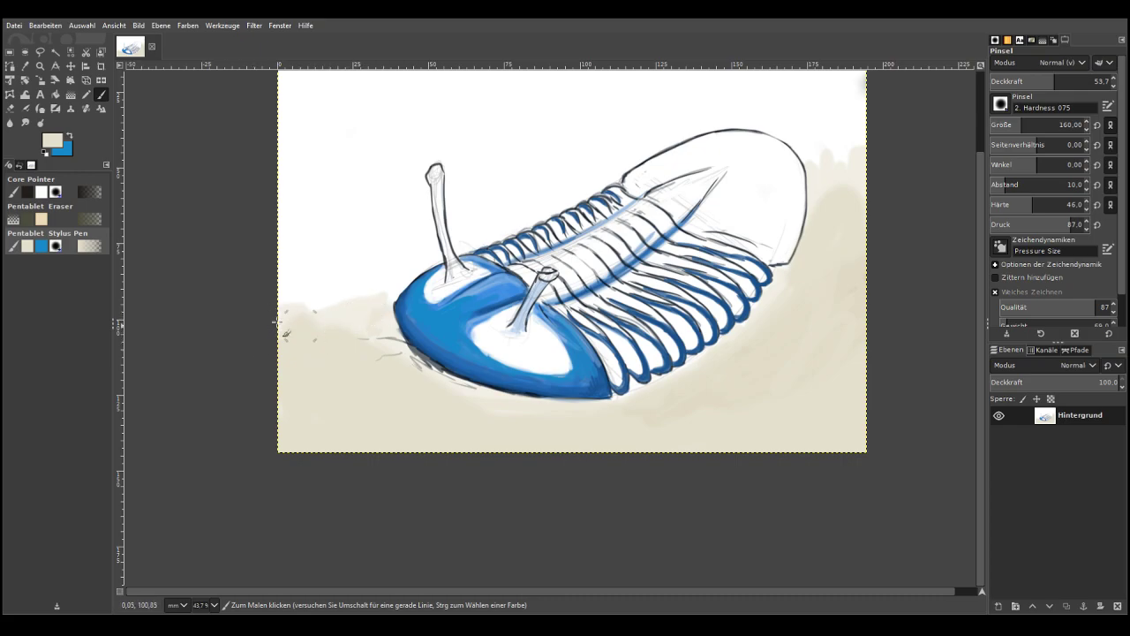
# Choose a pale yellow-green and brush it faintly behind the tail and left of the head with size 273 and opacity 17.6
pyautogui.moveTo(35, 108); pyautogui.dragTo(41, 119)
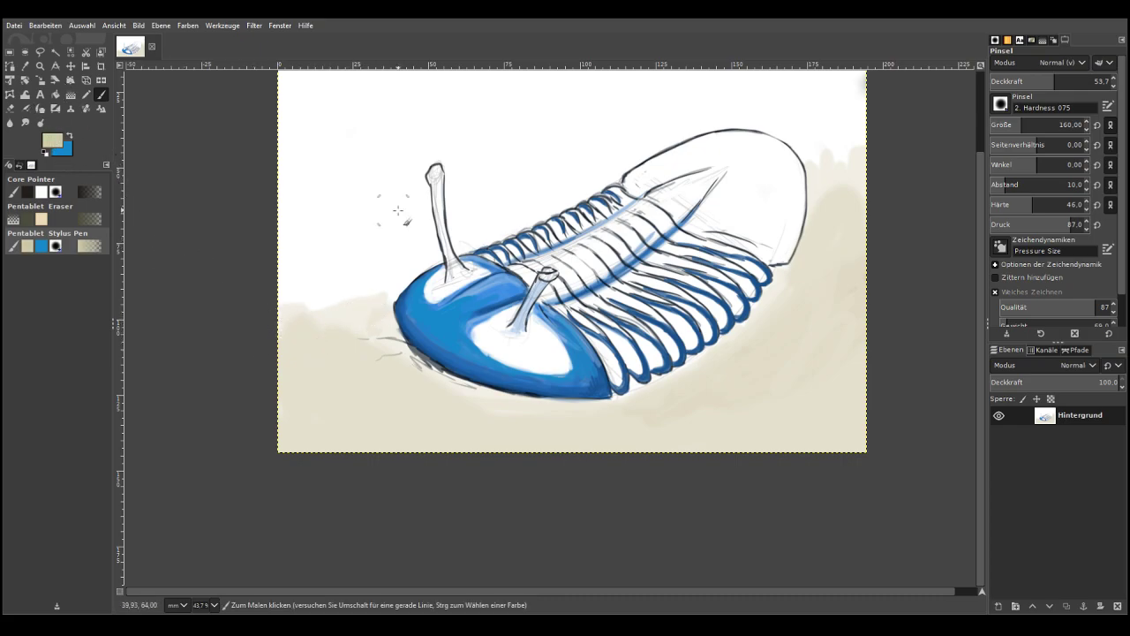
pyautogui.click(1007, 125)
pyautogui.click(1022, 82)
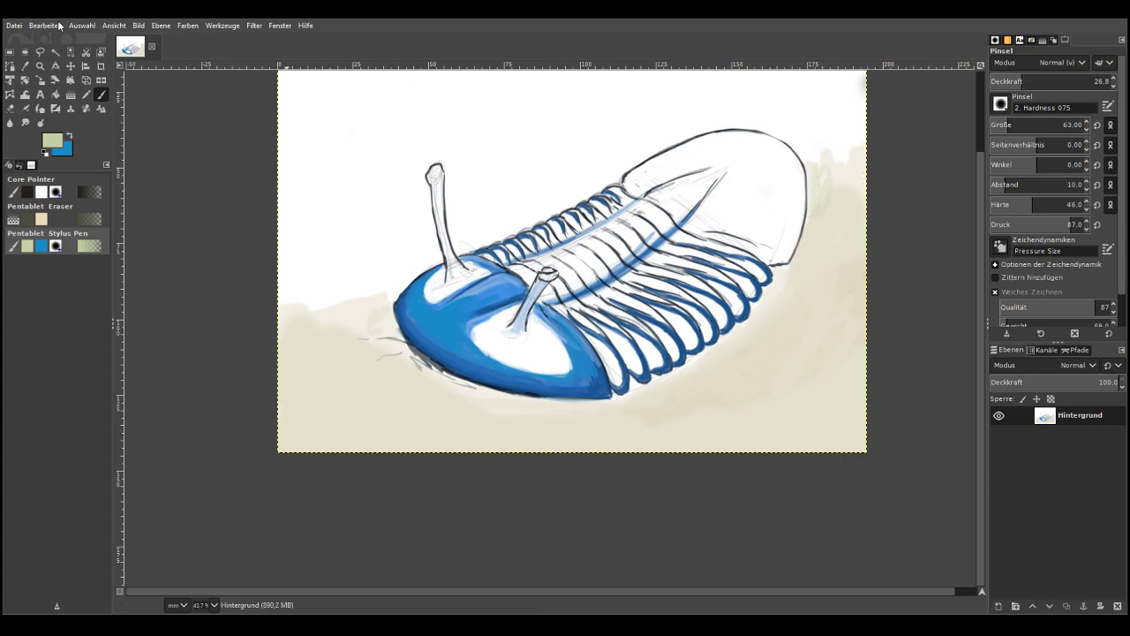
pyautogui.click(1032, 124)
pyautogui.click(1013, 82)
pyautogui.moveTo(825, 172)
pyautogui.mouseDown()
pyautogui.moveTo(835, 144)
pyautogui.moveTo(854, 132)
pyautogui.moveTo(858, 207)
pyautogui.moveTo(830, 279)
pyautogui.mouseUp()
pyautogui.moveTo(834, 212); pyautogui.dragTo(829, 169)
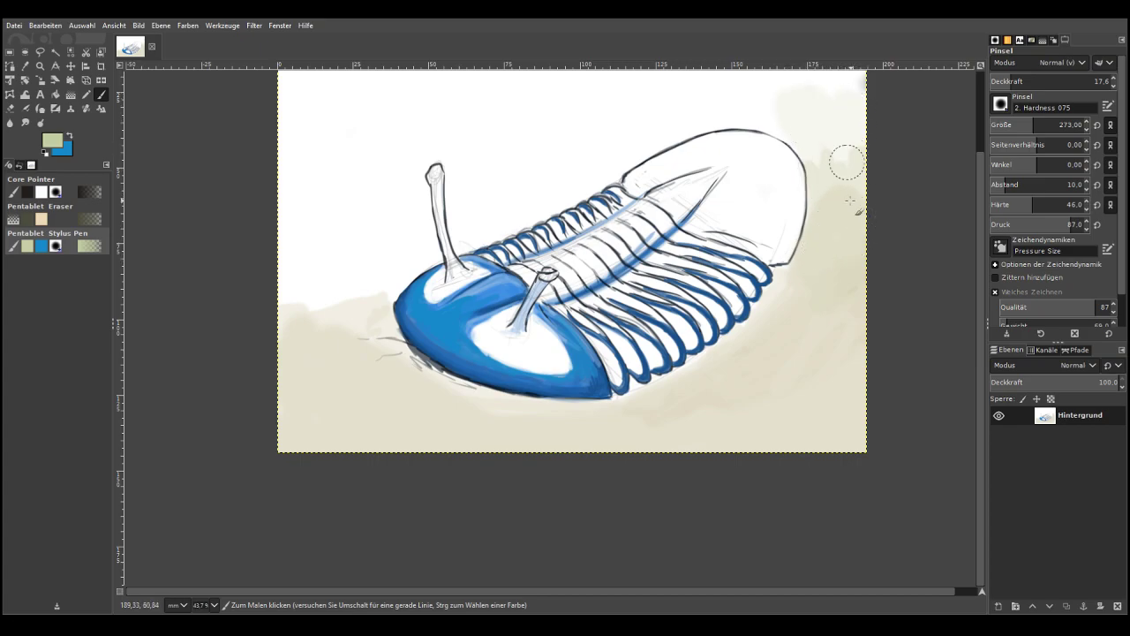
pyautogui.moveTo(360, 287)
pyautogui.mouseDown()
pyautogui.moveTo(386, 262)
pyautogui.moveTo(310, 312)
pyautogui.moveTo(289, 237)
pyautogui.mouseUp()
# Choose stronger greens and paint soft vegetation-like patches behind the eye stalk, the far legs and the tail
pyautogui.click(45, 126)
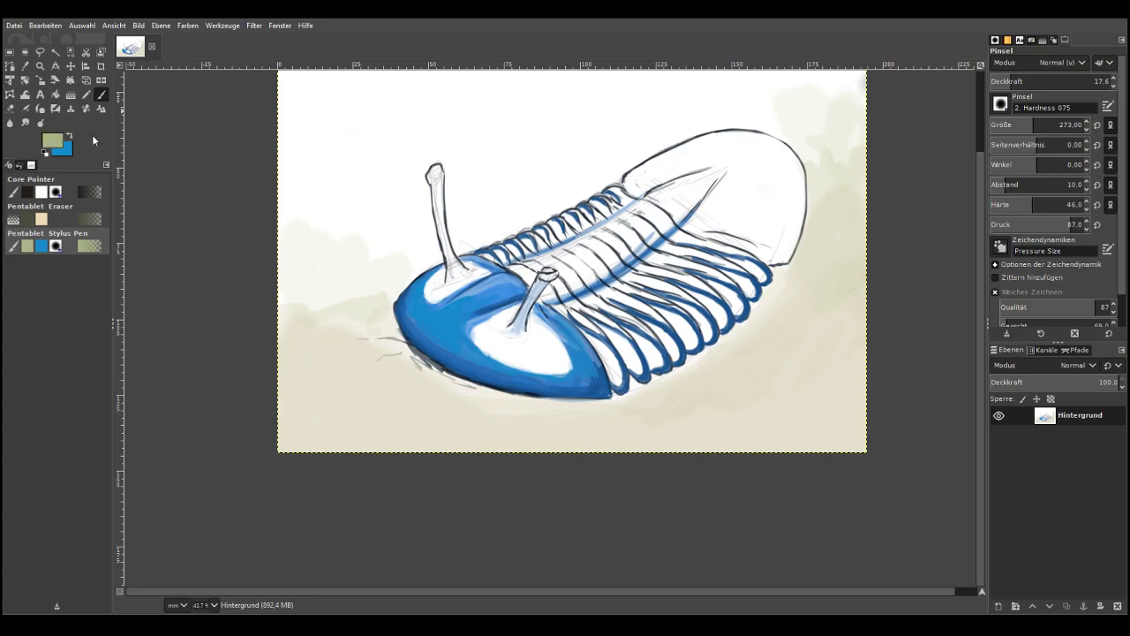
pyautogui.moveTo(404, 249)
pyautogui.mouseDown()
pyautogui.moveTo(357, 224)
pyautogui.moveTo(317, 255)
pyautogui.mouseUp()
pyautogui.moveTo(815, 151)
pyautogui.mouseDown()
pyautogui.moveTo(824, 201)
pyautogui.moveTo(832, 175)
pyautogui.moveTo(855, 192)
pyautogui.moveTo(854, 170)
pyautogui.moveTo(787, 93)
pyautogui.moveTo(755, 106)
pyautogui.mouseUp()
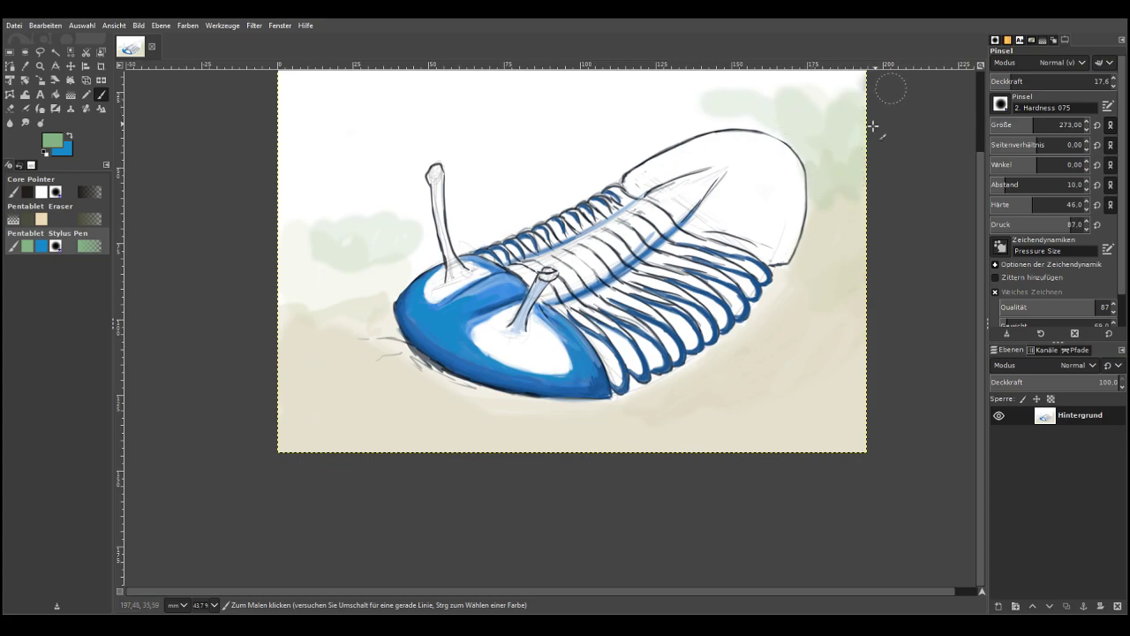
pyautogui.scroll(3, 979, 102)
pyautogui.moveTo(443, 212)
pyautogui.mouseDown()
pyautogui.moveTo(384, 257)
pyautogui.moveTo(341, 269)
pyautogui.moveTo(302, 217)
pyautogui.moveTo(289, 232)
pyautogui.moveTo(334, 262)
pyautogui.moveTo(374, 332)
pyautogui.mouseUp()
pyautogui.moveTo(508, 305)
pyautogui.mouseDown()
pyautogui.moveTo(569, 292)
pyautogui.moveTo(715, 209)
pyautogui.moveTo(581, 260)
pyautogui.mouseUp()
pyautogui.moveTo(496, 326)
pyautogui.mouseDown()
pyautogui.moveTo(466, 338)
pyautogui.moveTo(496, 315)
pyautogui.moveTo(497, 288)
pyautogui.moveTo(755, 194)
pyautogui.moveTo(802, 217)
pyautogui.moveTo(528, 286)
pyautogui.moveTo(489, 260)
pyautogui.moveTo(408, 323)
pyautogui.moveTo(416, 287)
pyautogui.moveTo(426, 345)
pyautogui.moveTo(406, 362)
pyautogui.moveTo(373, 355)
pyautogui.moveTo(299, 222)
pyautogui.moveTo(284, 300)
pyautogui.mouseUp()
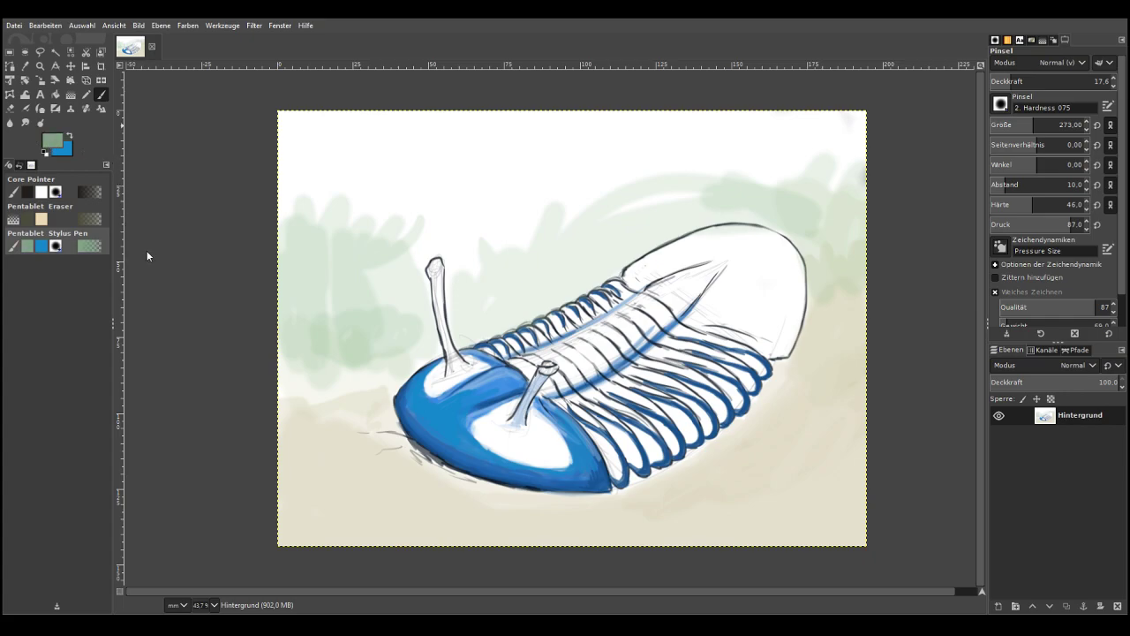
# Paint gray-green background bands at opacity 38, and cover the area above them in dark teal with brush size 510 and opacity 60.5
pyautogui.click(1035, 80)
pyautogui.moveTo(828, 234)
pyautogui.mouseDown()
pyautogui.moveTo(830, 203)
pyautogui.moveTo(794, 212)
pyautogui.moveTo(812, 252)
pyautogui.moveTo(811, 241)
pyautogui.moveTo(852, 225)
pyautogui.moveTo(879, 247)
pyautogui.moveTo(824, 263)
pyautogui.moveTo(755, 202)
pyautogui.moveTo(751, 212)
pyautogui.moveTo(772, 221)
pyautogui.moveTo(623, 247)
pyautogui.moveTo(760, 208)
pyautogui.moveTo(636, 229)
pyautogui.moveTo(825, 163)
pyautogui.moveTo(606, 232)
pyautogui.moveTo(504, 232)
pyautogui.moveTo(353, 255)
pyautogui.moveTo(678, 202)
pyautogui.moveTo(323, 282)
pyautogui.moveTo(261, 269)
pyautogui.moveTo(792, 154)
pyautogui.moveTo(292, 232)
pyautogui.moveTo(189, 126)
pyautogui.mouseUp()
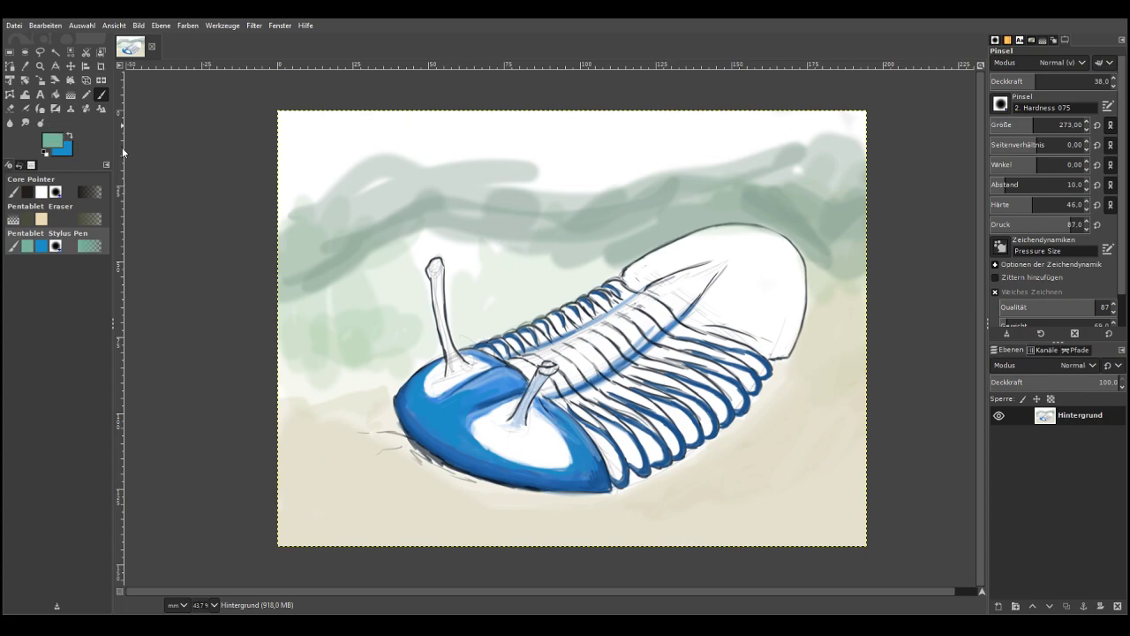
pyautogui.click(1052, 126)
pyautogui.click(1063, 81)
pyautogui.moveTo(865, 108)
pyautogui.mouseDown()
pyautogui.moveTo(601, 132)
pyautogui.moveTo(392, 120)
pyautogui.moveTo(403, 147)
pyautogui.moveTo(263, 149)
pyautogui.moveTo(537, 149)
pyautogui.moveTo(592, 174)
pyautogui.moveTo(876, 144)
pyautogui.moveTo(267, 214)
pyautogui.moveTo(399, 126)
pyautogui.moveTo(380, 120)
pyautogui.moveTo(318, 149)
pyautogui.moveTo(830, 128)
pyautogui.mouseUp()
pyautogui.moveTo(58, 140); pyautogui.dragTo(55, 153)
pyautogui.moveTo(446, 132)
pyautogui.mouseDown()
pyautogui.moveTo(416, 99)
pyautogui.moveTo(353, 101)
pyautogui.moveTo(546, 132)
pyautogui.moveTo(415, 146)
pyautogui.moveTo(719, 149)
pyautogui.moveTo(455, 113)
pyautogui.mouseUp()
pyautogui.moveTo(230, 247)
pyautogui.mouseDown()
pyautogui.moveTo(468, 156)
pyautogui.moveTo(714, 156)
pyautogui.moveTo(426, 186)
pyautogui.moveTo(272, 240)
pyautogui.moveTo(274, 248)
pyautogui.moveTo(465, 147)
pyautogui.moveTo(295, 221)
pyautogui.moveTo(390, 147)
pyautogui.moveTo(314, 185)
pyautogui.moveTo(429, 155)
pyautogui.moveTo(623, 141)
pyautogui.moveTo(216, 164)
pyautogui.moveTo(587, 181)
pyautogui.mouseUp()
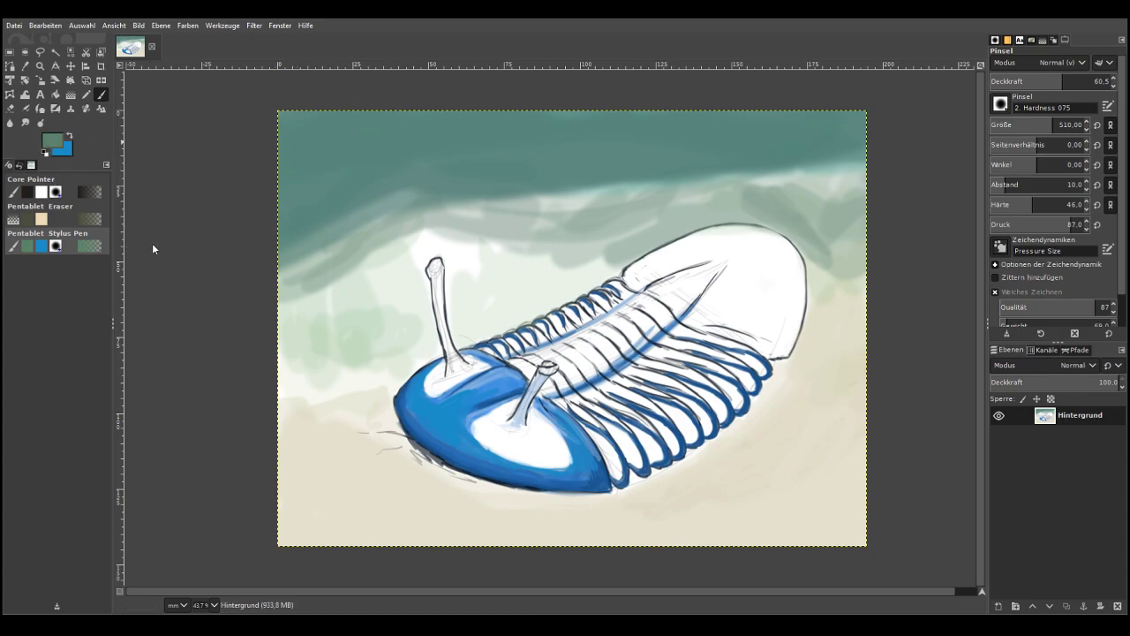
# Blend the background below the teal area with softer greens at opacity 28.3, and refine around the tail with size 225 and opacity 15.6
pyautogui.moveTo(1064, 81); pyautogui.dragTo(1025, 81)
pyautogui.moveTo(342, 224)
pyautogui.mouseDown()
pyautogui.moveTo(693, 194)
pyautogui.moveTo(742, 212)
pyautogui.moveTo(446, 237)
pyautogui.moveTo(309, 264)
pyautogui.moveTo(253, 315)
pyautogui.moveTo(353, 291)
pyautogui.mouseUp()
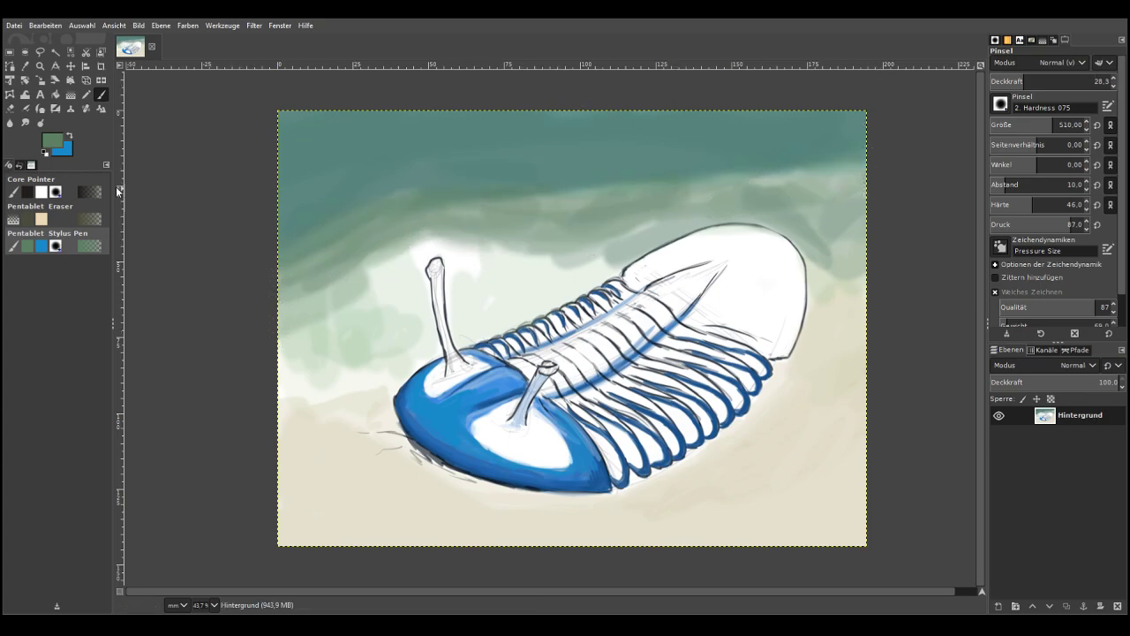
pyautogui.click(50, 145)
pyautogui.click(1028, 123)
pyautogui.click(1009, 81)
pyautogui.moveTo(652, 231)
pyautogui.mouseDown()
pyautogui.moveTo(552, 266)
pyautogui.moveTo(484, 263)
pyautogui.mouseUp()
pyautogui.moveTo(814, 251)
pyautogui.mouseDown()
pyautogui.moveTo(835, 253)
pyautogui.moveTo(850, 294)
pyautogui.mouseUp()
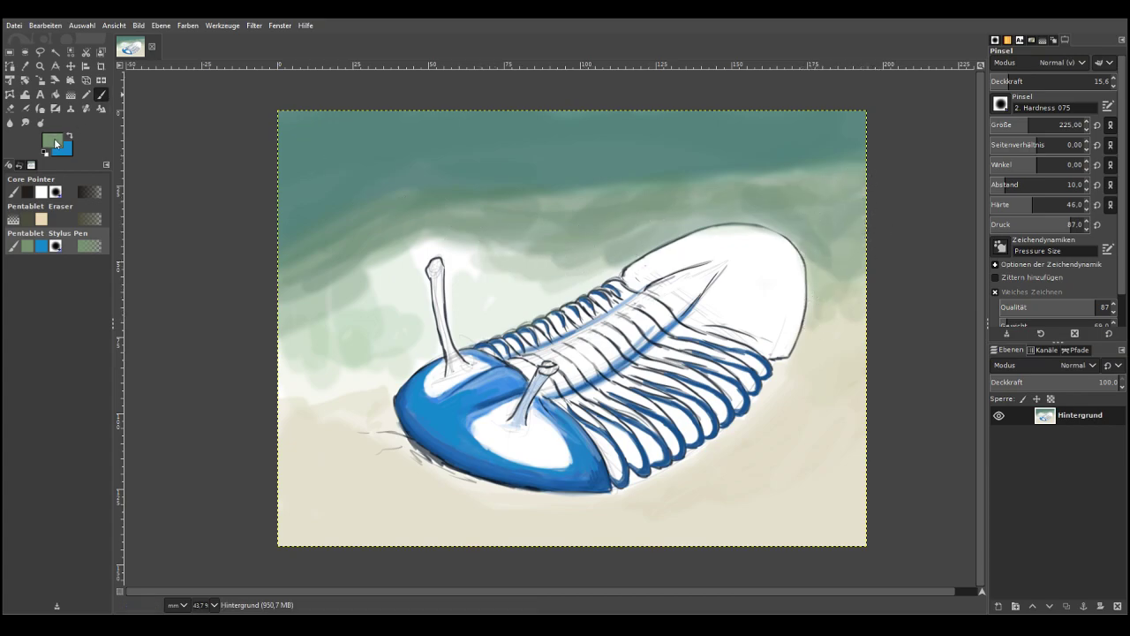
# Brush a pale olive over the green band with opacity 31.7 and size 77, and undo the last stroke beside the far eye stalk
pyautogui.click(40, 124)
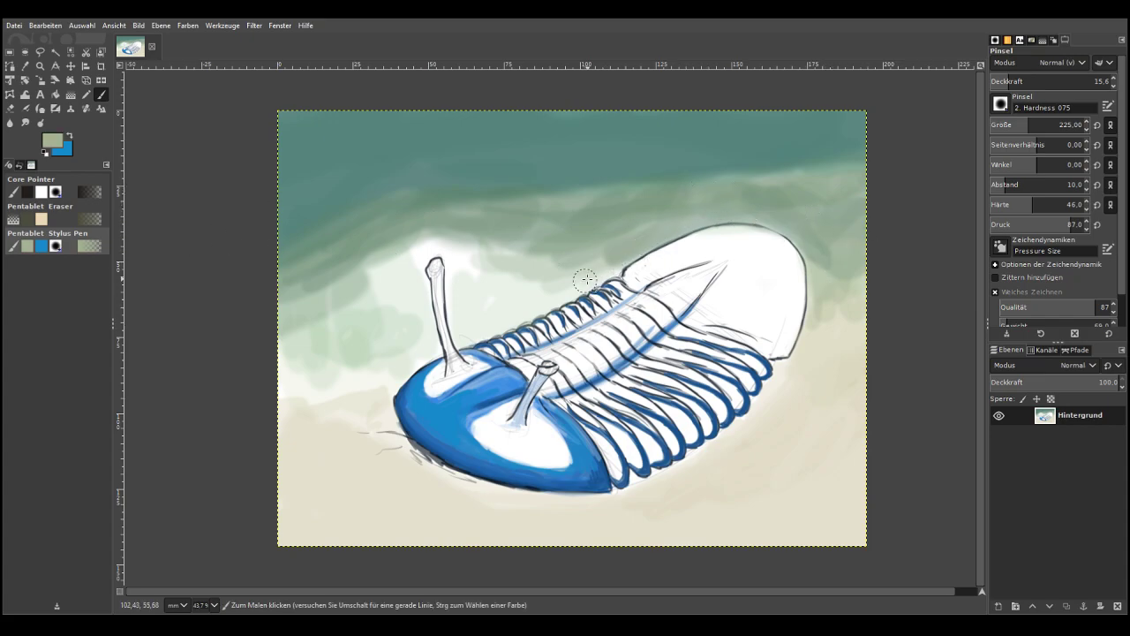
pyautogui.moveTo(1006, 82); pyautogui.dragTo(1030, 81)
pyautogui.click(1011, 125)
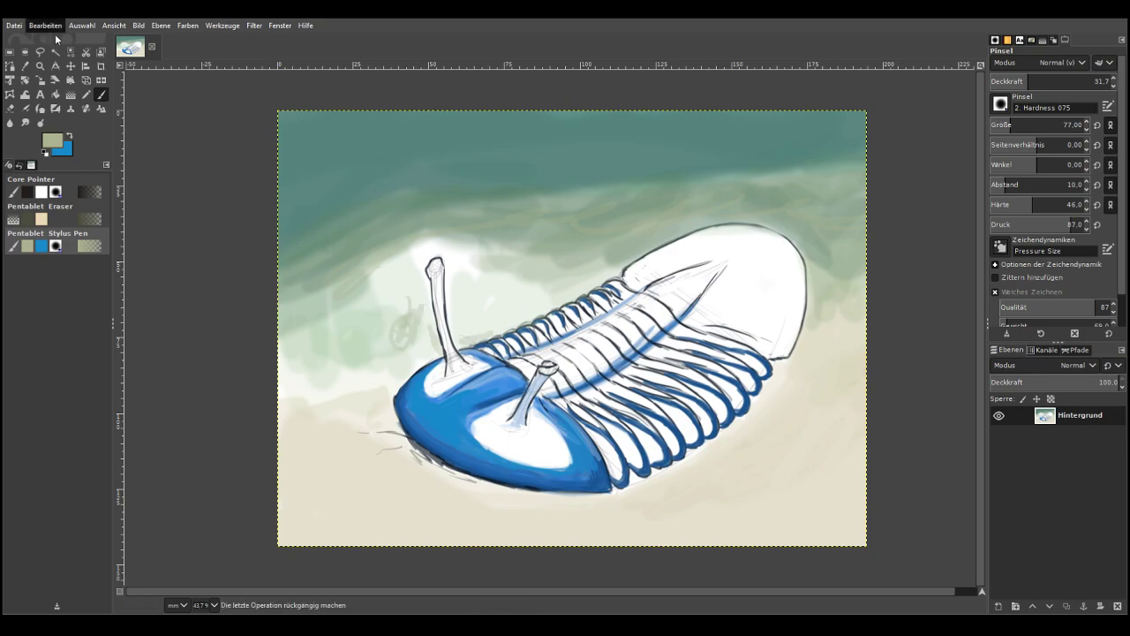
pyautogui.hotkey('ctrl', 'z')
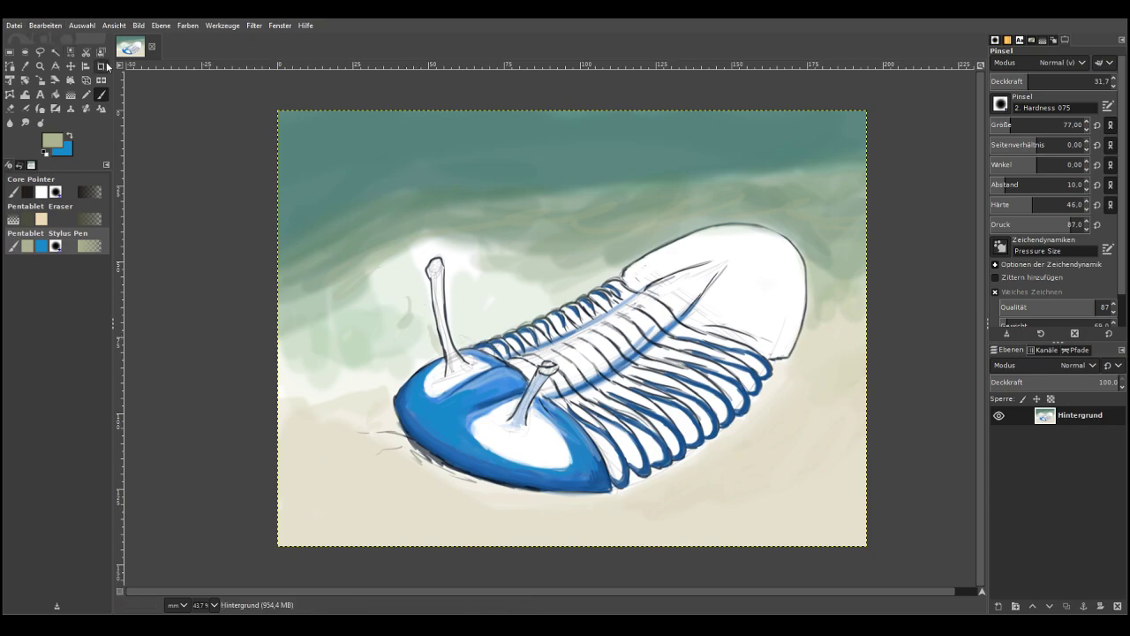
# Set the brush size to 155 and paint pale olive over the whitish areas around the far eye stalk and toward the canvas's left edge
pyautogui.click(1021, 123)
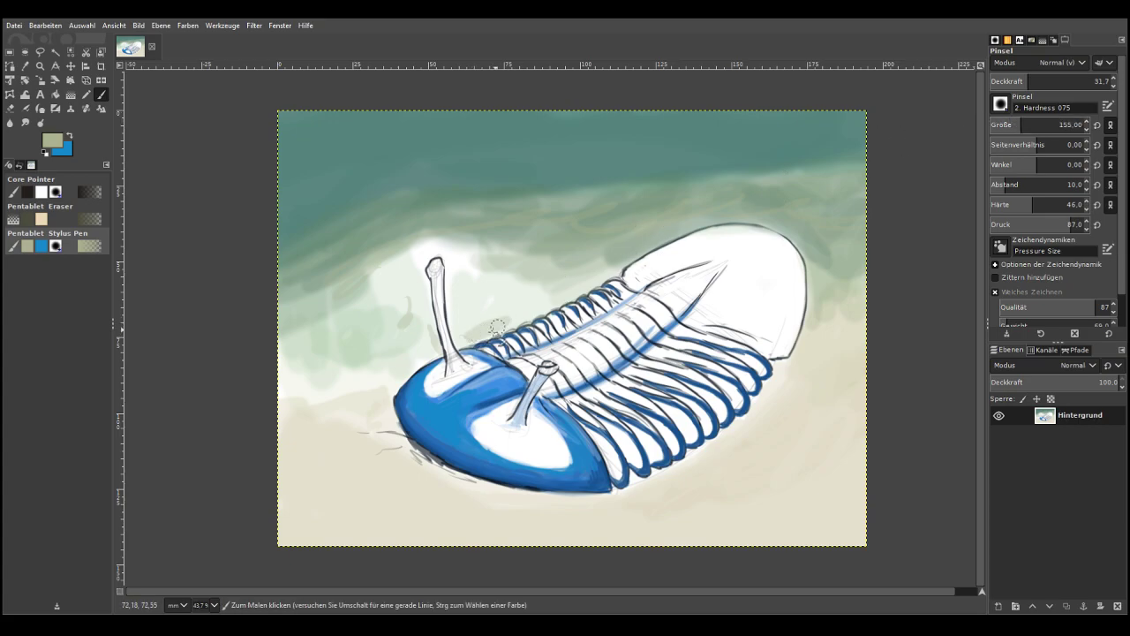
pyautogui.moveTo(584, 287)
pyautogui.mouseDown()
pyautogui.moveTo(628, 265)
pyautogui.moveTo(533, 281)
pyautogui.moveTo(461, 332)
pyautogui.moveTo(456, 251)
pyautogui.mouseUp()
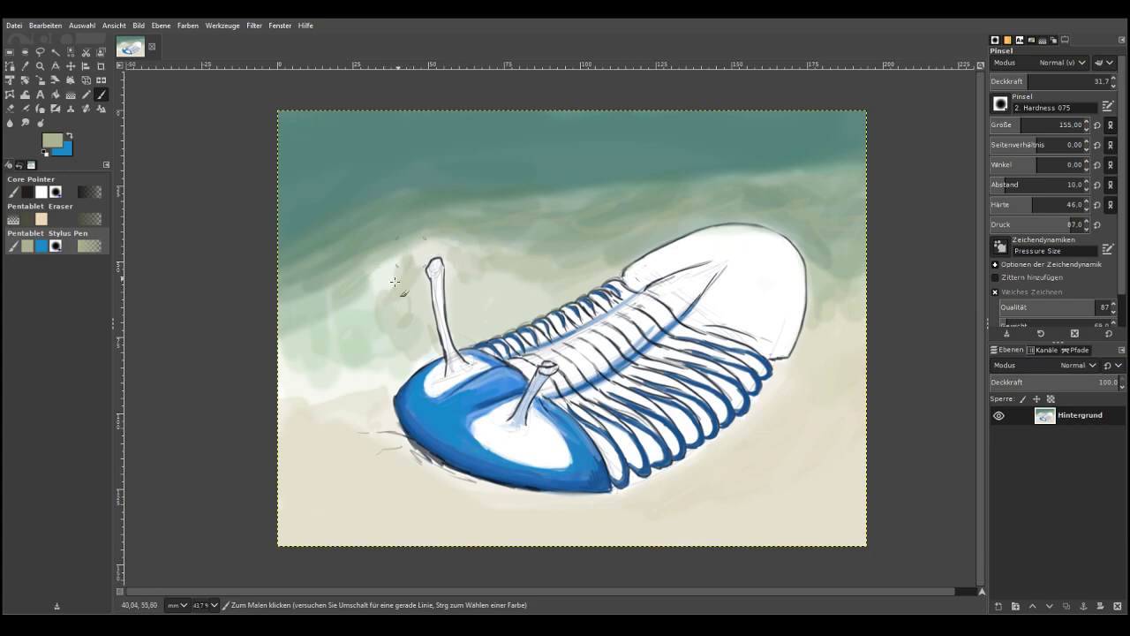
pyautogui.moveTo(332, 334)
pyautogui.mouseDown()
pyautogui.moveTo(361, 358)
pyautogui.moveTo(302, 393)
pyautogui.moveTo(287, 389)
pyautogui.moveTo(343, 398)
pyautogui.moveTo(323, 409)
pyautogui.moveTo(427, 356)
pyautogui.moveTo(405, 378)
pyautogui.moveTo(419, 352)
pyautogui.moveTo(387, 349)
pyautogui.moveTo(292, 384)
pyautogui.moveTo(277, 330)
pyautogui.mouseUp()
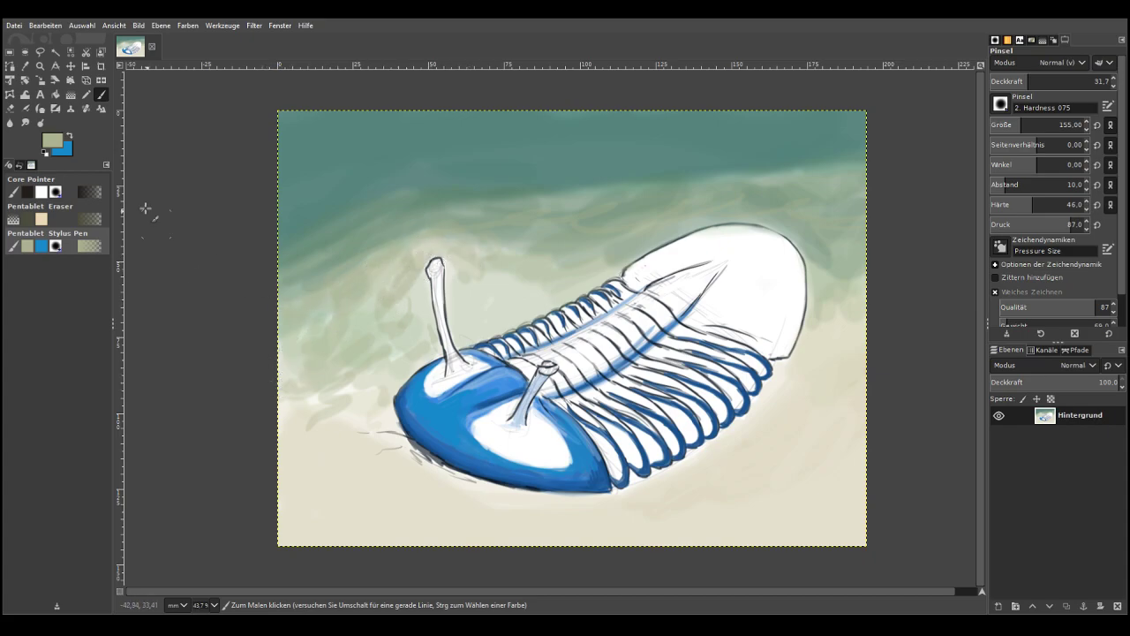
# Choose a soft teal and, at opacity 23.9, brush it over the background around the far eye stalk and behind the body
pyautogui.click(92, 146)
pyautogui.click(123, 147)
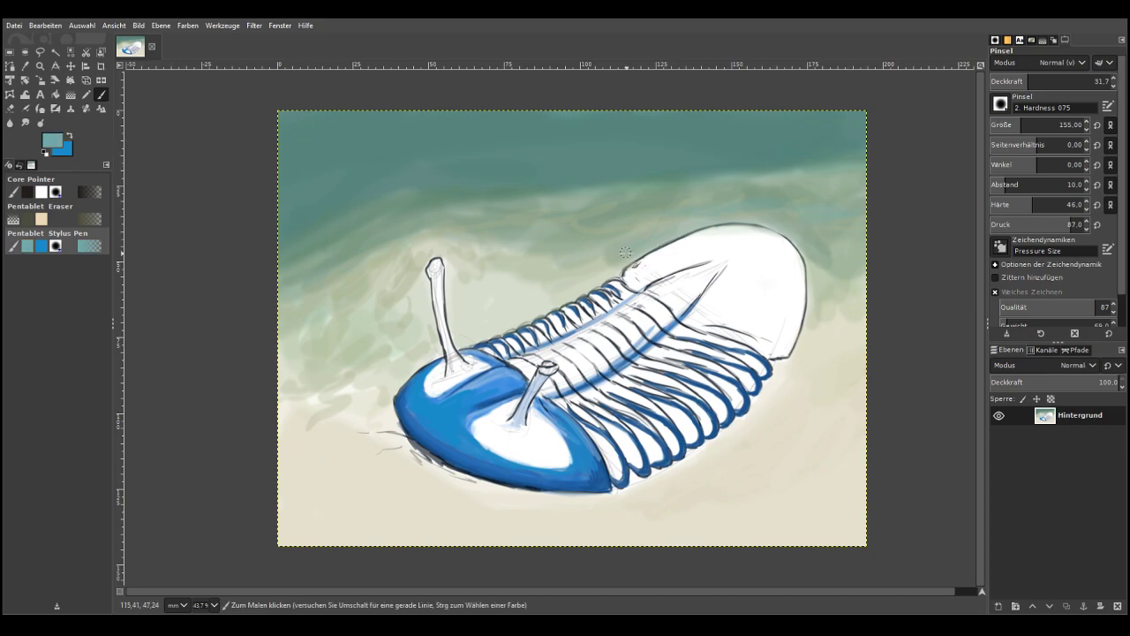
pyautogui.click(1020, 81)
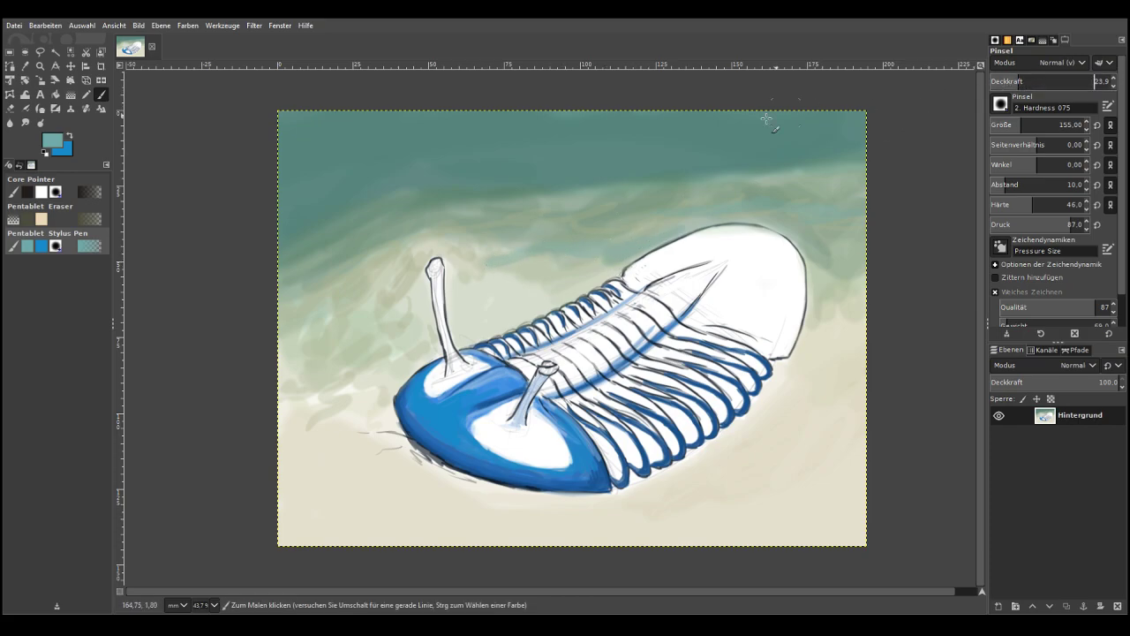
pyautogui.moveTo(418, 285)
pyautogui.mouseDown()
pyautogui.moveTo(425, 309)
pyautogui.moveTo(397, 308)
pyautogui.moveTo(478, 268)
pyautogui.moveTo(544, 284)
pyautogui.moveTo(583, 274)
pyautogui.mouseUp()
pyautogui.moveTo(460, 253)
pyautogui.mouseDown()
pyautogui.moveTo(360, 267)
pyautogui.moveTo(453, 242)
pyautogui.moveTo(405, 268)
pyautogui.moveTo(458, 248)
pyautogui.moveTo(451, 263)
pyautogui.moveTo(481, 239)
pyautogui.moveTo(541, 247)
pyautogui.mouseUp()
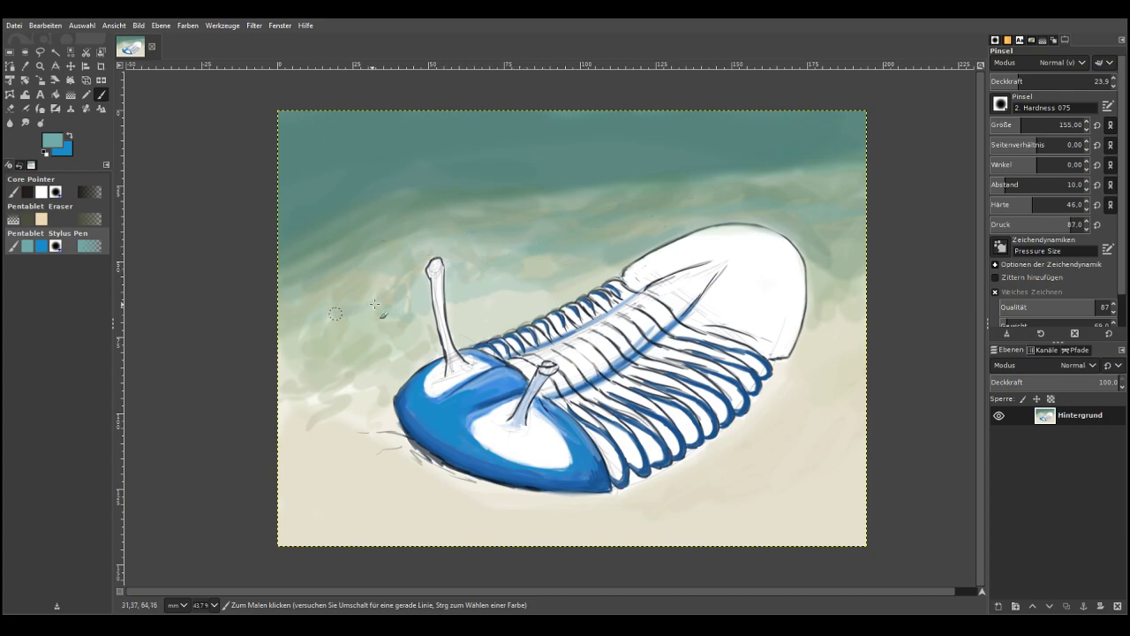
# Paint wavy pale cyan highlights along the upper edge of the green background band below the dark teal area
pyautogui.moveTo(37, 118); pyautogui.dragTo(34, 104)
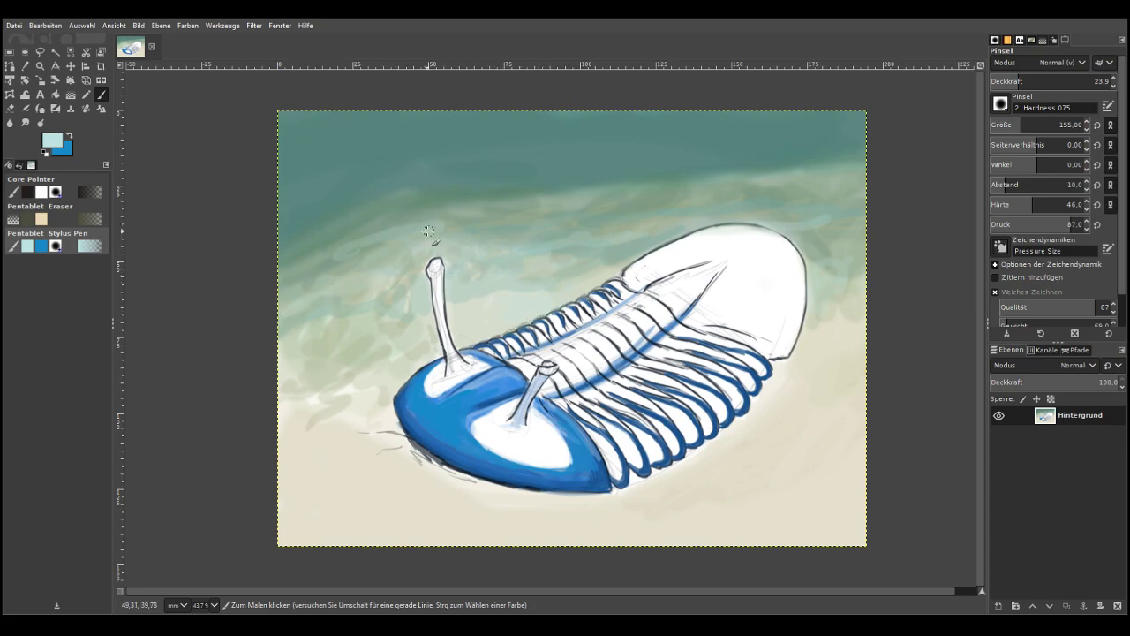
pyautogui.moveTo(364, 247); pyautogui.dragTo(308, 266)
pyautogui.moveTo(388, 219)
pyautogui.mouseDown()
pyautogui.moveTo(484, 204)
pyautogui.moveTo(324, 244)
pyautogui.mouseUp()
pyautogui.moveTo(590, 218)
pyautogui.mouseDown()
pyautogui.moveTo(633, 212)
pyautogui.moveTo(565, 202)
pyautogui.moveTo(821, 181)
pyautogui.moveTo(707, 190)
pyautogui.moveTo(582, 220)
pyautogui.mouseUp()
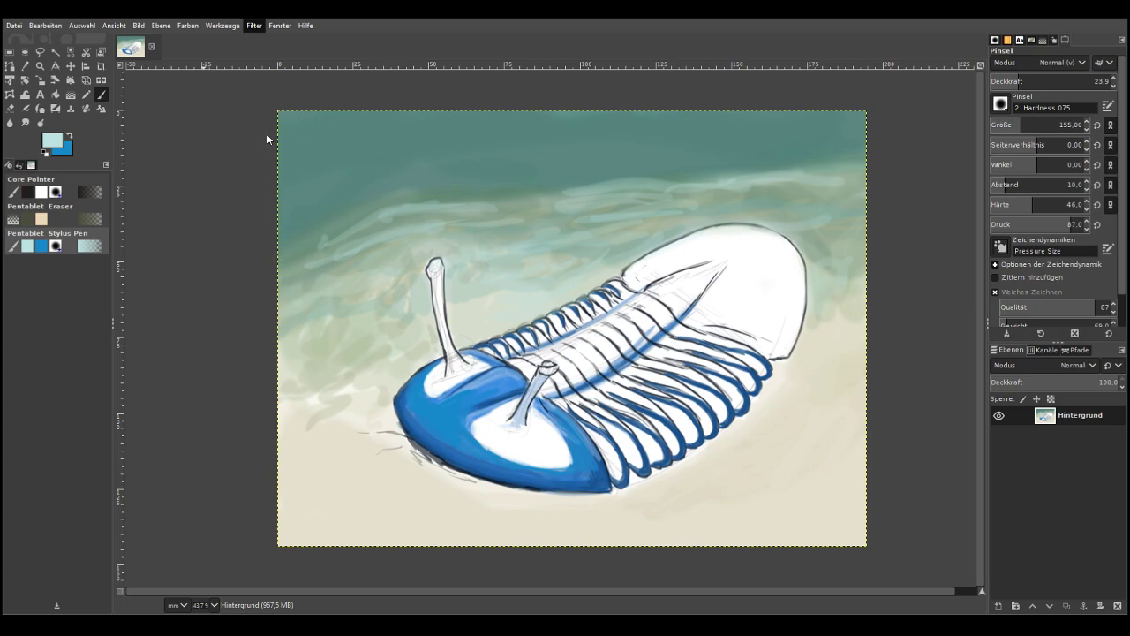
# Glaze the whole picture with grayish blue in Multiply mode, using brush size 757 and opacity 16.6
pyautogui.click(49, 112)
pyautogui.click(67, 143)
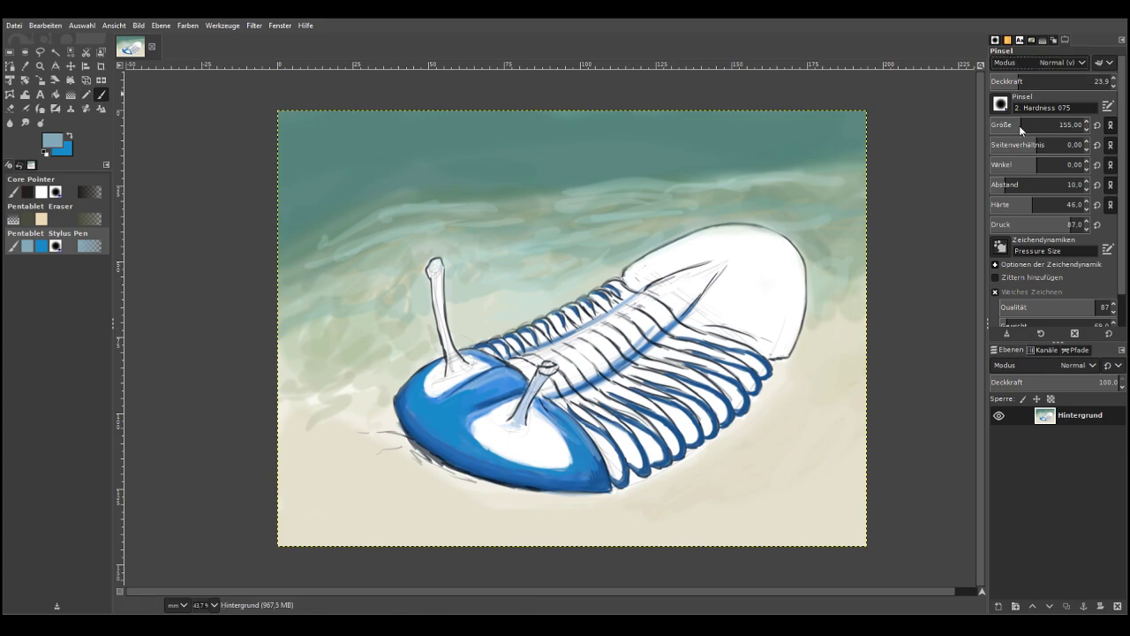
pyautogui.click(1007, 209)
pyautogui.moveTo(1024, 125); pyautogui.dragTo(1069, 125)
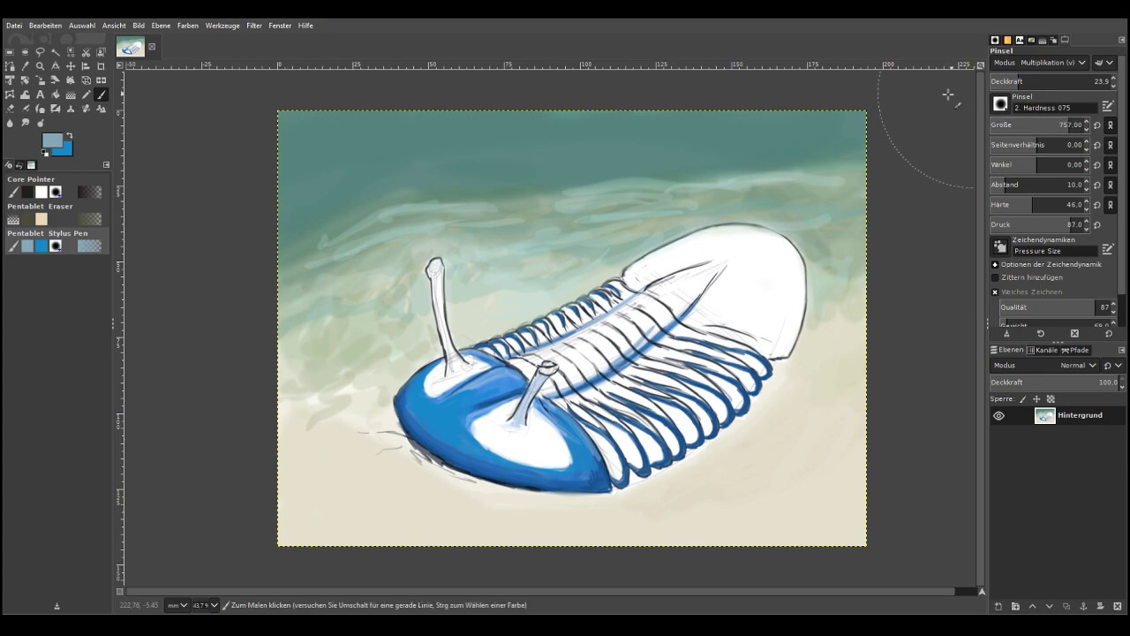
pyautogui.moveTo(1019, 81); pyautogui.dragTo(1010, 81)
pyautogui.moveTo(783, 212)
pyautogui.mouseDown()
pyautogui.moveTo(840, 154)
pyautogui.moveTo(713, 282)
pyautogui.moveTo(729, 148)
pyautogui.moveTo(749, 233)
pyautogui.moveTo(726, 496)
pyautogui.moveTo(777, 527)
pyautogui.moveTo(853, 403)
pyautogui.moveTo(841, 282)
pyautogui.moveTo(719, 224)
pyautogui.moveTo(336, 259)
pyautogui.moveTo(234, 317)
pyautogui.moveTo(262, 329)
pyautogui.moveTo(294, 394)
pyautogui.moveTo(320, 547)
pyautogui.moveTo(375, 550)
pyautogui.moveTo(380, 464)
pyautogui.moveTo(333, 296)
pyautogui.moveTo(264, 173)
pyautogui.moveTo(366, 223)
pyautogui.moveTo(508, 498)
pyautogui.moveTo(501, 310)
pyautogui.moveTo(394, 89)
pyautogui.moveTo(556, 291)
pyautogui.moveTo(652, 502)
pyautogui.moveTo(675, 344)
pyautogui.moveTo(600, 107)
pyautogui.moveTo(641, 115)
pyautogui.moveTo(833, 507)
pyautogui.moveTo(853, 94)
pyautogui.mouseUp()
pyautogui.moveTo(260, 240)
pyautogui.mouseDown()
pyautogui.moveTo(388, 552)
pyautogui.moveTo(351, 249)
pyautogui.moveTo(453, 231)
pyautogui.moveTo(632, 490)
pyautogui.moveTo(603, 113)
pyautogui.moveTo(772, 476)
pyautogui.moveTo(848, 129)
pyautogui.mouseUp()
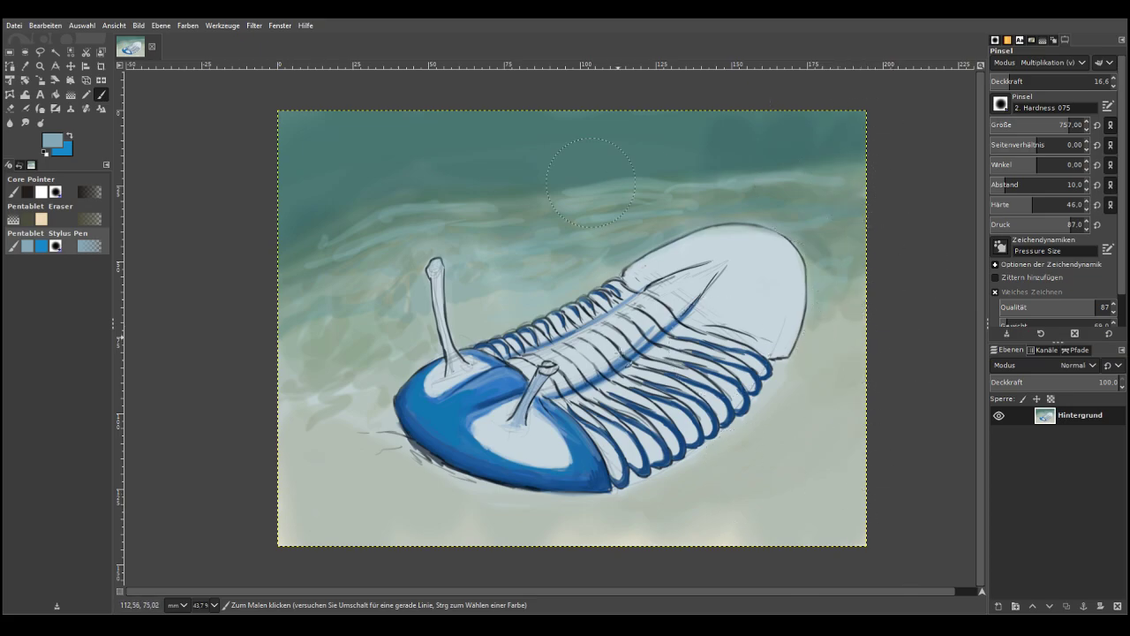
pyautogui.moveTo(335, 468)
pyautogui.mouseDown()
pyautogui.moveTo(378, 518)
pyautogui.moveTo(374, 320)
pyautogui.mouseUp()
pyautogui.moveTo(469, 527)
pyautogui.mouseDown()
pyautogui.moveTo(346, 142)
pyautogui.moveTo(424, 162)
pyautogui.moveTo(598, 470)
pyautogui.moveTo(651, 481)
pyautogui.moveTo(627, 235)
pyautogui.moveTo(596, 112)
pyautogui.moveTo(731, 232)
pyautogui.moveTo(795, 491)
pyautogui.moveTo(859, 441)
pyautogui.moveTo(811, 43)
pyautogui.moveTo(841, 548)
pyautogui.mouseUp()
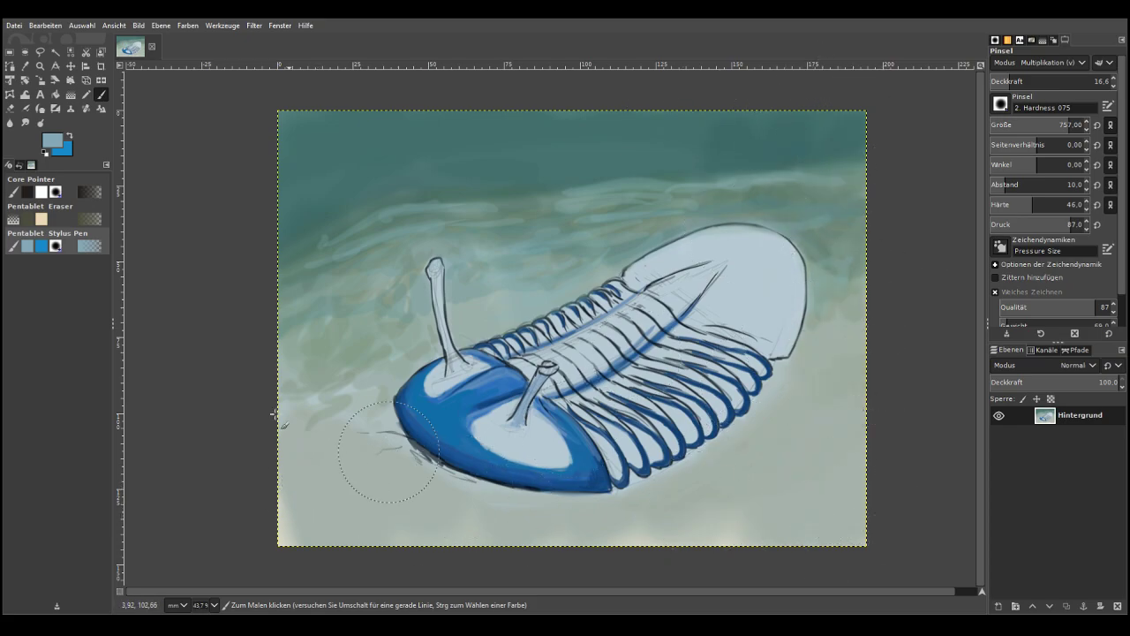
# Return to Normal mode and brush beige streaks over the sand in the foreground with size 202 and opacities 25.4 and 16.1
pyautogui.click(1006, 78)
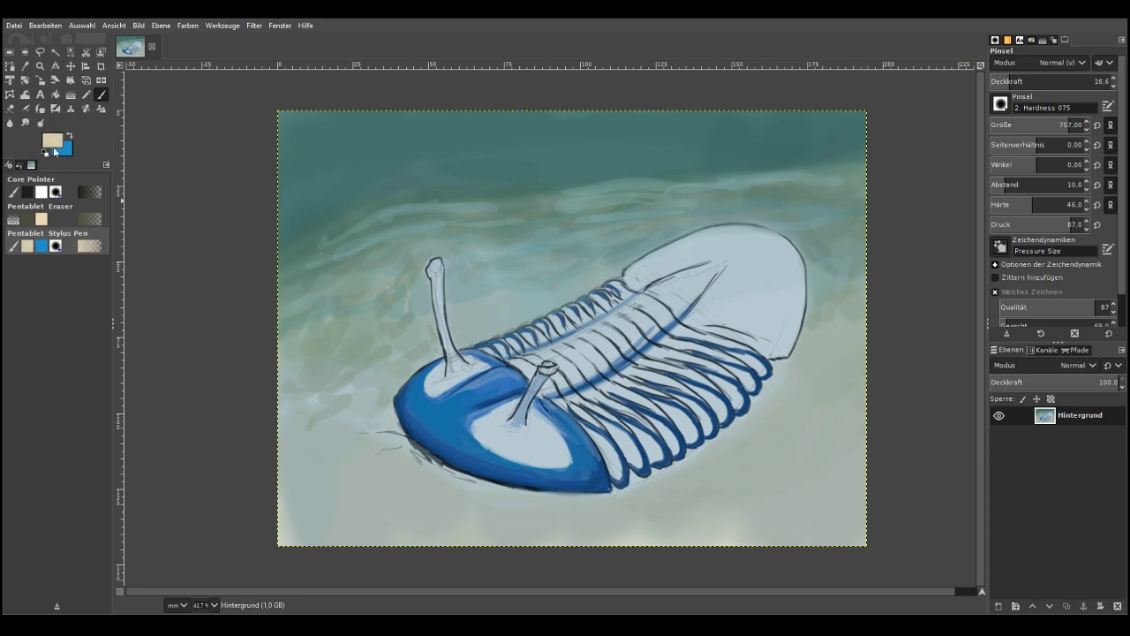
pyautogui.moveTo(1002, 82); pyautogui.dragTo(1023, 82)
pyautogui.click(1022, 131)
pyautogui.click(1025, 124)
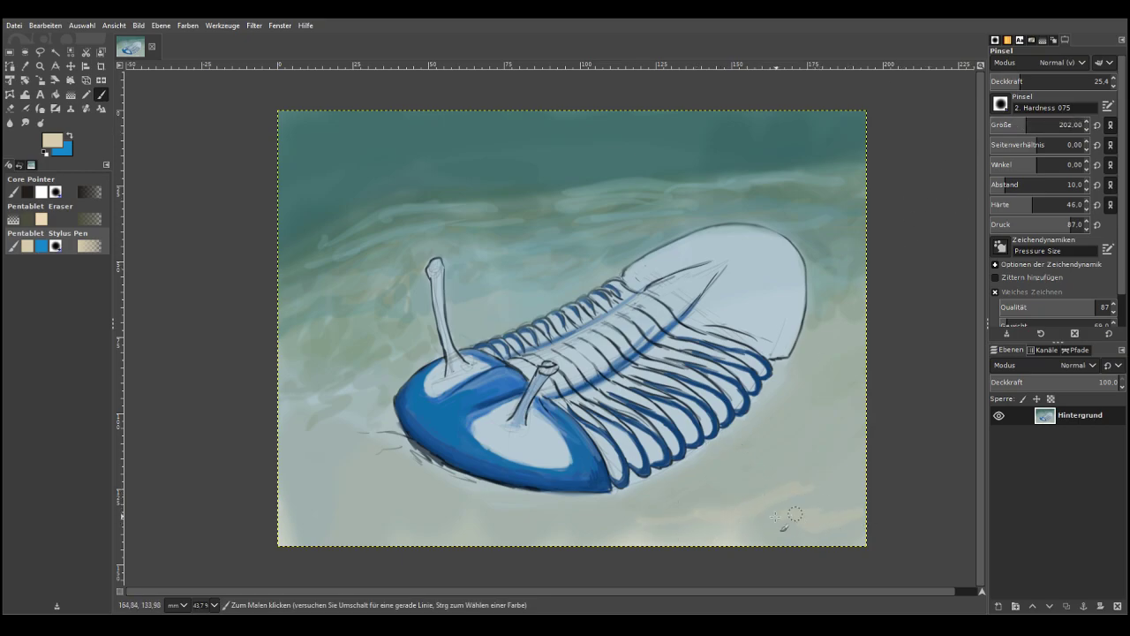
pyautogui.click(1010, 80)
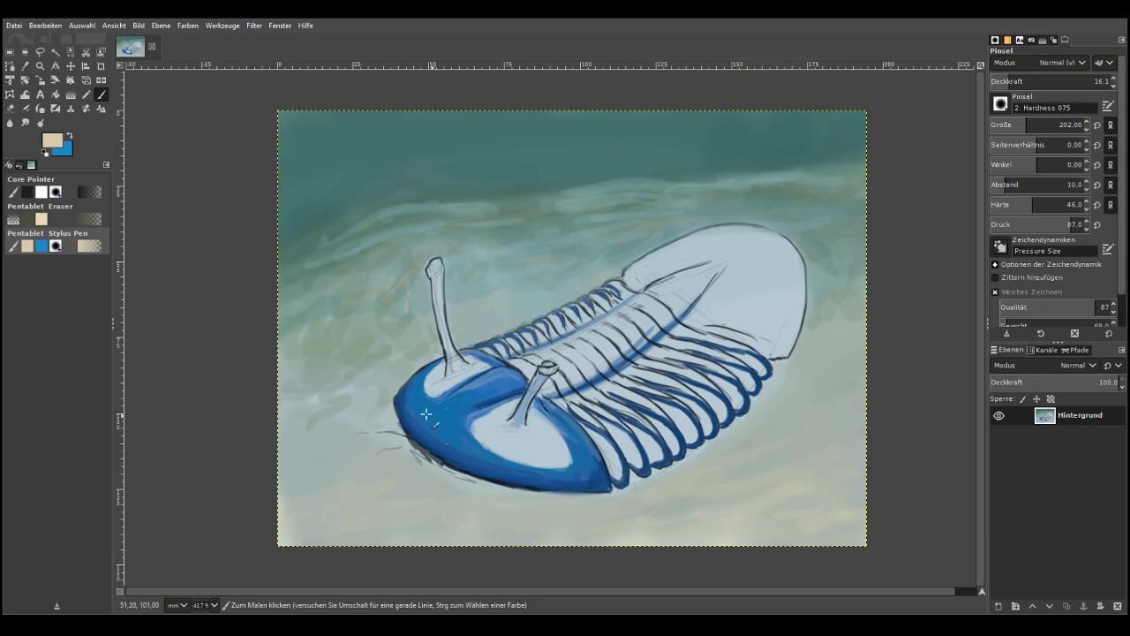
# Paint white over the light patch around the near eye stalk with brush size 97 and opacity 31.2
pyautogui.click(39, 65)
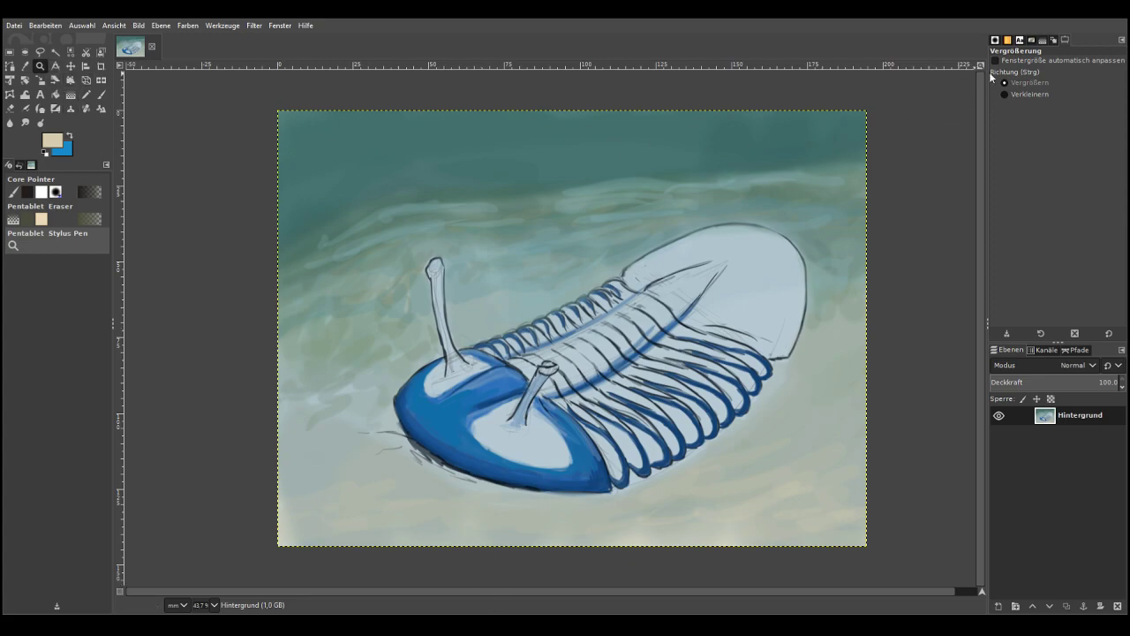
pyautogui.moveTo(467, 319); pyautogui.dragTo(585, 489)
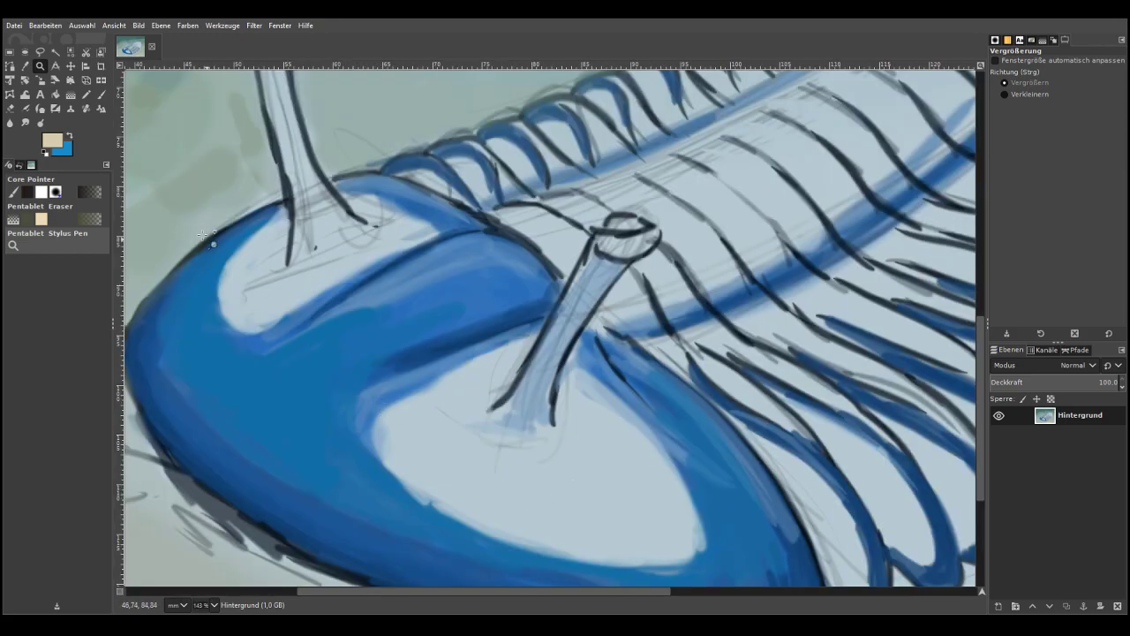
pyautogui.moveTo(72, 140); pyautogui.dragTo(20, 92)
pyautogui.click(100, 94)
pyautogui.click(1027, 81)
pyautogui.click(1013, 125)
pyautogui.moveTo(474, 381)
pyautogui.mouseDown()
pyautogui.moveTo(412, 418)
pyautogui.moveTo(466, 437)
pyautogui.moveTo(457, 492)
pyautogui.moveTo(521, 445)
pyautogui.moveTo(626, 463)
pyautogui.moveTo(628, 428)
pyautogui.moveTo(582, 424)
pyautogui.moveTo(634, 442)
pyautogui.moveTo(649, 462)
pyautogui.moveTo(588, 395)
pyautogui.moveTo(669, 494)
pyautogui.moveTo(624, 477)
pyautogui.moveTo(576, 400)
pyautogui.moveTo(575, 373)
pyautogui.moveTo(598, 435)
pyautogui.moveTo(464, 389)
pyautogui.mouseUp()
pyautogui.moveTo(473, 409)
pyautogui.mouseDown()
pyautogui.moveTo(417, 406)
pyautogui.moveTo(394, 426)
pyautogui.mouseUp()
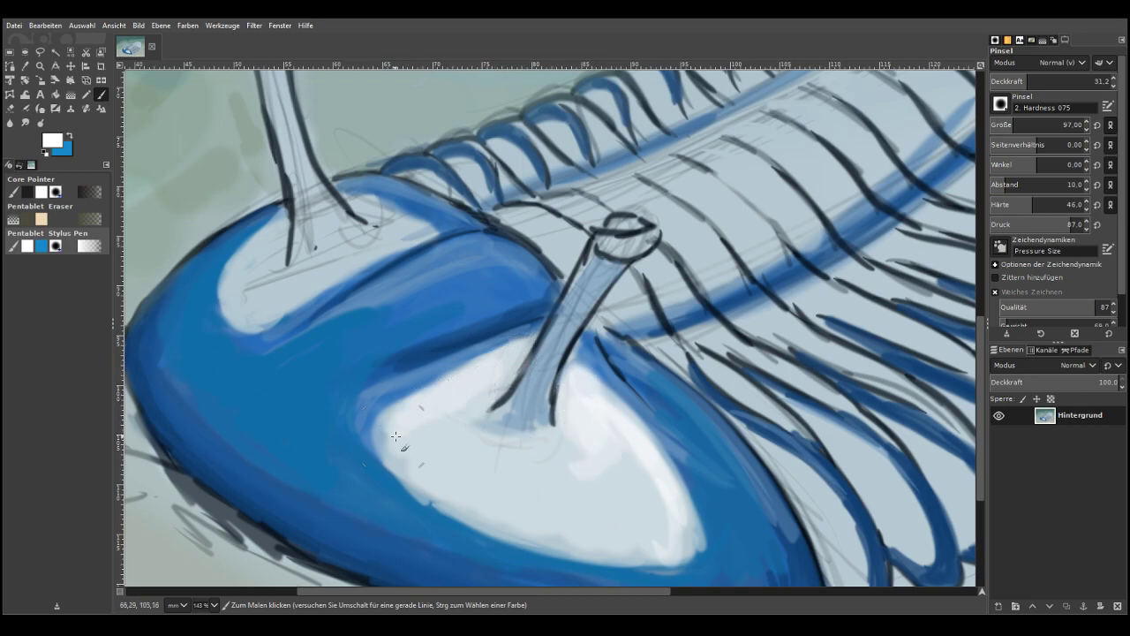
# Brighten the far head patch with white, and highlight the near eye stalk and its tip with size 50 and opacity 42
pyautogui.moveTo(397, 231)
pyautogui.mouseDown()
pyautogui.moveTo(361, 245)
pyautogui.moveTo(391, 234)
pyautogui.moveTo(389, 213)
pyautogui.moveTo(386, 231)
pyautogui.moveTo(362, 221)
pyautogui.moveTo(380, 248)
pyautogui.moveTo(320, 252)
pyautogui.moveTo(283, 309)
pyautogui.moveTo(241, 306)
pyautogui.moveTo(236, 280)
pyautogui.moveTo(251, 251)
pyautogui.moveTo(265, 261)
pyautogui.moveTo(286, 217)
pyautogui.moveTo(293, 265)
pyautogui.moveTo(323, 155)
pyautogui.moveTo(279, 81)
pyautogui.moveTo(320, 199)
pyautogui.mouseUp()
pyautogui.click(1040, 80)
pyautogui.click(1003, 125)
pyautogui.moveTo(576, 283)
pyautogui.mouseDown()
pyautogui.moveTo(541, 349)
pyautogui.moveTo(566, 304)
pyautogui.moveTo(562, 328)
pyautogui.moveTo(420, 410)
pyautogui.moveTo(515, 351)
pyautogui.moveTo(450, 429)
pyautogui.mouseUp()
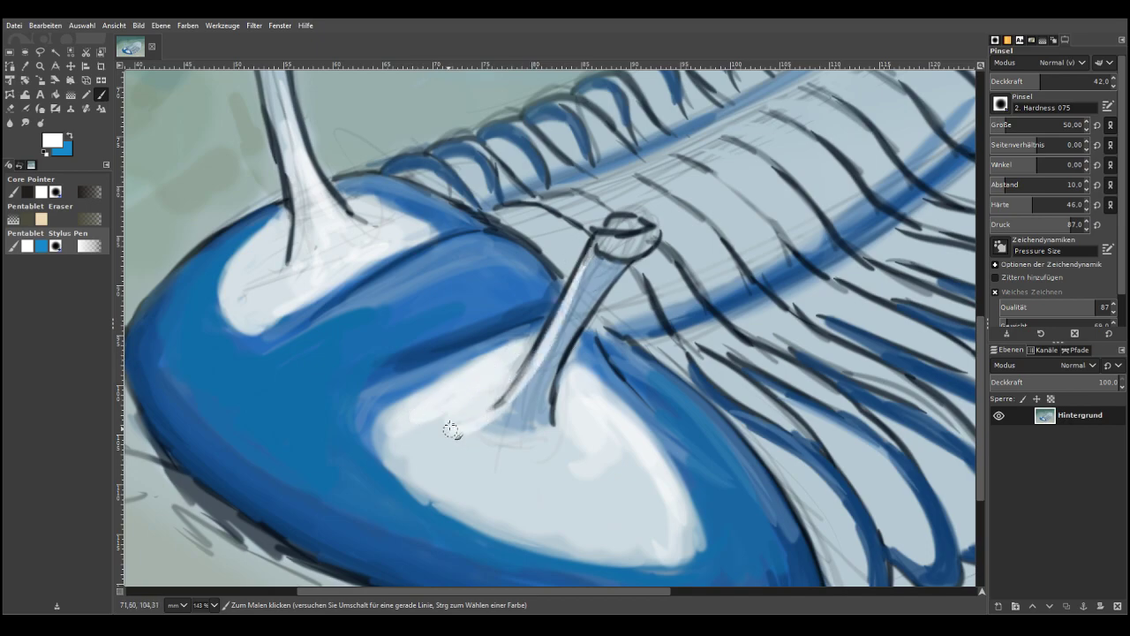
pyautogui.moveTo(621, 267)
pyautogui.mouseDown()
pyautogui.moveTo(611, 241)
pyautogui.moveTo(647, 234)
pyautogui.moveTo(628, 223)
pyautogui.mouseUp()
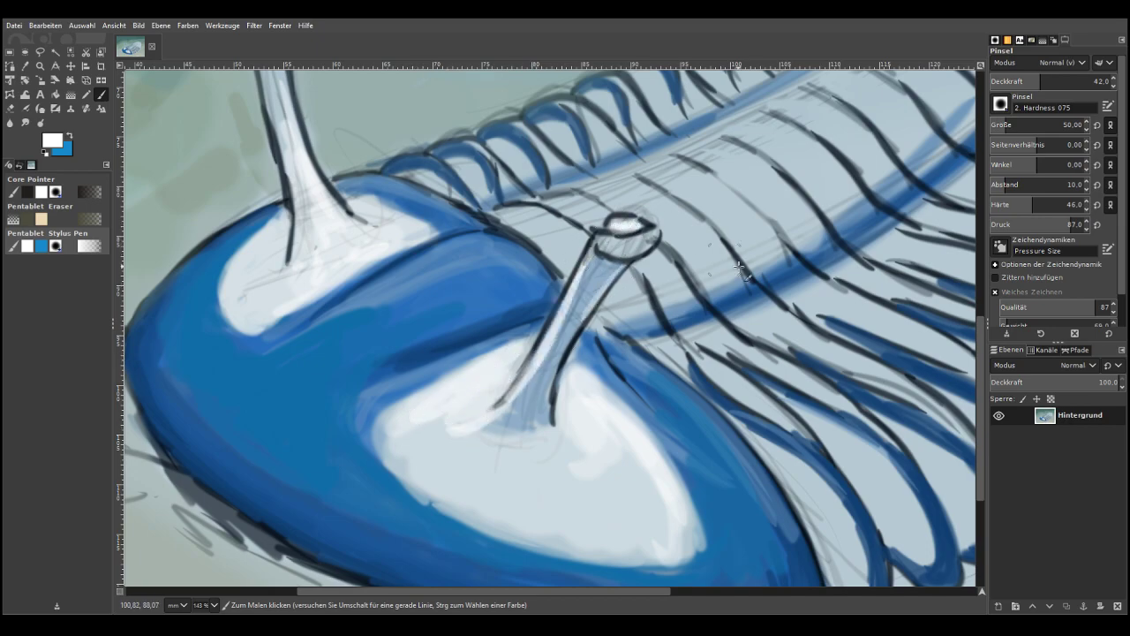
# Paint white highlights along the full length of the far eye stalk and over its tip
pyautogui.scroll(3, 865, 209)
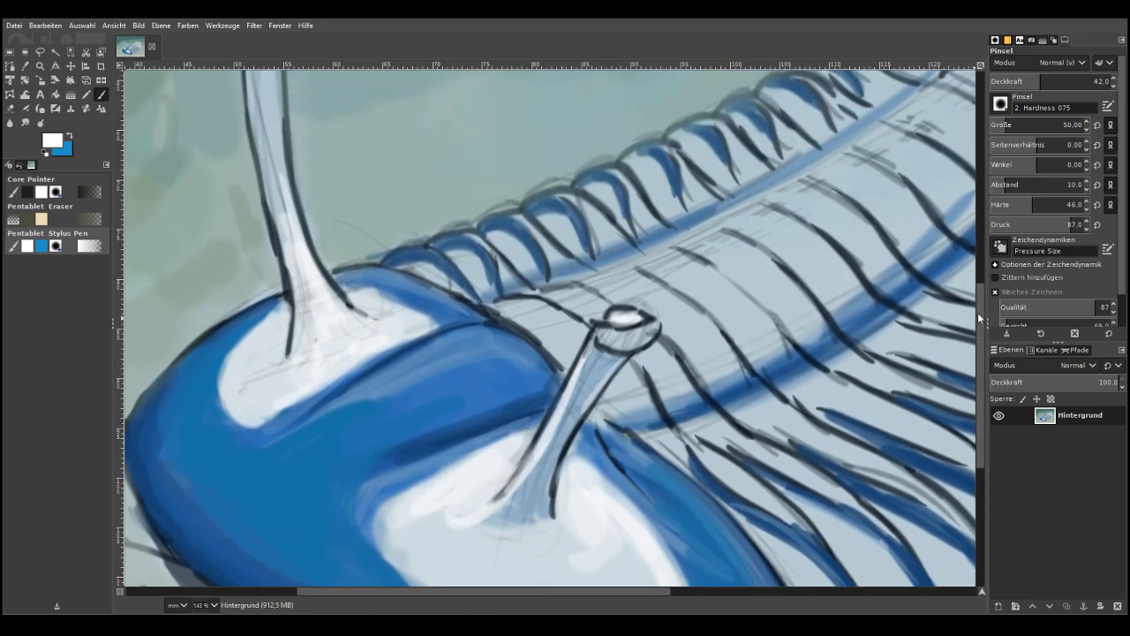
pyautogui.scroll(3, 539, 73)
pyautogui.moveTo(283, 132)
pyautogui.mouseDown()
pyautogui.moveTo(278, 263)
pyautogui.moveTo(271, 139)
pyautogui.mouseUp()
pyautogui.moveTo(977, 283); pyautogui.dragTo(975, 245)
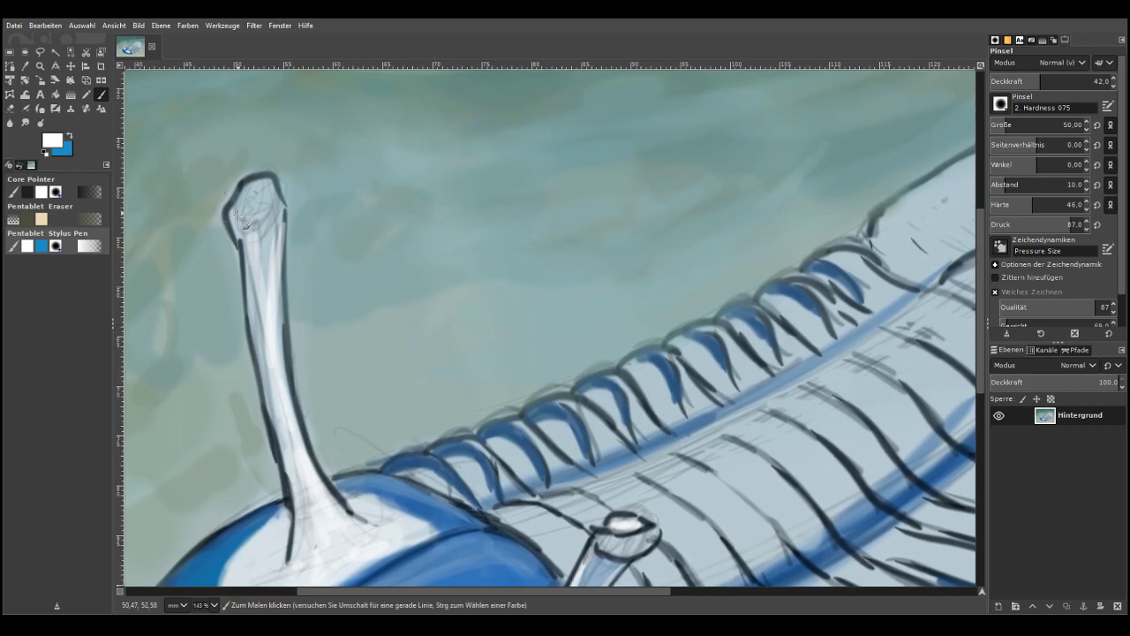
pyautogui.moveTo(276, 205)
pyautogui.mouseDown()
pyautogui.moveTo(258, 220)
pyautogui.moveTo(241, 217)
pyautogui.moveTo(268, 203)
pyautogui.moveTo(267, 225)
pyautogui.moveTo(247, 232)
pyautogui.moveTo(284, 415)
pyautogui.moveTo(311, 499)
pyautogui.moveTo(349, 540)
pyautogui.moveTo(336, 541)
pyautogui.mouseUp()
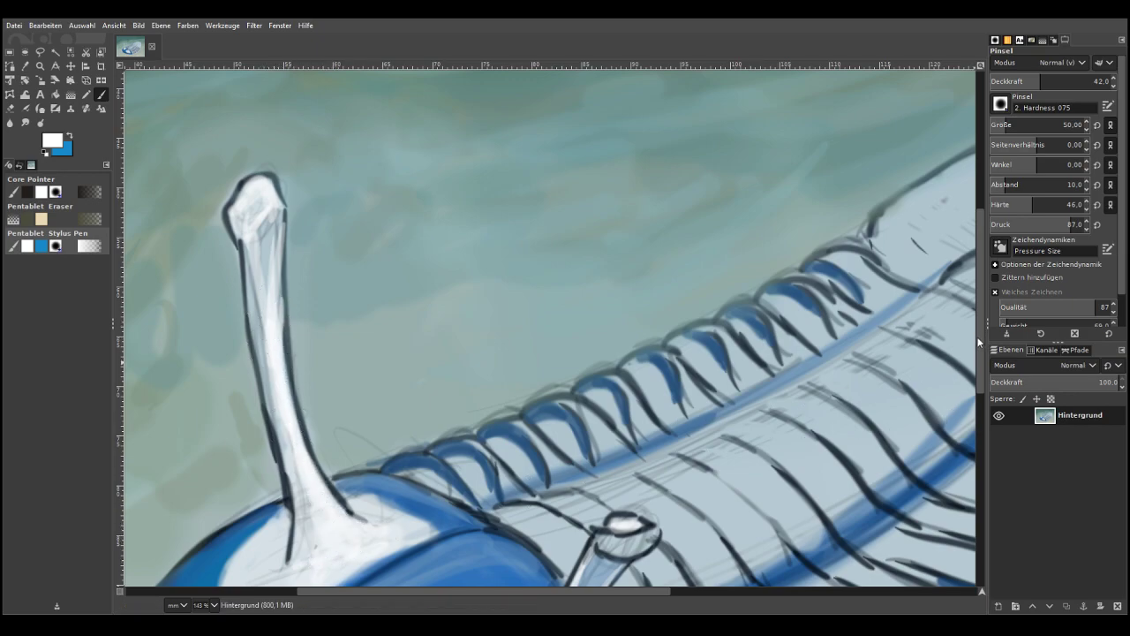
# Touch up the white patch beside the near eye stalk, and fill the near-side leg segments with white strokes
pyautogui.scroll(-5, 396, 536)
pyautogui.moveTo(474, 445)
pyautogui.mouseDown()
pyautogui.moveTo(444, 468)
pyautogui.moveTo(388, 468)
pyautogui.moveTo(459, 417)
pyautogui.mouseUp()
pyautogui.moveTo(568, 414)
pyautogui.mouseDown()
pyautogui.moveTo(601, 429)
pyautogui.moveTo(647, 494)
pyautogui.moveTo(576, 406)
pyautogui.mouseUp()
pyautogui.moveTo(767, 451); pyautogui.dragTo(710, 406)
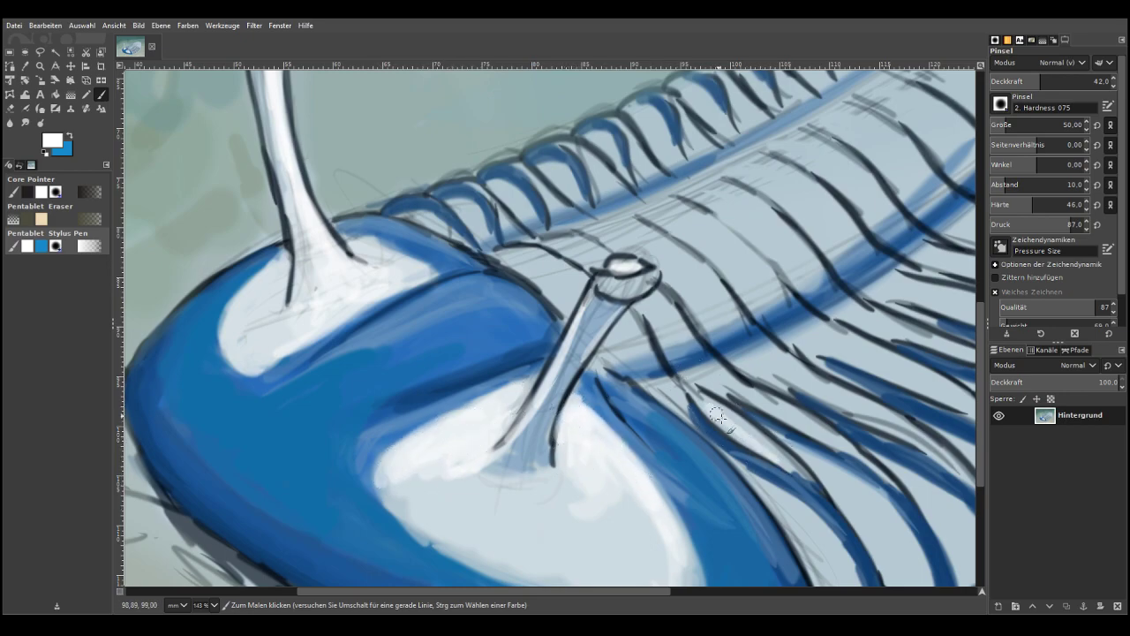
pyautogui.moveTo(810, 461); pyautogui.dragTo(878, 546)
pyautogui.moveTo(980, 417); pyautogui.dragTo(982, 481)
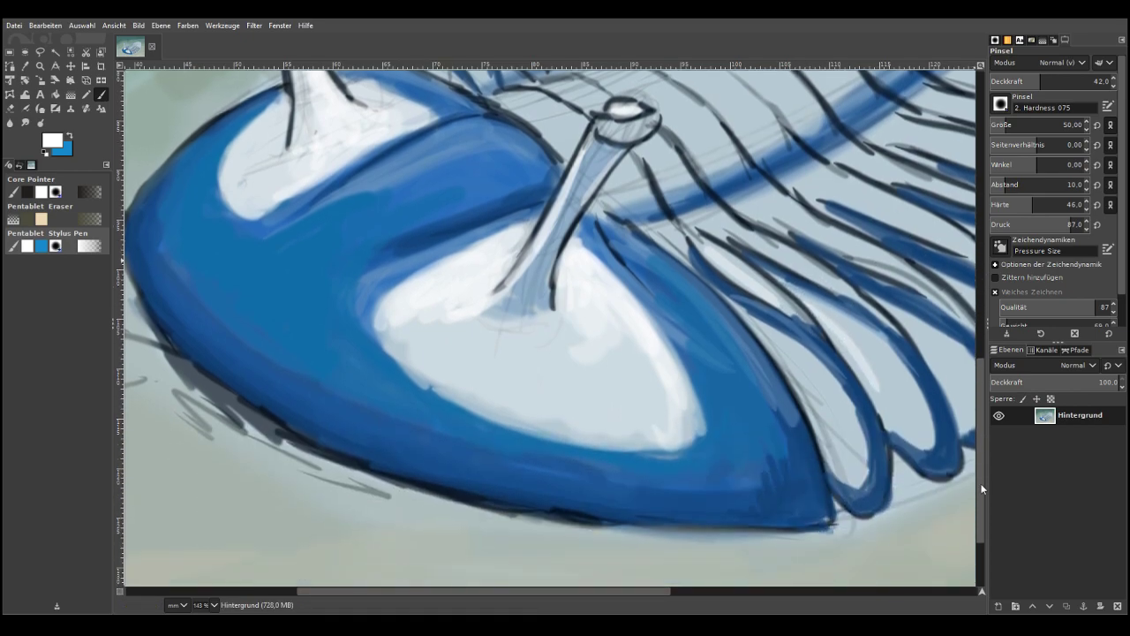
pyautogui.moveTo(574, 589); pyautogui.dragTo(719, 607)
pyautogui.moveTo(524, 442)
pyautogui.mouseDown()
pyautogui.moveTo(457, 343)
pyautogui.moveTo(493, 403)
pyautogui.moveTo(458, 352)
pyautogui.moveTo(526, 403)
pyautogui.moveTo(452, 343)
pyautogui.moveTo(592, 430)
pyautogui.moveTo(597, 410)
pyautogui.moveTo(440, 246)
pyautogui.moveTo(519, 291)
pyautogui.mouseUp()
pyautogui.moveTo(496, 233)
pyautogui.mouseDown()
pyautogui.moveTo(596, 284)
pyautogui.moveTo(468, 212)
pyautogui.moveTo(618, 234)
pyautogui.moveTo(499, 175)
pyautogui.moveTo(634, 257)
pyautogui.moveTo(675, 326)
pyautogui.moveTo(649, 296)
pyautogui.moveTo(639, 367)
pyautogui.moveTo(609, 349)
pyautogui.moveTo(622, 393)
pyautogui.moveTo(746, 327)
pyautogui.moveTo(694, 255)
pyautogui.moveTo(757, 328)
pyautogui.moveTo(747, 340)
pyautogui.mouseUp()
pyautogui.moveTo(639, 260)
pyautogui.mouseDown()
pyautogui.moveTo(525, 187)
pyautogui.moveTo(667, 207)
pyautogui.moveTo(822, 313)
pyautogui.moveTo(743, 223)
pyautogui.mouseUp()
pyautogui.moveTo(848, 257)
pyautogui.mouseDown()
pyautogui.moveTo(825, 226)
pyautogui.moveTo(883, 276)
pyautogui.mouseUp()
pyautogui.moveTo(773, 187)
pyautogui.mouseDown()
pyautogui.moveTo(861, 239)
pyautogui.moveTo(580, 141)
pyautogui.moveTo(756, 152)
pyautogui.moveTo(662, 110)
pyautogui.moveTo(824, 173)
pyautogui.moveTo(859, 164)
pyautogui.moveTo(912, 223)
pyautogui.moveTo(839, 154)
pyautogui.mouseUp()
pyautogui.moveTo(380, 249)
pyautogui.mouseDown()
pyautogui.moveTo(426, 282)
pyautogui.moveTo(352, 247)
pyautogui.mouseUp()
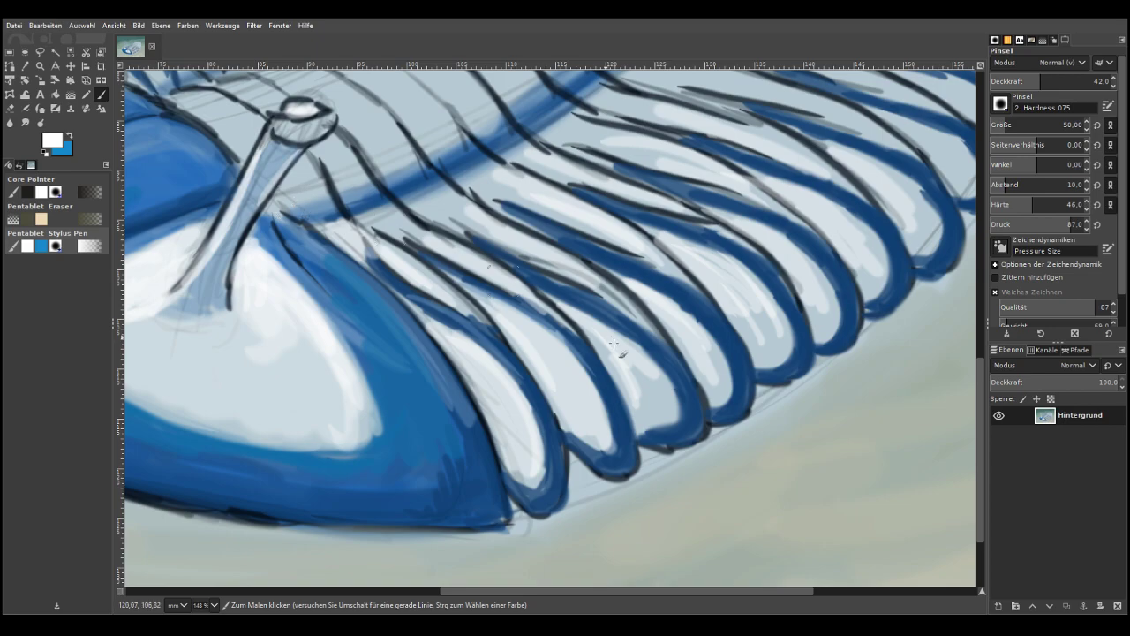
# Brush white highlights across the central body segments behind the head and along the lower edge of the far head patch
pyautogui.moveTo(641, 590); pyautogui.dragTo(464, 590)
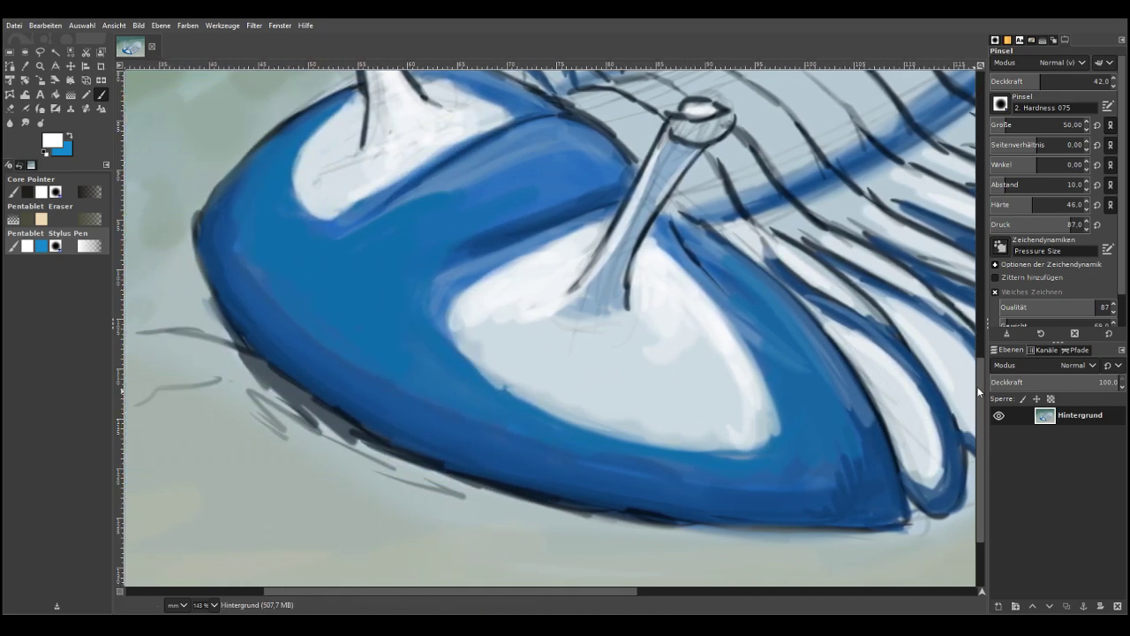
pyautogui.scroll(5, 612, 224)
pyautogui.moveTo(643, 404)
pyautogui.mouseDown()
pyautogui.moveTo(616, 362)
pyautogui.moveTo(618, 376)
pyautogui.moveTo(652, 378)
pyautogui.moveTo(699, 429)
pyautogui.moveTo(687, 435)
pyautogui.moveTo(742, 437)
pyautogui.mouseUp()
pyautogui.moveTo(691, 332); pyautogui.dragTo(790, 390)
pyautogui.moveTo(748, 349)
pyautogui.mouseDown()
pyautogui.moveTo(830, 379)
pyautogui.moveTo(791, 335)
pyautogui.moveTo(839, 305)
pyautogui.moveTo(821, 297)
pyautogui.moveTo(892, 300)
pyautogui.moveTo(923, 265)
pyautogui.moveTo(848, 260)
pyautogui.moveTo(890, 250)
pyautogui.moveTo(965, 261)
pyautogui.moveTo(969, 240)
pyautogui.mouseUp()
pyautogui.moveTo(618, 356)
pyautogui.mouseDown()
pyautogui.moveTo(656, 379)
pyautogui.moveTo(640, 401)
pyautogui.mouseUp()
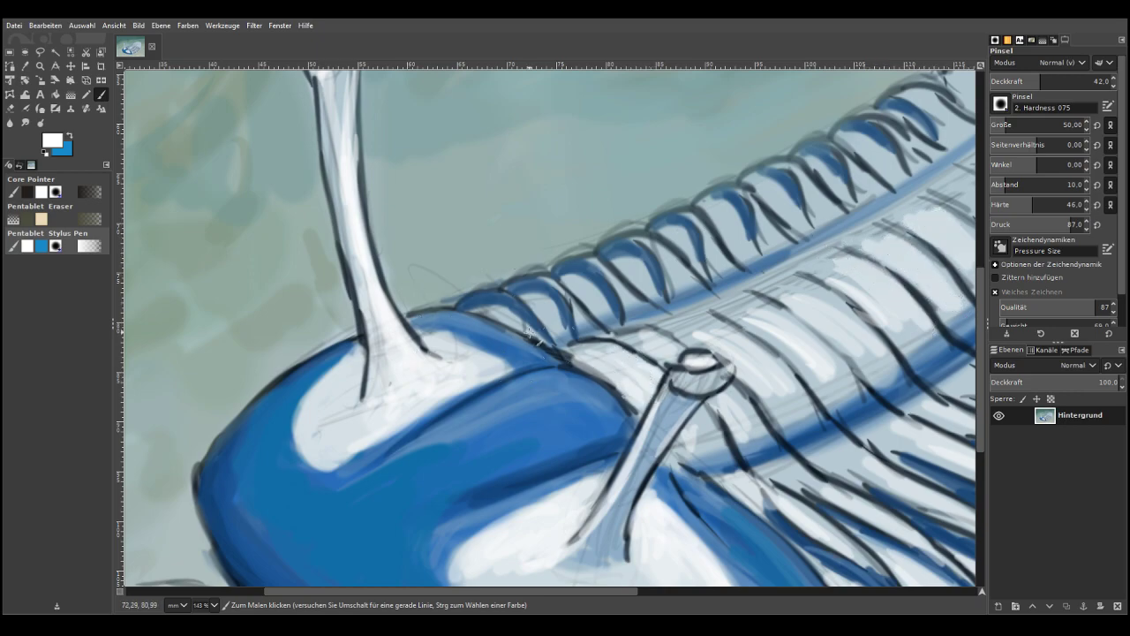
pyautogui.moveTo(450, 380)
pyautogui.mouseDown()
pyautogui.moveTo(400, 420)
pyautogui.moveTo(478, 383)
pyautogui.moveTo(356, 440)
pyautogui.moveTo(322, 446)
pyautogui.mouseUp()
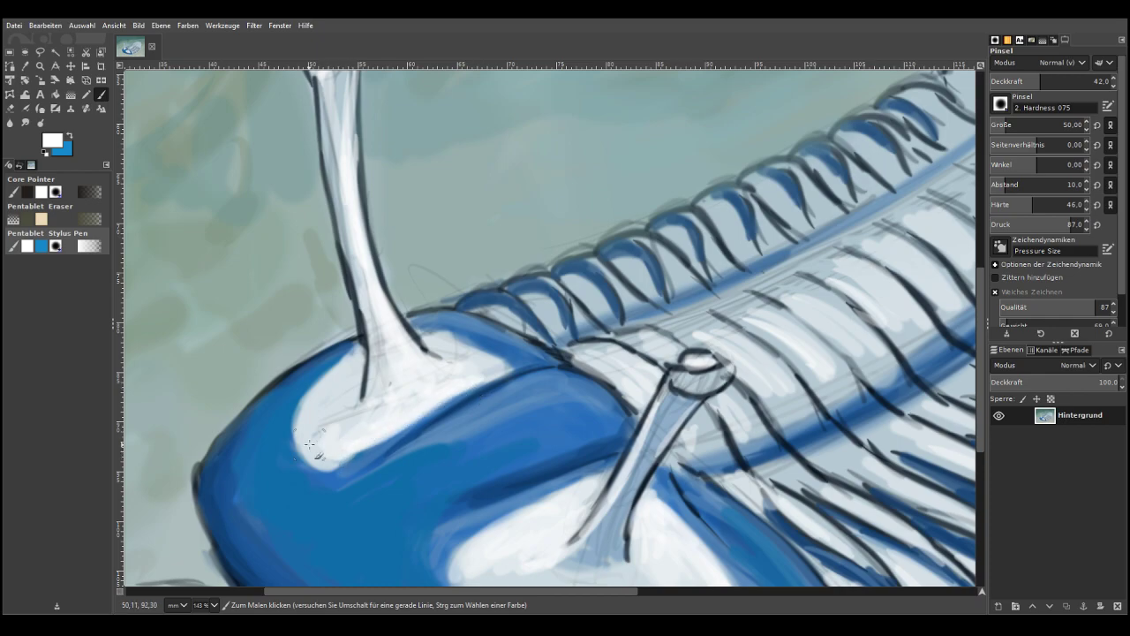
# Softly lighten the central ridge up to its point in the tail shield, using white at size 136 and opacity 12.7
pyautogui.scroll(1, 309, 450)
pyautogui.scroll(-3, 309, 449)
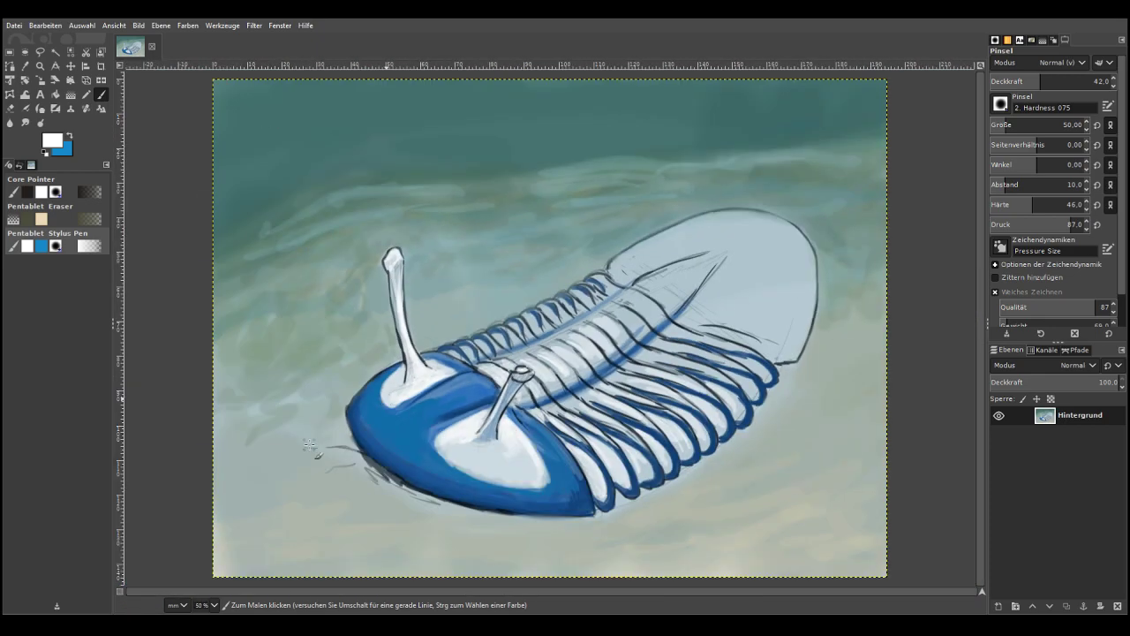
pyautogui.click(40, 65)
pyautogui.moveTo(500, 157); pyautogui.dragTo(816, 397)
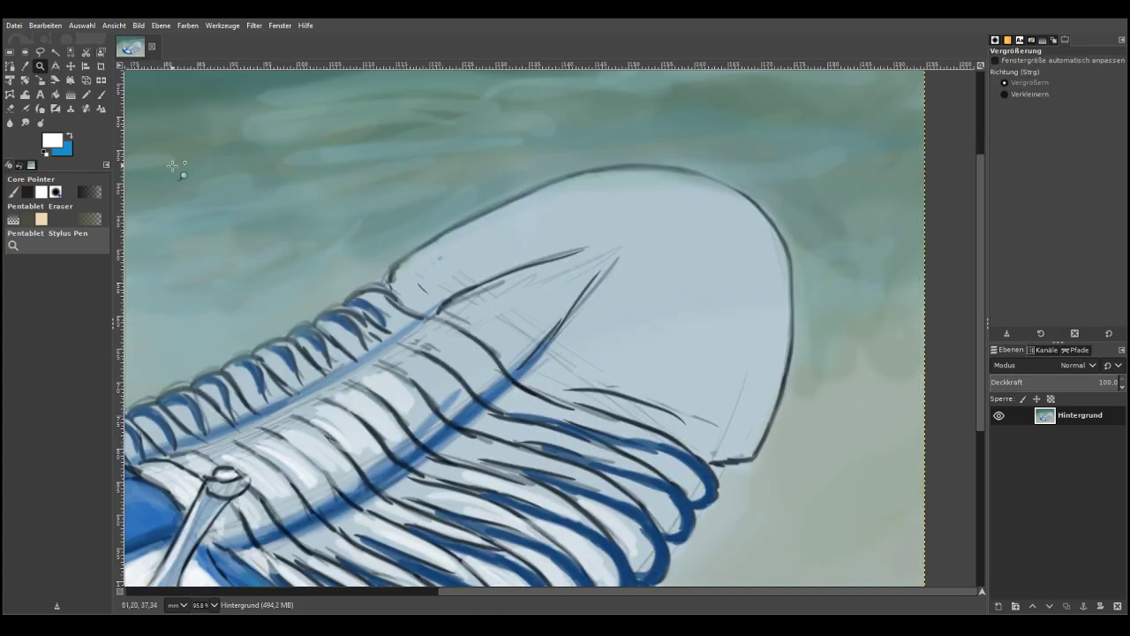
pyautogui.click(102, 95)
pyautogui.click(1005, 82)
pyautogui.click(1018, 122)
pyautogui.moveTo(535, 295)
pyautogui.mouseDown()
pyautogui.moveTo(460, 374)
pyautogui.moveTo(396, 417)
pyautogui.mouseUp()
pyautogui.moveTo(574, 276); pyautogui.dragTo(305, 462)
pyautogui.moveTo(422, 388)
pyautogui.mouseDown()
pyautogui.moveTo(553, 298)
pyautogui.moveTo(528, 346)
pyautogui.mouseUp()
# Brush translucent white over the near-side leg segments from the tail forward, and undo the last stroke
pyautogui.moveTo(677, 422); pyautogui.dragTo(589, 410)
pyautogui.moveTo(697, 448)
pyautogui.mouseDown()
pyautogui.moveTo(641, 444)
pyautogui.moveTo(600, 428)
pyautogui.mouseUp()
pyautogui.moveTo(664, 463); pyautogui.dragTo(572, 431)
pyautogui.moveTo(582, 481); pyautogui.dragTo(477, 552)
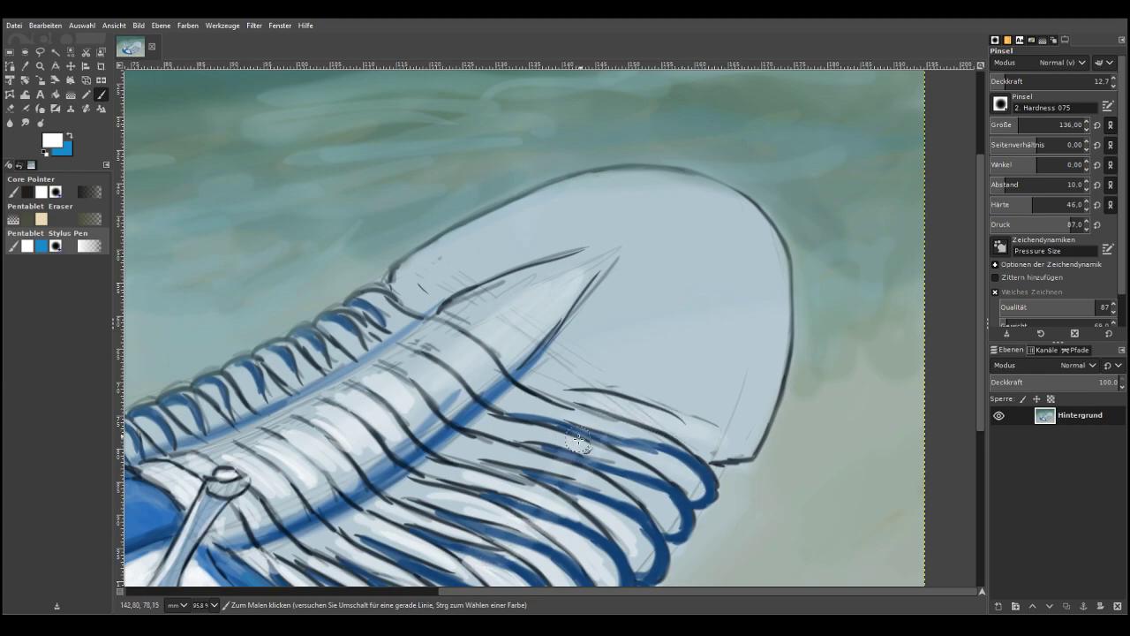
pyautogui.moveTo(544, 450); pyautogui.dragTo(432, 558)
pyautogui.moveTo(547, 445); pyautogui.dragTo(360, 565)
pyautogui.moveTo(535, 387); pyautogui.dragTo(471, 440)
pyautogui.moveTo(472, 439); pyautogui.dragTo(332, 537)
pyautogui.moveTo(544, 396)
pyautogui.mouseDown()
pyautogui.moveTo(580, 415)
pyautogui.moveTo(537, 547)
pyautogui.mouseUp()
pyautogui.moveTo(641, 445); pyautogui.dragTo(589, 527)
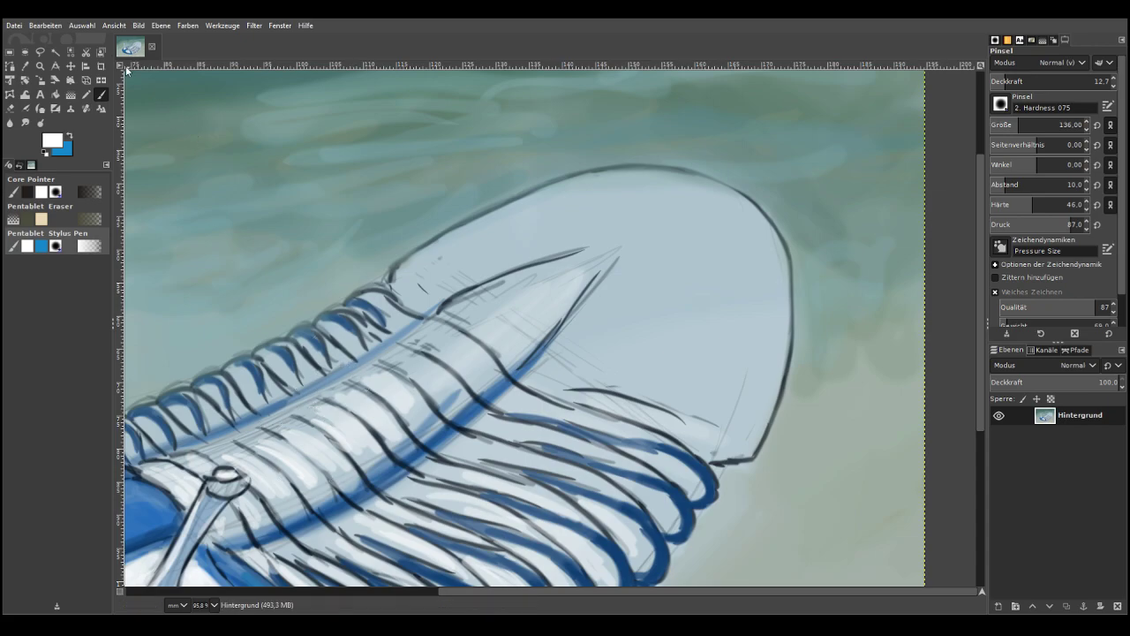
pyautogui.click(49, 26)
pyautogui.click(53, 43)
# Lighten the tail shield with white at opacity 6.8, and highlight its rim with size 56 and opacity 13.7
pyautogui.click(999, 82)
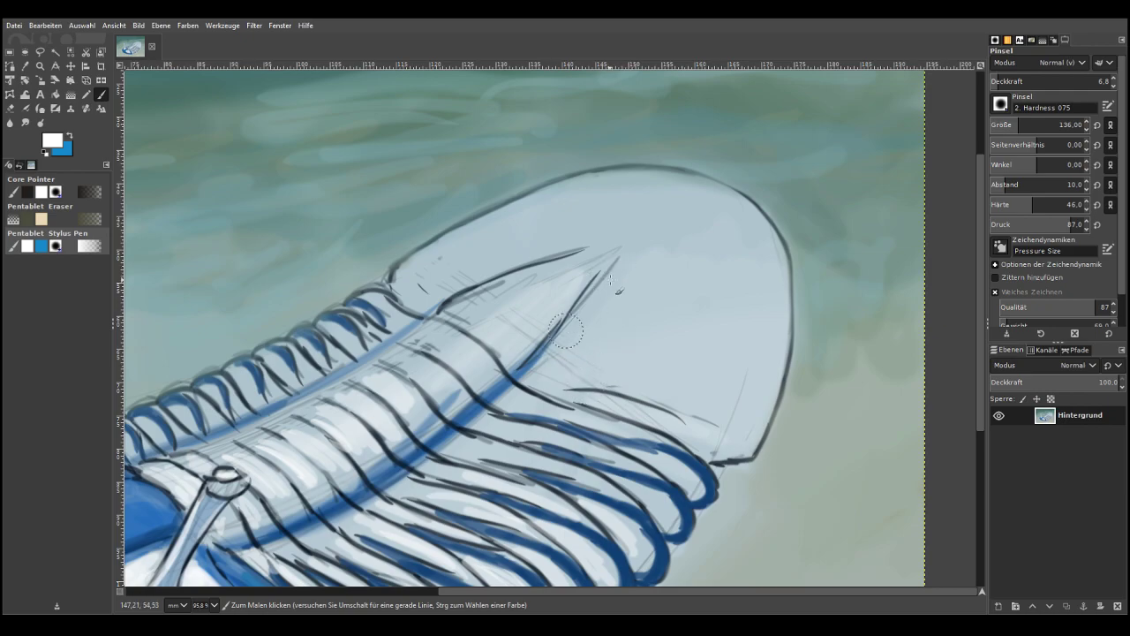
pyautogui.click(1006, 81)
pyautogui.click(1006, 126)
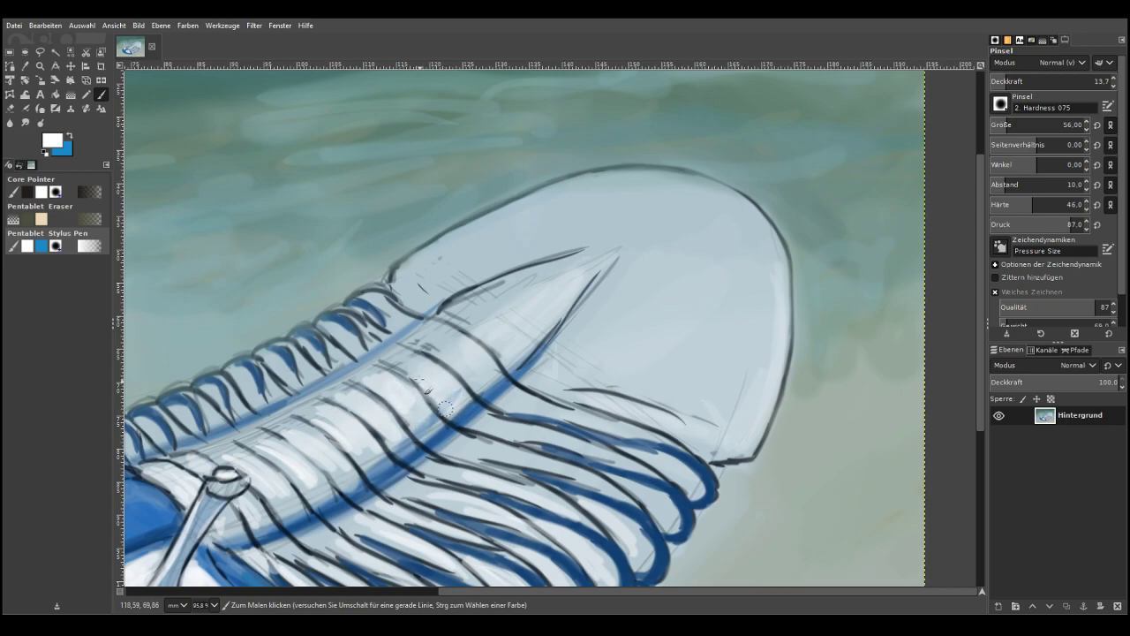
# Paint a grey-blue ground shadow under the front leg tips and the head's lower edge, with size 30 and opacity 46.8
pyautogui.press('-')
pyautogui.press('-')
pyautogui.press('-')
pyautogui.press('-')
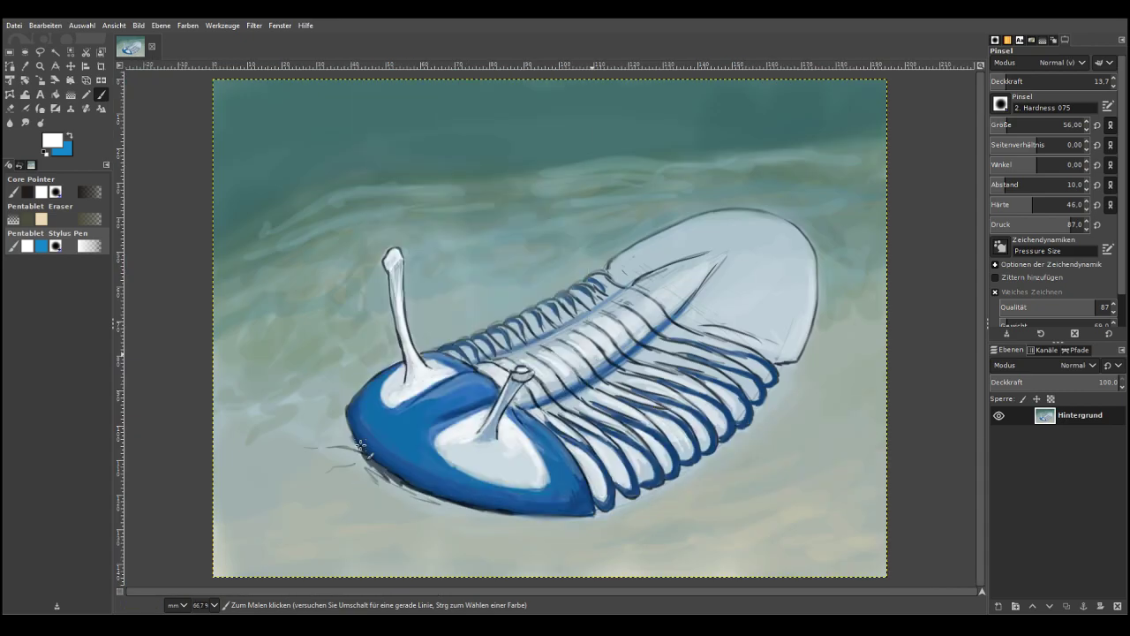
pyautogui.click(40, 65)
pyautogui.moveTo(405, 245); pyautogui.dragTo(693, 468)
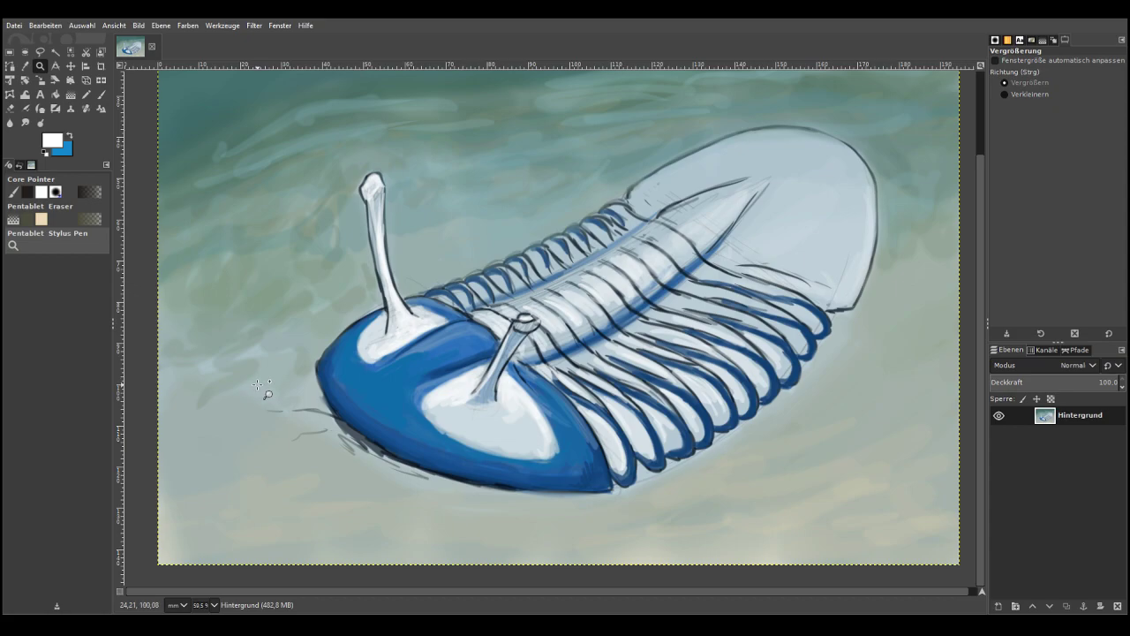
pyautogui.click(69, 136)
pyautogui.press('l')
pyautogui.press('k')
pyautogui.press('k')
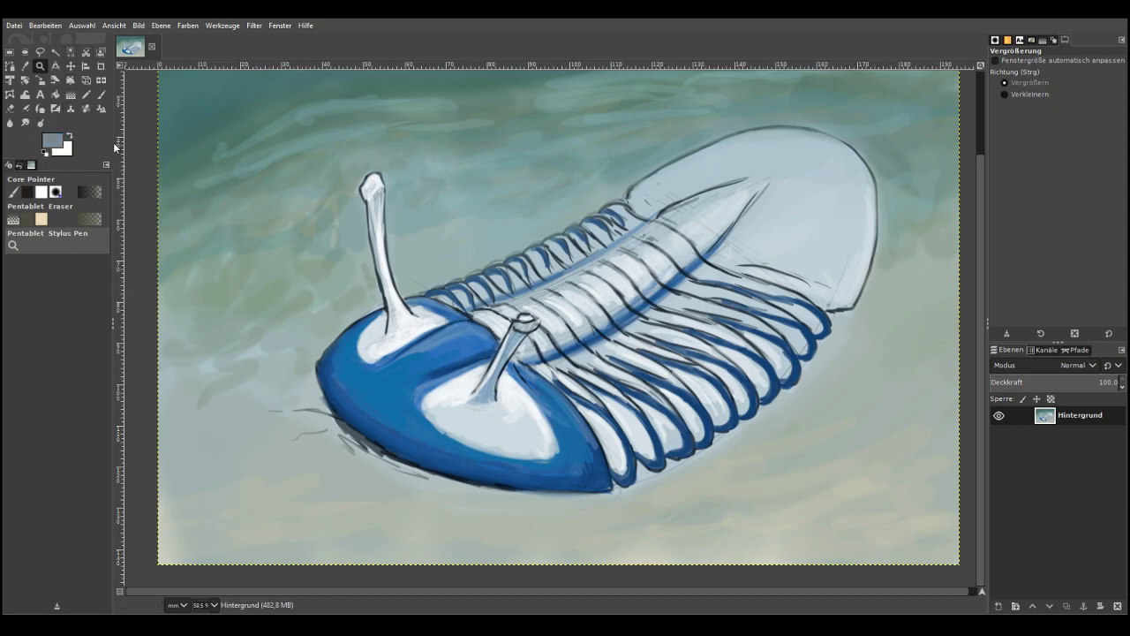
pyautogui.click(100, 95)
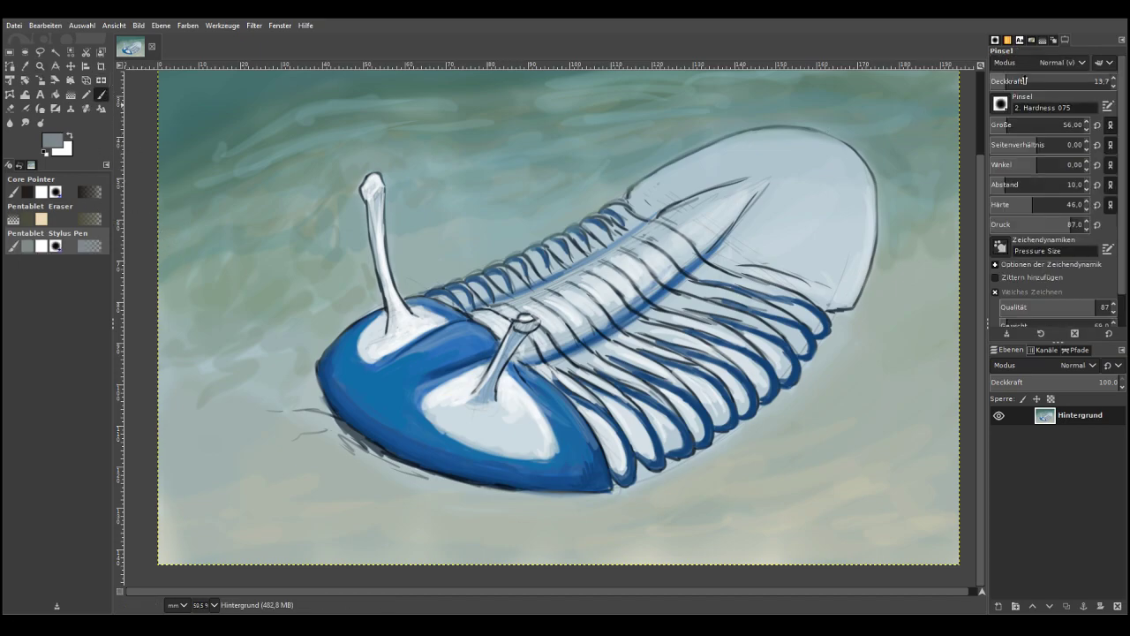
pyautogui.click(1064, 124)
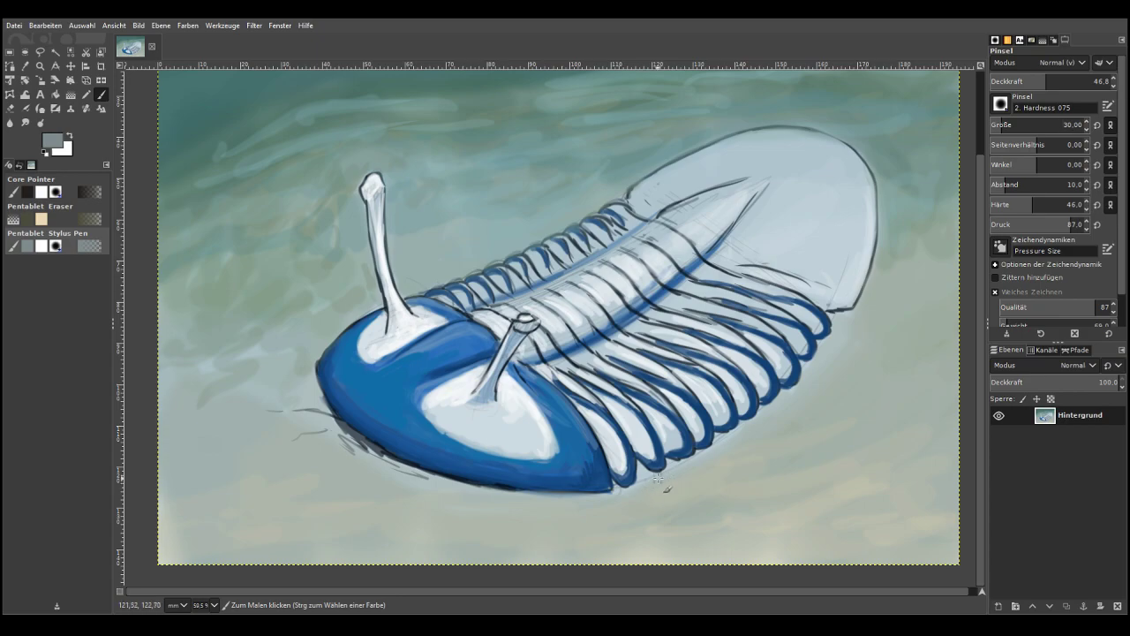
pyautogui.moveTo(680, 463); pyautogui.dragTo(674, 467)
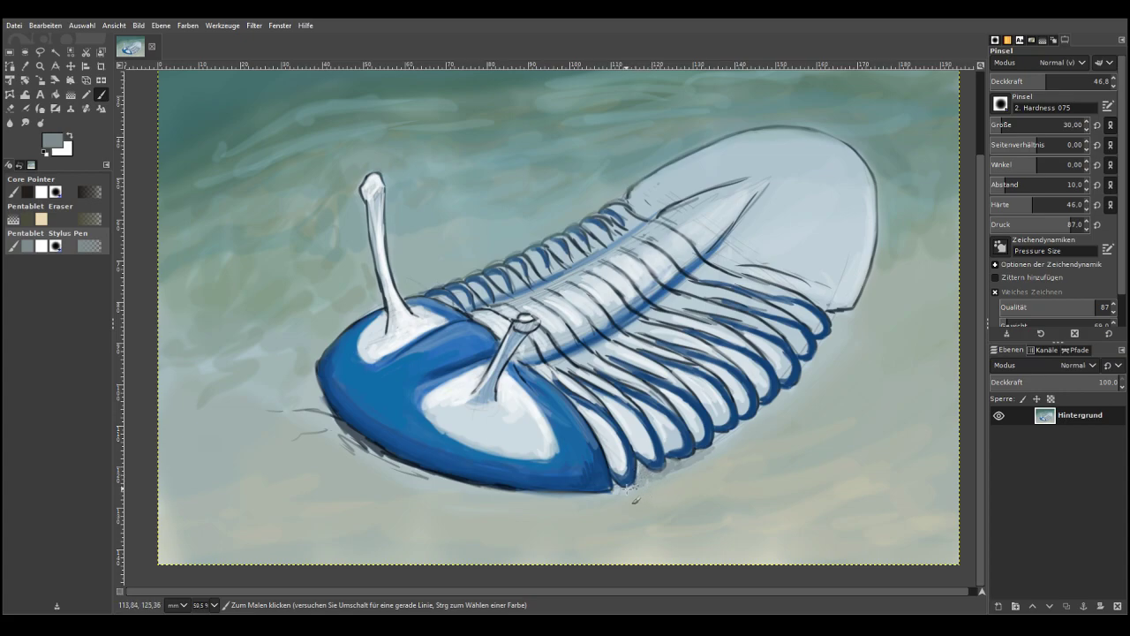
pyautogui.moveTo(611, 493); pyautogui.dragTo(408, 472)
pyautogui.moveTo(485, 485); pyautogui.dragTo(414, 468)
pyautogui.moveTo(499, 489); pyautogui.dragTo(386, 454)
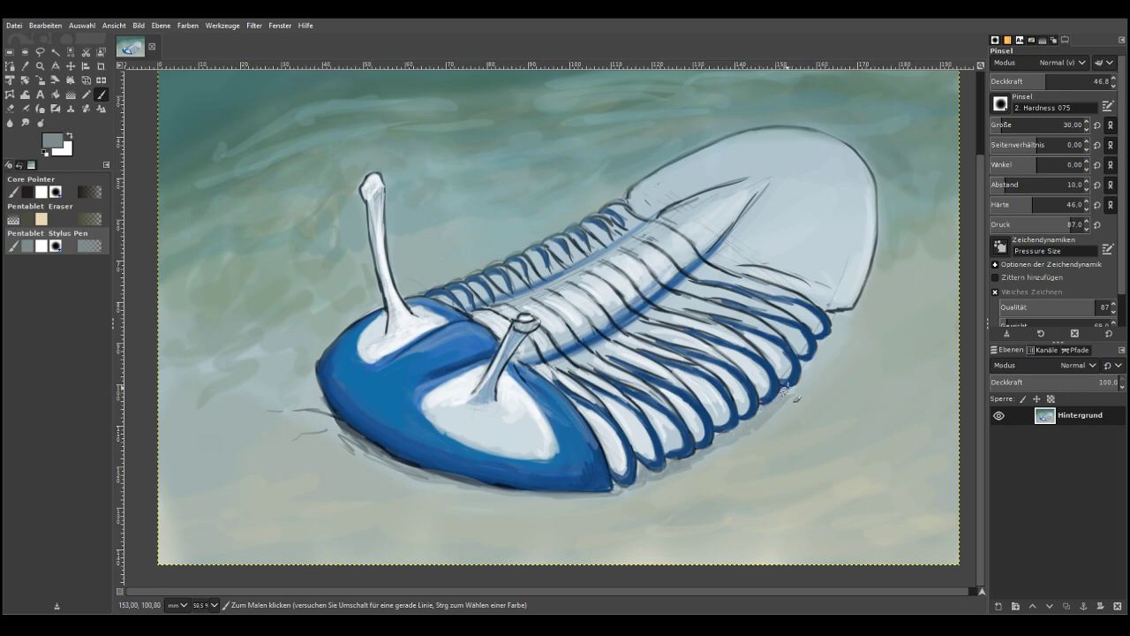
# Extend the shadow along the tail shield's near edge with size 53 and opacity 63.9, and strengthen it under the head at opacity 40
pyautogui.click(1067, 80)
pyautogui.click(1005, 123)
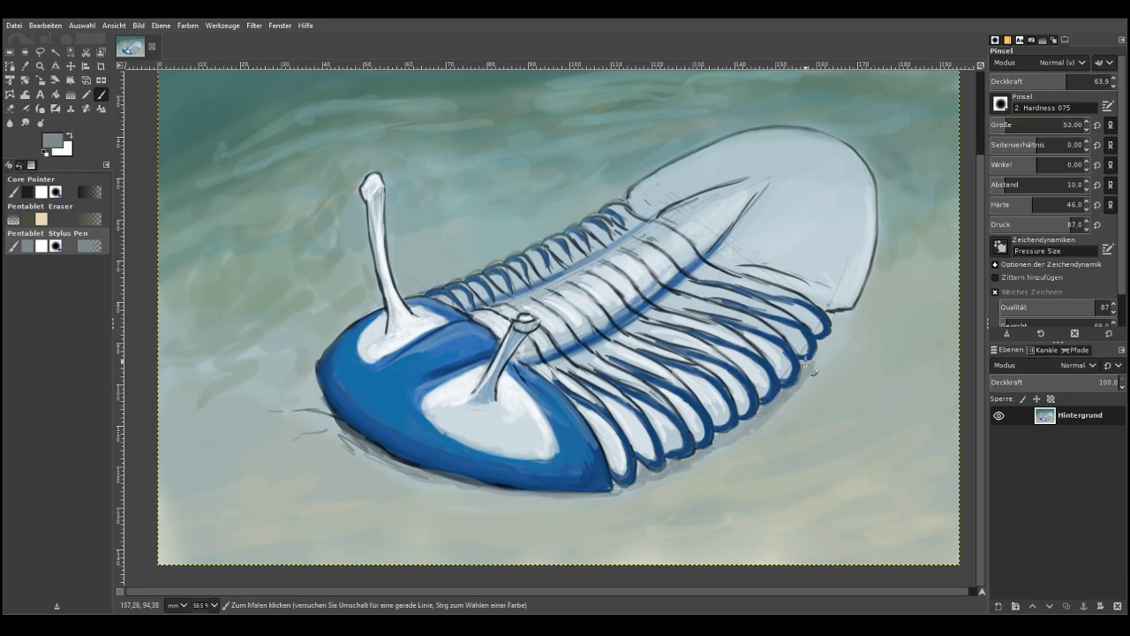
pyautogui.moveTo(819, 342)
pyautogui.mouseDown()
pyautogui.moveTo(870, 288)
pyautogui.moveTo(887, 225)
pyautogui.mouseUp()
pyautogui.click(1032, 86)
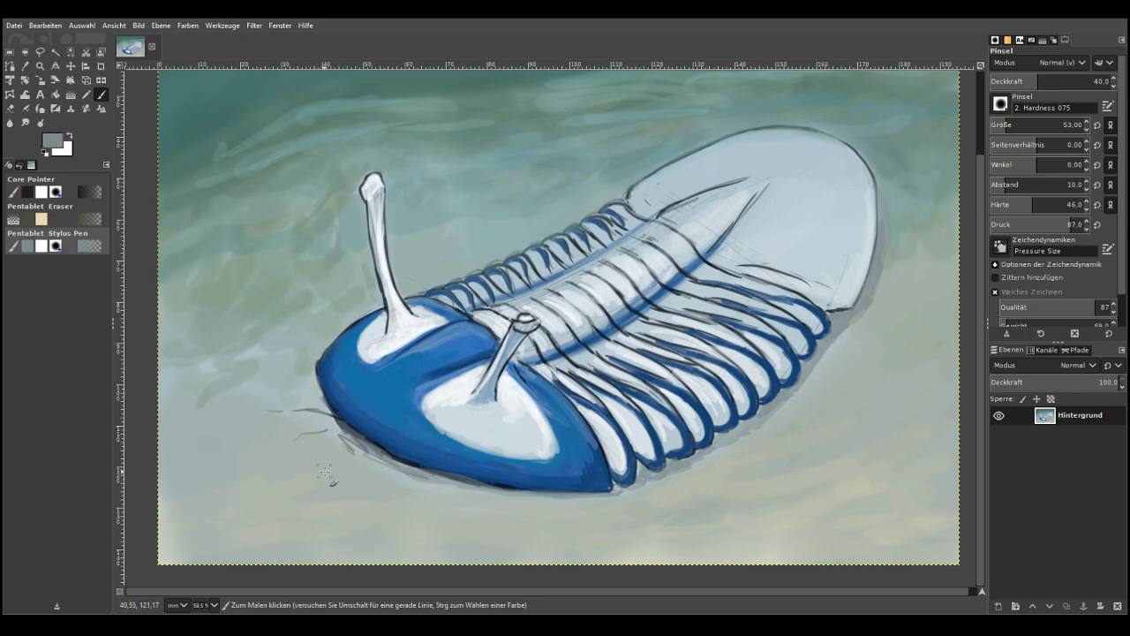
pyautogui.moveTo(322, 399)
pyautogui.mouseDown()
pyautogui.moveTo(344, 432)
pyautogui.moveTo(415, 468)
pyautogui.moveTo(495, 492)
pyautogui.moveTo(580, 496)
pyautogui.mouseUp()
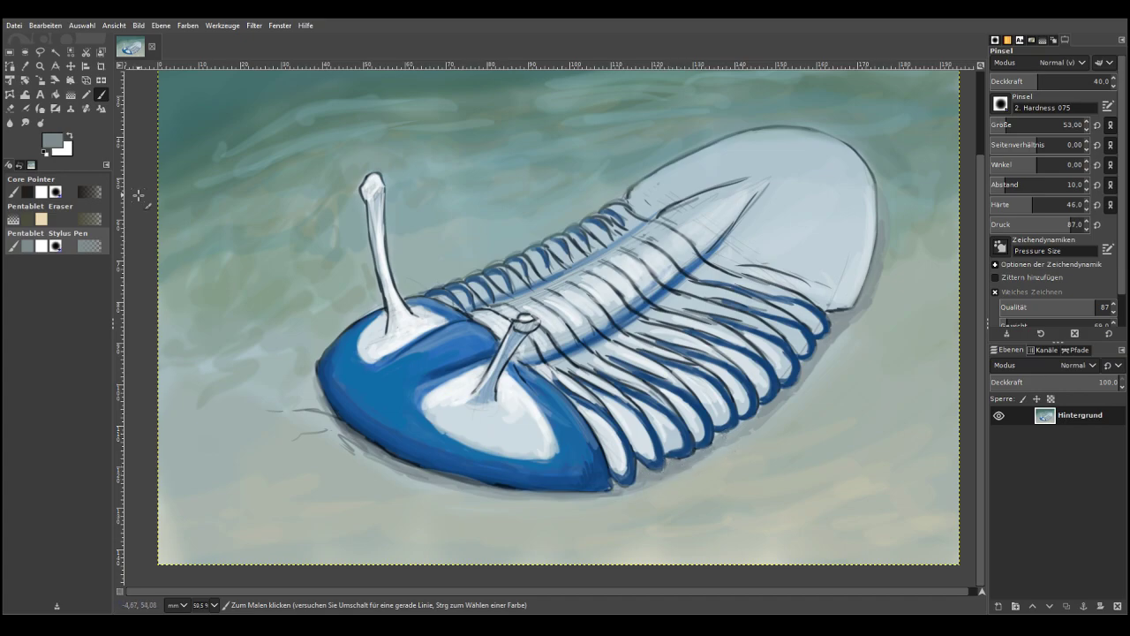
# Deepen the contact shadow under the head and along the rear legs and tail edge with a darker slate grey
pyautogui.click(31, 152)
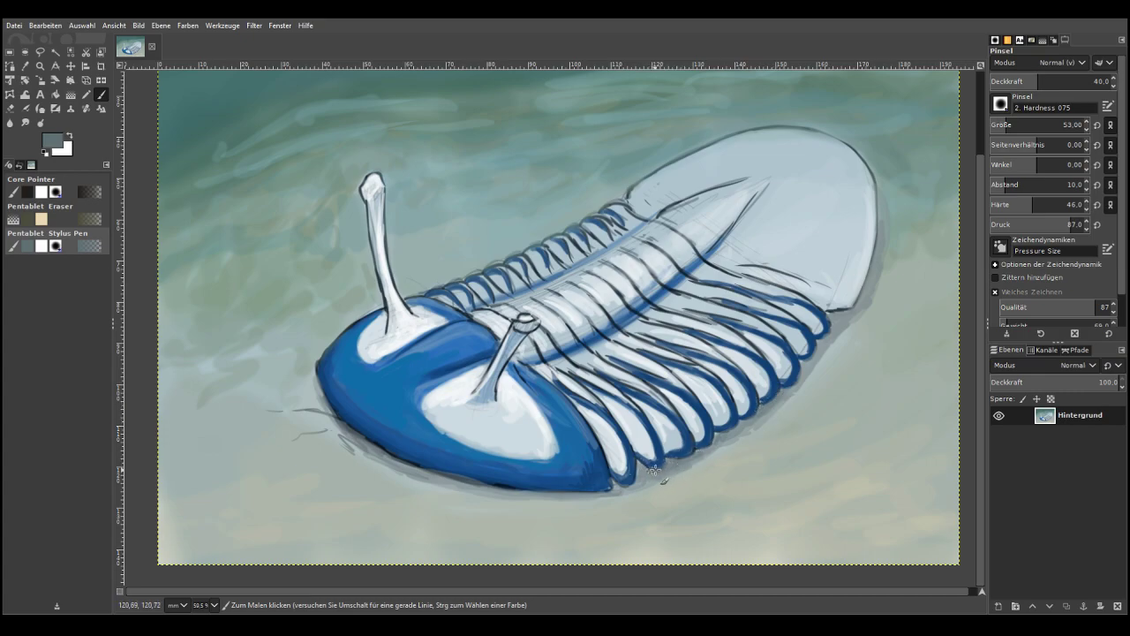
pyautogui.moveTo(618, 484)
pyautogui.mouseDown()
pyautogui.moveTo(543, 475)
pyautogui.moveTo(594, 491)
pyautogui.moveTo(479, 483)
pyautogui.moveTo(548, 490)
pyautogui.moveTo(359, 445)
pyautogui.moveTo(361, 472)
pyautogui.moveTo(390, 463)
pyautogui.moveTo(341, 422)
pyautogui.mouseUp()
pyautogui.moveTo(390, 463)
pyautogui.mouseDown()
pyautogui.moveTo(338, 420)
pyautogui.moveTo(318, 382)
pyautogui.mouseUp()
pyautogui.moveTo(354, 444); pyautogui.dragTo(321, 403)
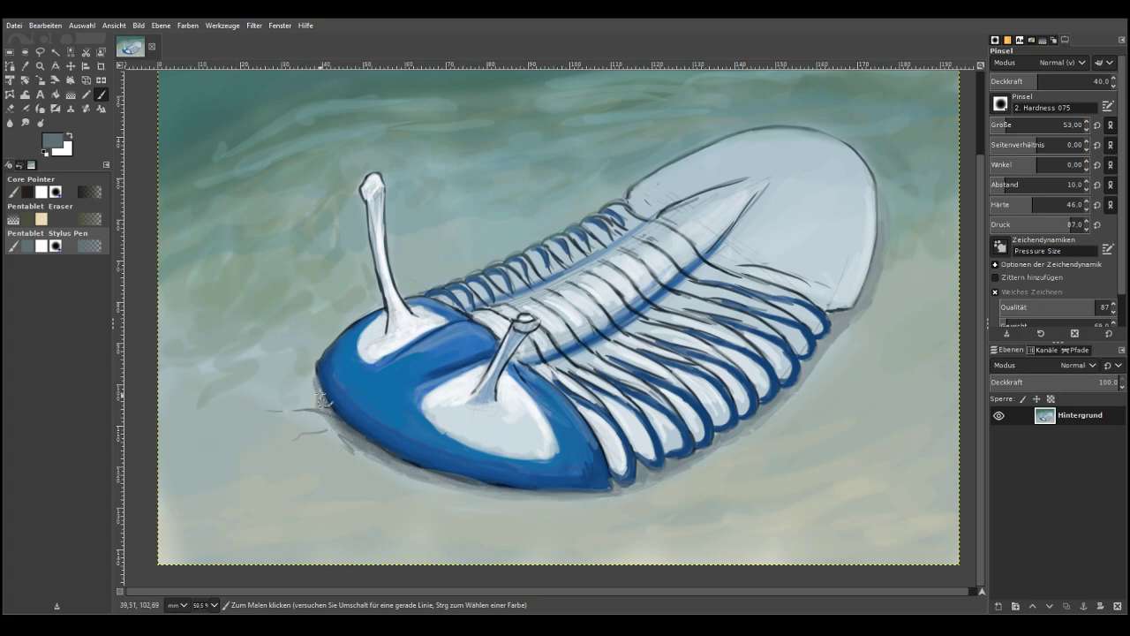
pyautogui.moveTo(801, 373)
pyautogui.mouseDown()
pyautogui.moveTo(859, 303)
pyautogui.moveTo(880, 226)
pyautogui.moveTo(875, 187)
pyautogui.mouseUp()
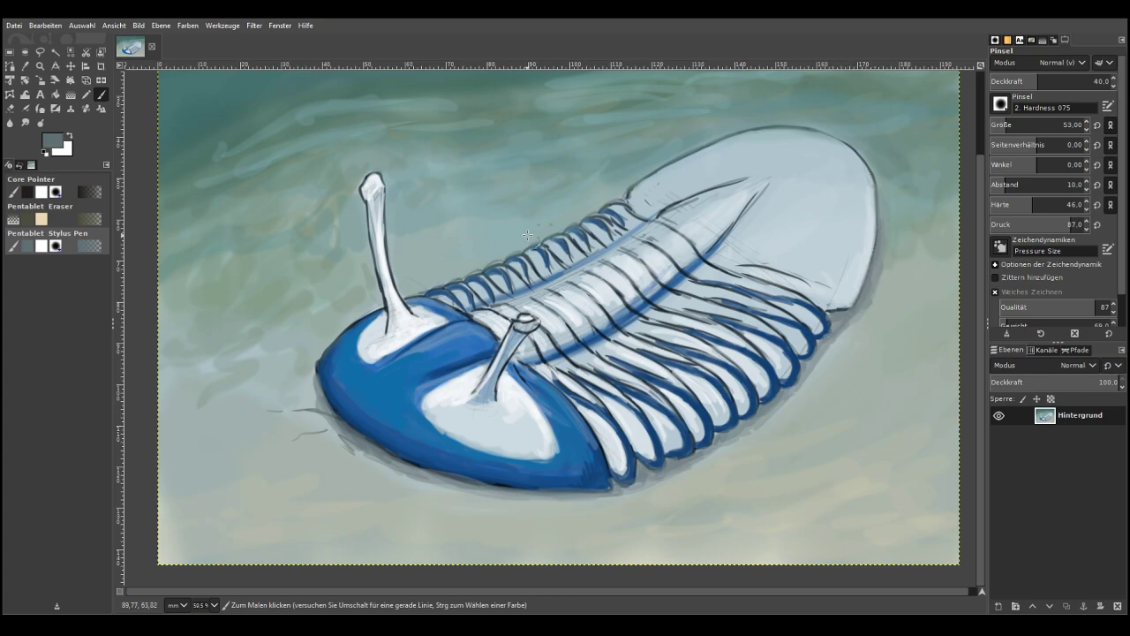
# Sample the pale blue of the tail shield and touch up the rearmost leg segments with size 19 and opacity 58
pyautogui.click(25, 65)
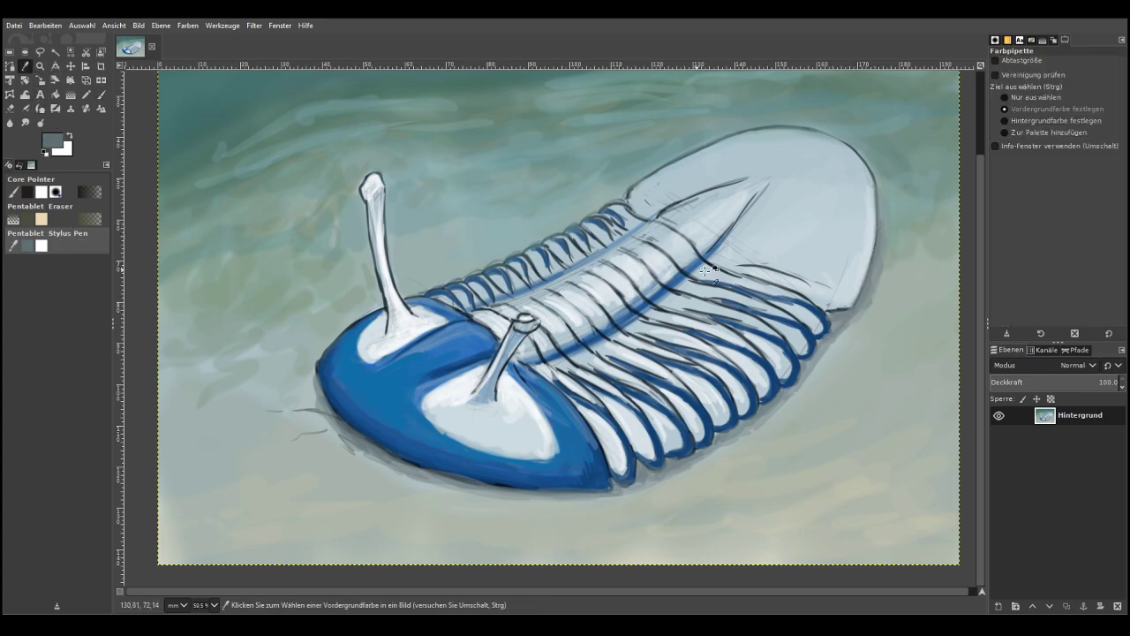
pyautogui.click(840, 257)
pyautogui.click(101, 94)
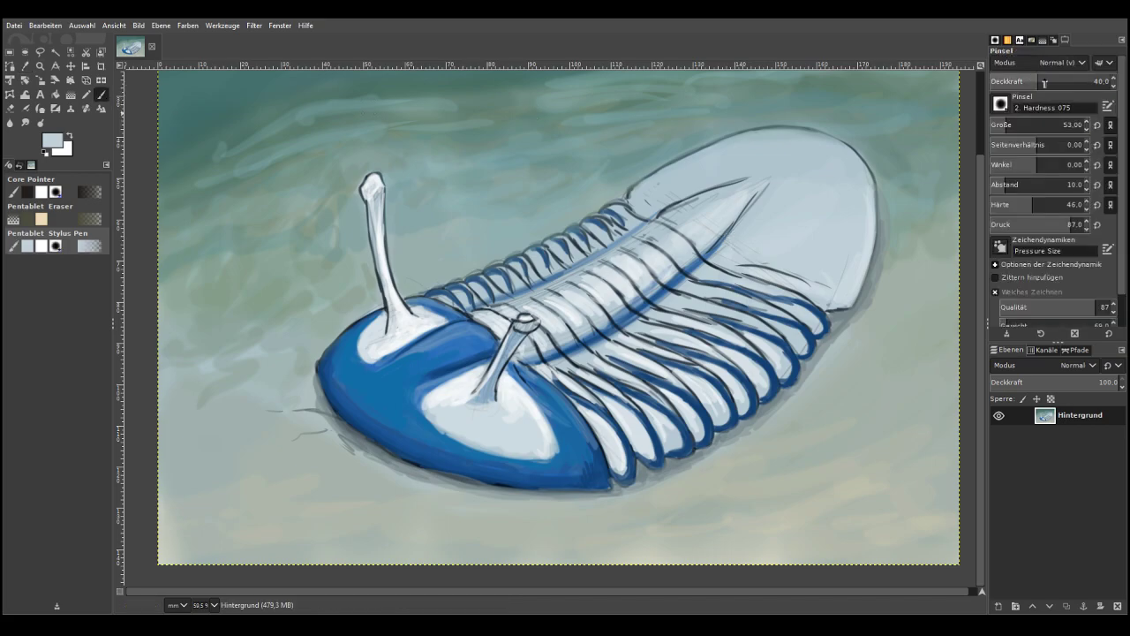
pyautogui.click(999, 125)
pyautogui.moveTo(832, 300); pyautogui.dragTo(816, 326)
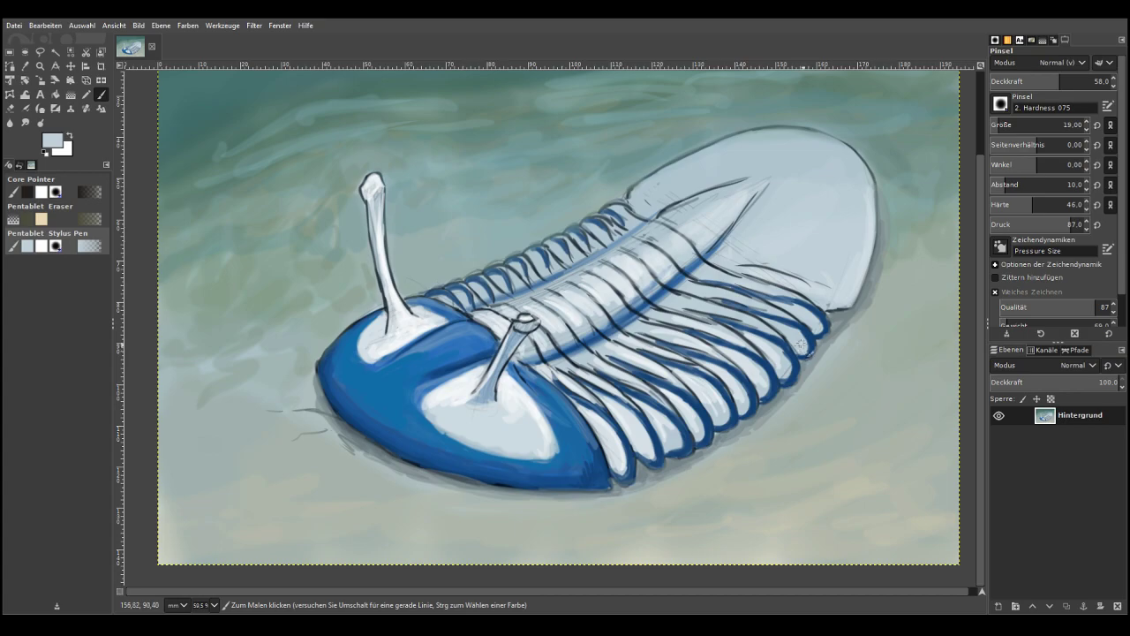
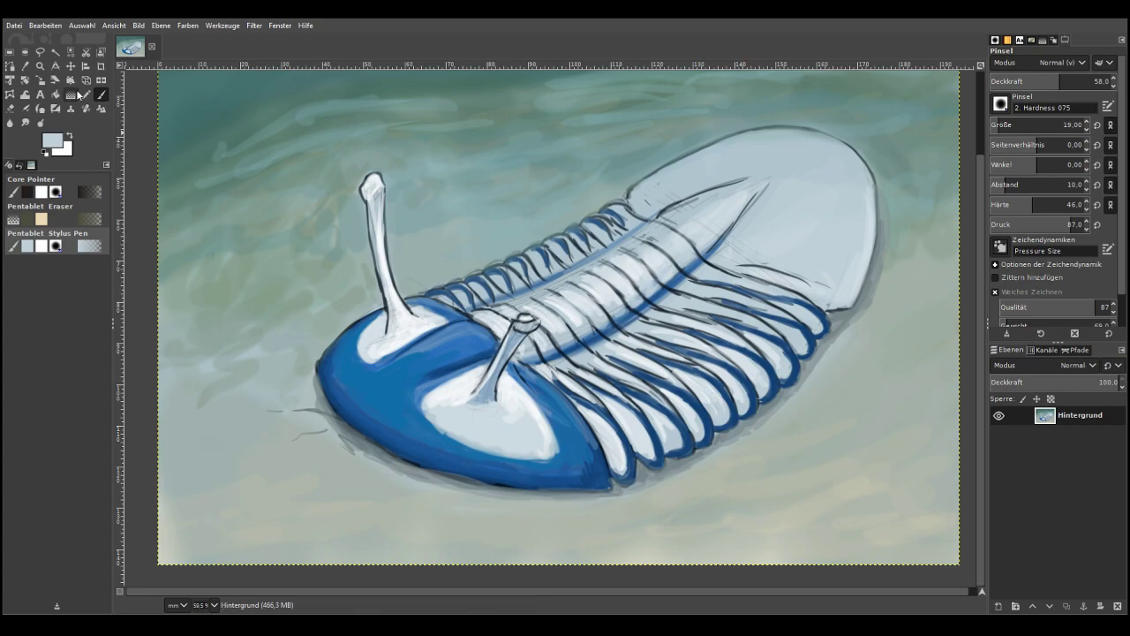
# Set the foreground colour to yellow for painting on the head with the Paintbrush
pyautogui.click(40, 66)
pyautogui.moveTo(308, 154); pyautogui.dragTo(578, 385)
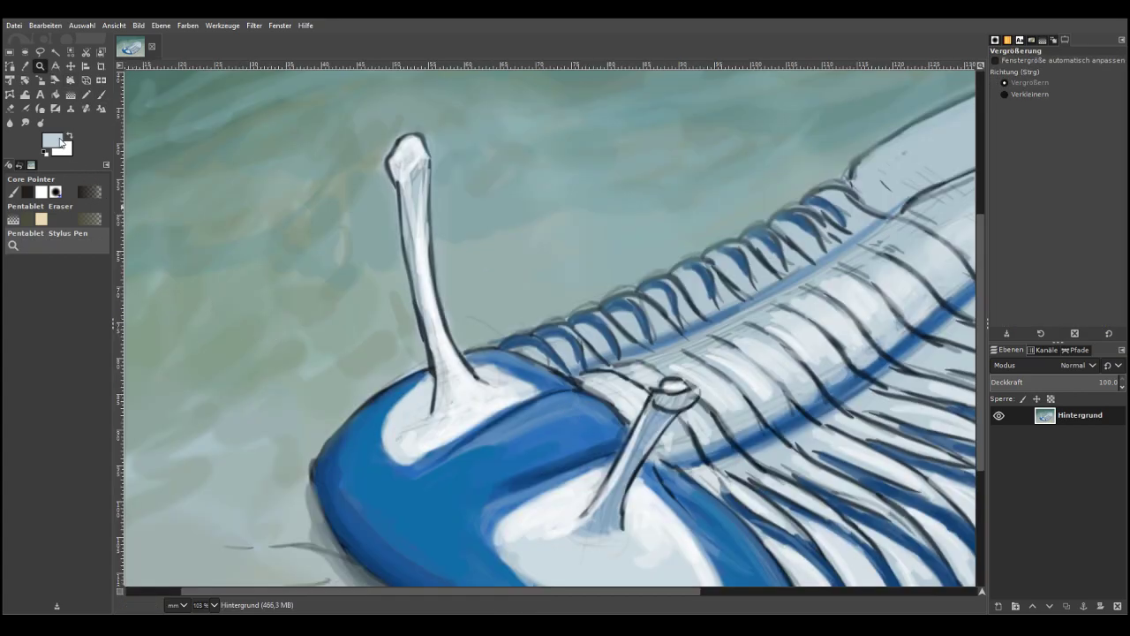
pyautogui.click(60, 147)
pyautogui.moveTo(118, 136); pyautogui.dragTo(123, 185)
pyautogui.moveTo(90, 104); pyautogui.dragTo(93, 100)
pyautogui.click(103, 96)
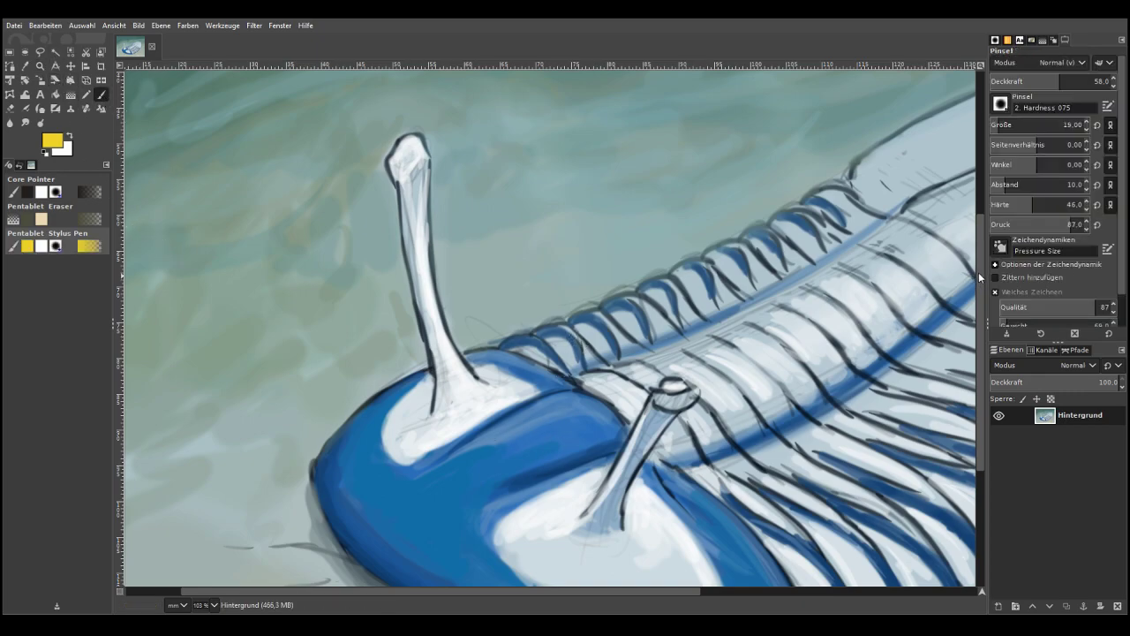
pyautogui.moveTo(980, 278); pyautogui.dragTo(980, 347)
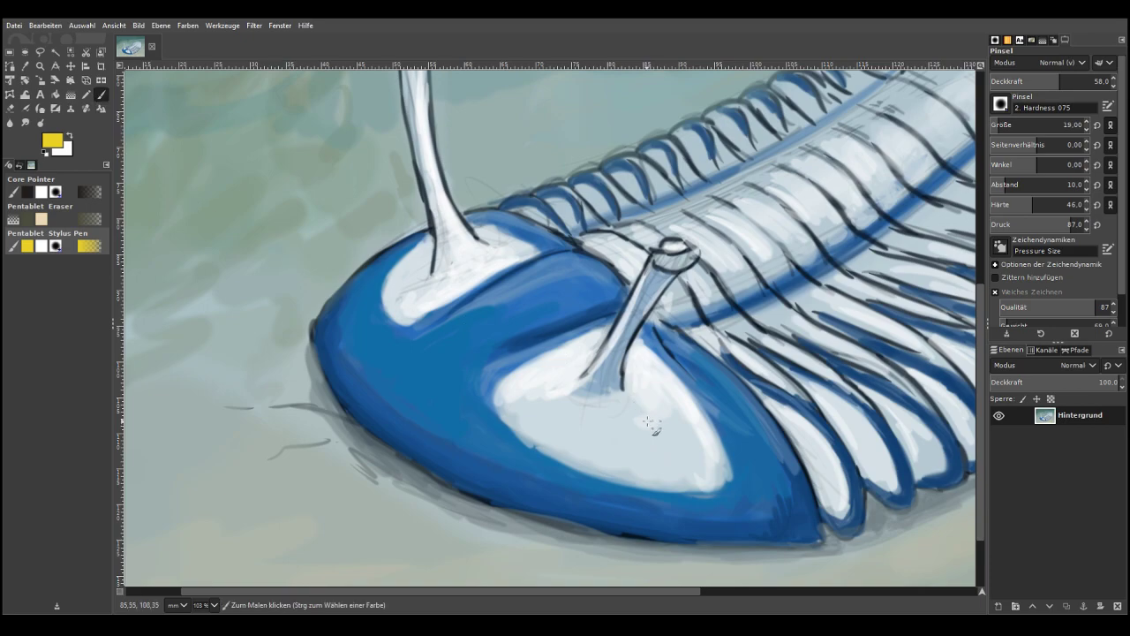
pyautogui.moveTo(572, 364); pyautogui.dragTo(608, 334)
pyautogui.click(46, 25)
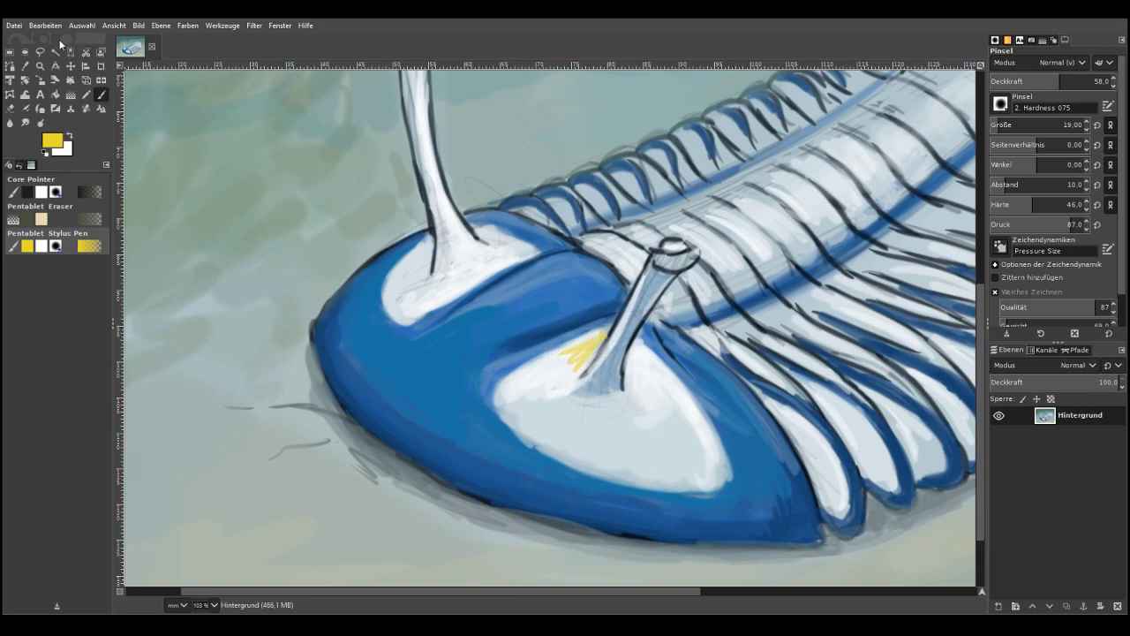
pyautogui.click(60, 39)
# Paint a yellow border along the front edge of the near white eye patch with size 33 and opacity 35.6
pyautogui.click(1033, 79)
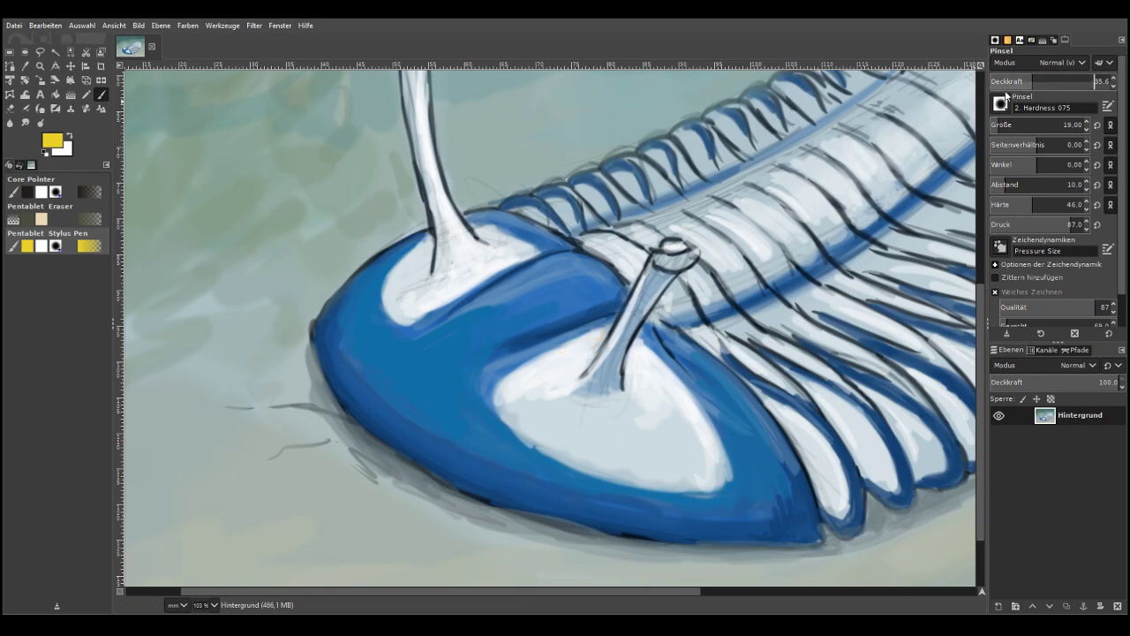
pyautogui.click(1002, 121)
pyautogui.moveTo(583, 364)
pyautogui.mouseDown()
pyautogui.moveTo(596, 337)
pyautogui.moveTo(574, 366)
pyautogui.moveTo(562, 351)
pyautogui.moveTo(590, 346)
pyautogui.moveTo(505, 387)
pyautogui.moveTo(532, 364)
pyautogui.moveTo(502, 398)
pyautogui.moveTo(521, 435)
pyautogui.moveTo(502, 404)
pyautogui.moveTo(517, 375)
pyautogui.moveTo(516, 420)
pyautogui.moveTo(546, 452)
pyautogui.moveTo(506, 410)
pyautogui.moveTo(532, 368)
pyautogui.moveTo(531, 441)
pyautogui.moveTo(518, 385)
pyautogui.moveTo(595, 344)
pyautogui.moveTo(512, 389)
pyautogui.moveTo(598, 338)
pyautogui.moveTo(552, 357)
pyautogui.moveTo(519, 382)
pyautogui.moveTo(577, 361)
pyautogui.moveTo(505, 402)
pyautogui.mouseUp()
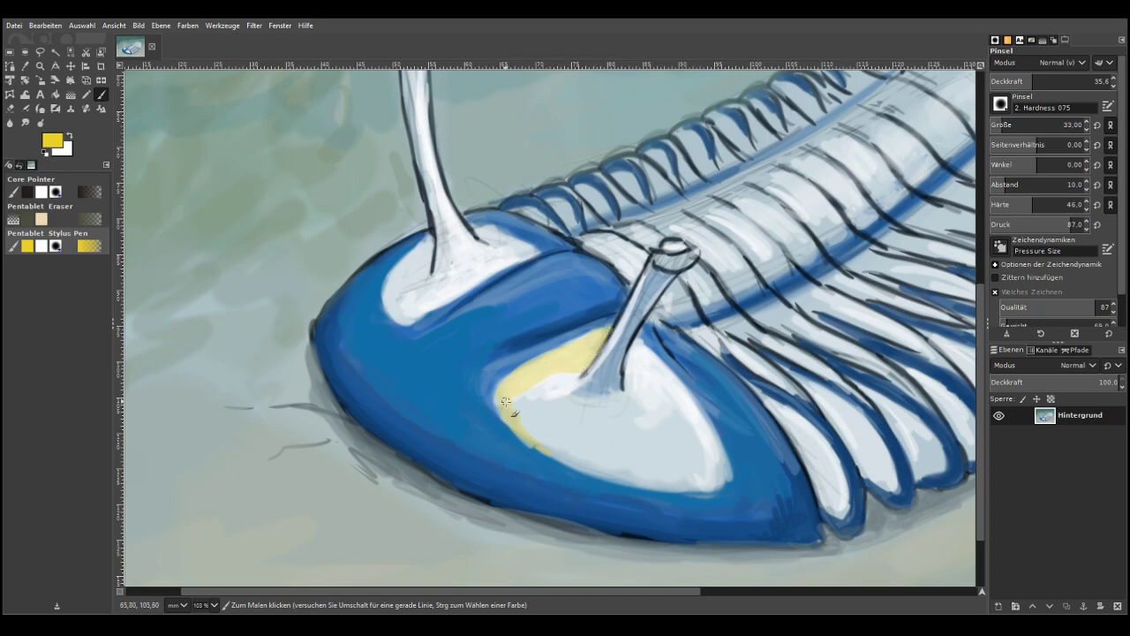
pyautogui.moveTo(536, 445); pyautogui.dragTo(503, 418)
pyautogui.moveTo(523, 372)
pyautogui.mouseDown()
pyautogui.moveTo(509, 420)
pyautogui.moveTo(531, 380)
pyautogui.moveTo(512, 406)
pyautogui.moveTo(516, 386)
pyautogui.moveTo(592, 339)
pyautogui.mouseUp()
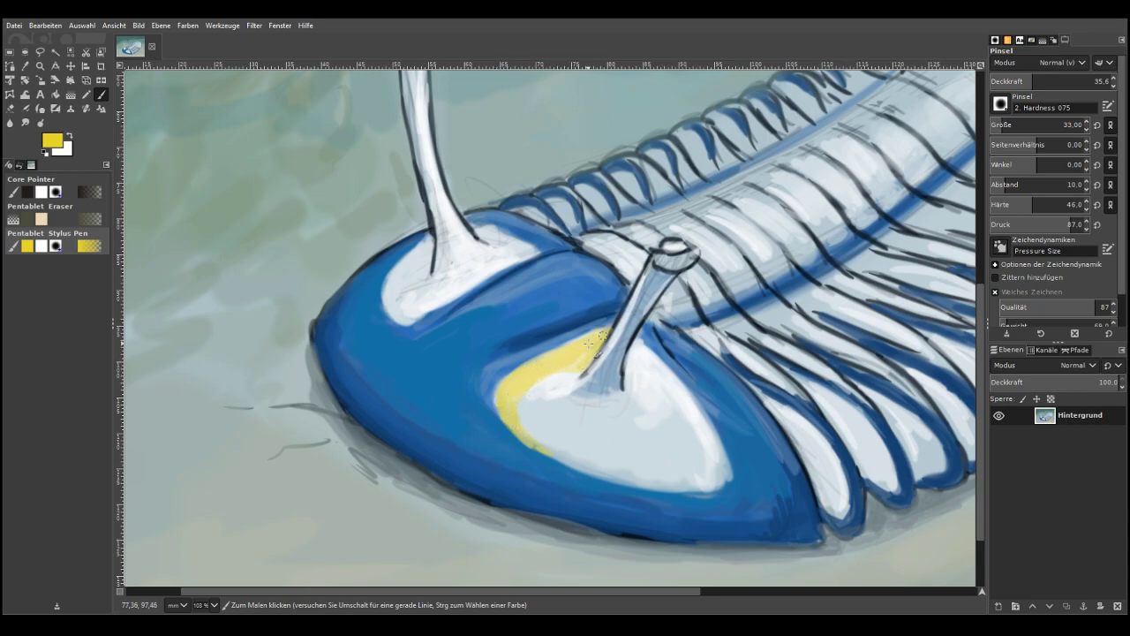
# Add yellow behind the near eye stalk and along the lower and rear edge of the far eye patch
pyautogui.moveTo(477, 270)
pyautogui.mouseDown()
pyautogui.moveTo(499, 275)
pyautogui.moveTo(493, 265)
pyautogui.moveTo(508, 255)
pyautogui.mouseUp()
pyautogui.moveTo(636, 353)
pyautogui.mouseDown()
pyautogui.moveTo(648, 355)
pyautogui.moveTo(630, 362)
pyautogui.moveTo(657, 366)
pyautogui.moveTo(645, 357)
pyautogui.moveTo(694, 406)
pyautogui.moveTo(647, 359)
pyautogui.mouseUp()
pyautogui.moveTo(497, 248)
pyautogui.mouseDown()
pyautogui.moveTo(486, 232)
pyautogui.moveTo(501, 264)
pyautogui.moveTo(416, 315)
pyautogui.moveTo(436, 307)
pyautogui.moveTo(391, 303)
pyautogui.moveTo(410, 305)
pyautogui.moveTo(397, 315)
pyautogui.moveTo(401, 264)
pyautogui.moveTo(403, 320)
pyautogui.mouseUp()
pyautogui.moveTo(480, 282)
pyautogui.mouseDown()
pyautogui.moveTo(391, 298)
pyautogui.moveTo(430, 305)
pyautogui.moveTo(400, 313)
pyautogui.mouseUp()
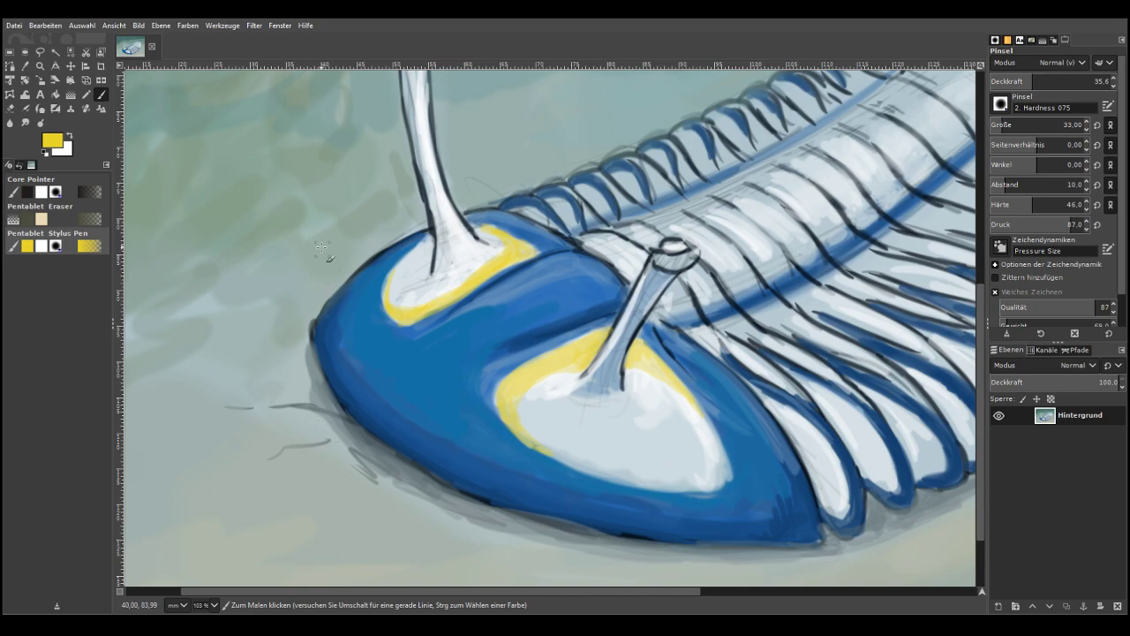
# Brush yellow streaks onto the upper part of each near-side leg segment, from the head back to the tail
pyautogui.moveTo(799, 401)
pyautogui.mouseDown()
pyautogui.moveTo(790, 393)
pyautogui.moveTo(817, 415)
pyautogui.moveTo(781, 381)
pyautogui.mouseUp()
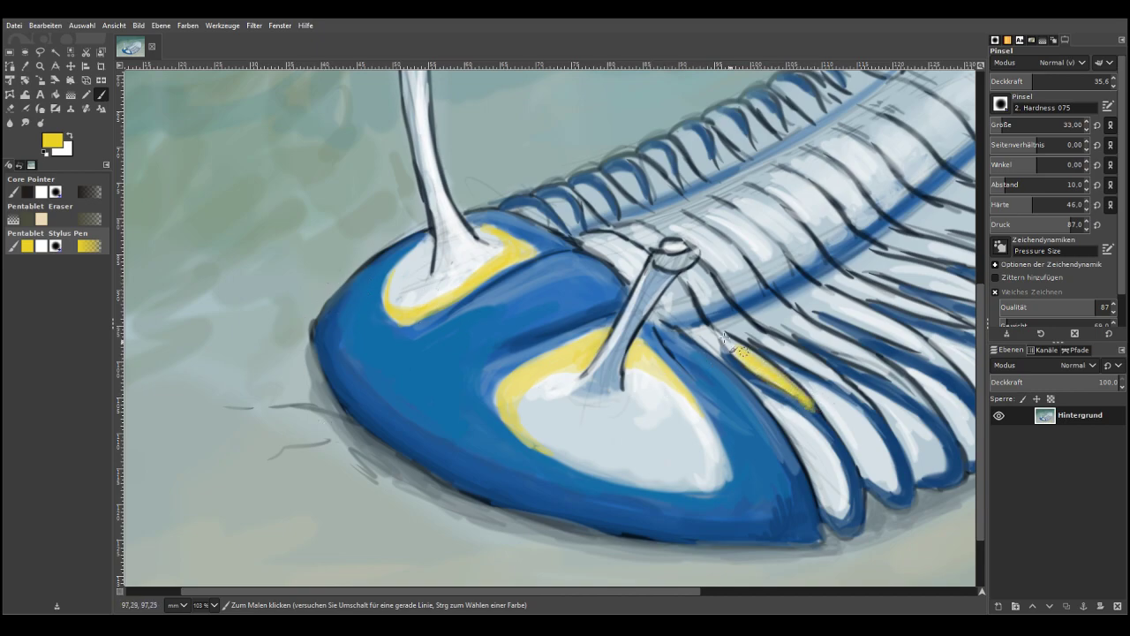
pyautogui.moveTo(532, 592); pyautogui.dragTo(751, 592)
pyautogui.moveTo(484, 386)
pyautogui.mouseDown()
pyautogui.moveTo(496, 393)
pyautogui.moveTo(411, 346)
pyautogui.mouseUp()
pyautogui.moveTo(545, 386)
pyautogui.mouseDown()
pyautogui.moveTo(466, 340)
pyautogui.moveTo(523, 371)
pyautogui.moveTo(477, 343)
pyautogui.mouseUp()
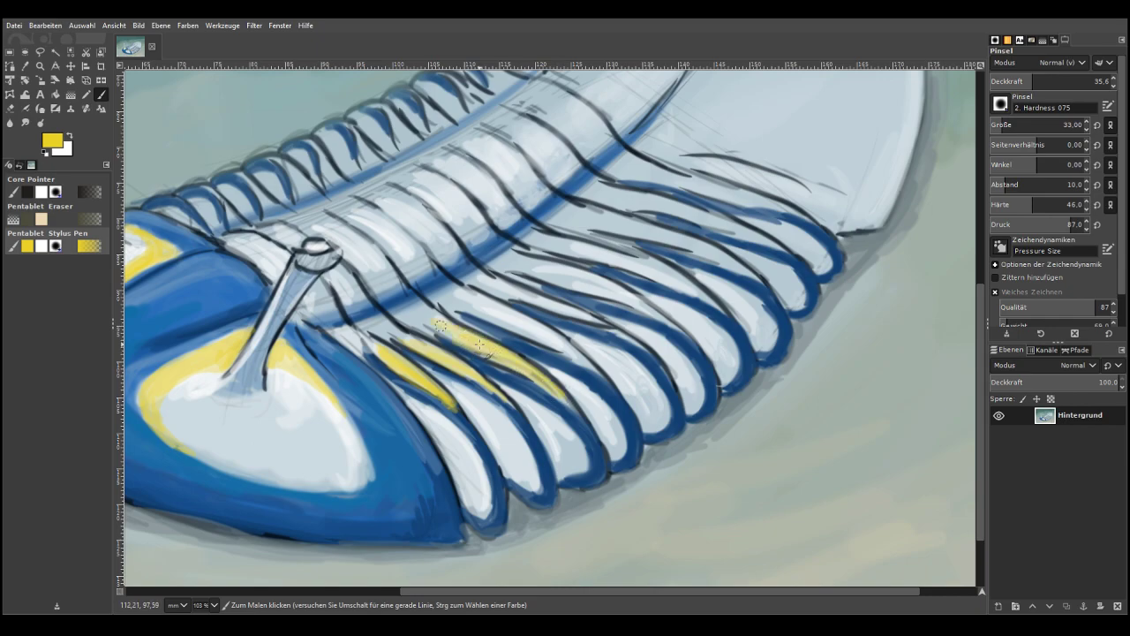
pyautogui.moveTo(570, 353)
pyautogui.mouseDown()
pyautogui.moveTo(506, 312)
pyautogui.moveTo(581, 365)
pyautogui.moveTo(517, 327)
pyautogui.moveTo(570, 359)
pyautogui.moveTo(549, 306)
pyautogui.moveTo(586, 317)
pyautogui.moveTo(528, 300)
pyautogui.moveTo(599, 324)
pyautogui.moveTo(514, 292)
pyautogui.moveTo(585, 289)
pyautogui.moveTo(669, 325)
pyautogui.moveTo(585, 273)
pyautogui.moveTo(653, 311)
pyautogui.mouseUp()
pyautogui.moveTo(572, 288)
pyautogui.mouseDown()
pyautogui.moveTo(600, 294)
pyautogui.moveTo(547, 263)
pyautogui.moveTo(525, 263)
pyautogui.moveTo(680, 284)
pyautogui.moveTo(636, 266)
pyautogui.moveTo(701, 302)
pyautogui.moveTo(620, 256)
pyautogui.moveTo(662, 267)
pyautogui.moveTo(583, 245)
pyautogui.mouseUp()
pyautogui.moveTo(710, 260)
pyautogui.mouseDown()
pyautogui.moveTo(658, 238)
pyautogui.moveTo(739, 265)
pyautogui.moveTo(702, 245)
pyautogui.moveTo(743, 272)
pyautogui.moveTo(654, 231)
pyautogui.mouseUp()
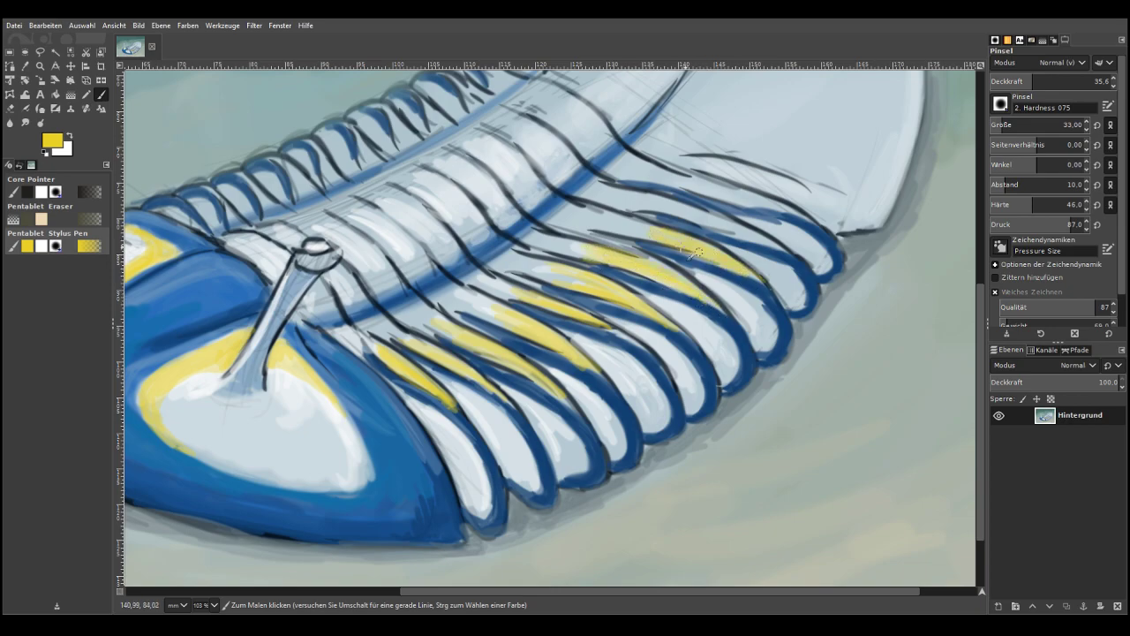
pyautogui.moveTo(750, 239)
pyautogui.mouseDown()
pyautogui.moveTo(711, 227)
pyautogui.moveTo(782, 252)
pyautogui.moveTo(671, 205)
pyautogui.moveTo(649, 209)
pyautogui.mouseUp()
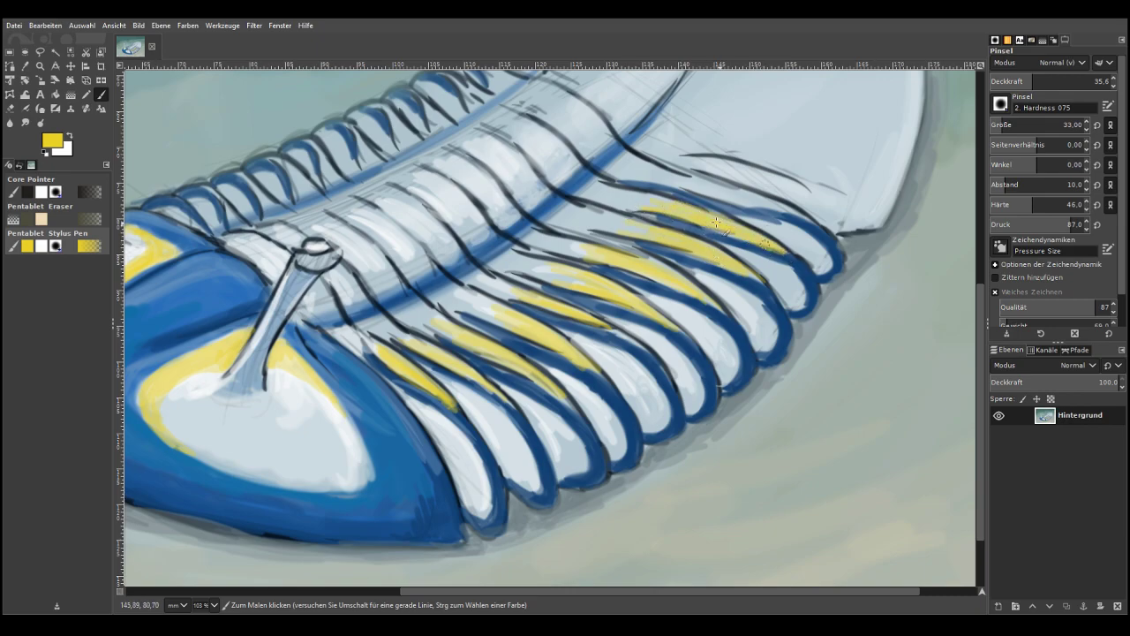
pyautogui.moveTo(718, 191)
pyautogui.mouseDown()
pyautogui.moveTo(773, 210)
pyautogui.moveTo(678, 181)
pyautogui.moveTo(758, 206)
pyautogui.moveTo(805, 243)
pyautogui.mouseUp()
# Brush yellow accents onto the inner ends of the far-side leg segments, from the head to the tail
pyautogui.moveTo(437, 591); pyautogui.dragTo(254, 590)
pyautogui.moveTo(460, 216)
pyautogui.mouseDown()
pyautogui.moveTo(502, 215)
pyautogui.moveTo(514, 228)
pyautogui.moveTo(479, 211)
pyautogui.moveTo(466, 227)
pyautogui.moveTo(524, 202)
pyautogui.moveTo(533, 213)
pyautogui.moveTo(525, 193)
pyautogui.moveTo(538, 205)
pyautogui.moveTo(536, 182)
pyautogui.moveTo(576, 203)
pyautogui.mouseUp()
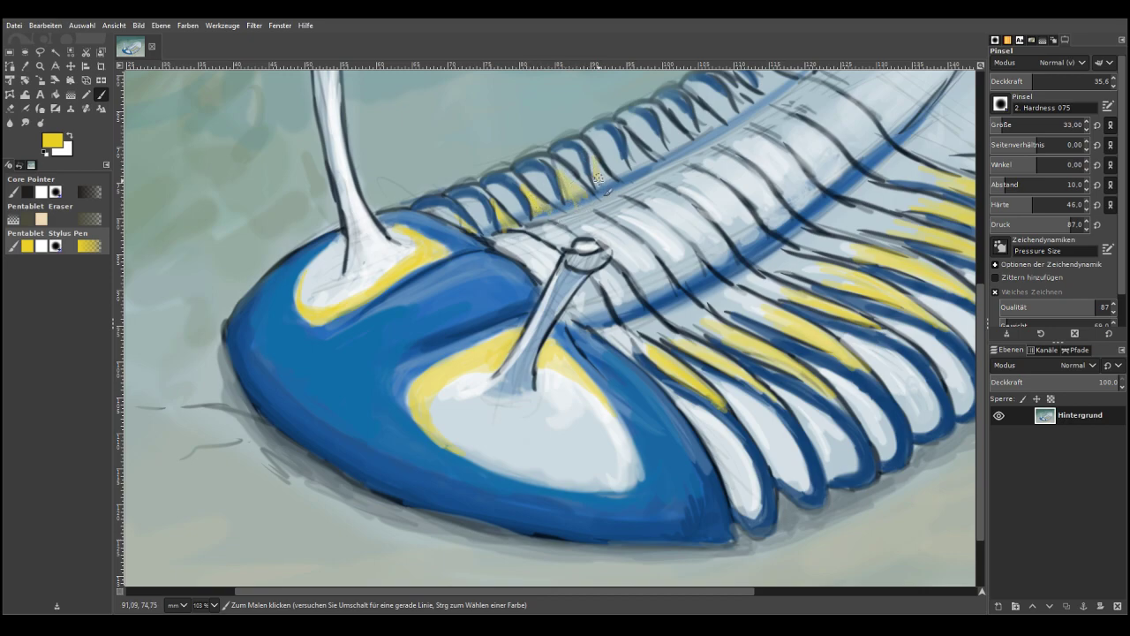
pyautogui.moveTo(628, 138); pyautogui.dragTo(642, 157)
pyautogui.moveTo(590, 185)
pyautogui.mouseDown()
pyautogui.moveTo(611, 198)
pyautogui.moveTo(609, 175)
pyautogui.mouseUp()
pyautogui.moveTo(657, 133)
pyautogui.mouseDown()
pyautogui.moveTo(672, 148)
pyautogui.moveTo(662, 119)
pyautogui.moveTo(702, 119)
pyautogui.moveTo(694, 110)
pyautogui.moveTo(711, 133)
pyautogui.moveTo(697, 104)
pyautogui.mouseUp()
pyautogui.scroll(4, 689, 237)
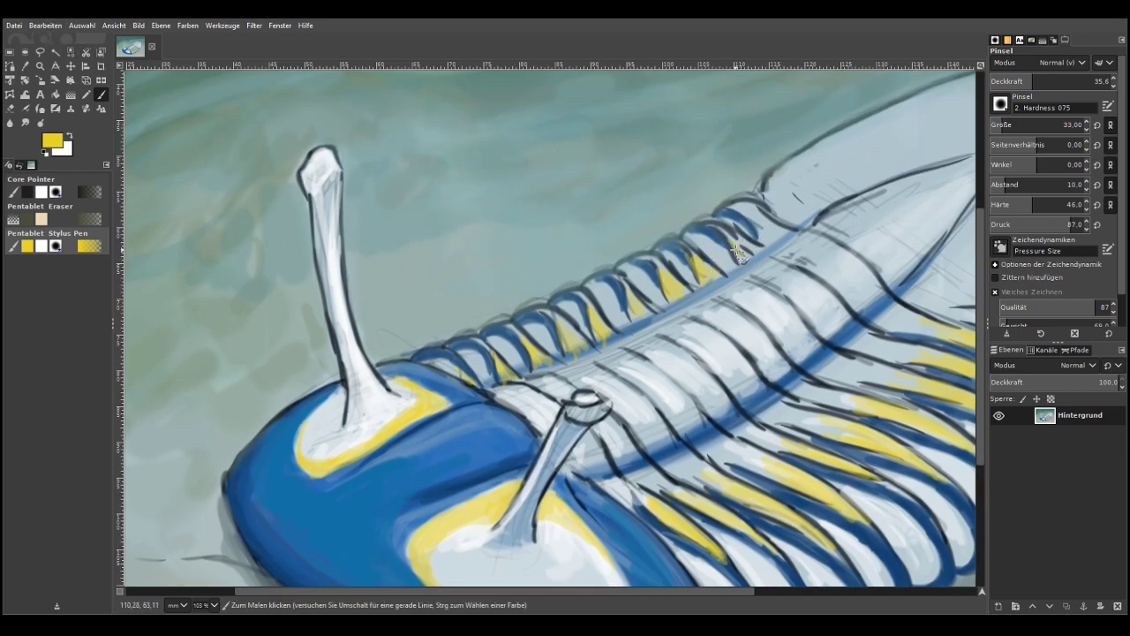
pyautogui.moveTo(750, 228)
pyautogui.mouseDown()
pyautogui.moveTo(769, 244)
pyautogui.moveTo(758, 221)
pyautogui.moveTo(740, 252)
pyautogui.mouseUp()
# Shade the background behind the far-side legs with faint dark slate-blue strokes
pyautogui.click(97, 129)
pyautogui.click(125, 140)
pyautogui.moveTo(73, 144); pyautogui.dragTo(50, 160)
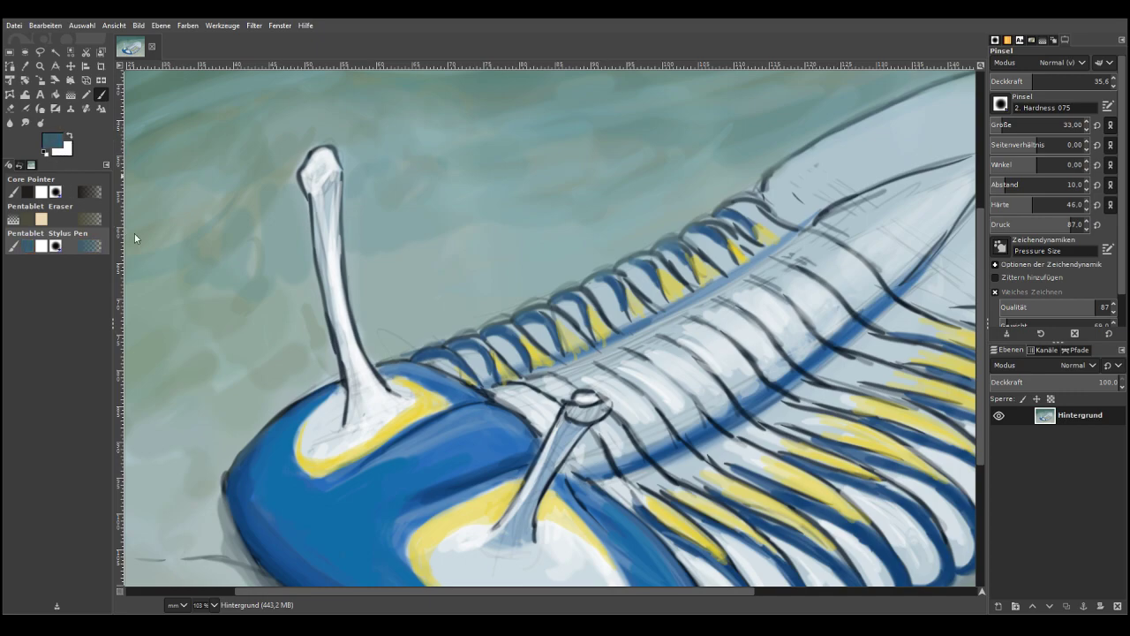
pyautogui.click(1007, 124)
pyautogui.click(1009, 79)
pyautogui.moveTo(672, 316); pyautogui.dragTo(514, 390)
pyautogui.moveTo(615, 354); pyautogui.dragTo(811, 241)
pyautogui.moveTo(538, 371)
pyautogui.mouseDown()
pyautogui.moveTo(595, 354)
pyautogui.moveTo(779, 250)
pyautogui.mouseUp()
pyautogui.moveTo(464, 336); pyautogui.dragTo(730, 210)
pyautogui.moveTo(490, 315); pyautogui.dragTo(687, 202)
# Dab dark slate-blue shading onto the sand beside the tail shield and the rear near-side legs
pyautogui.hscroll(5, 834, 565)
pyautogui.moveTo(838, 349); pyautogui.dragTo(796, 393)
pyautogui.moveTo(894, 272); pyautogui.dragTo(807, 339)
pyautogui.moveTo(838, 192); pyautogui.dragTo(806, 126)
pyautogui.moveTo(833, 346); pyautogui.dragTo(705, 491)
pyautogui.moveTo(773, 432); pyautogui.dragTo(752, 459)
# Add faint mottled shadow texture to the sand around the tail with size 109 and opacity 9.8
pyautogui.click(1001, 81)
pyautogui.click(1015, 126)
pyautogui.moveTo(805, 399); pyautogui.dragTo(766, 450)
pyautogui.moveTo(839, 390); pyautogui.dragTo(793, 417)
pyautogui.moveTo(888, 322); pyautogui.dragTo(854, 366)
pyautogui.moveTo(932, 309); pyautogui.dragTo(888, 350)
pyautogui.moveTo(849, 409); pyautogui.dragTo(730, 493)
pyautogui.moveTo(863, 344)
pyautogui.mouseDown()
pyautogui.moveTo(892, 281)
pyautogui.moveTo(865, 251)
pyautogui.mouseUp()
pyautogui.moveTo(926, 280)
pyautogui.mouseDown()
pyautogui.moveTo(950, 265)
pyautogui.moveTo(847, 336)
pyautogui.moveTo(839, 403)
pyautogui.moveTo(737, 472)
pyautogui.moveTo(699, 557)
pyautogui.moveTo(706, 533)
pyautogui.moveTo(763, 491)
pyautogui.mouseUp()
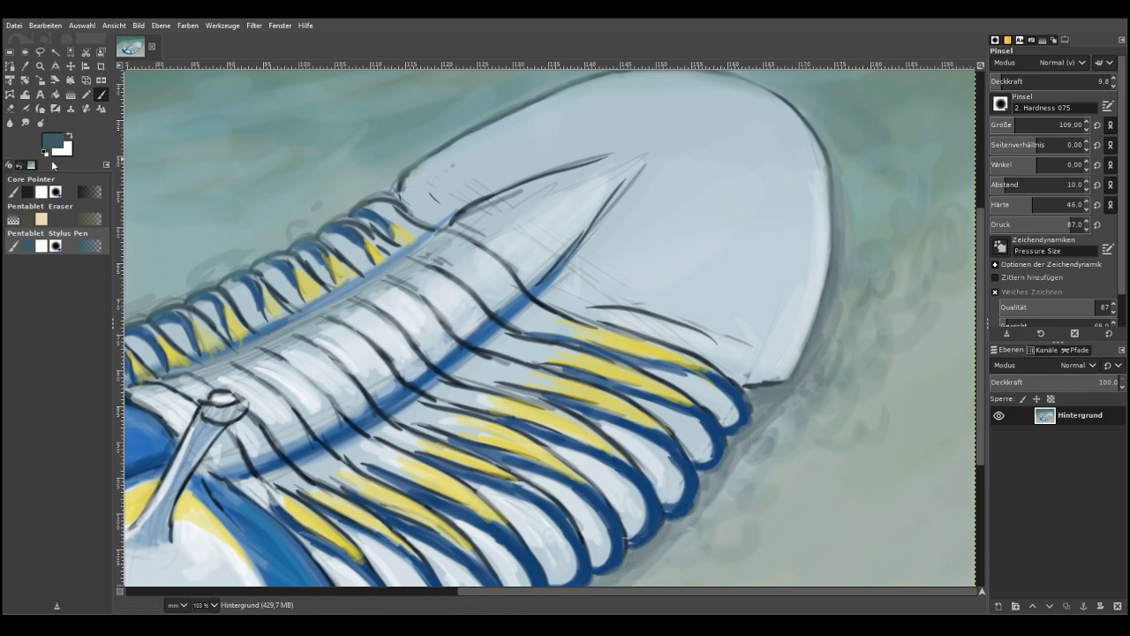
# Choose a pale cream colour and dab light sand texture over the shaded ground beside the tail shield
pyautogui.click(50, 143)
pyautogui.click(41, 107)
pyautogui.click(119, 185)
pyautogui.click(36, 95)
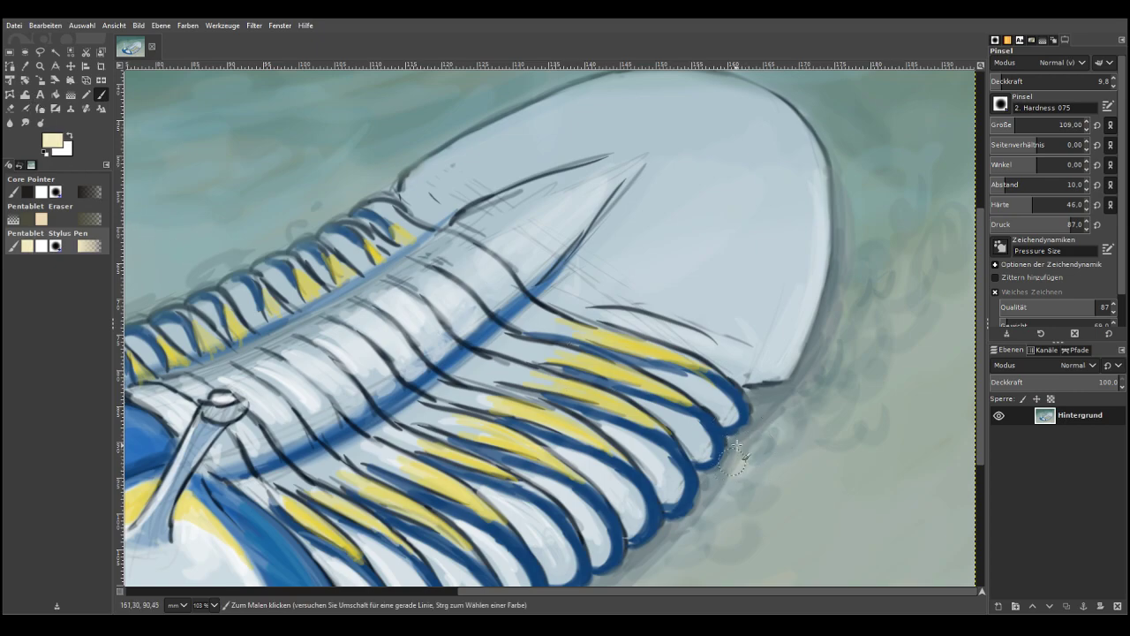
pyautogui.click(1020, 81)
pyautogui.moveTo(911, 252)
pyautogui.mouseDown()
pyautogui.moveTo(852, 320)
pyautogui.moveTo(835, 380)
pyautogui.mouseUp()
pyautogui.click(1006, 82)
pyautogui.moveTo(920, 208)
pyautogui.mouseDown()
pyautogui.moveTo(865, 252)
pyautogui.moveTo(846, 309)
pyautogui.moveTo(869, 329)
pyautogui.moveTo(837, 403)
pyautogui.moveTo(760, 437)
pyautogui.moveTo(793, 367)
pyautogui.moveTo(840, 329)
pyautogui.moveTo(849, 297)
pyautogui.moveTo(888, 285)
pyautogui.moveTo(859, 240)
pyautogui.moveTo(923, 218)
pyautogui.moveTo(945, 194)
pyautogui.moveTo(850, 201)
pyautogui.moveTo(942, 117)
pyautogui.moveTo(897, 143)
pyautogui.moveTo(873, 140)
pyautogui.moveTo(881, 119)
pyautogui.moveTo(838, 123)
pyautogui.moveTo(848, 154)
pyautogui.moveTo(842, 117)
pyautogui.mouseUp()
# Continue the cream sand mottling up around the tail shield's outer edge, lowering the opacity to 7.3
pyautogui.moveTo(982, 244); pyautogui.dragTo(982, 185)
pyautogui.moveTo(911, 182)
pyautogui.mouseDown()
pyautogui.moveTo(841, 203)
pyautogui.moveTo(890, 206)
pyautogui.mouseUp()
pyautogui.moveTo(998, 81); pyautogui.dragTo(990, 81)
pyautogui.moveTo(891, 132)
pyautogui.mouseDown()
pyautogui.moveTo(844, 170)
pyautogui.moveTo(796, 187)
pyautogui.moveTo(935, 187)
pyautogui.moveTo(751, 168)
pyautogui.moveTo(796, 243)
pyautogui.mouseUp()
pyautogui.moveTo(843, 367); pyautogui.dragTo(901, 378)
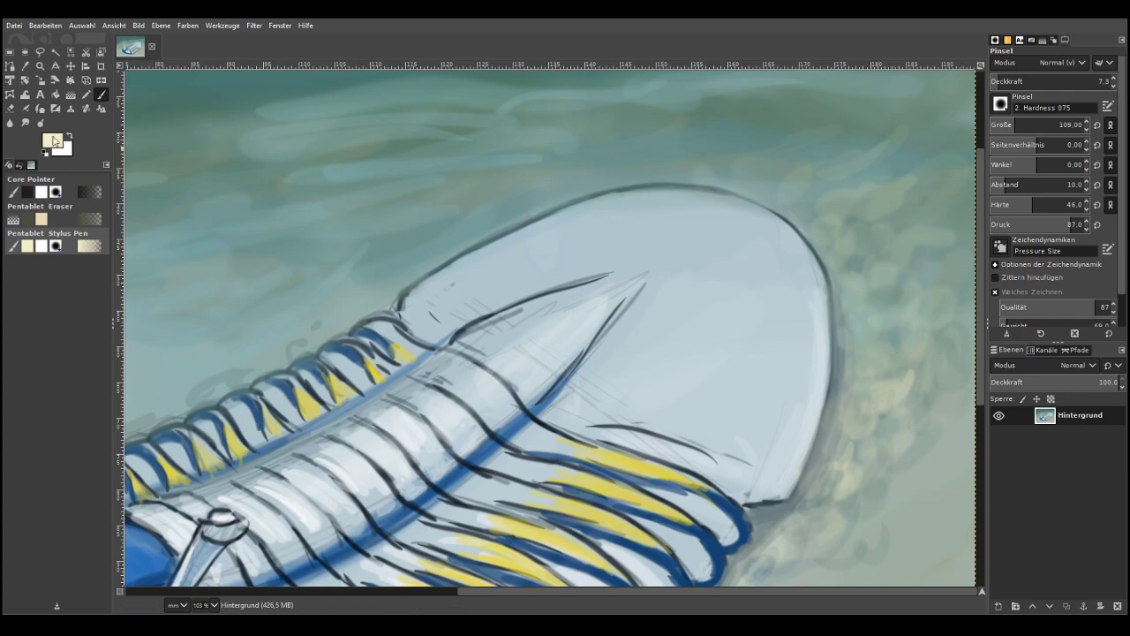
# Choose a light greyish beige, enlarge the brush to size 214 and softly blend the mottled sand around the tail shield
pyautogui.click(24, 113)
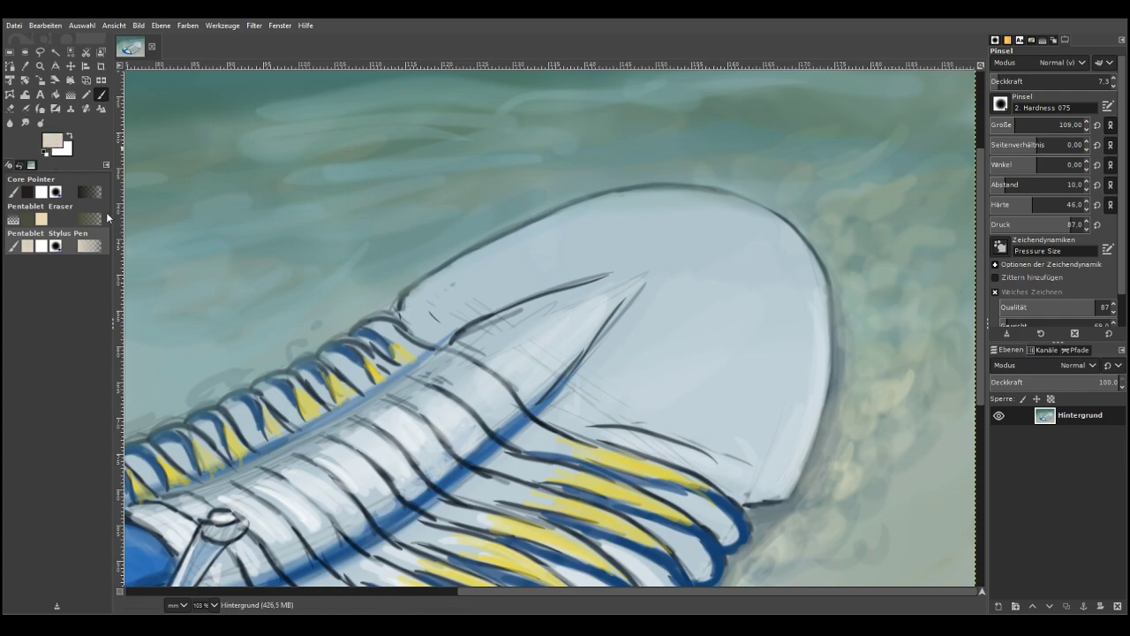
pyautogui.moveTo(993, 126); pyautogui.dragTo(1001, 128)
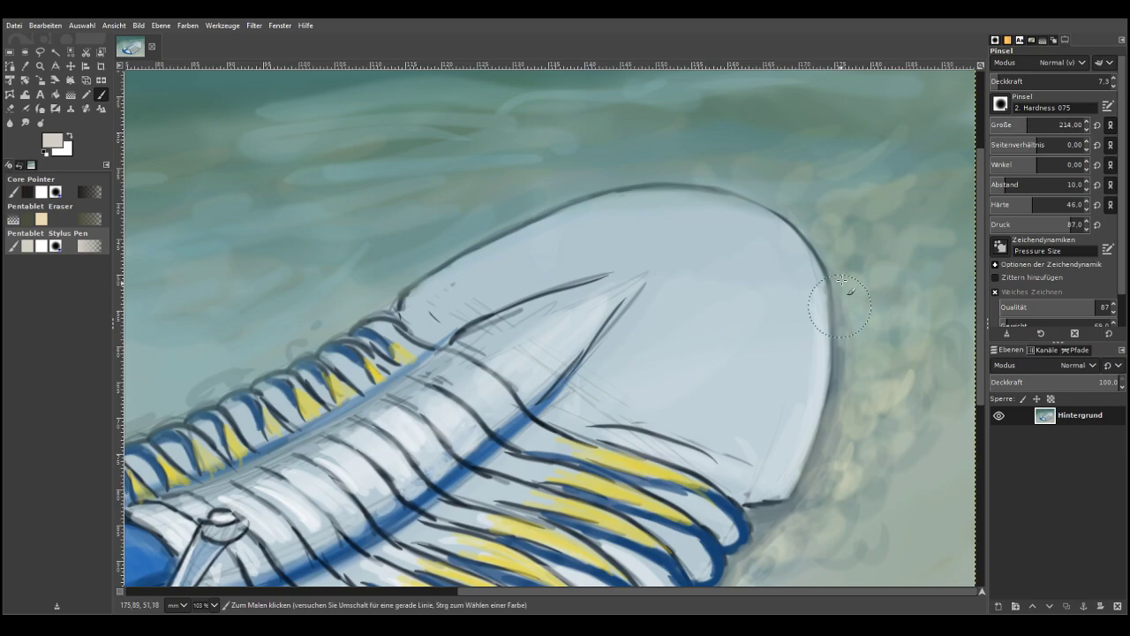
pyautogui.click(981, 433)
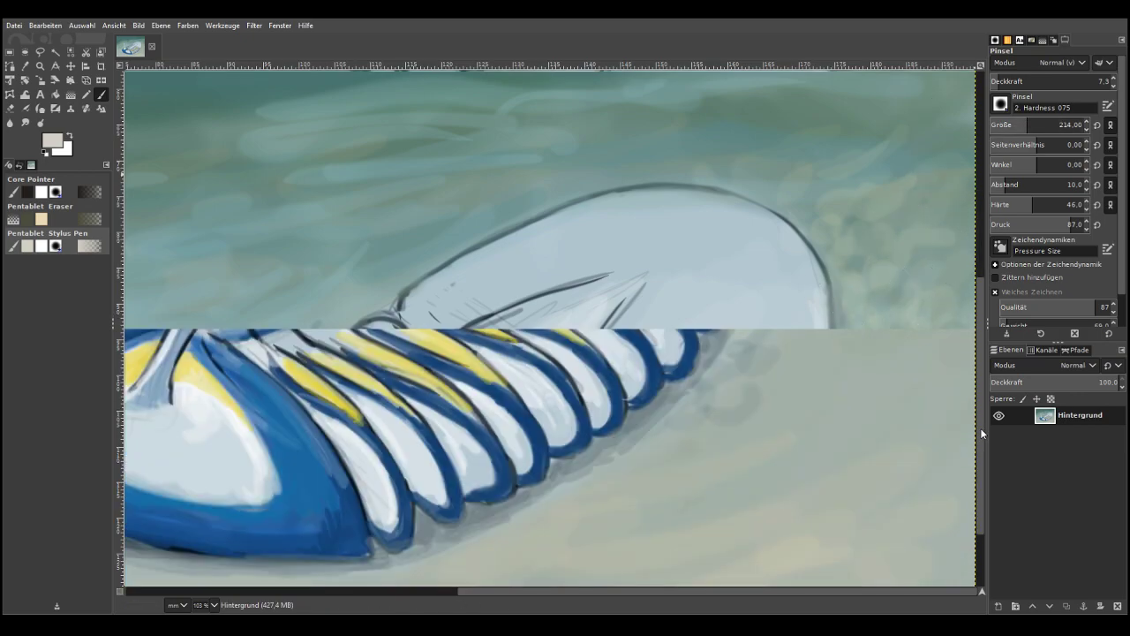
pyautogui.moveTo(852, 188); pyautogui.dragTo(885, 192)
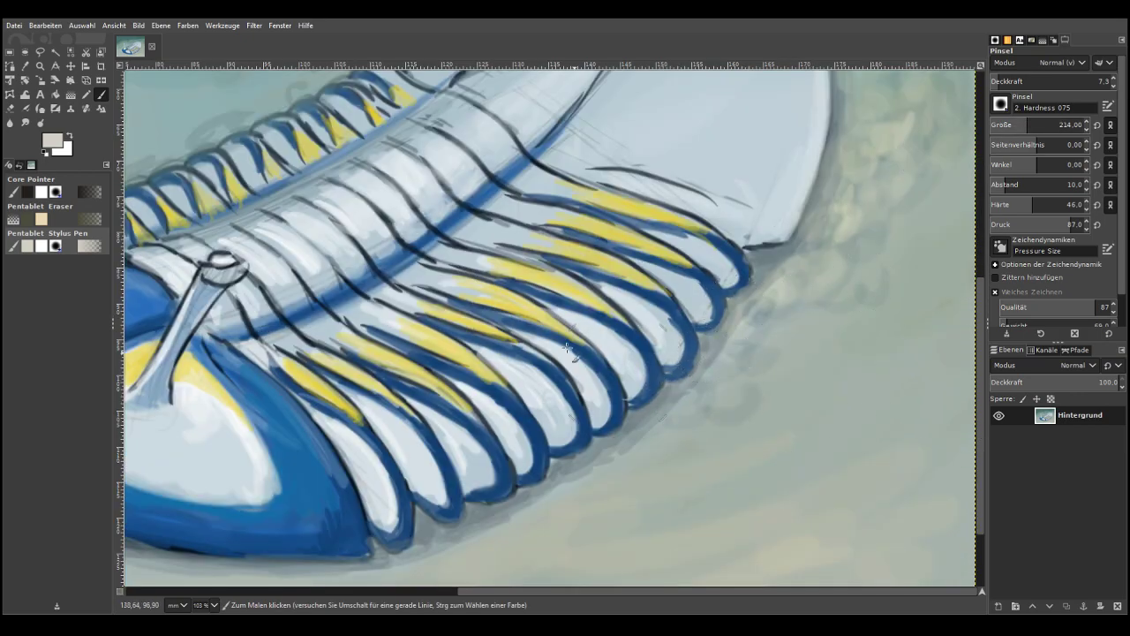
# Choose an olive grey and dab size 74 shadow texture onto the sand near the tail shield's lower corner
pyautogui.moveTo(34, 122); pyautogui.dragTo(28, 147)
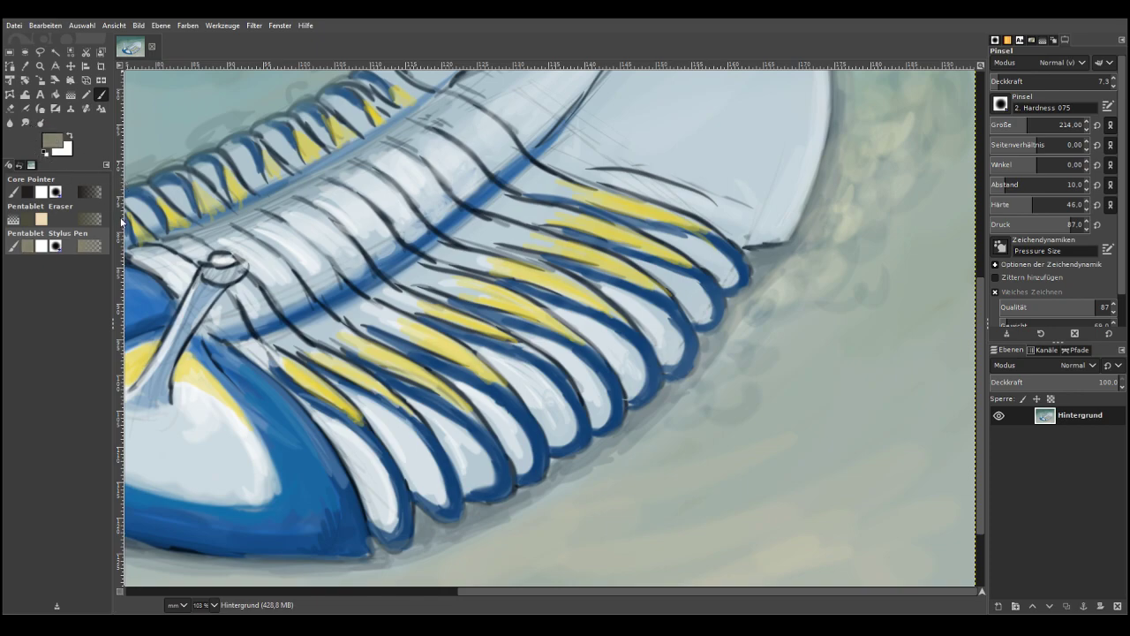
pyautogui.click(1008, 123)
pyautogui.moveTo(821, 267)
pyautogui.mouseDown()
pyautogui.moveTo(762, 360)
pyautogui.moveTo(841, 305)
pyautogui.moveTo(859, 250)
pyautogui.mouseUp()
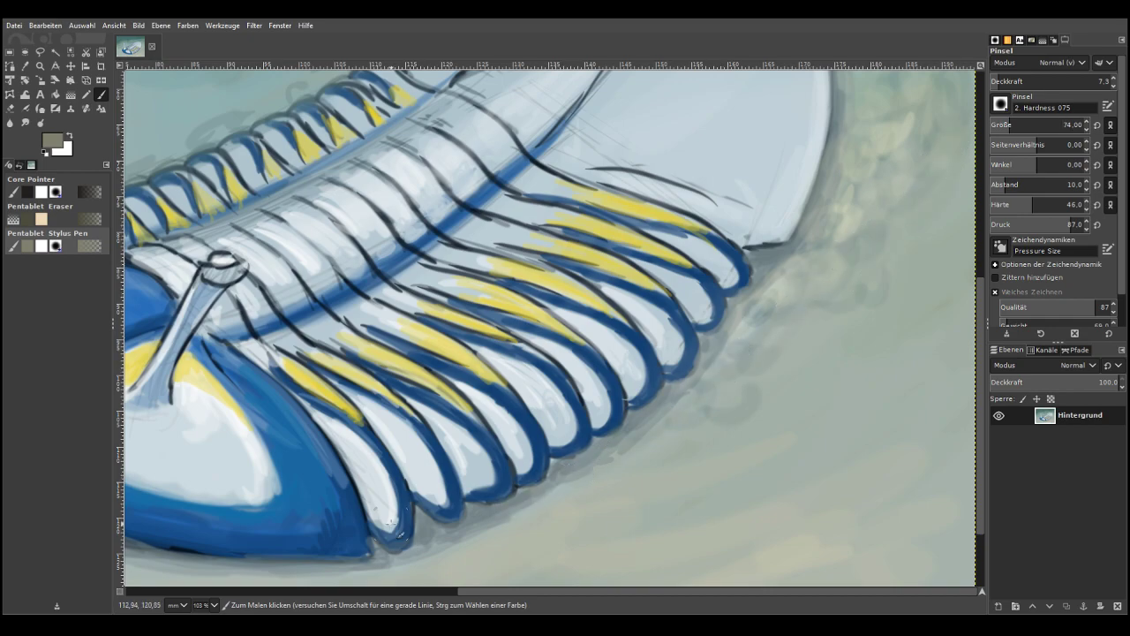
# Check the whole painting, pick a saturated blue as the foreground colour and reactivate the Paintbrush tool
pyautogui.press('-')
pyautogui.press('-')
pyautogui.press('-')
pyautogui.press('-')
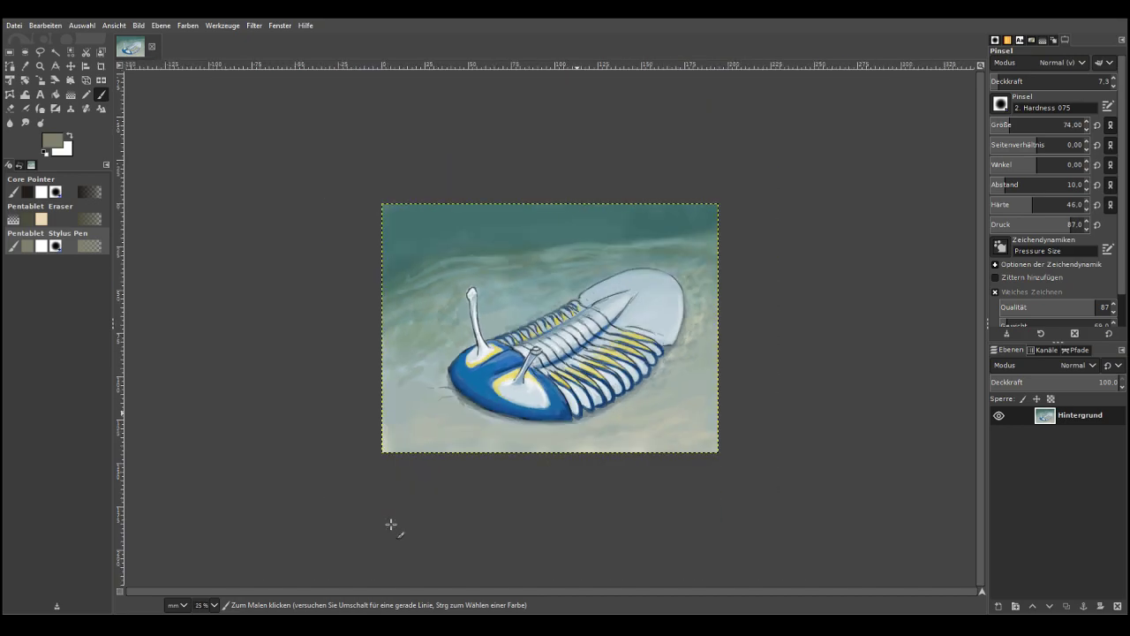
pyautogui.press('z')
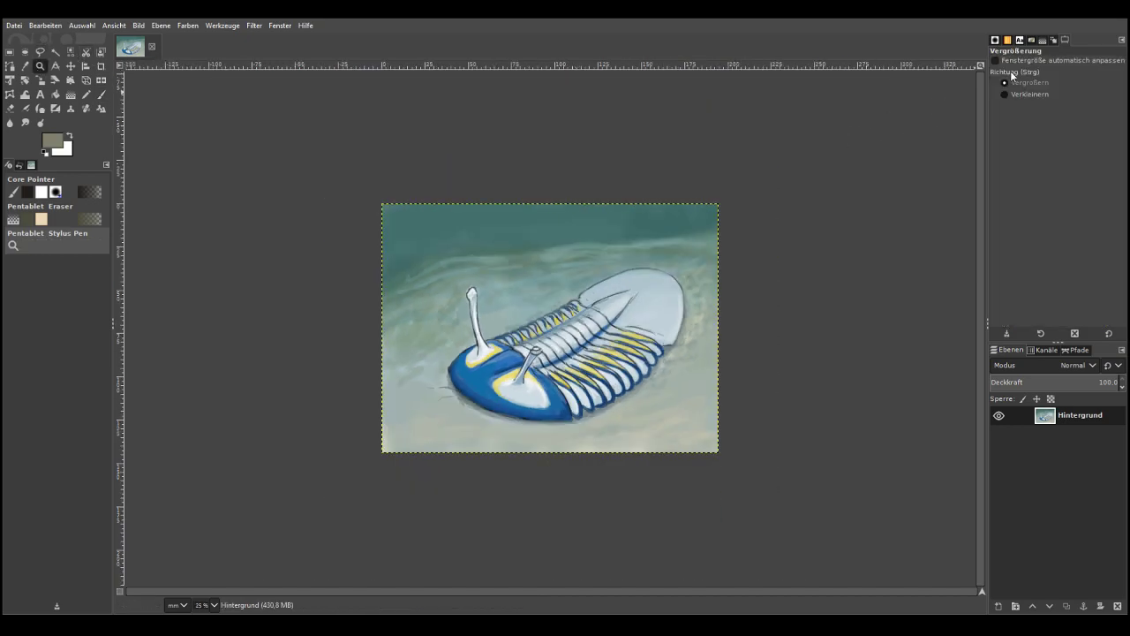
pyautogui.moveTo(413, 275); pyautogui.dragTo(585, 449)
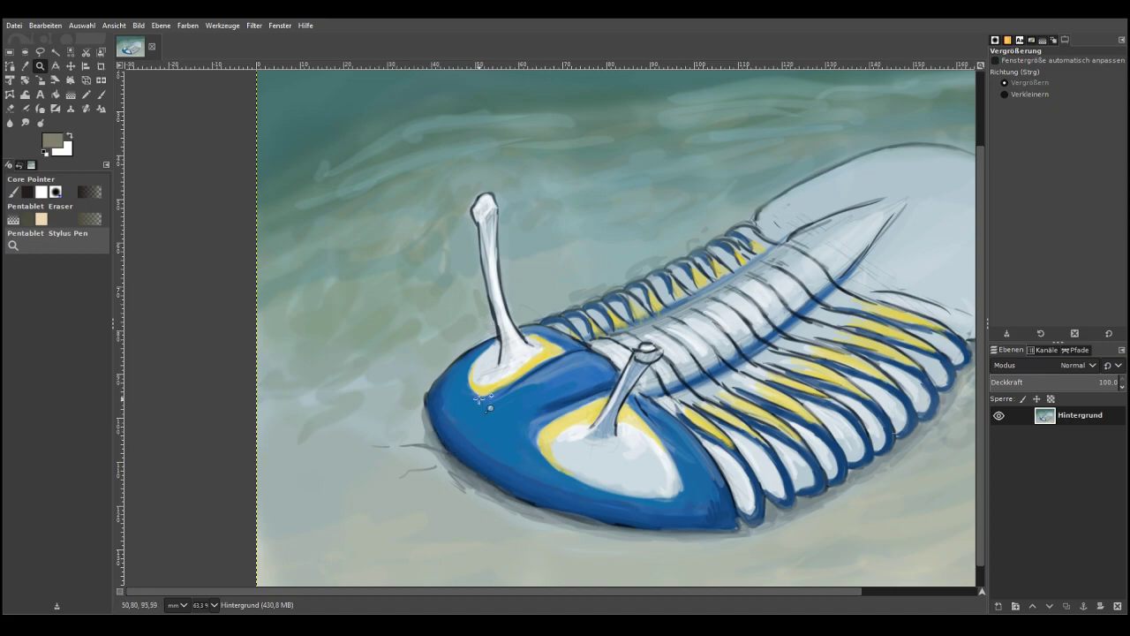
pyautogui.press('1')
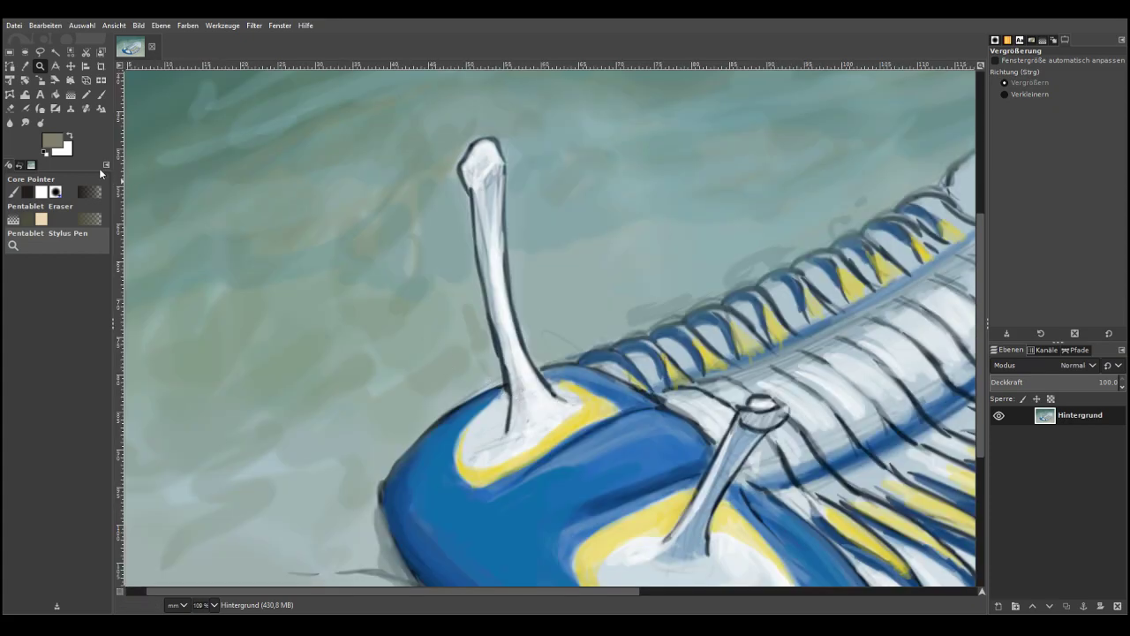
pyautogui.click(58, 103)
pyautogui.click(79, 111)
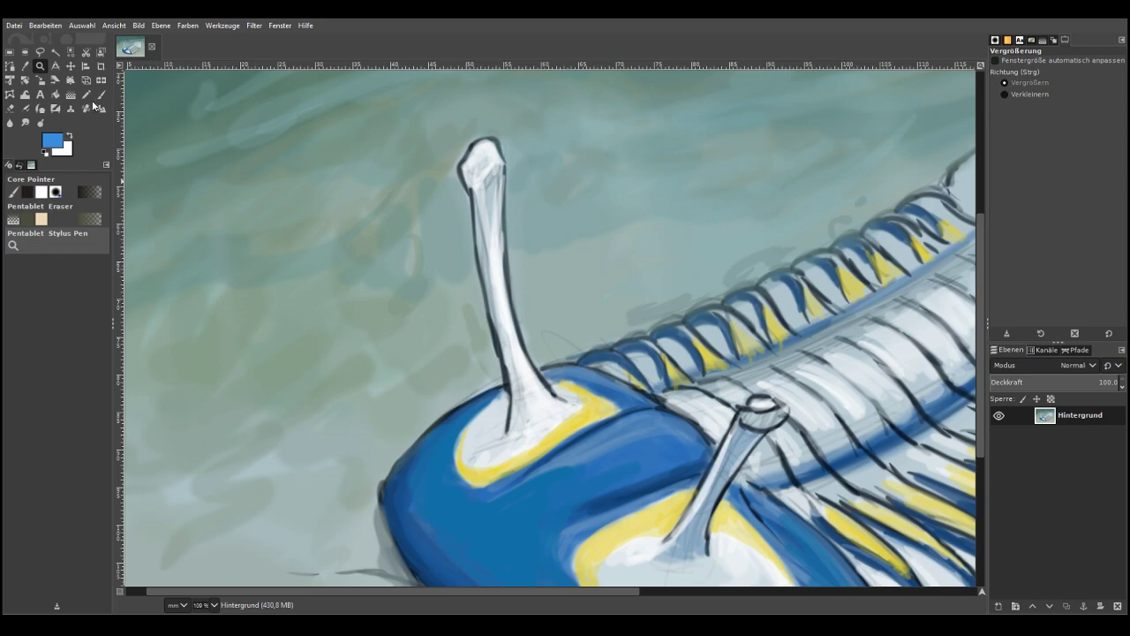
pyautogui.click(119, 130)
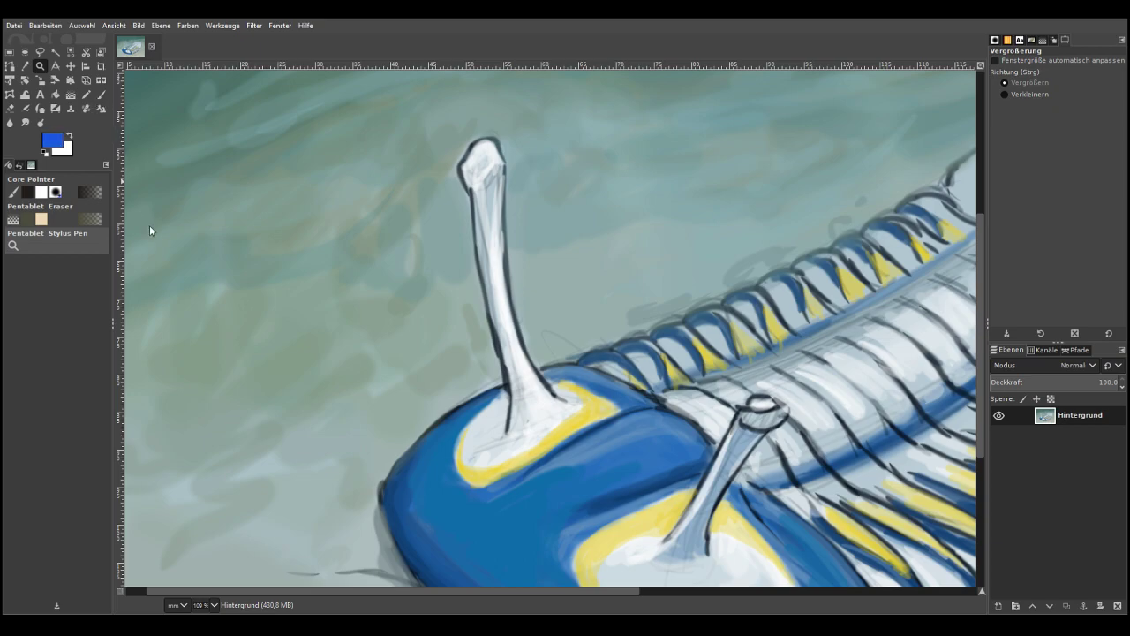
pyautogui.click(99, 95)
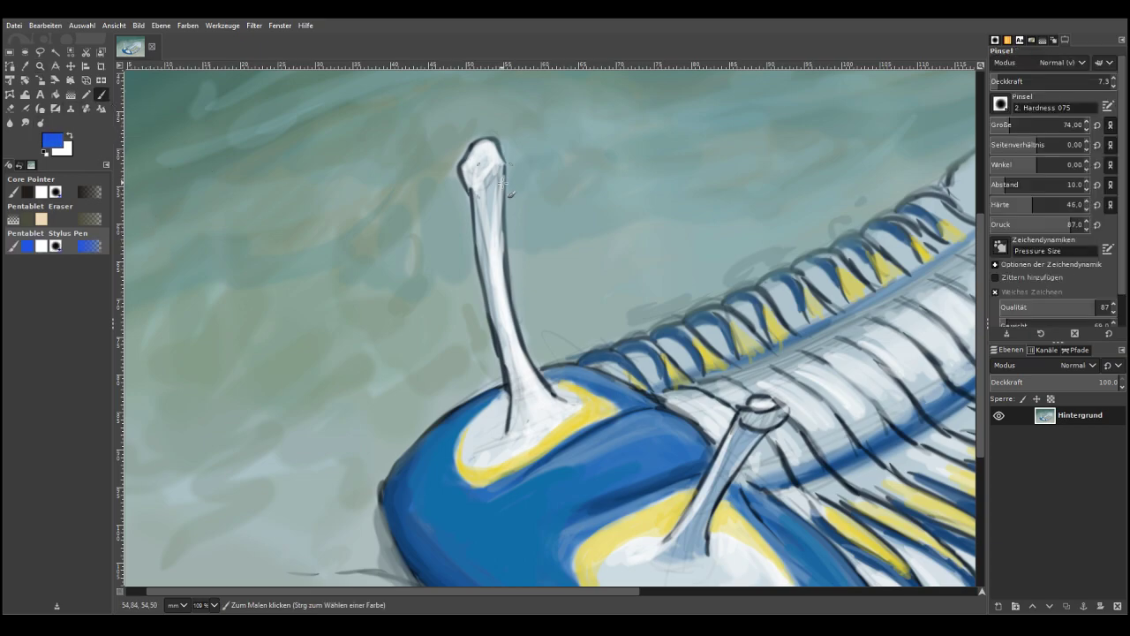
# Brush faint blue strokes over the rear near-side legs and raise the brush opacity to 36.1
pyautogui.click(682, 597)
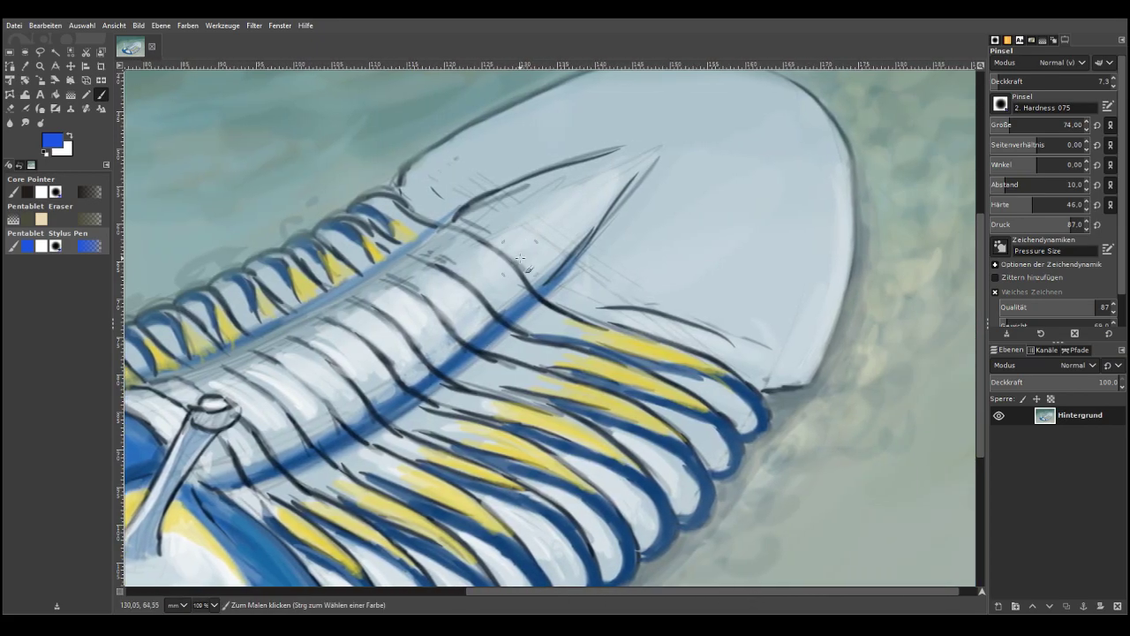
pyautogui.moveTo(704, 481); pyautogui.dragTo(709, 502)
pyautogui.moveTo(644, 433); pyautogui.dragTo(719, 496)
pyautogui.moveTo(689, 461); pyautogui.dragTo(694, 536)
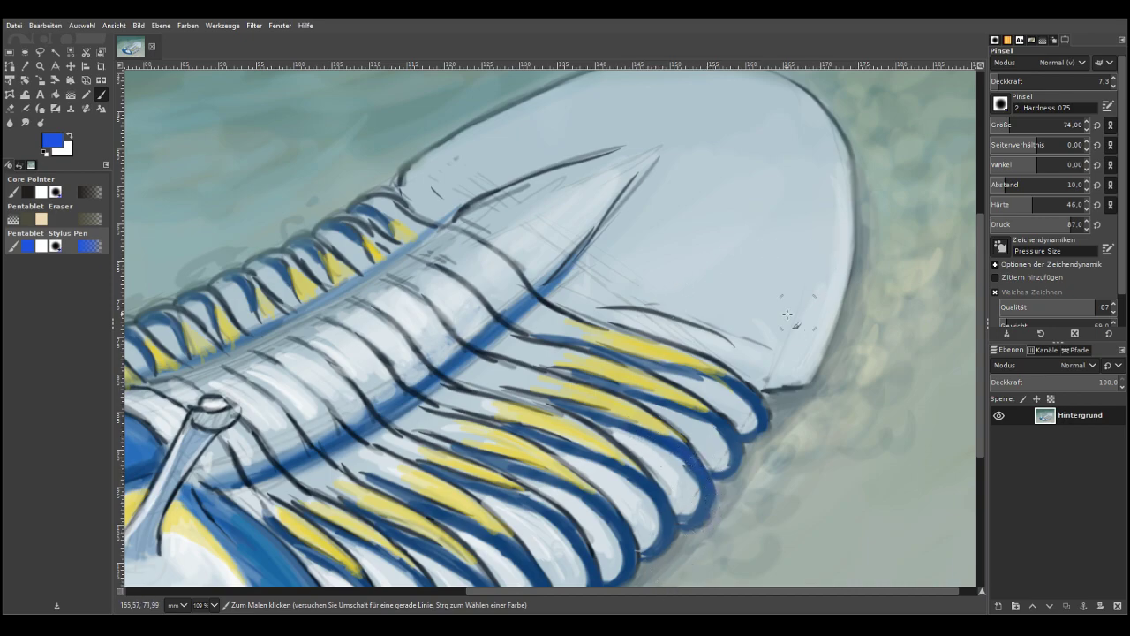
pyautogui.click(1034, 81)
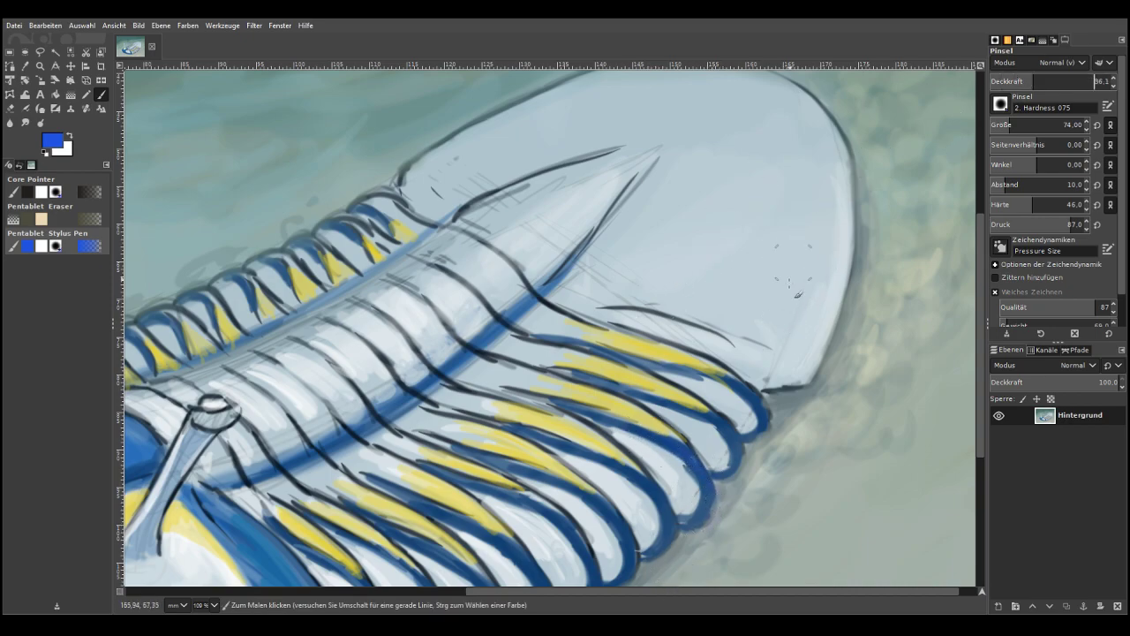
pyautogui.moveTo(806, 382)
pyautogui.mouseDown()
pyautogui.moveTo(839, 309)
pyautogui.moveTo(846, 164)
pyautogui.mouseUp()
pyautogui.hotkey('ctrl', 'z')
pyautogui.hotkey('ctrl', 'z')
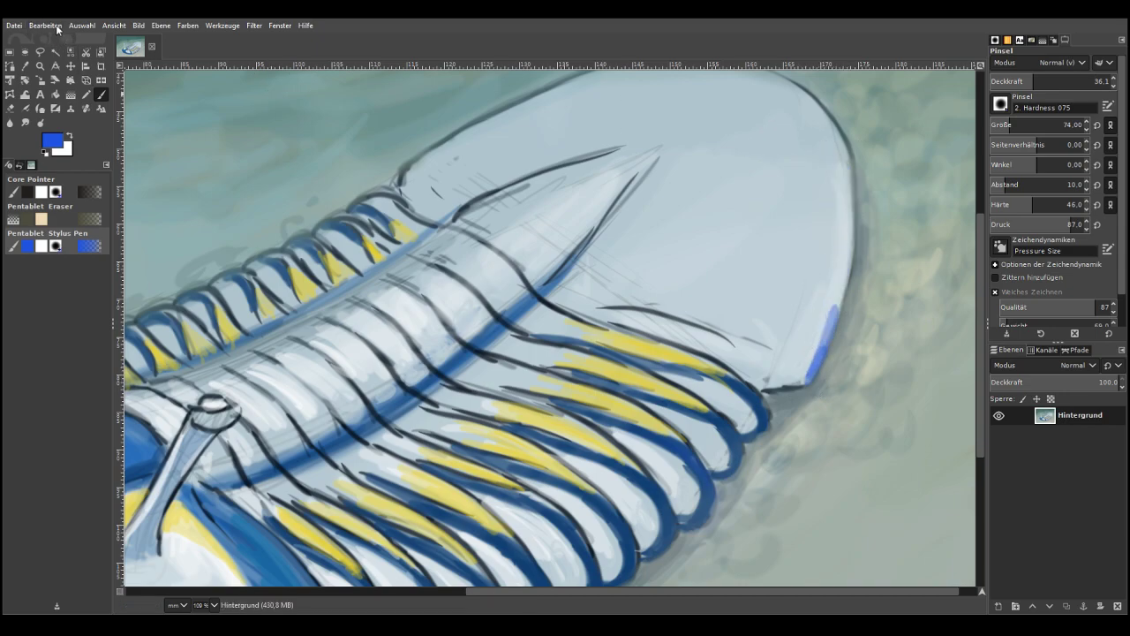
pyautogui.hotkey('ctrl', 'z')
pyautogui.hotkey('ctrl', 'z')
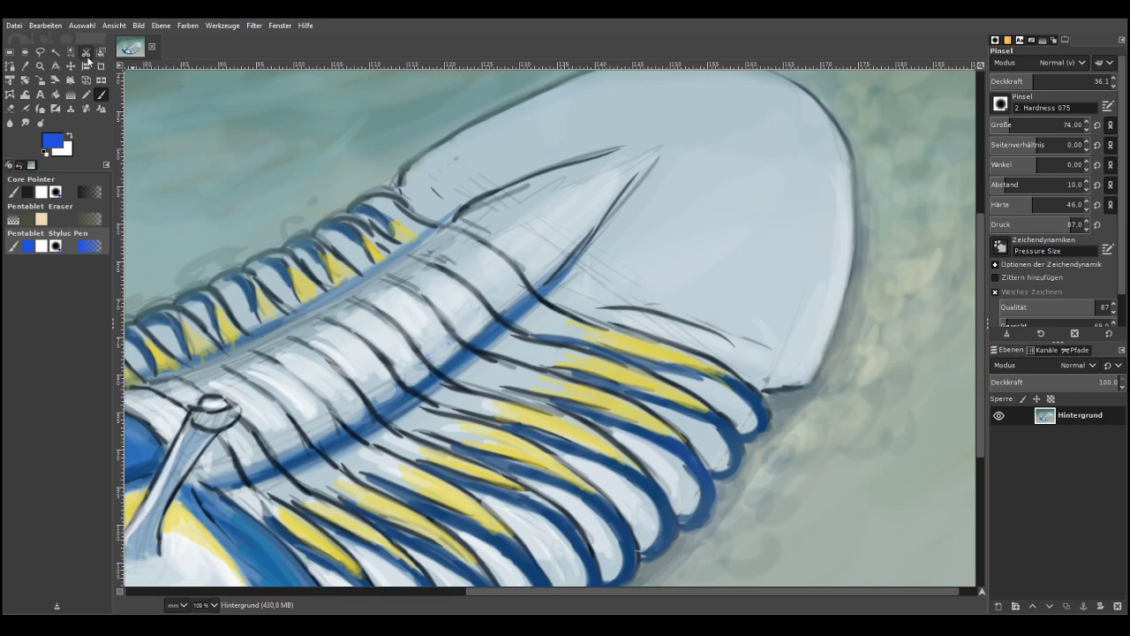
# Paint brighter blue highlights on the head shield's front rim, below the near eye patch and across its central ridge
pyautogui.moveTo(982, 593); pyautogui.dragTo(959, 600)
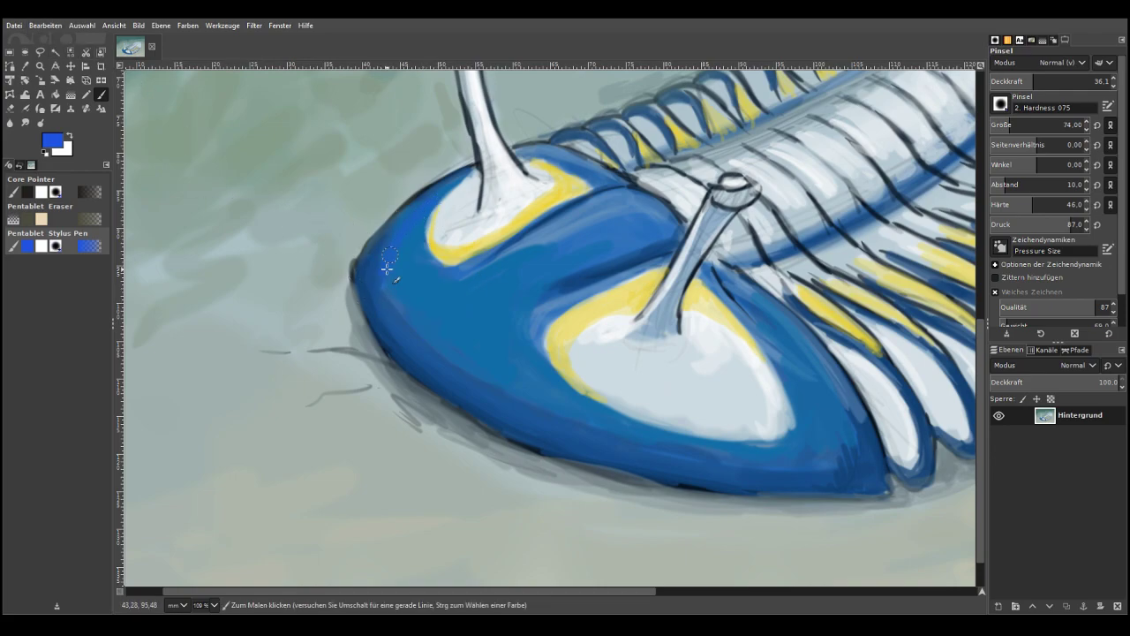
pyautogui.moveTo(93, 100); pyautogui.dragTo(83, 109)
pyautogui.moveTo(428, 204)
pyautogui.mouseDown()
pyautogui.moveTo(394, 282)
pyautogui.moveTo(430, 197)
pyautogui.moveTo(393, 253)
pyautogui.mouseUp()
pyautogui.moveTo(806, 425)
pyautogui.mouseDown()
pyautogui.moveTo(838, 411)
pyautogui.moveTo(825, 446)
pyautogui.moveTo(790, 461)
pyautogui.moveTo(653, 468)
pyautogui.mouseUp()
pyautogui.moveTo(660, 219)
pyautogui.mouseDown()
pyautogui.moveTo(626, 221)
pyautogui.moveTo(536, 286)
pyautogui.moveTo(556, 276)
pyautogui.mouseUp()
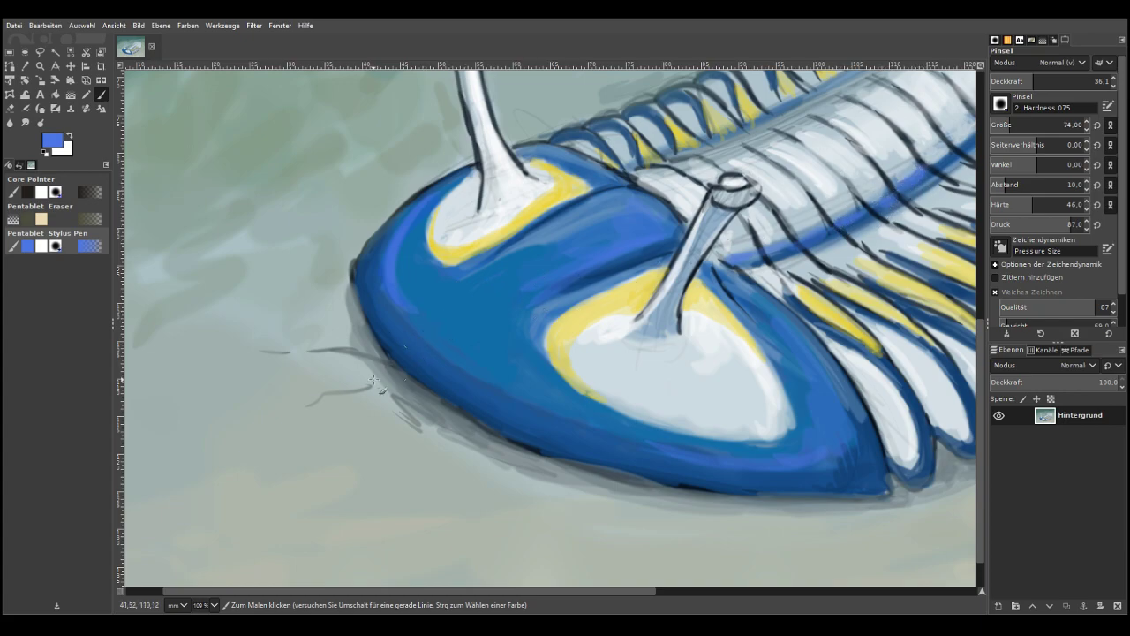
# Add light blue highlights along the head shield's rim and rear corner, and a soft blue stroke on the near white eye patch at opacity 11.7
pyautogui.moveTo(364, 263)
pyautogui.mouseDown()
pyautogui.moveTo(429, 361)
pyautogui.moveTo(383, 319)
pyautogui.moveTo(551, 417)
pyautogui.mouseUp()
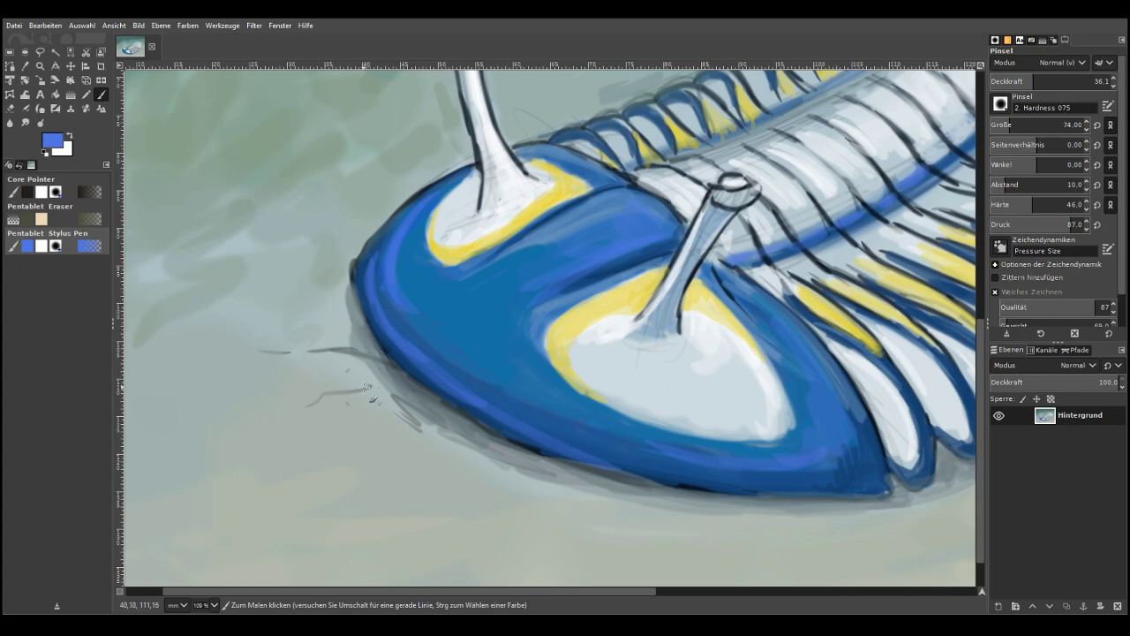
pyautogui.moveTo(372, 287)
pyautogui.mouseDown()
pyautogui.moveTo(402, 219)
pyautogui.moveTo(430, 356)
pyautogui.moveTo(486, 387)
pyautogui.mouseUp()
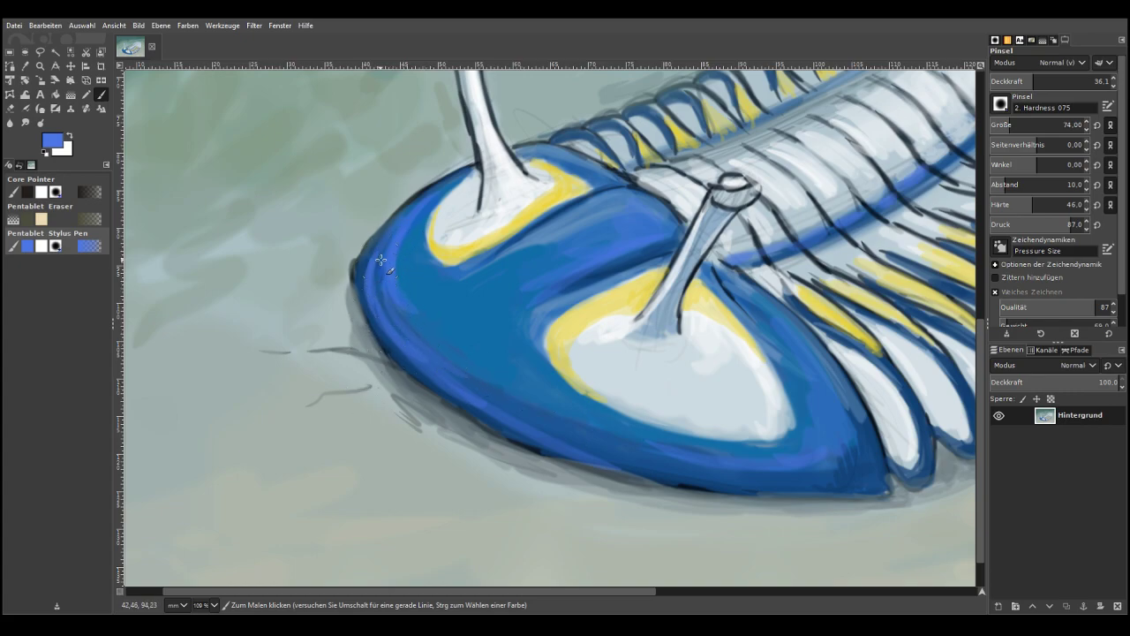
pyautogui.moveTo(870, 476)
pyautogui.mouseDown()
pyautogui.moveTo(753, 475)
pyautogui.moveTo(837, 479)
pyautogui.moveTo(532, 429)
pyautogui.moveTo(785, 417)
pyautogui.moveTo(880, 472)
pyautogui.moveTo(849, 403)
pyautogui.mouseUp()
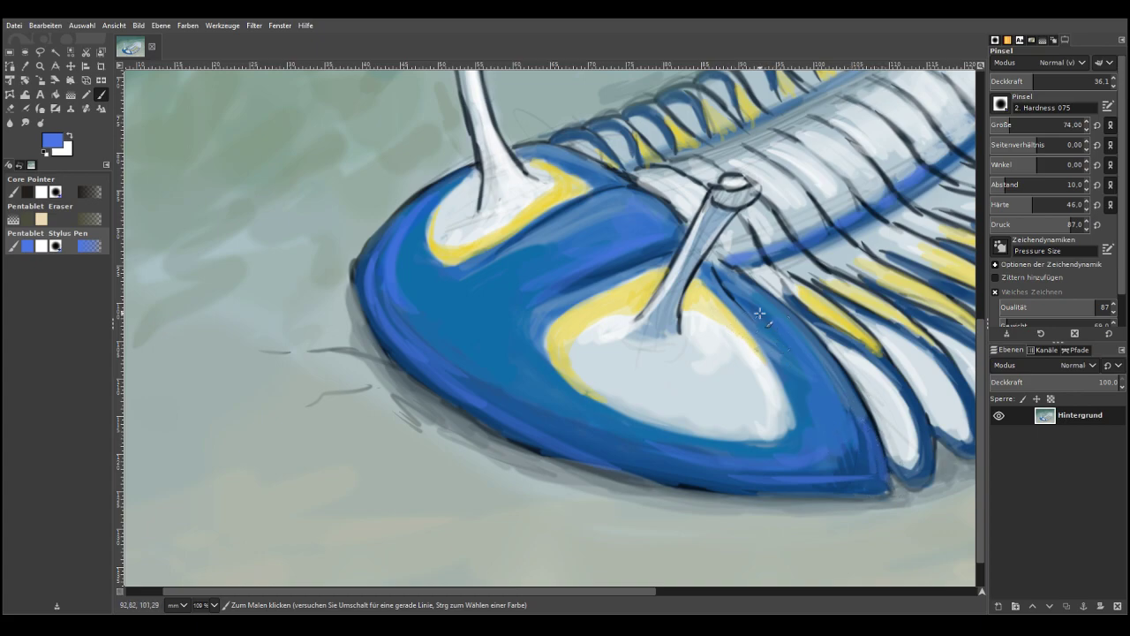
pyautogui.click(1003, 81)
pyautogui.moveTo(686, 309); pyautogui.dragTo(755, 387)
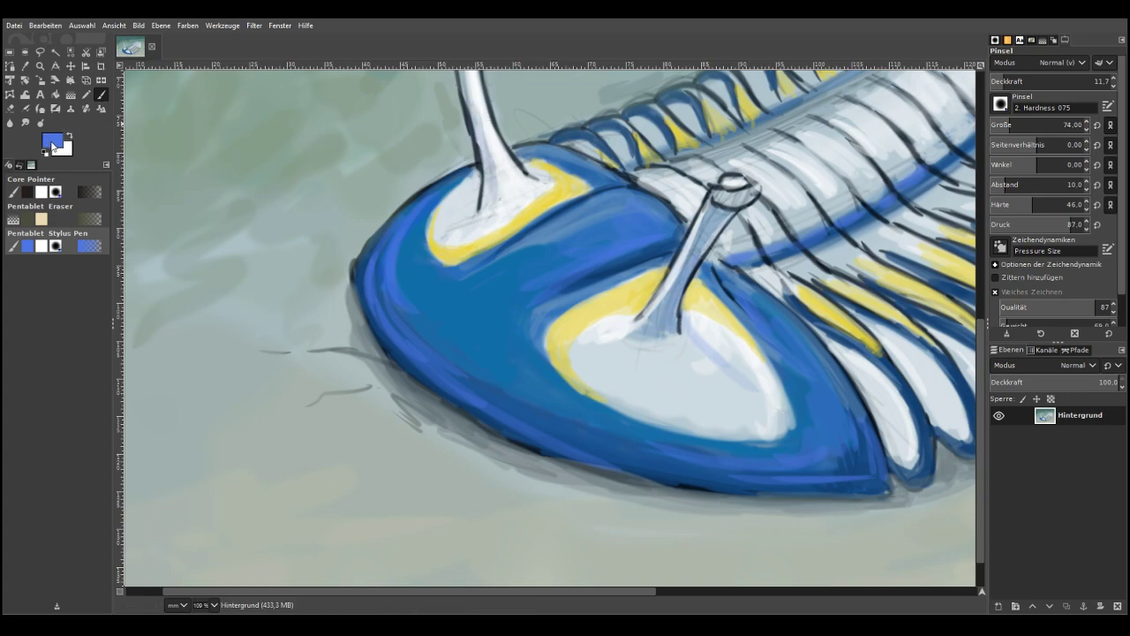
# Paint the near eye in brown and dark brown with size 26 and opacity 32.2, adding white highlights
pyautogui.moveTo(59, 114); pyautogui.dragTo(44, 152)
pyautogui.click(116, 181)
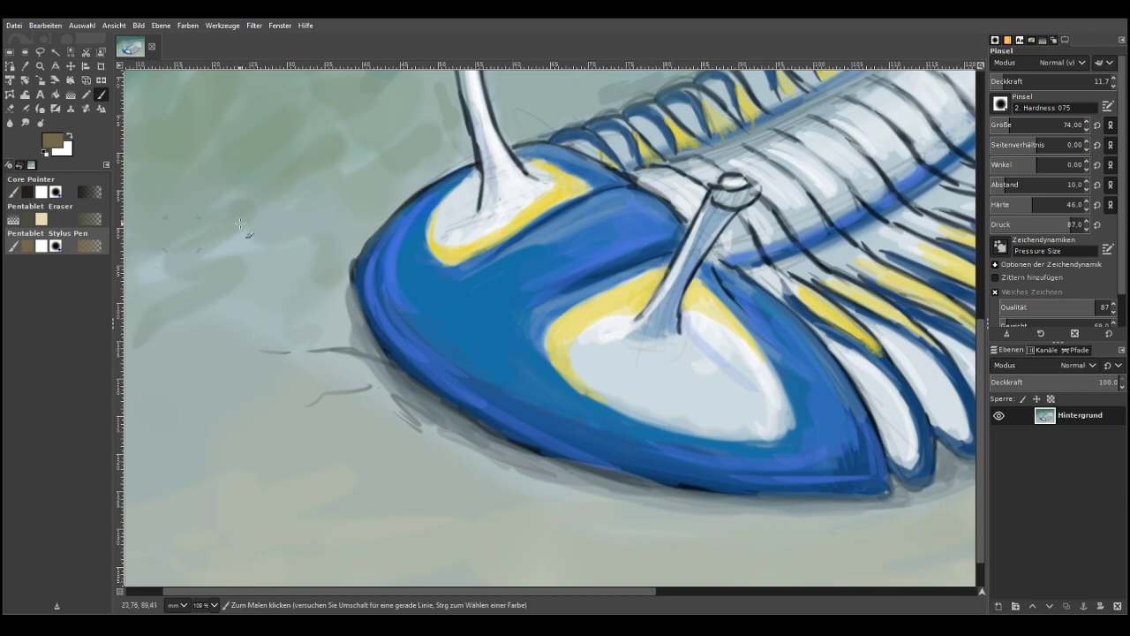
pyautogui.moveTo(742, 196); pyautogui.dragTo(728, 196)
pyautogui.click(1028, 80)
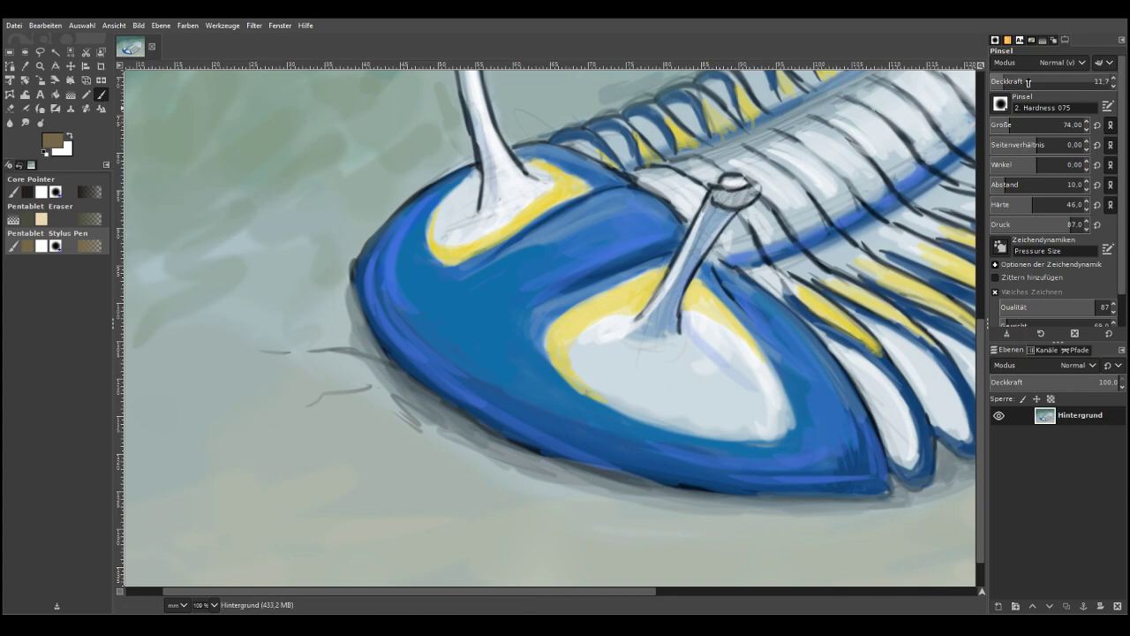
pyautogui.click(1000, 122)
pyautogui.click(45, 154)
pyautogui.moveTo(756, 201); pyautogui.dragTo(709, 196)
pyautogui.click(68, 135)
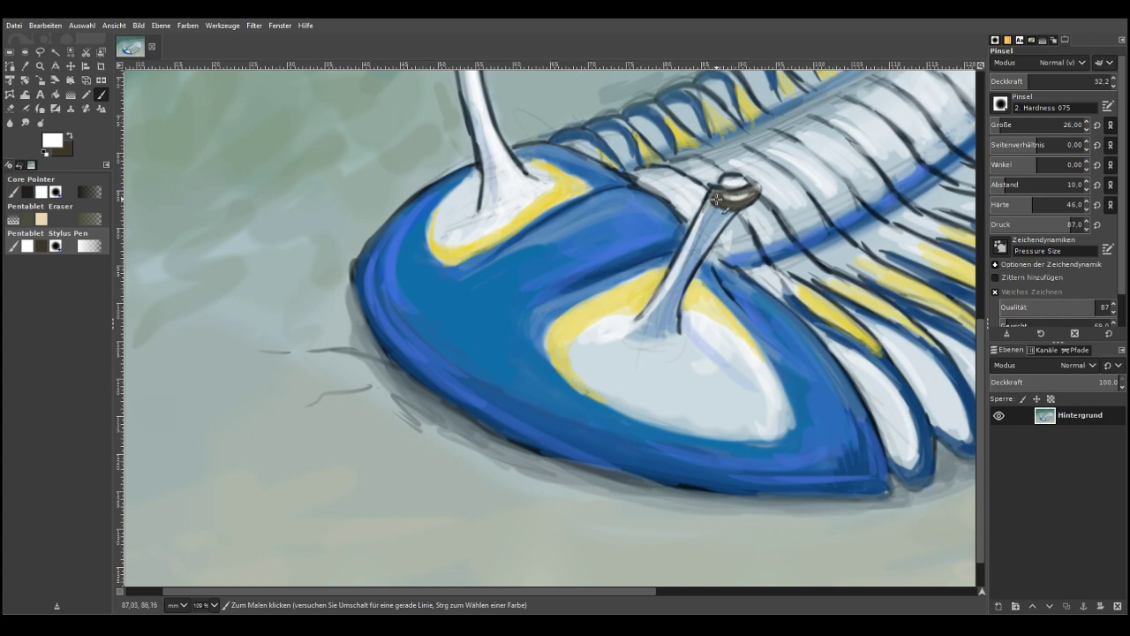
# Switch back to dark brown and darken the outer edge of the far eyestalk's tip
pyautogui.moveTo(982, 328); pyautogui.dragTo(982, 234)
pyautogui.click(69, 137)
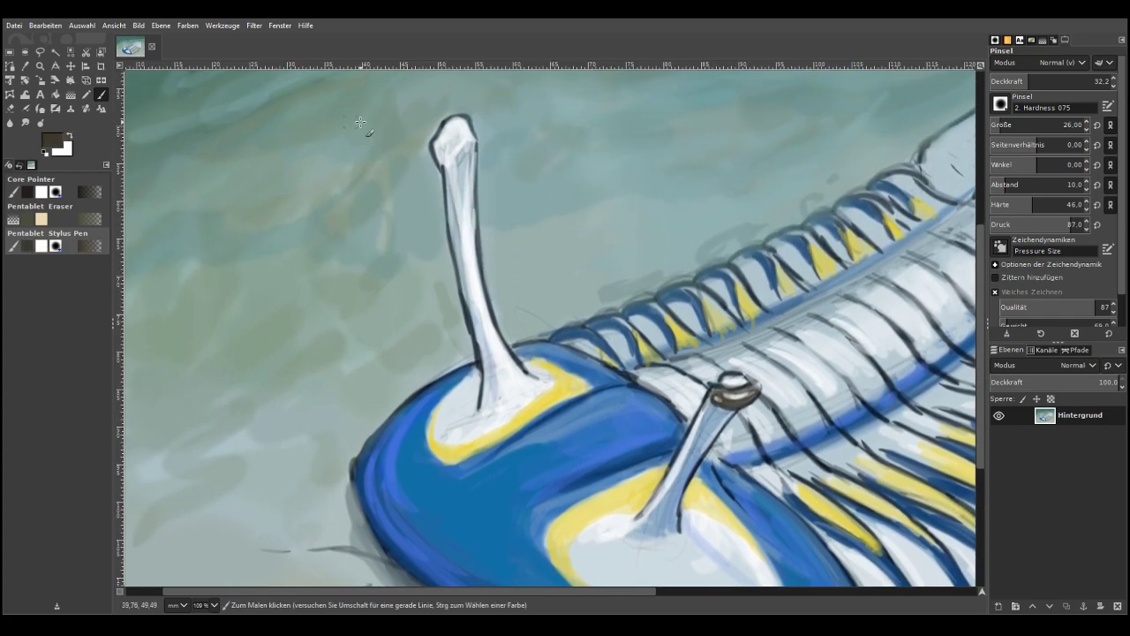
pyautogui.moveTo(434, 134)
pyautogui.mouseDown()
pyautogui.moveTo(442, 127)
pyautogui.moveTo(431, 142)
pyautogui.mouseUp()
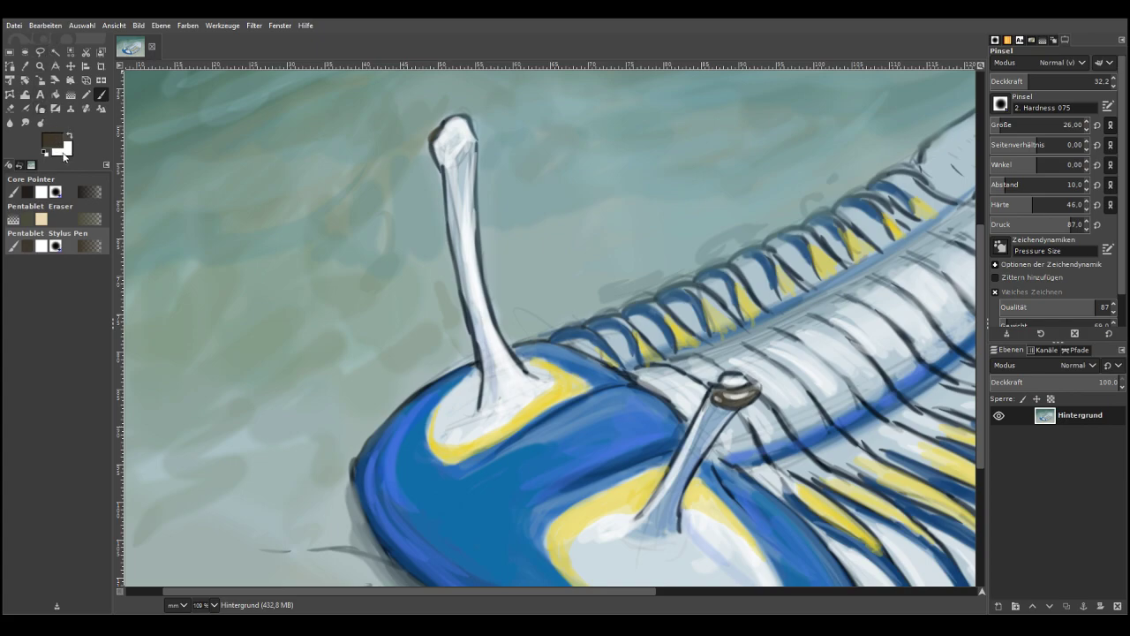
# Choose lighter and muted blues and brush highlights over the central ridge of the head shield
pyautogui.click(233, 207)
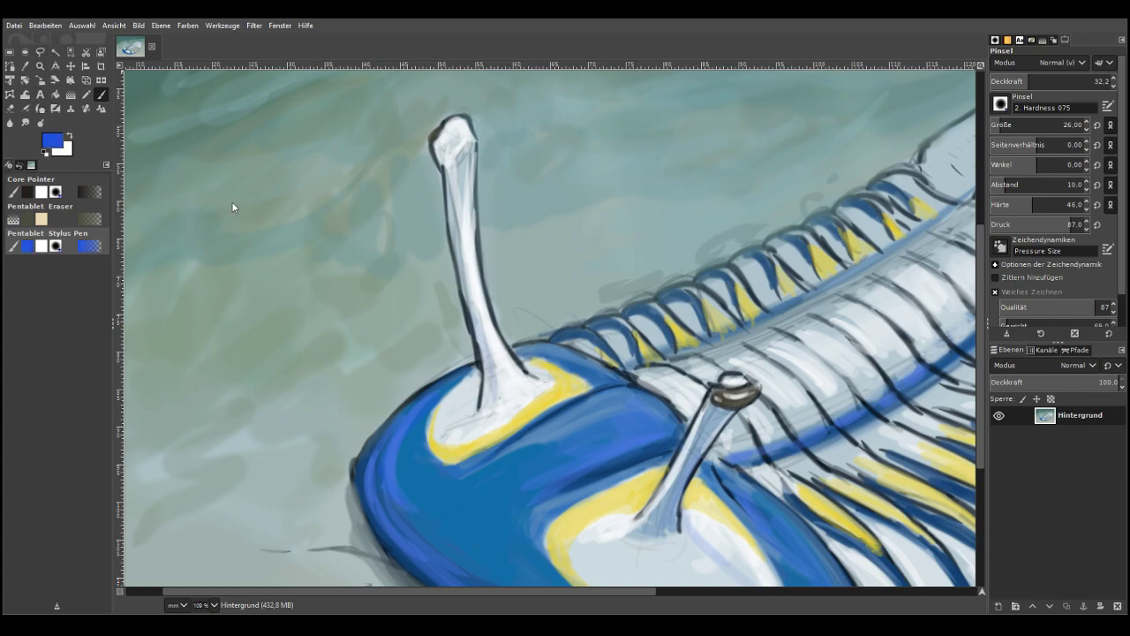
pyautogui.click(74, 107)
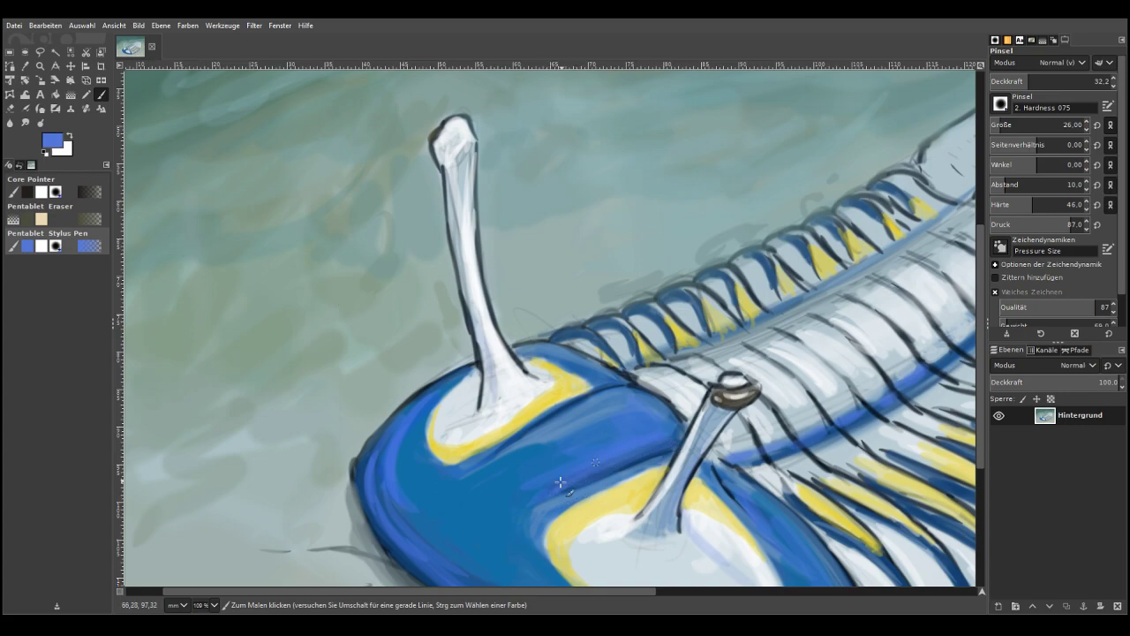
pyautogui.moveTo(73, 116); pyautogui.dragTo(77, 136)
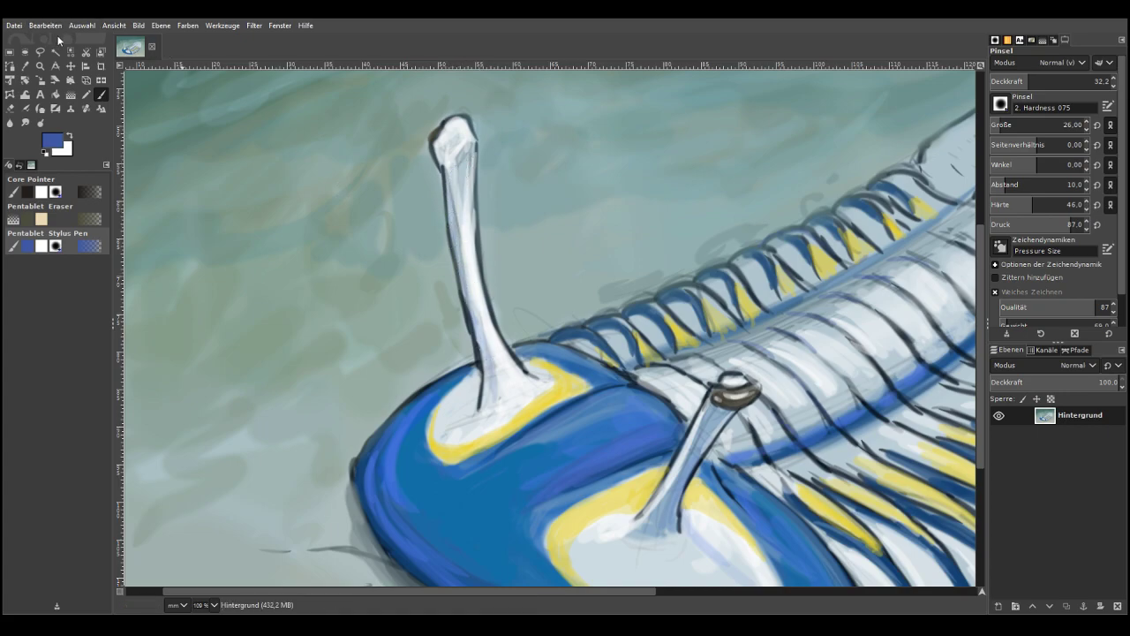
# Lower the opacity to 13.7 and shade the far eyestalk and the white patches at both stalk bases in muted blue
pyautogui.click(1008, 81)
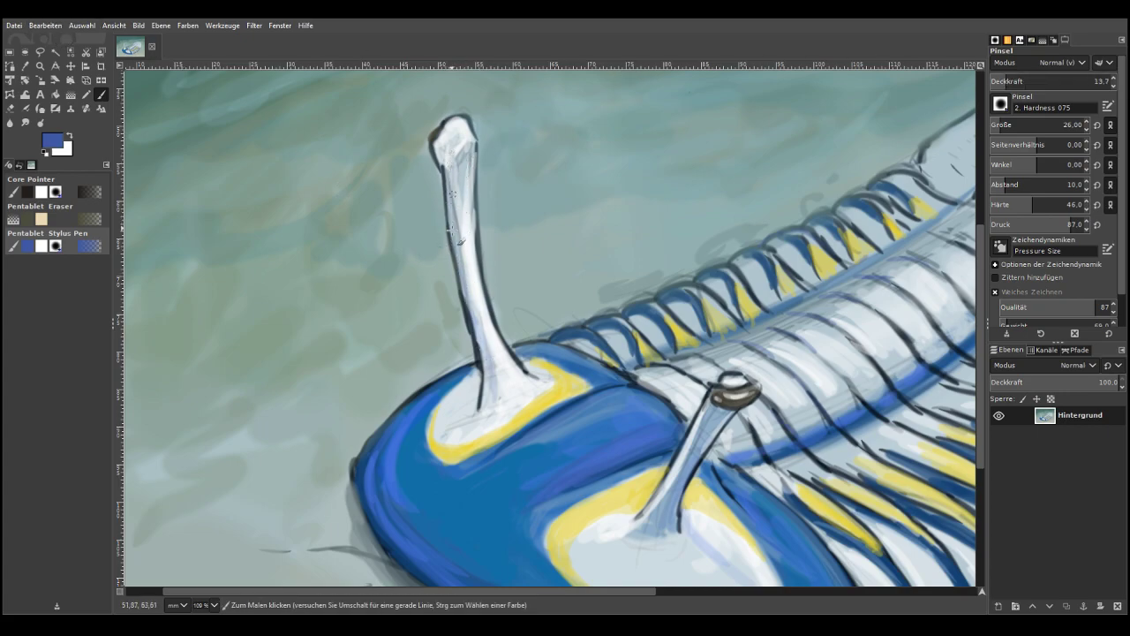
pyautogui.moveTo(465, 278); pyautogui.dragTo(483, 409)
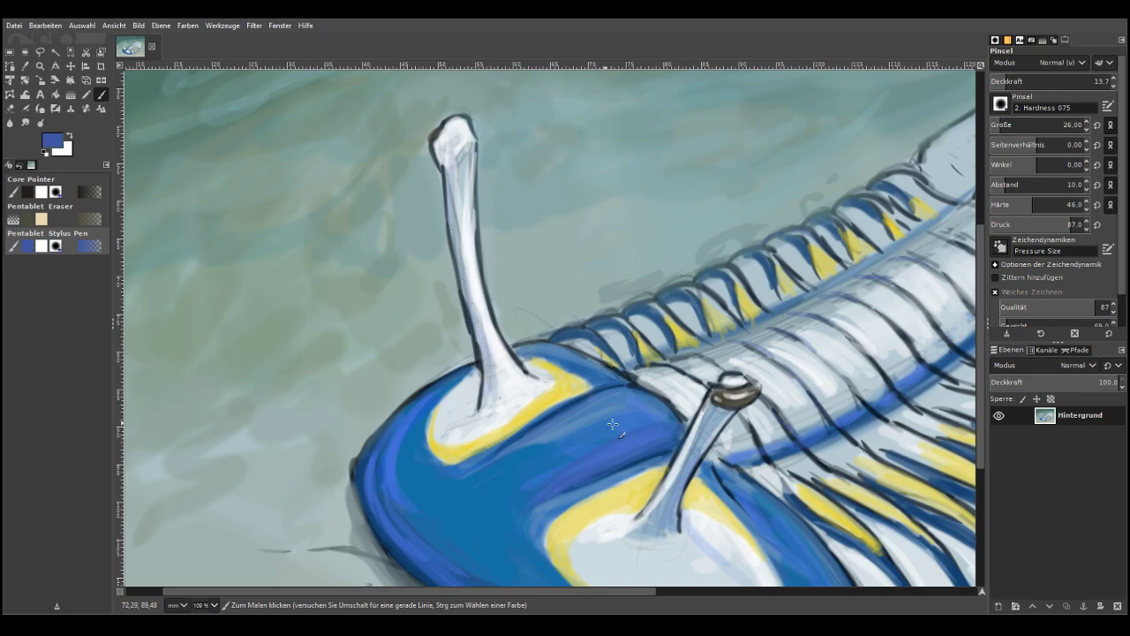
pyautogui.scroll(-3, 976, 333)
pyautogui.moveTo(688, 441)
pyautogui.mouseDown()
pyautogui.moveTo(698, 467)
pyautogui.moveTo(679, 467)
pyautogui.moveTo(703, 464)
pyautogui.moveTo(681, 460)
pyautogui.moveTo(665, 428)
pyautogui.moveTo(700, 461)
pyautogui.moveTo(684, 464)
pyautogui.moveTo(665, 431)
pyautogui.mouseUp()
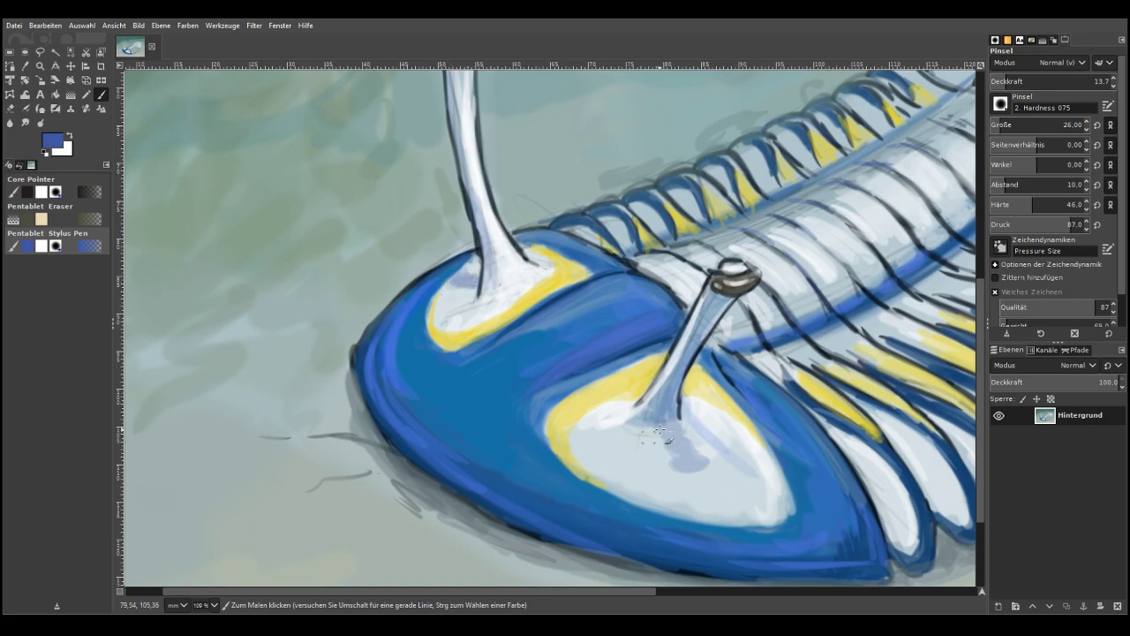
# Outline small pointed legs beneath the head shield and near-side segments in dark navy with size 12 and opacity 69.8
pyautogui.click(754, 592)
pyautogui.scroll(-3, 913, 396)
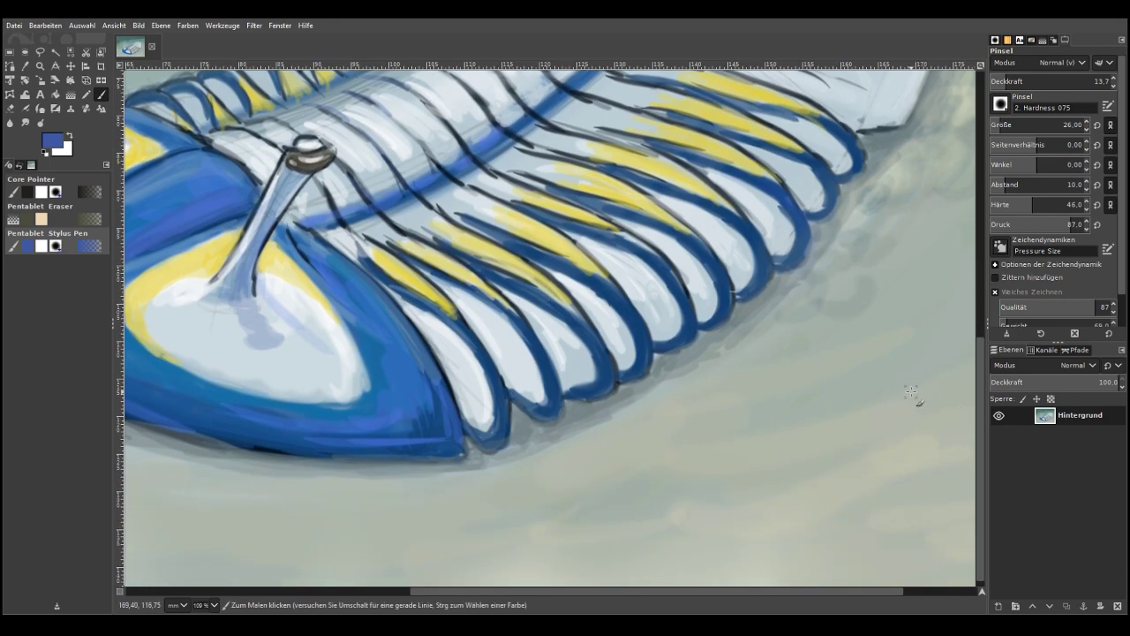
pyautogui.moveTo(44, 157); pyautogui.dragTo(47, 178)
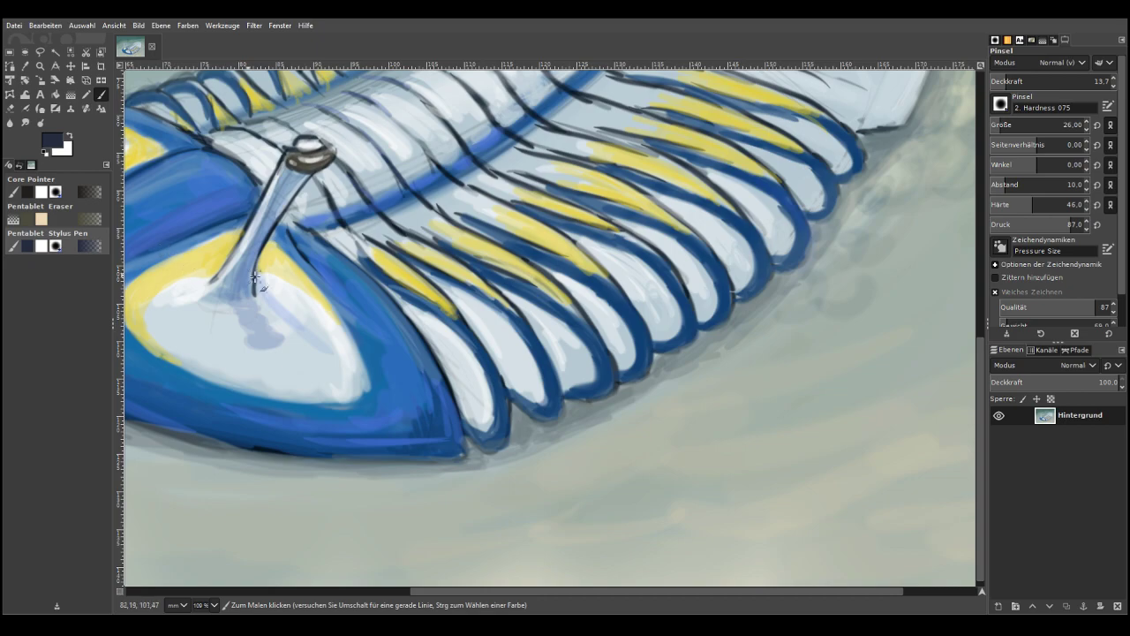
pyautogui.click(1073, 85)
pyautogui.click(995, 123)
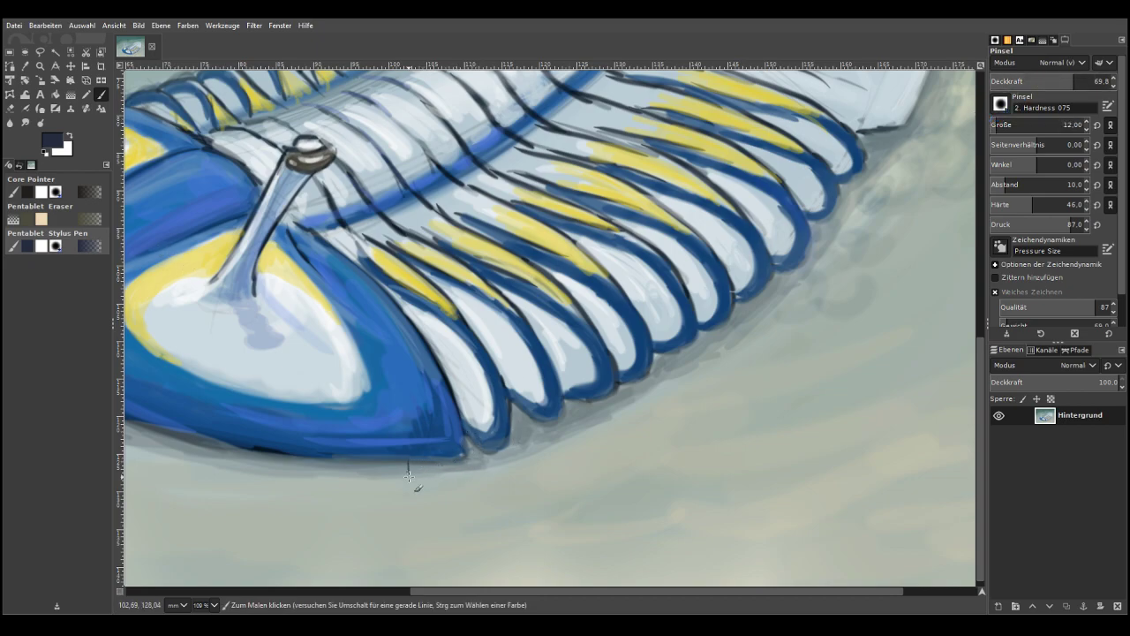
pyautogui.moveTo(412, 459); pyautogui.dragTo(409, 480)
pyautogui.moveTo(326, 458); pyautogui.dragTo(323, 476)
pyautogui.moveTo(475, 445); pyautogui.dragTo(480, 471)
pyautogui.moveTo(520, 413); pyautogui.dragTo(533, 439)
pyautogui.moveTo(575, 400); pyautogui.dragTo(583, 425)
pyautogui.moveTo(618, 385); pyautogui.dragTo(626, 407)
pyautogui.moveTo(671, 349); pyautogui.dragTo(679, 368)
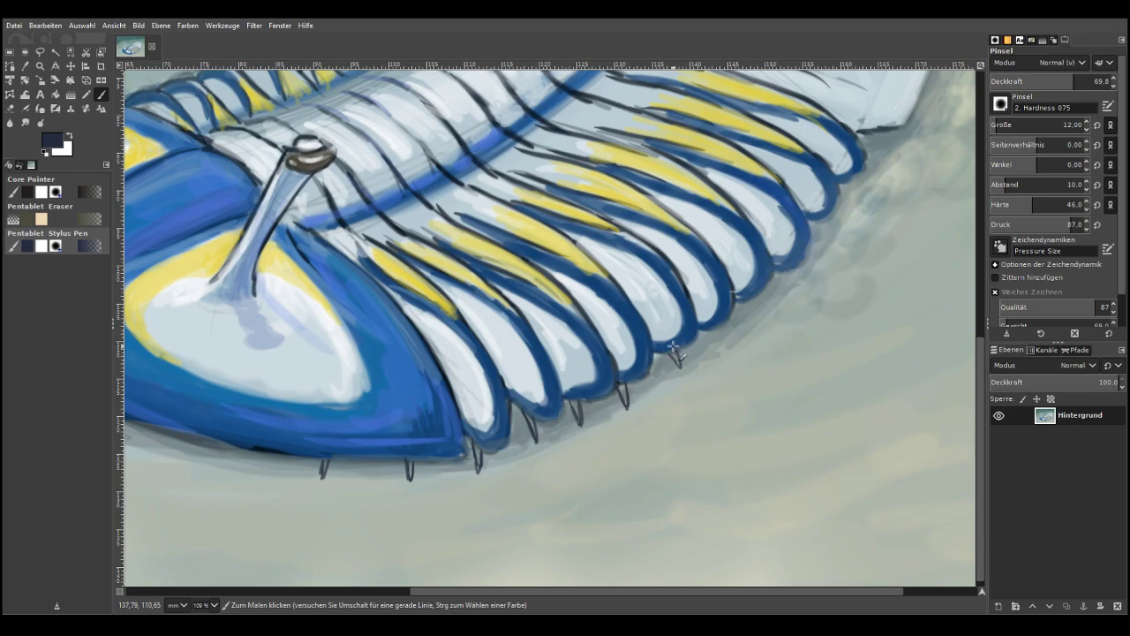
pyautogui.moveTo(713, 327); pyautogui.dragTo(720, 345)
pyautogui.moveTo(747, 299); pyautogui.dragTo(764, 321)
# Set the brush to size 23 and opacity 55.1 and fill in the outlined legs, adding one more toward the tail
pyautogui.moveTo(992, 126); pyautogui.dragTo(1006, 125)
pyautogui.moveTo(1051, 81); pyautogui.dragTo(1057, 81)
pyautogui.moveTo(752, 303); pyautogui.dragTo(767, 323)
pyautogui.moveTo(781, 270); pyautogui.dragTo(802, 295)
pyautogui.moveTo(712, 331)
pyautogui.mouseDown()
pyautogui.moveTo(673, 343)
pyautogui.moveTo(682, 371)
pyautogui.mouseUp()
pyautogui.moveTo(617, 387)
pyautogui.mouseDown()
pyautogui.moveTo(572, 414)
pyautogui.moveTo(578, 423)
pyautogui.moveTo(551, 408)
pyautogui.moveTo(526, 415)
pyautogui.moveTo(539, 443)
pyautogui.mouseUp()
pyautogui.moveTo(470, 431); pyautogui.dragTo(478, 468)
pyautogui.moveTo(406, 459); pyautogui.dragTo(412, 480)
pyautogui.moveTo(320, 461); pyautogui.dragTo(325, 480)
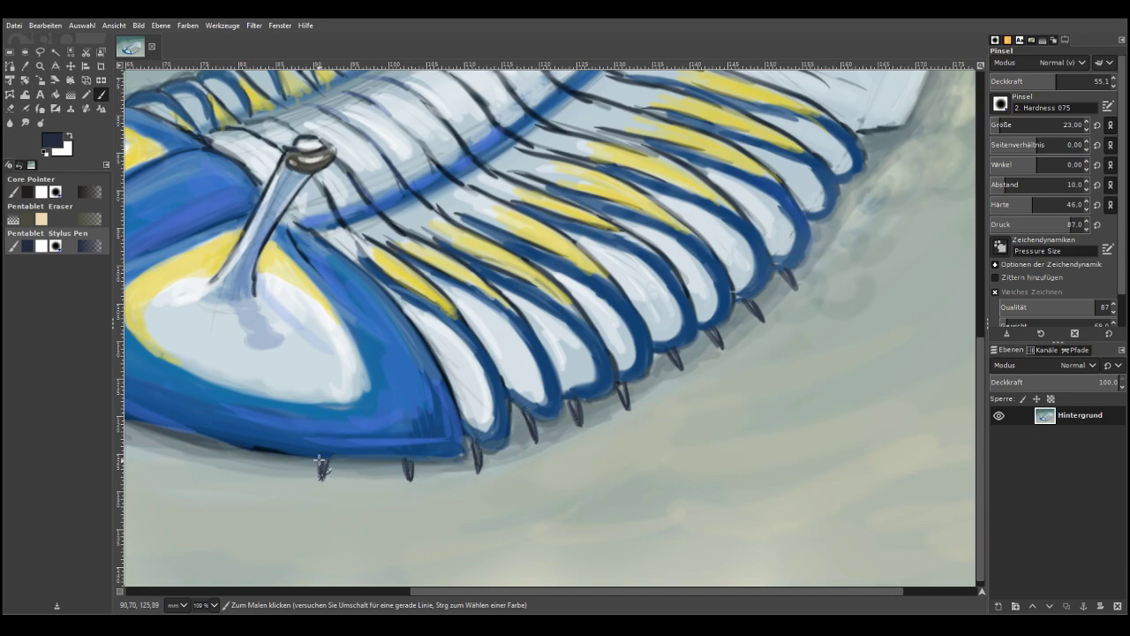
# Paint additional dark legs along the rear segments up to the tail shield and one under the front of the head shield
pyautogui.moveTo(811, 221); pyautogui.dragTo(832, 247)
pyautogui.moveTo(828, 187); pyautogui.dragTo(857, 214)
pyautogui.moveTo(863, 151); pyautogui.dragTo(893, 164)
pyautogui.moveTo(893, 163)
pyautogui.mouseDown()
pyautogui.moveTo(869, 141)
pyautogui.moveTo(908, 128)
pyautogui.mouseUp()
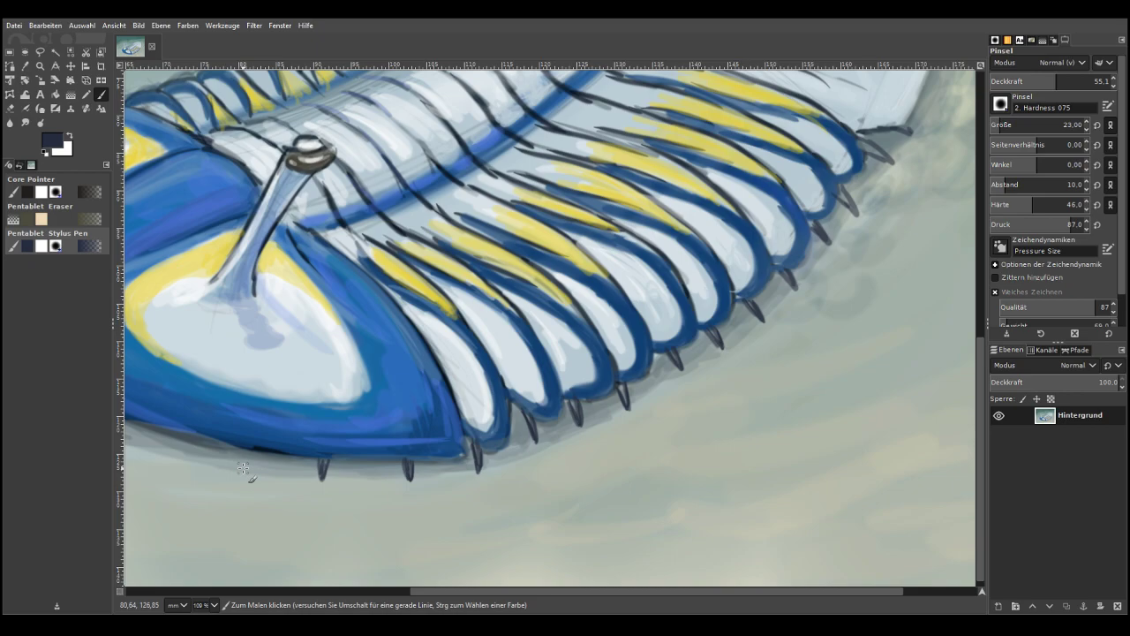
pyautogui.moveTo(219, 444); pyautogui.dragTo(213, 461)
# Add small forked claws to the tips of all the legs along the near side
pyautogui.moveTo(320, 465); pyautogui.dragTo(325, 477)
pyautogui.moveTo(411, 470); pyautogui.dragTo(415, 479)
pyautogui.moveTo(477, 462); pyautogui.dragTo(485, 469)
pyautogui.moveTo(534, 437); pyautogui.dragTo(531, 443)
pyautogui.moveTo(536, 431)
pyautogui.mouseDown()
pyautogui.moveTo(590, 422)
pyautogui.moveTo(632, 410)
pyautogui.mouseUp()
pyautogui.moveTo(677, 361)
pyautogui.mouseDown()
pyautogui.moveTo(673, 370)
pyautogui.moveTo(716, 351)
pyautogui.mouseUp()
pyautogui.moveTo(719, 342); pyautogui.dragTo(724, 349)
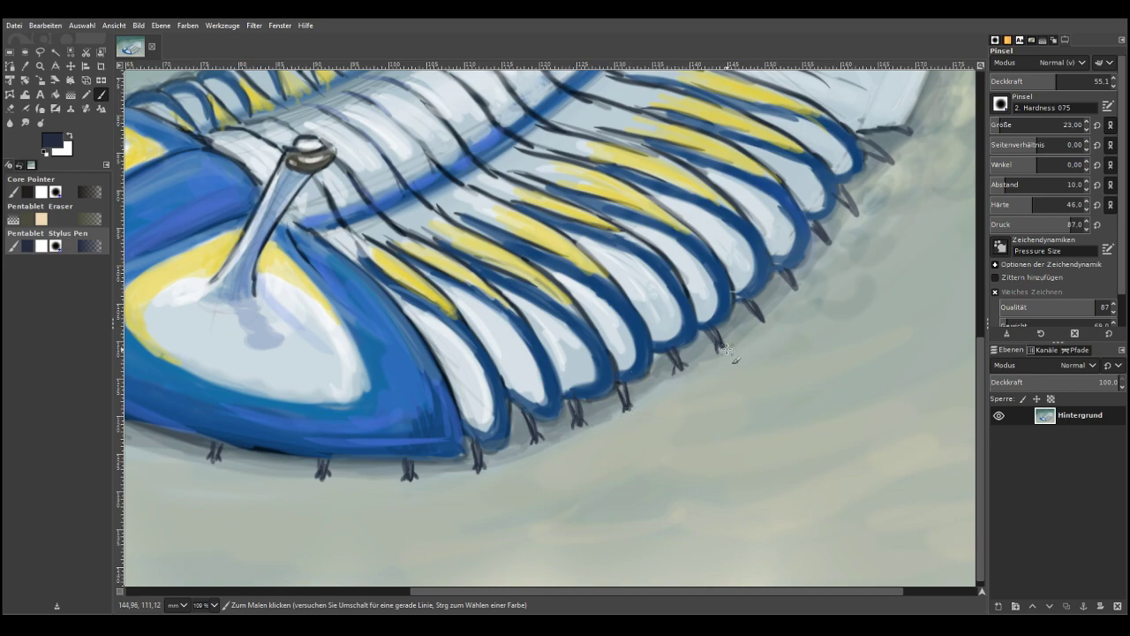
pyautogui.moveTo(755, 313); pyautogui.dragTo(764, 320)
pyautogui.moveTo(790, 281); pyautogui.dragTo(797, 288)
pyautogui.moveTo(821, 235)
pyautogui.mouseDown()
pyautogui.moveTo(831, 247)
pyautogui.moveTo(858, 212)
pyautogui.mouseUp()
pyautogui.moveTo(886, 160)
pyautogui.mouseDown()
pyautogui.moveTo(912, 128)
pyautogui.moveTo(874, 124)
pyautogui.mouseUp()
# Choose a light greyish blue and highlight each leg from the head shield to the tail
pyautogui.moveTo(58, 150); pyautogui.dragTo(29, 138)
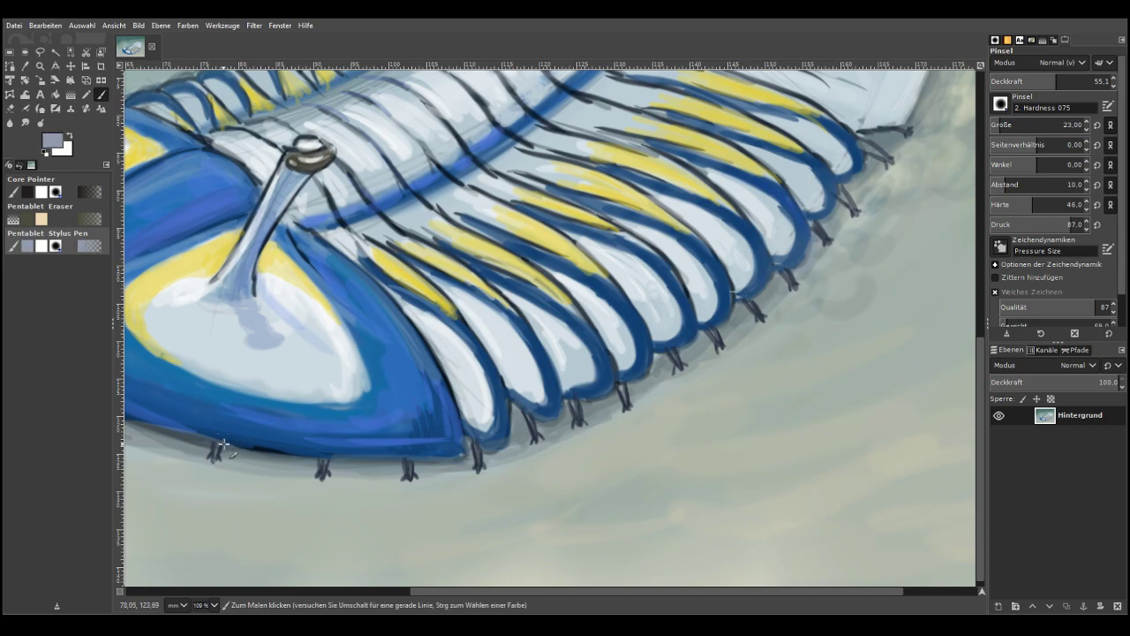
pyautogui.moveTo(323, 466); pyautogui.dragTo(320, 475)
pyautogui.moveTo(408, 465); pyautogui.dragTo(411, 475)
pyautogui.moveTo(472, 450); pyautogui.dragTo(481, 468)
pyautogui.moveTo(534, 422); pyautogui.dragTo(541, 441)
pyautogui.moveTo(575, 408)
pyautogui.mouseDown()
pyautogui.moveTo(585, 427)
pyautogui.moveTo(626, 405)
pyautogui.mouseUp()
pyautogui.moveTo(672, 352); pyautogui.dragTo(675, 362)
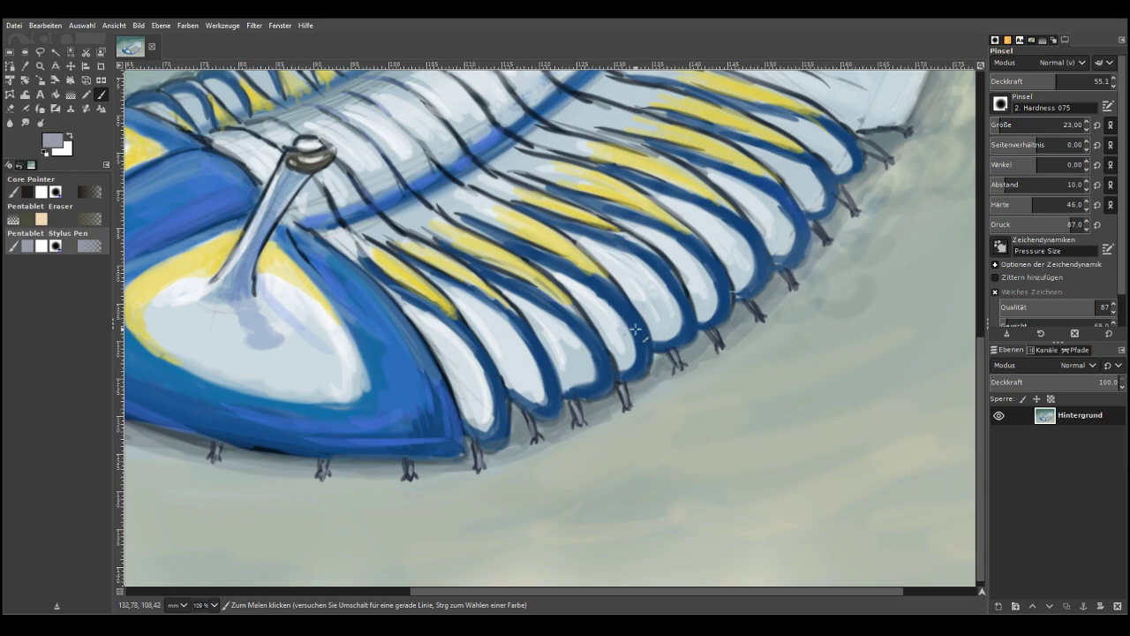
pyautogui.moveTo(712, 327); pyautogui.dragTo(720, 345)
pyautogui.moveTo(747, 302); pyautogui.dragTo(758, 320)
pyautogui.moveTo(781, 268); pyautogui.dragTo(793, 286)
pyautogui.moveTo(811, 219); pyautogui.dragTo(821, 239)
pyautogui.moveTo(839, 189); pyautogui.dragTo(851, 210)
pyautogui.moveTo(862, 143)
pyautogui.mouseDown()
pyautogui.moveTo(875, 160)
pyautogui.moveTo(872, 147)
pyautogui.mouseUp()
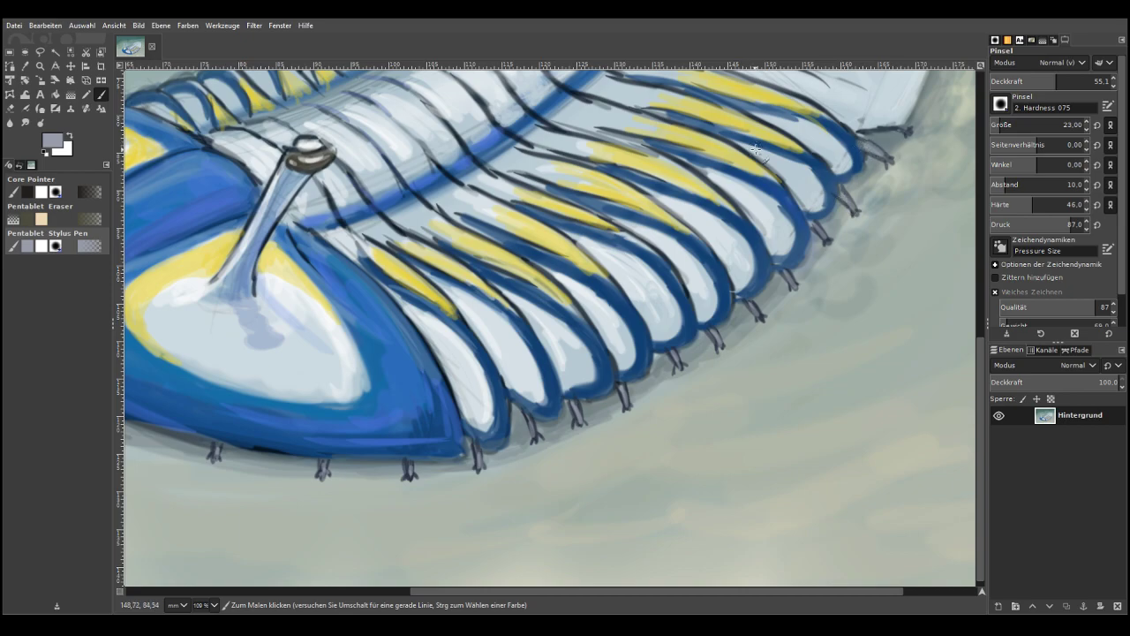
# Paint two long curved antennae from the head shield's front edge in dark grey-violet with size 33 and opacity 67.8
pyautogui.press('-')
pyautogui.press('-')
pyautogui.press('-')
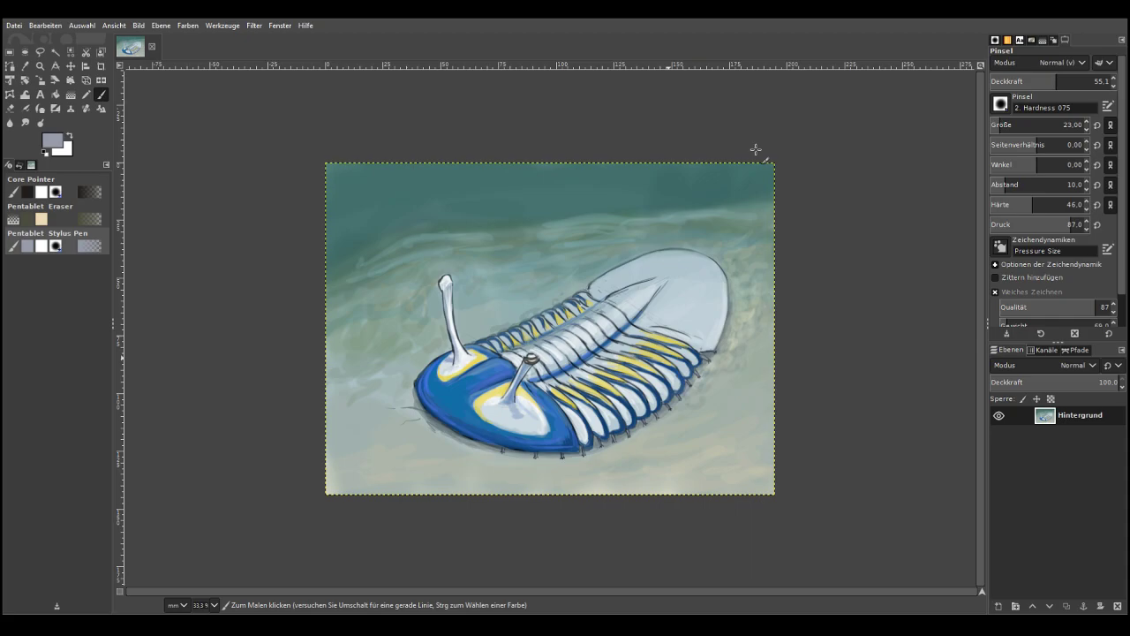
pyautogui.click(40, 65)
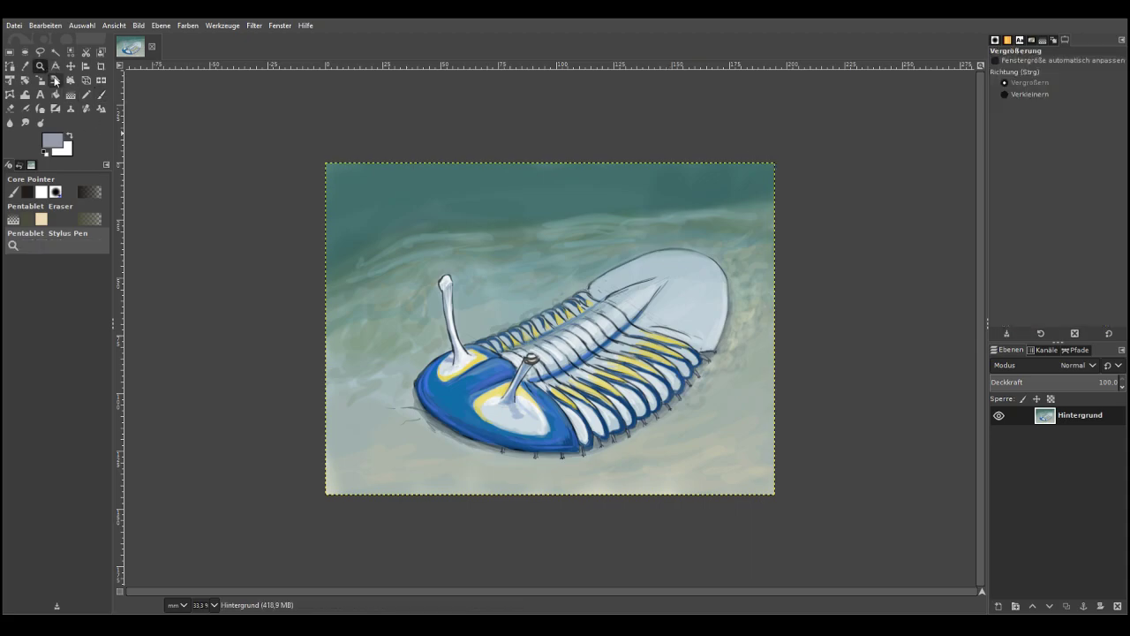
pyautogui.moveTo(325, 325); pyautogui.dragTo(560, 470)
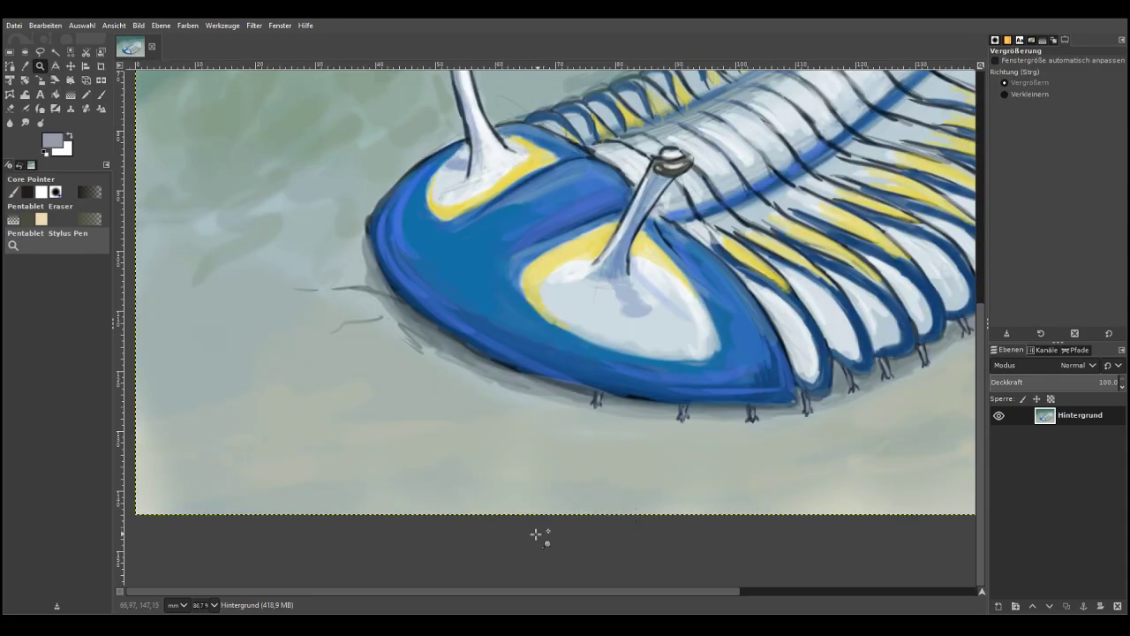
pyautogui.click(43, 152)
pyautogui.click(101, 94)
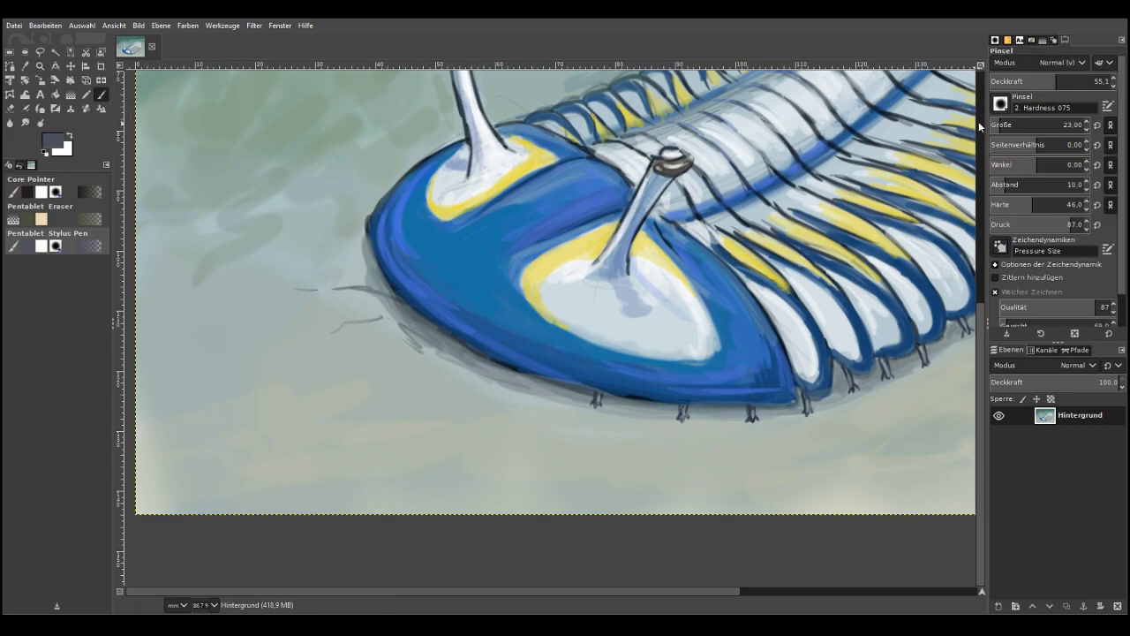
pyautogui.moveTo(1057, 81); pyautogui.dragTo(1072, 80)
pyautogui.moveTo(465, 348); pyautogui.dragTo(419, 453)
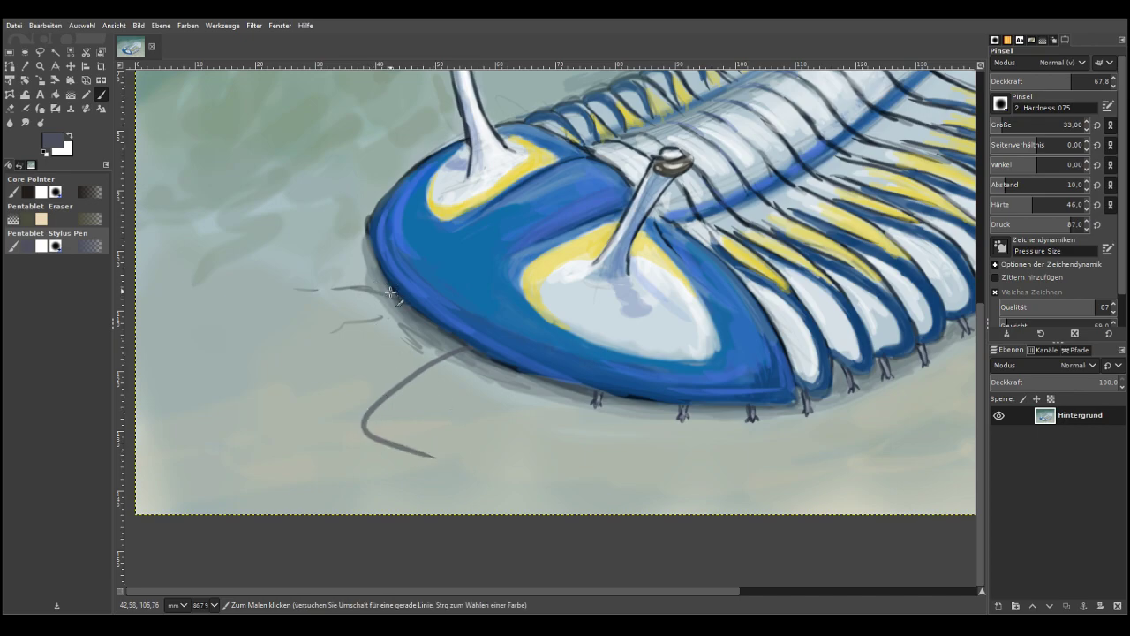
pyautogui.moveTo(389, 293); pyautogui.dragTo(166, 201)
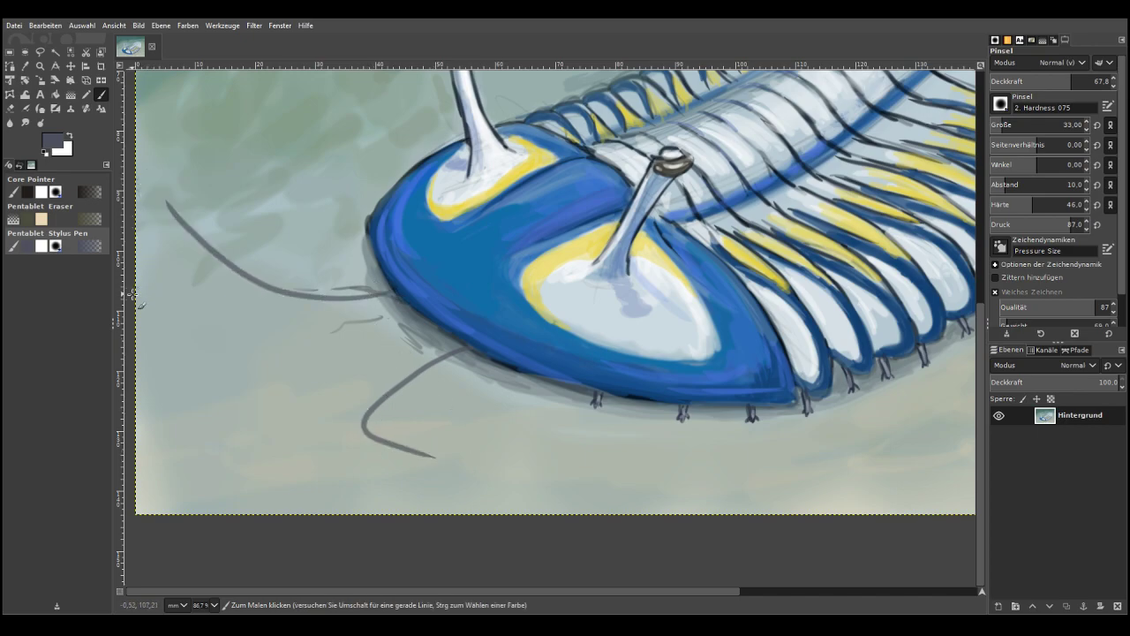
pyautogui.moveTo(425, 370)
pyautogui.mouseDown()
pyautogui.moveTo(366, 422)
pyautogui.moveTo(375, 436)
pyautogui.moveTo(407, 452)
pyautogui.moveTo(498, 460)
pyautogui.moveTo(437, 458)
pyautogui.moveTo(366, 431)
pyautogui.mouseUp()
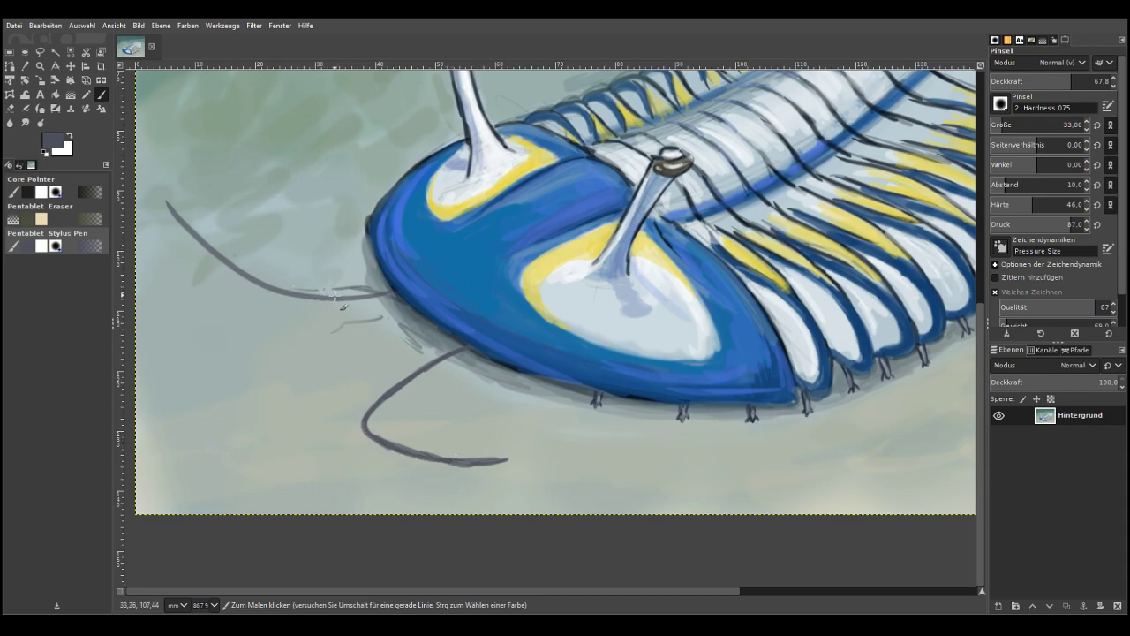
pyautogui.moveTo(340, 294)
pyautogui.mouseDown()
pyautogui.moveTo(256, 288)
pyautogui.moveTo(209, 256)
pyautogui.moveTo(154, 182)
pyautogui.mouseUp()
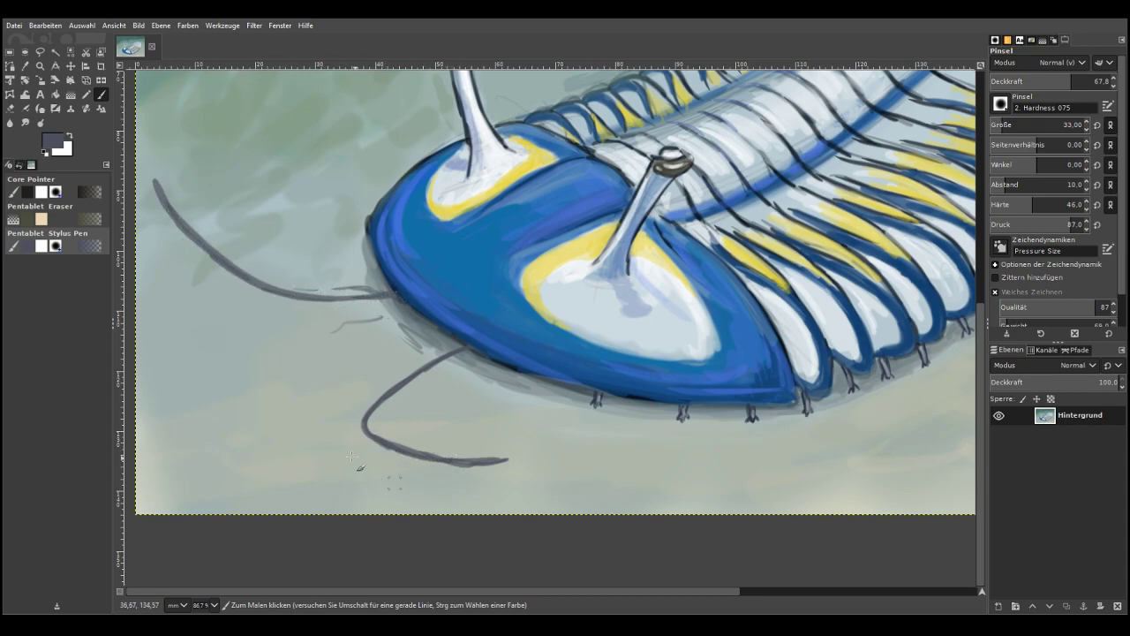
# Draw two thin curved bristles extending from the far end of the tail shield into the background
pyautogui.click(755, 593)
pyautogui.moveTo(982, 594); pyautogui.dragTo(985, 570)
pyautogui.moveTo(554, 322); pyautogui.dragTo(554, 200)
pyautogui.moveTo(606, 342); pyautogui.dragTo(715, 222)
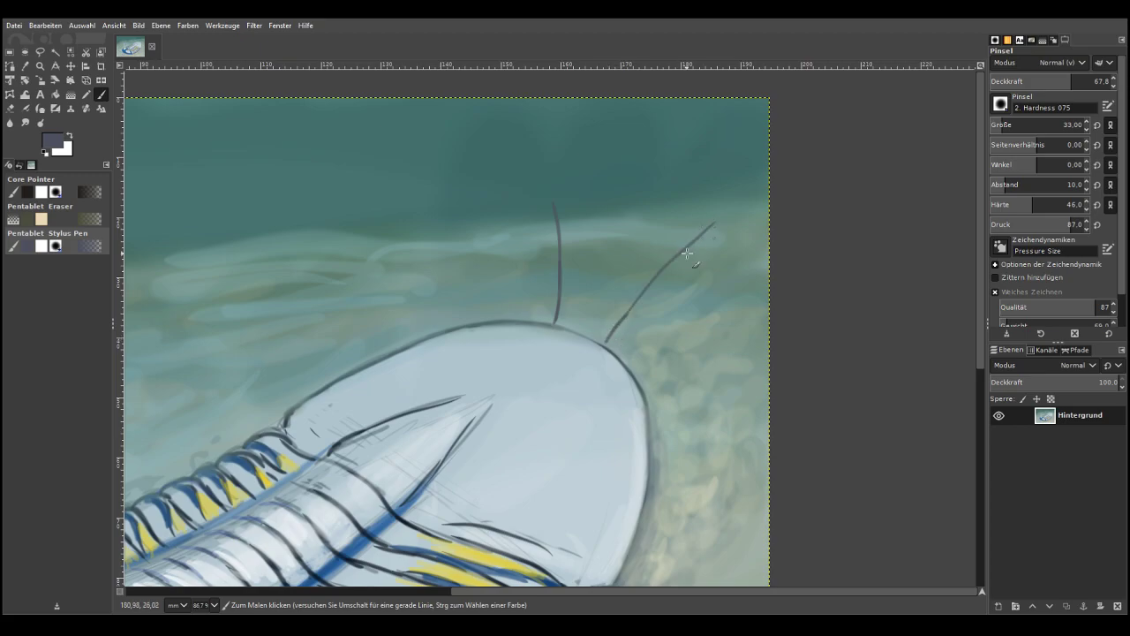
# Choose light greys, set the opacity to 69.8 and brush highlights along both antennae
pyautogui.moveTo(980, 593); pyautogui.dragTo(943, 612)
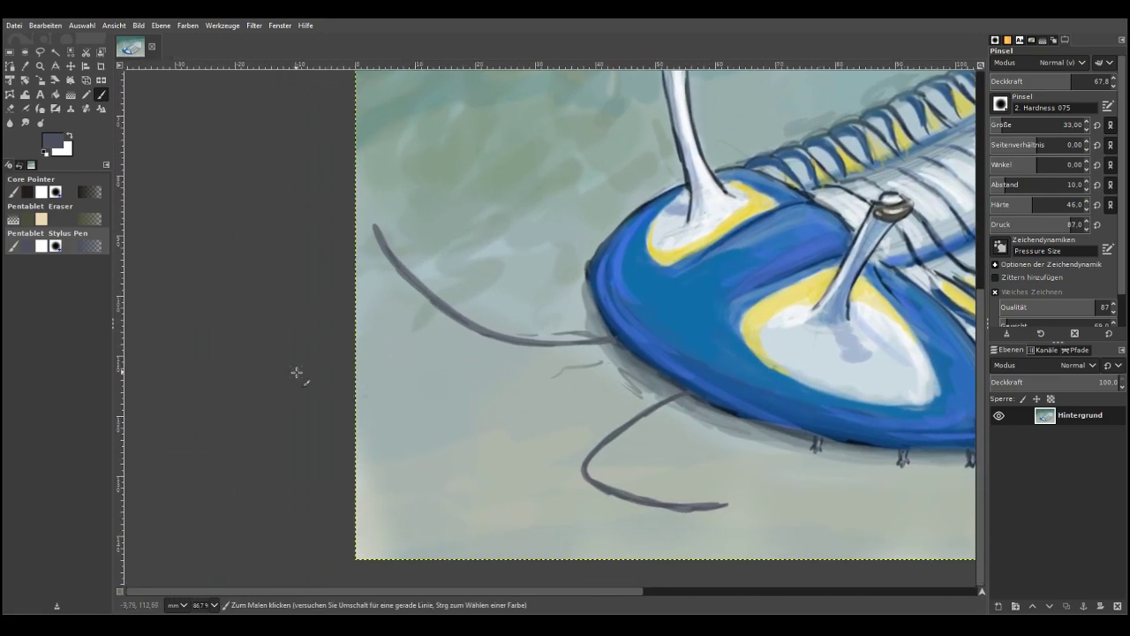
pyautogui.moveTo(40, 138); pyautogui.dragTo(19, 126)
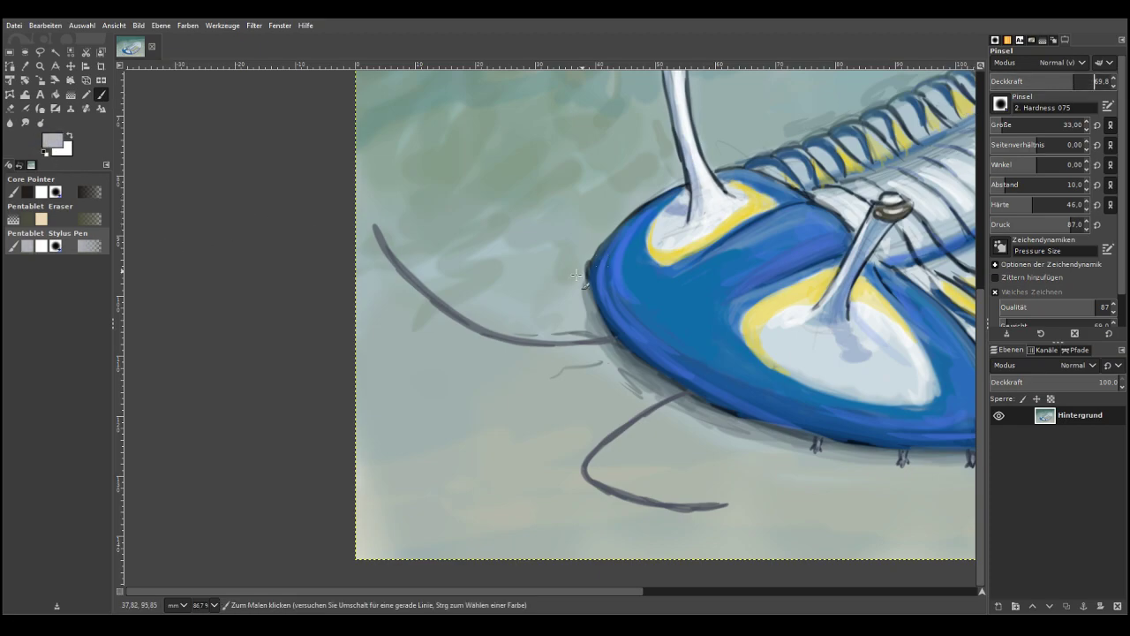
pyautogui.moveTo(612, 338); pyautogui.dragTo(537, 340)
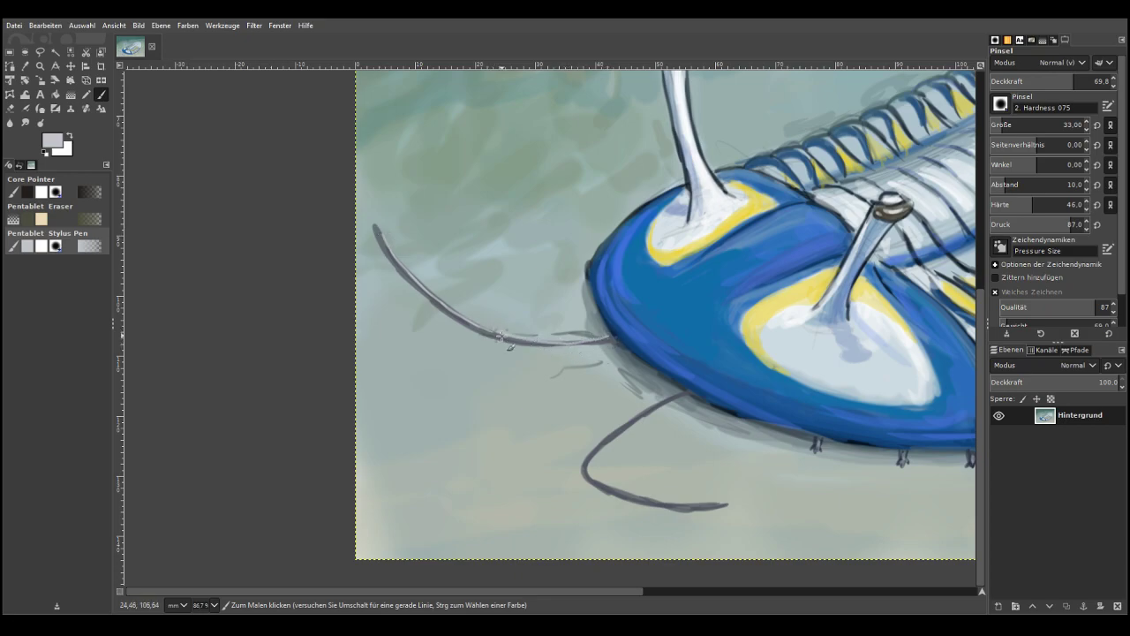
pyautogui.moveTo(611, 335); pyautogui.dragTo(539, 340)
pyautogui.moveTo(688, 393); pyautogui.dragTo(651, 411)
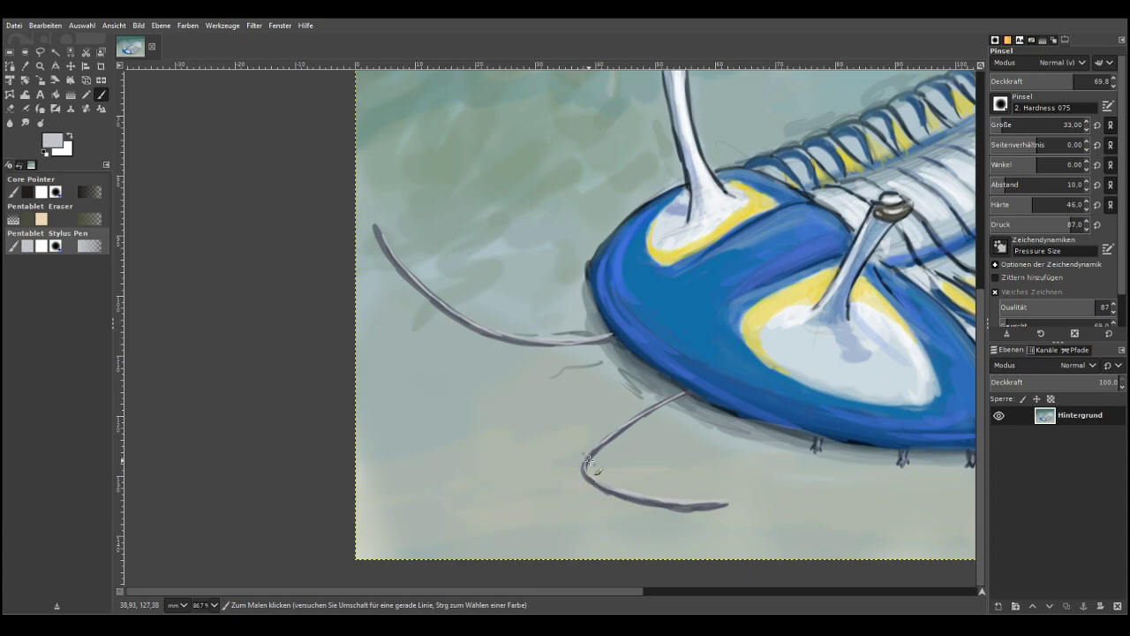
# Sample a dark grey-blue from the painting and paint faint shadows beneath both antennae with size 44 and opacity 22.0
pyautogui.click(25, 65)
pyautogui.click(715, 406)
pyautogui.click(636, 357)
pyautogui.click(102, 94)
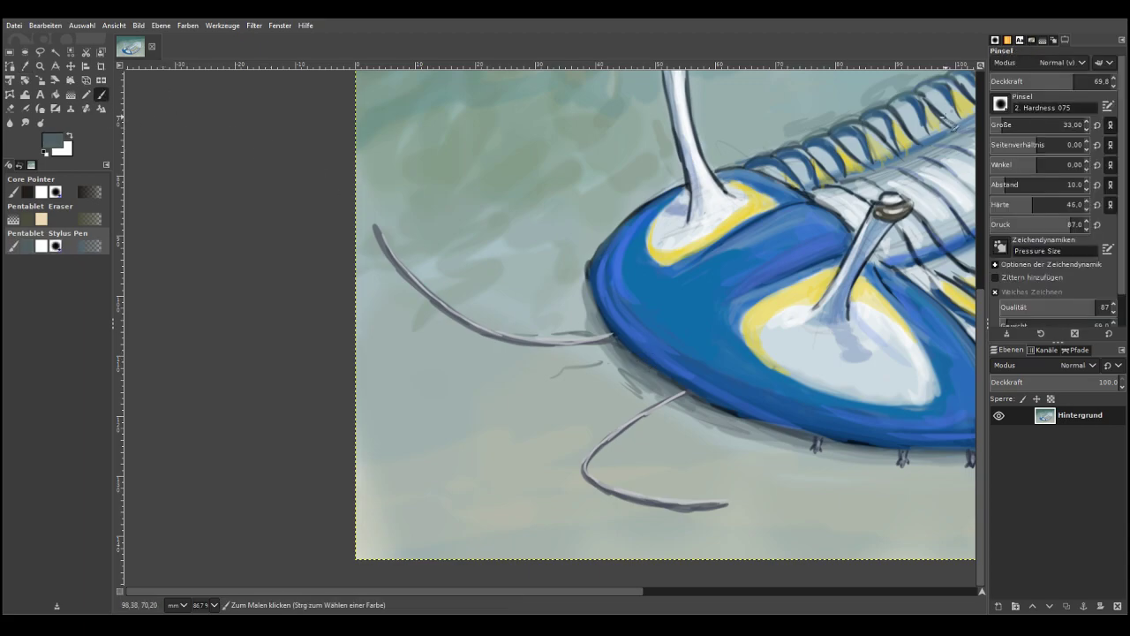
pyautogui.click(1004, 125)
pyautogui.click(1031, 82)
pyautogui.moveTo(687, 394); pyautogui.dragTo(613, 463)
pyautogui.moveTo(1031, 81); pyautogui.dragTo(1017, 81)
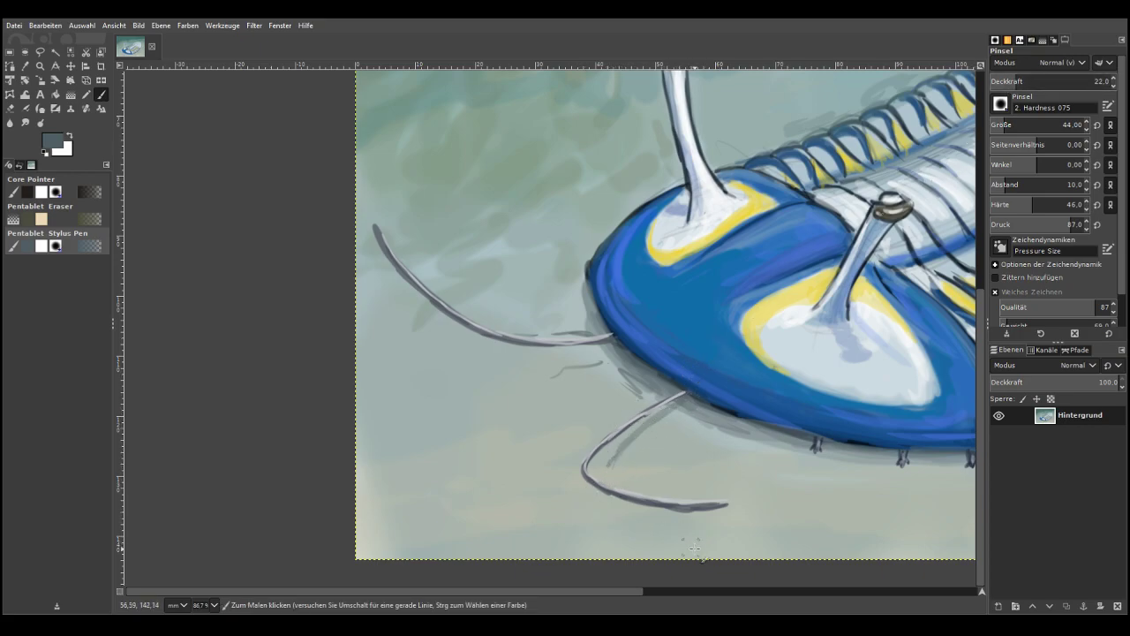
pyautogui.moveTo(660, 556); pyautogui.dragTo(595, 497)
pyautogui.moveTo(582, 348)
pyautogui.mouseDown()
pyautogui.moveTo(517, 354)
pyautogui.moveTo(395, 313)
pyautogui.moveTo(420, 341)
pyautogui.moveTo(381, 299)
pyautogui.mouseUp()
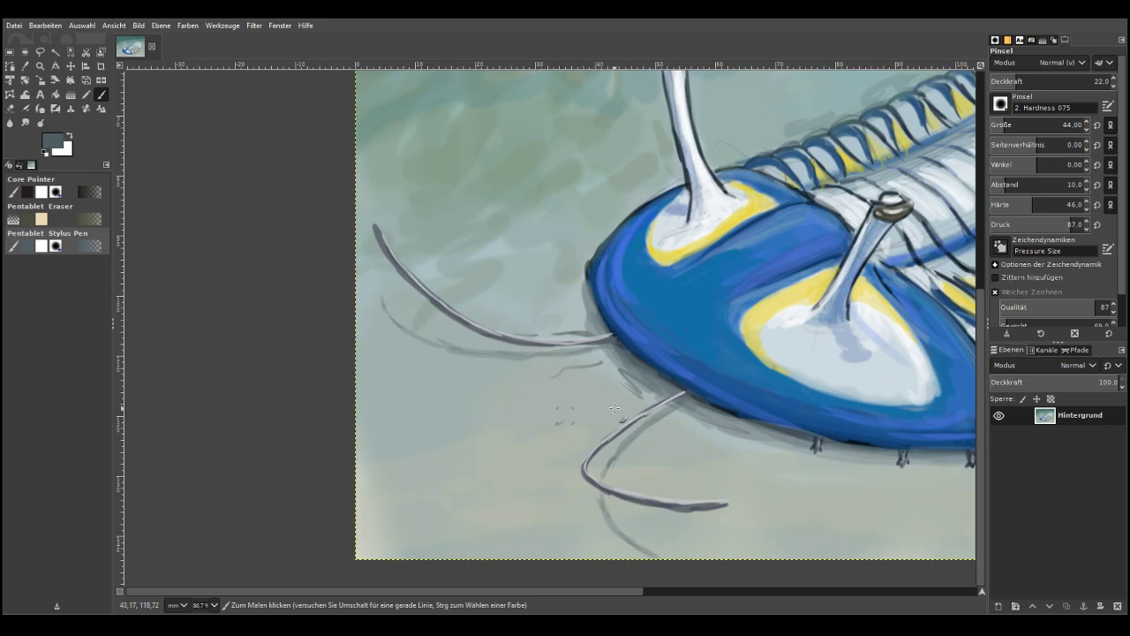
# Dab small dark spots on the sand in front of the head shield and beside the legs
pyautogui.moveTo(704, 438); pyautogui.dragTo(686, 438)
pyautogui.moveTo(795, 460); pyautogui.dragTo(746, 477)
pyautogui.moveTo(869, 496); pyautogui.dragTo(813, 509)
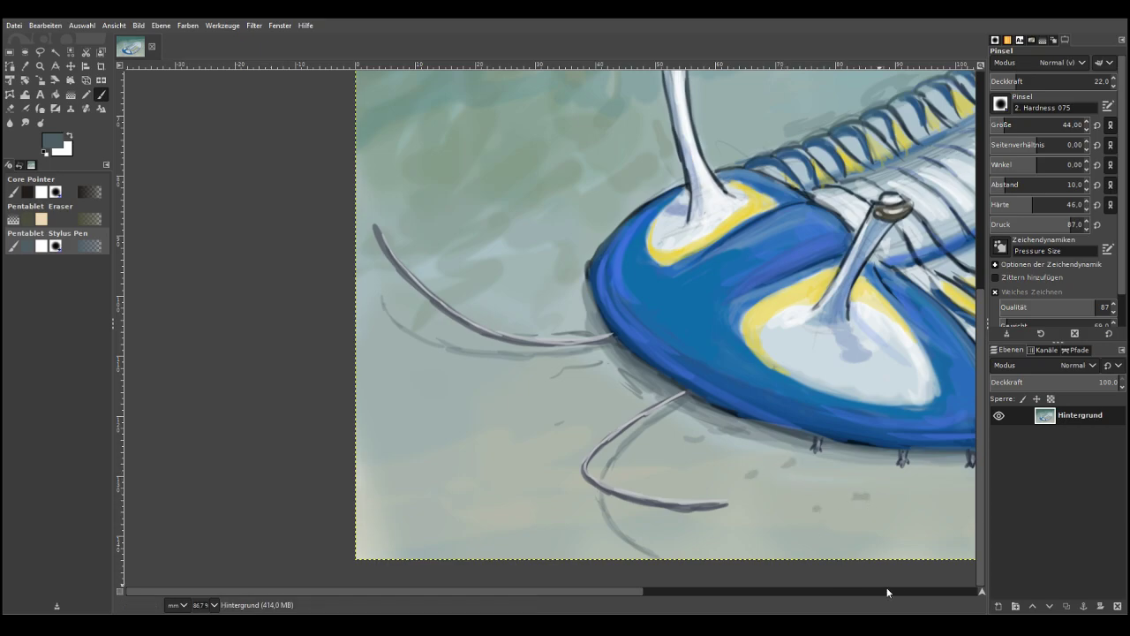
pyautogui.click(877, 586)
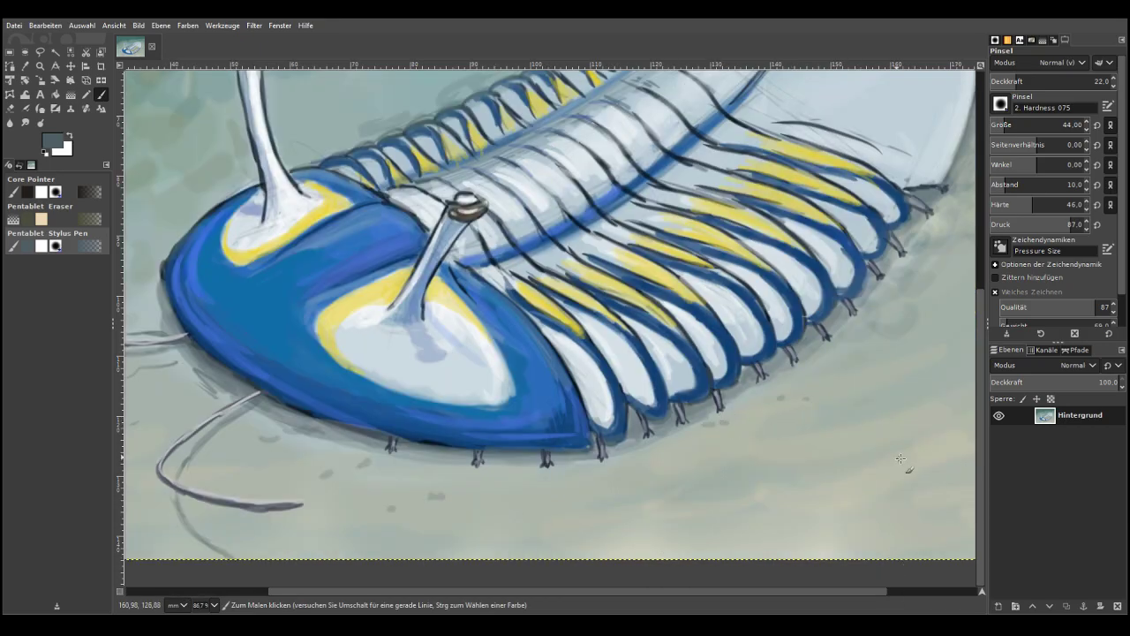
# Choose a pale beige, raise the opacity to 48.8 and dot light specks across the foreground sand
pyautogui.click(74, 144)
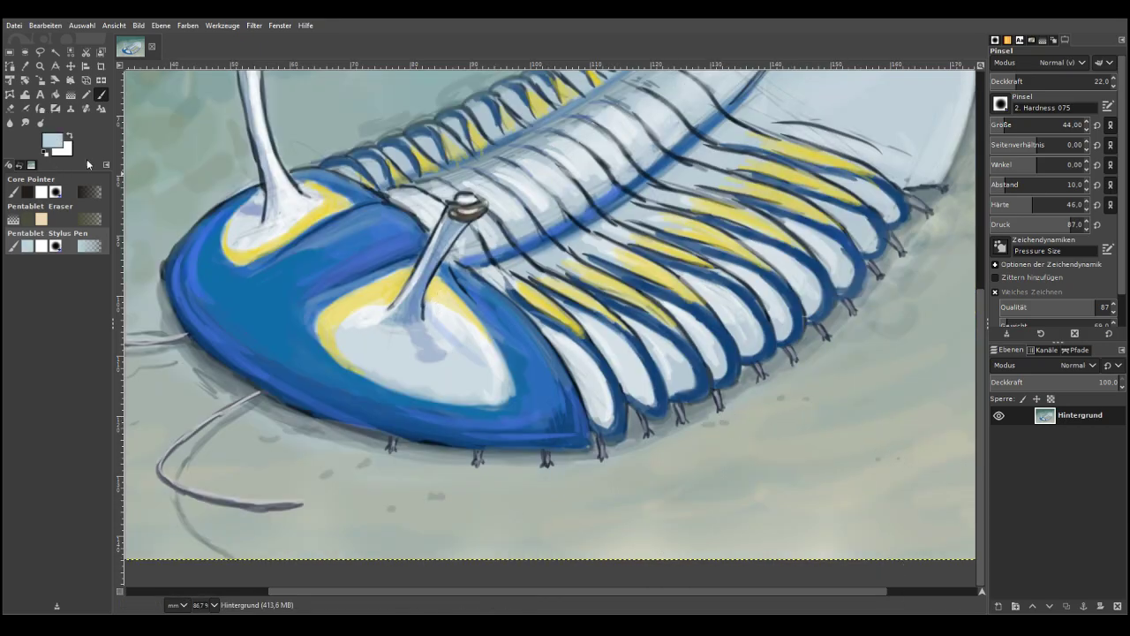
pyautogui.click(121, 189)
pyautogui.click(26, 109)
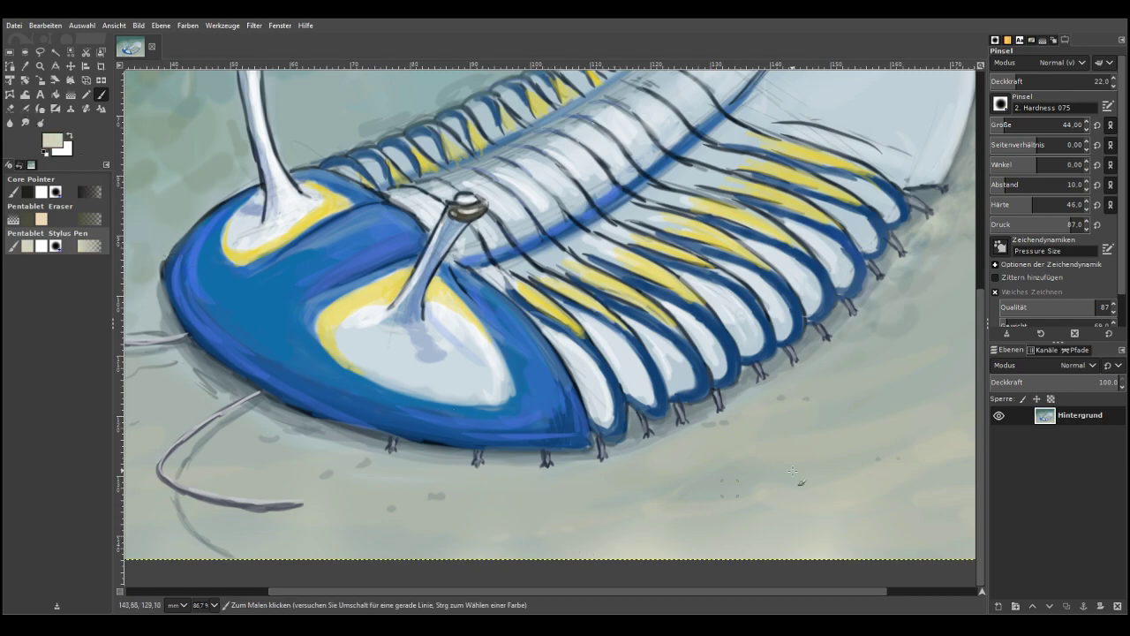
pyautogui.click(1051, 82)
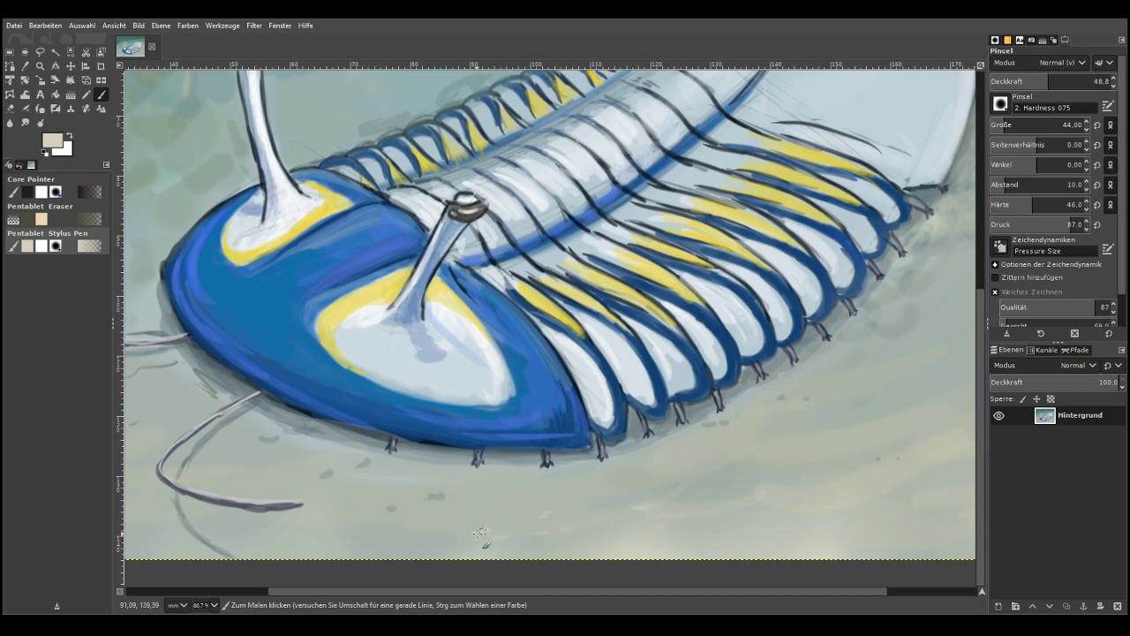
pyautogui.hscroll(5, 892, 586)
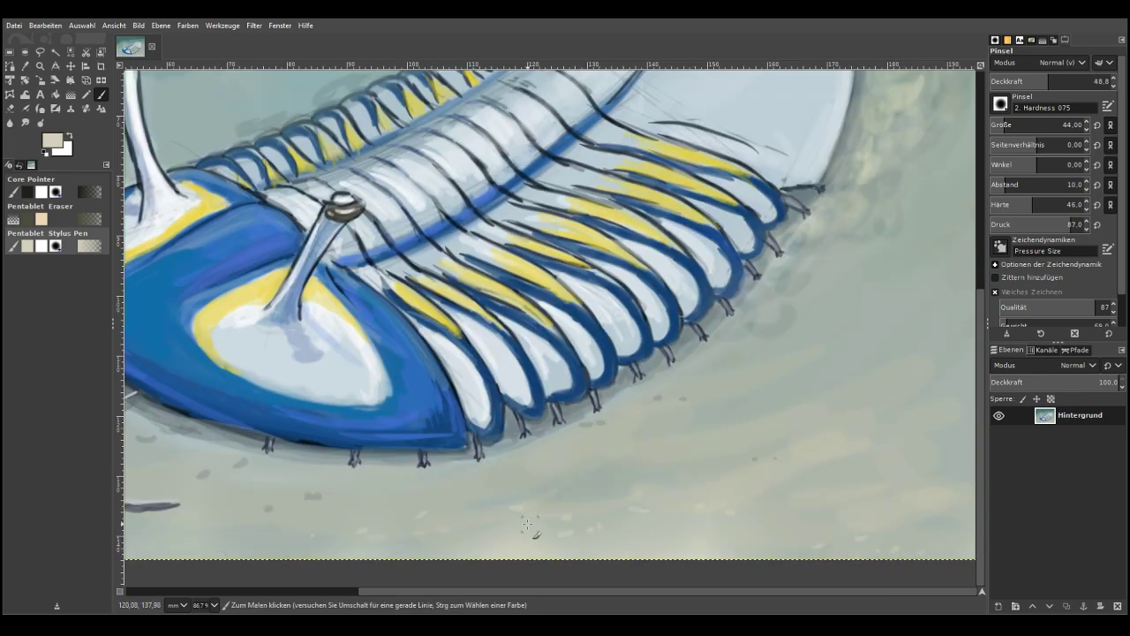
pyautogui.click(329, 591)
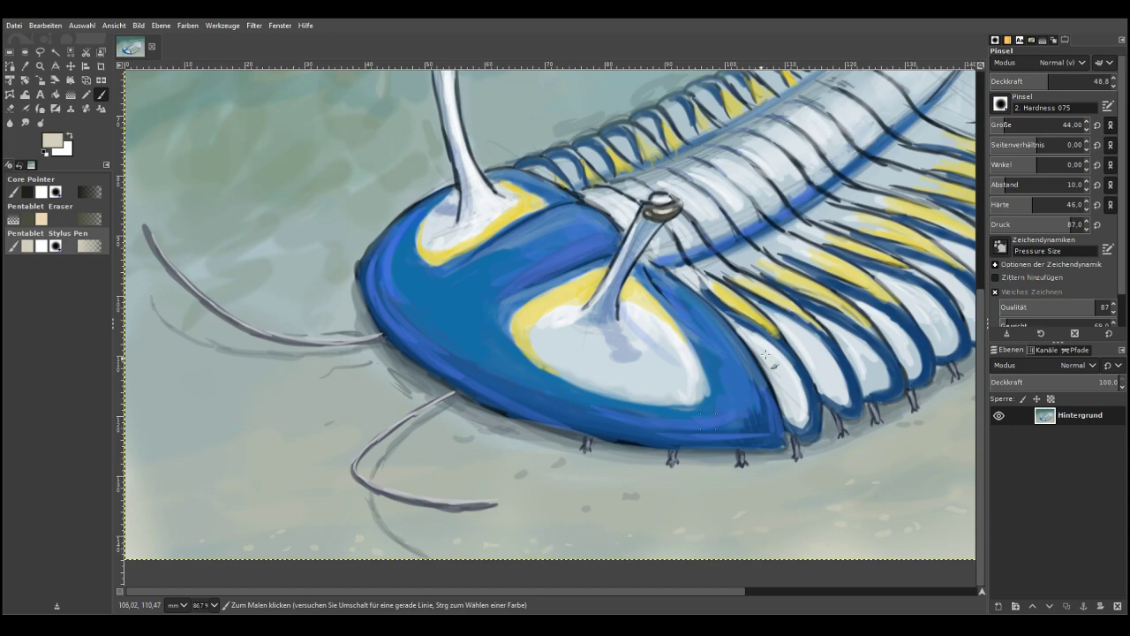
# Enable brush jitter with an amount of 20.58 and scatter pale beige specks over the sand beside the near-side legs
pyautogui.click(996, 277)
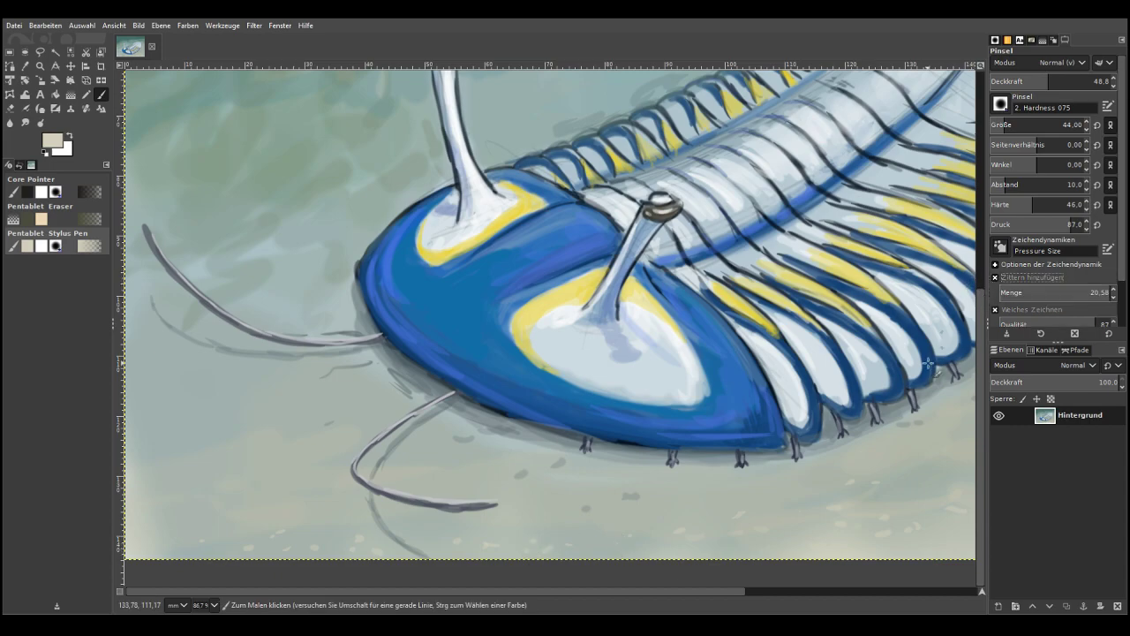
pyautogui.click(887, 594)
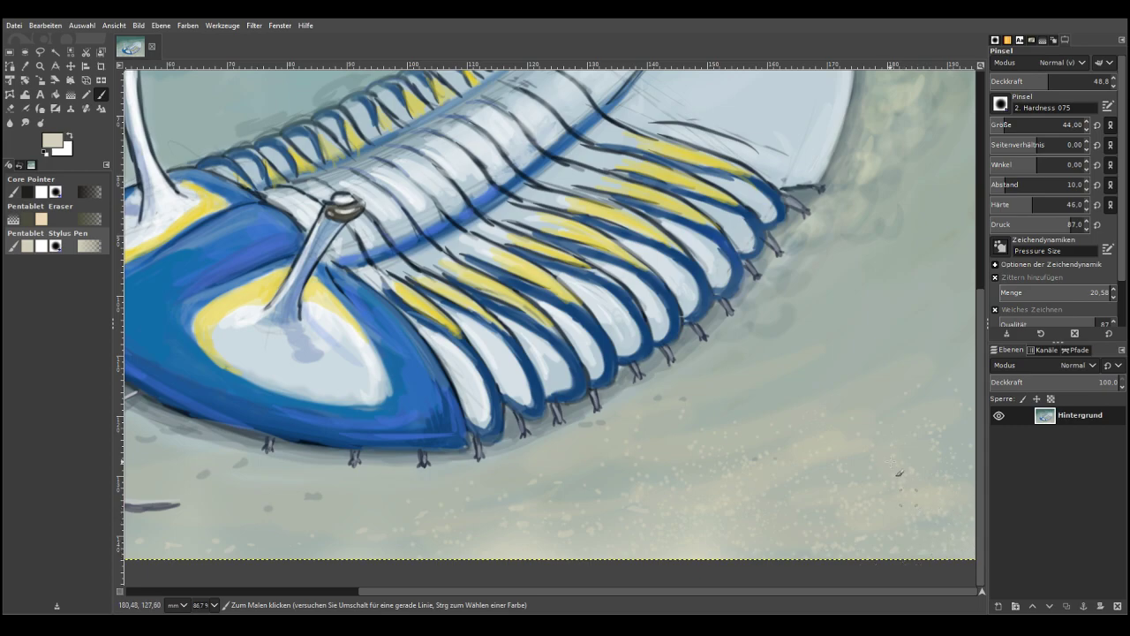
# Lower the brush opacity to 28.8 and size to 21, and scatter faint beige specks over the sand around the antennae and near-side legs
pyautogui.click(1024, 86)
pyautogui.click(276, 592)
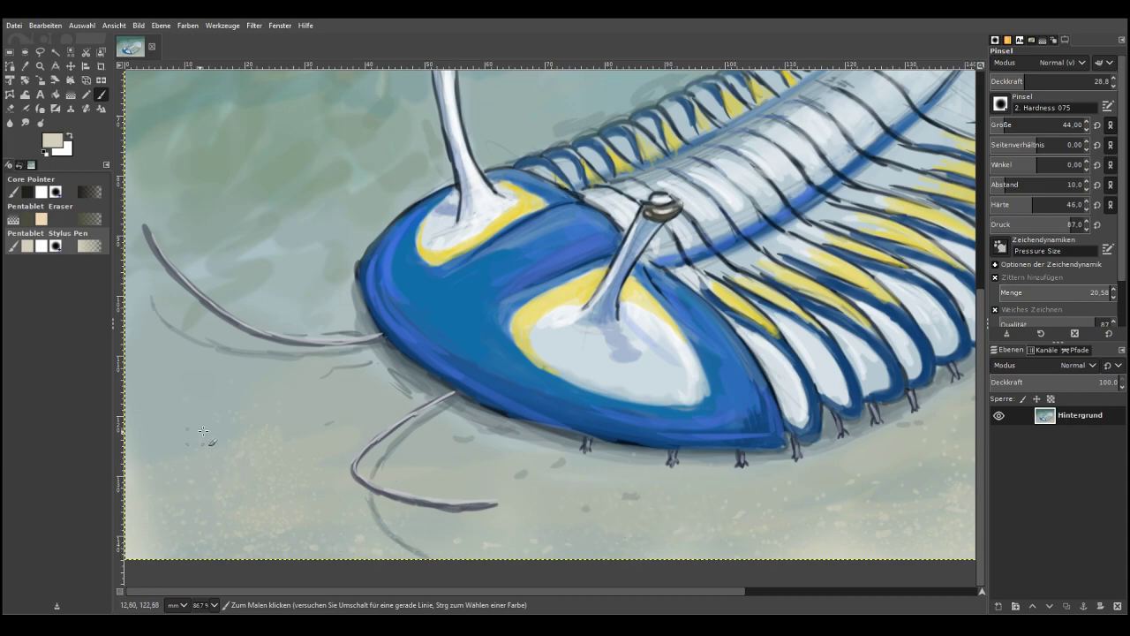
pyautogui.click(998, 125)
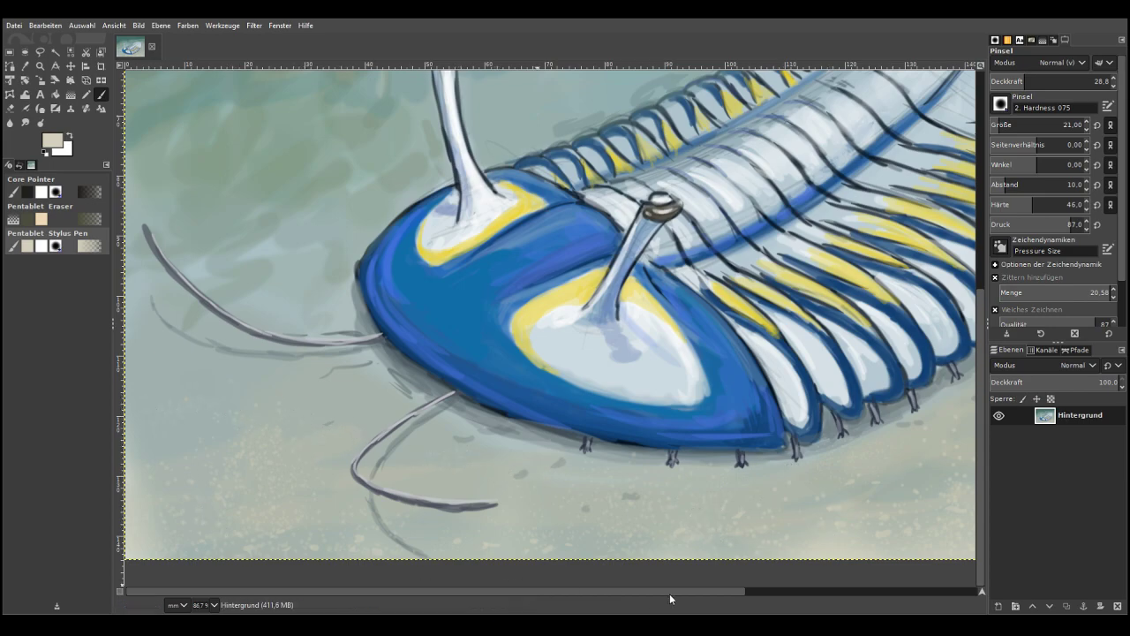
pyautogui.click(812, 593)
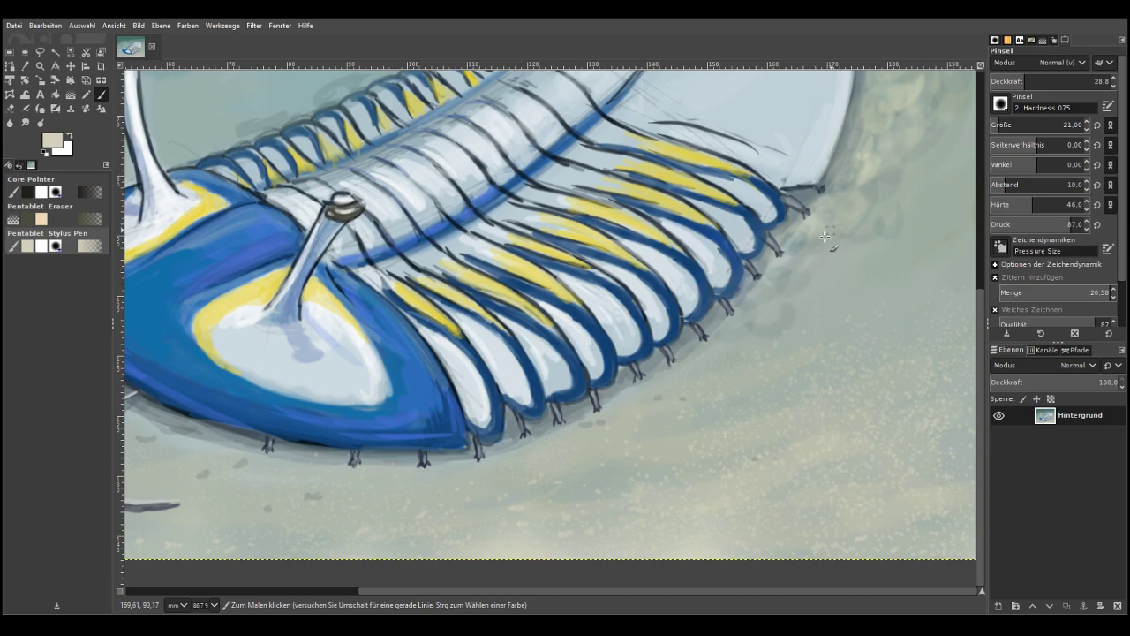
pyautogui.moveTo(985, 590); pyautogui.dragTo(990, 586)
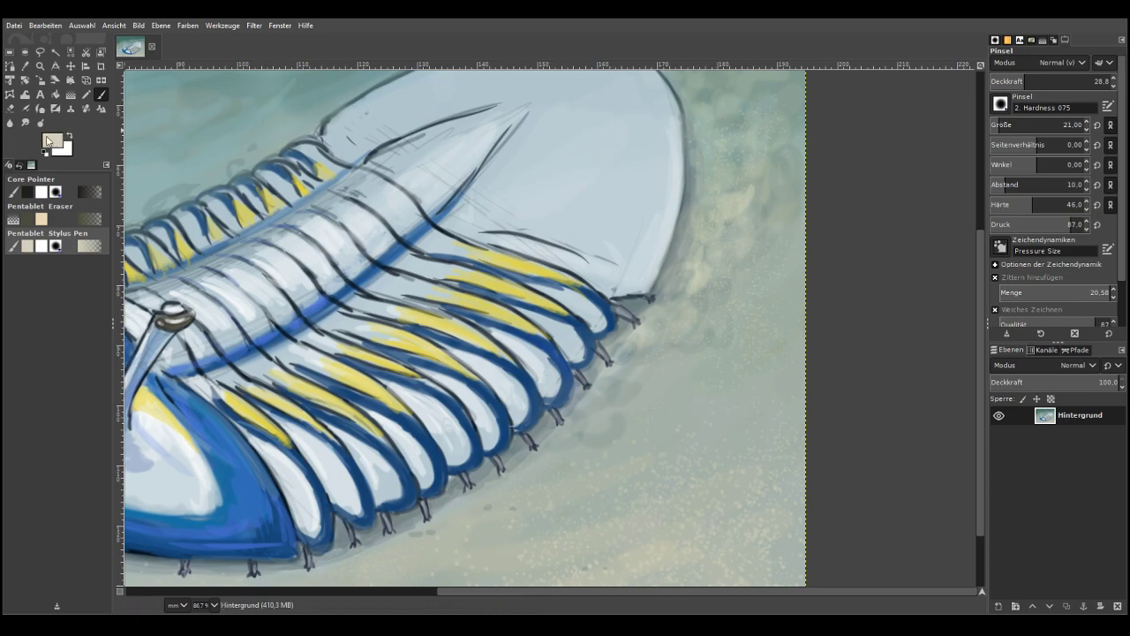
# Choose a lighter off-white, set the brush size to 10 and sprinkle tiny specks on the sand along the near-side legs
pyautogui.click(27, 105)
pyautogui.click(996, 124)
pyautogui.scroll(2, 971, 212)
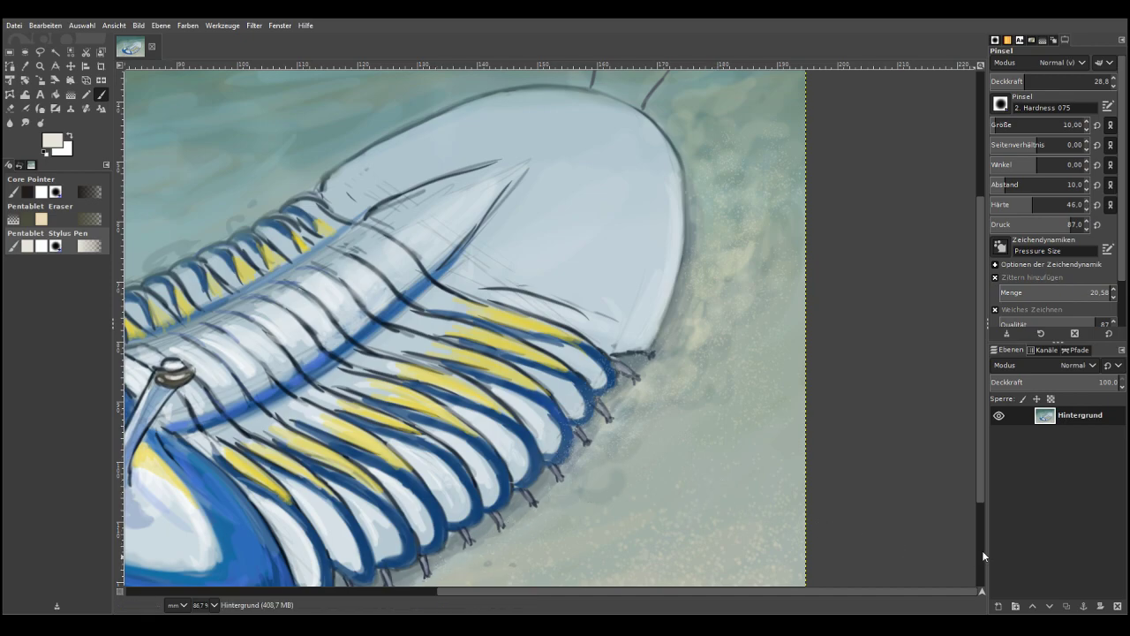
pyautogui.scroll(-5, 954, 560)
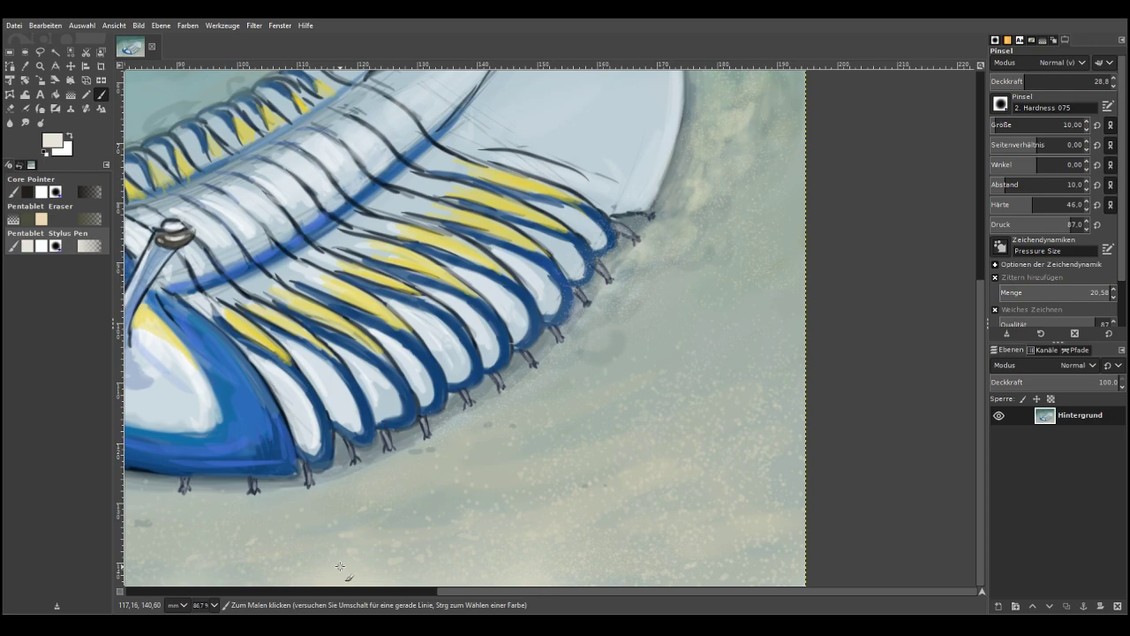
pyautogui.hotkey('shift', 'ctrl', 'j')
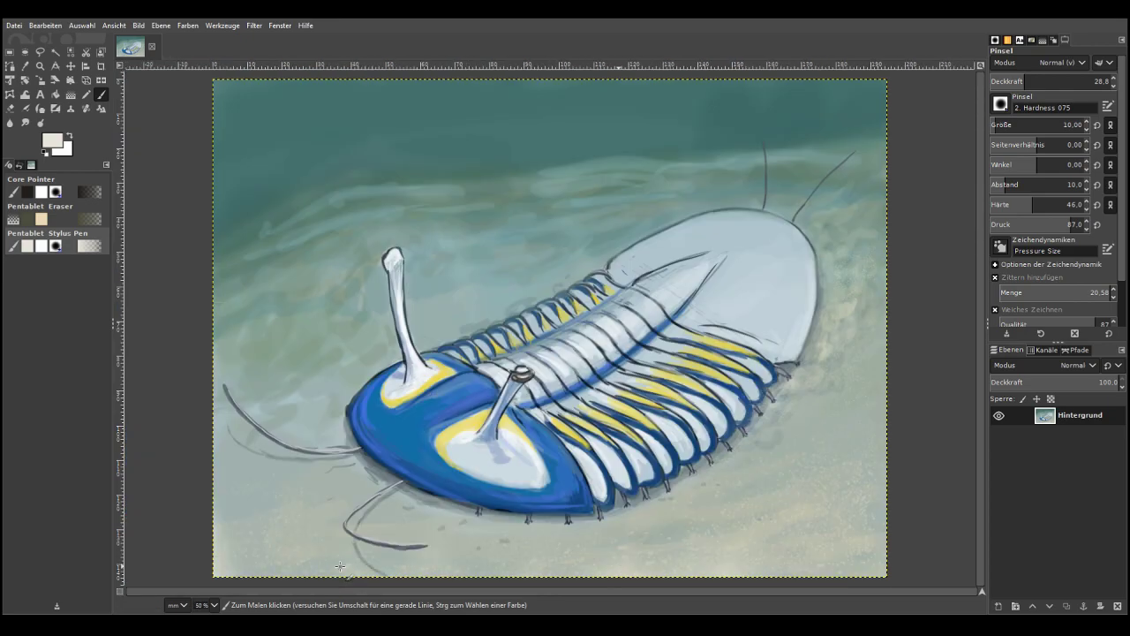
# Sample the dark teal water, shift it to blue-grey, disable jitter and glaze the deep water with size 410 at 13.2 and 32.7 opacity
pyautogui.click(26, 66)
pyautogui.click(267, 172)
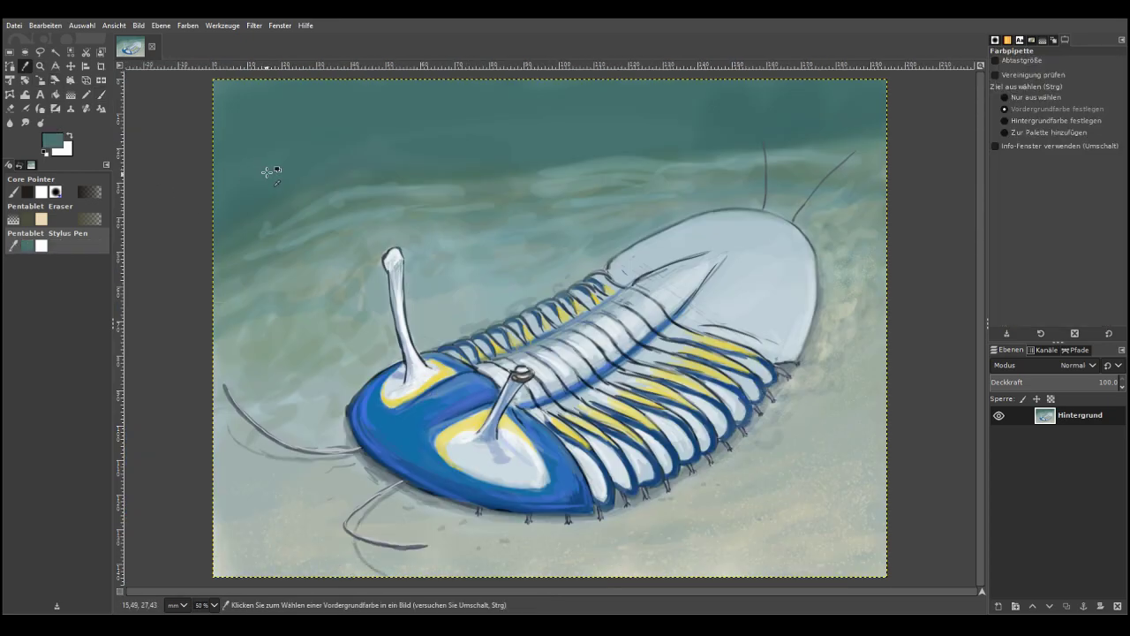
pyautogui.click(100, 94)
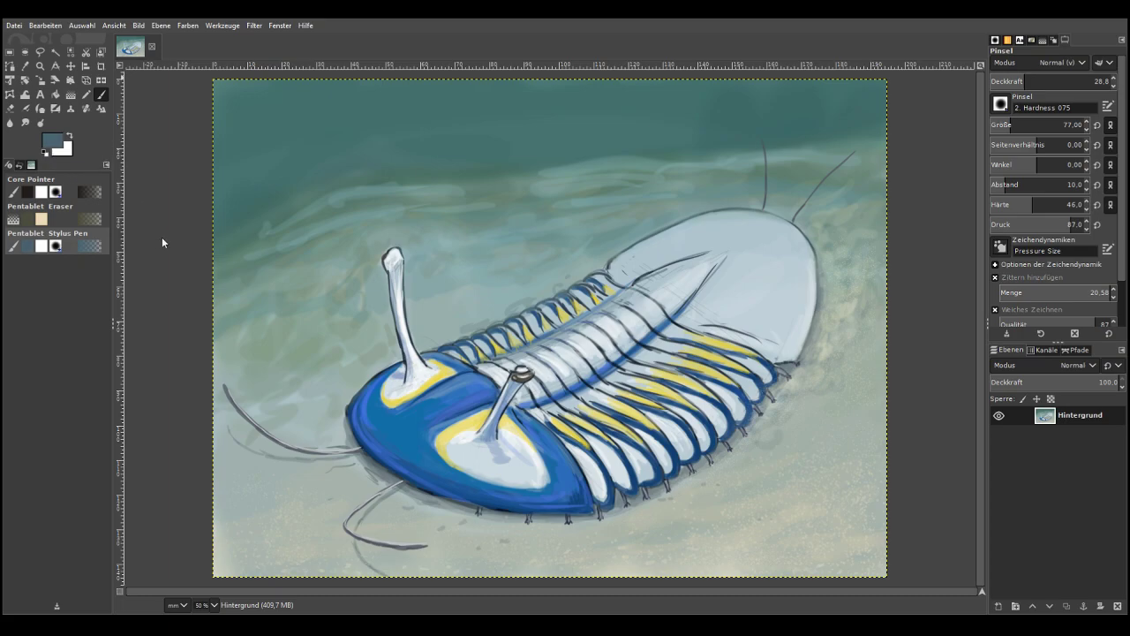
pyautogui.click(1044, 124)
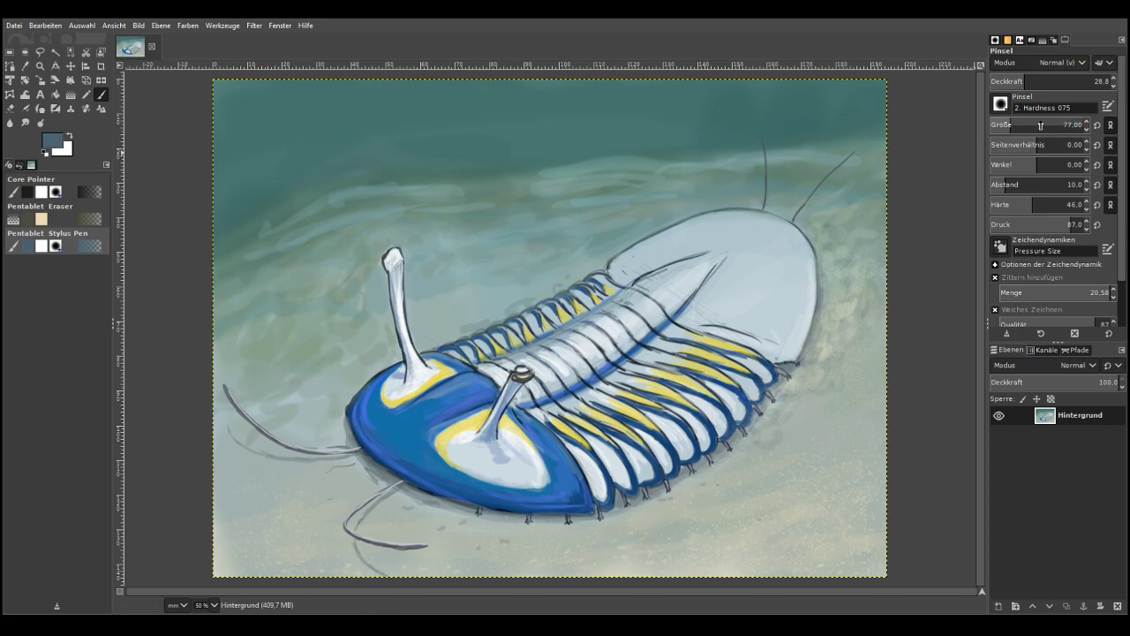
pyautogui.moveTo(1015, 82); pyautogui.dragTo(997, 83)
pyautogui.click(996, 278)
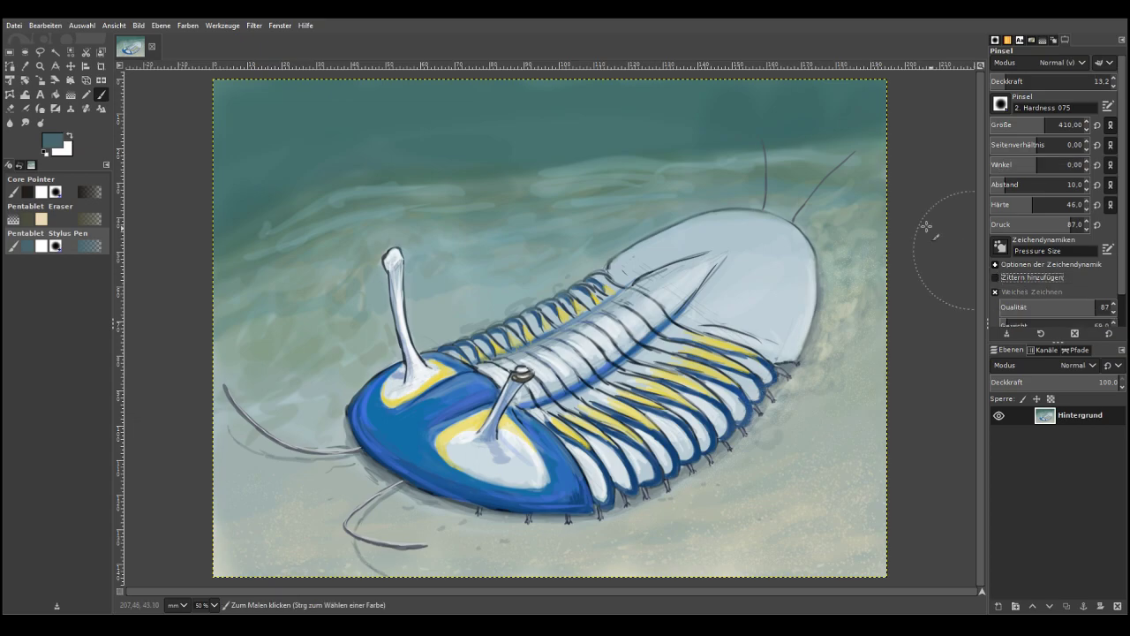
pyautogui.moveTo(202, 213); pyautogui.dragTo(557, 160)
pyautogui.moveTo(370, 165); pyautogui.dragTo(440, 161)
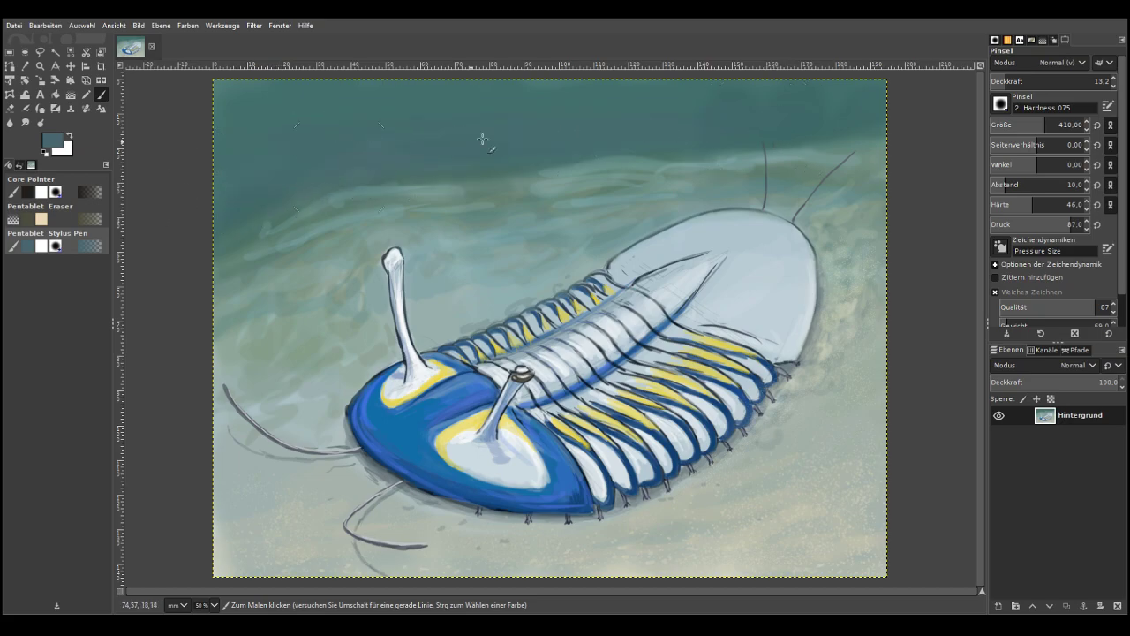
pyautogui.click(1028, 81)
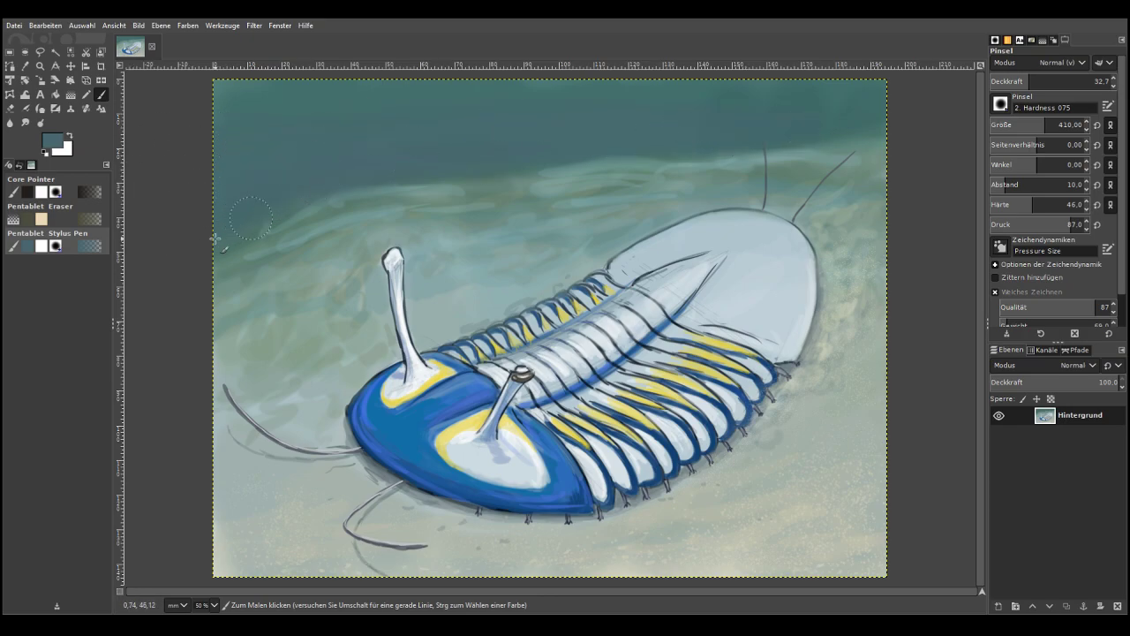
# Sample a grey-green from the background and soften the pale streaks above the raised eye stalk with opacity 15.6
pyautogui.click(25, 65)
pyautogui.click(334, 226)
pyautogui.click(100, 94)
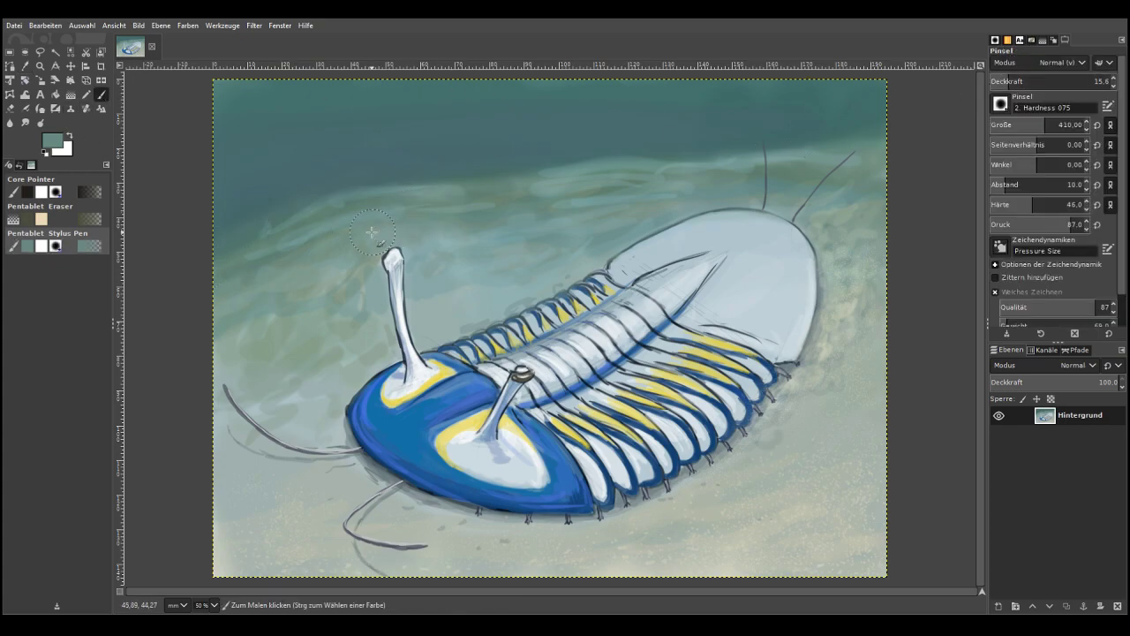
pyautogui.moveTo(460, 213); pyautogui.dragTo(358, 227)
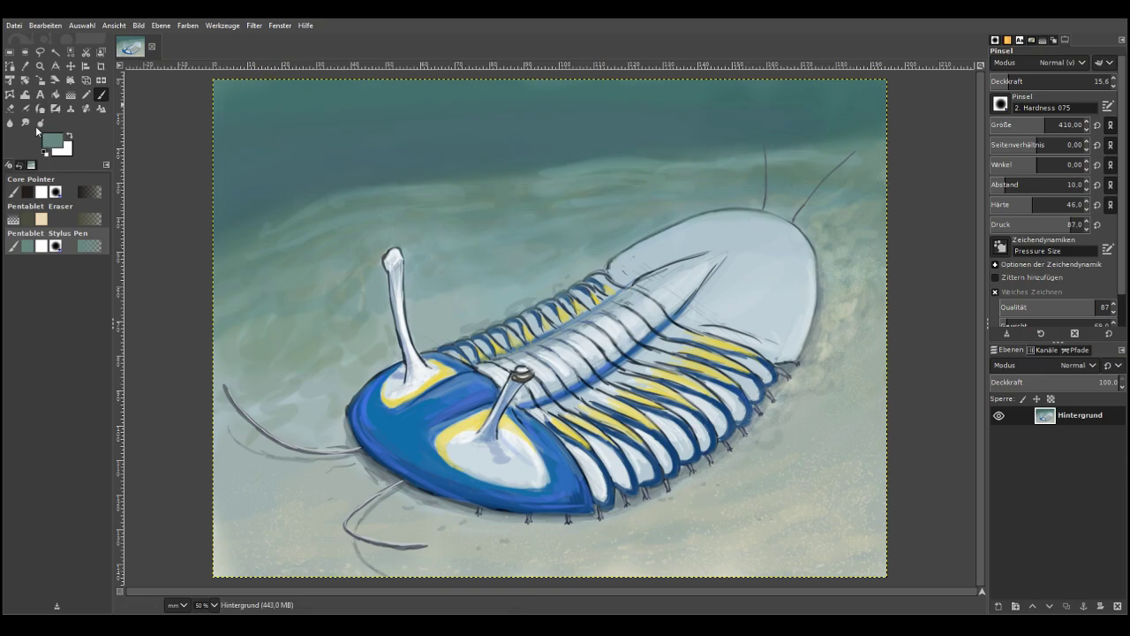
# Try painting pale and brighter green underwater plants on either side of the raised eye stalk with size 127 and opacity 29.8
pyautogui.moveTo(37, 129); pyautogui.dragTo(61, 133)
pyautogui.click(1023, 81)
pyautogui.moveTo(569, 260); pyautogui.dragTo(671, 212)
pyautogui.click(1017, 123)
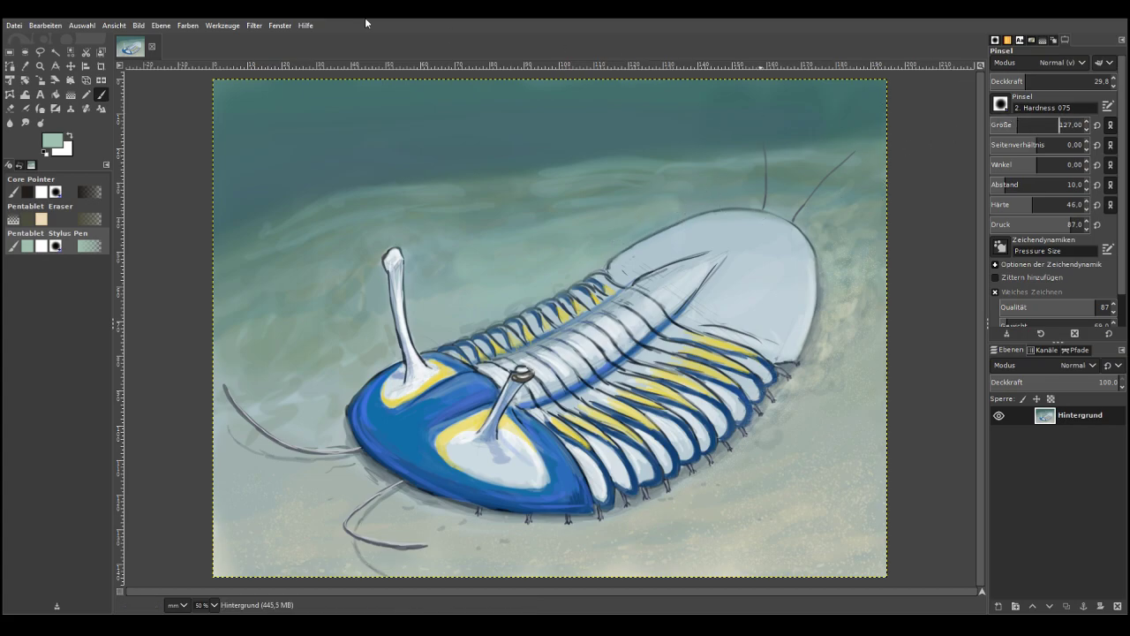
pyautogui.hotkey('ctrl', 'z')
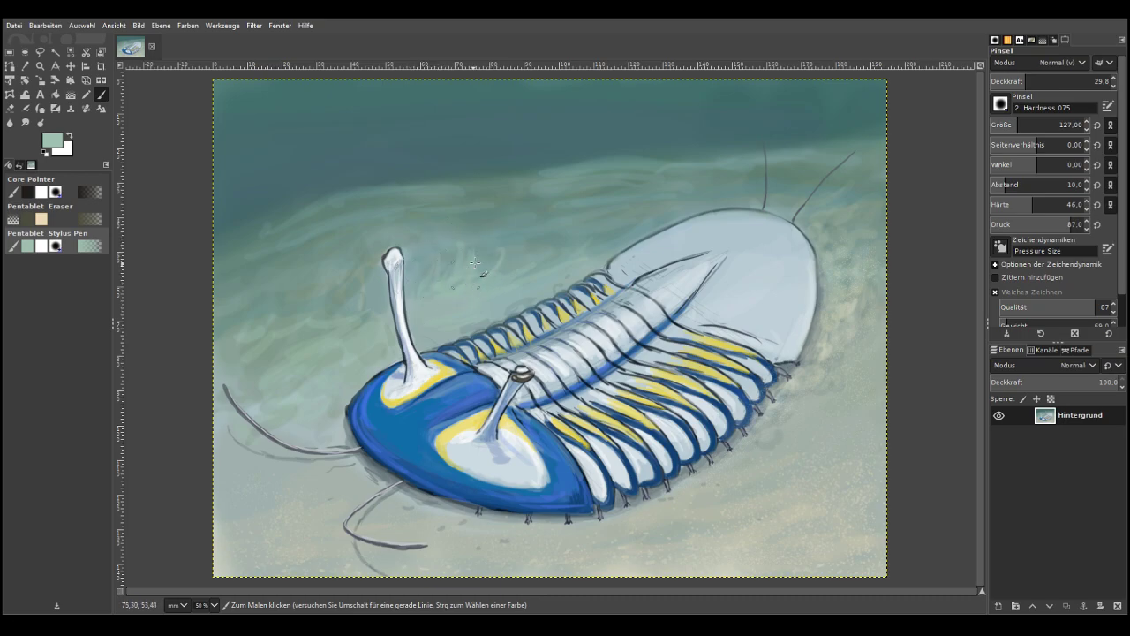
pyautogui.moveTo(343, 312)
pyautogui.mouseDown()
pyautogui.moveTo(314, 305)
pyautogui.moveTo(283, 328)
pyautogui.moveTo(311, 265)
pyautogui.moveTo(291, 335)
pyautogui.moveTo(287, 310)
pyautogui.moveTo(265, 327)
pyautogui.moveTo(273, 256)
pyautogui.moveTo(252, 345)
pyautogui.moveTo(303, 309)
pyautogui.moveTo(341, 250)
pyautogui.mouseUp()
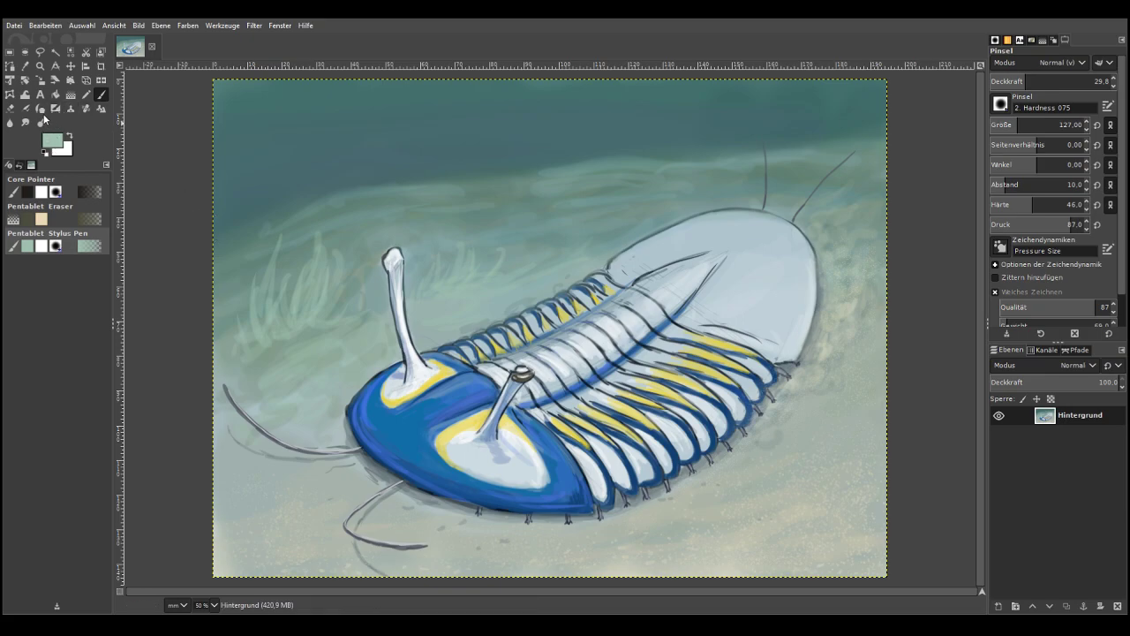
pyautogui.click(57, 129)
pyautogui.moveTo(319, 258)
pyautogui.mouseDown()
pyautogui.moveTo(315, 291)
pyautogui.moveTo(266, 301)
pyautogui.mouseUp()
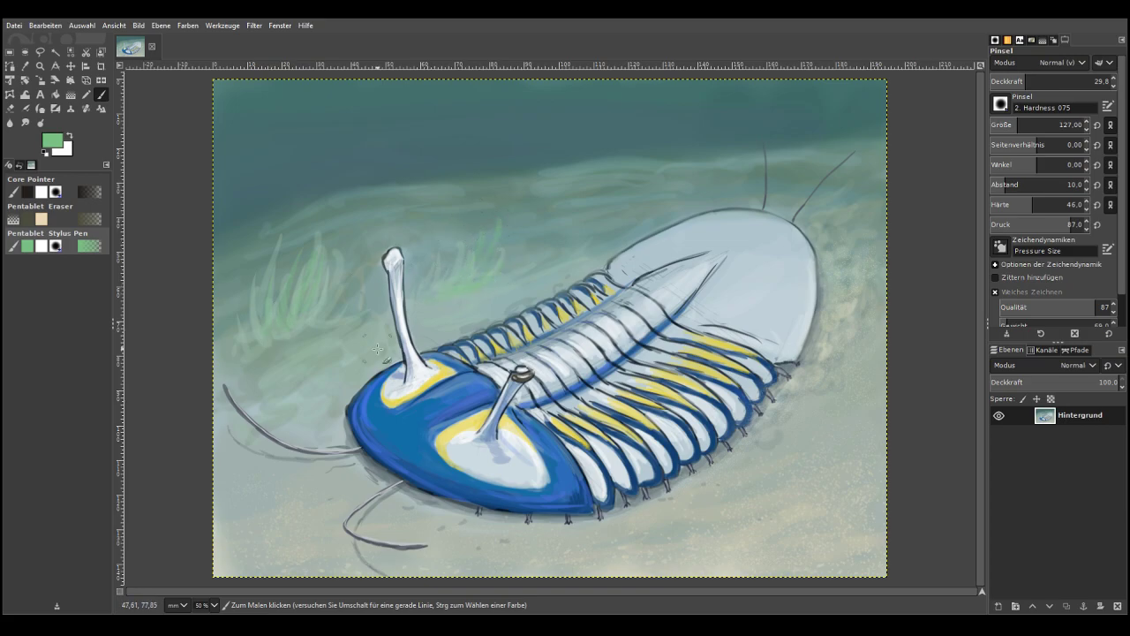
# Undo all the green plant strokes around the raised eye stalk
pyautogui.press('ctrl')
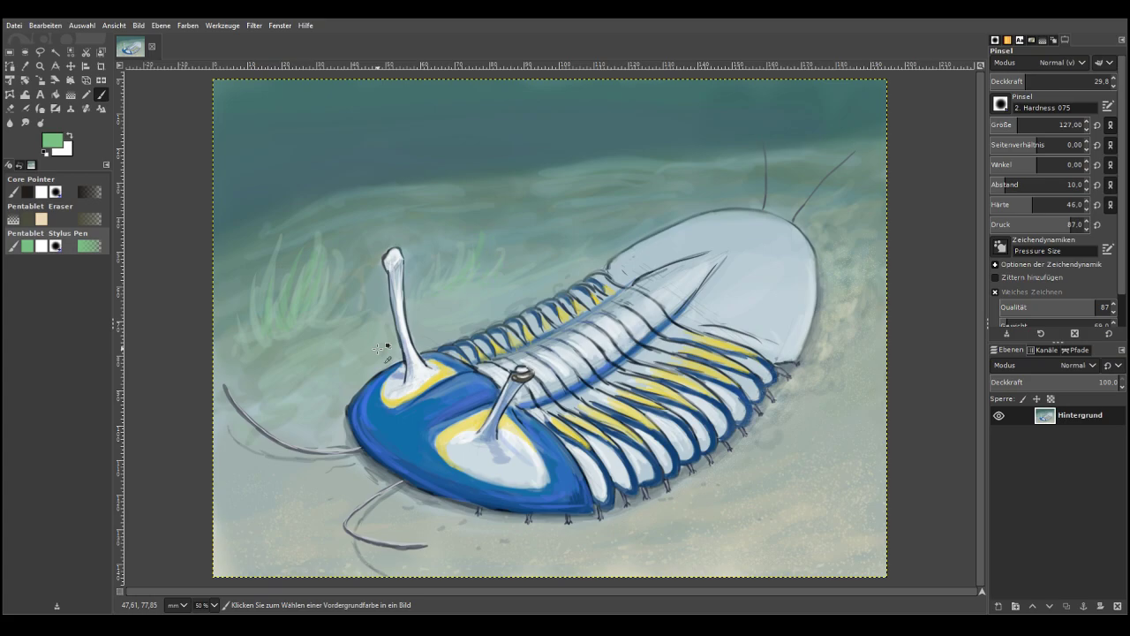
pyautogui.hotkey('ctrl', 'z')
pyautogui.hotkey('ctrl', 'z')
pyautogui.hotkey('ctrl', 'z')
pyautogui.hotkey('ctrl', 'z')
pyautogui.hotkey('ctrl', 'z')
pyautogui.hotkey('ctrl', 'z')
pyautogui.hotkey('ctrl', 'z')
pyautogui.hotkey('ctrl', 'z')
pyautogui.hotkey('ctrl', 'z')
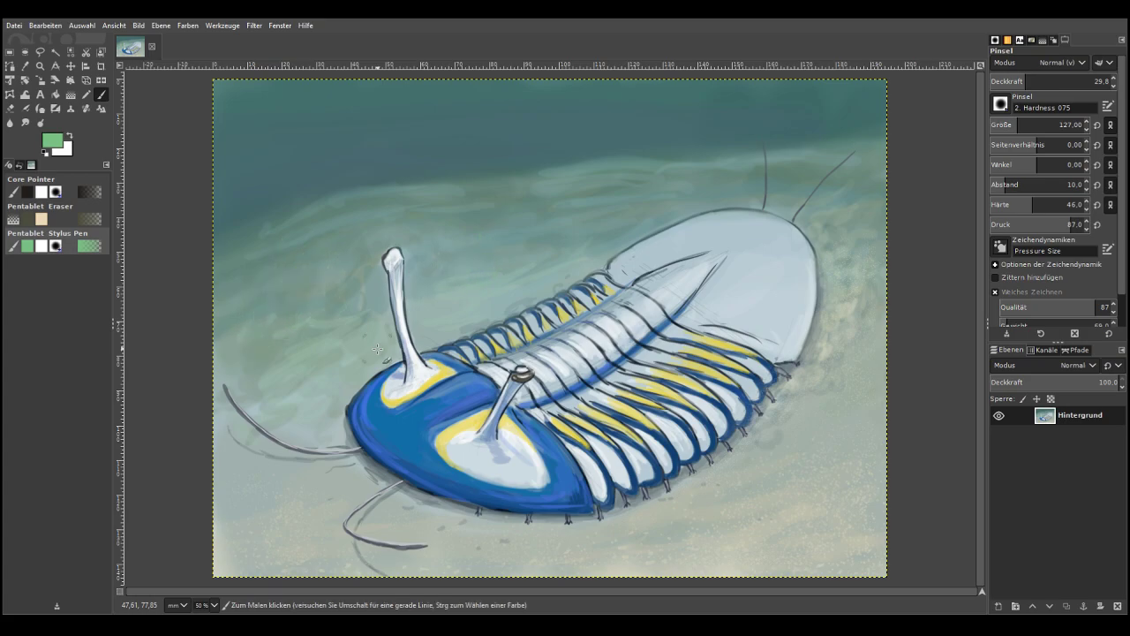
# Choose a muted olive green and paint soft patches over the background seabed with size 181 and opacity 15.1
pyautogui.click(34, 131)
pyautogui.click(1024, 124)
pyautogui.click(1008, 81)
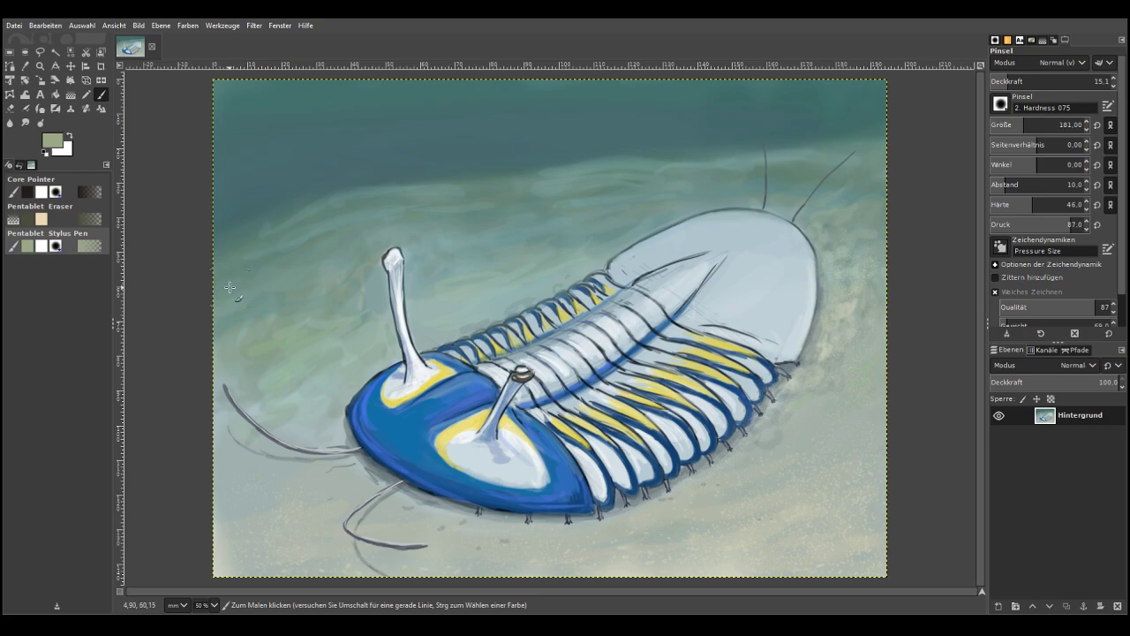
# Examine the whole painting at a reduced size and fit it back to the window
pyautogui.click(70, 134)
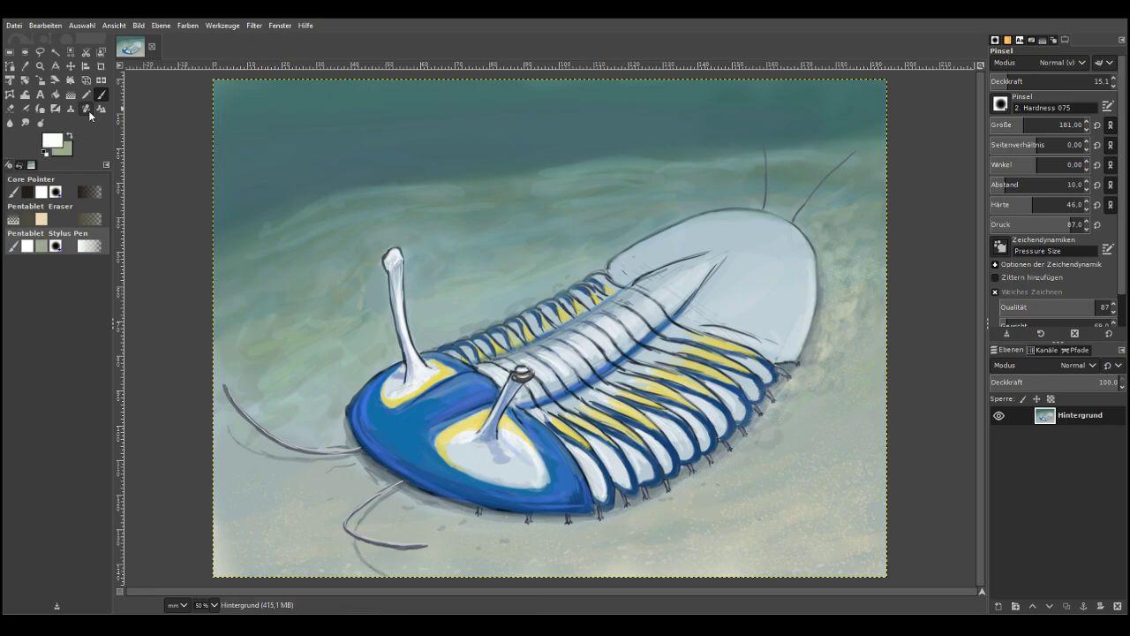
pyautogui.click(40, 66)
pyautogui.click(1004, 94)
pyautogui.click(651, 219)
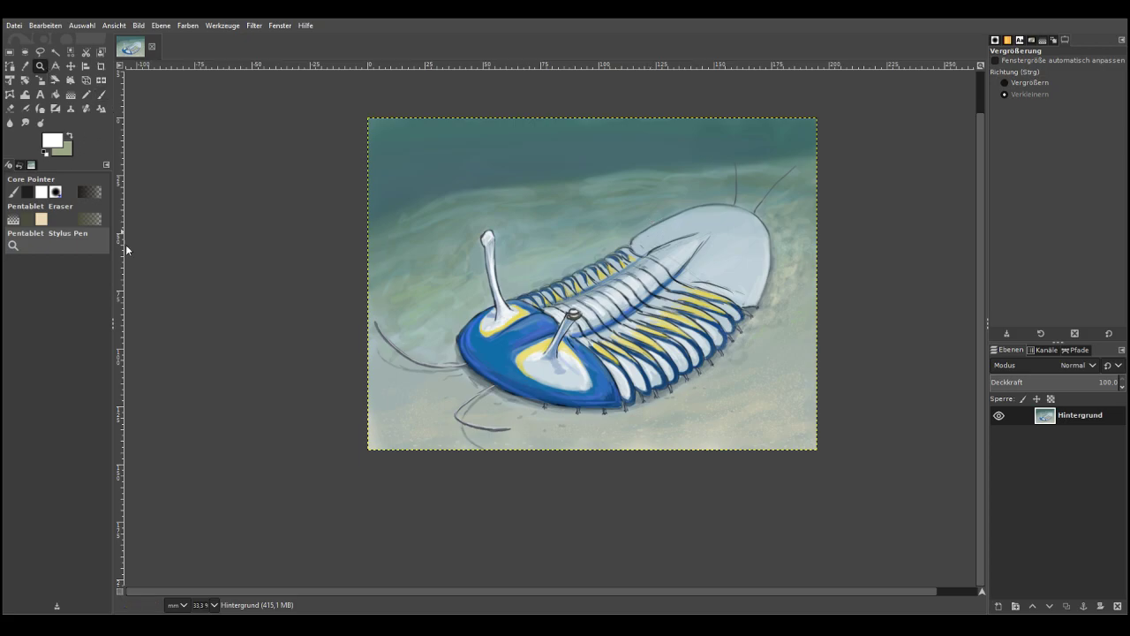
pyautogui.press('p')
pyautogui.press('d')
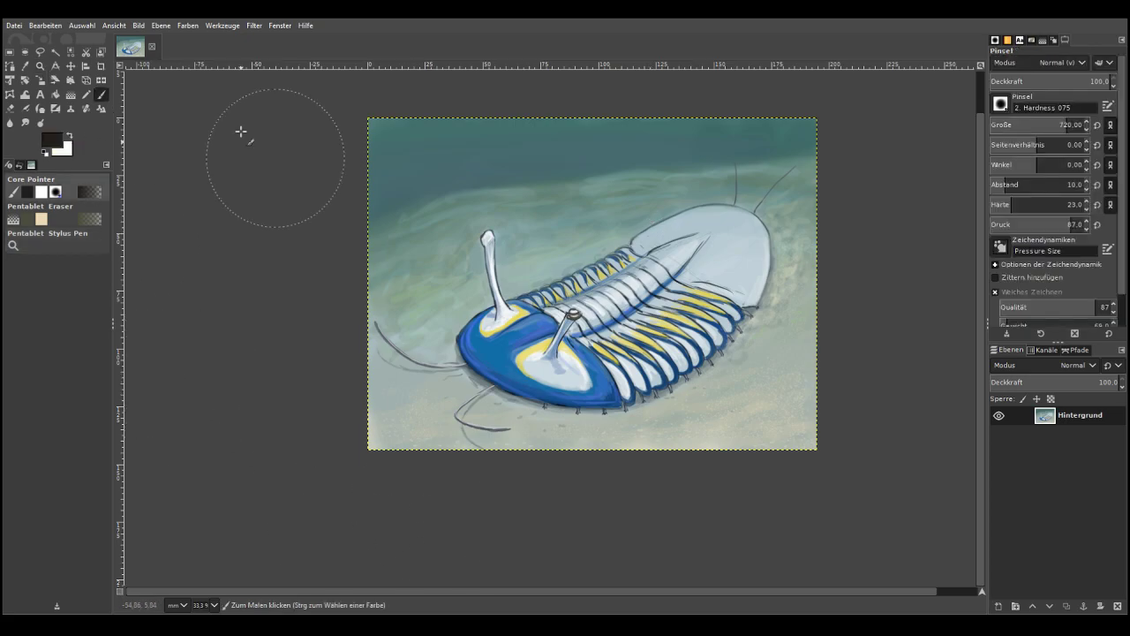
pyautogui.click(40, 65)
pyautogui.click(1004, 82)
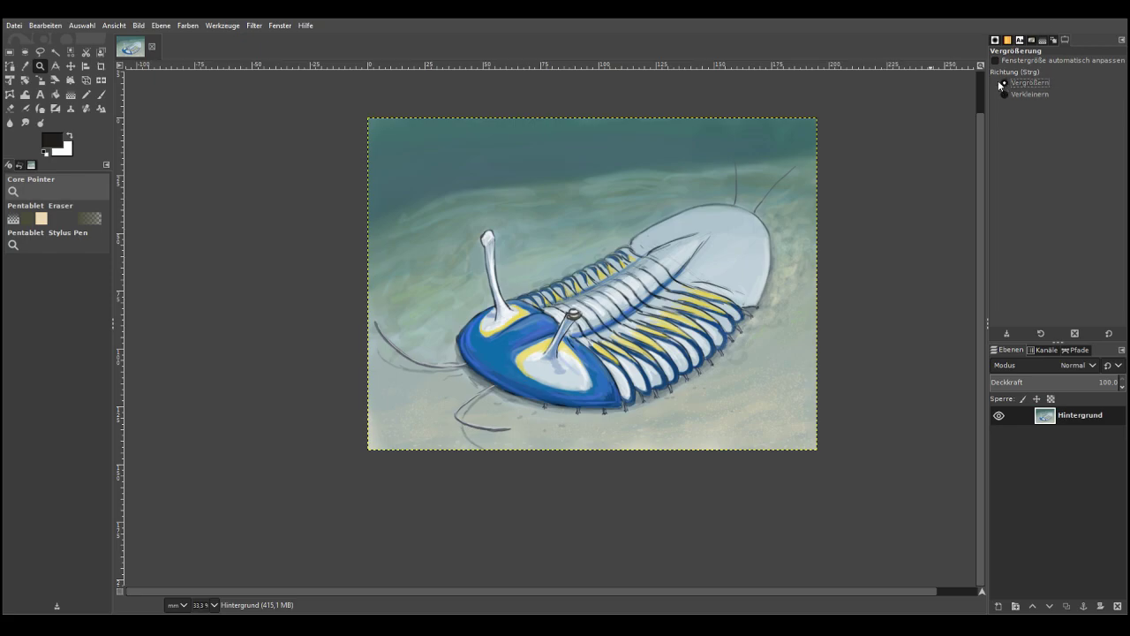
pyautogui.moveTo(350, 110); pyautogui.dragTo(833, 459)
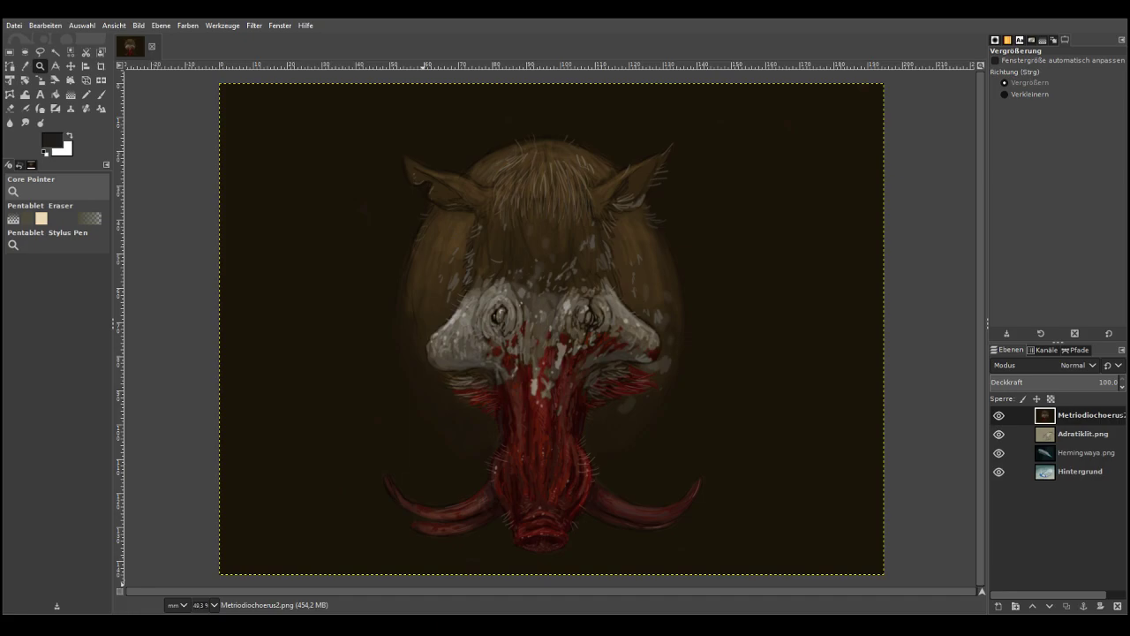
# Hide the Metriodiochoerus2.png, Adratiklit.png and Hemingwaya.png layers and export the trilobite painting as Asaphus.png
pyautogui.click(998, 416)
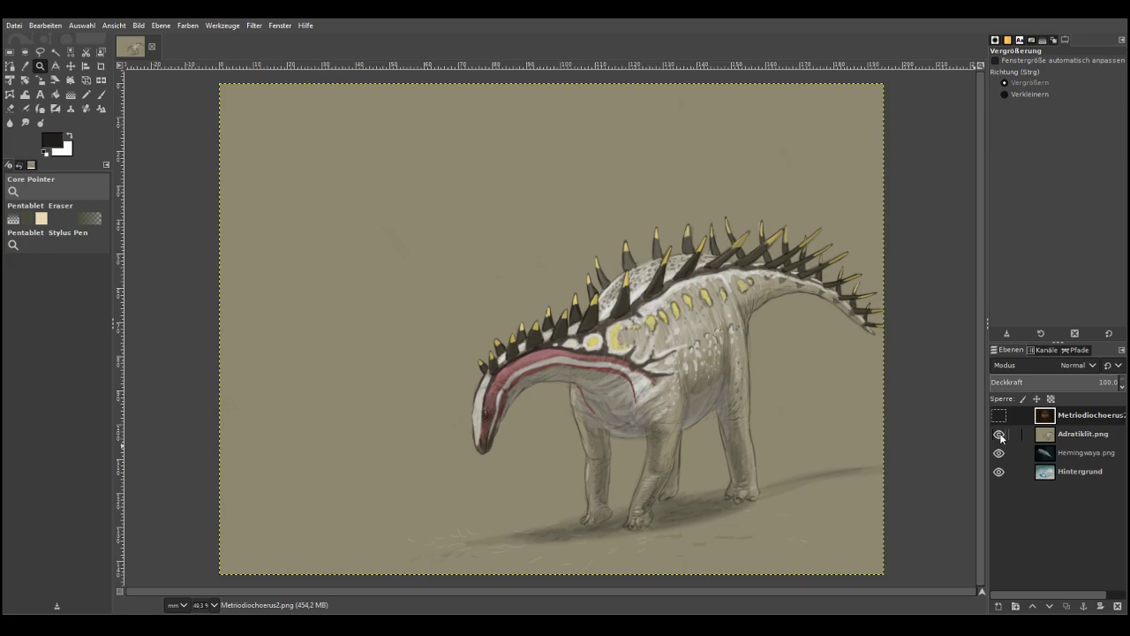
pyautogui.click(999, 434)
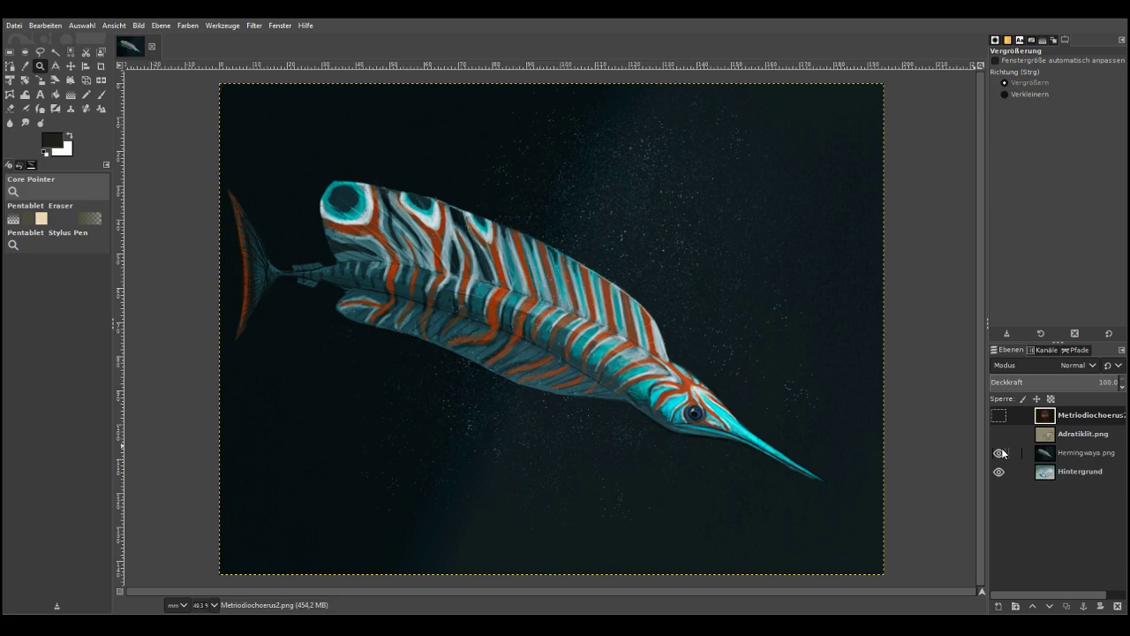
pyautogui.click(1000, 452)
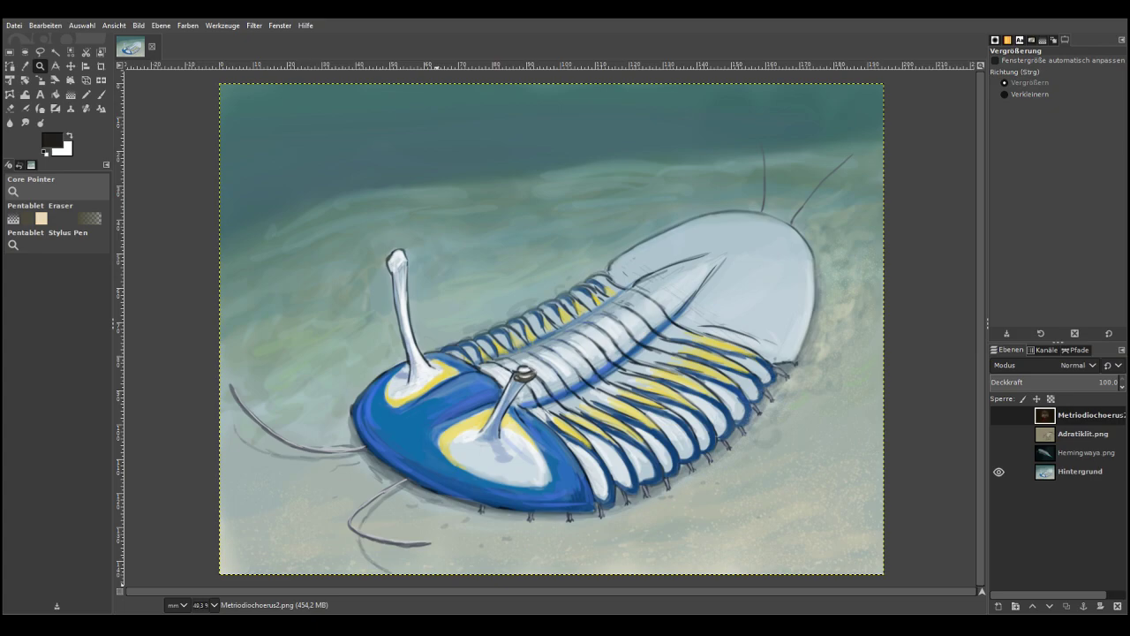
pyautogui.hotkey('ctrl', 'e')
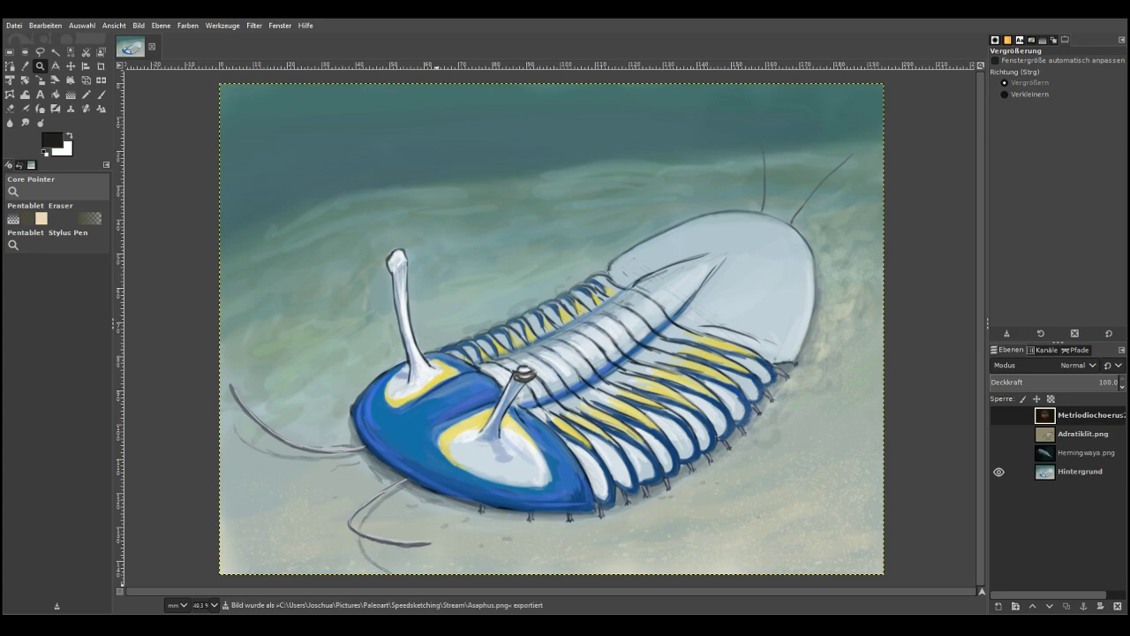